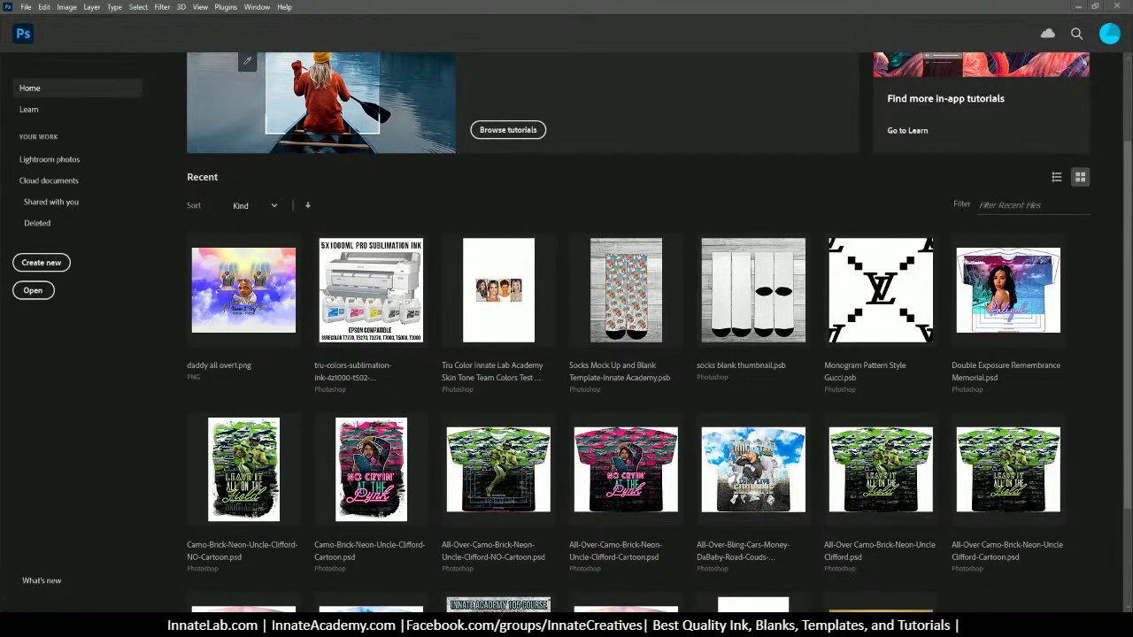
Step: Open the inner iCloud Photos folder stored in the delete and temp files folder on Google Drive
left_click_drag(447, 107, 467, 62)
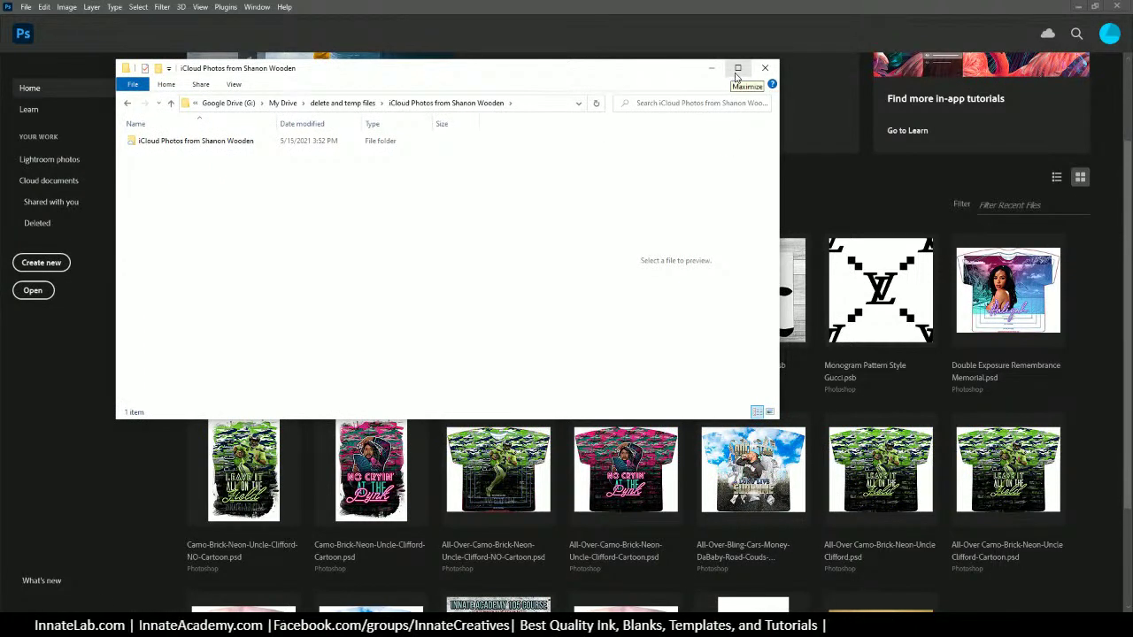
left_click(174, 149)
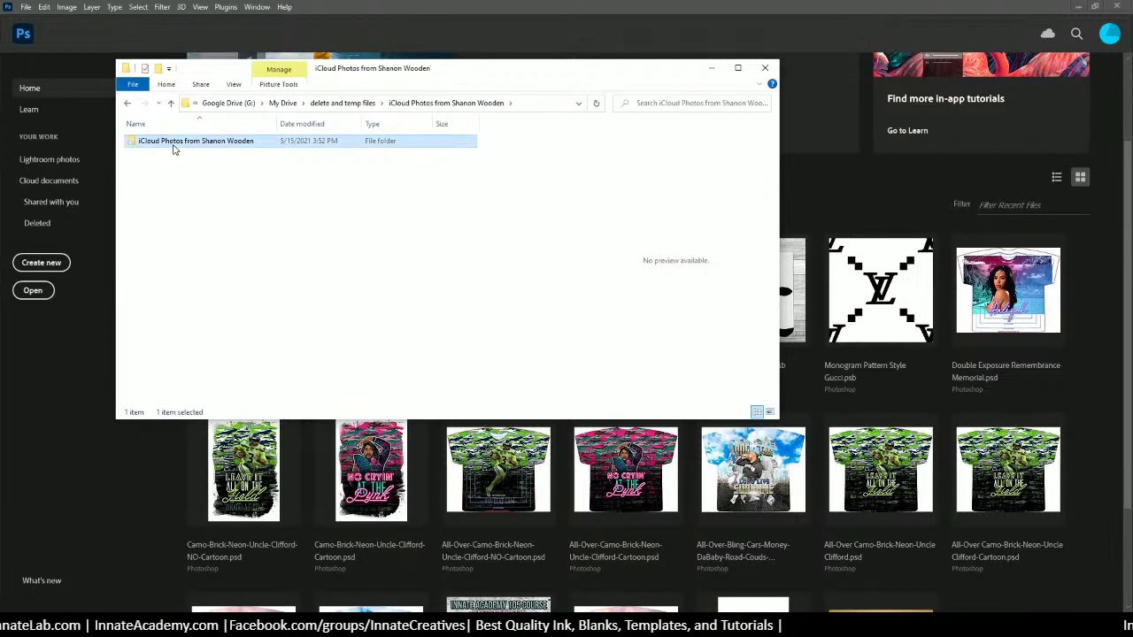
double_click(173, 148)
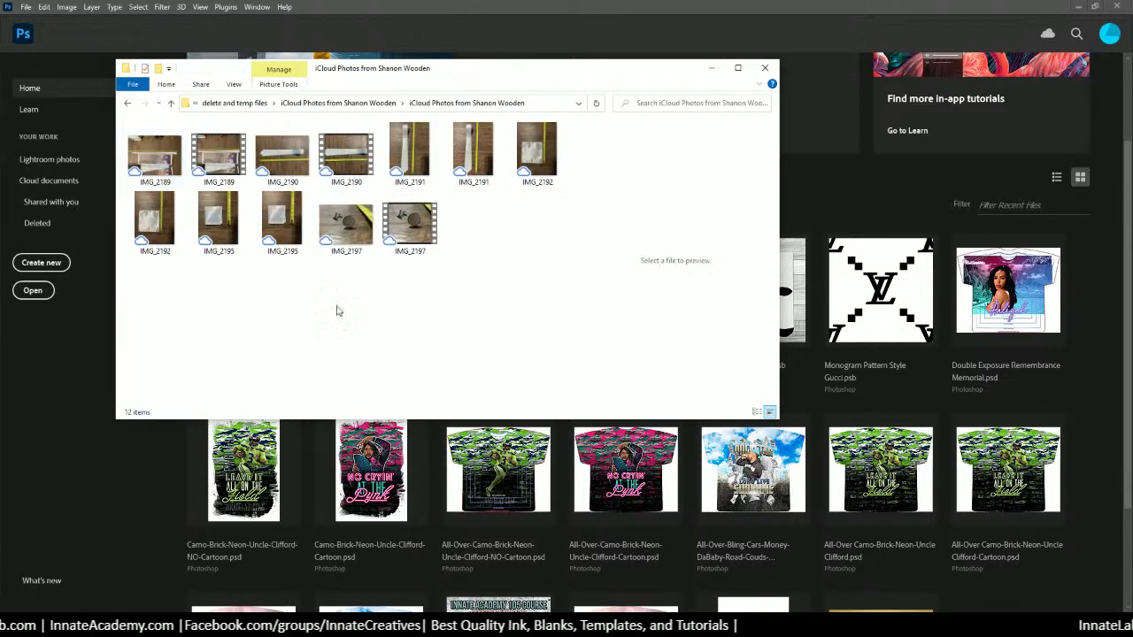
Step: Preview the cufflink, pocket square and tie photos in the folder to compare the items against the tape measure
left_click(423, 238)
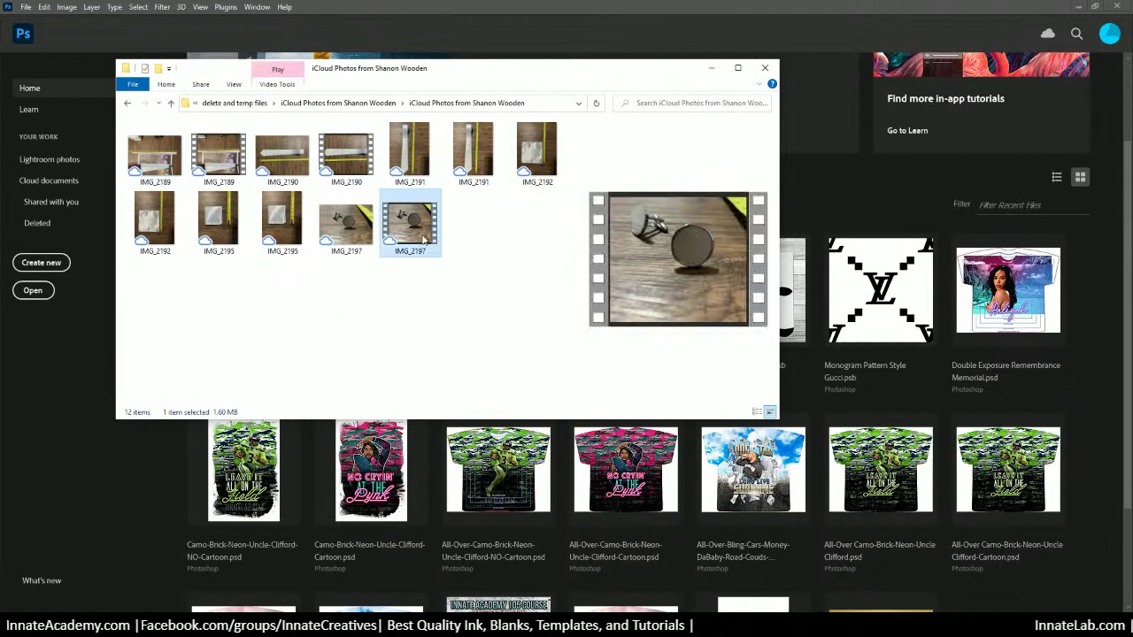
left_click(321, 225)
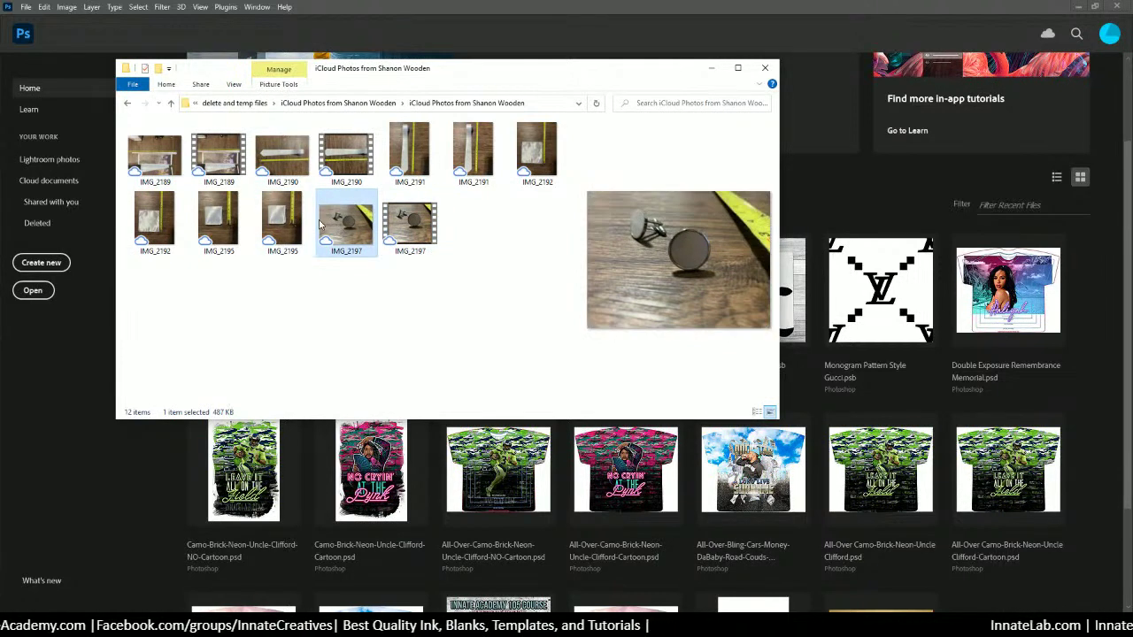
left_click(281, 226)
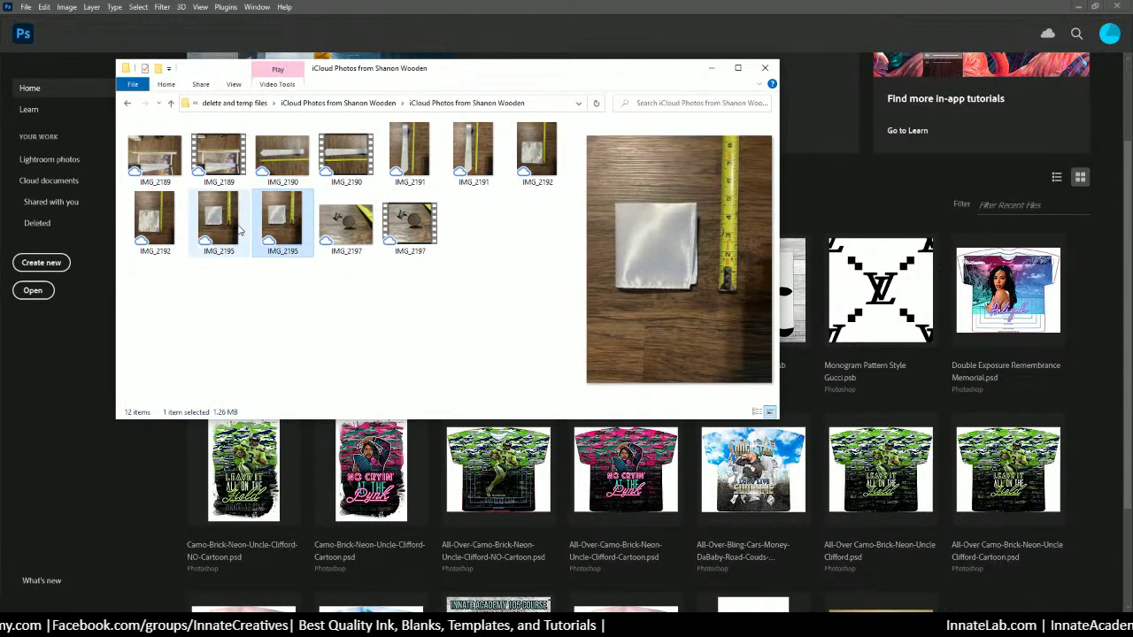
left_click(164, 151)
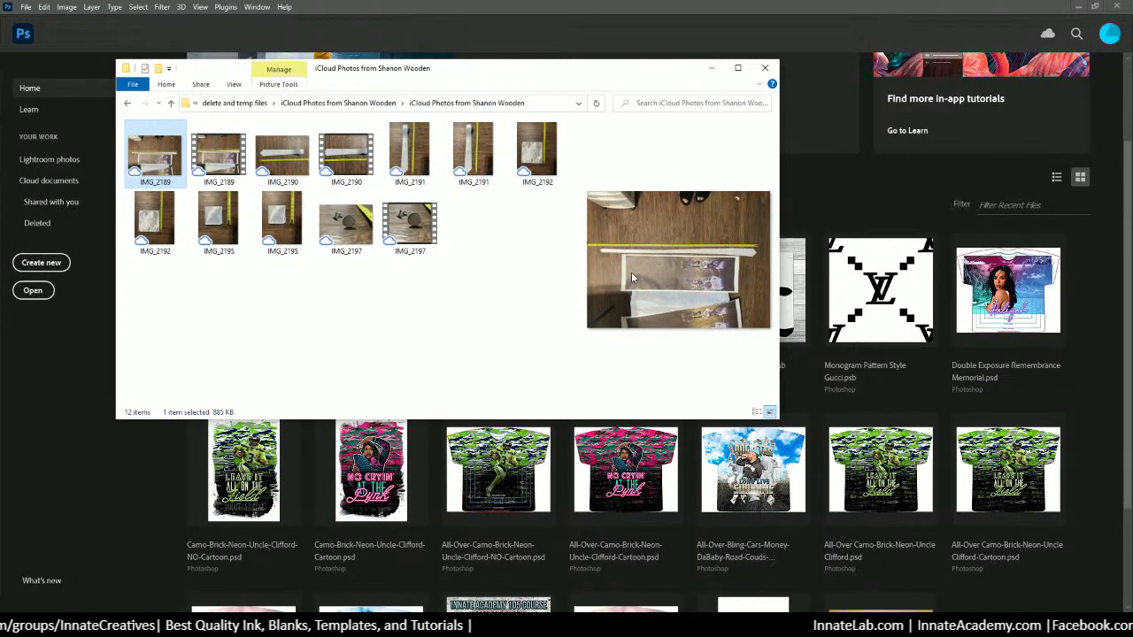
left_click(218, 155)
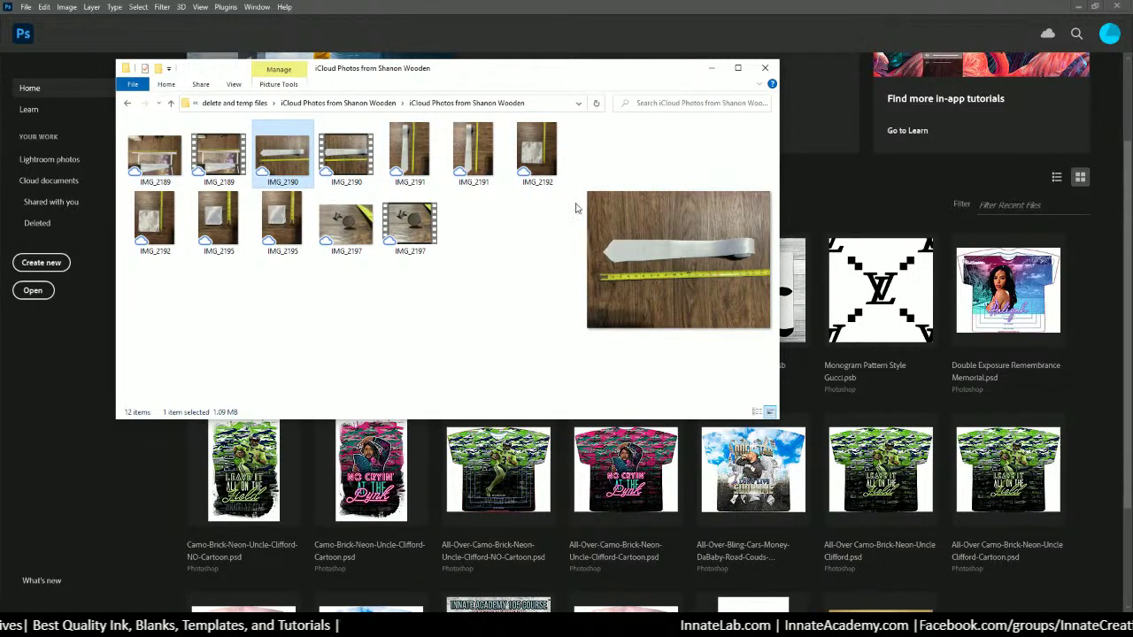
left_click(537, 152)
left_click(475, 160)
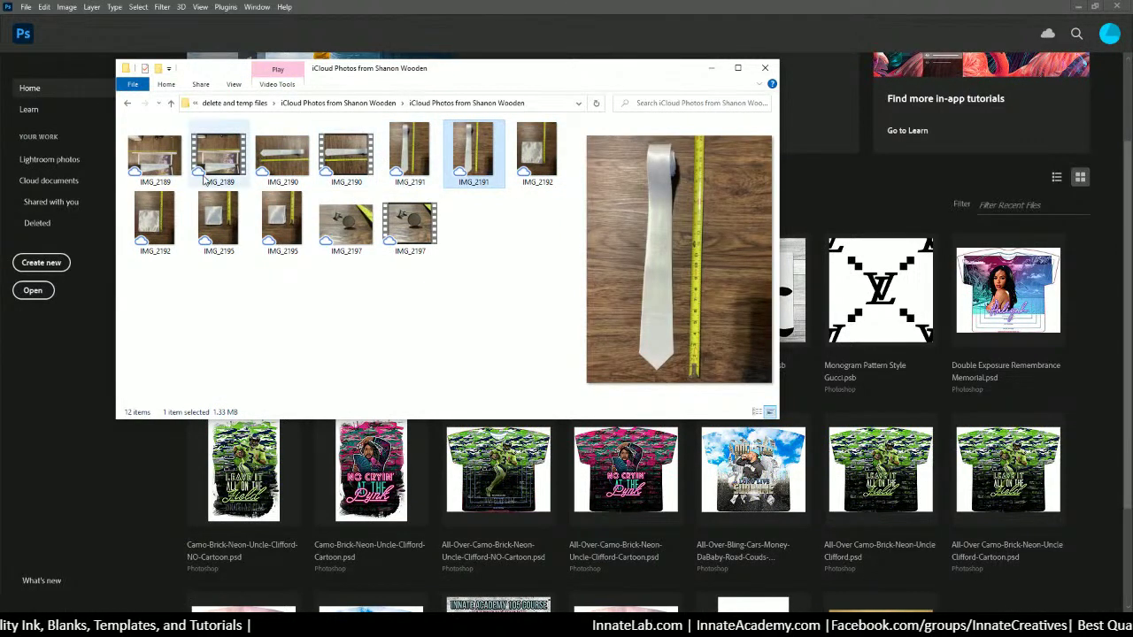
left_click(177, 171)
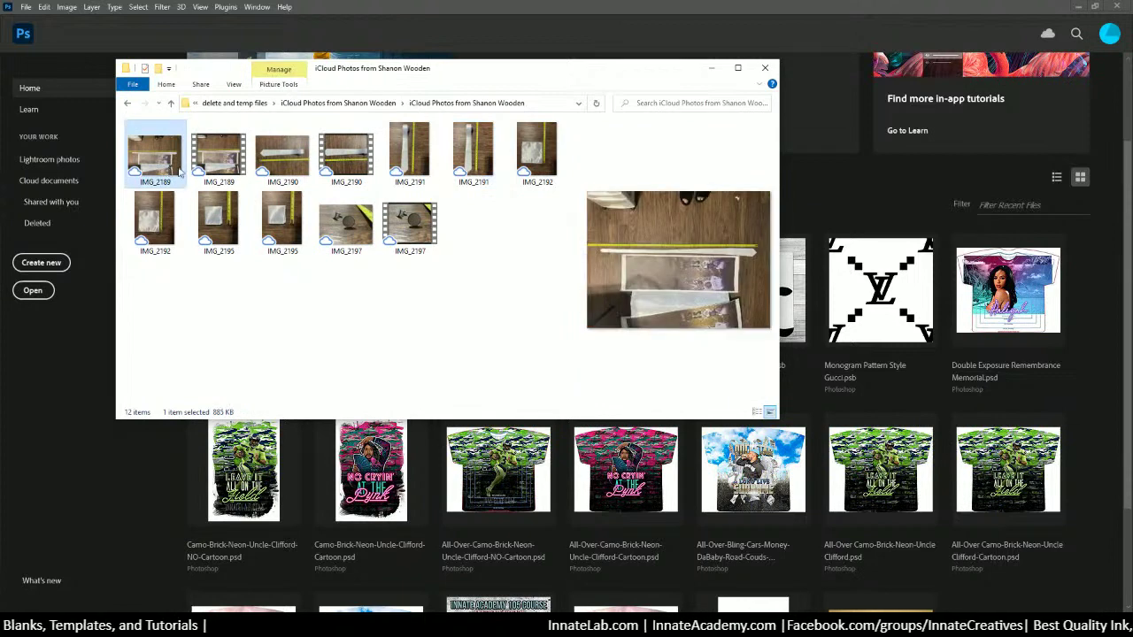
left_click(212, 171)
Step: Select the IMG_2189 photo of the full-length tie, maximize the folder window and widen the preview area to enlarge it
left_click(176, 166)
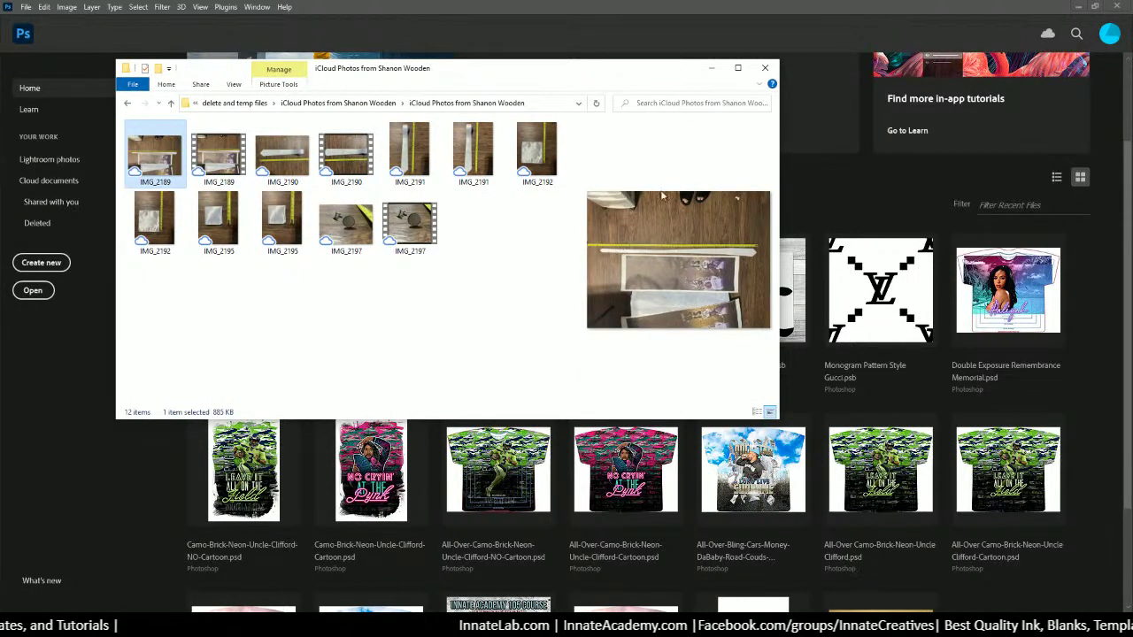
left_click(738, 68)
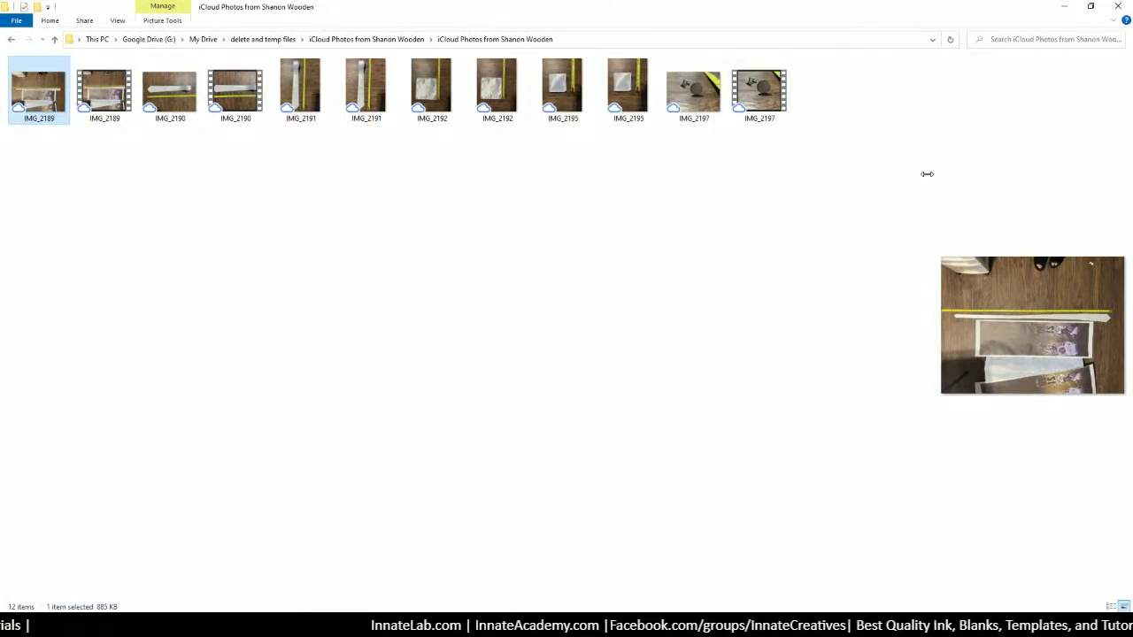
left_click_drag(925, 173, 332, 200)
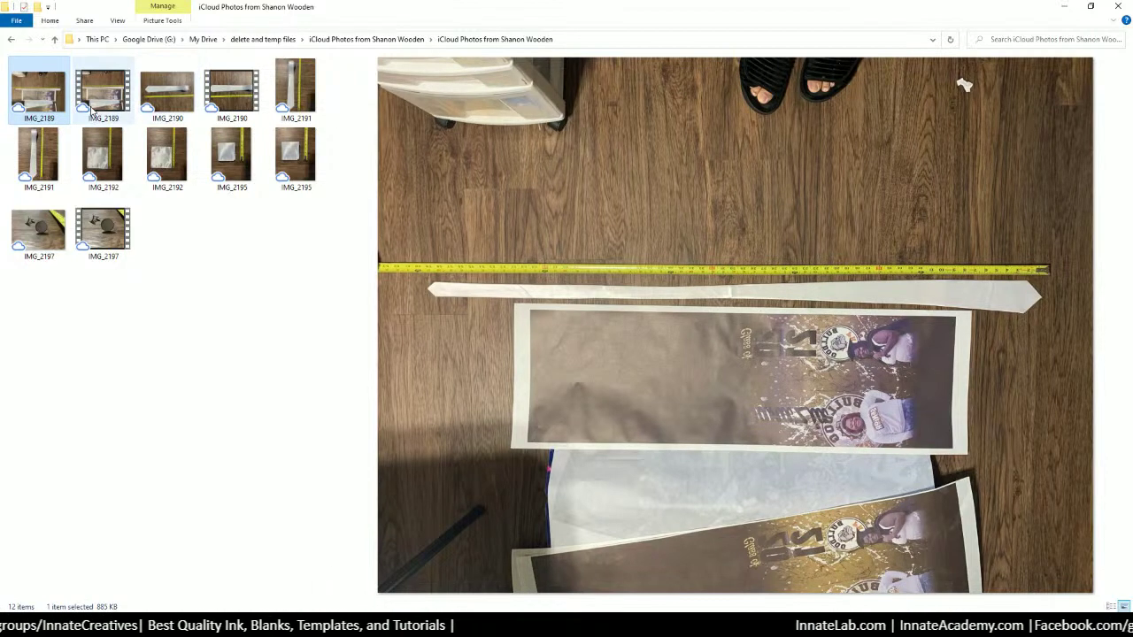
Step: Examine the enlarged photos of the unfolded and folded pocket square, the tie and the cufflinks for their dimensions
left_click(105, 165)
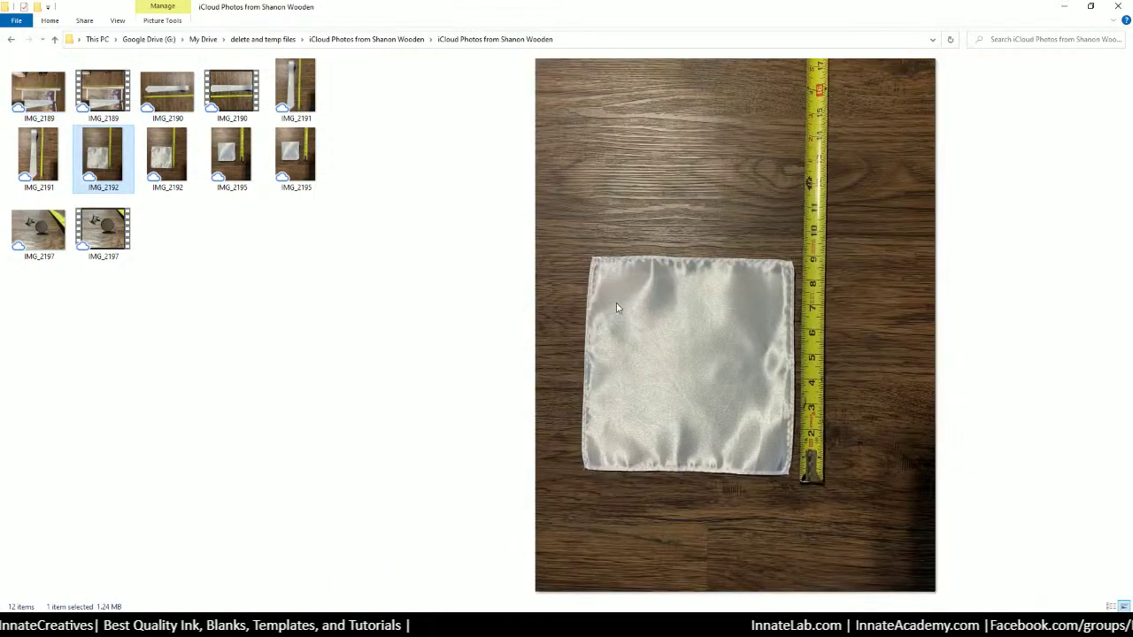
left_click(223, 173)
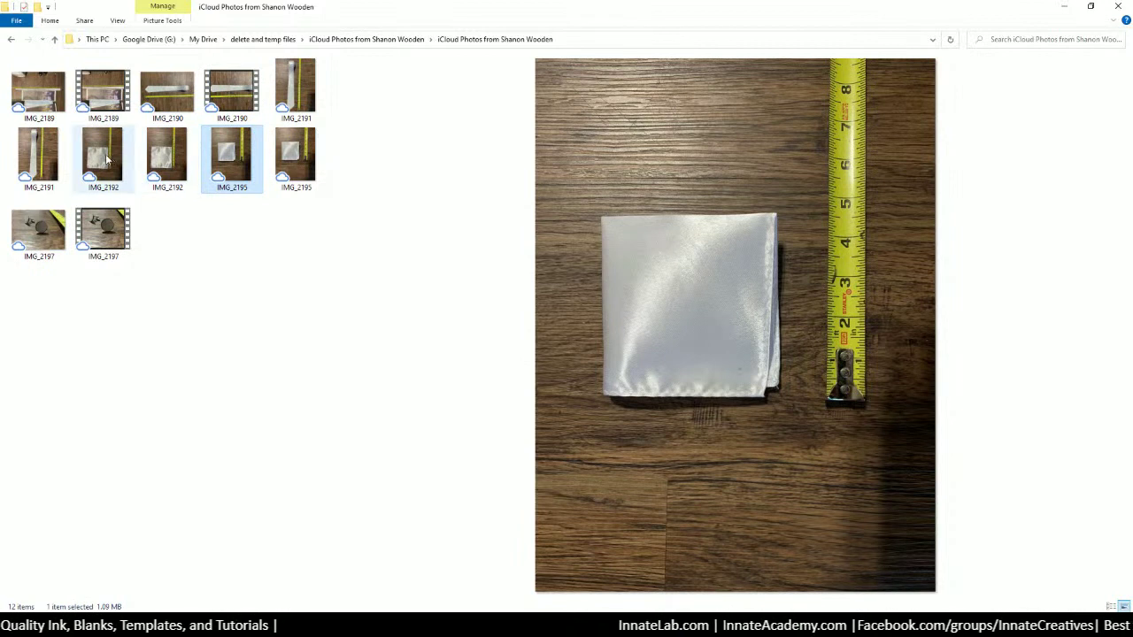
left_click(167, 155)
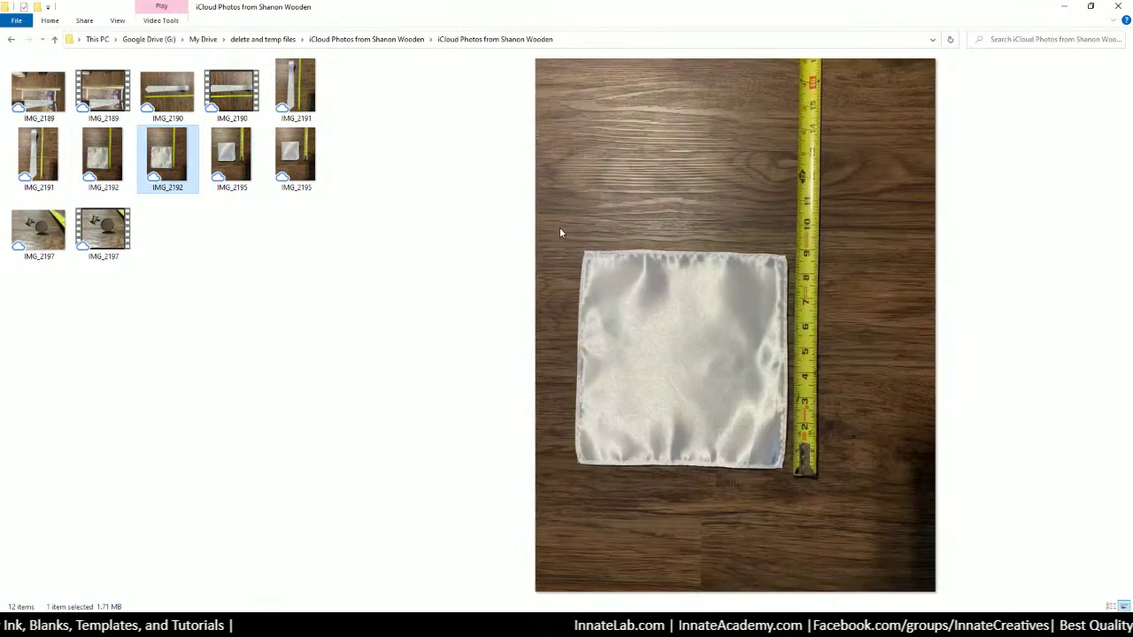
left_click(295, 88)
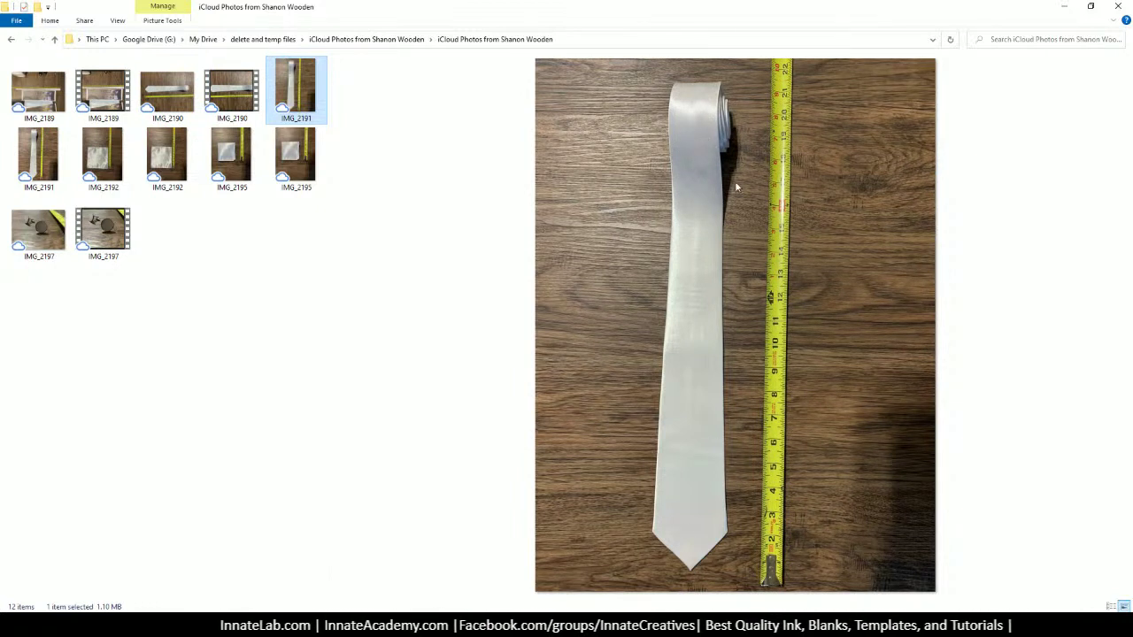
left_click(94, 246)
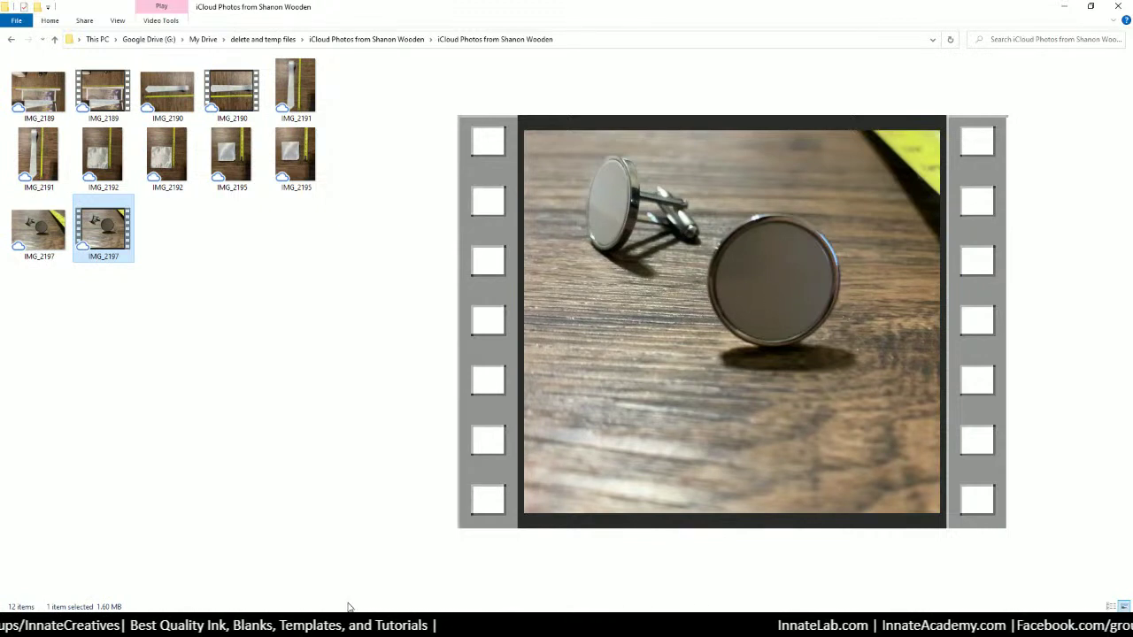
mouse_move(362, 627)
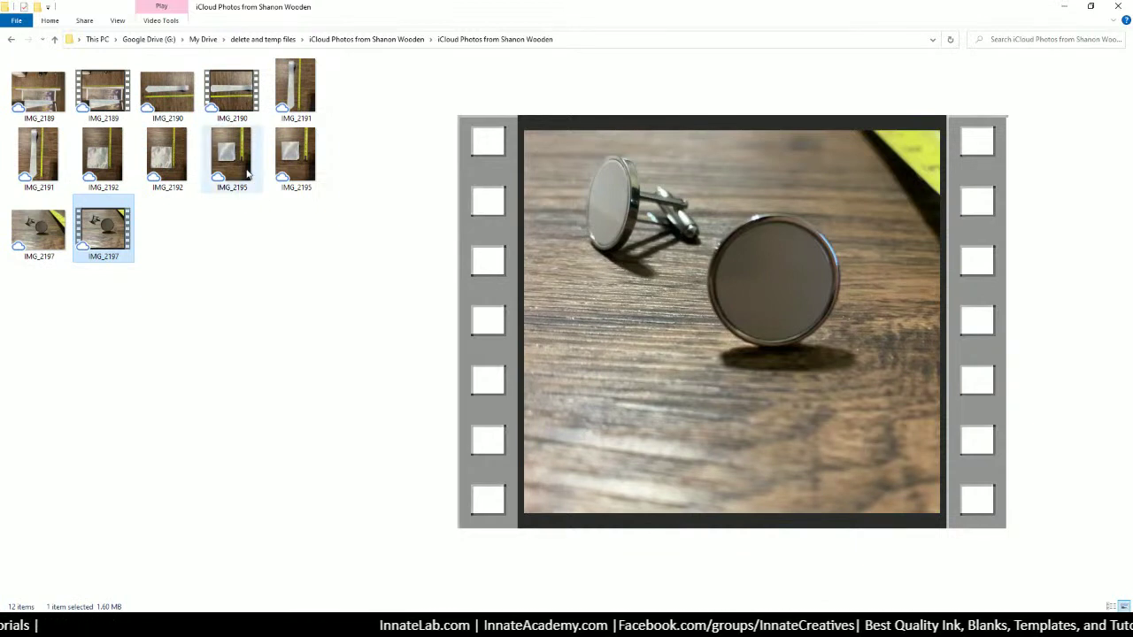
mouse_move(248, 174)
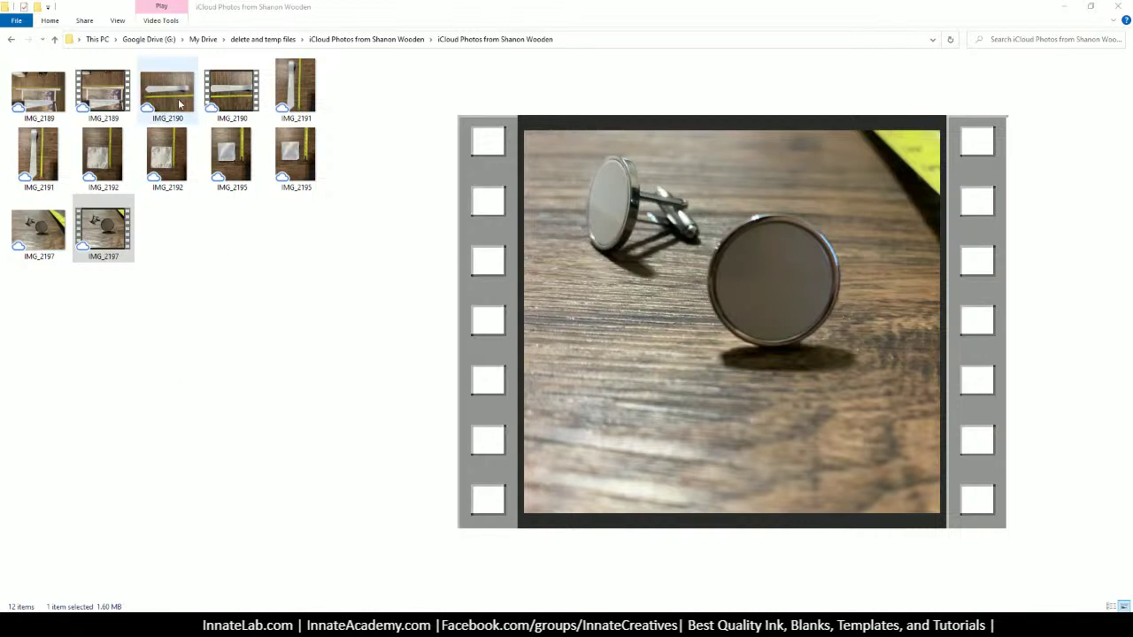
left_click(295, 87)
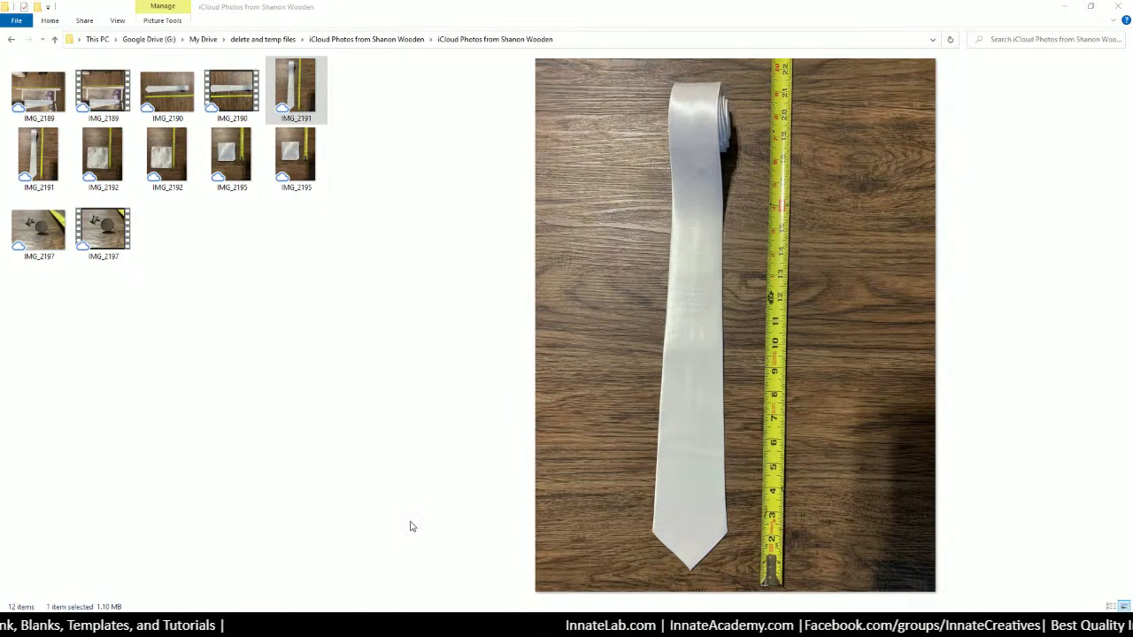
Step: Rename the IMG_2197 cufflink photo as "11-16 cufflink insert"
left_click(104, 259)
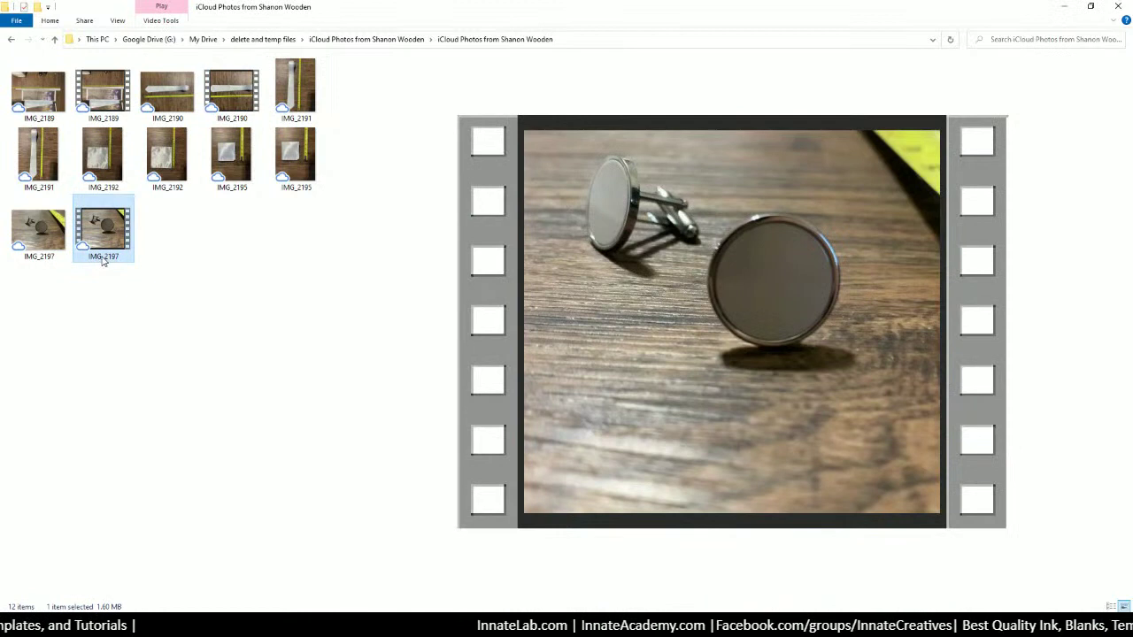
left_click(38, 258)
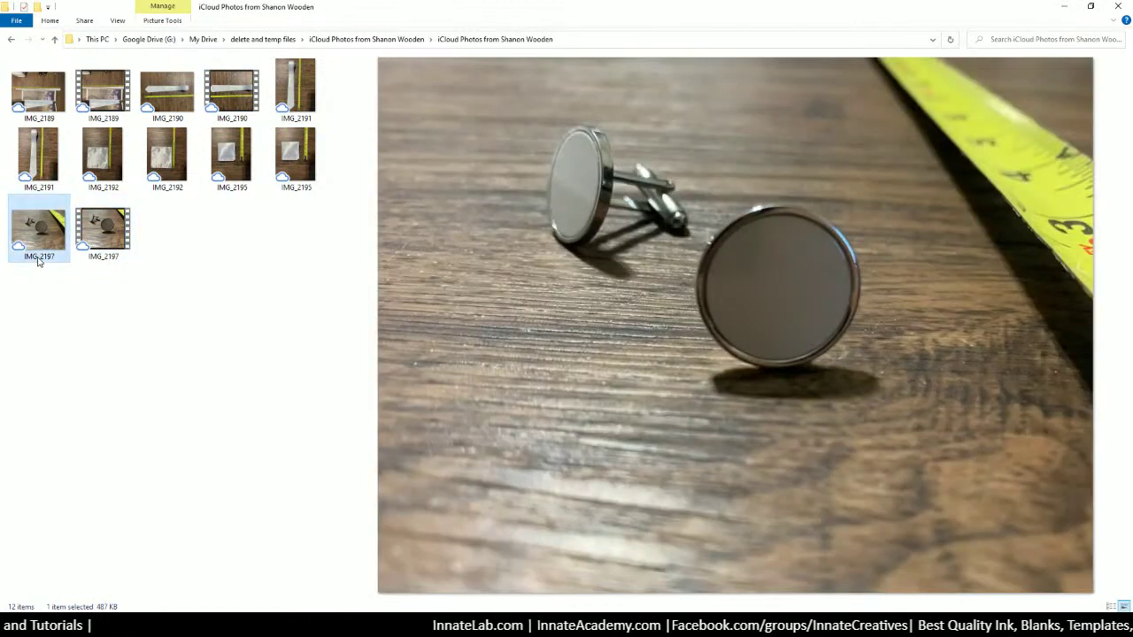
left_click(38, 256)
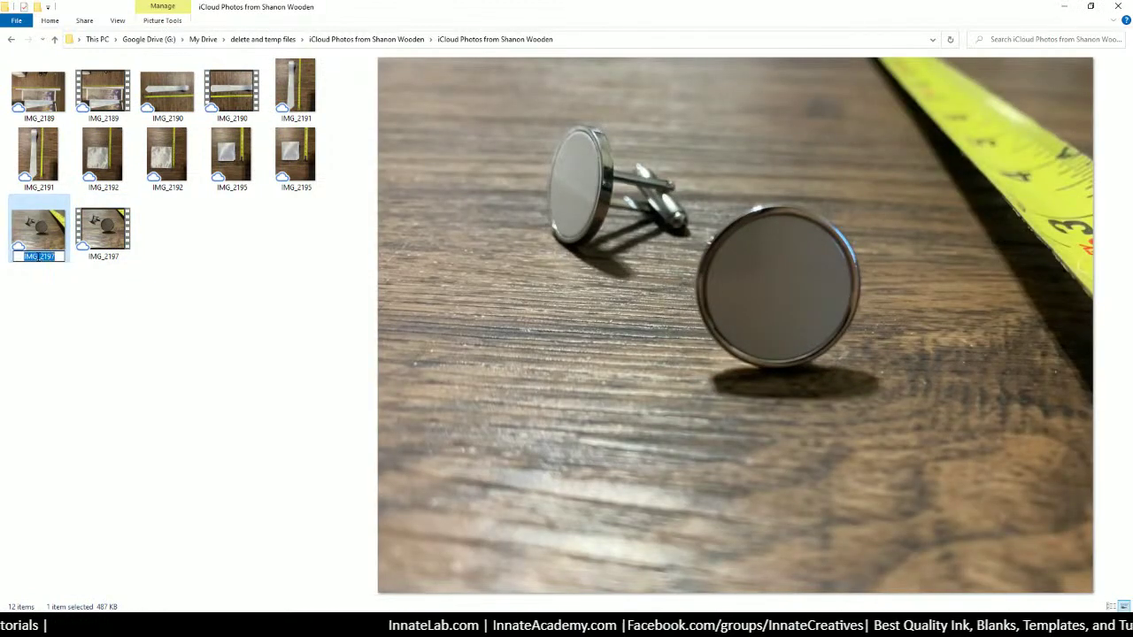
key("BackSpace")
type("11-16")
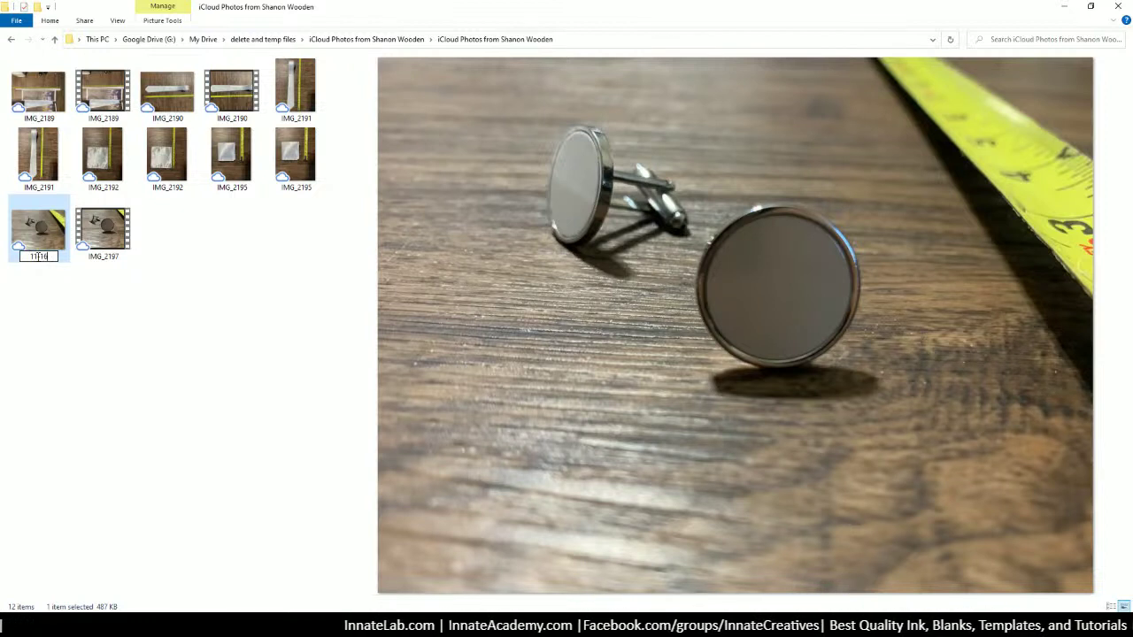
type(" cu")
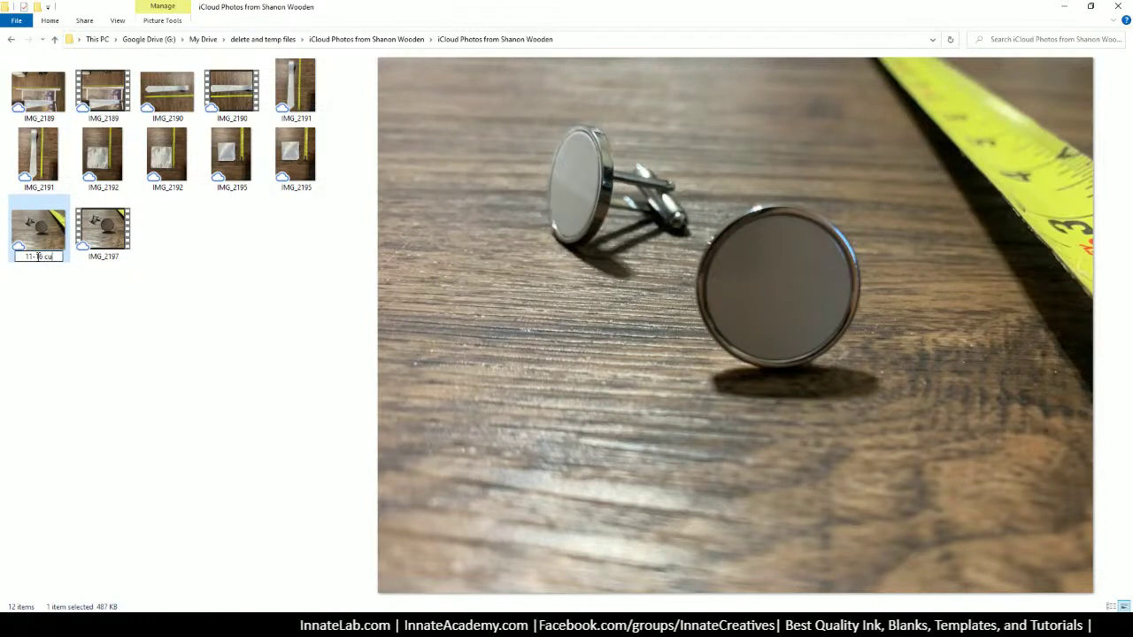
type("ff")
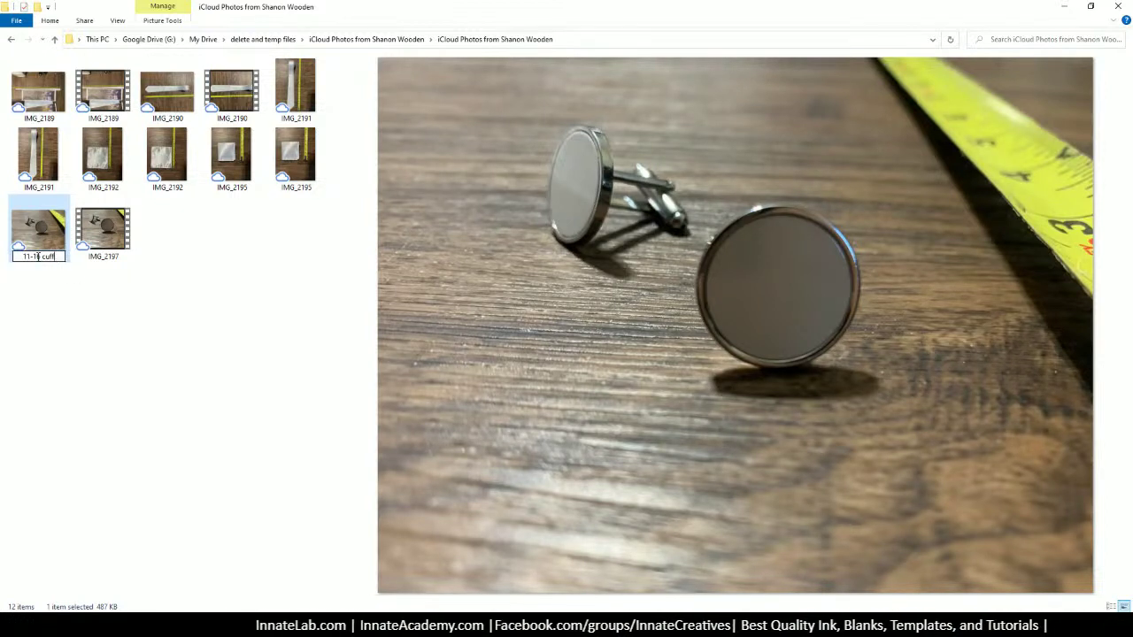
type("link insert")
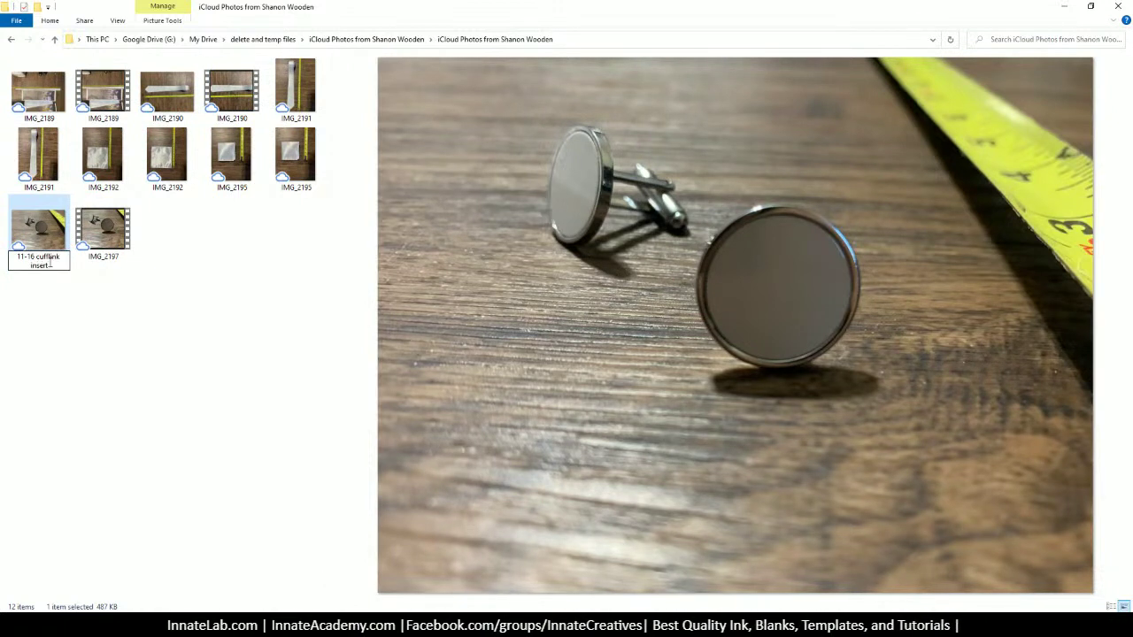
left_click(72, 311)
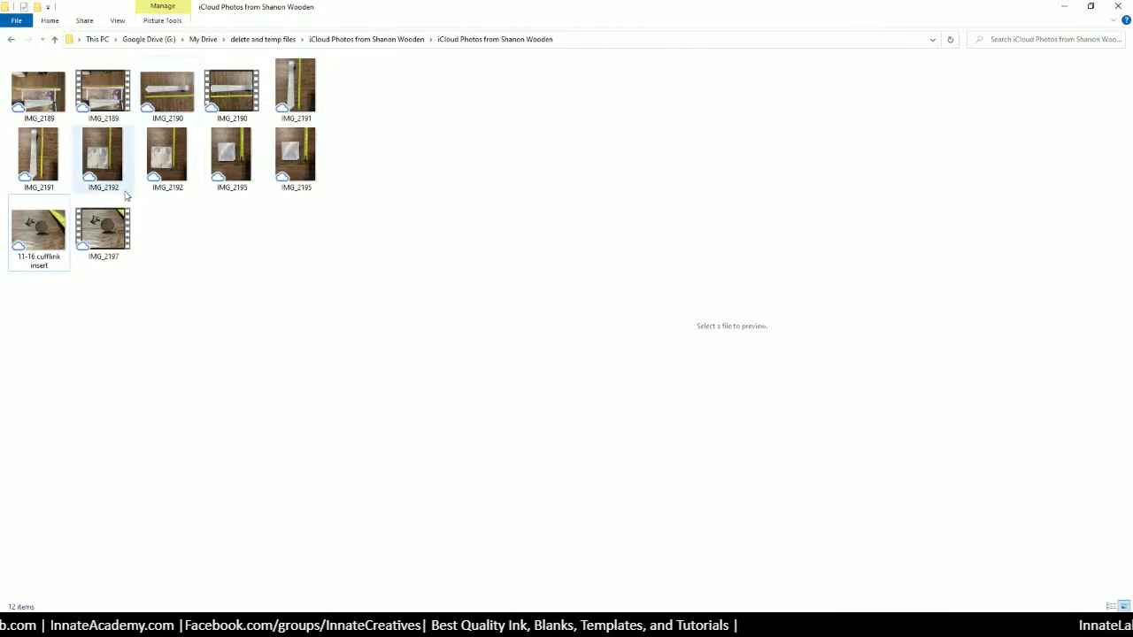
Step: Preview the IMG_2192 pocket square photo, switch to Photoshop and create a 9 x 9 inch document at 150 pixels/inch
mouse_move(113, 166)
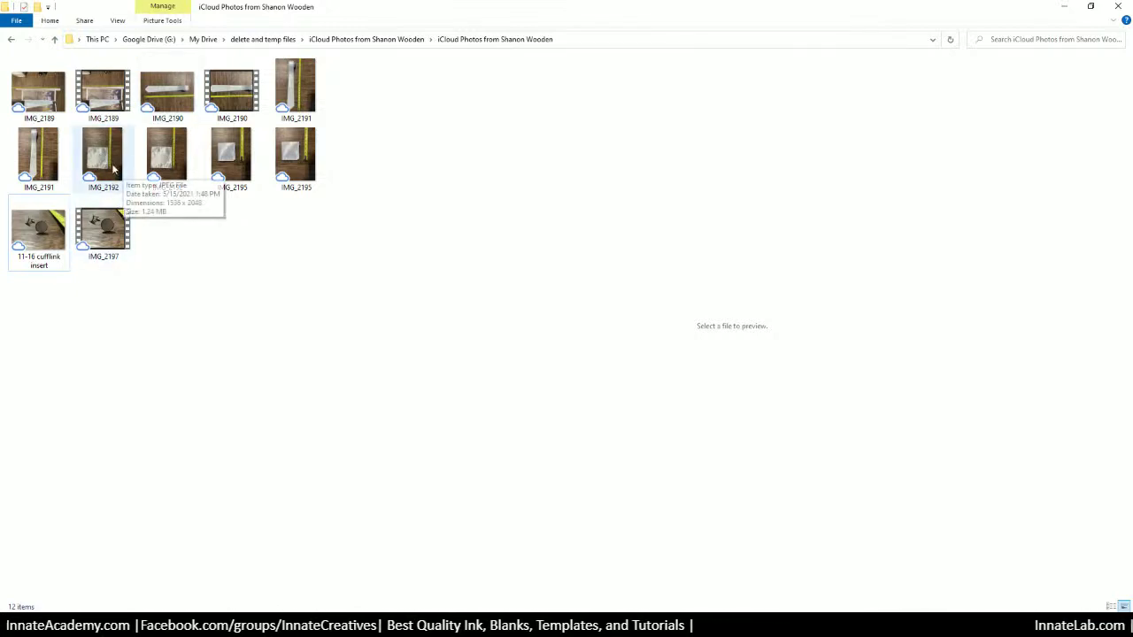
left_click(113, 169)
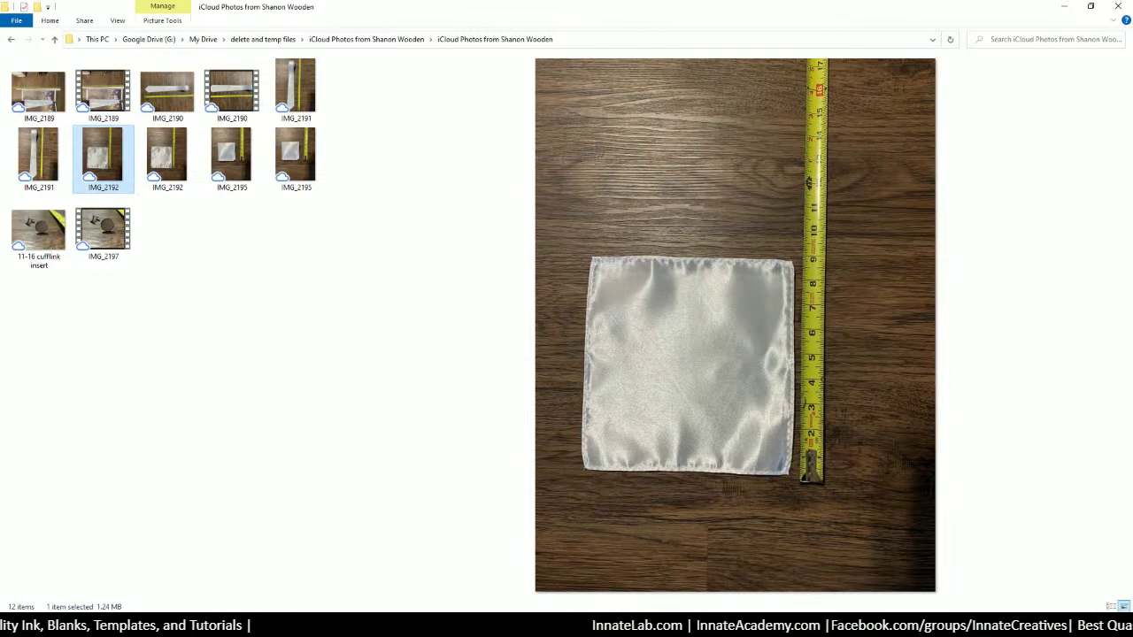
left_click(413, 625)
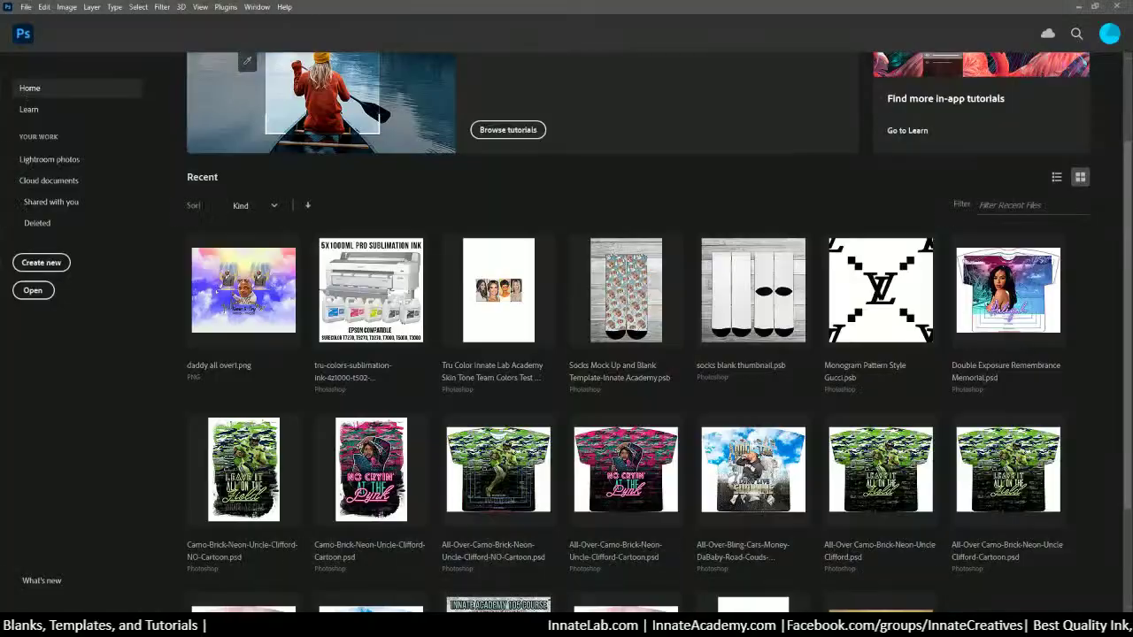
left_click(27, 7)
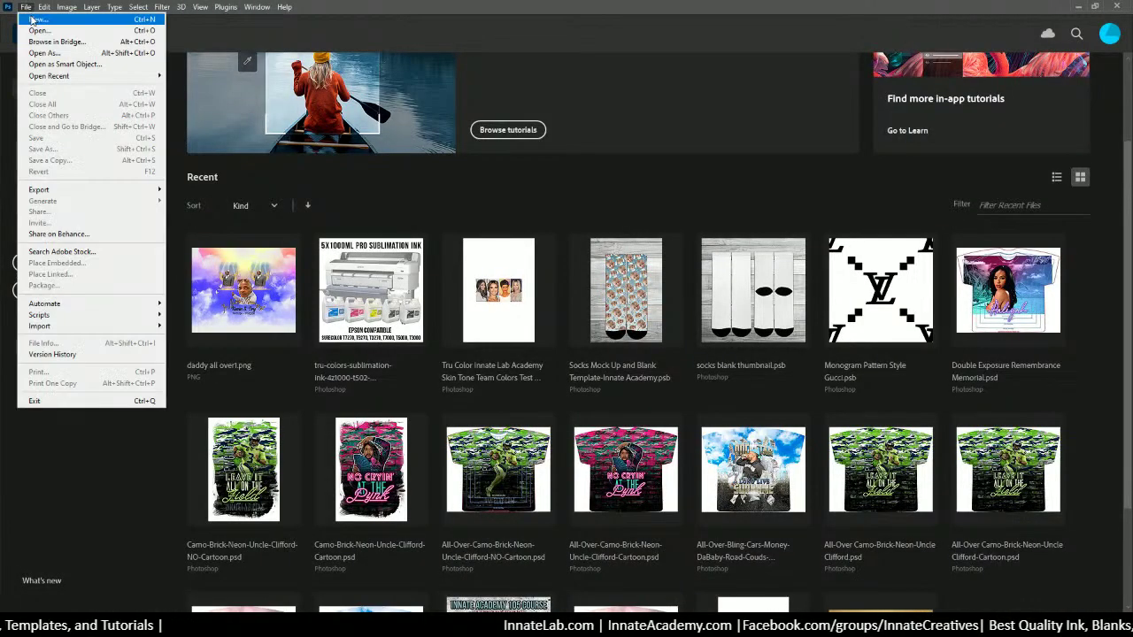
left_click(36, 19)
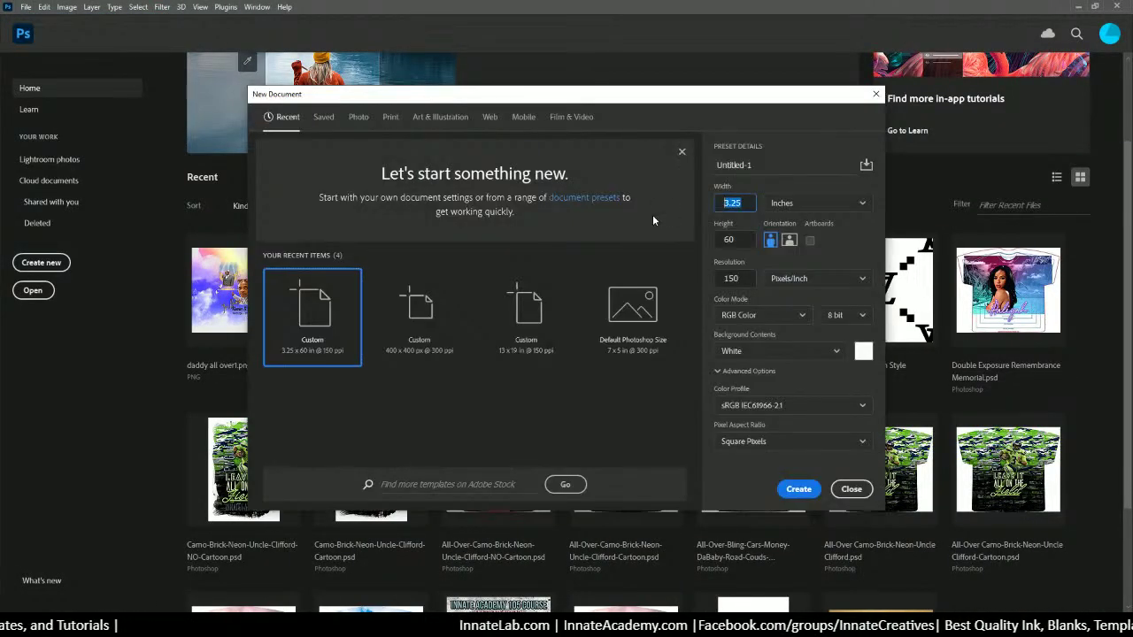
type("9")
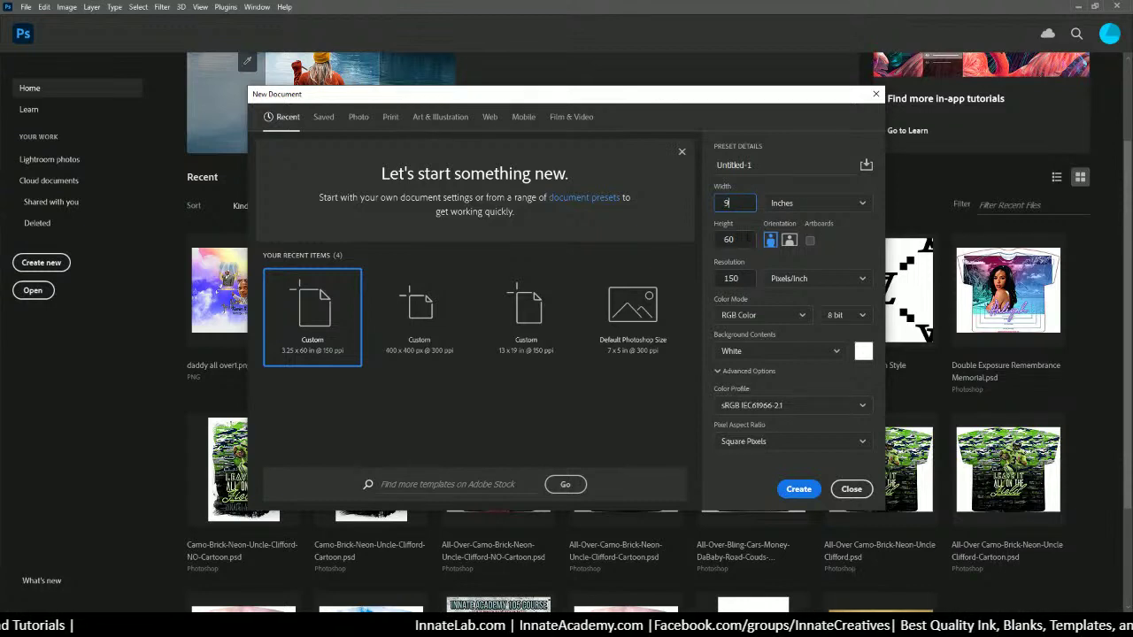
key("Tab")
type("9")
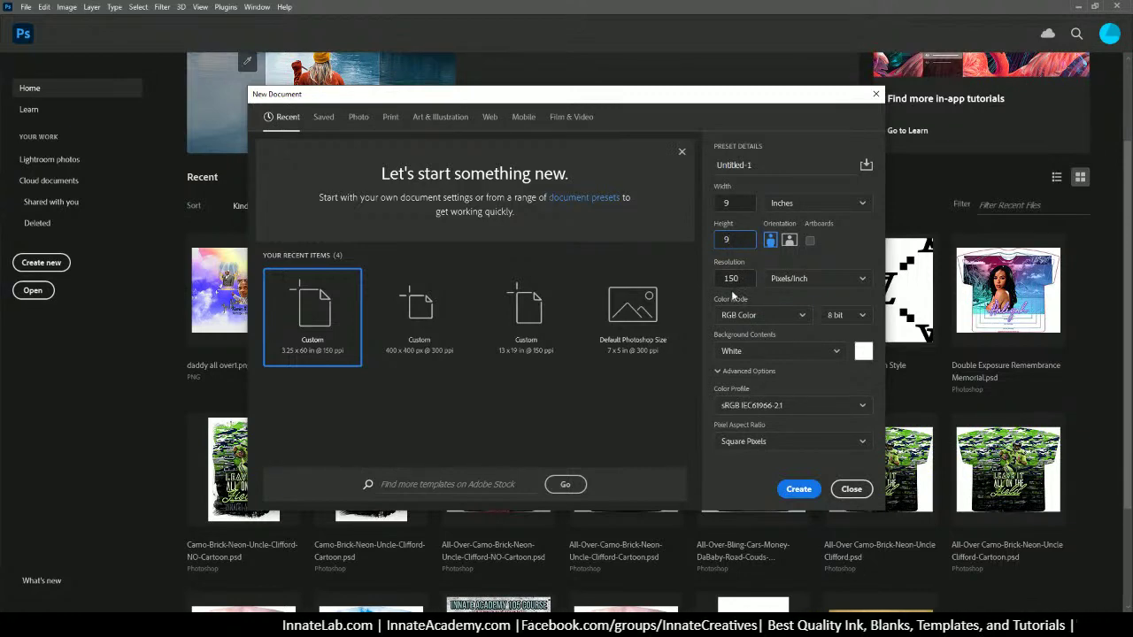
left_click(797, 489)
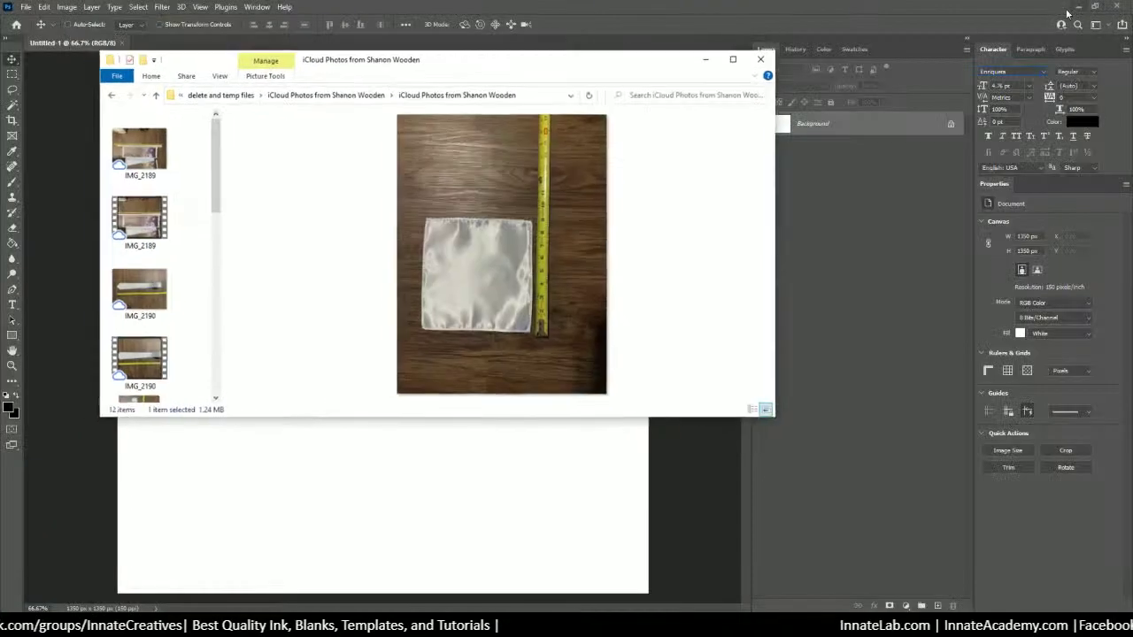
Step: Place the photo folder window over the blank Photoshop document and locate the IMG_2192 pocket square files in it
left_click(1090, 7)
left_click_drag(430, 73, 733, 72)
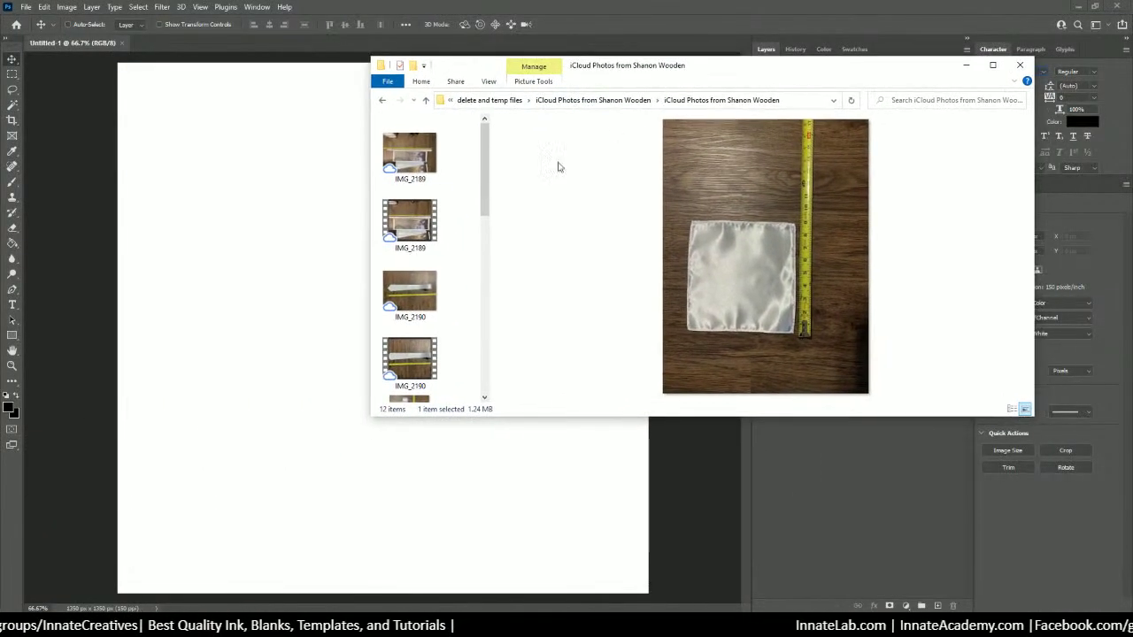
scroll(452, 307, "down", 5)
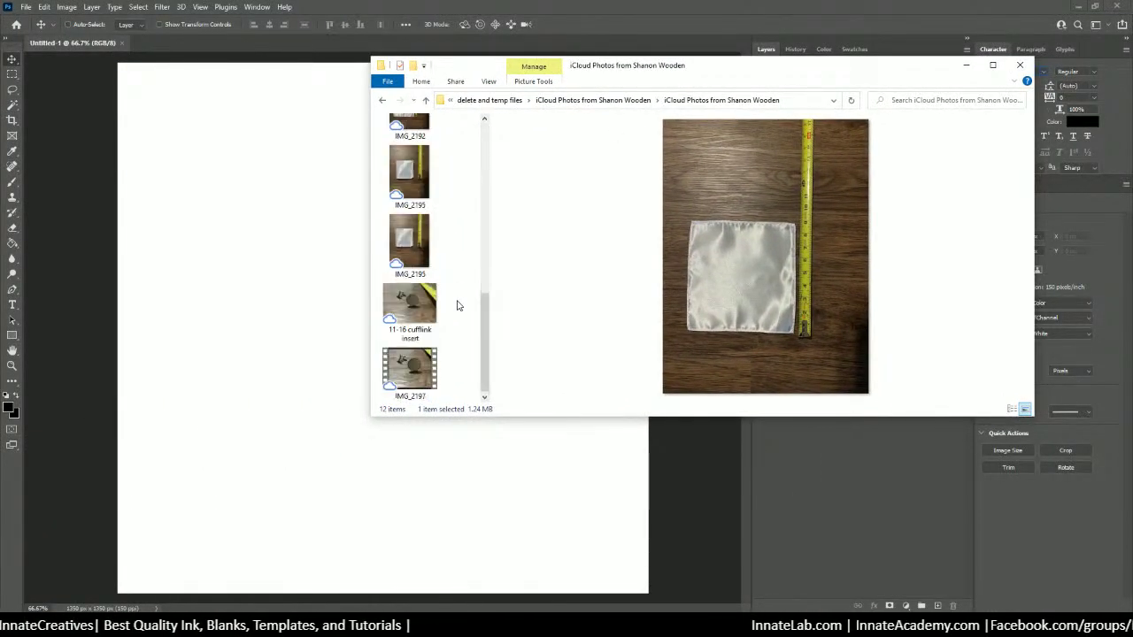
scroll(457, 306, "up", 5)
scroll(458, 306, "down", 5)
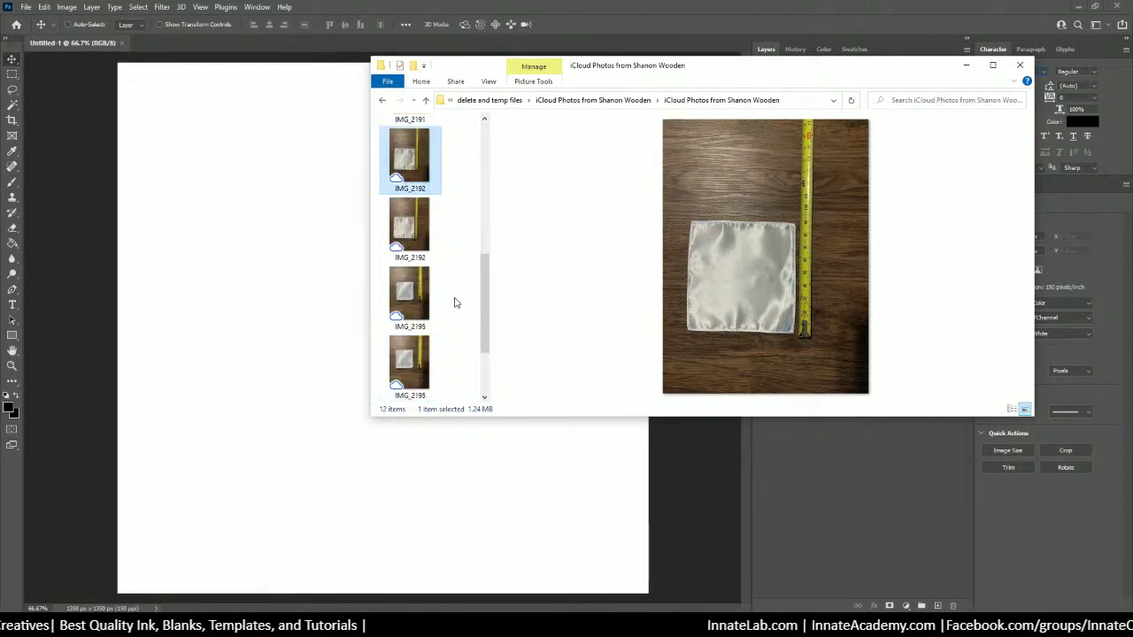
left_click_drag(409, 228, 212, 239)
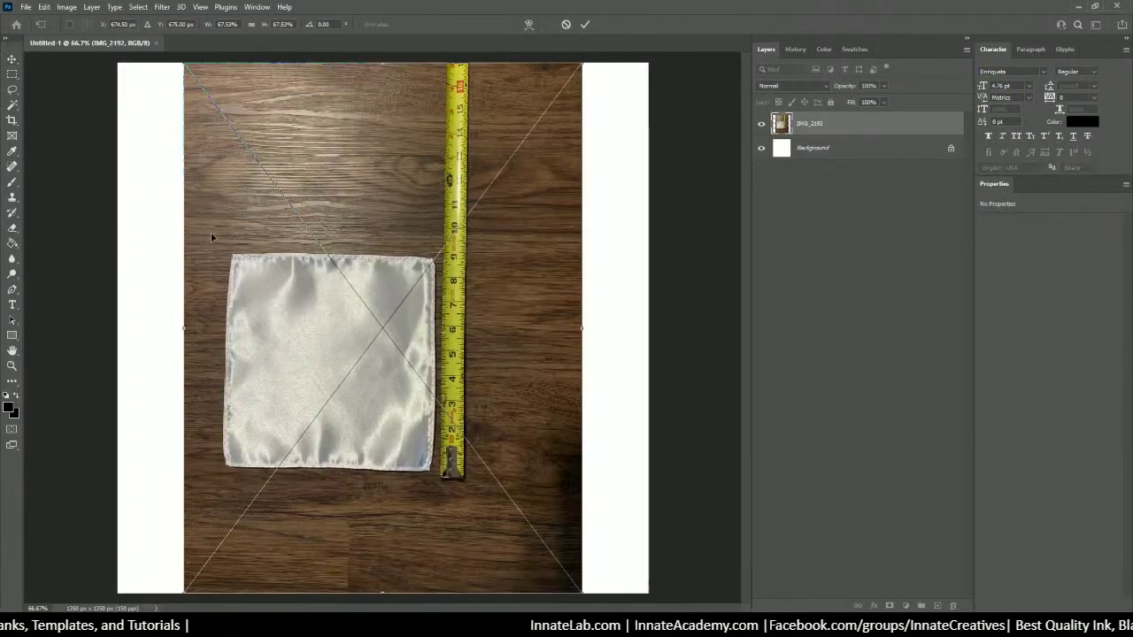
key("ctrl+minus")
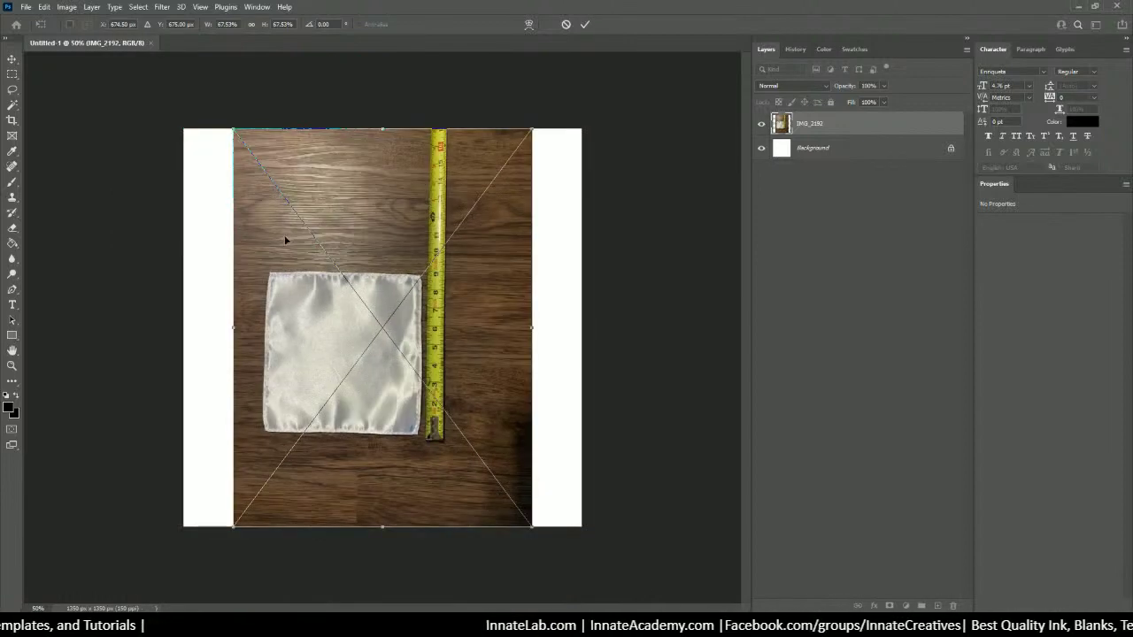
left_click_drag(285, 240, 260, 180)
left_click_drag(457, 390, 766, 630)
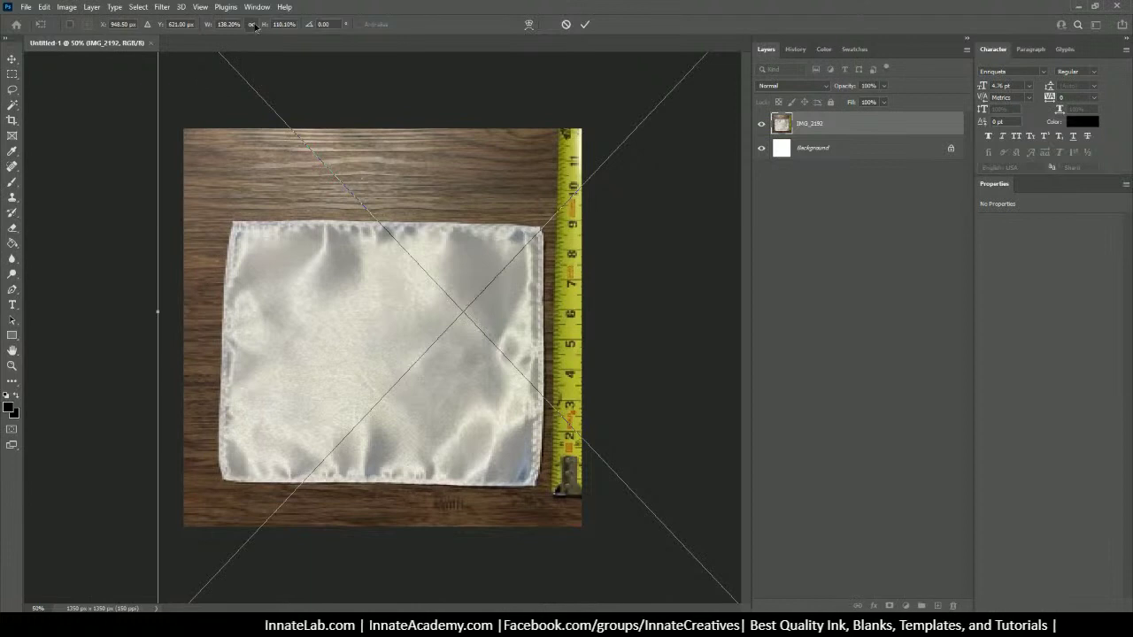
key("Escape")
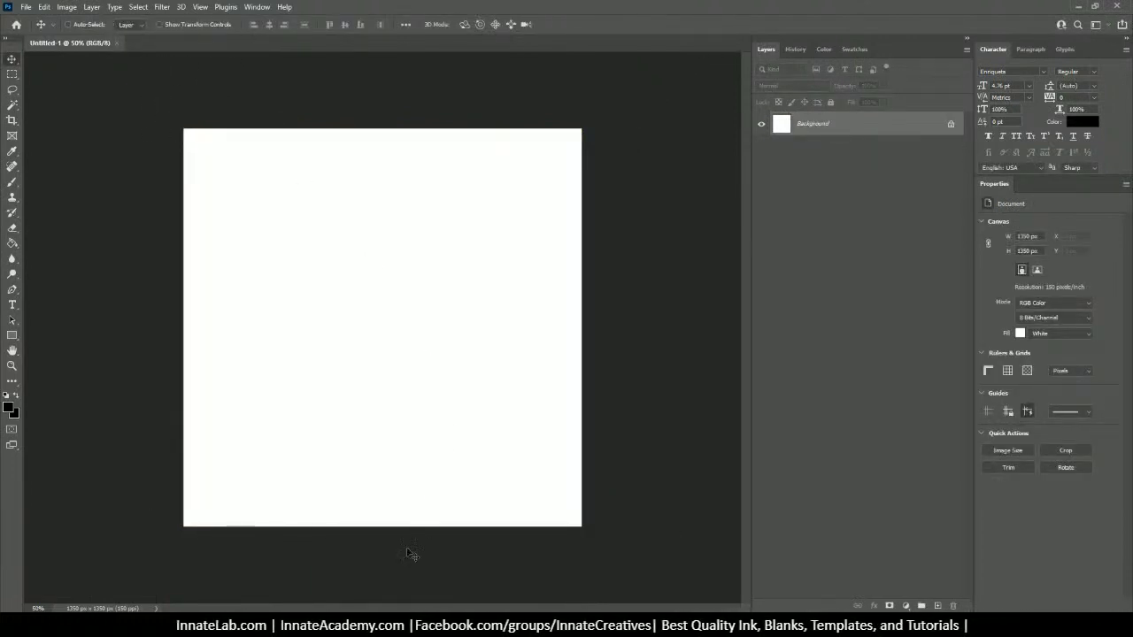
Step: Place the IMG_2192 pocket square photo from the folder into the document and enlarge it proportionally to about 121%
key("alt+Tab")
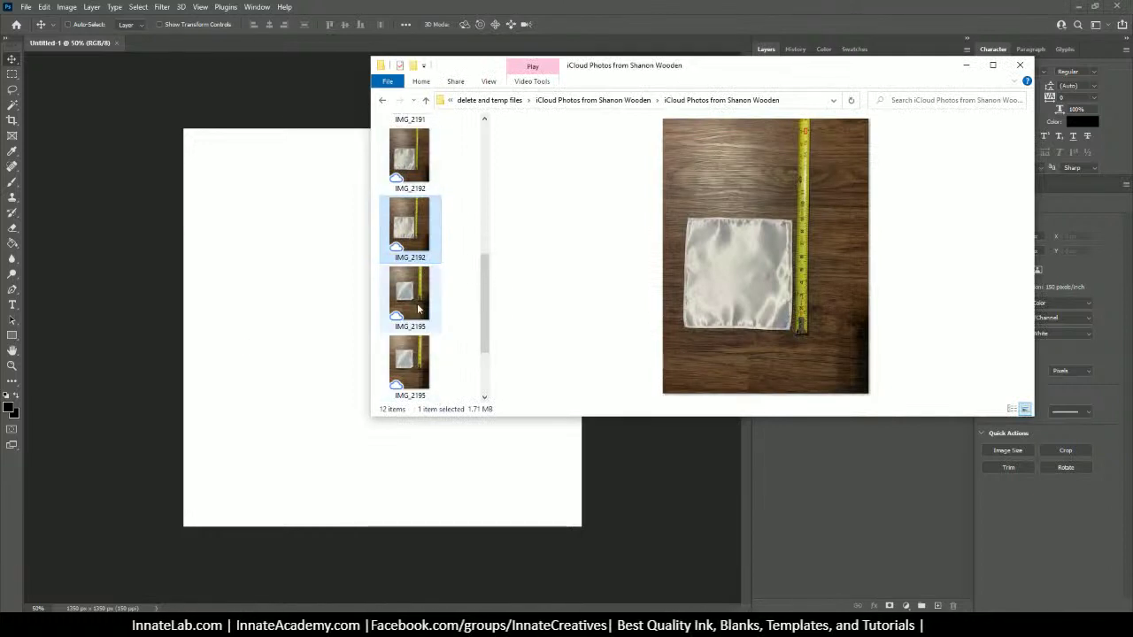
scroll(419, 310, "up", 5)
scroll(416, 230, "down", 5)
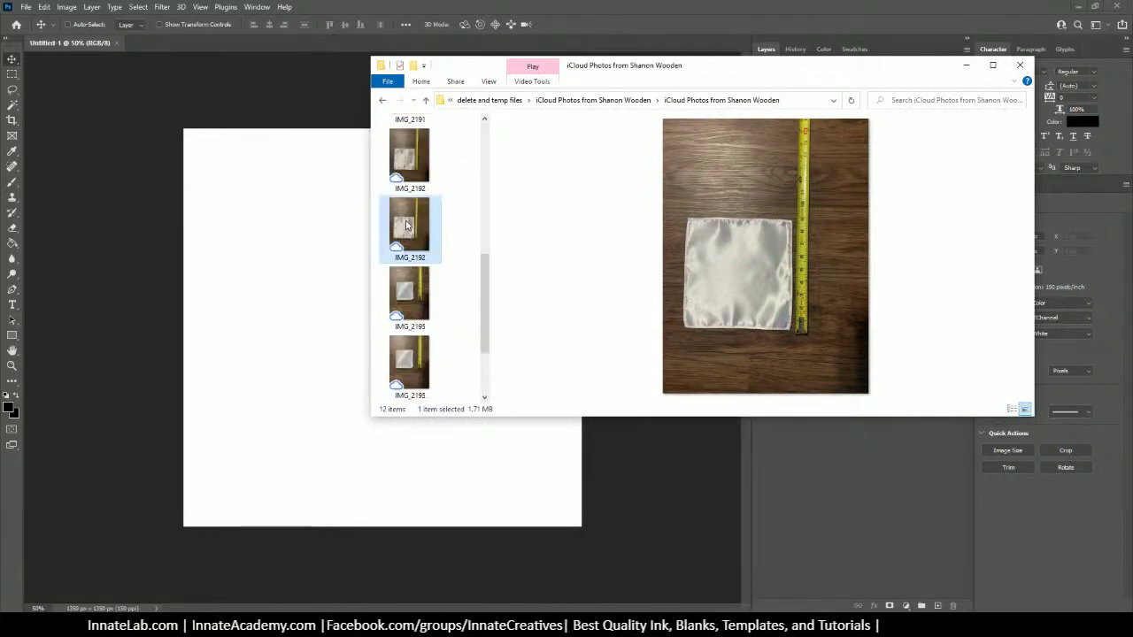
scroll(428, 216, "up", 3)
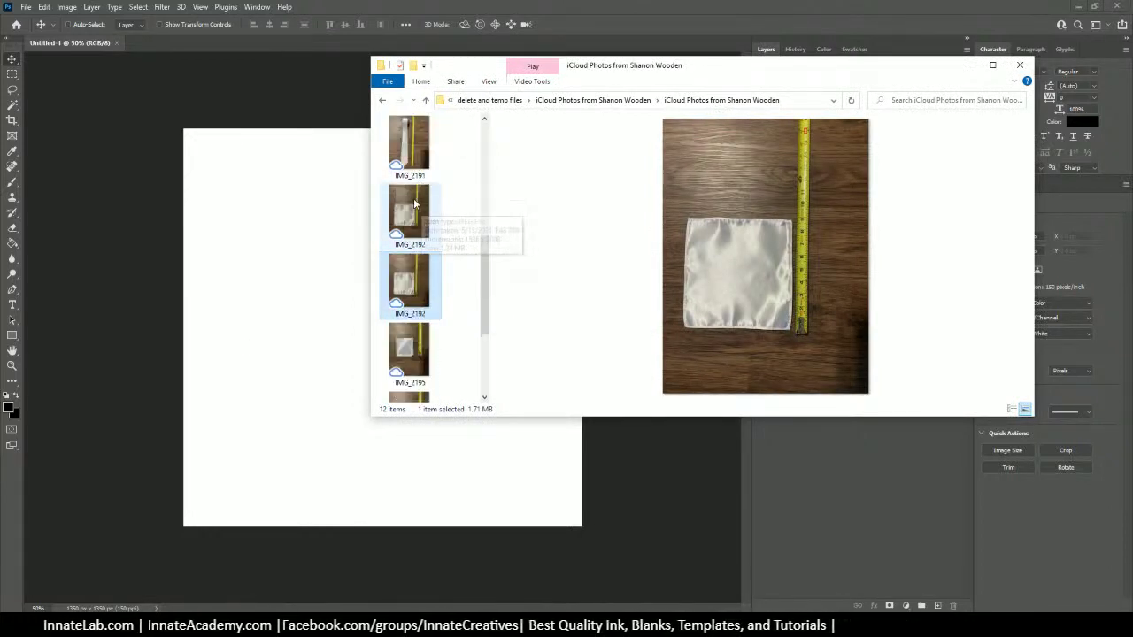
left_click_drag(376, 282, 271, 258)
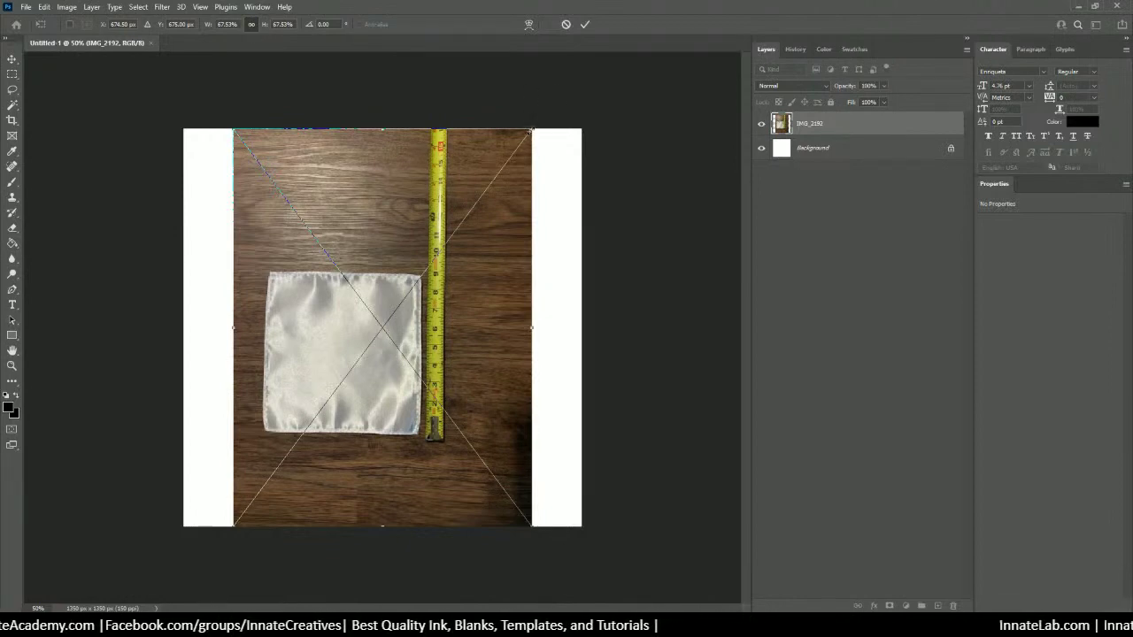
left_click_drag(531, 129, 624, 35)
left_click_drag(531, 283, 605, 225)
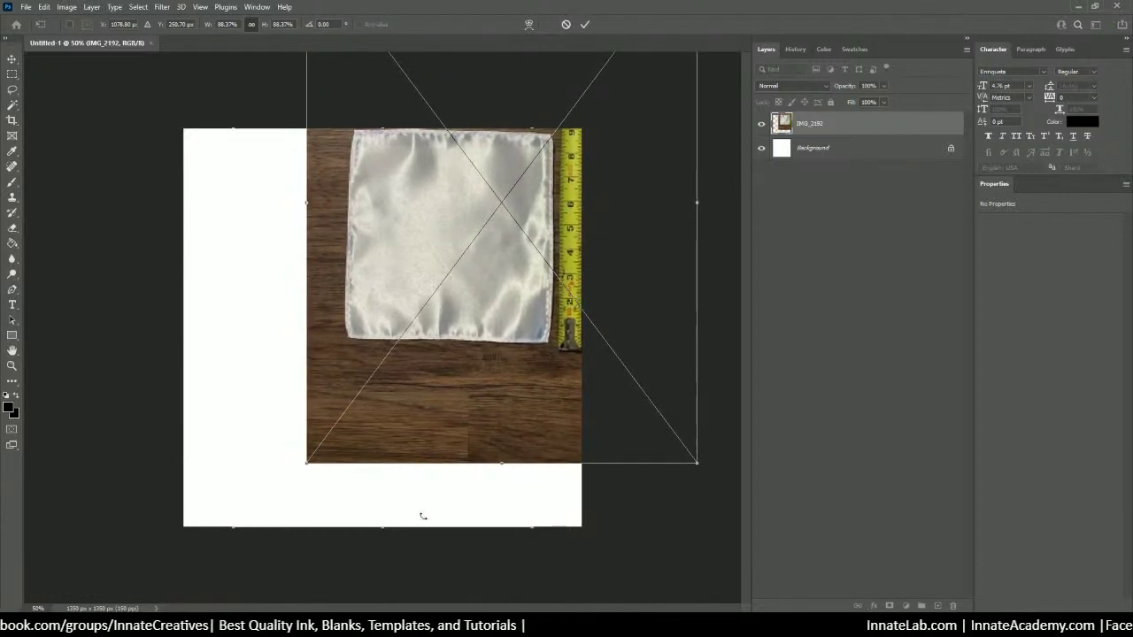
left_click_drag(307, 462, 156, 627)
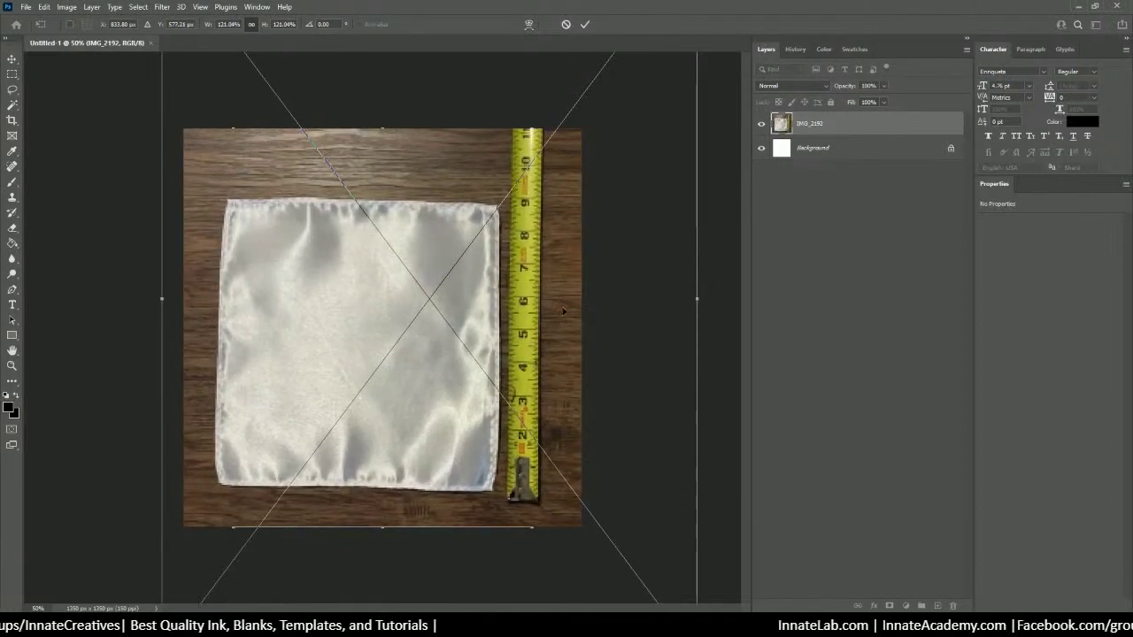
Step: Enlarge the photo to about 142% and align the tape measure with the right and bottom edges of the canvas
key("ctrl+minus")
key("ctrl+minus")
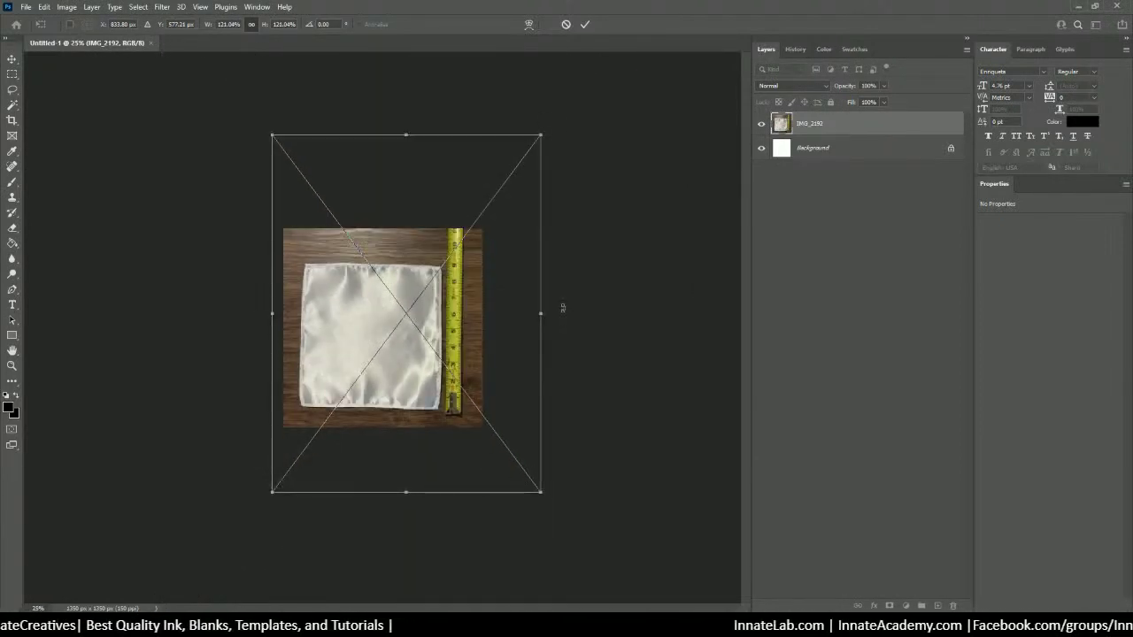
left_click_drag(464, 309, 465, 263)
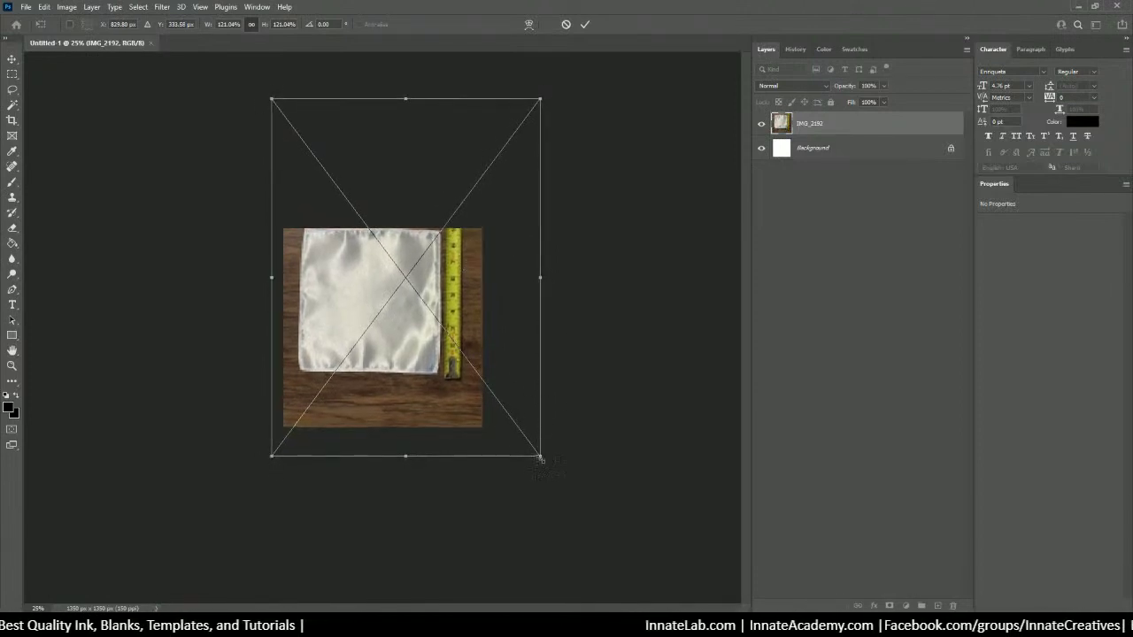
left_click_drag(539, 457, 577, 522)
left_click_drag(469, 390, 449, 394)
key("ctrl+plus")
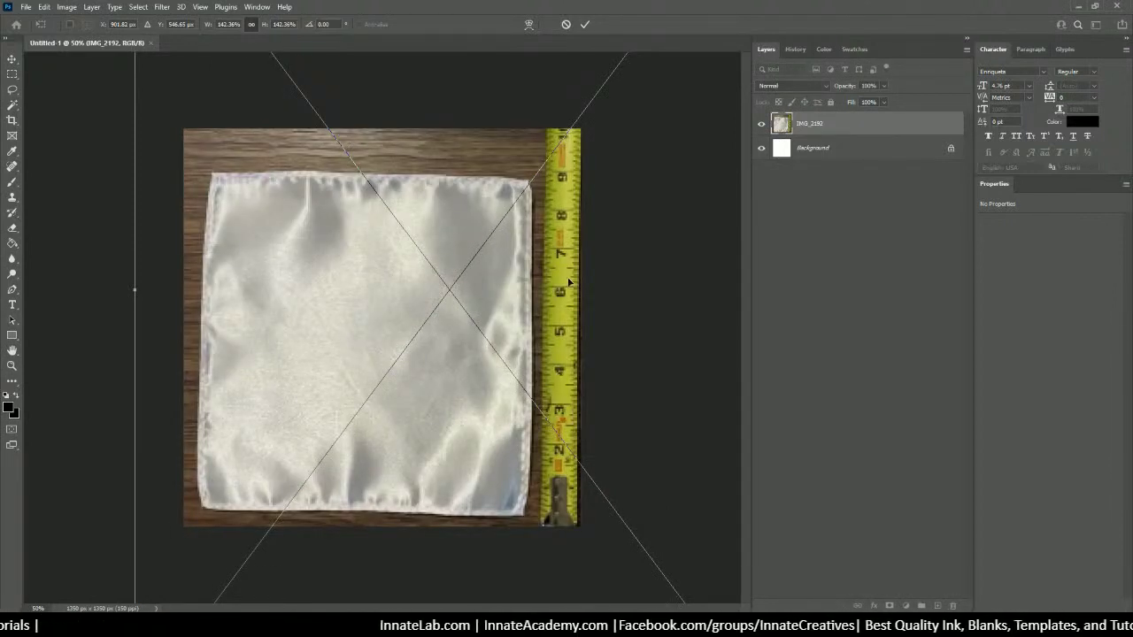
key("Right")
key("Right")
key("Up")
key("Up")
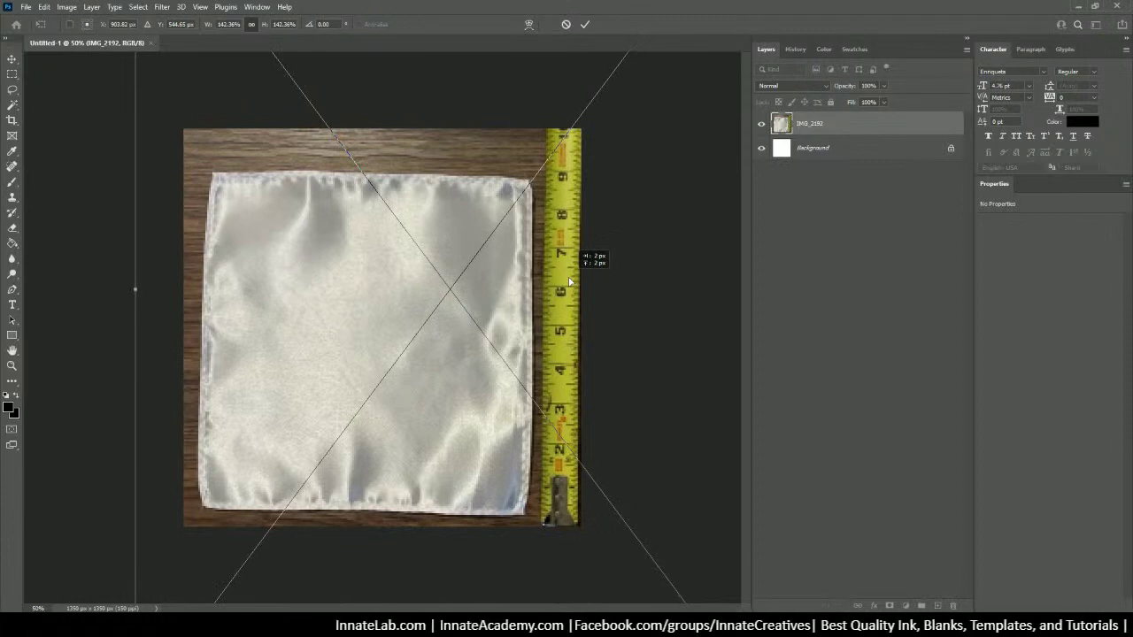
Step: Scale the photo to about 159% so the tape's nine inches span the canvas height, and commit the placement
key("ctrl+minus")
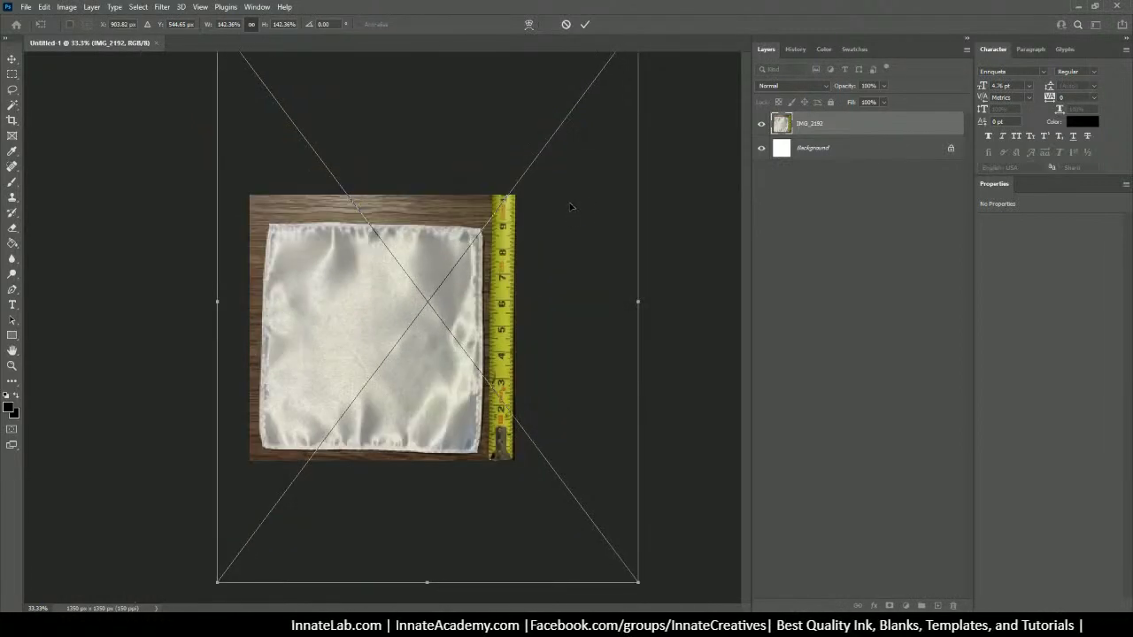
key("ctrl+minus")
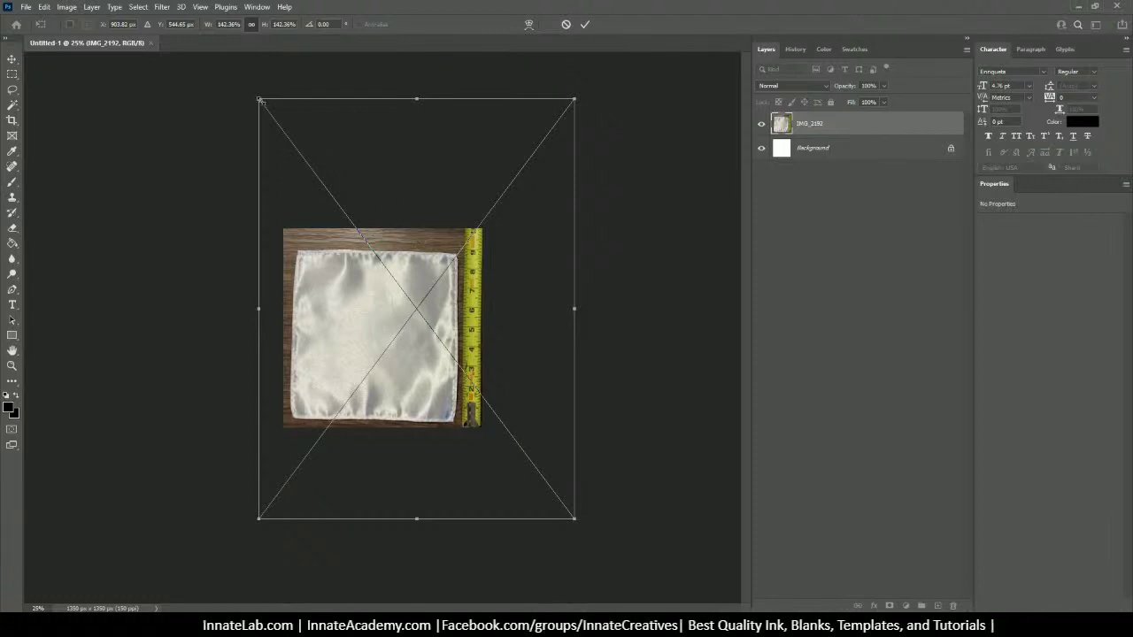
left_click_drag(259, 98, 226, 56)
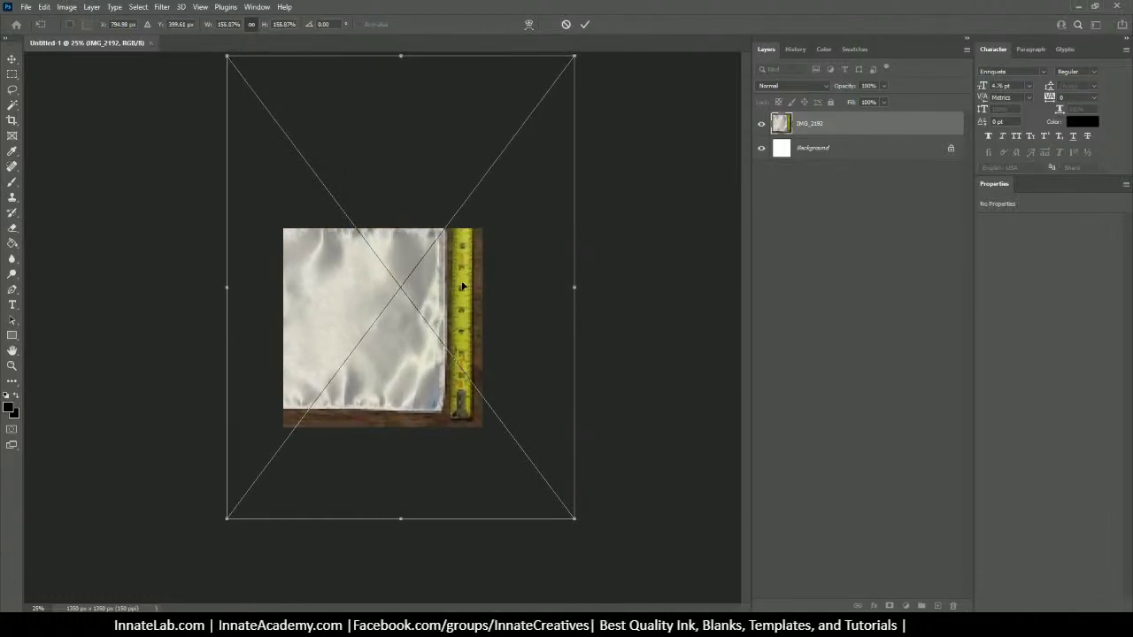
left_click_drag(462, 286, 471, 295)
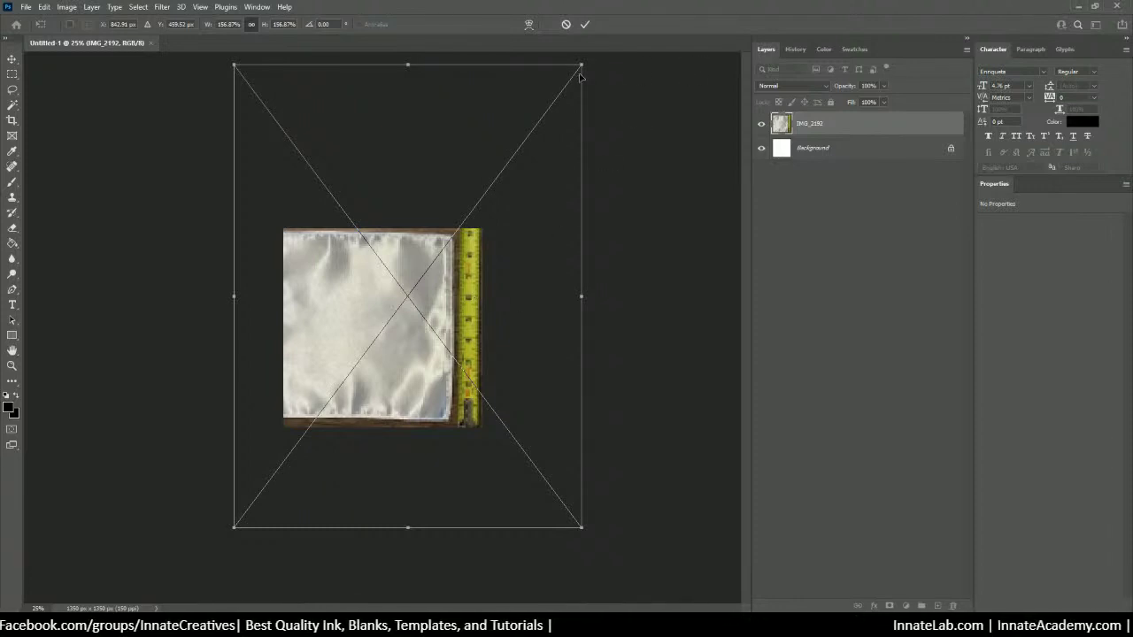
left_click_drag(582, 63, 588, 55)
key("ctrl+plus")
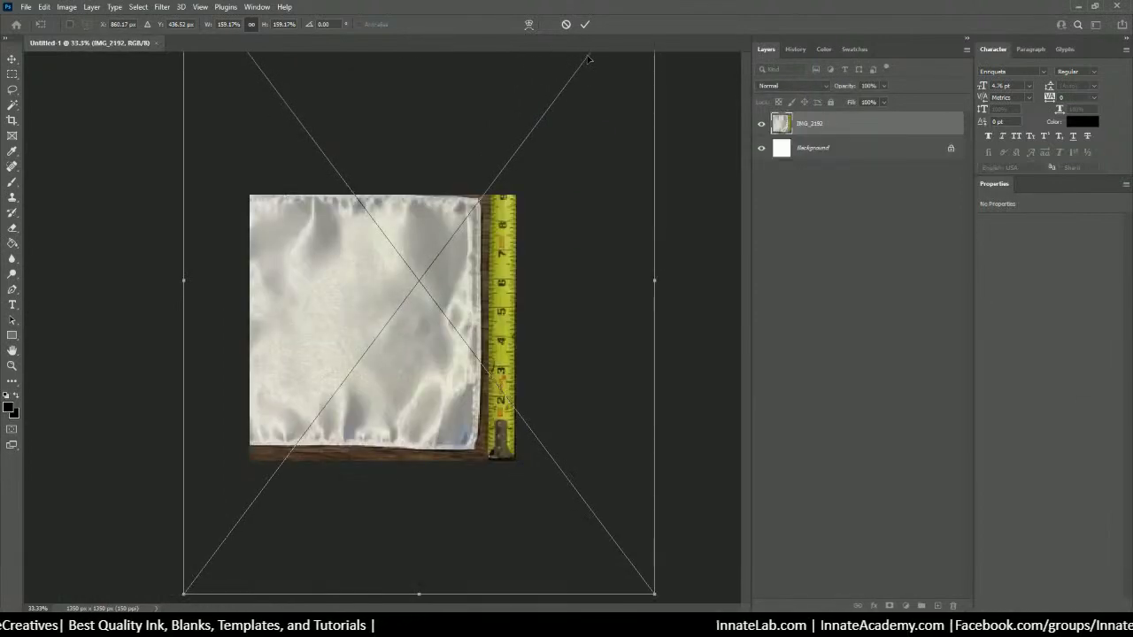
left_click_drag(501, 308, 498, 311)
key("Return")
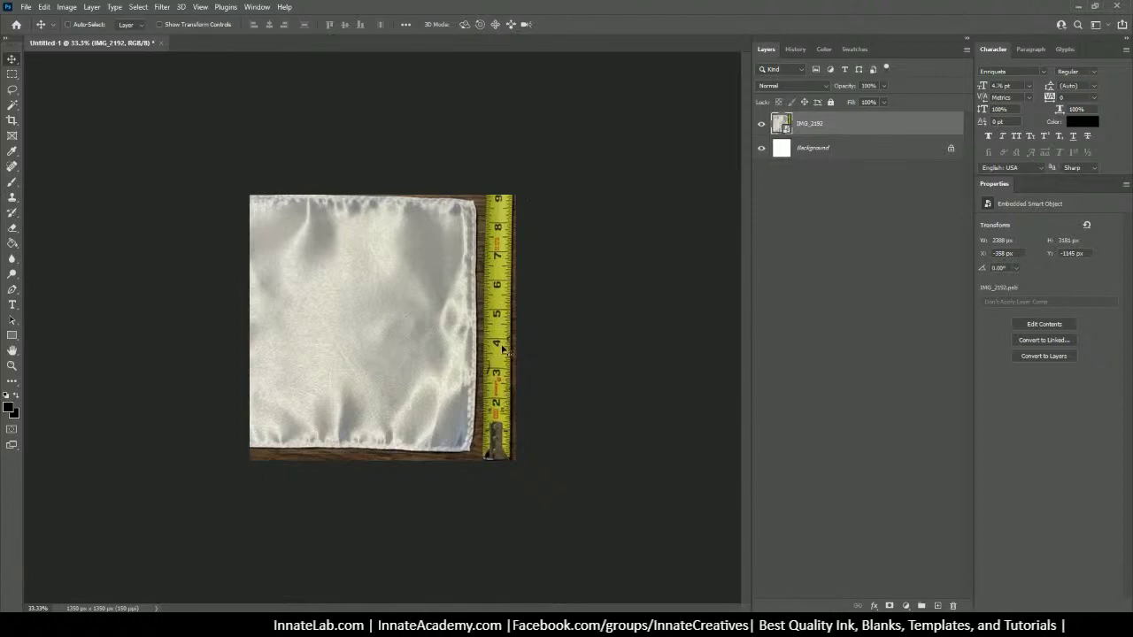
Step: Rotate the pocket square photo to about -0.23° to straighten the tape measure, and commit the transform
key("ctrl+t")
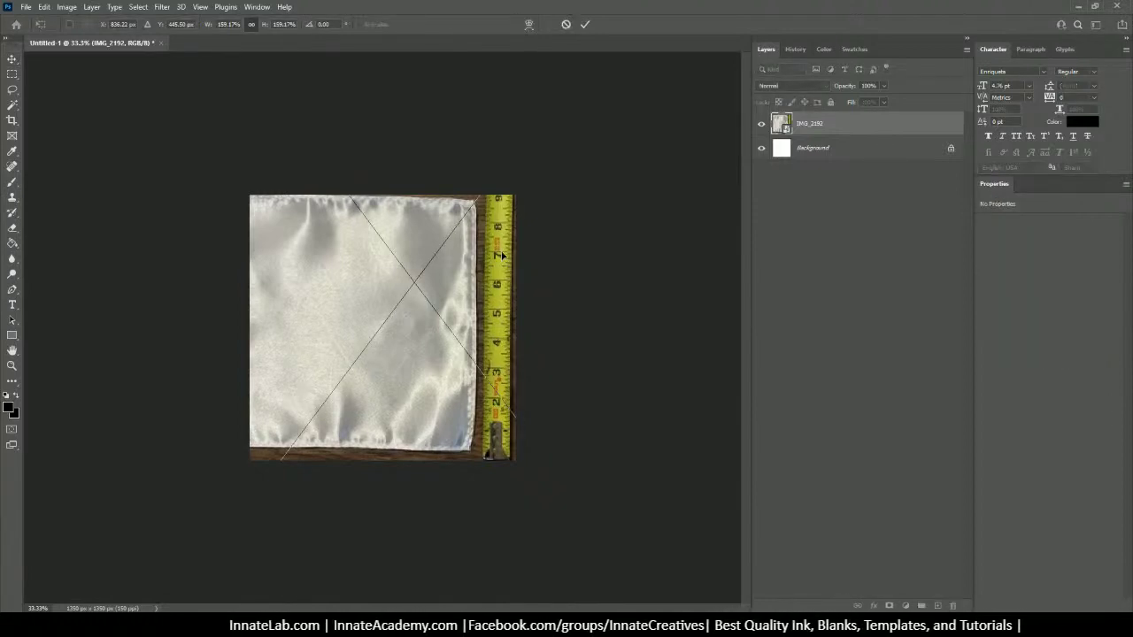
key("ctrl+minus")
key("ctrl+minus")
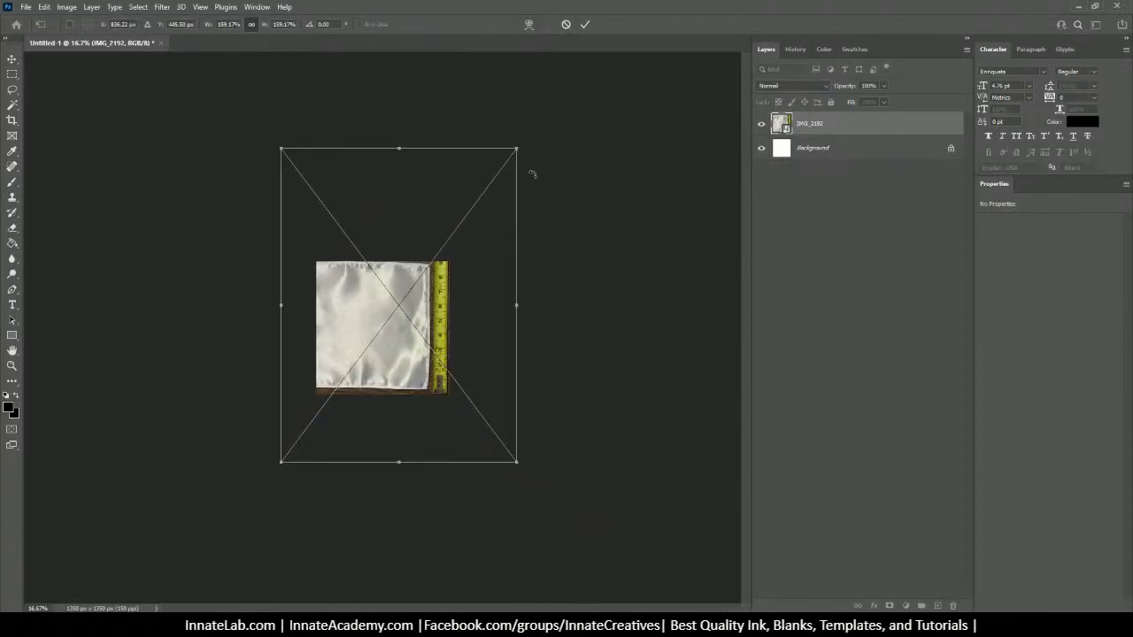
left_click_drag(530, 141, 531, 142)
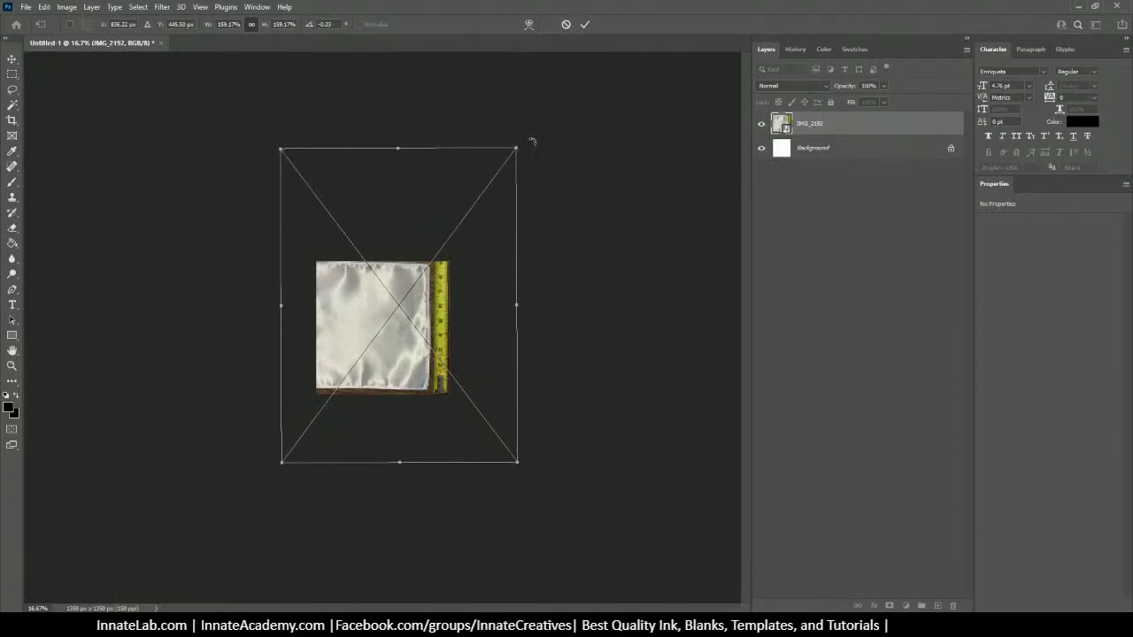
key("ctrl+plus")
key("ctrl+plus")
key("ctrl+plus")
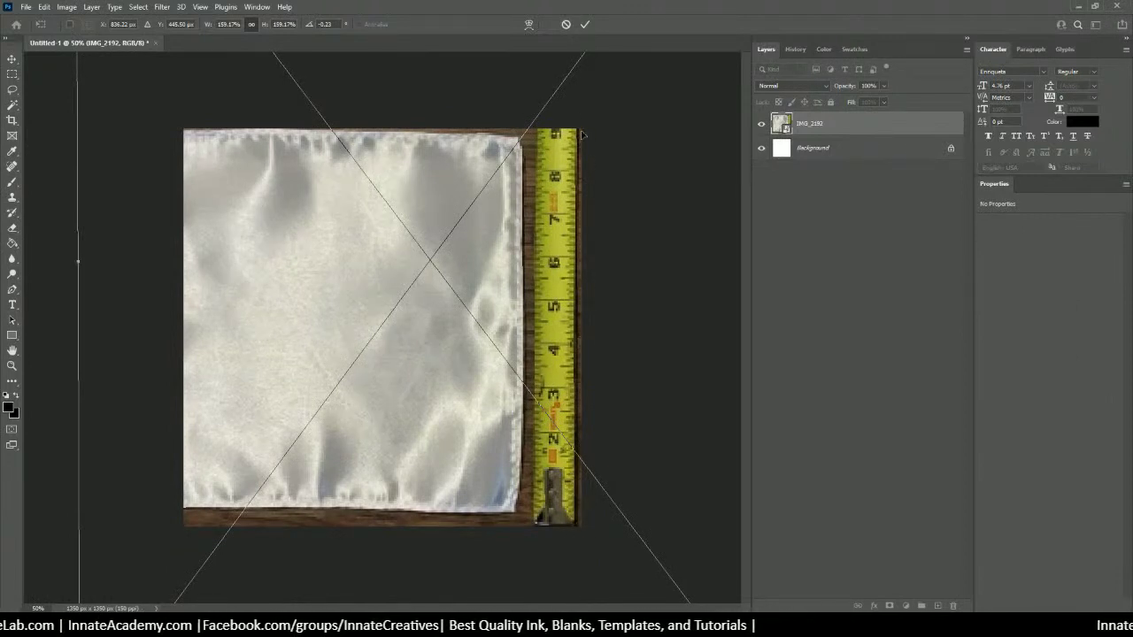
key("Return")
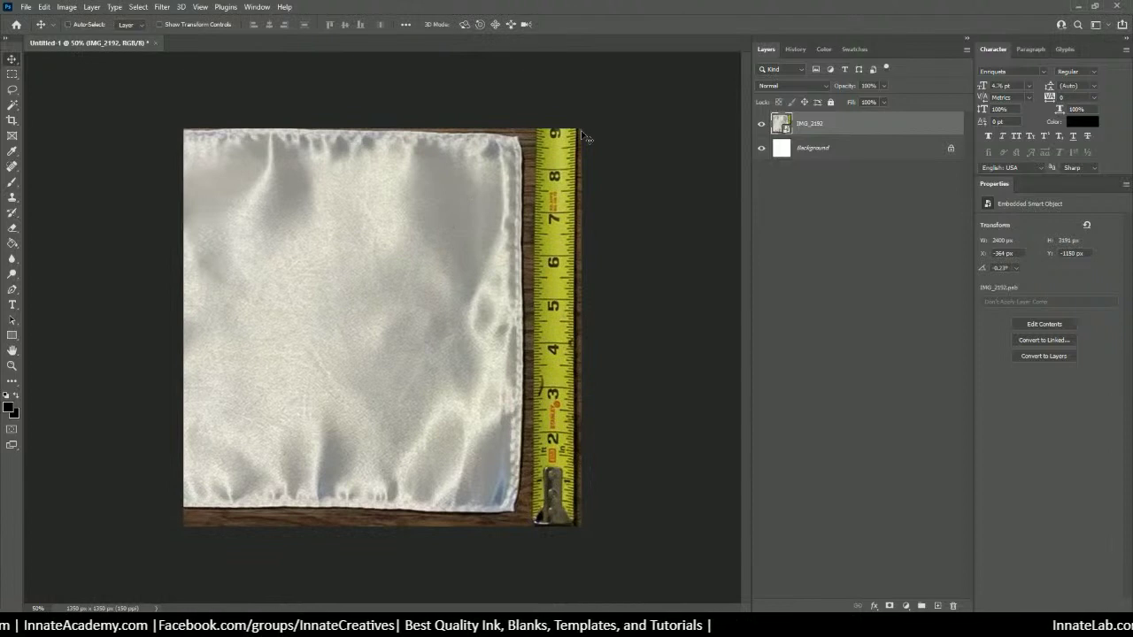
Step: Nudge the photo 16 px to the right so the tape measure meets the right edge of the canvas
key("Right")
key("Right")
key("Right")
key("Right")
key("Right")
key("Right")
key("Right")
key("Right")
key("Right")
key("Right")
key("Right")
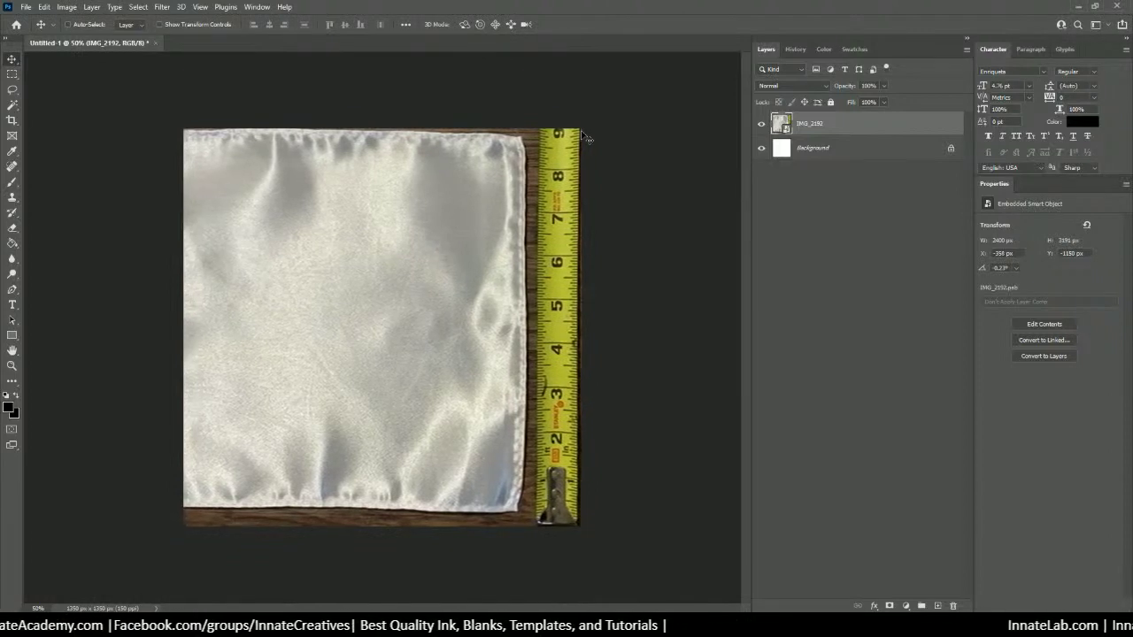
key("Right")
key("Right")
key("Right")
key("Right")
key("Right")
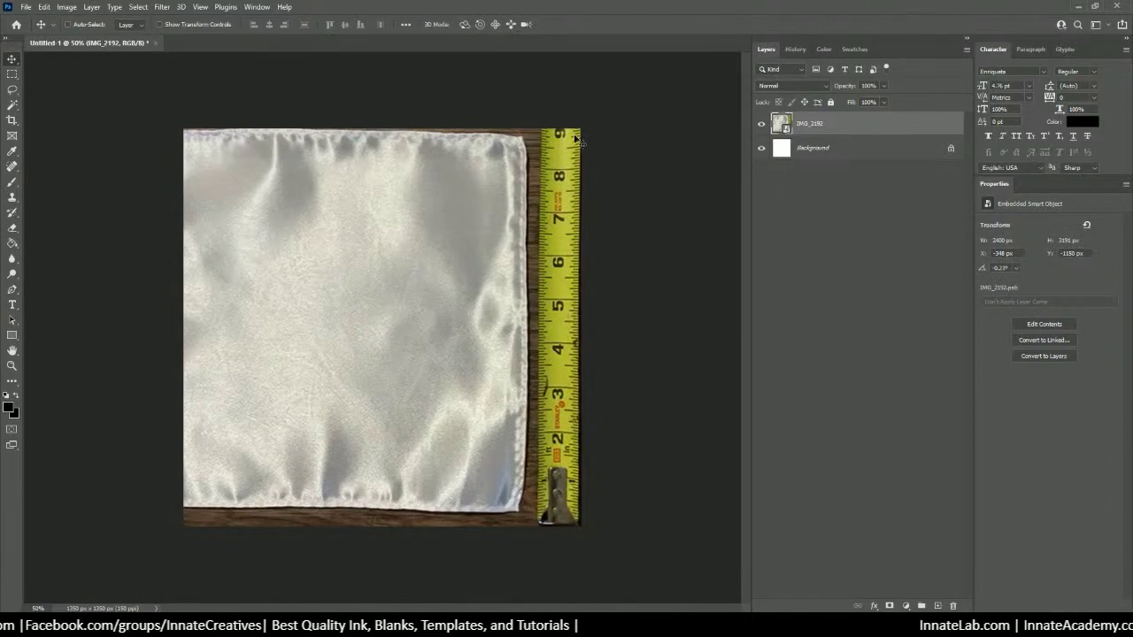
Step: Show the rulers in inches and place a vertical guide along the tape's left edge at about 8 inches
left_click(201, 7)
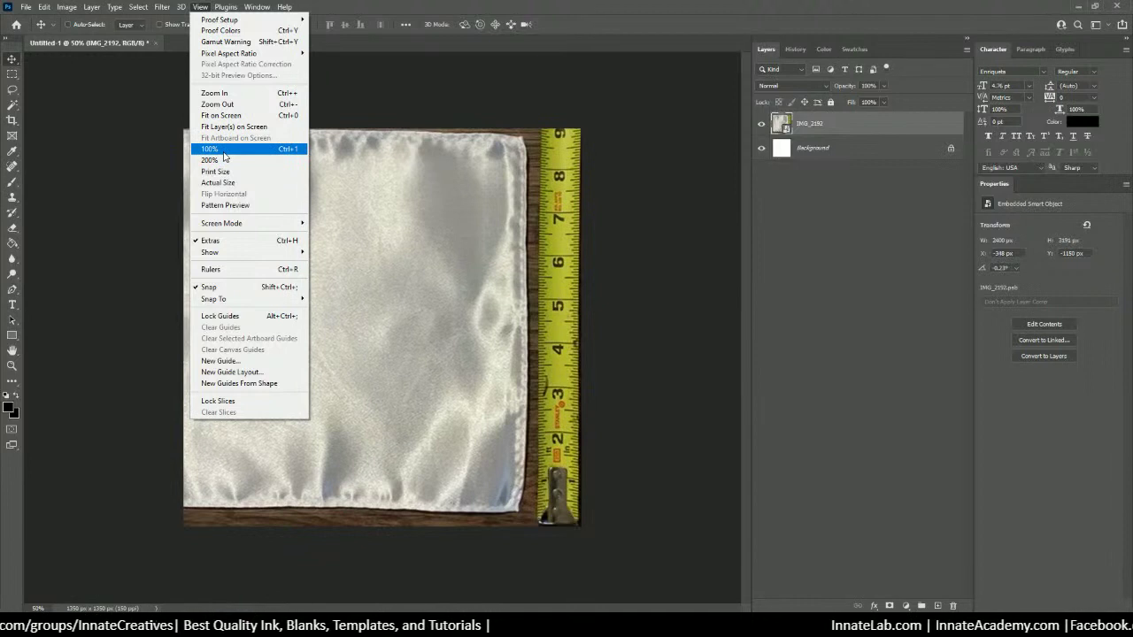
left_click(229, 270)
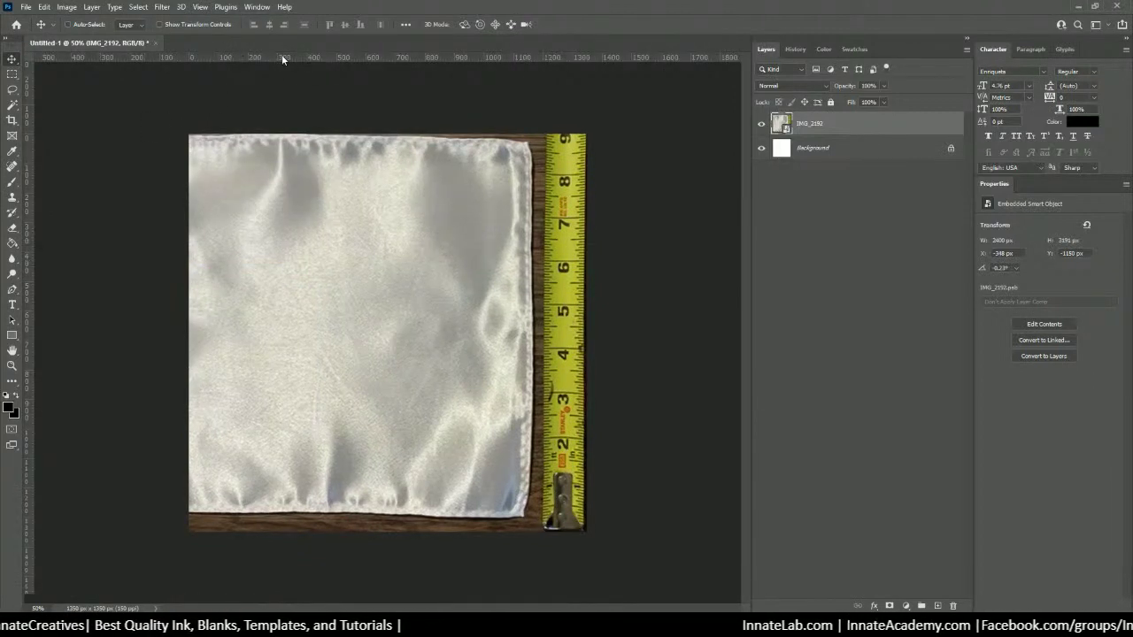
right_click(465, 59)
left_click(482, 70)
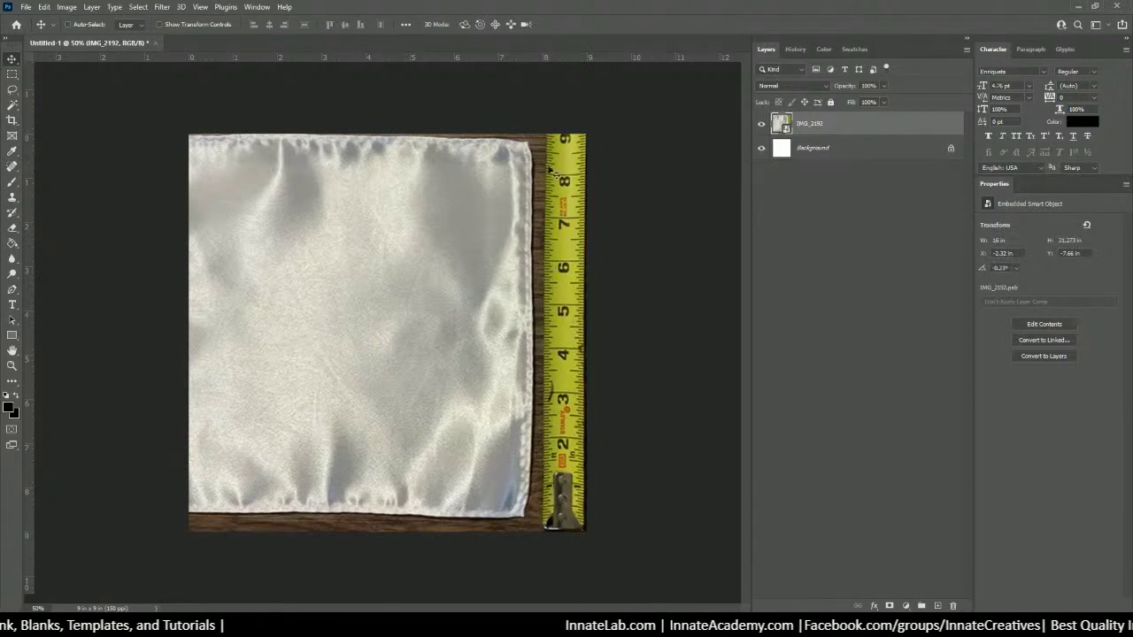
left_click_drag(29, 256, 155, 255)
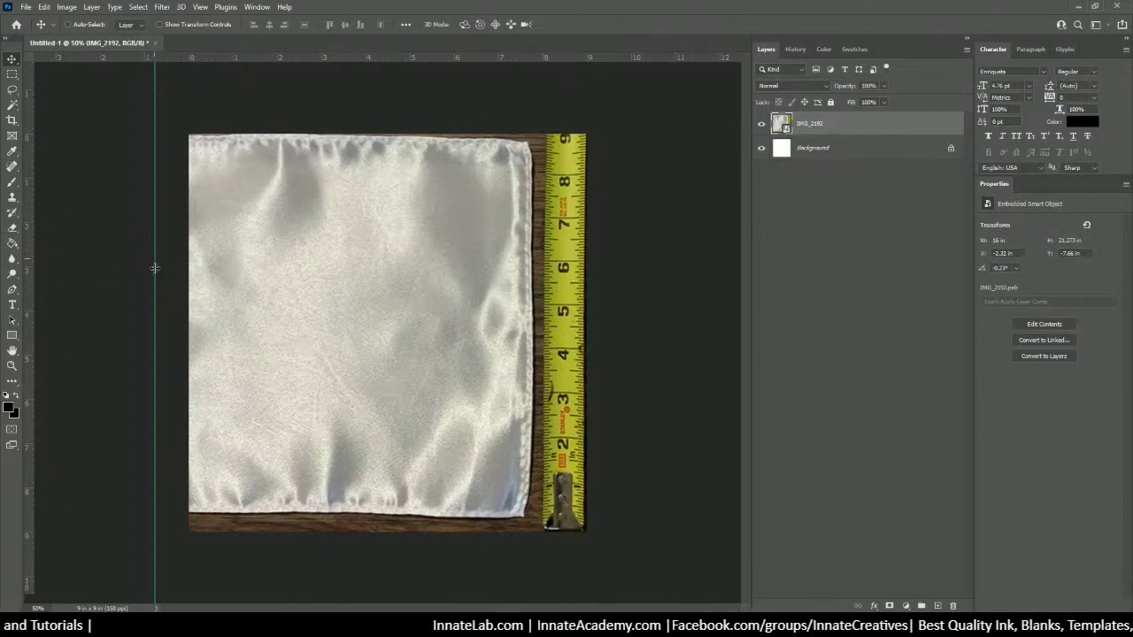
left_click_drag(155, 268, 544, 266)
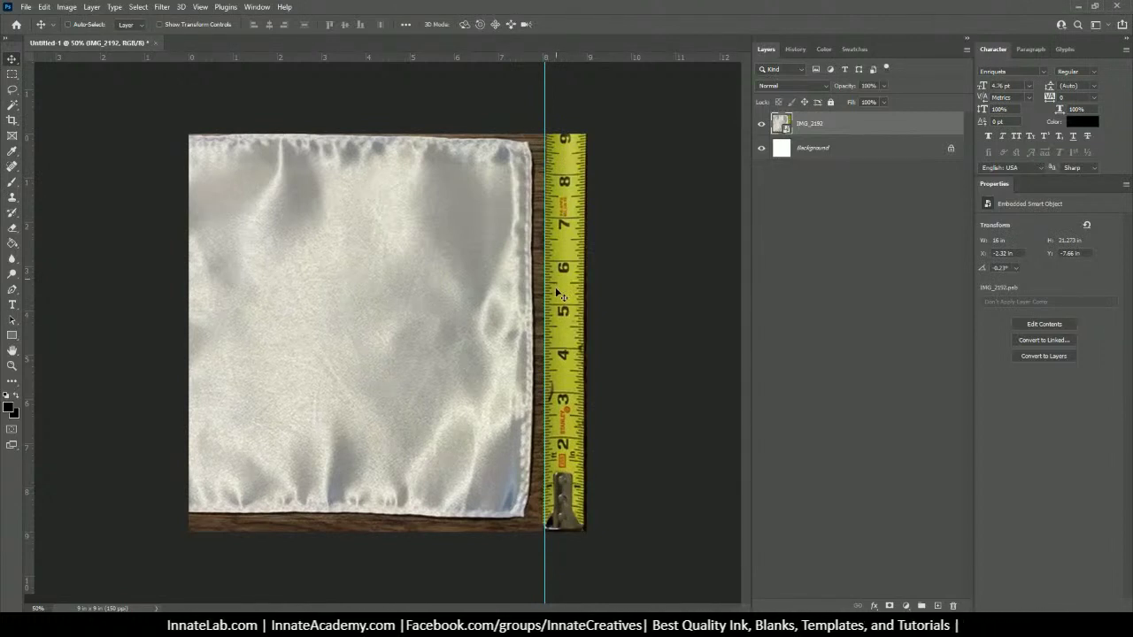
Step: Rotate the photo to about -0.89° so the tape measure runs parallel to the vertical guide, and commit the transform
key("ctrl+t")
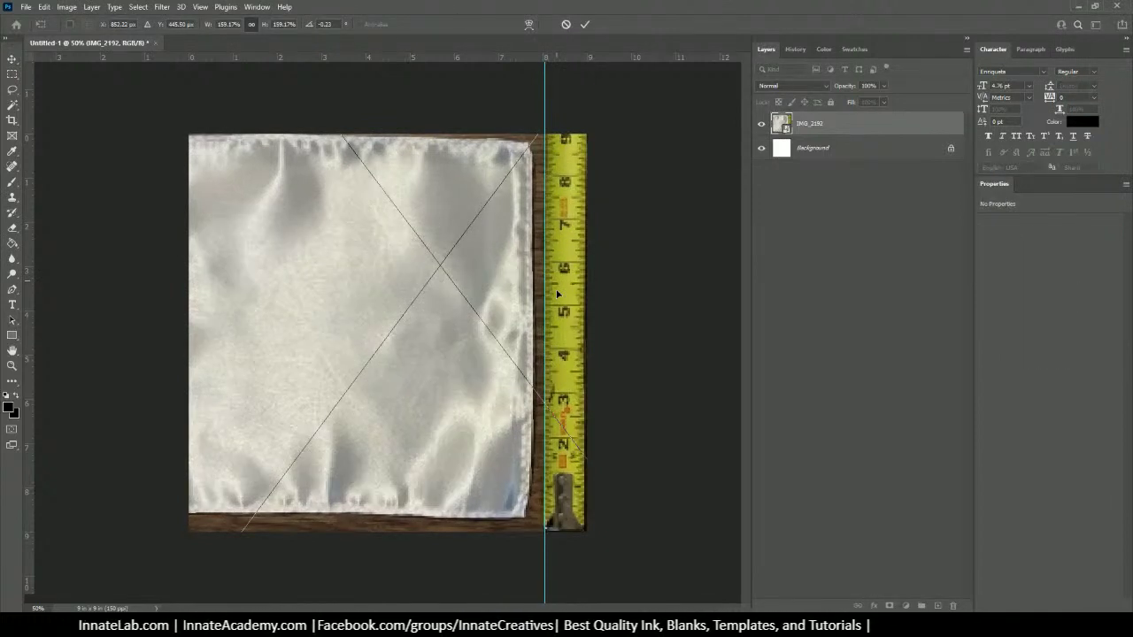
key("ctrl+minus")
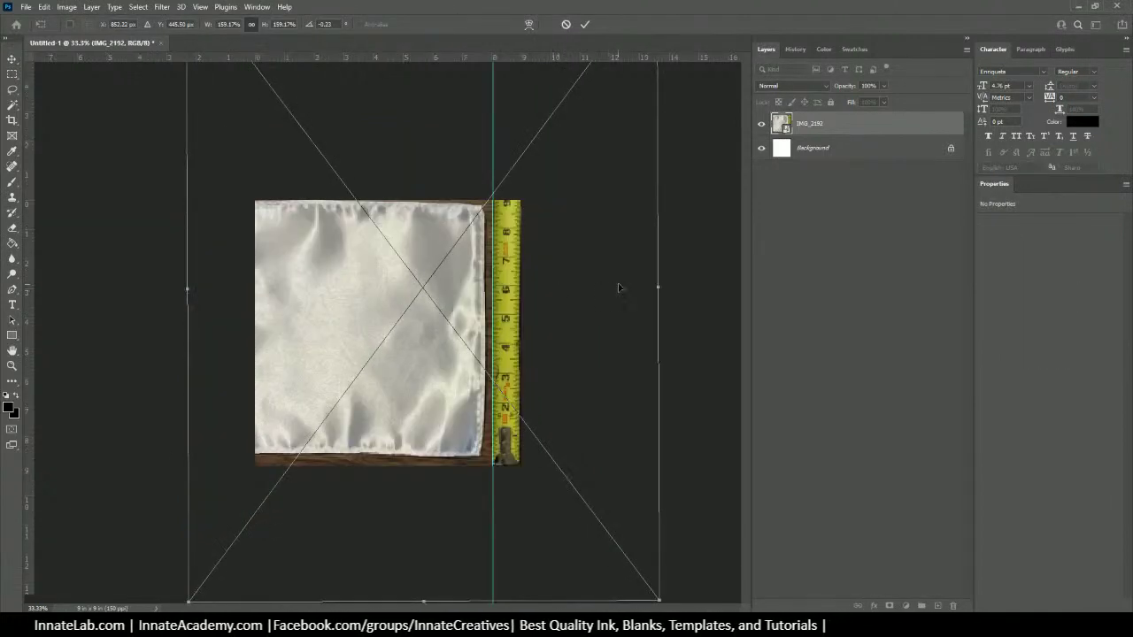
left_click_drag(675, 286, 674, 283)
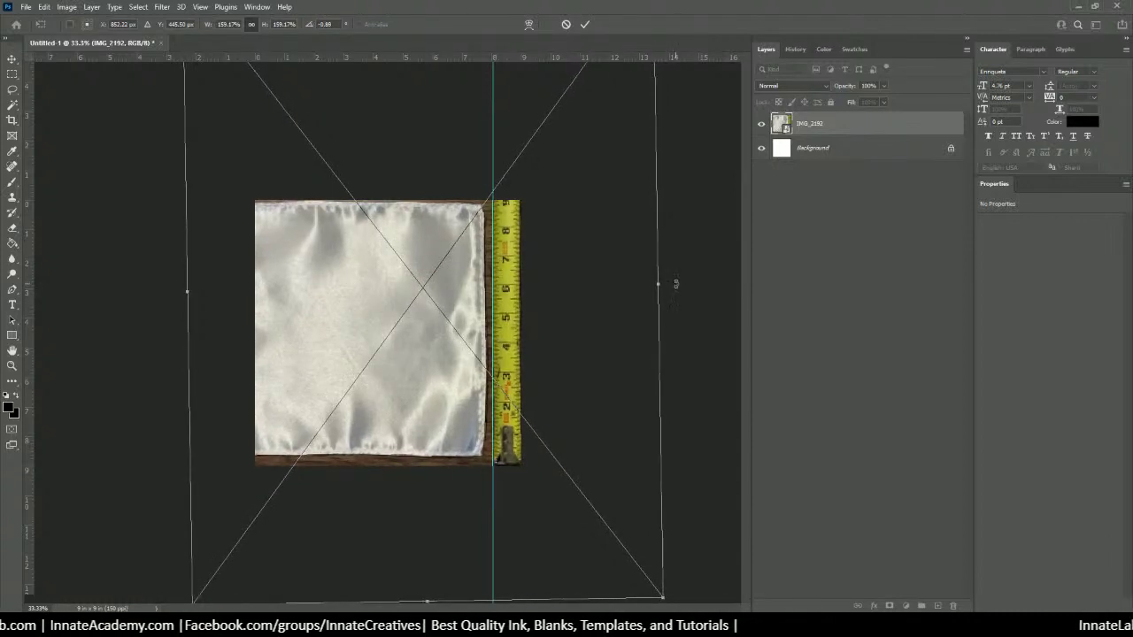
key("ctrl+plus")
key("ctrl+plus")
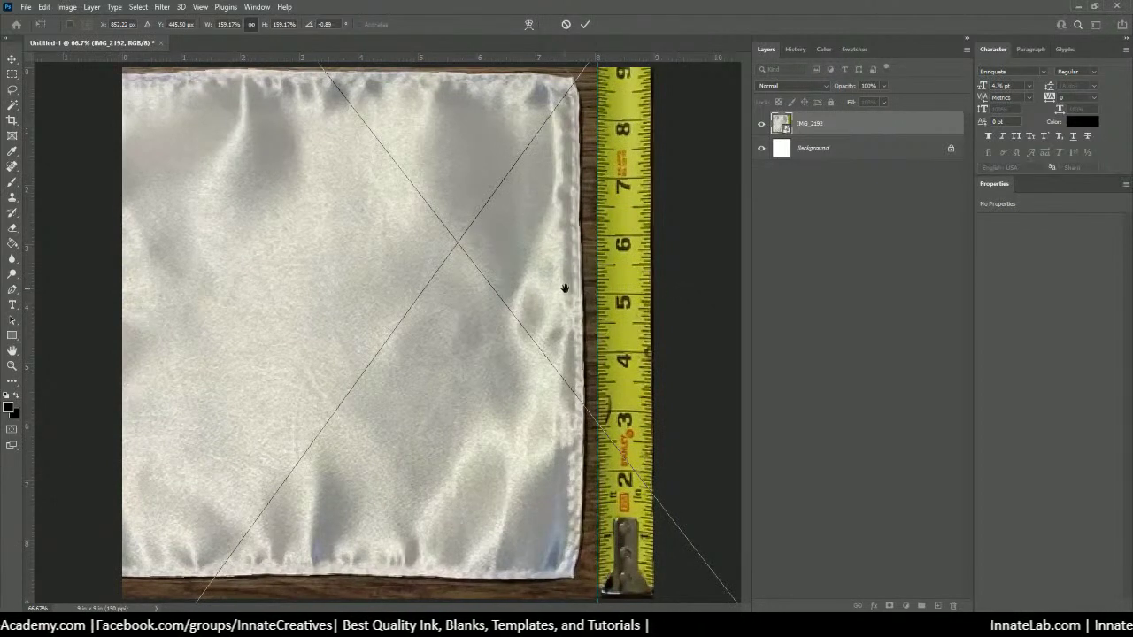
key("ctrl+minus")
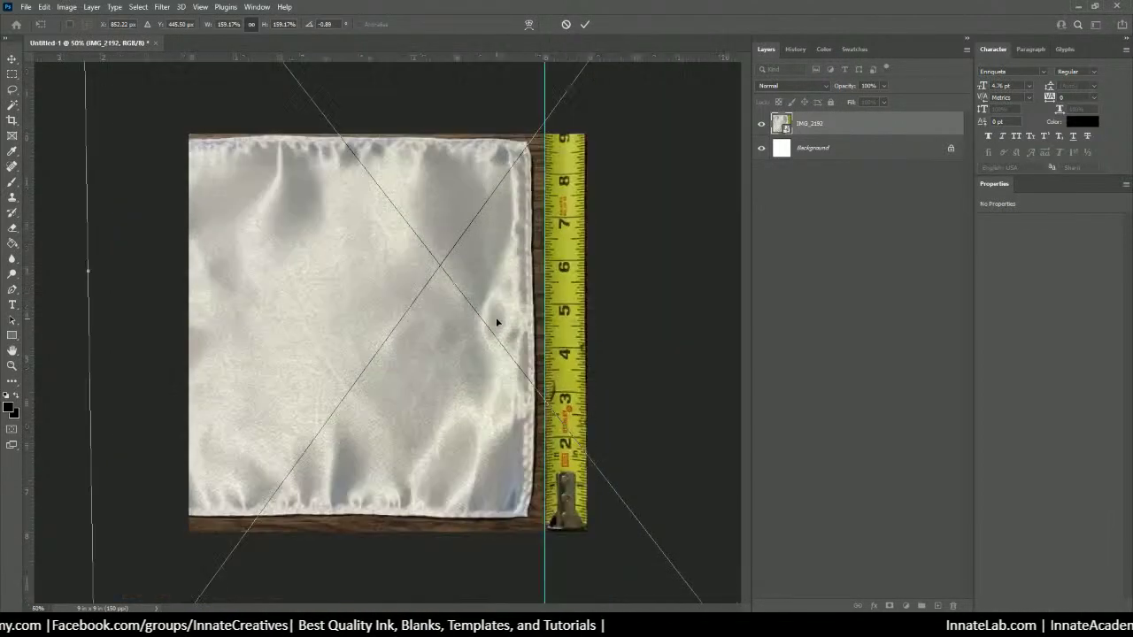
key("ctrl+minus")
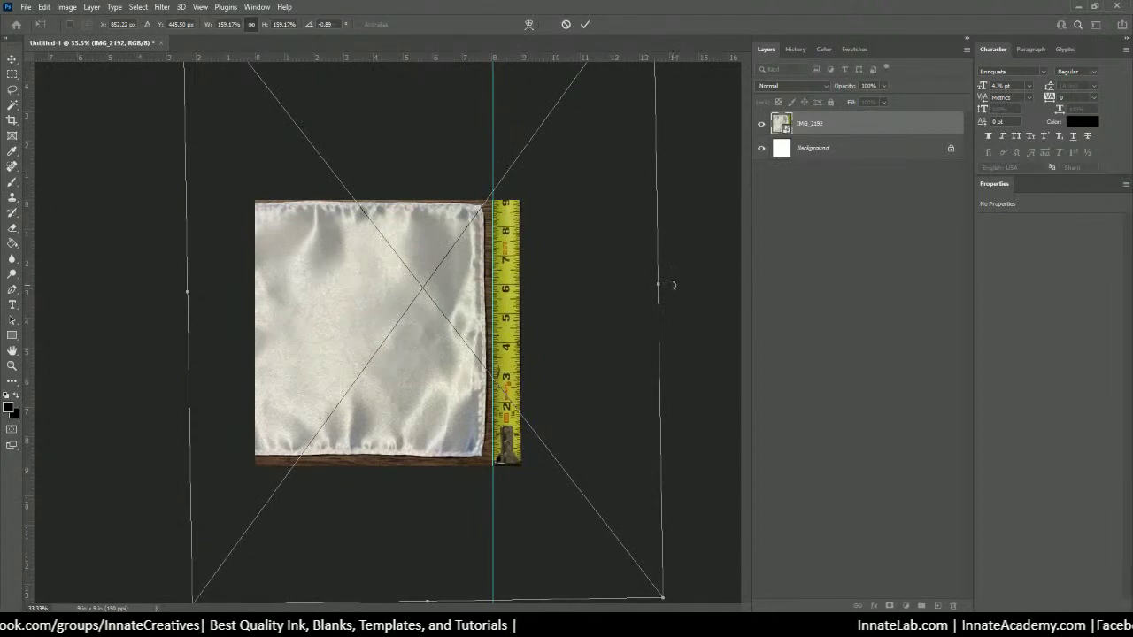
left_click_drag(673, 285, 674, 285)
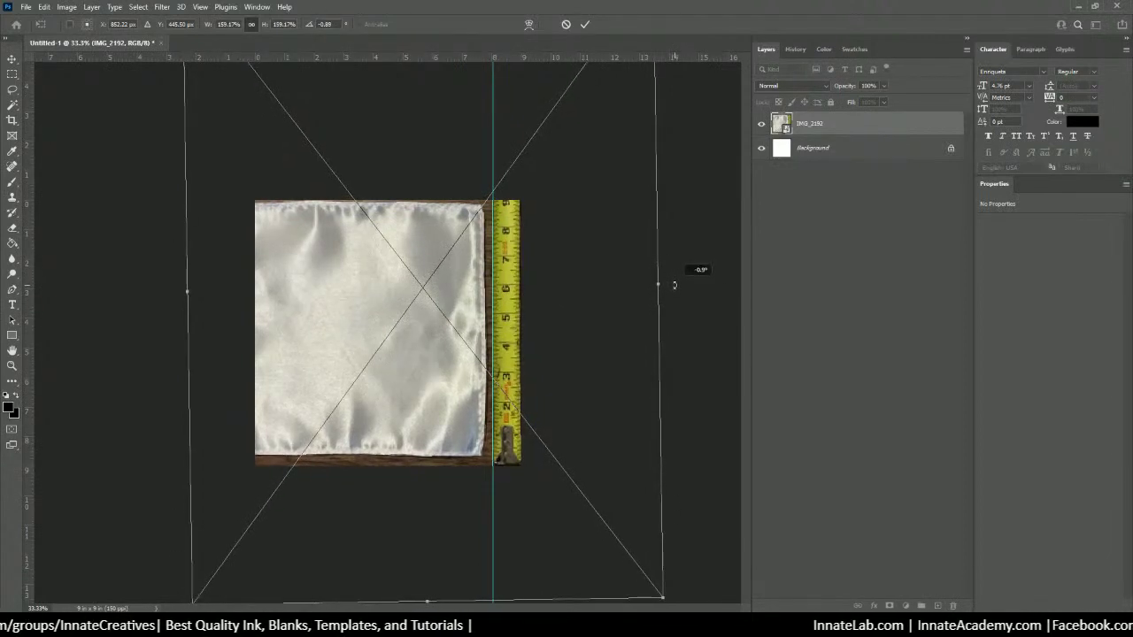
key("ctrl+plus")
key("ctrl+plus")
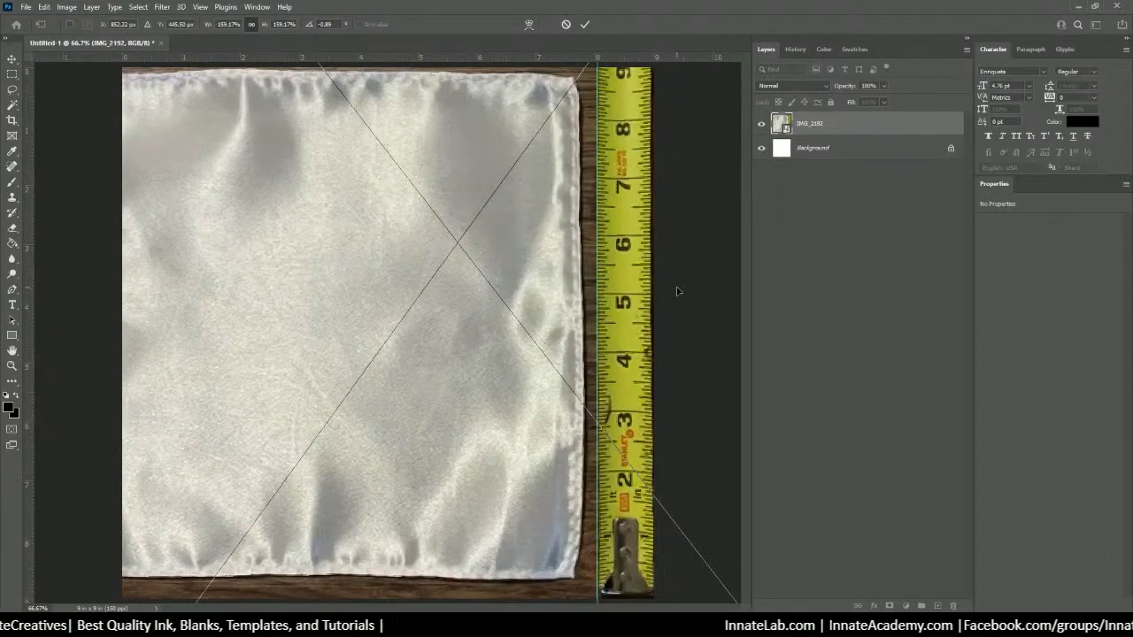
key("ctrl+minus")
key("ctrl+minus")
key("Return")
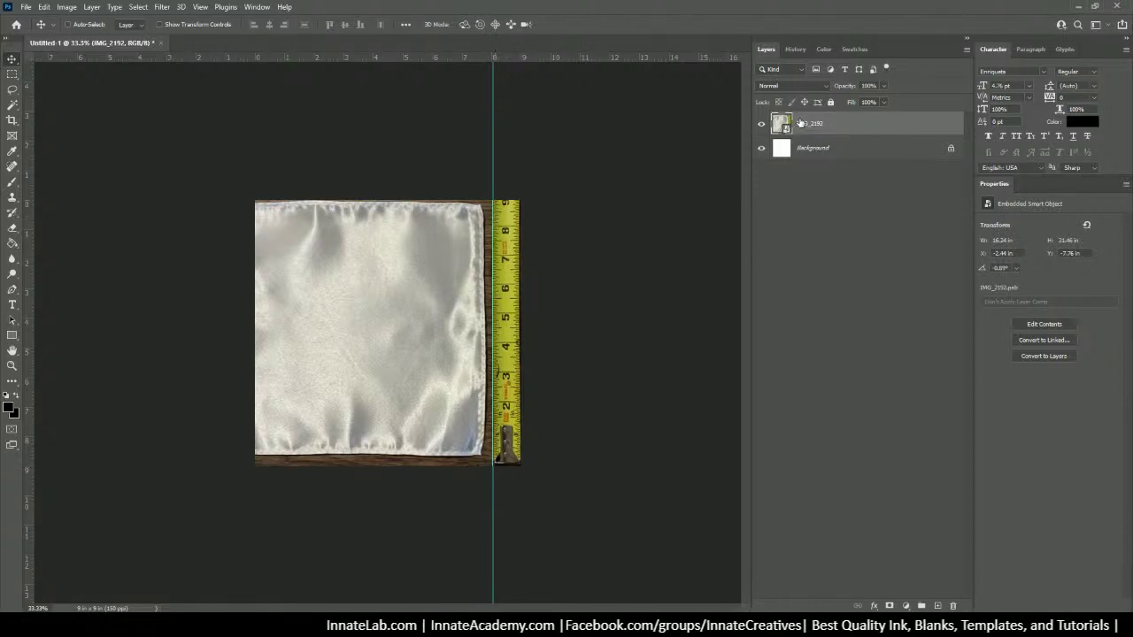
Step: Move the photo about 0.8 in right and 0.16 in down so the whole pocket square lies within the canvas
left_click_drag(404, 311, 432, 322)
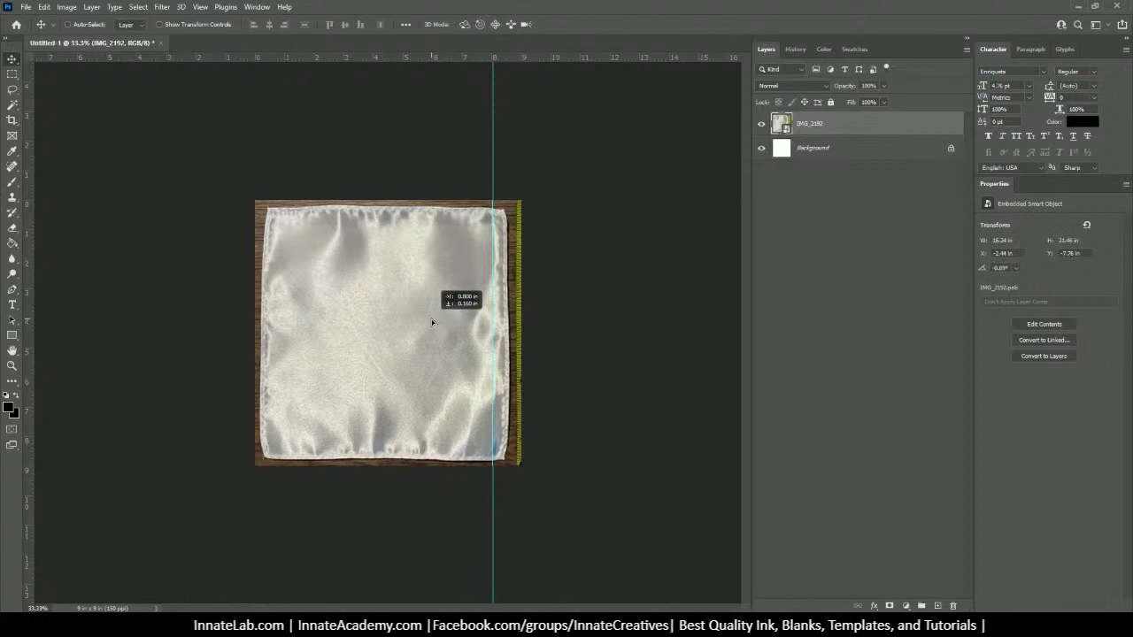
left_click_drag(432, 323, 431, 323)
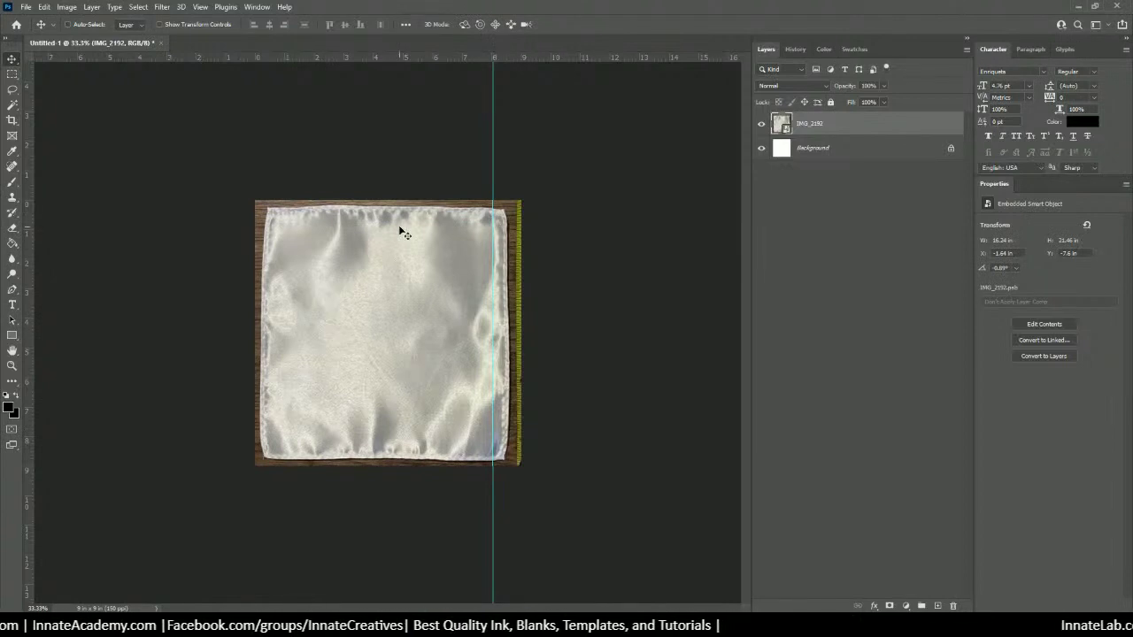
key("ctrl+plus")
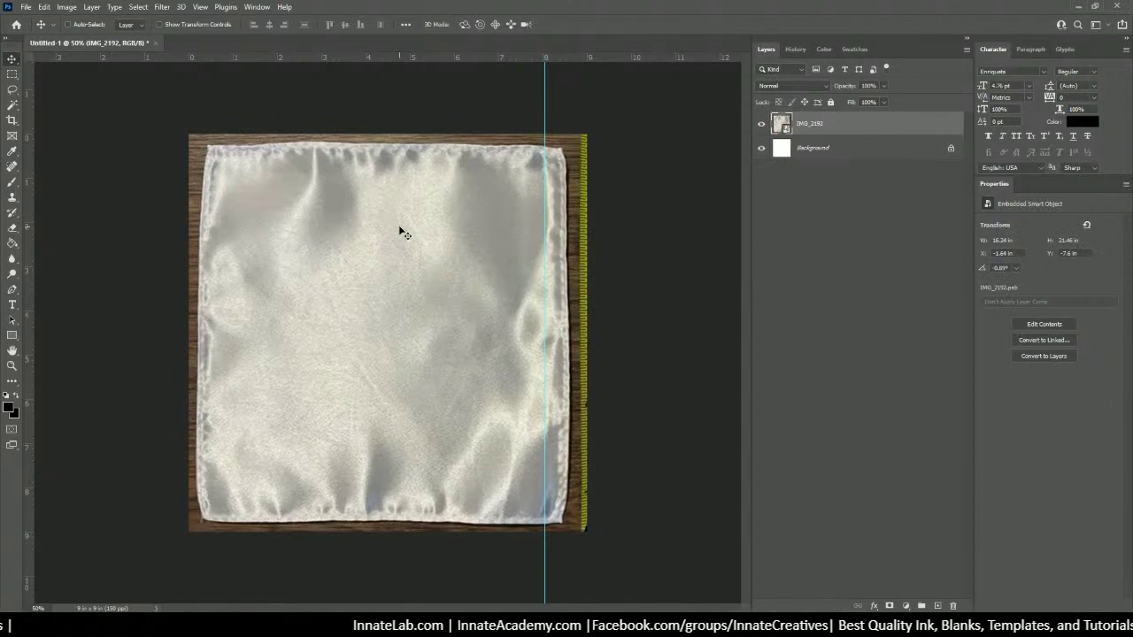
key("ctrl+minus")
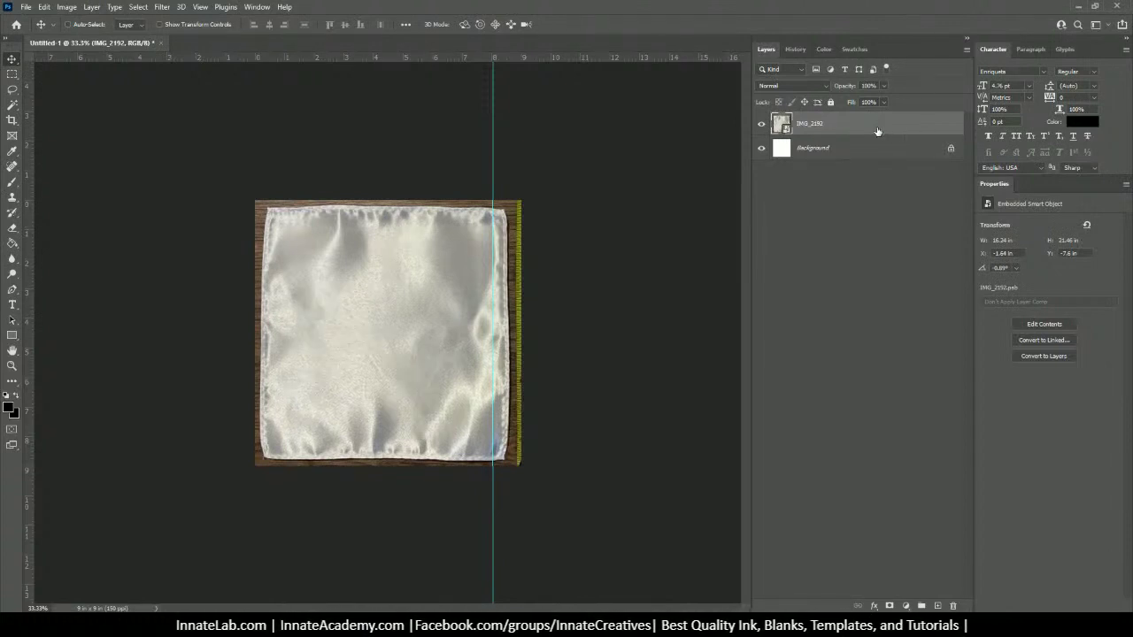
Step: Convert the locked Background into a regular layer named Layer 0 and select its width value
left_click(864, 151)
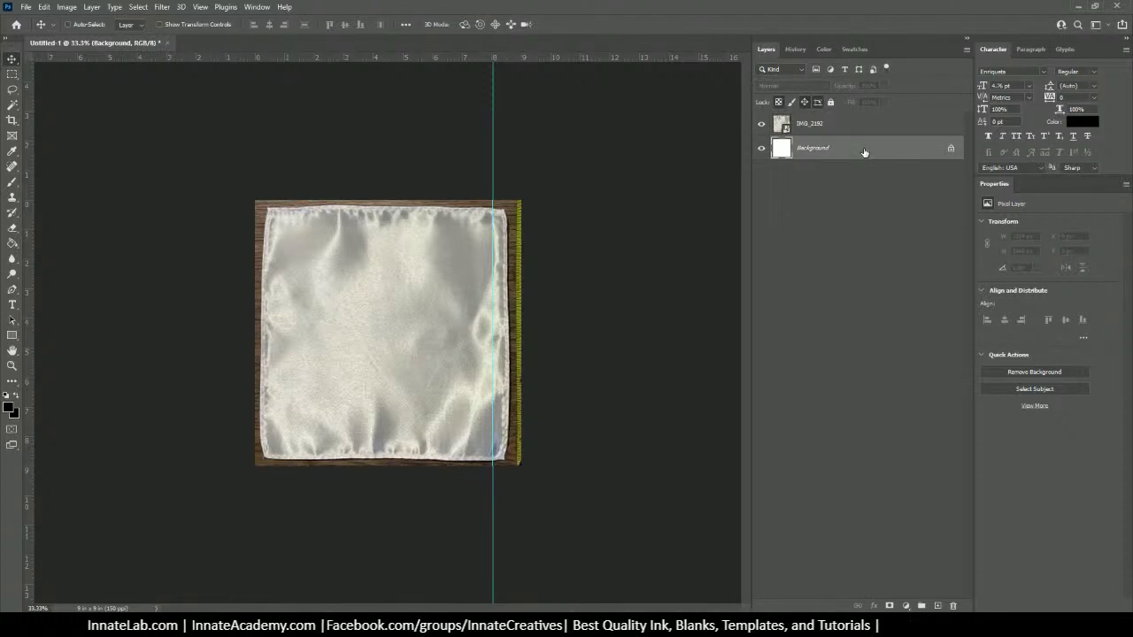
right_click(864, 151)
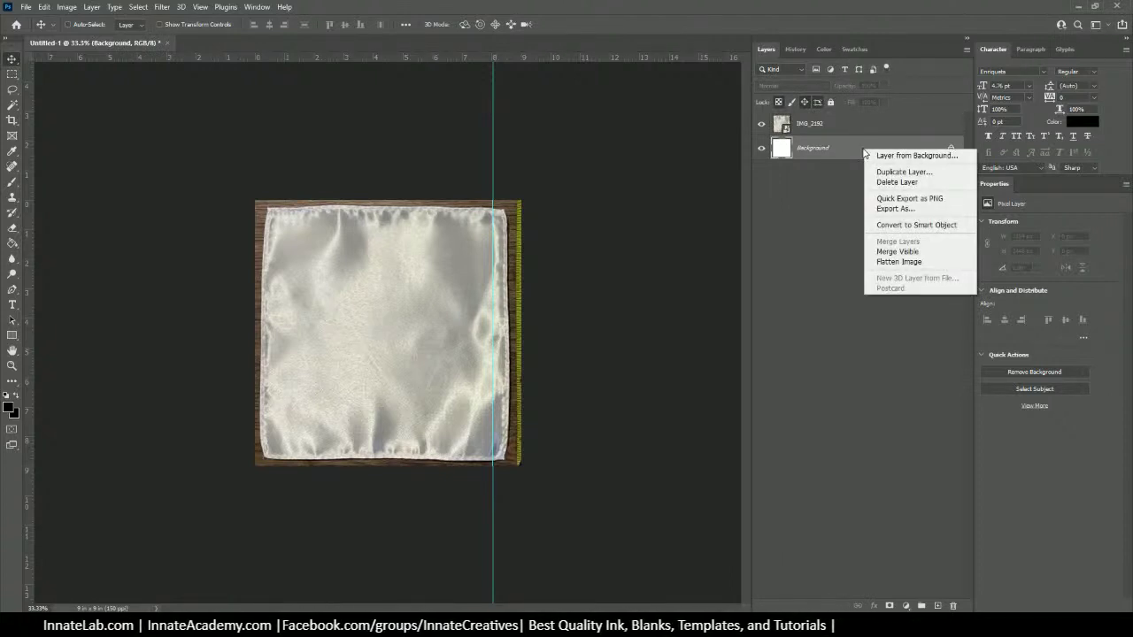
left_click(851, 150)
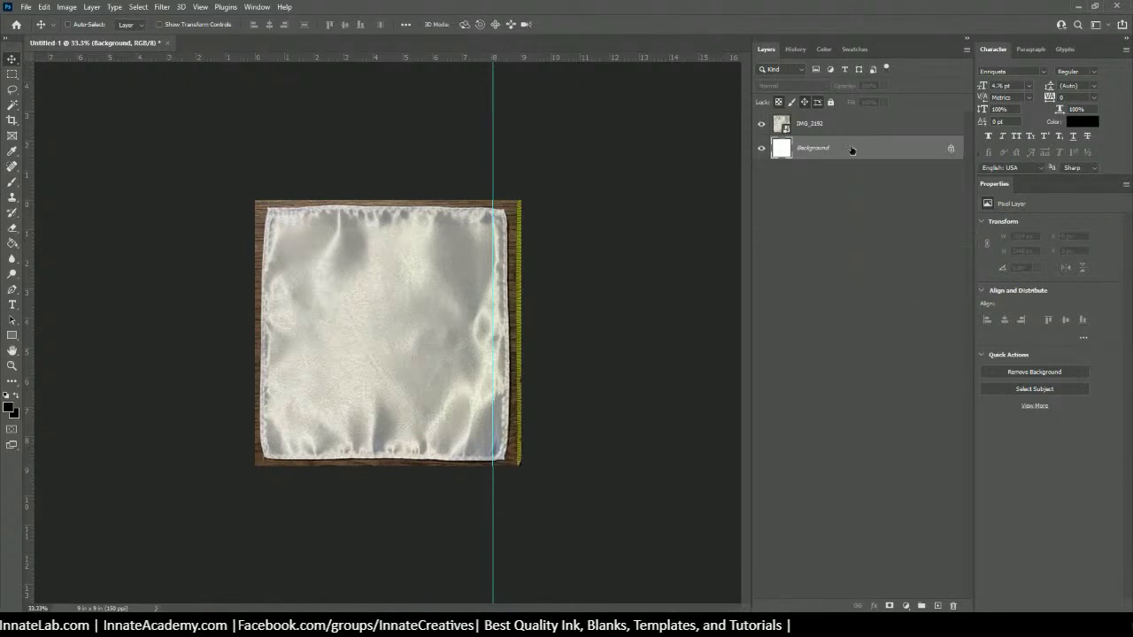
double_click(851, 149)
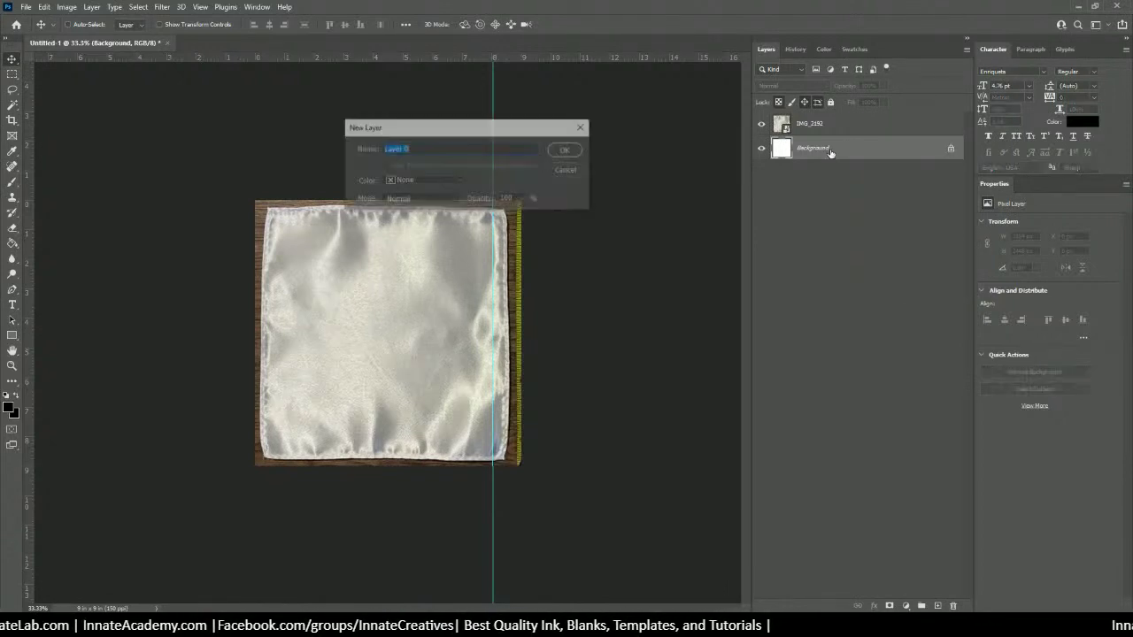
left_click(566, 149)
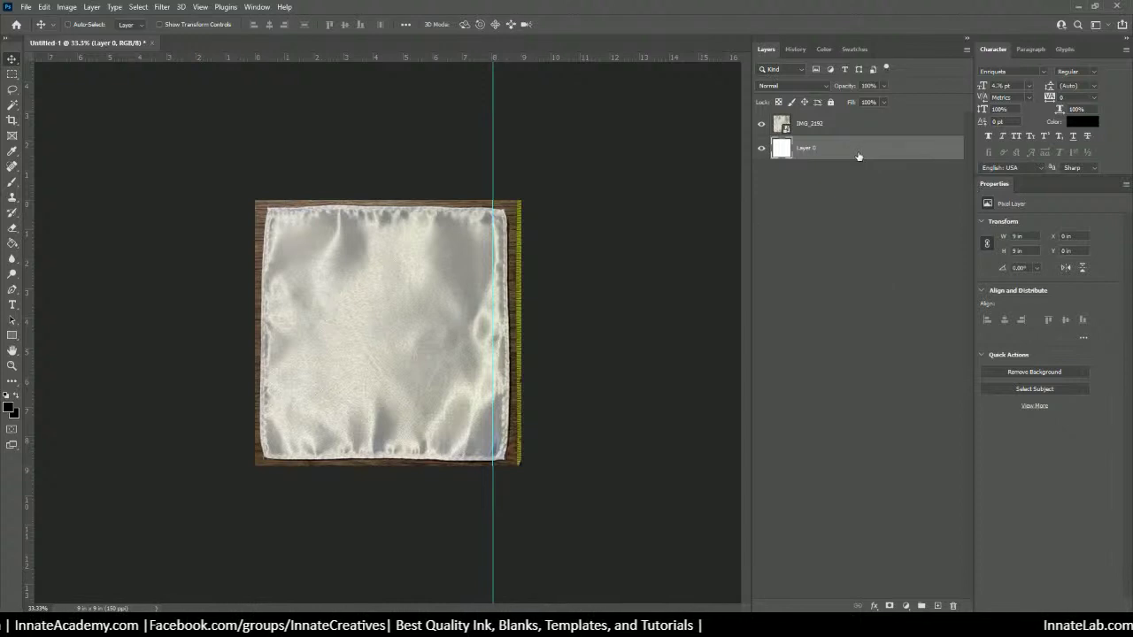
left_click(1020, 236)
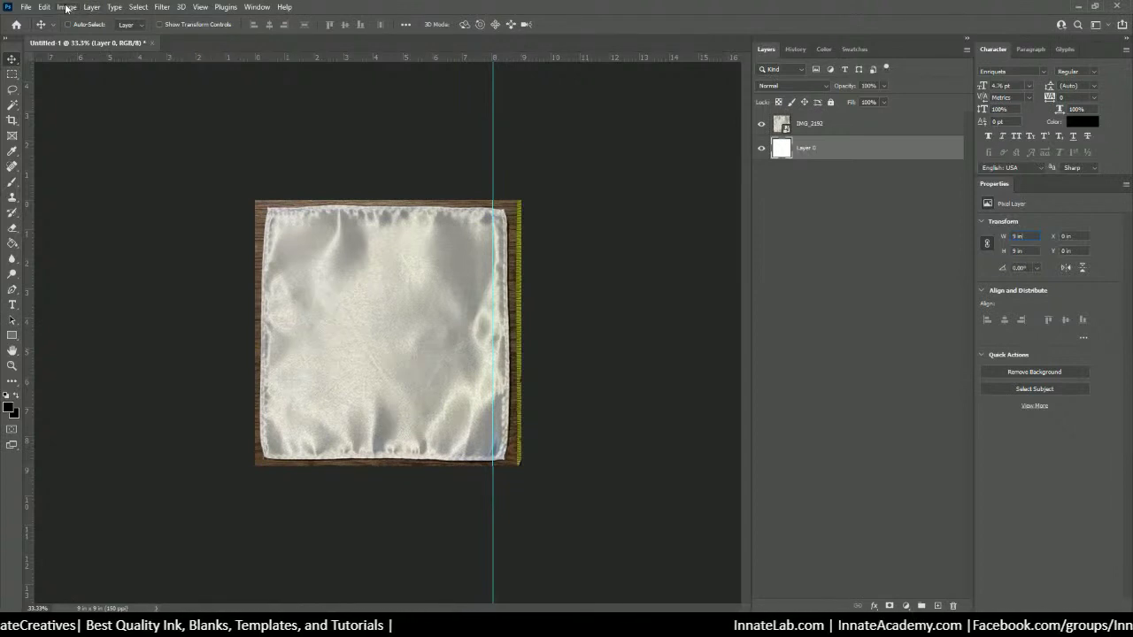
Step: Create a custom artboard 13 in wide and 19 in high with a white background using the Artboard tool
right_click(12, 58)
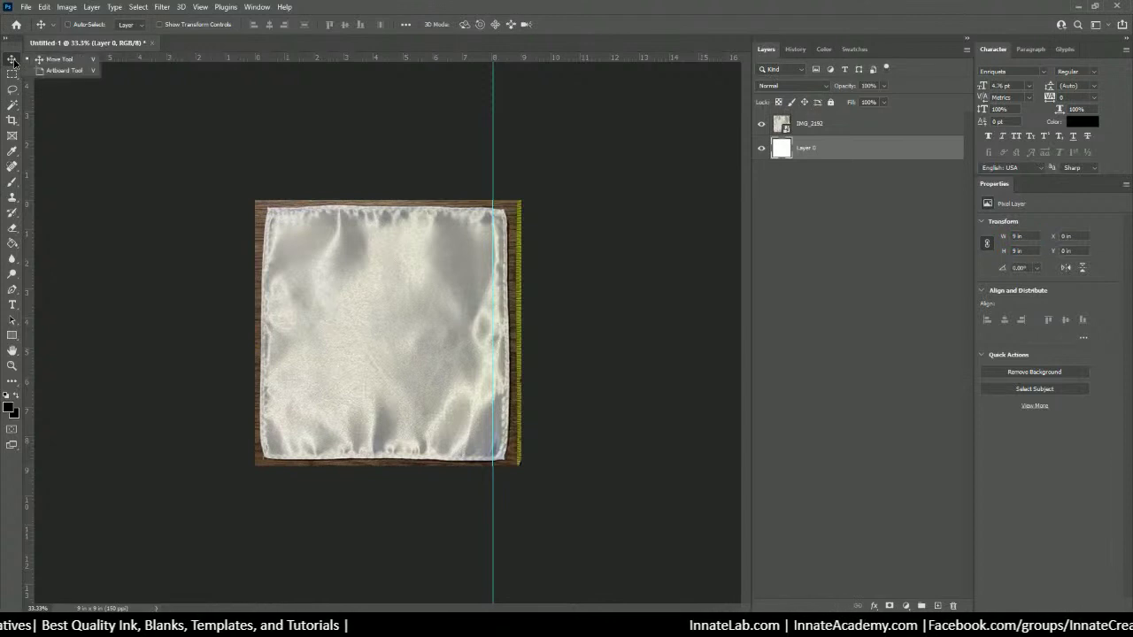
left_click(59, 70)
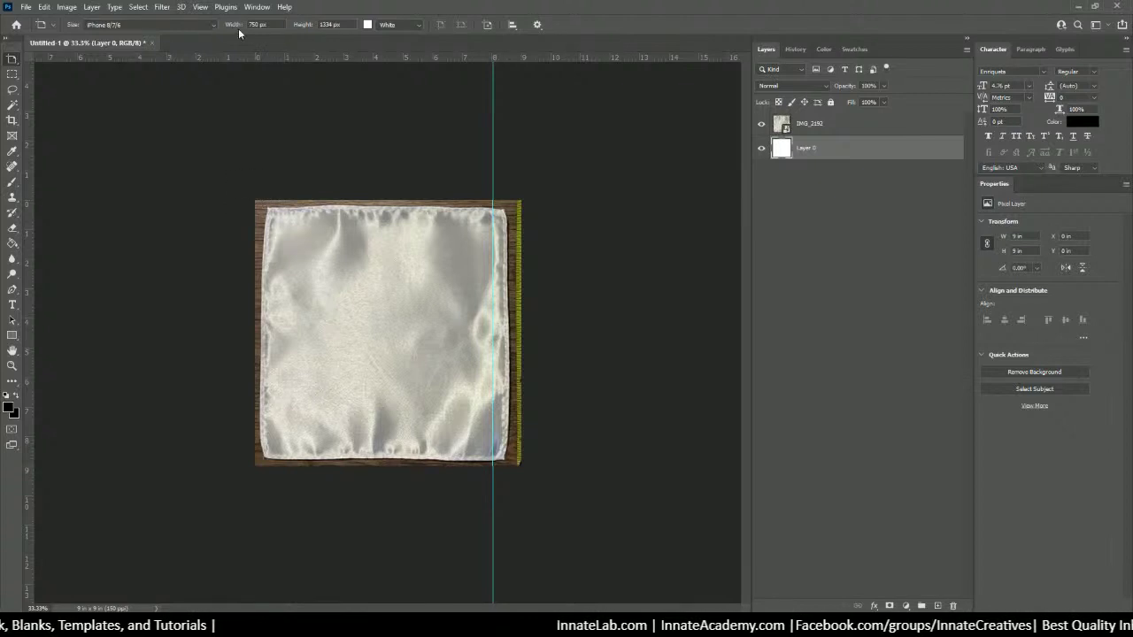
left_click(211, 25)
left_click(207, 39)
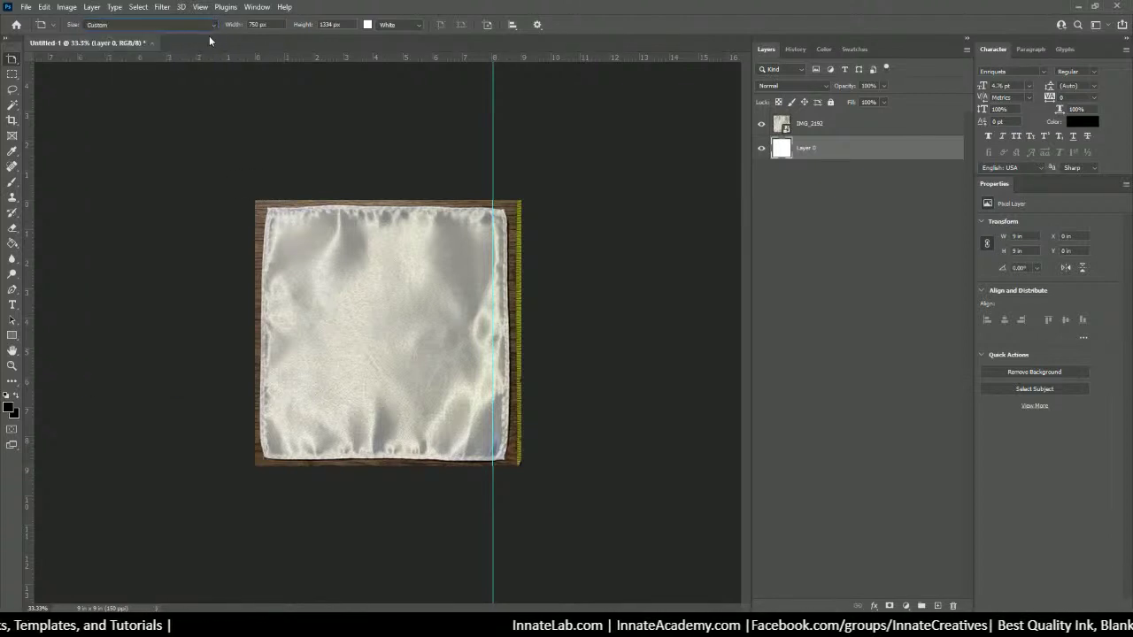
left_click(279, 24)
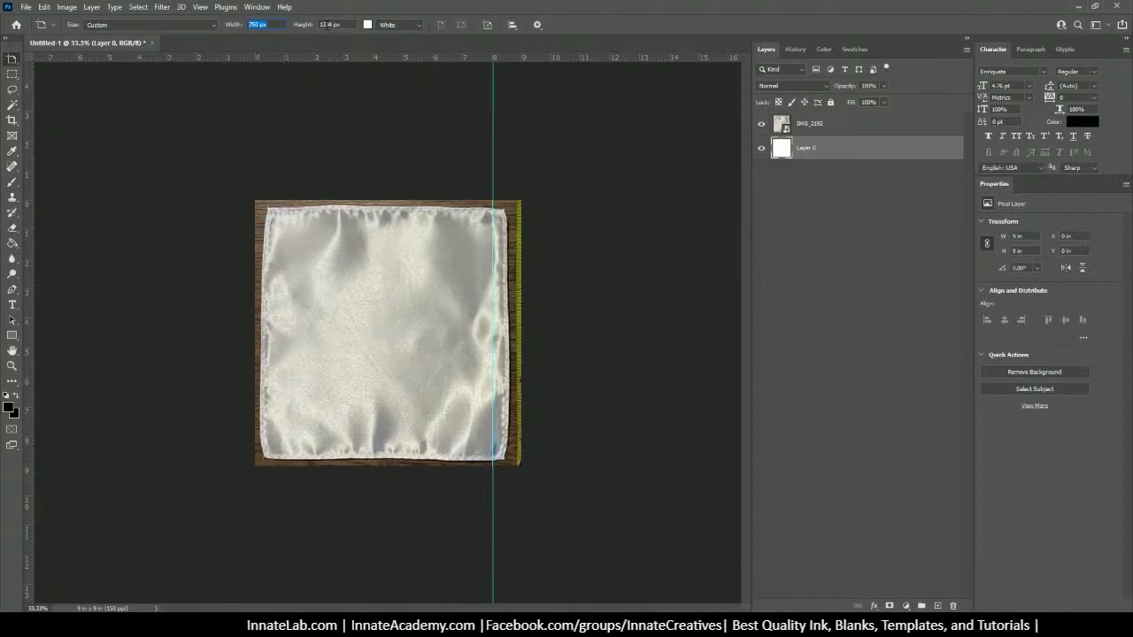
type("13")
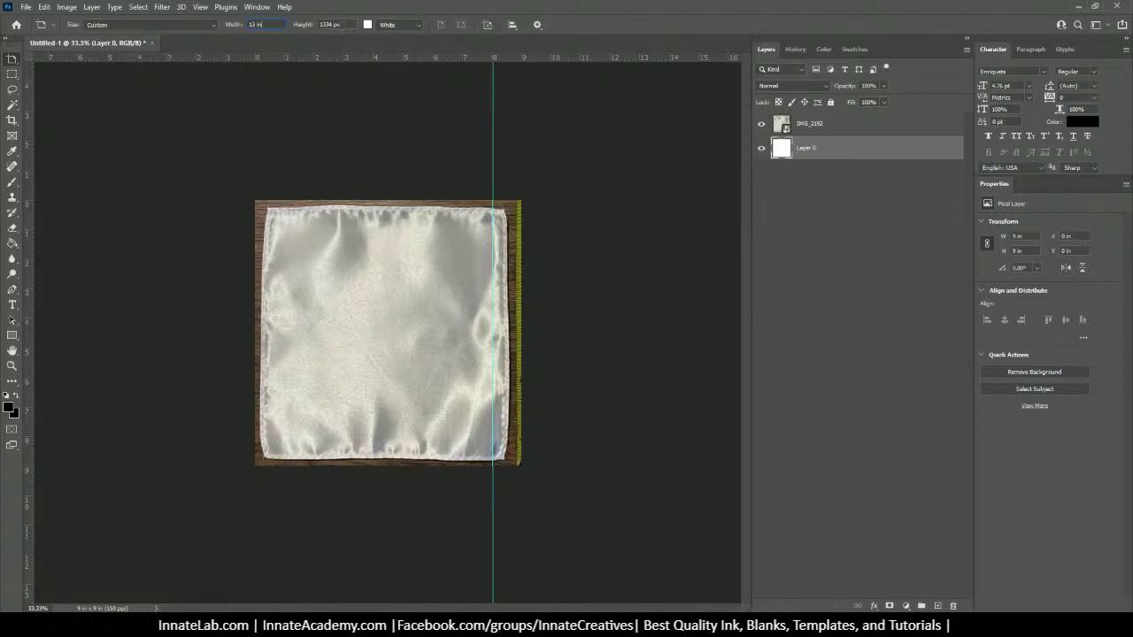
key("Tab")
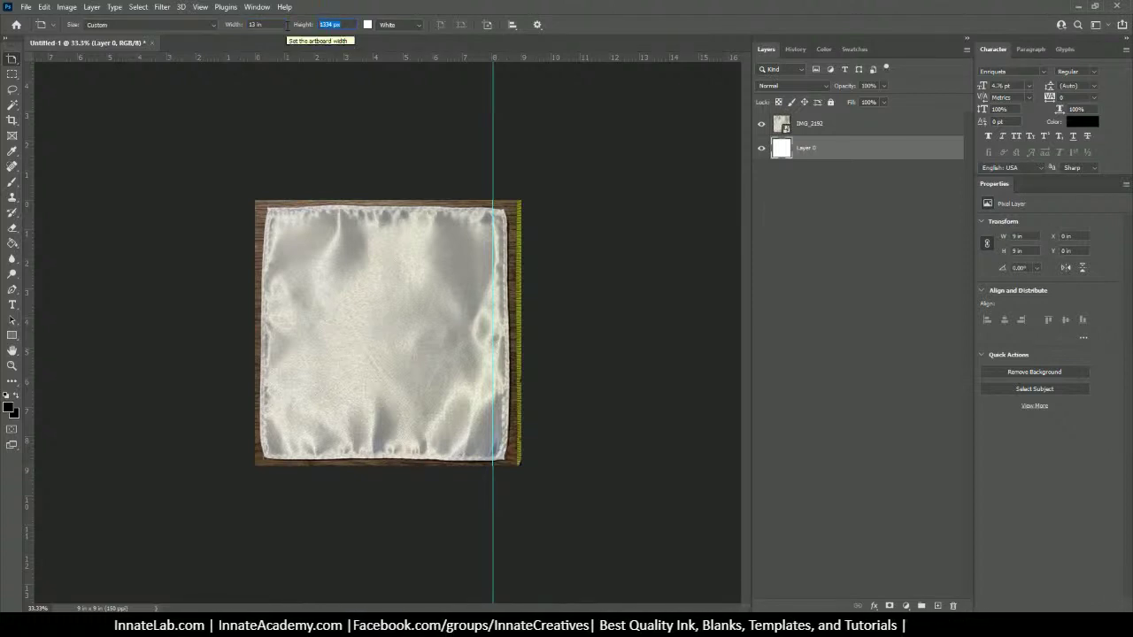
type("13")
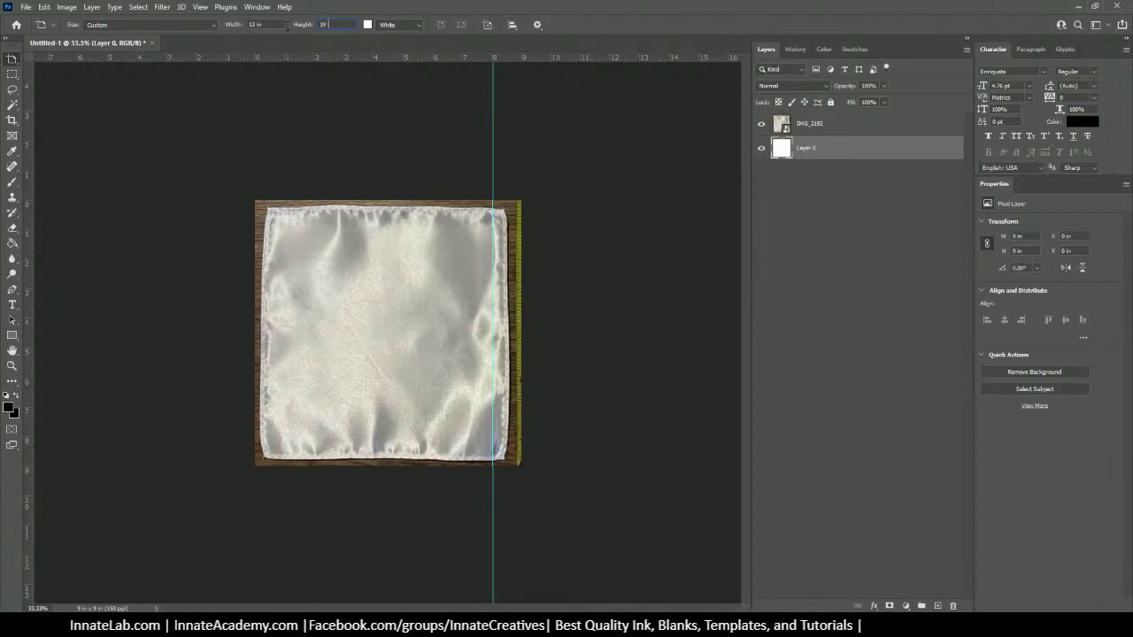
type(" in")
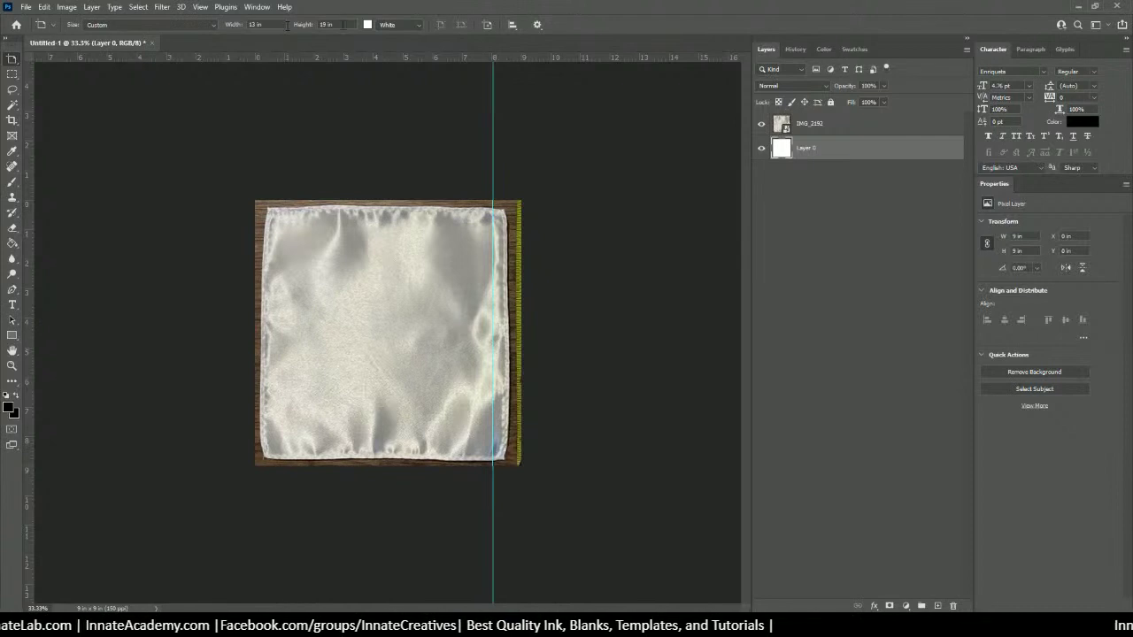
left_click(398, 24)
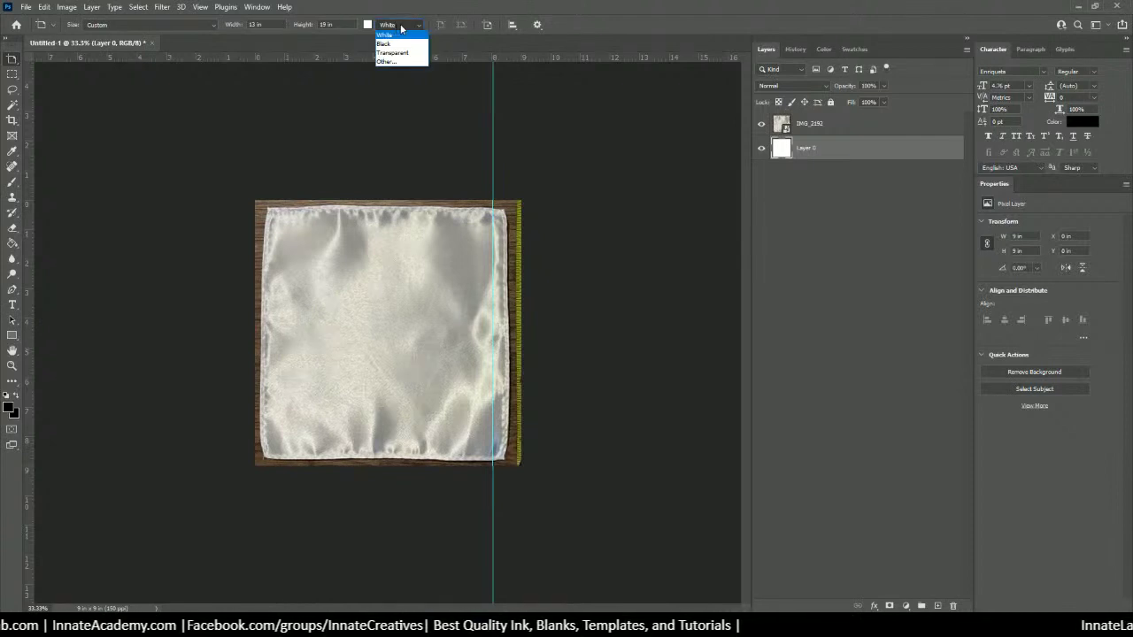
left_click(475, 5)
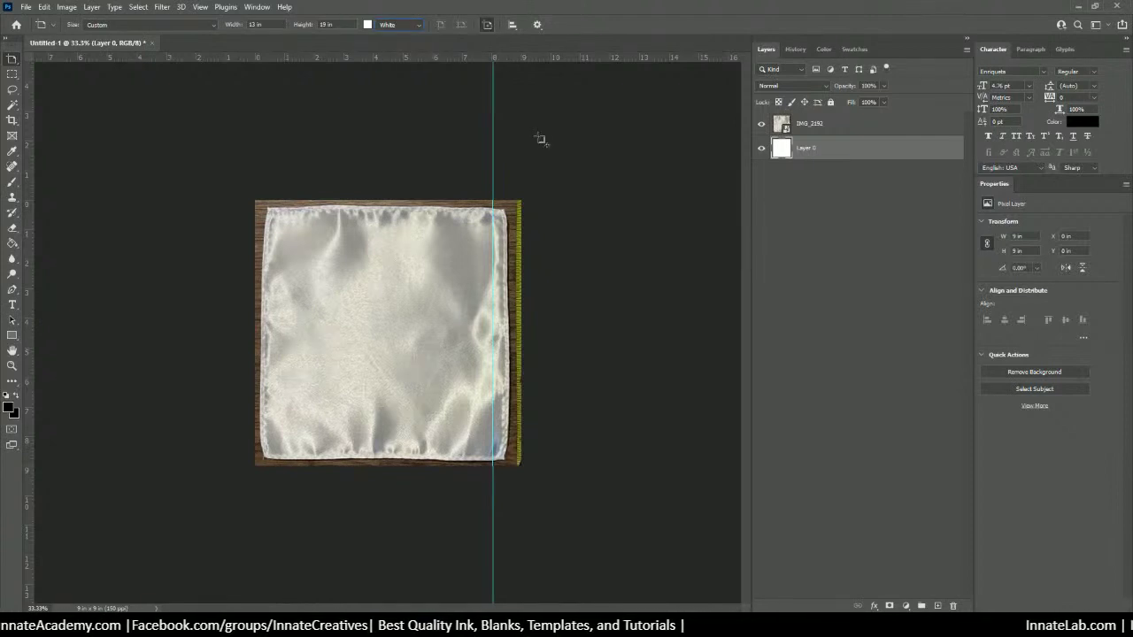
left_click(248, 139)
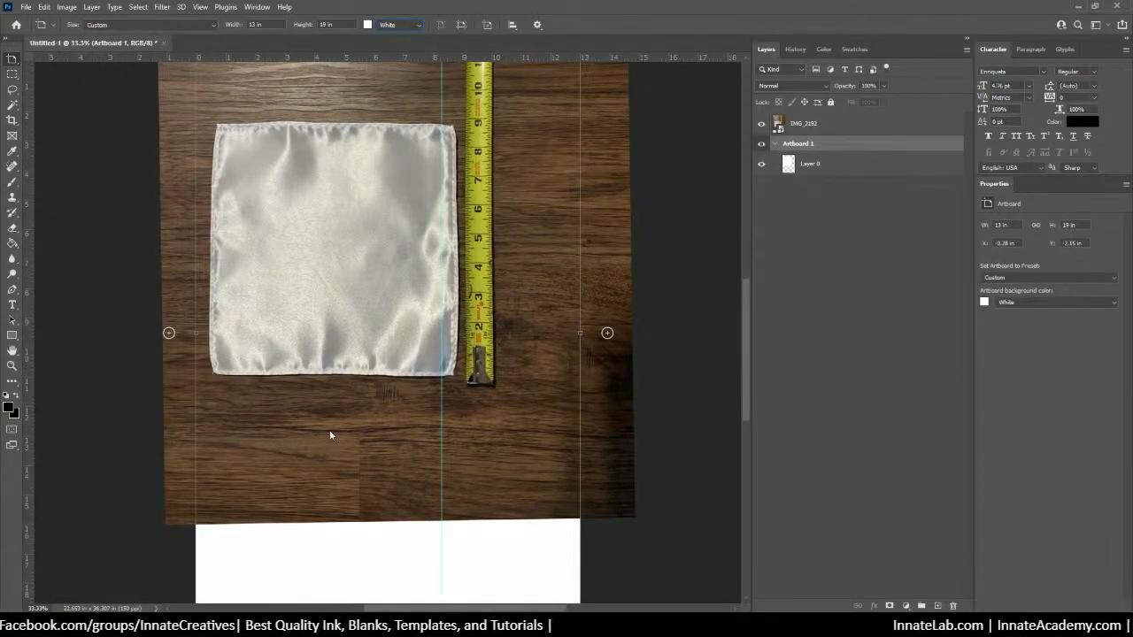
Step: Move the IMG_2192 photo layer into Artboard 1, above Layer 0
left_click(819, 129)
left_click_drag(777, 124, 827, 155)
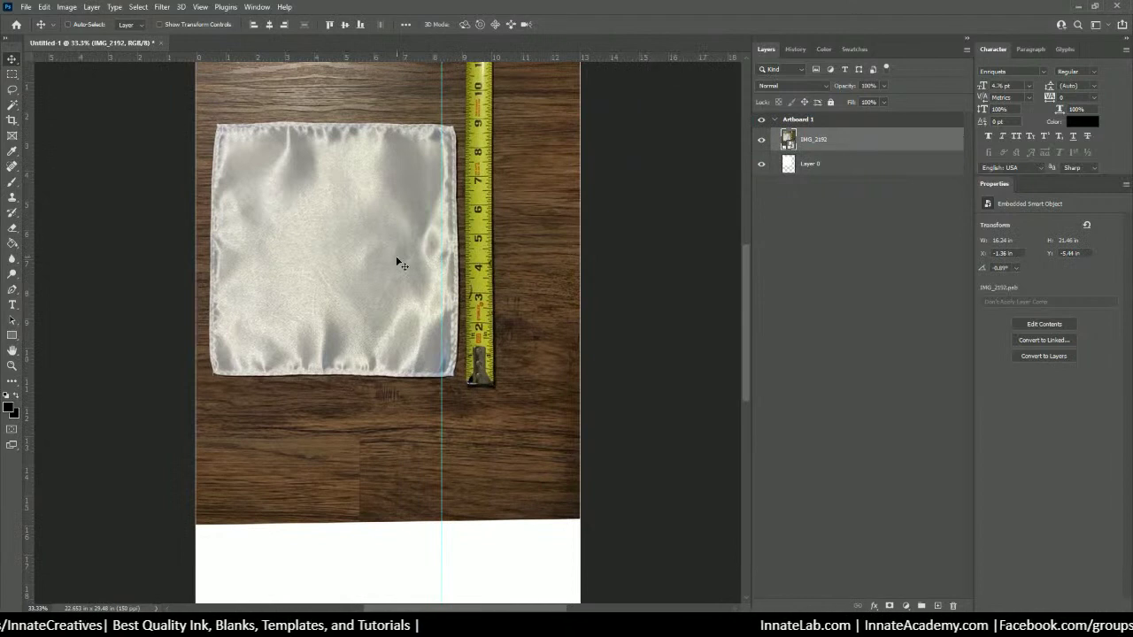
key("ctrl+minus")
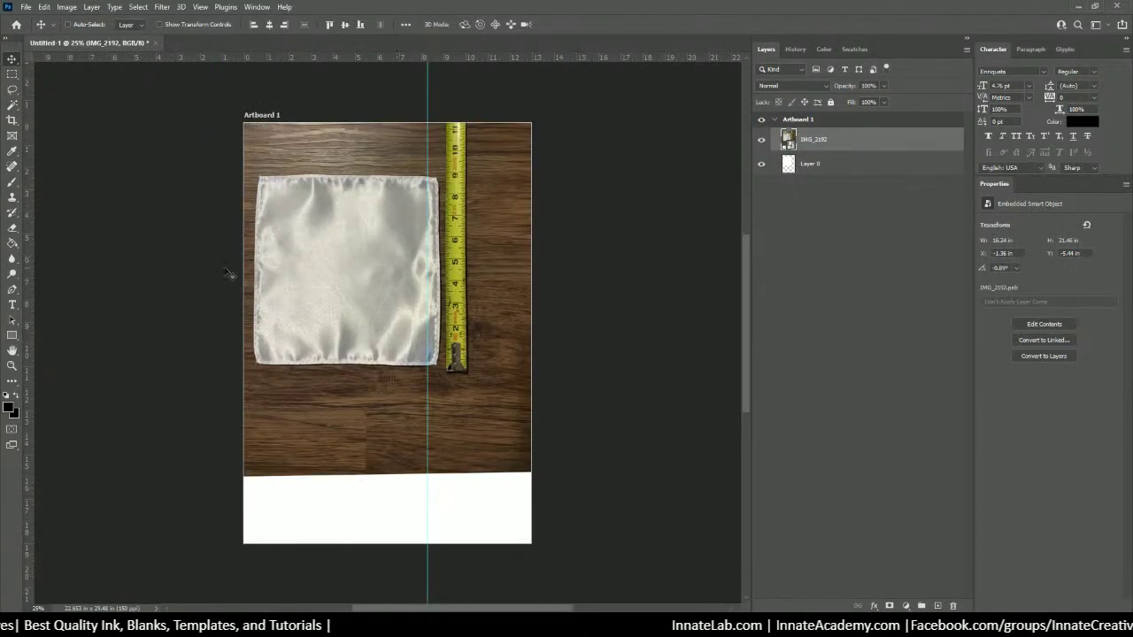
Step: Copy a rectangular selection around the pocket square to a new layer, and delete the original IMG_2192 layer
left_click(13, 75)
left_click_drag(252, 169, 445, 369)
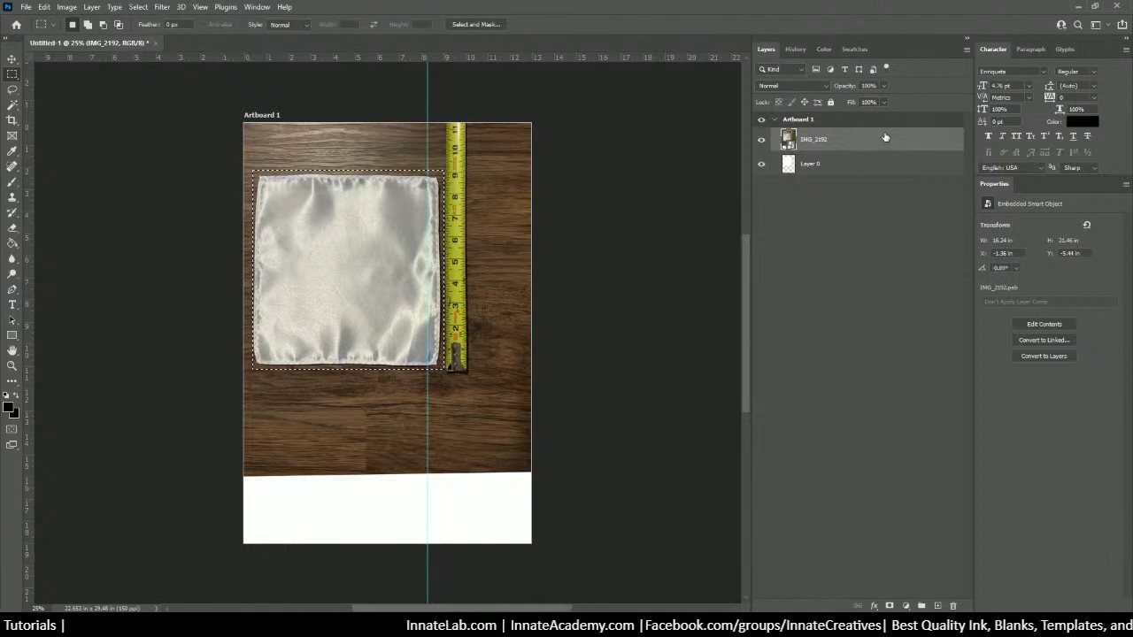
key("ctrl+j")
left_click(881, 169)
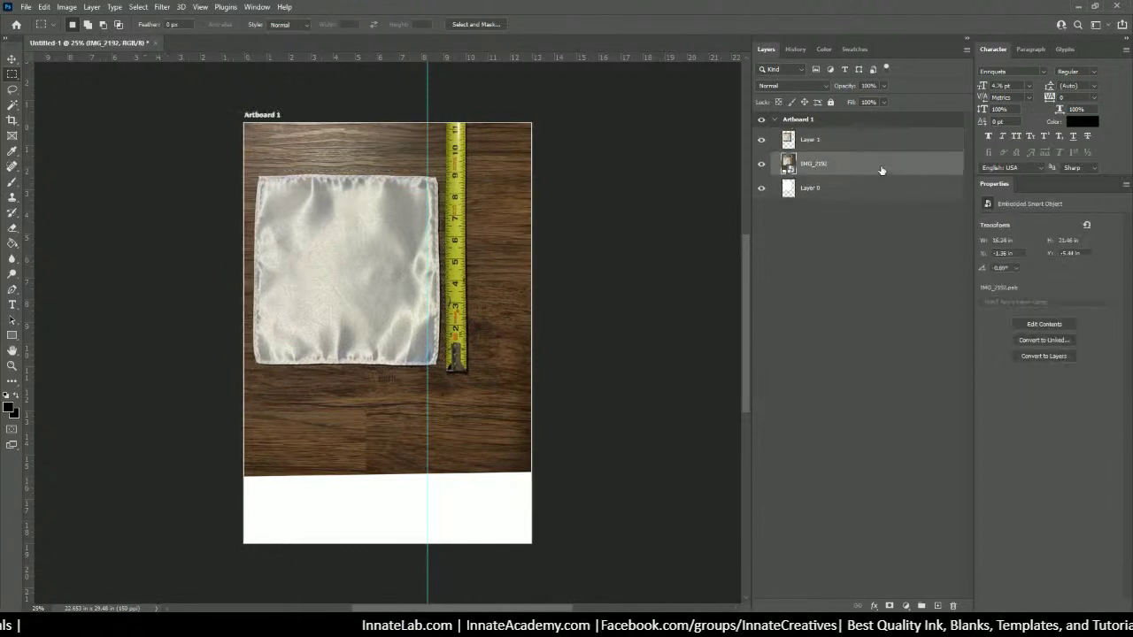
key("Delete")
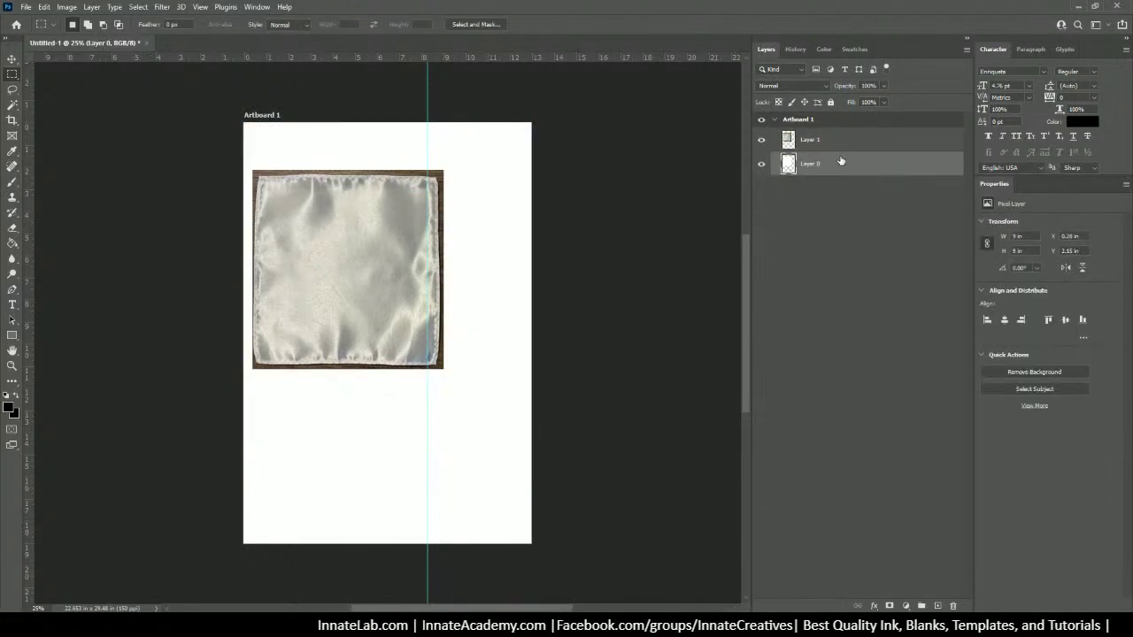
Step: Move the cropped pocket square on Layer 1 to the artboard's upper-left corner at X 0 in, Y 0 in
left_click(834, 142)
key("ctrl+plus")
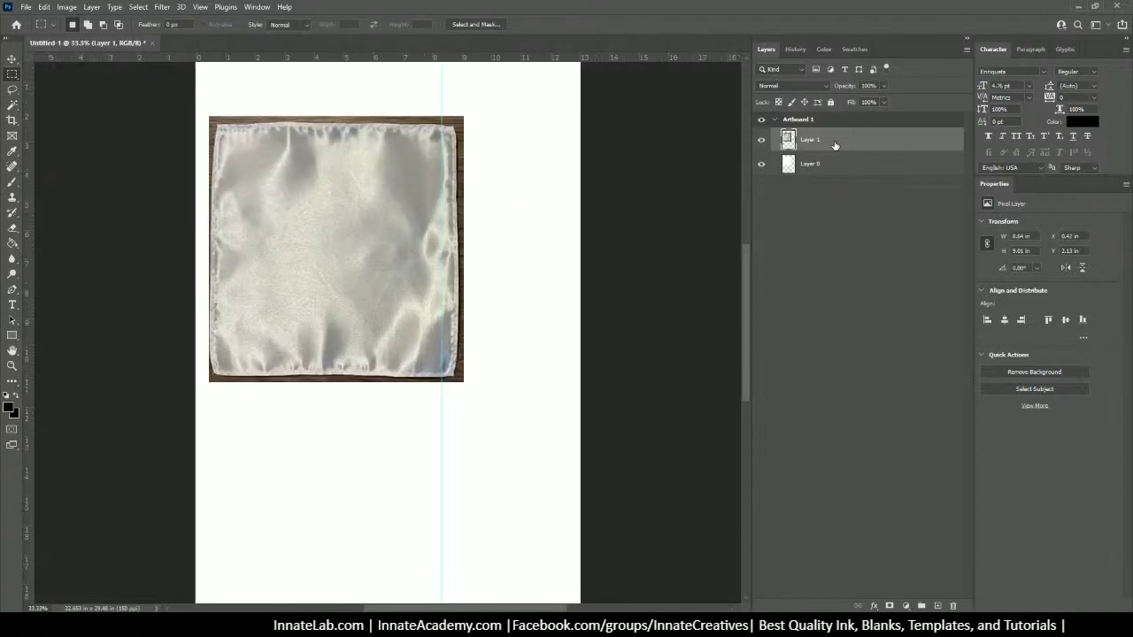
scroll(556, 271, "down", 3)
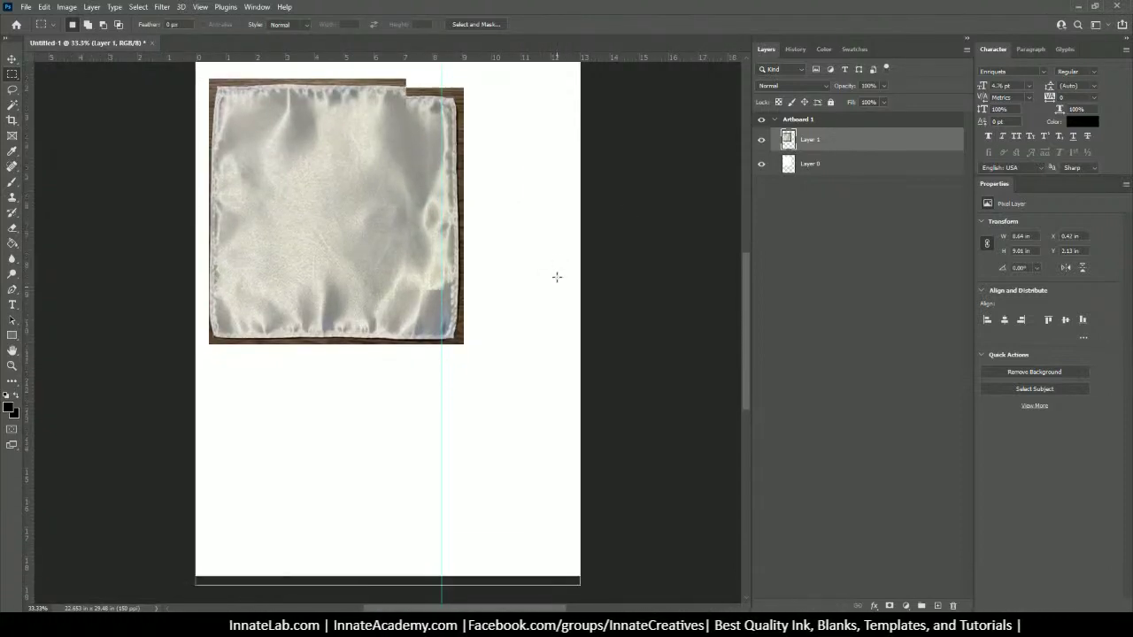
scroll(556, 277, "up", 1)
scroll(556, 277, "down", 1)
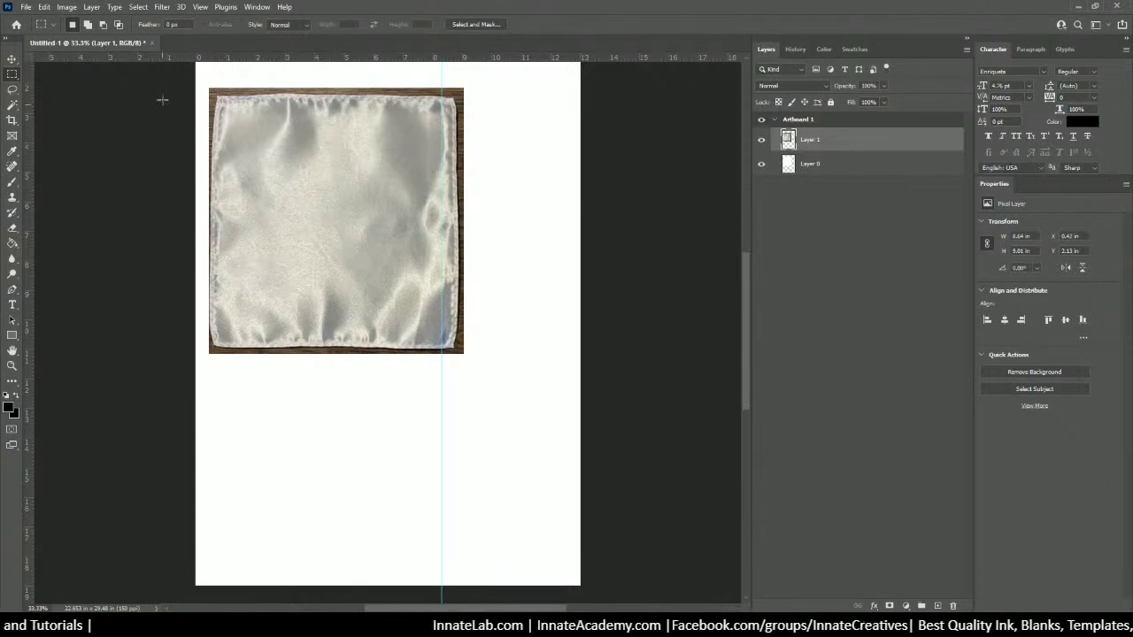
left_click(12, 60)
scroll(309, 195, "up", 5)
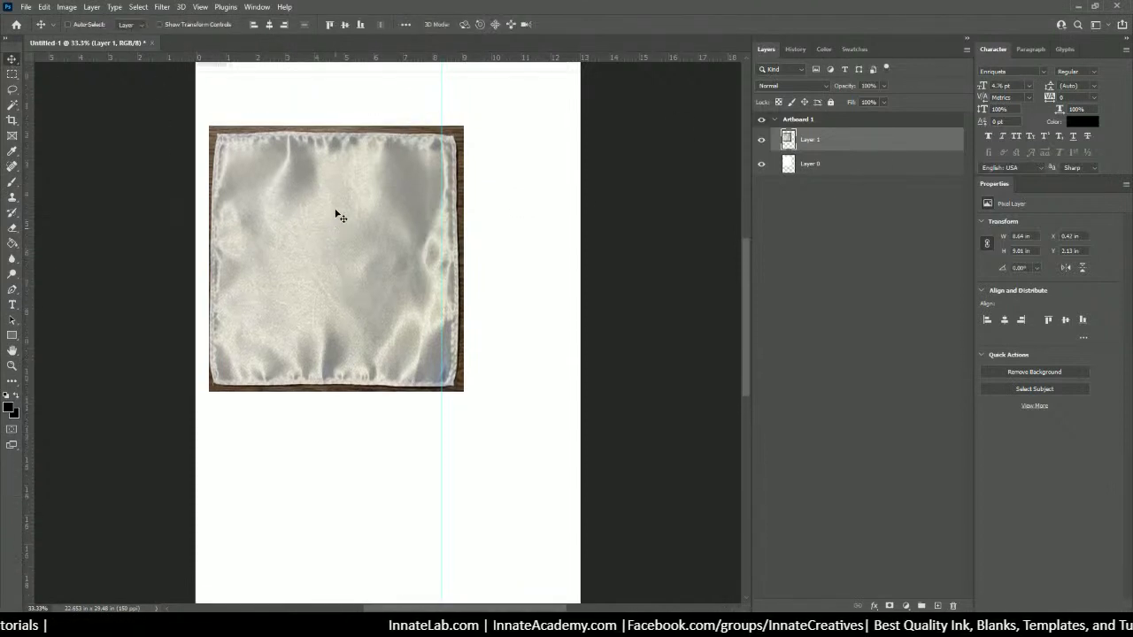
scroll(335, 232, "up", 2)
left_click_drag(335, 231, 324, 191)
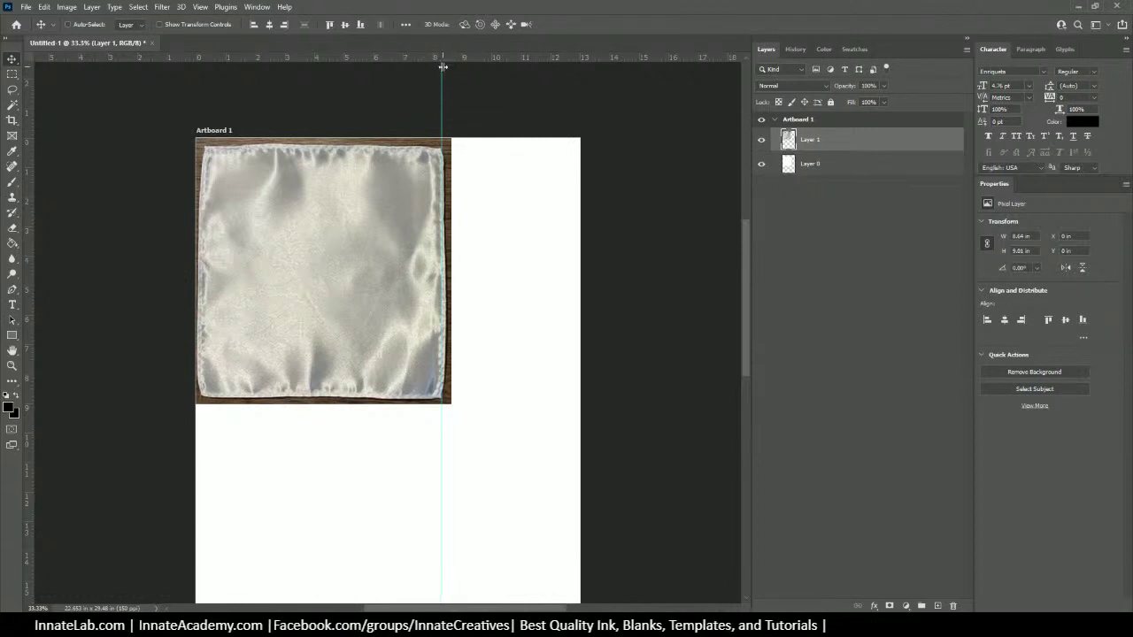
Step: Move the vertical guide past the pocket square's right edge to about 9 in on the ruler
left_click_drag(441, 65, 446, 69)
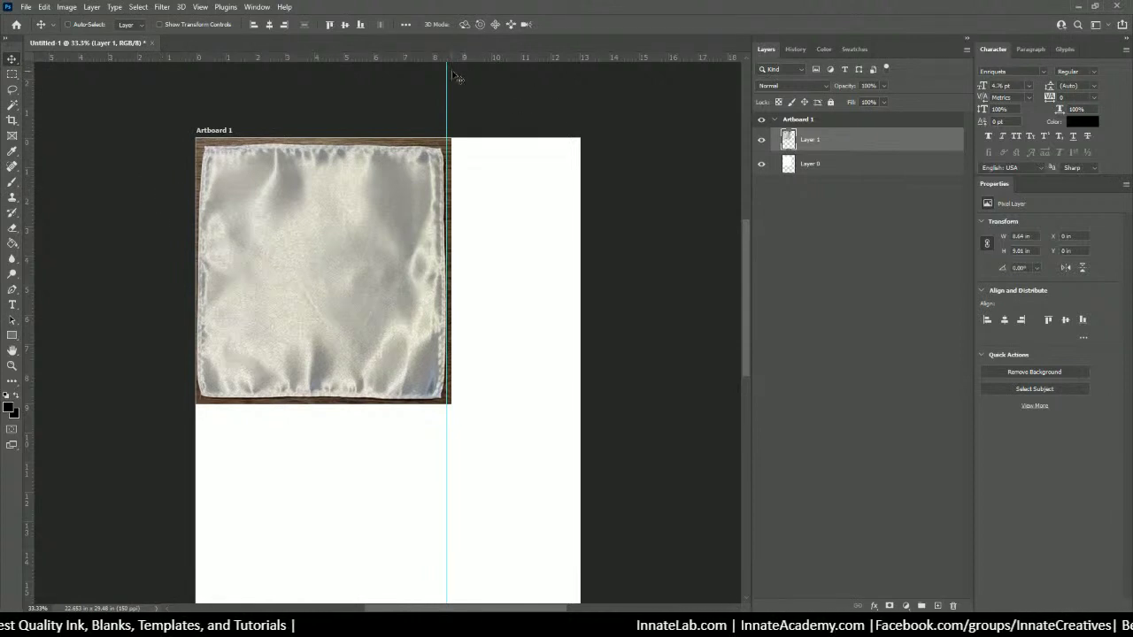
left_click_drag(451, 59, 461, 78)
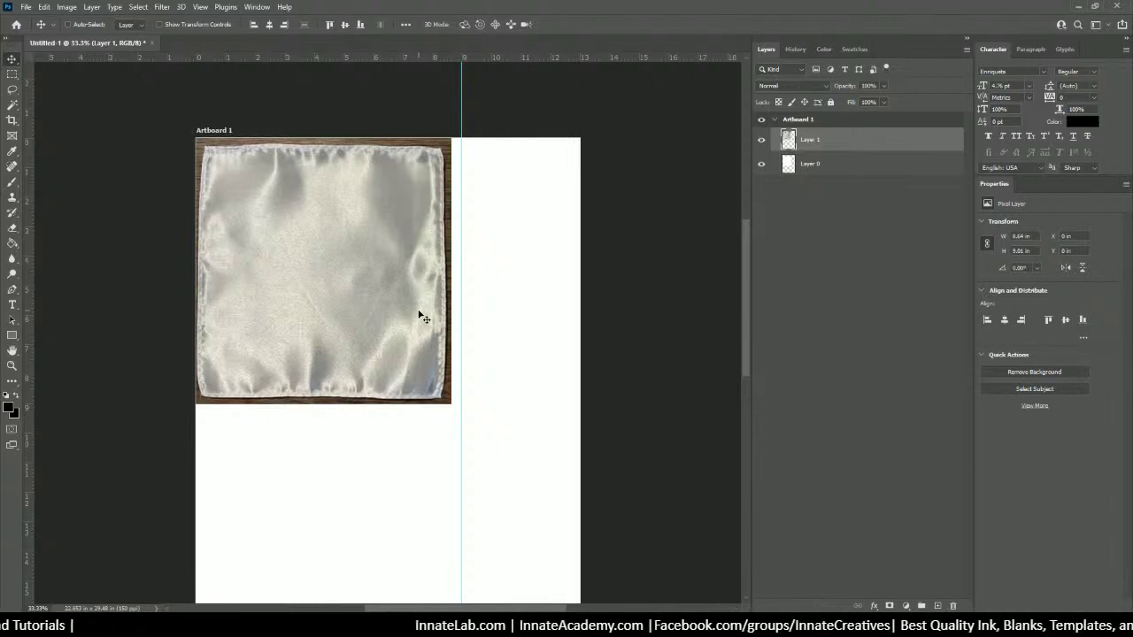
scroll(421, 317, "down", 4)
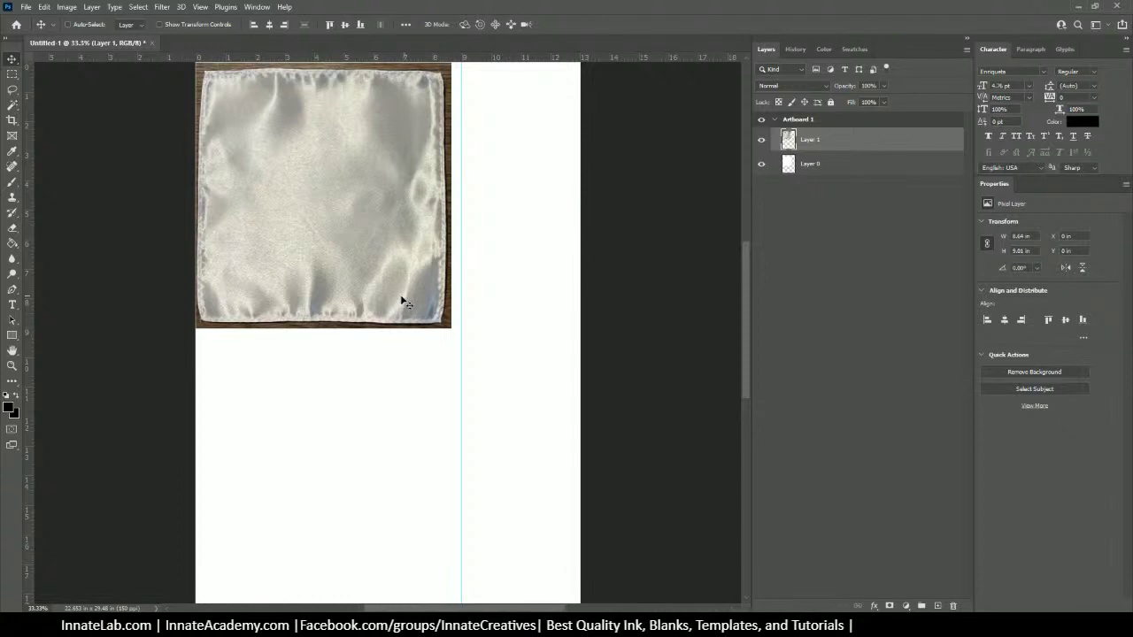
scroll(392, 298, "up", 2)
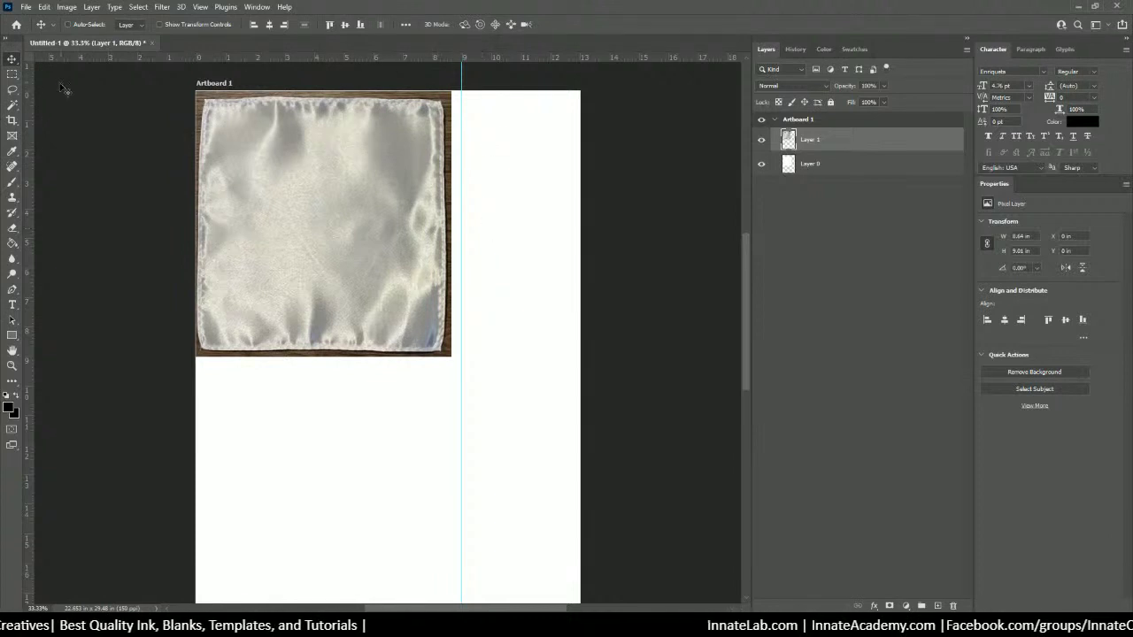
Step: Create a rectangle shape 9 in wide and 9 in high with 0 px corner radii, over the pocket square
left_click(14, 337)
right_click(15, 338)
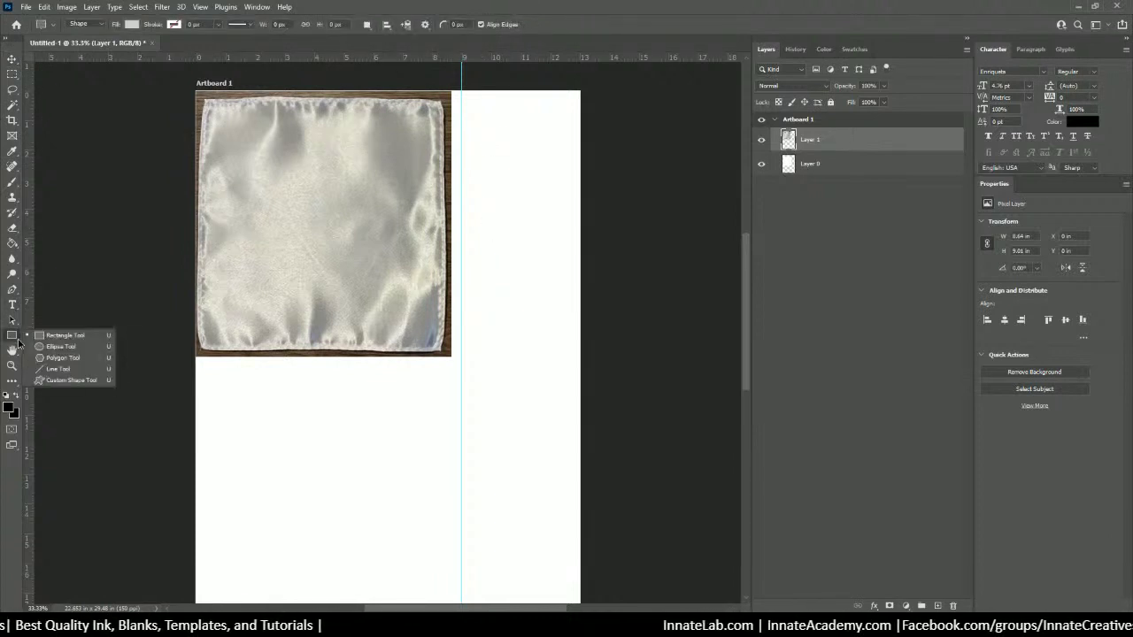
left_click(56, 335)
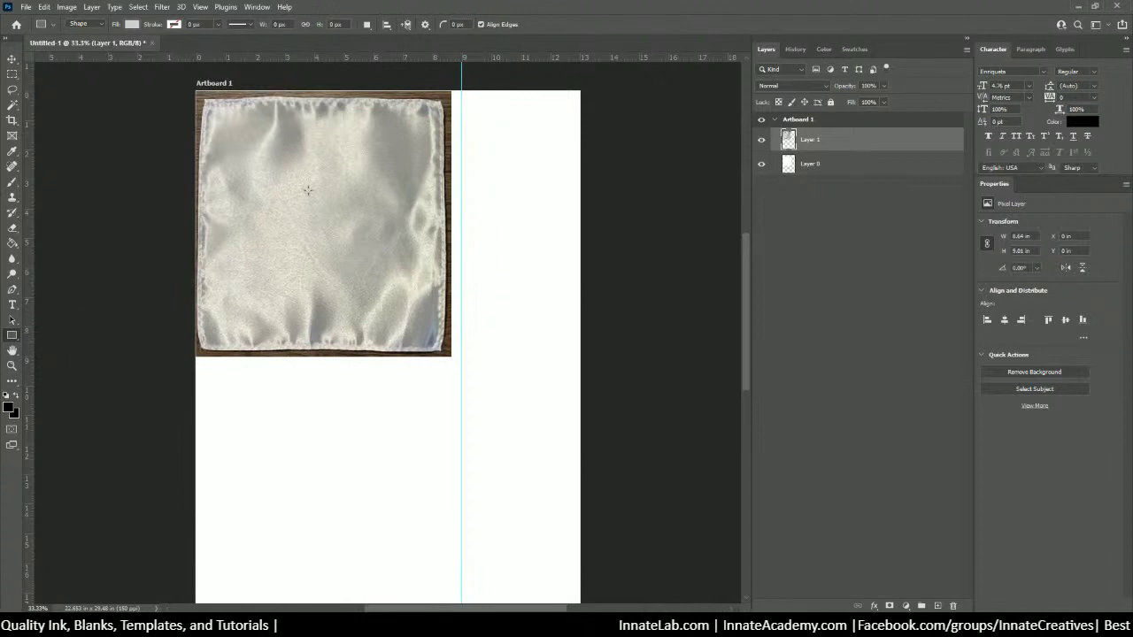
left_click(229, 135)
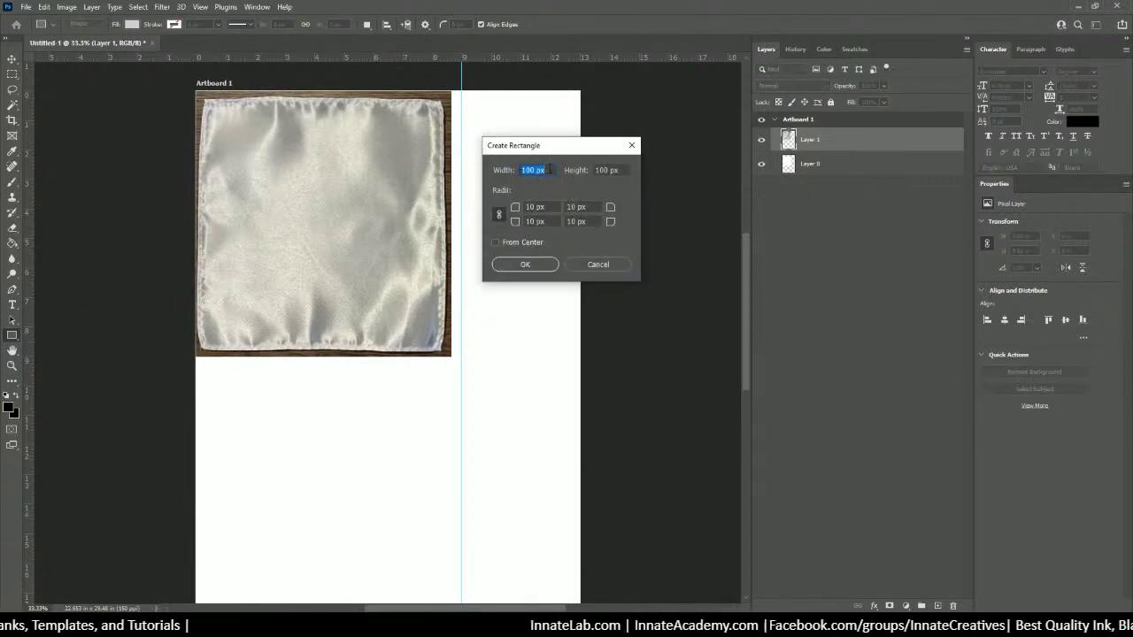
left_click(547, 206)
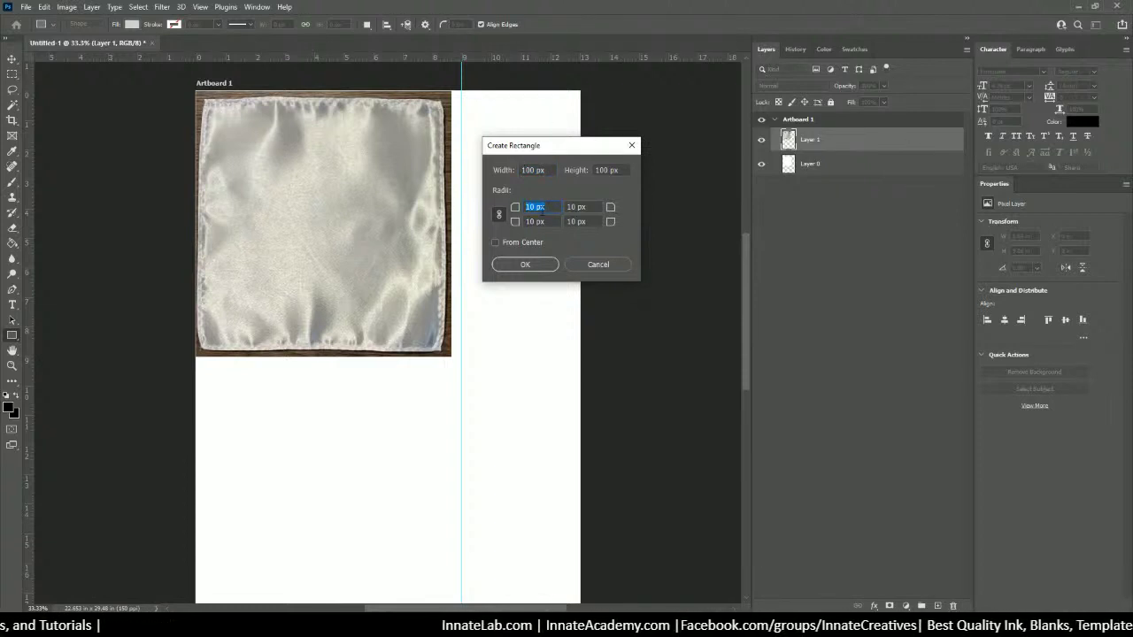
type("0")
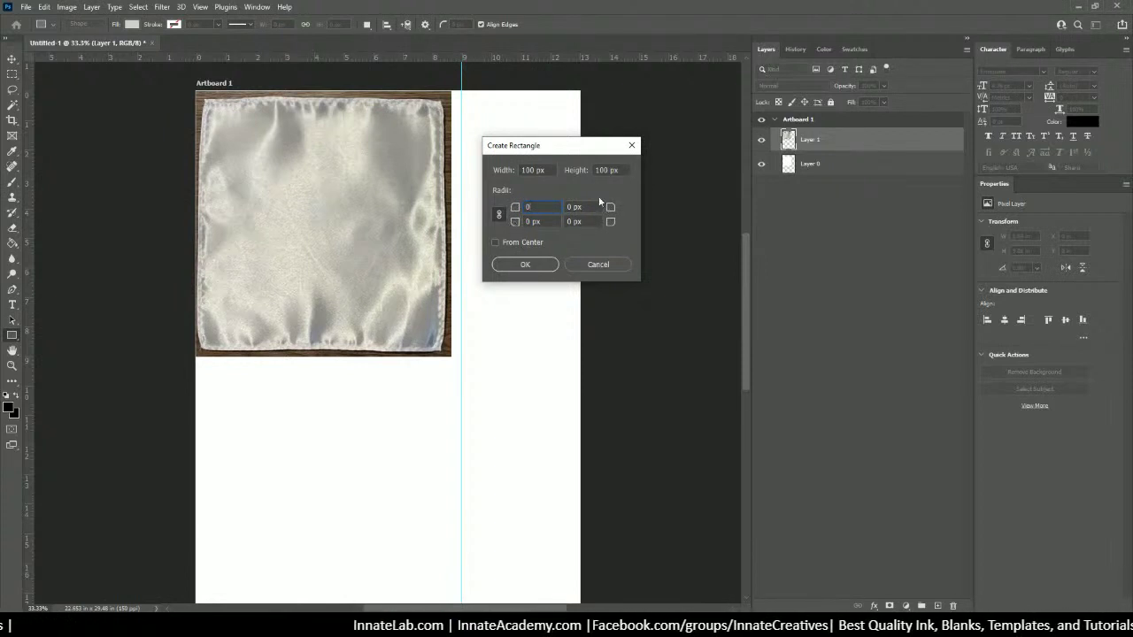
left_click(542, 174)
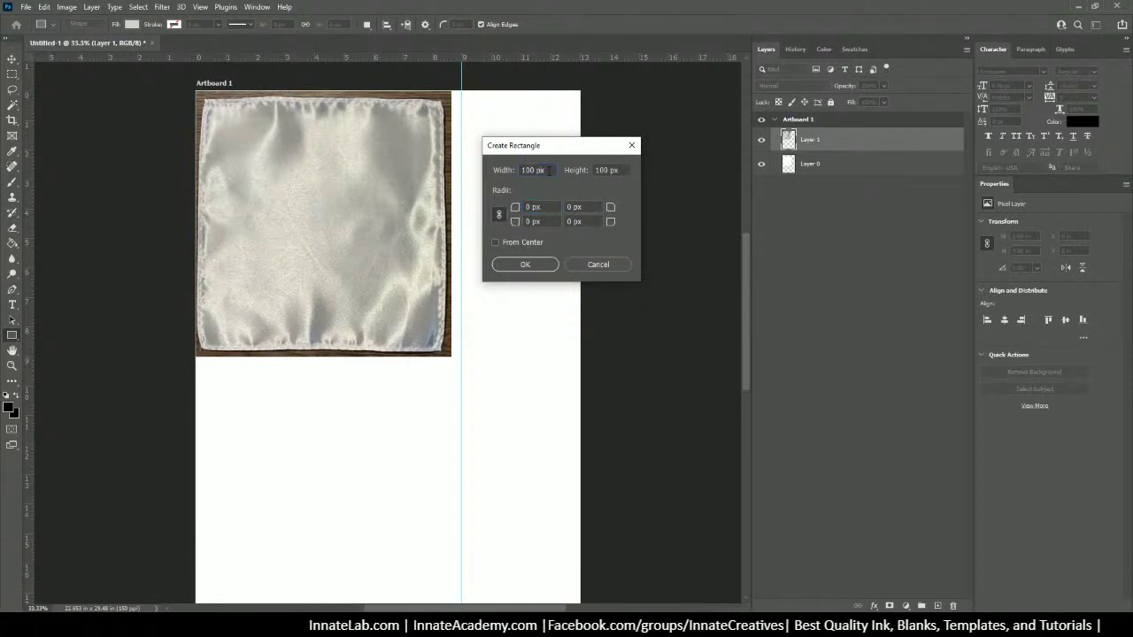
left_click_drag(547, 170, 450, 174)
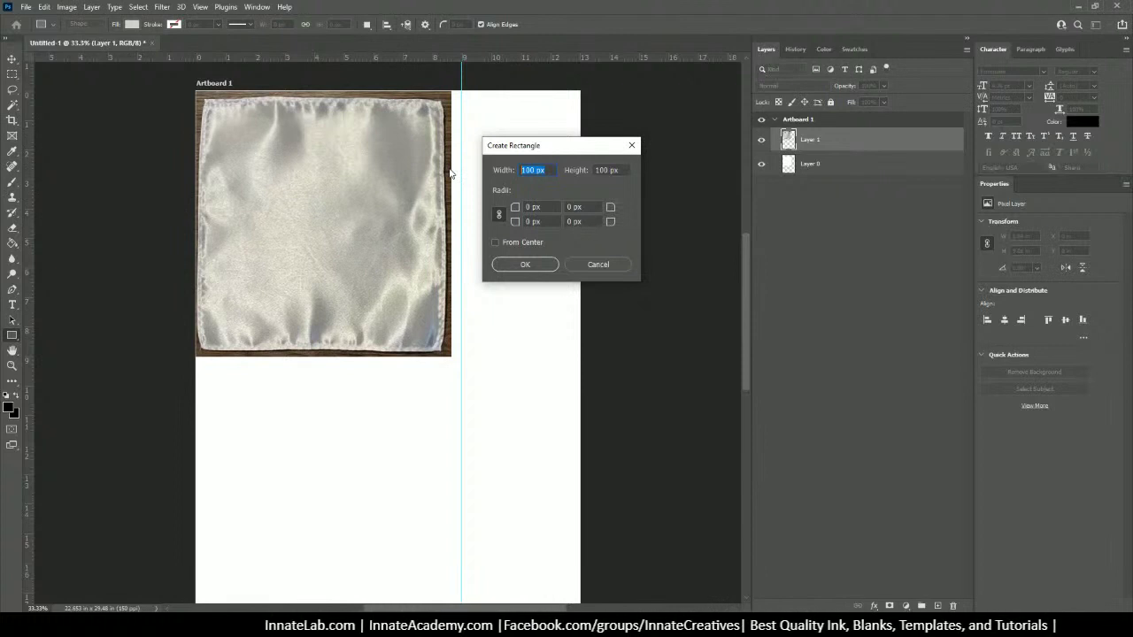
type("9")
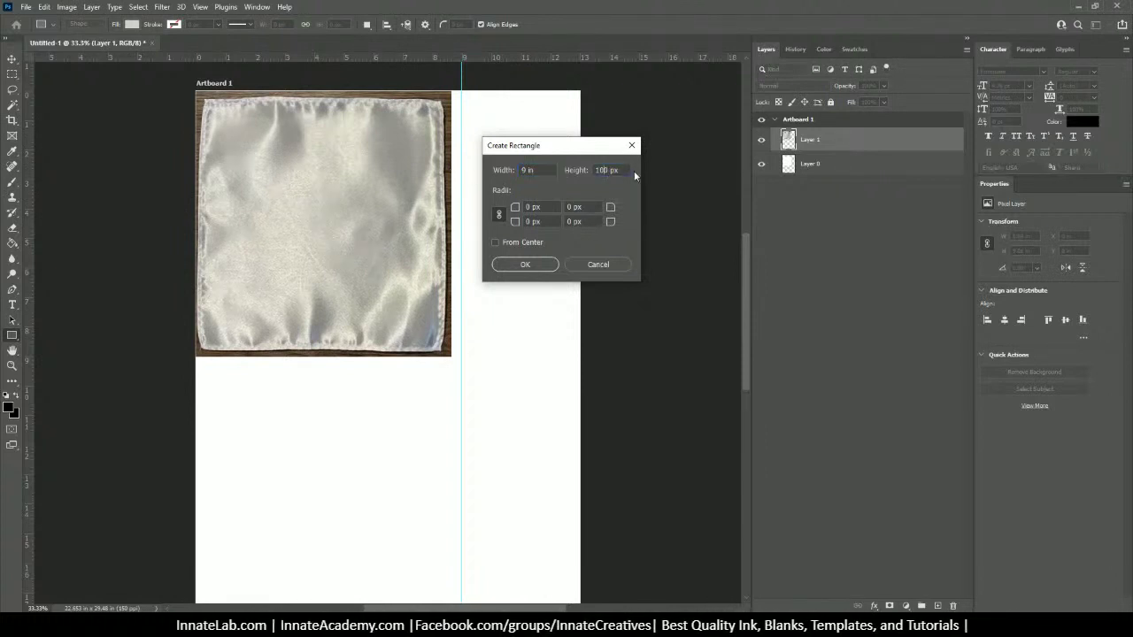
key("Tab")
type("9")
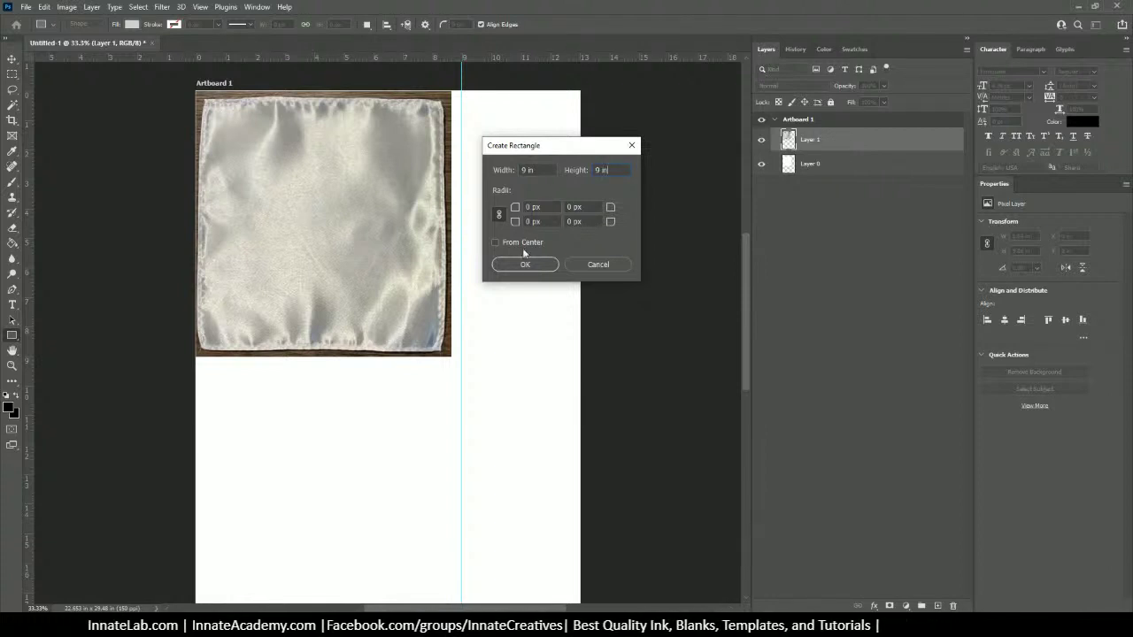
left_click(523, 263)
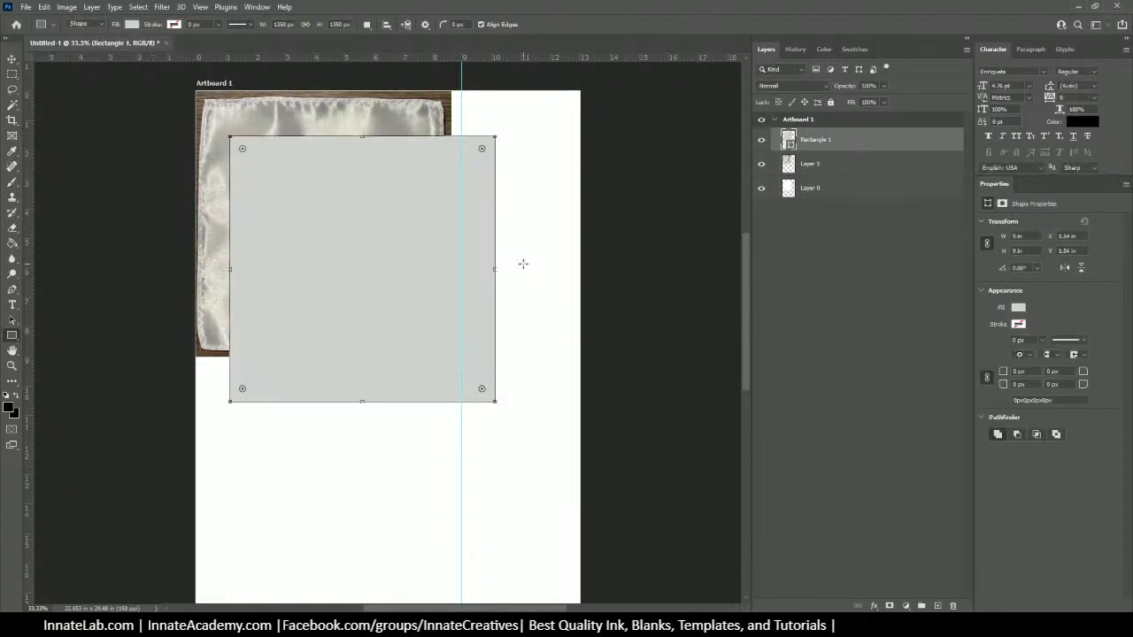
Step: Move the 9 in square over the pocket square photo at the artboard's upper-left corner, to X -0.36 in, Y 0 in
left_click(15, 60)
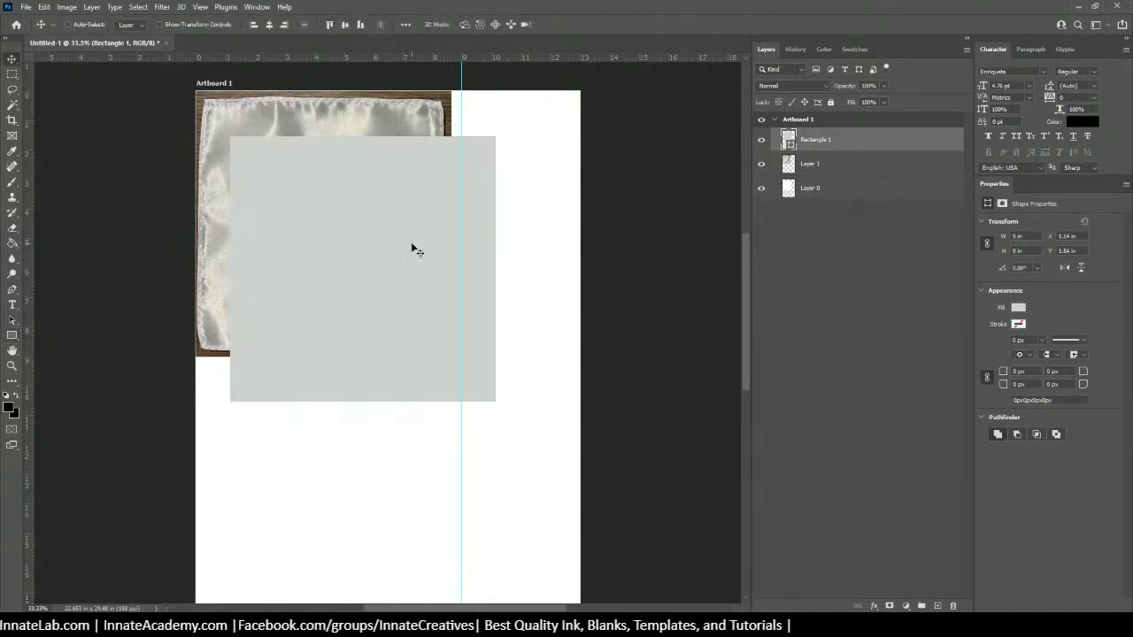
left_click_drag(416, 277, 374, 230)
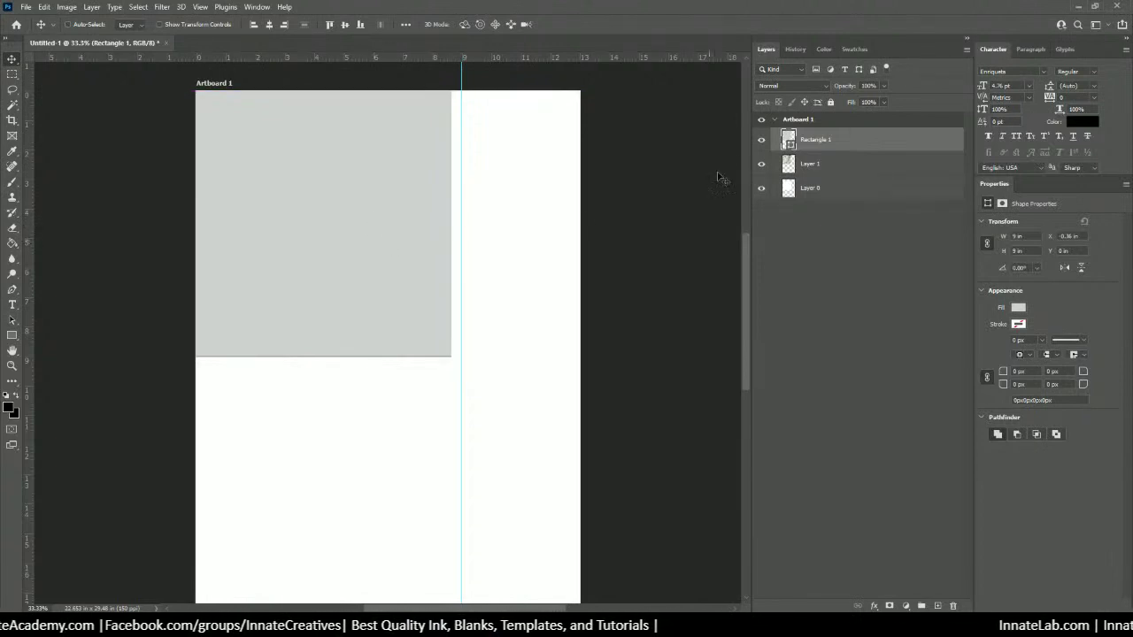
scroll(340, 255, "down", 1)
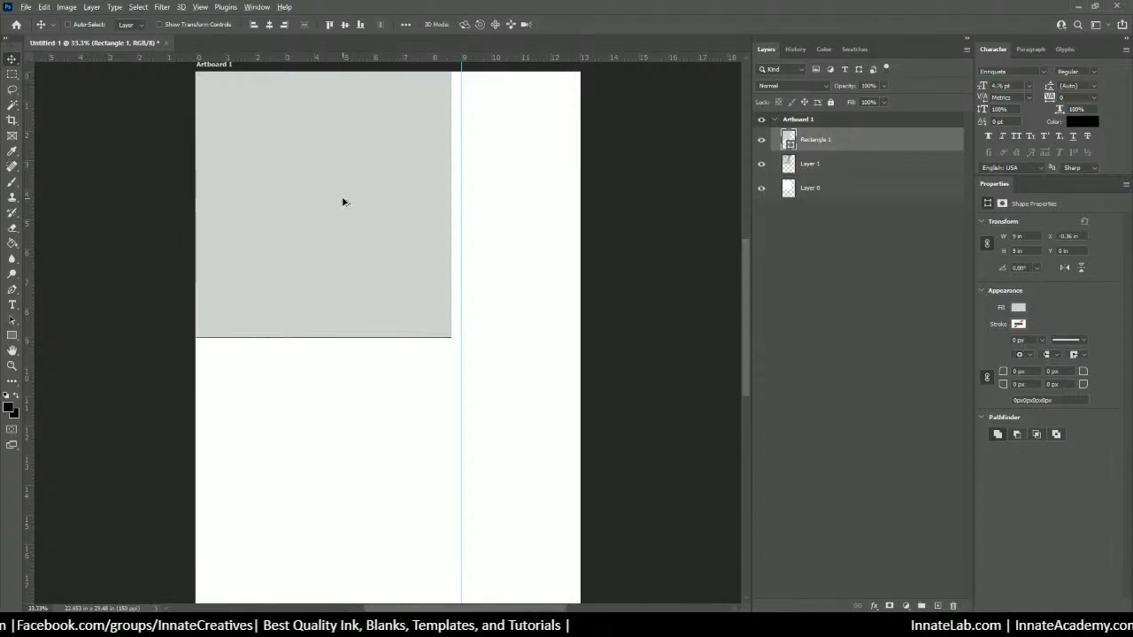
Step: Duplicate the 9 in square directly below the original at Y 9.01 in
left_click_drag(344, 202, 346, 466)
scroll(347, 464, "down", 1)
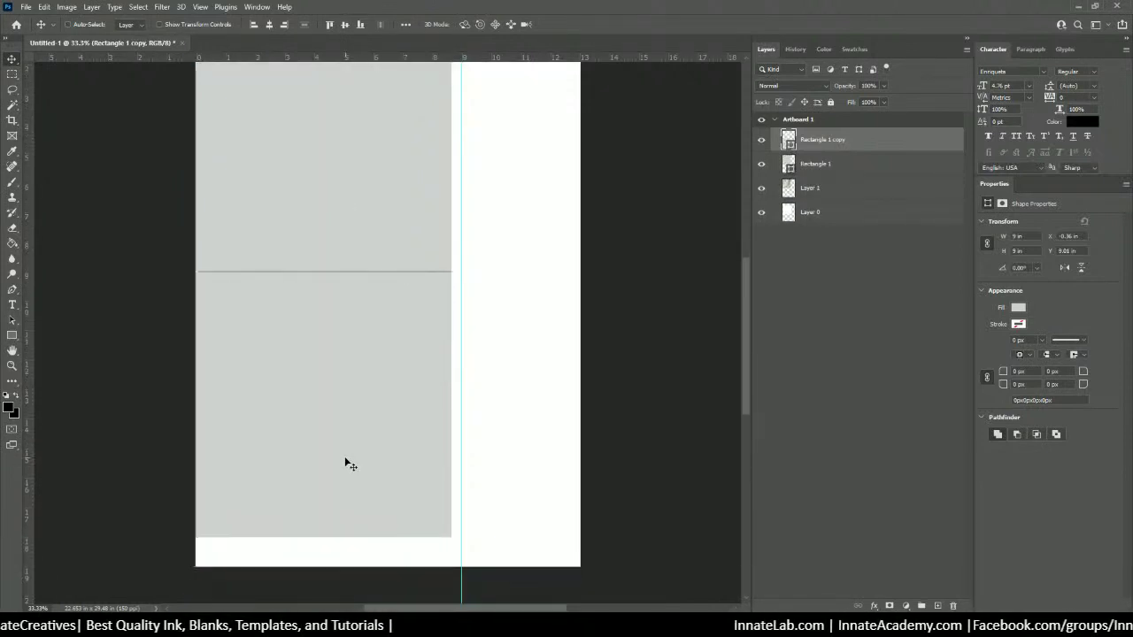
scroll(347, 462, "up", 3)
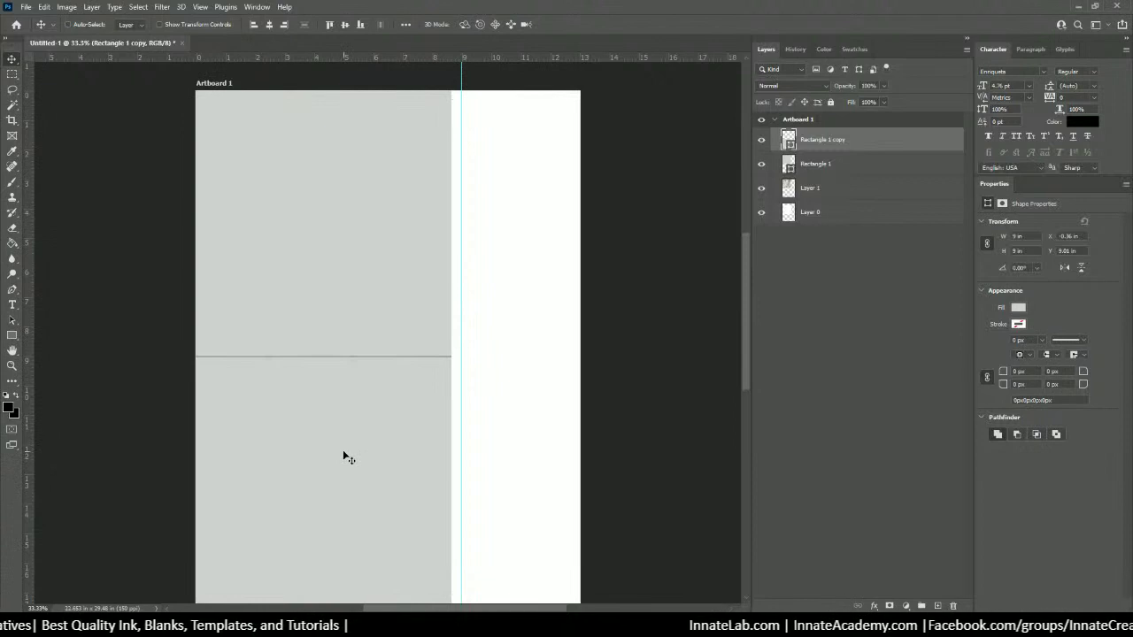
Step: Select both squares and nudge them right together to X 0.17 in
left_click(811, 169, "shift")
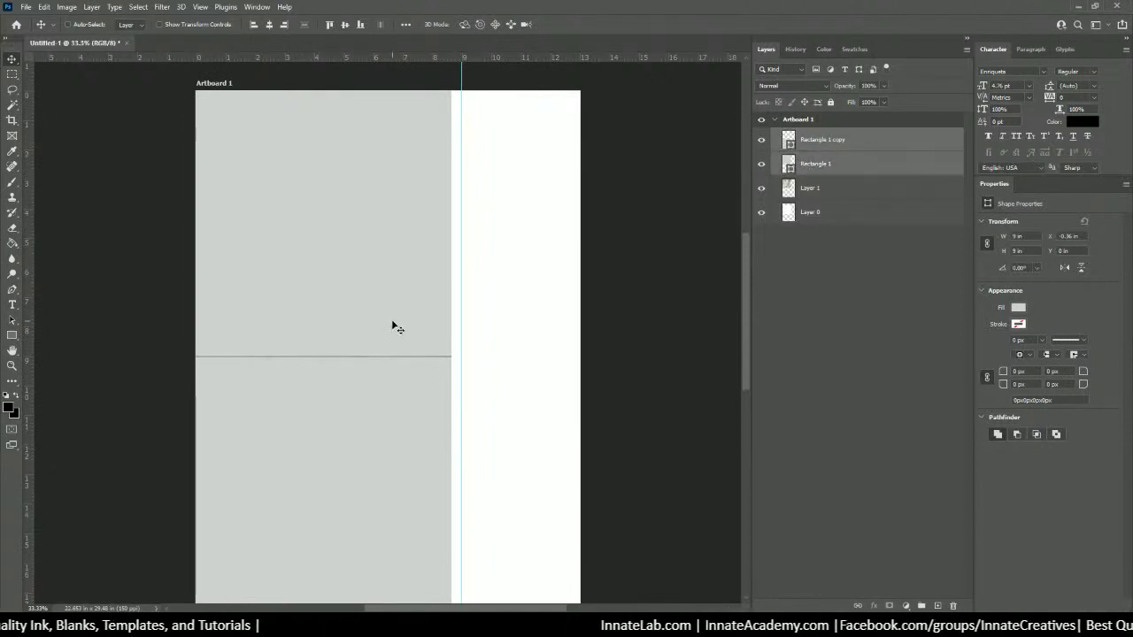
key("Right")
key("Right")
key("Right")
key("Right")
key("Right")
key("Right")
key("Right")
key("Right")
key("Right")
key("Right")
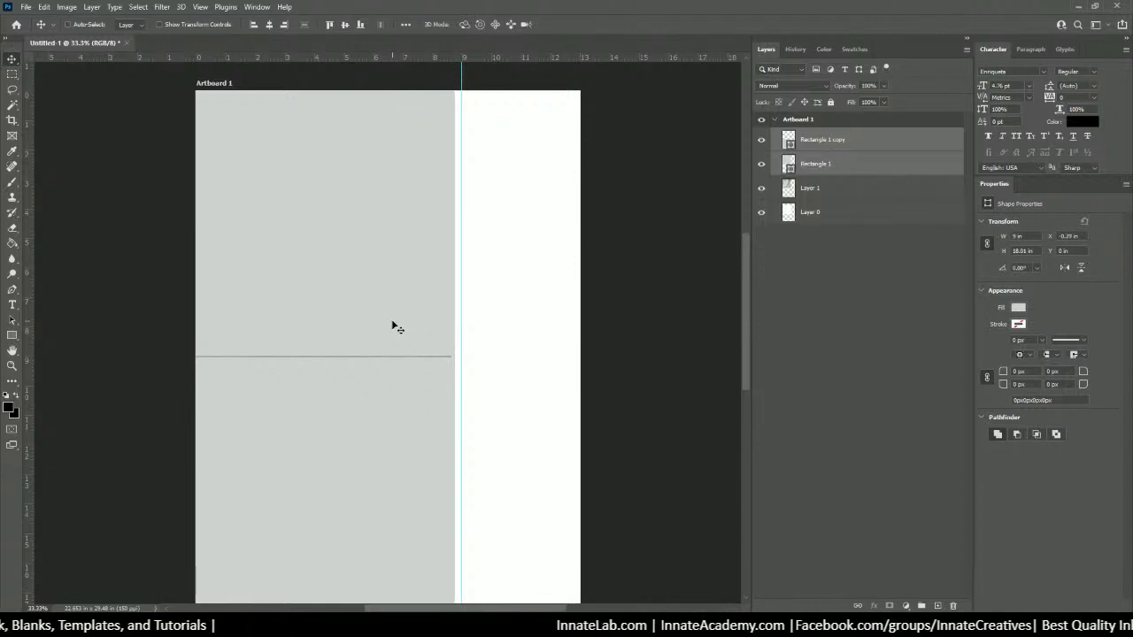
key("Right")
key("Right")
key("Right")
key("Right")
key("Right")
key("Right")
key("Right")
key("Right")
key("Right")
key("Right")
key("Right")
key("Right")
key("Right")
key("Right")
key("Right")
key("Right")
key("Right")
key("Right")
key("Right")
key("Right")
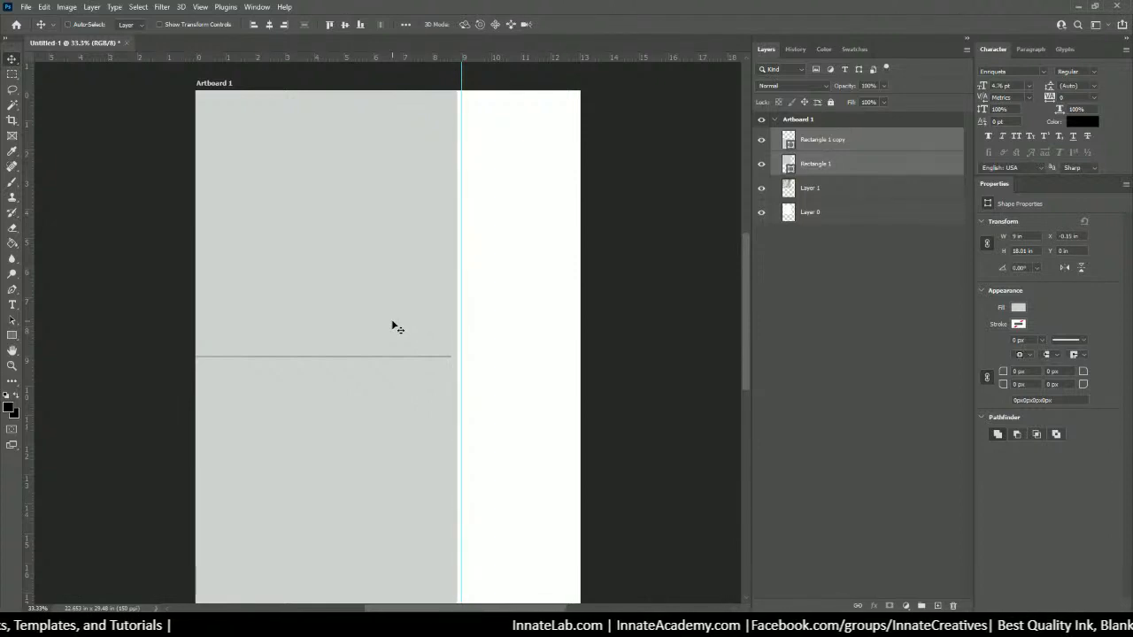
key("Right")
key("Right")
key("Right")
key("Right")
key("Right")
key("Right")
key("Right")
key("Right")
key("Right")
key("Right")
key("Right")
key("Right")
key("Right")
key("Right")
key("Right")
key("Right")
key("Right")
key("Right")
key("Right")
key("Right")
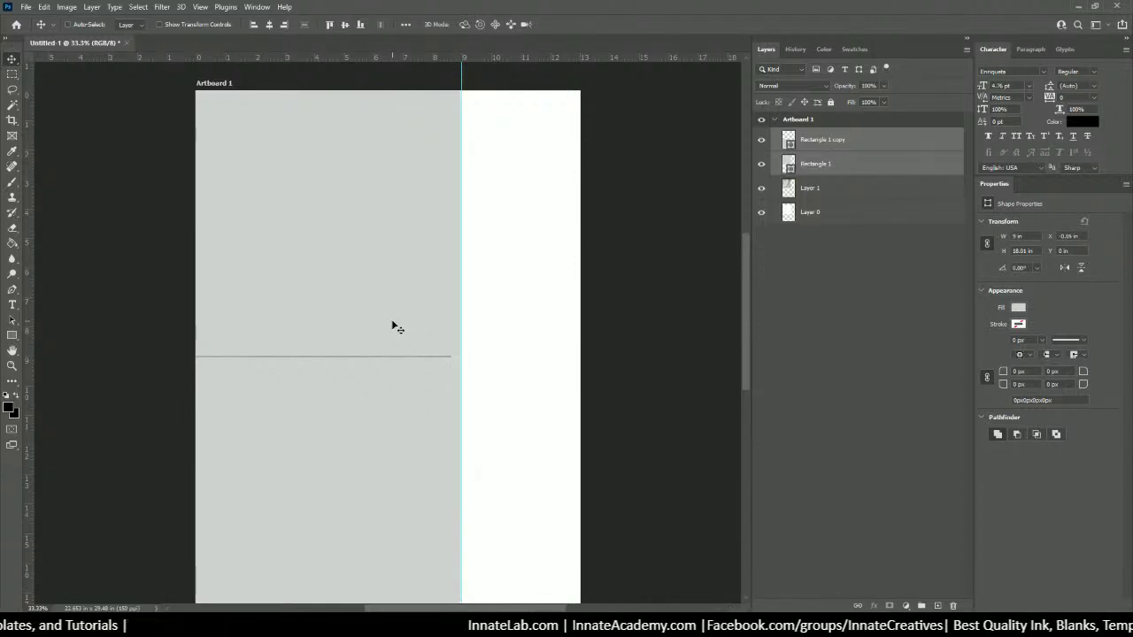
key("Right")
key("Right")
key("Right")
key("Right")
key("Right")
key("Right")
key("Right")
key("Right")
key("Right")
key("Right")
key("Right")
key("Right")
key("Right")
key("Right")
key("Right")
key("Right")
key("Right")
key("Right")
key("Right")
key("Right")
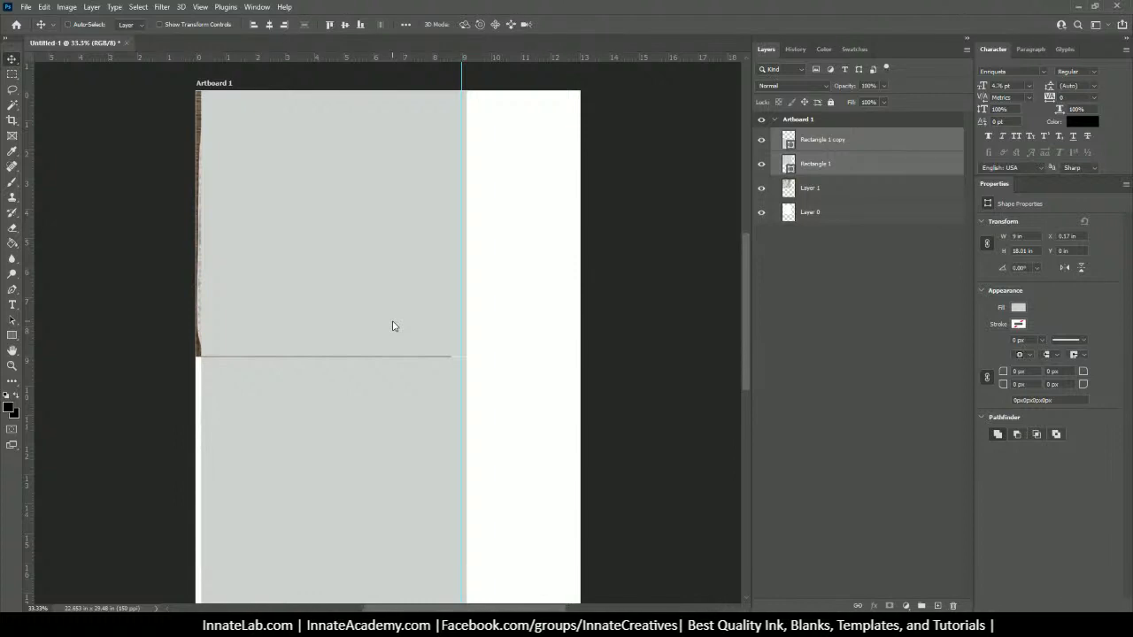
Step: Move both squares down together to X 0.28 in, Y 0.49 in, inset from the artboard edges
key("shift+Down")
key("shift+Down")
key("shift+Down")
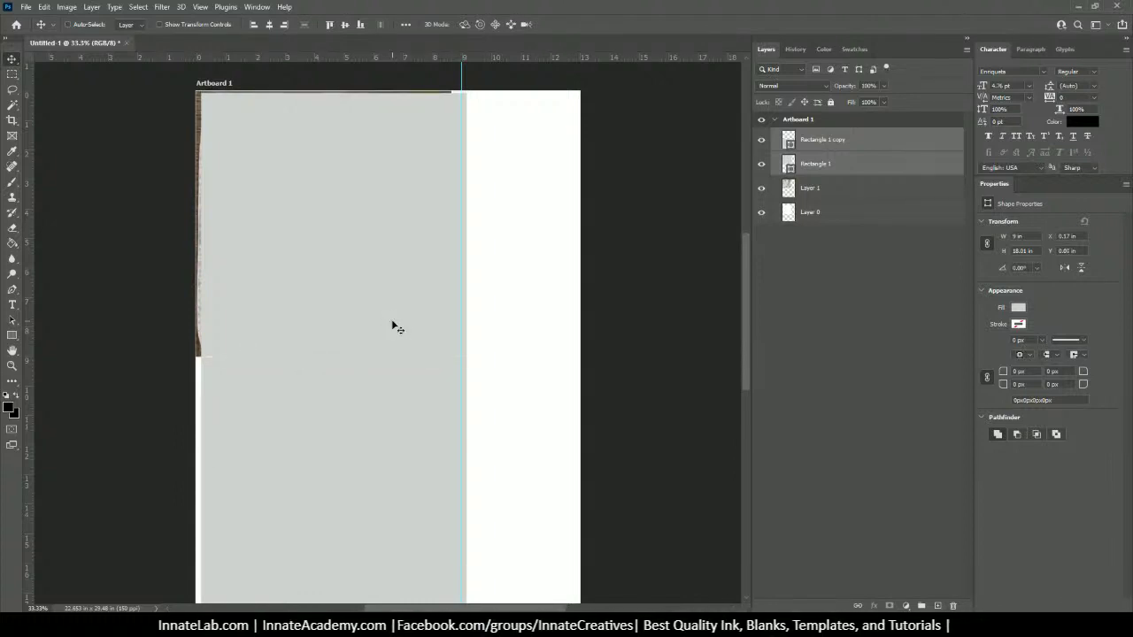
key("shift+Up")
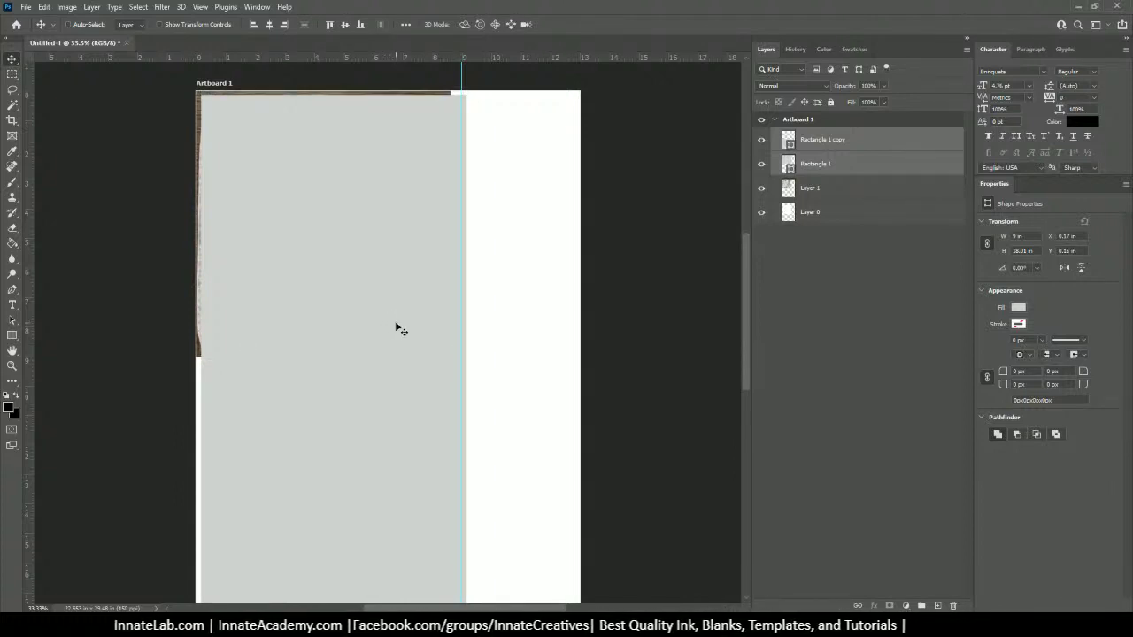
scroll(395, 332, "down", 2)
scroll(396, 332, "down", 2)
mouse_move(372, 328)
left_mouse_down()
mouse_move(401, 327)
mouse_move(368, 330)
left_mouse_up()
scroll(367, 330, "up", 5)
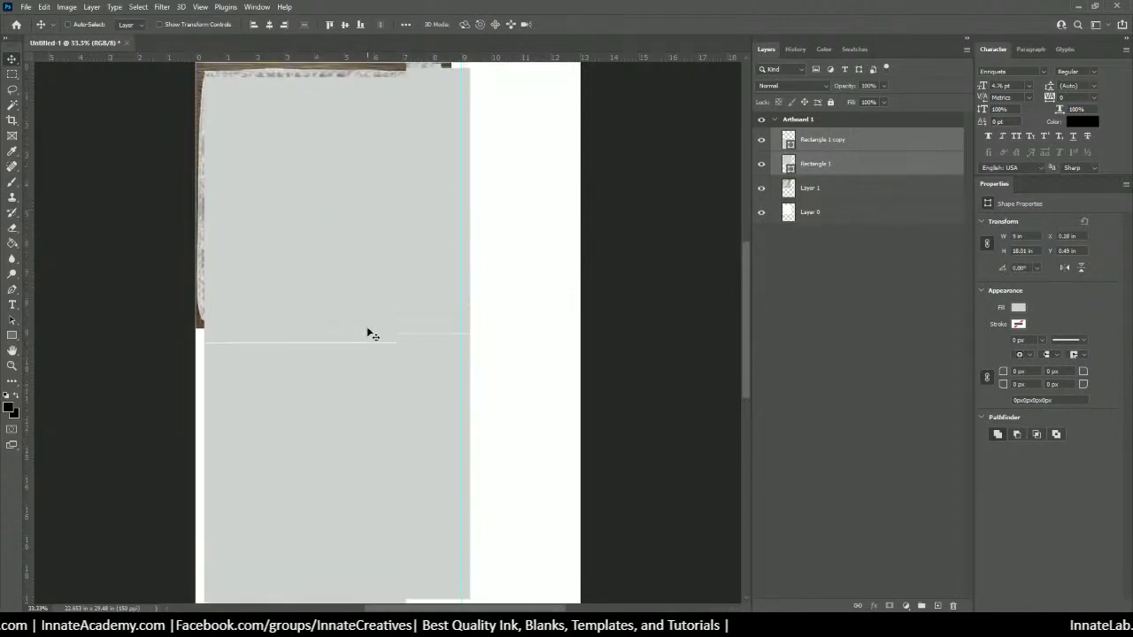
scroll(367, 333, "up", 2)
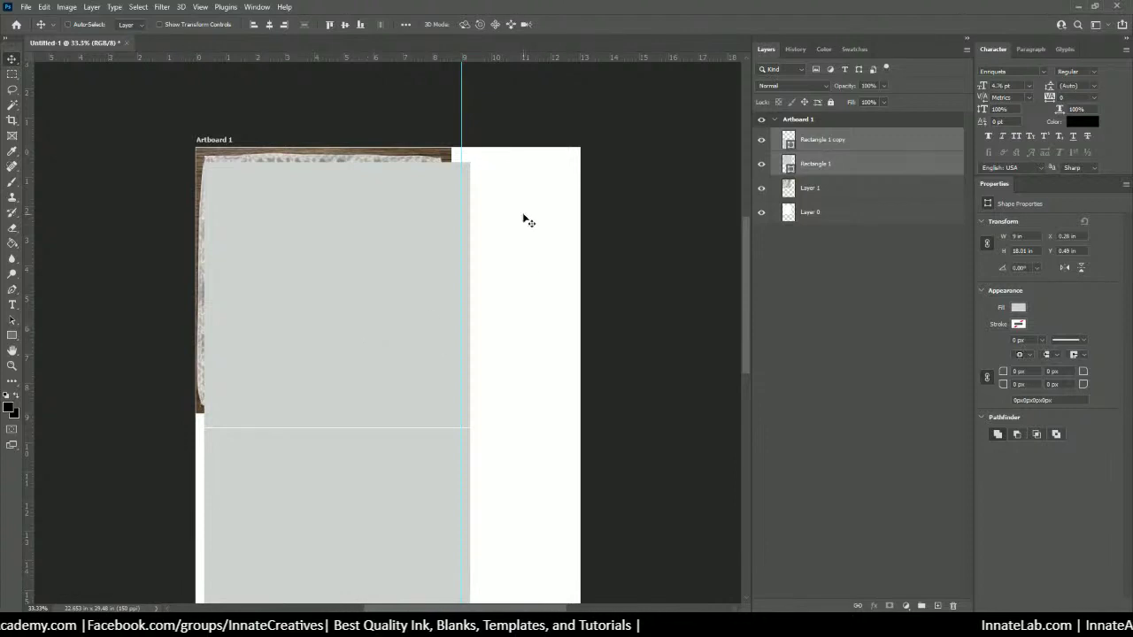
Step: Remove the lower duplicate square, Rectangle 1 copy
scroll(522, 220, "down", 3)
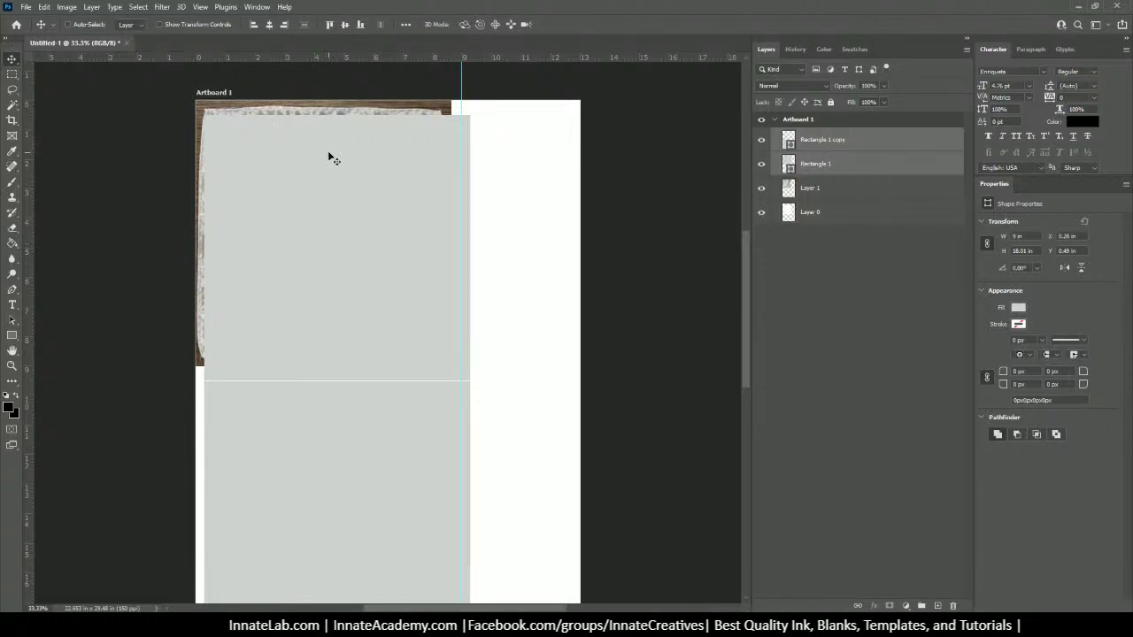
scroll(328, 158, "down", 3)
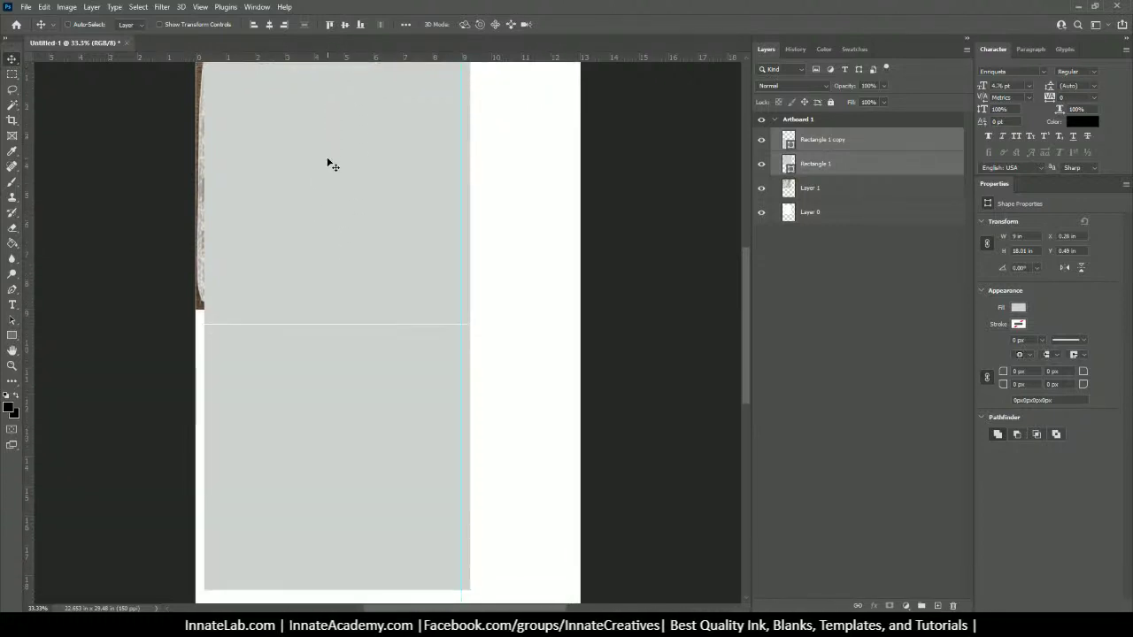
scroll(328, 166, "up", 1)
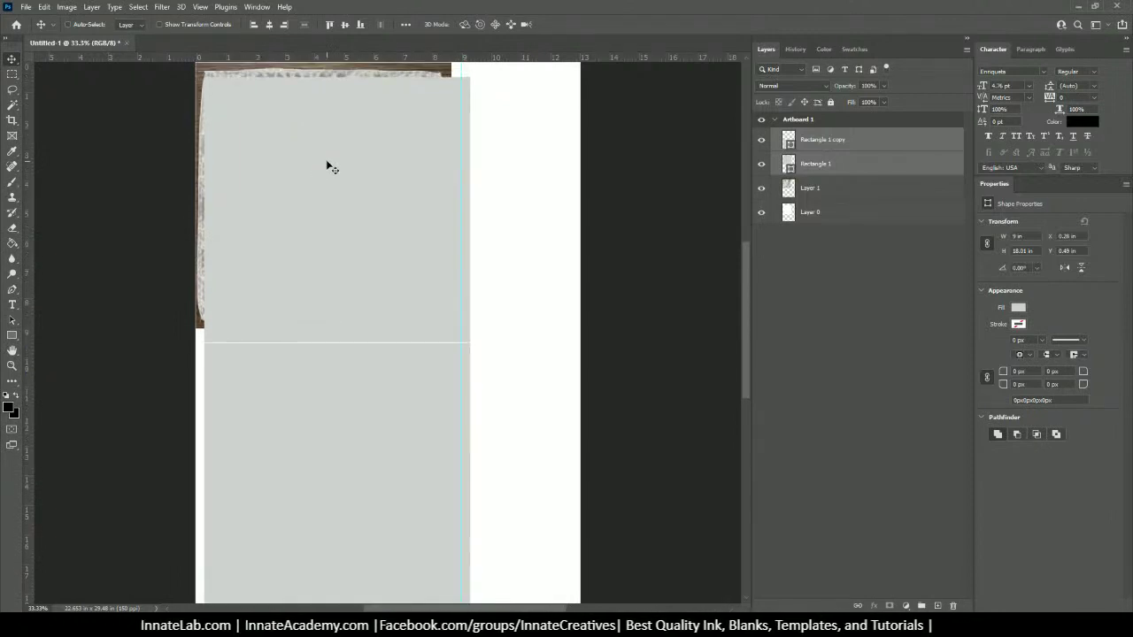
scroll(327, 166, "down", 1)
key("ctrl+minus")
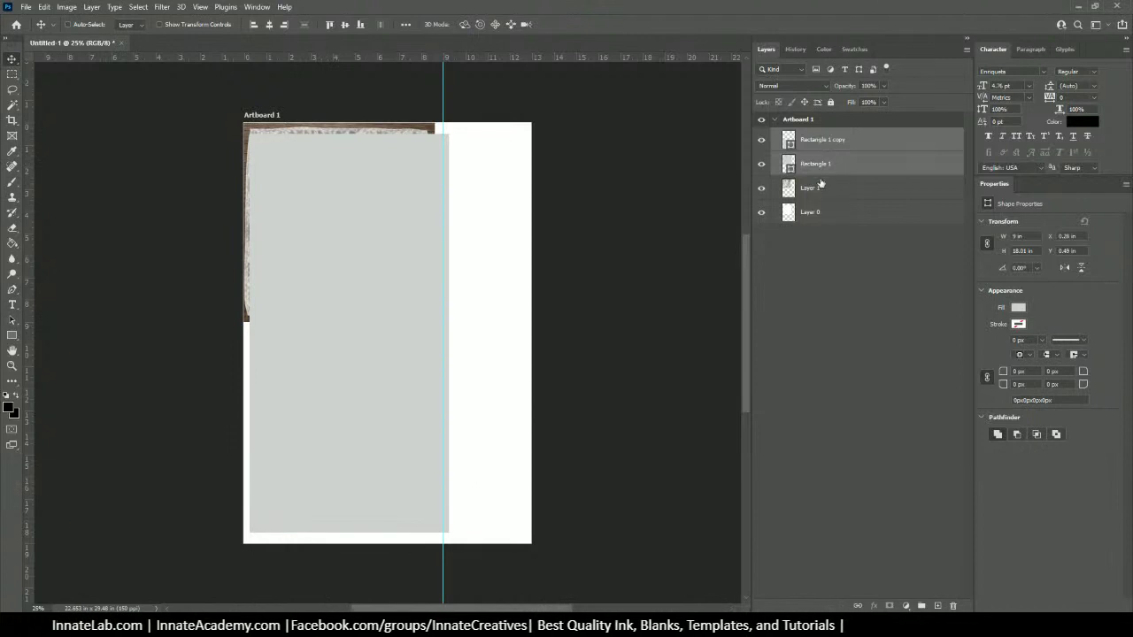
left_click(822, 142)
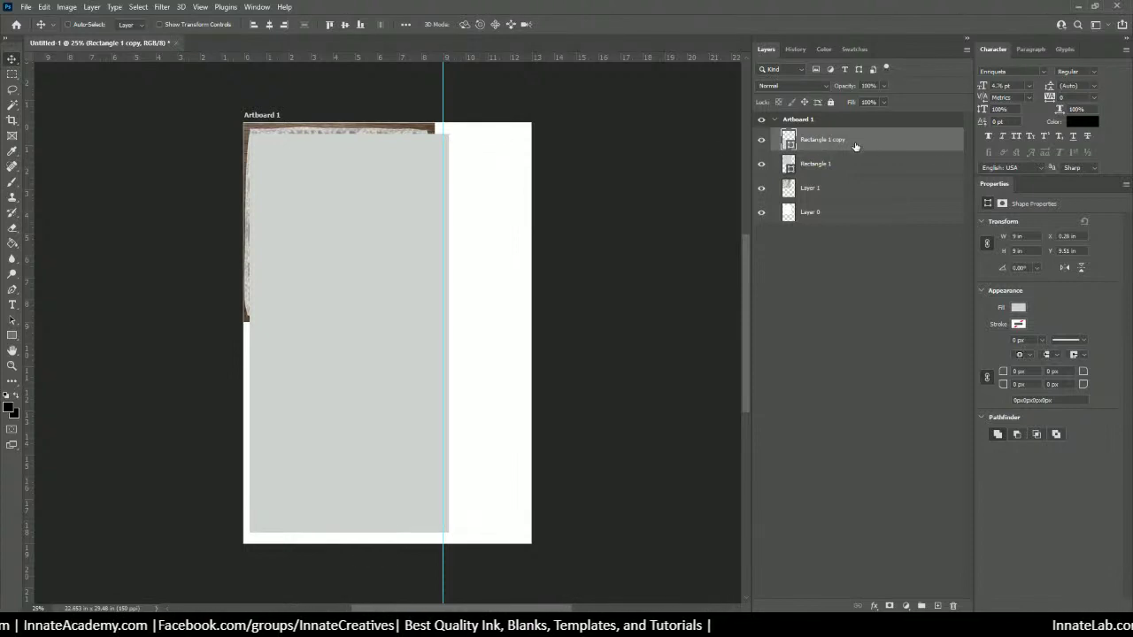
left_click(848, 168, "shift")
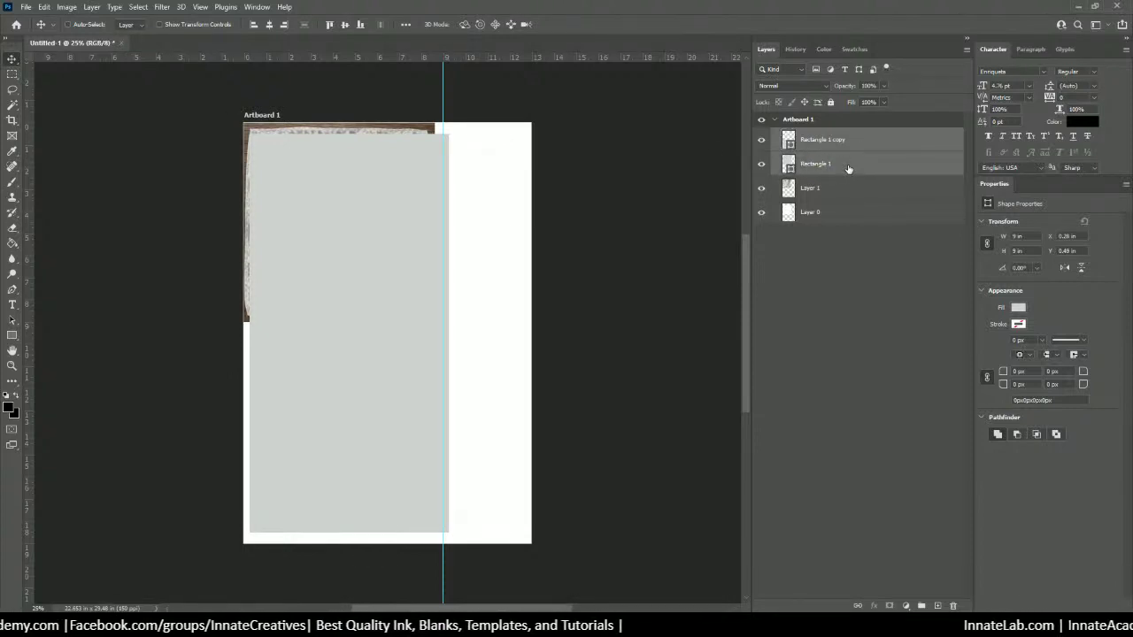
left_click(801, 144)
left_click(807, 164)
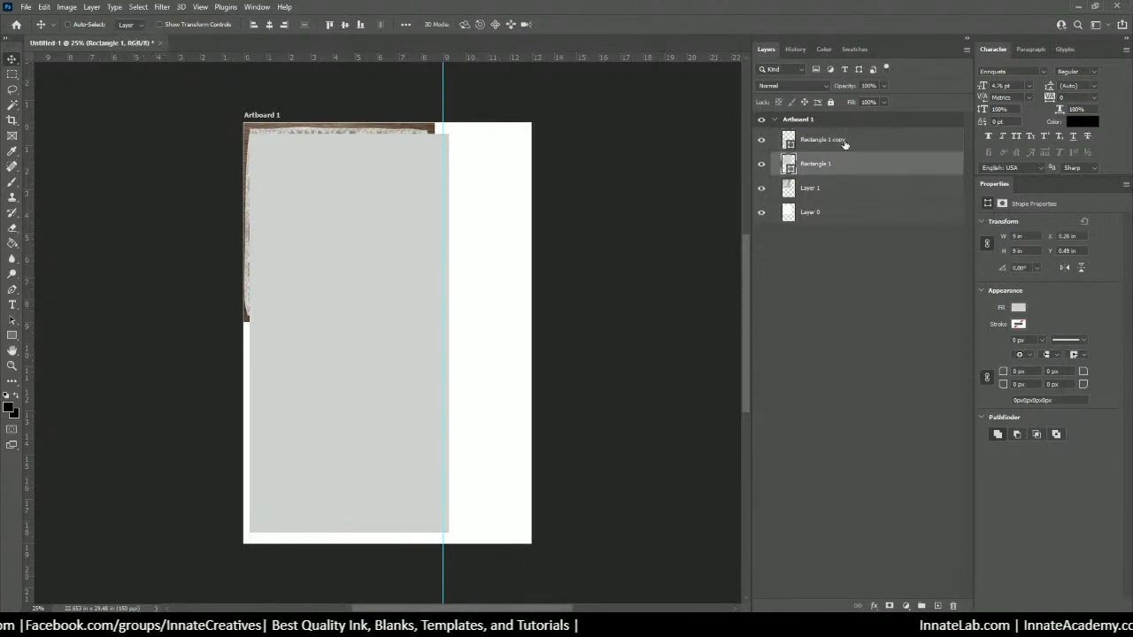
key("ctrl+z")
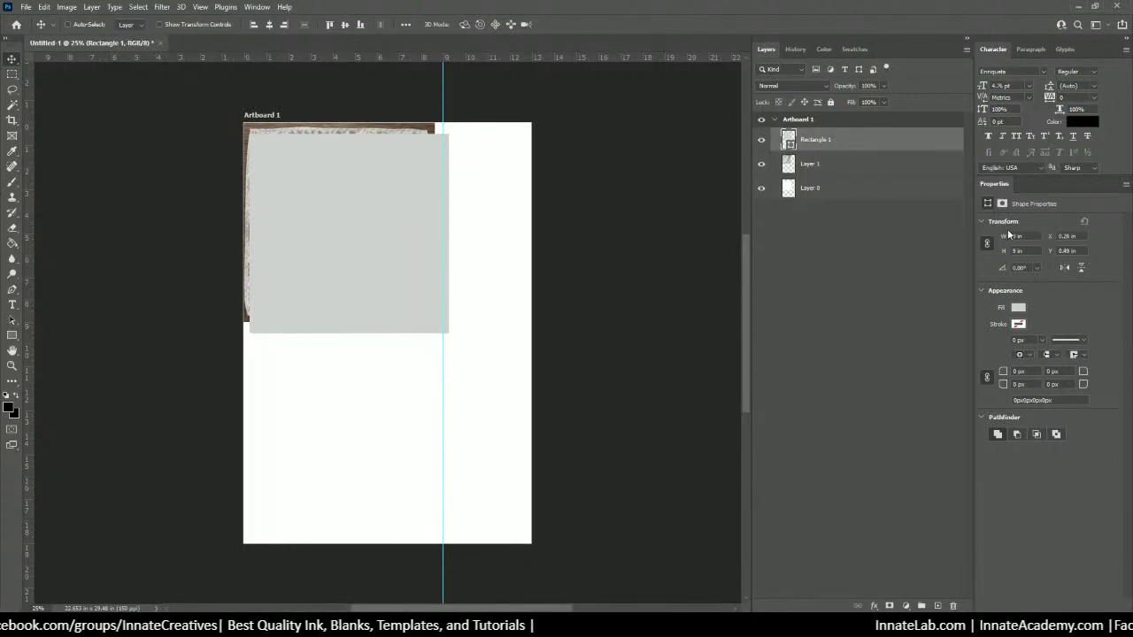
Step: Try to set Rectangle 1's height to 18 in with width and height linked, and undo the resize
left_click(1027, 251)
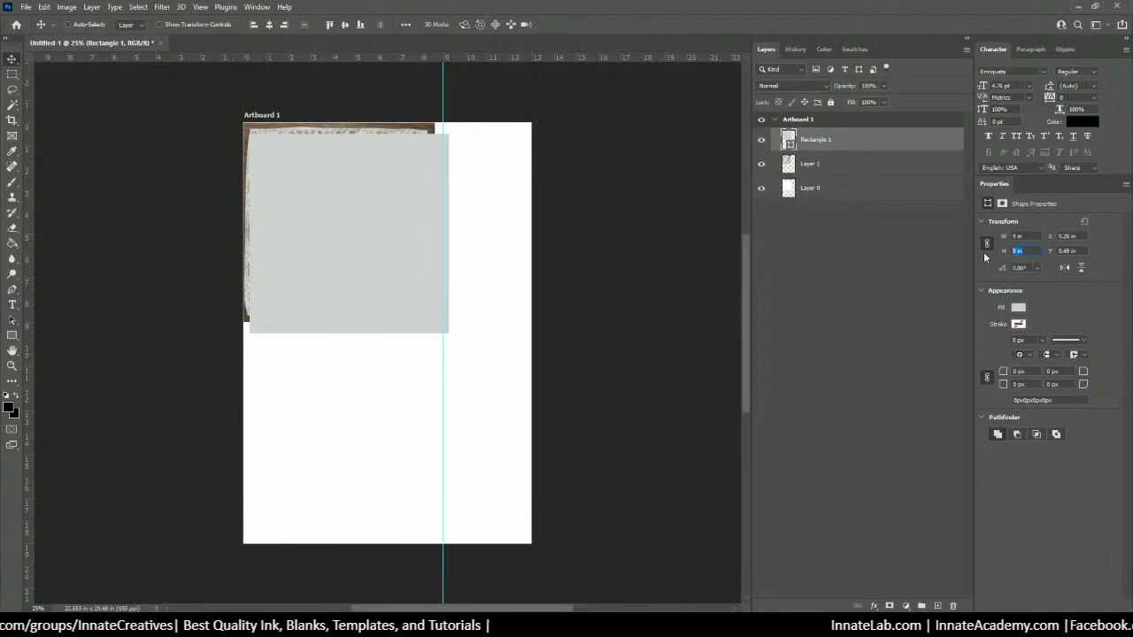
type("18")
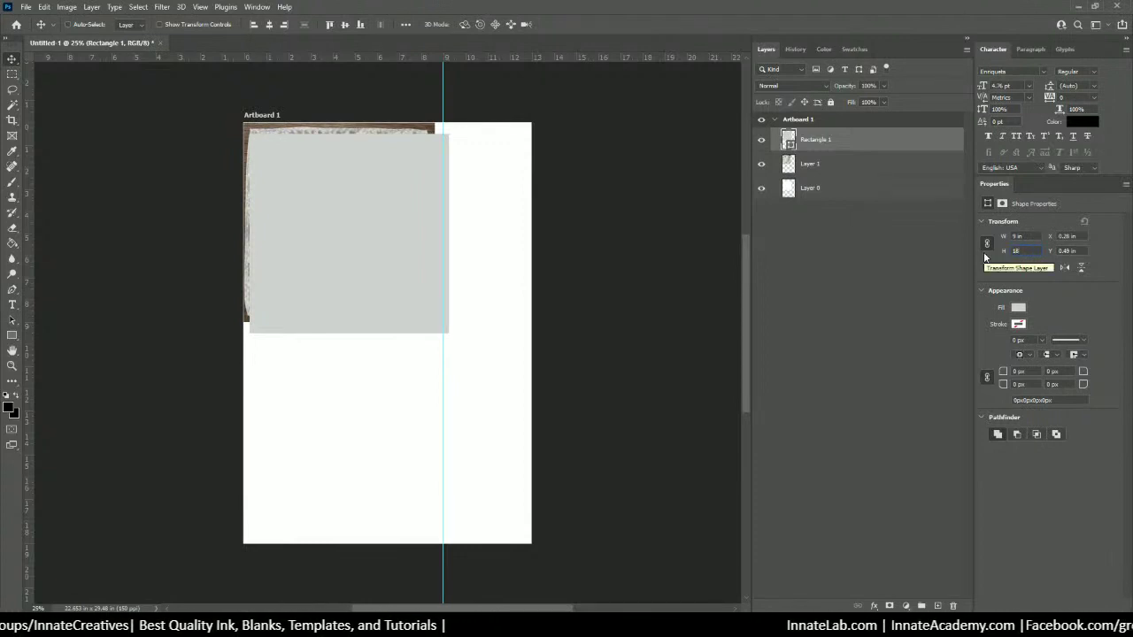
key("Tab")
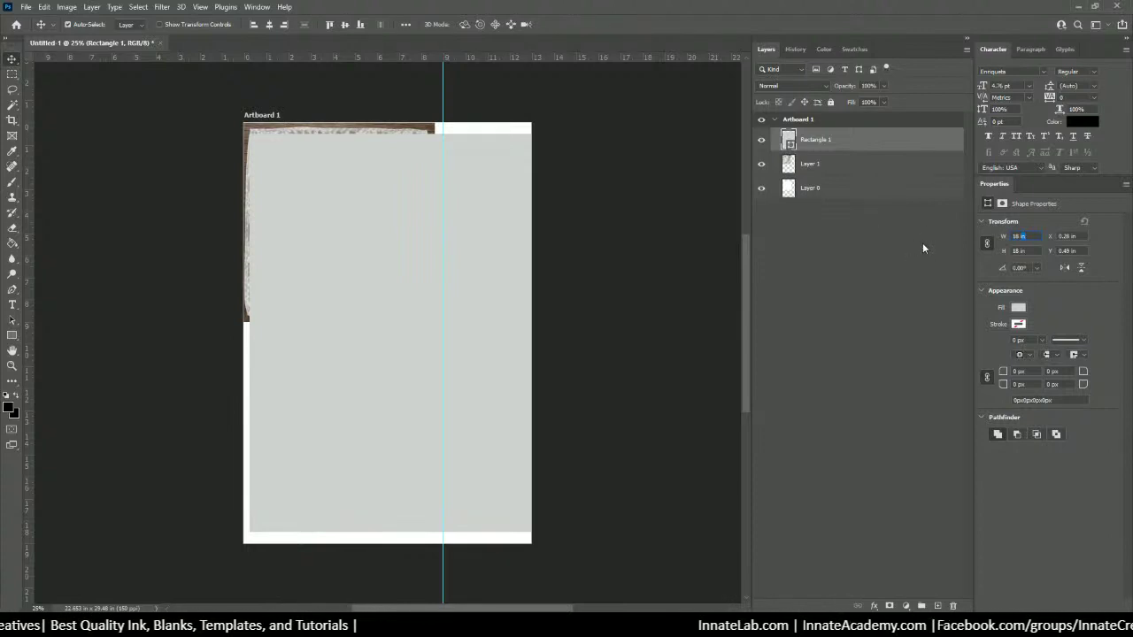
key("ctrl+z")
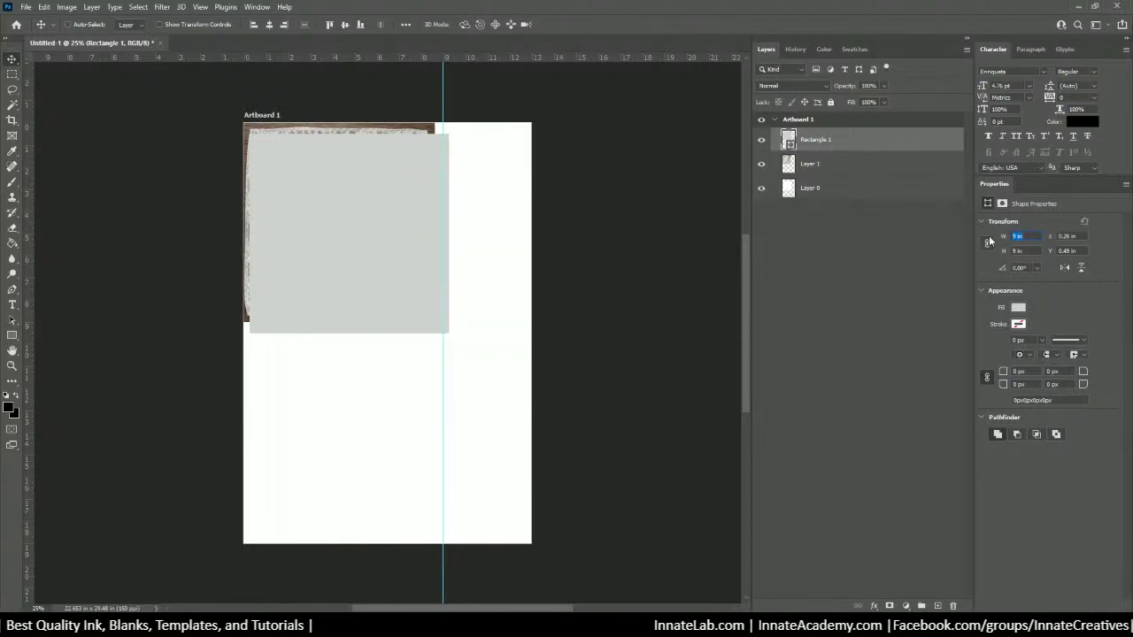
Step: Unlink Rectangle 1's width and height, and set its height to 18 in
key("Tab")
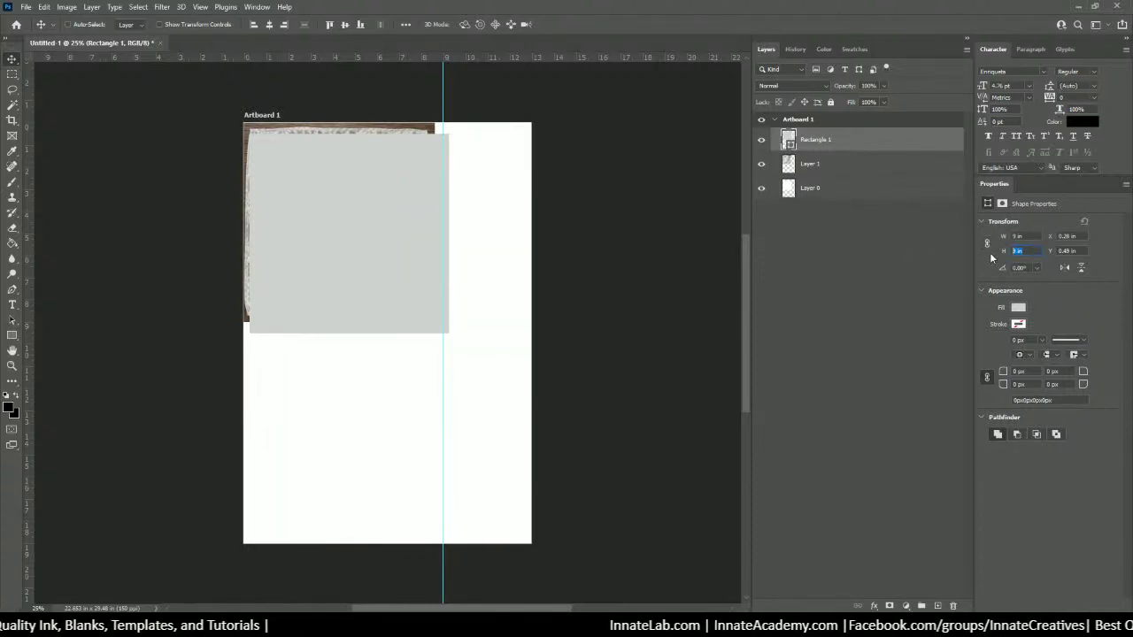
type("18")
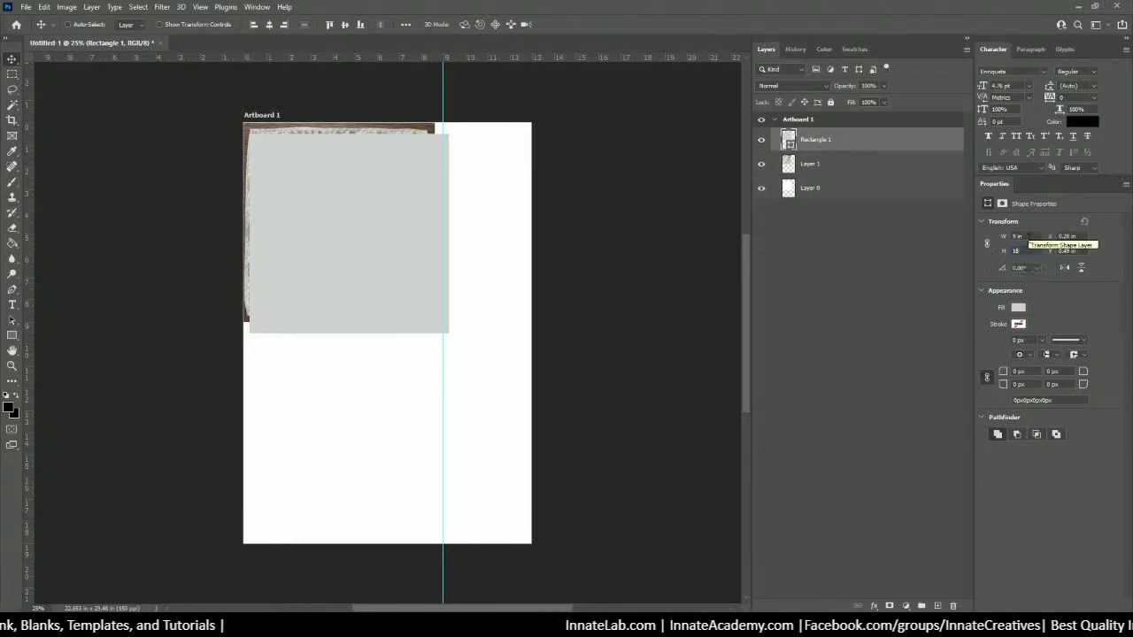
left_click(1028, 236)
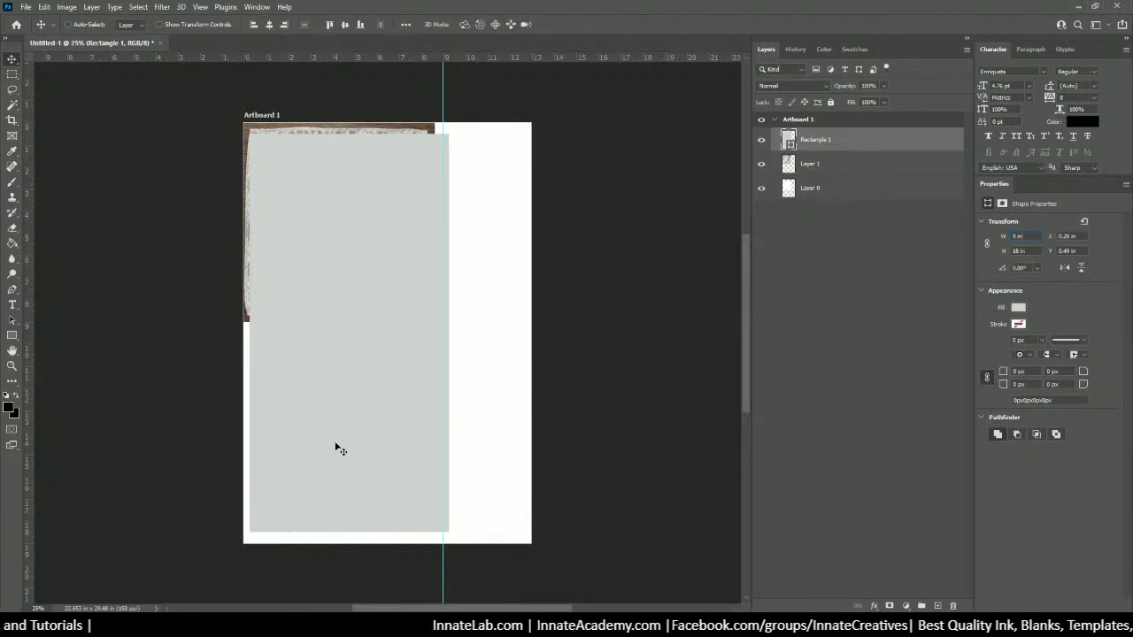
Step: Undo Rectangle 1's height, duplication and position changes, and delete the rectangle from the artboard
left_click(837, 139)
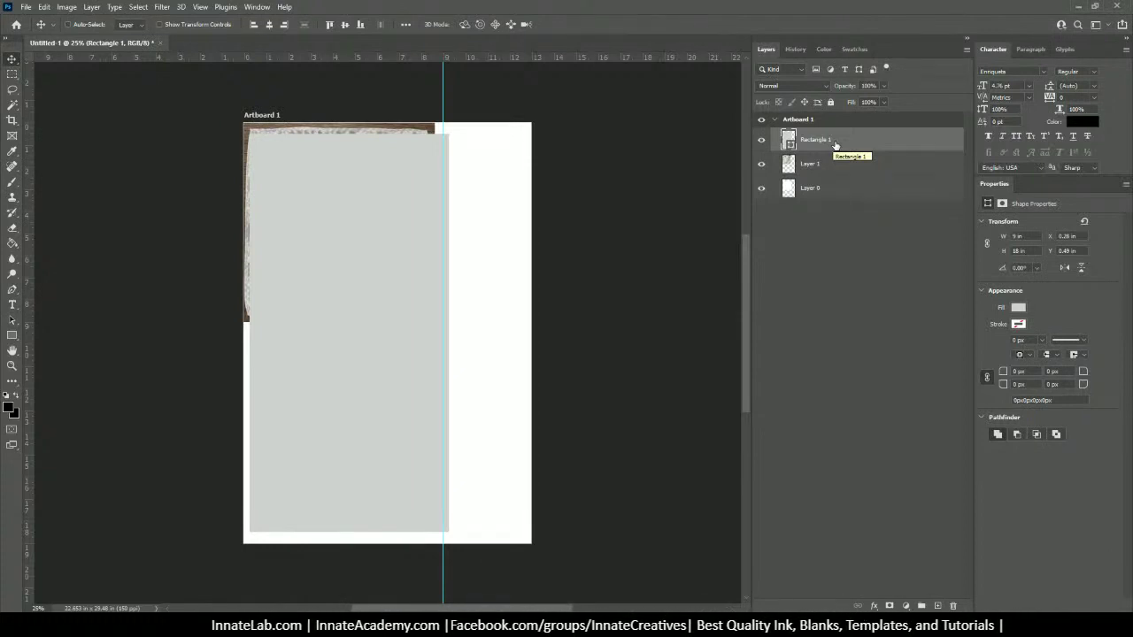
key("ctrl+z")
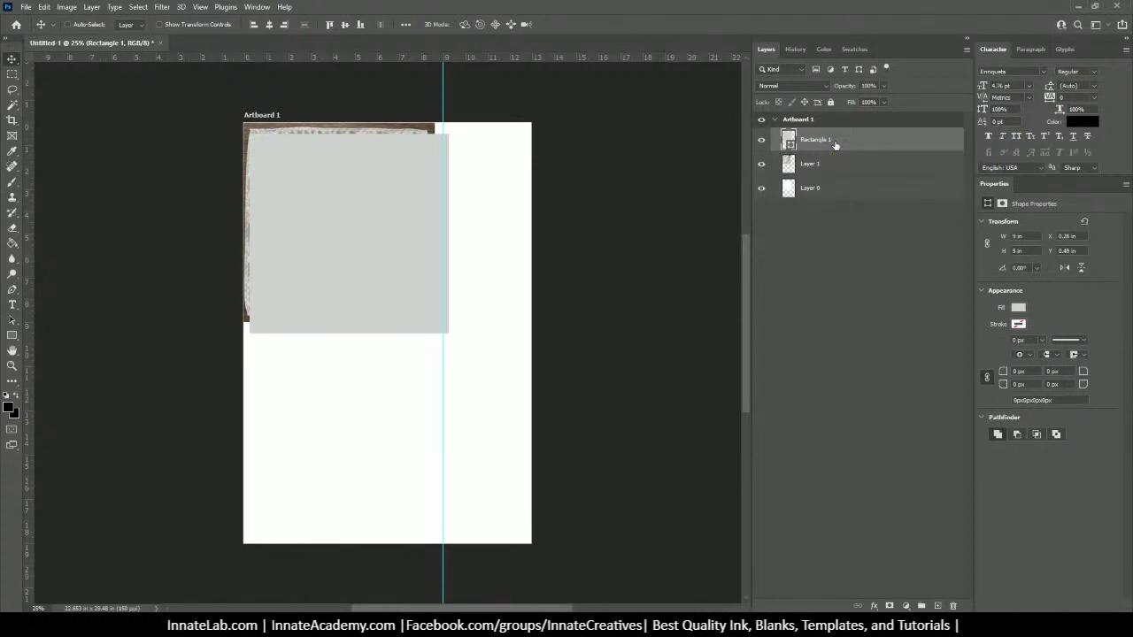
key("ctrl+shift+z")
key("ctrl+shift+z")
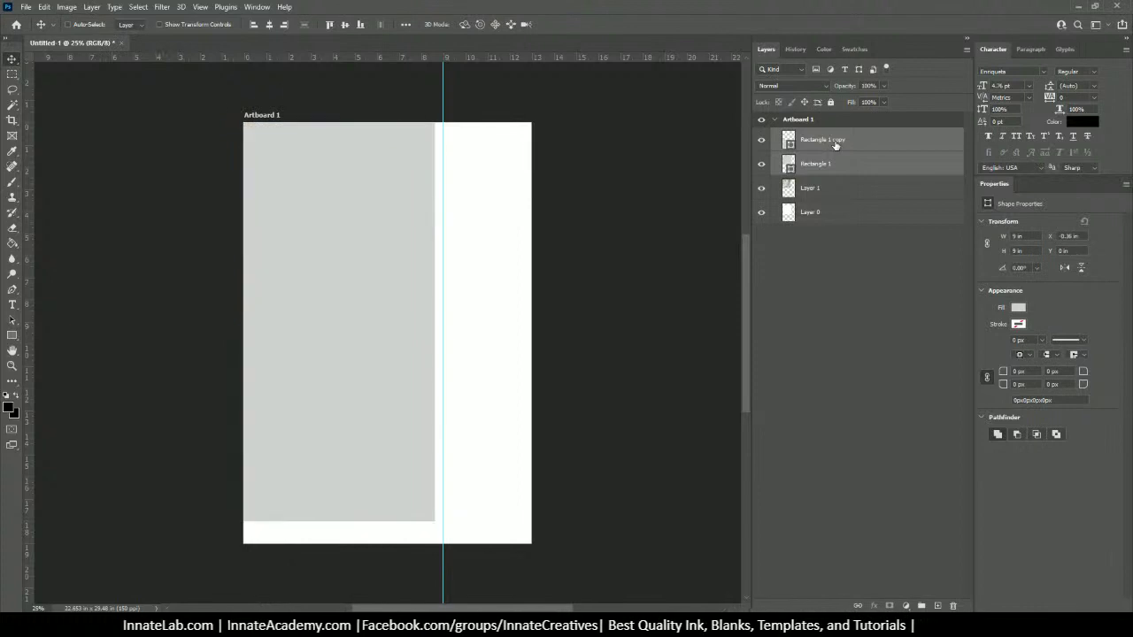
key("Delete")
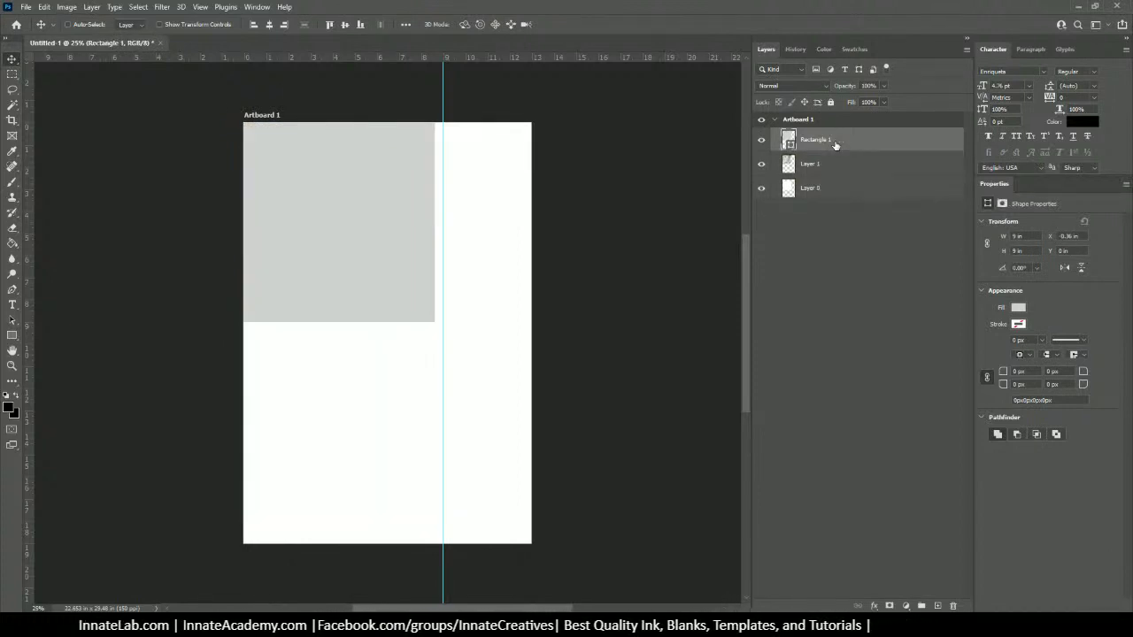
key("ctrl+z")
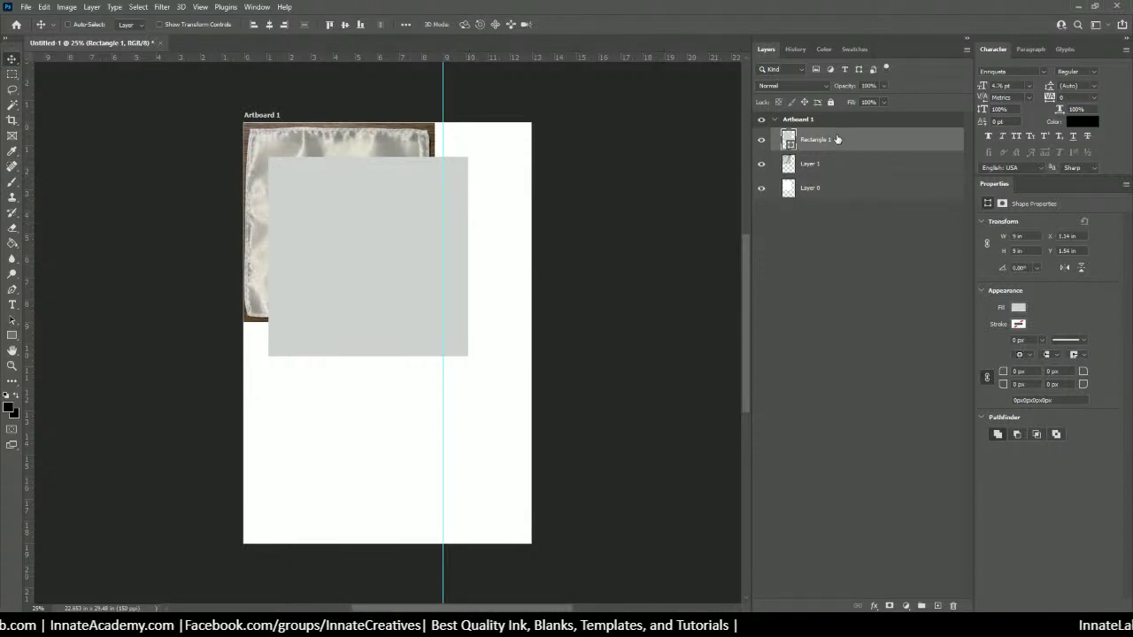
key("Delete")
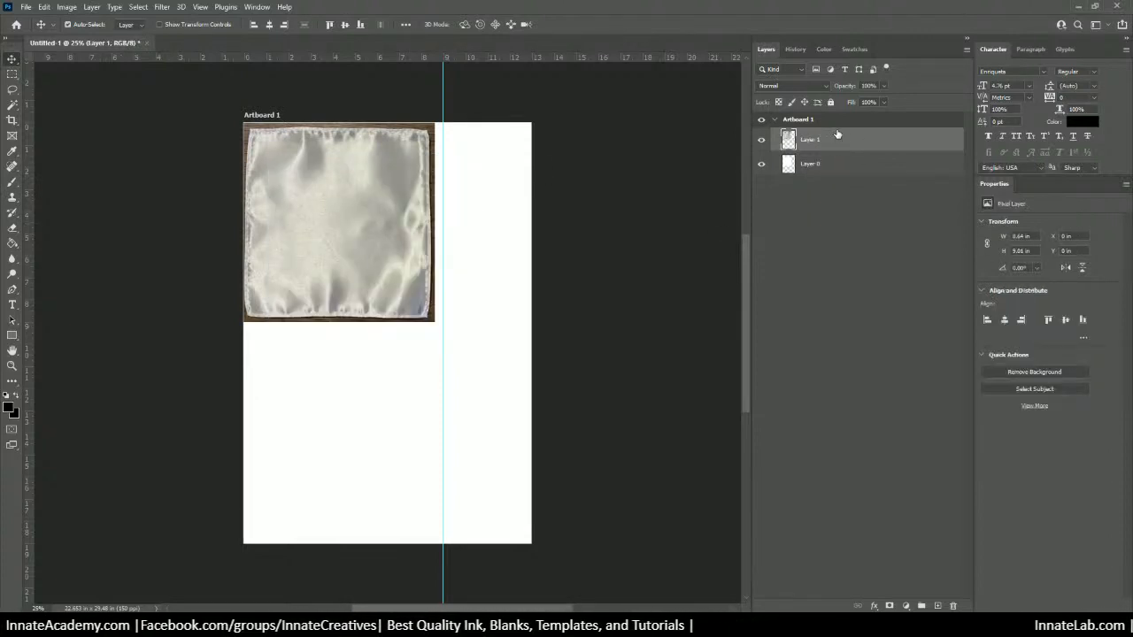
Step: Restore the Delete Layer state from the document history to bring back the 9 × 9 in Rectangle 1
left_click(794, 49)
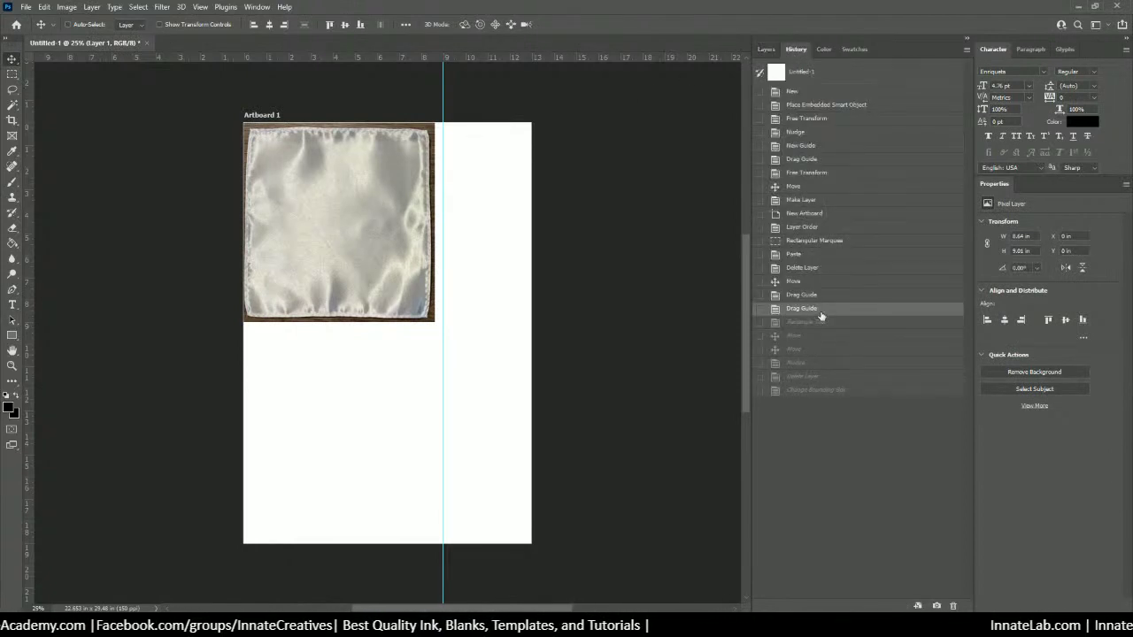
left_click(810, 337)
left_click(815, 378)
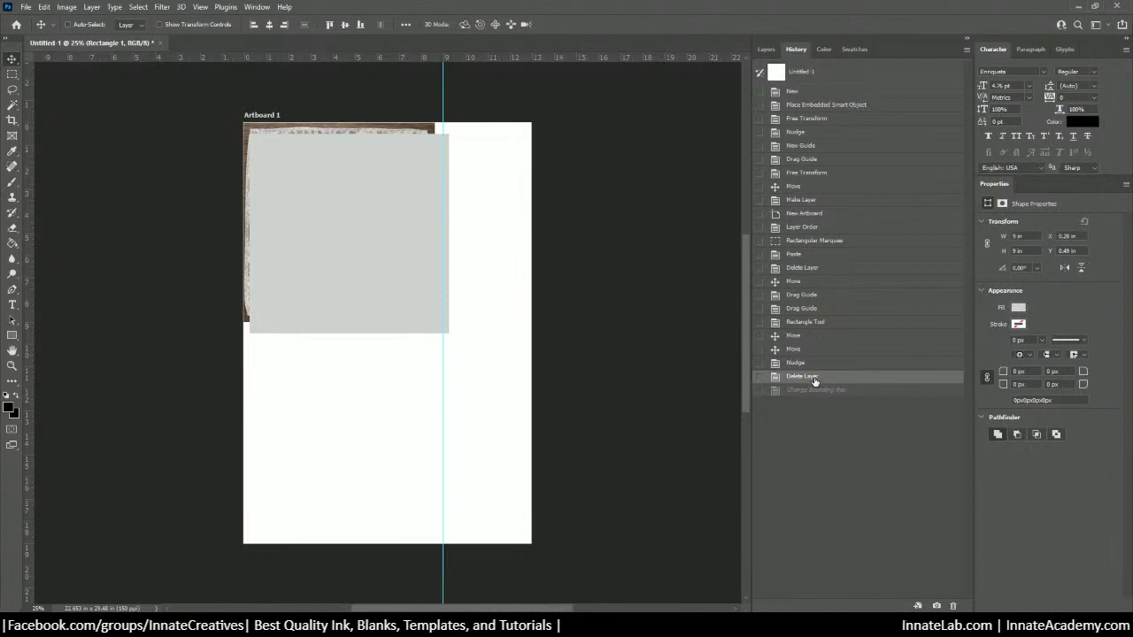
left_click(766, 51)
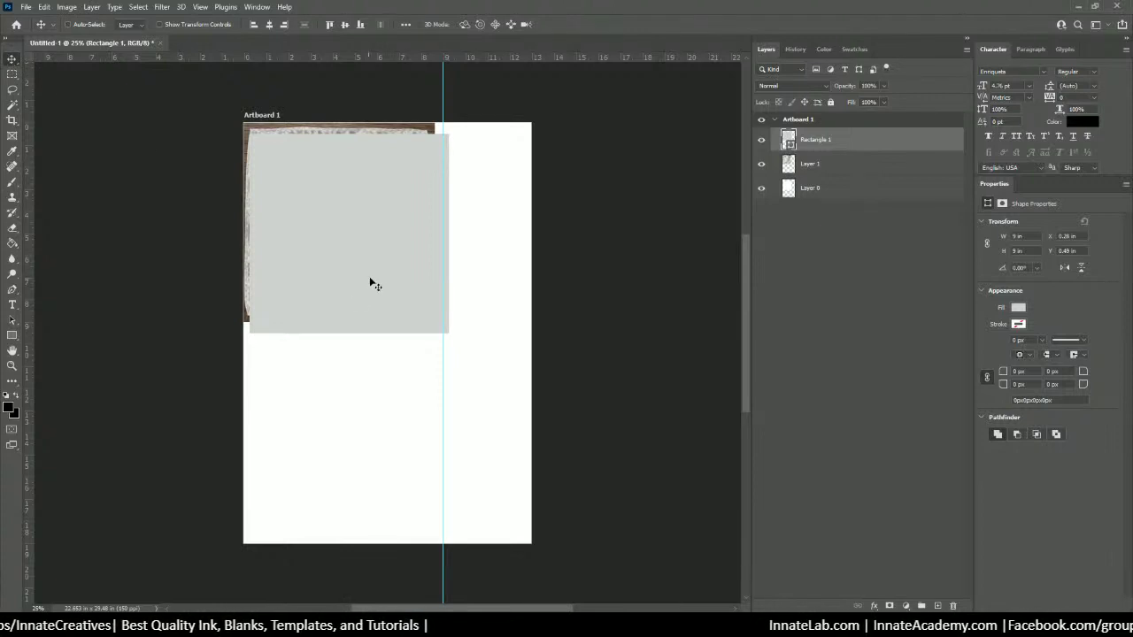
Step: Duplicate Rectangle 1 directly below itself, and nudge the original down to a Y position of 0.65 in
left_click_drag(379, 278, 385, 483)
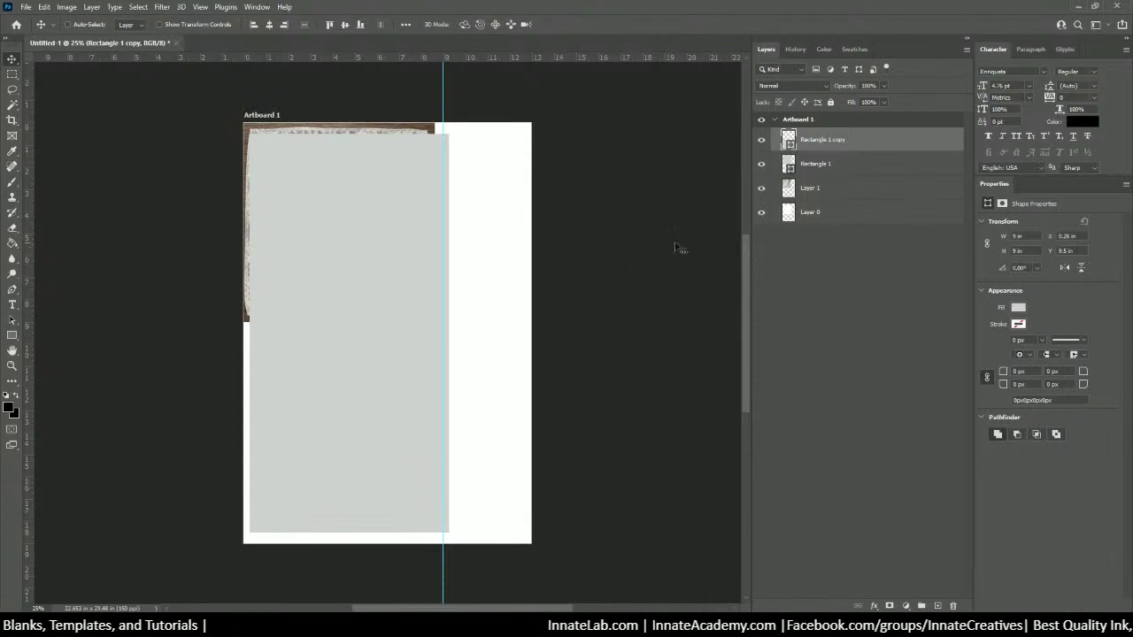
left_click(832, 167)
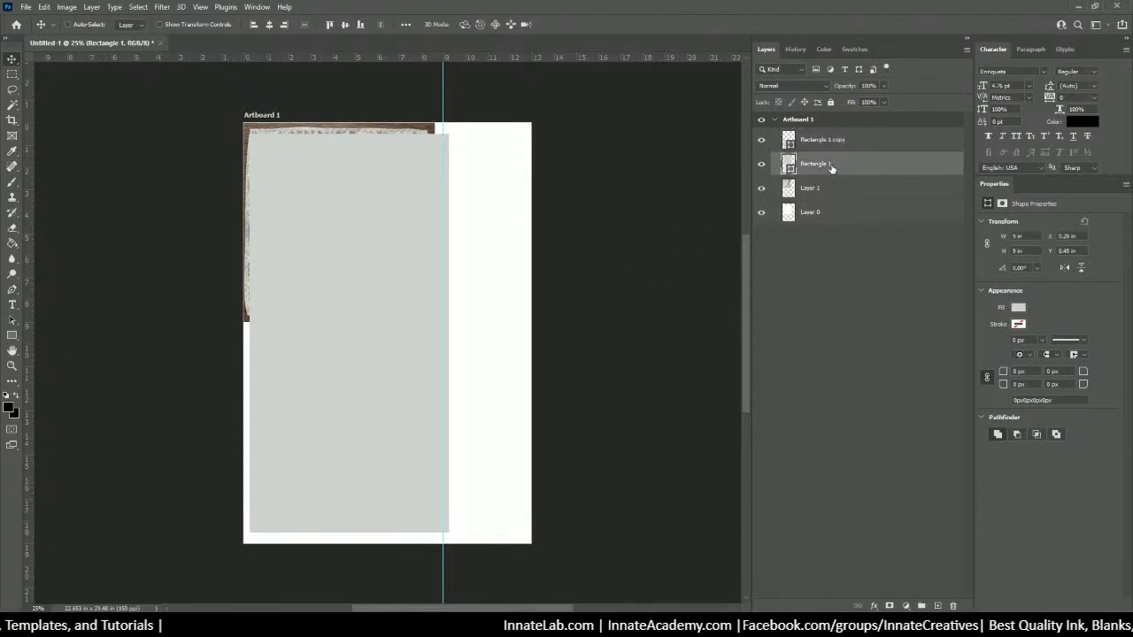
key("Down")
key("Down")
key("Down")
key("Down")
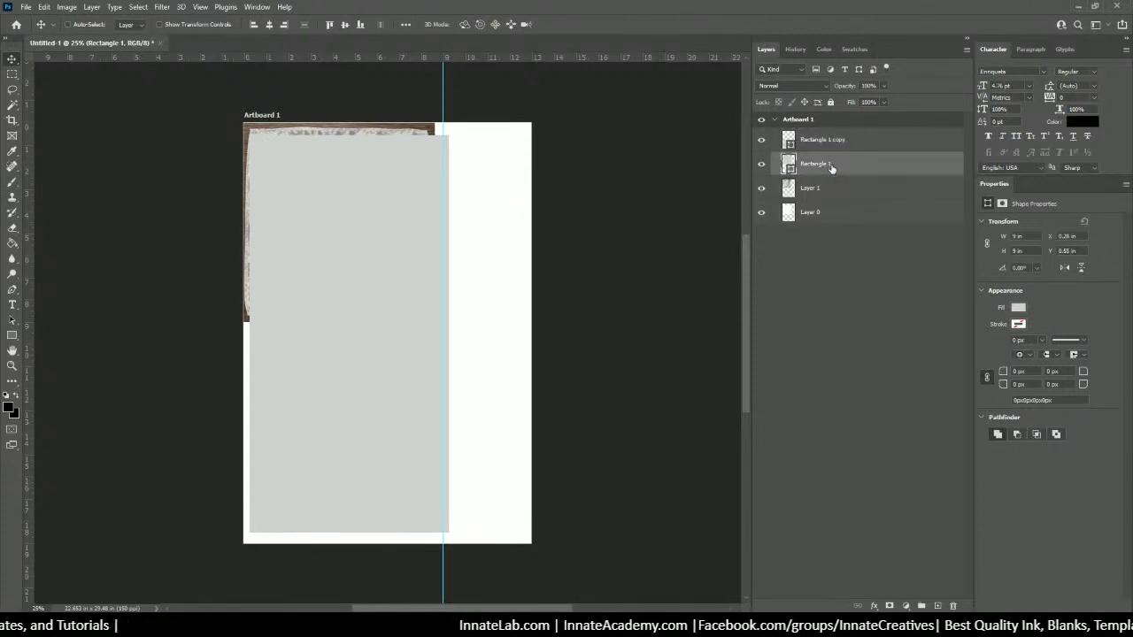
key("Down")
key("Down")
key("Down")
key("Down")
key("Down")
key("Down")
key("Down")
key("Down")
key("Down")
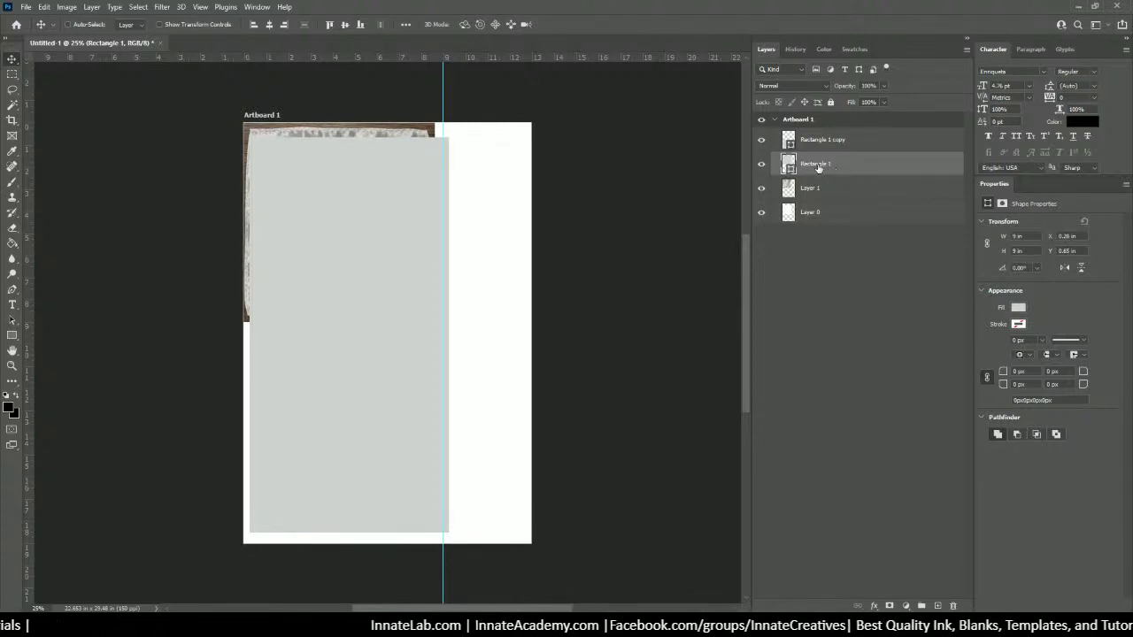
Step: Nudge Rectangle 1 copy to a Y position of 9.69 in, leaving a thin gap below Rectangle 1
left_click(820, 141)
key("Down")
key("Down")
key("Down")
key("Down")
key("Down")
key("Down")
key("Down")
key("Down")
key("Down")
key("Down")
key("Down")
key("Down")
key("Down")
key("Down")
key("Down")
key("Down")
key("Down")
key("Down")
key("Down")
key("Down")
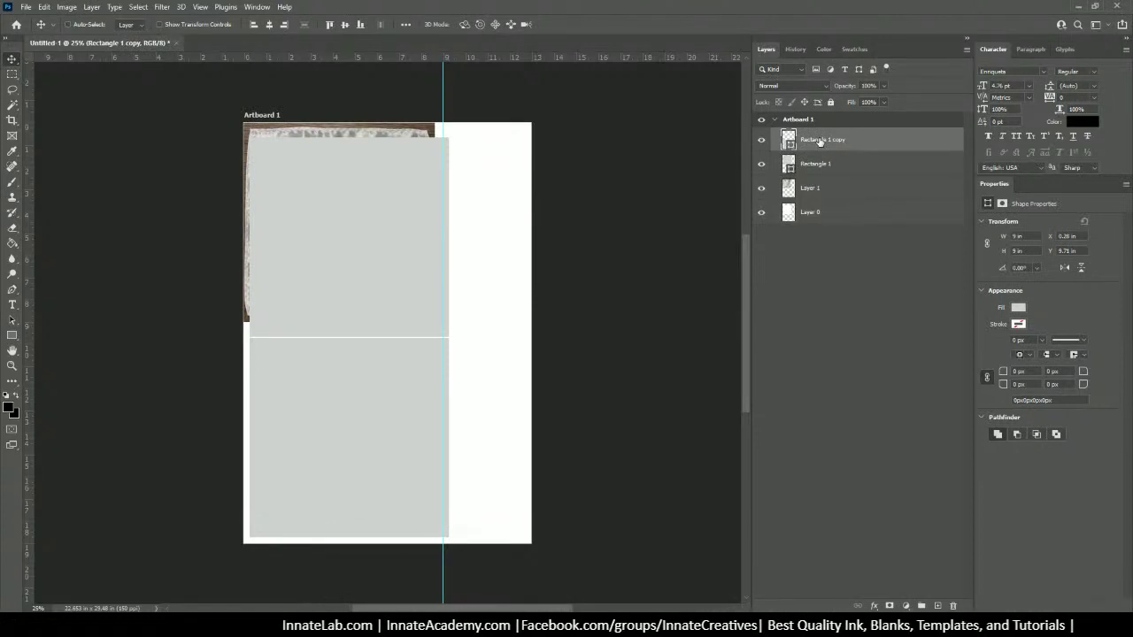
key("Up")
key("Up")
key("Up")
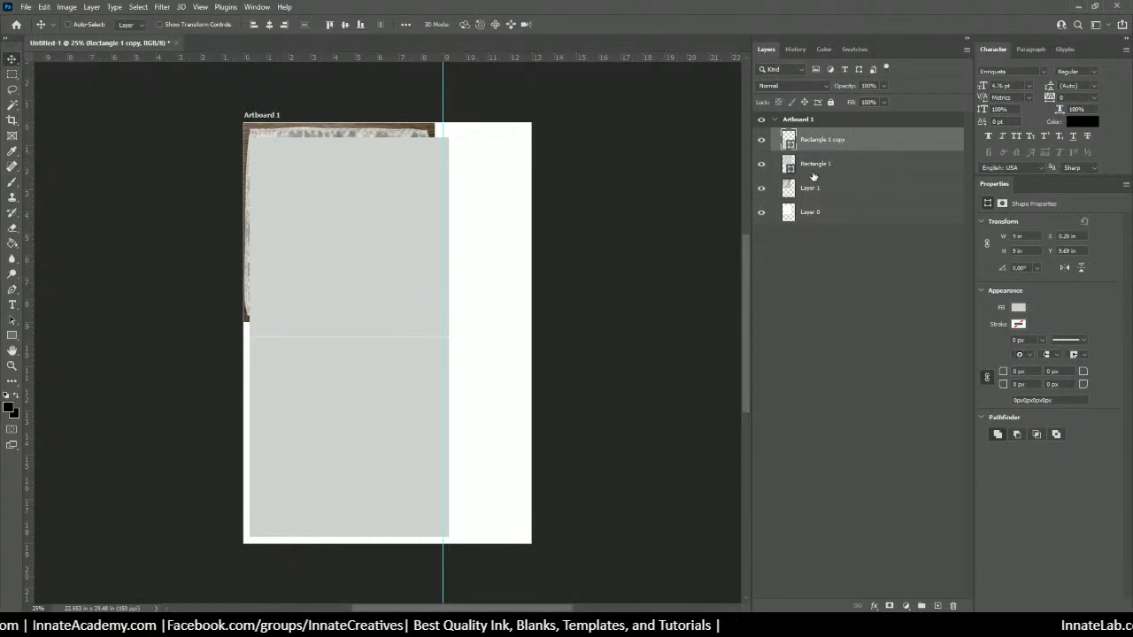
Step: Bring Layer 1 to the front of the layer stack, and move the pocket square photo to about X 0.98 in, Y 1.61 in
left_click(814, 161)
left_click(837, 193)
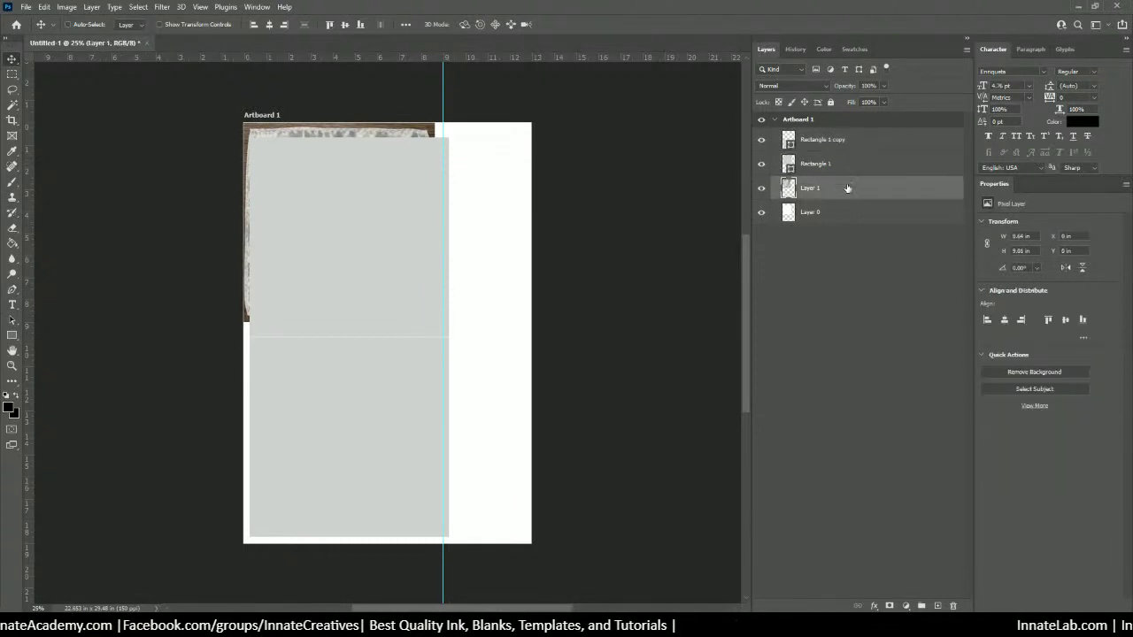
left_click_drag(847, 187, 837, 115)
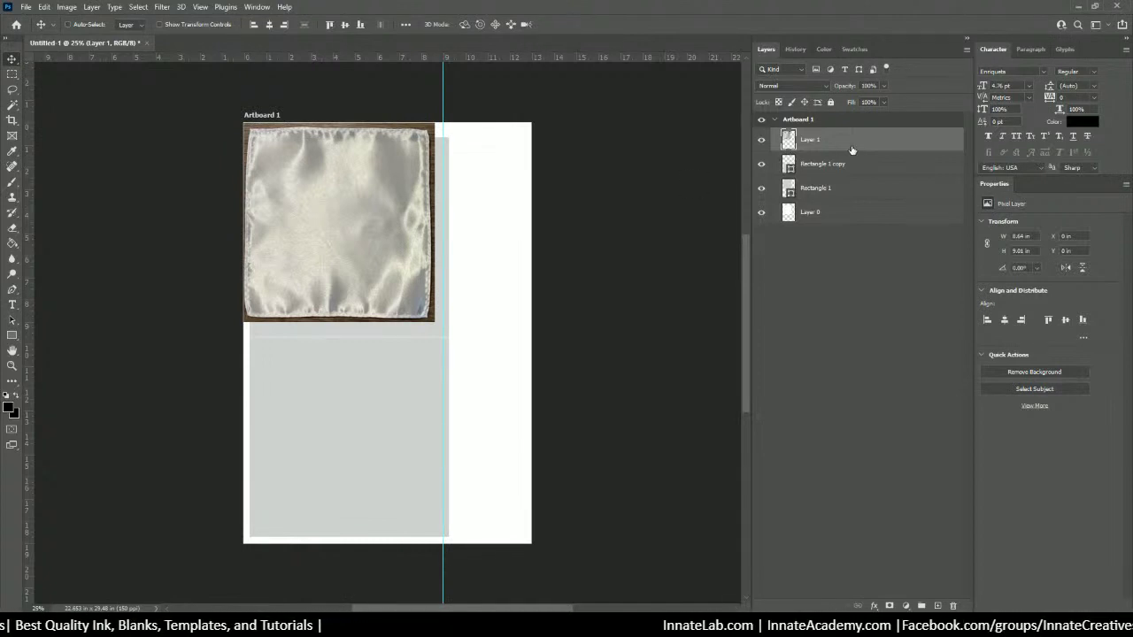
key("ctrl+plus")
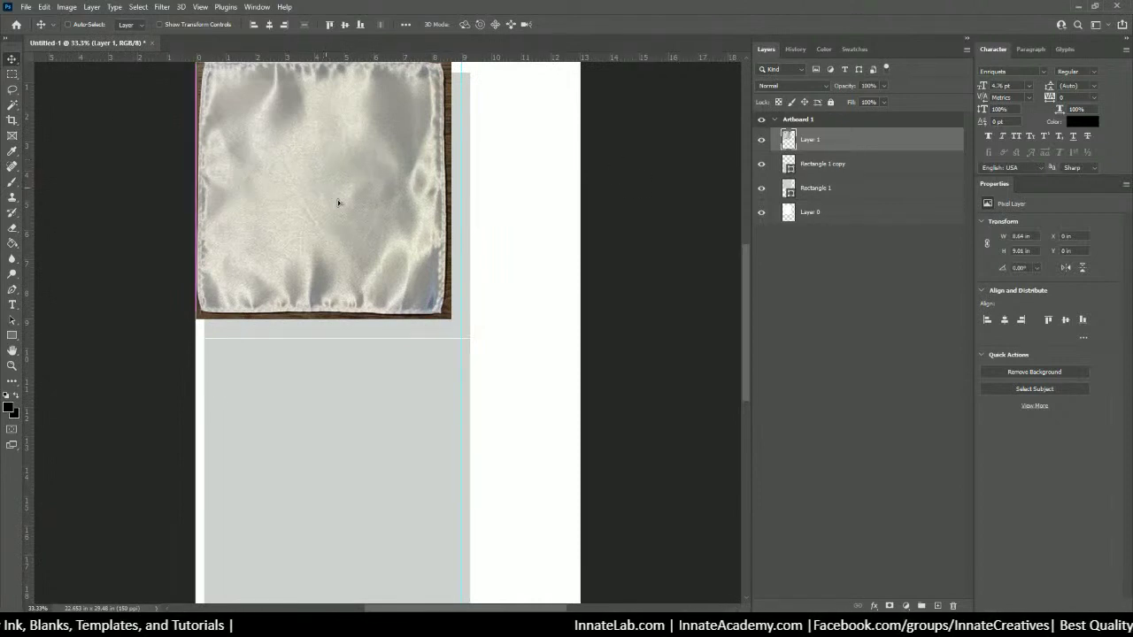
left_click_drag(335, 195, 352, 240)
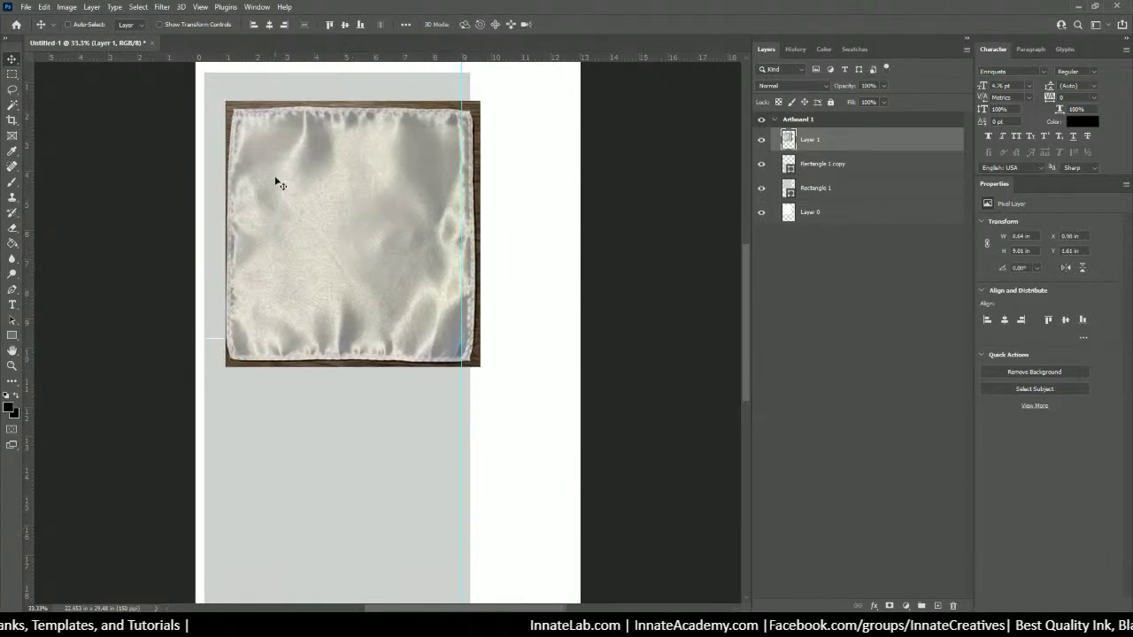
Step: Select the pocket square in Layer 1's photo automatically with the Magic Wand tool's Select Subject option
left_click(13, 105)
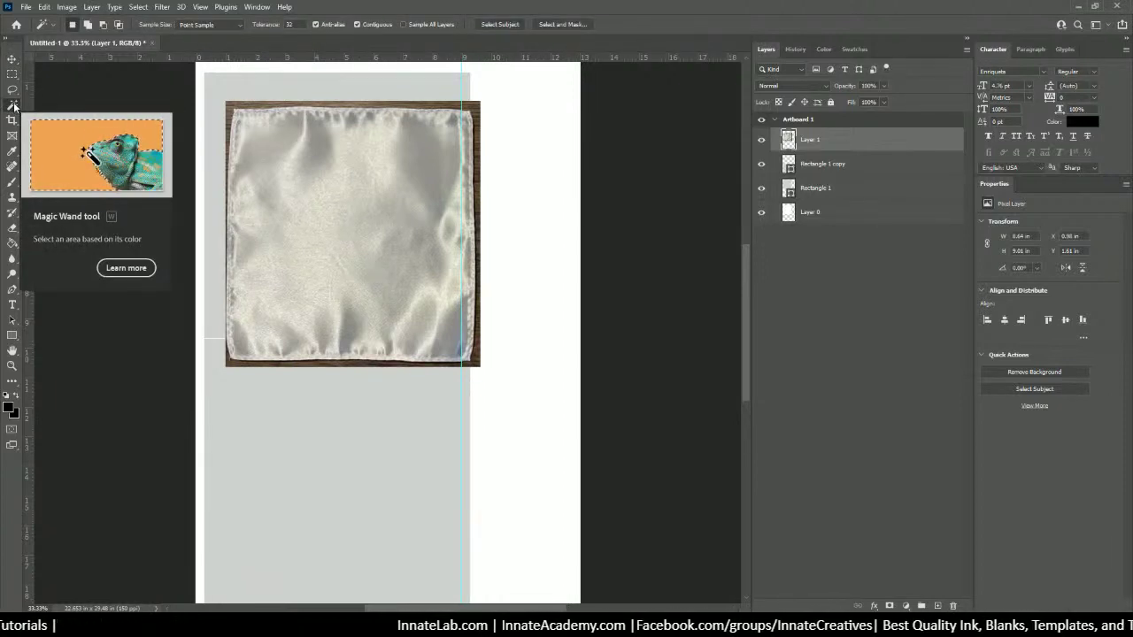
left_click(510, 25)
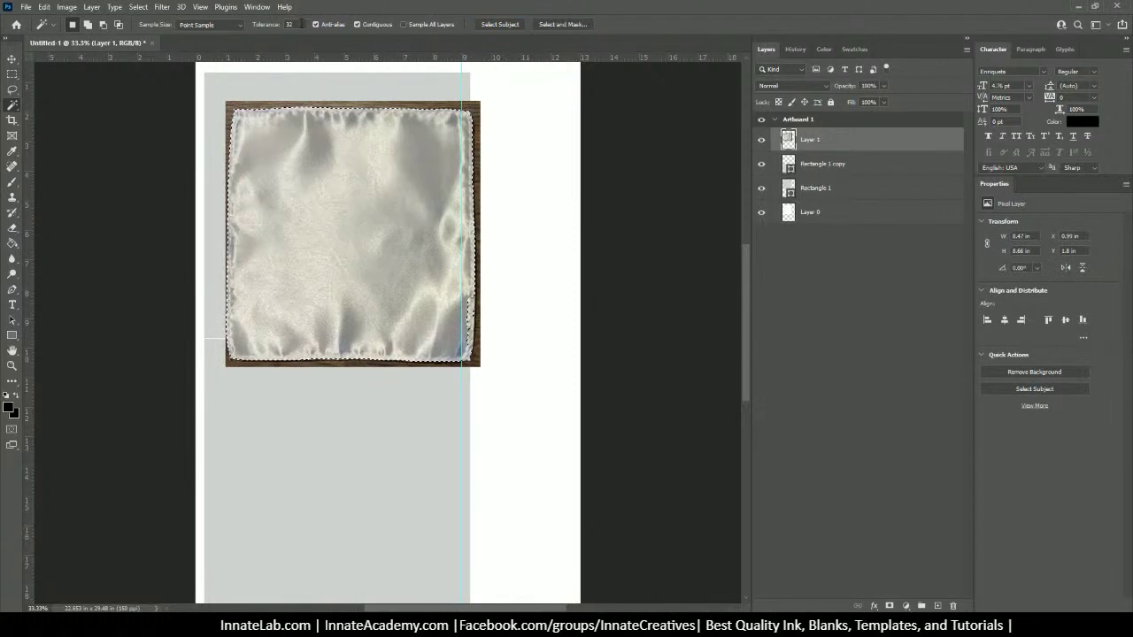
left_click(290, 24)
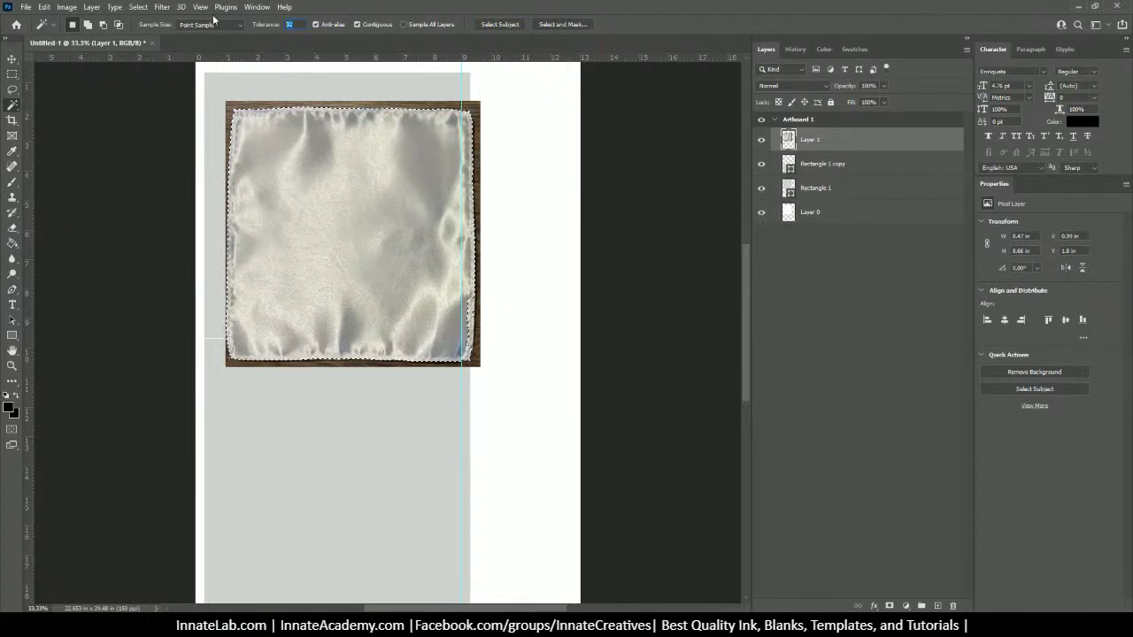
Step: Open the pocket square selection in Select and Mask, and preview it with the Overlay view
key("ctrl+plus")
key("ctrl+plus")
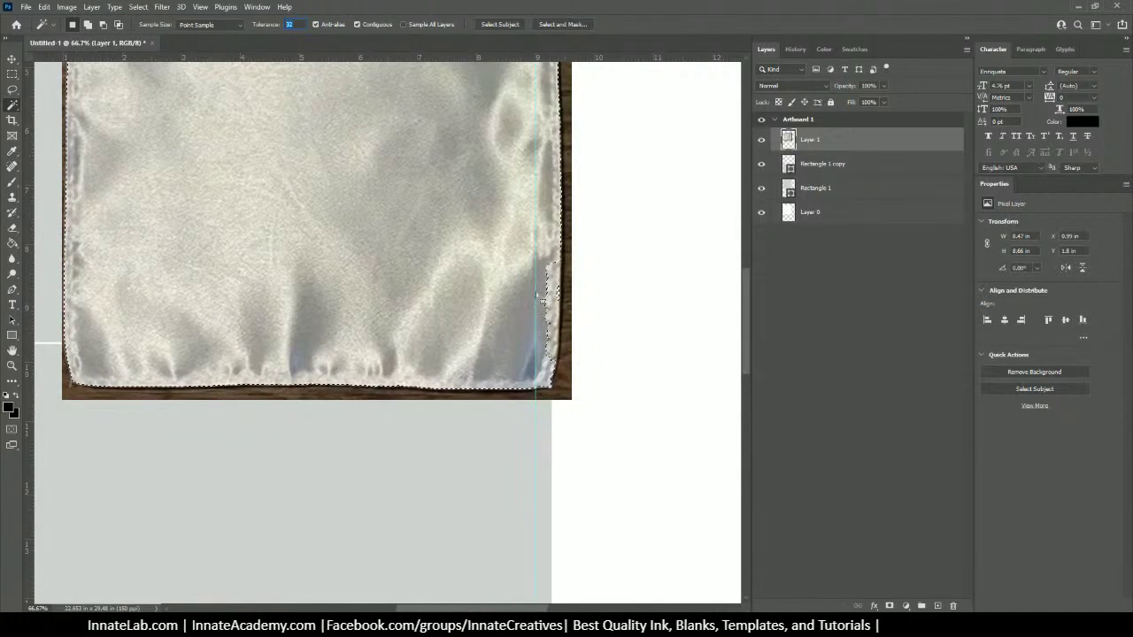
left_click(586, 25)
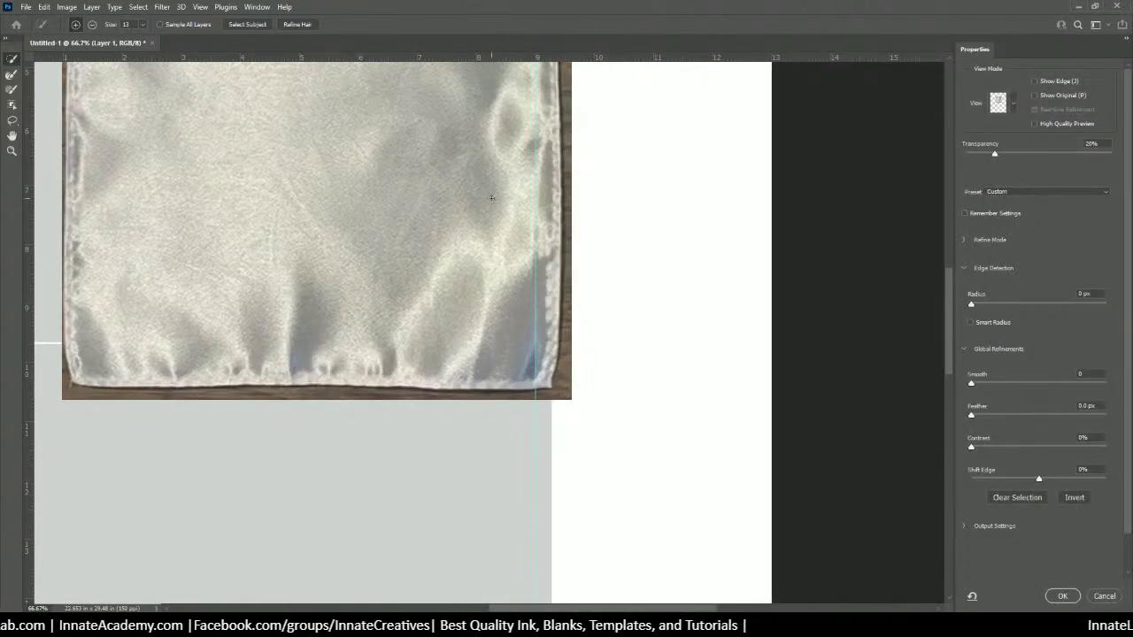
left_click(1018, 105)
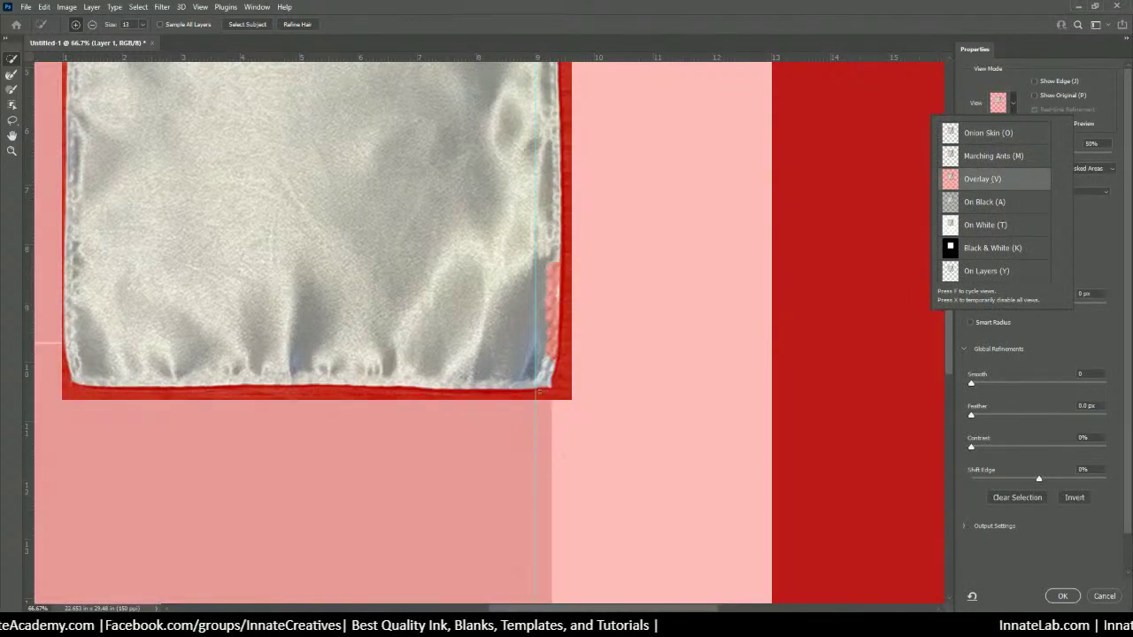
Step: Examine the selection's edges all around the pocket square for missed areas
scroll(512, 312, "up", 5)
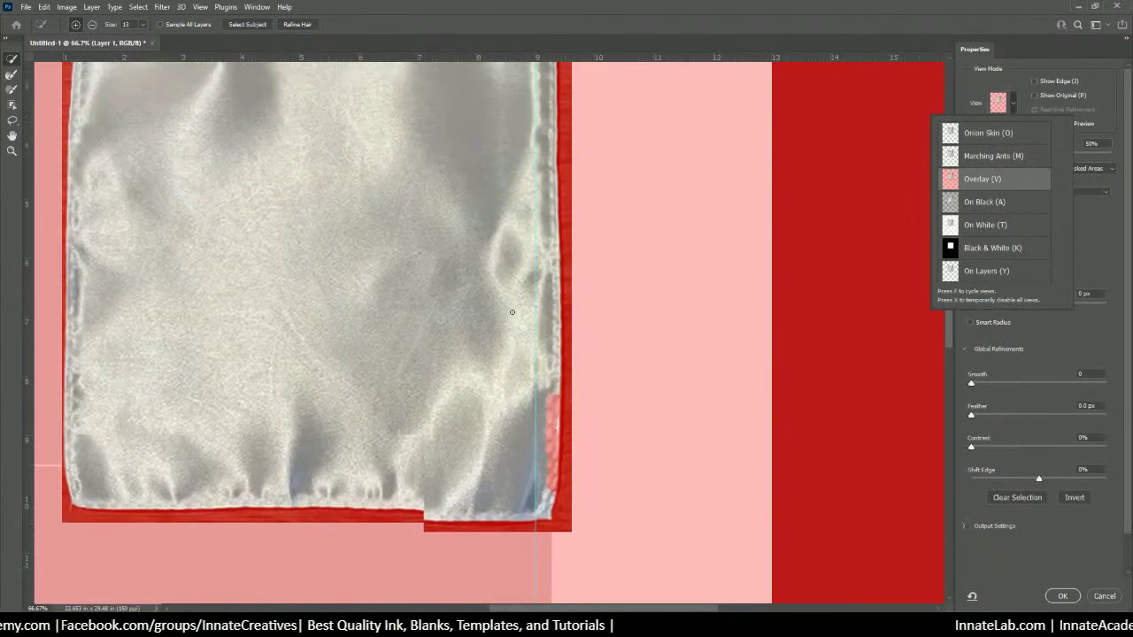
scroll(512, 311, "up", 6)
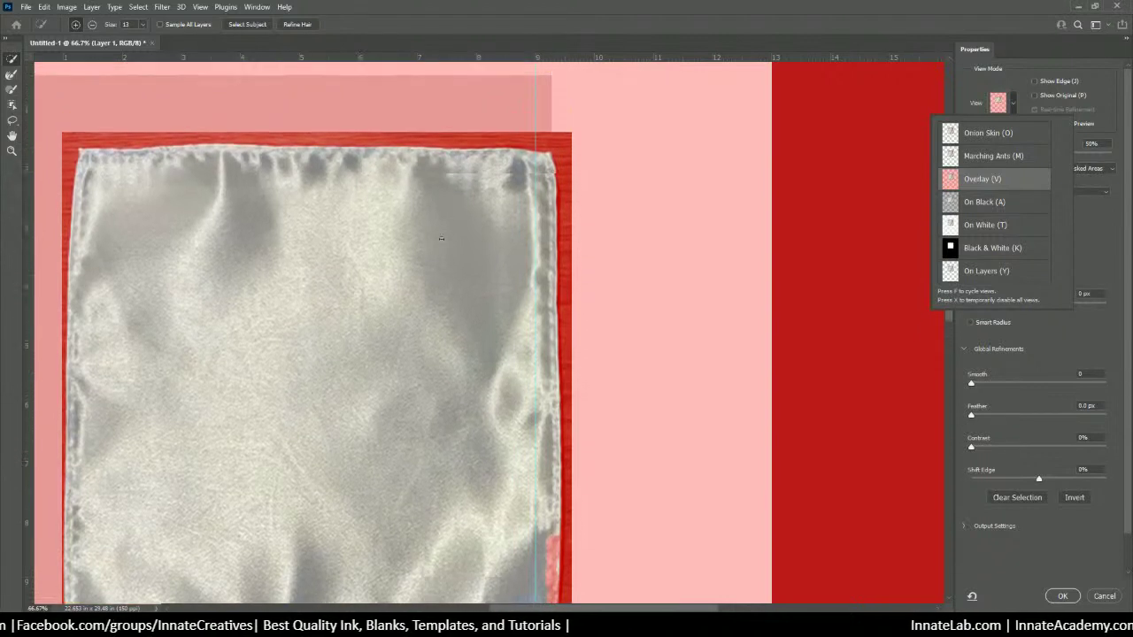
scroll(441, 237, "up", 6)
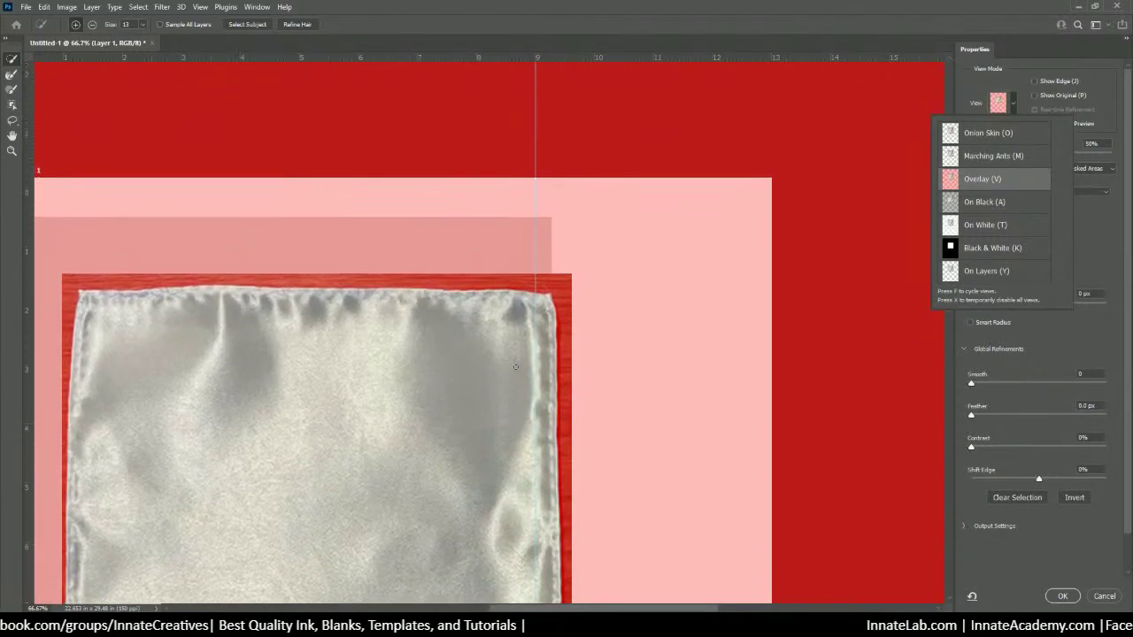
scroll(515, 367, "up", 5)
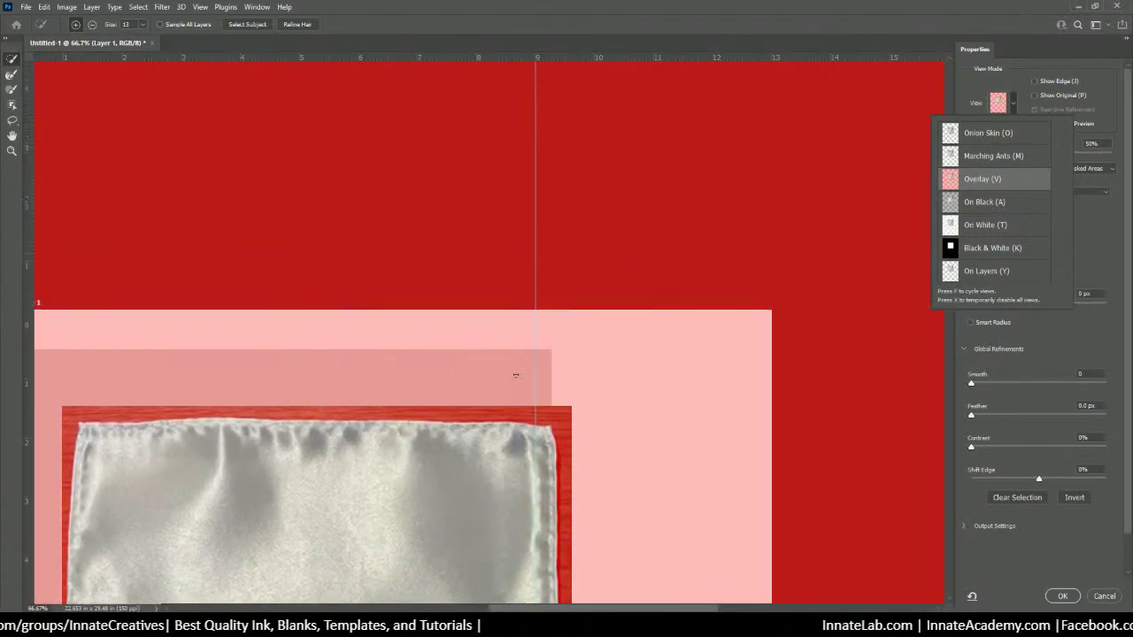
scroll(515, 375, "up", 1)
scroll(504, 398, "down", 3)
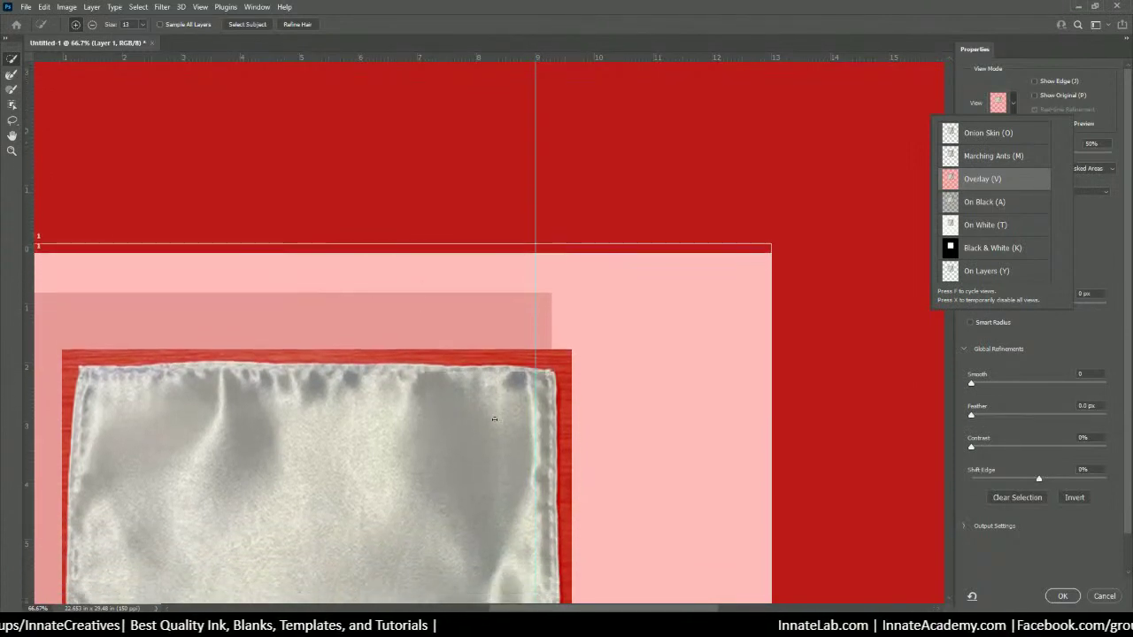
scroll(494, 419, "down", 5)
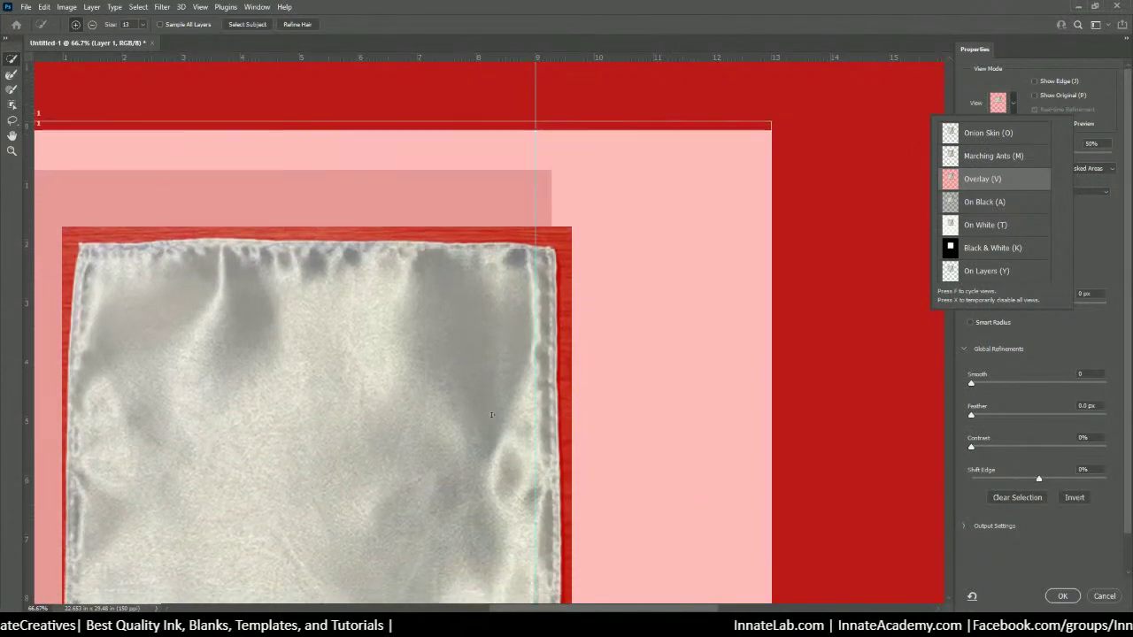
scroll(491, 414, "down", 5)
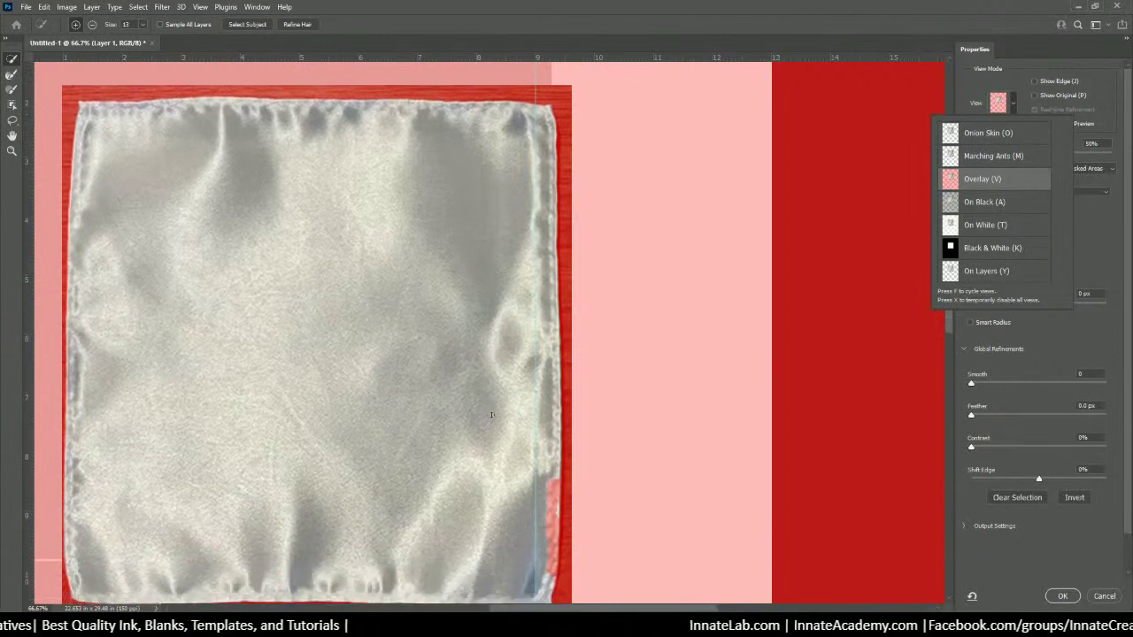
scroll(492, 409, "down", 5)
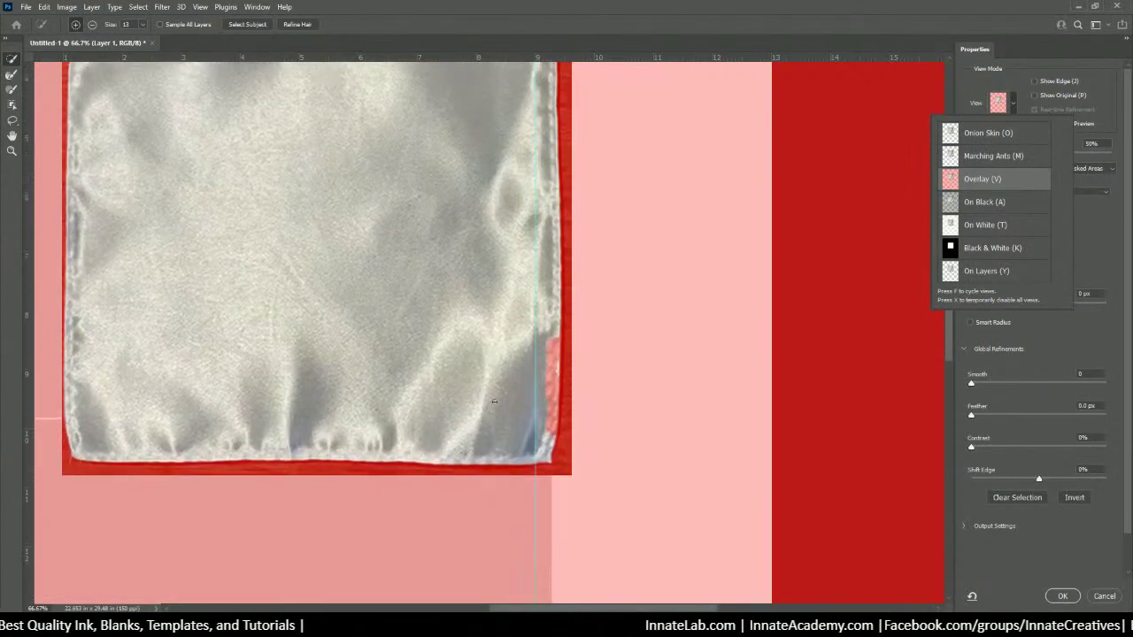
scroll(494, 401, "down", 5)
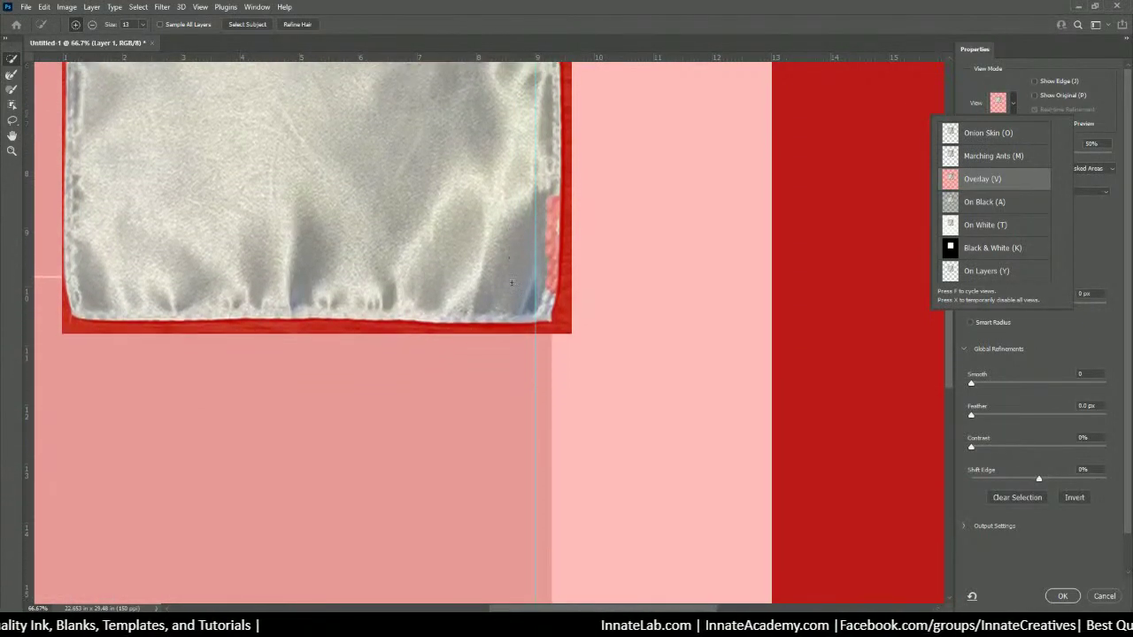
scroll(511, 283, "down", 3)
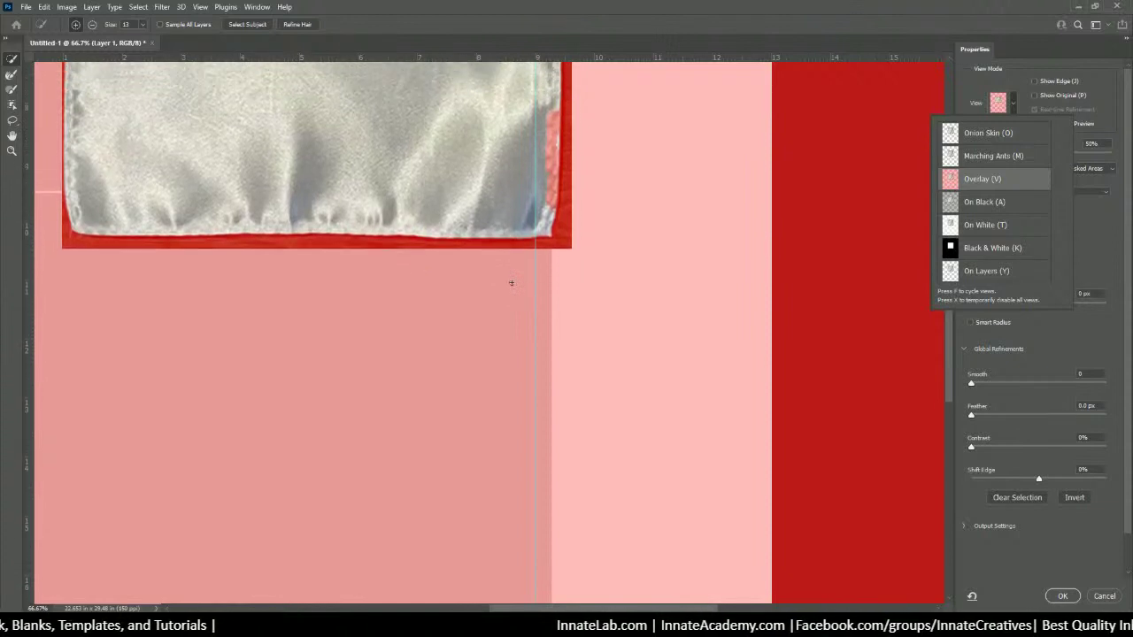
scroll(510, 283, "up", 2)
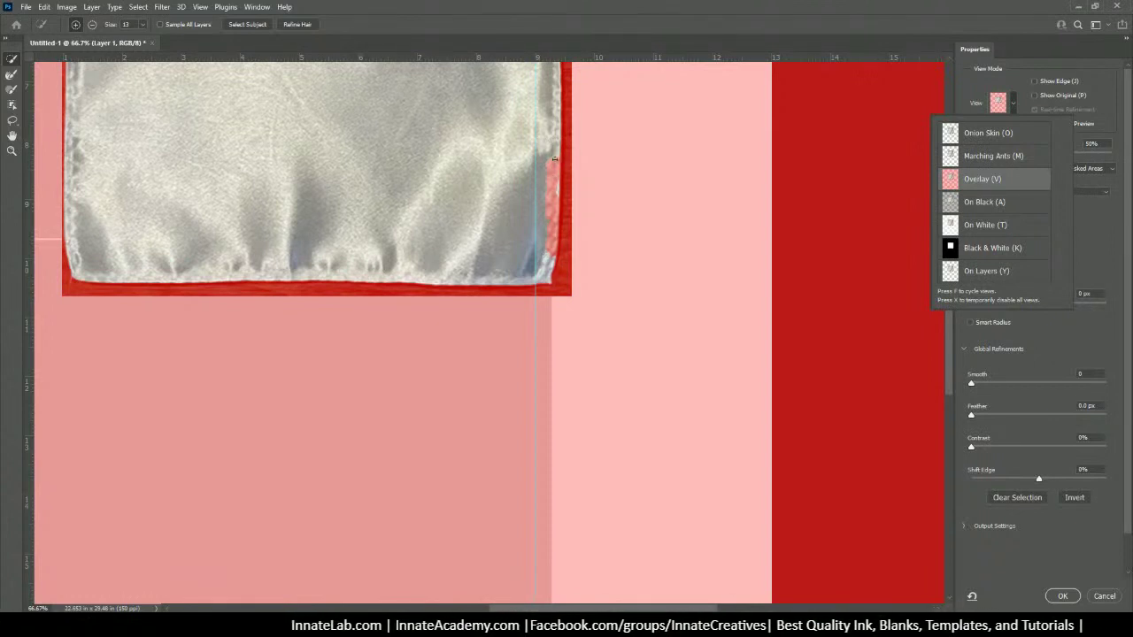
Step: Add the missed strip of hem along the pocket square's lower right edge to the selection with the Quick Selection brush
left_click(76, 29)
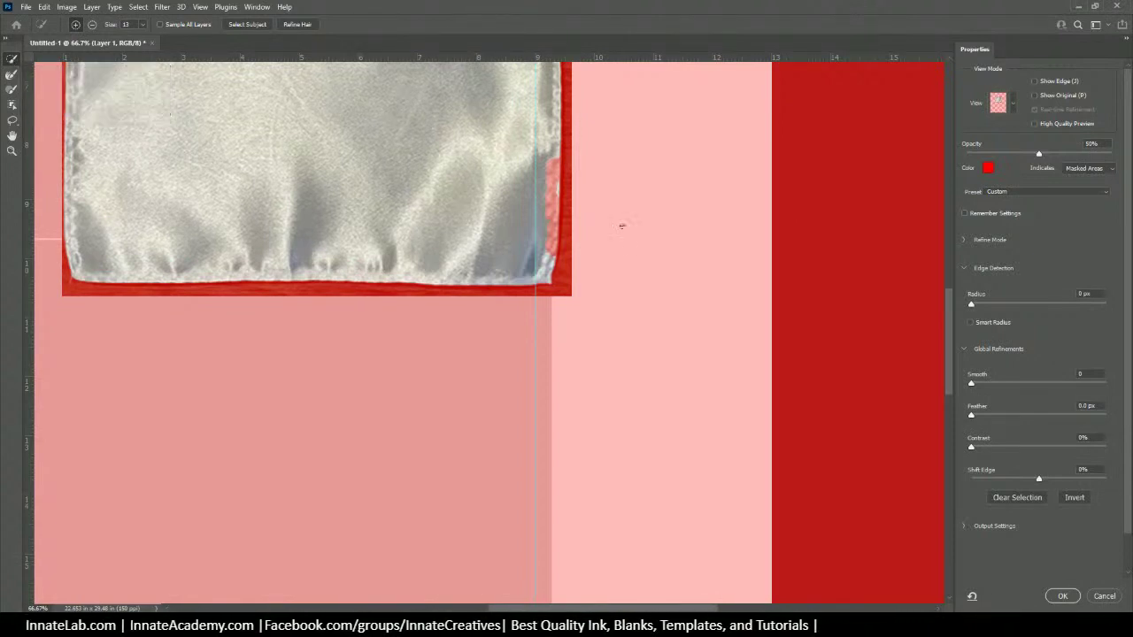
left_click_drag(554, 168, 548, 256)
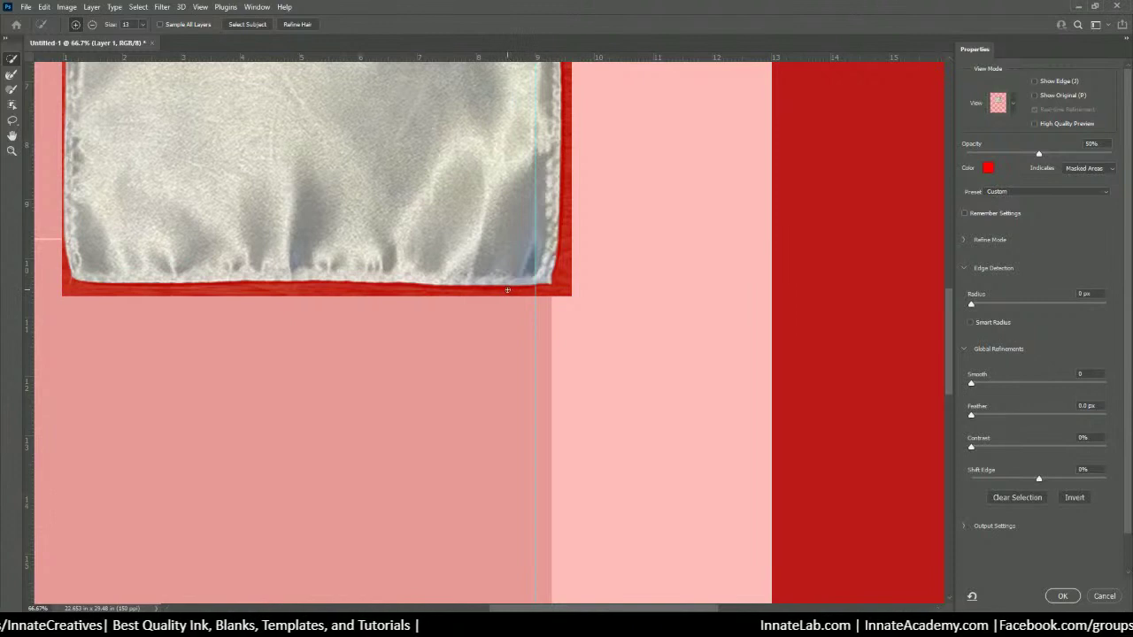
scroll(511, 261, "up", 5)
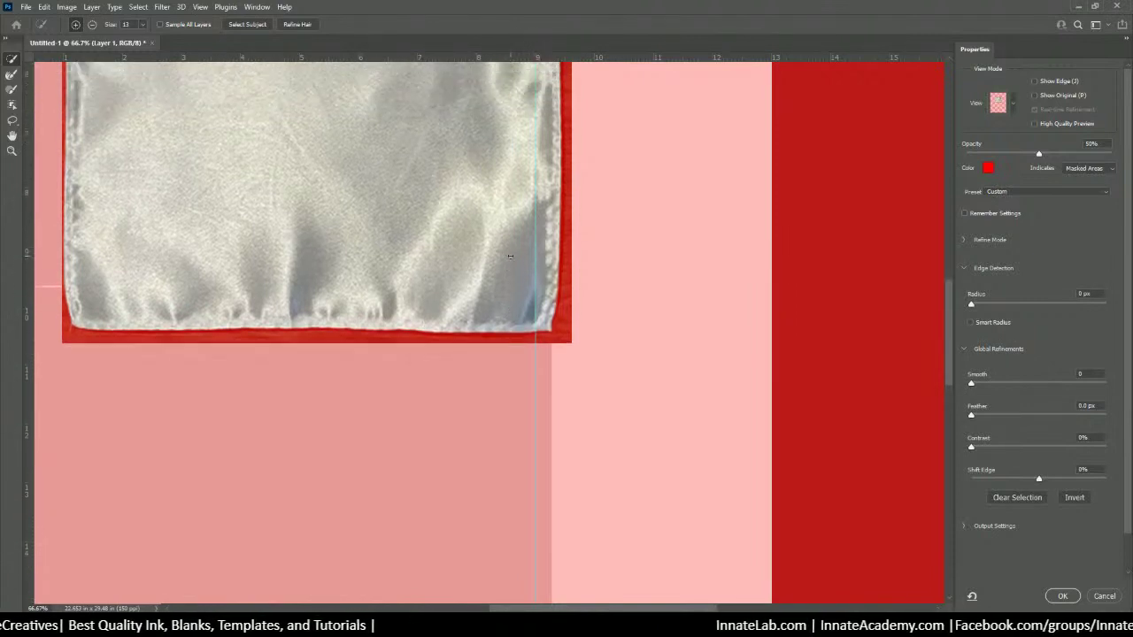
scroll(511, 249, "up", 6)
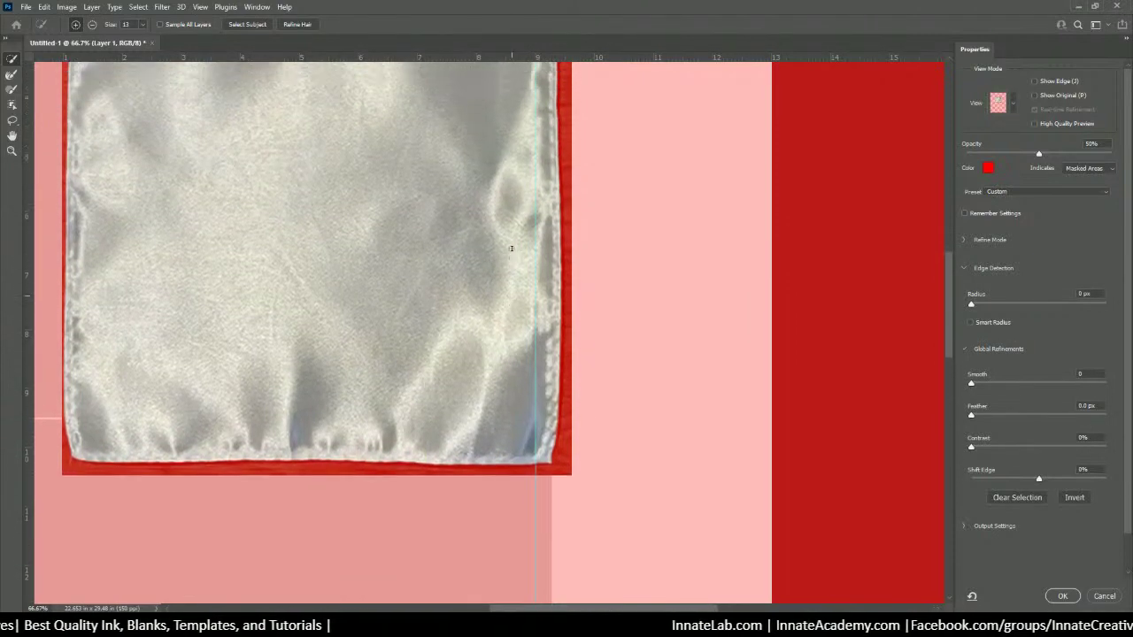
scroll(512, 249, "up", 8)
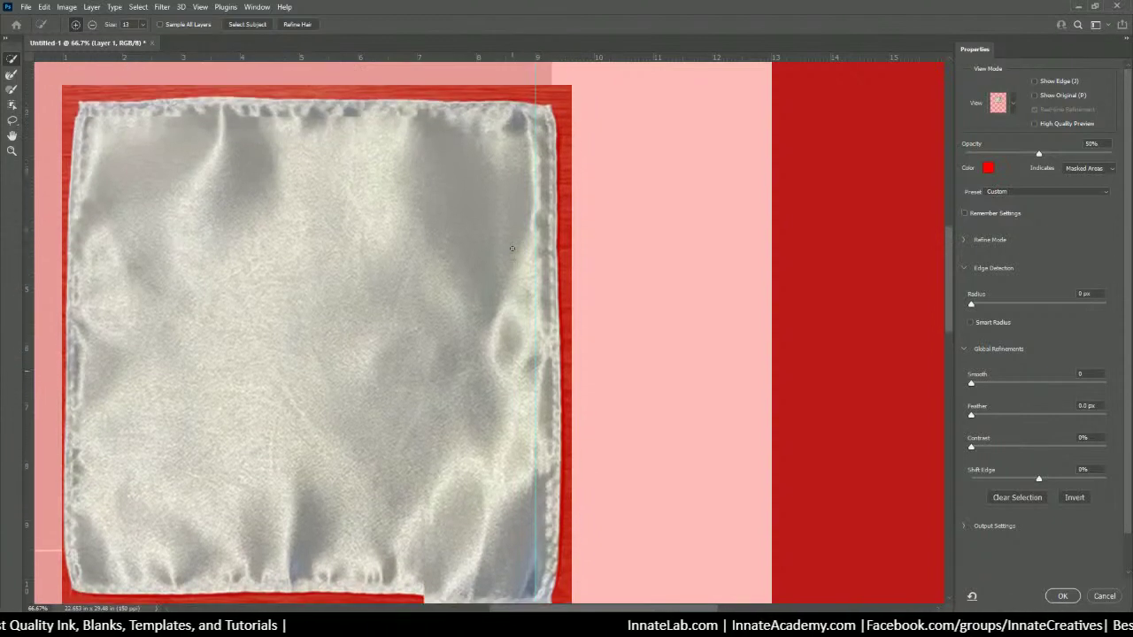
Step: Smooth the pocket square selection's edge with a Smooth value of 10 and accept the refined selection
scroll(511, 249, "up", 6)
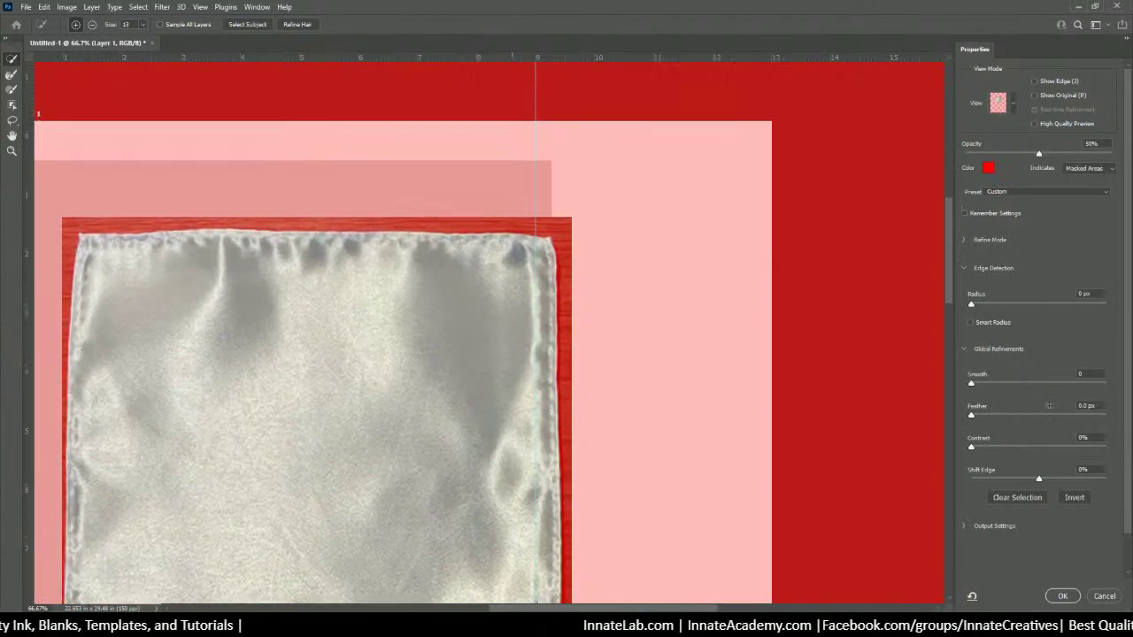
scroll(521, 413, "up", 2)
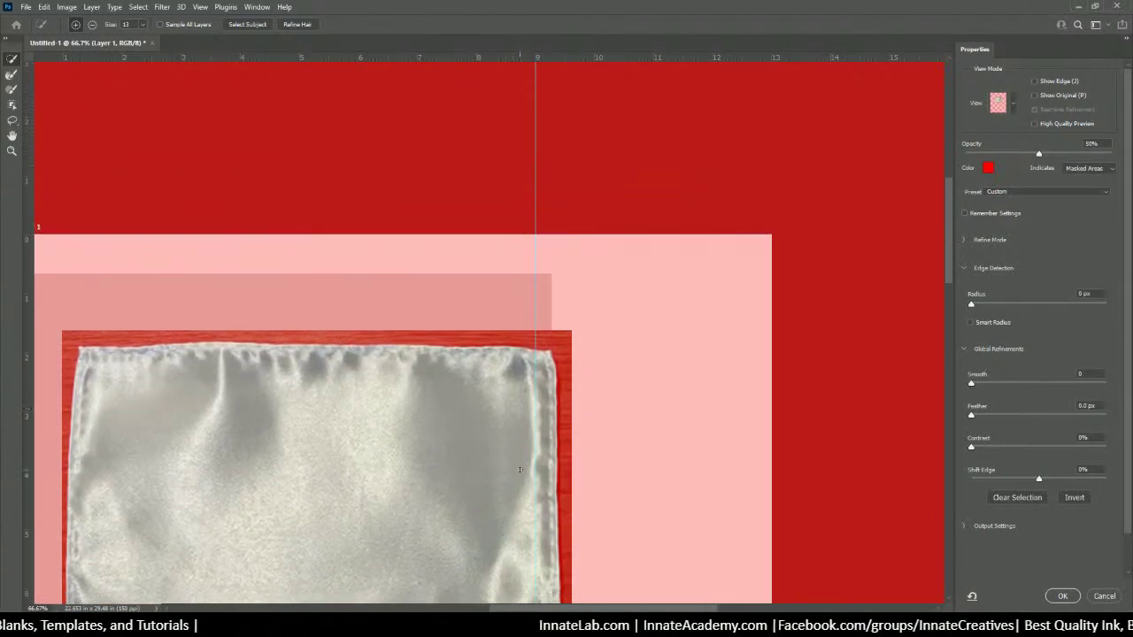
scroll(681, 419, "down", 2)
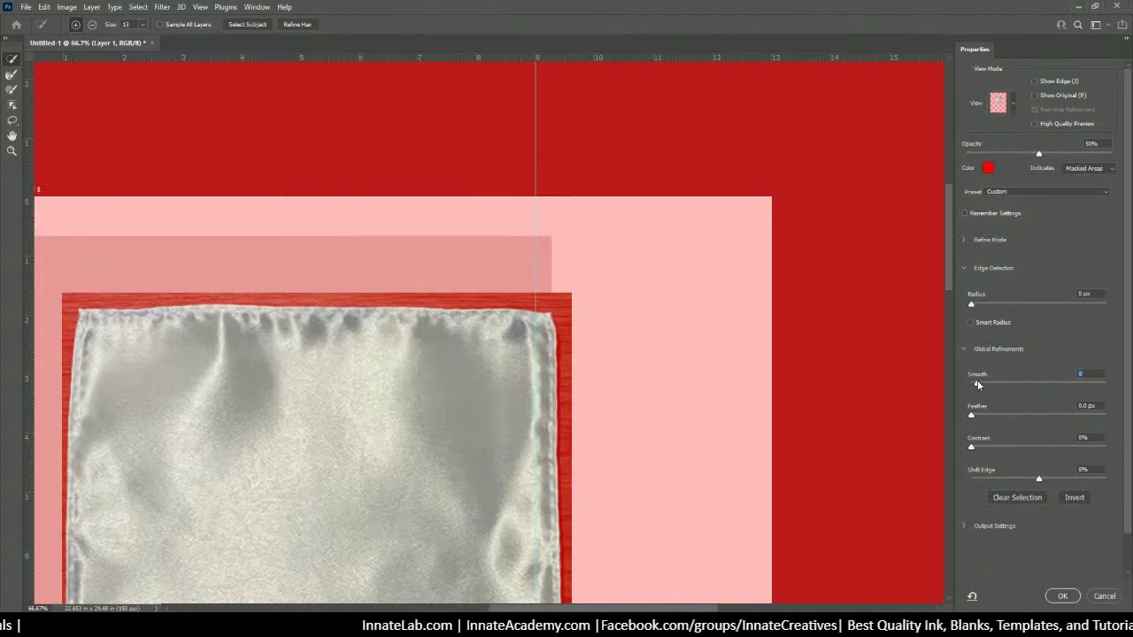
left_click_drag(971, 382, 977, 383)
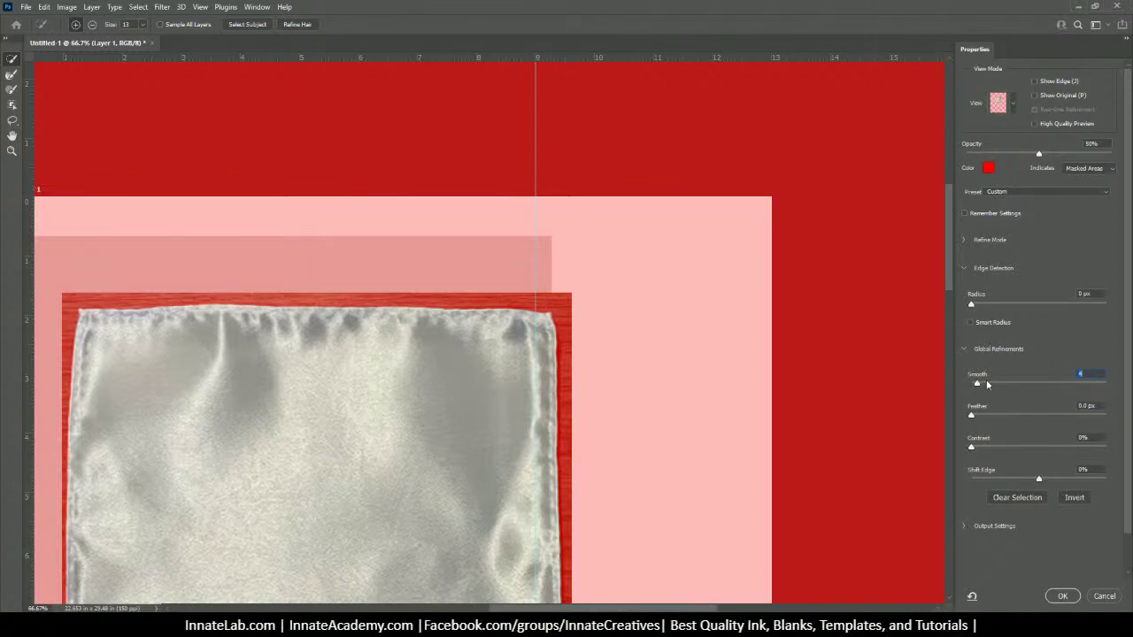
left_click_drag(977, 383, 985, 385)
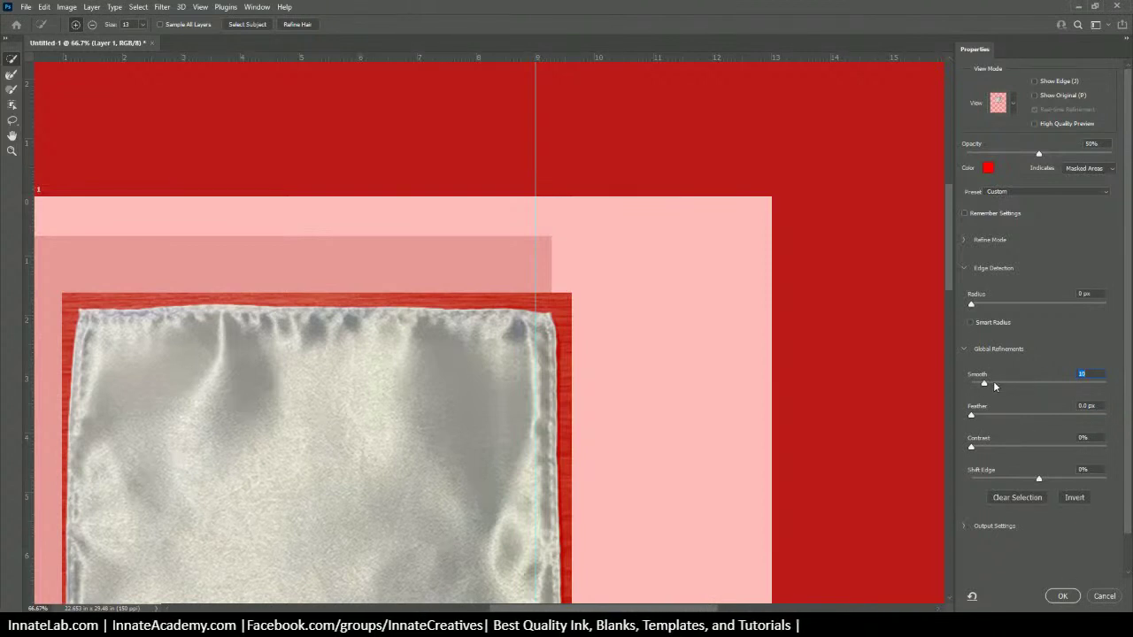
left_click(1062, 595)
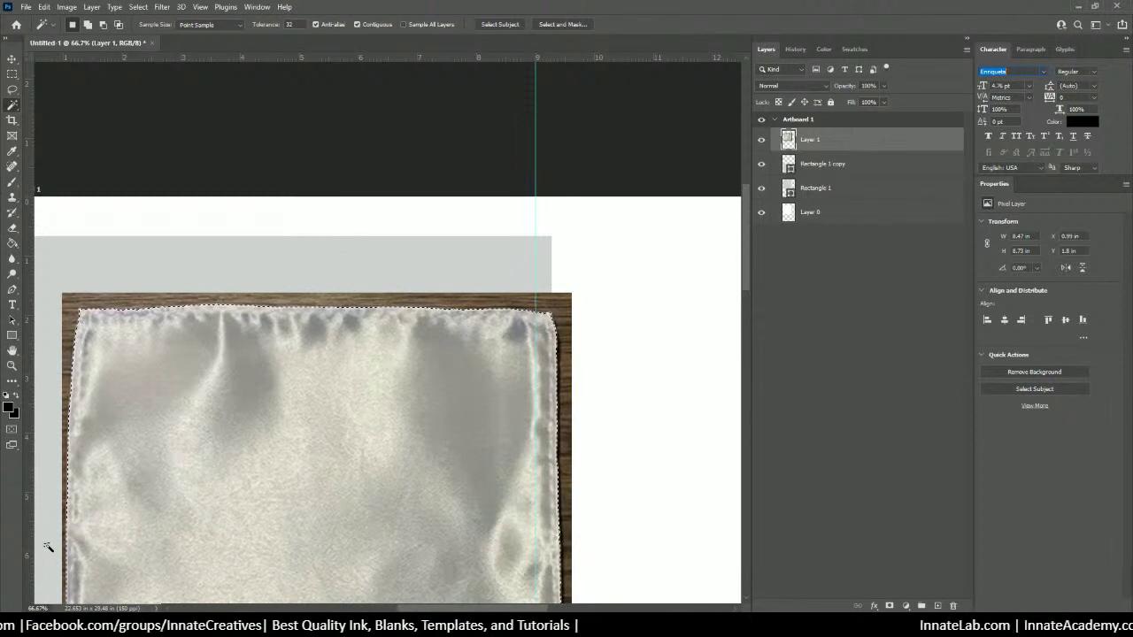
Step: Add a layer mask to Layer 1 from the selection to hide the wood background around the pocket square
left_click(890, 607)
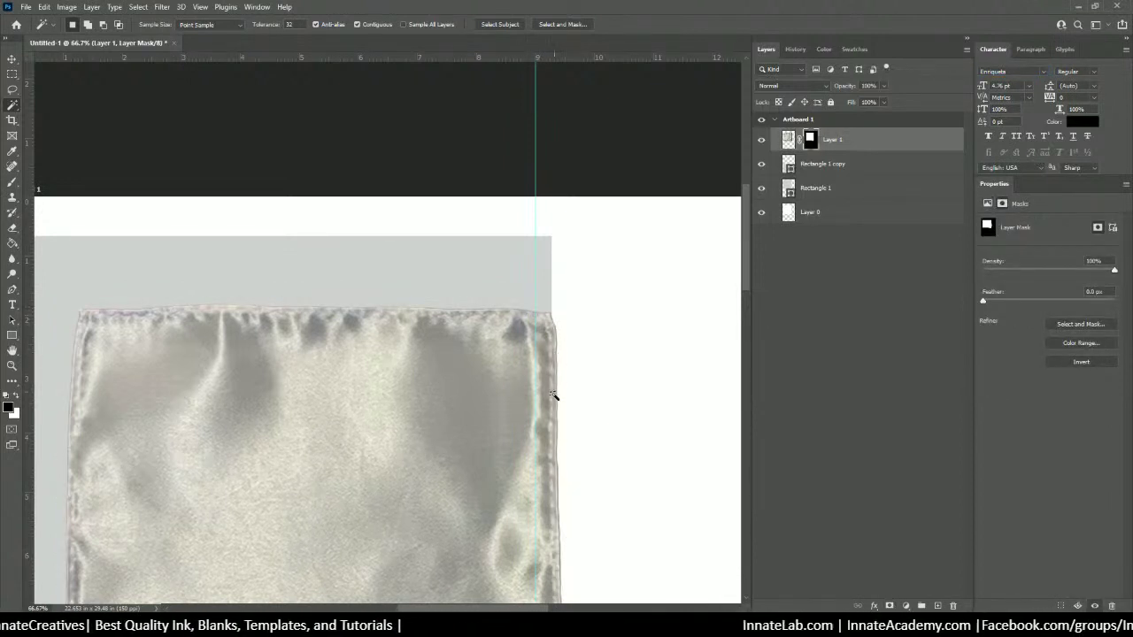
scroll(510, 429, "down", 2)
scroll(510, 430, "down", 8)
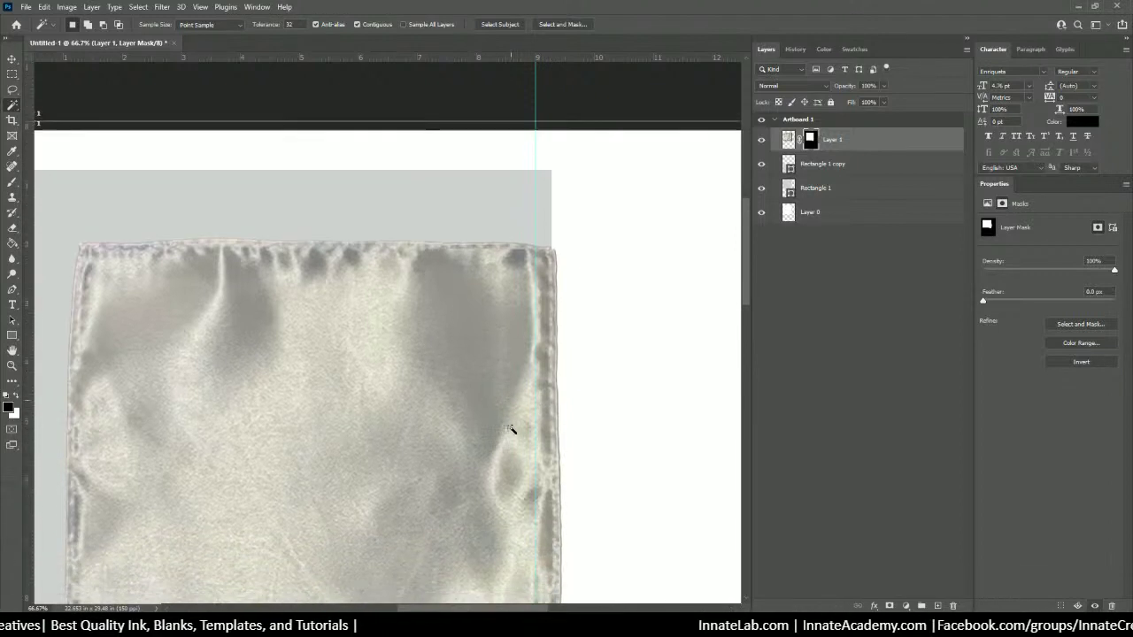
scroll(507, 427, "down", 2)
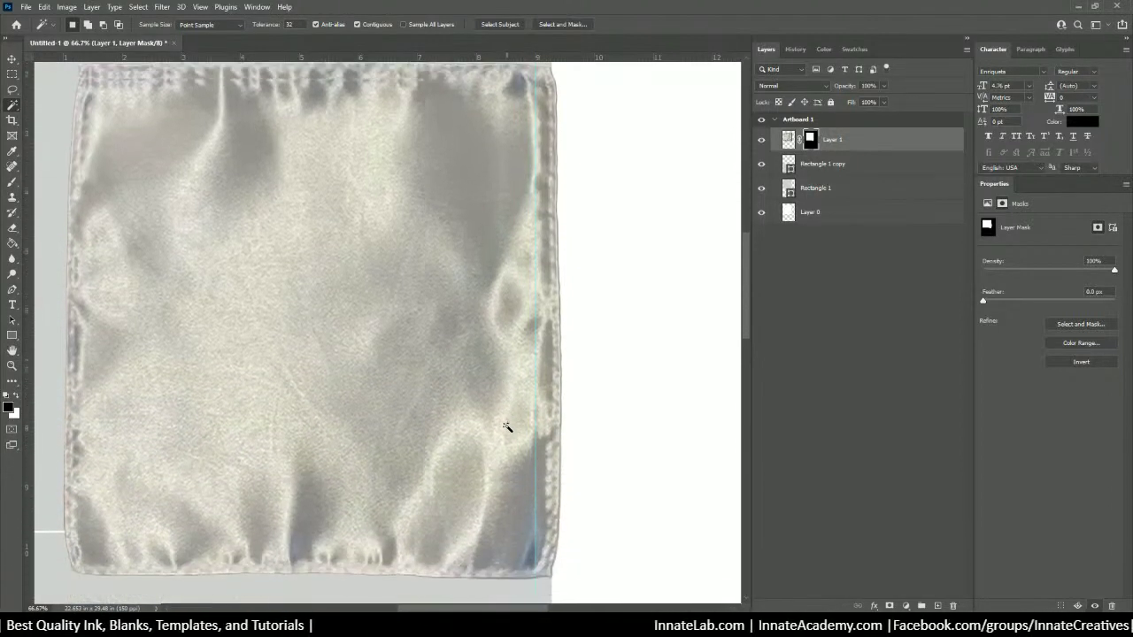
key("ctrl+minus")
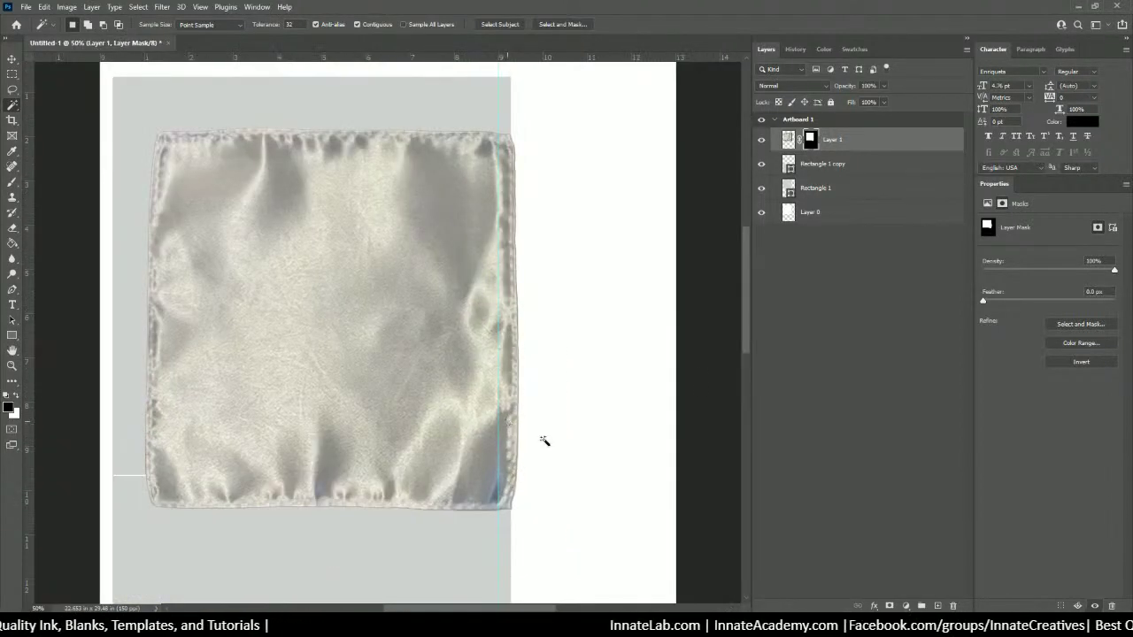
Step: Move Layer 1's pocket square image onto the upper 9 in square and nudge it sideways until it is centred there
left_click(788, 139)
left_click(11, 58)
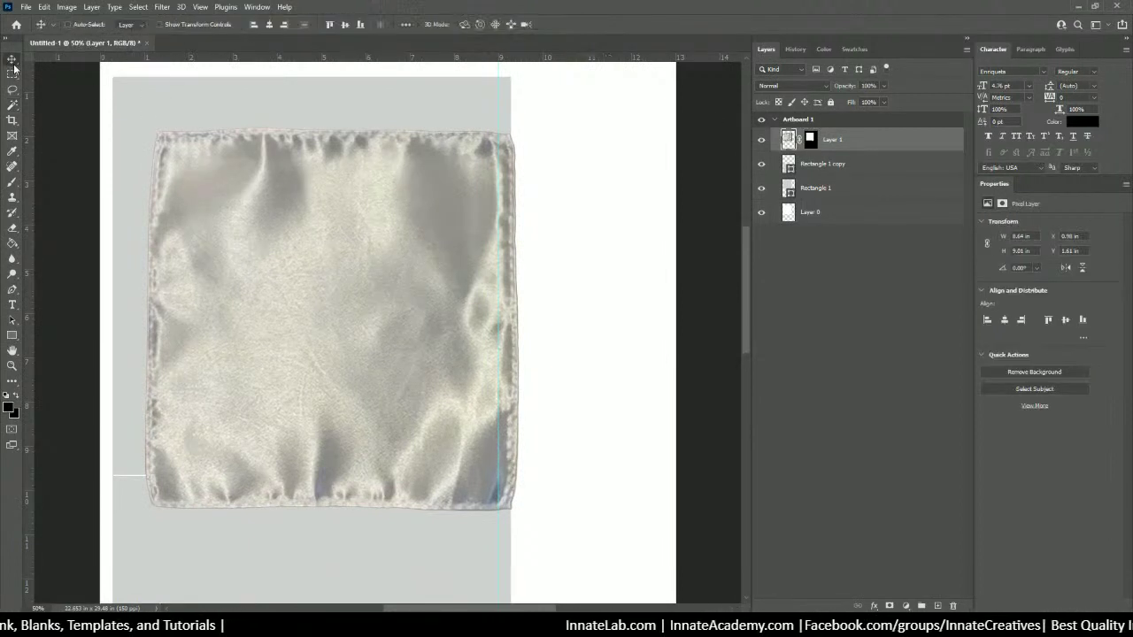
left_click_drag(384, 326, 359, 280)
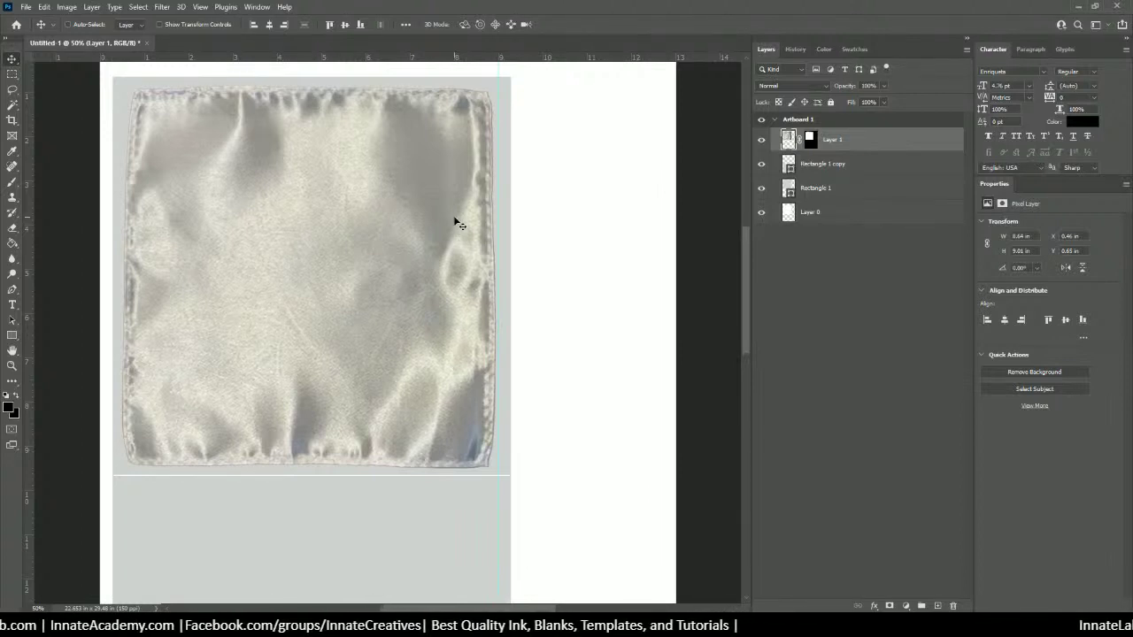
key("Right")
key("Right")
key("Right")
key("Right")
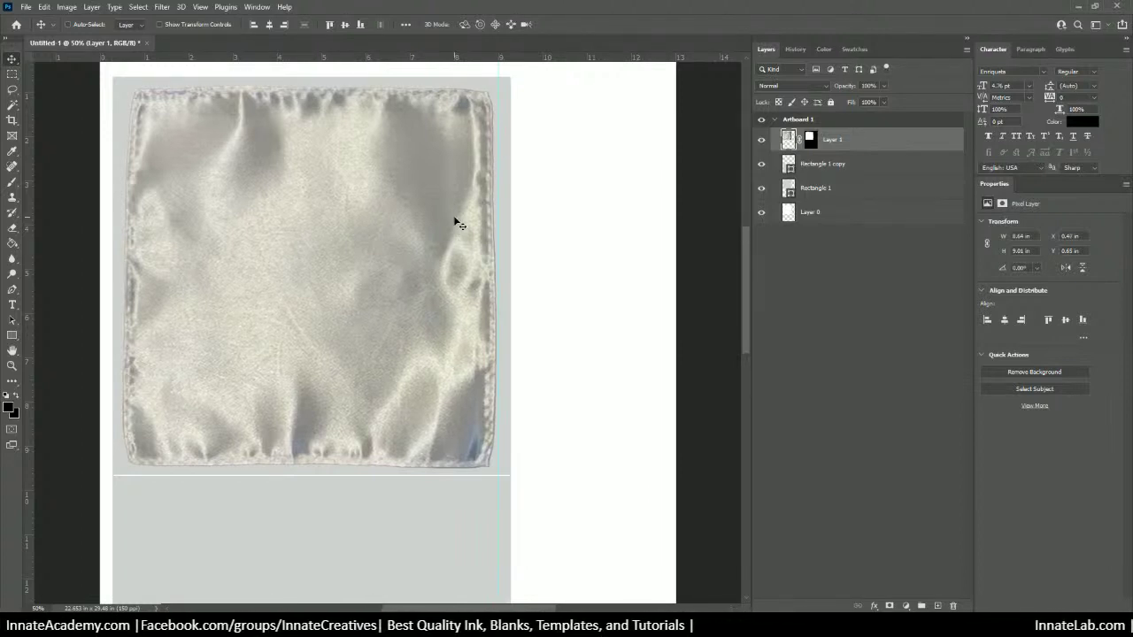
key("Left")
key("Left")
key("Left")
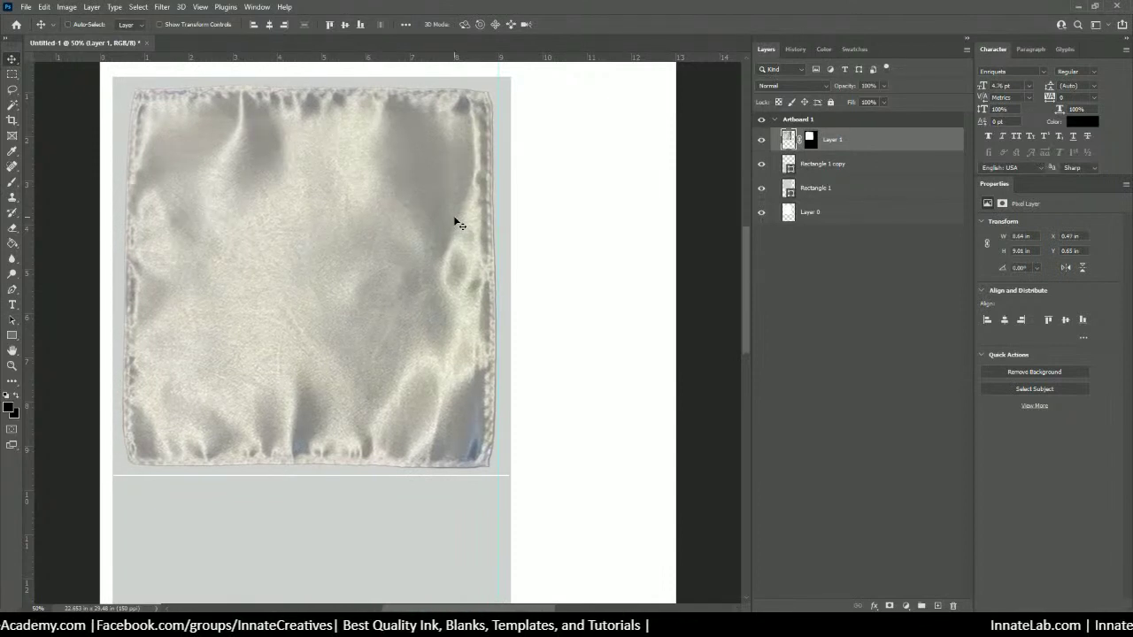
Step: Lock the Rectangle 1 copy and Rectangle 1 layers completely
left_click(860, 164)
left_click(847, 191, "shift")
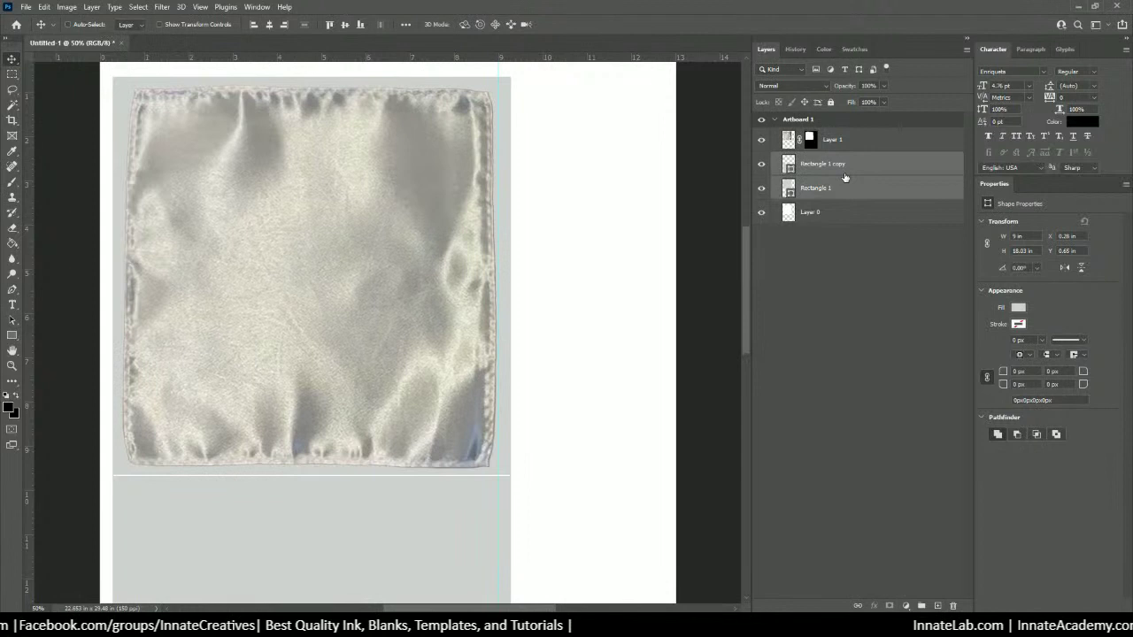
left_click(830, 102)
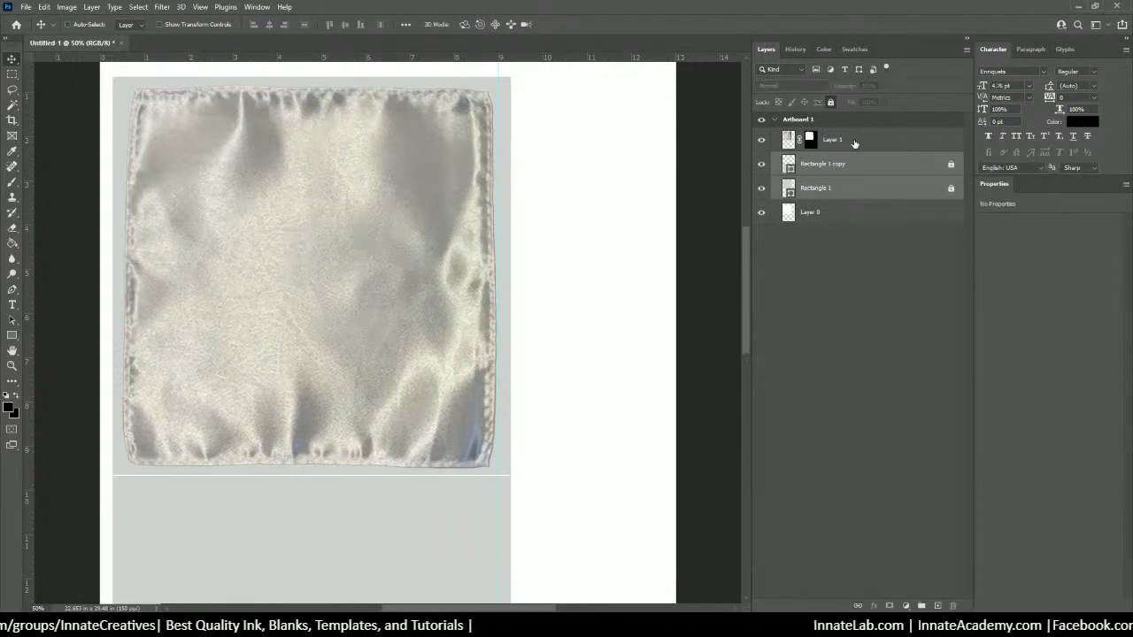
left_click(854, 144)
left_click(832, 166)
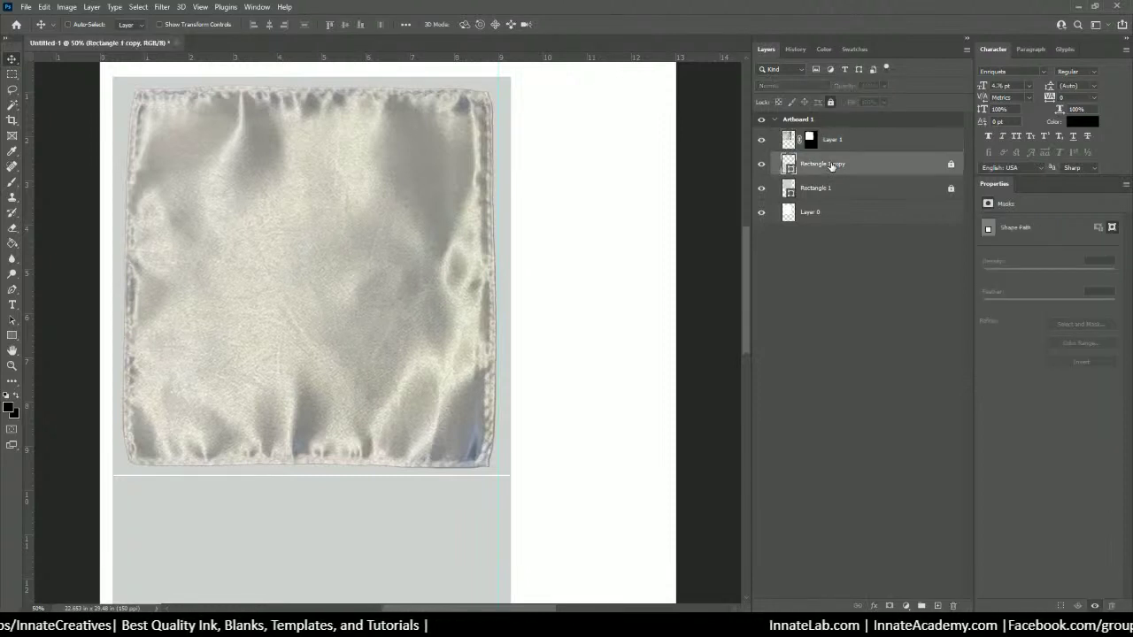
left_click(853, 142)
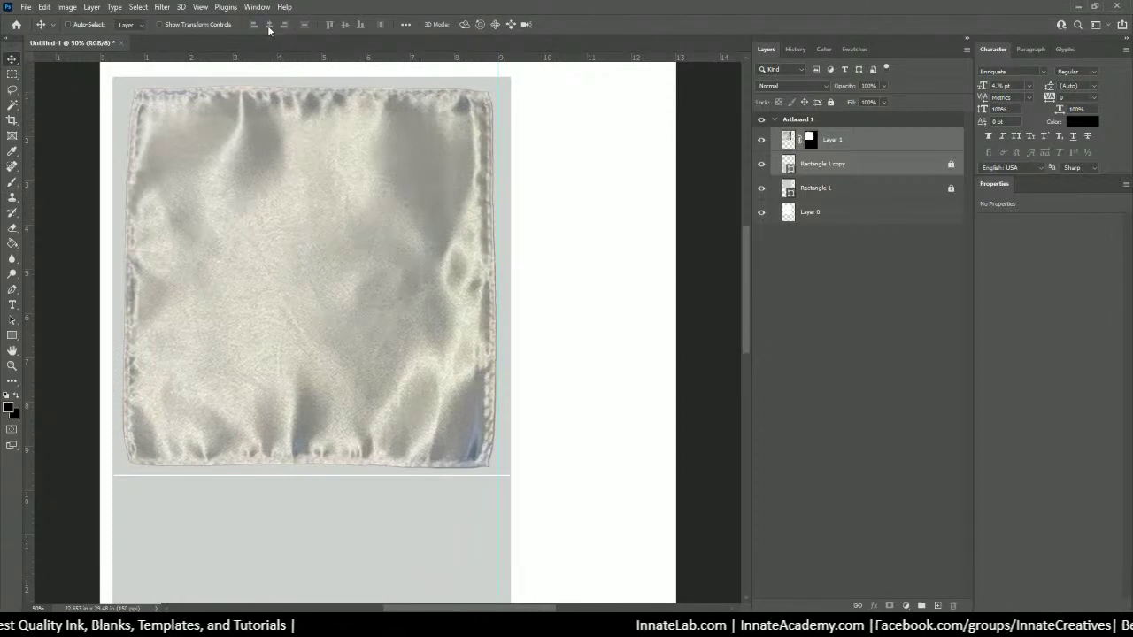
left_click(863, 165, "shift")
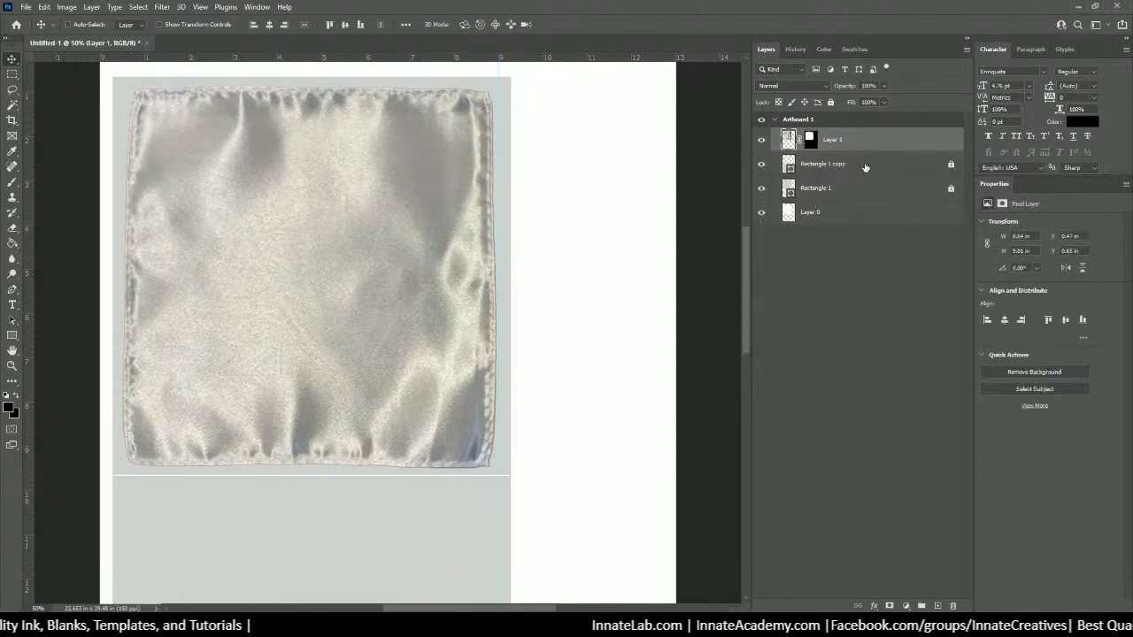
Step: Apply Layer 1's layer mask permanently so that only the cut-out pocket square remains in the layer
left_click(917, 143)
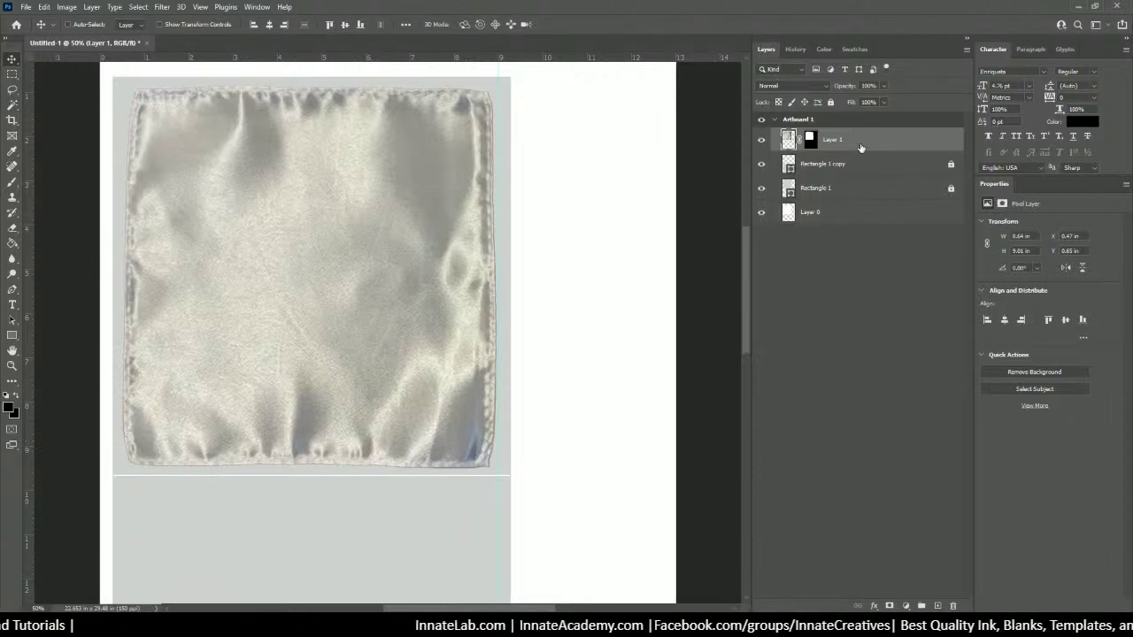
right_click(813, 137)
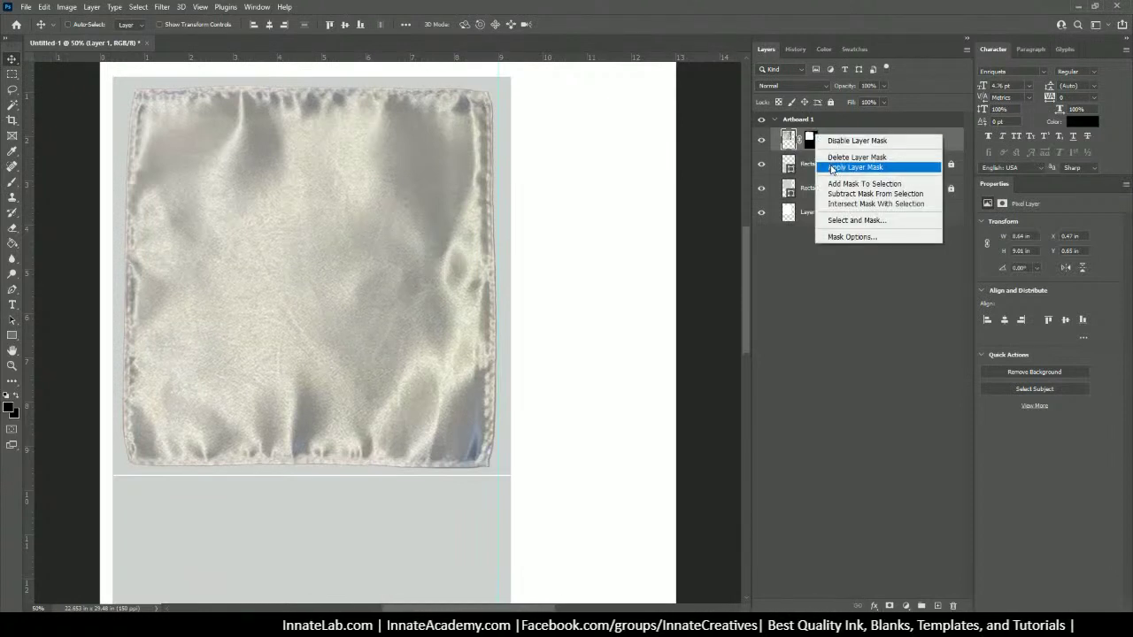
left_click(831, 169)
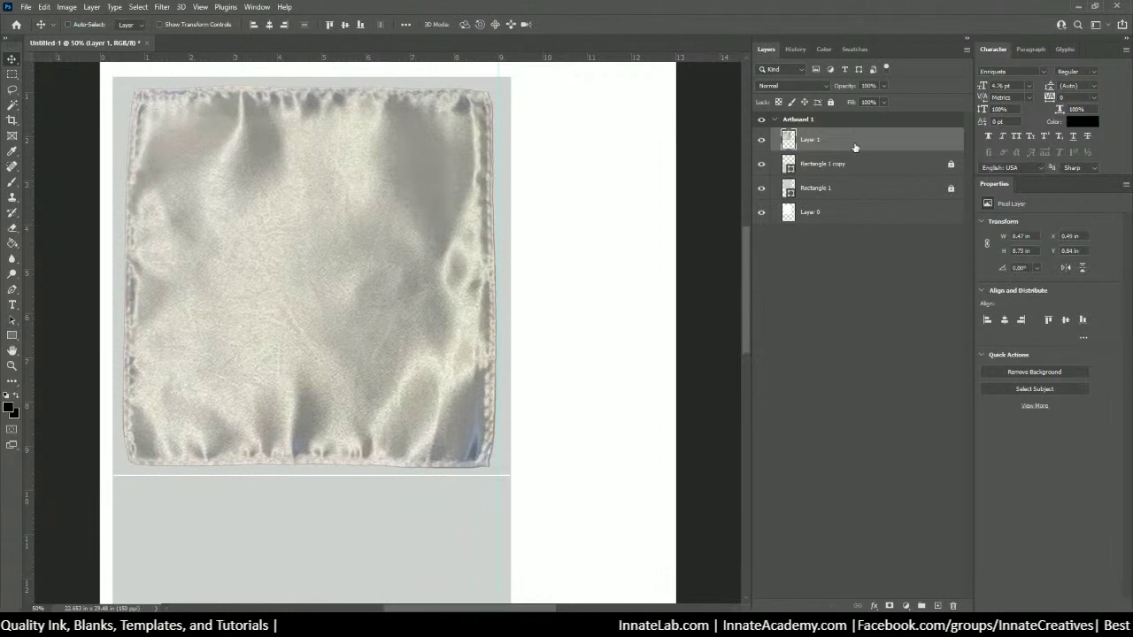
Step: Examine the whole artboard, from the pocket square down to the empty lower square and the free space beside them
key("ctrl+minus")
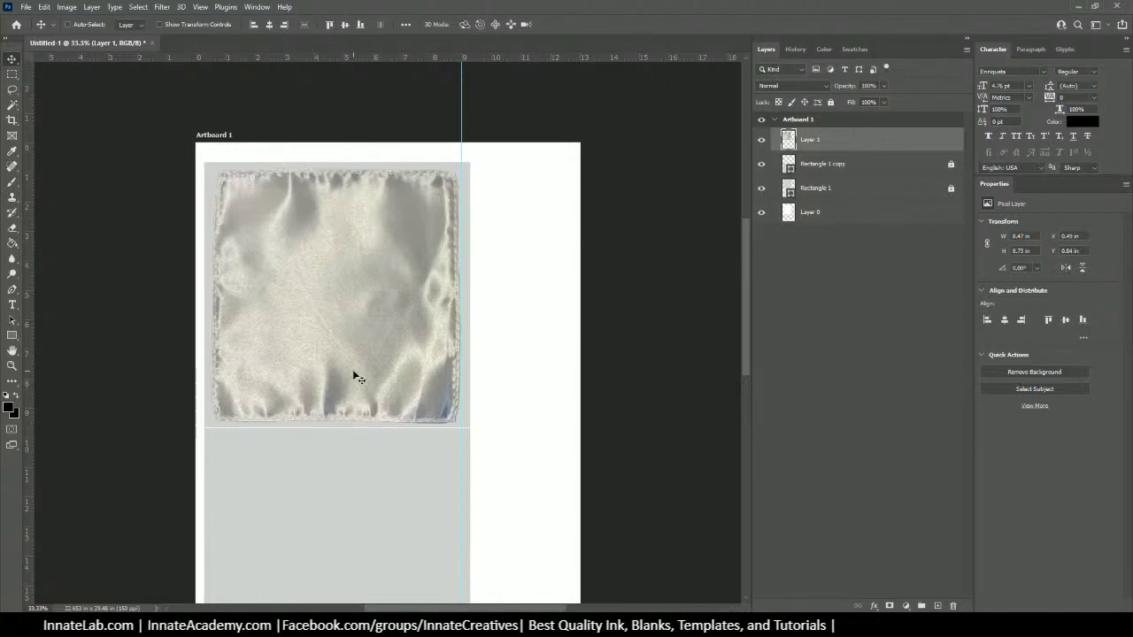
scroll(353, 372, "down", 3)
scroll(352, 378, "down", 2)
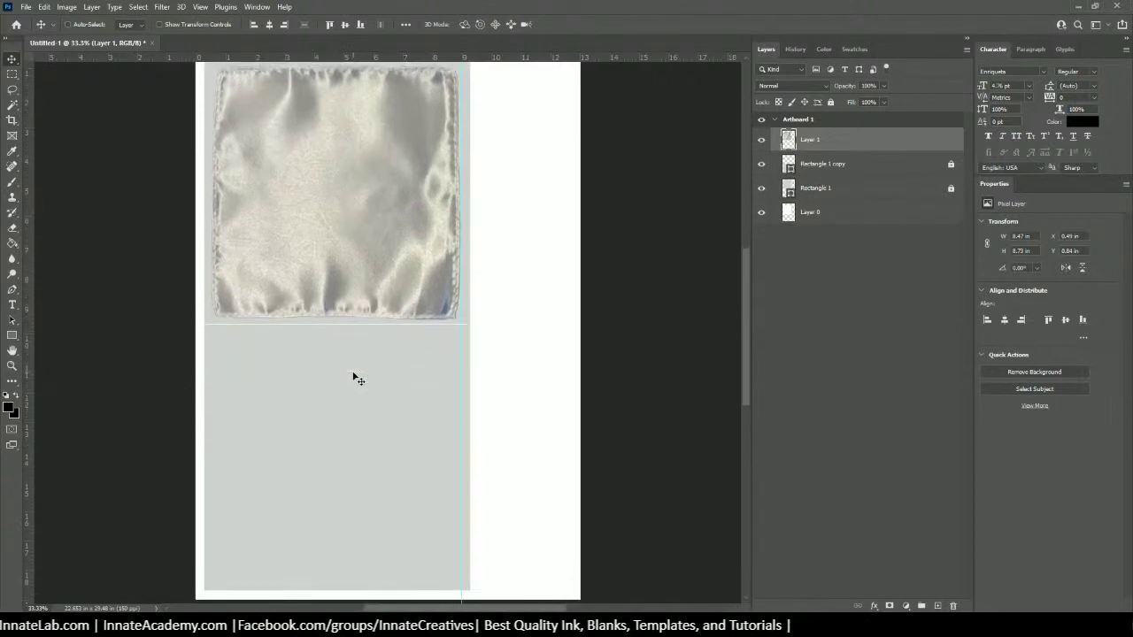
scroll(353, 378, "down", 1)
scroll(352, 378, "up", 1)
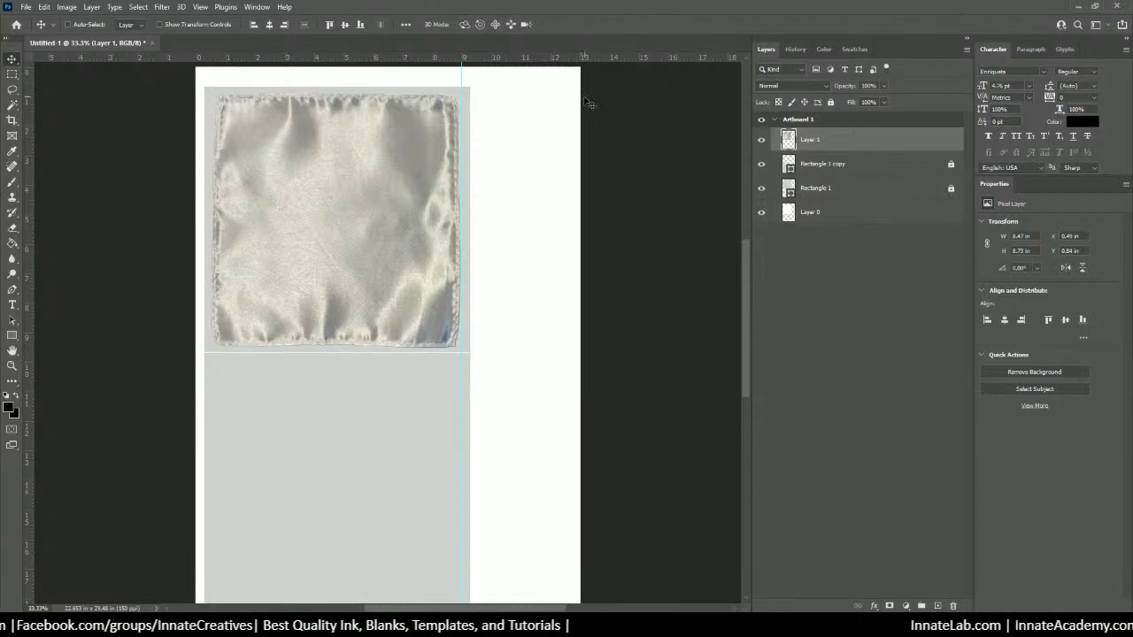
scroll(541, 336, "down", 1)
scroll(550, 399, "down", 2)
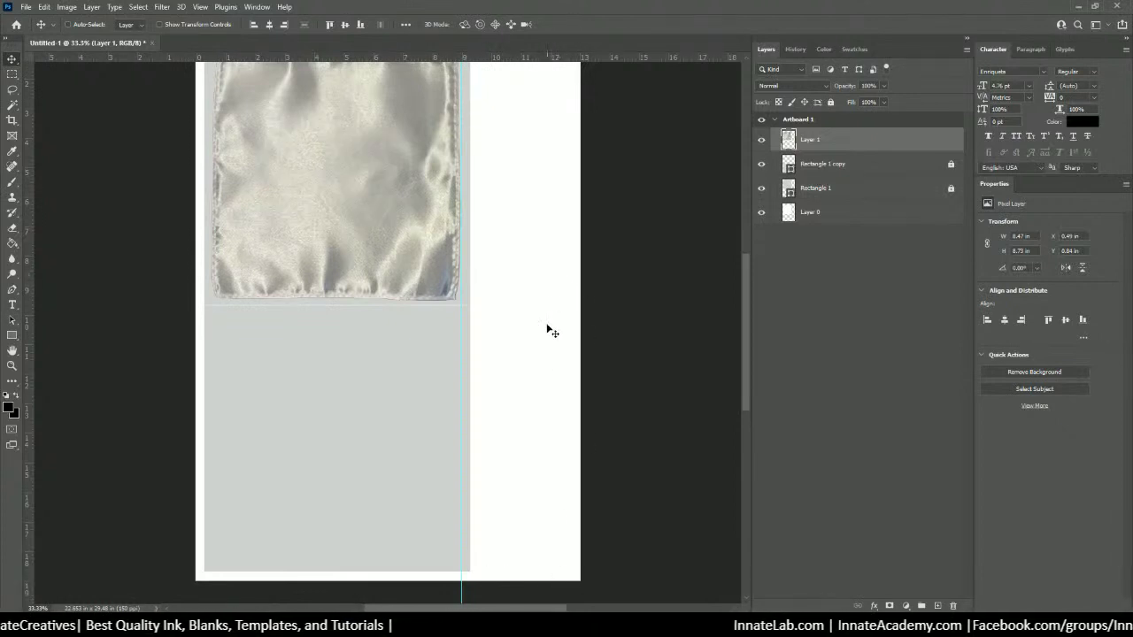
scroll(546, 379, "up", 5)
scroll(546, 379, "up", 1)
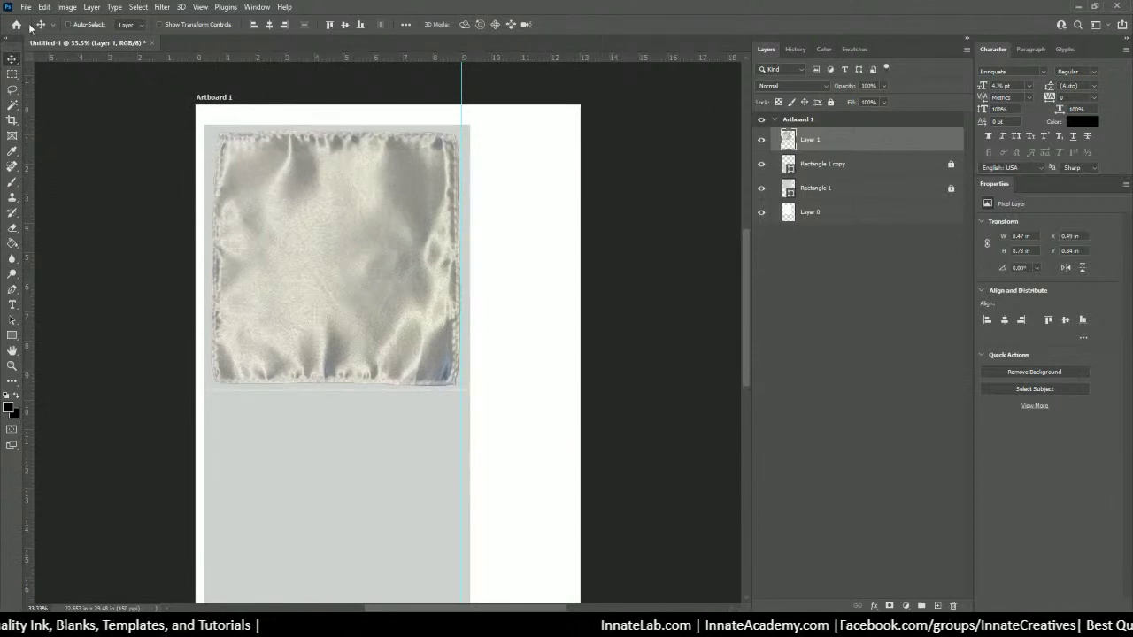
Step: Add a second 13 × 19 in artboard directly to the right of Artboard 1 with the Artboard tool
left_click(25, 8)
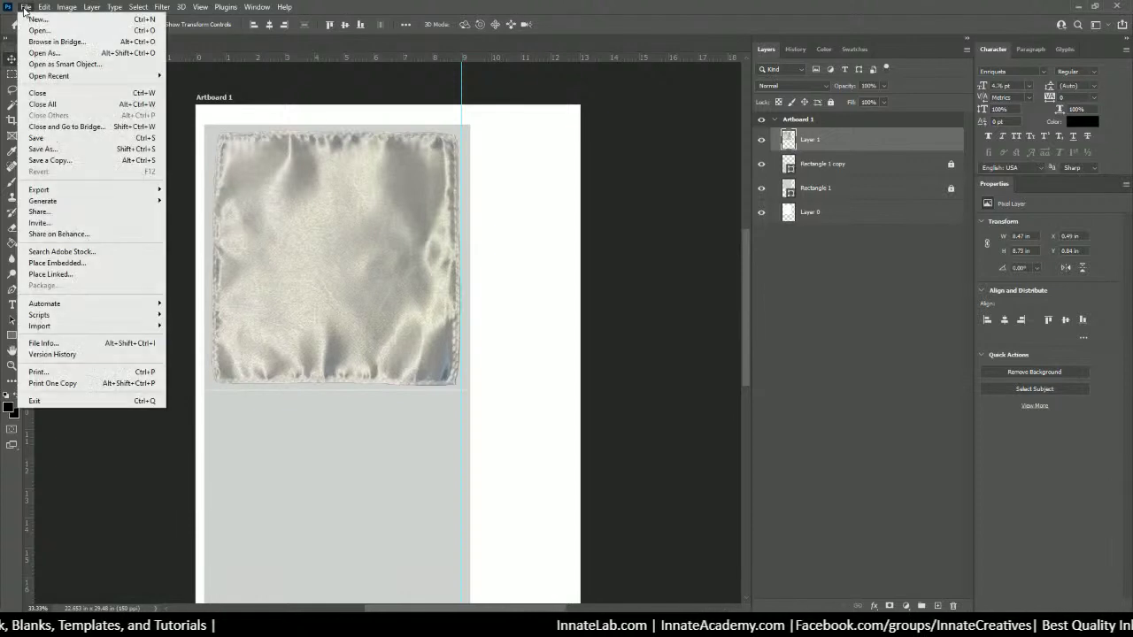
left_click(62, 70)
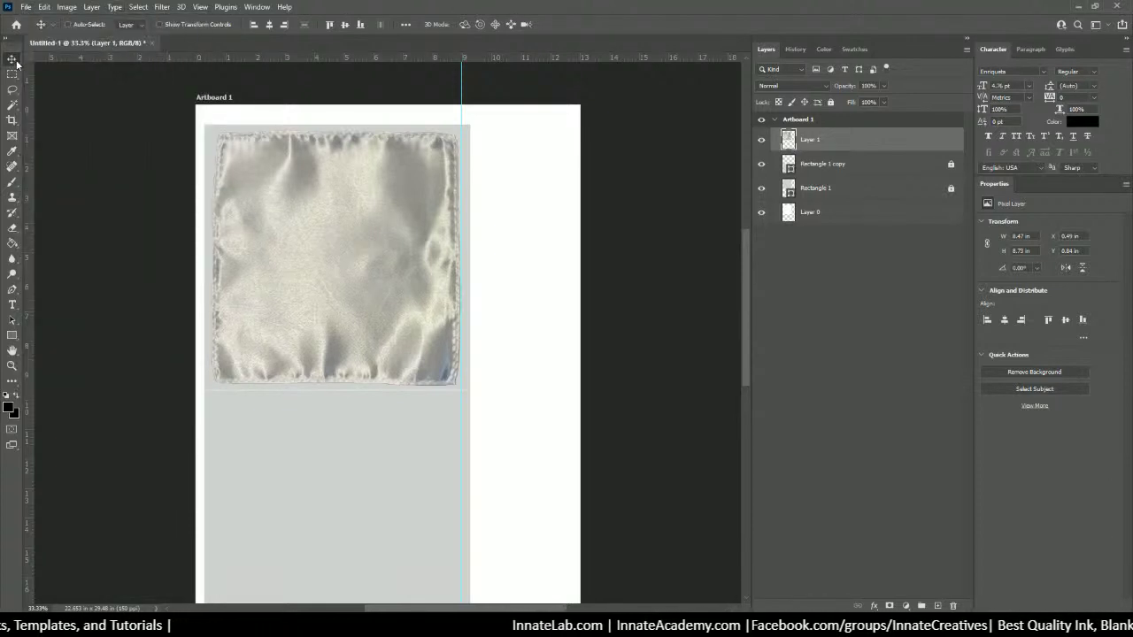
right_click(17, 65)
left_click(63, 70)
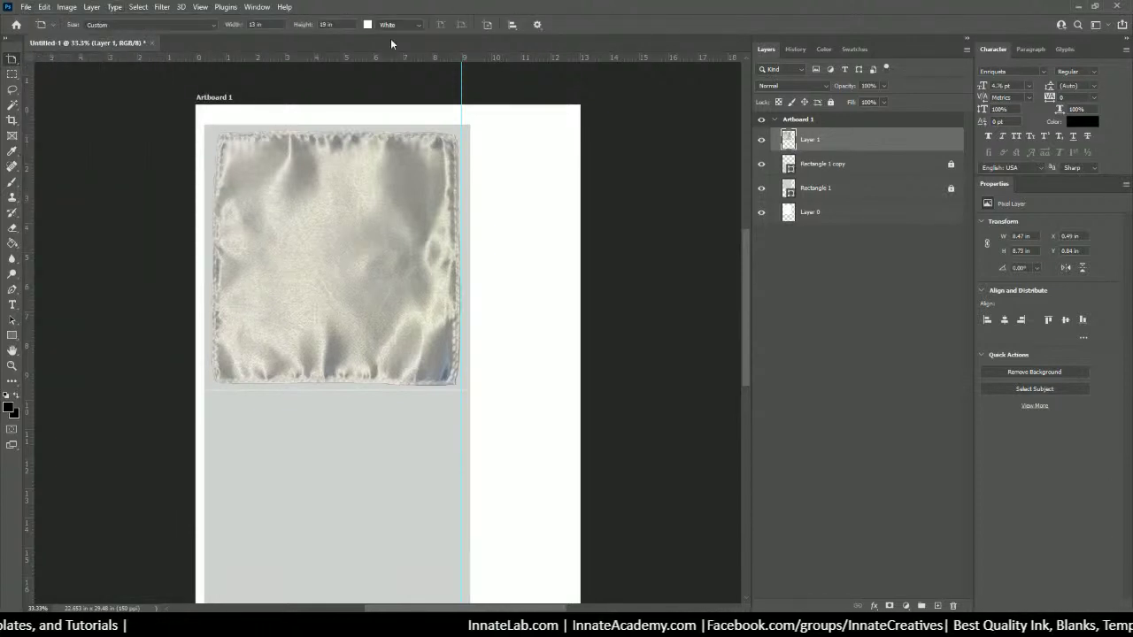
left_click(838, 122)
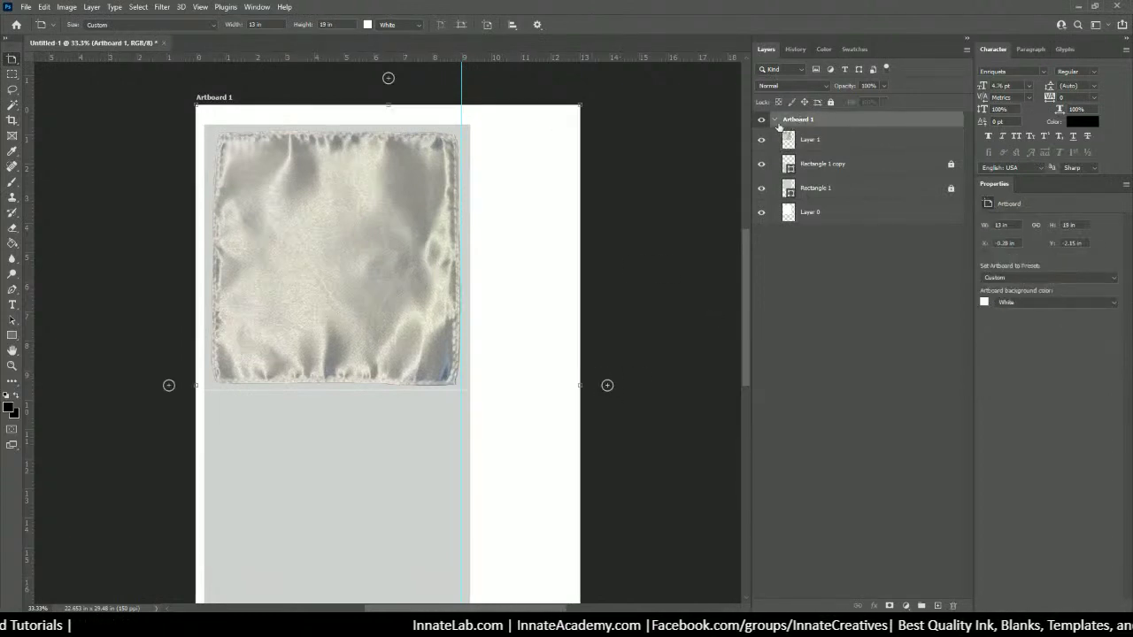
left_click(607, 386)
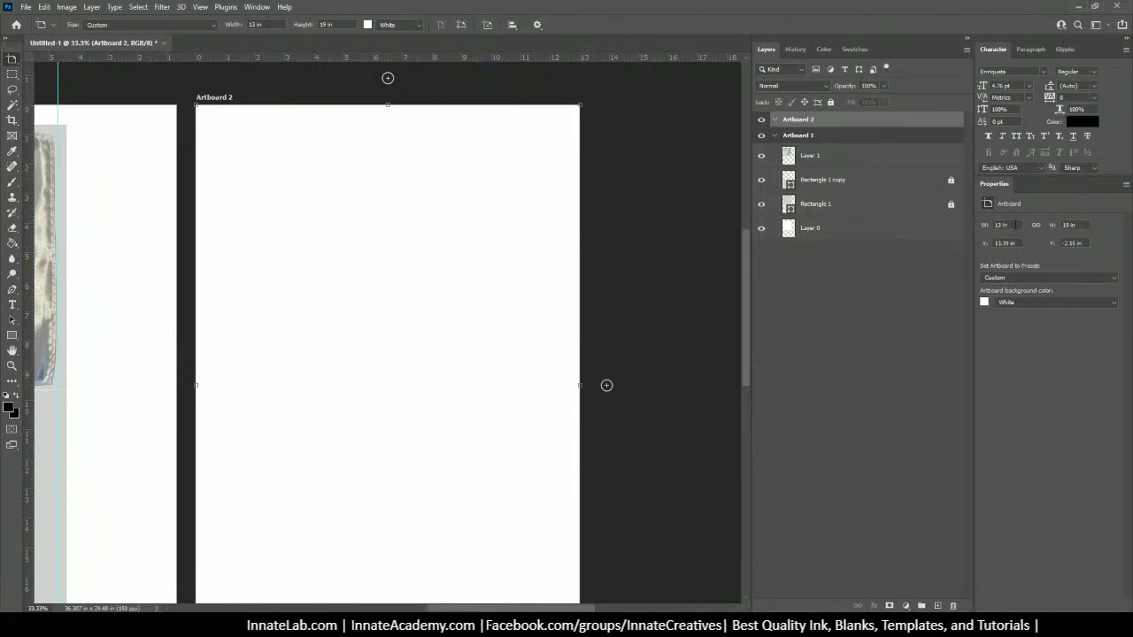
Step: Switch to File Explorer and preview the IMG_2189 photo of the full-length tie beside the tape measure
left_click(333, 607)
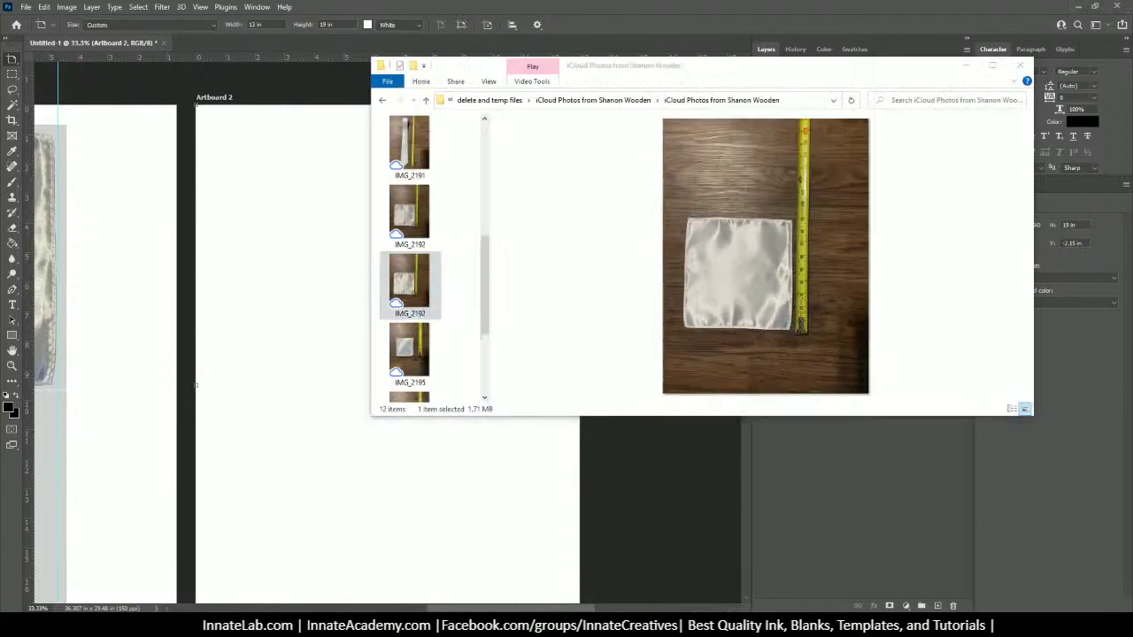
scroll(416, 253, "down", 1)
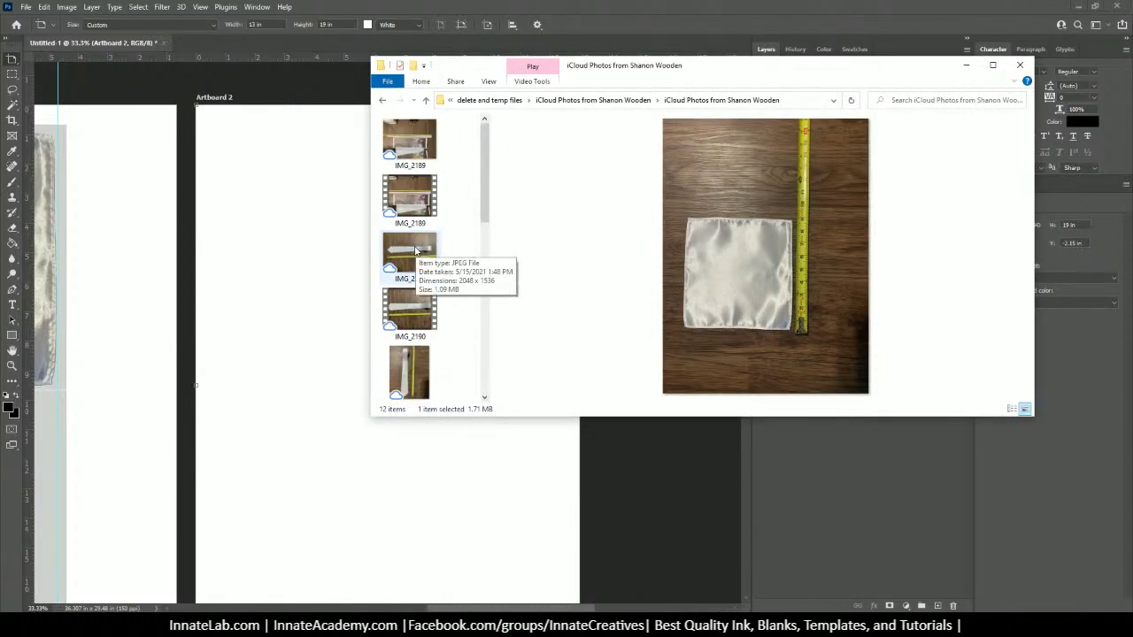
left_click(417, 145)
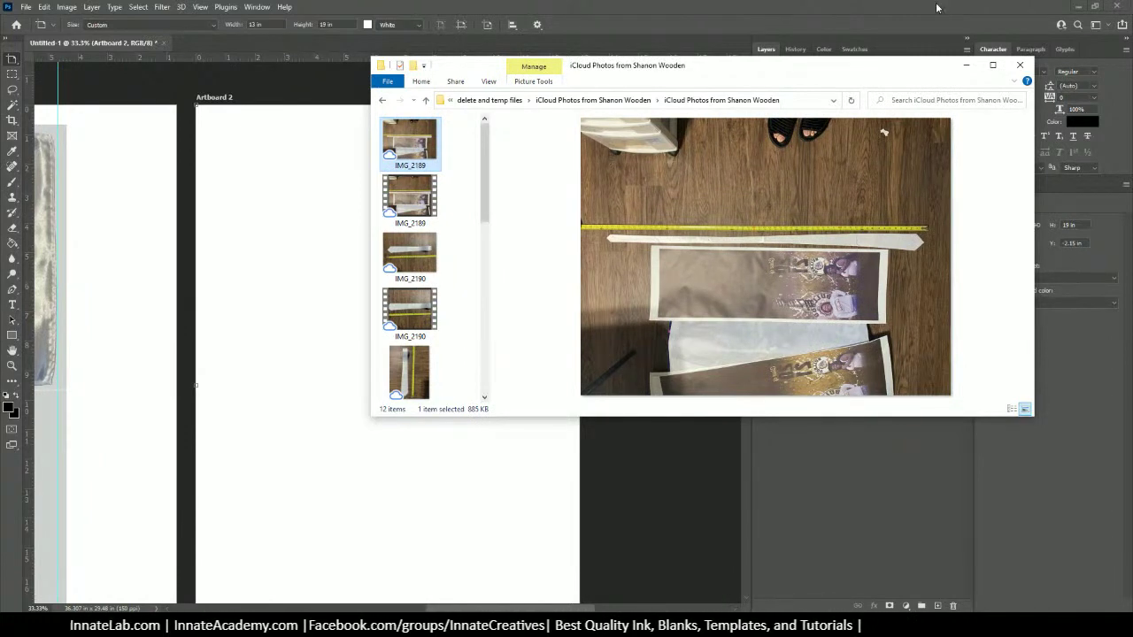
Step: Check the enlarged tie photo preview, return to Photoshop and resize Artboard 2 to 3.25 in wide and 60 in high
left_click(992, 65)
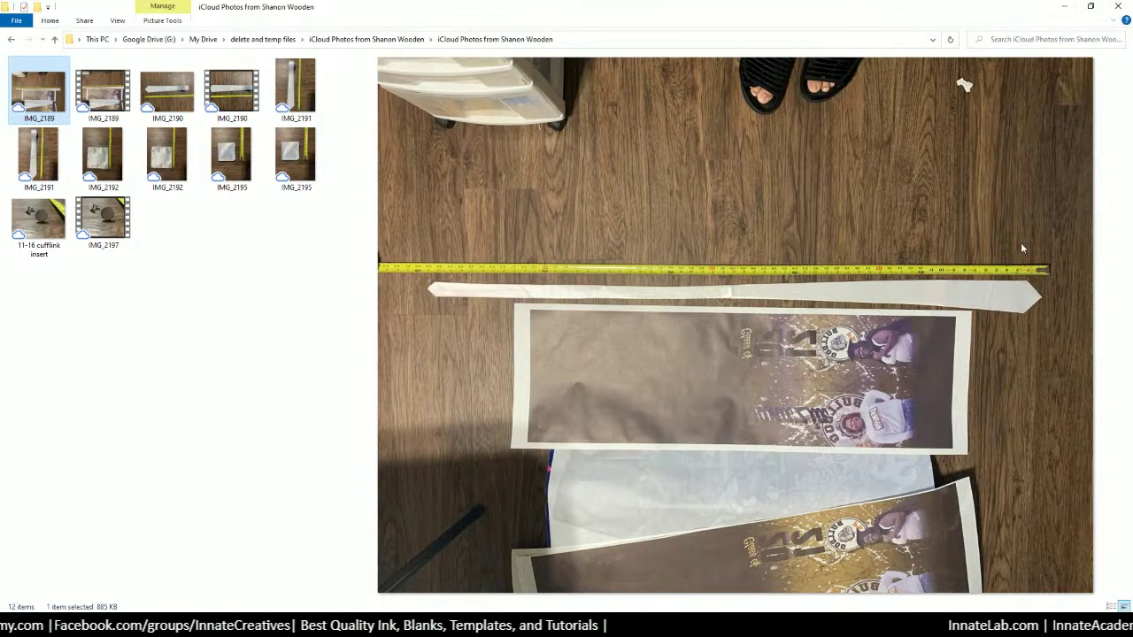
left_click(1062, 8)
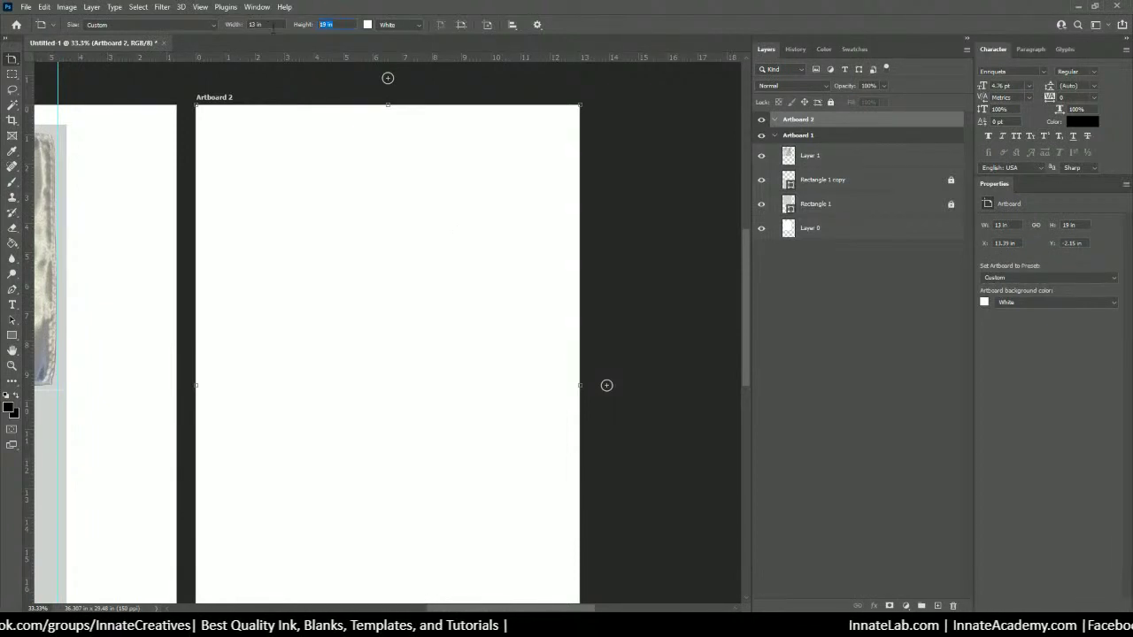
type("60")
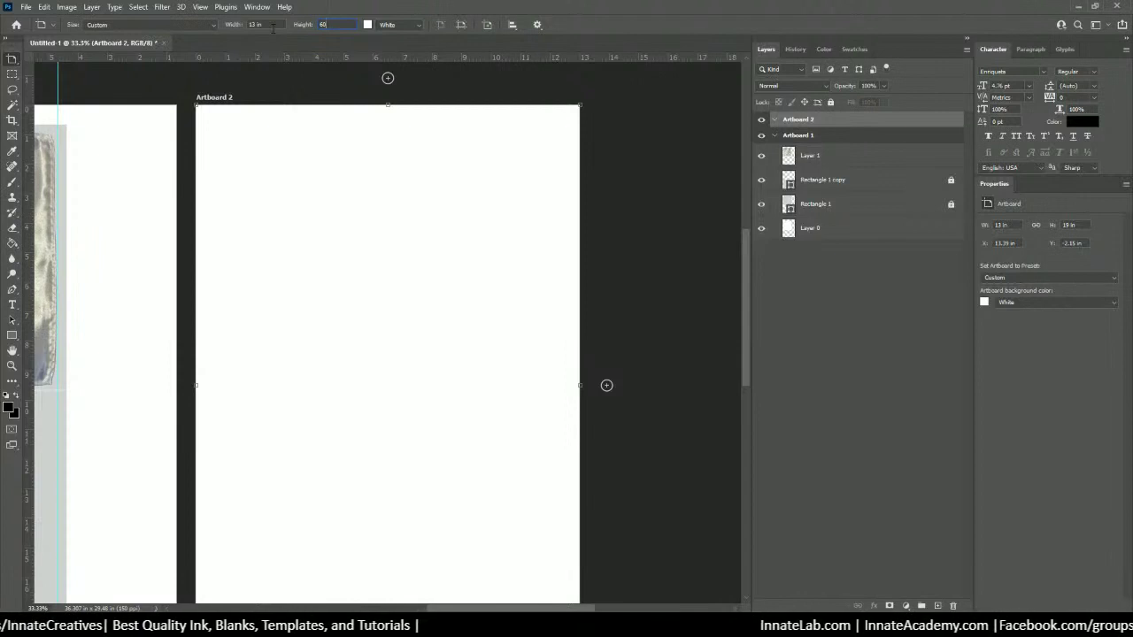
left_click(268, 27)
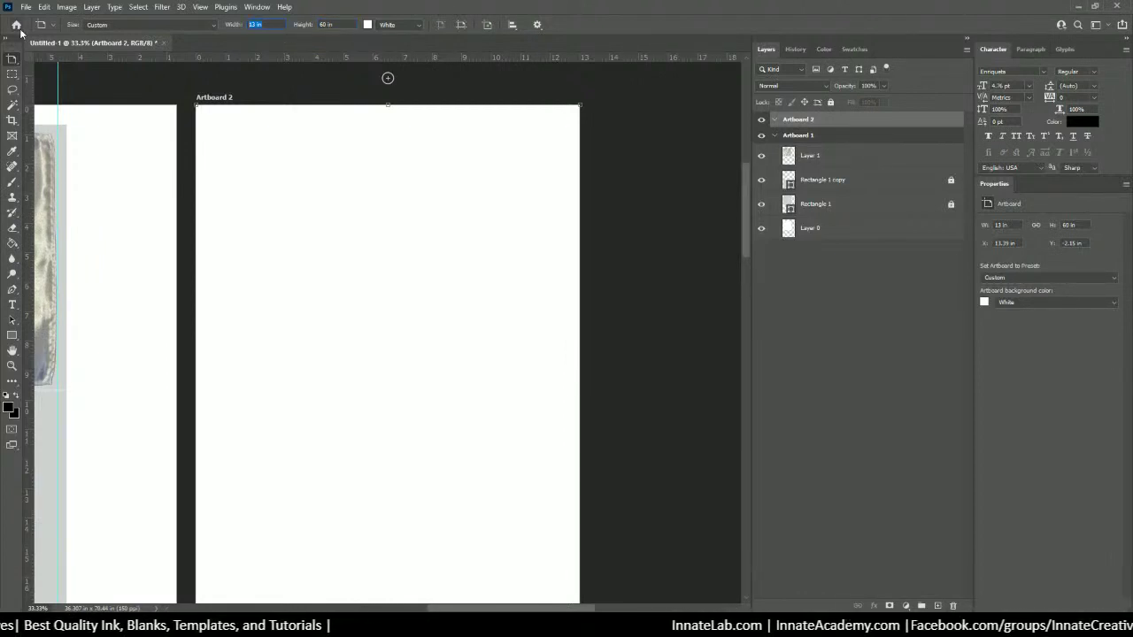
type("3.25")
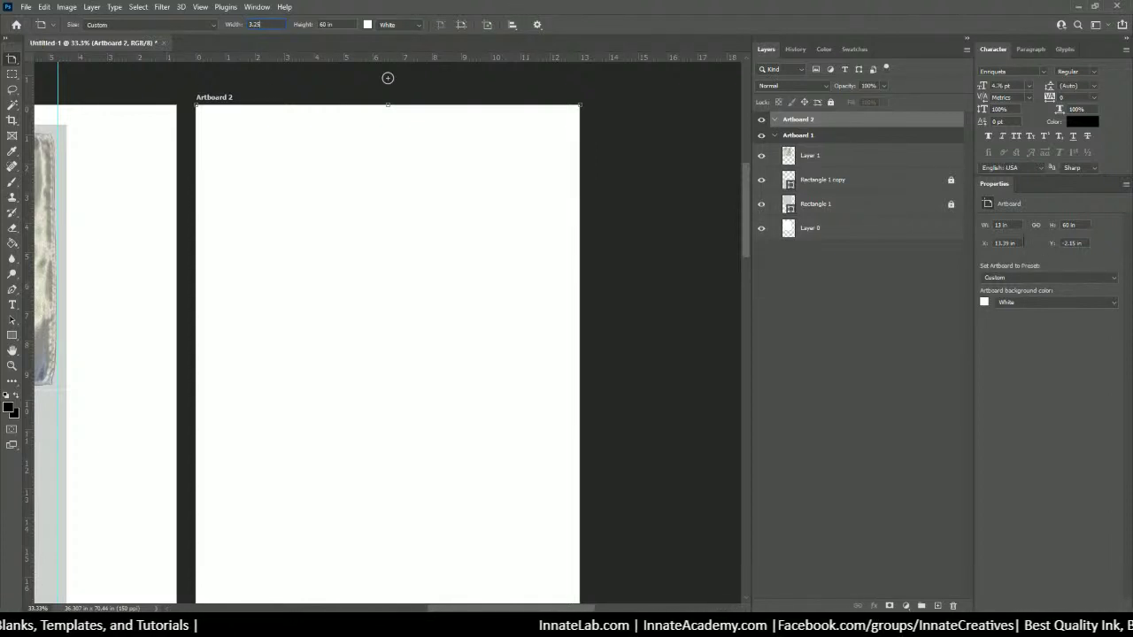
key("Return")
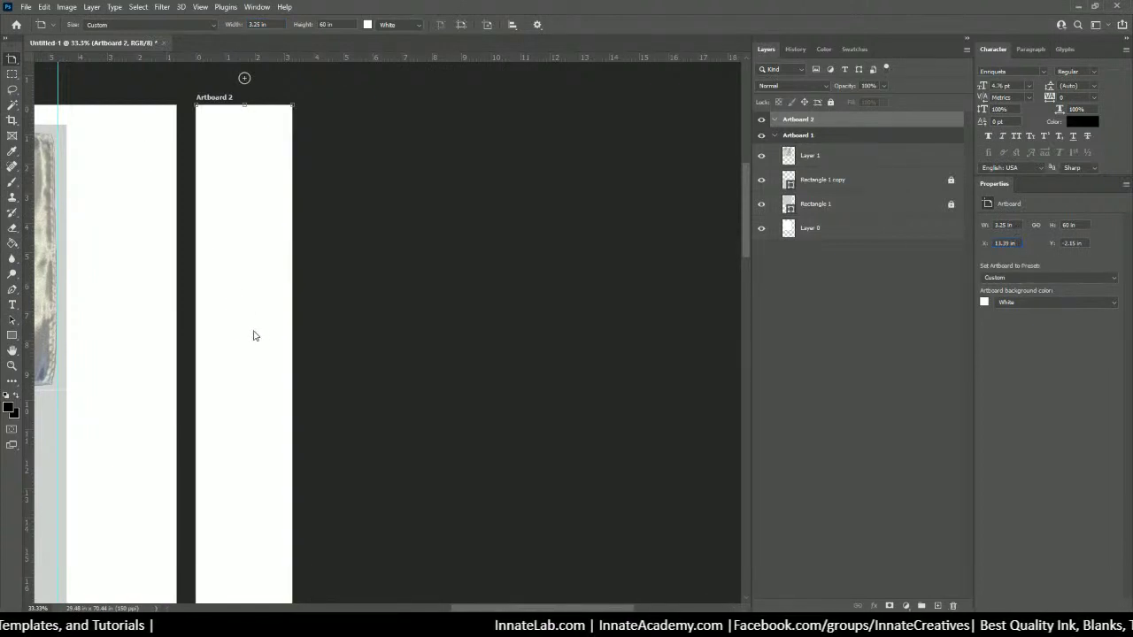
Step: Place the IMG_2189 tie photo from File Explorer onto Artboard 2 and rotate it 90° so the tie runs vertically
key("ctrl+minus")
key("ctrl+minus")
key("ctrl+minus")
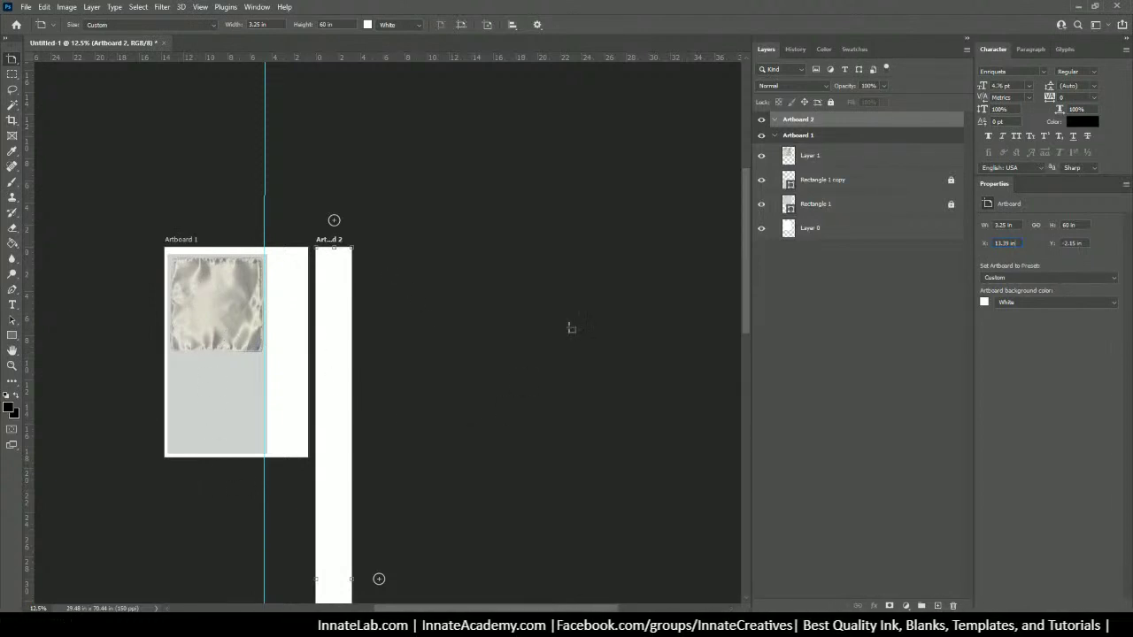
left_click_drag(742, 254, 733, 310)
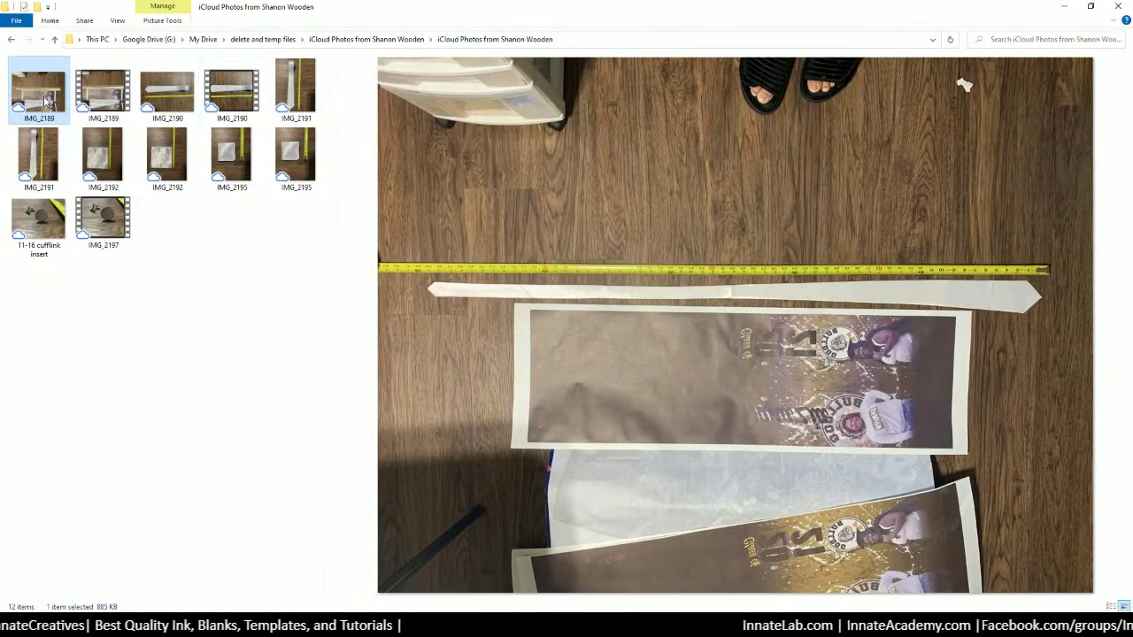
left_click(100, 104)
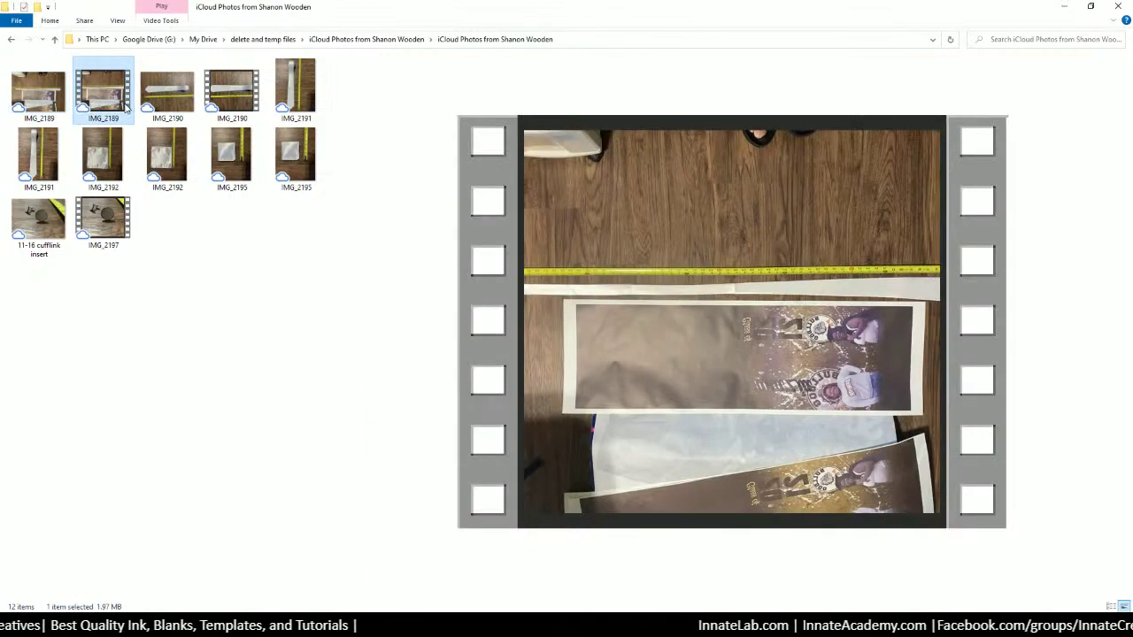
left_click(60, 106)
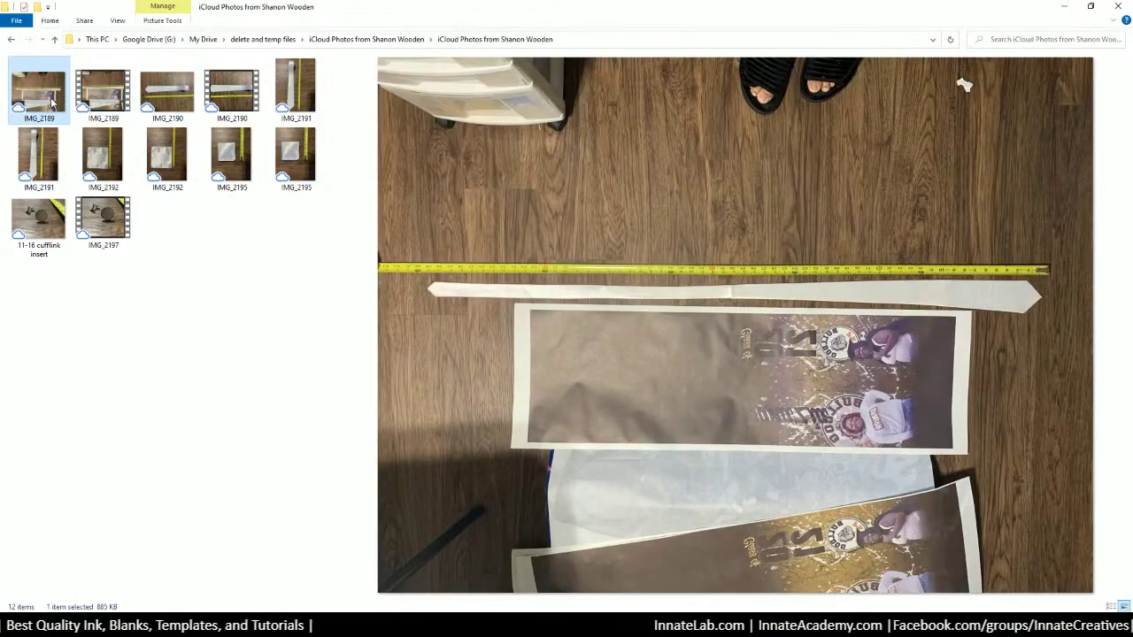
left_click_drag(43, 103, 331, 234)
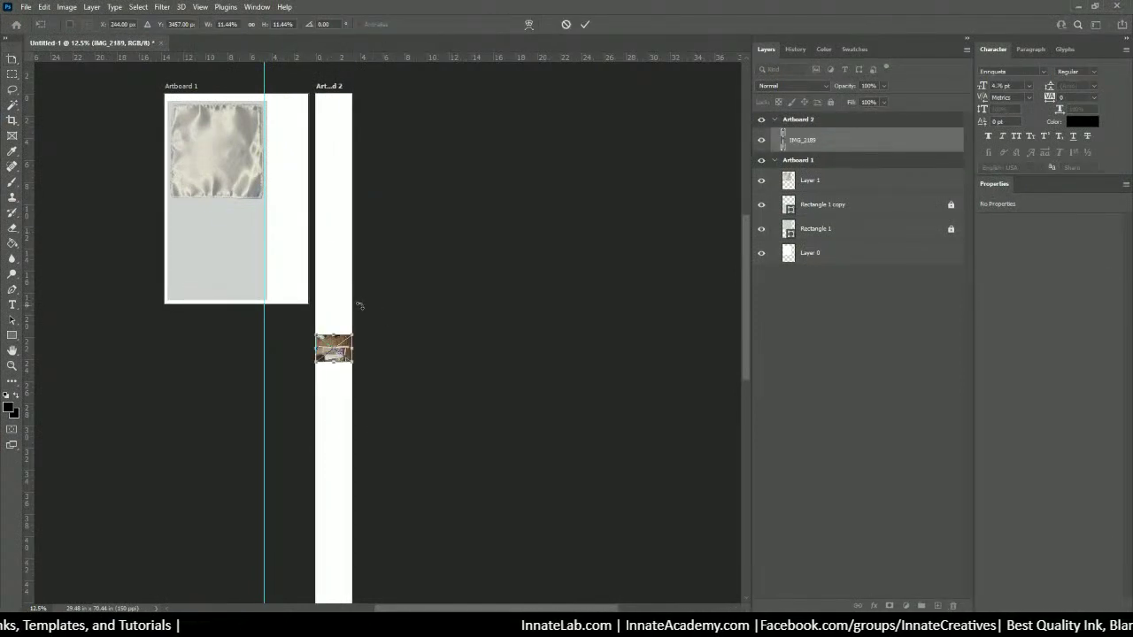
left_click_drag(361, 305, 383, 385)
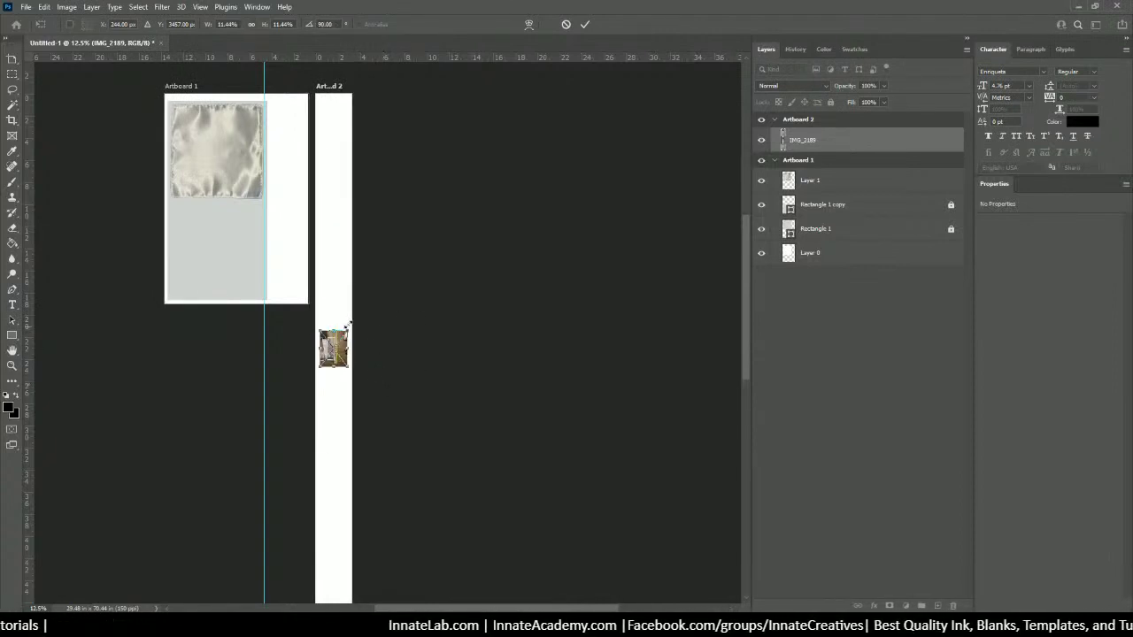
Step: Enlarge the rotated tie photo to about 220.85% by 138.03% so the tie spans most of Artboard 2's length
left_click_drag(349, 329, 368, 268)
key("ctrl+plus")
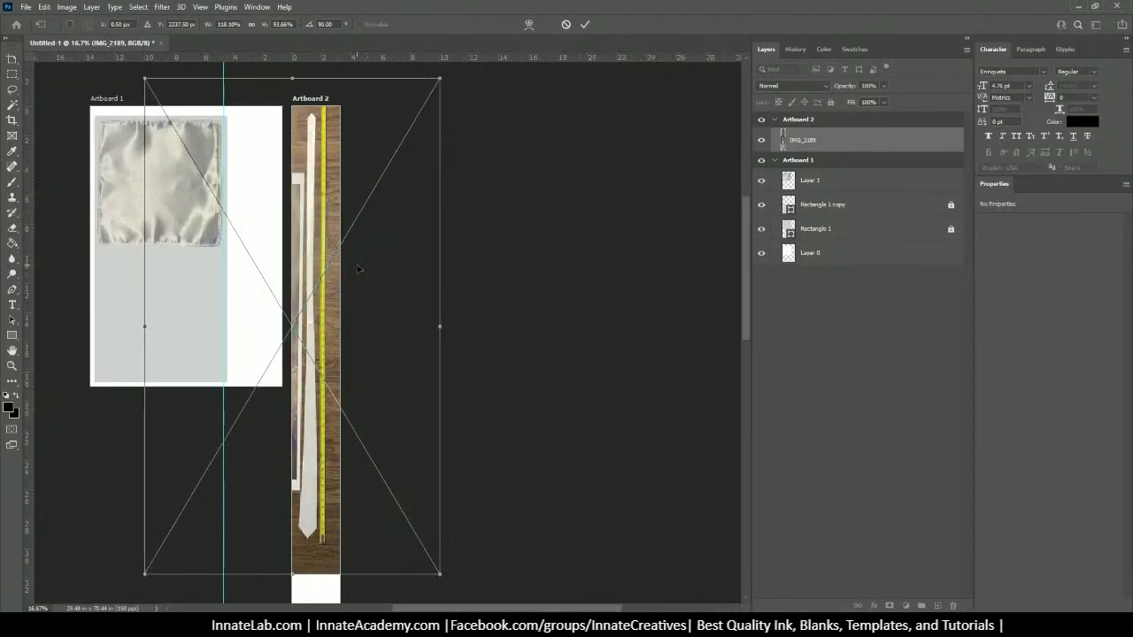
scroll(398, 302, "down", 5)
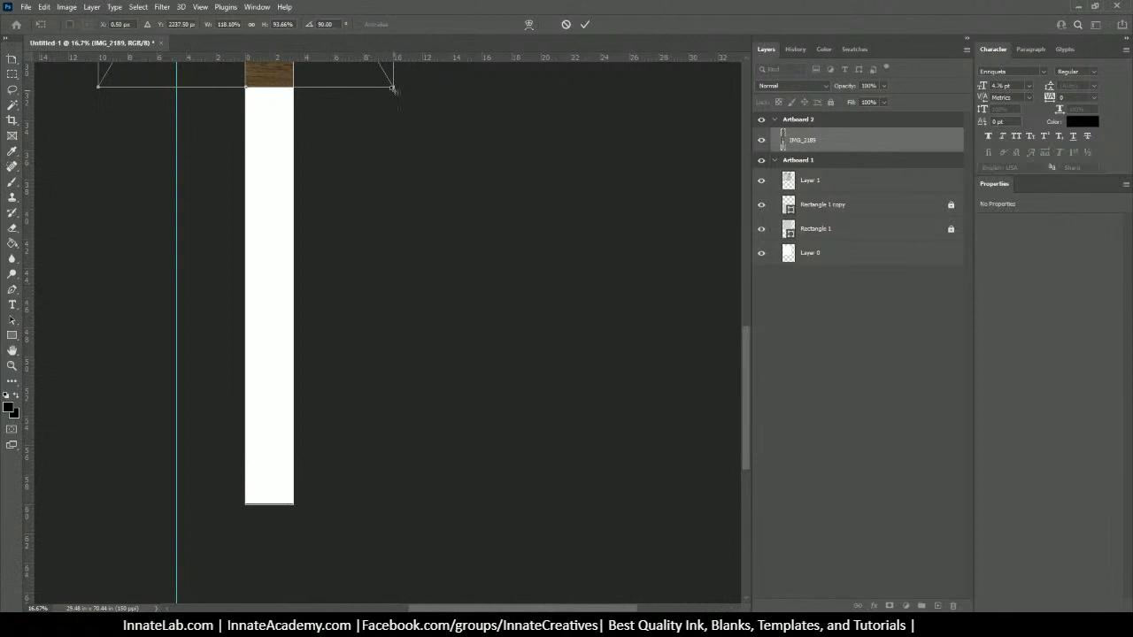
left_click_drag(395, 90, 496, 518)
Step: Position the photo so the tape's start meets Artboard 2's lower edge and tie and tape fit its width, and commit the transform
left_click_drag(365, 458, 333, 496)
key("Down")
key("Down")
key("Down")
key("Down")
key("Down")
key("Down")
key("Down")
key("Down")
key("Down")
key("Down")
key("Down")
key("Down")
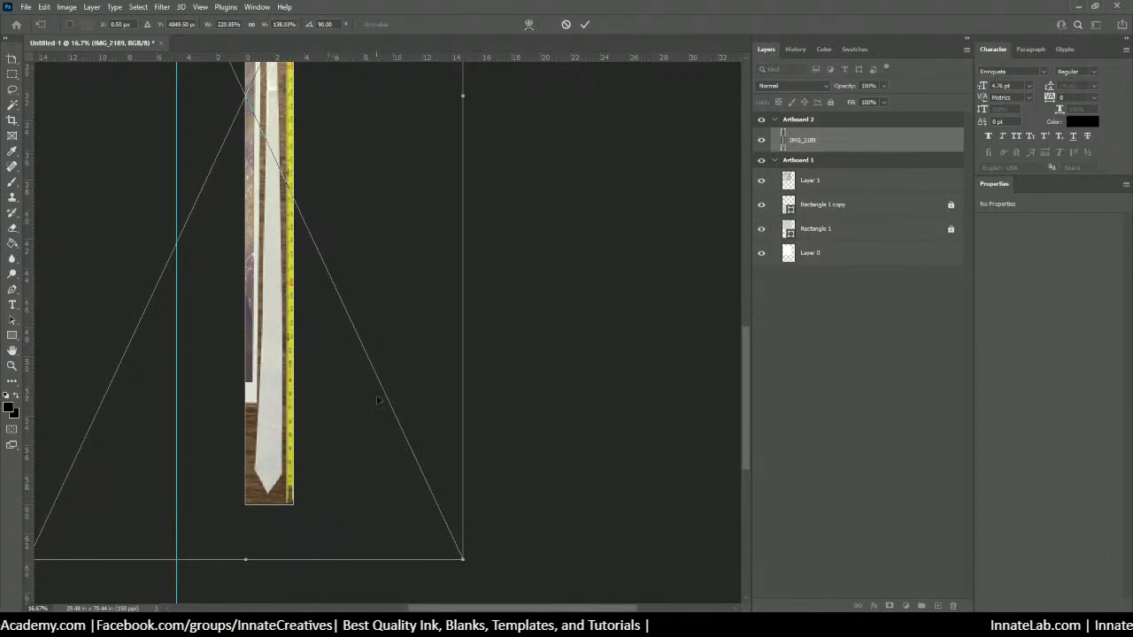
key("Left")
key("Left")
key("Left")
key("Left")
key("Left")
key("Left")
key("Left")
key("Left")
key("Left")
key("Left")
key("Left")
key("Left")
key("Left")
key("Left")
key("Left")
key("Left")
key("Left")
key("Left")
key("Left")
key("Left")
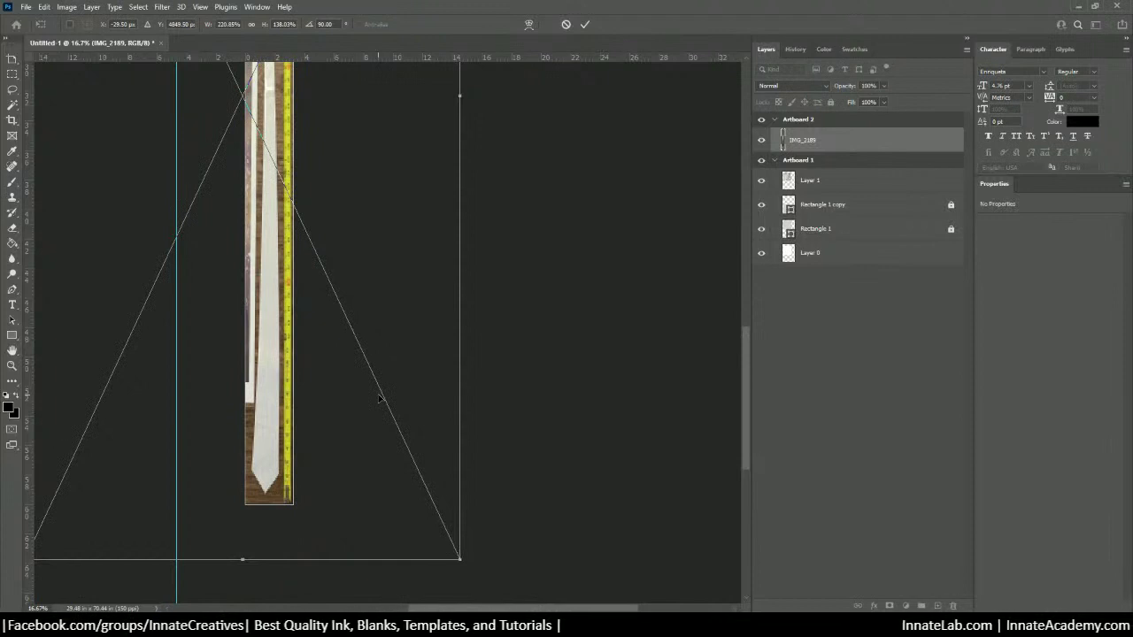
scroll(379, 399, "up", 6)
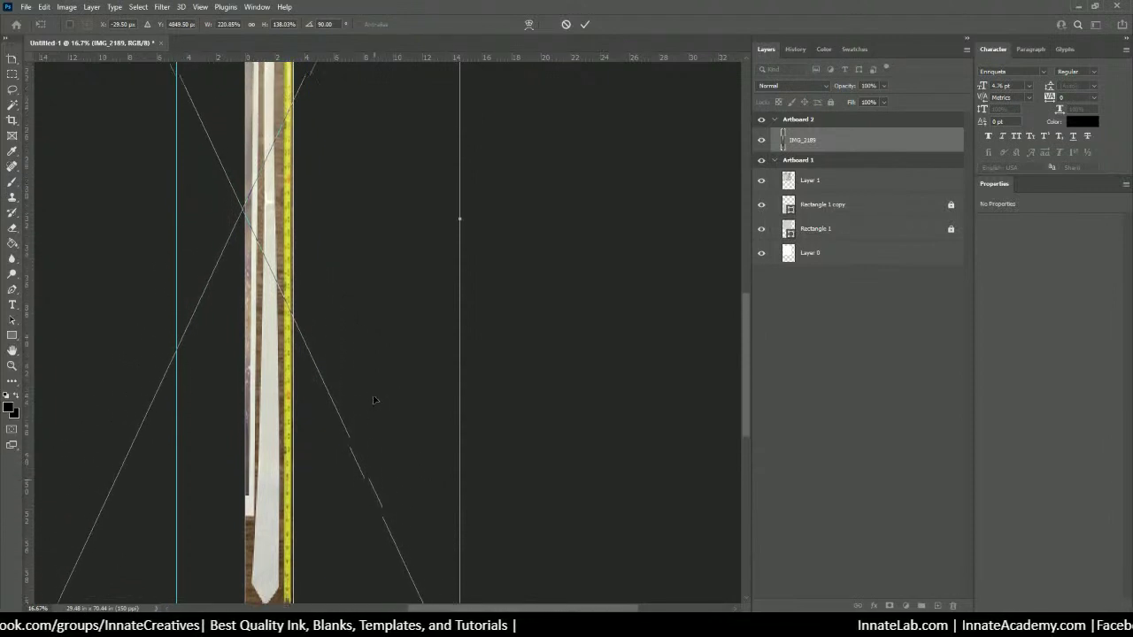
scroll(374, 400, "up", 6)
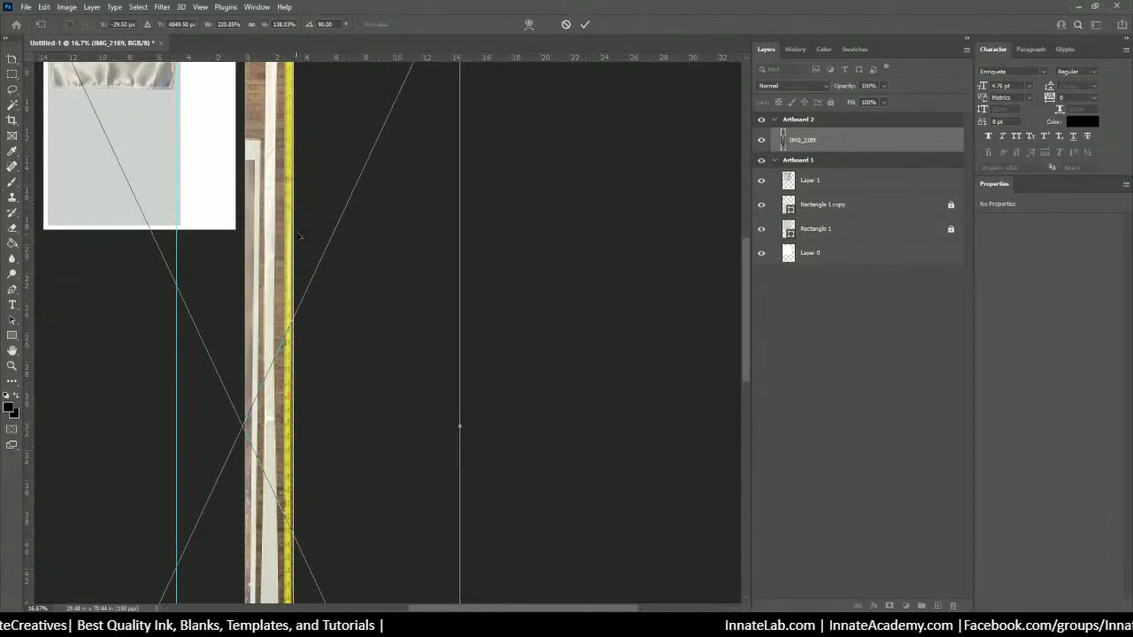
scroll(300, 324, "up", 6)
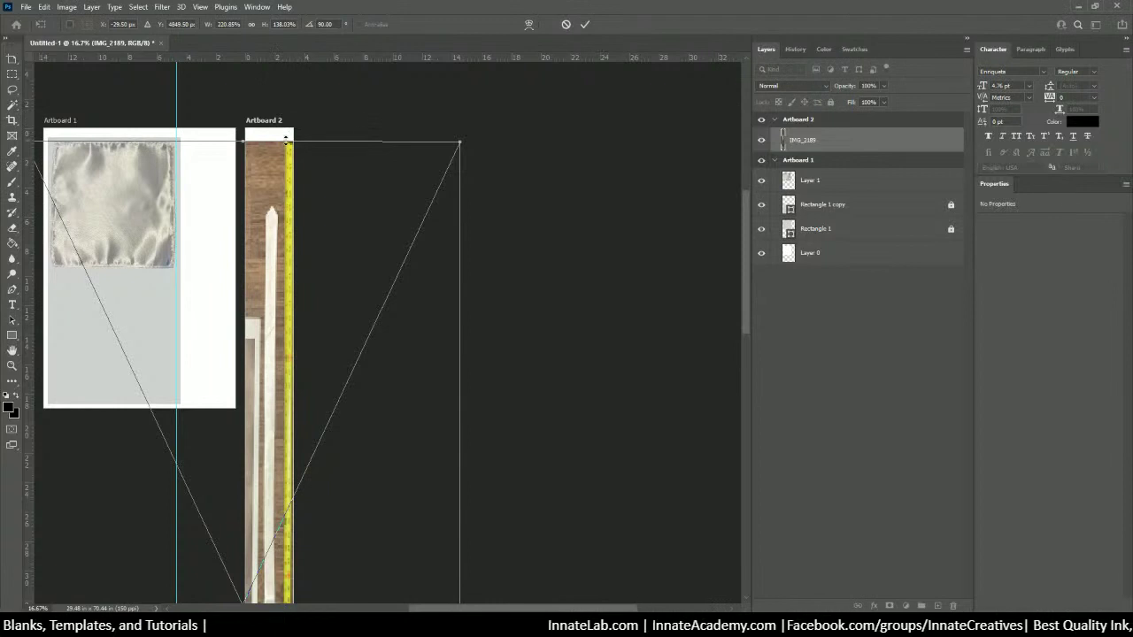
key("Return")
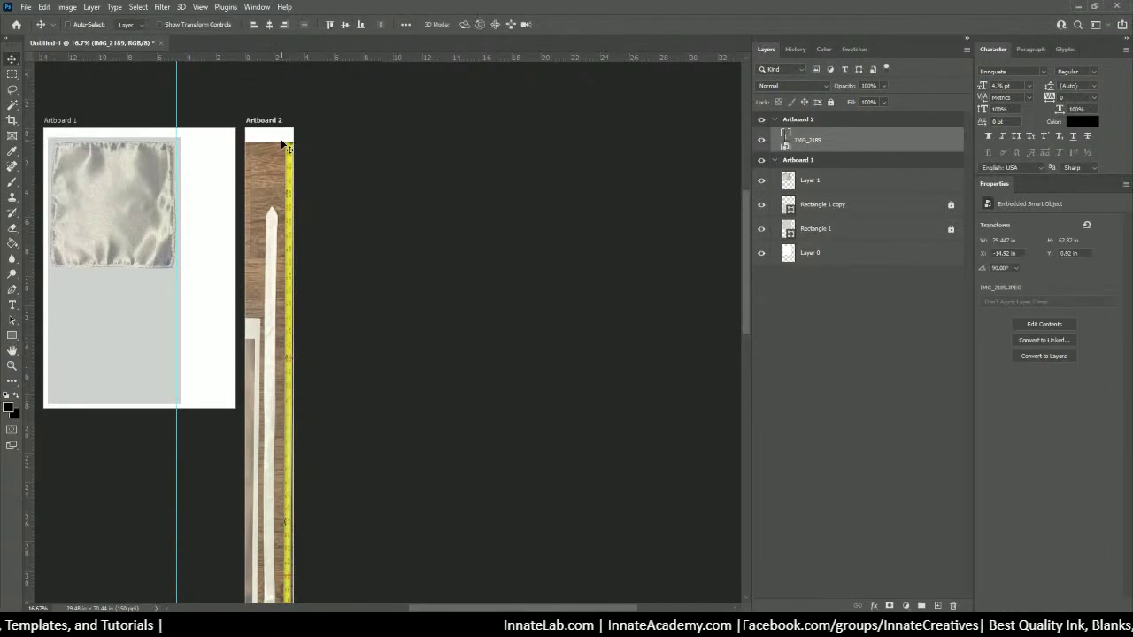
Step: Stretch the photo upward to about 237.15% lengthwise so the tape's 60-inch mark meets Artboard 2's upper edge, and commit the transform
key("ctrl+plus")
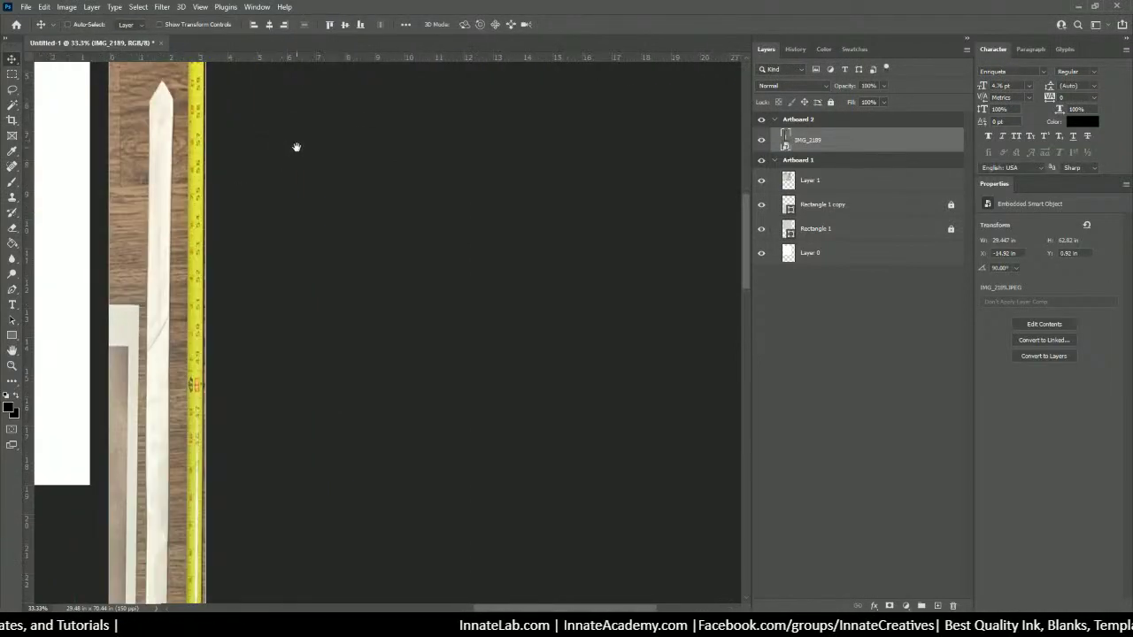
left_click_drag(296, 147, 395, 369)
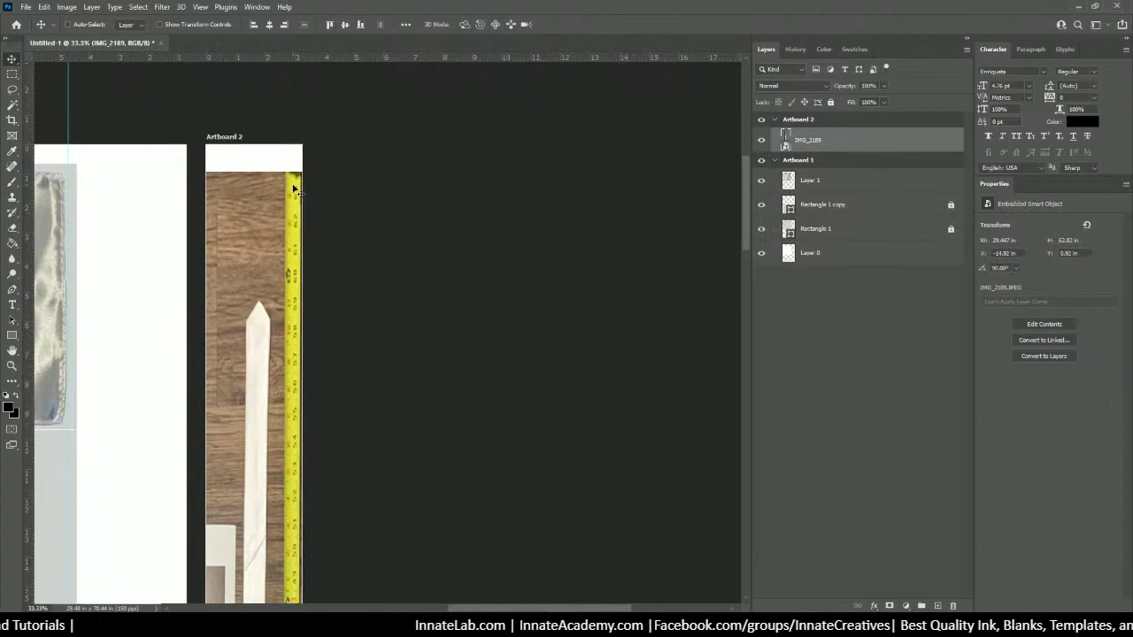
key("ctrl+plus")
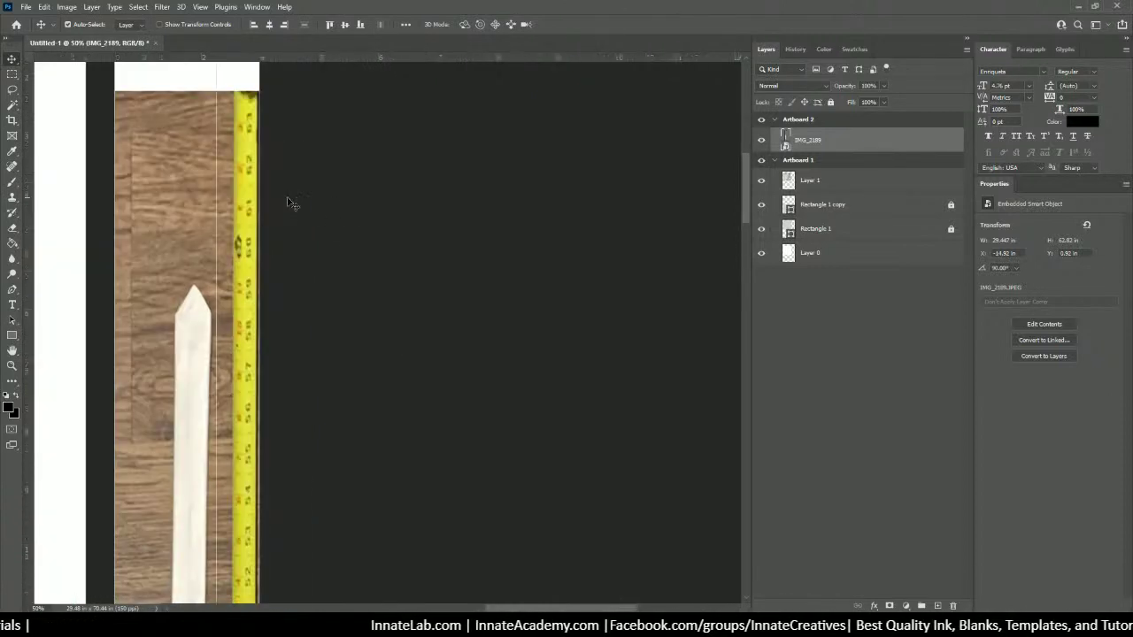
left_click_drag(292, 205, 141, 232)
scroll(175, 210, "up", 1)
left_click_drag(253, 294, 262, 303)
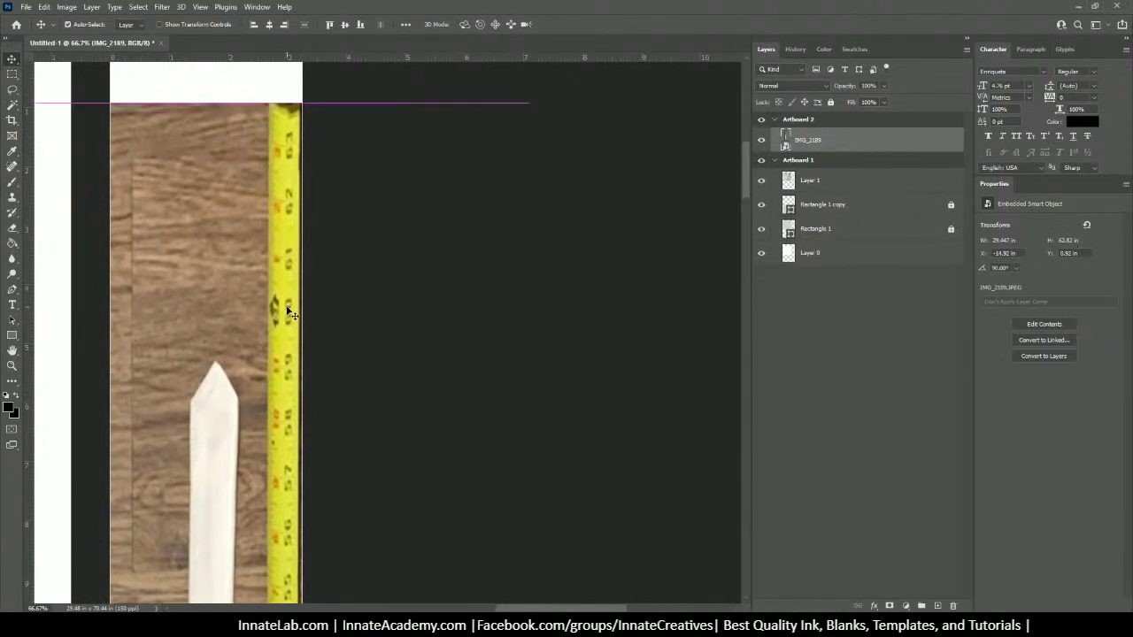
key("ctrl+minus")
key("ctrl+t")
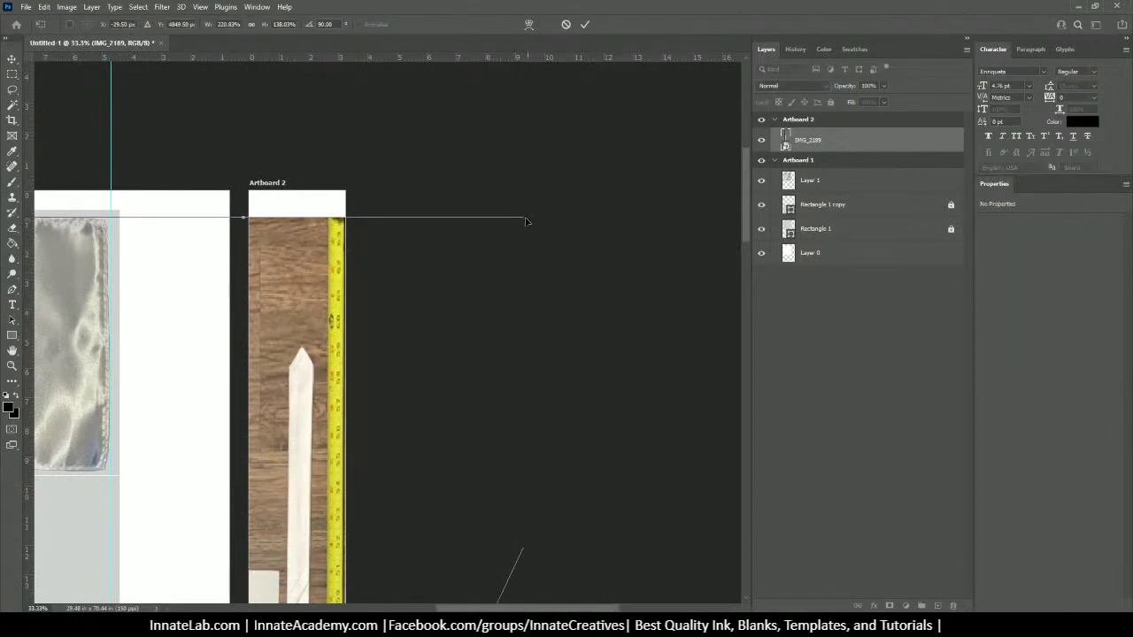
left_click_drag(244, 218, 243, 82)
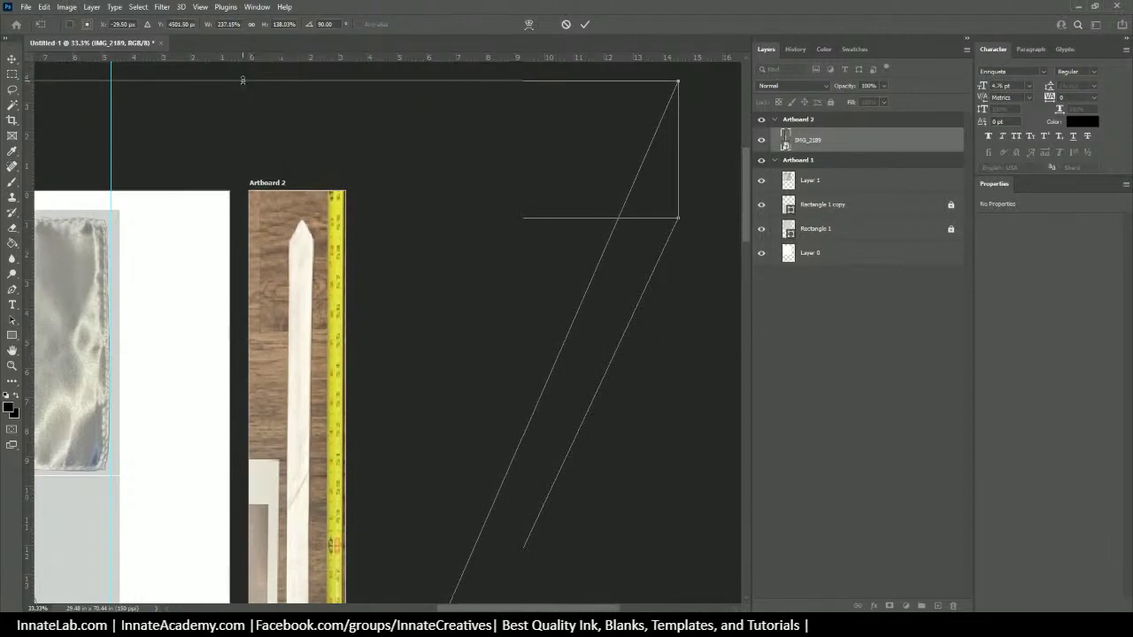
key("ctrl+plus")
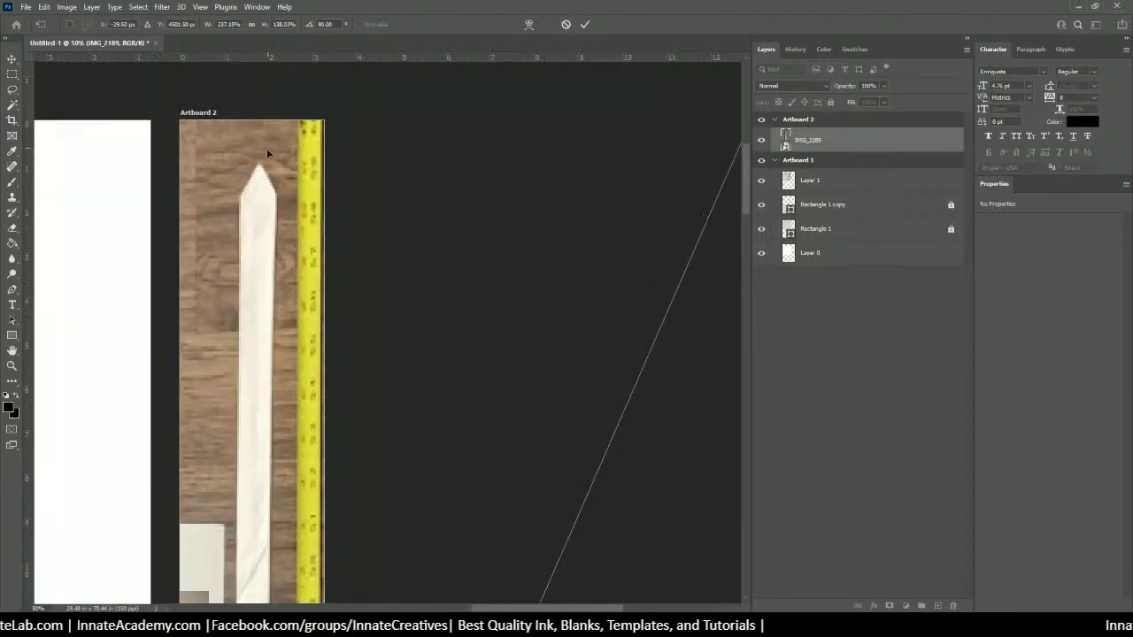
key("Return")
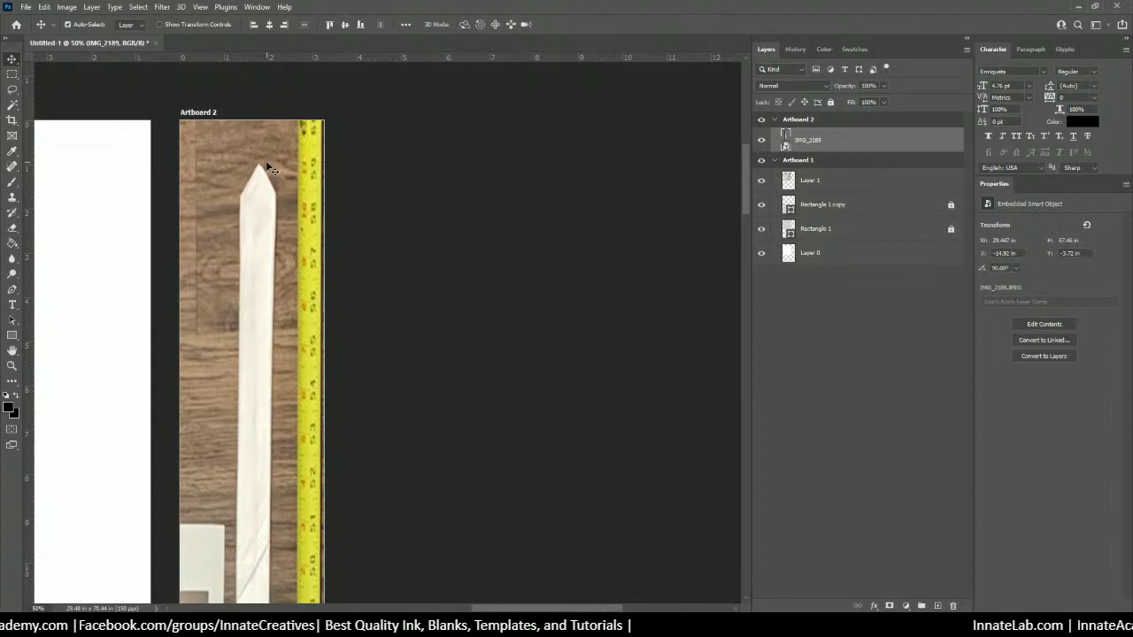
Step: Examine the scaled tie on Artboard 2 from its narrow tip down to its wide tip beside the tape measure
key("ctrl+minus")
key("ctrl+minus")
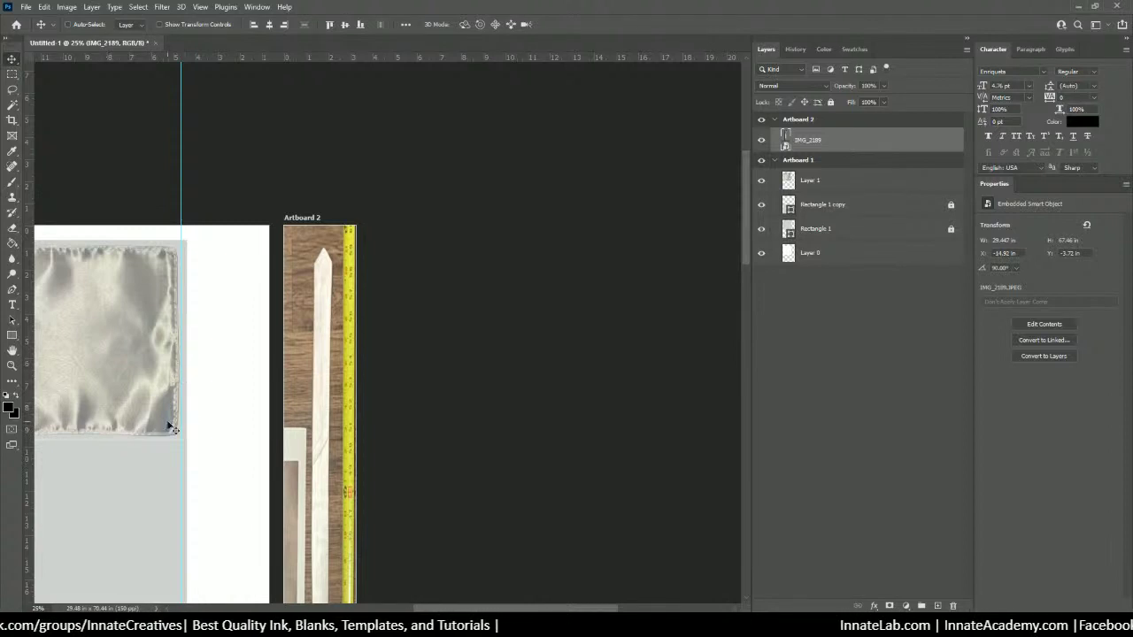
key("ctrl+minus")
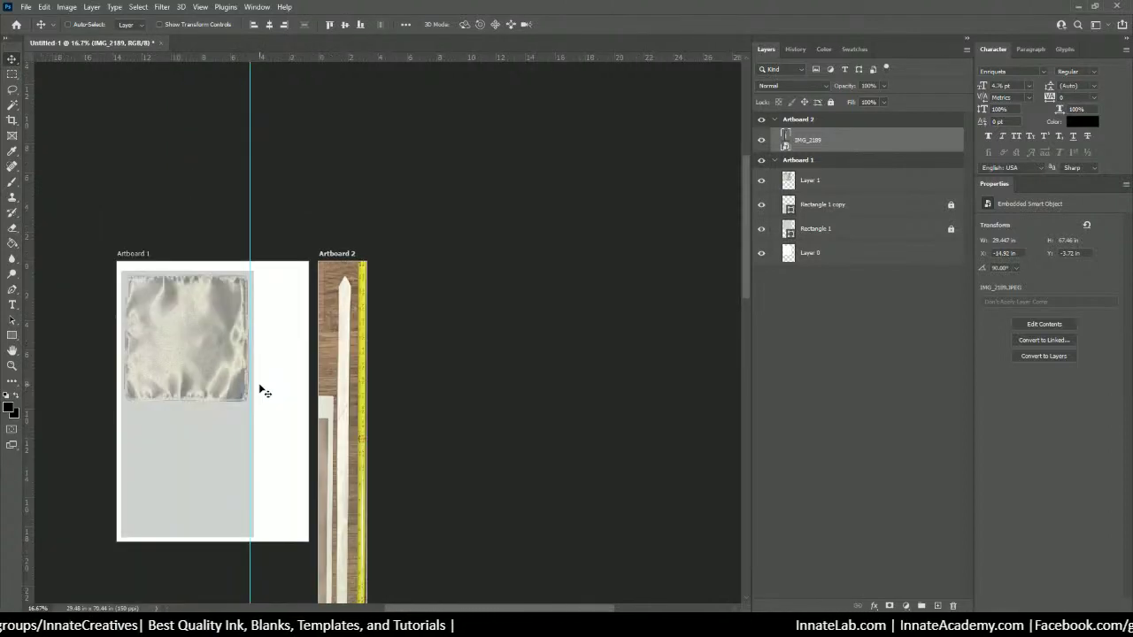
scroll(393, 445, "down", 5)
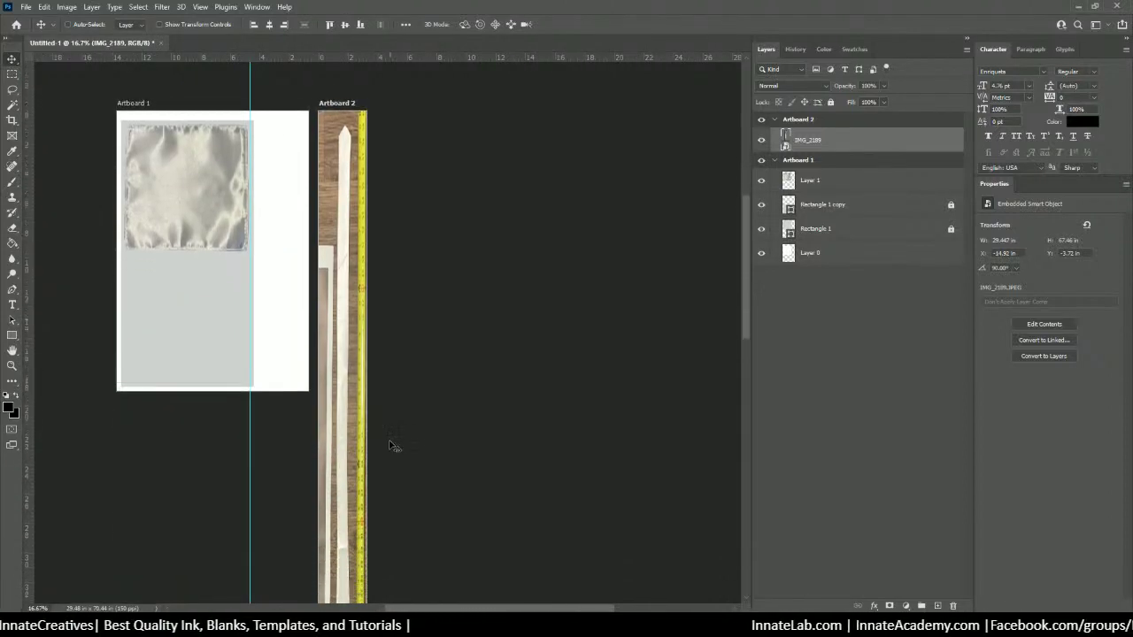
scroll(390, 445, "down", 4)
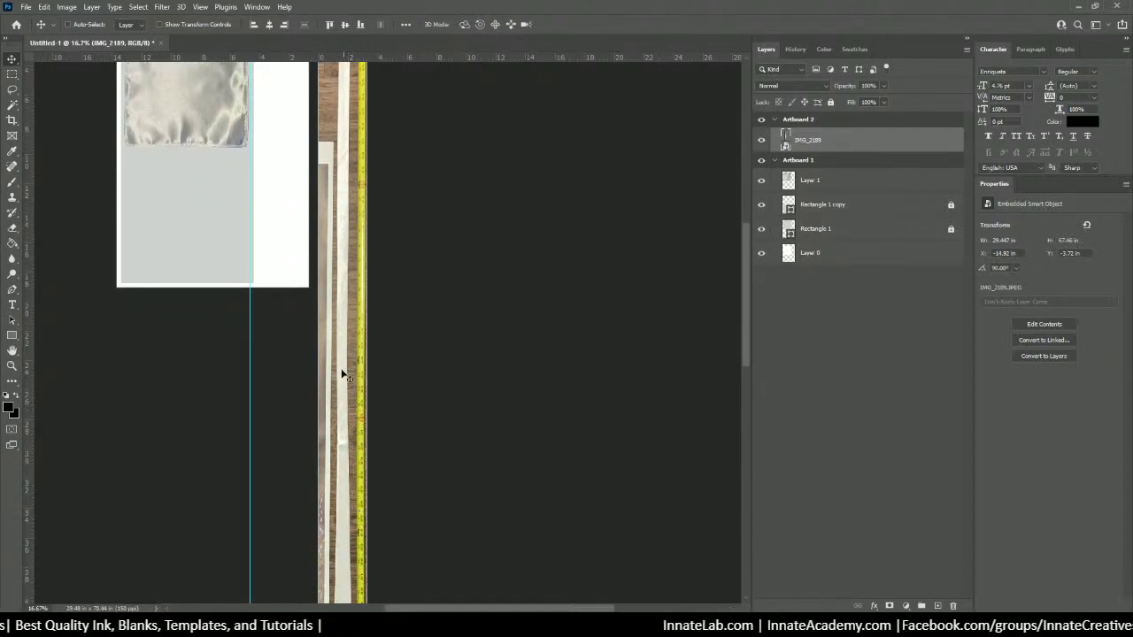
scroll(361, 293, "down", 5)
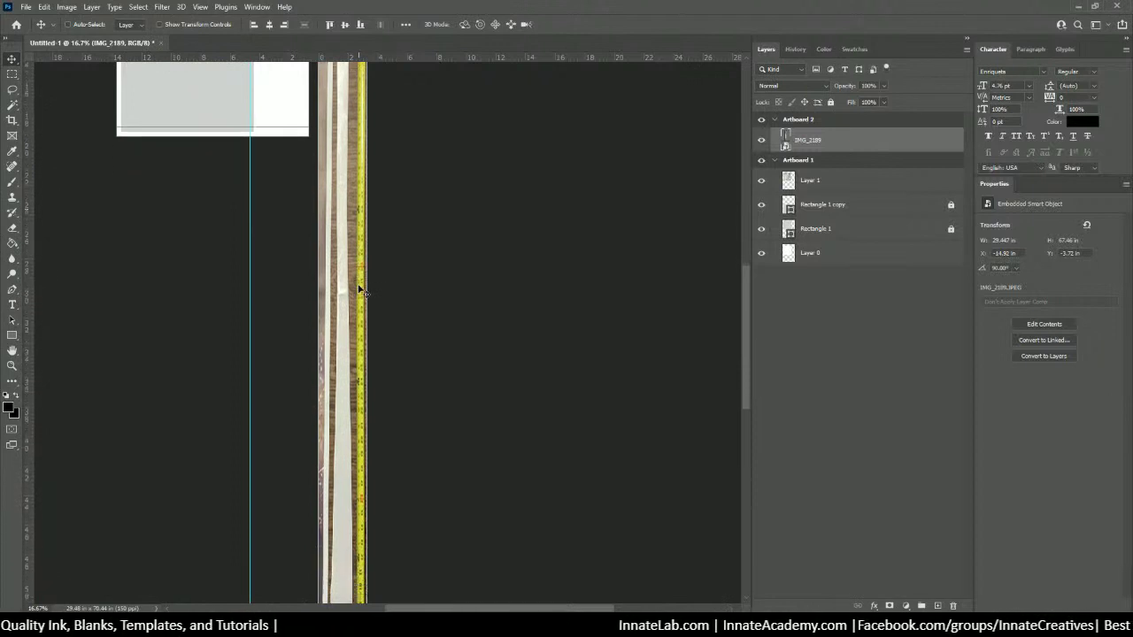
scroll(361, 293, "down", 6)
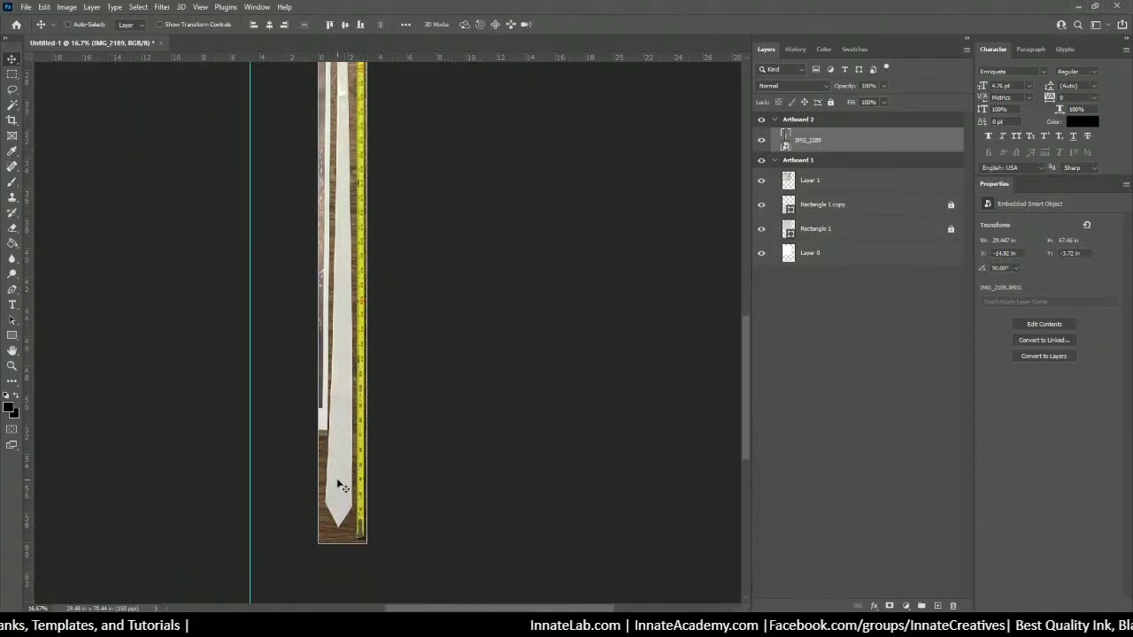
scroll(340, 486, "up", 3)
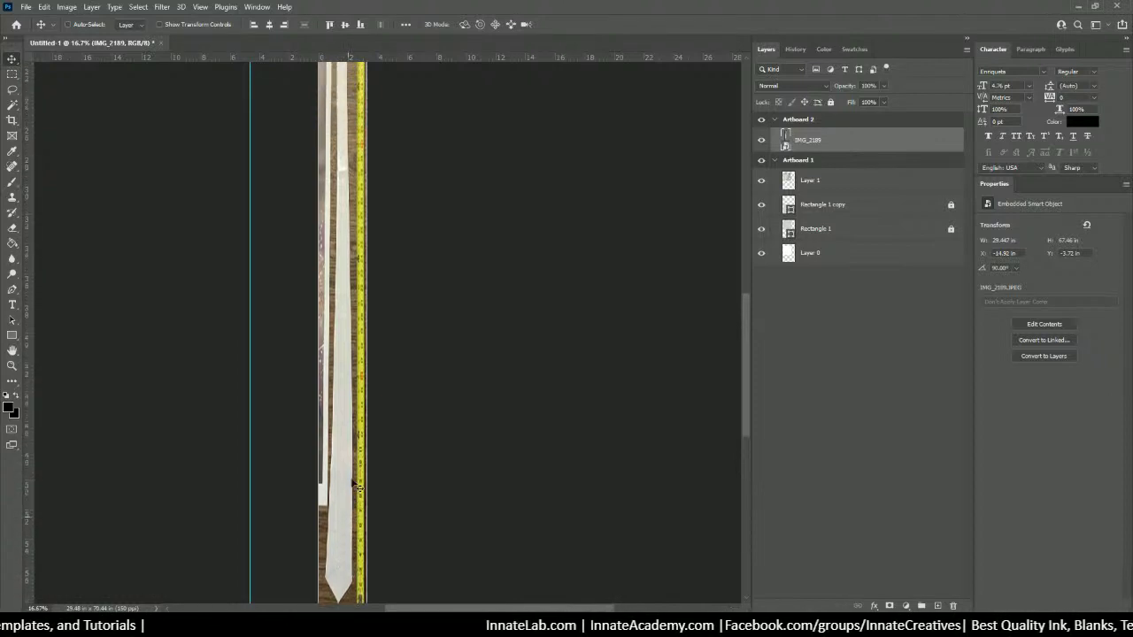
Step: Rotate the tie photo slightly to 89.94 degrees to straighten it on Artboard 2, and commit the transform
scroll(354, 485, "up", 4)
scroll(359, 481, "up", 5)
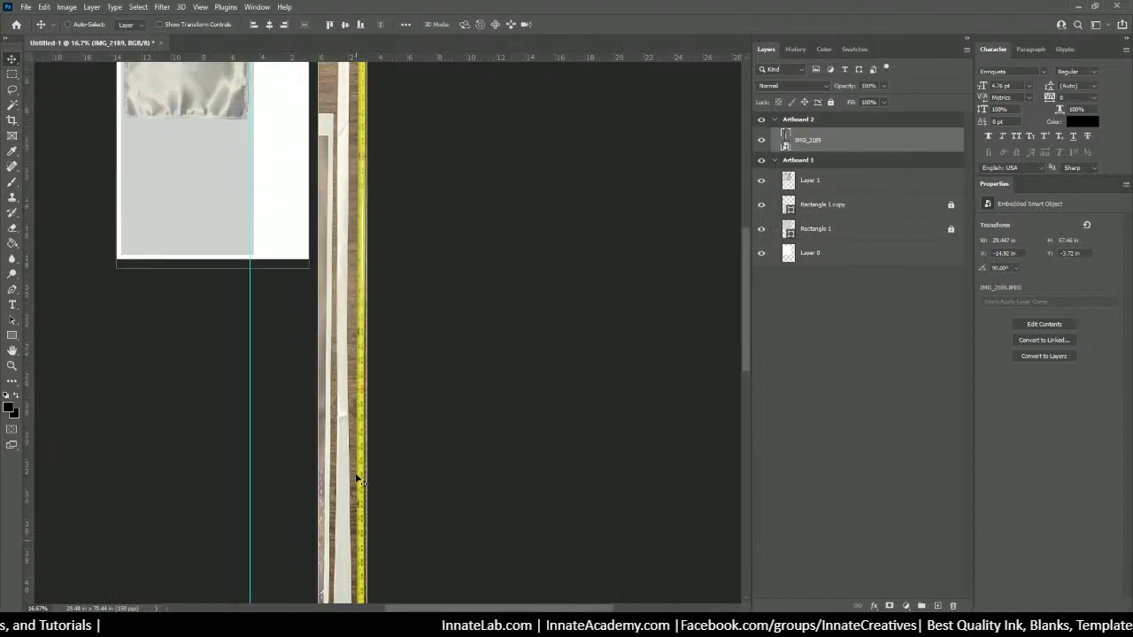
scroll(347, 283, "down", 5)
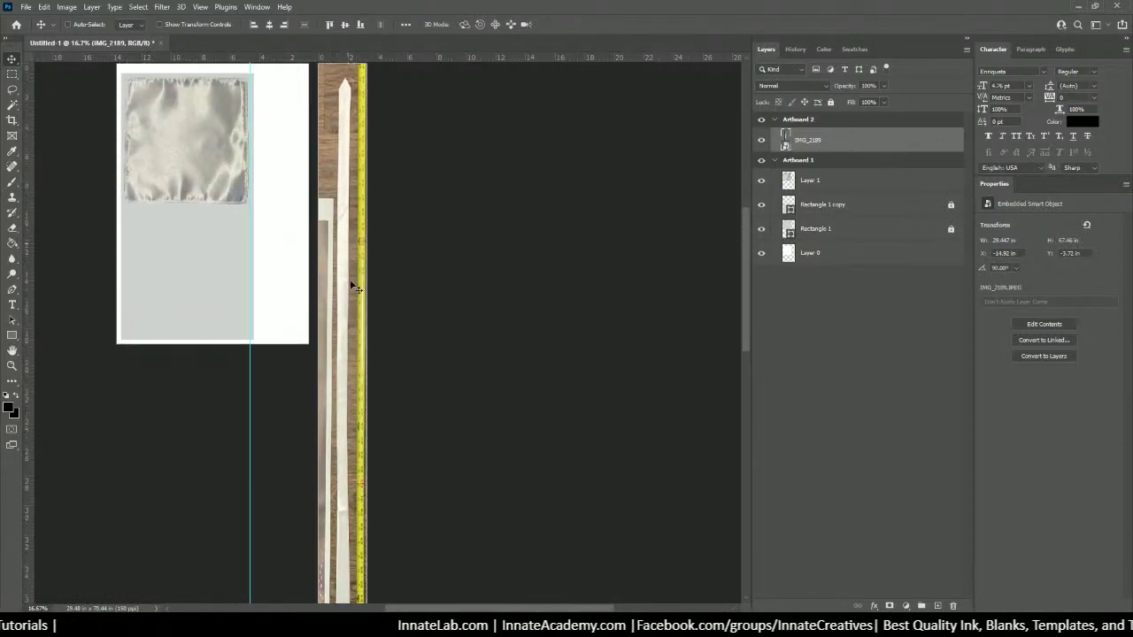
scroll(346, 309, "down", 6)
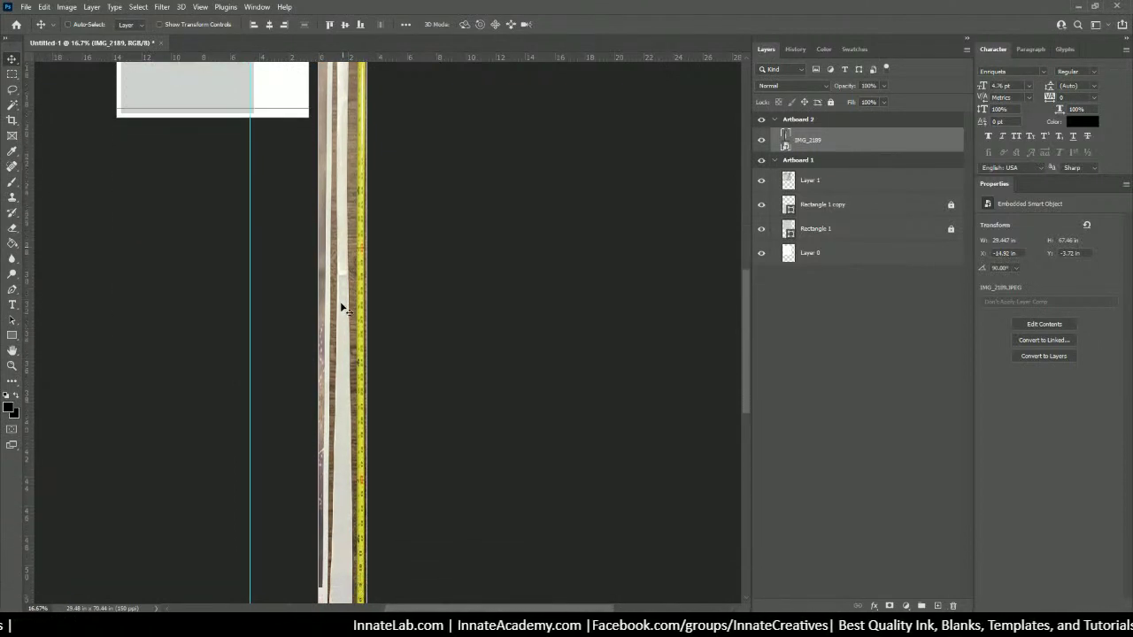
scroll(346, 309, "down", 2)
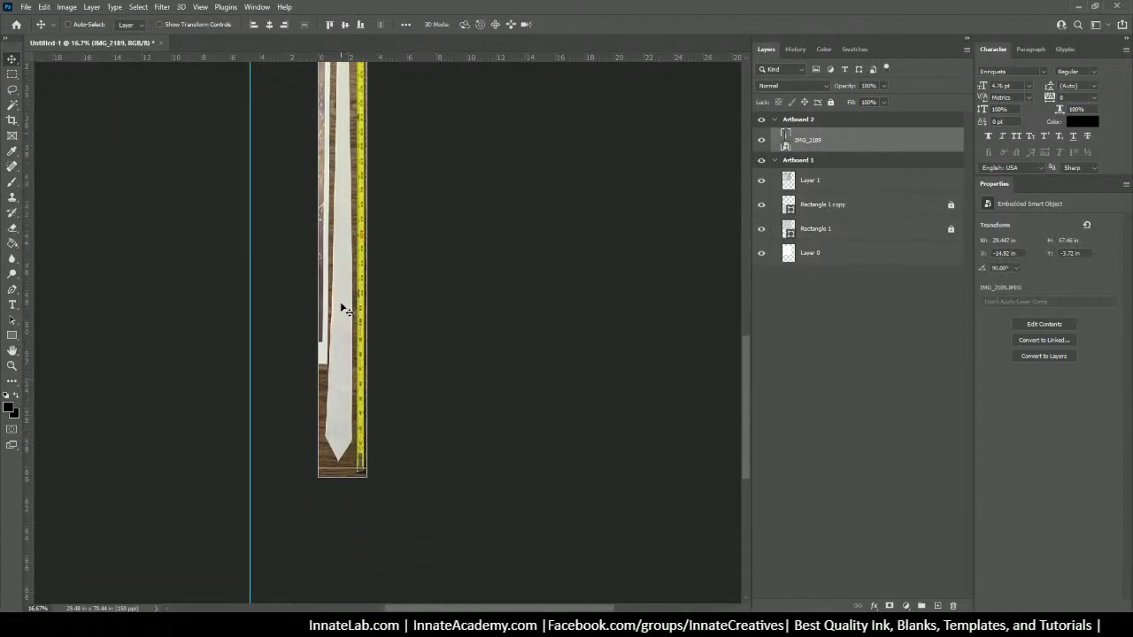
key("ctrl+t")
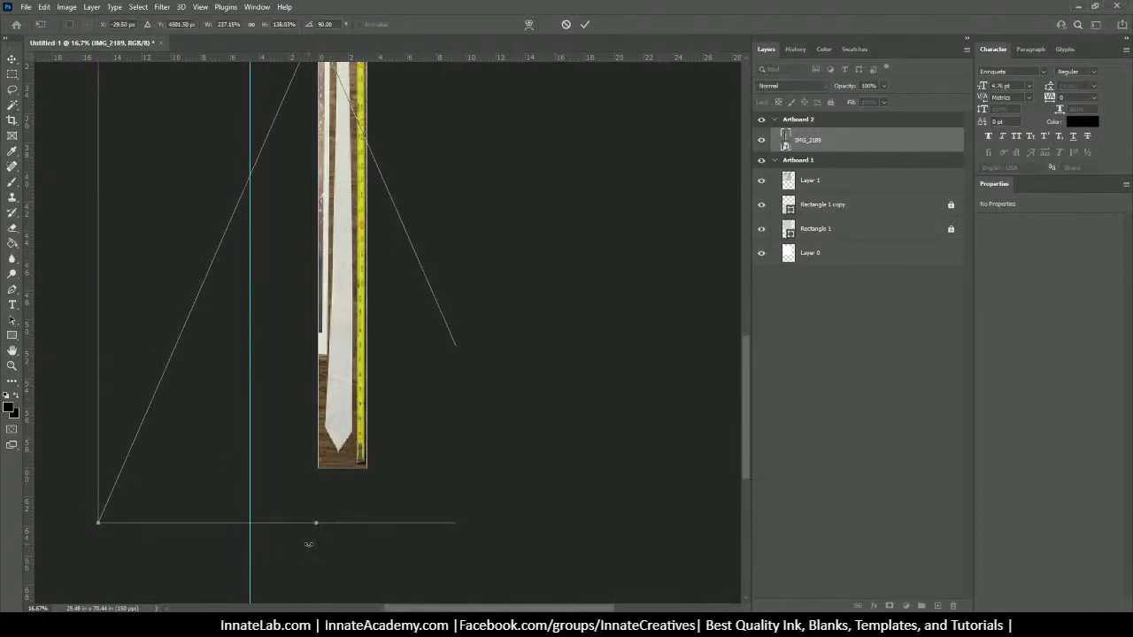
left_click_drag(311, 545, 309, 544)
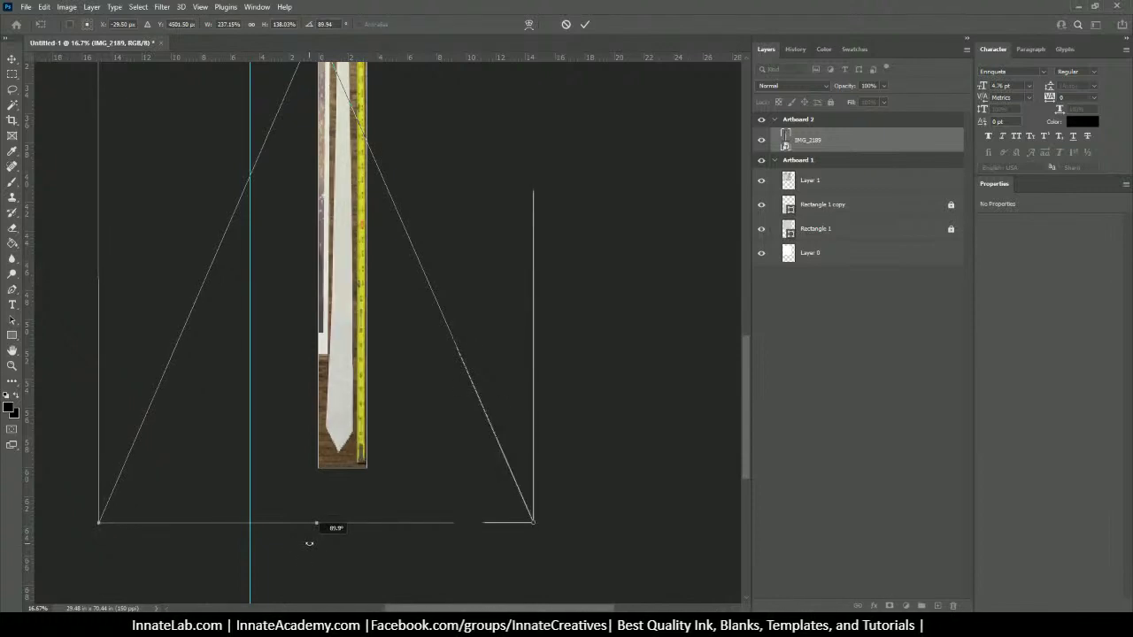
scroll(366, 361, "up", 5)
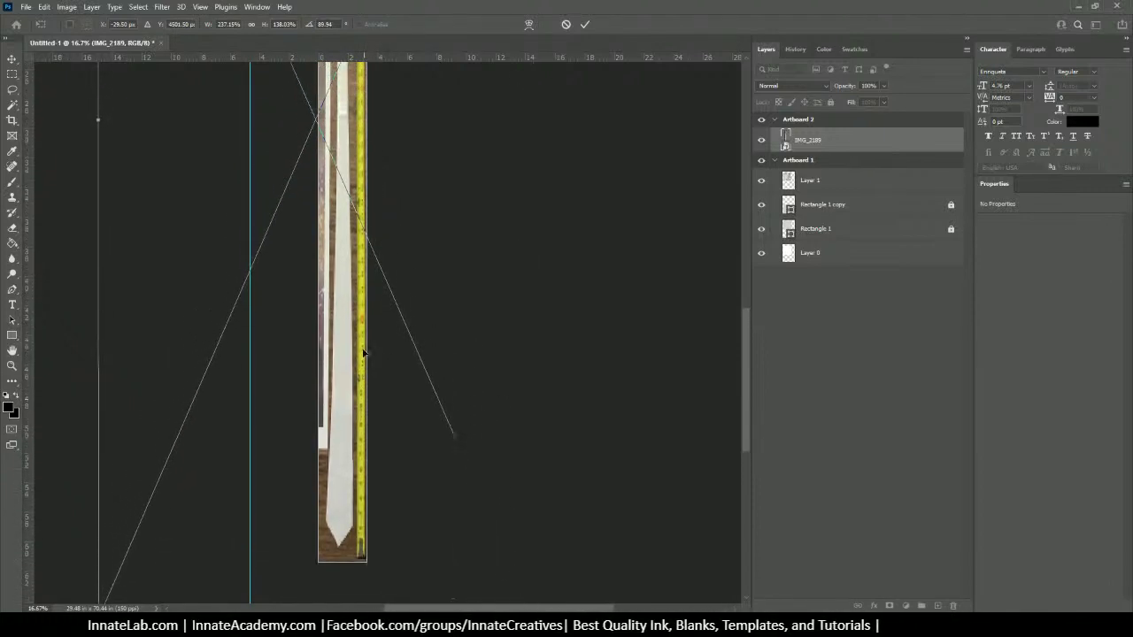
scroll(363, 336, "up", 5)
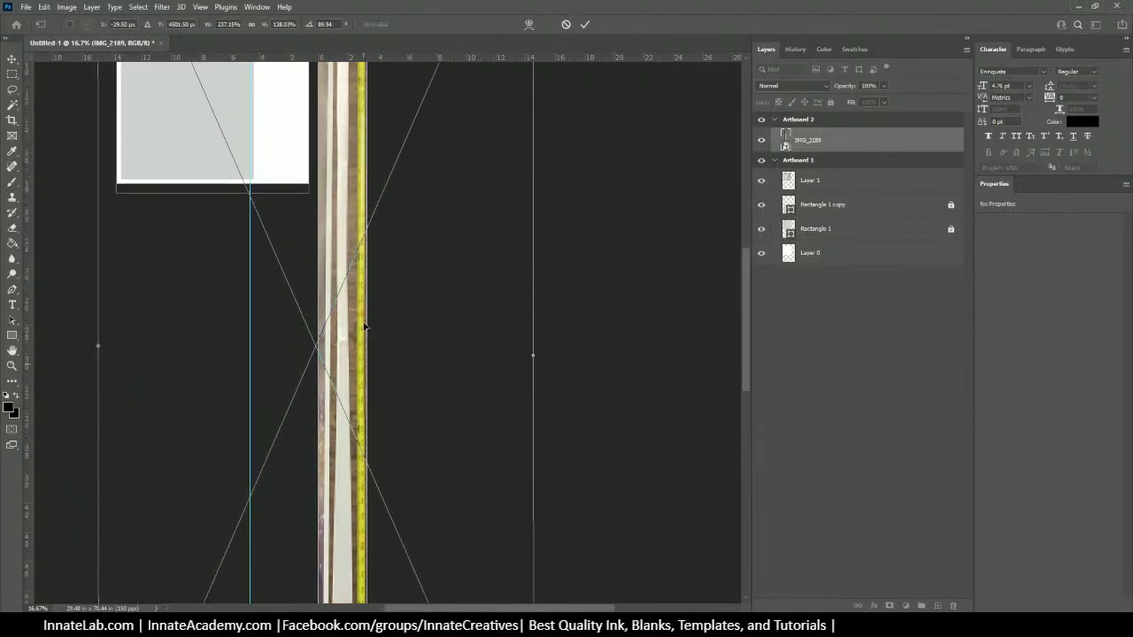
scroll(364, 323, "up", 5)
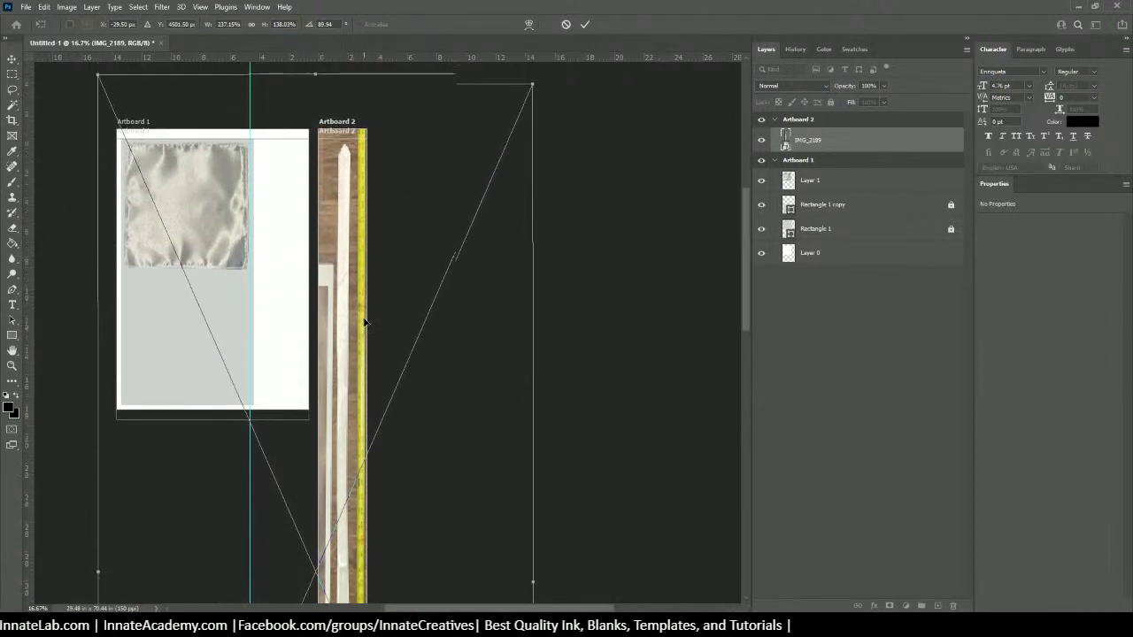
scroll(365, 323, "down", 2)
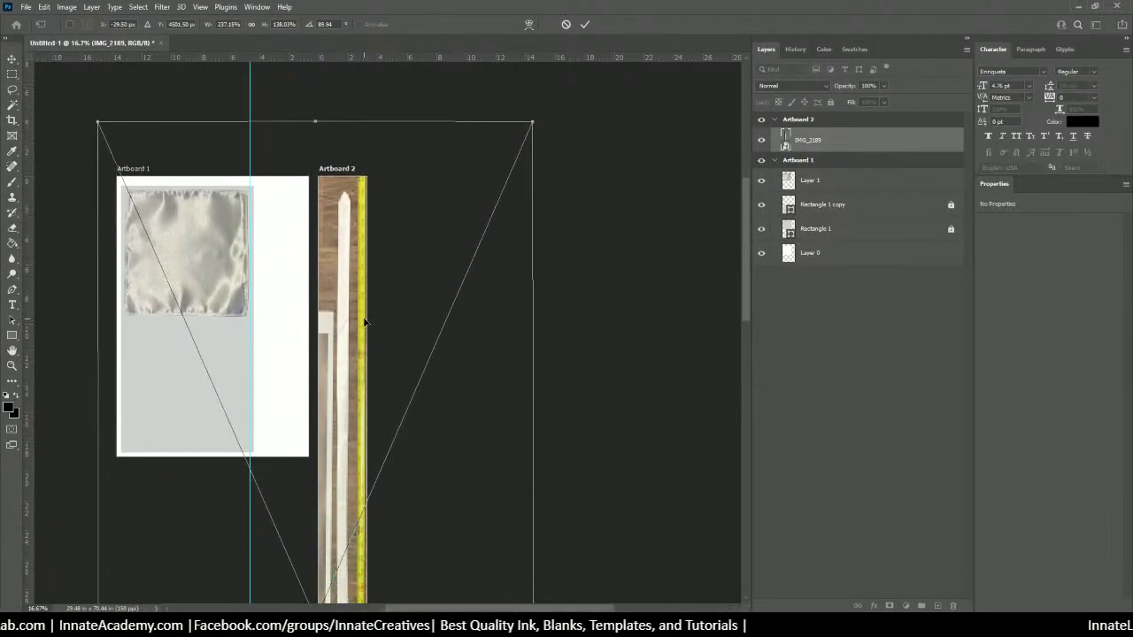
key("Return")
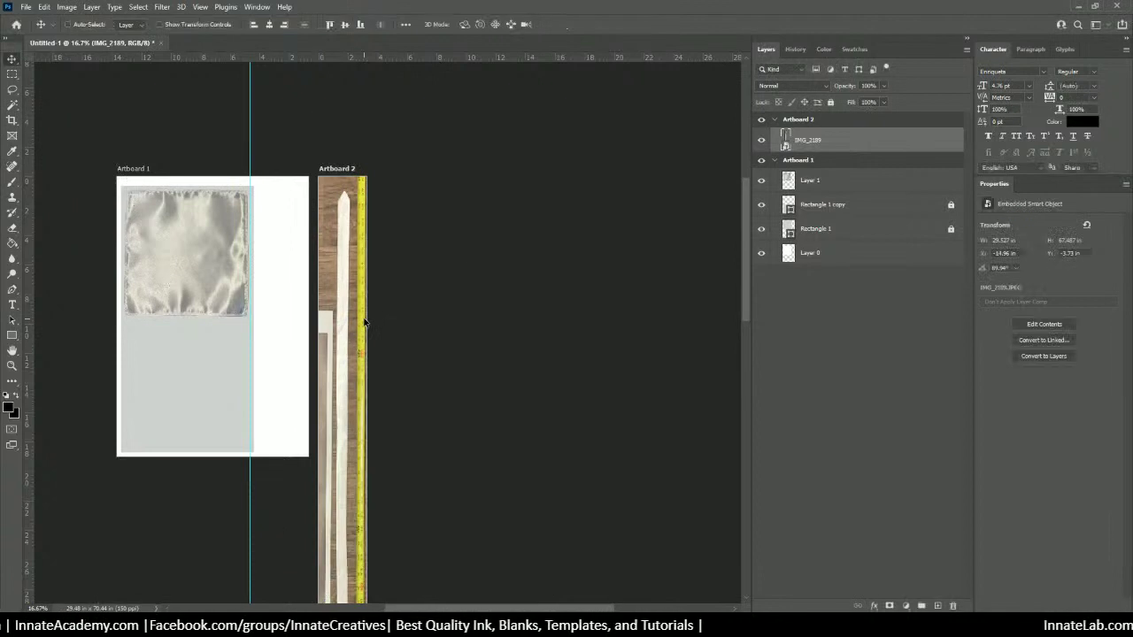
Step: Examine the straightened tie beside the tape measure along Artboard 2, from its narrow tip to its wide tip
key("ctrl+plus")
scroll(334, 241, "down", 5)
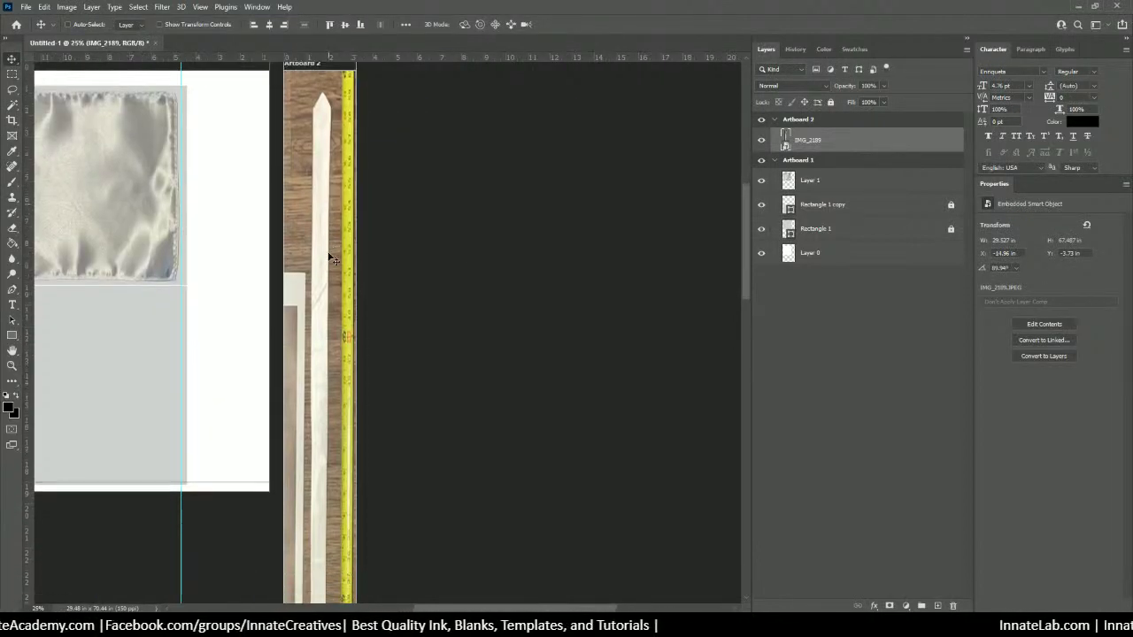
scroll(321, 271, "down", 6)
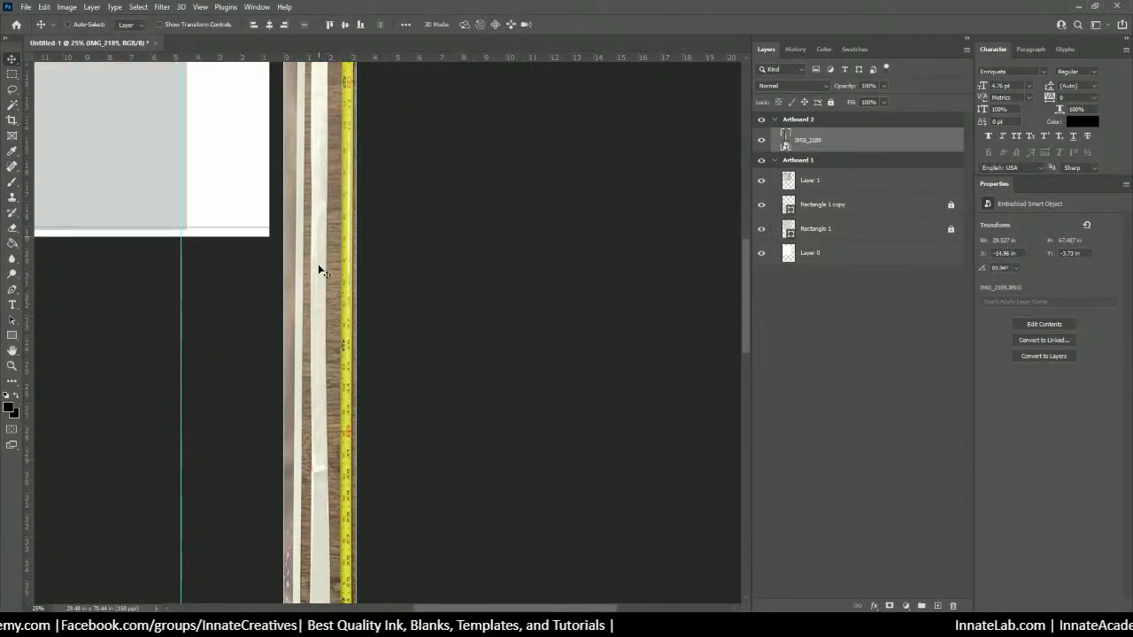
scroll(317, 273, "down", 6)
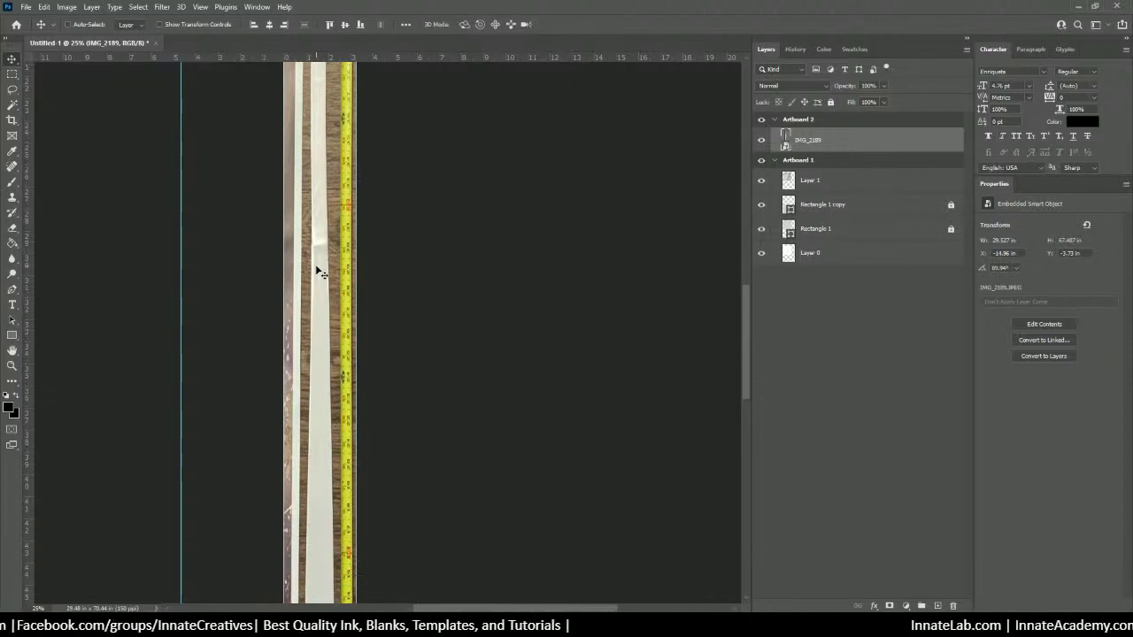
scroll(310, 283, "down", 6)
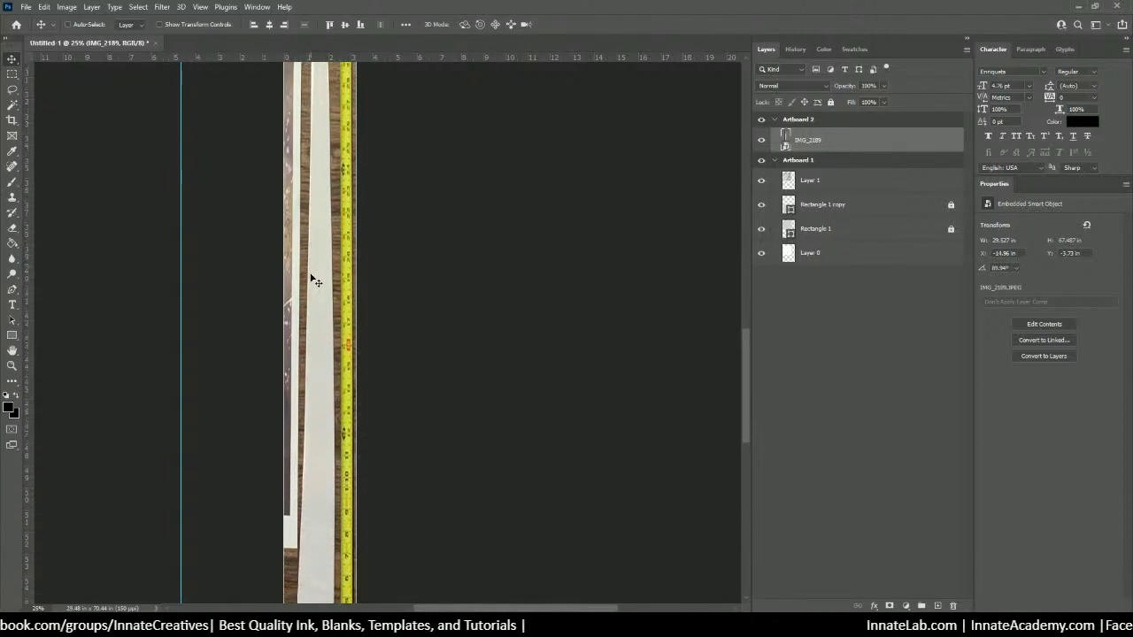
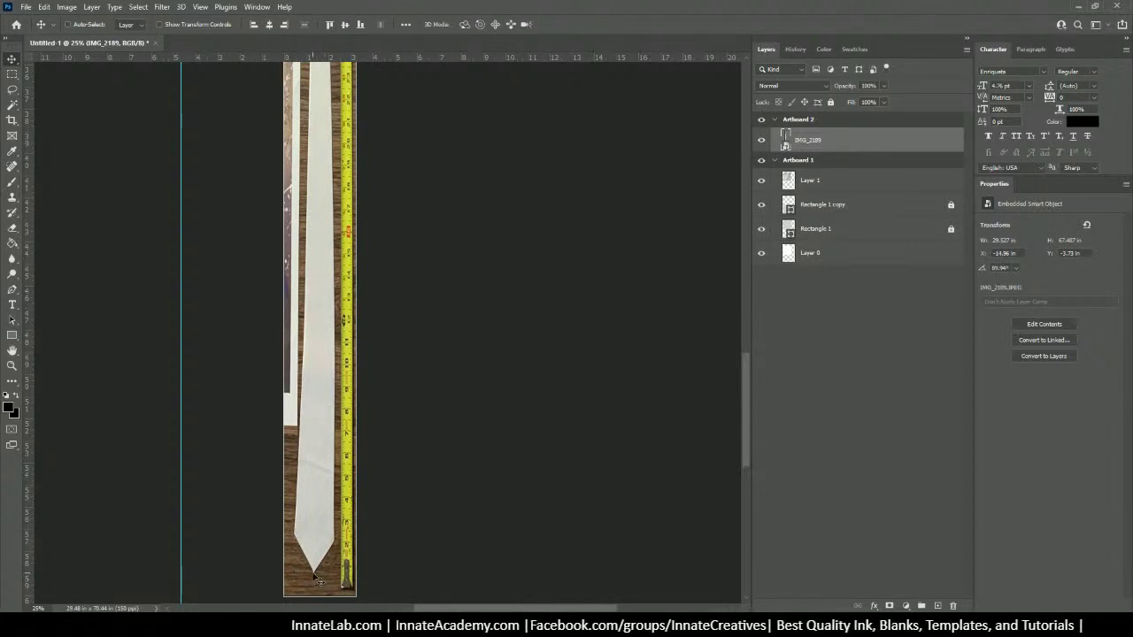
key("shift+Down")
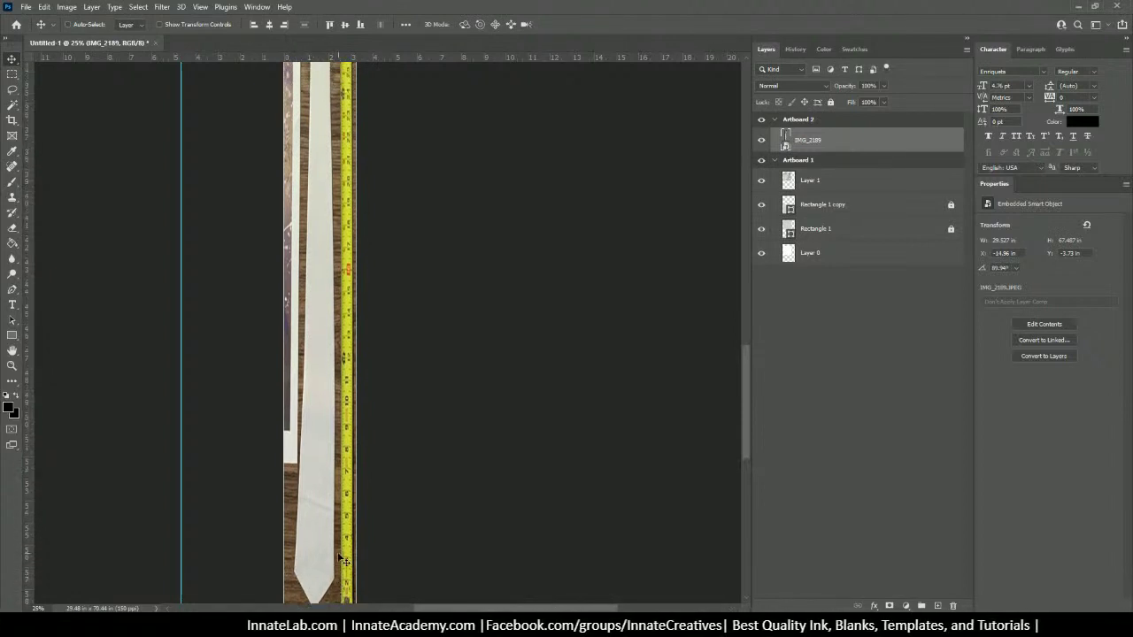
key("shift+Down")
key("shift+Down")
key("shift+Down")
key("shift+Down")
key("shift+Down")
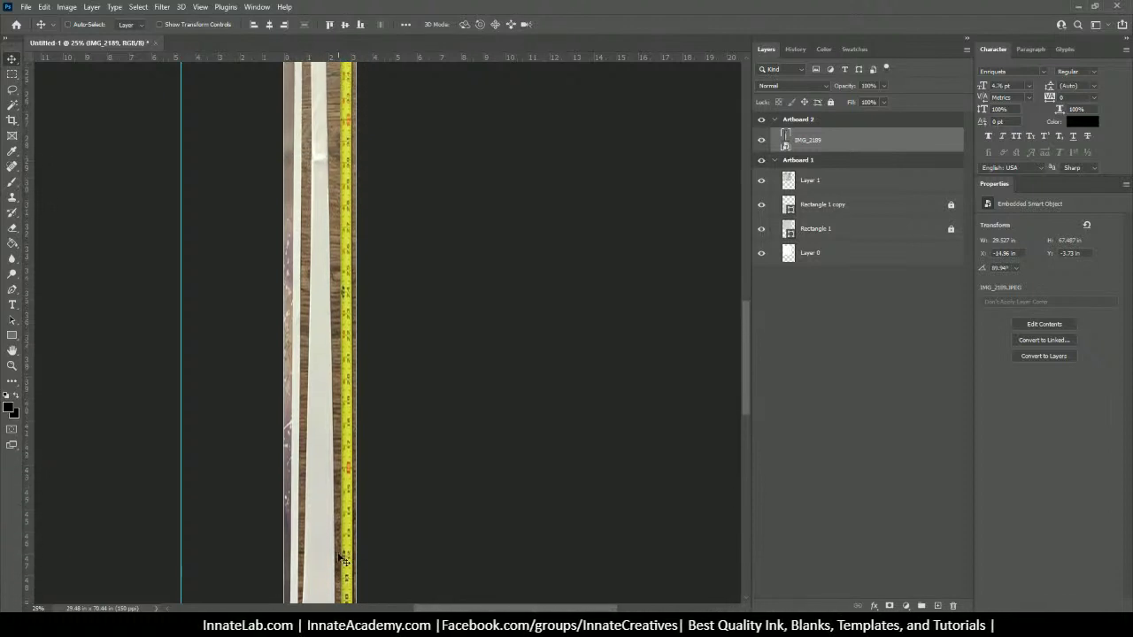
key("shift+Down")
key("shift+Down")
key("shift+Down")
key("shift+Down")
key("shift+Down")
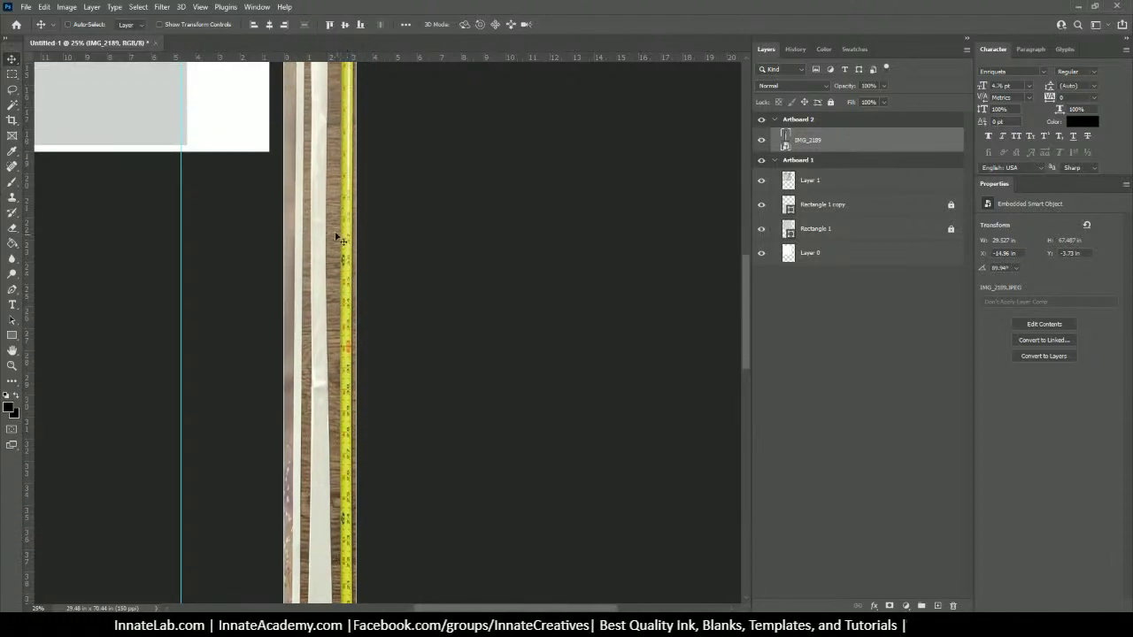
scroll(343, 282, "down", 5)
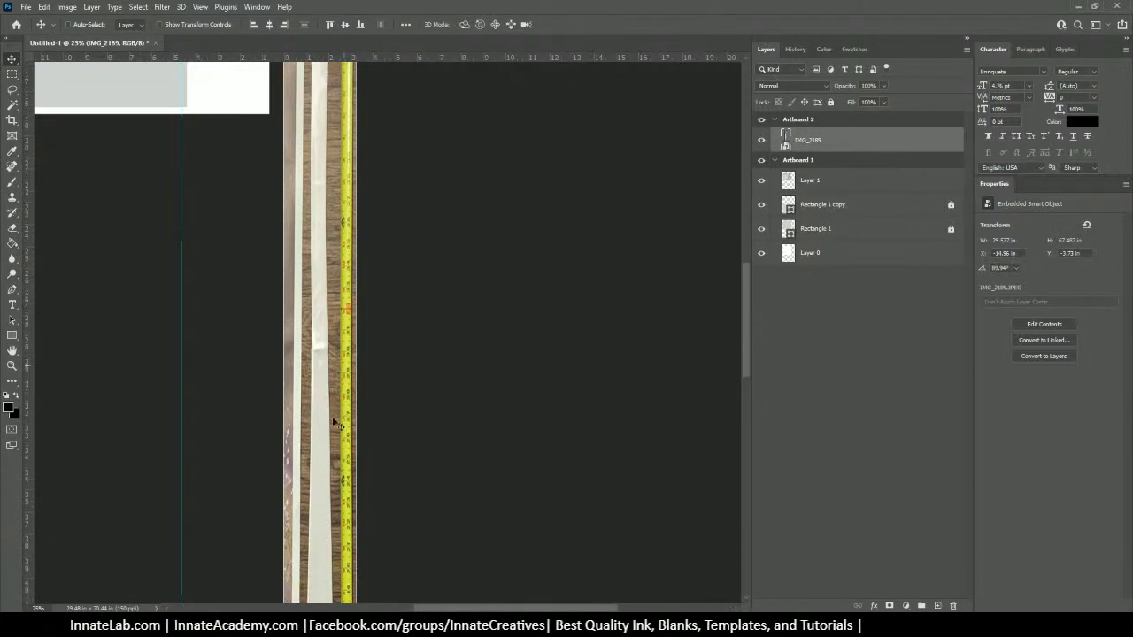
scroll(325, 511, "down", 2)
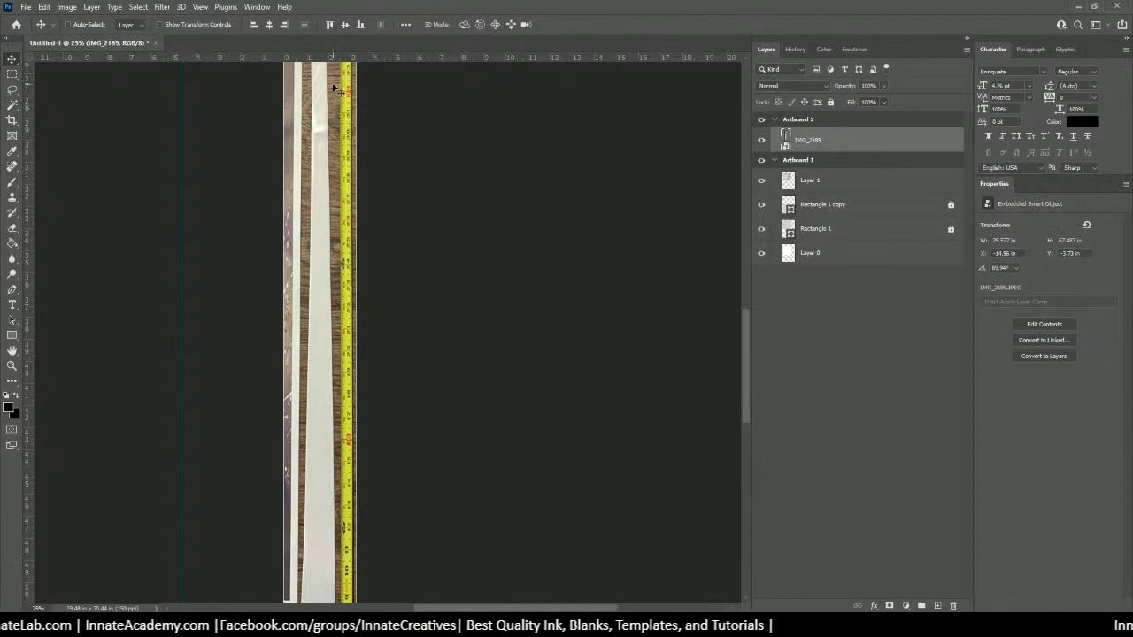
scroll(380, 311, "down", 5)
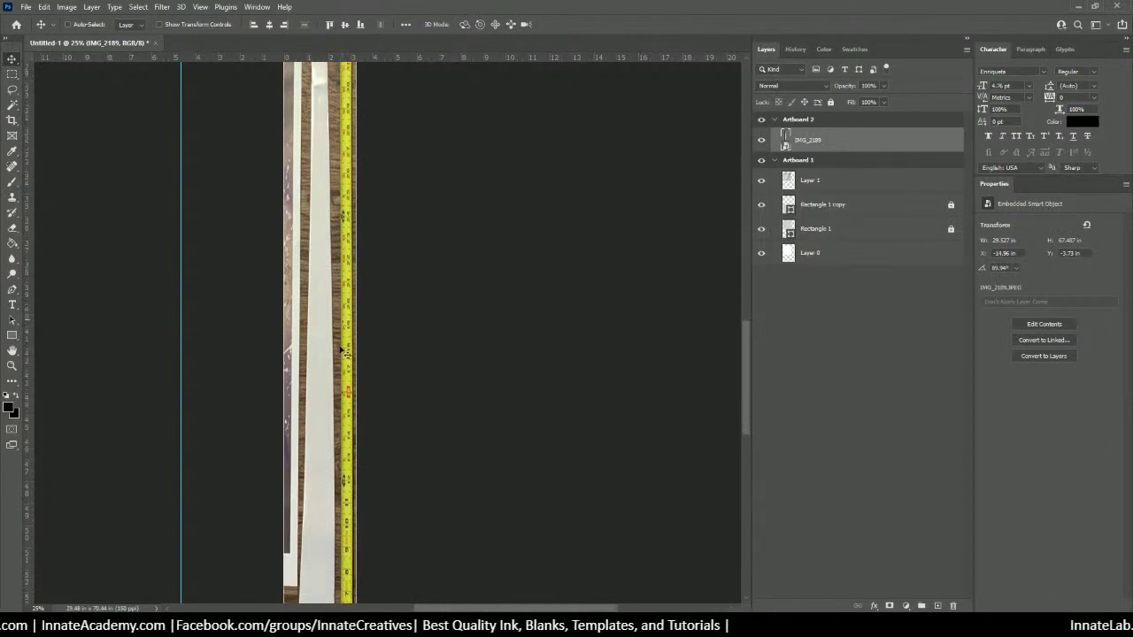
scroll(336, 351, "down", 4)
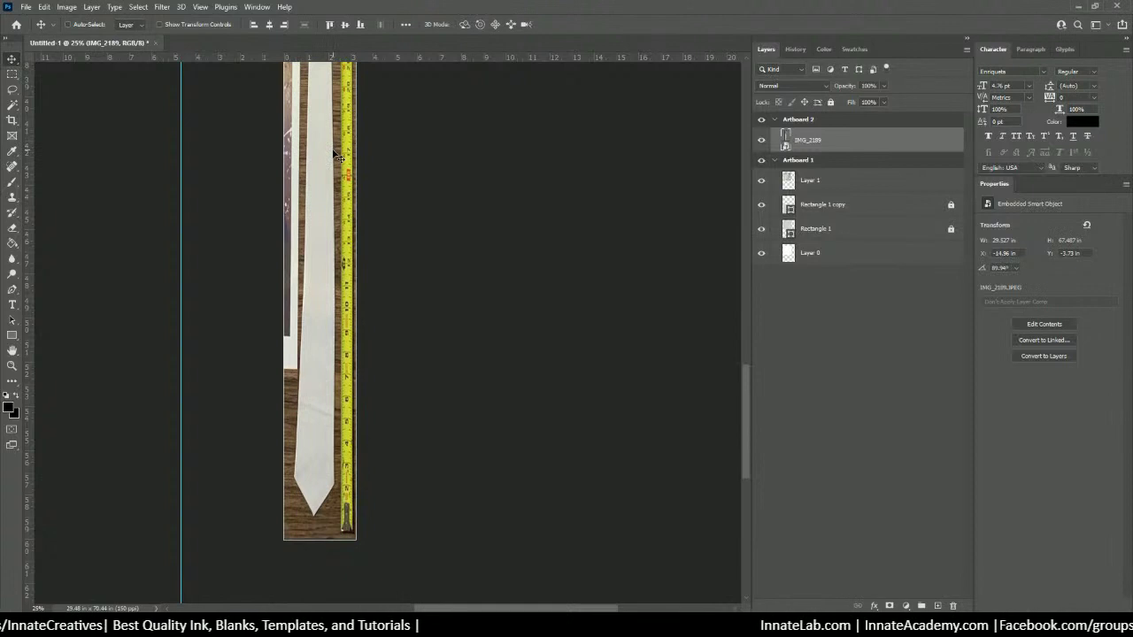
Step: Enlarge the tie photo to about 238.27% by 138.97% from its lower corner, and commit the transform
key("ctrl+t")
key("ctrl+minus")
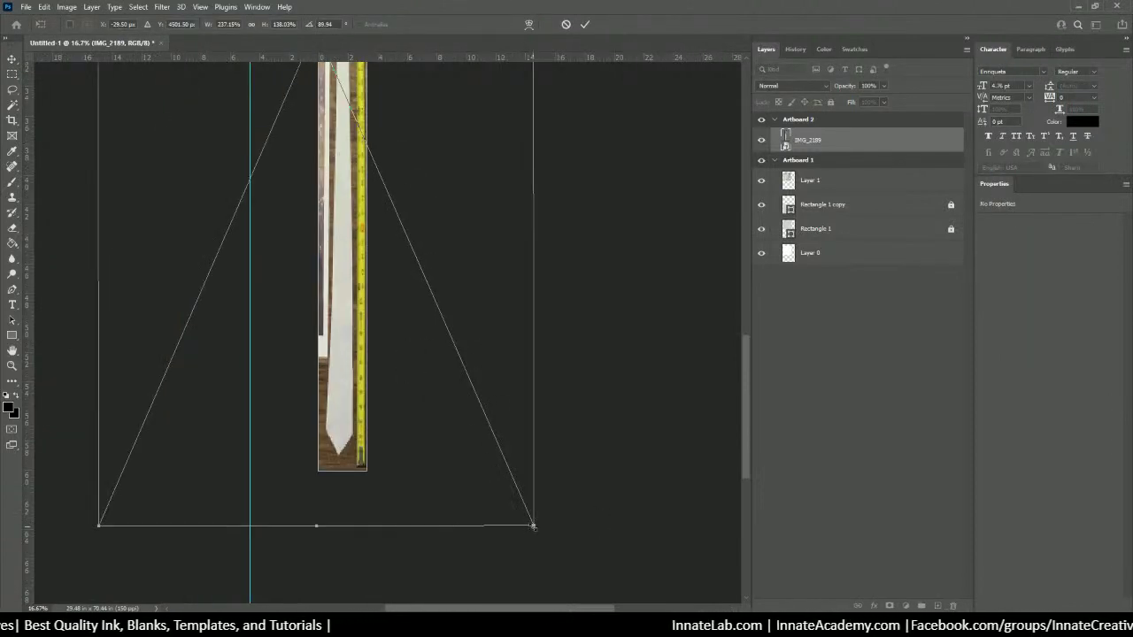
left_click_drag(533, 527, 536, 529)
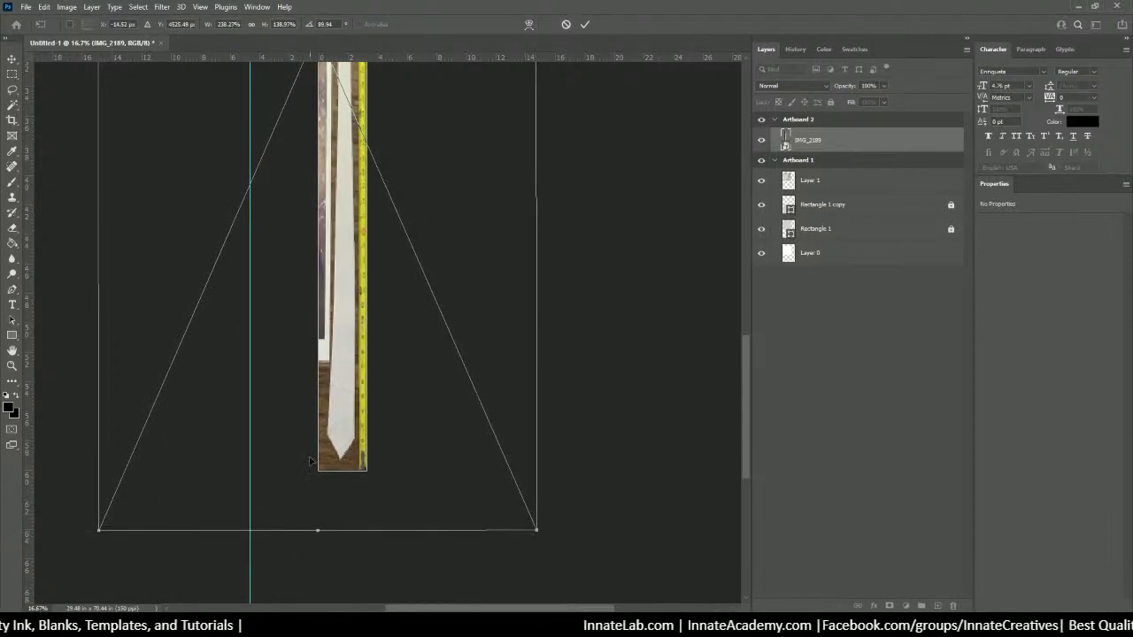
key("Return")
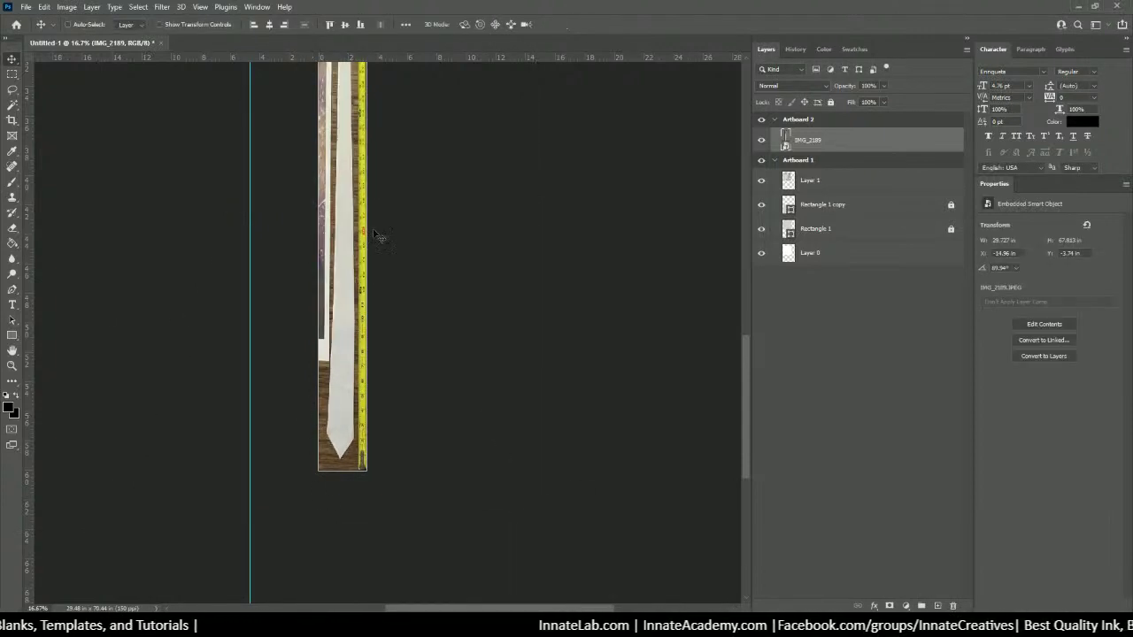
Step: Check the stretched tie photo along Artboard 2 and delete it, leaving the artboard empty
scroll(348, 260, "up", 5)
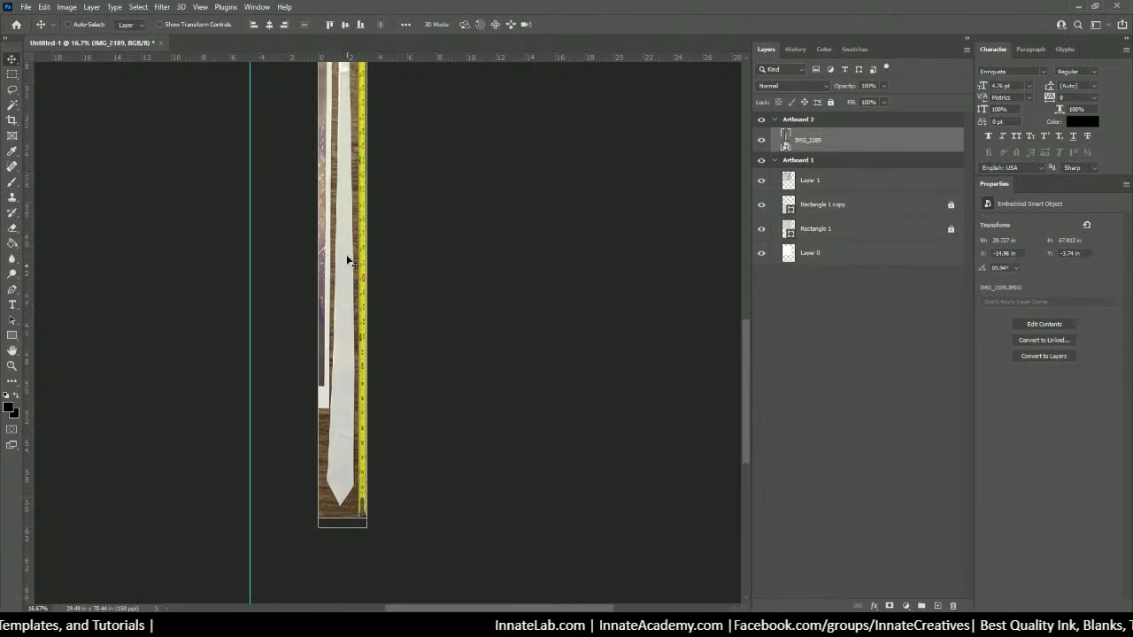
scroll(348, 256, "down", 5)
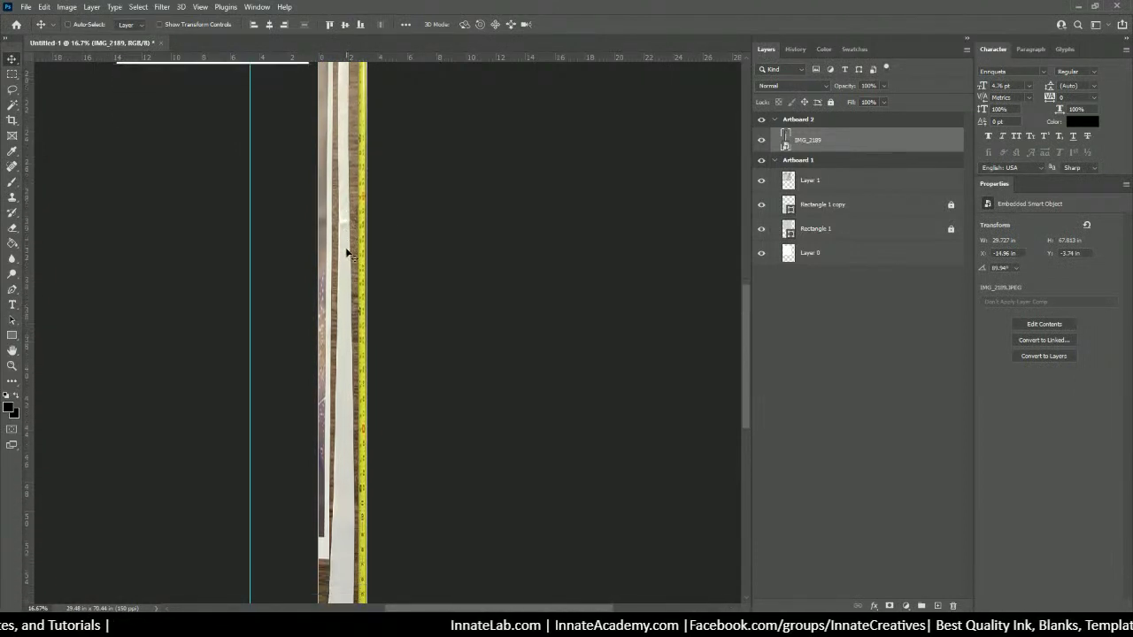
scroll(348, 254, "down", 1)
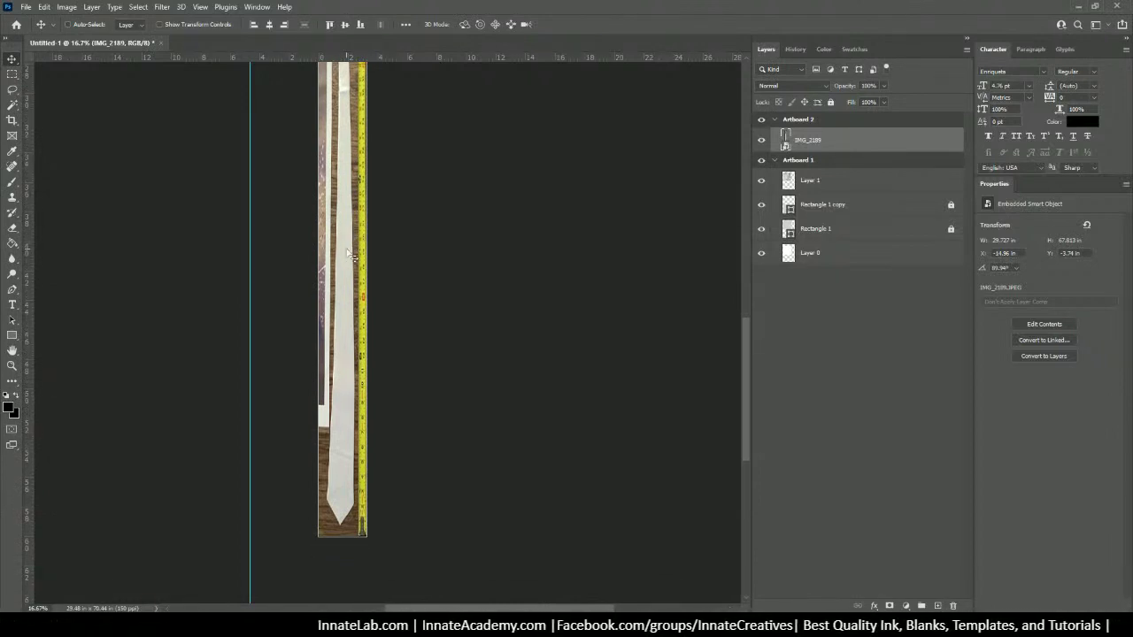
key("ctrl+t")
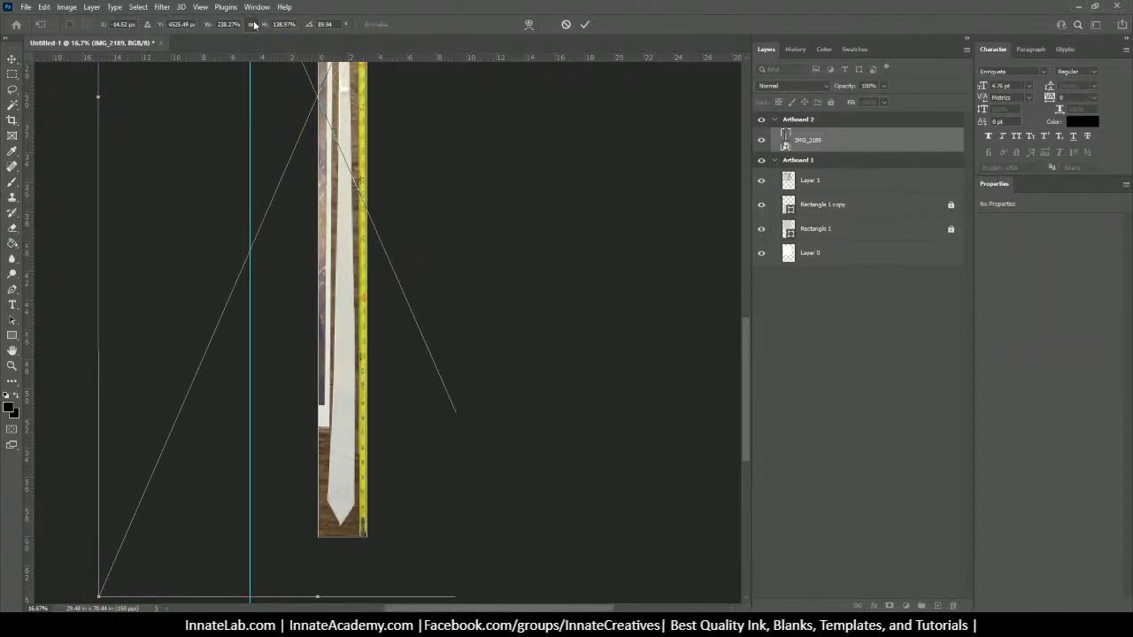
key("Return")
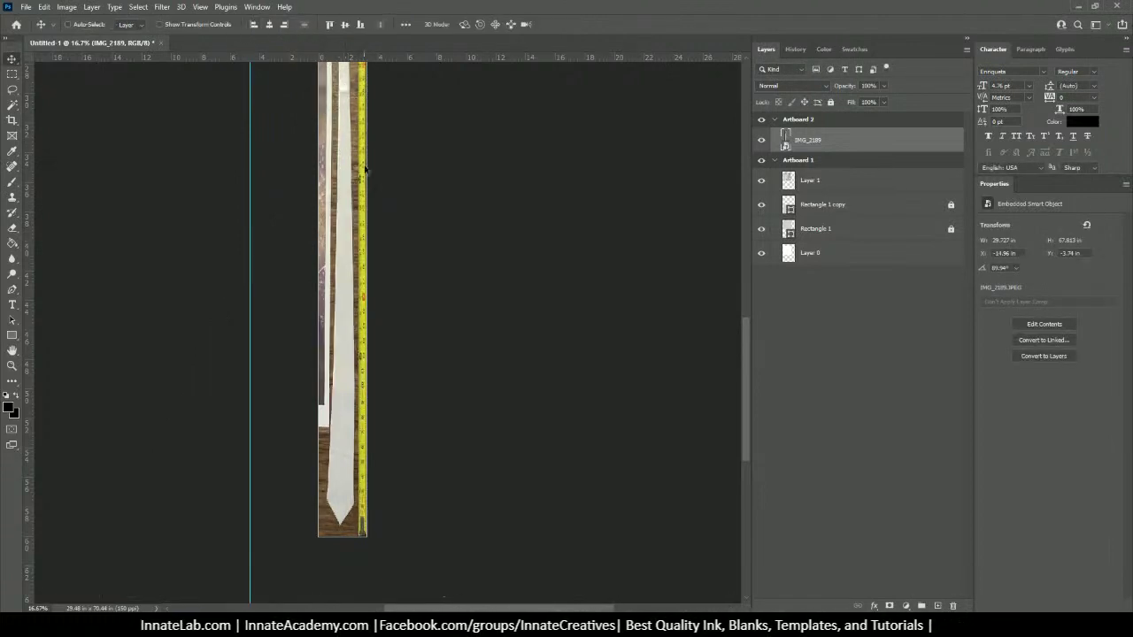
key("Delete")
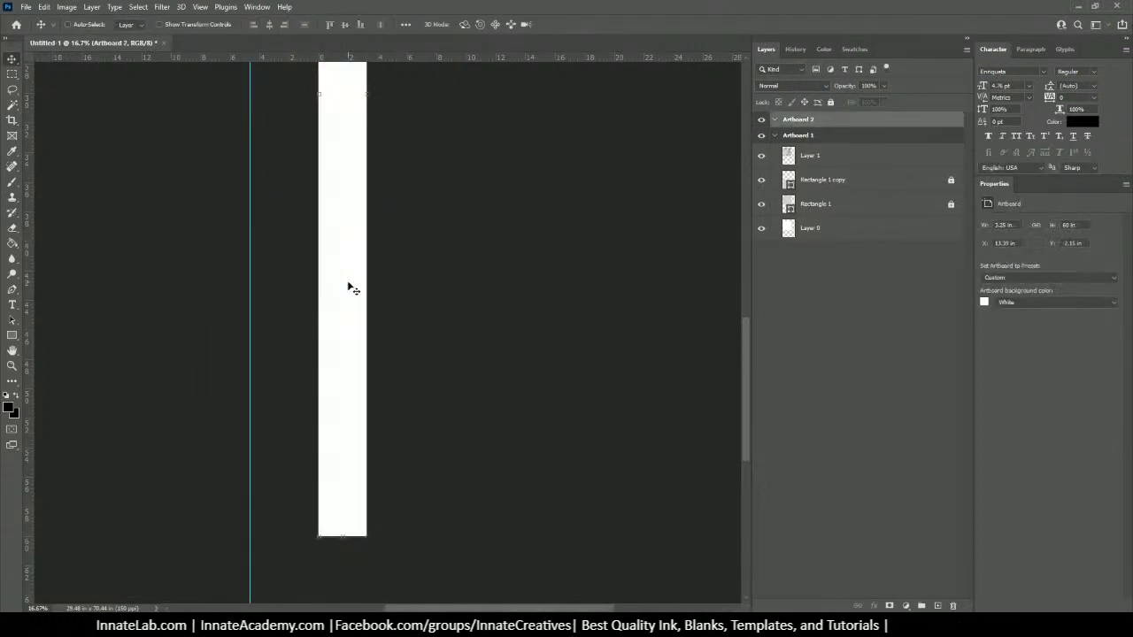
Step: Switch to File Explorer, place the tie photo IMG_2189 on Artboard 2 again, and link its width and height for proportional scaling
key("alt+Tab")
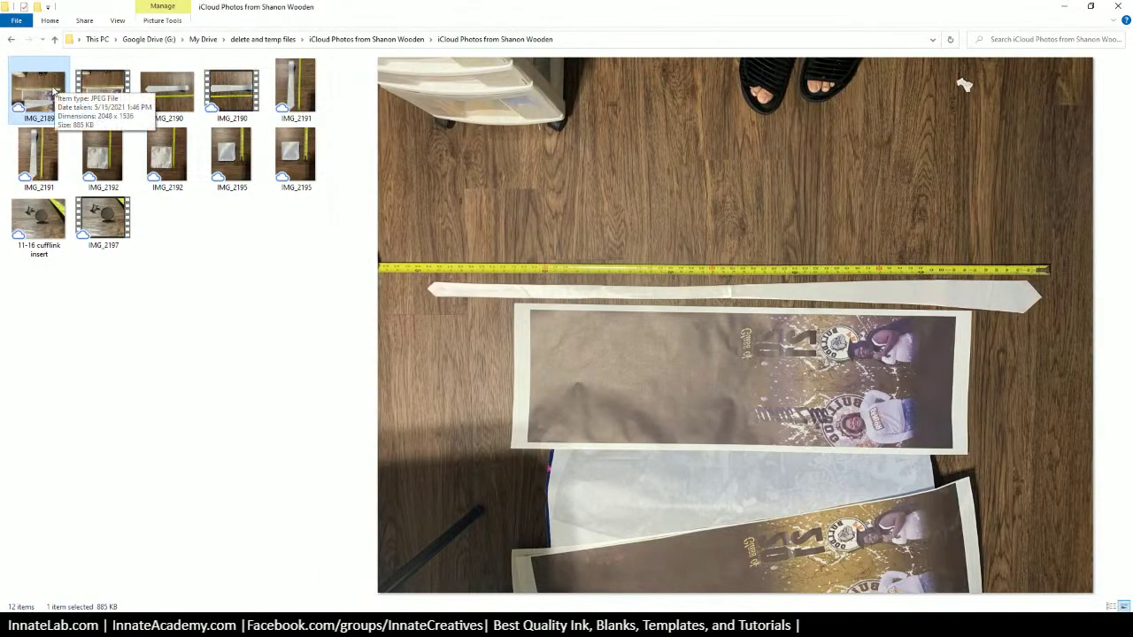
left_click_drag(49, 104, 341, 354)
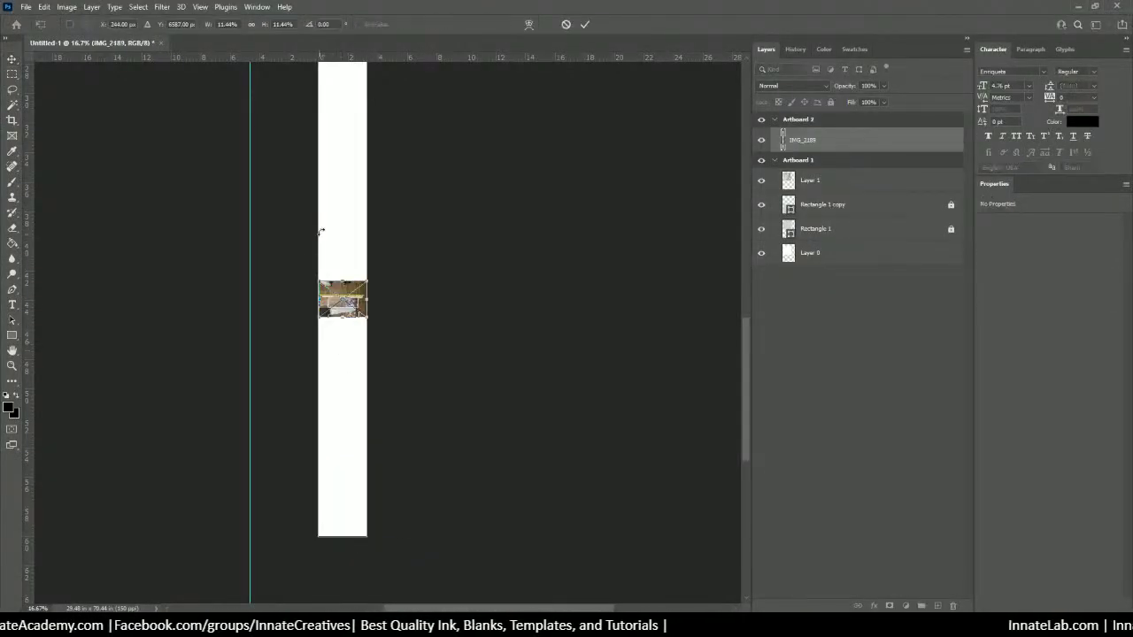
left_click(252, 27)
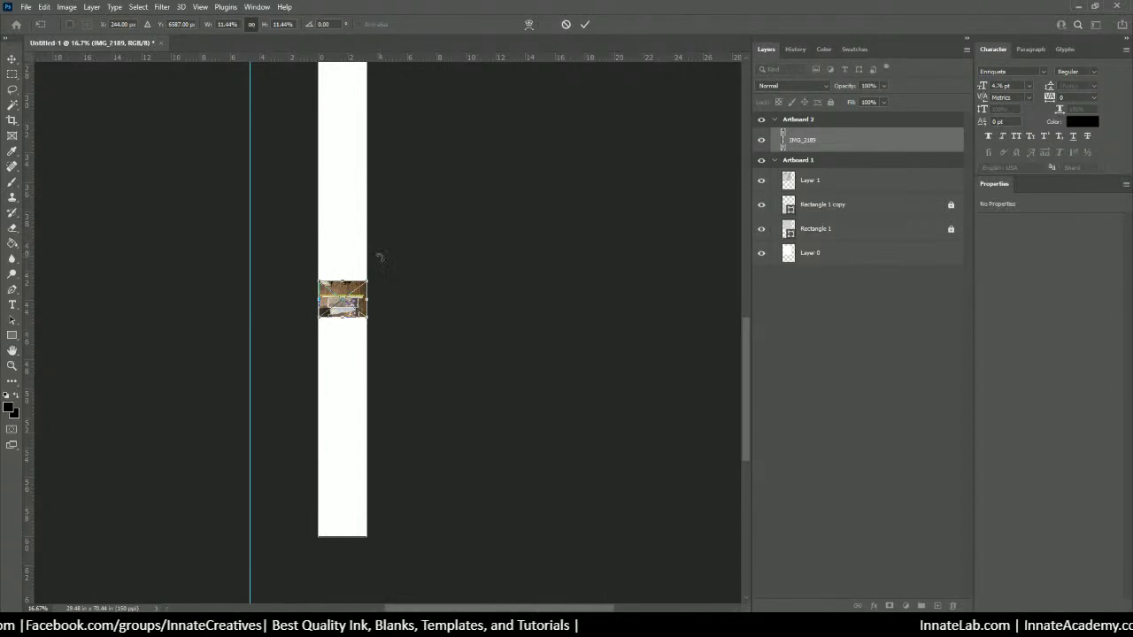
Step: Rotate the placed tie photo to 90 degrees, enlarge it proportionally to about 193.34%, and position the tie along Artboard 2
left_click_drag(379, 258, 415, 368)
left_click_drag(365, 325, 571, 561)
left_click_drag(443, 328, 310, 190)
left_click_drag(442, 452, 538, 488)
left_click_drag(366, 255, 272, 86)
left_click_drag(359, 349, 365, 250)
left_click_drag(499, 371, 730, 603)
left_click_drag(501, 432, 373, 351)
scroll(373, 351, "down", 3)
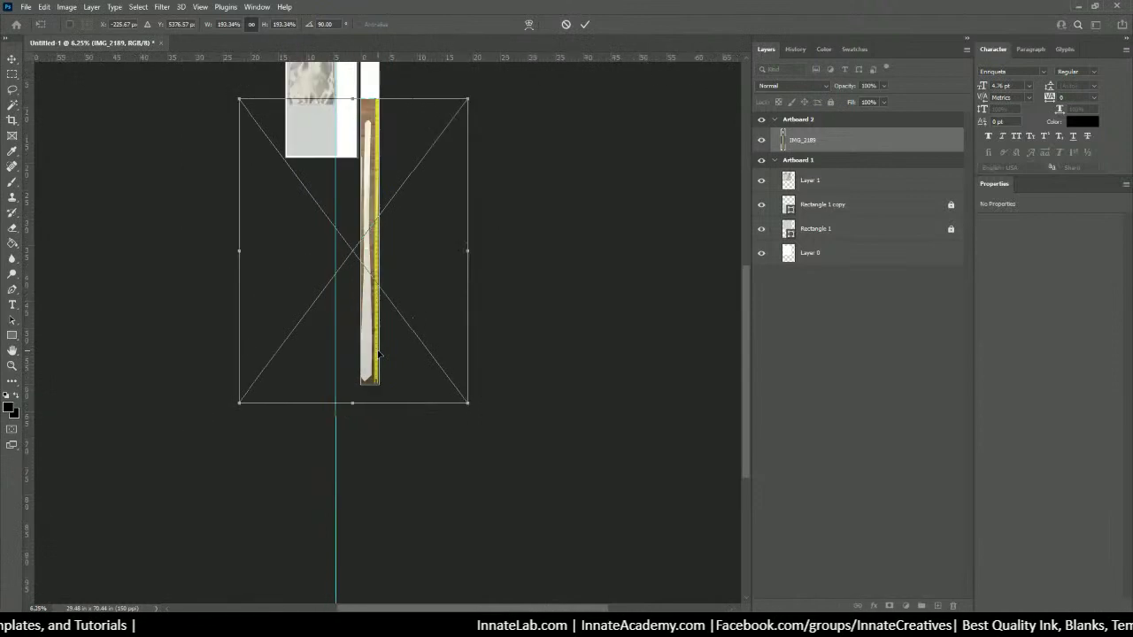
Step: Enlarge the tie photo proportionally to about 241.52%, align the tie and tape measure within Artboard 2, and commit the placement
scroll(403, 293, "up", 3)
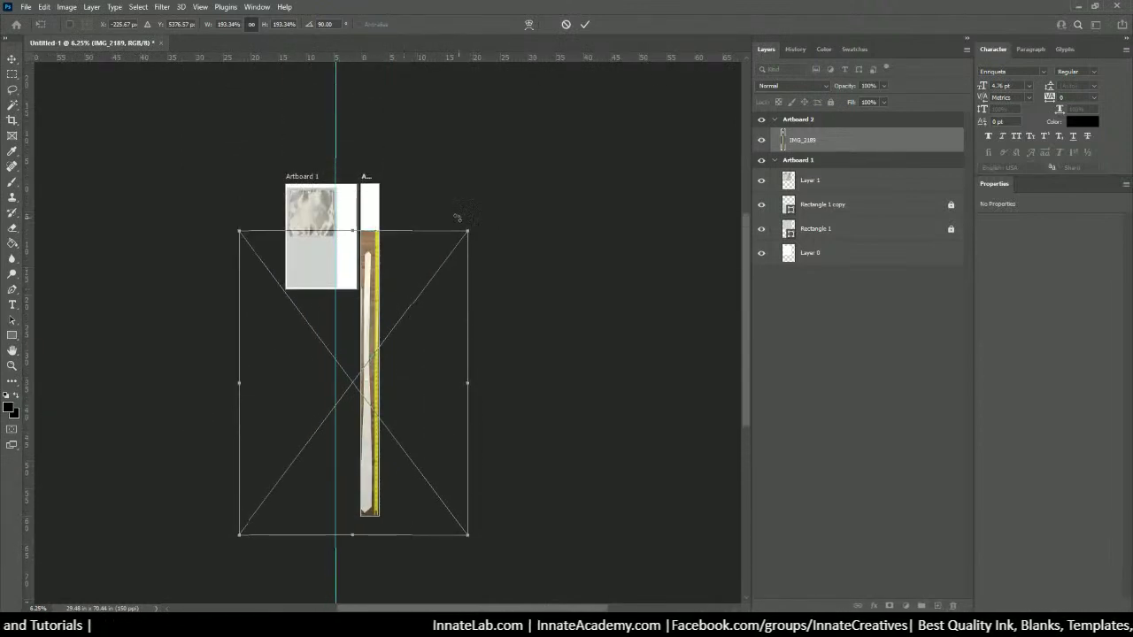
left_click_drag(464, 230, 487, 148)
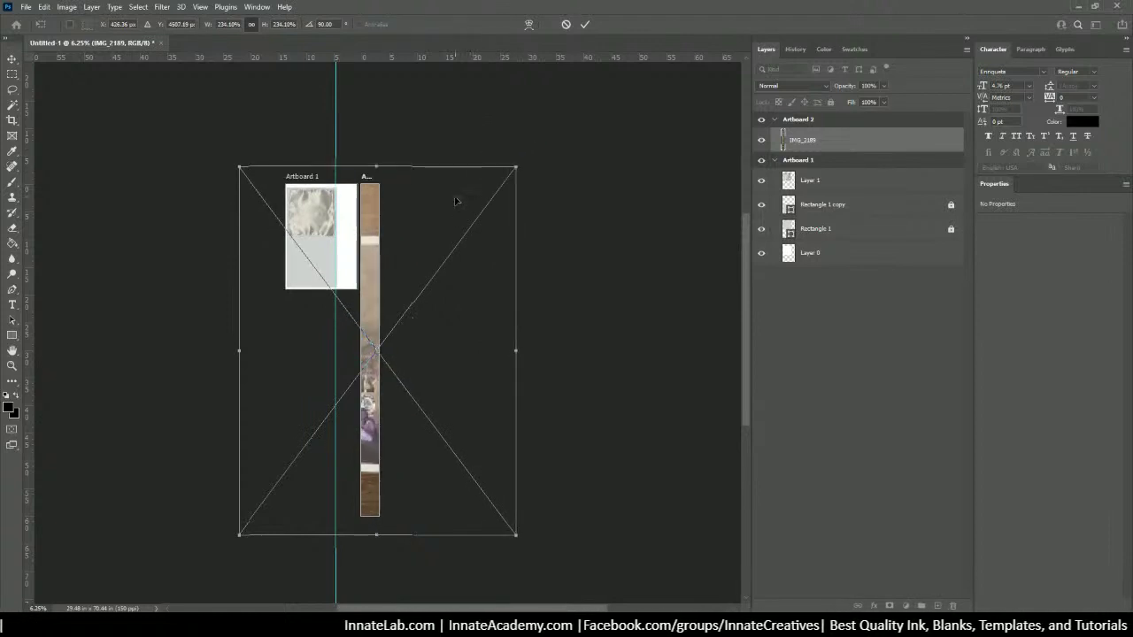
left_click_drag(455, 199, 424, 206)
key("ctrl+plus")
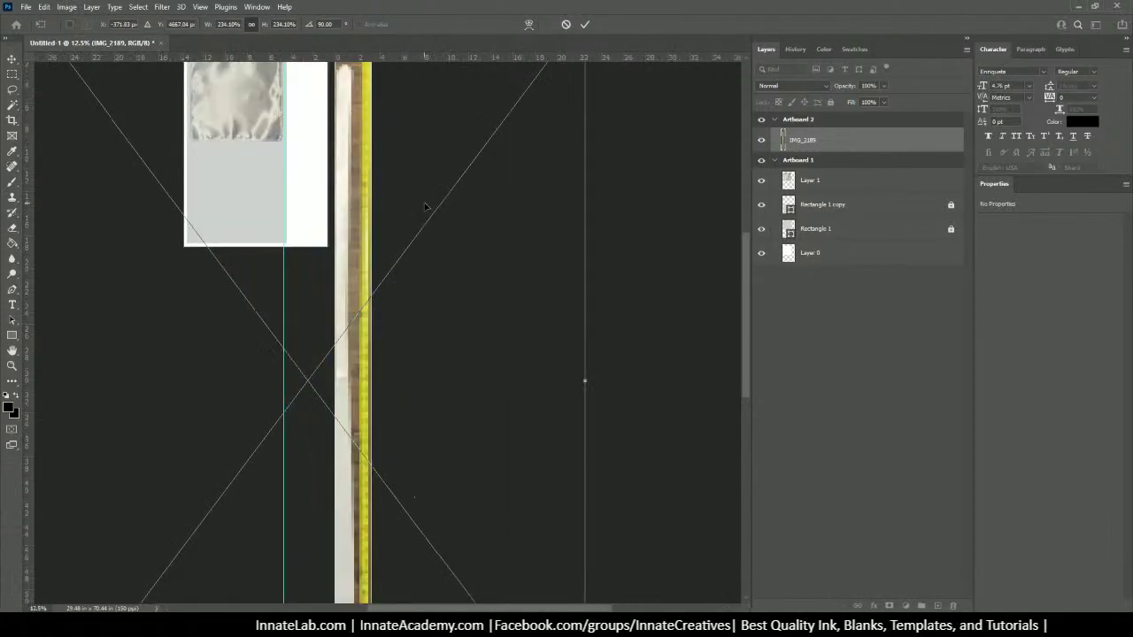
scroll(425, 206, "up", 3)
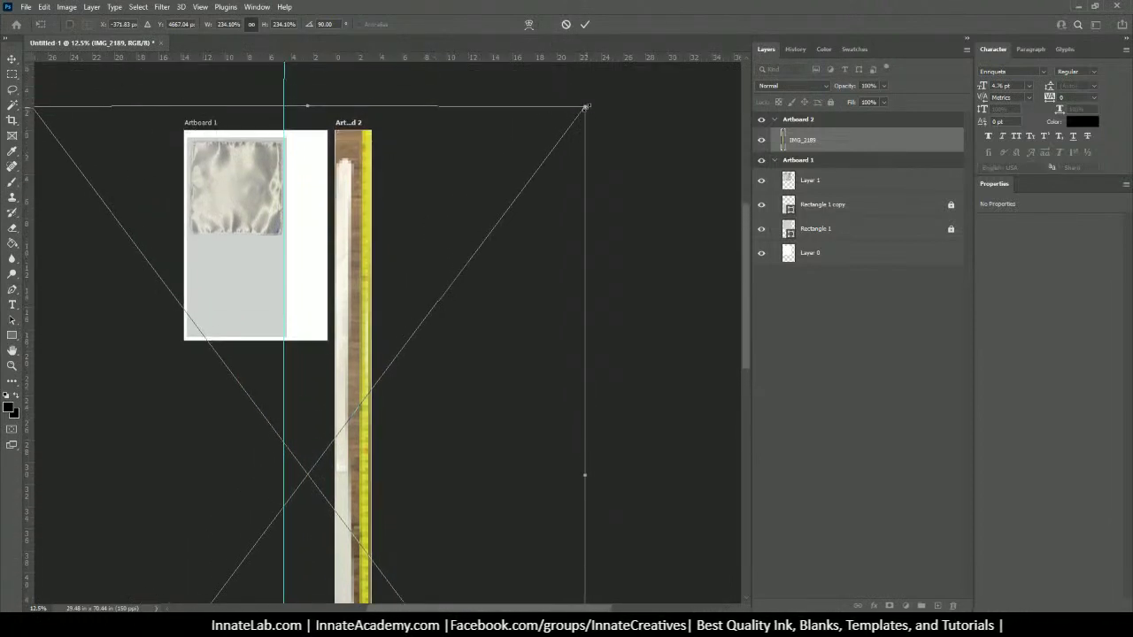
left_click_drag(585, 106, 601, 82)
left_click_drag(350, 158, 335, 155)
key("Return")
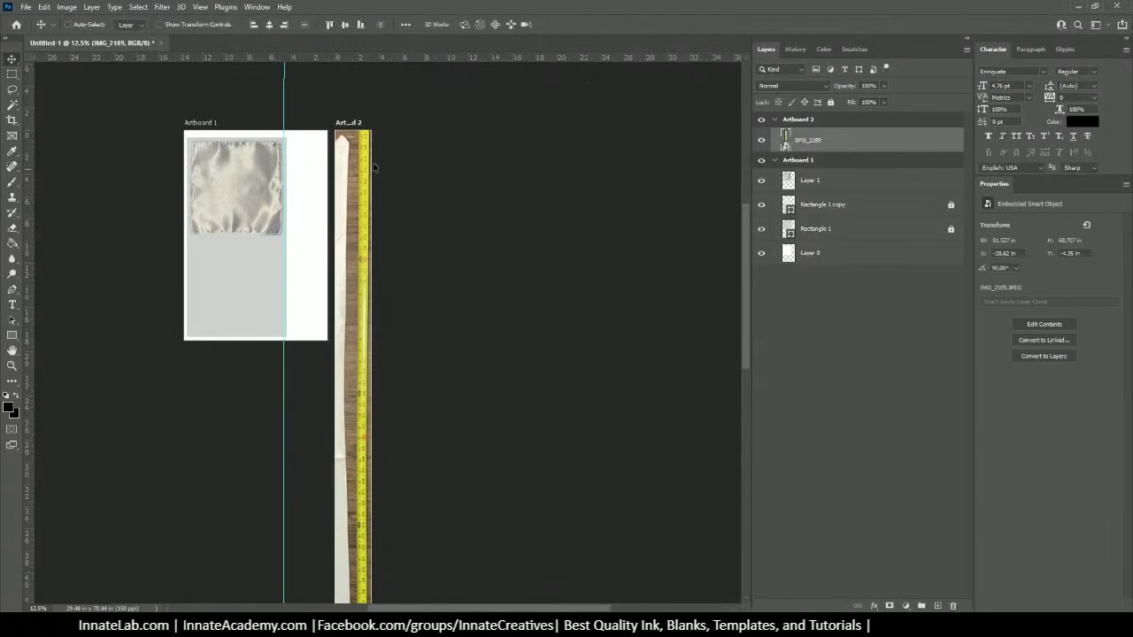
Step: Compare the tape measure with the length of Artboard 2, reduce the tie photo to about 238.52%, and commit the transform
scroll(367, 158, "up", 2)
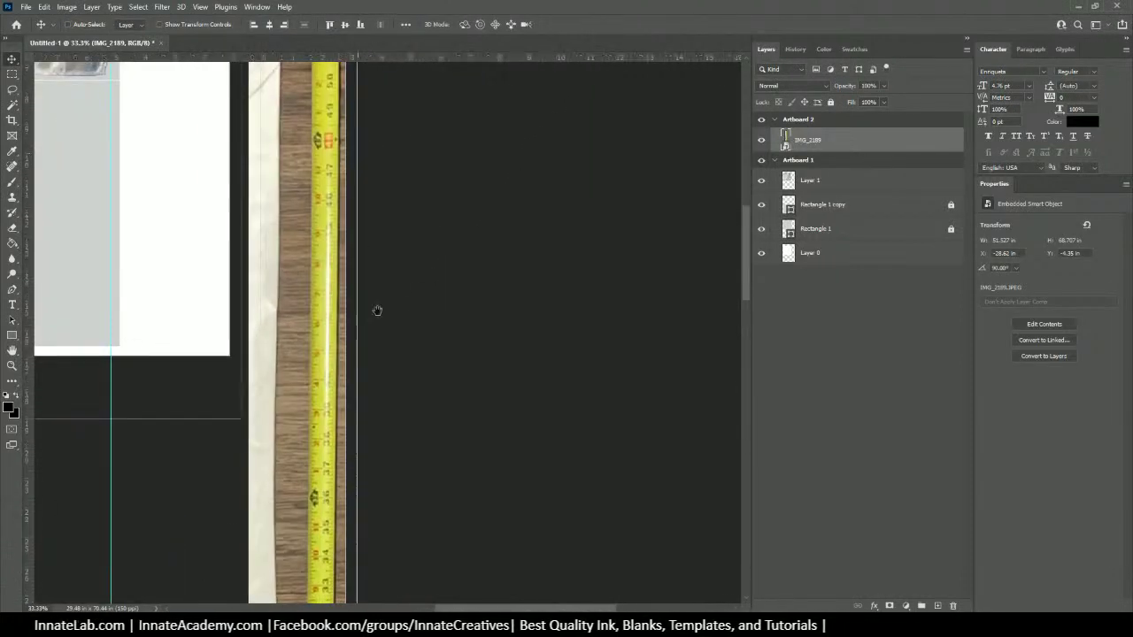
scroll(405, 422, "up", 1)
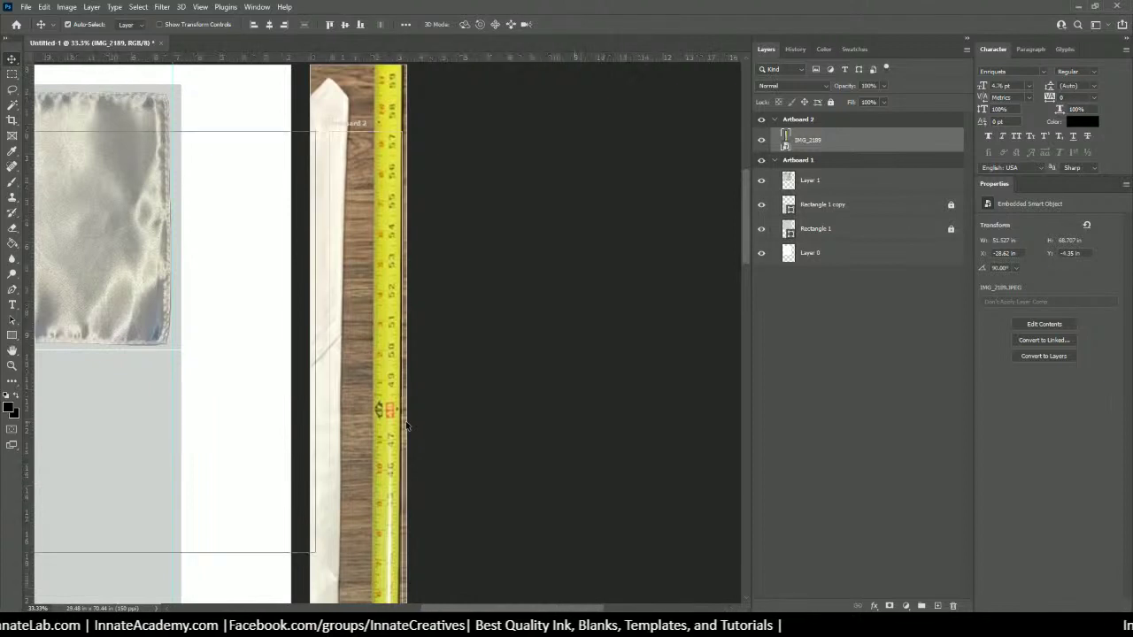
scroll(406, 427, "down", 3)
scroll(434, 411, "down", 6)
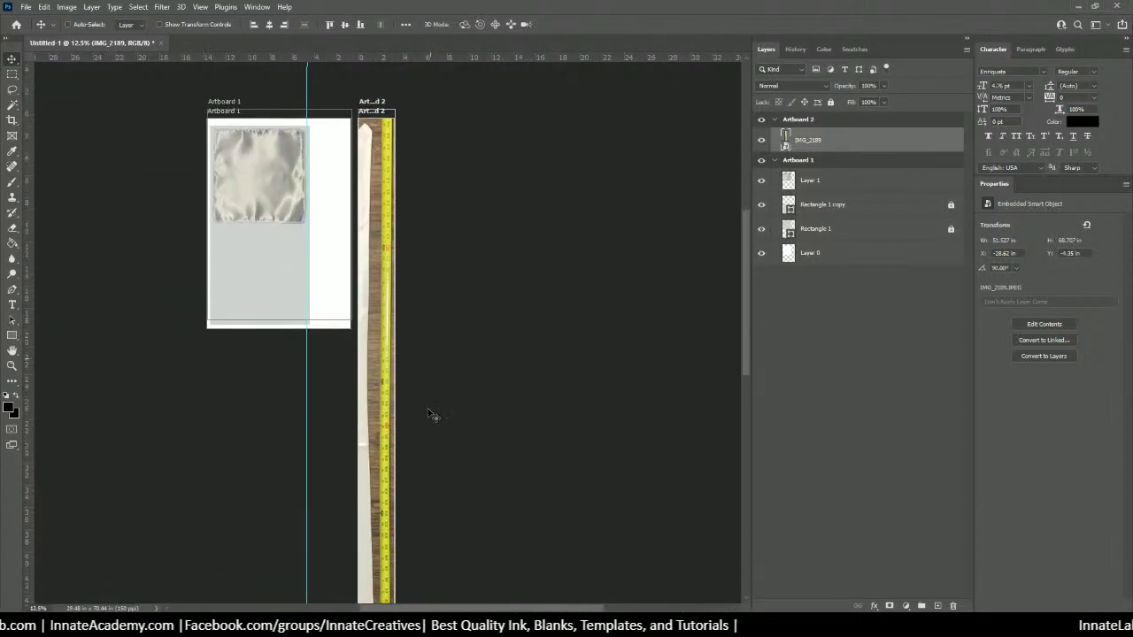
scroll(428, 414, "down", 1)
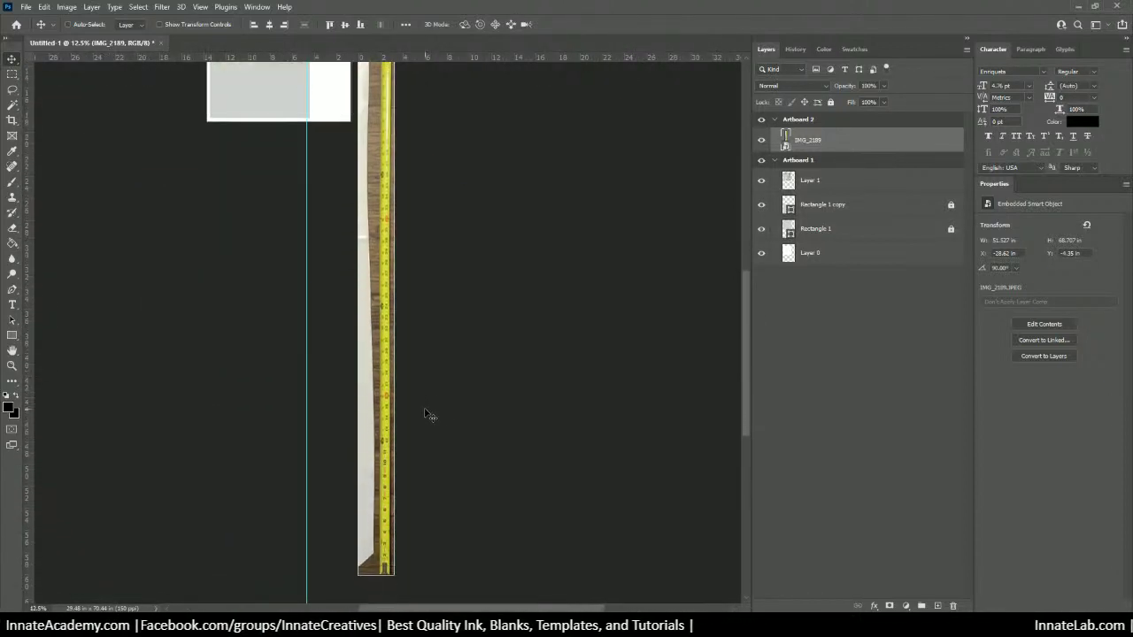
scroll(389, 451, "up", 6)
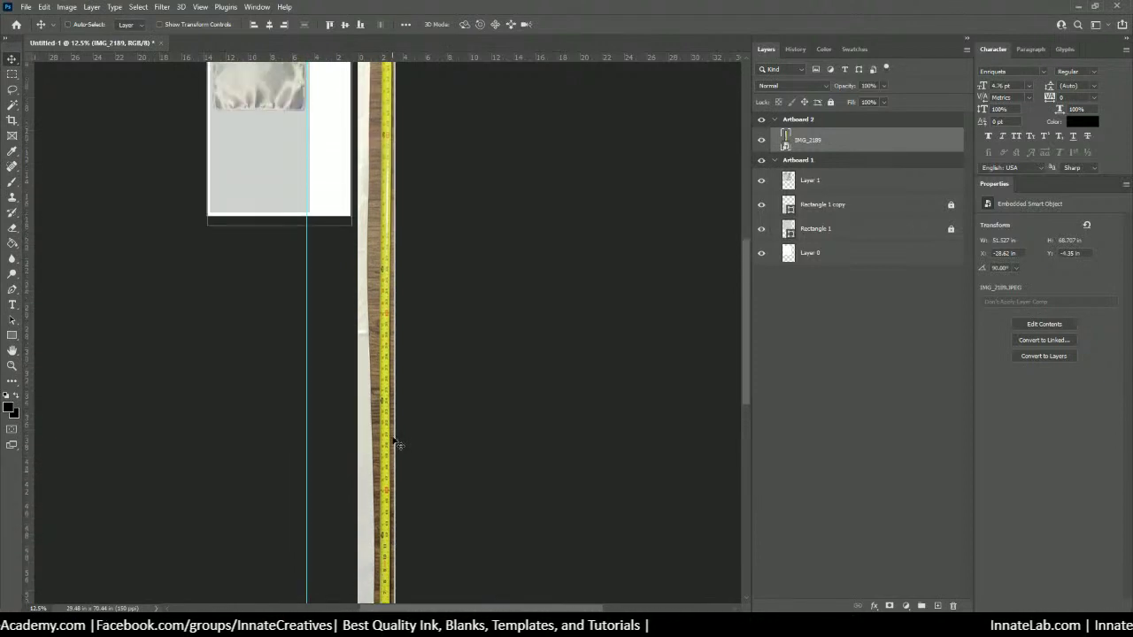
scroll(393, 440, "up", 1)
key("ctrl+t")
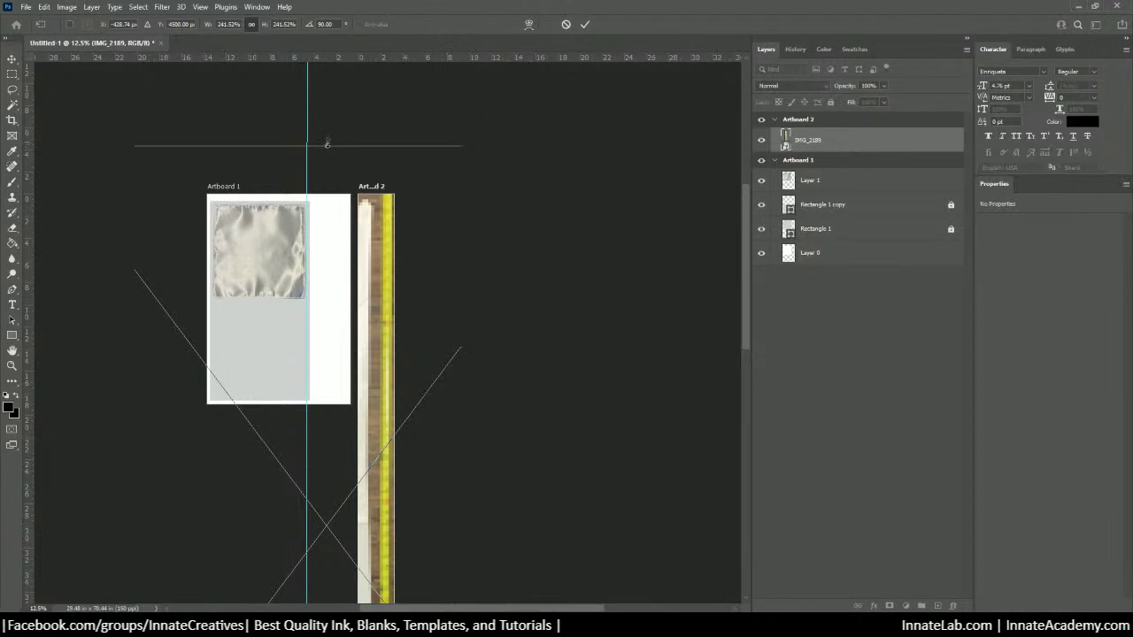
left_click_drag(324, 144, 324, 155)
key("Return")
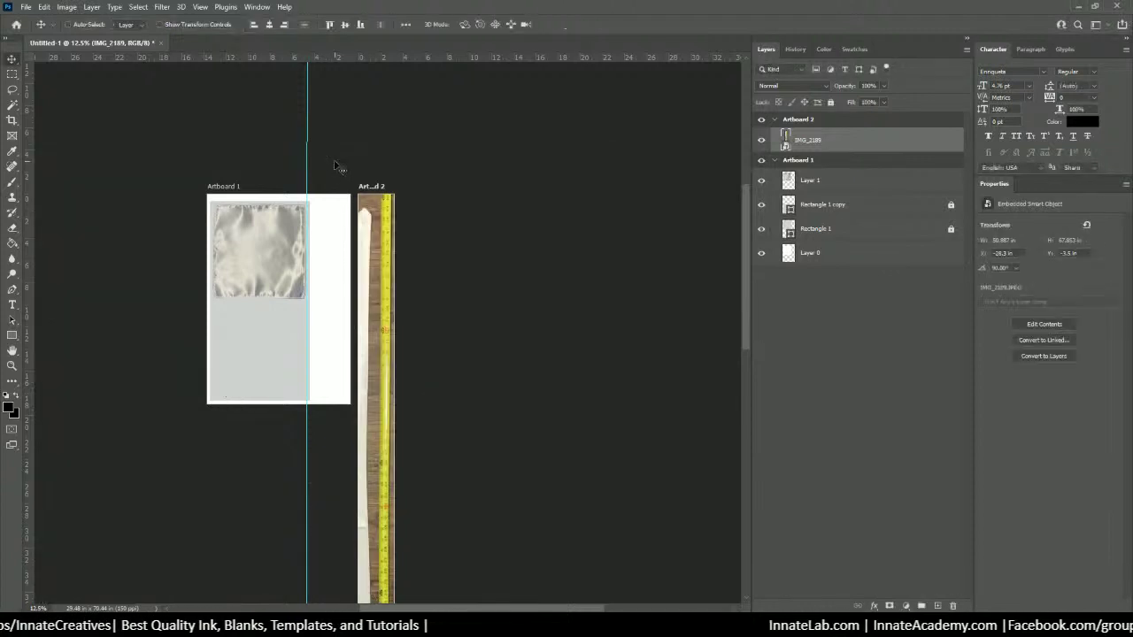
Step: Shift the tie photo sideways to an X position of about -26.86 in, bringing the full width of the tie onto Artboard 2
key("ctrl+plus")
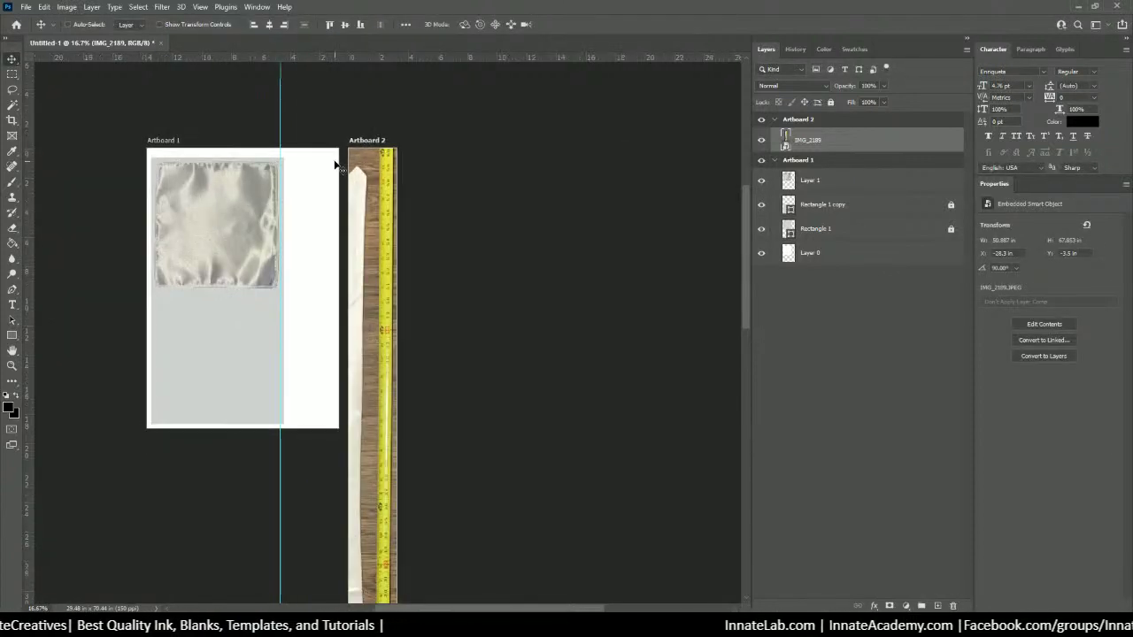
key("ctrl+minus")
left_click_drag(372, 232, 390, 232)
Step: Examine the tie's placement along Artboard 2, from its narrow tip to its wide tip and side edges
scroll(375, 375, "down", 3)
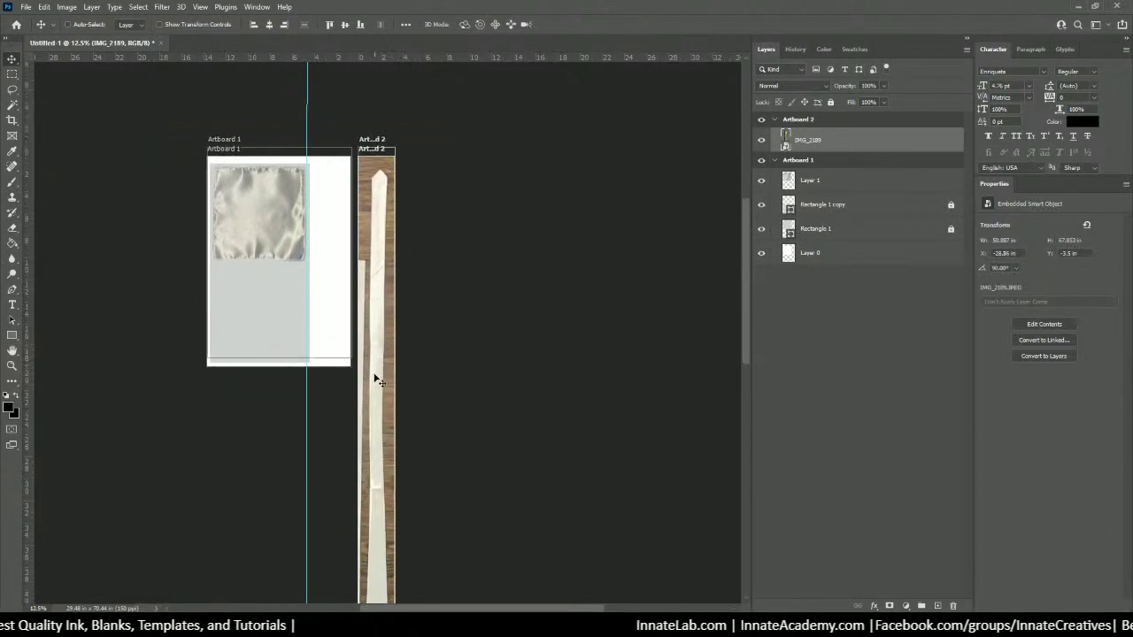
scroll(374, 375, "down", 4)
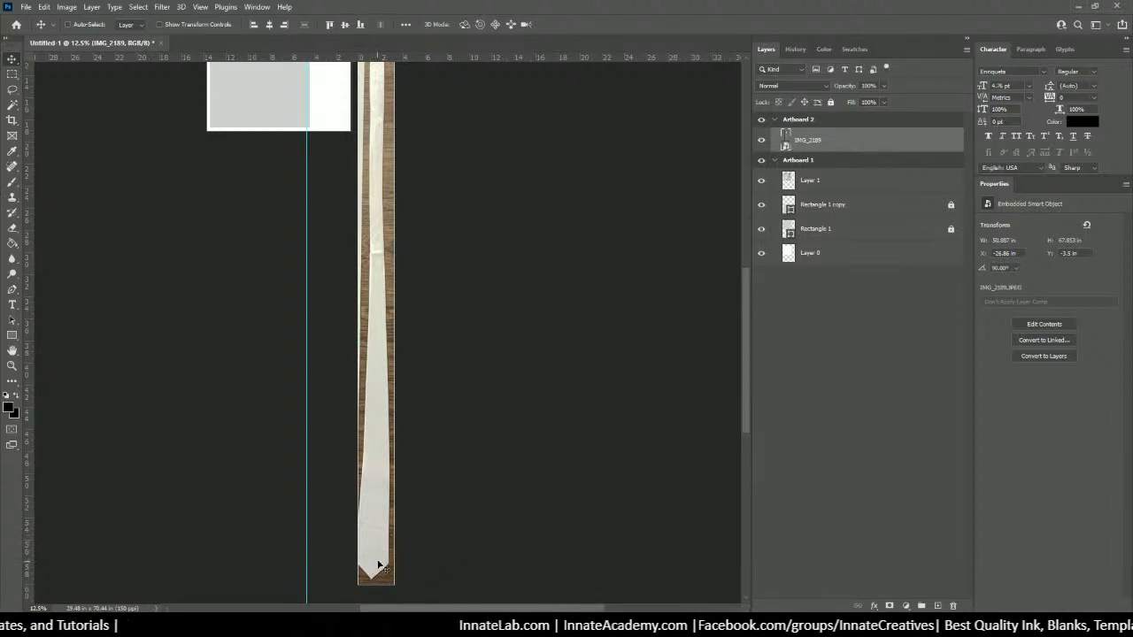
scroll(384, 481, "down", 2)
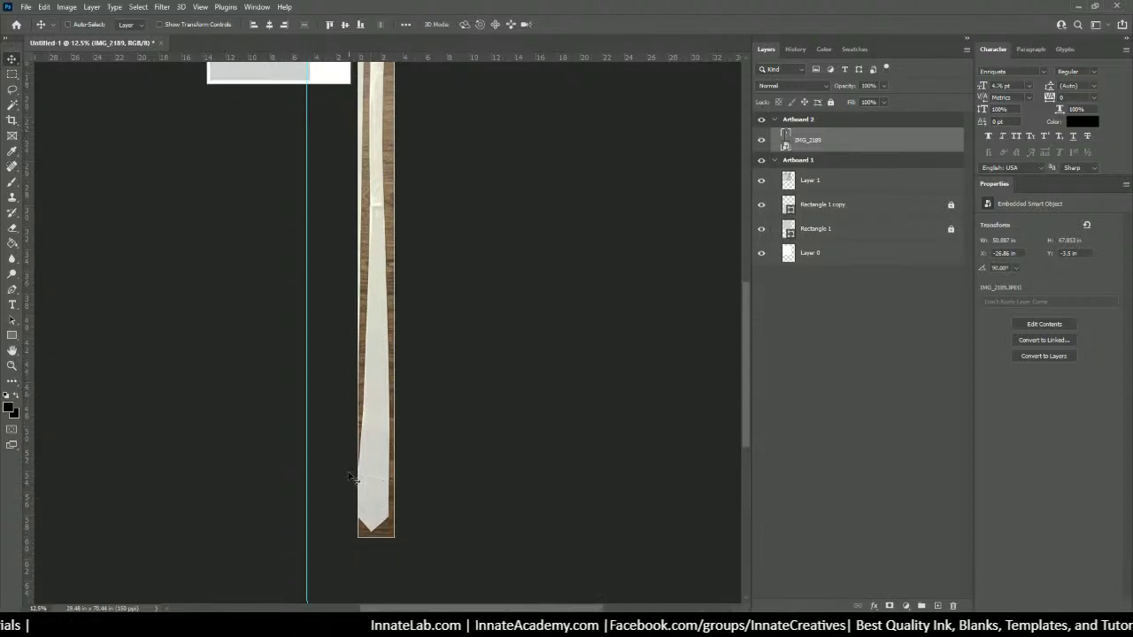
scroll(378, 469, "up", 2)
scroll(378, 493, "up", 10)
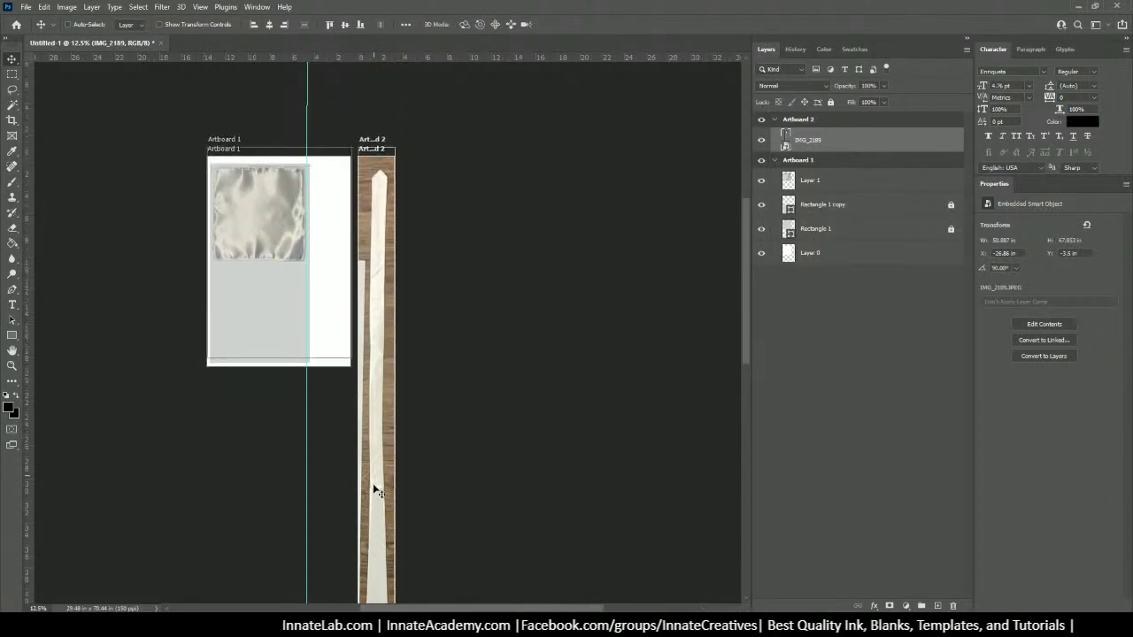
scroll(376, 491, "down", 2)
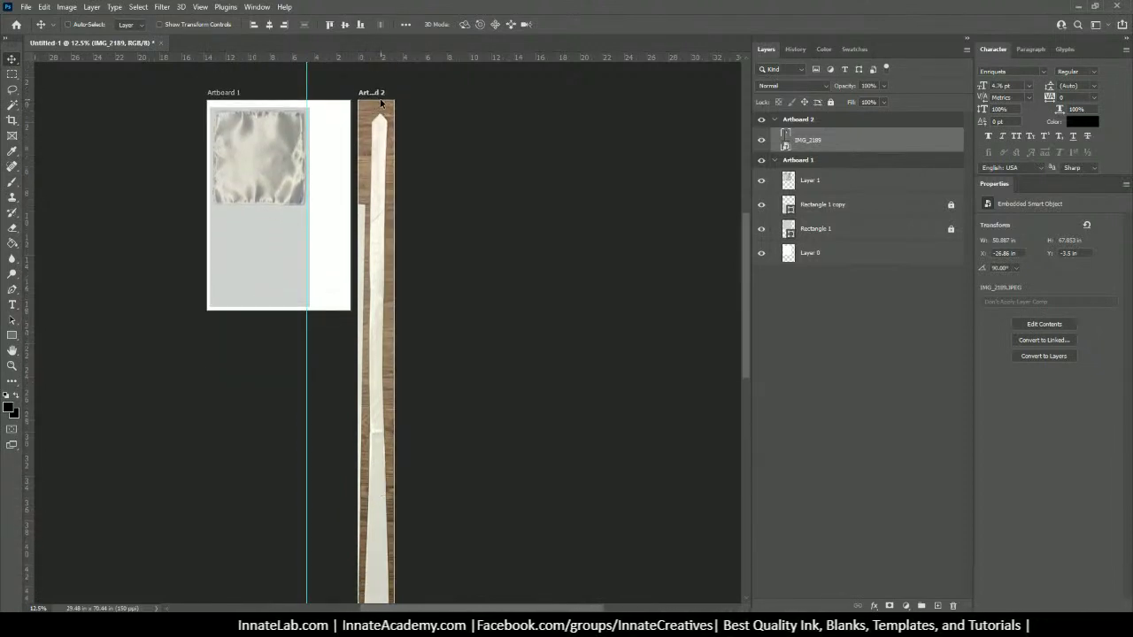
scroll(384, 403, "down", 1)
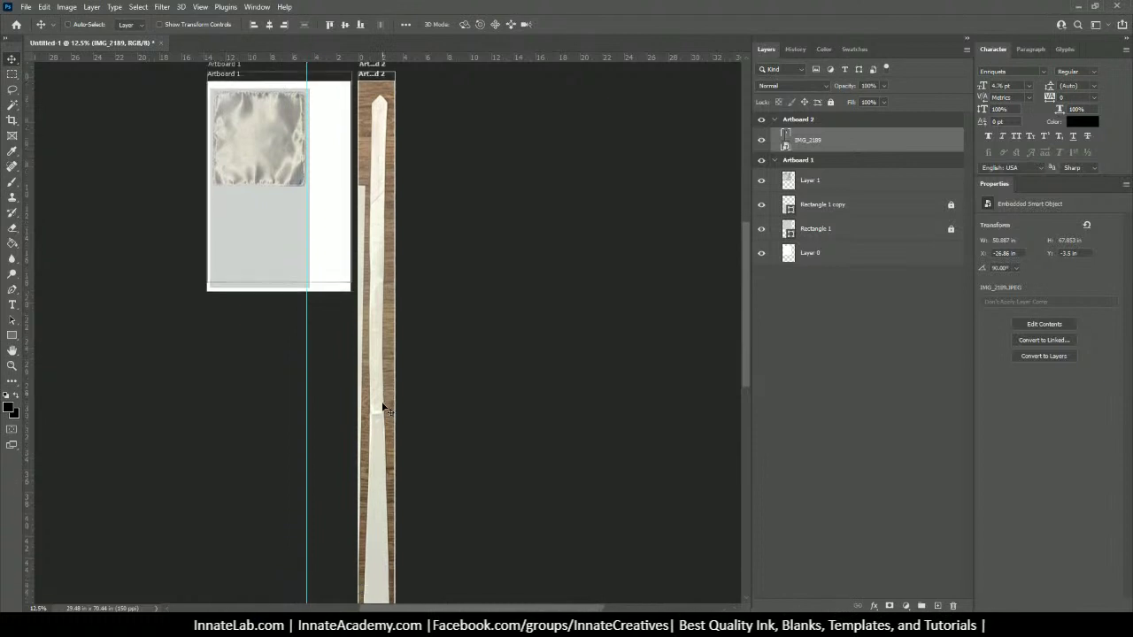
scroll(383, 407, "down", 5)
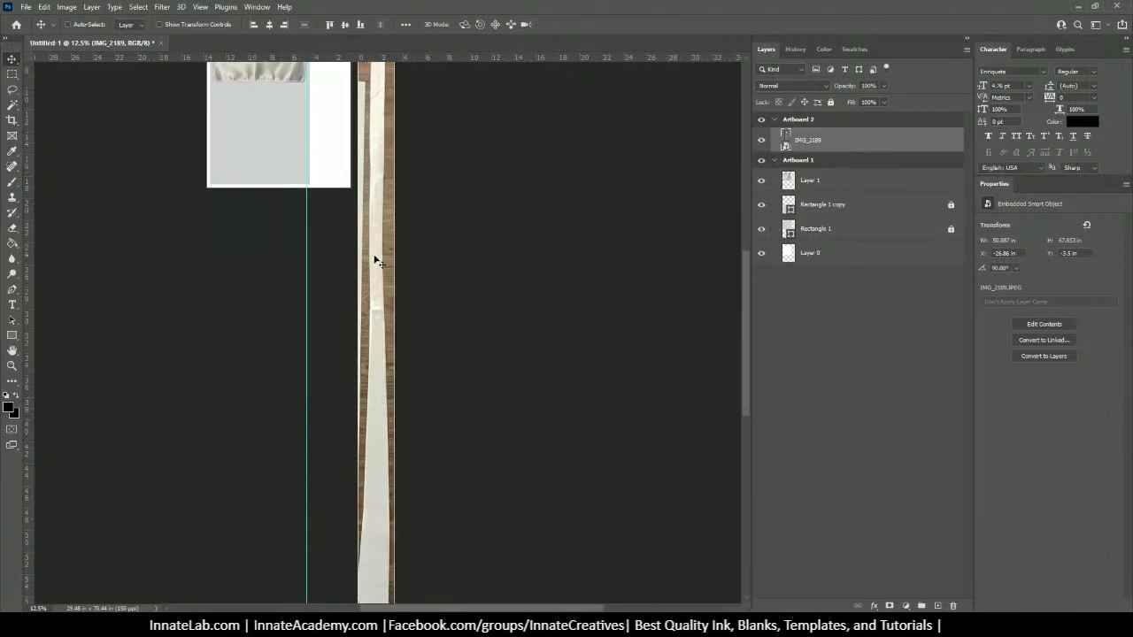
scroll(379, 378, "down", 5)
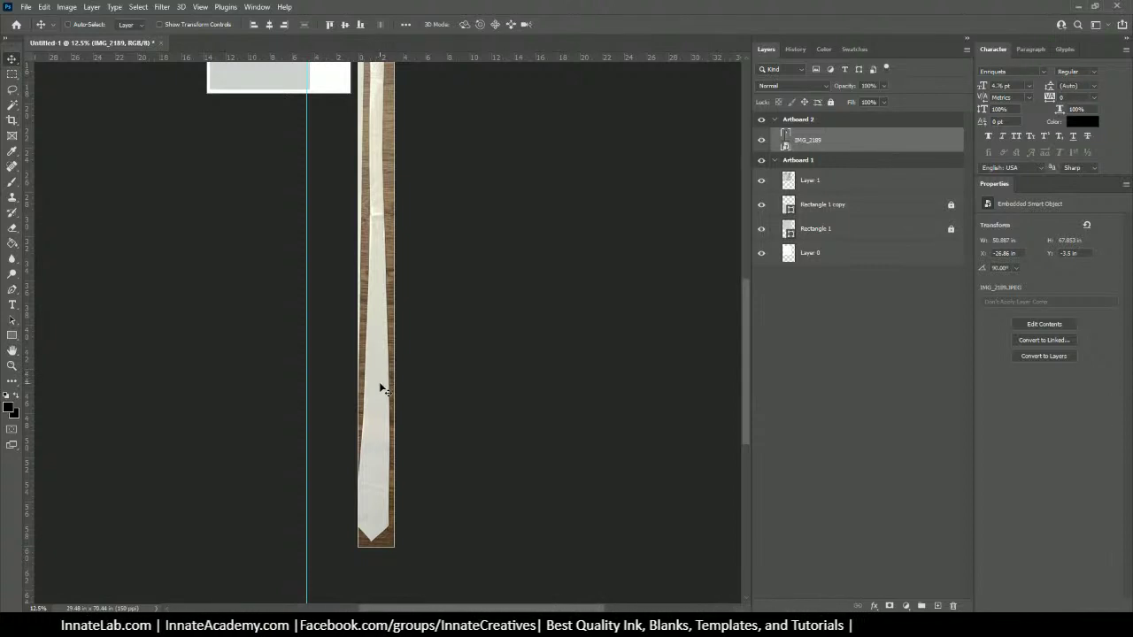
scroll(382, 416, "down", 2)
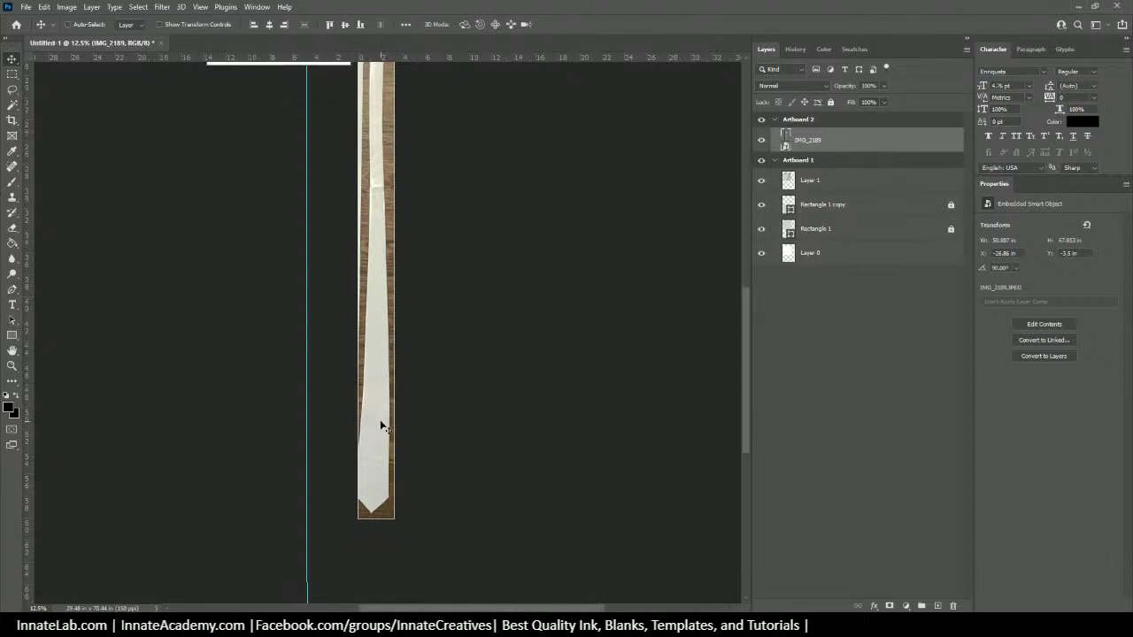
scroll(383, 426, "down", 1)
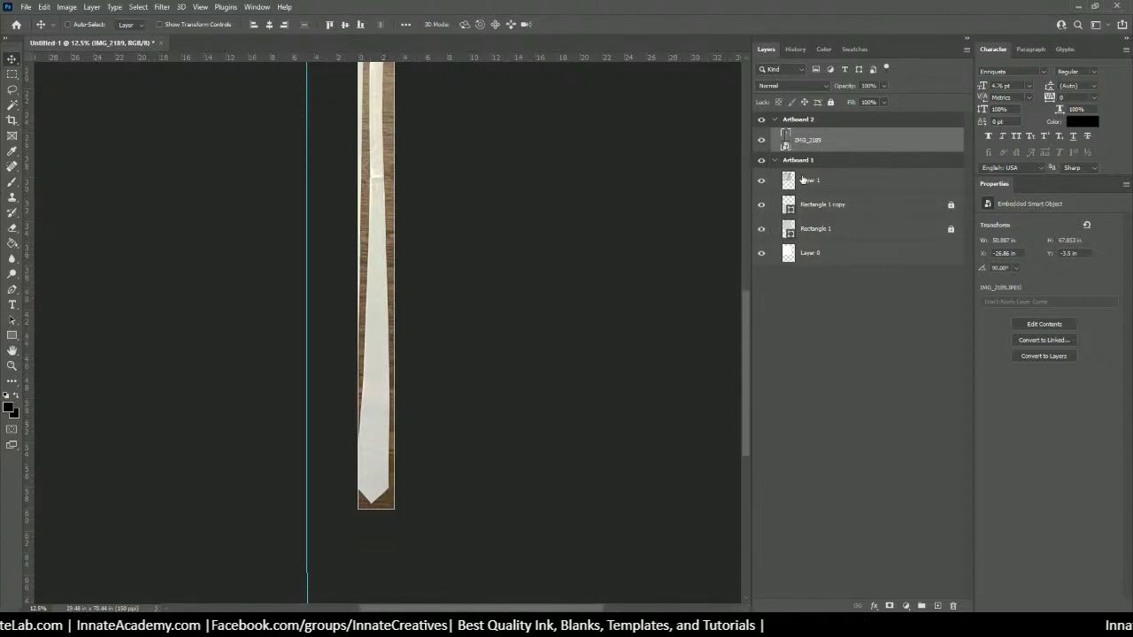
Step: Rotate the tie photo slightly to 89.56 degrees, commit the transform, and check the tie's fit along Artboard 2
key("ctrl+t")
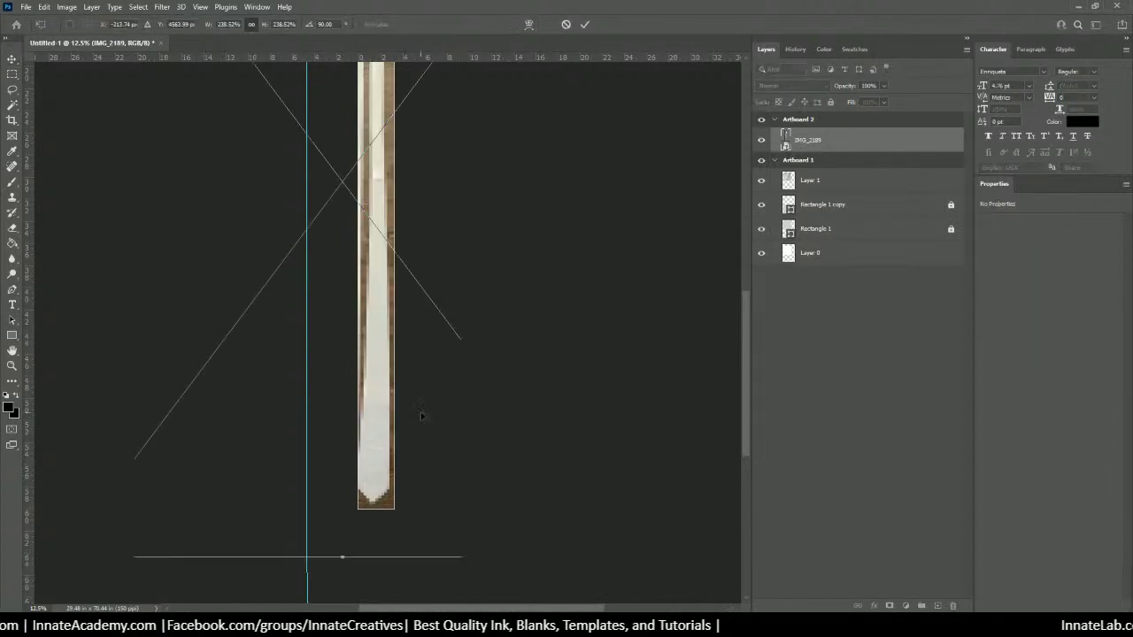
left_click_drag(340, 564, 344, 568)
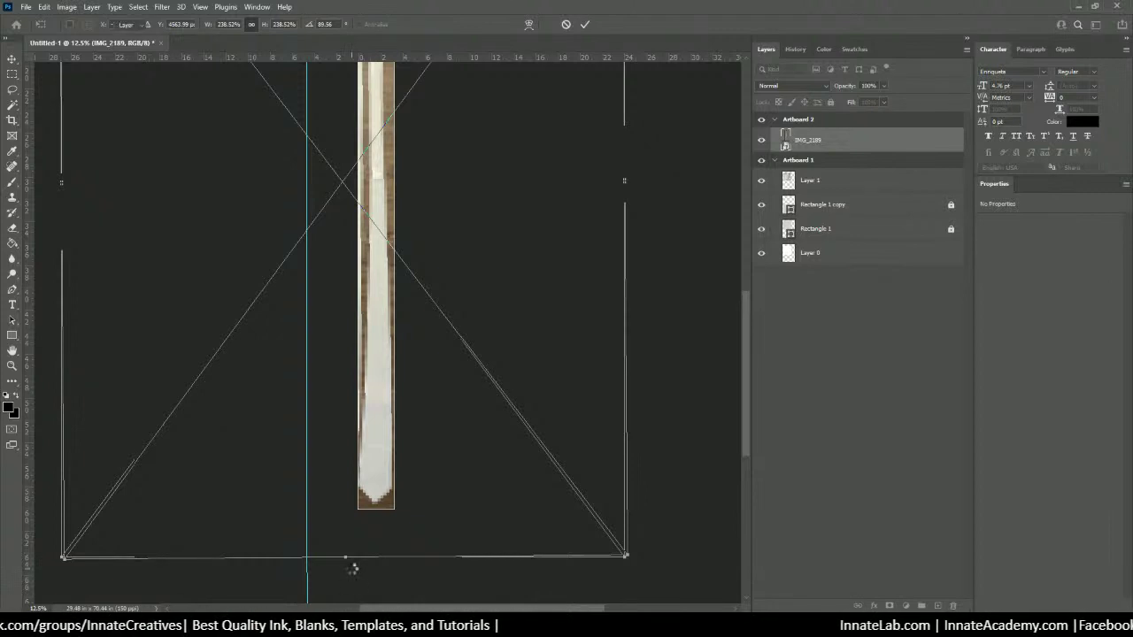
key("Return")
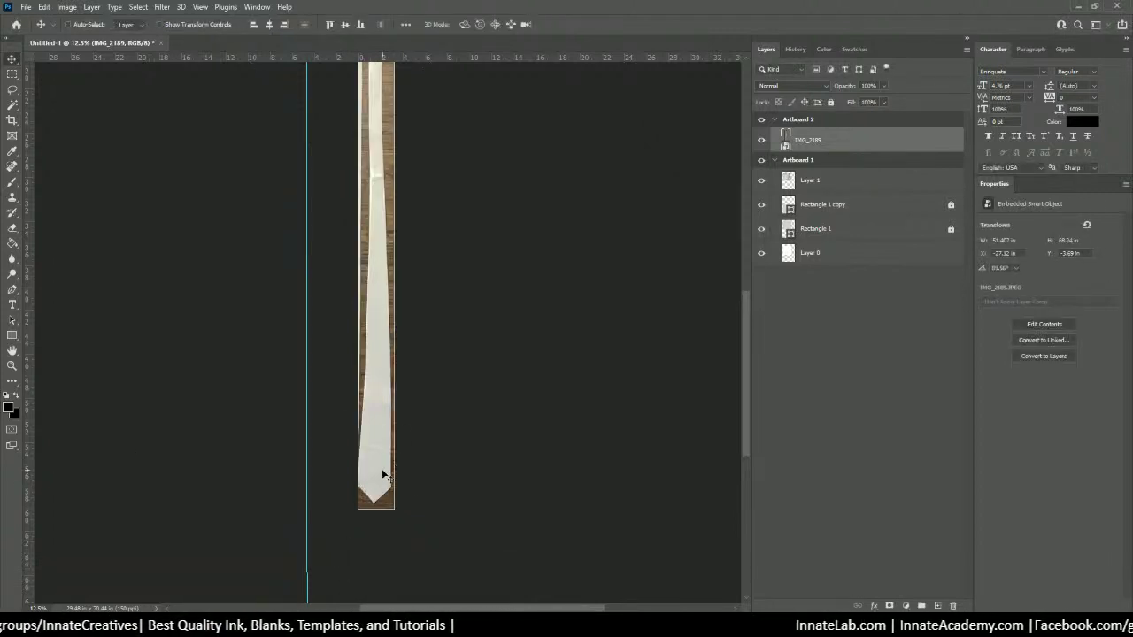
scroll(392, 450, "up", 3)
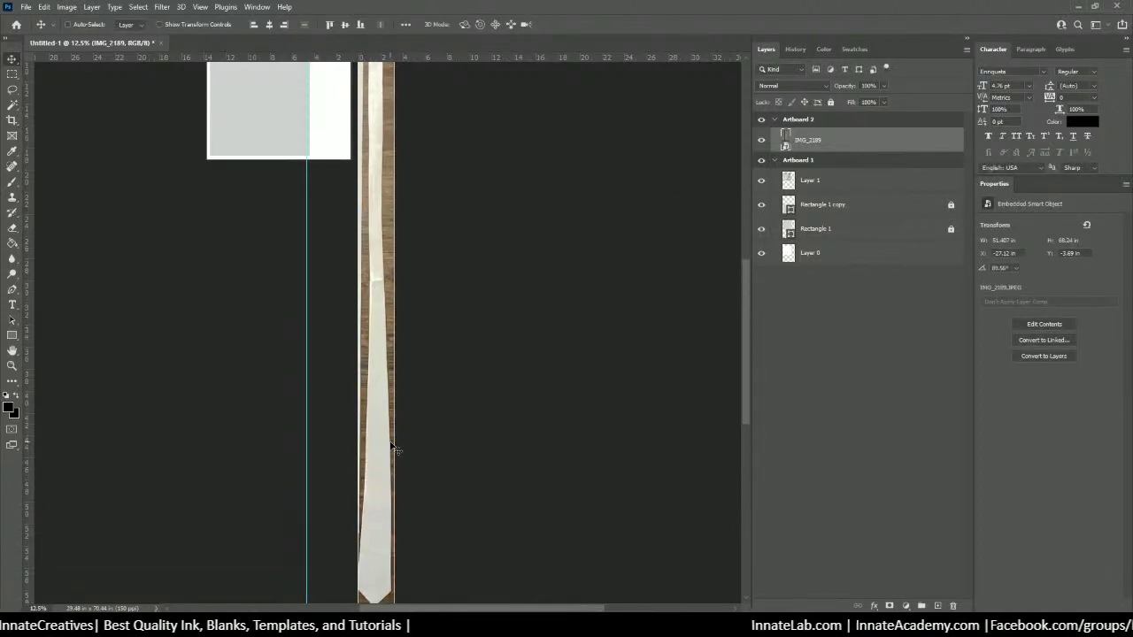
scroll(392, 450, "up", 5)
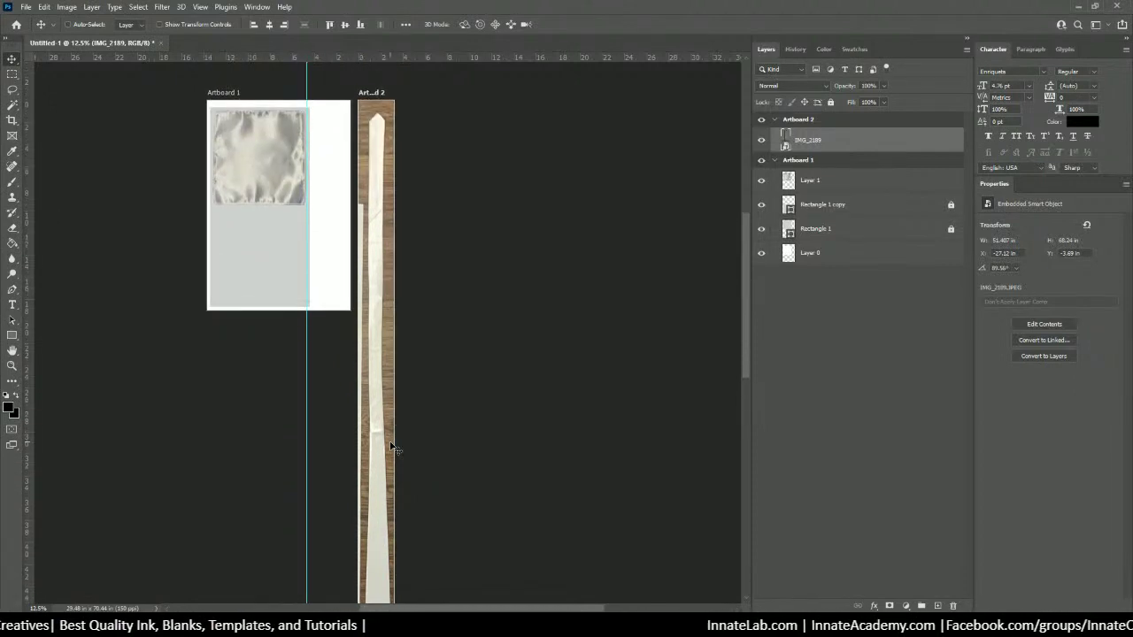
scroll(392, 449, "down", 4)
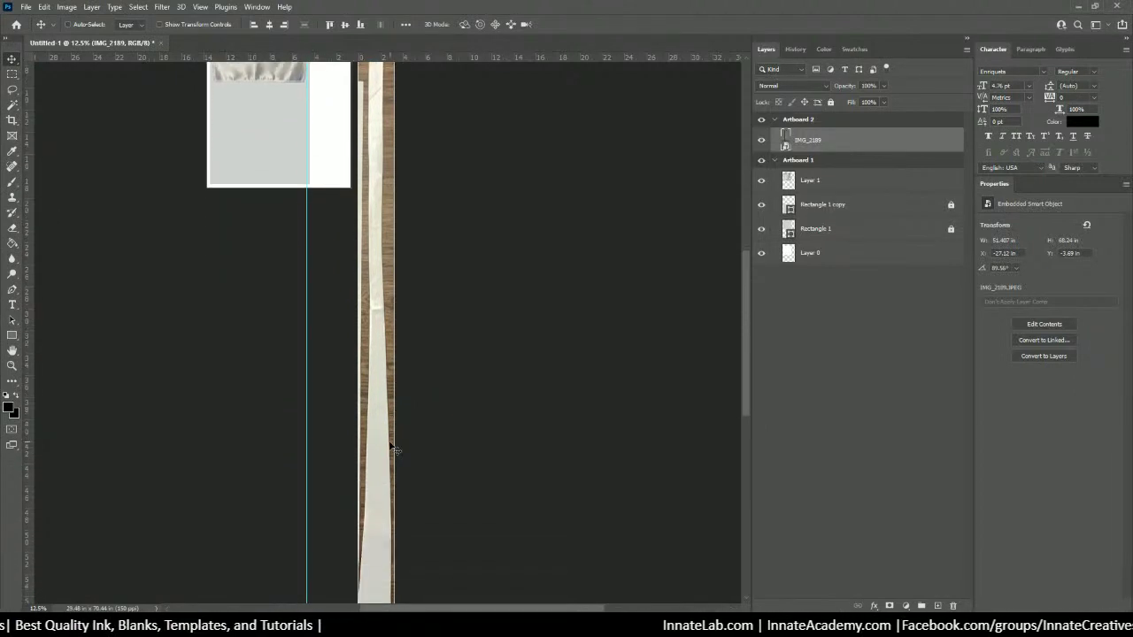
scroll(392, 450, "down", 2)
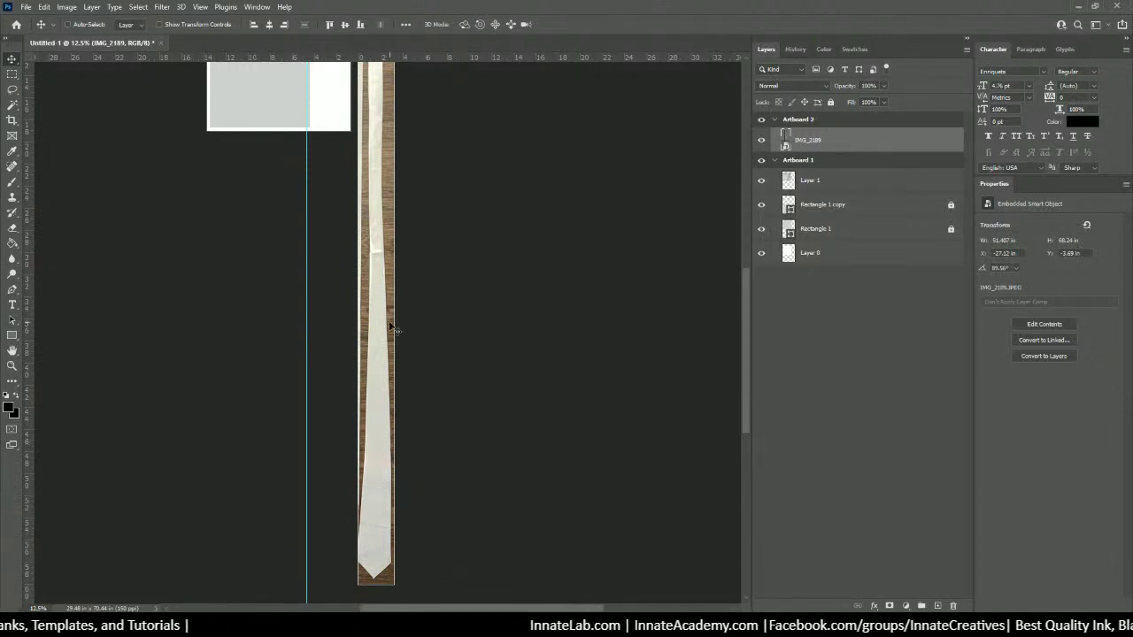
scroll(391, 329, "down", 2)
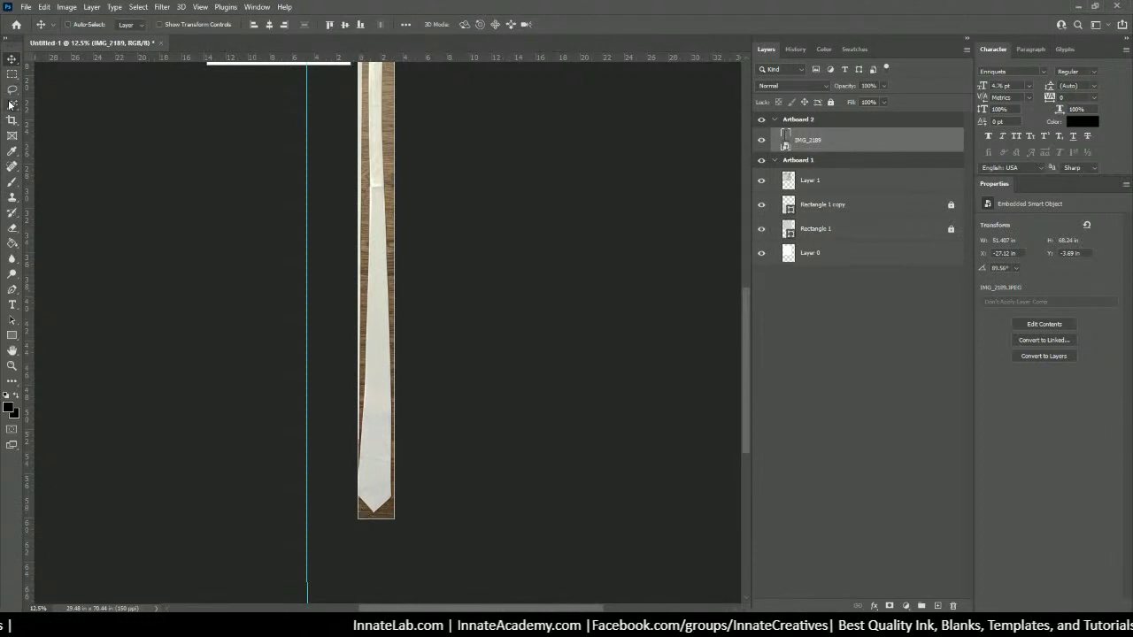
Step: Nudge the tie photo upward on Artboard 2 to a Y position of about -4.54 in, bringing its narrow tip near the artboard's upper edge
scroll(386, 416, "up", 5)
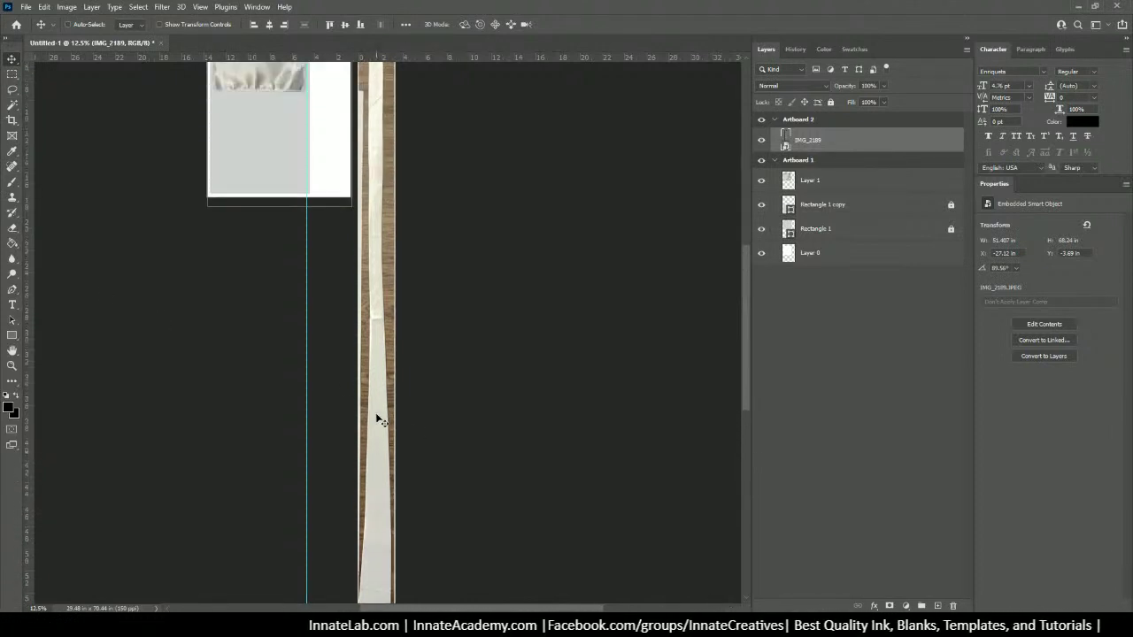
scroll(377, 418, "up", 2)
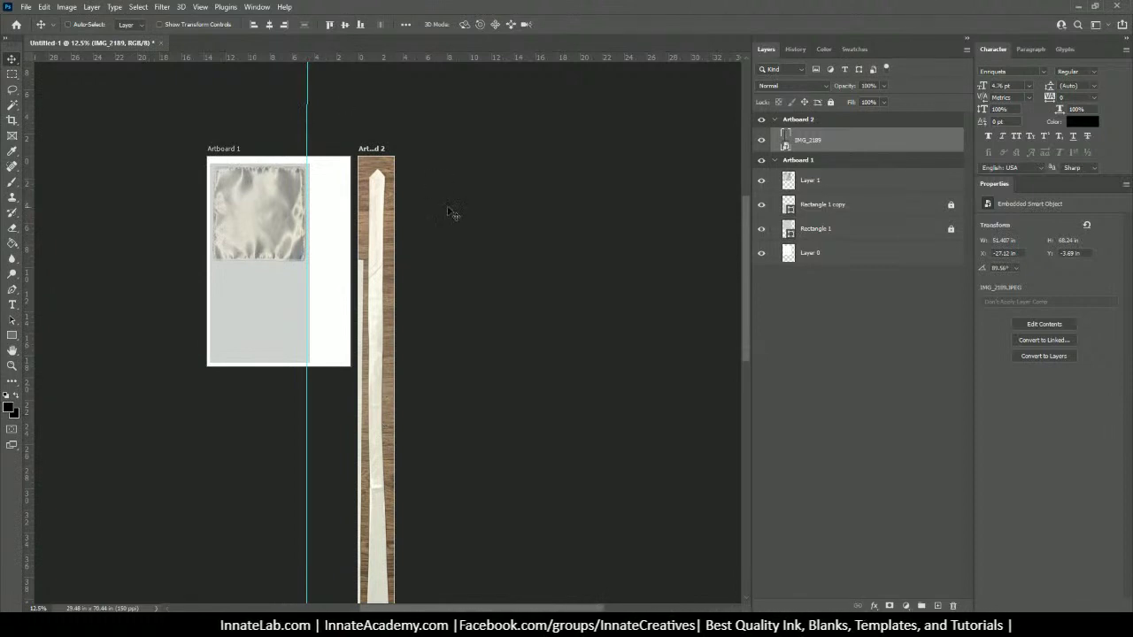
key("shift+Up")
key("shift+Up")
key("shift+Up")
key("shift+Up")
key("shift+Up")
key("shift+Up")
key("shift+Up")
key("shift+Up")
key("shift+Up")
key("shift+Up")
key("shift+Up")
key("shift+Up")
key("shift+Up")
key("shift+Up")
key("shift+Up")
key("shift+Up")
key("shift+Up")
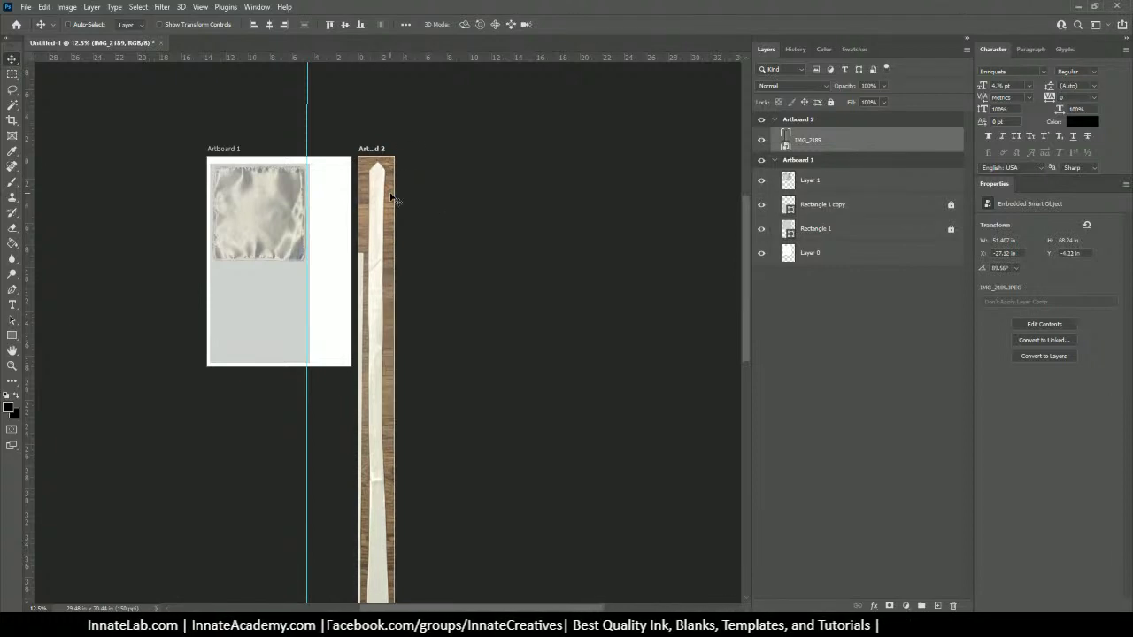
key("shift+Up")
key("shift+Up")
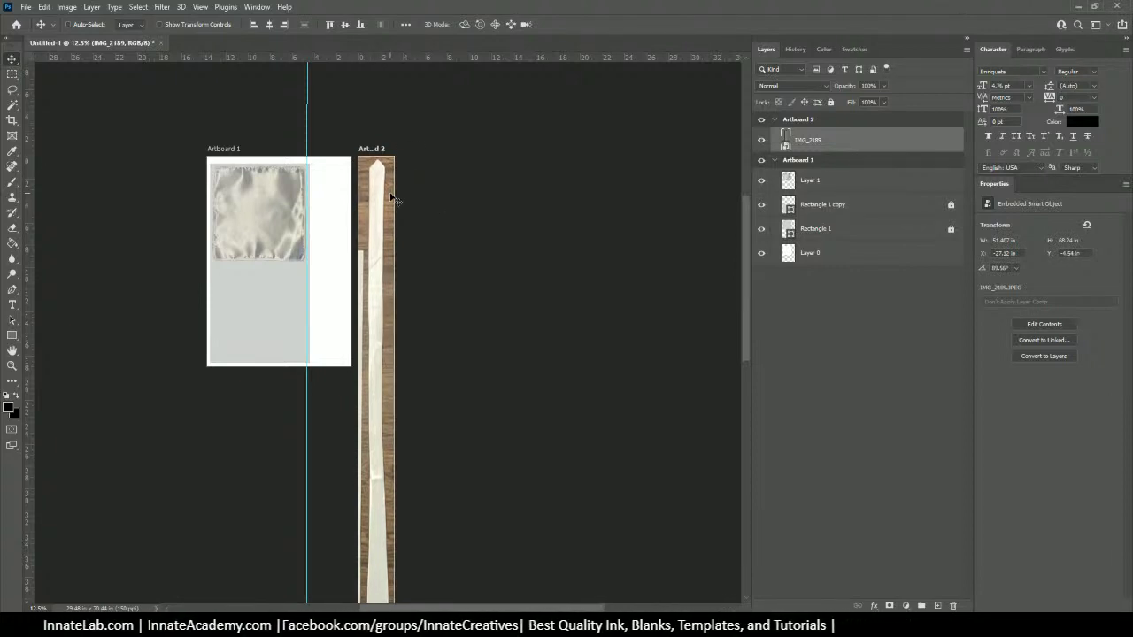
Step: Rotate the tie photo slightly to 89.39 degrees, straightening the wide end, and commit the transform
scroll(475, 301, "down", 10)
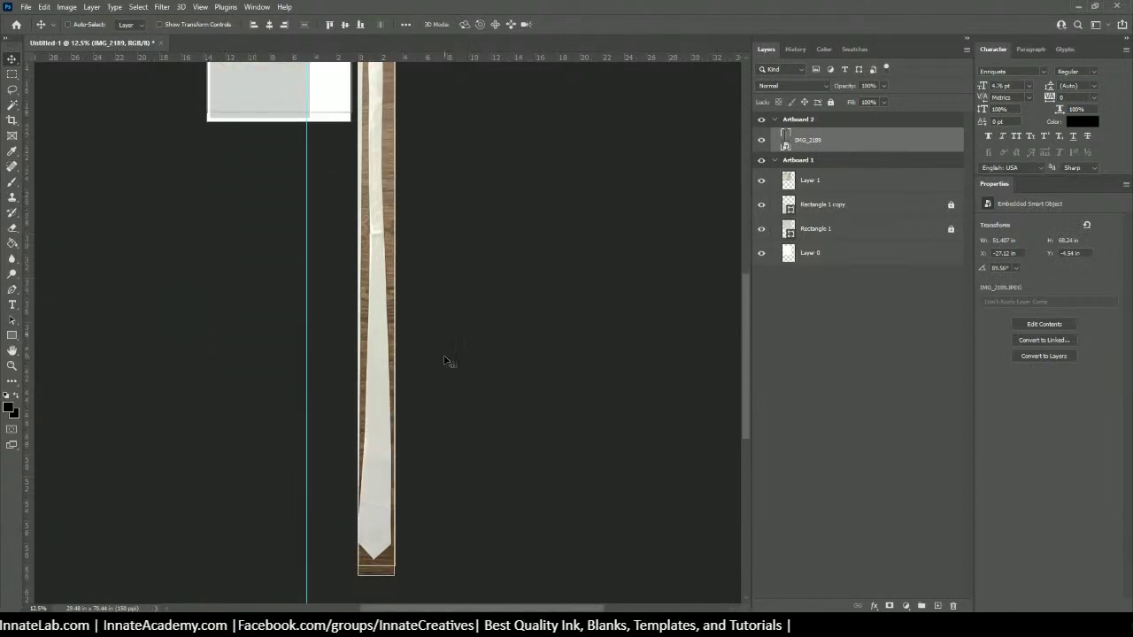
scroll(445, 360, "down", 3)
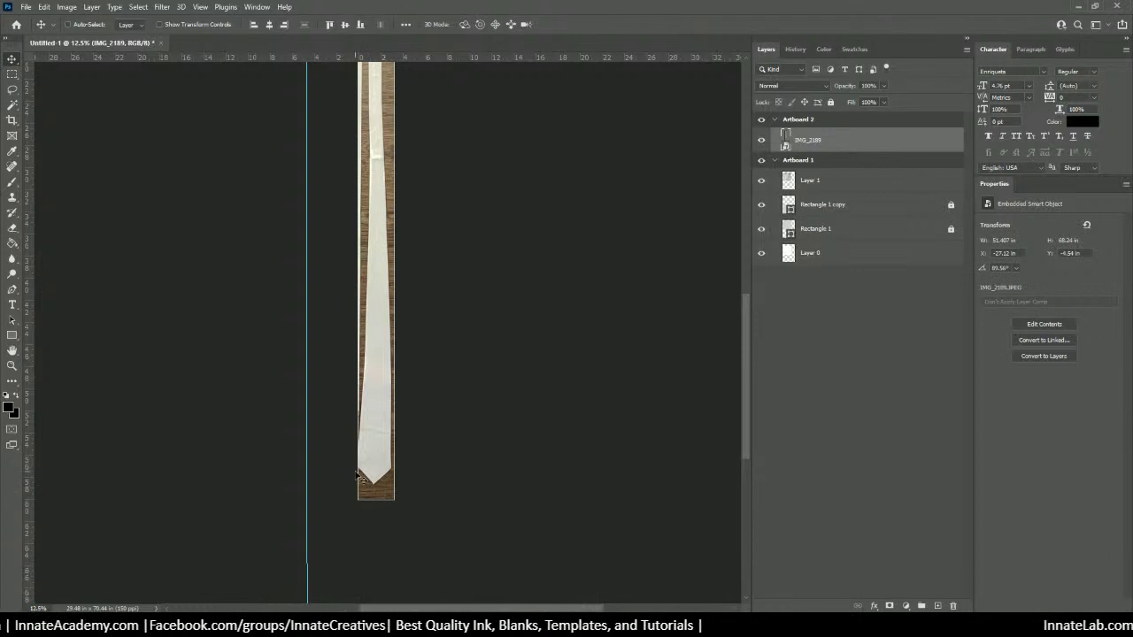
key("ctrl+t")
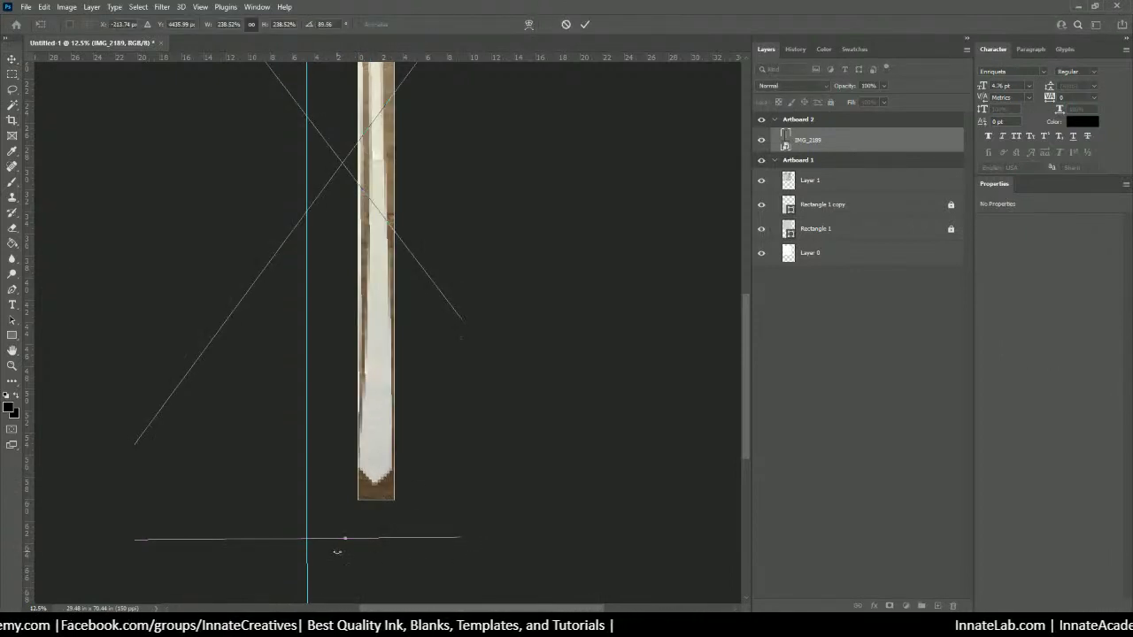
left_click_drag(338, 551, 339, 554)
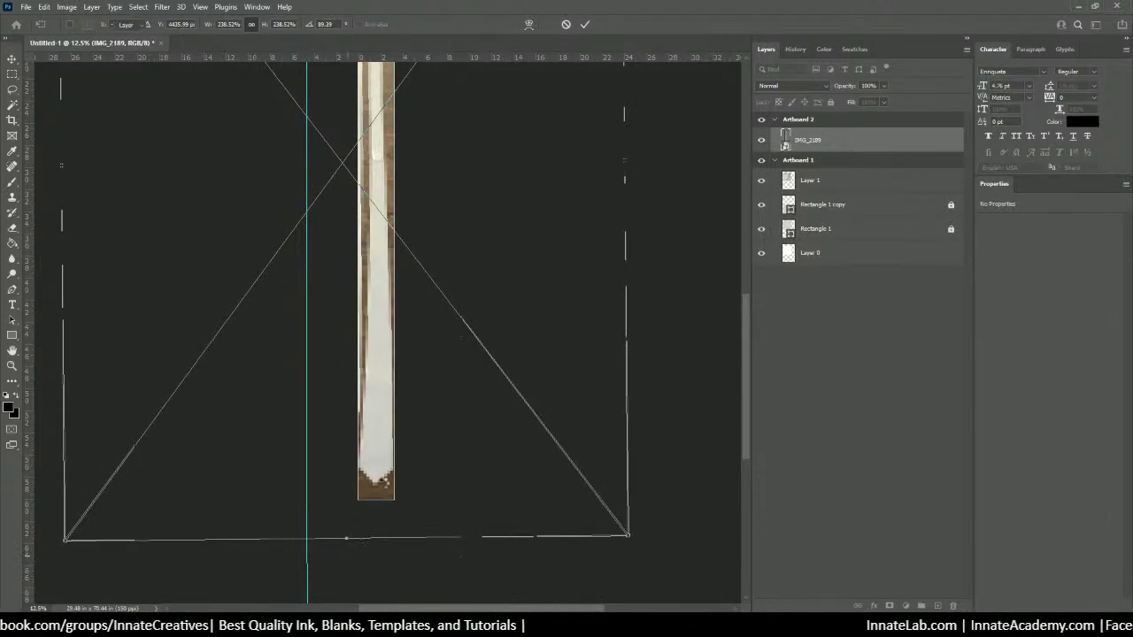
key("Return")
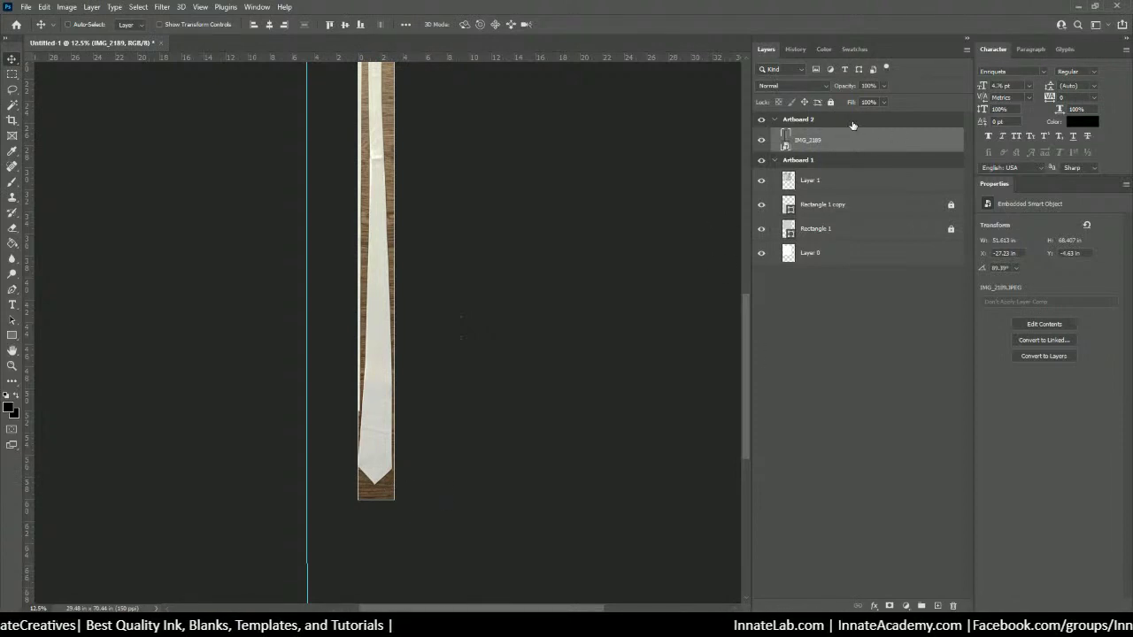
Step: Set the width of Artboard 2 to 4.25 in
left_click(797, 121)
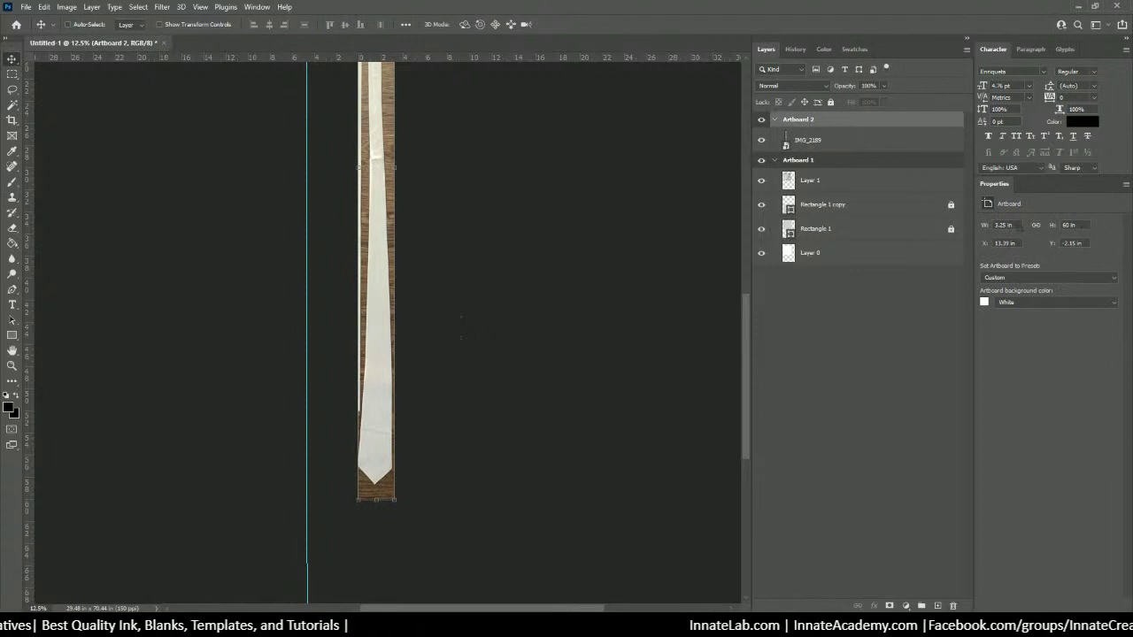
key("Tab")
left_click(1014, 226)
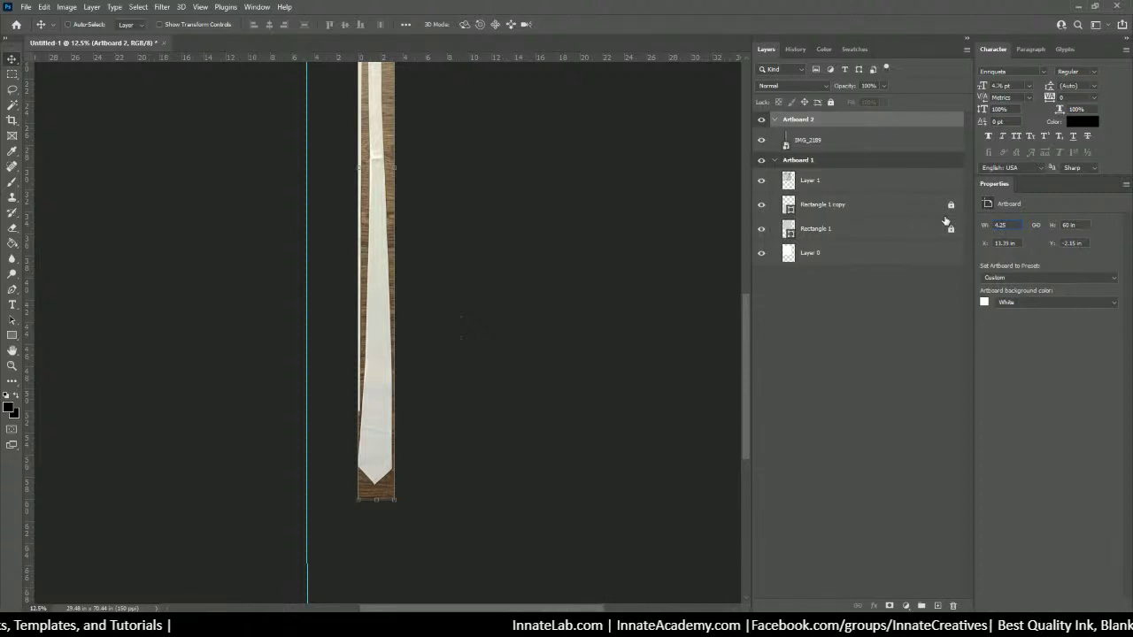
type("4.25")
key("Return")
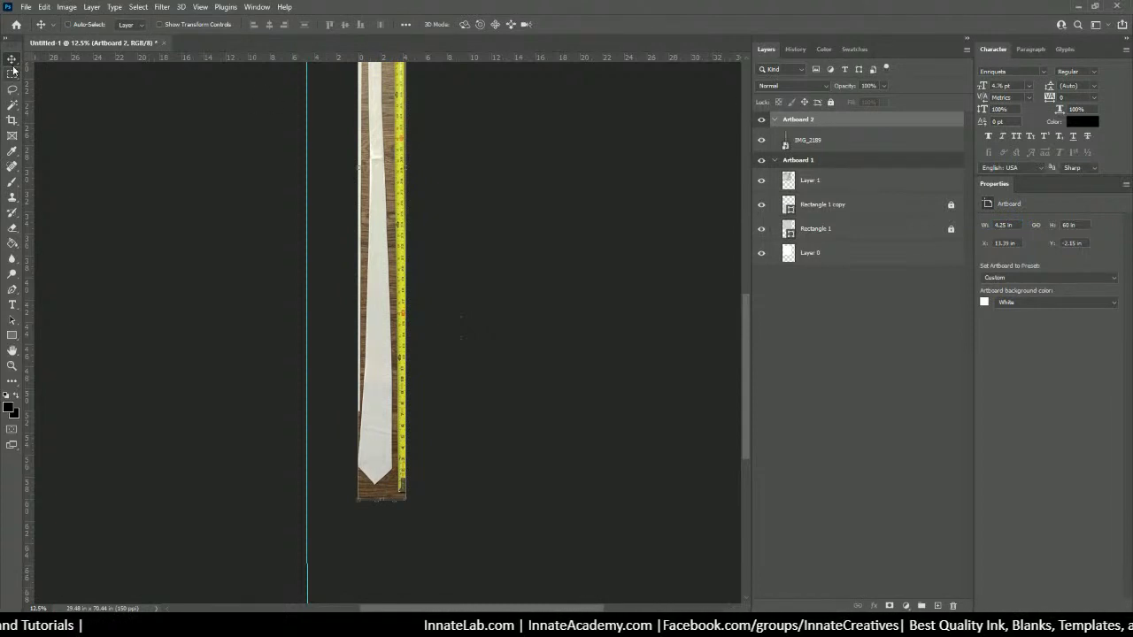
Step: Shift only the tie photo sideways to an X position of about -26.59 in, centering the wide end on Artboard 2
left_click_drag(377, 480, 384, 480)
key("ctrl+z")
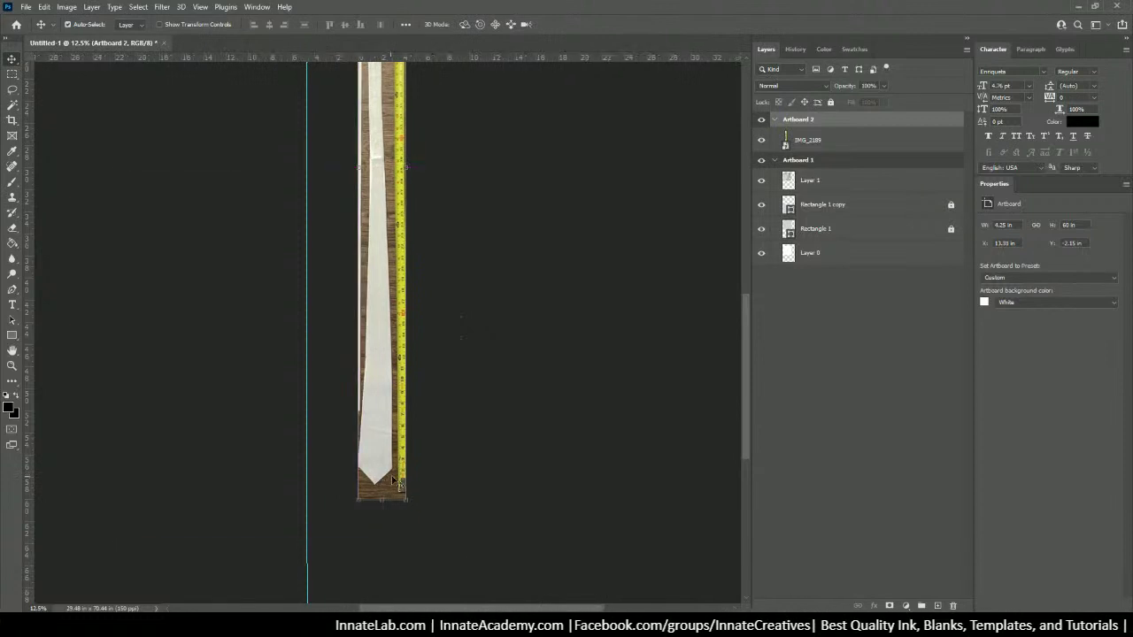
left_click(831, 143)
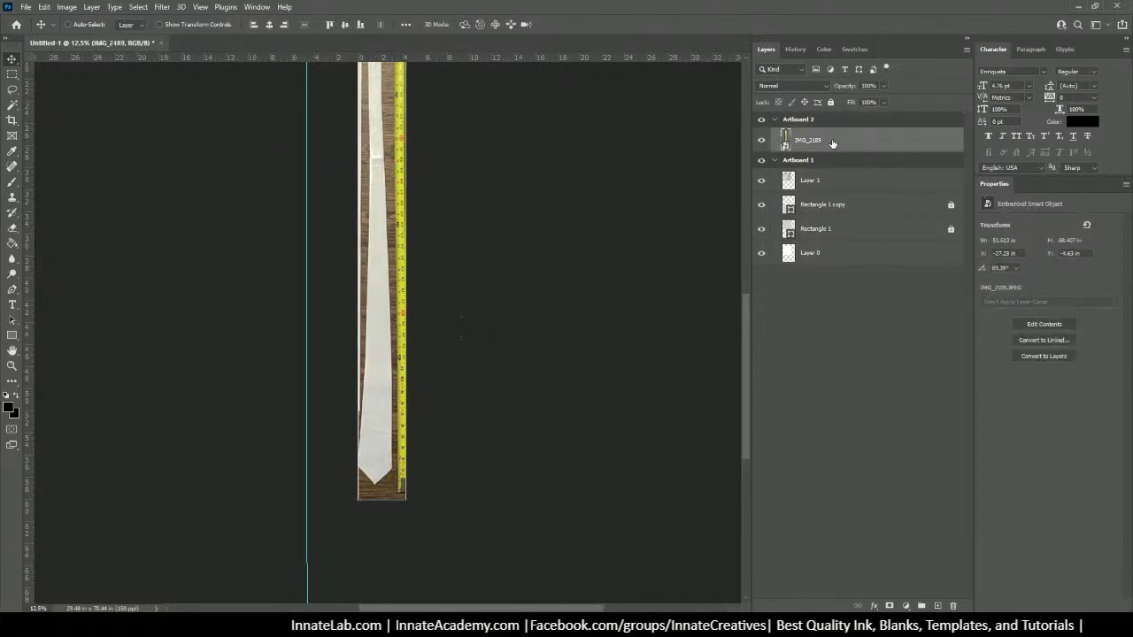
key("shift+Right")
key("shift+Right")
key("shift+Right")
key("shift+Right")
key("shift+Right")
key("shift+Right")
key("shift+Right")
key("shift+Right")
key("shift+Right")
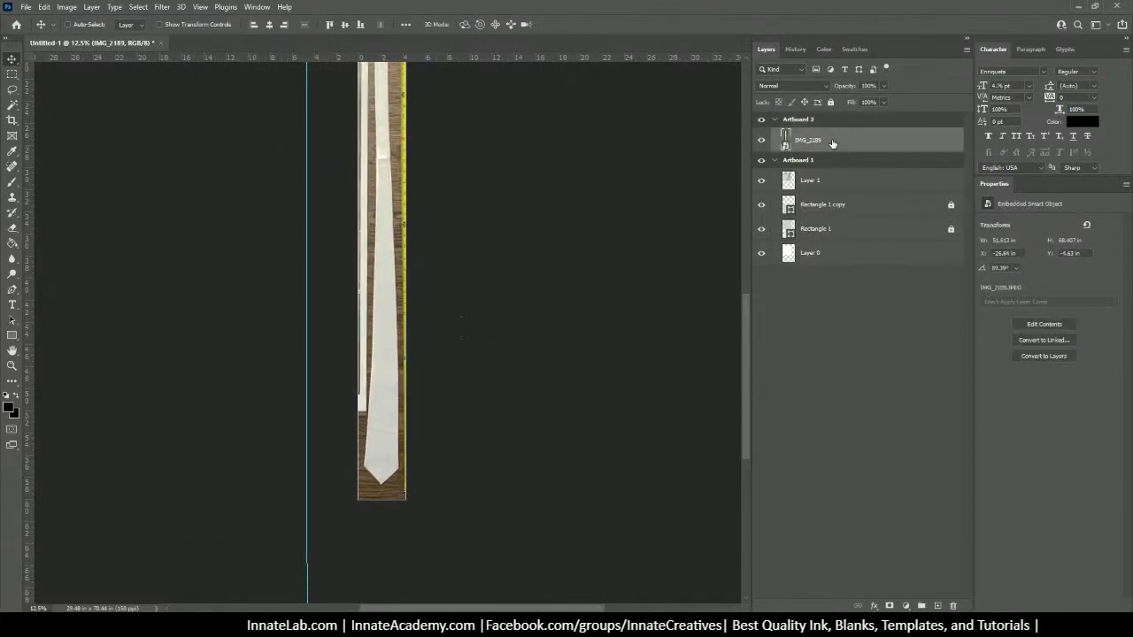
key("shift+Right")
key("shift+Right")
key("shift+Right")
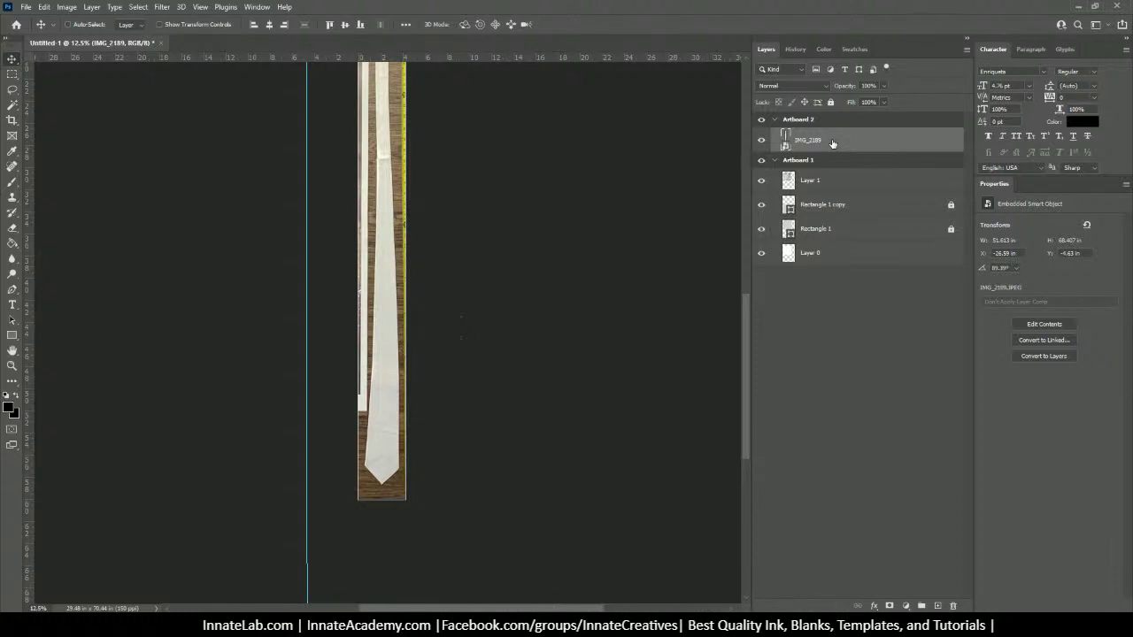
Step: Set the width of Artboard 2 to 4 in
left_click(820, 123)
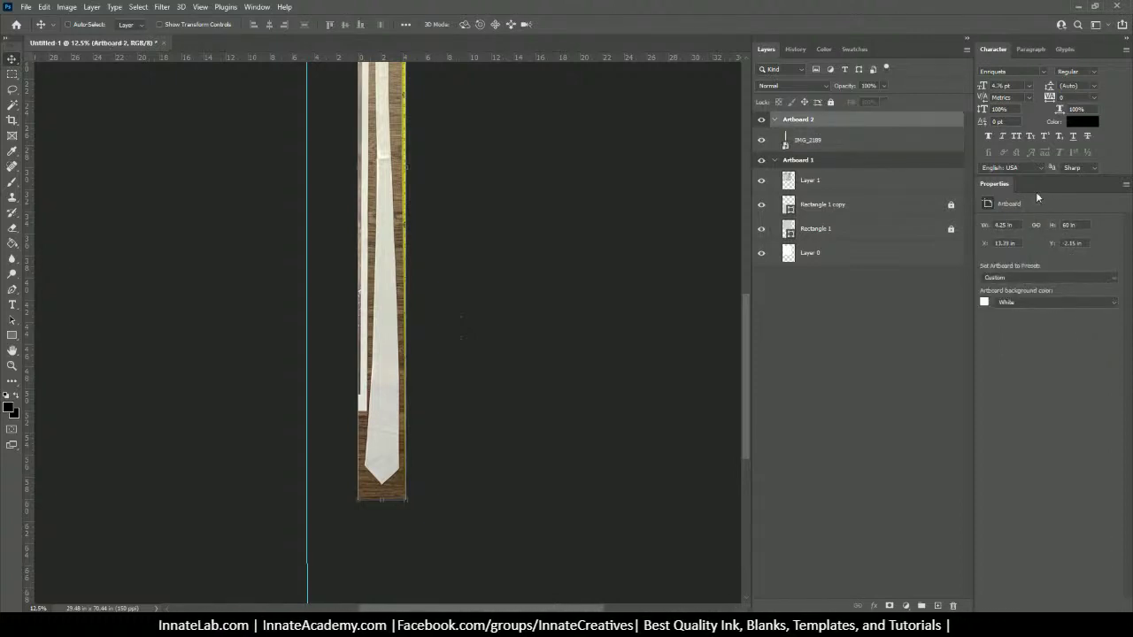
left_click(1003, 225)
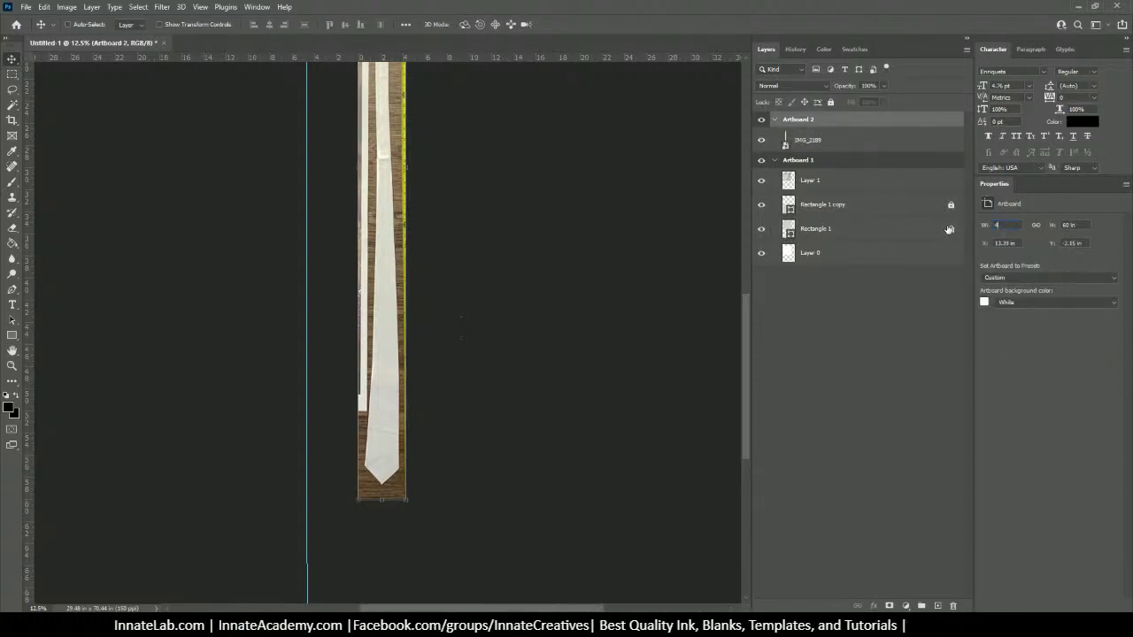
type("4")
key("Return")
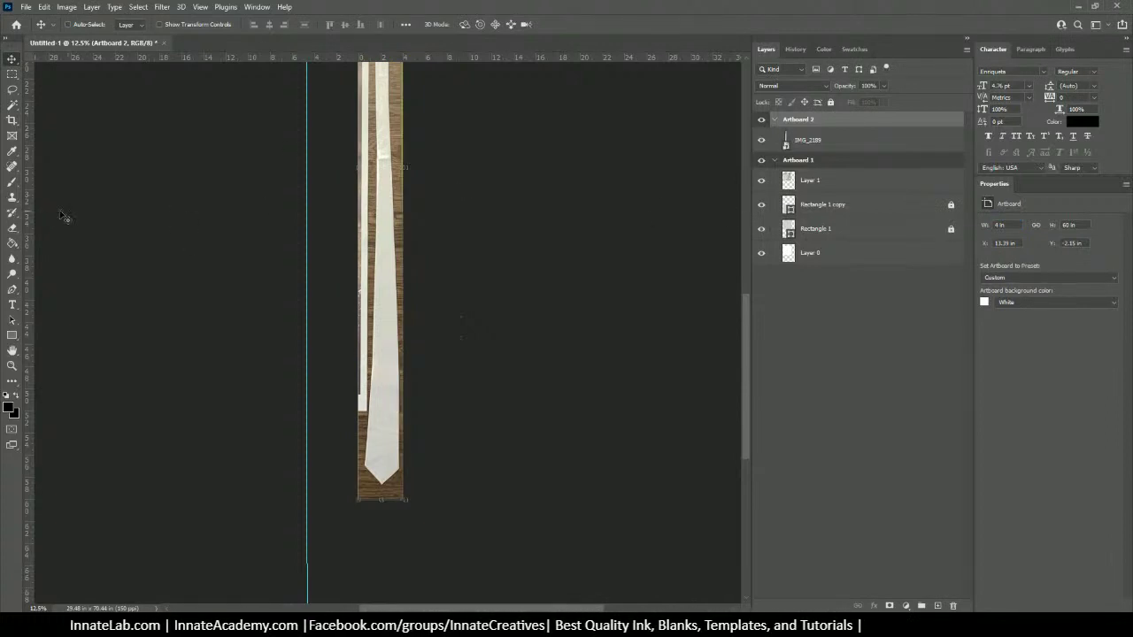
Step: Place a vertical guide along the center of Artboard 2 through the tie's tip, and remove the old vertical guide crossing Artboard 1
left_click_drag(33, 256, 379, 340)
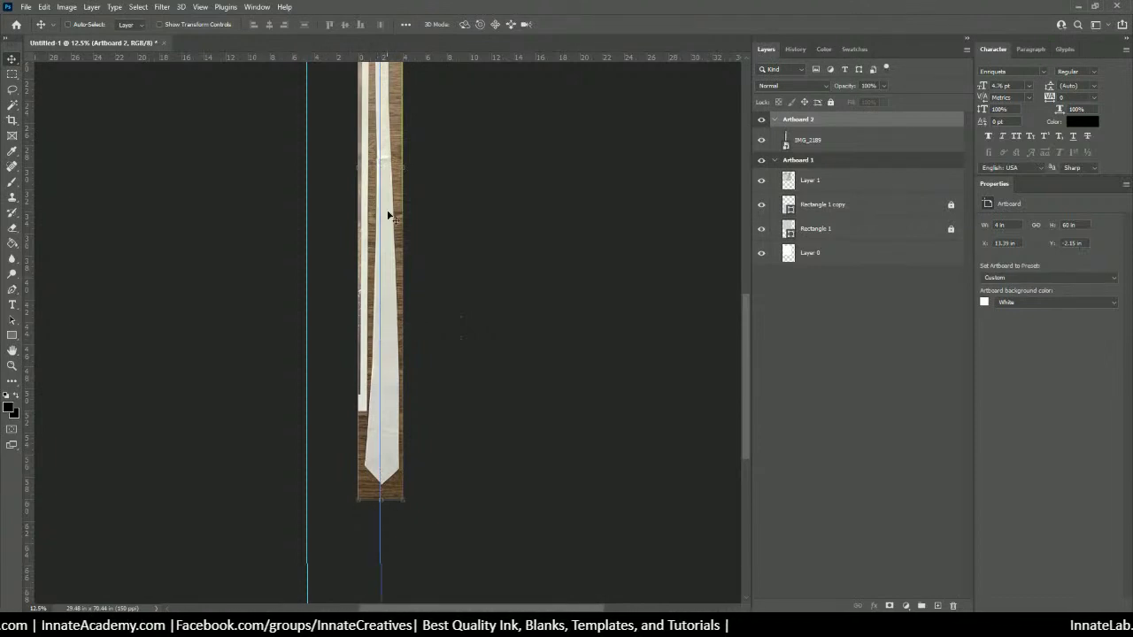
scroll(352, 456, "up", 5)
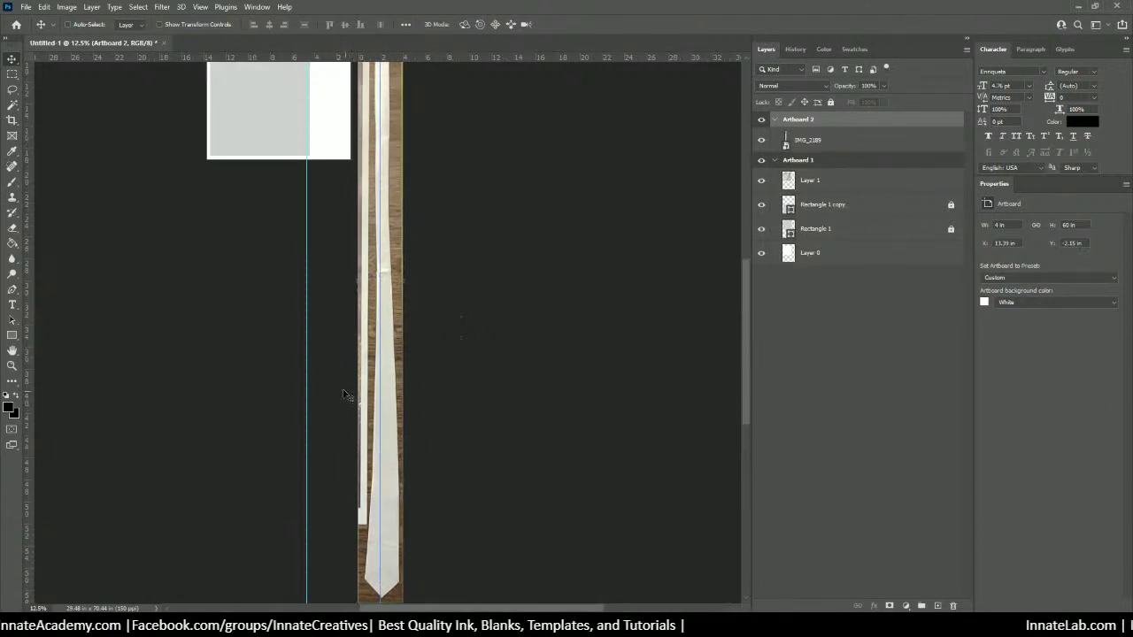
left_click_drag(307, 354, 33, 295)
scroll(413, 404, "down", 1)
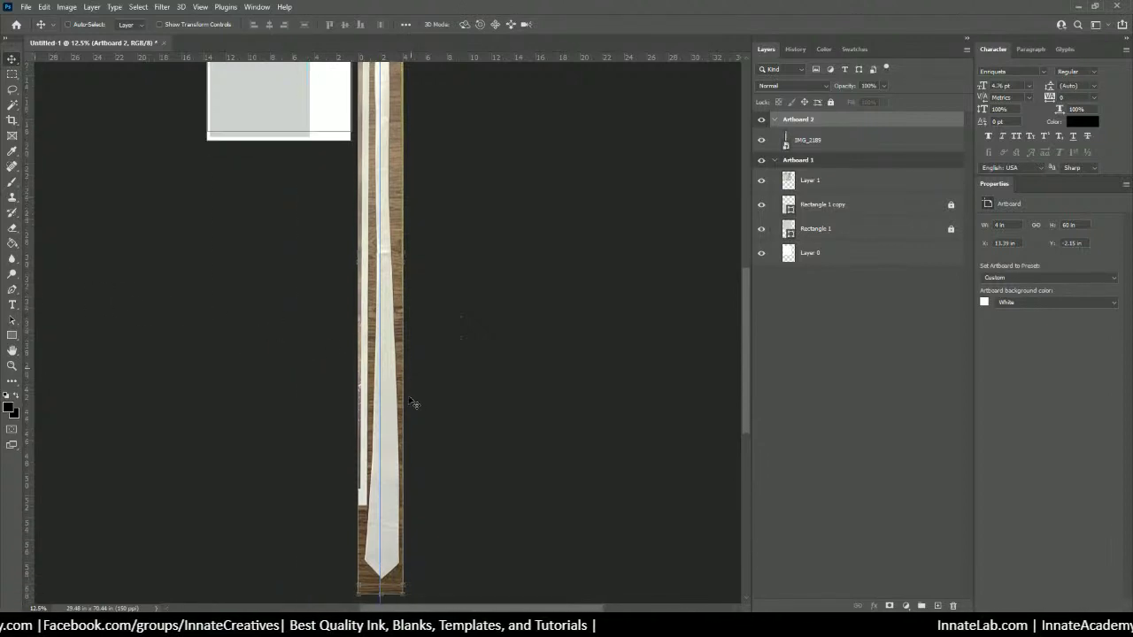
scroll(413, 403, "down", 4)
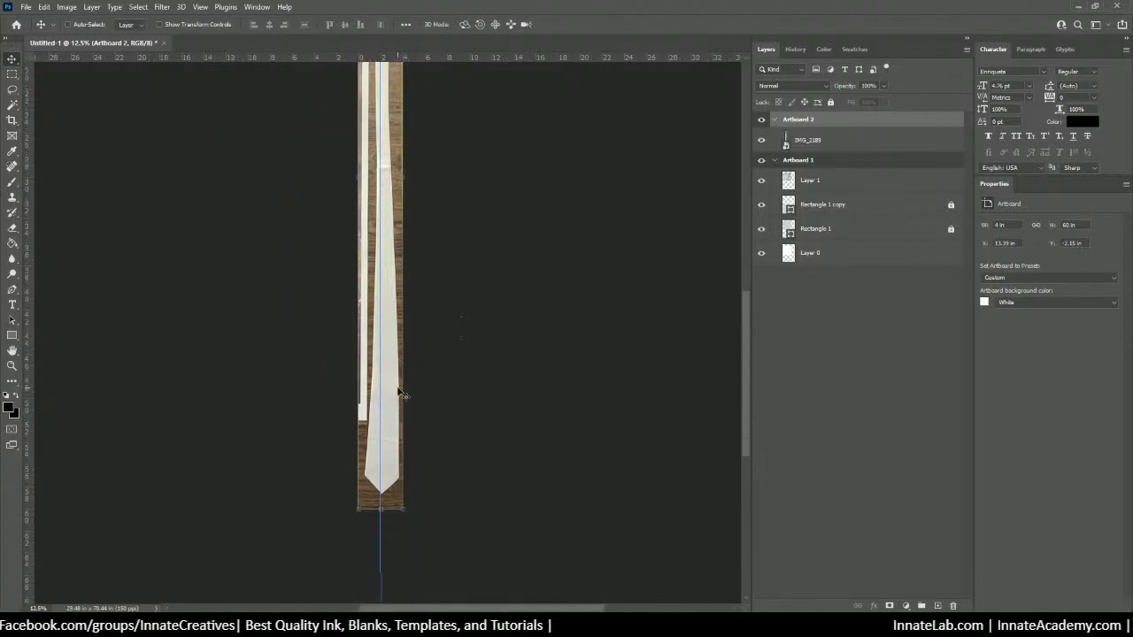
key("ctrl+minus")
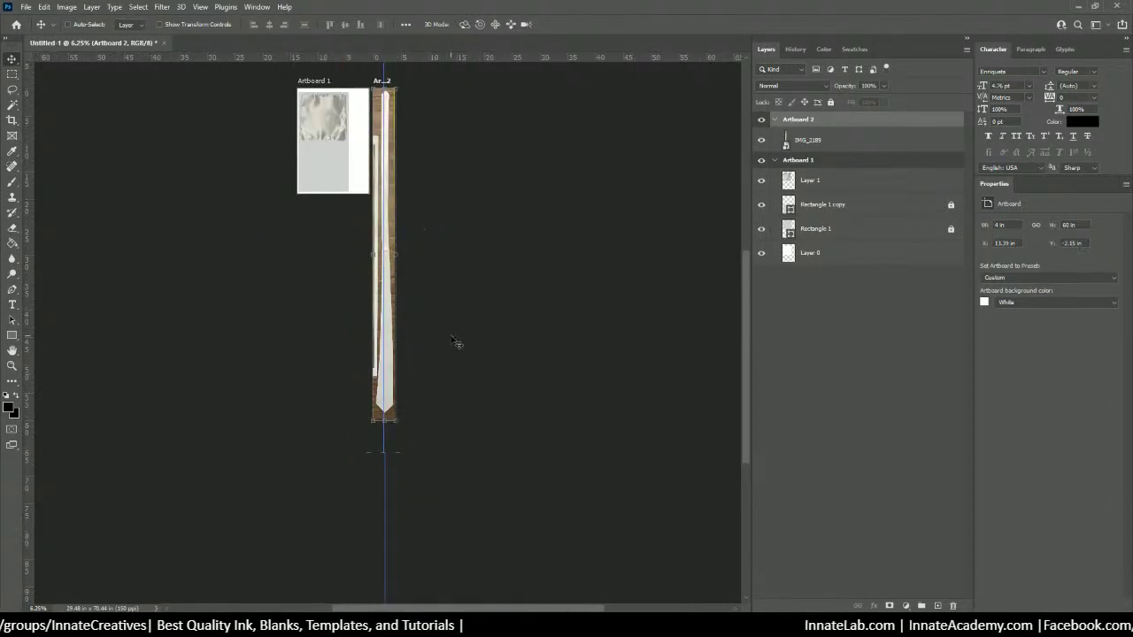
key("ctrl+plus")
key("ctrl+plus")
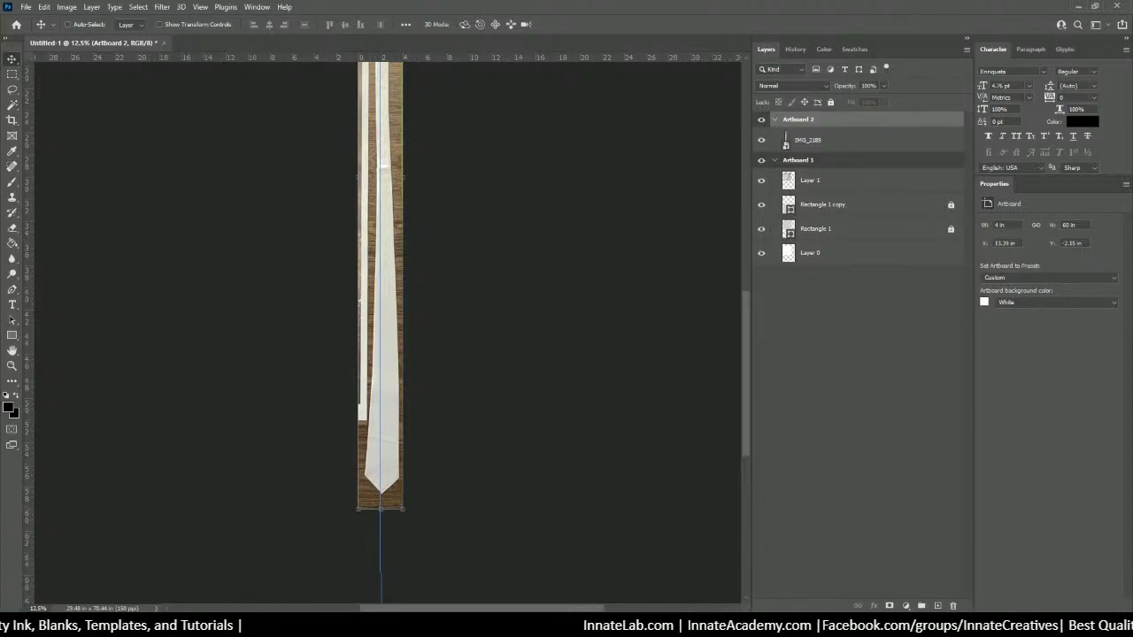
Step: Nudge the IMG_2189 photo left until the tie's wide-end tip sits on the vertical centre guide
left_click(12, 290)
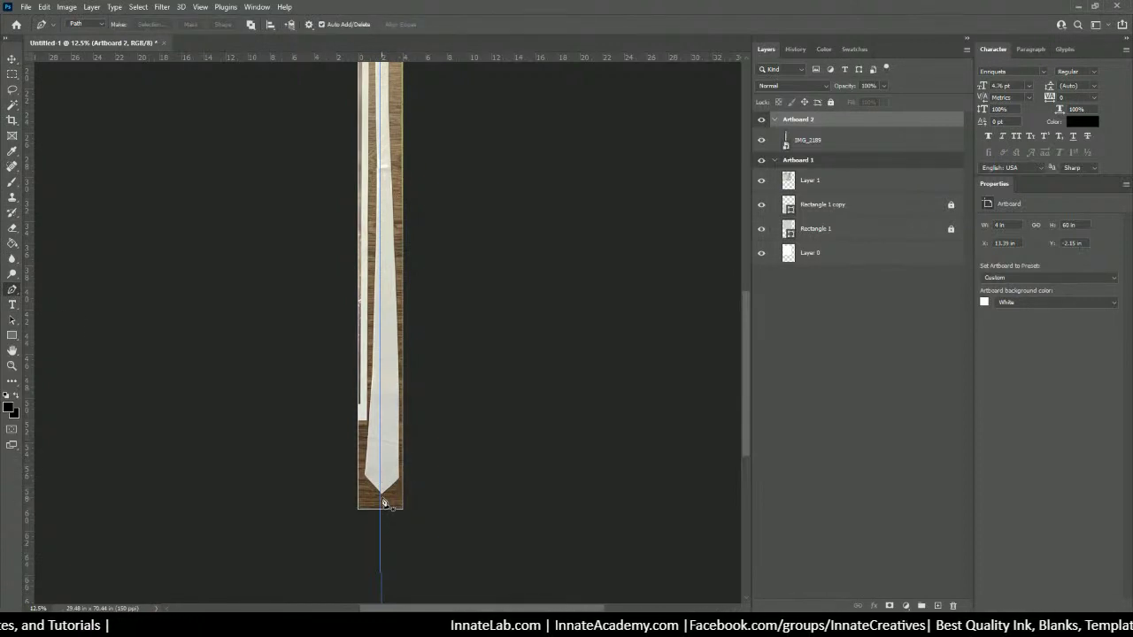
key("ctrl+plus")
key("ctrl+plus")
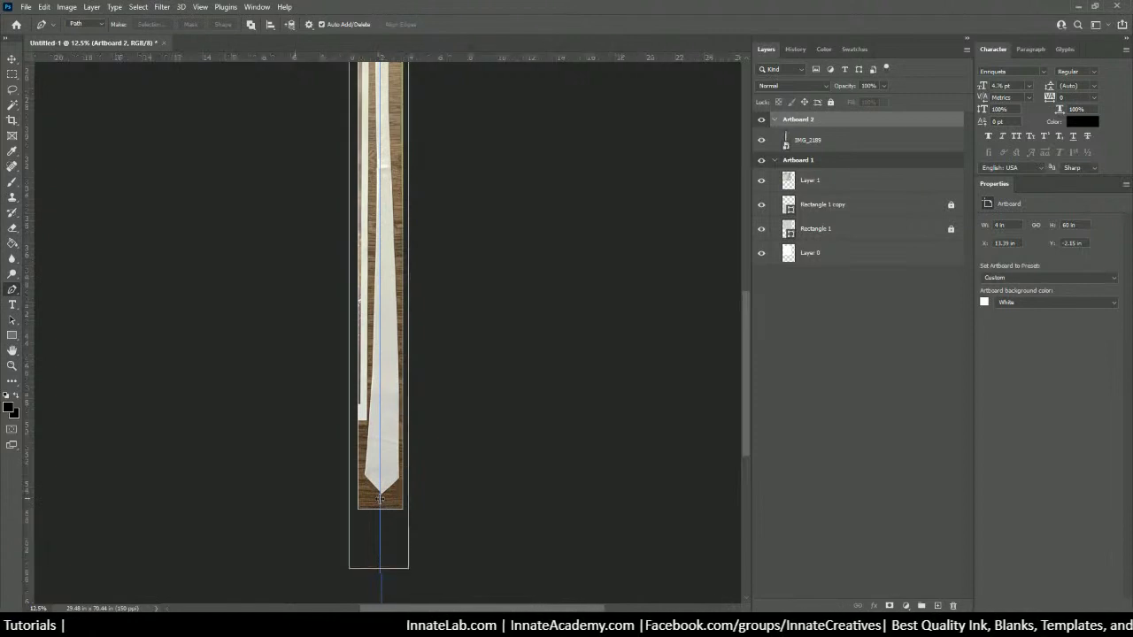
scroll(386, 499, "down", 4)
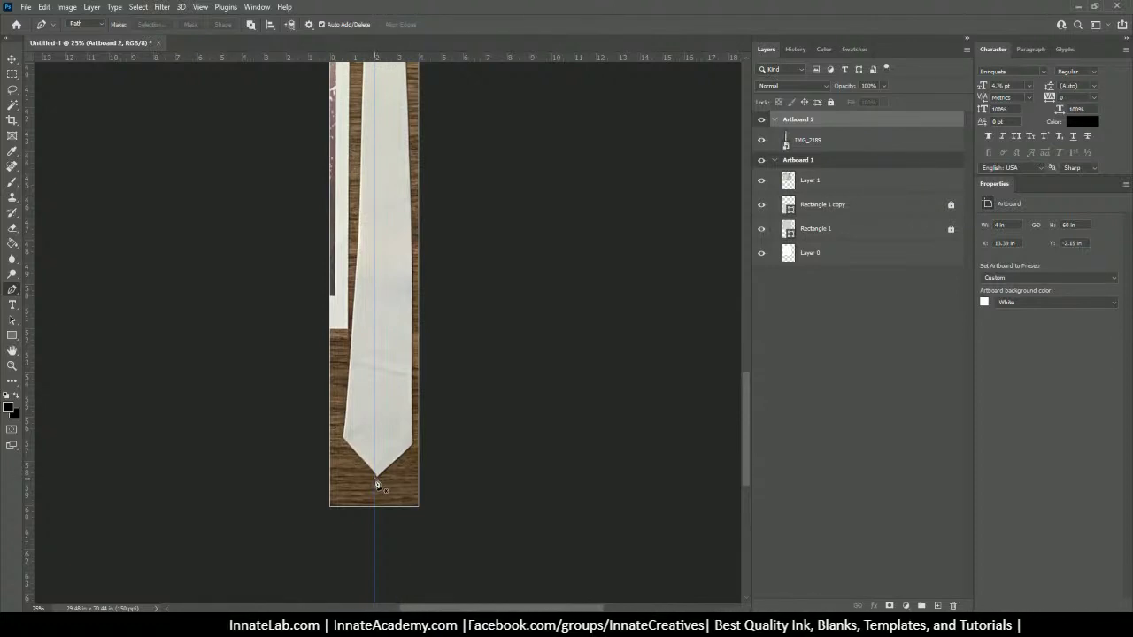
left_click(842, 142)
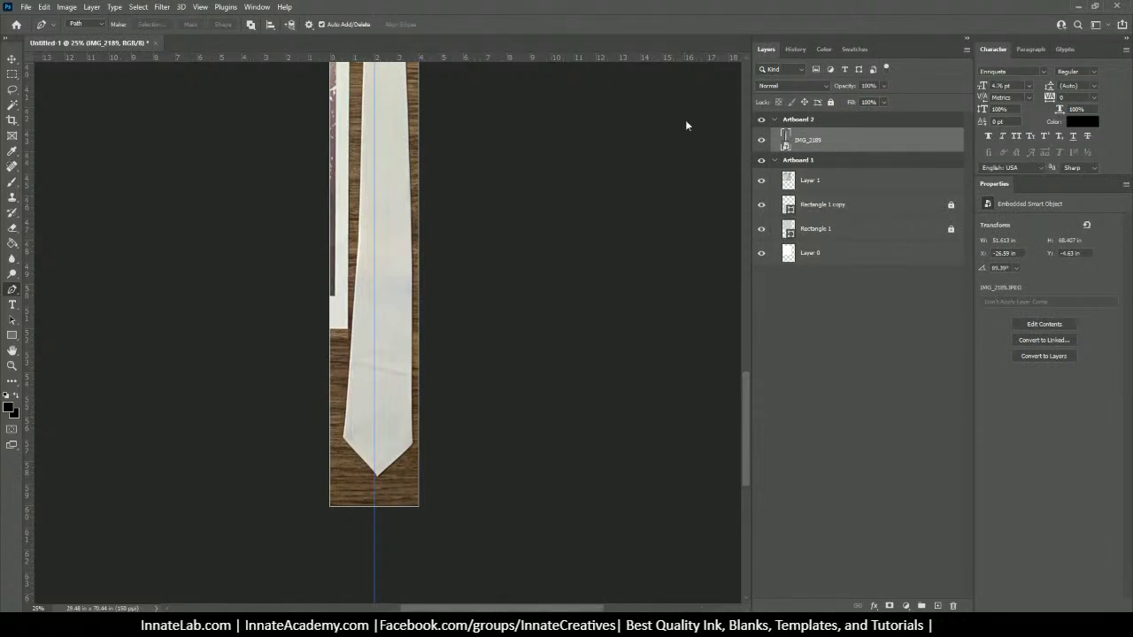
left_click(12, 61)
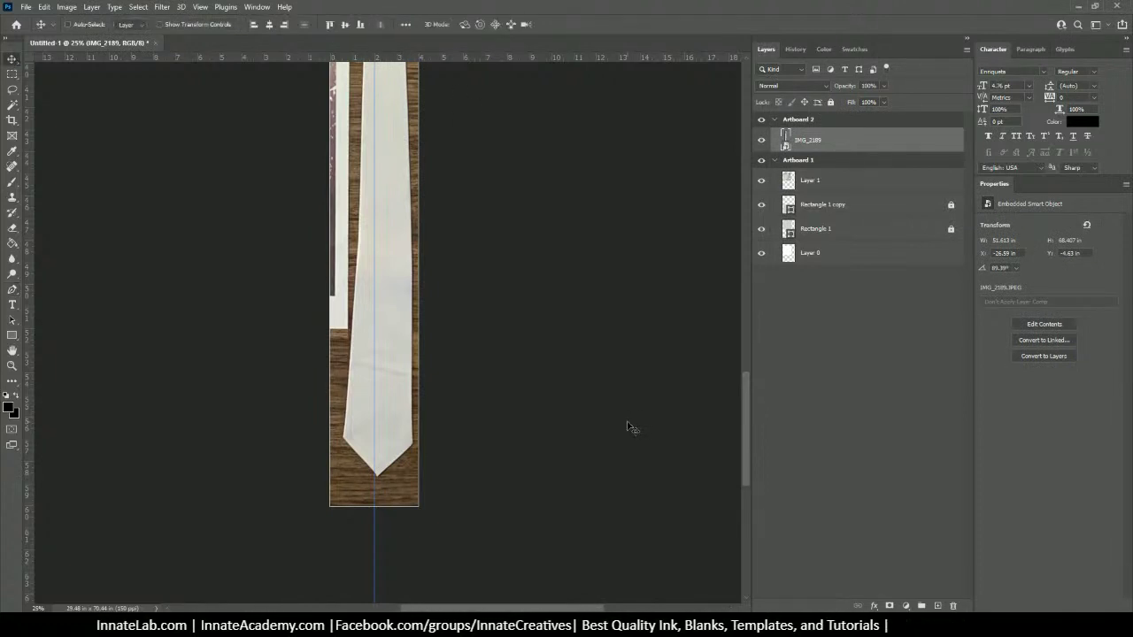
key("Left")
key("Left")
key("Left")
key("Left")
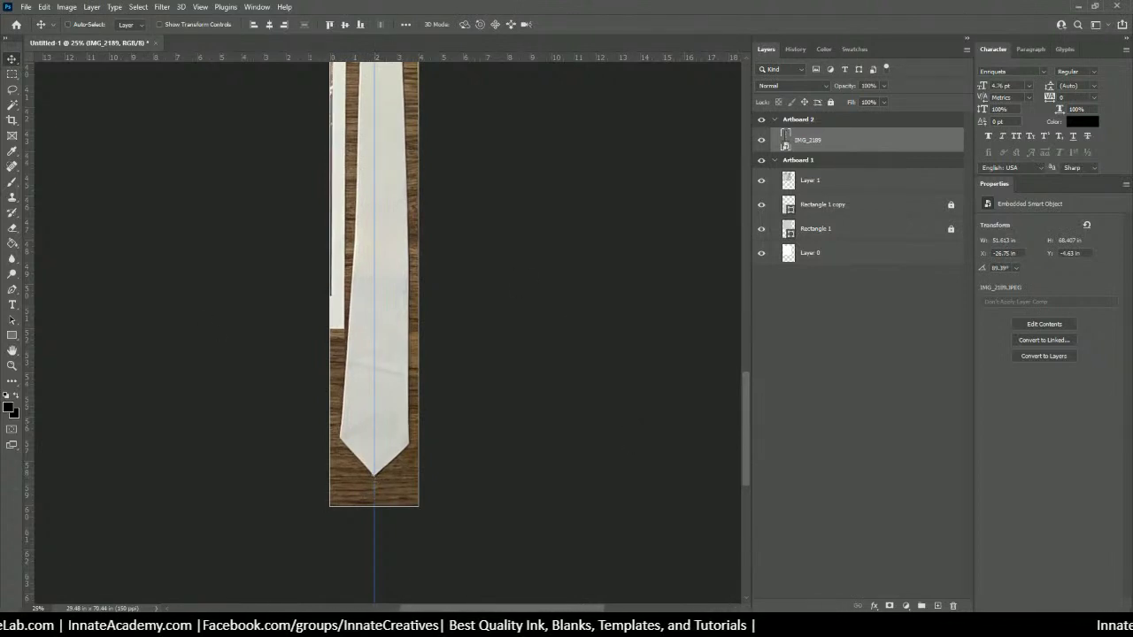
Step: Start a Pen path at the tie's wide-end tip and extend it to the right-hand corner of that point
left_click(12, 289)
scroll(372, 475, "up", 2)
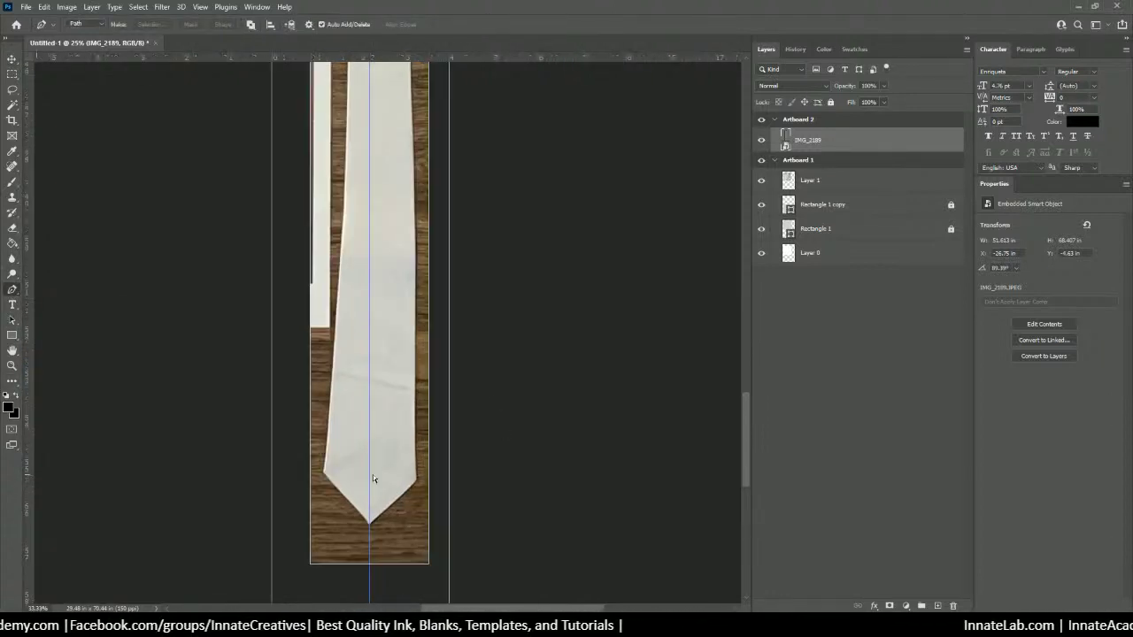
left_click(361, 528)
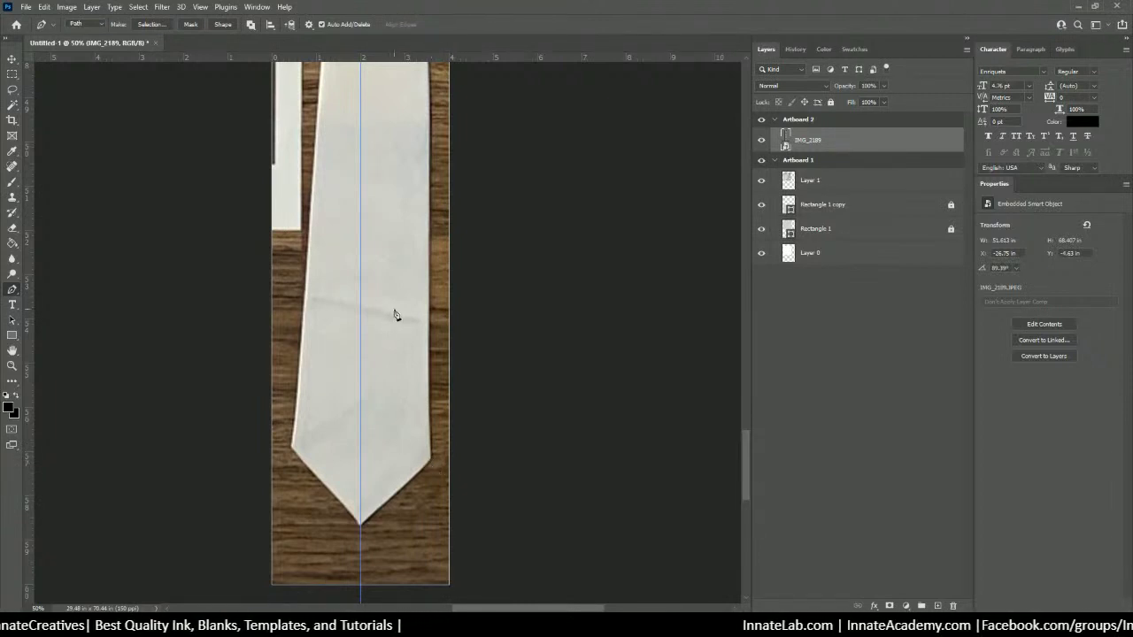
right_click(12, 290)
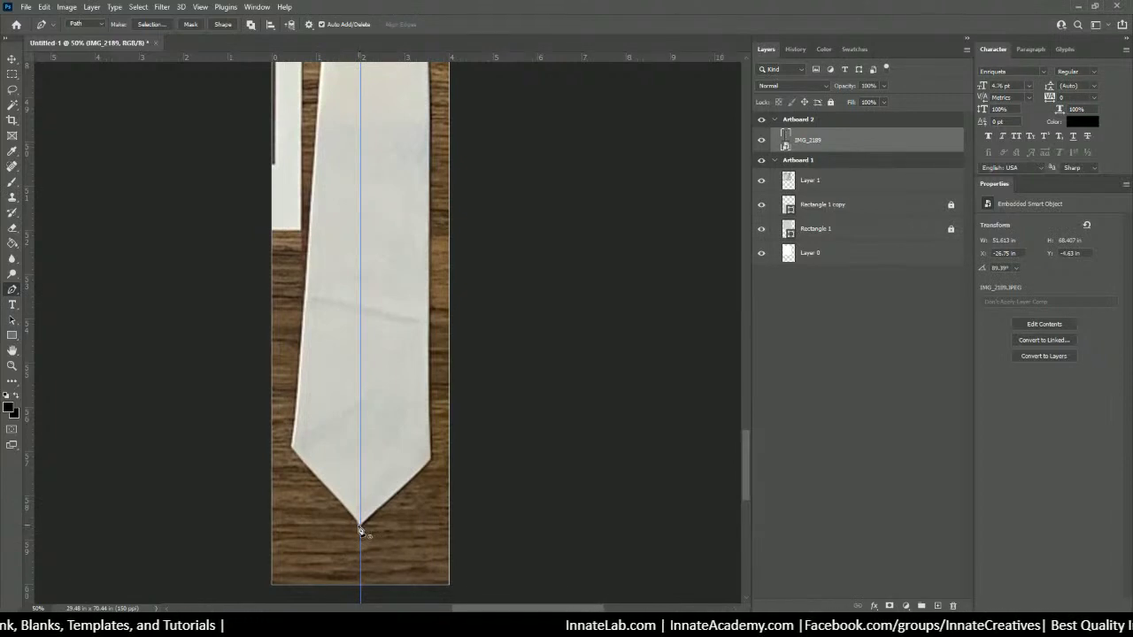
scroll(360, 531, "up", 1)
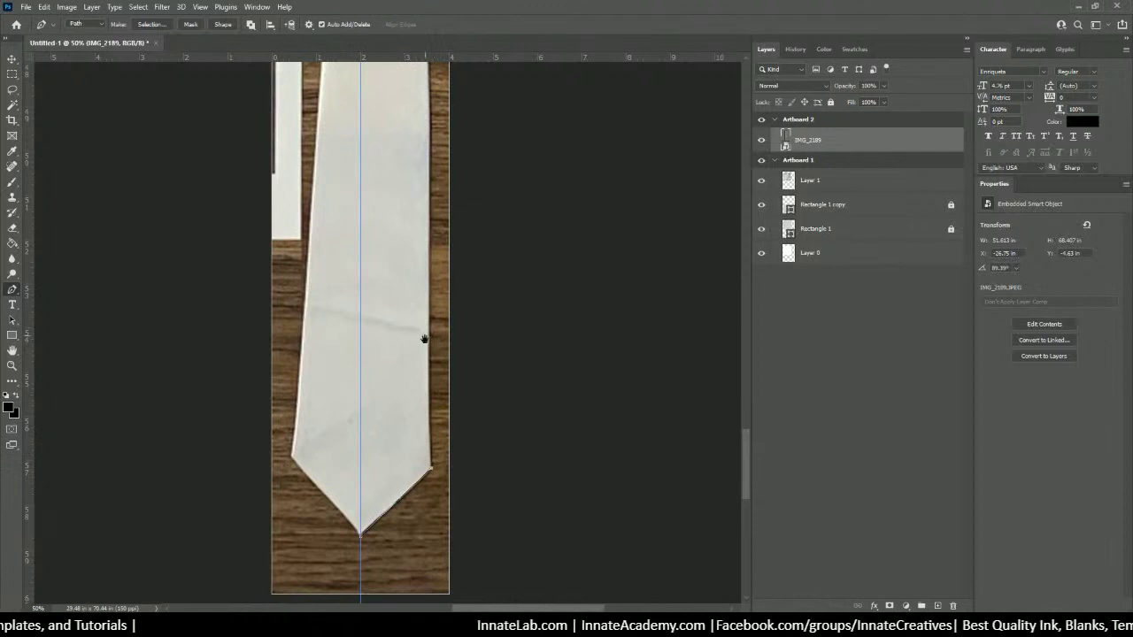
left_click_drag(425, 336, 389, 417)
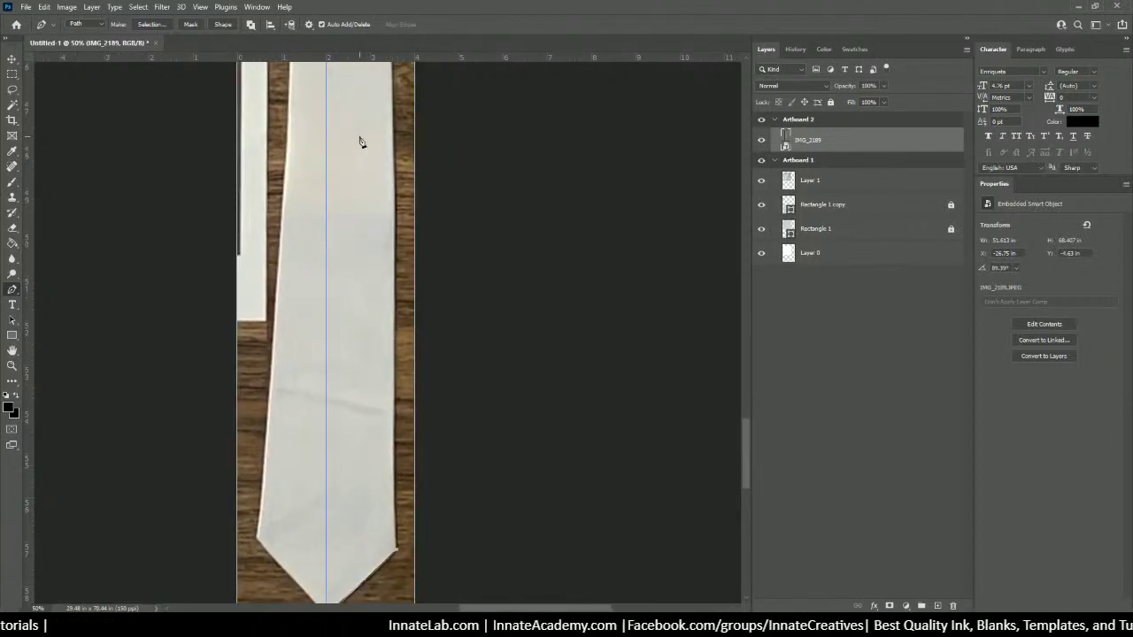
Step: Extend the pen path up the tie's right edge to just below the seam across its middle
key("ctrl+minus")
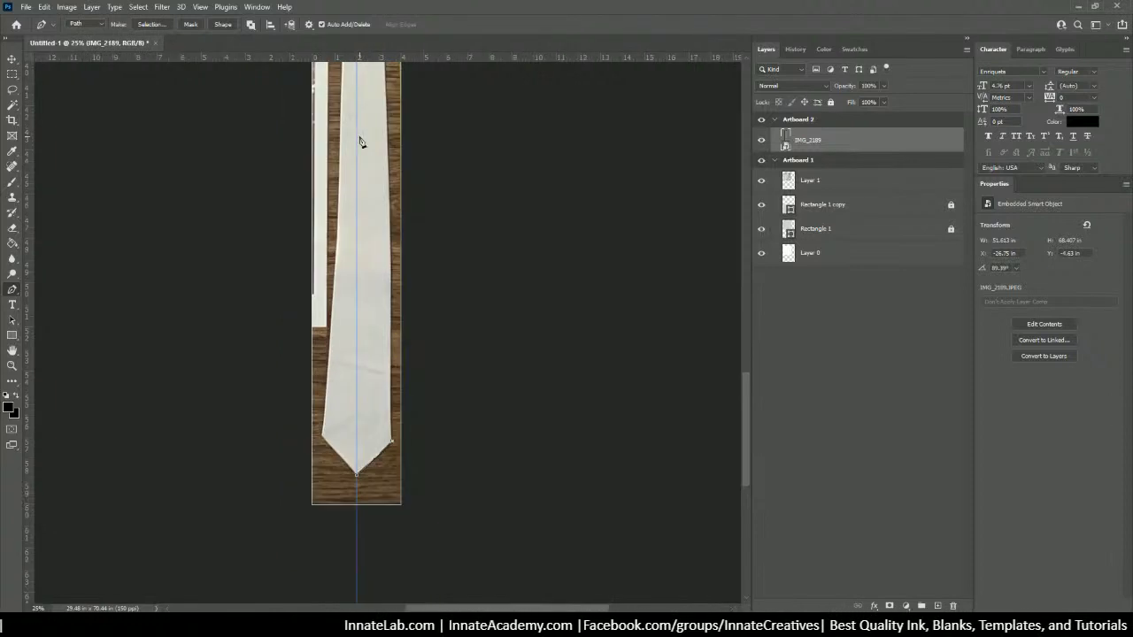
left_click_drag(366, 177, 301, 307)
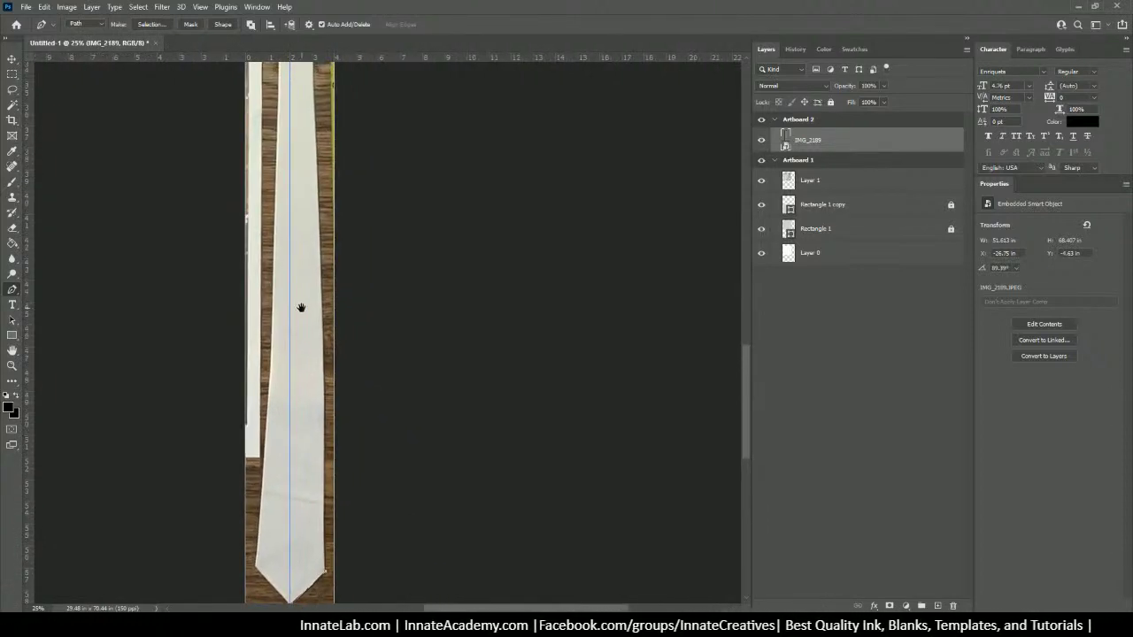
key("ctrl+minus")
key("ctrl+minus")
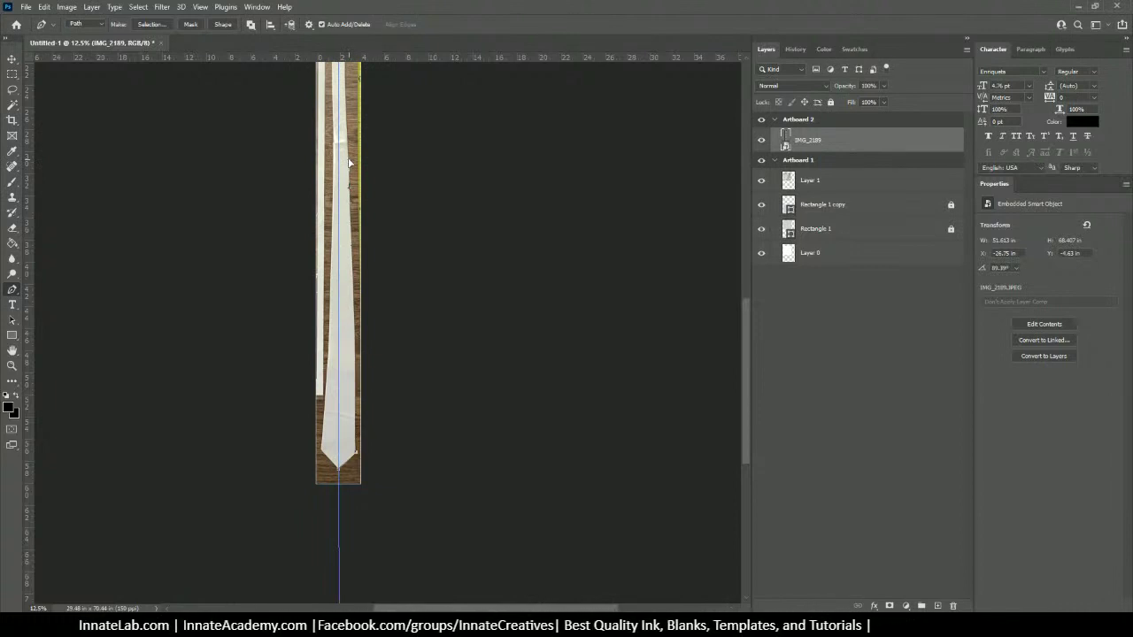
left_click(352, 164)
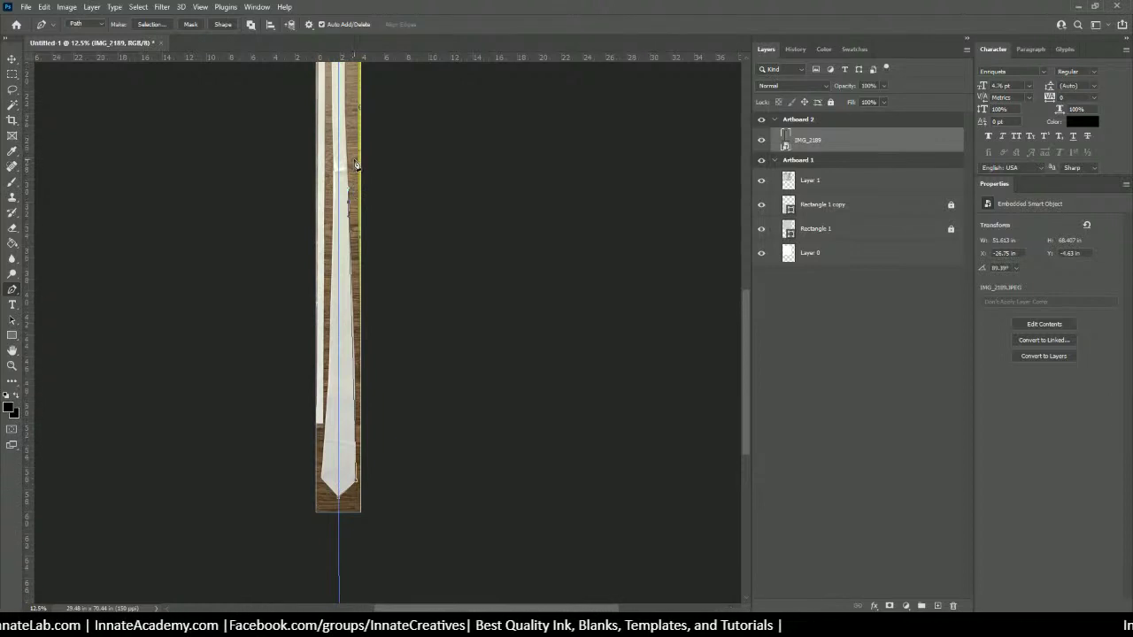
Step: Set the Pen tool's path operation to Combine Shapes
scroll(354, 162, "down", 2)
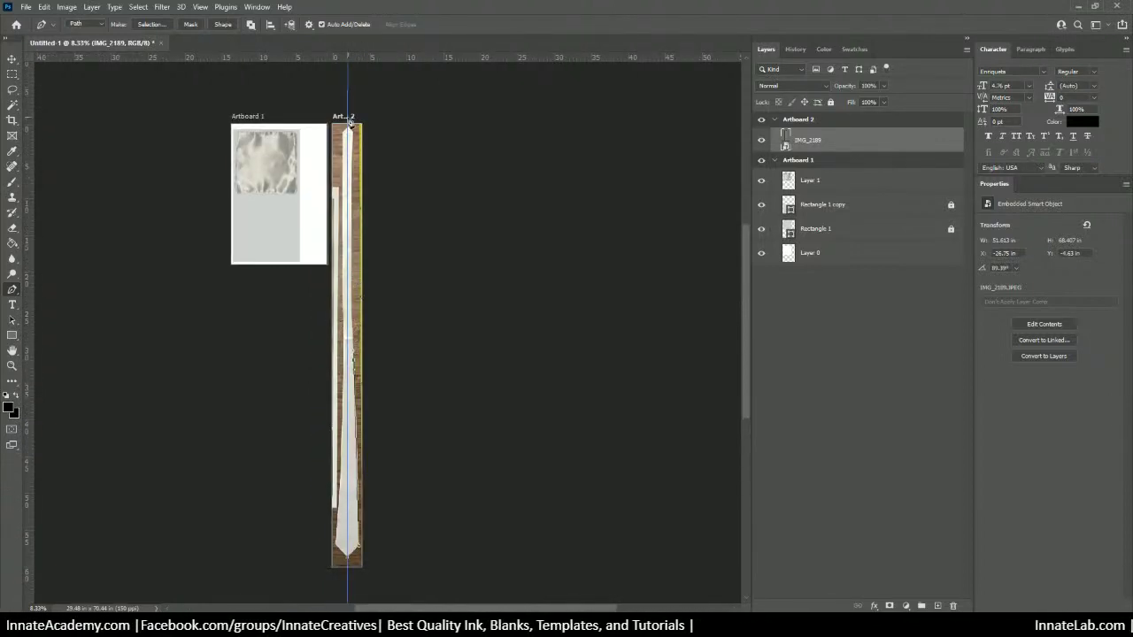
key("ctrl+plus")
key("ctrl+plus")
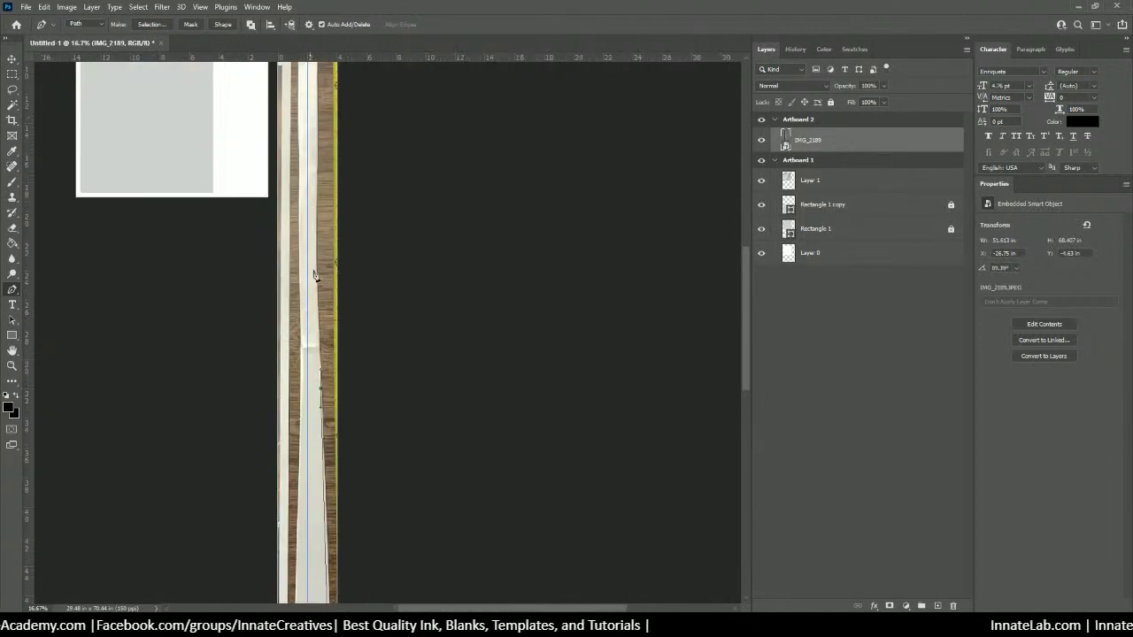
scroll(331, 204, "up", 3)
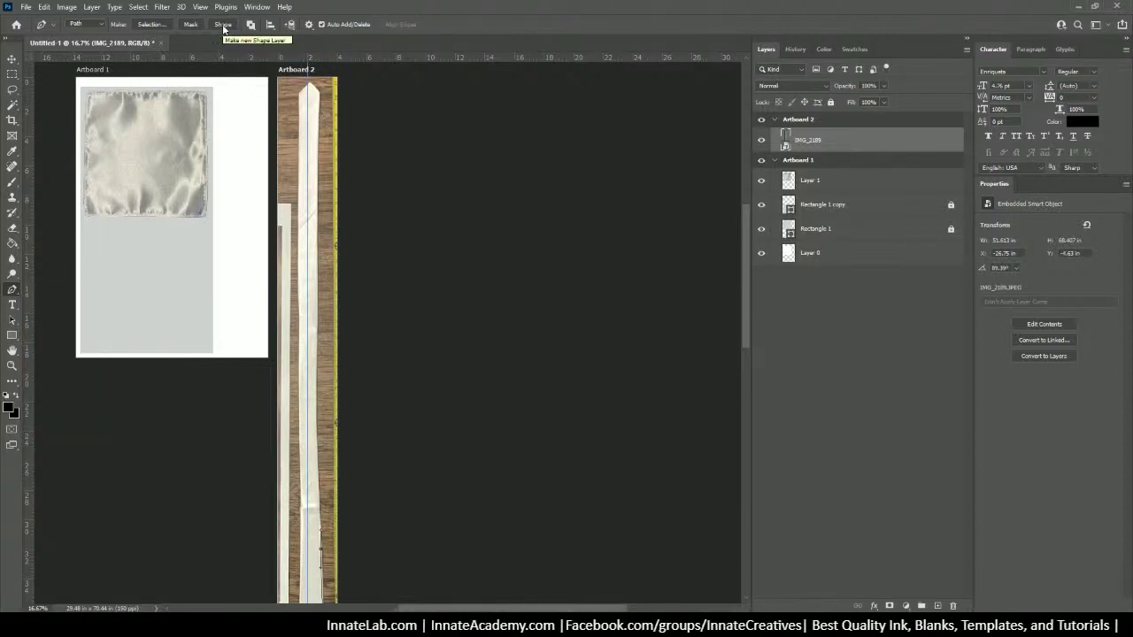
left_click(251, 23)
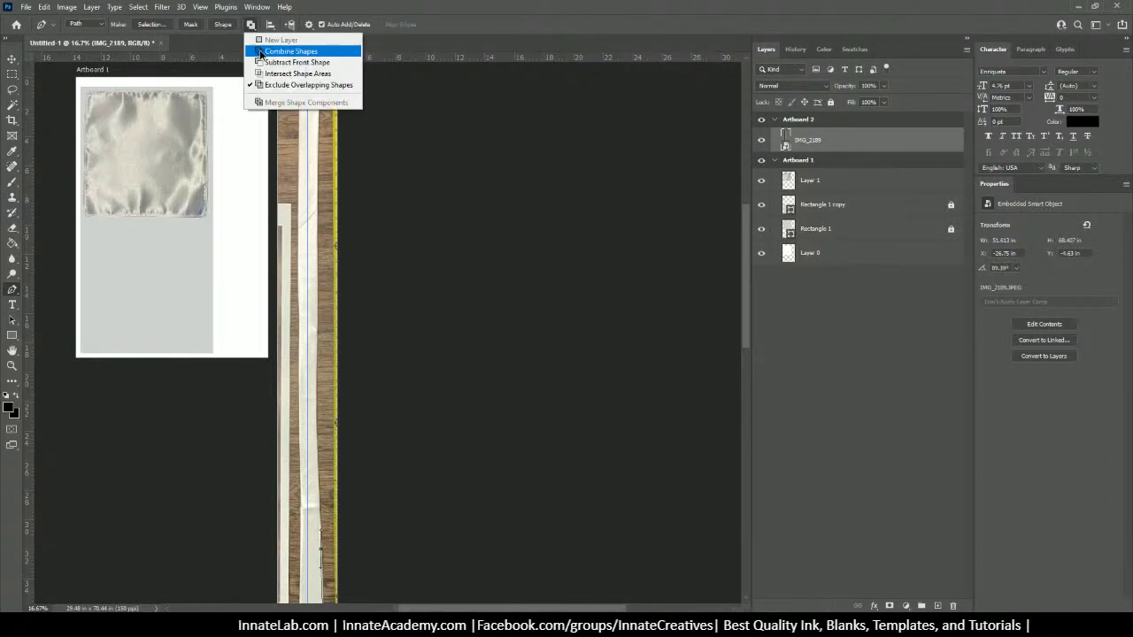
left_click(260, 53)
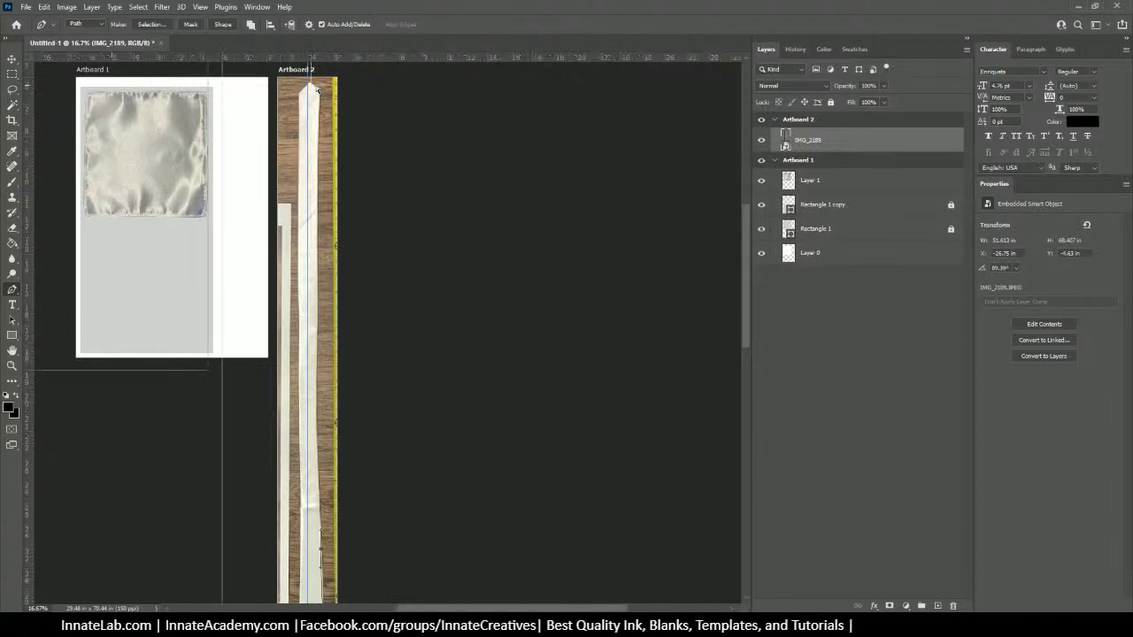
Step: Try to extend the path from below the seam up the tie's right edge toward the narrow end, and undo the last path change
key("ctrl+plus")
left_click_drag(298, 236, 392, 201)
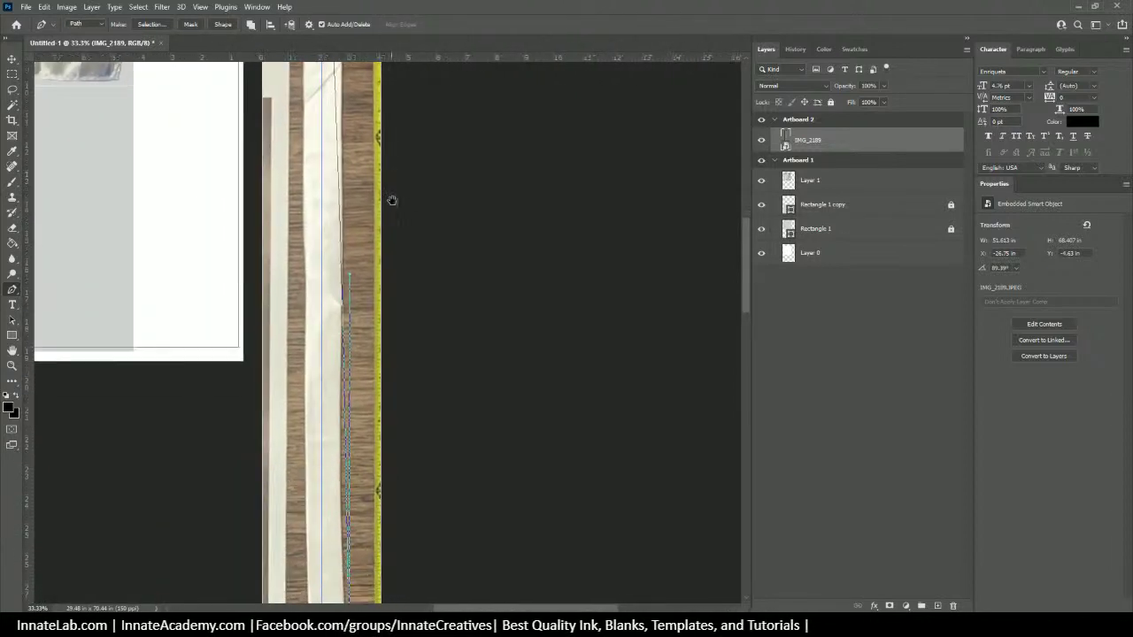
scroll(345, 314, "down", 3)
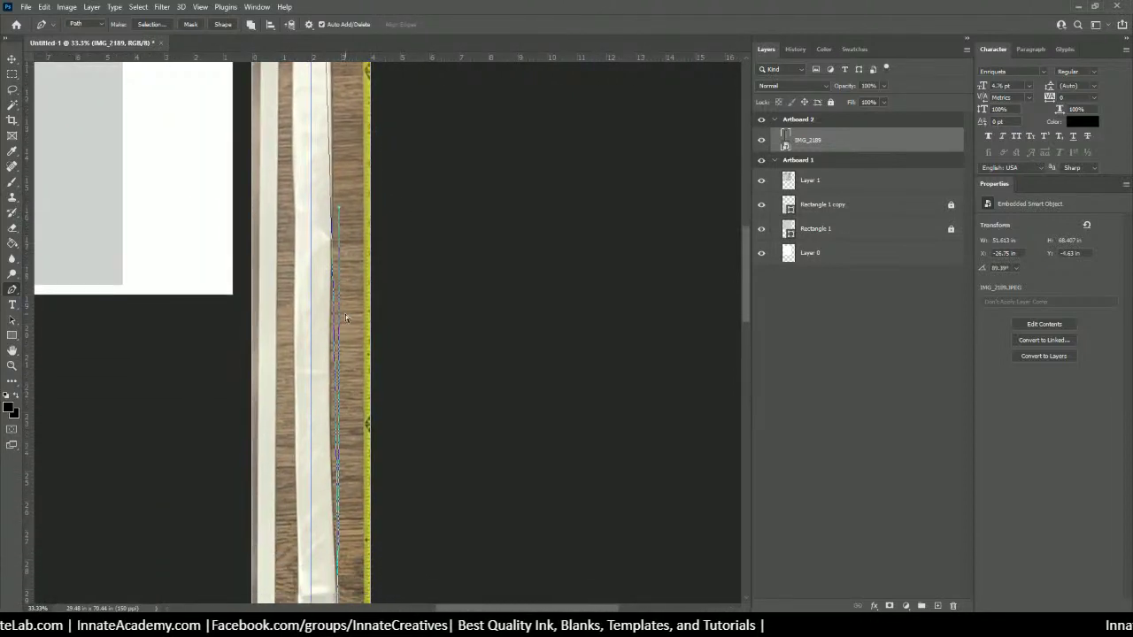
key("ctrl+z")
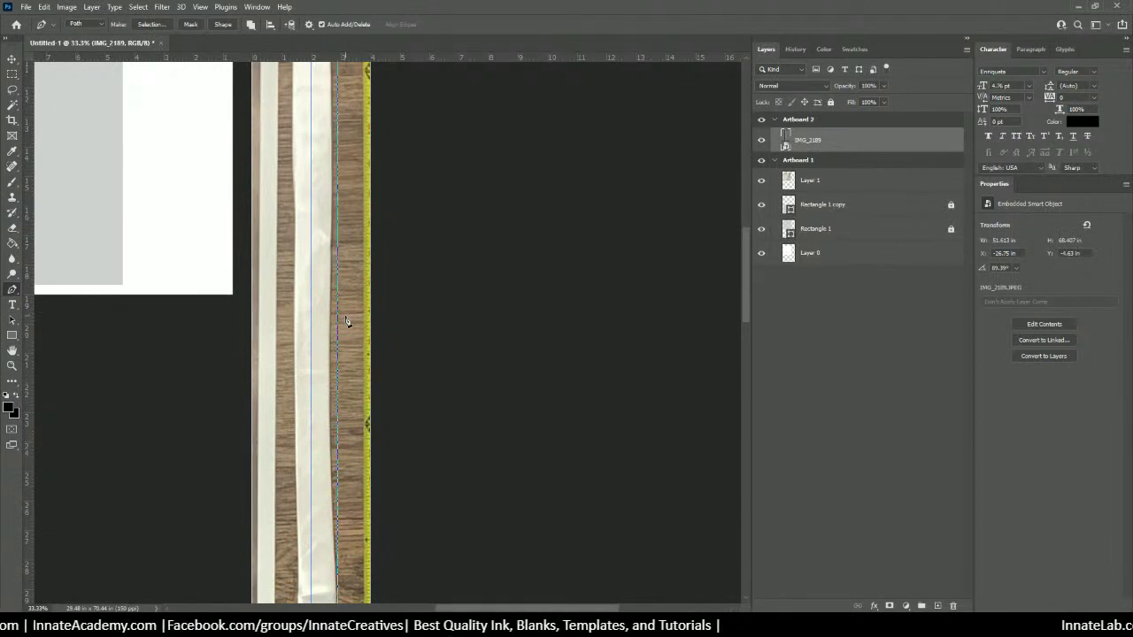
Step: Continue the path along the tie's right edge past the middle seam, ending with an anchor point above it
scroll(346, 321, "down", 5)
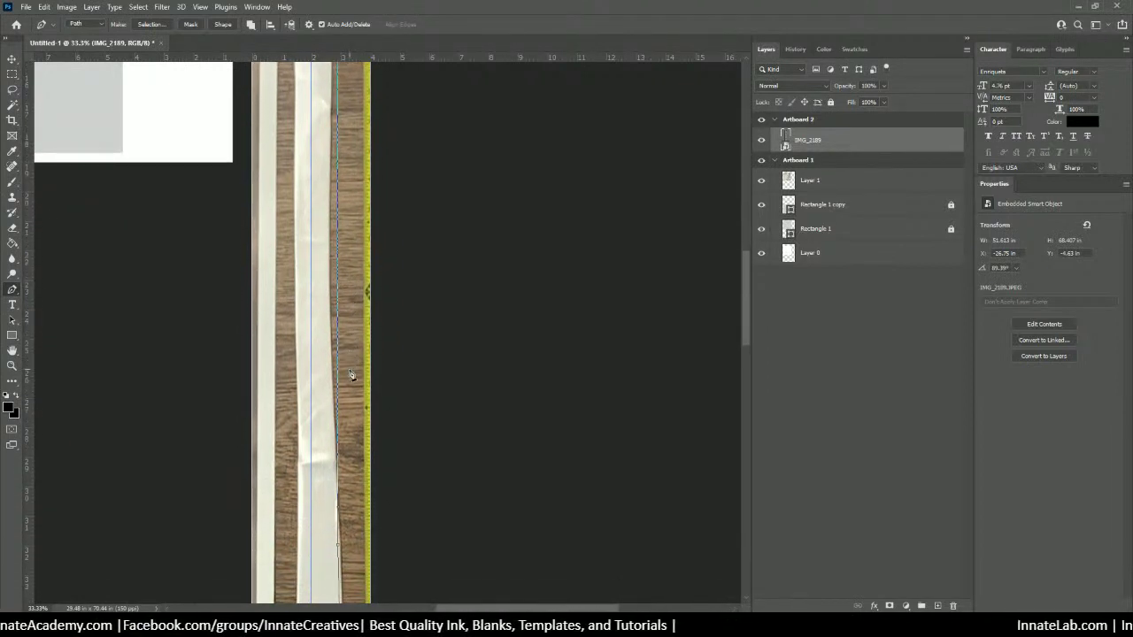
scroll(347, 367, "down", 1)
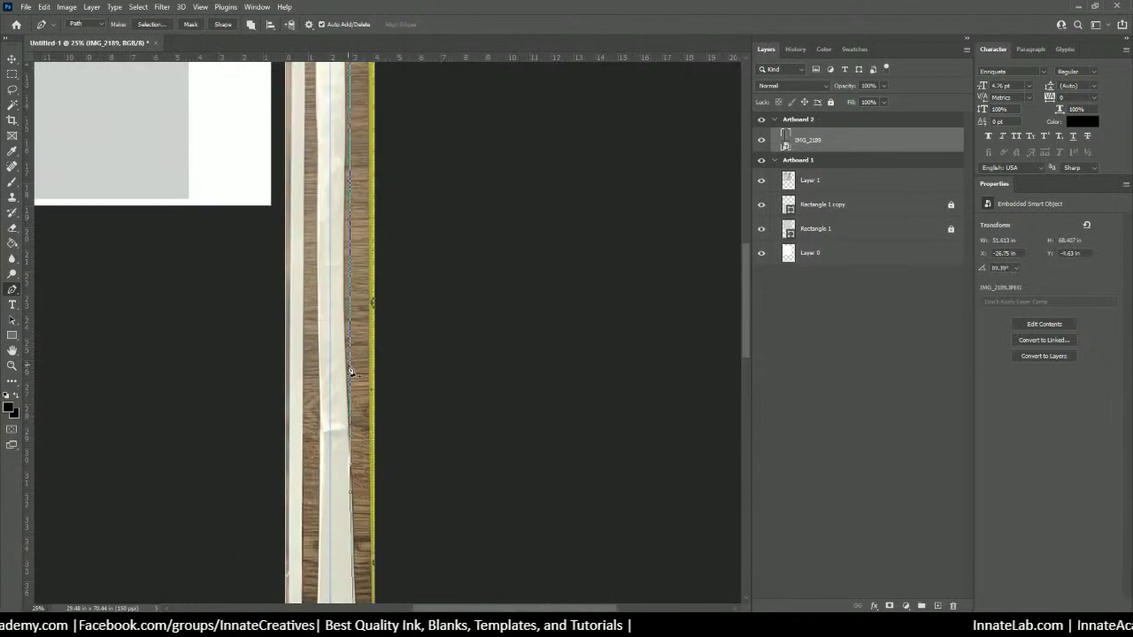
scroll(347, 367, "down", 1)
scroll(348, 365, "down", 2)
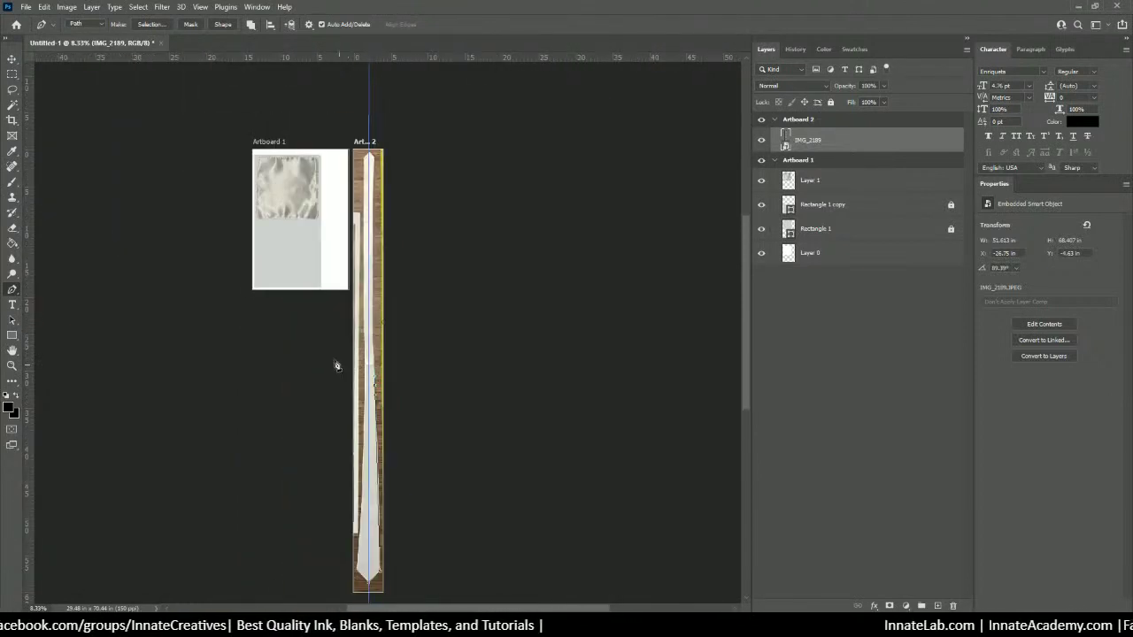
scroll(369, 372, "up", 3)
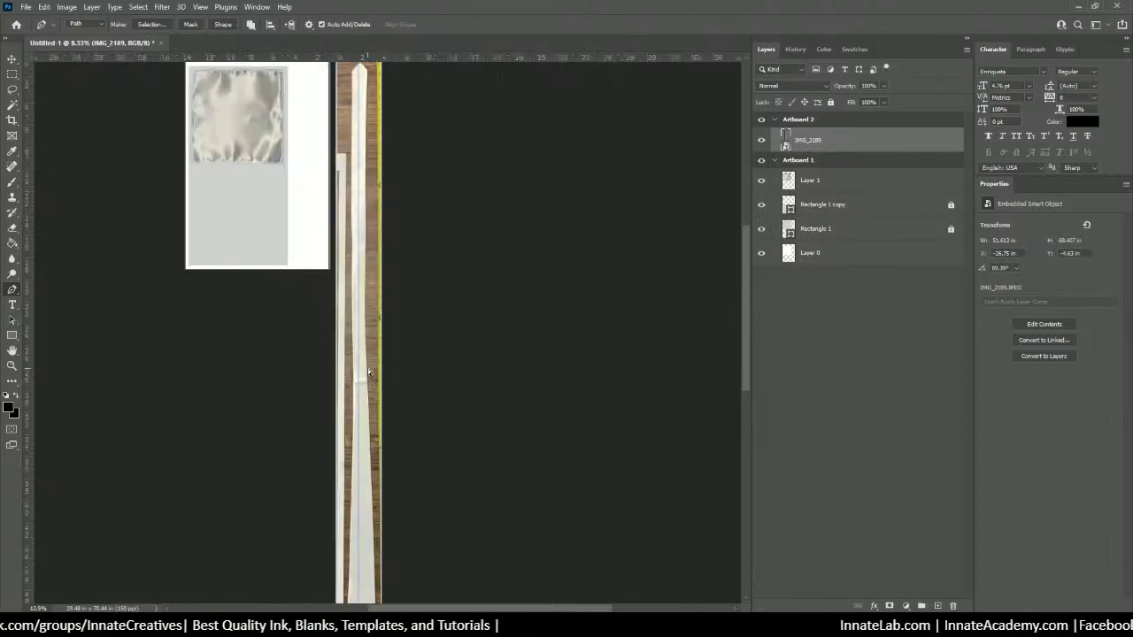
scroll(370, 371, "up", 1)
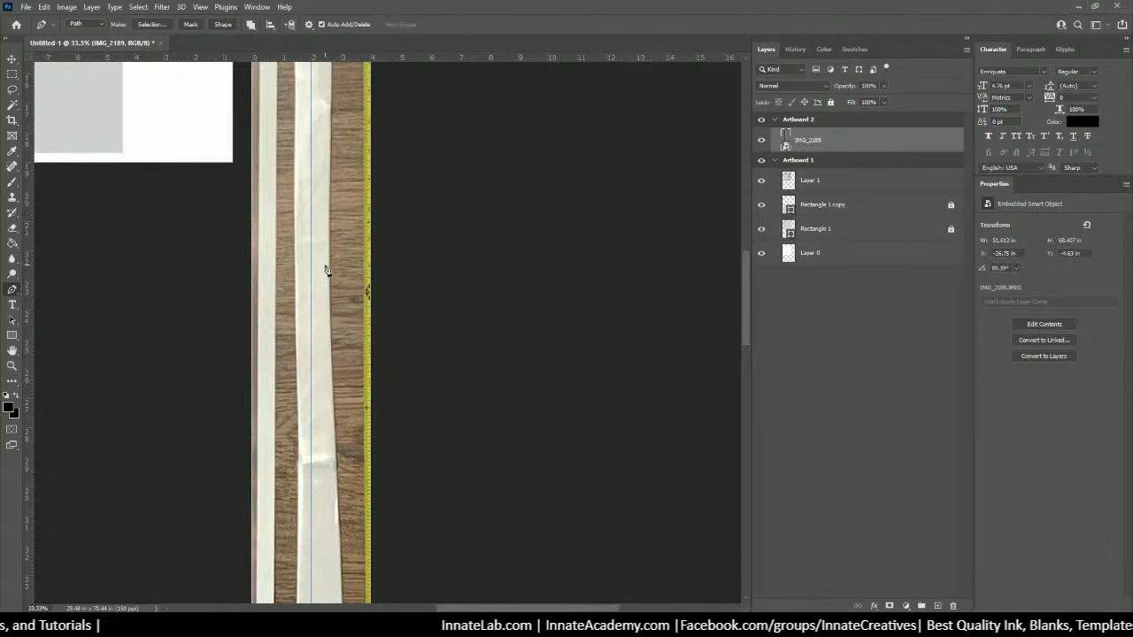
key("ctrl+minus")
key("ctrl+minus")
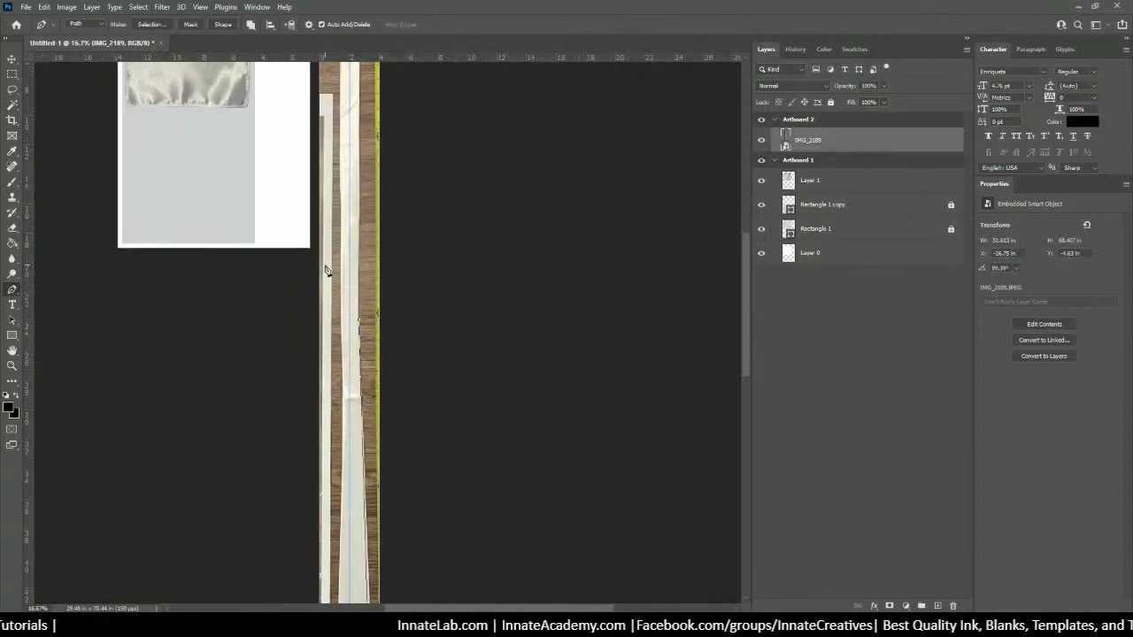
key("ctrl+plus")
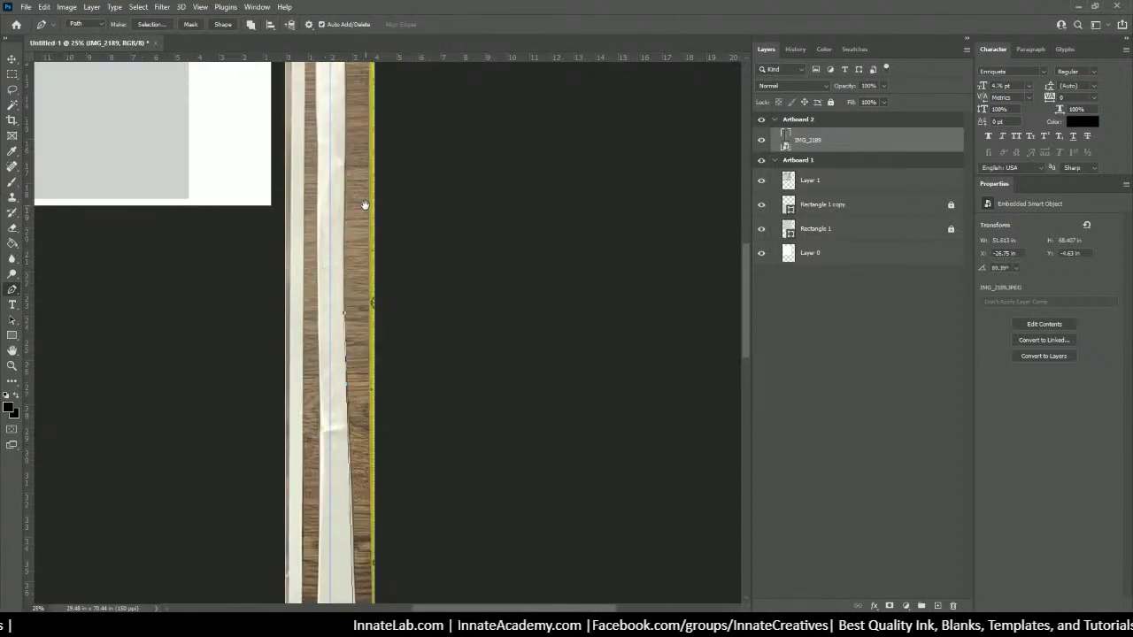
Step: Turn off Auto Add/Delete and trace the tie's right edge up to the corner of its narrow end, checking the path's fit
left_click_drag(364, 205, 360, 398)
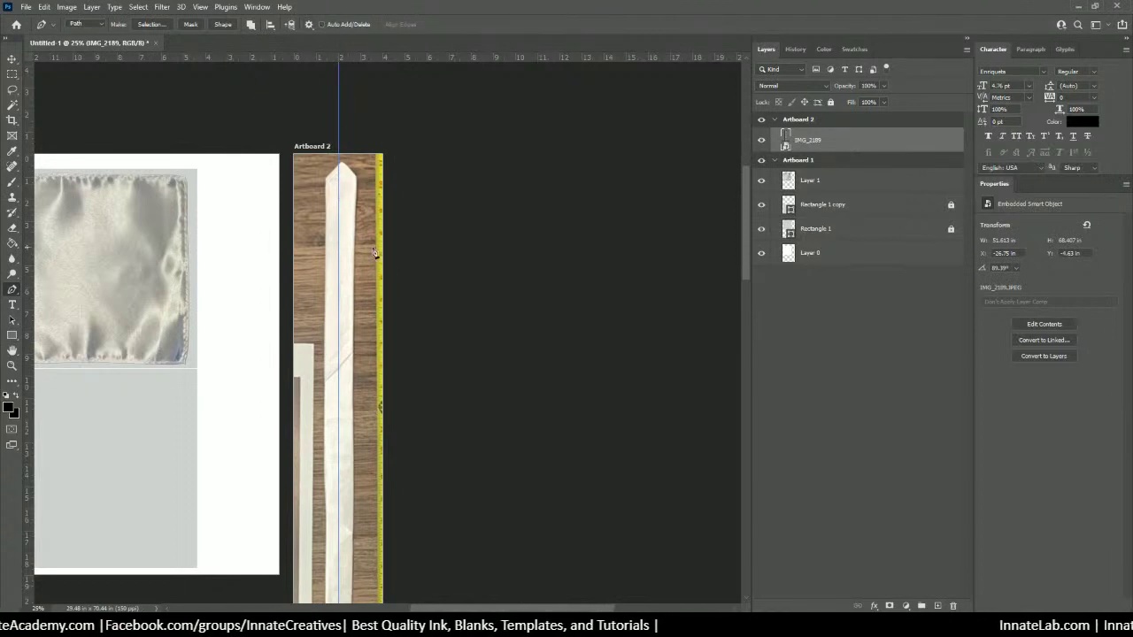
scroll(375, 255, "down", 2)
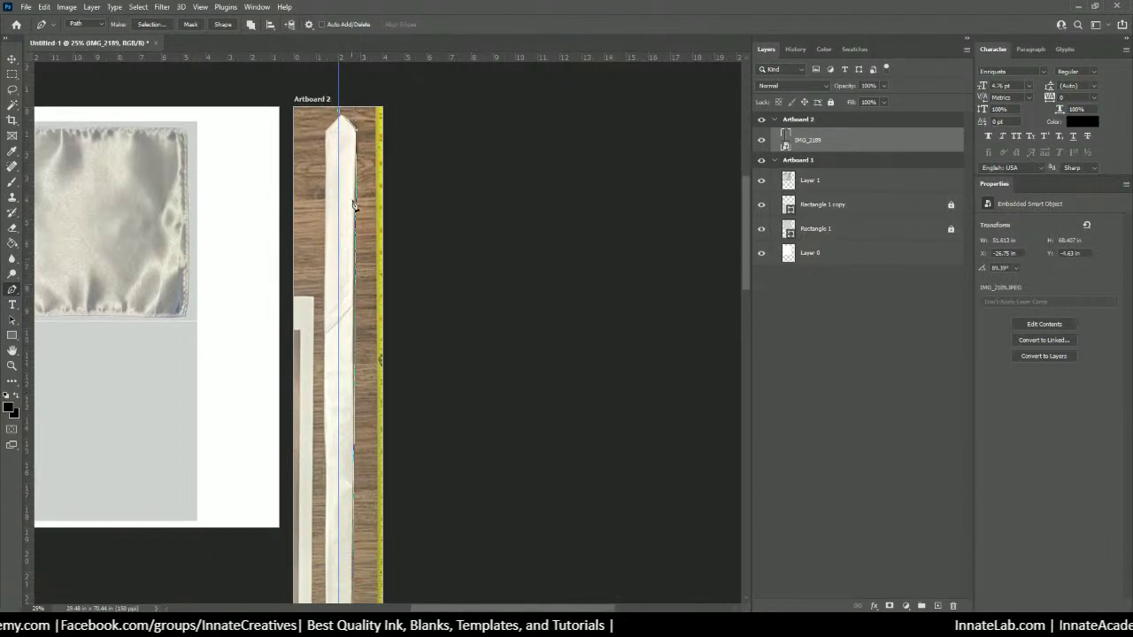
scroll(346, 243, "down", 6)
scroll(336, 281, "down", 9)
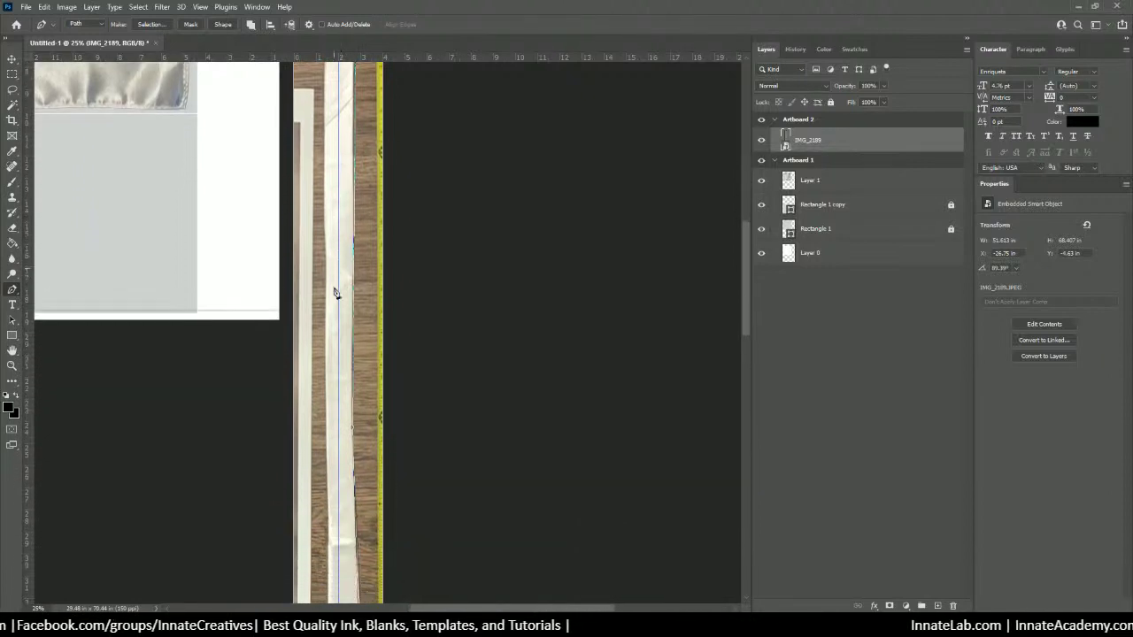
scroll(336, 281, "down", 9)
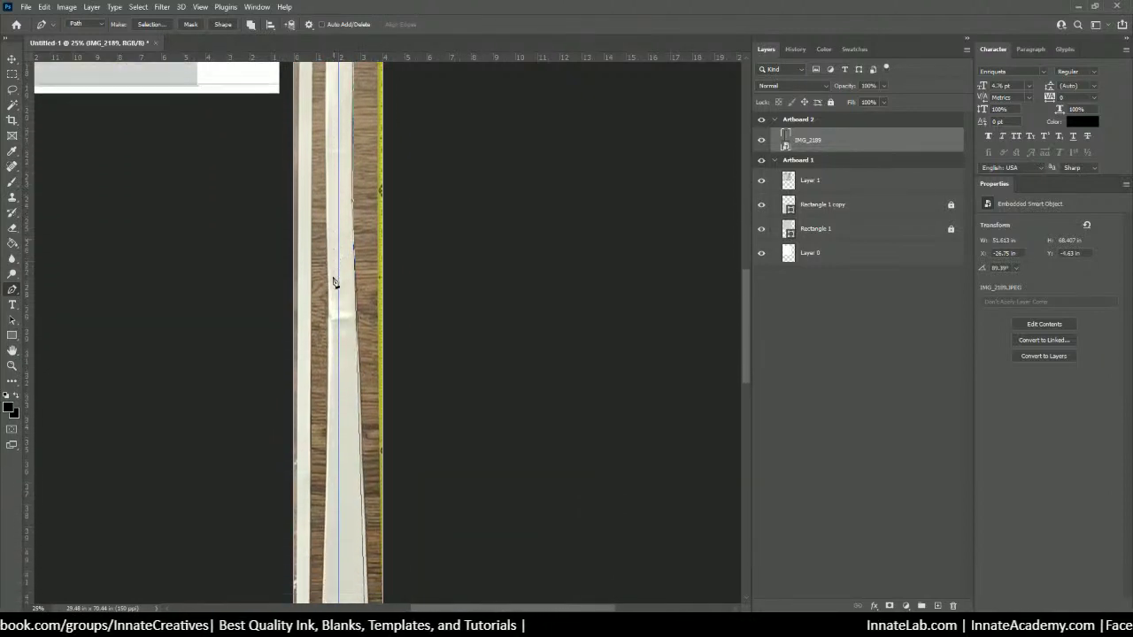
scroll(332, 280, "down", 9)
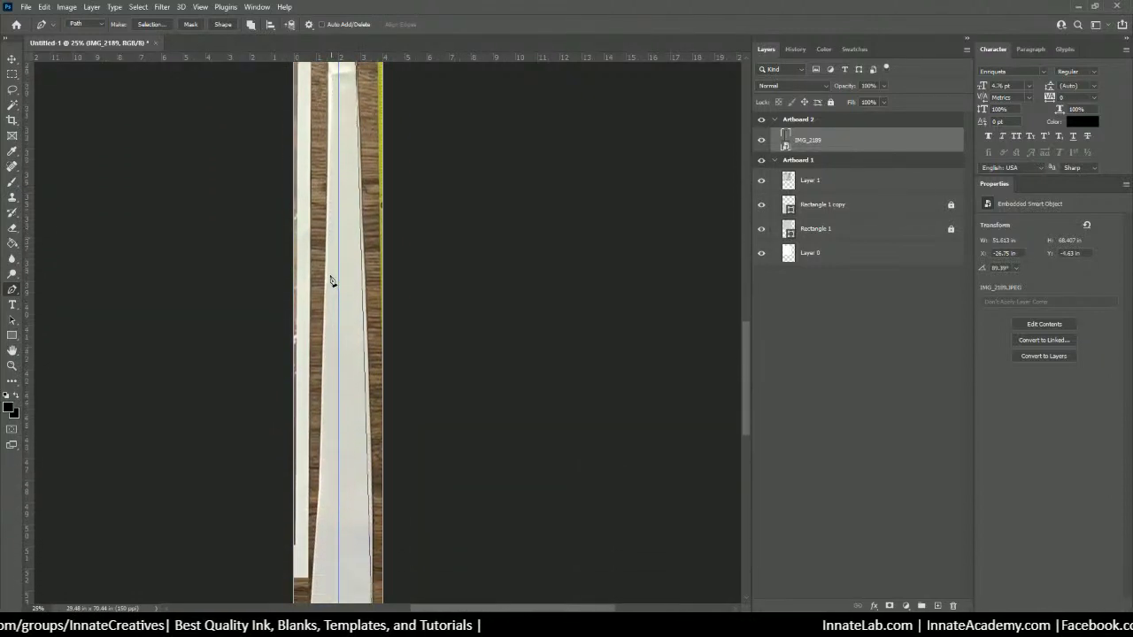
Step: Check the traced path down to the tie's wide end and convert it into a shape layer
scroll(327, 283, "down", 10)
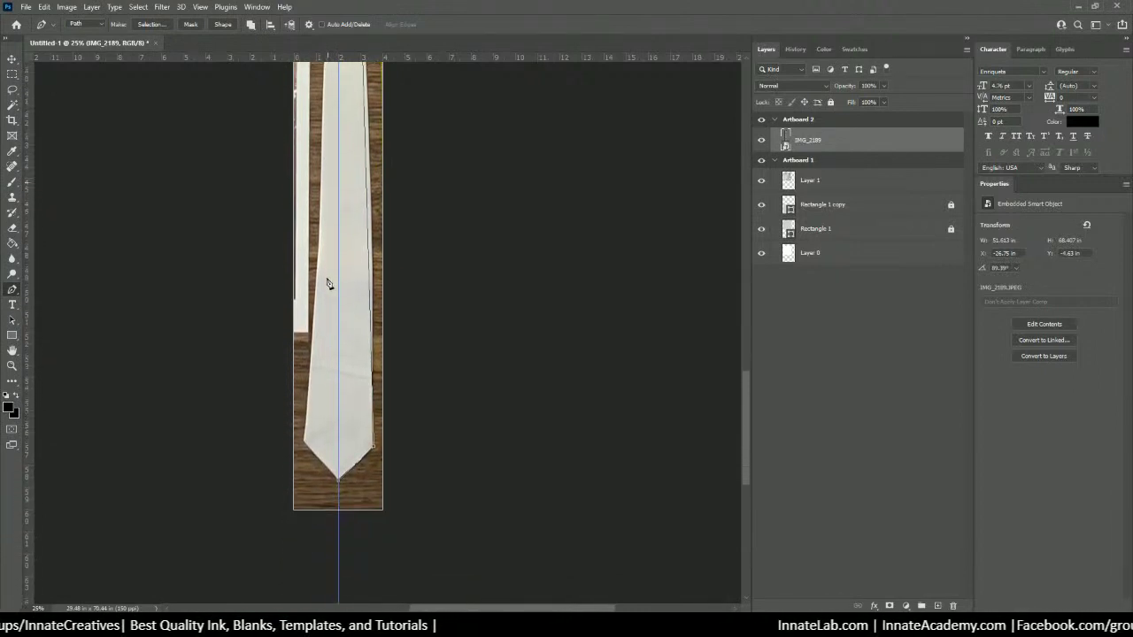
scroll(339, 295, "down", 4)
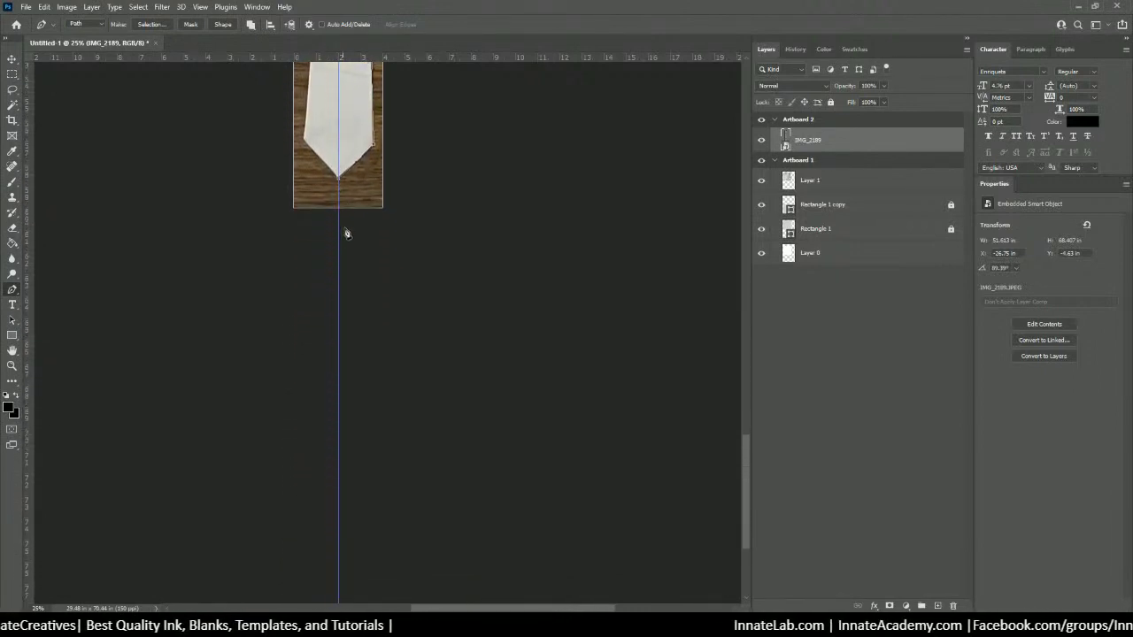
scroll(346, 233, "up", 3)
scroll(346, 222, "down", 1)
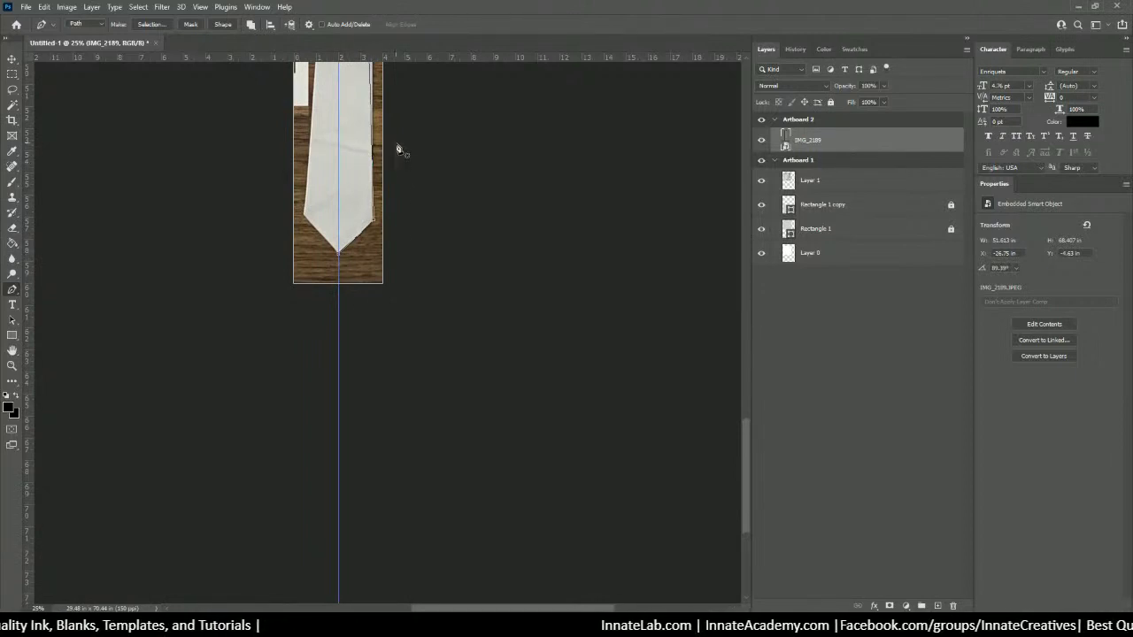
left_click(222, 24)
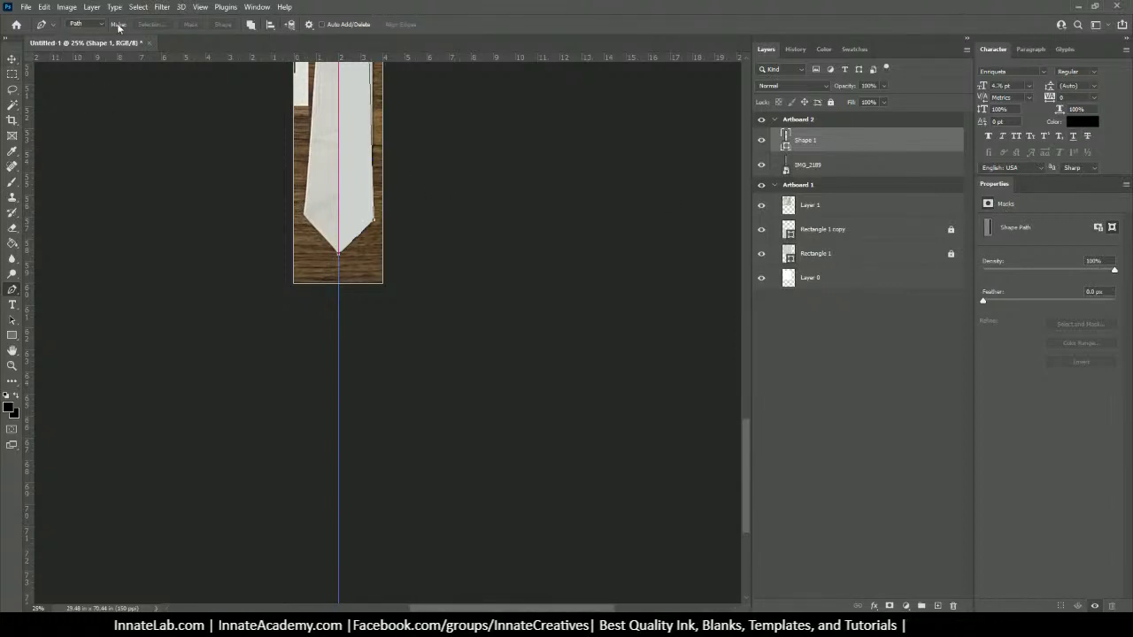
Step: Set the Pen tool to Shape mode and fill the half-tie shape with the recently used red
left_click(92, 25)
left_click(85, 33)
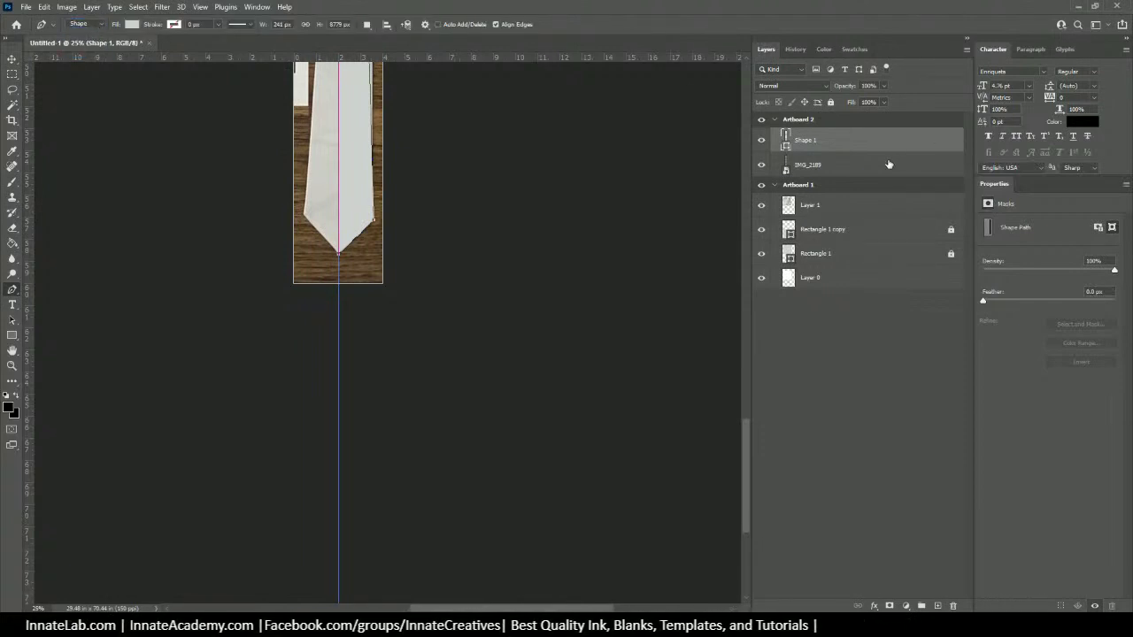
left_click(132, 25)
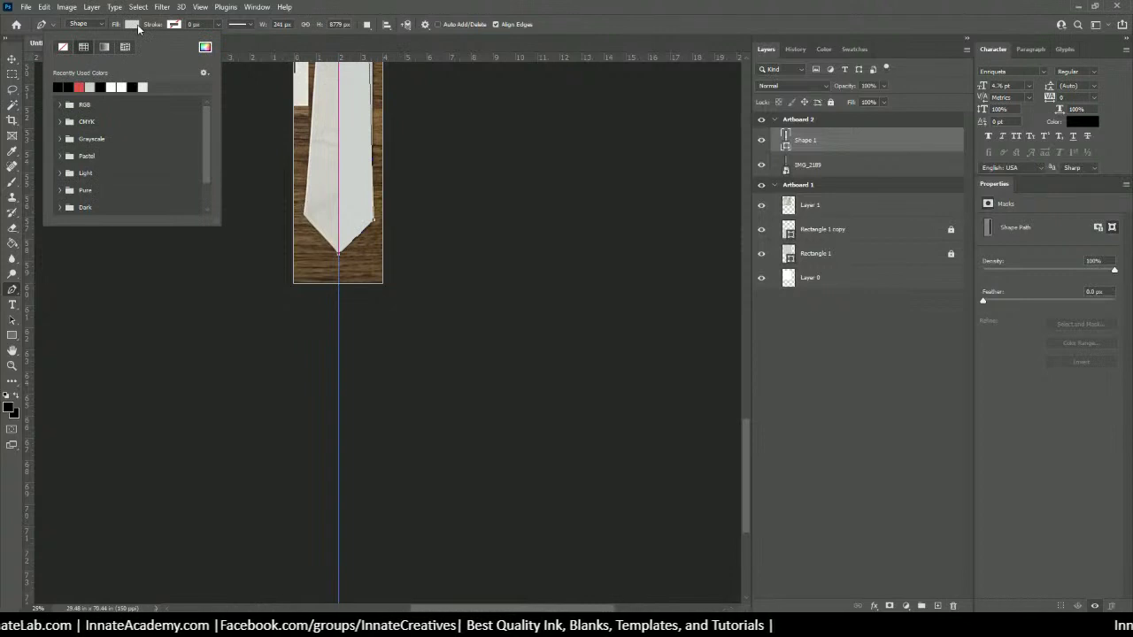
left_click(79, 86)
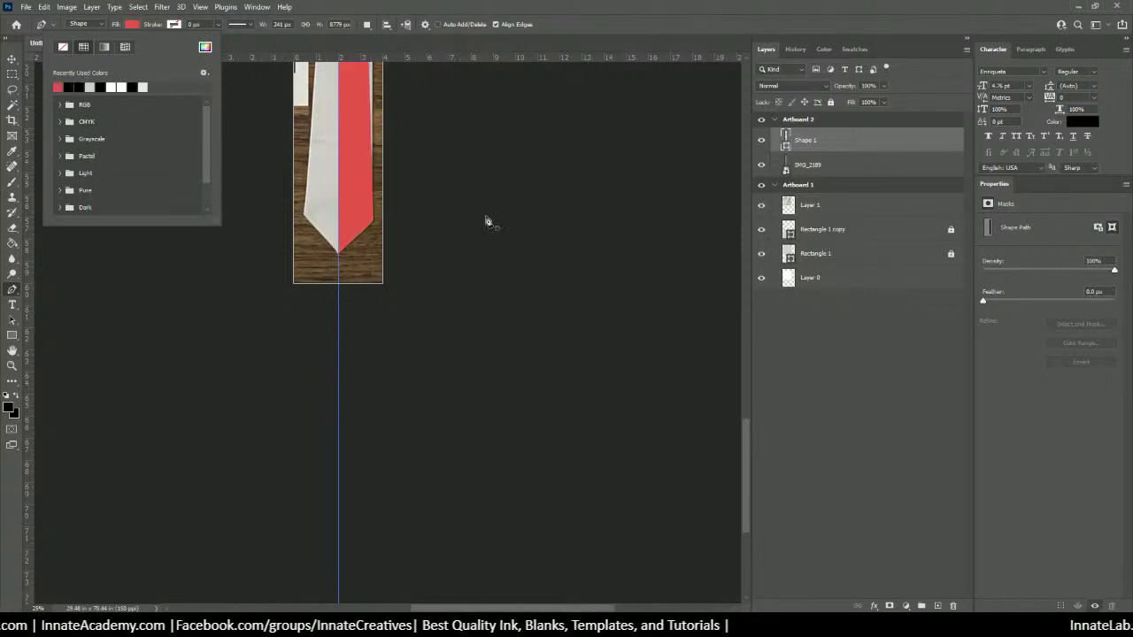
left_click(336, 9)
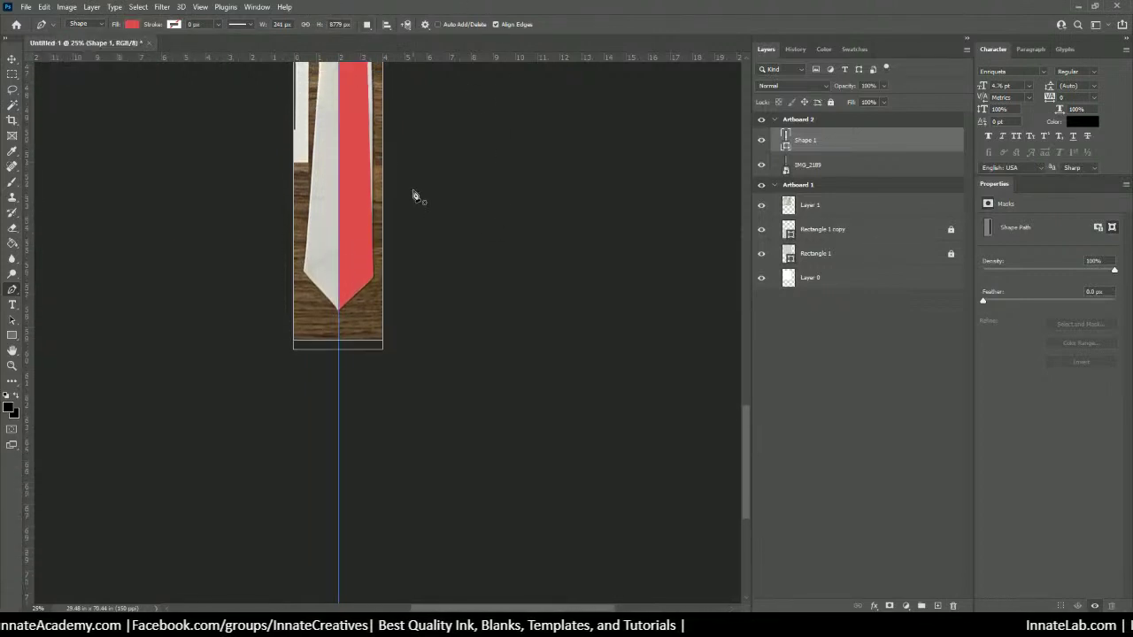
Step: Set the half-tie shape's stroke colour to black from the recently used colours
left_click(176, 25)
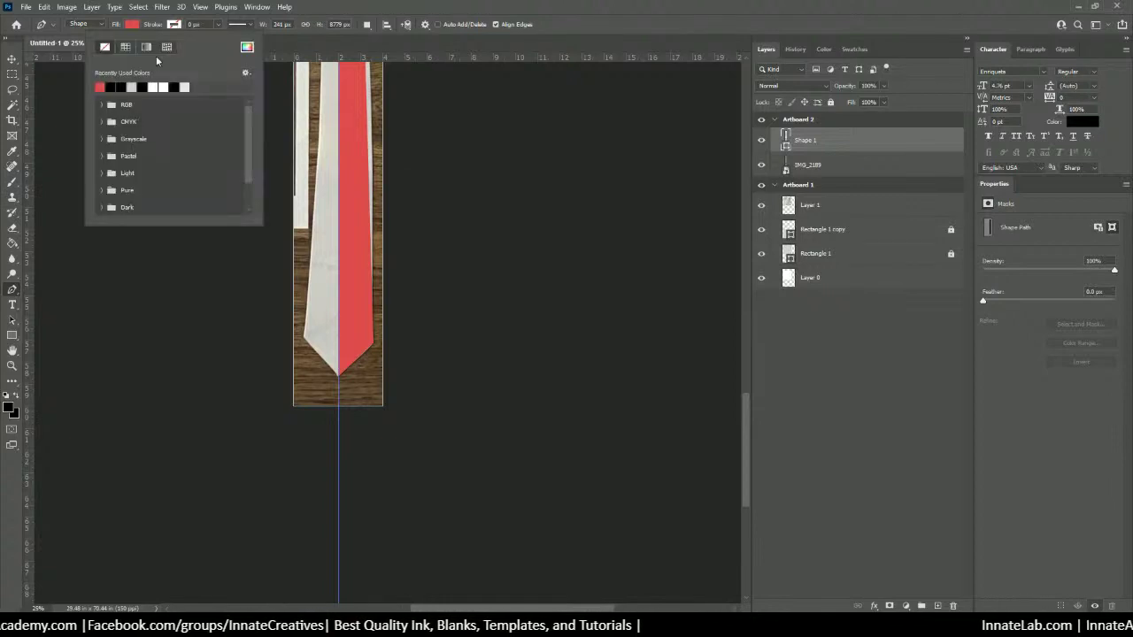
left_click(109, 87)
left_click(344, 7)
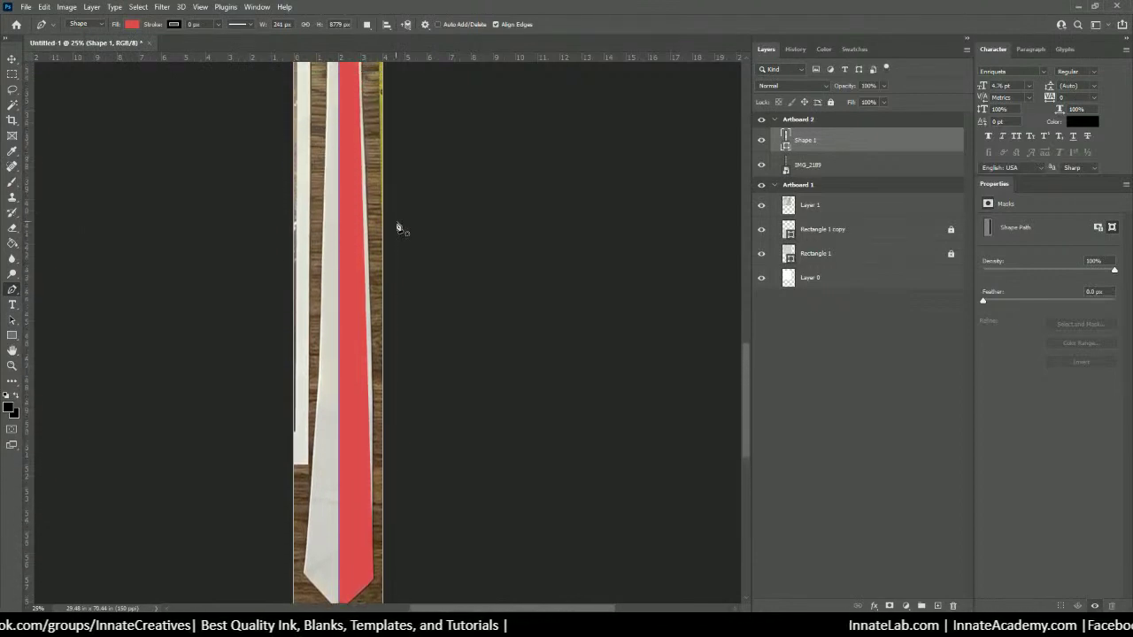
Step: Use the Direct Selection tool to move the half-tie shape's right edge slightly outward around the middle seam
right_click(13, 290)
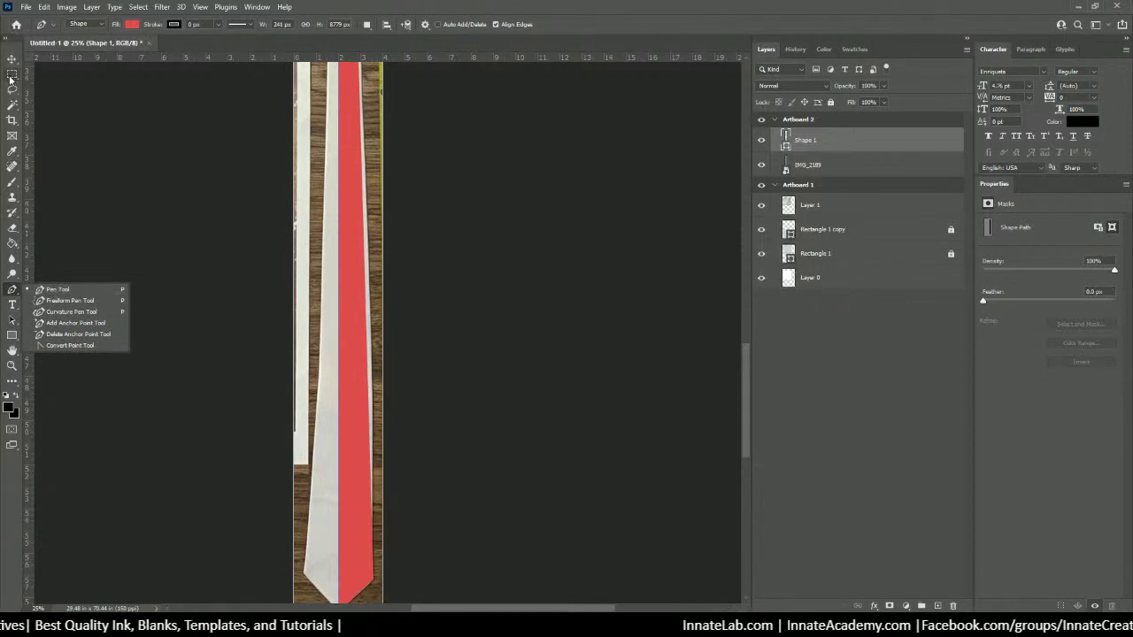
left_click(12, 320)
left_click(46, 331)
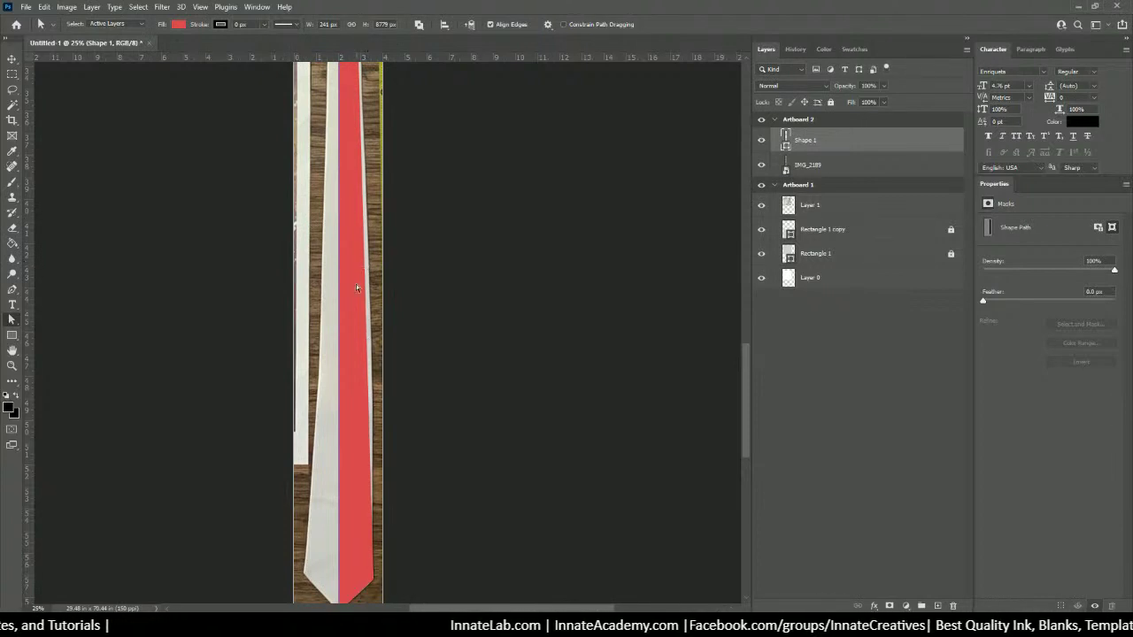
scroll(356, 257, "up", 5)
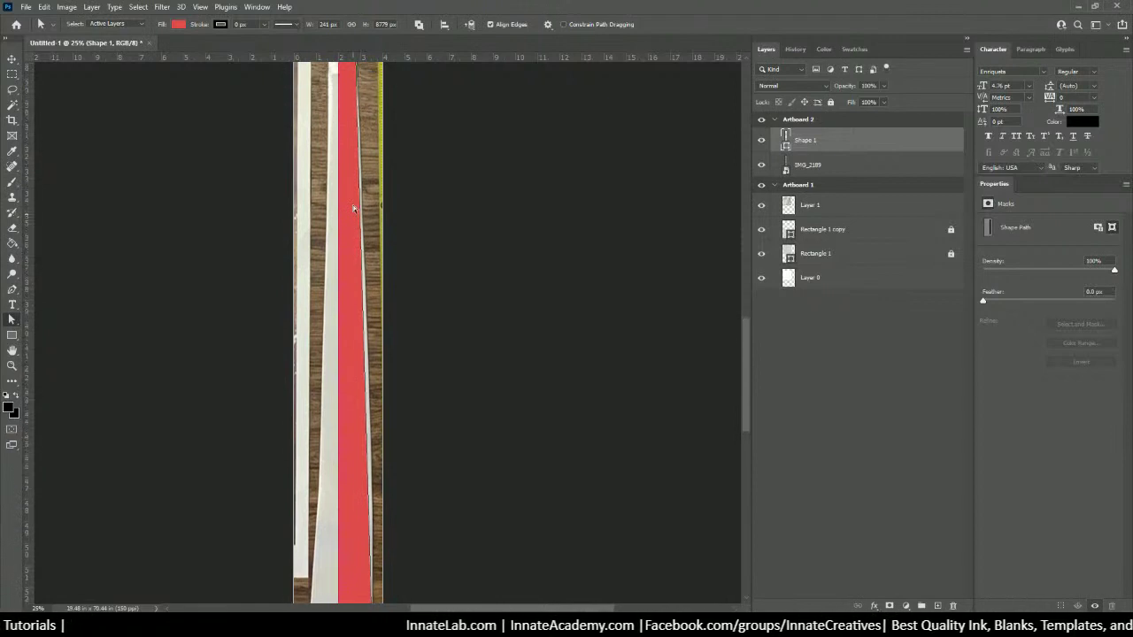
scroll(354, 204, "up", 5)
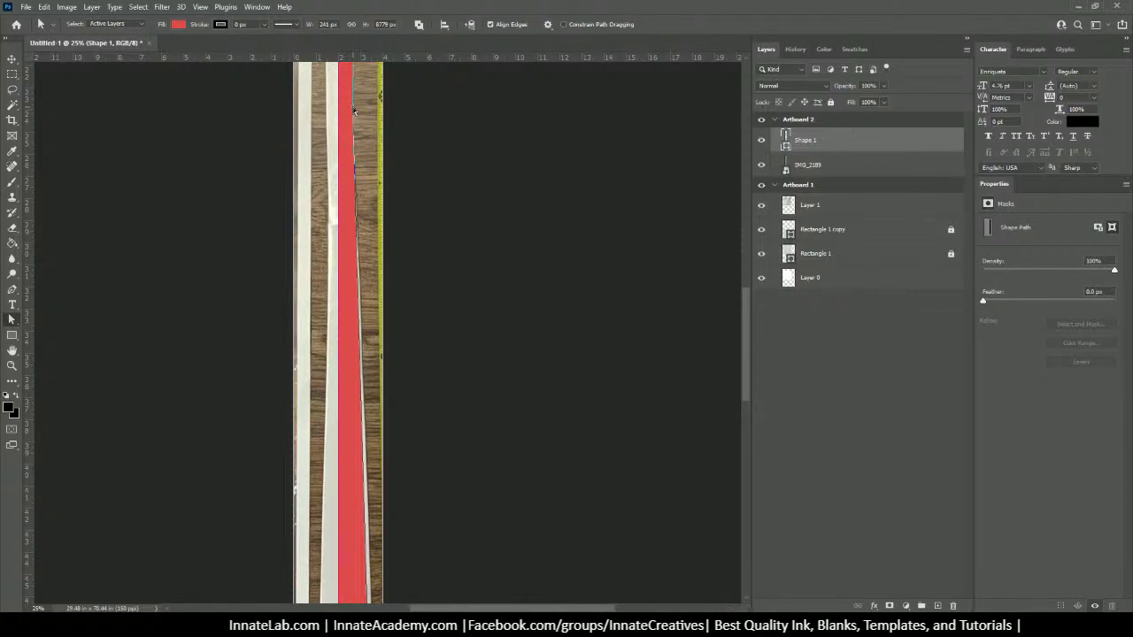
left_click_drag(353, 122, 361, 430)
scroll(360, 425, "down", 5)
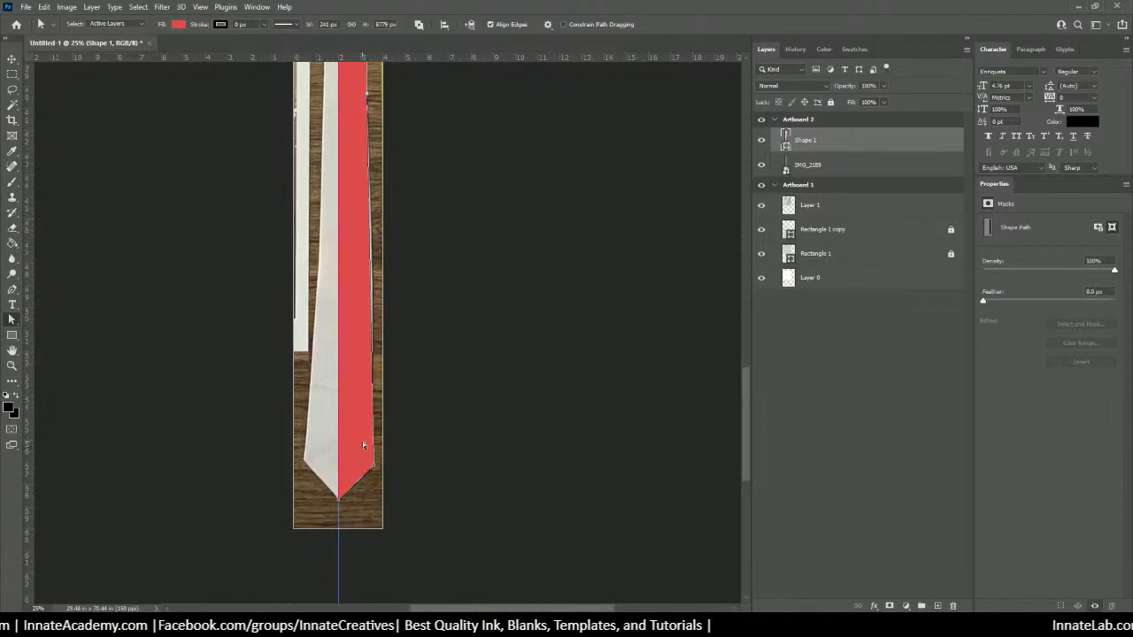
Step: Move the half-tie shape's outer corner points at the wide end and the narrow end slightly outward
left_click_drag(373, 462, 376, 468)
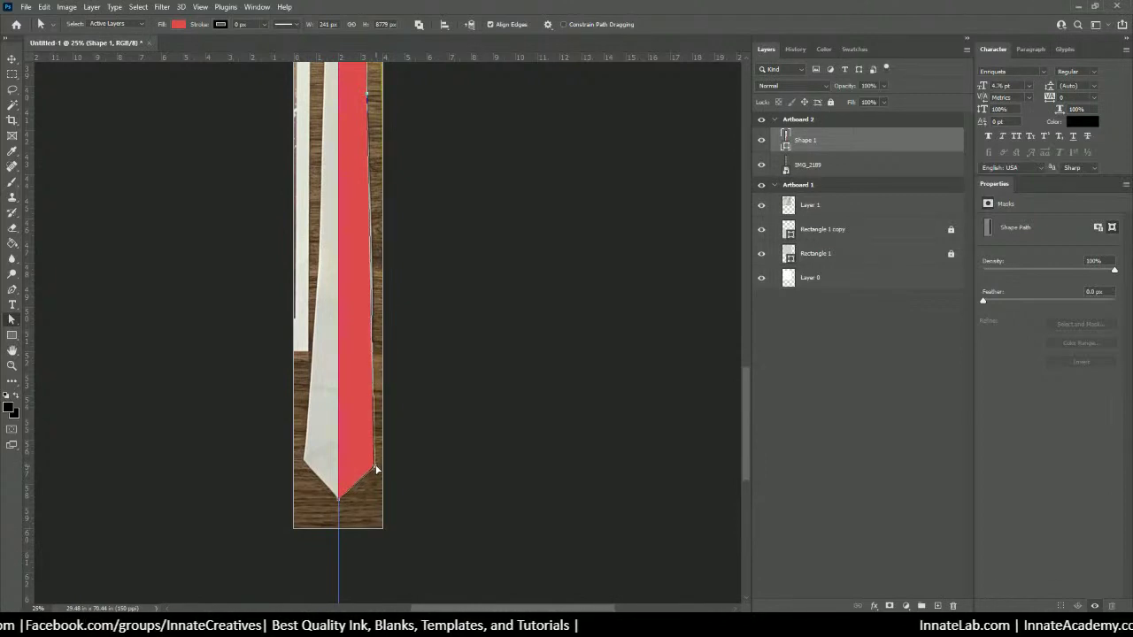
left_click_drag(376, 469, 376, 470)
scroll(353, 318, "up", 3)
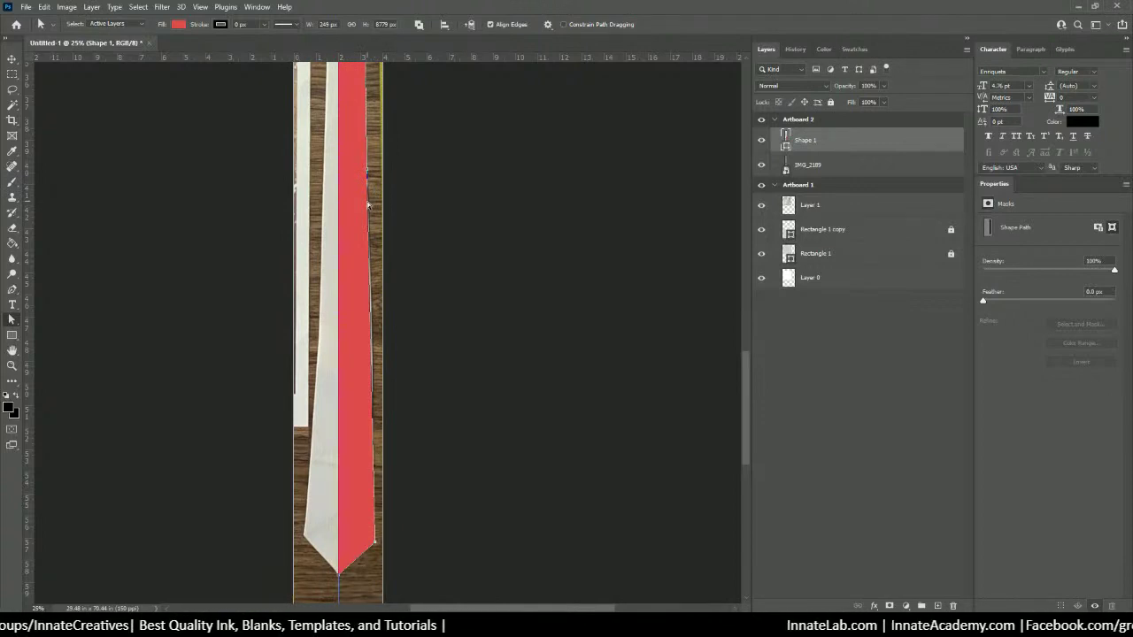
scroll(373, 183, "up", 1)
scroll(364, 210, "up", 8)
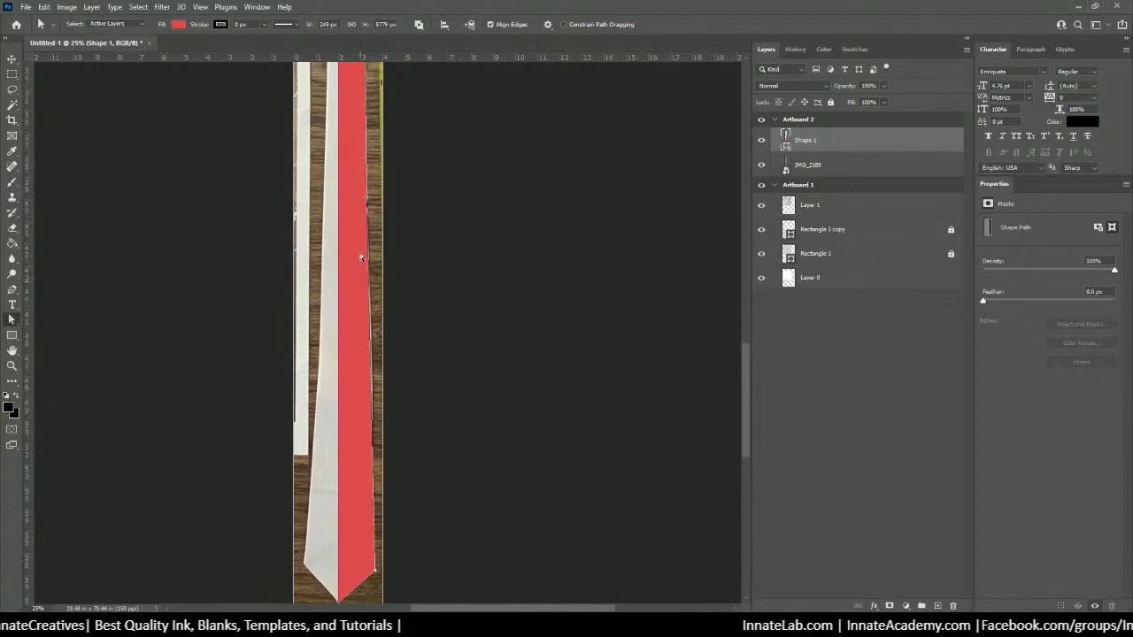
scroll(363, 256, "up", 10)
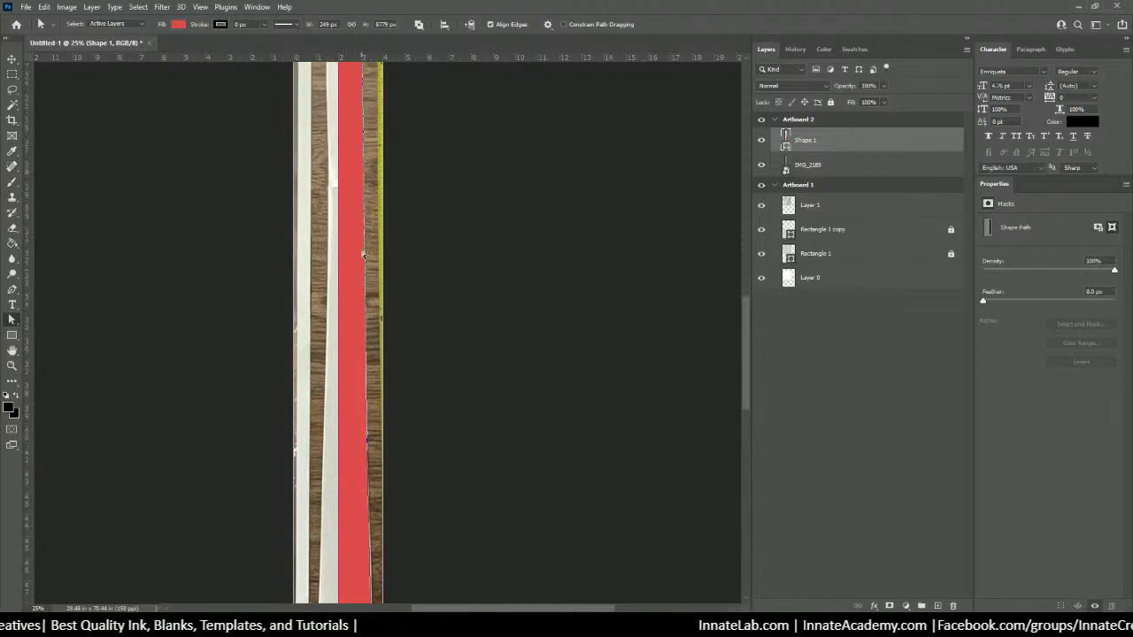
scroll(363, 253, "up", 10)
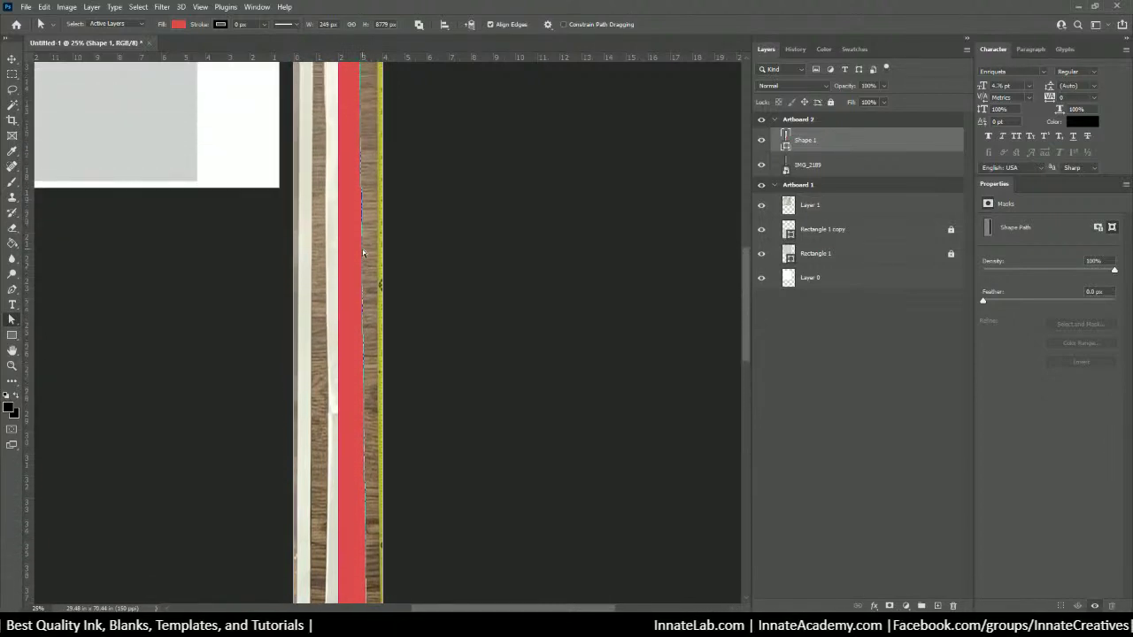
scroll(362, 252, "up", 10)
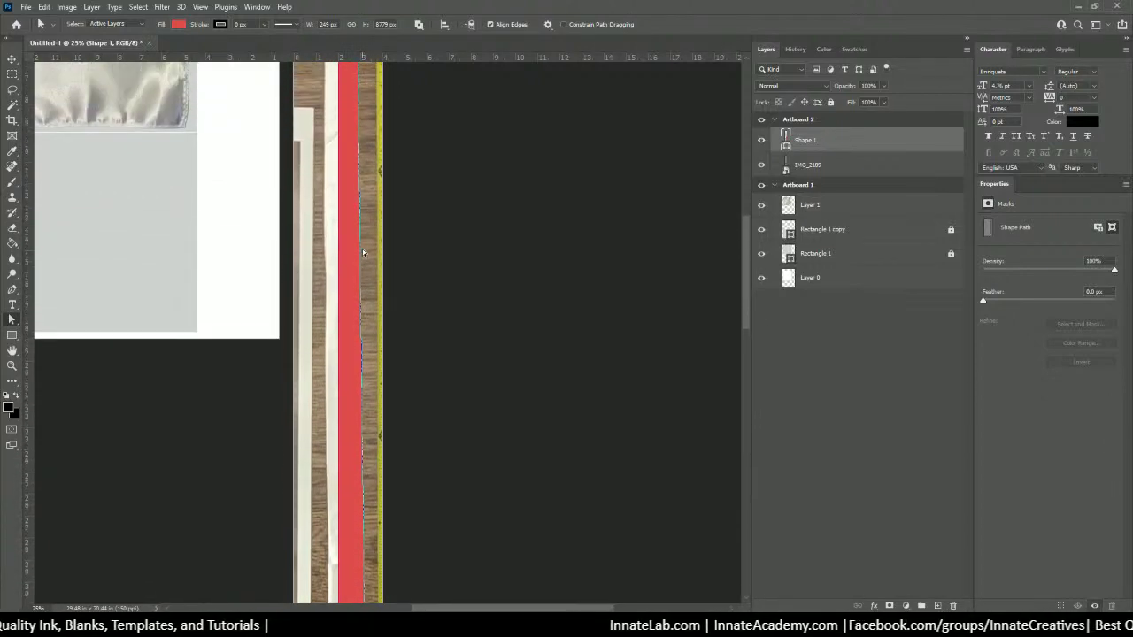
scroll(362, 249, "up", 2)
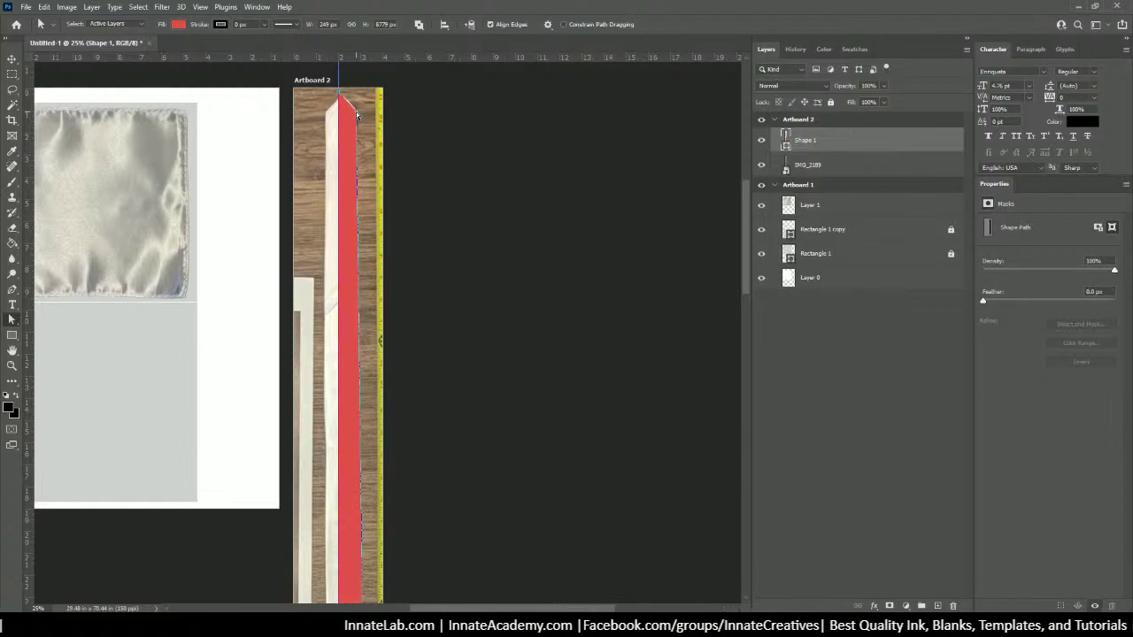
left_click_drag(357, 115, 359, 111)
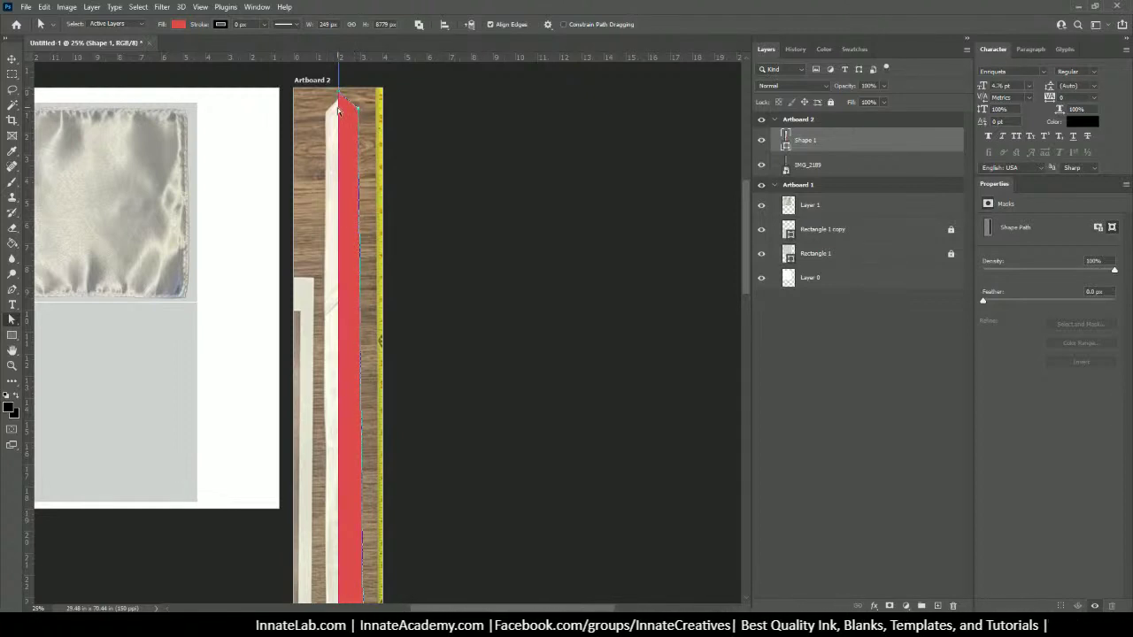
scroll(337, 107, "down", 3)
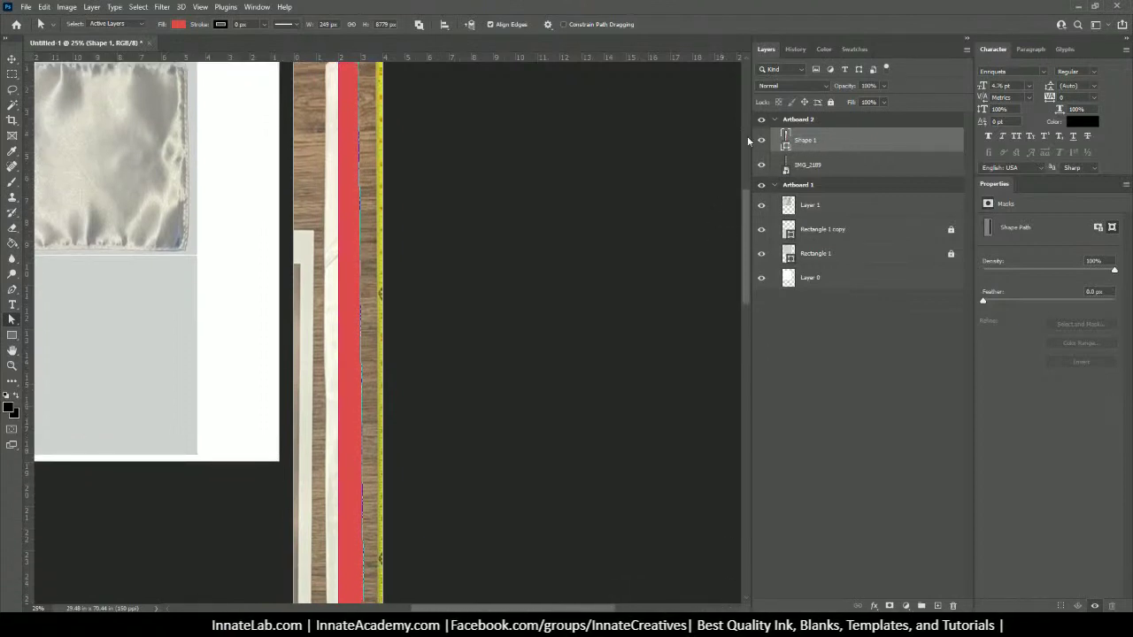
left_click(13, 57)
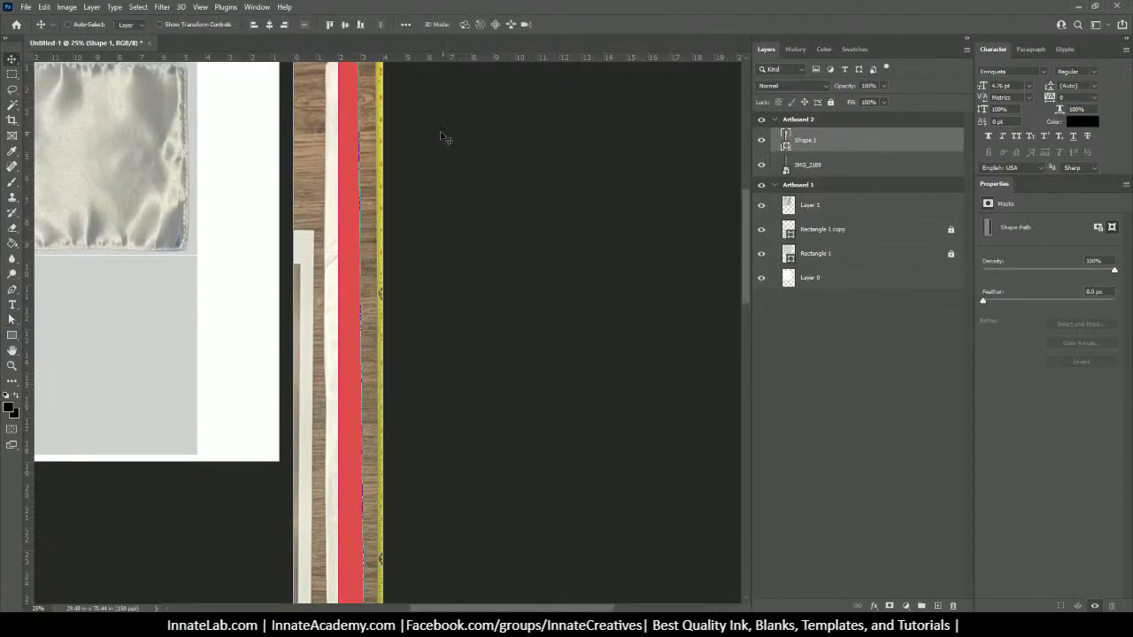
scroll(390, 363, "down", 2)
scroll(404, 382, "down", 15)
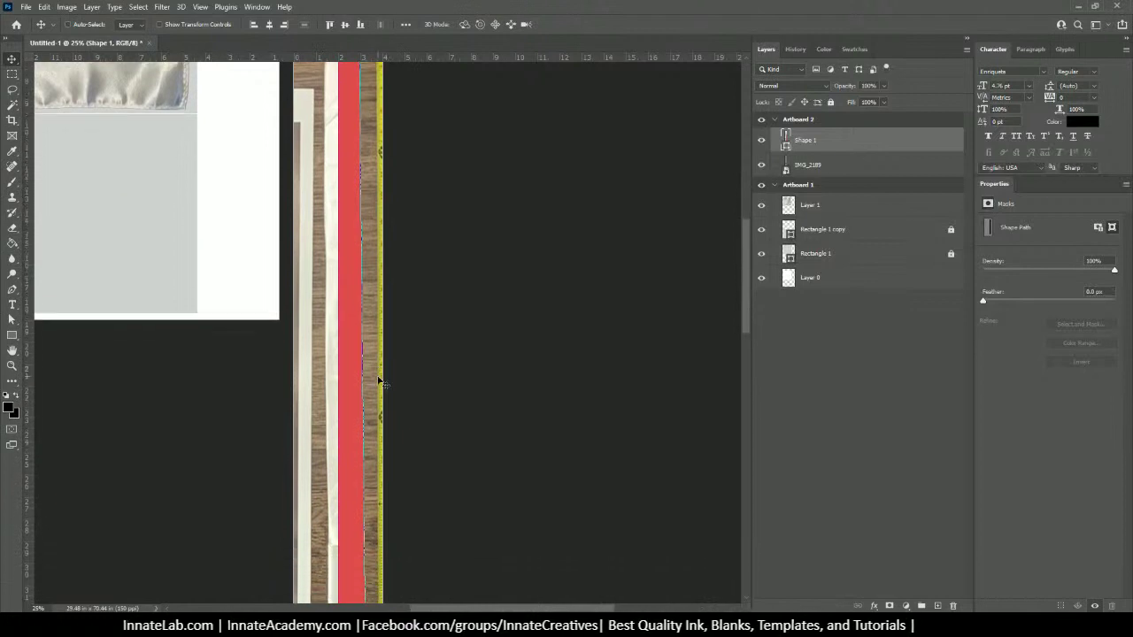
scroll(379, 399, "down", 4)
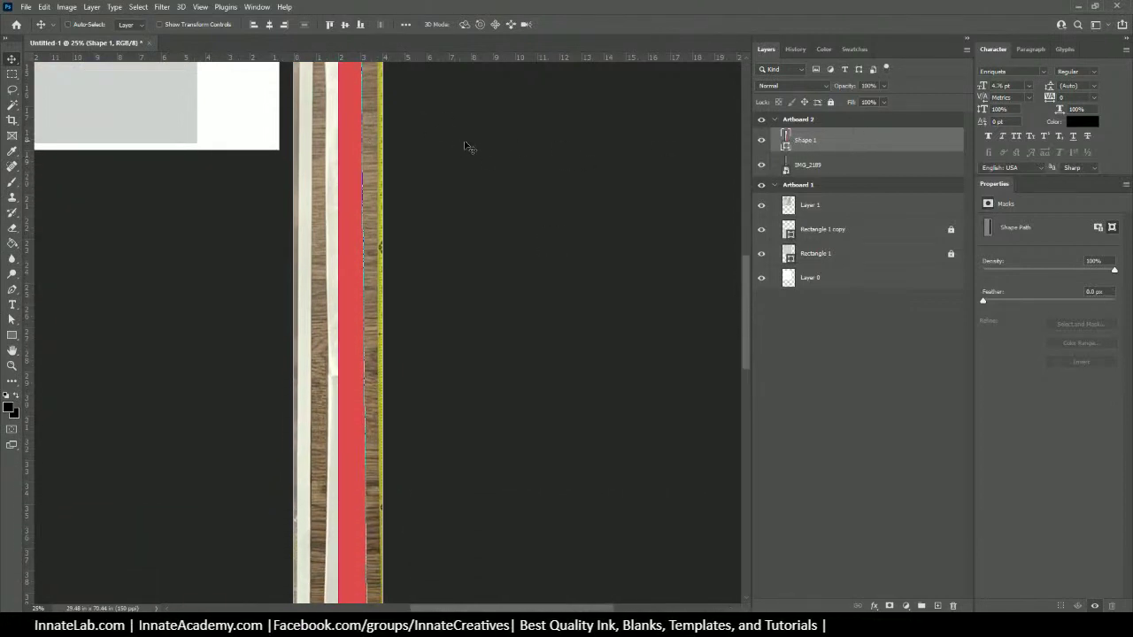
right_click(348, 173)
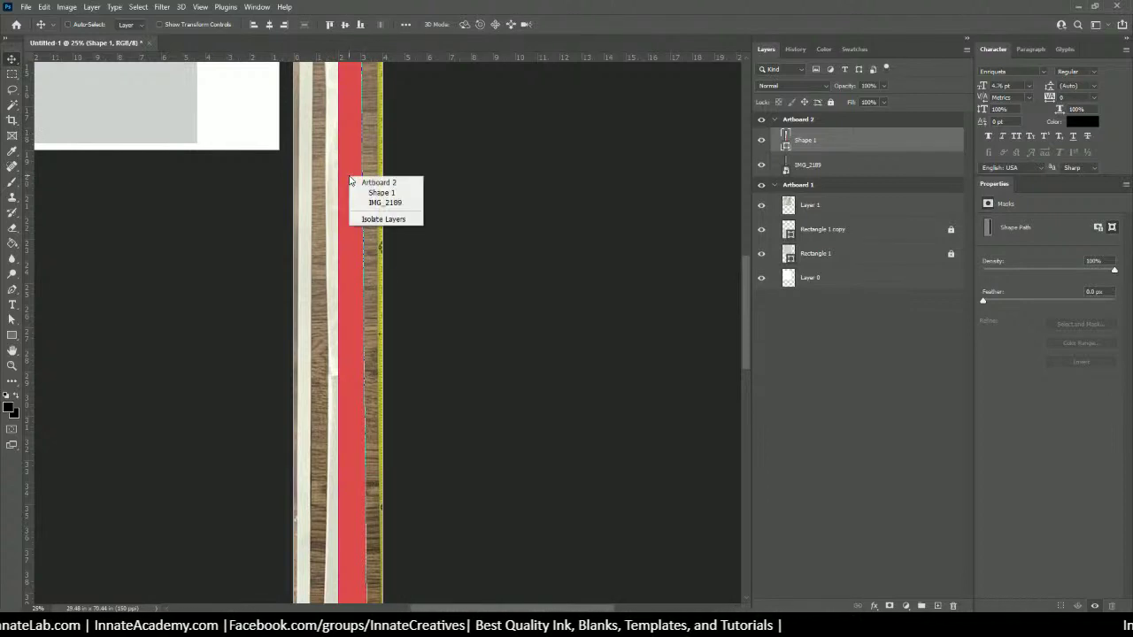
left_click(363, 196)
key("ctrl+t")
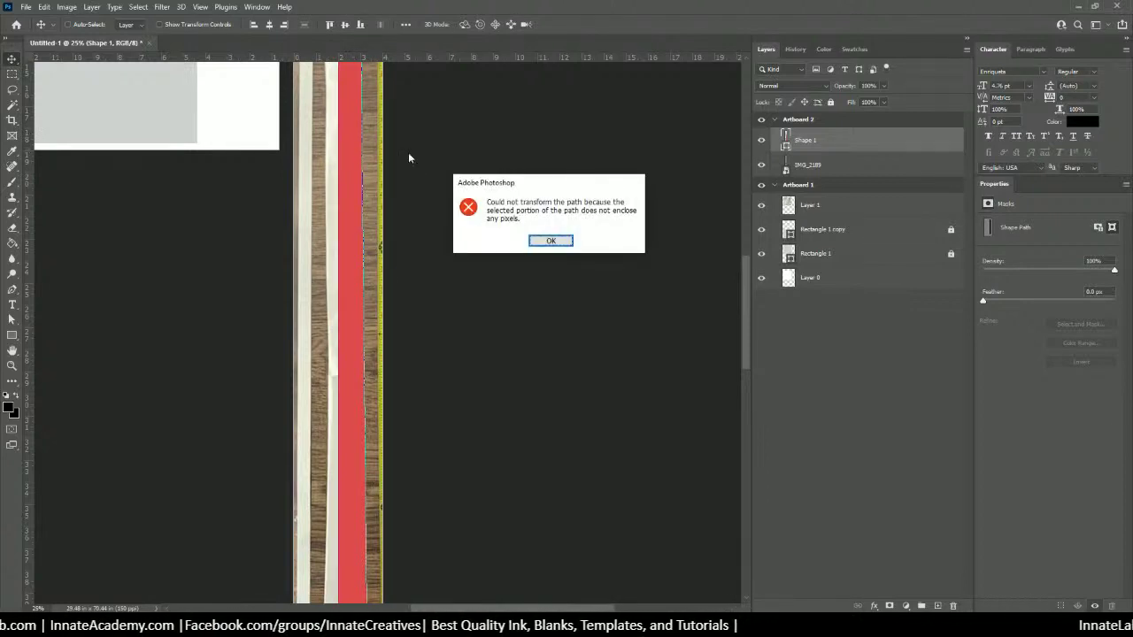
left_click(571, 239)
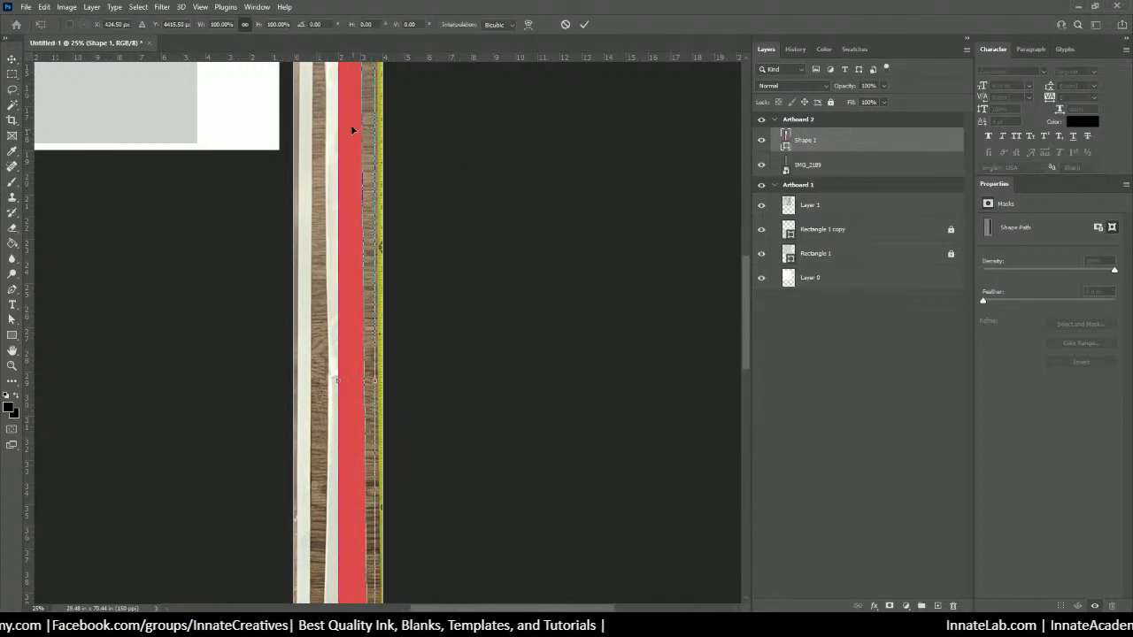
key("ctrl+t")
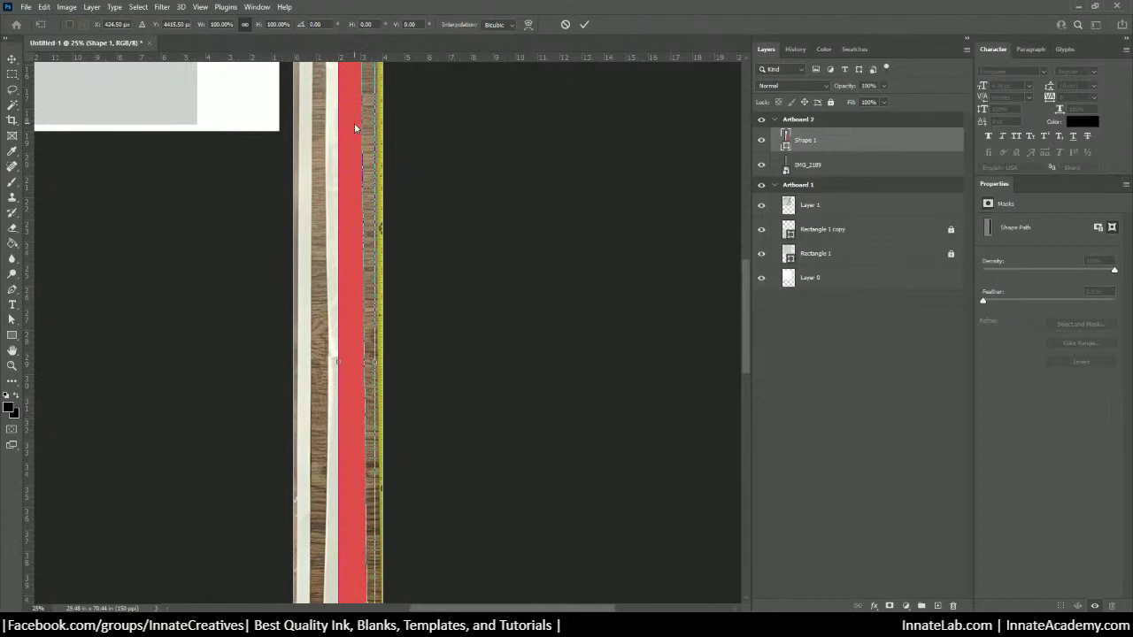
right_click(354, 124)
key("Escape")
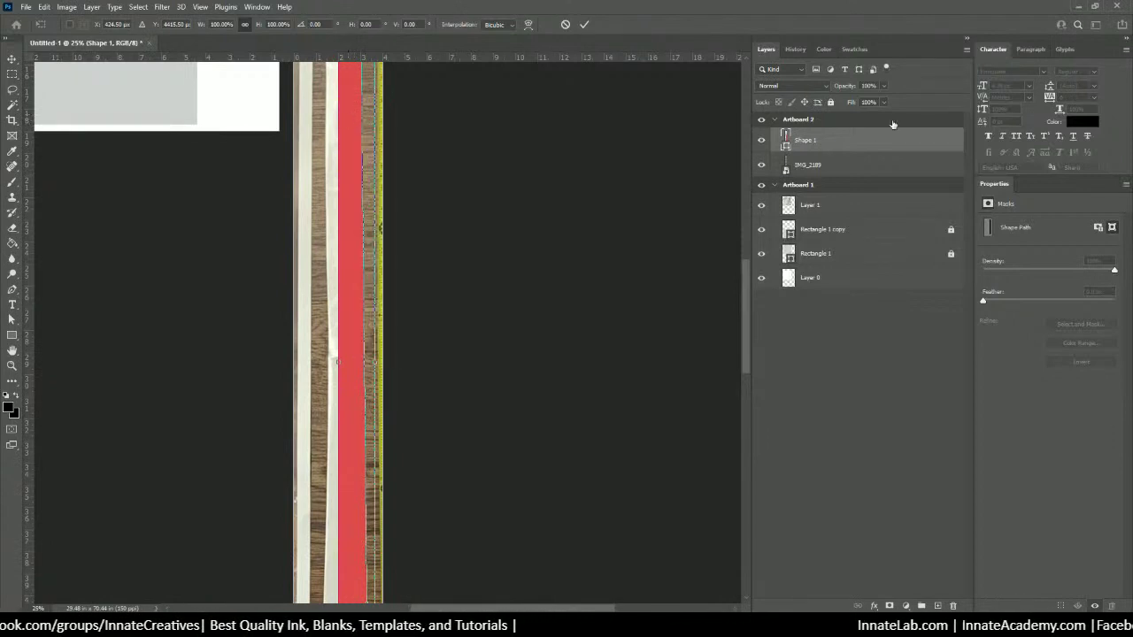
key("Escape")
Step: Duplicate the half-tie shape layer within Artboard 2
right_click(842, 140)
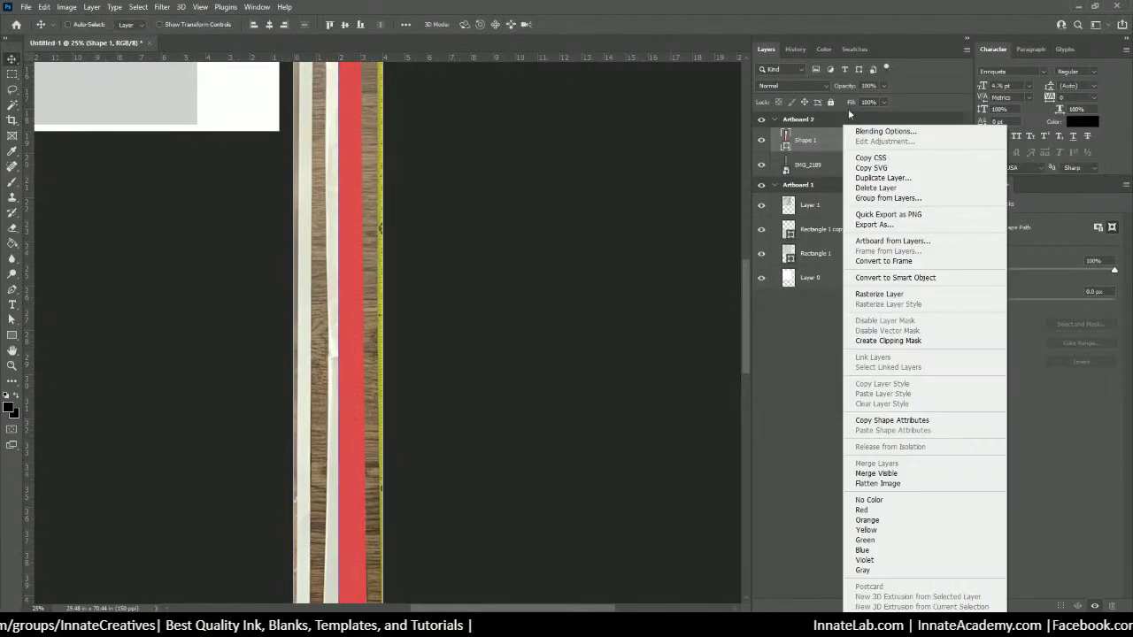
left_click(874, 178)
key("Return")
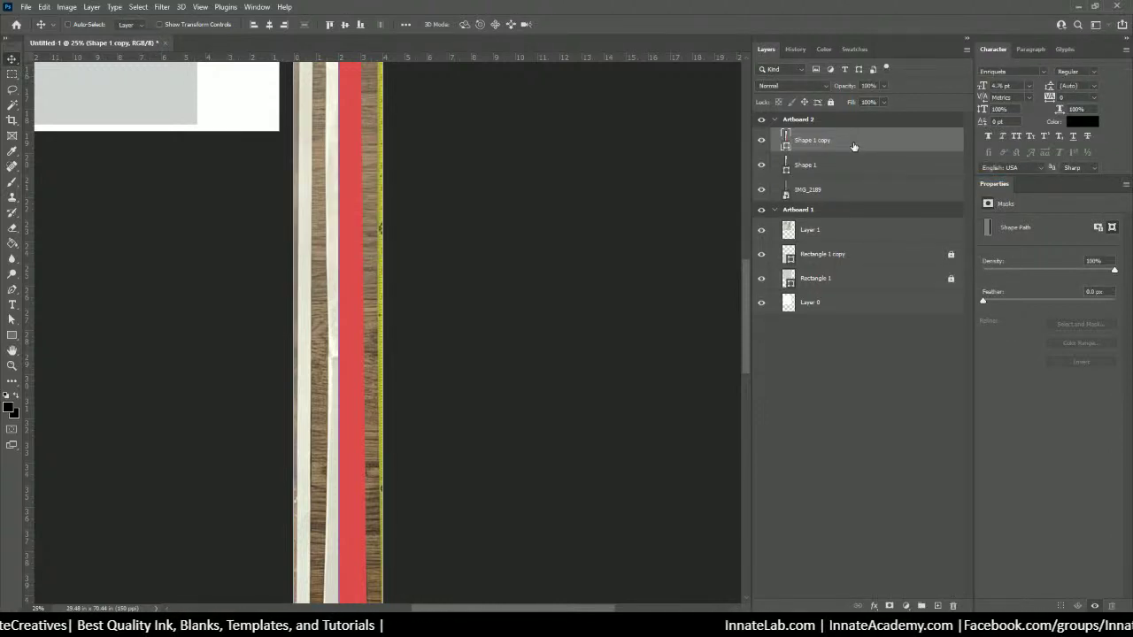
Step: Flip the duplicated half-tie shape horizontally and move it against the original's centre edge, aligned on the guide to complete the tie outline
key("ctrl+t")
right_click(345, 131)
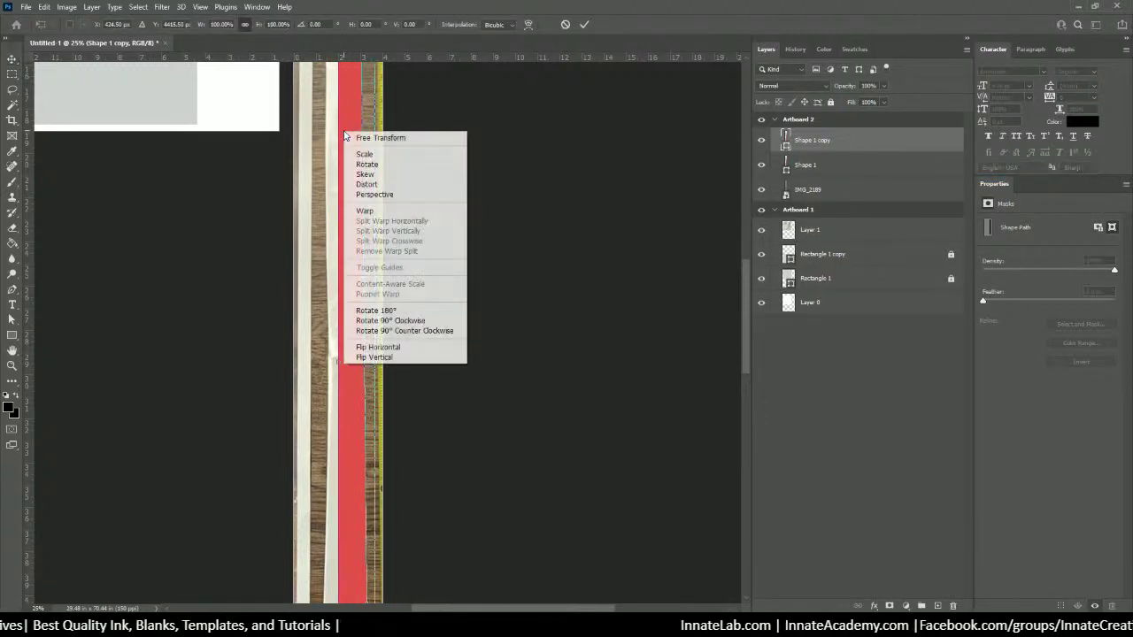
left_click(403, 349)
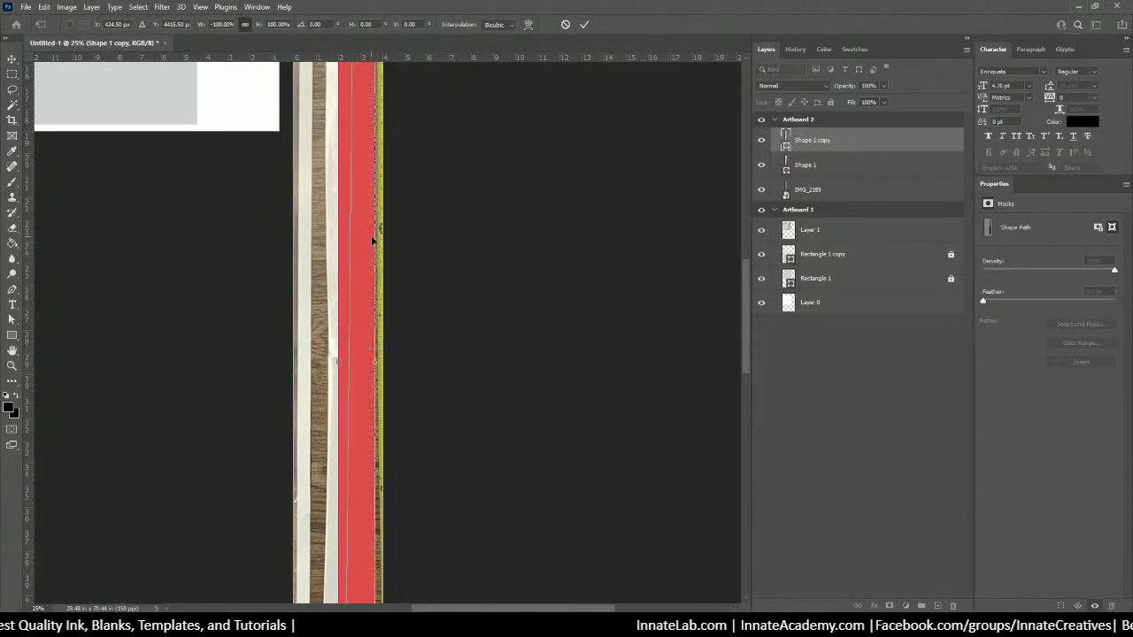
left_click_drag(366, 240, 330, 243)
scroll(352, 267, "down", 3)
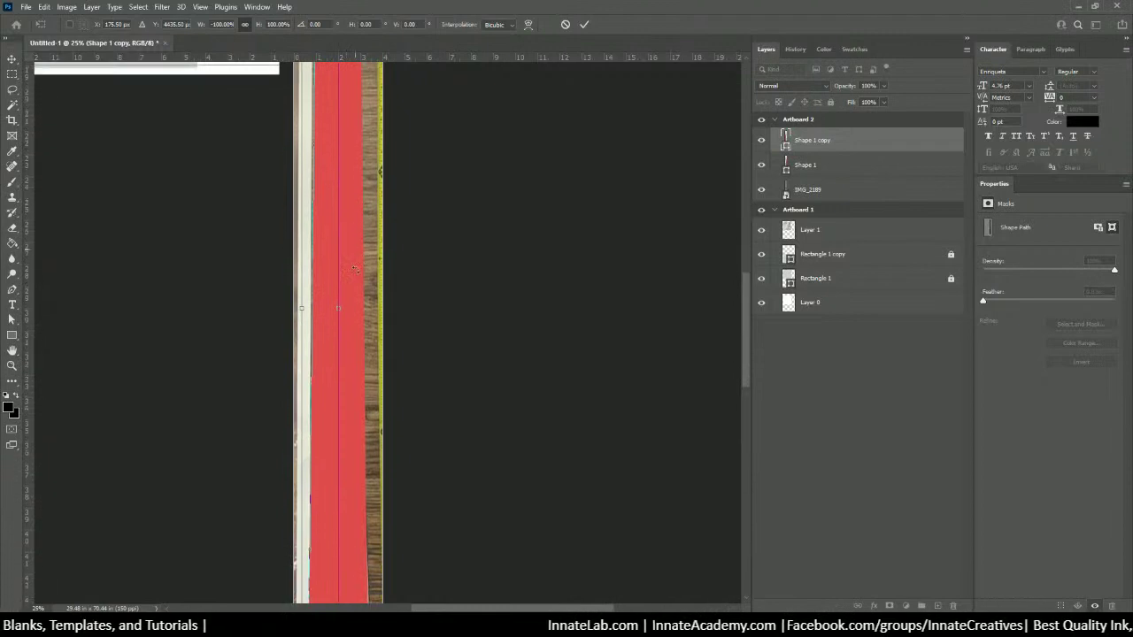
scroll(353, 267, "down", 5)
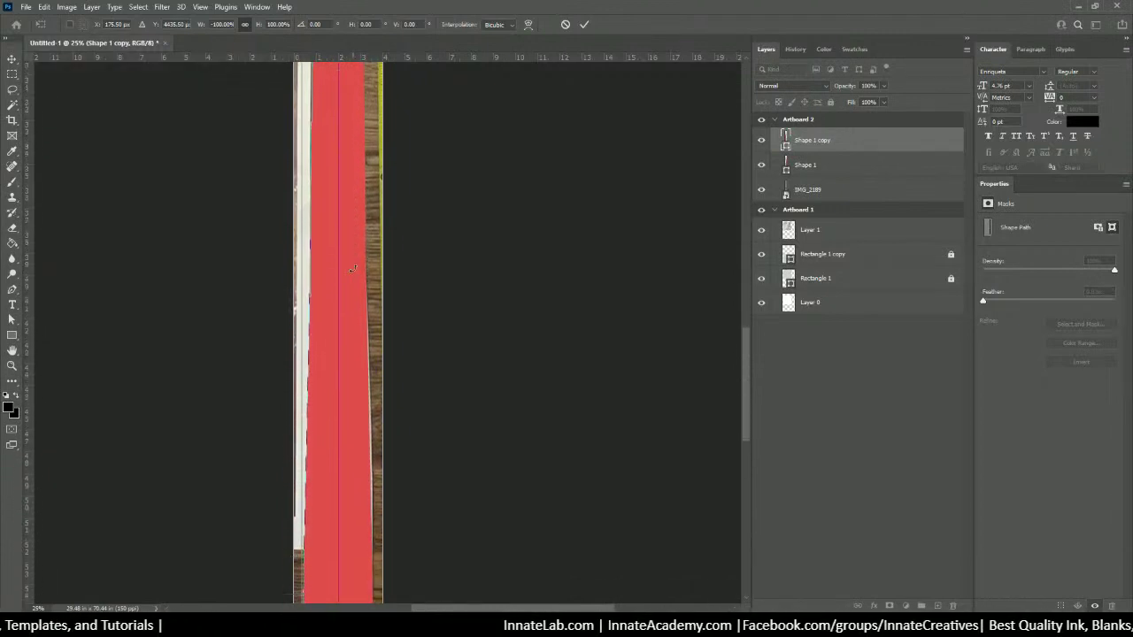
scroll(352, 267, "down", 6)
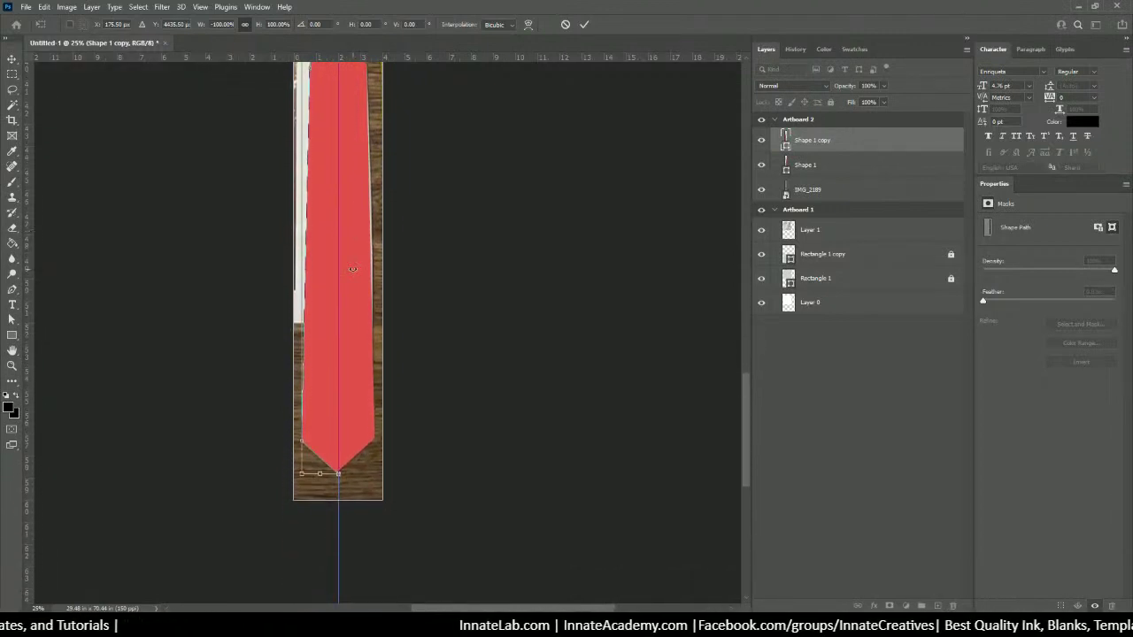
scroll(352, 268, "down", 4)
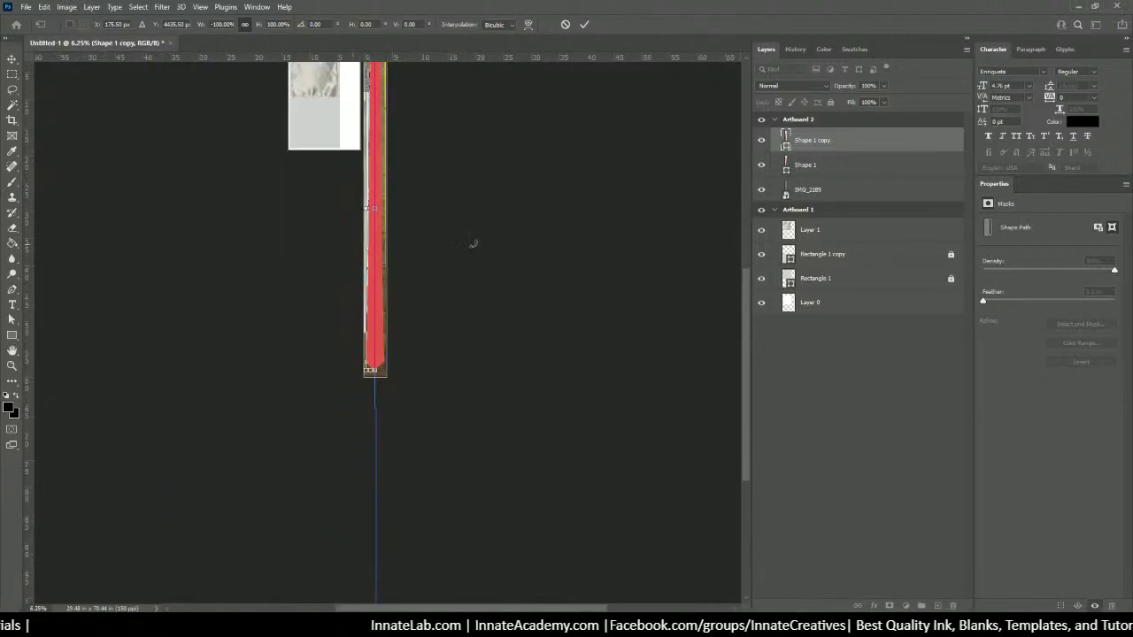
scroll(473, 243, "up", 2)
key("ctrl+plus")
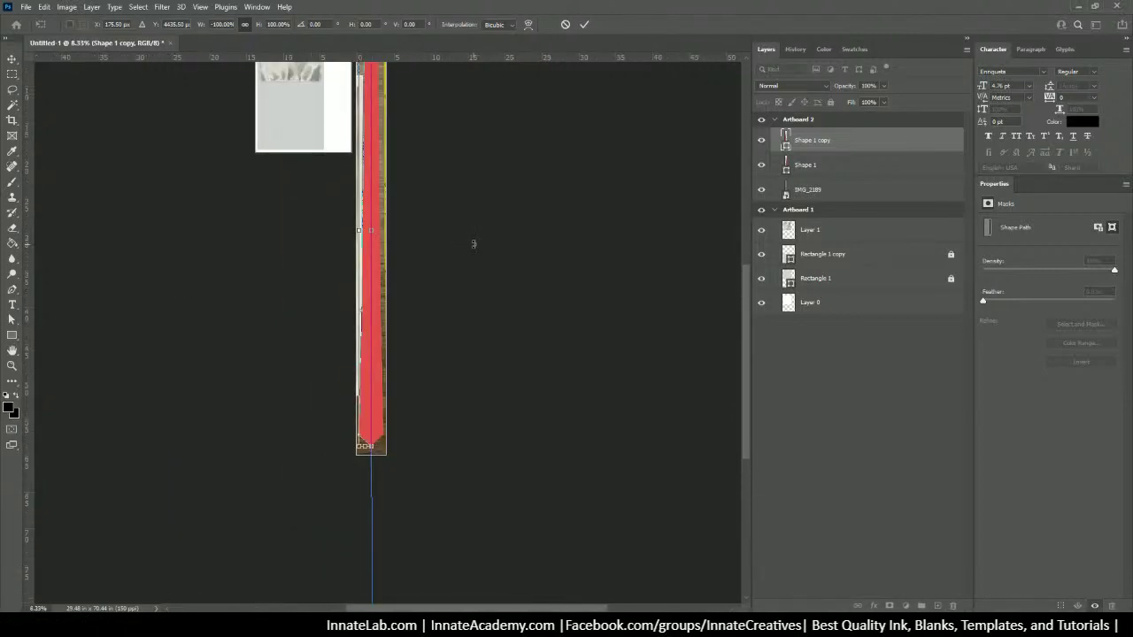
key("ctrl+plus")
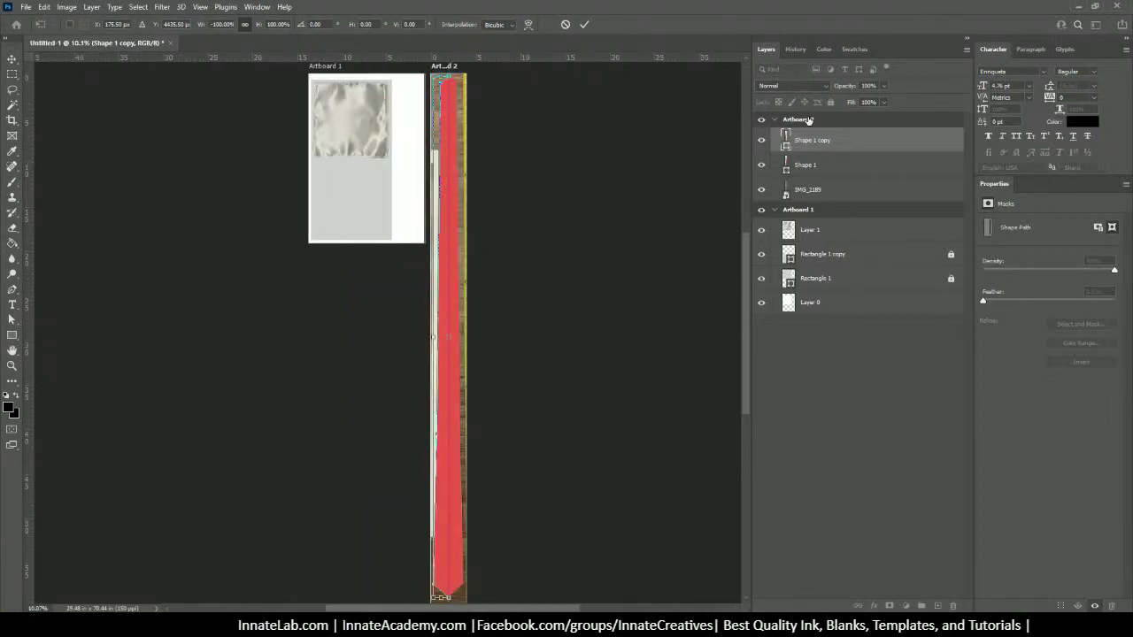
left_click(827, 163)
left_click(845, 195)
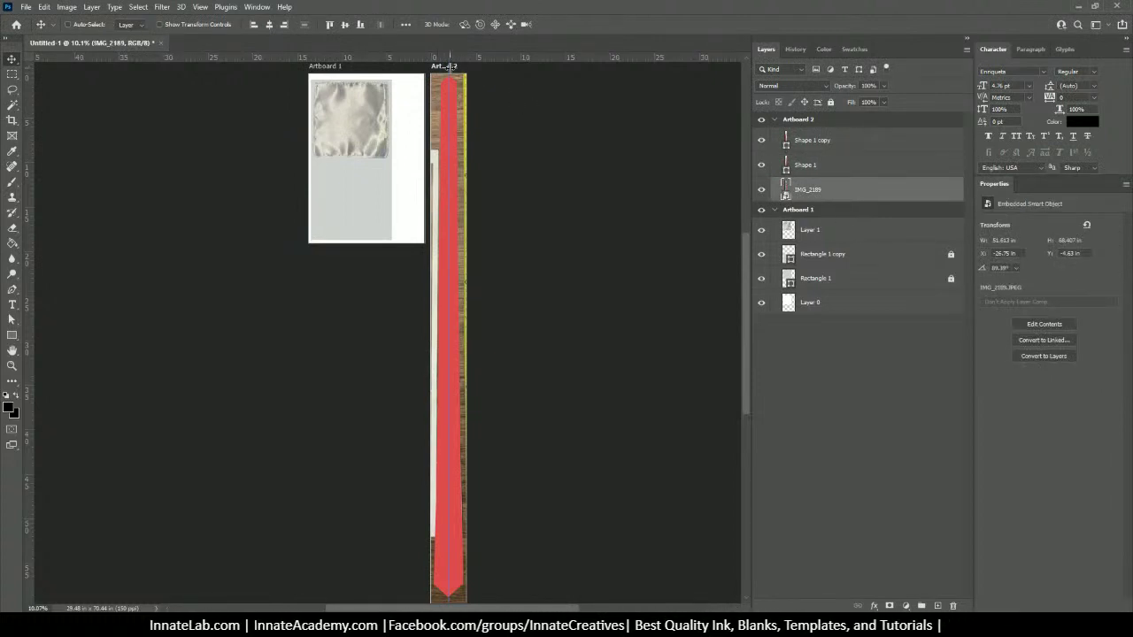
Step: Merge the two half-tie shapes into a single shape layer and compare it with the photographed tie underneath
scroll(462, 187, "down", 1)
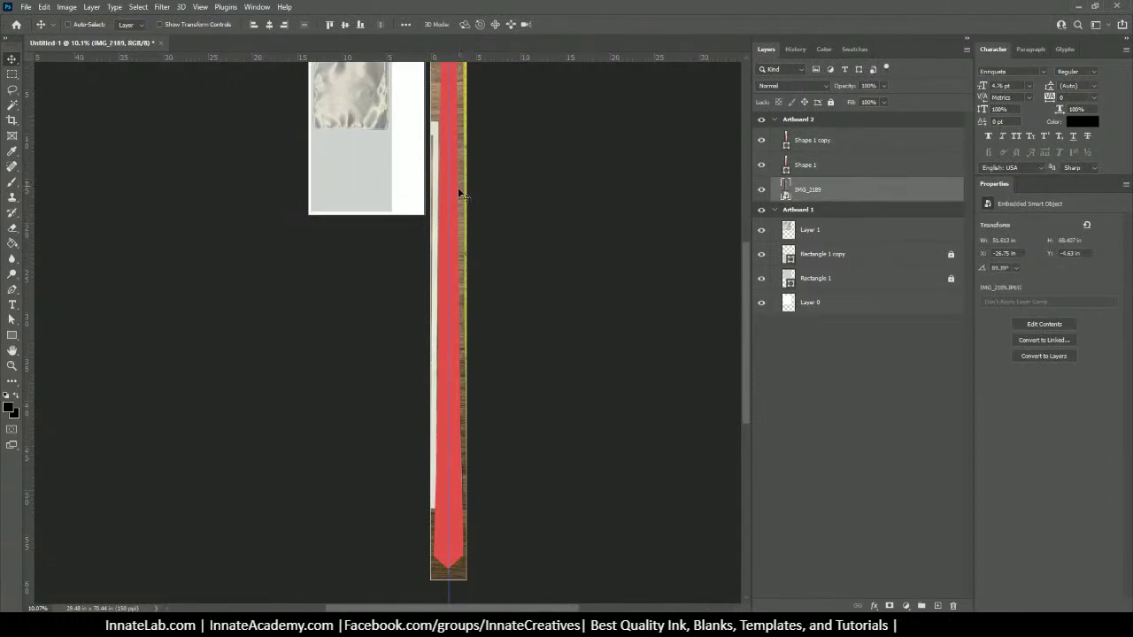
scroll(466, 198, "up", 1)
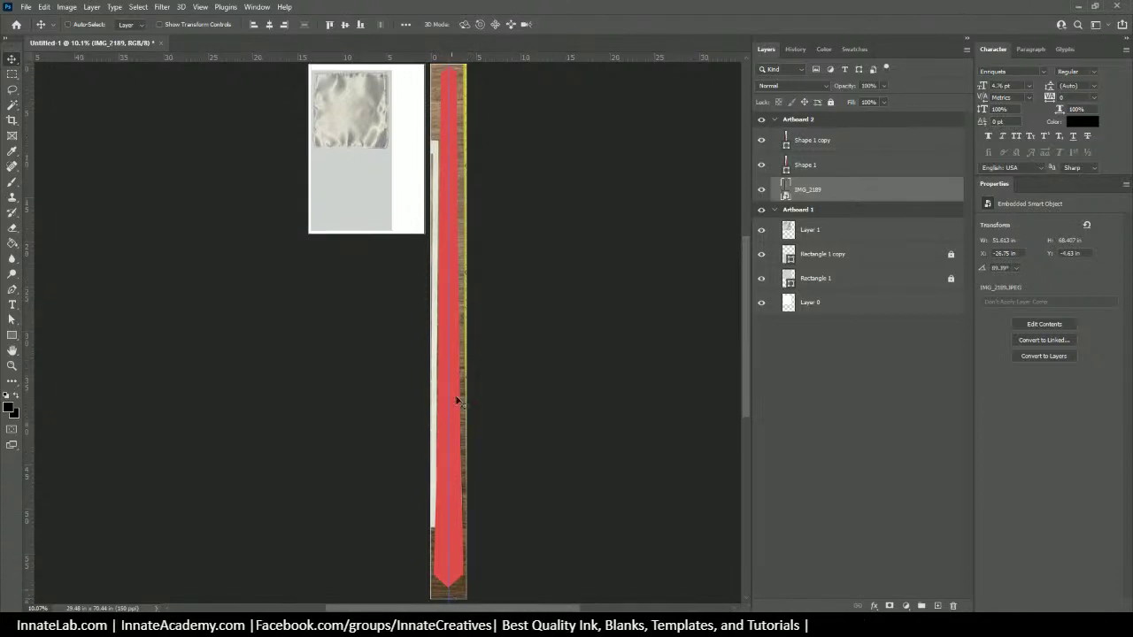
left_click(823, 165)
left_click(835, 143, "shift")
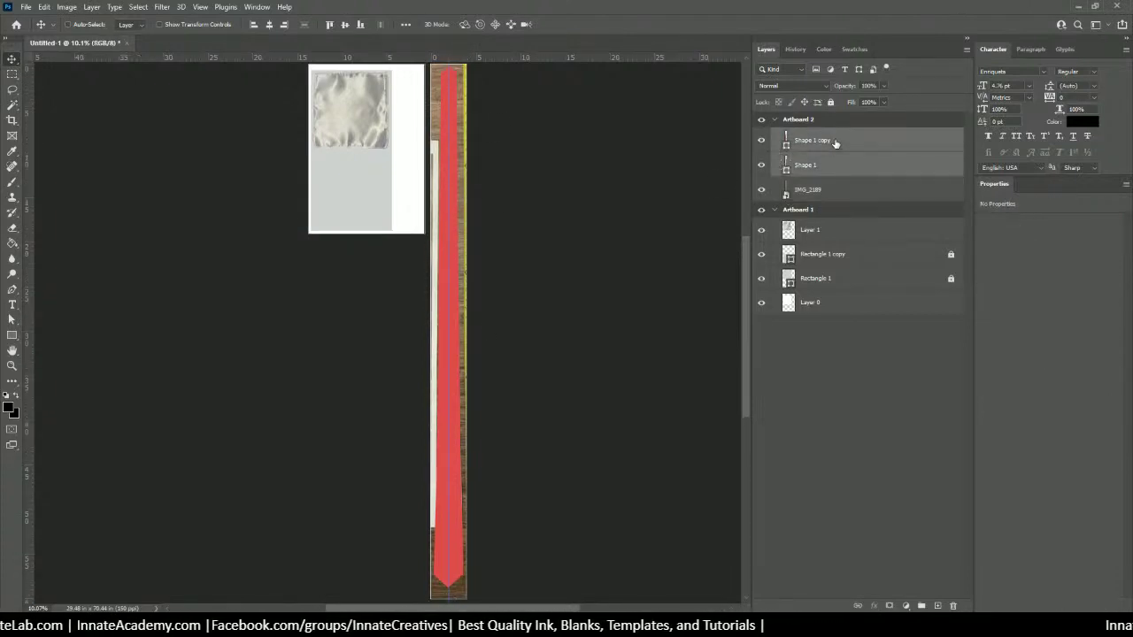
right_click(835, 143)
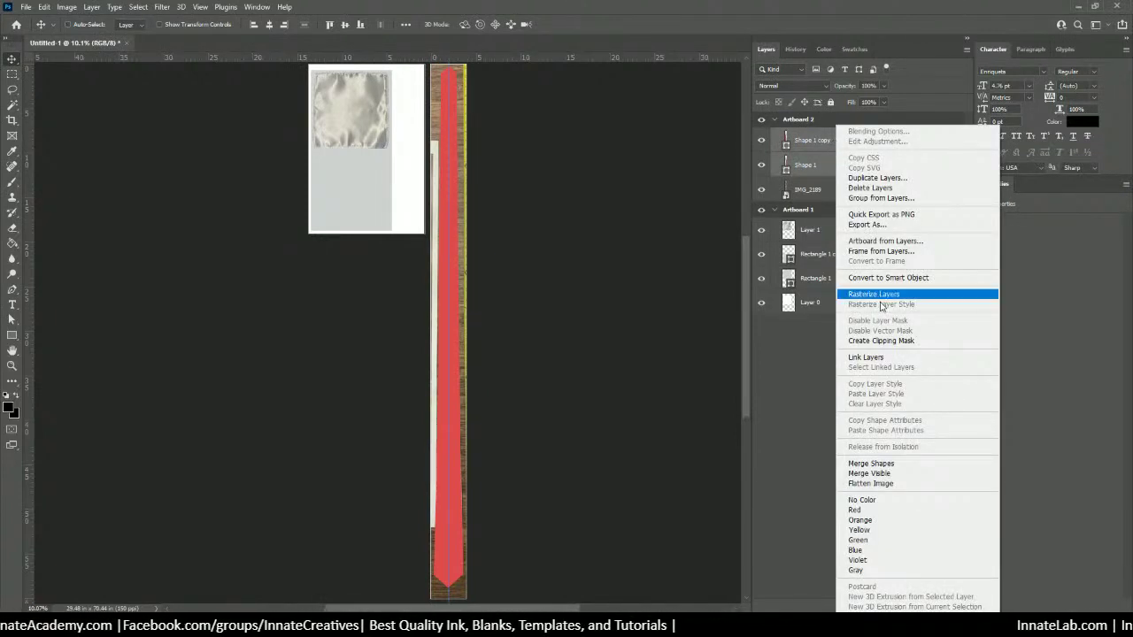
left_click(876, 464)
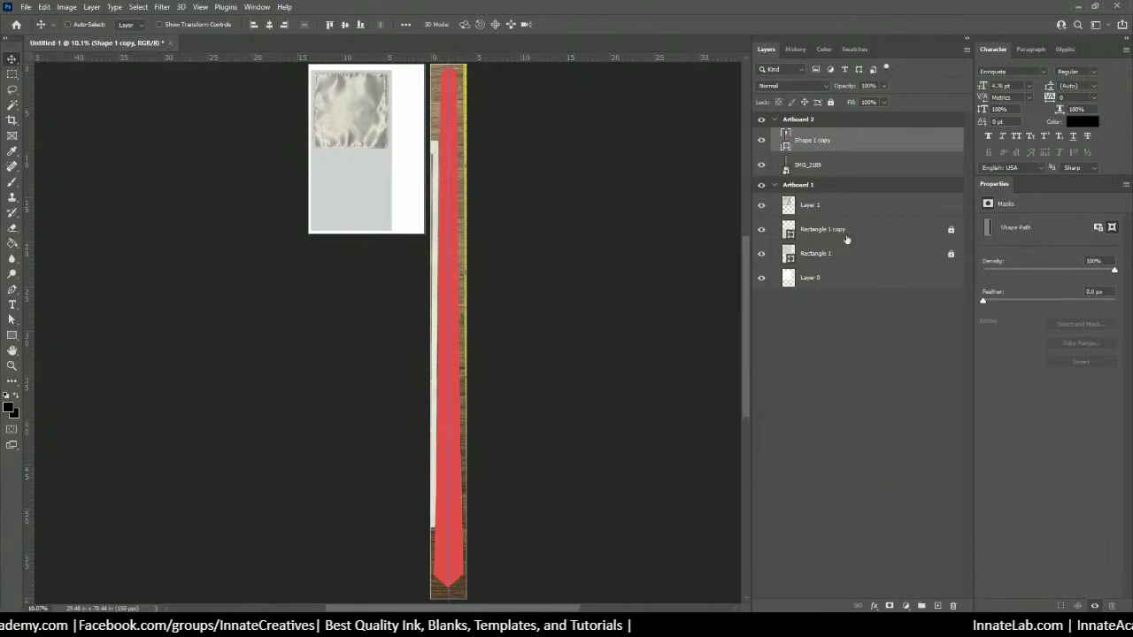
left_click(761, 144)
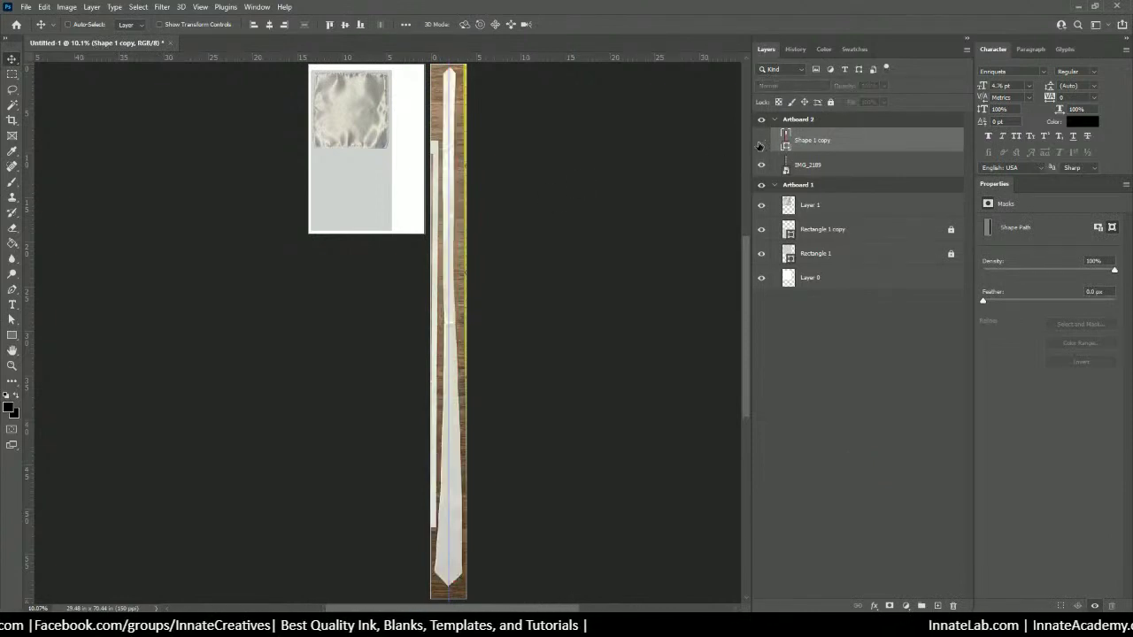
left_click(760, 143)
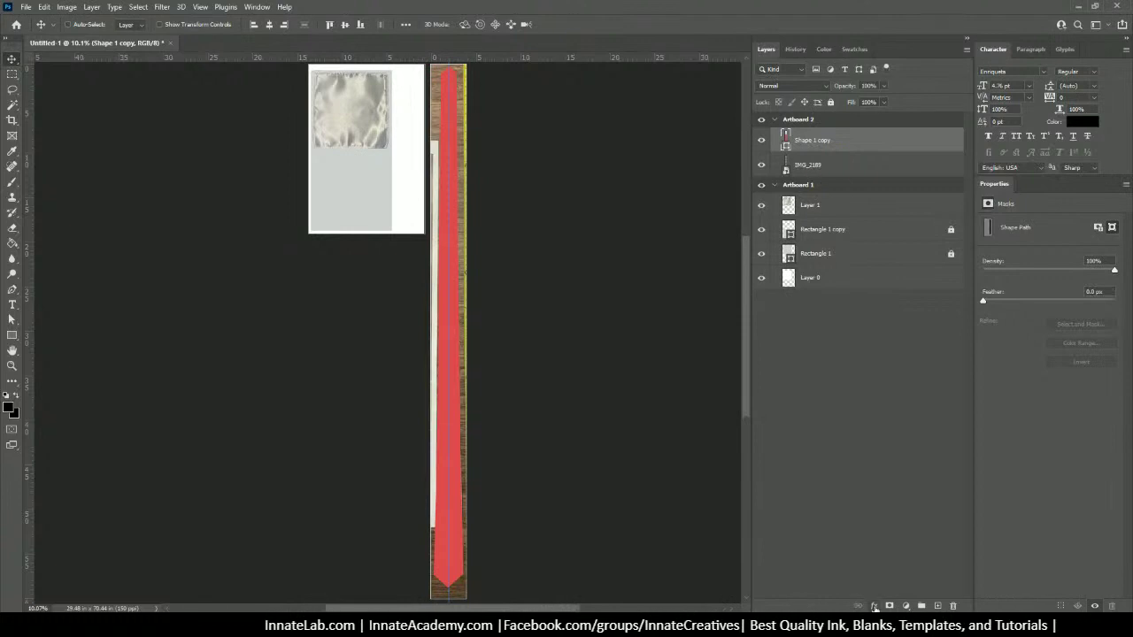
Step: Add a thick black outside stroke effect to the merged tie shape at 100% opacity
left_click(874, 606)
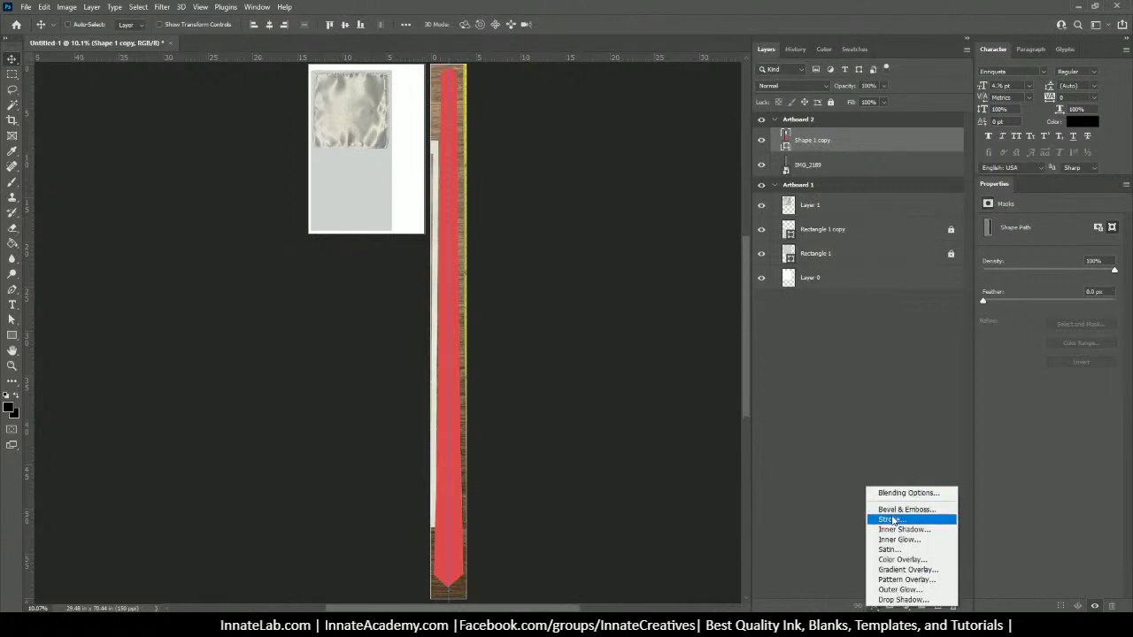
left_click(892, 521)
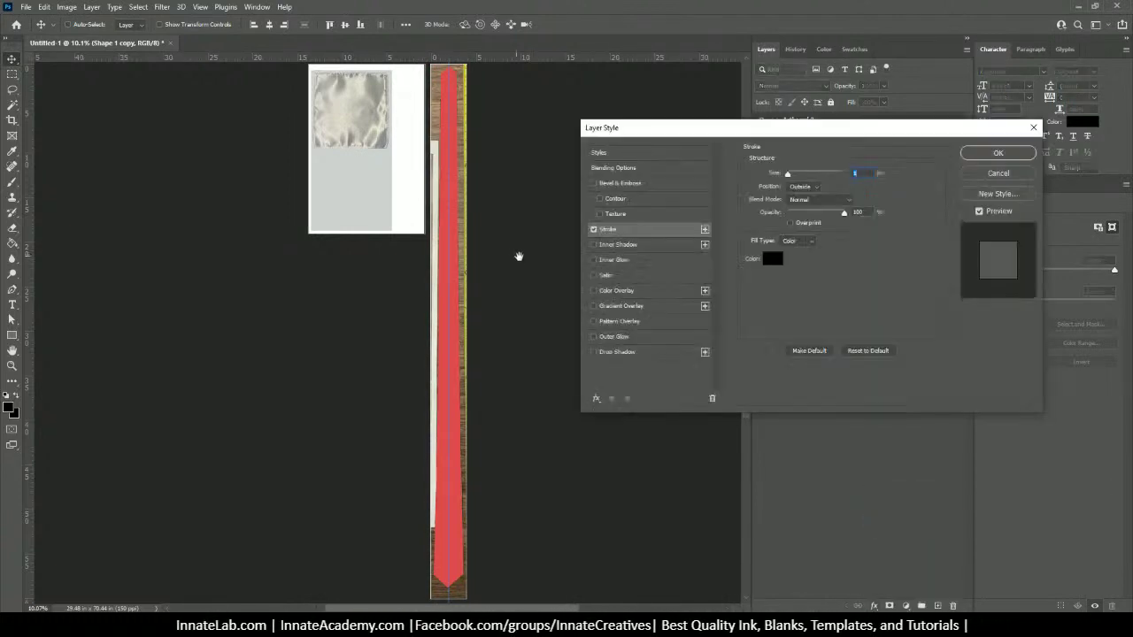
left_click_drag(788, 174, 810, 181)
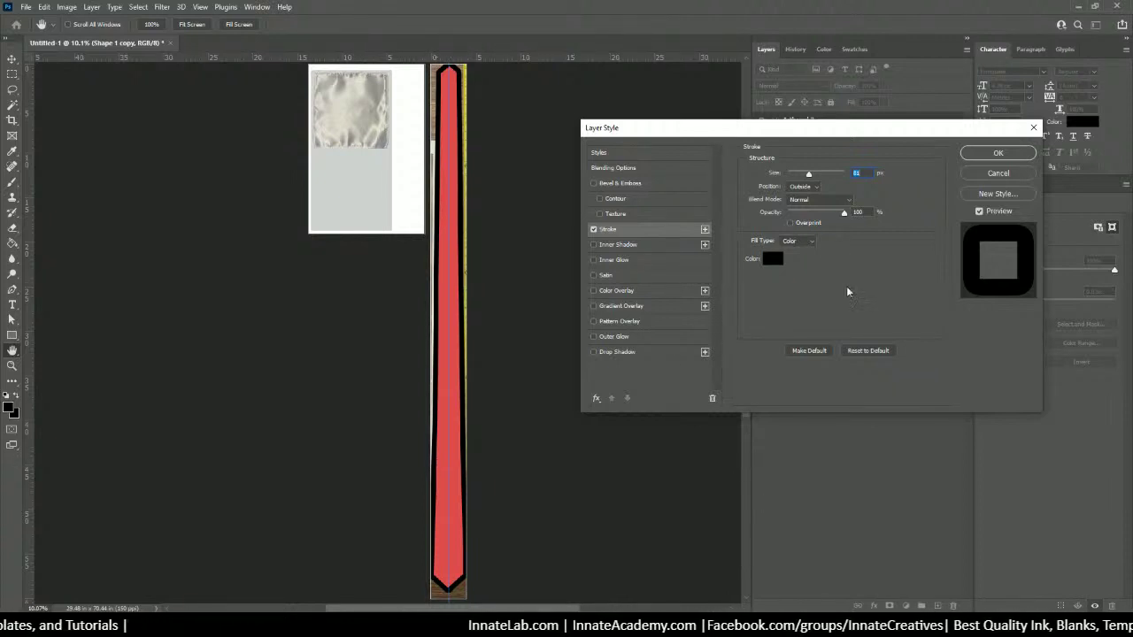
left_click(989, 157)
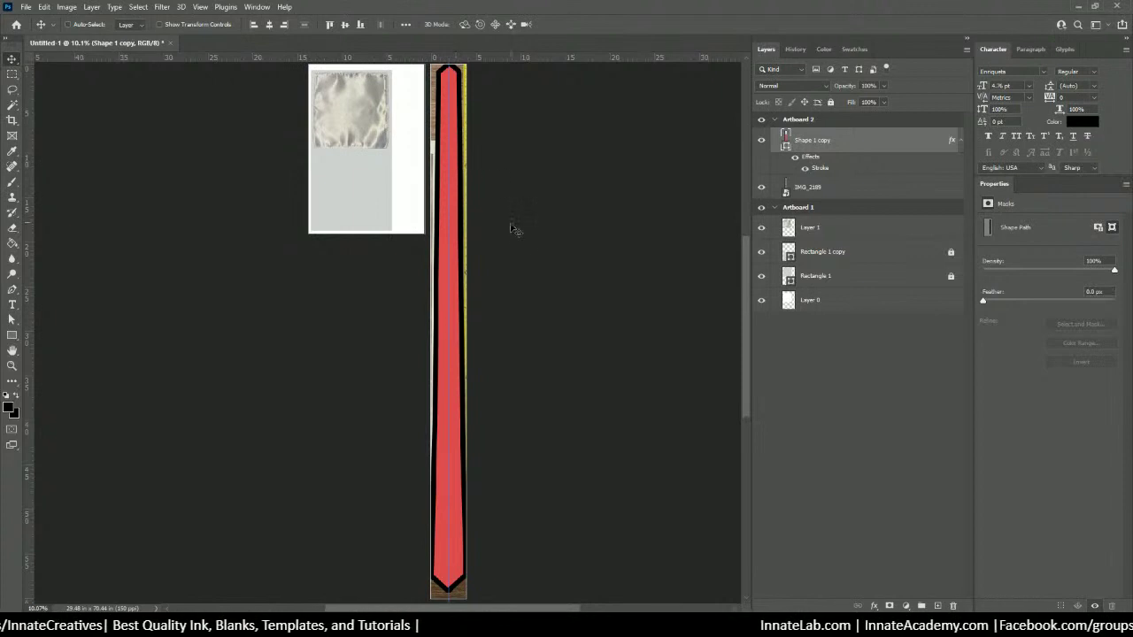
Step: Move the tie shape and the IMG_2189 photo together about 0.5 in down within Artboard 2
scroll(513, 227, "down", 1)
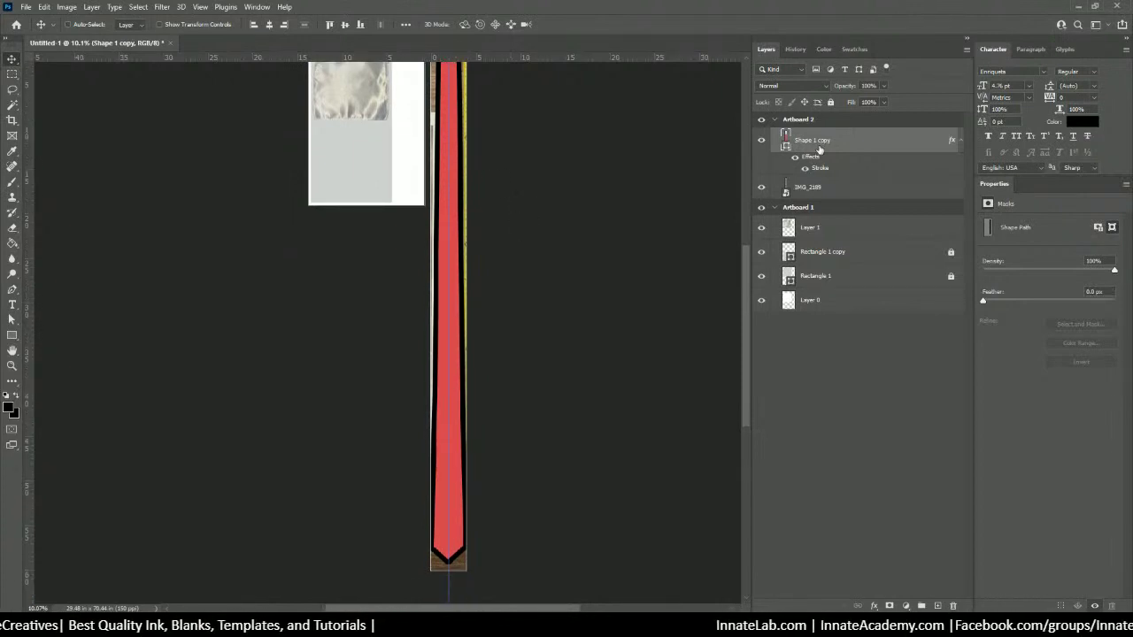
scroll(506, 210, "up", 2)
scroll(505, 210, "down", 1)
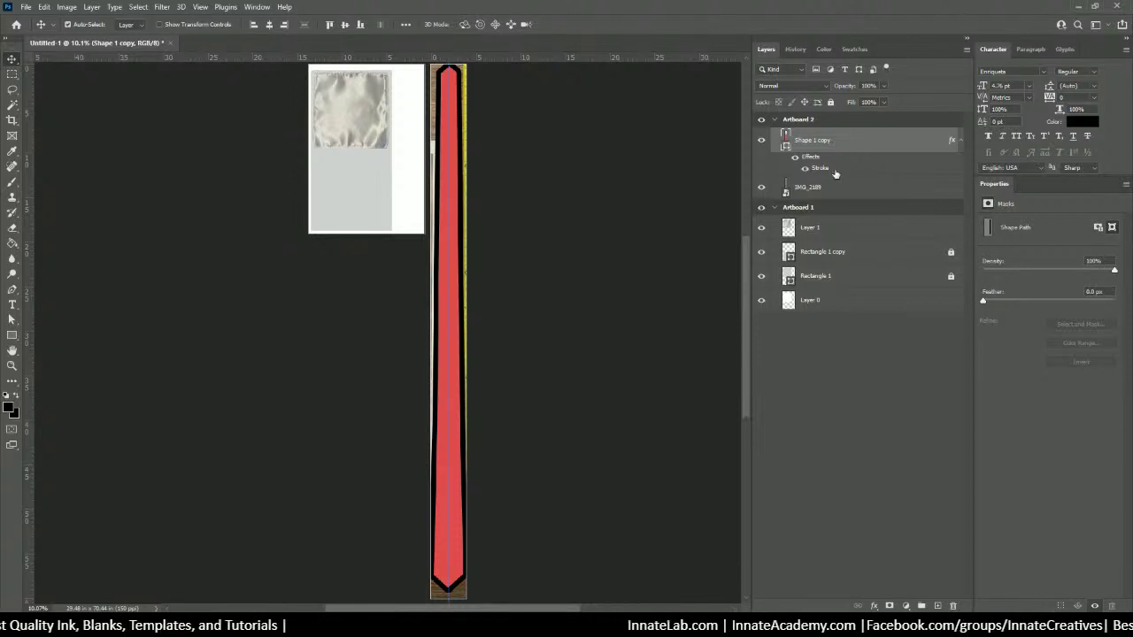
left_click(839, 192, "ctrl")
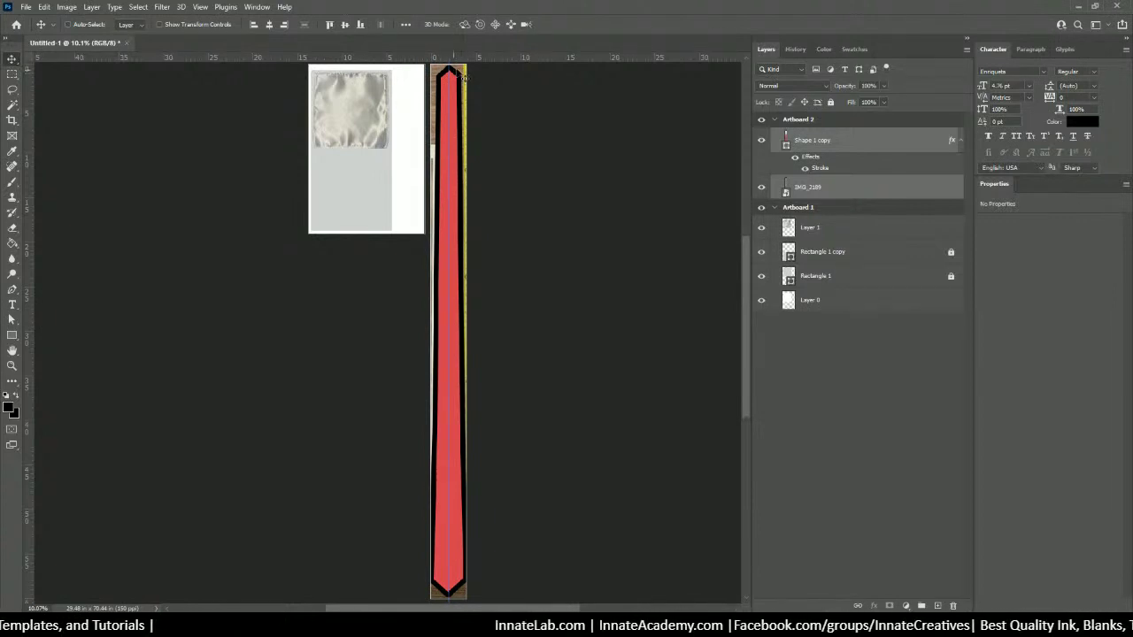
scroll(458, 142, "down", 1)
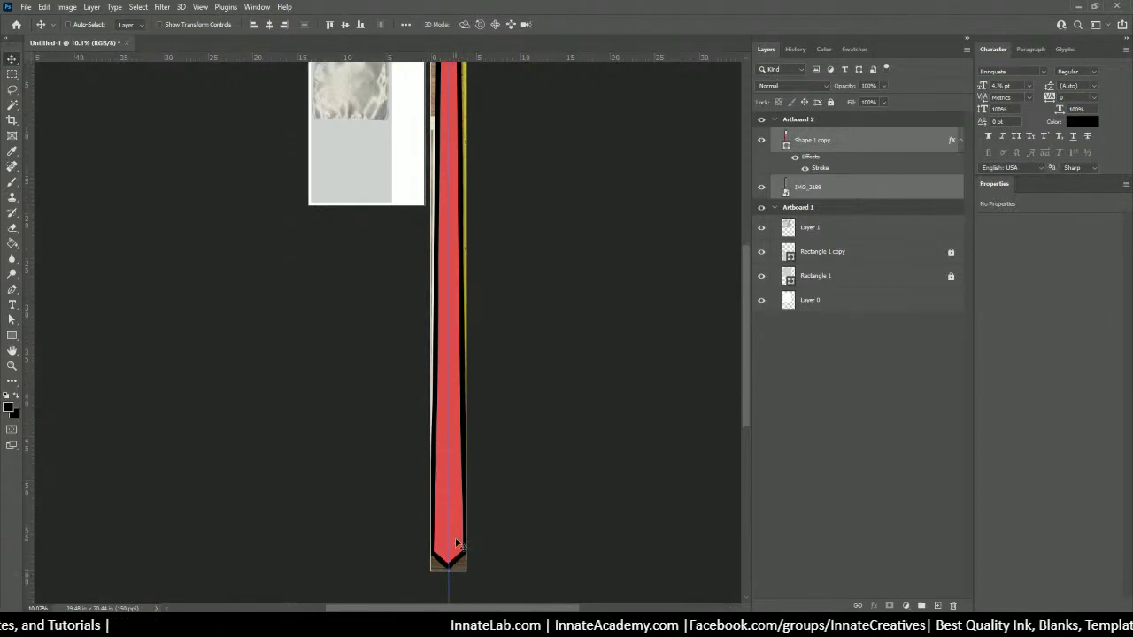
scroll(456, 542, "up", 2)
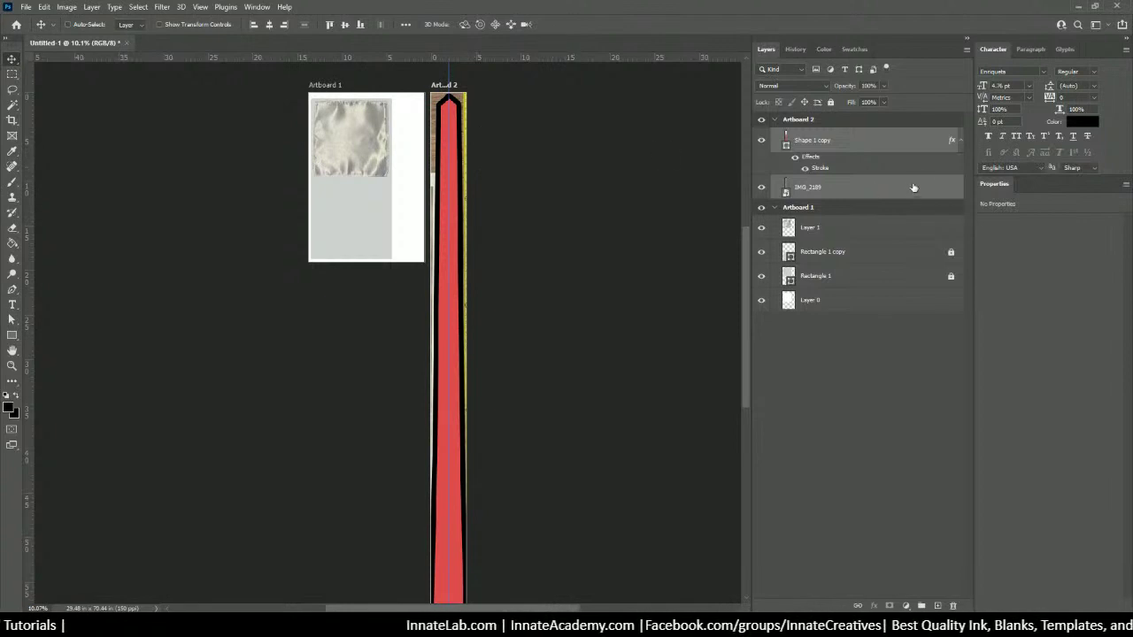
Step: Hide the merged tie shape to reveal the photographed tie, and select the IMG_2189 photo layer
left_click(874, 127)
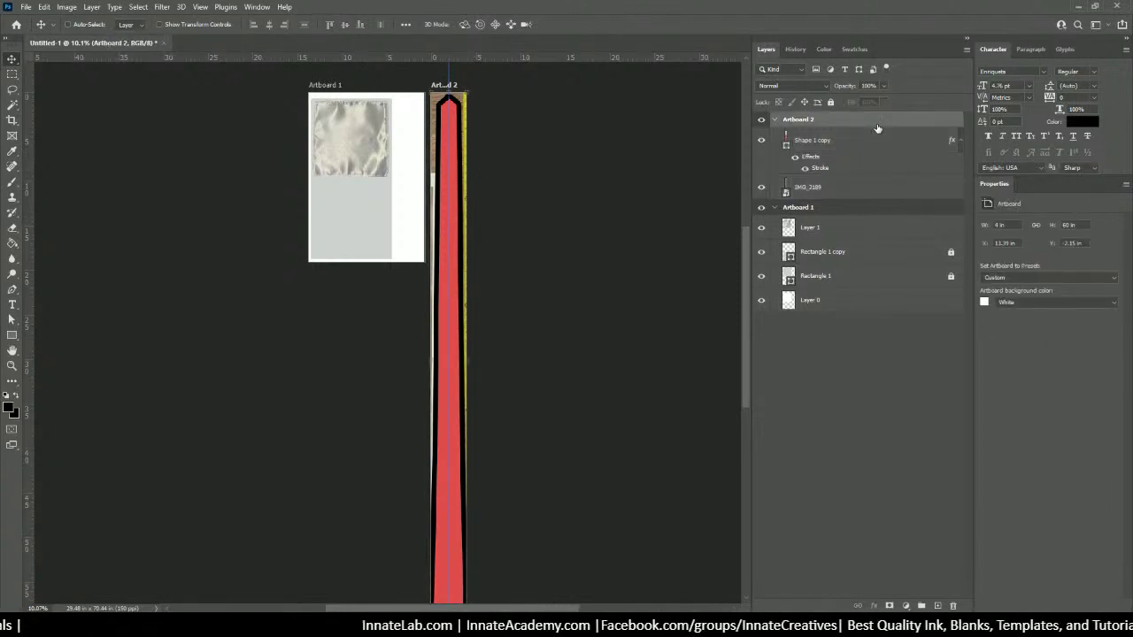
left_click(823, 141)
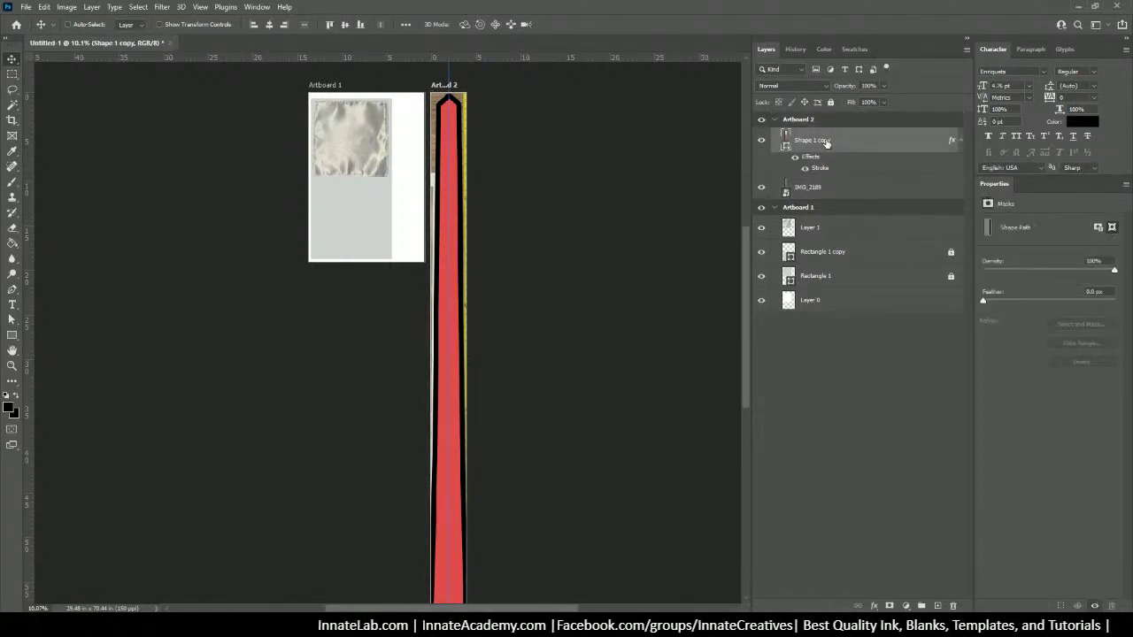
scroll(416, 398, "down", 2)
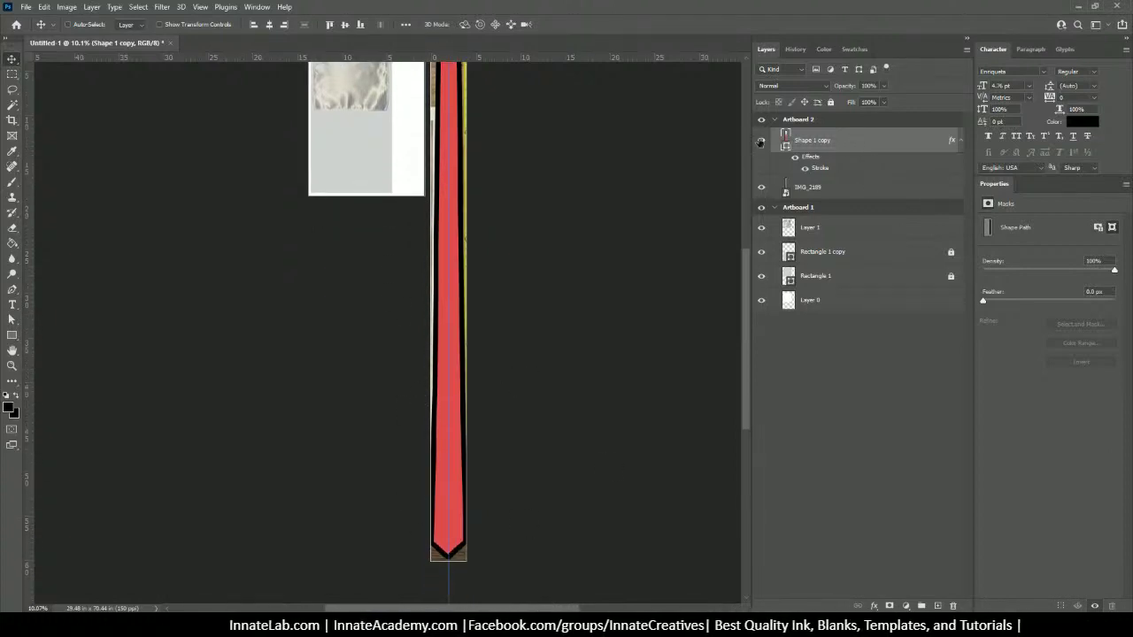
left_click(761, 142)
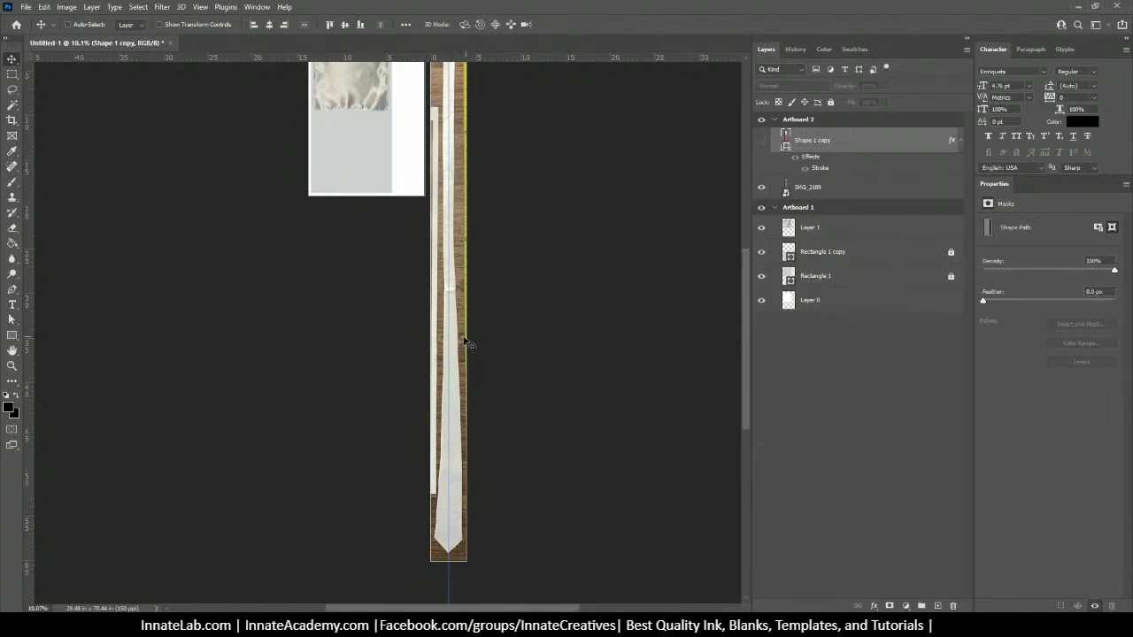
scroll(452, 359, "up", 2)
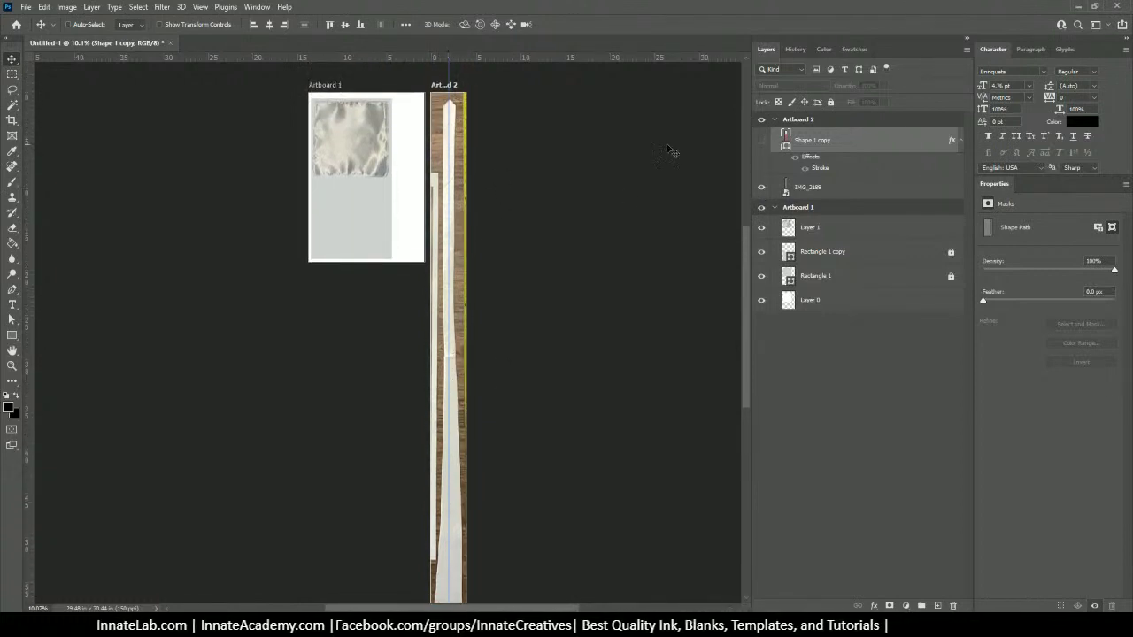
left_click(815, 199)
key("ctrl+plus")
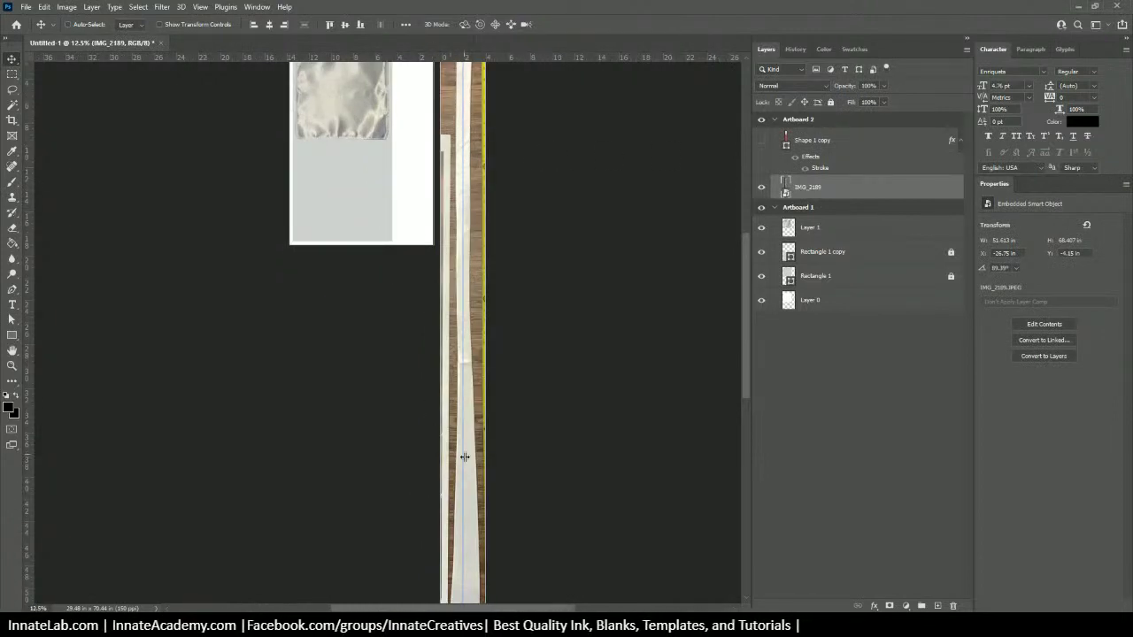
scroll(457, 293, "down", 5)
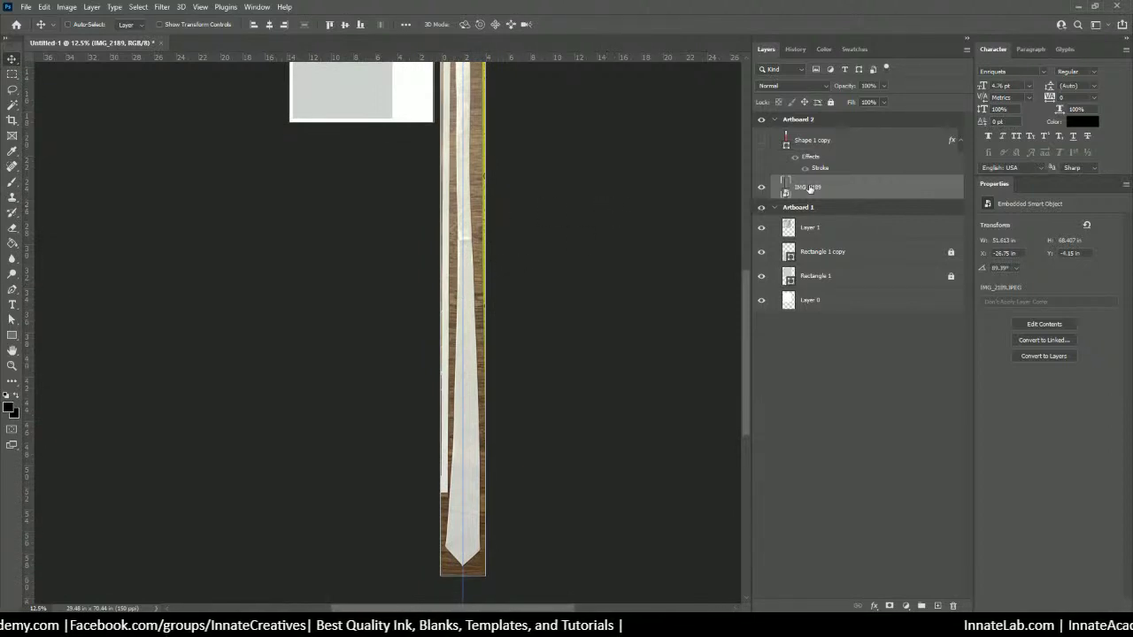
key("ctrl+minus")
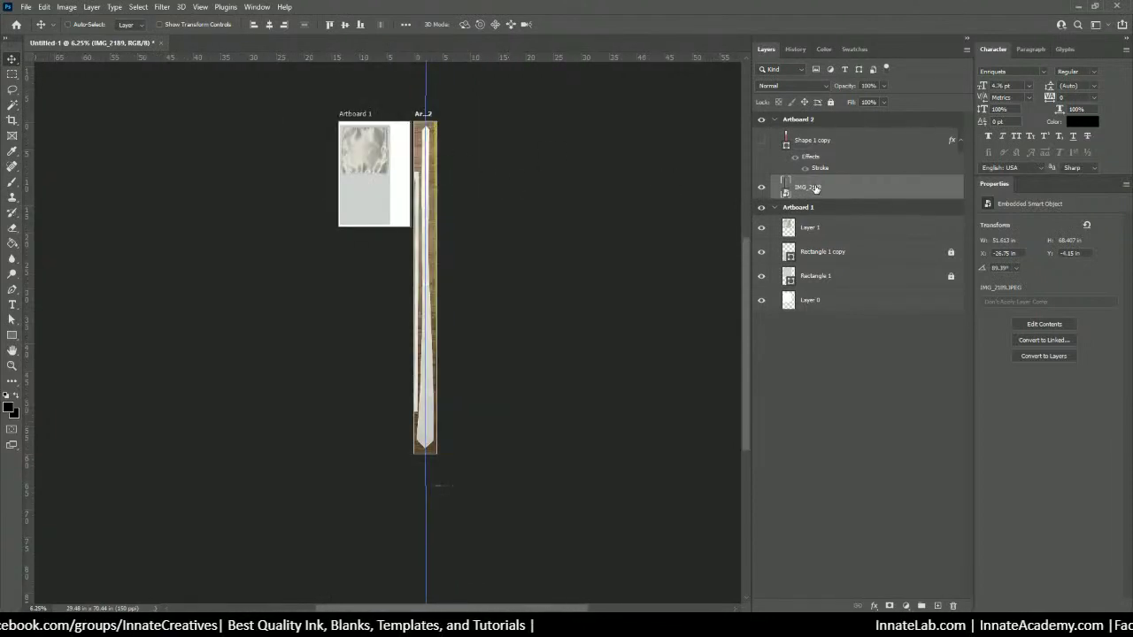
Step: Copy the part of the IMG_2189 photo inside Artboard 2, paste it in place as a new layer, and delete the original photo layer
left_click(11, 74)
left_click_drag(411, 117, 497, 478)
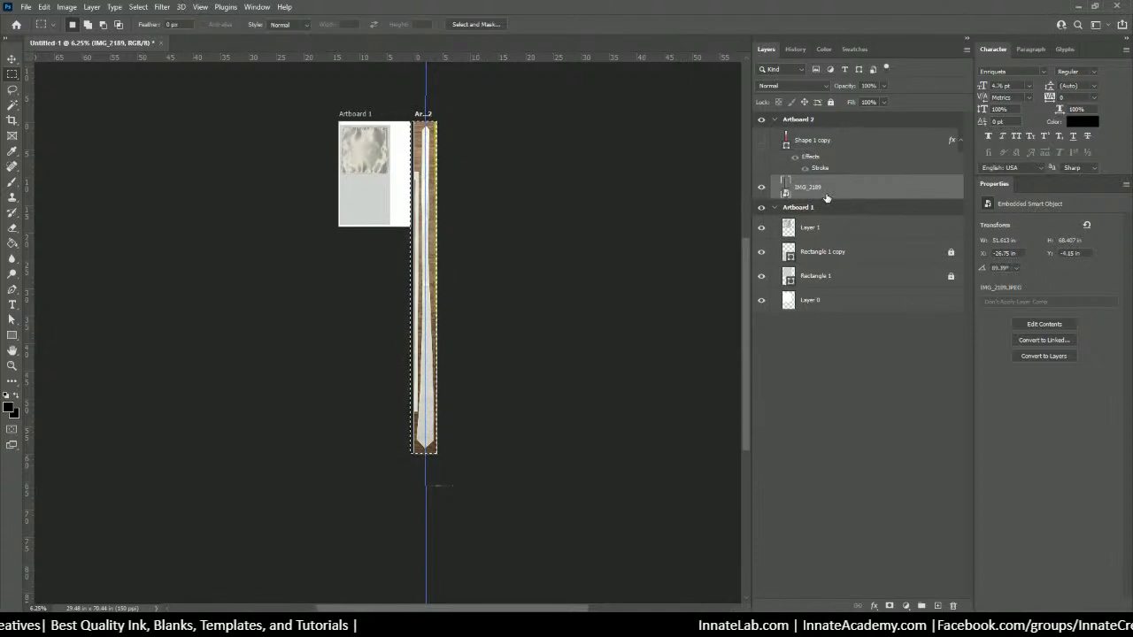
left_click(761, 190)
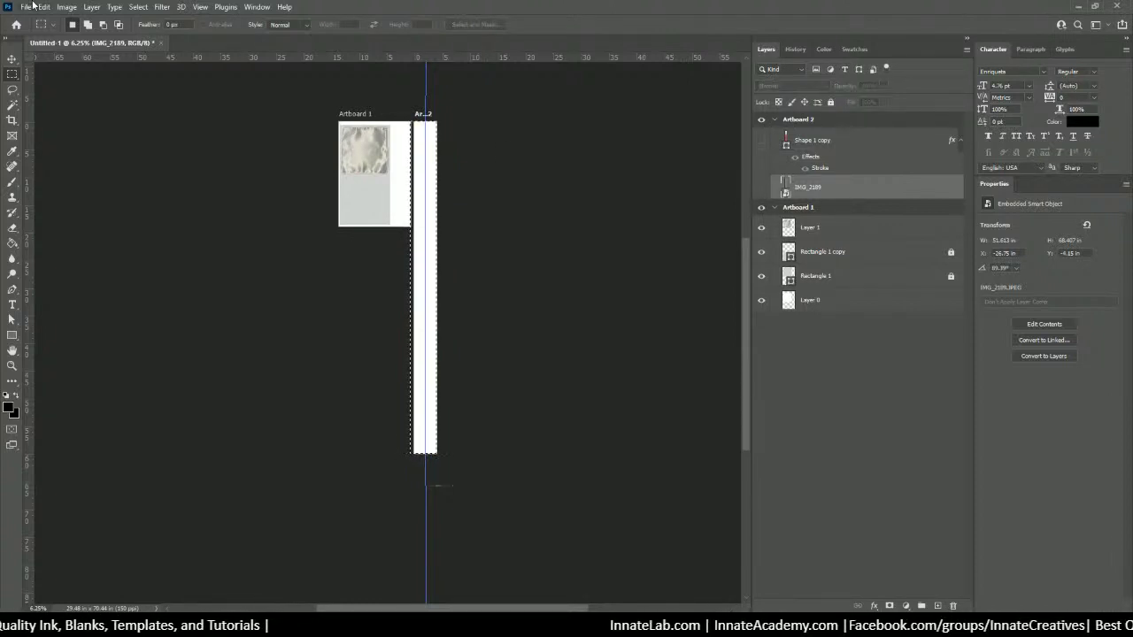
left_click(50, 9)
mouse_move(73, 124)
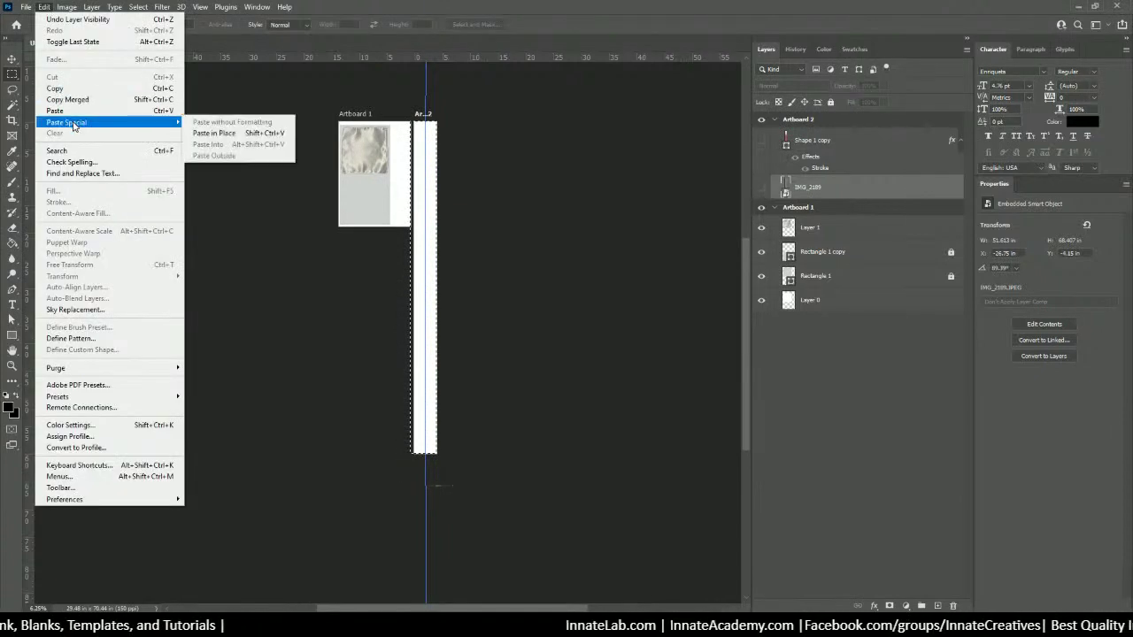
left_click(226, 133)
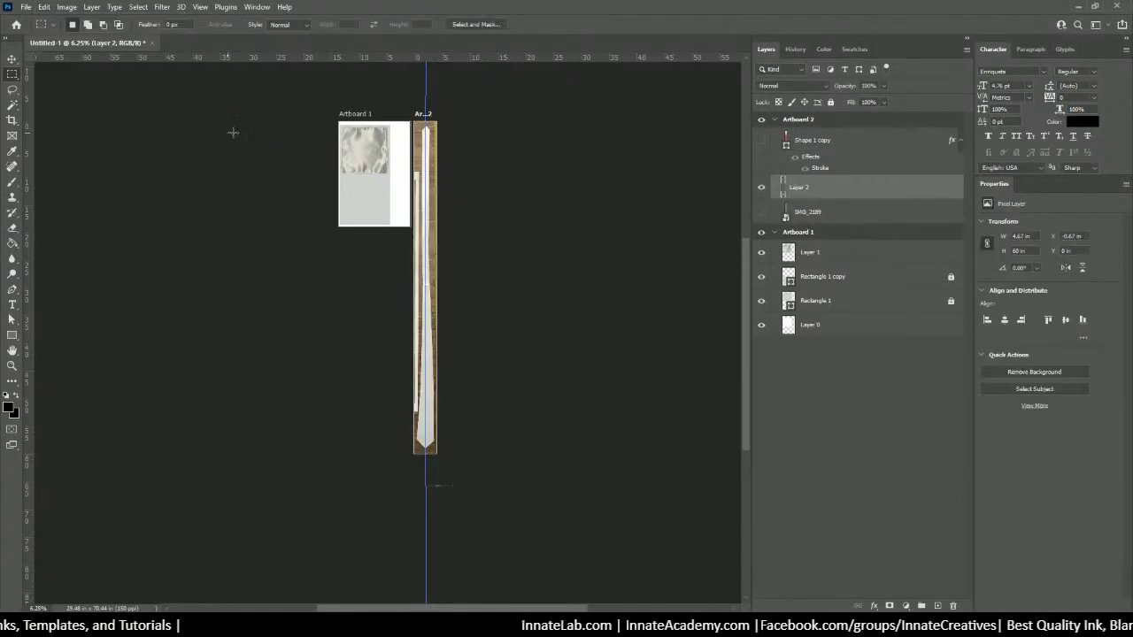
left_click(857, 223)
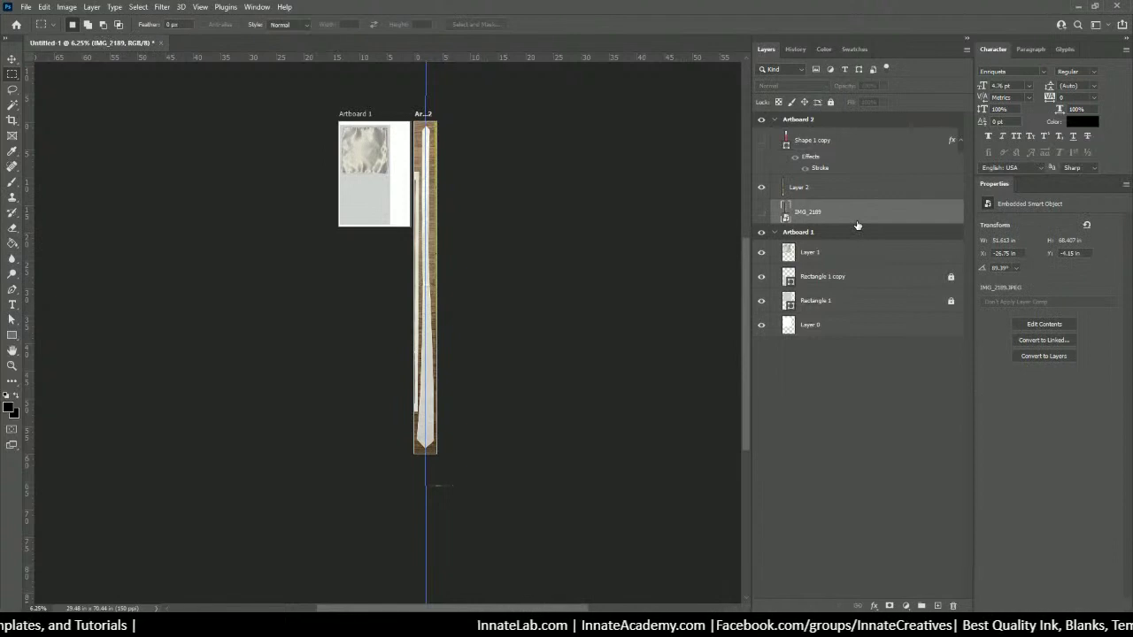
key("Delete")
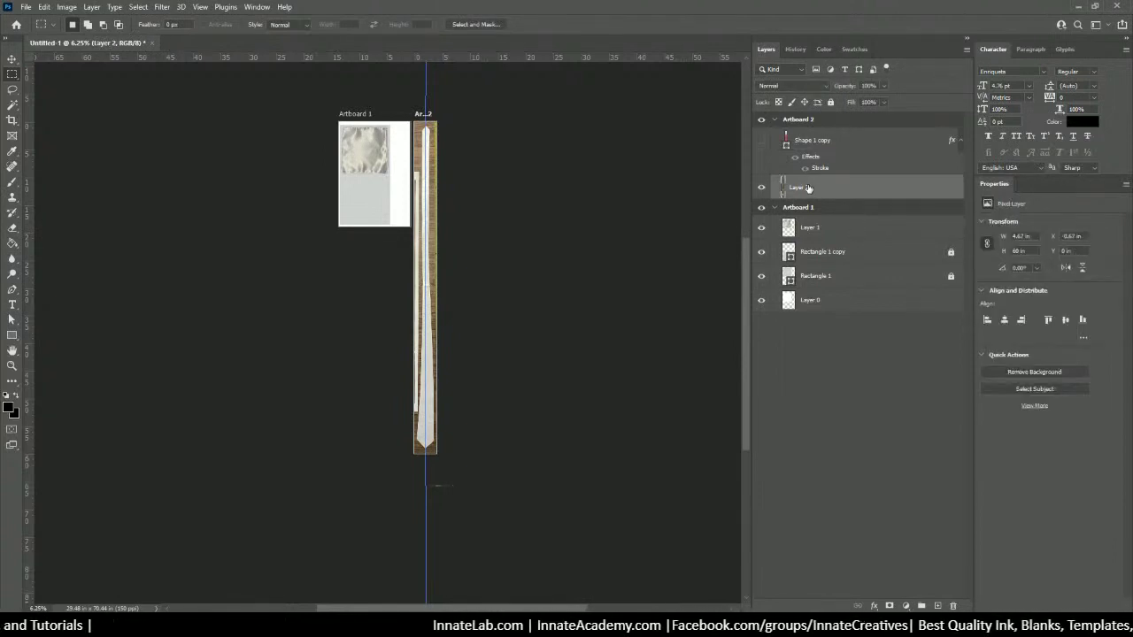
Step: Select the photographed tie on Layer 2 with automatic subject selection, leaving out the wooden background
key("ctrl+plus")
key("ctrl+plus")
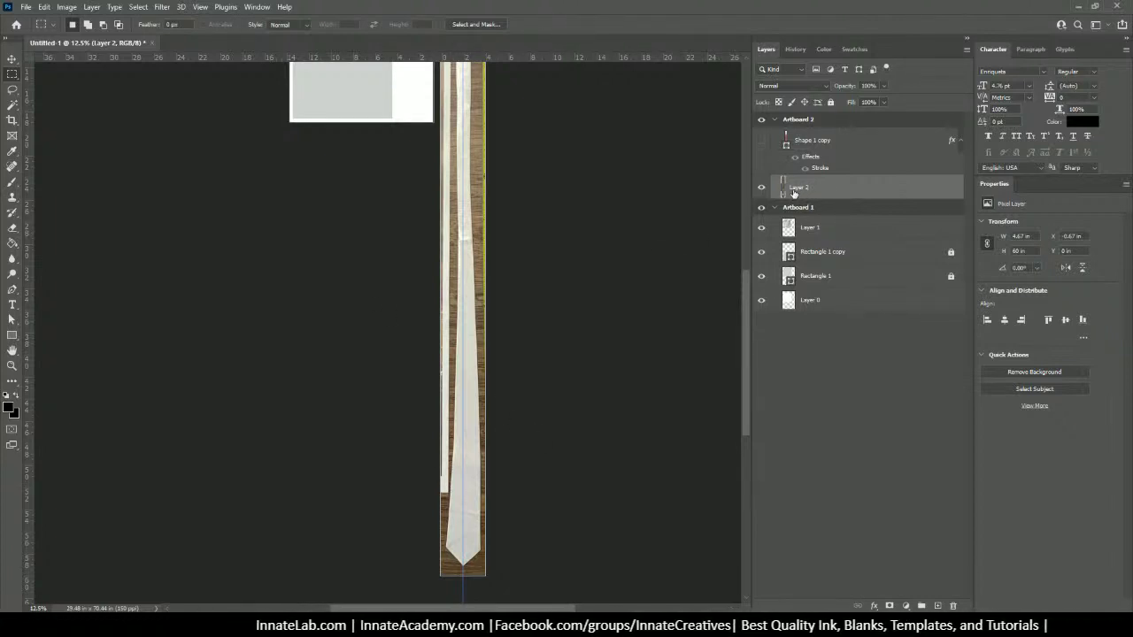
left_click(476, 25)
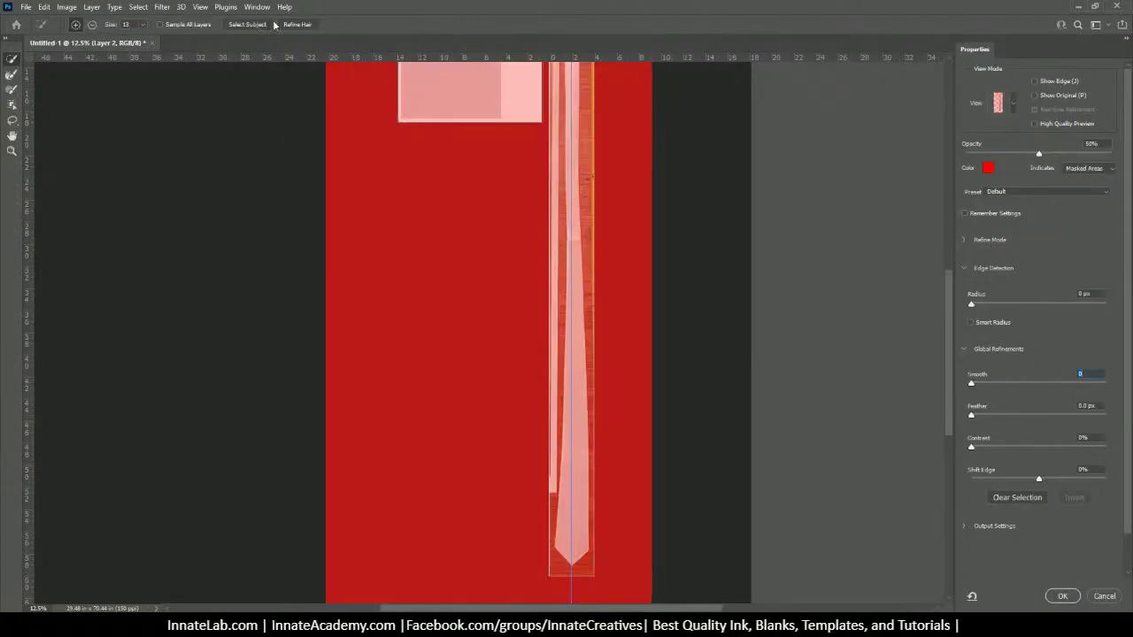
left_click(1105, 597)
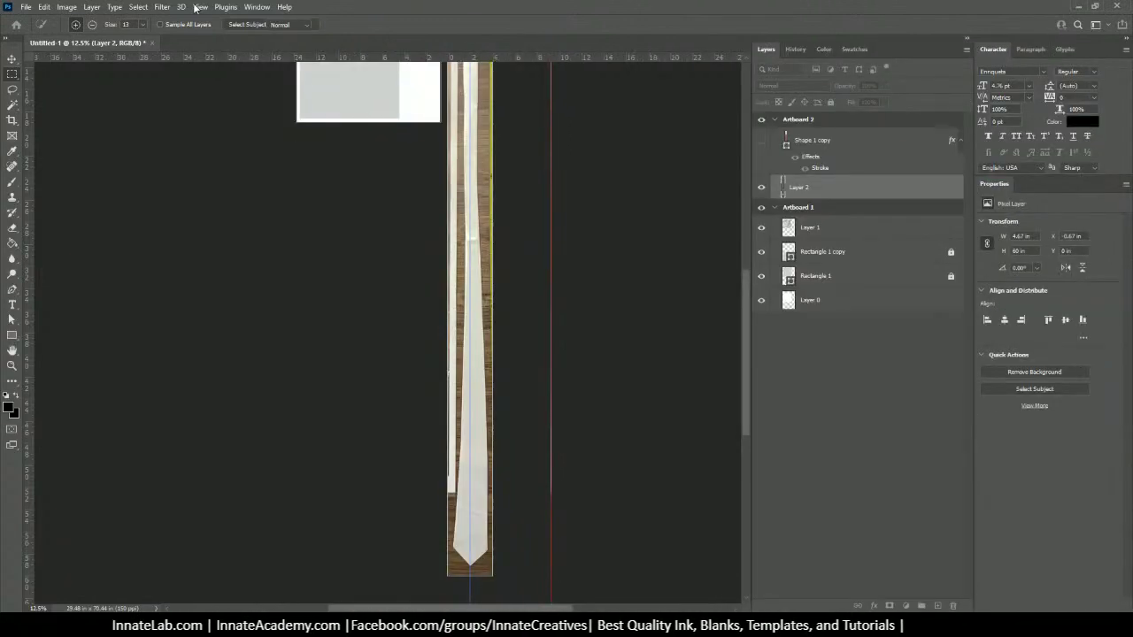
left_click(12, 105)
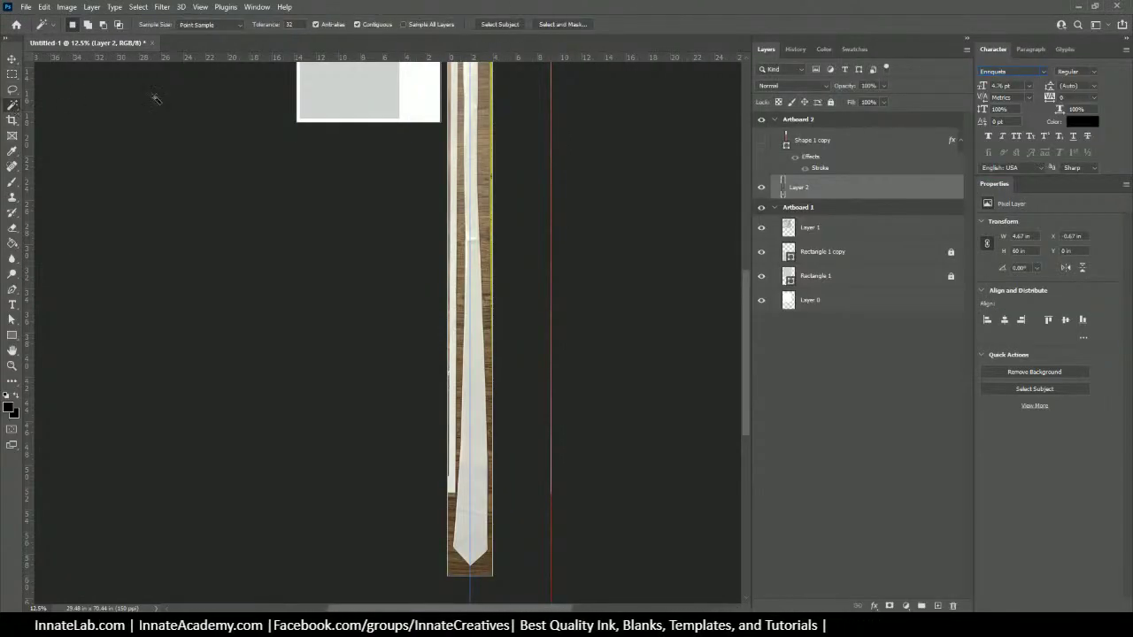
left_click(499, 25)
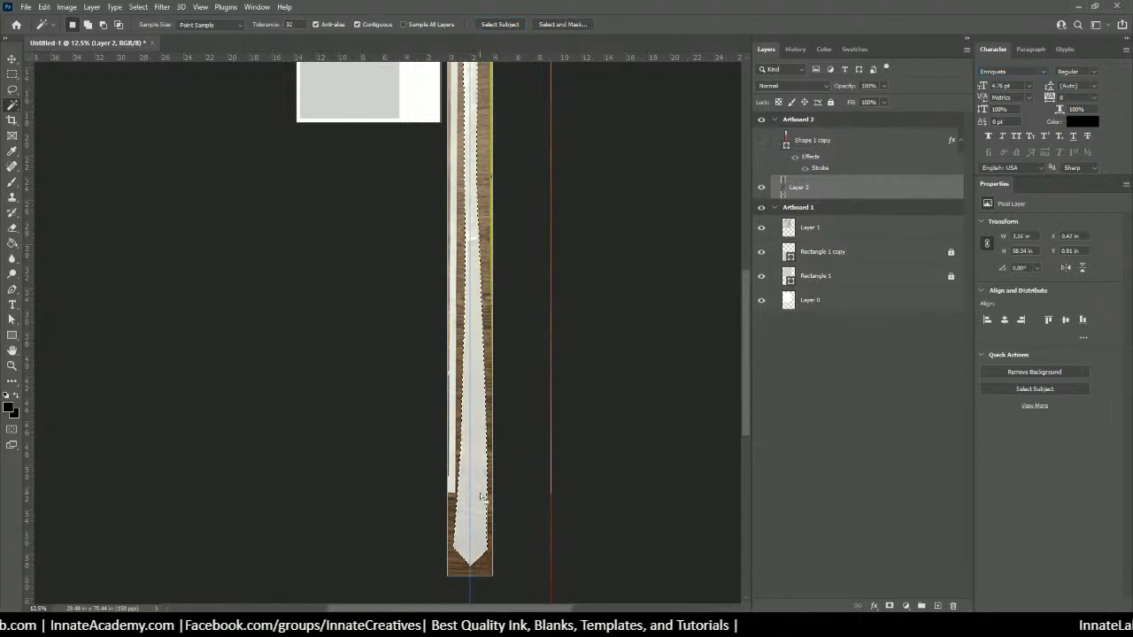
scroll(485, 414, "up", 5)
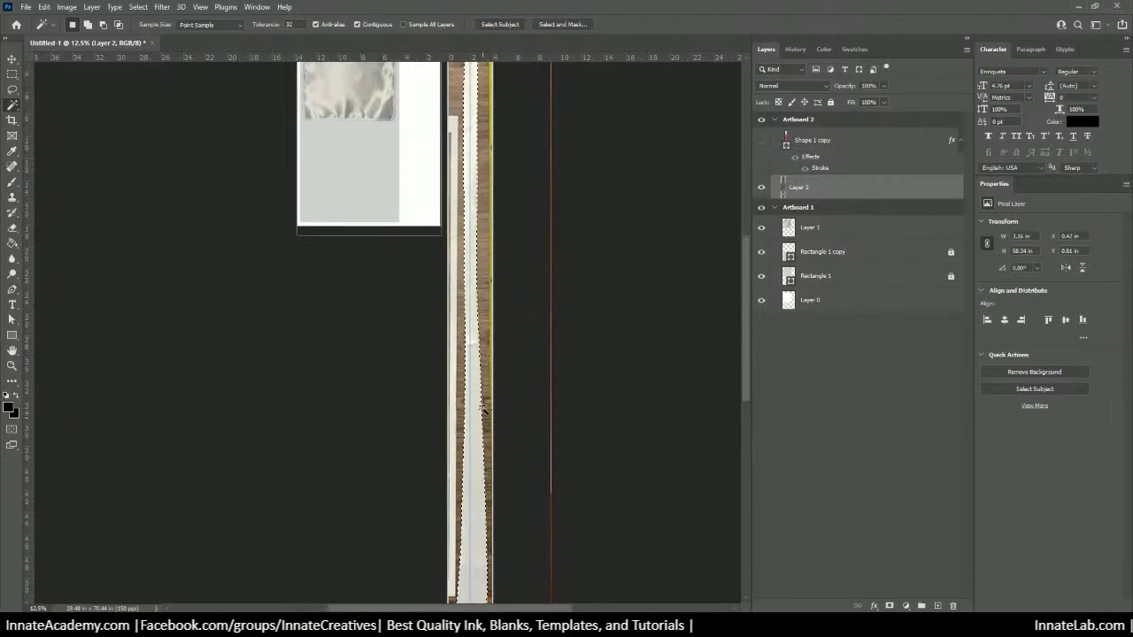
Step: Slightly smooth the tie selection's edge in Select and Mask and accept the refinement
left_click(563, 25)
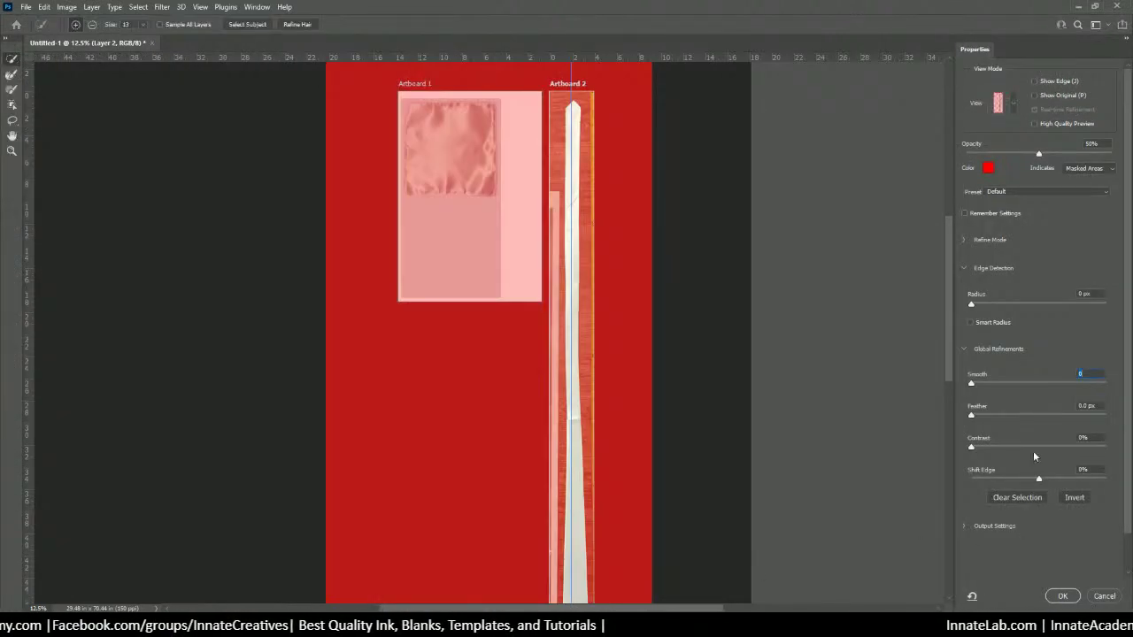
left_click_drag(975, 386, 983, 384)
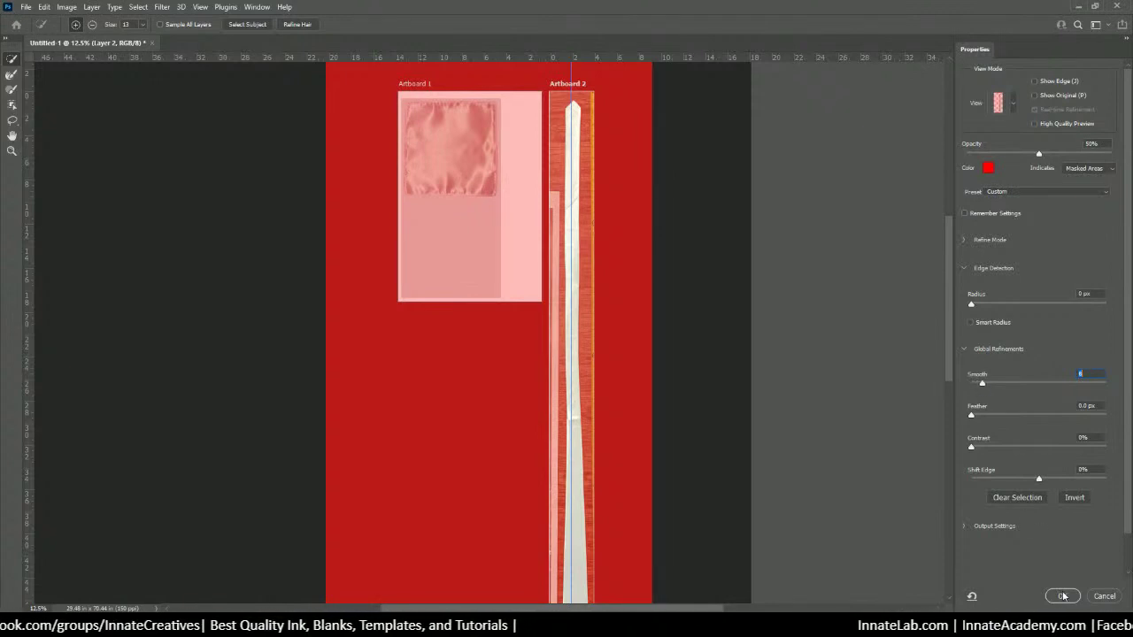
key("Return")
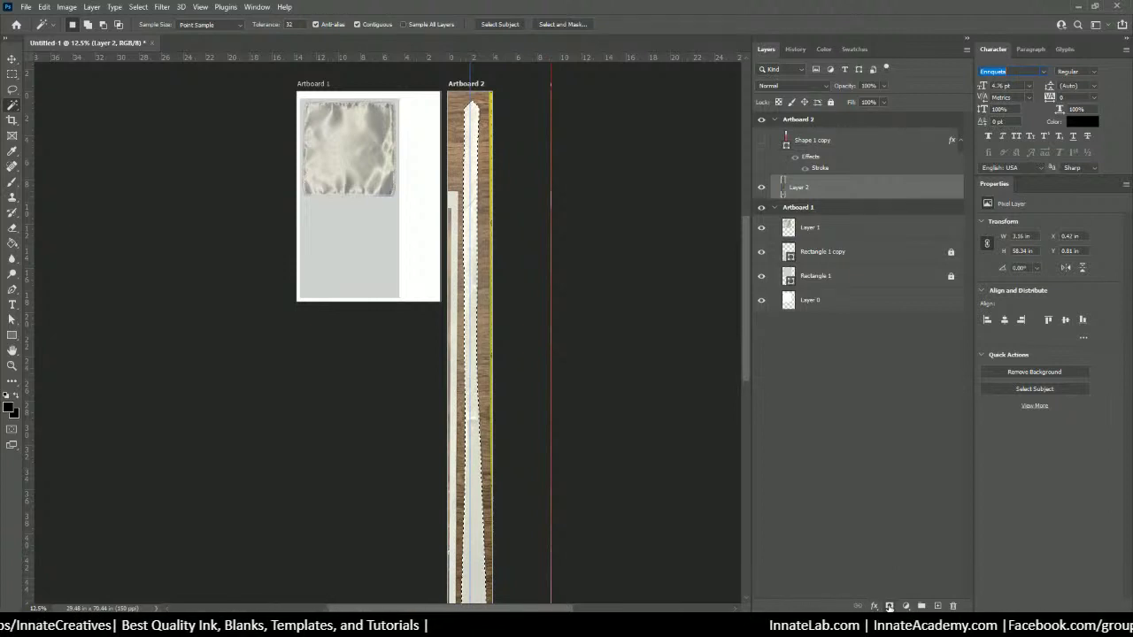
Step: Mask Layer 2 with the tie selection and apply the mask permanently to cut out the tie
left_click(889, 605)
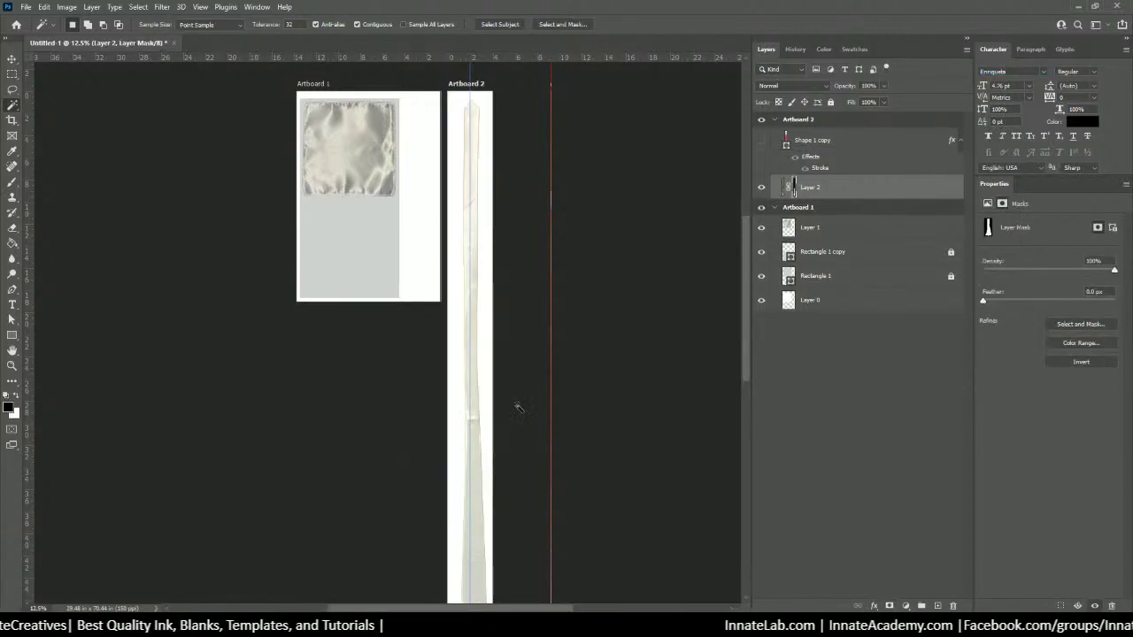
scroll(509, 410, "down", 3)
scroll(506, 413, "down", 3)
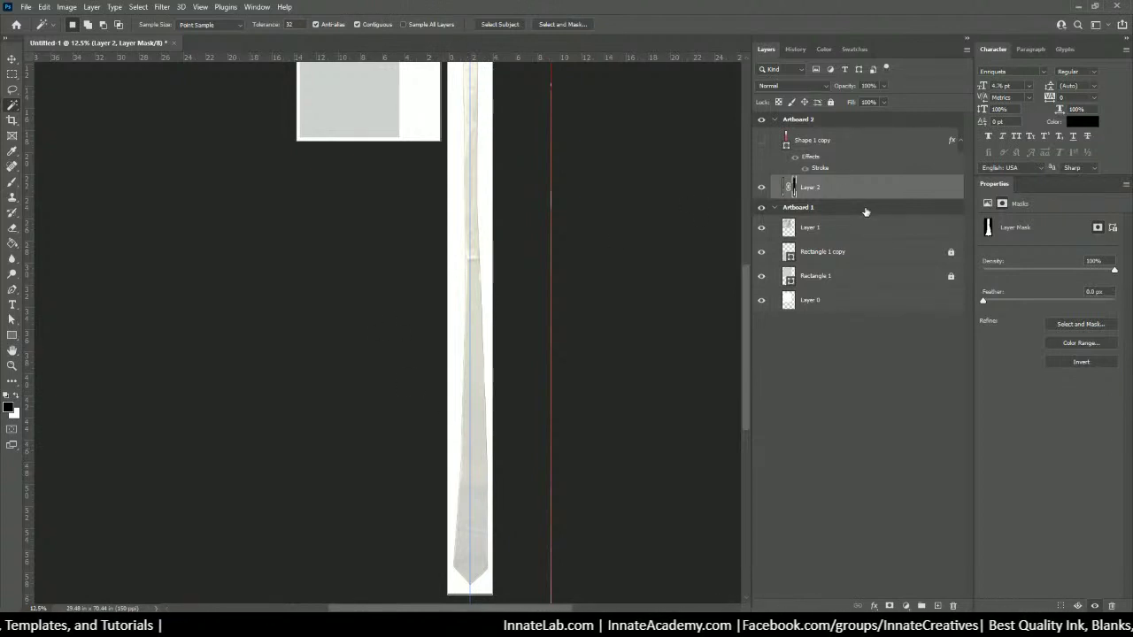
right_click(797, 192)
right_click(795, 189)
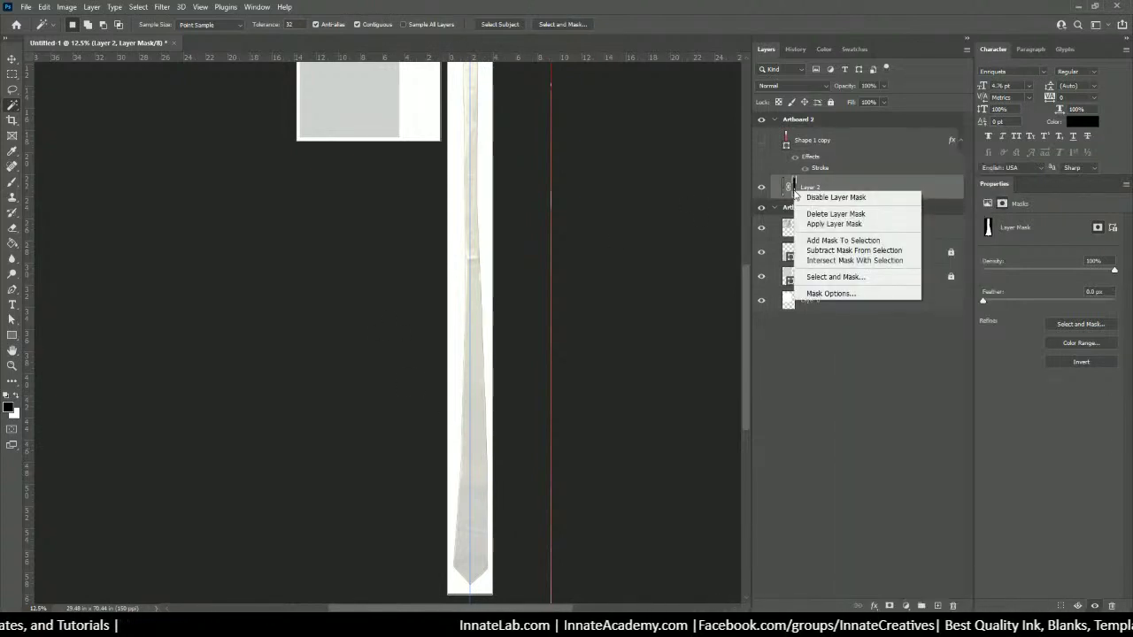
left_click(811, 225)
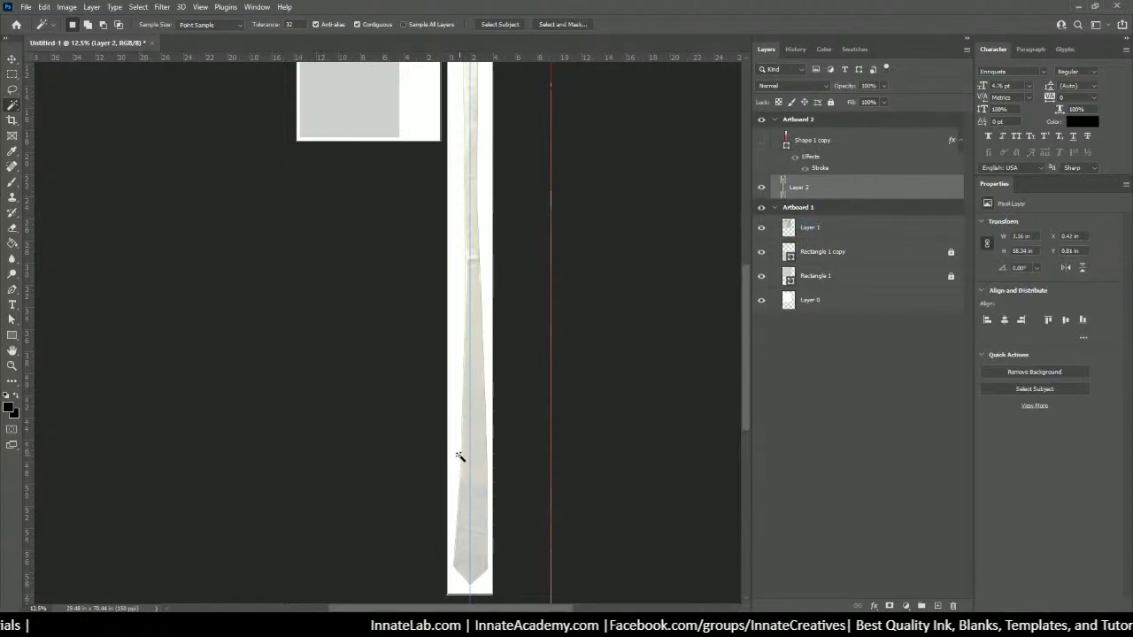
key("ctrl+minus")
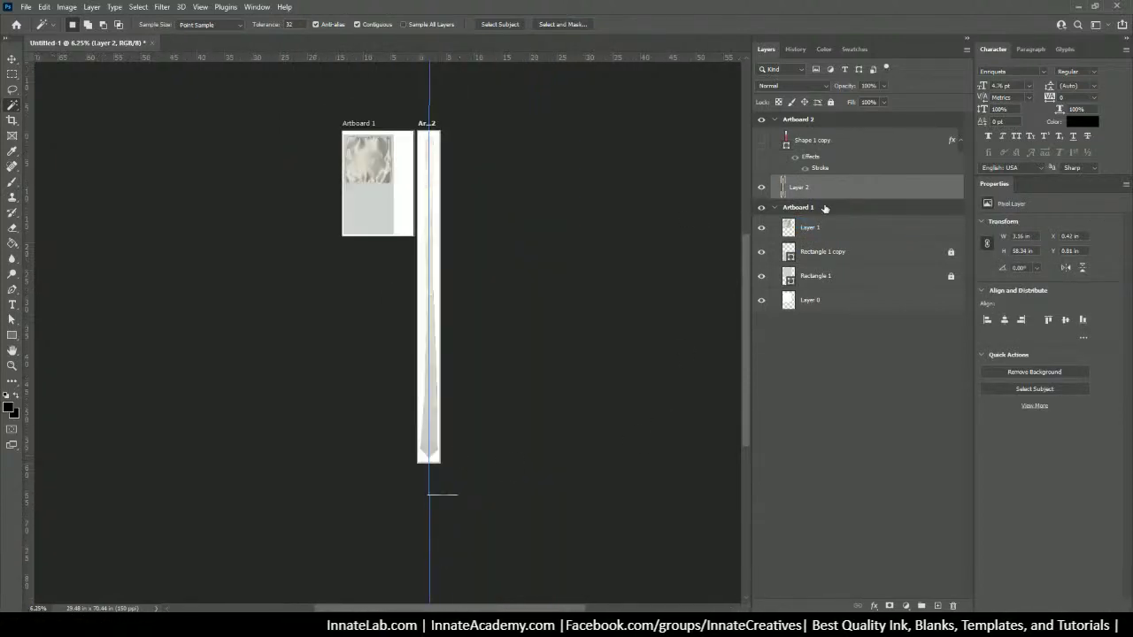
key("ctrl+t")
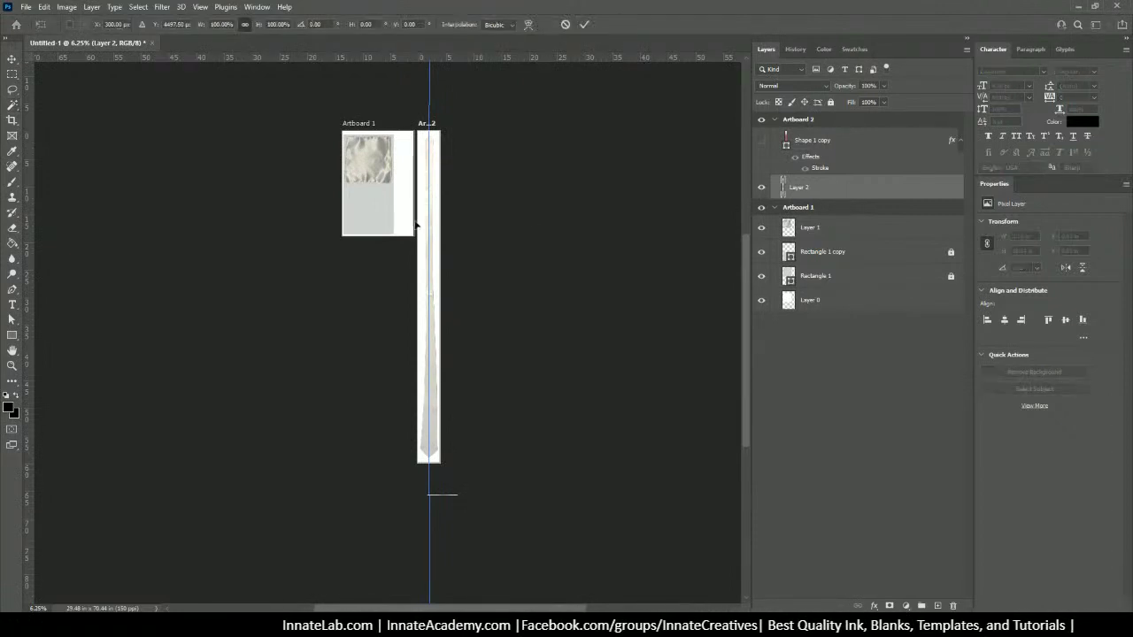
left_click(17, 59)
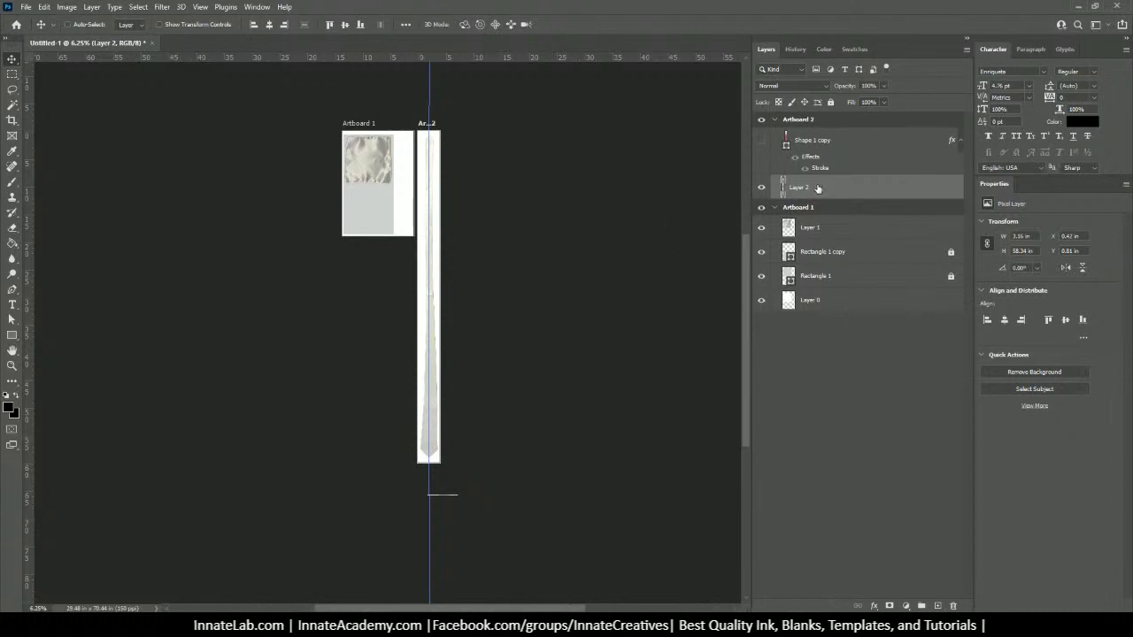
key("alt+bracketright")
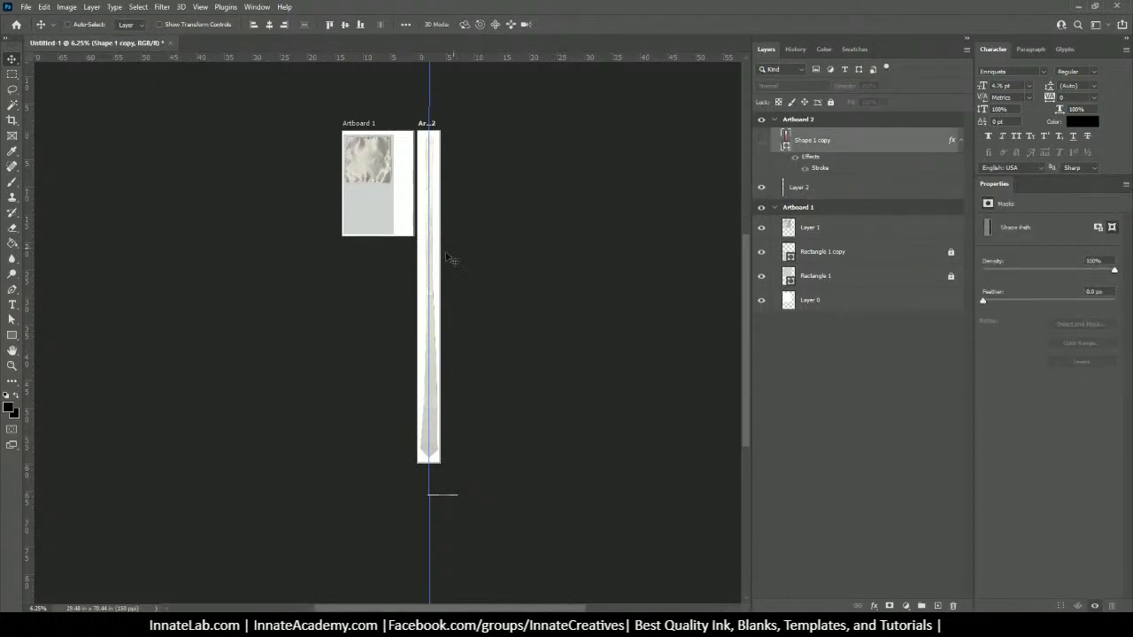
key("ctrl+plus")
key("ctrl+plus")
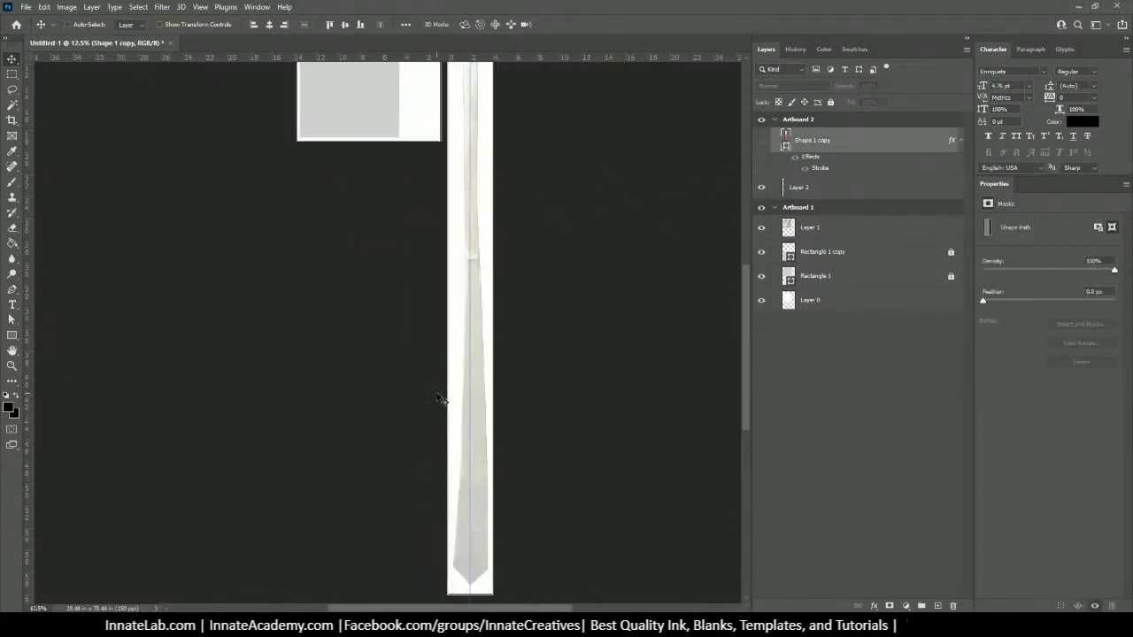
left_click(800, 188)
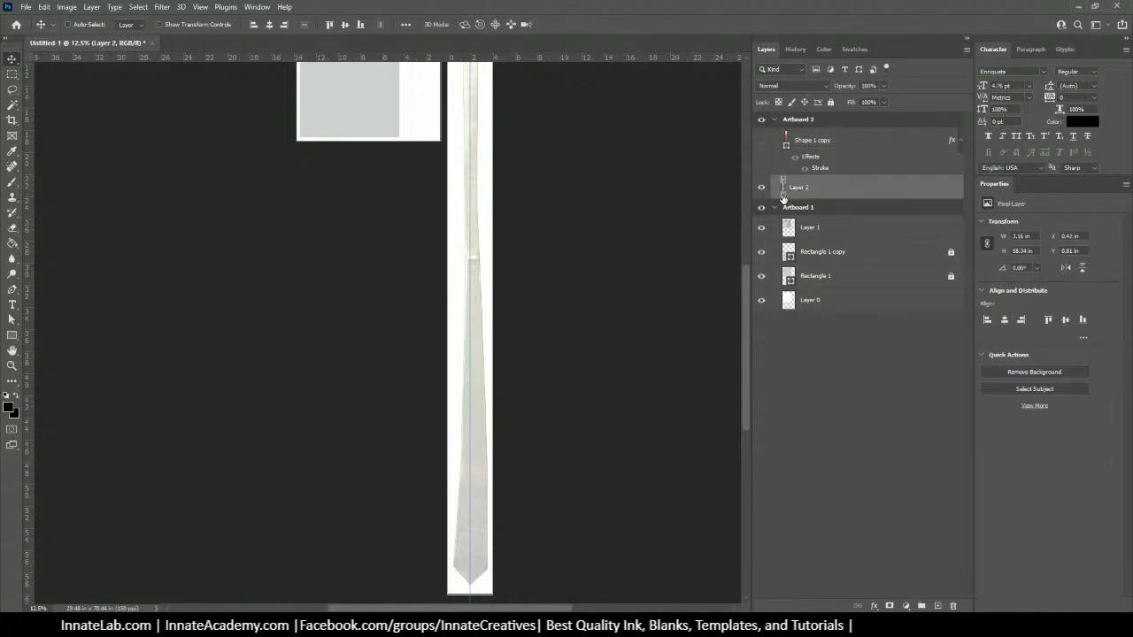
key("ctrl+t")
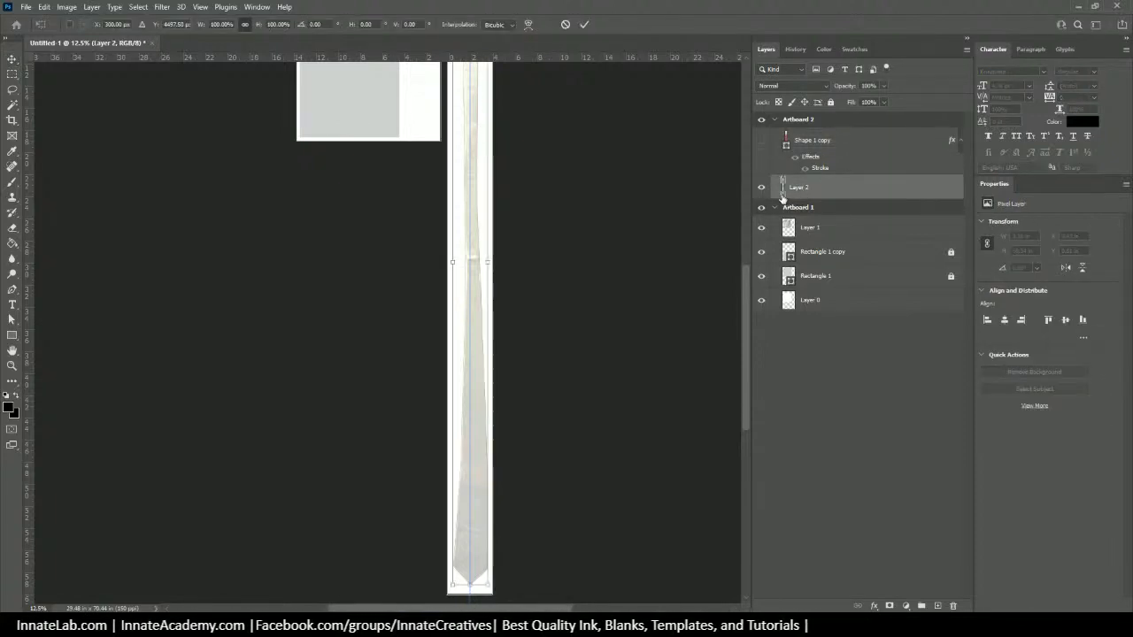
left_click_drag(473, 422, 482, 397)
scroll(482, 390, "up", 5)
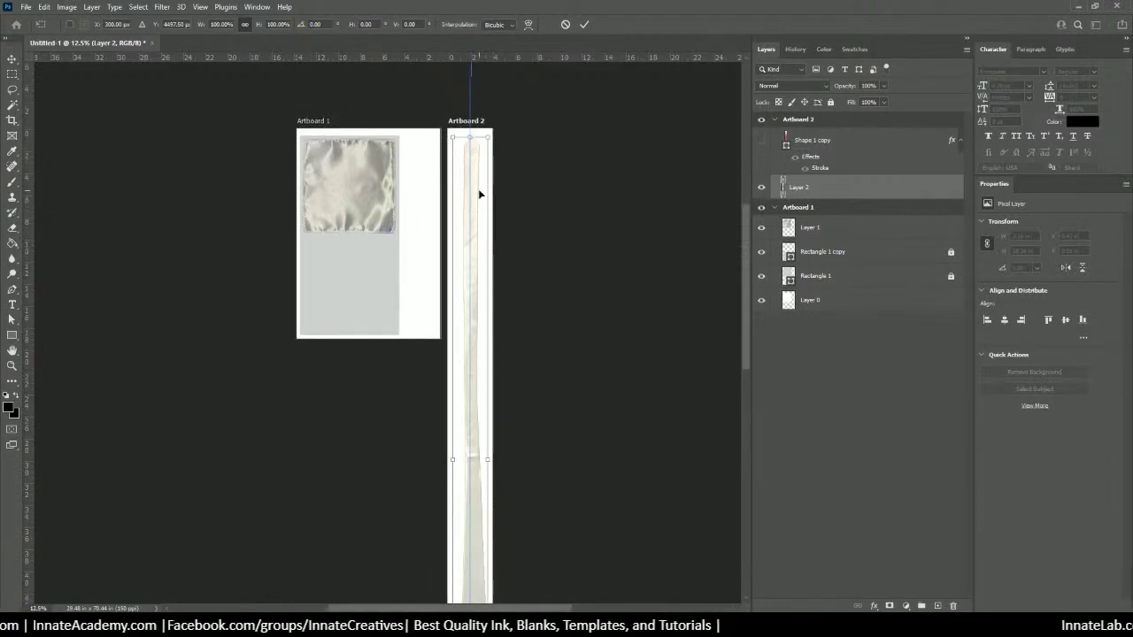
Step: Examine the cut-out tie along its full length on Artboard 2, next to the pocket square on Artboard 1
key("ctrl+minus")
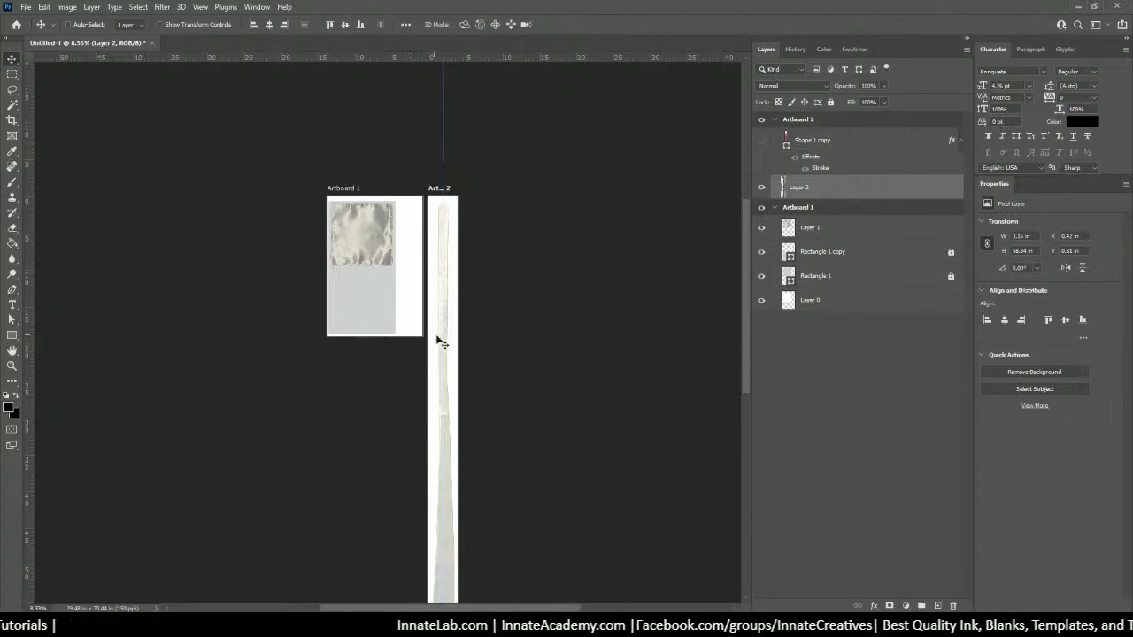
scroll(456, 234, "down", 2)
scroll(456, 247, "down", 1)
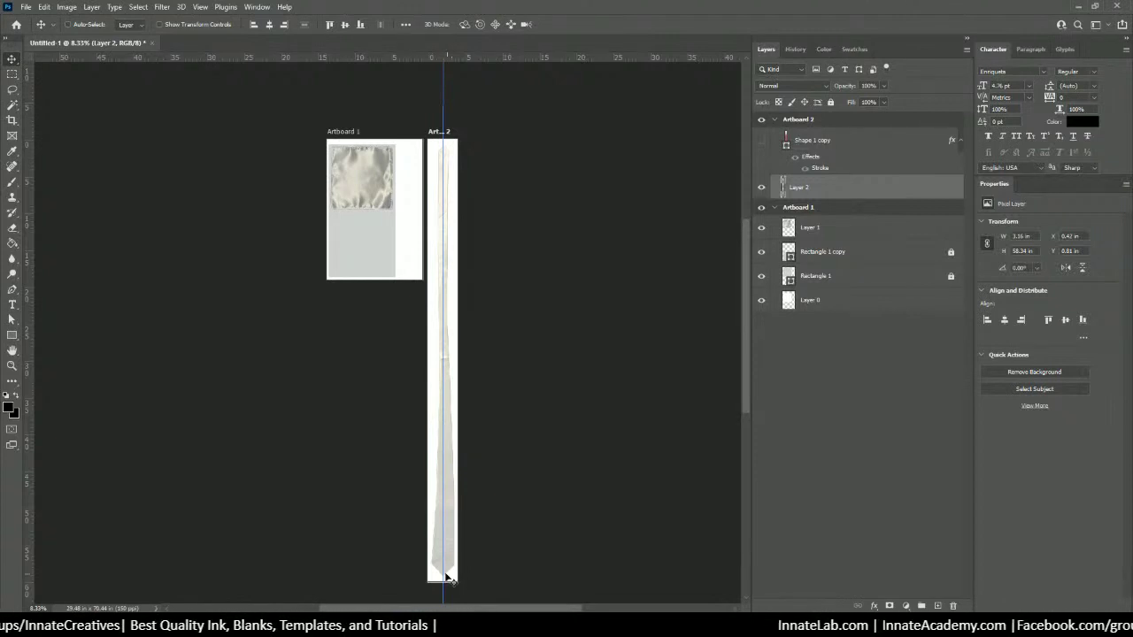
scroll(330, 405, "up", 2)
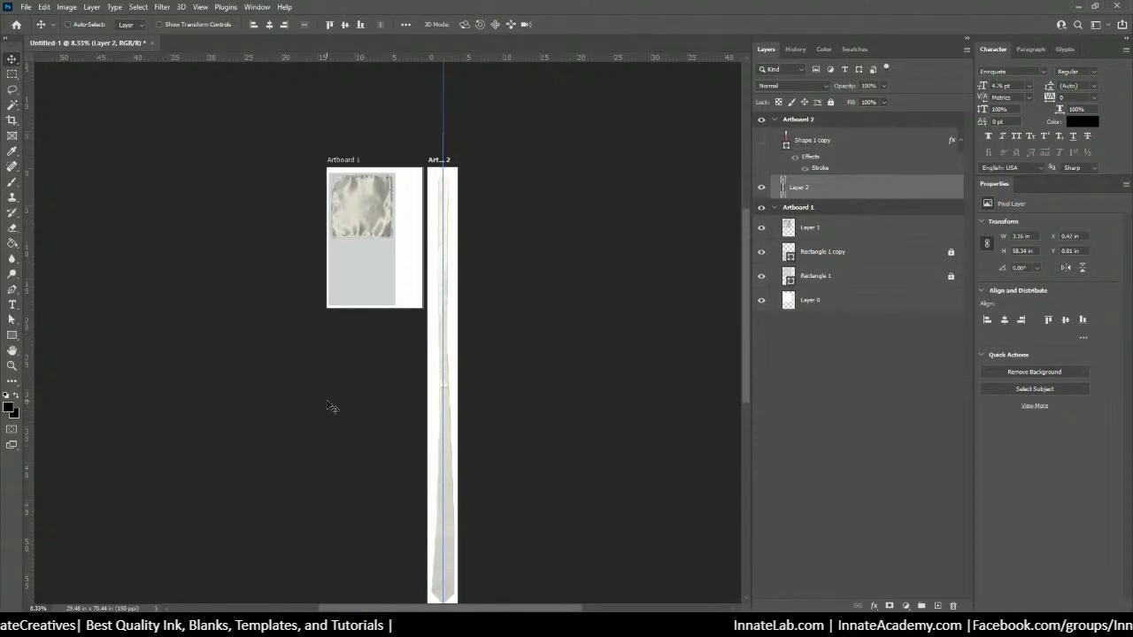
key("ctrl+plus")
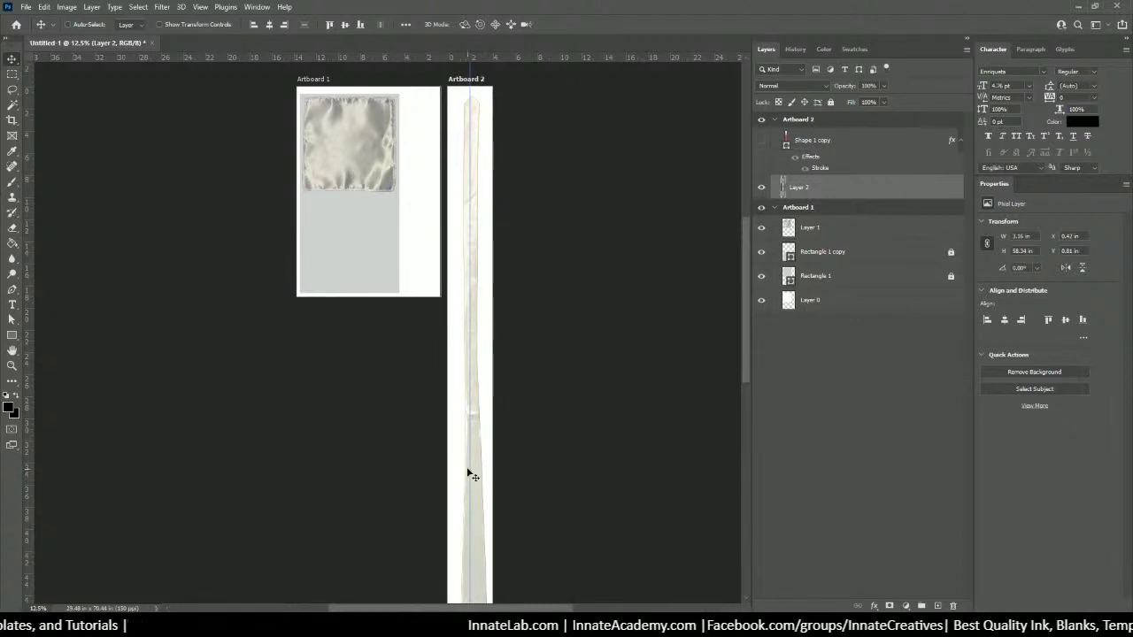
scroll(468, 472, "down", 2)
scroll(468, 474, "down", 6)
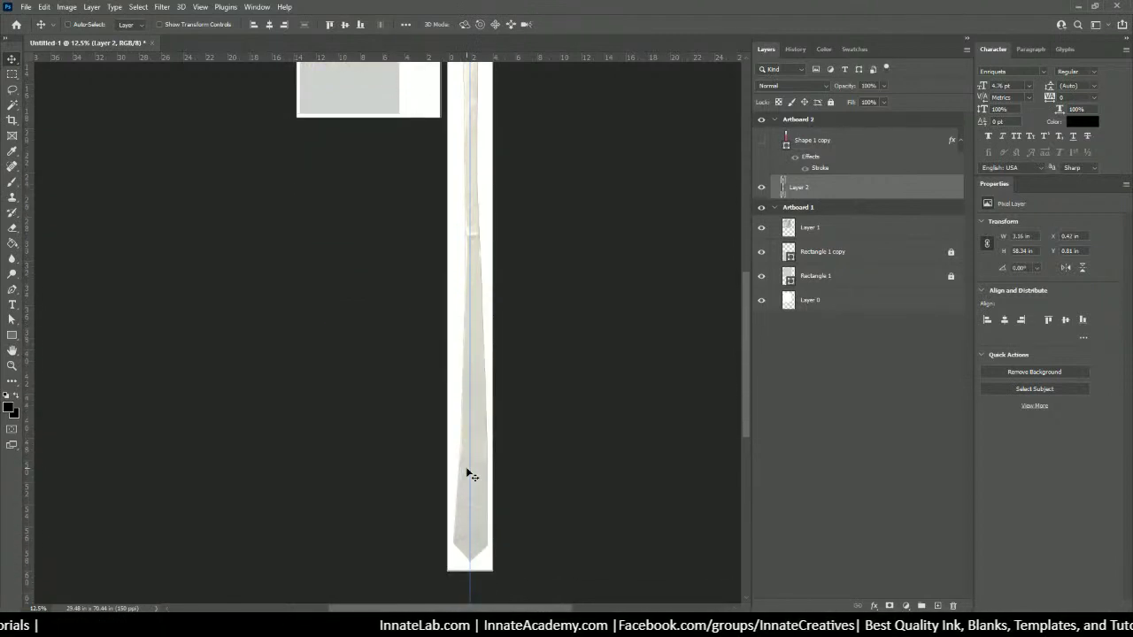
scroll(468, 474, "up", 3)
scroll(468, 473, "up", 5)
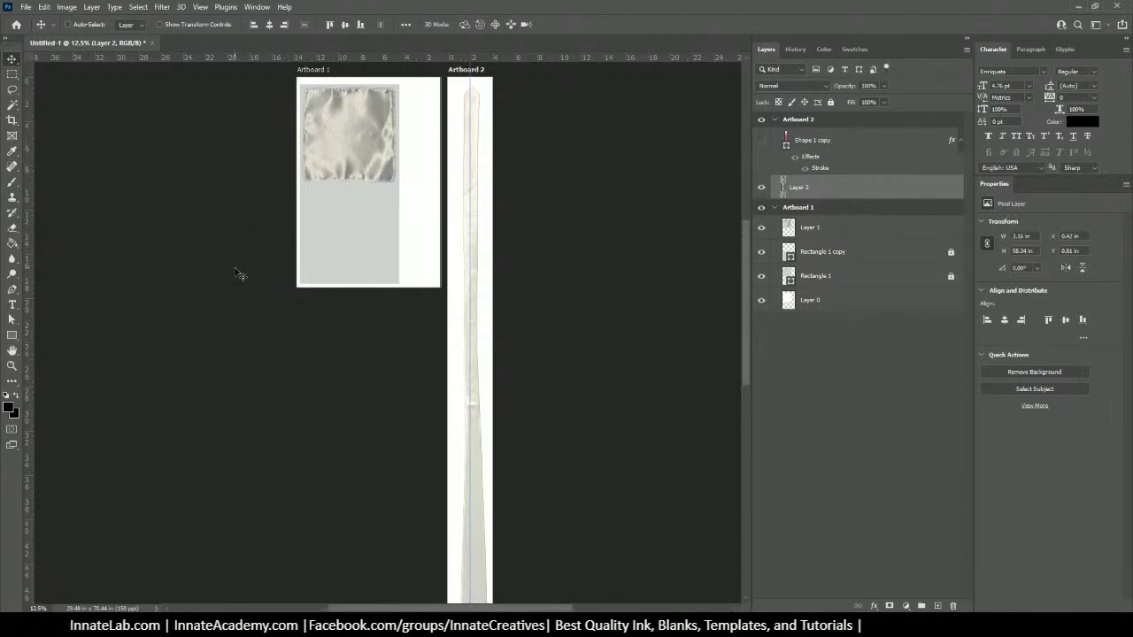
key("ctrl+plus")
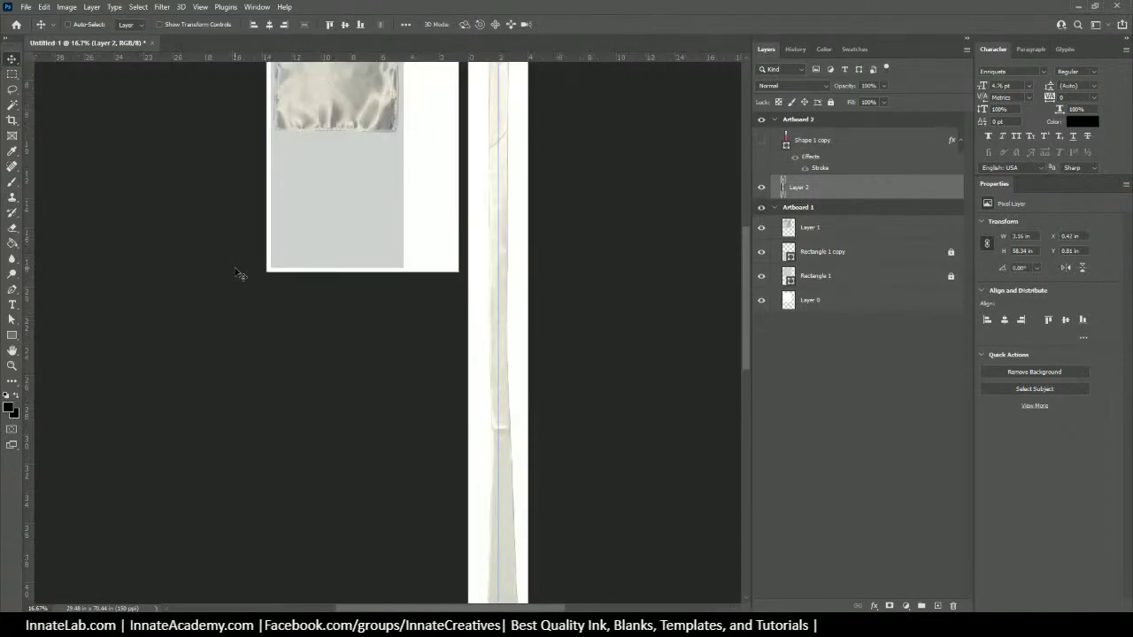
scroll(373, 306, "up", 3)
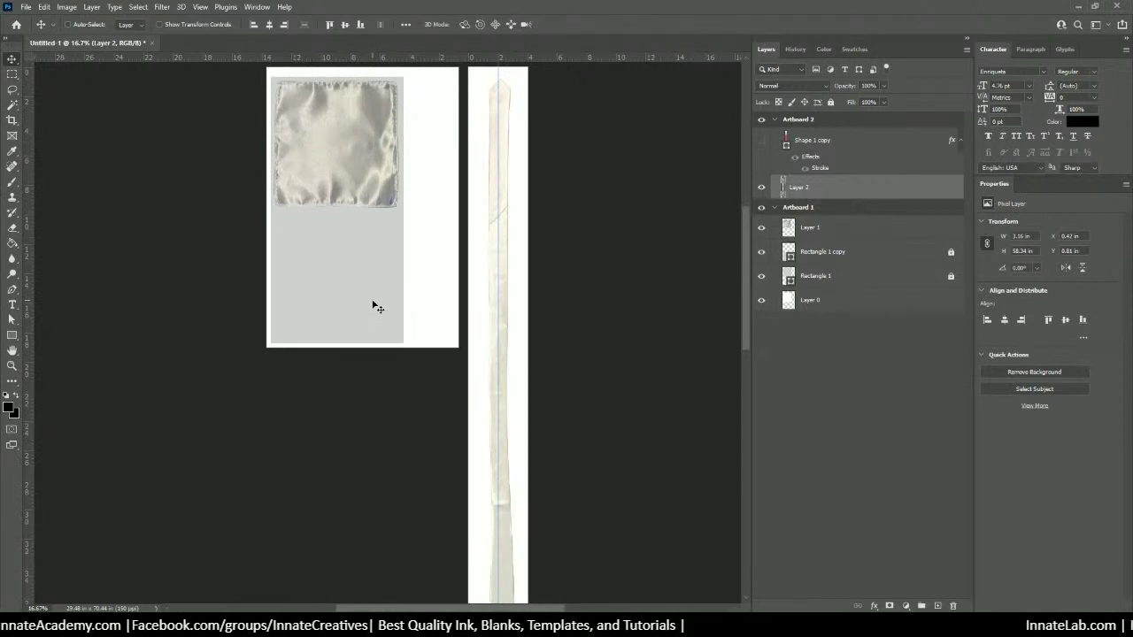
Step: Start saving the document in folder 132 with the file name "Necktie Pocket Square Socks Cufflinks Belts"
scroll(373, 305, "up", 1)
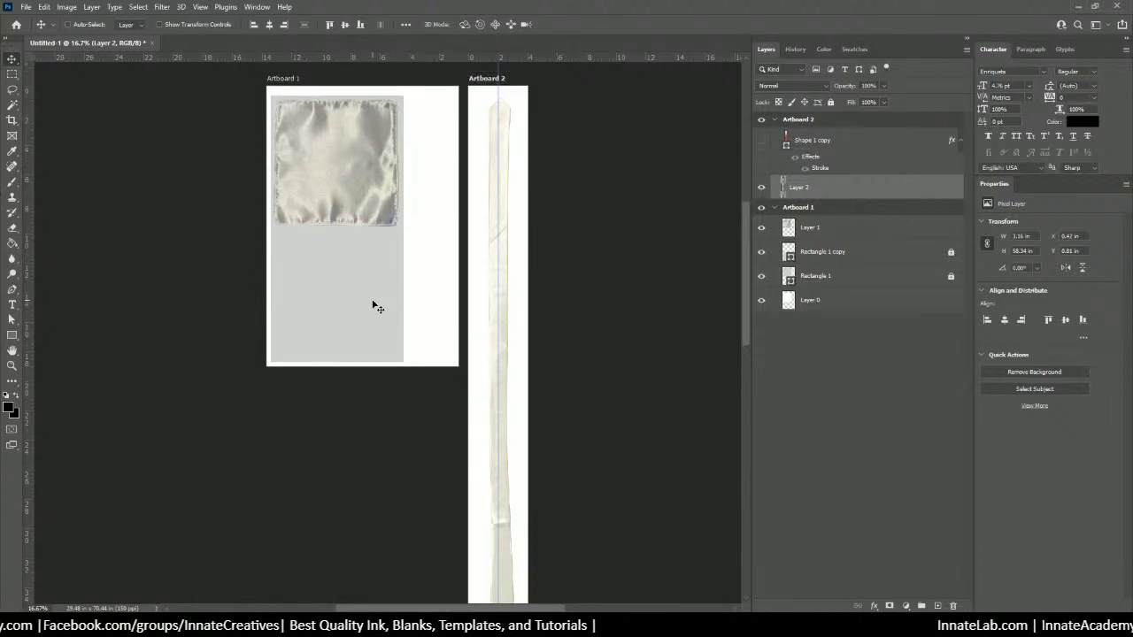
key("ctrl+minus")
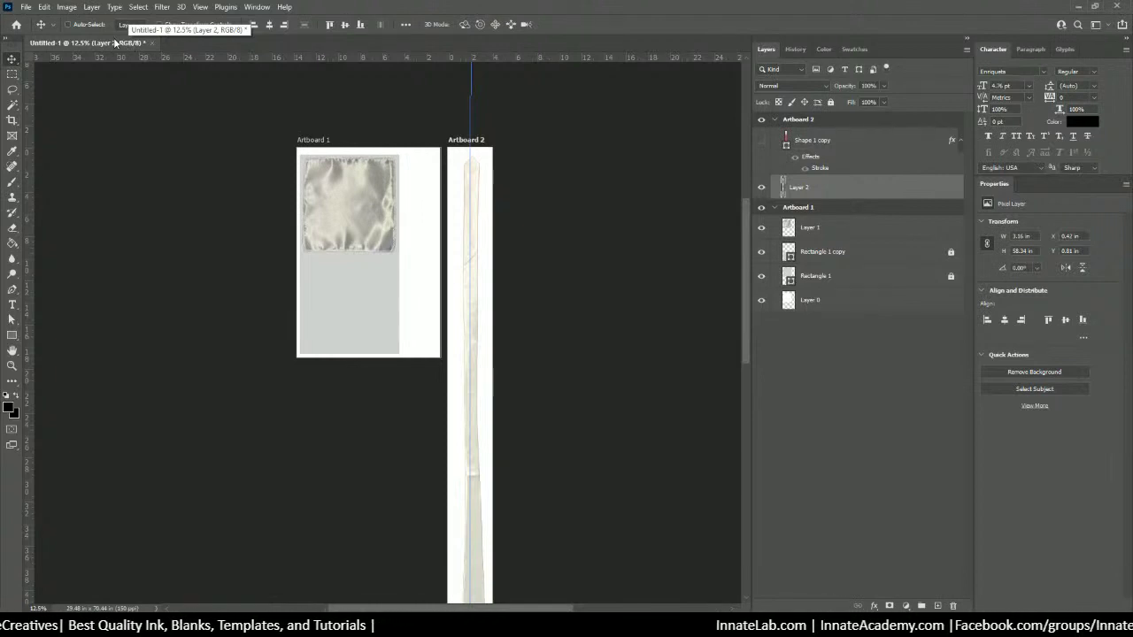
left_click(26, 7)
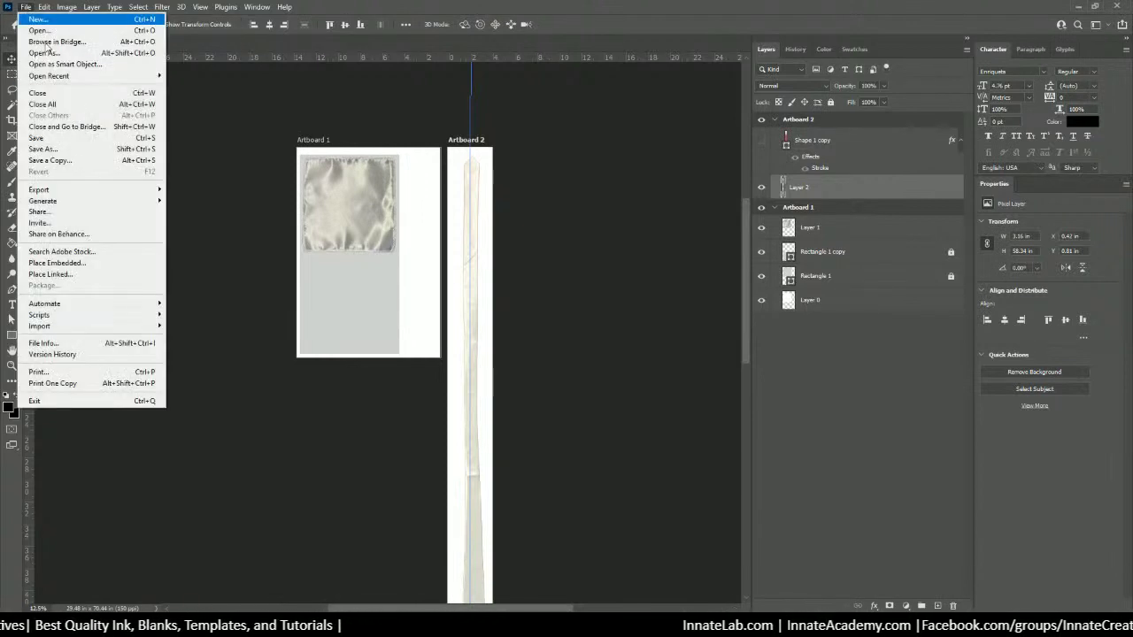
left_click(73, 137)
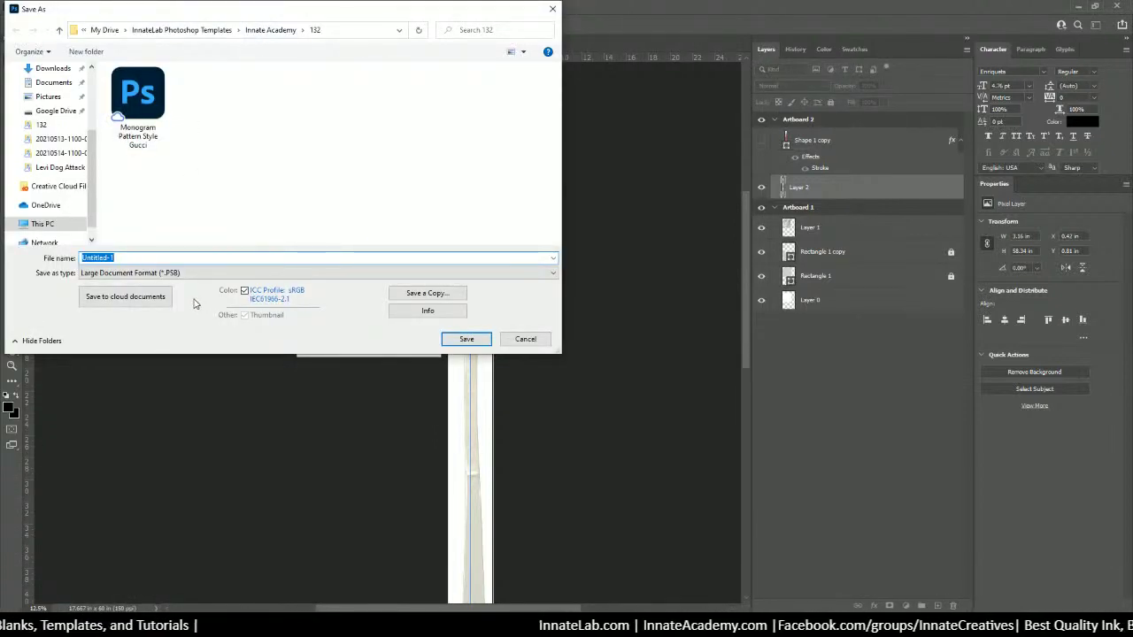
type("T")
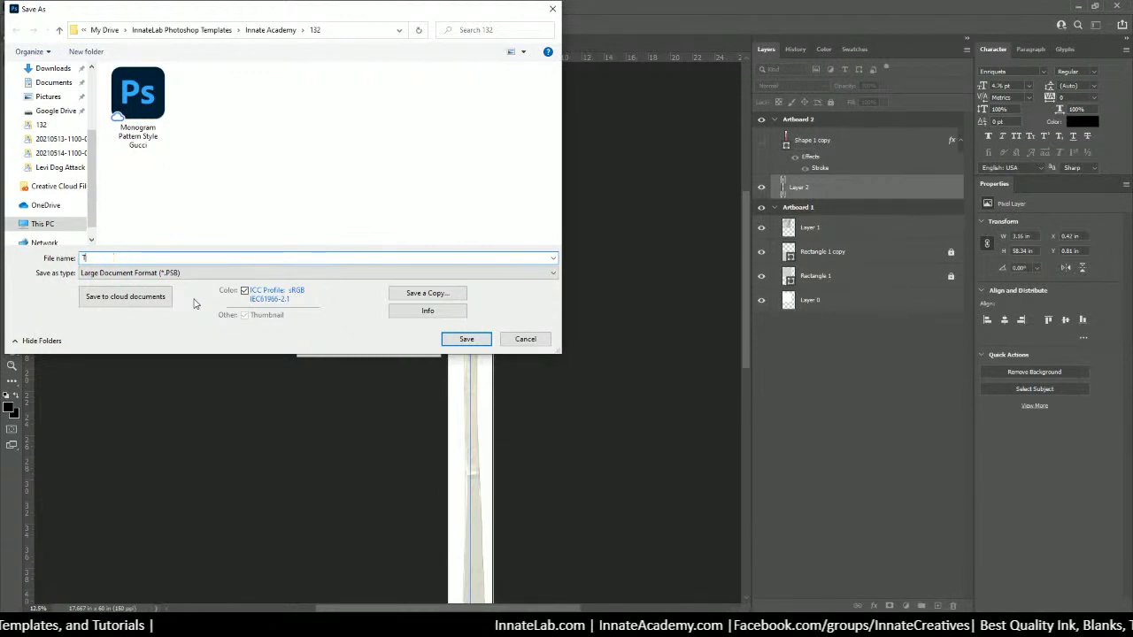
type("eck")
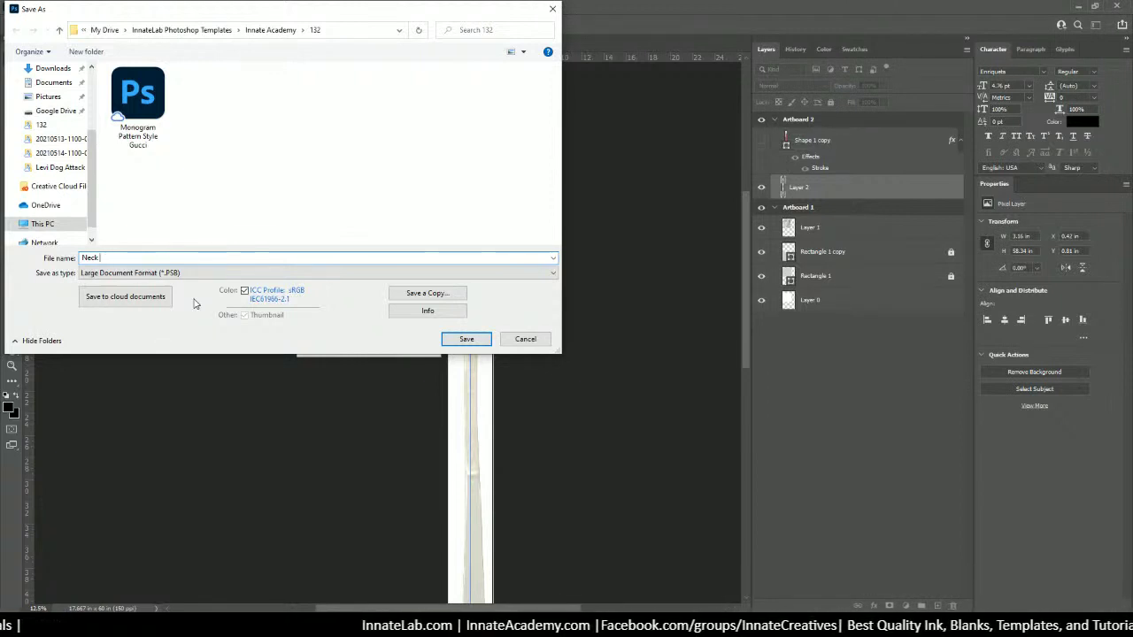
type("tie")
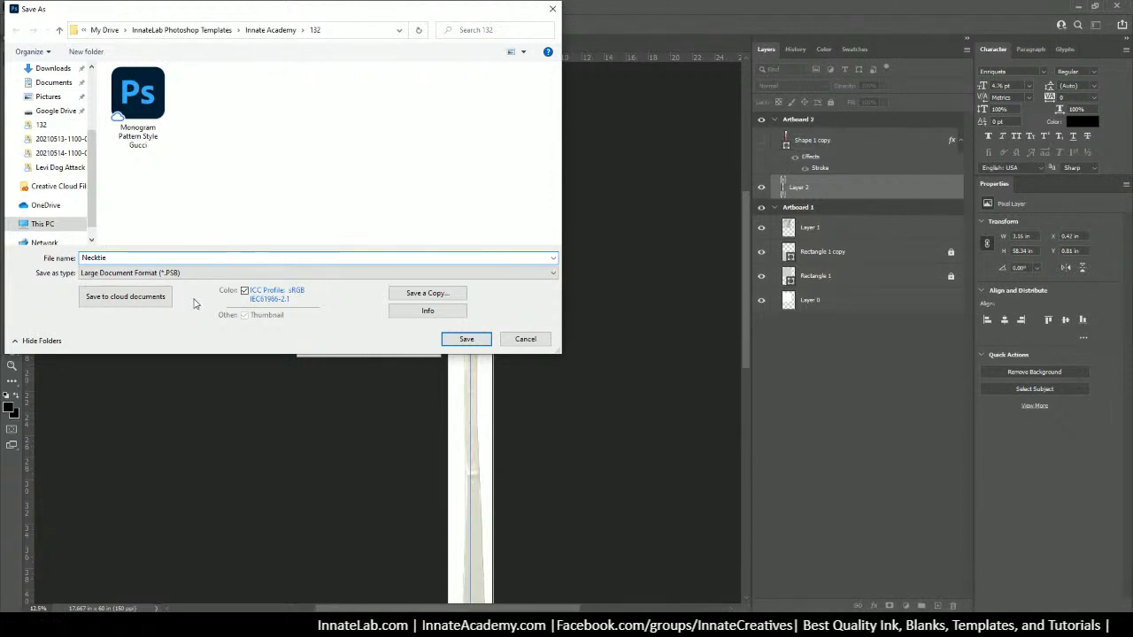
key("Return")
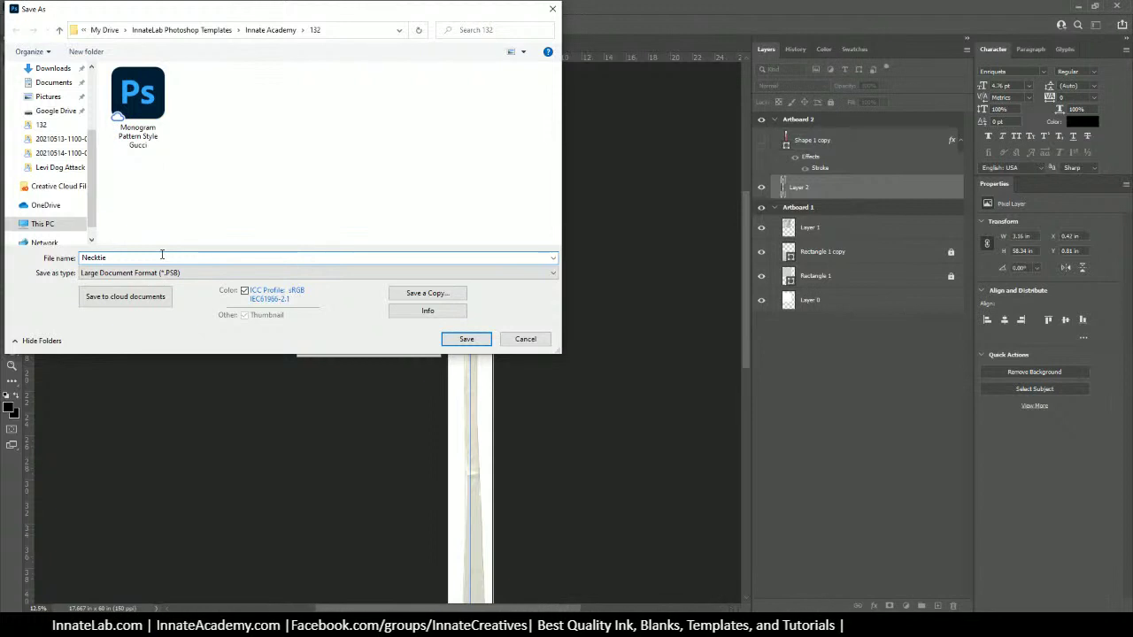
type("Pock")
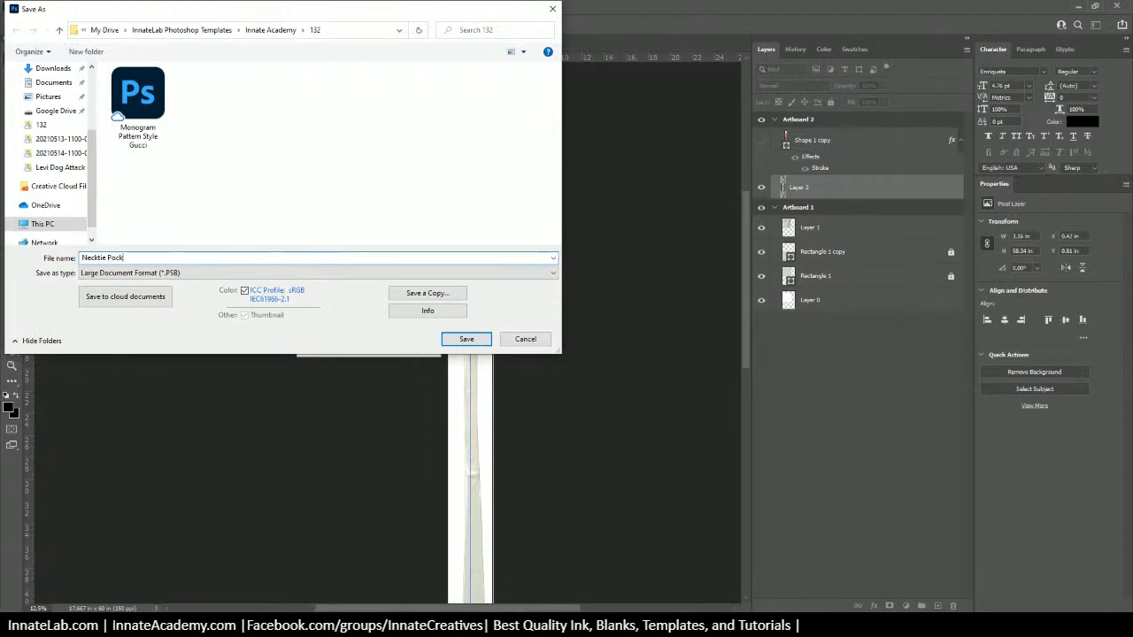
type("et Square")
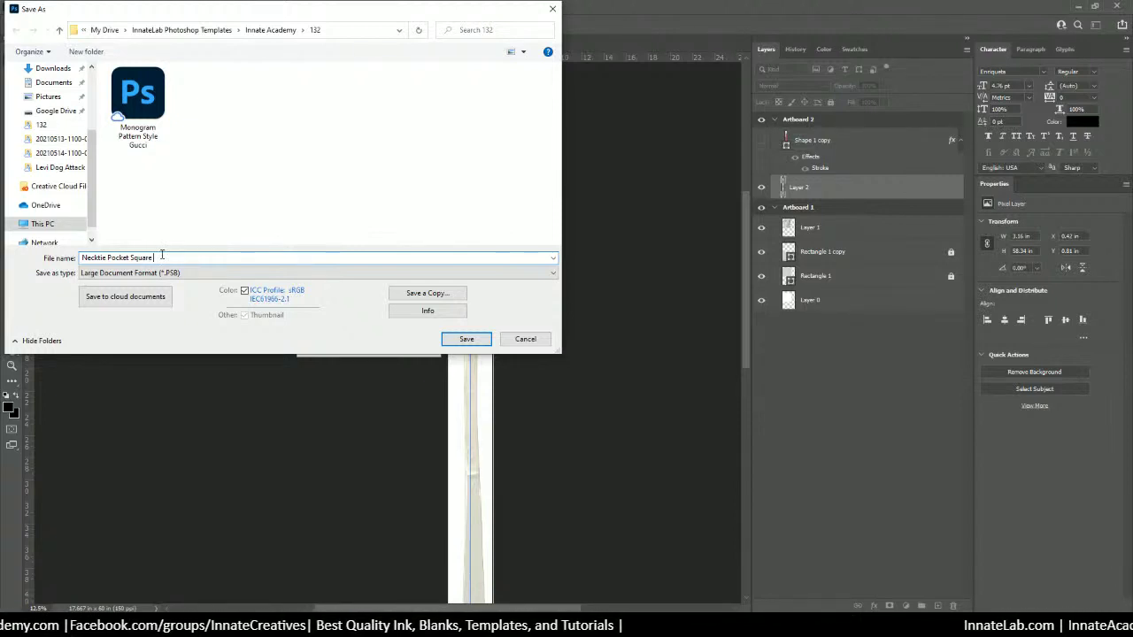
type("Socks")
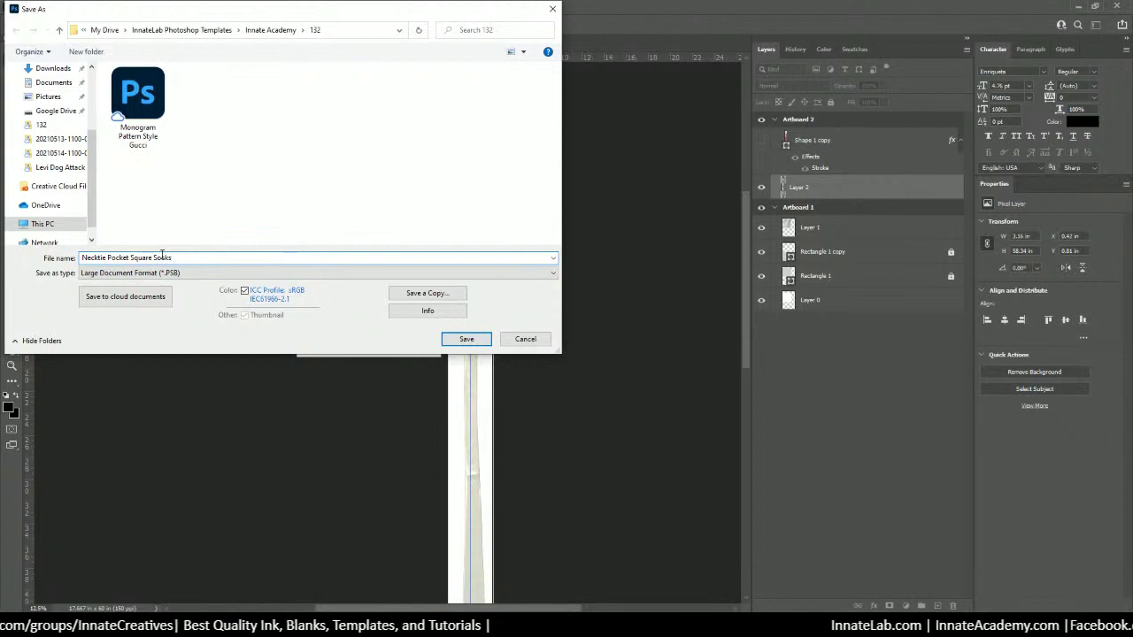
type("Cufflinks")
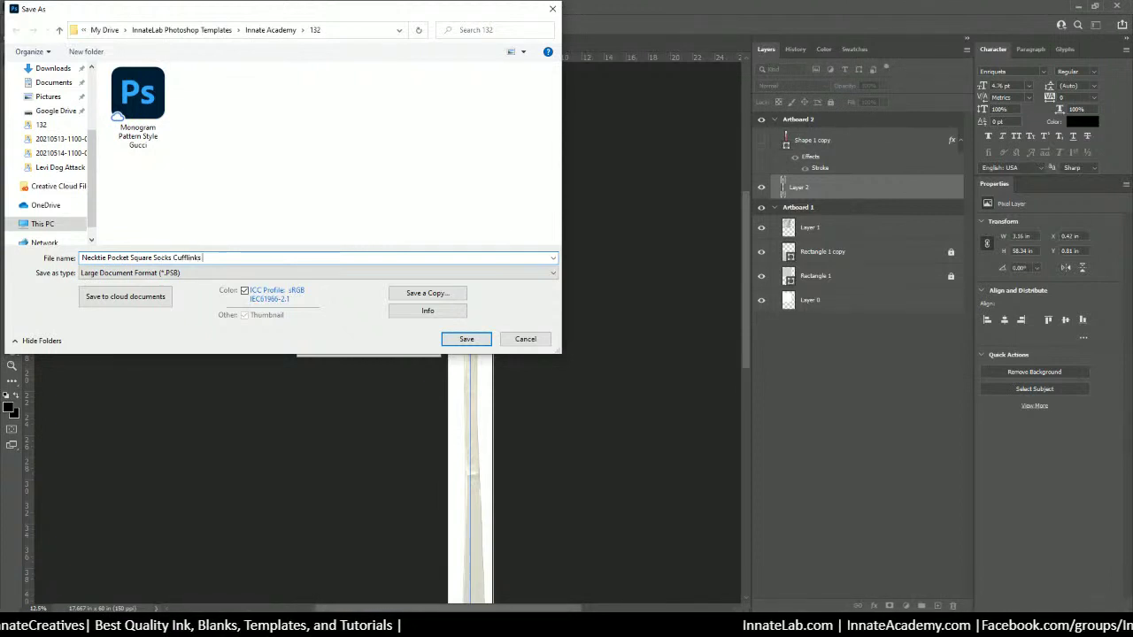
type(" Belt")
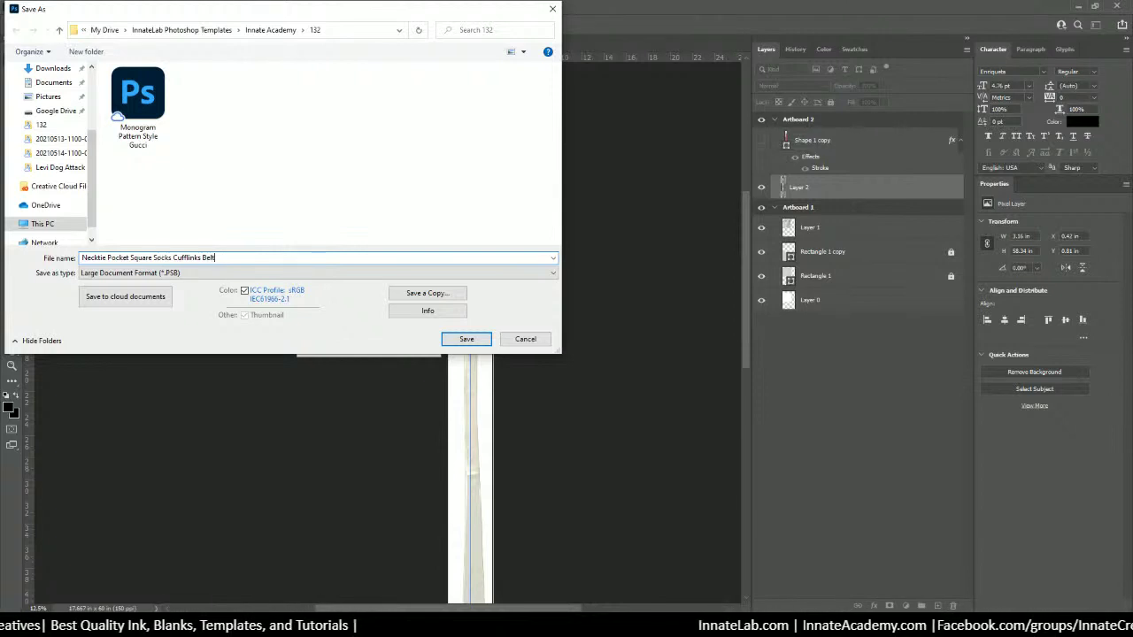
type("s")
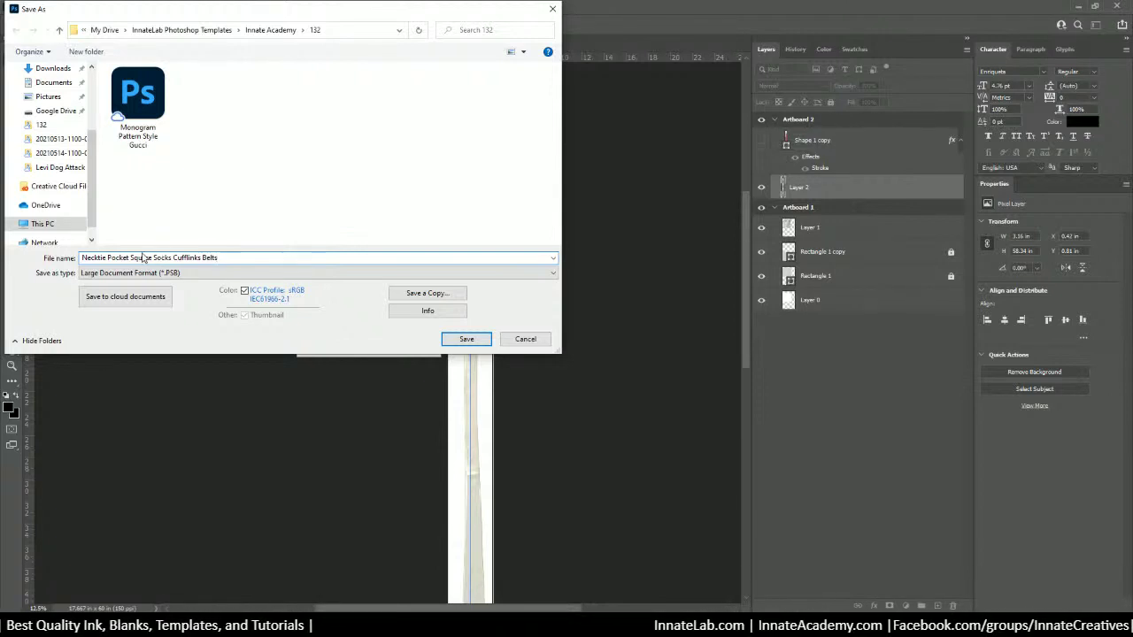
Step: Make the first two items plural and extend the file name to "Neckties Pocket Squares Socks Cufflinks Belts Printable Template"
left_click(153, 257)
type("s")
left_click(103, 257)
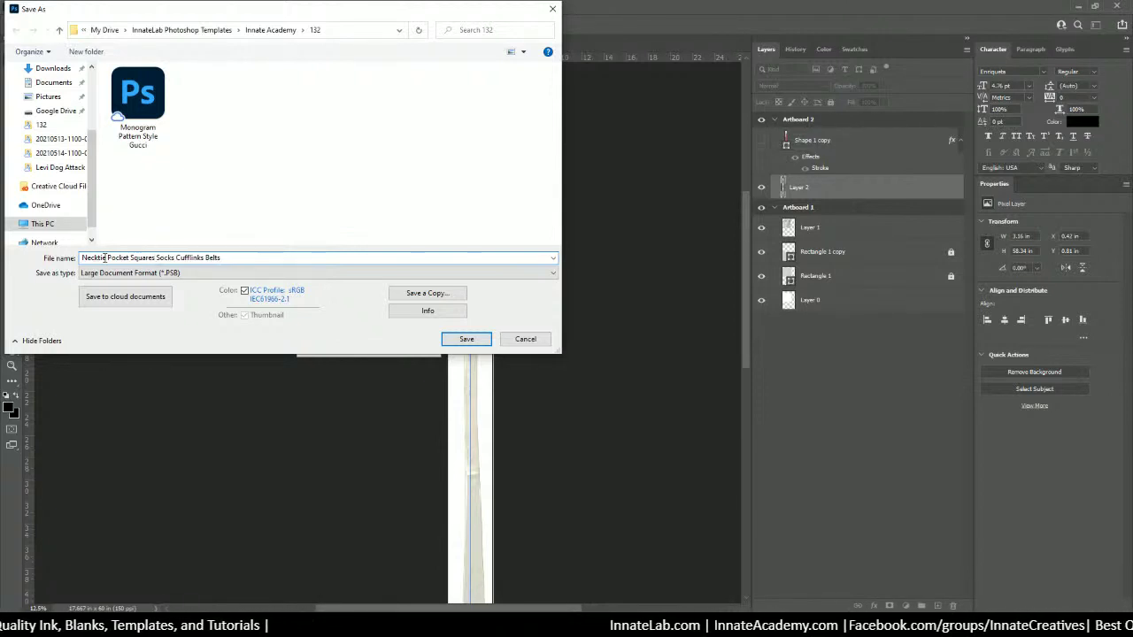
type("s")
left_click(177, 258)
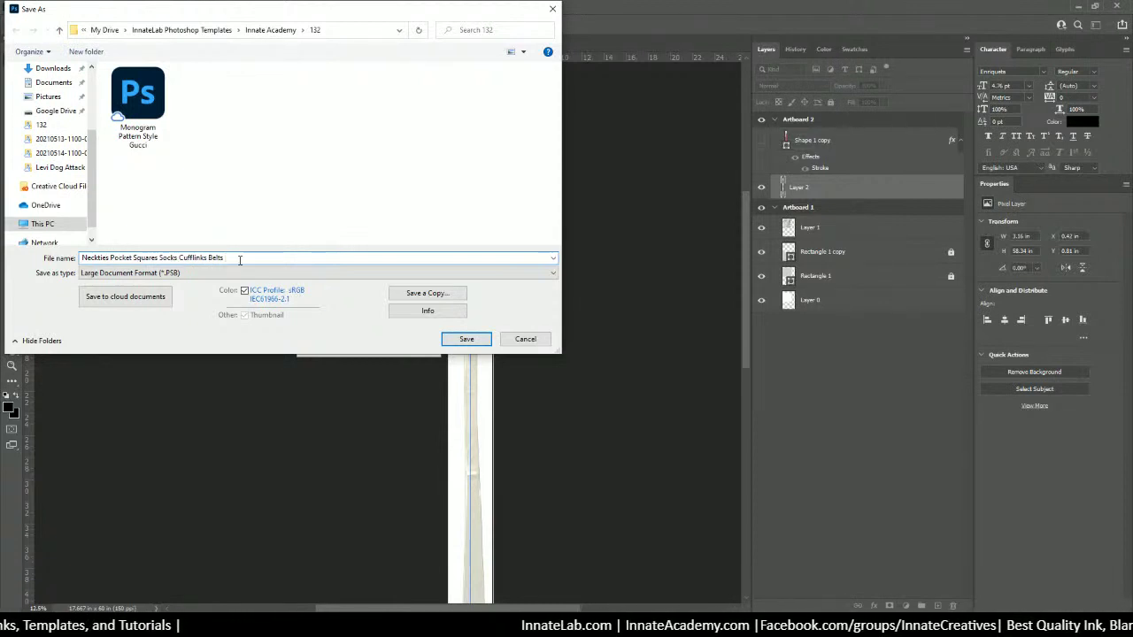
type("Printable")
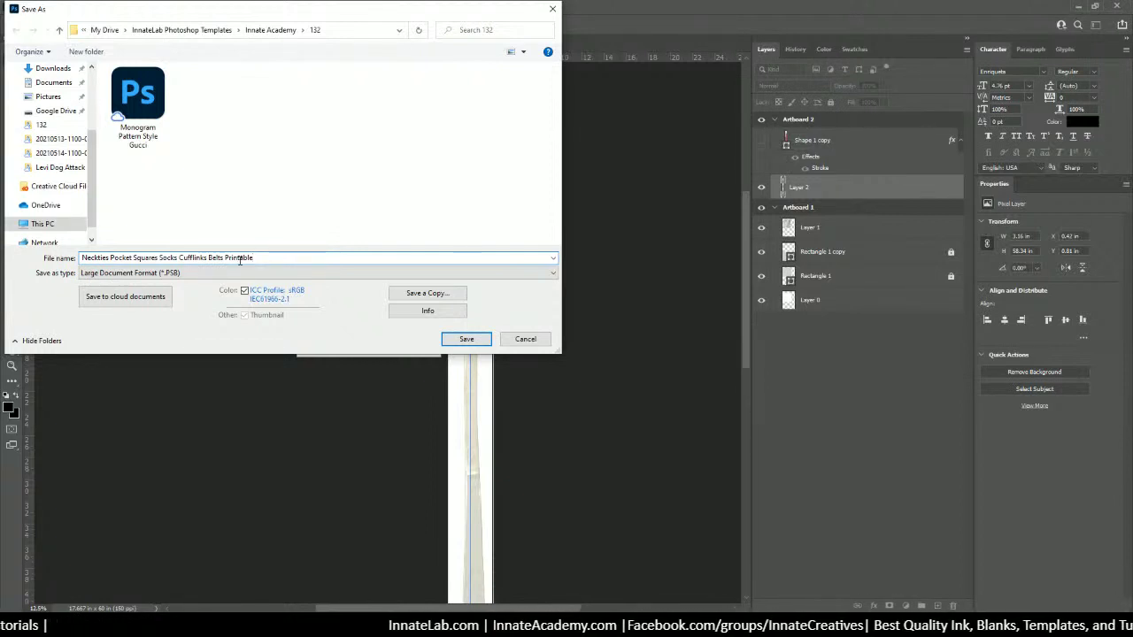
type("Template")
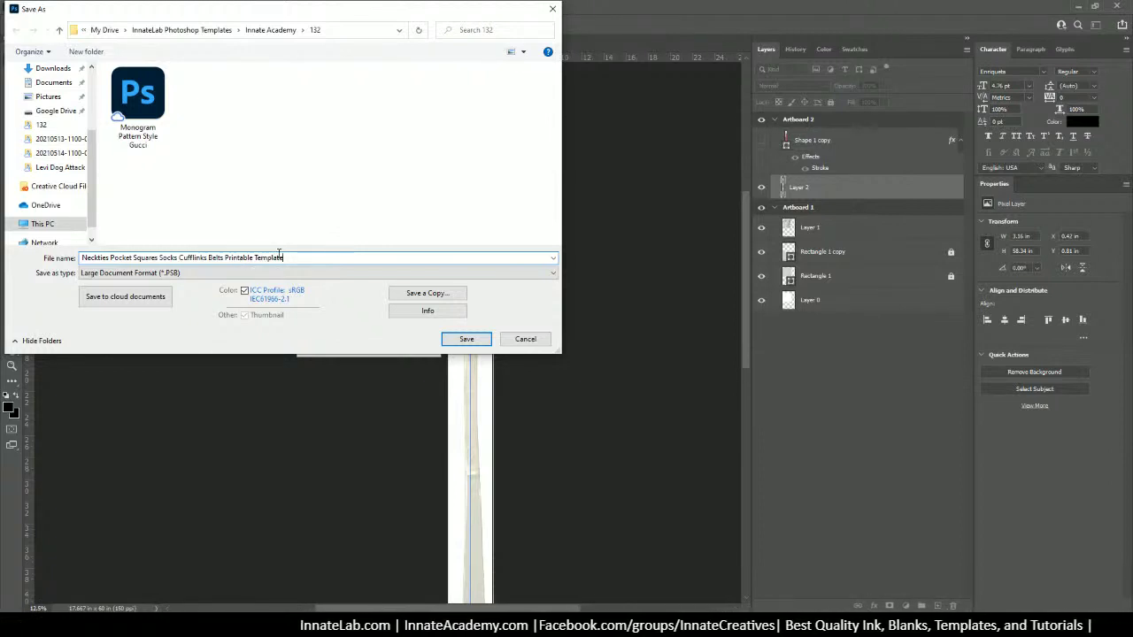
key("ctrl+a")
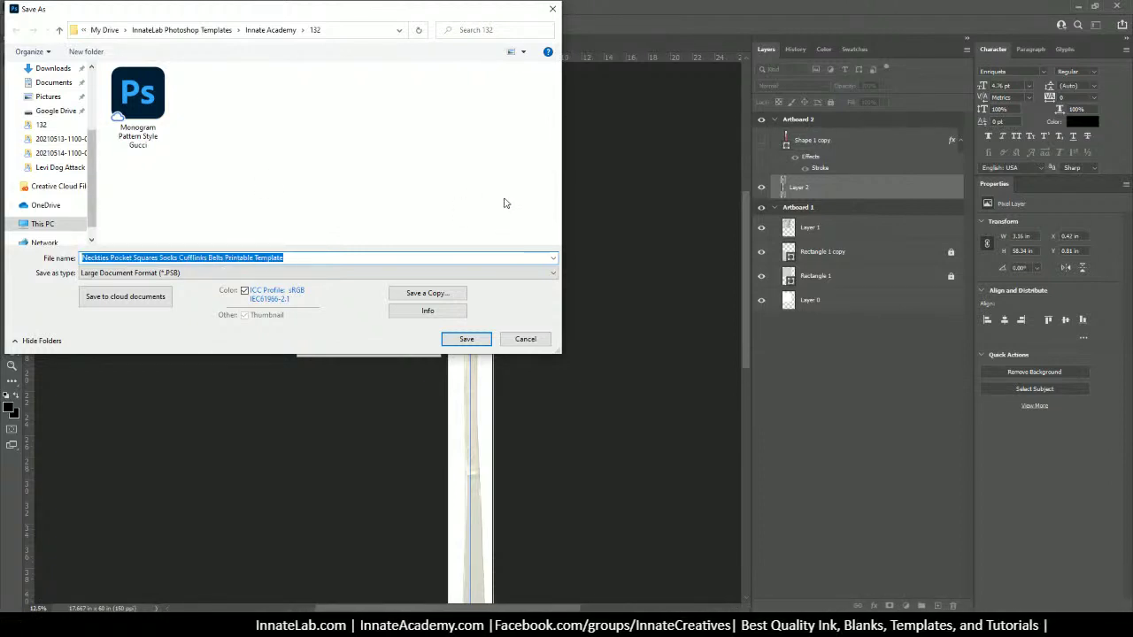
Step: Save the file in Large Document Format (PSB) with Maximize Compatibility on
left_click(266, 274)
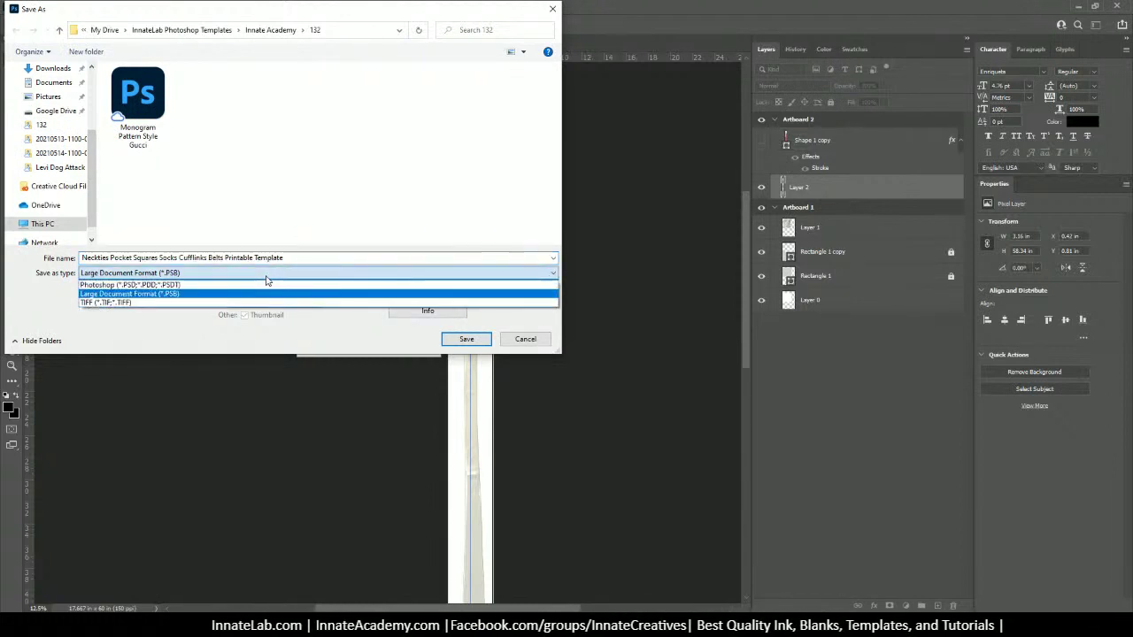
left_click(266, 286)
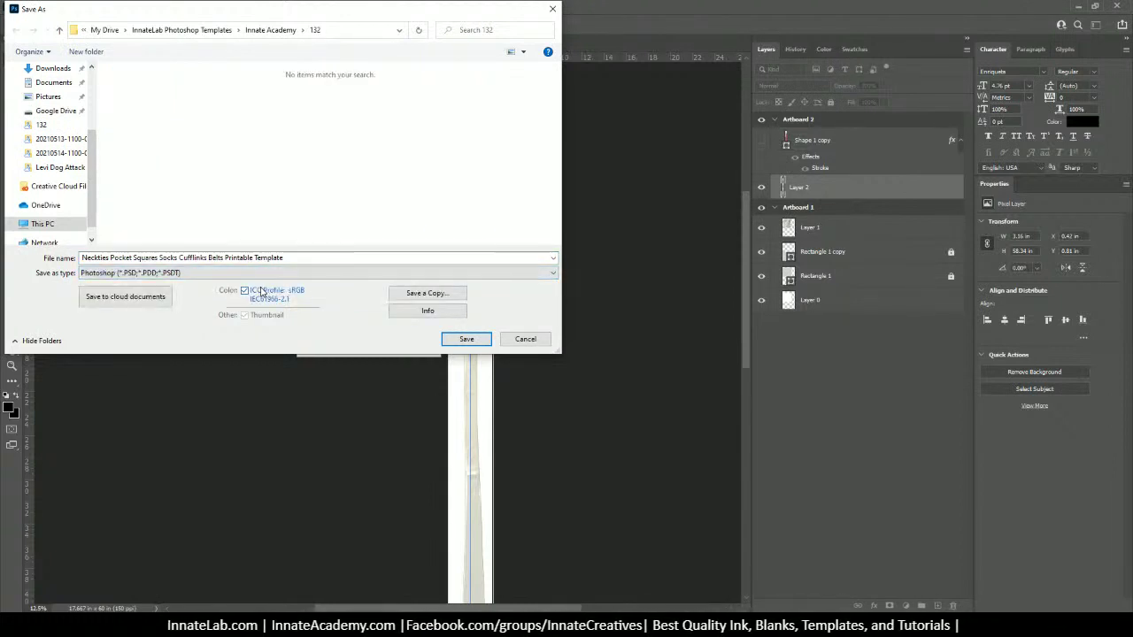
left_click(256, 274)
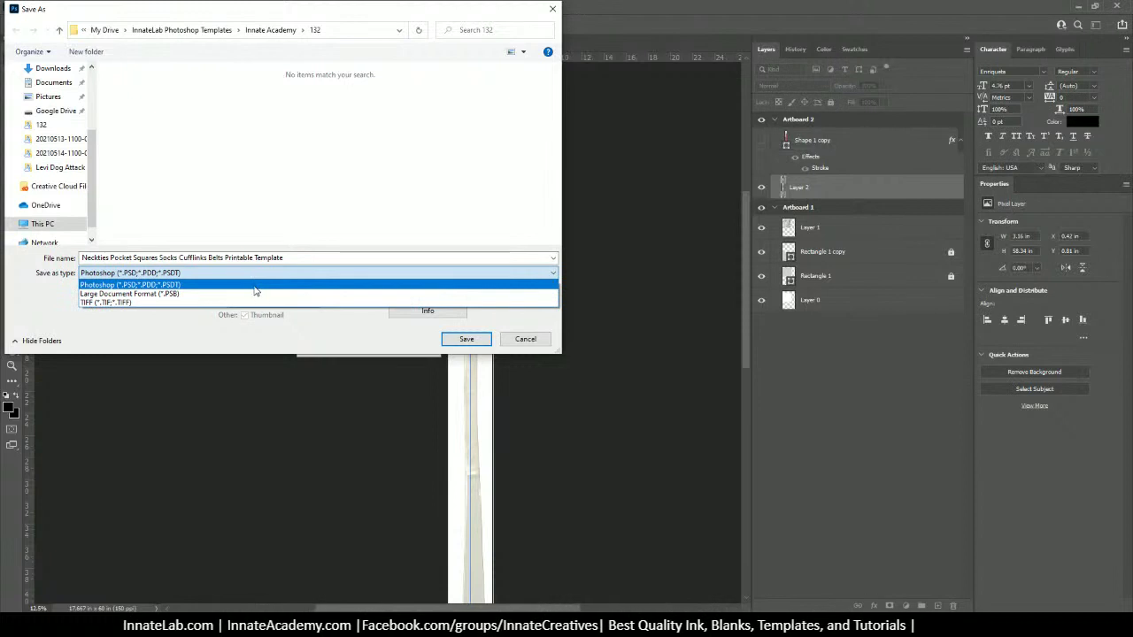
left_click(254, 288)
left_click(244, 275)
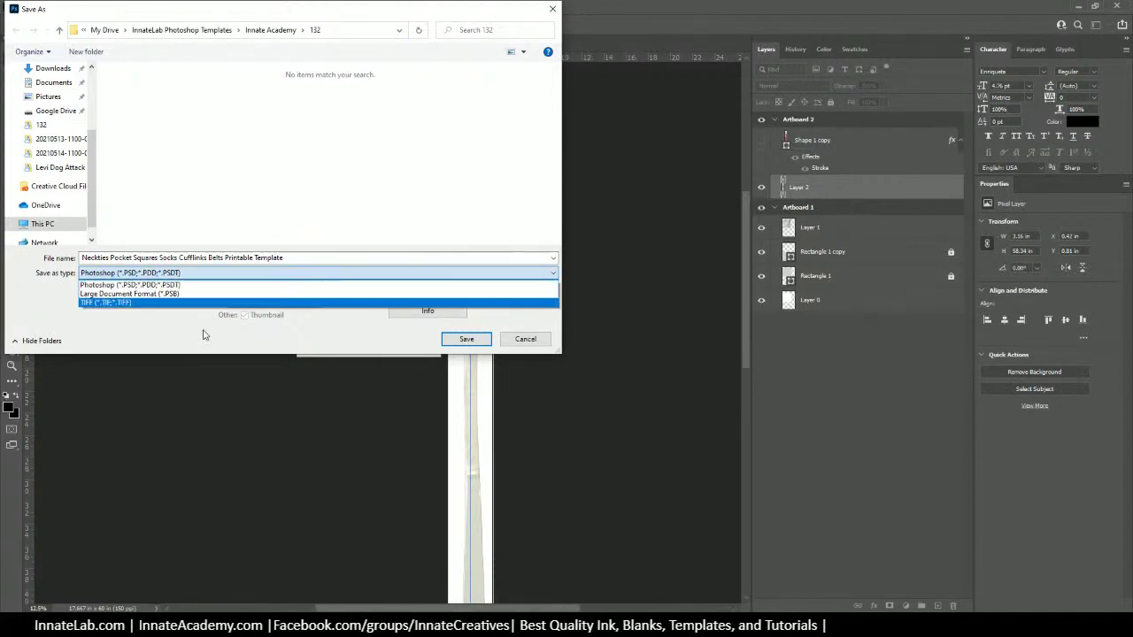
left_click(176, 294)
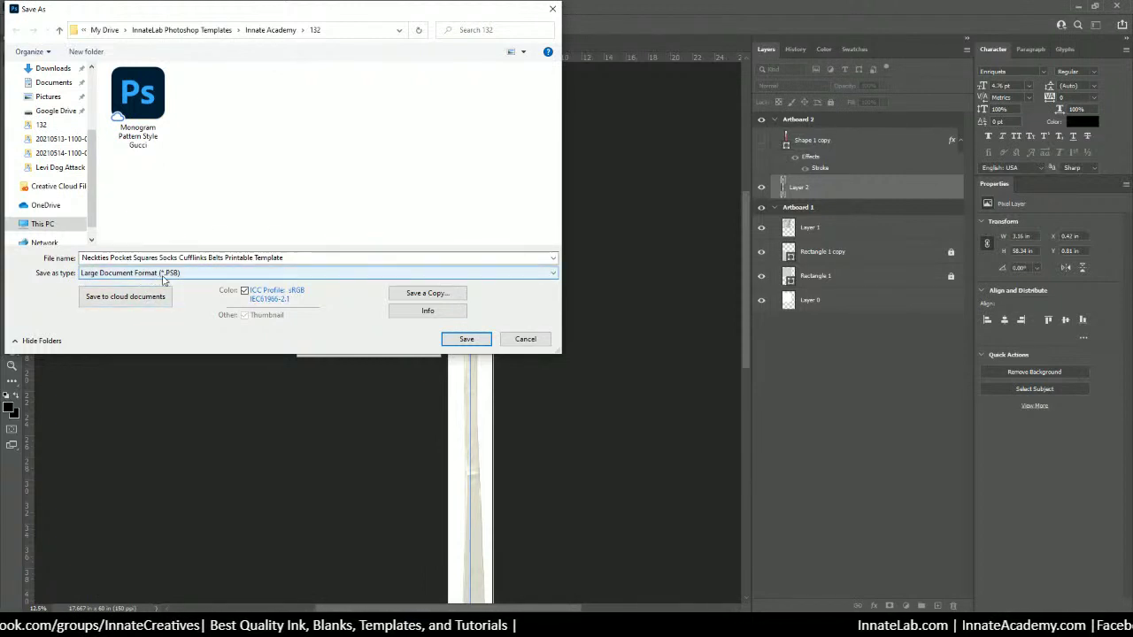
left_click(458, 342)
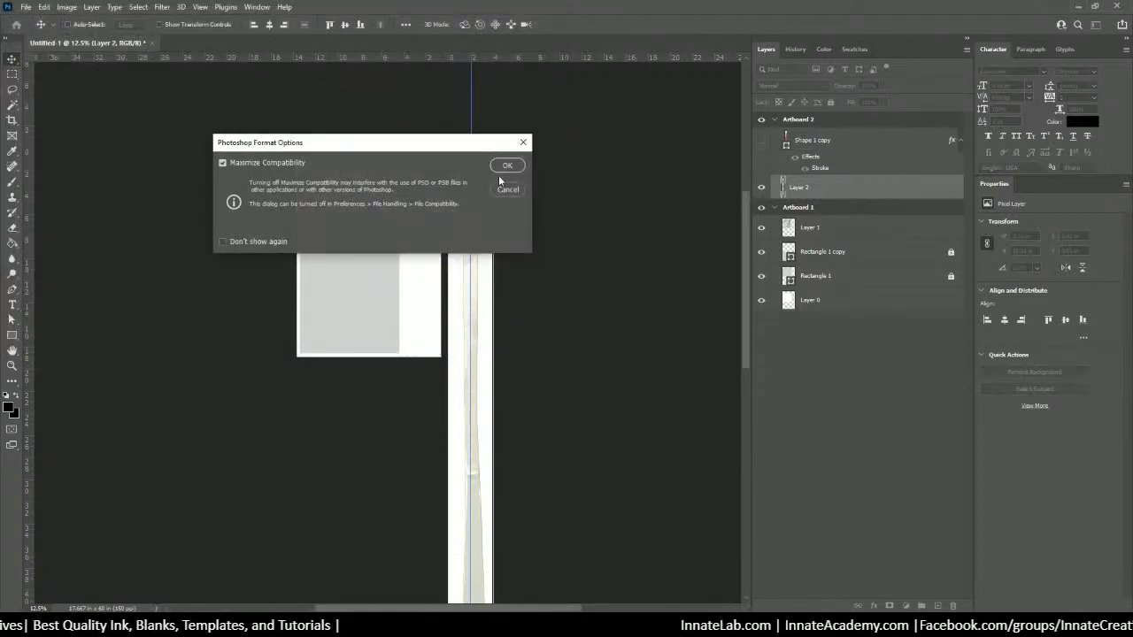
left_click(500, 170)
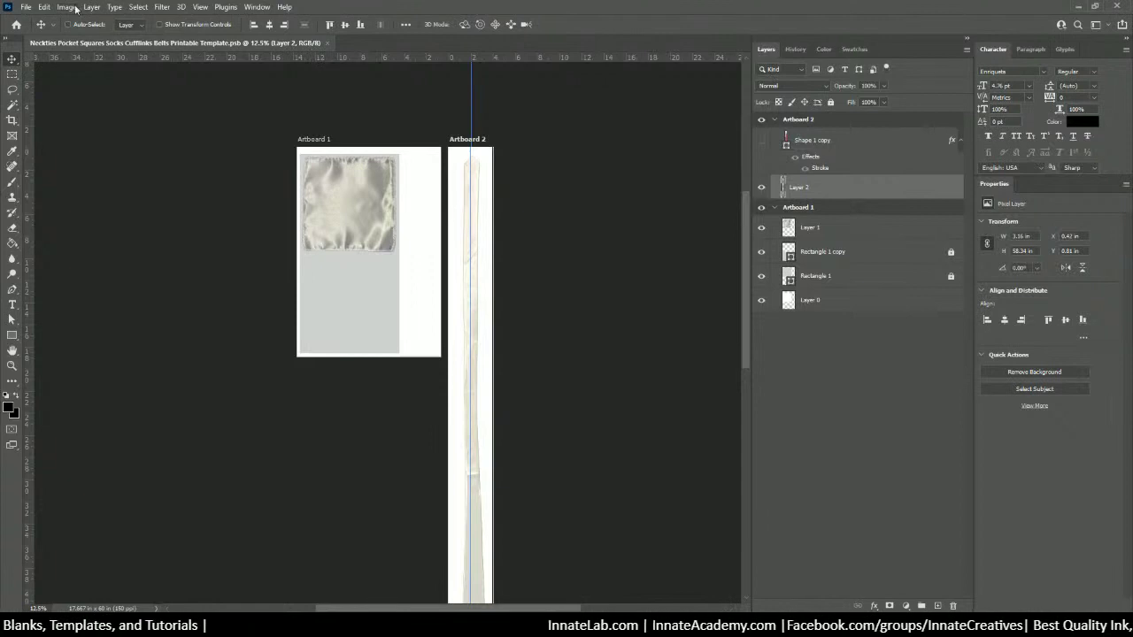
Step: Start a new document measured in pixels, with width and height both set to 2000
left_click(26, 7)
left_click(35, 18)
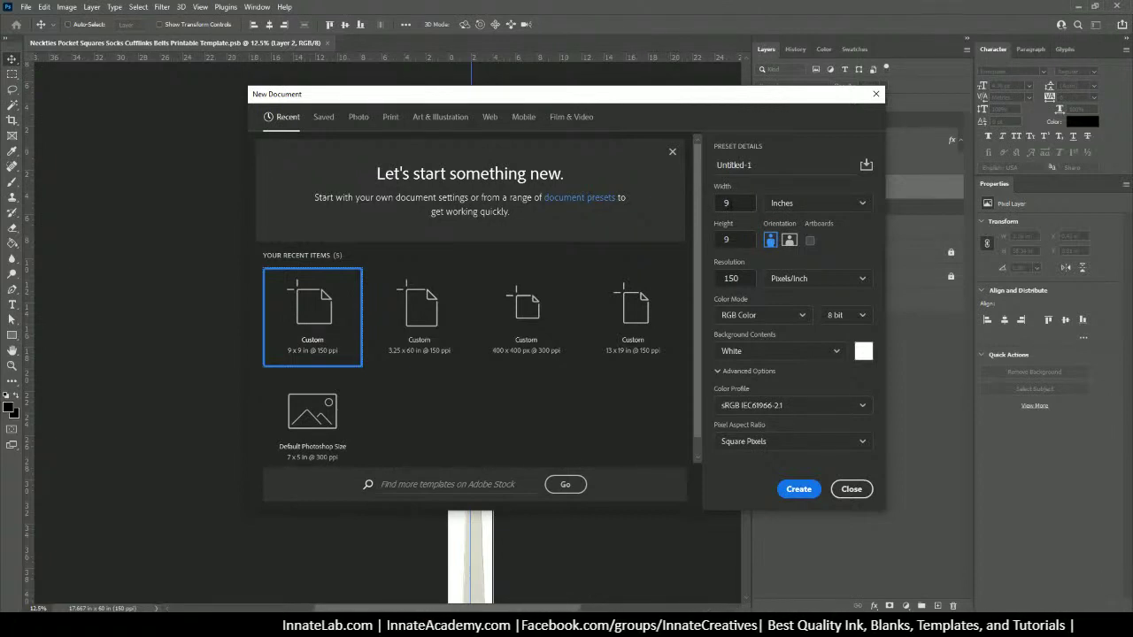
double_click(725, 203)
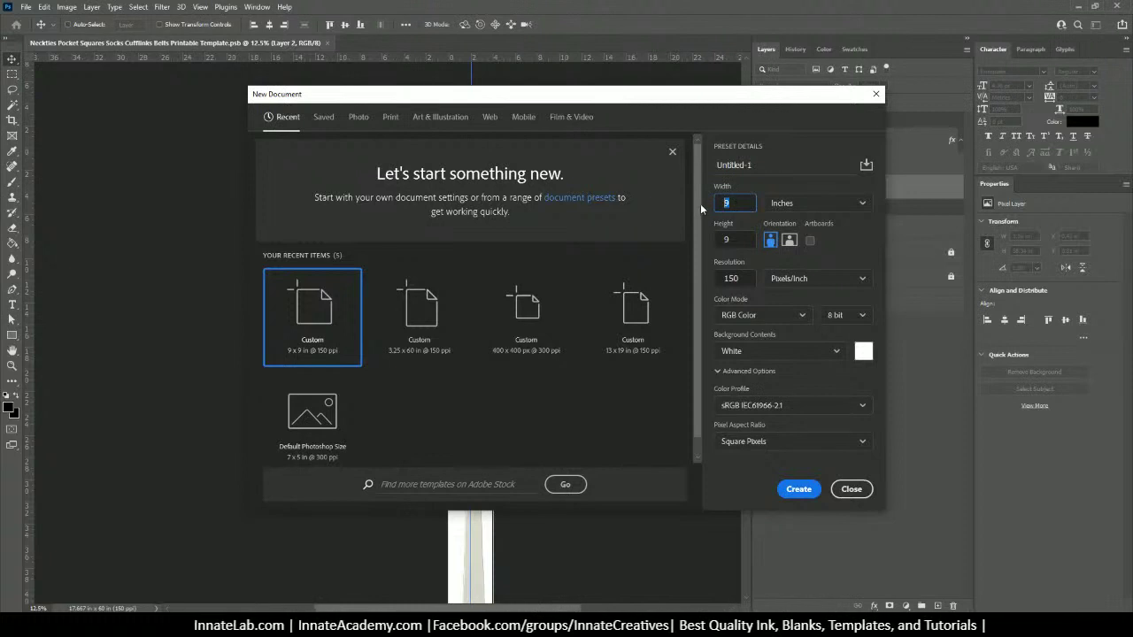
left_click(815, 205)
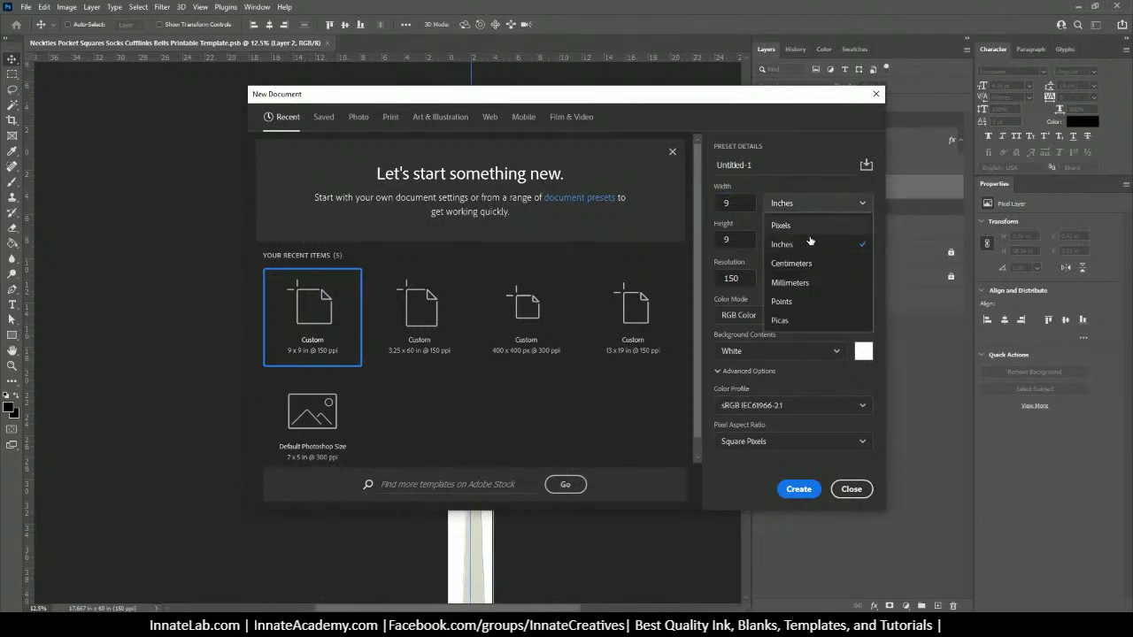
left_click(801, 231)
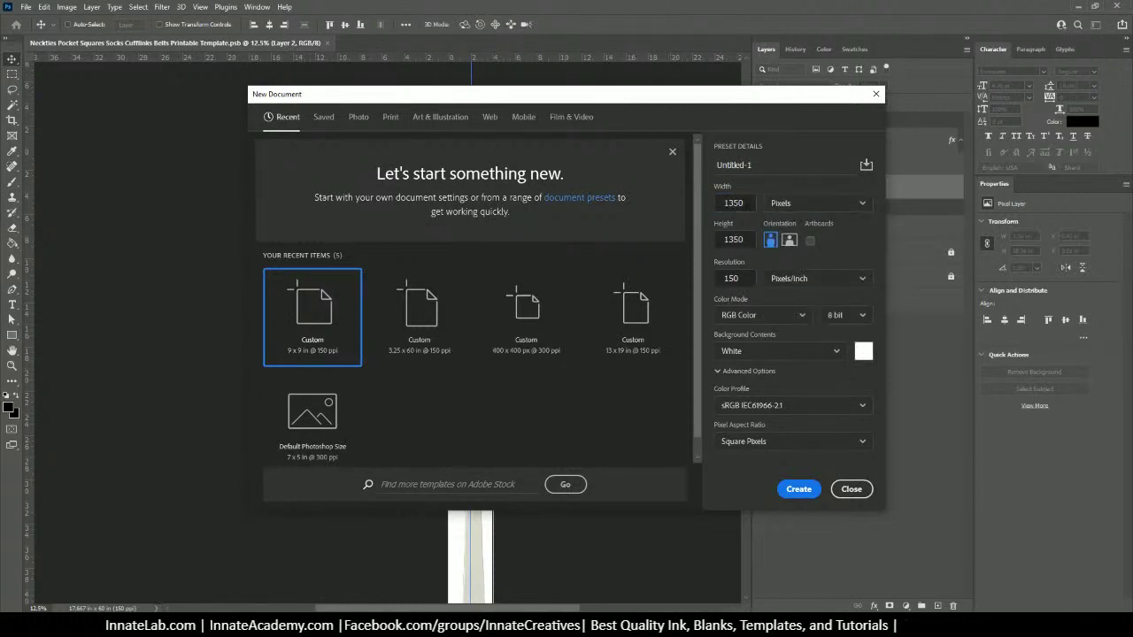
double_click(733, 203)
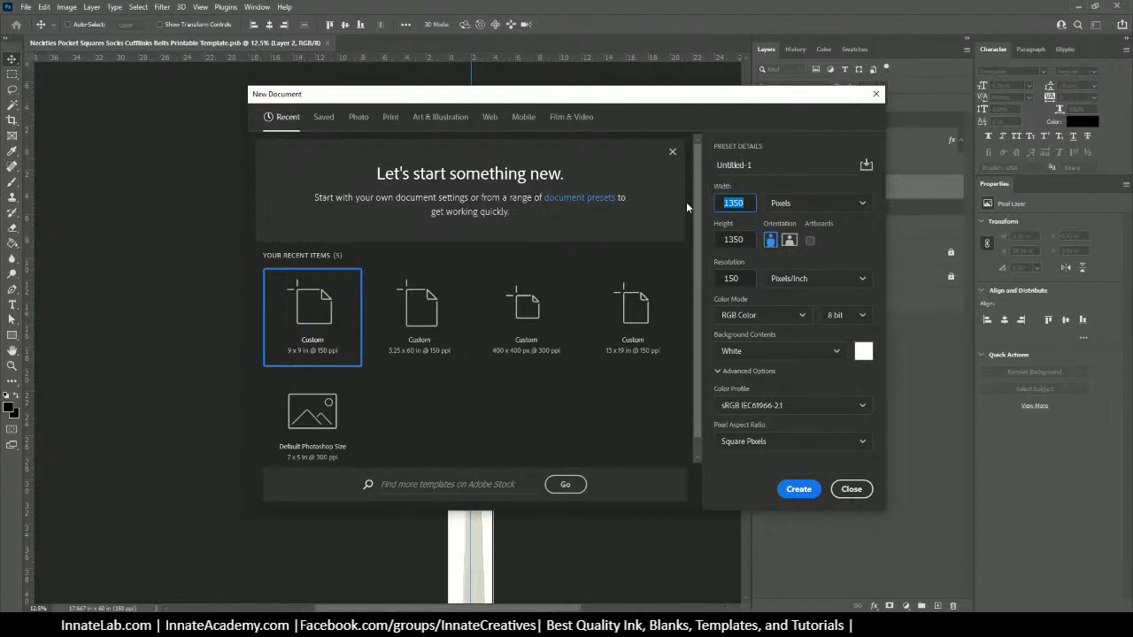
type("200")
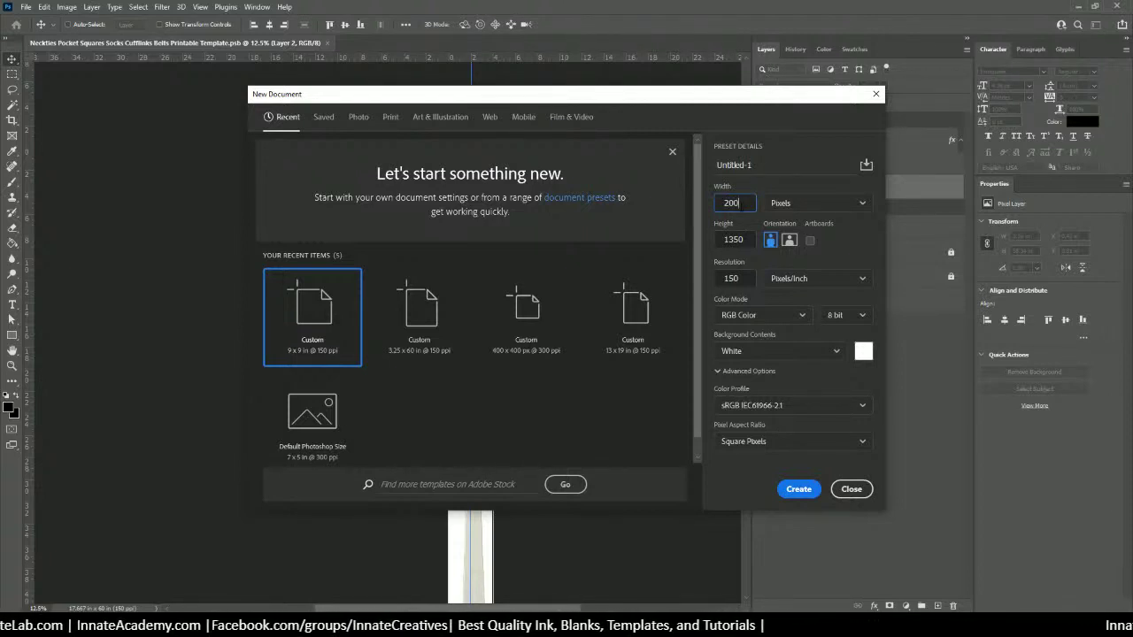
type("0")
key("Tab")
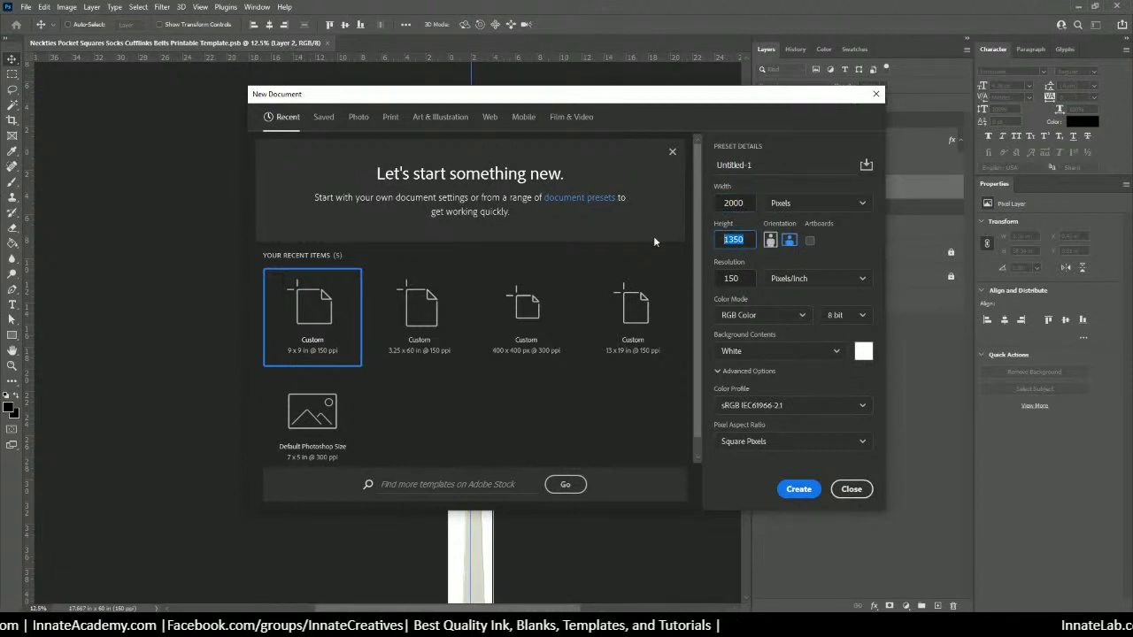
type("2000")
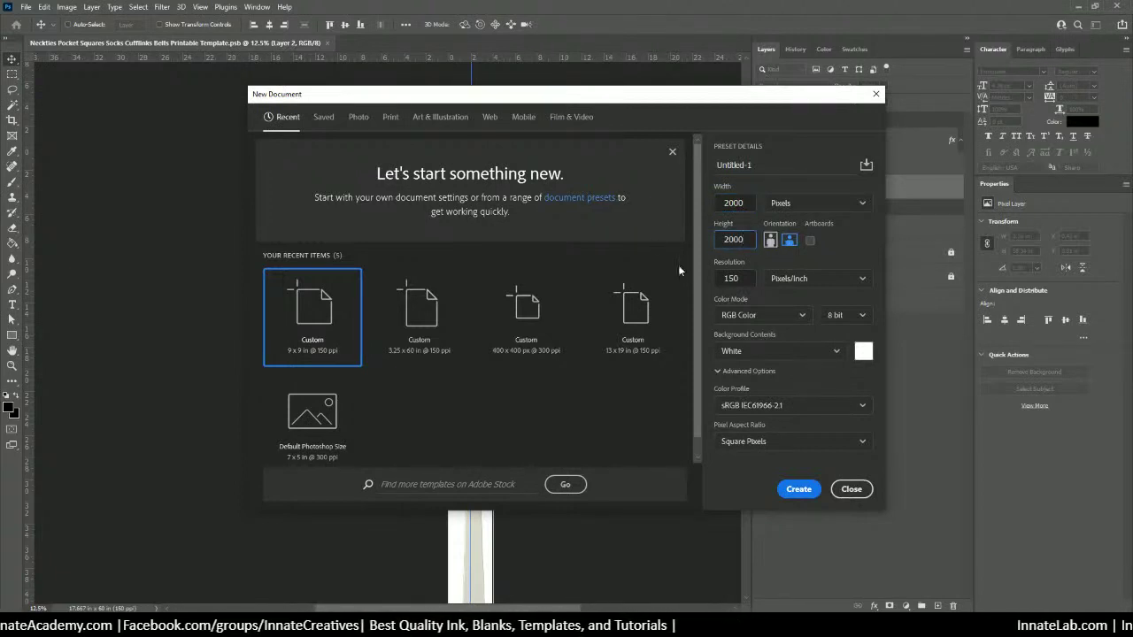
Step: Set the new document's resolution to 72 pixels/inch and create it
key("Tab")
type("72")
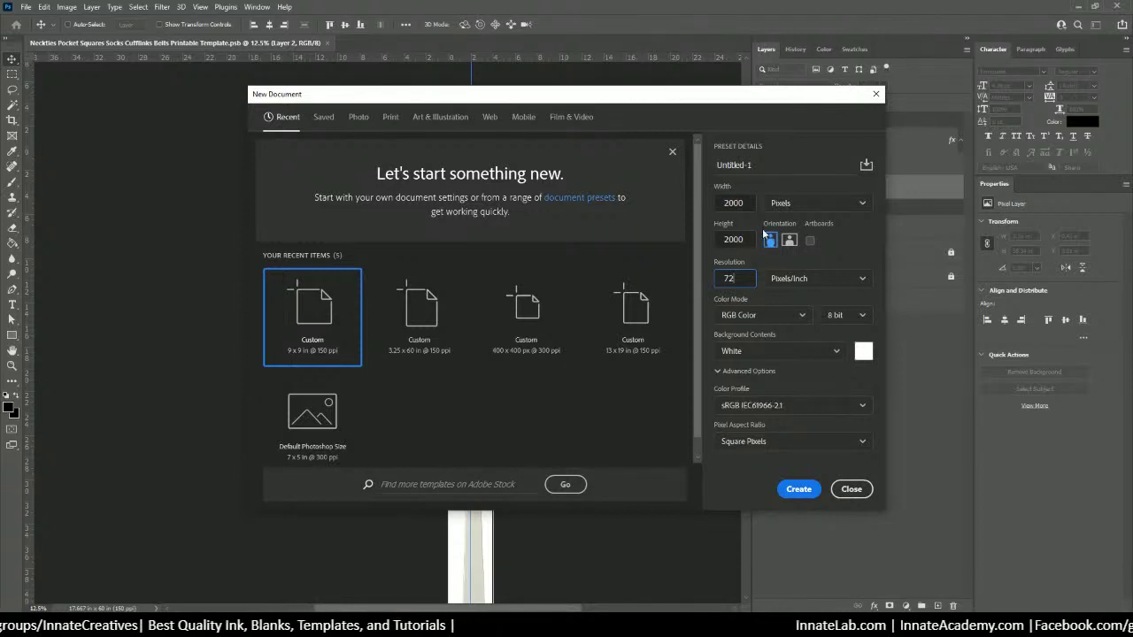
key("shift+Tab")
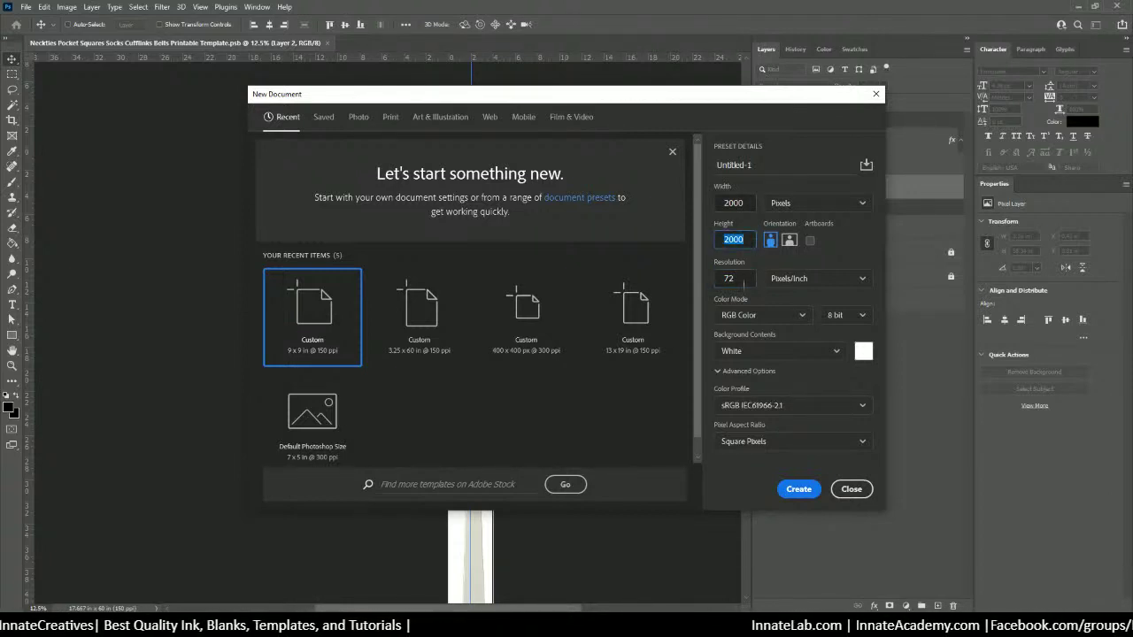
key("Tab")
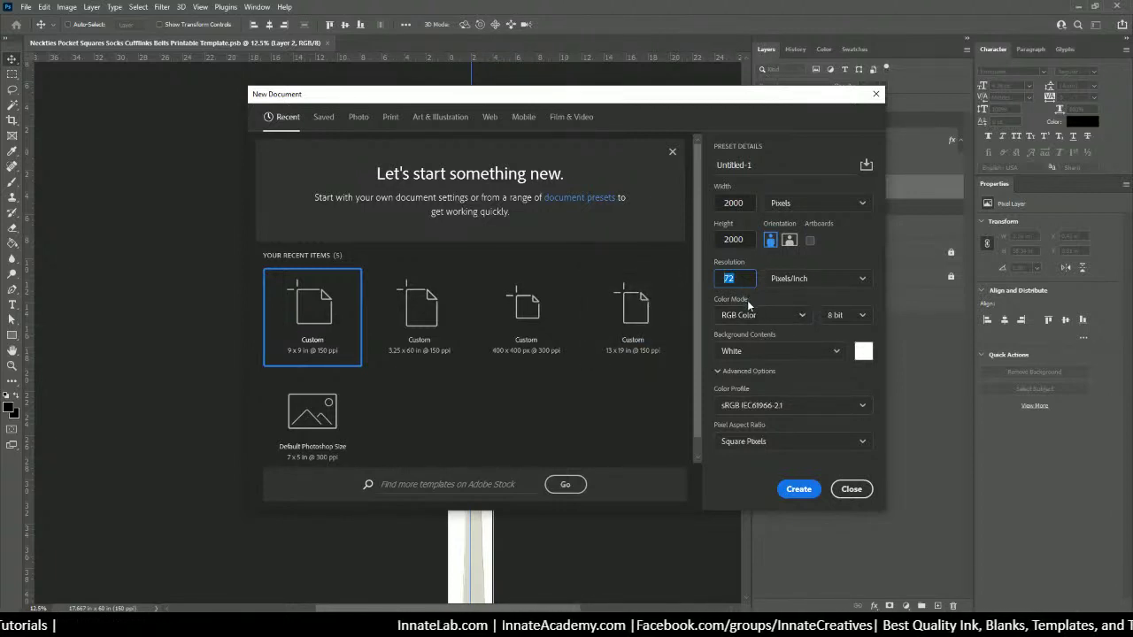
left_click(794, 492)
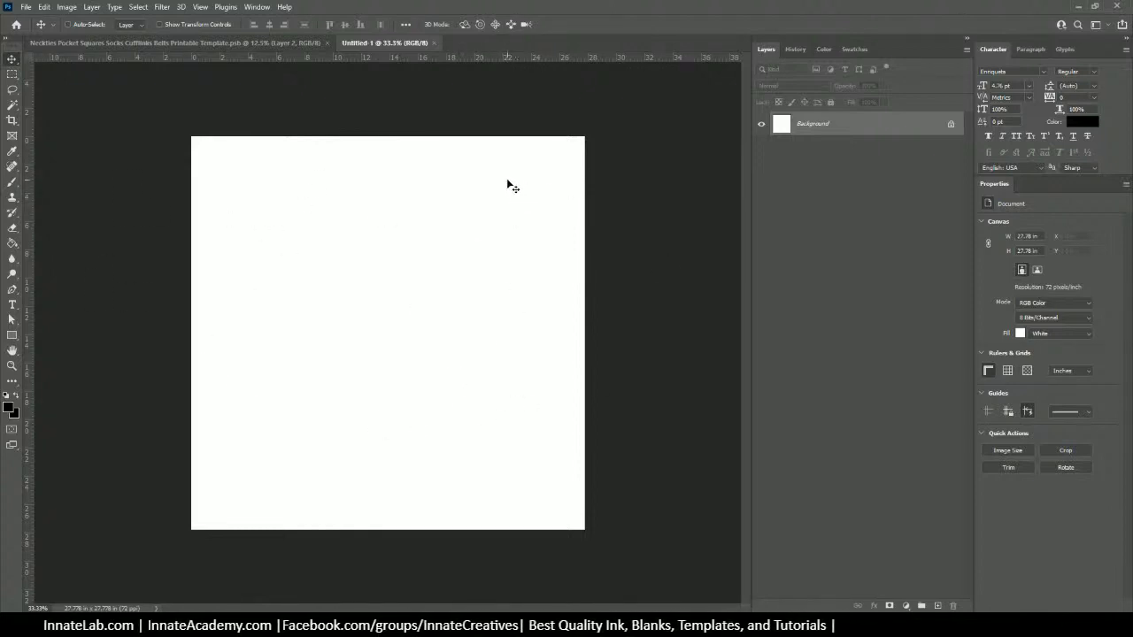
Step: Go back from the tie photos to the "delete and temp files" folder in File Explorer, and minimize the window
left_click(295, 46)
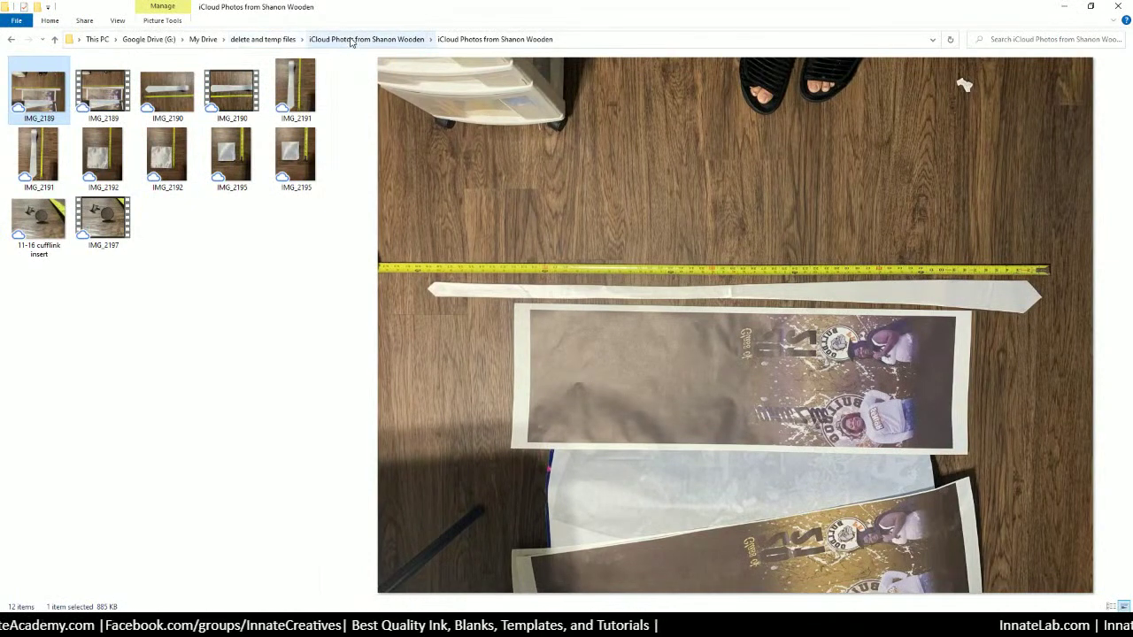
double_click(302, 20)
left_click_drag(302, 19, 498, 23)
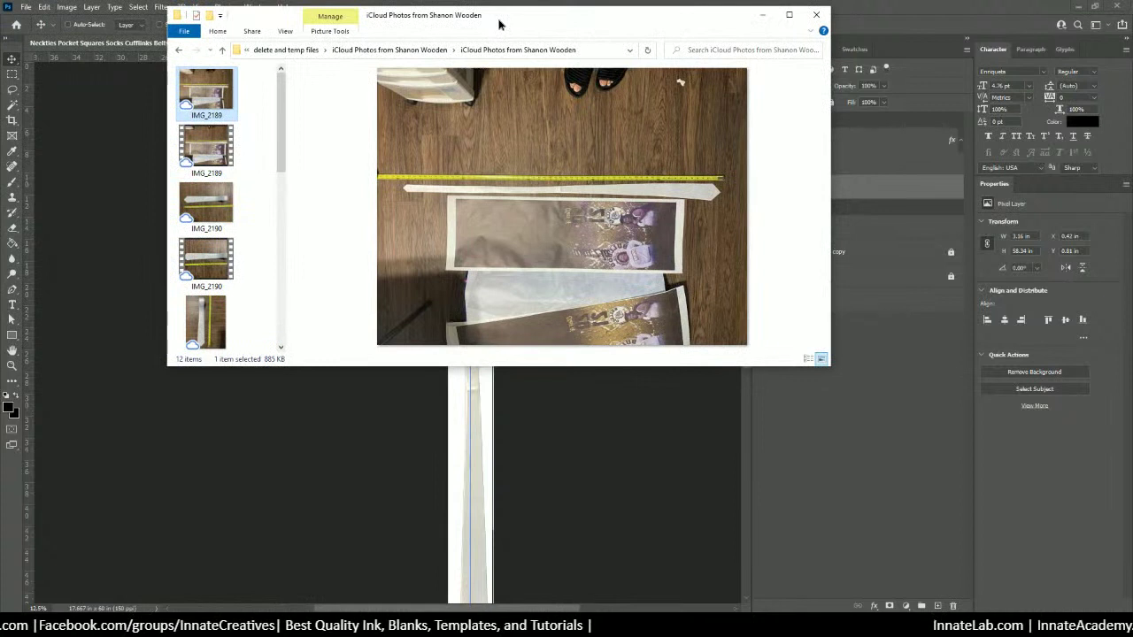
left_click(180, 51)
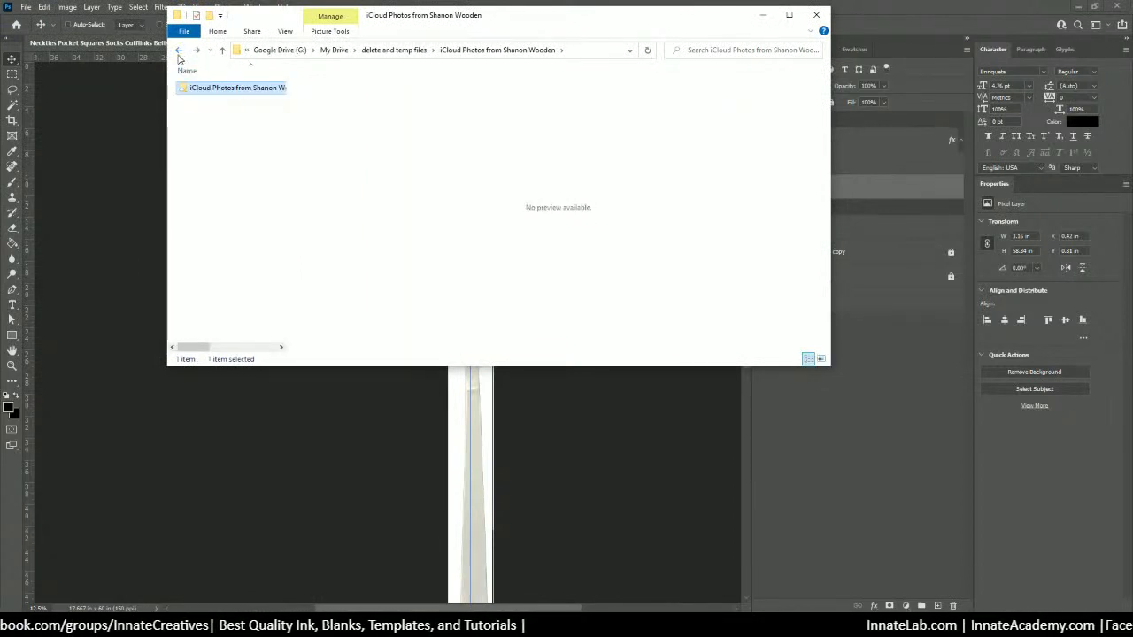
left_click(181, 52)
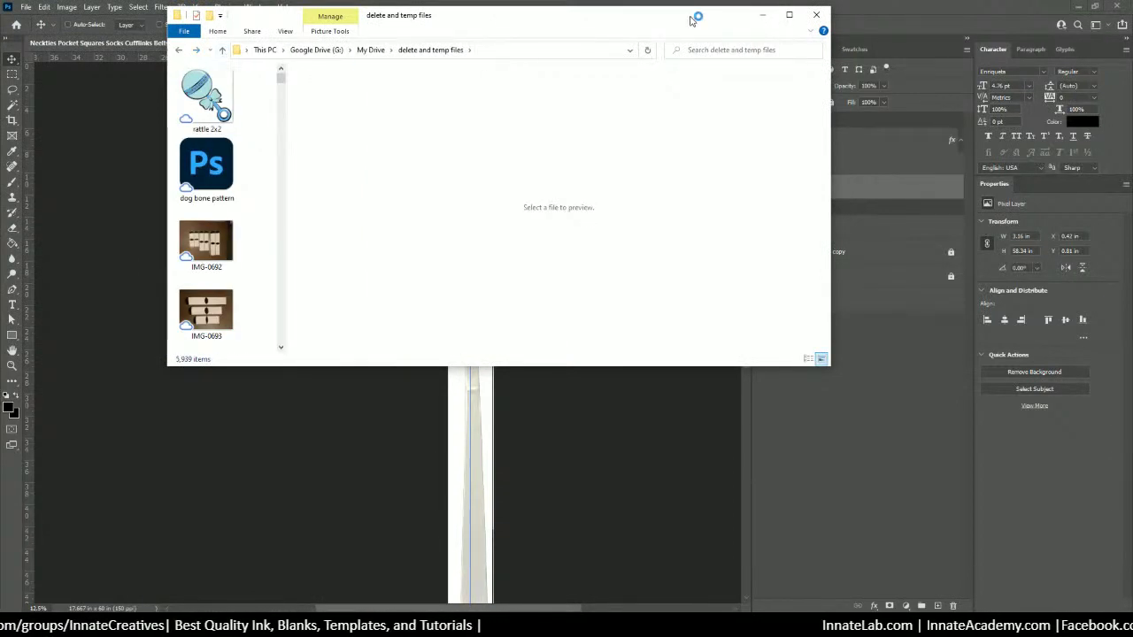
left_click(762, 15)
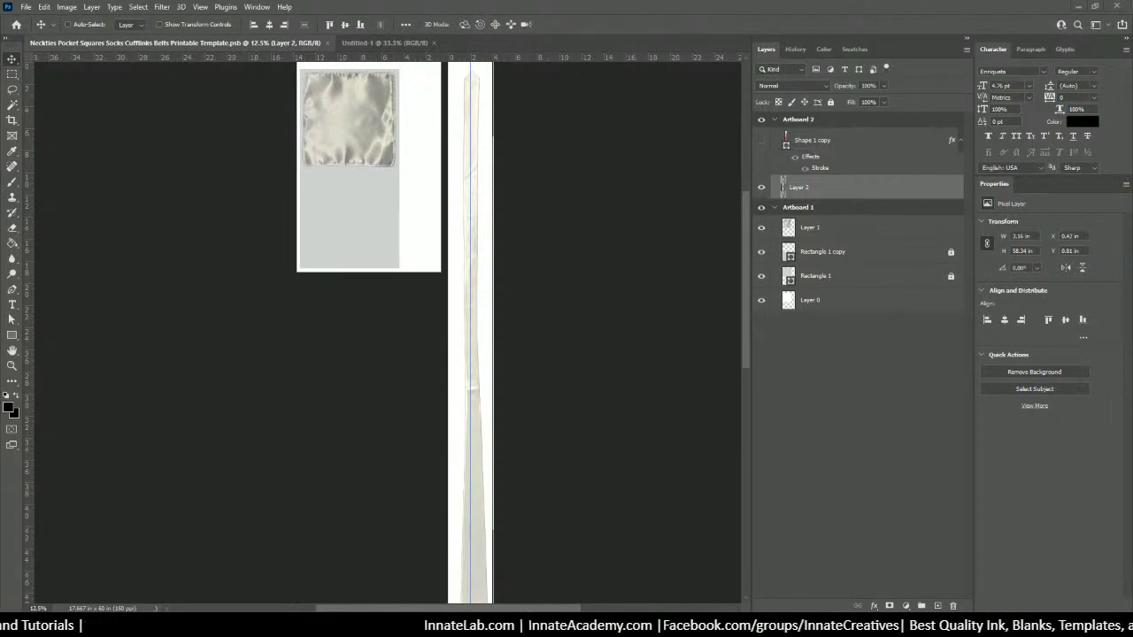
Step: Switch to the File Explorer window of folder 131 and select the file 131-Mockup.psd
key("alt+Tab")
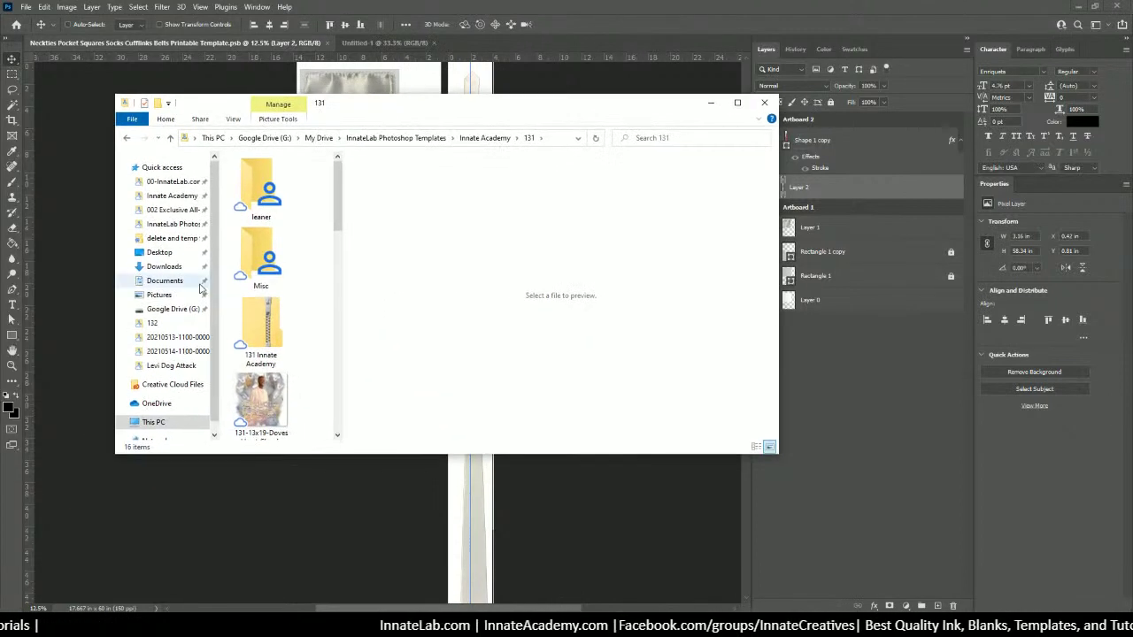
scroll(269, 275, "down", 3)
scroll(268, 275, "down", 5)
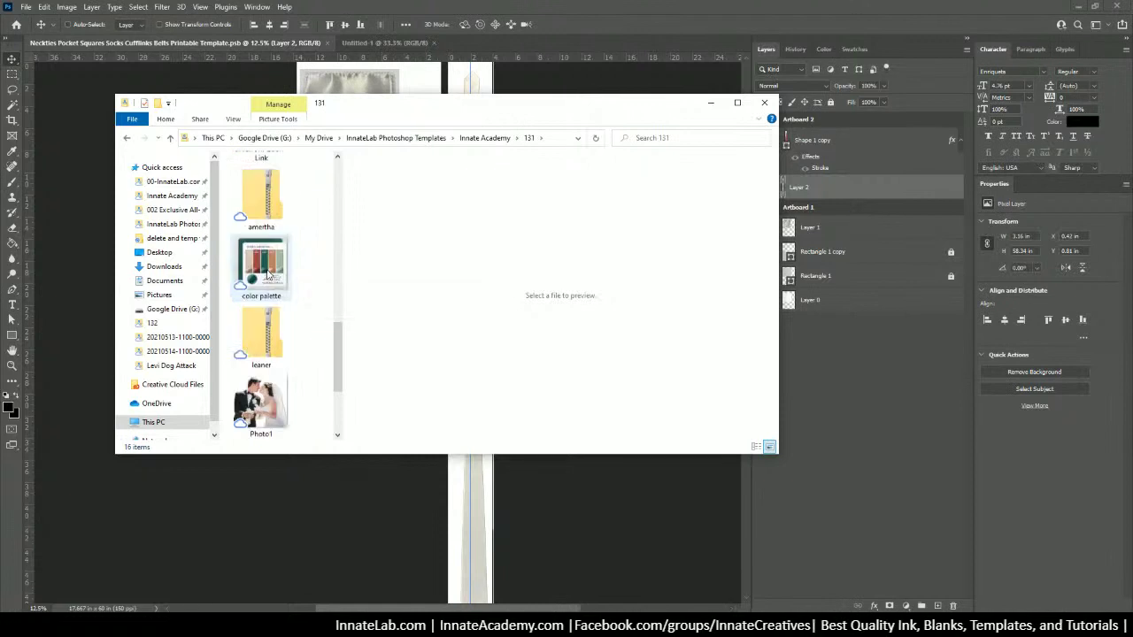
scroll(263, 274, "up", 6)
scroll(262, 274, "up", 2)
scroll(263, 274, "down", 6)
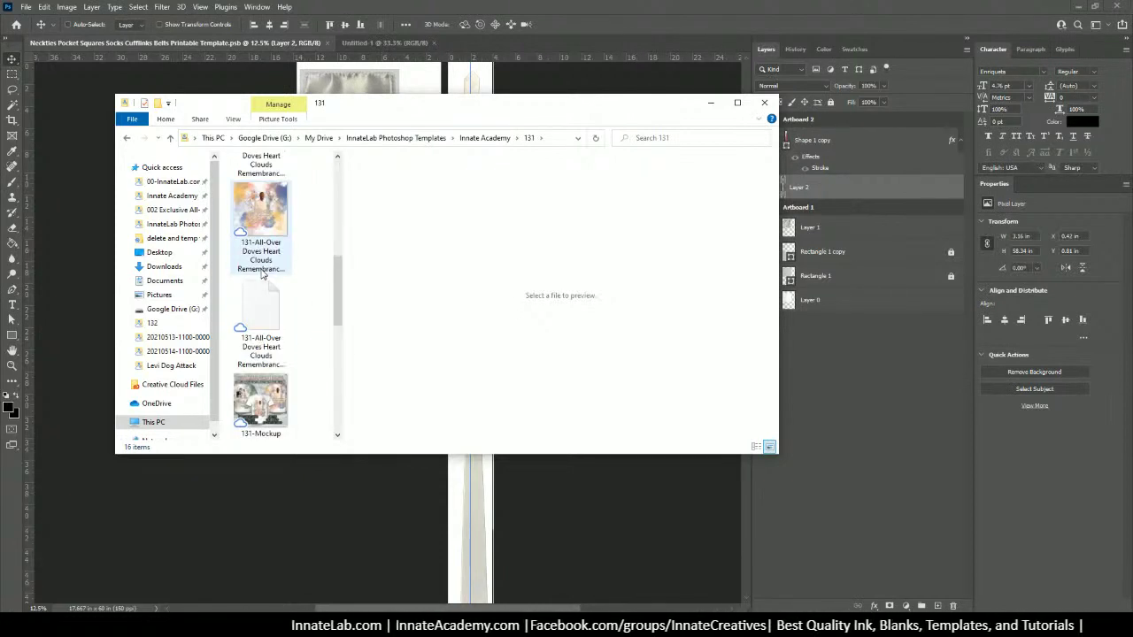
scroll(262, 274, "up", 1)
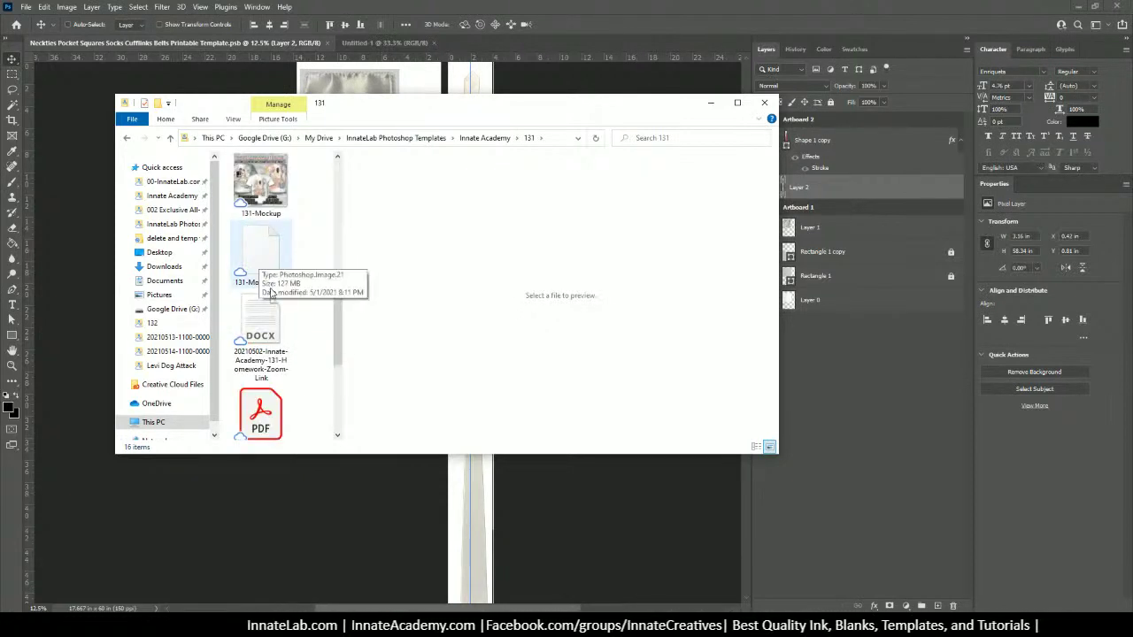
left_click(271, 257)
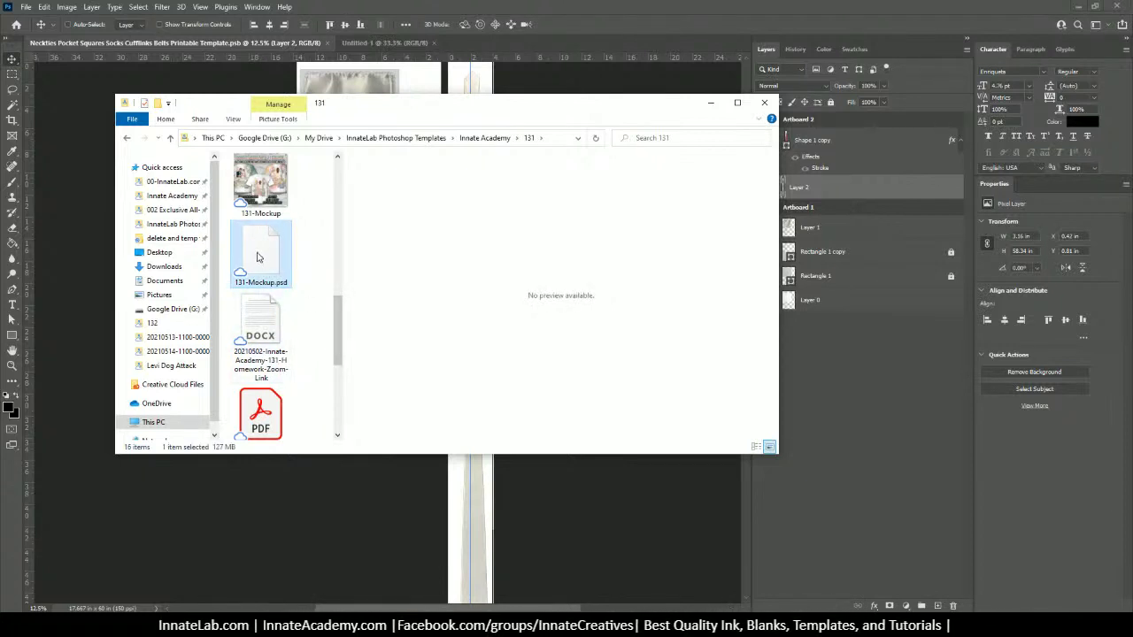
Step: Open 131-Mockup.psd with Adobe Photoshop 2021, keeping it as the app always used for .psd files
right_click(268, 250)
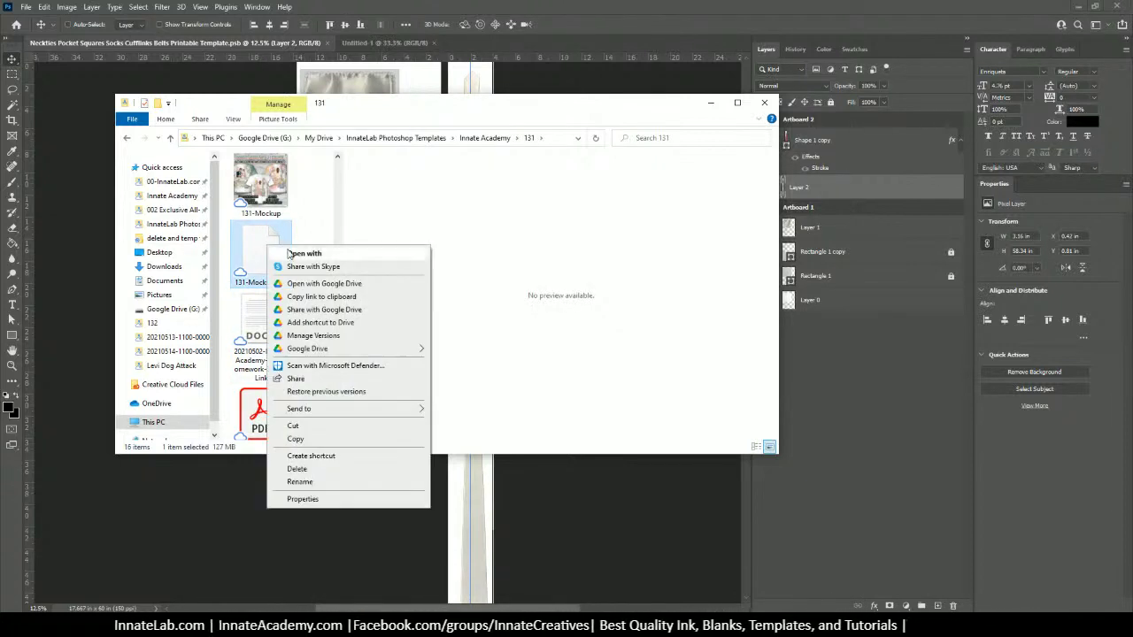
left_click(292, 254)
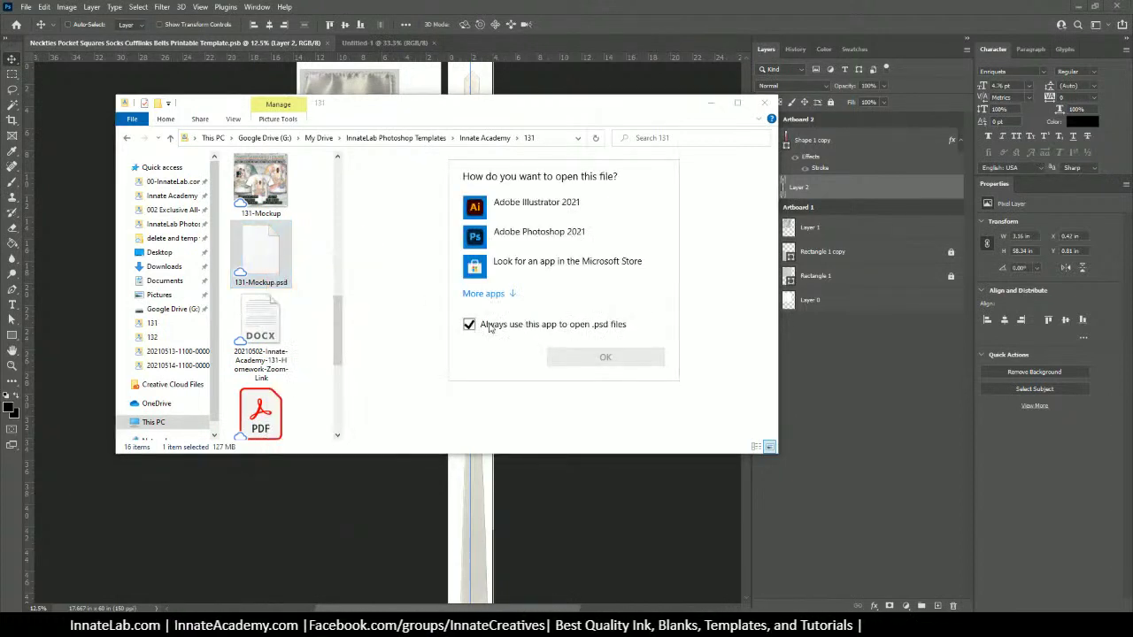
left_click(470, 325)
left_click(472, 327)
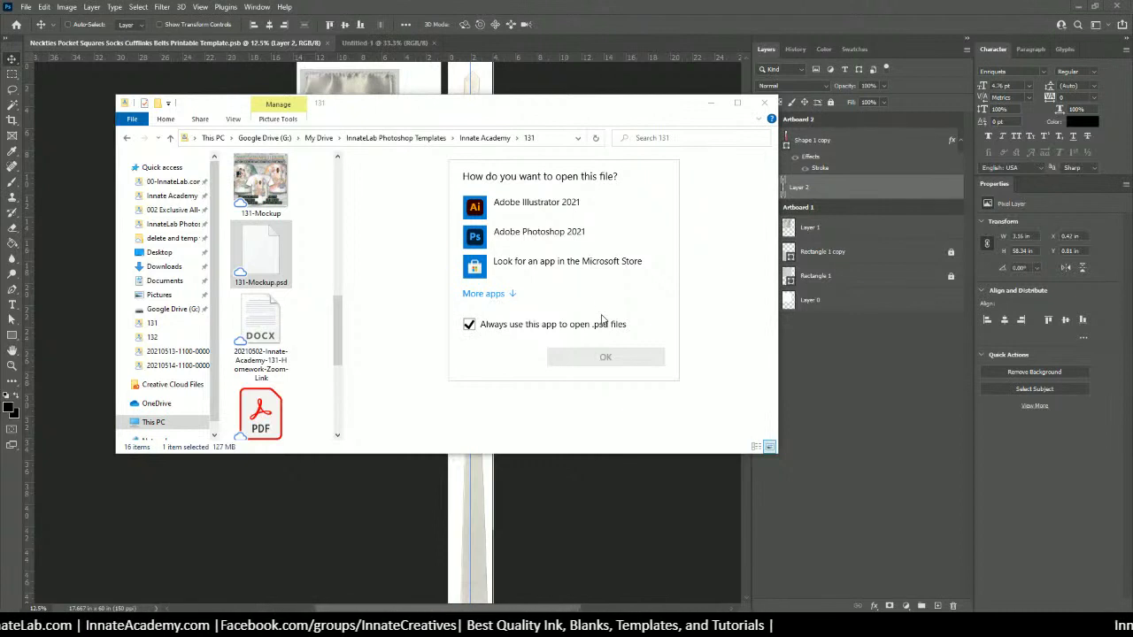
left_click(523, 245)
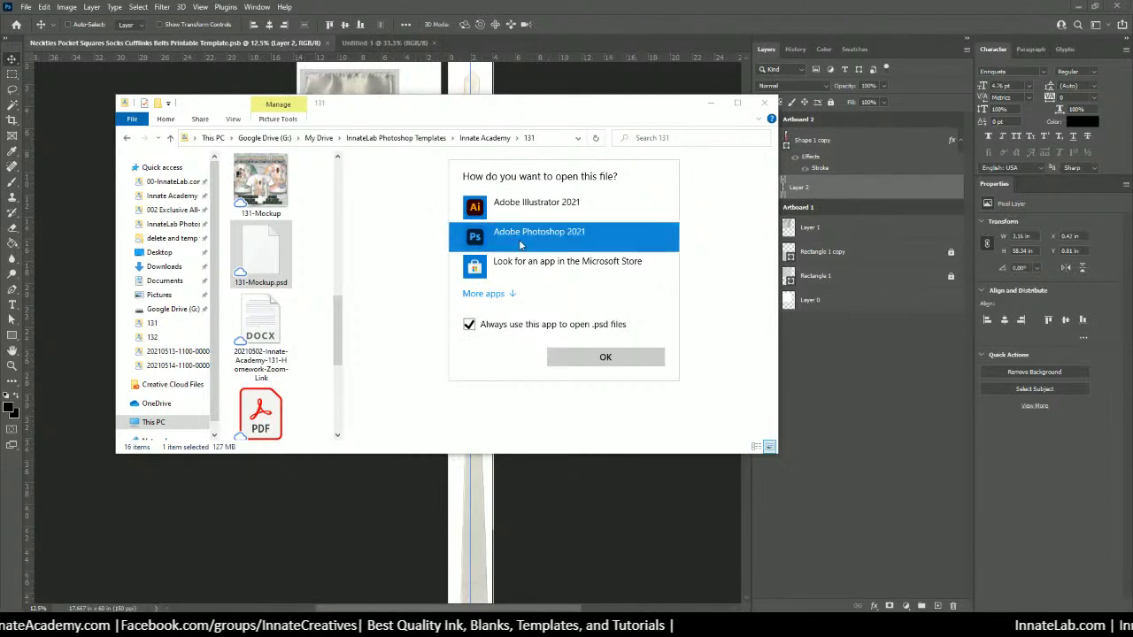
left_click(607, 356)
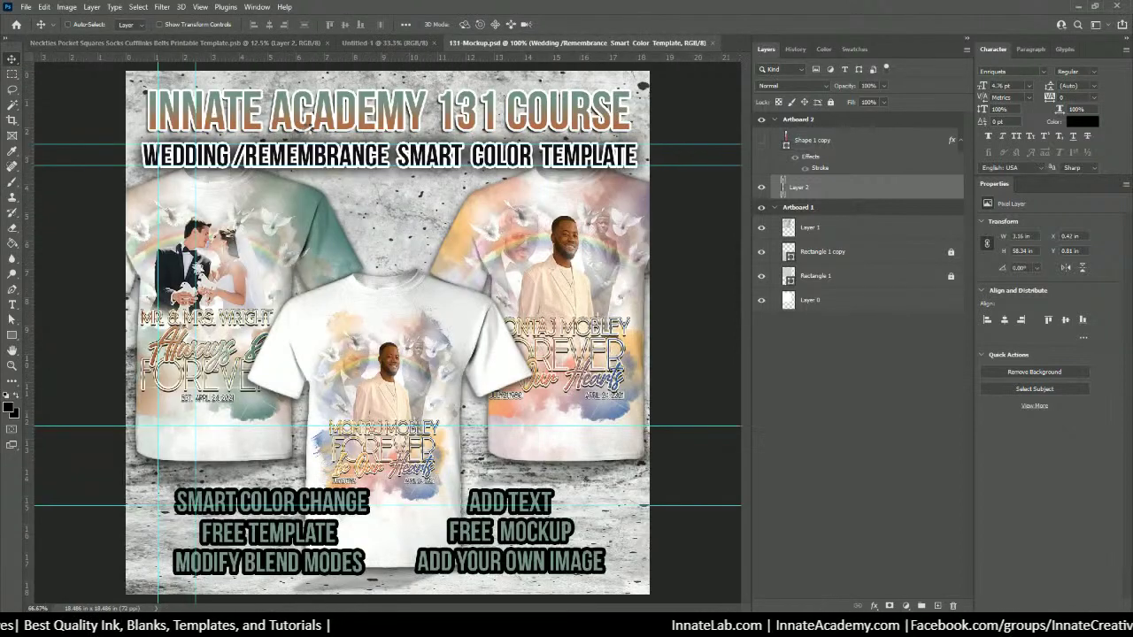
Step: Start saving the mockup under a new location, choosing folder 132 inside Innate Academy
left_click(26, 7)
left_click(71, 150)
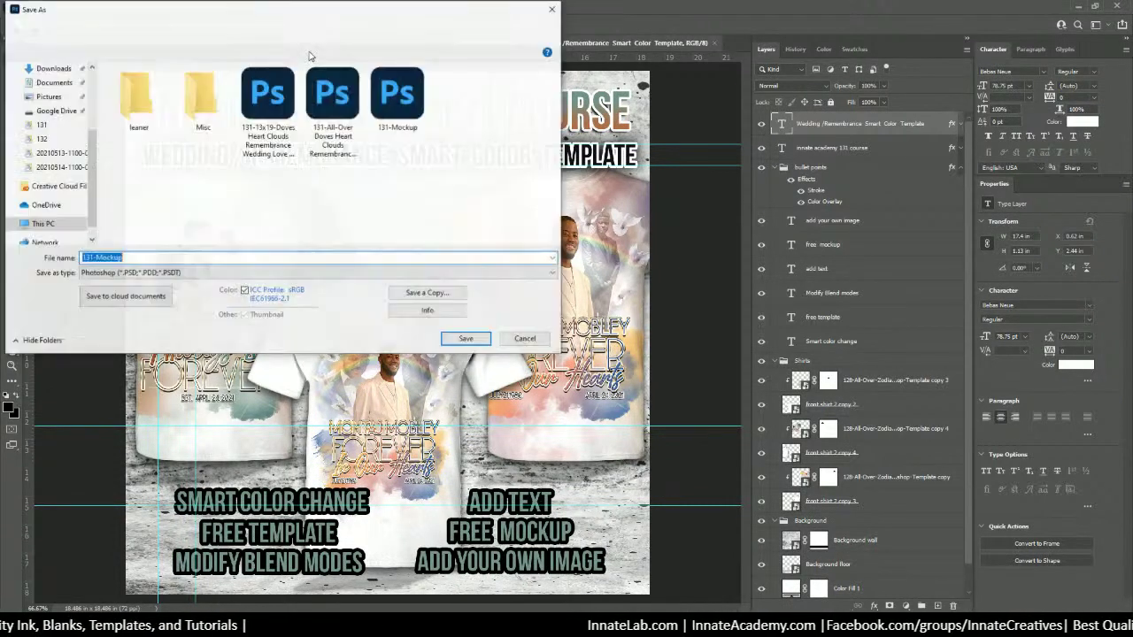
left_click(283, 32)
scroll(162, 204, "down", 5)
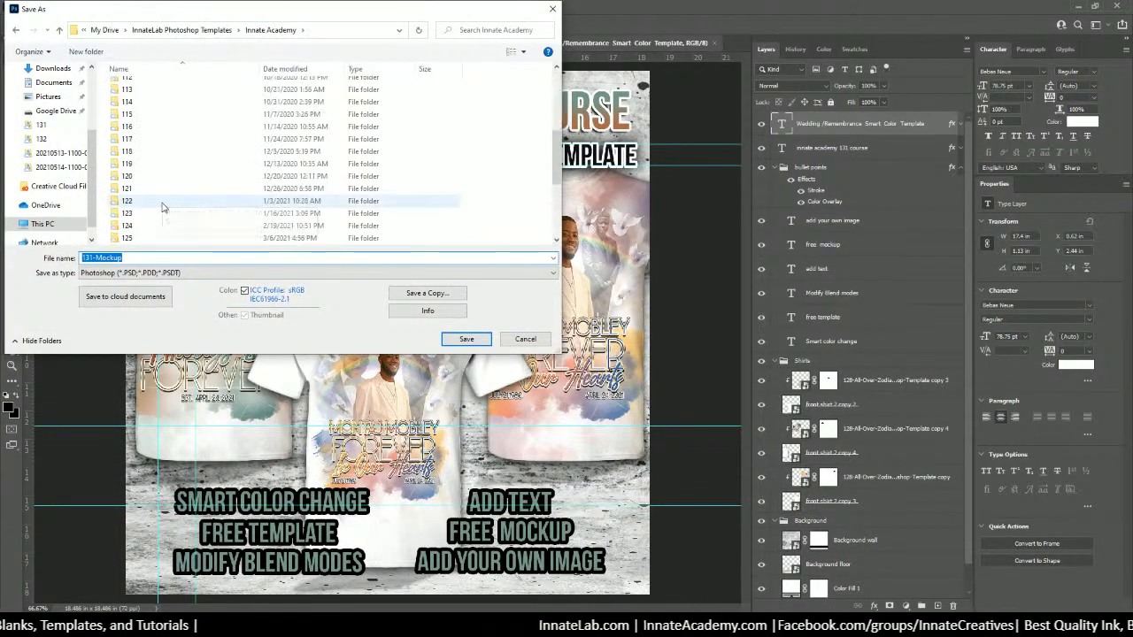
double_click(136, 175)
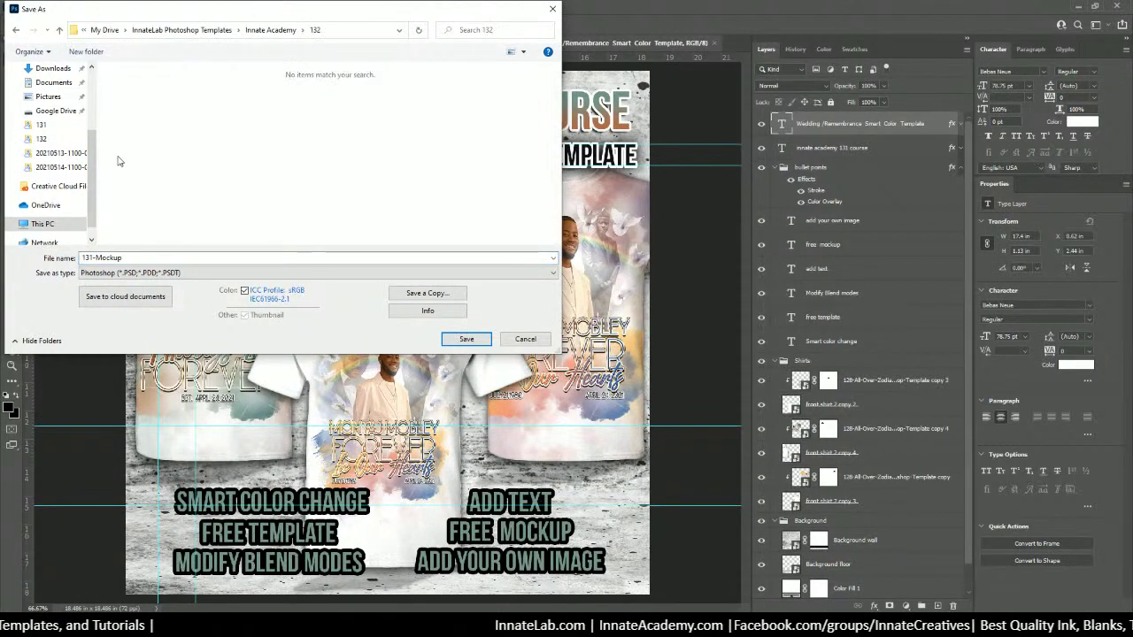
Step: Name the file 132-Mockup and save it in Photoshop format with Maximize Compatibility on
left_click(93, 257)
key("BackSpace")
type("2")
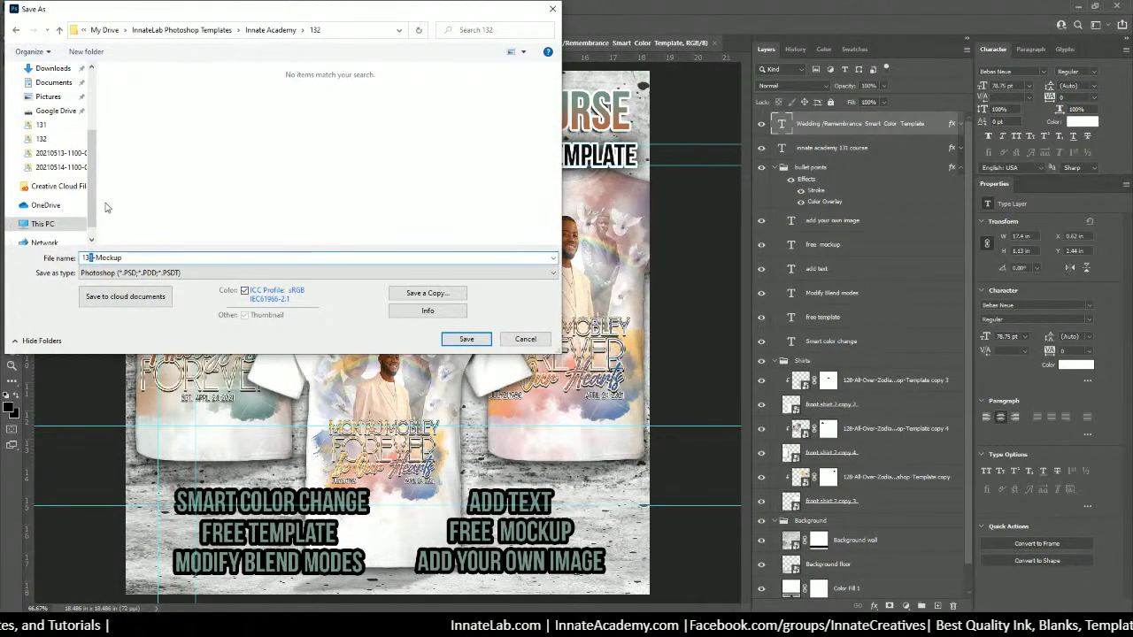
left_click(450, 340)
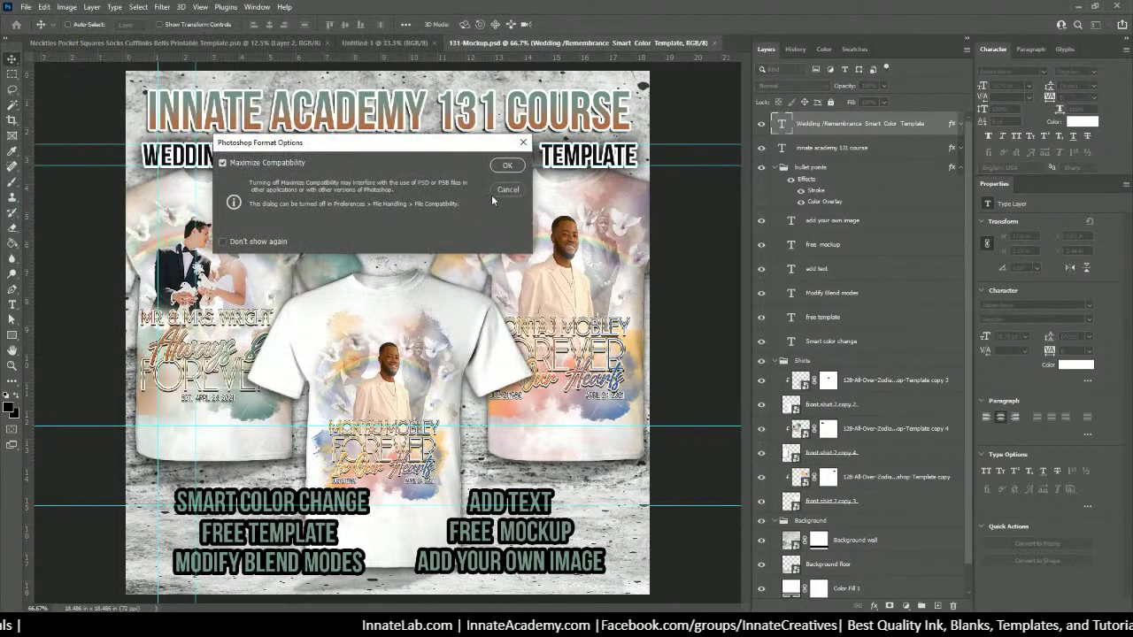
left_click(506, 166)
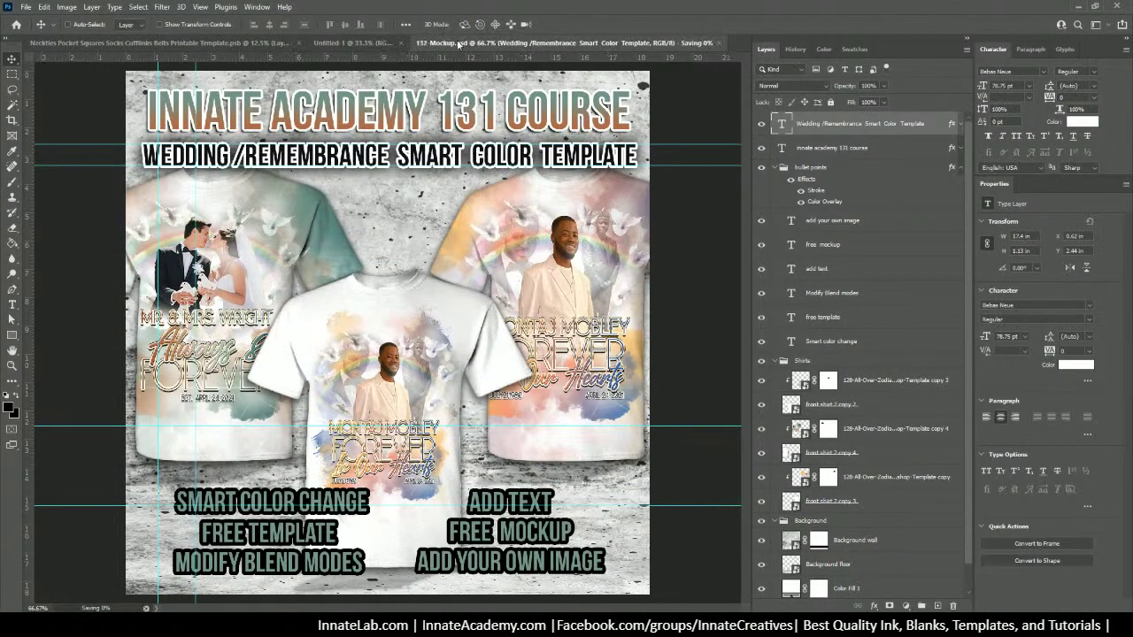
Step: Check the mockup's image size in pixels without changing it
left_click(43, 7)
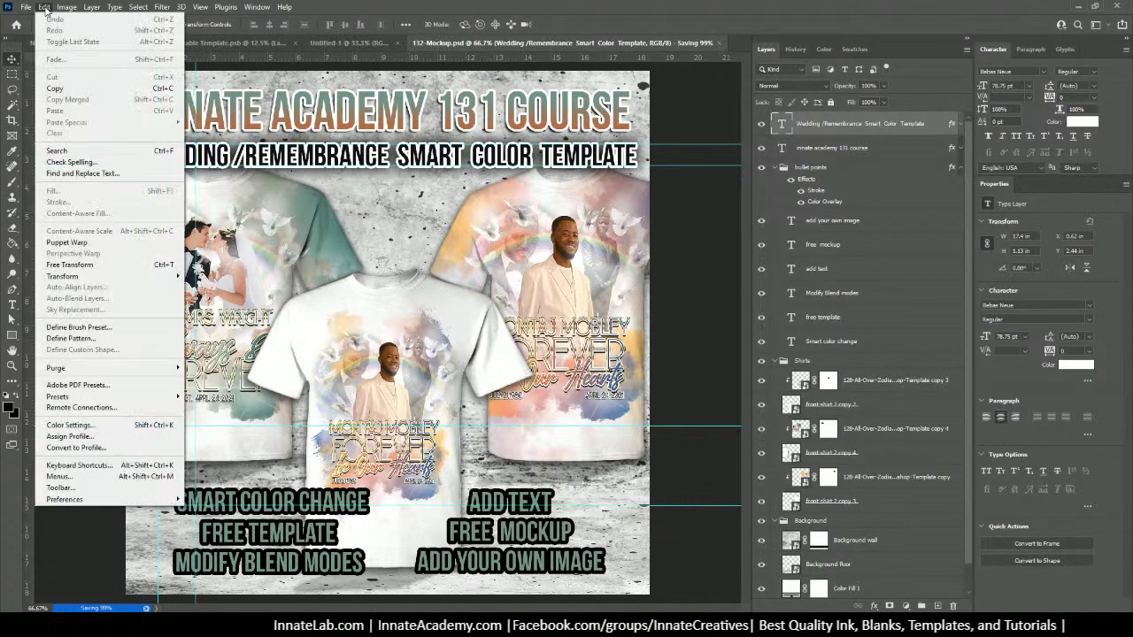
left_click(44, 7)
left_click(66, 7)
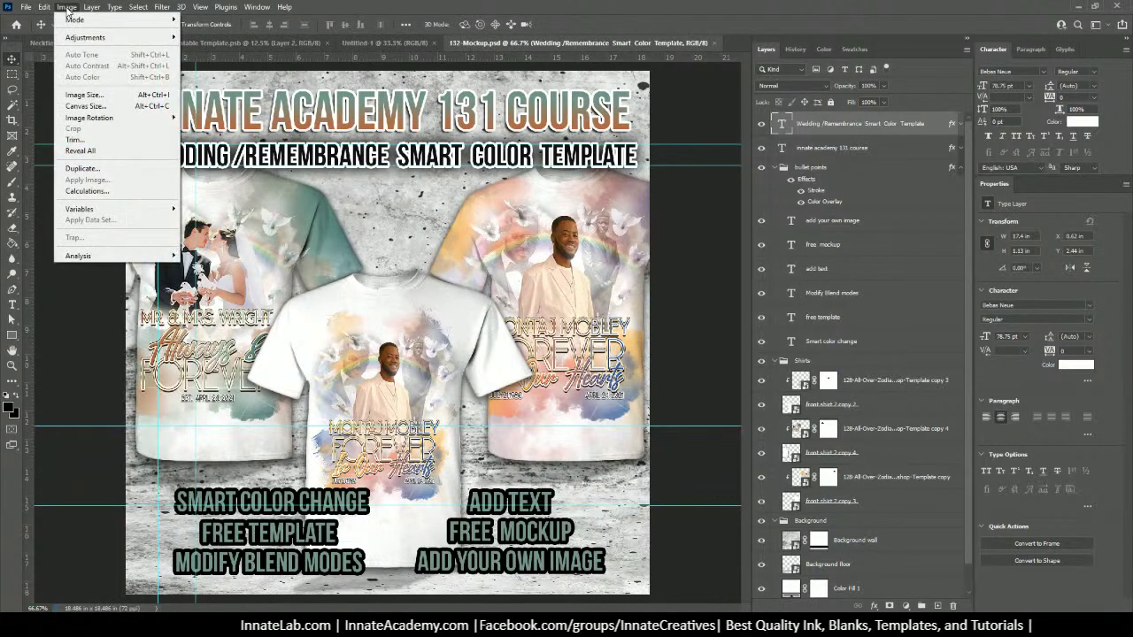
left_click(85, 95)
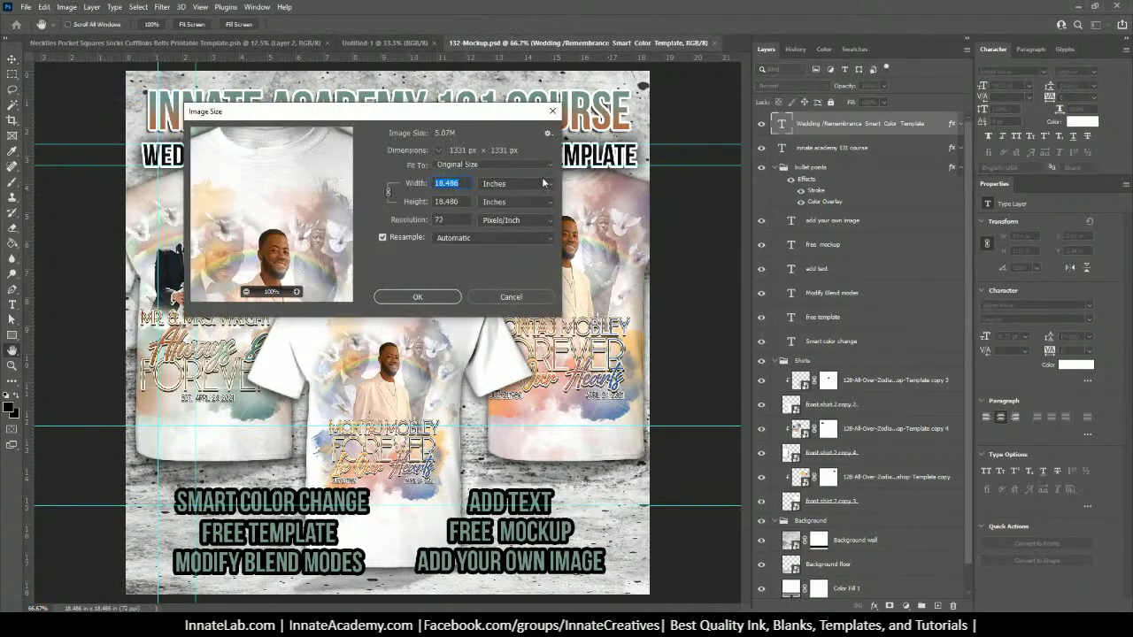
left_click(504, 183)
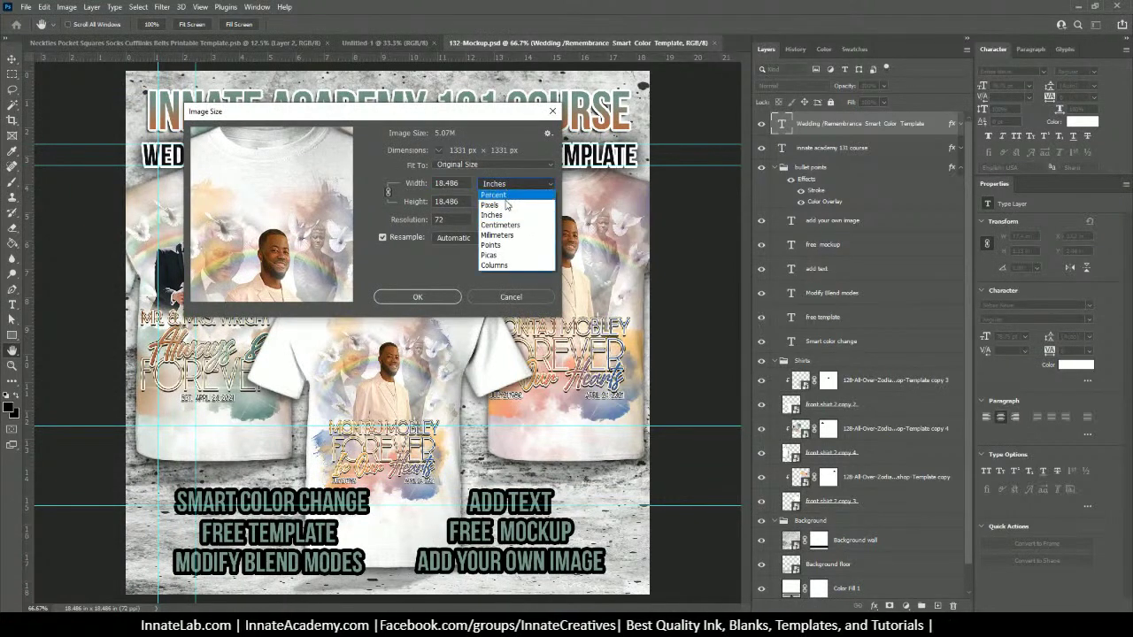
left_click(492, 204)
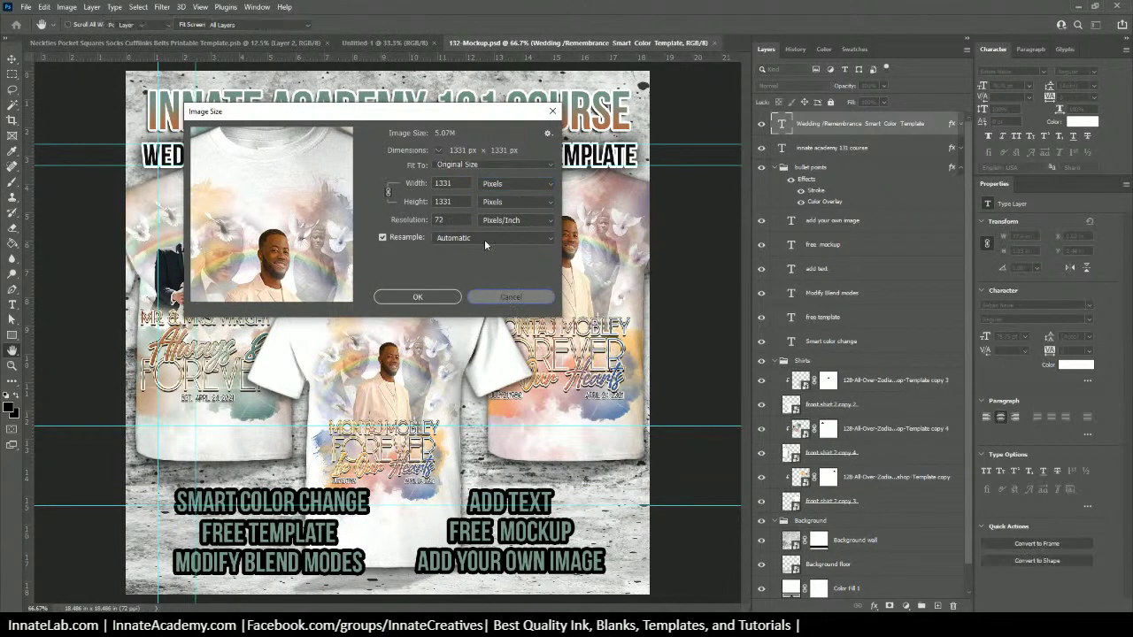
left_click(508, 295)
Step: Close the blank Untitled-1 document
left_click(384, 40)
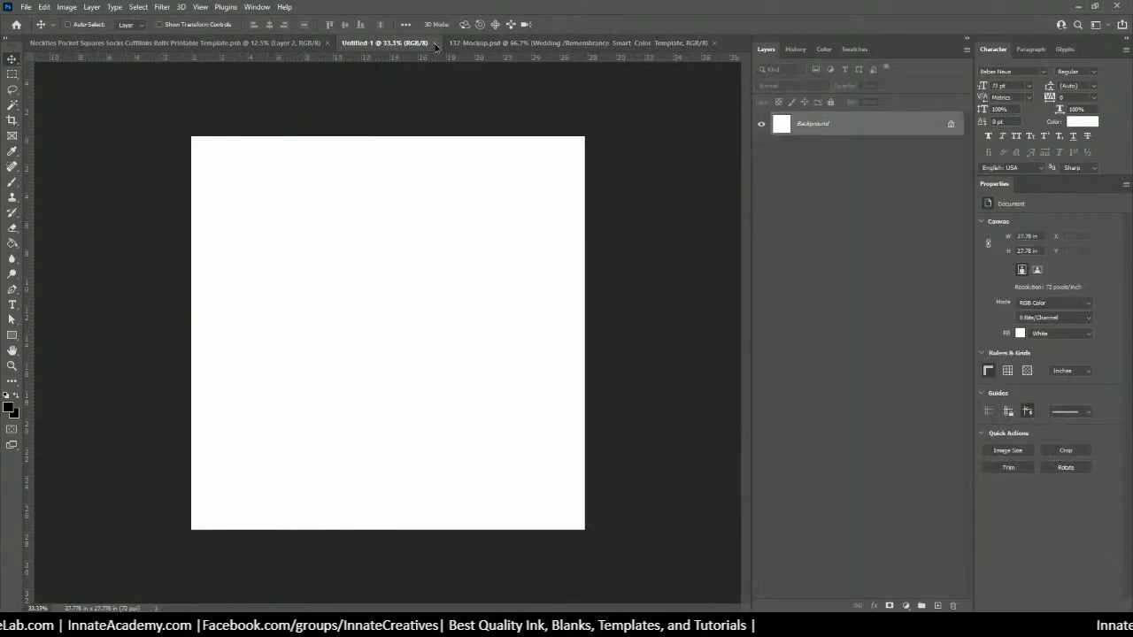
left_click(434, 42)
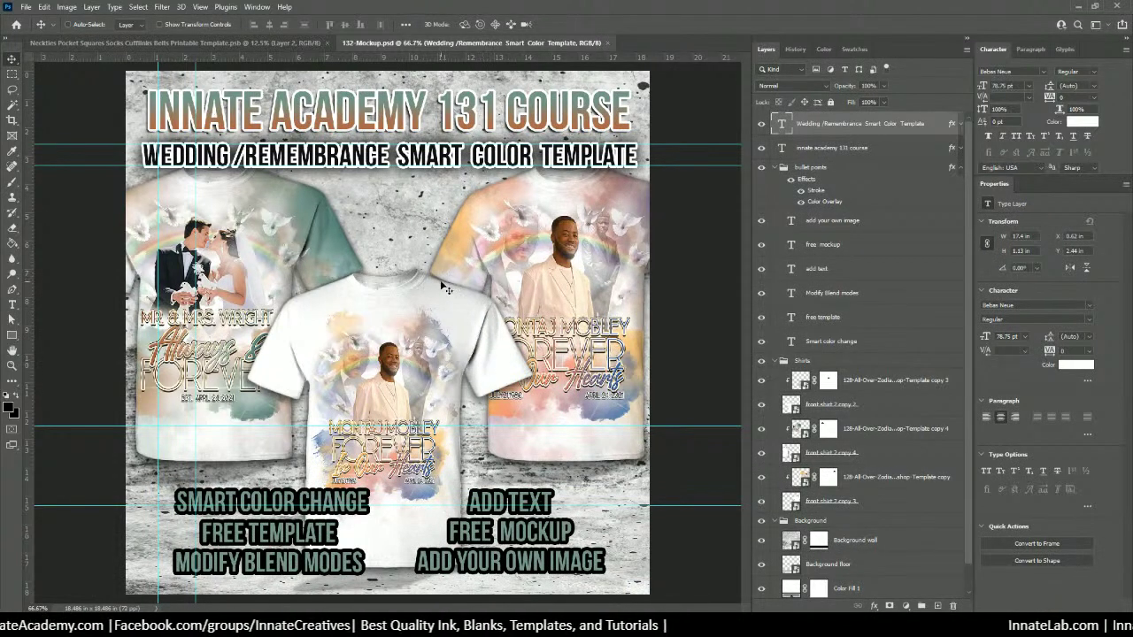
Step: Collapse the Shirts, Background and bullet points layer groups, and hide the Shirts group in the mockup
left_click(828, 362)
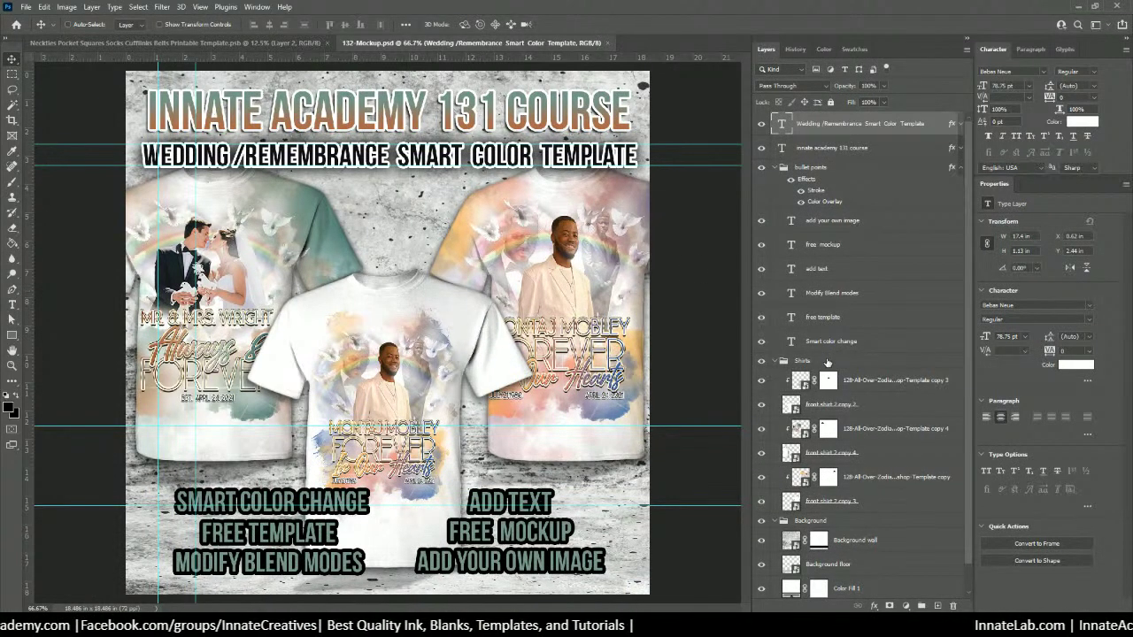
left_click(775, 361)
left_click(774, 376)
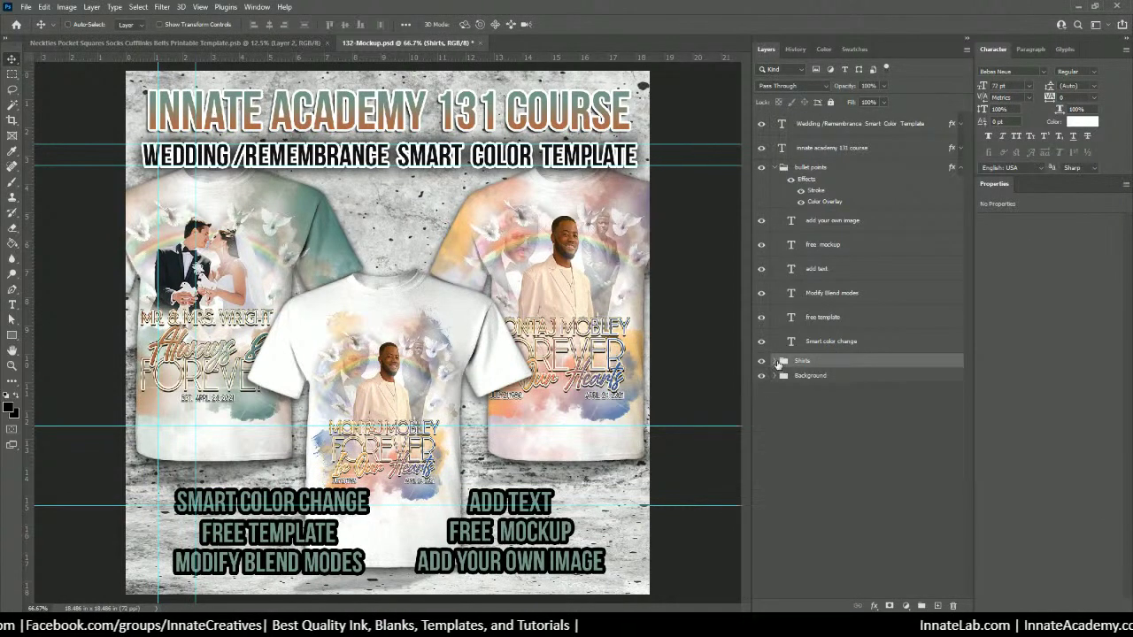
left_click(761, 361)
left_click(761, 361)
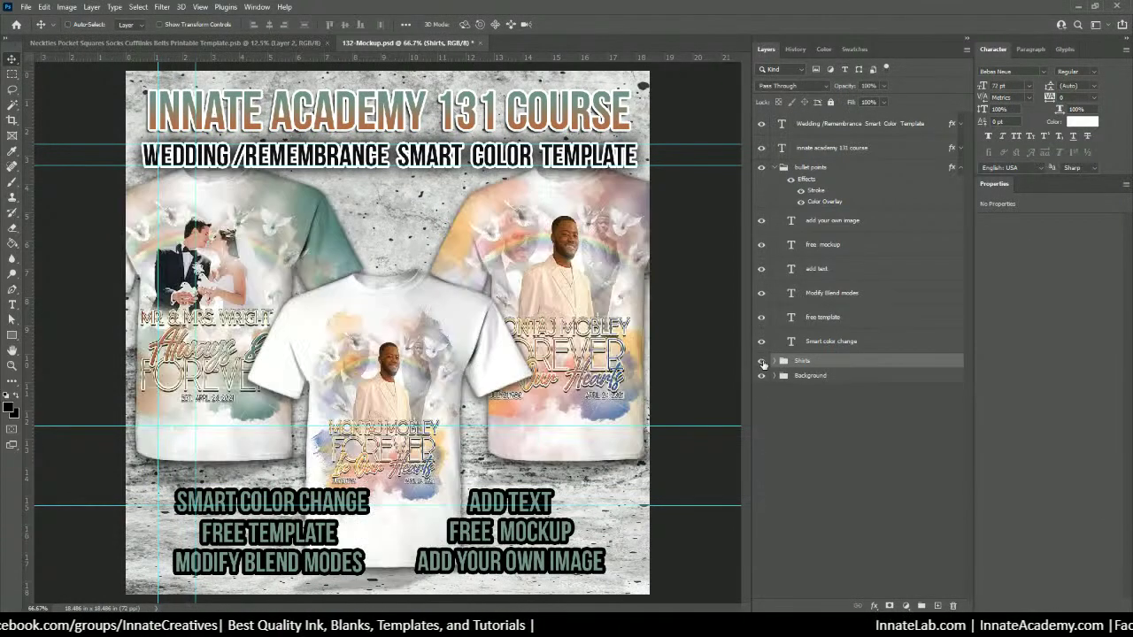
left_click(761, 361)
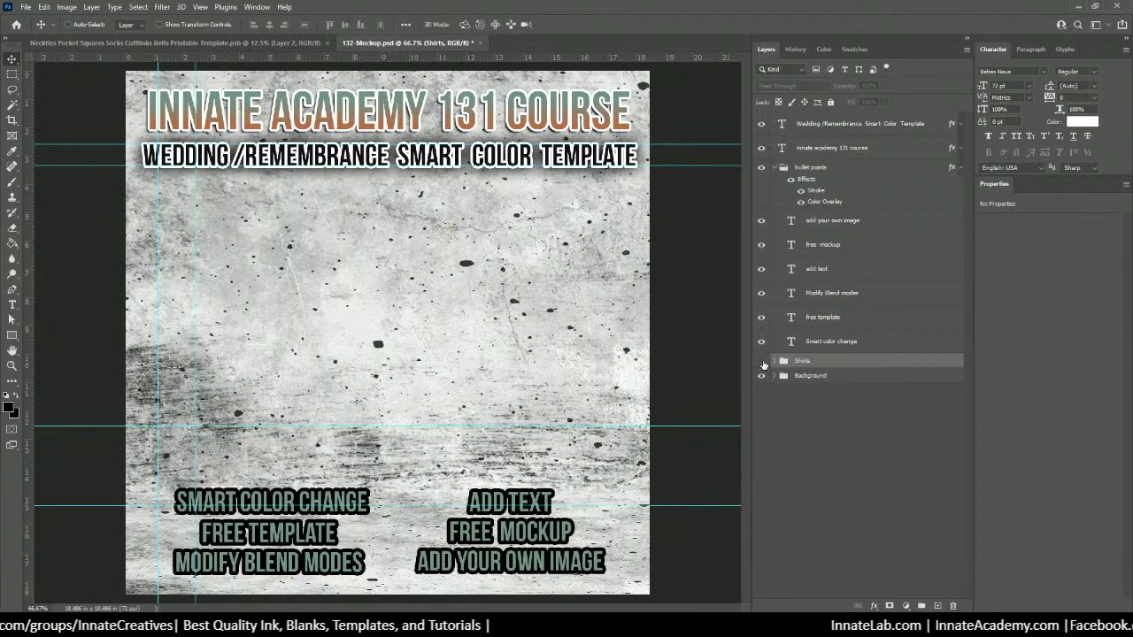
left_click(761, 361)
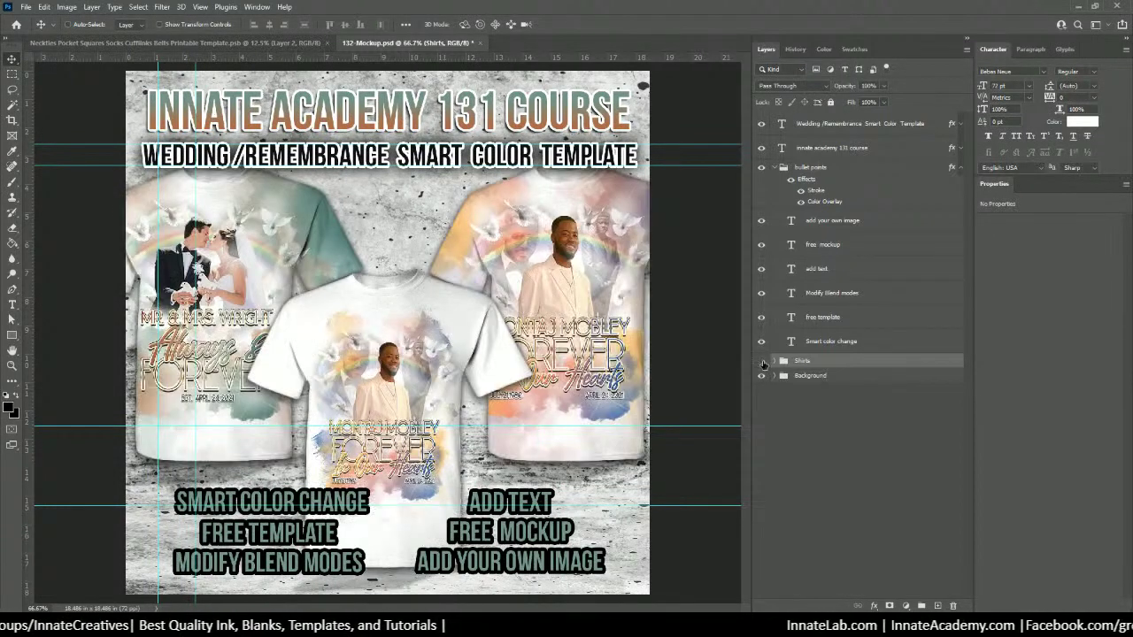
left_click(761, 361)
left_click(774, 167)
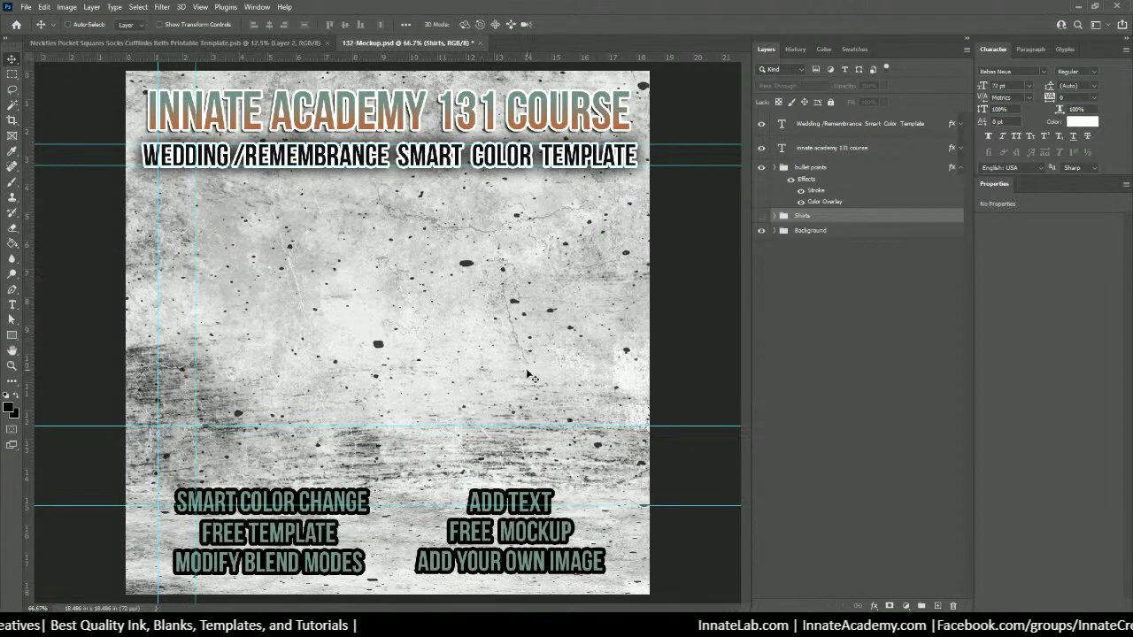
Step: Check the neckties template document and look through File Explorer's previous folders and Quick access for the necktie photos
left_click(274, 43)
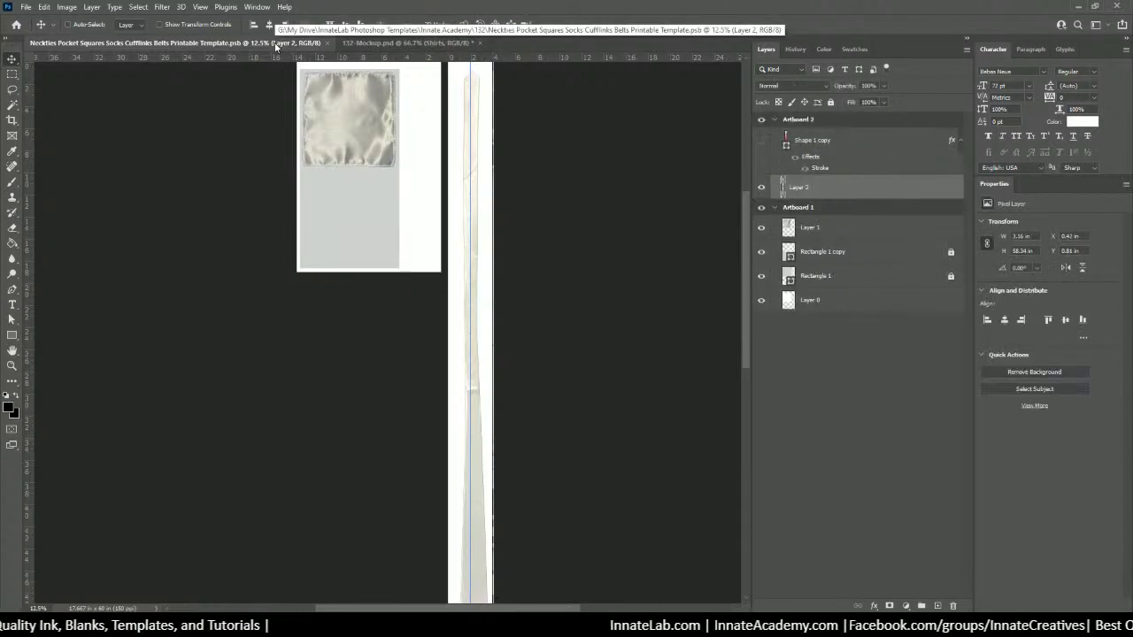
left_click(390, 42)
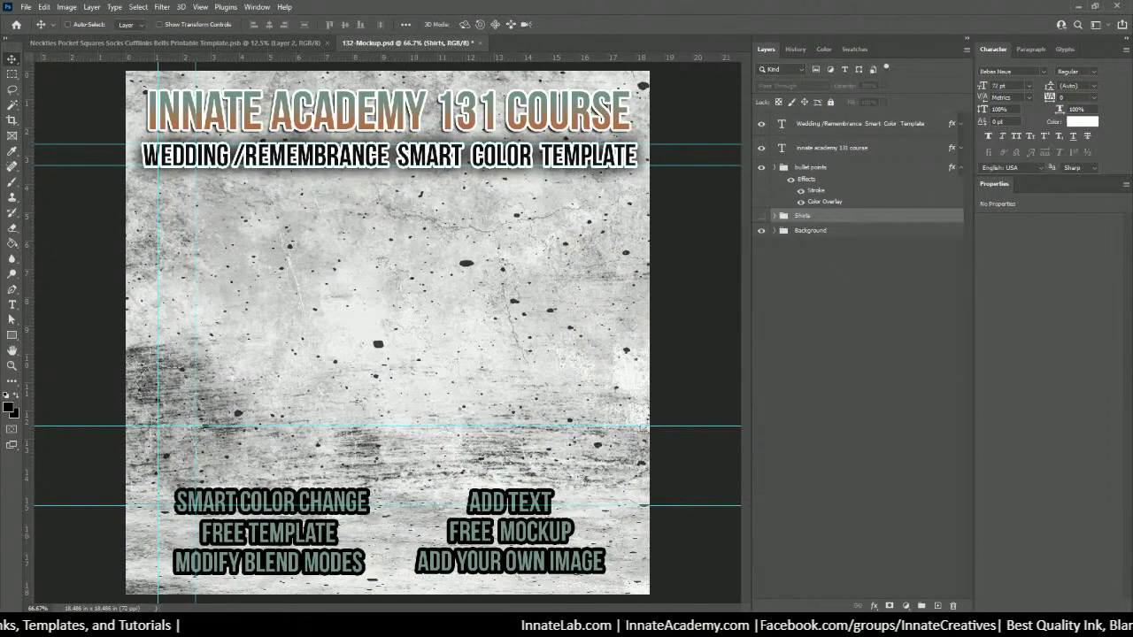
key("alt+Tab")
scroll(301, 325, "down", 5)
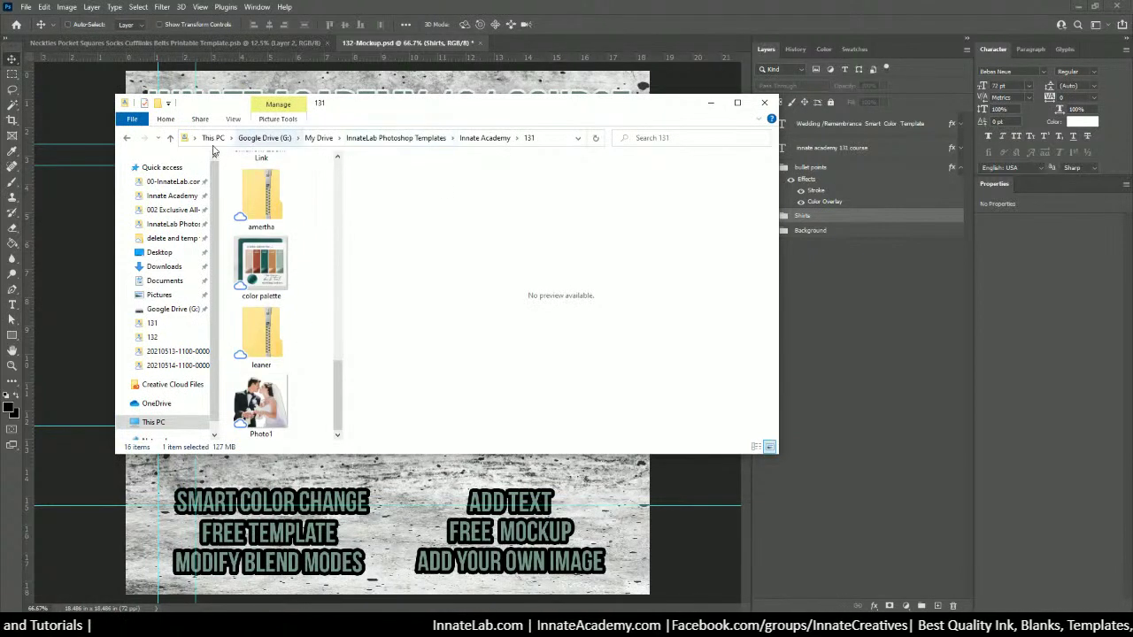
left_click(129, 141)
left_click(129, 142)
left_click(128, 141)
left_click(128, 142)
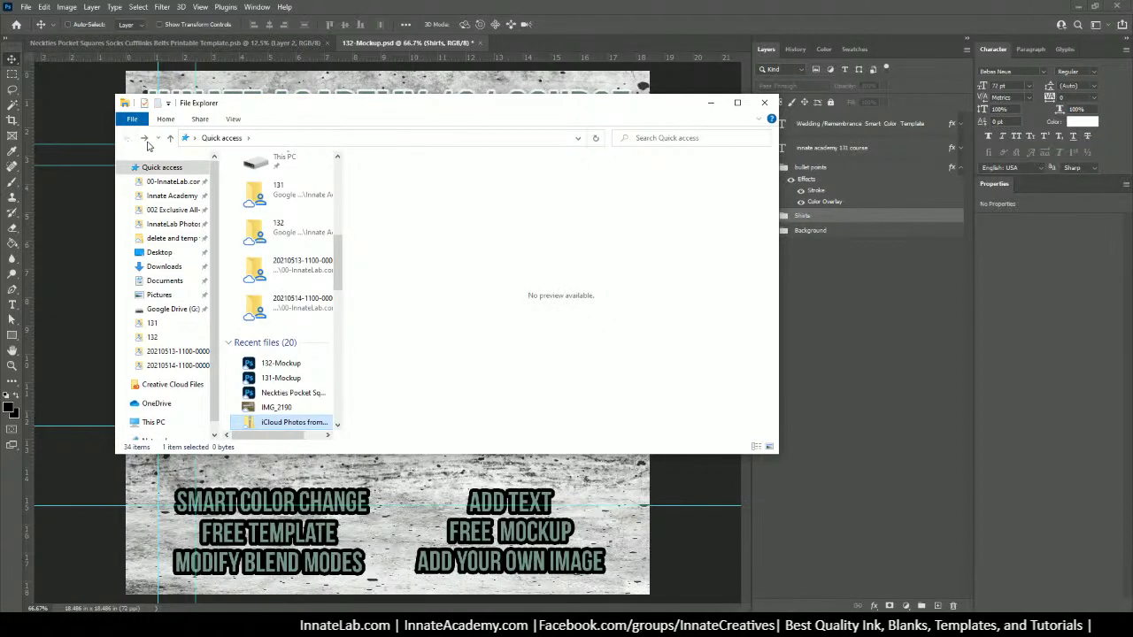
left_click(148, 140)
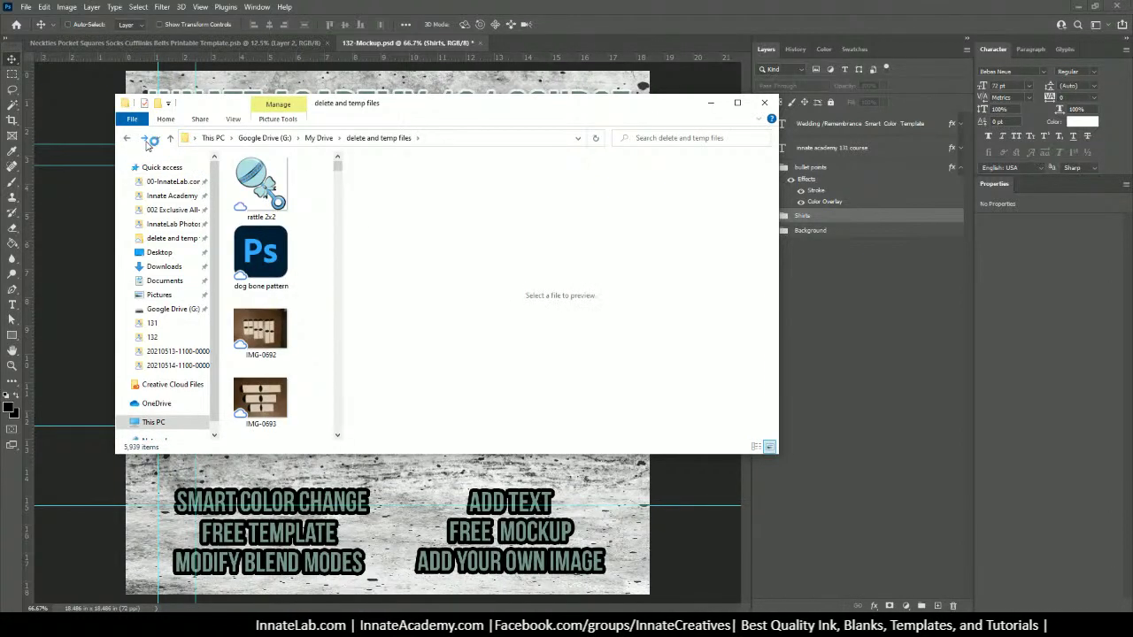
left_click(128, 138)
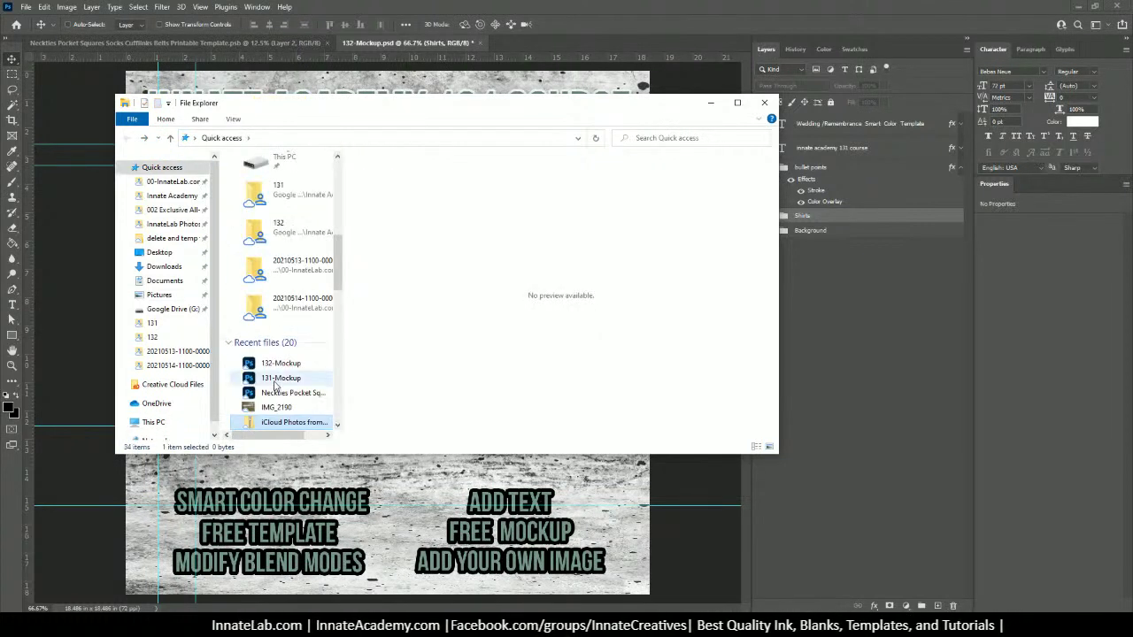
scroll(270, 380, "down", 3)
scroll(274, 386, "up", 2)
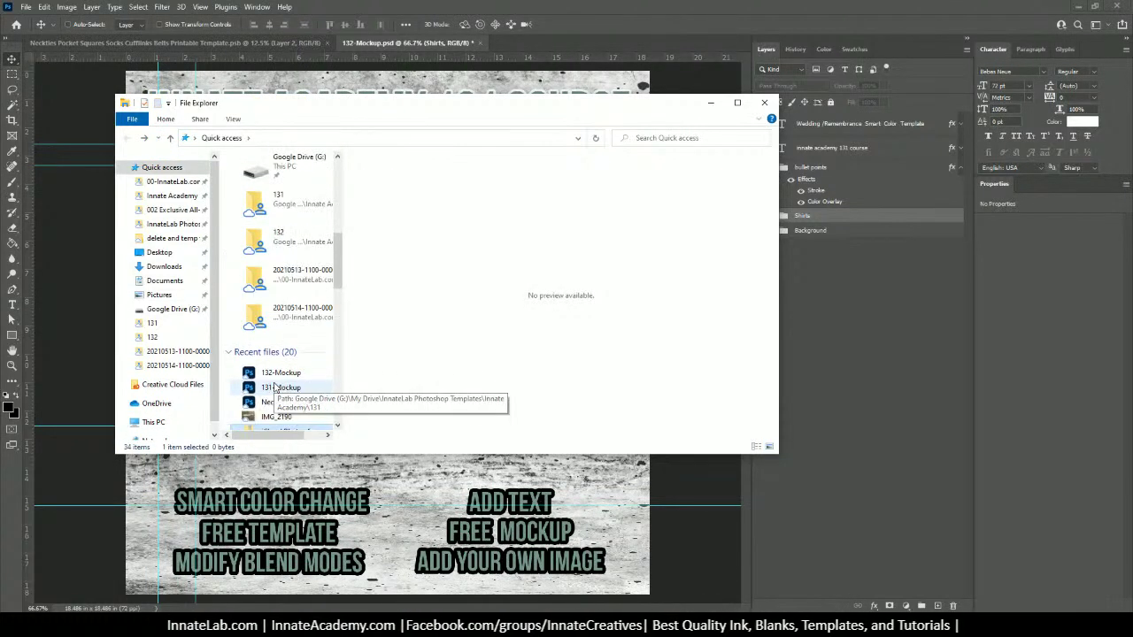
scroll(278, 372, "up", 5)
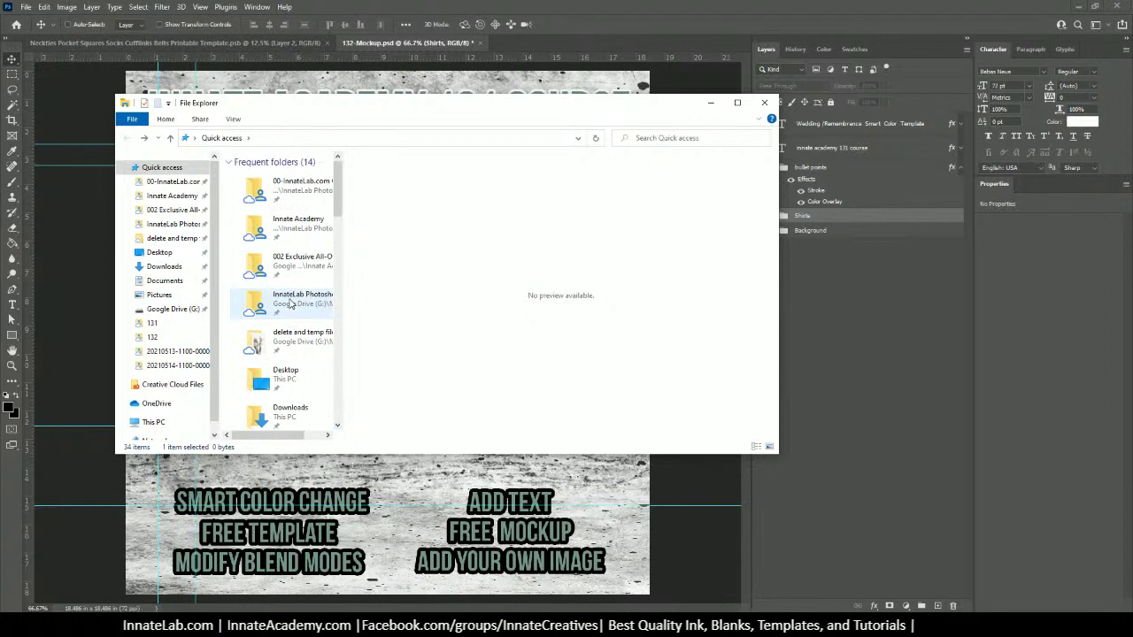
scroll(292, 292, "down", 3)
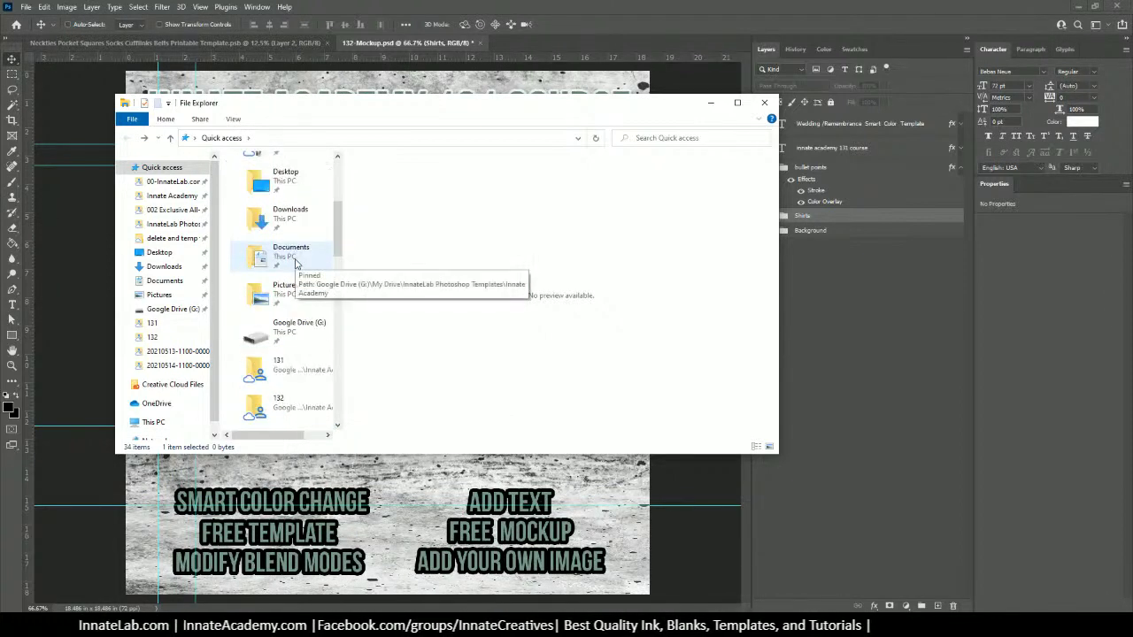
scroll(296, 264, "down", 2)
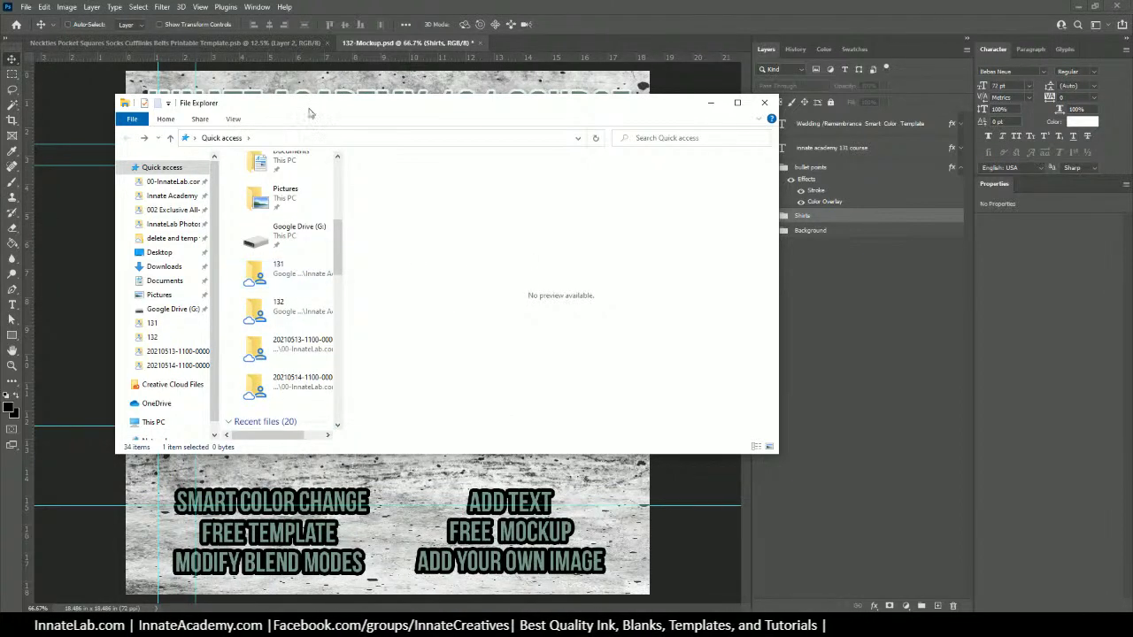
key("super+Down")
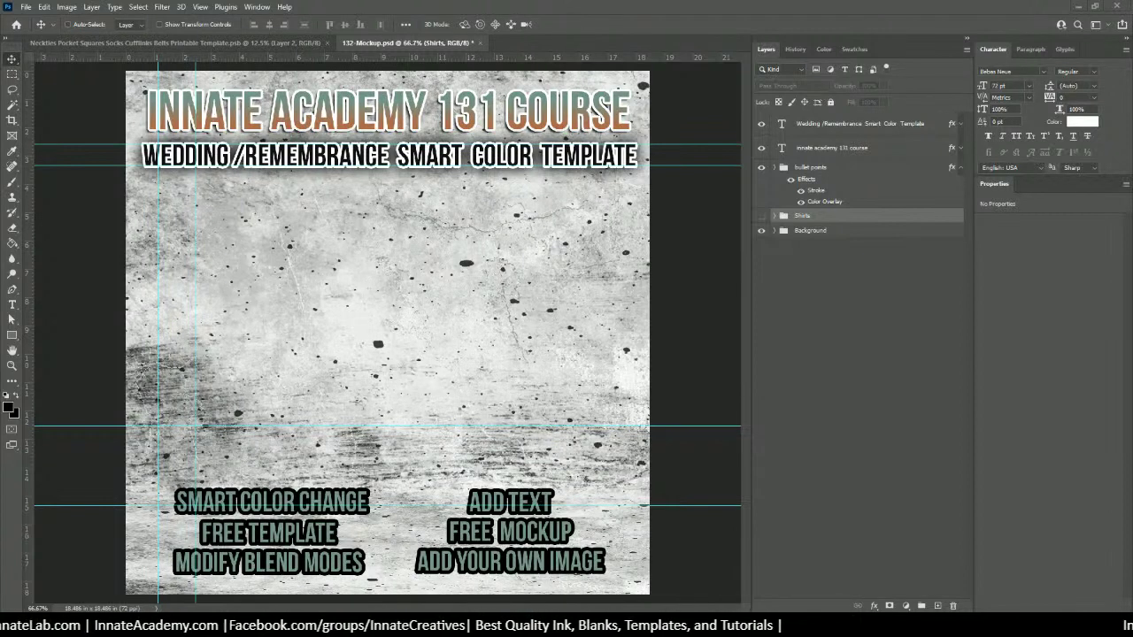
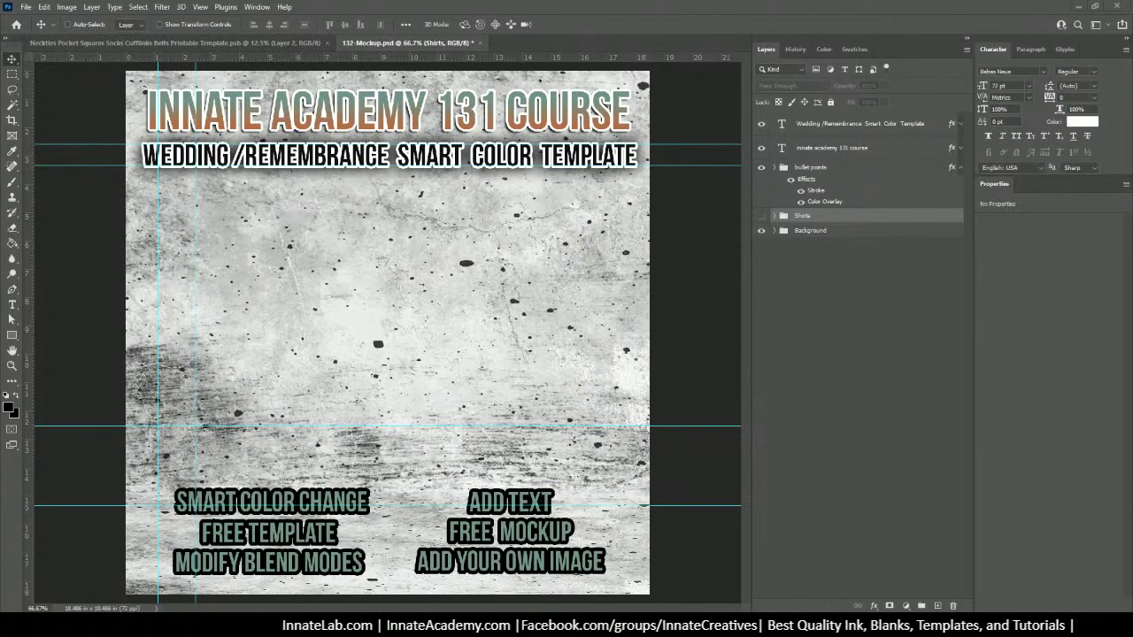
Step: Switch to the iCloud photos folder in File Explorer and compare the necktie photos IMG_2190 and IMG_2191
left_click_drag(538, 636, 500, 62)
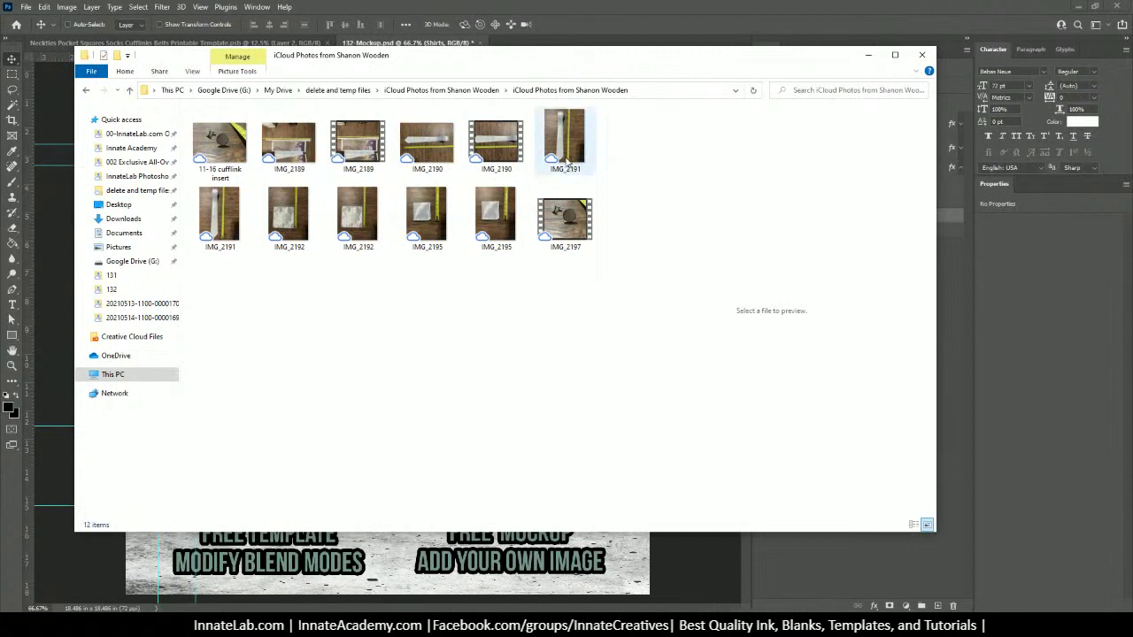
left_click(413, 146)
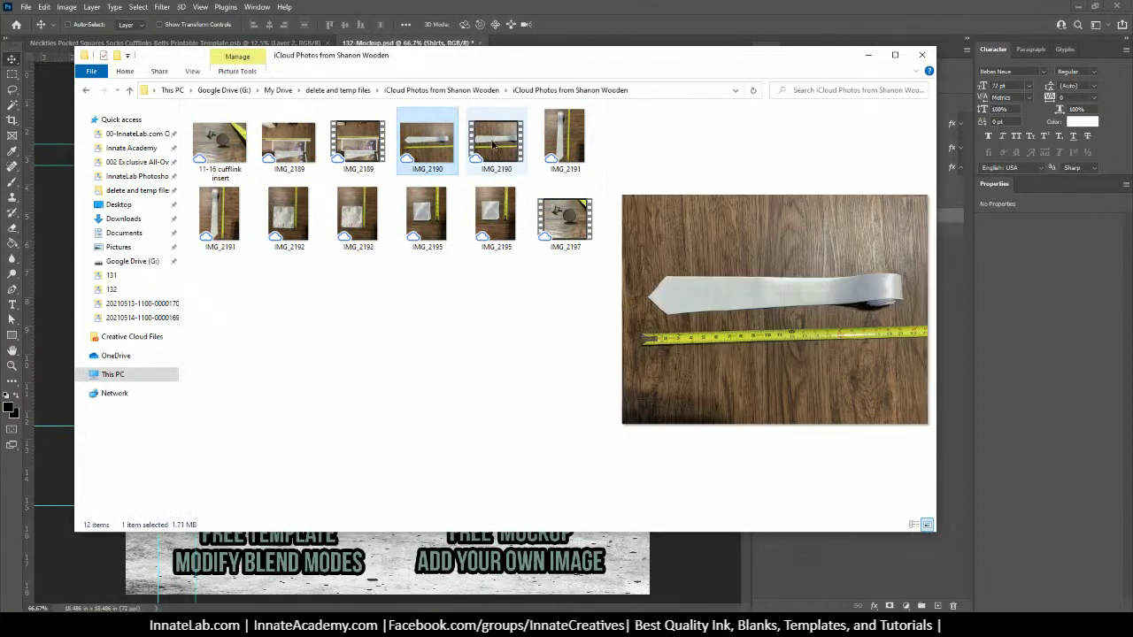
left_click(485, 147)
left_click(562, 150)
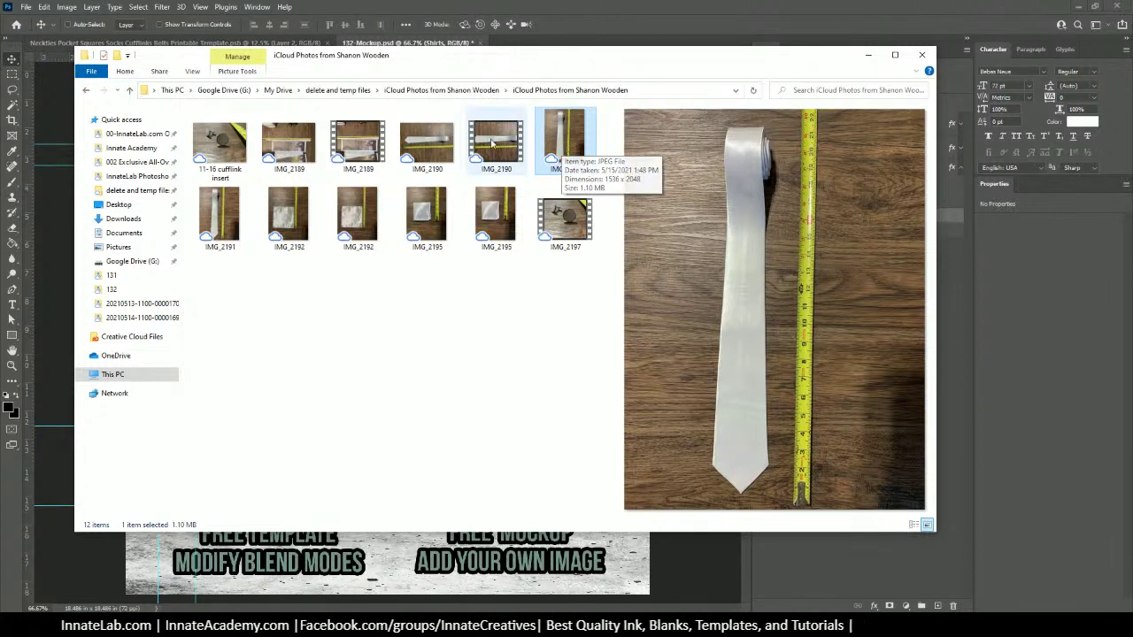
left_click(436, 144)
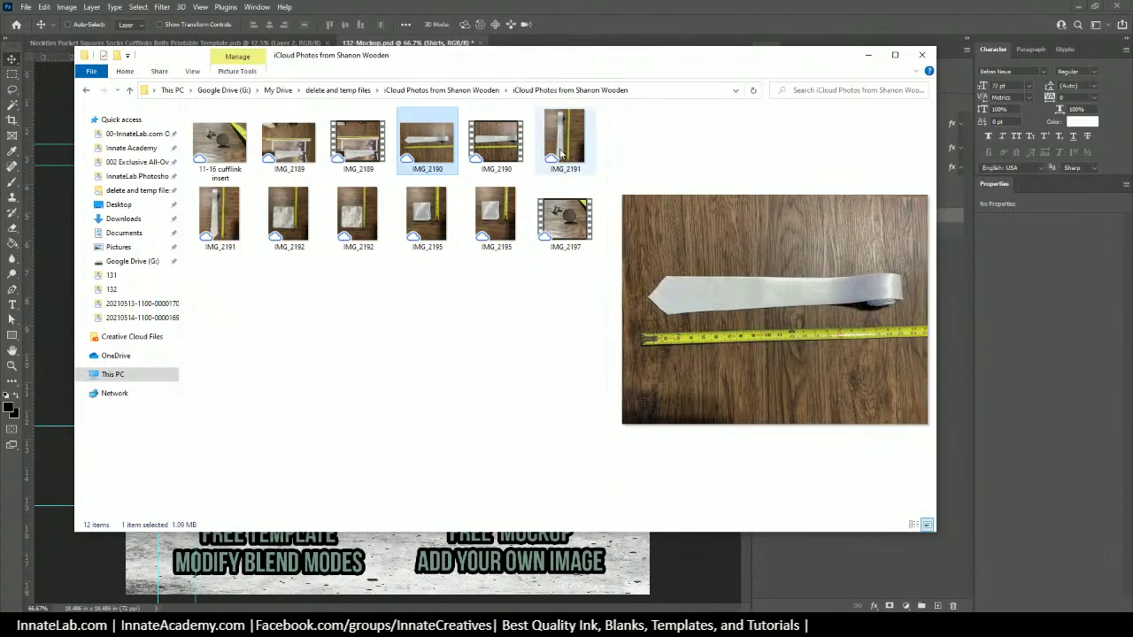
left_click(561, 154)
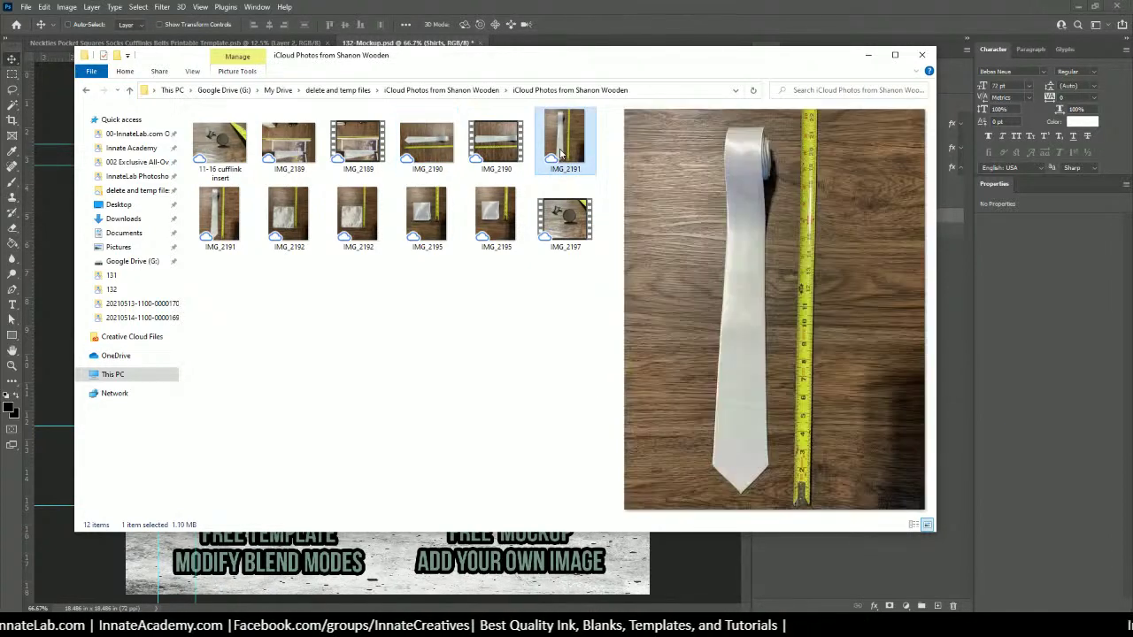
left_click(438, 155)
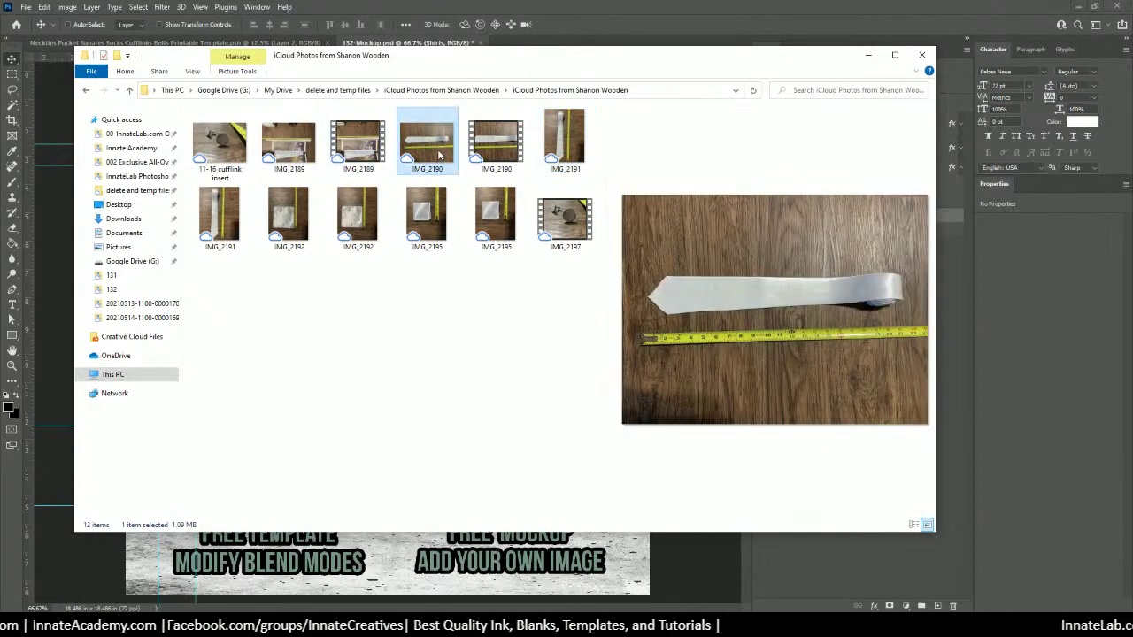
left_click(548, 156)
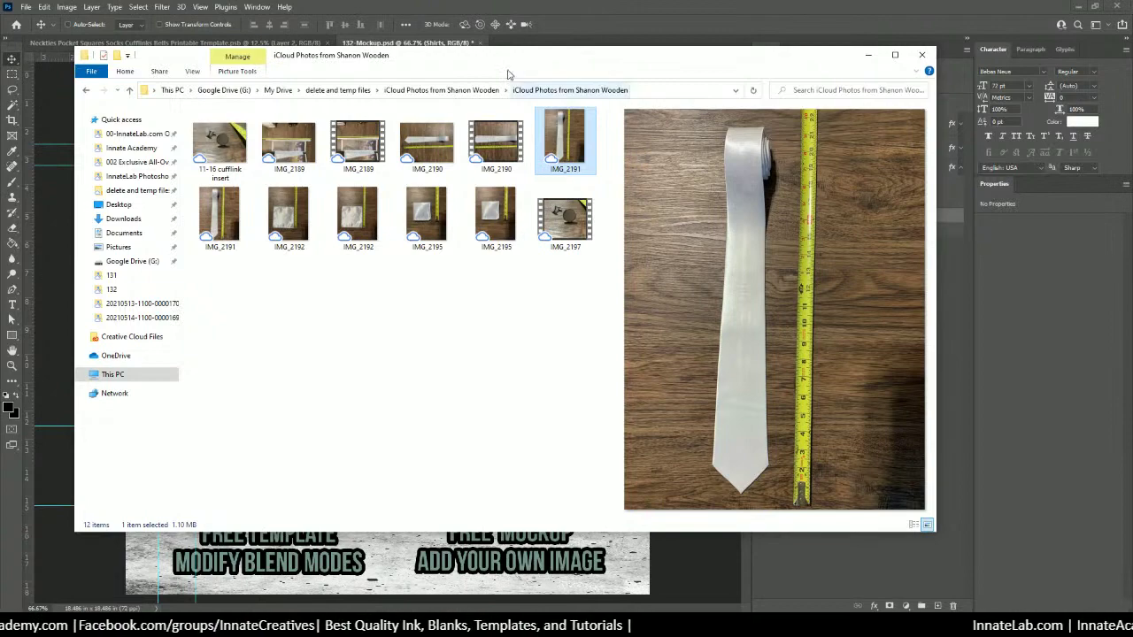
Step: Place the IMG_2191 necktie photo in the mockup, scaled to about 48% and positioned near the left side directly beneath the subtitle
left_click_drag(503, 56, 815, 20)
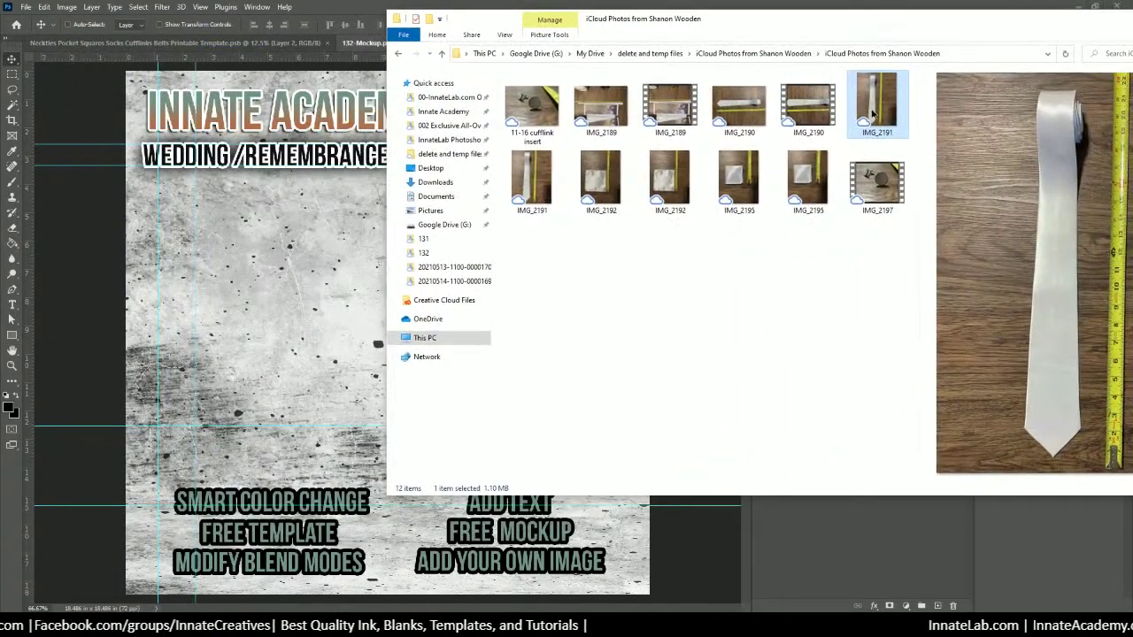
left_click_drag(872, 115, 288, 270)
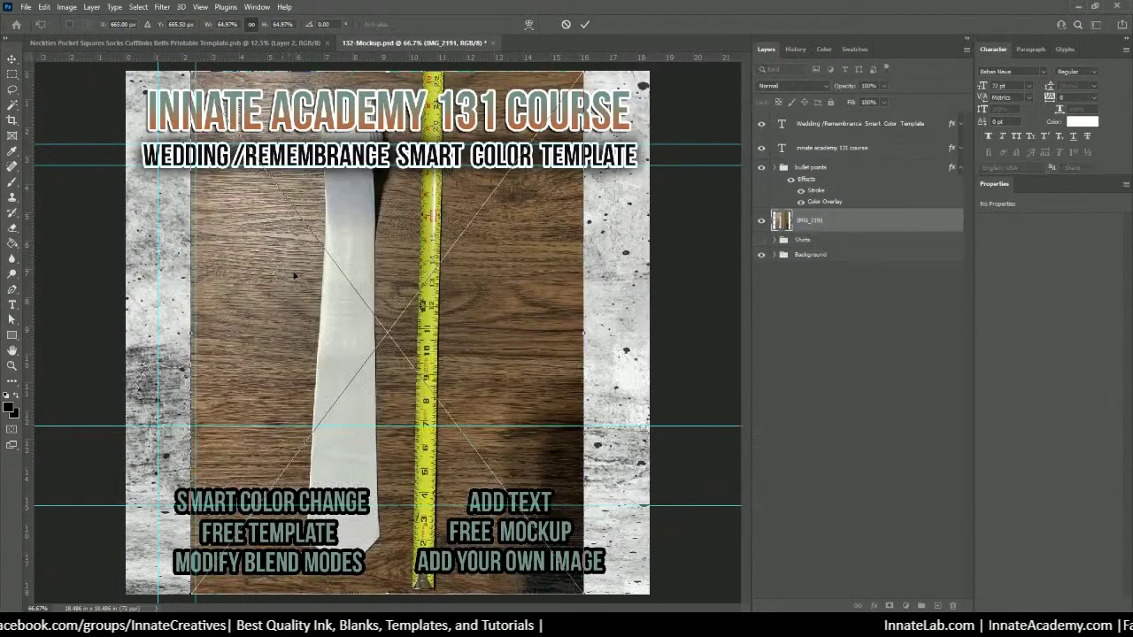
left_click_drag(582, 591, 503, 483)
left_click_drag(447, 341, 408, 384)
left_click_drag(458, 168, 433, 173)
left_click_drag(393, 248, 390, 232)
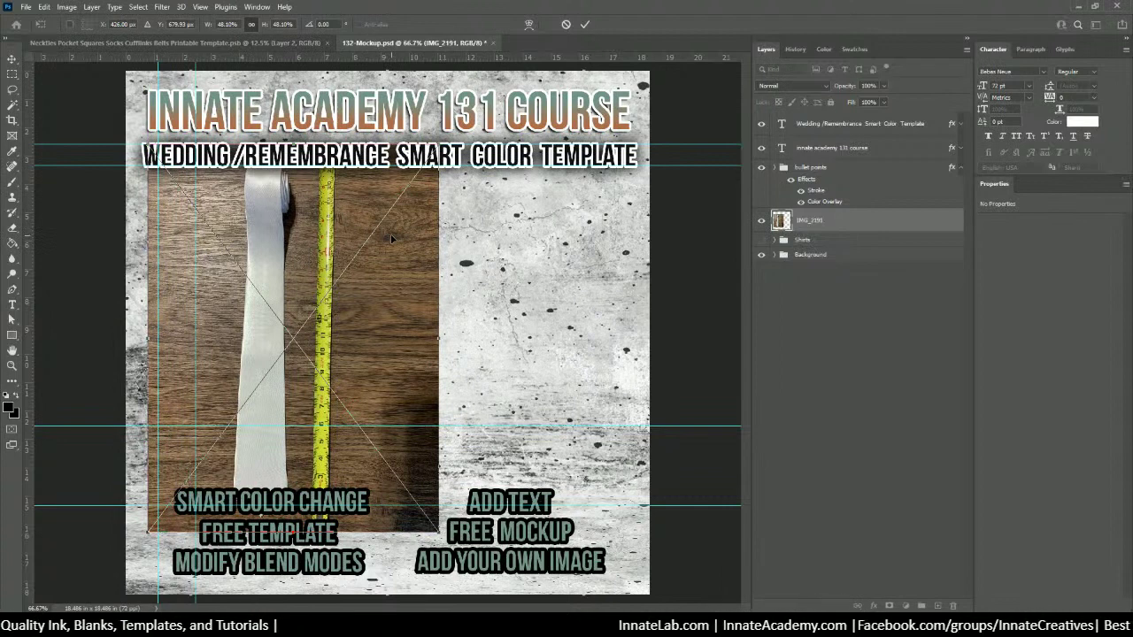
key("Return")
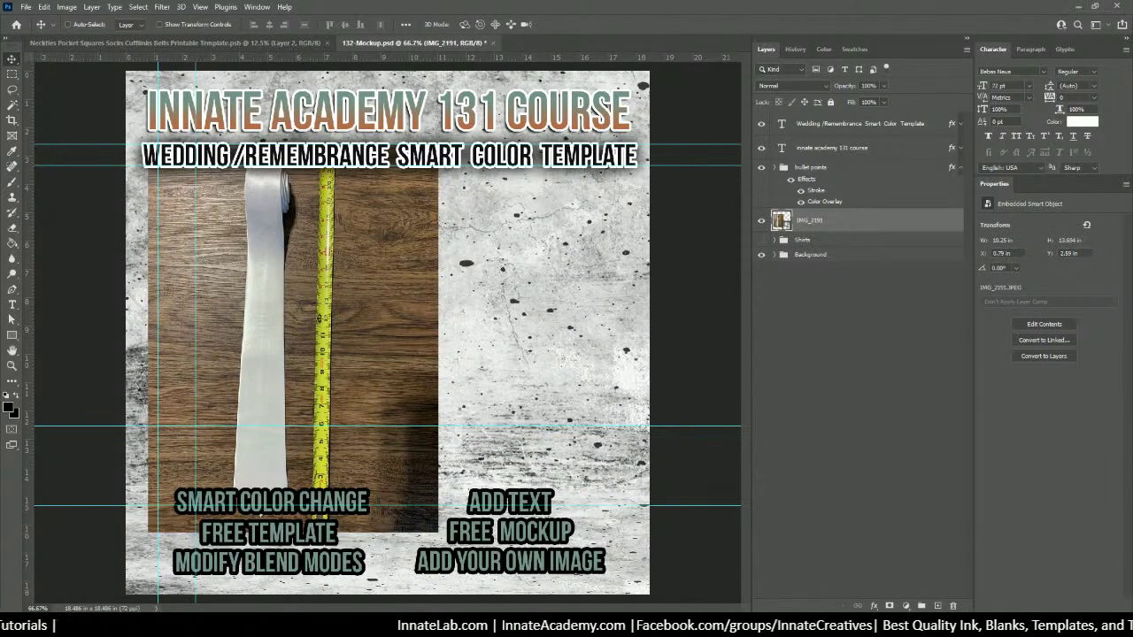
Step: Compare the two IMG_2195 pocket square files in File Explorer and place the second one in the mockup at 100% scale
key("alt+Tab")
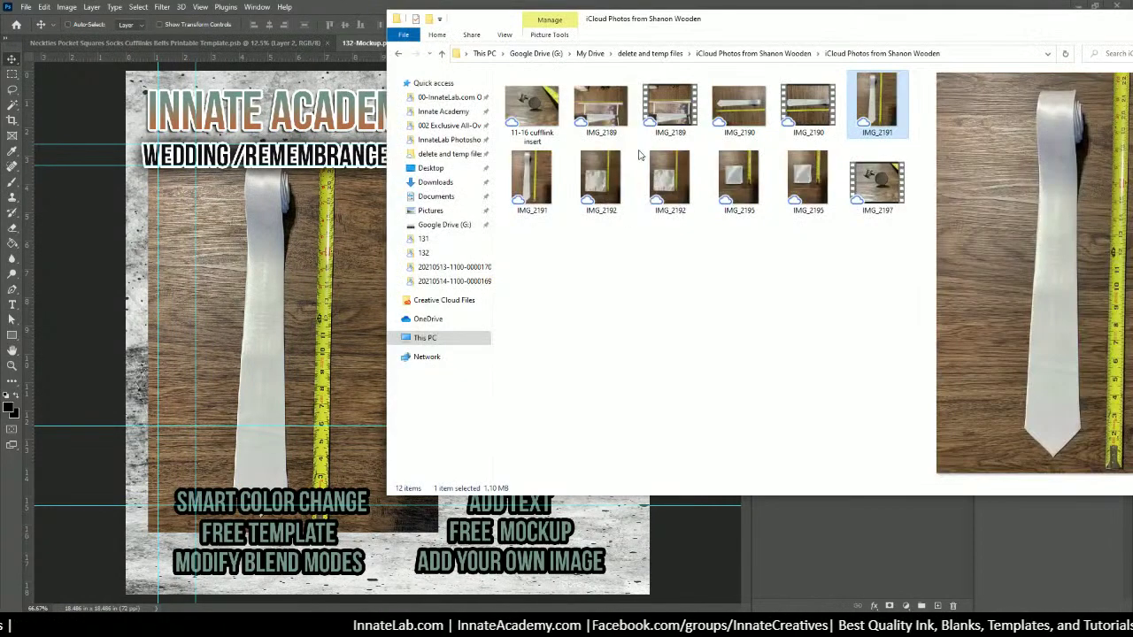
left_click(735, 183)
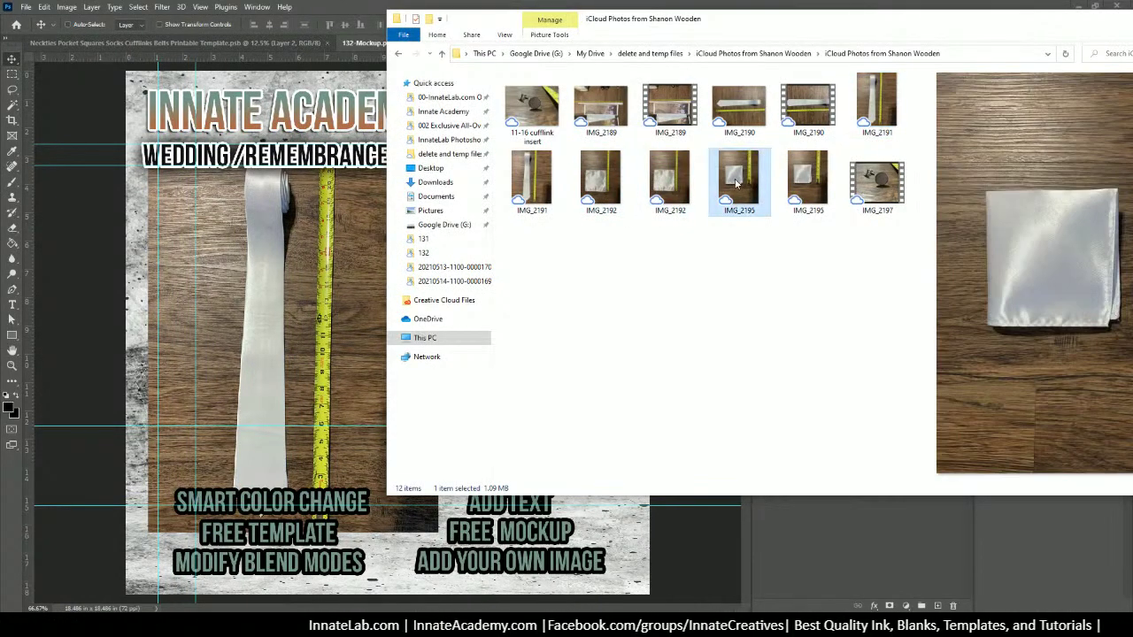
left_click(788, 178)
left_click(756, 190)
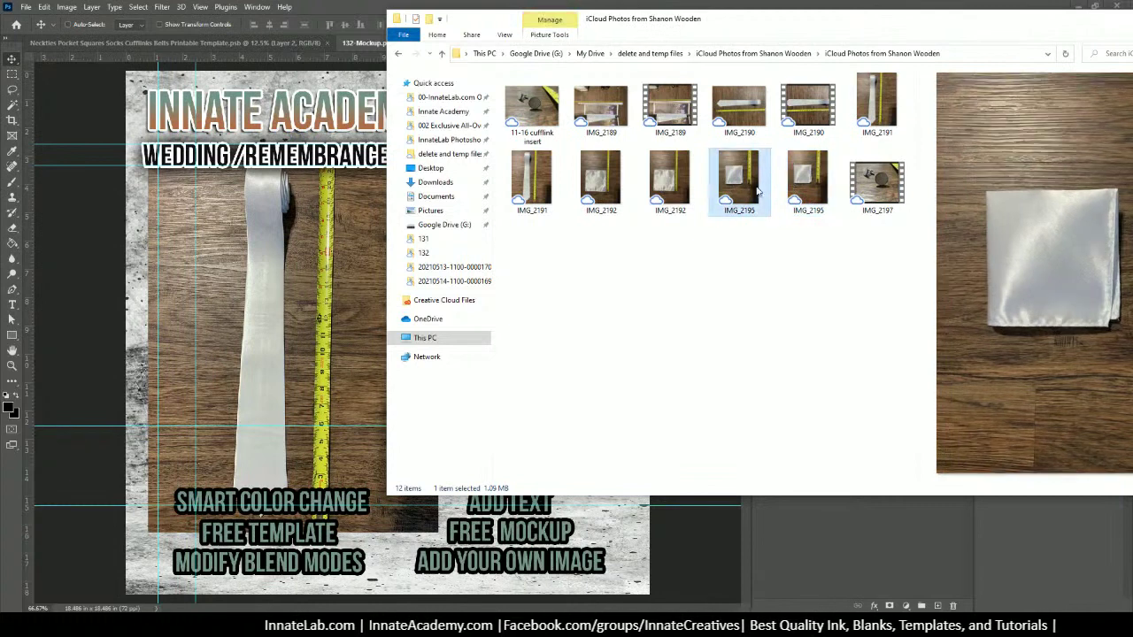
left_click(802, 184)
left_click_drag(806, 183, 337, 246)
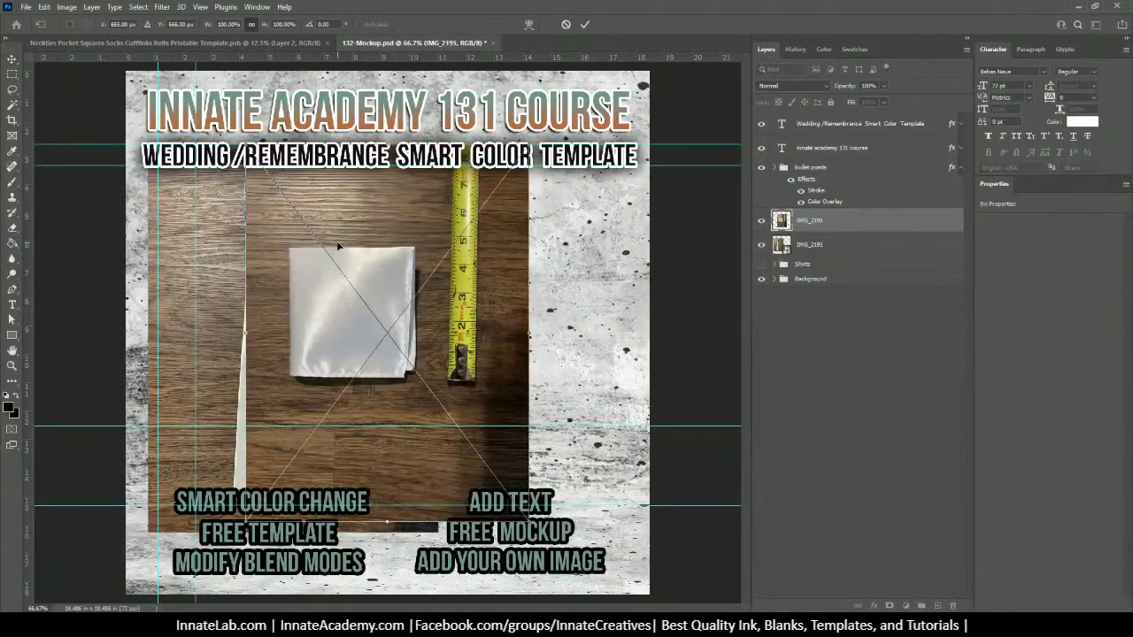
key("Return")
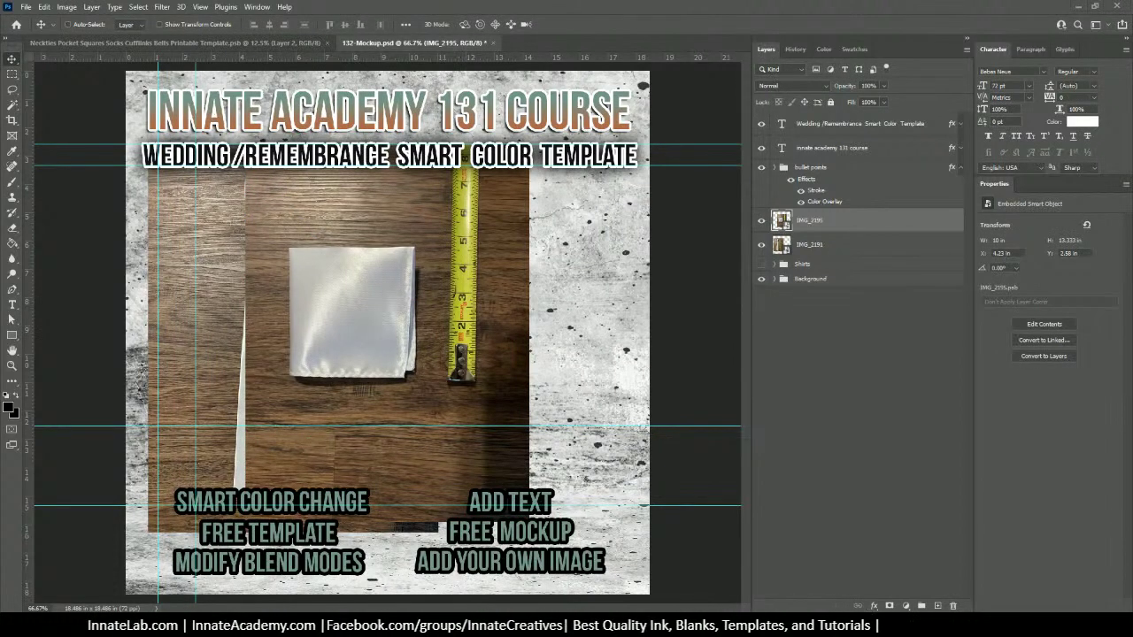
Step: Rename the pocket square image layer in Artboard 1 of the neckties template as Pocket Square
key("alt+Tab")
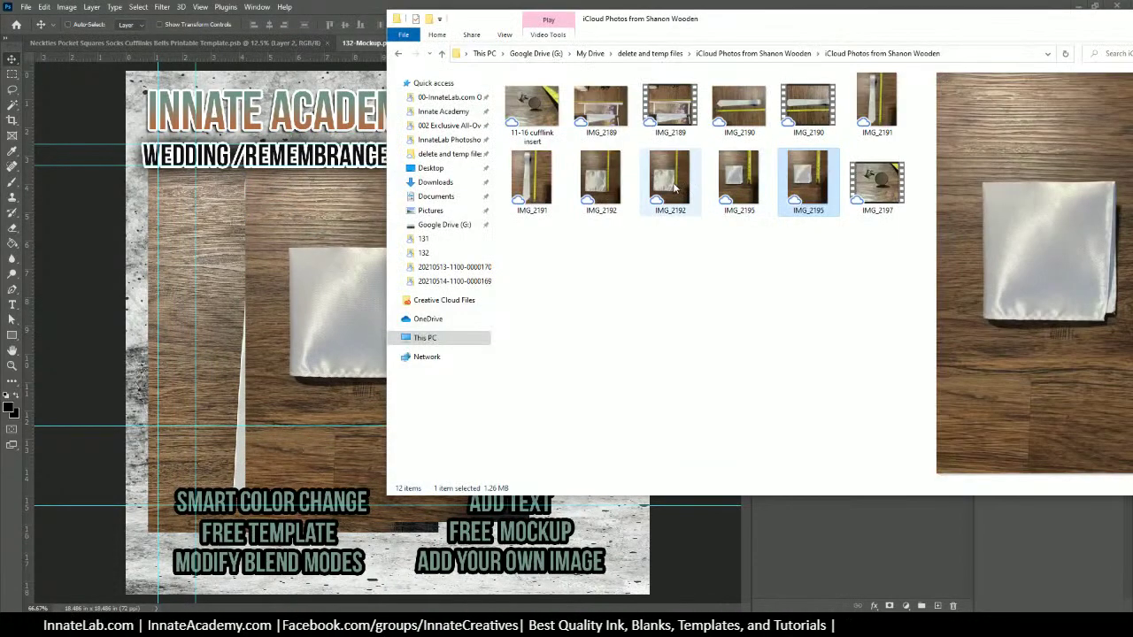
left_click(177, 42)
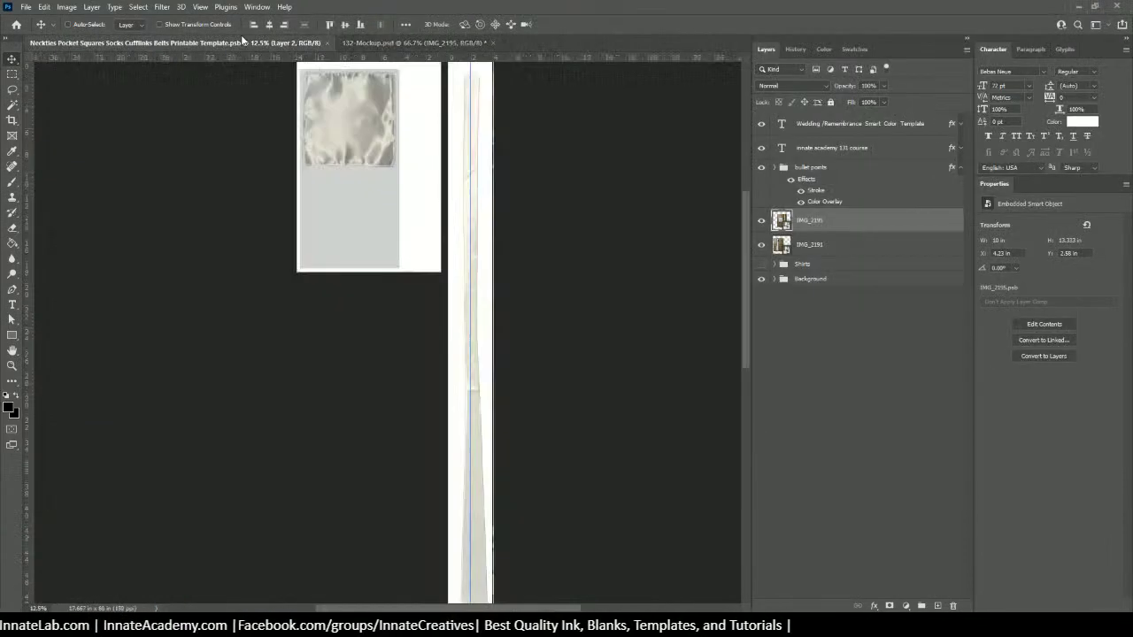
right_click(345, 117)
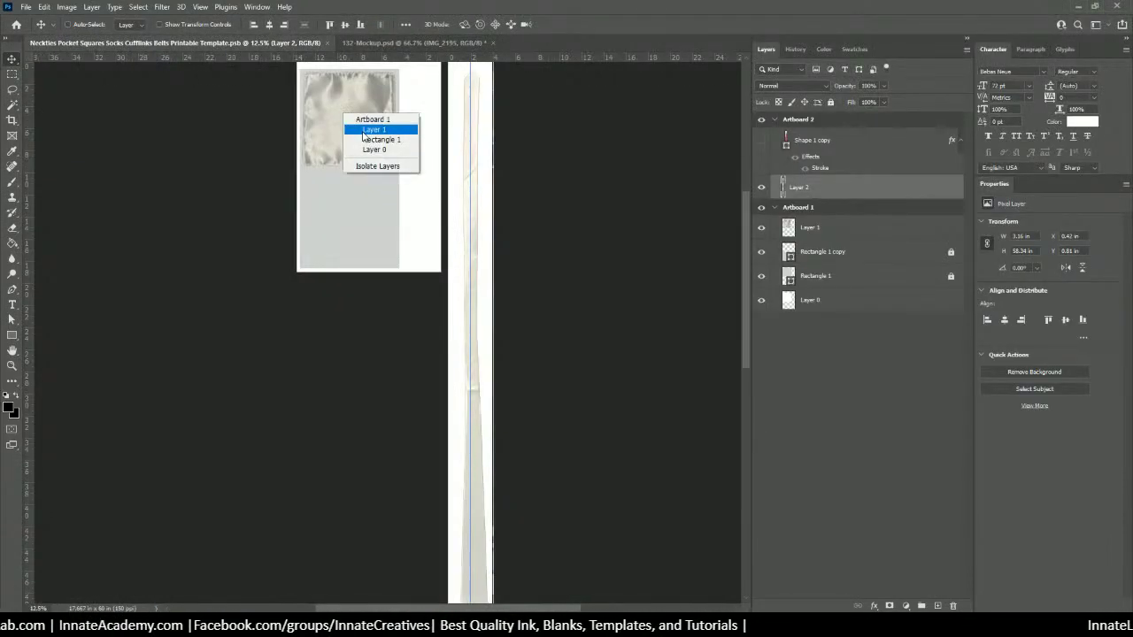
left_click(365, 139)
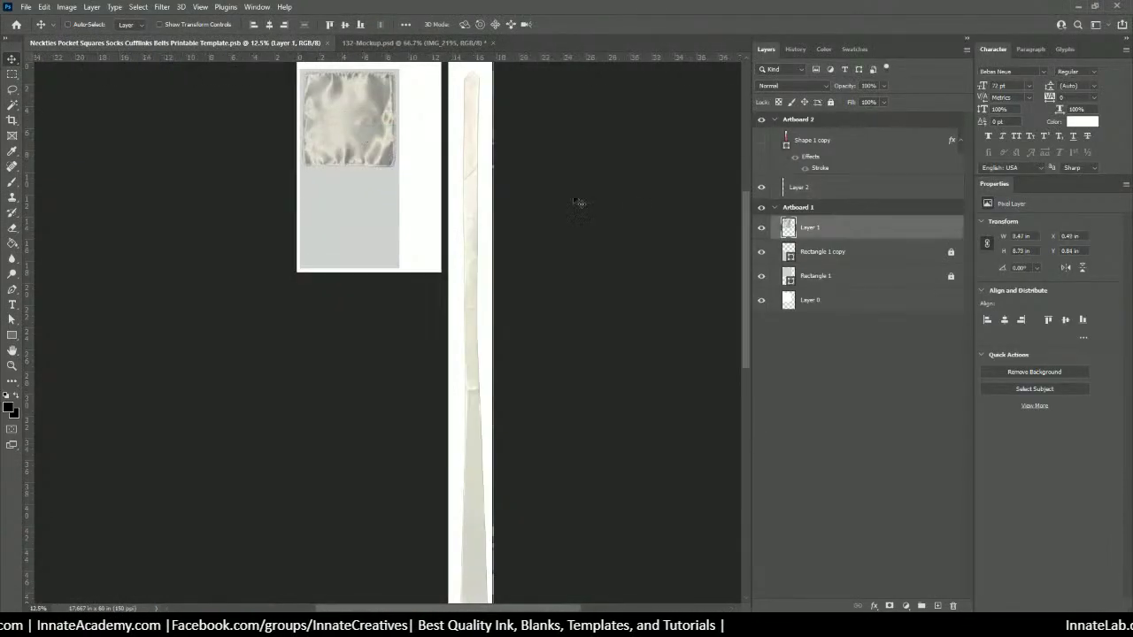
double_click(810, 228)
type("Po")
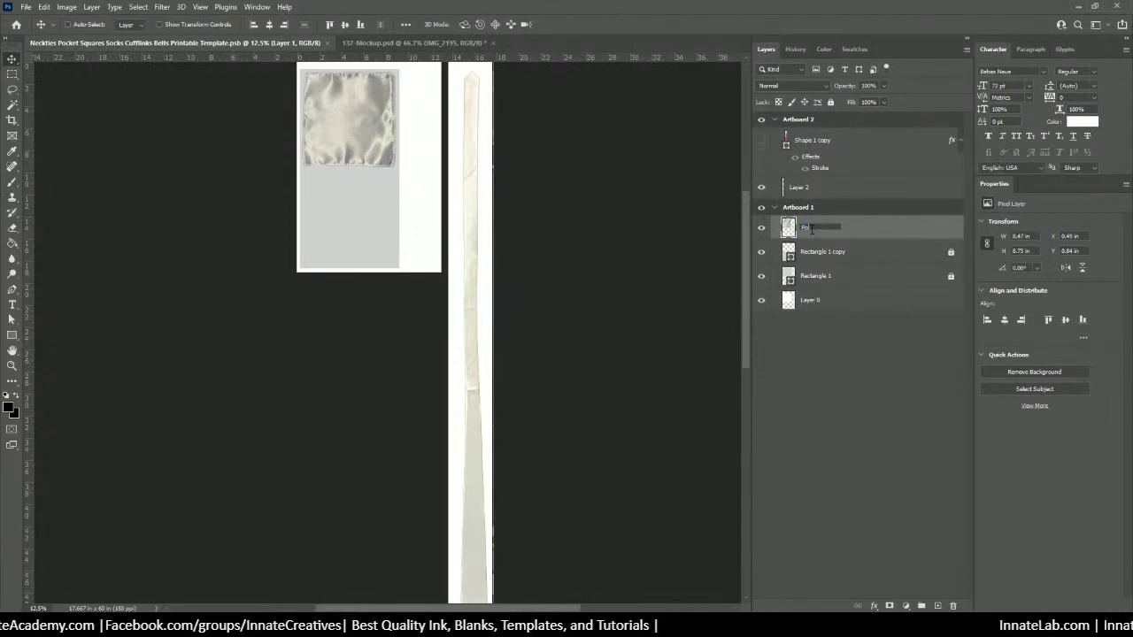
type("cket Square")
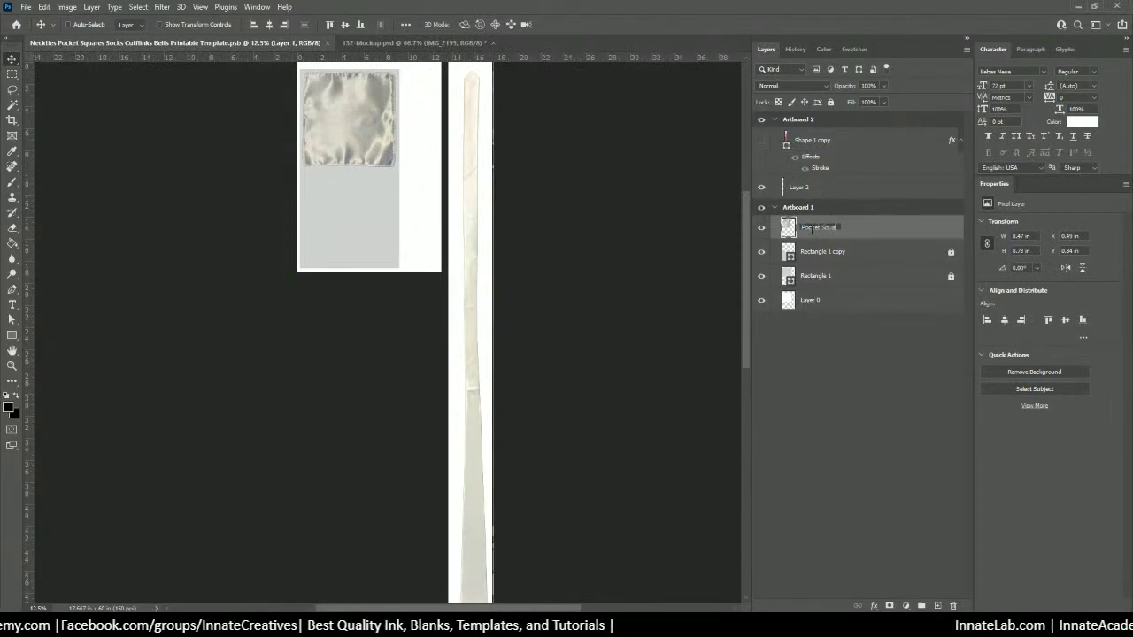
key("Return")
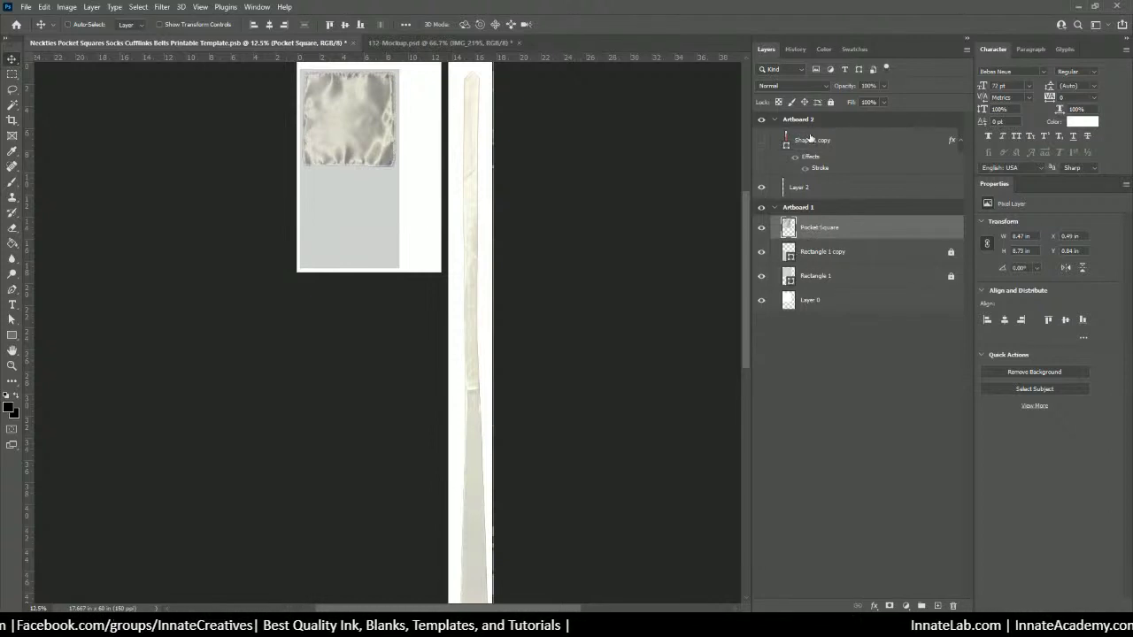
Step: Rename the necktie image layer in Artboard 2 as Tie Full Length
double_click(800, 187)
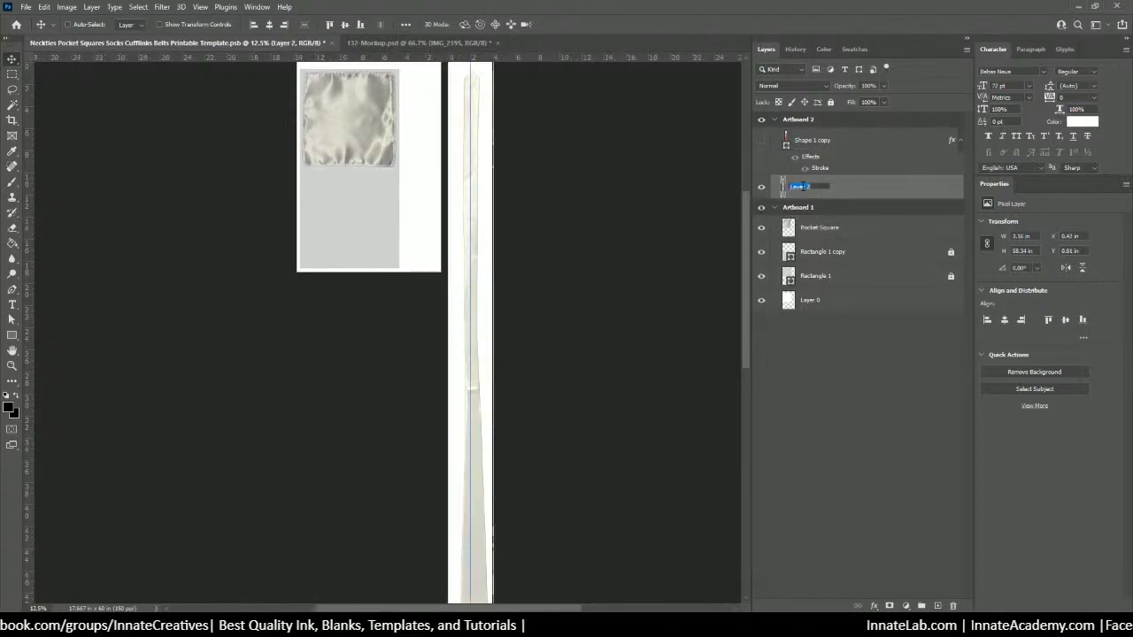
type("Nec")
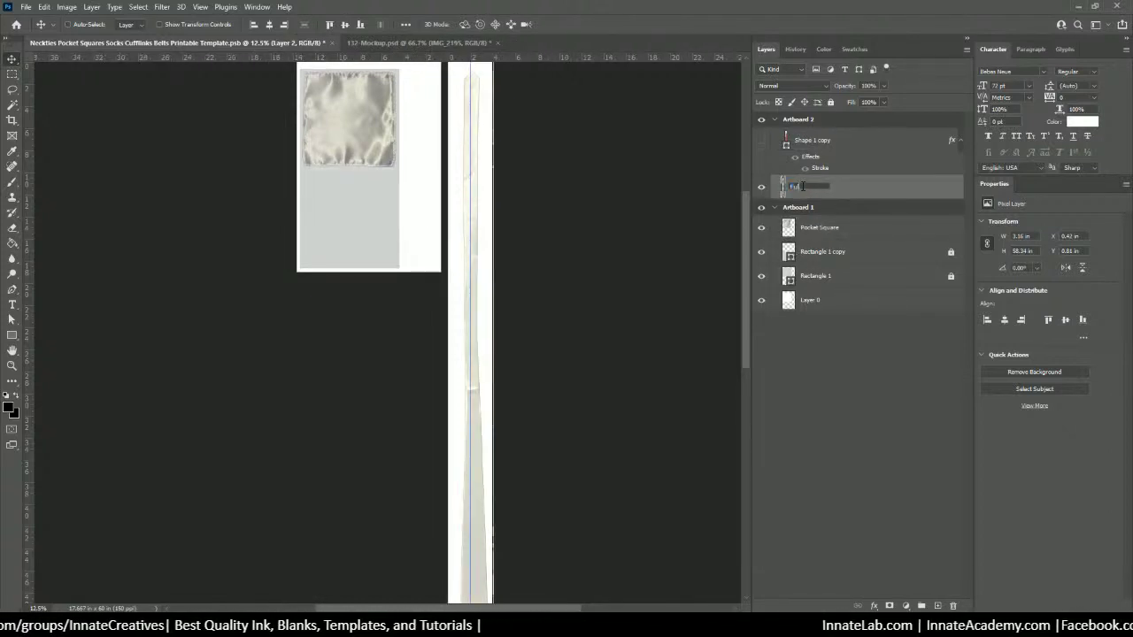
key("BackSpace")
key("BackSpace")
key("BackSpace")
type("Tie")
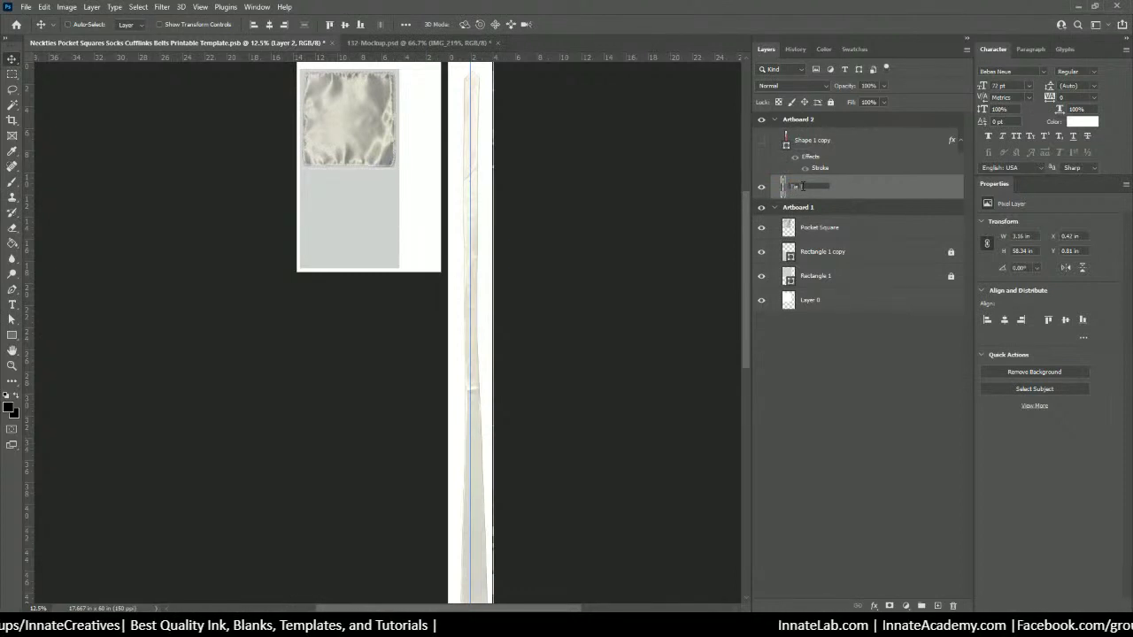
type(" Ful")
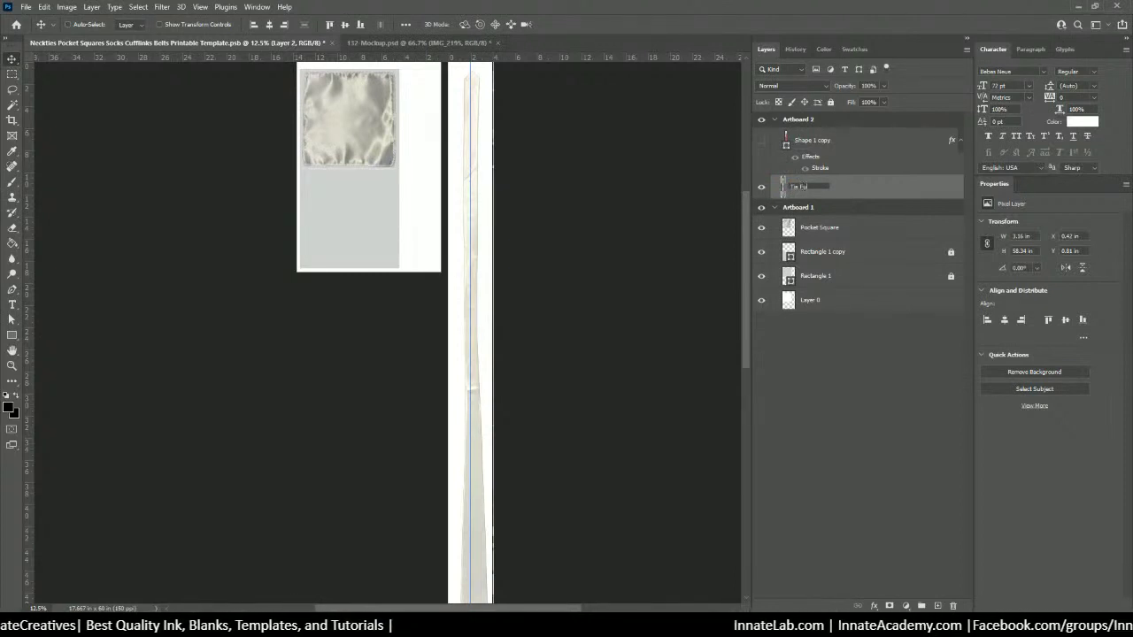
type("l")
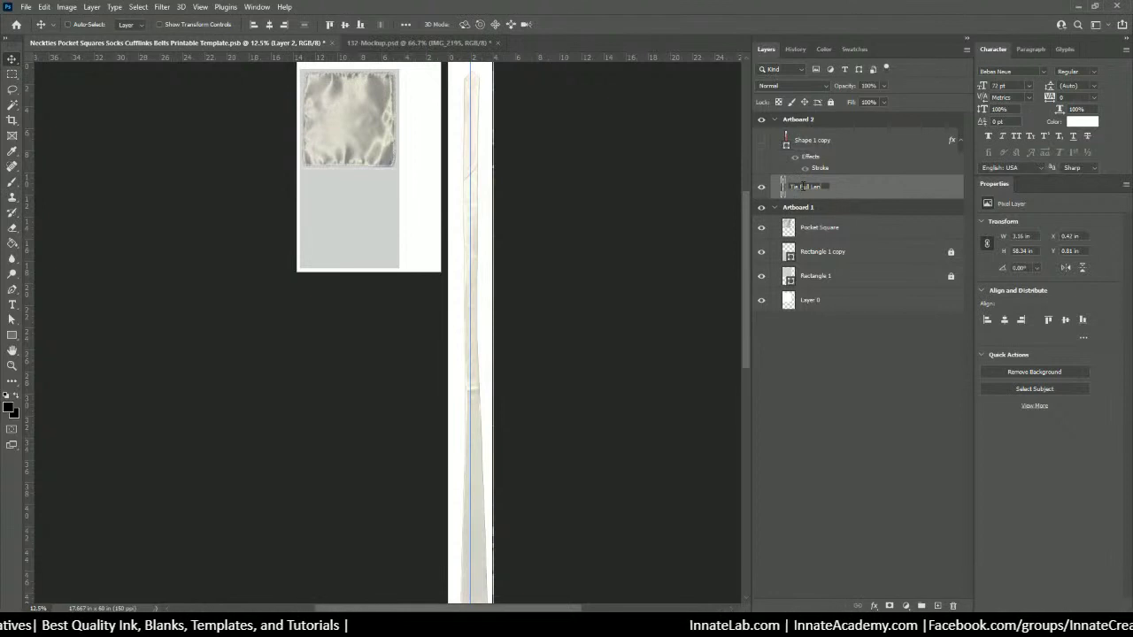
type(" Length")
key("Return")
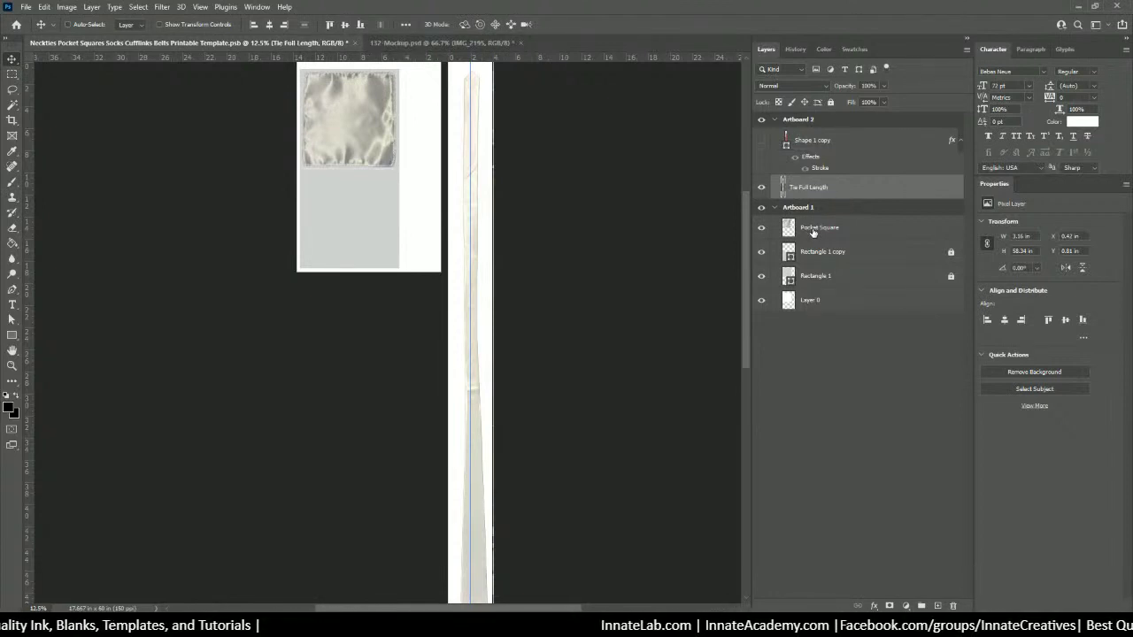
Step: Copy the Pocket Square layer into the mockup, scale it to about 5.7 in wide above the right-hand bullet points, and select the IMG_2195 layer
left_click(812, 230)
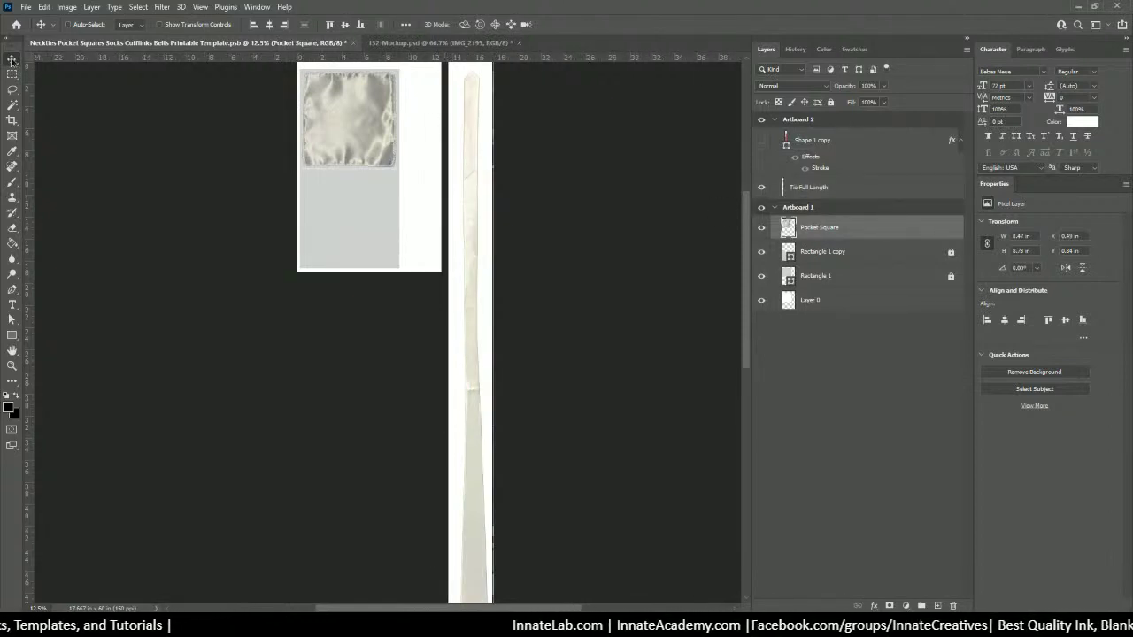
left_click_drag(331, 141, 384, 246)
key("ctrl+t")
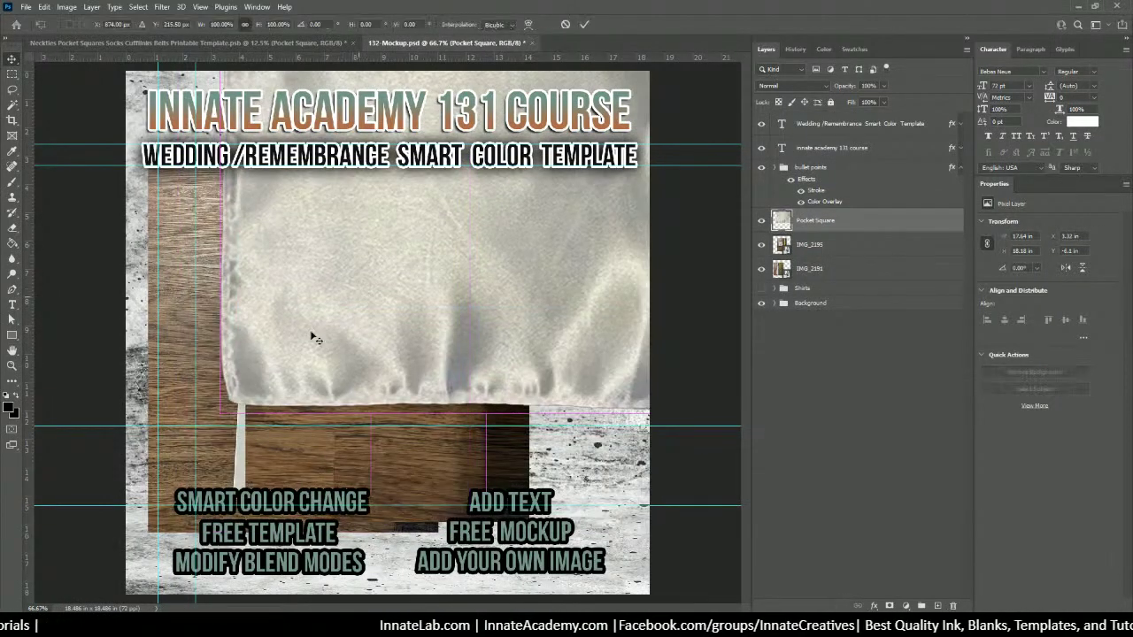
left_click_drag(222, 413, 453, 424)
left_click_drag(531, 214, 429, 330)
left_click_drag(364, 399, 552, 397)
left_click_drag(552, 395, 552, 396)
key("Return")
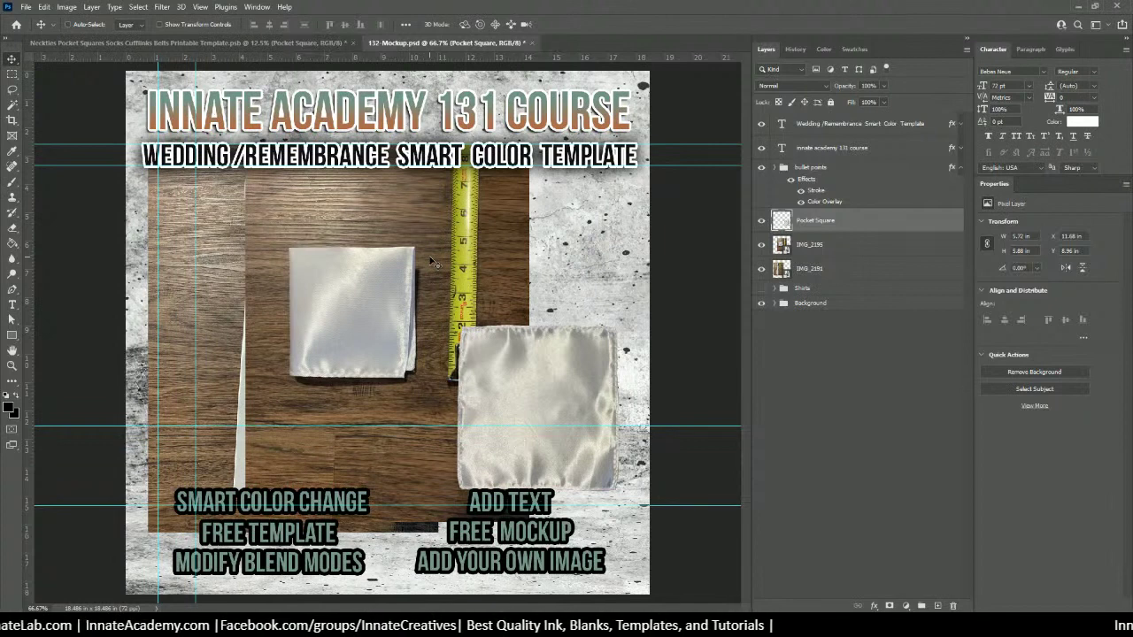
left_click(815, 252)
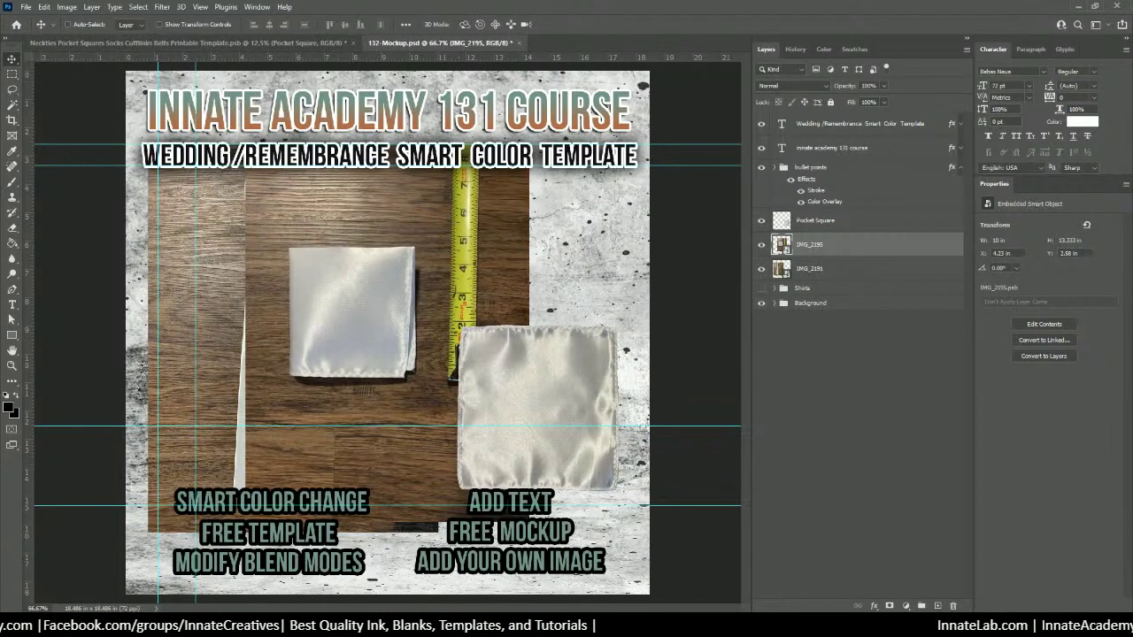
key("alt+Tab")
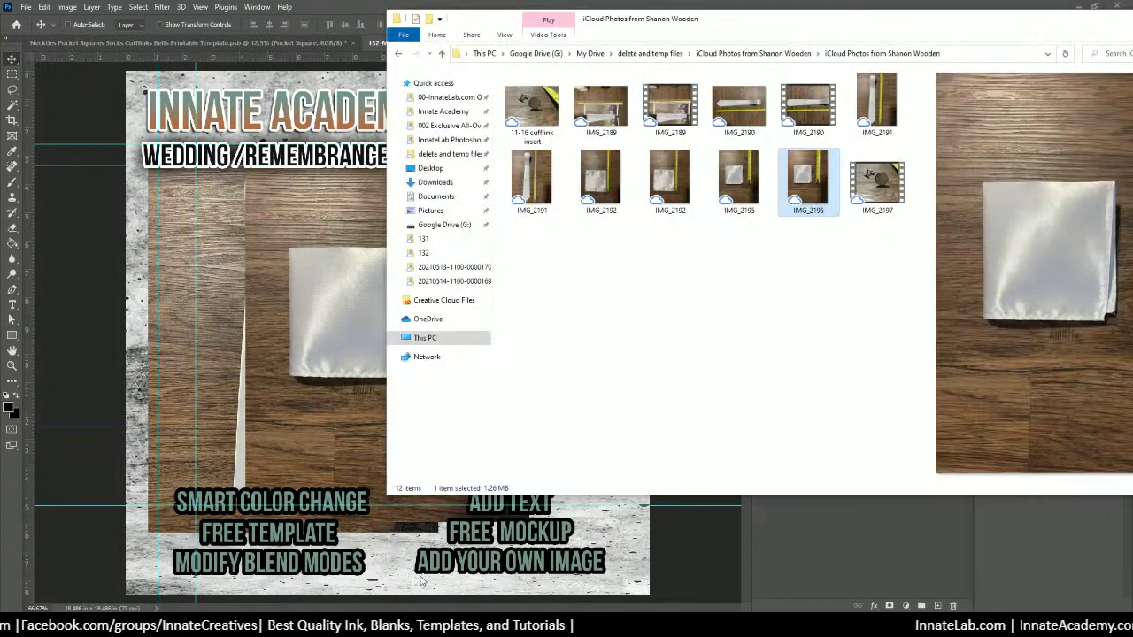
left_click(896, 184)
left_click(546, 108)
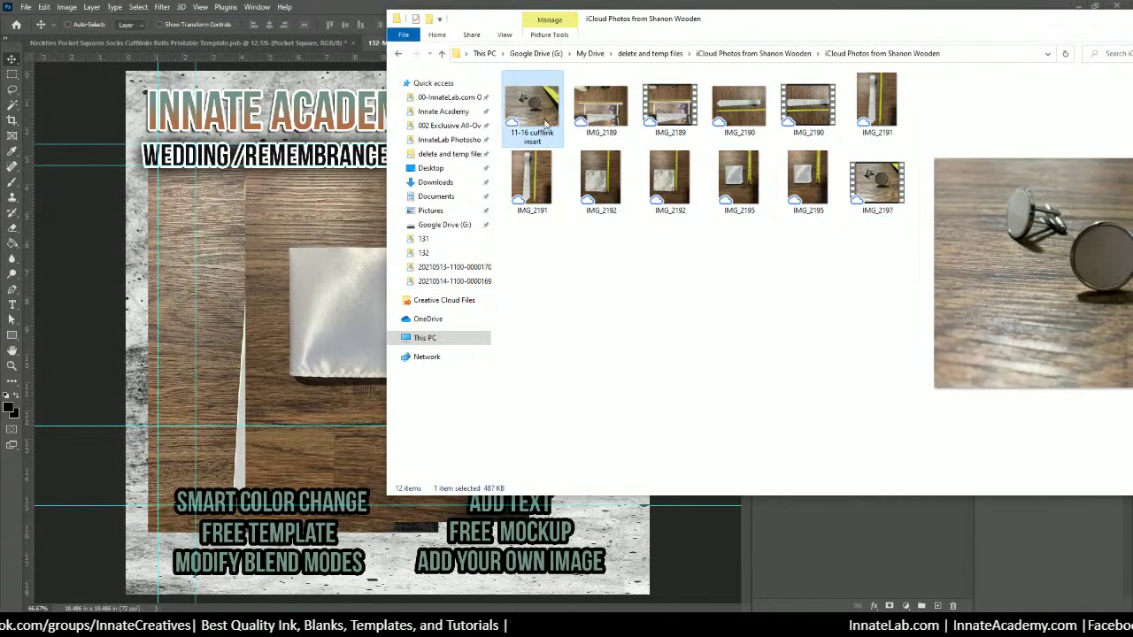
left_click_drag(540, 116, 305, 215)
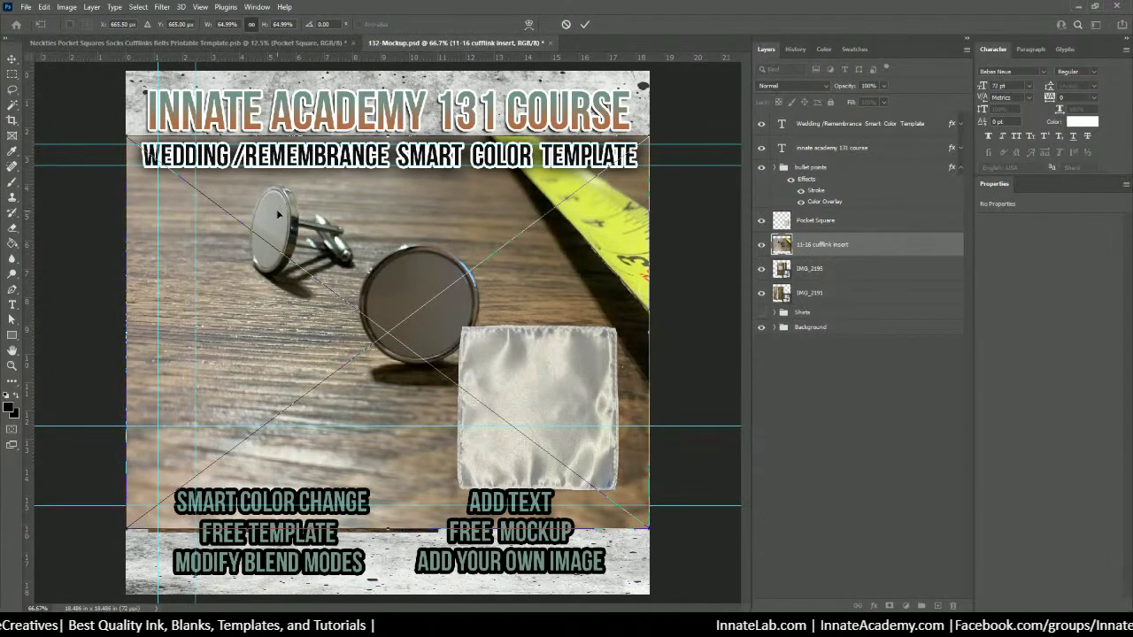
left_click(147, 42)
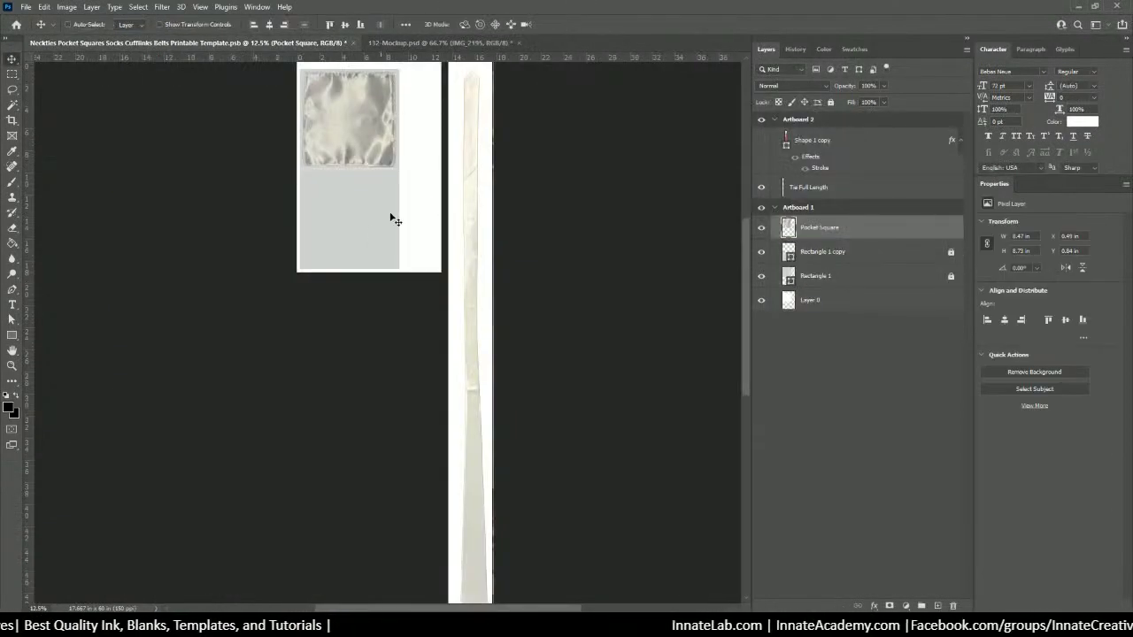
left_click(438, 42)
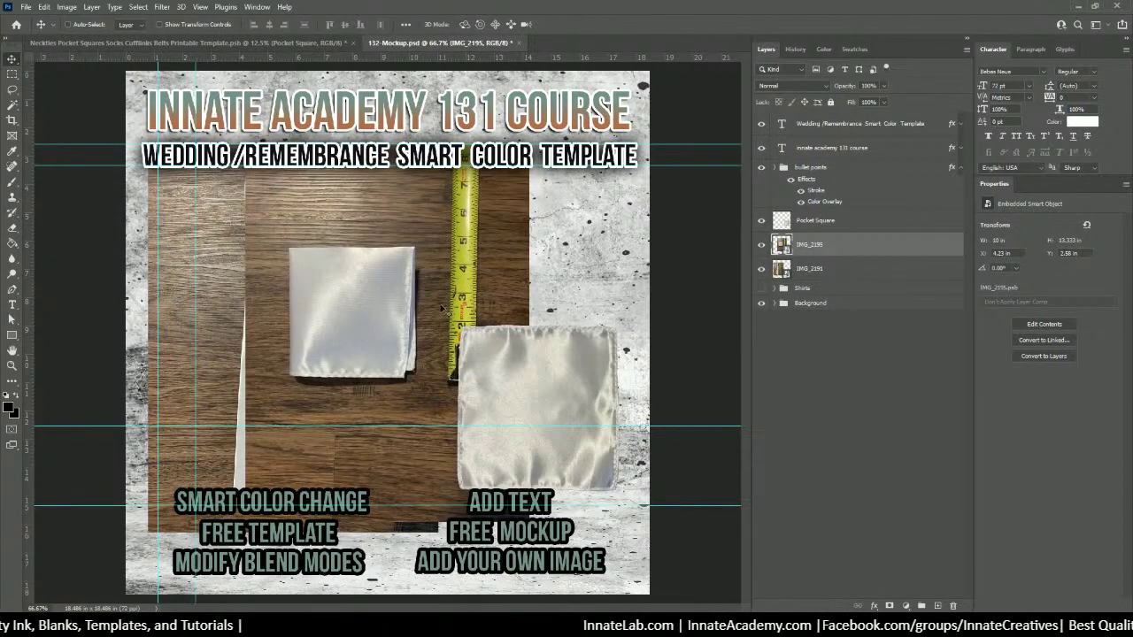
Step: Place the 11-16 cufflink insert photo above IMG_2195 in the mockup, scaled to about 55% and positioned beneath the subtitle
key("alt+Tab")
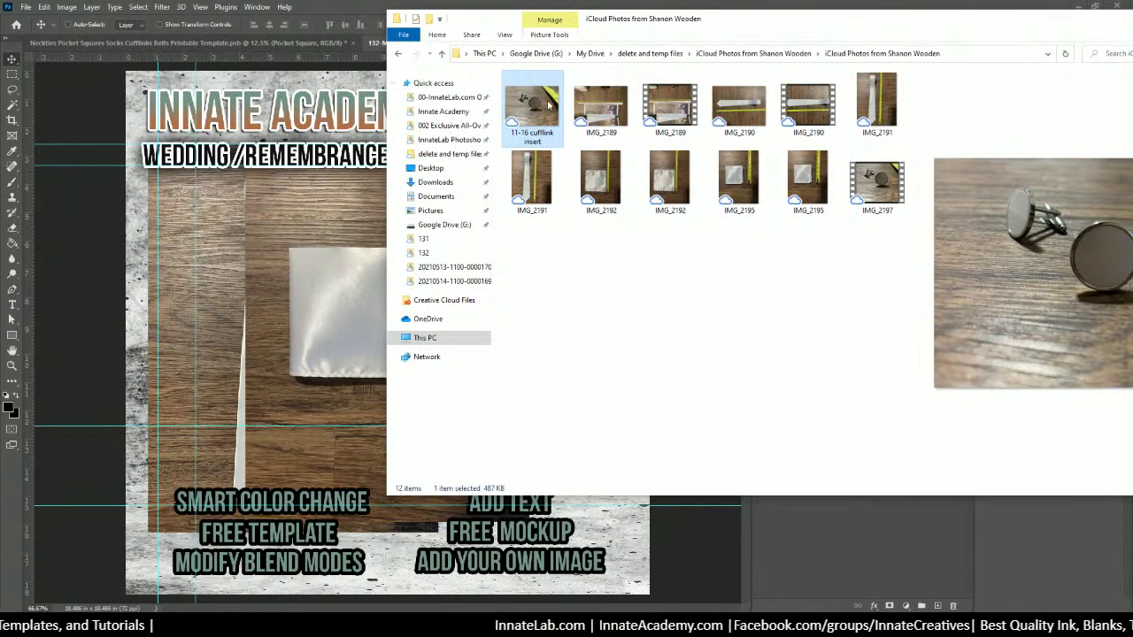
left_click_drag(538, 108, 321, 277)
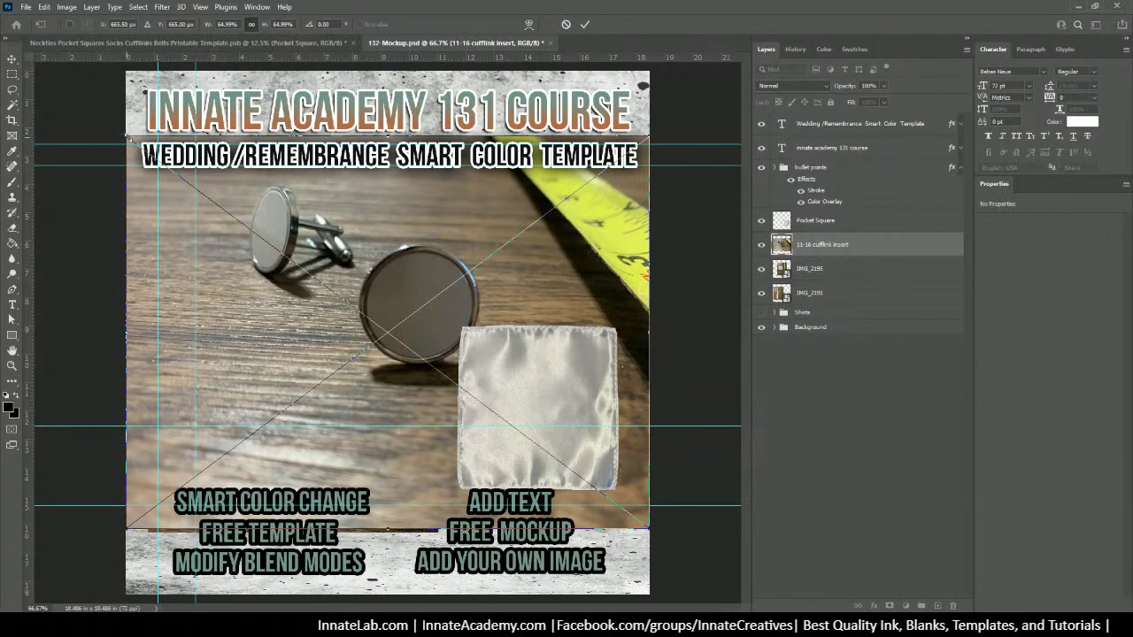
left_click_drag(129, 138, 223, 177)
left_click_drag(462, 292, 423, 263)
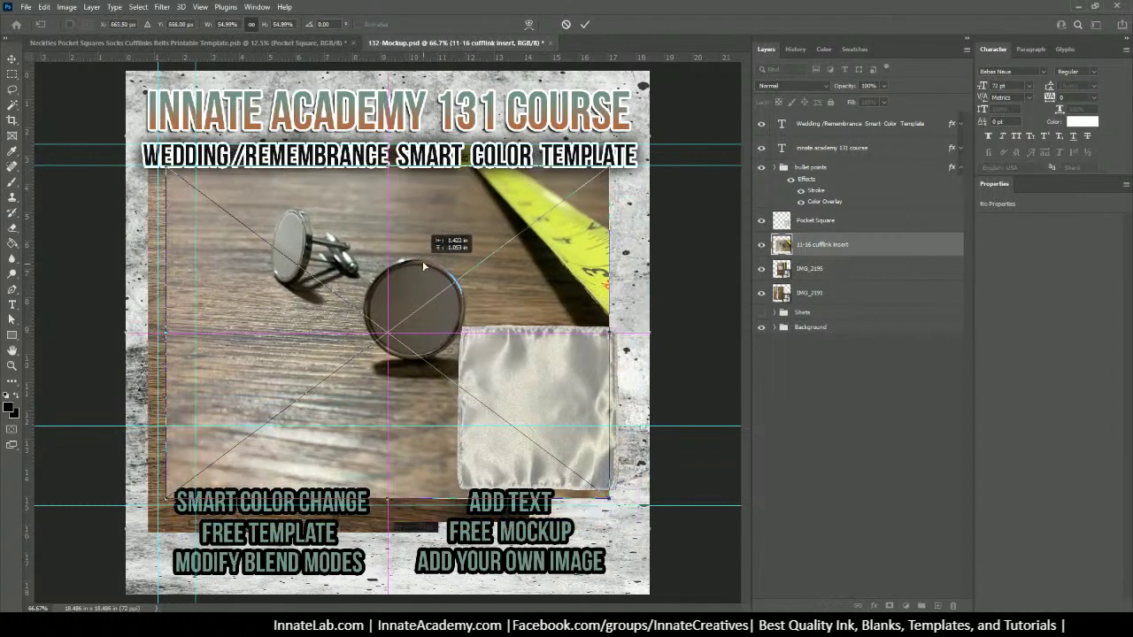
key("Return")
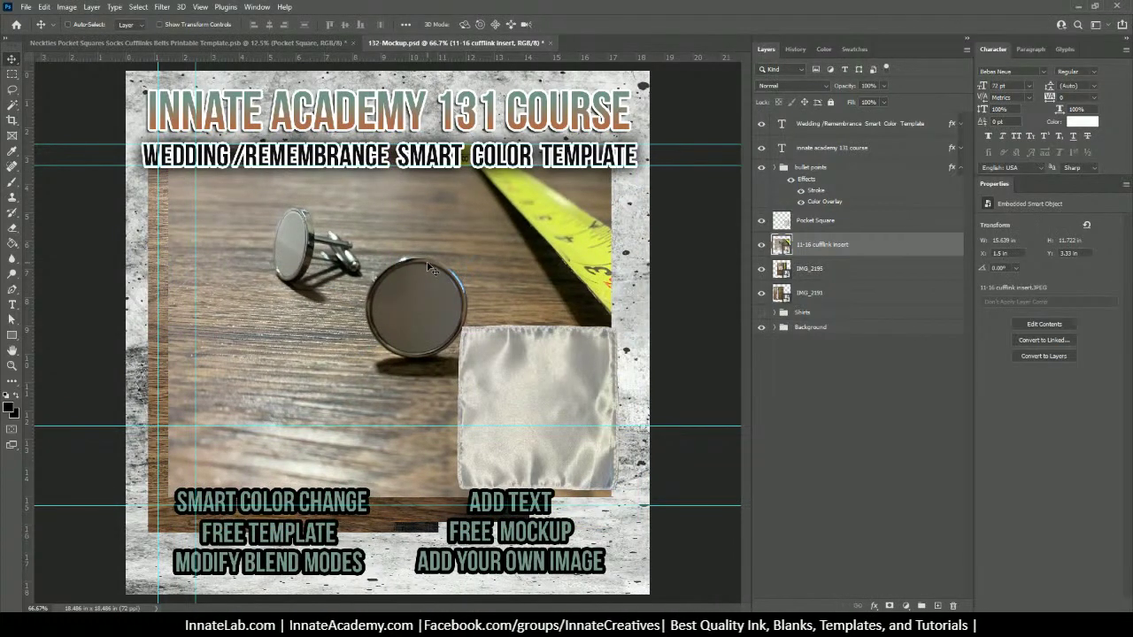
Step: Hide the 11-16 cufflink insert and IMG_2195 layers, and frame the full-length necktie on IMG_2191 with a rectangular selection
left_click(761, 245)
left_click(762, 271)
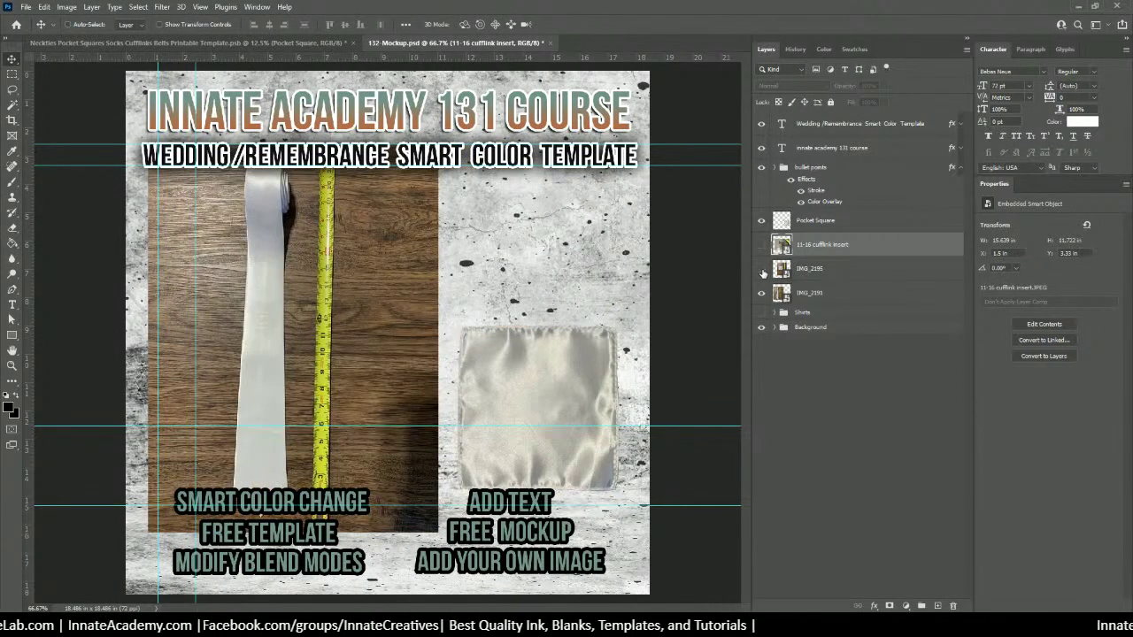
left_click(838, 296)
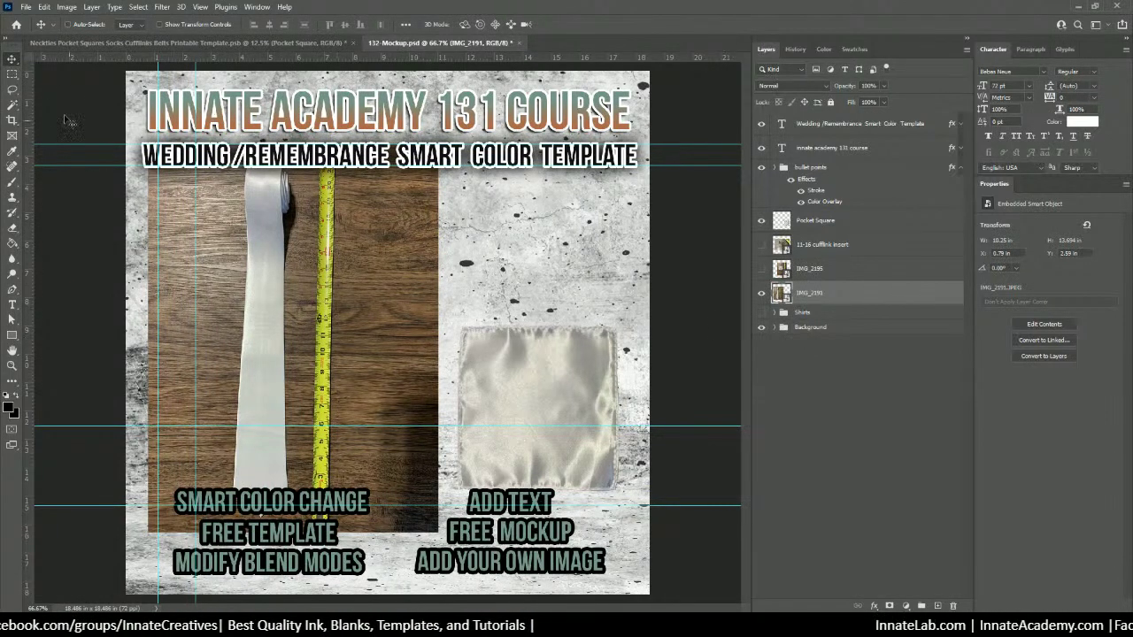
left_click(11, 73)
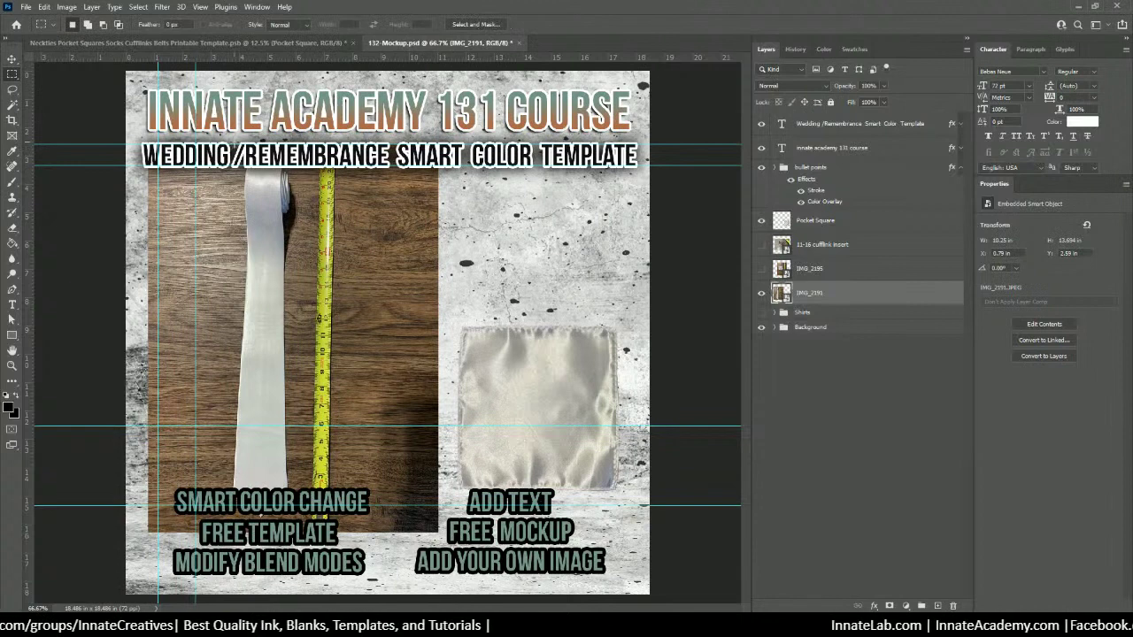
left_click_drag(228, 147, 310, 535)
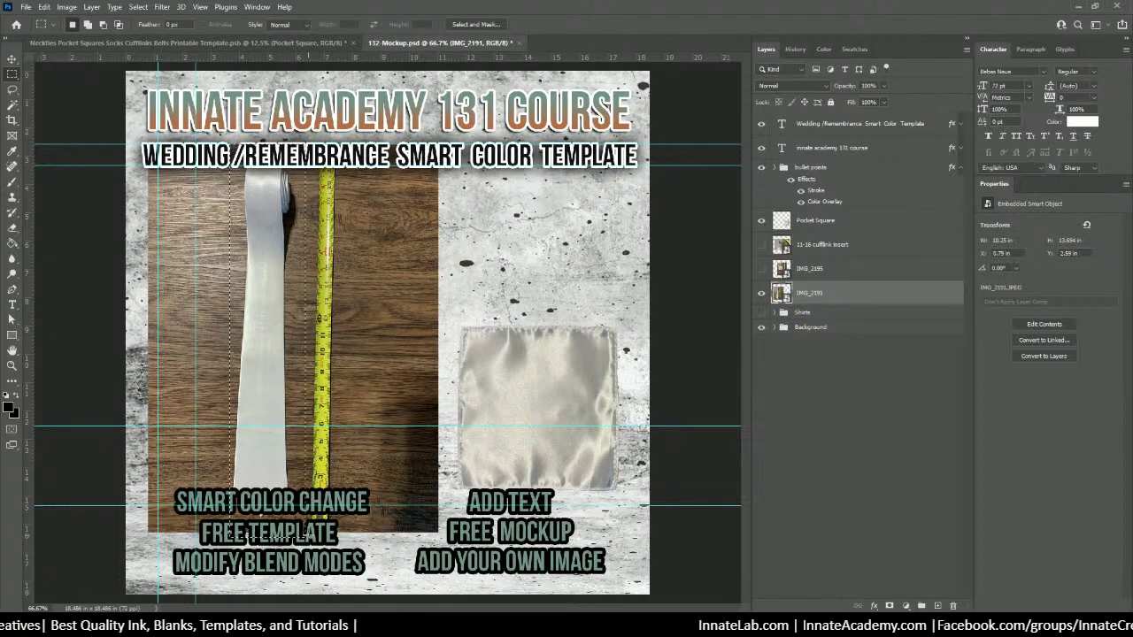
key("Left")
key("Left")
key("Left")
key("Left")
key("Left")
key("Left")
key("Left")
key("Left")
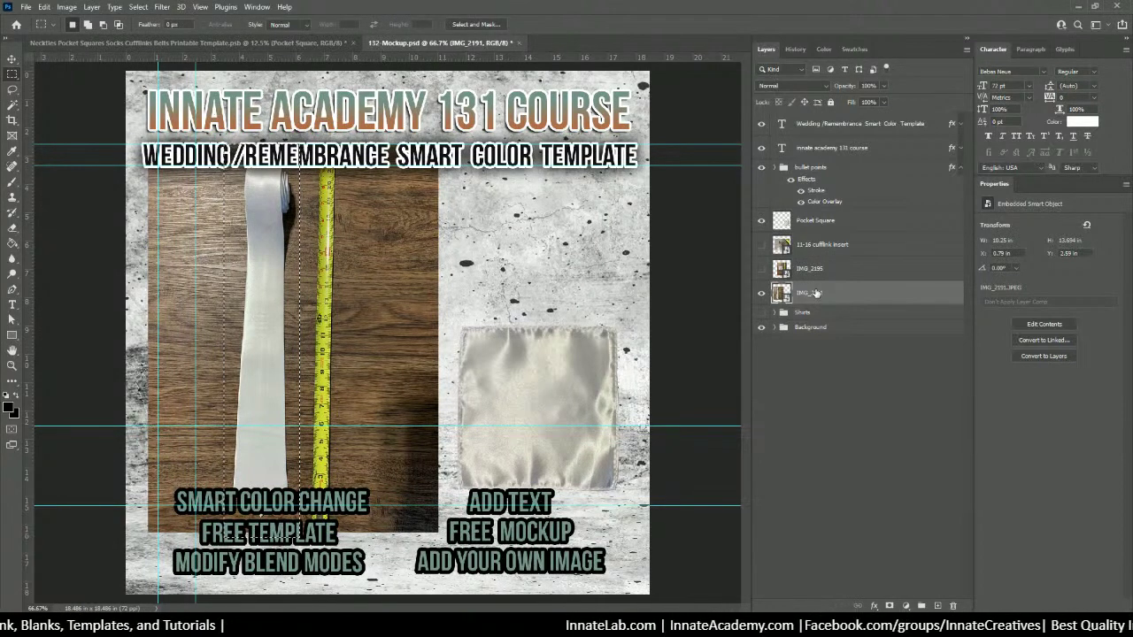
Step: Copy the framed necktie area to a new layer and delete the IMG_2191 photo layer
key("ctrl+j")
left_click(837, 323)
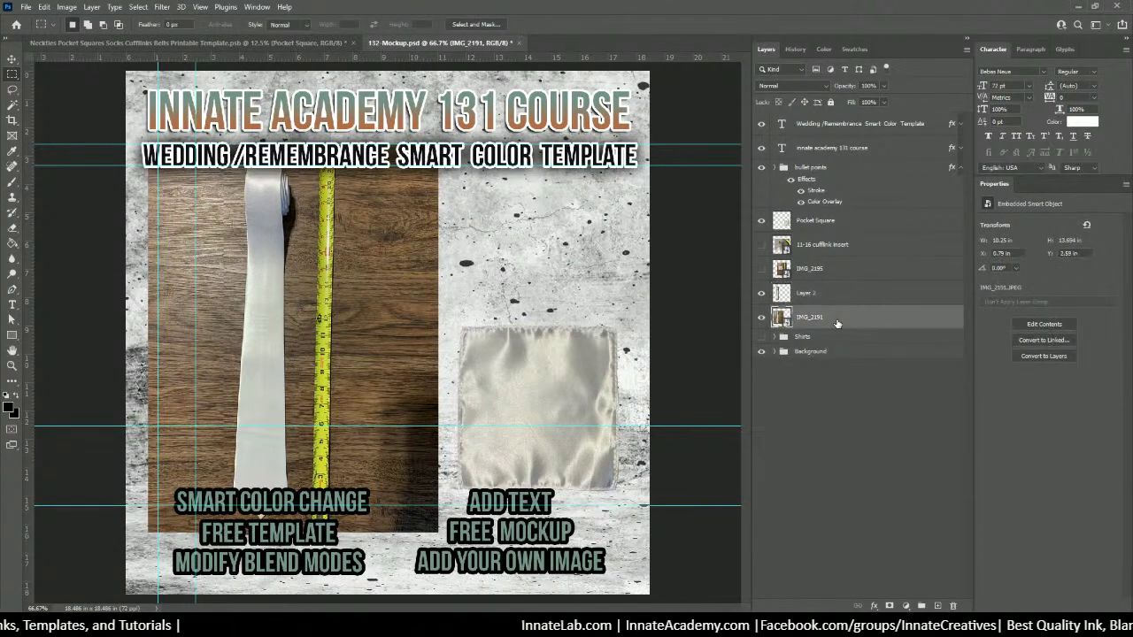
key("Delete")
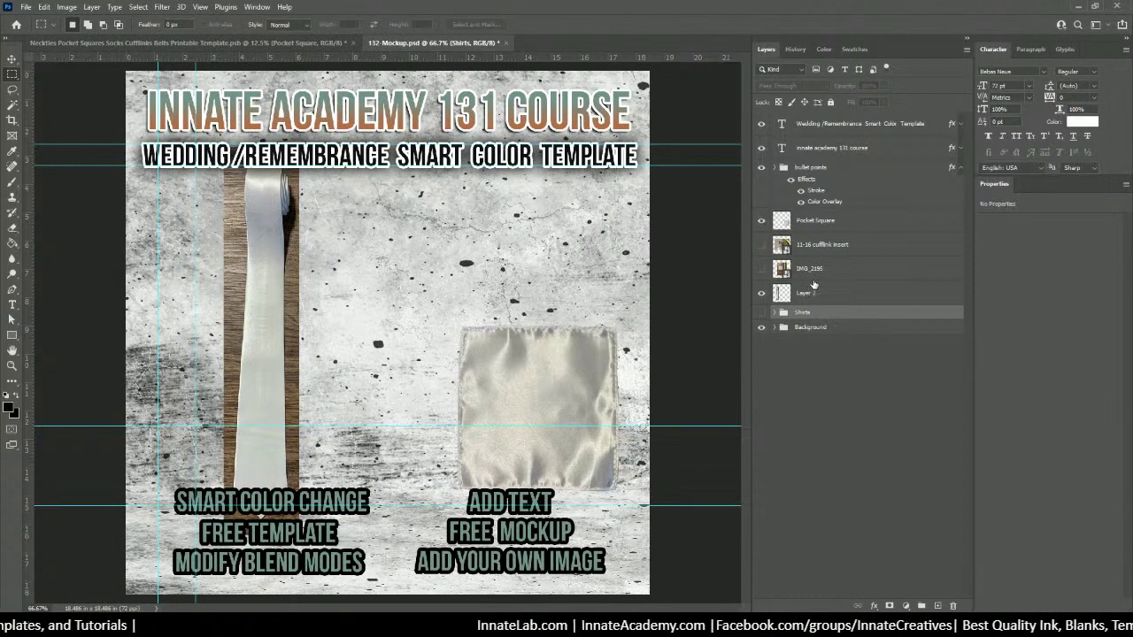
Step: Show IMG_2195, copy a rectangular area around the folded pocket square to a new layer, and delete the IMG_2195 layer
left_click(783, 269)
left_click(762, 271)
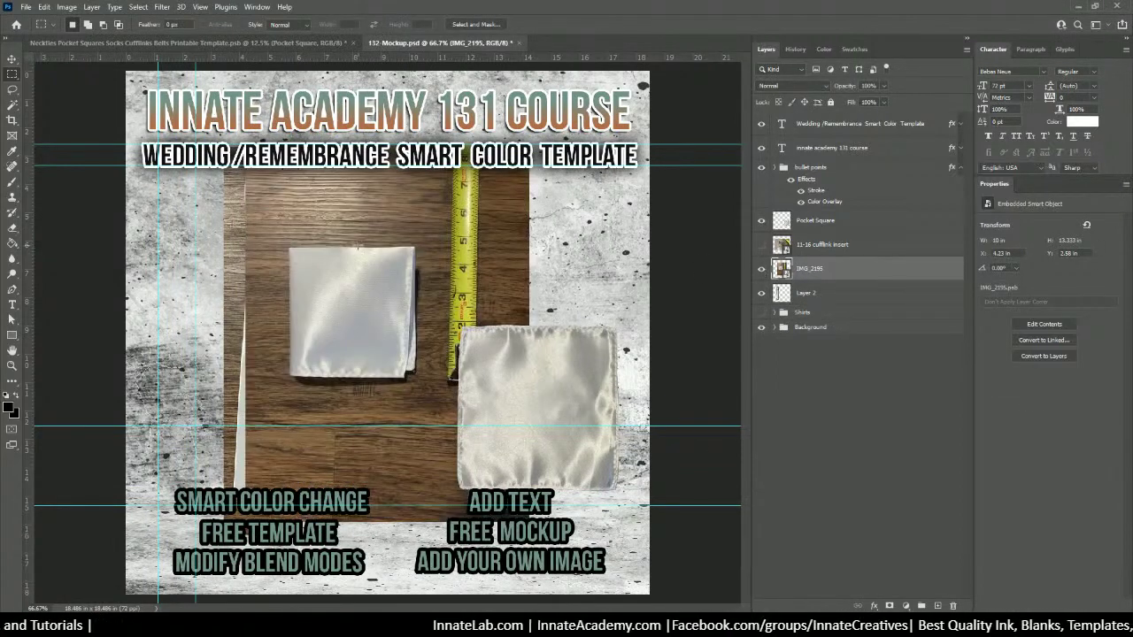
left_click_drag(271, 227, 429, 405)
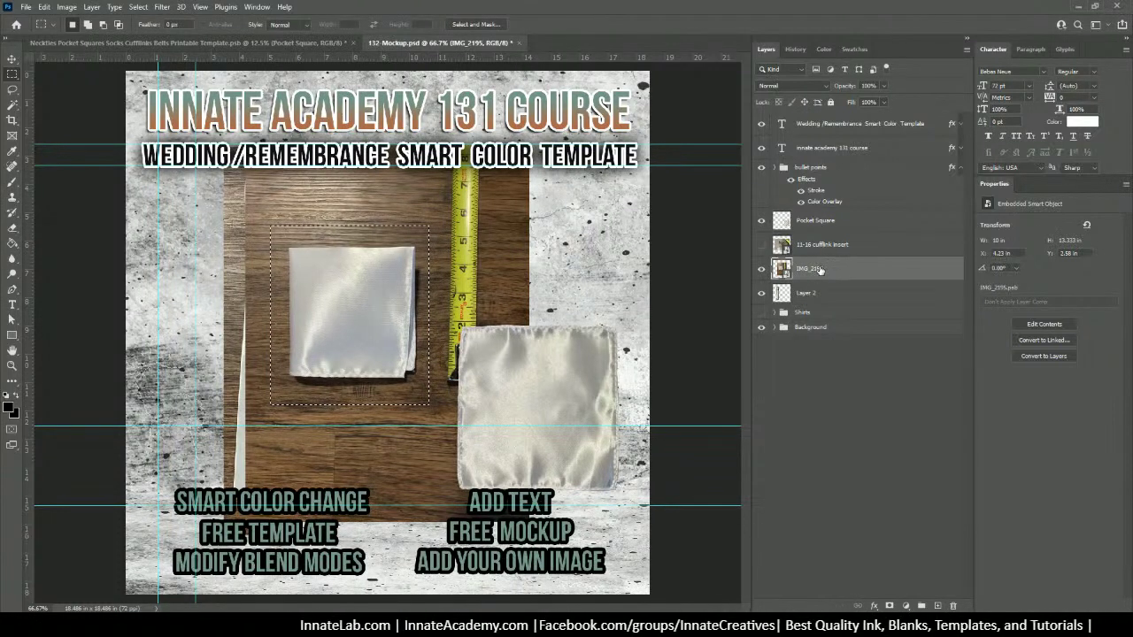
key("ctrl+j")
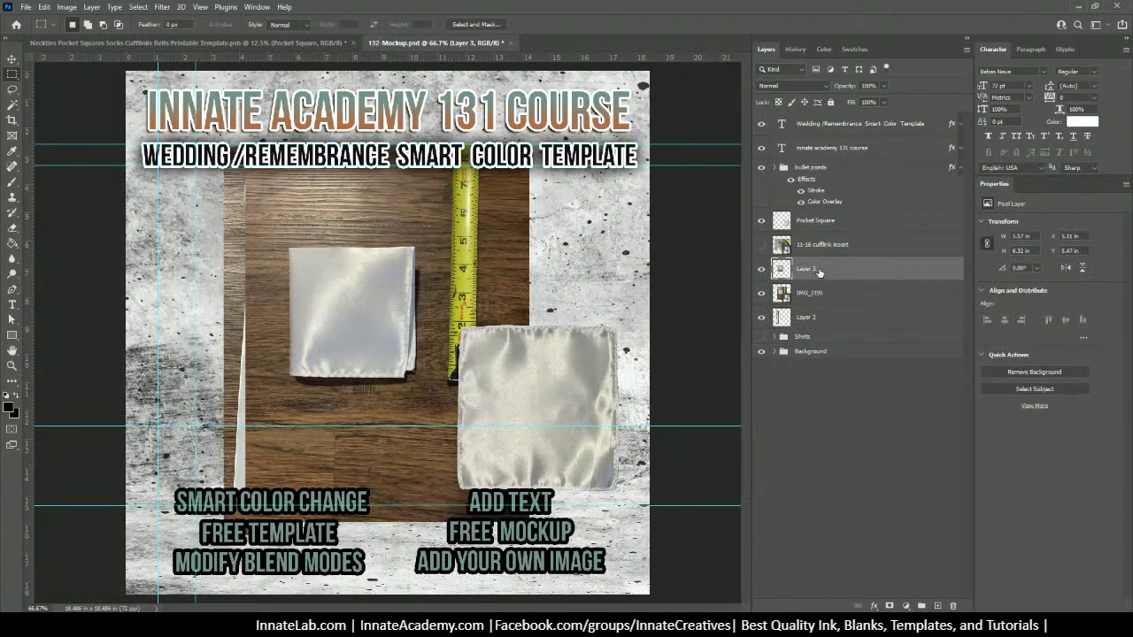
left_click(814, 295)
key("Delete")
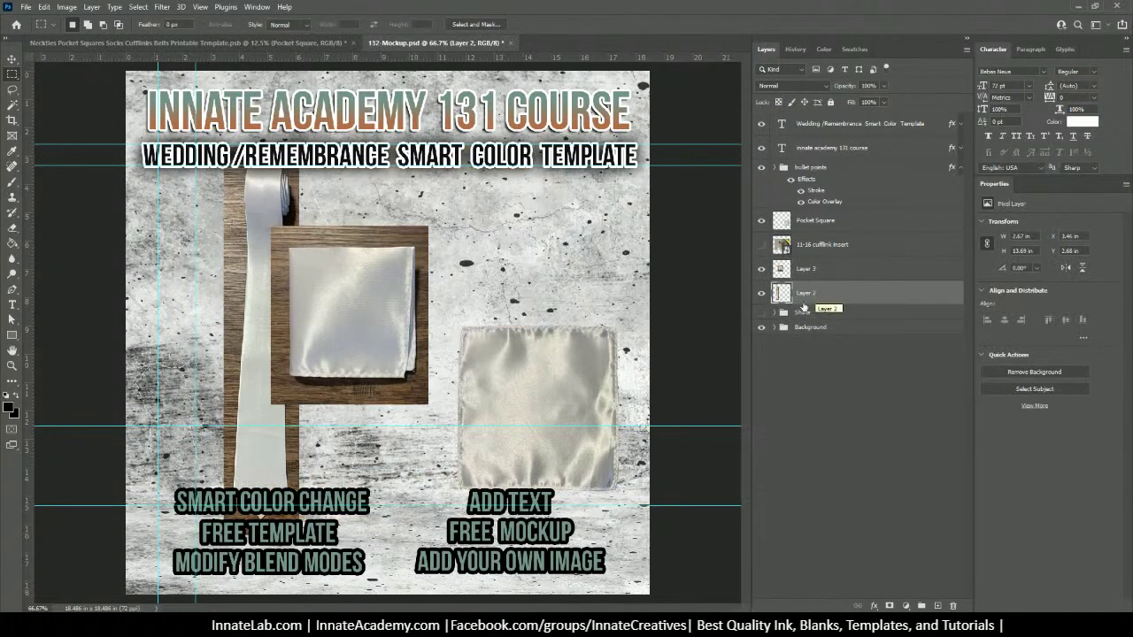
Step: Select the folded pocket square on Layer 3 as the subject and mask out its wood background
left_click(826, 227)
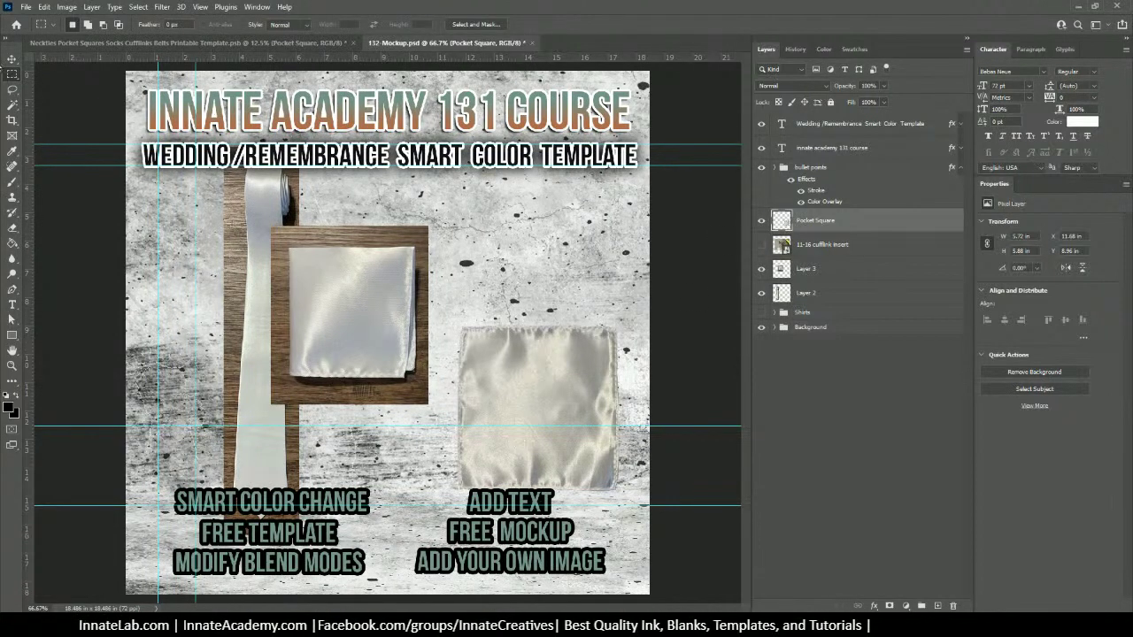
left_click(8, 60)
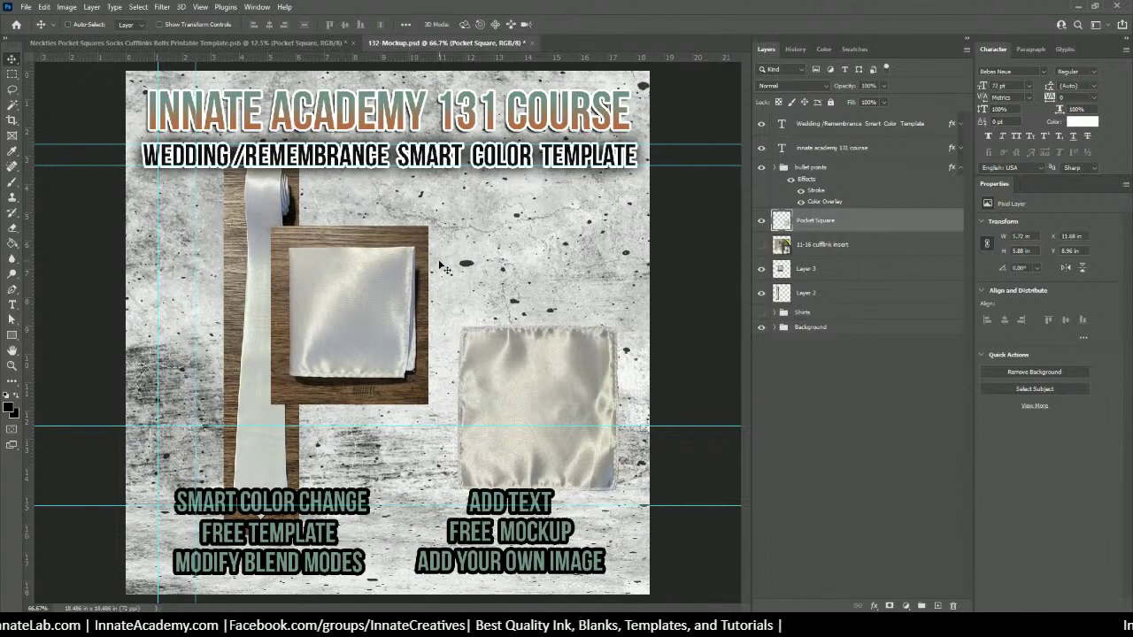
left_click(801, 275)
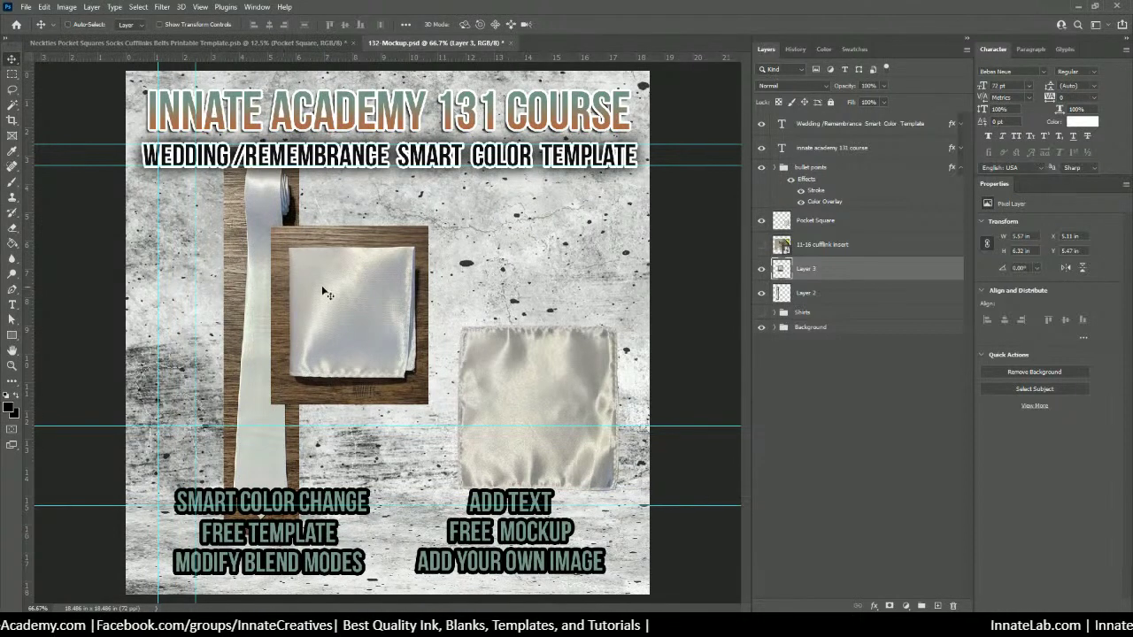
left_click(14, 104)
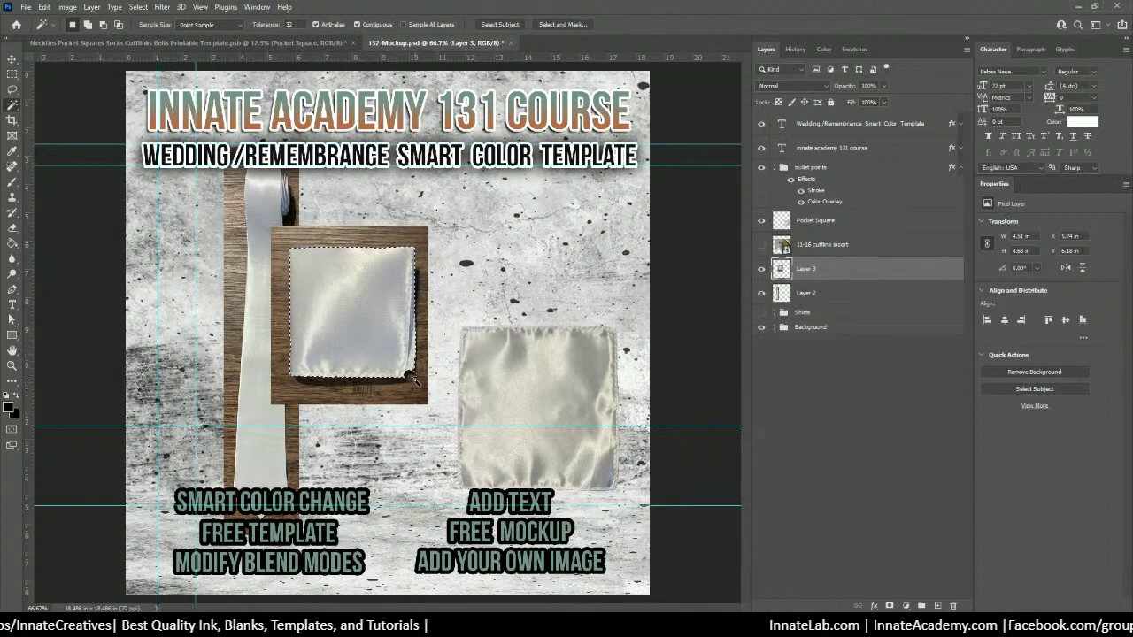
key("ctrl+1")
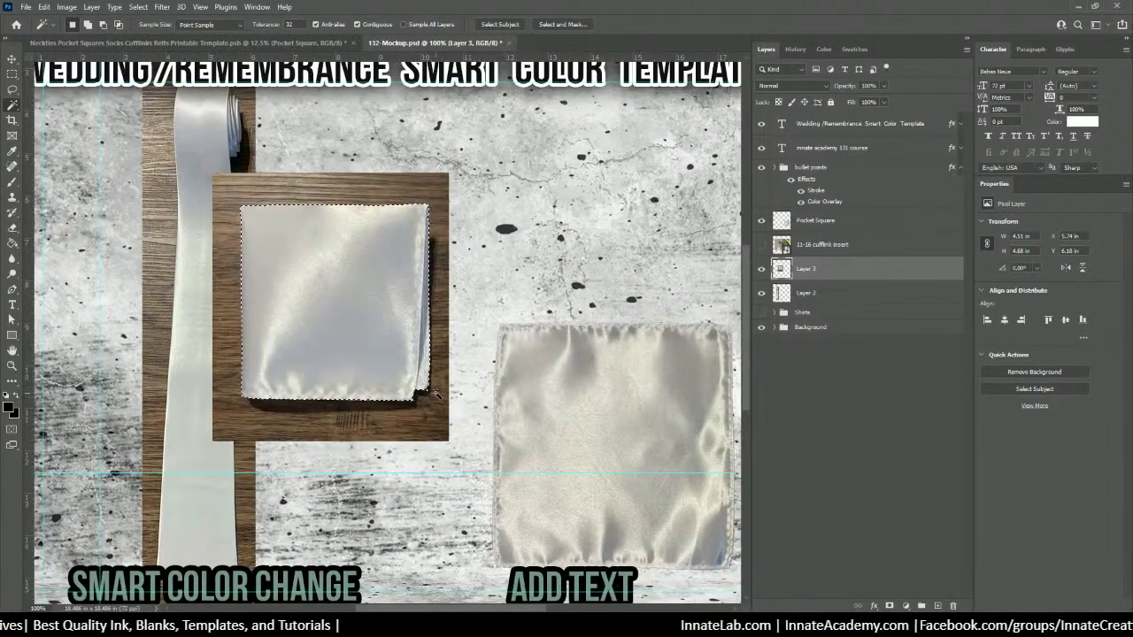
left_click(563, 24)
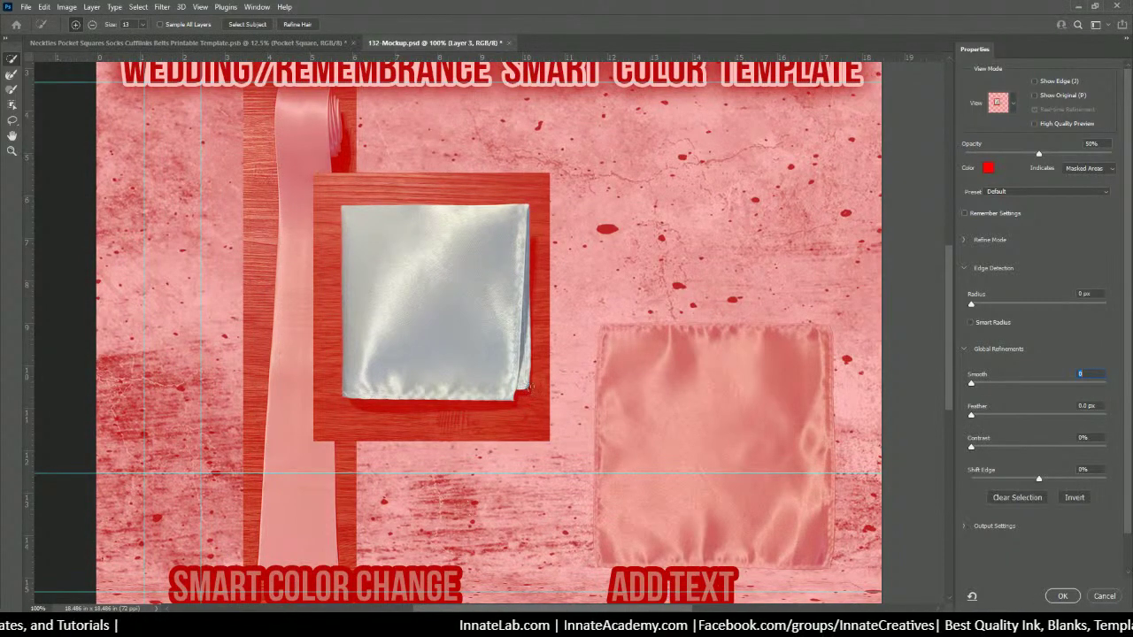
left_click(1062, 597)
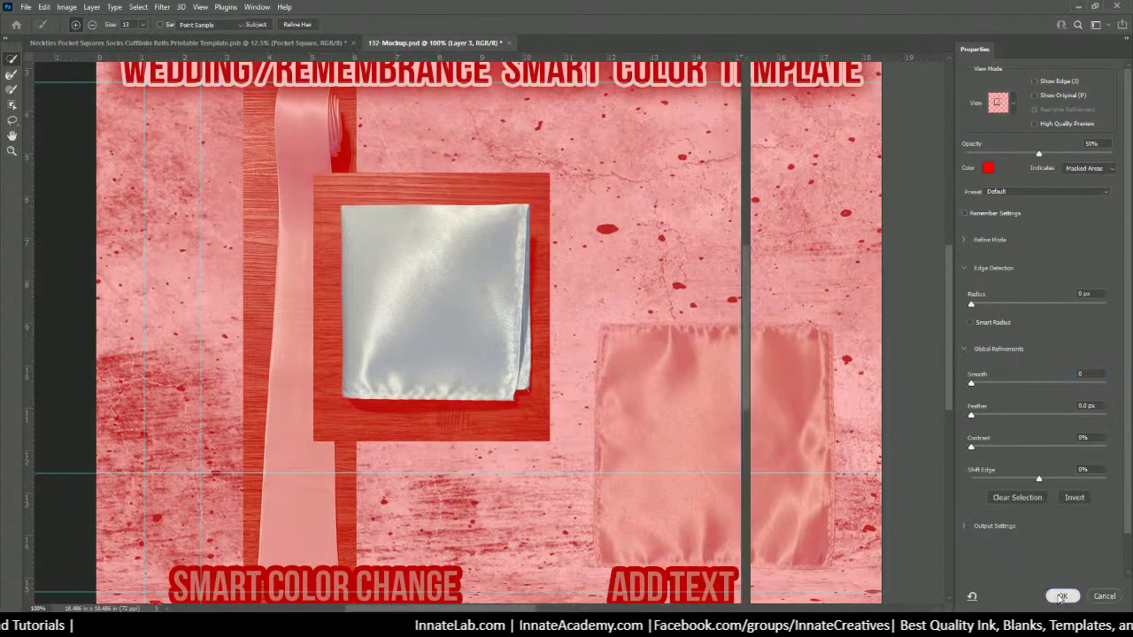
left_click(890, 607)
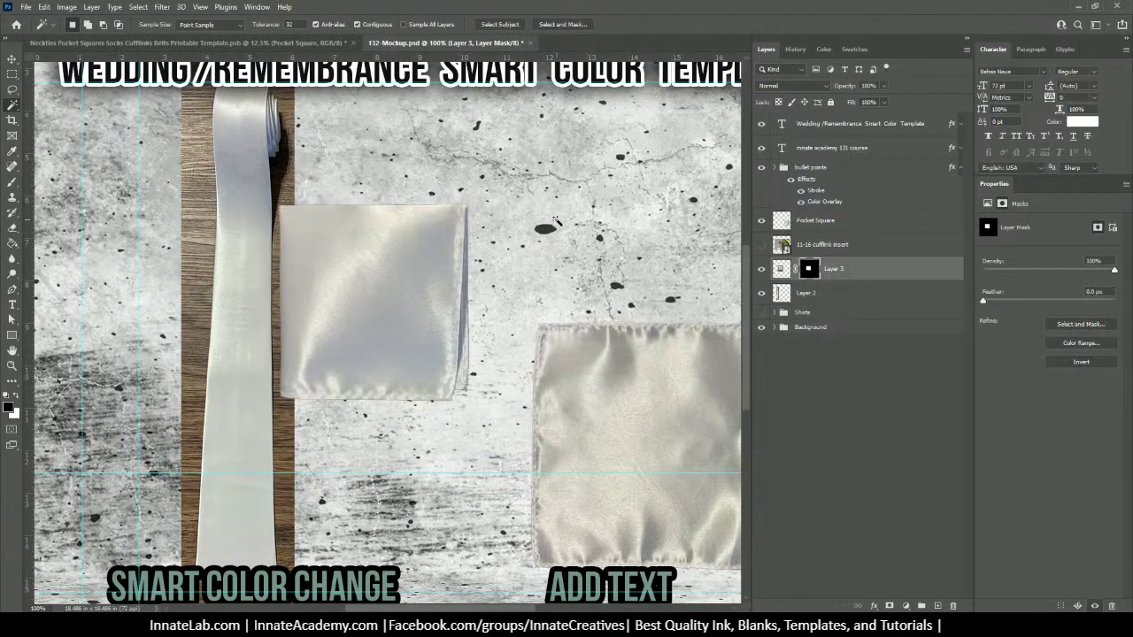
Step: Apply the layer mask on Layer 3 so the folded pocket square cutout is permanent
left_click(850, 269)
left_click(809, 269)
right_click(808, 269)
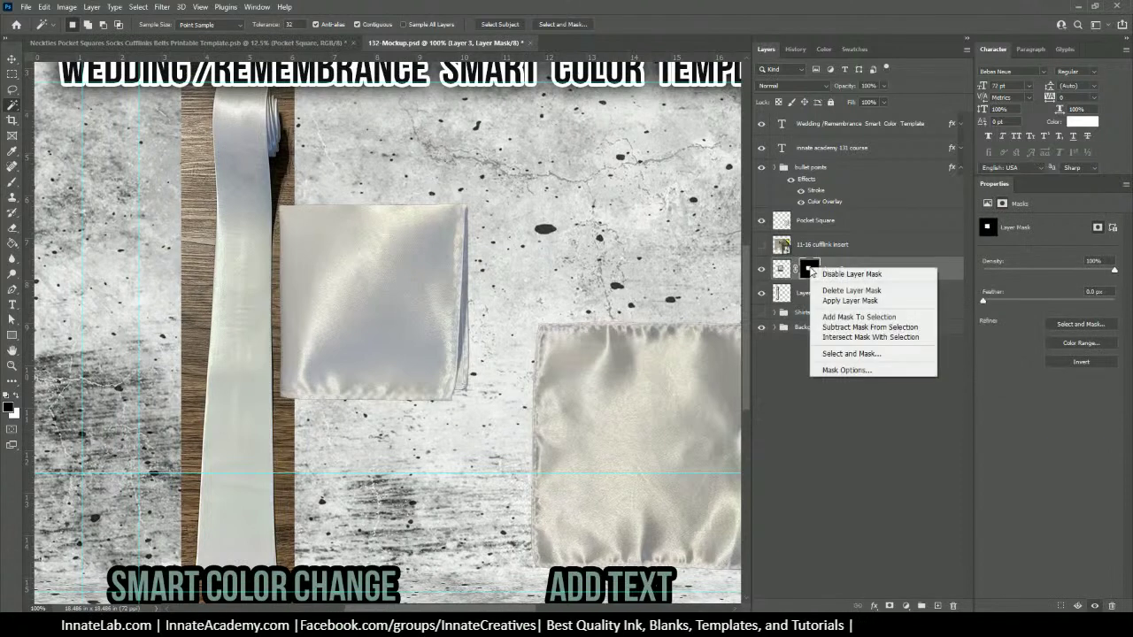
left_click(854, 293)
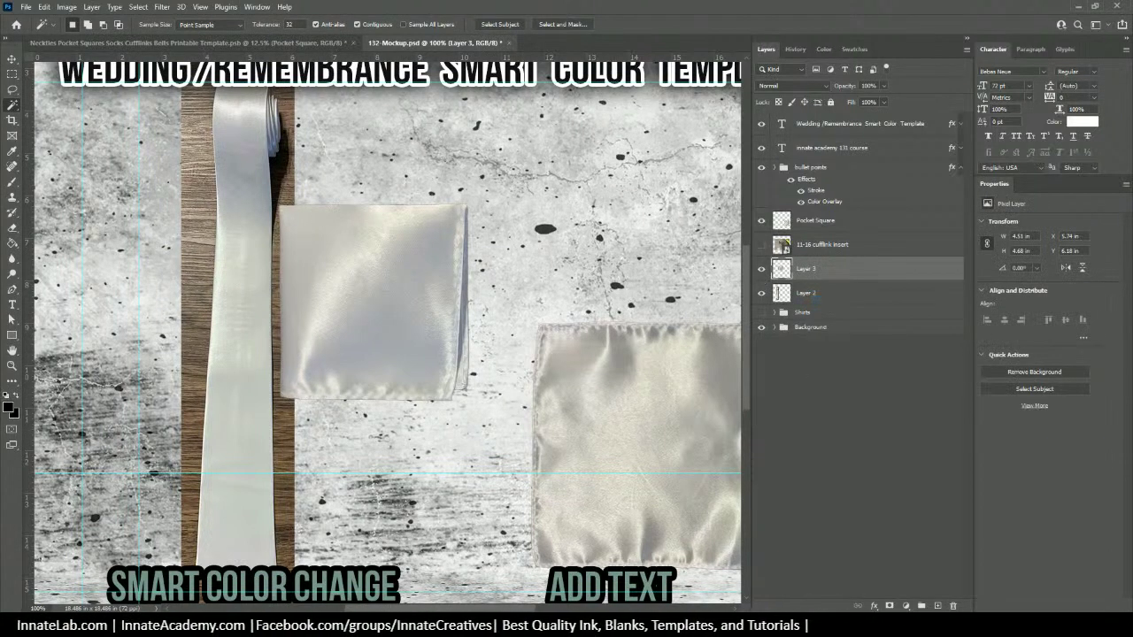
Step: Select the necktie on Layer 2 with Select Subject and check the selection outline along its full length
scroll(180, 75, "down", 3)
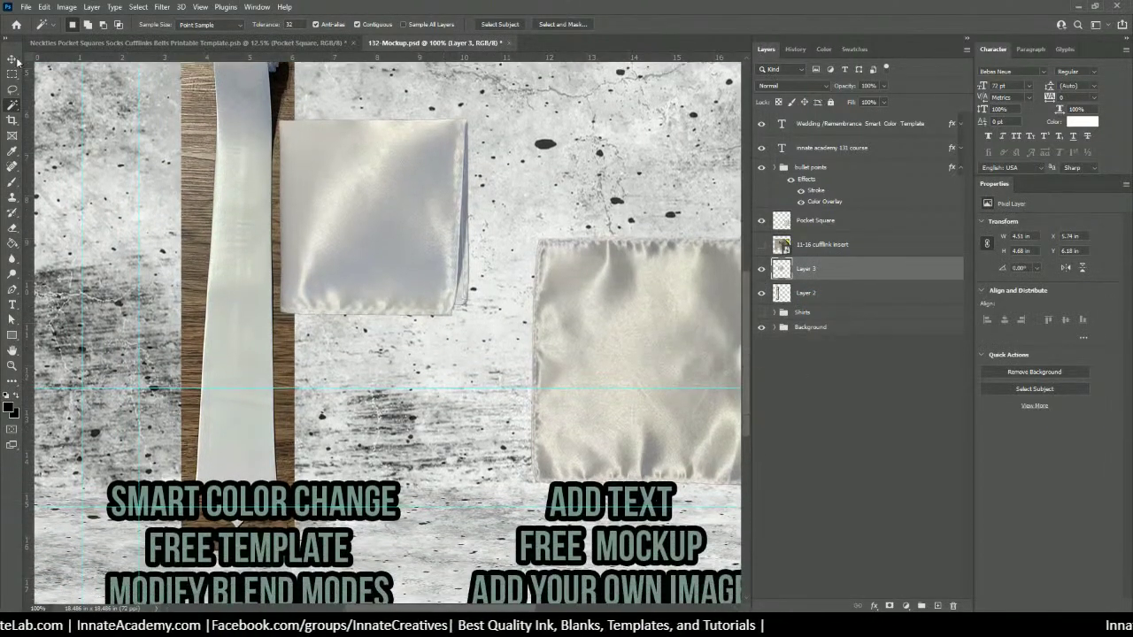
left_click(787, 294)
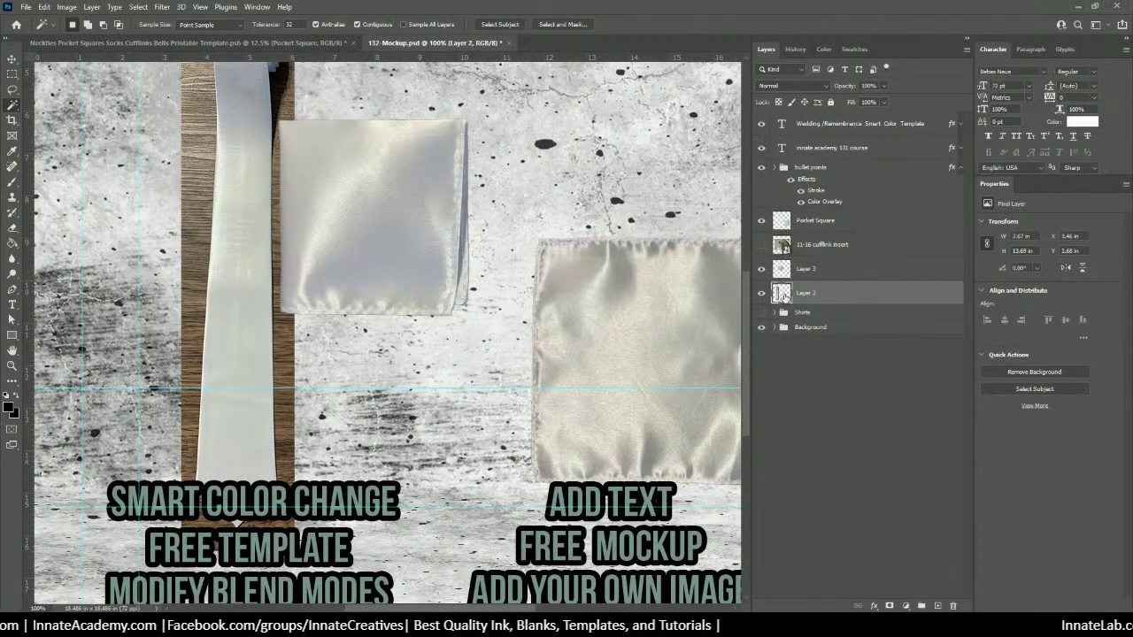
left_click(492, 27)
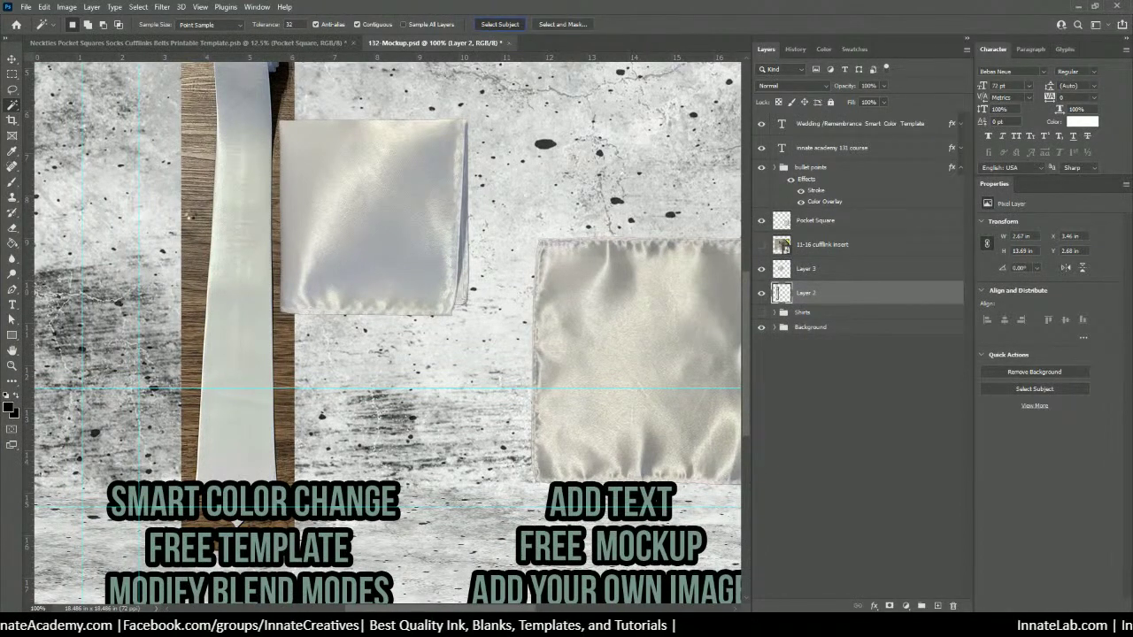
scroll(268, 265, "up", 5)
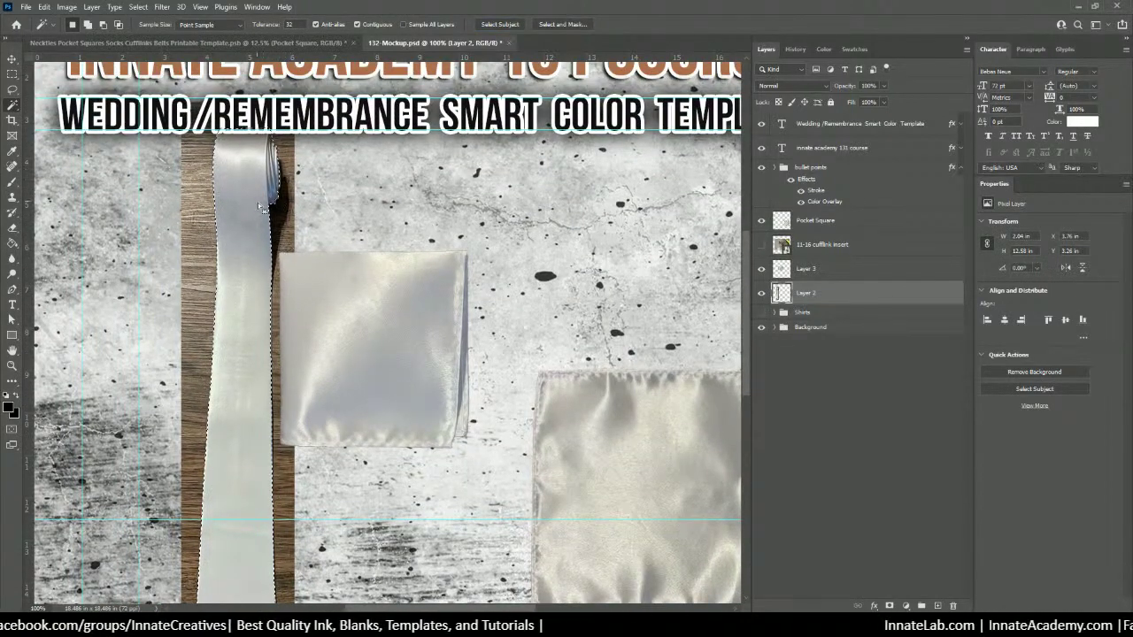
scroll(223, 366, "down", 2)
scroll(223, 362, "down", 5)
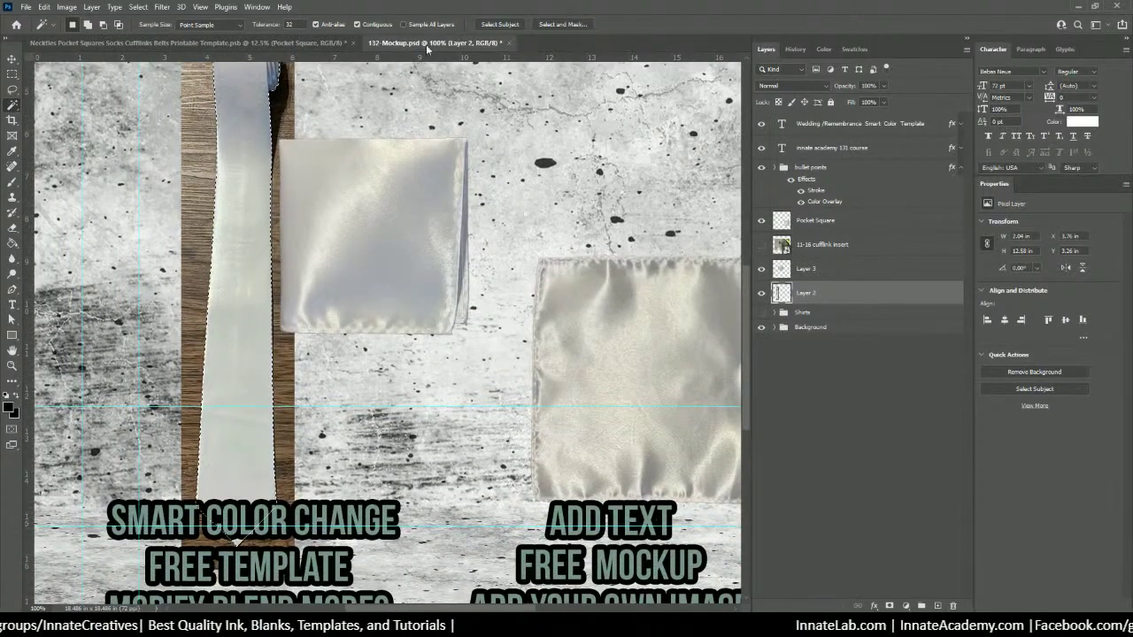
Step: Smooth the necktie selection slightly in Select and Mask and add it as a layer mask on Layer 2
left_click(544, 25)
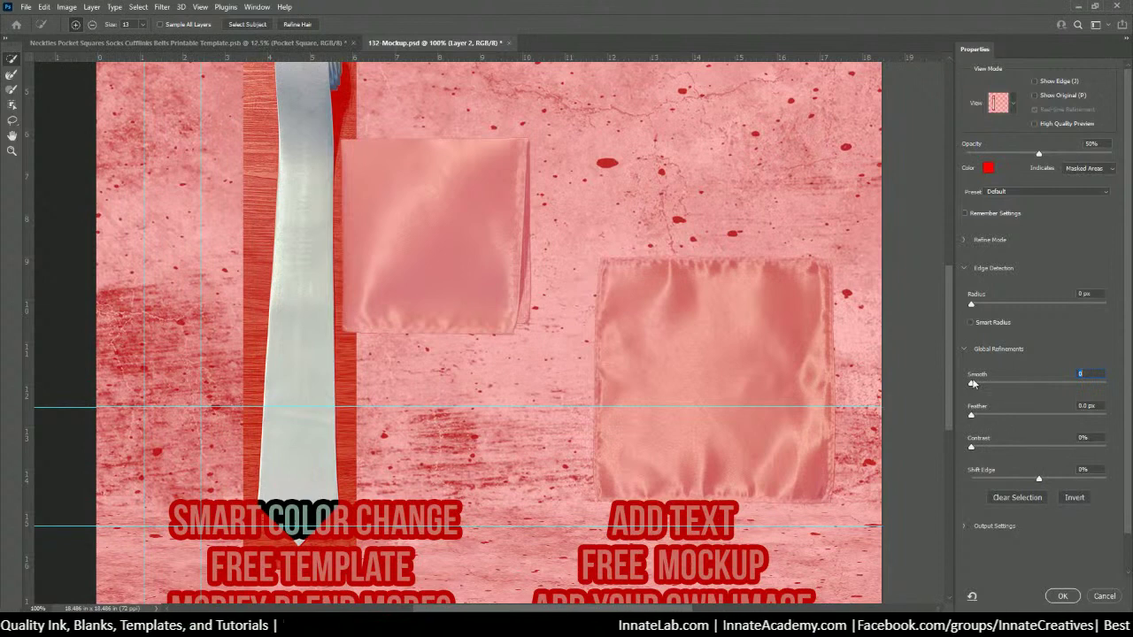
left_click_drag(972, 384, 976, 384)
left_click(1062, 597)
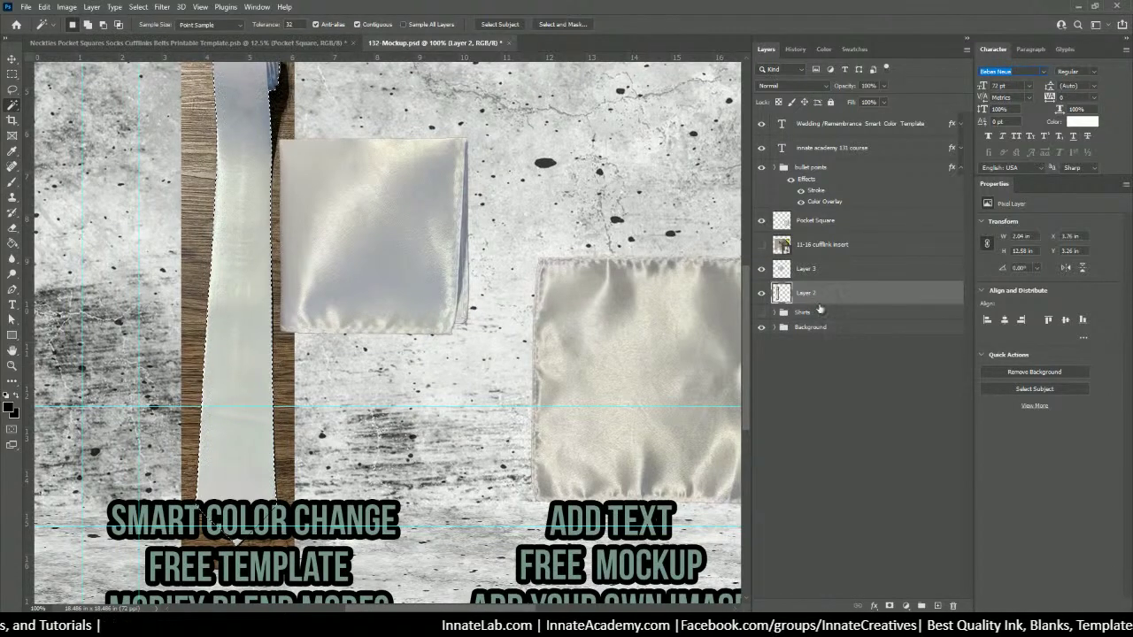
left_click(890, 606)
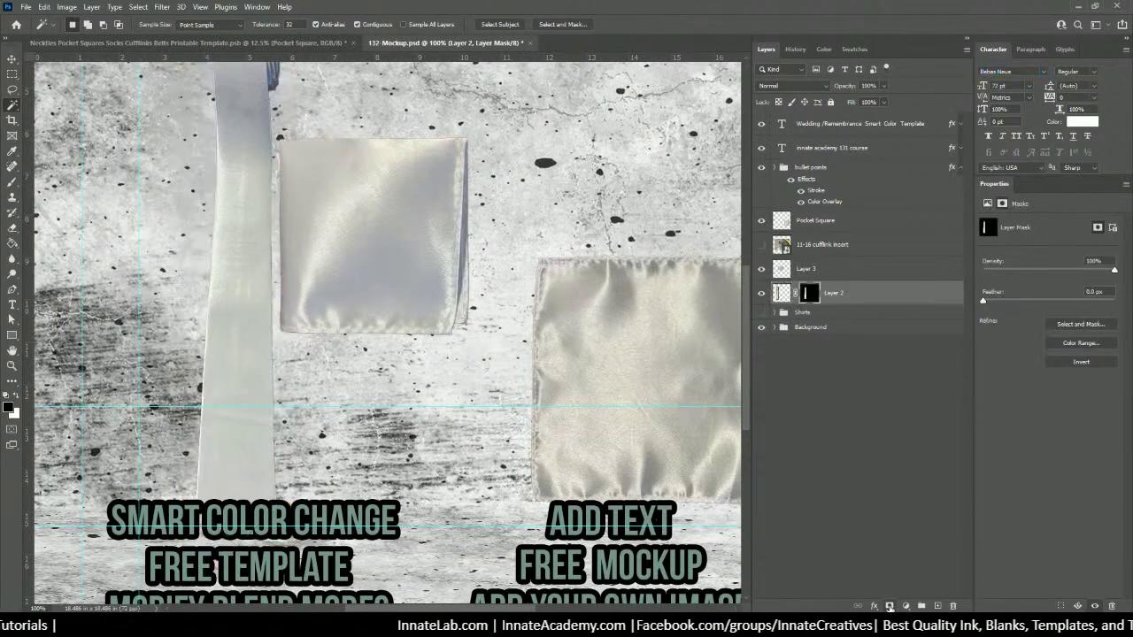
scroll(280, 304, "up", 3)
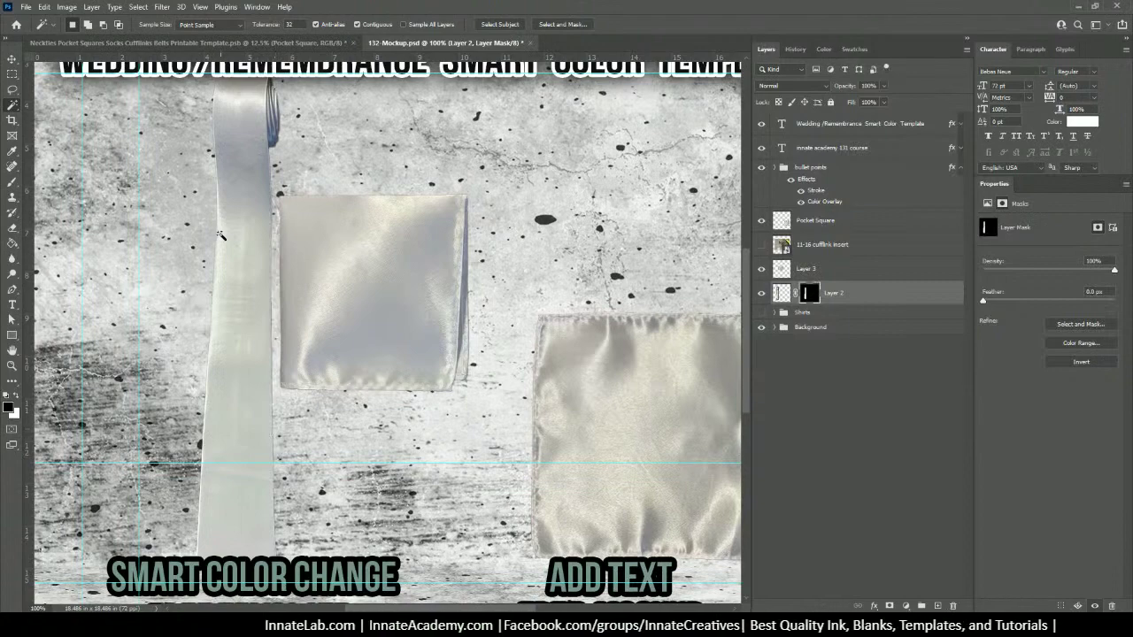
scroll(220, 230, "down", 5)
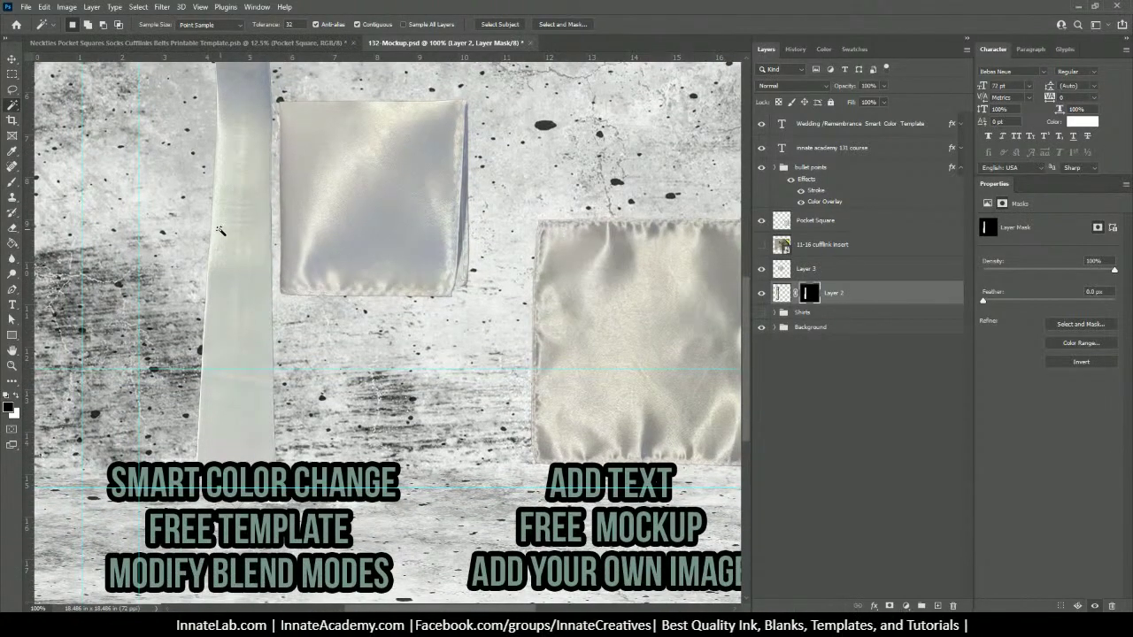
Step: Show the 11-16 cufflink insert layer and frame both cufflinks with a rectangular selection
key("ctrl+minus")
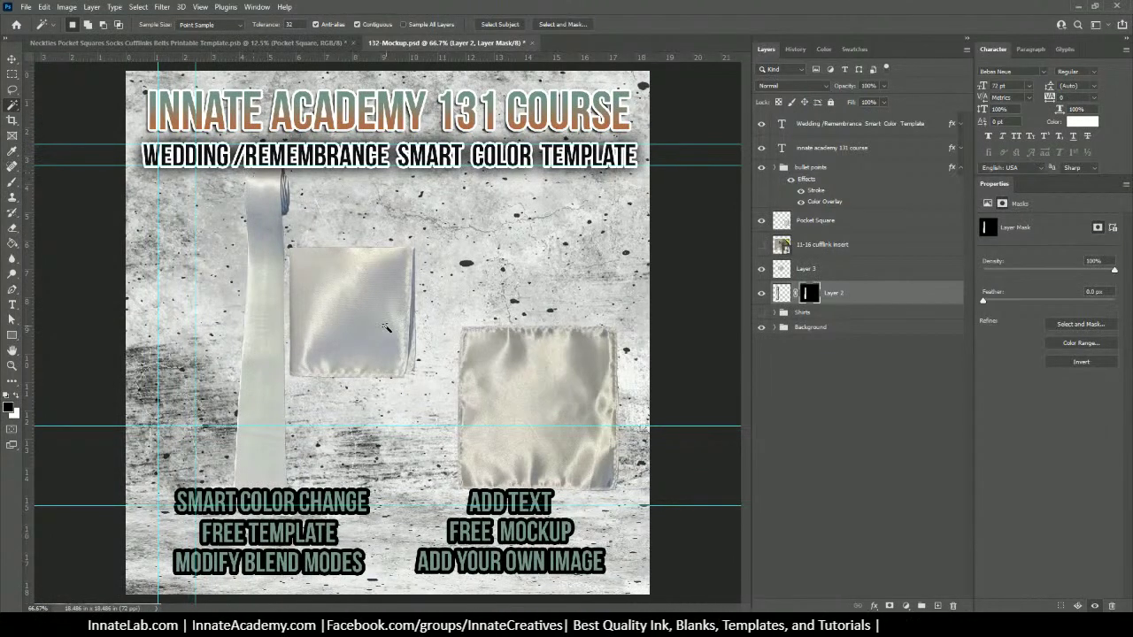
left_click(853, 250)
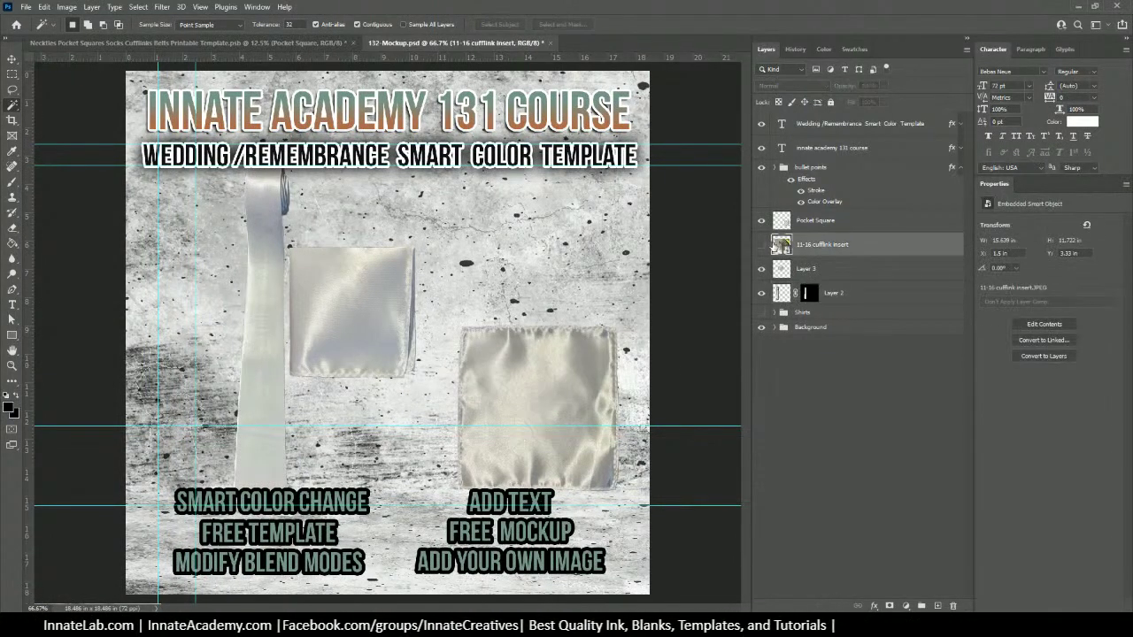
left_click(761, 245)
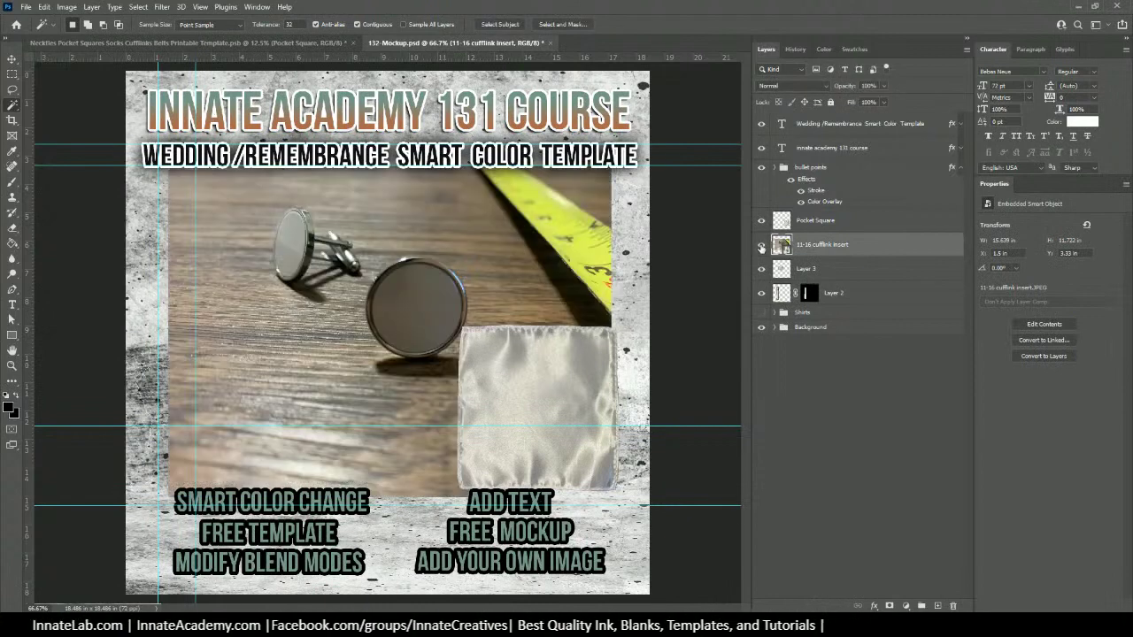
left_click(12, 73)
left_click_drag(254, 186, 478, 366)
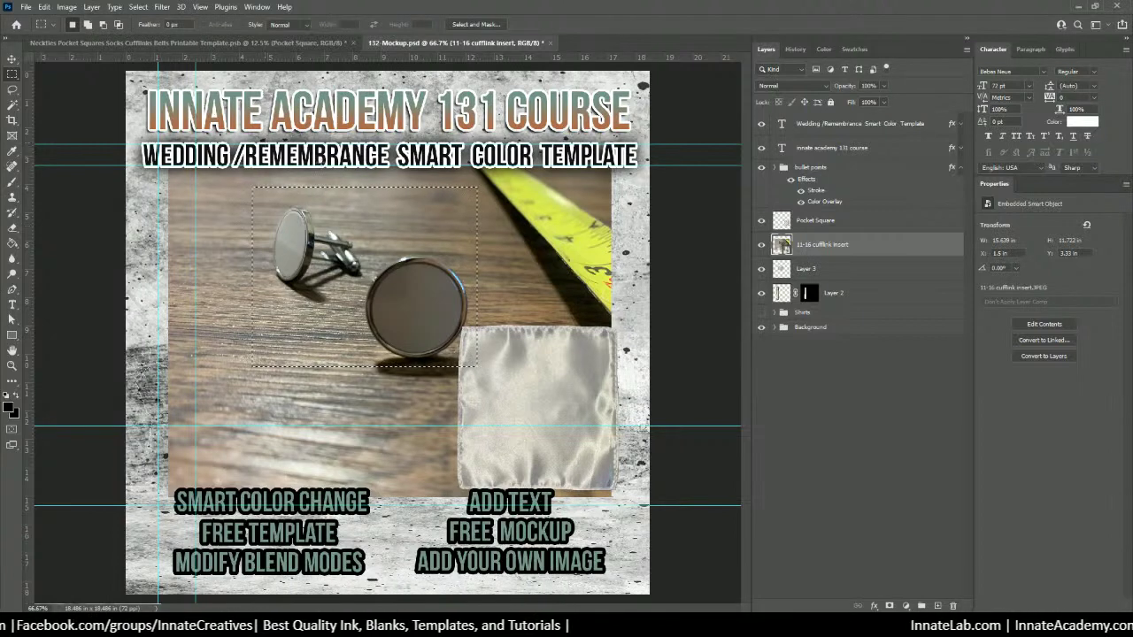
Step: Copy the framed cufflinks to their own layer, delete the 11-16 cufflink insert layer, and make Layer 4 active
key("ctrl+j")
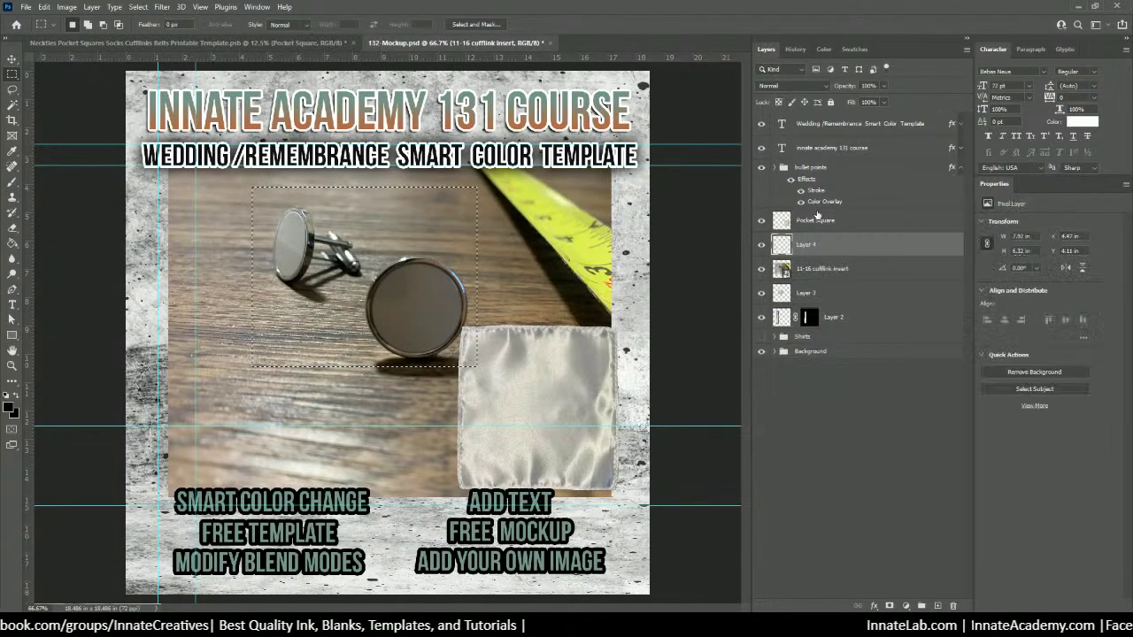
key("ctrl+d")
left_click(854, 270)
key("Delete")
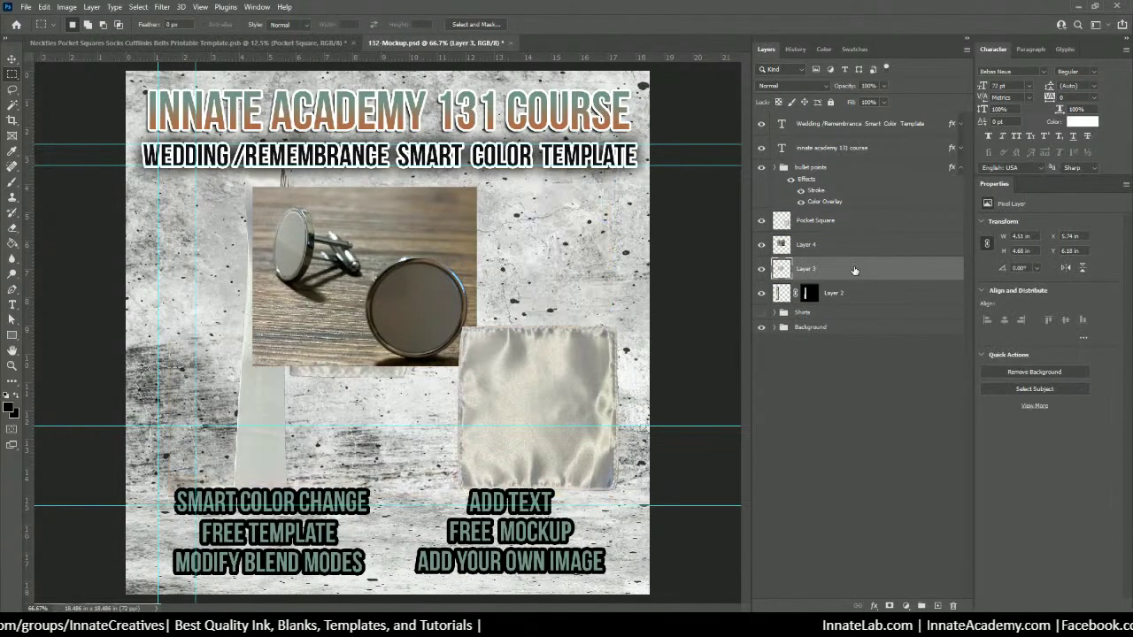
left_click(829, 252)
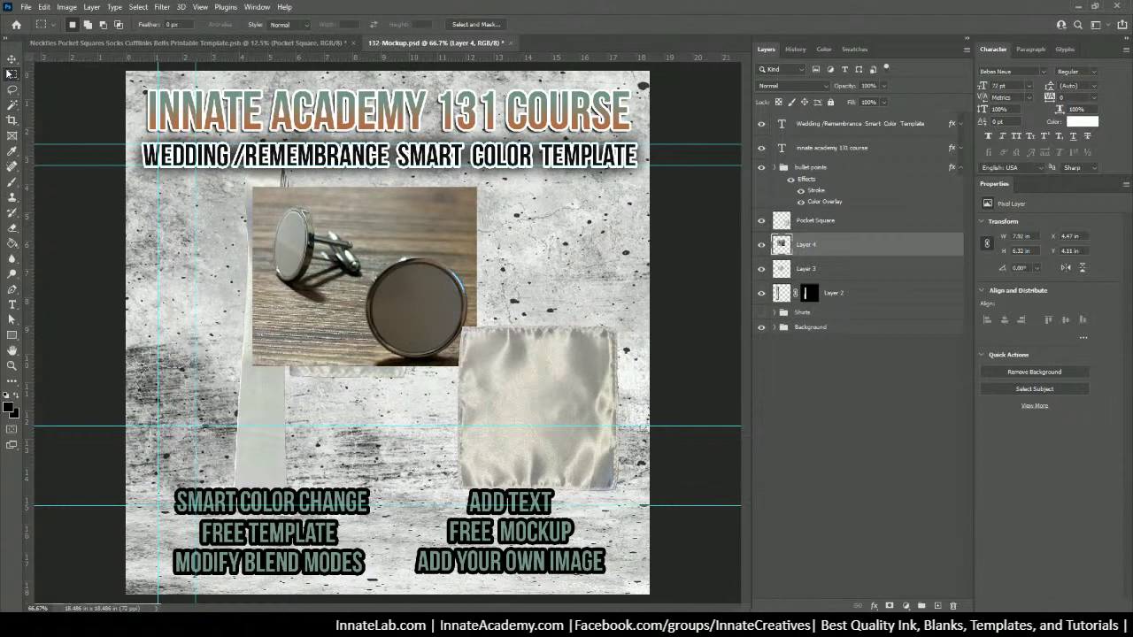
Step: Try selecting both cufflinks on Layer 4 with Select Subject and inspect the selection outline up close
left_click(9, 105)
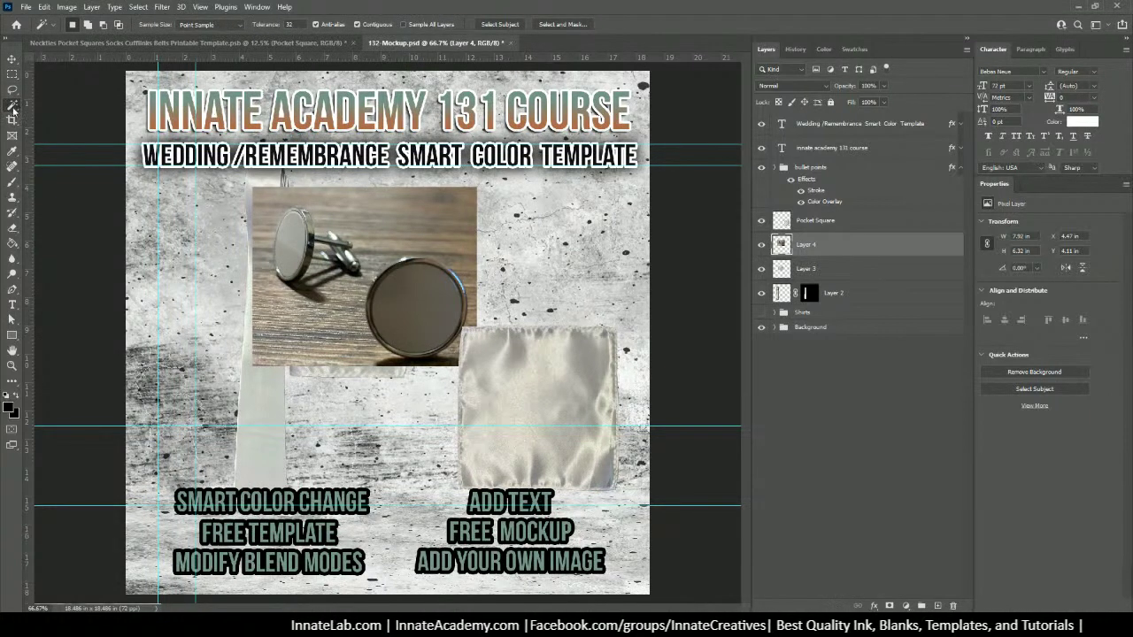
right_click(12, 107)
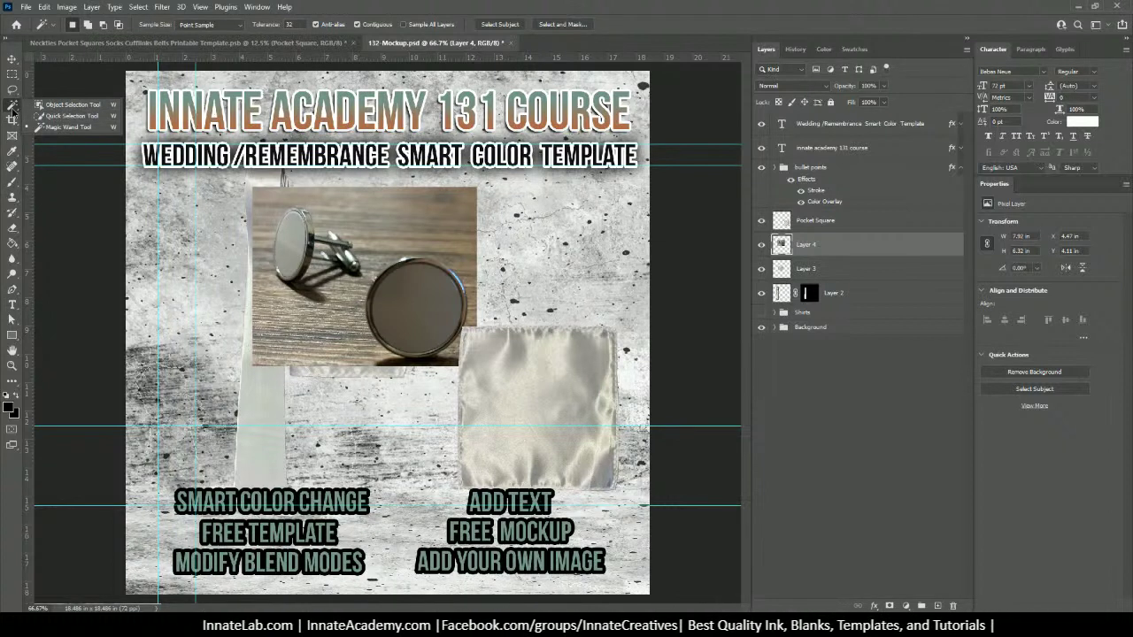
left_click(12, 109)
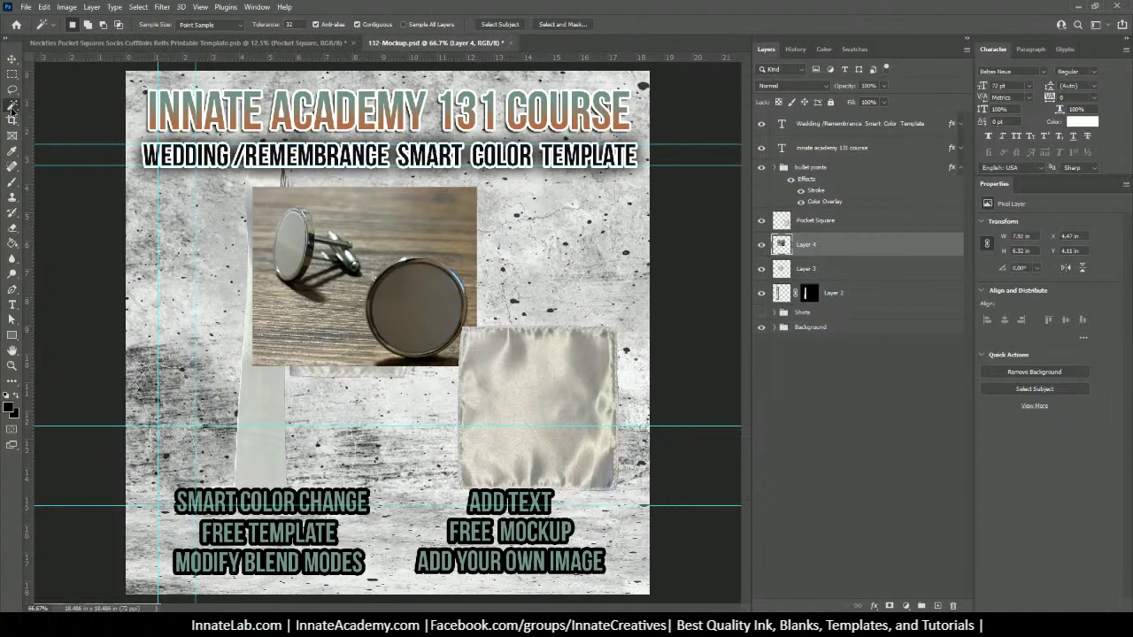
left_click(498, 24)
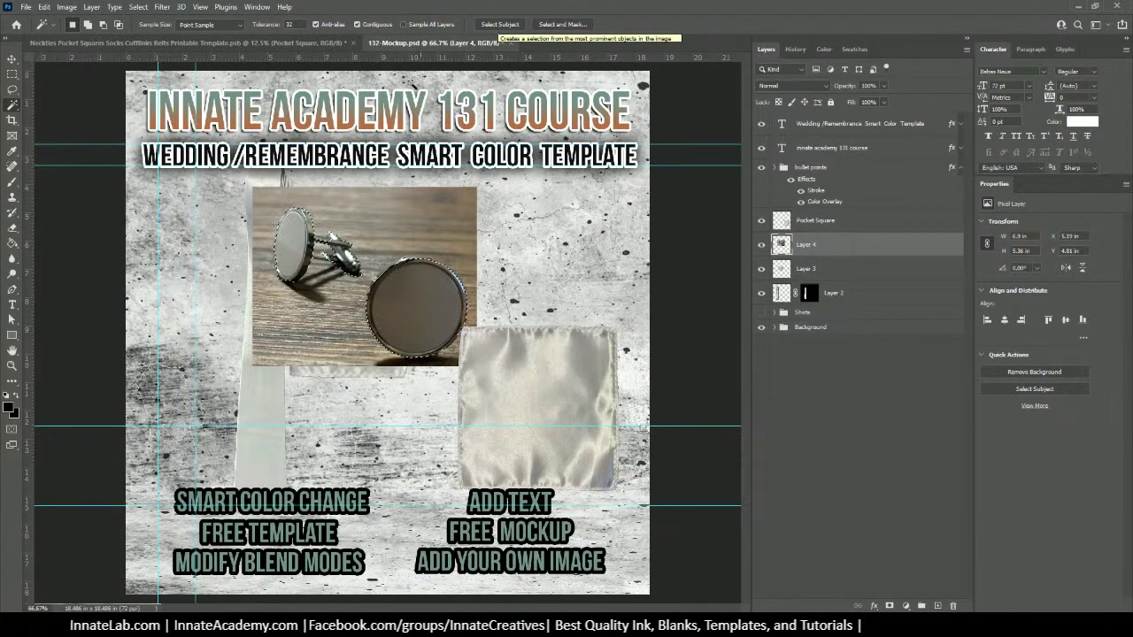
key("ctrl+plus")
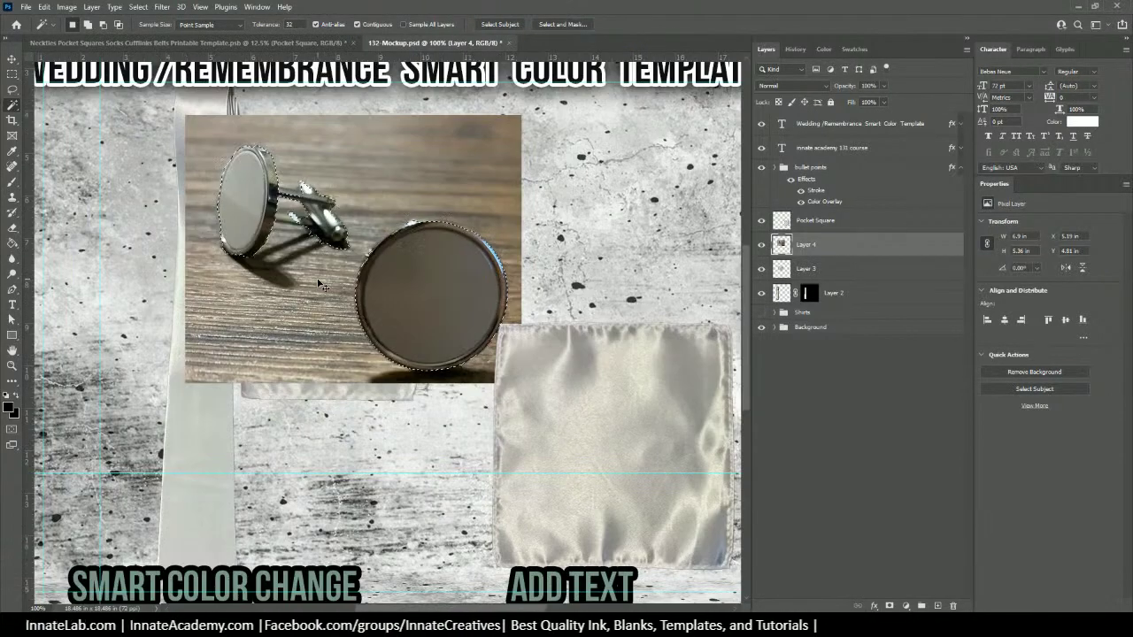
key("ctrl+plus")
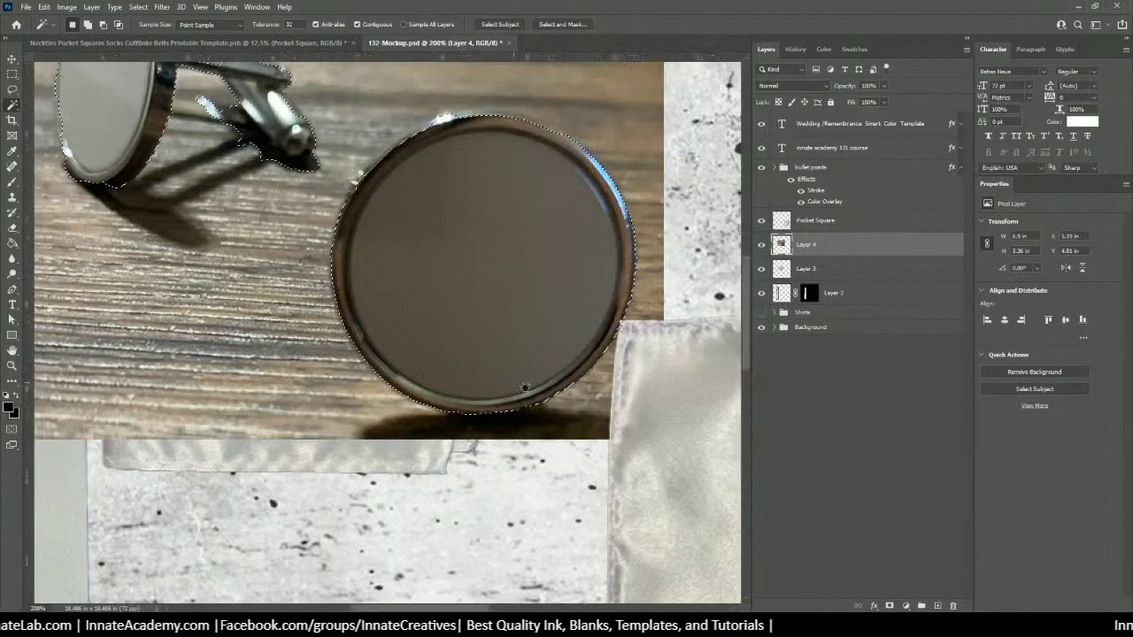
left_click_drag(525, 387, 442, 418)
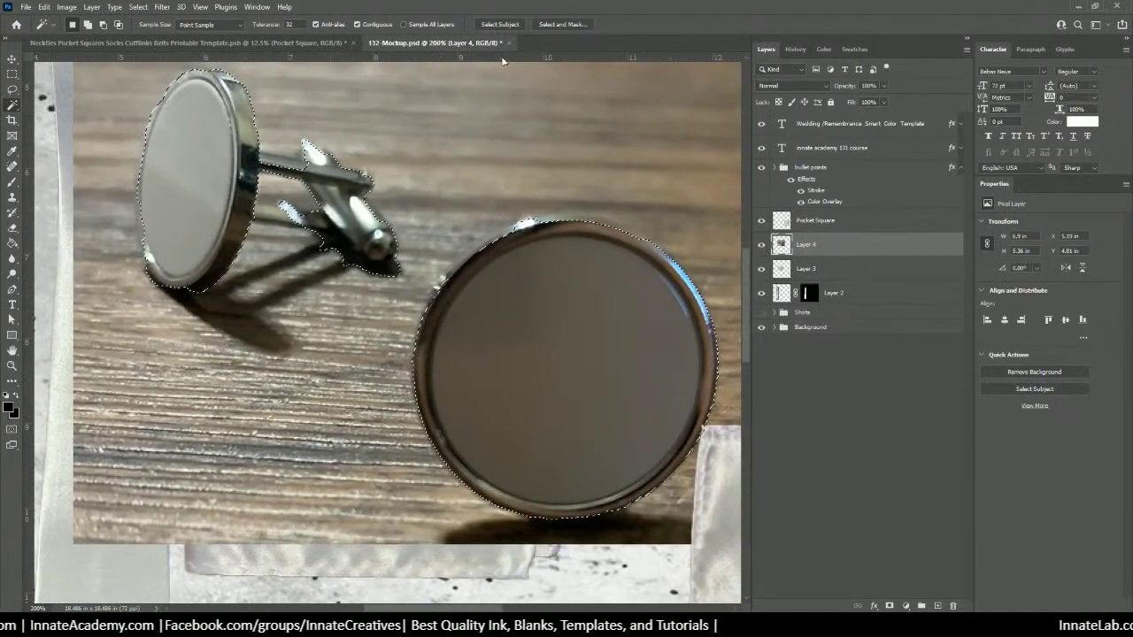
Step: Try to refine the selection around the tilted cufflink's posts and clasp in Select and Mask
left_click(546, 24)
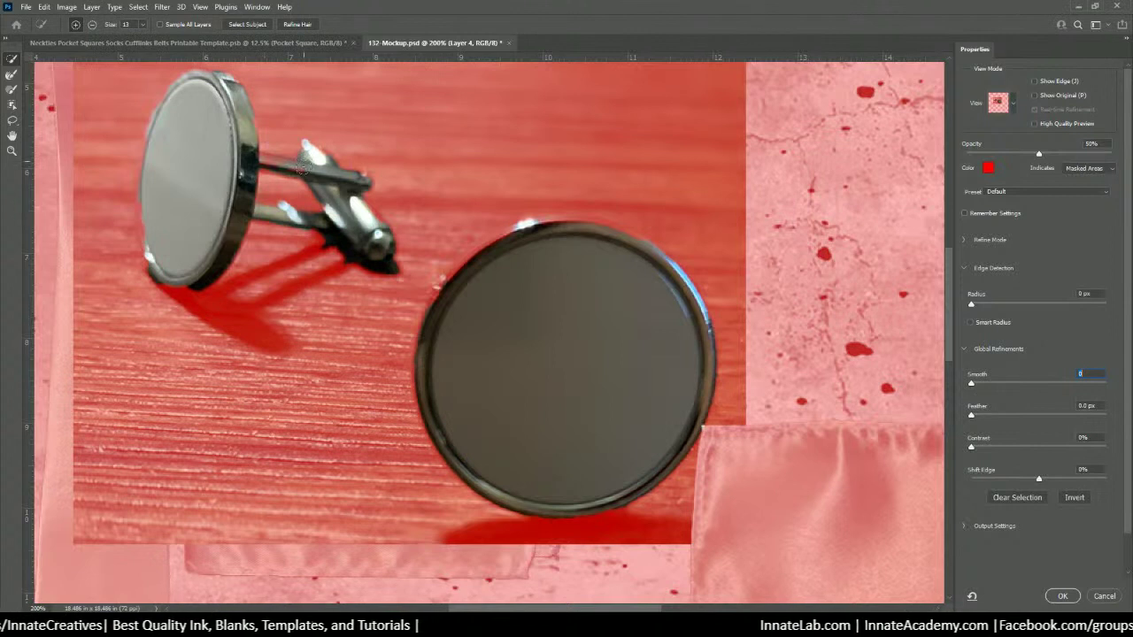
left_click_drag(303, 165, 302, 160)
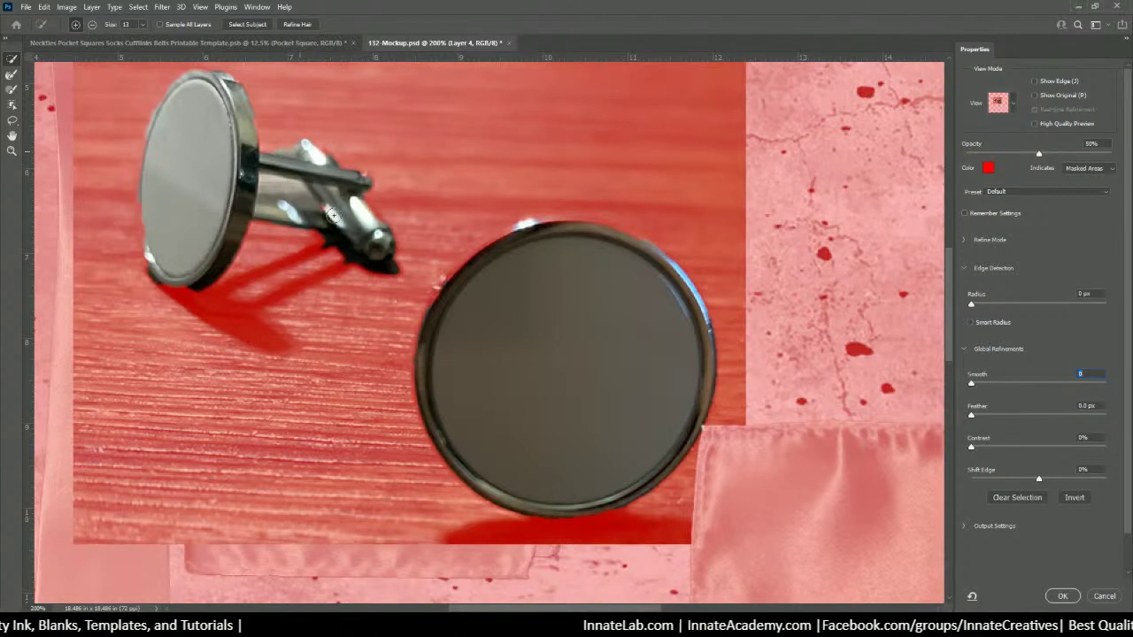
mouse_move(332, 214)
left_mouse_down()
mouse_move(345, 257)
mouse_move(322, 247)
mouse_move(346, 272)
left_mouse_up()
left_click(92, 24)
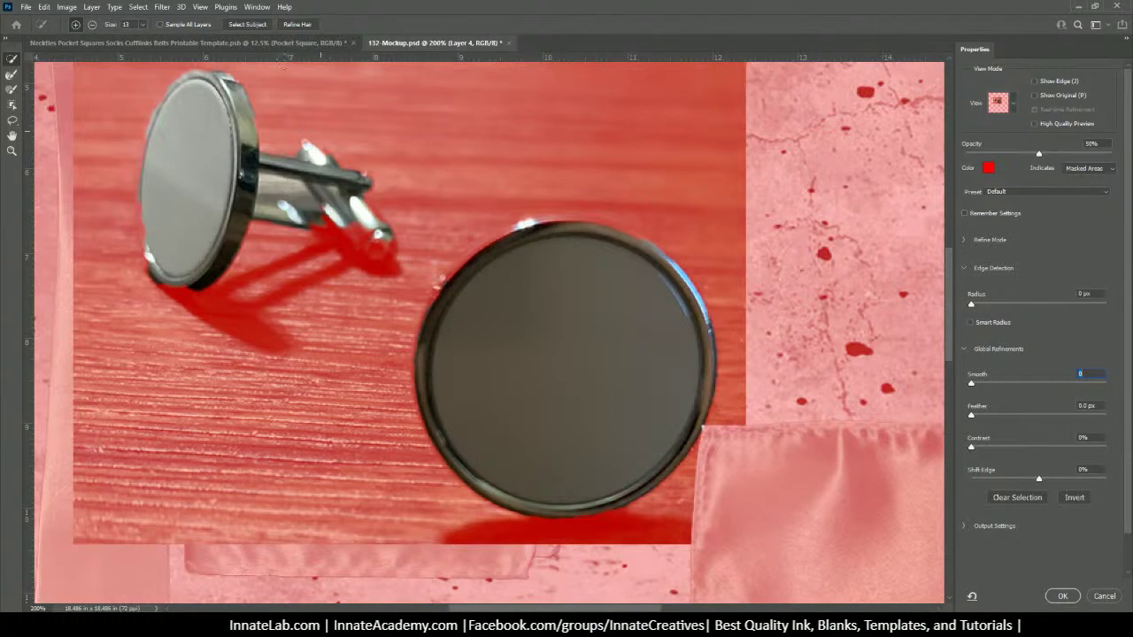
Step: Try to add the clasp end, lower post and both cufflink rims to the selection with a size 9 brush
left_click(142, 28)
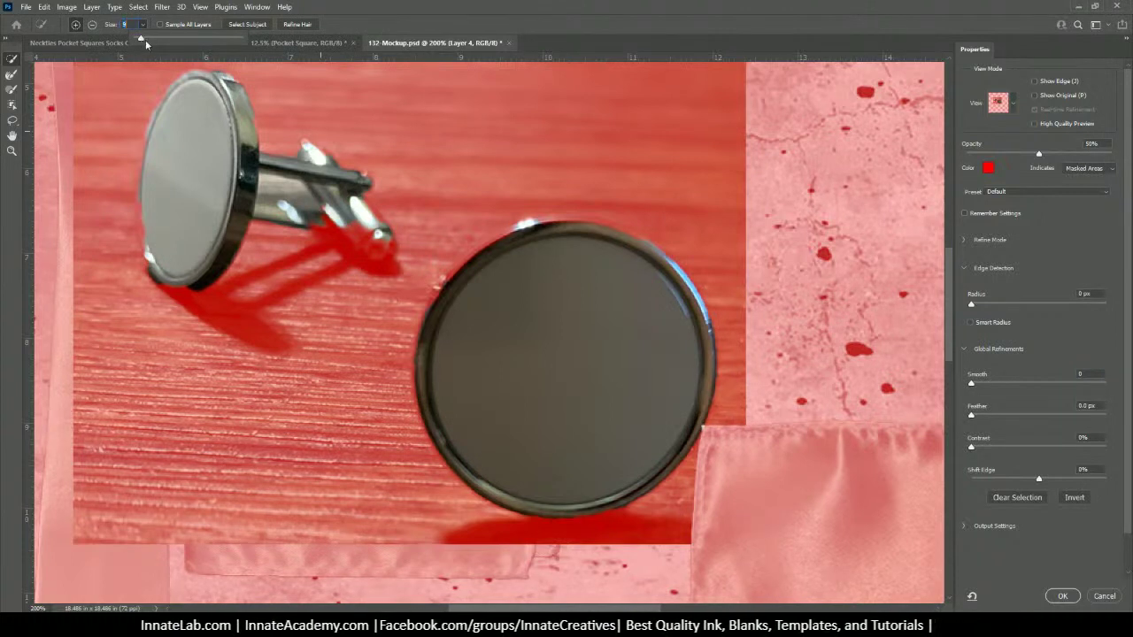
left_click(385, 240)
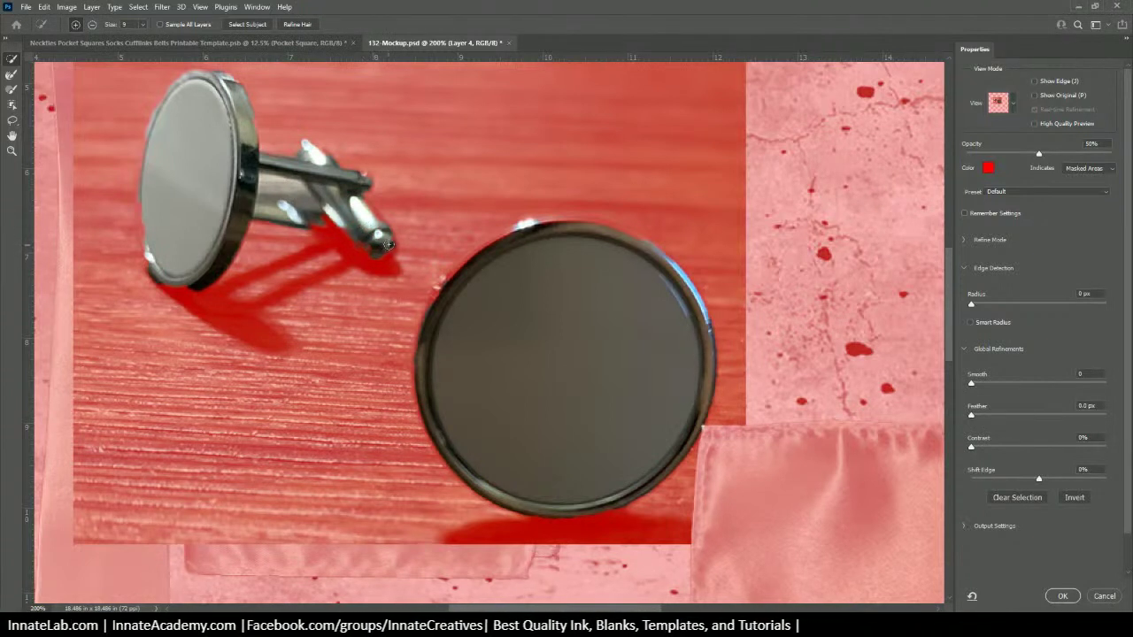
mouse_move(390, 248)
left_mouse_down()
mouse_move(379, 254)
mouse_move(346, 219)
left_mouse_up()
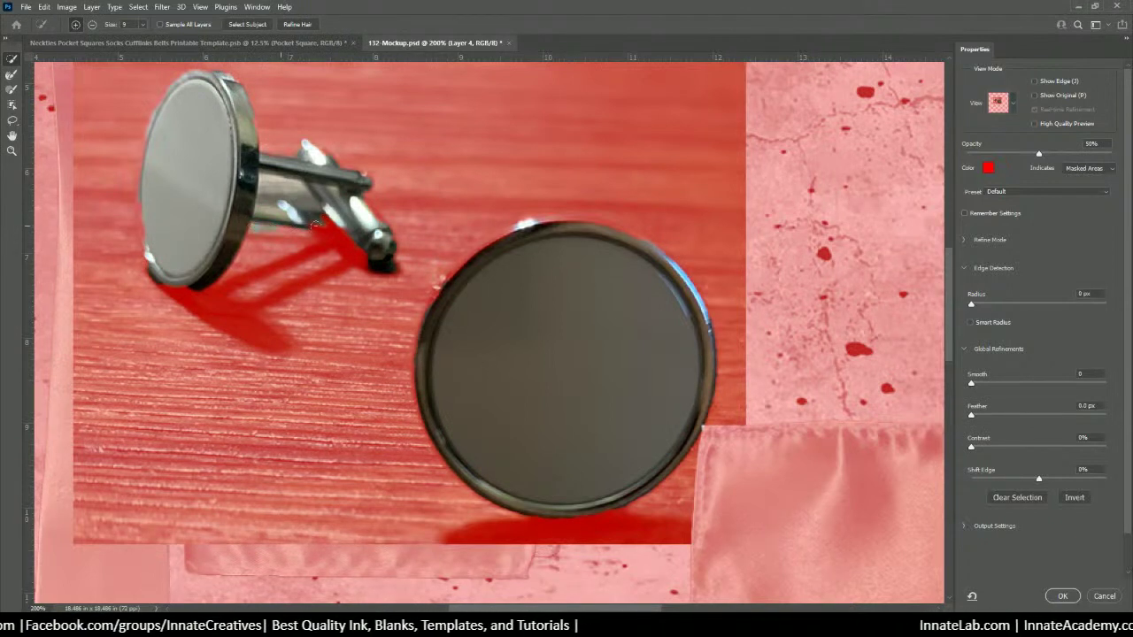
mouse_move(314, 228)
left_mouse_down()
mouse_move(266, 253)
mouse_move(239, 234)
left_mouse_up()
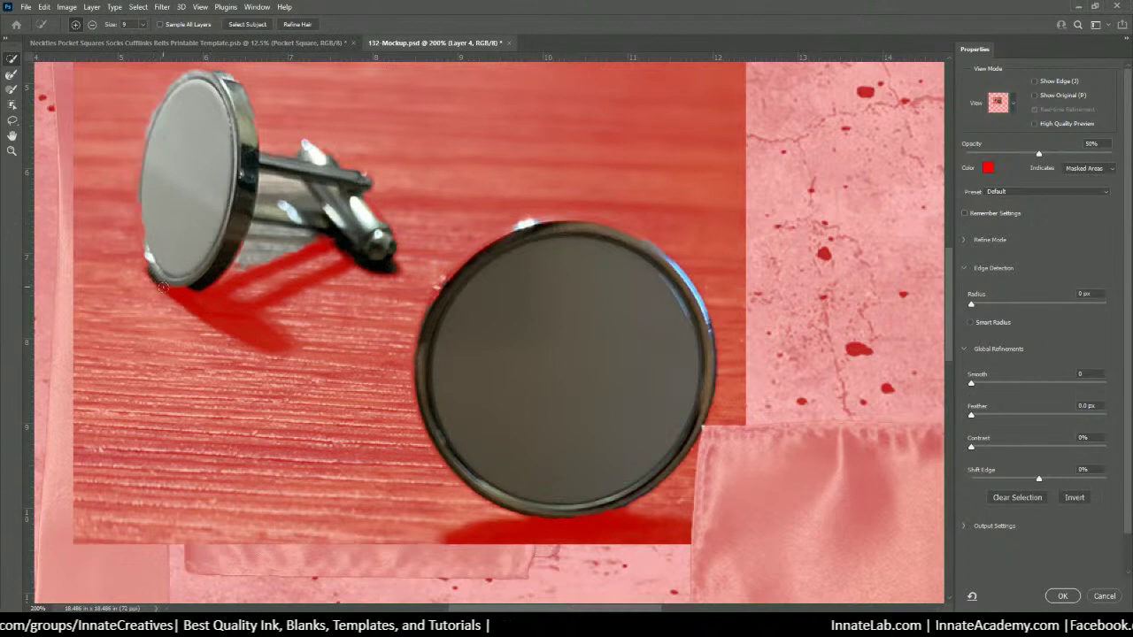
mouse_move(193, 289)
left_mouse_down()
mouse_move(159, 283)
mouse_move(156, 269)
left_mouse_up()
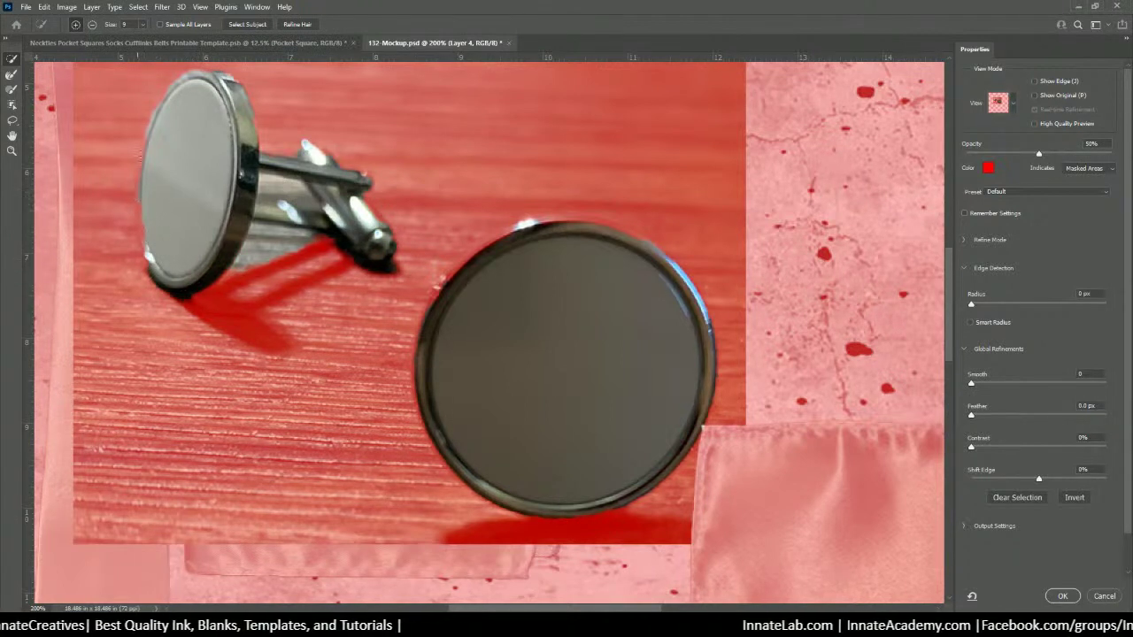
mouse_move(178, 89)
left_mouse_down()
mouse_move(97, 159)
mouse_move(150, 153)
left_mouse_up()
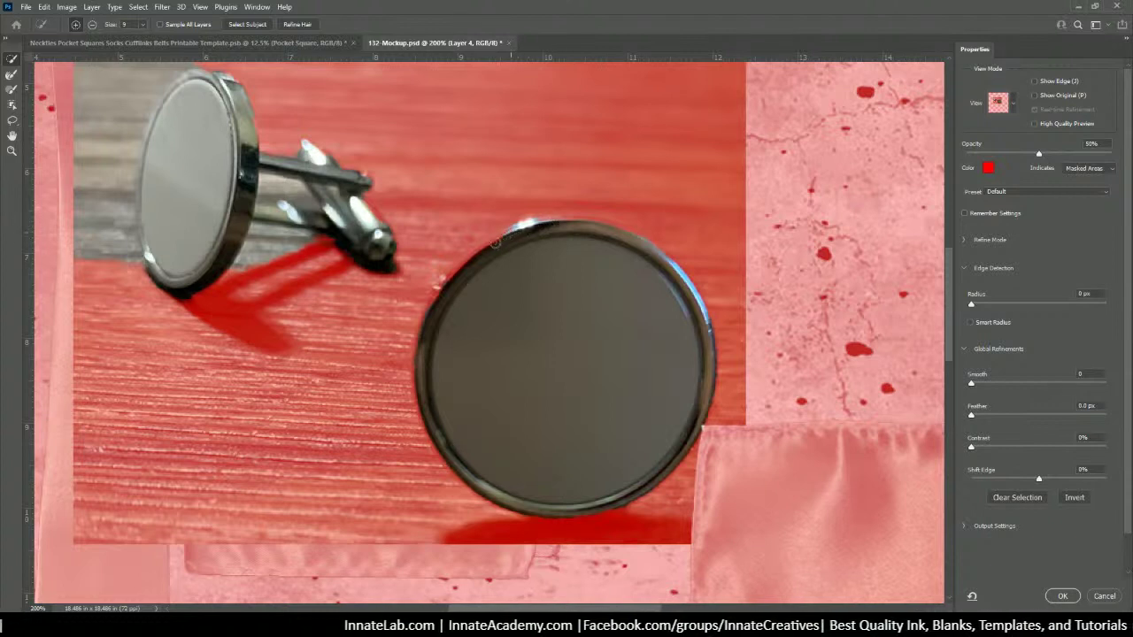
left_click_drag(496, 240, 435, 296)
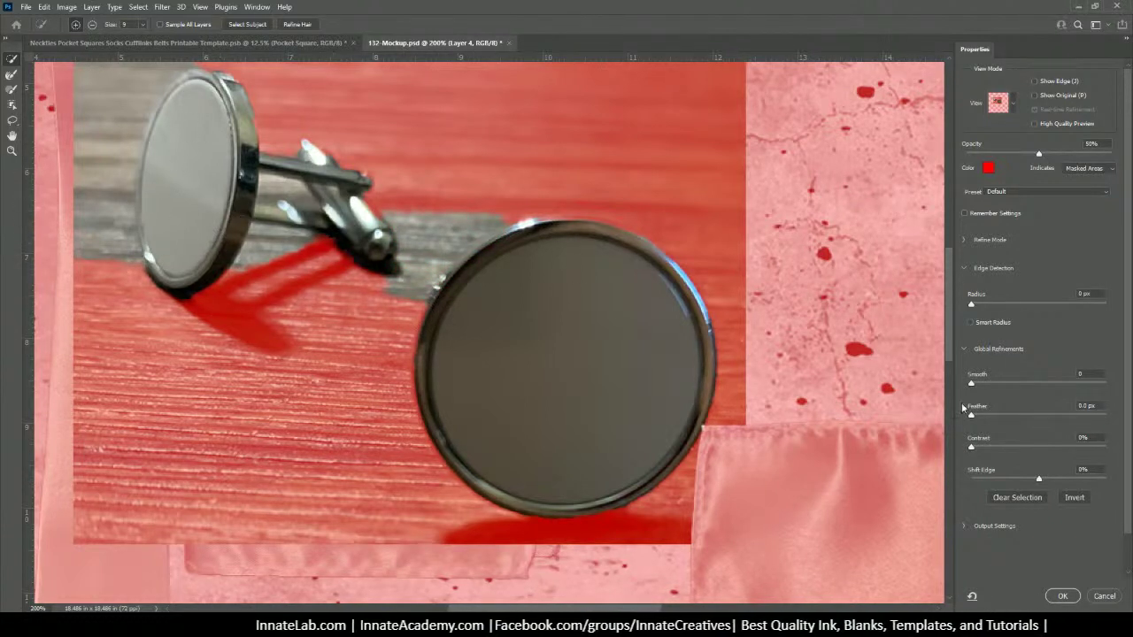
Step: Discard the Select and Mask refinements and deselect the cufflinks
left_click(1101, 596)
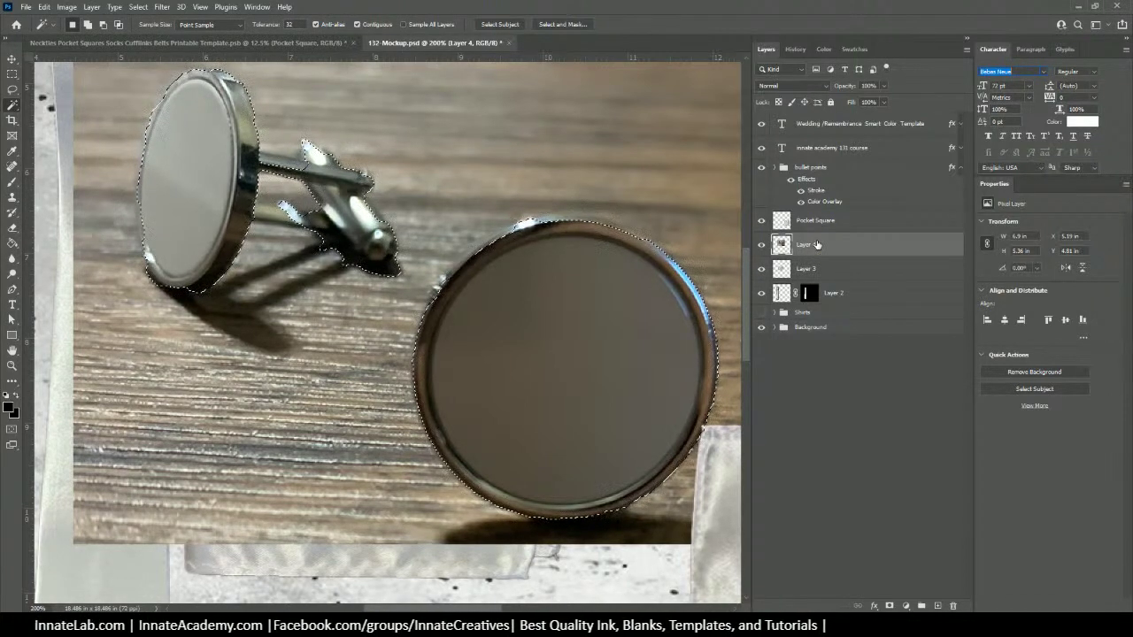
left_click(139, 6)
left_click(152, 32)
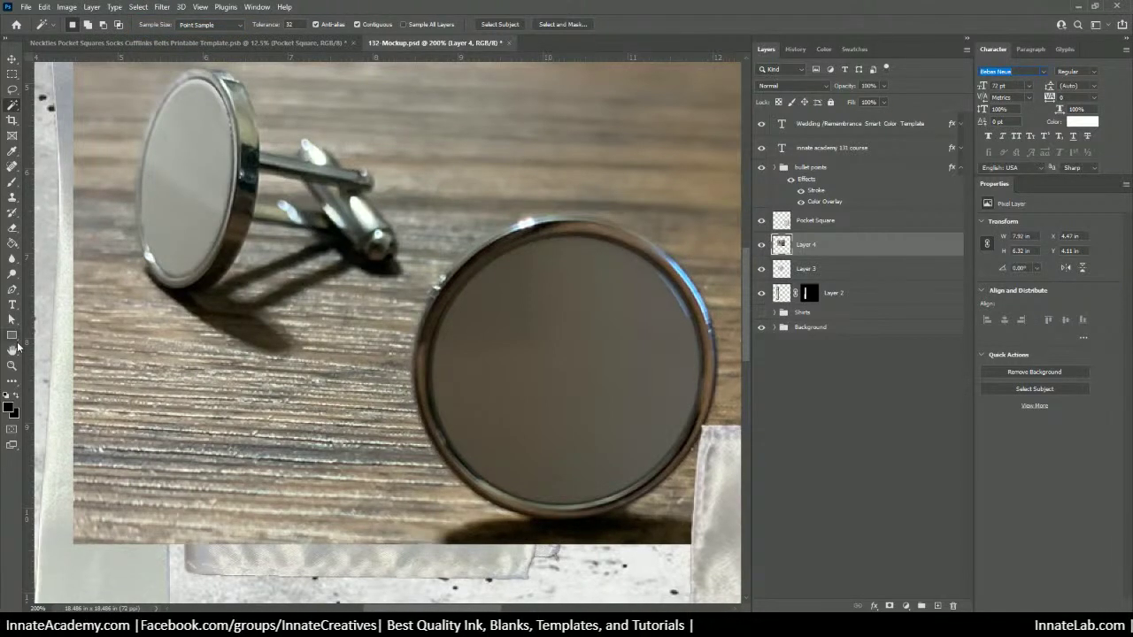
Step: Start a Pen tool shape outline along the tilted cufflink's lower edge, curving up its rim to the lower post
left_click(12, 289)
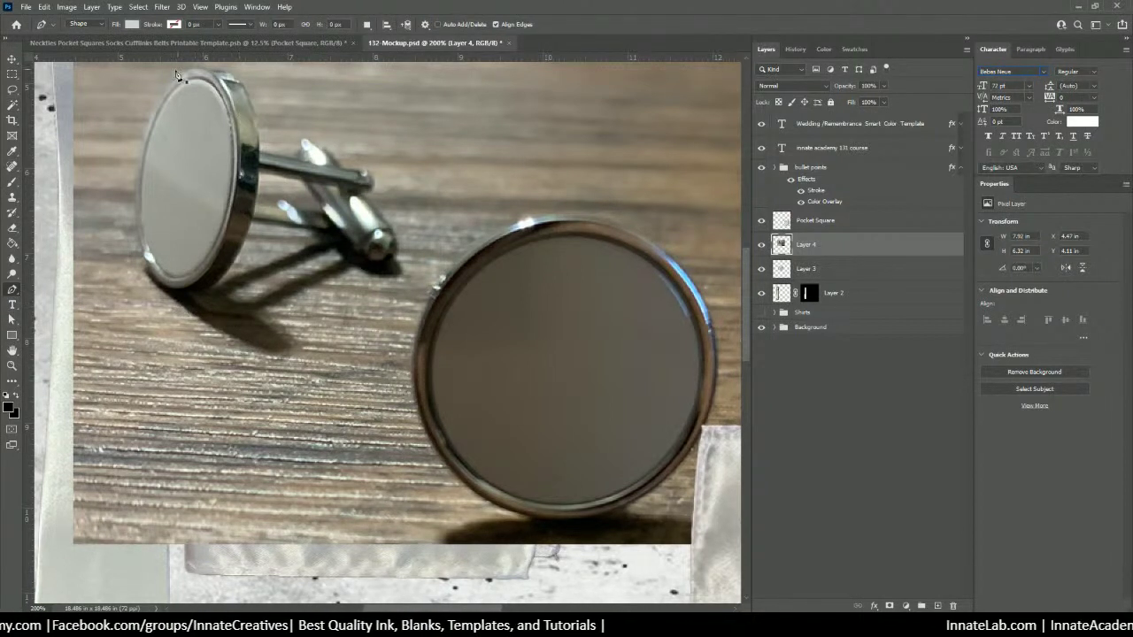
key("ctrl+plus")
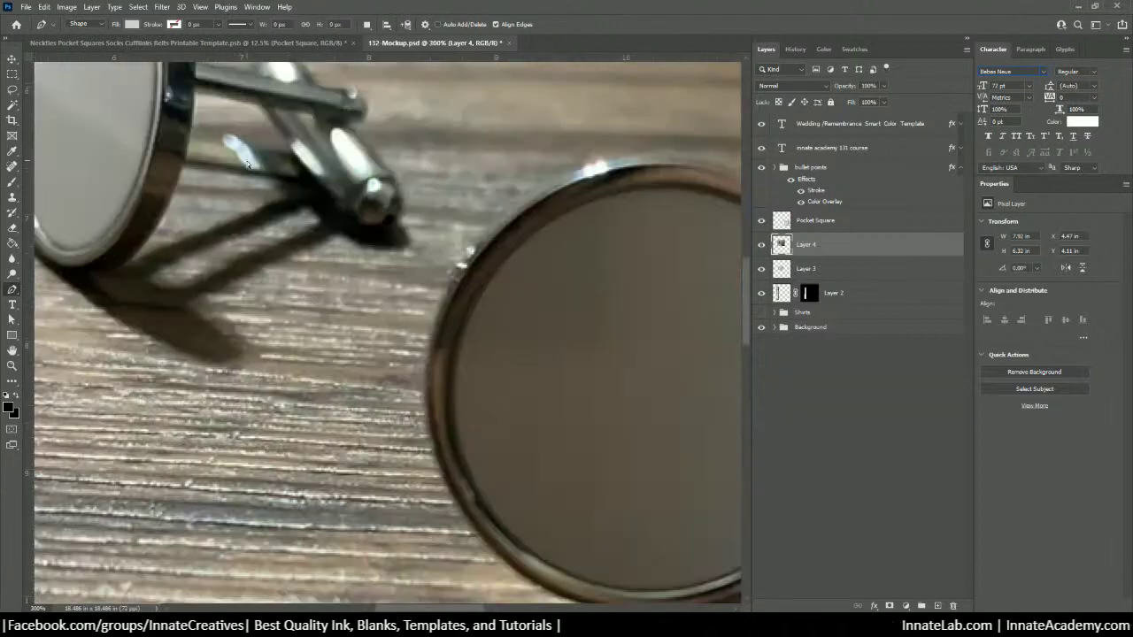
left_click_drag(314, 299, 451, 312)
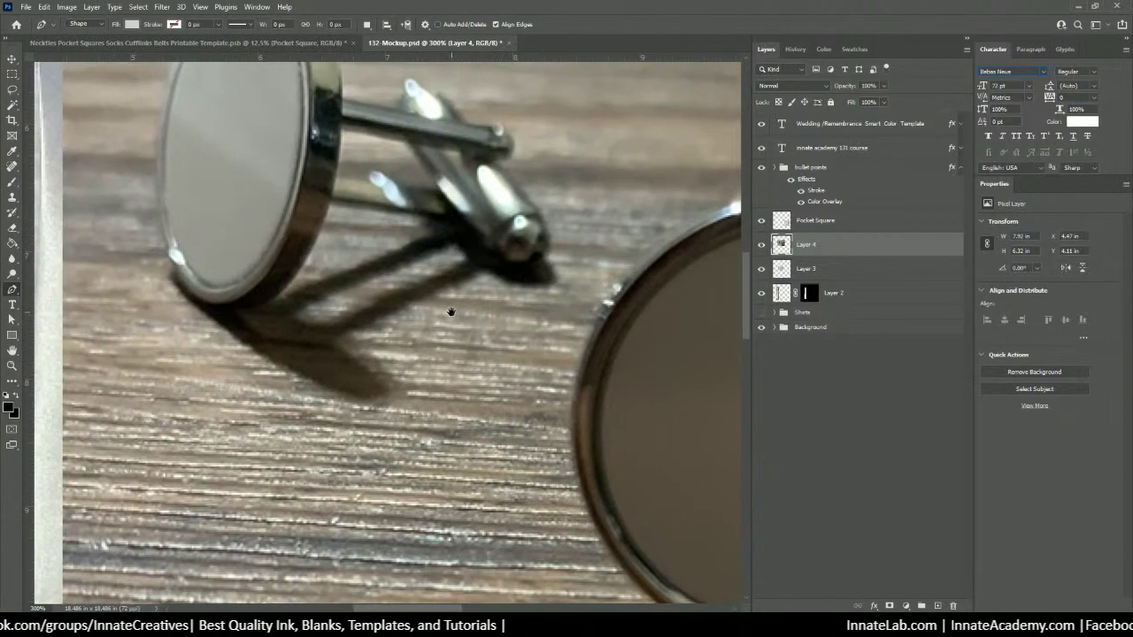
left_click(205, 314)
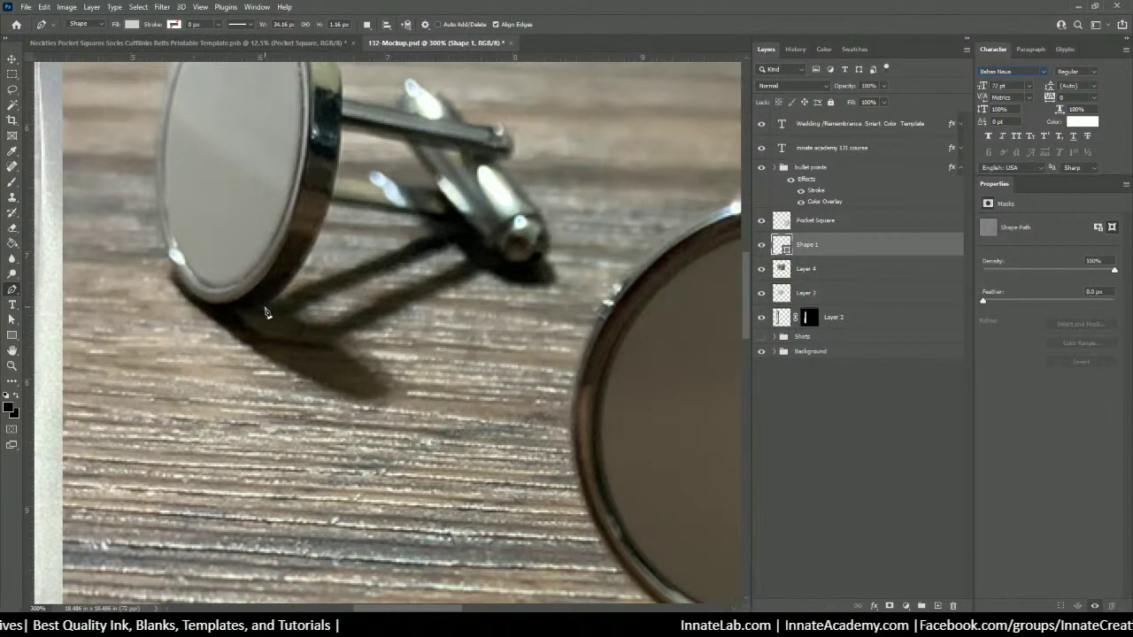
left_click(265, 309)
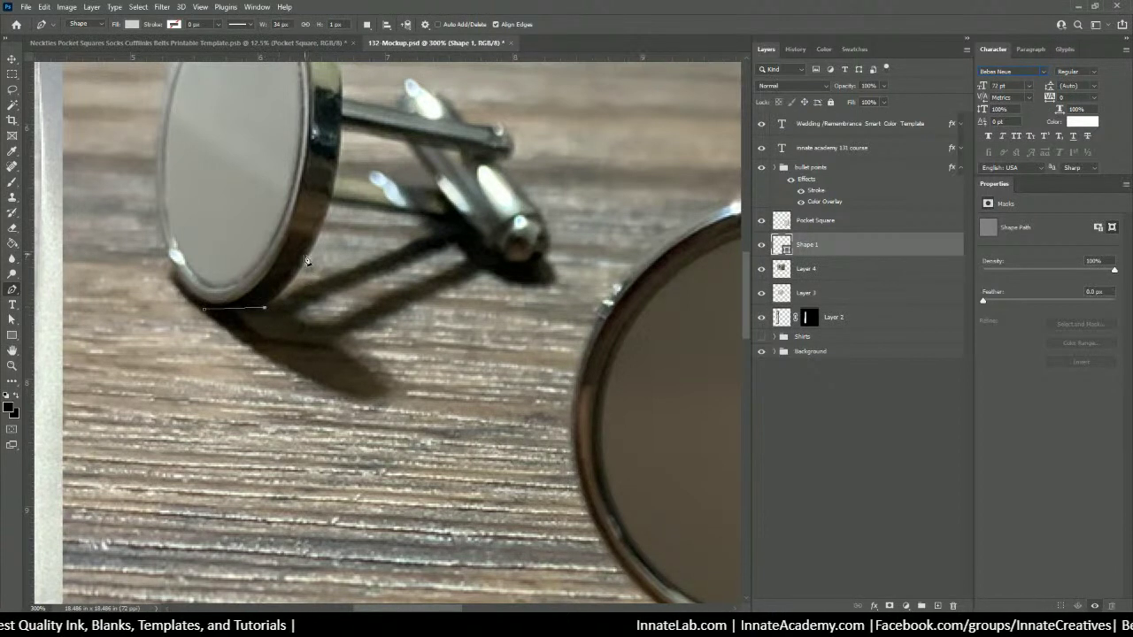
left_click_drag(309, 255, 319, 240)
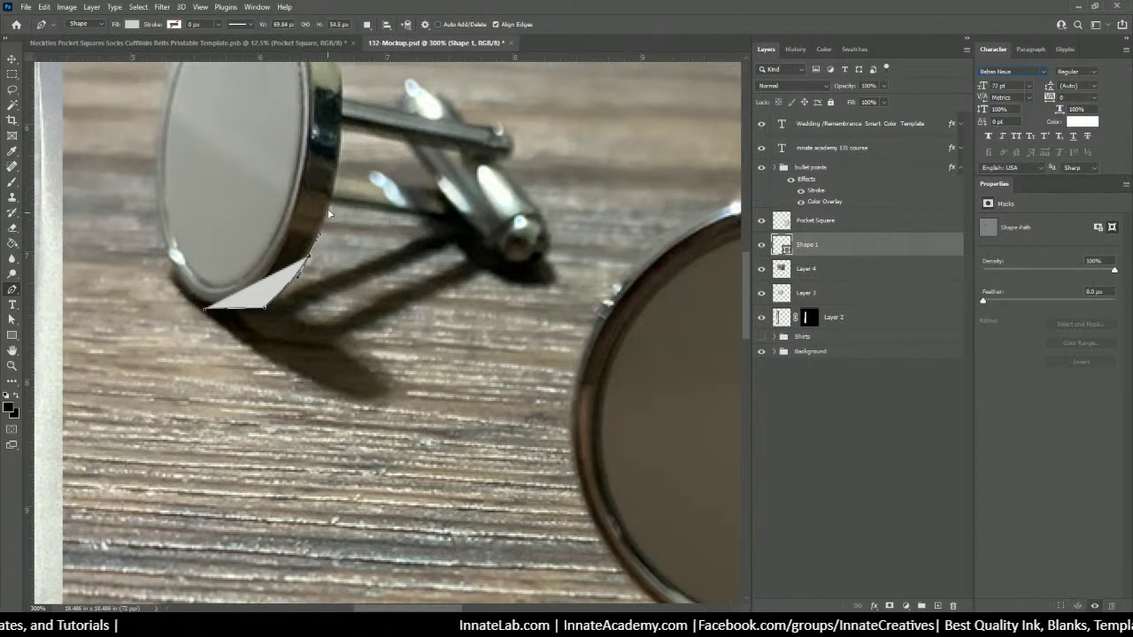
left_click(329, 212)
left_click(331, 211)
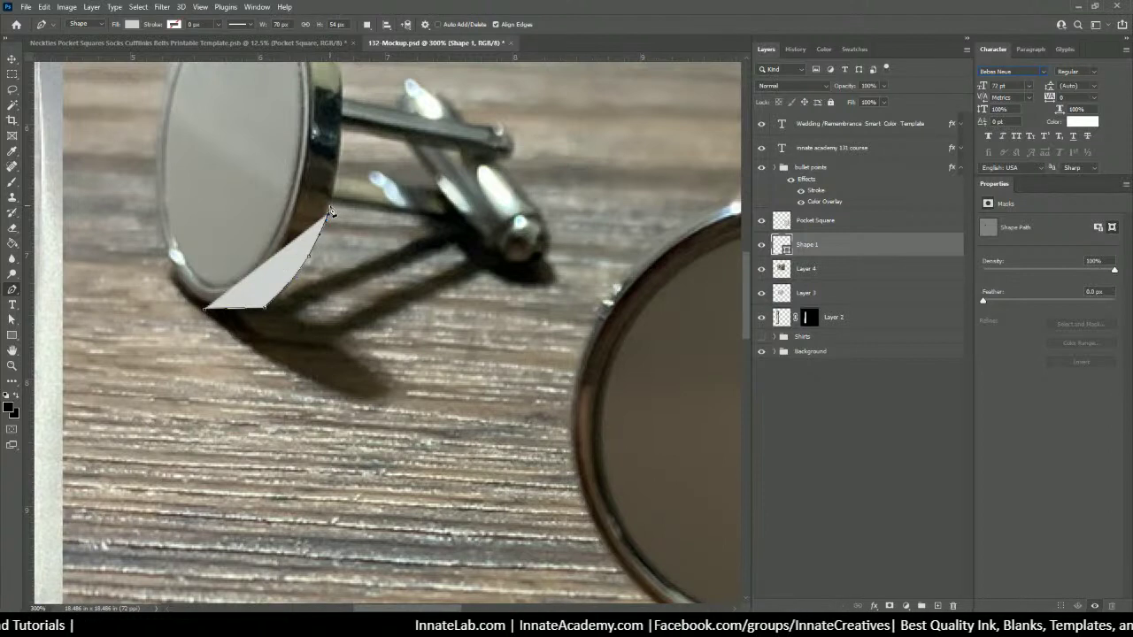
left_click_drag(332, 212, 330, 210)
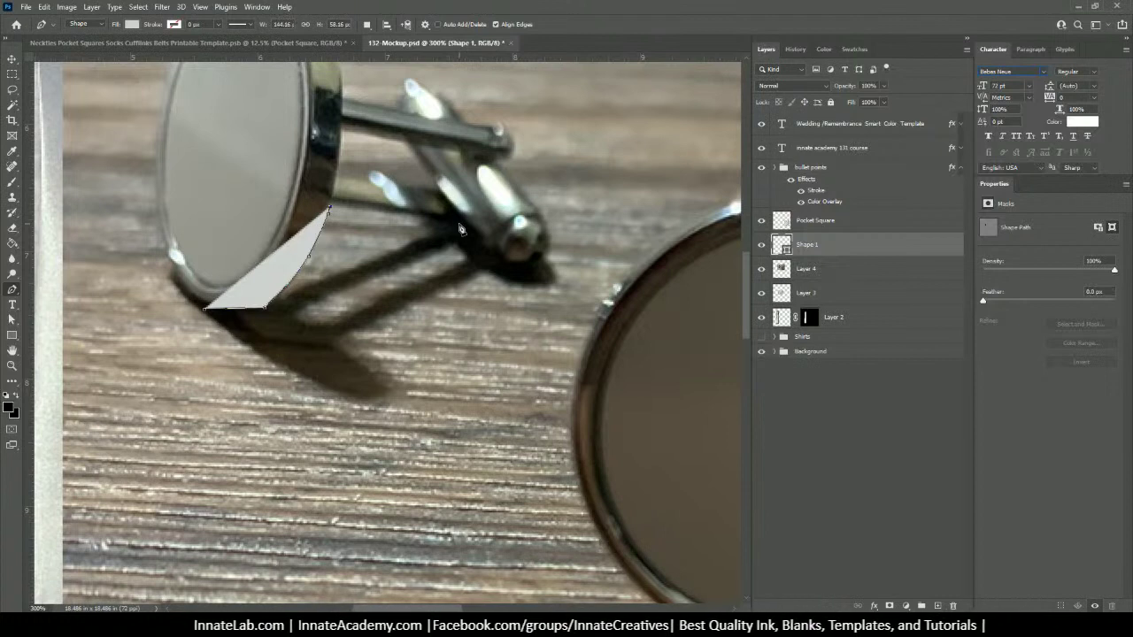
Step: Continue the tilted cufflink's shape outline along the lower post's underside and around the clasp's lower end
left_click(460, 225)
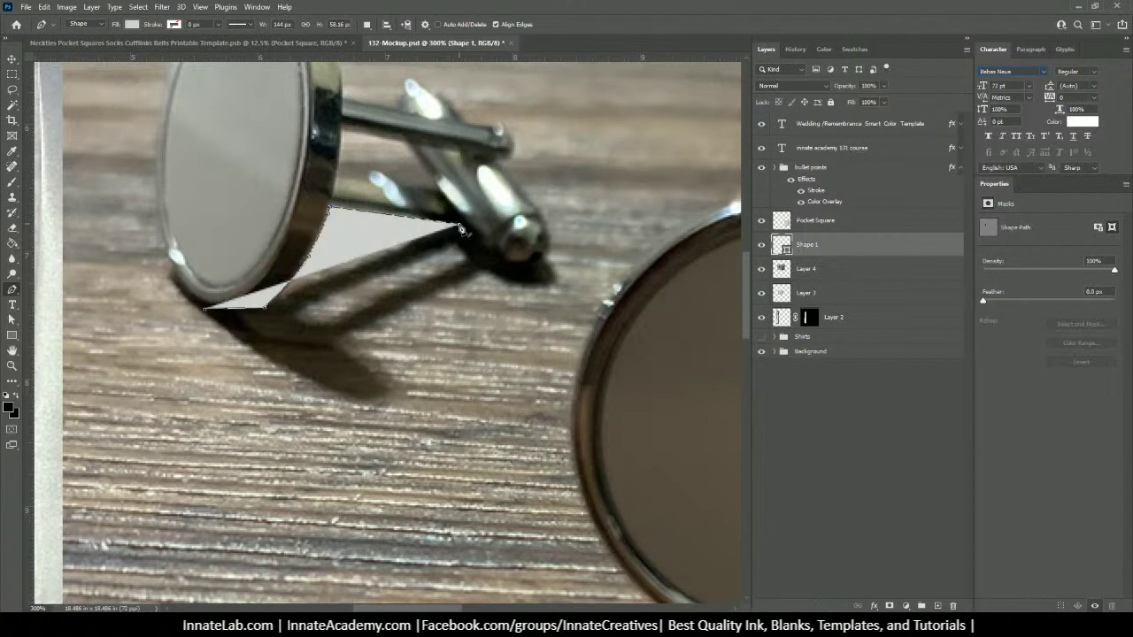
left_click(488, 258)
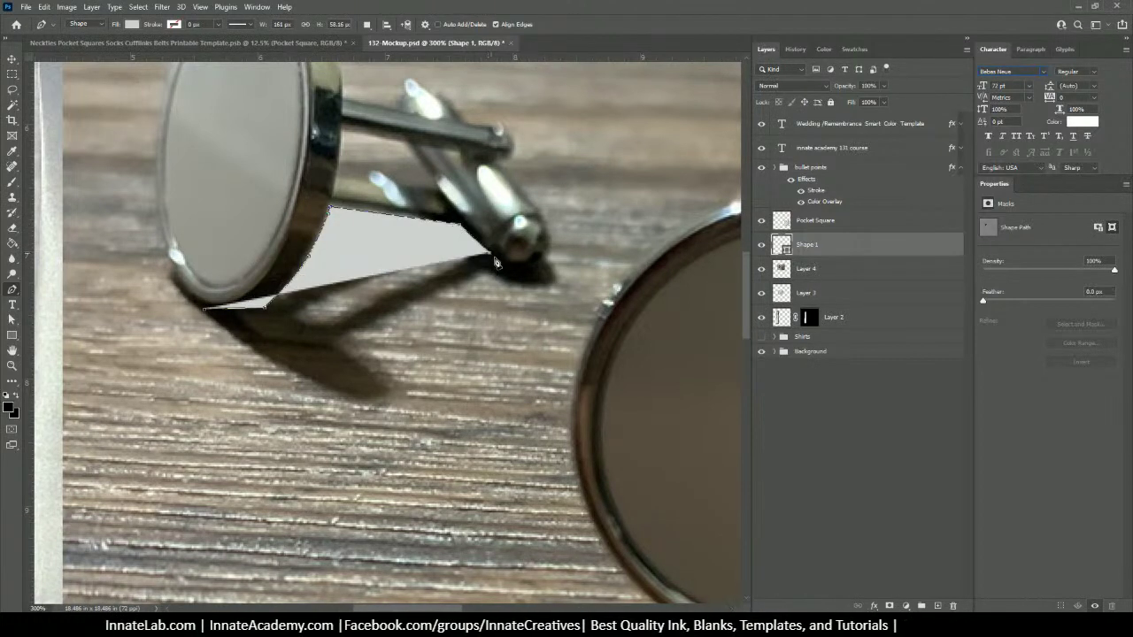
left_click(508, 269)
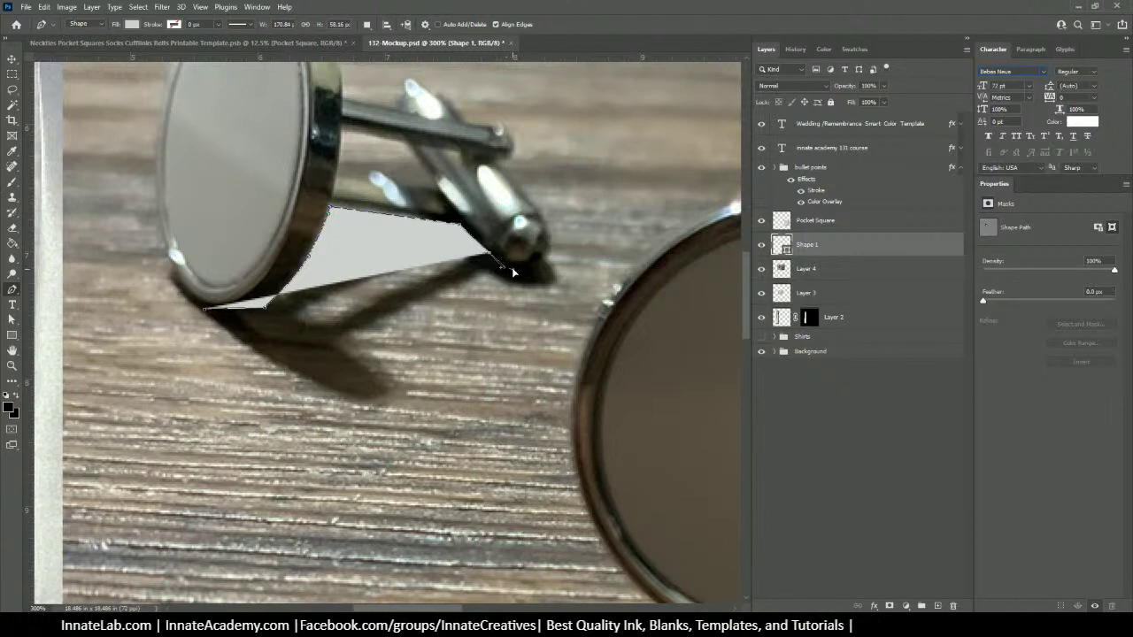
left_click_drag(531, 268, 546, 257)
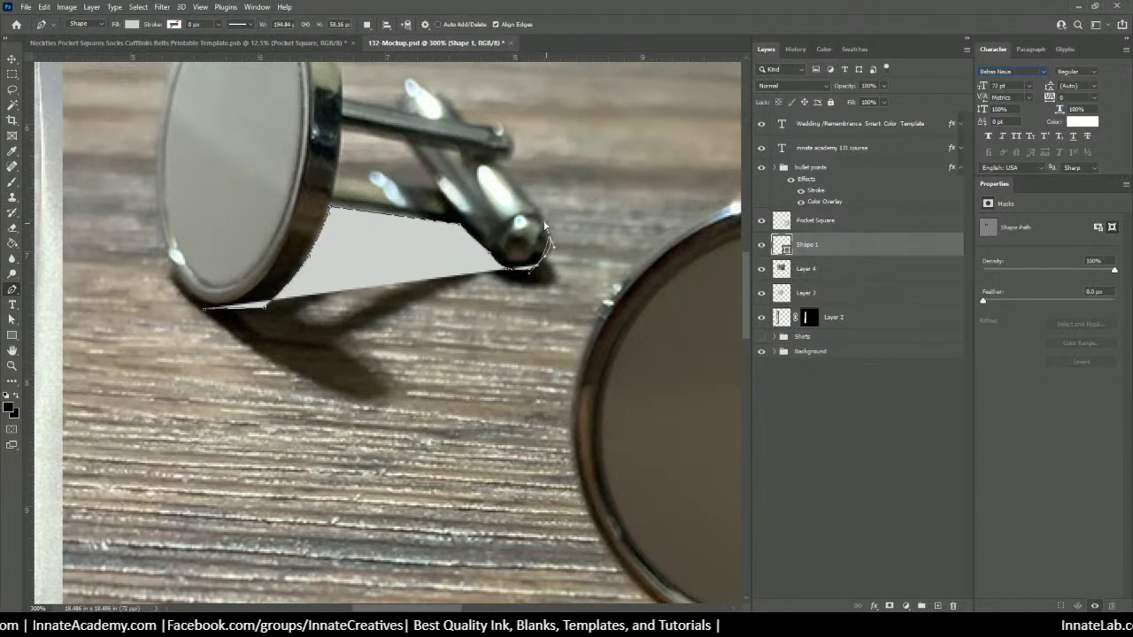
left_click(537, 216)
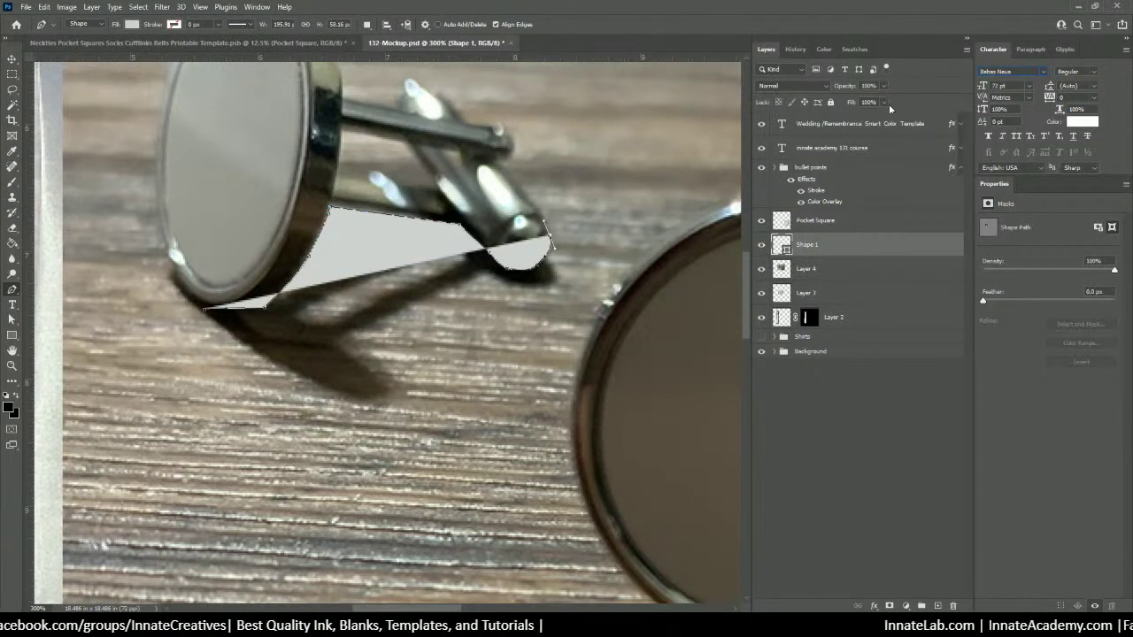
Step: Reduce the shape's opacity to 40% and trace up the clasp, around the upper post's end and the clasp's top
left_click_drag(882, 86, 852, 102)
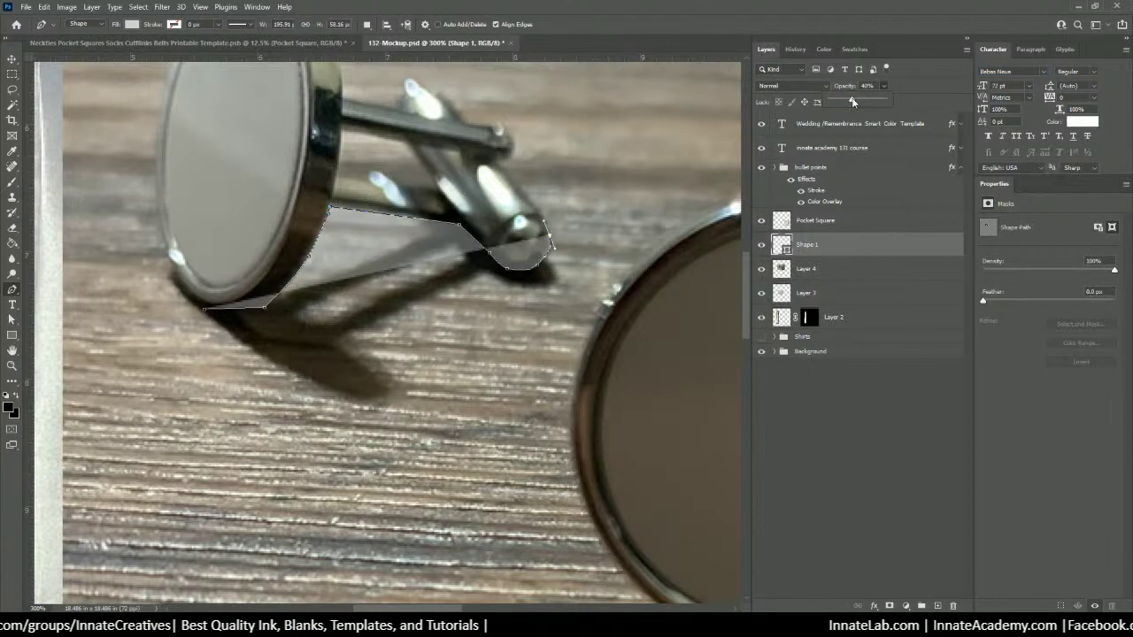
left_click(498, 165)
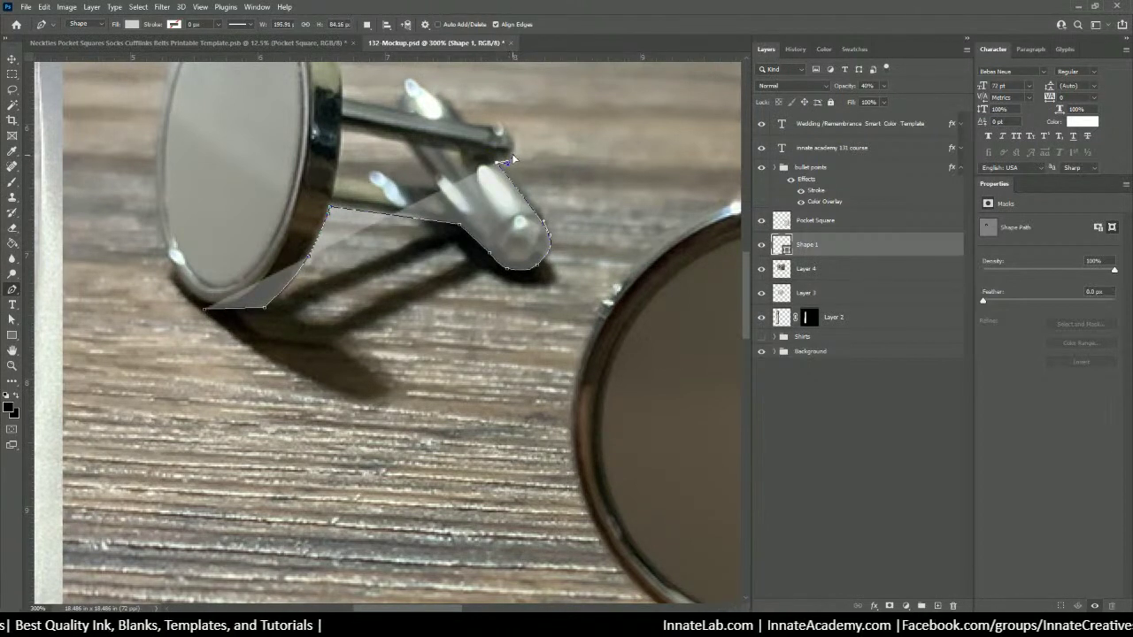
left_click(510, 158)
left_click_drag(505, 127, 489, 122)
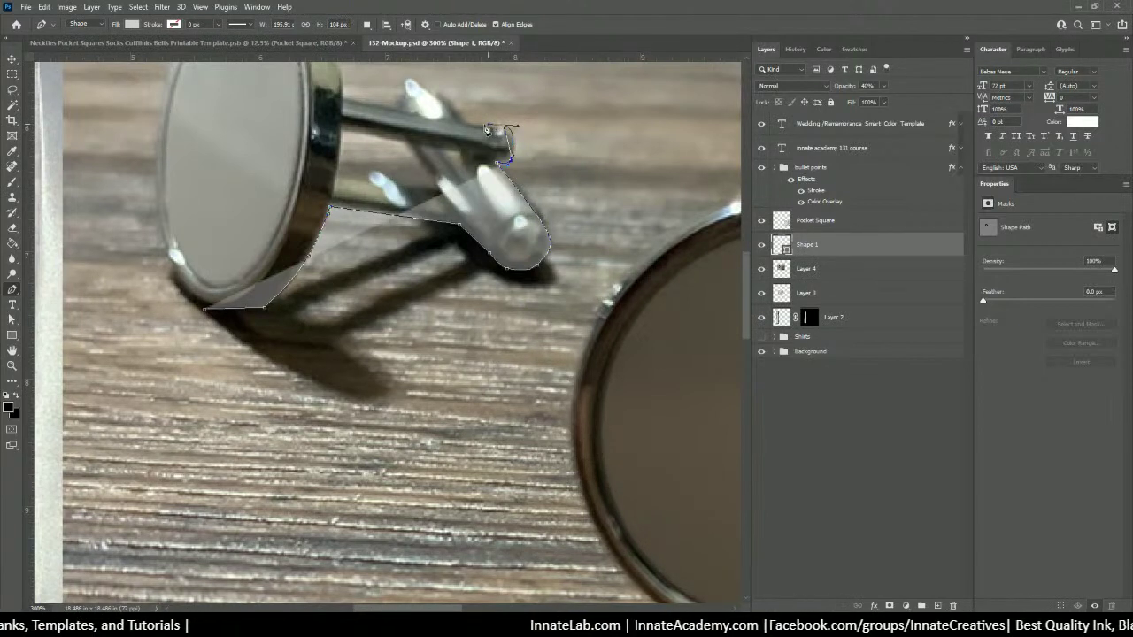
left_click_drag(488, 122, 489, 123)
left_click(469, 126)
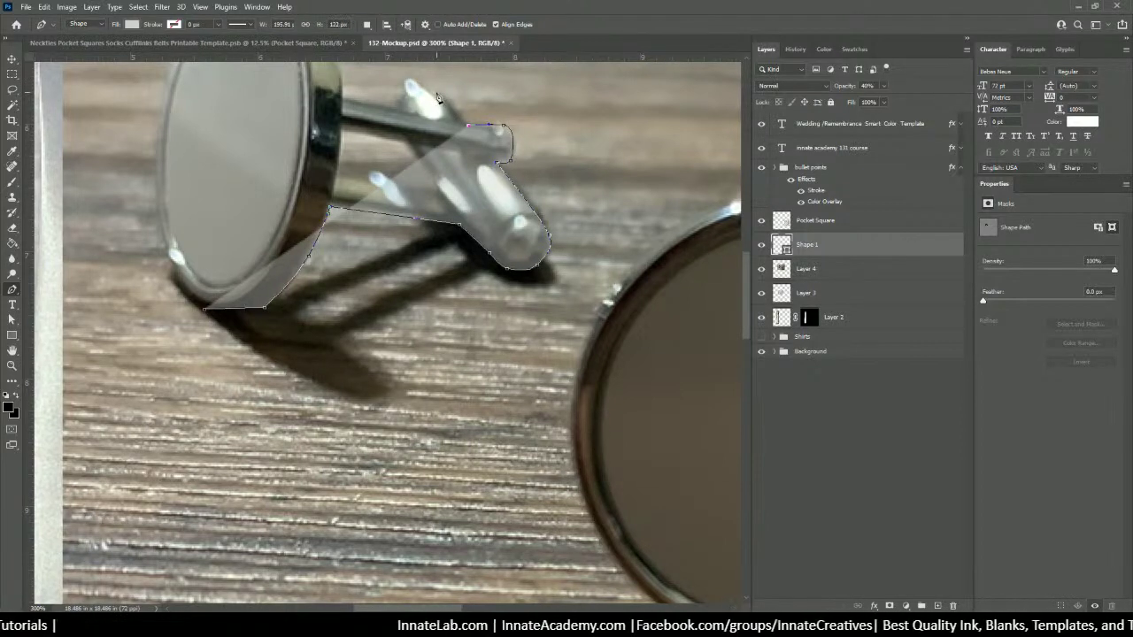
left_click(437, 93)
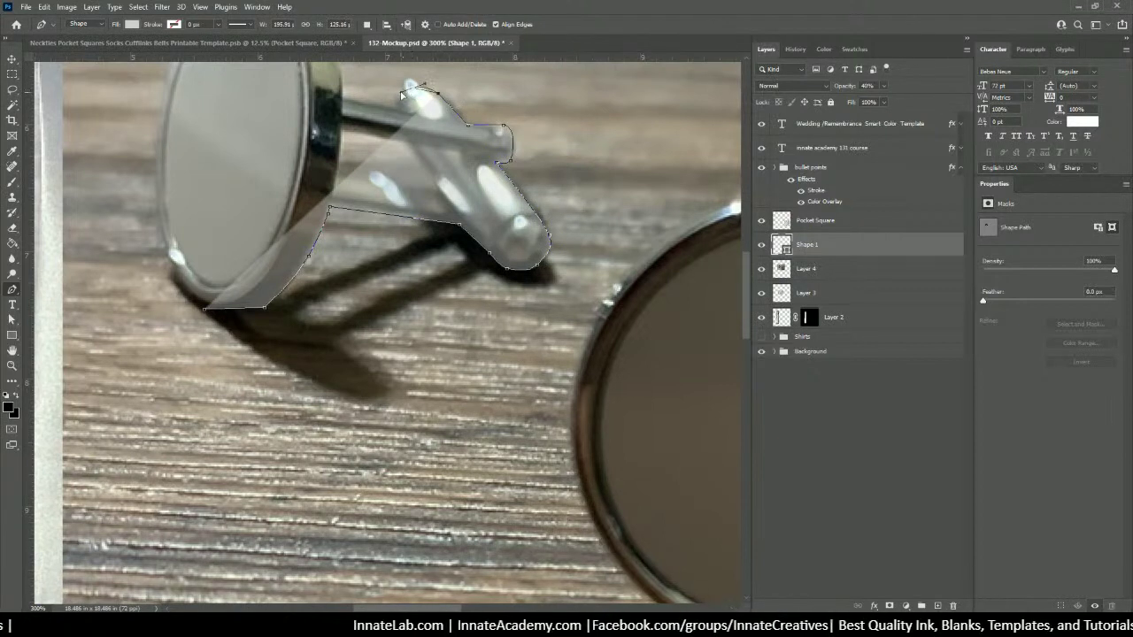
left_click_drag(401, 95, 398, 107)
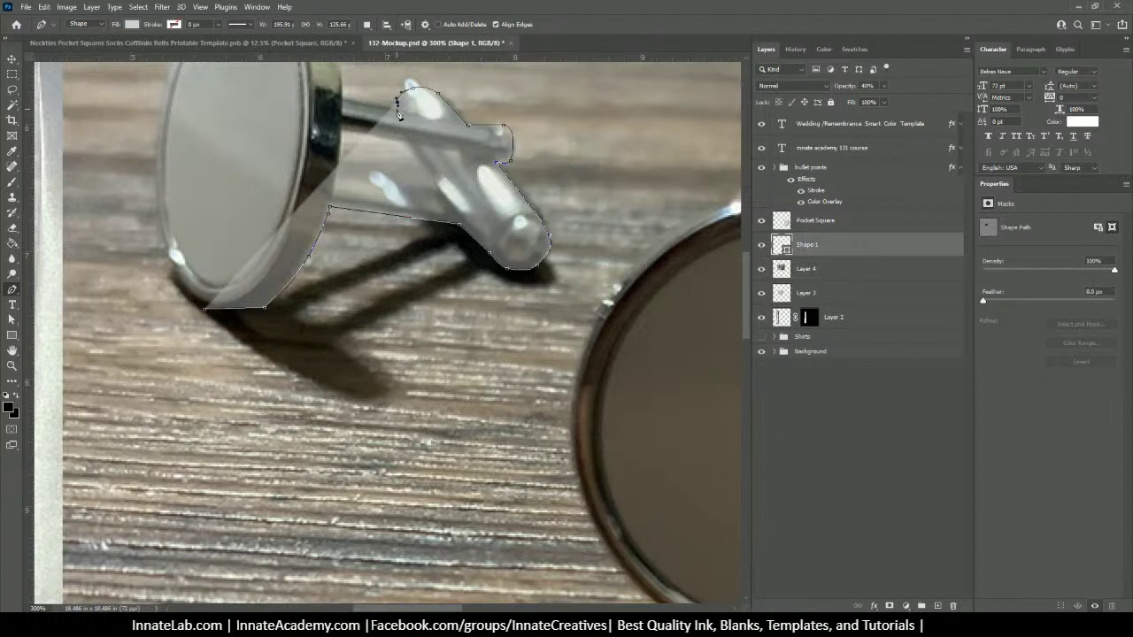
Step: Extend the outline from the clasp's top along the upper post to the cufflink's rim
left_click(345, 101)
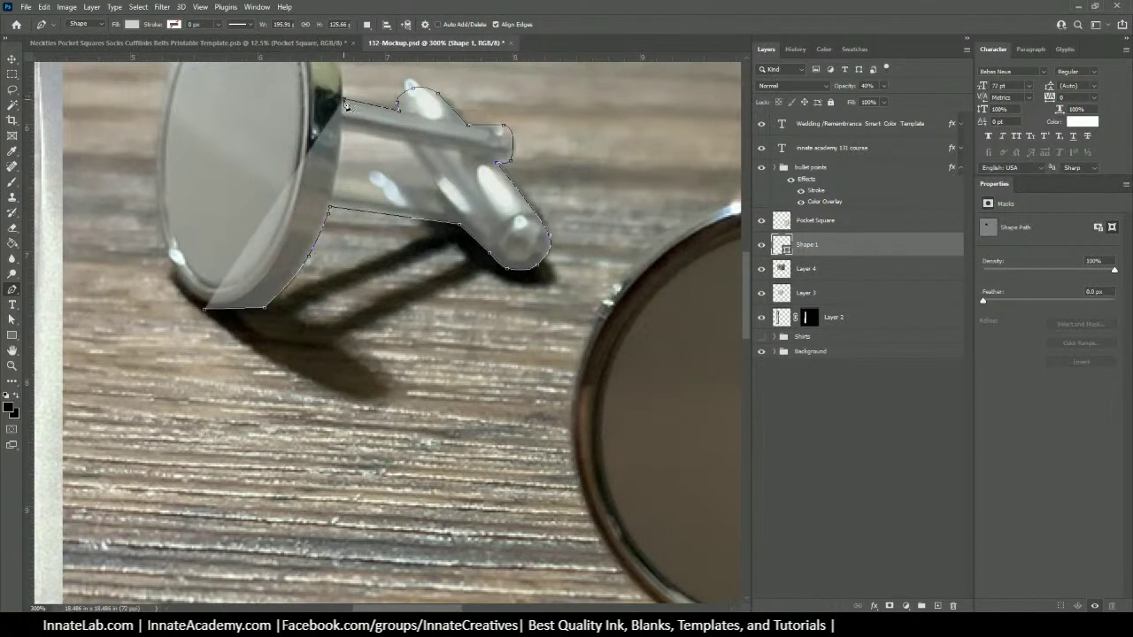
key("ctrl+z")
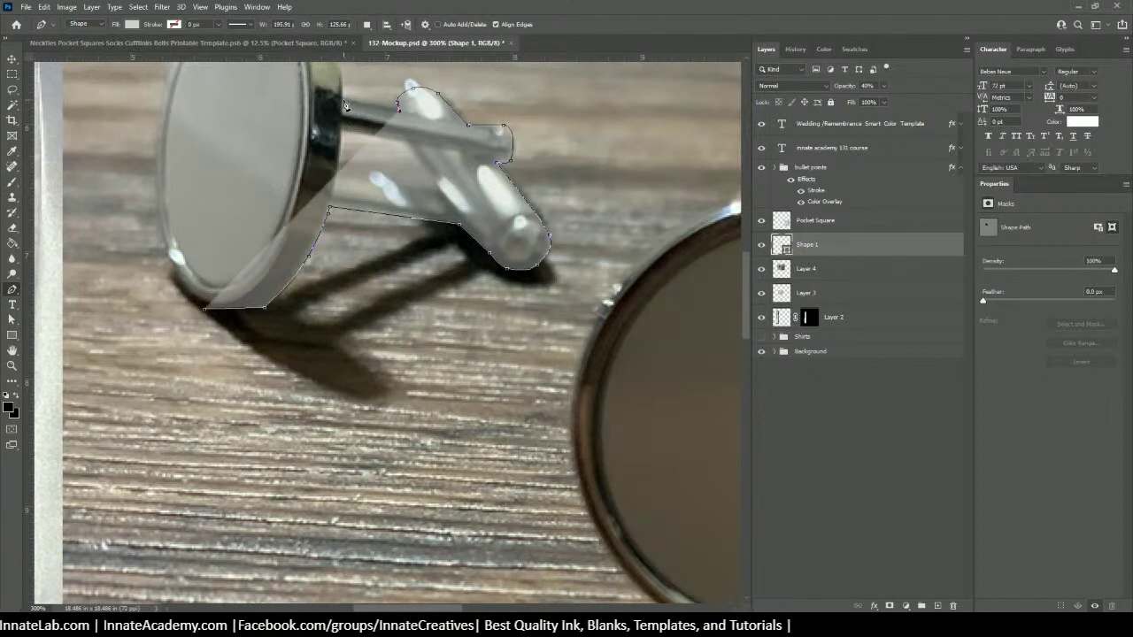
left_click(345, 103)
left_click_drag(350, 93, 364, 262)
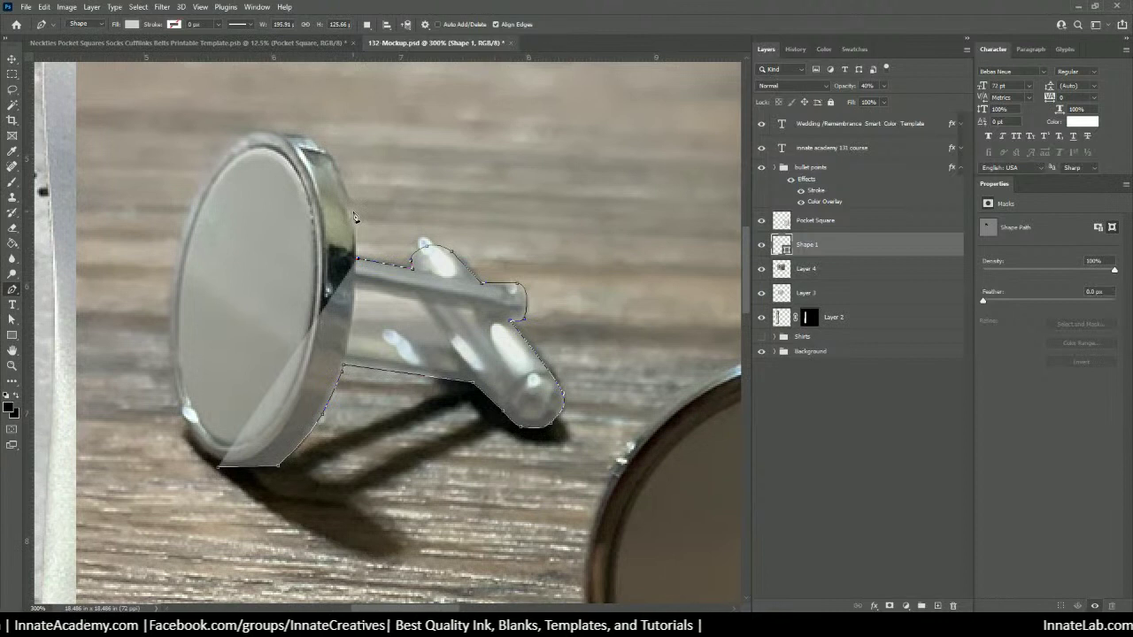
Step: Trace the cufflink's rim over its top and down the far side, closing the outline at its lower edge
left_click(353, 211)
left_click(324, 151)
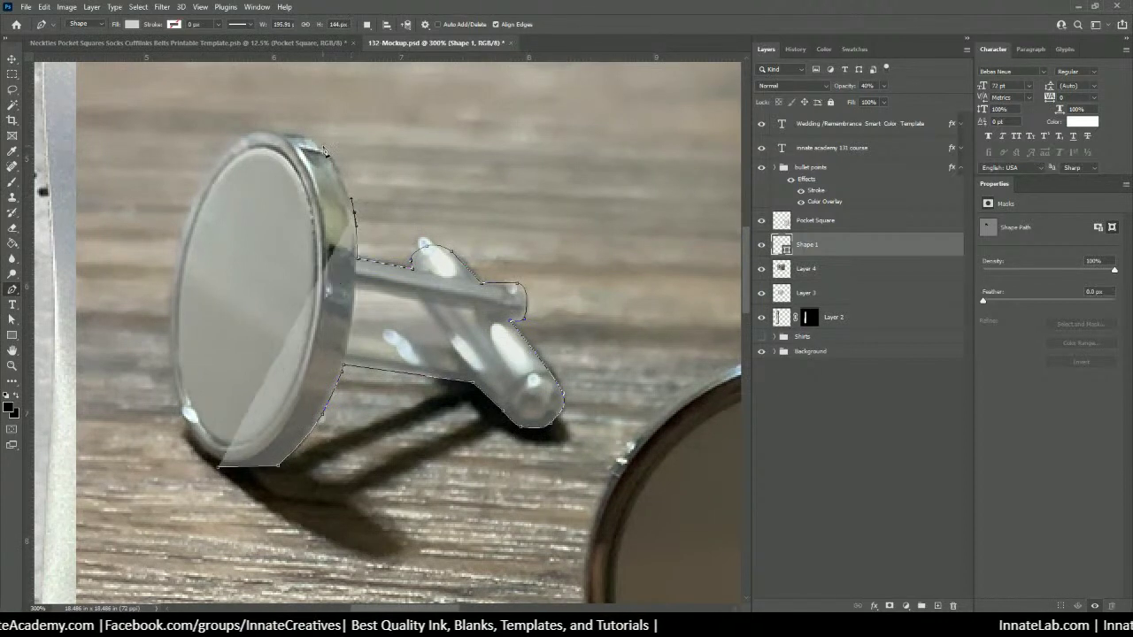
left_click_drag(324, 150, 297, 134)
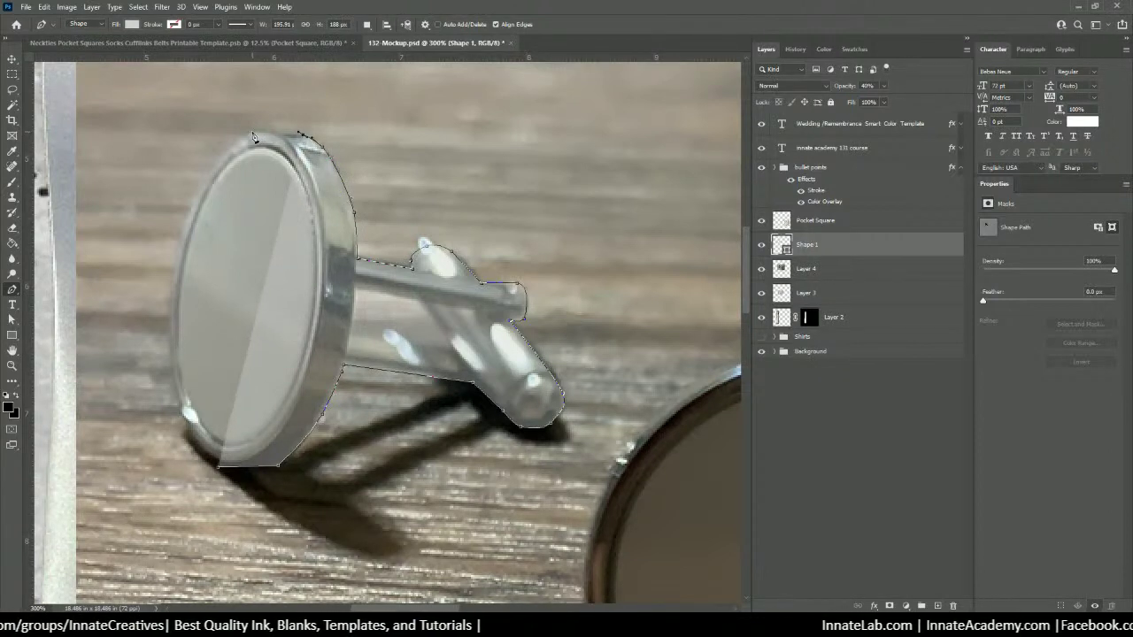
left_click(254, 137)
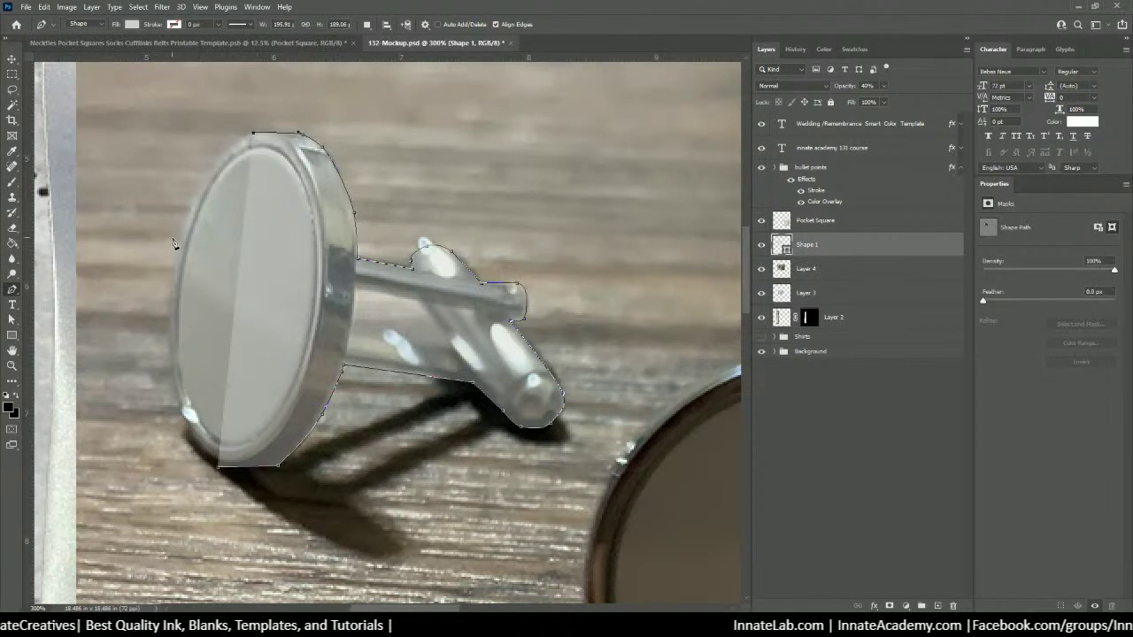
left_click_drag(181, 239, 168, 334)
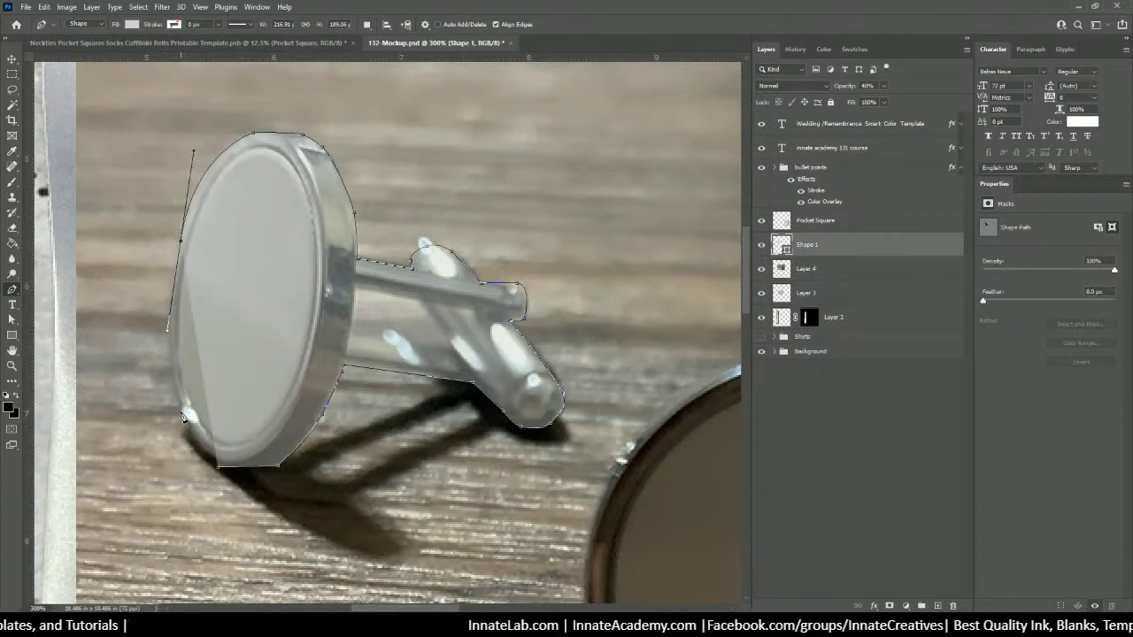
left_click_drag(183, 413, 193, 445)
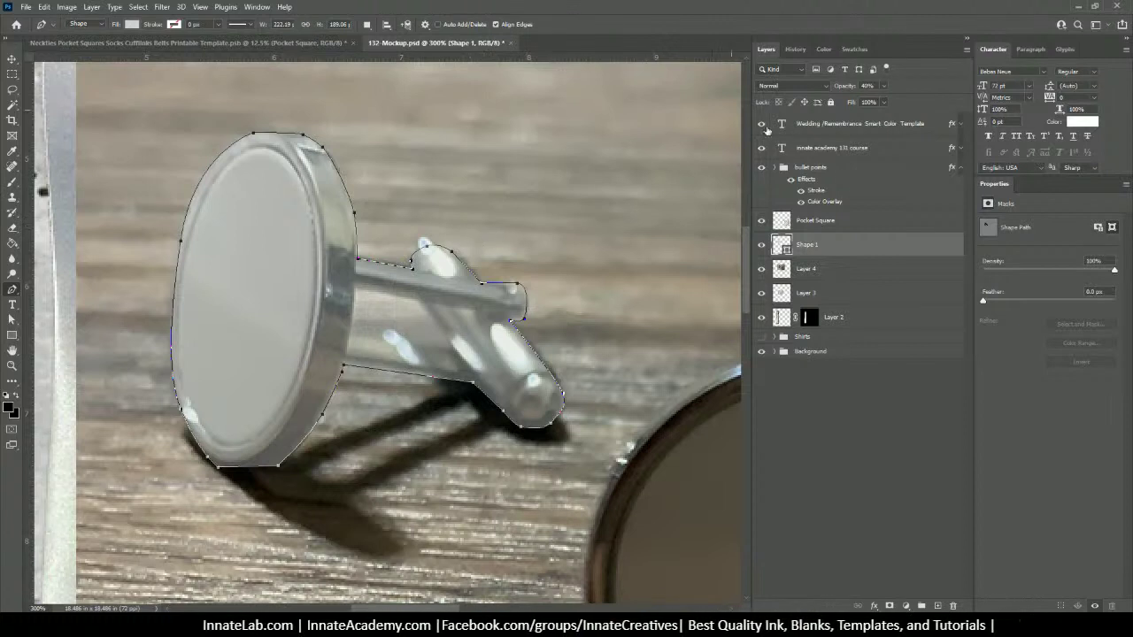
Step: Try the Subtract Front Shape operation on the closed cufflink shape, and undo the operation
left_click(102, 25)
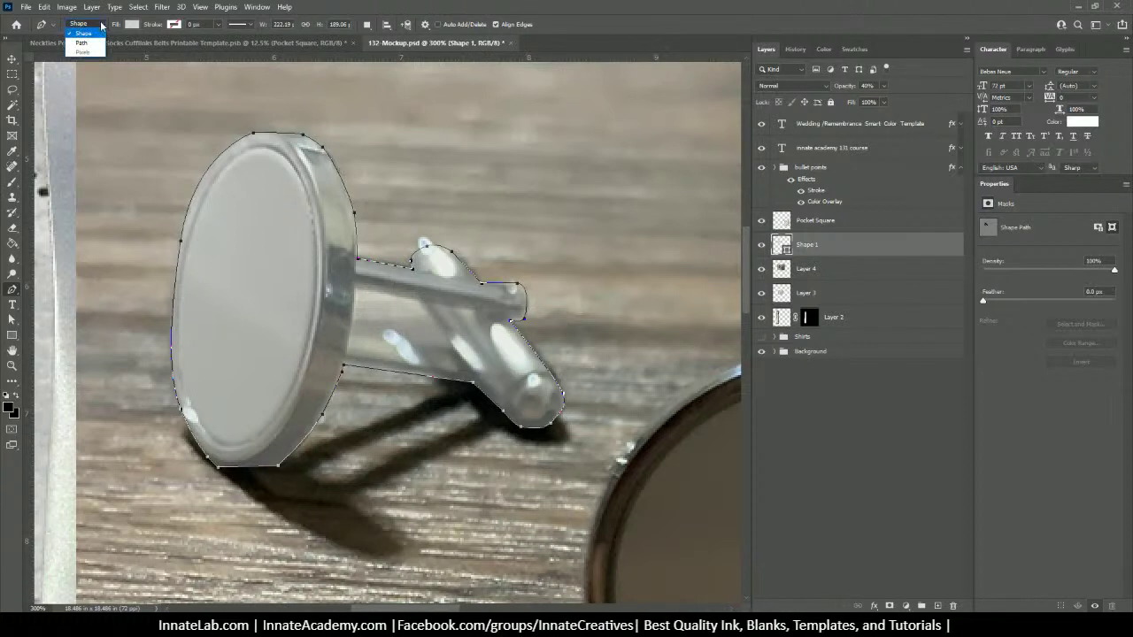
left_click(424, 11)
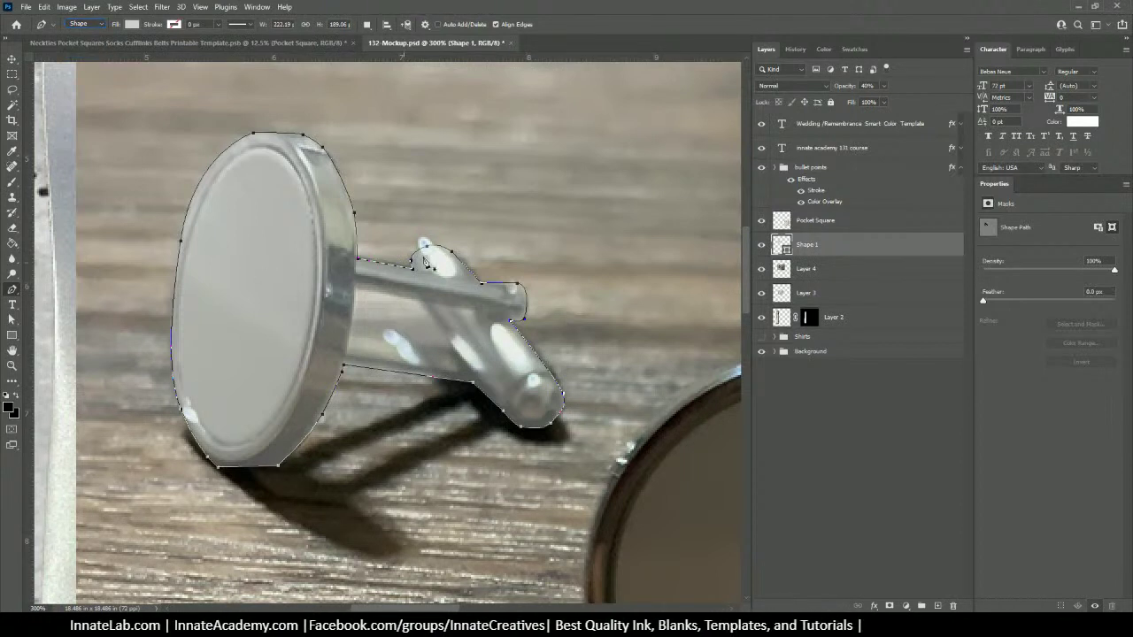
left_click(368, 25)
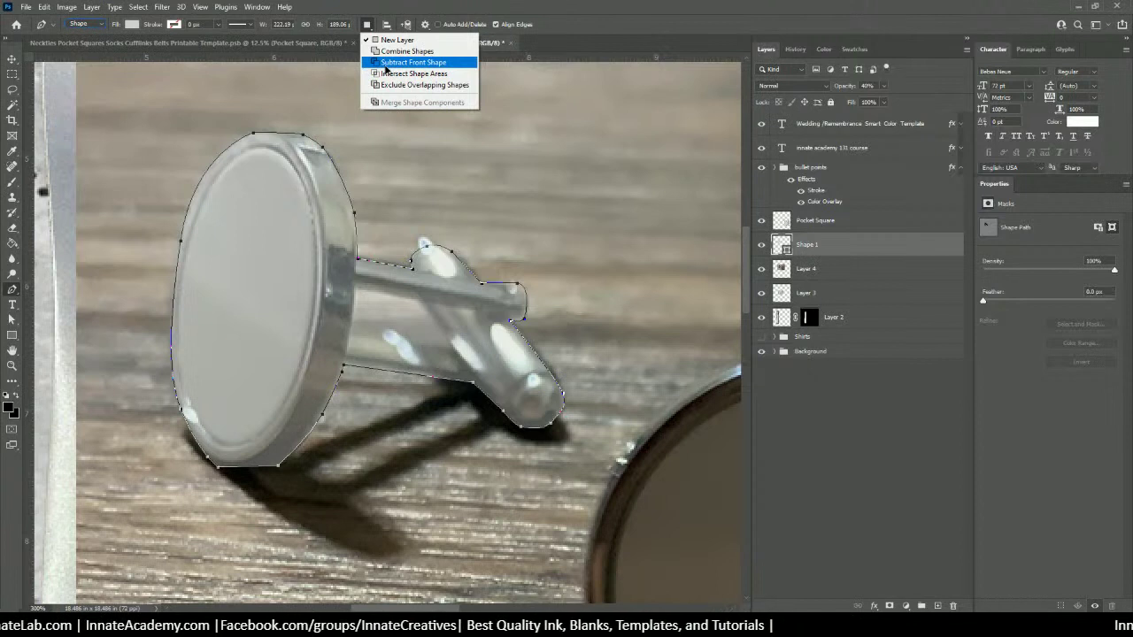
left_click(413, 62)
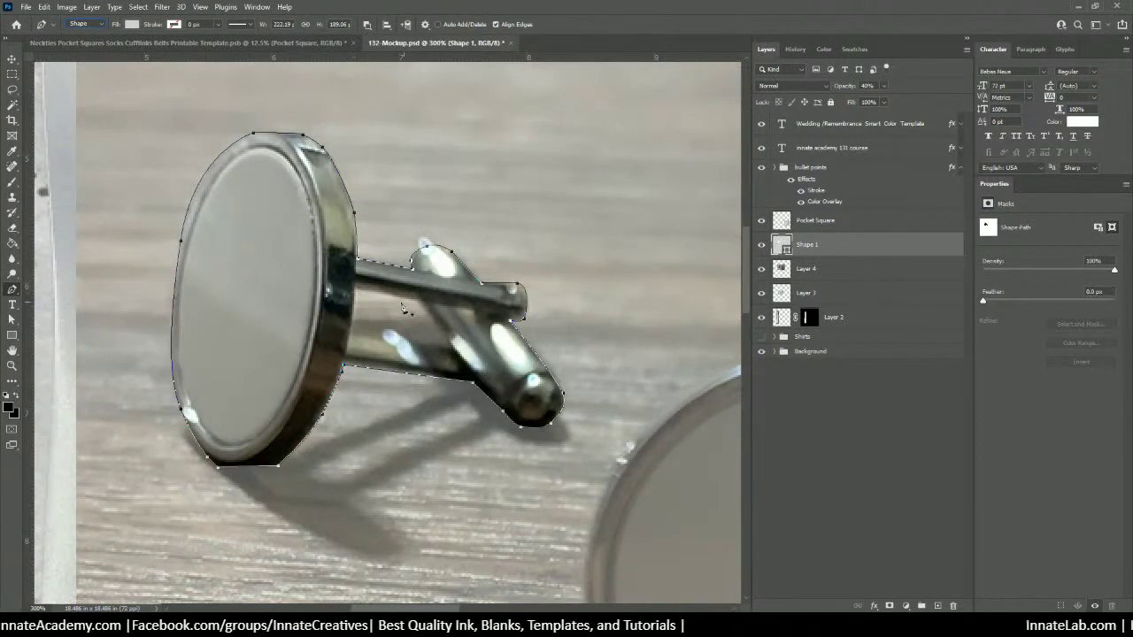
left_click(44, 7)
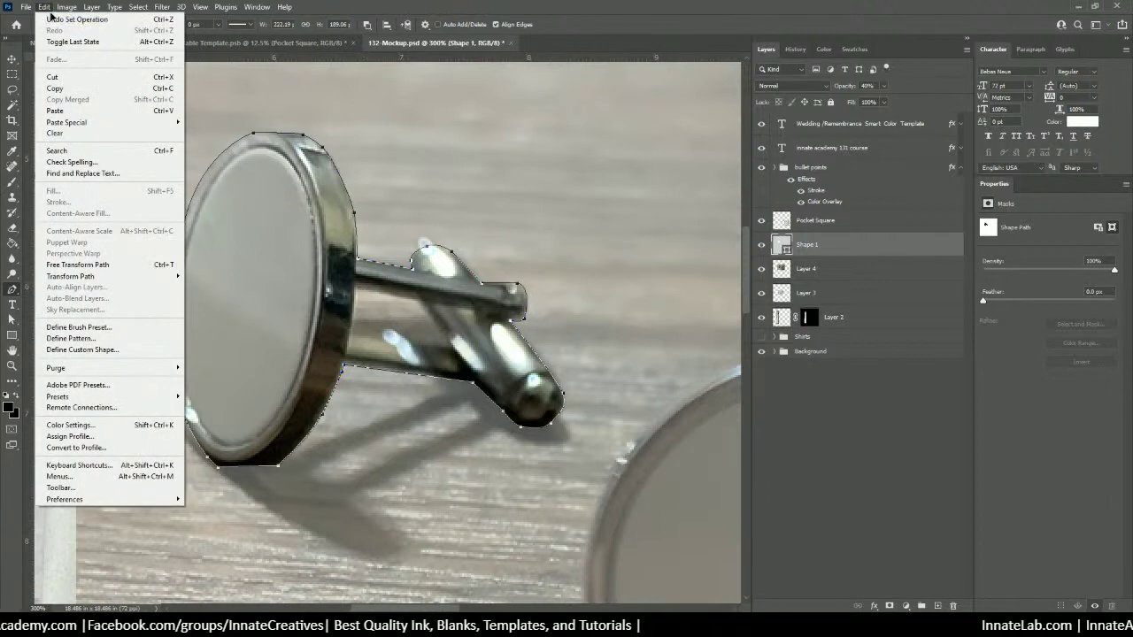
left_click(53, 15)
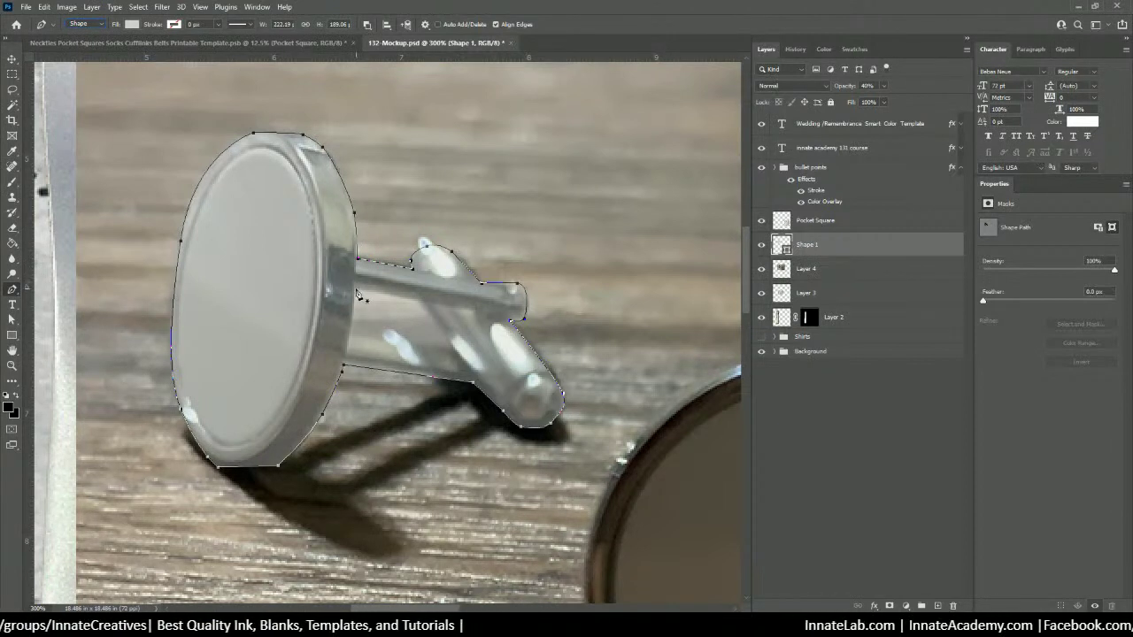
Step: Try to subtract the opening between the two posts from the cufflink shape with a Pen tool outline
left_click(420, 304)
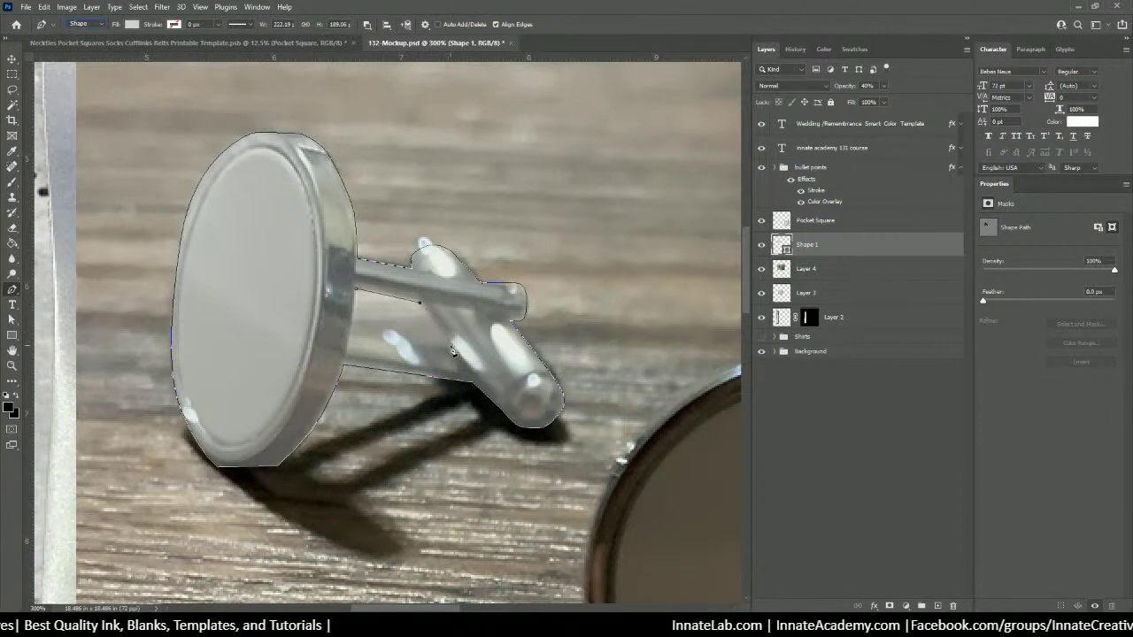
left_click(452, 348)
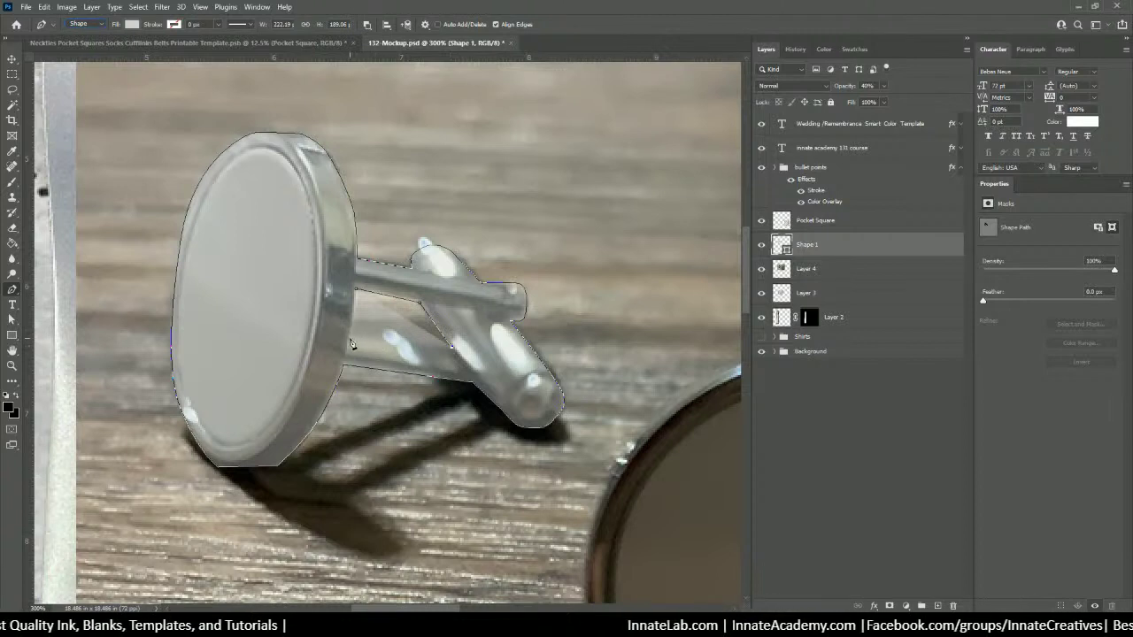
left_click(353, 337)
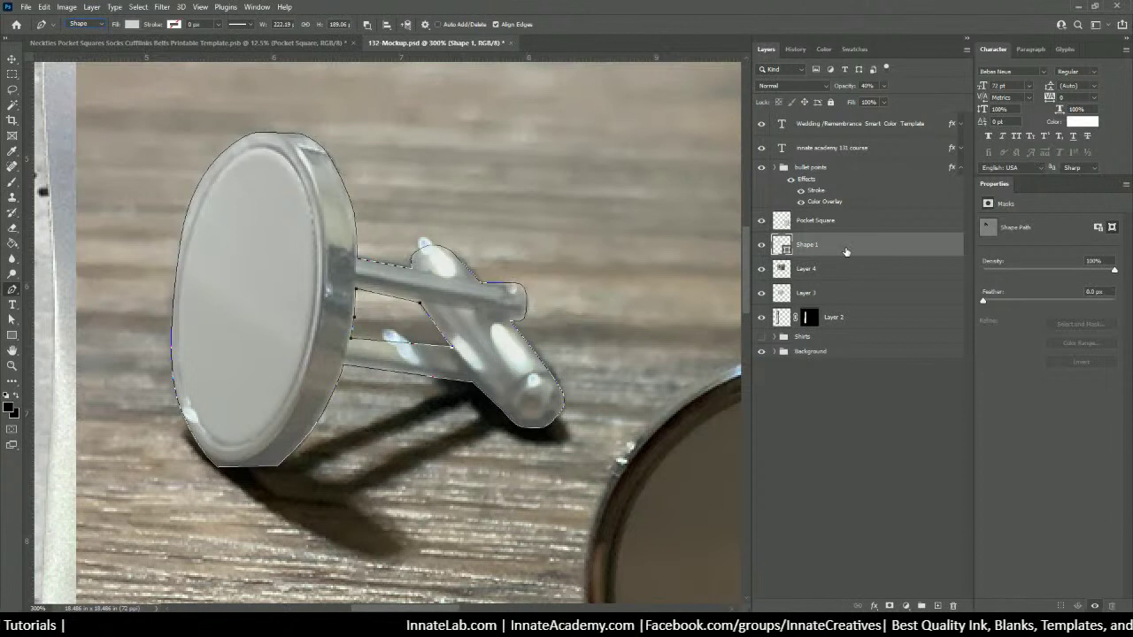
left_click(783, 248, "ctrl")
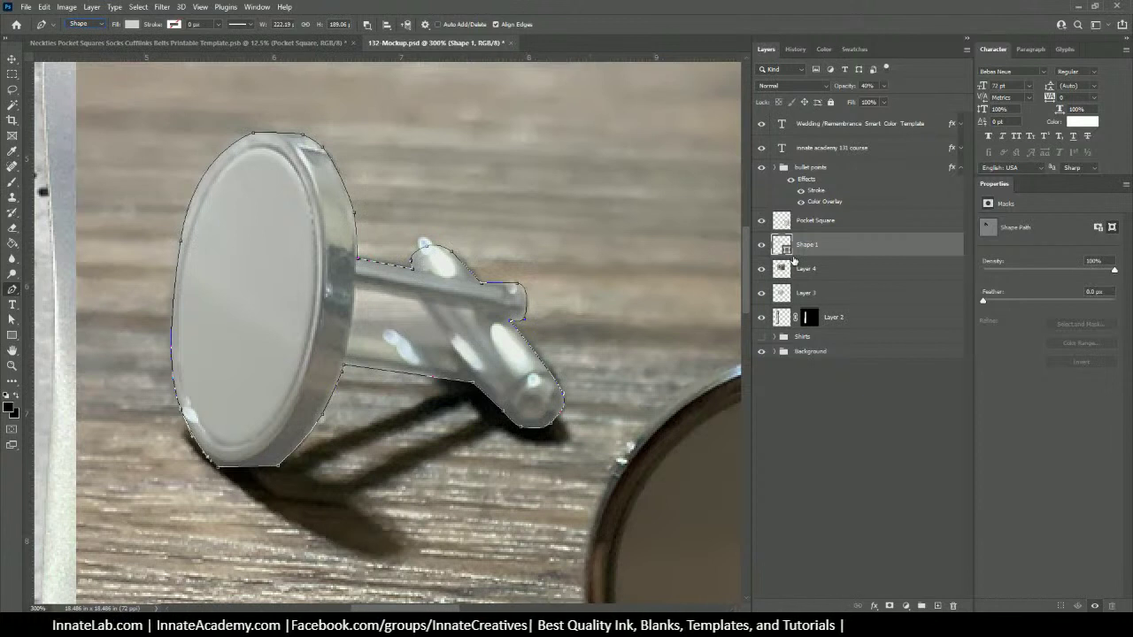
Step: Open the Pen tool's path operation choices for drawing on a new layer
left_click(368, 23)
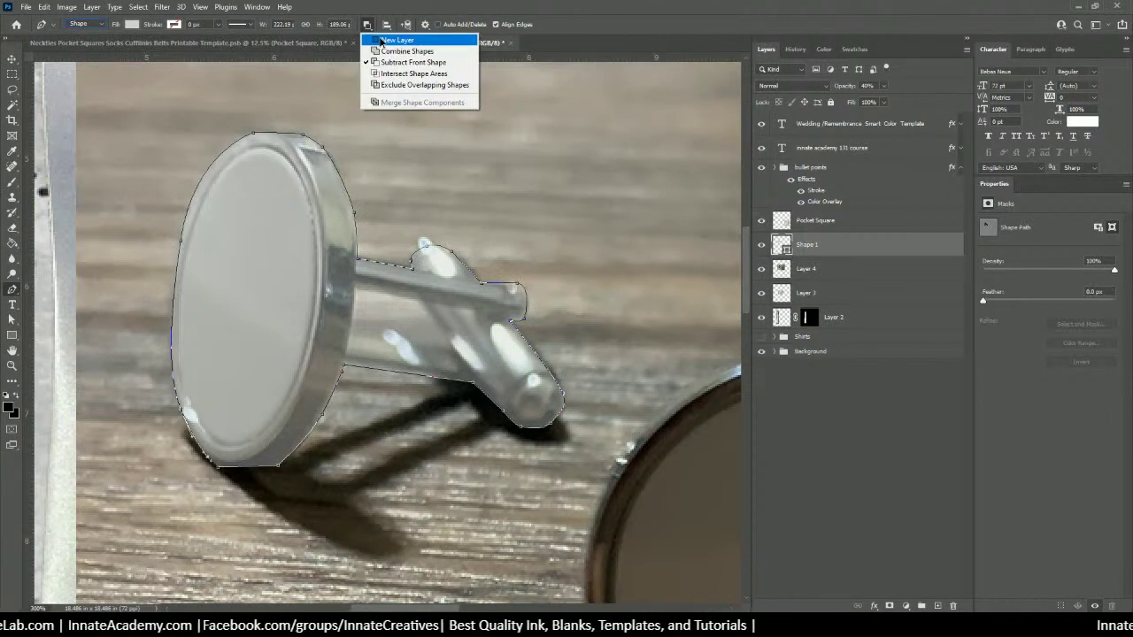
Step: Set the path operation for Shape 1 to Exclude Overlapping Shapes
left_click(395, 85)
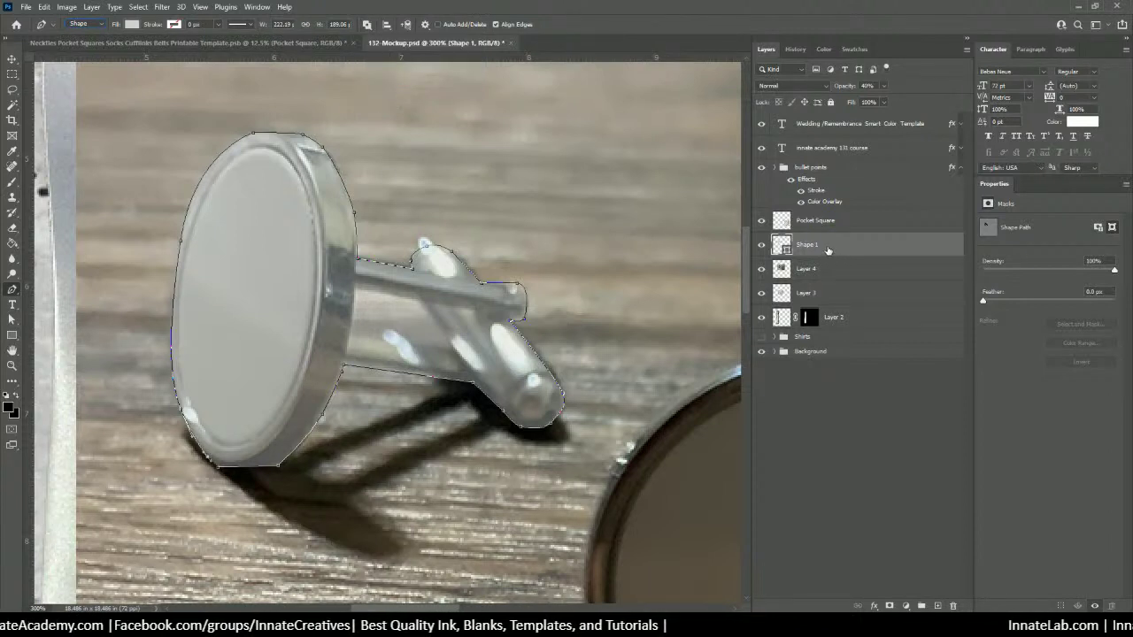
left_click(354, 291)
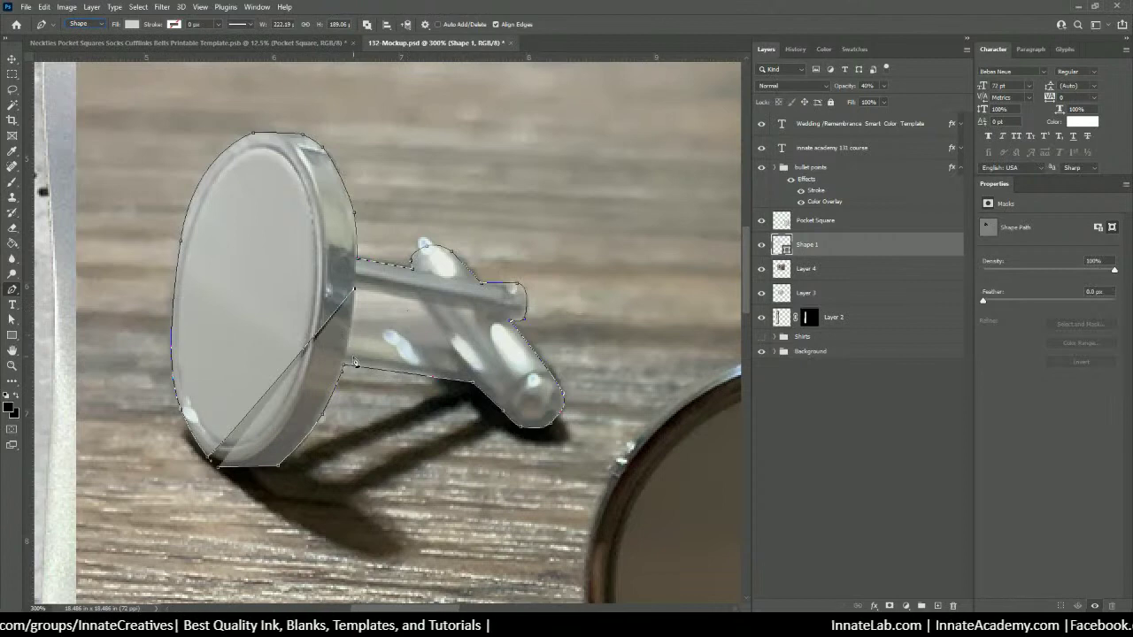
left_click(66, 7)
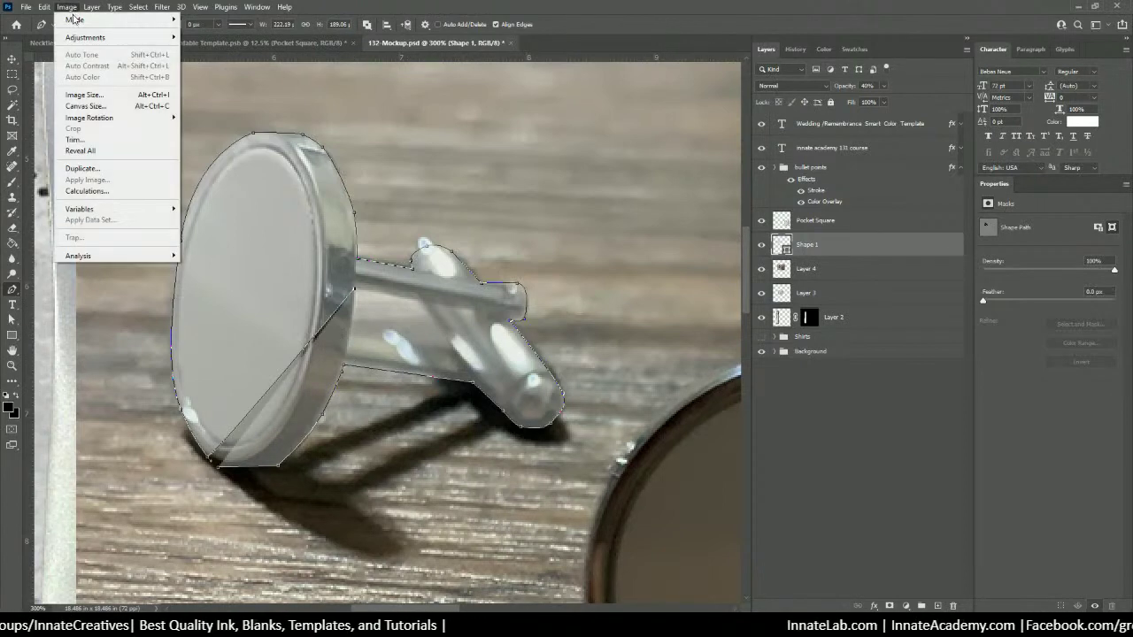
left_click(53, 19)
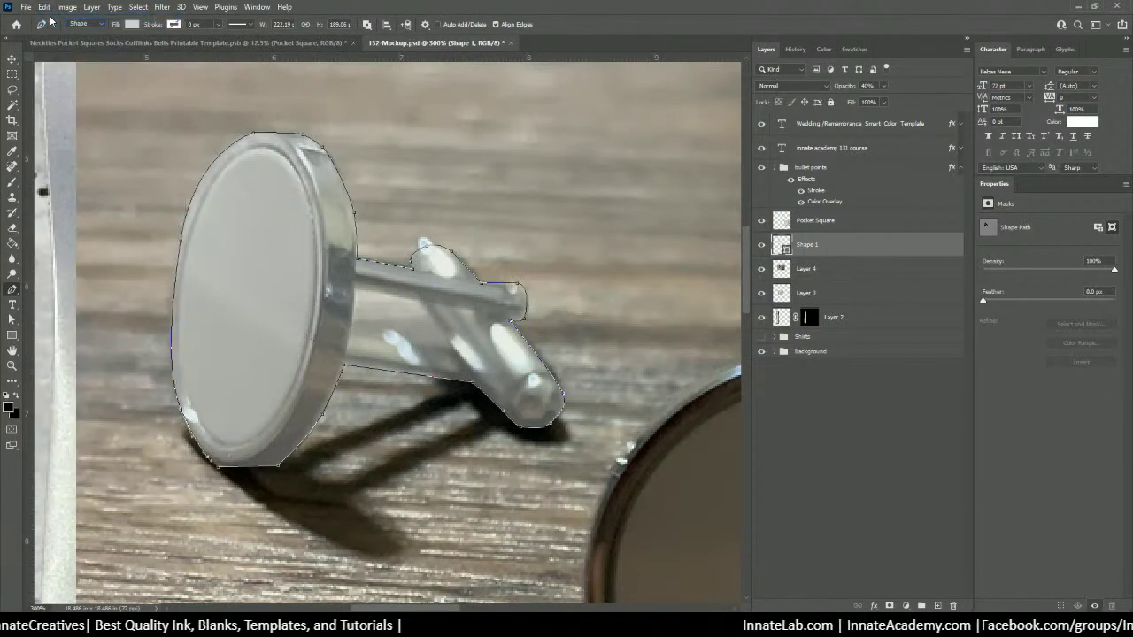
left_click(45, 7)
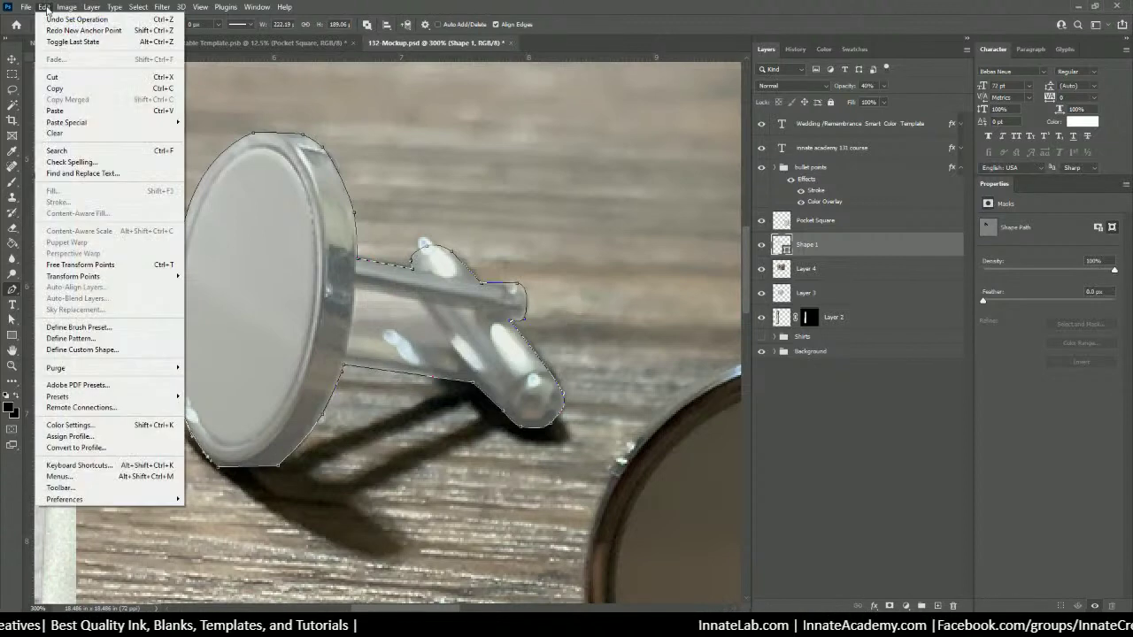
left_click(51, 31)
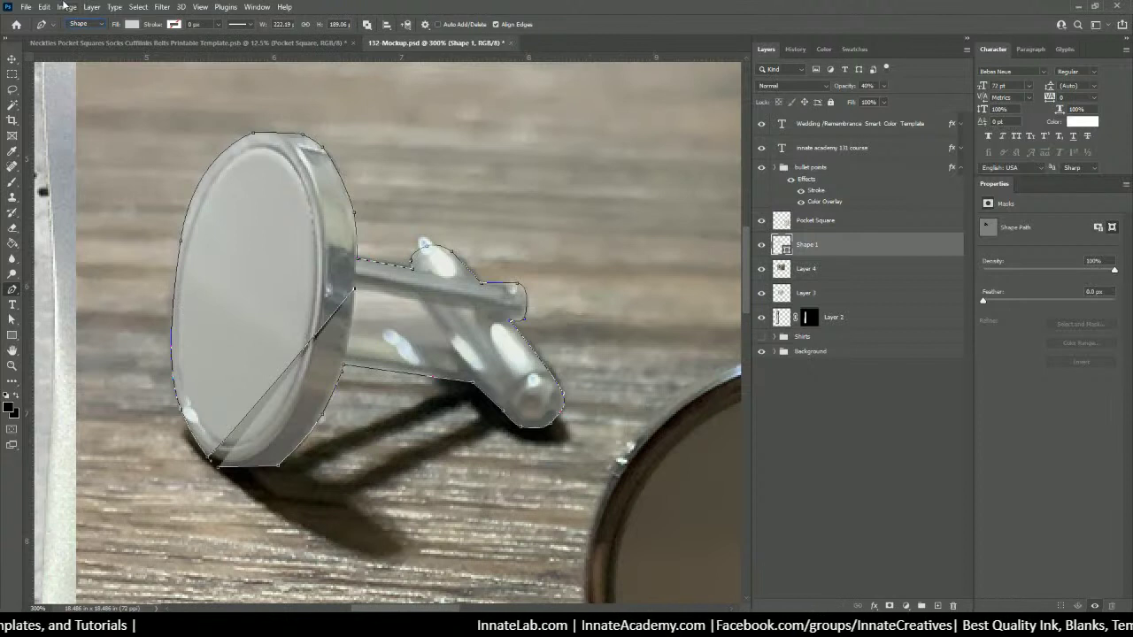
left_click(795, 49)
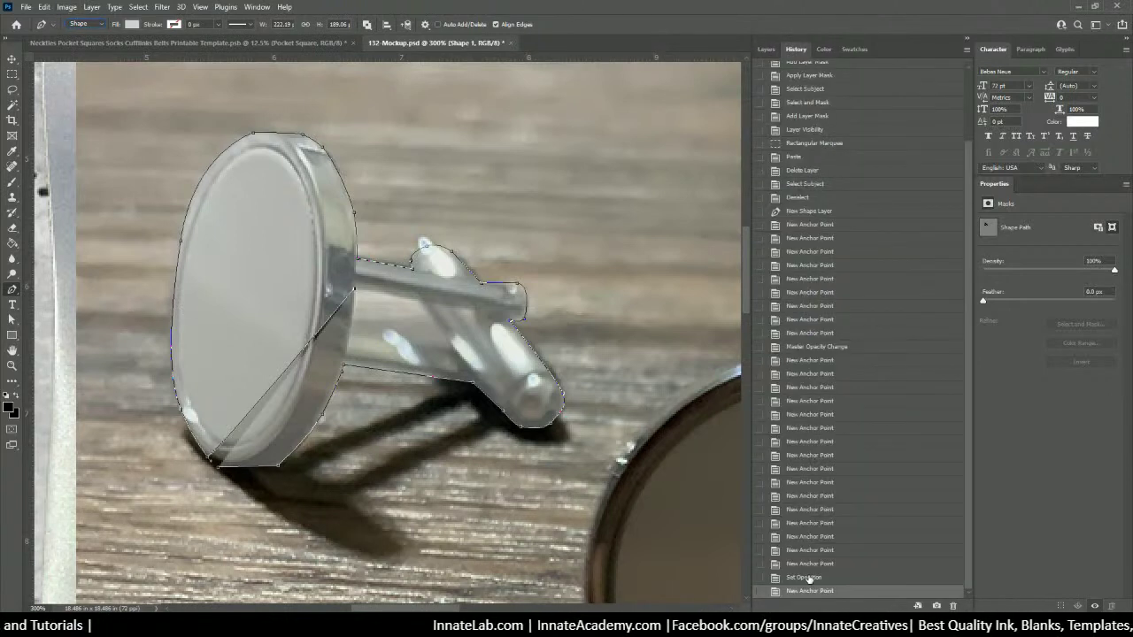
key("ctrl+z")
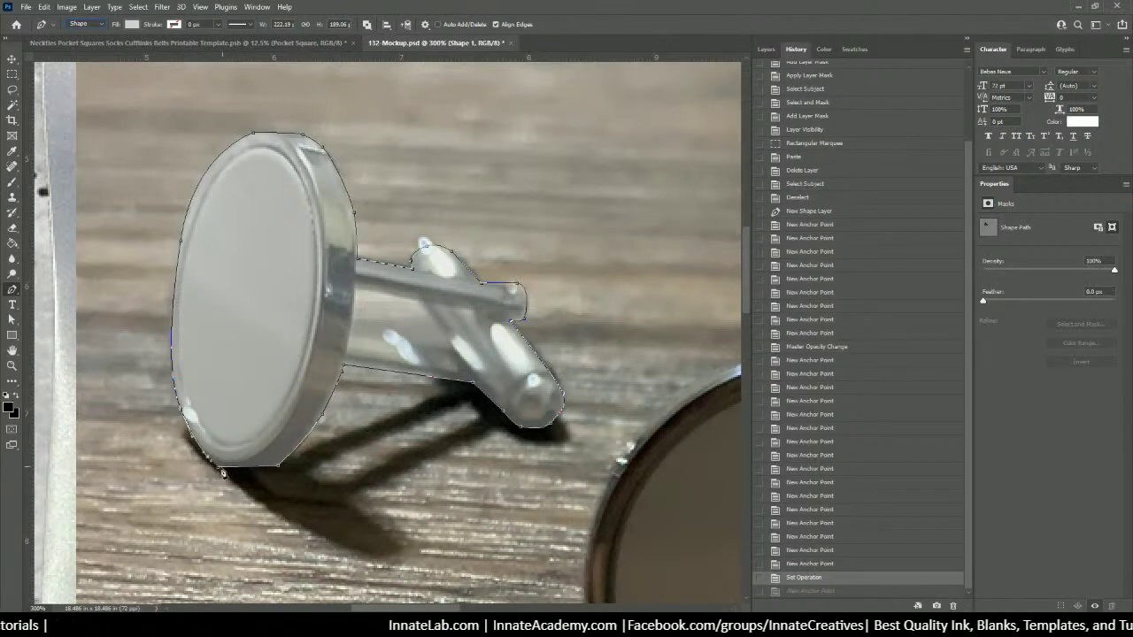
Step: Close the cufflink's outer path and trace the gap between its two posts as an inner cutout of Shape 1
left_click(220, 470)
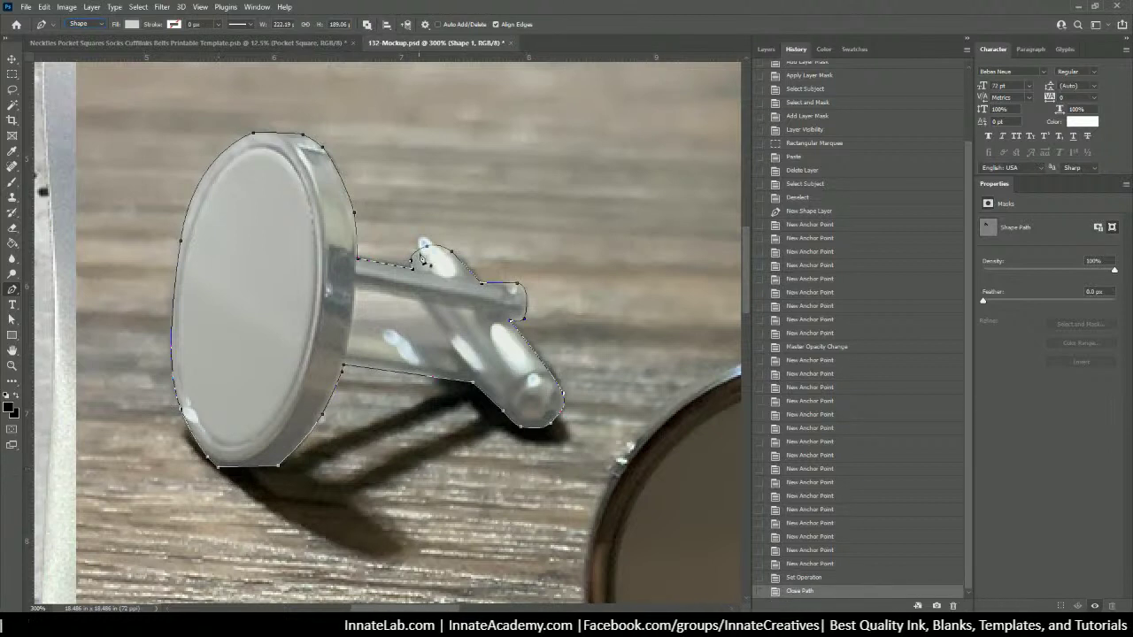
left_click(354, 288)
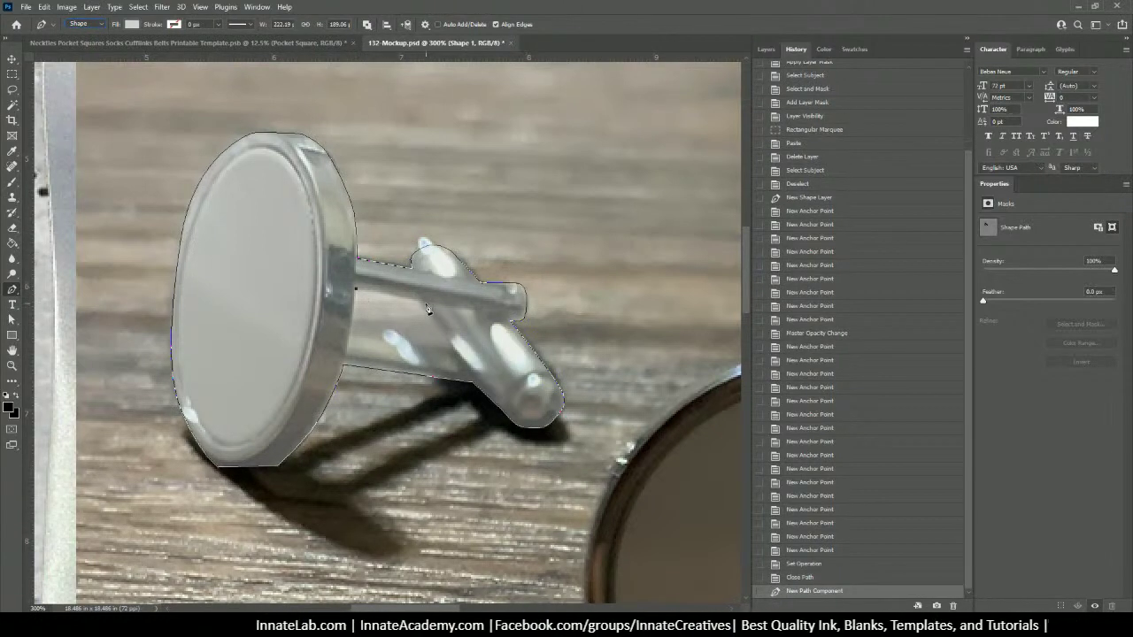
left_click(423, 303)
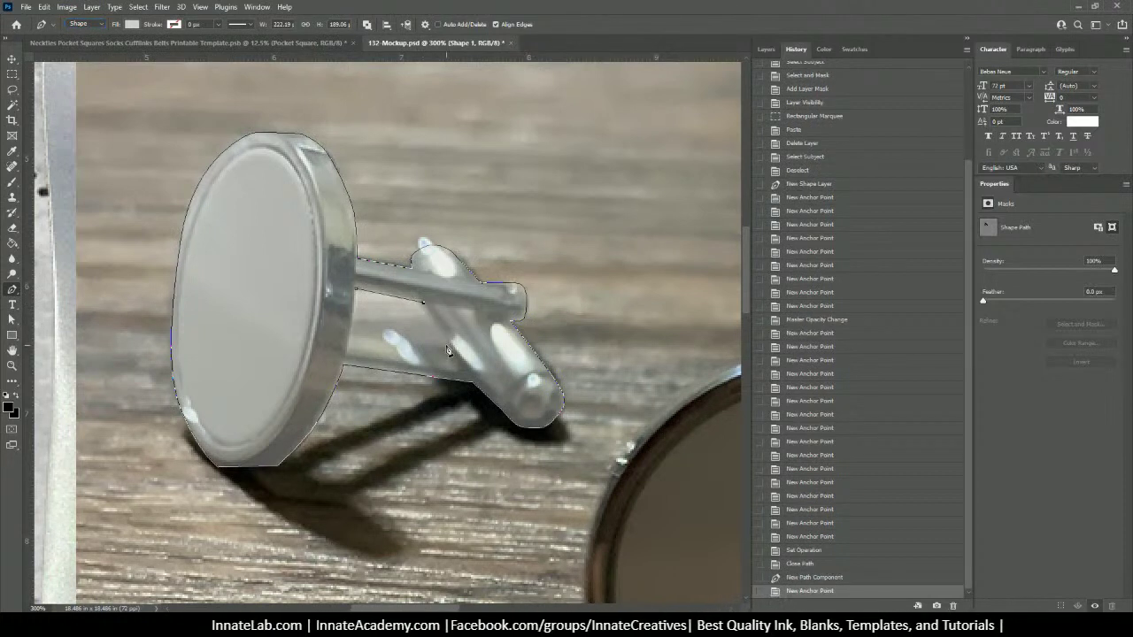
left_click(447, 347)
left_click(352, 337)
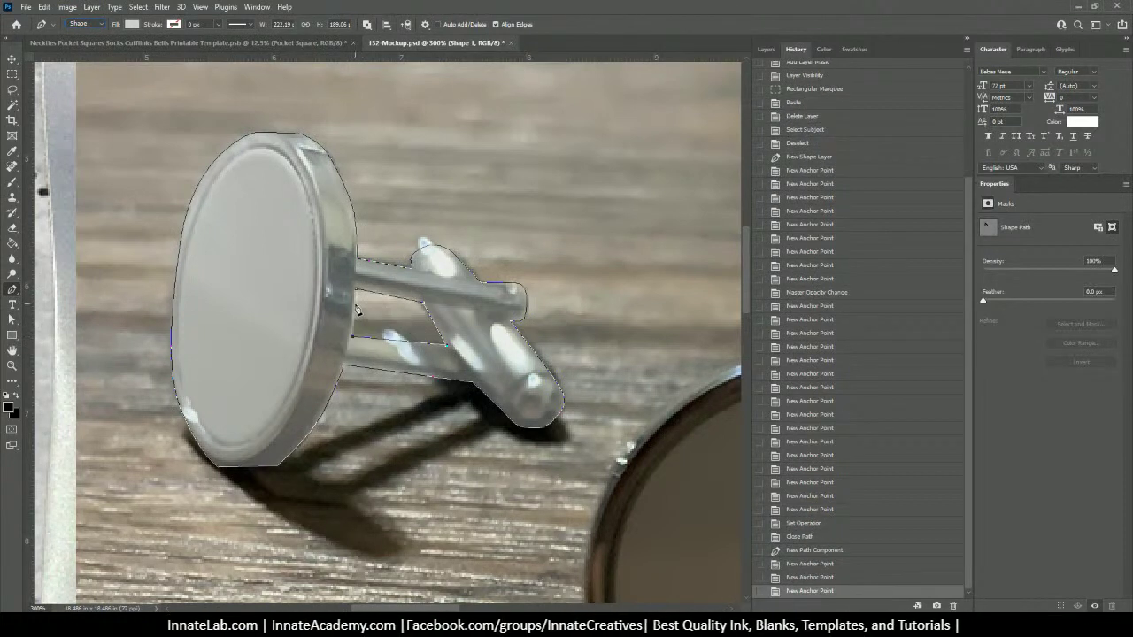
left_click(356, 300)
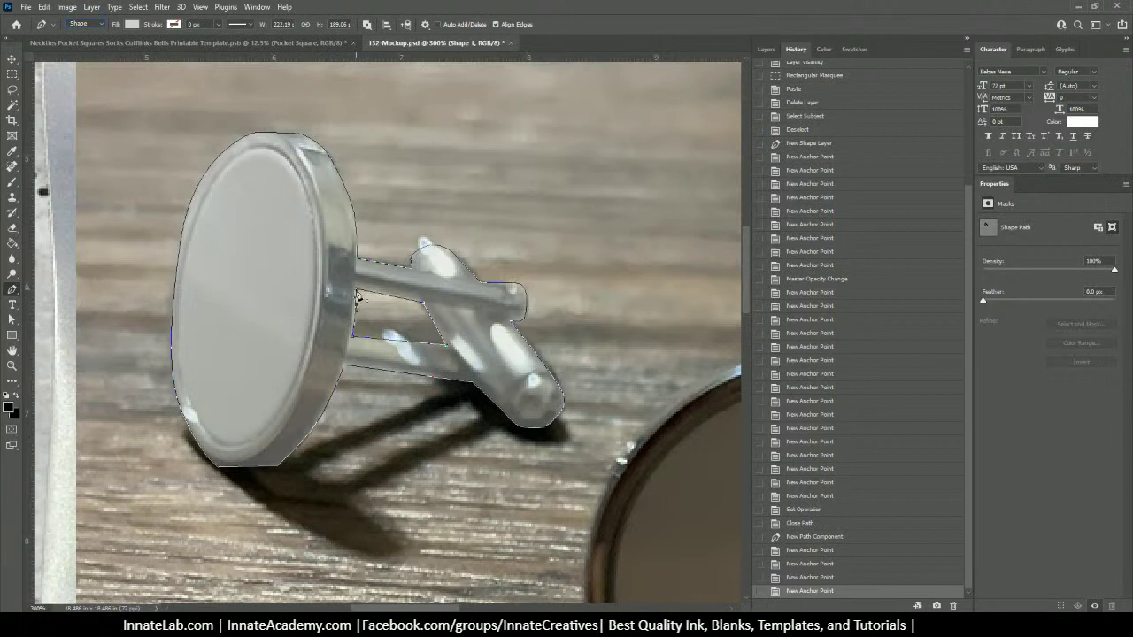
left_click(358, 300)
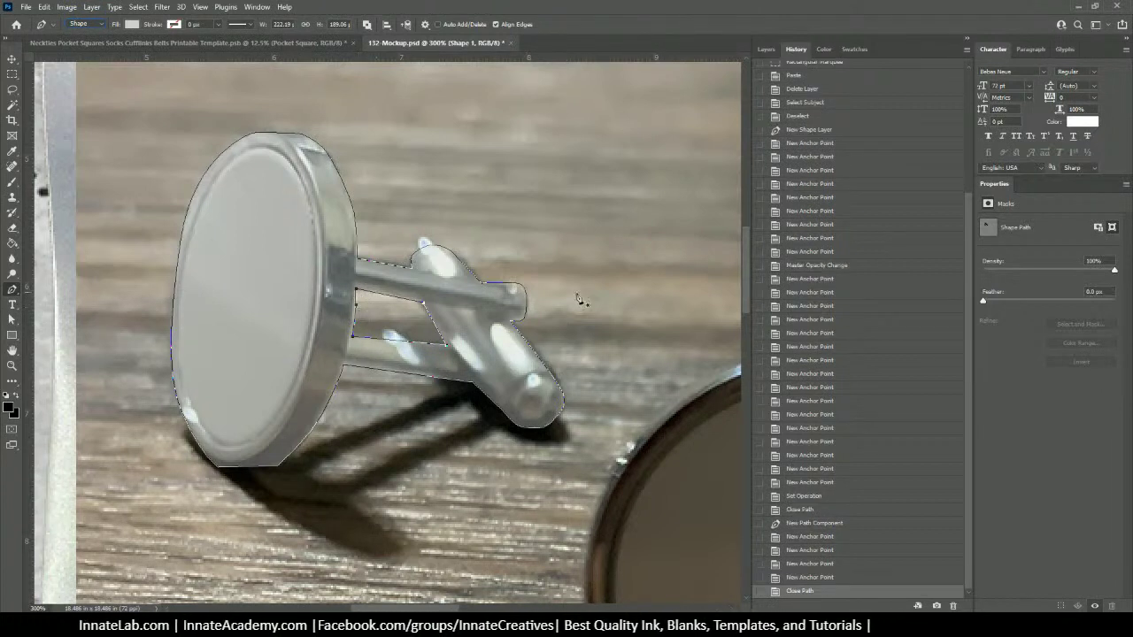
Step: Change the fill colour of Shape 1 to a medium green
left_click(766, 51)
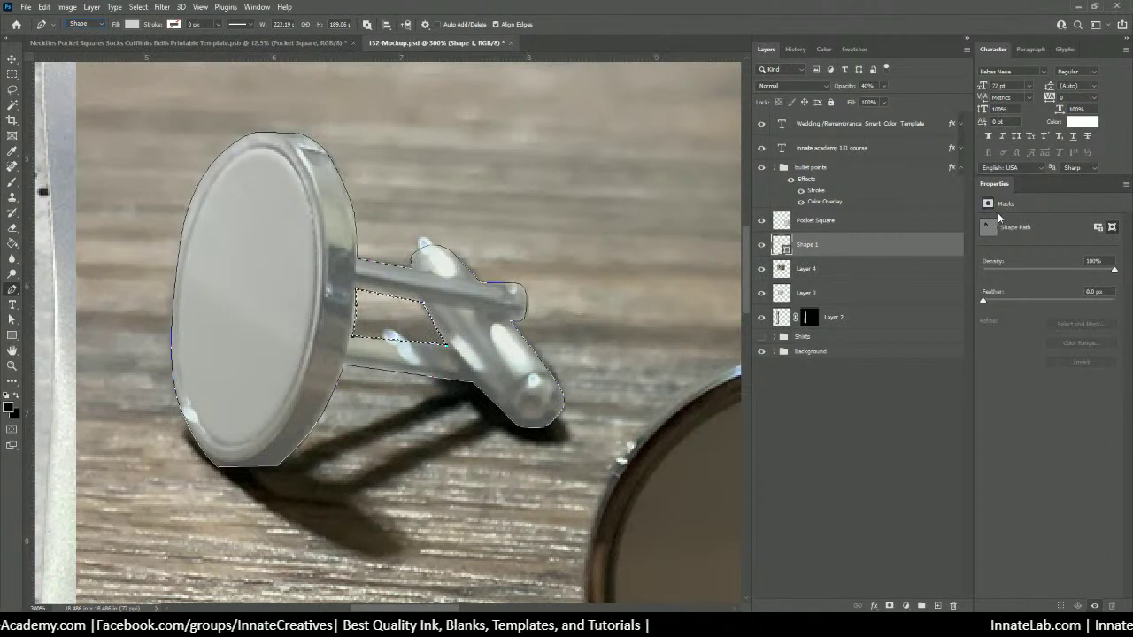
double_click(779, 246)
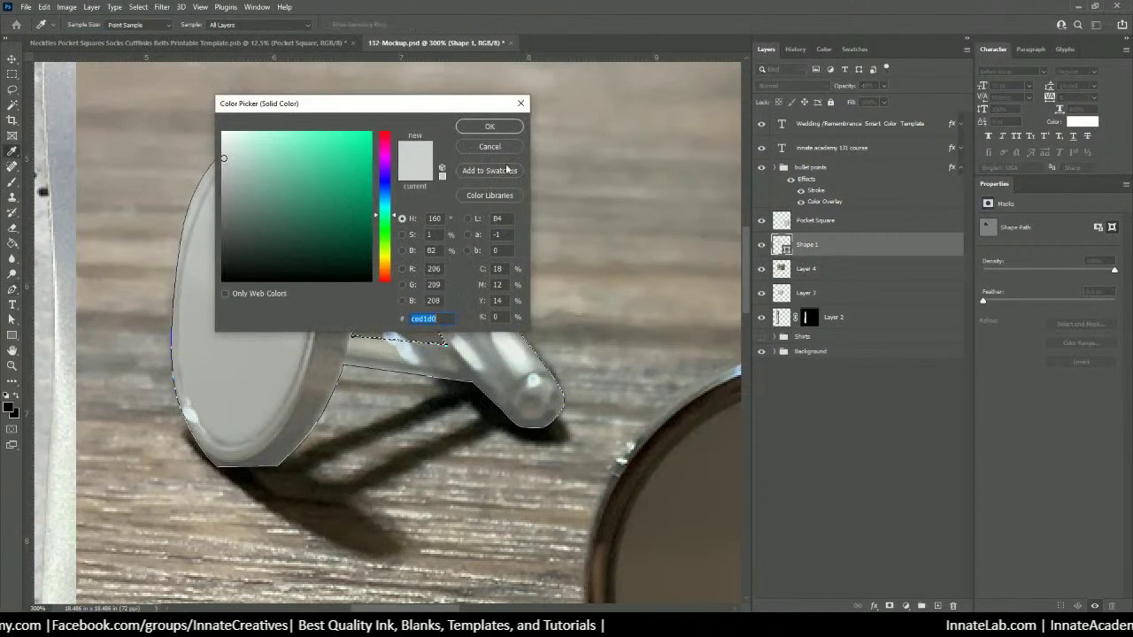
left_click(317, 167)
left_click(489, 127)
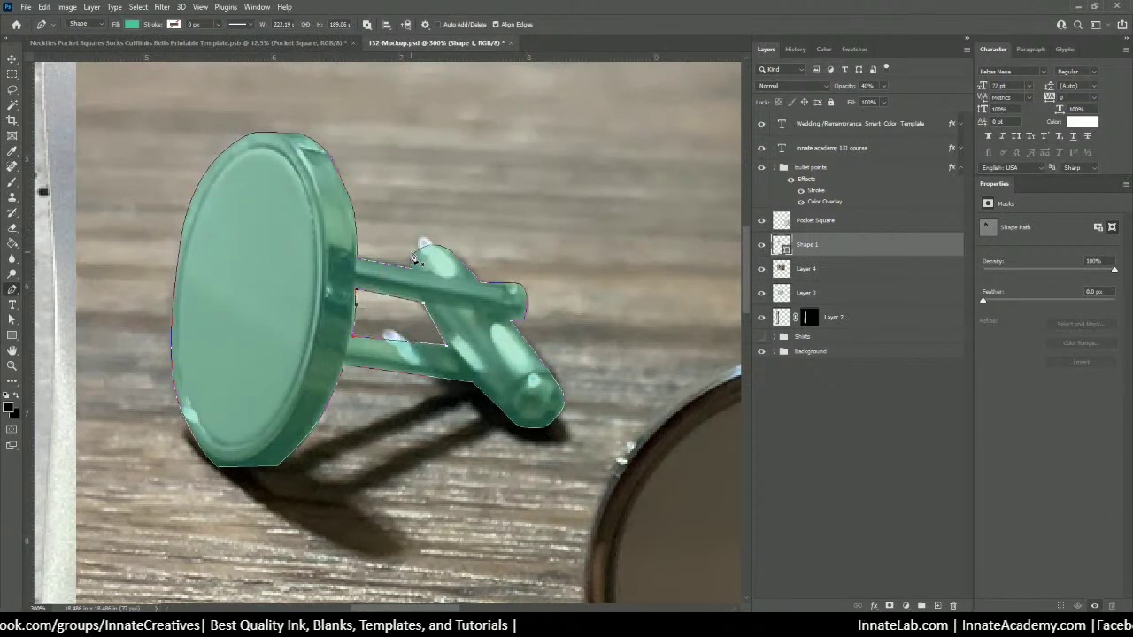
Step: Load the outline of Shape 1 as a selection, hide that shape and make Layer 4 active
left_click(831, 269)
left_click(830, 248)
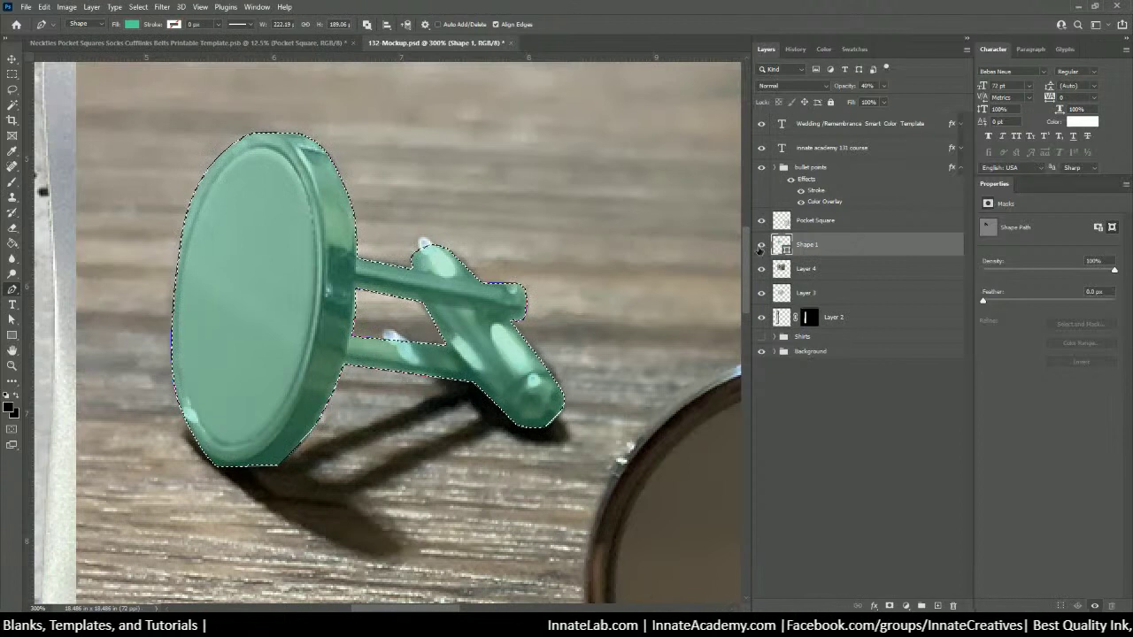
left_click(760, 245)
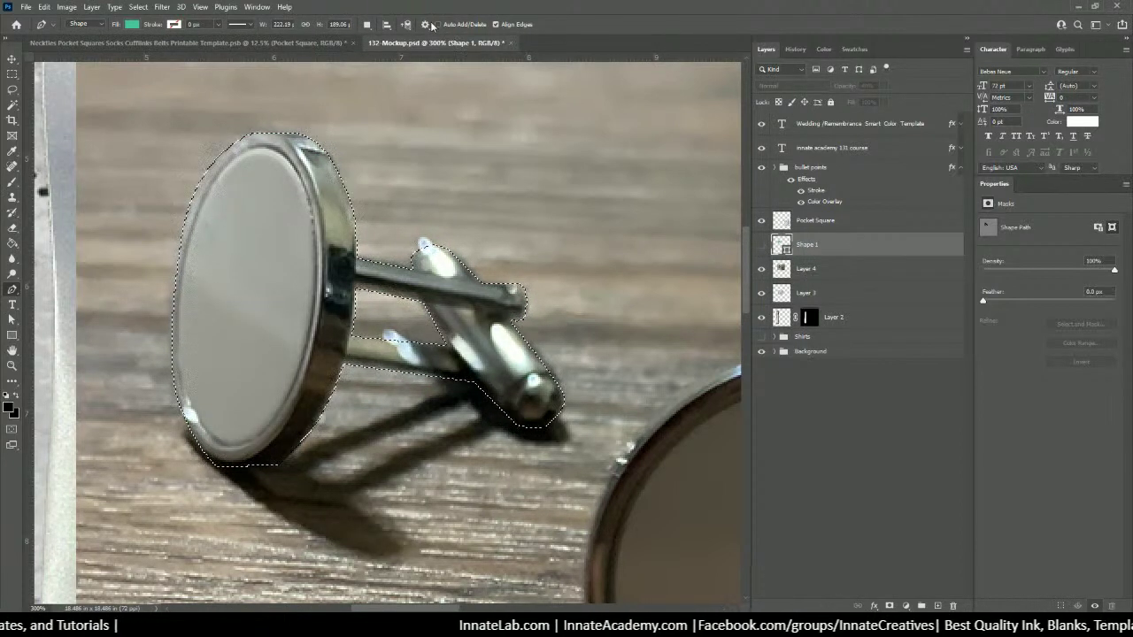
left_click(807, 270)
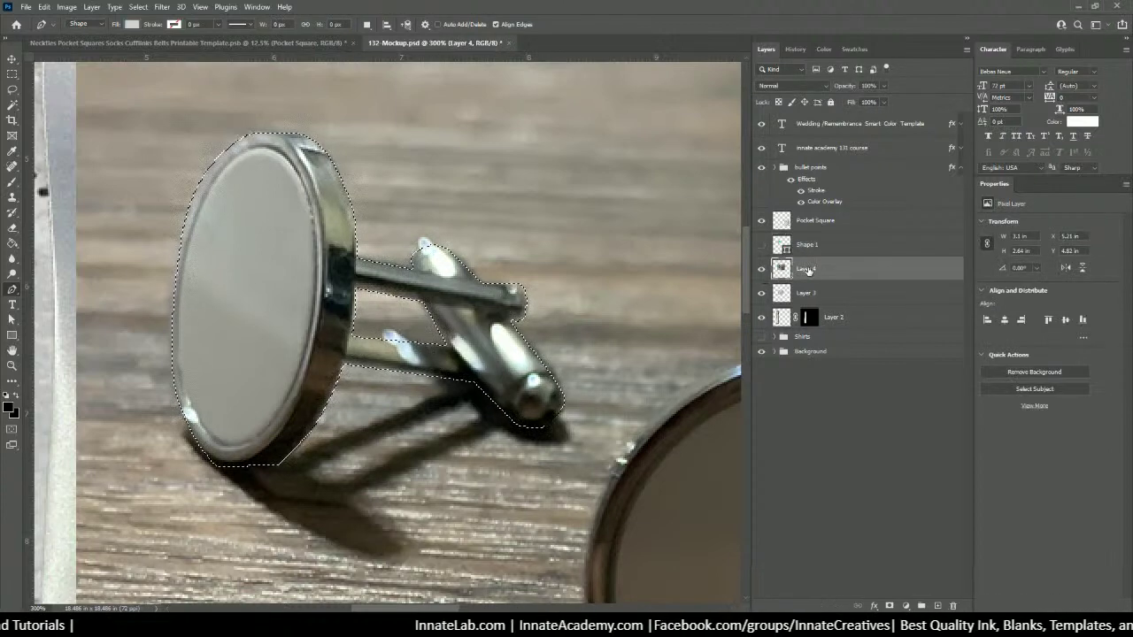
Step: Refine the cufflink selection with Select and Mask, setting Smooth to 13
scroll(520, 247, "down", 3)
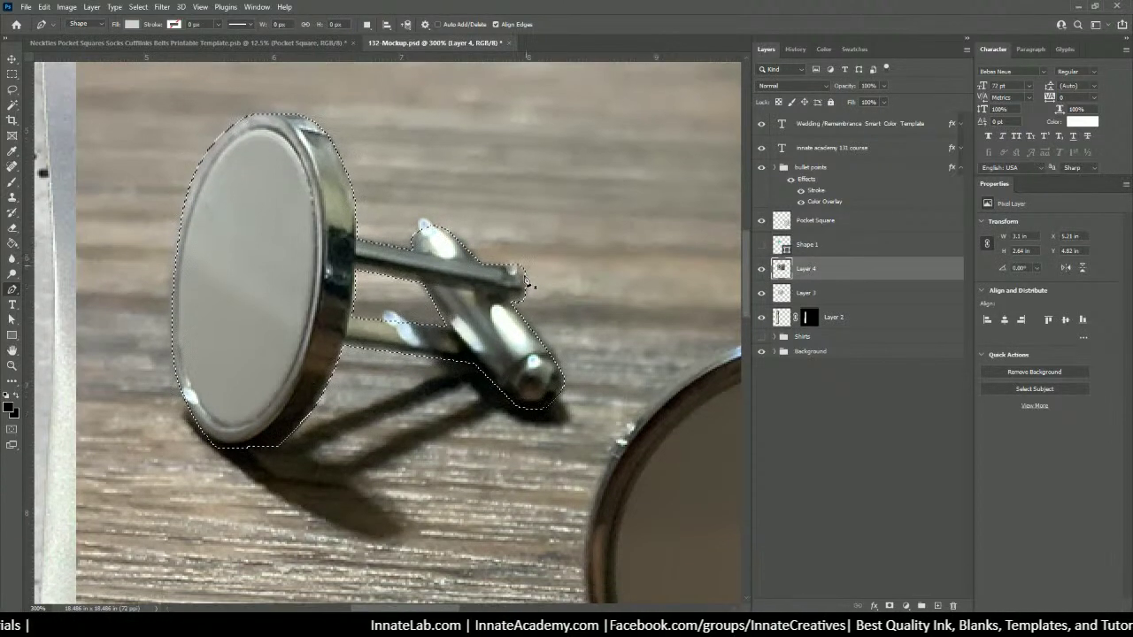
scroll(526, 280, "down", 3)
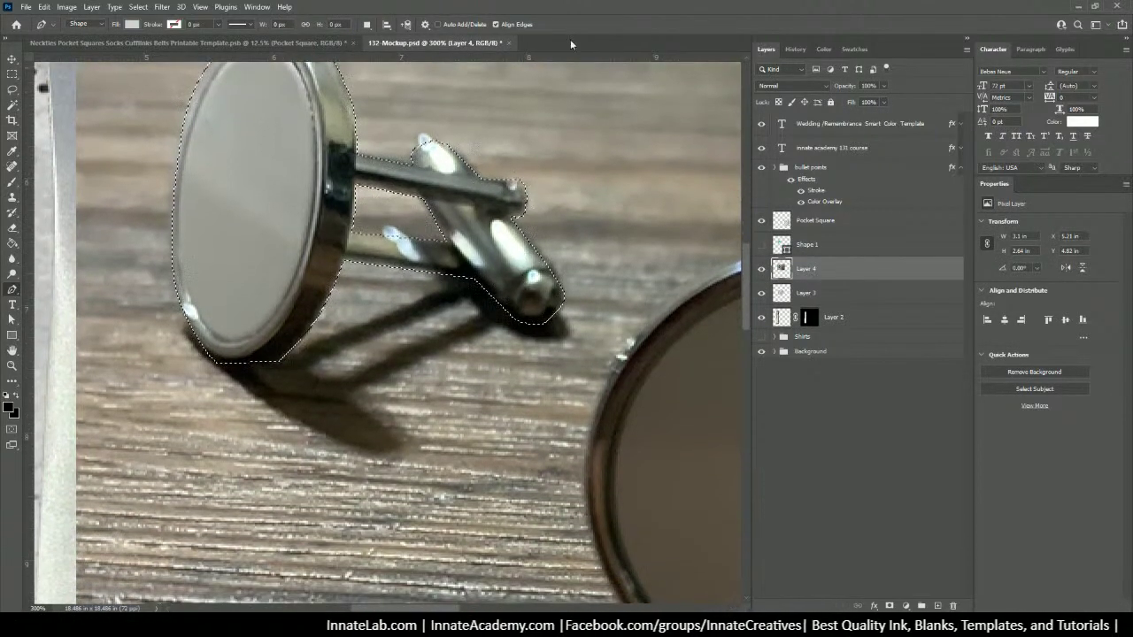
key("w")
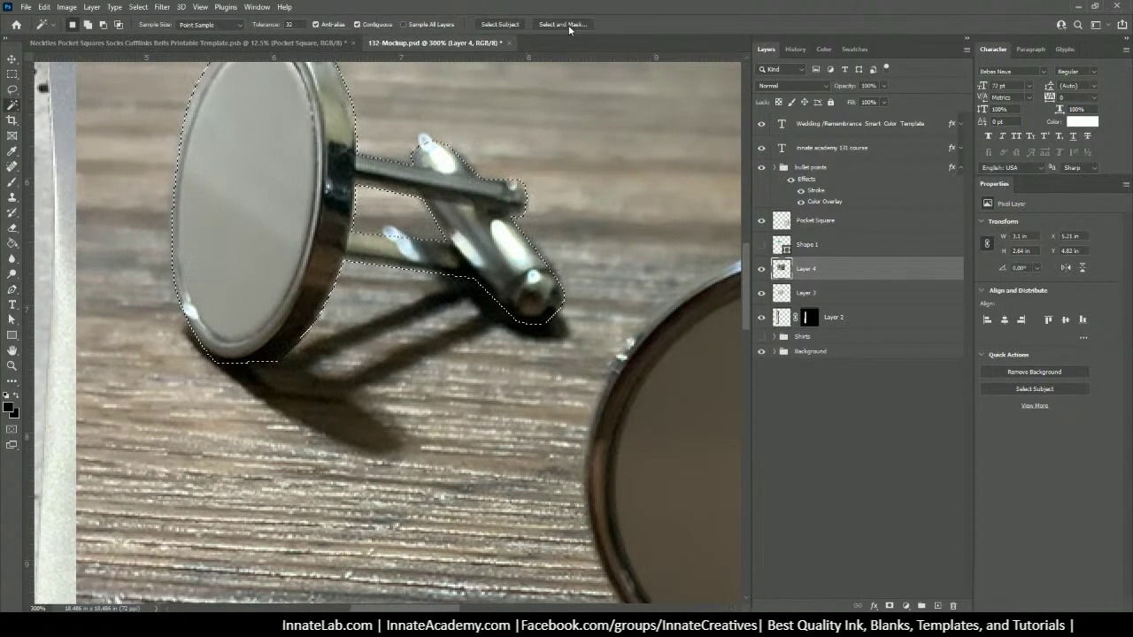
left_click(563, 24)
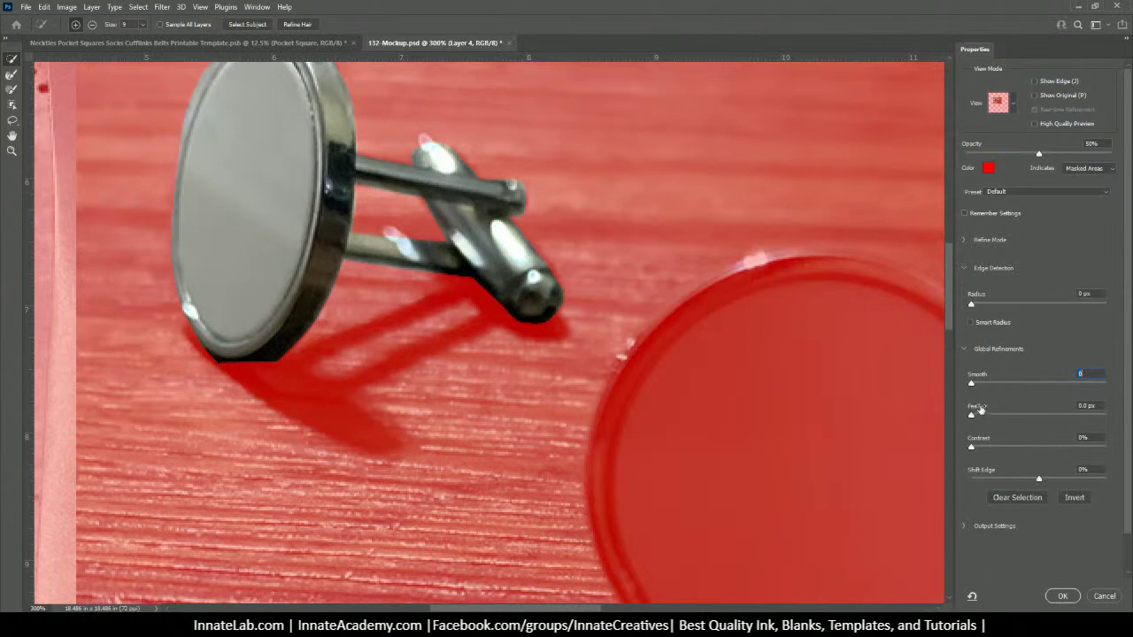
left_click_drag(983, 385, 987, 387)
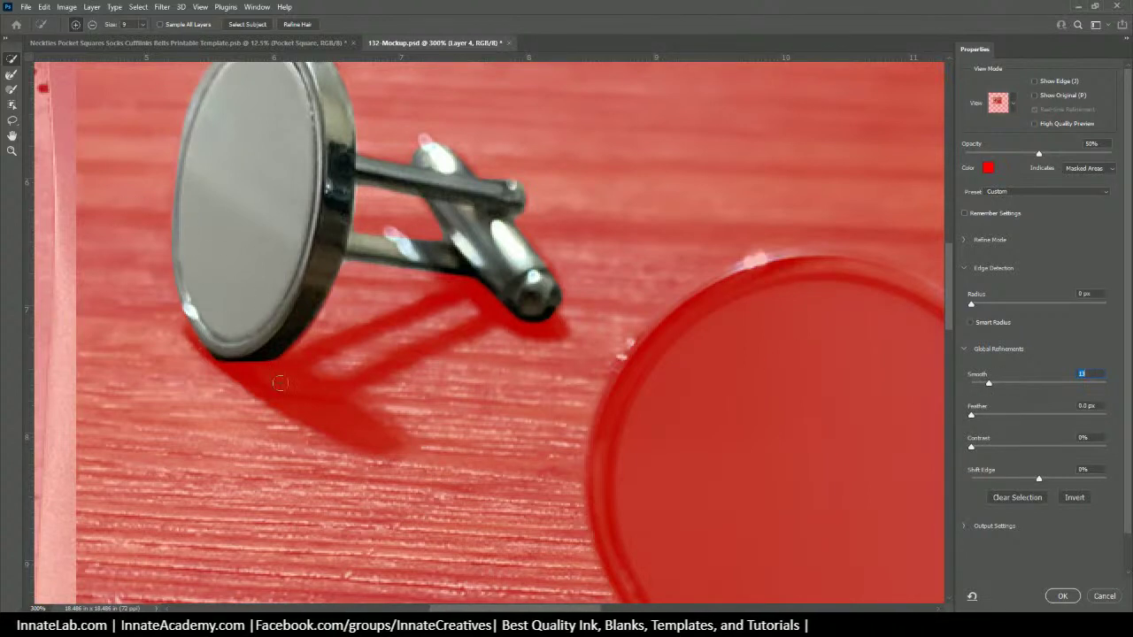
left_click(1062, 597)
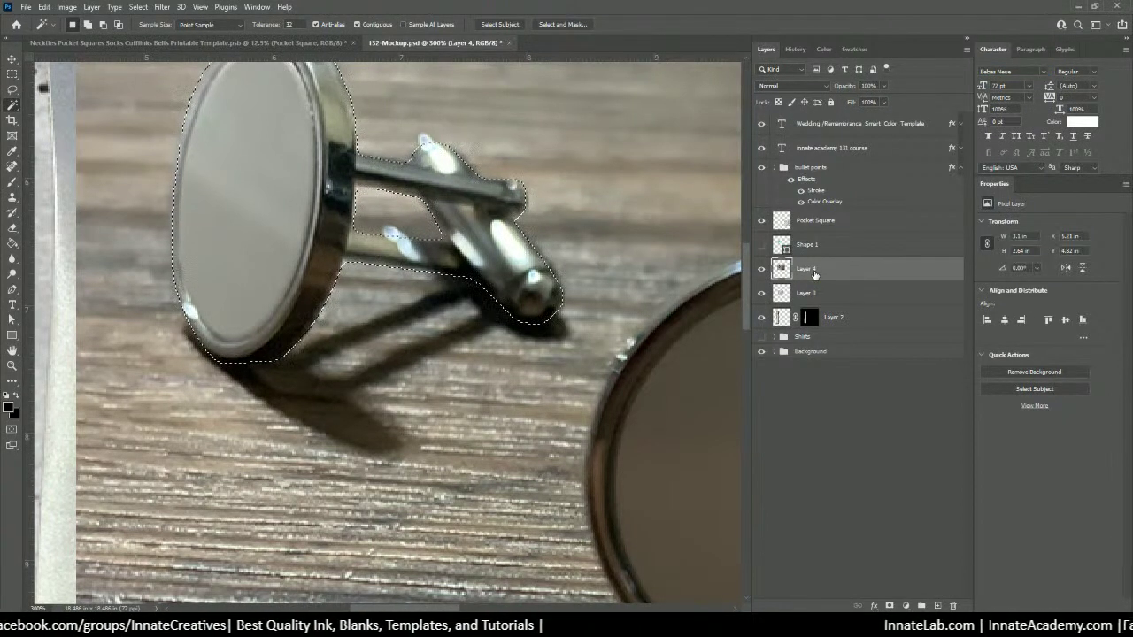
Step: Copy the selected cufflink to its own layer, inspect the cutout with Layer 4 hidden, and leave the copy hidden
key("ctrl+j")
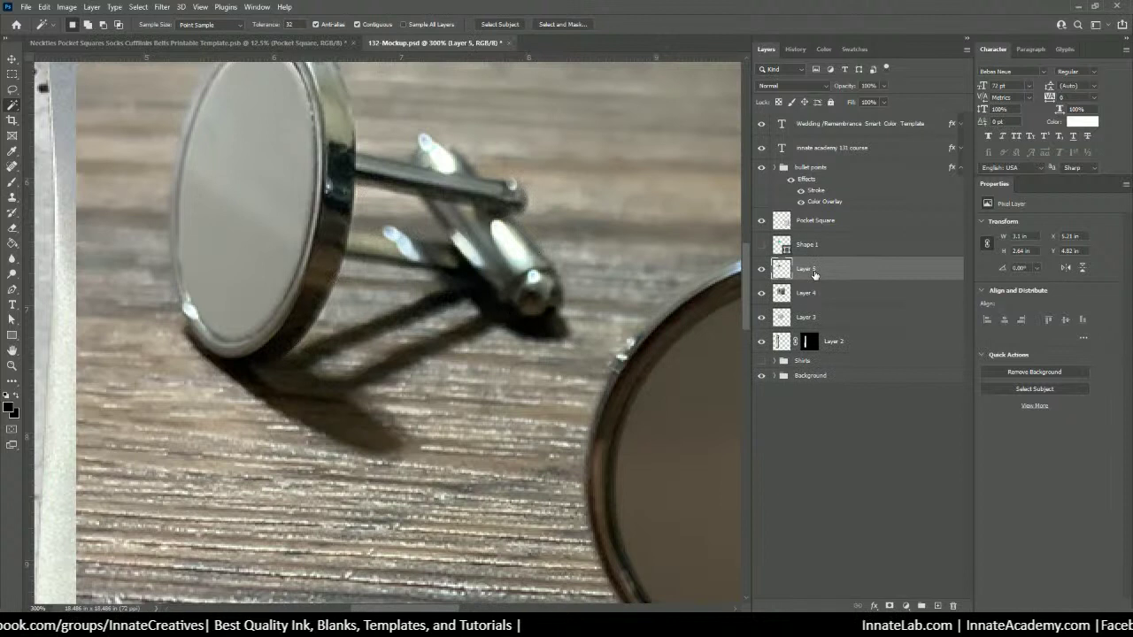
left_click(762, 294)
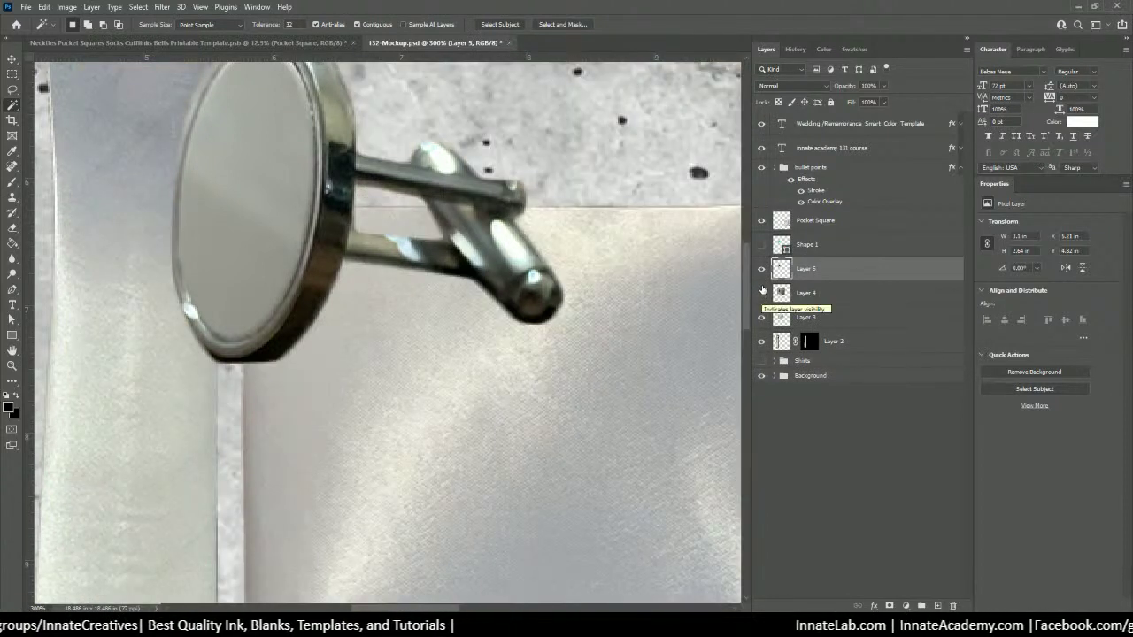
left_click(762, 270)
left_click(762, 270)
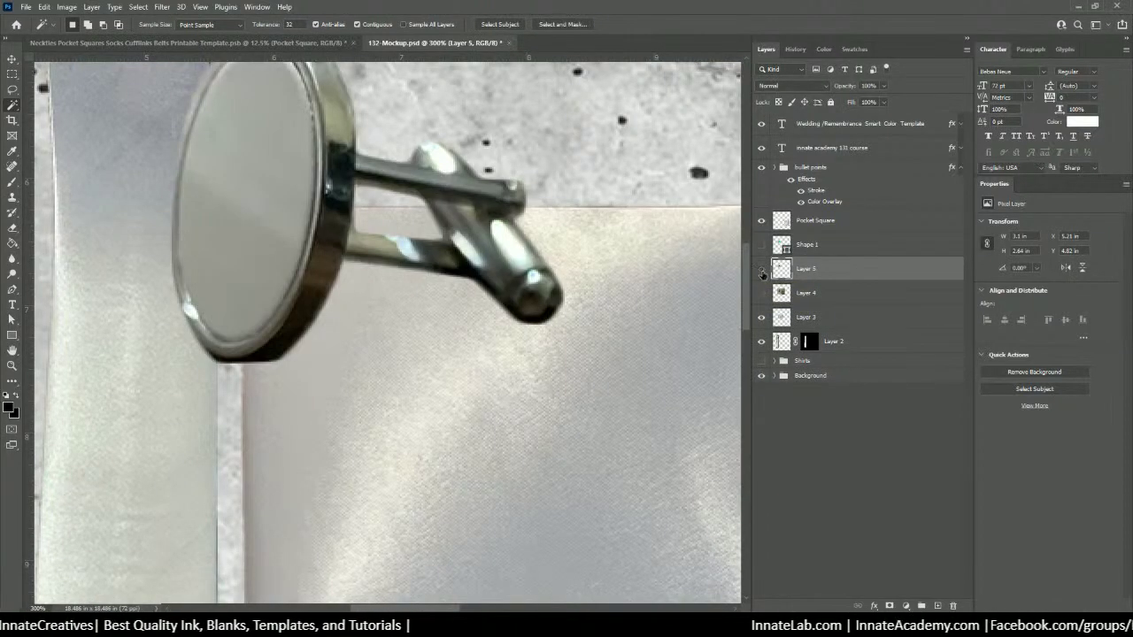
left_click(762, 269)
left_click(762, 270)
left_click(761, 269)
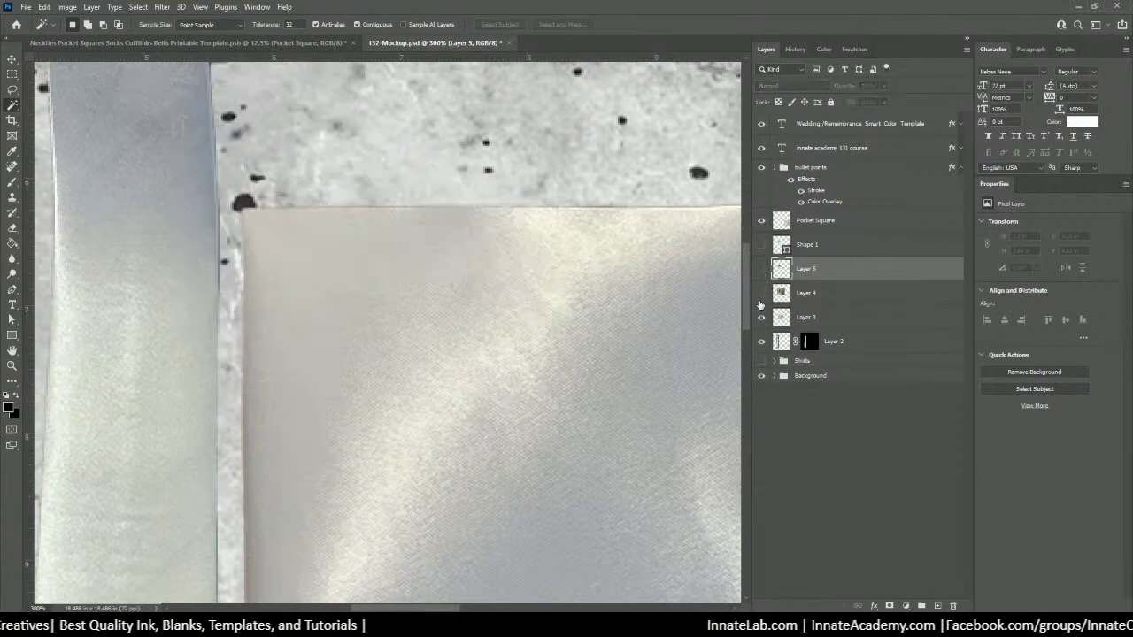
Step: Show Layer 4 again and draw a circle shape about 150 px wide over the front-facing round cufflink
left_click(761, 292)
left_click(827, 293)
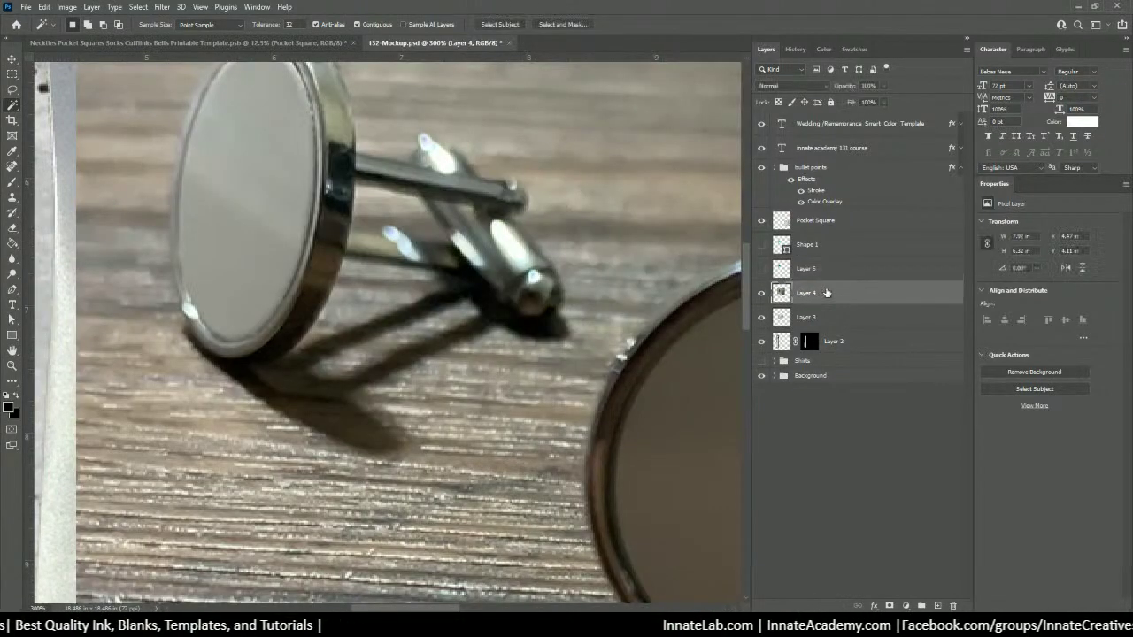
left_click_drag(683, 333, 280, 125)
left_click(12, 77)
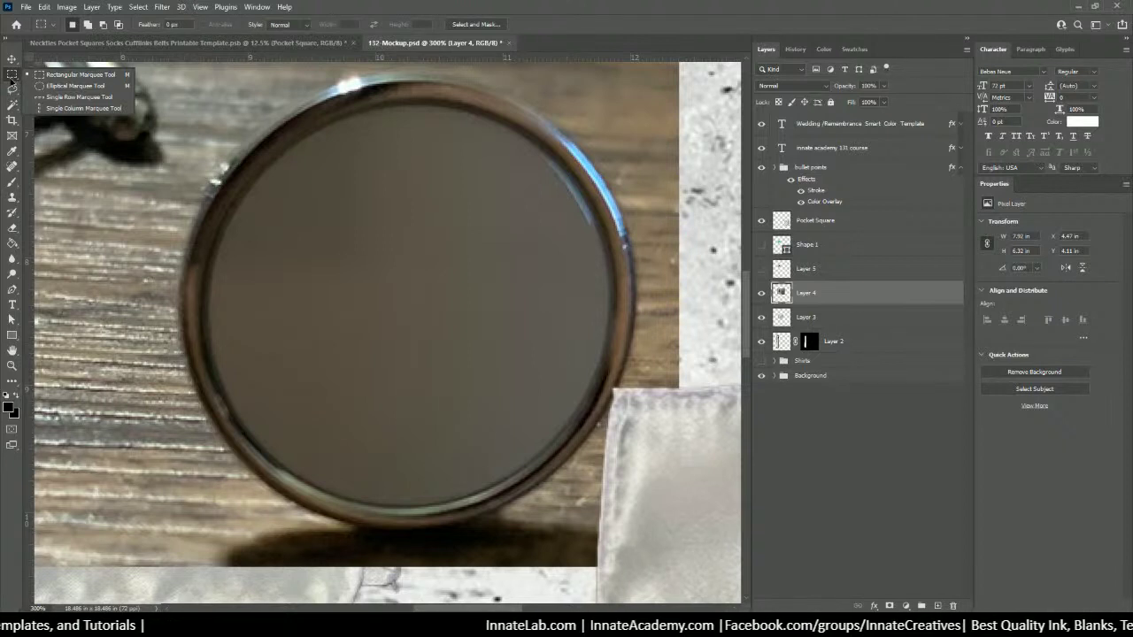
left_click(12, 335)
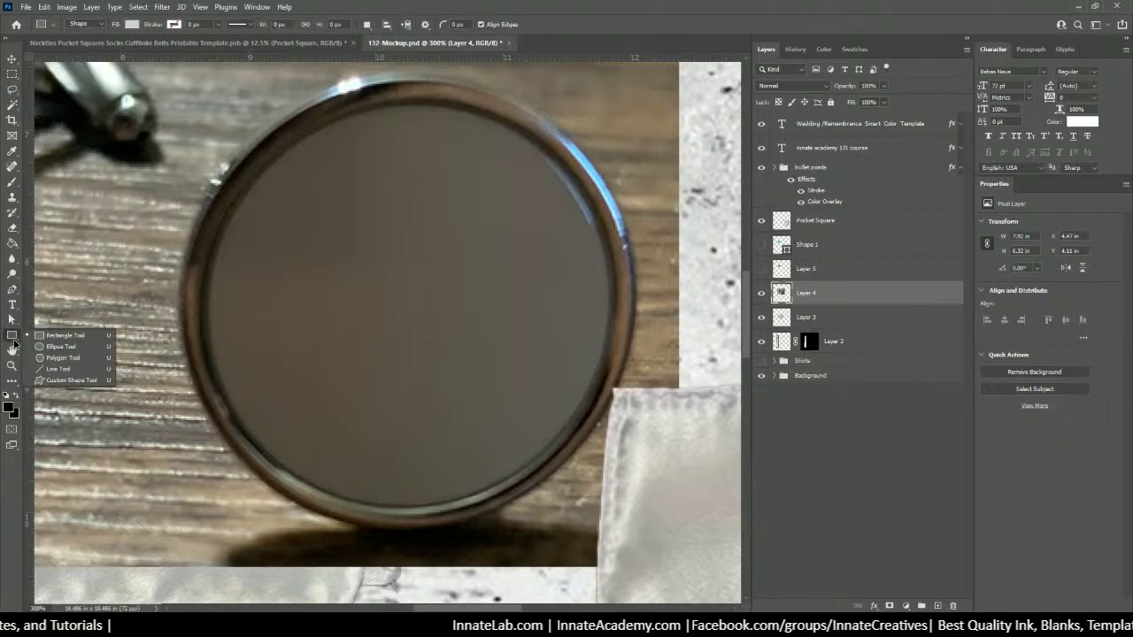
left_click(58, 347)
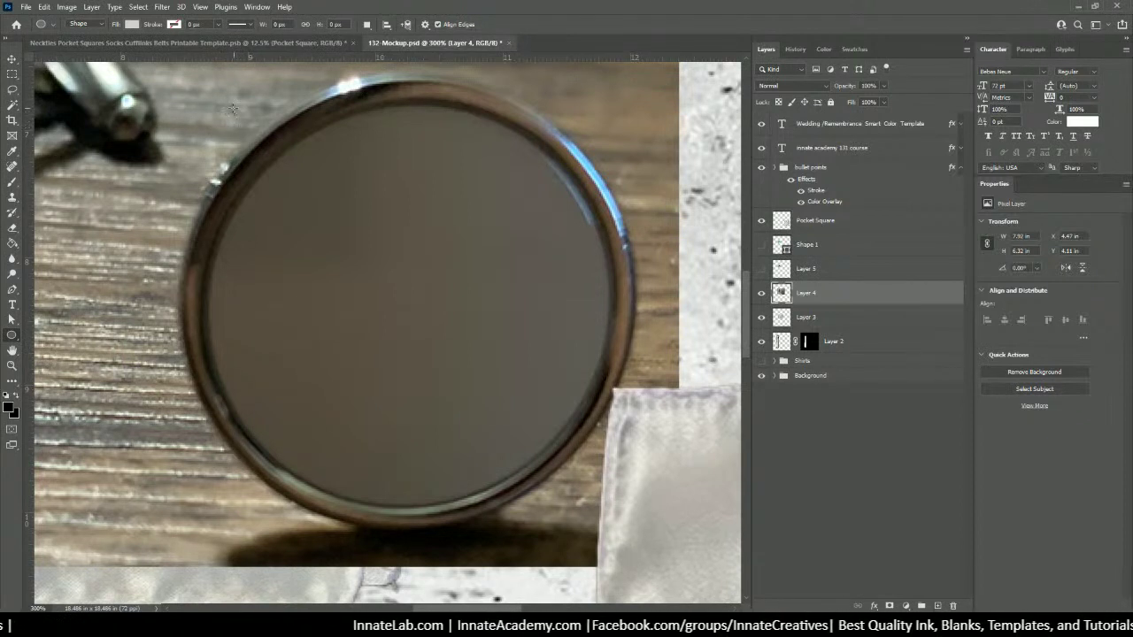
left_click_drag(151, 66, 97, 333)
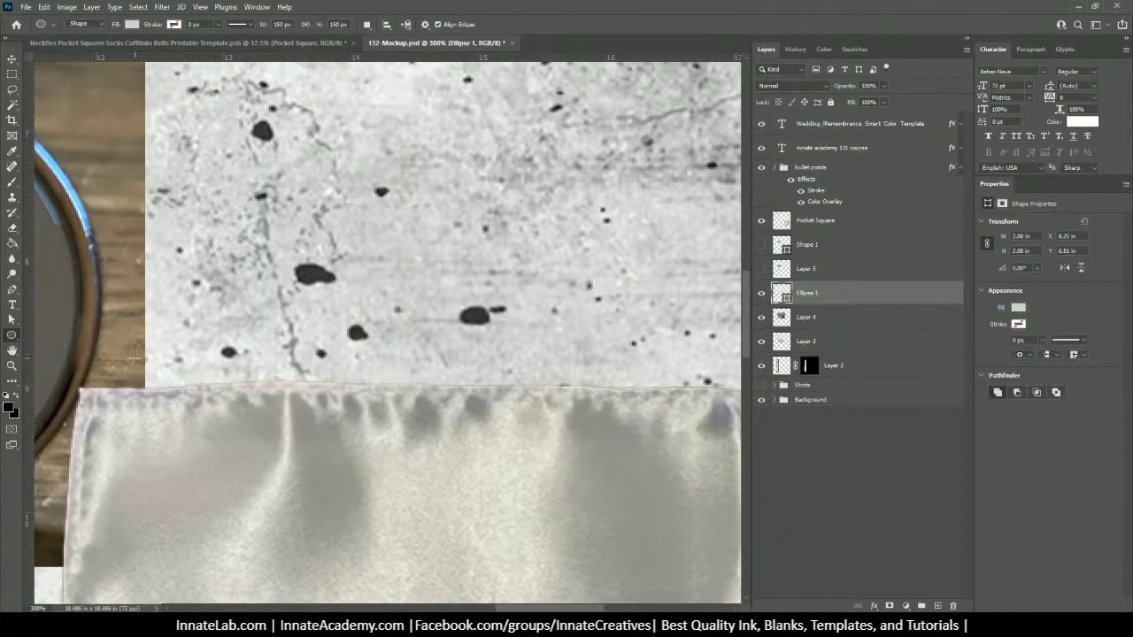
Step: Enlarge the circle over the round cufflink to about 245 px and lower its opacity to 57%
left_click_drag(129, 357, 591, 351)
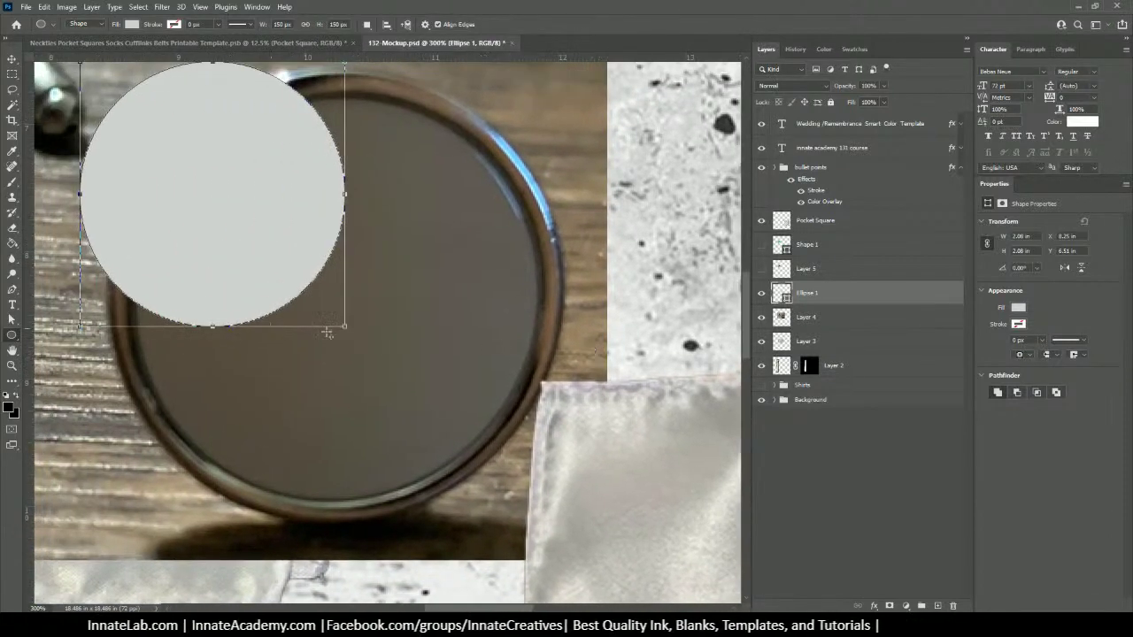
left_click_drag(345, 326, 537, 476)
left_click(884, 85)
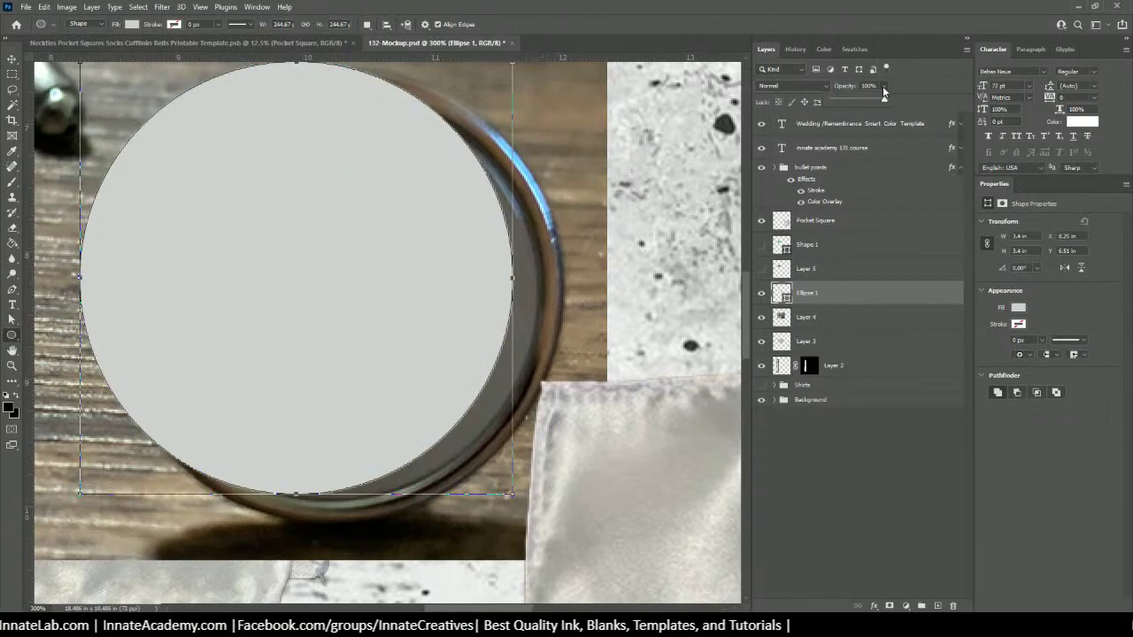
left_click_drag(884, 99, 861, 103)
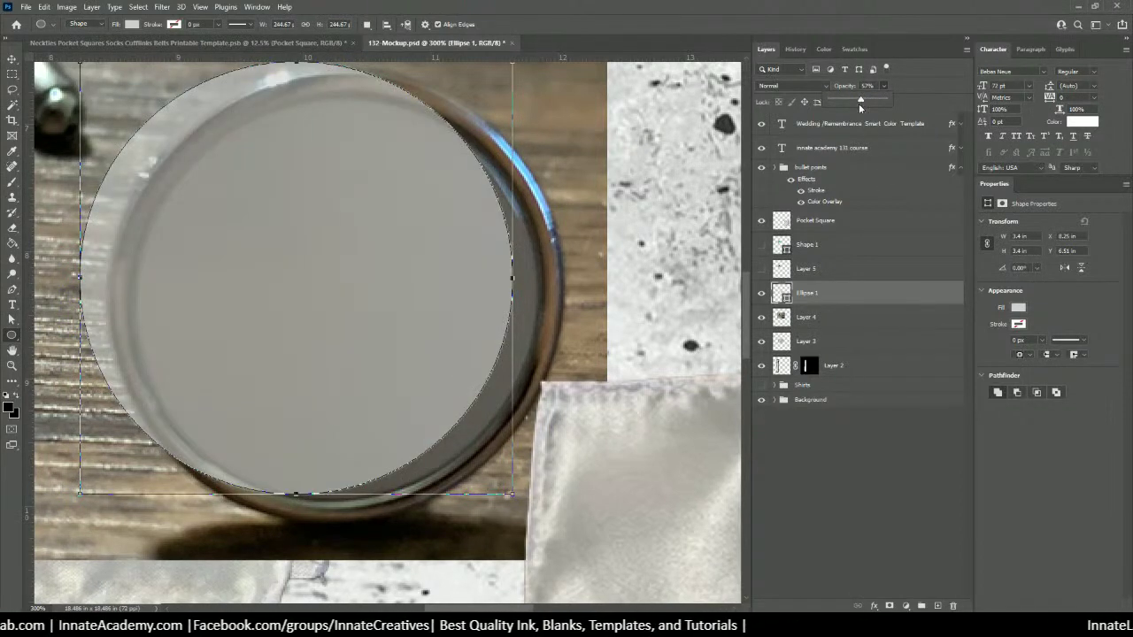
Step: Fit the ellipse to the cufflink's outer rim at about 259 by 258 px and nudge it slightly right and down
key("ctrl+minus")
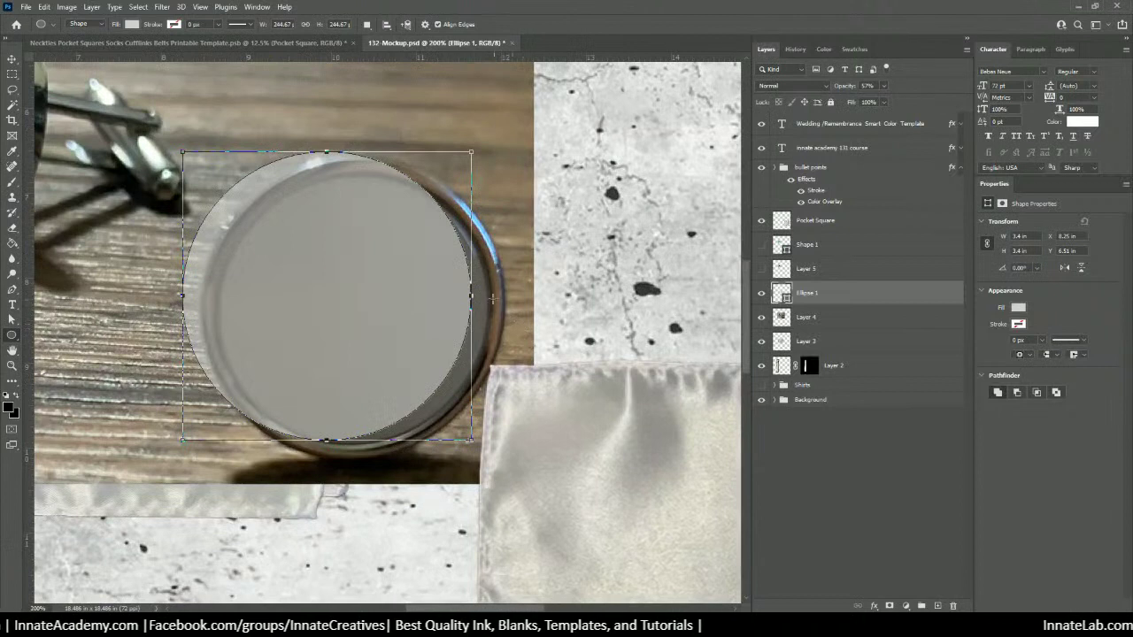
left_click_drag(472, 295, 506, 302)
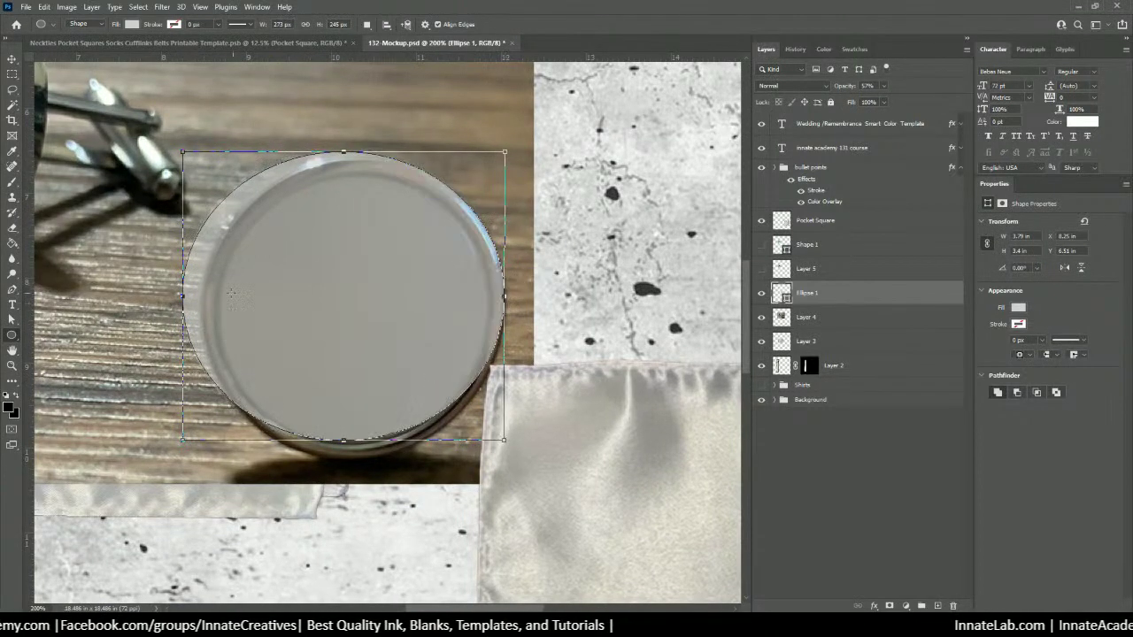
left_click_drag(183, 296, 204, 303)
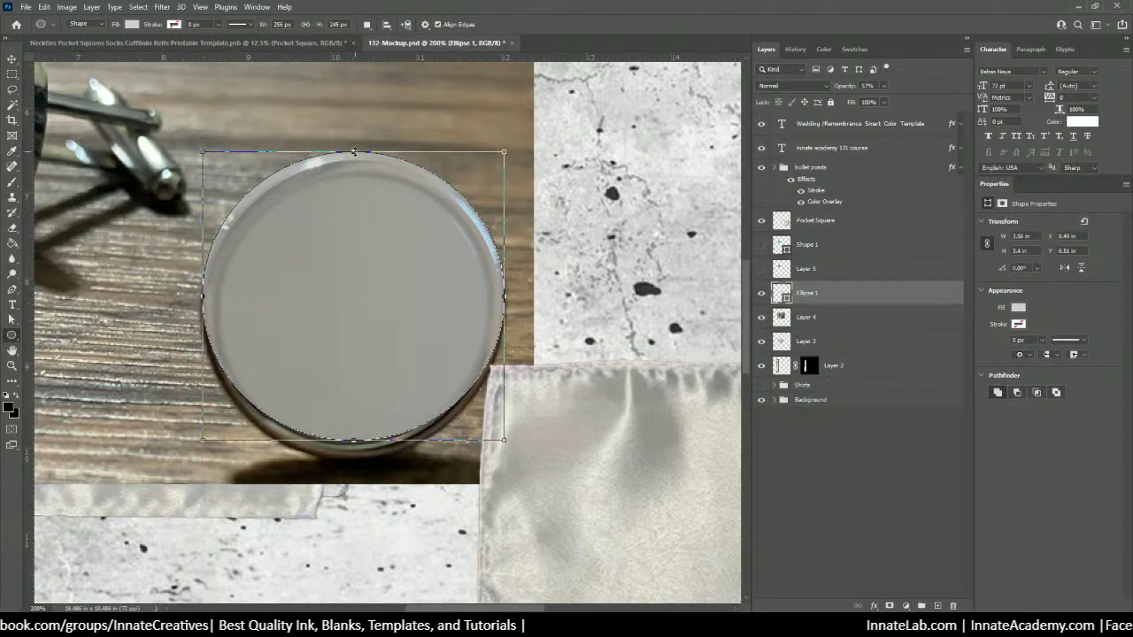
left_click_drag(354, 151, 357, 155)
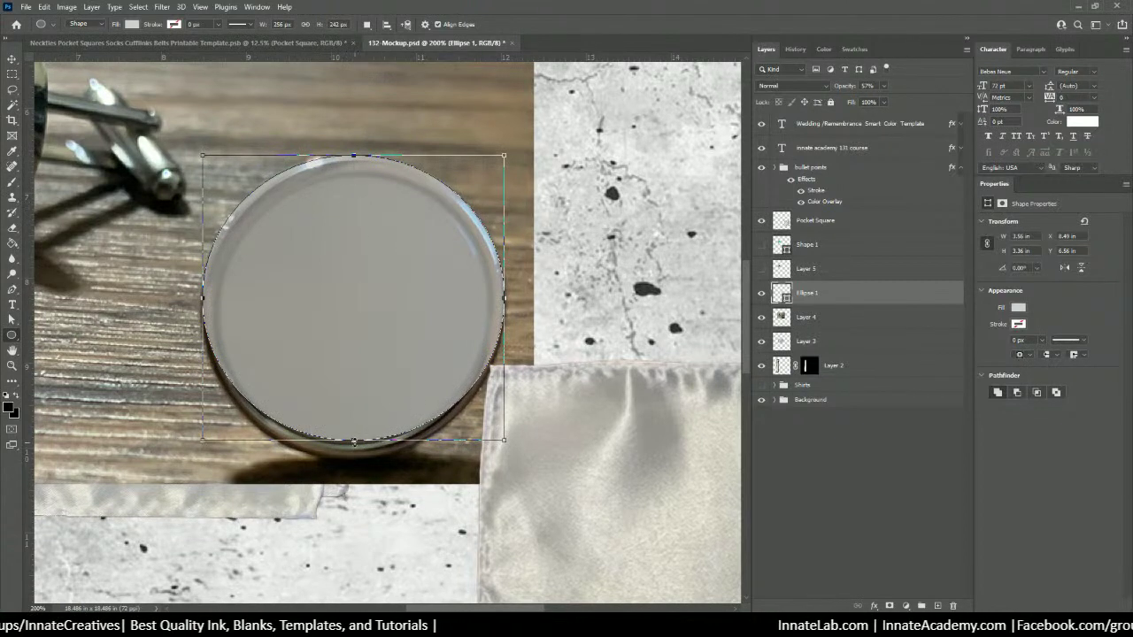
left_click_drag(354, 441, 358, 461)
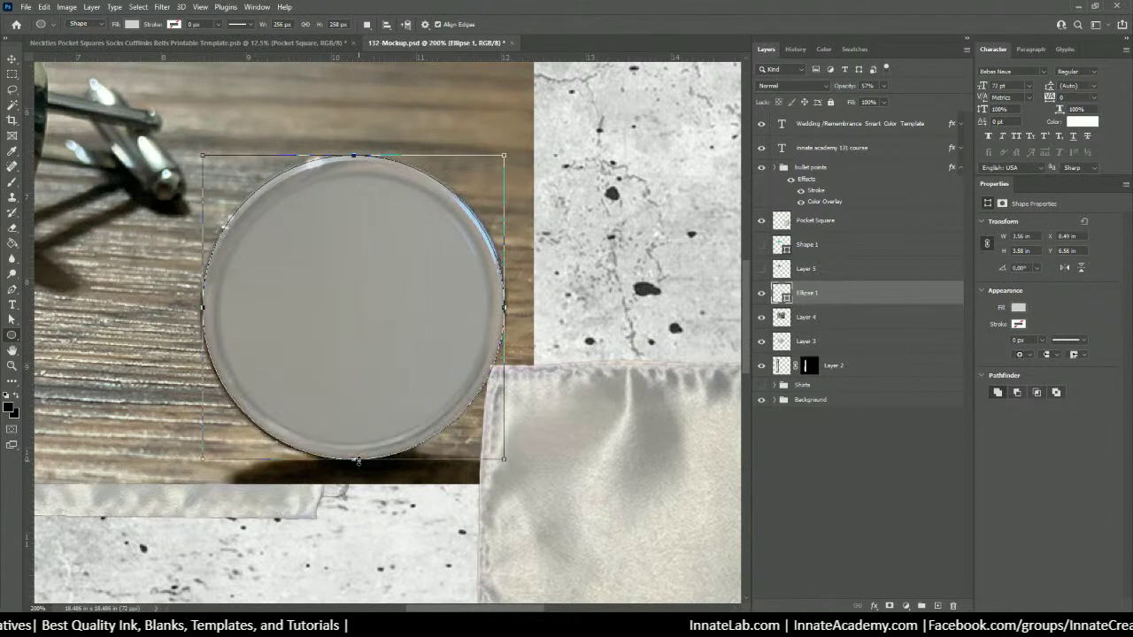
left_click_drag(507, 306, 503, 298)
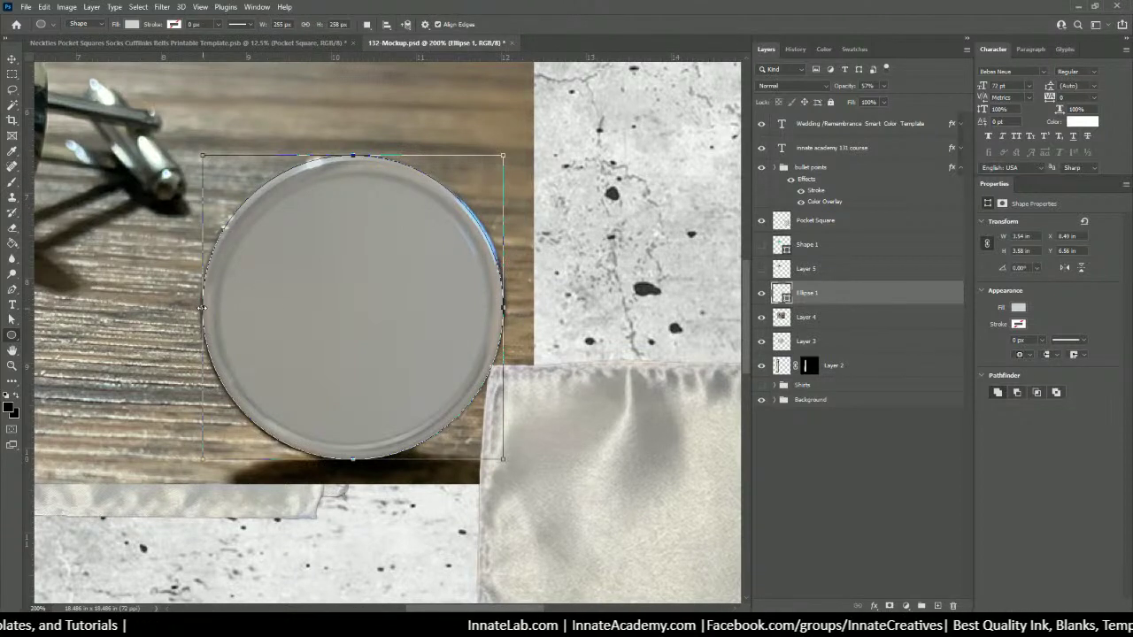
left_click_drag(202, 307, 197, 307)
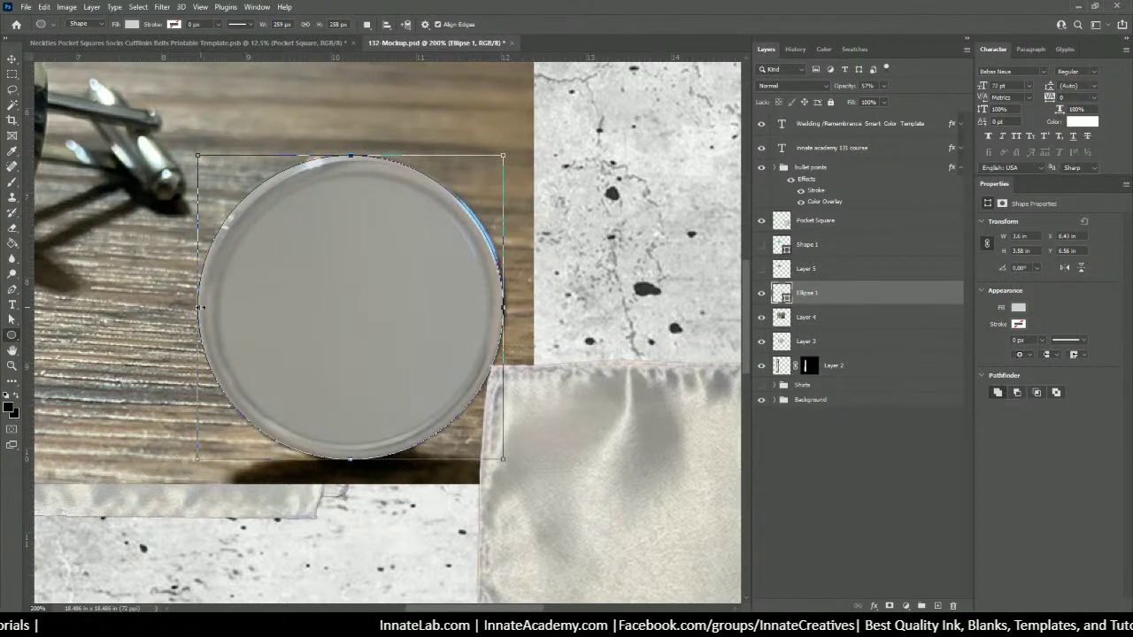
left_click(13, 60)
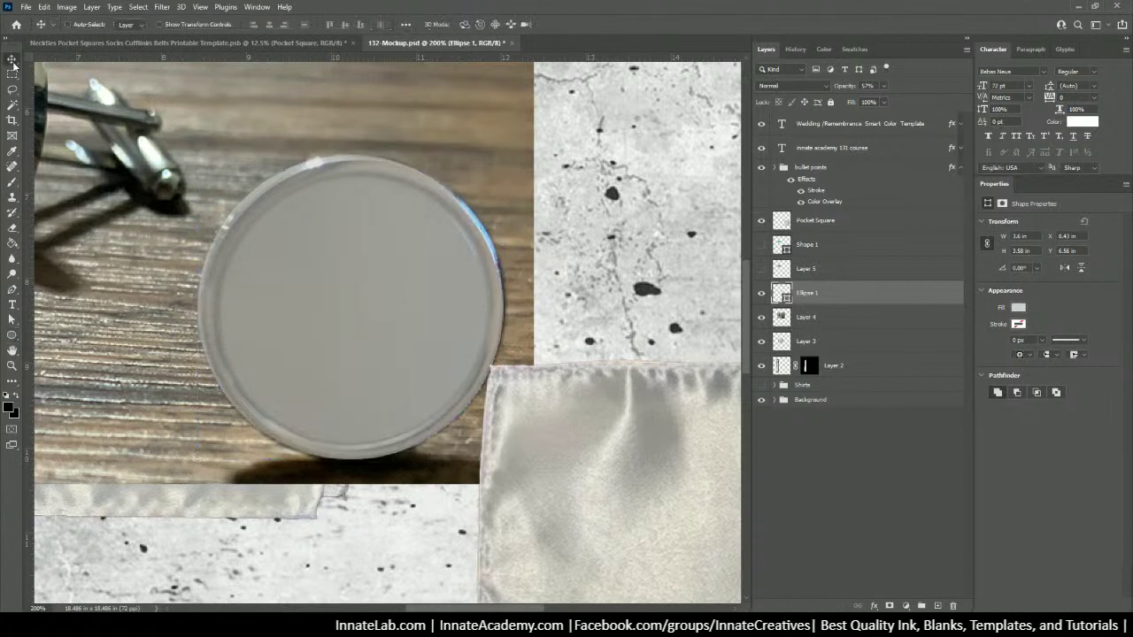
key("Right")
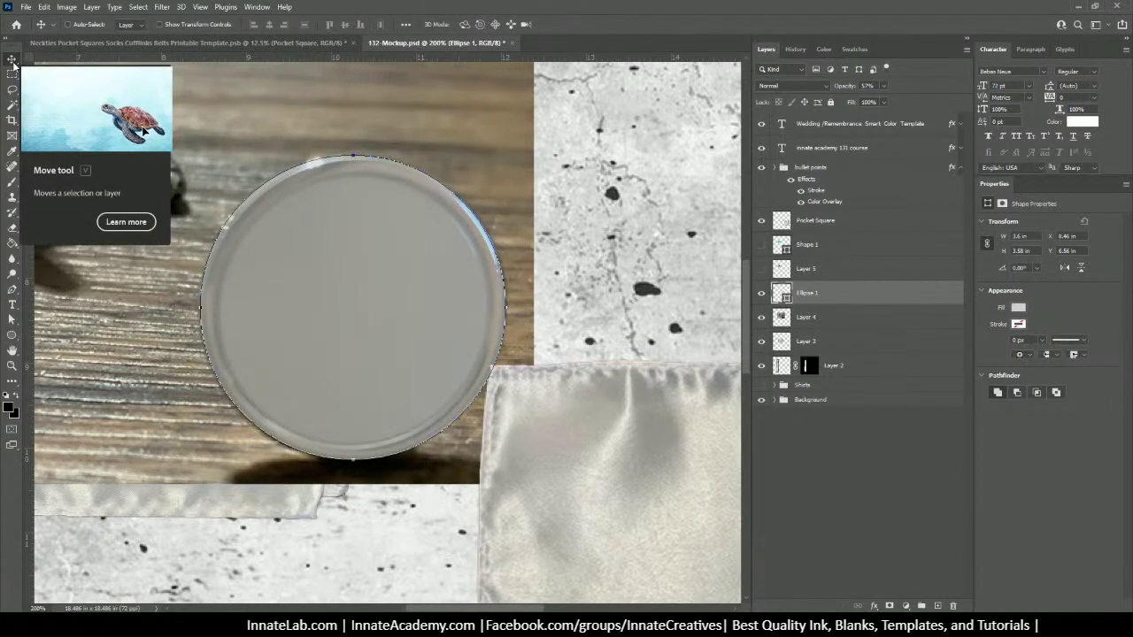
key("Down")
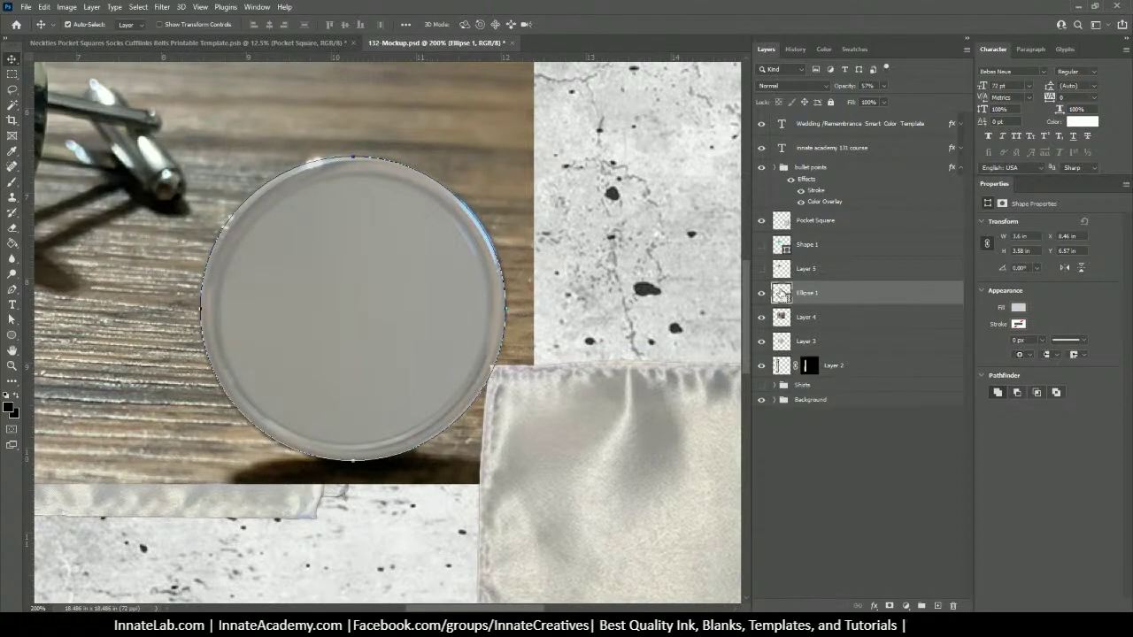
Step: Load the outline of Ellipse 1 as a selection and hide the ellipse
left_click(780, 295, "ctrl")
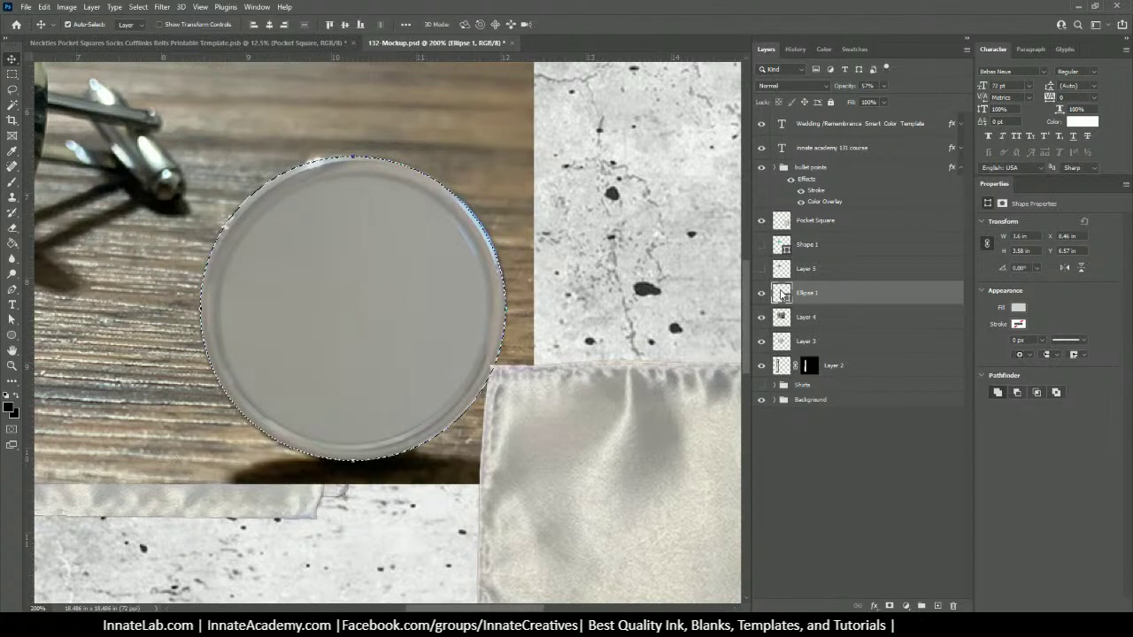
left_click(760, 296)
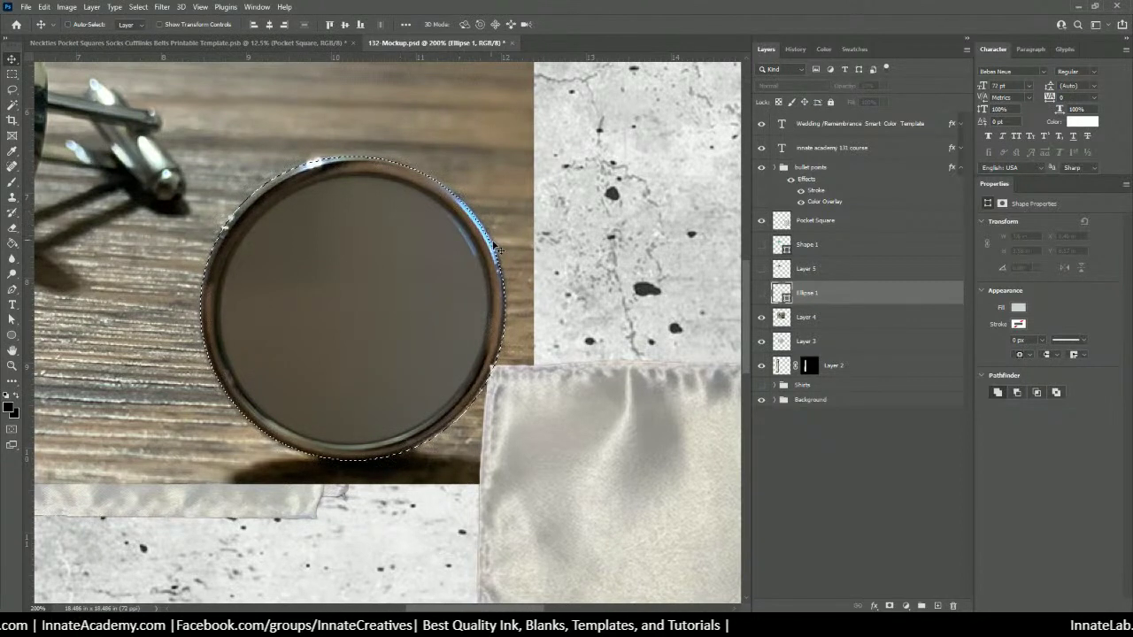
left_click(556, 291)
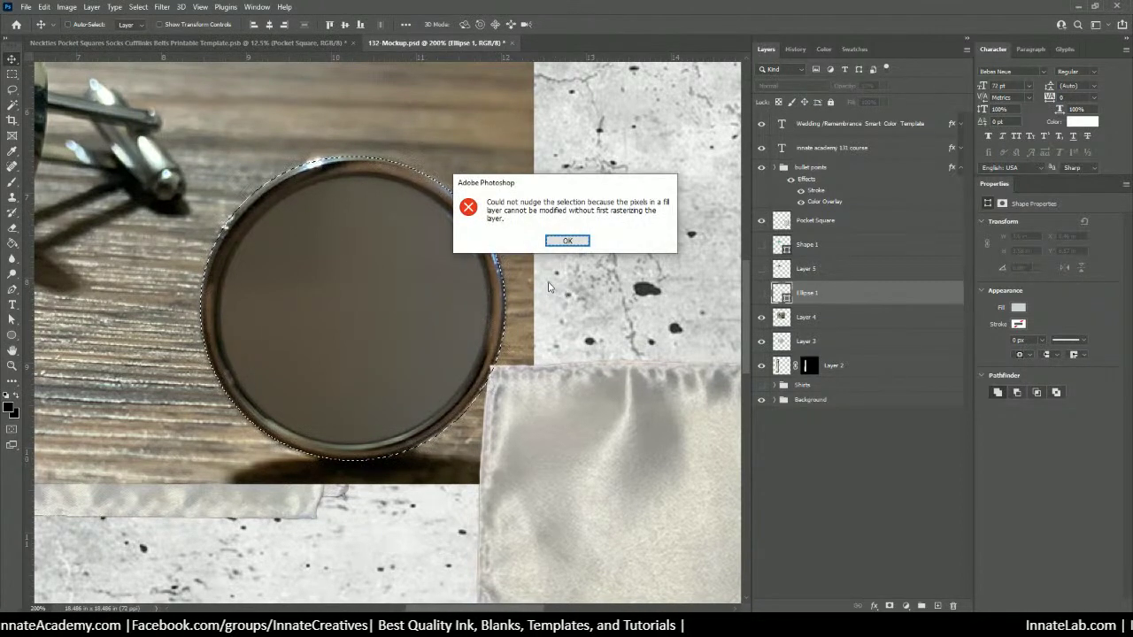
left_click(566, 239)
Step: Copy the selected round cufflink from Layer 4 to its own layer and hide Layer 4
left_click(824, 321)
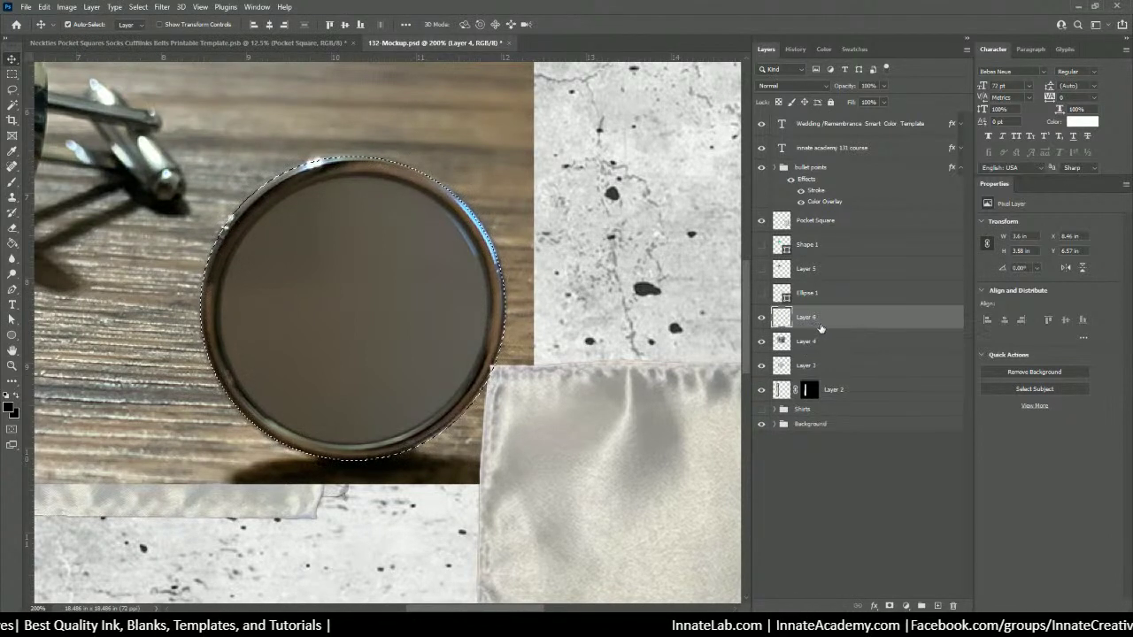
key("ctrl+j")
left_click(760, 341)
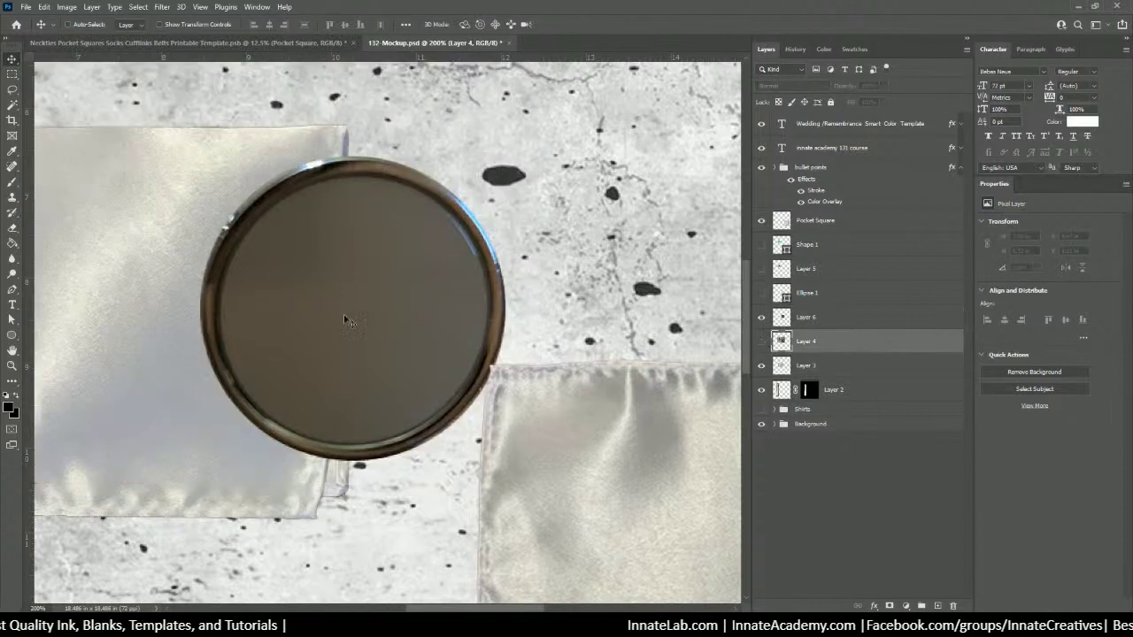
Step: Show the Ellipse 1 shape layer again and delete it
left_click(812, 299)
left_click(761, 297)
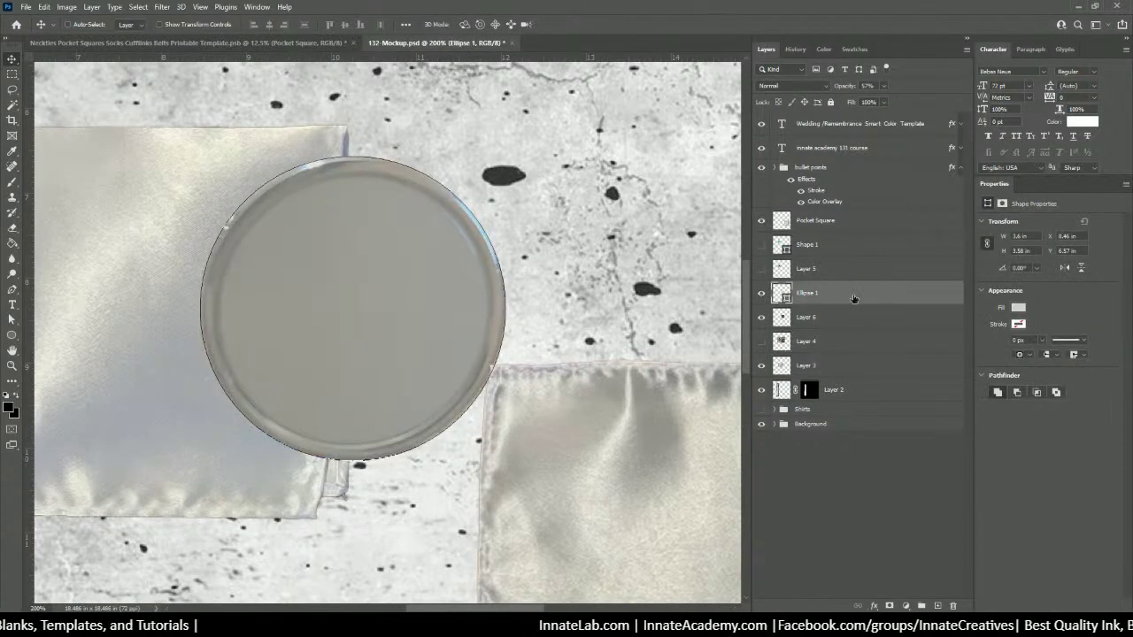
key("Delete")
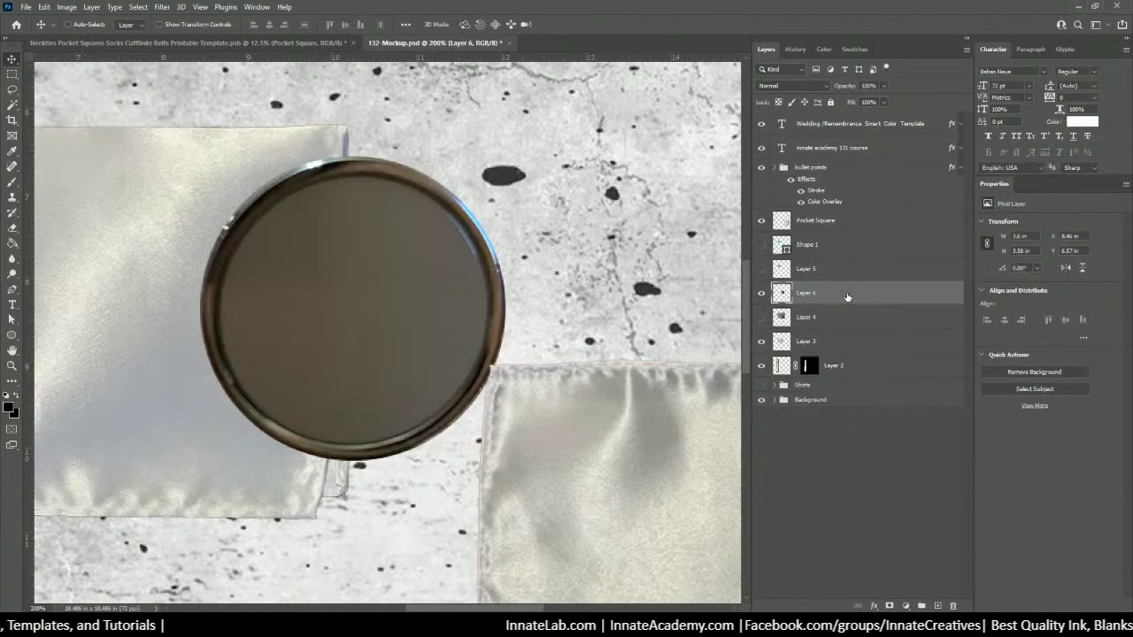
Step: Show the first cufflink cutout on Layer 5 and delete the source photo on Layer 4
left_click(805, 268)
left_click(761, 268)
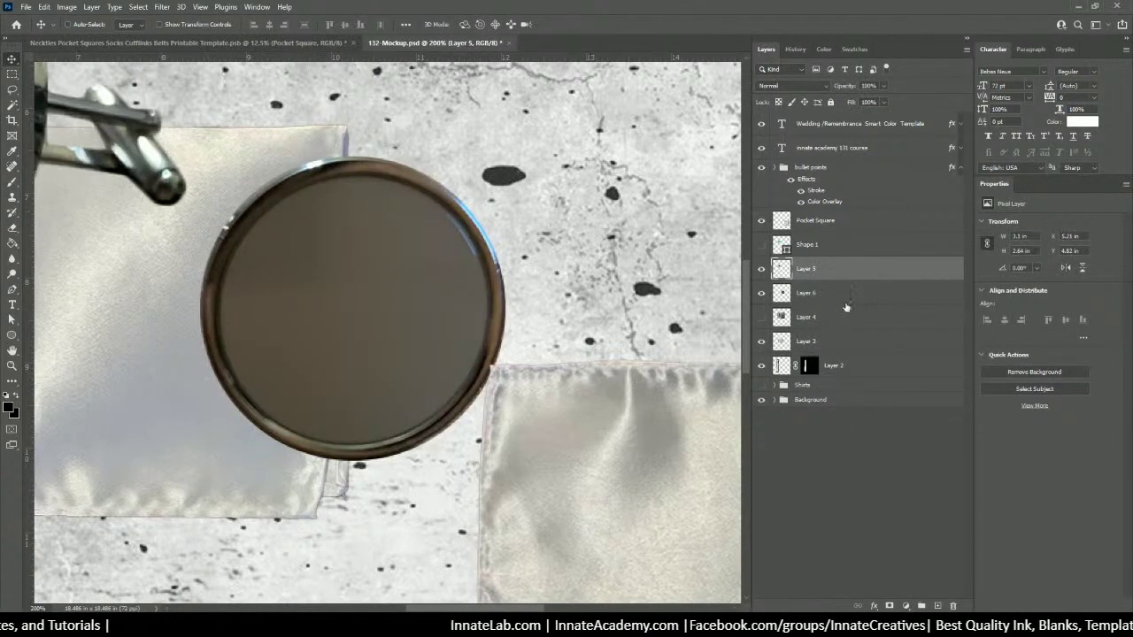
left_click(810, 317)
key("Delete")
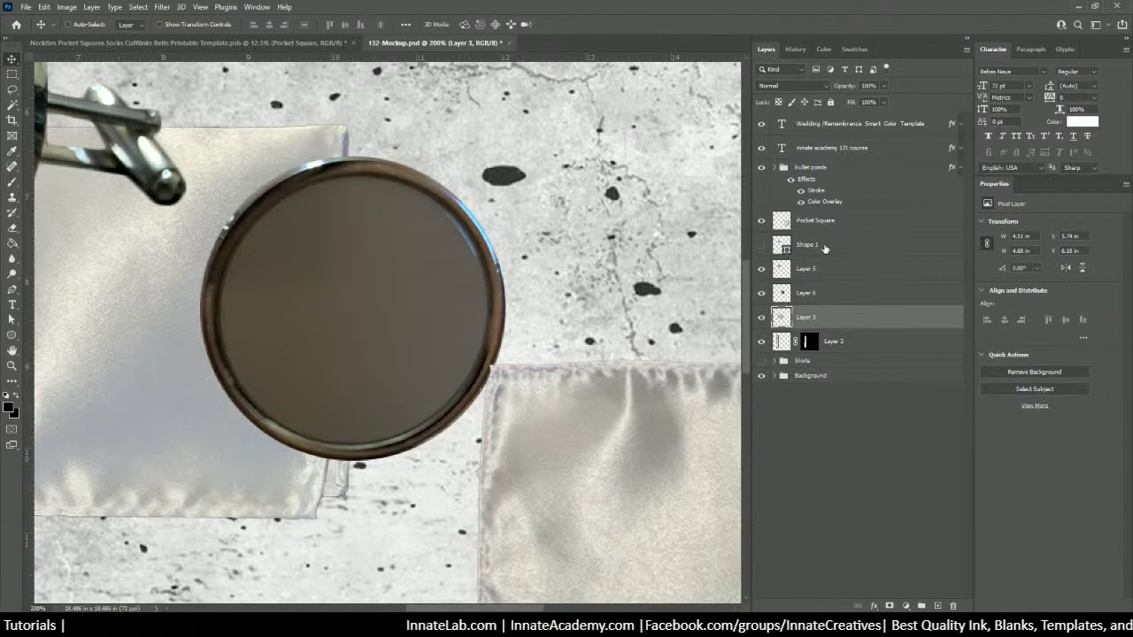
Step: Apply the layer mask of Layer 2 permanently to the layer
left_click(853, 349)
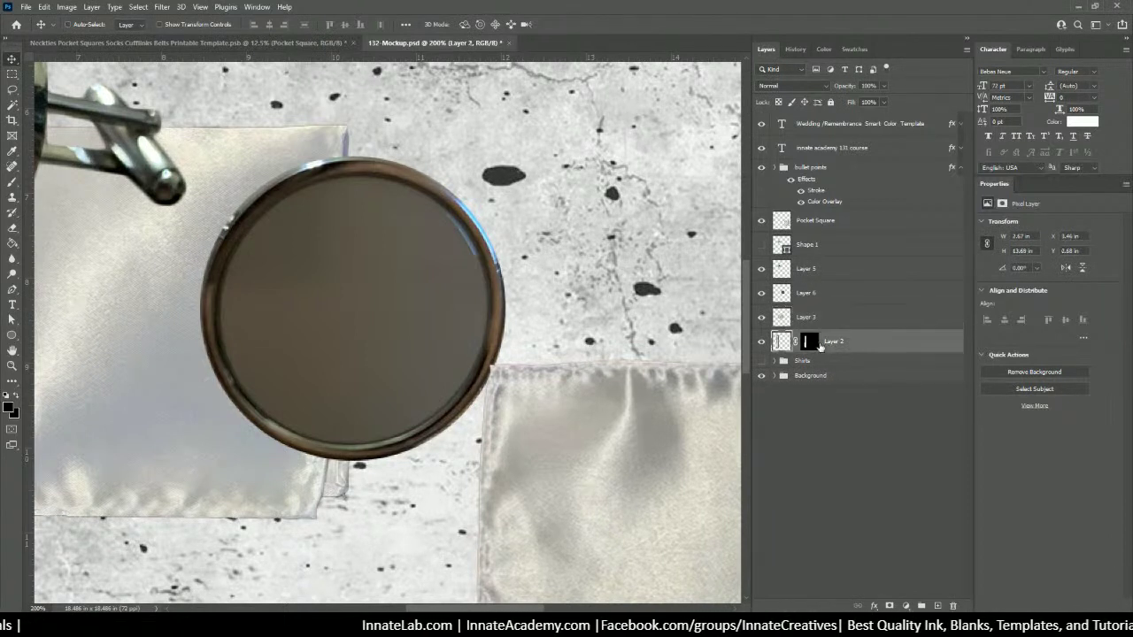
left_click(809, 342)
right_click(809, 343)
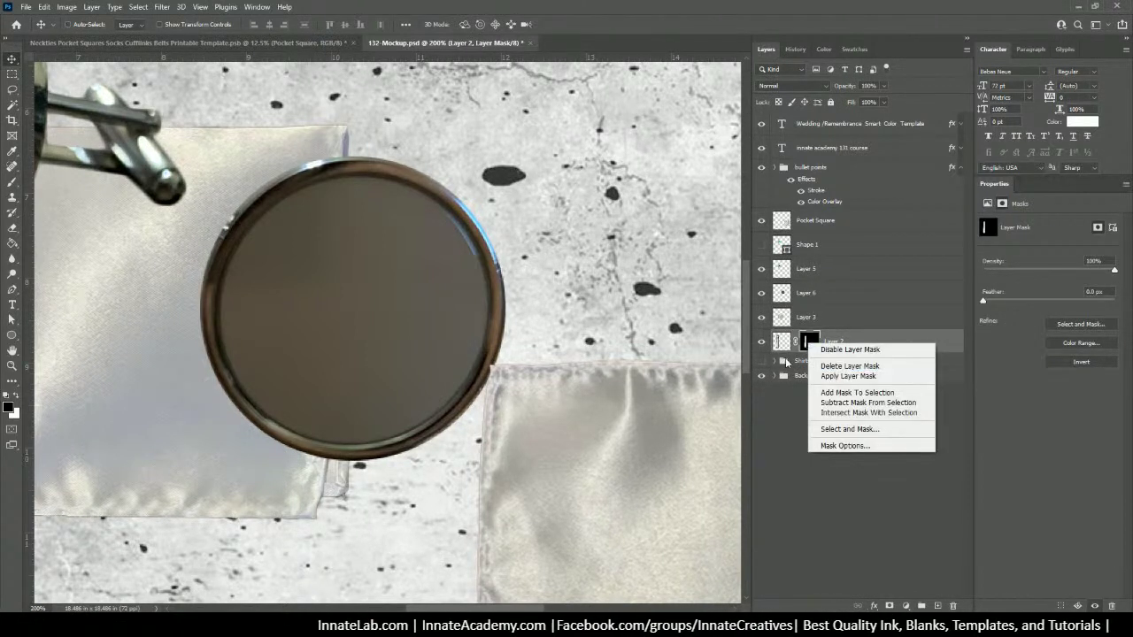
left_click(845, 376)
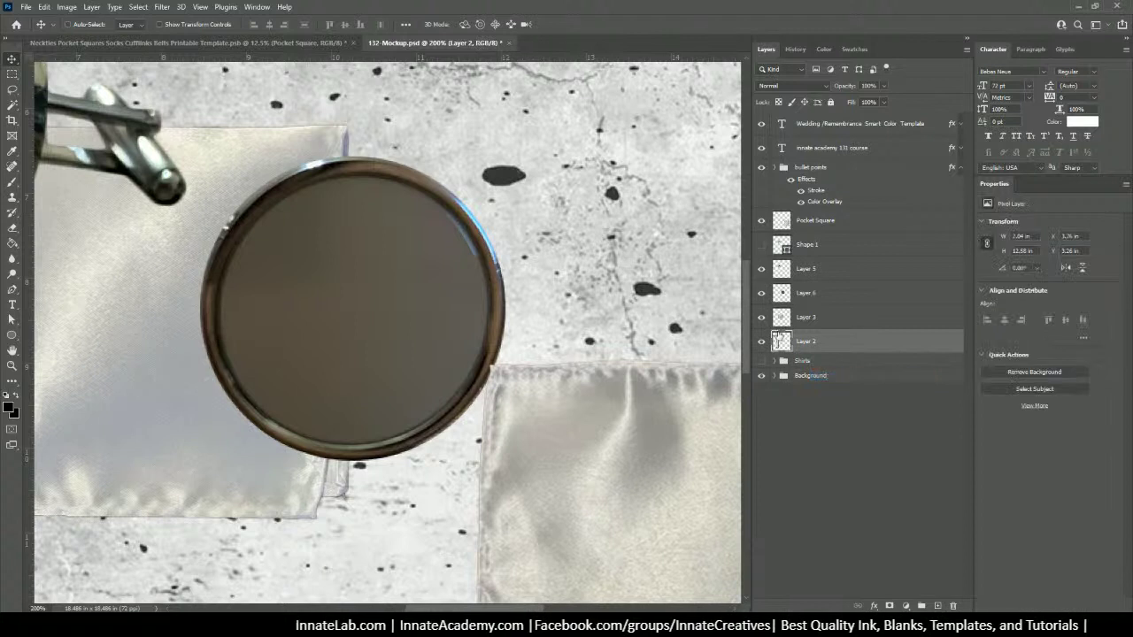
Step: Delete the Shape 1 layer and make the Pocket Square layer active
left_click(813, 295)
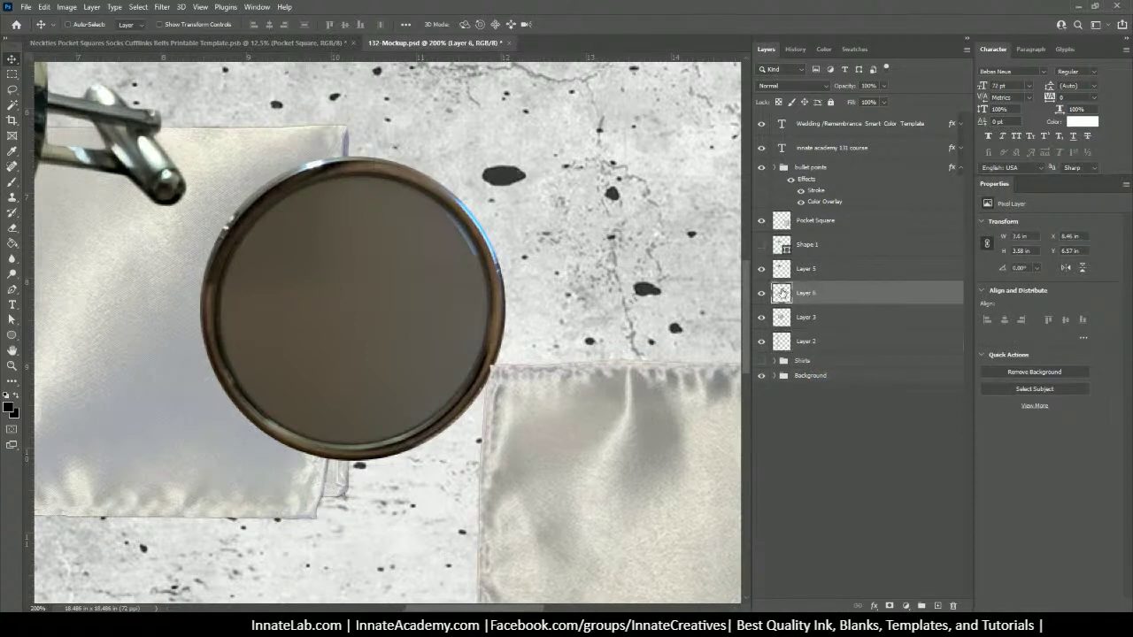
left_click(811, 247)
key("Delete")
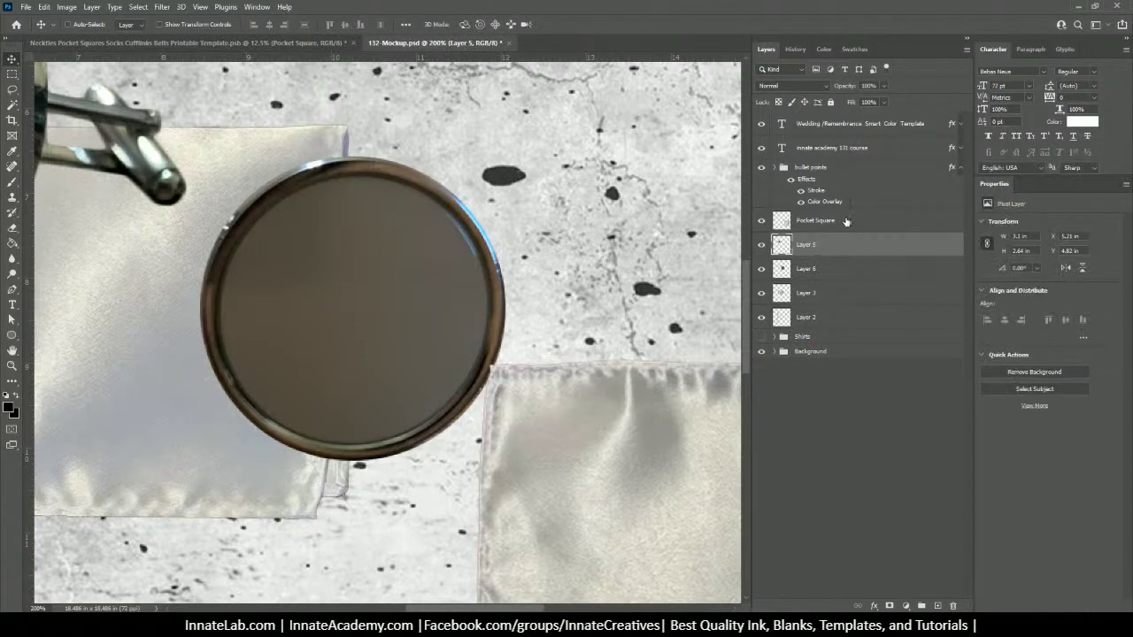
left_click(847, 218)
key("ctrl+minus")
key("ctrl+minus")
key("ctrl+minus")
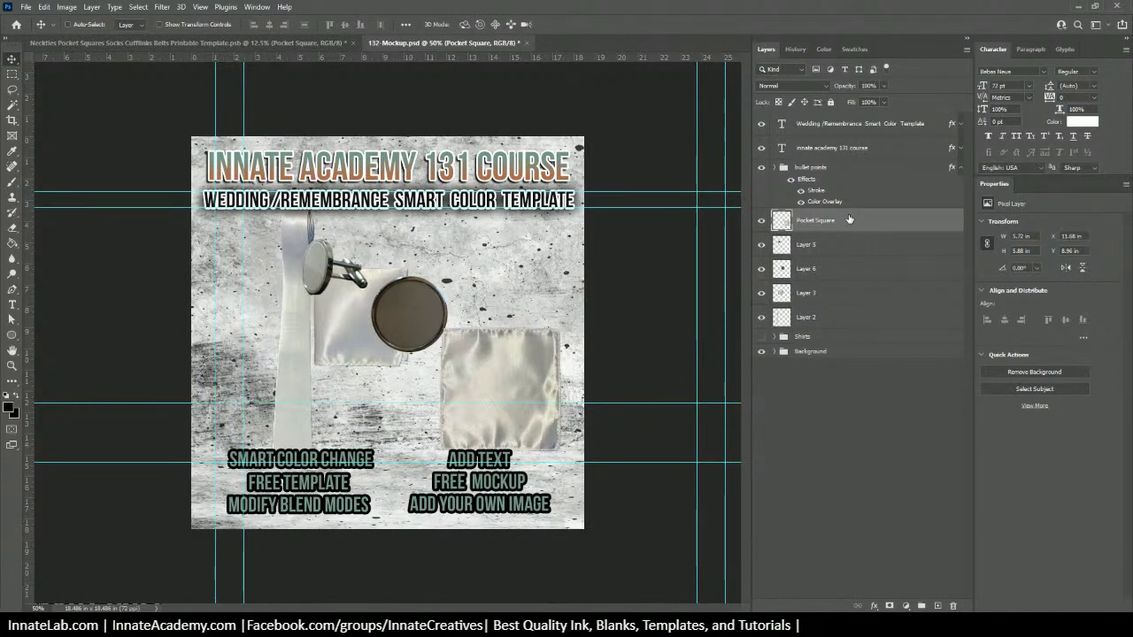
Step: Open the recent file Socks Mock Up and Blank Template-Innate Academy.psb
left_click(28, 8)
mouse_move(62, 76)
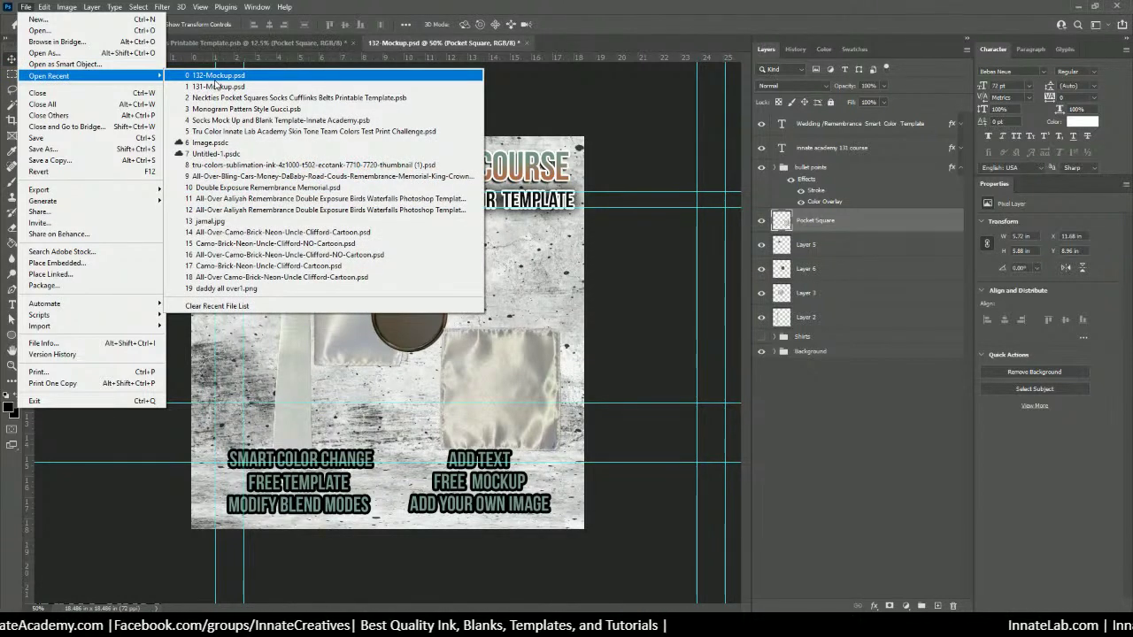
left_click(212, 120)
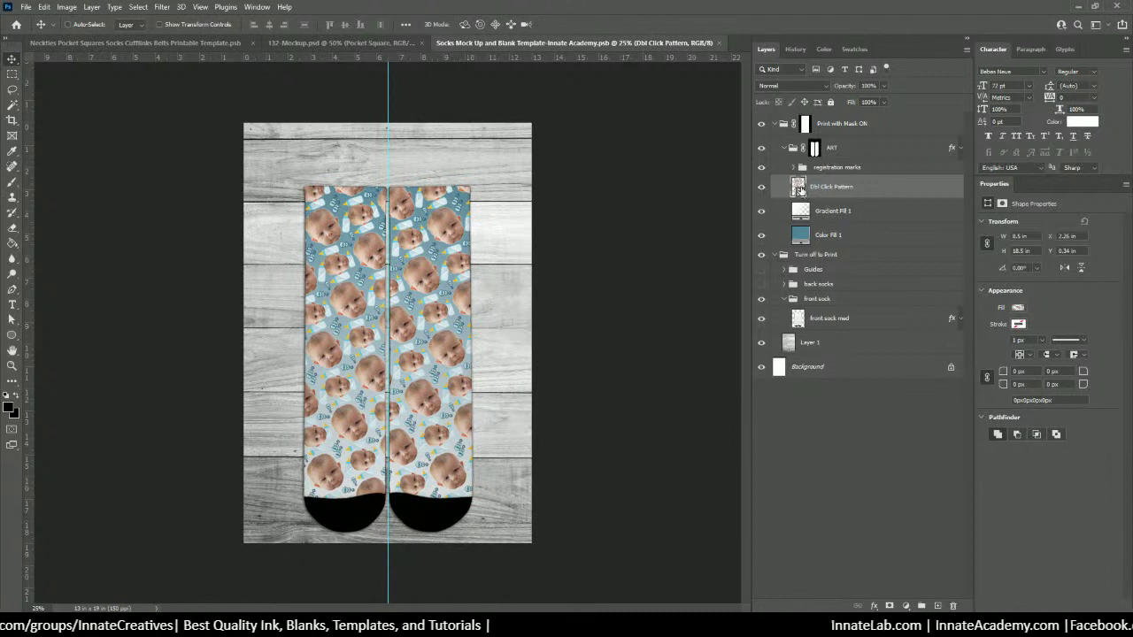
Step: Hide the Dbl Click Pattern, Gradient Fill 1, Color Fill 1, Layer 1 and Background layers in the socks template
left_click(761, 188)
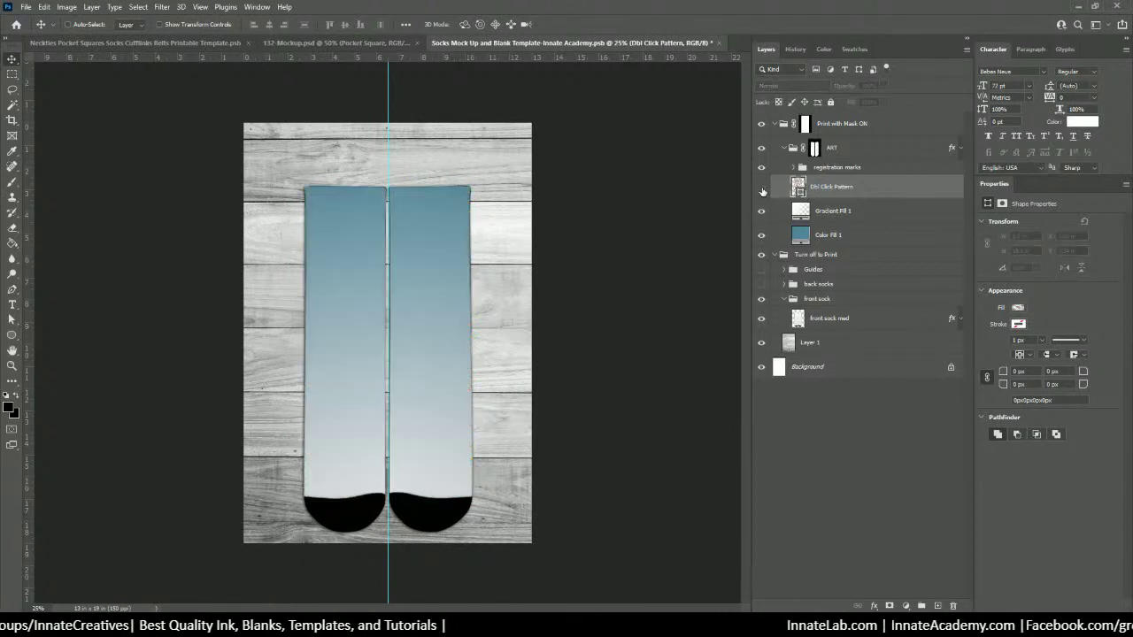
left_click(761, 235)
left_click(762, 212)
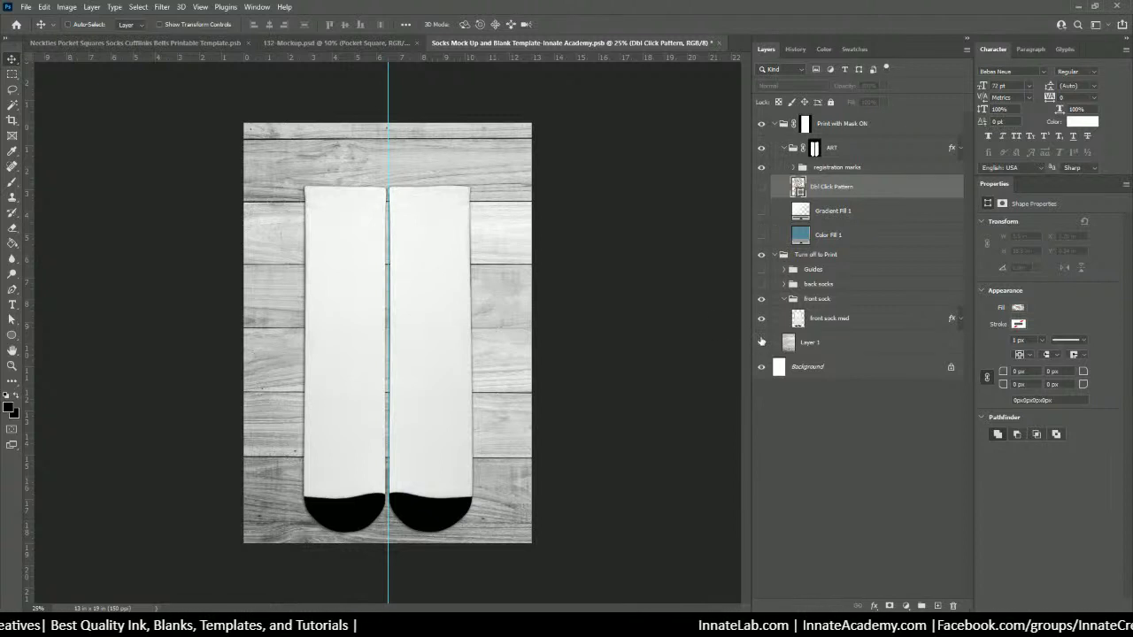
left_click(761, 342)
left_click(761, 366)
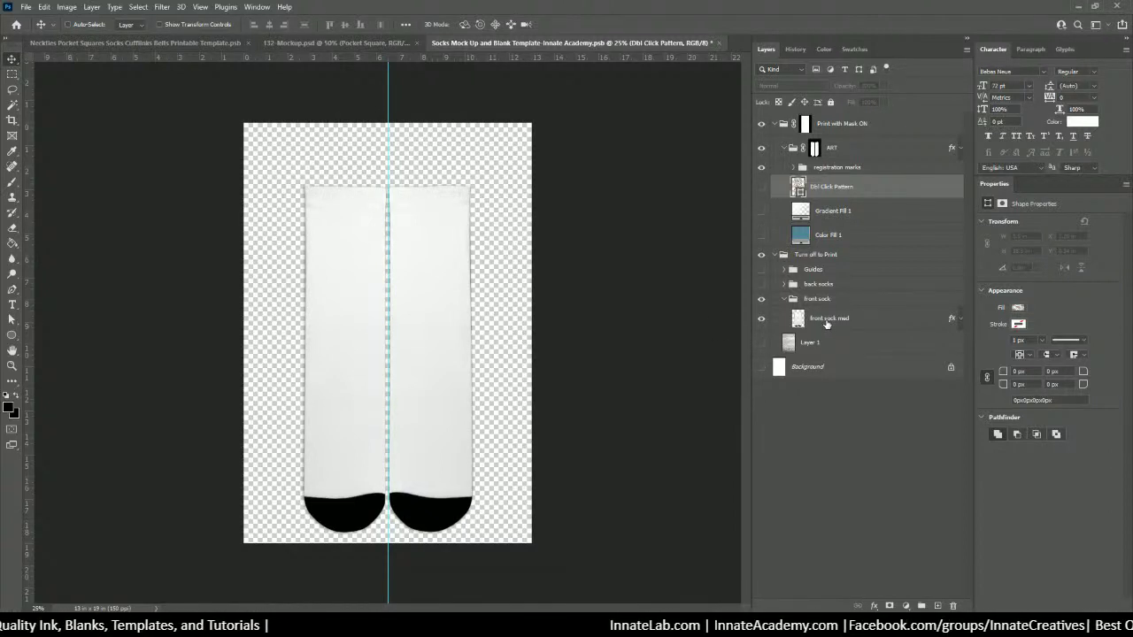
Step: Copy the front sock med layer from the socks template into the 132-Mockup.psd document
left_click(827, 320)
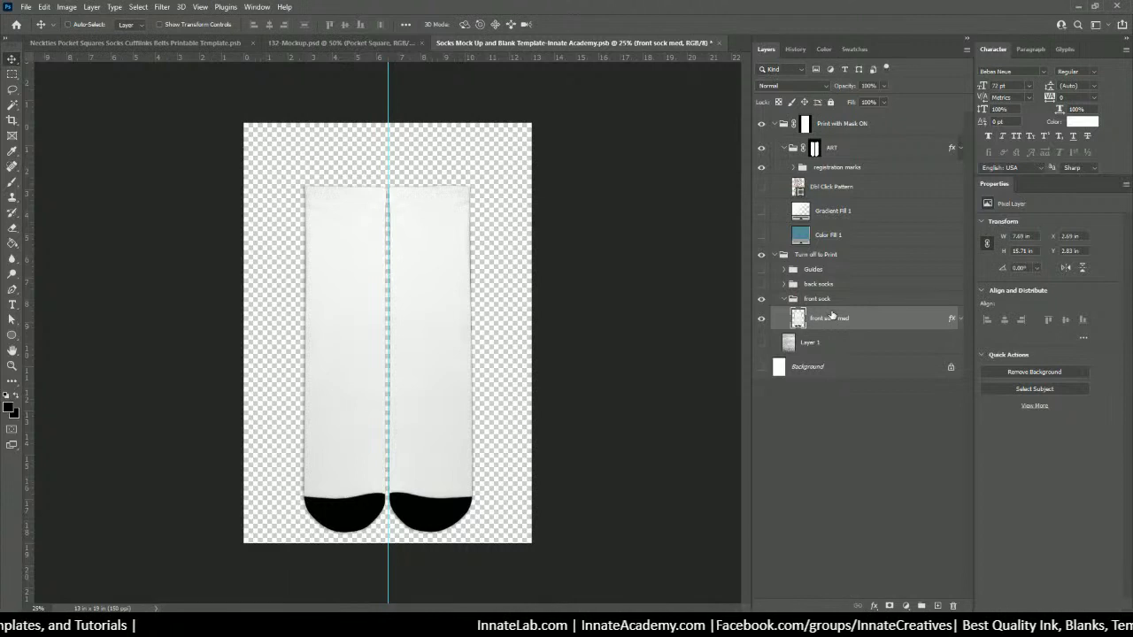
left_click(806, 124)
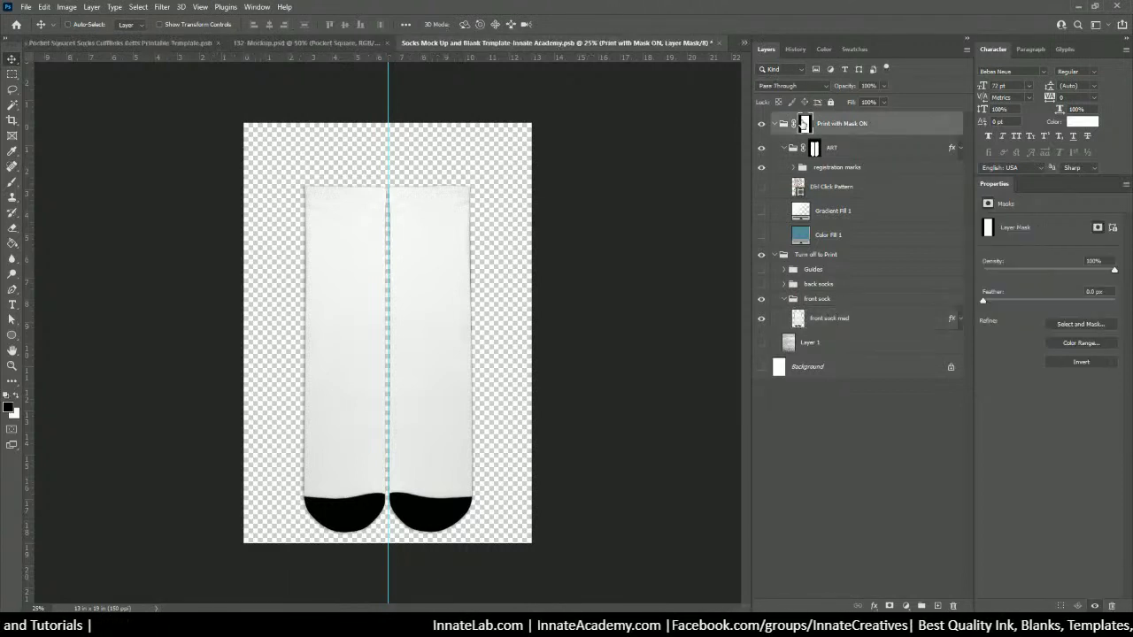
left_click(775, 124)
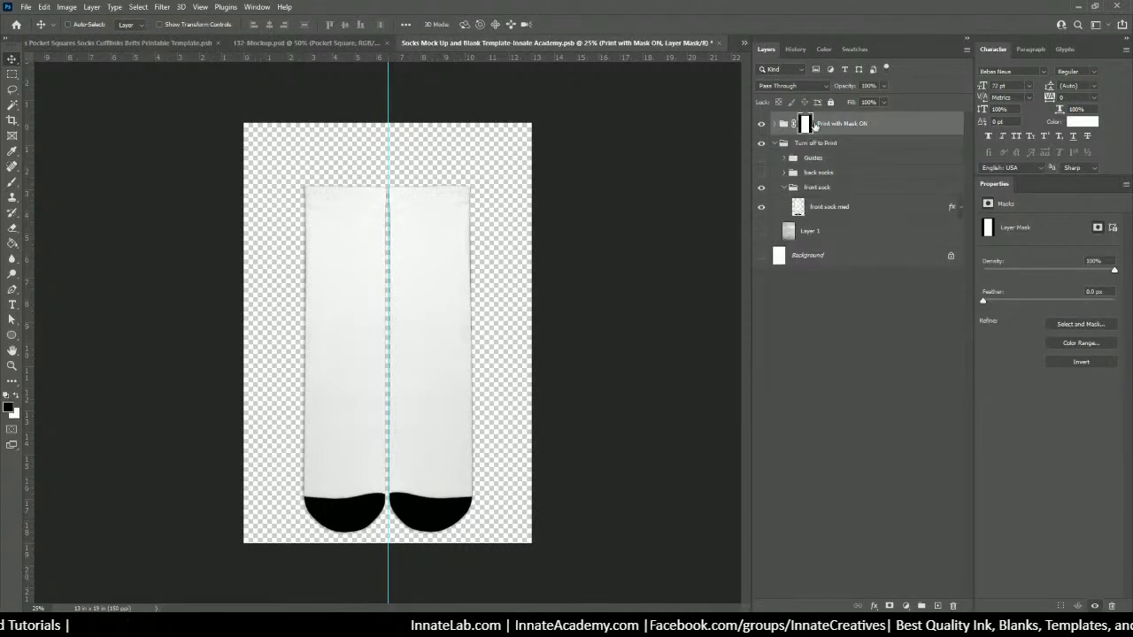
left_click(837, 216)
left_click(761, 208)
left_click(762, 208)
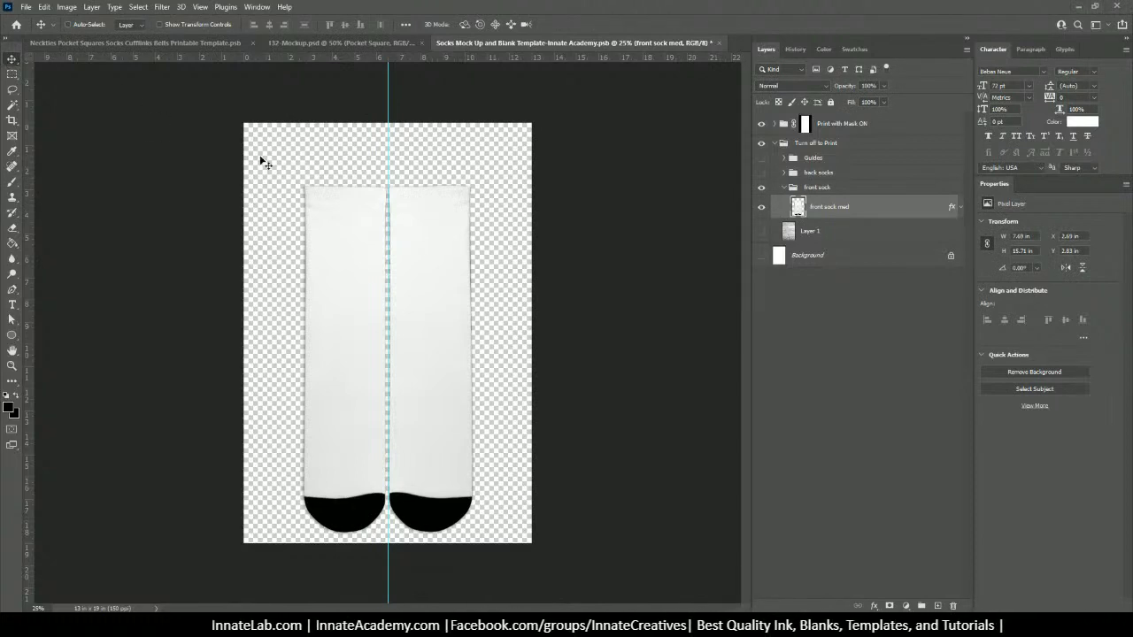
left_click_drag(357, 286, 400, 250)
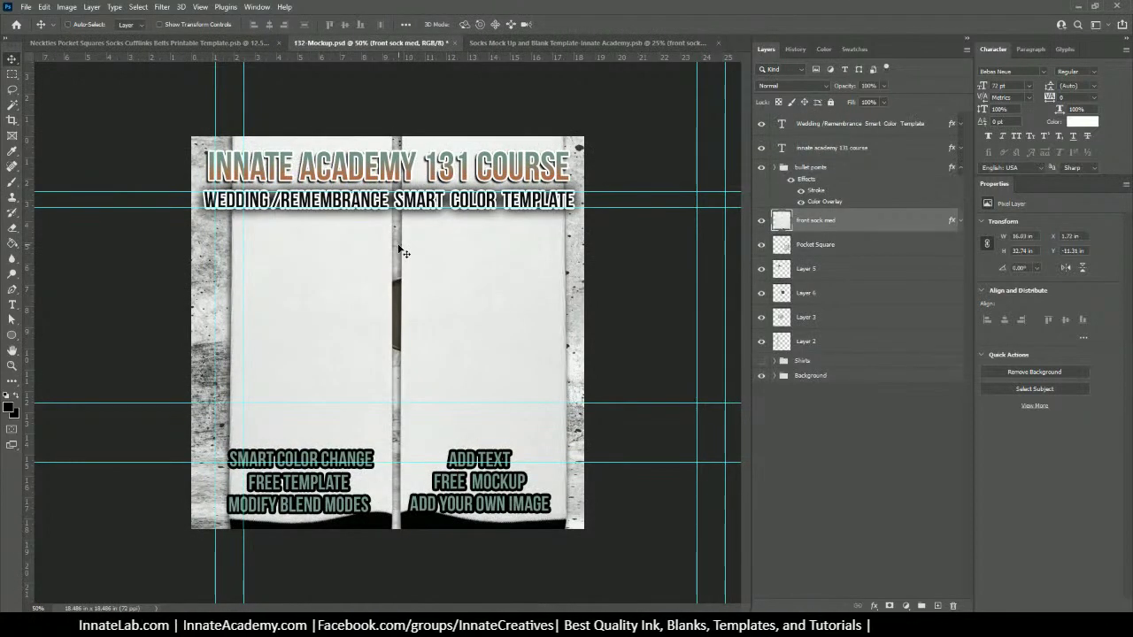
Step: Scale the front sock med layer down to about 5 × 10.3 in and place it on the right half of the mockup
key("ctrl+t")
key("ctrl+minus")
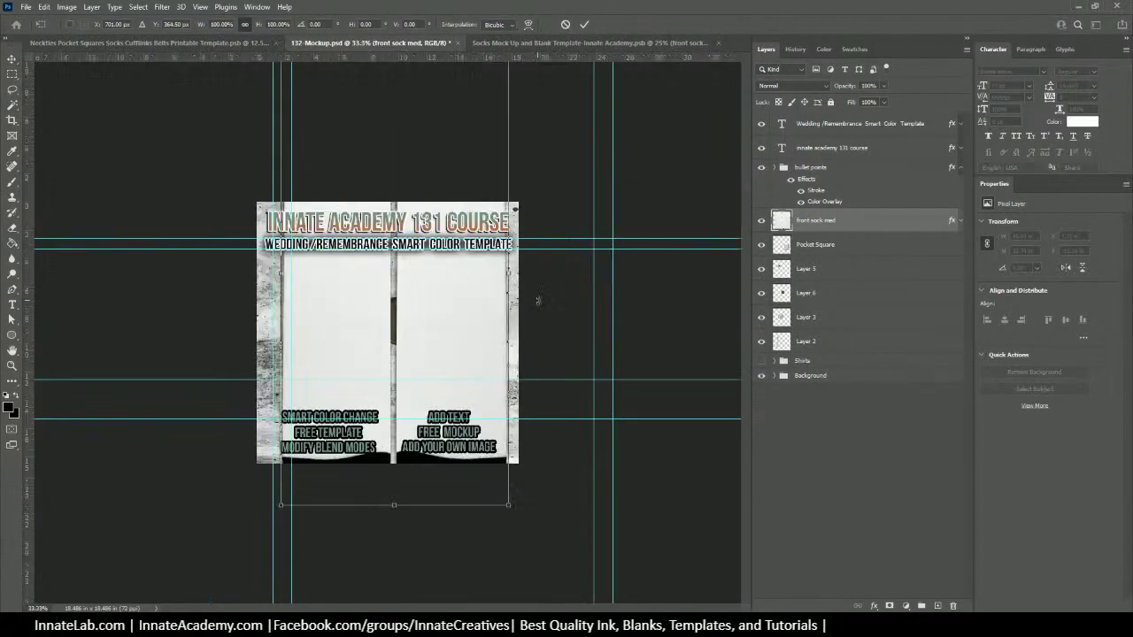
left_click_drag(502, 509, 353, 346)
left_click_drag(333, 305, 461, 337)
key("Return")
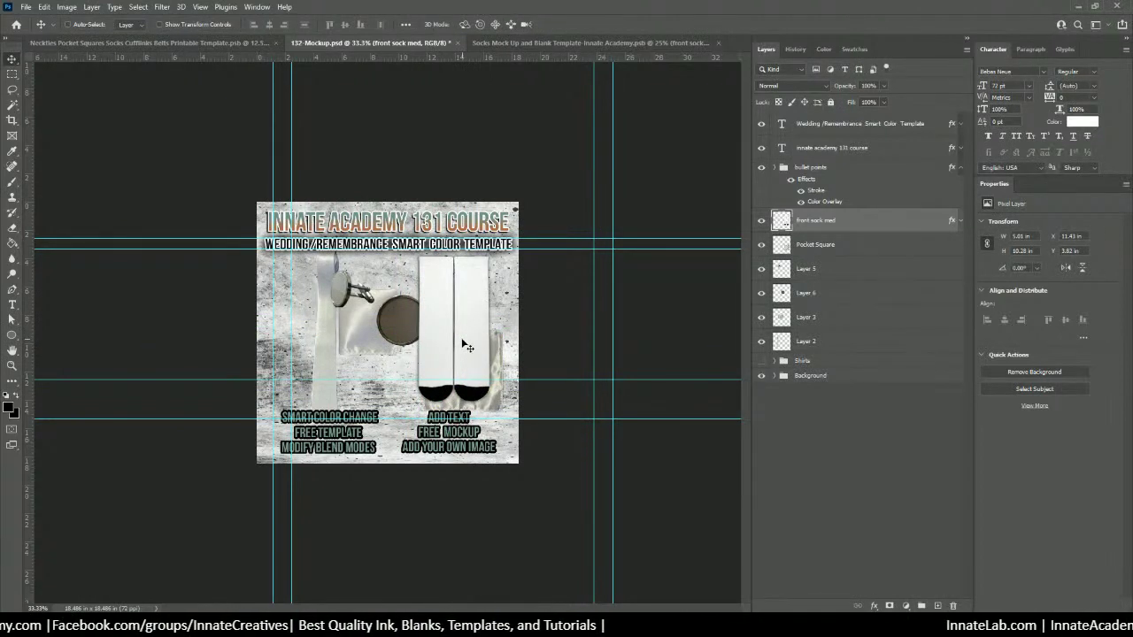
key("ctrl+plus")
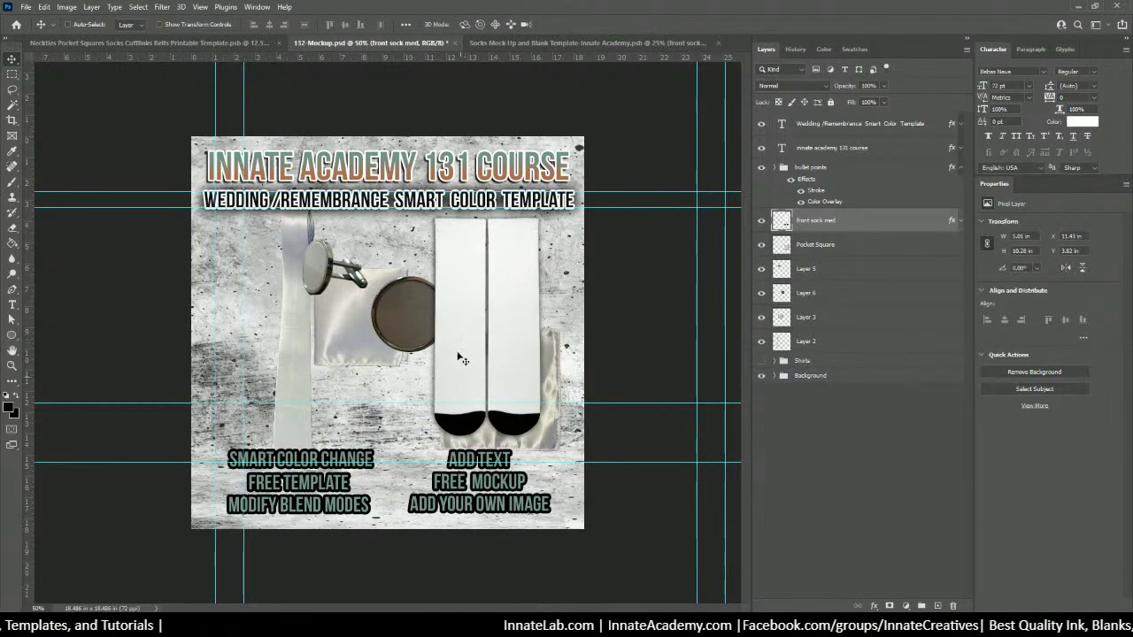
Step: Return to the socks template and hide the Turn off to Print group
left_click(223, 42)
left_click(386, 40)
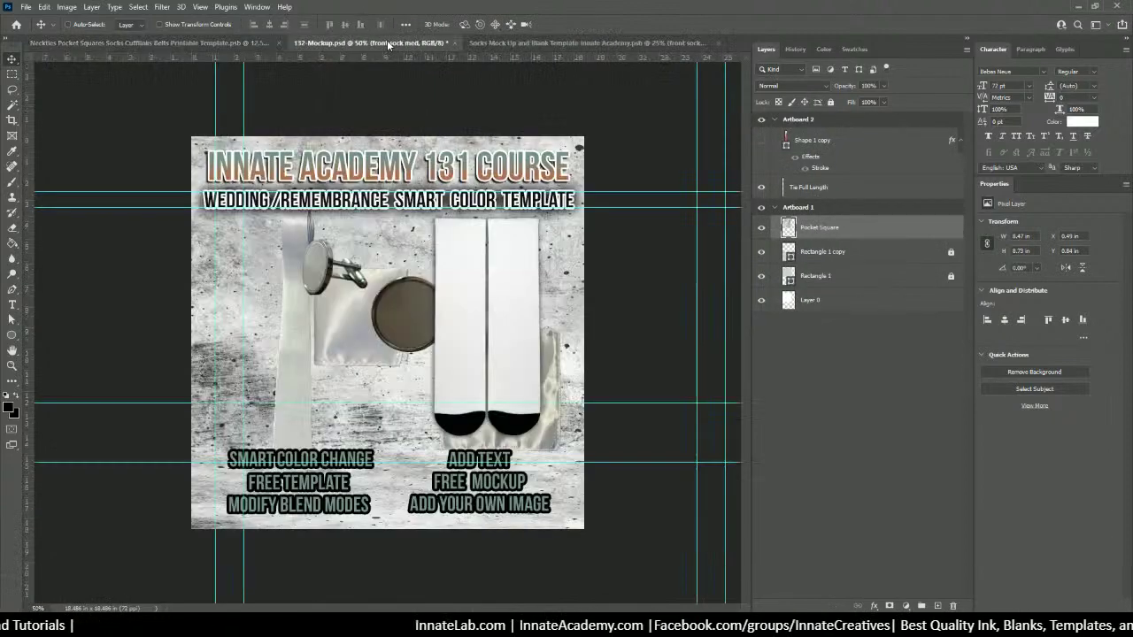
left_click(542, 44)
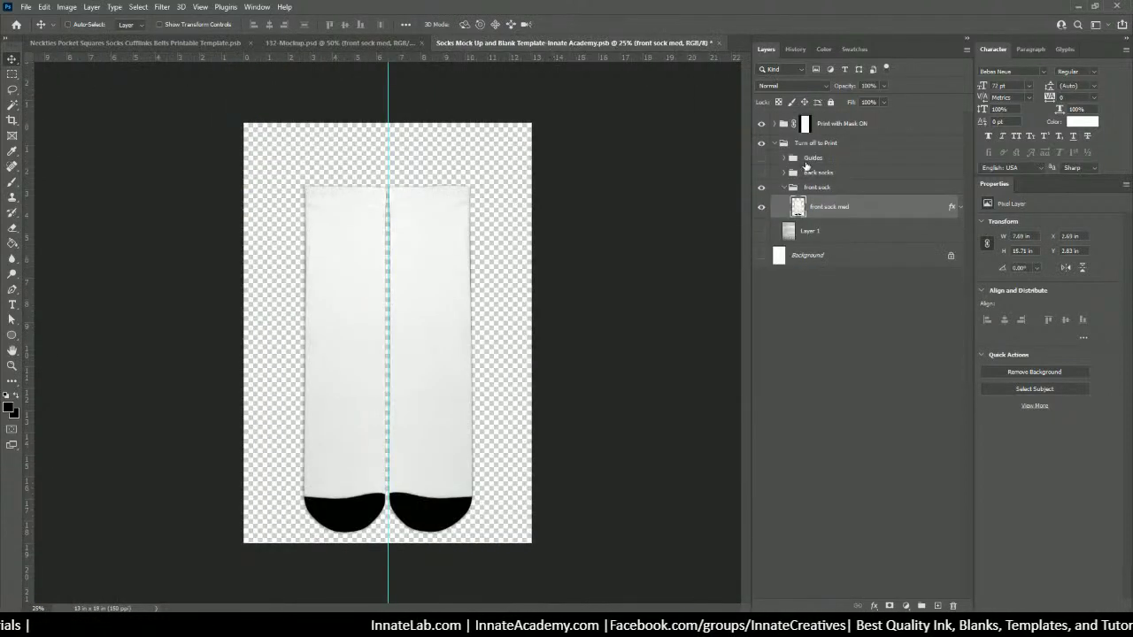
left_click(818, 154)
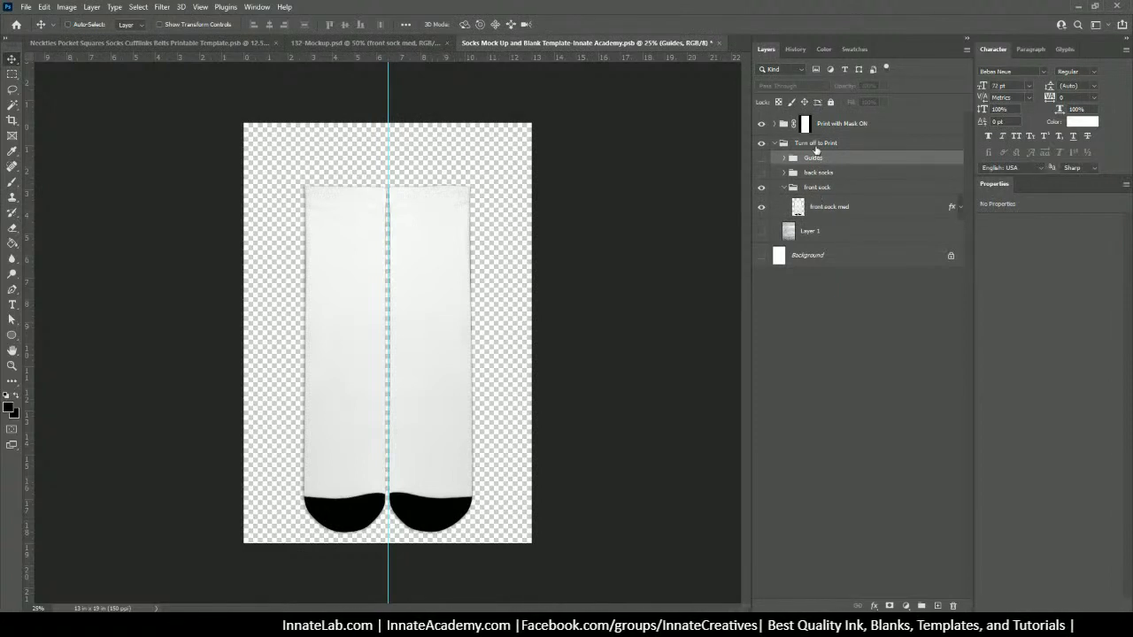
left_click(819, 128)
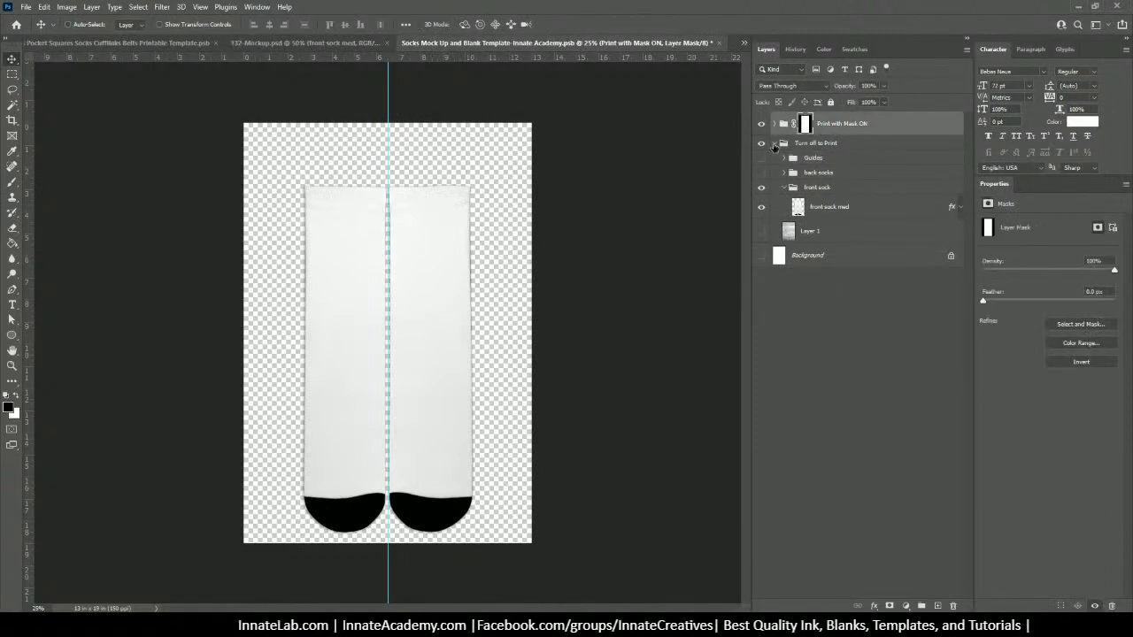
left_click(775, 143)
left_click(761, 144)
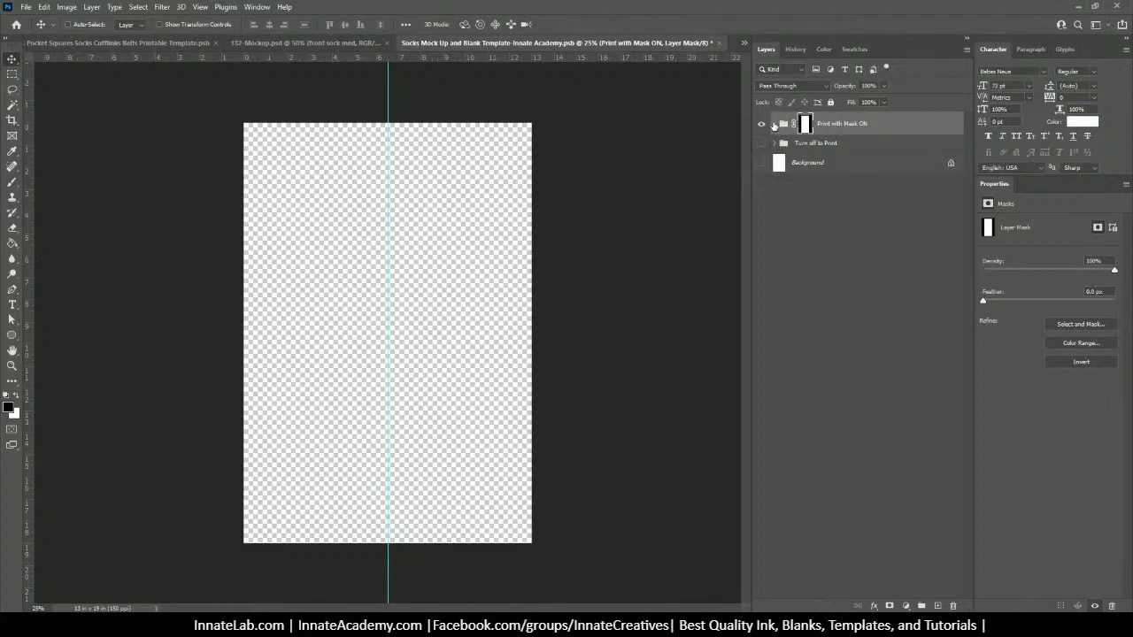
Step: Show the Color Fill 1 and Dbl Click Pattern layers inside the ART group of the socks template
left_click(774, 124)
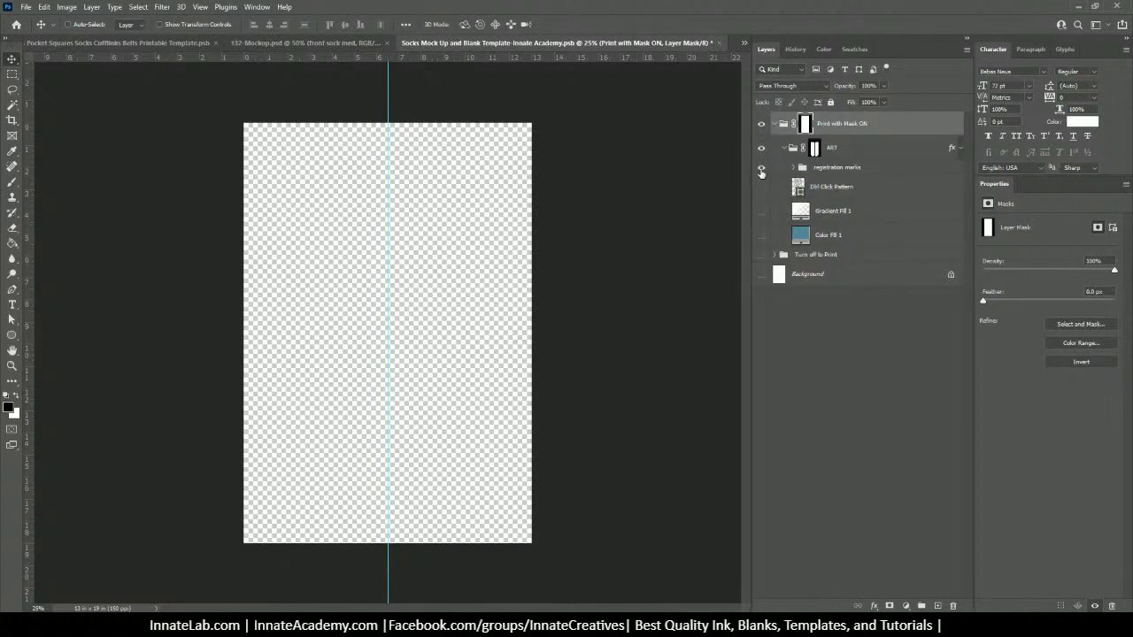
left_click(830, 152)
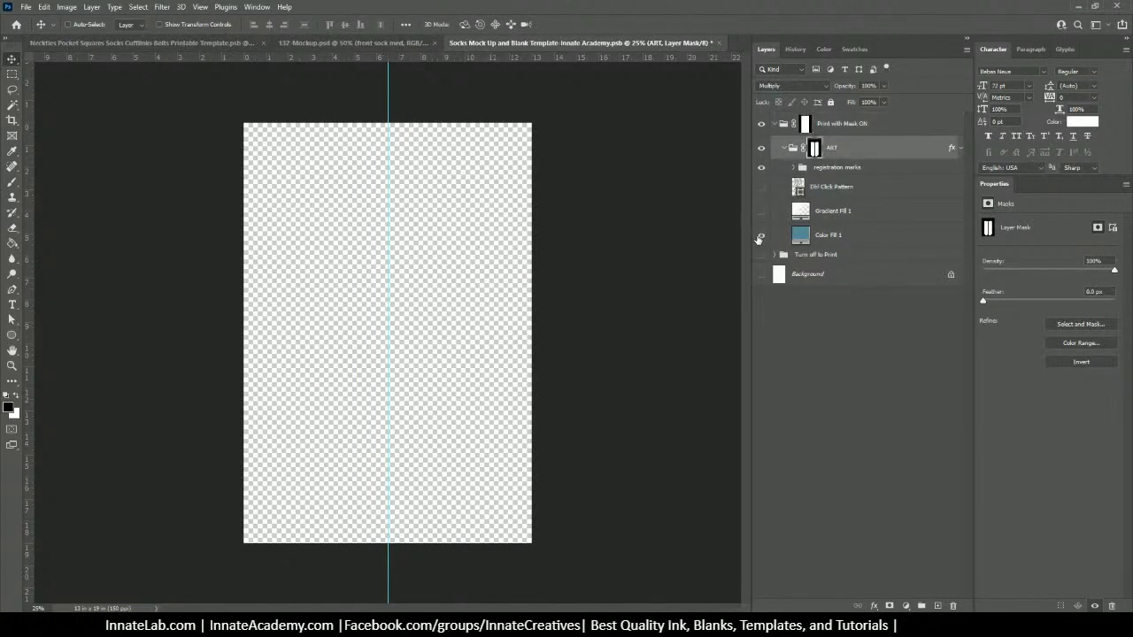
left_click(761, 236)
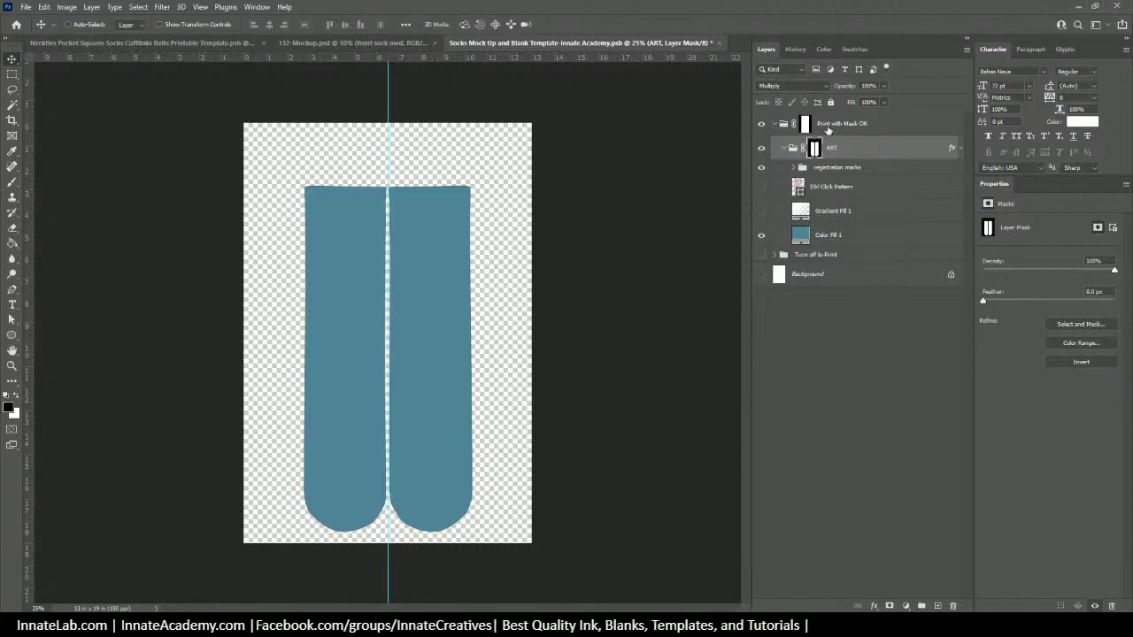
left_click(760, 187)
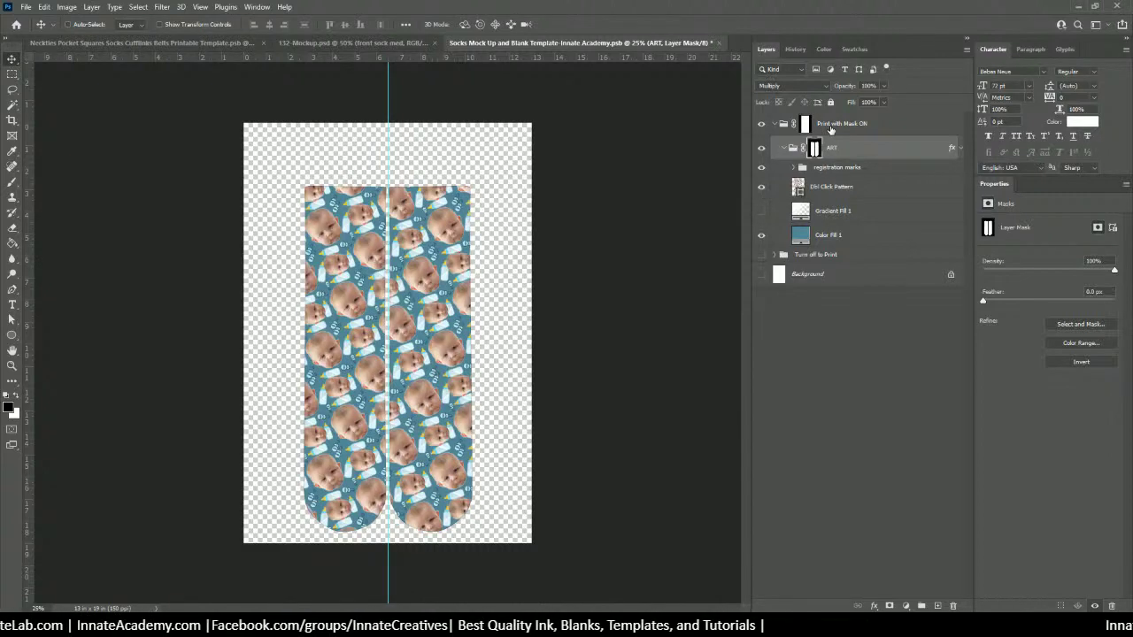
Step: Disable the layer mask of the ART group
left_click(829, 126)
left_click(815, 148)
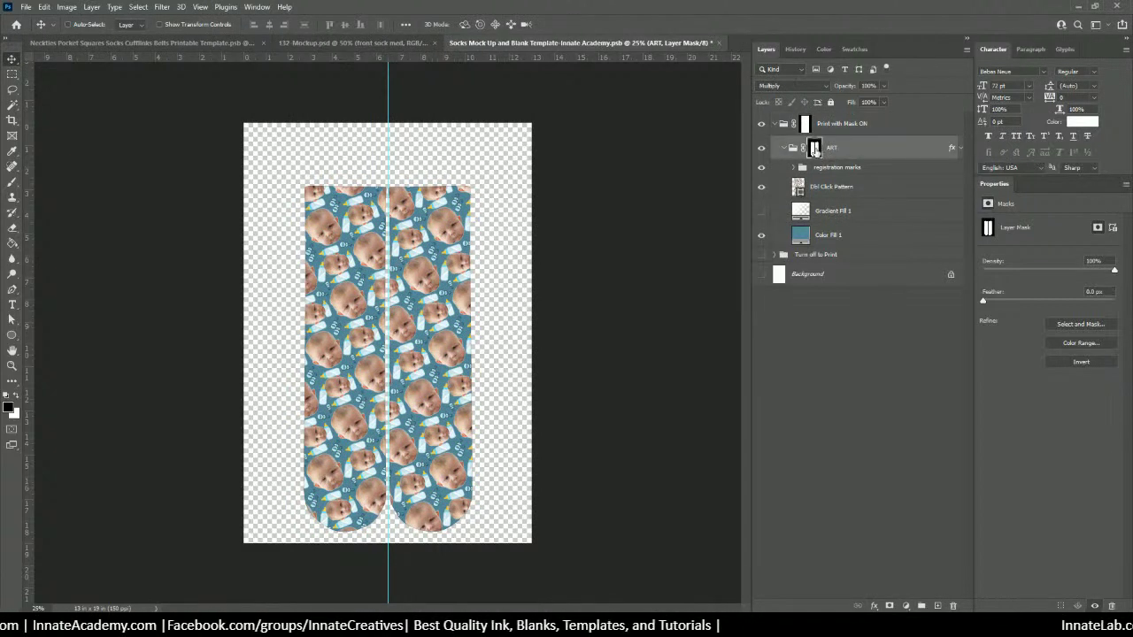
right_click(814, 148)
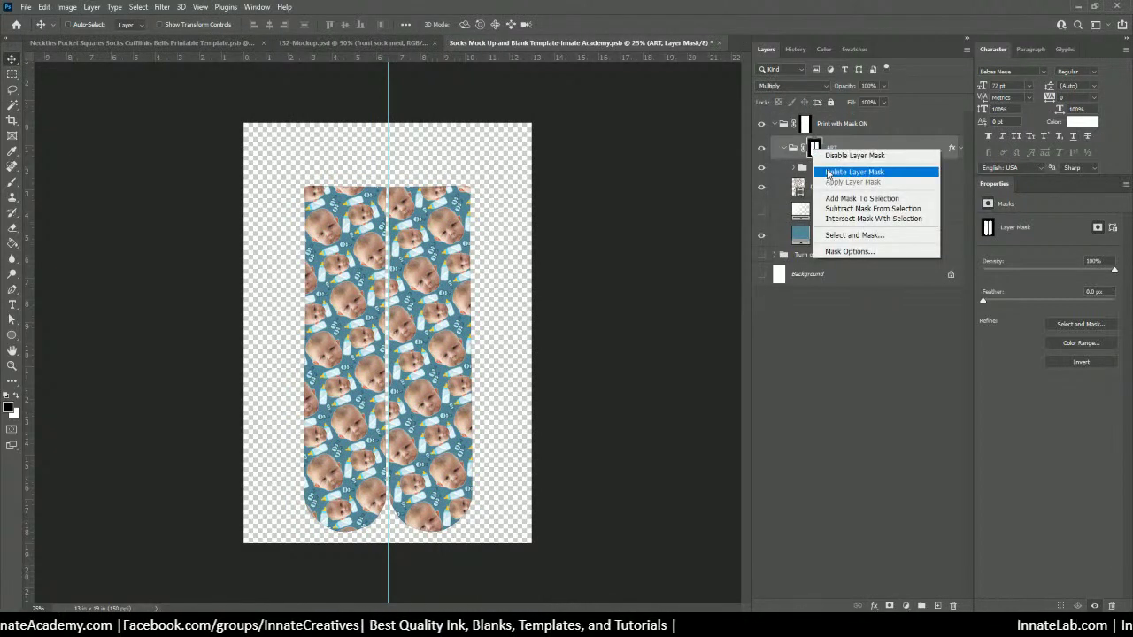
left_click(831, 158)
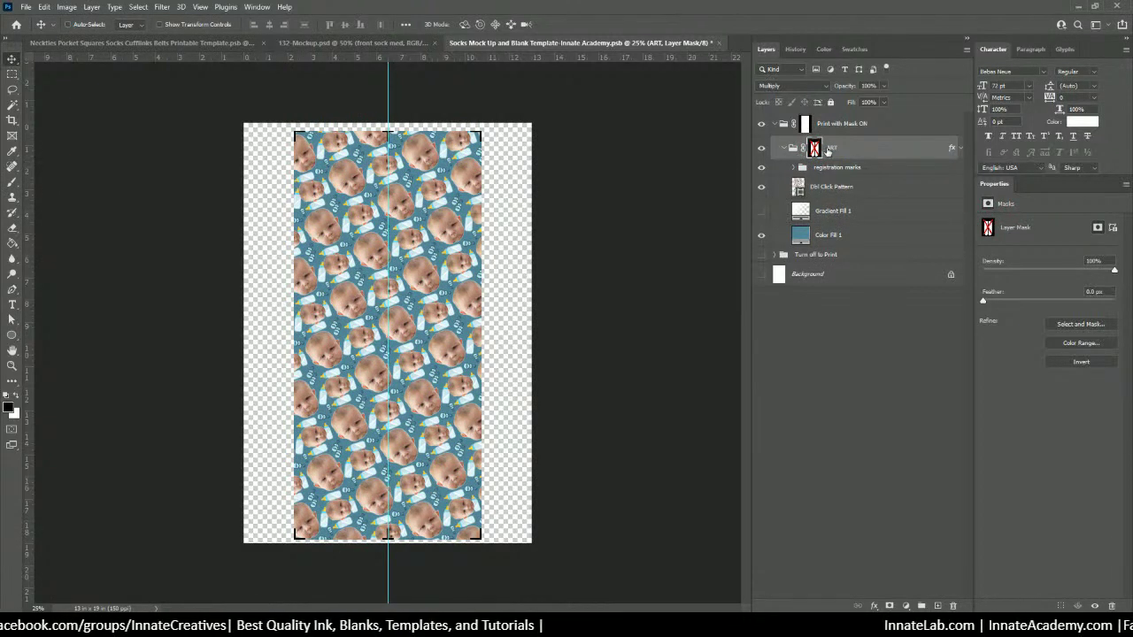
Step: Select all layers from Color Fill 1 up to the Print with Mask ON group
left_click(761, 237)
left_click(833, 238)
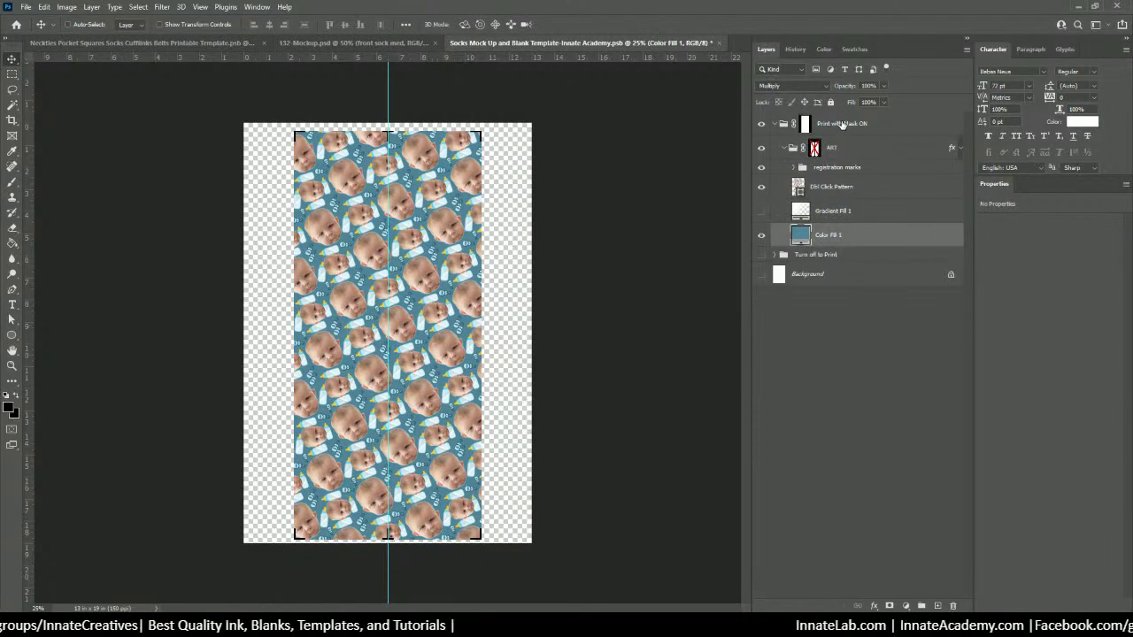
left_click(842, 124, "shift")
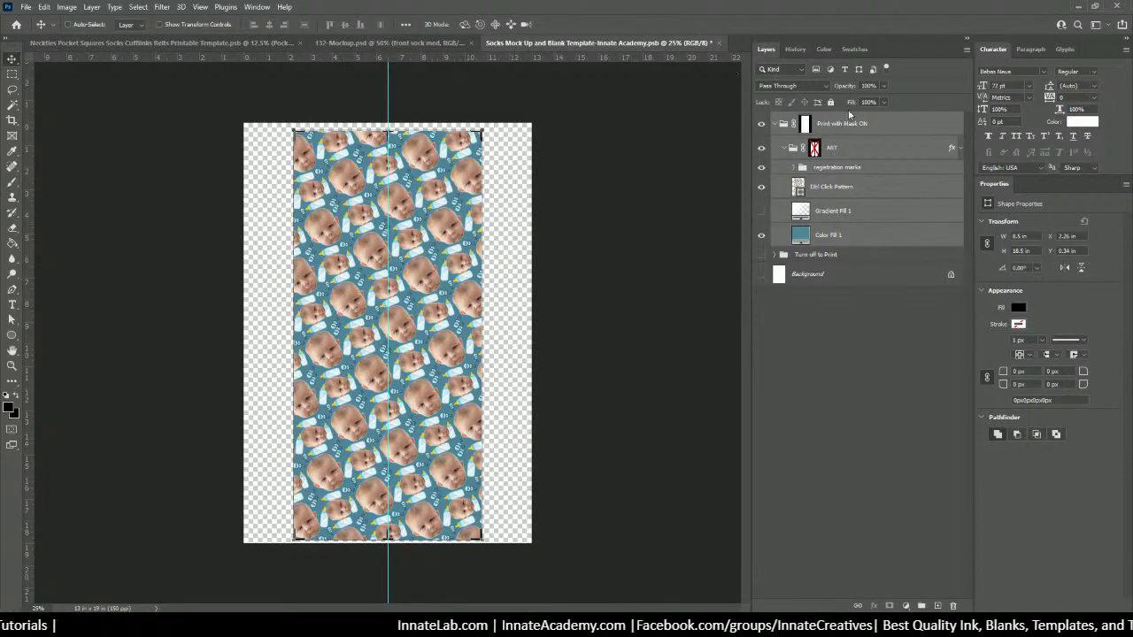
Step: Add a new 13 × 19 in artboard directly below Artboard 1 in the neckties and pocket squares template
left_click(276, 45)
scroll(531, 238, "up", 1)
scroll(525, 234, "up", 1)
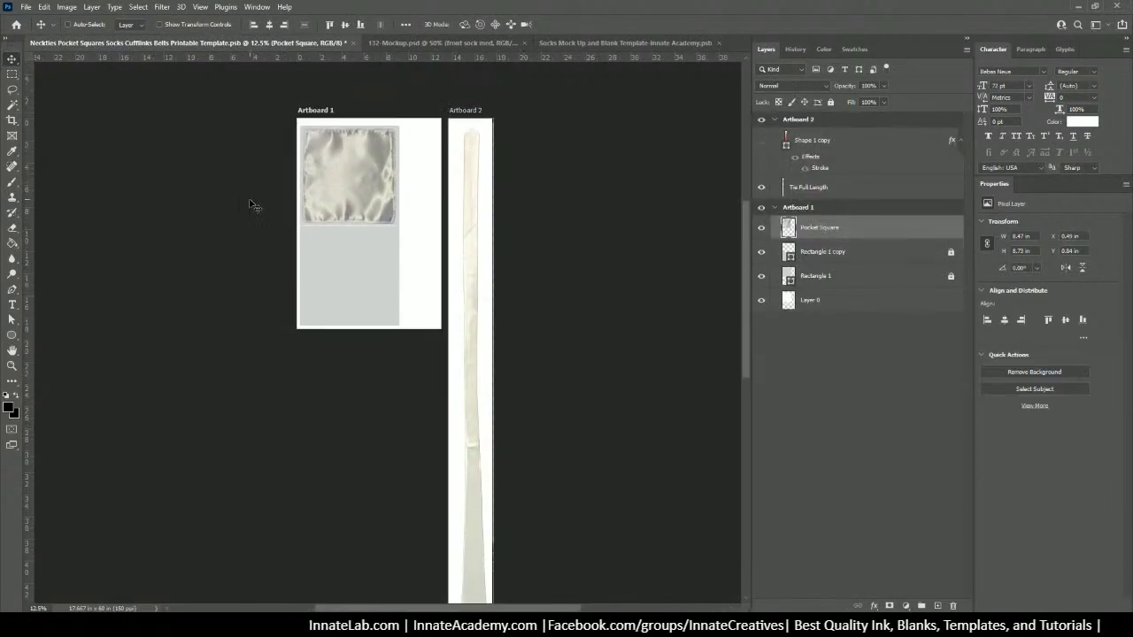
left_click_drag(12, 62, 54, 73)
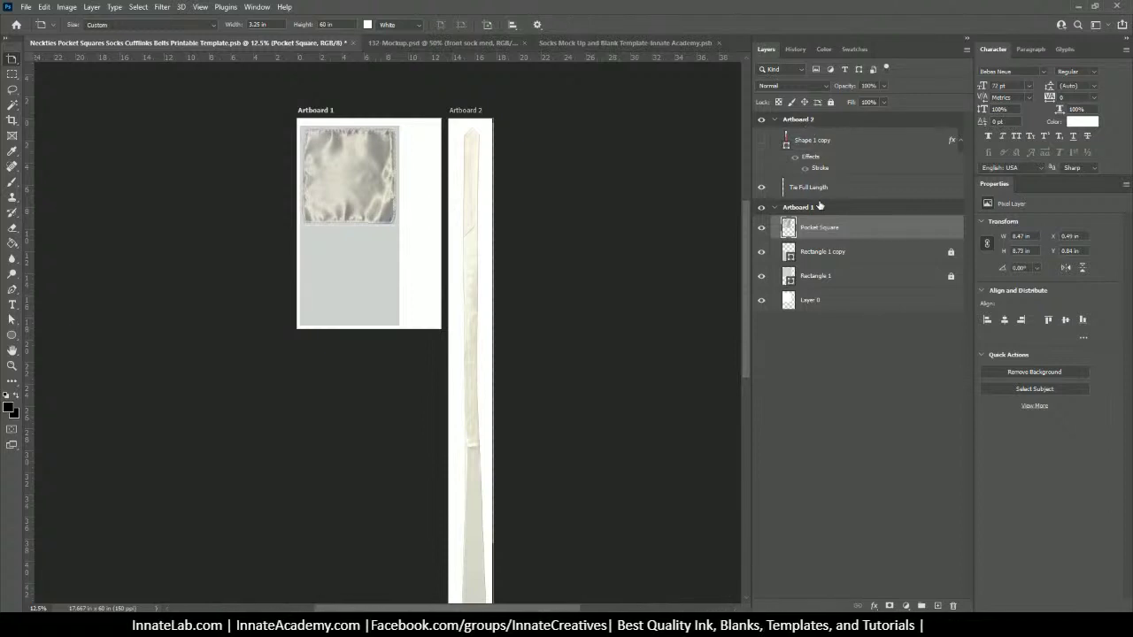
left_click(812, 208)
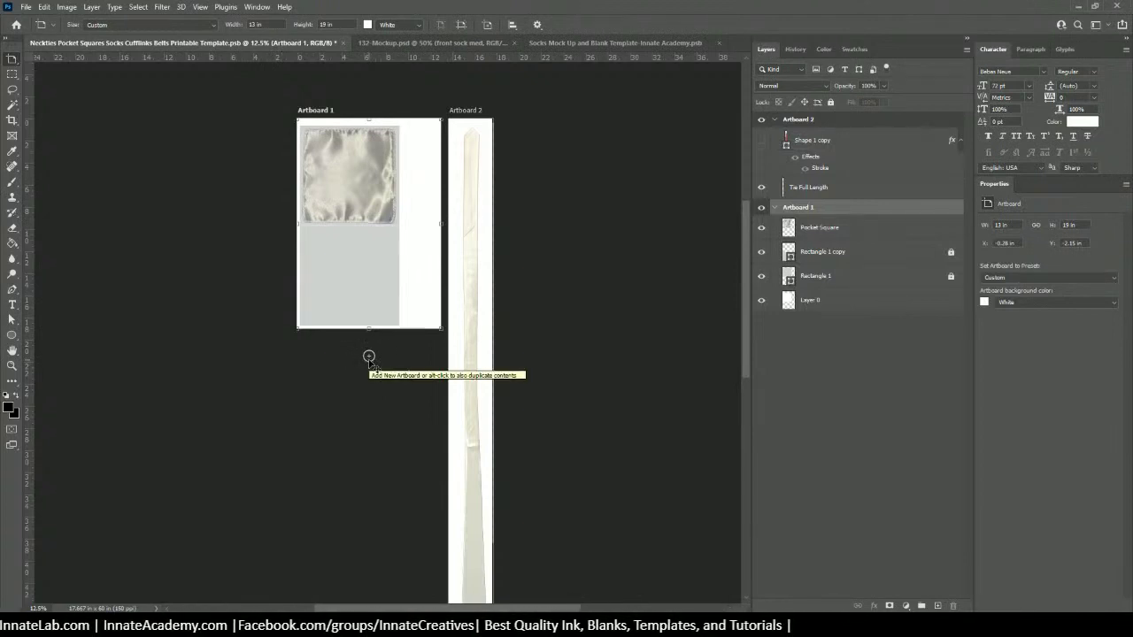
left_click(369, 357)
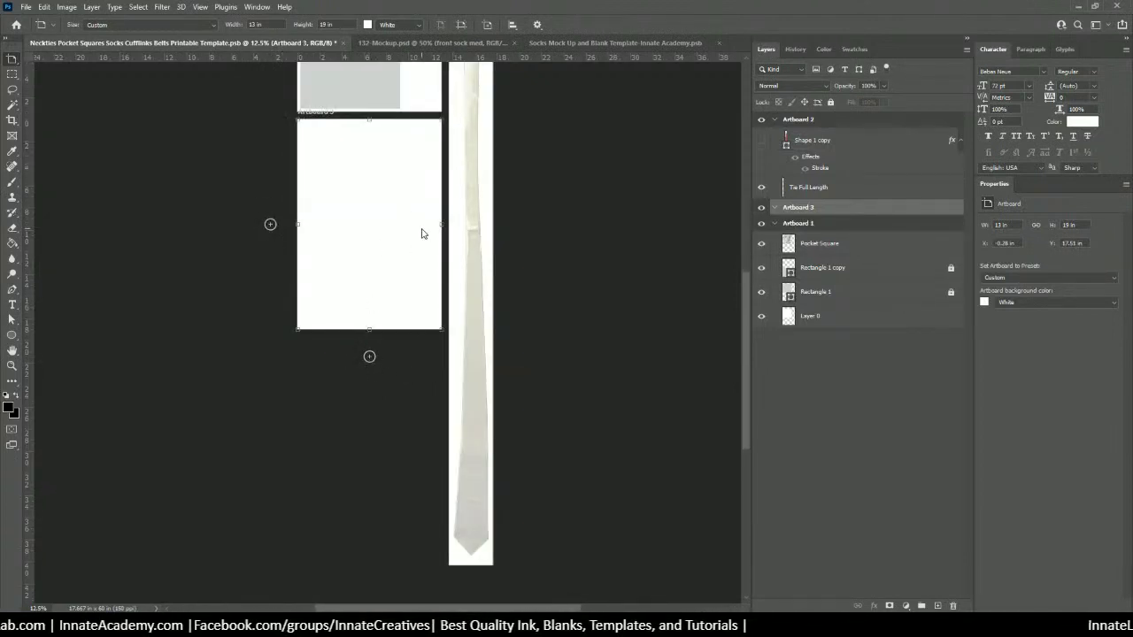
Step: Review the artboard layout of the neckties template and compare it with the 132-Mockup.psd document
scroll(422, 234, "up", 3)
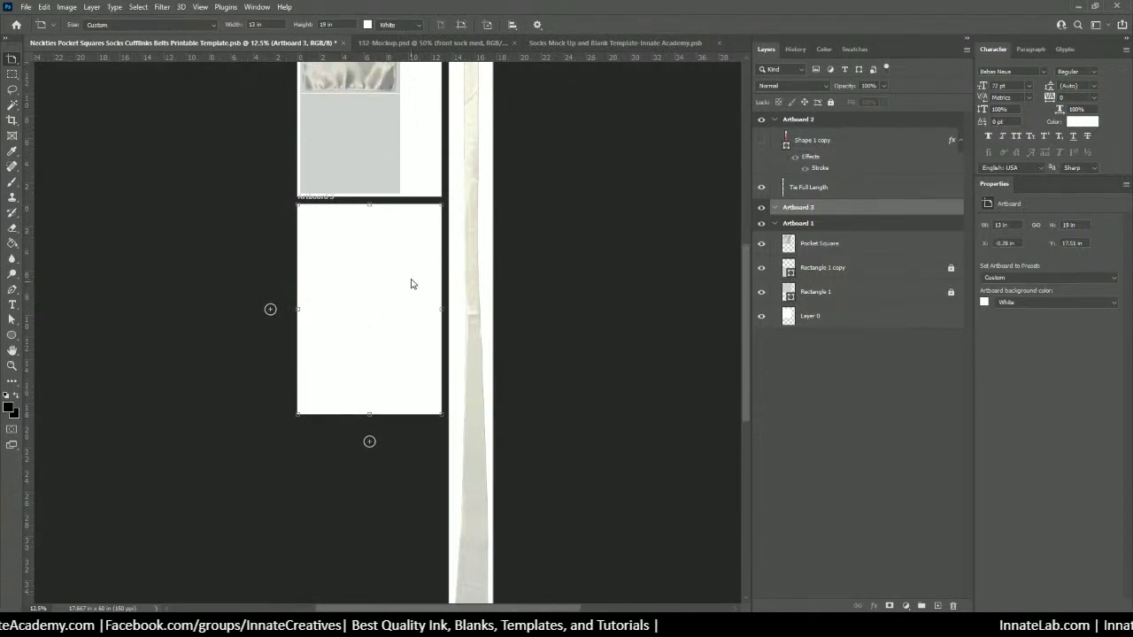
scroll(423, 177, "up", 2)
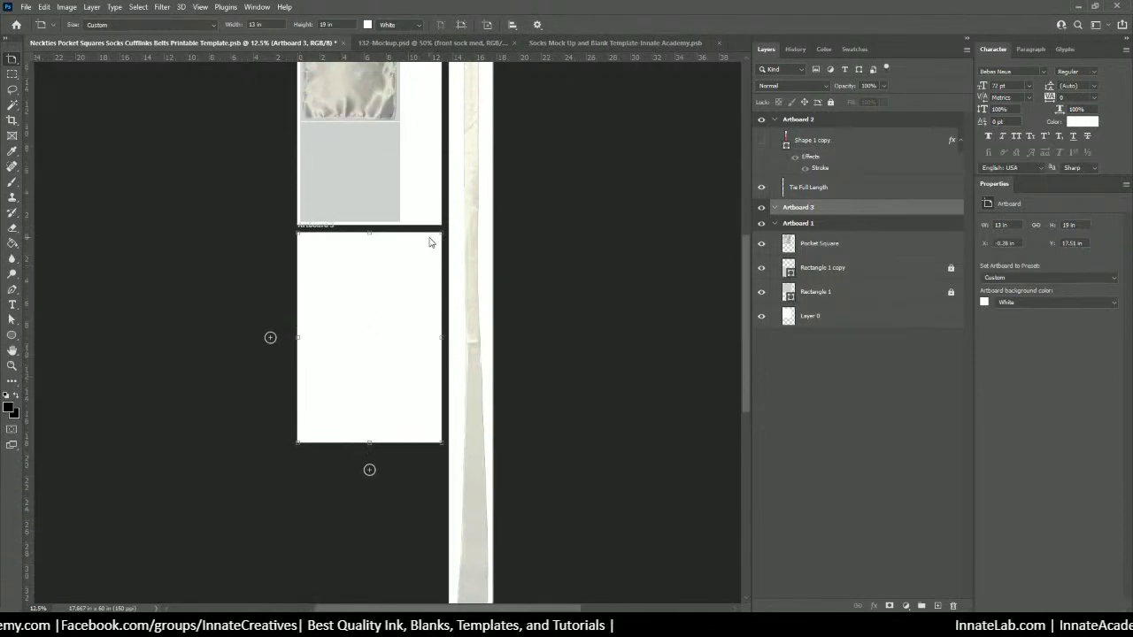
scroll(427, 261, "up", 1)
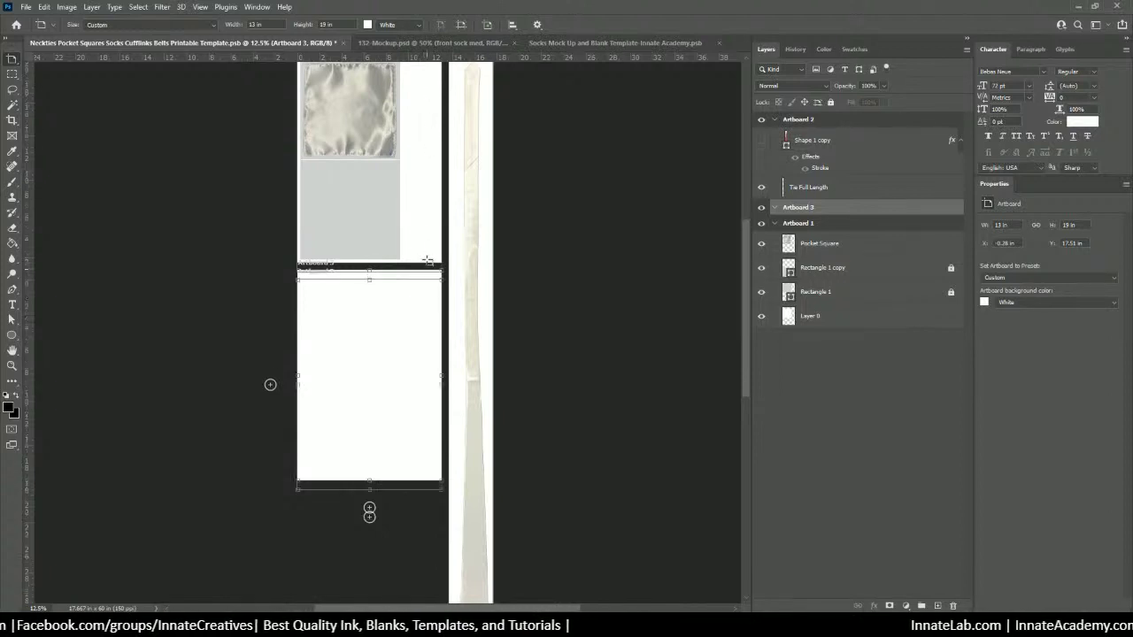
scroll(443, 389, "down", 1)
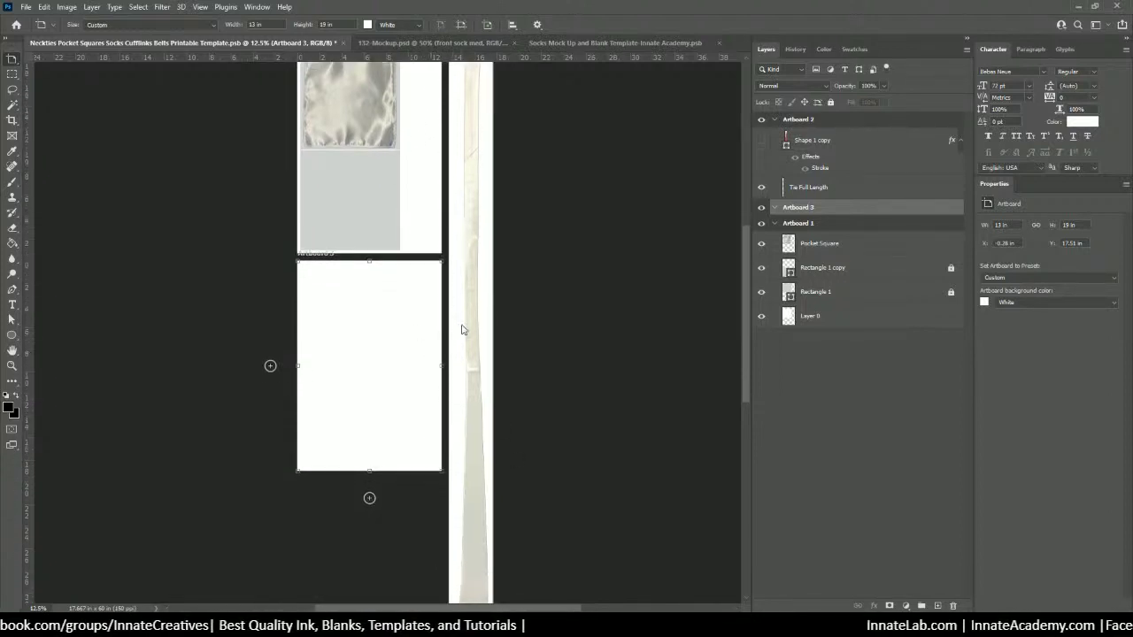
scroll(398, 433, "down", 2)
scroll(399, 432, "down", 3)
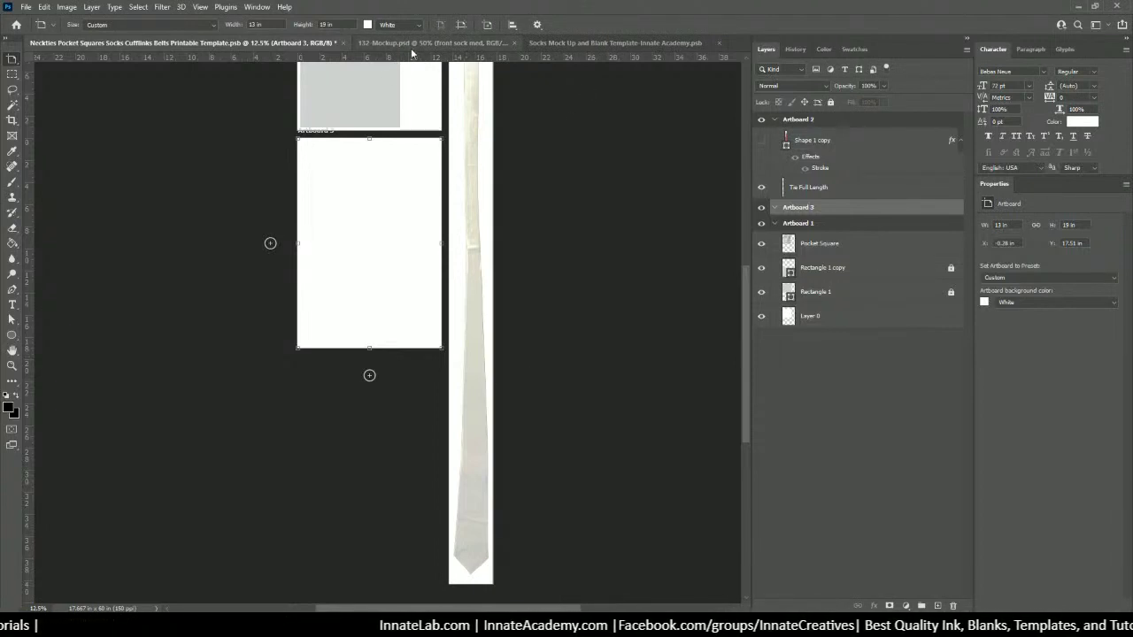
scroll(510, 391, "up", 1)
scroll(468, 447, "up", 3)
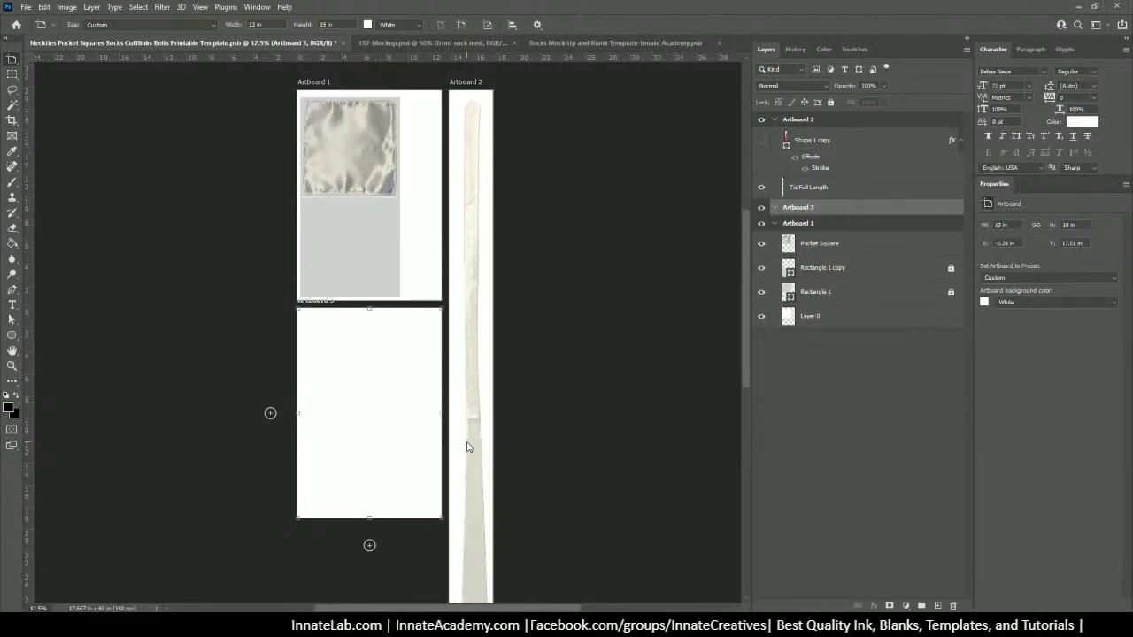
scroll(468, 447, "down", 1)
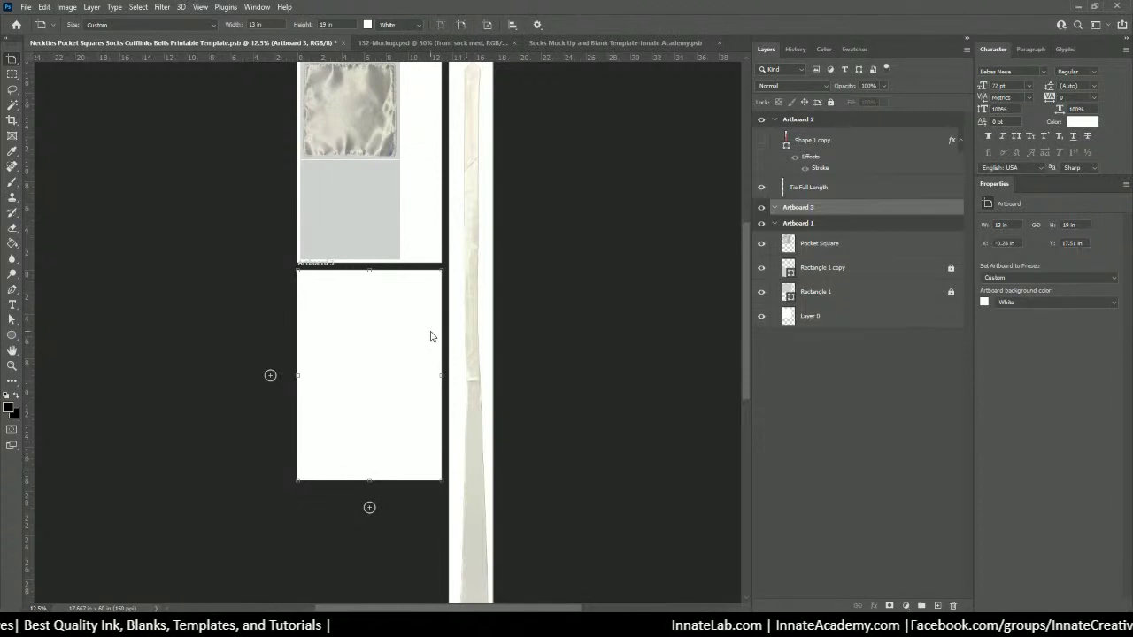
scroll(433, 318, "up", 1)
left_click(372, 43)
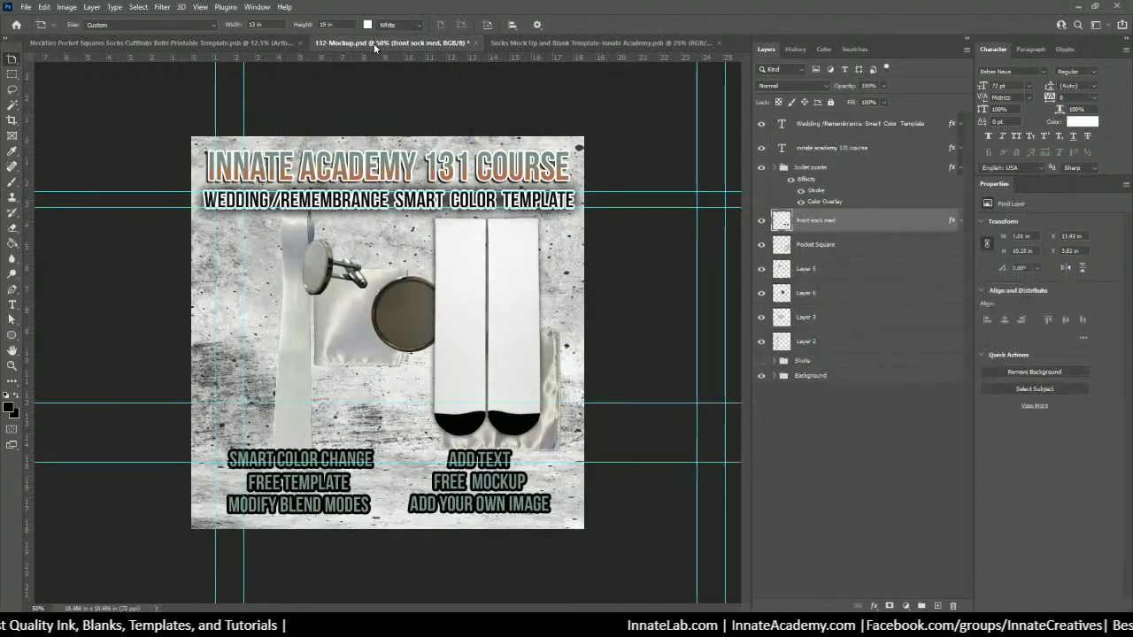
left_click(235, 41)
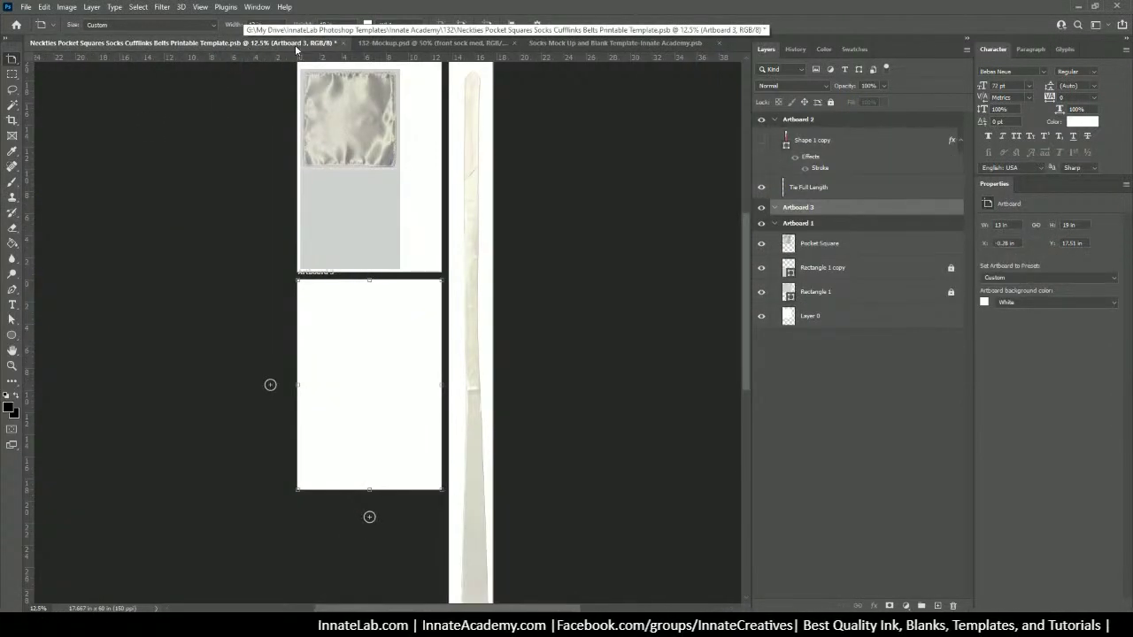
Step: Copy the Print with Mask ON group from the socks template document into Artboard 3 of the neckties template
left_click(613, 43)
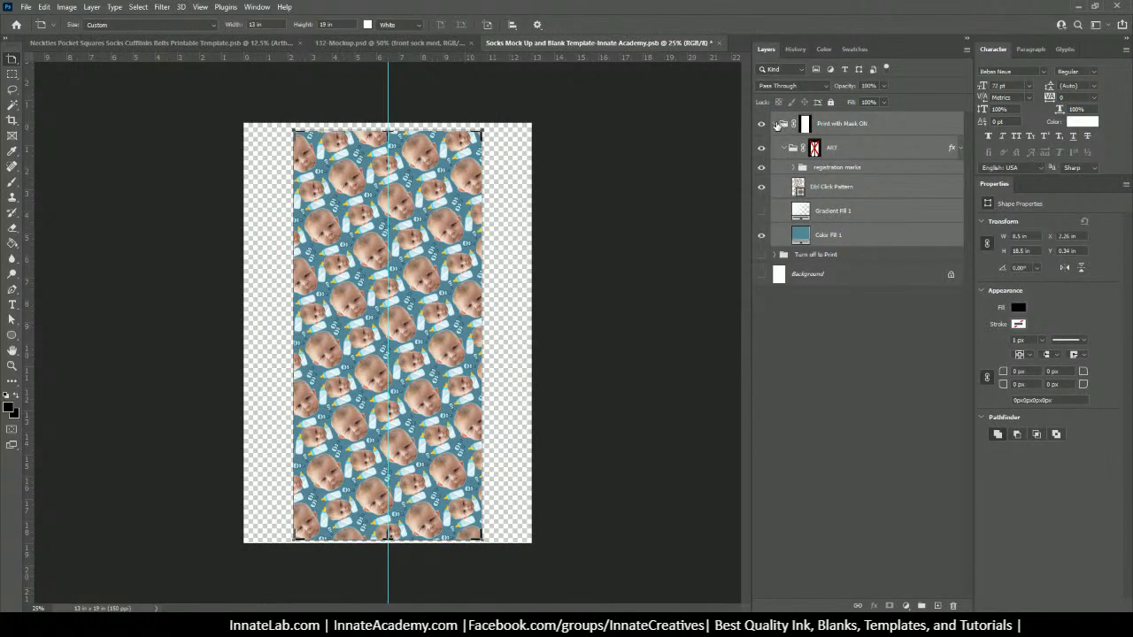
key("v")
left_click(775, 124)
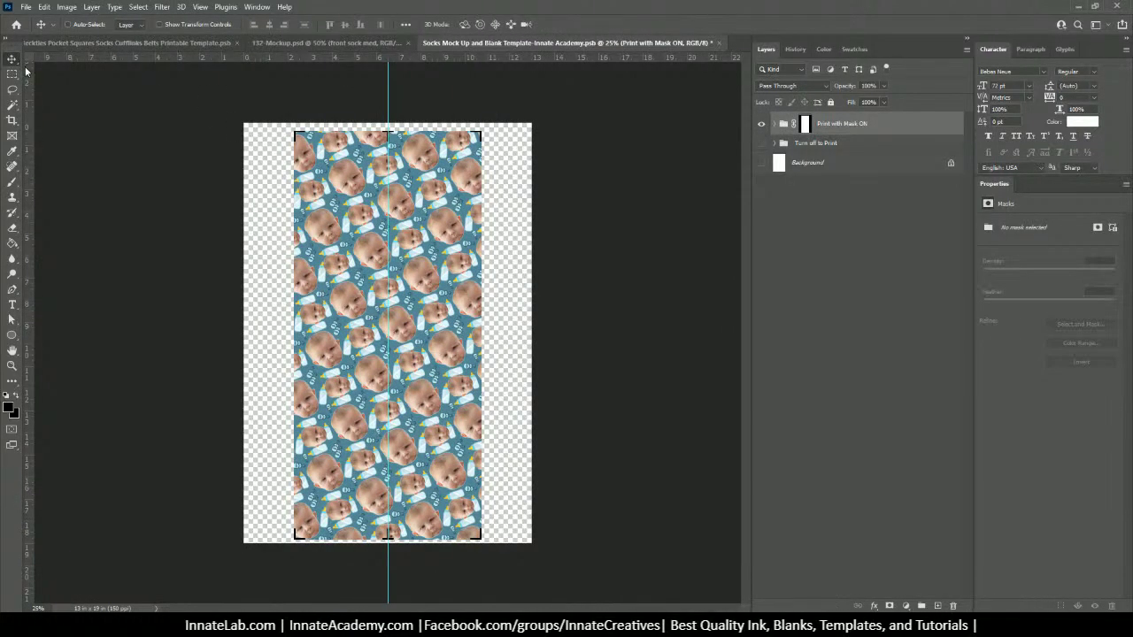
left_click_drag(170, 64, 357, 372)
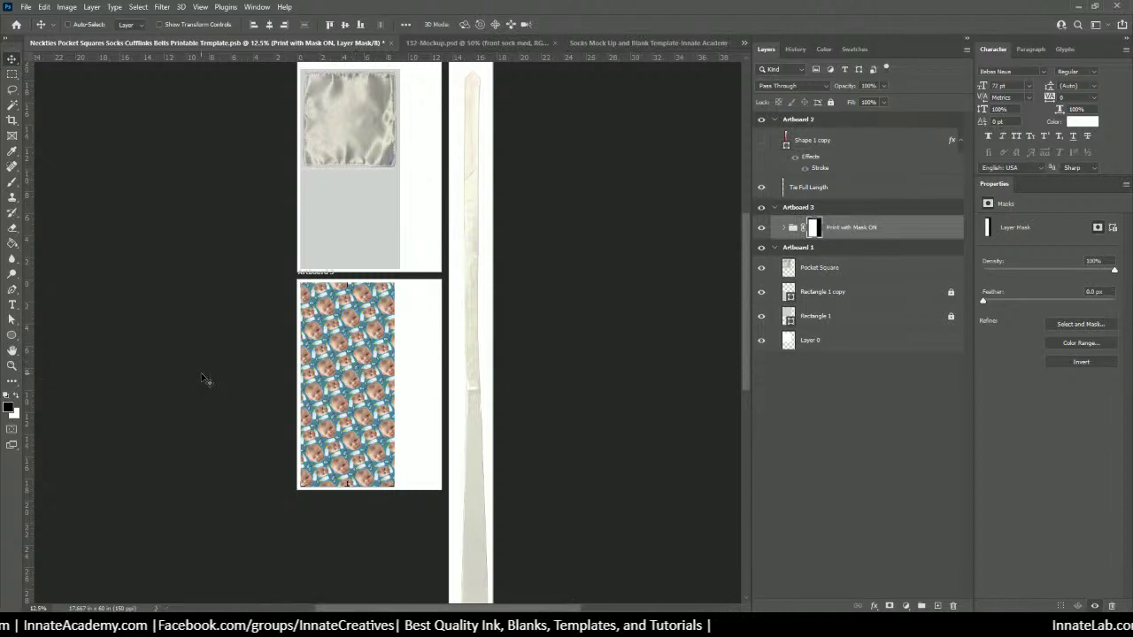
Step: Review the three artboards of the neckties template and compare them with the products in 132-Mockup.psd
scroll(202, 378, "up", 1)
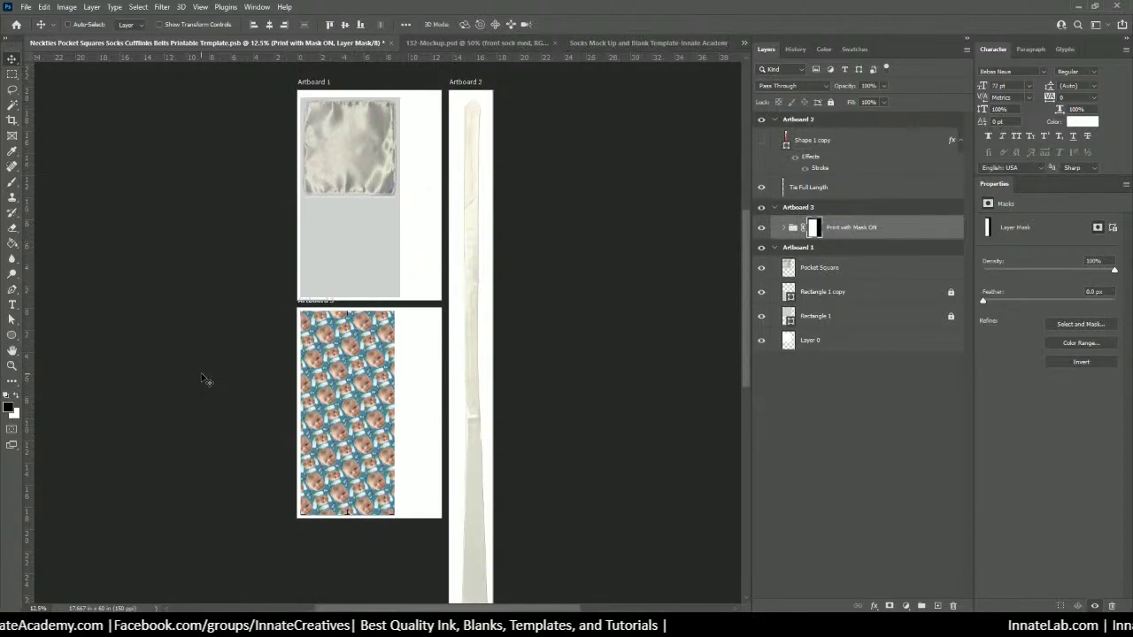
left_click(440, 43)
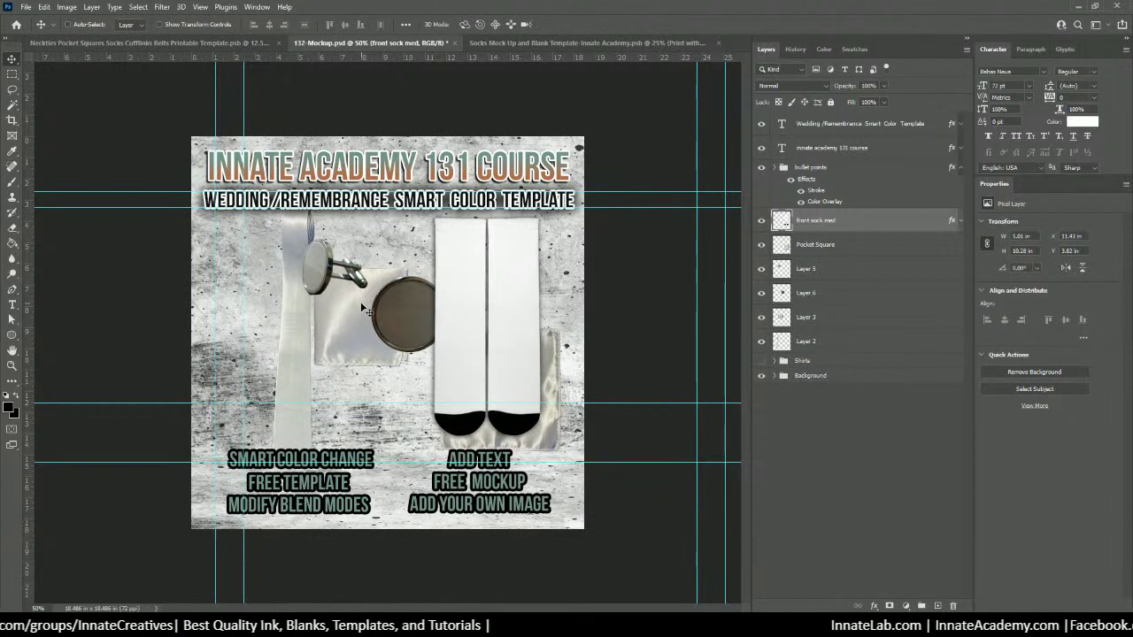
left_click(146, 42)
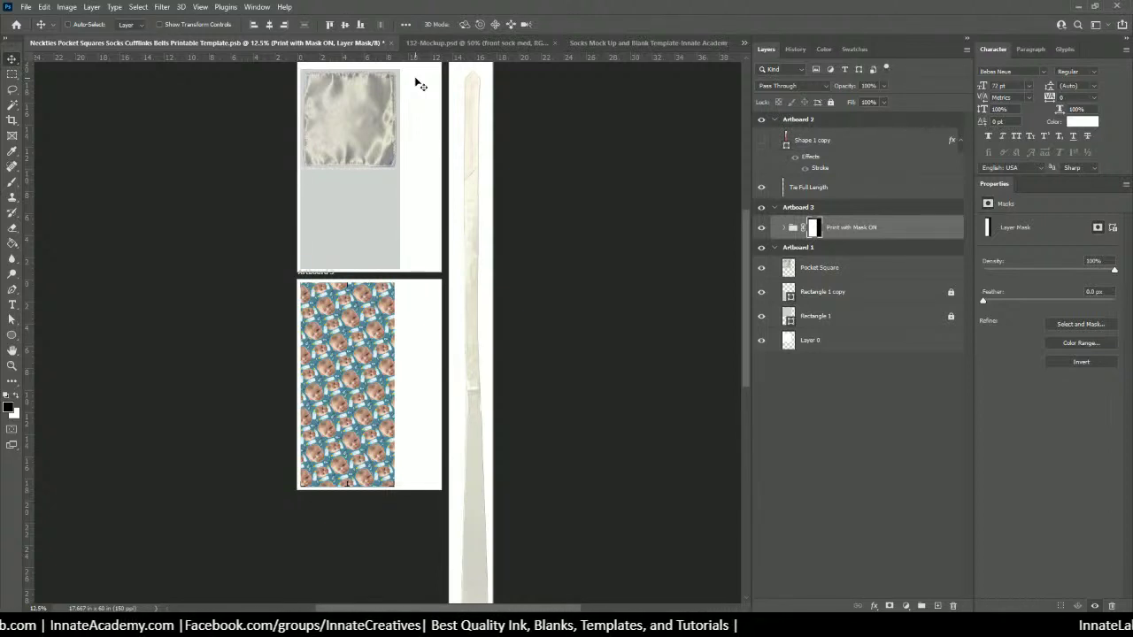
key("ctrl+minus")
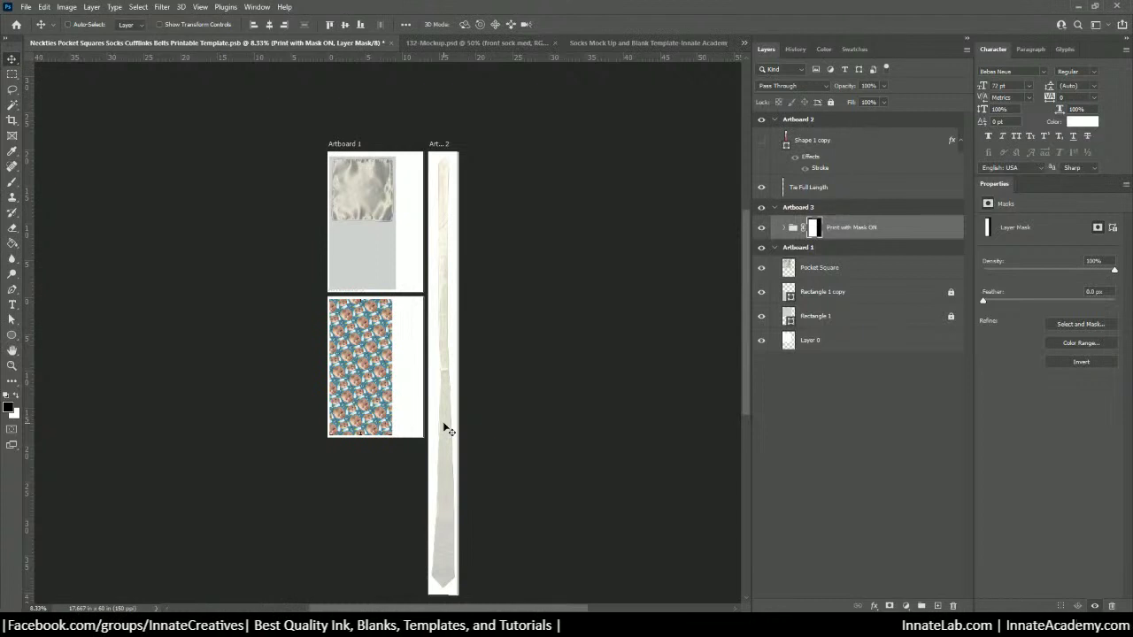
scroll(382, 481, "down", 3)
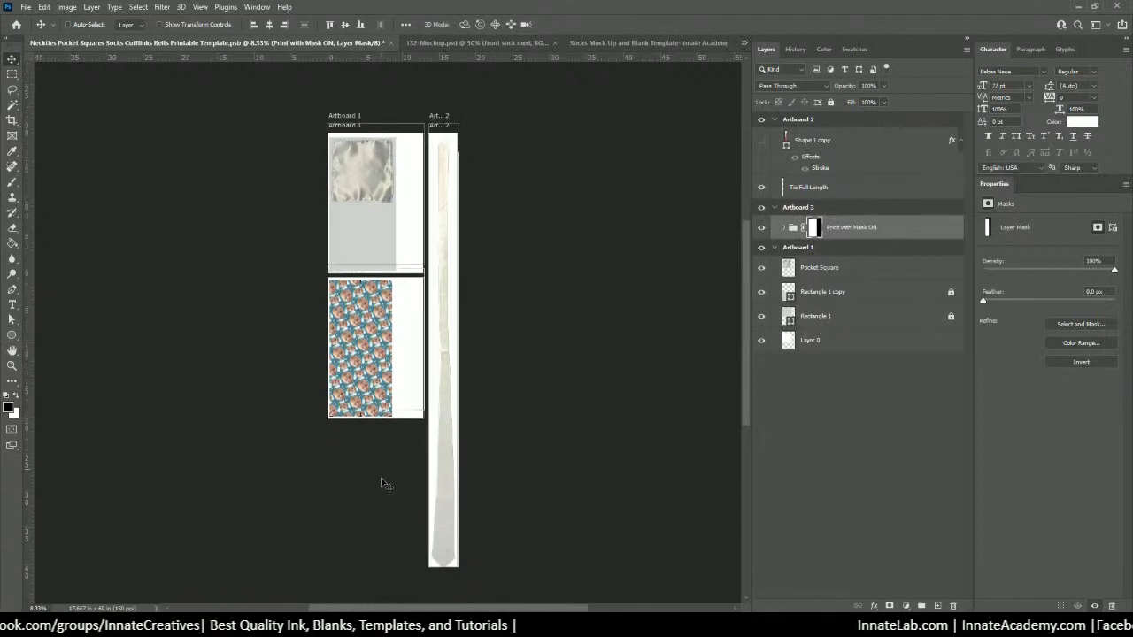
scroll(382, 482, "up", 1)
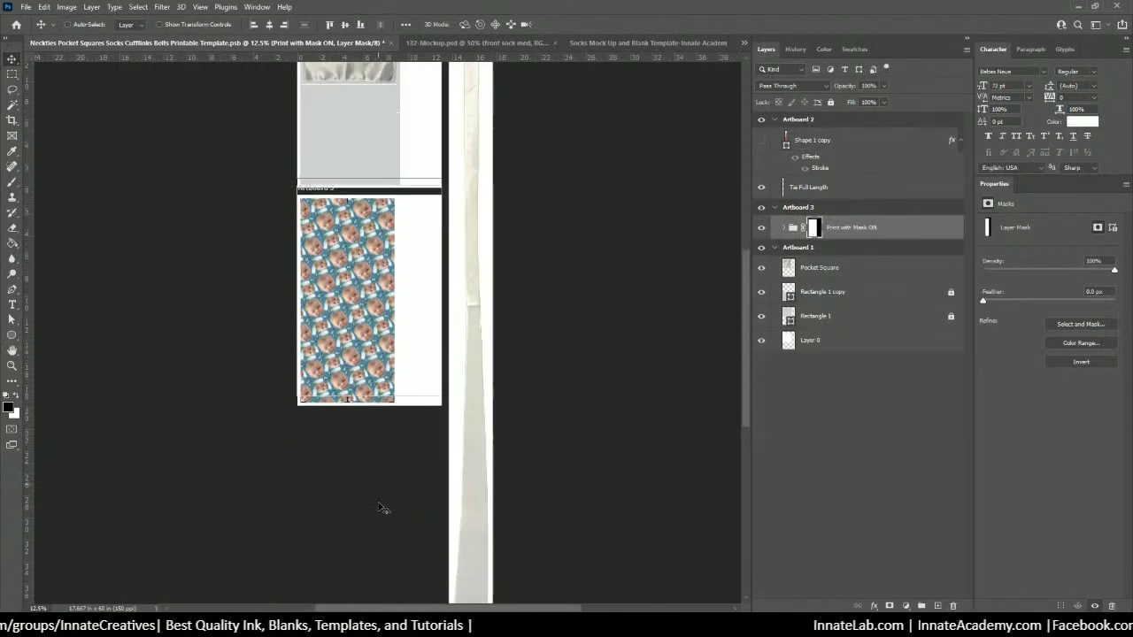
scroll(382, 514, "up", 3)
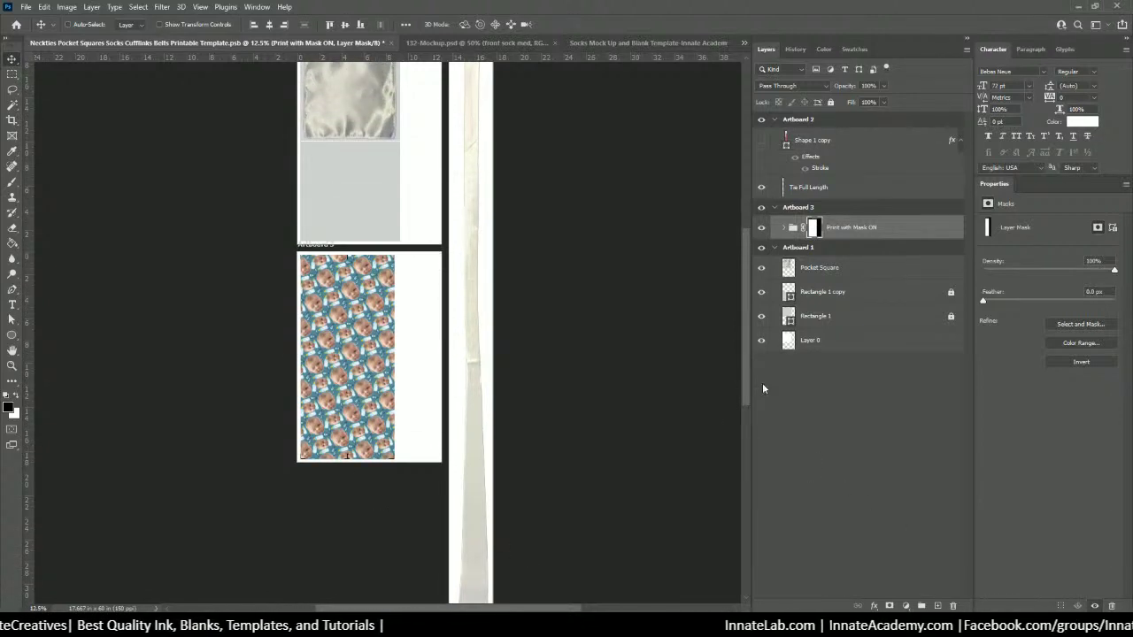
scroll(601, 358, "up", 1)
scroll(600, 357, "up", 1)
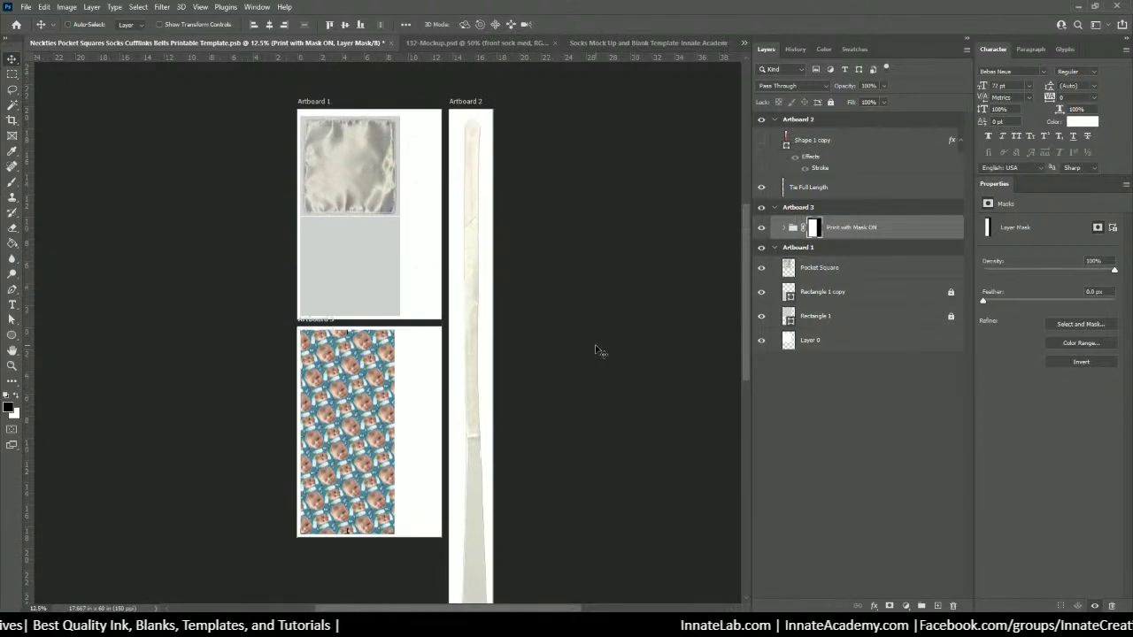
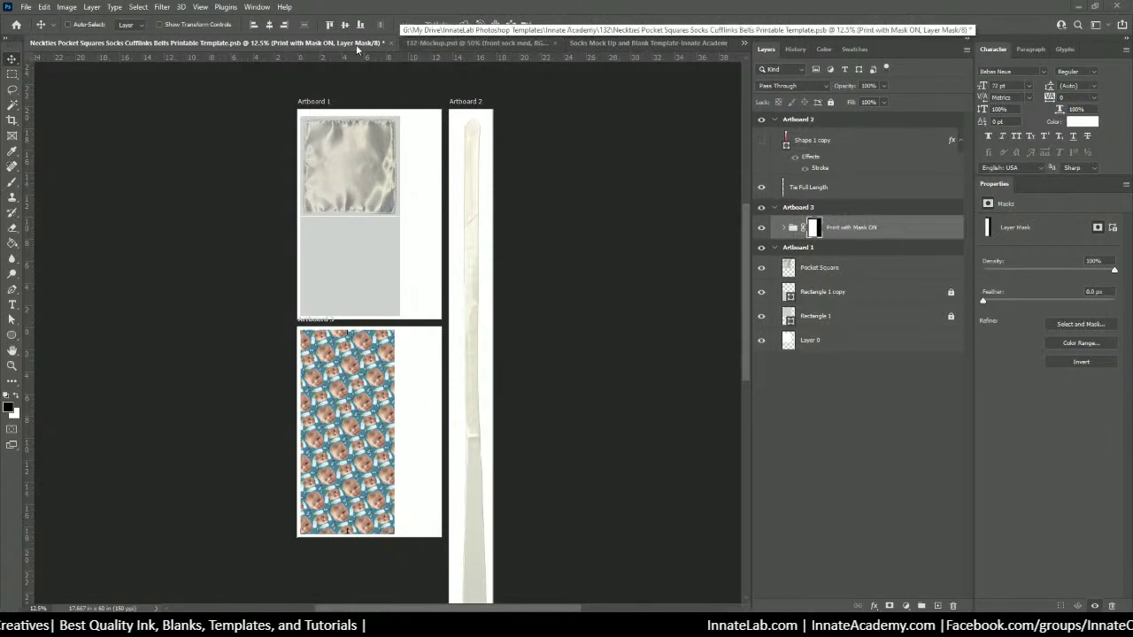
Step: Close the Socks Mock Up and Blank Template document without saving its changes
left_click(447, 46)
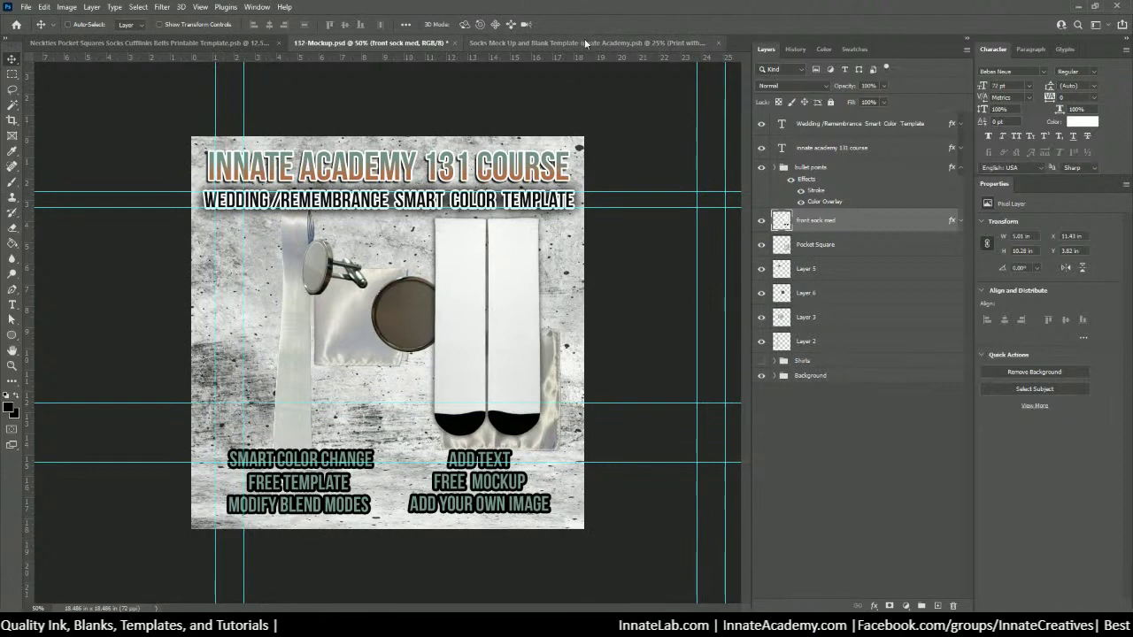
left_click(488, 42)
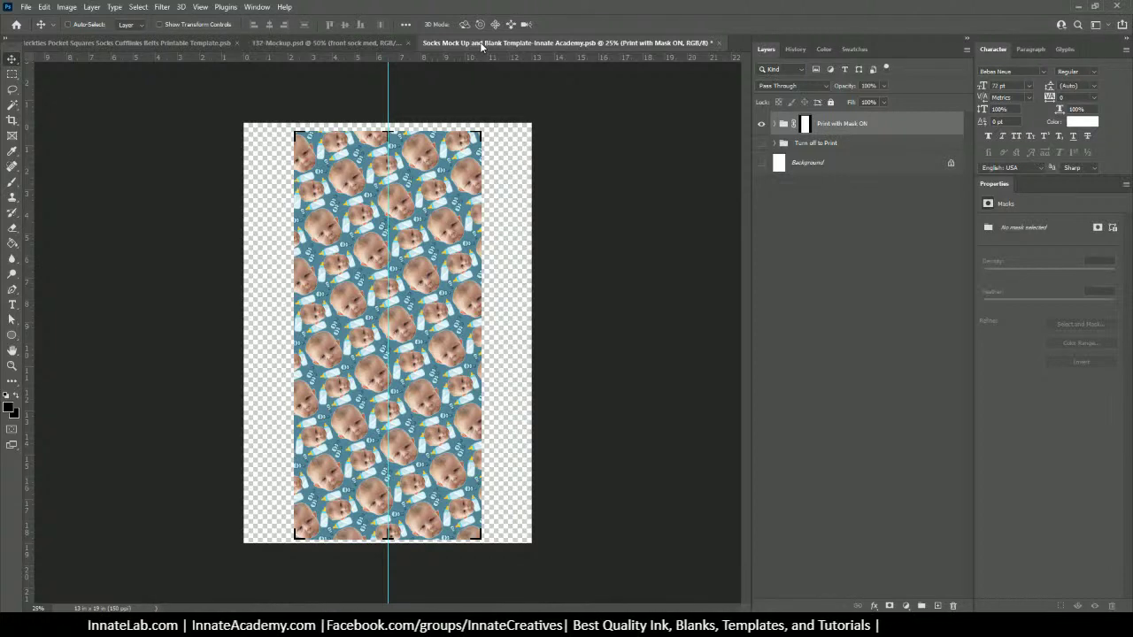
left_click(720, 42)
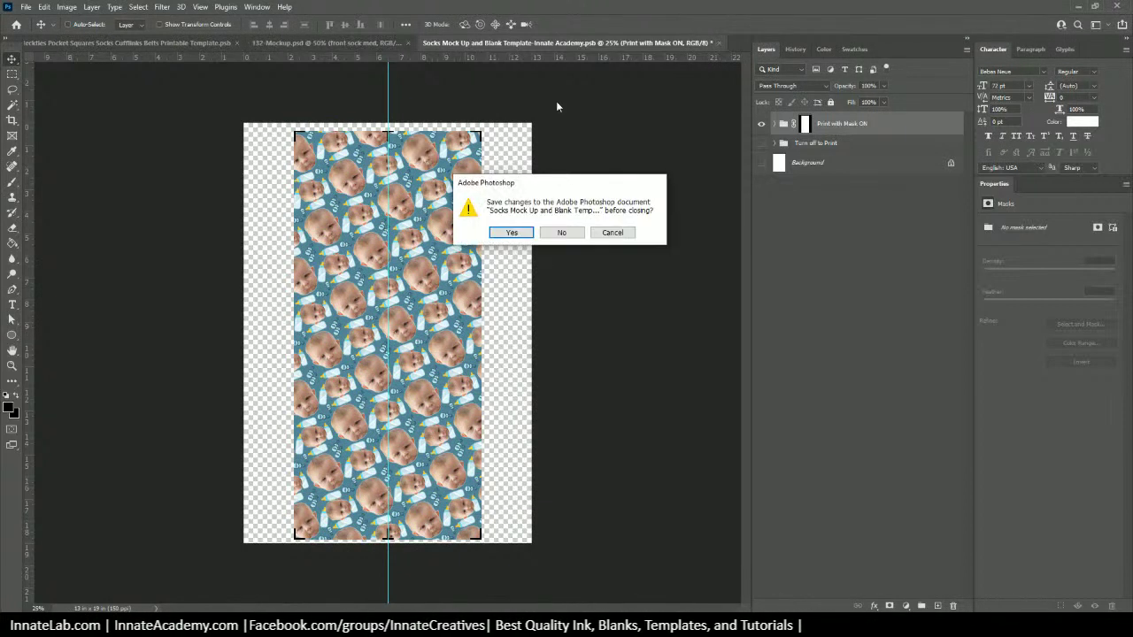
left_click(571, 234)
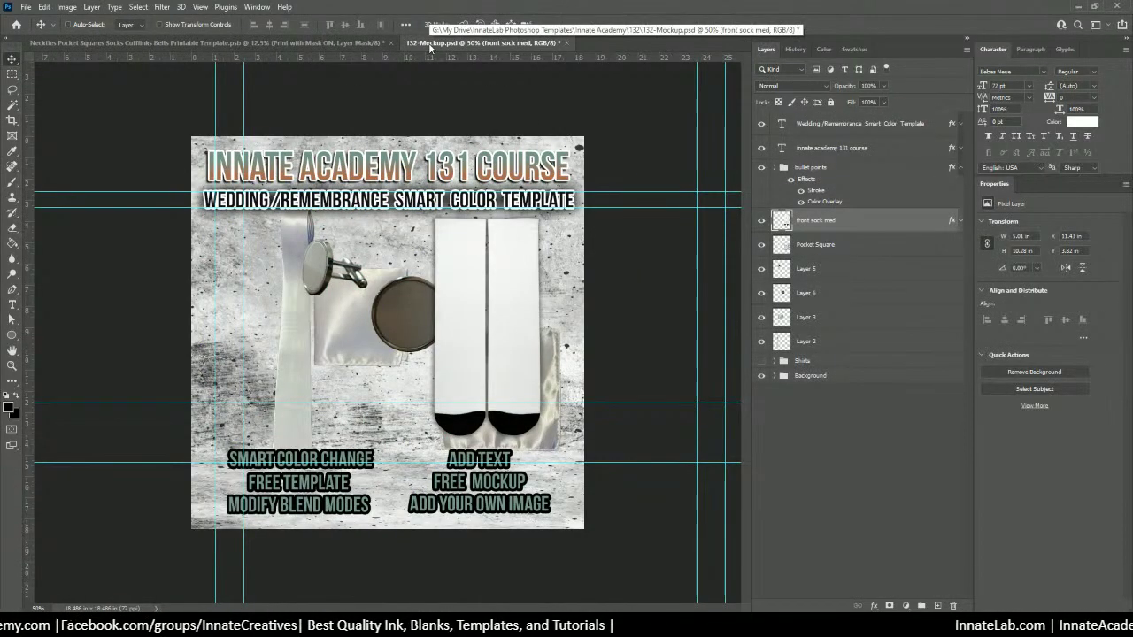
Step: Change the course number in the mockup's title text to 132
left_click(11, 304)
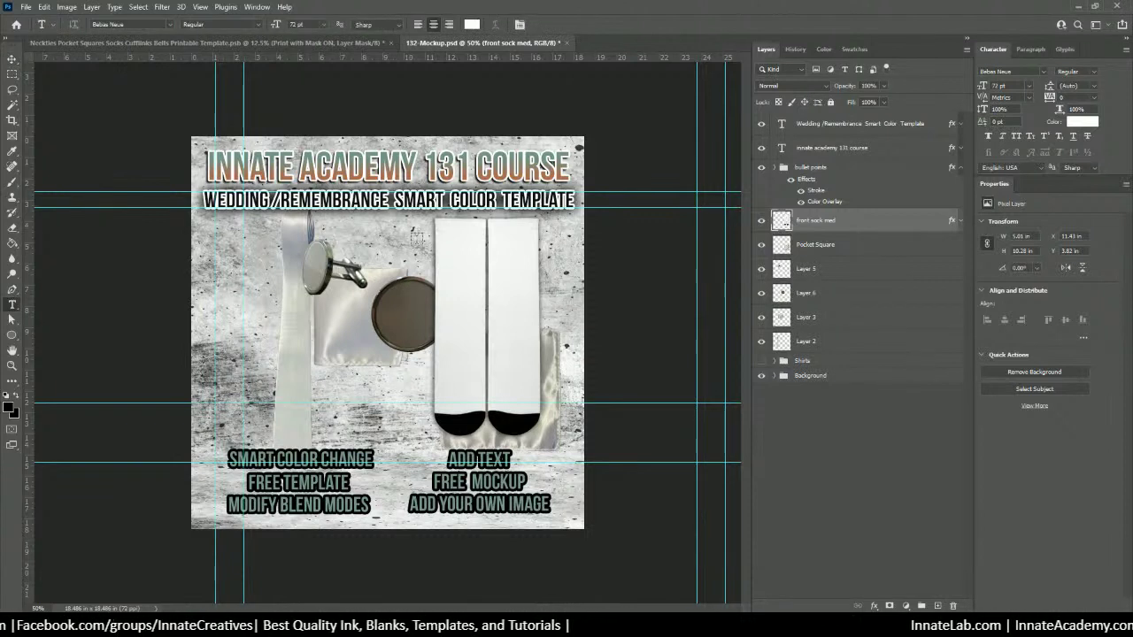
left_click(486, 168)
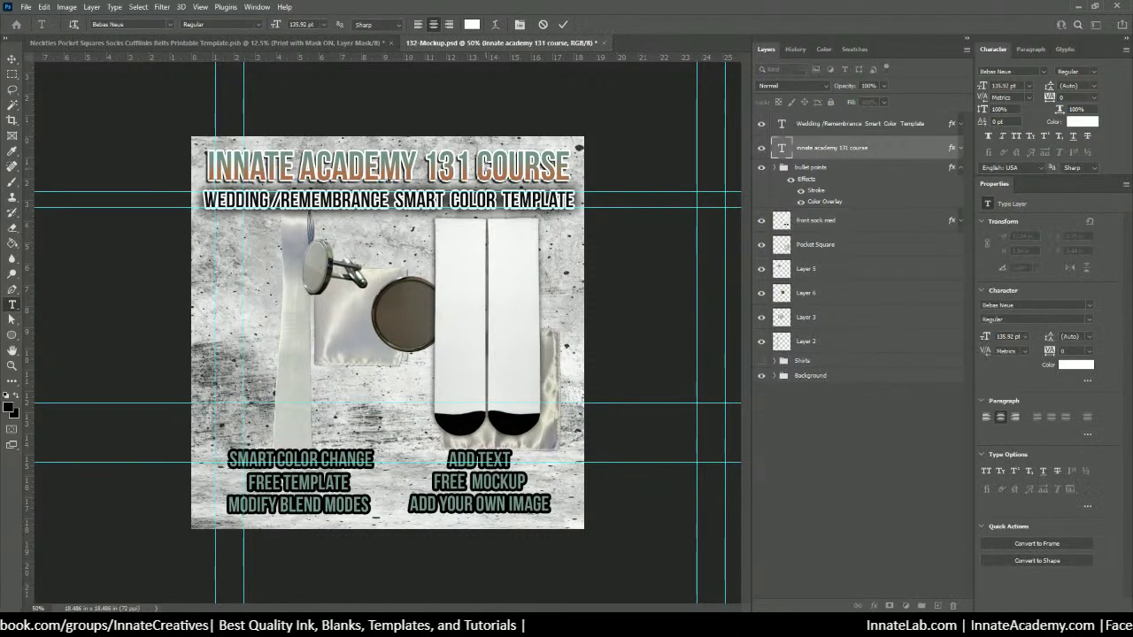
key("BackSpace")
type("2")
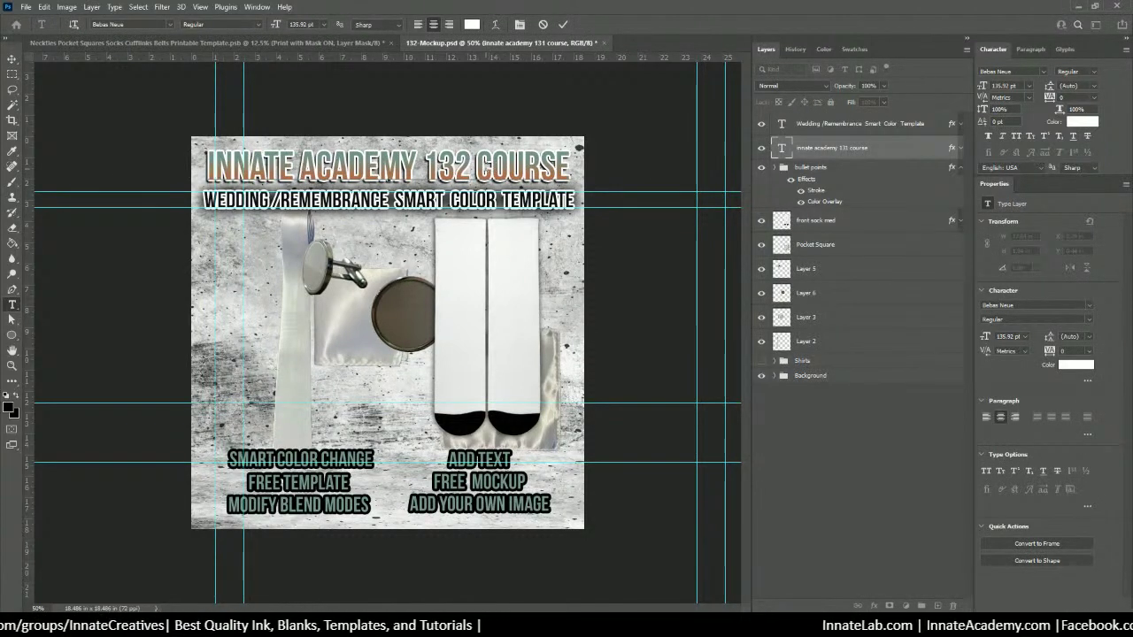
left_click(12, 58)
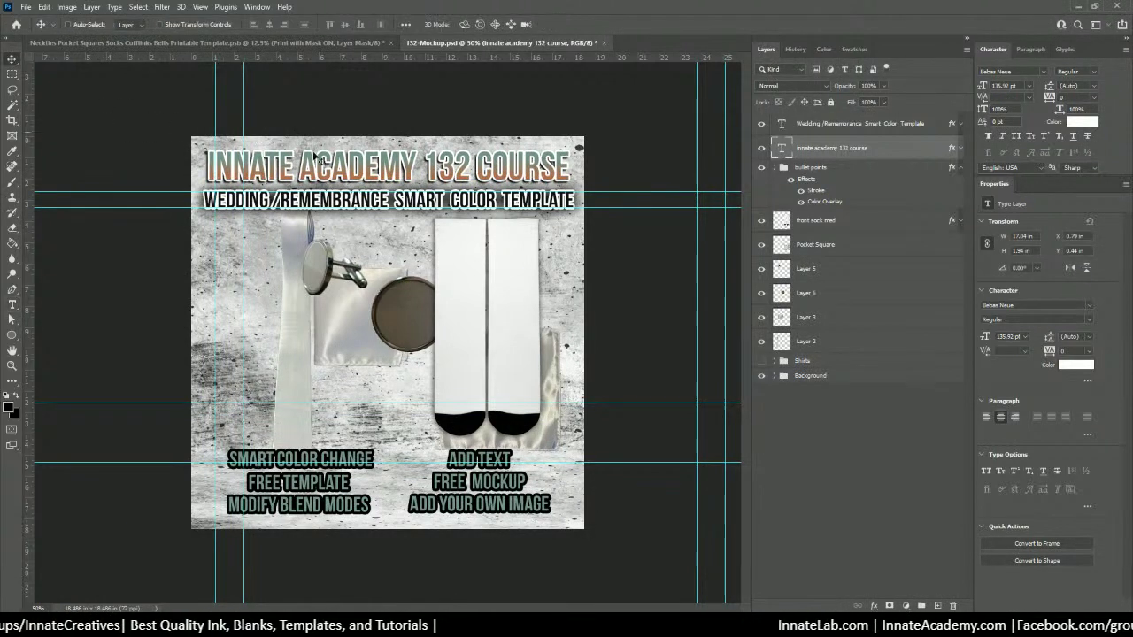
Step: Save both 132-Mockup.psd and the neckties and pocket squares printable template
left_click(301, 43)
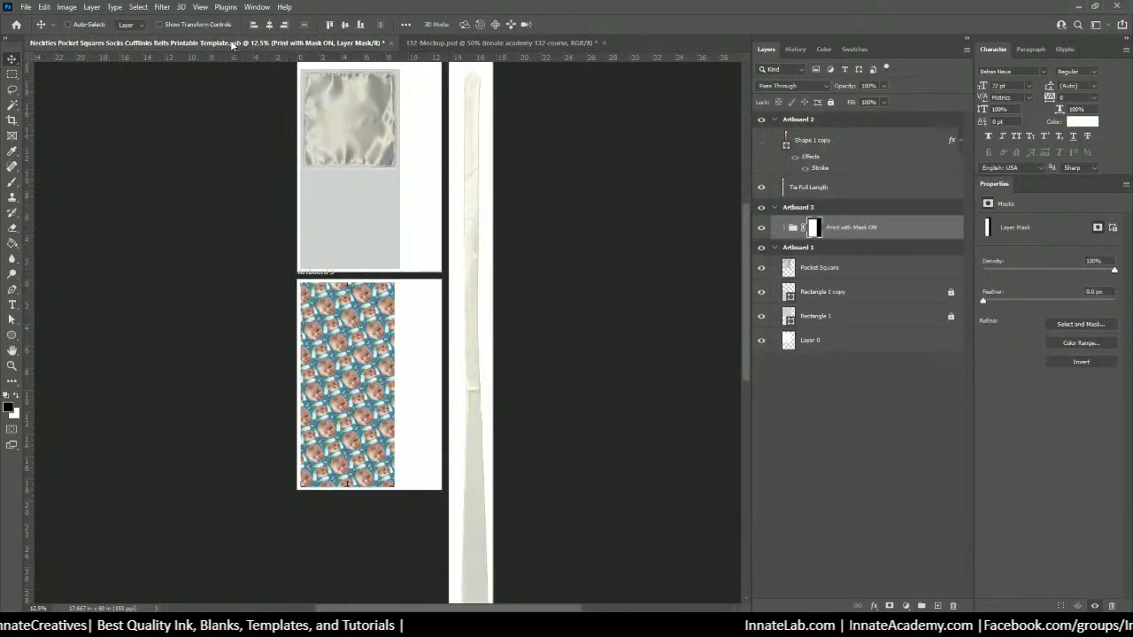
left_click(491, 42)
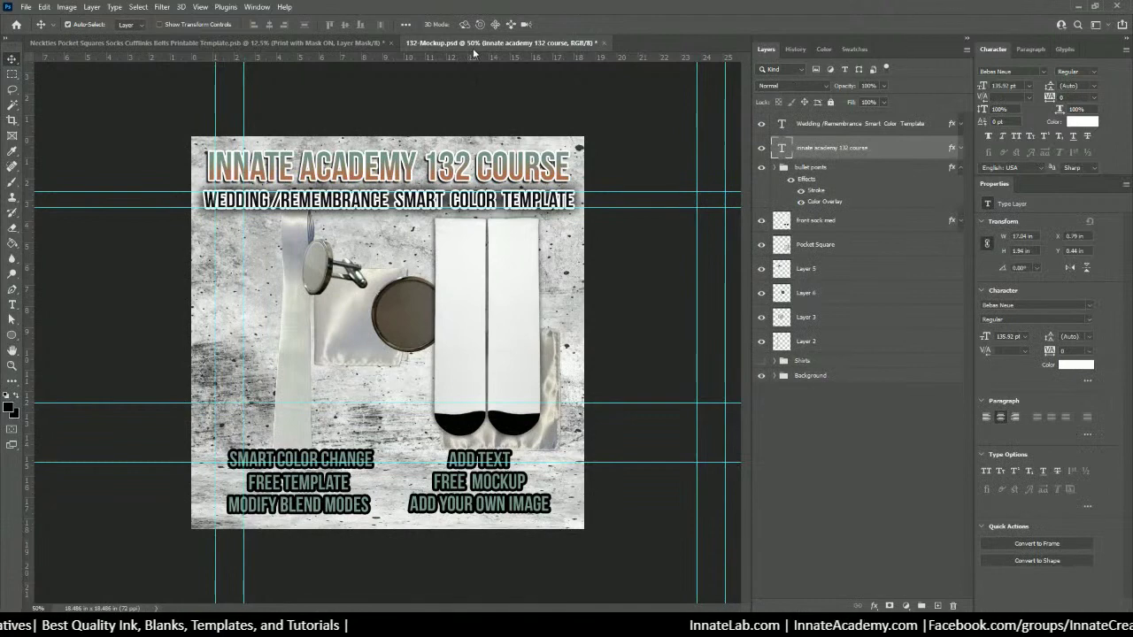
left_click(364, 42)
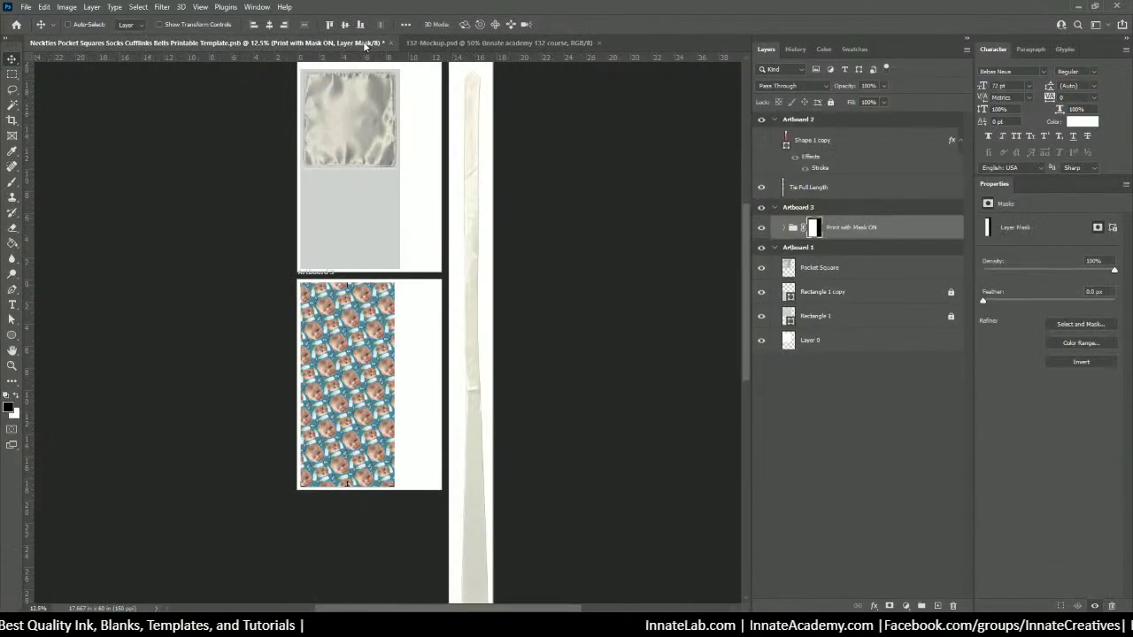
key("ctrl+s")
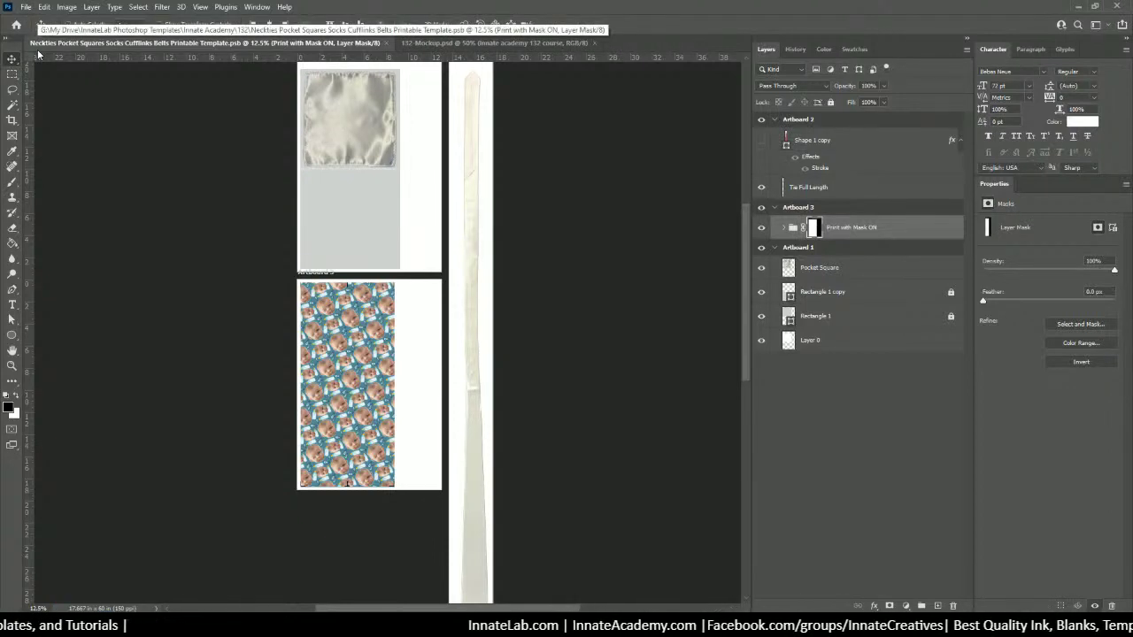
left_click(26, 7)
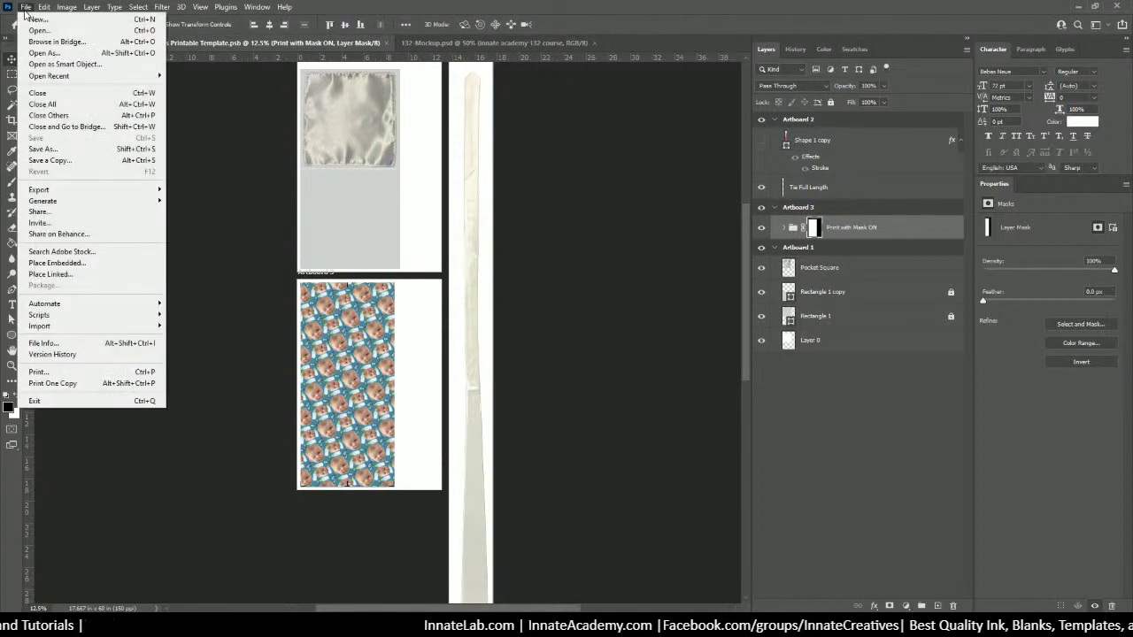
left_click(273, 140)
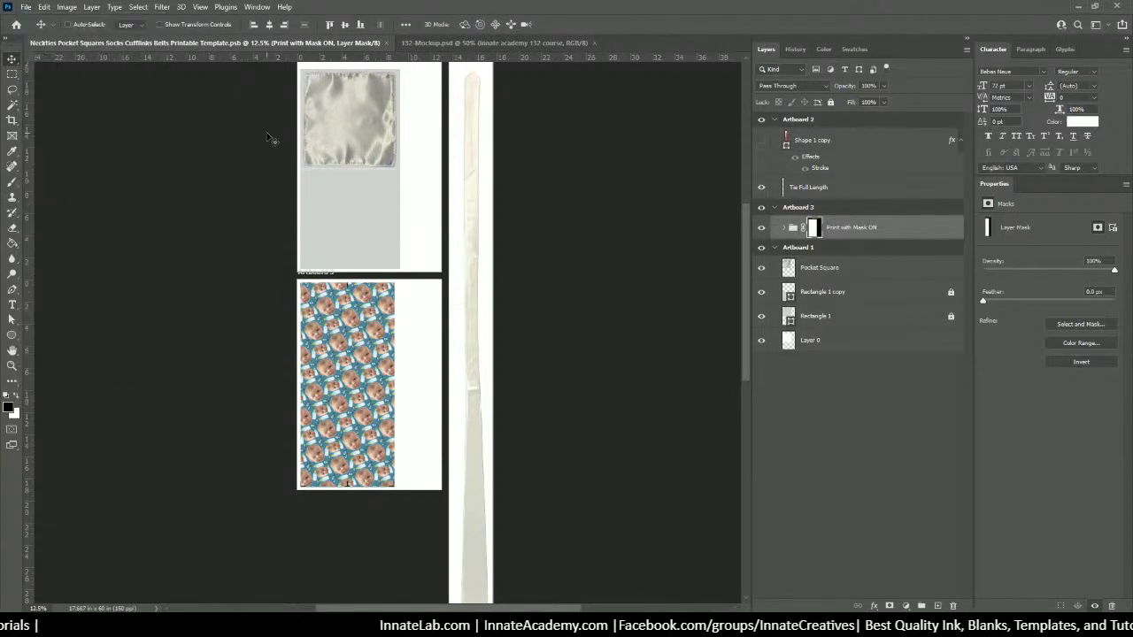
Step: Delete the Dbl Click Pattern and Gradient Fill 1 layers from the ART group in Artboard 3
scroll(485, 231, "down", 1)
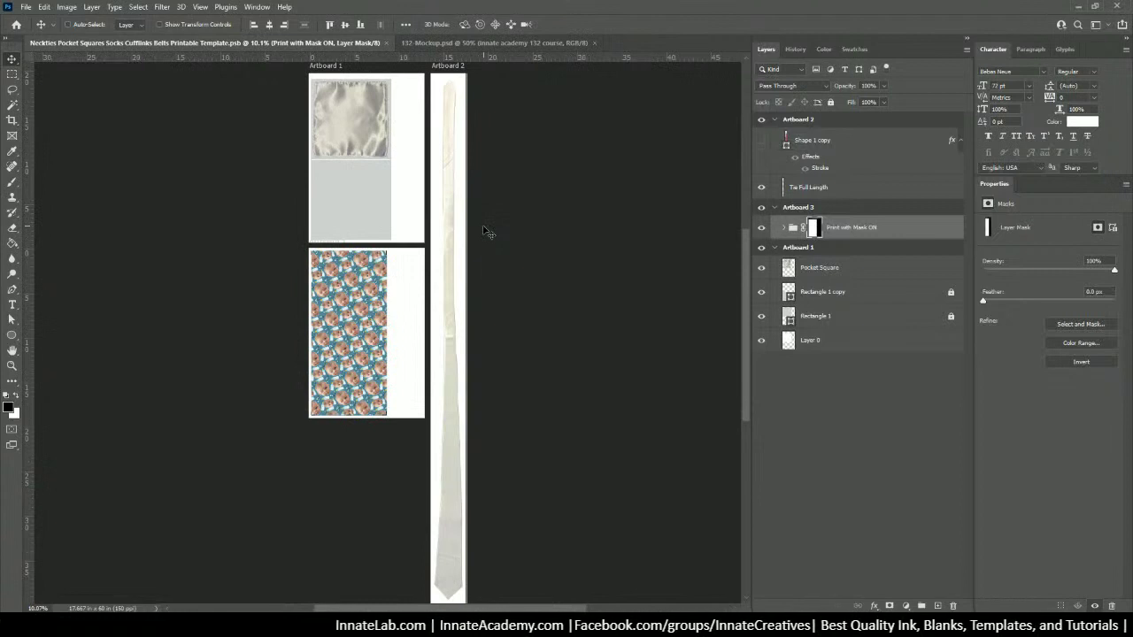
key("ctrl")
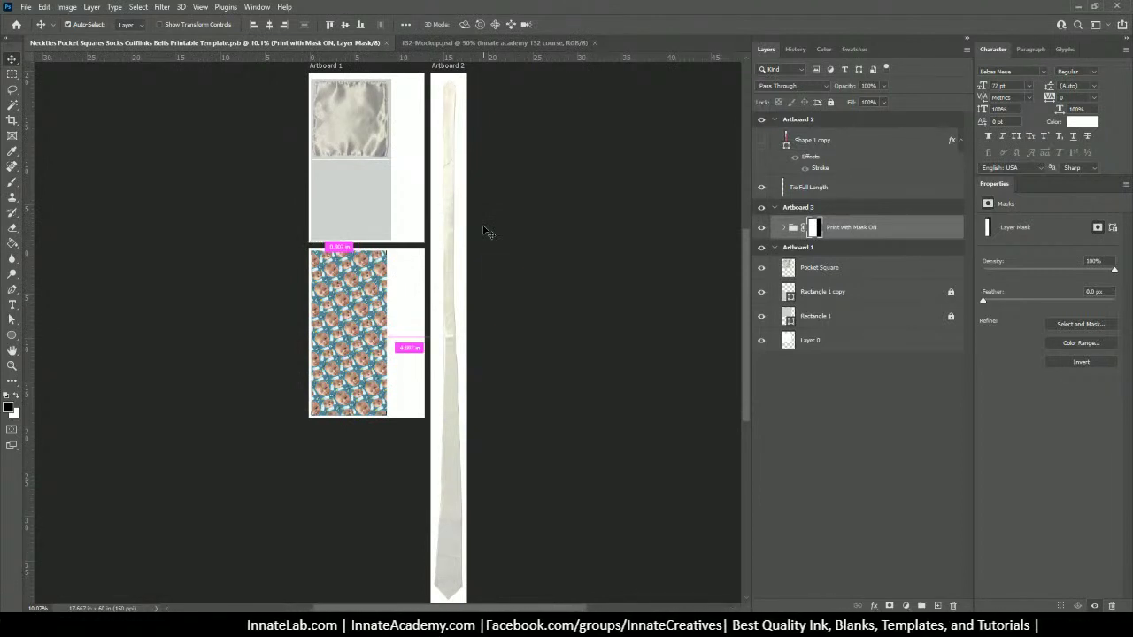
key("ctrl+plus")
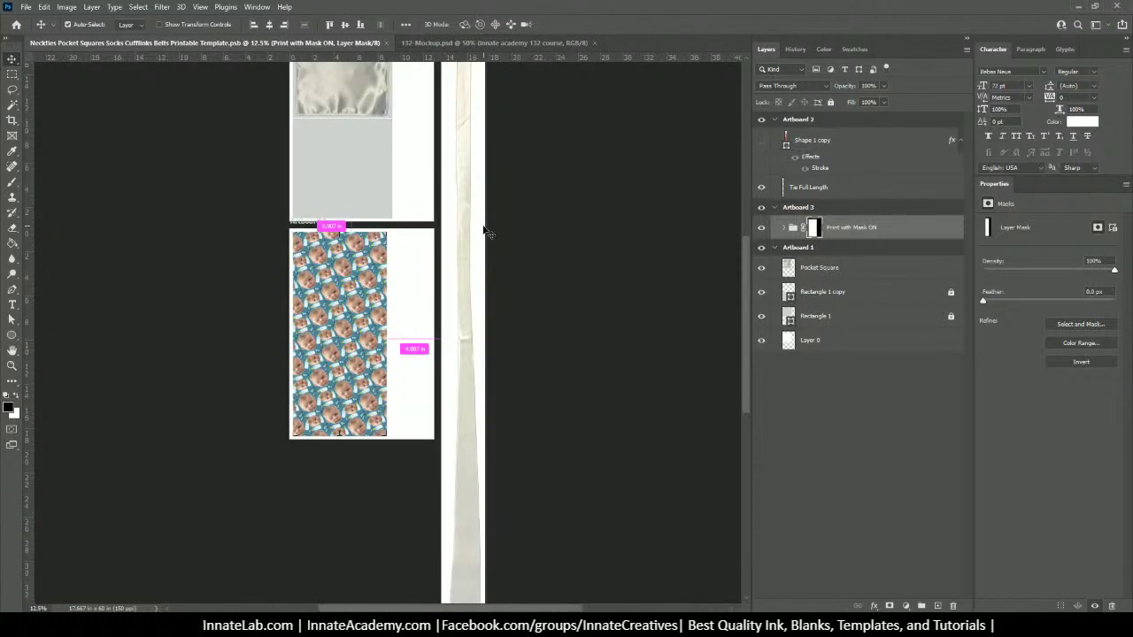
key("ctrl+plus")
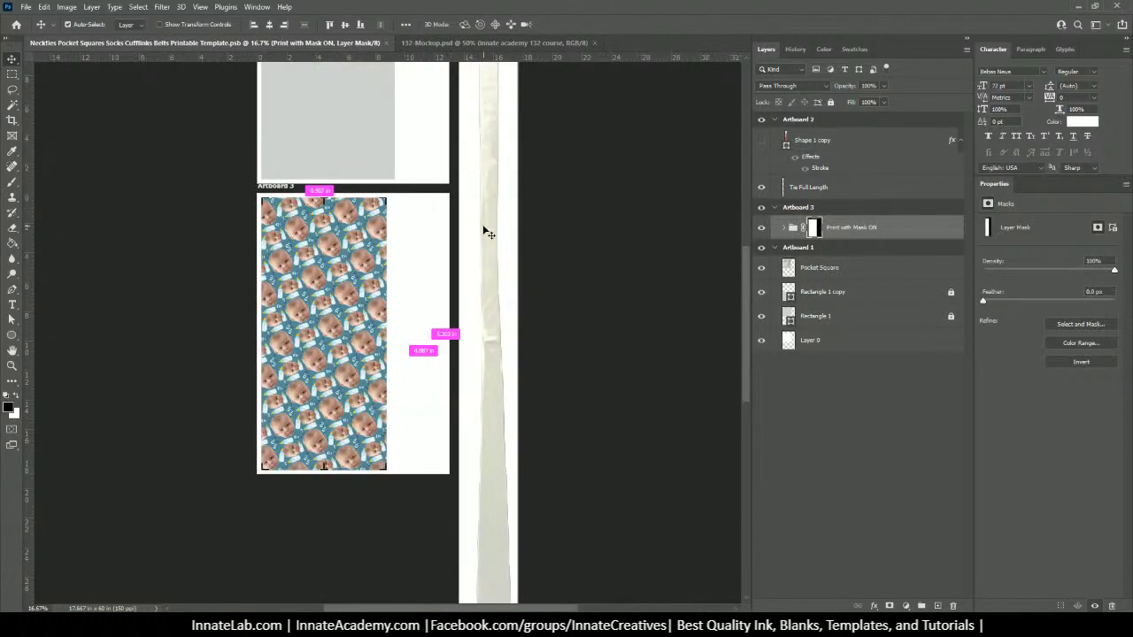
right_click(343, 254)
left_click(368, 281)
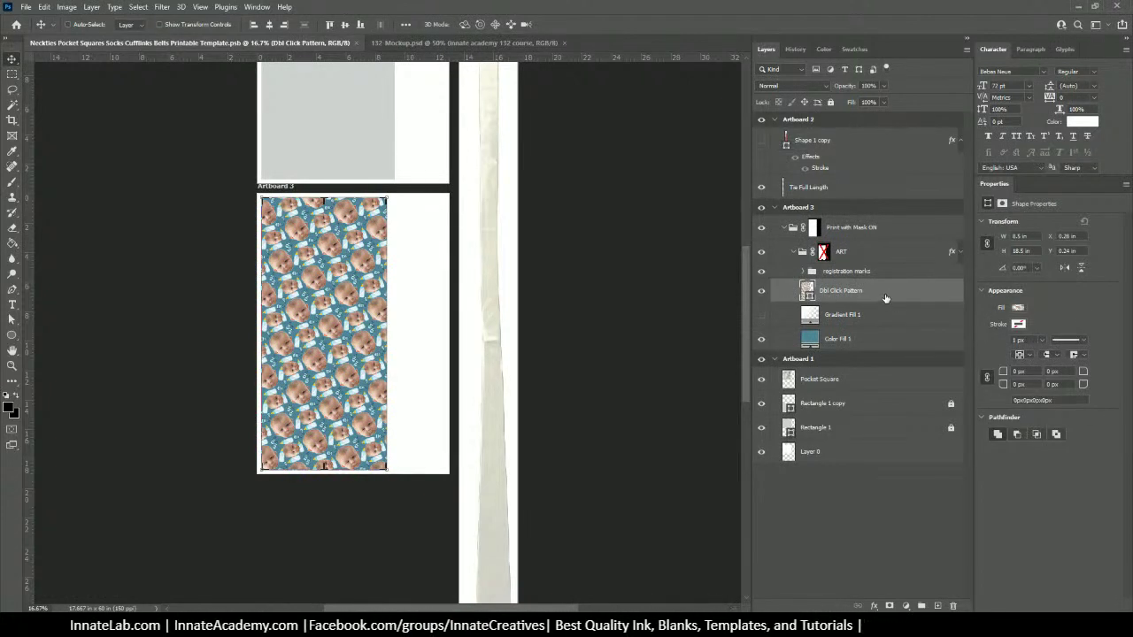
key("Delete")
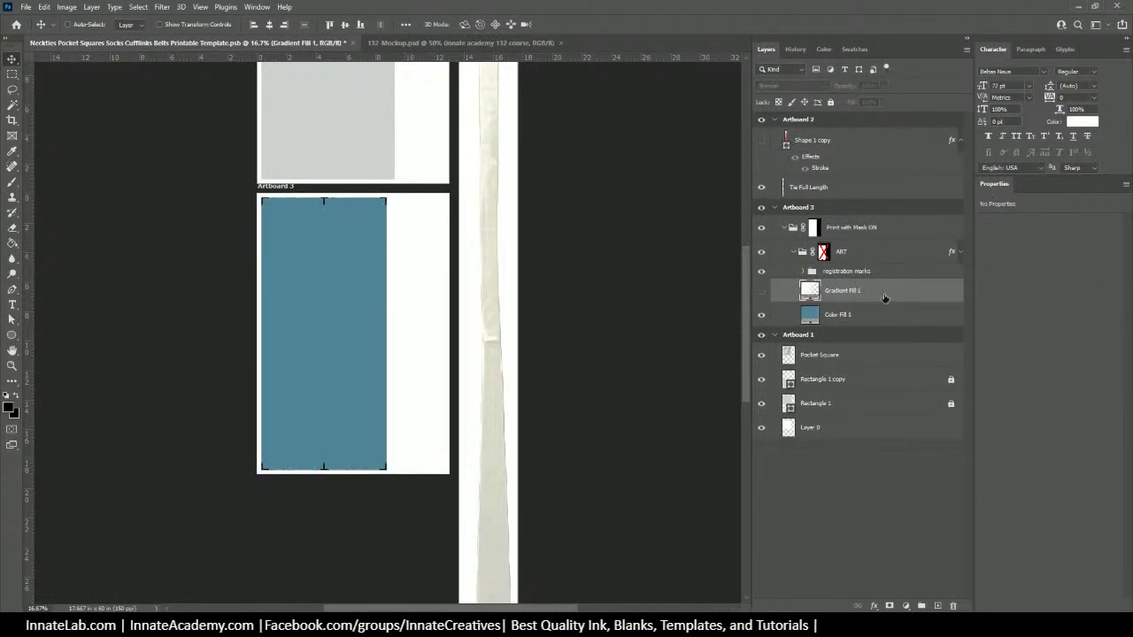
key("Delete")
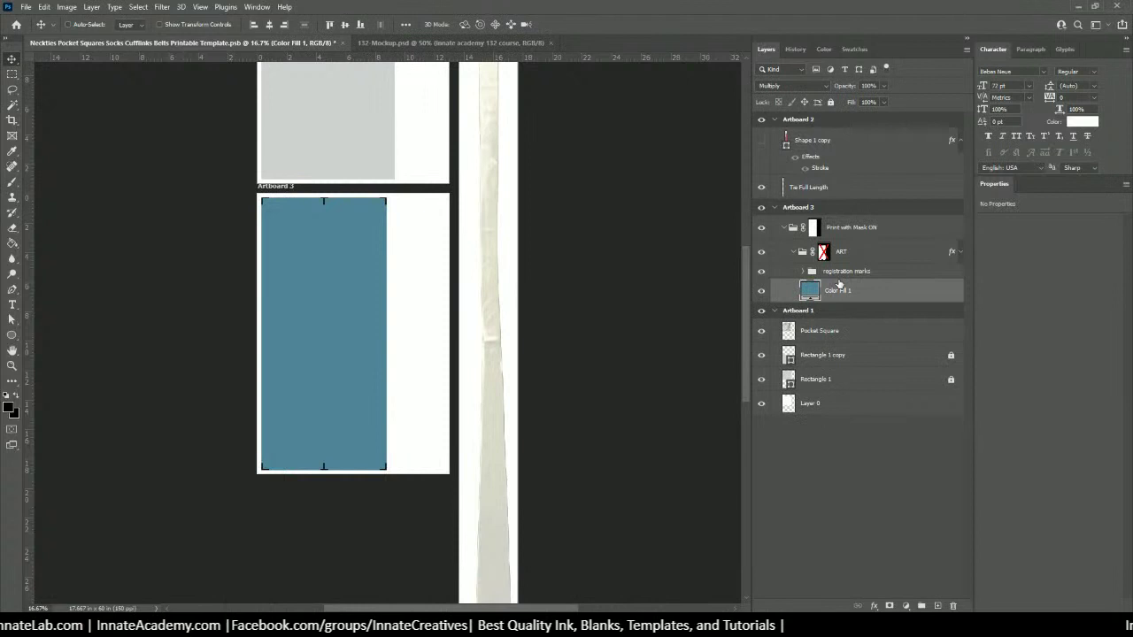
Step: Expand the registration marks group and toggle its visibility off and on to check its marks
left_click(811, 275)
left_click(802, 272)
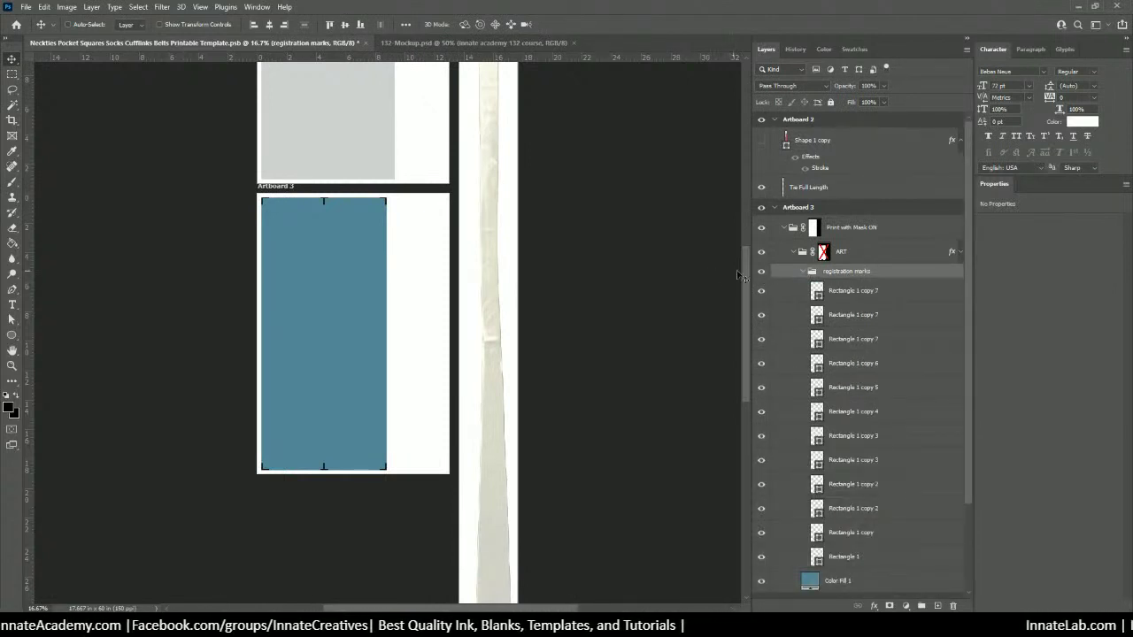
left_click(762, 275)
left_click(761, 276)
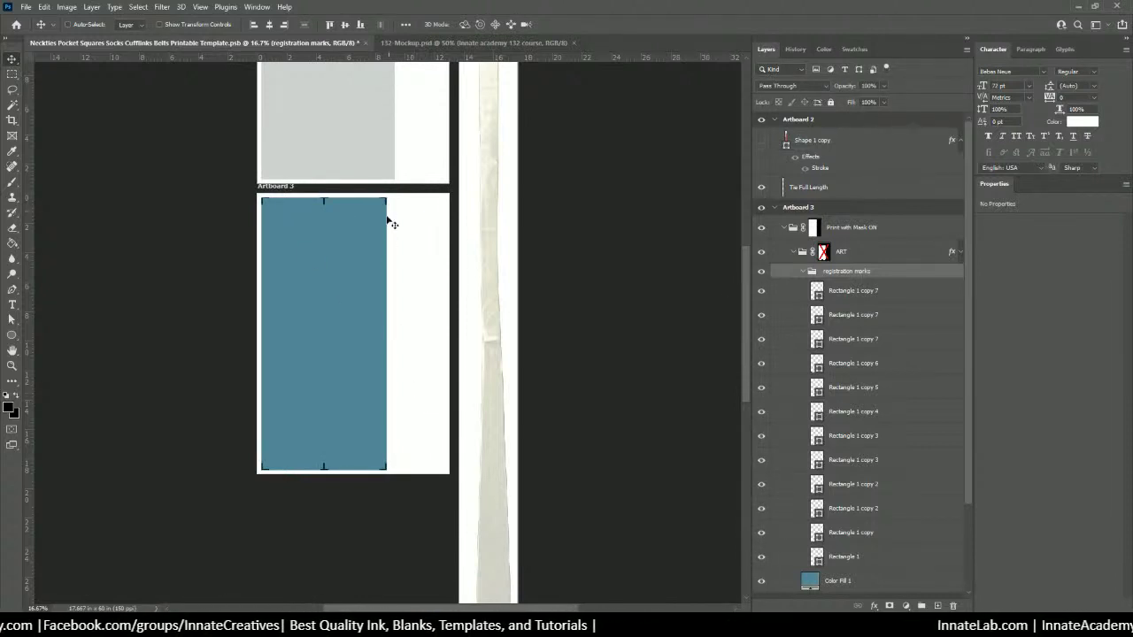
Step: Collapse the registration marks group in Artboard 3
left_click(803, 272)
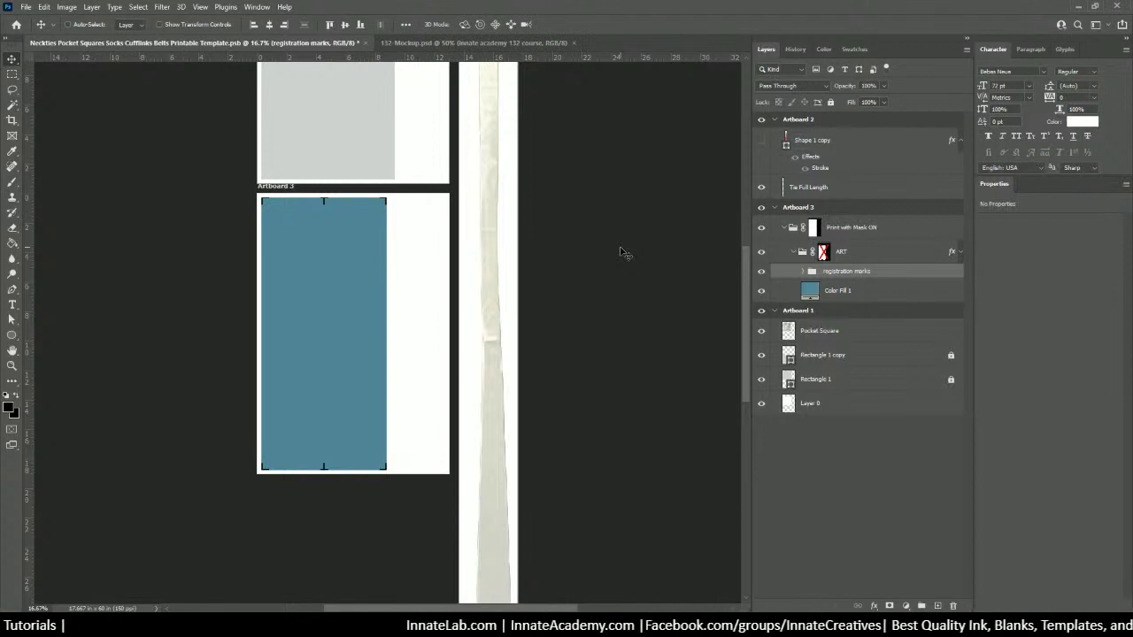
scroll(361, 190, "up", 5)
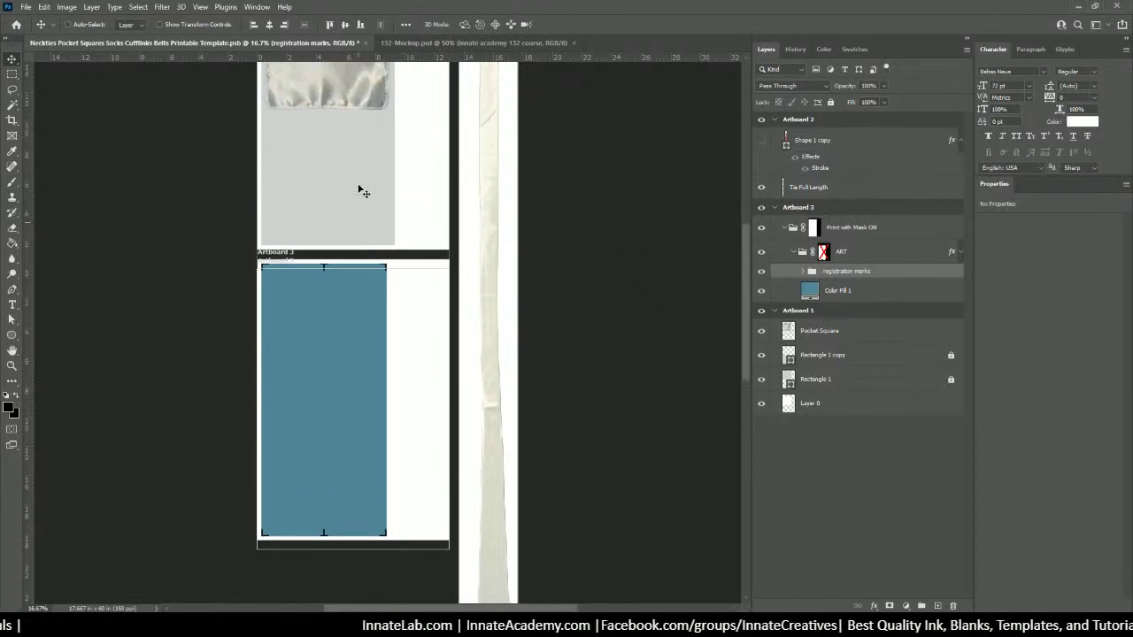
scroll(361, 190, "up", 3)
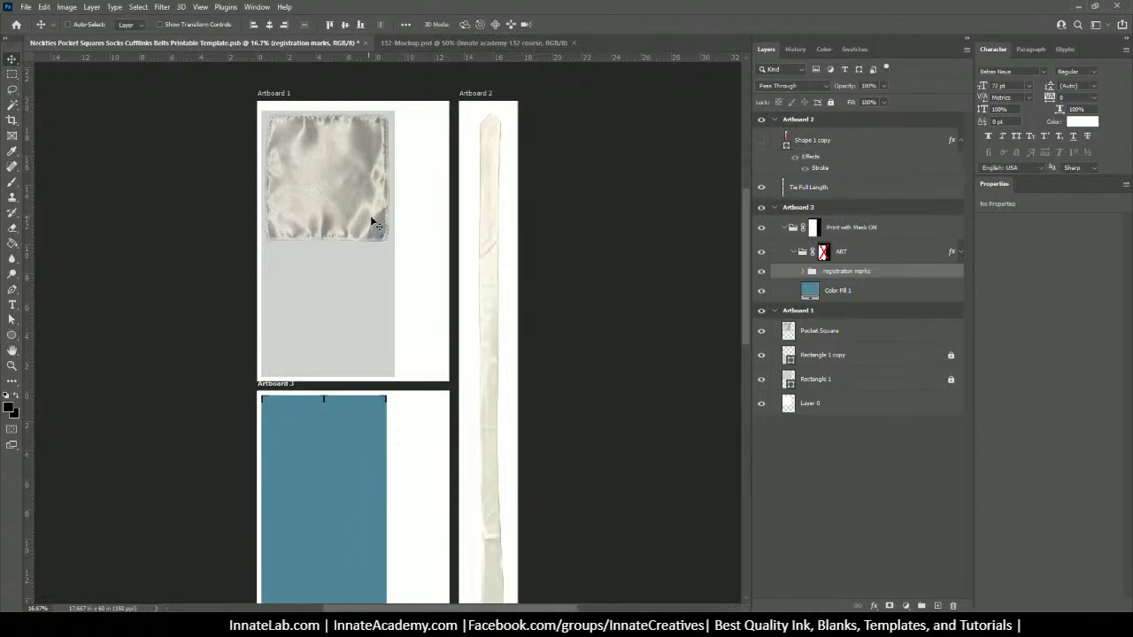
Step: Select the front sock med layer in 132-Mockup.psd
left_click(456, 44)
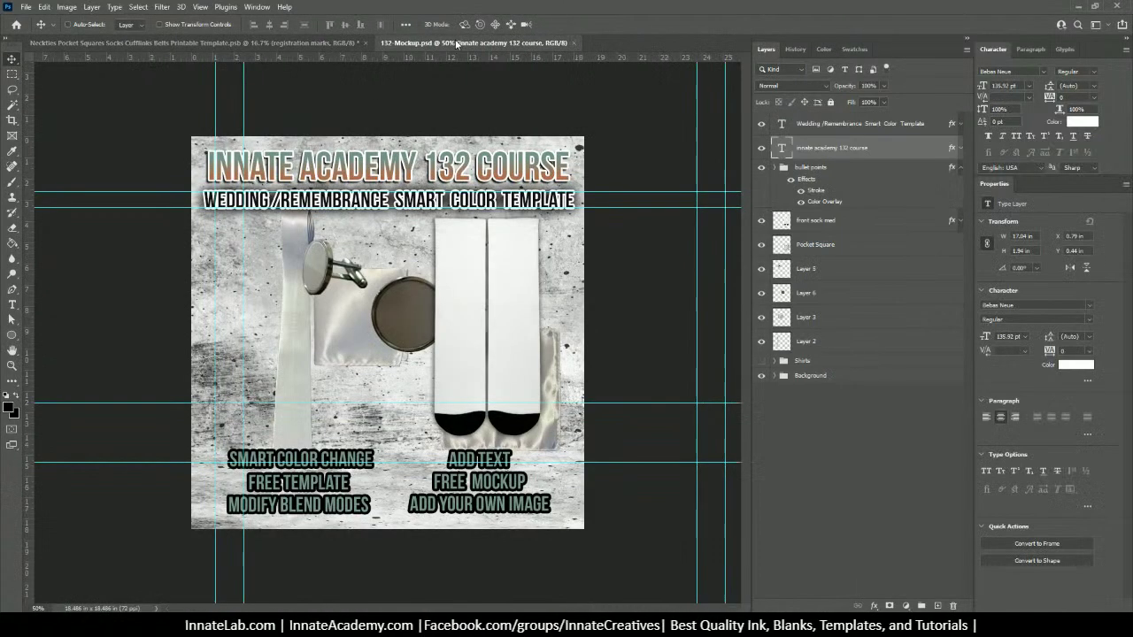
right_click(518, 260)
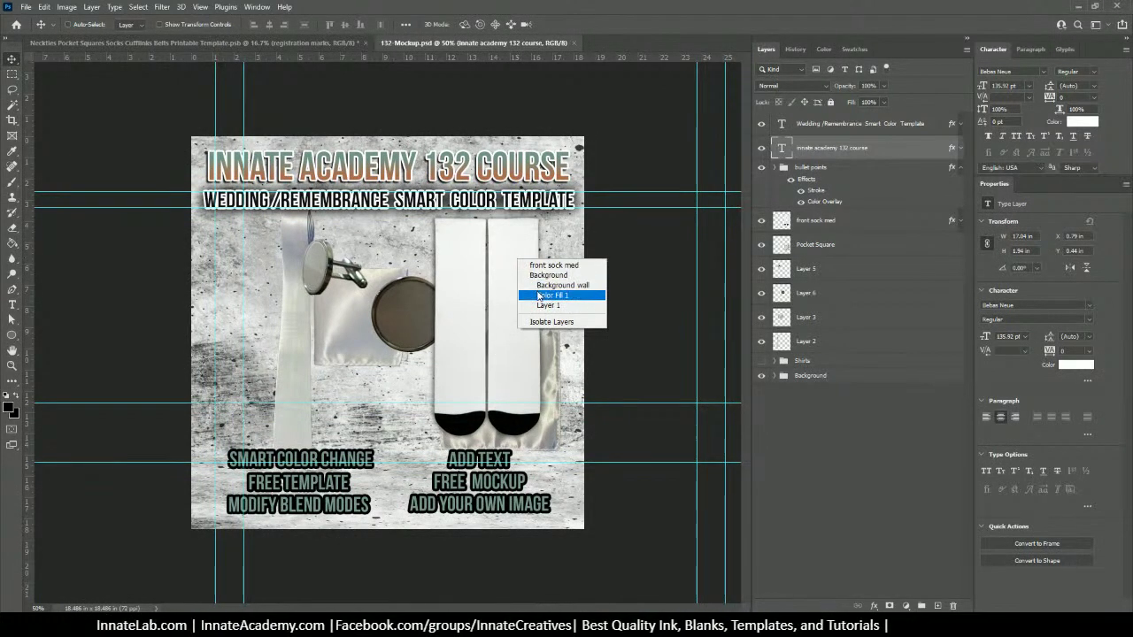
left_click(896, 239)
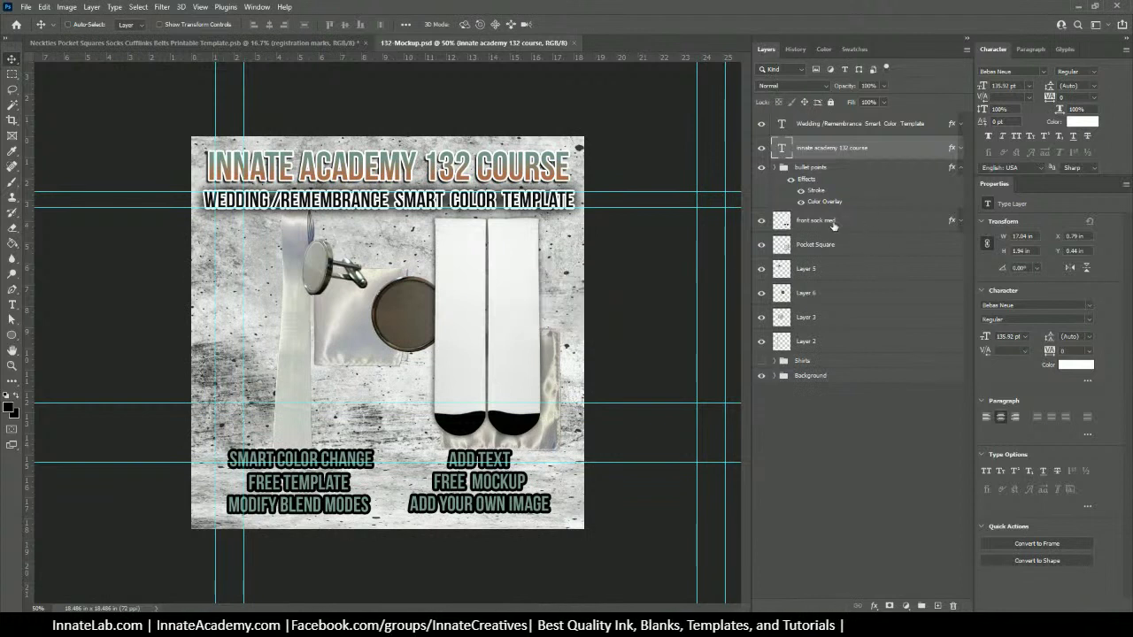
left_click(820, 223)
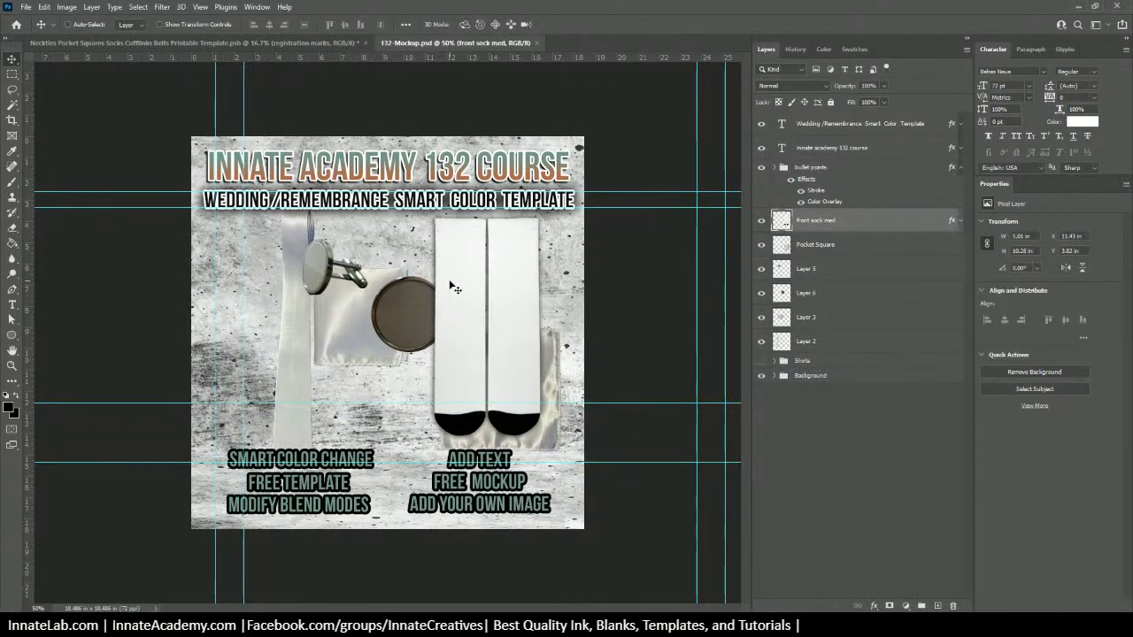
Step: Return to the printable template, show the Shape 1 copy tie layer in Artboard 2 and open its Stroke effect settings
left_click(301, 43)
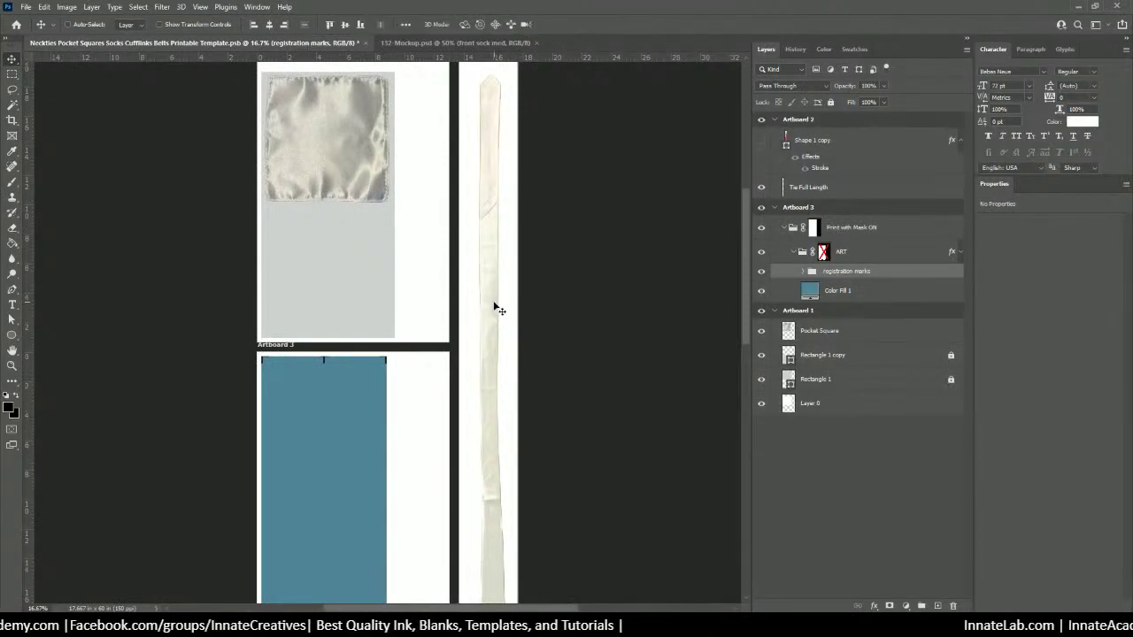
scroll(497, 310, "down", 5)
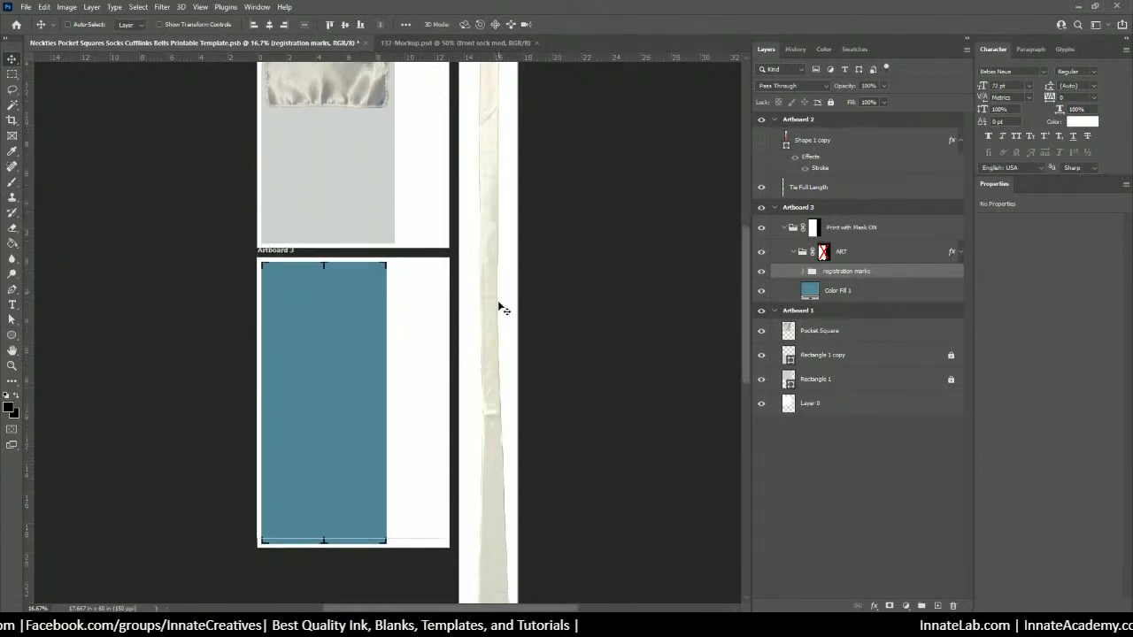
scroll(498, 311, "down", 3)
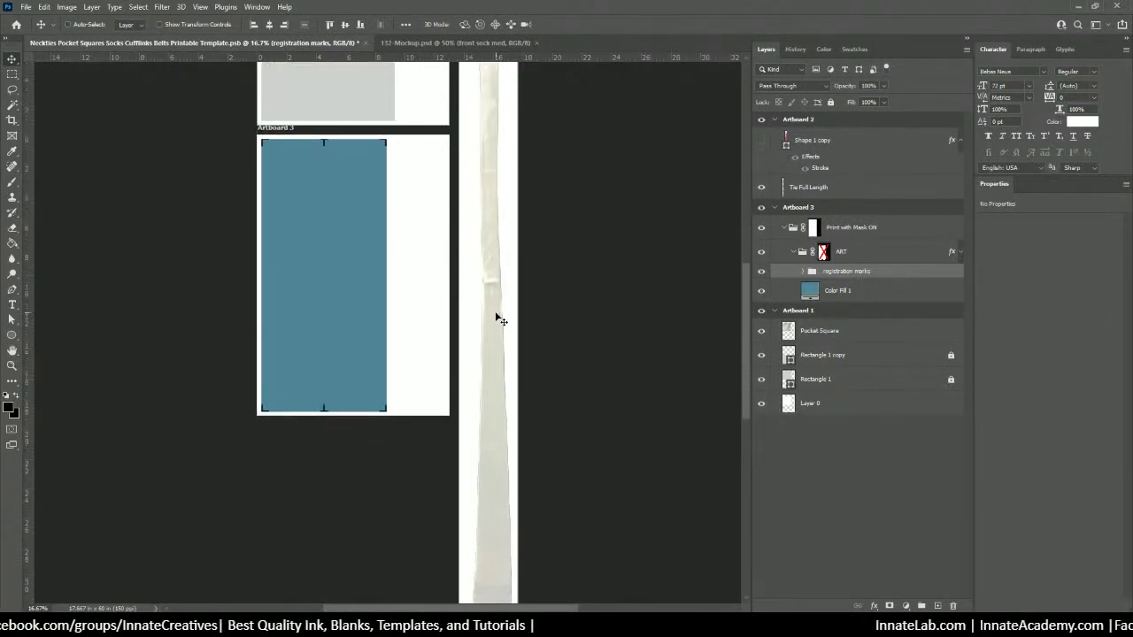
scroll(498, 320, "down", 6)
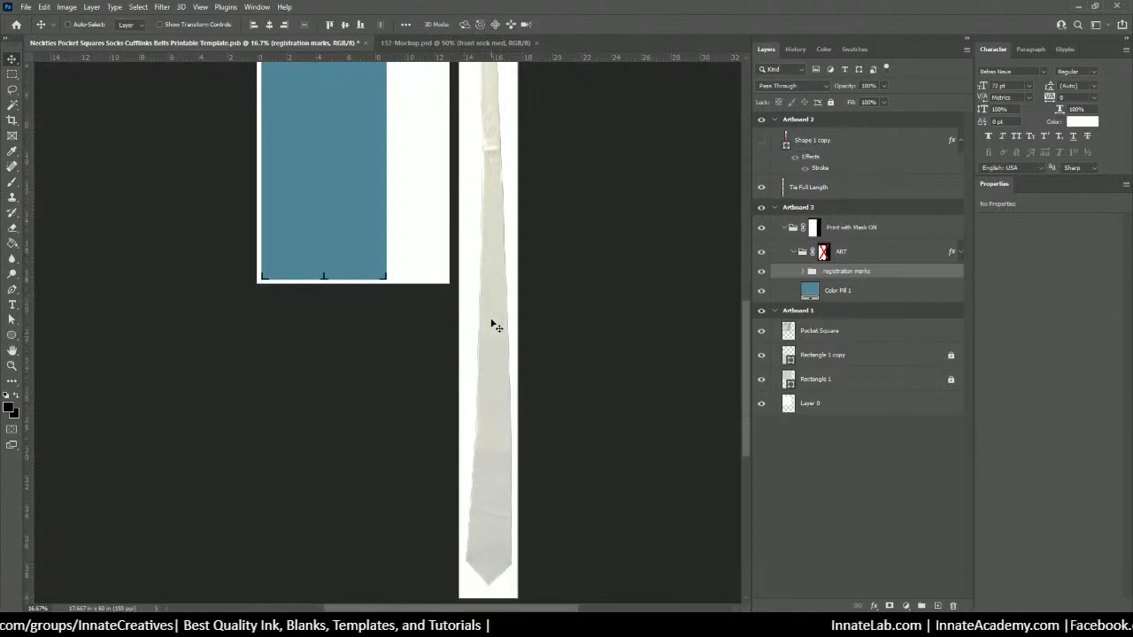
left_click(796, 142)
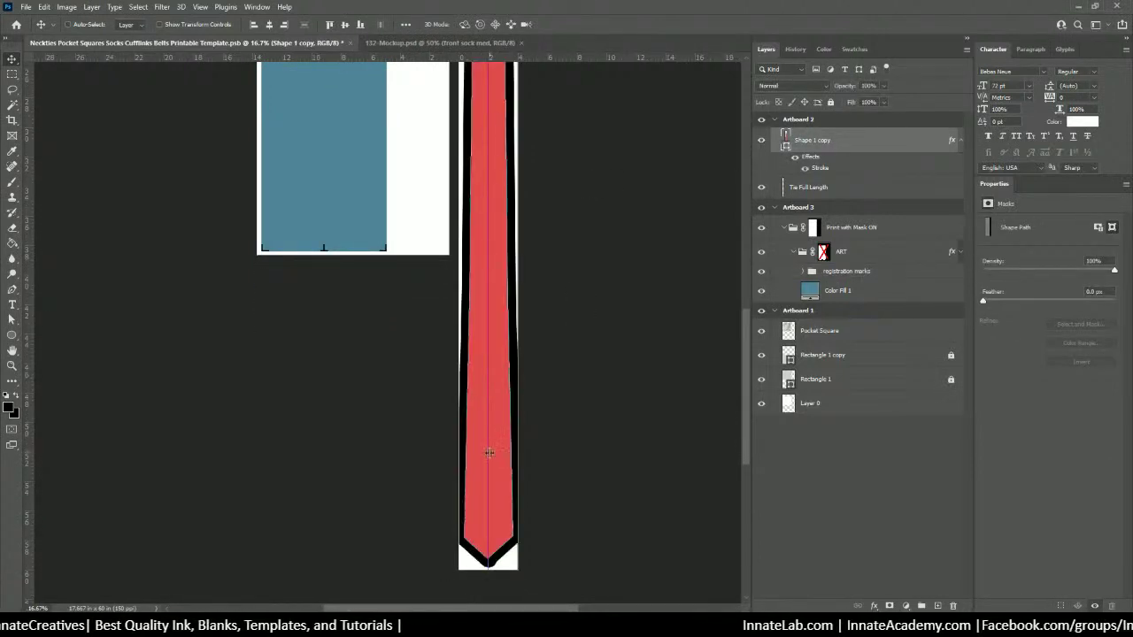
scroll(500, 485, "up", 4)
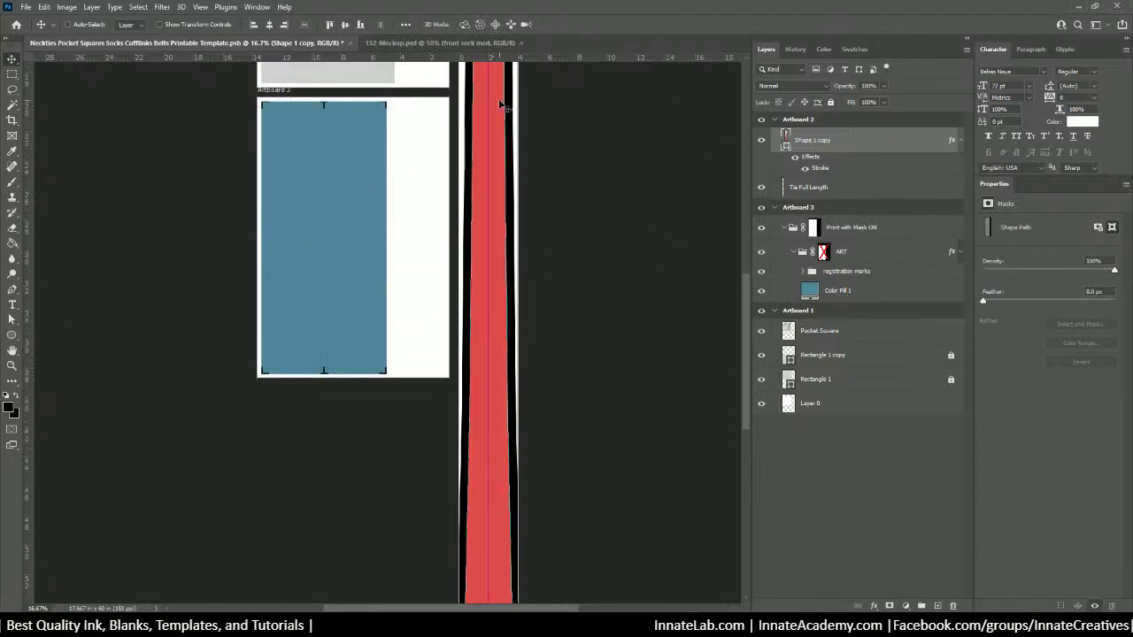
scroll(503, 167, "down", 1)
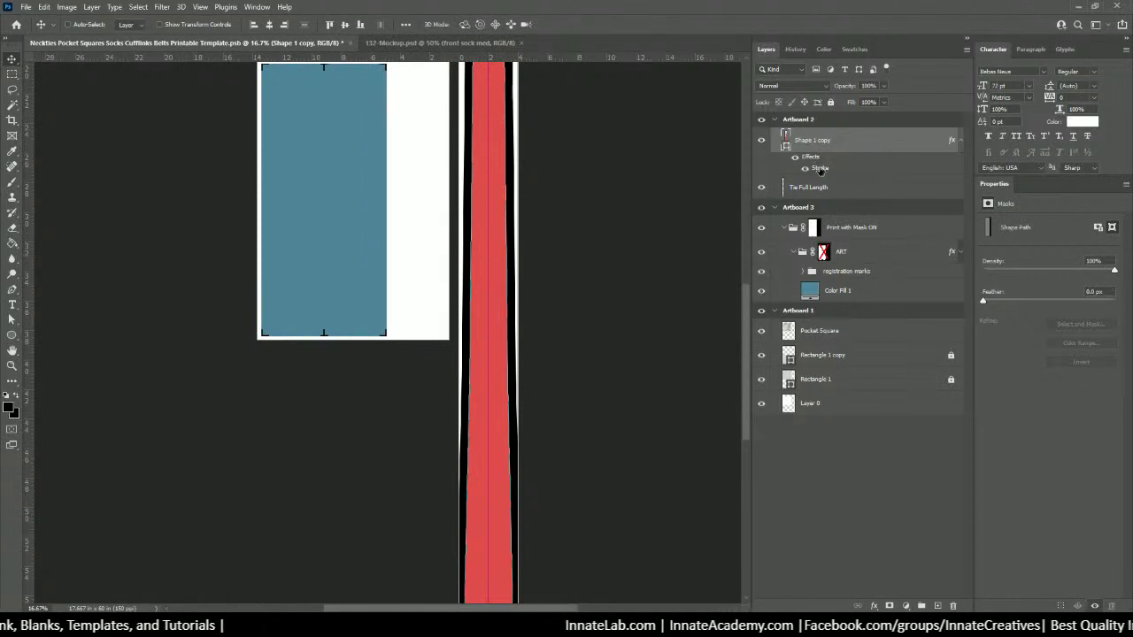
double_click(819, 169)
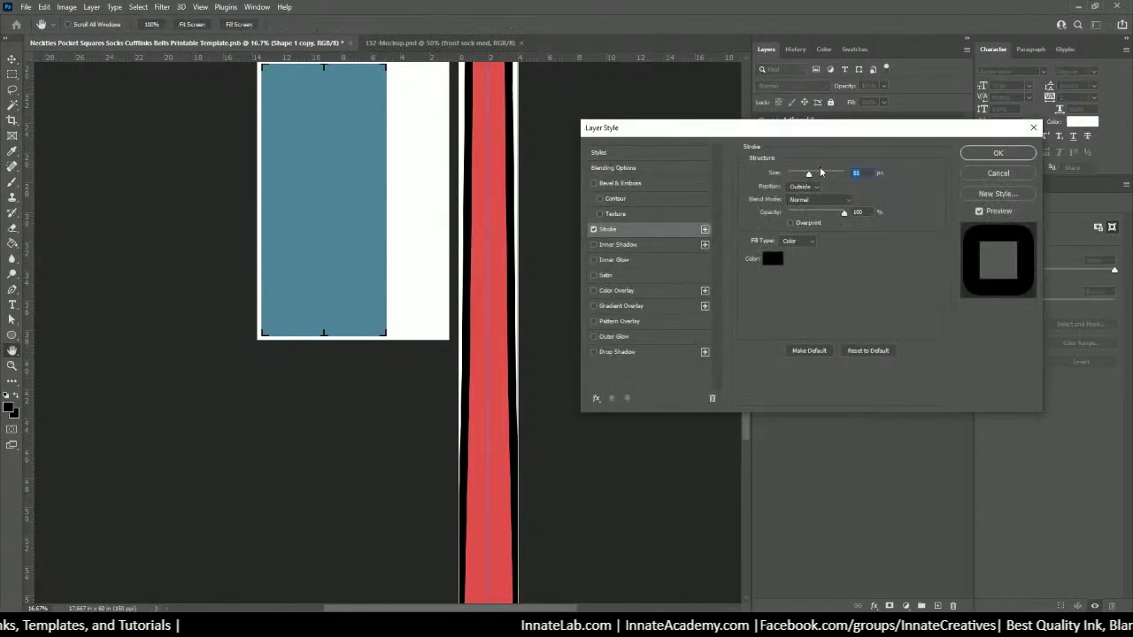
Step: Try the Inside position for the tie shape's stroke and restore it to Outside
left_click(806, 186)
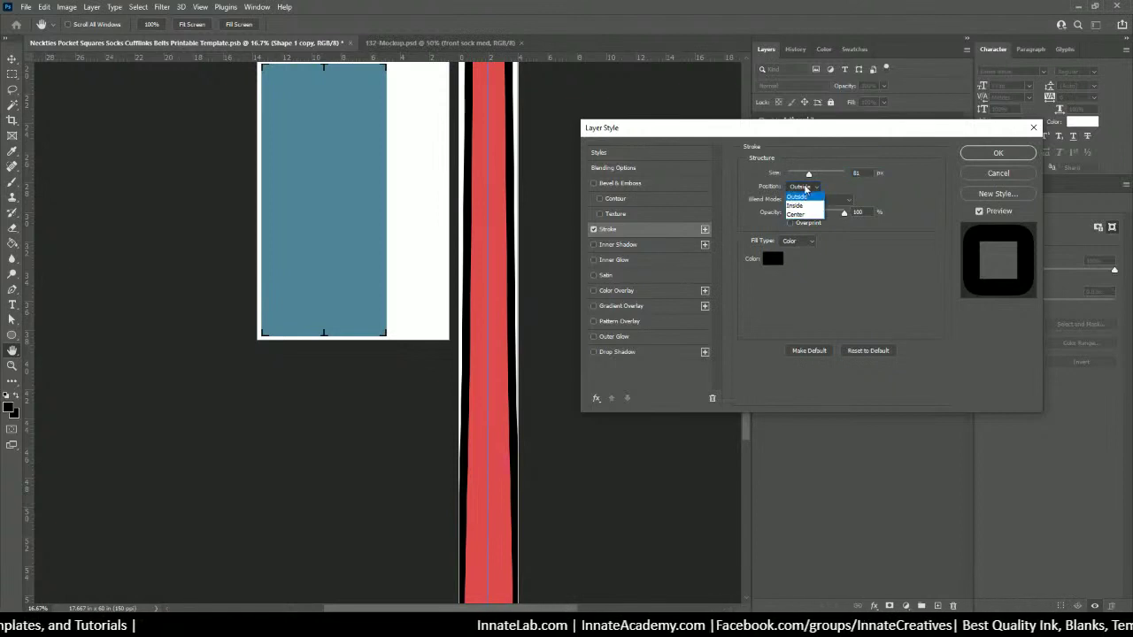
left_click(802, 204)
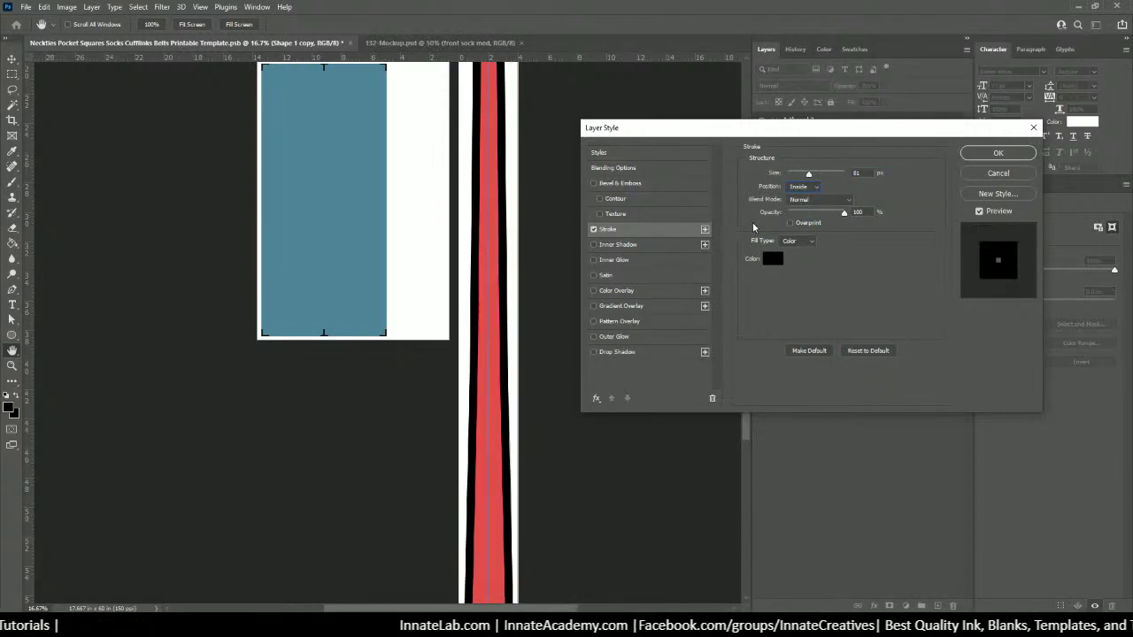
left_click(801, 187)
left_click(803, 188)
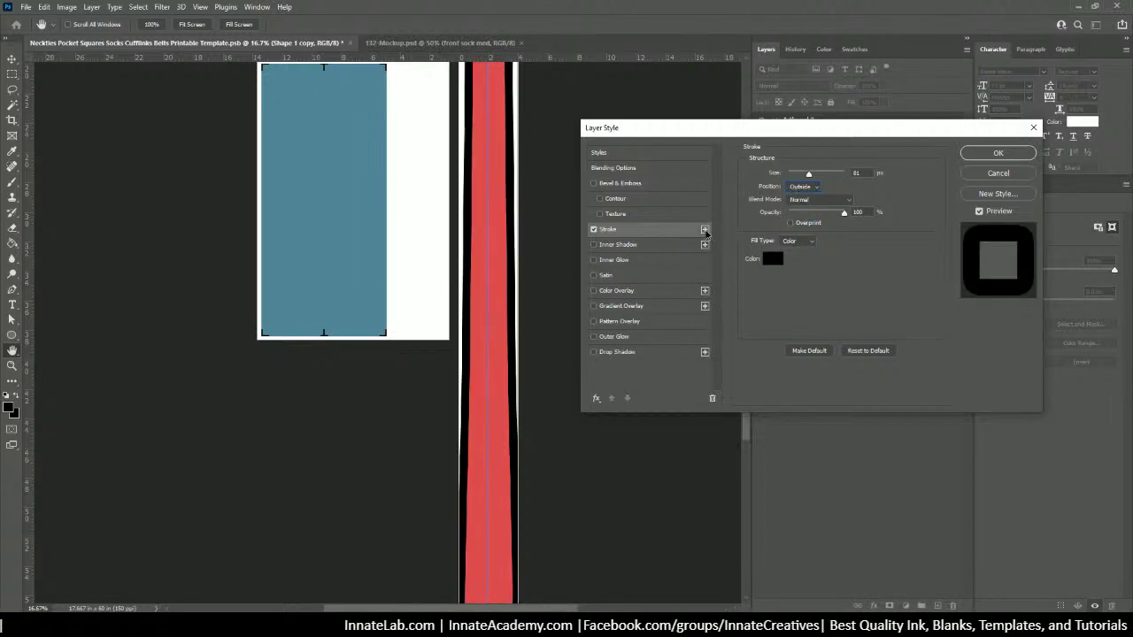
Step: Add a second stroke to the tie shape and set its position to Inside
left_click(704, 229)
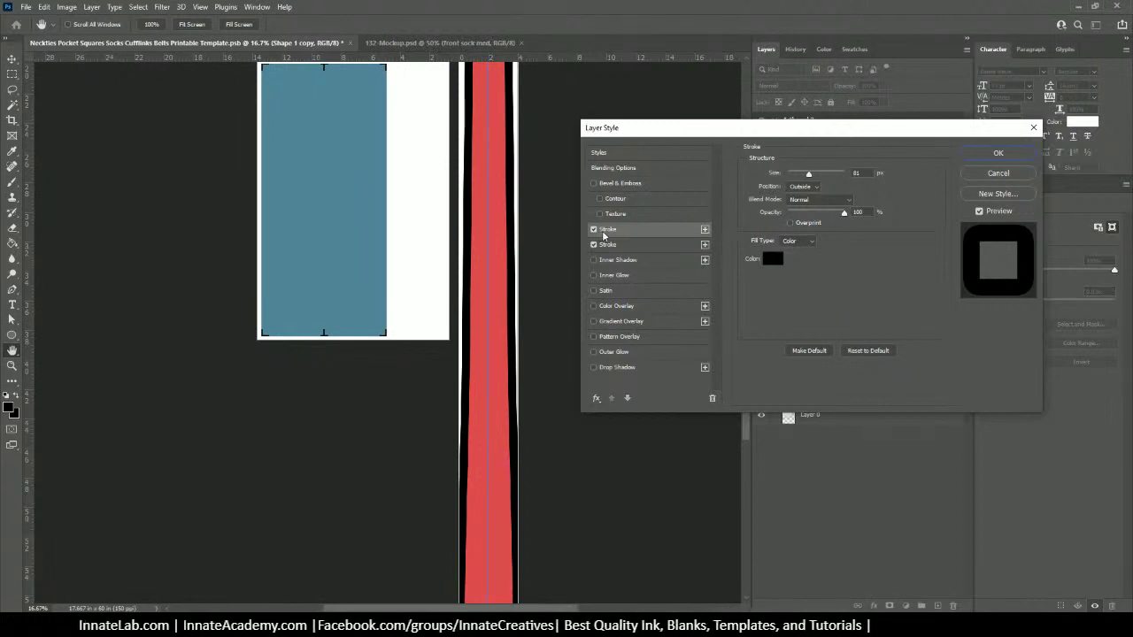
left_click(801, 187)
left_click(795, 203)
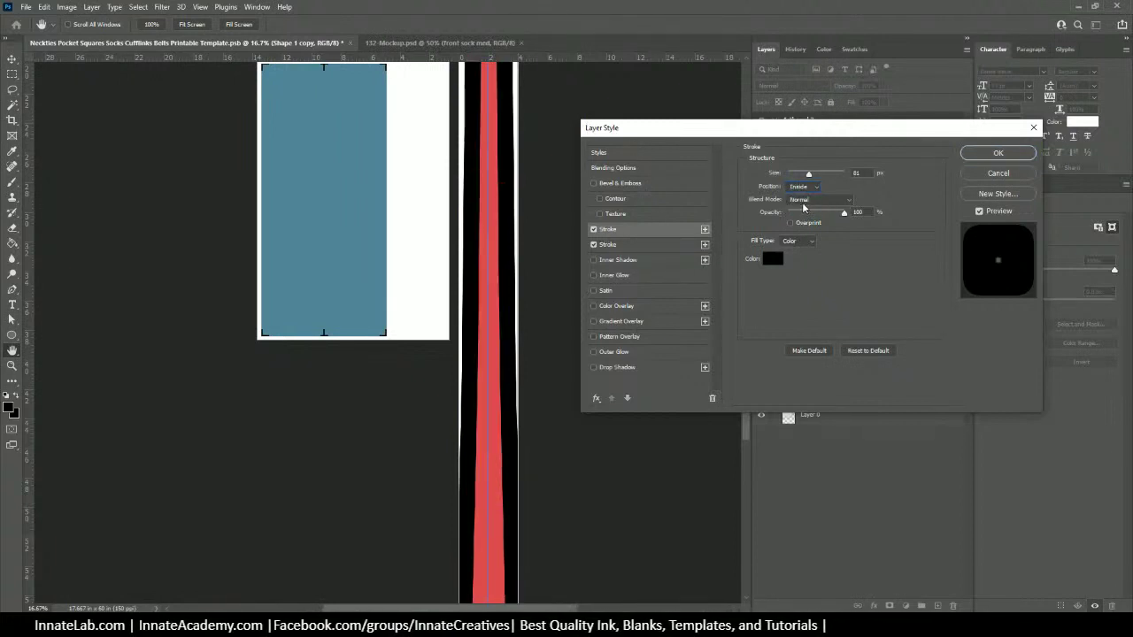
Step: Color the tie shape's inside stroke bright blue and reduce its size to about 60 px
left_click(773, 258)
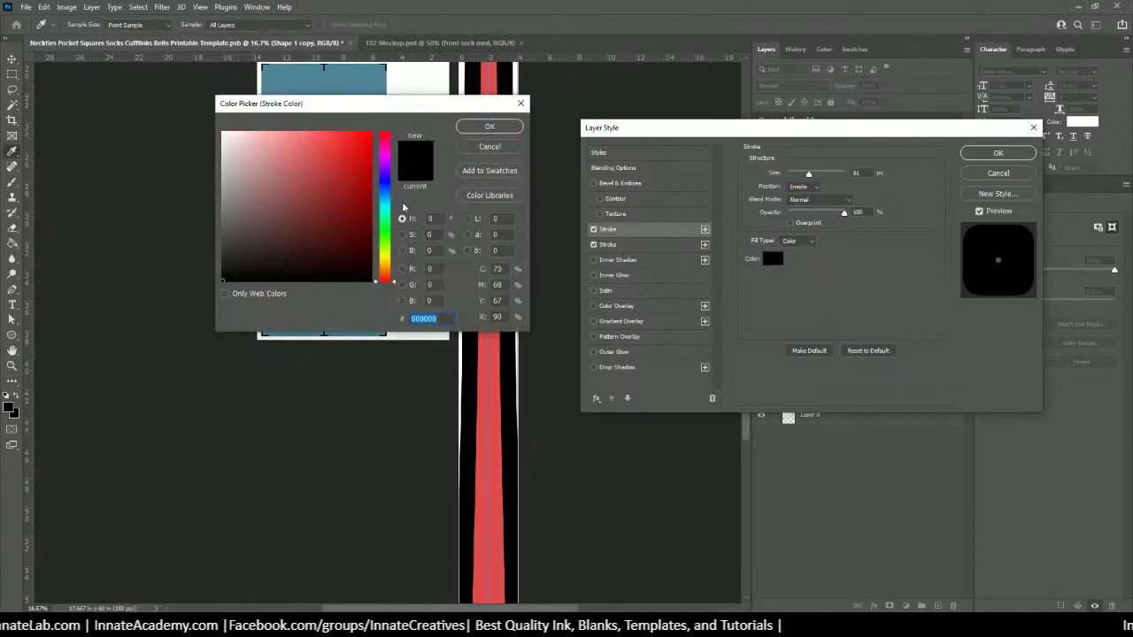
left_click(385, 178)
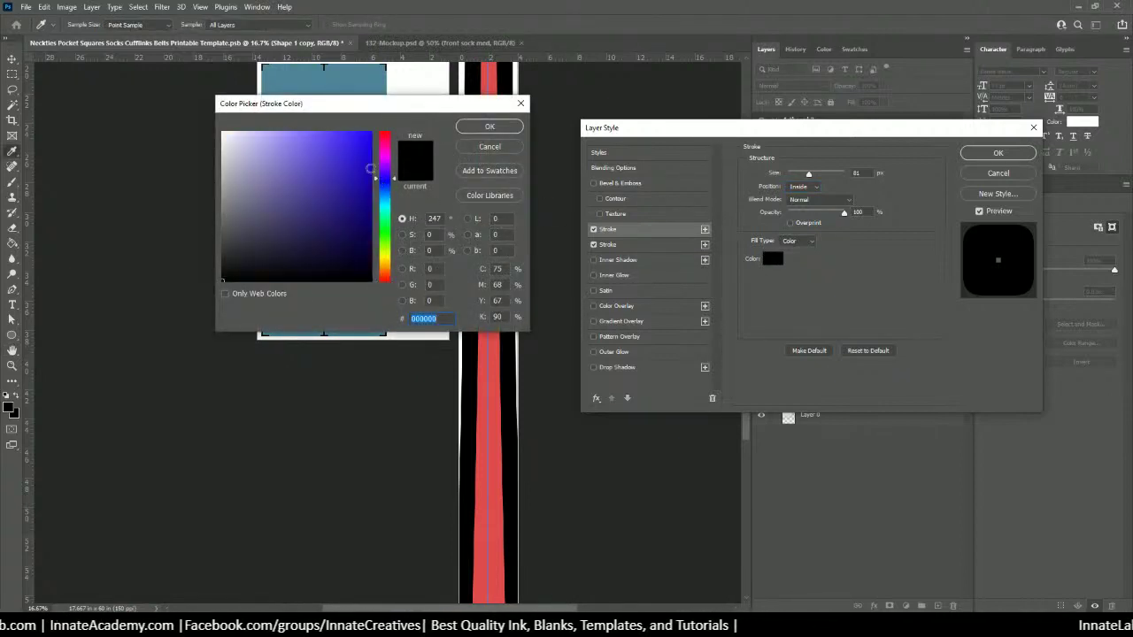
left_click(314, 145)
left_click(385, 193)
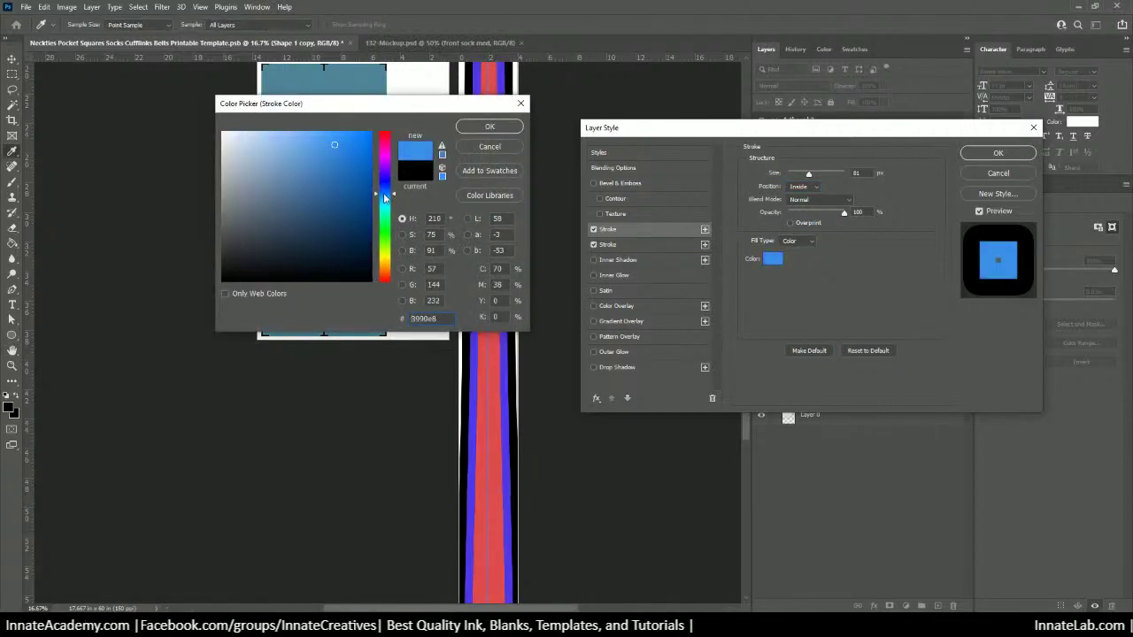
left_click(334, 145)
left_click_drag(335, 145, 393, 125)
left_click(487, 126)
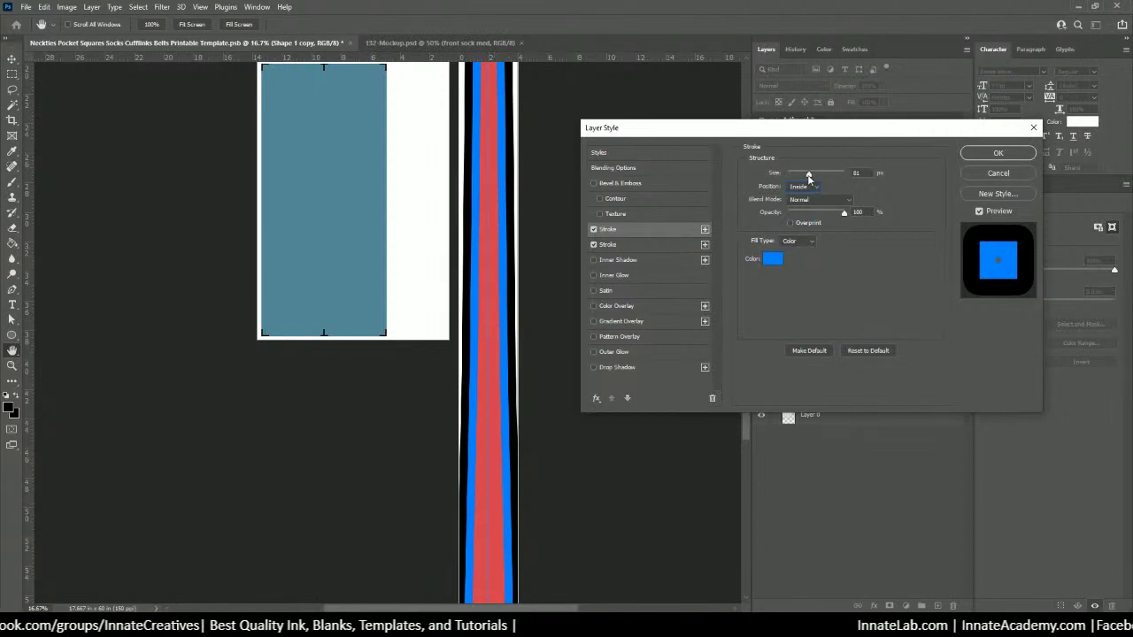
left_click_drag(809, 175, 805, 177)
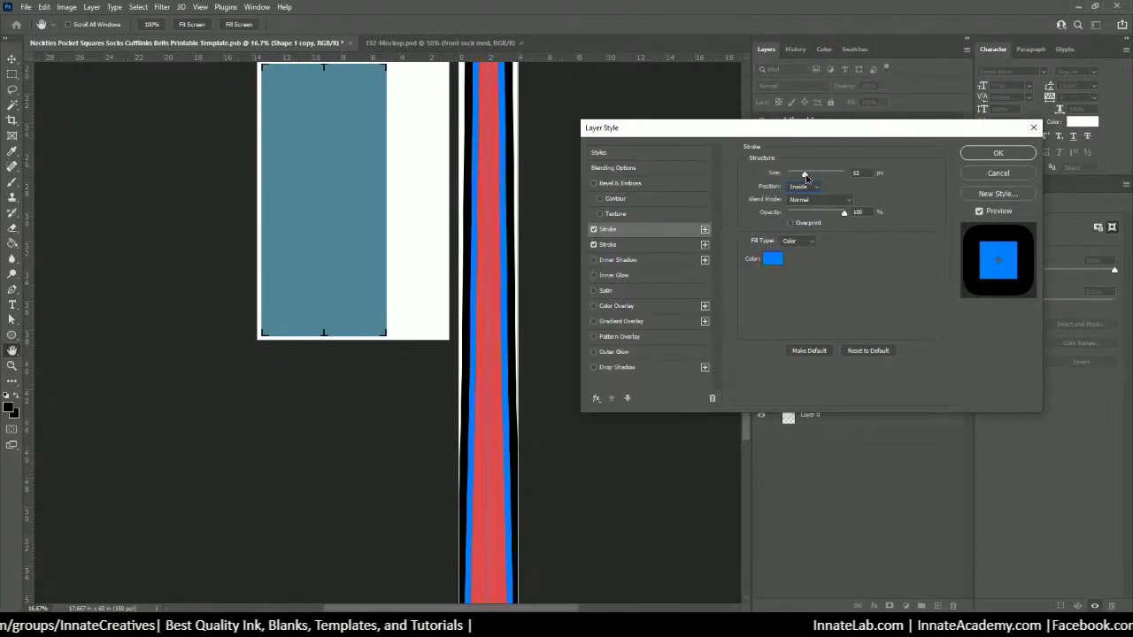
left_click(976, 156)
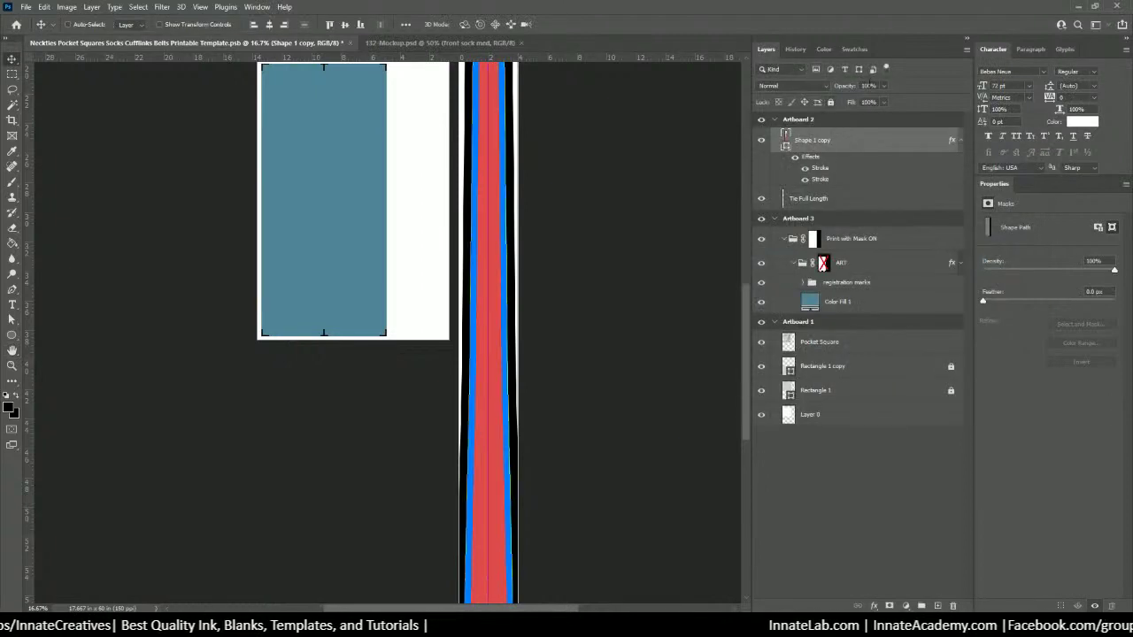
Step: Lower the Shape 1 copy layer's opacity to about 62%
left_click(883, 86)
left_click_drag(885, 100, 867, 104)
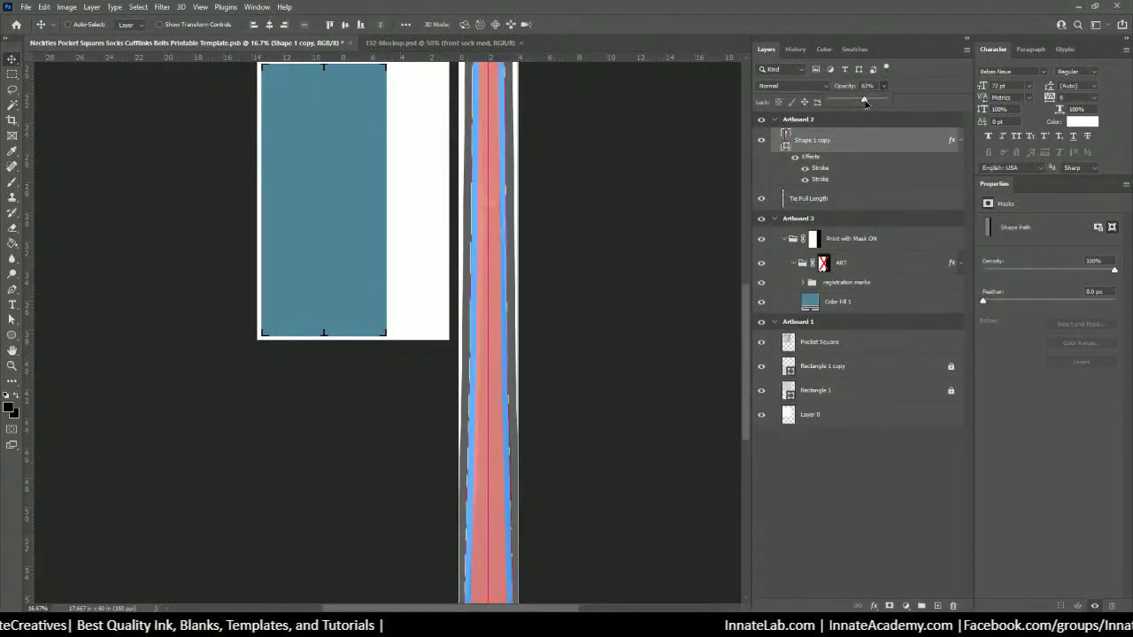
scroll(477, 251, "down", 5)
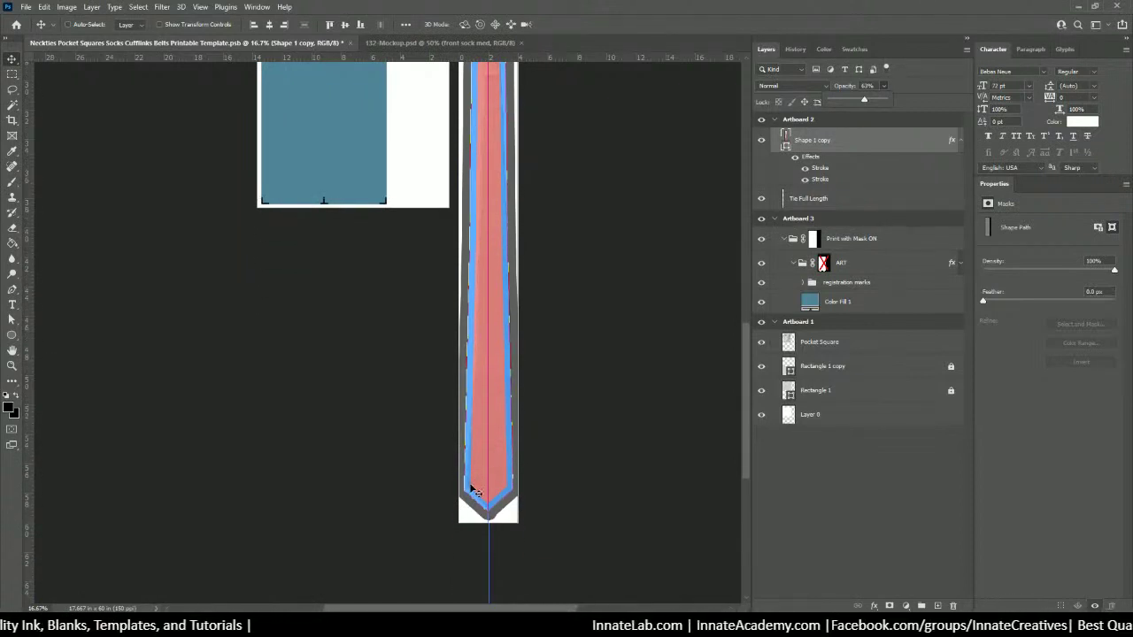
Step: Examine how the blue inner and black outer strokes follow the necktie's edges, from the pointed tip up along its length
key("ctrl")
key("ctrl+plus")
key("ctrl+plus")
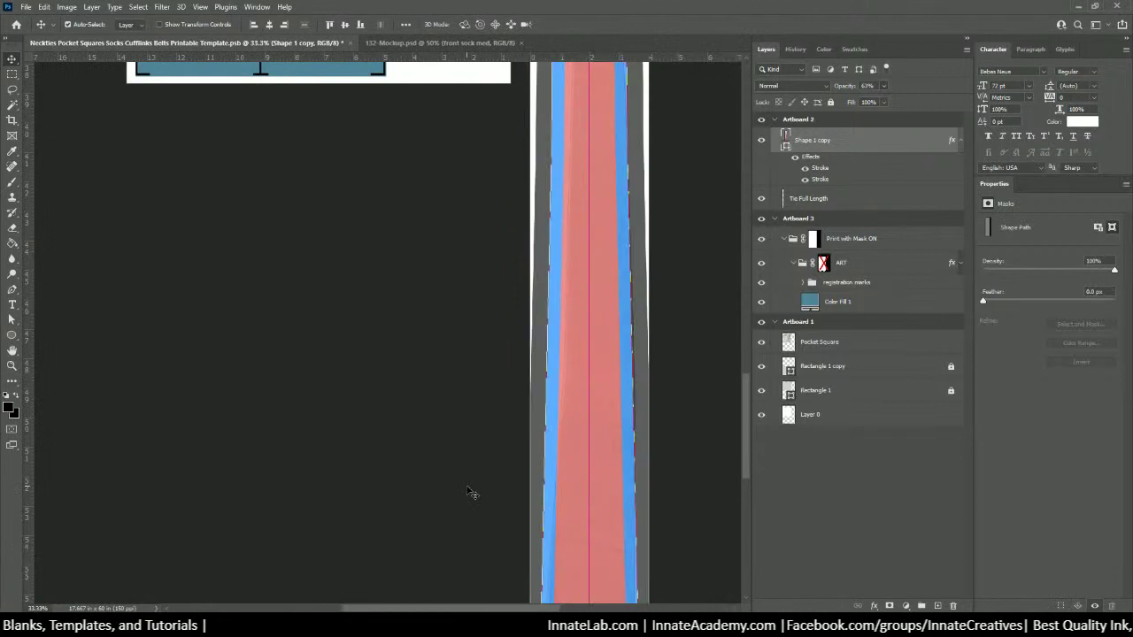
scroll(499, 465, "down", 5)
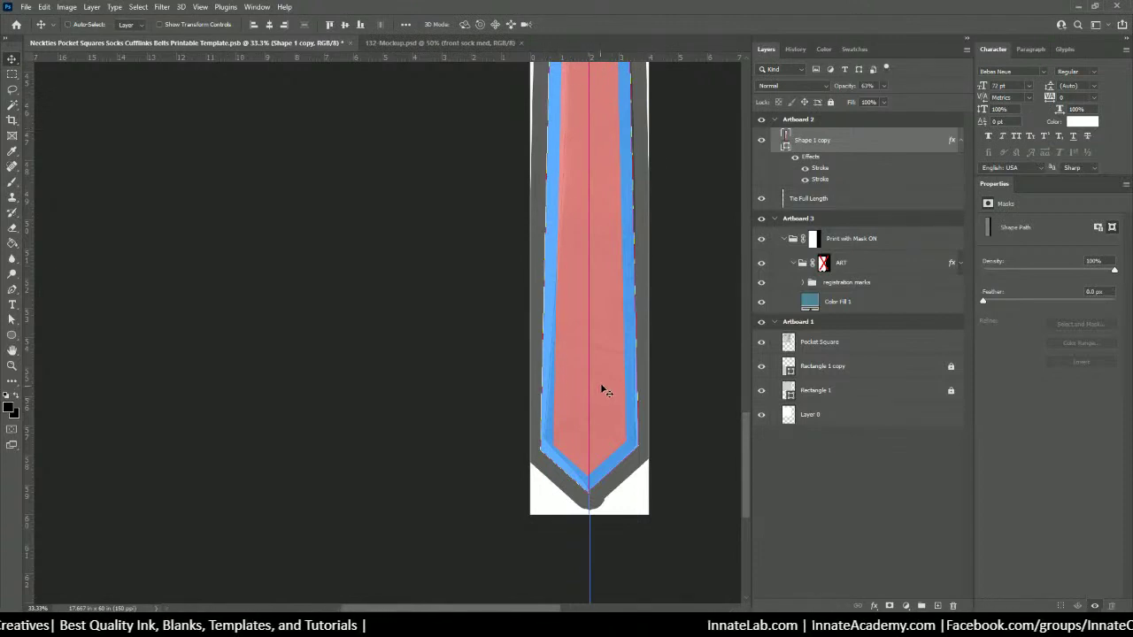
scroll(614, 336, "up", 4)
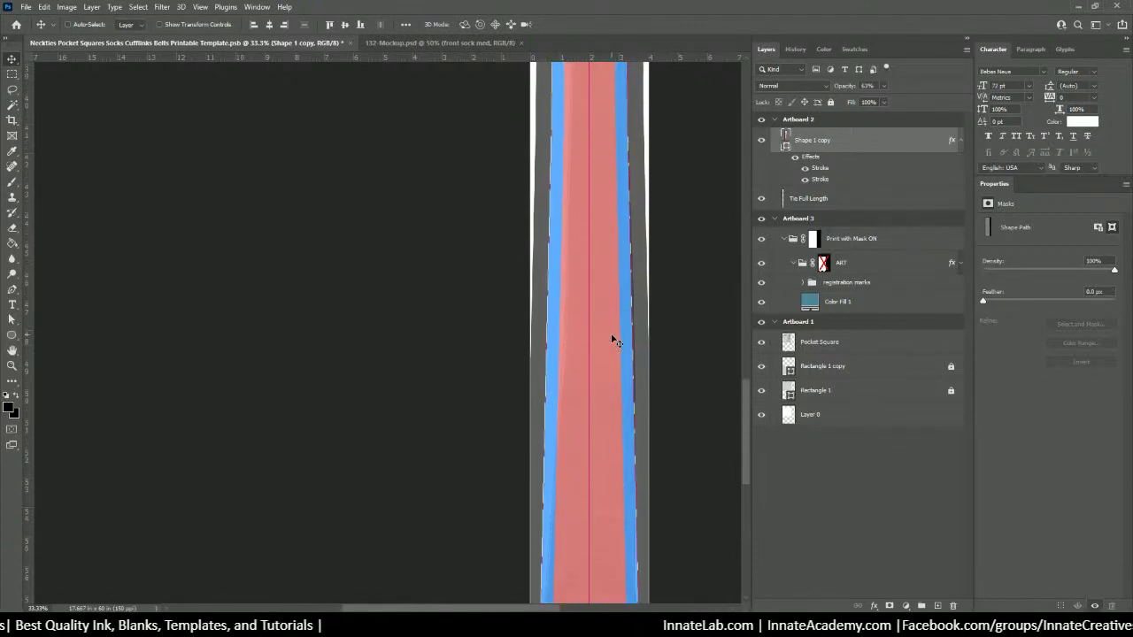
scroll(634, 219, "down", 3)
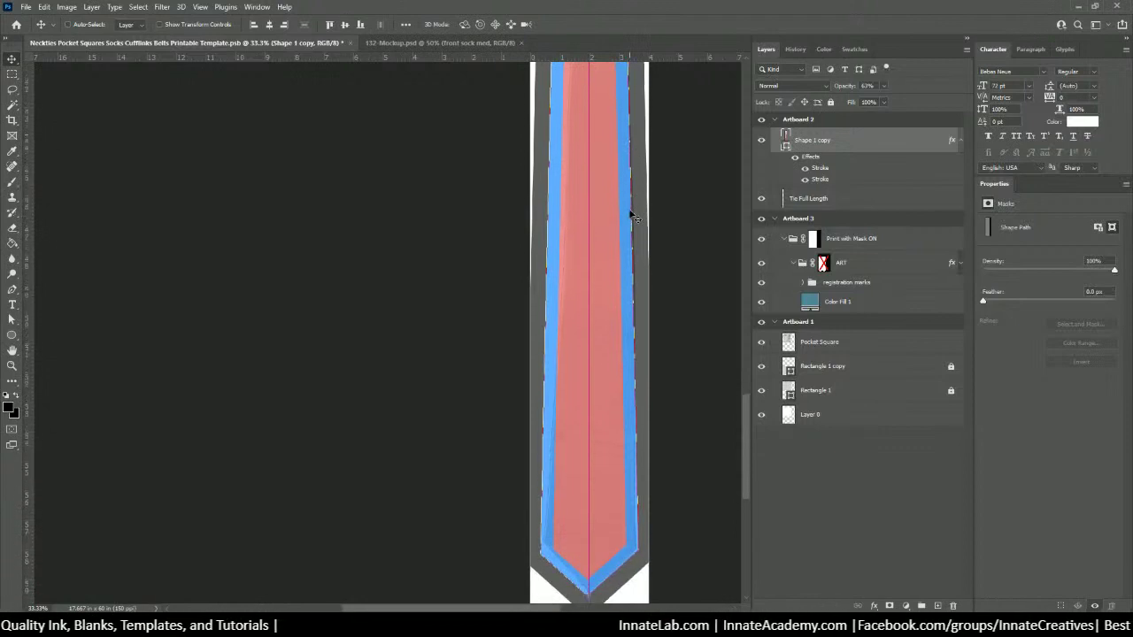
key("ctrl+minus")
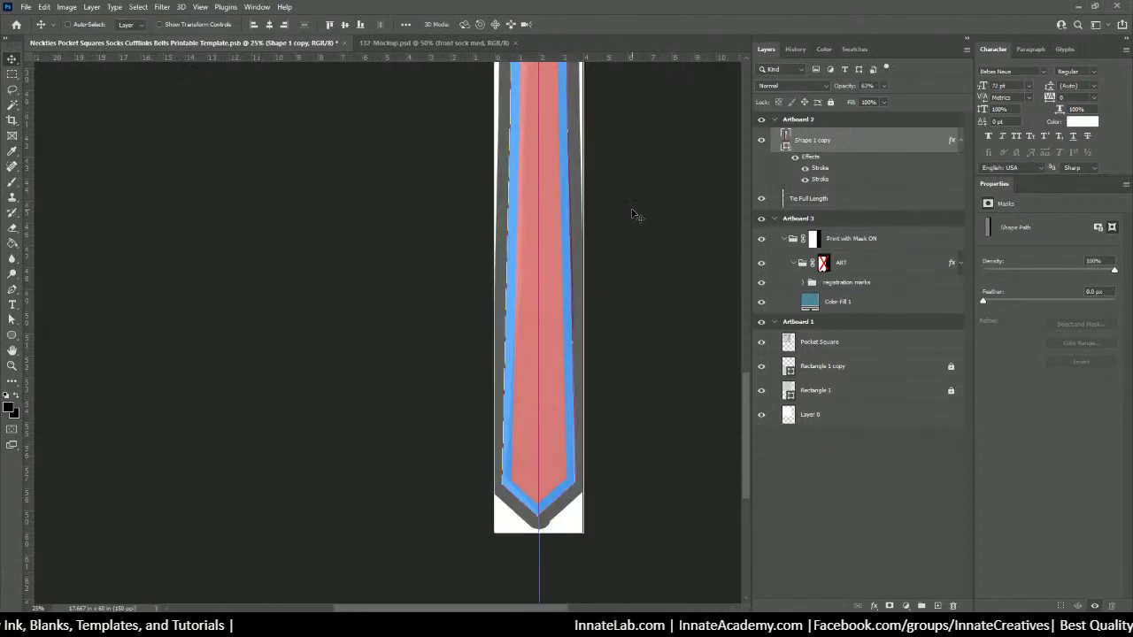
scroll(628, 285, "up", 3)
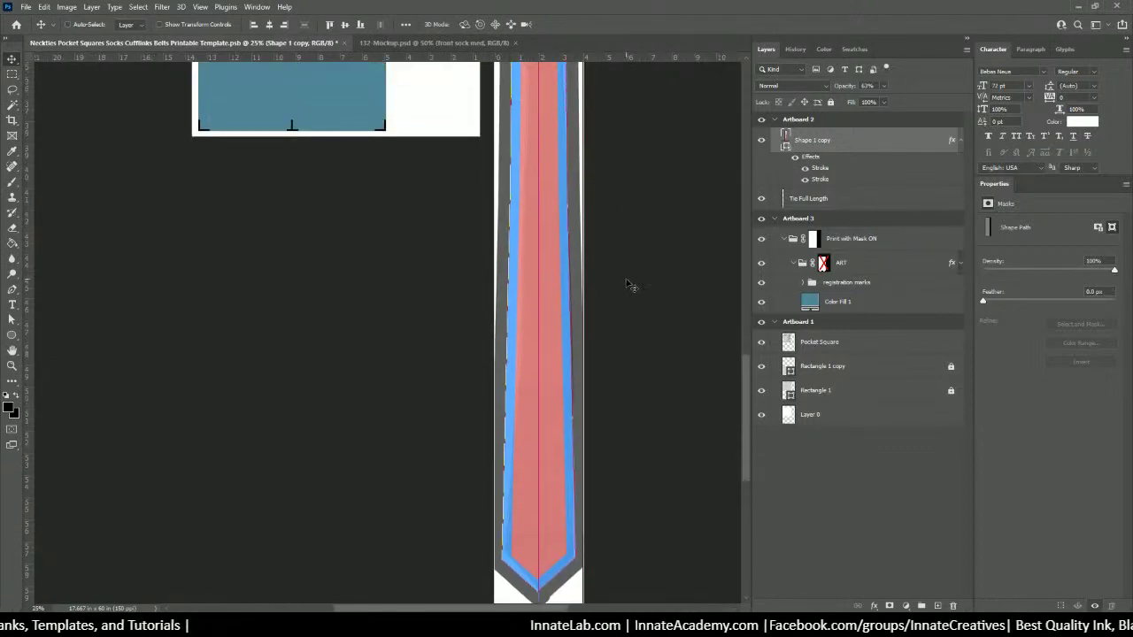
scroll(630, 285, "up", 5)
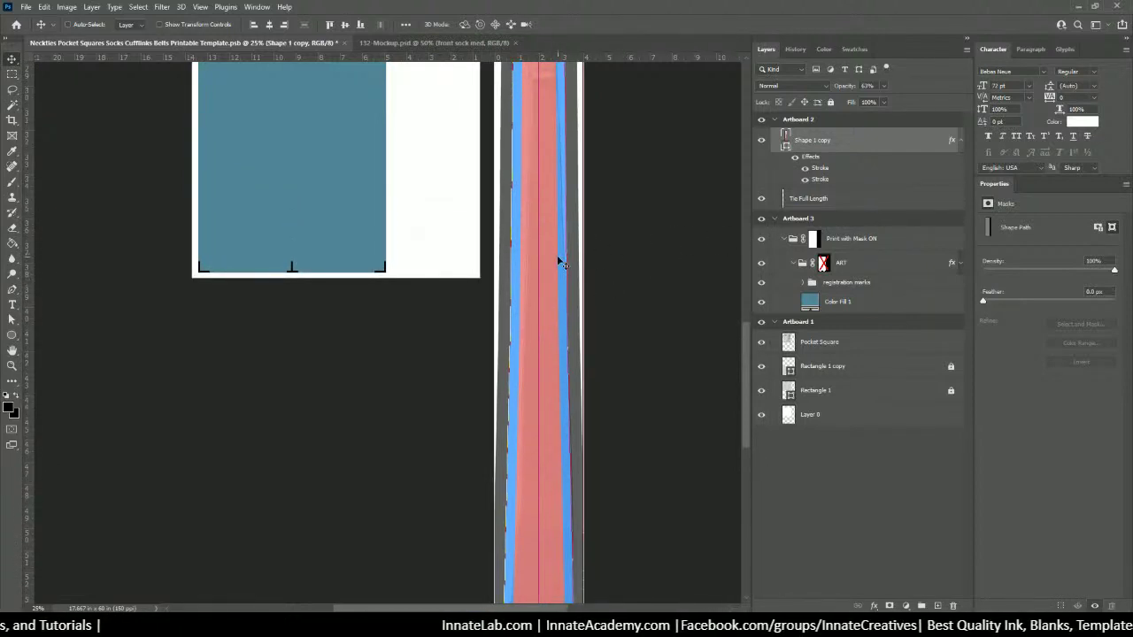
Step: Increase the size of the tie shape's blue inside stroke to about 90 px
scroll(559, 258, "down", 5)
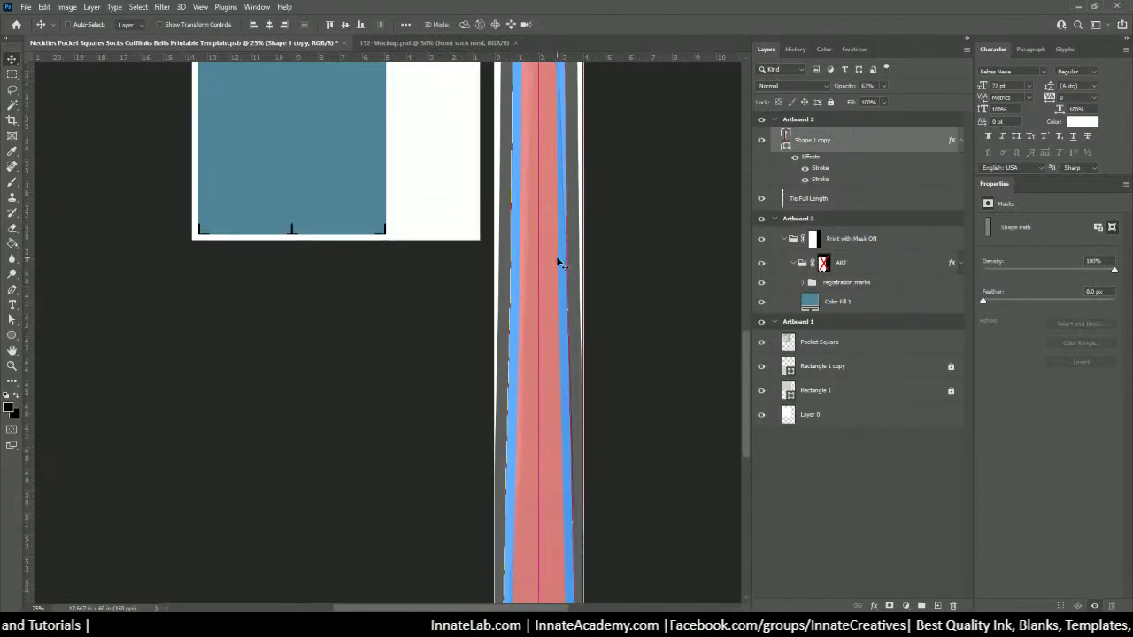
double_click(816, 170)
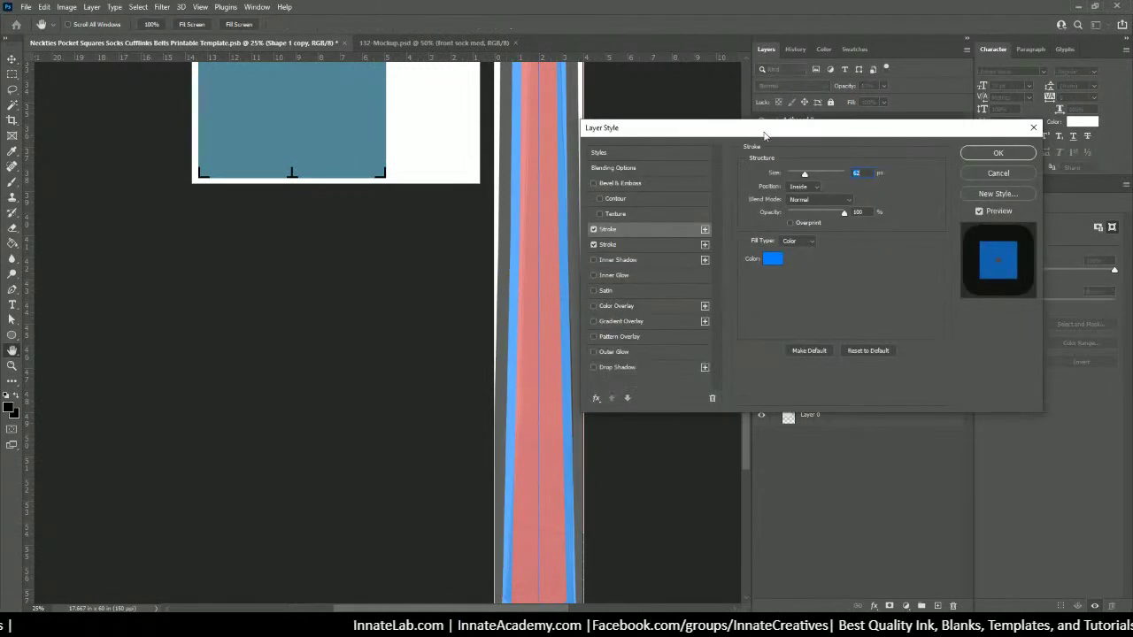
left_click_drag(807, 174, 812, 177)
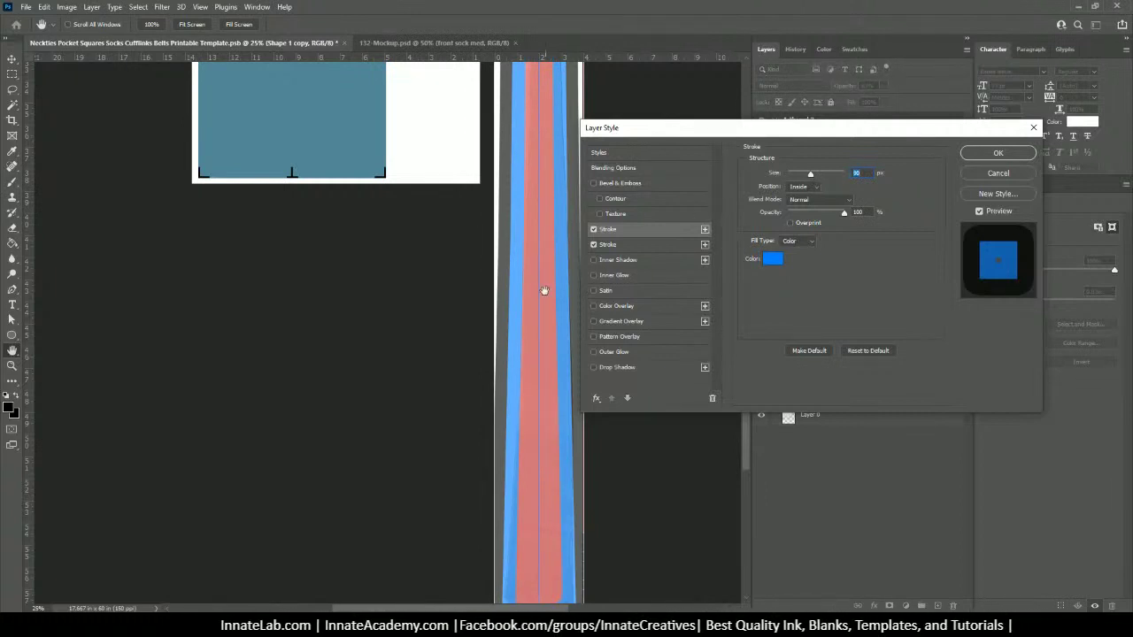
left_click_drag(673, 139, 710, 84)
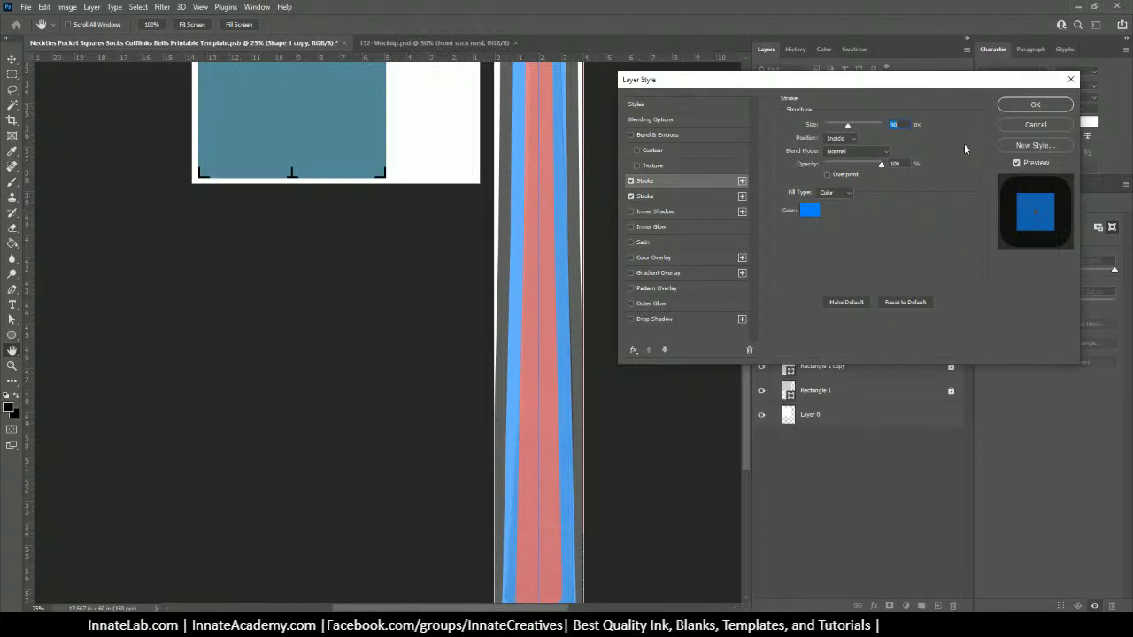
left_click(1015, 110)
key("v")
scroll(567, 327, "down", 3)
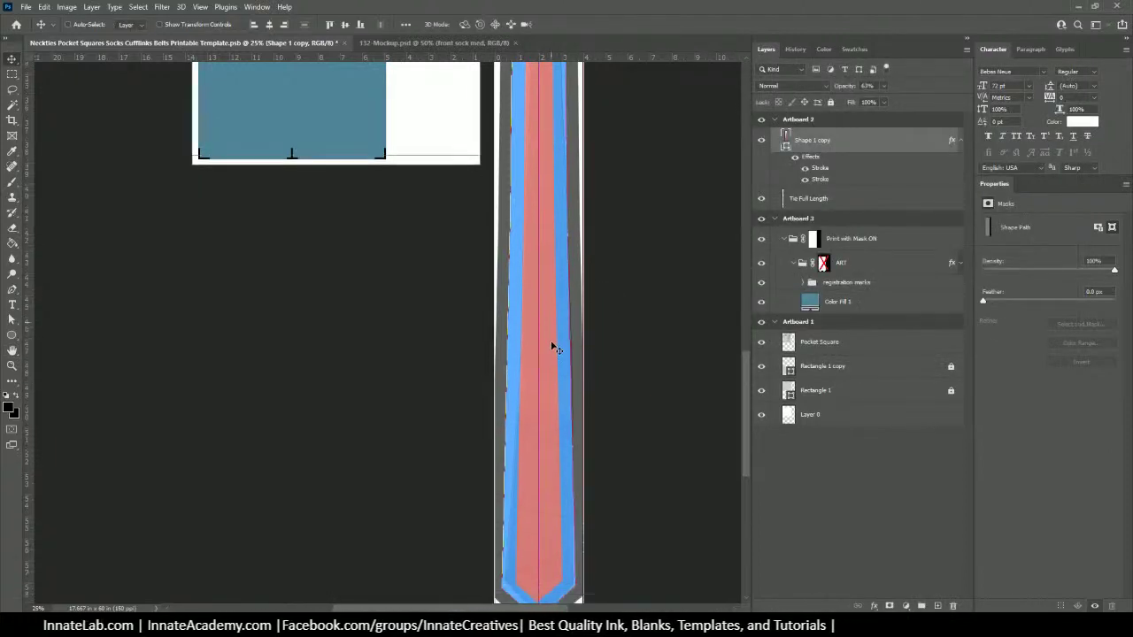
scroll(554, 419, "down", 1)
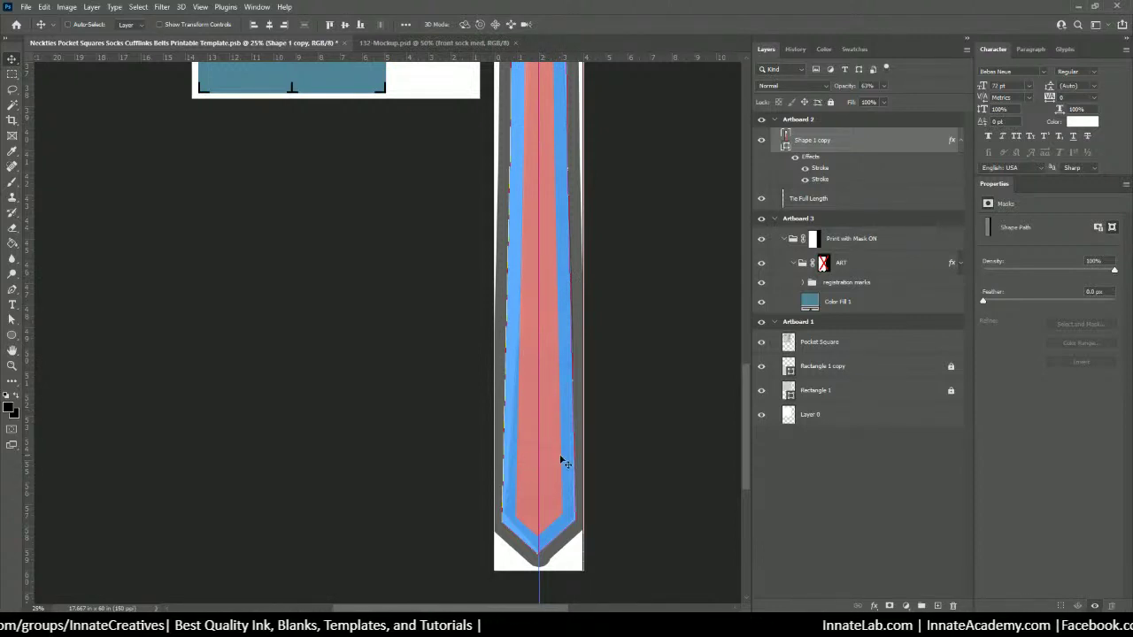
Step: Select Artboard 2 and inspect the stroke guides along the necktie from its wide end to its narrow end
left_click(839, 123)
scroll(542, 254, "up", 10)
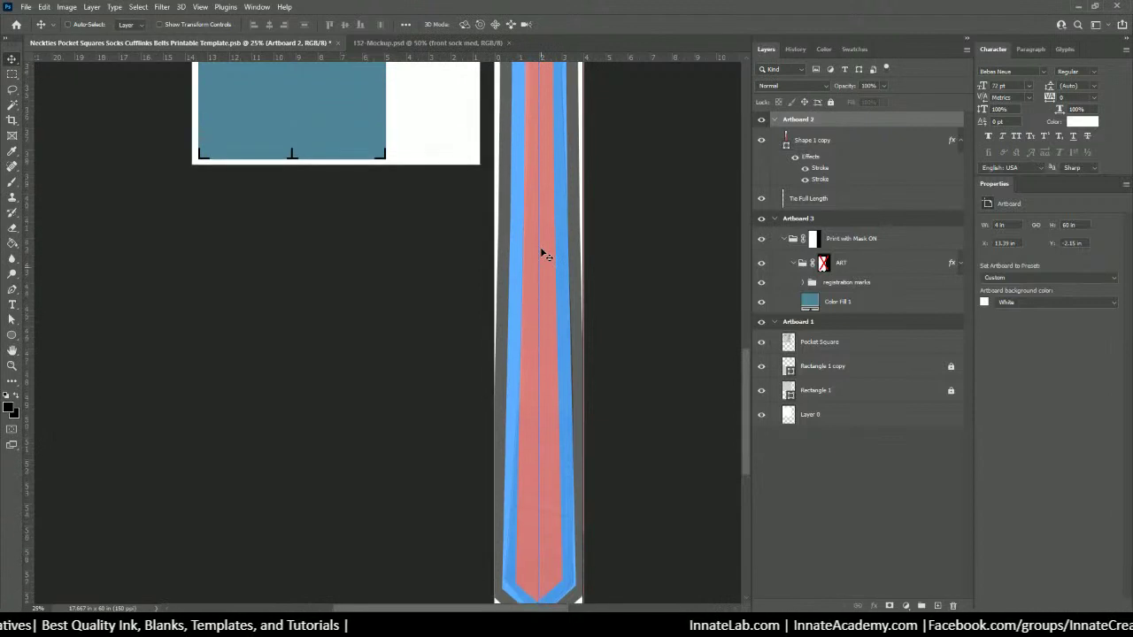
scroll(543, 254, "up", 12)
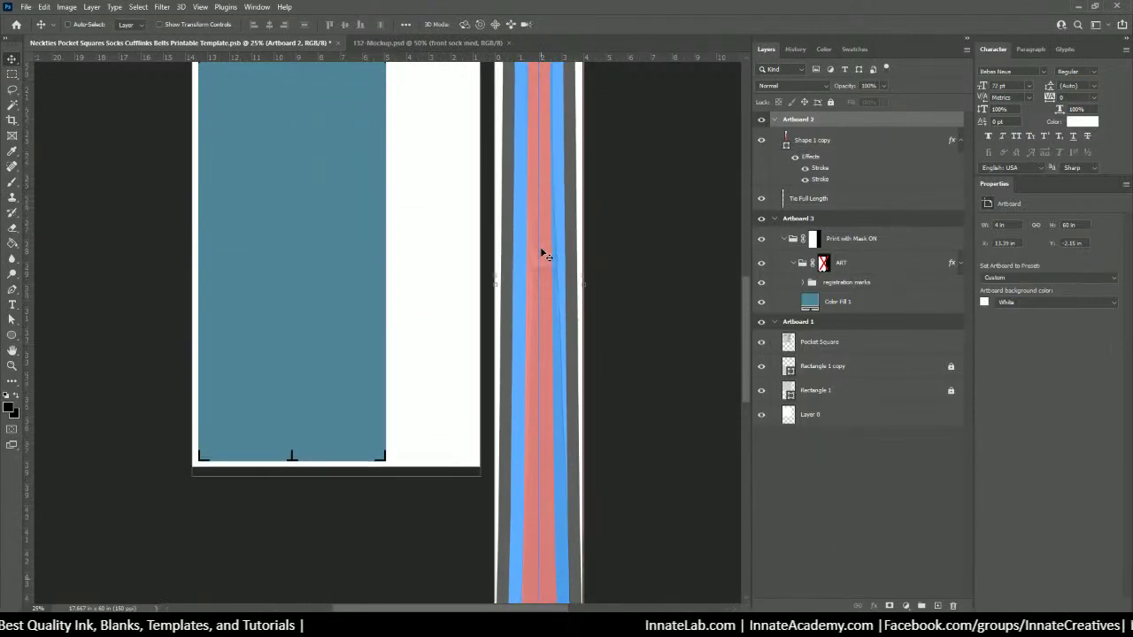
scroll(543, 254, "up", 10)
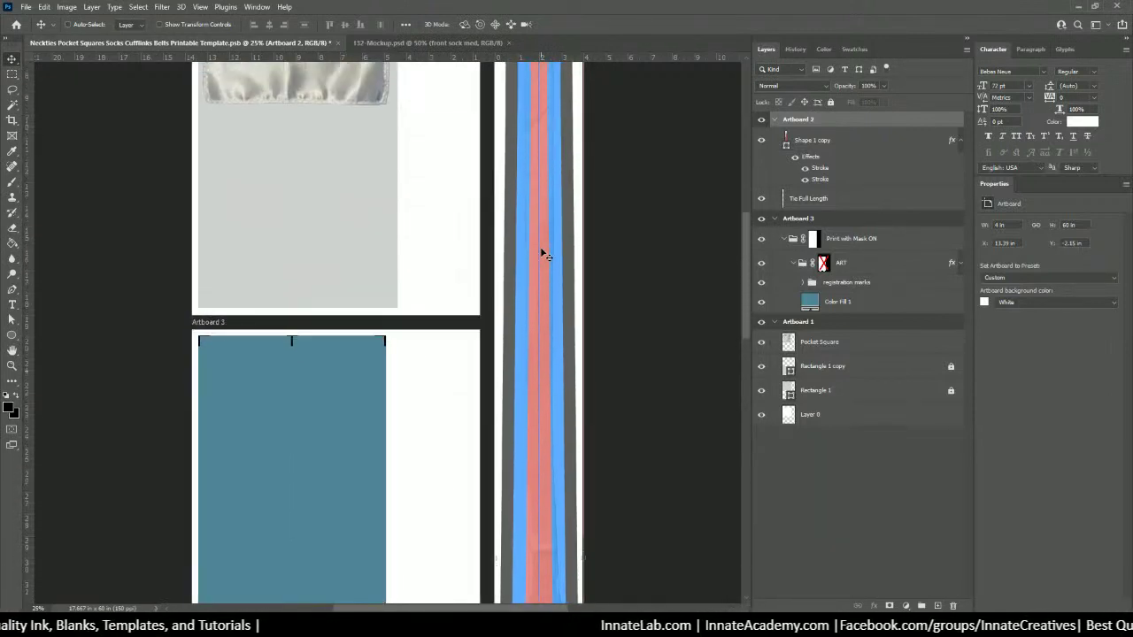
scroll(543, 254, "up", 5)
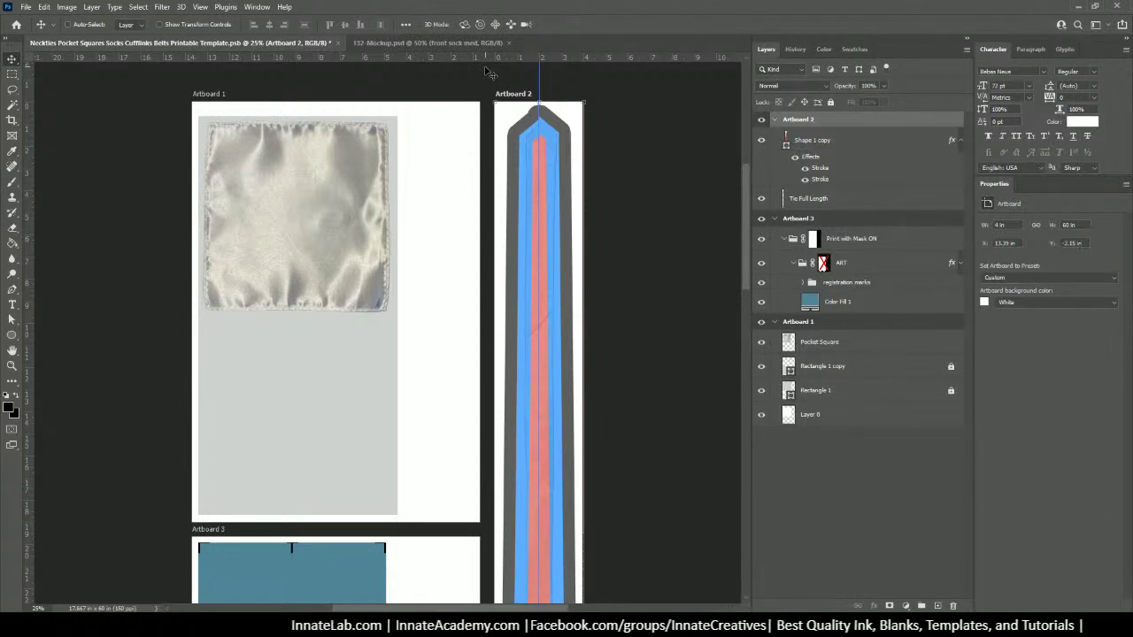
scroll(673, 160, "down", 2)
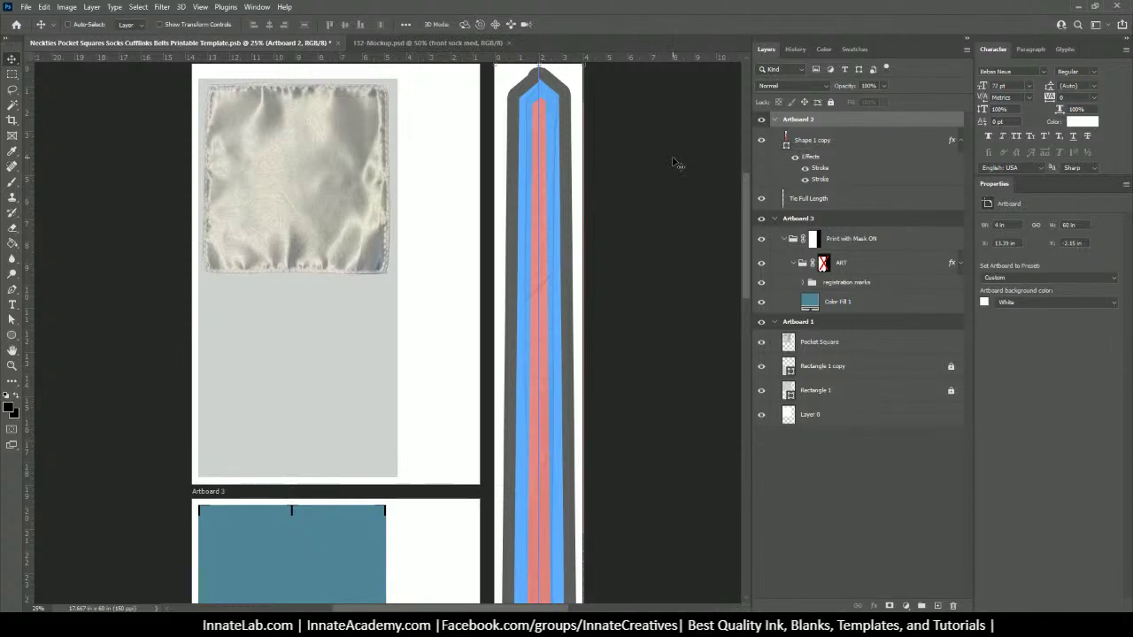
scroll(675, 163, "down", 2)
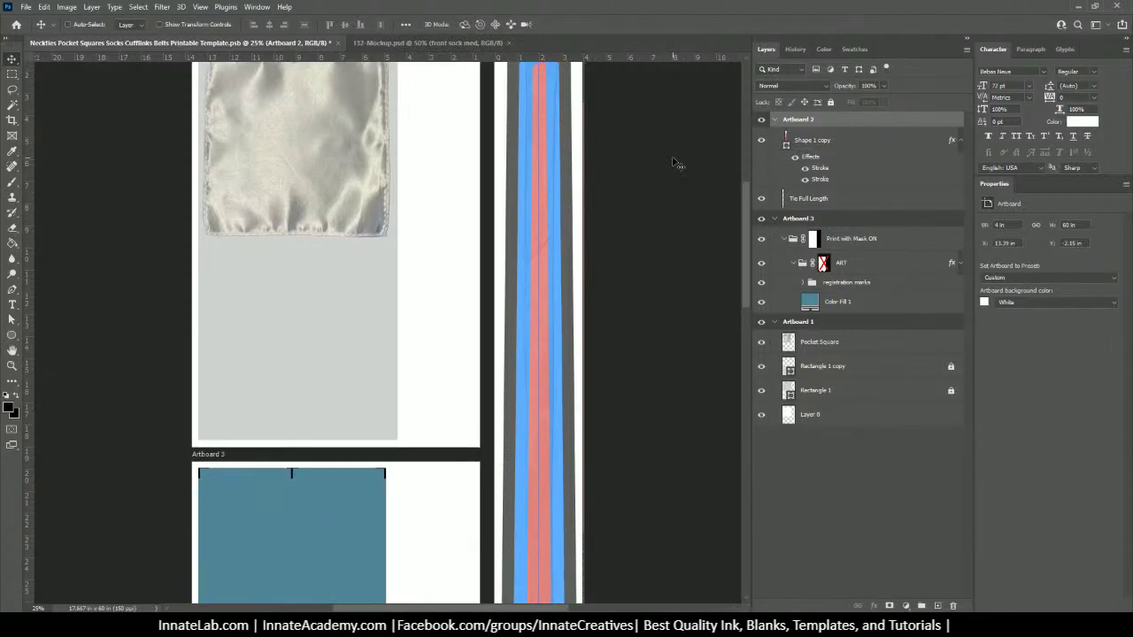
scroll(676, 165, "up", 1)
scroll(638, 177, "down", 2)
scroll(422, 278, "up", 1)
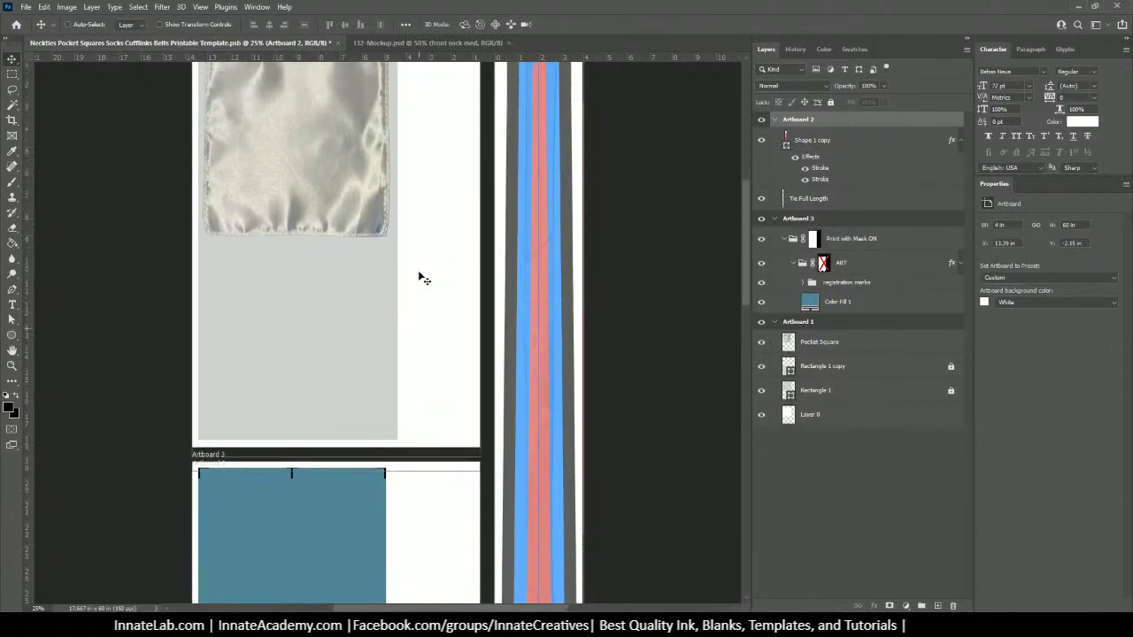
scroll(423, 279, "up", 2)
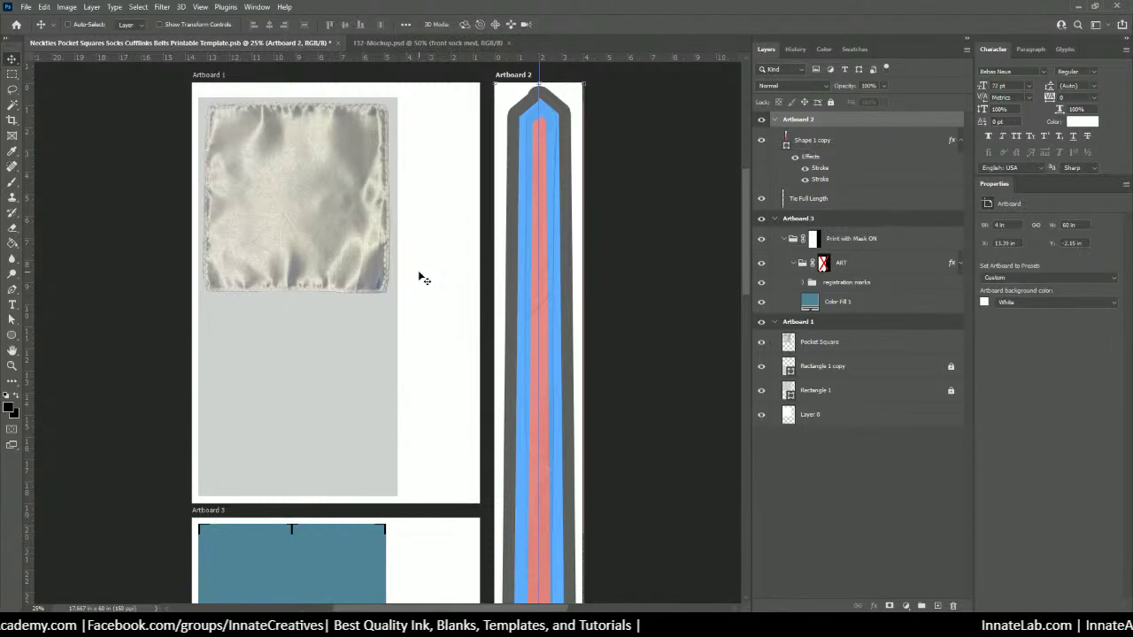
scroll(424, 280, "down", 5)
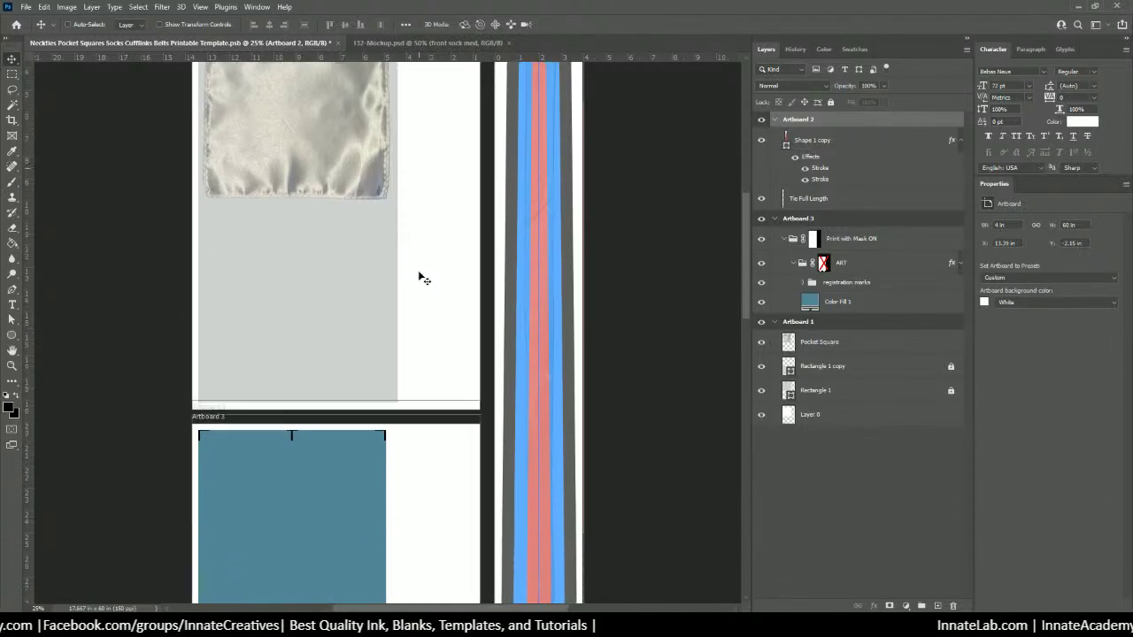
scroll(424, 280, "up", 3)
scroll(424, 280, "up", 3)
scroll(424, 280, "down", 2)
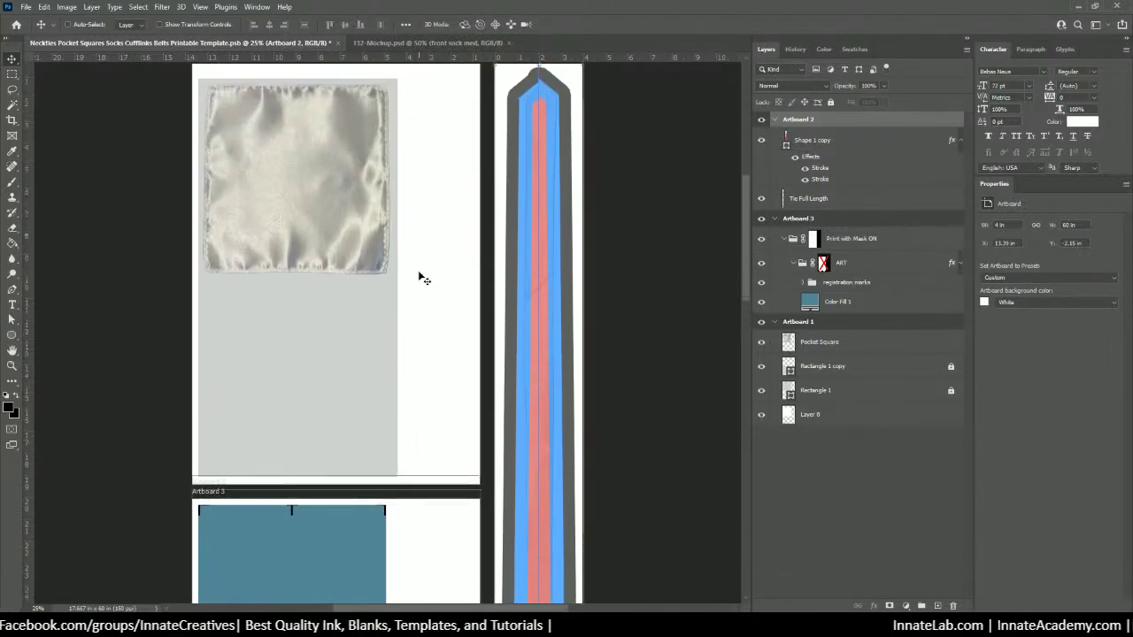
scroll(424, 280, "up", 2)
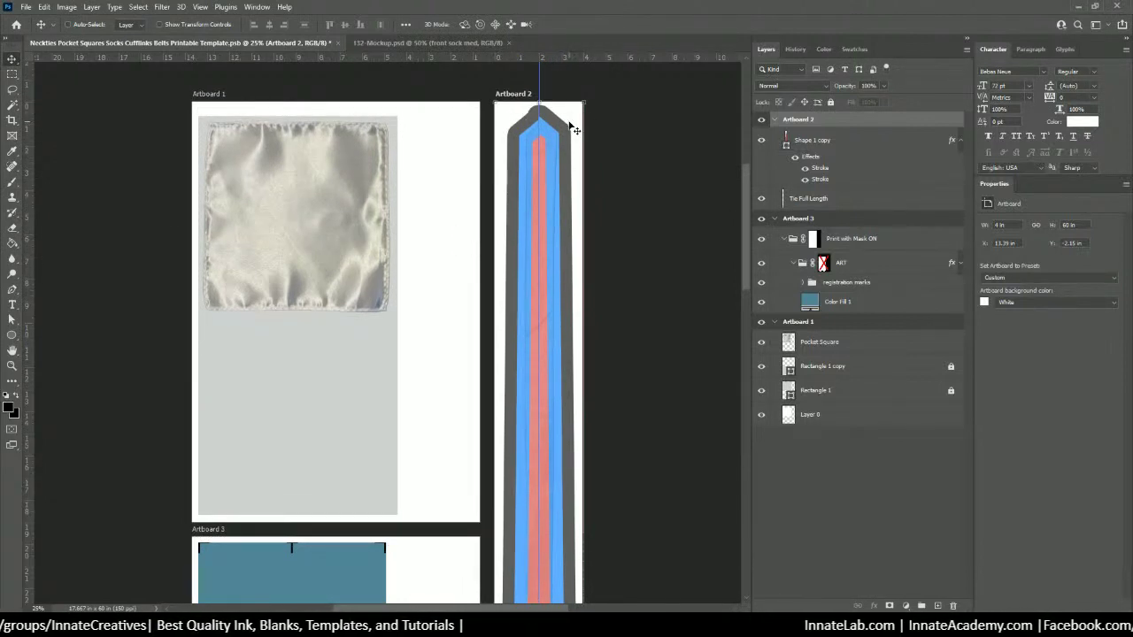
Step: Compare the pocket square, sock and necktie artboards over the full height of the template
scroll(381, 244, "down", 5)
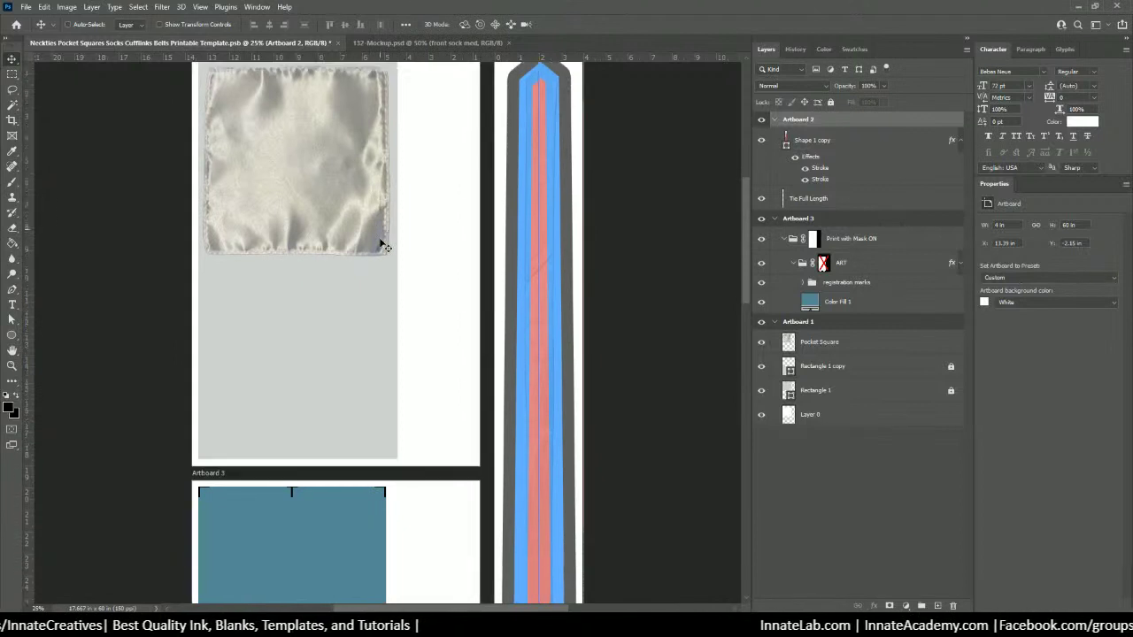
scroll(382, 244, "down", 9)
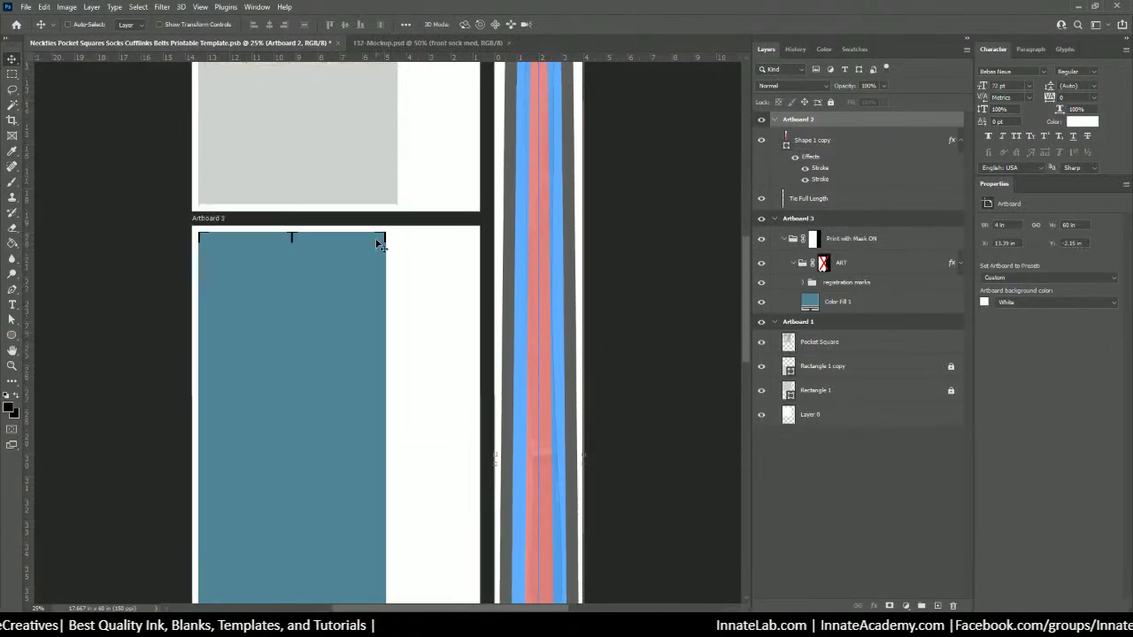
scroll(373, 245, "down", 9)
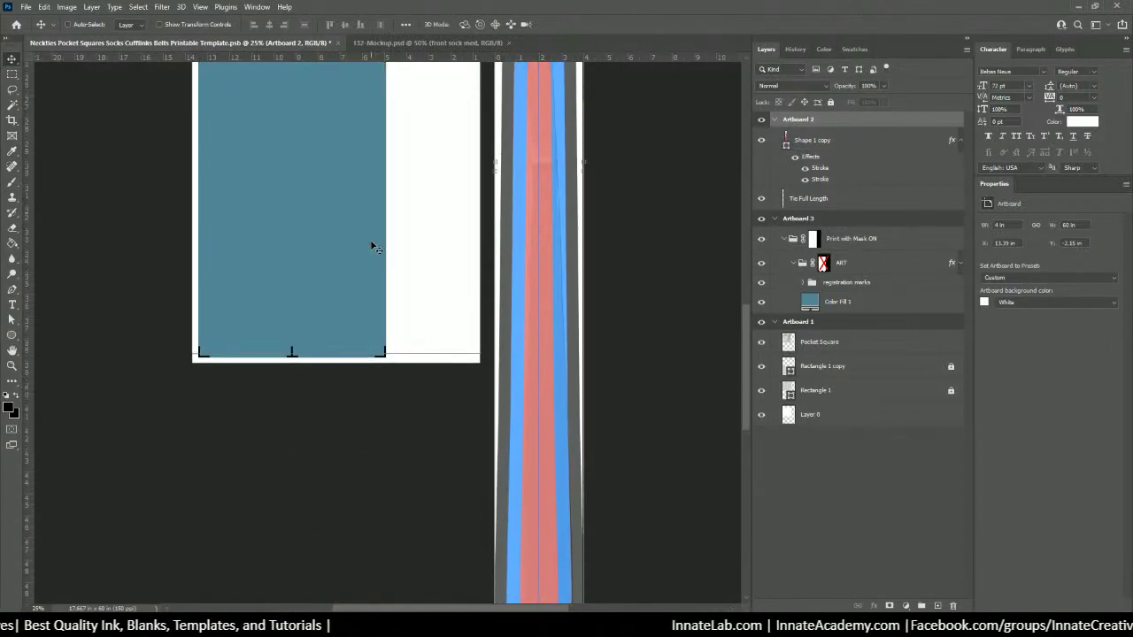
scroll(374, 247, "down", 3)
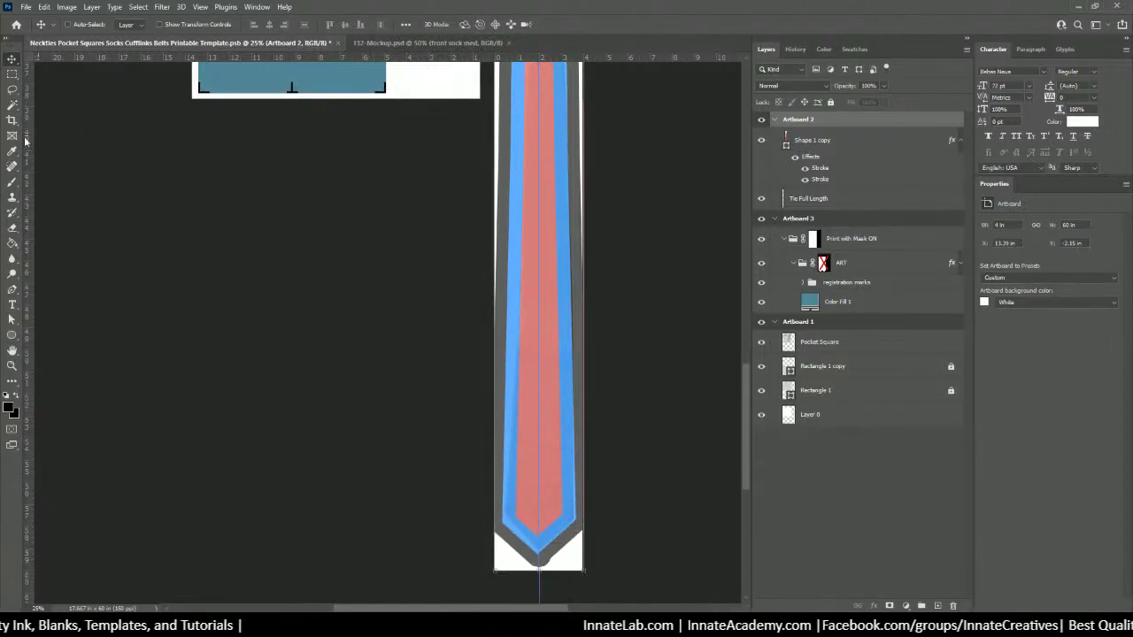
scroll(246, 211, "up", 6)
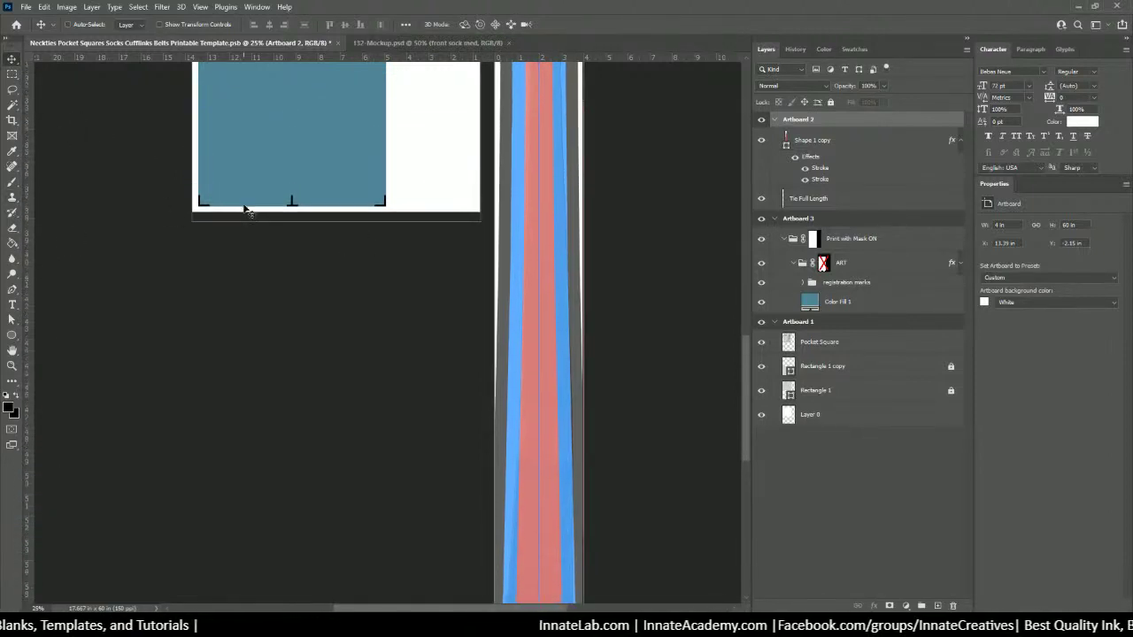
scroll(246, 211, "up", 6)
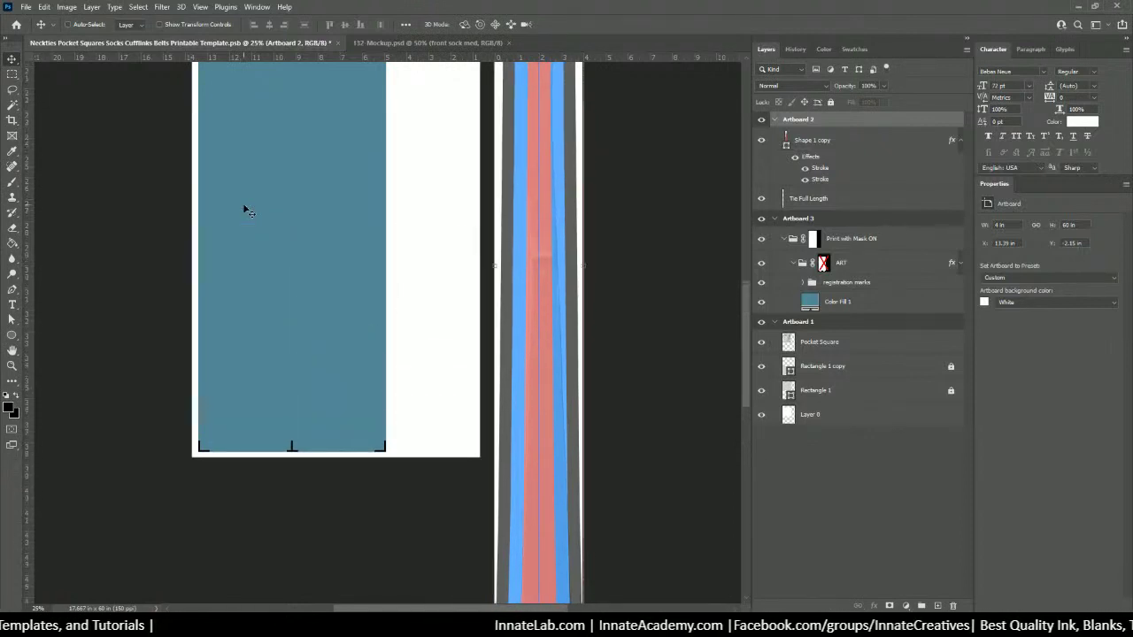
scroll(246, 211, "up", 7)
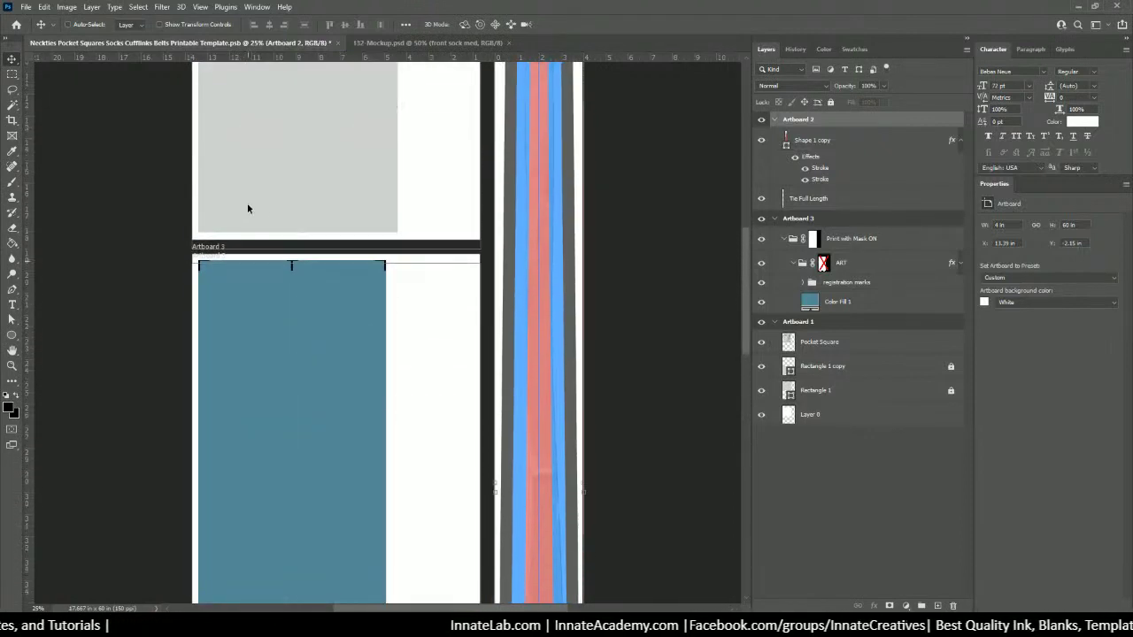
scroll(261, 212, "up", 2)
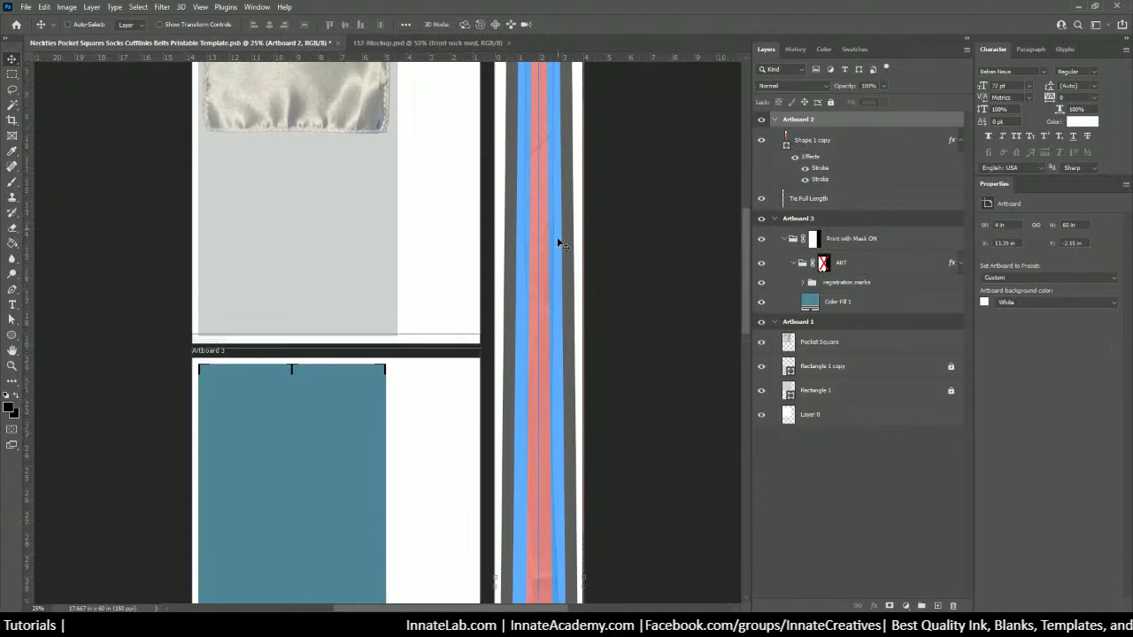
scroll(555, 238, "down", 2)
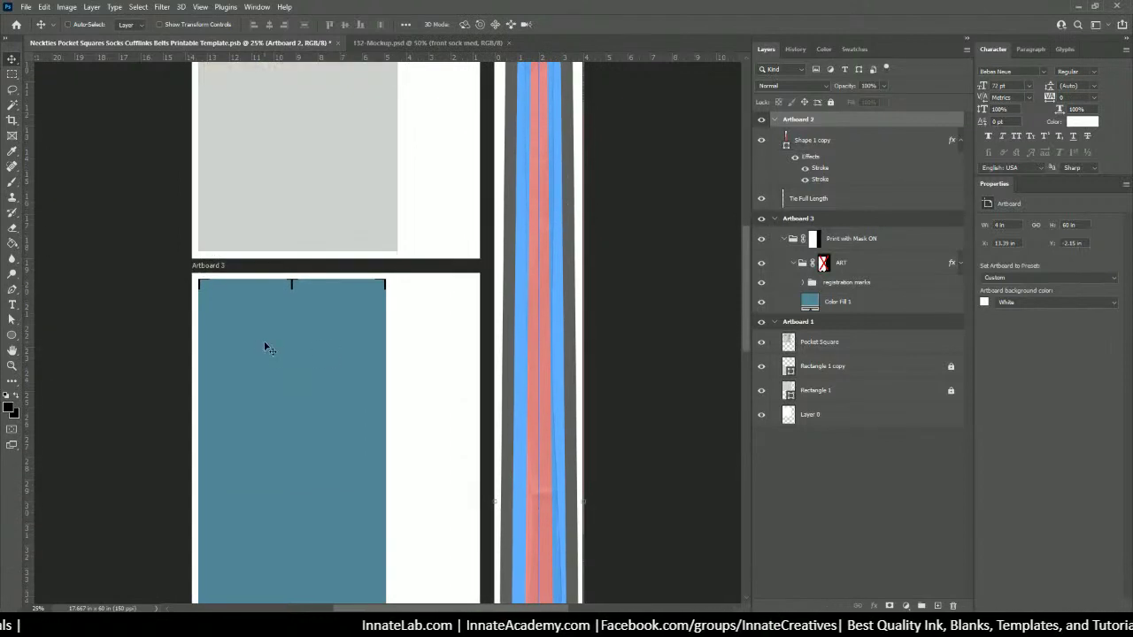
scroll(433, 353, "down", 3)
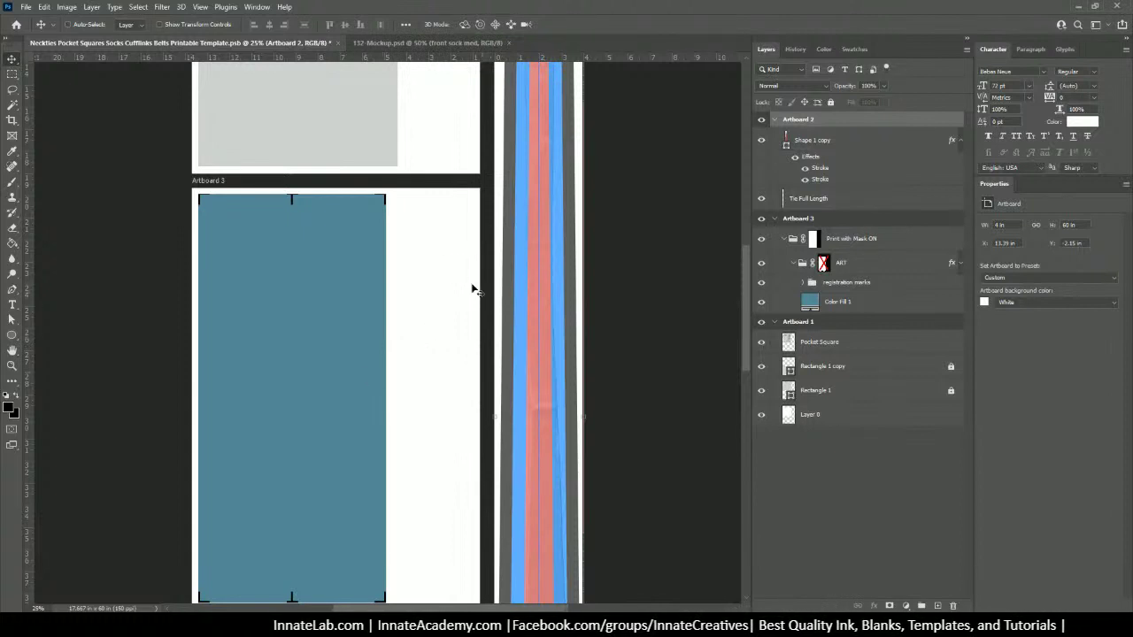
scroll(417, 245, "up", 6)
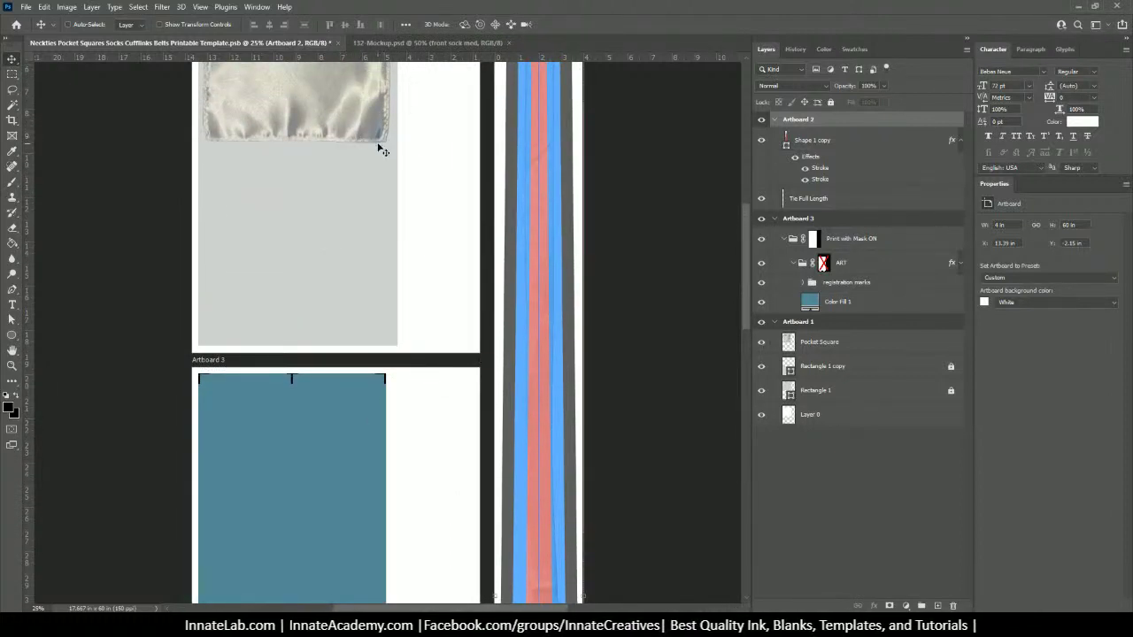
scroll(528, 293, "down", 7)
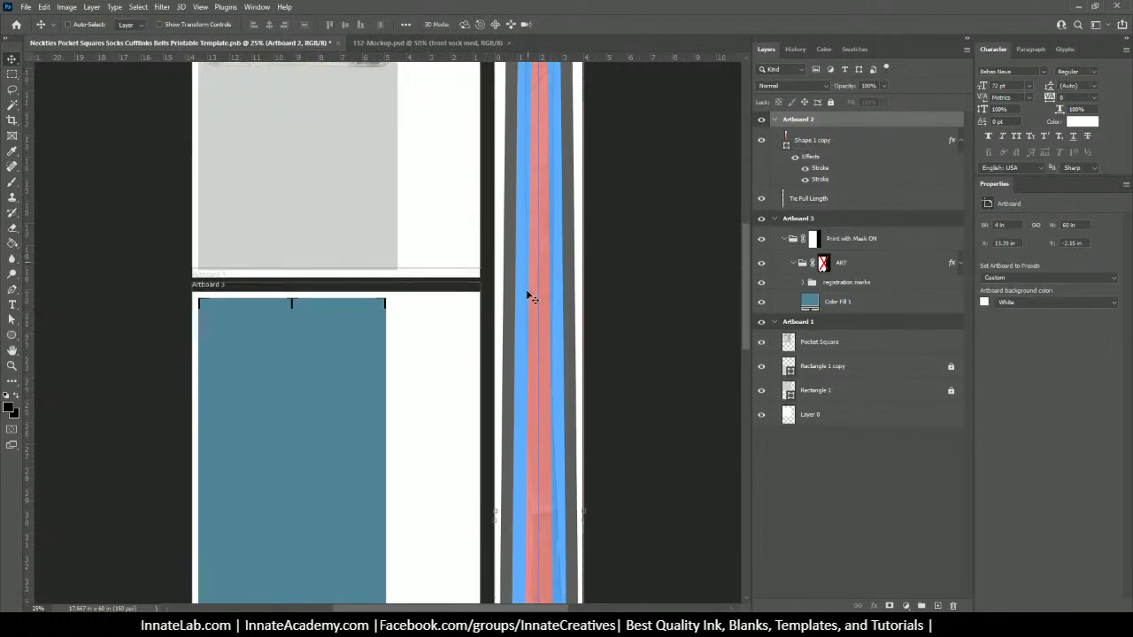
scroll(528, 310, "down", 6)
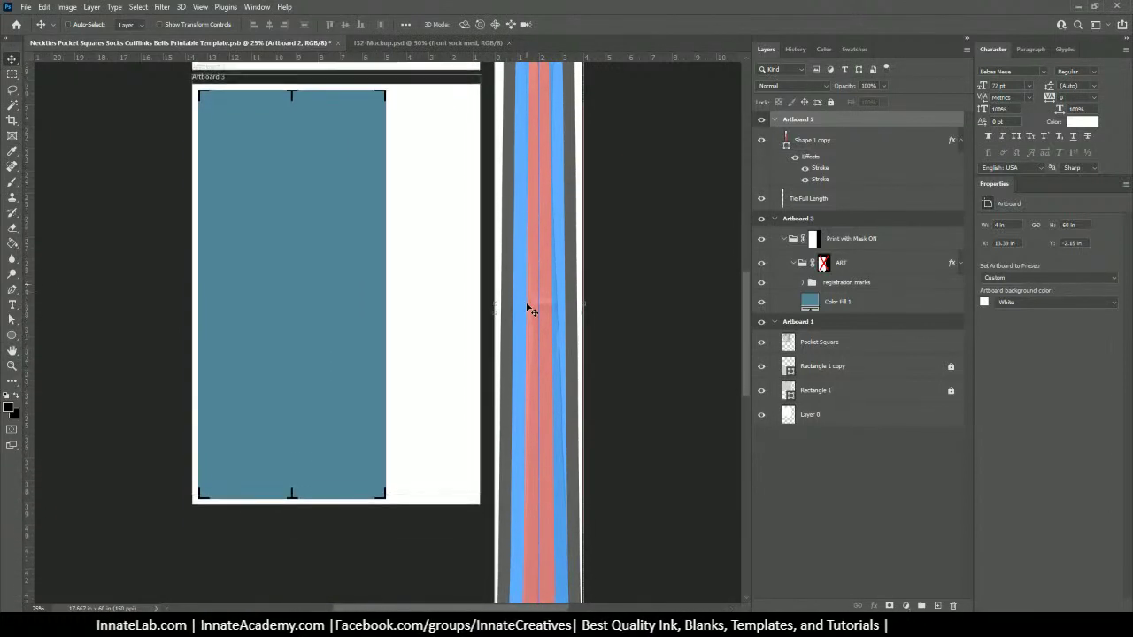
scroll(529, 310, "down", 9)
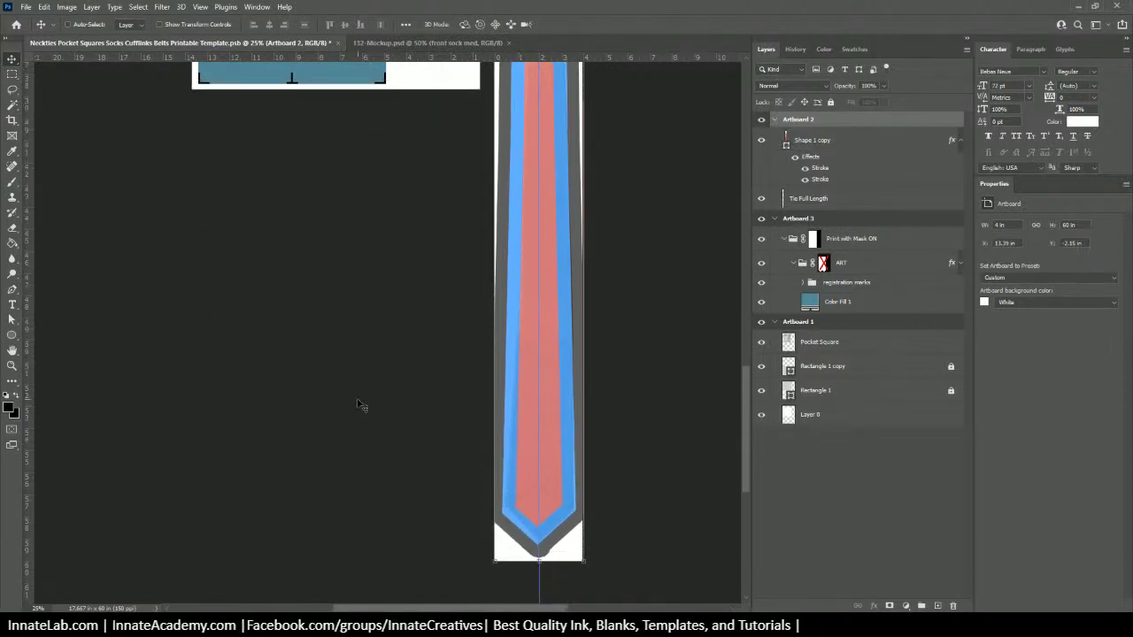
Step: Draw a 1 in by 1 in circle in the white corner of Artboard 2 beside the necktie's lower tip
left_click(12, 335)
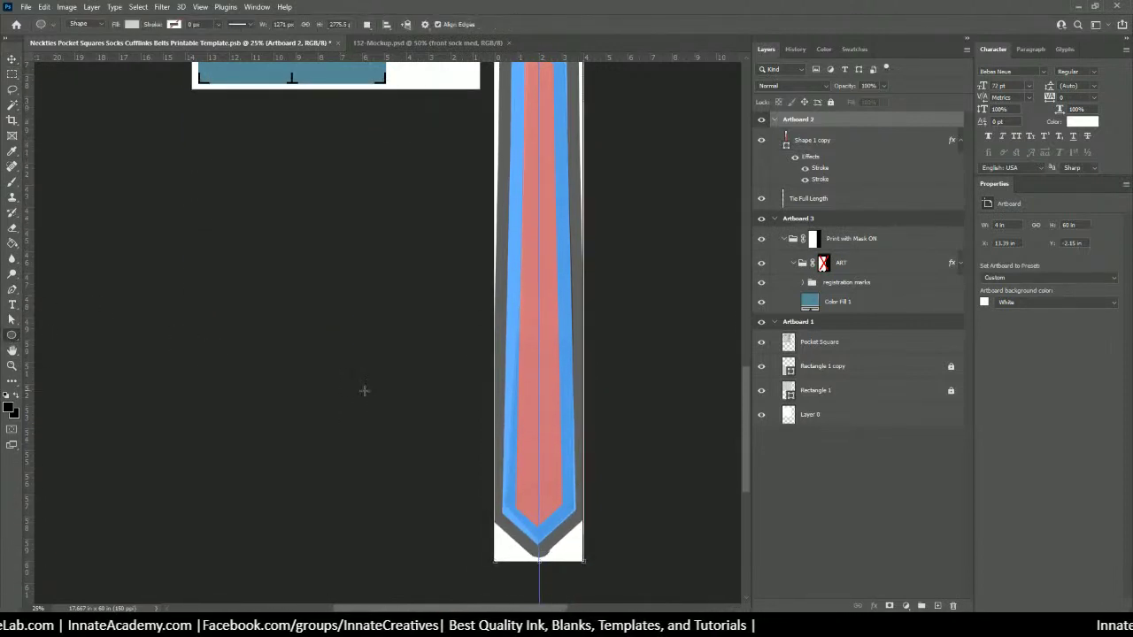
left_click(563, 548)
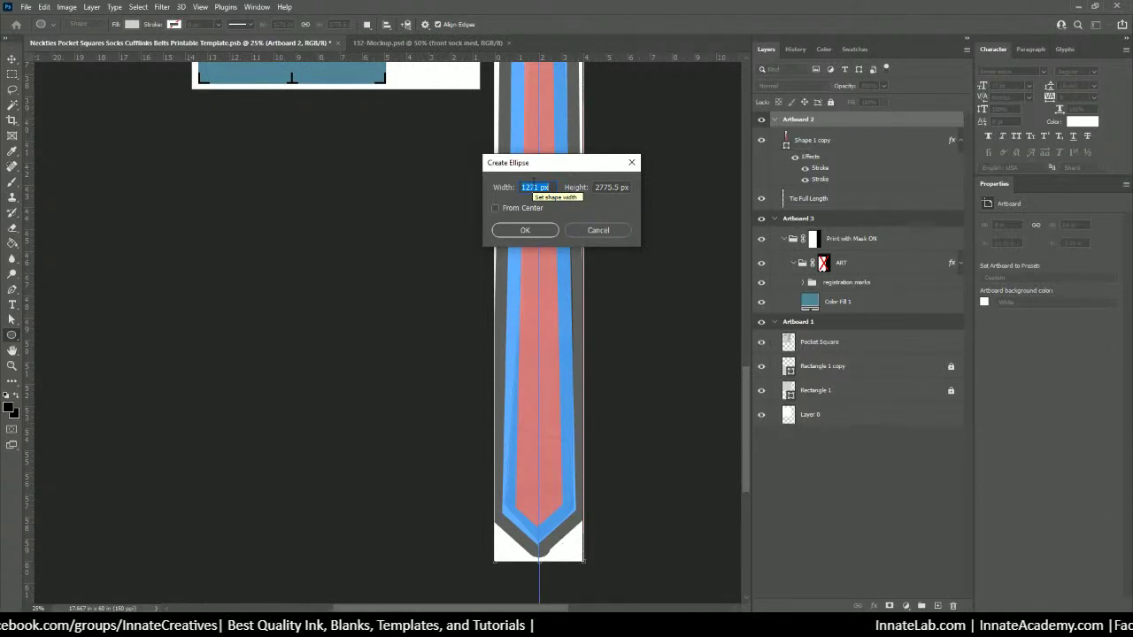
type("1")
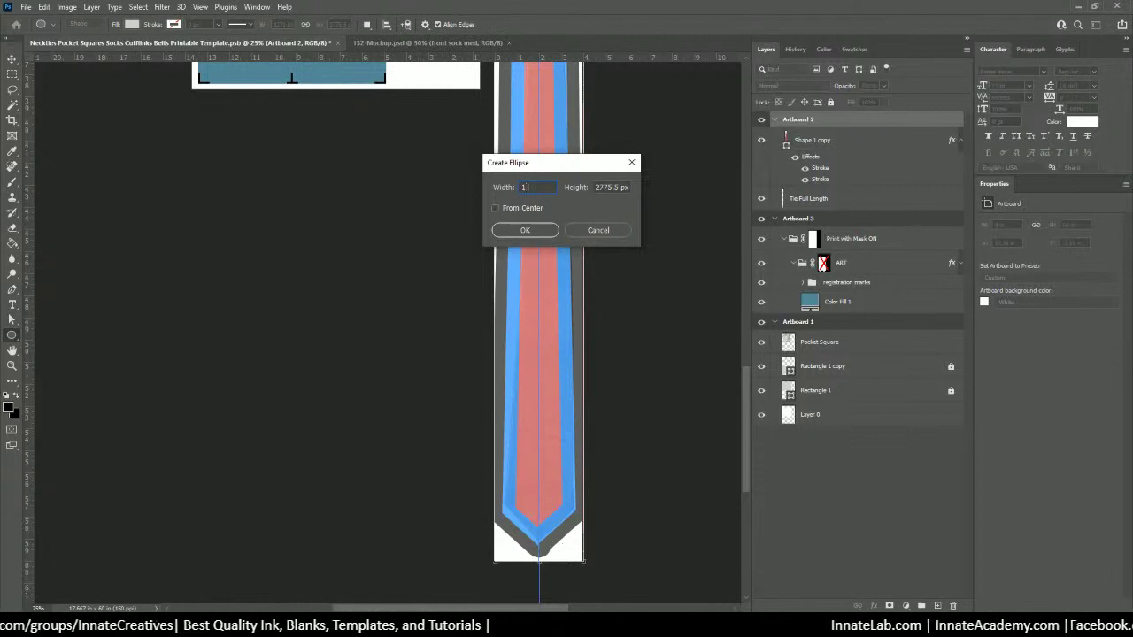
type(" in")
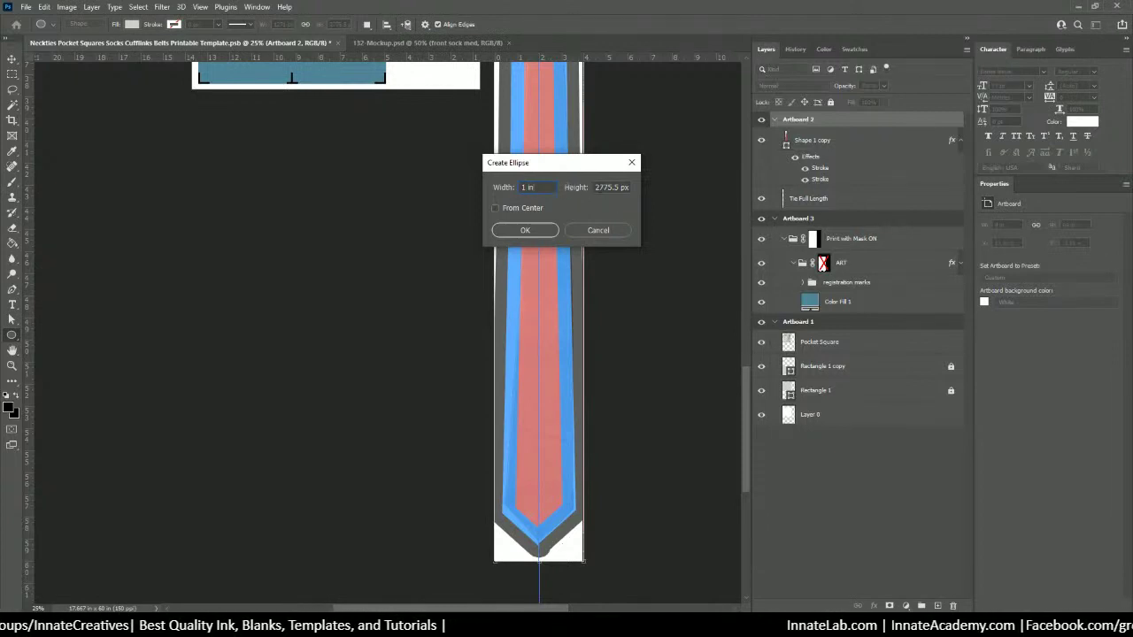
key("Tab")
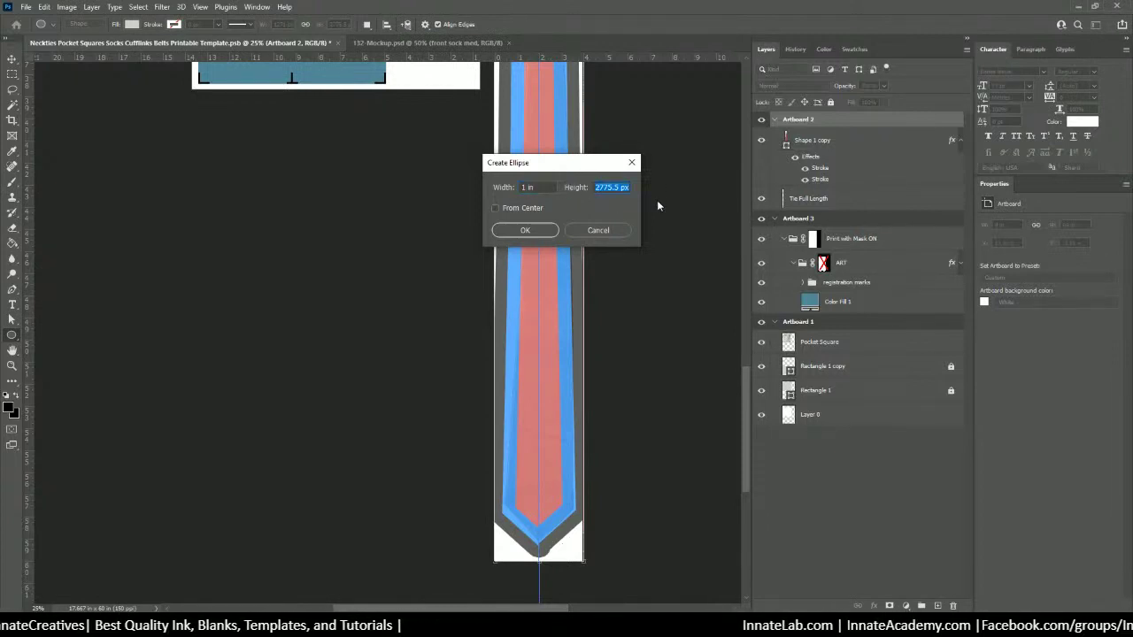
type("in")
type("1 ")
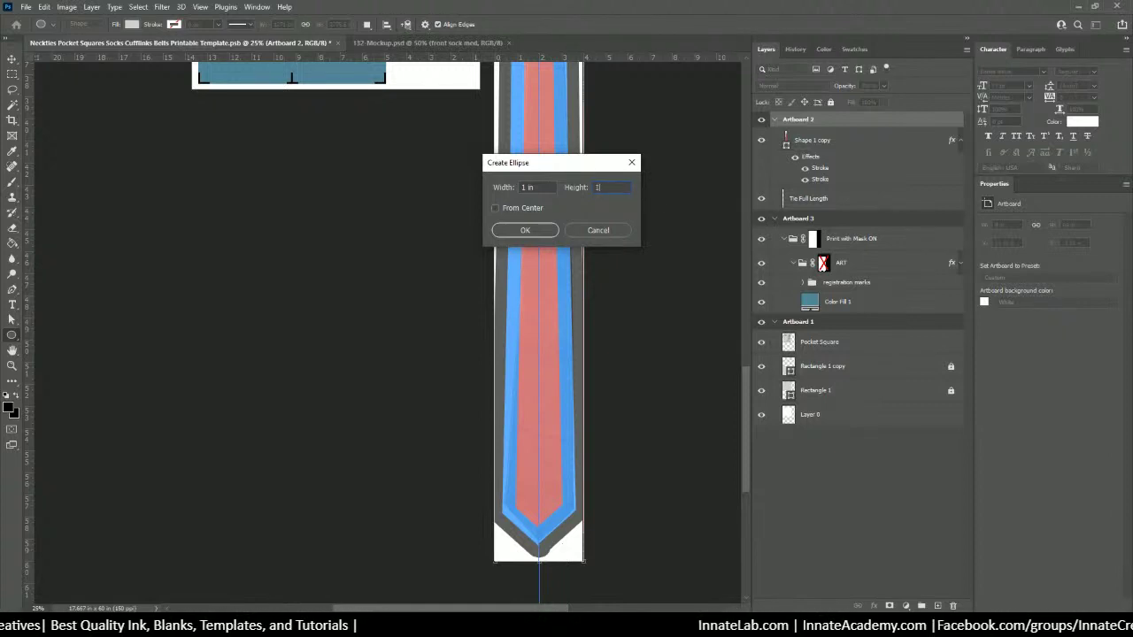
type("in")
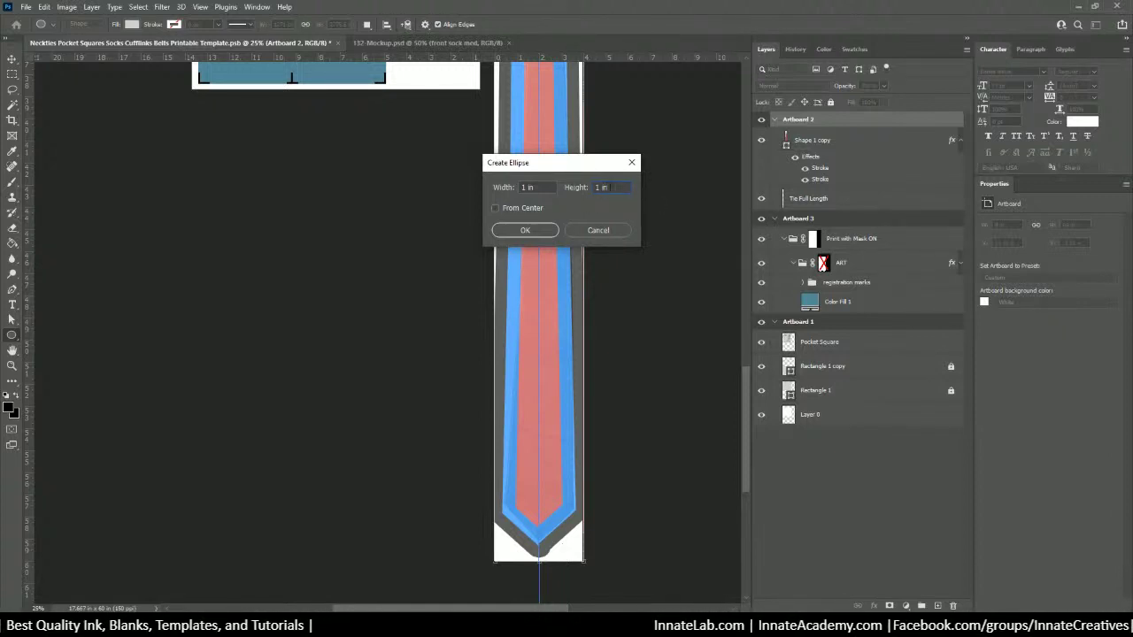
left_click(522, 231)
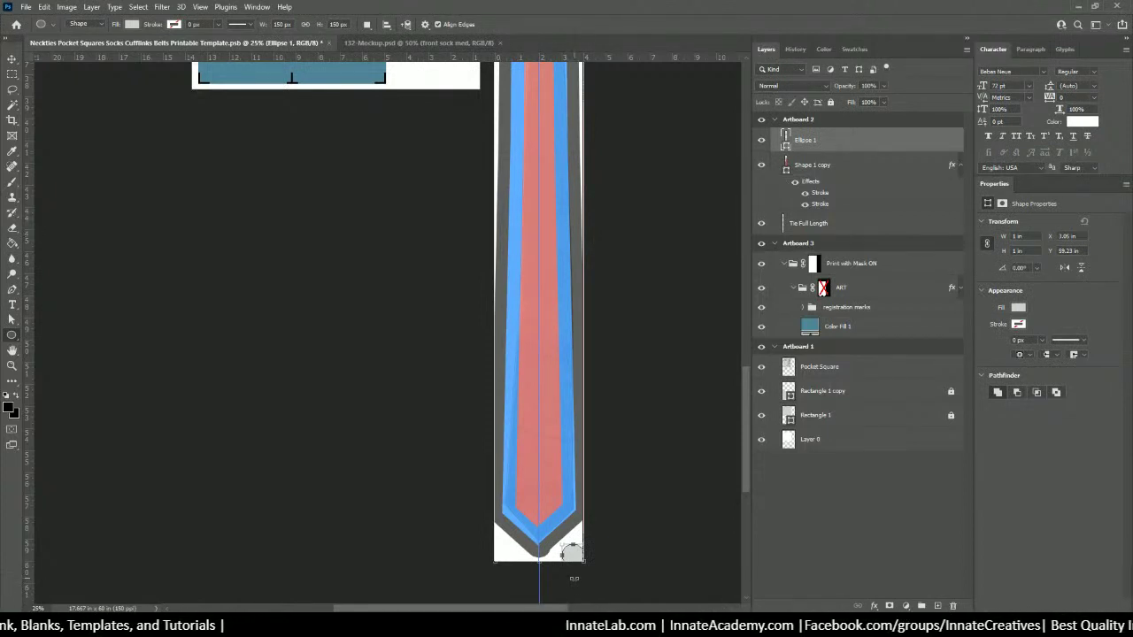
Step: Nudge the circle up and slightly left, to about X 2.92 in and Y 58.91 in, within the corner beside the tie tip
left_click(12, 59)
key("Up")
key("Up")
key("Up")
key("Up")
key("Up")
key("Up")
key("Up")
key("Up")
key("Up")
key("Up")
key("Up")
key("Up")
key("Up")
key("Up")
key("Up")
key("Up")
key("Up")
key("Up")
key("Up")
key("Up")
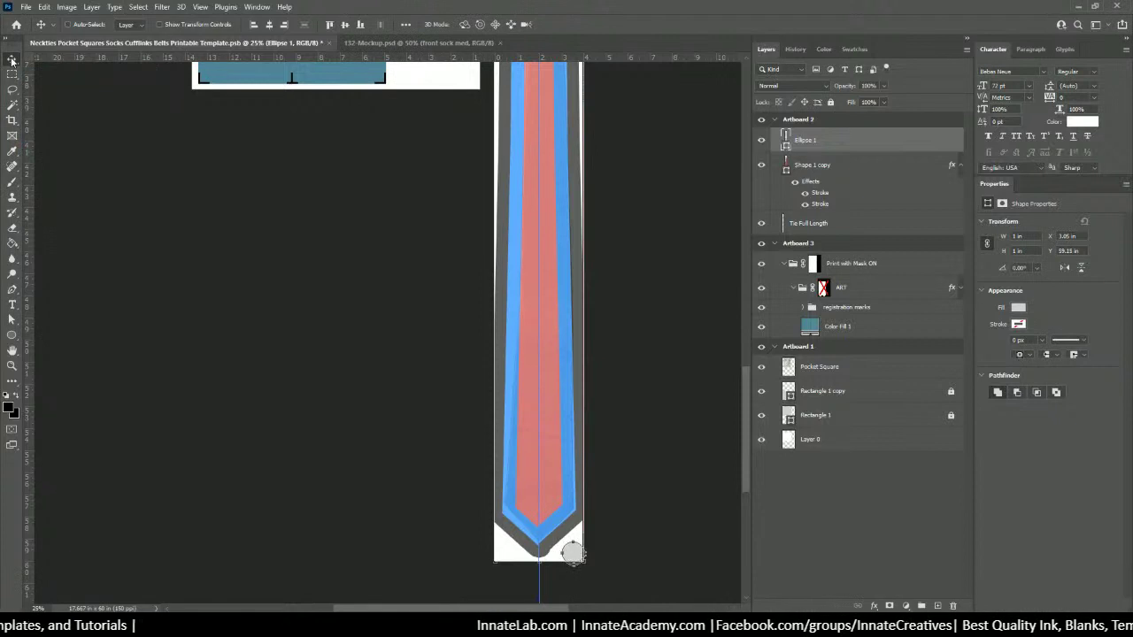
key("Up")
key("Up")
key("Up")
key("Up")
key("Up")
key("Up")
key("Up")
key("Up")
key("Up")
key("Up")
key("Up")
key("Up")
key("Up")
key("Up")
key("Up")
key("Up")
key("Up")
key("Up")
key("Up")
key("Up")
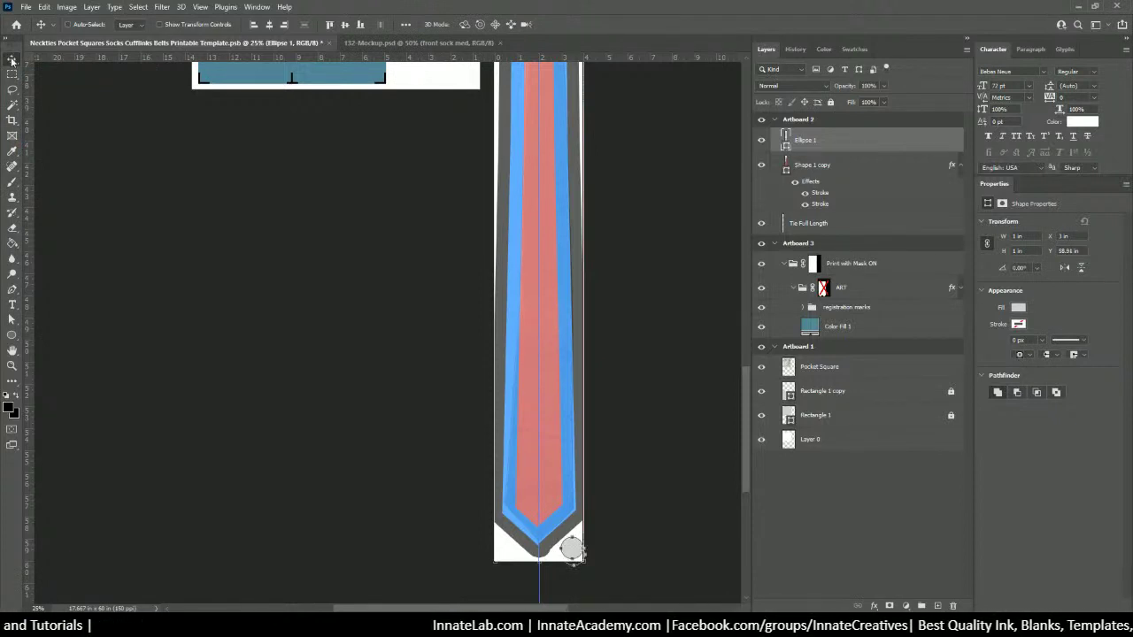
key("Left")
key("Left")
key("Left")
key("Left")
key("Left")
key("Left")
key("Left")
key("Left")
key("Left")
key("Left")
key("Left")
key("Left")
key("Up")
key("Up")
key("Up")
key("Up")
key("Up")
key("Up")
key("Up")
key("Up")
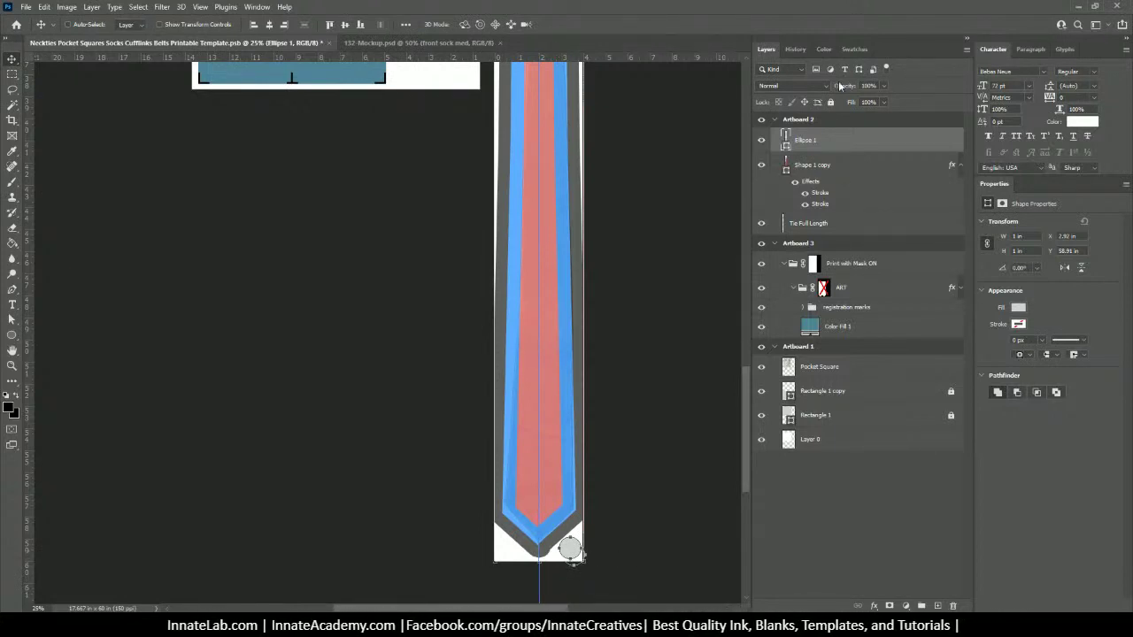
Step: Rename the circle's layer as Cufflink
double_click(807, 140)
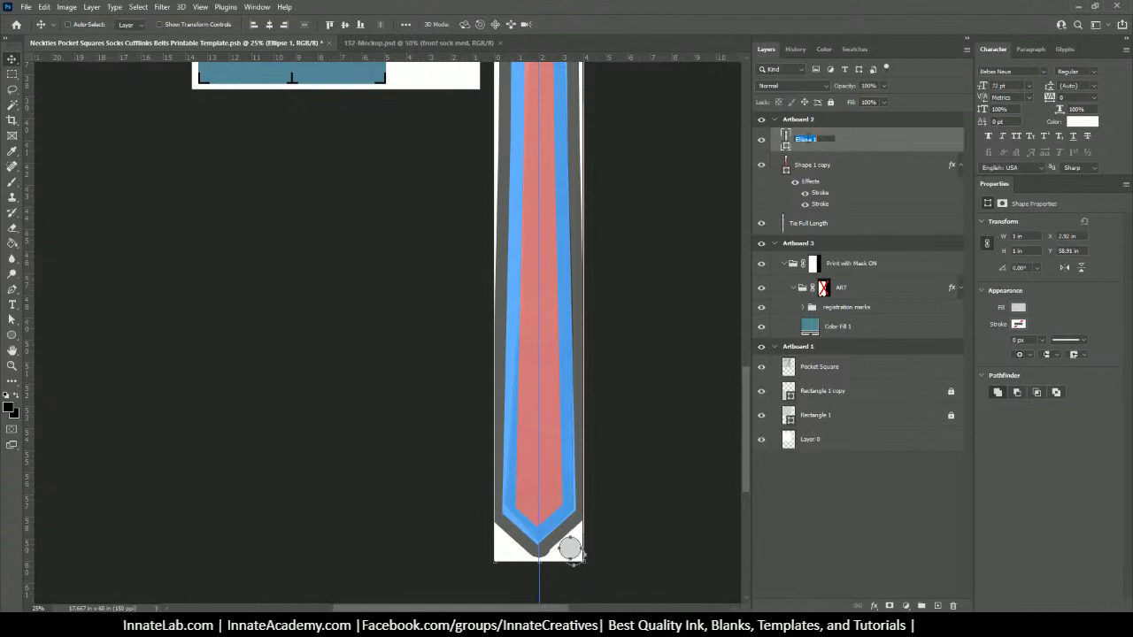
type("Cufflink")
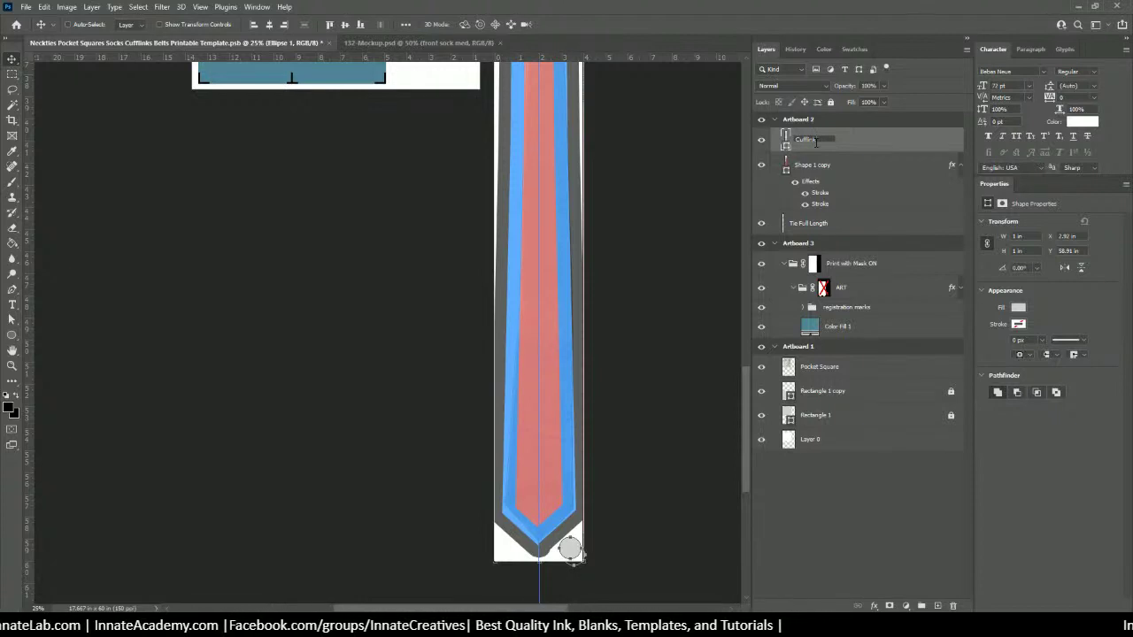
key("Return")
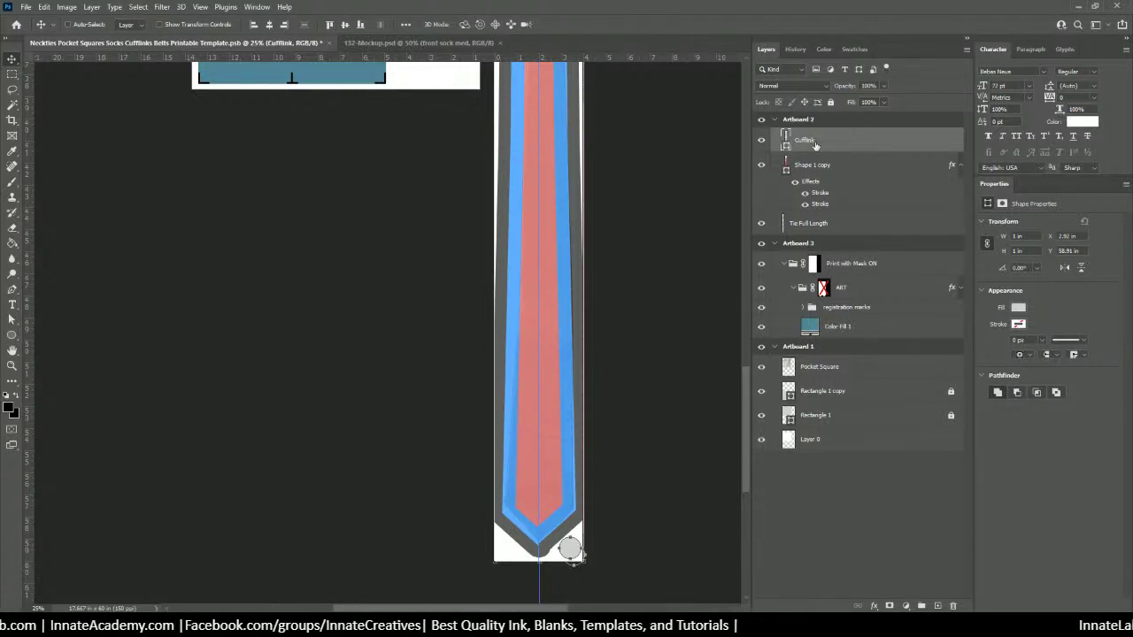
Step: Fine-tune the Cufflink circle's position to X 2.88 in, Y 58.87 in, clear of the tie's outer stroke and the artboard edges
key("ctrl+plus")
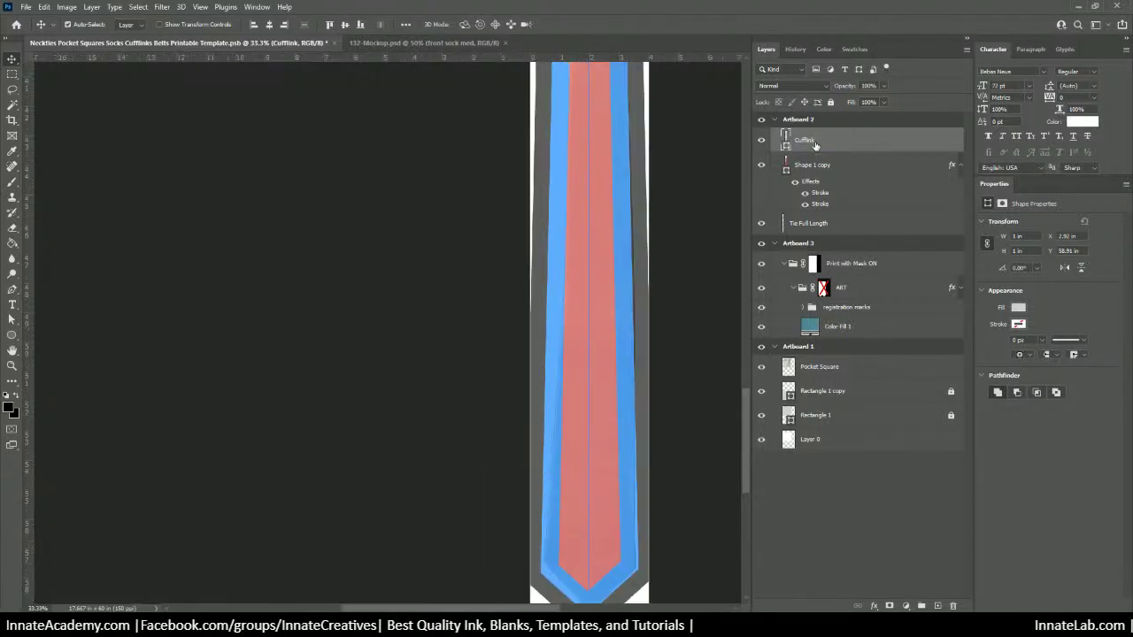
scroll(634, 302, "down", 3)
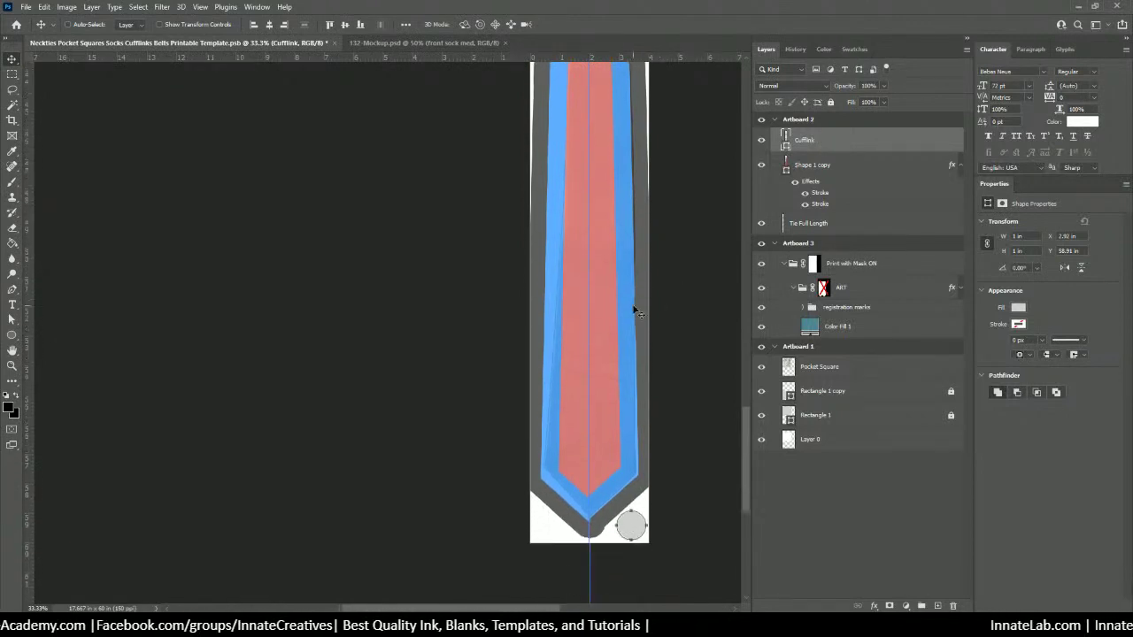
key("ctrl+plus")
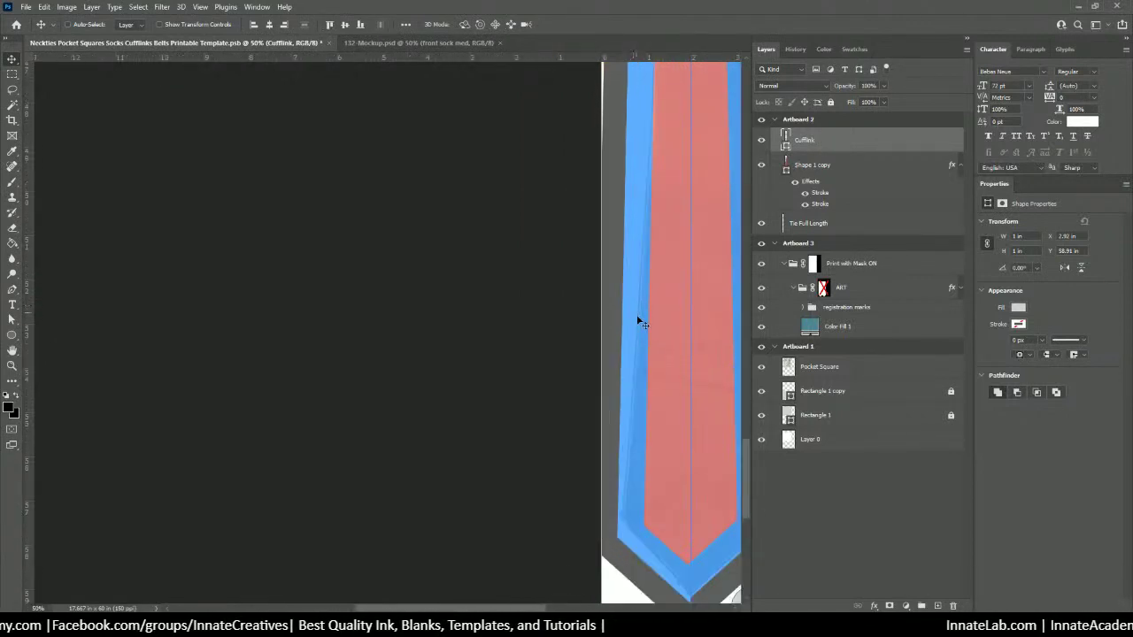
scroll(691, 481, "down", 1)
scroll(691, 481, "down", 4)
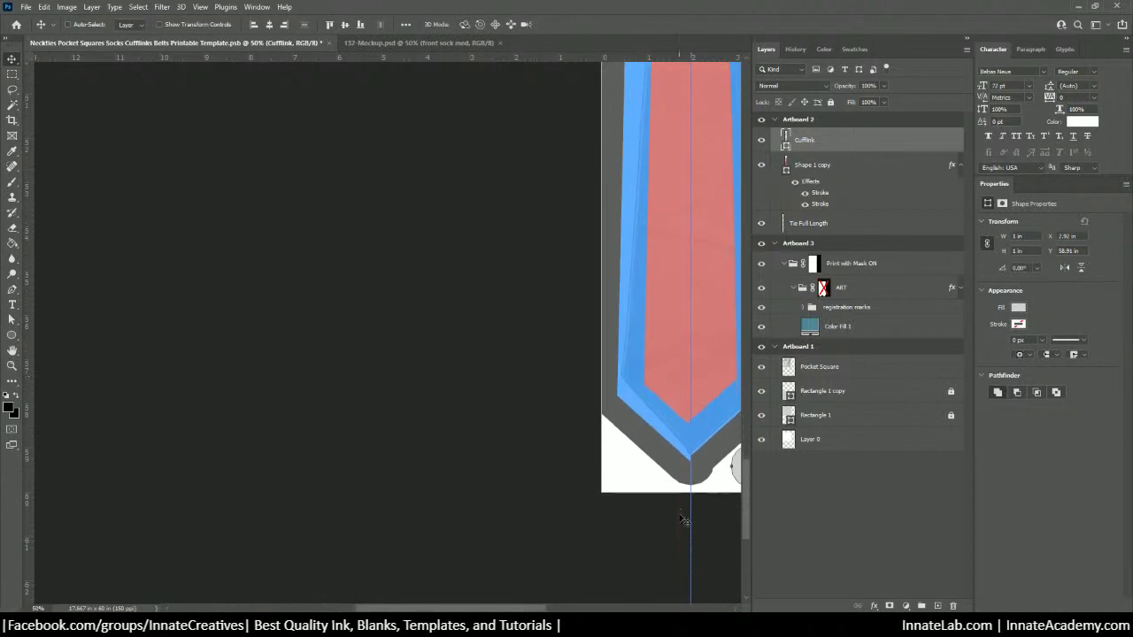
scroll(591, 476, "right", 3)
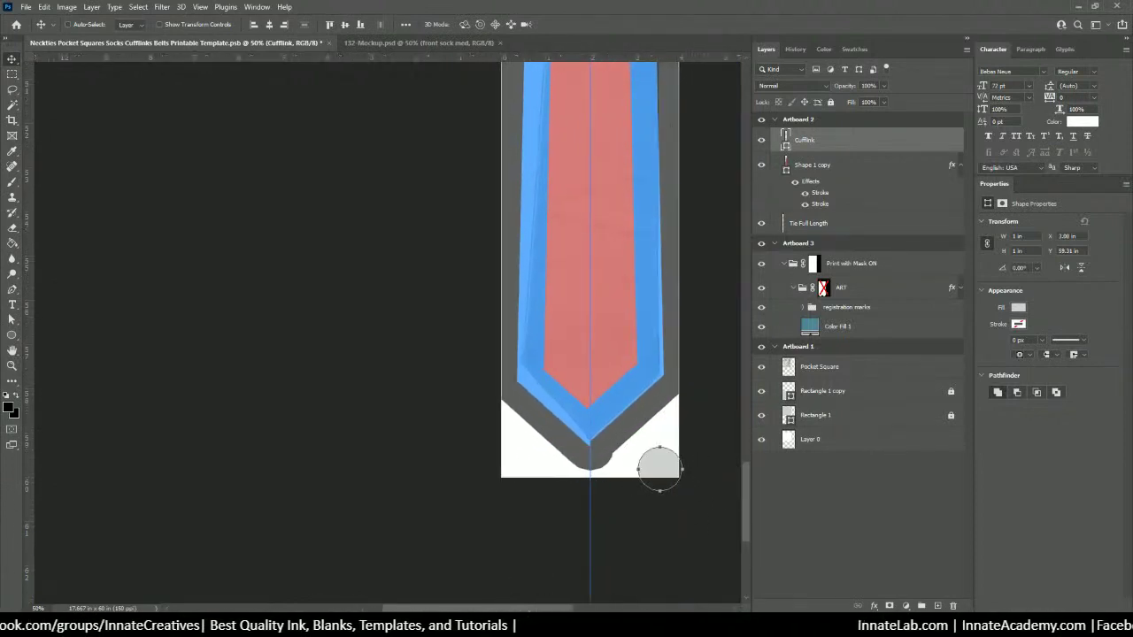
left_click_drag(644, 462, 634, 440)
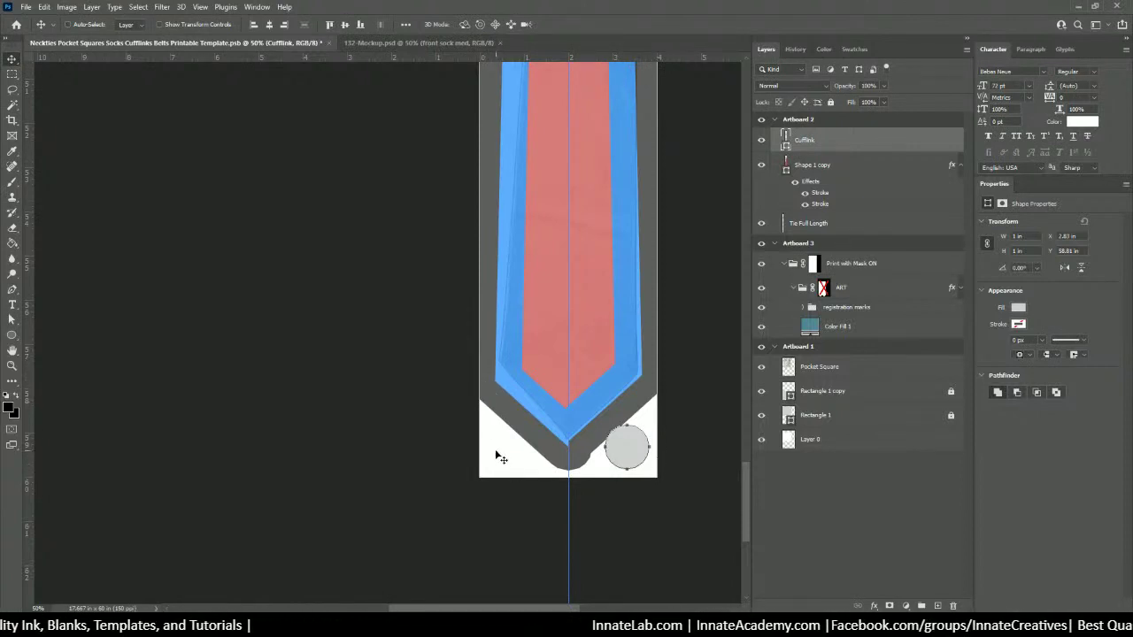
left_click_drag(631, 458, 631, 459)
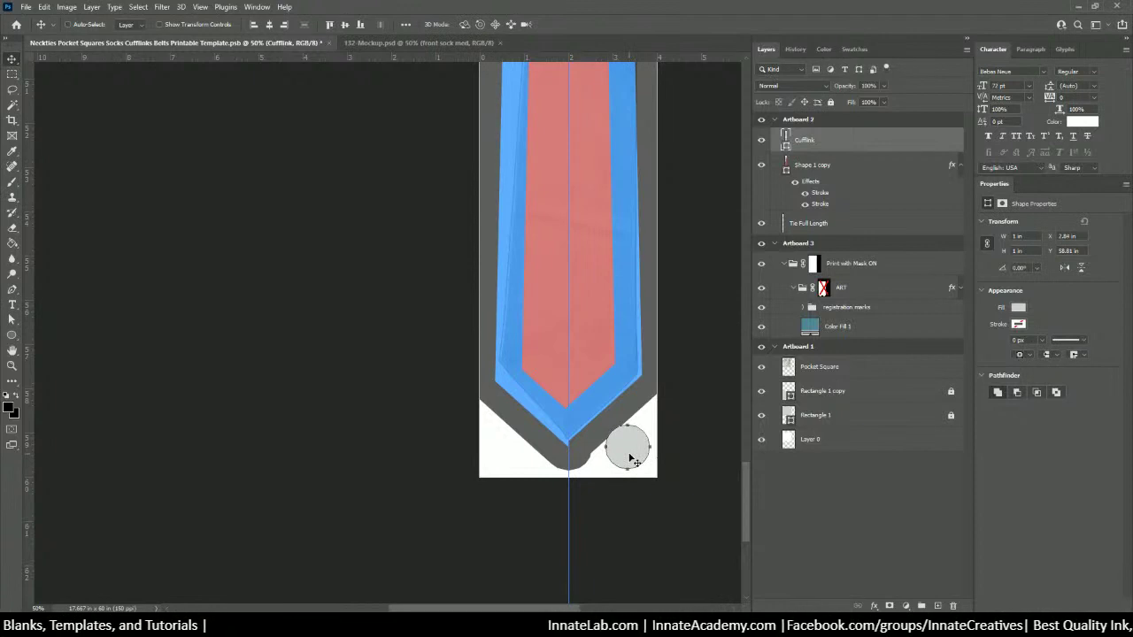
key("Right")
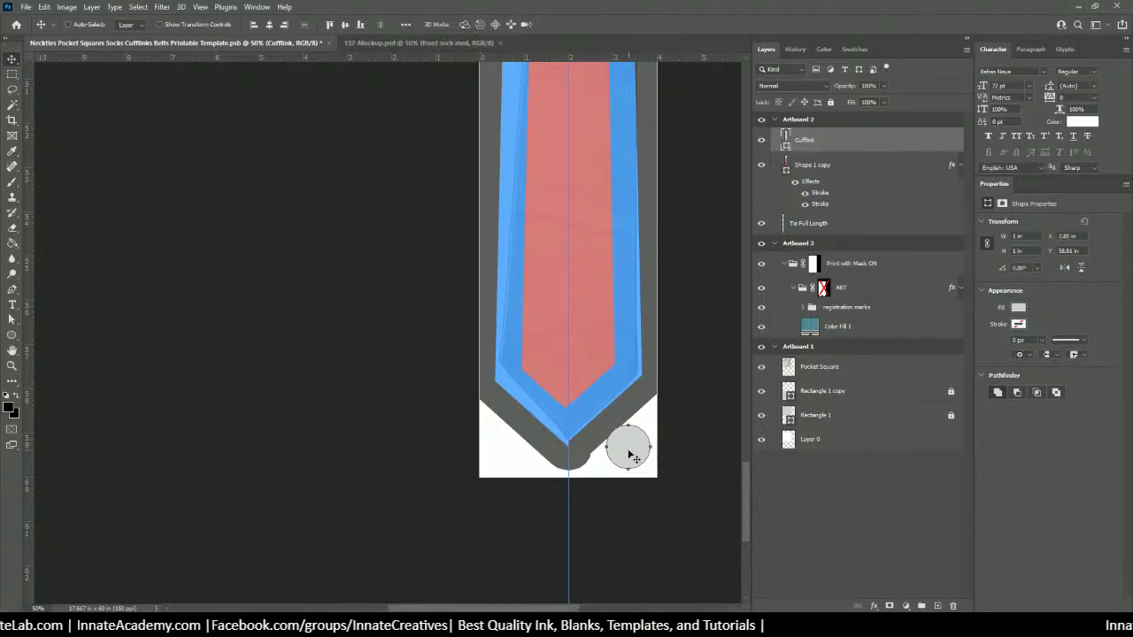
key("Left")
key("Left")
key("Left")
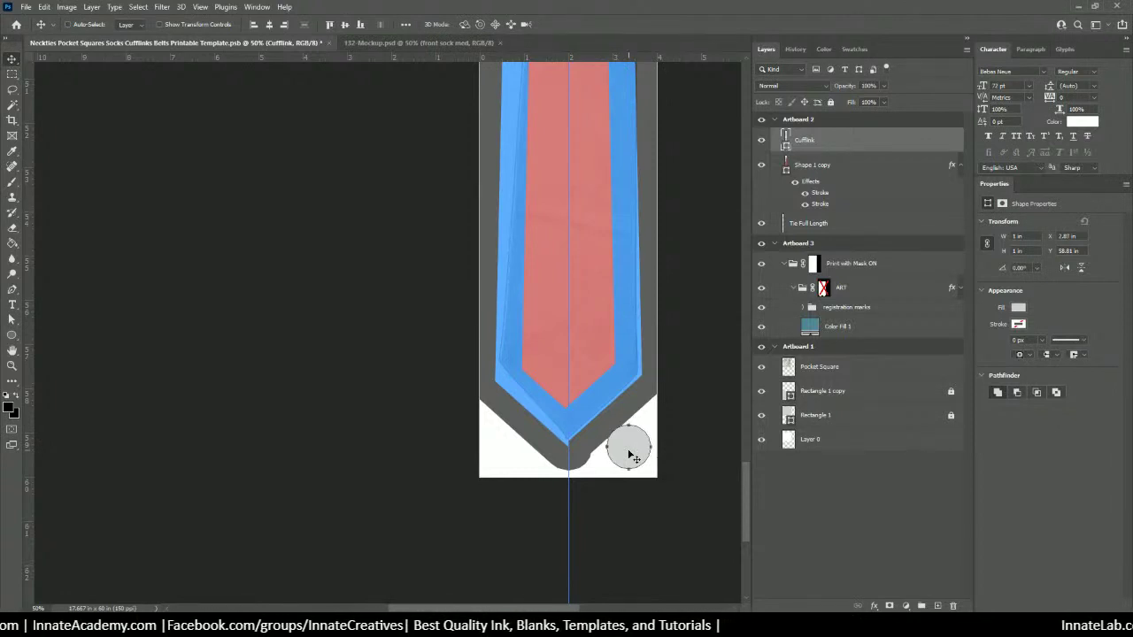
key("Down")
key("Down")
key("Down")
key("Down")
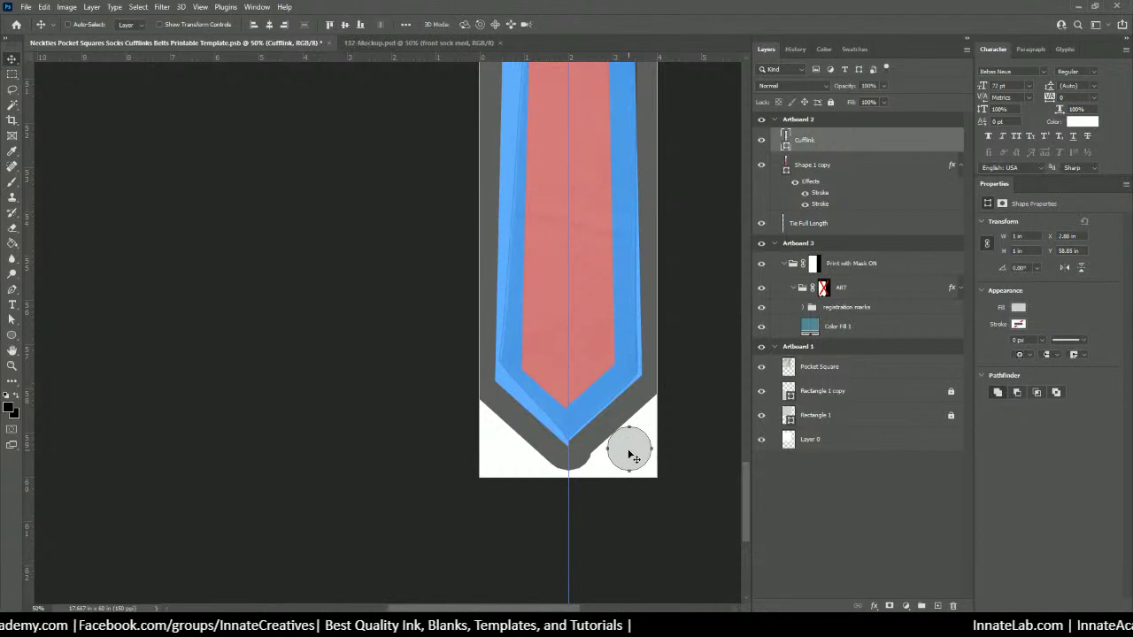
key("Down")
key("Down")
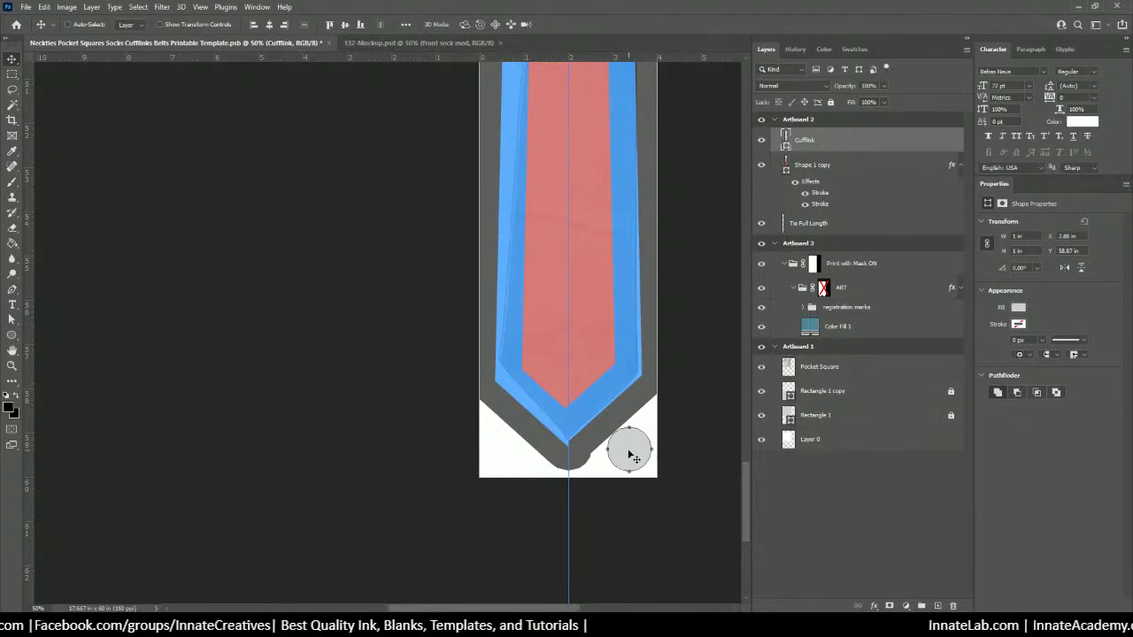
Step: Try duplicating the Cufflink circle into the opposite corner beside the tie tip, and undo the copy
left_click_drag(631, 457, 508, 453)
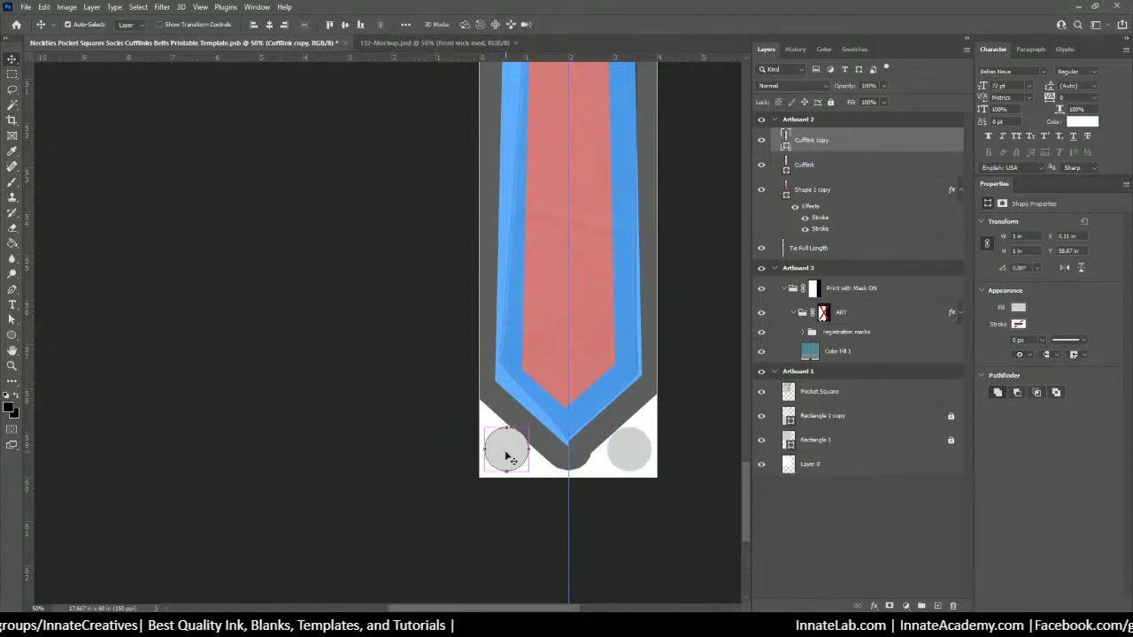
key("ctrl+z")
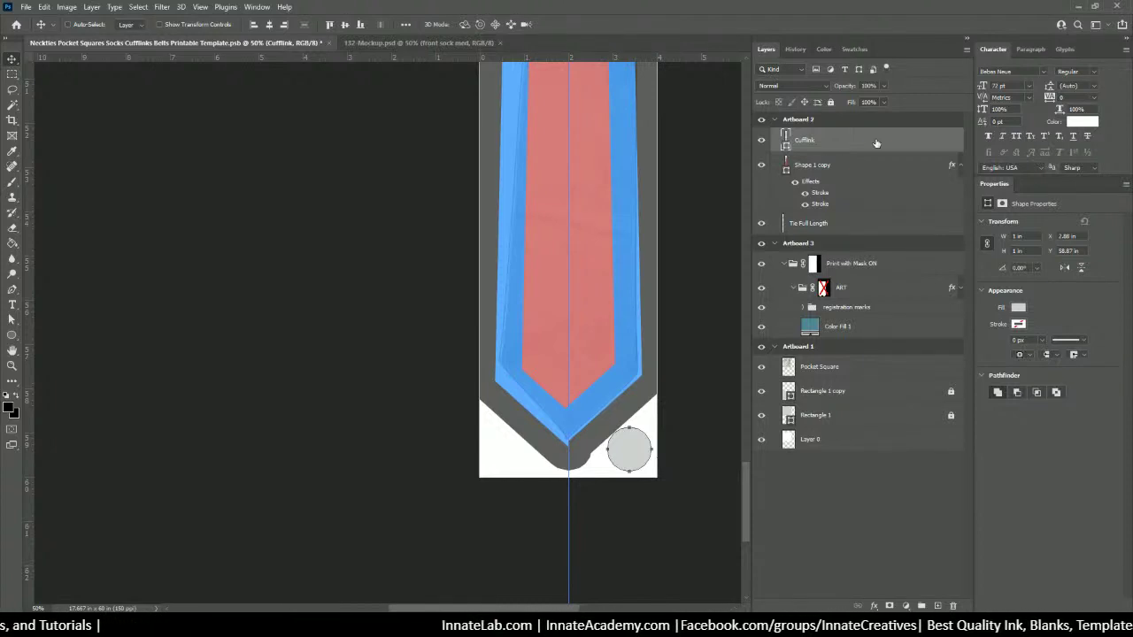
Step: Rename Artboard 2, which holds the tie, as Tie 4x60
key("ctrl+minus")
key("ctrl+minus")
key("ctrl+minus")
key("ctrl+minus")
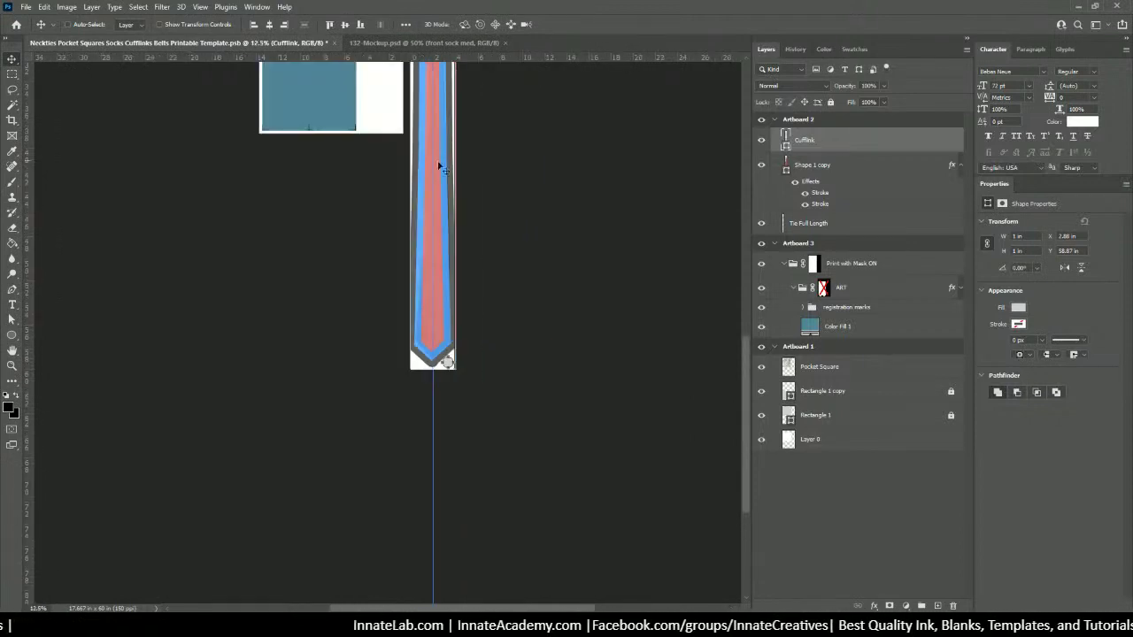
left_click_drag(355, 137, 427, 332)
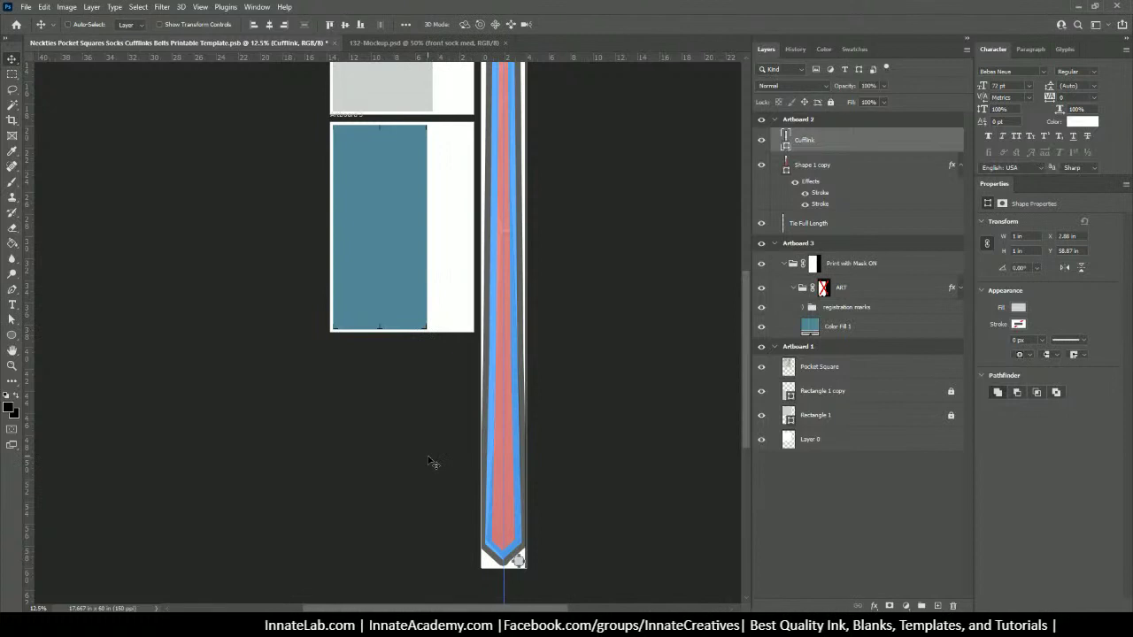
scroll(432, 462, "up", 5)
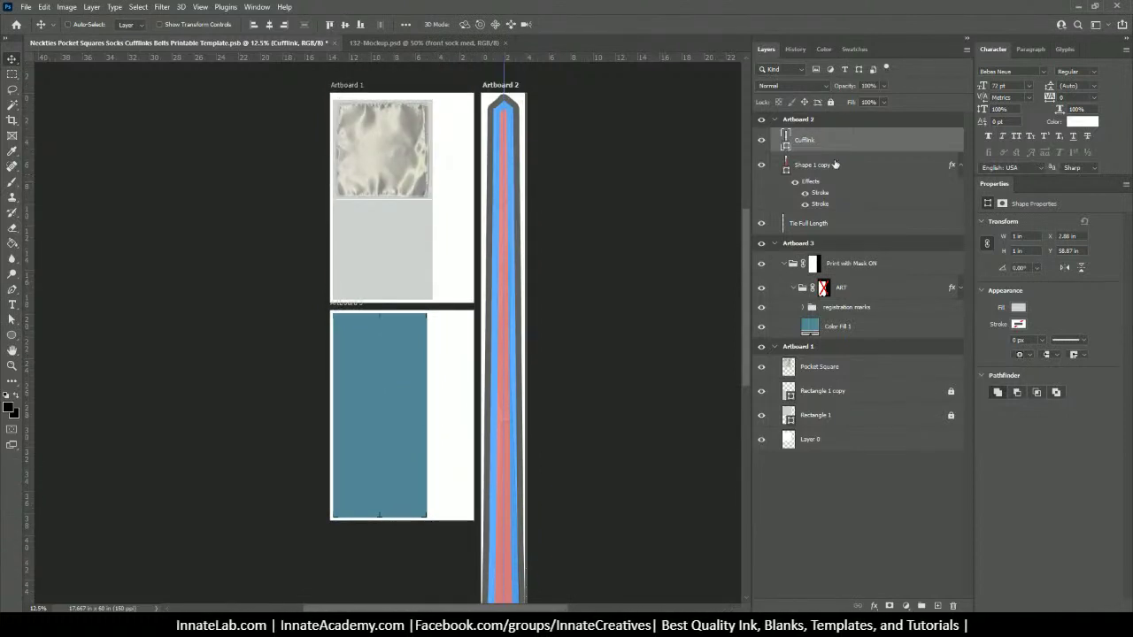
left_click(800, 123)
double_click(799, 121)
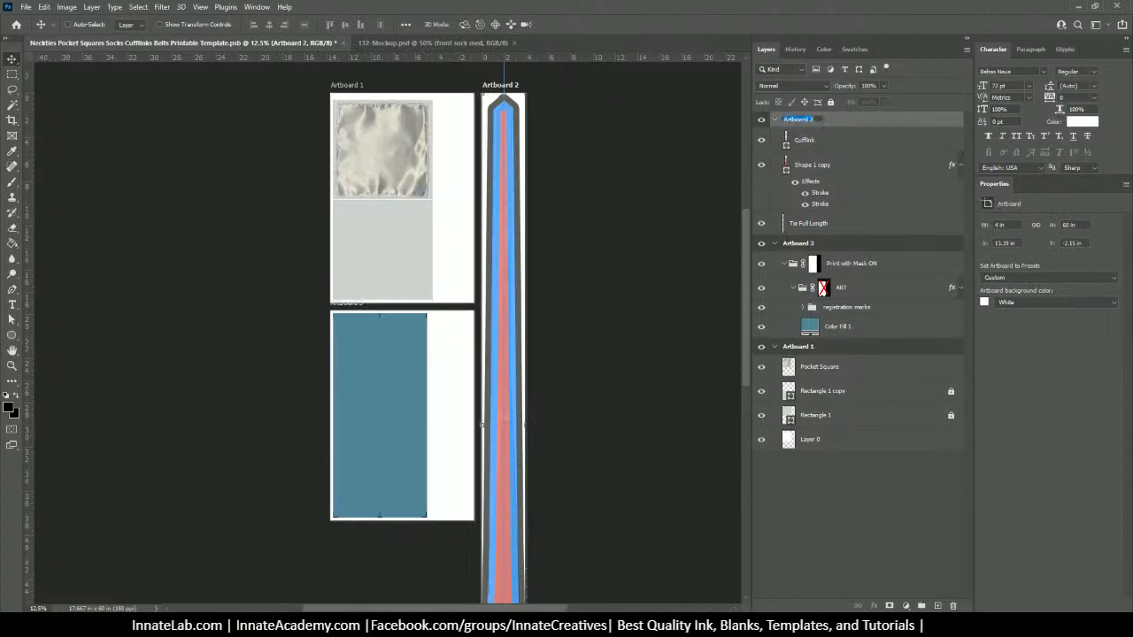
type("Tie 4")
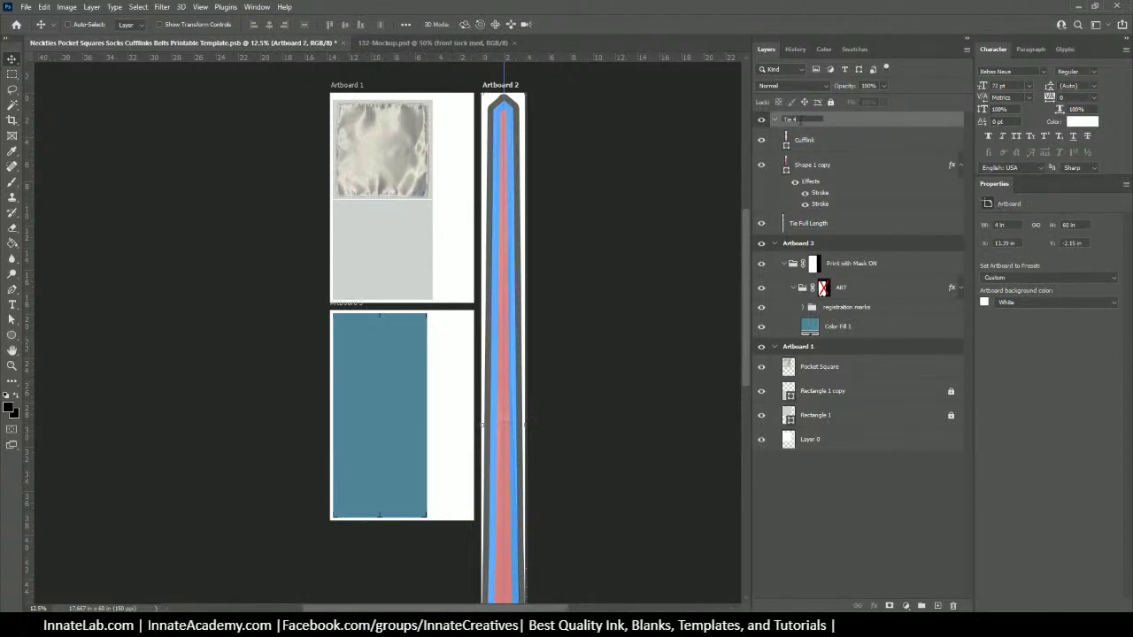
type("x")
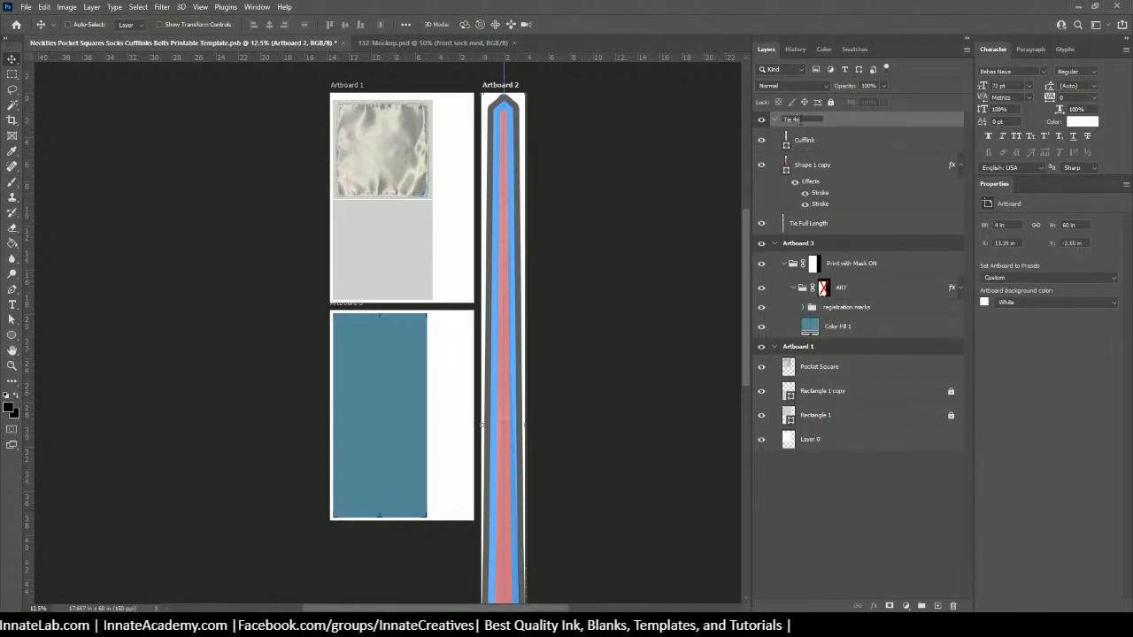
type("60")
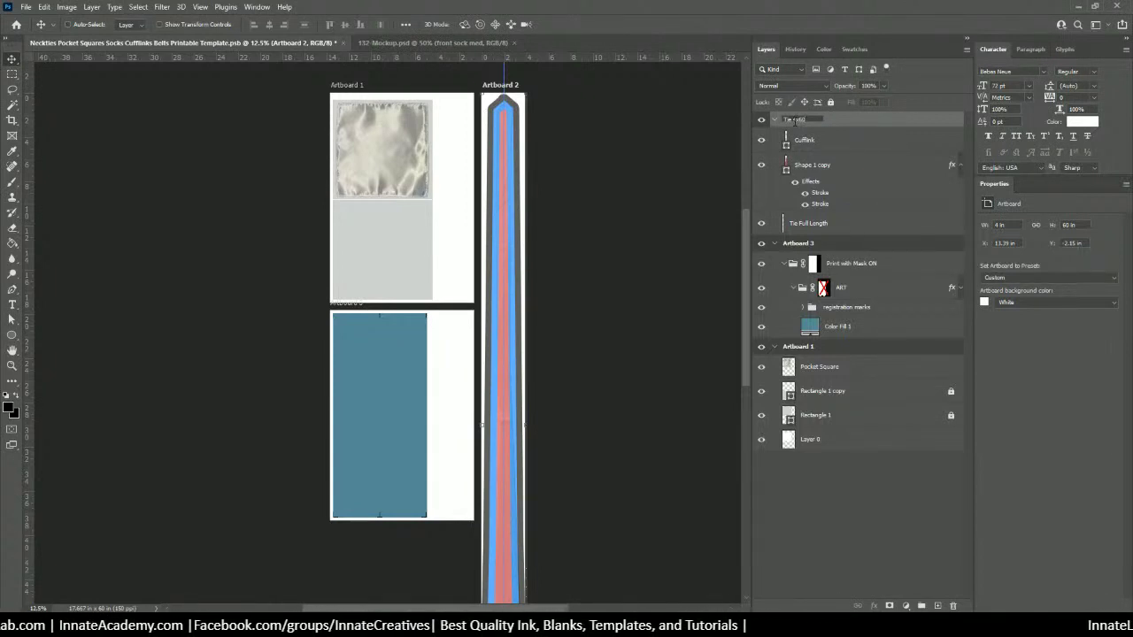
Step: Reword the tie artboard's name so the size comes first: 4x60 Tie
left_click(785, 119)
key("Delete")
key("Delete")
key("Delete")
key("Delete")
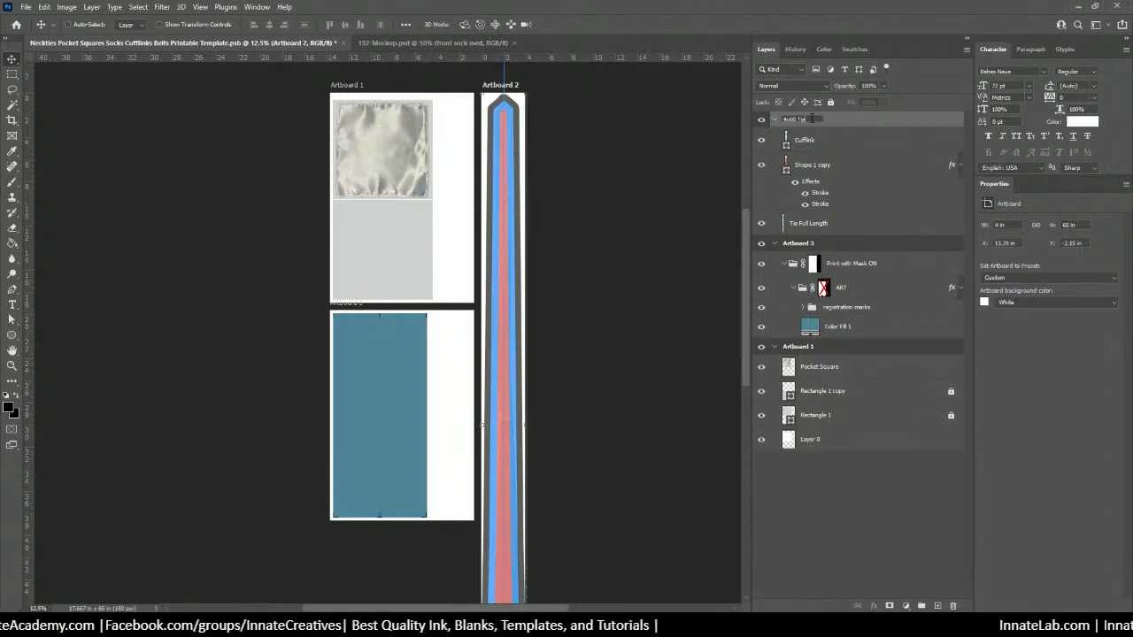
left_click(795, 247)
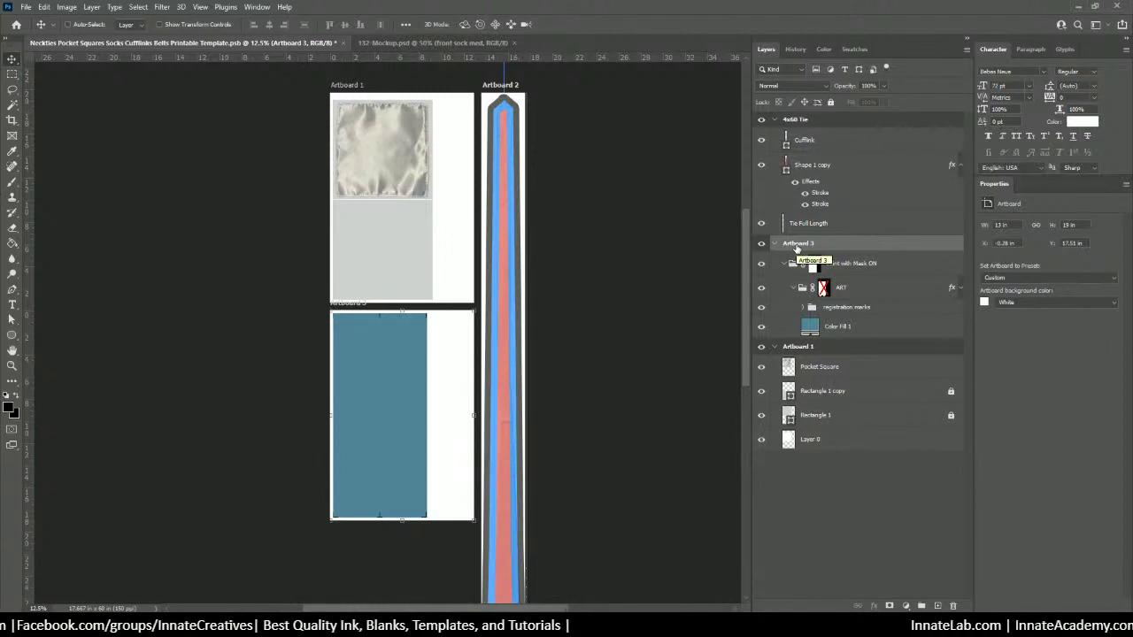
double_click(790, 119)
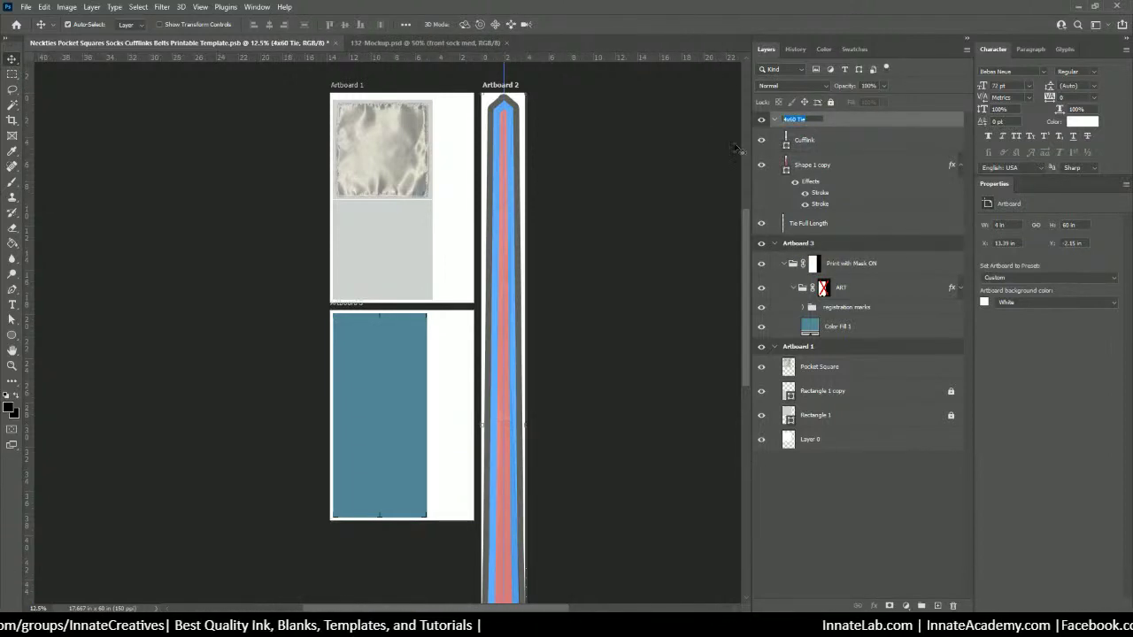
left_click(799, 347)
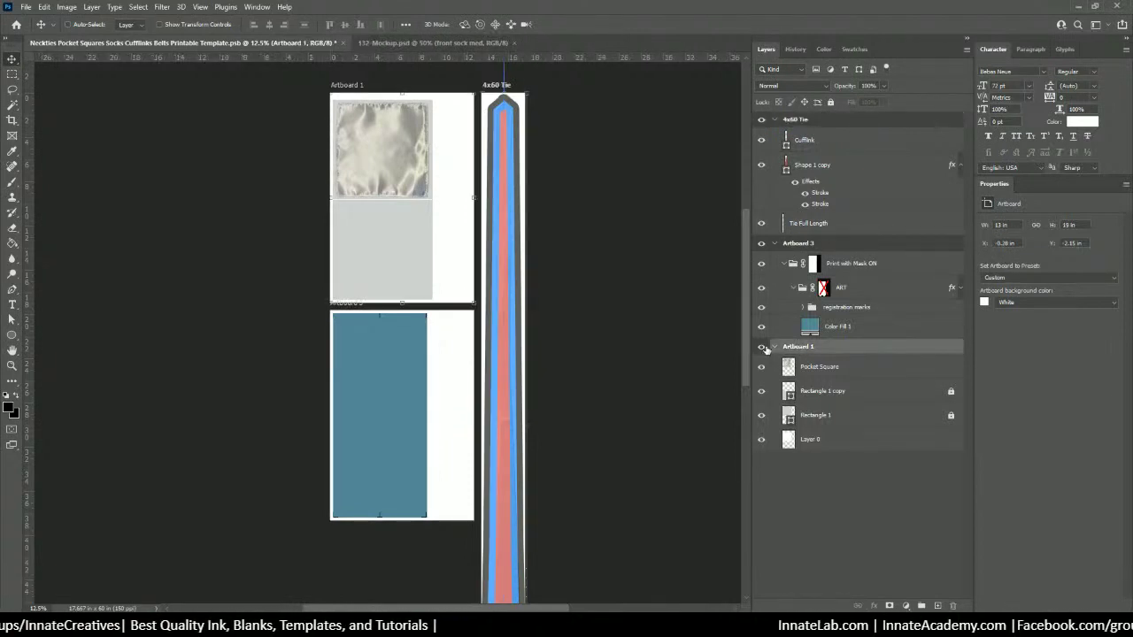
Step: Rename Artboard 3, which holds the teal sock artwork, as Socks
left_click(763, 347)
left_click(764, 348)
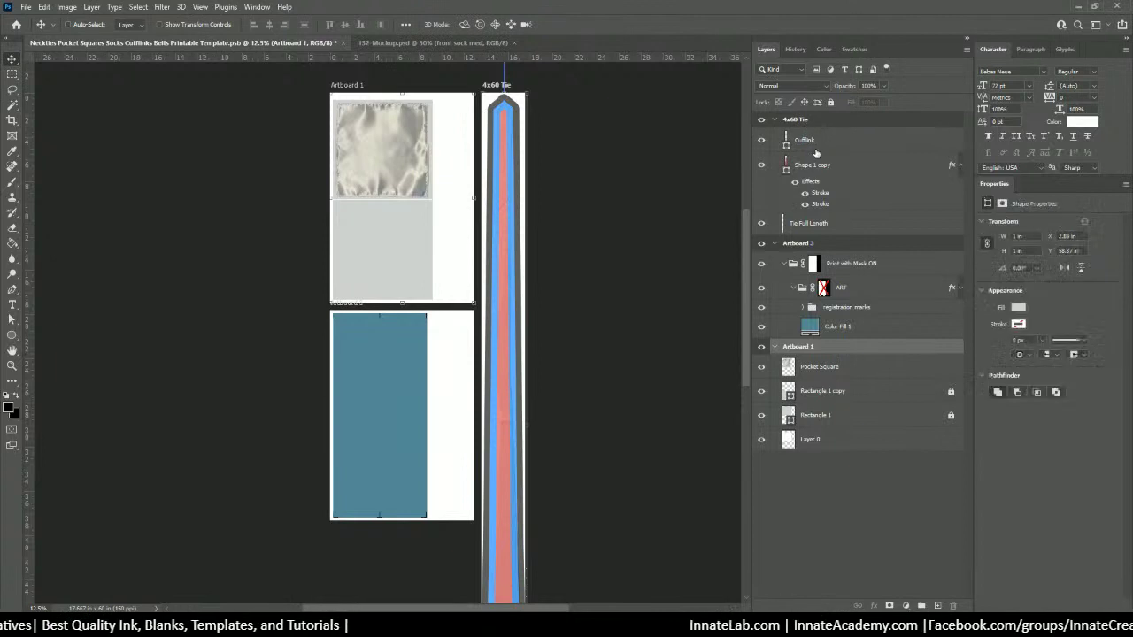
left_click(807, 119)
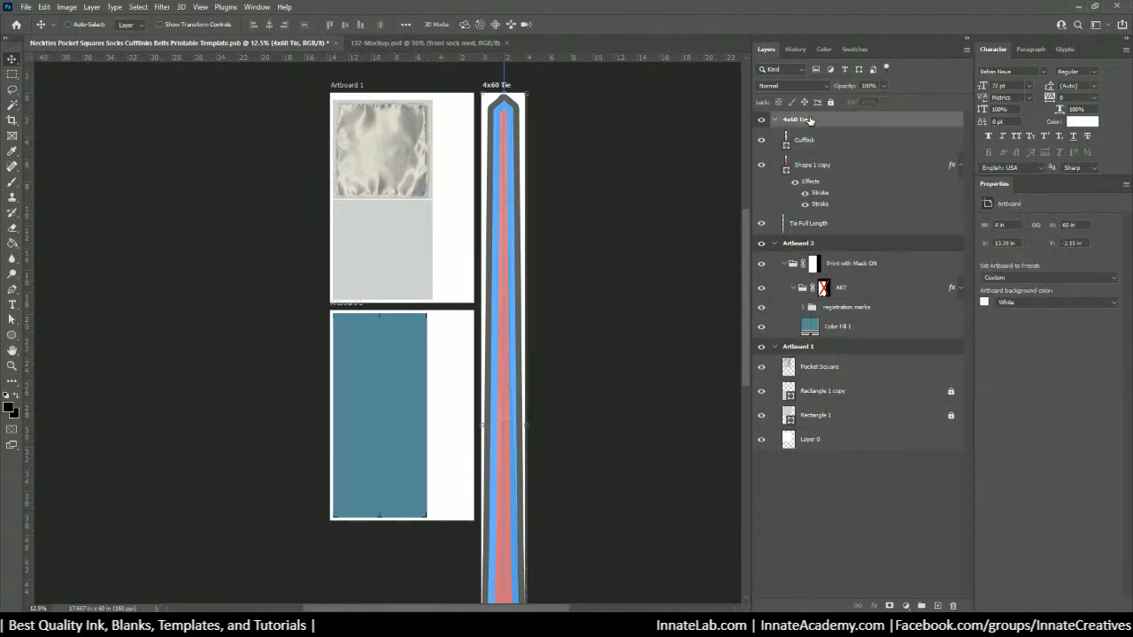
left_click(804, 245)
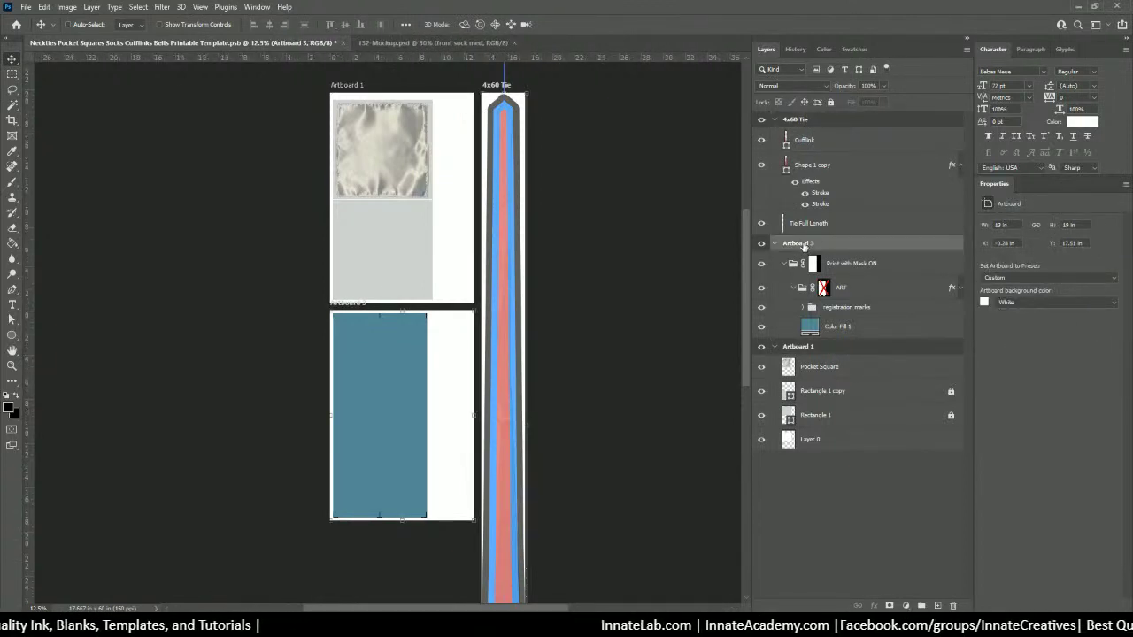
double_click(798, 243)
type("Socks")
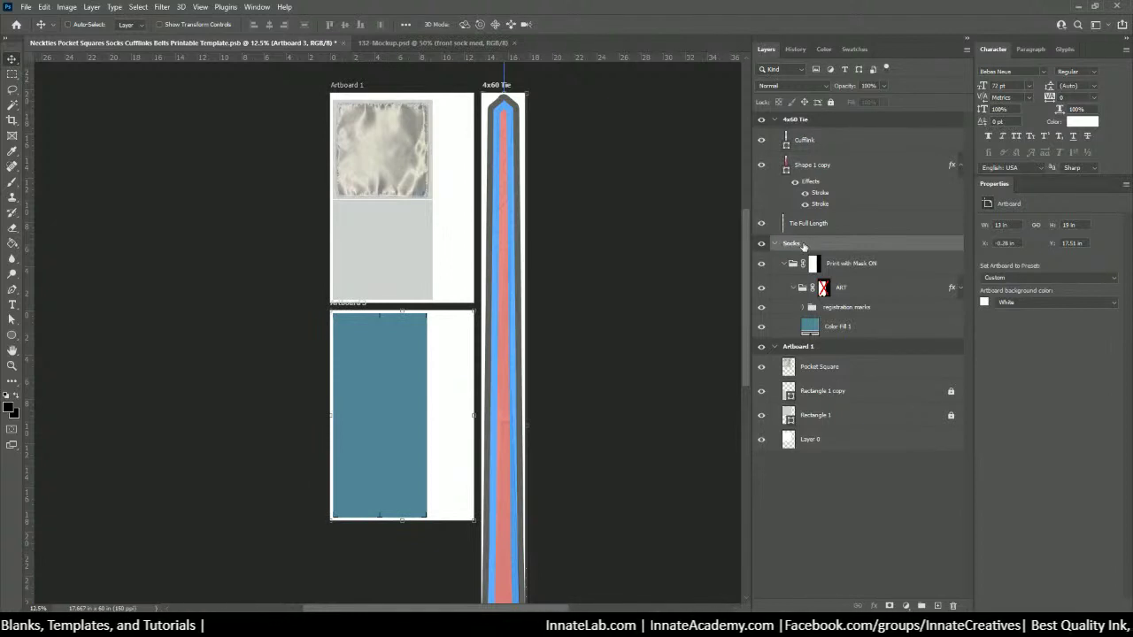
key("Return")
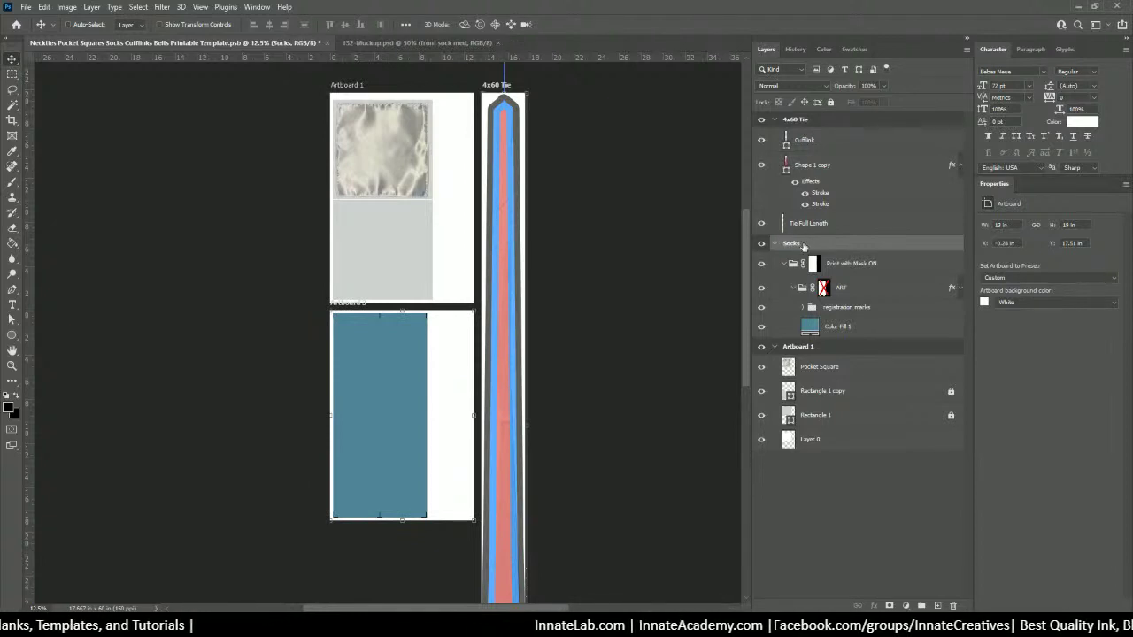
Step: Rename Artboard 1 as 13x19 Pocket Square
left_click(798, 347)
double_click(798, 346)
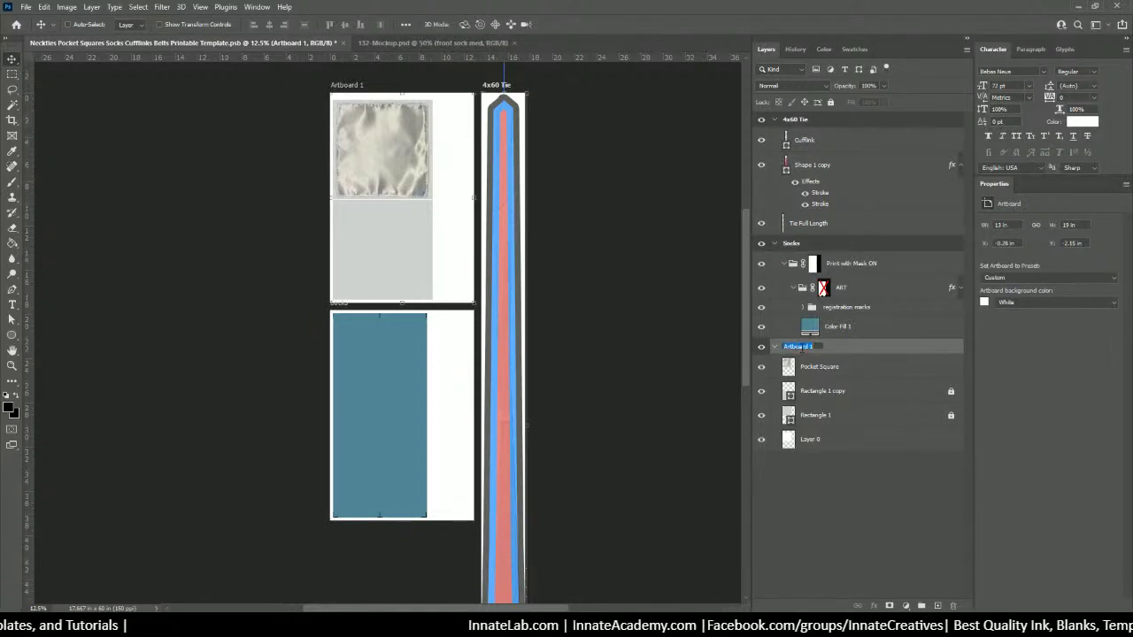
type("Pocket")
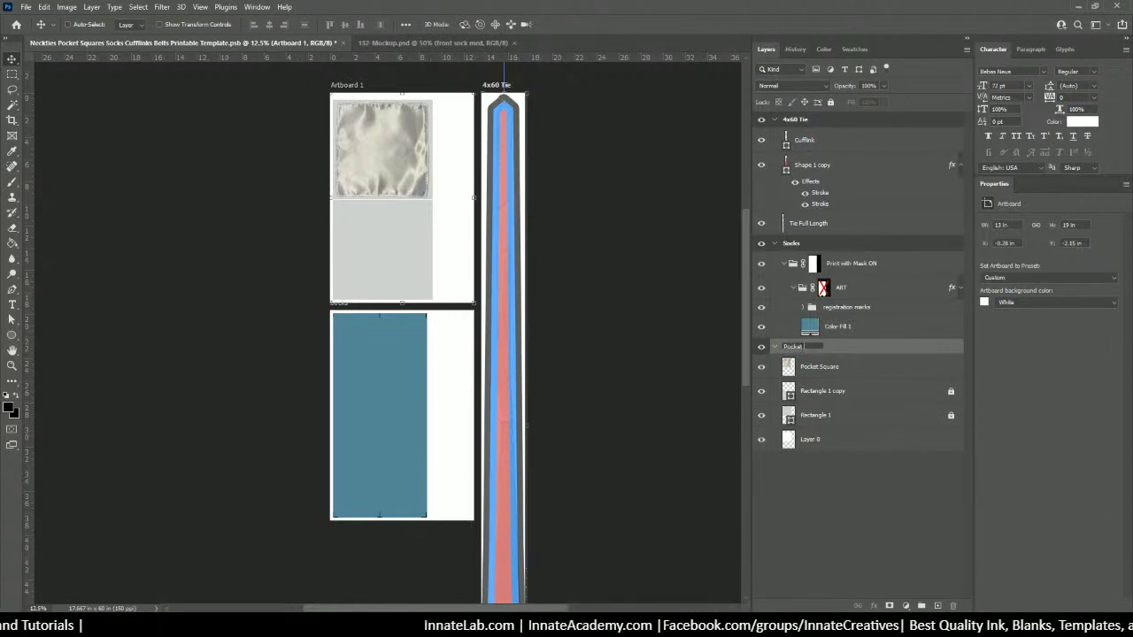
type(" Squ")
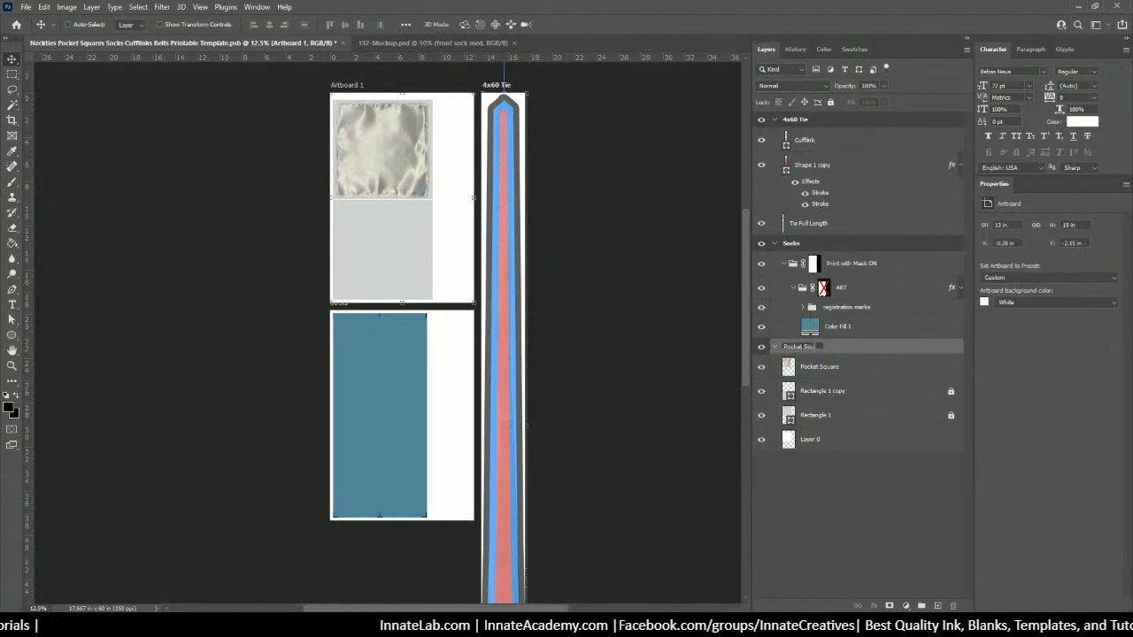
type("are")
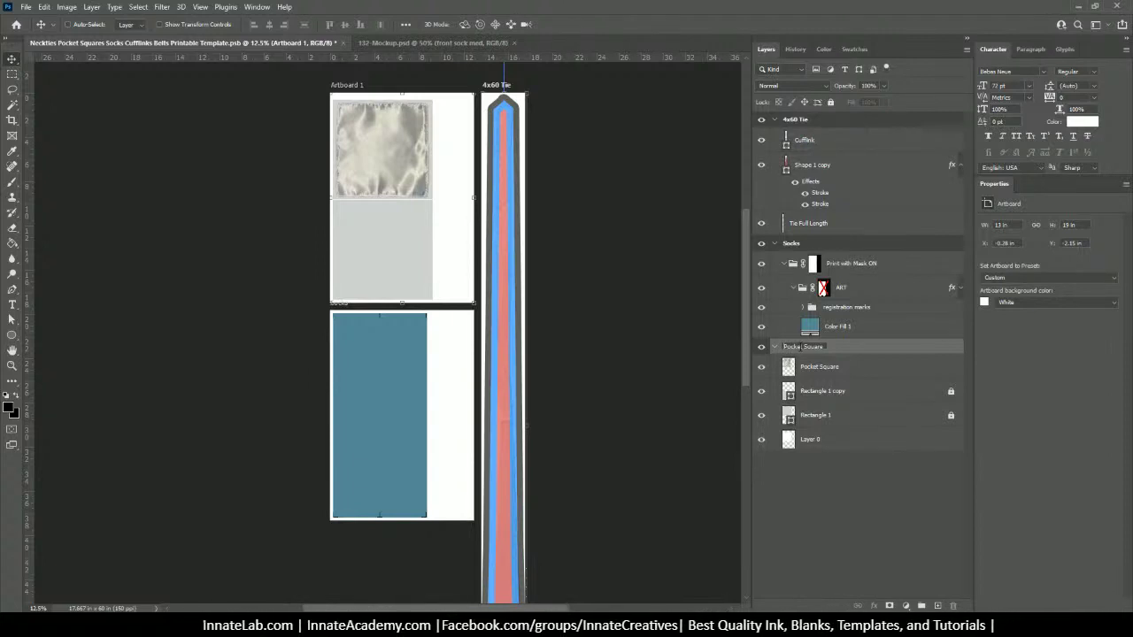
type("13x19")
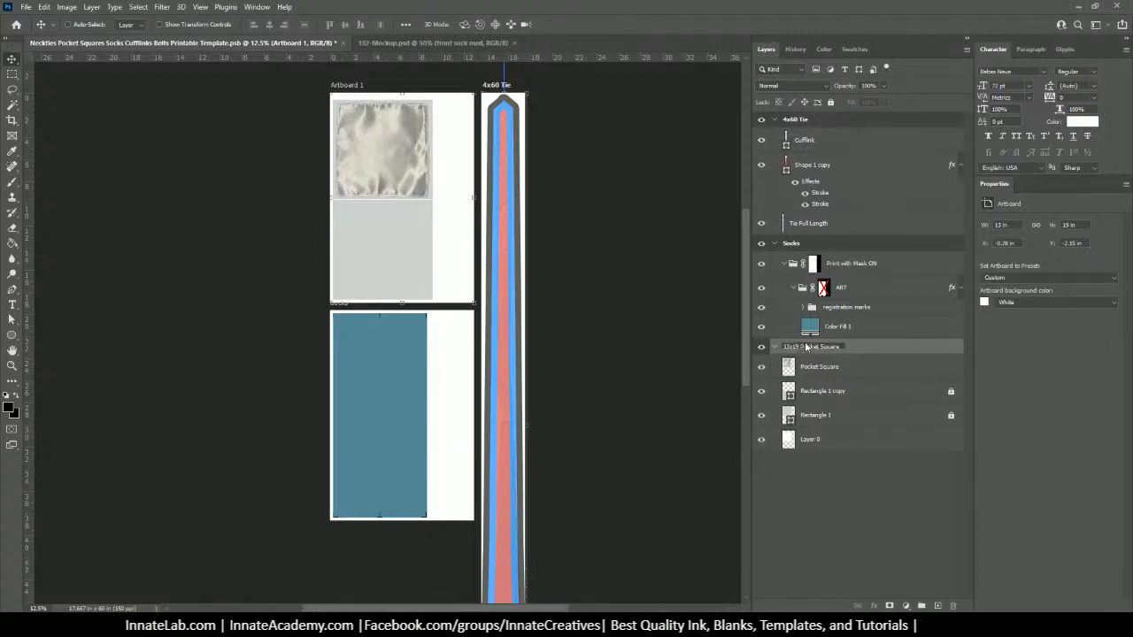
Step: Add the size prefix to the sock artboard's name so it reads 13x19 Socks
left_click(796, 242)
double_click(789, 244)
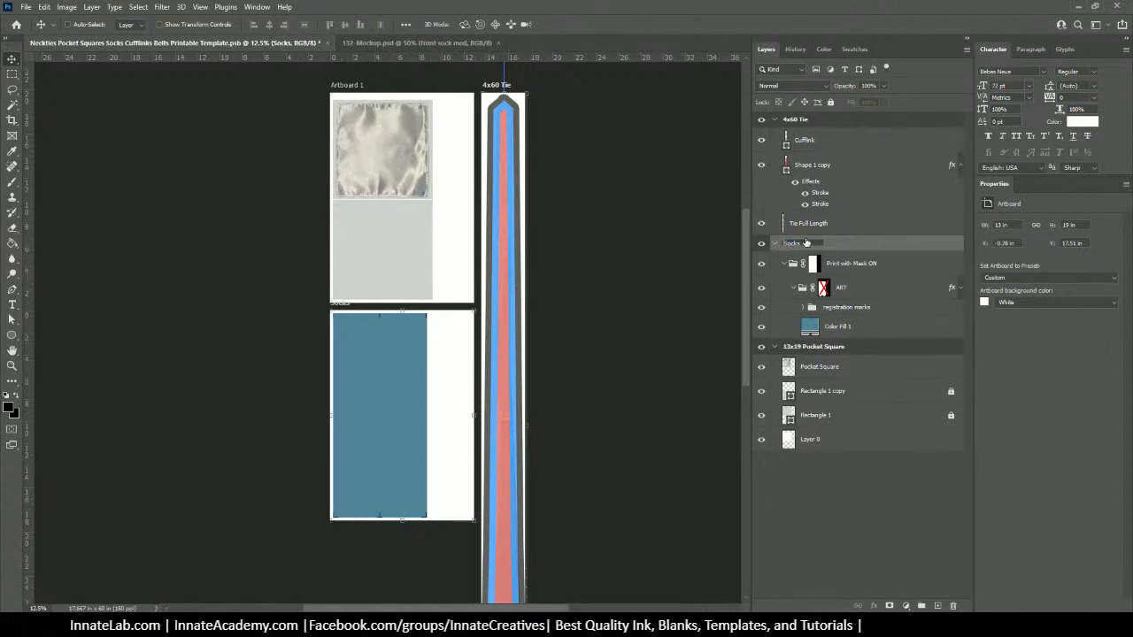
type("13x19")
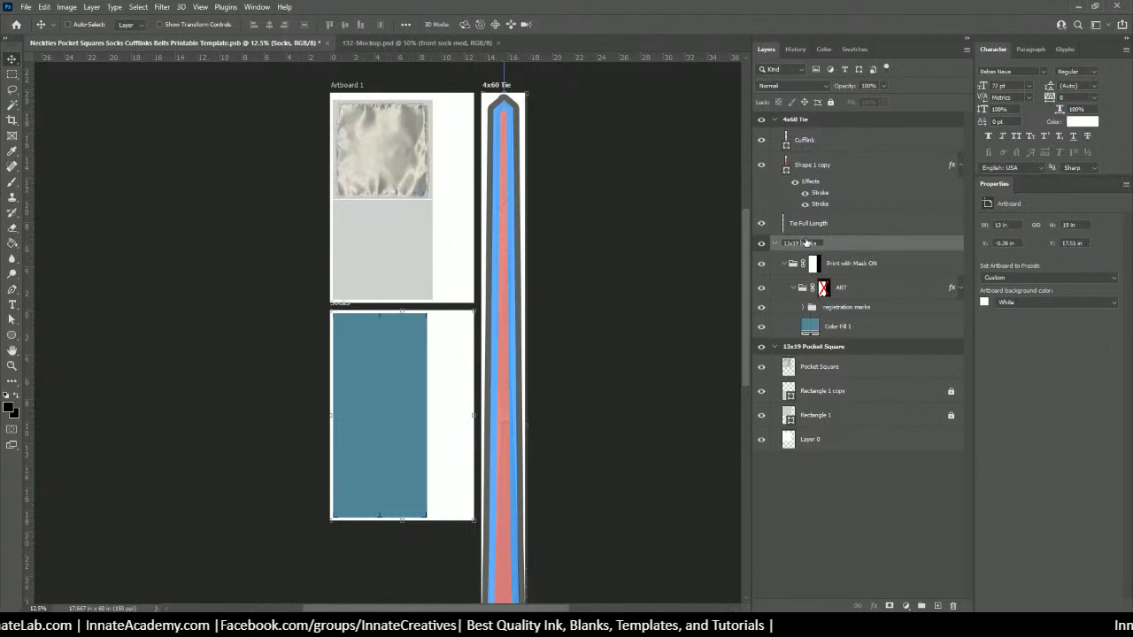
left_click(824, 120)
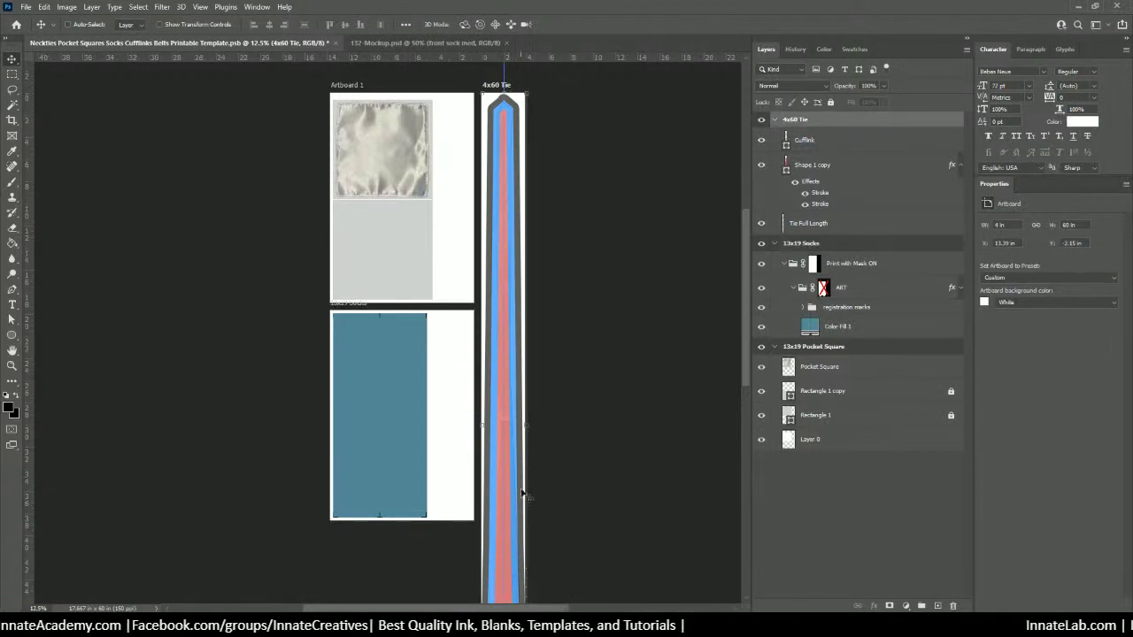
Step: Review the three renamed artboards along the full tie length and look at the 132-Mockup document for comparison
scroll(516, 516, "down", 3)
scroll(517, 525, "down", 3)
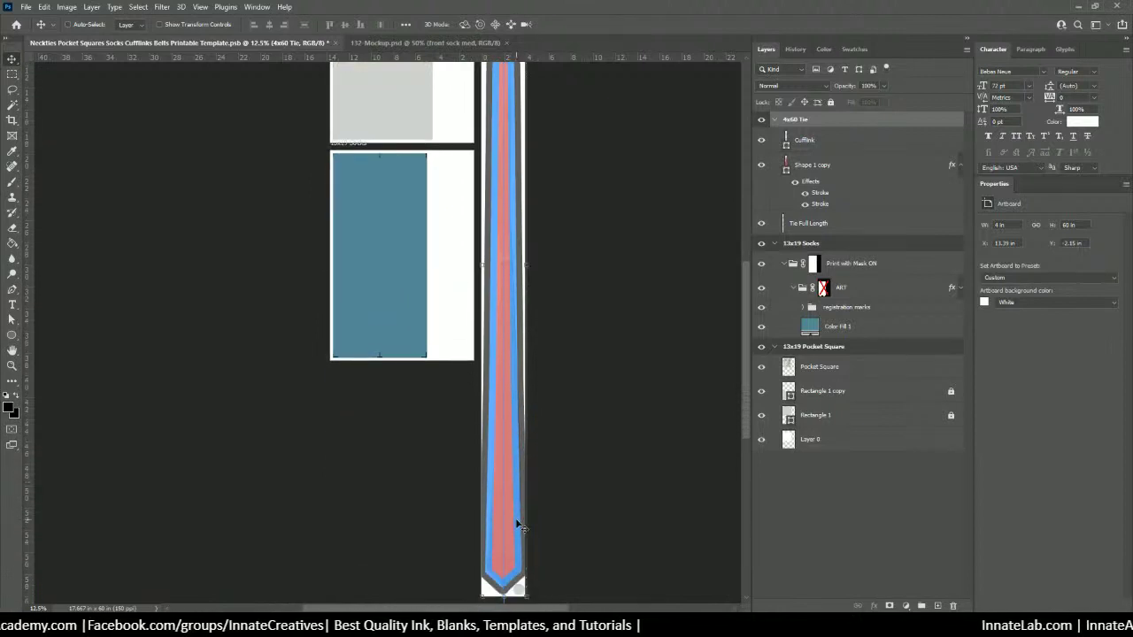
scroll(518, 523, "up", 2)
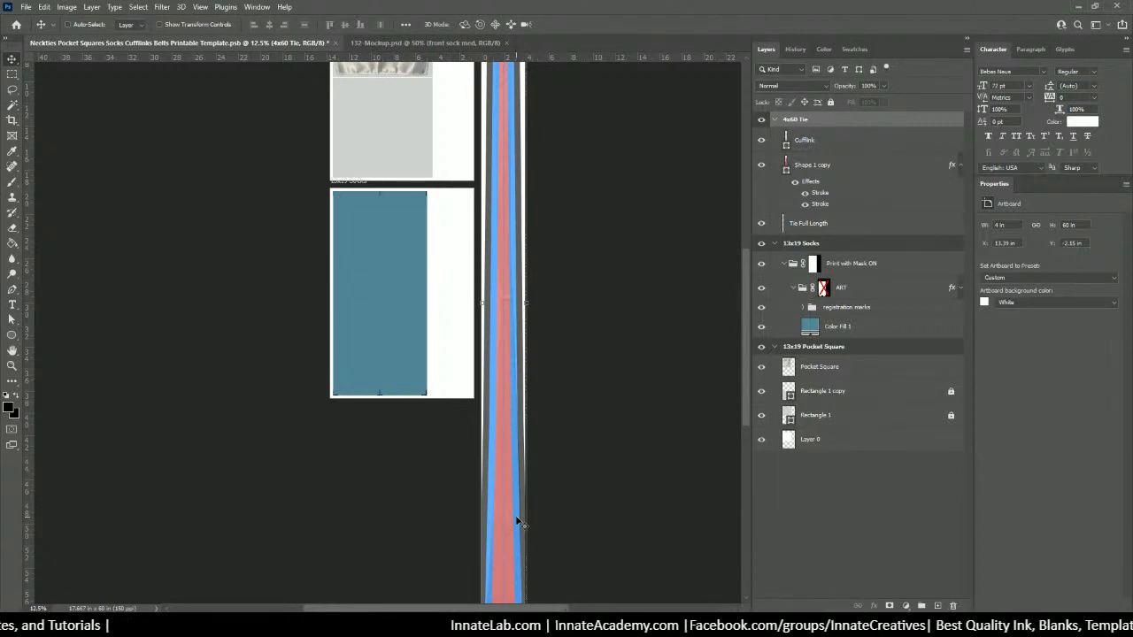
scroll(531, 430, "up", 5)
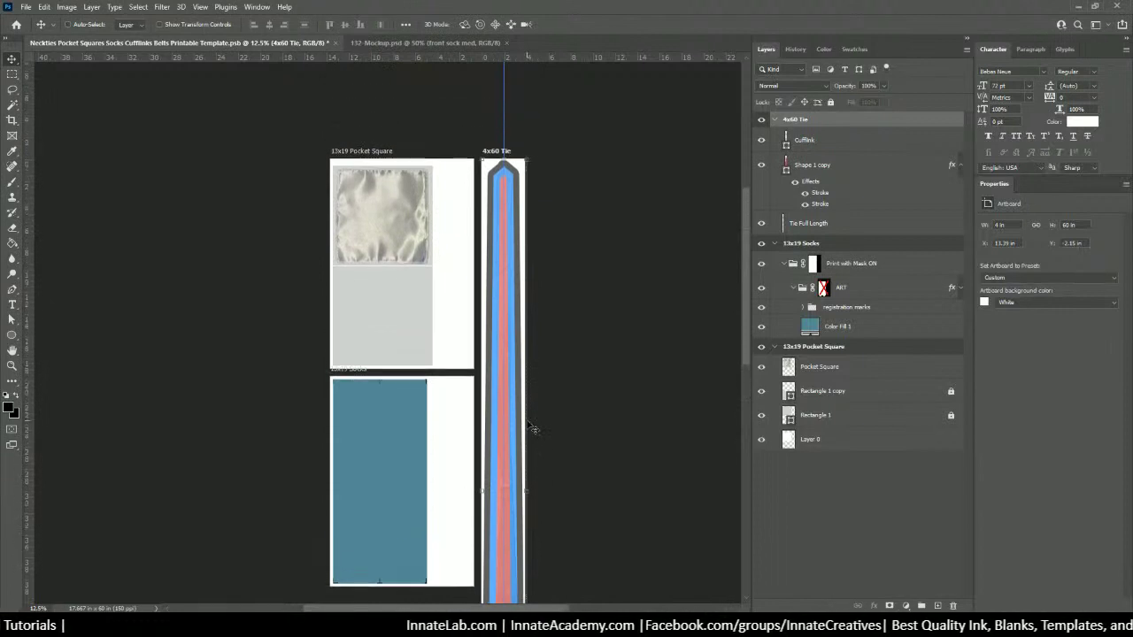
scroll(532, 430, "down", 1)
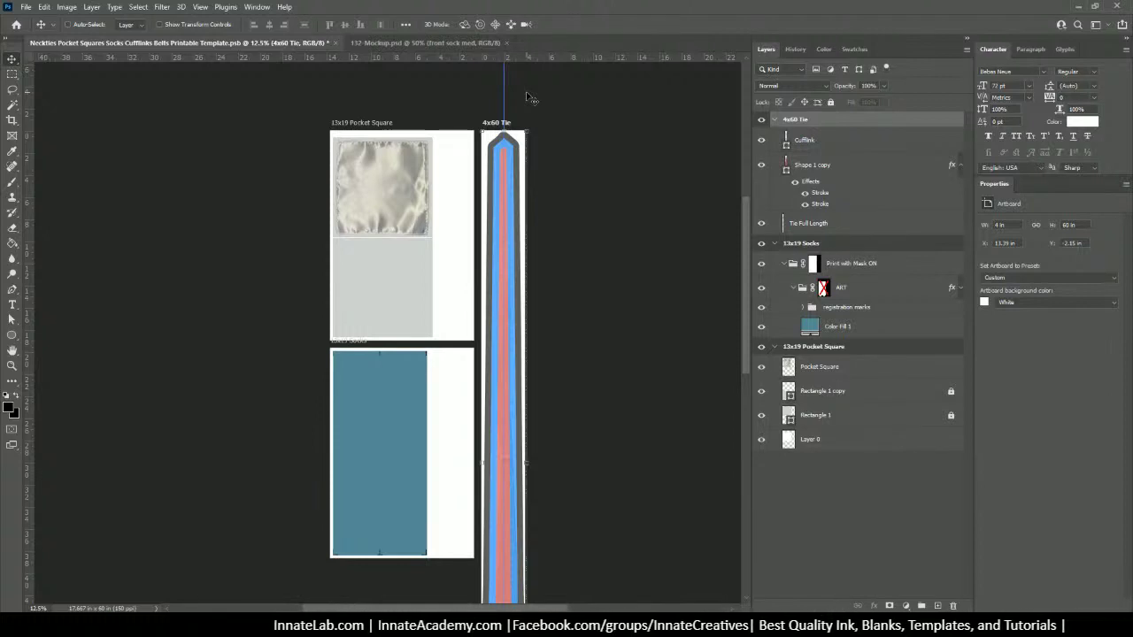
scroll(539, 214, "down", 1)
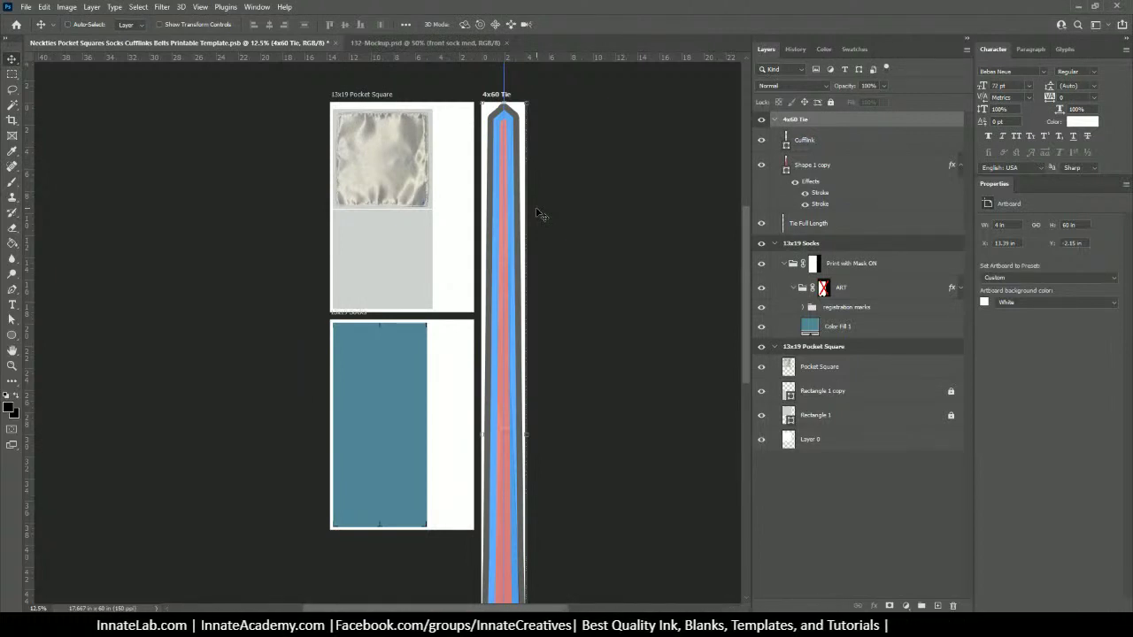
scroll(540, 215, "down", 5)
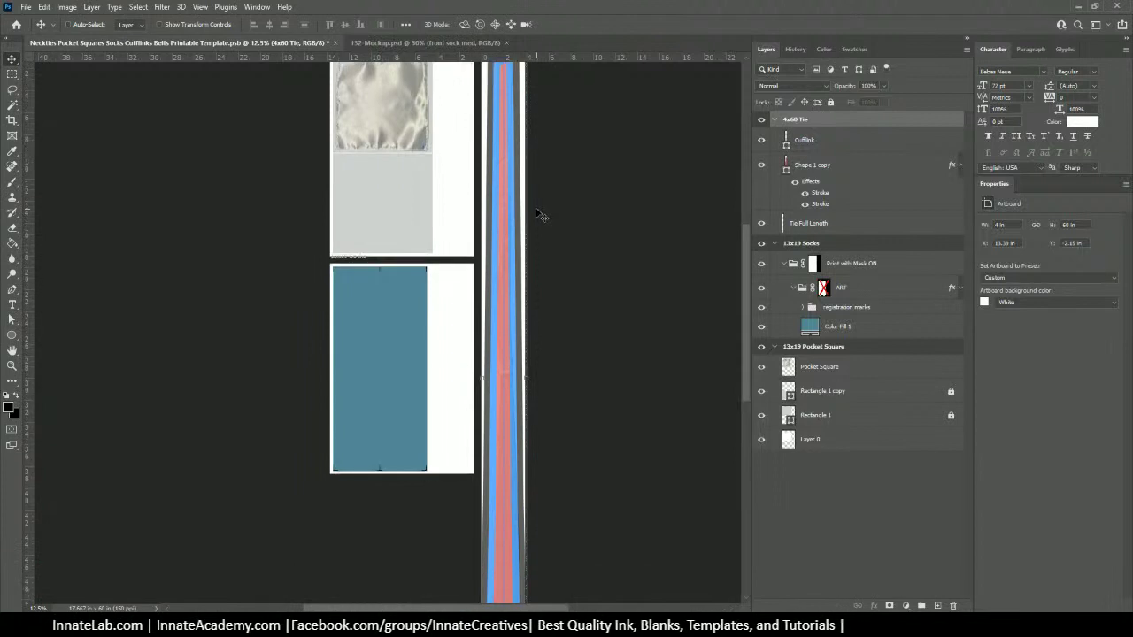
scroll(540, 231, "down", 3)
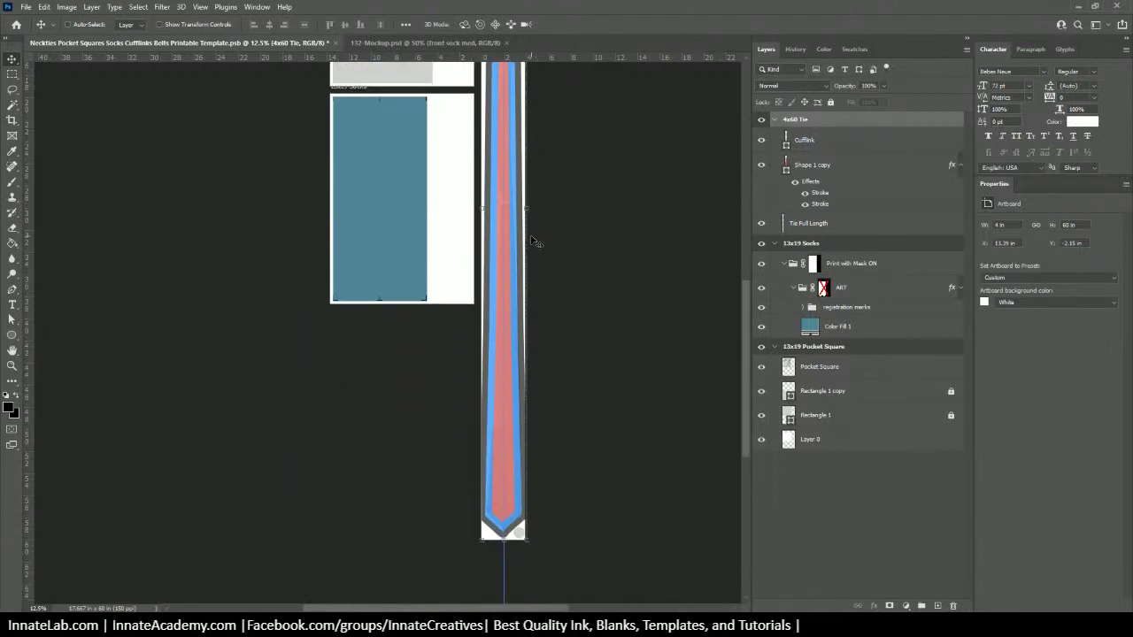
scroll(537, 239, "up", 5)
scroll(533, 242, "up", 1)
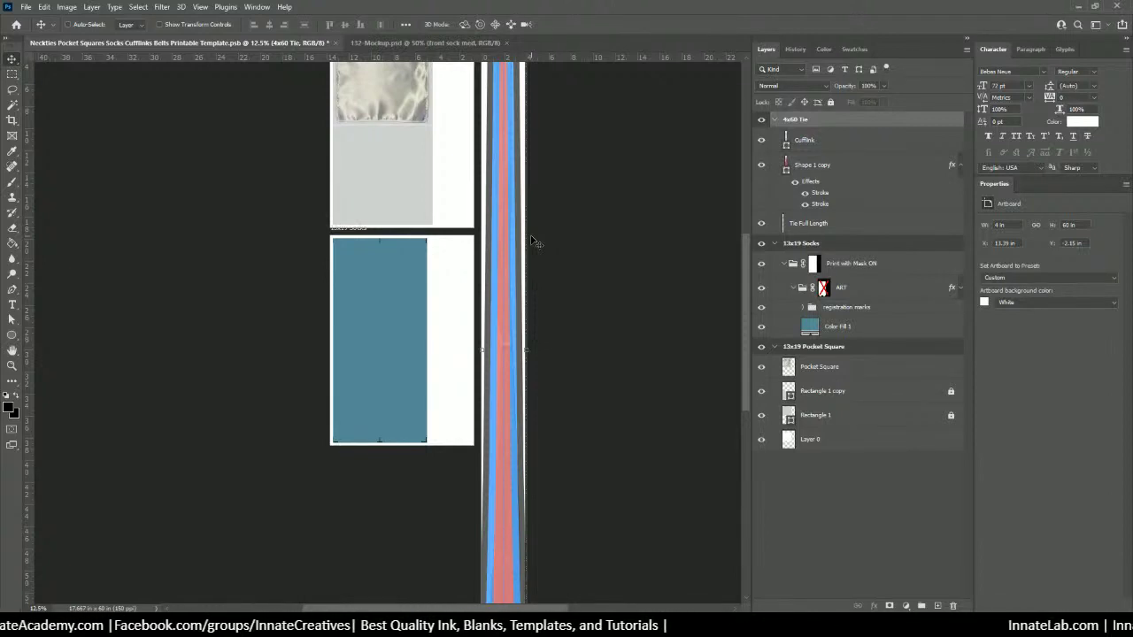
left_click(438, 43)
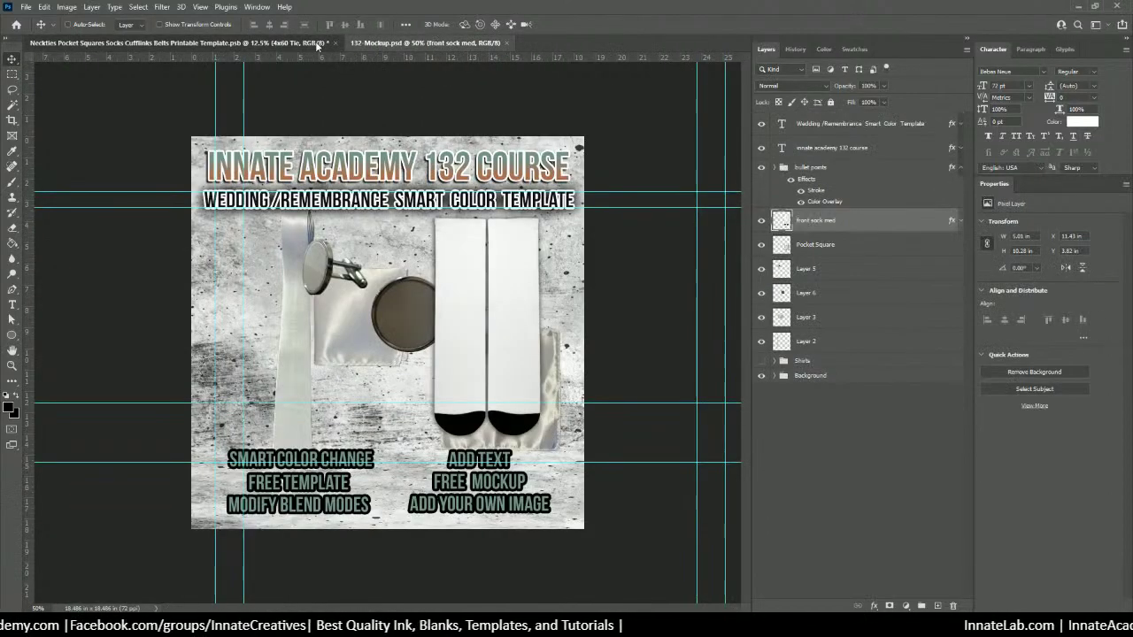
left_click(316, 44)
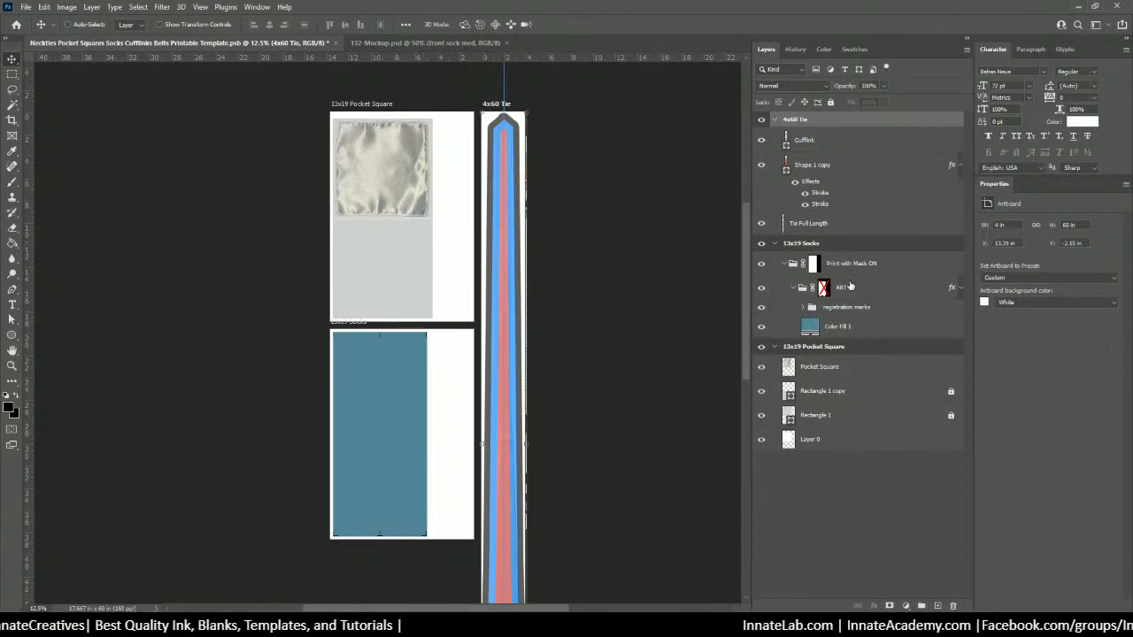
Step: Select Rectangle 1 in the pocket square artboard, and open Monogram Pattern Style Gucci.psb and its Monogram DBL CLICK smart object
left_click(847, 327)
left_click(840, 412)
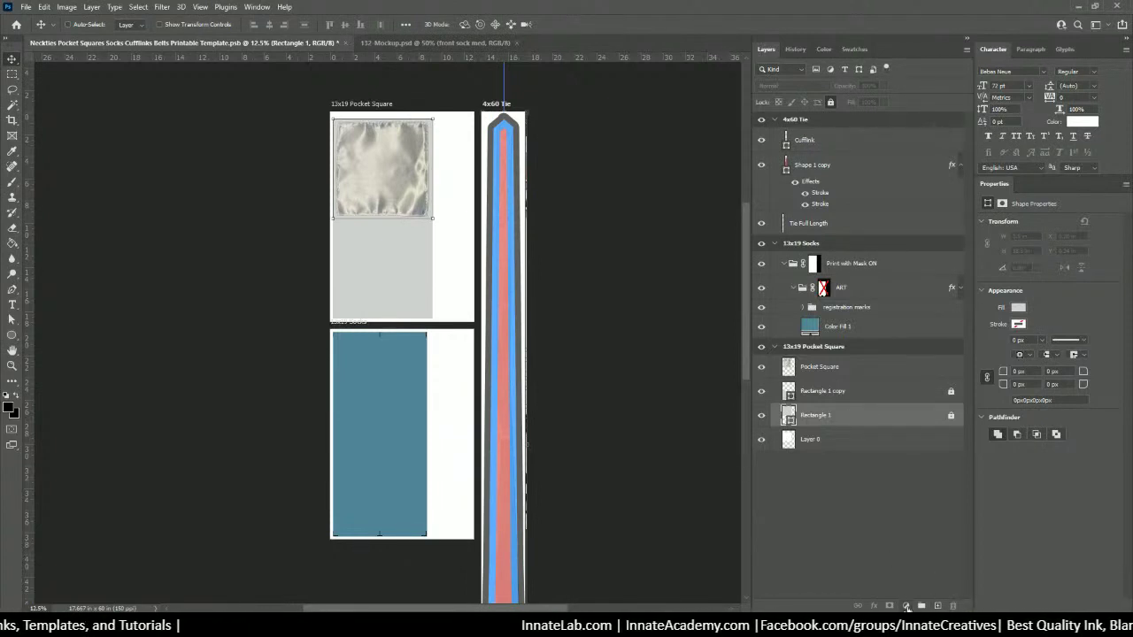
left_click(26, 7)
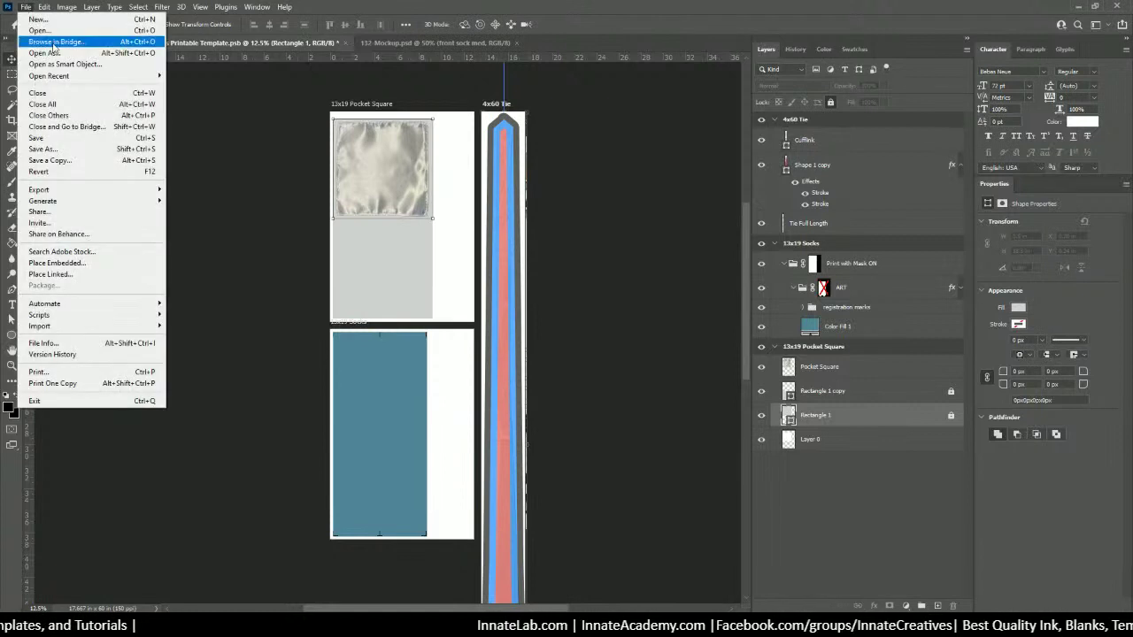
mouse_move(62, 76)
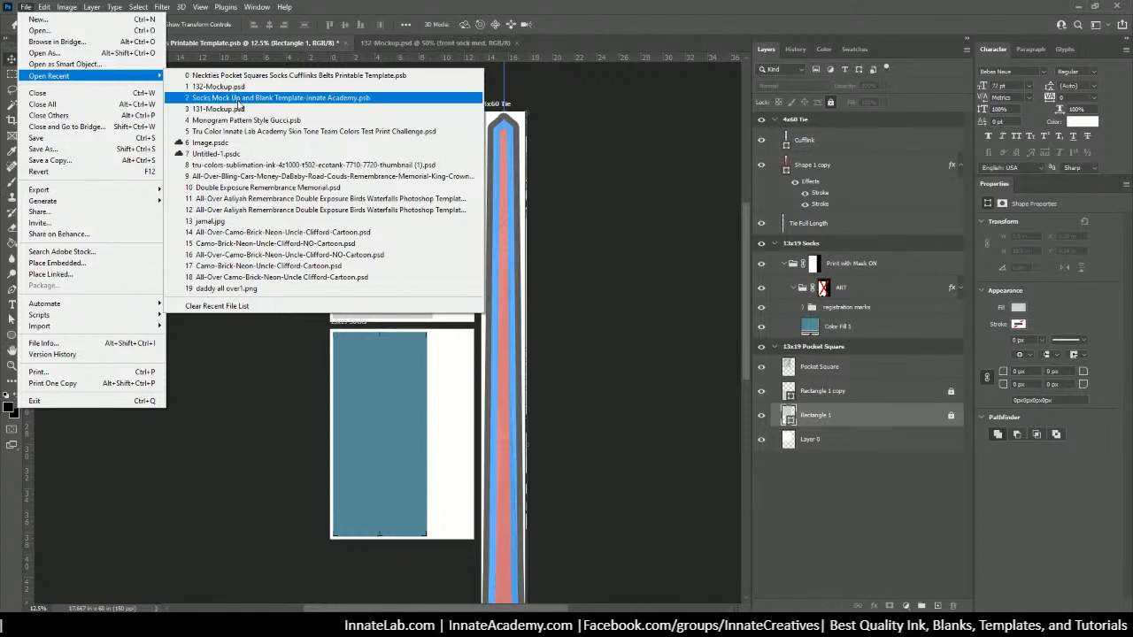
left_click(243, 119)
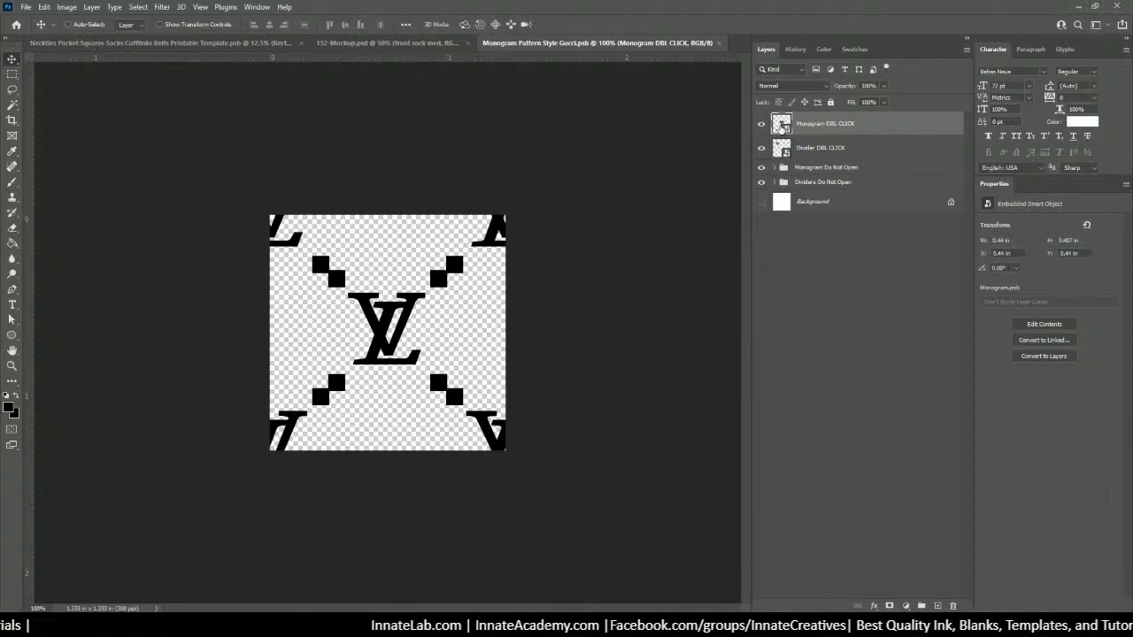
double_click(781, 126)
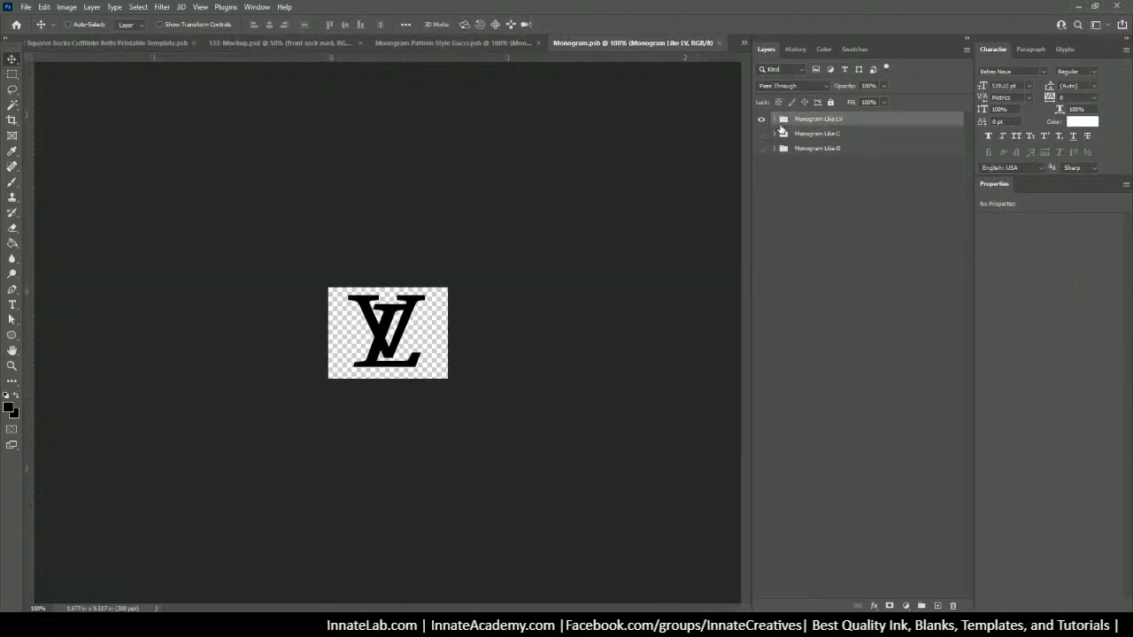
Step: Show only the Monogram Like G group in Monogram.psb, and close the smart object with its changes saved
left_click(306, 45)
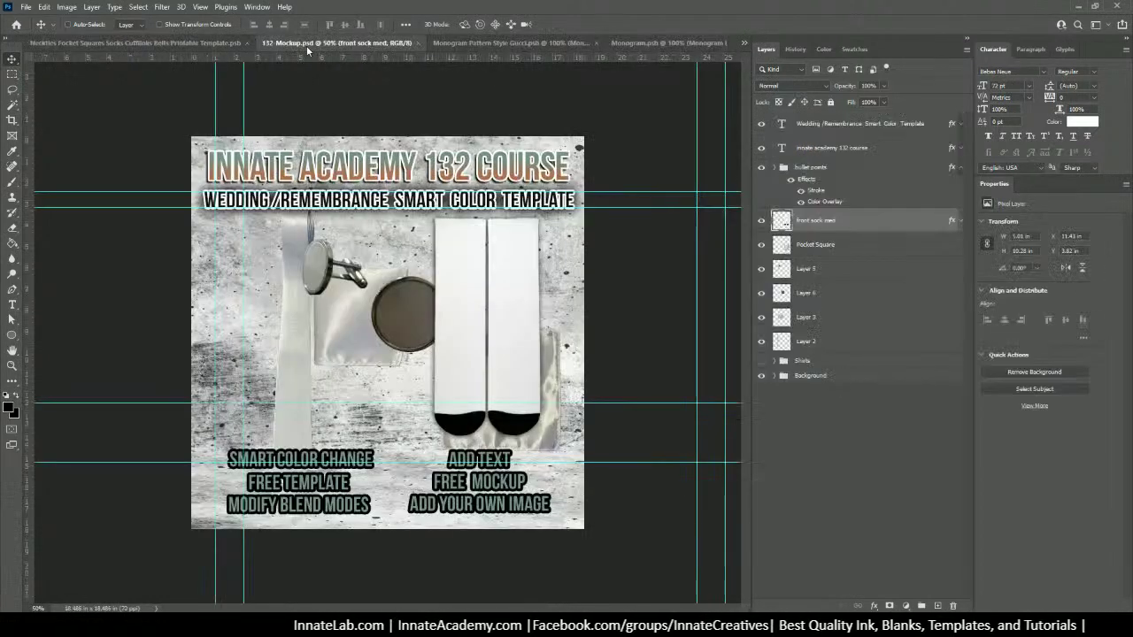
left_click(623, 42)
left_click(761, 119)
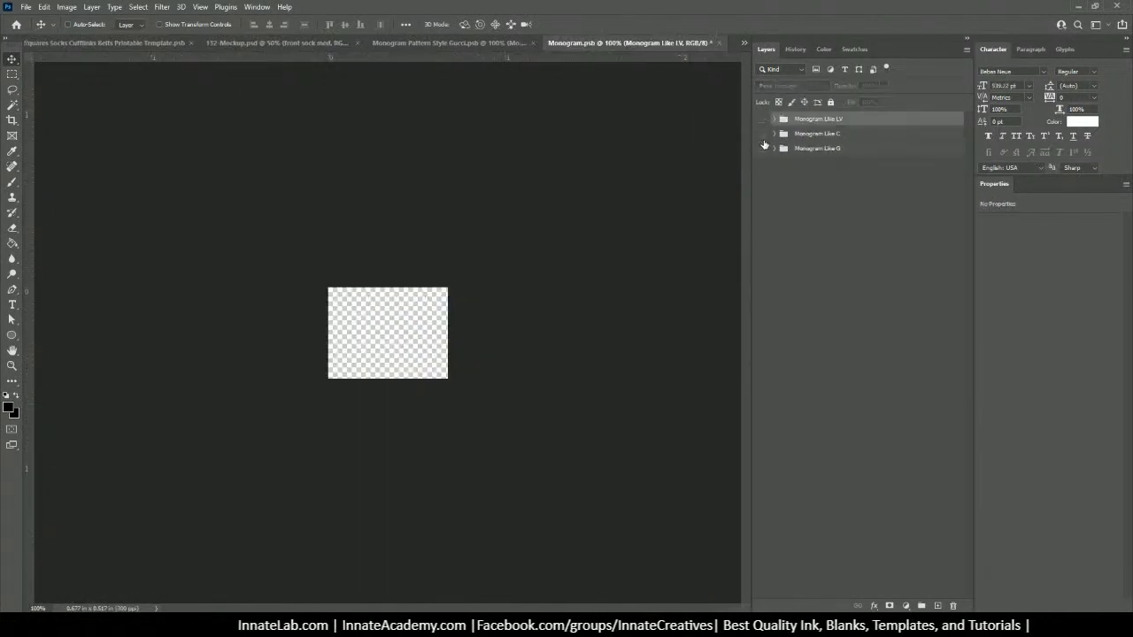
left_click(761, 133)
left_click(761, 133)
left_click(761, 147)
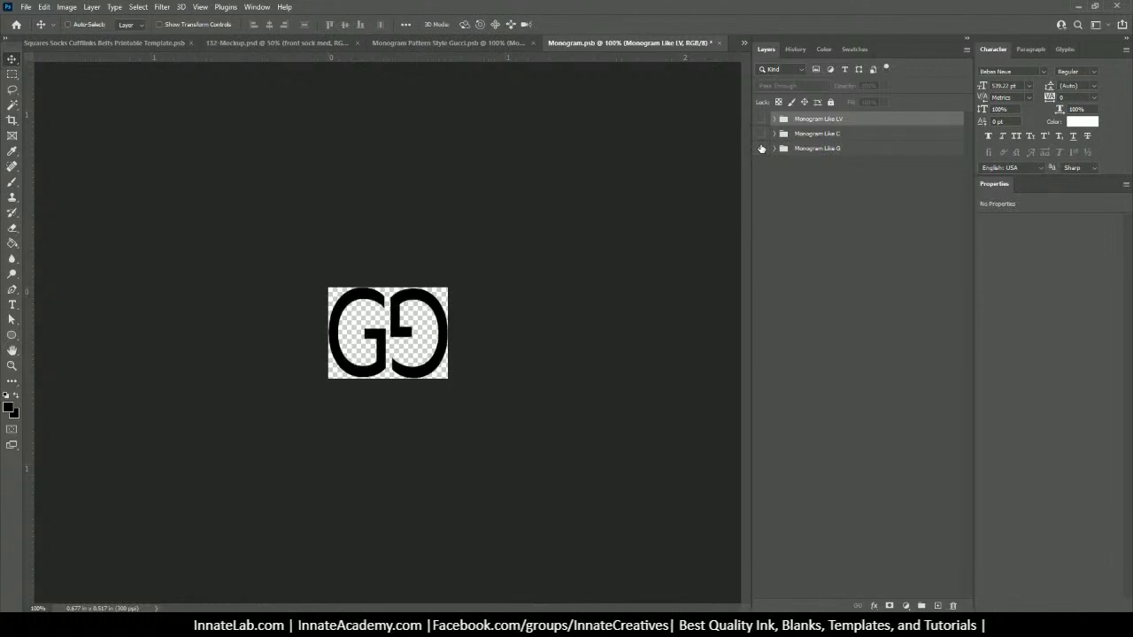
left_click(761, 148)
left_click(761, 133)
left_click(761, 148)
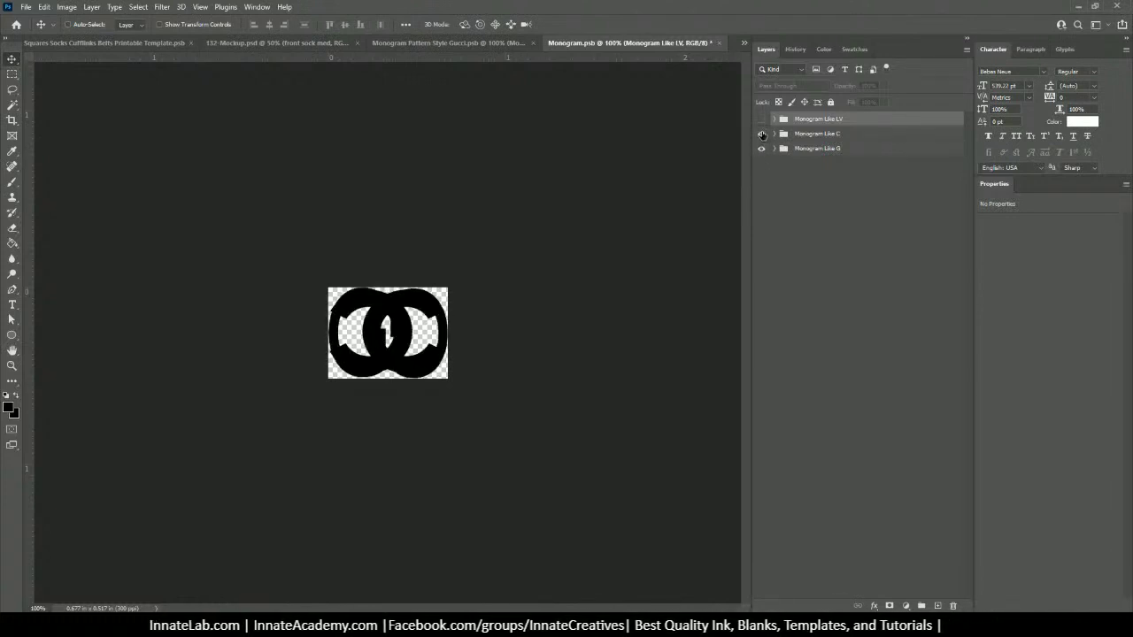
left_click(761, 134)
left_click(719, 43)
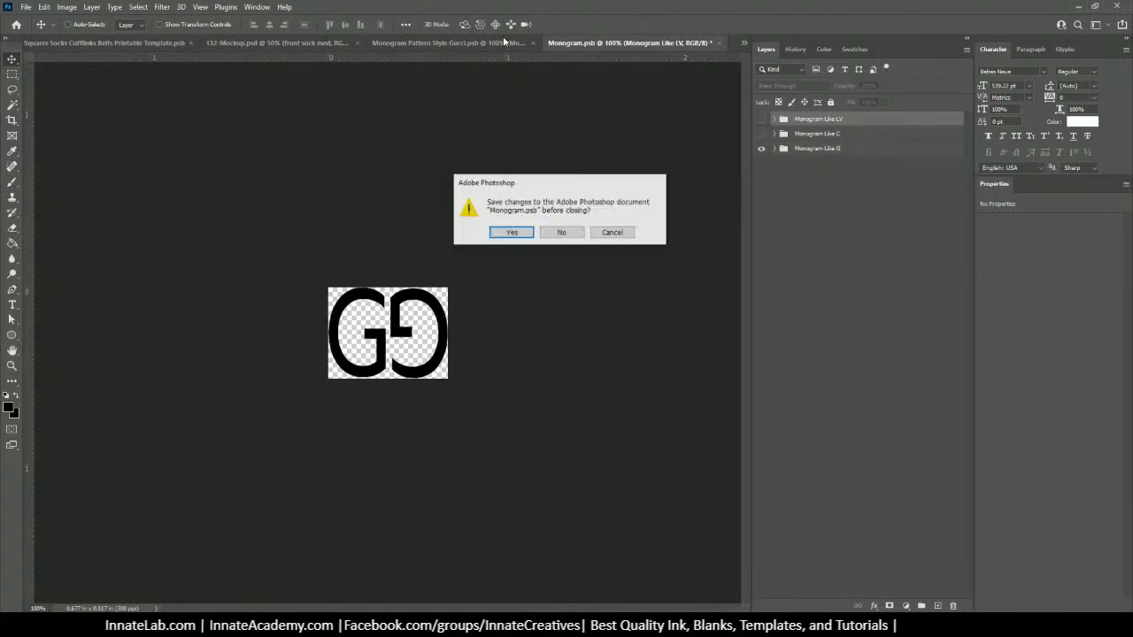
left_click(514, 232)
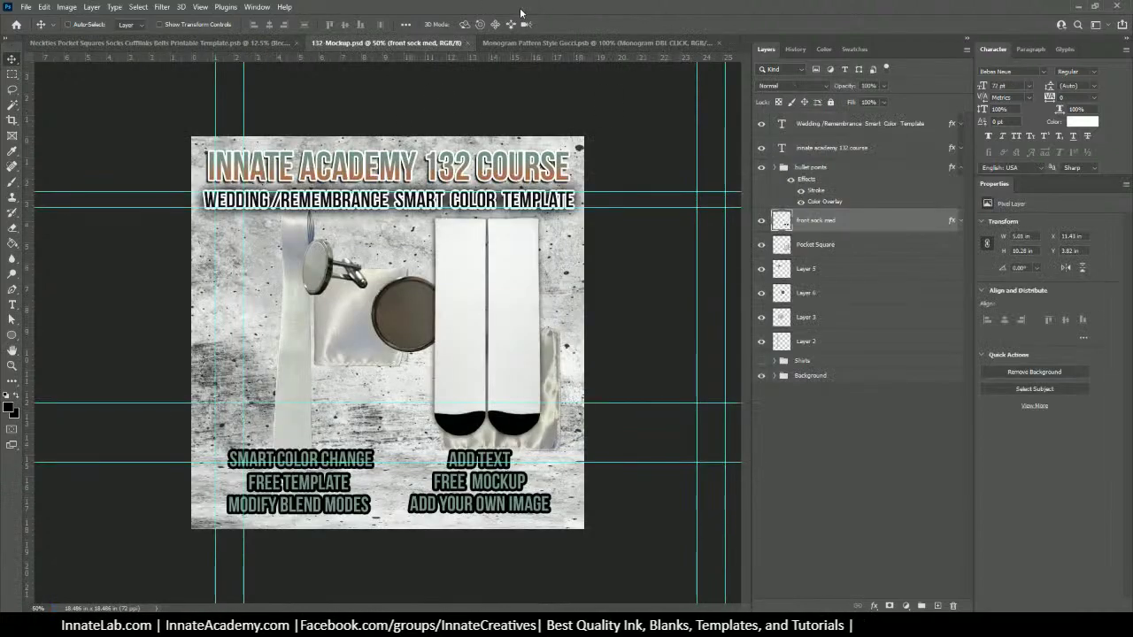
Step: Define the updated GG monogram tile as a pattern named Monogram Pattern Style Gucci-G.psb
left_click(521, 45)
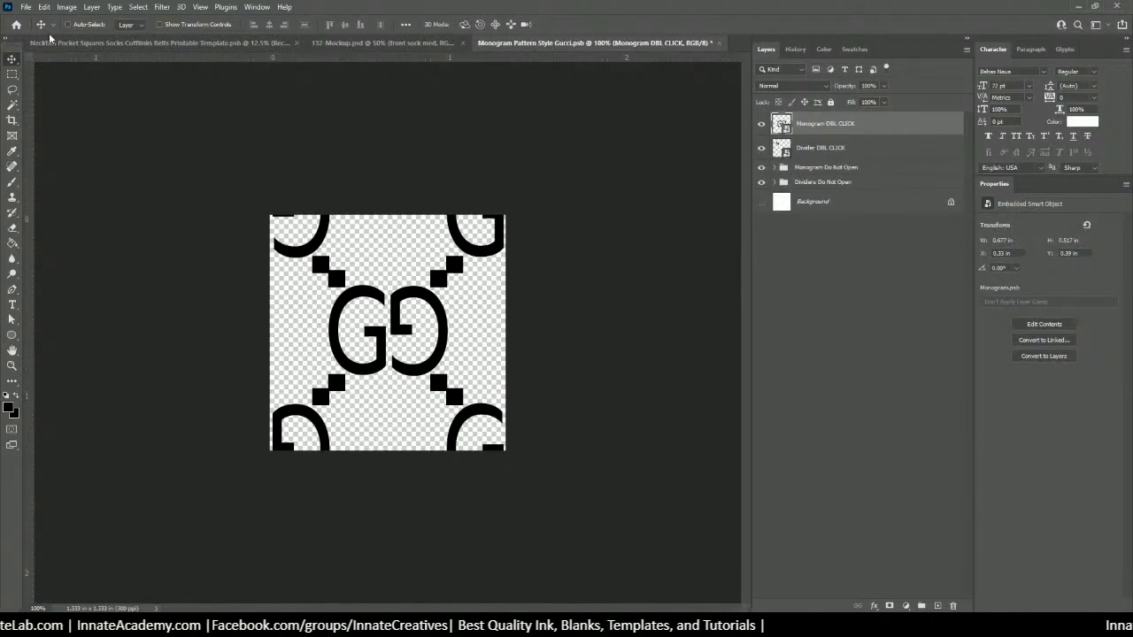
left_click(32, 8)
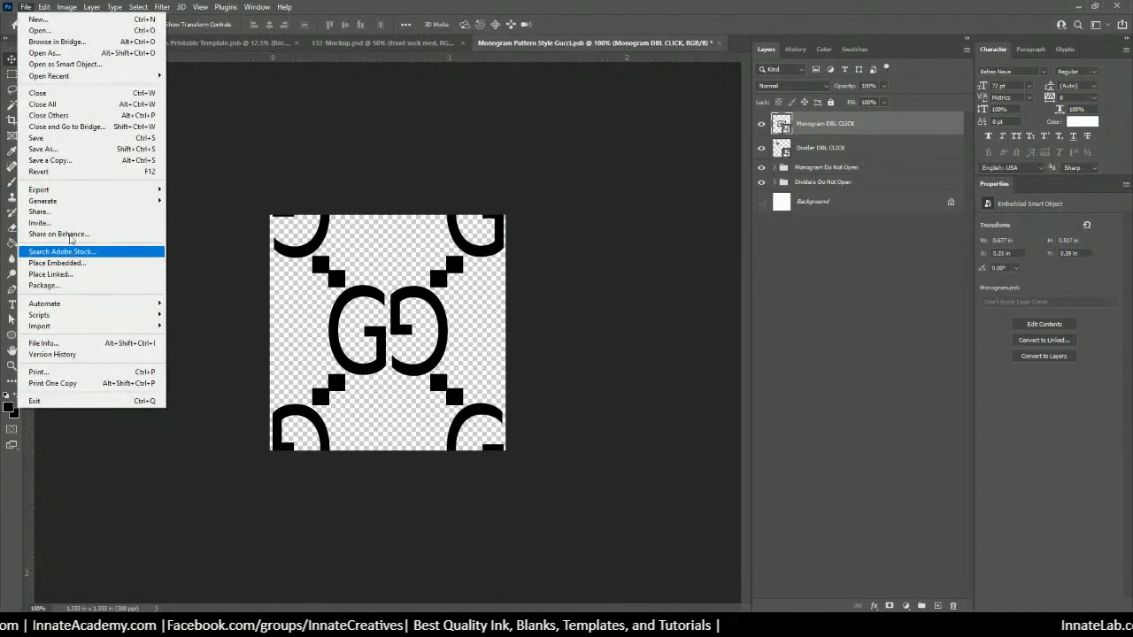
left_click(44, 7)
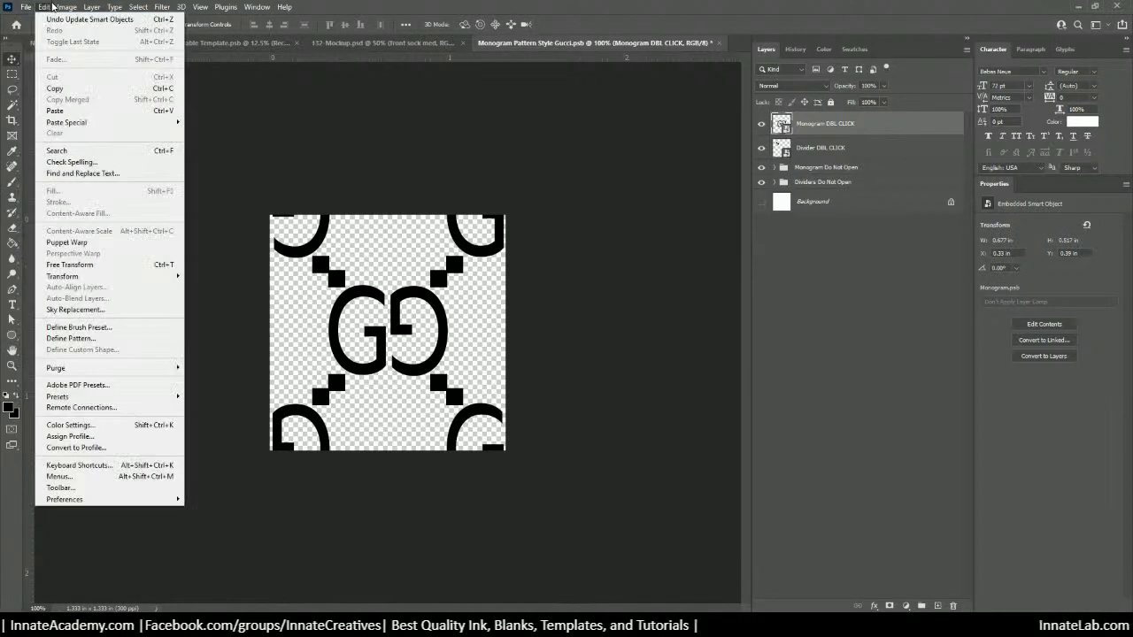
left_click(99, 338)
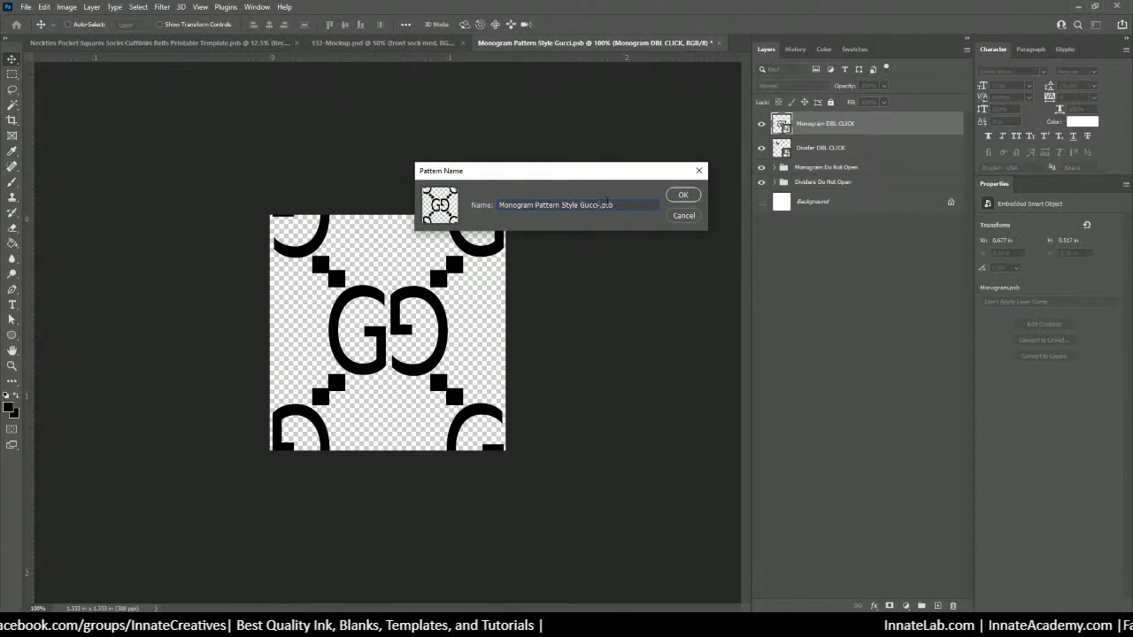
type("-G")
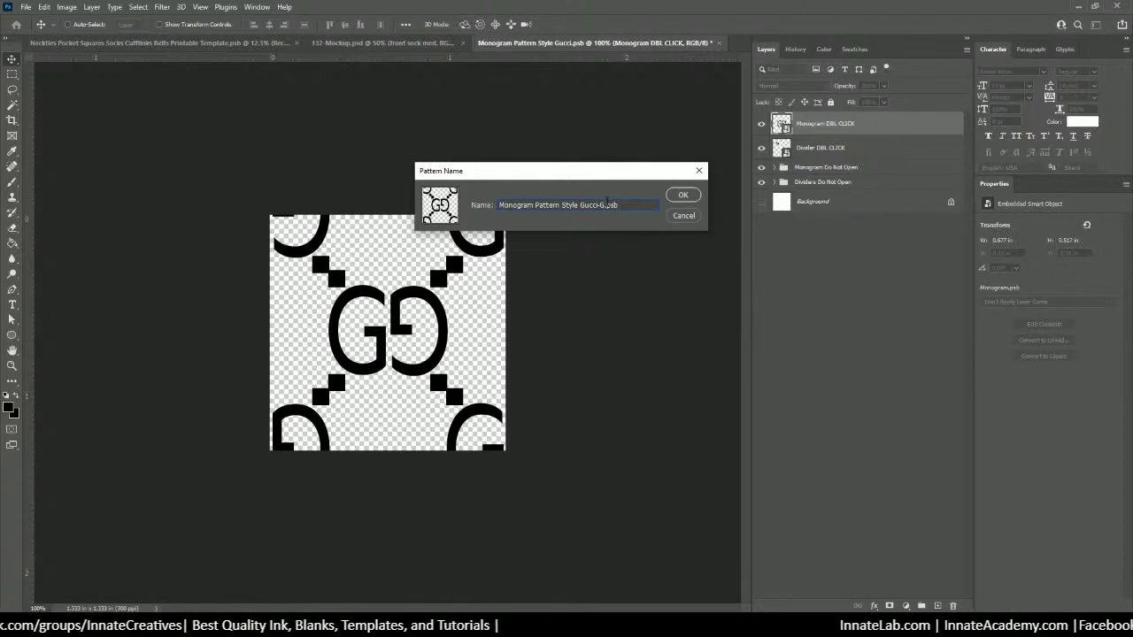
key("Return")
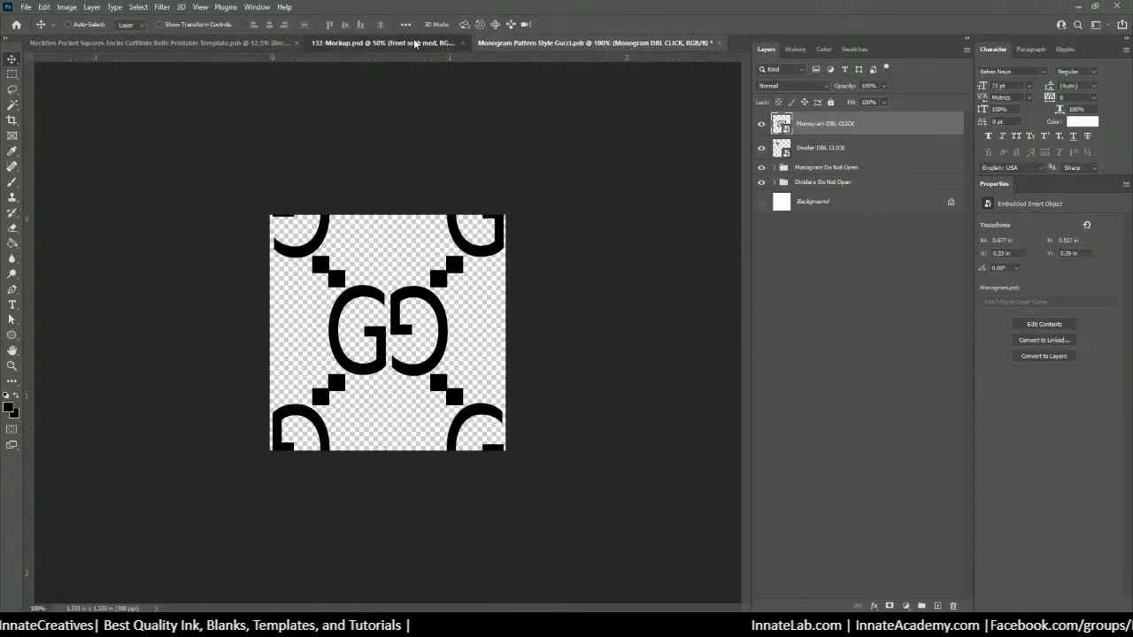
Step: Add a pattern fill layer above Rectangle 1 in the printable template, using the new GG monogram pattern
left_click(368, 41)
left_click(257, 42)
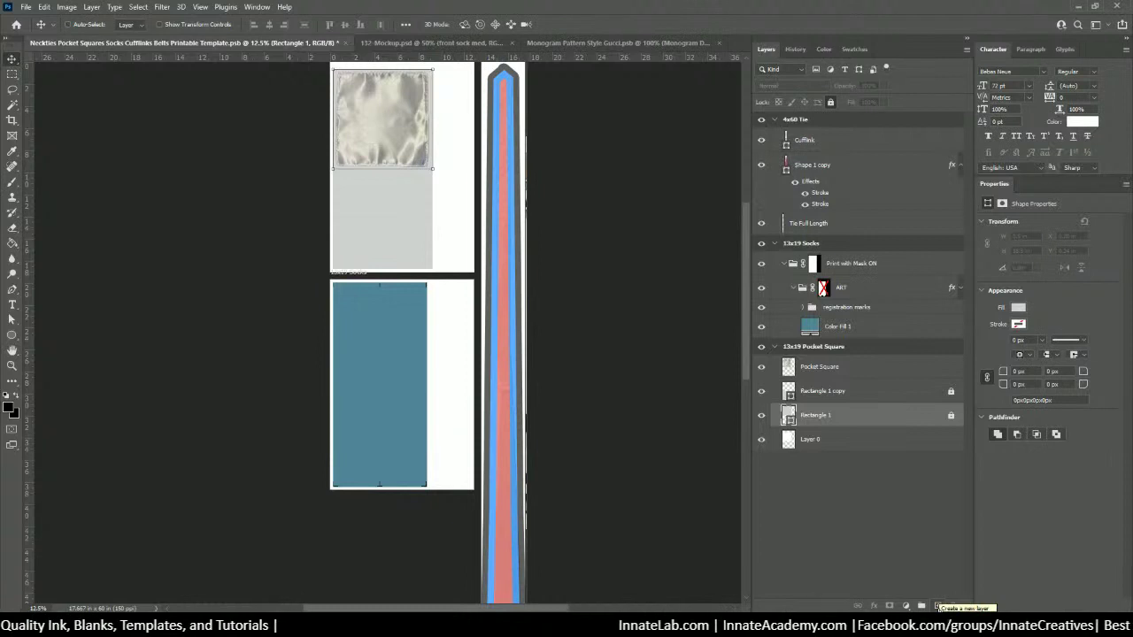
left_click(908, 606)
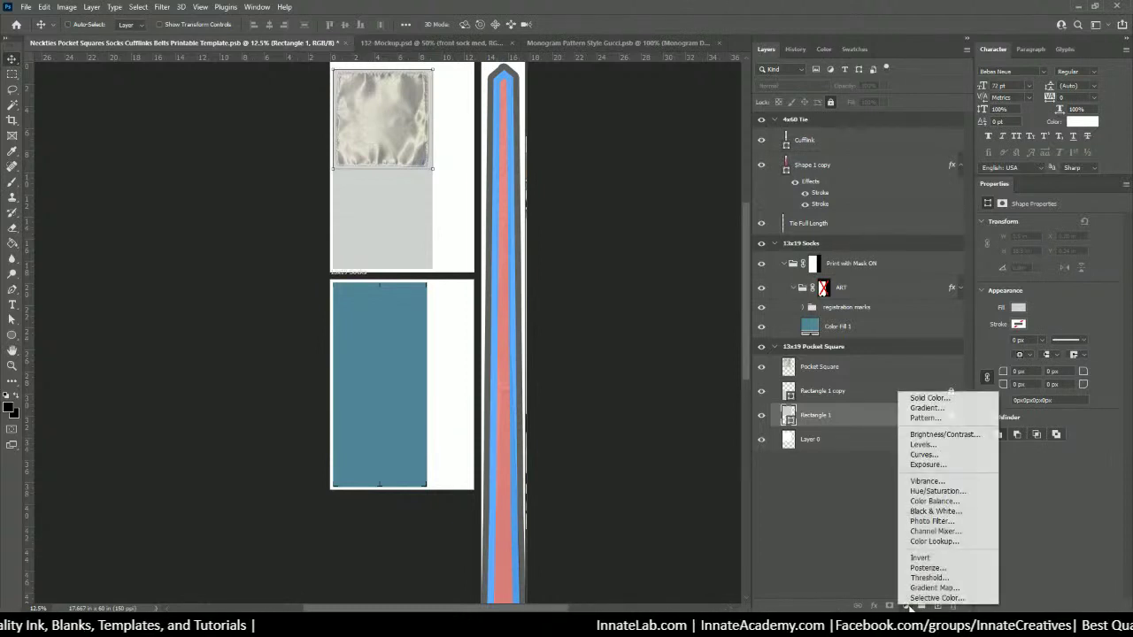
left_click(937, 422)
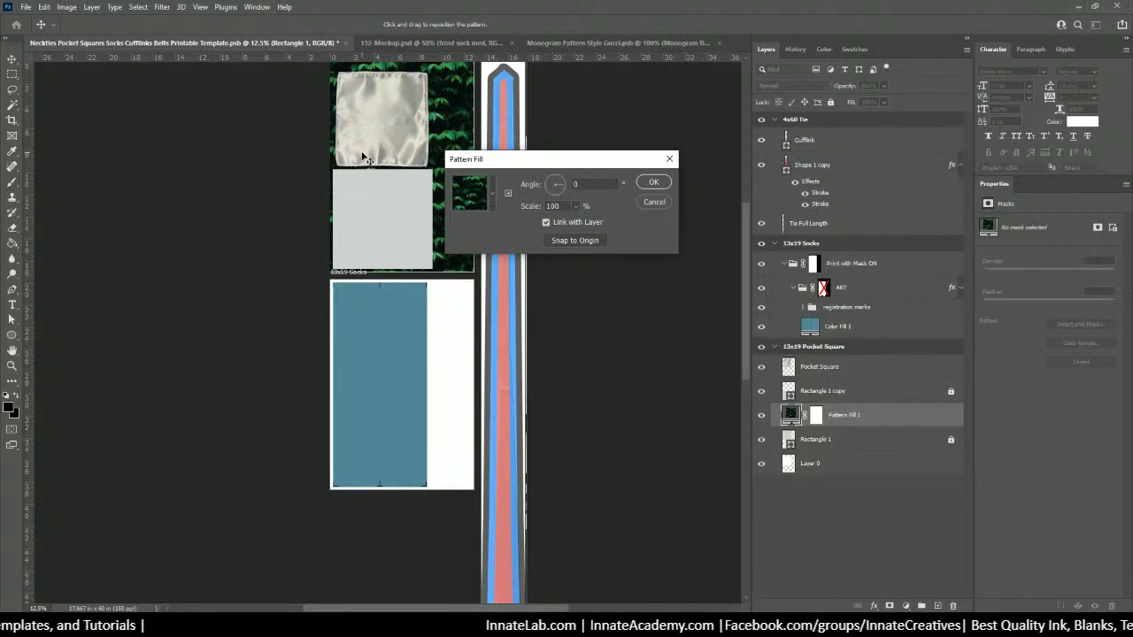
left_click(493, 202)
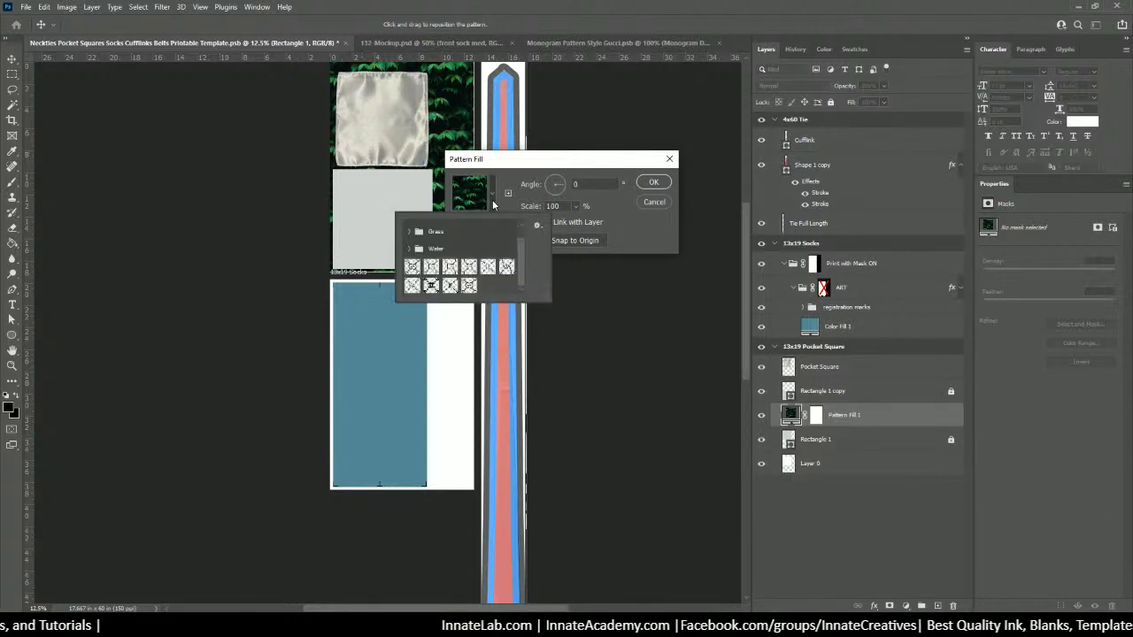
left_click(469, 285)
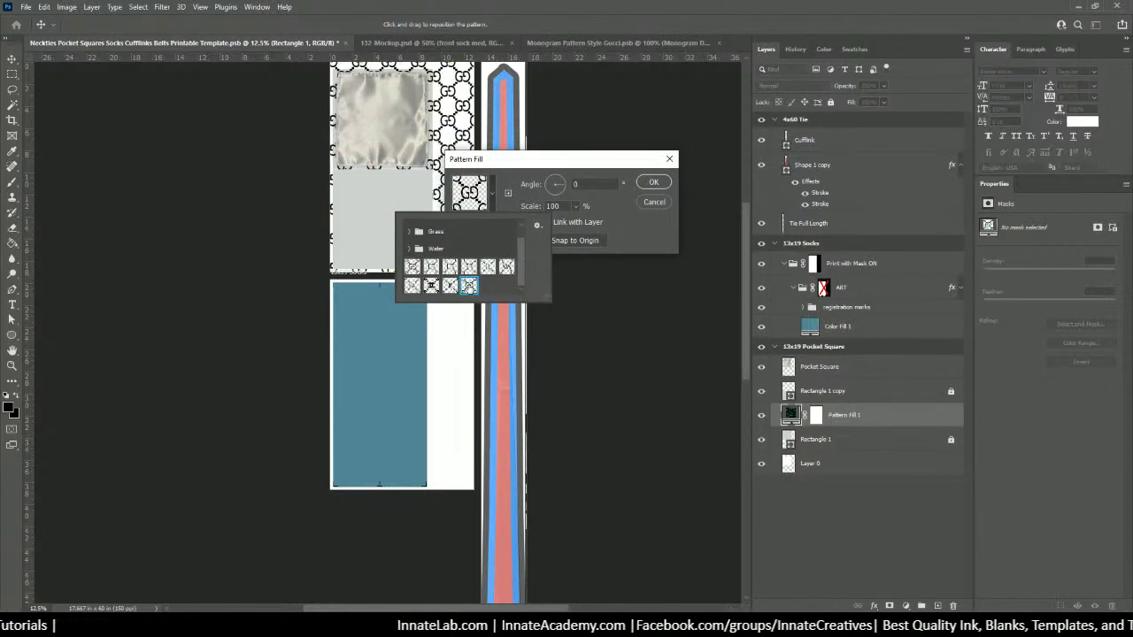
Step: Set the pattern fill's scale to 34% and accept the fill
left_click(519, 165)
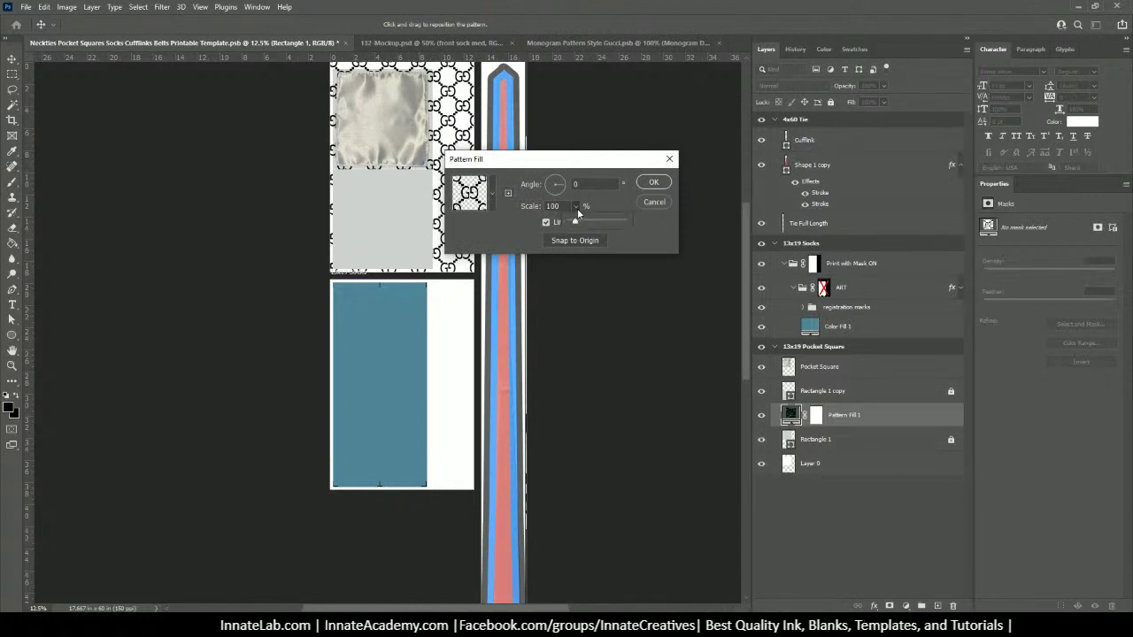
left_click(575, 205)
left_click_drag(576, 226, 570, 224)
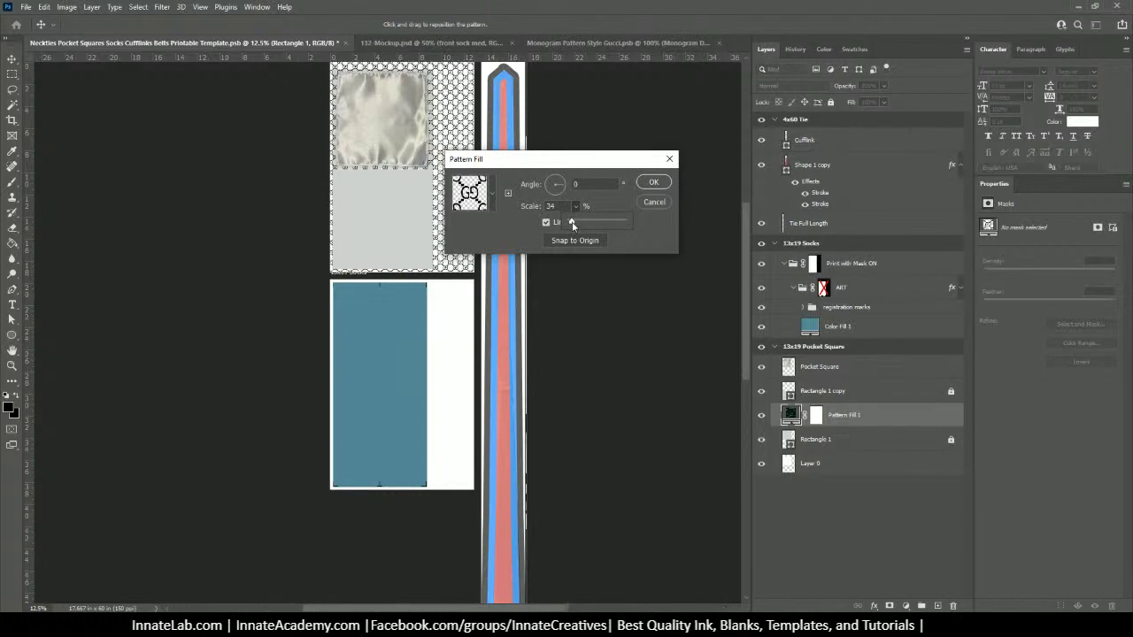
left_click(653, 183)
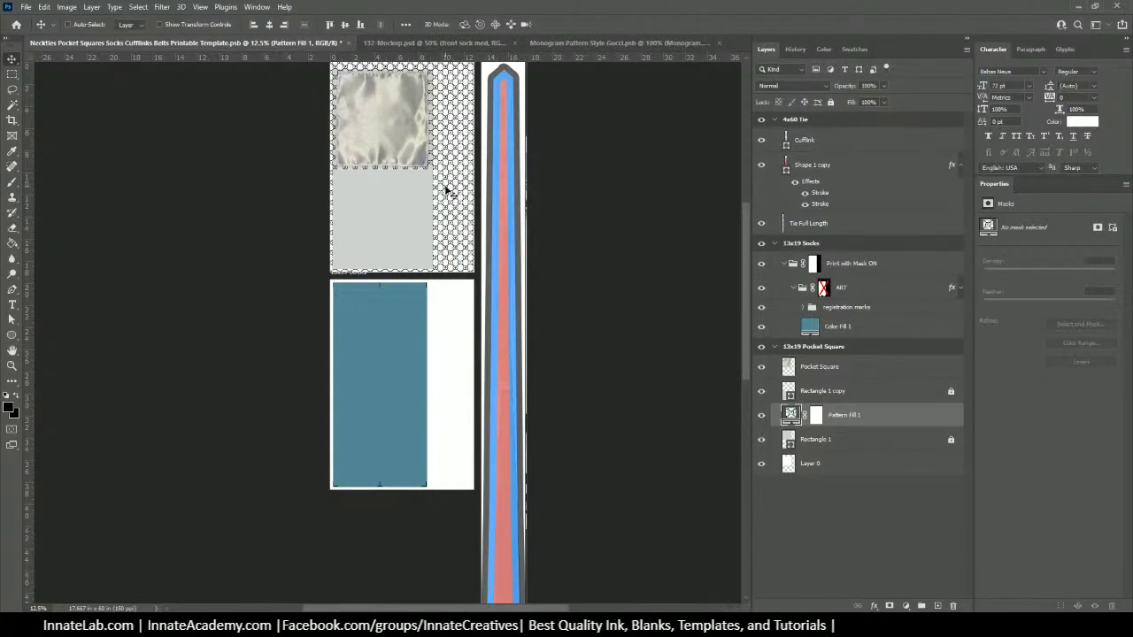
Step: Move the pattern fill layer directly beneath the Pocket Square layer and clip it to Rectangle 1 copy
key("ctrl+plus")
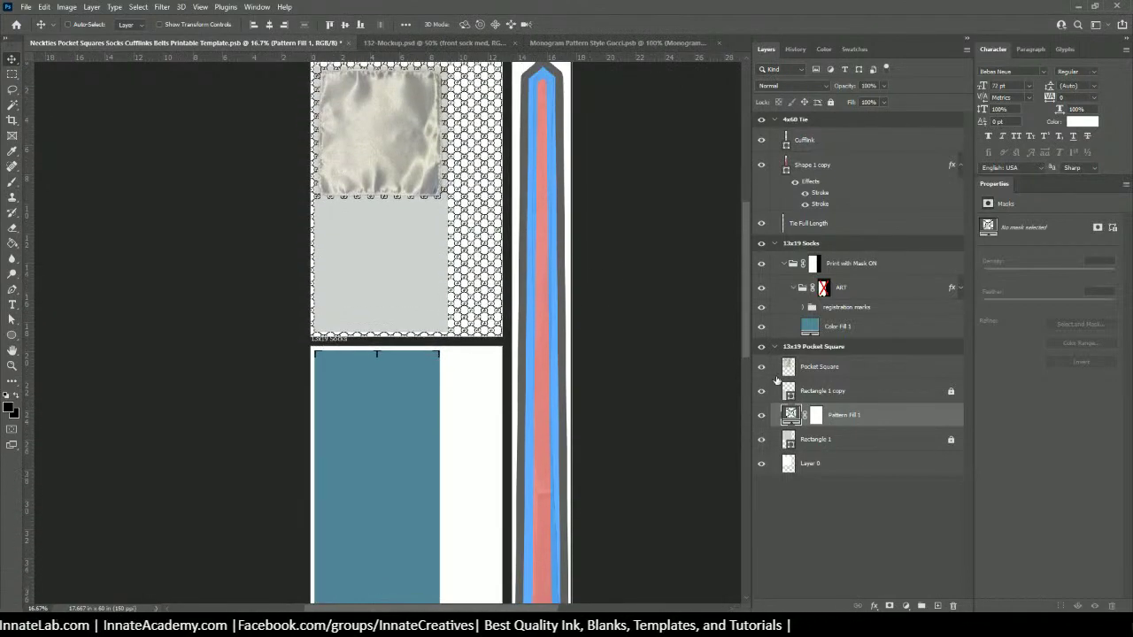
left_click_drag(848, 414, 838, 368)
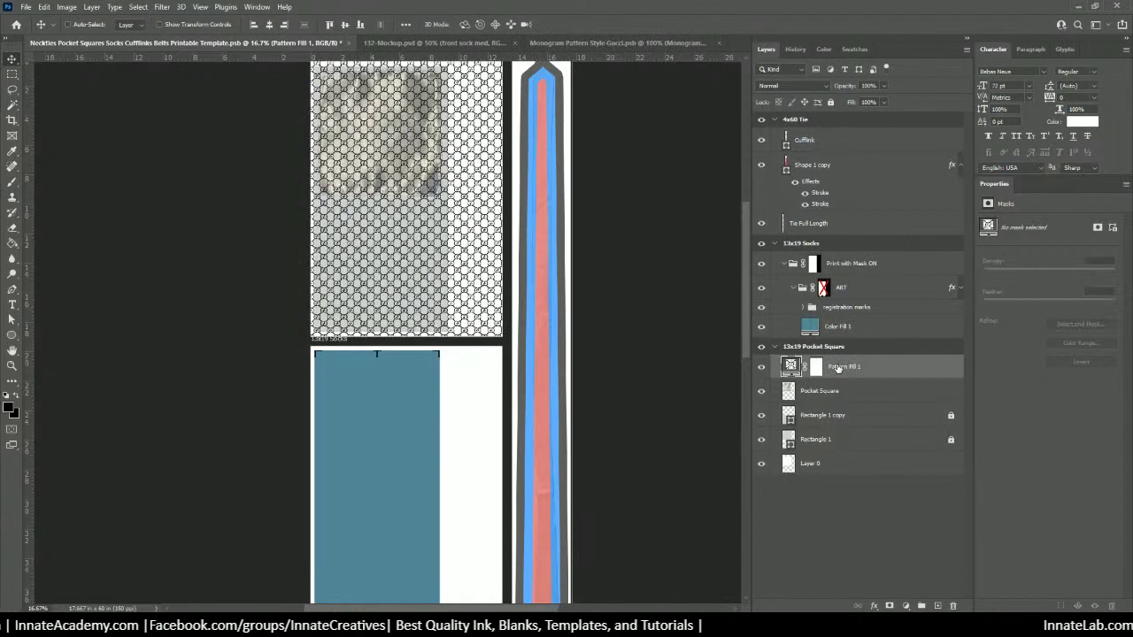
left_click_drag(854, 370, 849, 391)
right_click(850, 391)
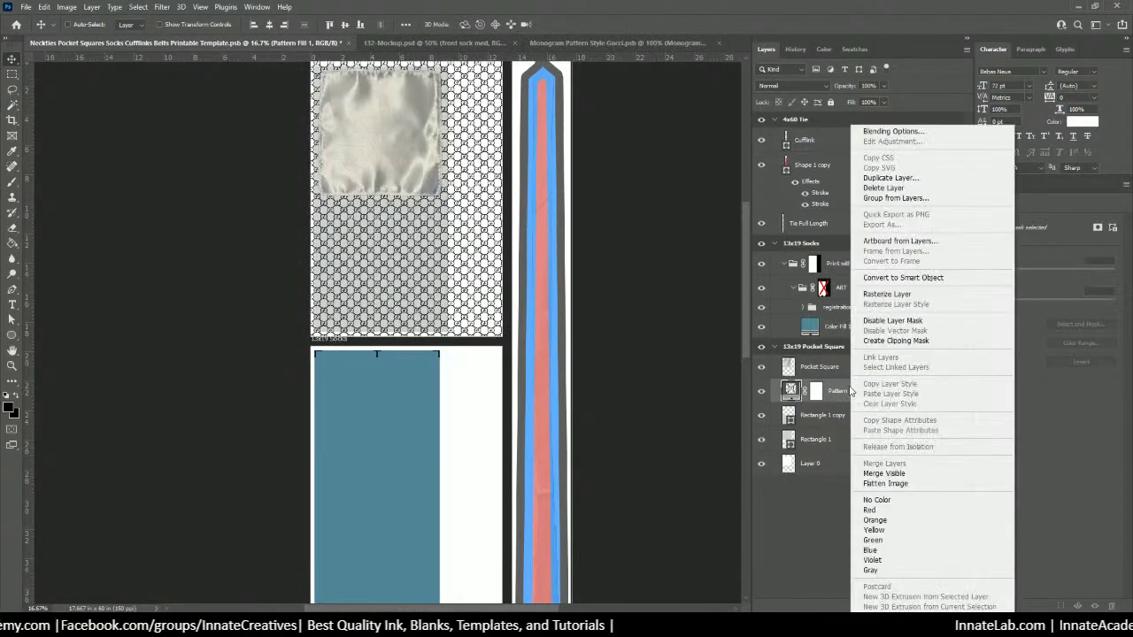
left_click(876, 341)
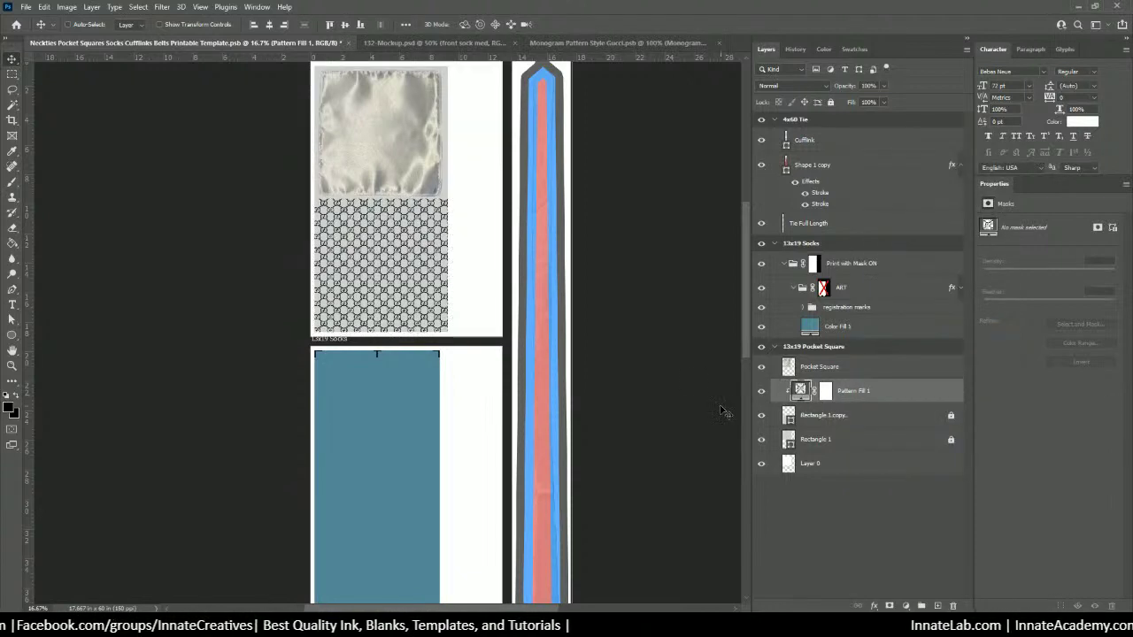
Step: Set the Pocket Square layer's blend mode to Multiply and try a lower opacity, ending at 100%
left_click(842, 369)
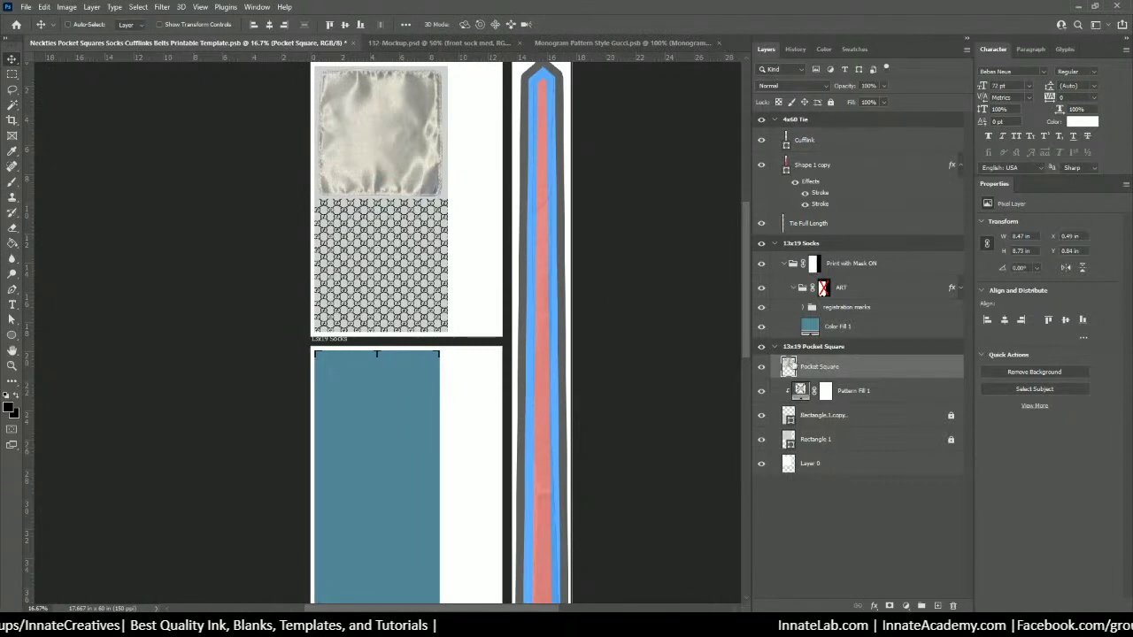
left_click(790, 86)
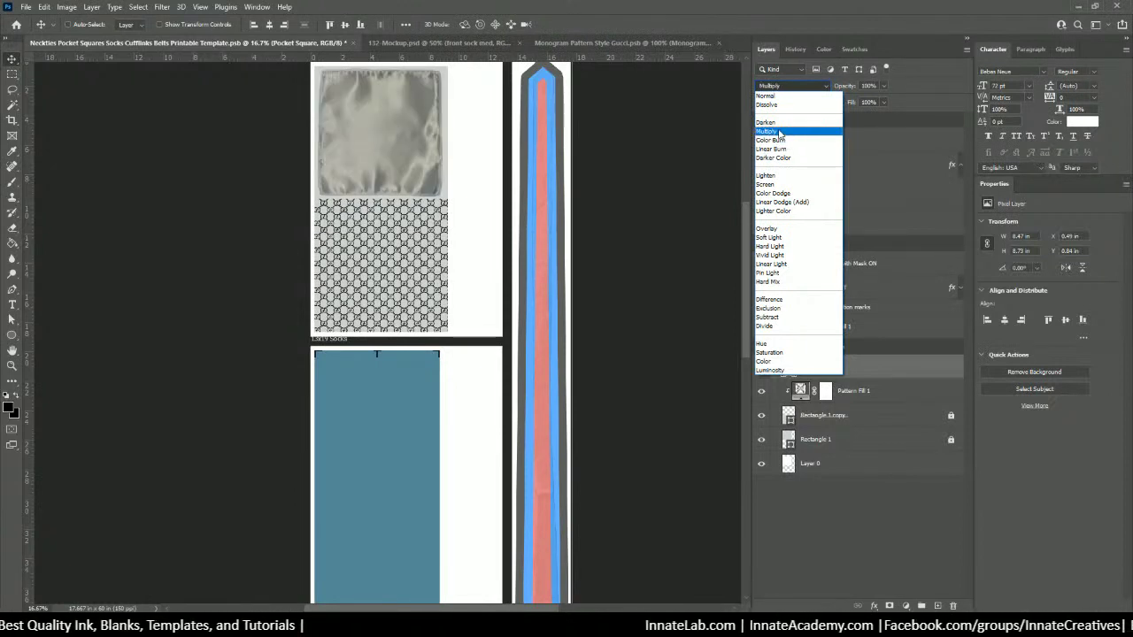
left_click(778, 132)
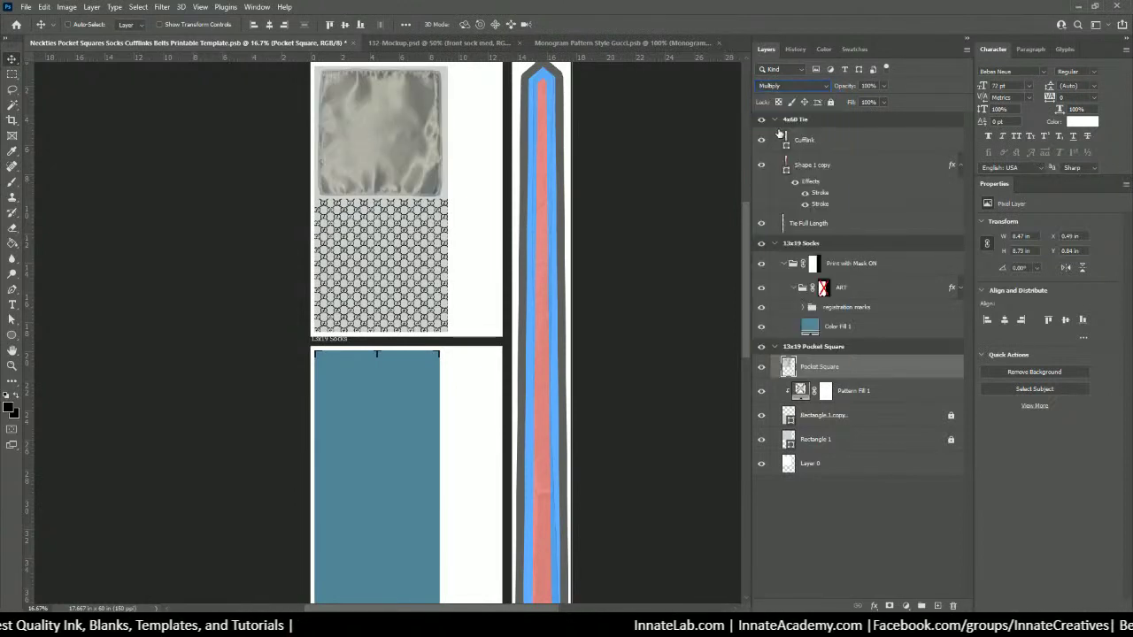
left_click(867, 393)
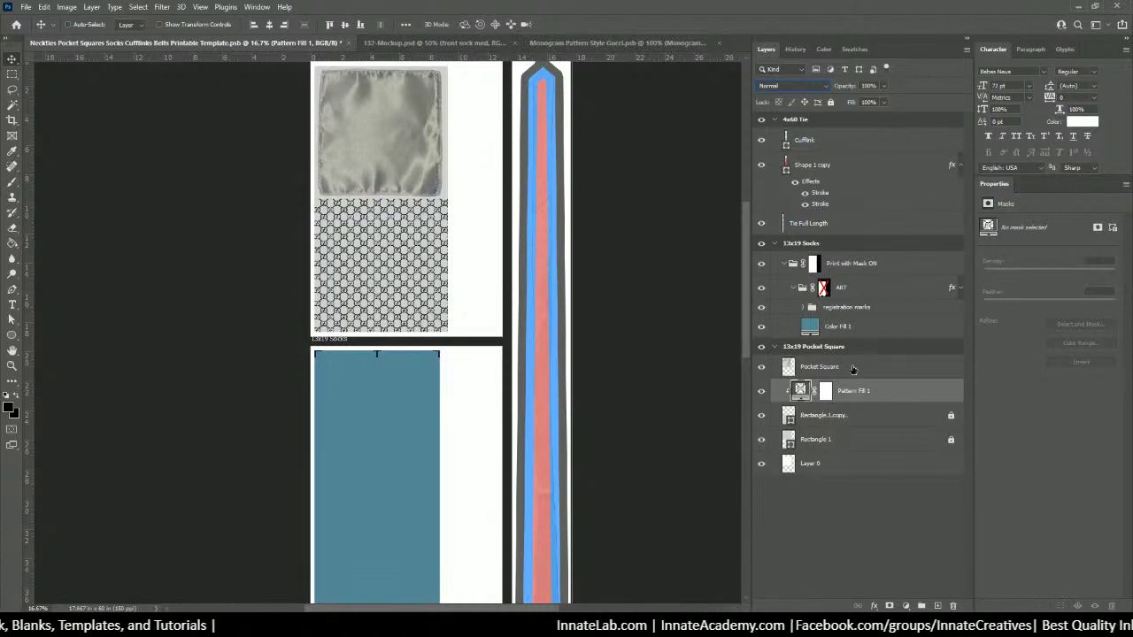
left_click(851, 367)
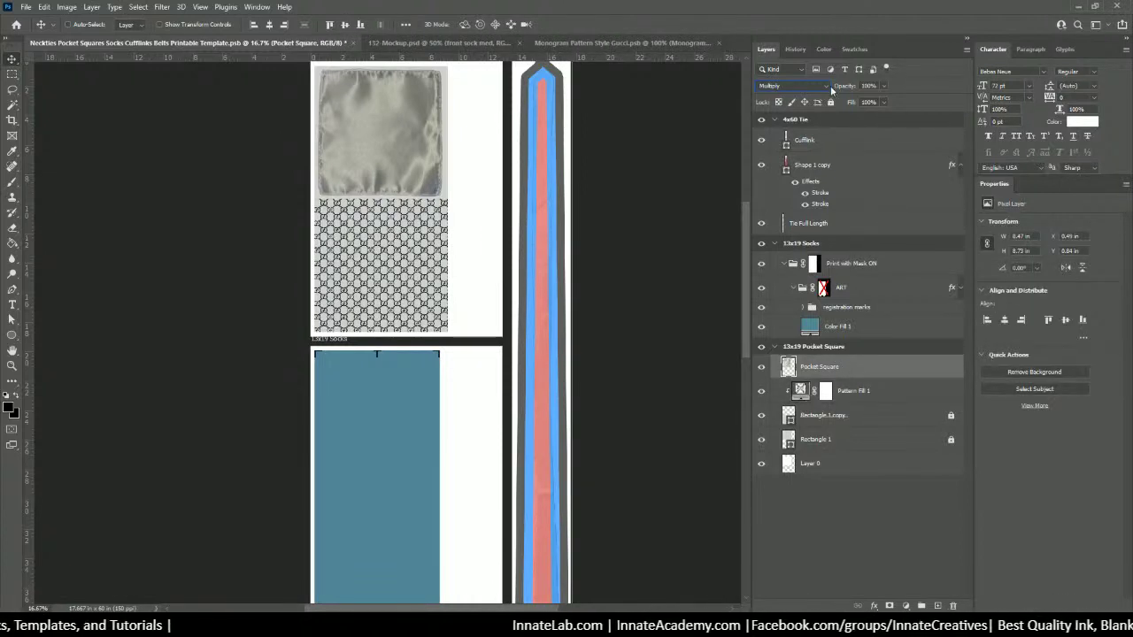
left_click(882, 86)
mouse_move(885, 101)
left_mouse_down()
mouse_move(857, 101)
mouse_move(899, 105)
left_mouse_up()
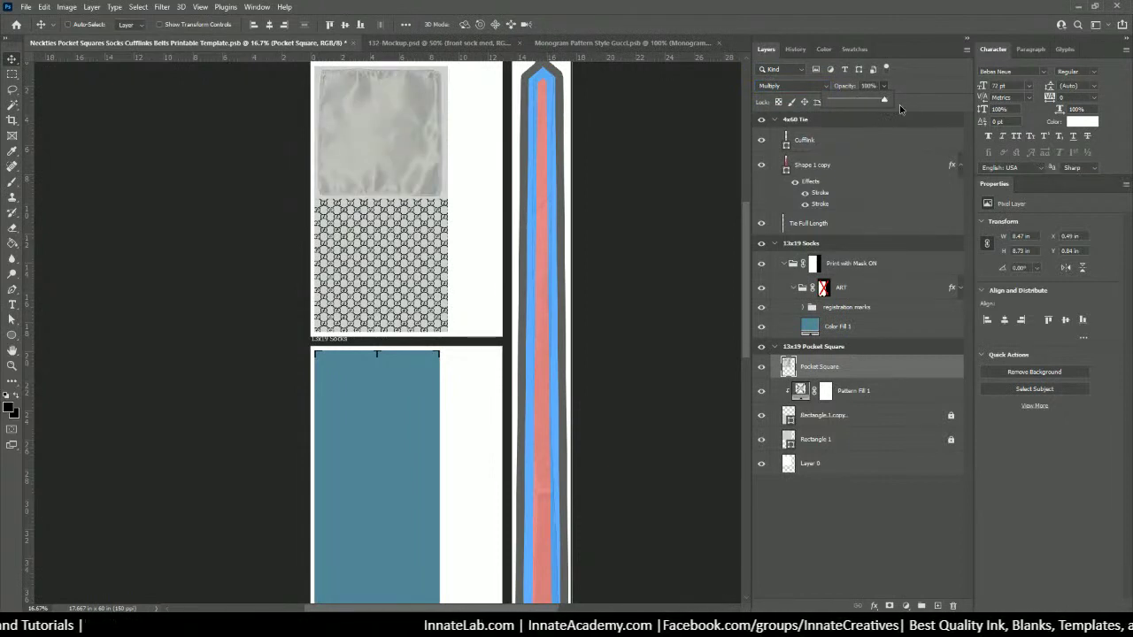
Step: Try the Pocket Square texture over the patterned lower square, toggle its visibility to compare, and delete the Pocket Square layer
left_click(872, 363)
left_click_drag(871, 366, 836, 358)
left_click_drag(402, 137, 410, 252)
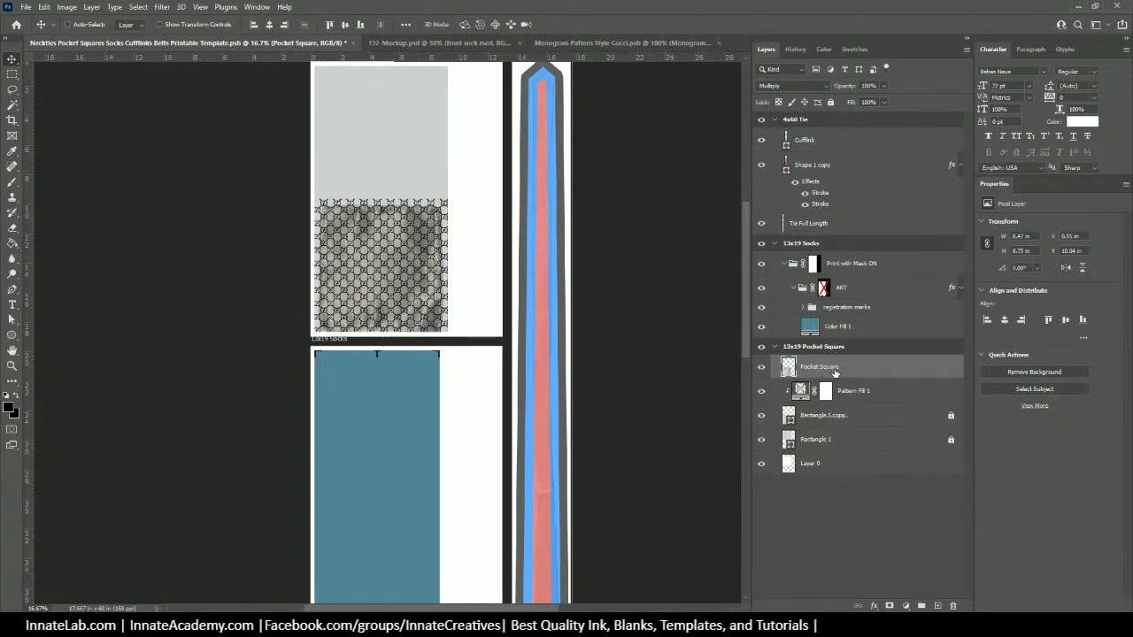
left_click(761, 367)
left_click(761, 368)
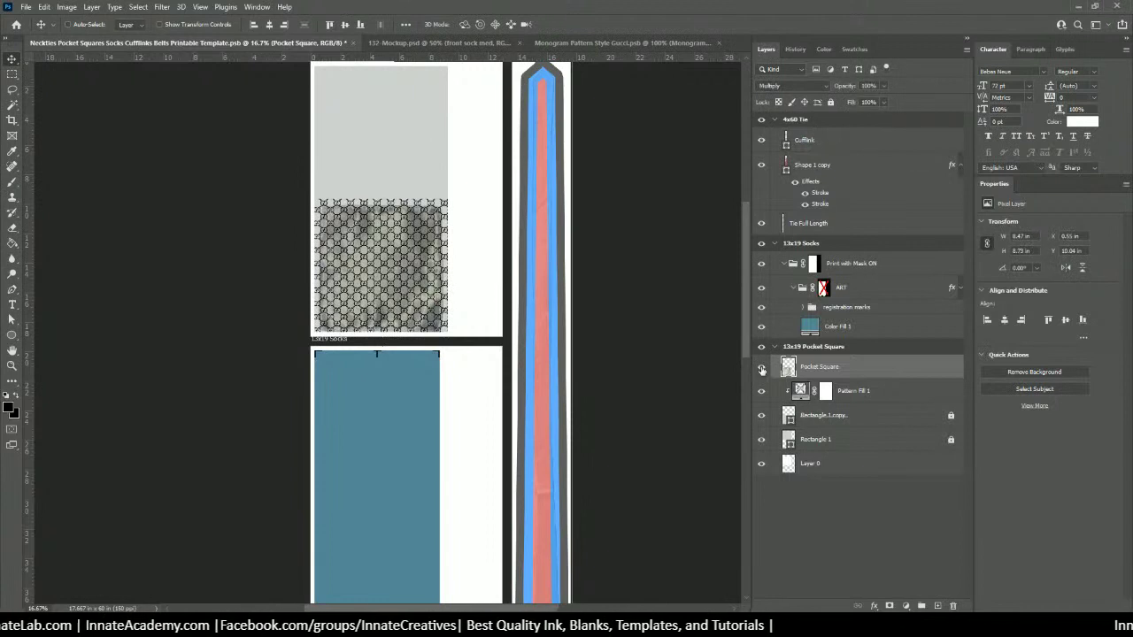
left_click(761, 368)
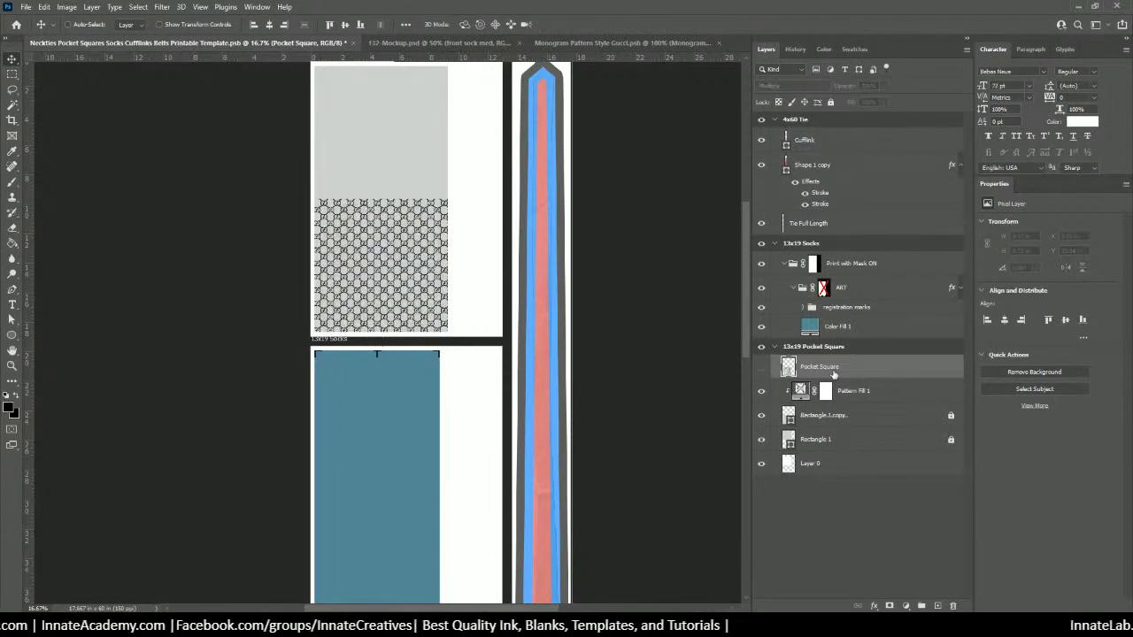
key("Delete")
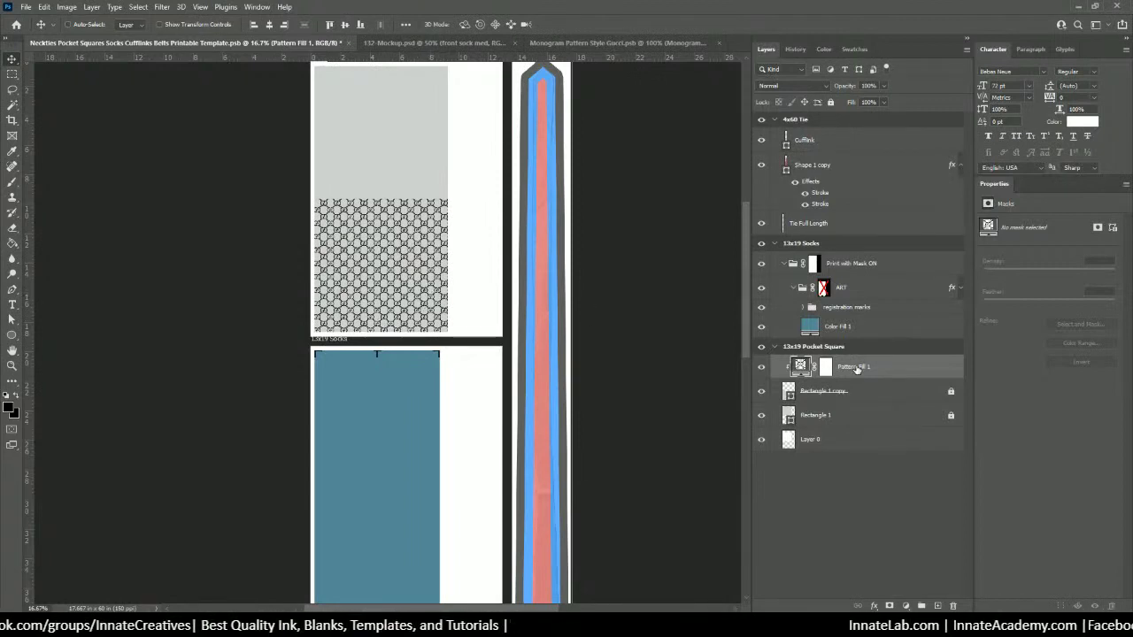
Step: Duplicate the pattern fill layer between Rectangle 1 copy and Rectangle 1, and clip the duplicate to Rectangle 1
left_click_drag(857, 370, 857, 414)
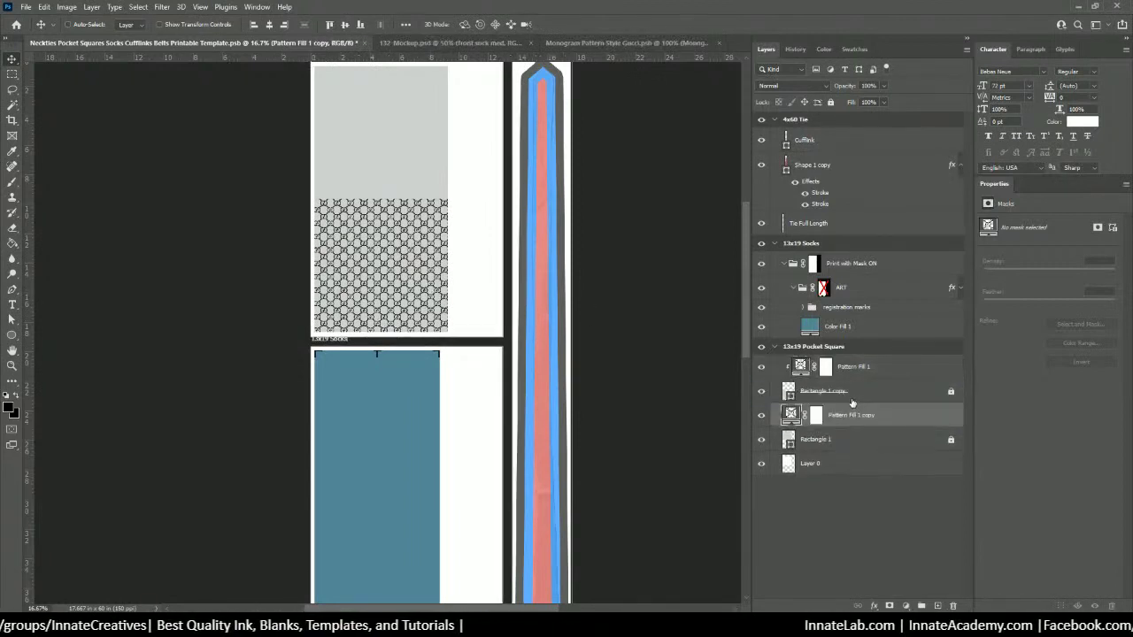
right_click(858, 421)
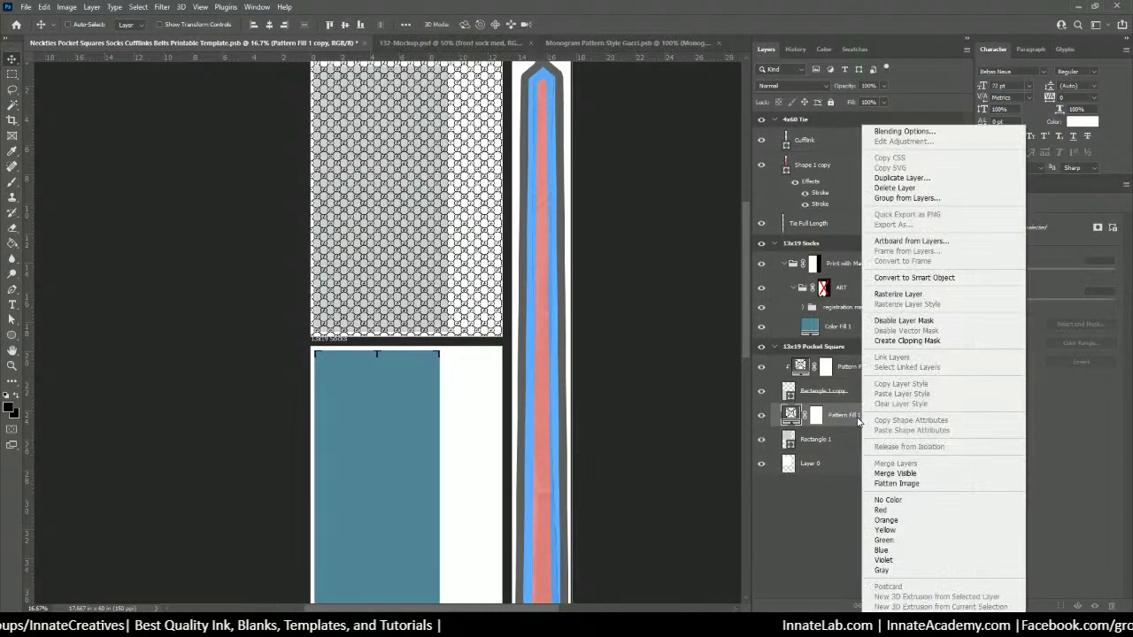
left_click(907, 339)
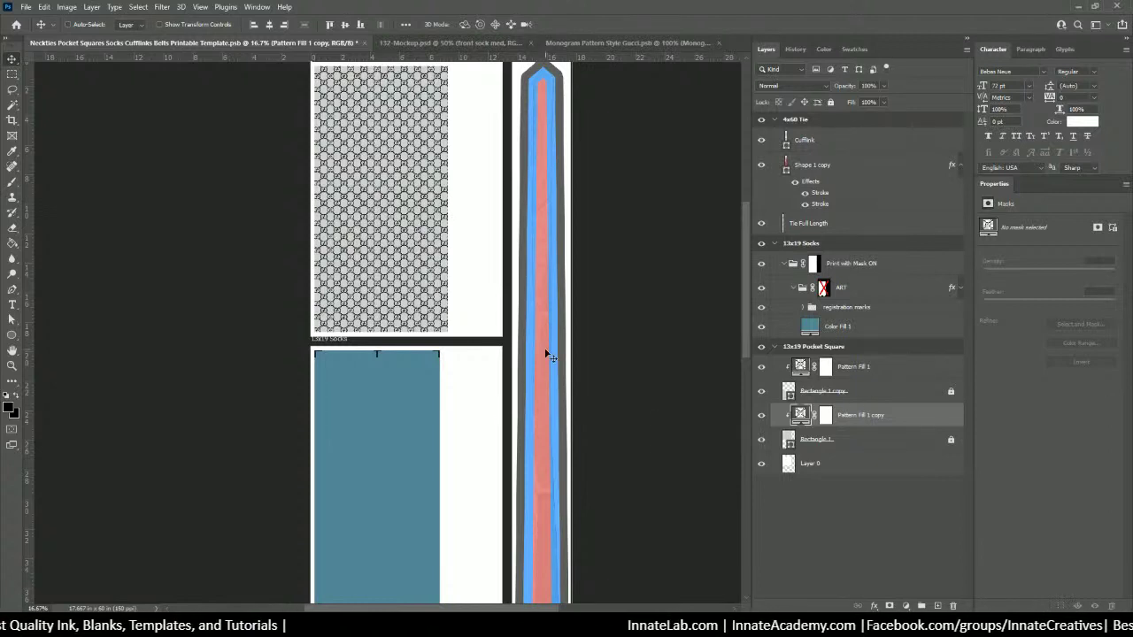
Step: Copy the pattern fill into the socks artboard's Print with Mask ON group above ART, and delete the Color Fill 1 layer
scroll(350, 371, "down", 2)
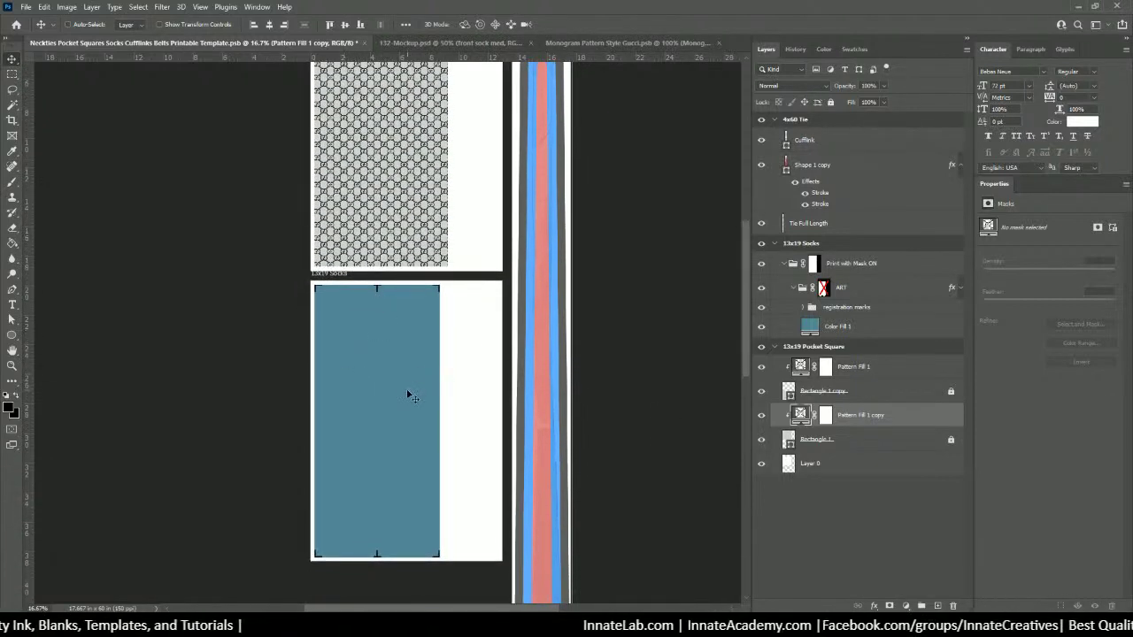
left_click(847, 368)
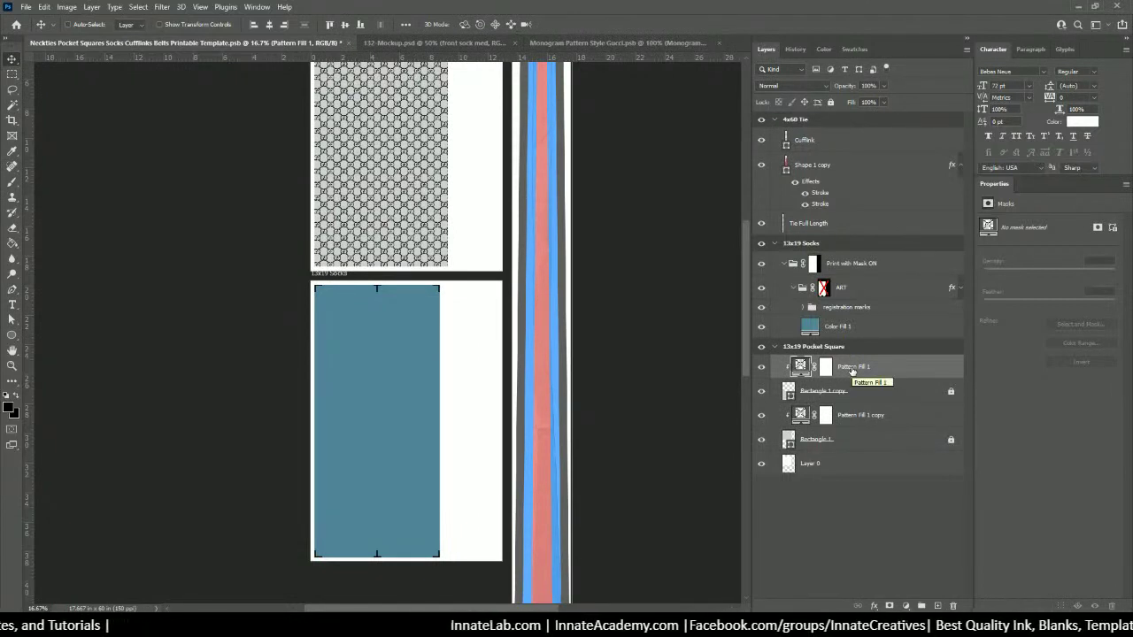
left_click_drag(851, 370, 836, 280)
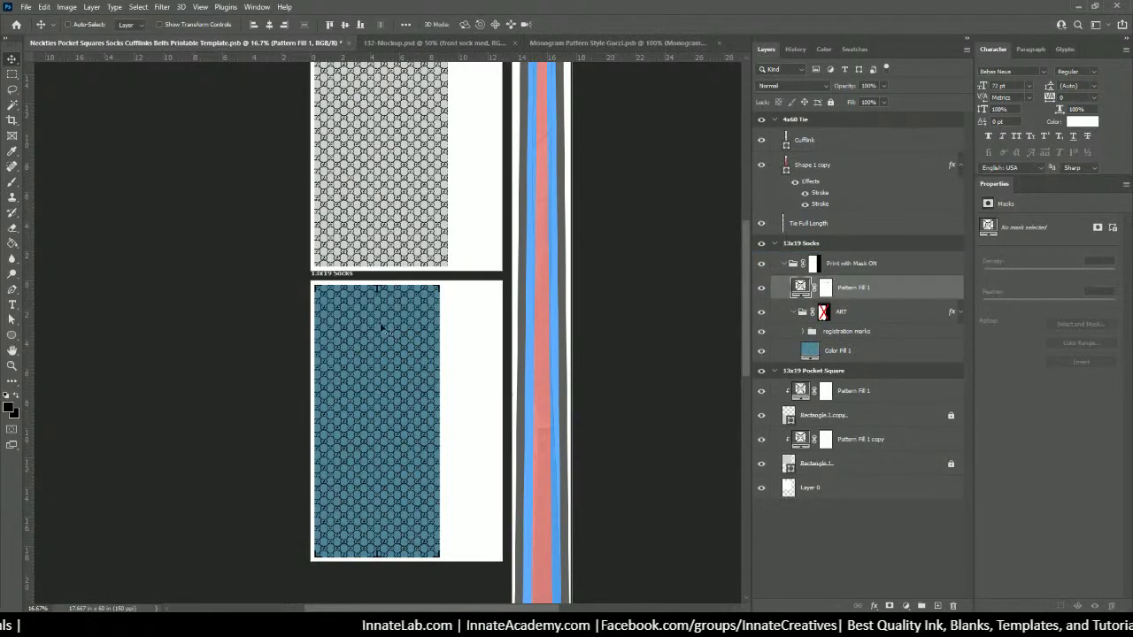
left_click(836, 353)
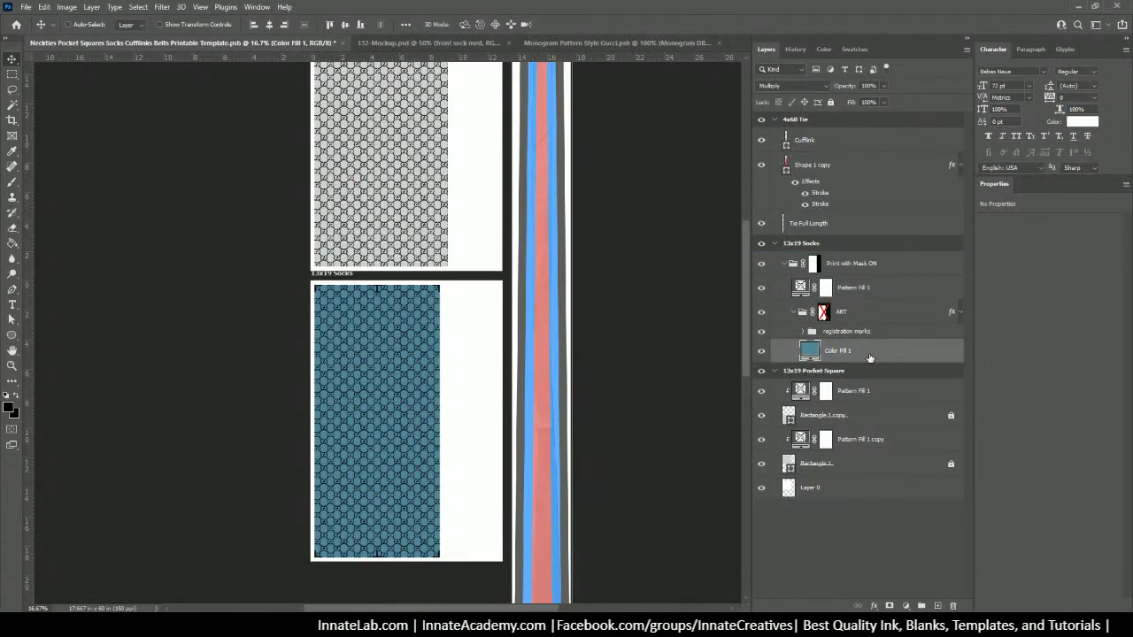
key("Delete")
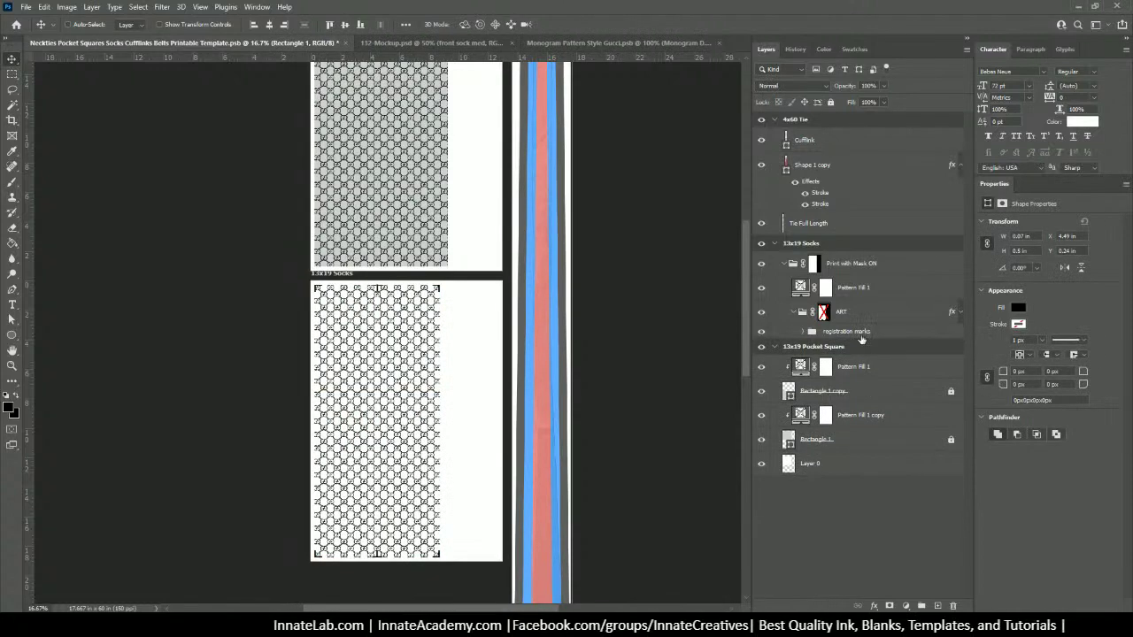
Step: Unlock Rectangle 1 and Rectangle 1 copy in the pocket square artboard and select only these two shape layers
scroll(481, 399, "up", 2)
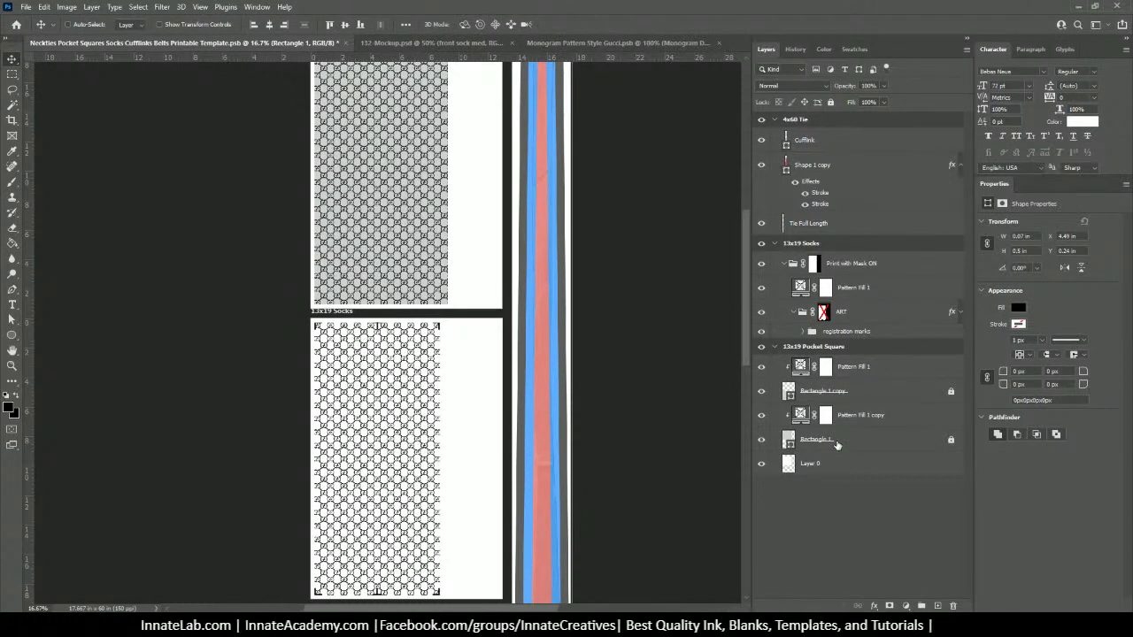
left_click(786, 441)
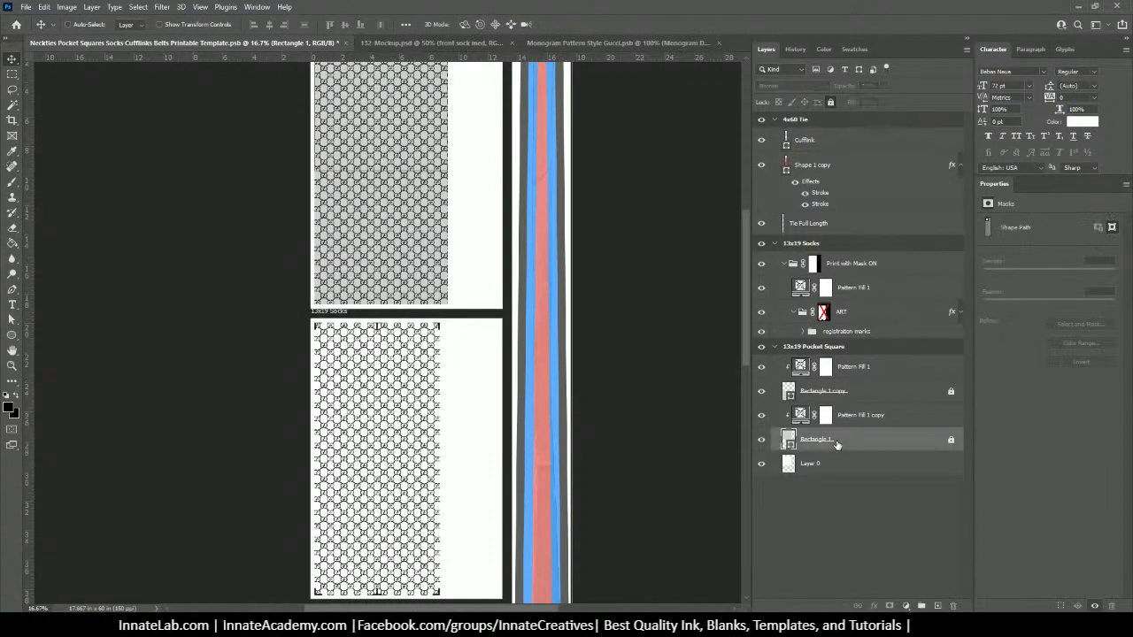
double_click(786, 438)
left_click(547, 231)
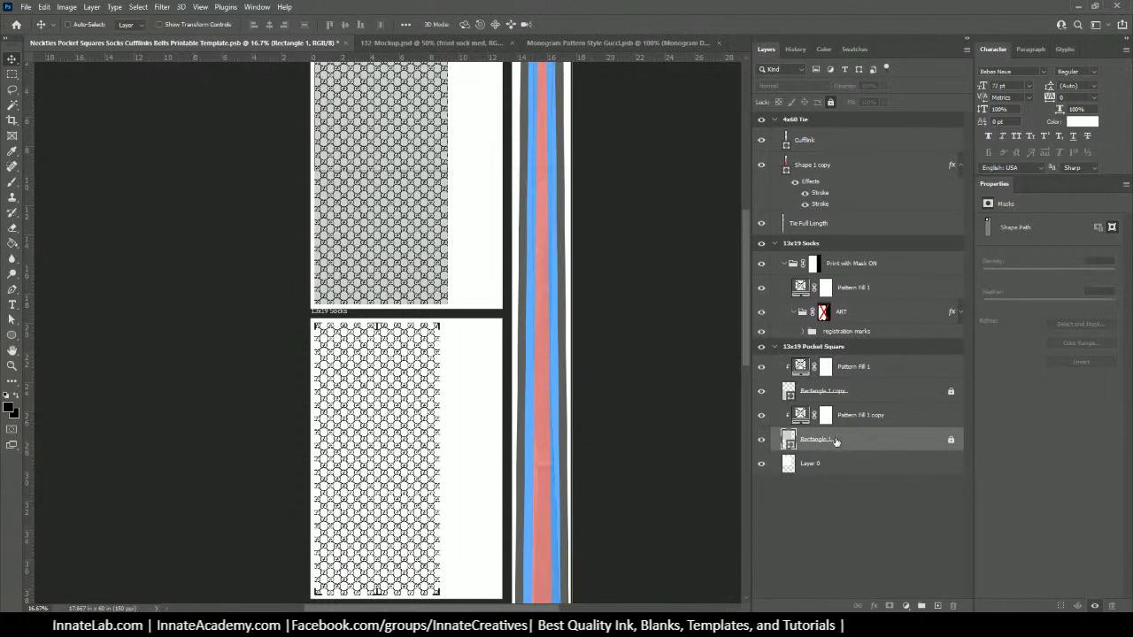
left_click(829, 101)
left_click(905, 399)
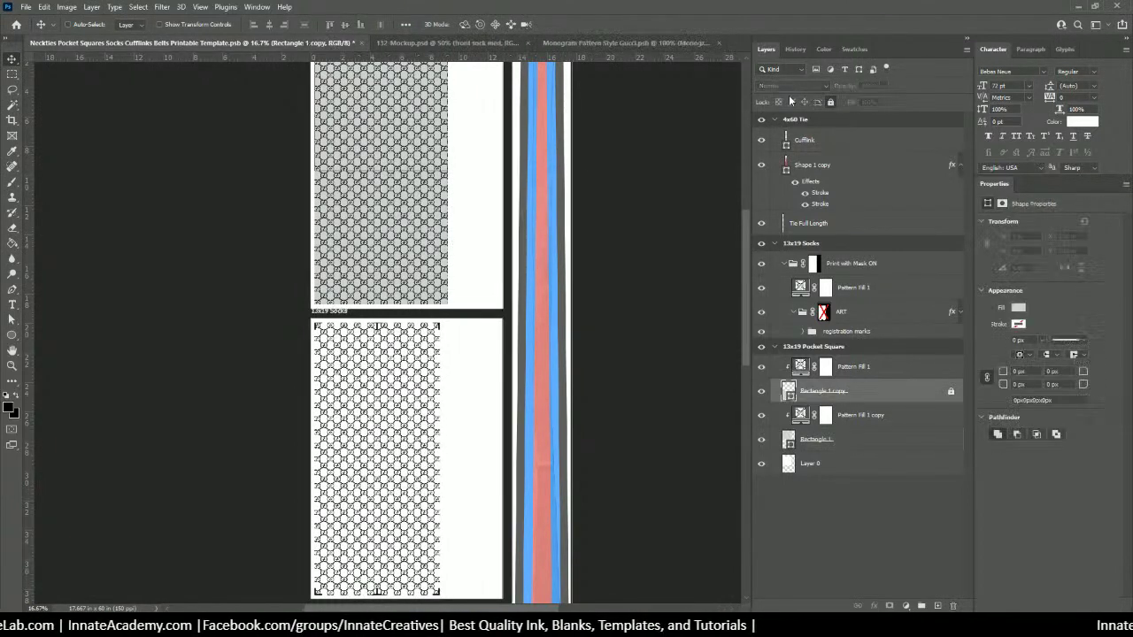
left_click(829, 101)
left_click(857, 372)
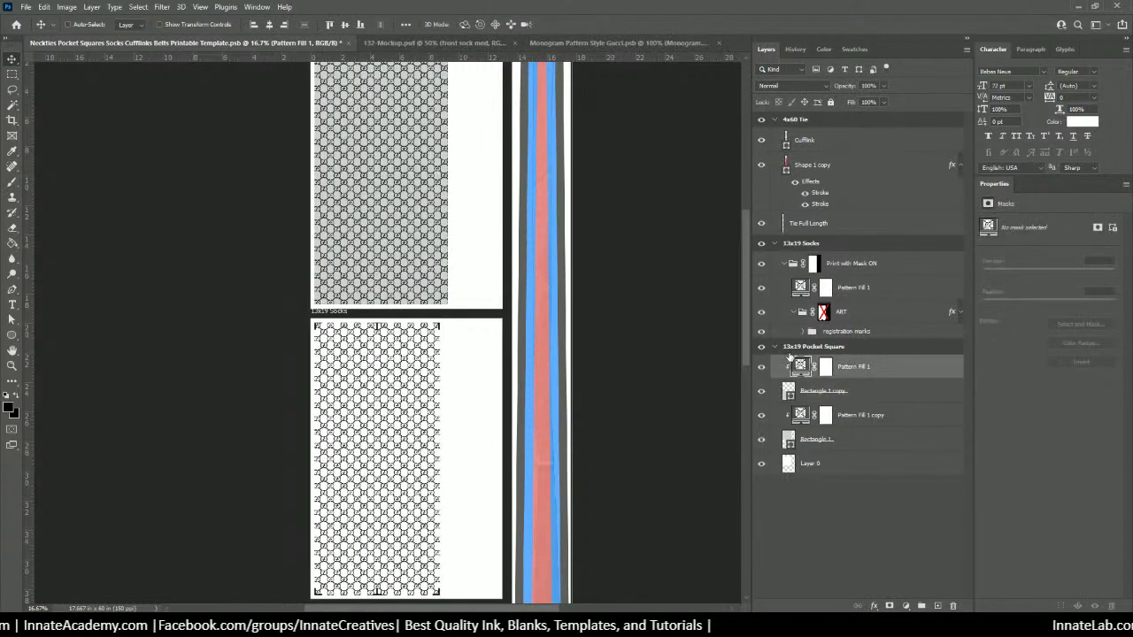
left_click(814, 393)
left_click(830, 443, "shift")
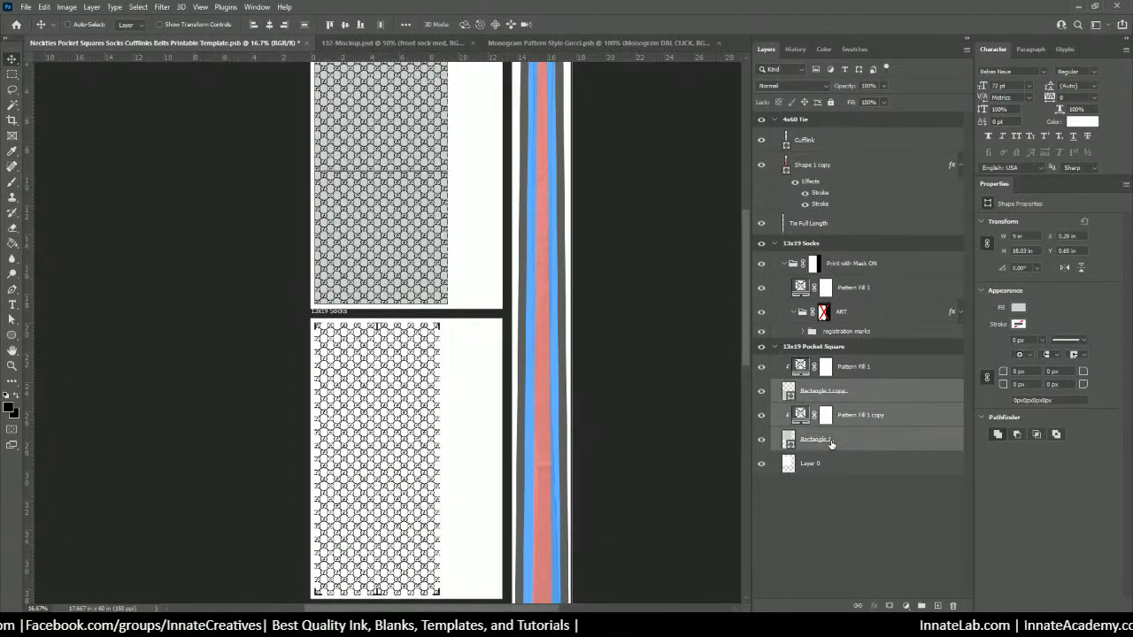
key("ctrl+z")
left_click(868, 447, "ctrl")
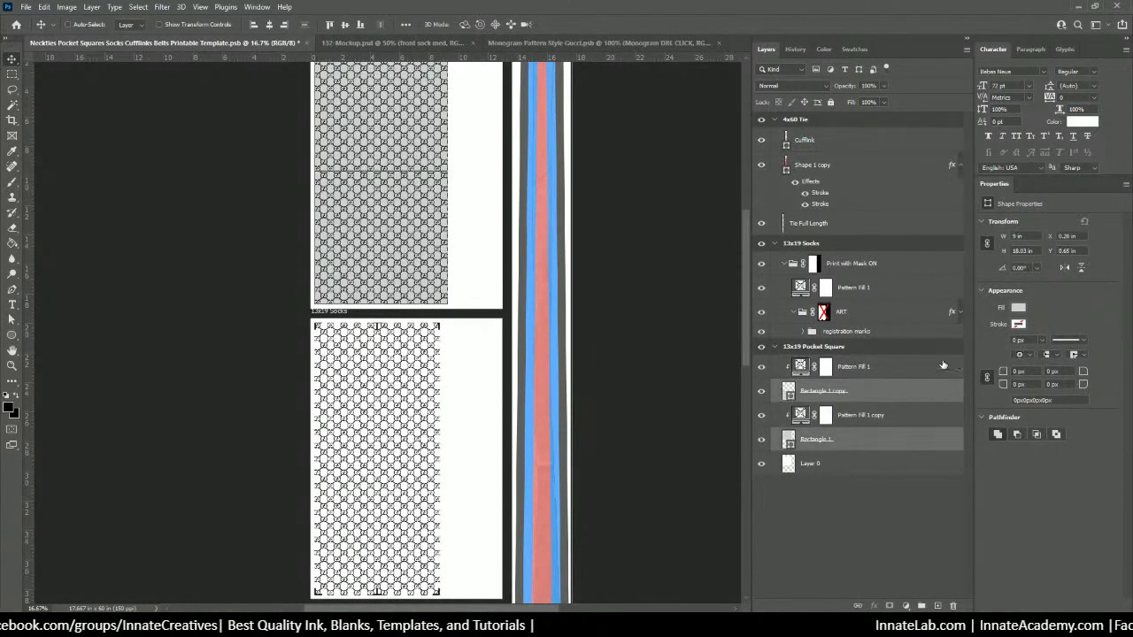
Step: Try both pocket square rectangles with no fill and a green stroke
left_click(1016, 307)
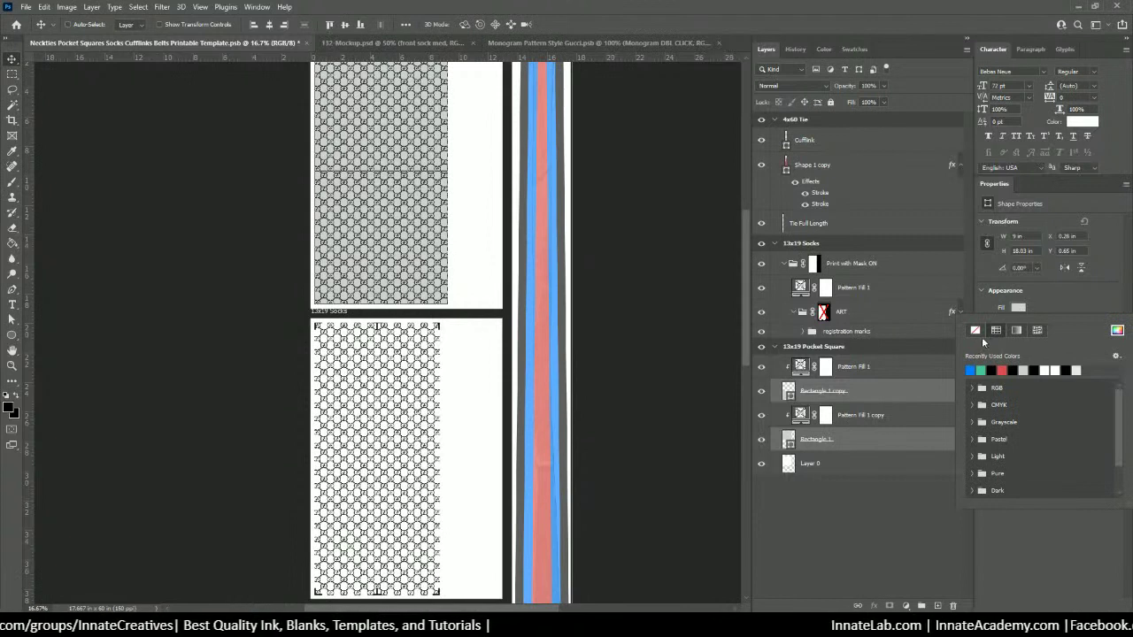
left_click(975, 330)
left_click(1018, 325)
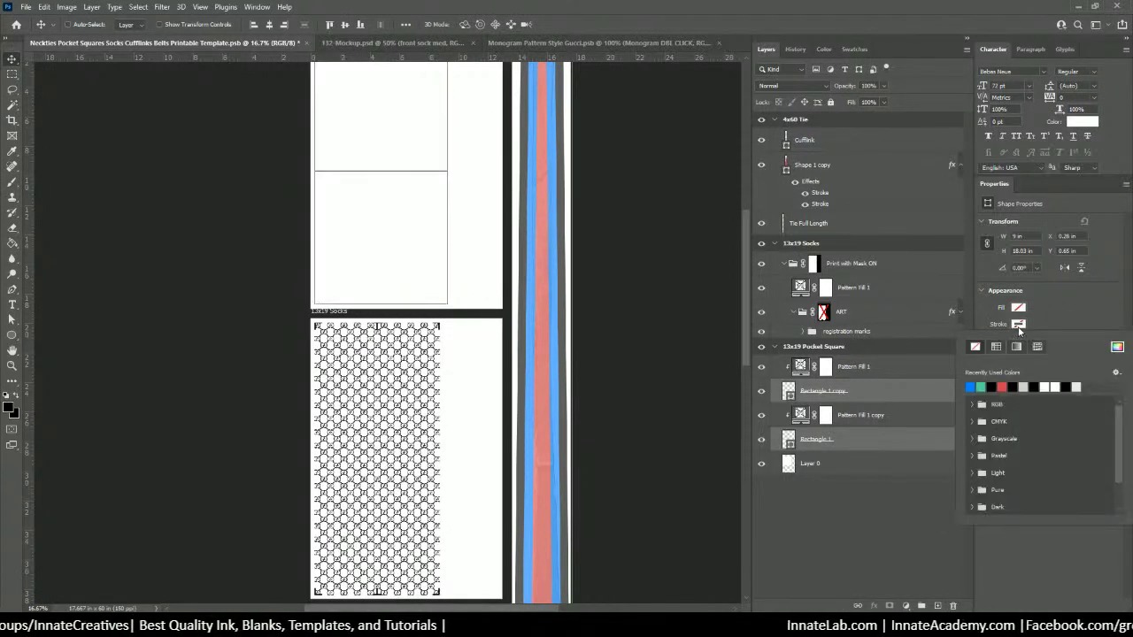
left_click(982, 386)
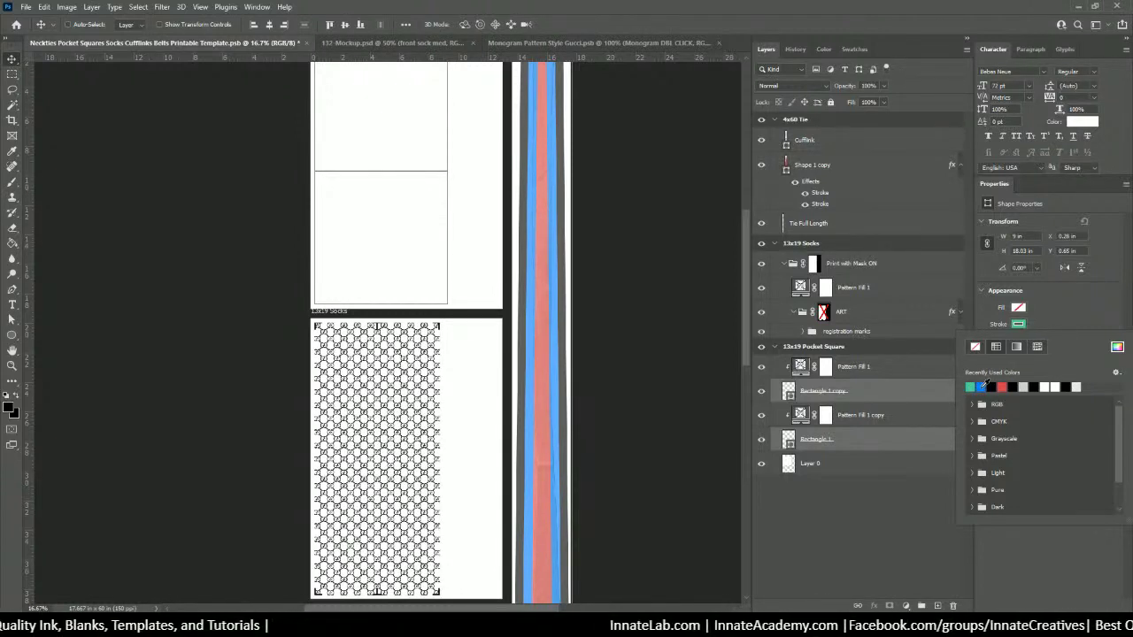
left_click(1056, 314)
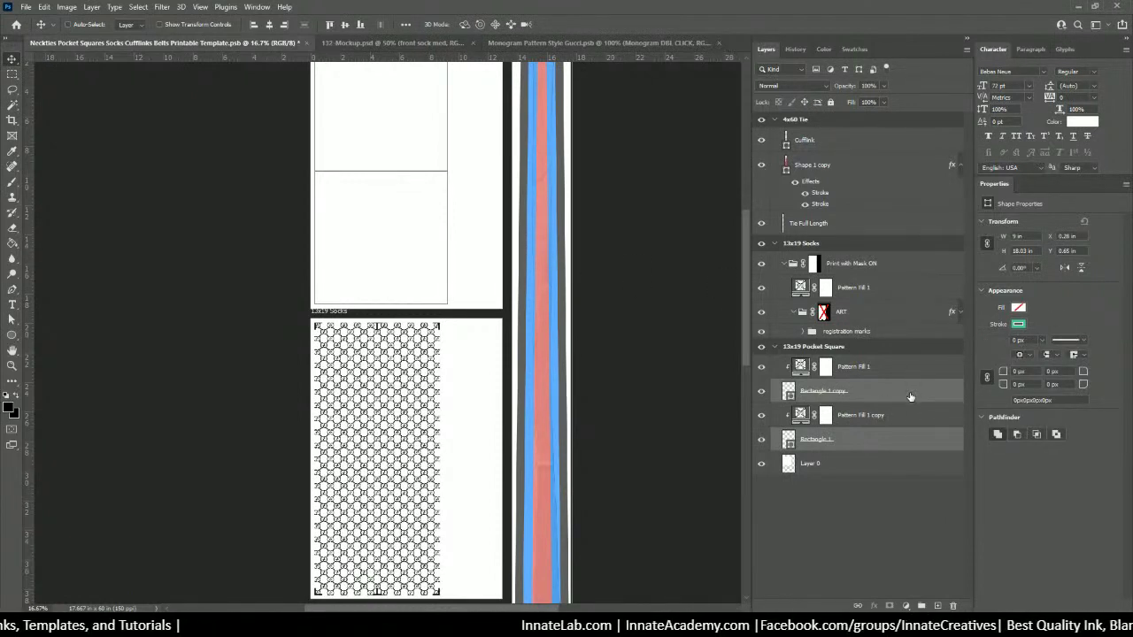
Step: Set the fill of both pocket square rectangles to white (ffffff), after trying a light grey
left_click(1021, 308)
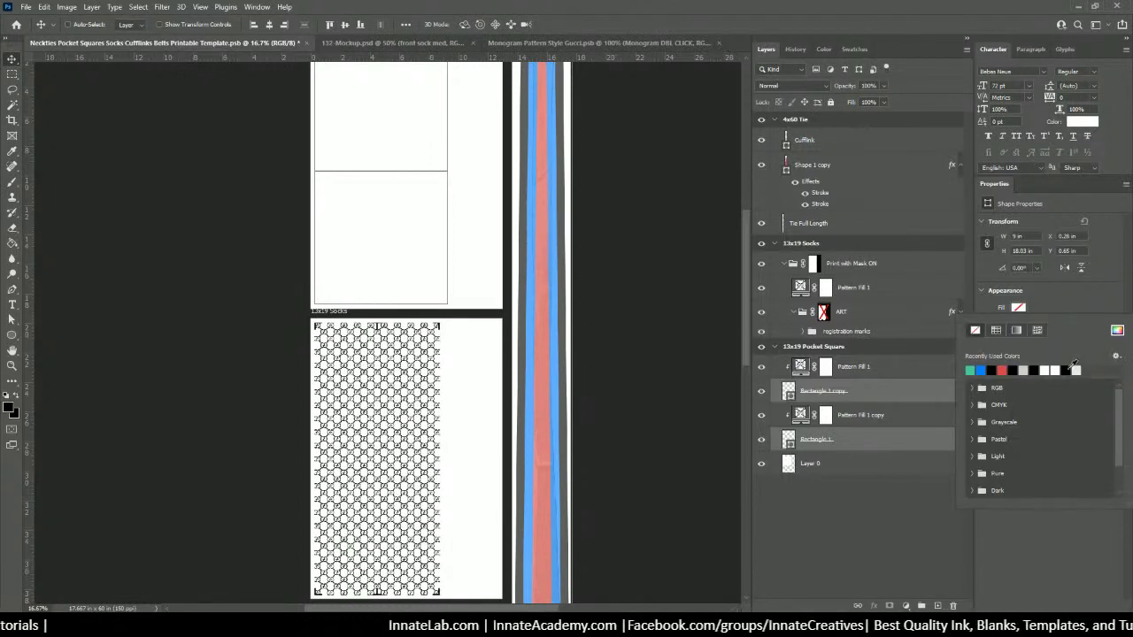
left_click(1076, 370)
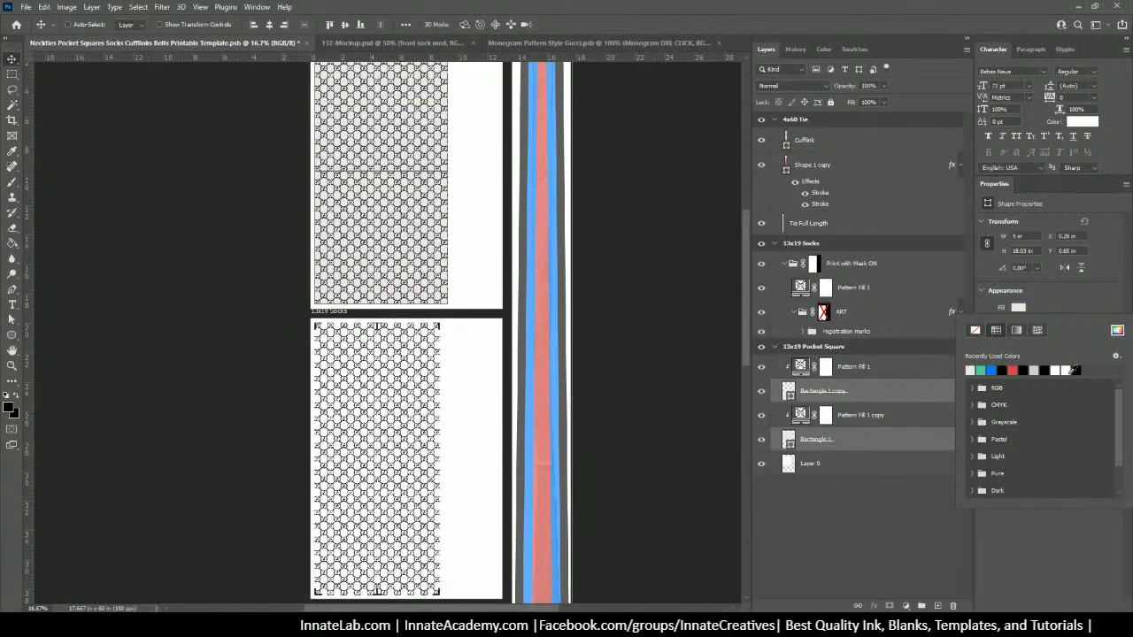
left_click(972, 387)
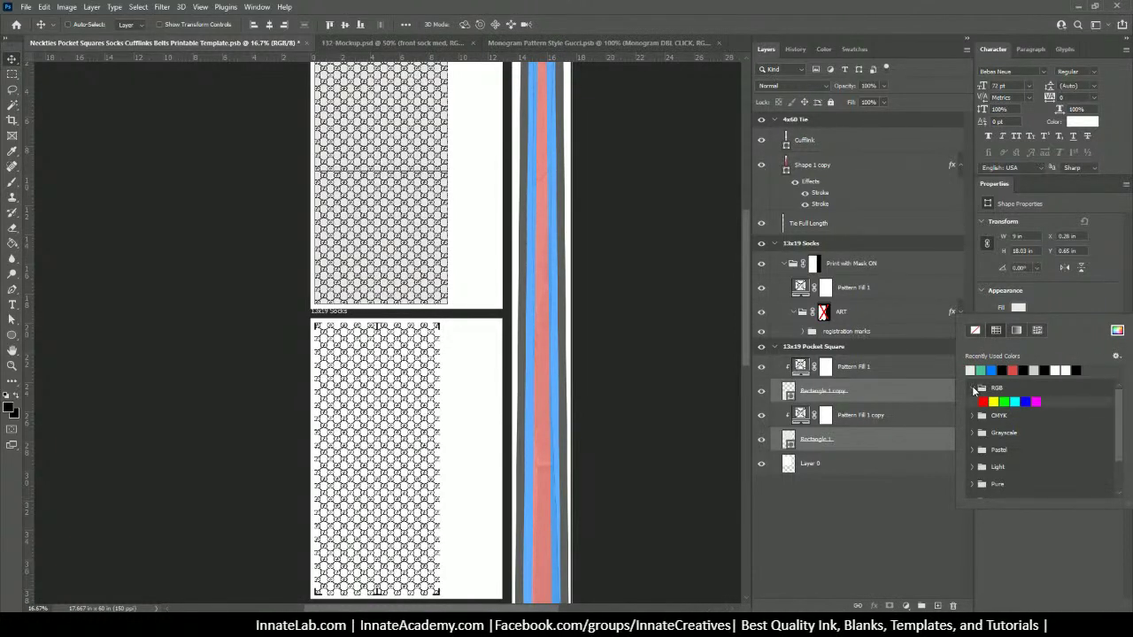
left_click(972, 388)
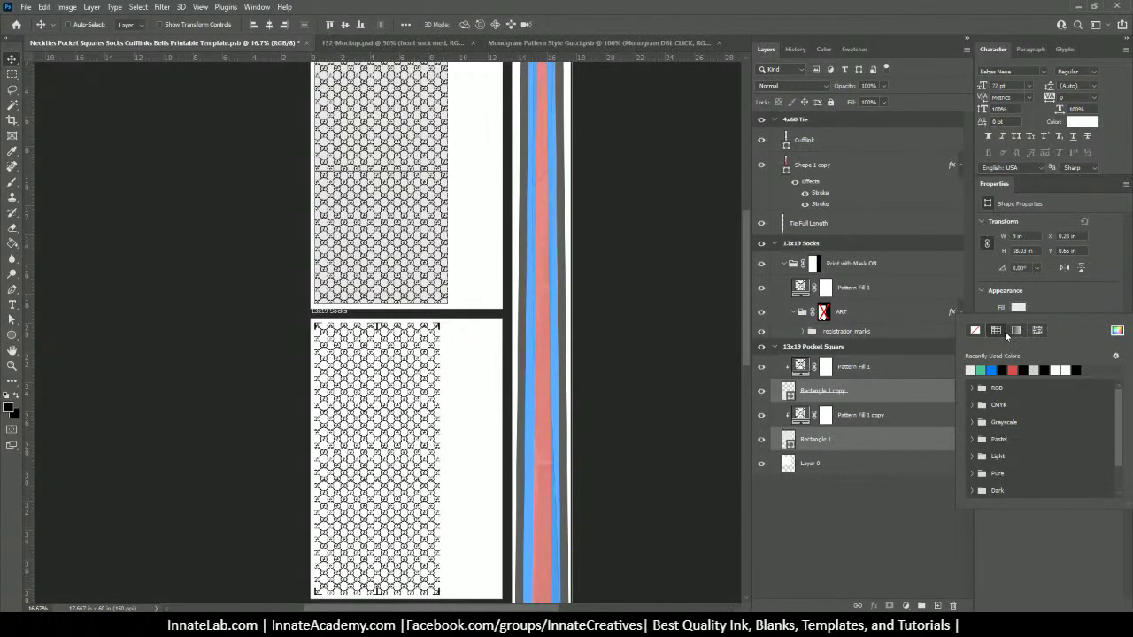
left_click(1117, 330)
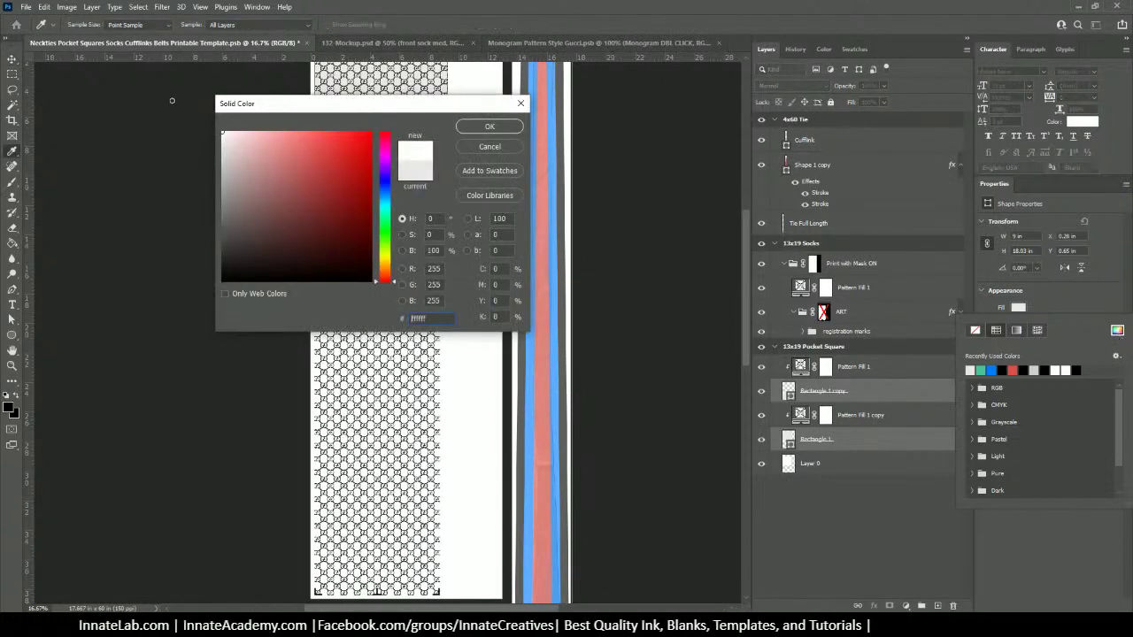
left_click(457, 125)
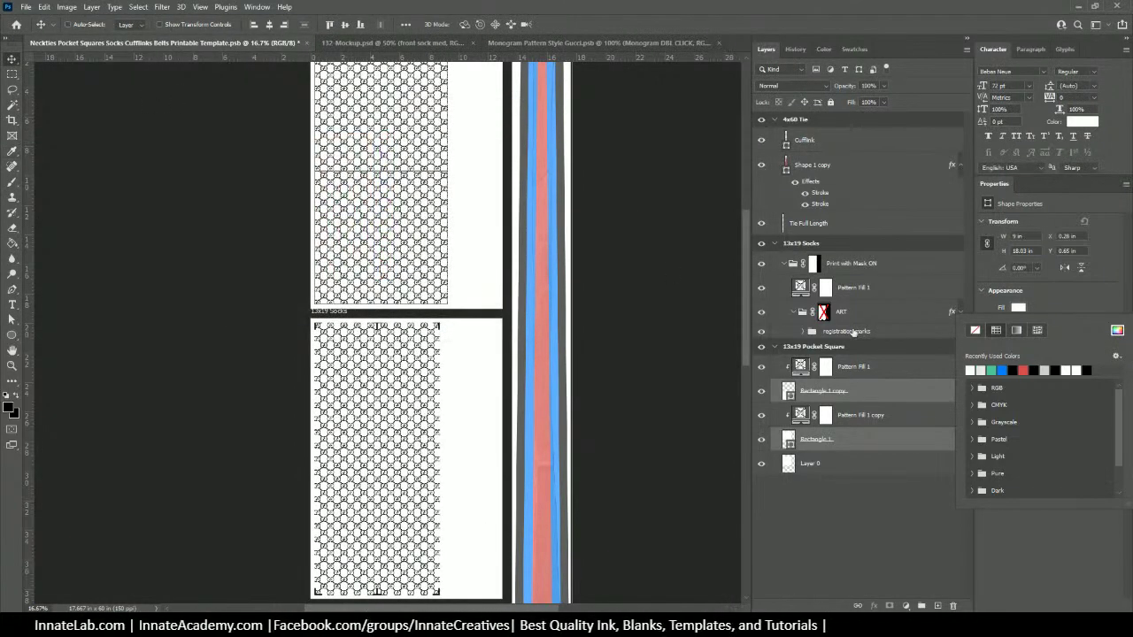
left_click(1053, 301)
Step: Set the stroke colour of both pocket square rectangles to black
left_click(1019, 324)
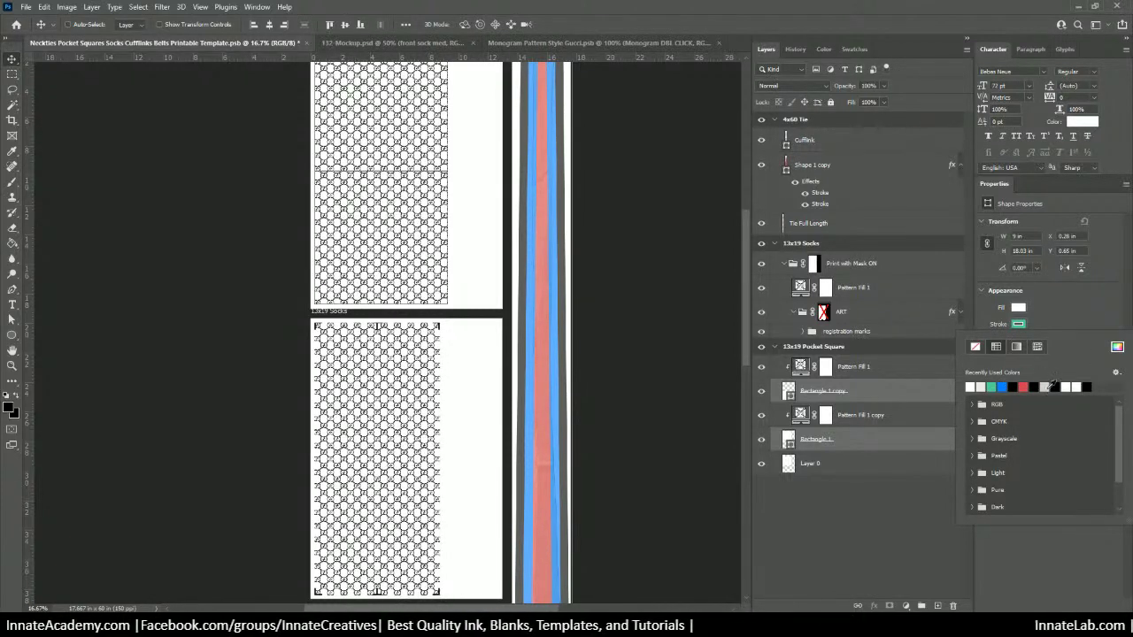
left_click(1089, 387)
left_click(1068, 306)
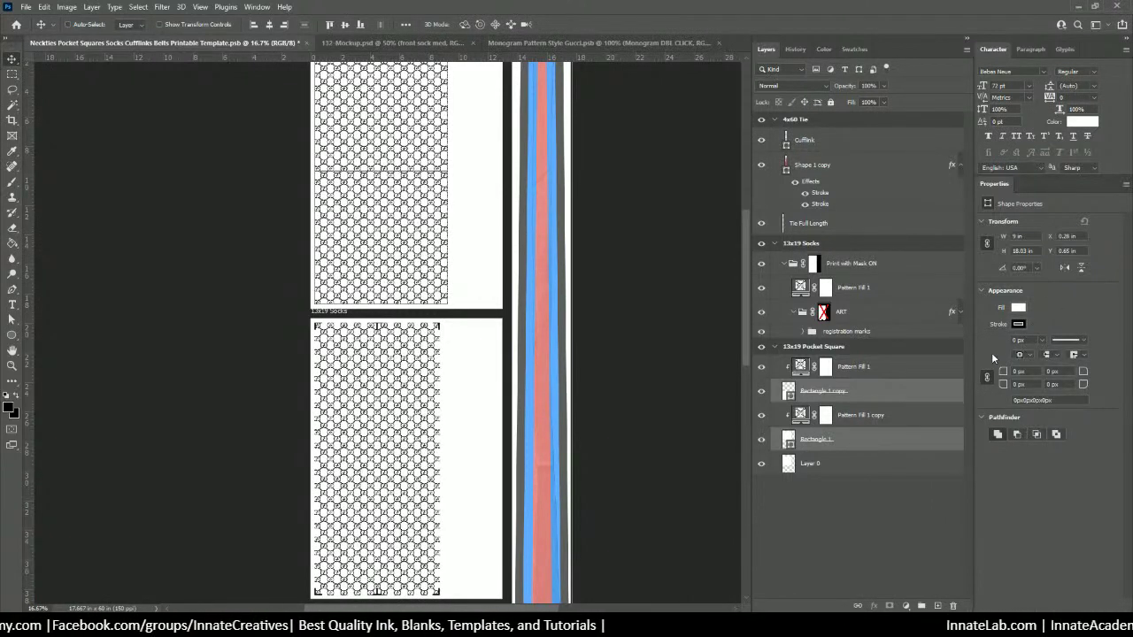
scroll(386, 181, "up", 2)
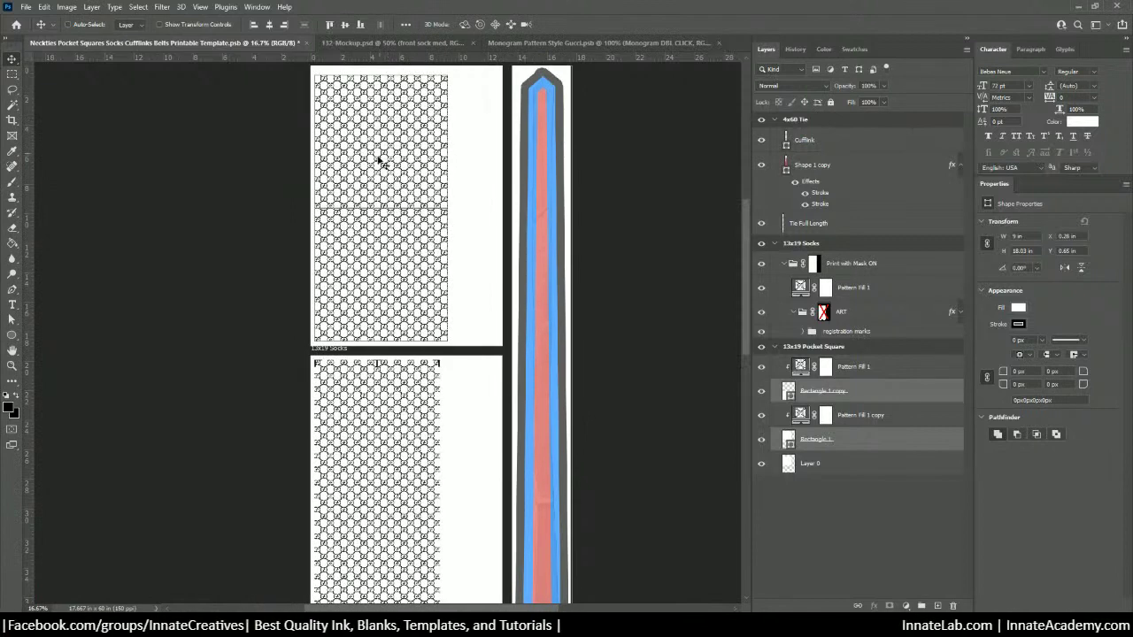
scroll(403, 236, "down", 5)
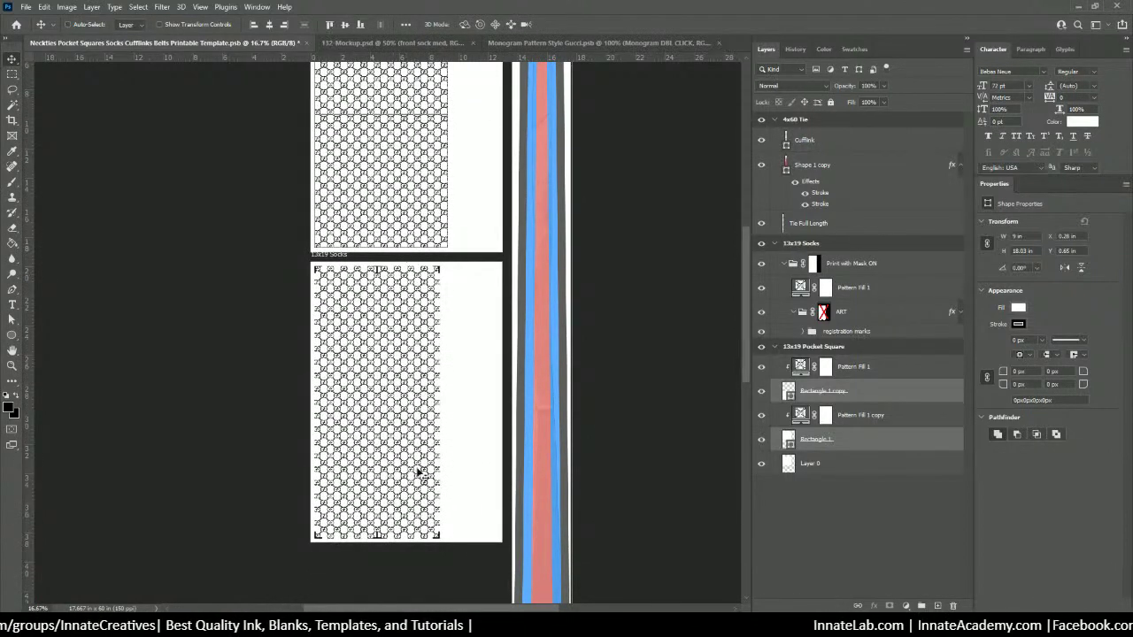
scroll(450, 468, "up", 3)
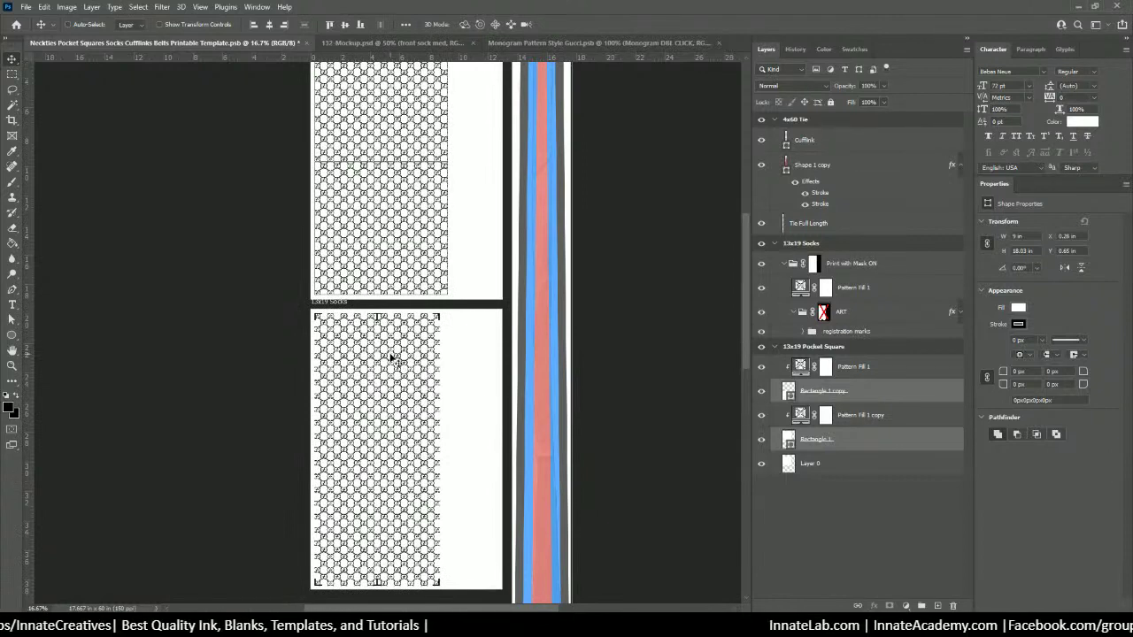
scroll(391, 354, "down", 3)
scroll(392, 361, "up", 4)
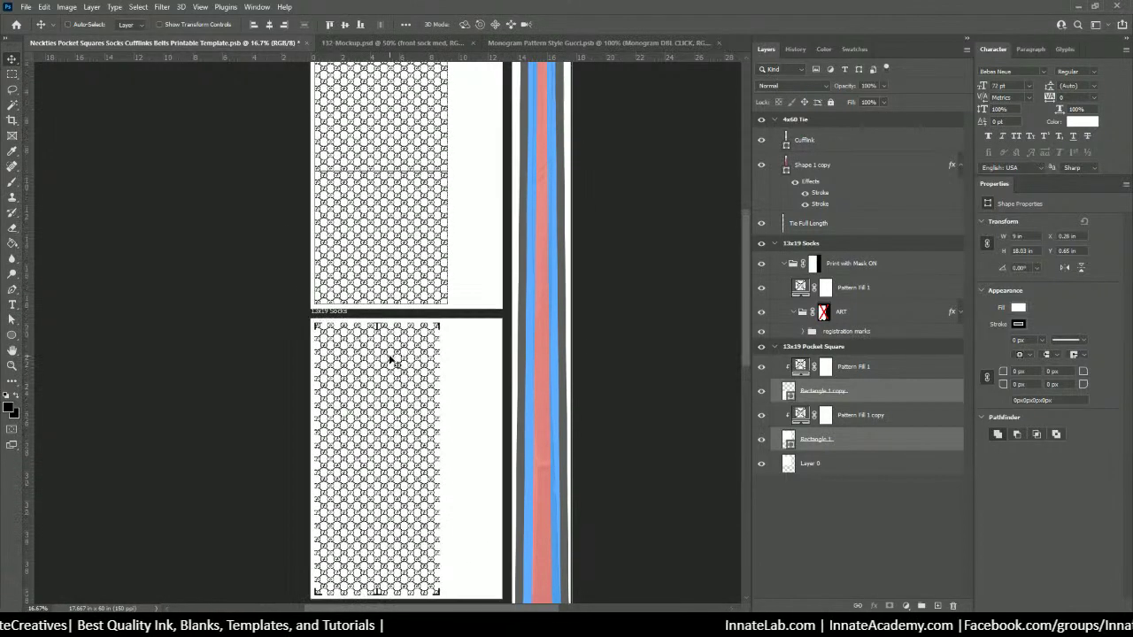
Step: Copy the Pattern Fill 1 layer from the 13x19 Socks artboard into the 4x60 Tie artboard, directly above Tie Full Length
left_click(881, 368)
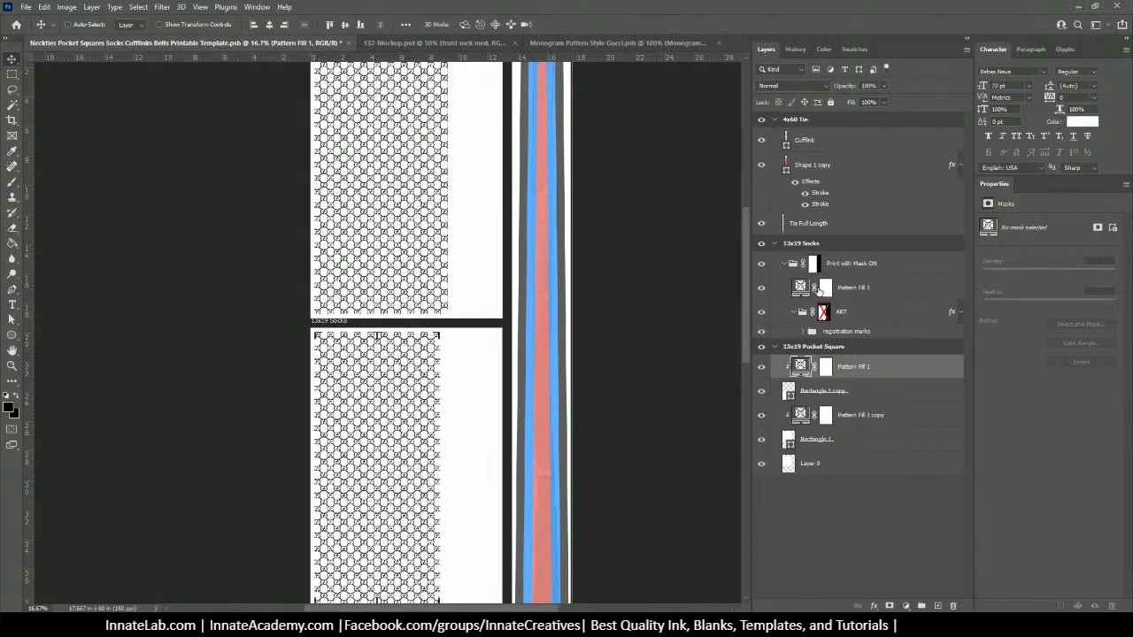
left_click(845, 297)
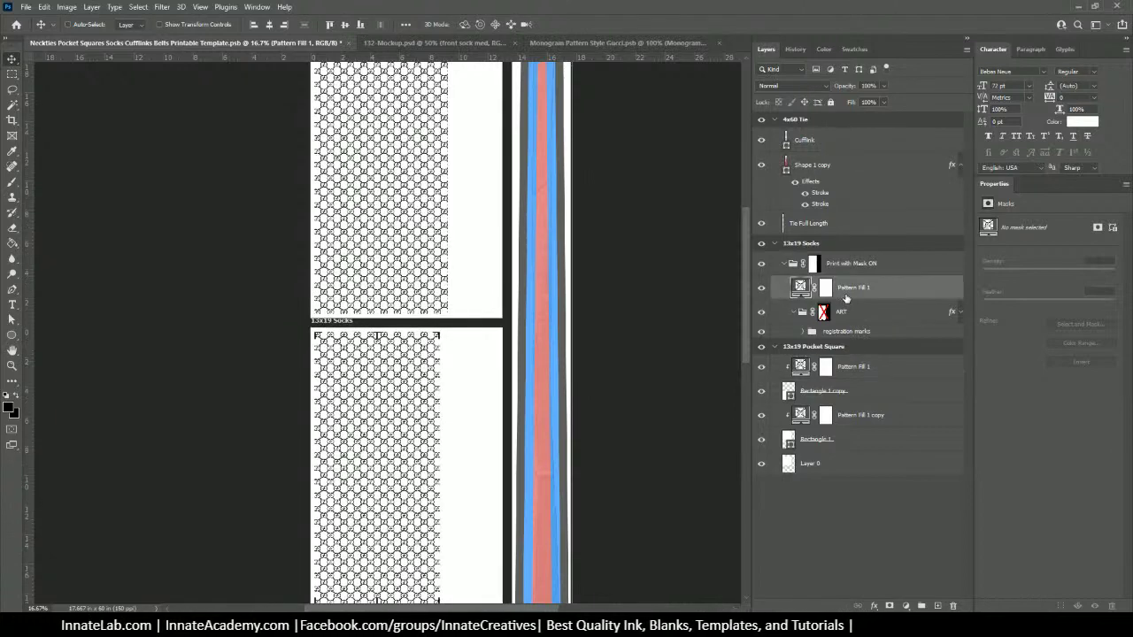
scroll(598, 368, "up", 2)
scroll(598, 368, "up", 2)
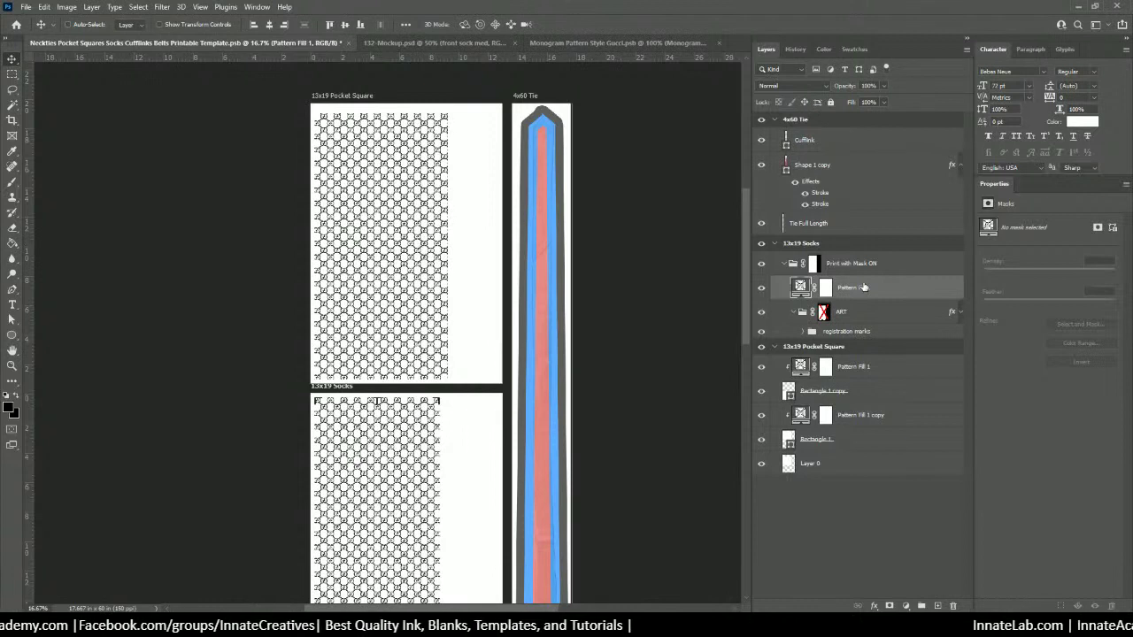
left_click_drag(864, 287, 853, 213)
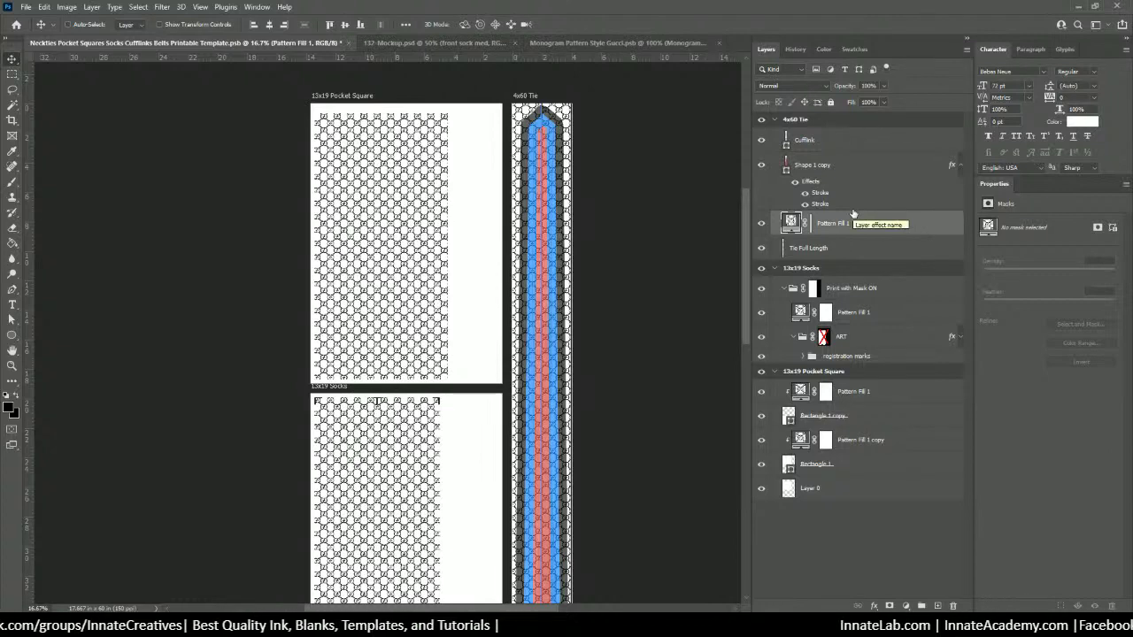
Step: Hide the Shape 1 copy and Tie Full Length layers in the 4x60 Tie artboard
scroll(557, 263, "down", 5)
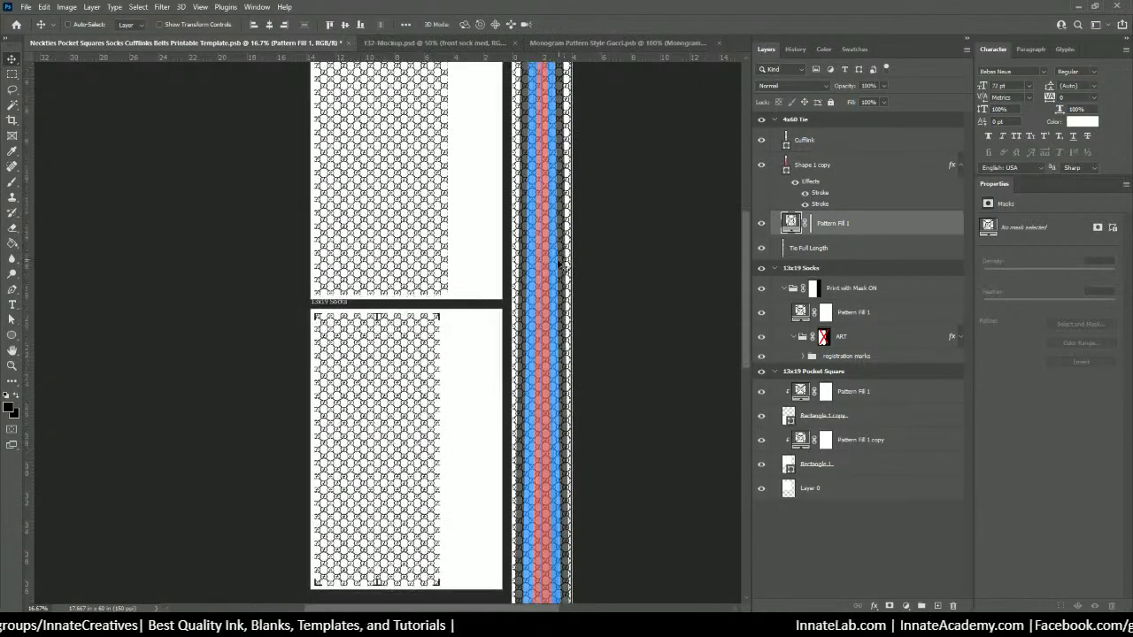
scroll(557, 264, "down", 5)
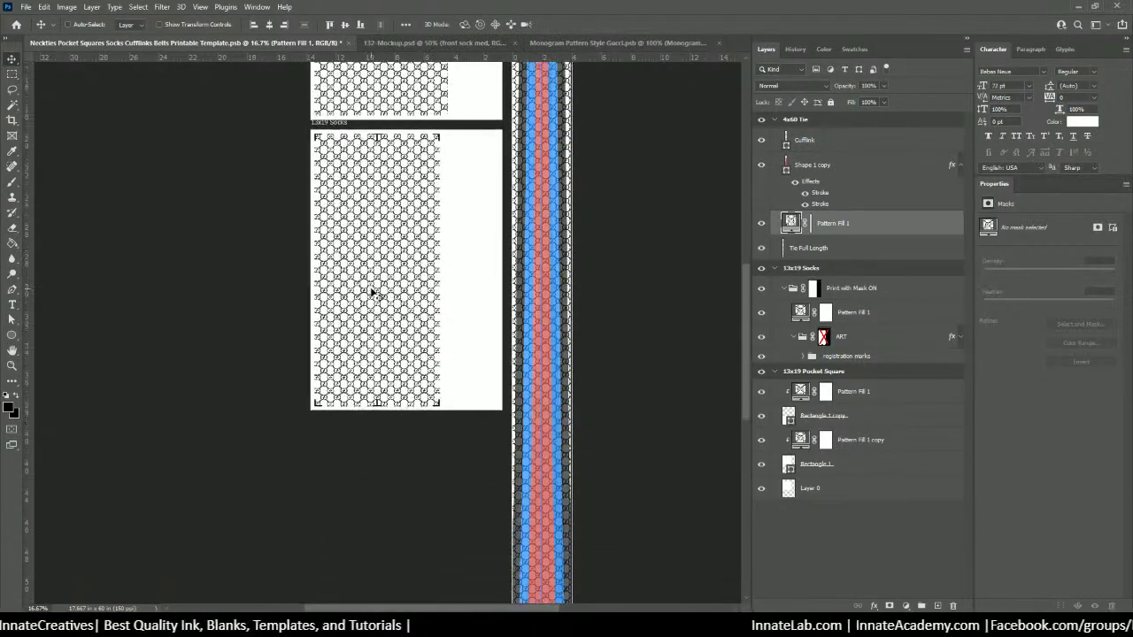
scroll(372, 292, "down", 2)
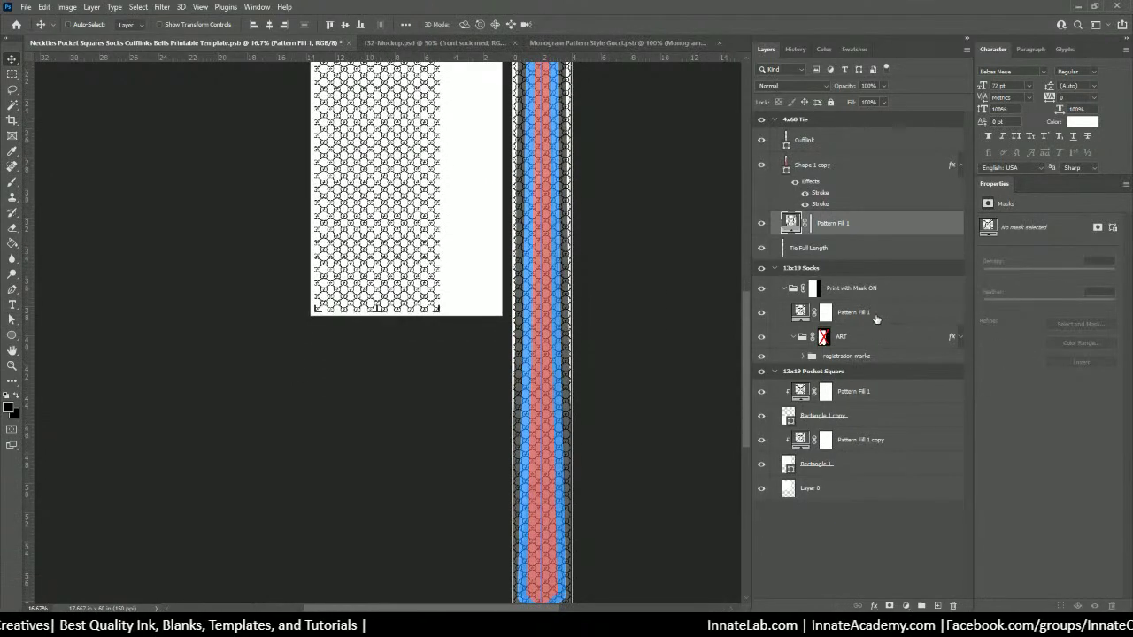
left_click(762, 166)
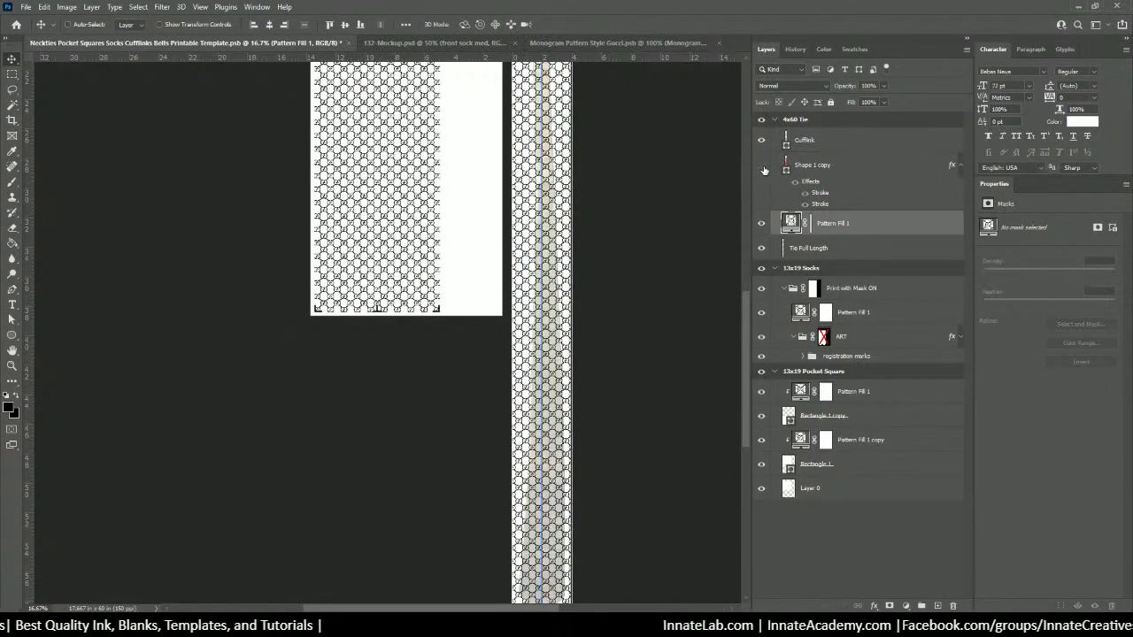
left_click(762, 251)
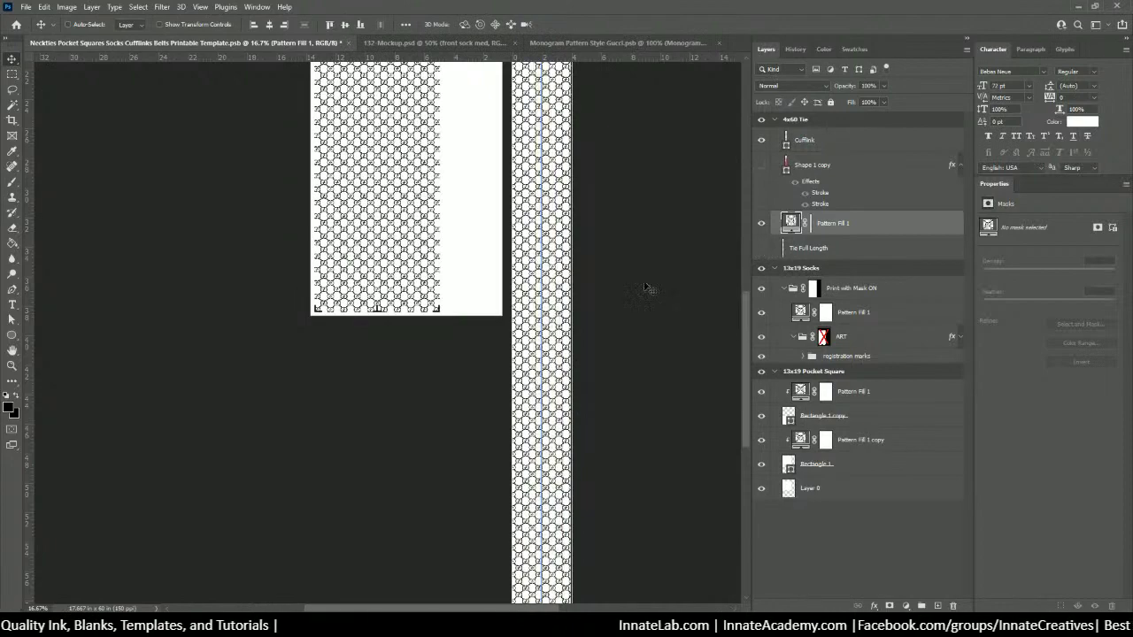
scroll(488, 309, "up", 7)
scroll(487, 309, "up", 6)
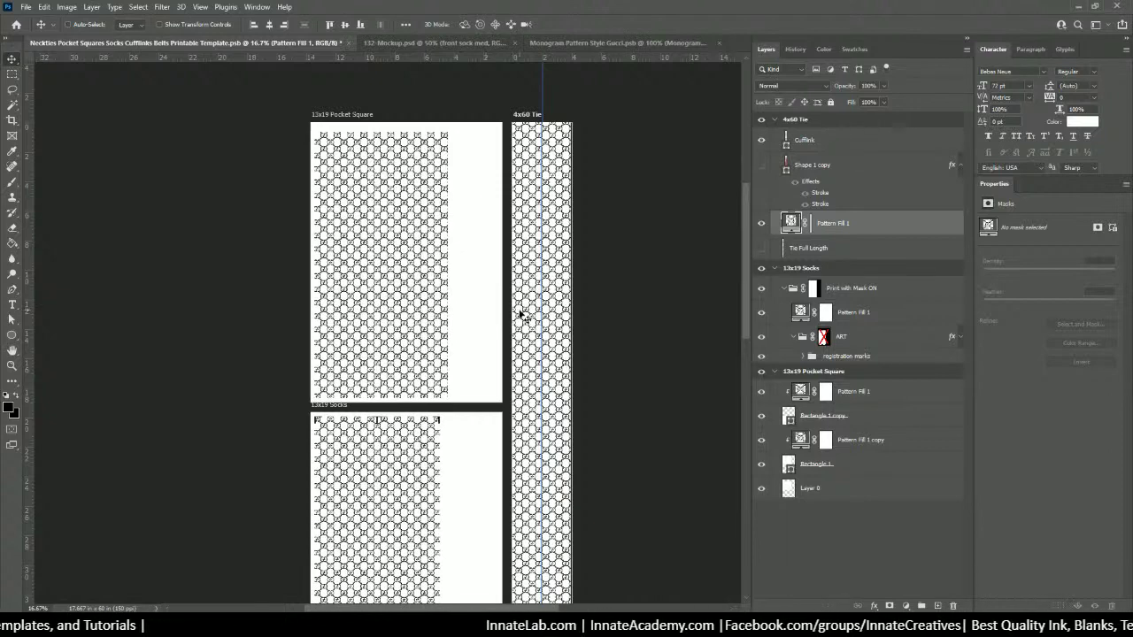
scroll(521, 315, "down", 1)
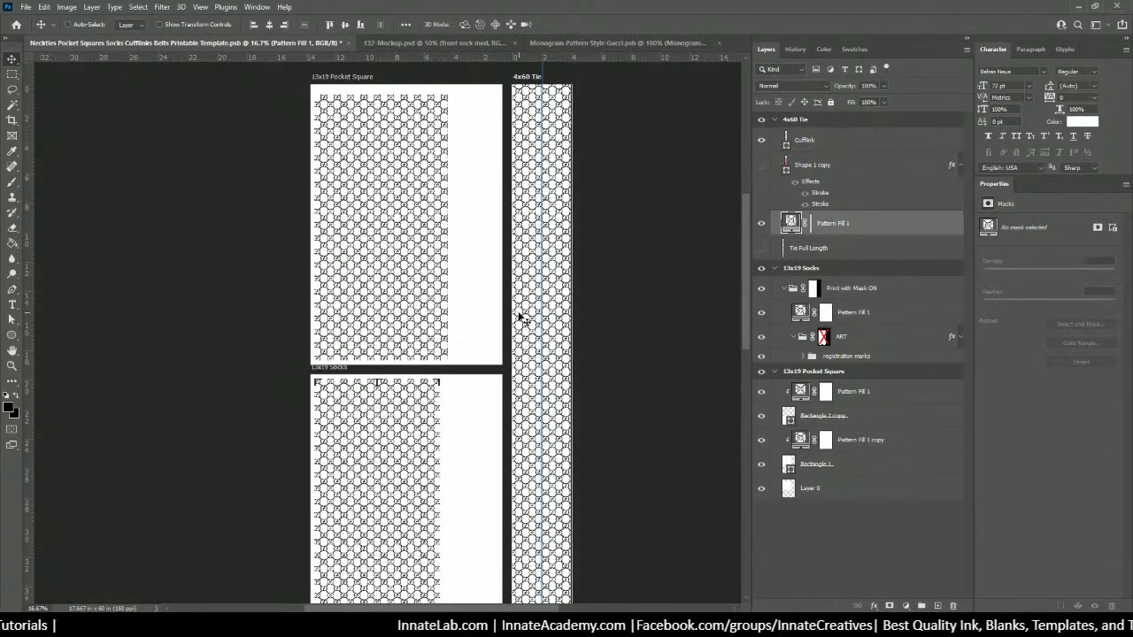
scroll(473, 344, "down", 2)
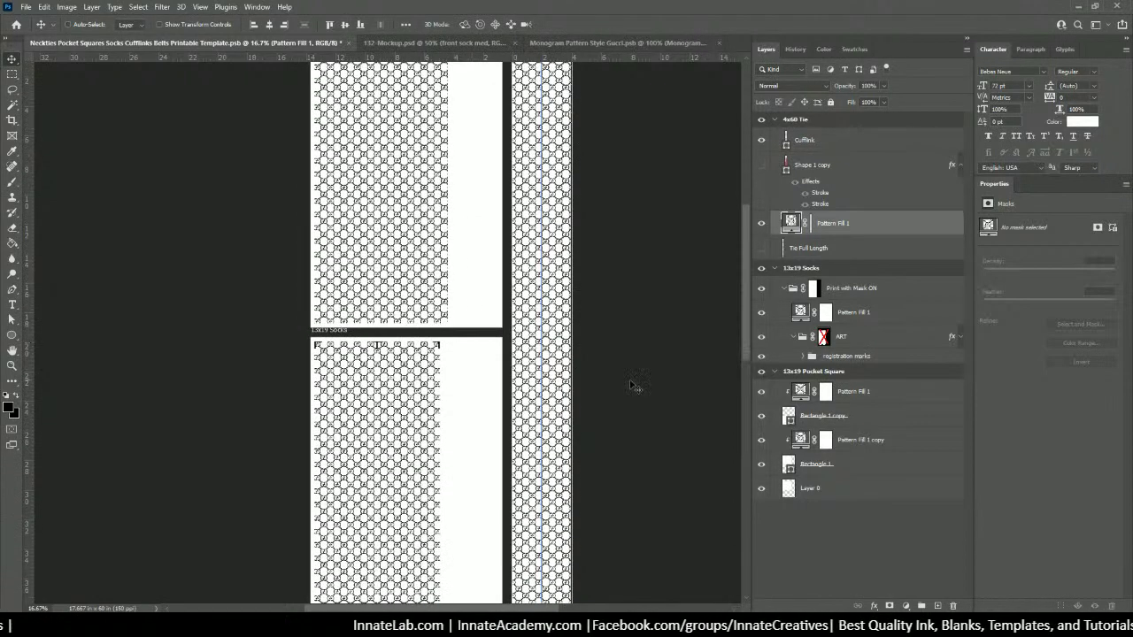
scroll(362, 438, "up", 1)
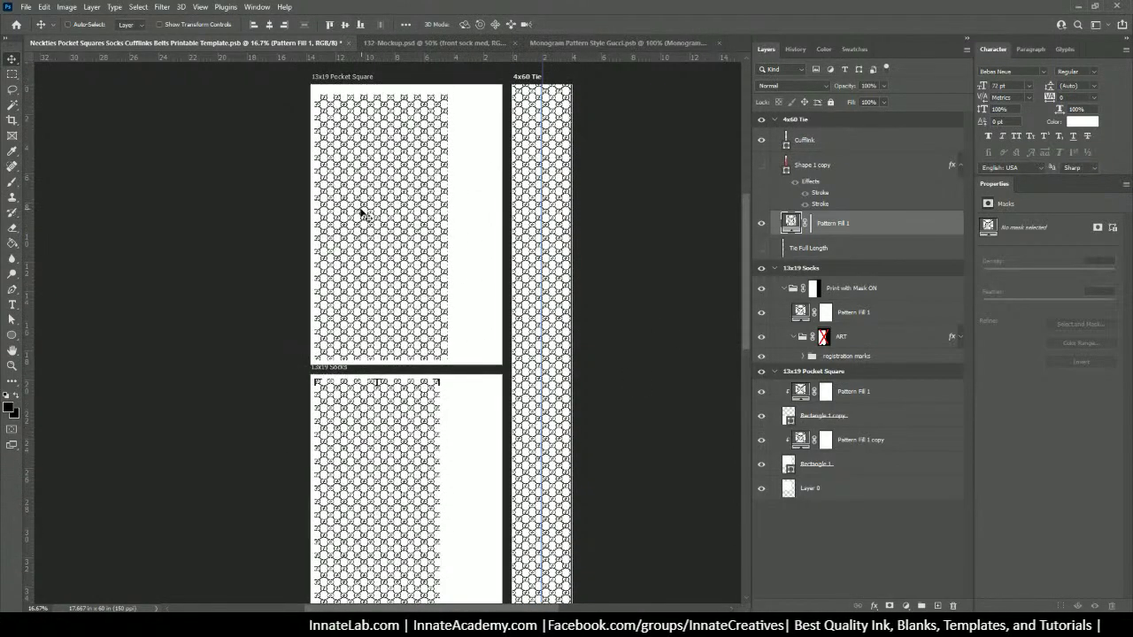
Step: Open the contents of the Monogram DBL CLICK smart object in Monogram Pattern Style Gucci.psb and expand the Monogram Like G group
left_click(599, 43)
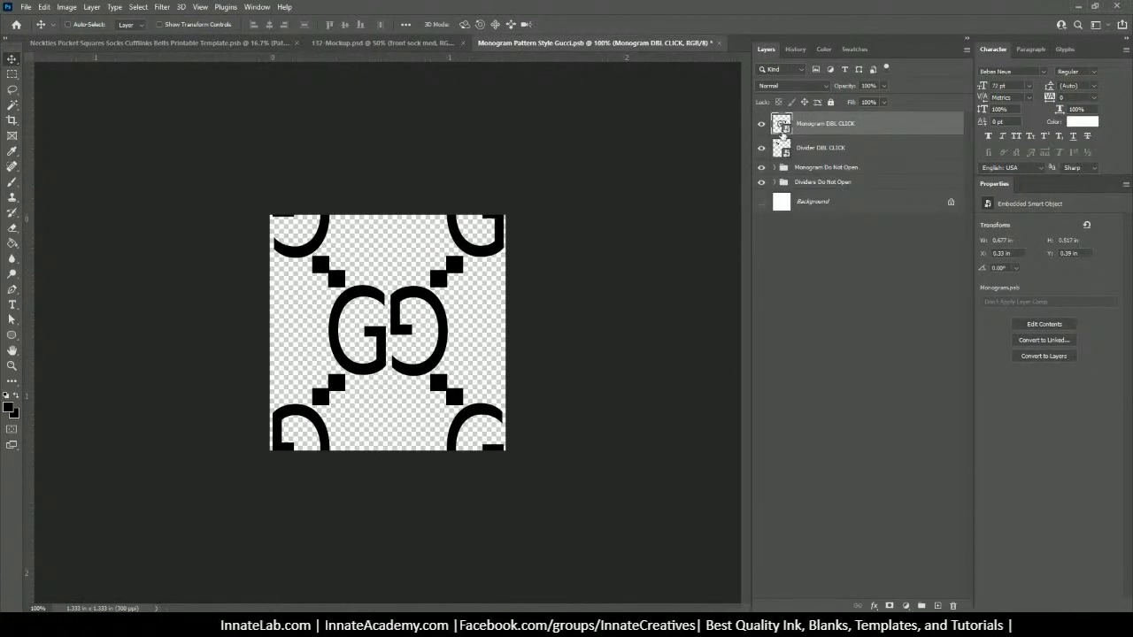
double_click(782, 126)
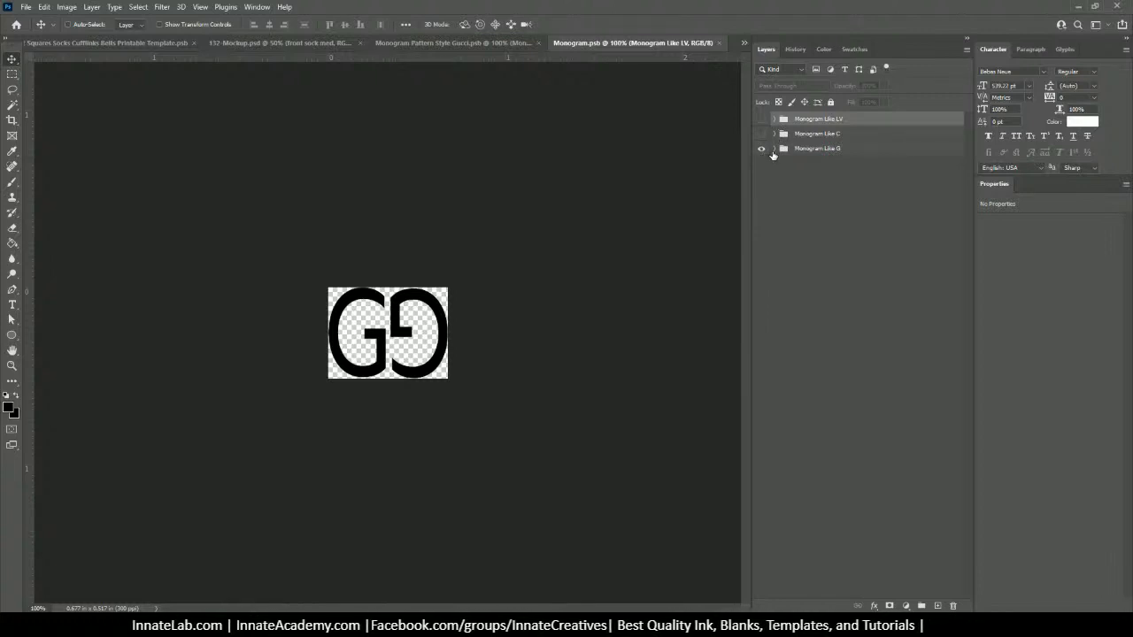
left_click(775, 148)
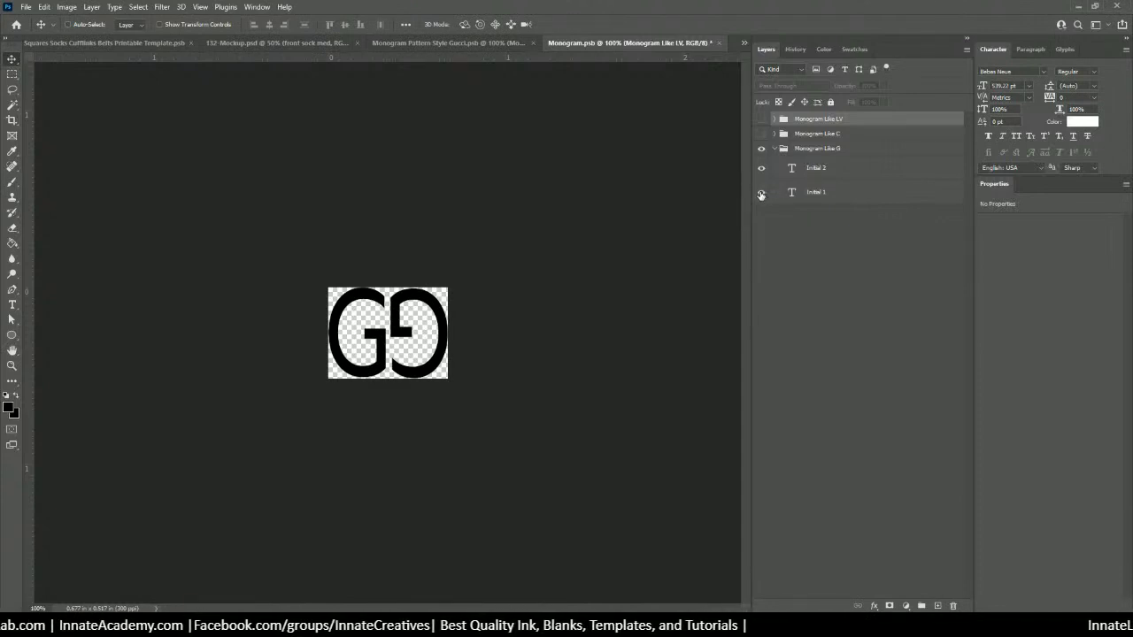
Step: Try a capital M in the Initial 1 text layer and change the letter back to G
double_click(792, 194)
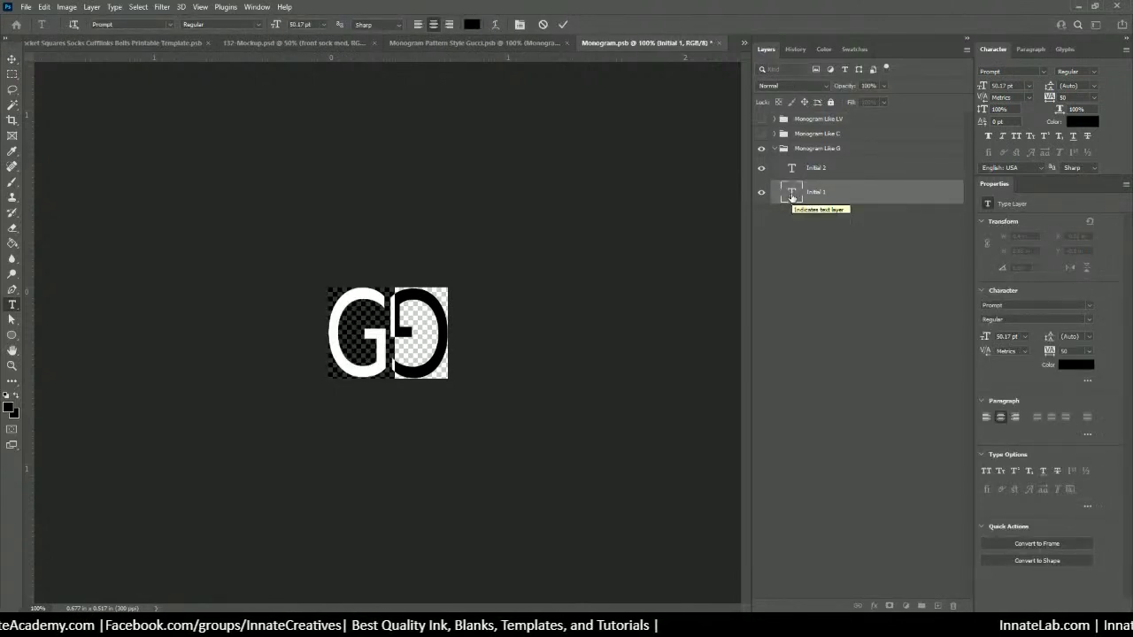
type("m")
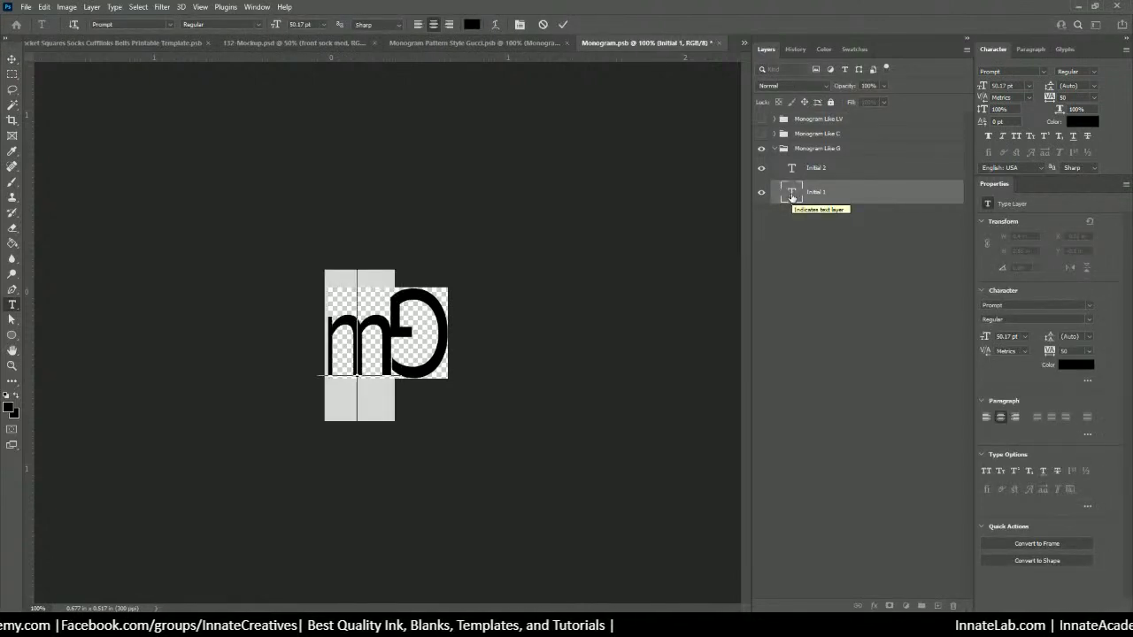
key("BackSpace")
type("M")
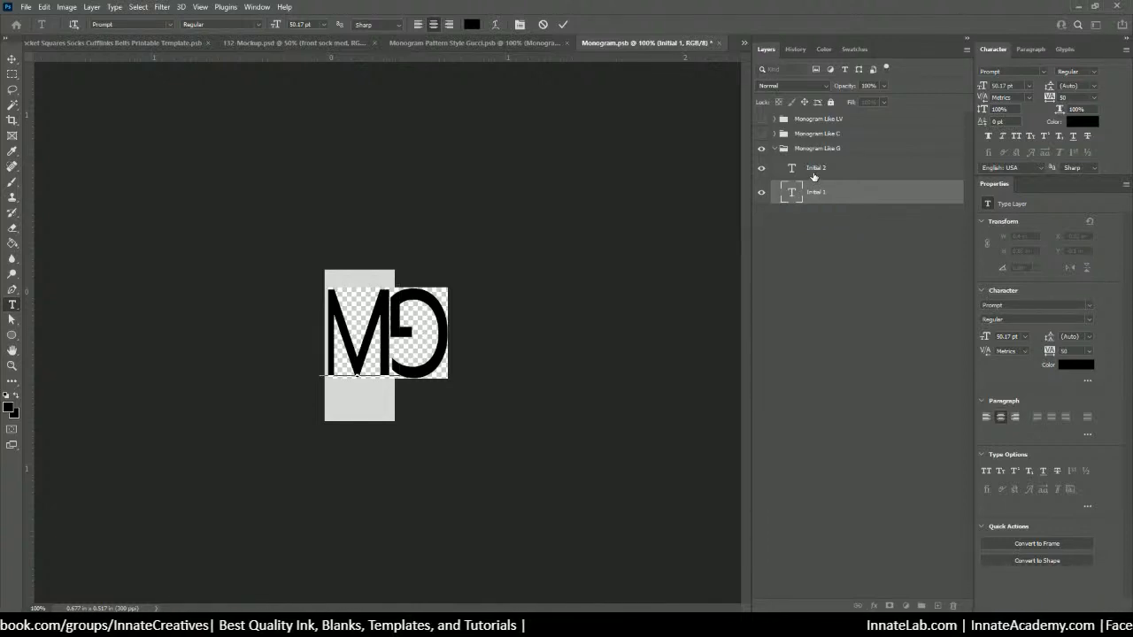
key("ctrl")
key("ctrl+a")
type("G")
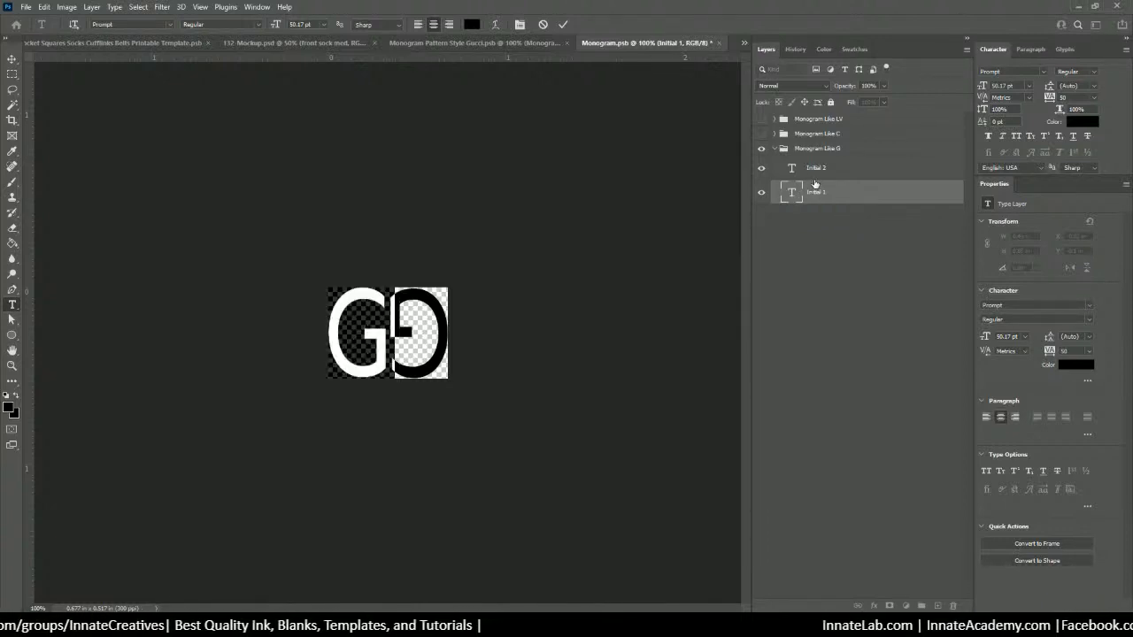
key("ctrl+Return")
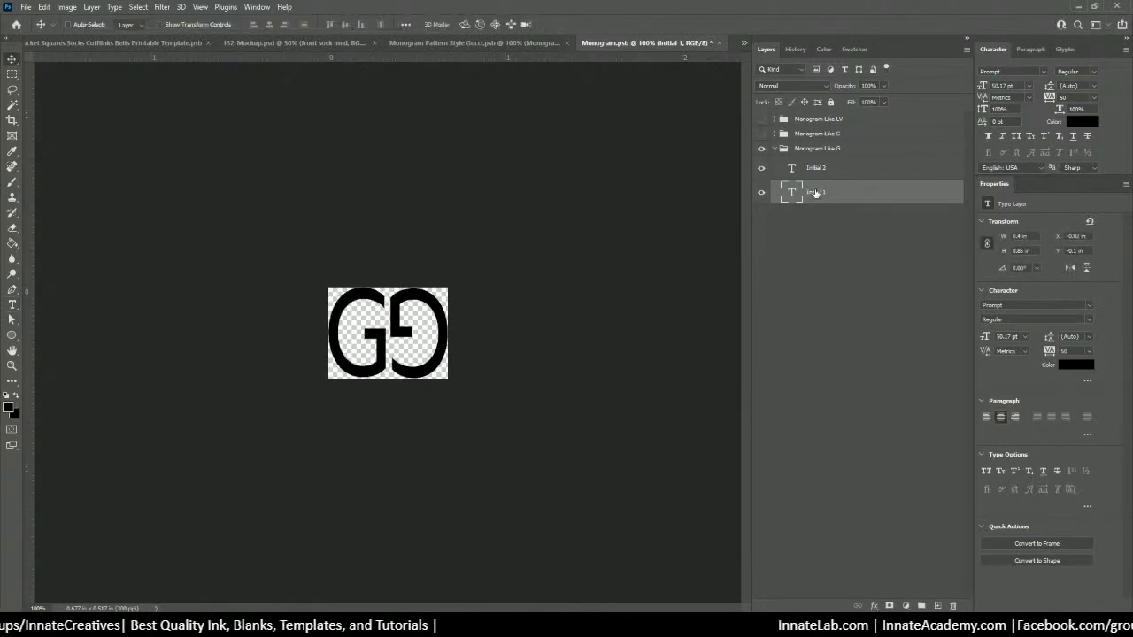
Step: Collapse the Monogram Like G group and bring up the commands available for it
left_click(783, 151)
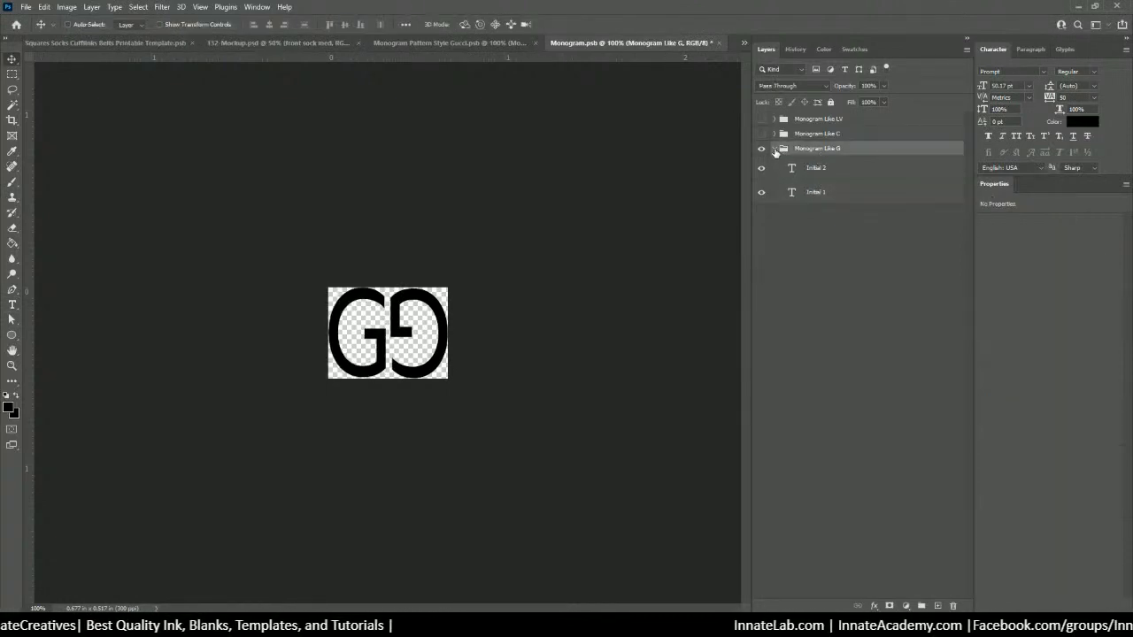
left_click(775, 149)
right_click(823, 156)
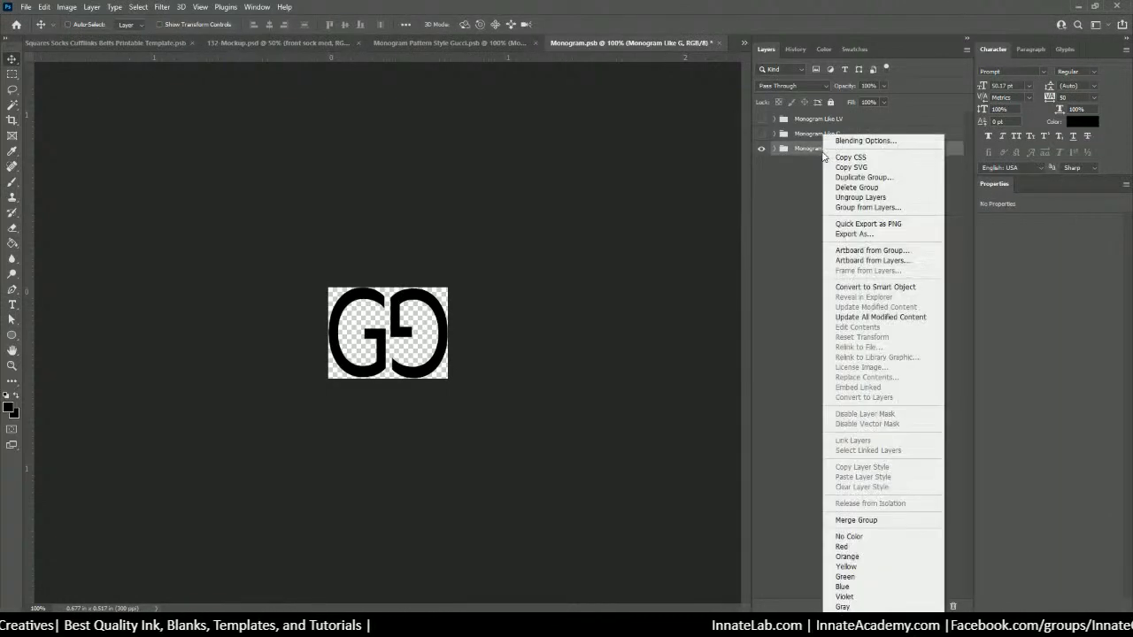
Step: Duplicate the "Monogram Like G" group, place the copy below the original and hide the original group
left_click(866, 177)
key("Return")
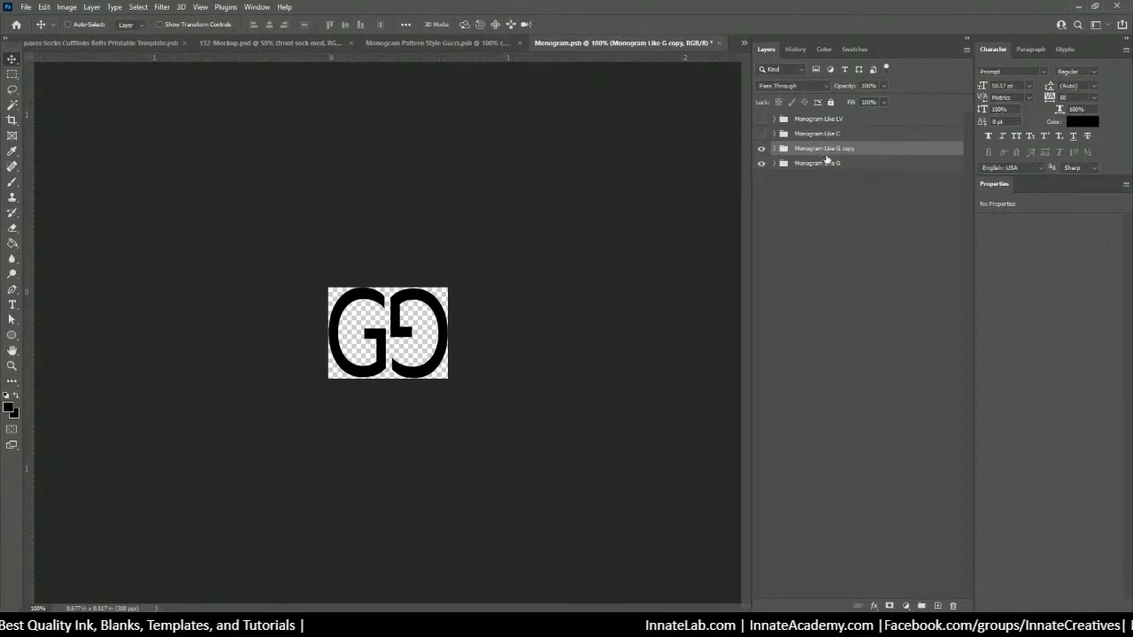
left_click_drag(826, 157, 822, 179)
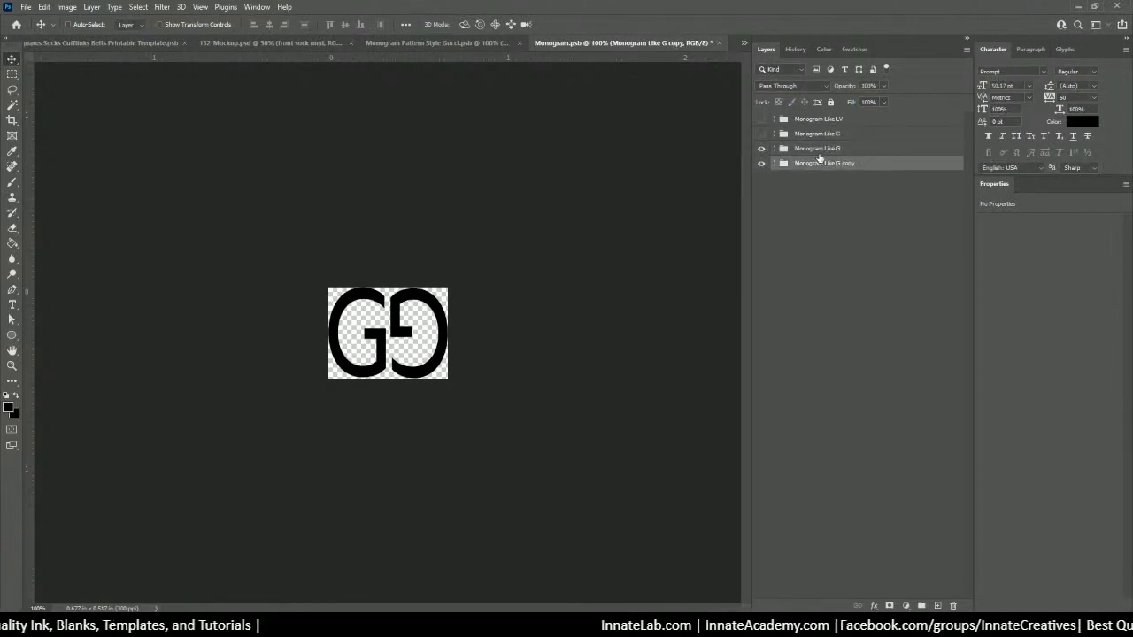
left_click(818, 152)
left_click(761, 151)
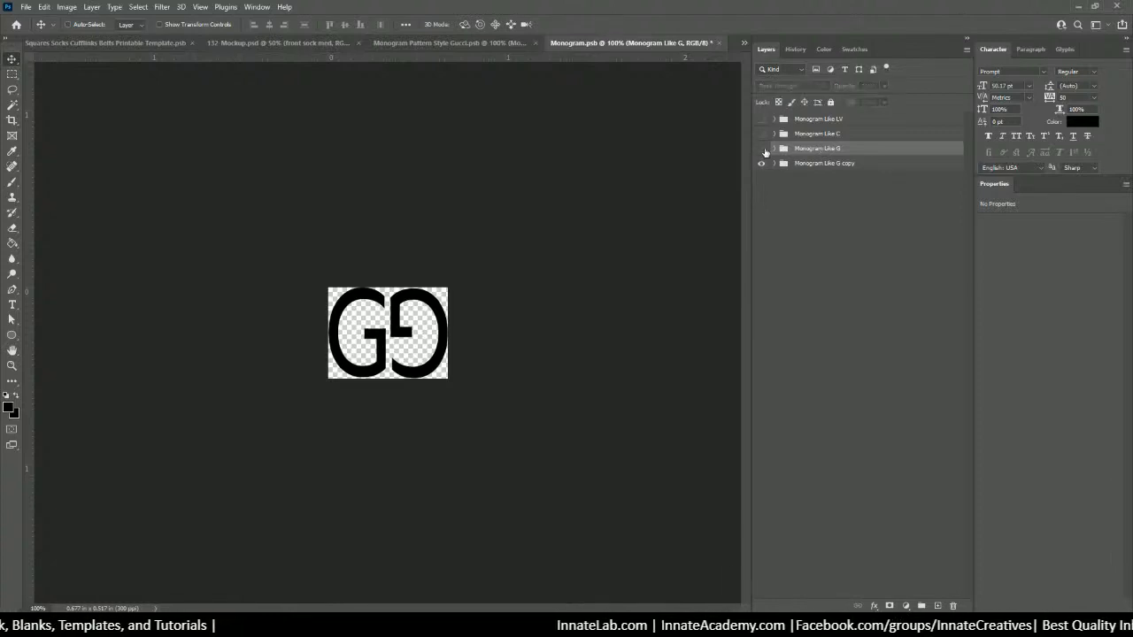
Step: In the "Monogram Like G copy" group, change the Initial 1 text to M and the Initial 2 text to W
left_click(807, 163)
left_click(775, 164)
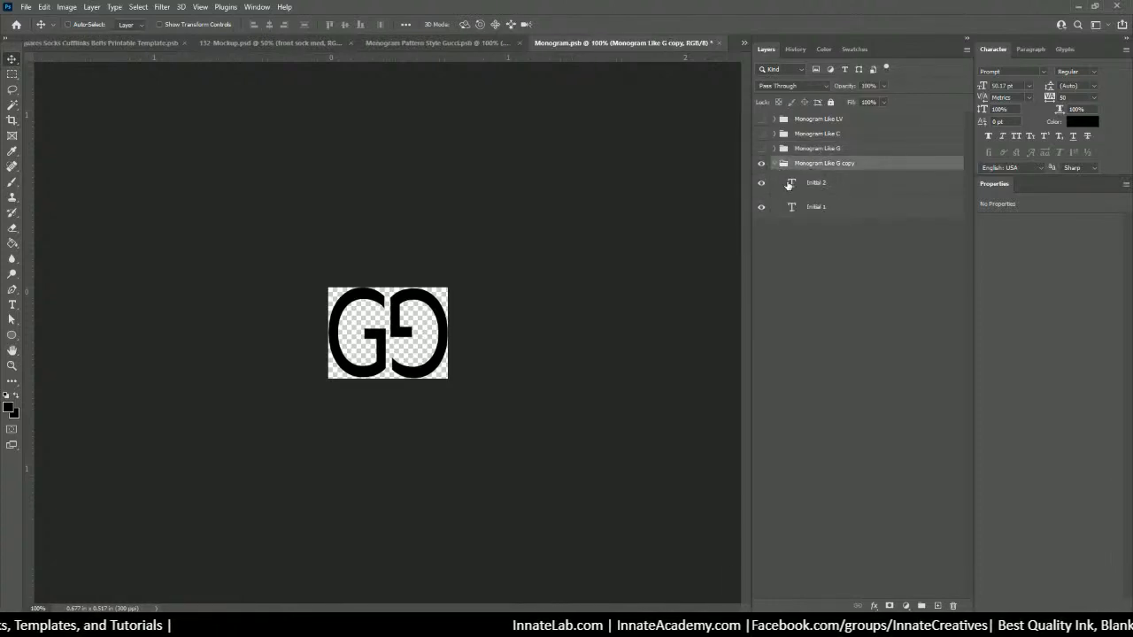
left_click(791, 185)
double_click(793, 207)
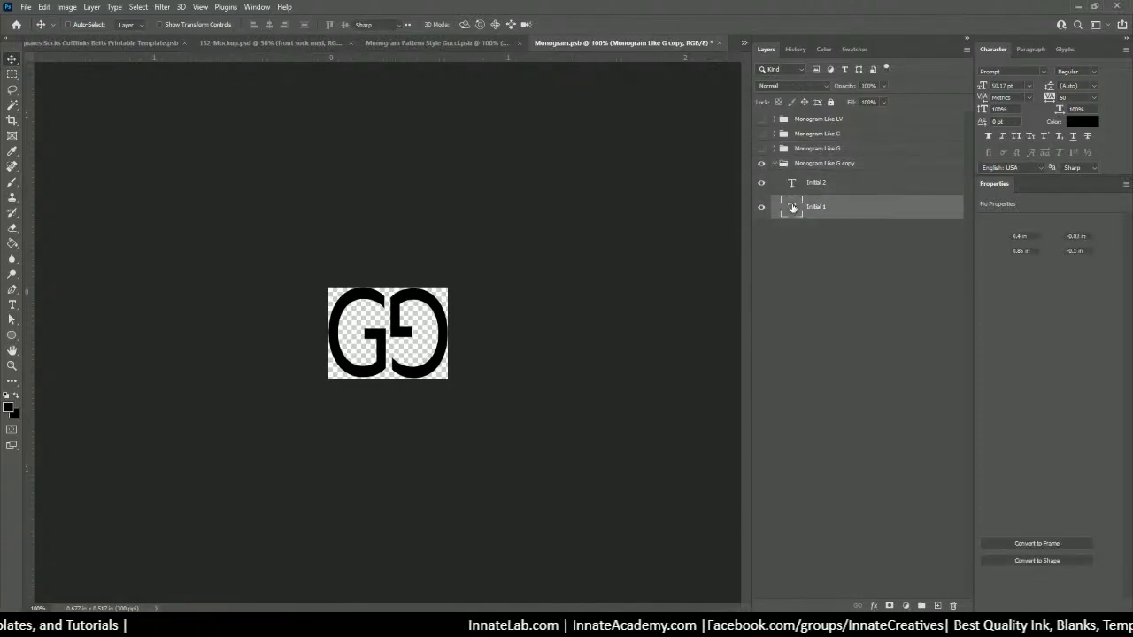
type("M")
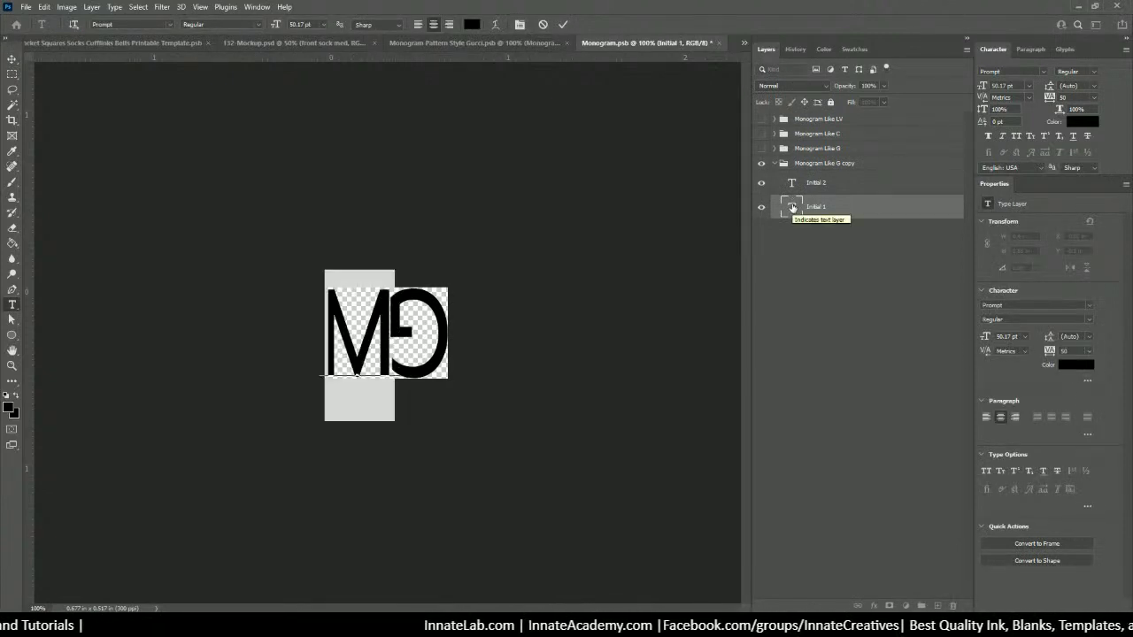
left_click(792, 186)
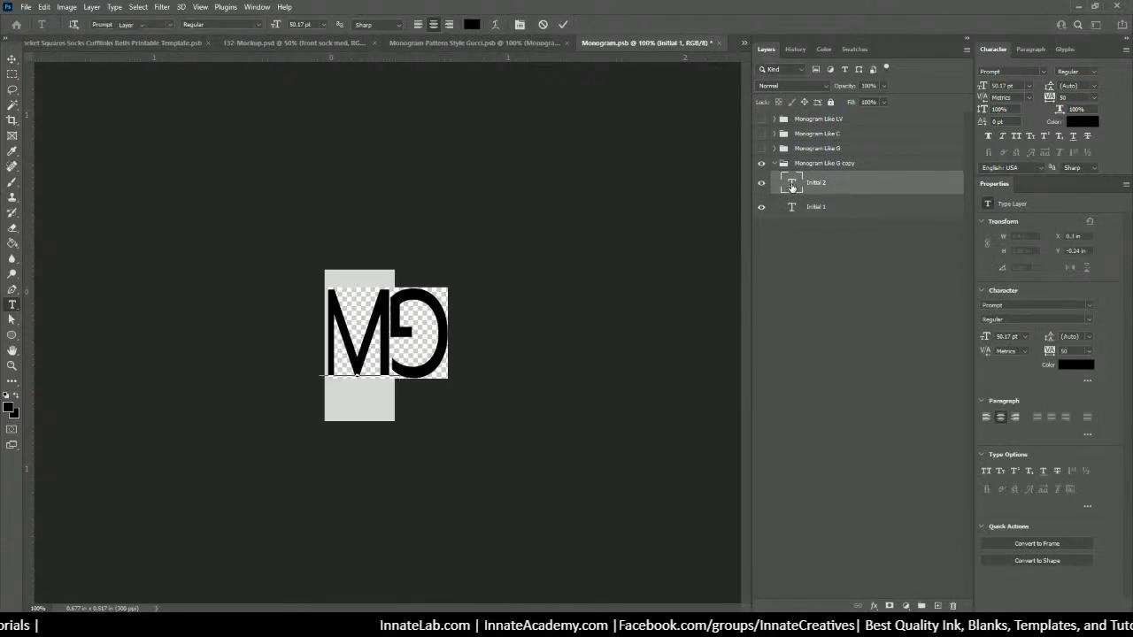
double_click(792, 186)
type("W")
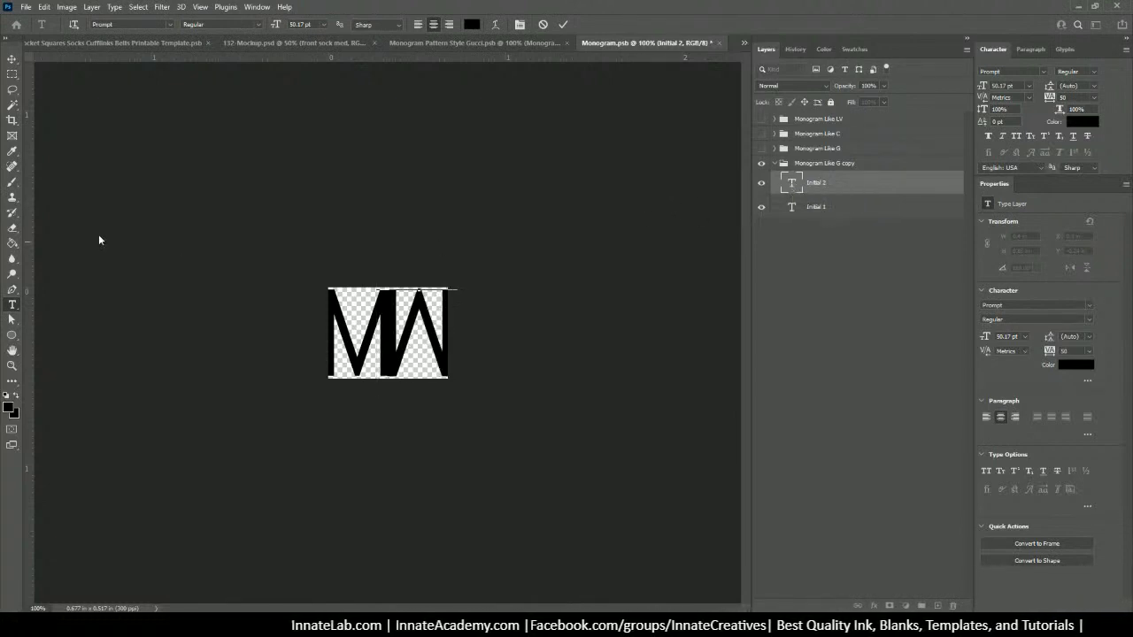
Step: Nudge the Initial 2 letter left until its stem overlaps the M's stem, to about X 0.23 in
left_click(13, 60)
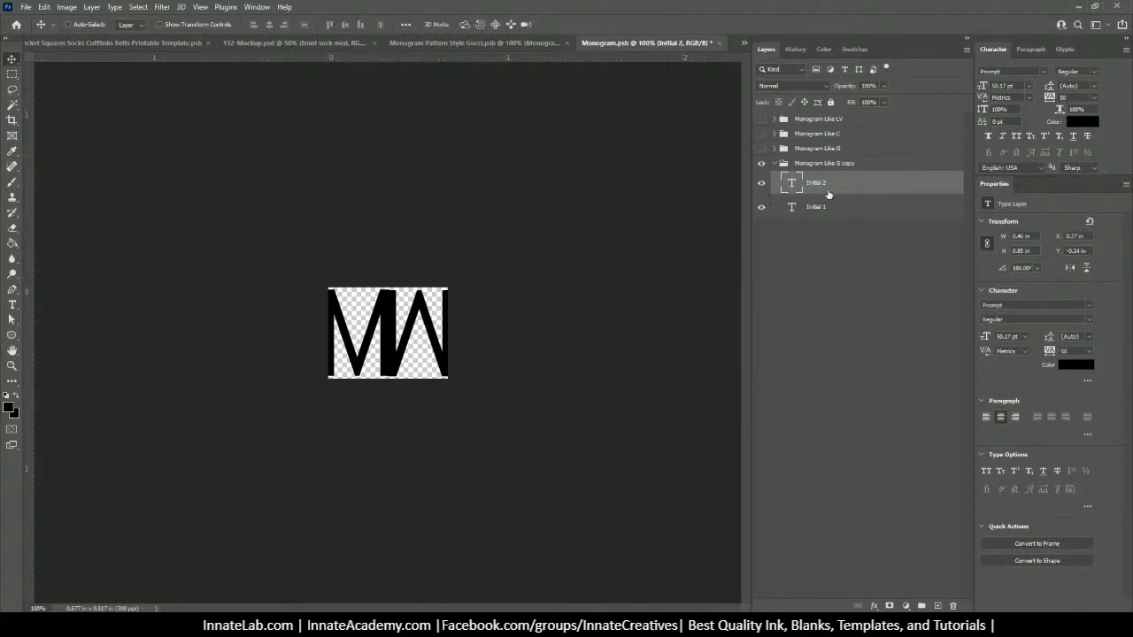
key("Right")
key("Right")
key("Right")
key("Right")
key("Right")
key("Right")
key("Right")
key("Right")
key("Right")
key("Right")
key("Right")
key("Right")
key("Right")
key("Right")
key("Right")
key("Right")
key("Right")
key("Right")
key("Right")
key("Right")
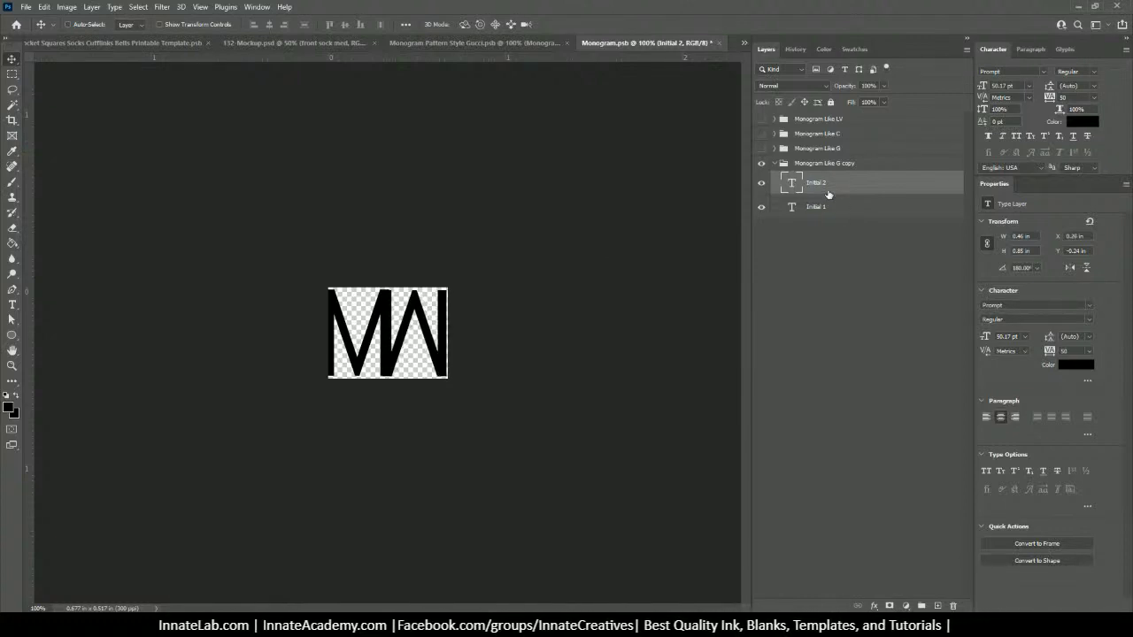
key("Left")
key("Left")
key("Left")
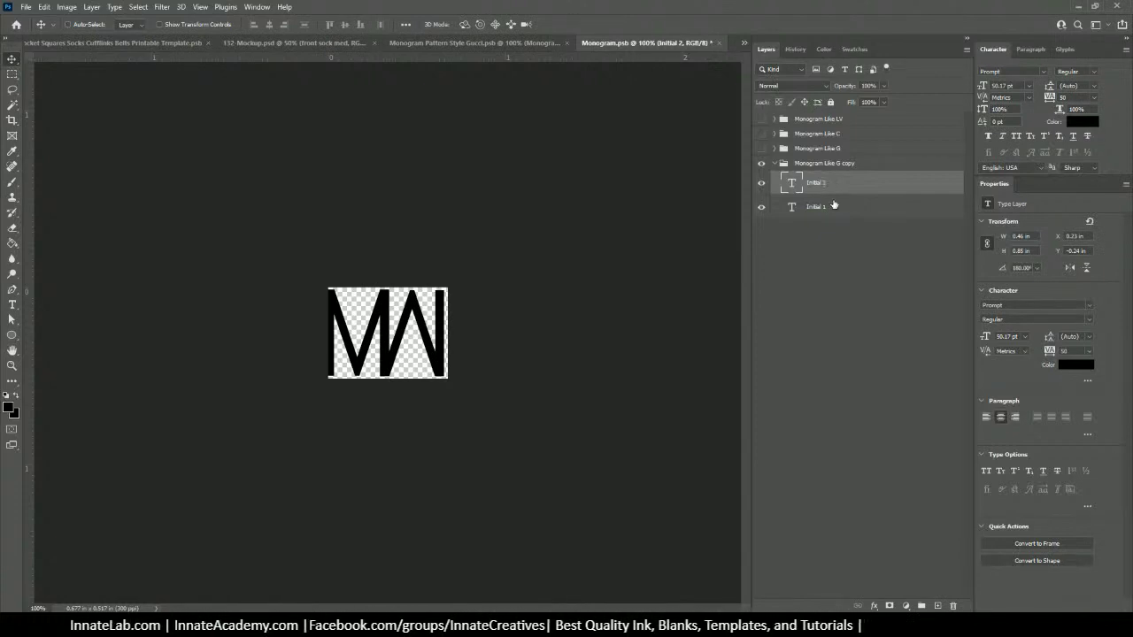
Step: Scale both initials together to about 96% and center them within the canvas
left_click(838, 206, "shift")
key("ctrl+t")
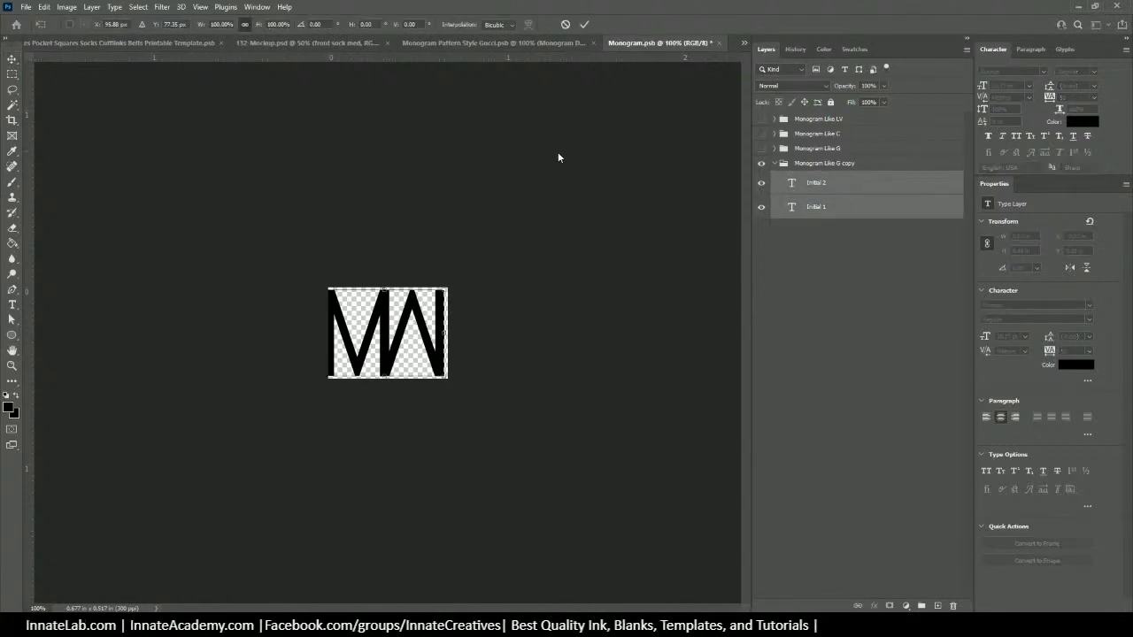
key("ctrl+plus")
key("ctrl+plus")
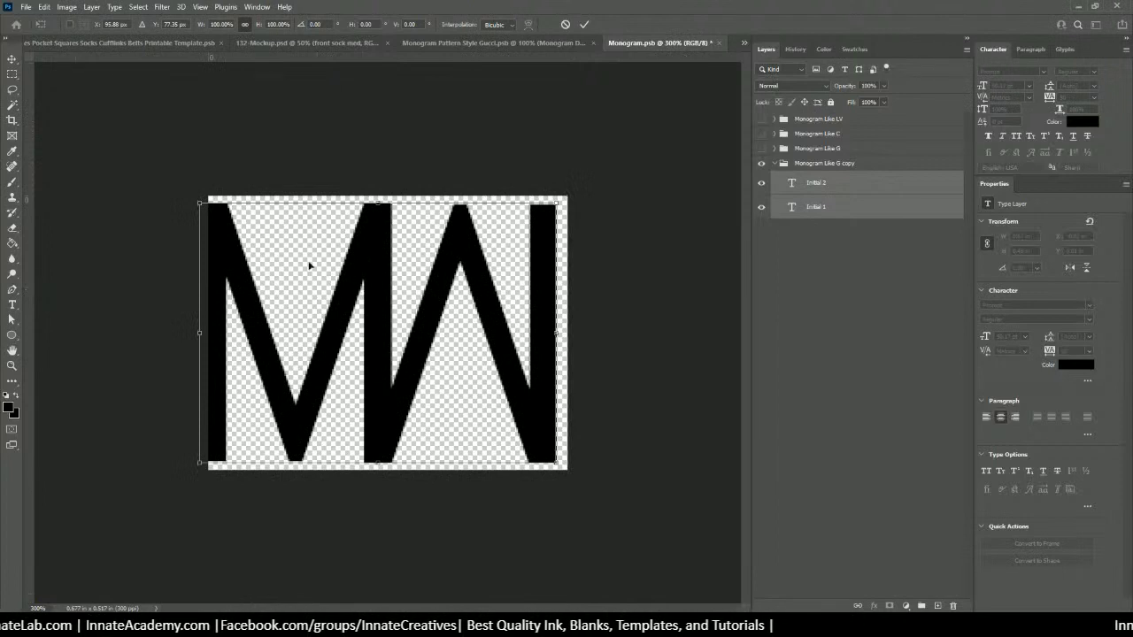
left_click_drag(199, 205, 215, 210)
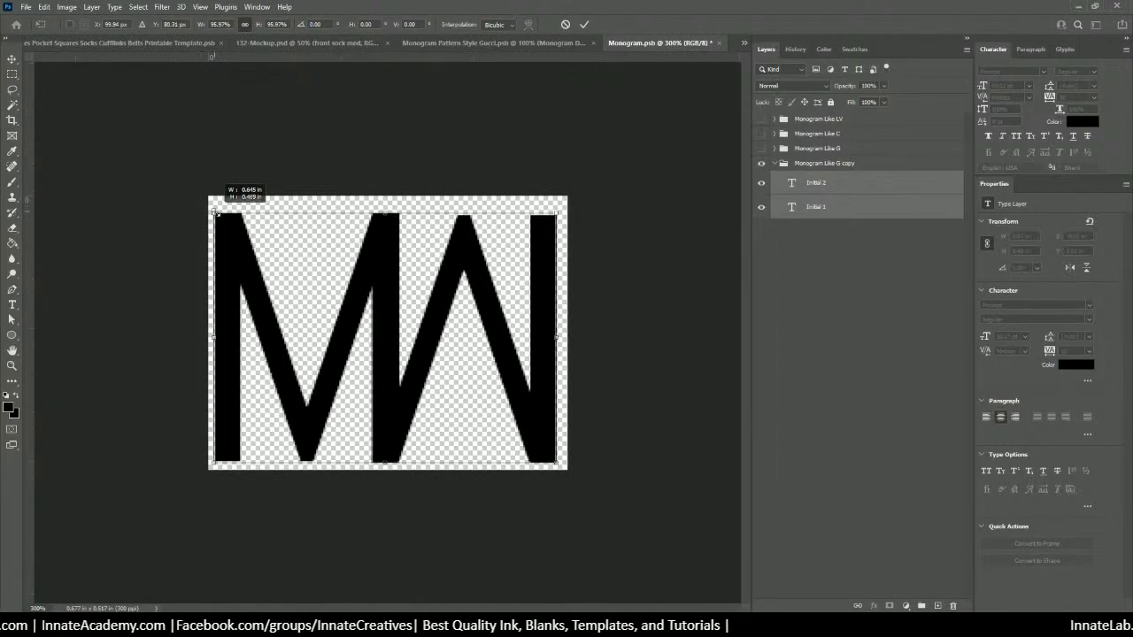
left_click_drag(440, 290, 445, 297)
key("Return")
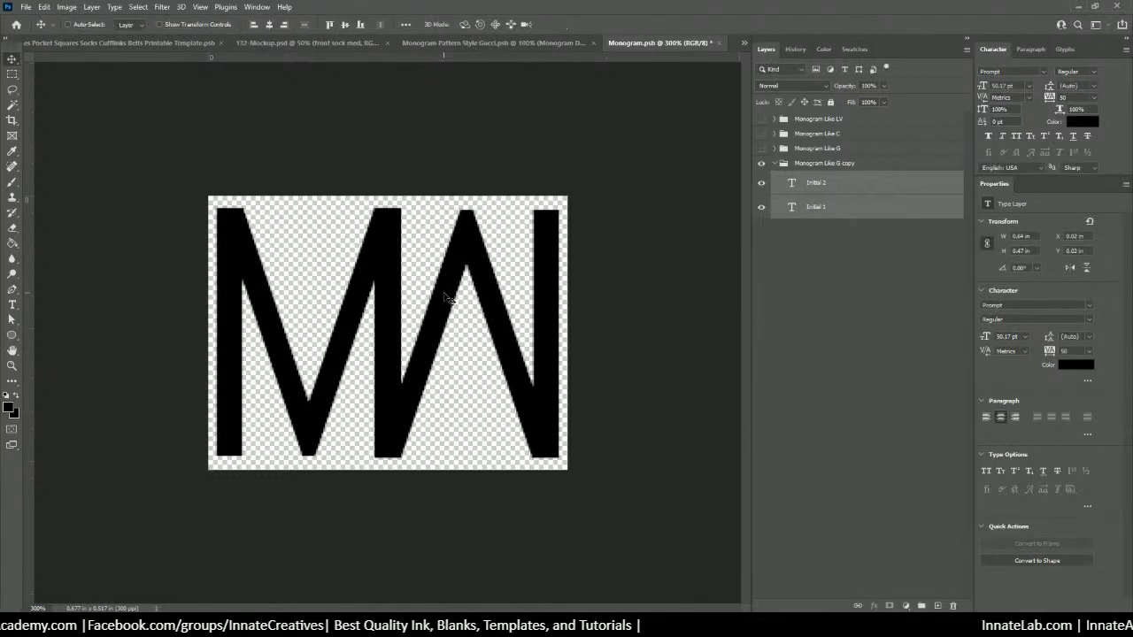
Step: Collapse the copied monogram group and close Monogram.psb, saving its changes
left_click(796, 166)
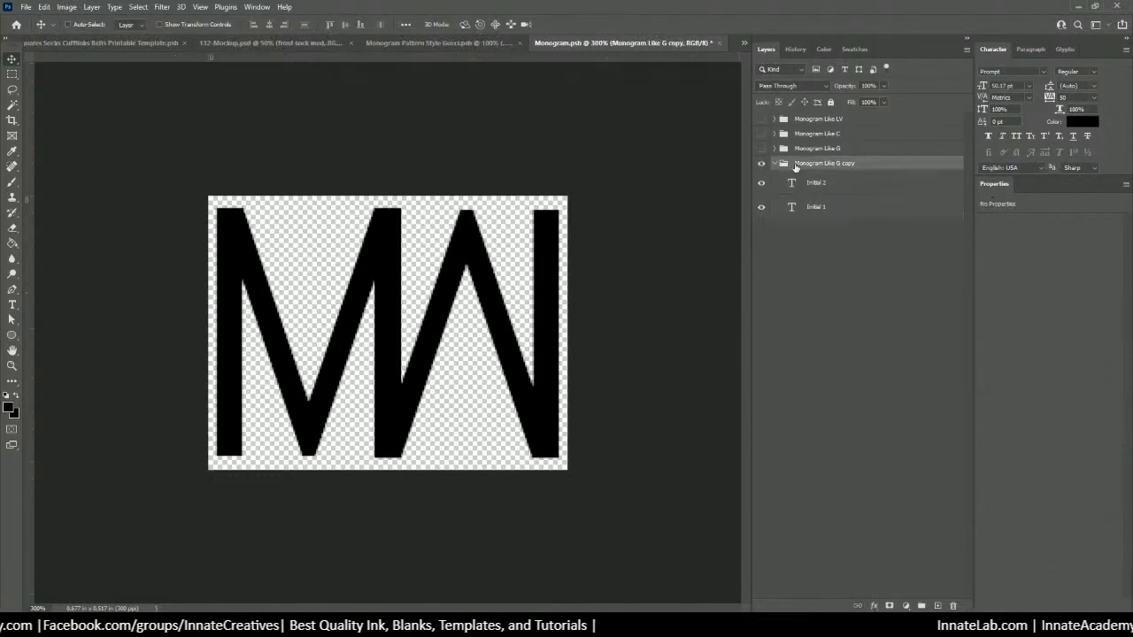
left_click(774, 165)
left_click(721, 43)
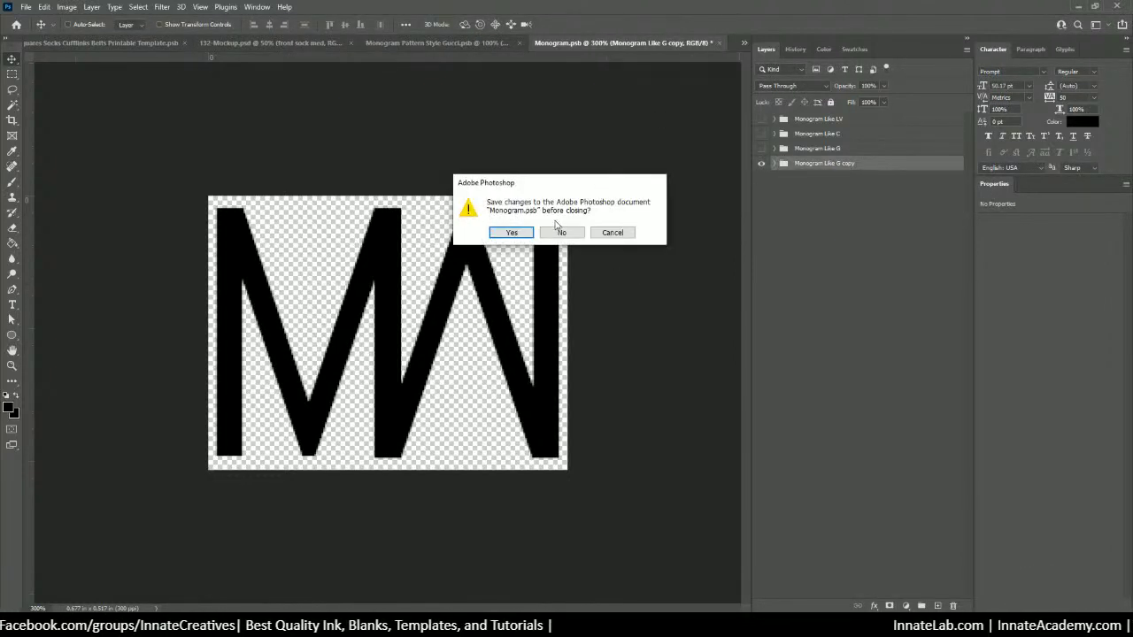
left_click(514, 235)
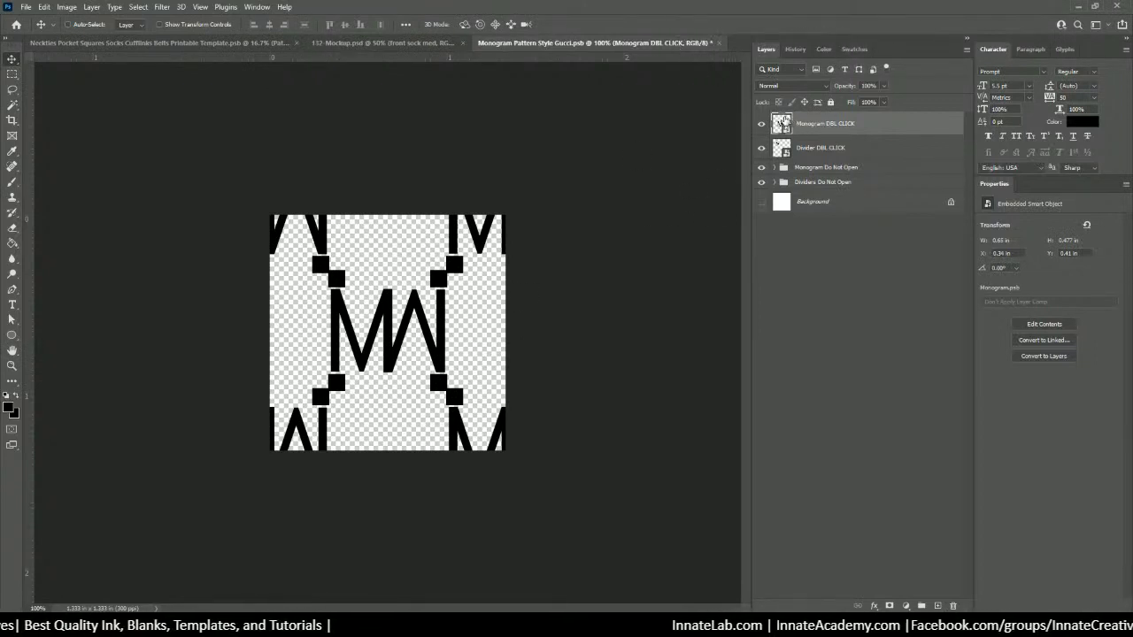
left_click(385, 40)
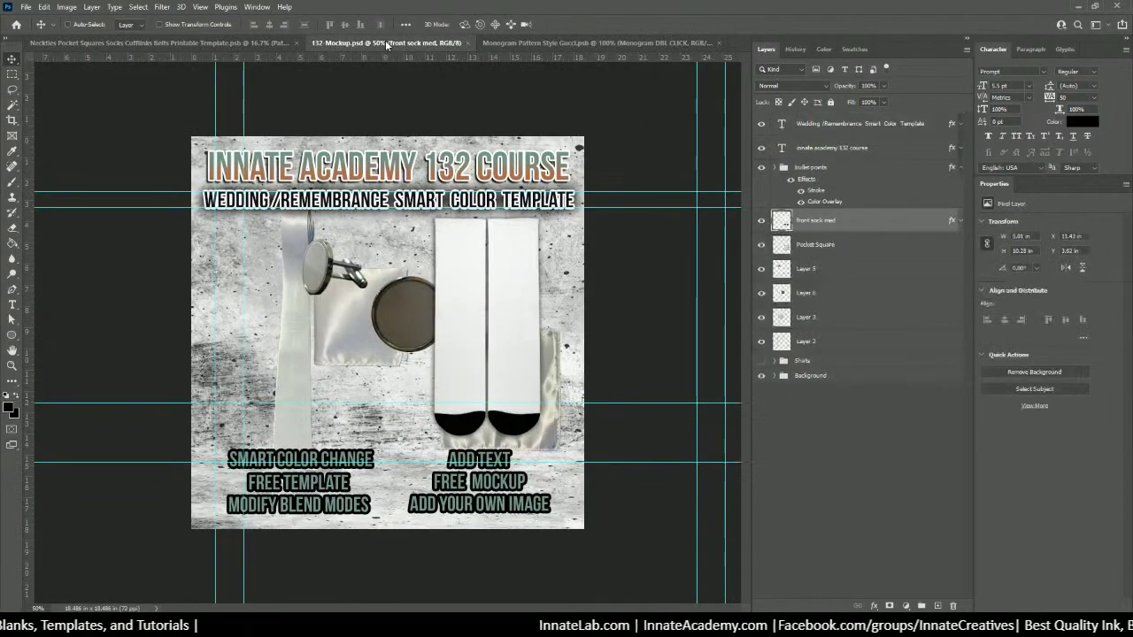
left_click(159, 42)
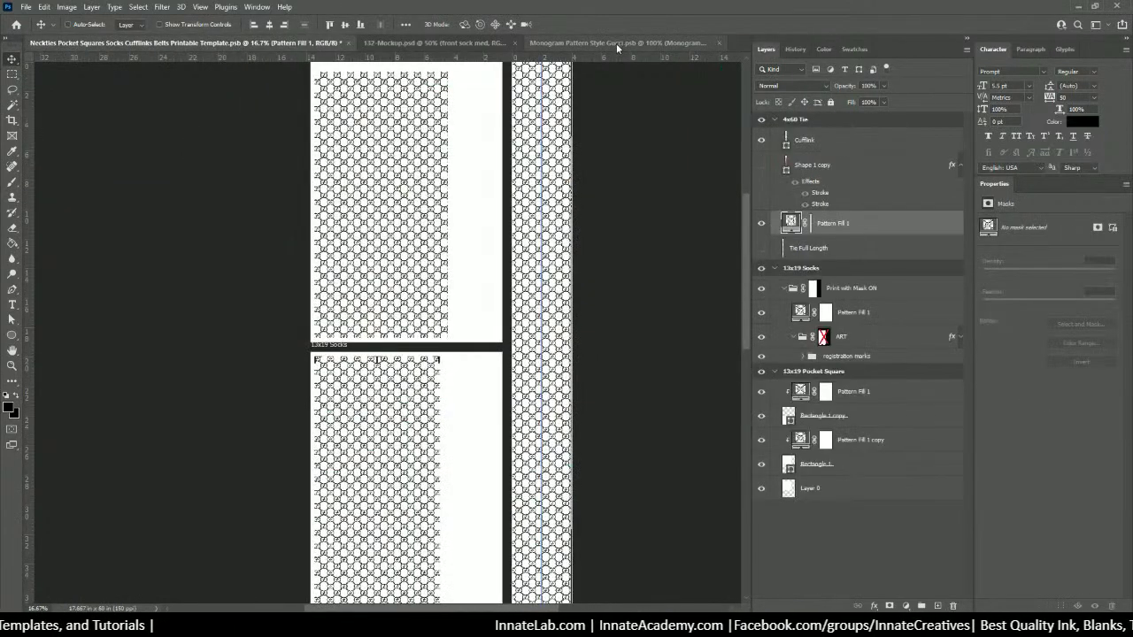
left_click(616, 43)
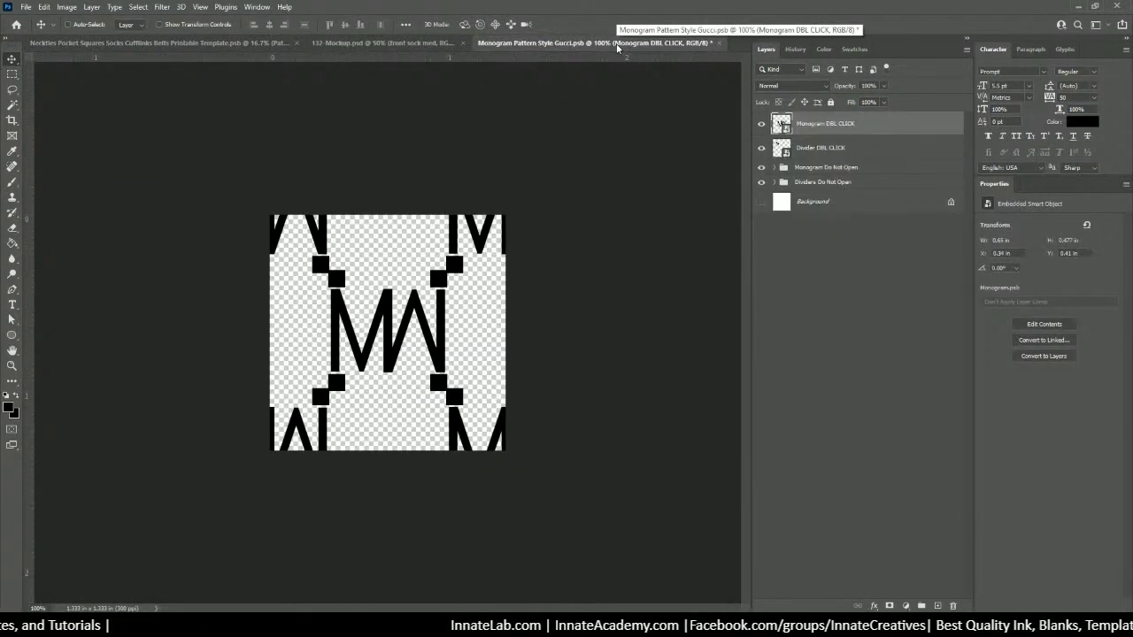
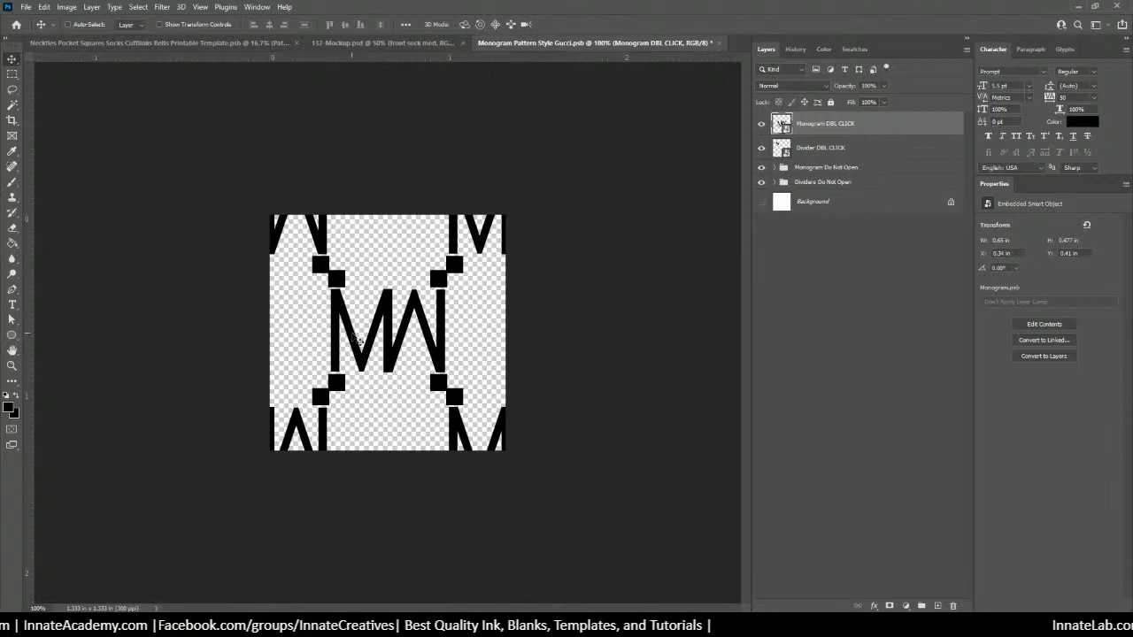
Step: Copy the Monogram DBL CLICK smart object from the pattern document onto the 4x60 tie in the neckties printable template
left_click(192, 42)
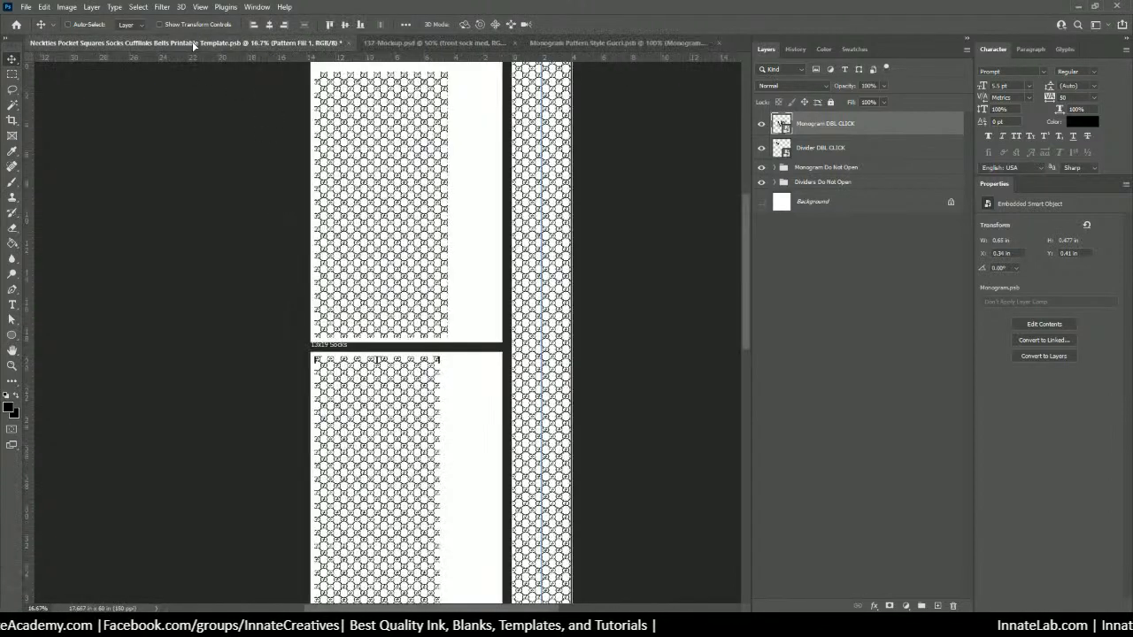
left_click(549, 409, "ctrl")
scroll(549, 409, "down", 5)
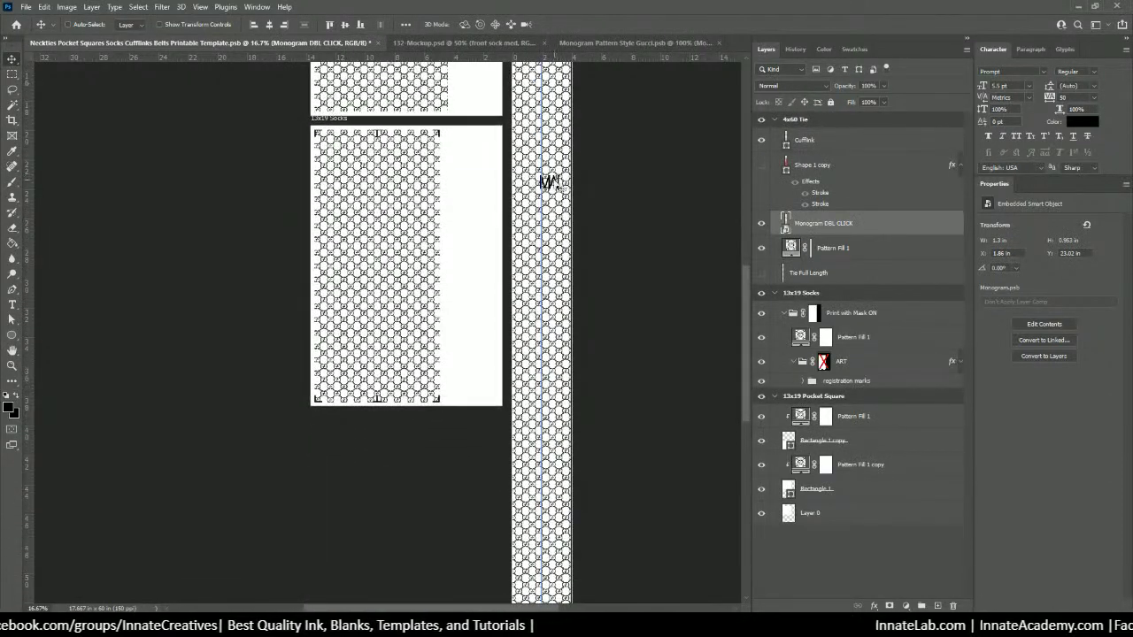
Step: Move the monogram down to the cufflink circle at the tie's lower end and place its layer above the Cufflink layer
left_click_drag(550, 182, 554, 453)
scroll(556, 425, "down", 5)
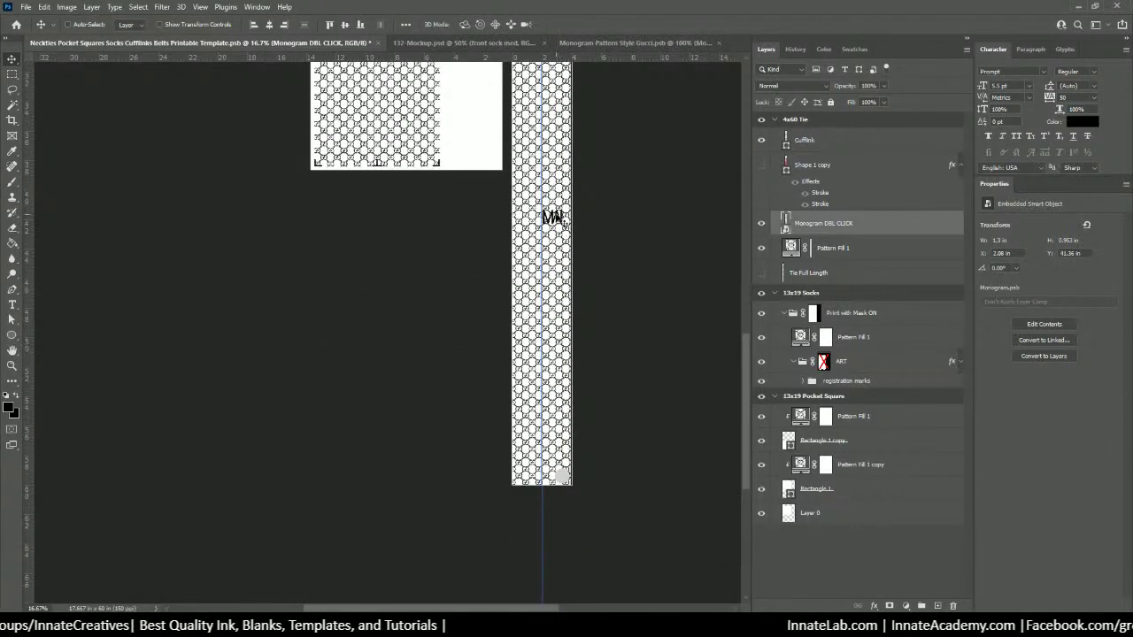
left_click_drag(555, 218, 568, 466)
left_click_drag(827, 227, 811, 135)
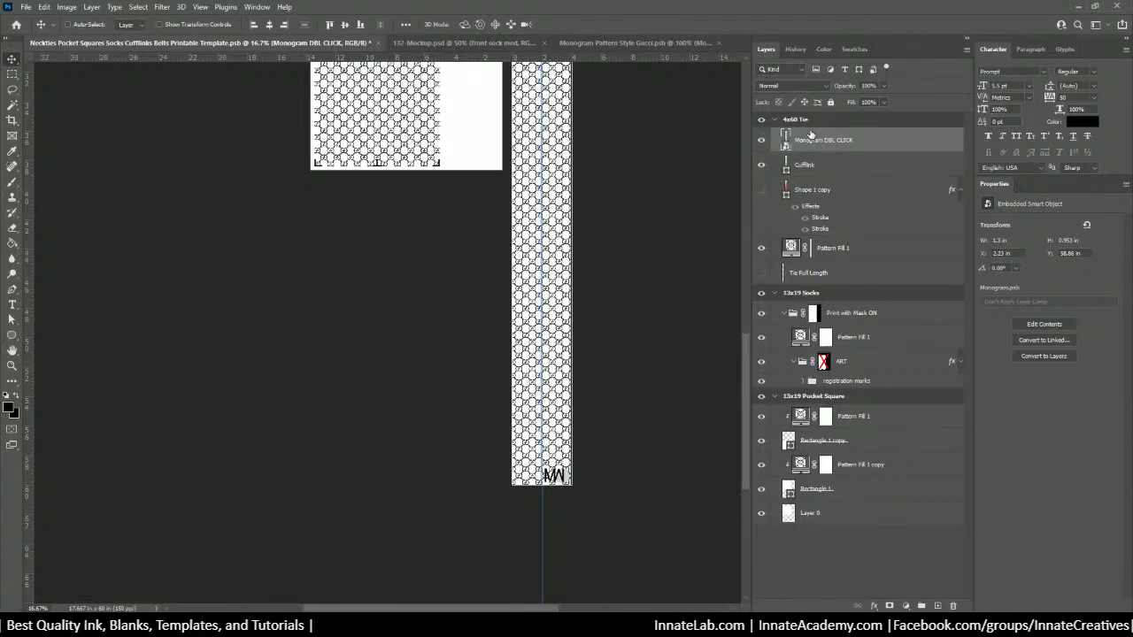
Step: Scale the monogram down to about 0.63 in wide and center it inside the cufflink circle
key("ctrl+plus")
key("ctrl+plus")
key("ctrl+plus")
left_click_drag(535, 356, 223, 145)
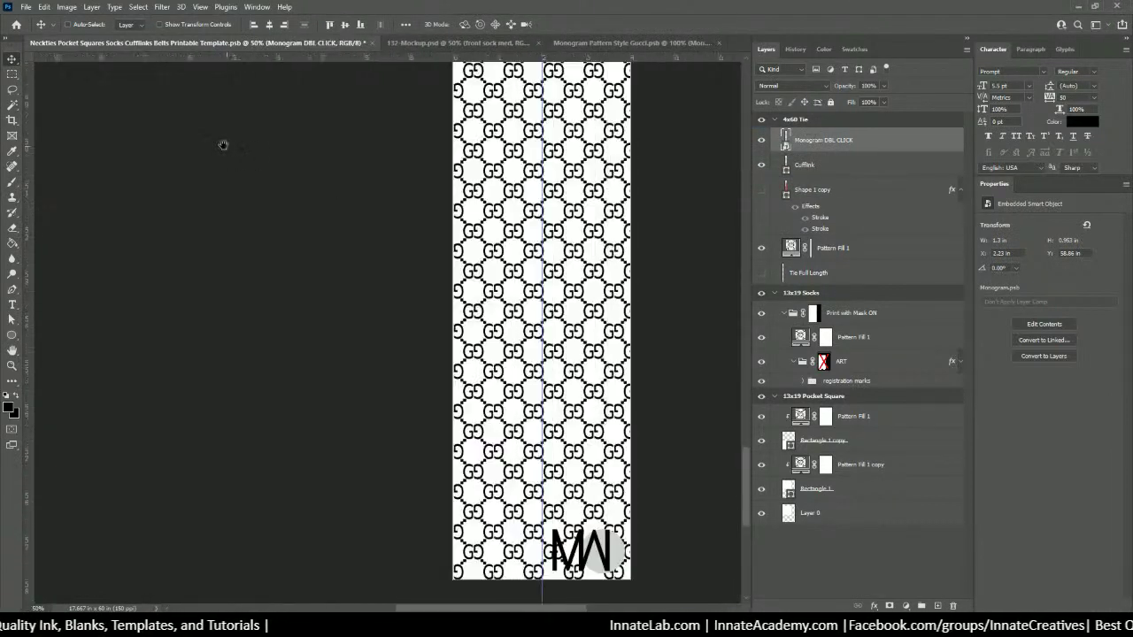
left_click_drag(382, 309, 300, 190)
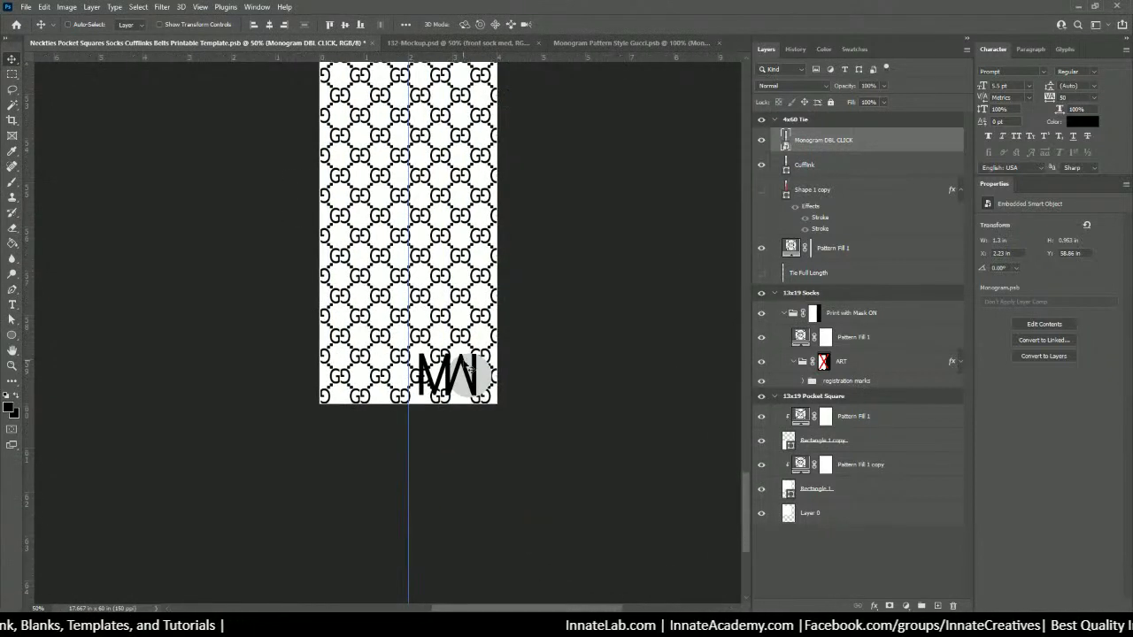
key("ctrl+t")
left_click_drag(418, 352, 461, 363)
key("ctrl+plus")
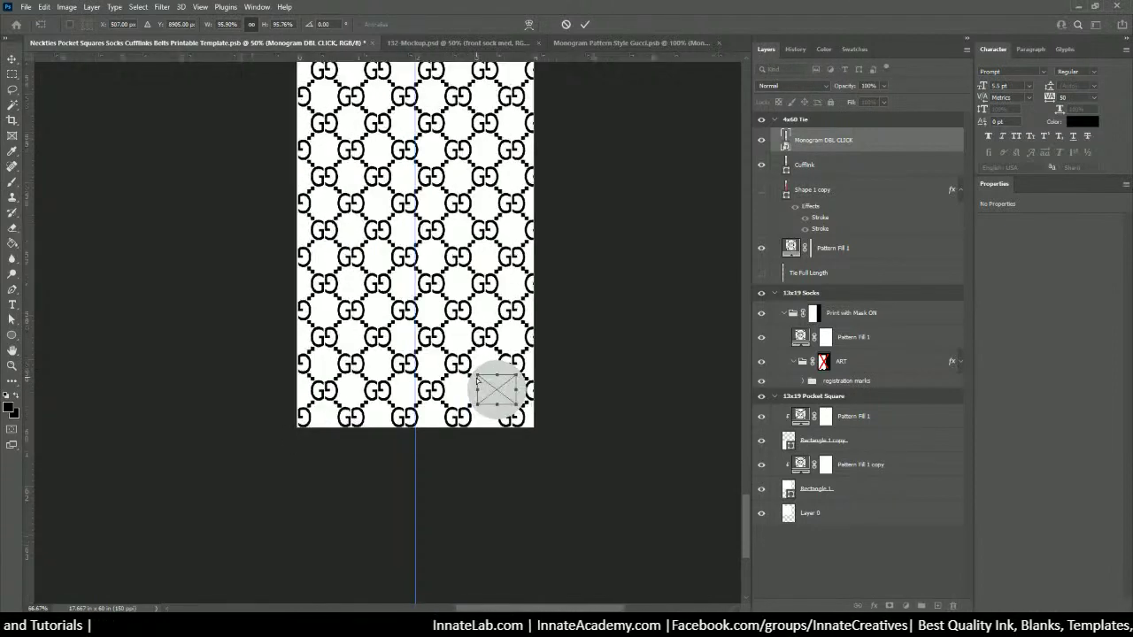
key("ctrl+plus")
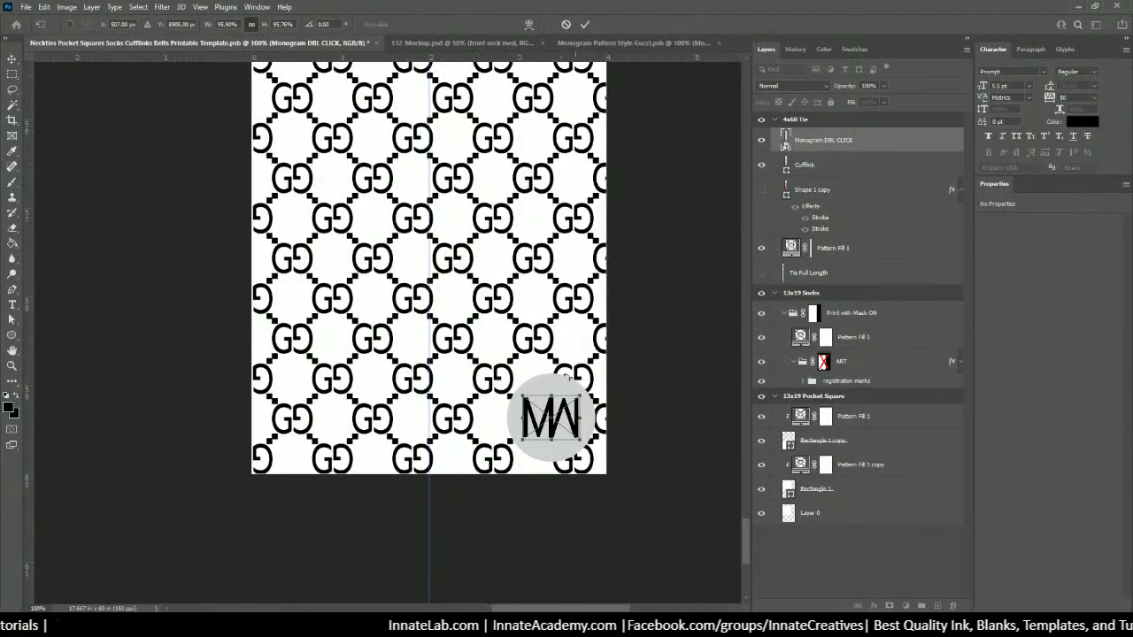
key("Return")
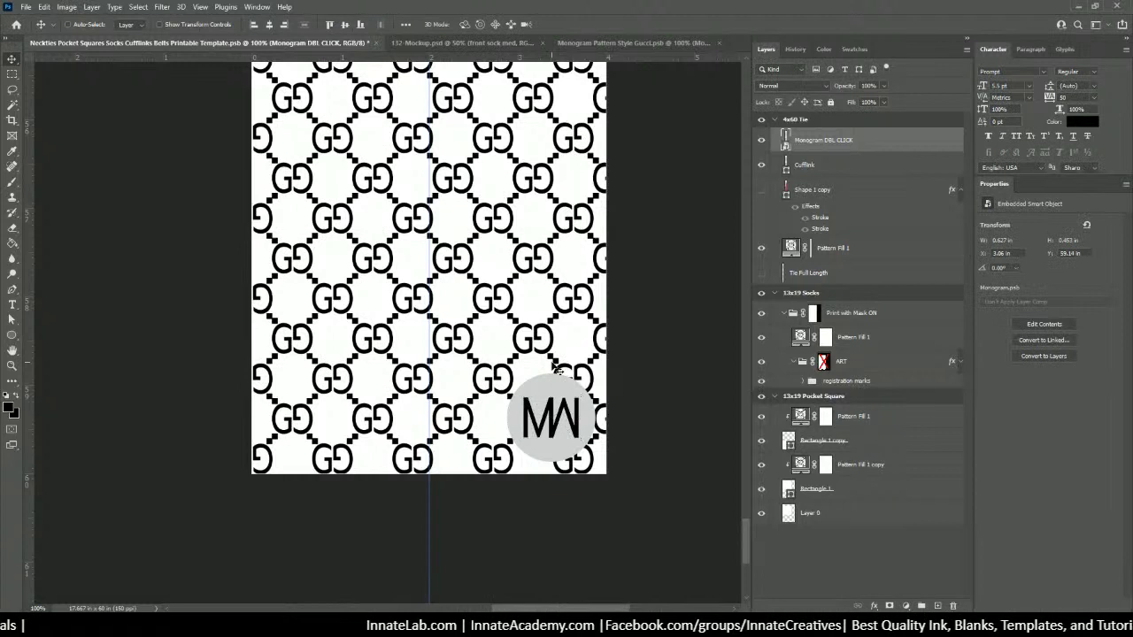
Step: Add a 16 px blue inside stroke to the Cufflink circle on the 4x60 tie
left_click(838, 165)
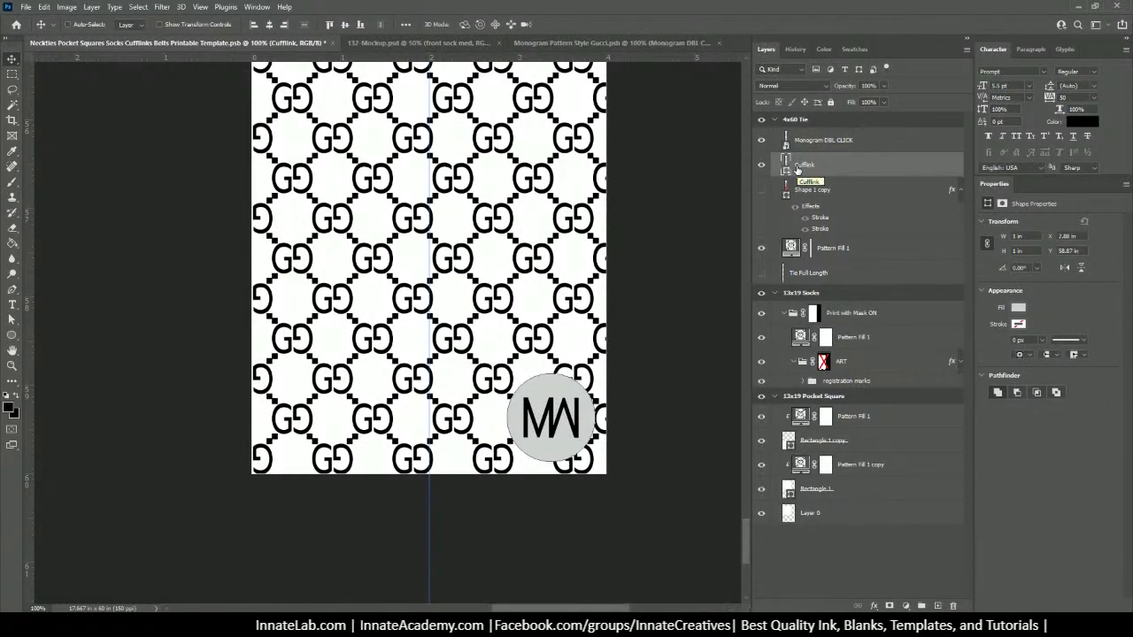
left_click(873, 606)
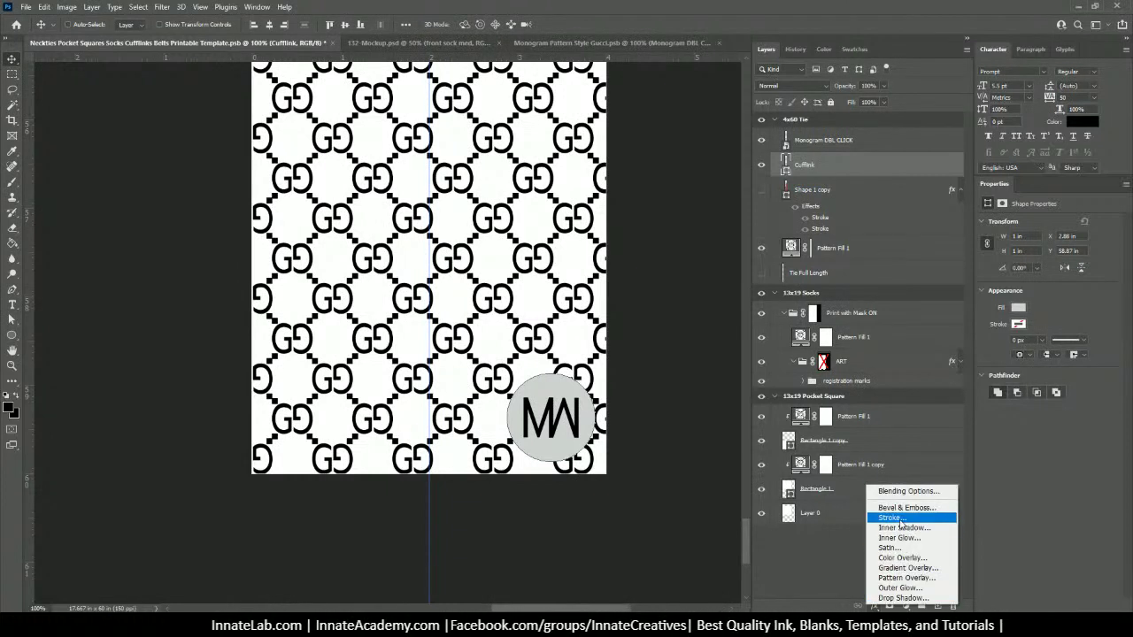
left_click(900, 521)
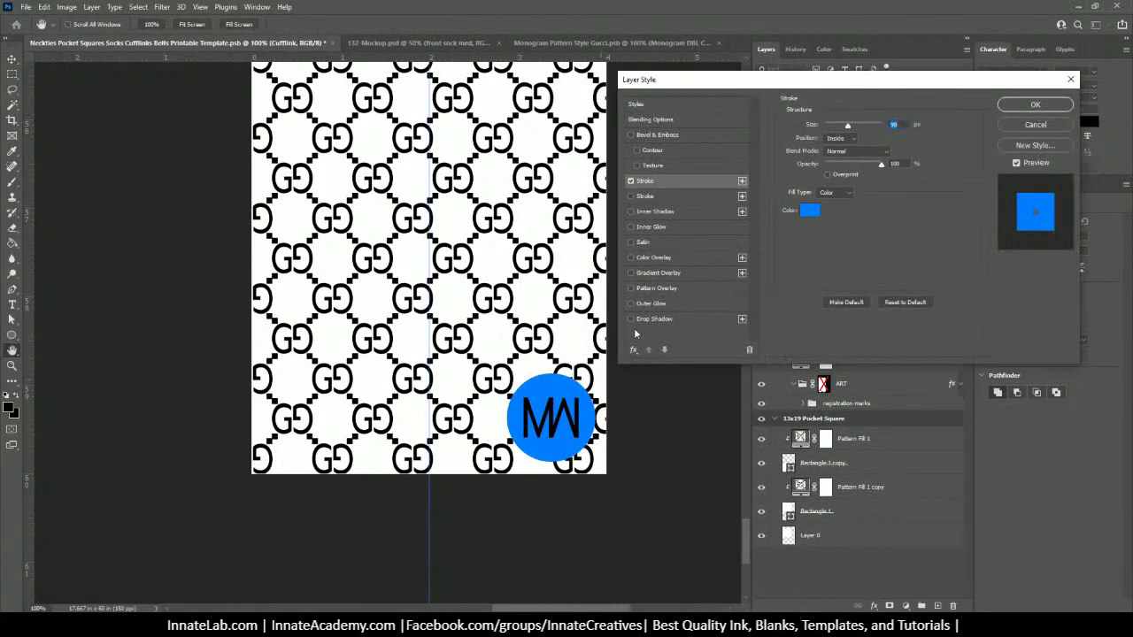
left_click_drag(850, 126, 834, 128)
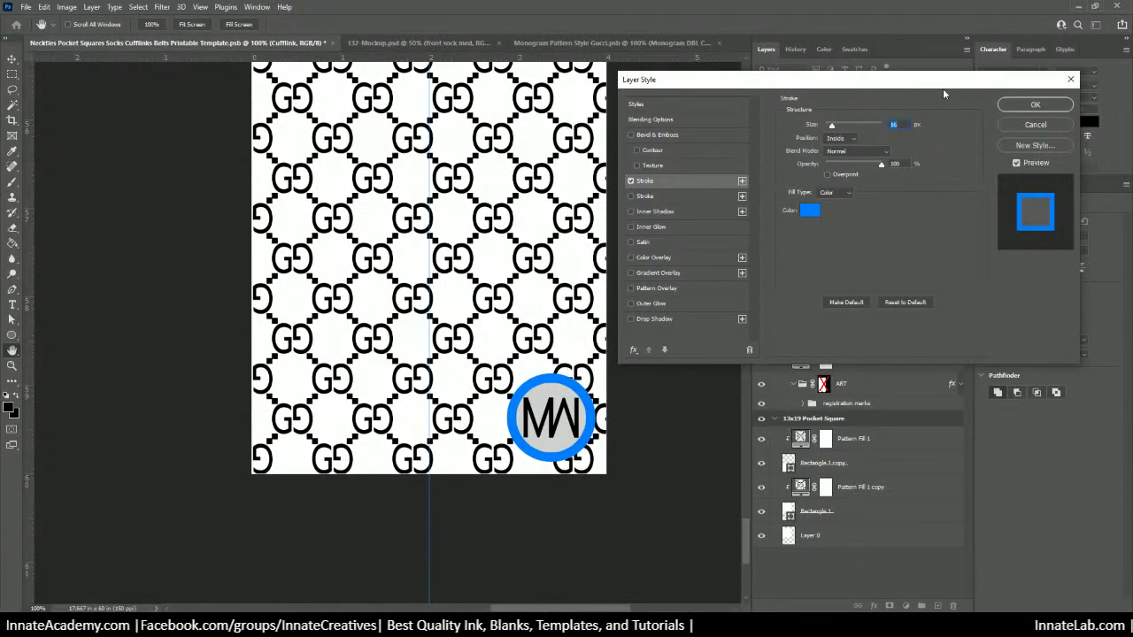
left_click(1032, 104)
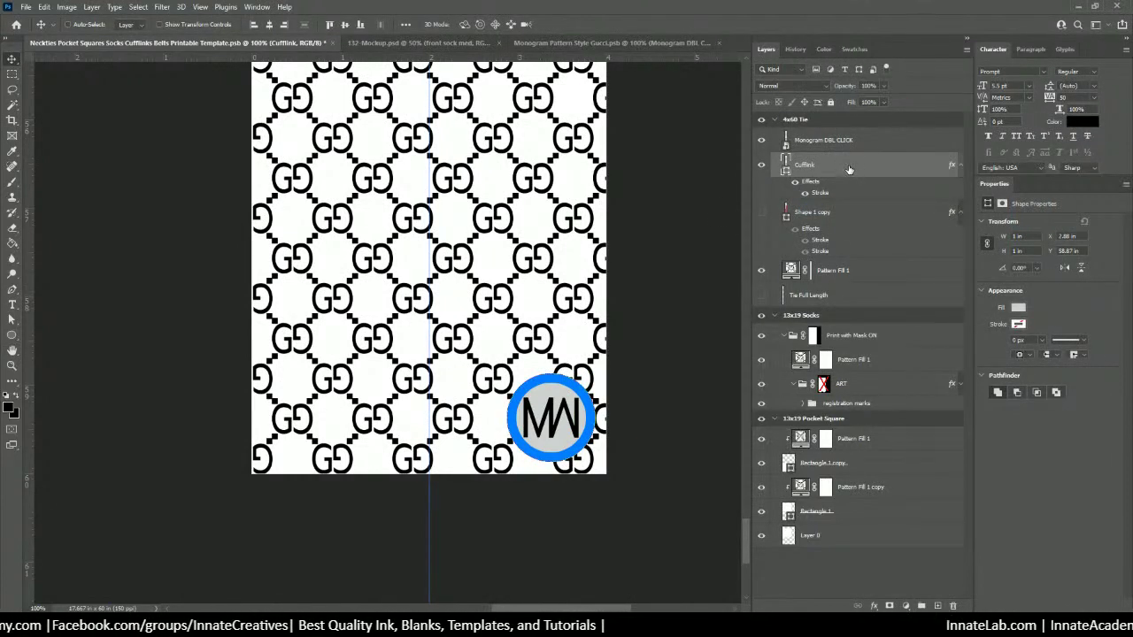
key("ctrl+minus")
key("ctrl+minus")
key("ctrl+minus")
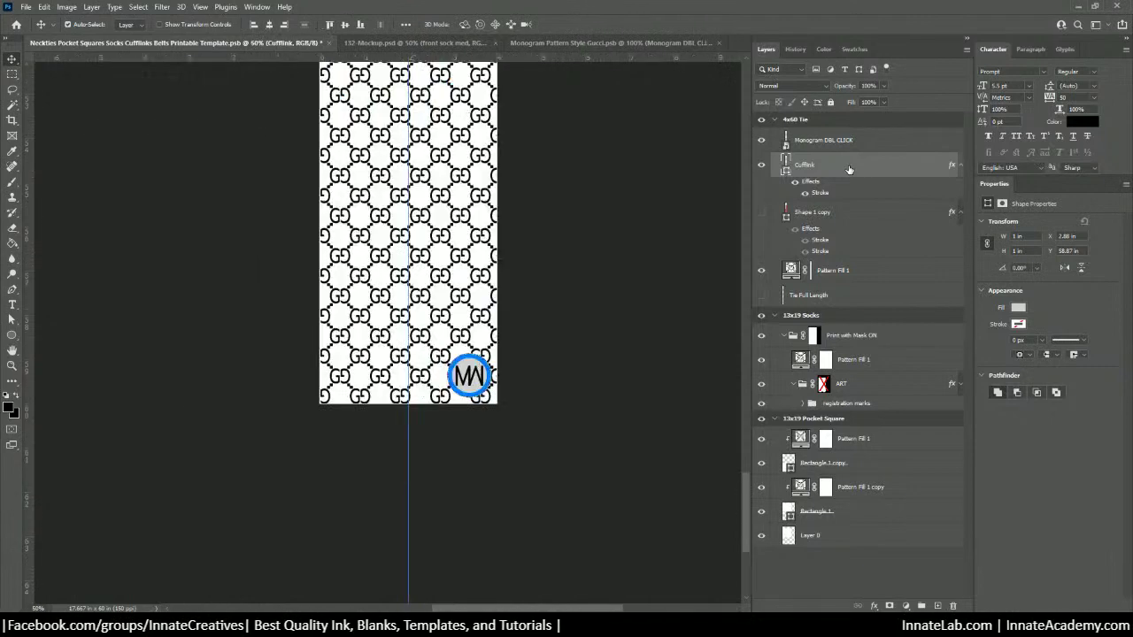
Step: Switch to the Monogram Pattern Style Gucci document and open the contents of its Monogram DBL CLICK smart object
left_click(543, 44)
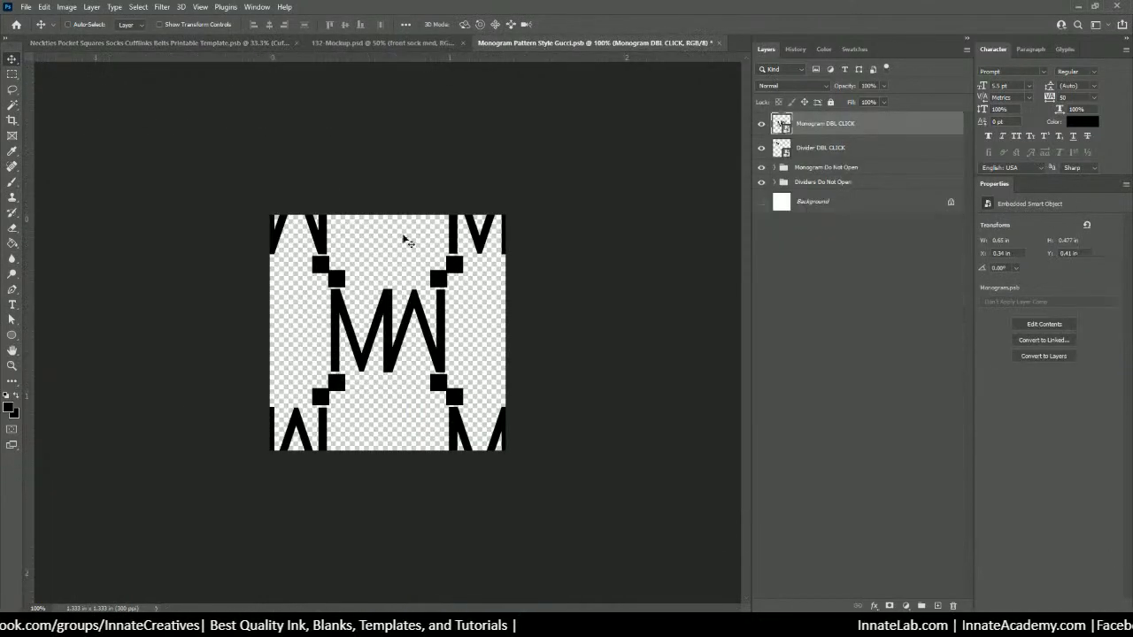
left_click(870, 271)
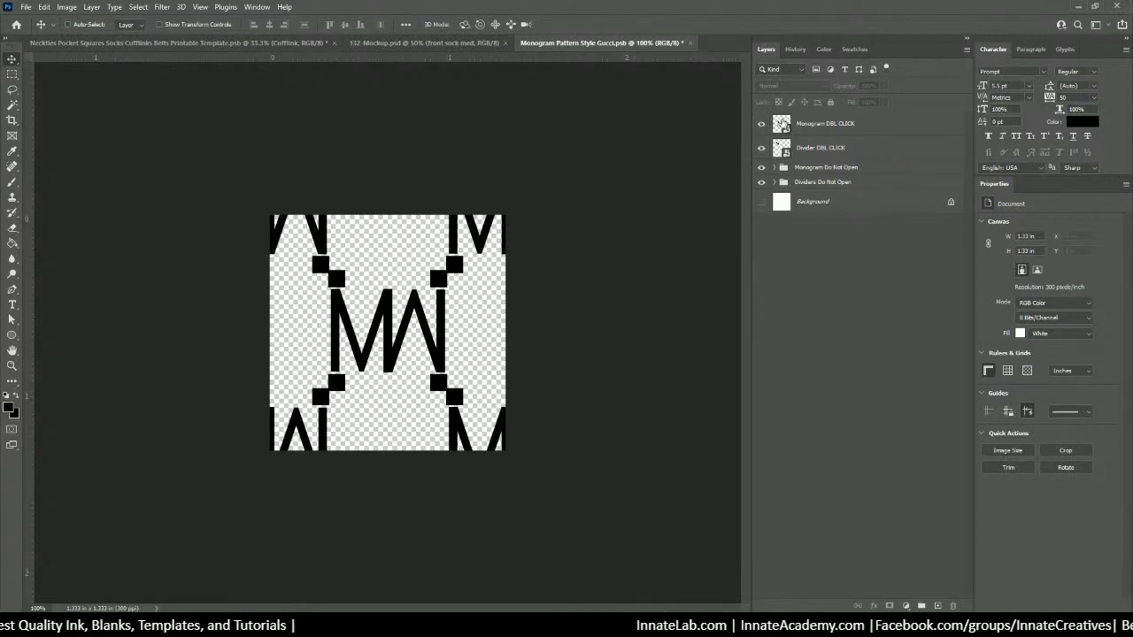
double_click(783, 124)
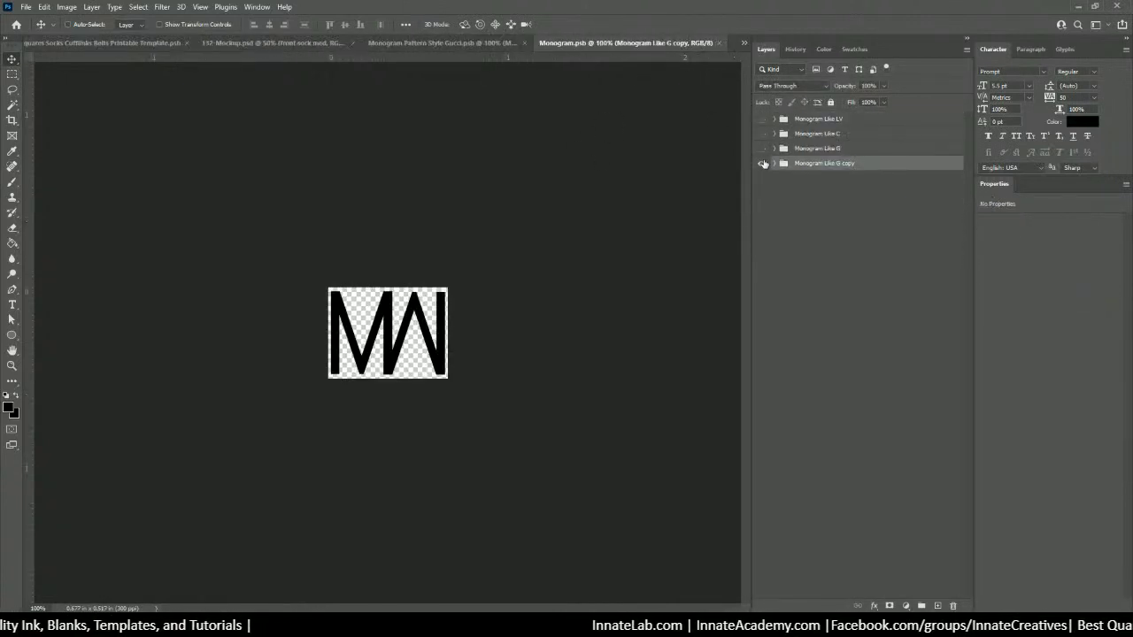
Step: Hide the Monogram Like G copy group and preview the Monogram Like C and Monogram Like LV groups one at a time
left_click(762, 164)
left_click(760, 148)
left_click(760, 149)
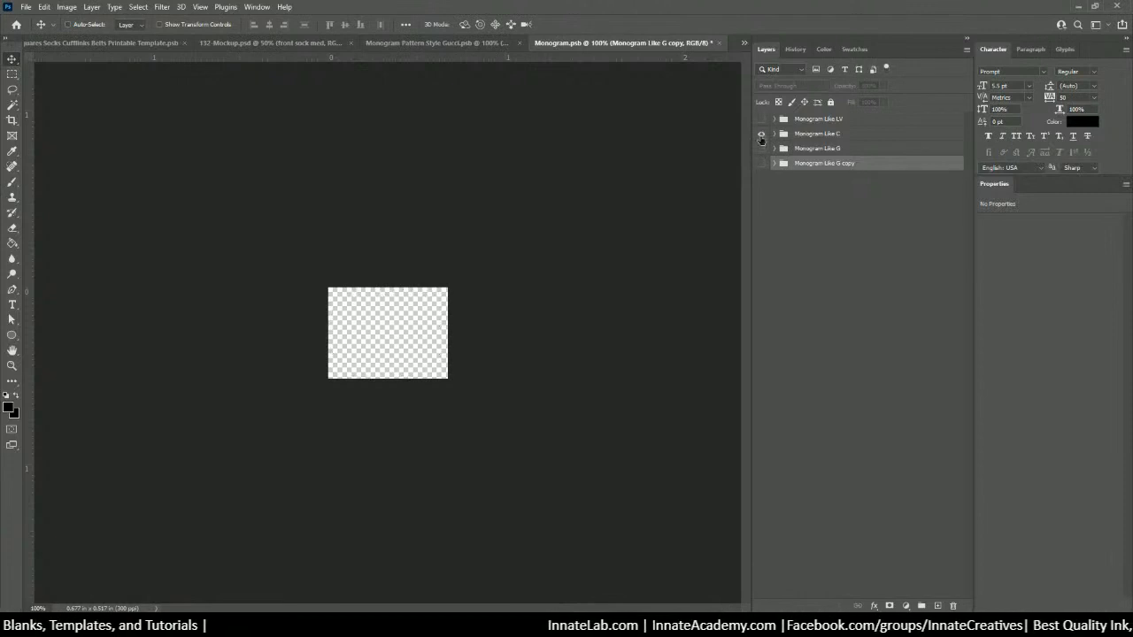
left_click(760, 133)
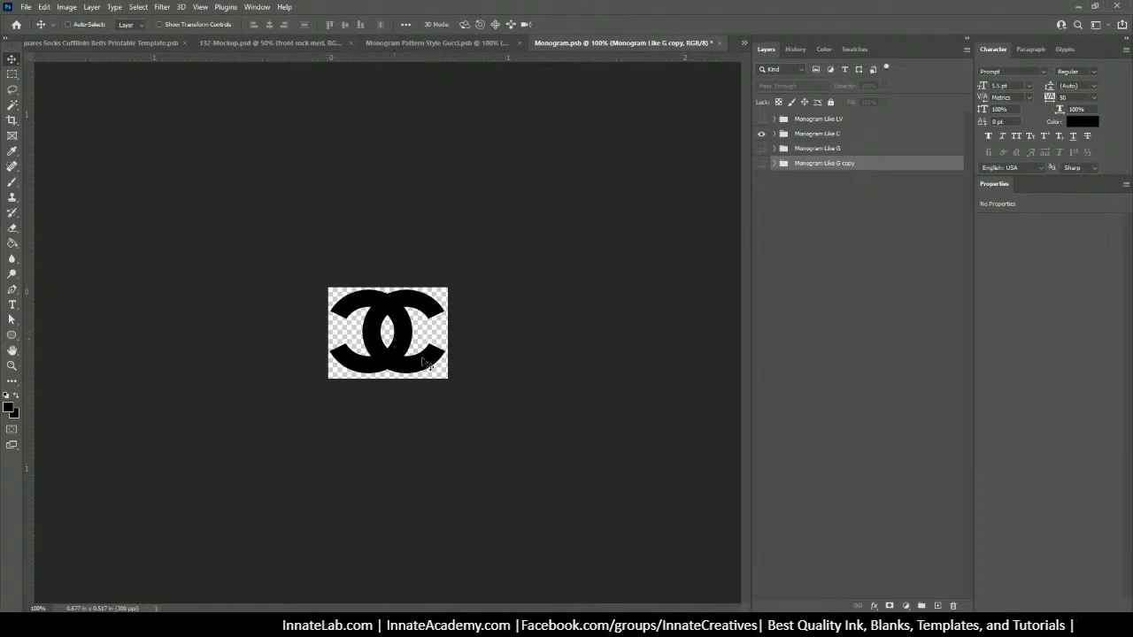
left_click(760, 134)
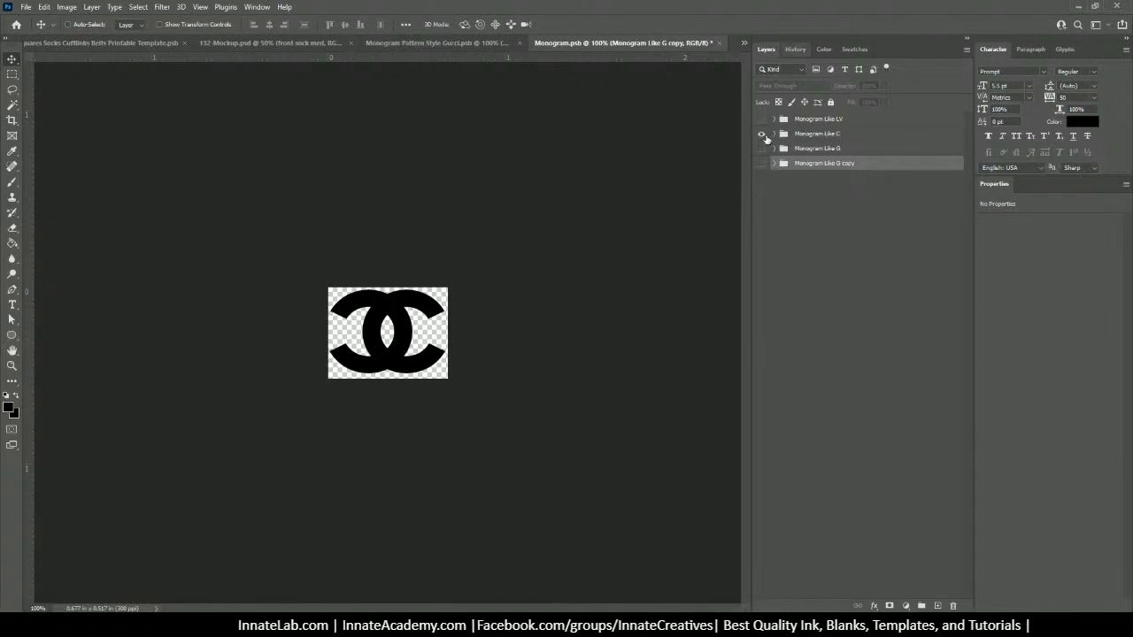
left_click(761, 134)
left_click(761, 118)
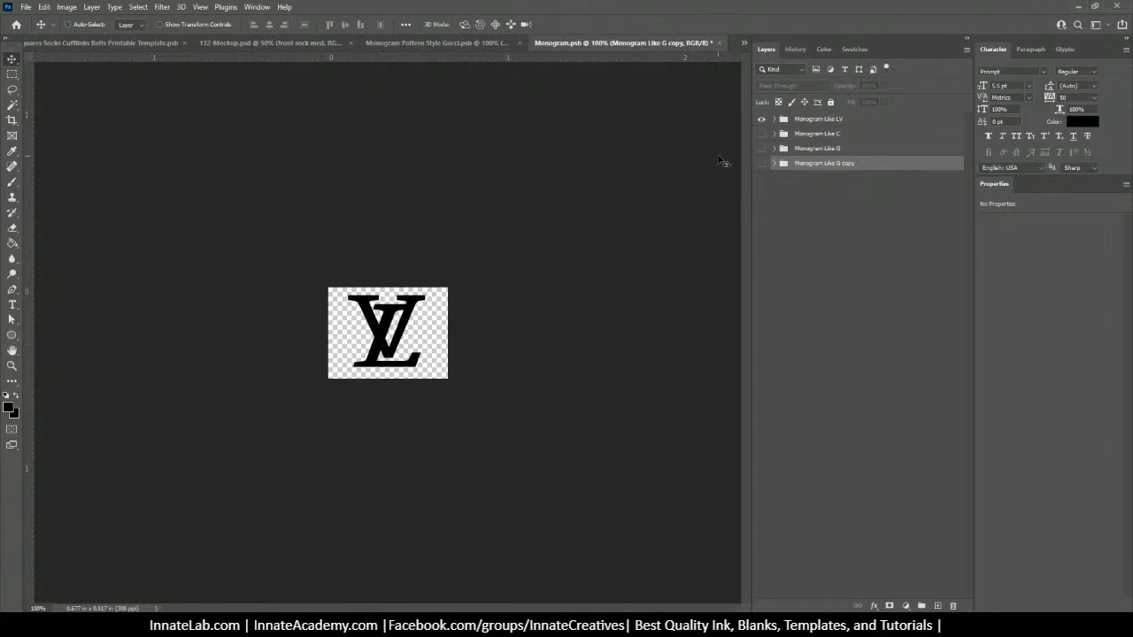
Step: Examine the L- SKEWED smart object in the Monogram Like LV group, and restore Monogram Like G copy as the only visible group
left_click(774, 119)
left_click(822, 139)
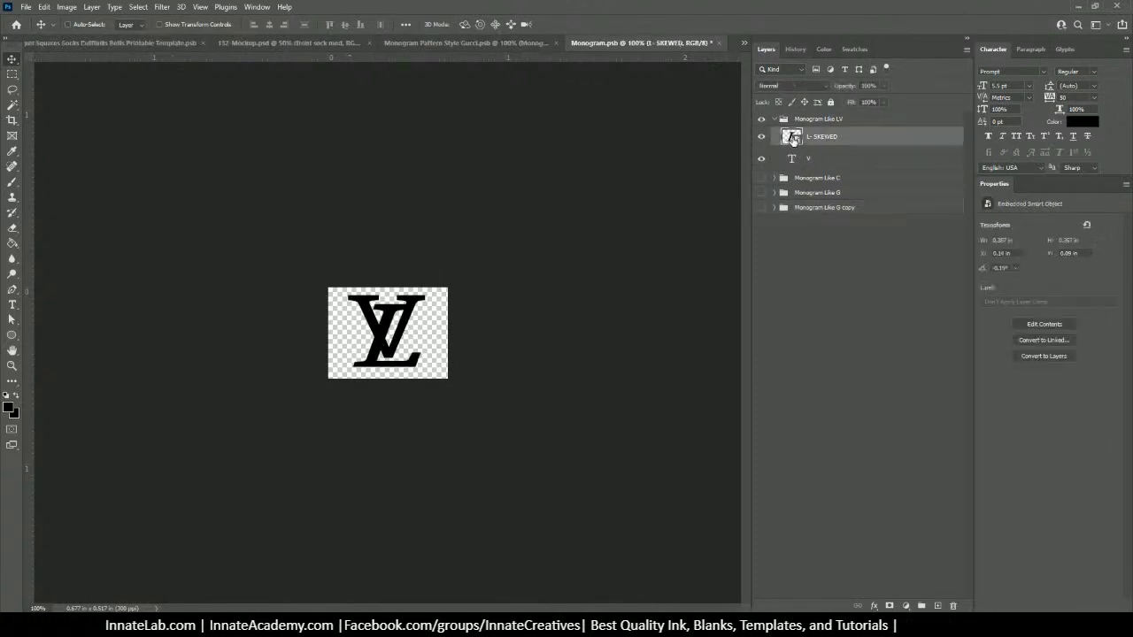
double_click(790, 137)
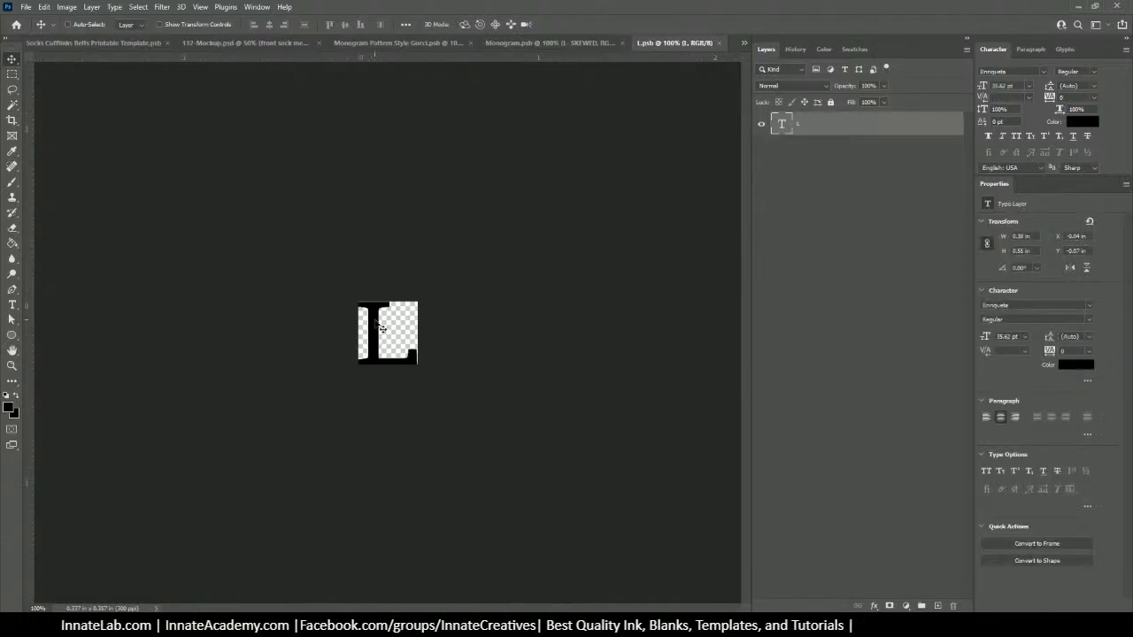
left_click(719, 43)
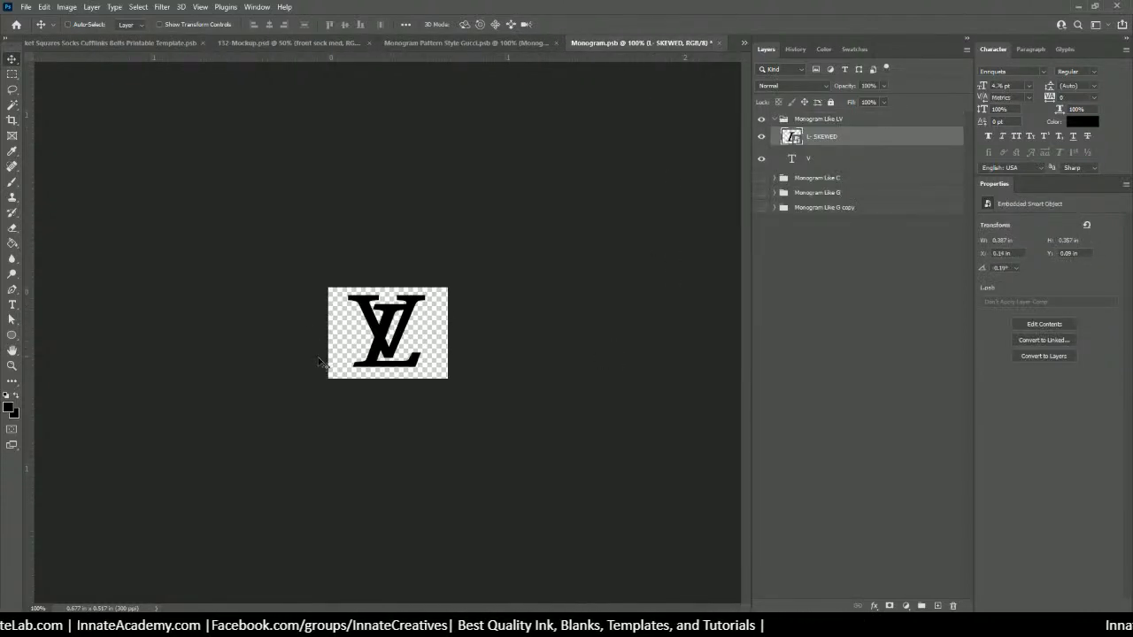
left_click(803, 178)
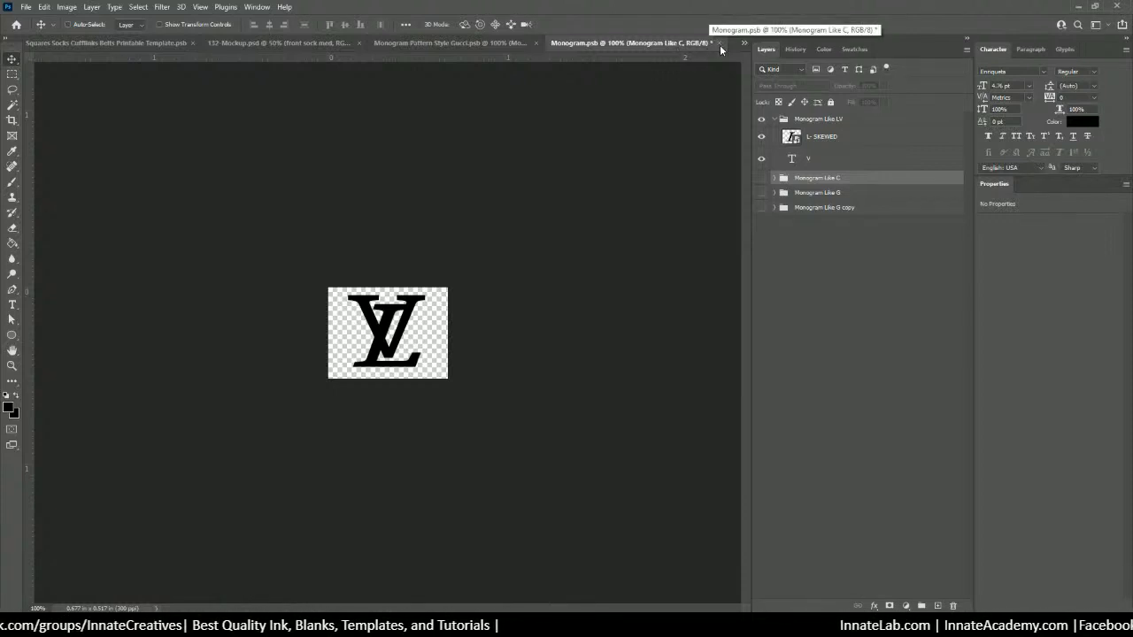
left_click(759, 183)
left_click(758, 183)
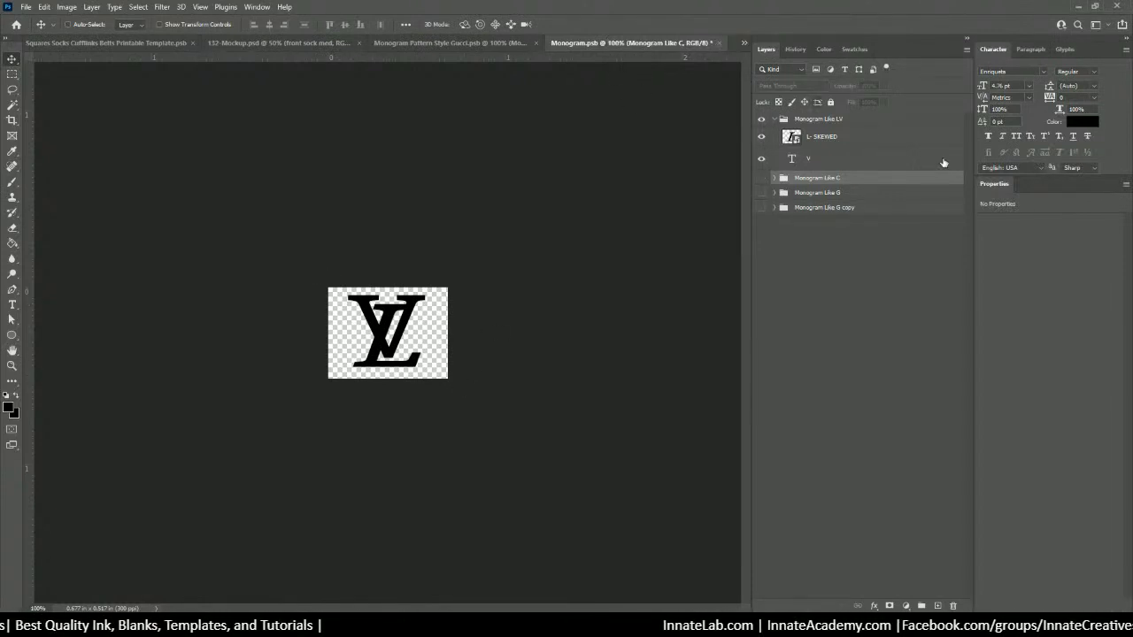
left_click(823, 137)
left_click(775, 118)
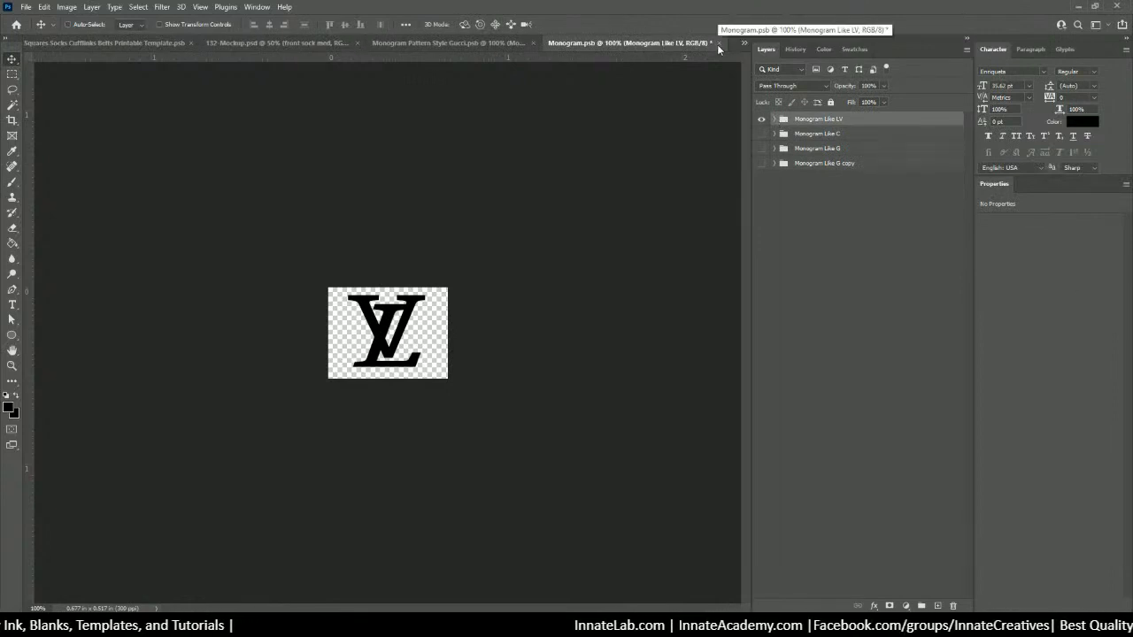
left_click(761, 119)
left_click(761, 164)
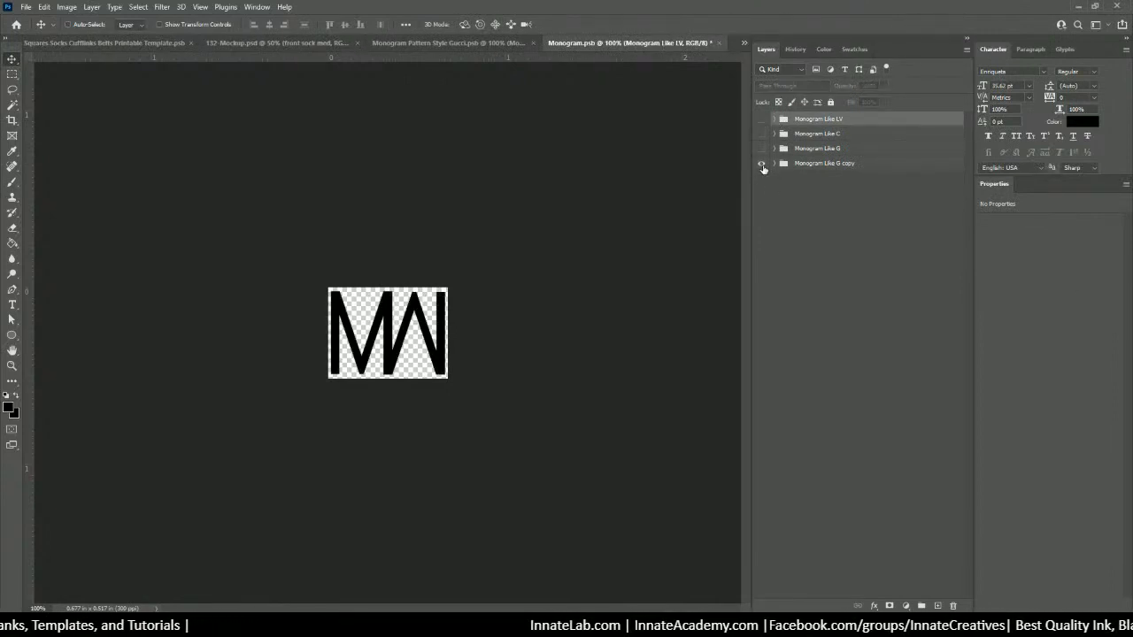
Step: Rename the Monogram Like G copy group to "Monogram Like G -MM" and close Monogram.psb, saving its changes
double_click(835, 164)
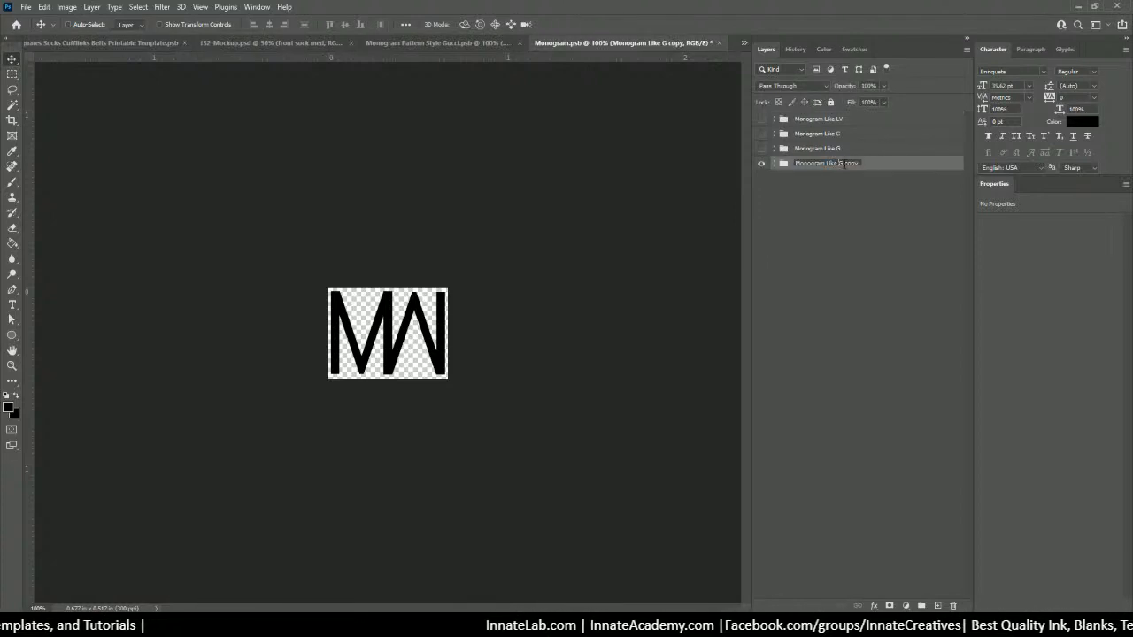
type("-mm")
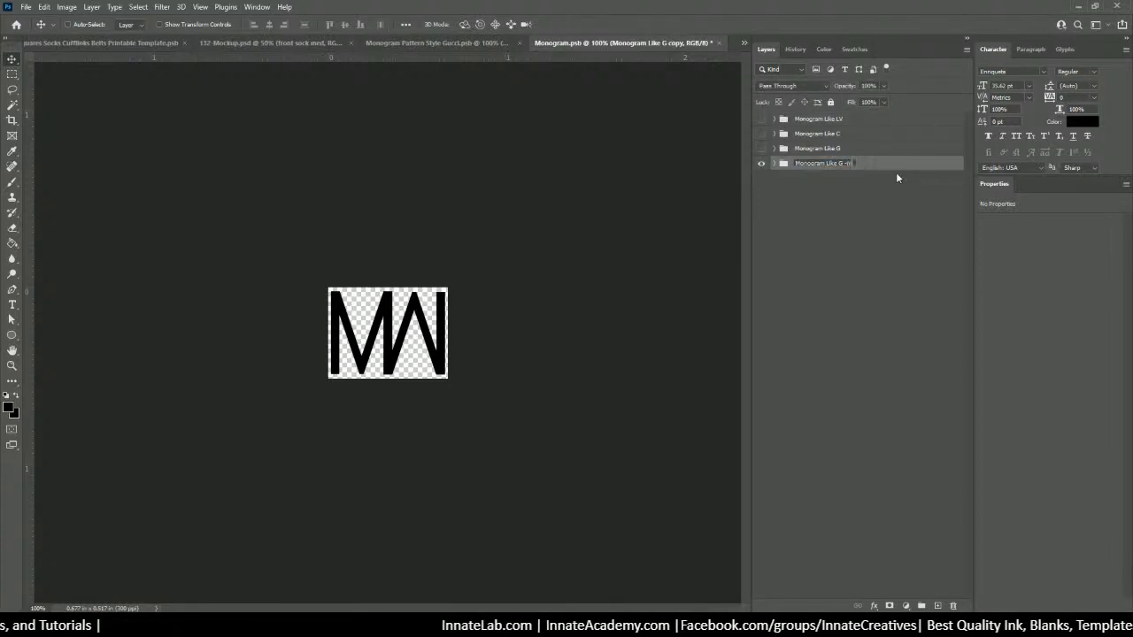
key("BackSpace")
key("BackSpace")
type("MM")
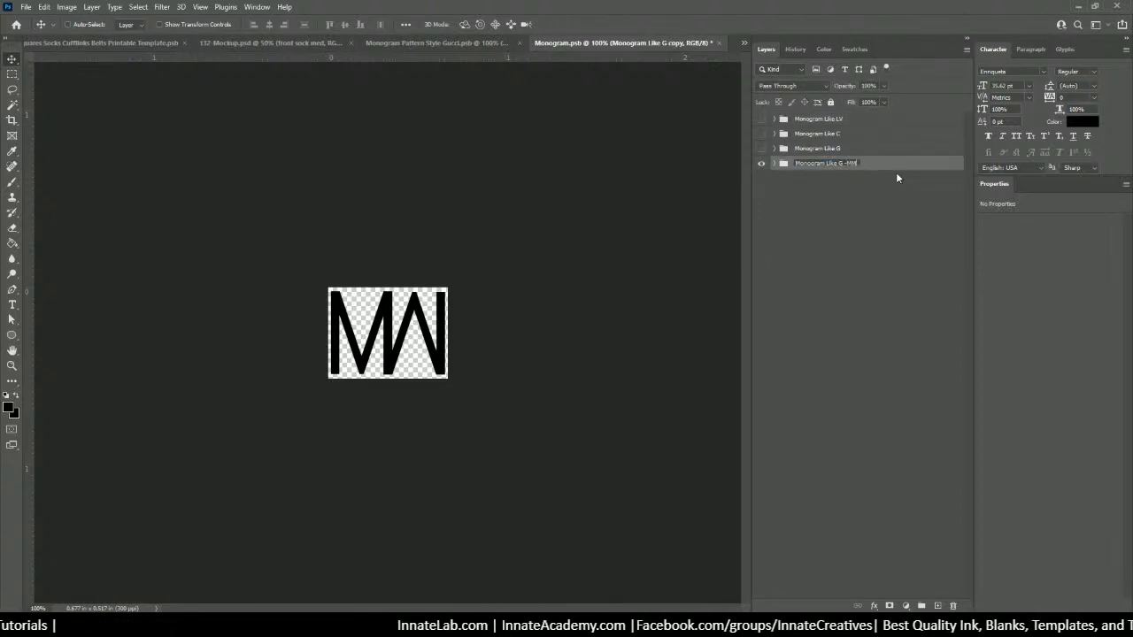
left_click(874, 263)
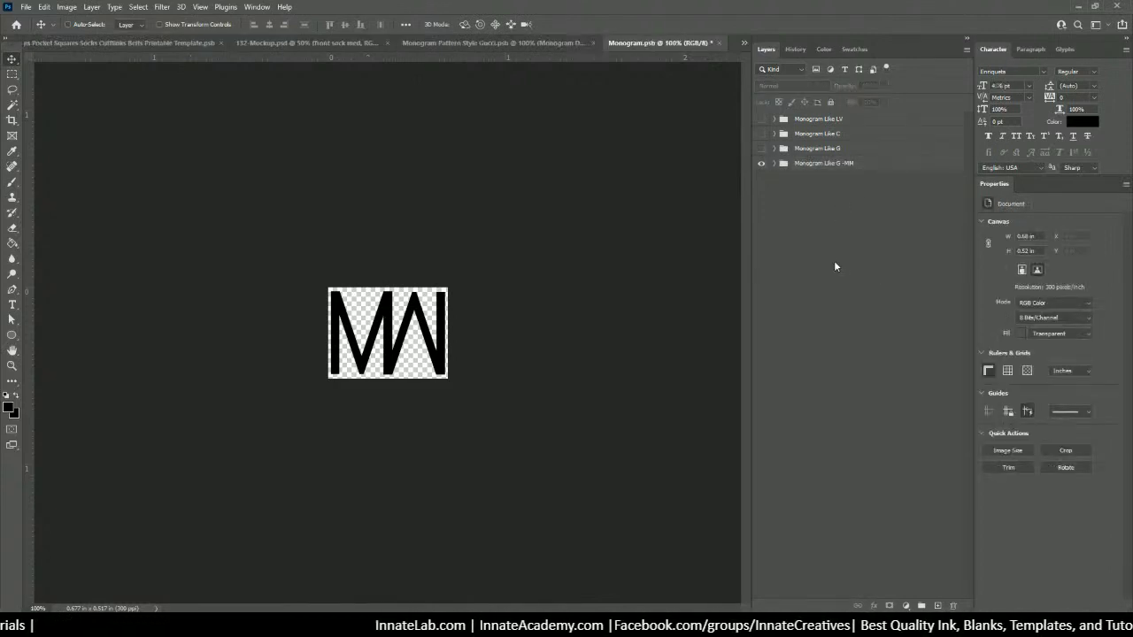
left_click(721, 42)
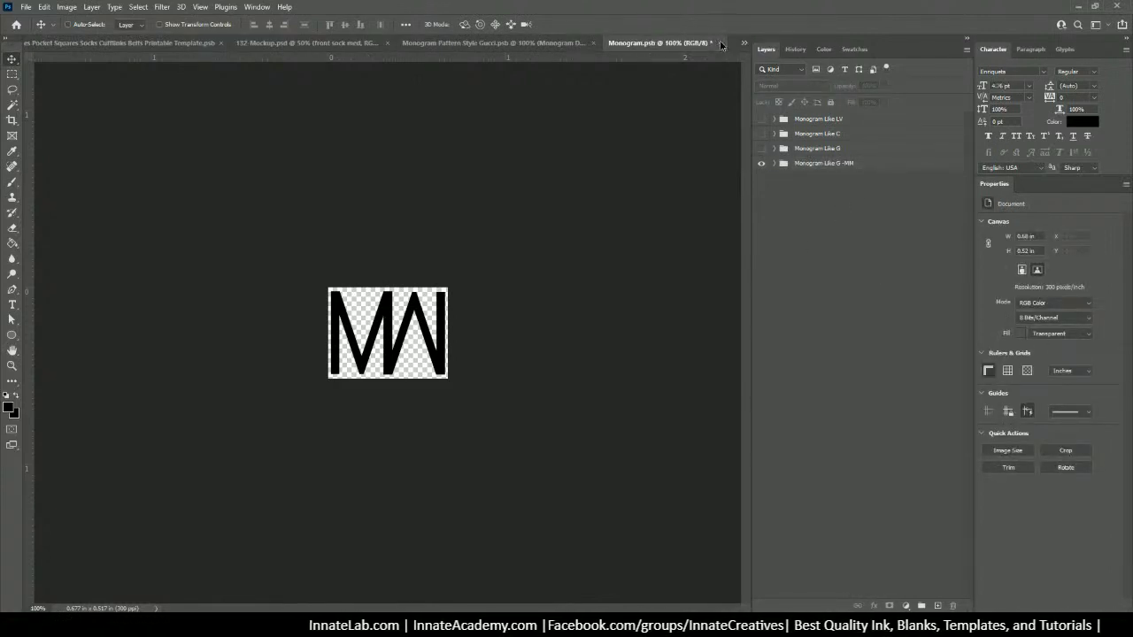
left_click(511, 233)
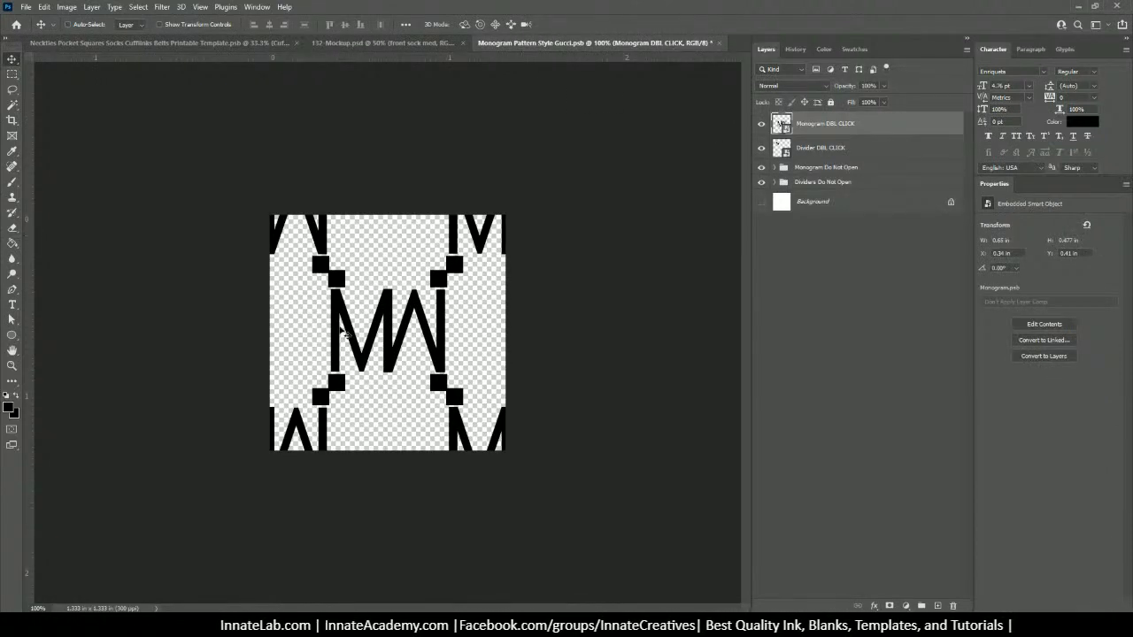
Step: Define the MW monogram tile as a pattern named "Monogram Pattern Style Gucci-mm.psb"
left_click(27, 7)
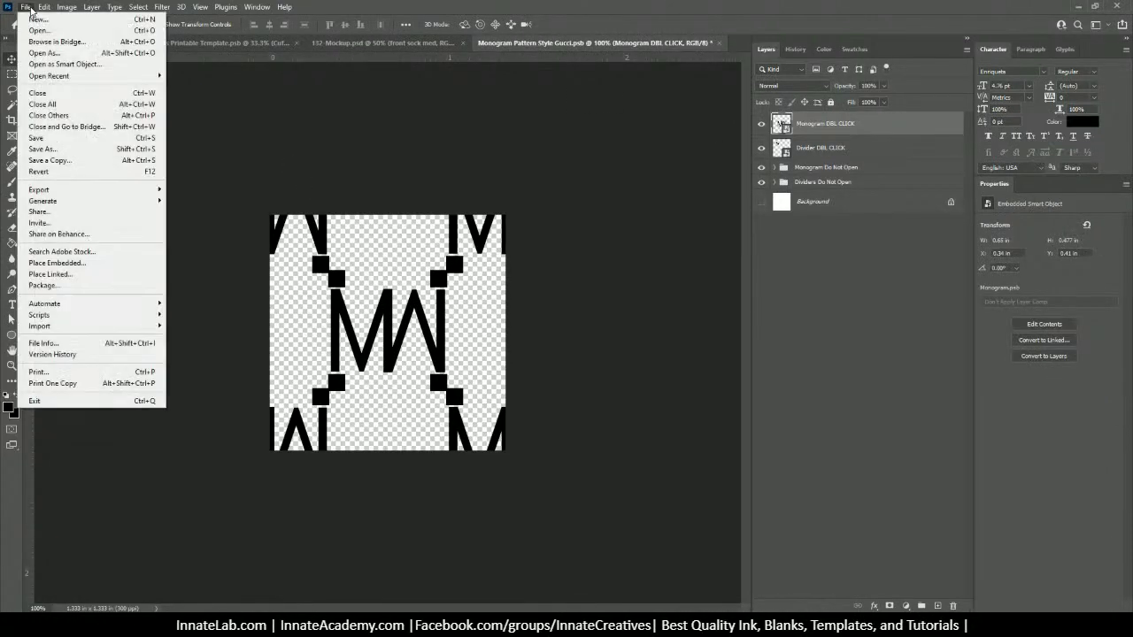
mouse_move(44, 7)
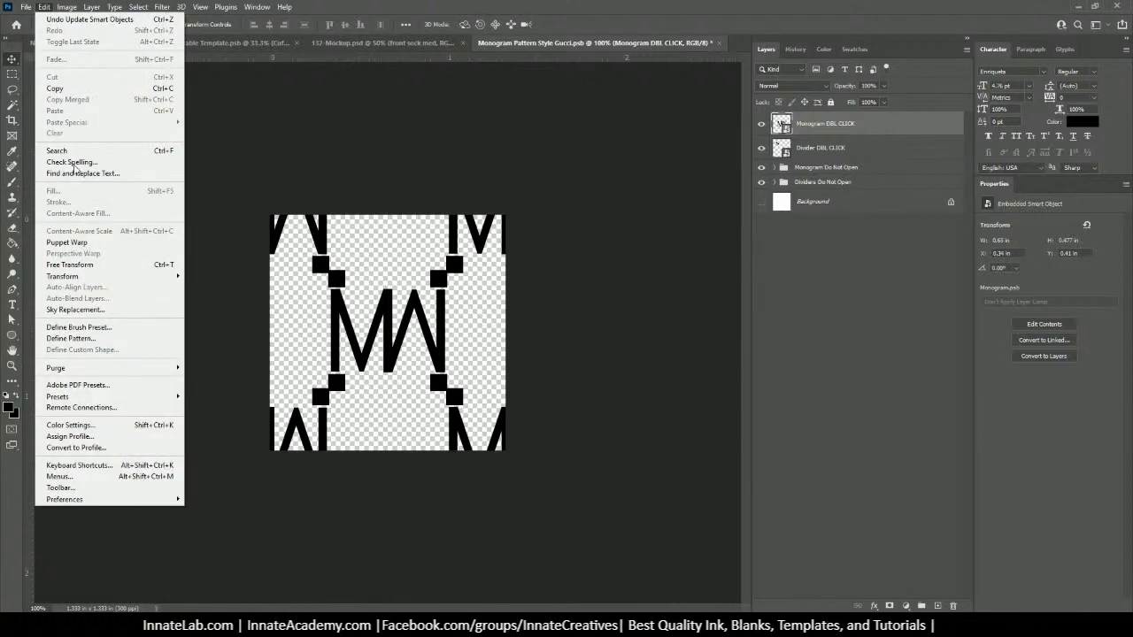
left_click(97, 340)
left_click(590, 205)
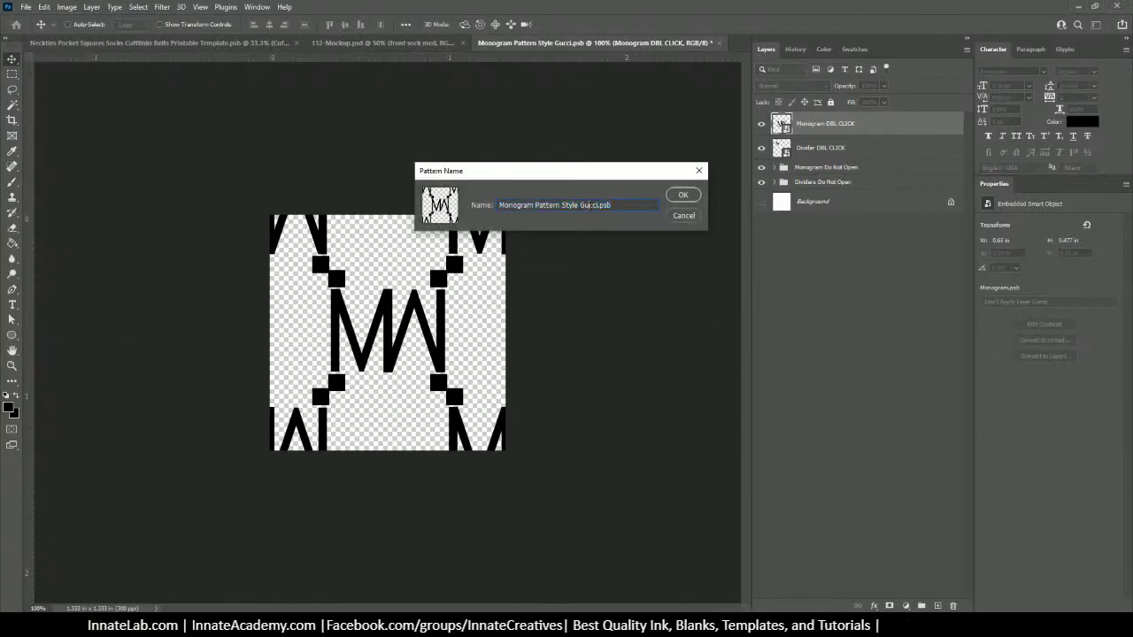
type("-mm")
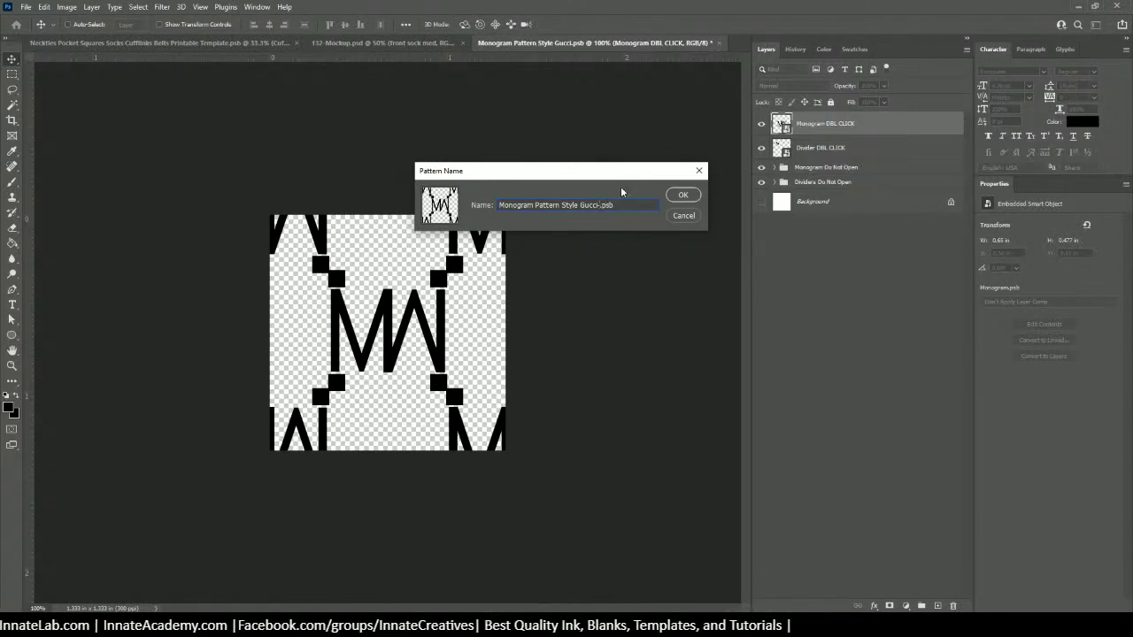
key("Return")
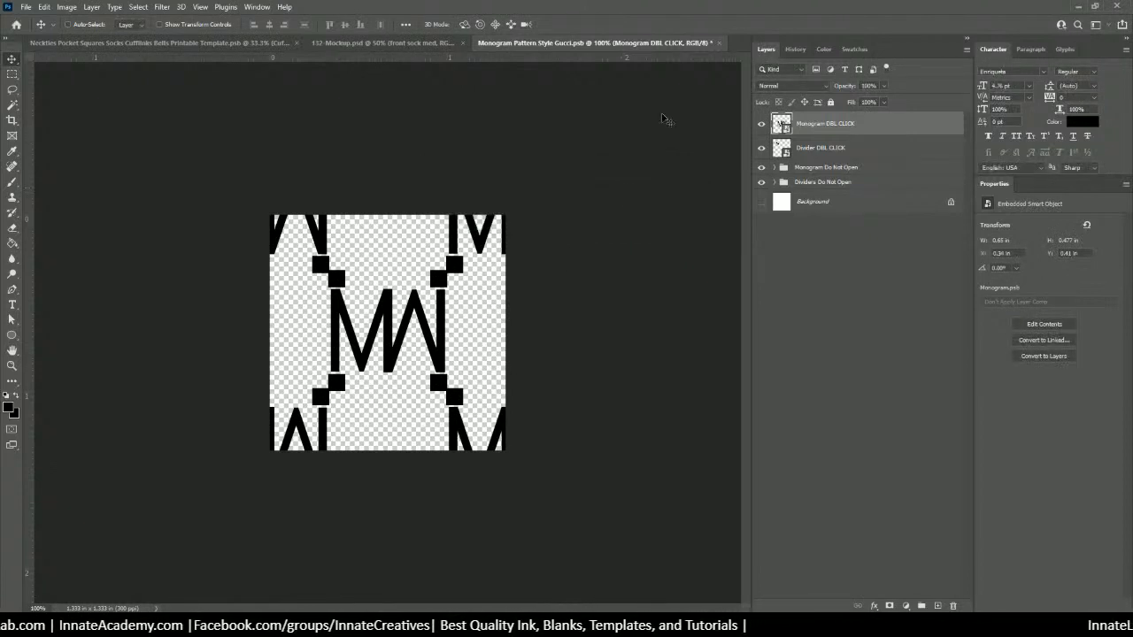
Step: Close the Monogram Pattern Style Gucci document, saving its changes, and return to the artwork in the printable template
left_click(720, 44)
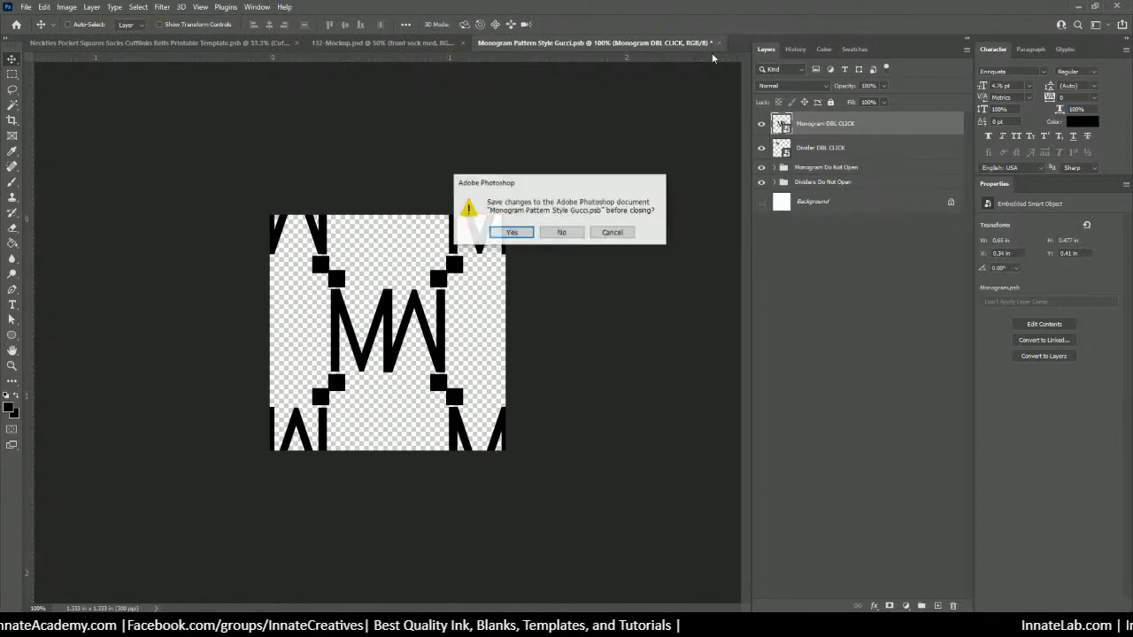
left_click(518, 232)
scroll(492, 397, "down", 3)
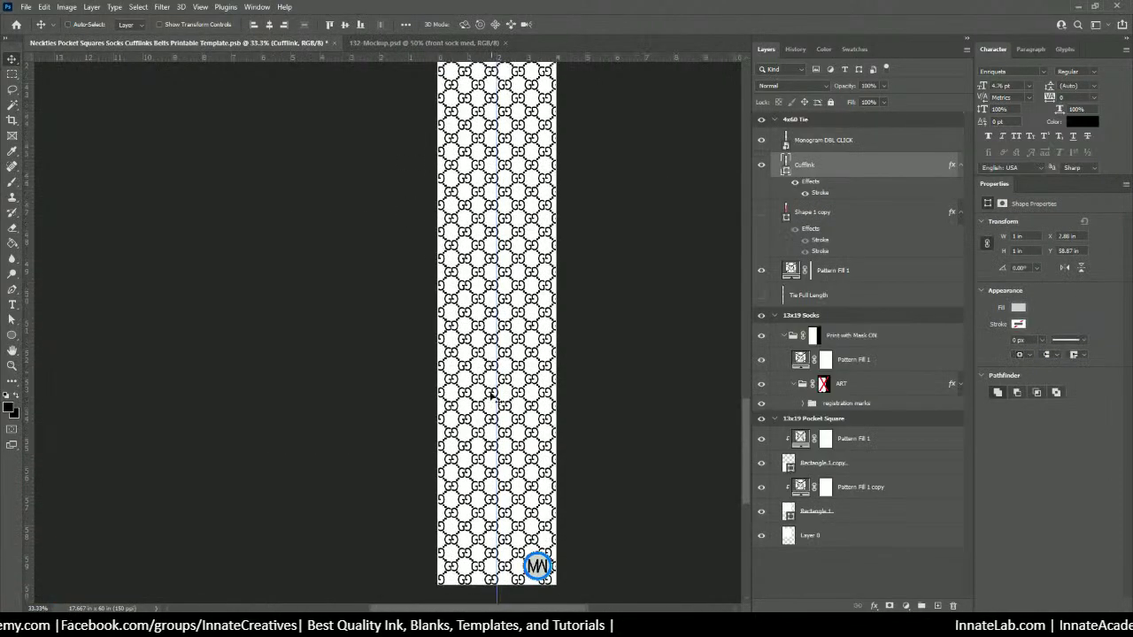
key("ctrl+minus")
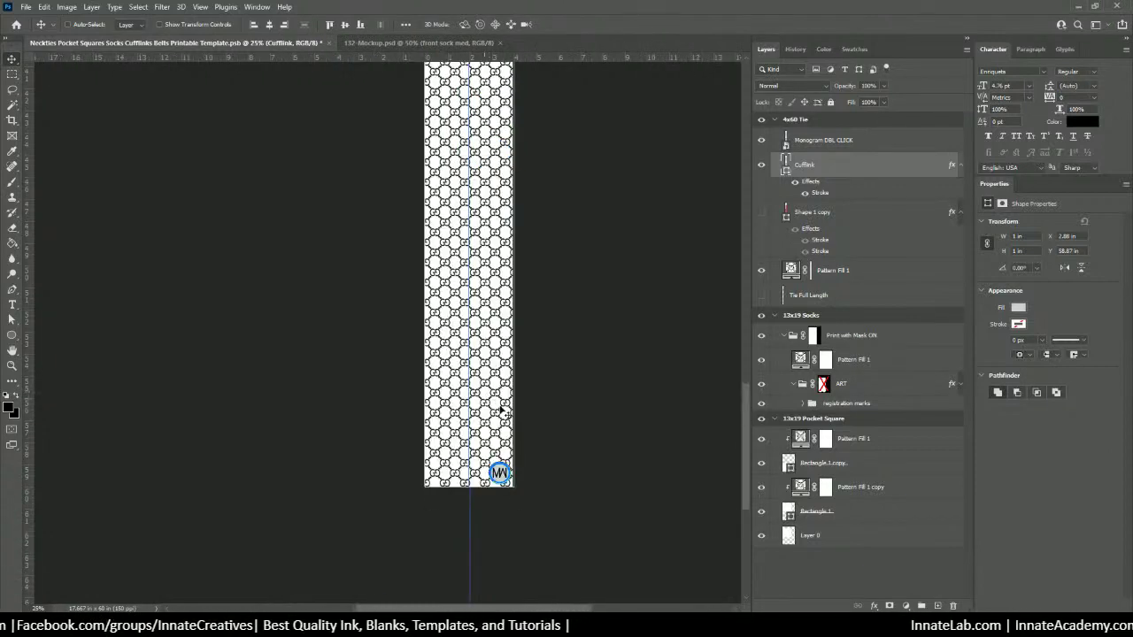
scroll(524, 442, "up", 5)
scroll(524, 444, "up", 12)
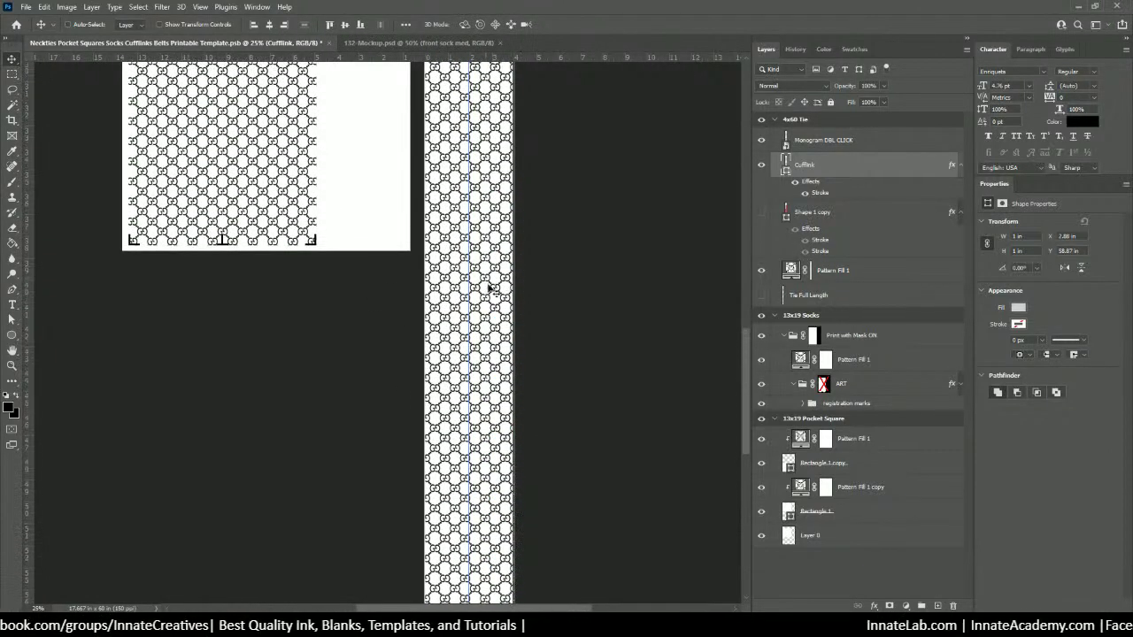
Step: Change the pattern of the 4x60 Tie's Pattern Fill 1 layer to Monogram Pattern Style Gucci-MM.psb
scroll(491, 295, "up", 6)
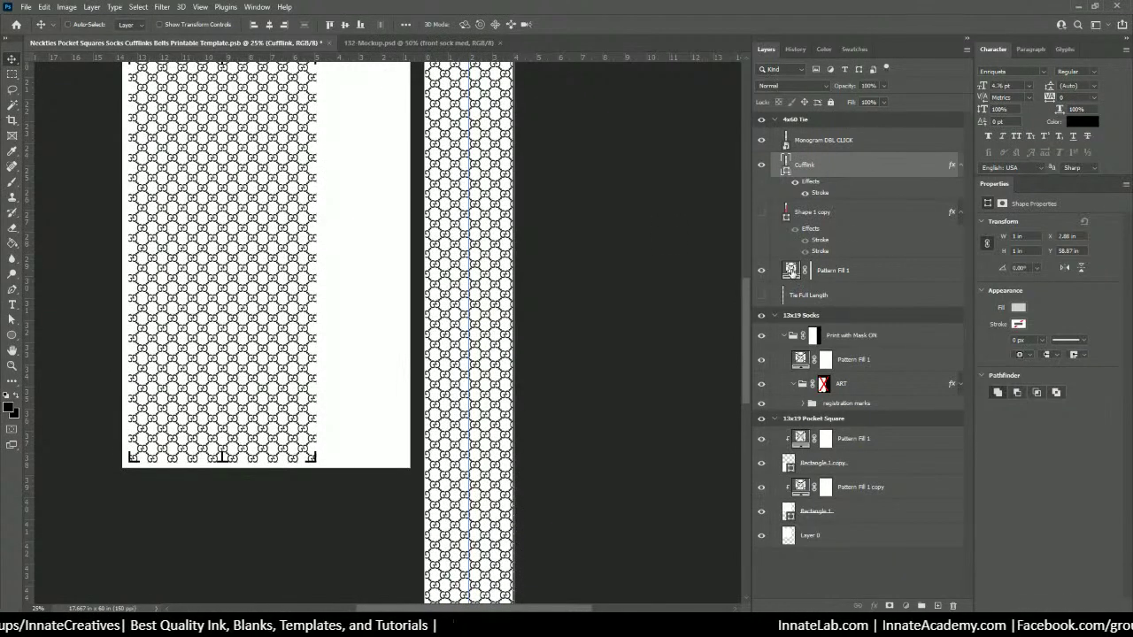
double_click(791, 270)
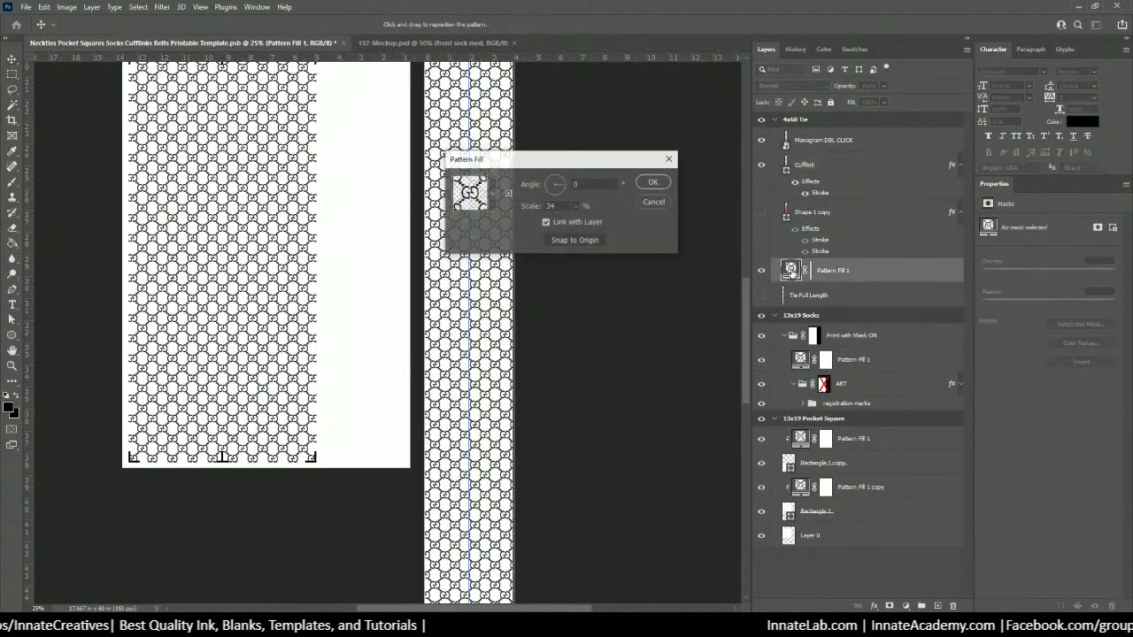
left_click(492, 200)
left_click(487, 285)
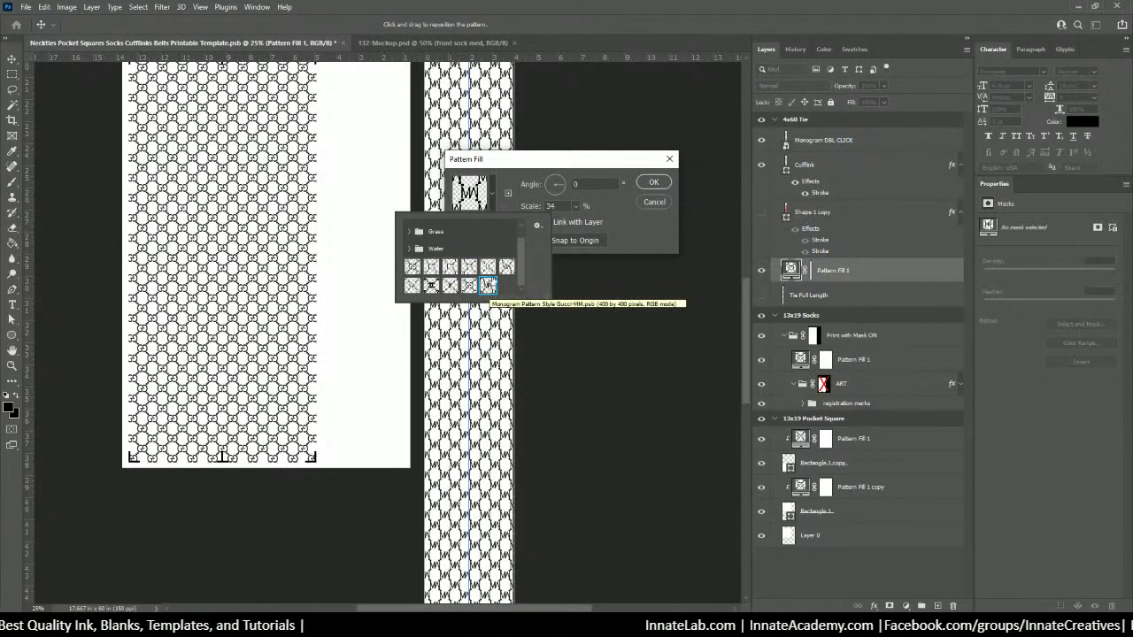
left_click(557, 192)
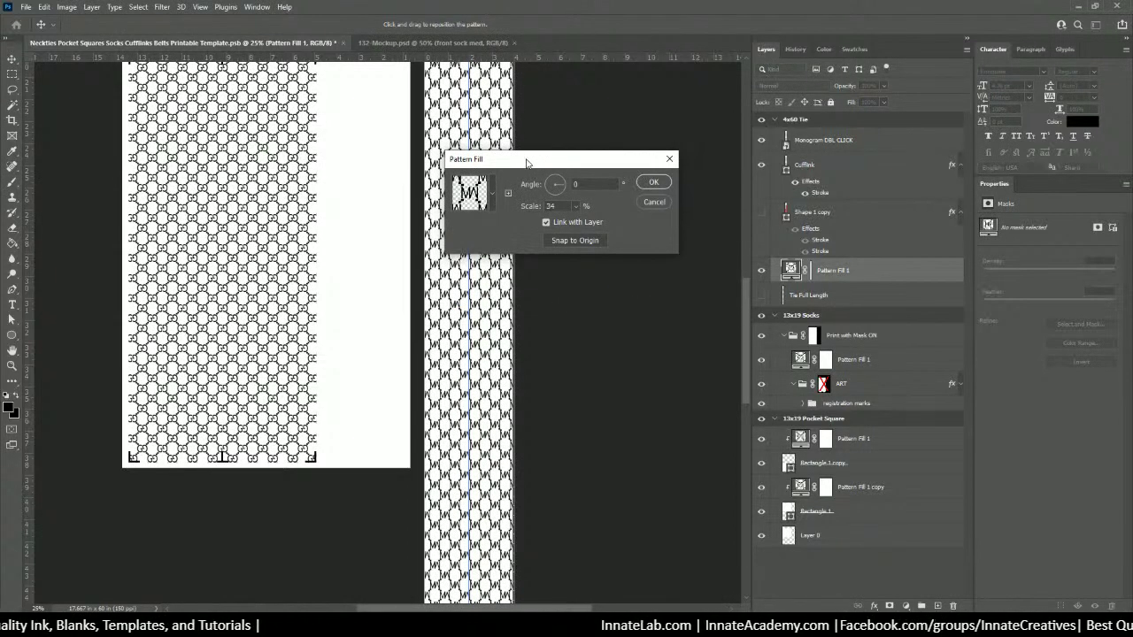
Step: Set the tie's pattern fill scale to 20% after trying 25%, and apply the fill settings
left_click(574, 205)
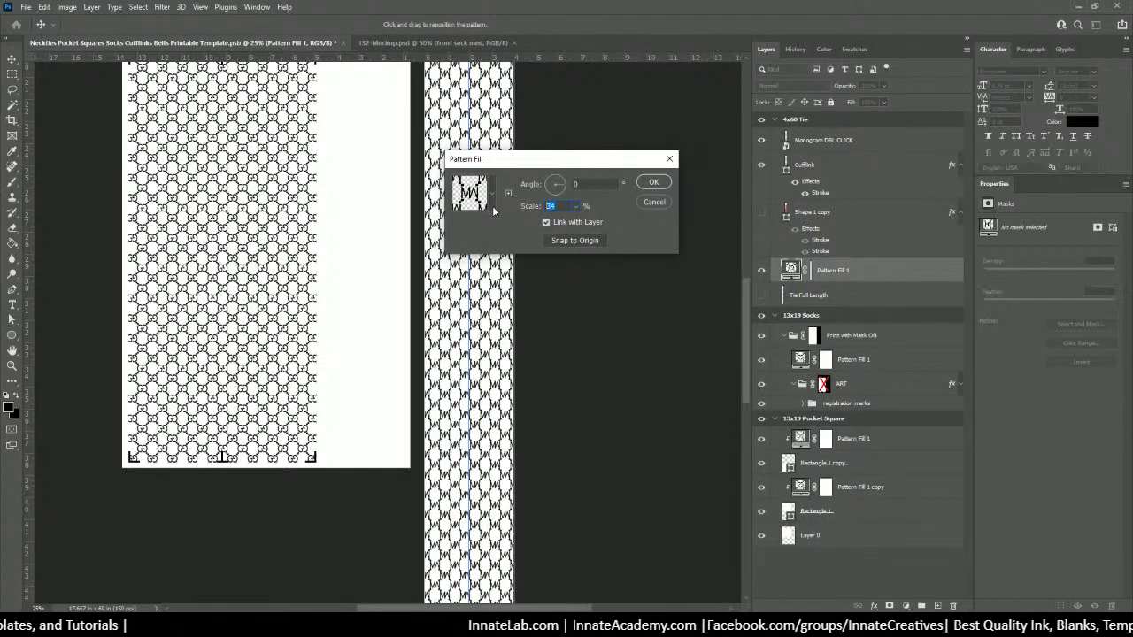
type("25")
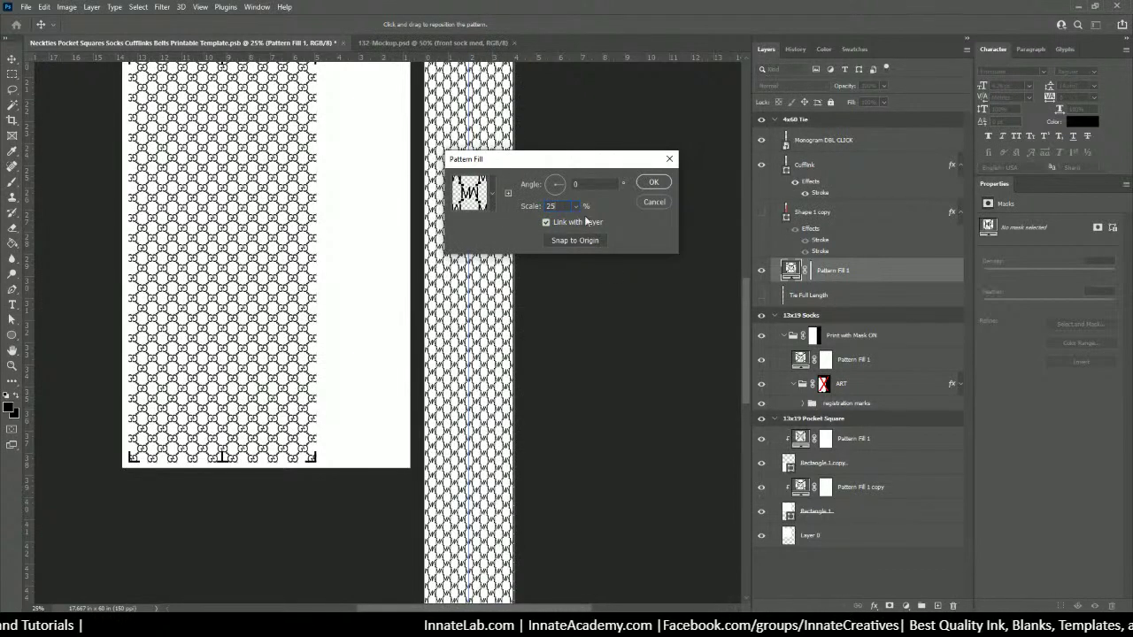
double_click(563, 205)
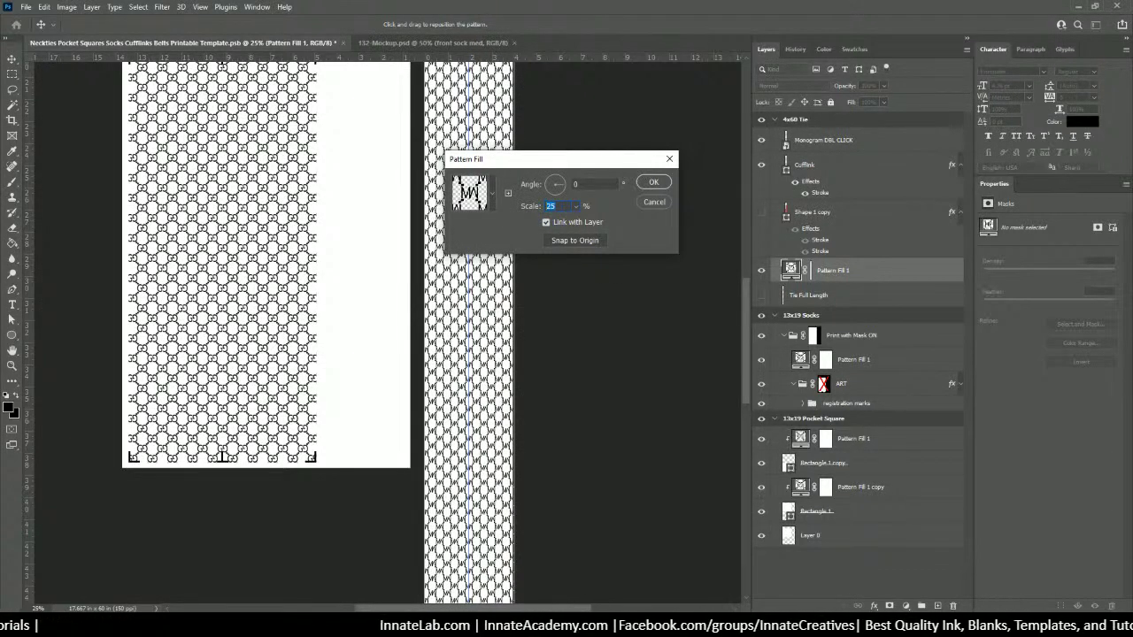
type("20")
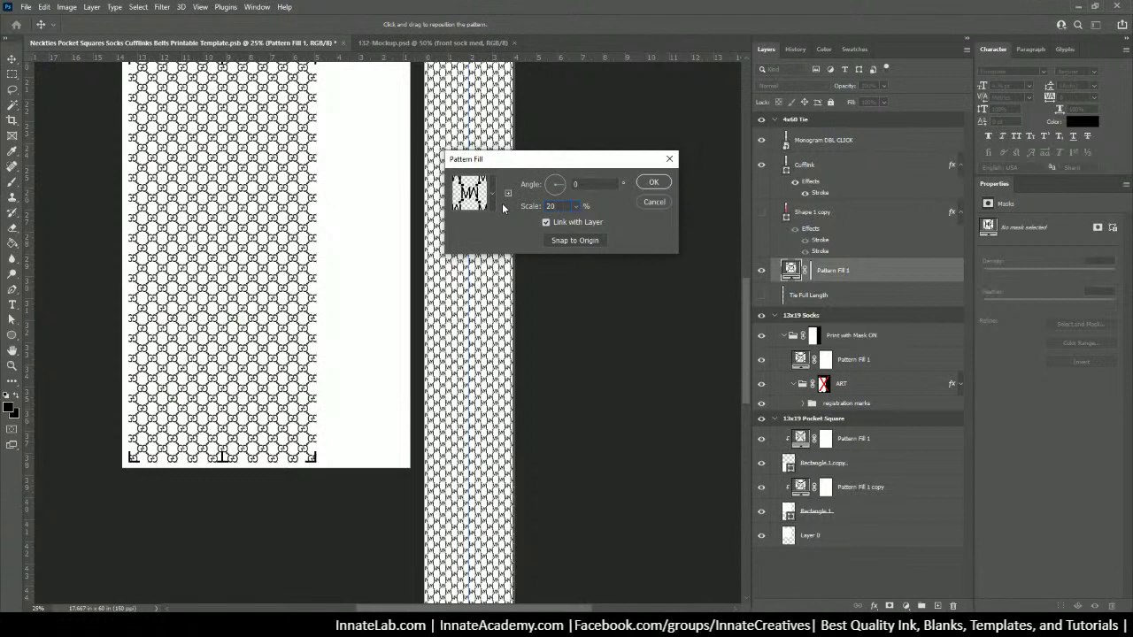
left_click(654, 182)
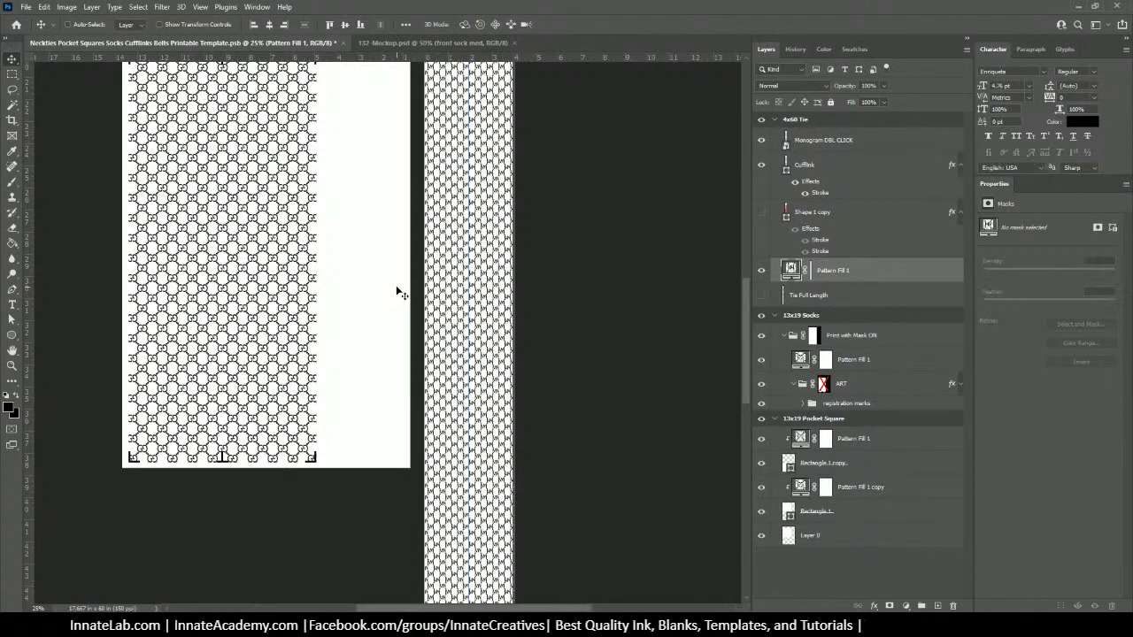
Step: Change the pattern of Pattern Fill 1 on the 13x19 Socks artboard to the MW monogram pattern
right_click(292, 361)
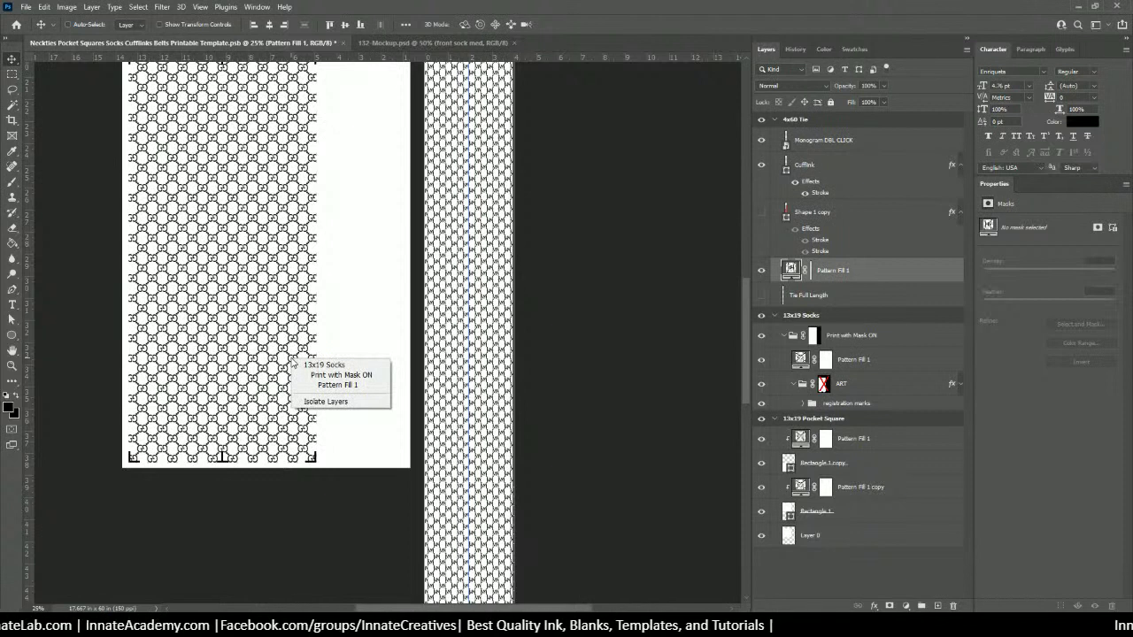
left_click(265, 244)
right_click(265, 243)
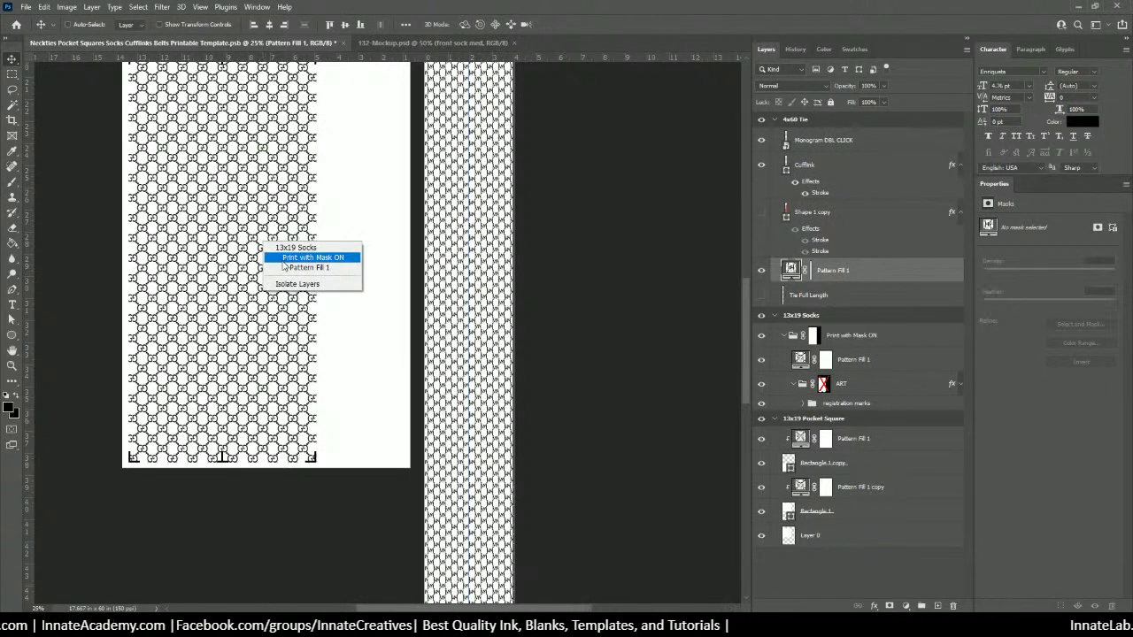
left_click(297, 267)
double_click(799, 360)
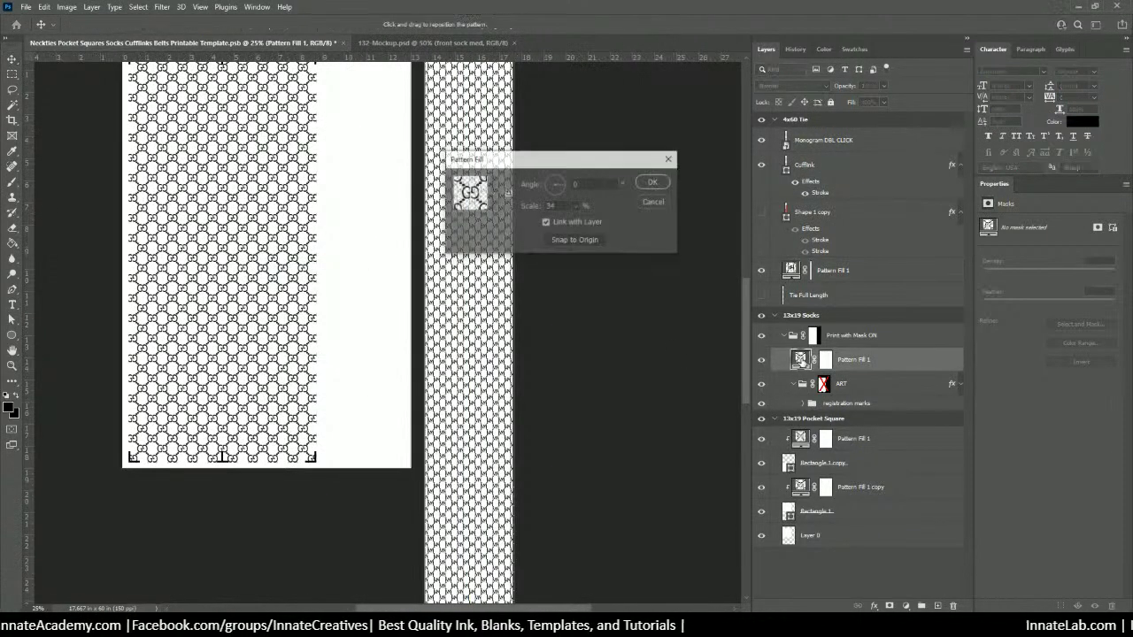
left_click(493, 194)
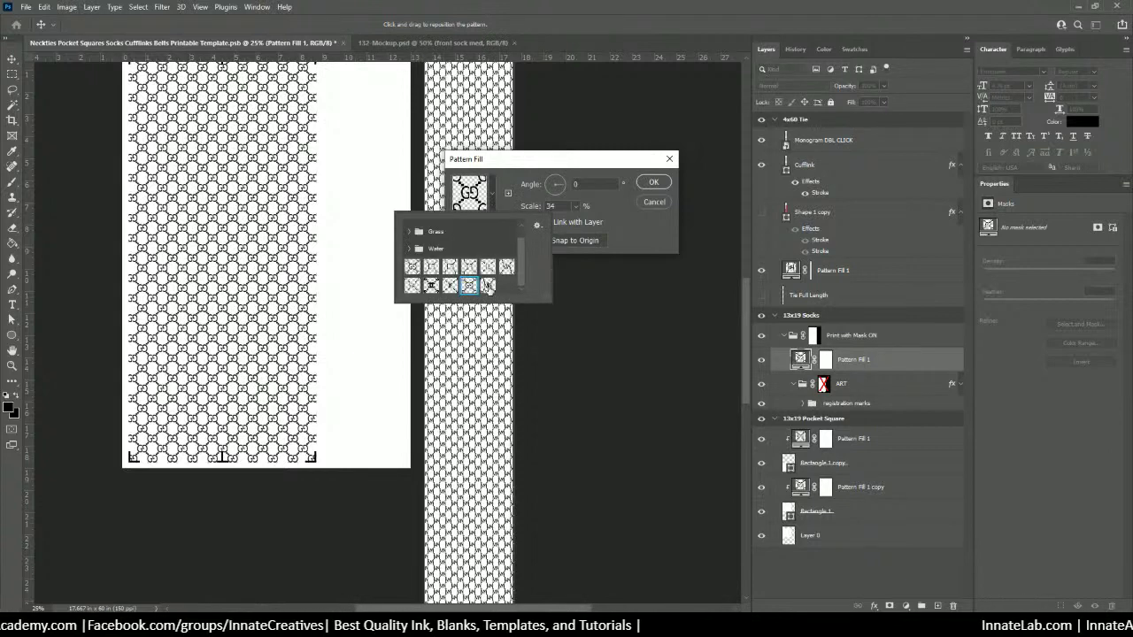
left_click(487, 285)
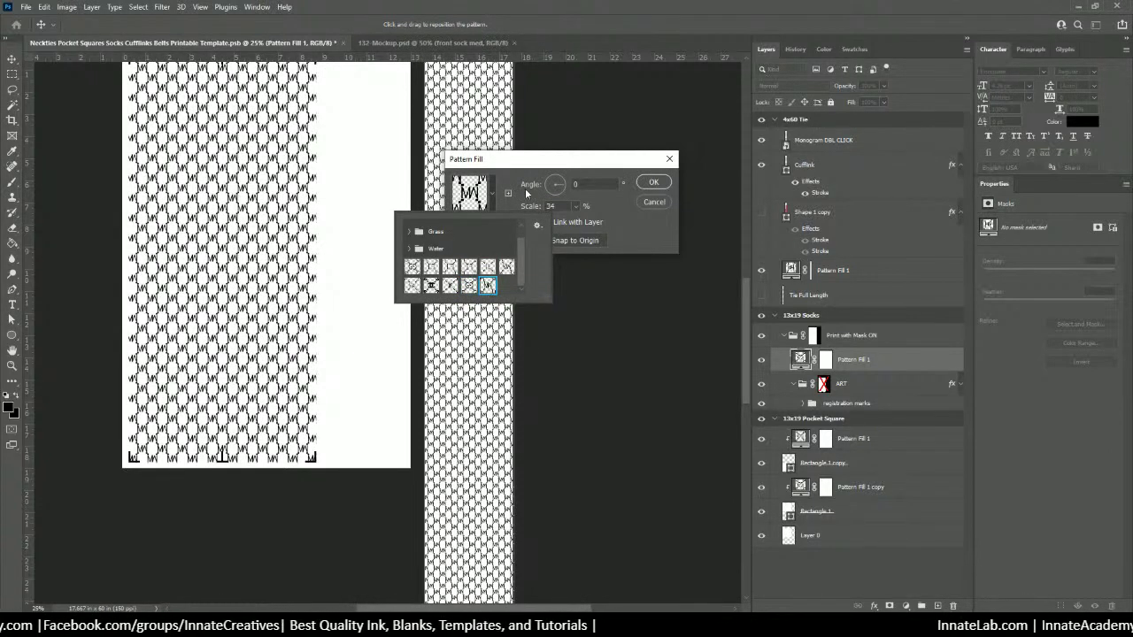
Step: Set the socks pattern fill scale to 40% and apply it
left_click(576, 205)
left_click_drag(575, 206, 575, 221)
type("40")
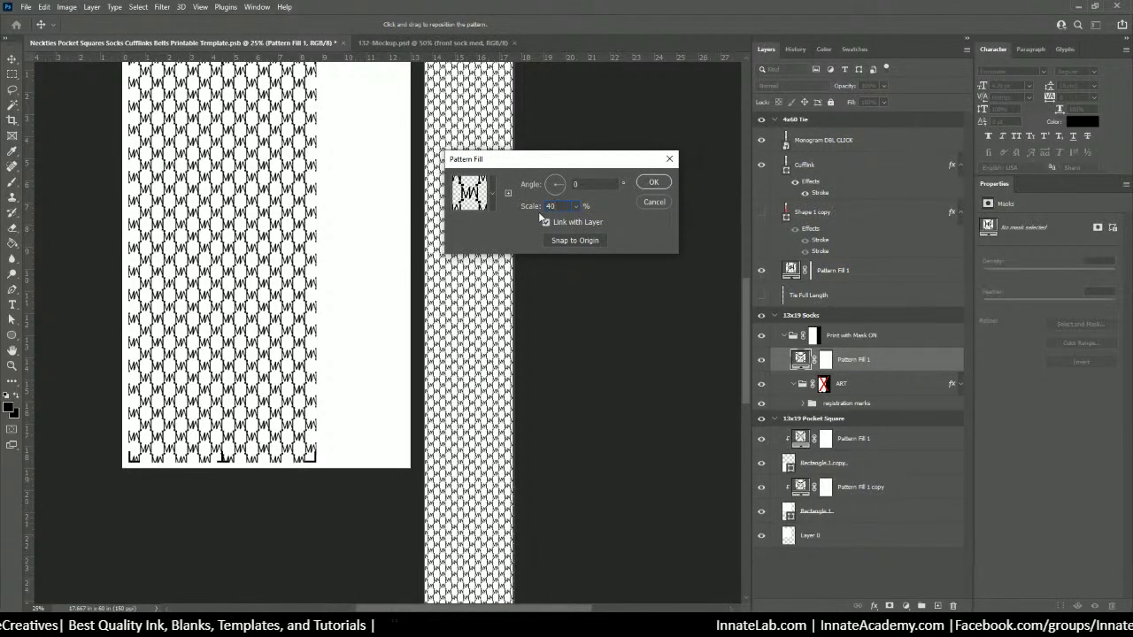
left_click(652, 183)
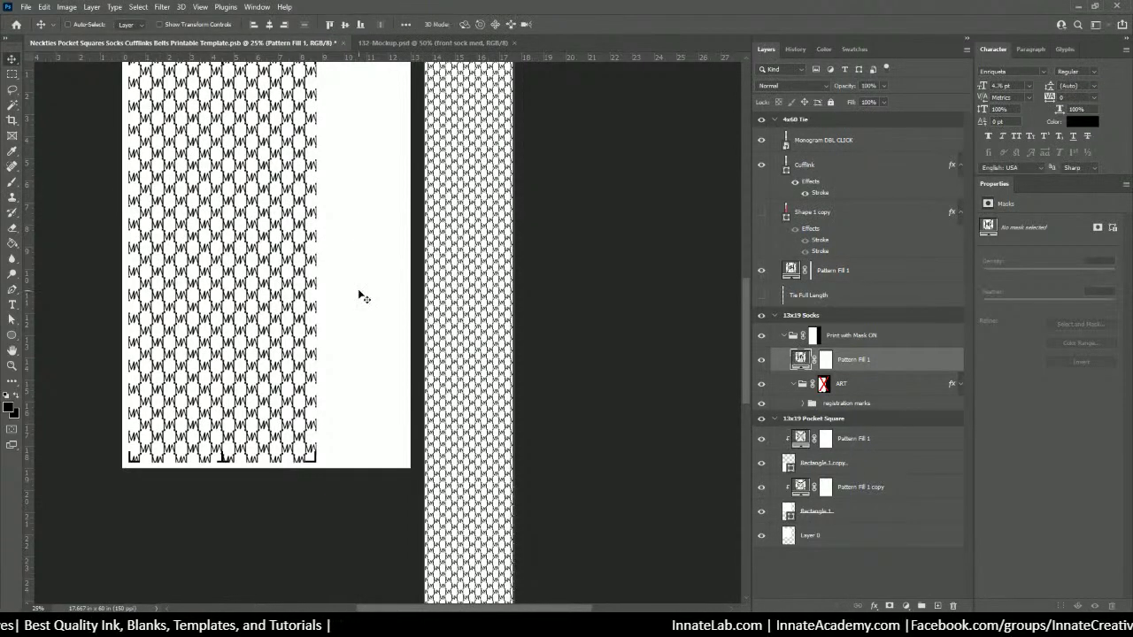
Step: Look over the socks artboard and the 132-Mockup.psd document, and return to the printable template
scroll(356, 290, "up", 5)
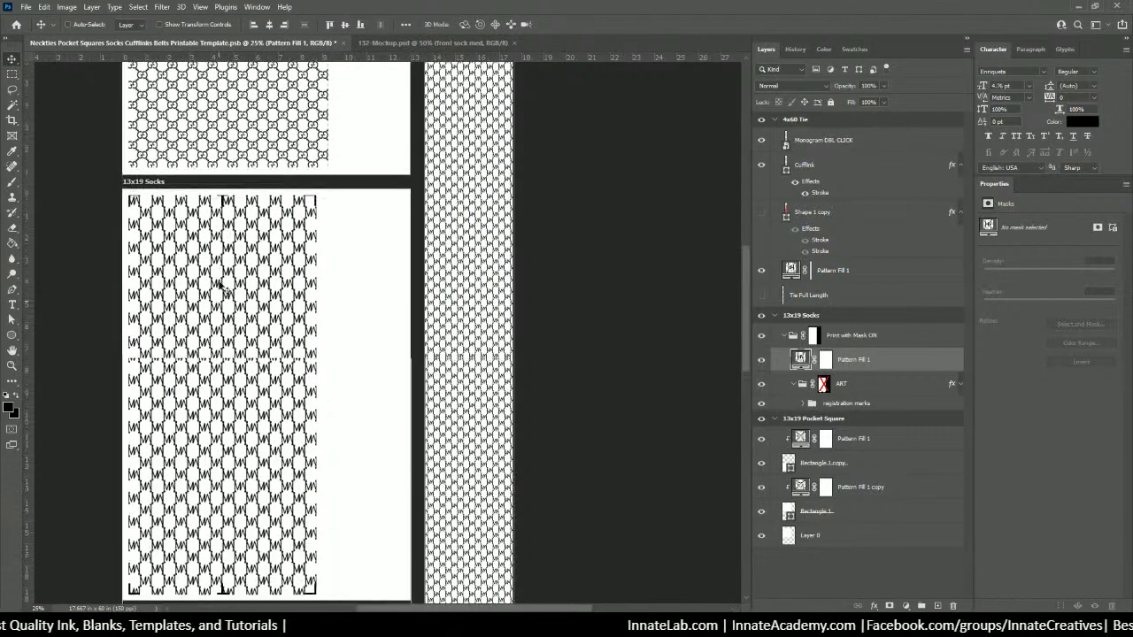
scroll(222, 283, "up", 3)
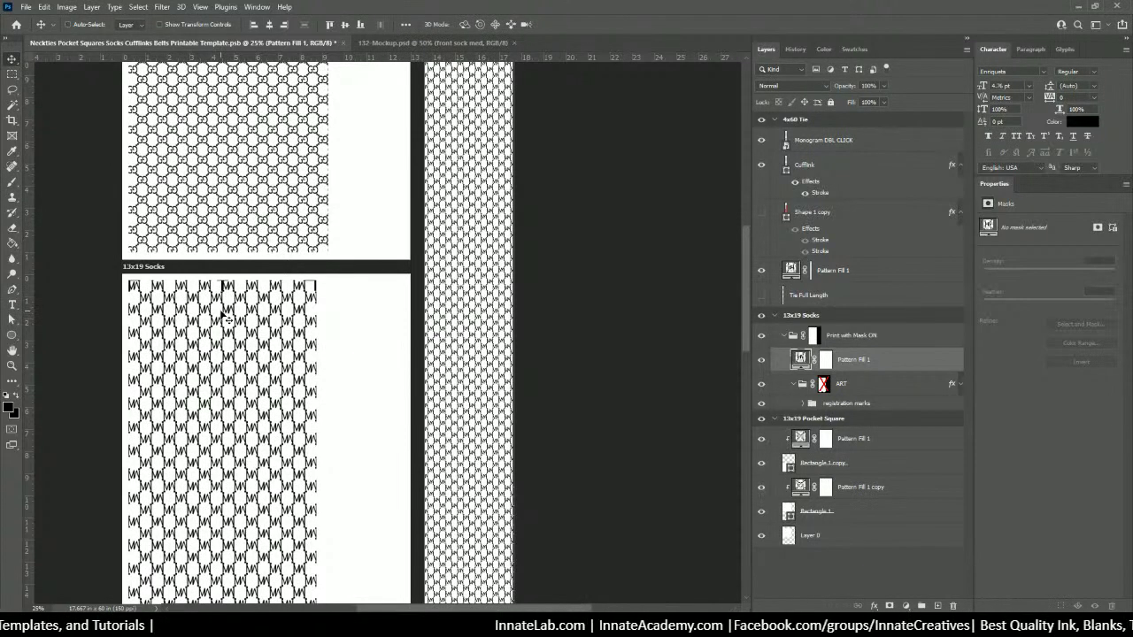
left_click(384, 44)
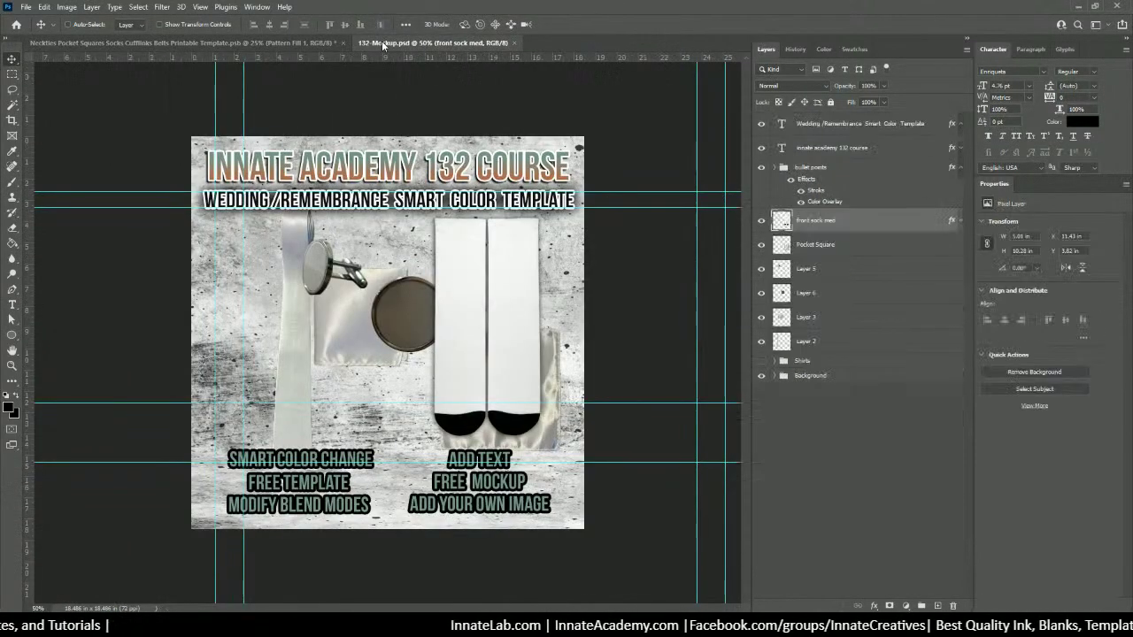
left_click(289, 43)
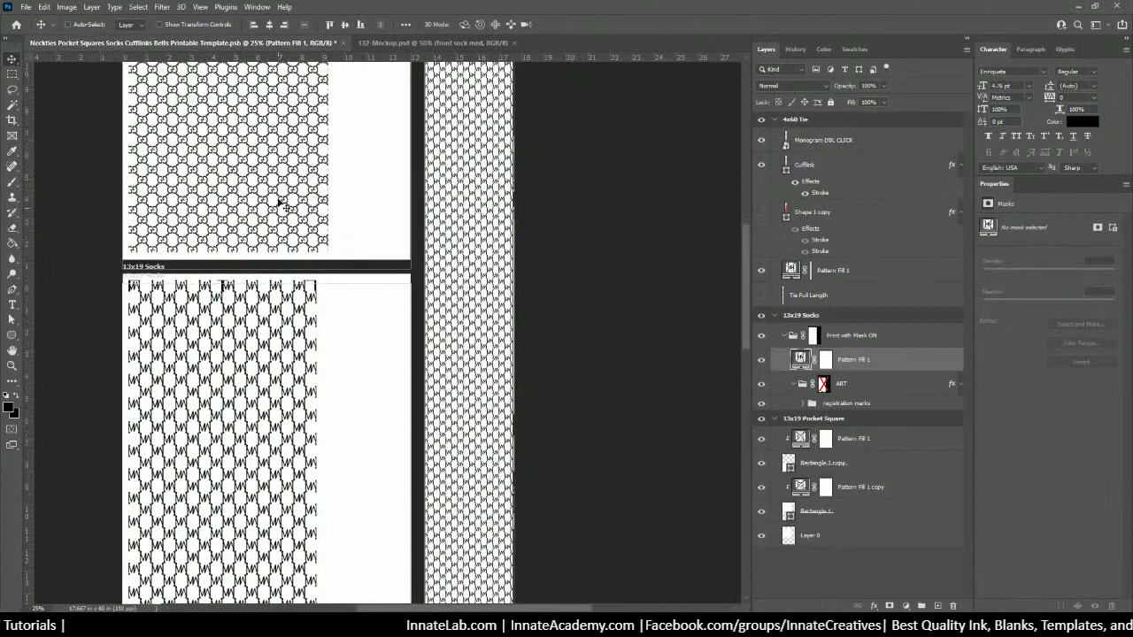
Step: Replace the pattern of Pattern Fill 1 copy on the upper half of the 13x19 Pocket Square with the MW monogram pattern
scroll(279, 198, "up", 5)
scroll(279, 197, "up", 1)
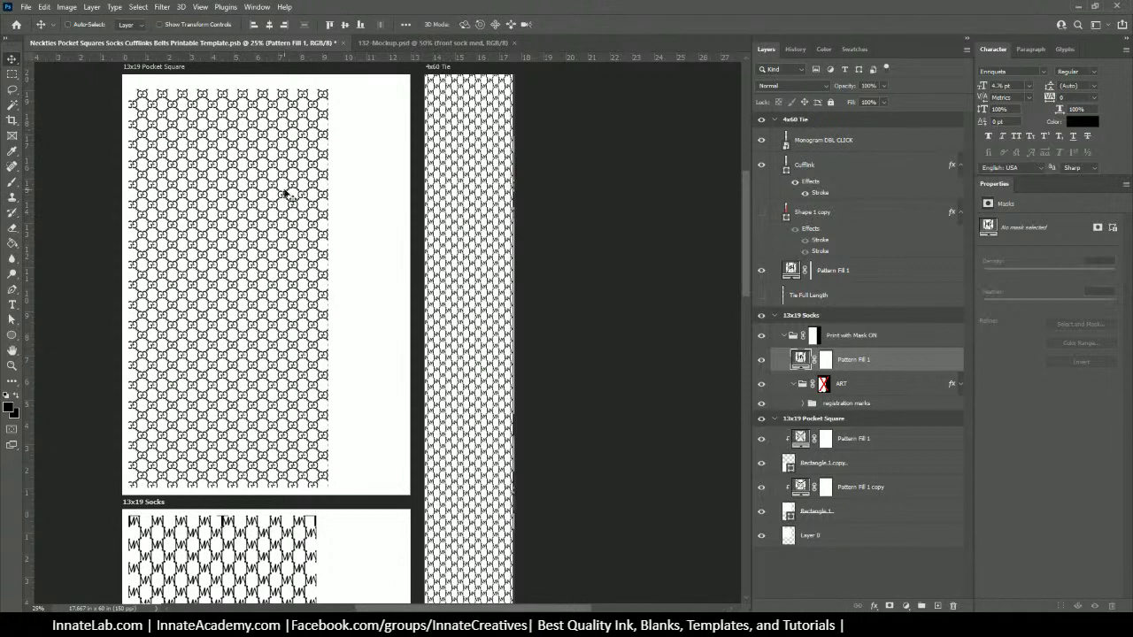
scroll(292, 249, "down", 1)
right_click(263, 128)
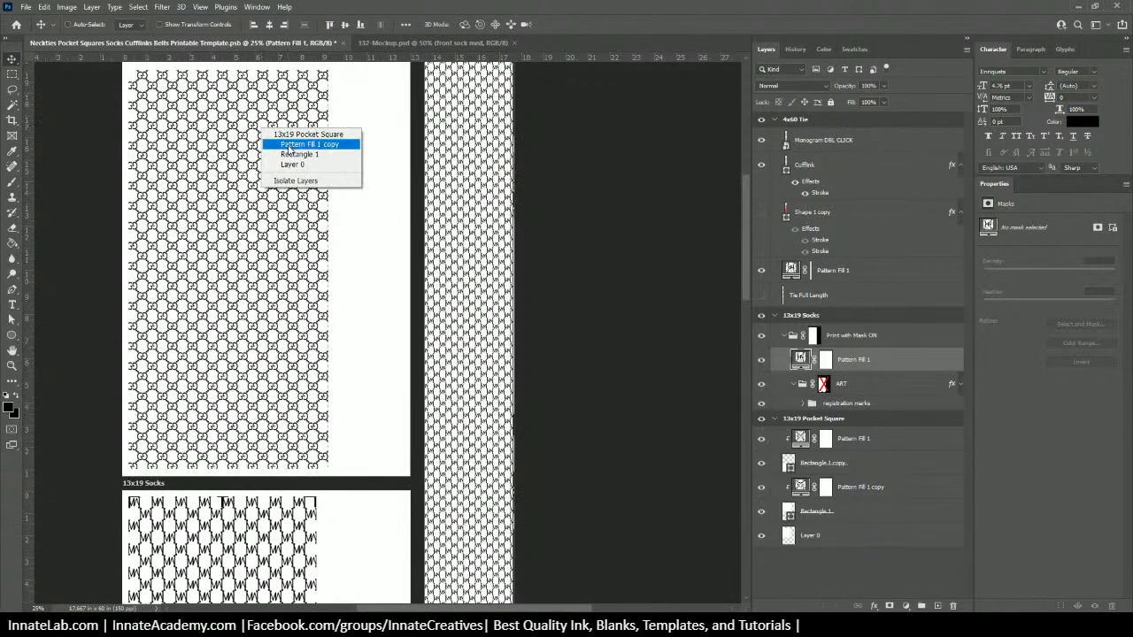
left_click(305, 144)
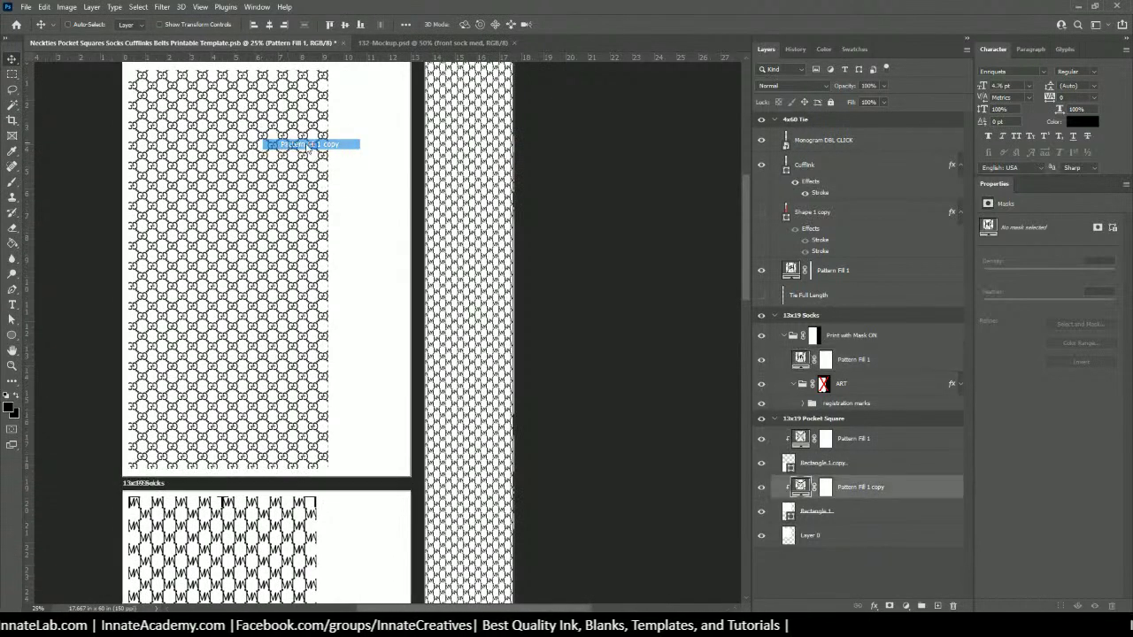
double_click(802, 491)
left_click(492, 198)
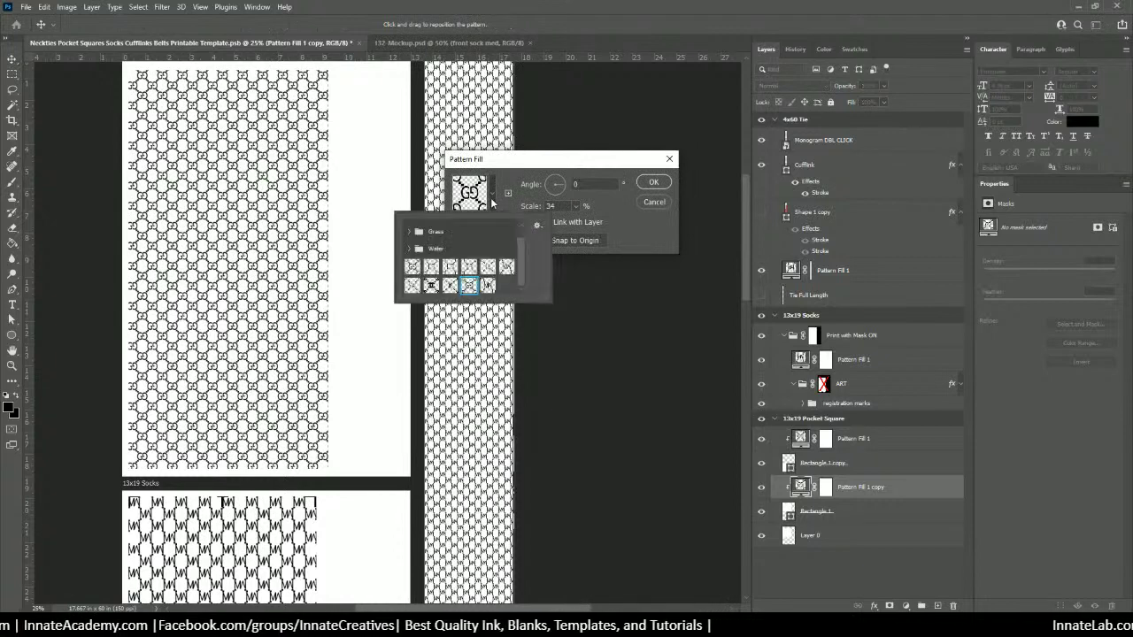
left_click(488, 285)
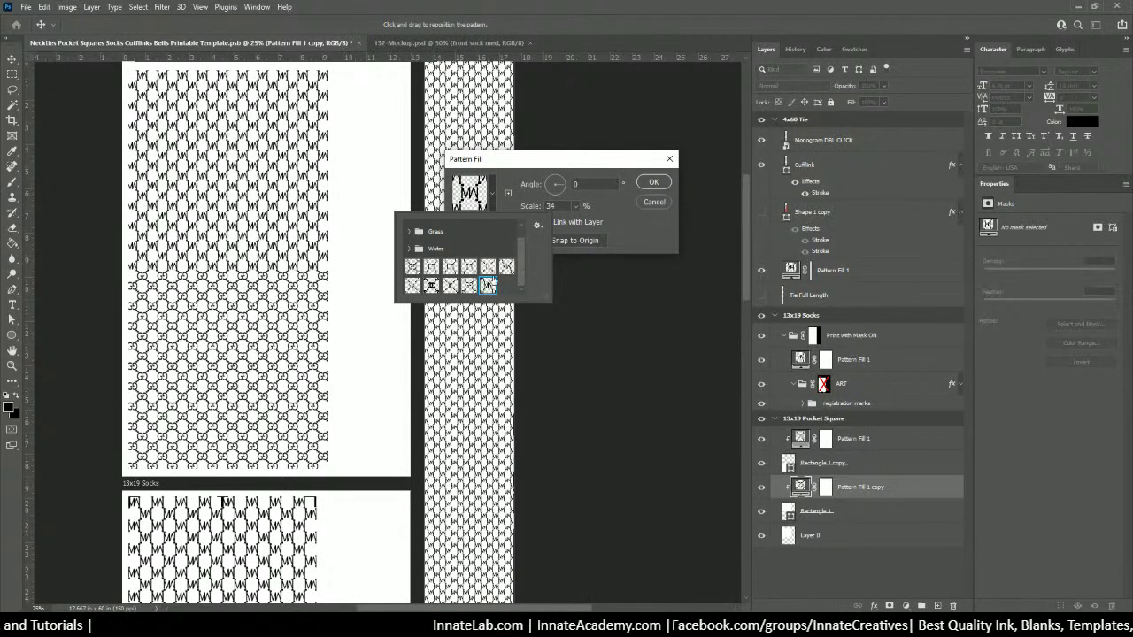
left_click(560, 163)
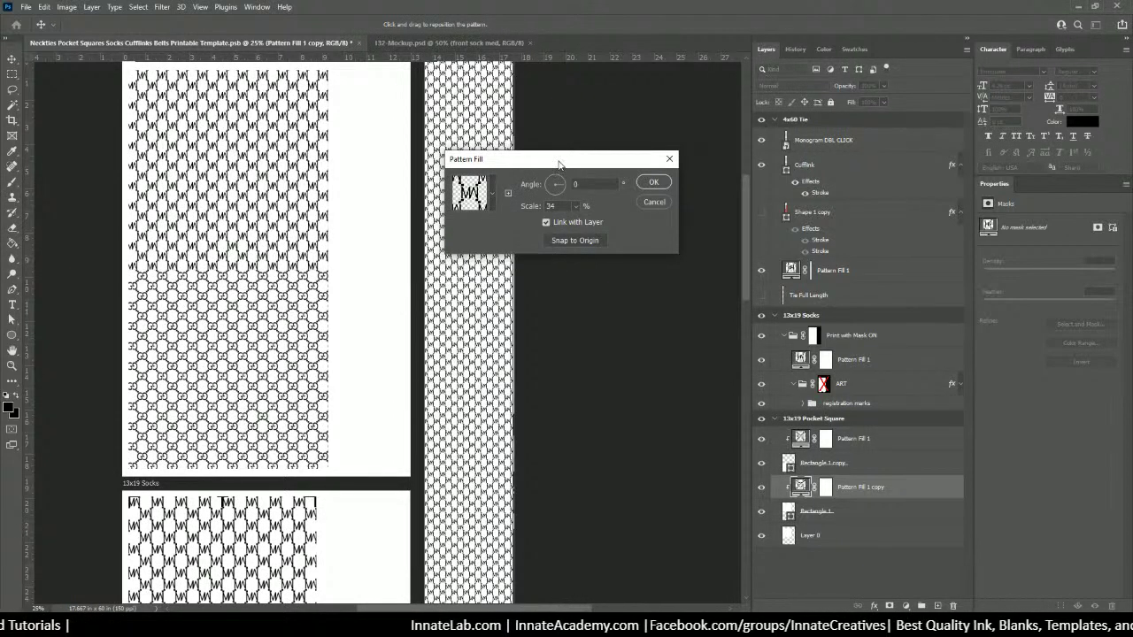
left_click(653, 183)
Step: Change the pattern of Pattern Fill 1 on the lower half of the 13x19 Pocket Square to the MW monogram pattern
right_click(292, 315)
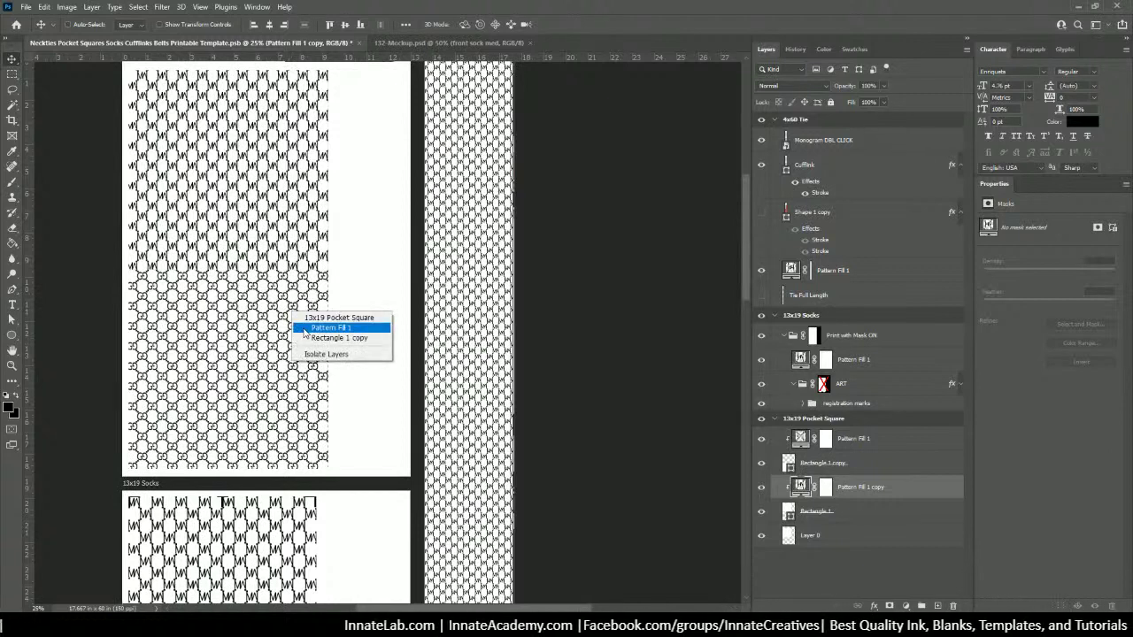
left_click(304, 328)
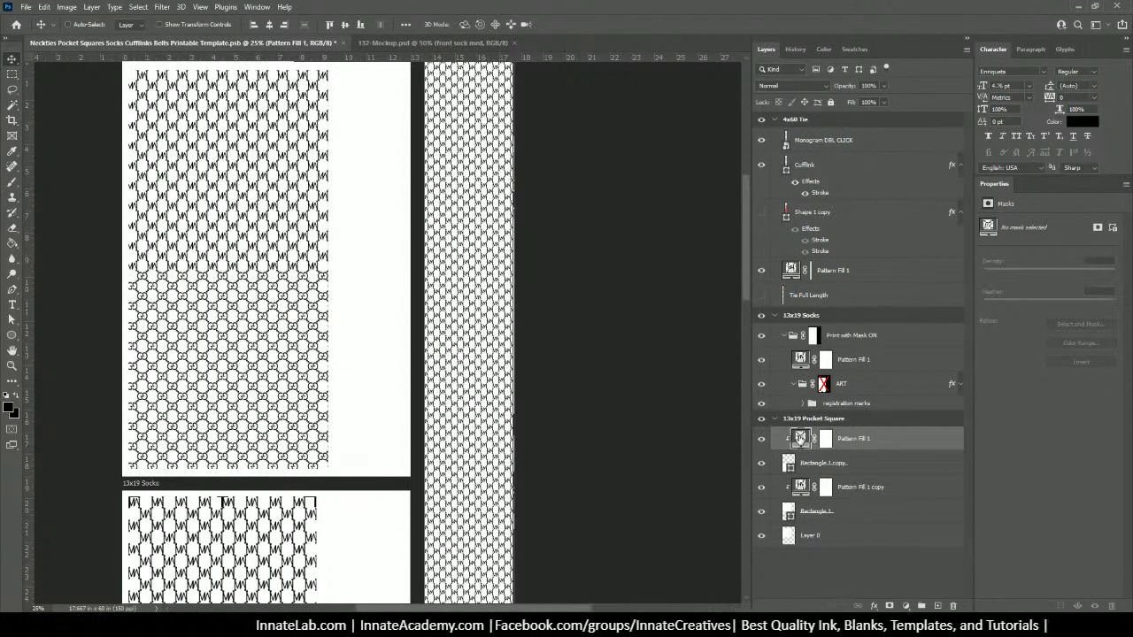
double_click(799, 437)
left_click(492, 207)
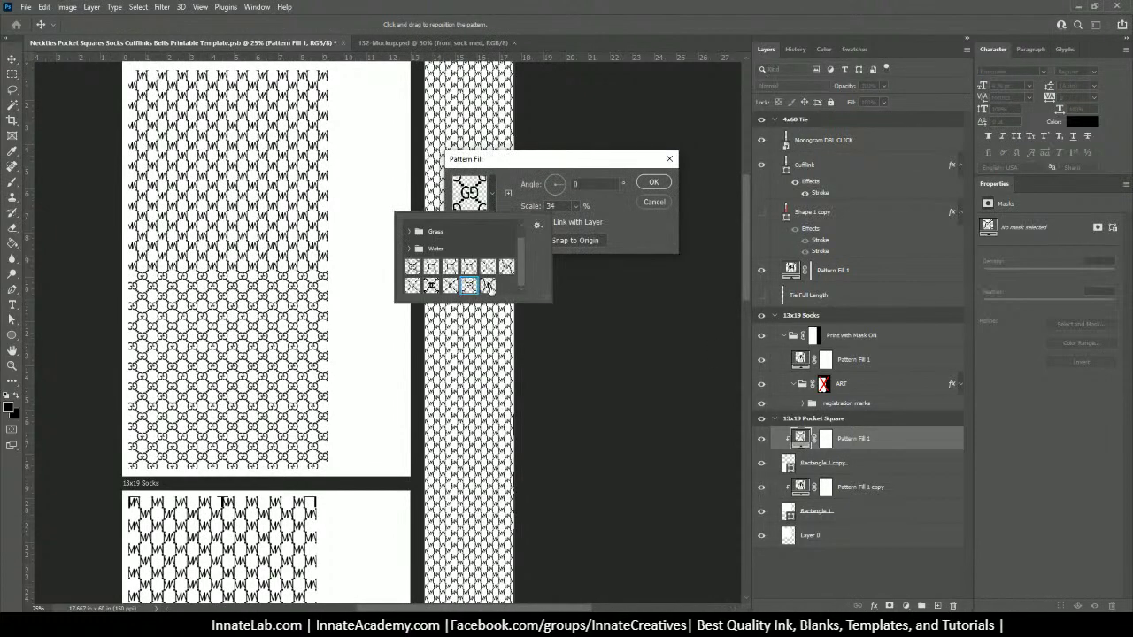
left_click(487, 285)
left_click(538, 170)
Step: Set the scale of the lower pocket square's pattern fill to 40% after trying larger scales, and apply it
left_click(576, 207)
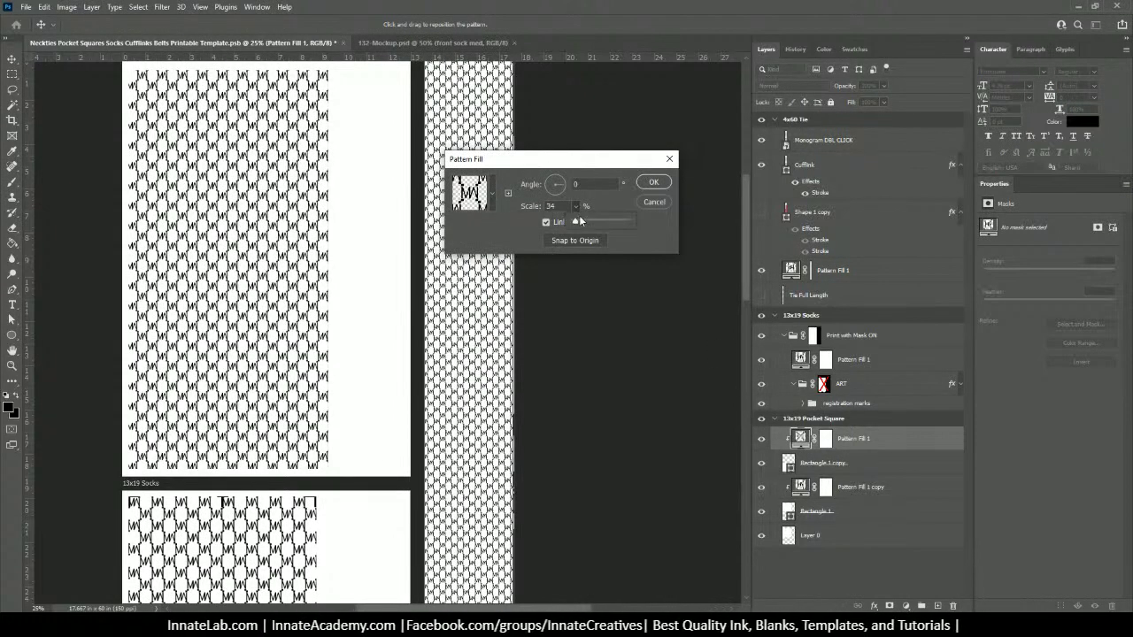
left_click_drag(580, 220, 561, 203)
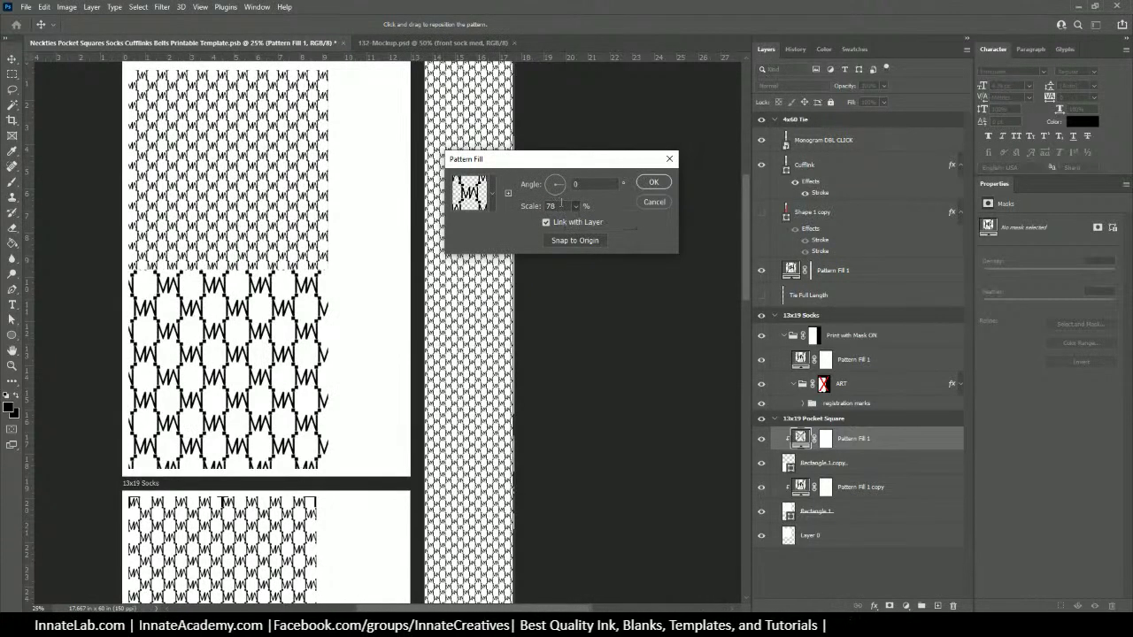
left_click(529, 206)
type("45")
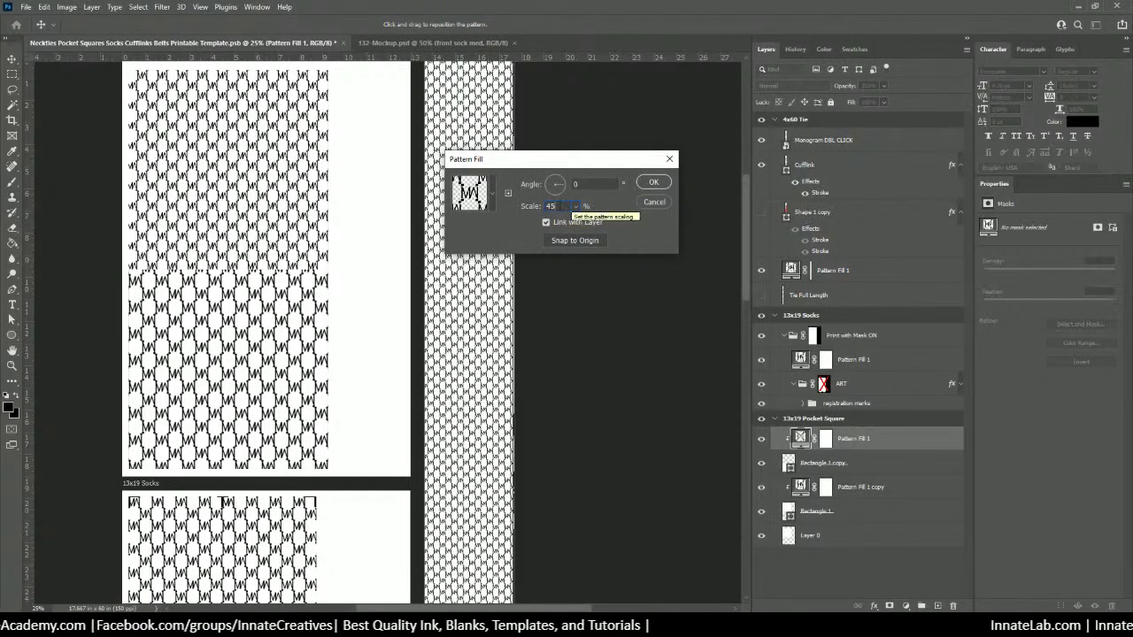
type("40")
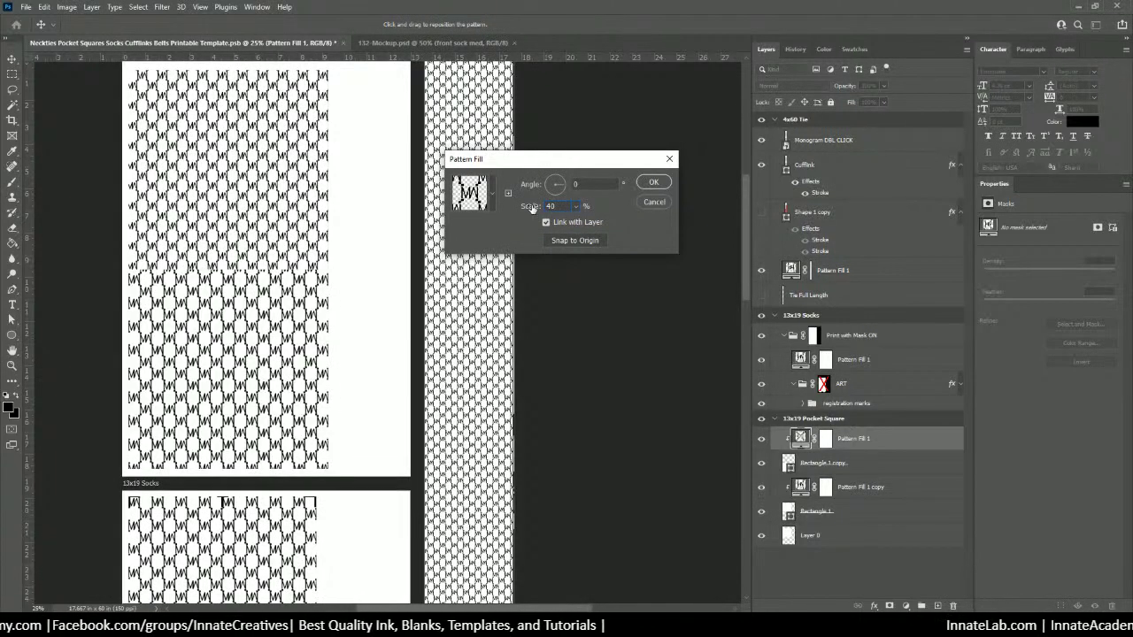
left_click(648, 183)
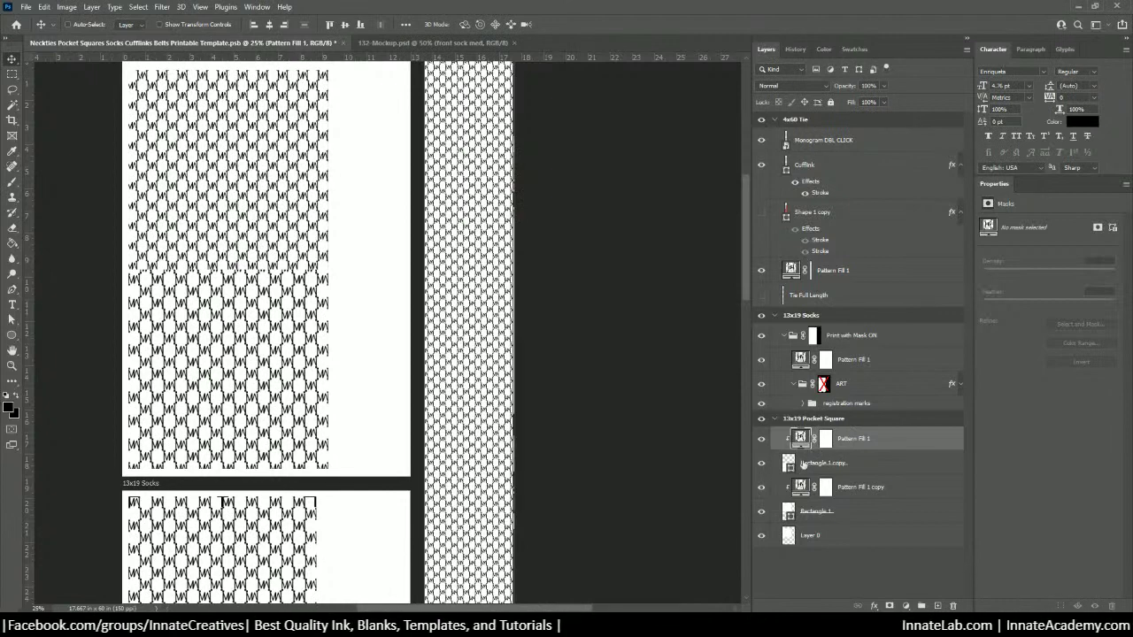
Step: Set the scale of Pattern Fill 1 copy on the upper half of the 13x19 Pocket Square to 25%
double_click(801, 487)
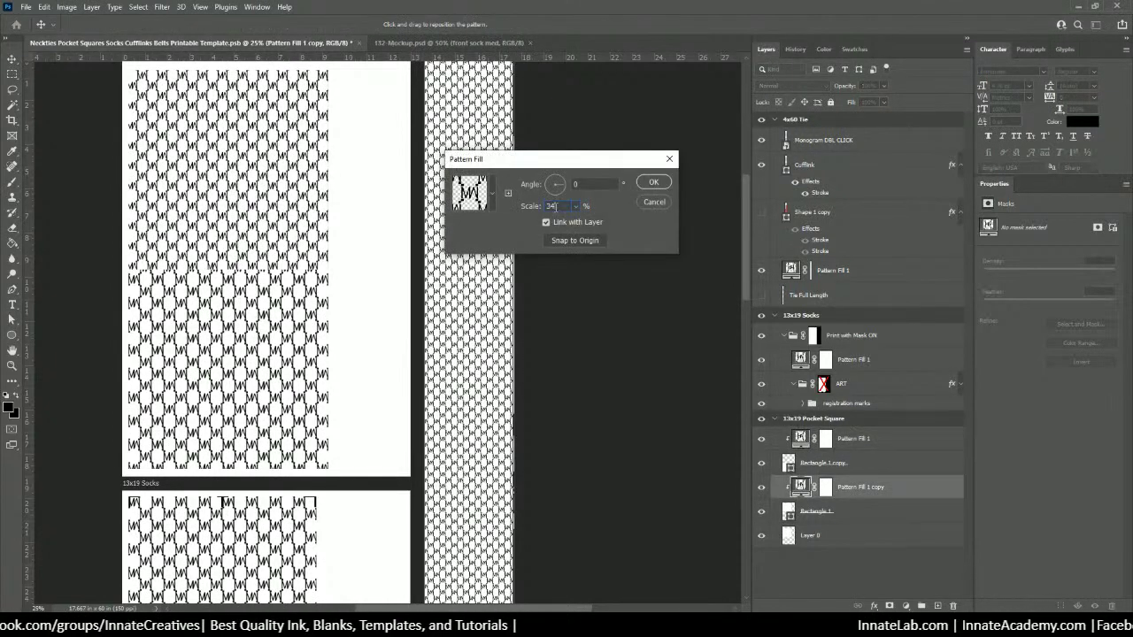
type("25")
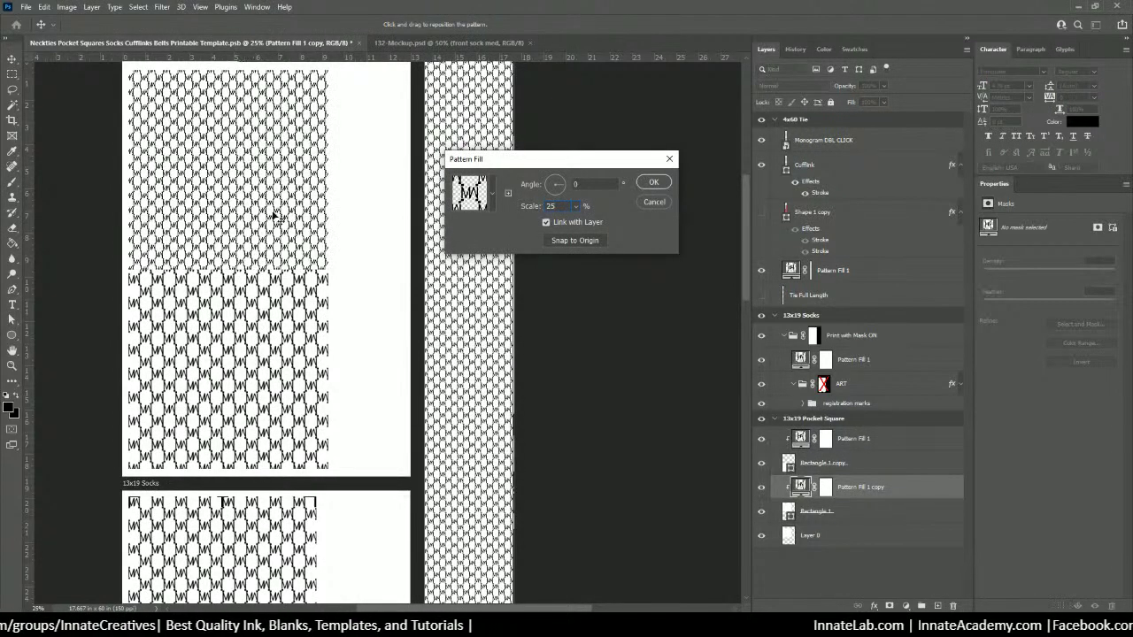
left_click(653, 182)
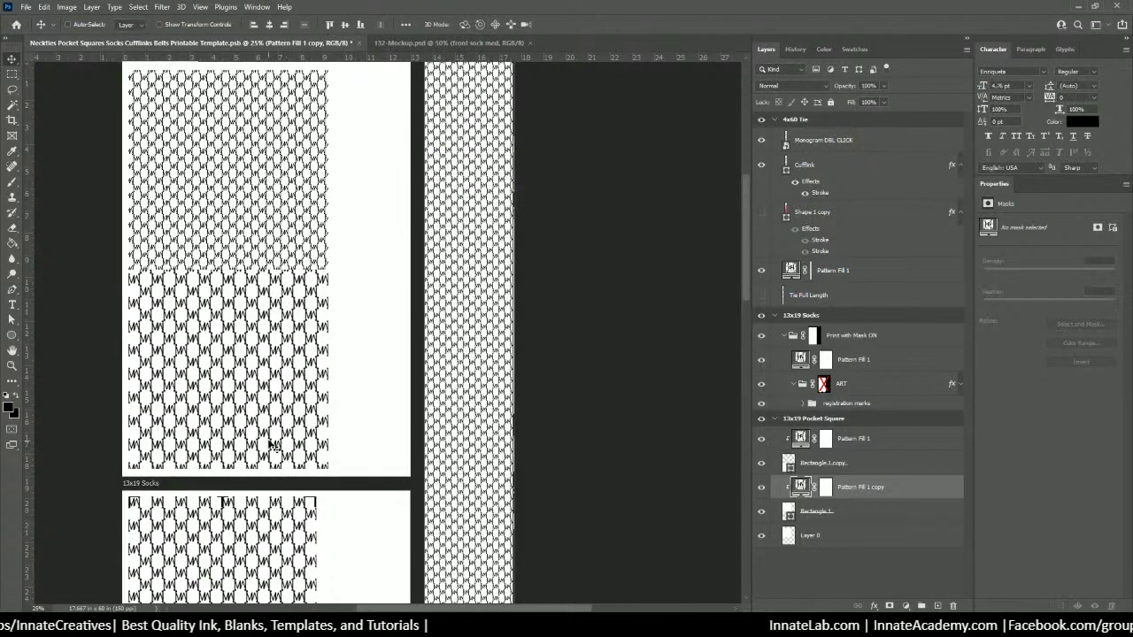
Step: Select the Tie Full Length layer and compare the pattern sizes across the pocket square, socks and tie artboards
scroll(272, 445, "down", 5)
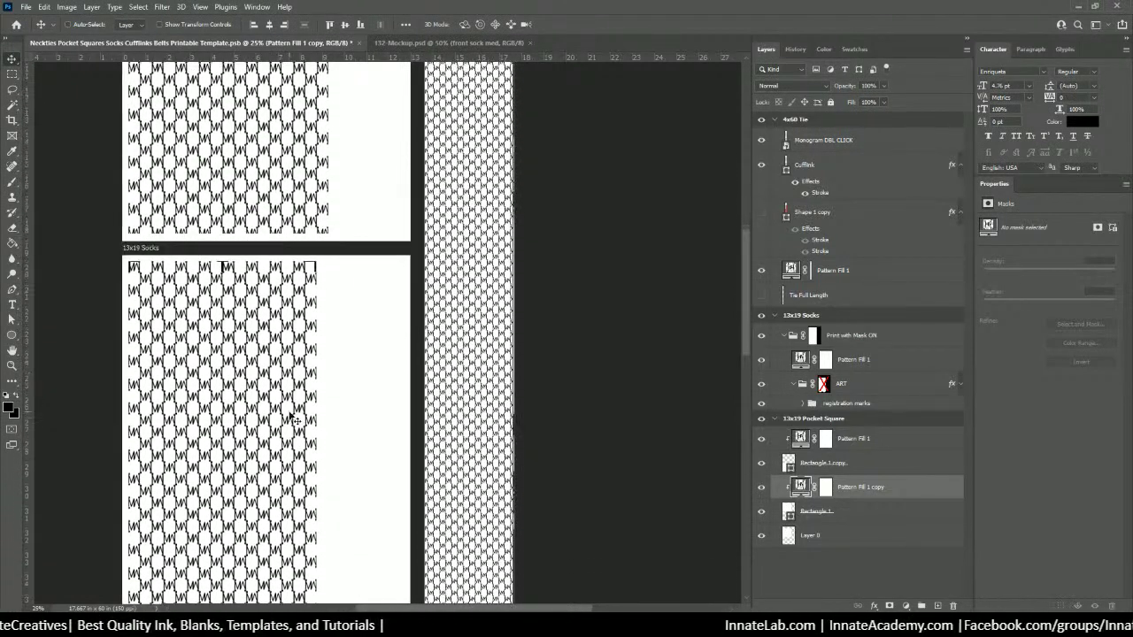
scroll(292, 416, "down", 3)
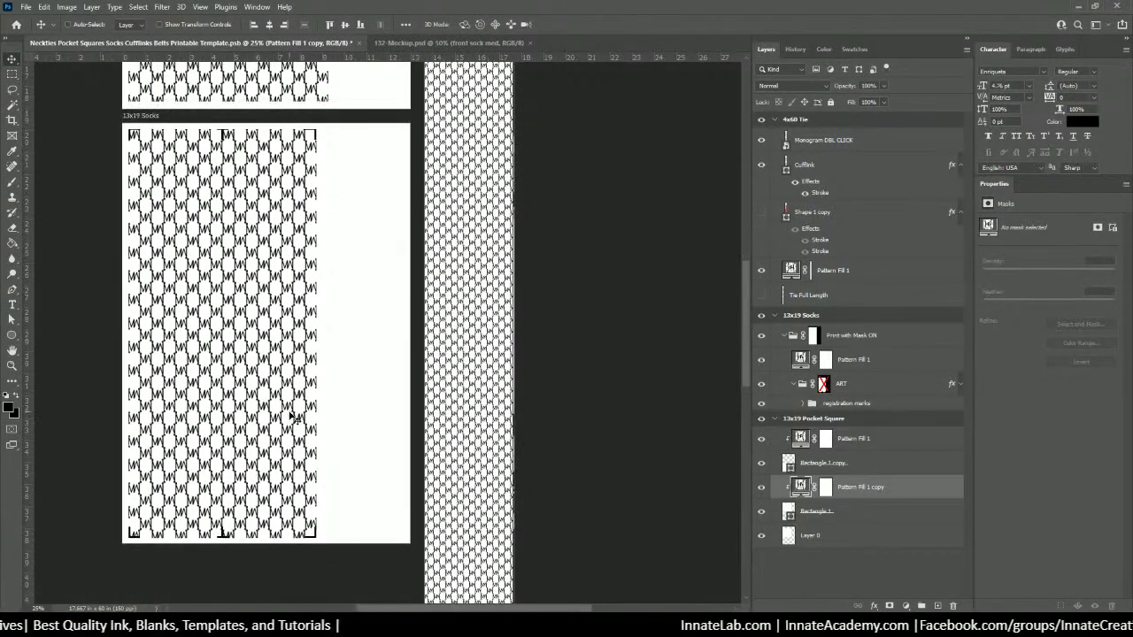
left_click(858, 297)
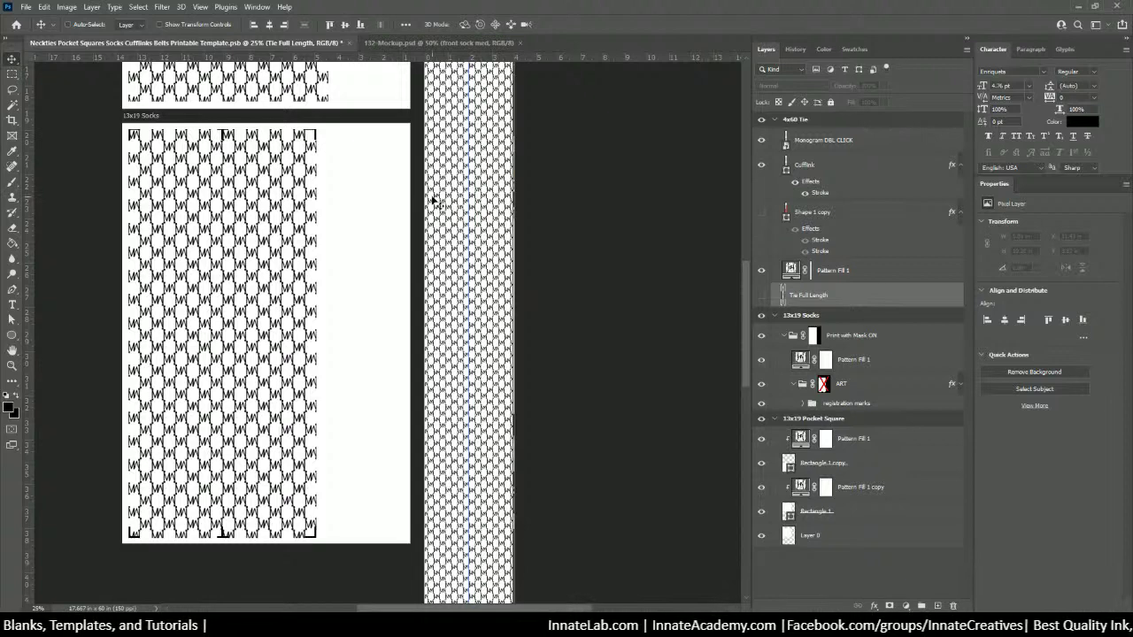
scroll(432, 202, "up", 5)
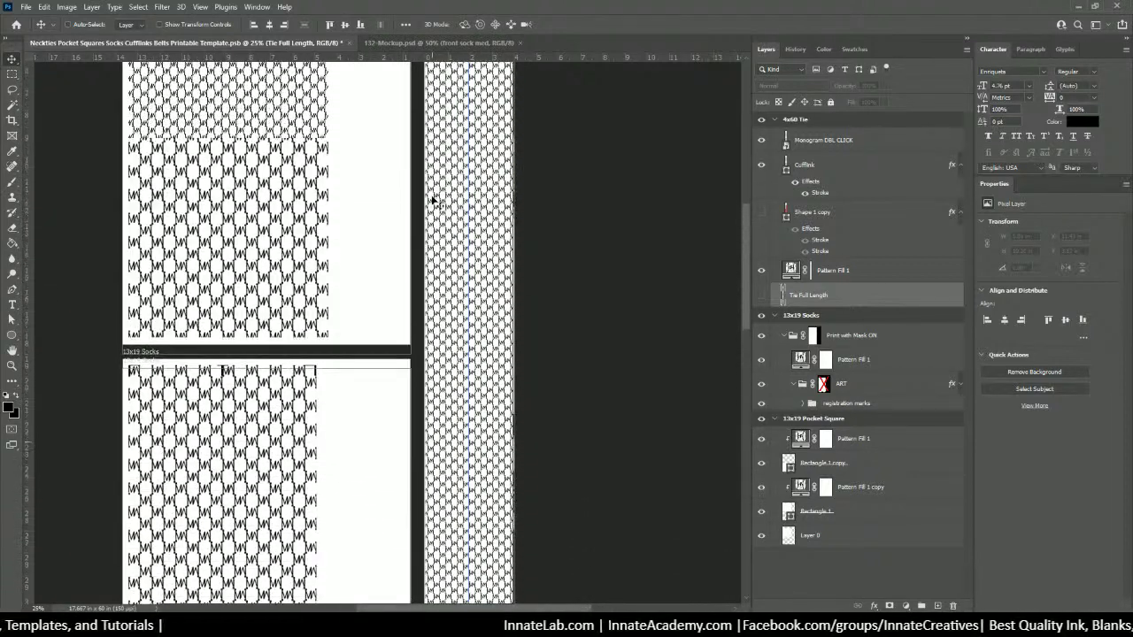
scroll(433, 201, "up", 4)
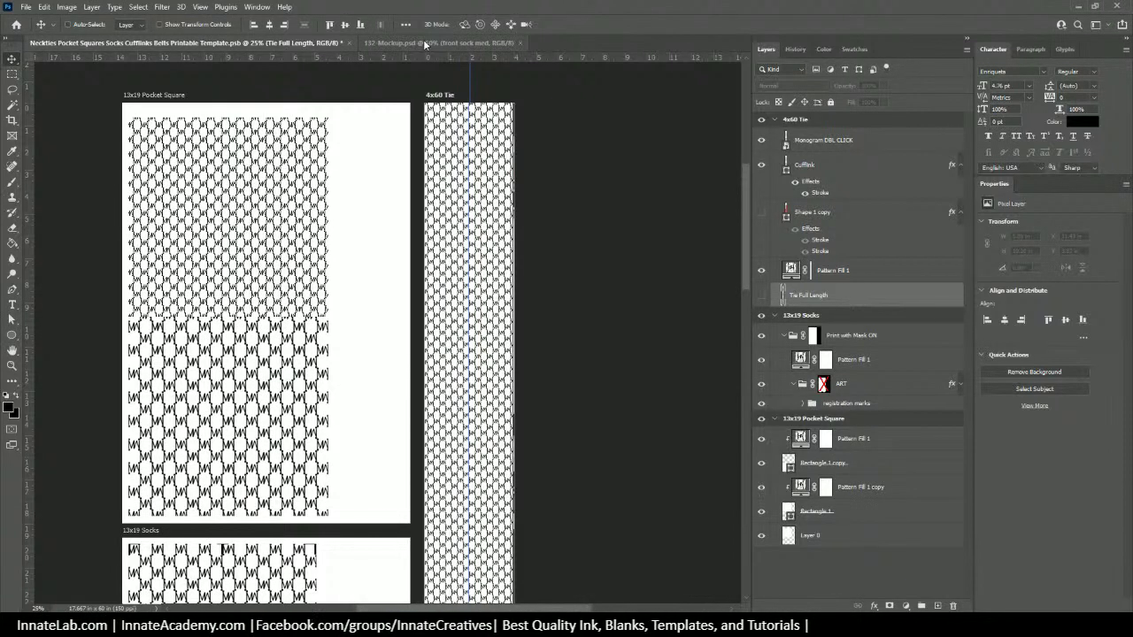
scroll(423, 39, "down", 2)
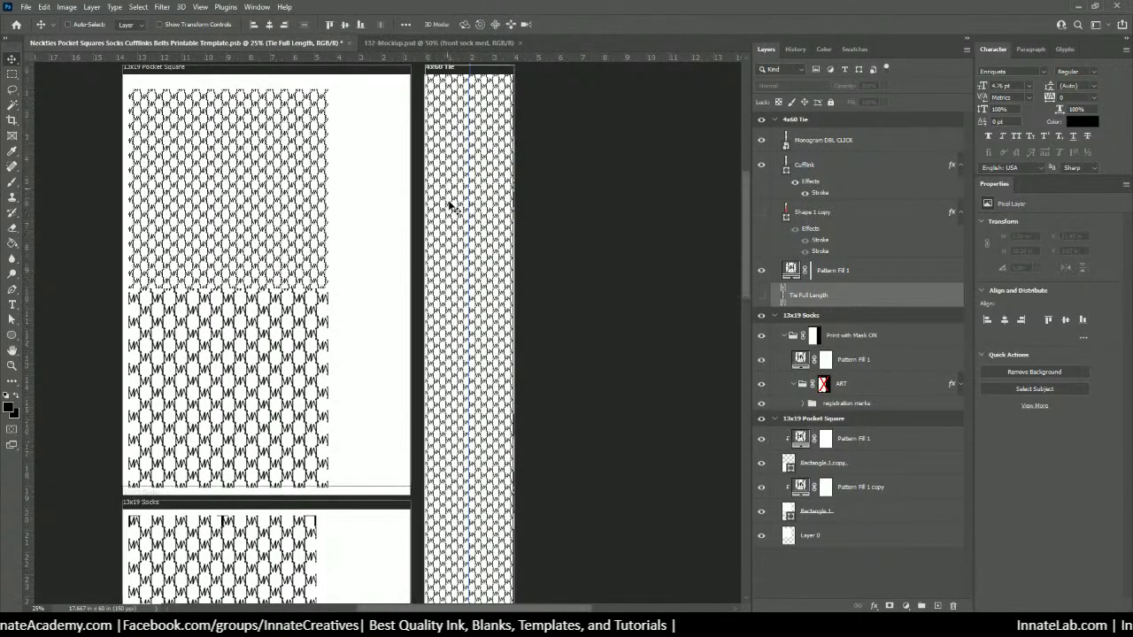
scroll(450, 206, "down", 7)
scroll(449, 205, "down", 5)
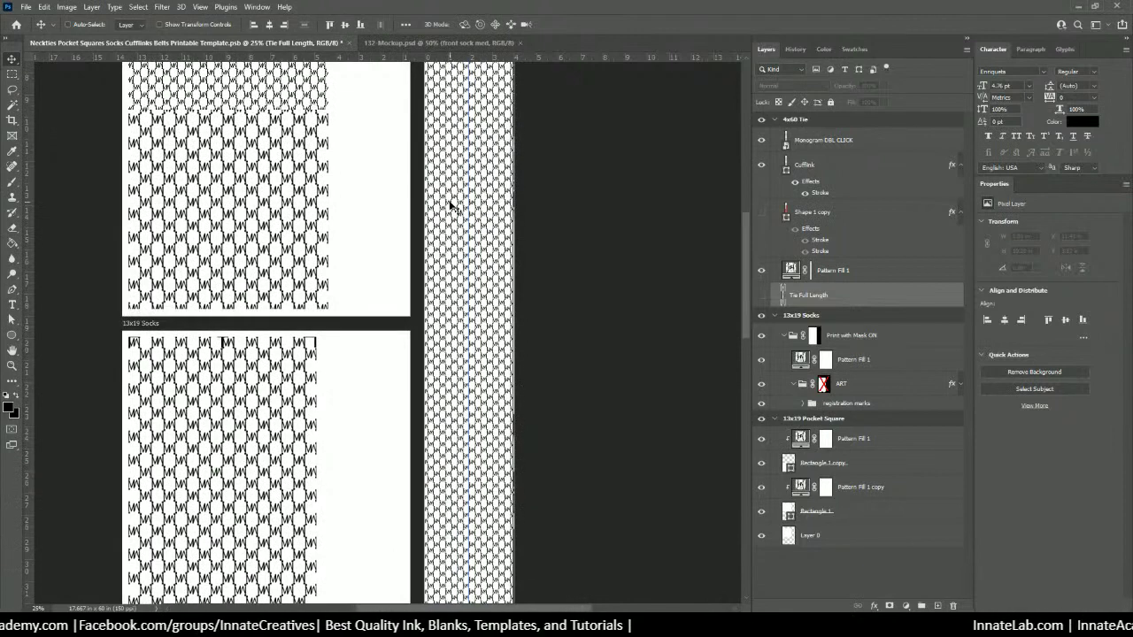
scroll(449, 206, "up", 7)
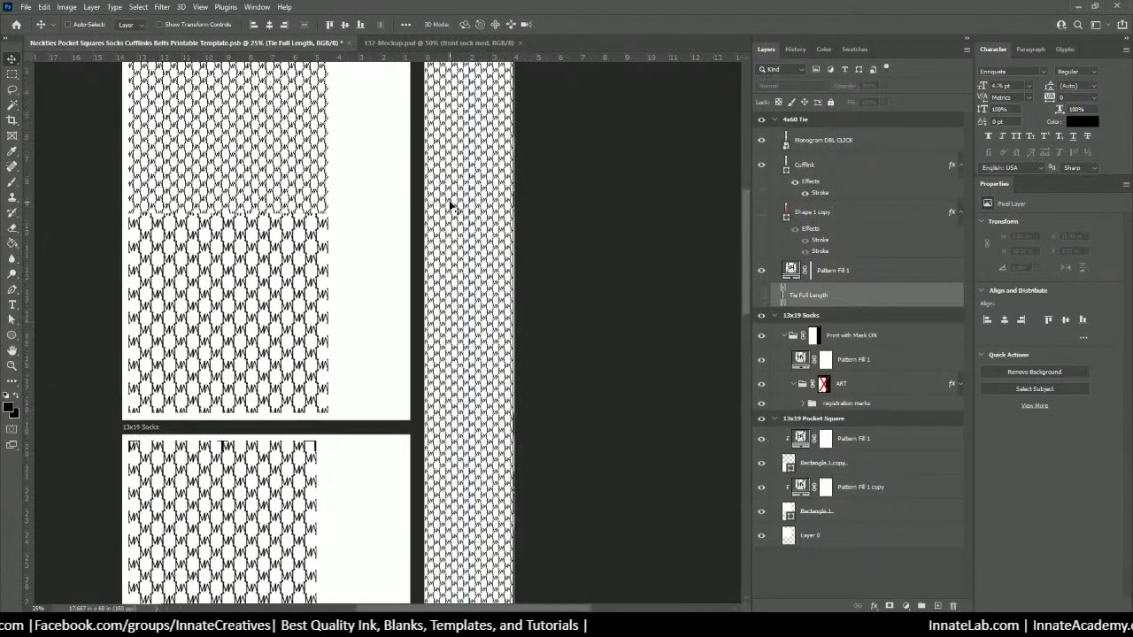
scroll(449, 205, "up", 5)
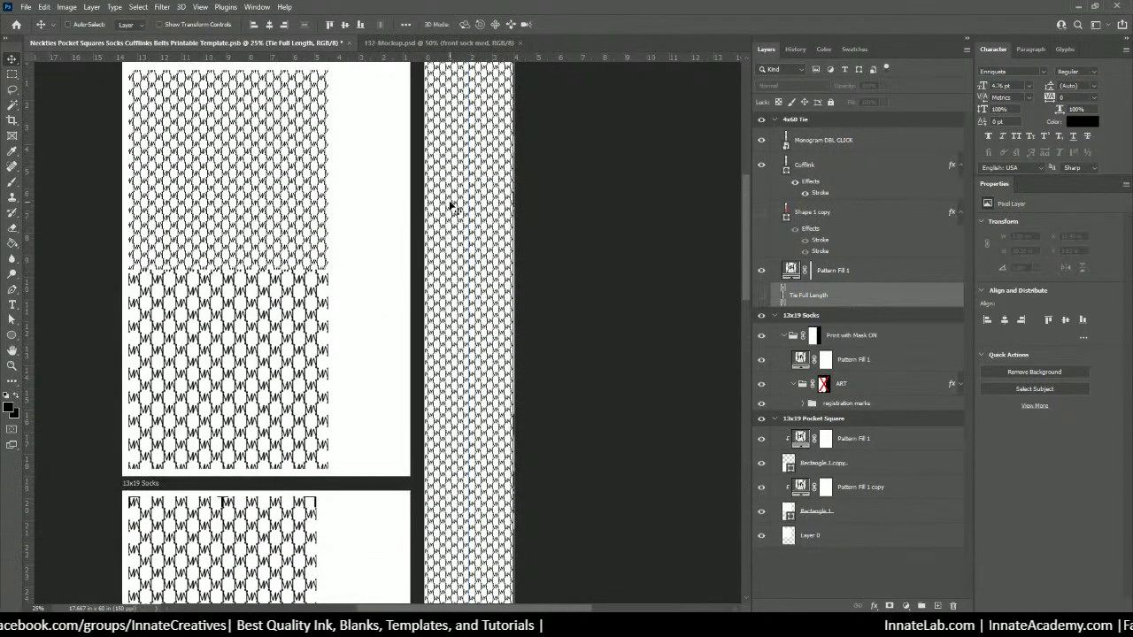
scroll(450, 205, "up", 1)
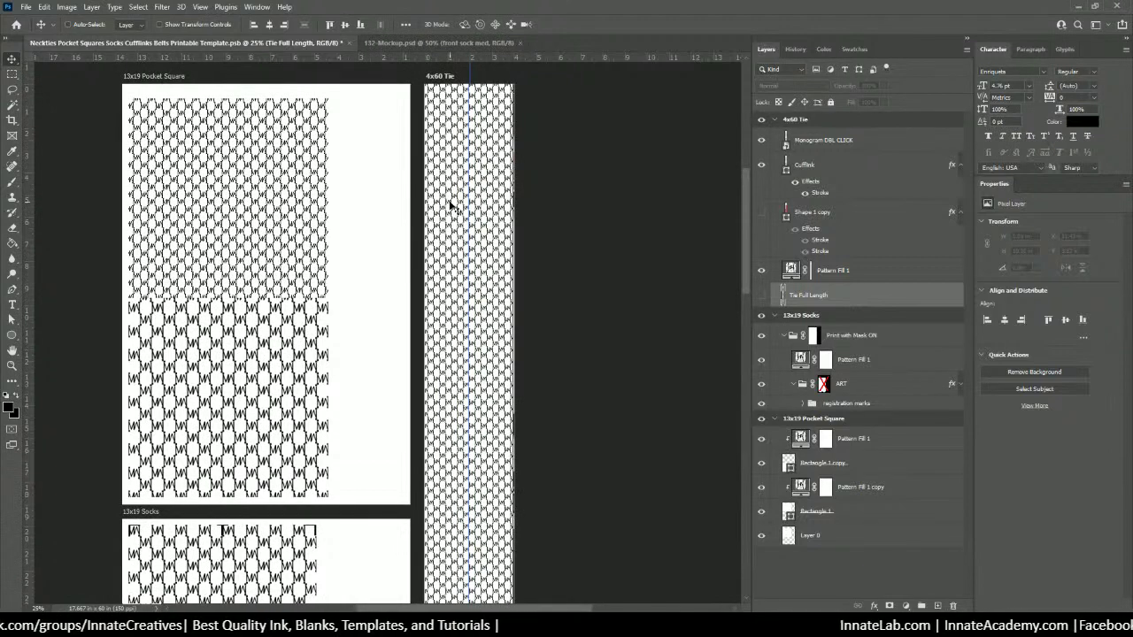
scroll(449, 205, "down", 4)
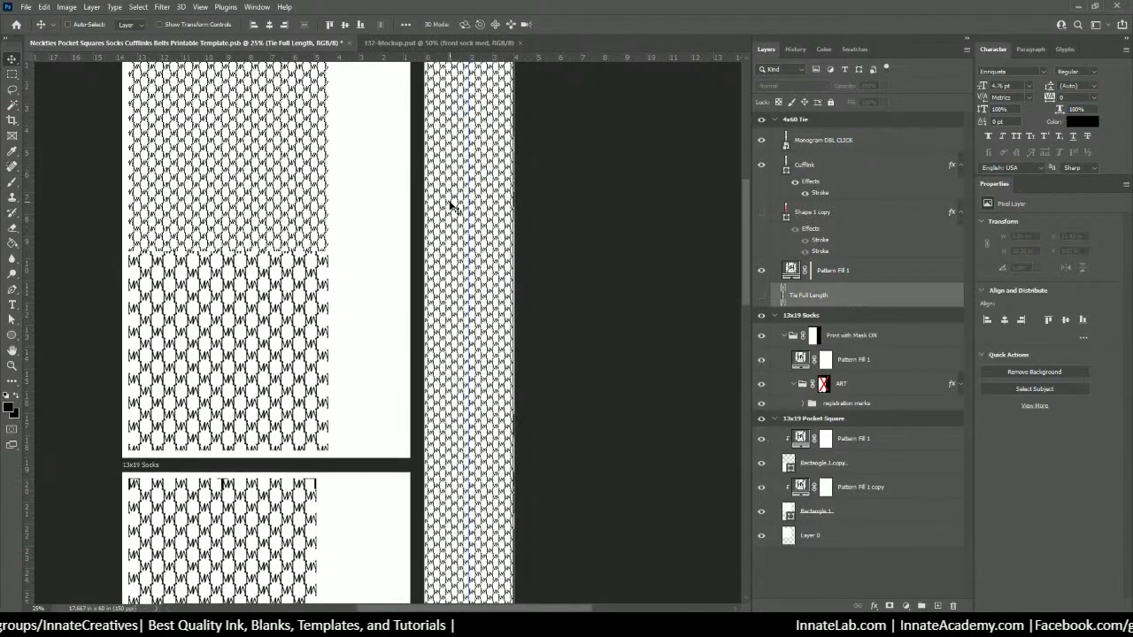
Step: View the 132-Mockup.psd document and the folder of accessory photos, and return to the printable template
left_click(413, 42)
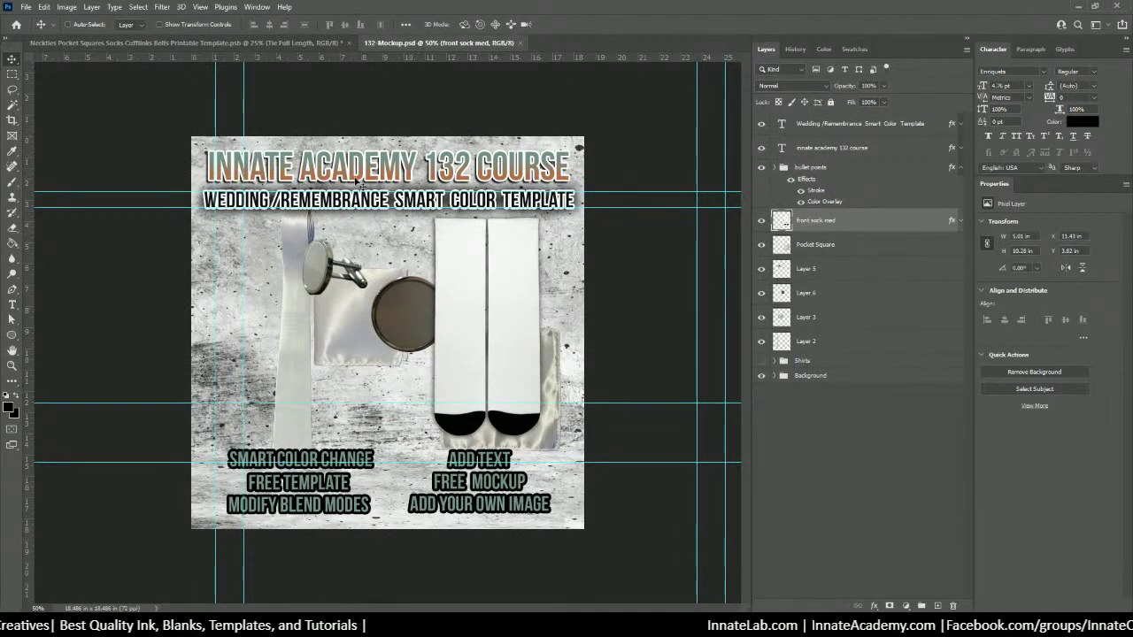
left_click(175, 40)
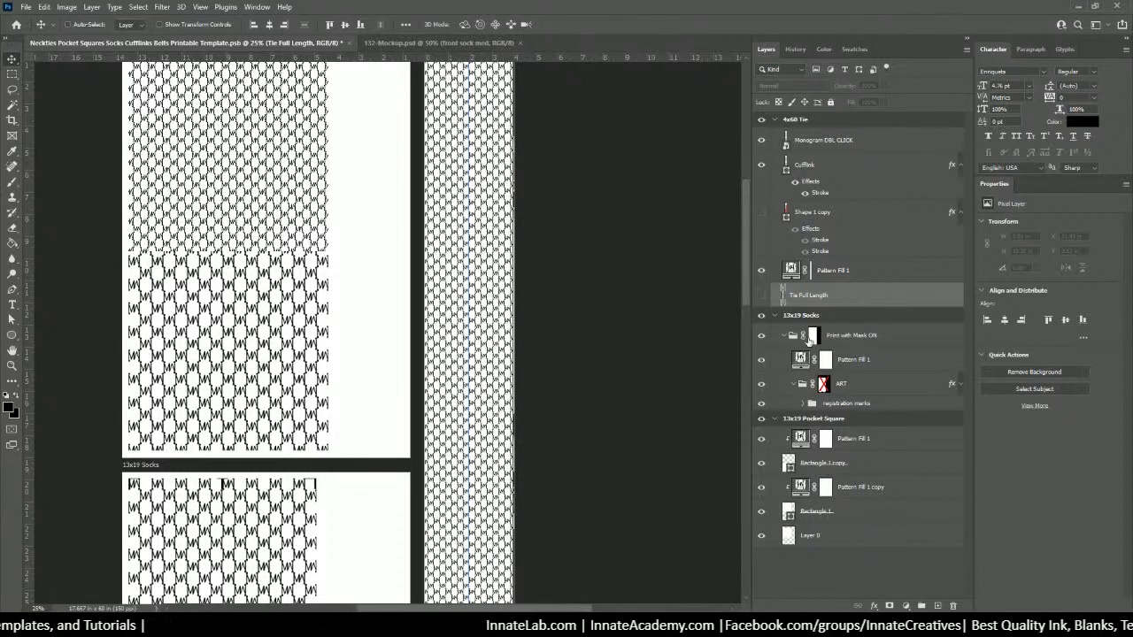
key("alt+Tab")
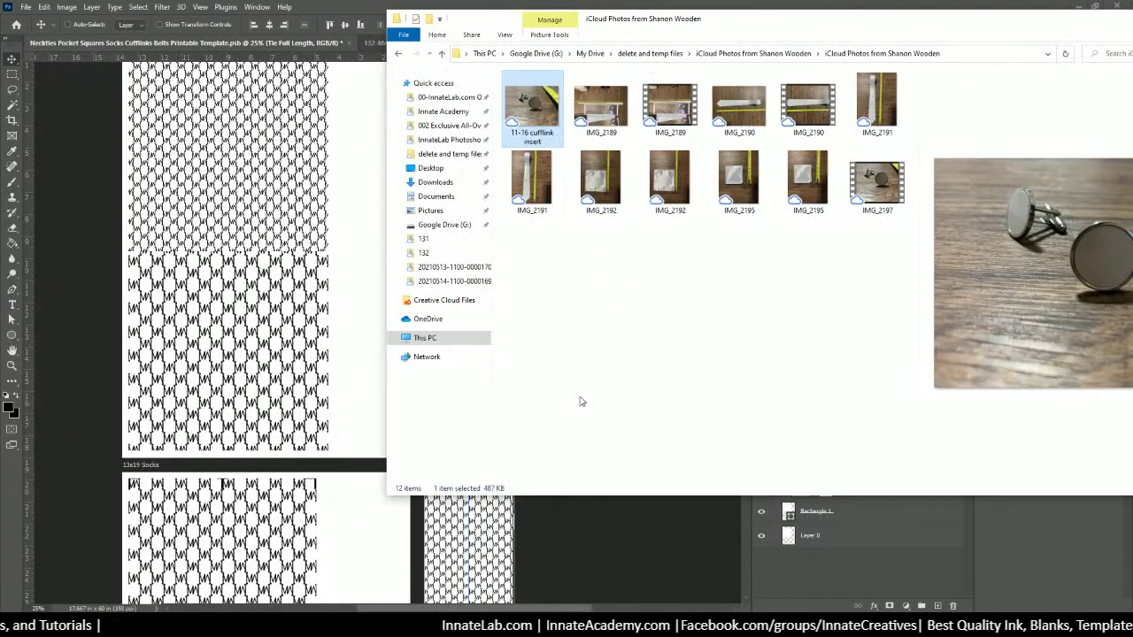
left_click_drag(662, 35, 625, 41)
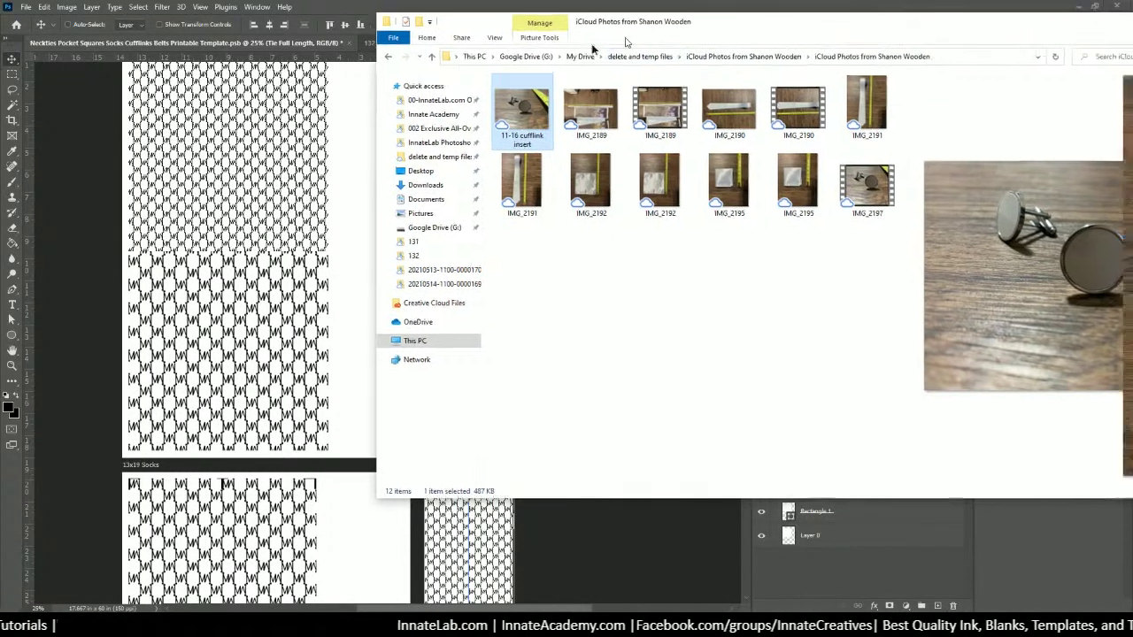
key("alt+Tab")
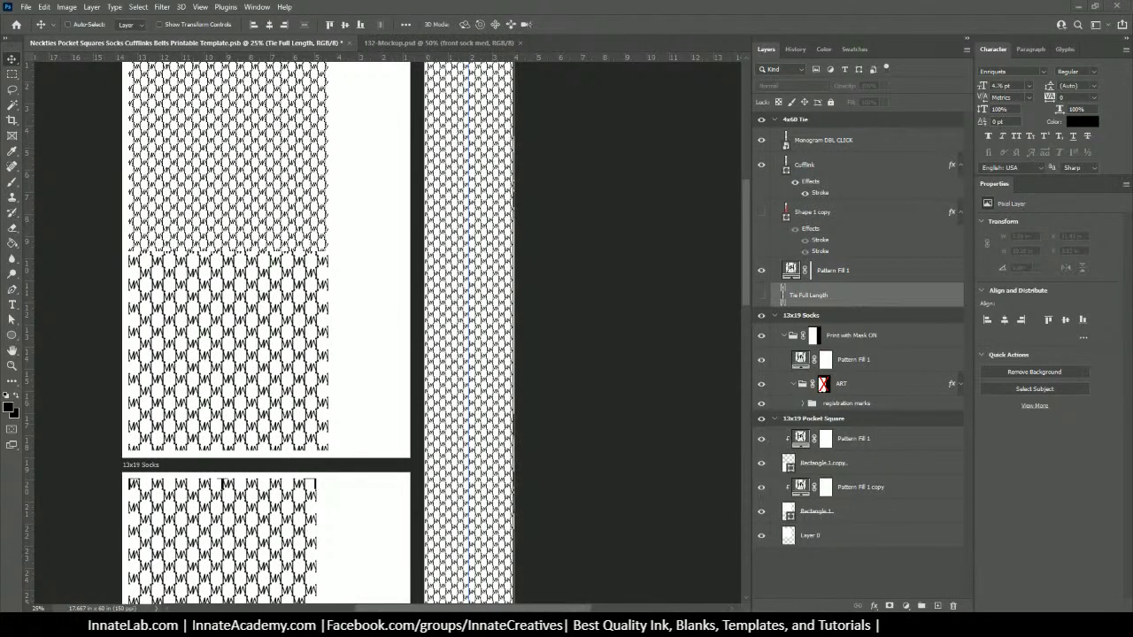
Step: Switch to the maximized Chrome window and examine the gucci pattern image results for monogram pattern examples on fabrics and accessories
key("alt+Tab")
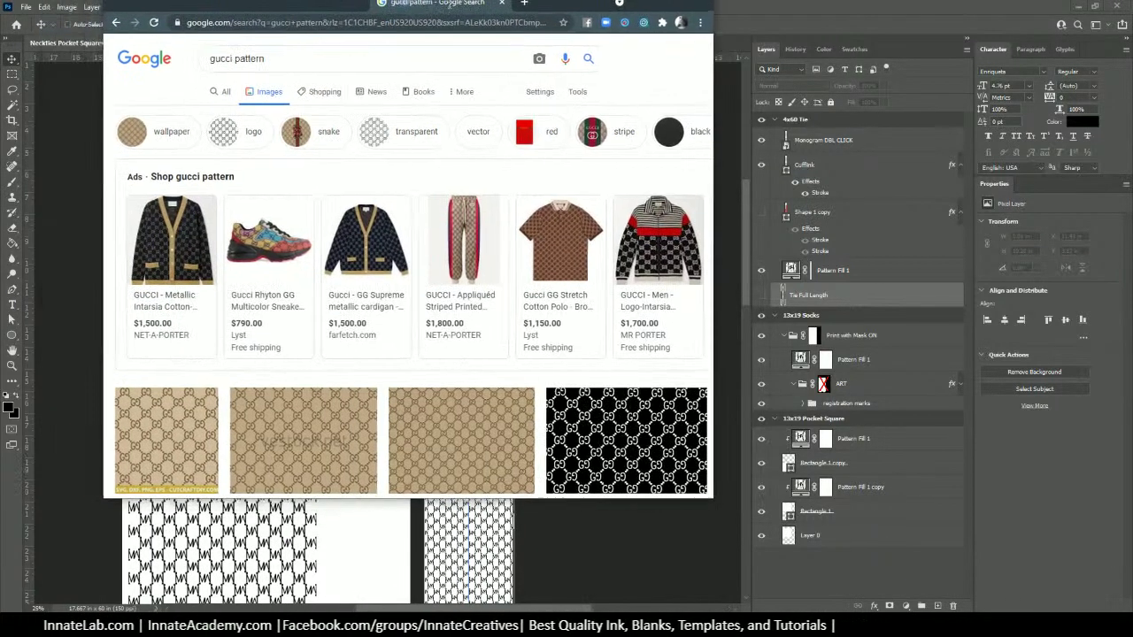
double_click(492, 14)
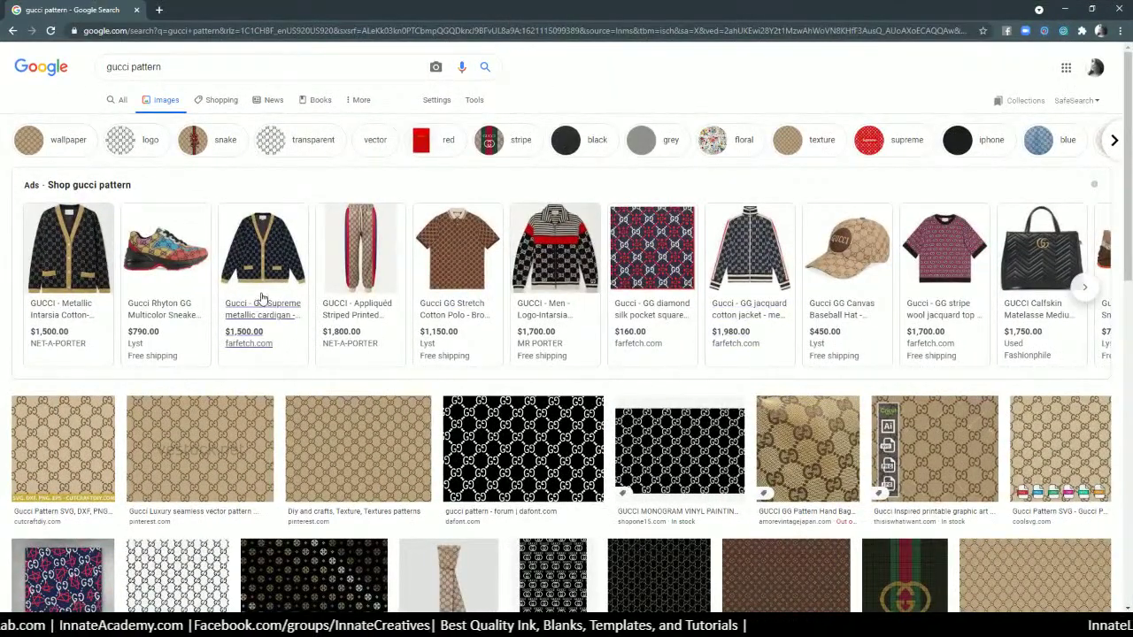
scroll(384, 348, "down", 2)
scroll(345, 363, "down", 3)
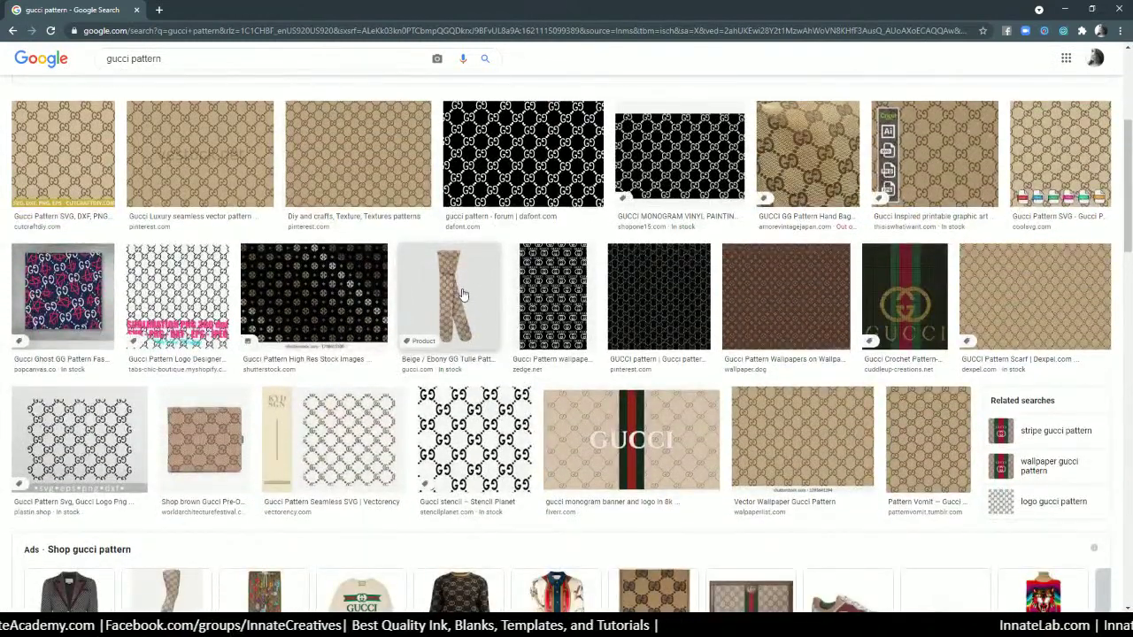
scroll(461, 295, "down", 3)
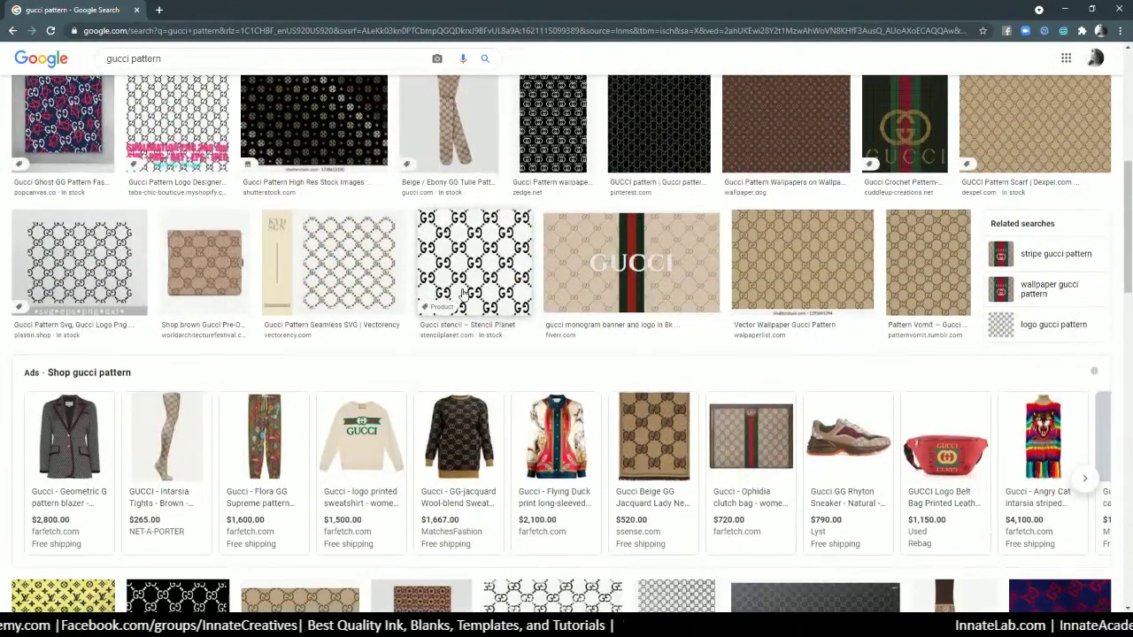
scroll(462, 296, "down", 5)
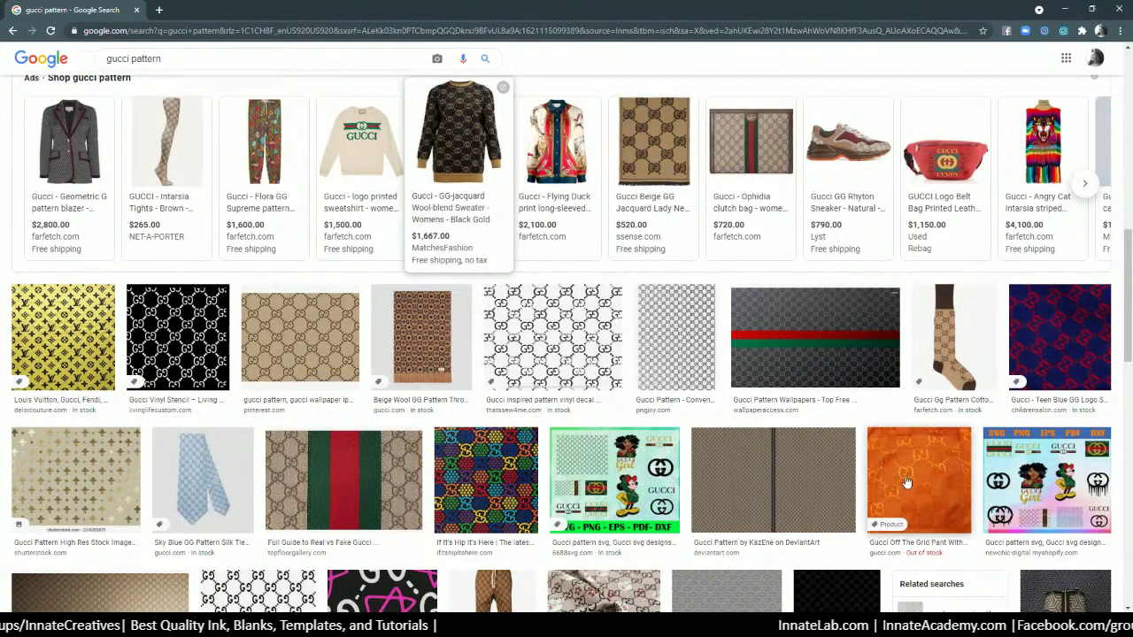
scroll(904, 481, "down", 3)
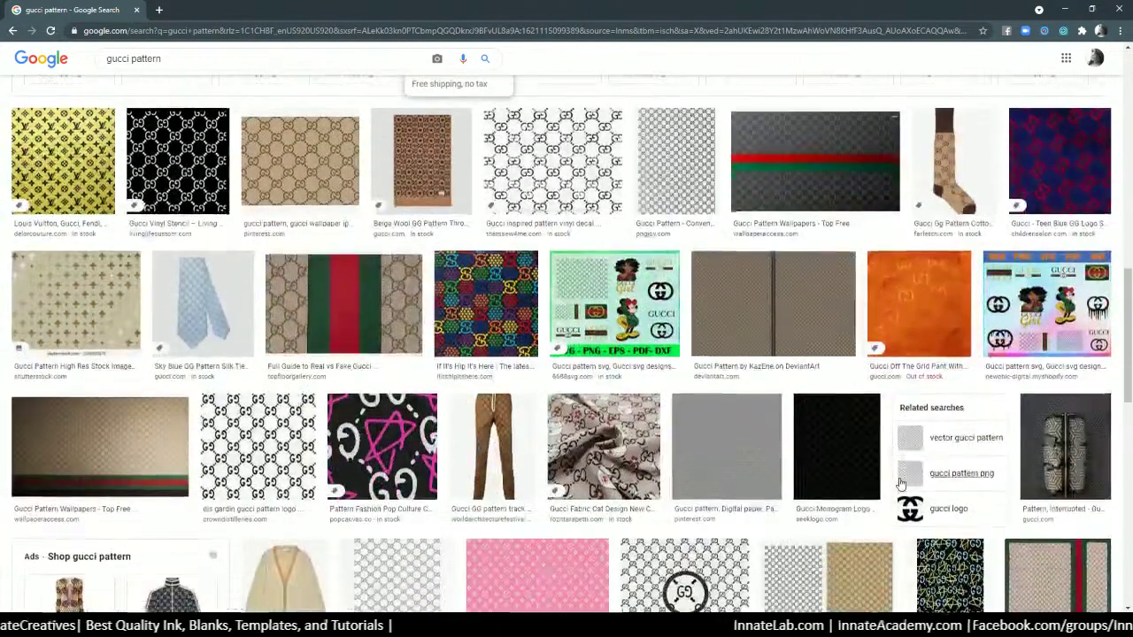
scroll(901, 483, "down", 2)
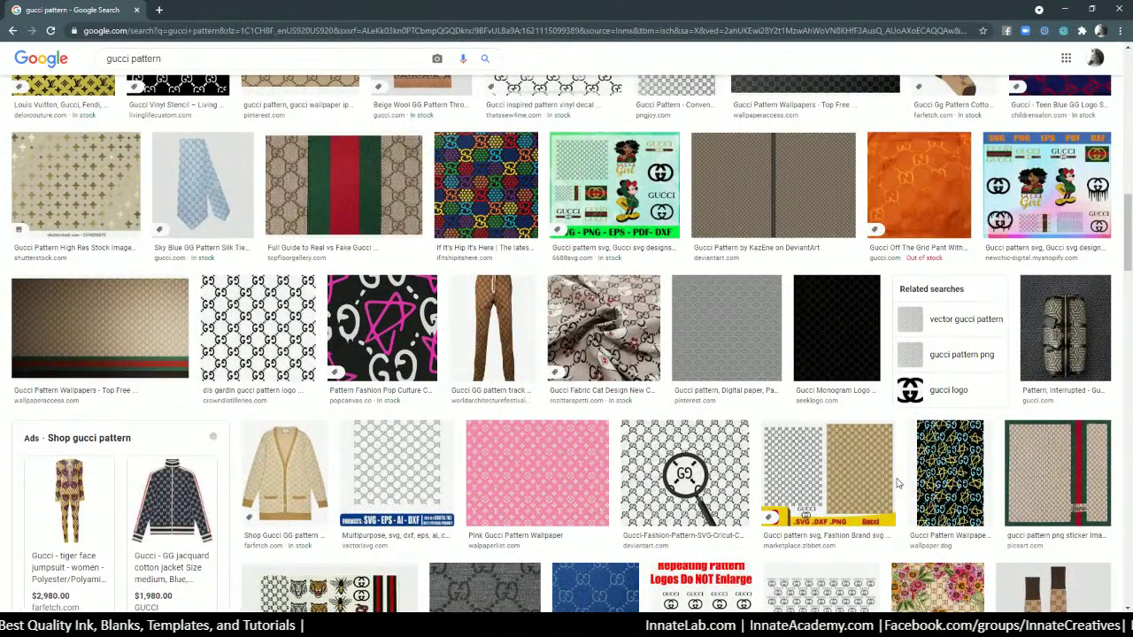
scroll(897, 482, "down", 3)
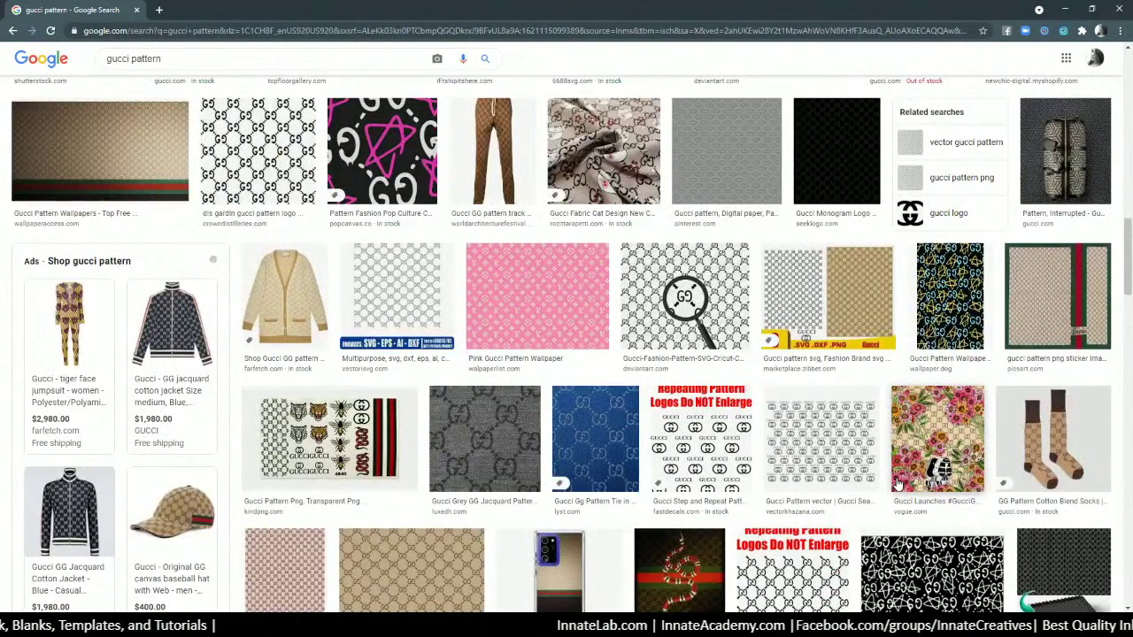
scroll(897, 482, "down", 2)
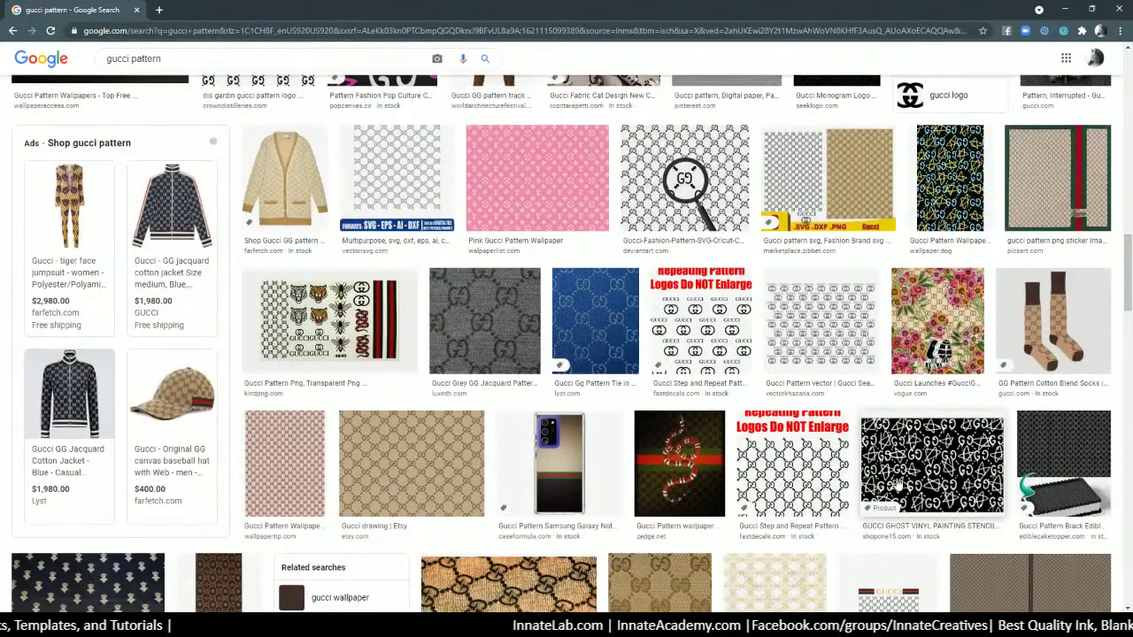
scroll(898, 485, "down", 2)
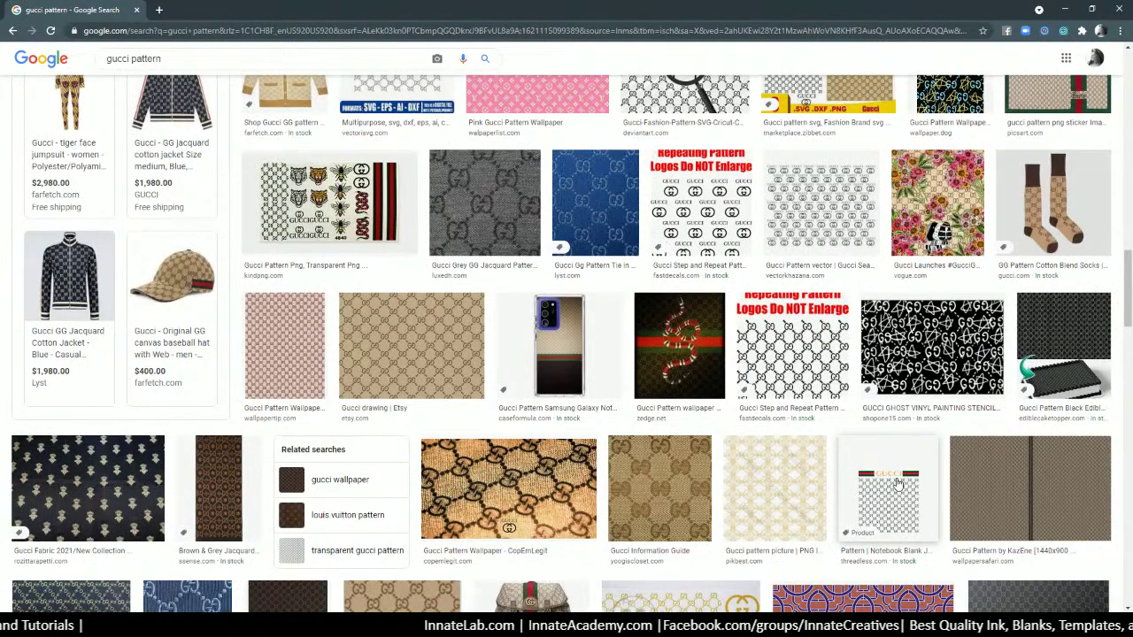
scroll(899, 484, "down", 5)
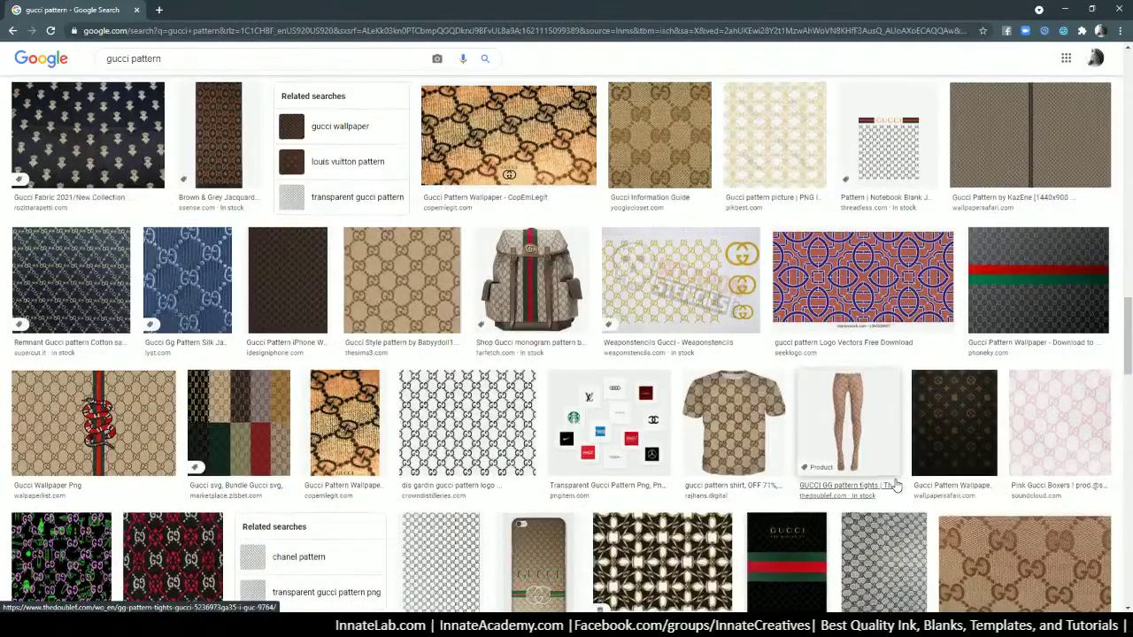
Step: Show the Google Shopping results for the gucci pattern search
scroll(898, 482, "up", 1)
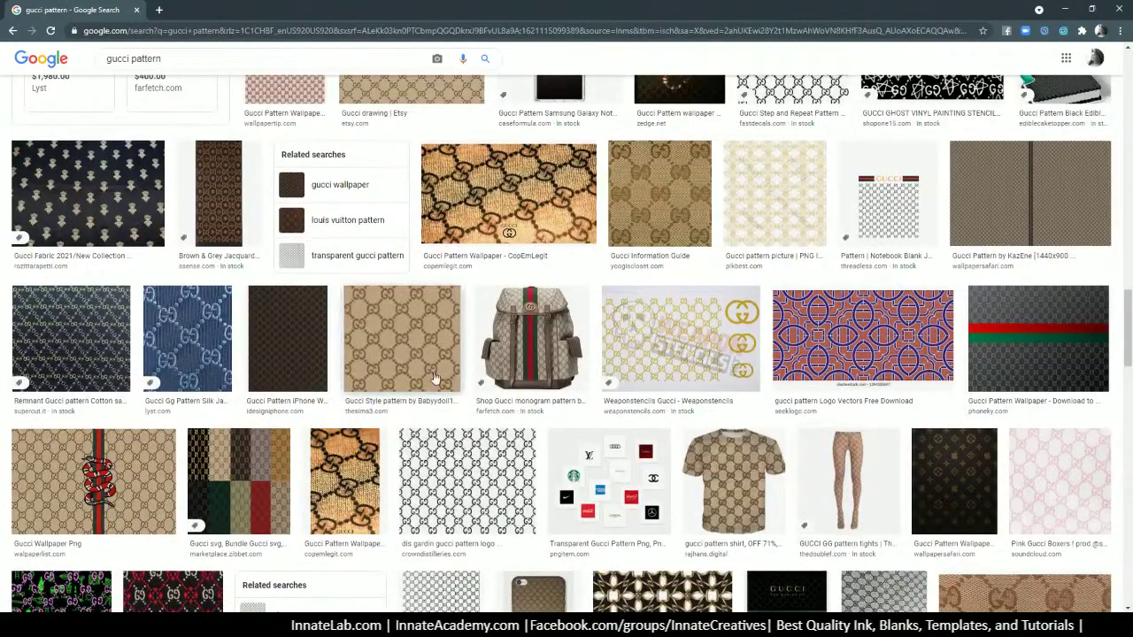
scroll(418, 366, "up", 2)
scroll(440, 376, "up", 4)
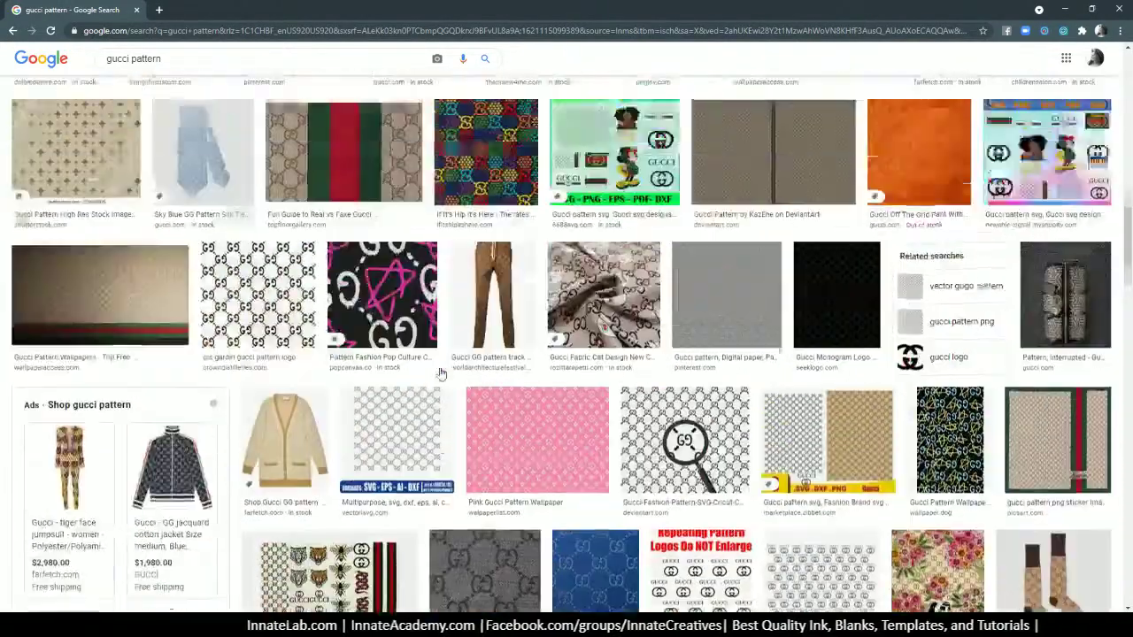
scroll(440, 376, "down", 4)
scroll(440, 376, "up", 3)
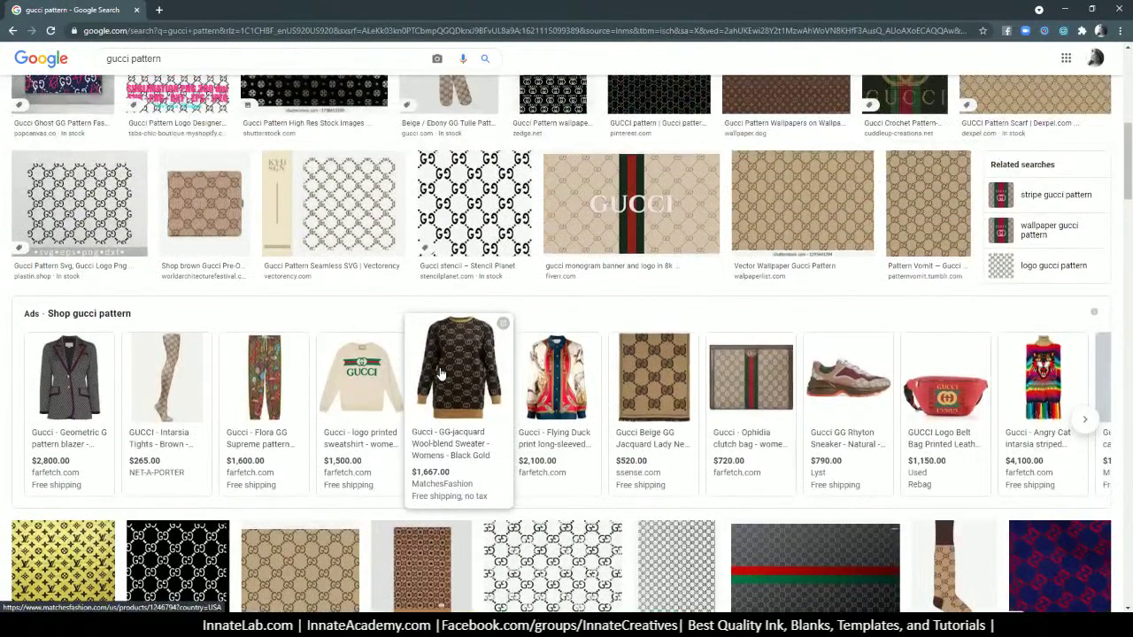
scroll(440, 374, "up", 6)
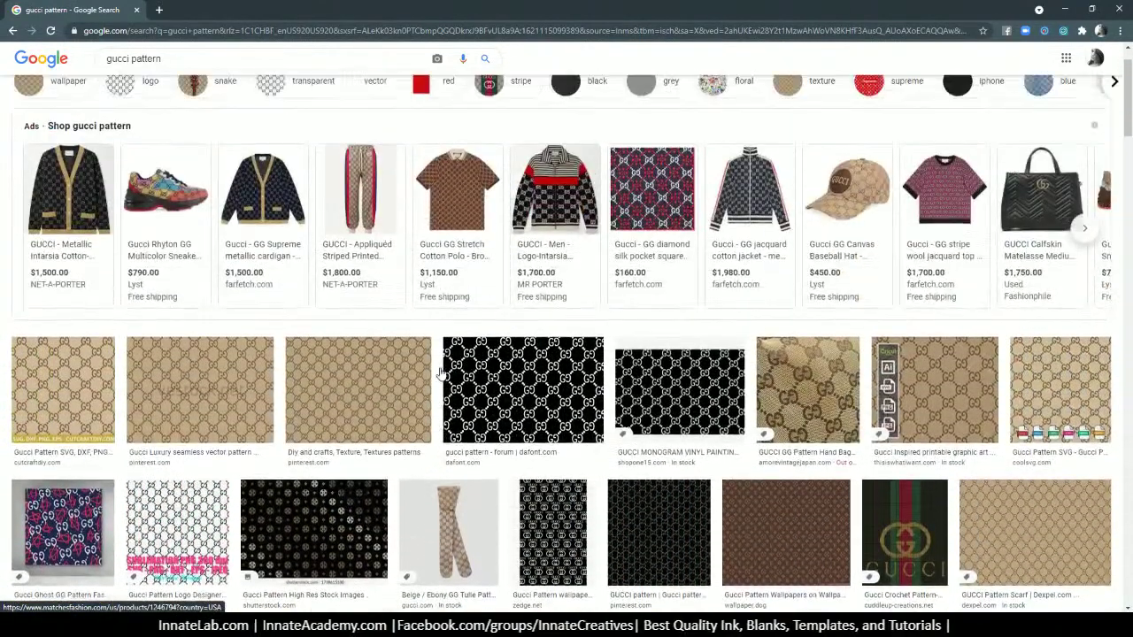
scroll(439, 374, "up", 1)
left_click(223, 98)
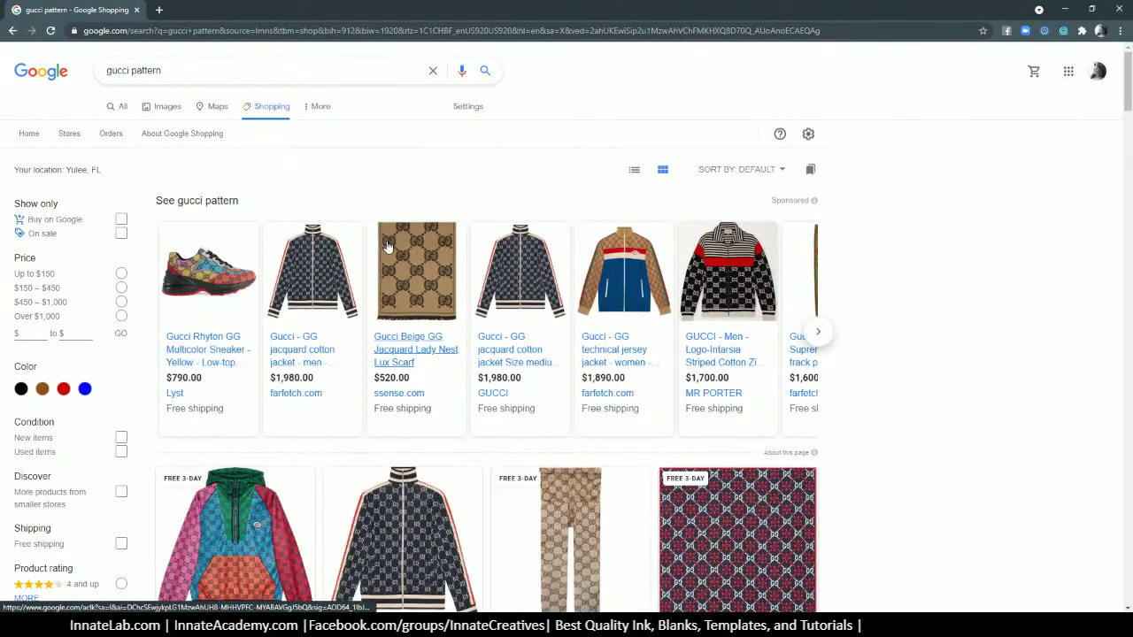
Step: Examine the Google Shopping results for monogram pattern sizes on Gucci clothing, socks, ties, pocket squares and bags
scroll(387, 253, "down", 2)
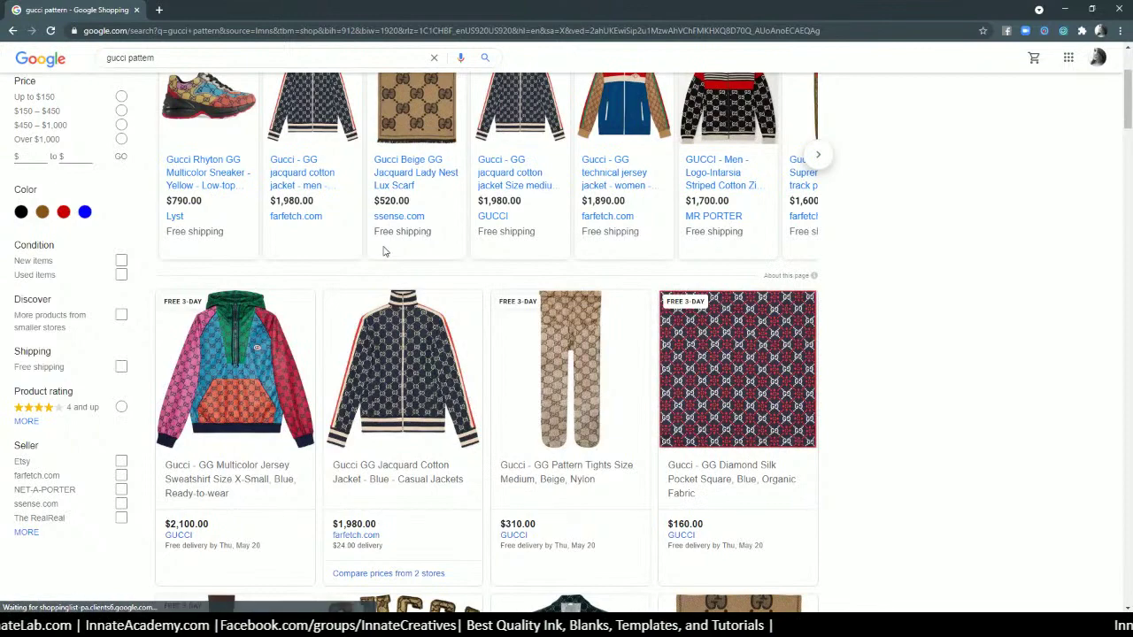
scroll(383, 251, "down", 2)
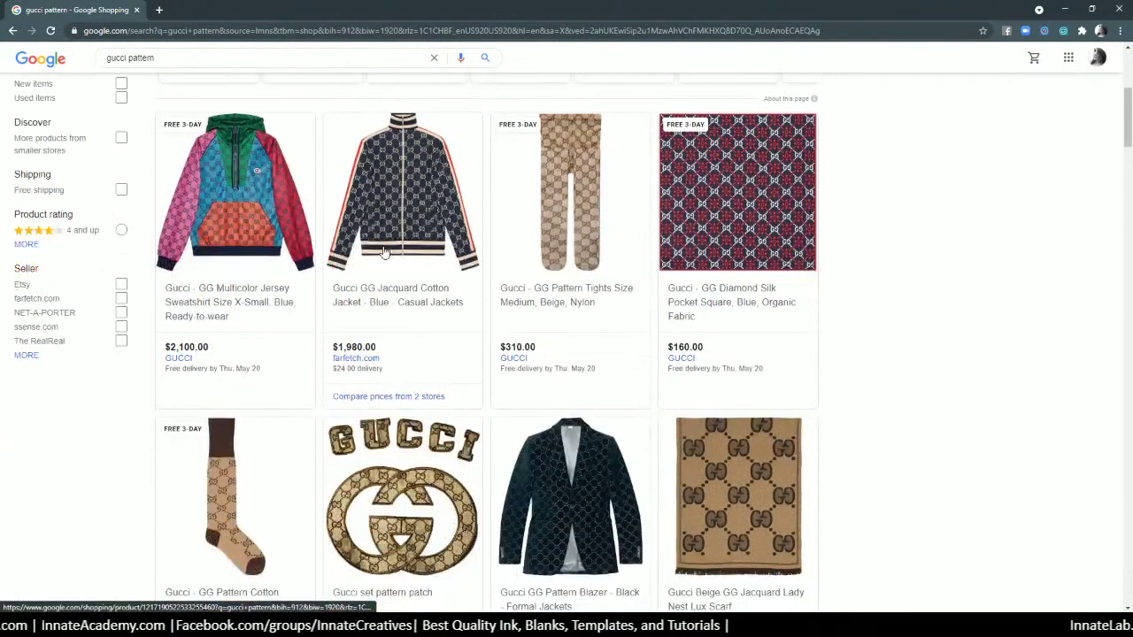
scroll(383, 252, "down", 1)
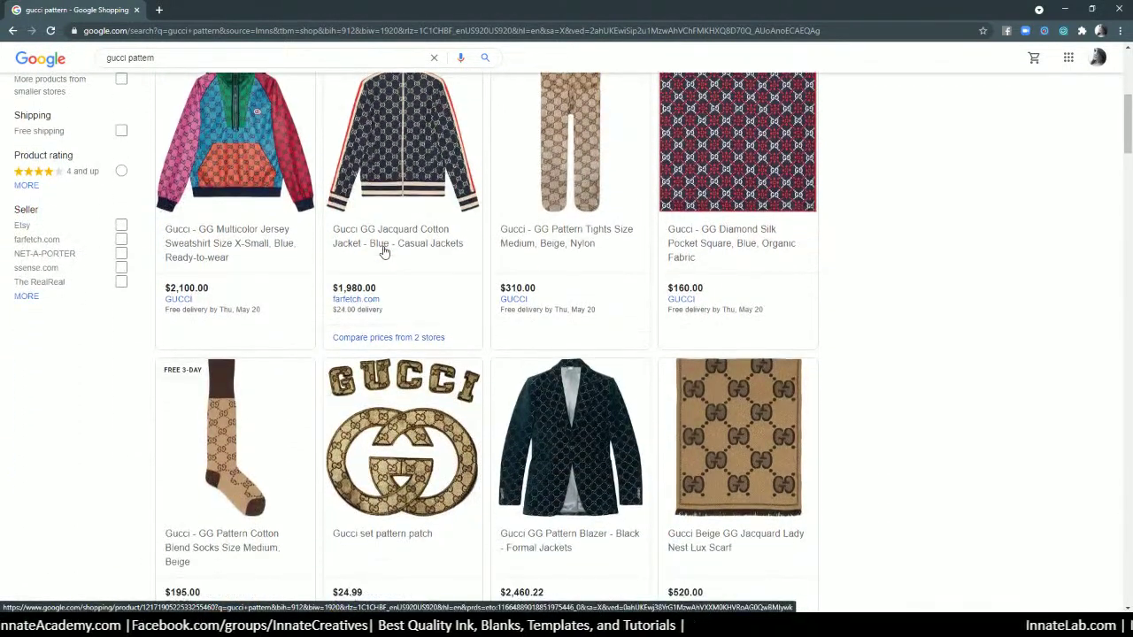
scroll(383, 252, "down", 10)
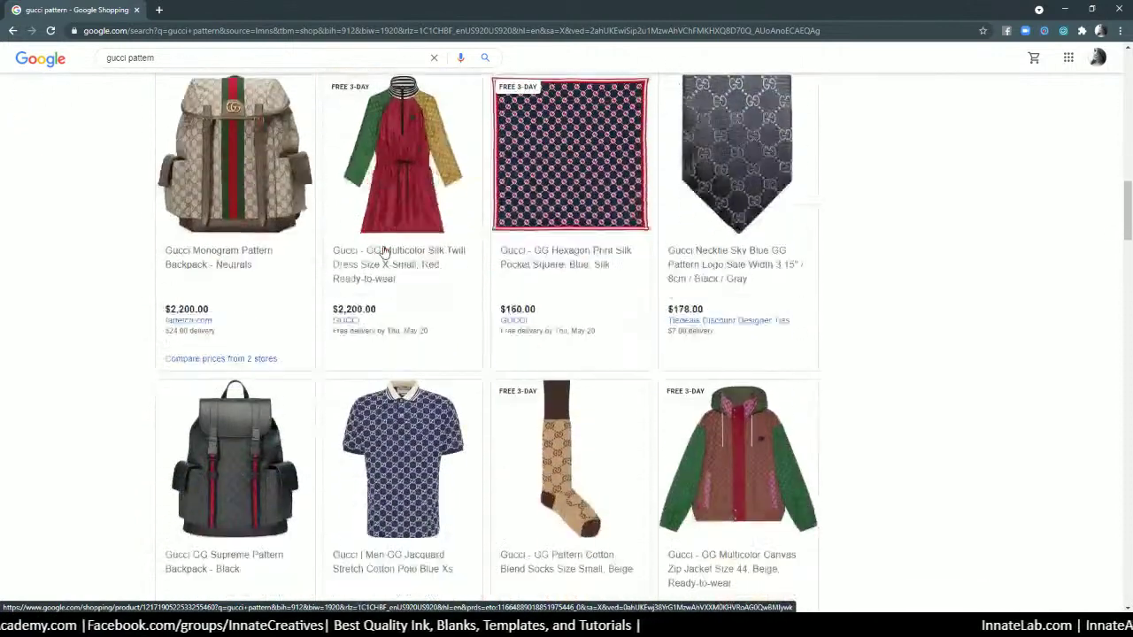
scroll(384, 252, "down", 6)
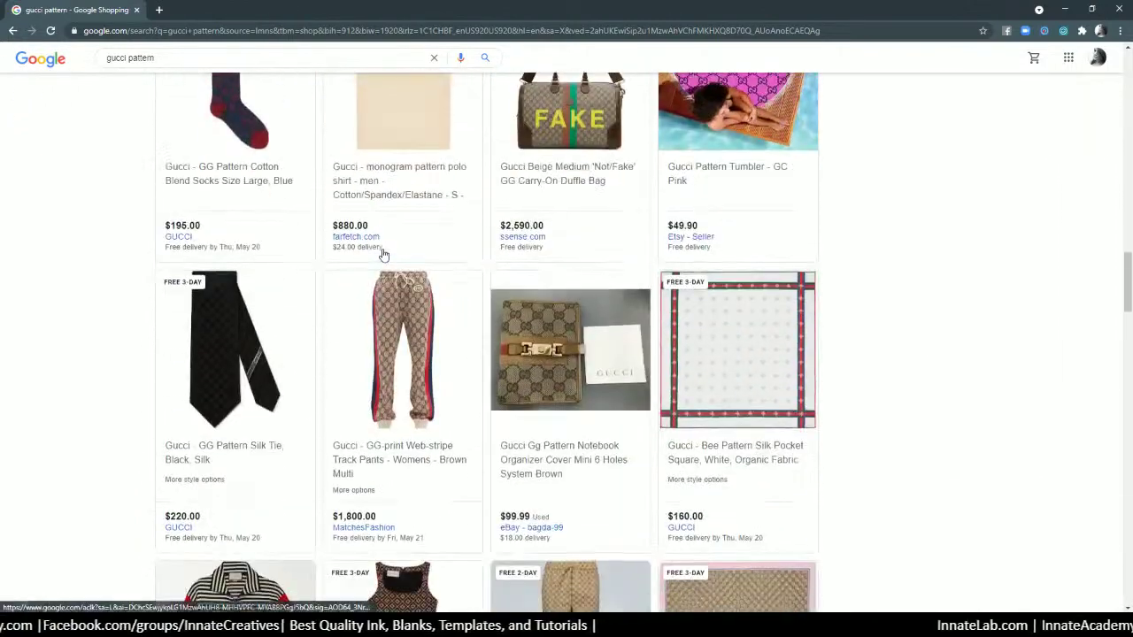
scroll(383, 255, "down", 3)
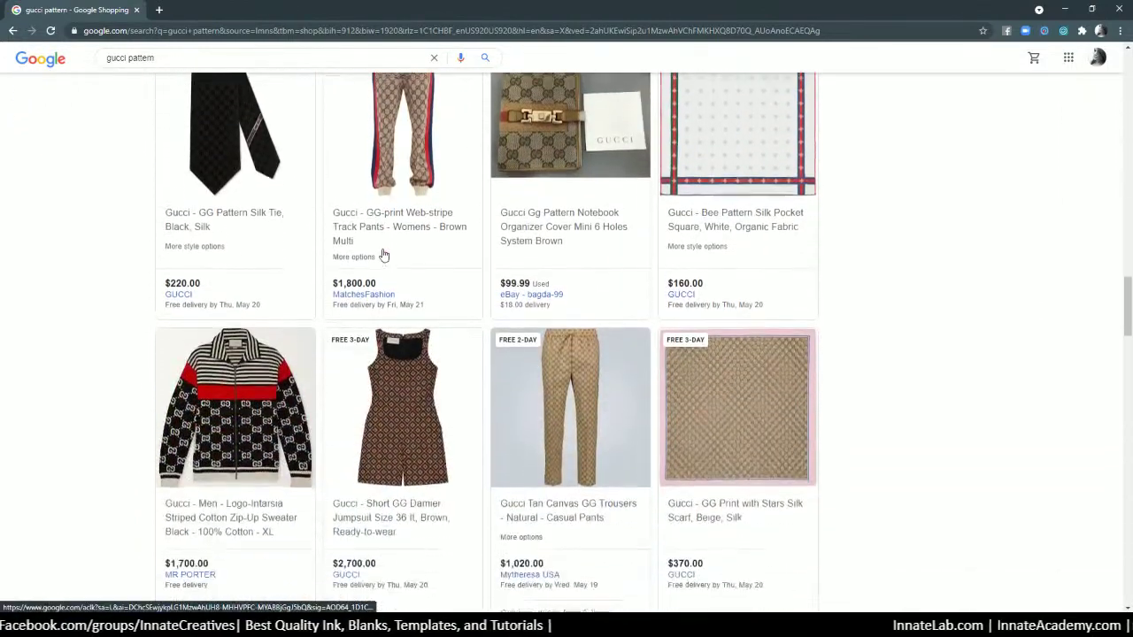
scroll(383, 255, "down", 7)
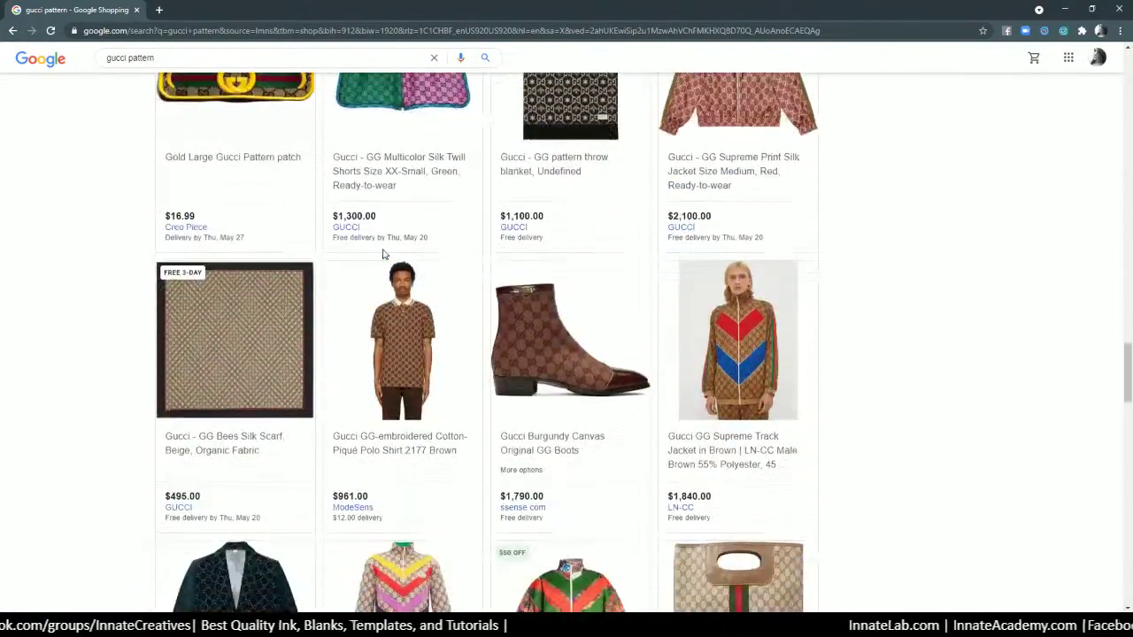
scroll(383, 255, "down", 6)
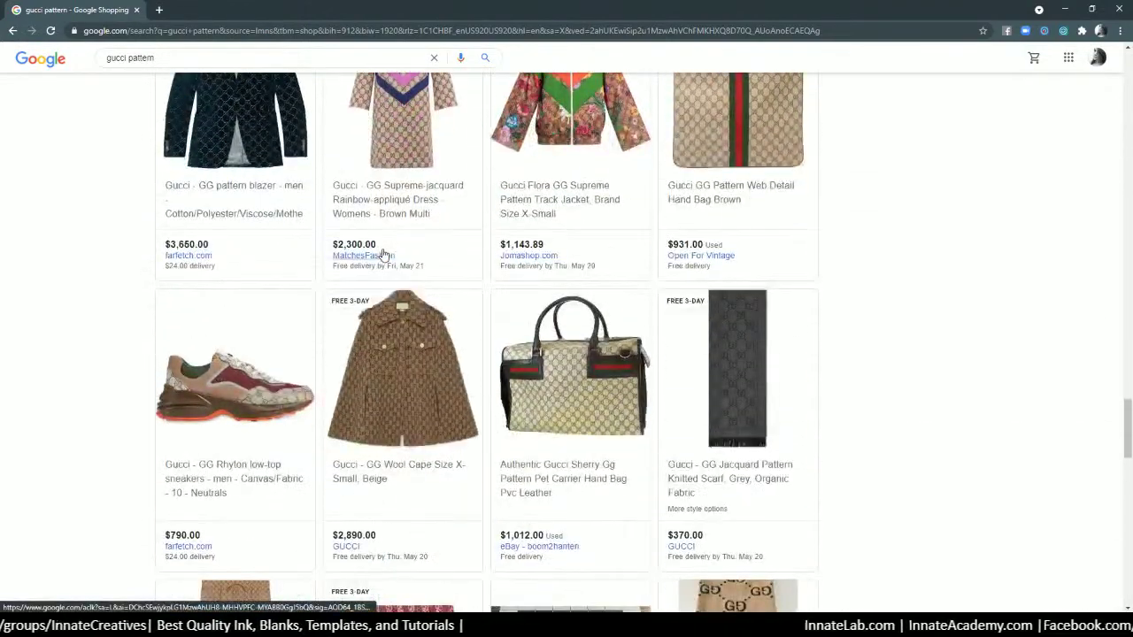
scroll(383, 255, "down", 3)
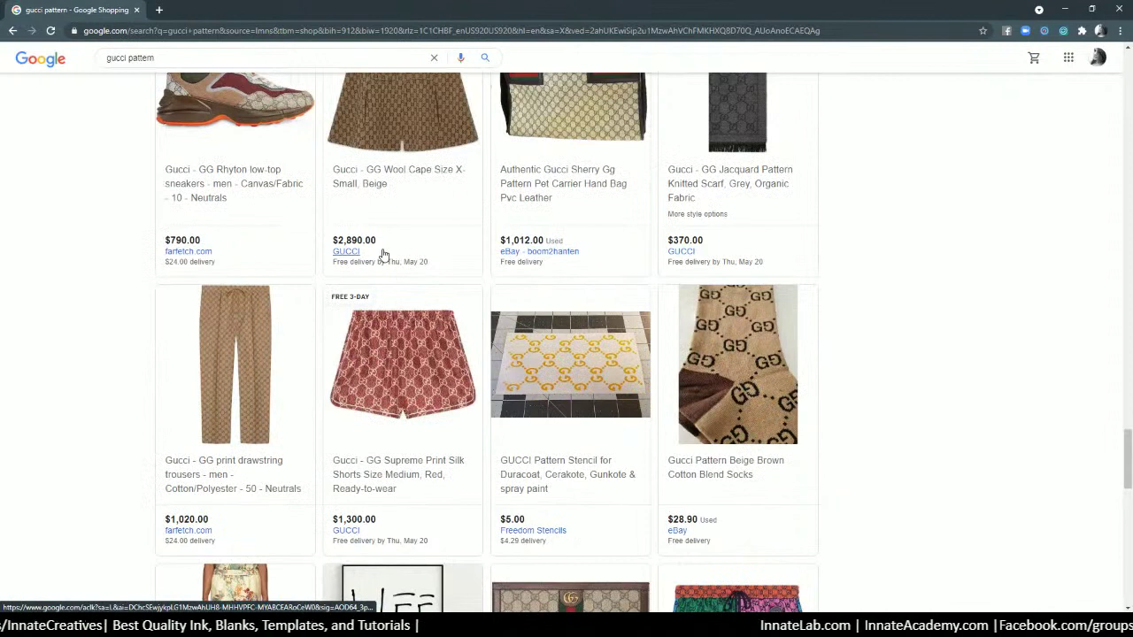
scroll(383, 255, "down", 1)
scroll(383, 255, "down", 1)
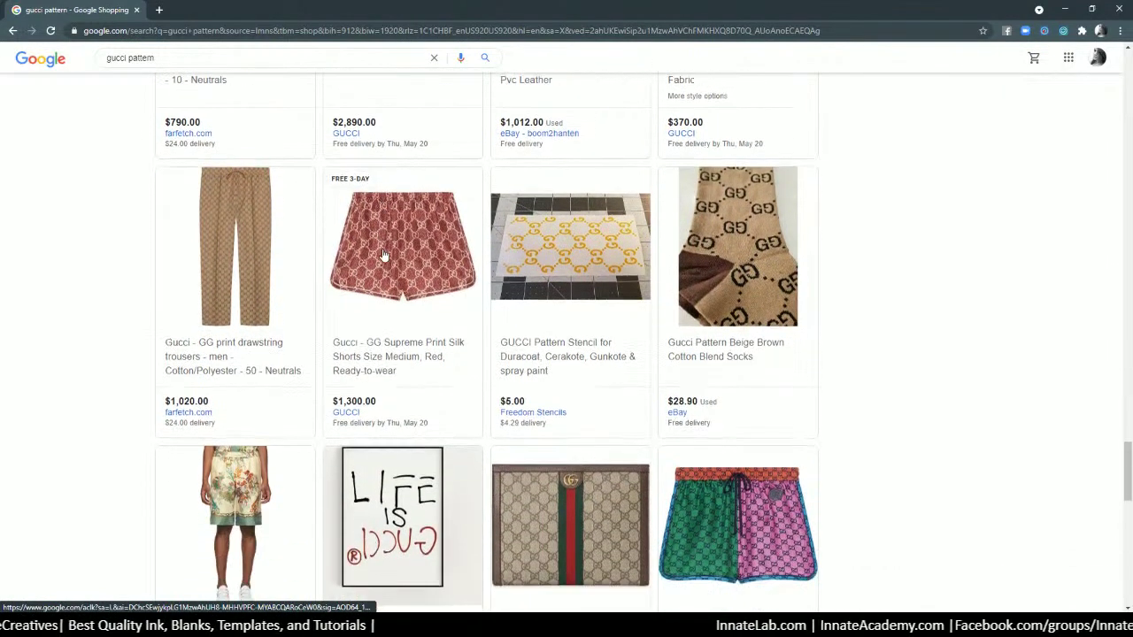
scroll(383, 255, "down", 2)
scroll(383, 255, "up", 2)
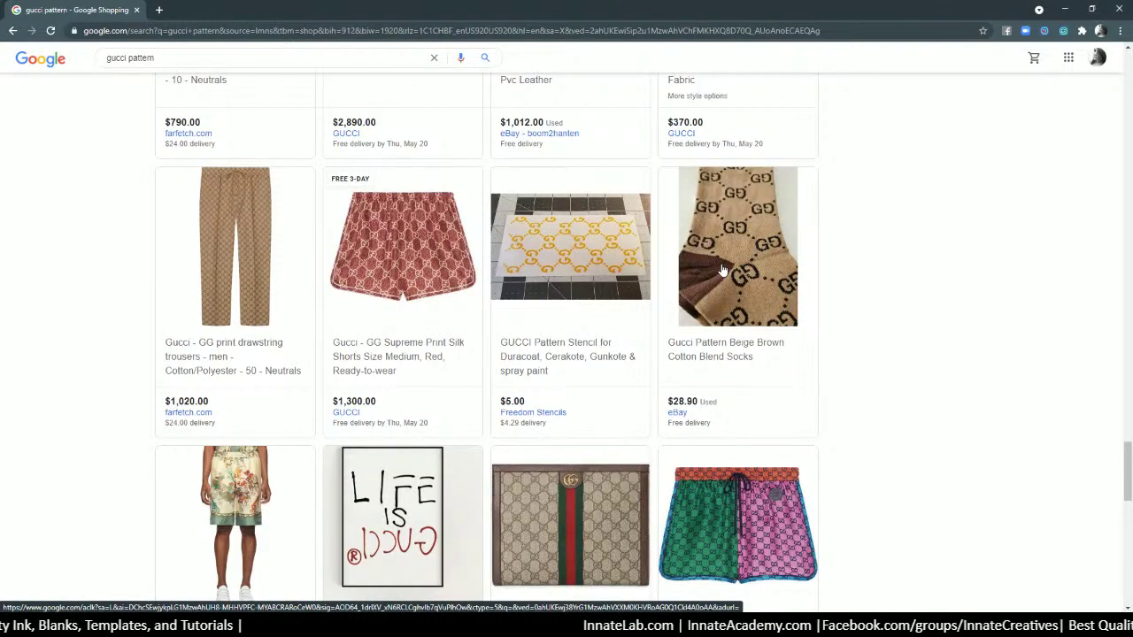
scroll(723, 270, "down", 2)
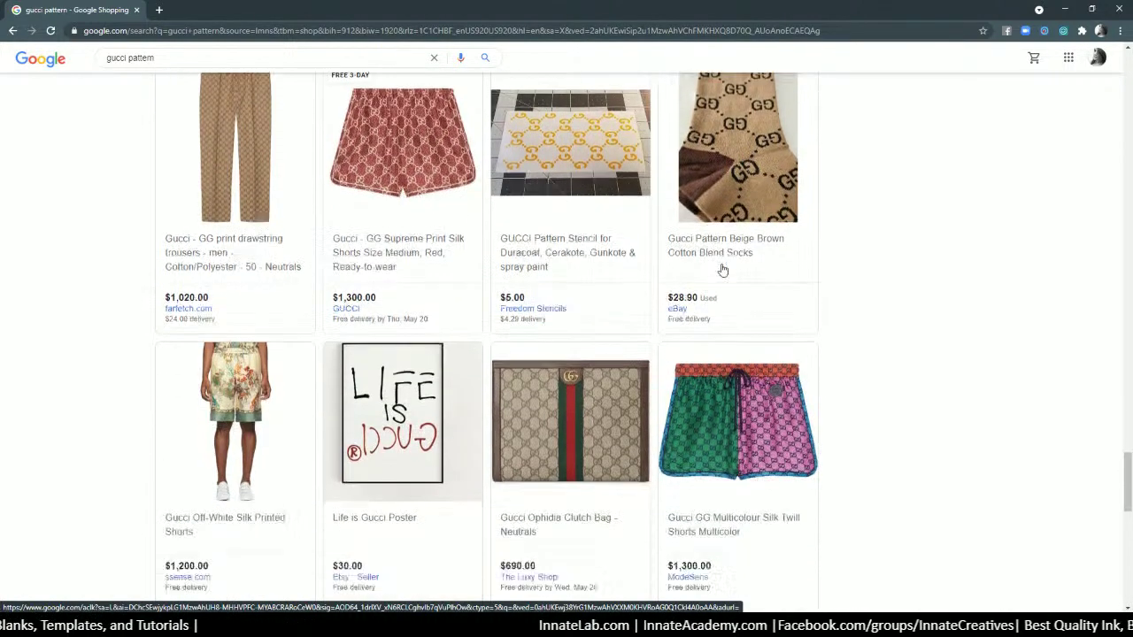
scroll(723, 270, "up", 2)
scroll(723, 270, "up", 5)
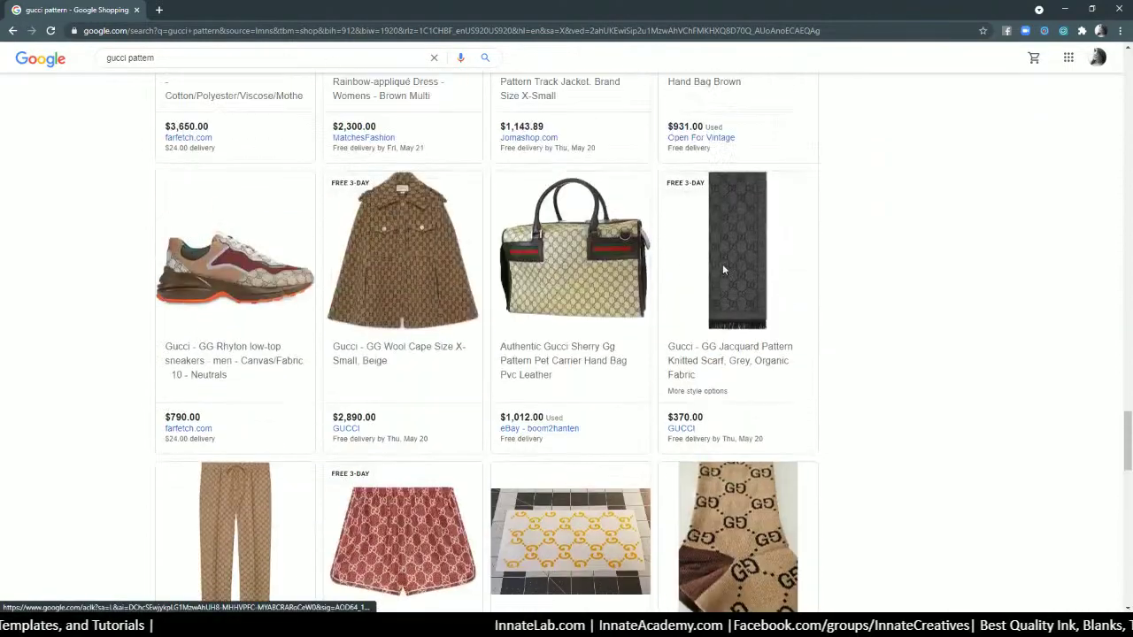
scroll(722, 270, "up", 12)
scroll(722, 270, "up", 20)
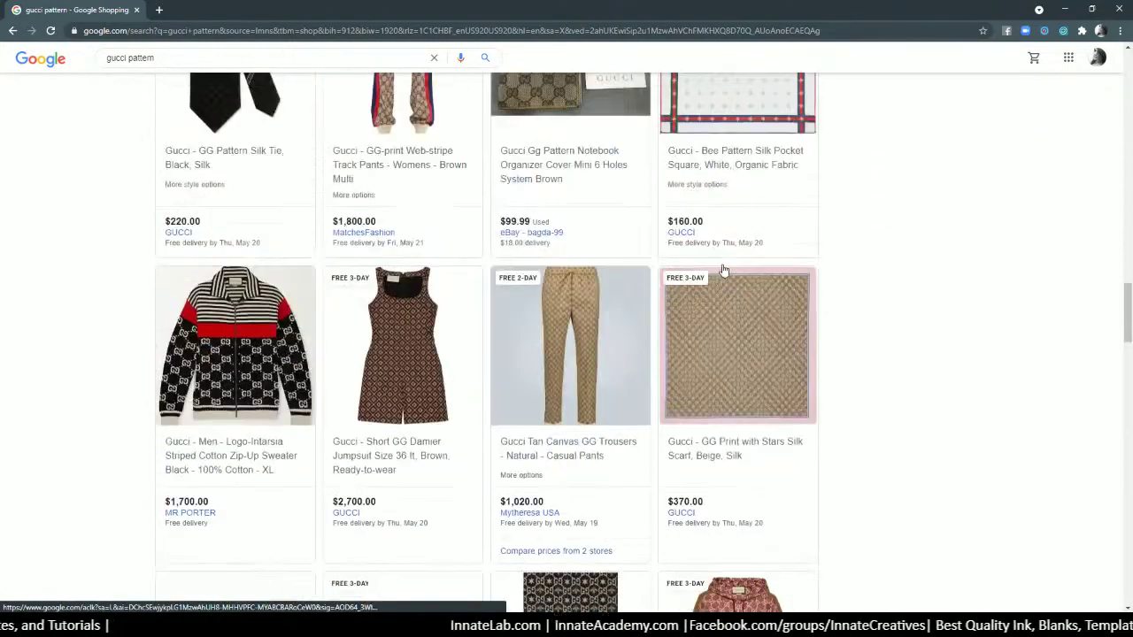
scroll(722, 270, "up", 15)
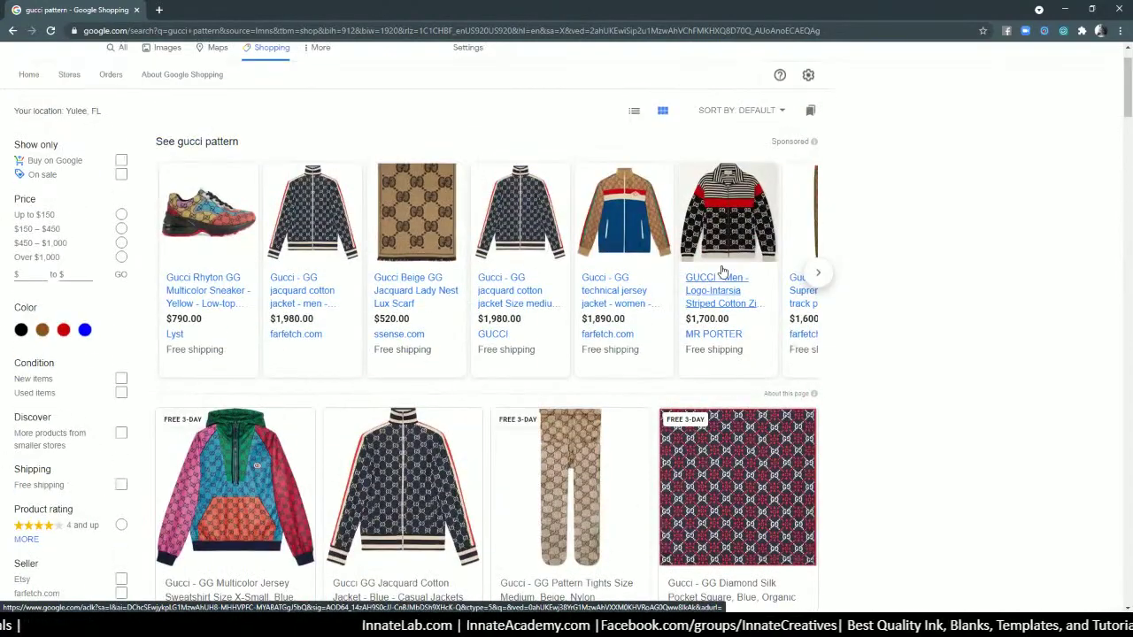
scroll(218, 124, "up", 2)
Step: Return to the gucci pattern image results and look through the fabric, wallpaper and accessory examples
left_click(159, 111)
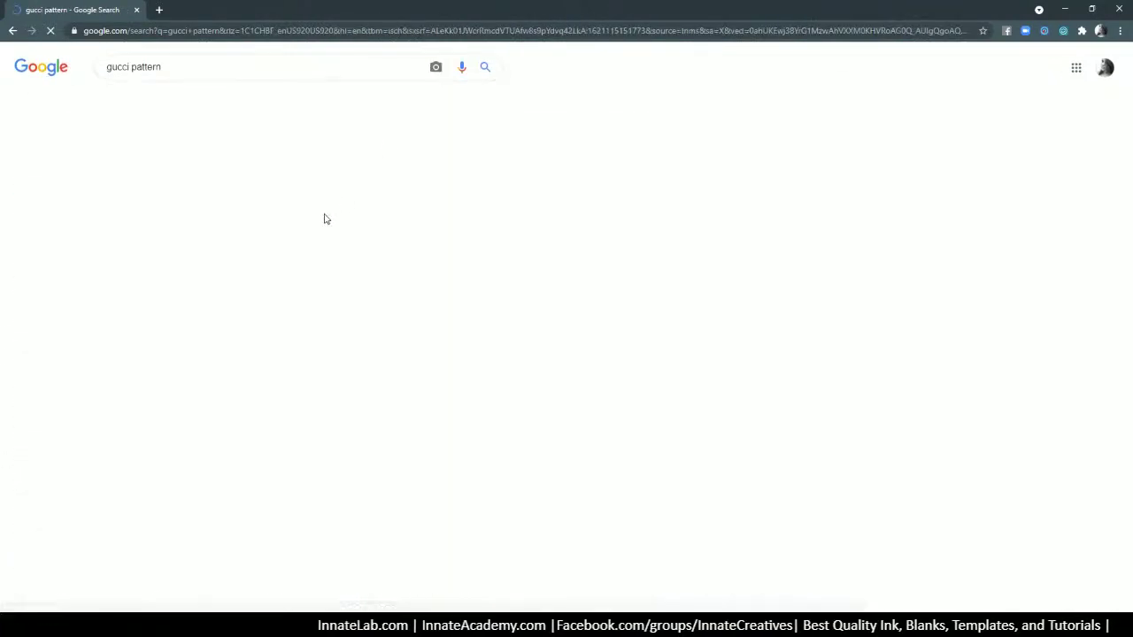
scroll(392, 375, "down", 3)
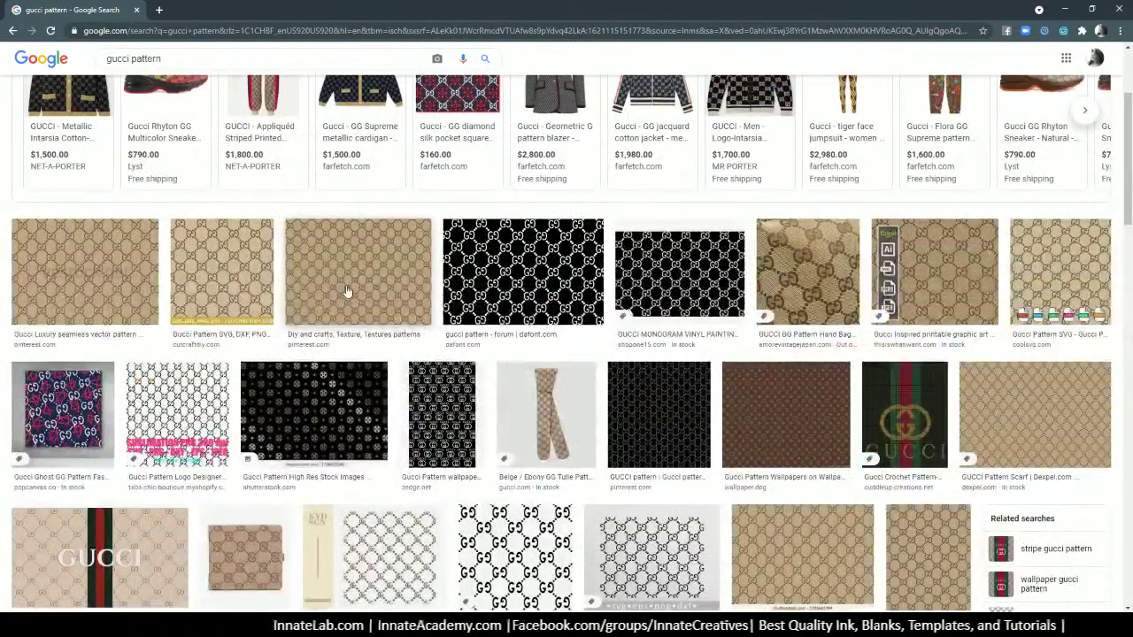
scroll(347, 292, "down", 1)
scroll(345, 274, "down", 5)
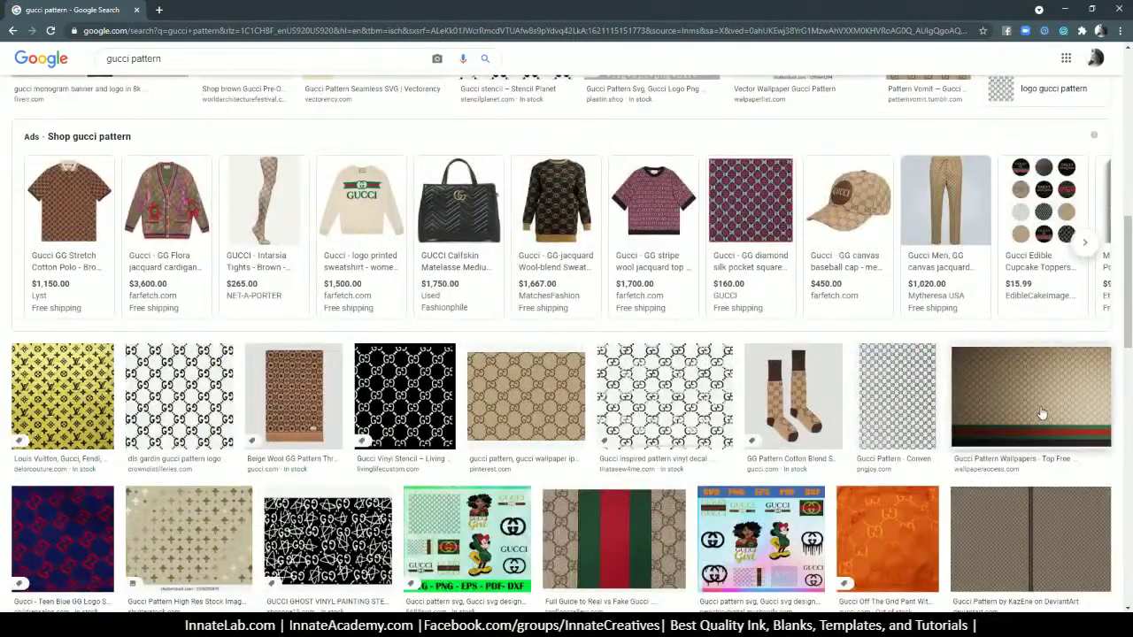
scroll(1042, 414, "down", 2)
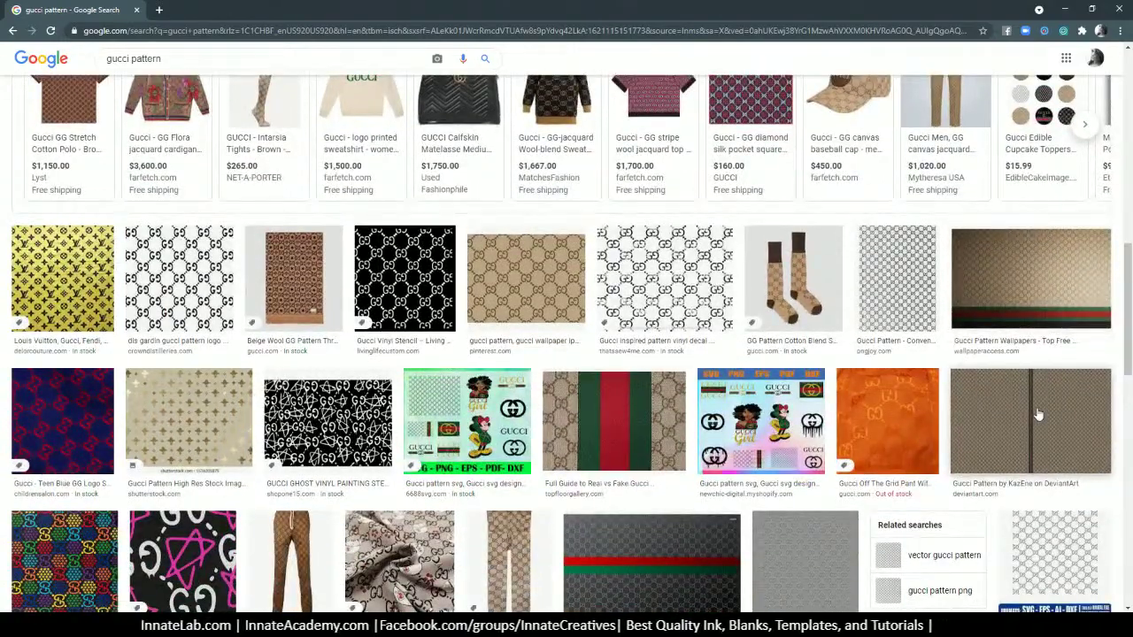
scroll(1038, 414, "up", 10)
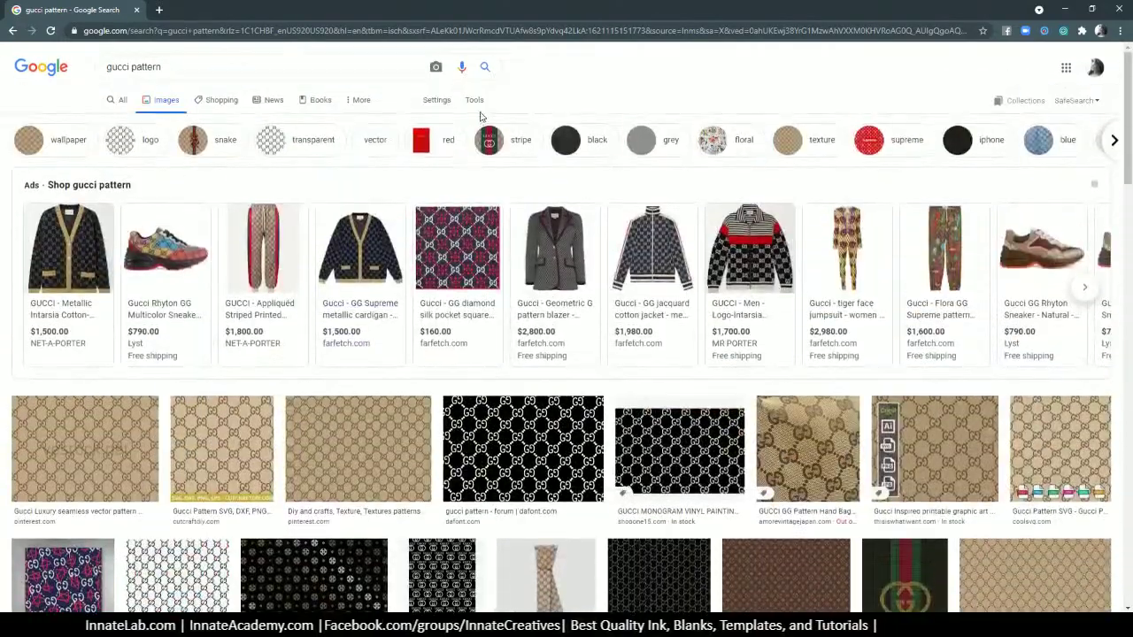
Step: Filter the gucci pattern image results to the Large size
left_click(474, 100)
left_click(106, 121)
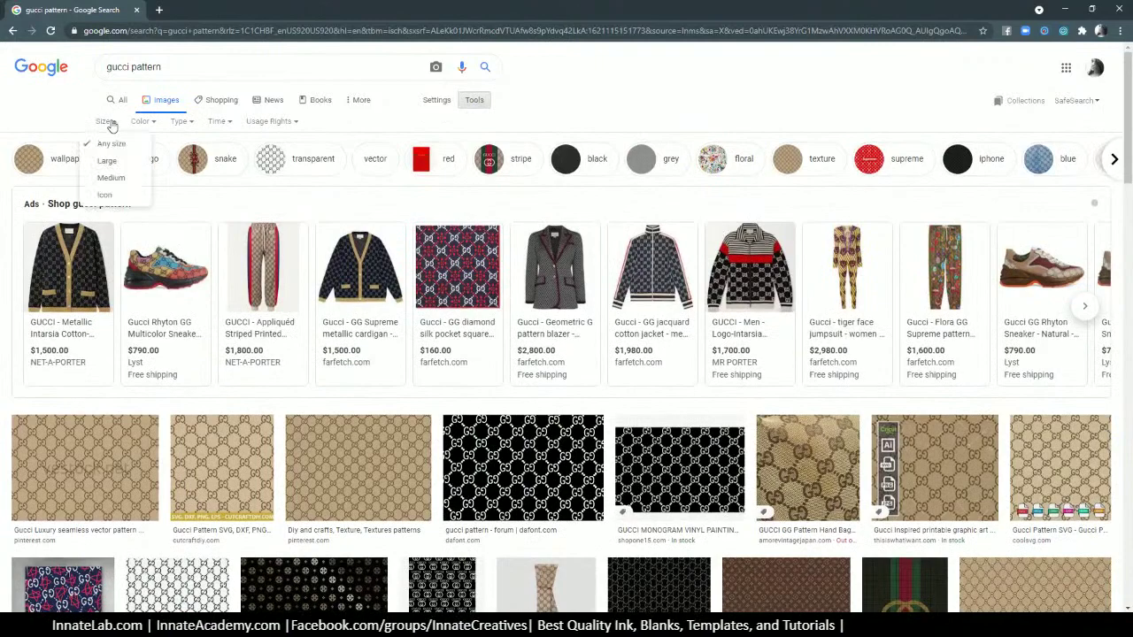
left_click(107, 161)
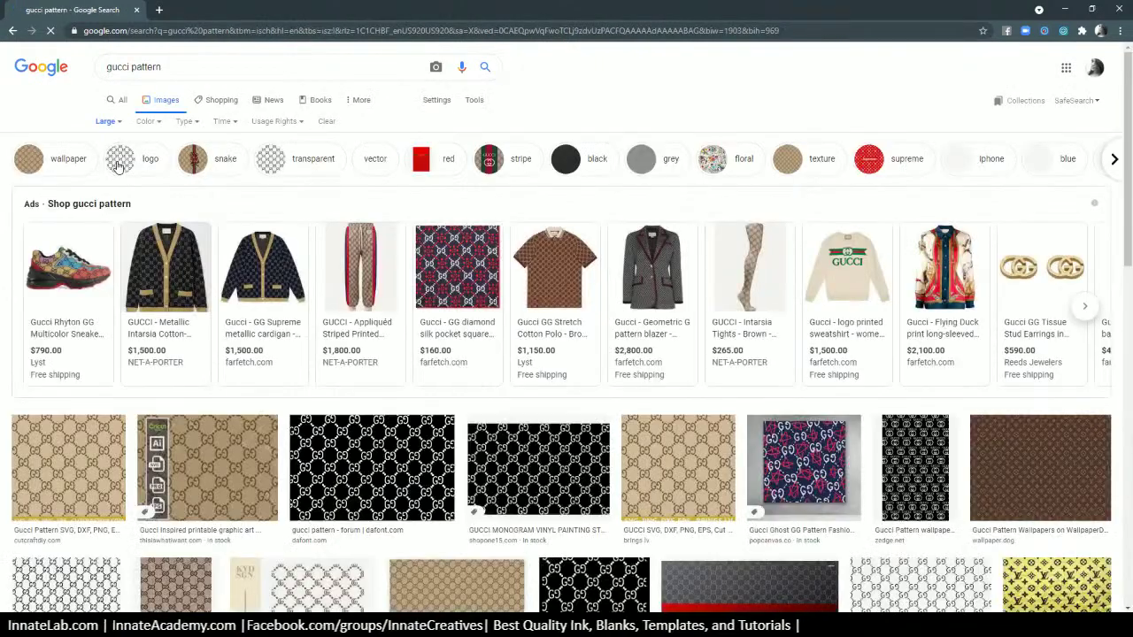
Step: Preview the WallpaperAccess Gucci wallpaper with the green and red stripe, followed by the related WallpaperSafari and Picserio images
scroll(118, 167, "down", 4)
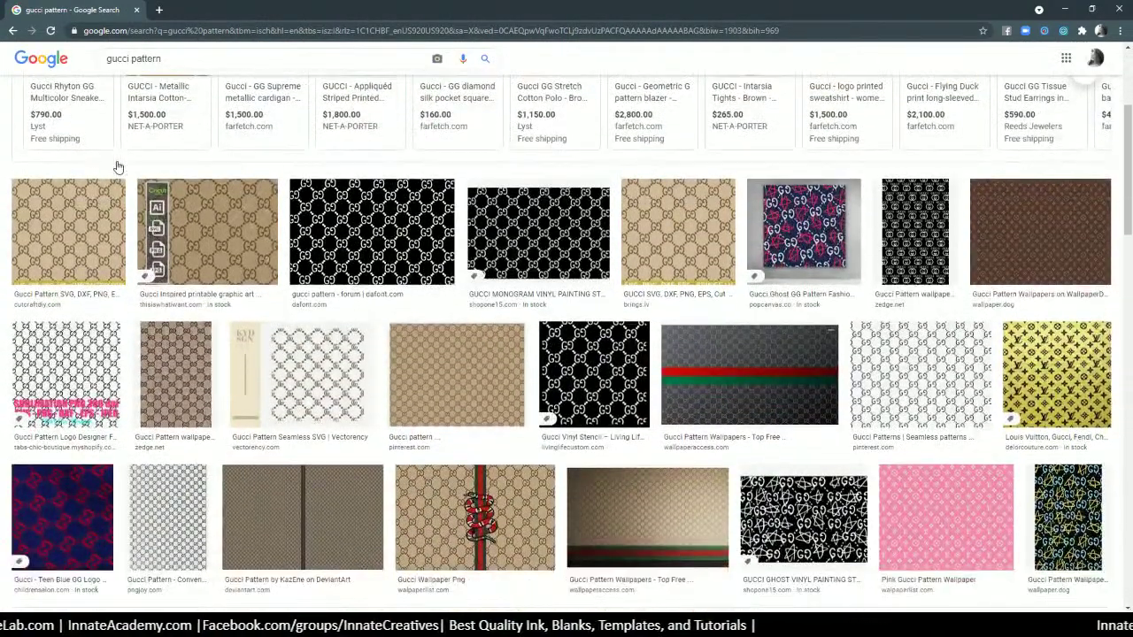
scroll(118, 166, "down", 3)
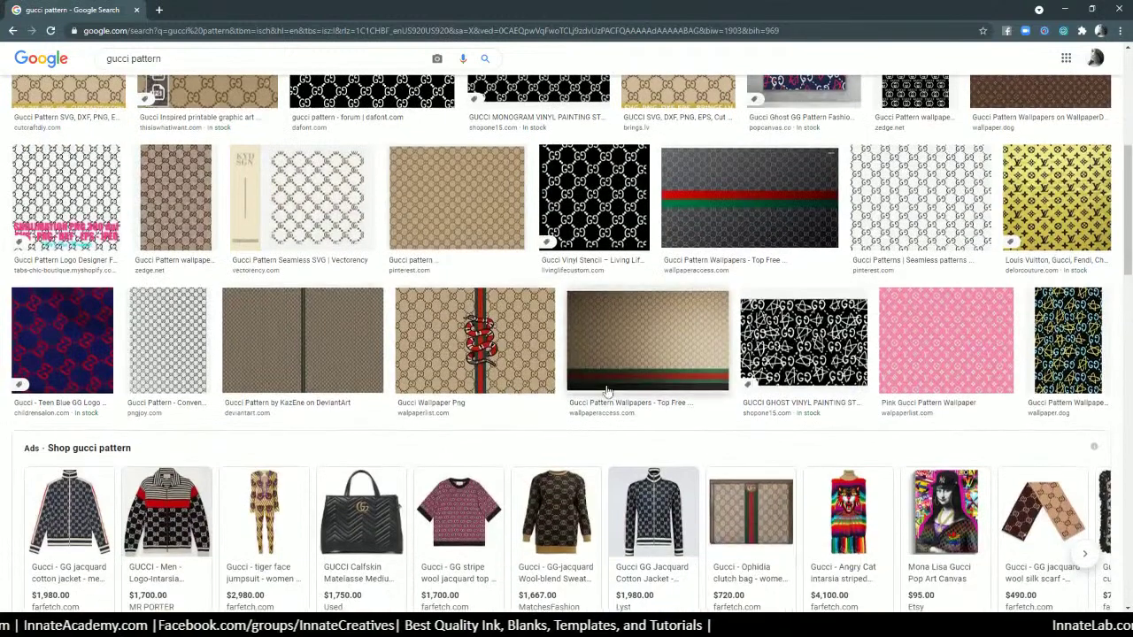
left_click(612, 370)
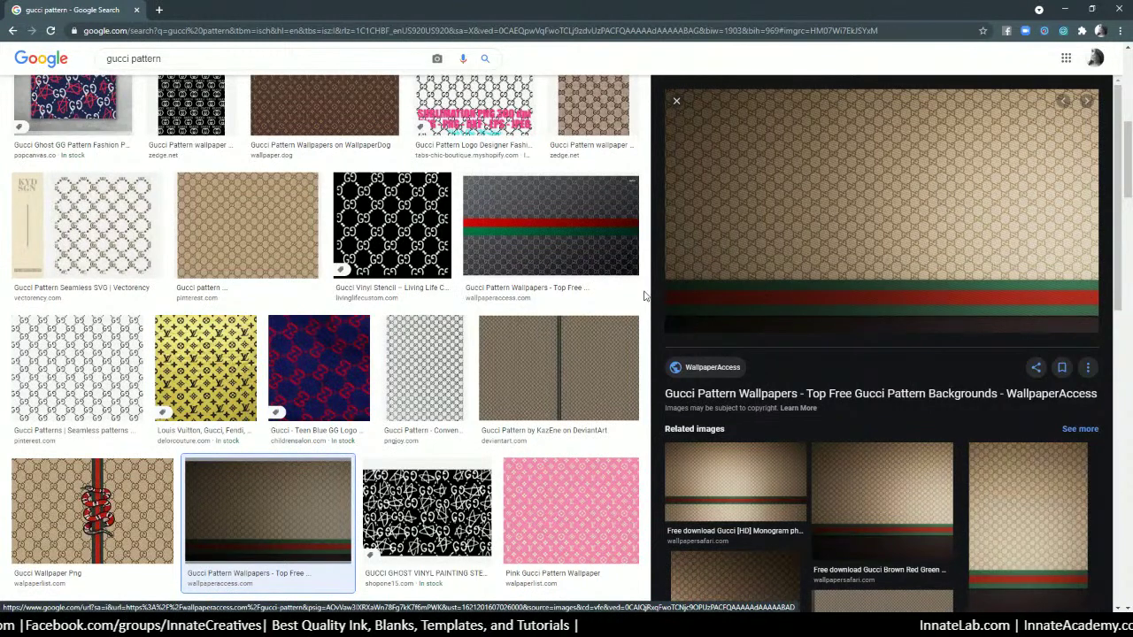
scroll(644, 294, "down", 4)
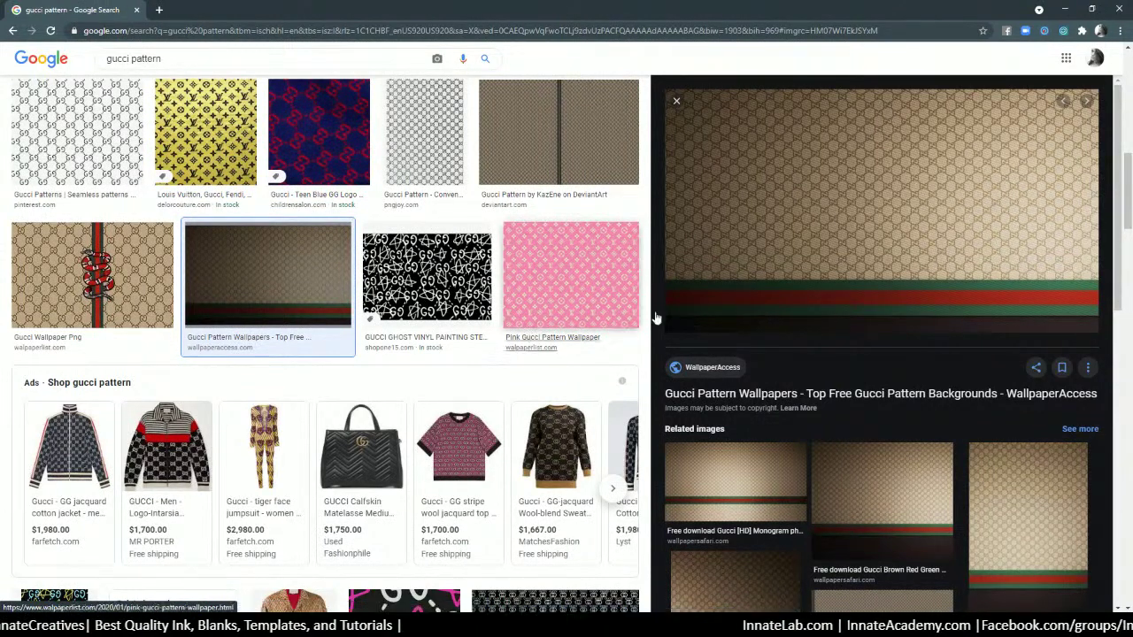
scroll(806, 240, "down", 2)
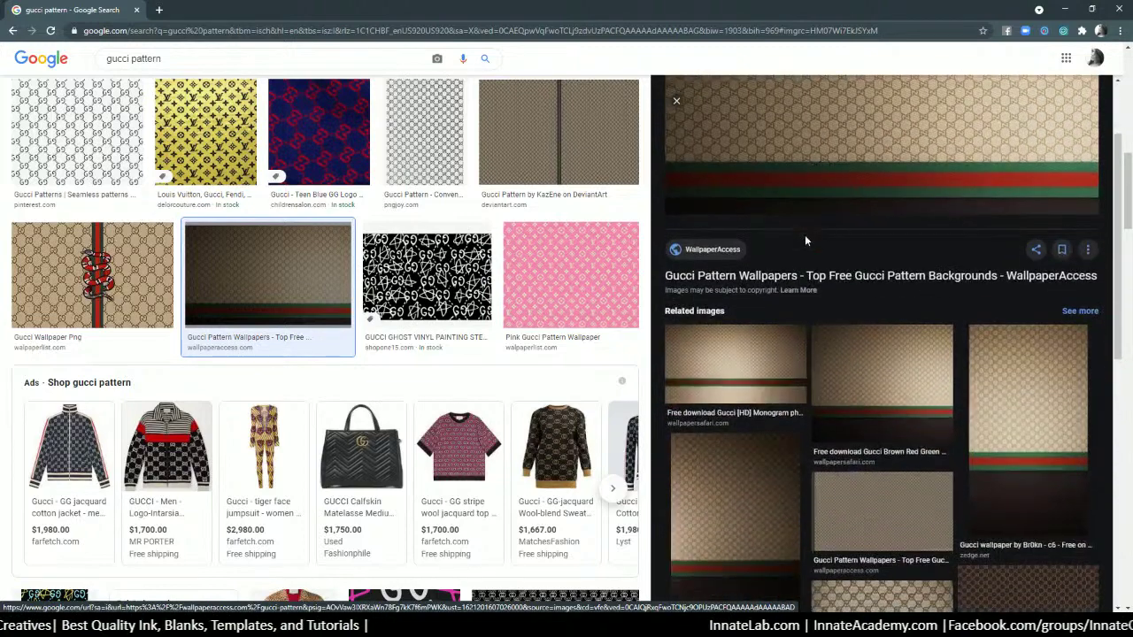
left_click(752, 368)
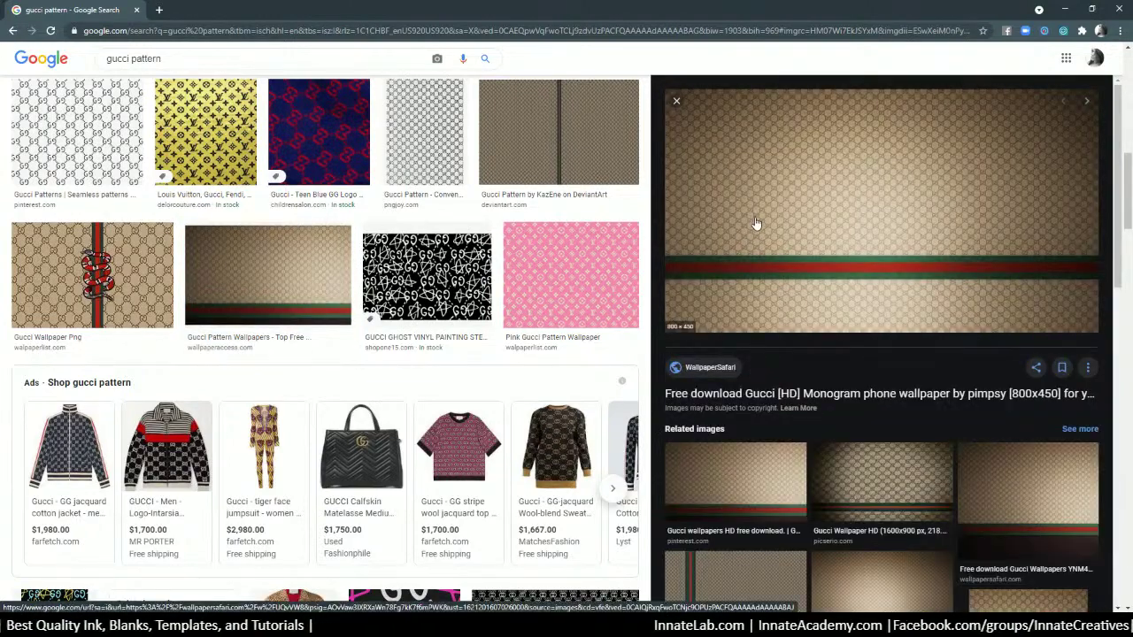
left_click(857, 467)
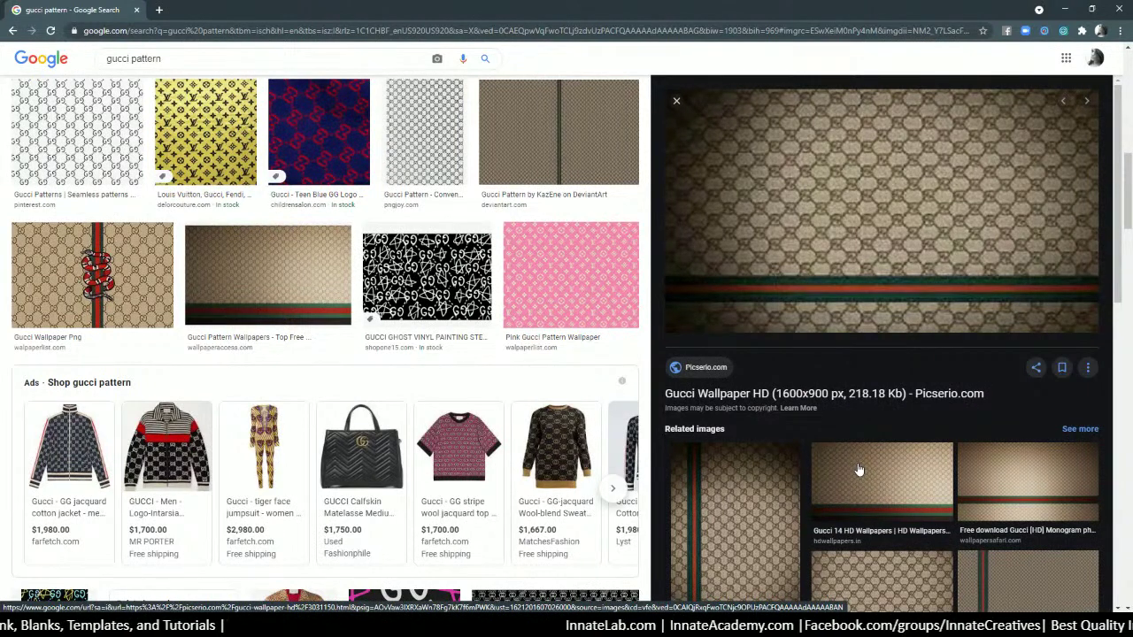
Step: Try to view the Picserio wallpaper's source page in a new tab, and close that tab
right_click(847, 208)
left_click(863, 217)
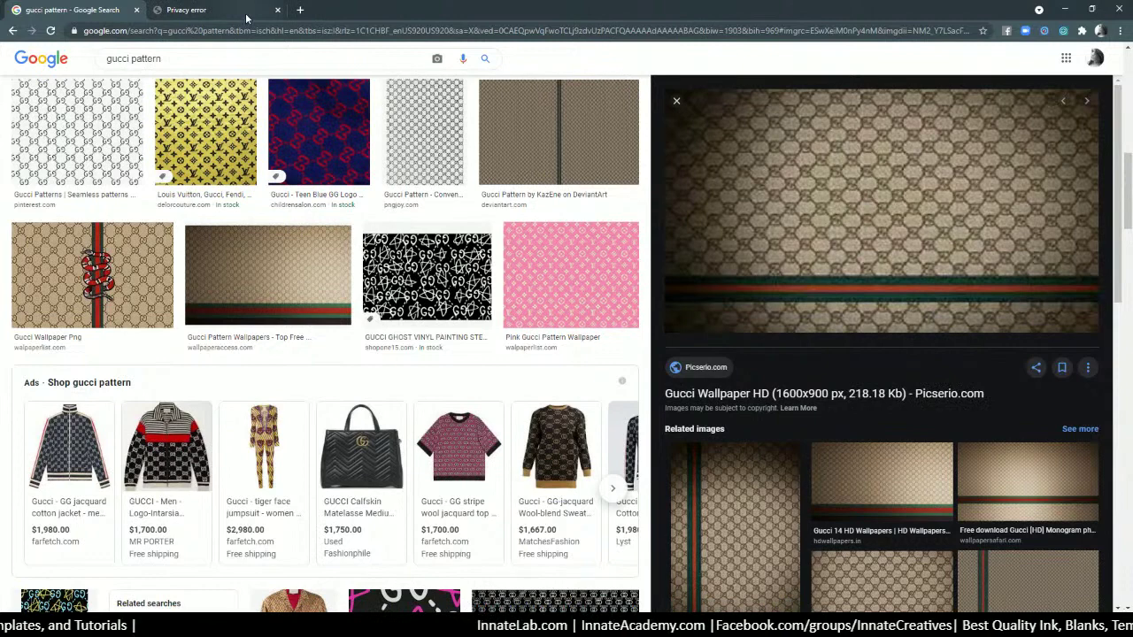
left_click(217, 10)
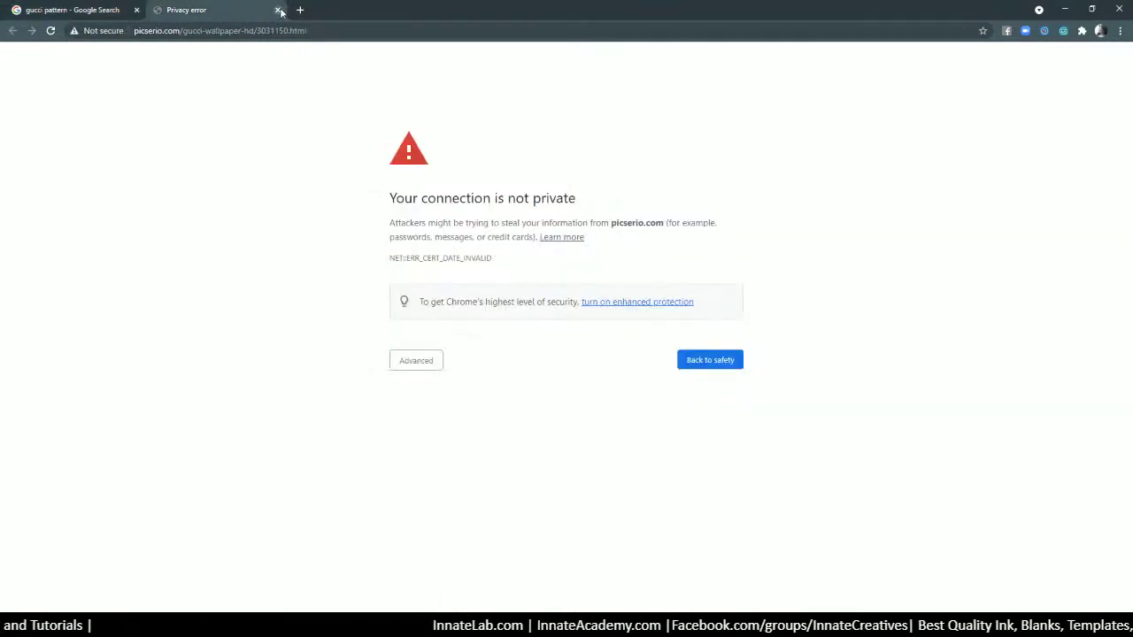
left_click(278, 10)
Step: Preview the related Gucci 14 HD Wallpapers image and show that image in its own browser tab
scroll(860, 298, "down", 3)
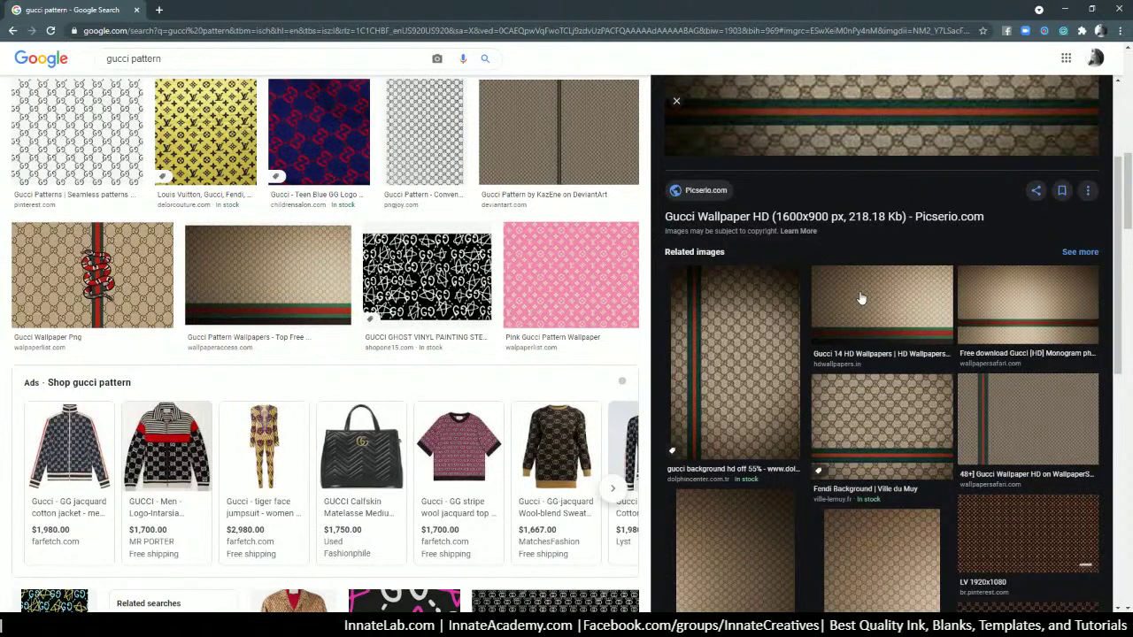
left_click(861, 298)
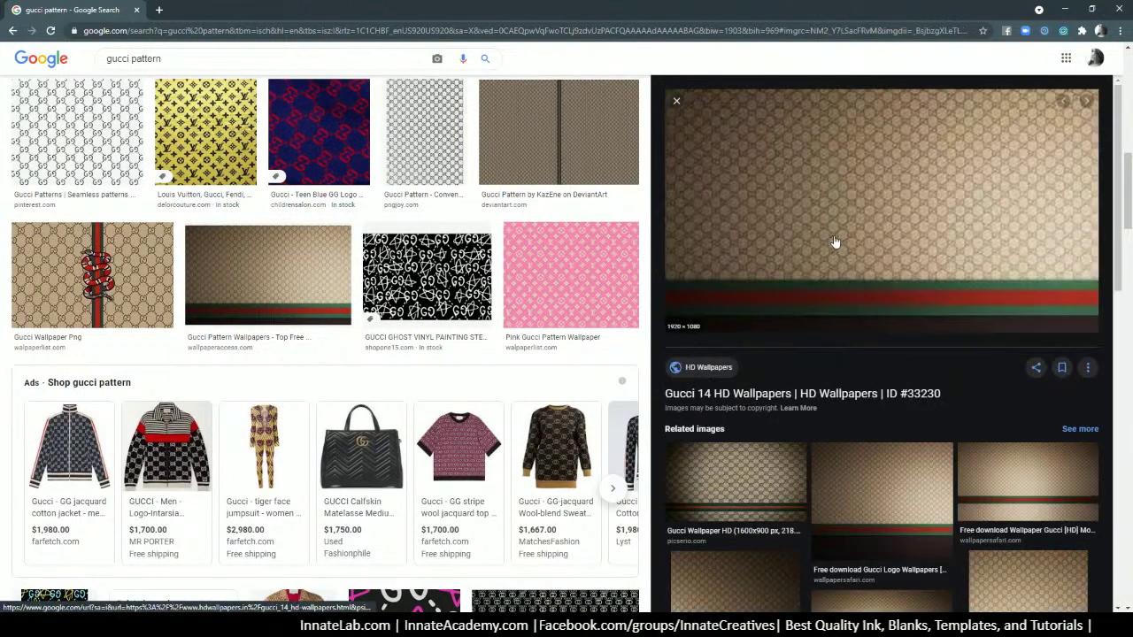
right_click(834, 241)
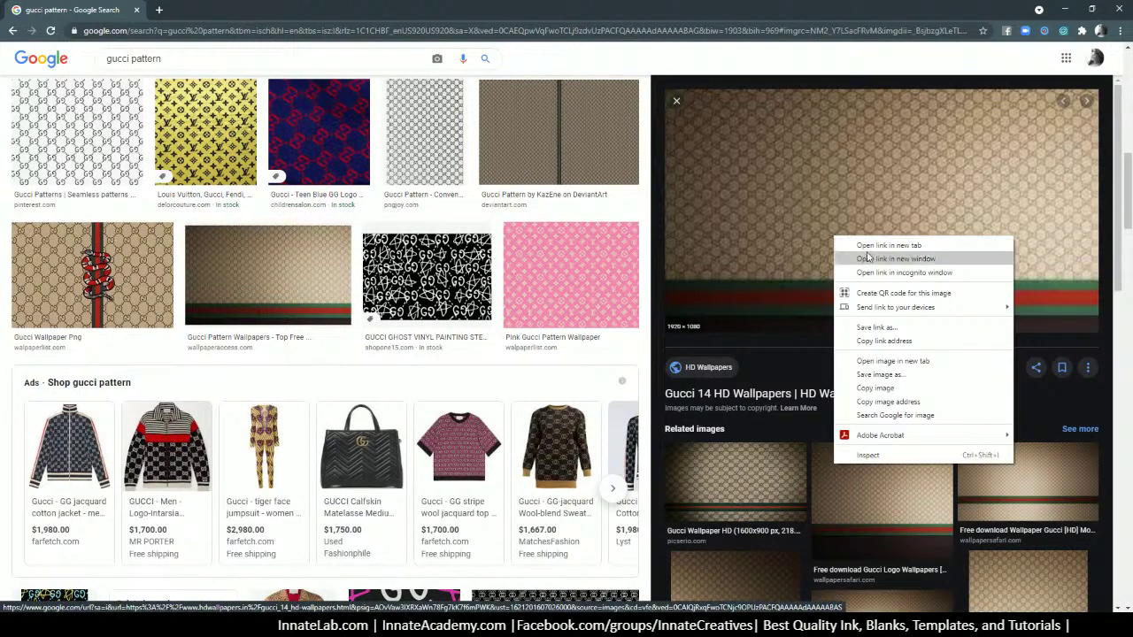
left_click(889, 361)
left_click(248, 10)
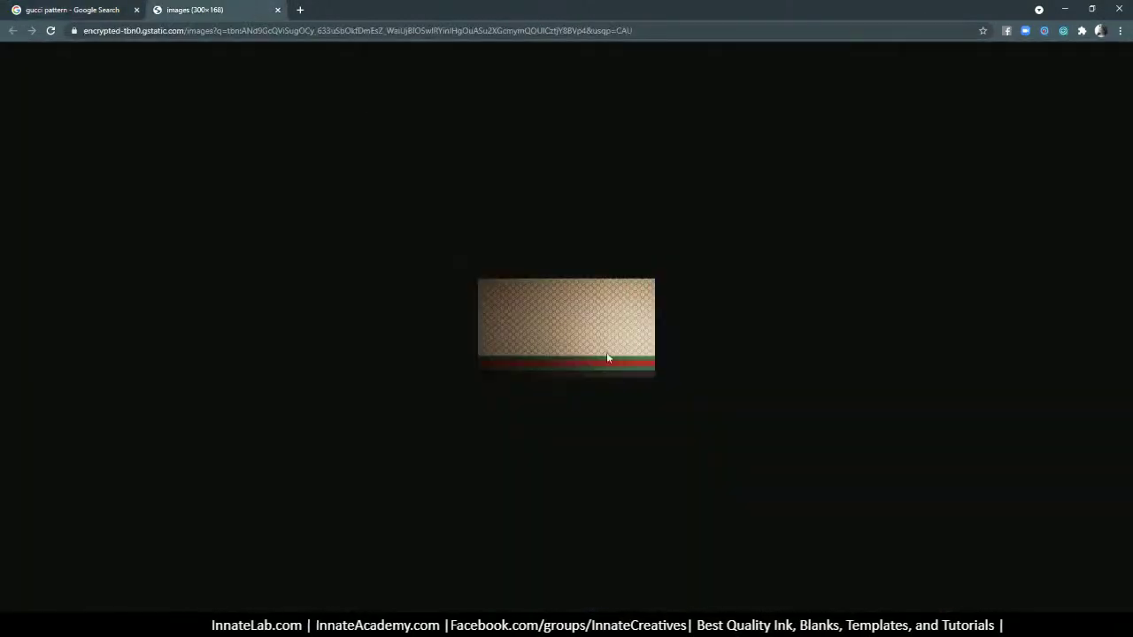
Step: Close the thumbnail tab, visit the Gucci 14 HD Wallpapers source page, and save its wallpaper as the JPEG gucci_14_hd
left_click(277, 9)
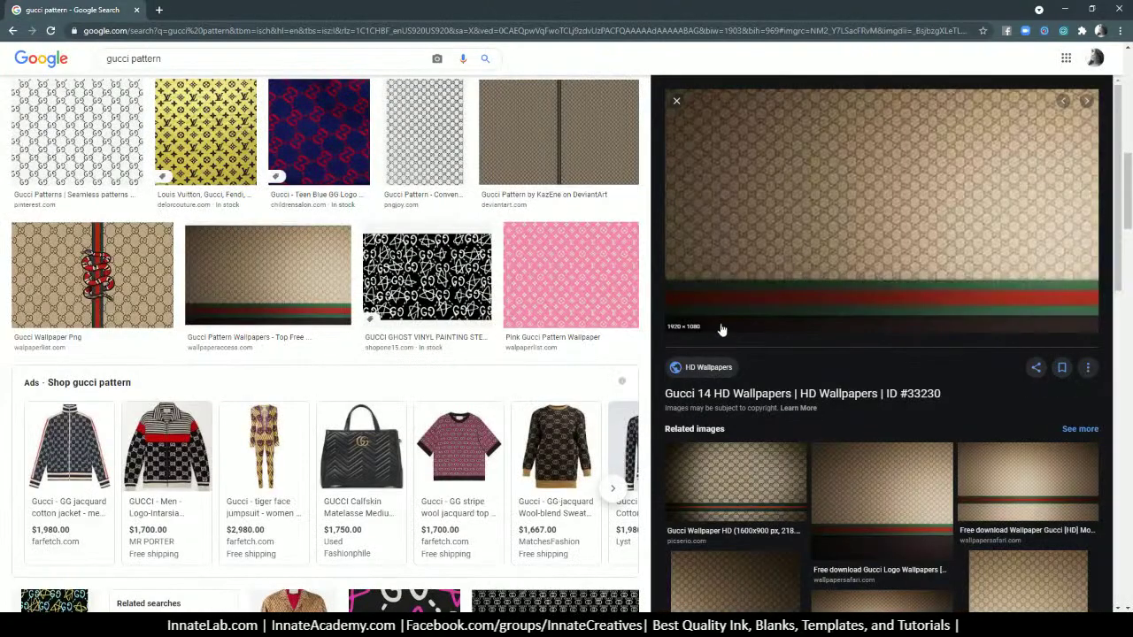
left_click(692, 329)
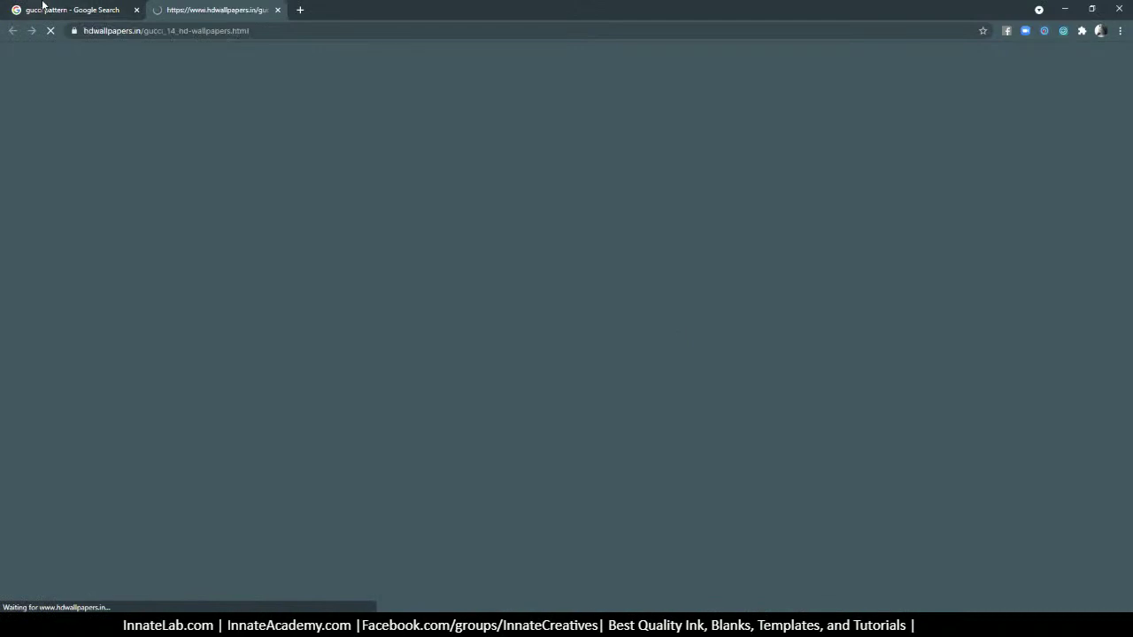
scroll(397, 266, "down", 3)
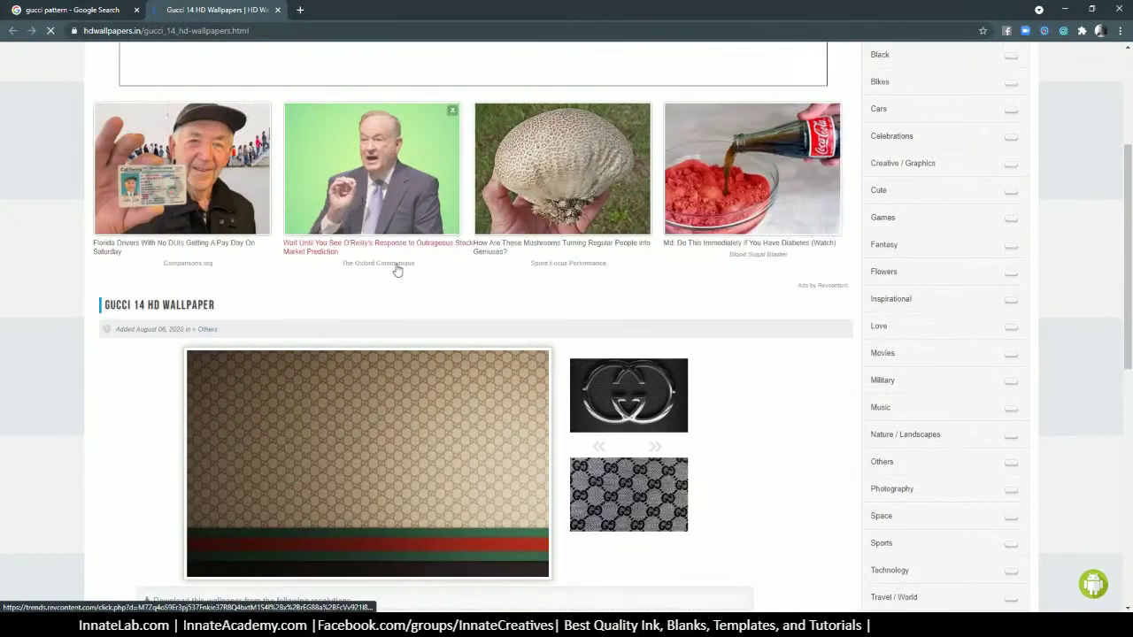
left_click(426, 417)
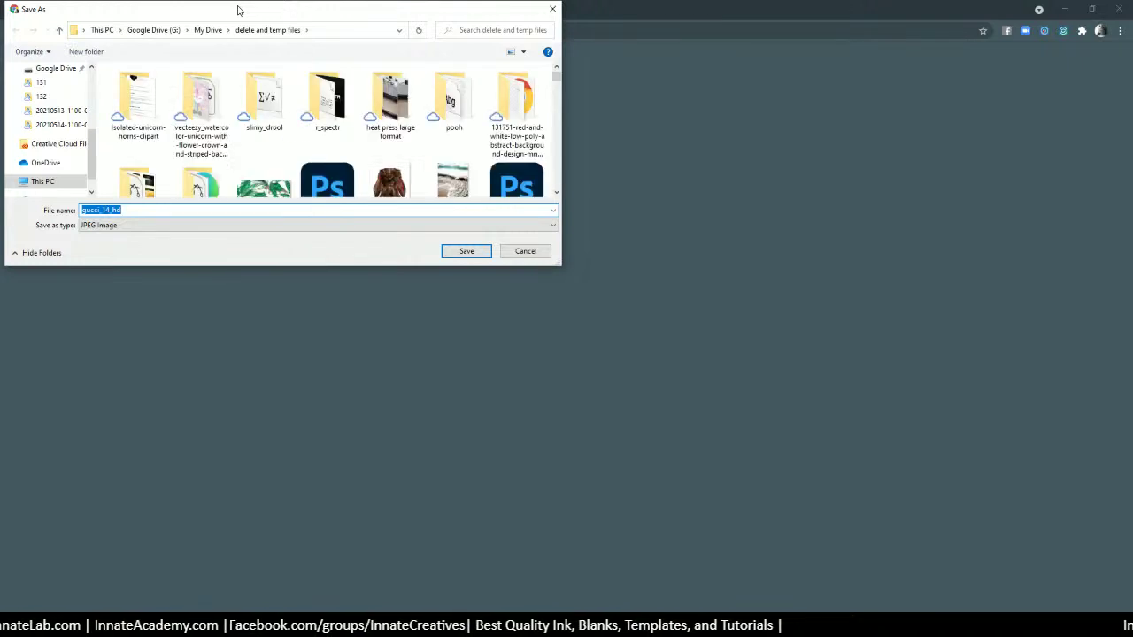
left_click(485, 252)
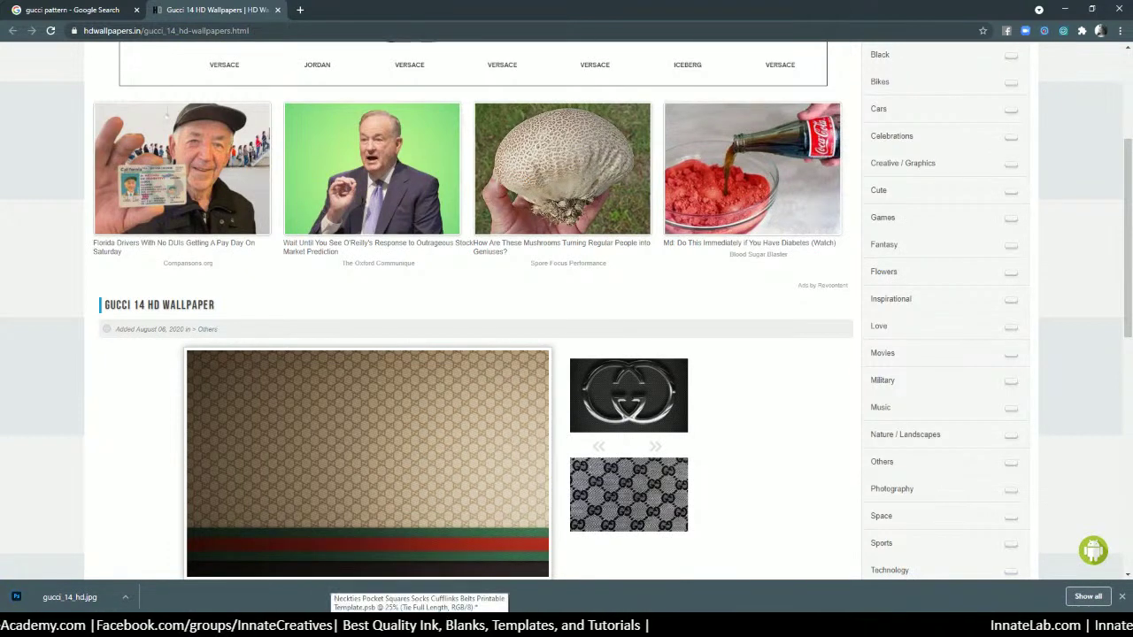
Step: Place gucci_14_hd.jpg into the Photoshop template beneath the tie's pattern fill, scaled to 52.60% and covering the tie's width
left_click_drag(416, 618, 324, 342)
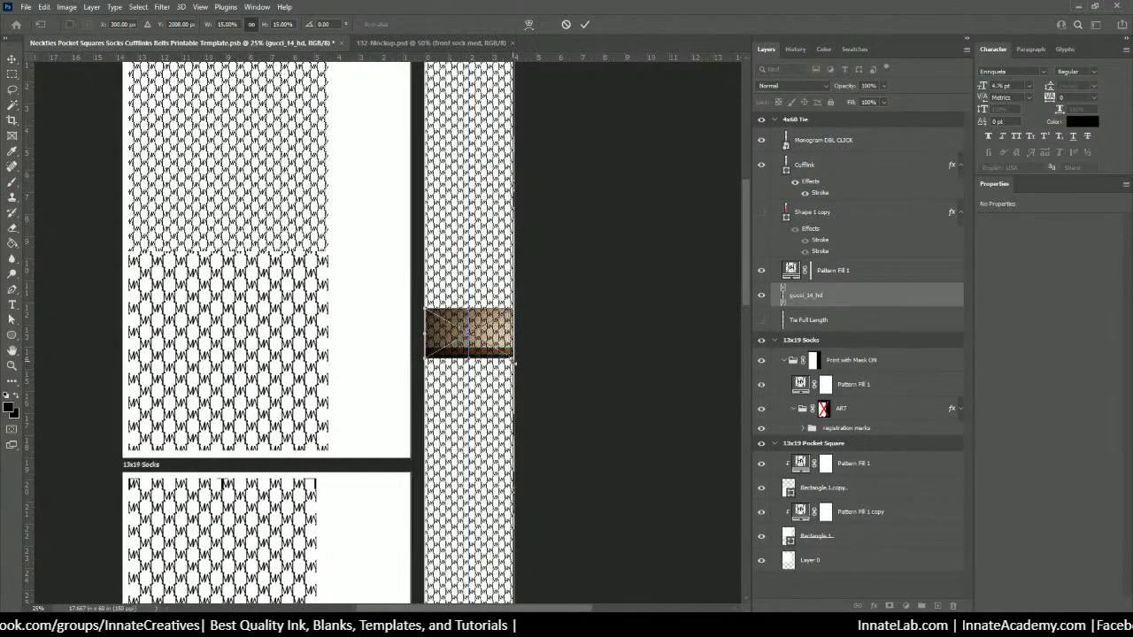
left_click_drag(513, 358, 724, 494)
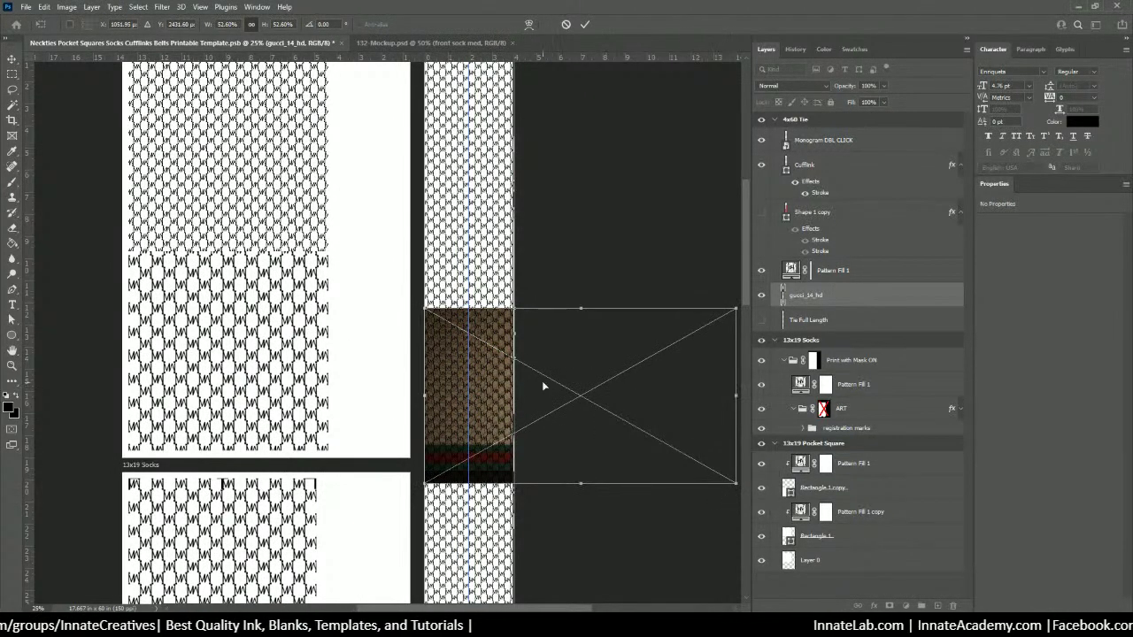
left_click_drag(542, 385, 448, 273)
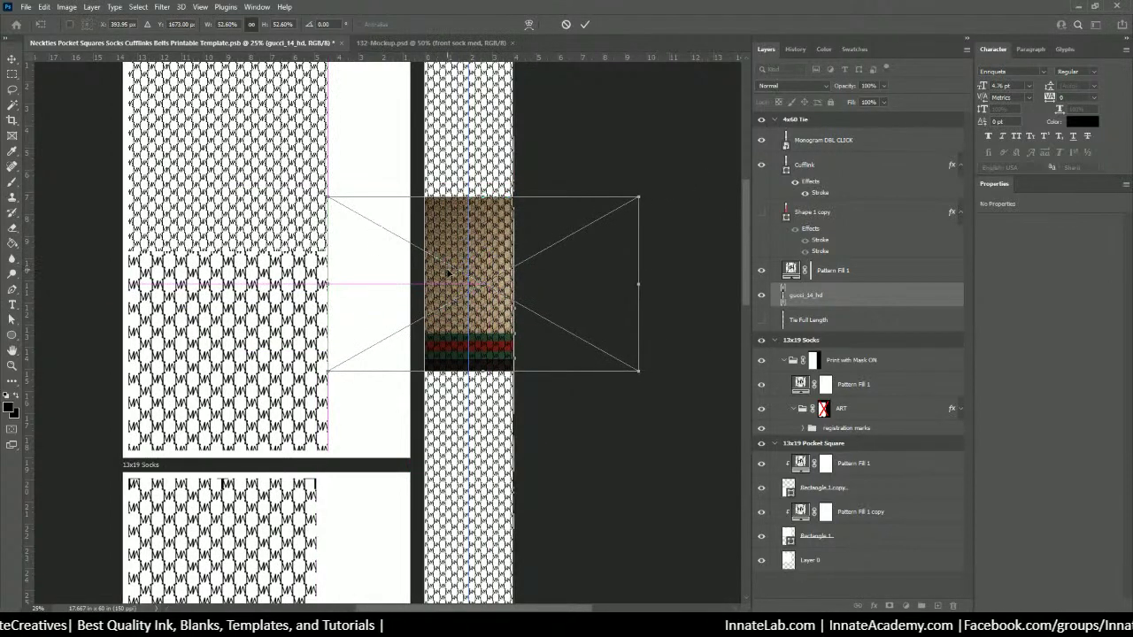
key("Return")
Step: Add a Solid Color fill layer inside the Print with Mask ON group of the 13x19 Socks artboard
key("ctrl+plus")
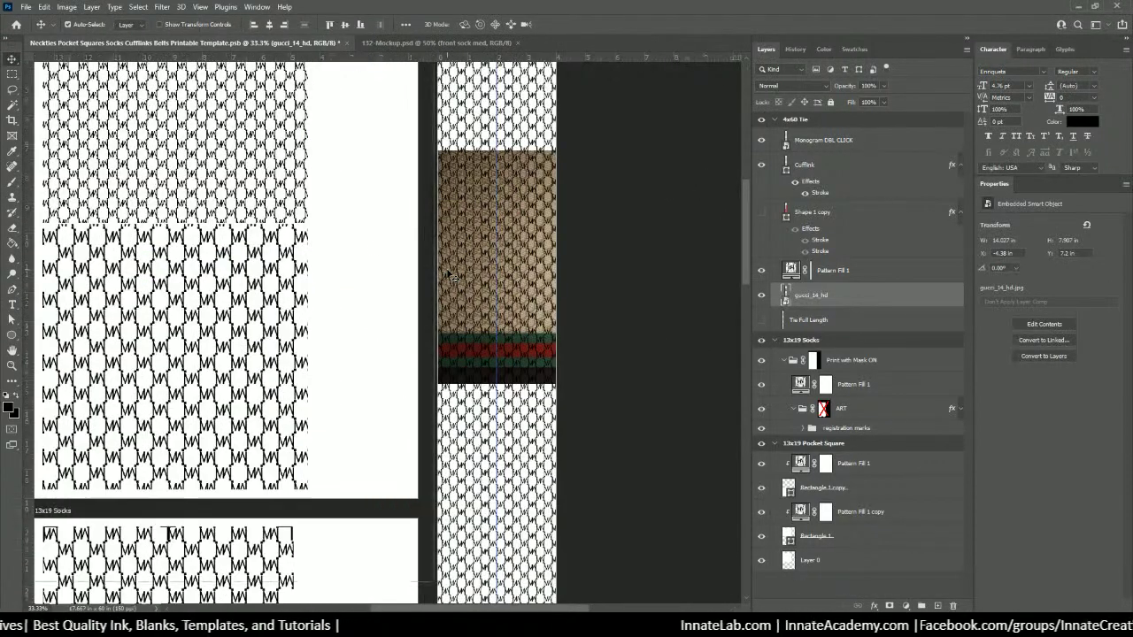
key("ctrl+plus")
key("ctrl+plus")
key("ctrl+plus")
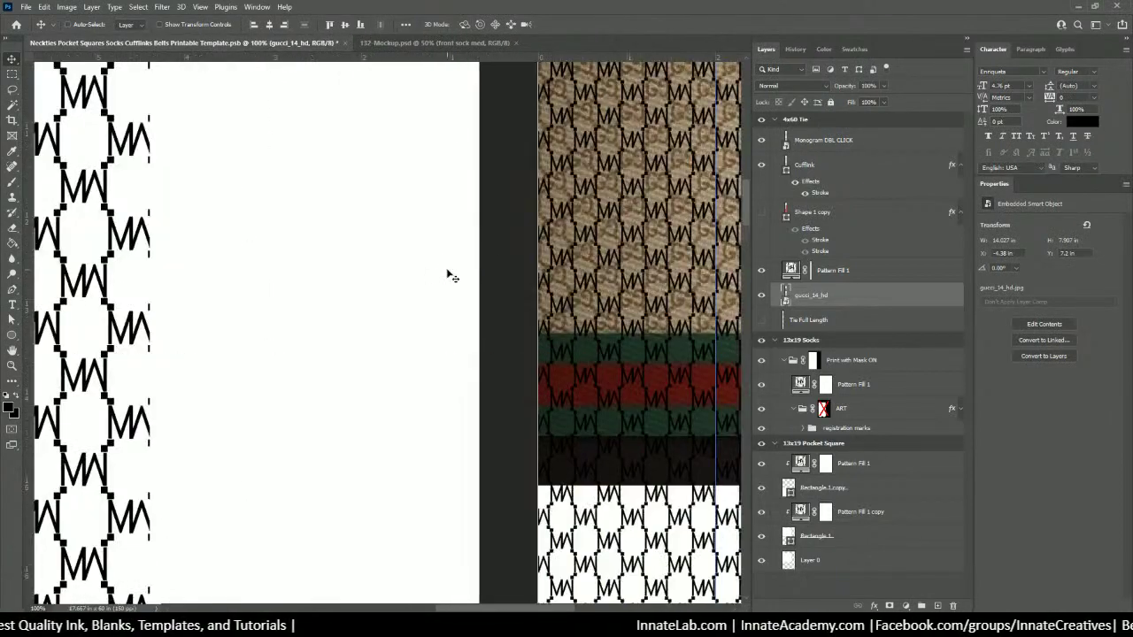
left_click_drag(558, 276, 290, 300)
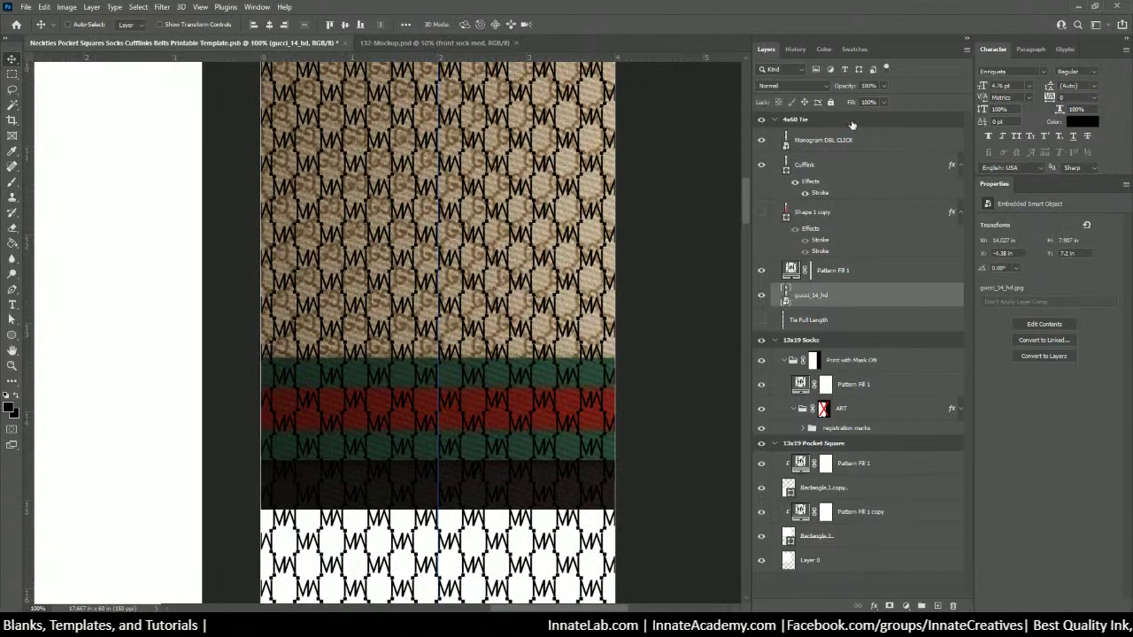
left_click(852, 124)
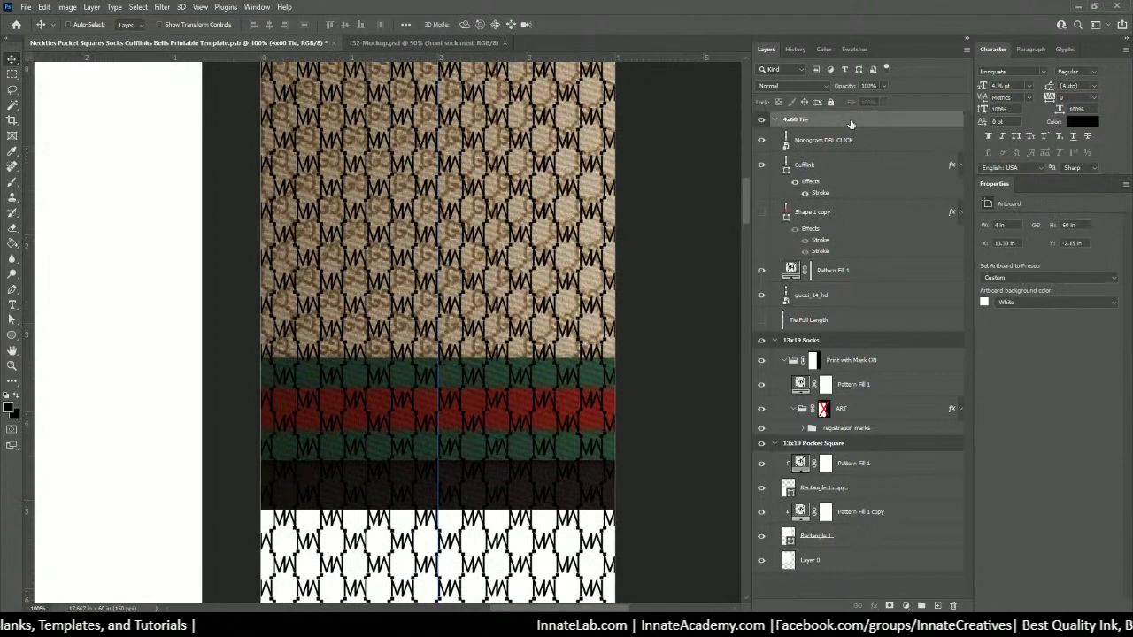
left_click(819, 343)
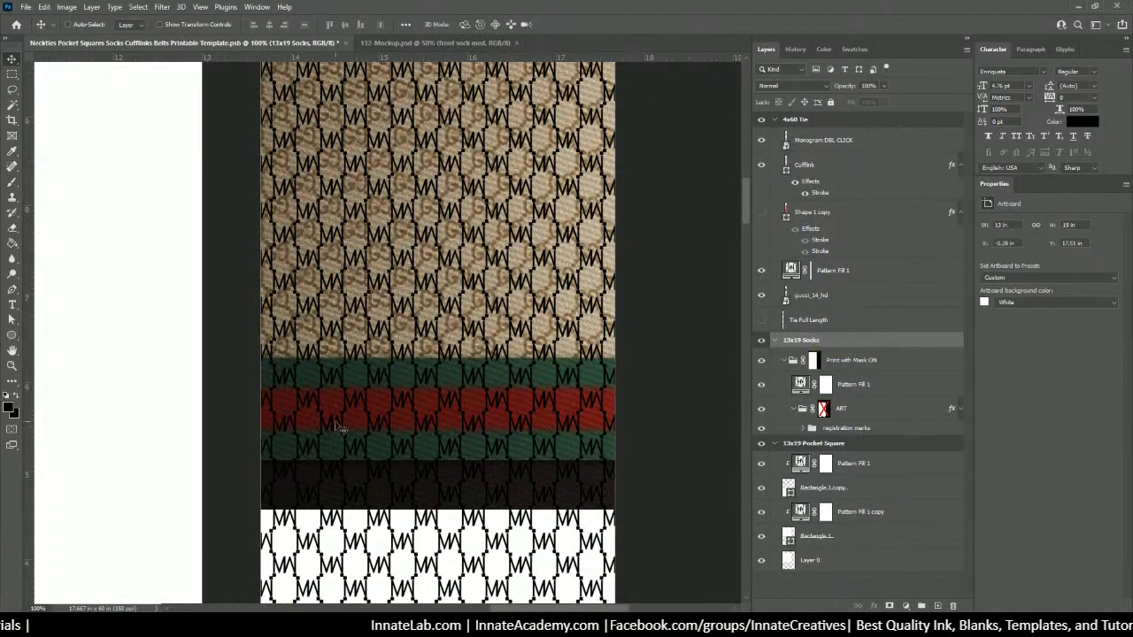
left_click(833, 359)
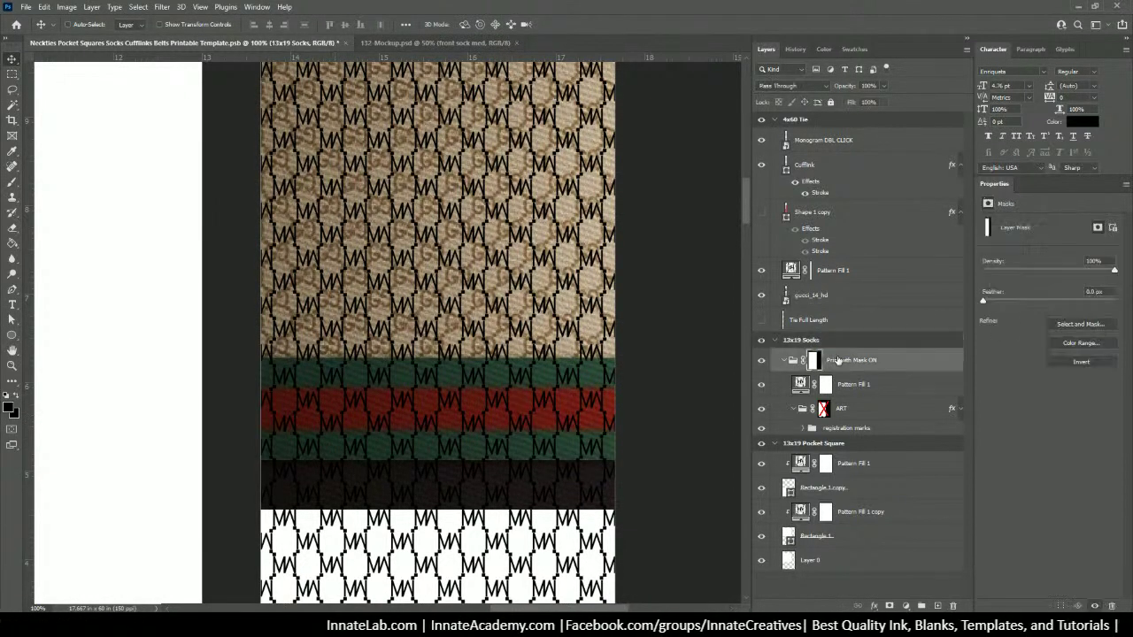
left_click(906, 607)
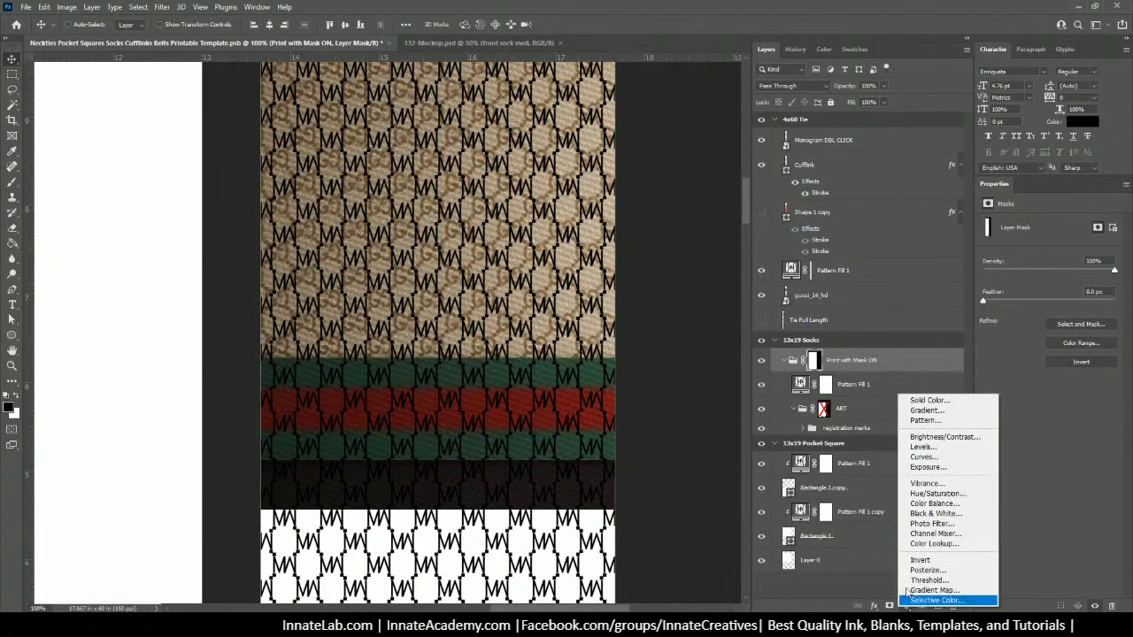
left_click(944, 405)
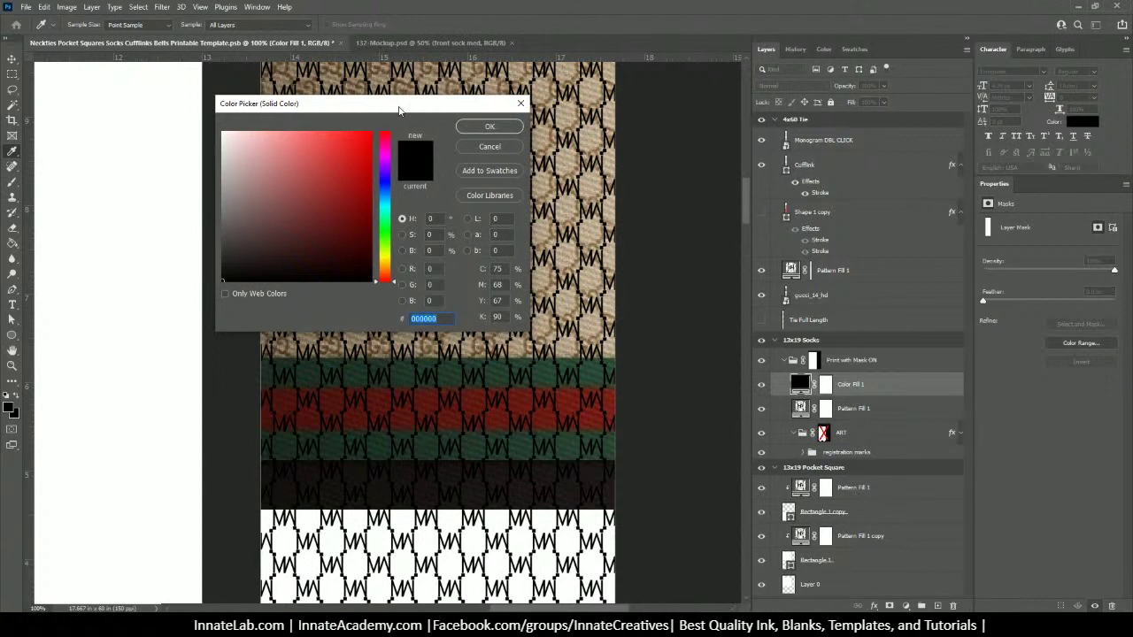
Step: Sample a brown from the Gucci image for the solid fill and darken it to 52402a
left_click_drag(398, 109, 598, 113)
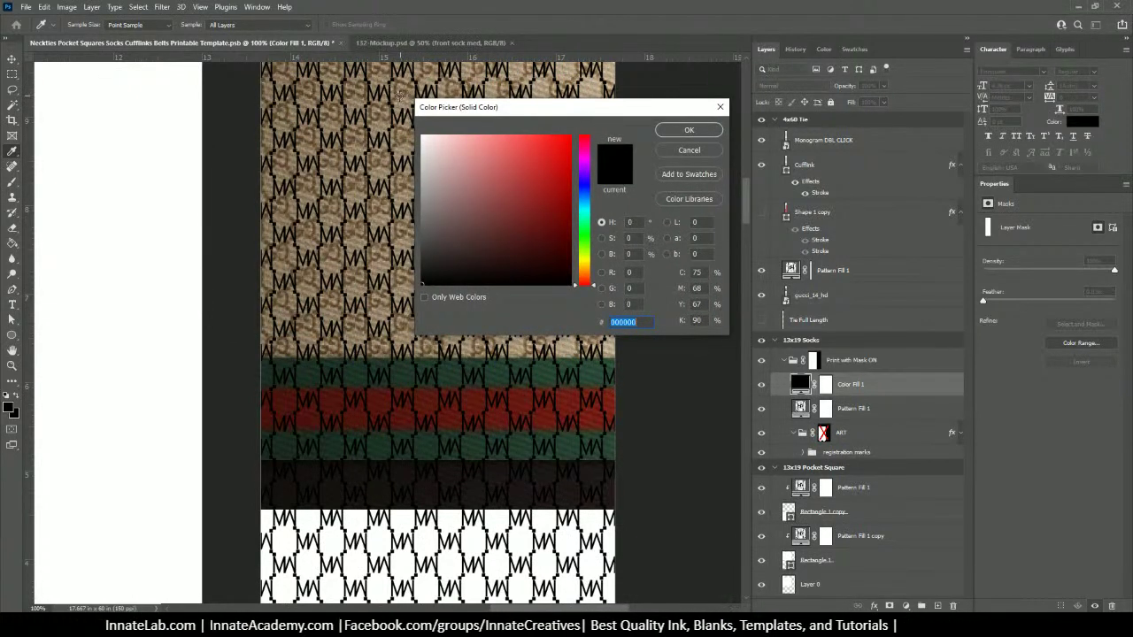
left_click(398, 95)
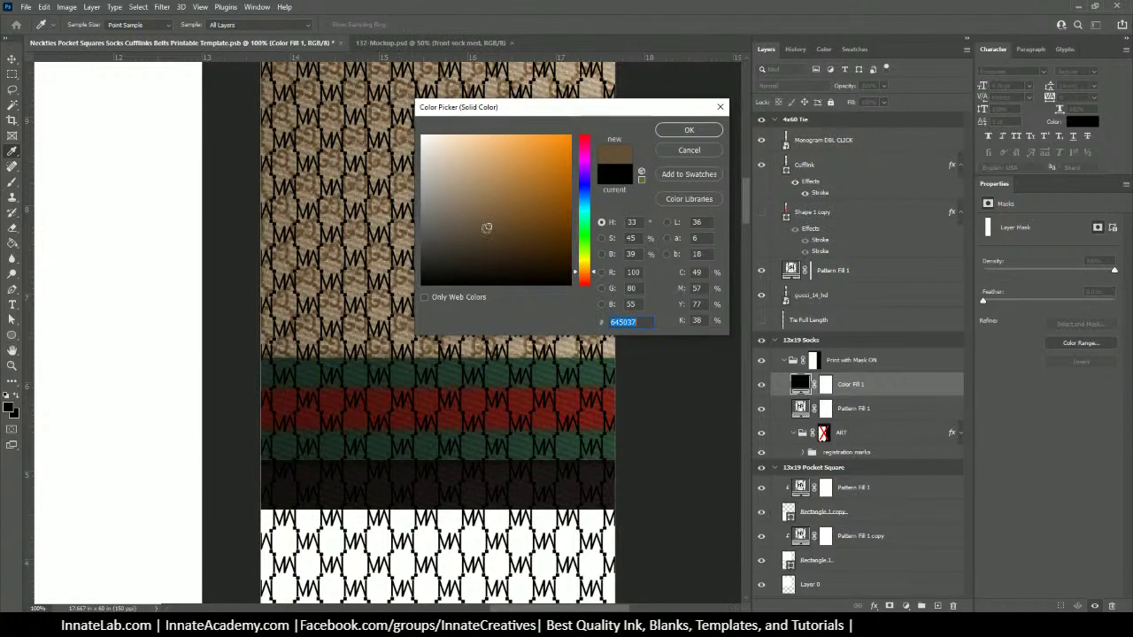
left_click_drag(486, 227, 494, 236)
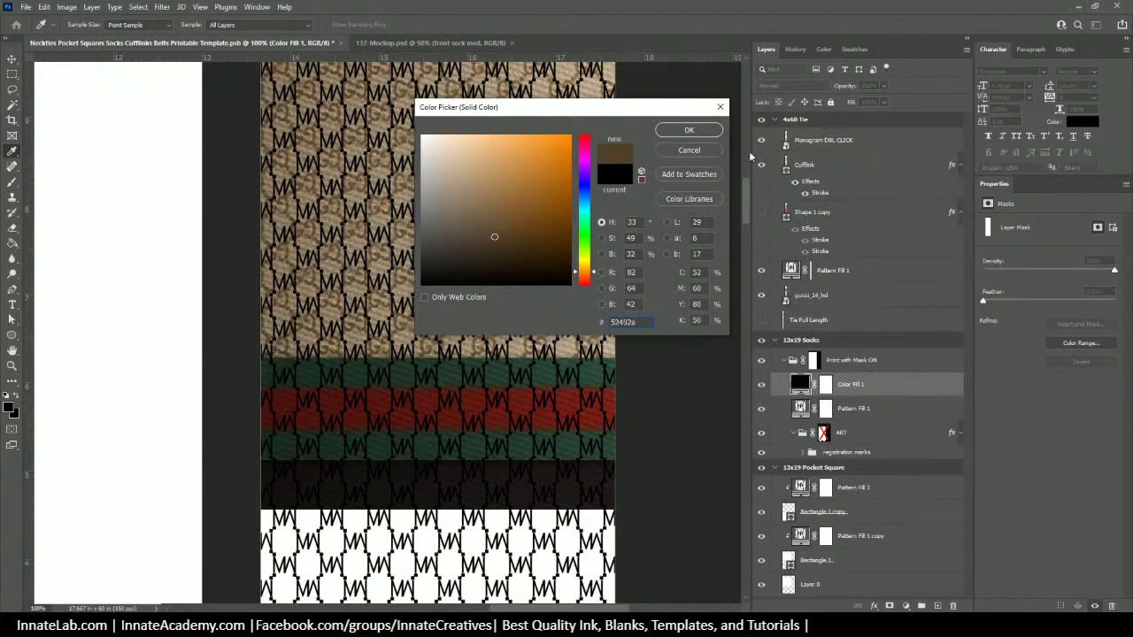
left_click(689, 131)
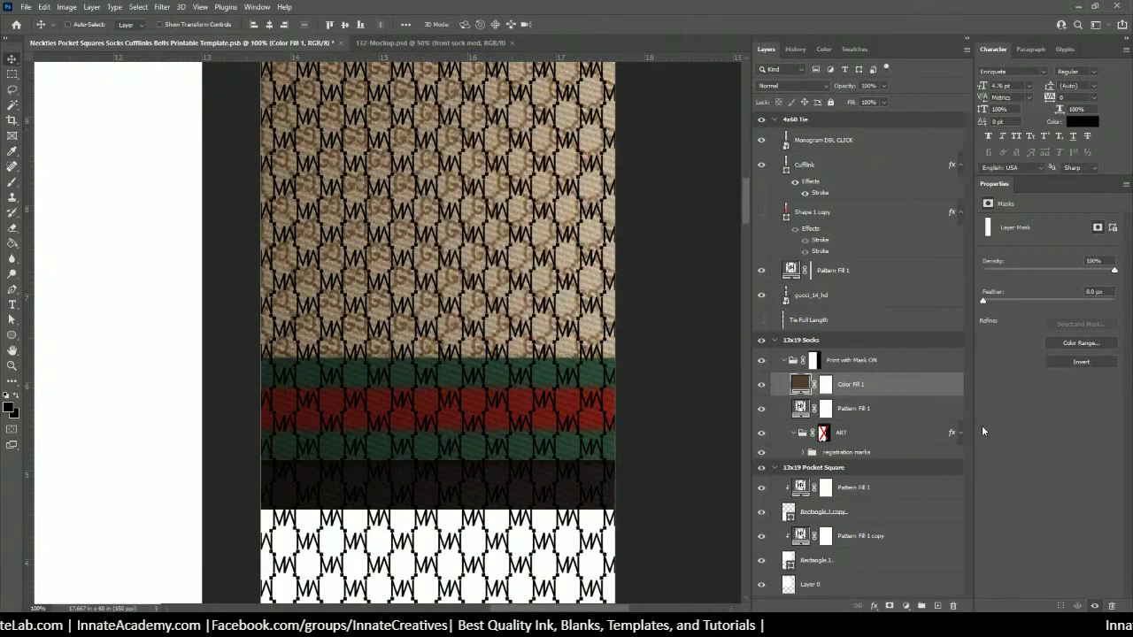
Step: Duplicate the dark brown fill layer and recolor the copy to tan 948369, sampled from the Gucci image
right_click(887, 391)
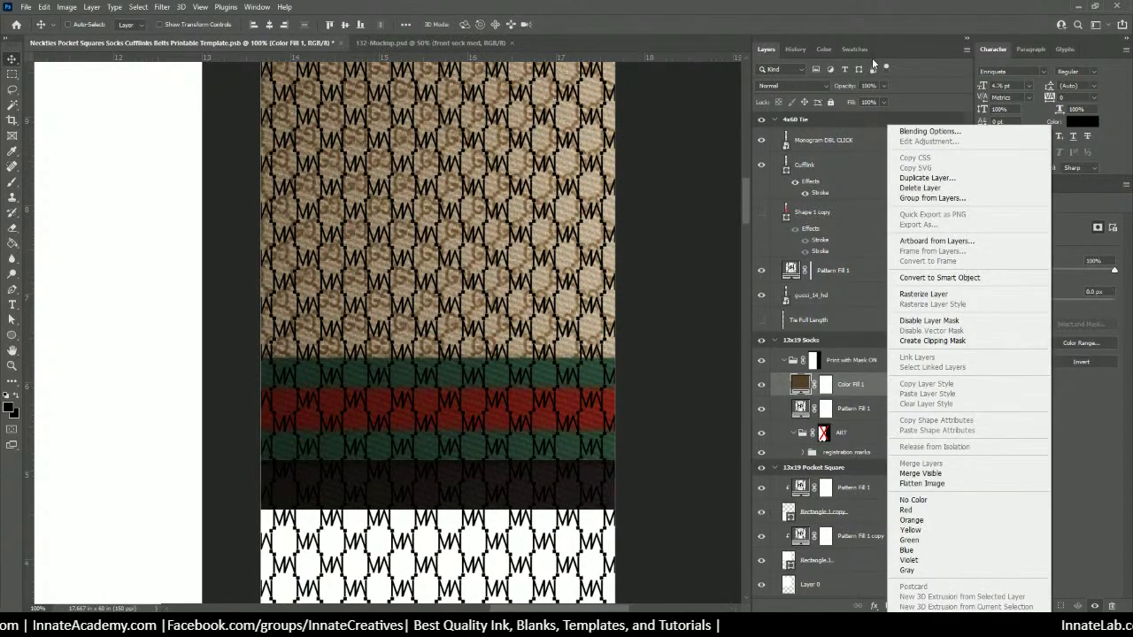
left_click(912, 177)
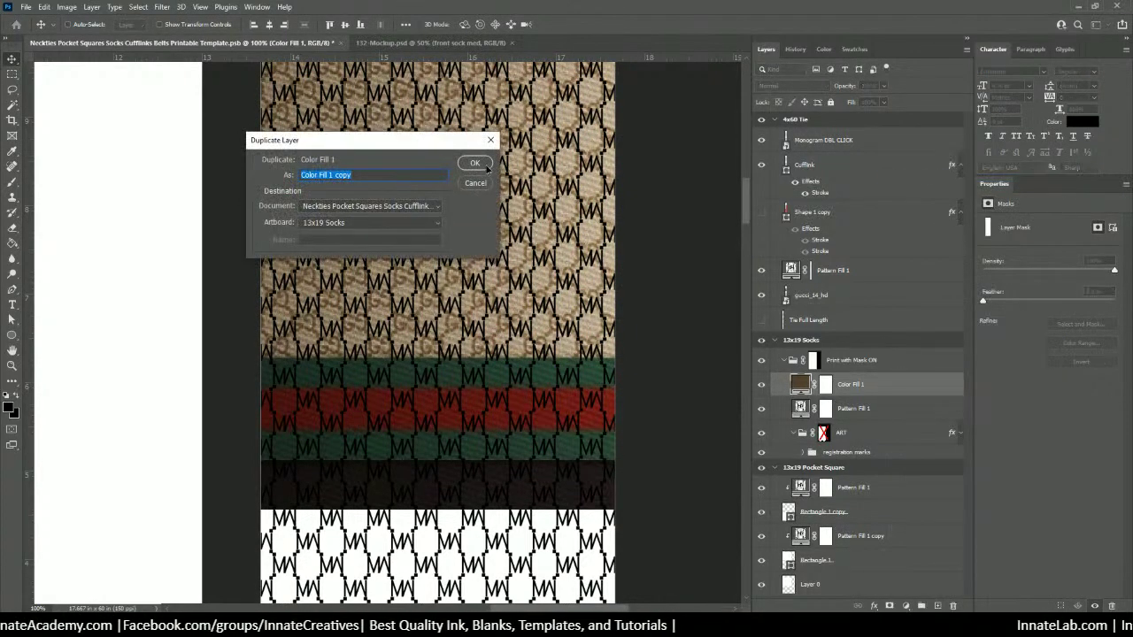
left_click(484, 166)
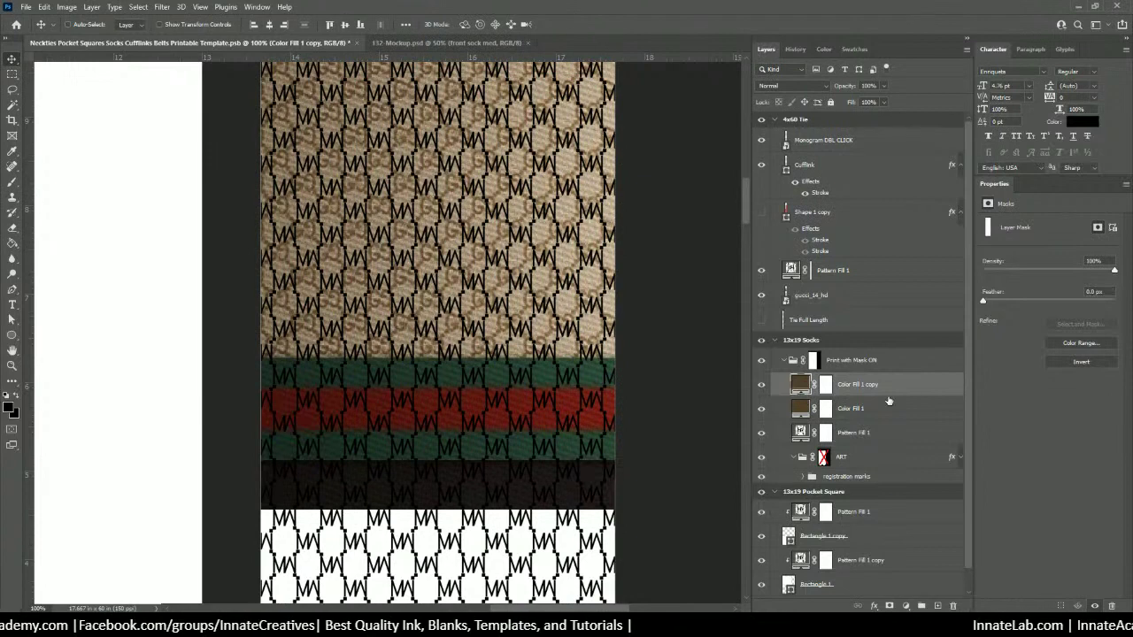
double_click(801, 386)
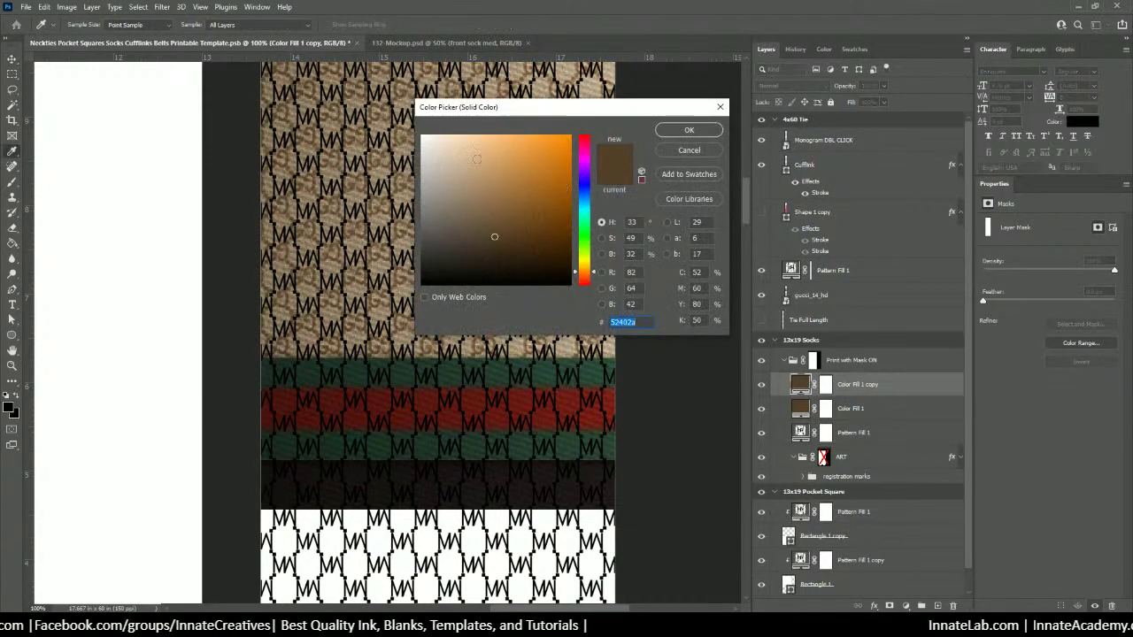
left_click_drag(378, 172, 373, 176)
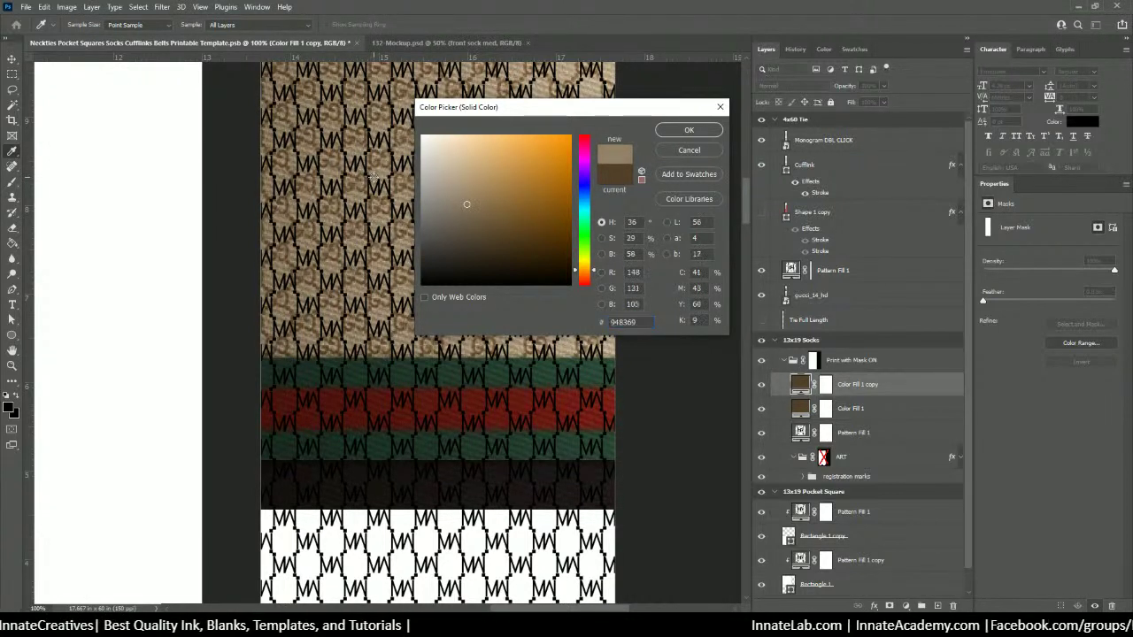
left_click(679, 131)
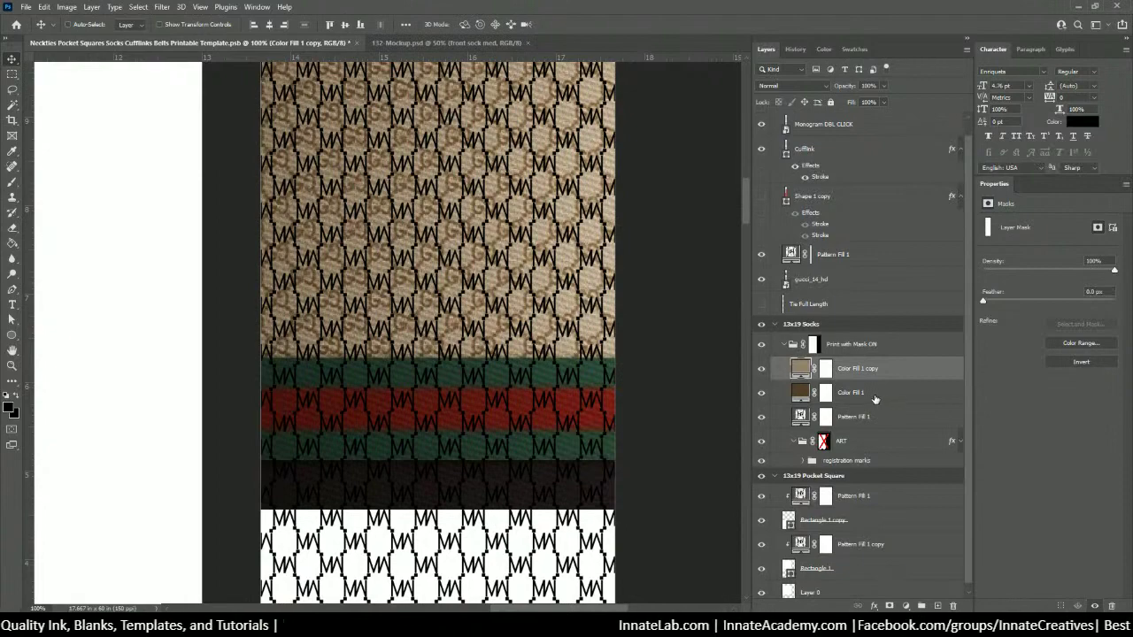
Step: Clip the dark brown Color Fill 1 to the socks artboard's Pattern Fill 1 with a clipping mask
key("ctrl+minus")
key("ctrl+minus")
key("ctrl+minus")
key("ctrl+minus")
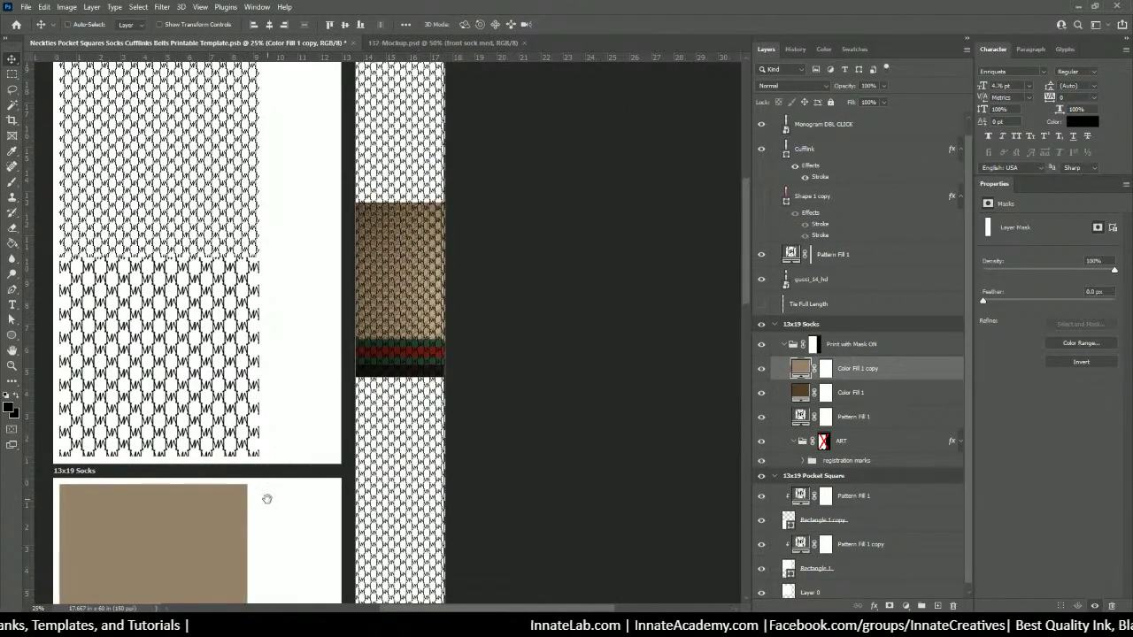
left_click_drag(268, 496, 660, 143)
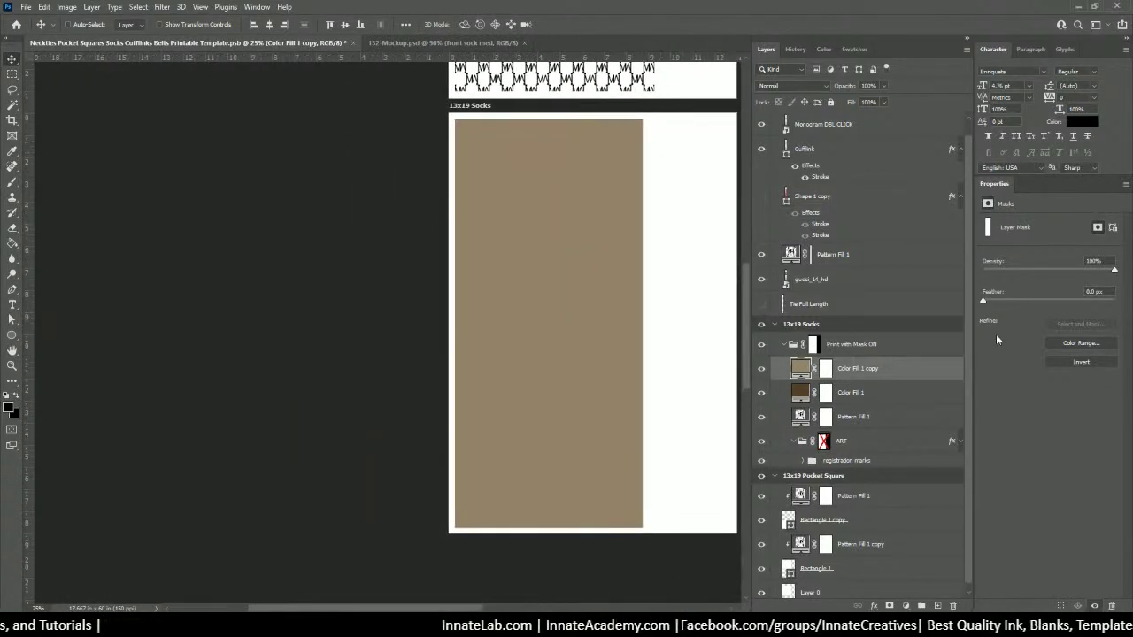
left_click(861, 398)
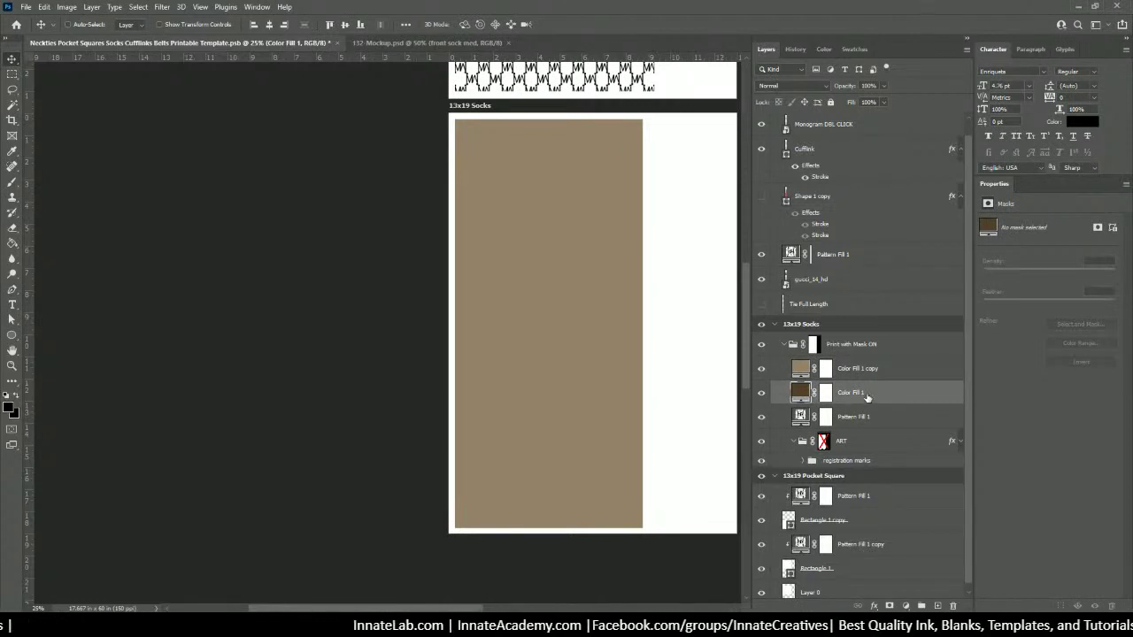
right_click(867, 397)
left_click(913, 341)
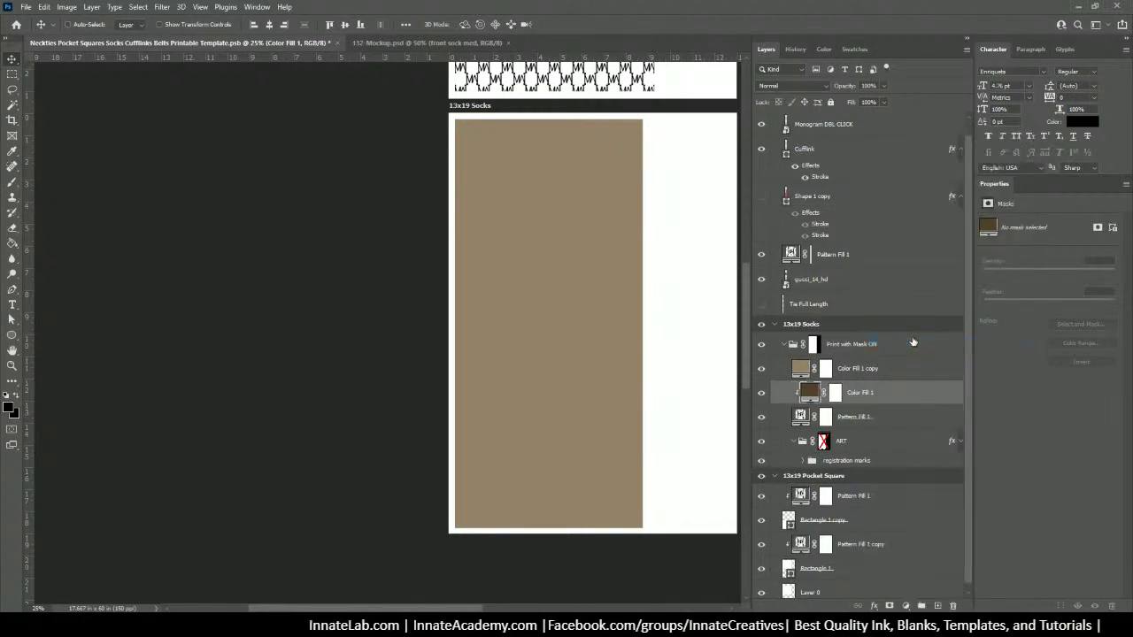
Step: Move the tan Color Fill 1 copy beneath Pattern Fill 1 as the socks' background and inspect the recolored monogram
left_click(882, 369)
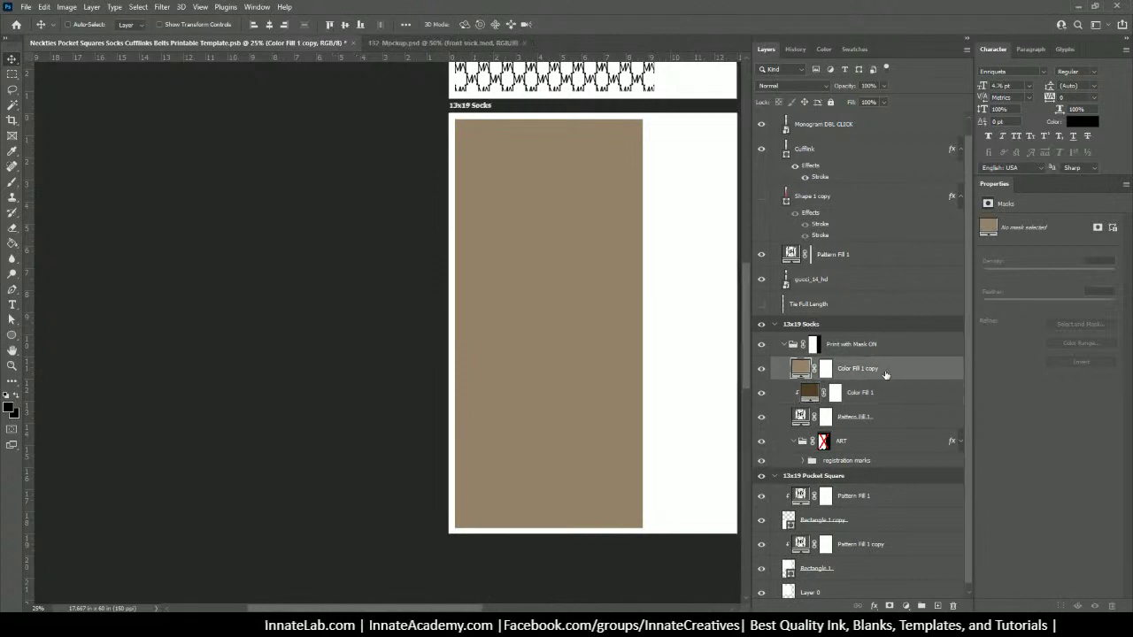
left_click_drag(882, 369, 876, 433)
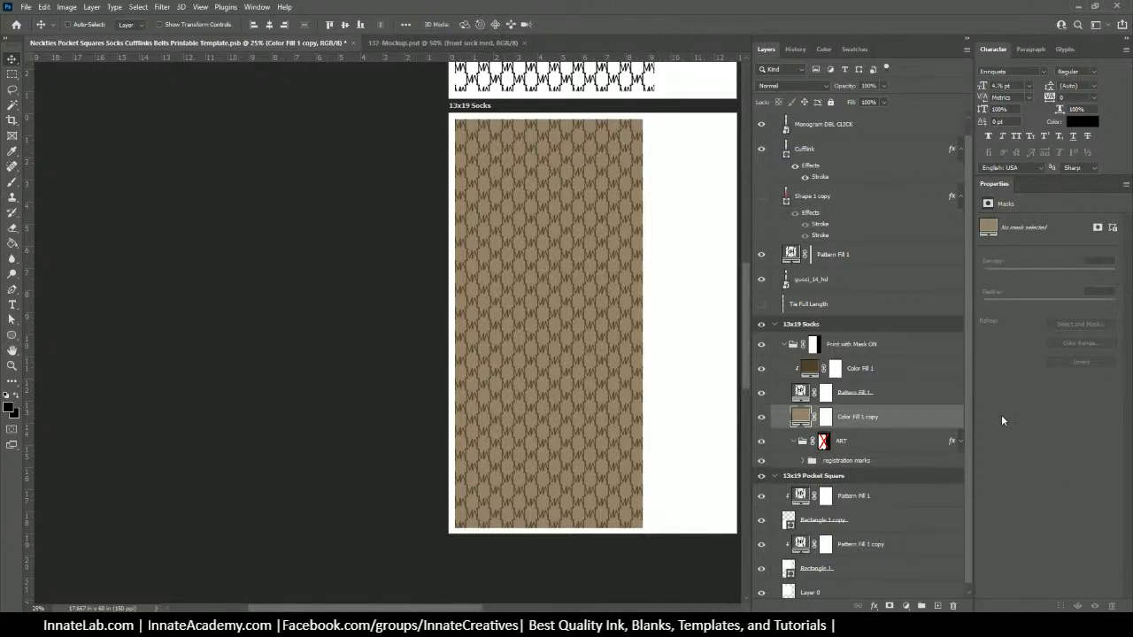
left_click(875, 364)
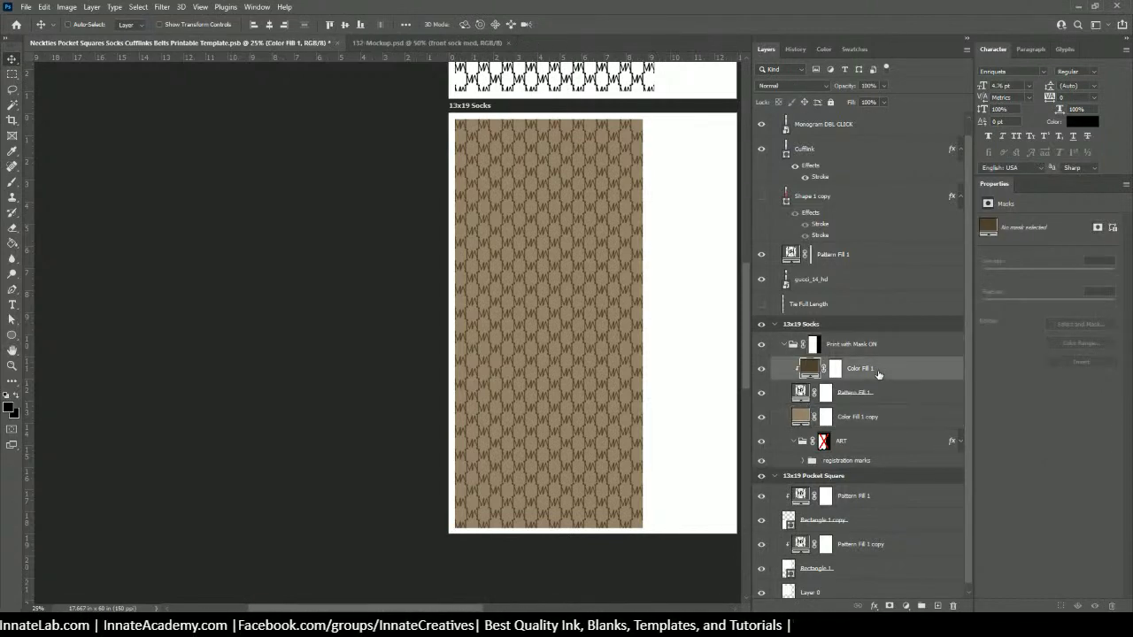
key("ctrl+plus")
key("ctrl+plus")
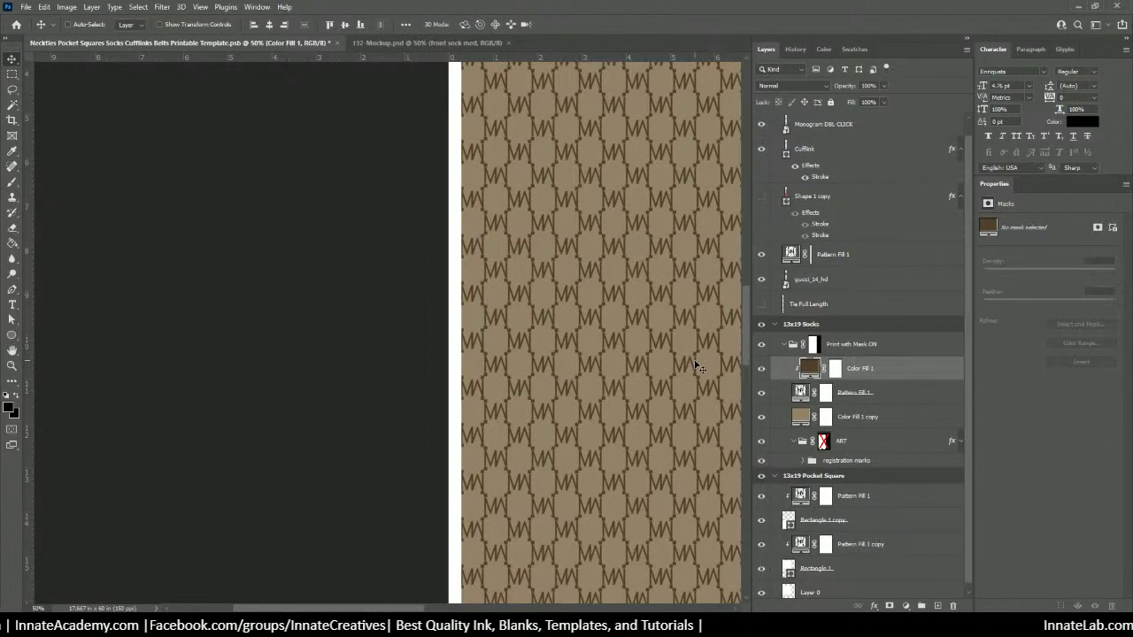
key("ctrl+minus")
key("ctrl+minus")
key("ctrl+minus")
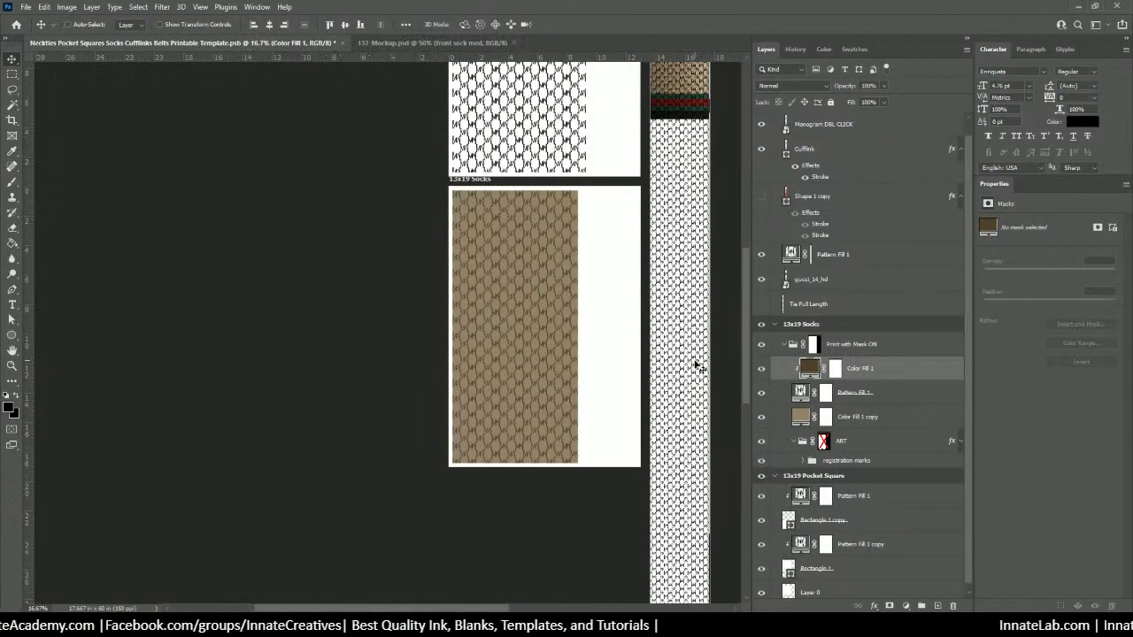
Step: Delete the layer masks from Color Fill 1 and Color Fill 1 copy in the 13x19 Socks artboard
left_click(837, 373)
right_click(838, 375)
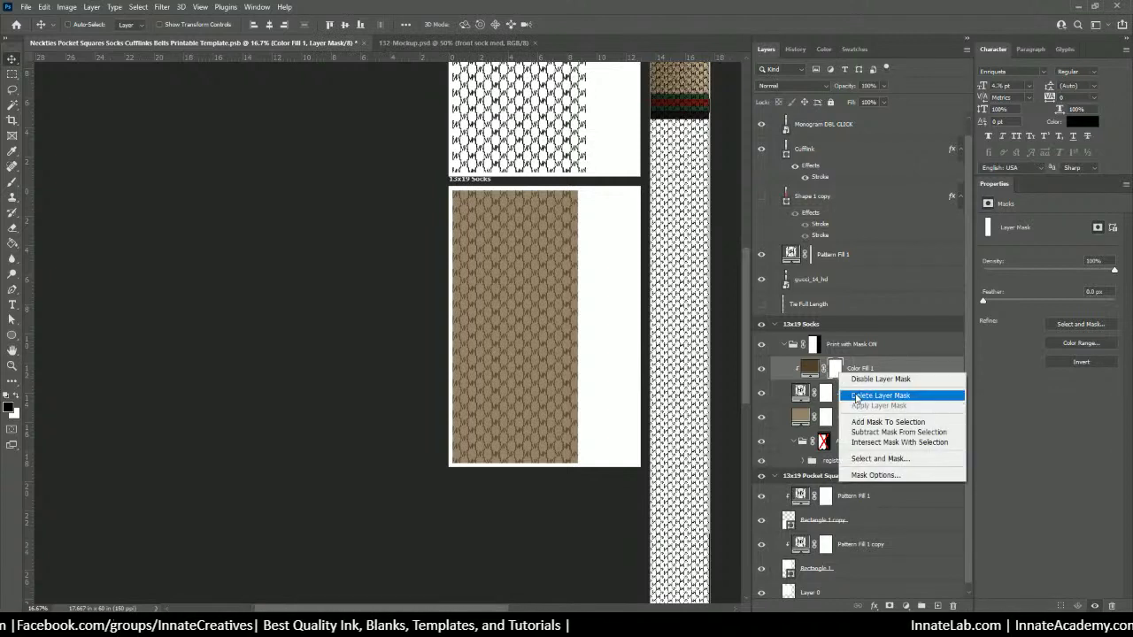
left_click(845, 398)
left_click(825, 418)
right_click(827, 421)
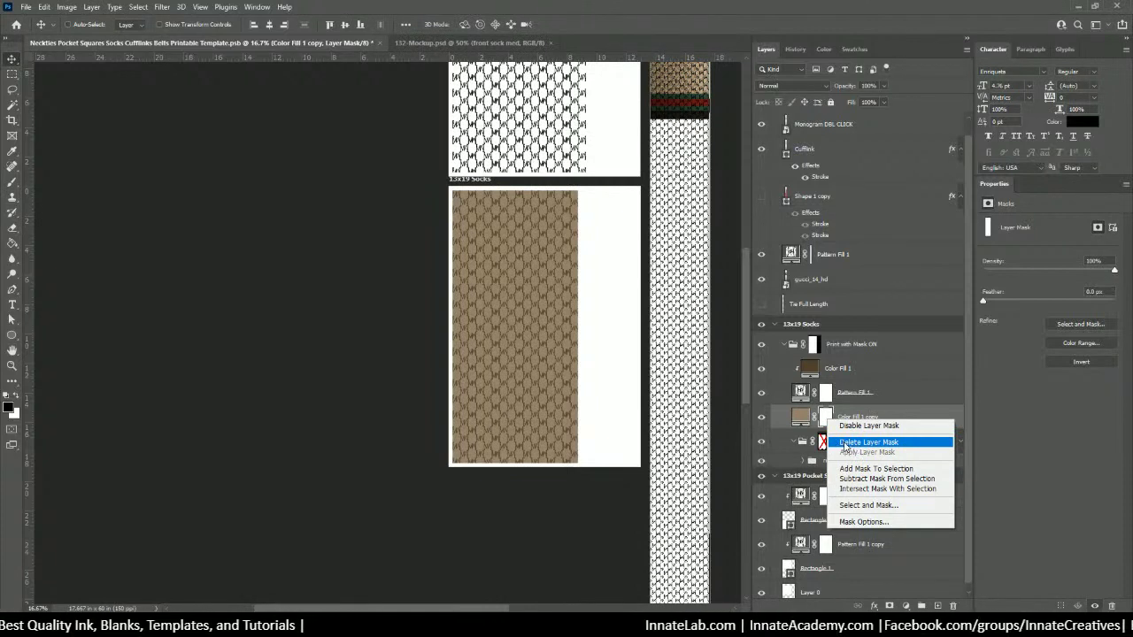
left_click(846, 443)
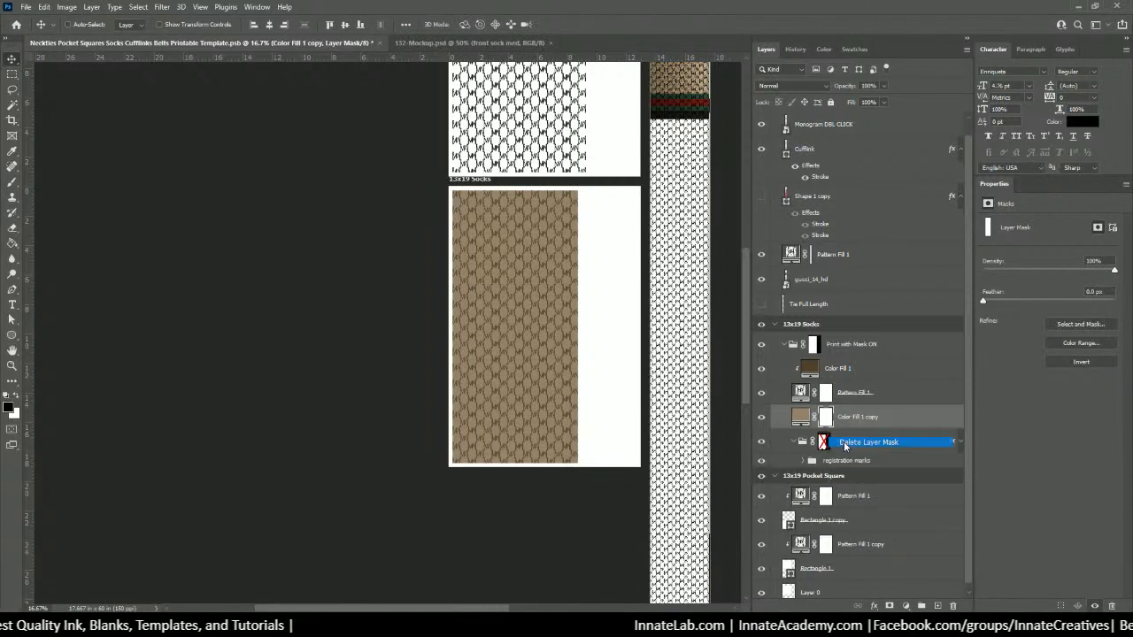
Step: Rename the socks' dark brown fill layer to Color 1 and the tan fill layer to Color 2
double_click(831, 370)
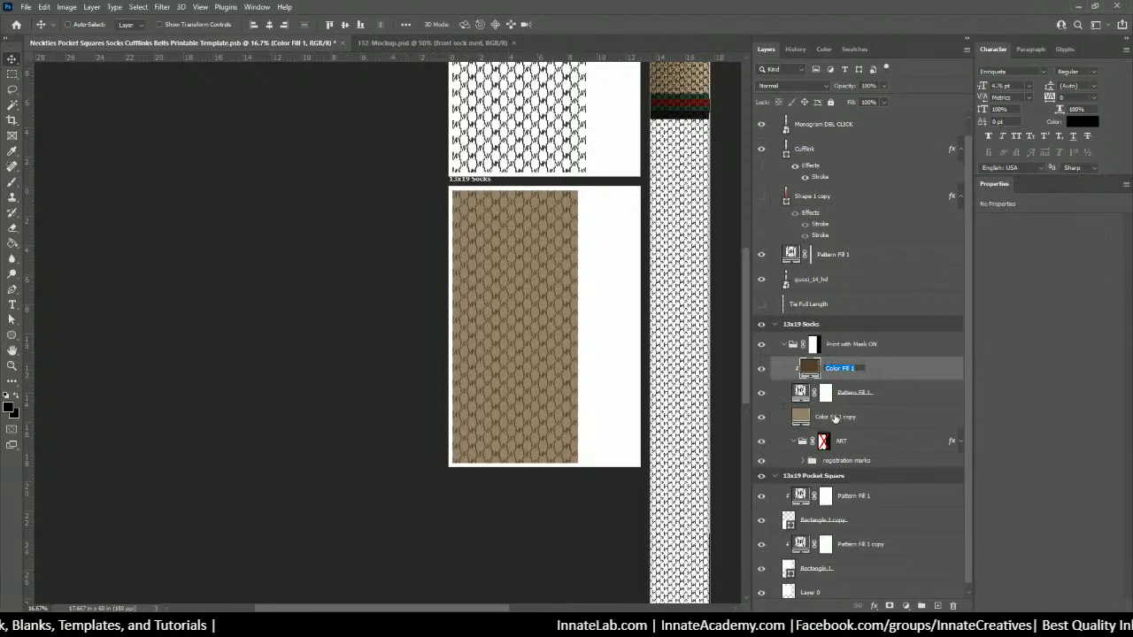
type("COL")
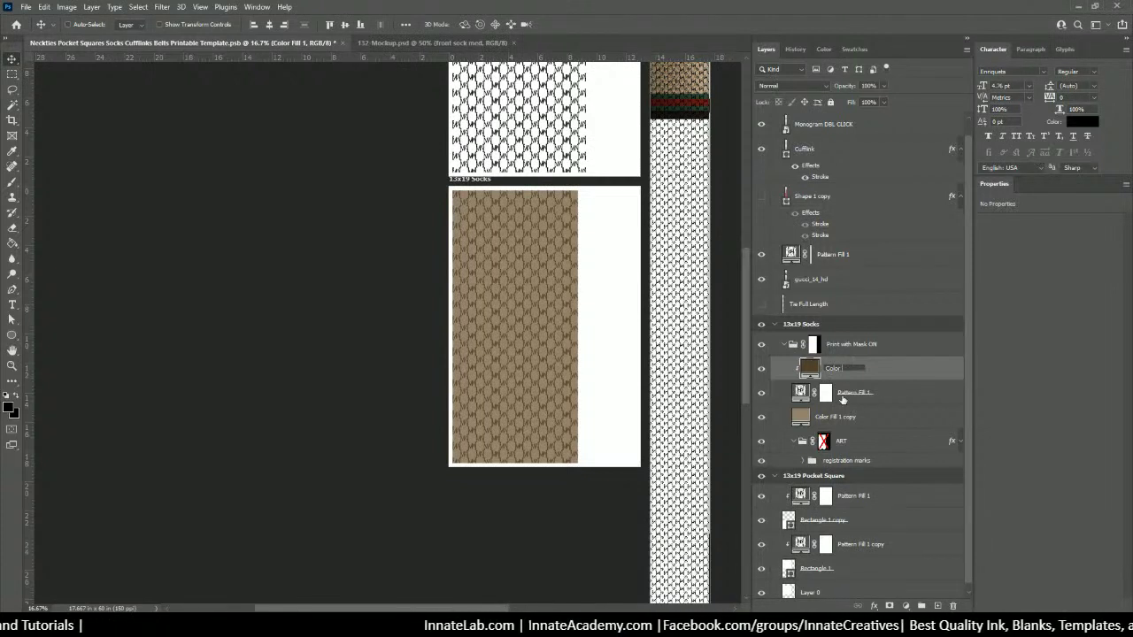
key("Return")
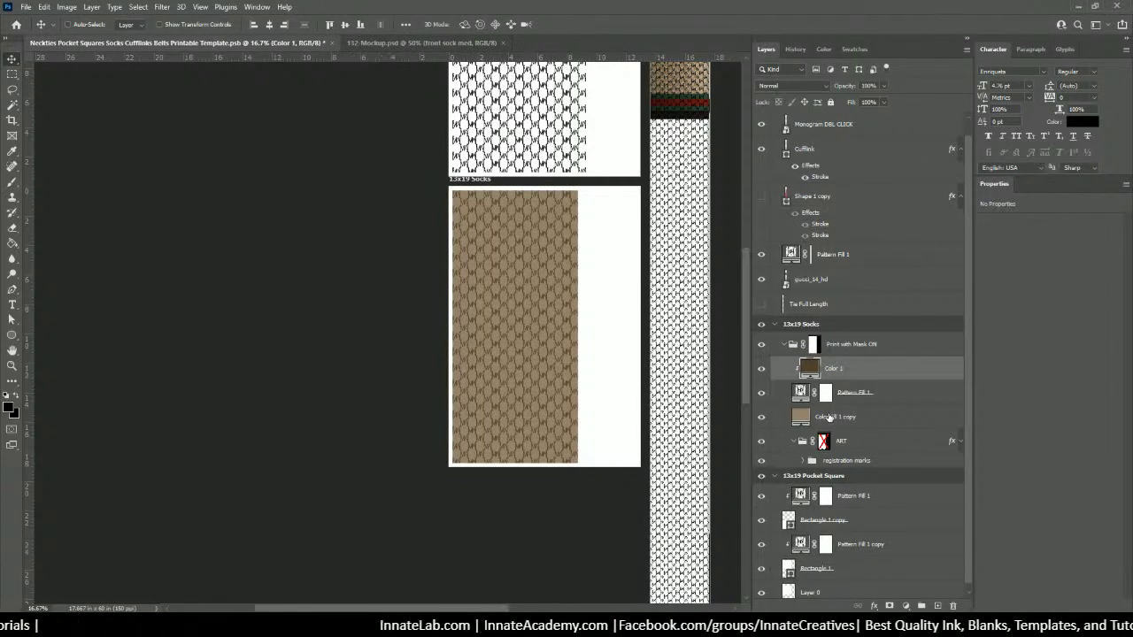
double_click(829, 417)
type("Col")
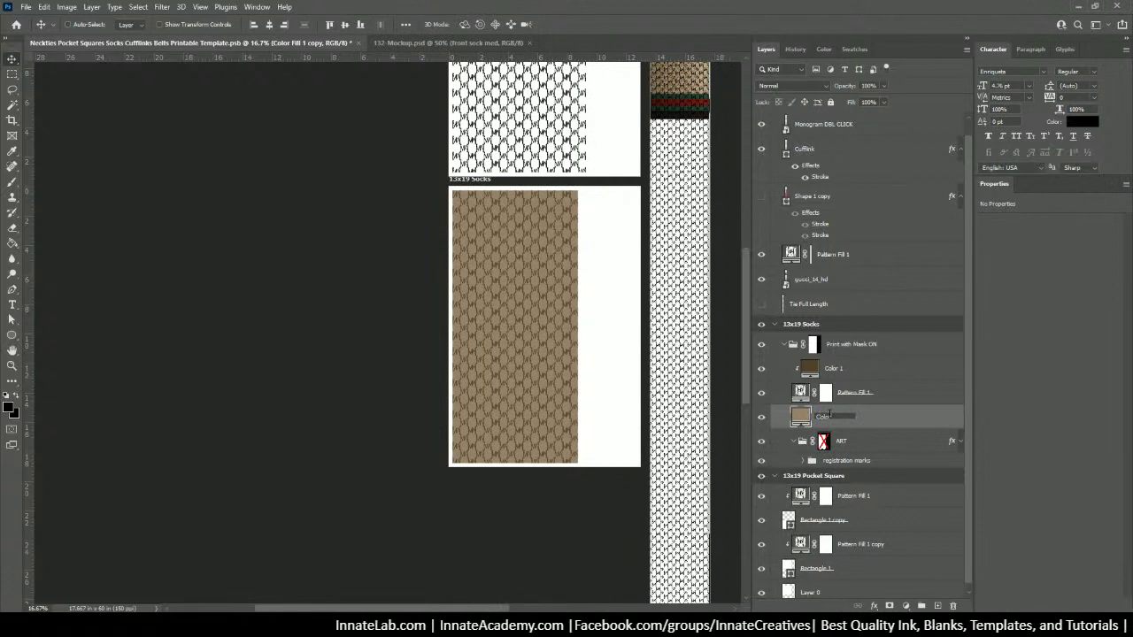
type("or 2")
key("Return")
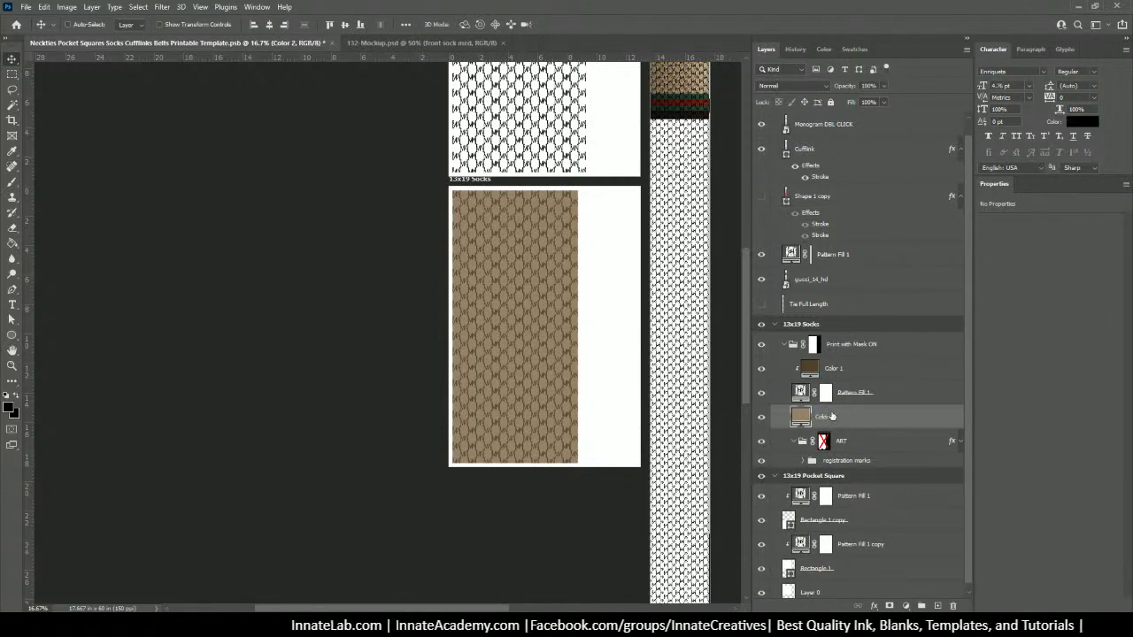
left_click(847, 368)
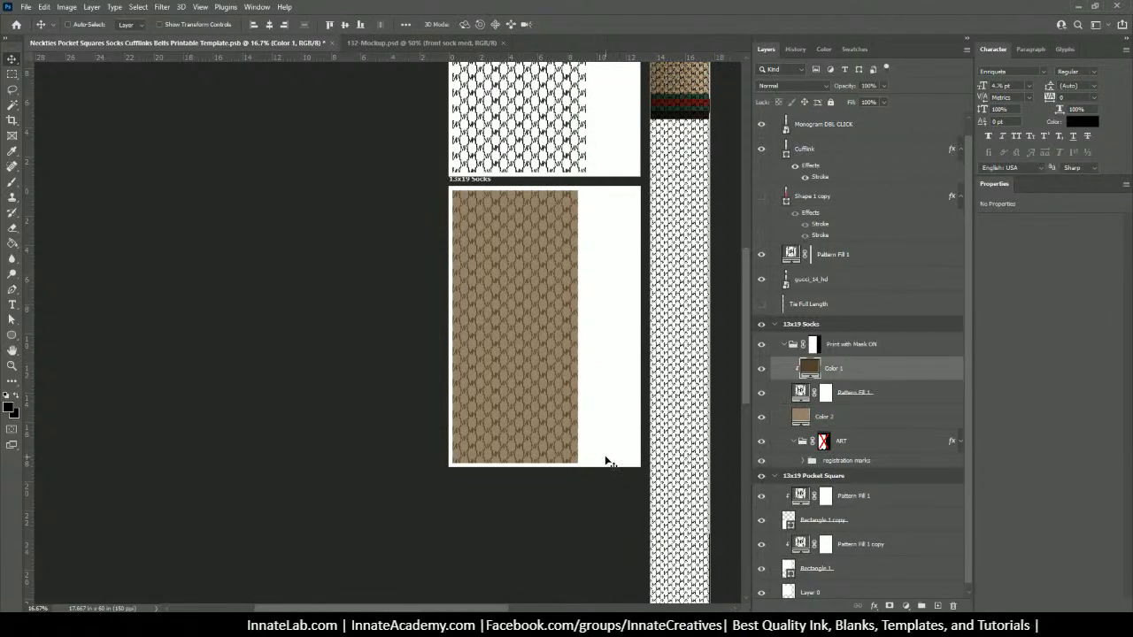
Step: Convert the socks' Color 1 and Color 2 fill layers into separate smart objects
scroll(609, 460, "up", 2)
scroll(609, 460, "up", 4)
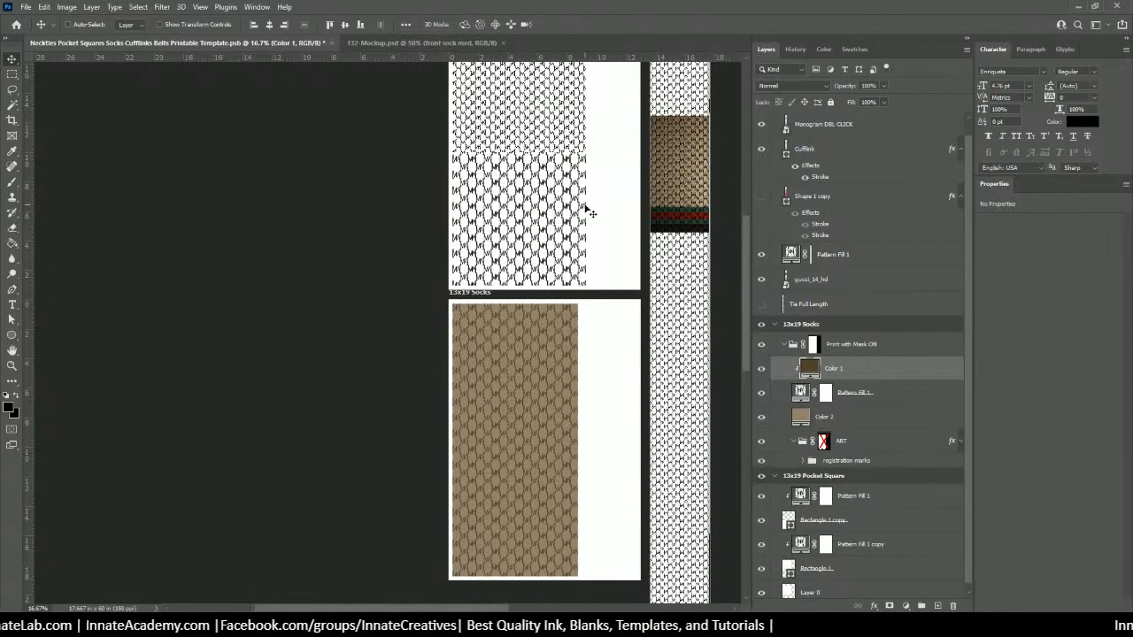
left_click(839, 418)
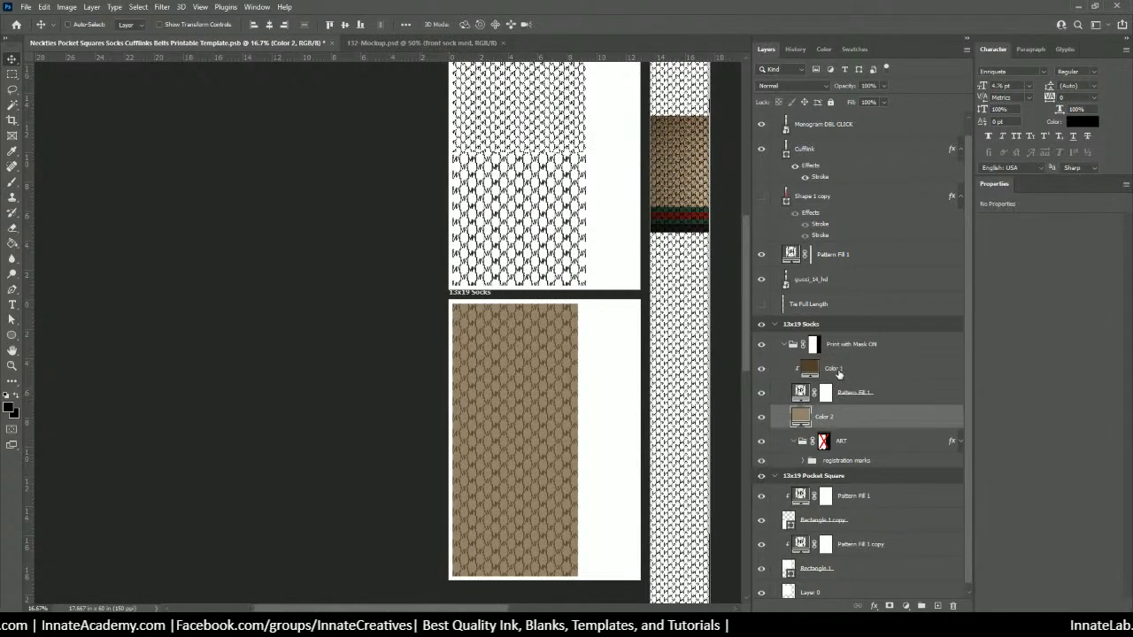
left_click(839, 375)
right_click(840, 375)
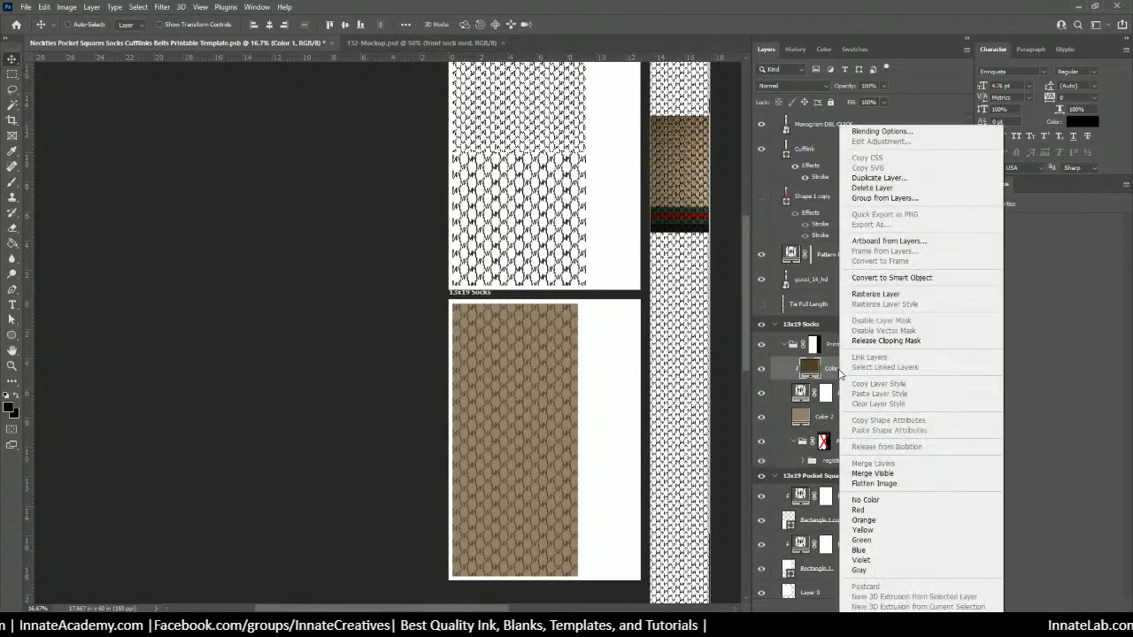
left_click(891, 277)
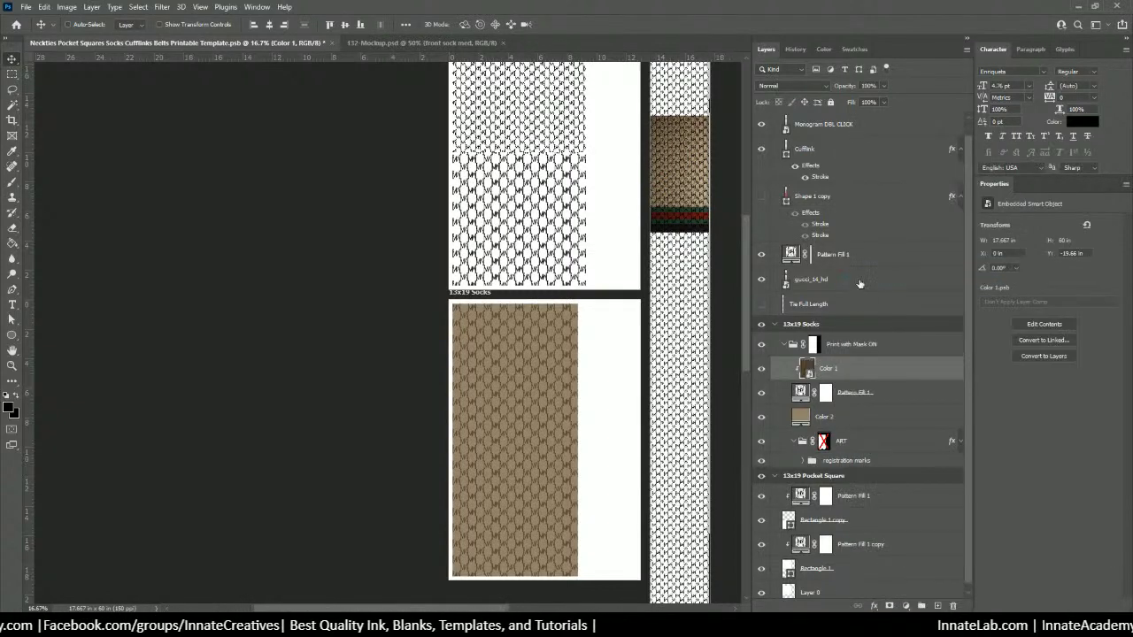
left_click(834, 425)
right_click(852, 425)
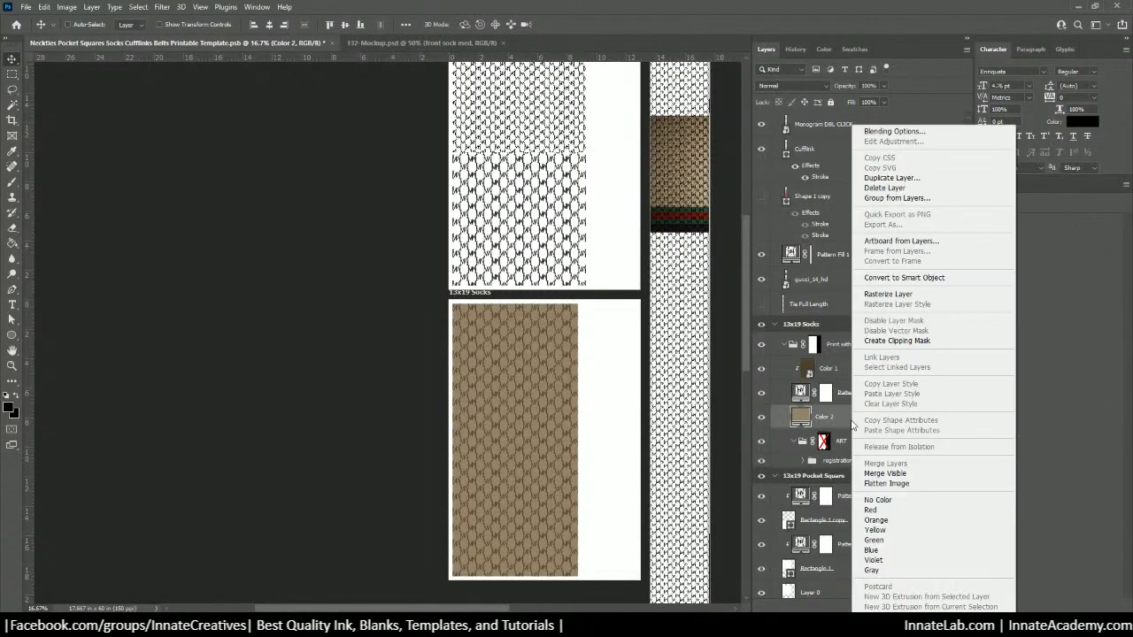
left_click(890, 277)
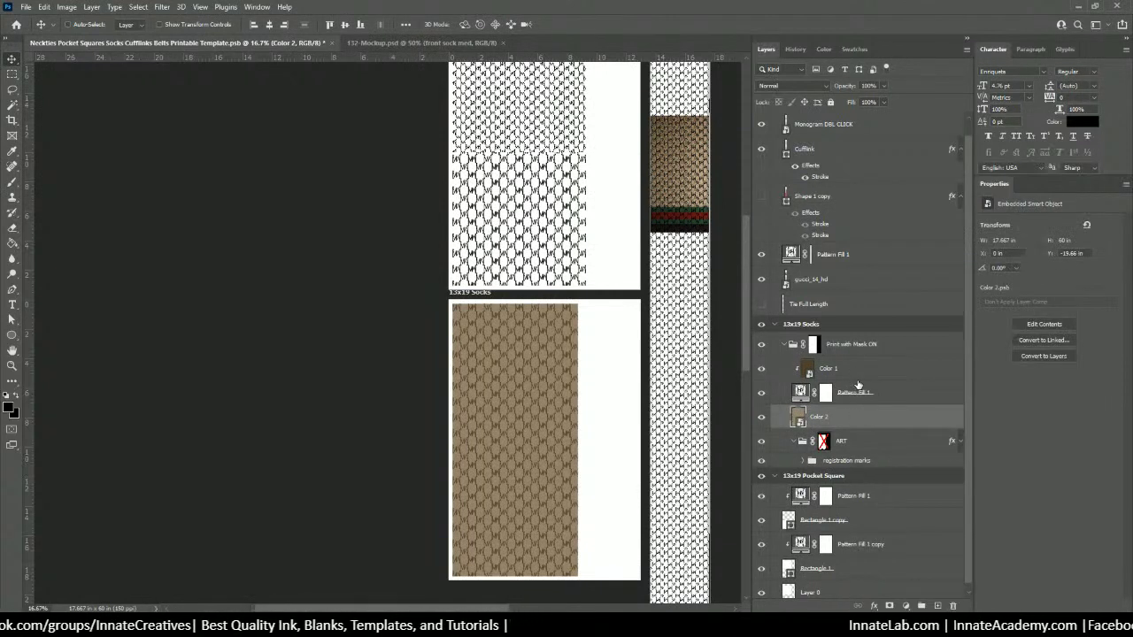
Step: Copy the socks' Color 1 smart object into the 4x60 Tie artboard beneath Cufflink, undoing the stray effect copied onto Pattern Fill 1
scroll(849, 389, "up", 1)
left_click(845, 384)
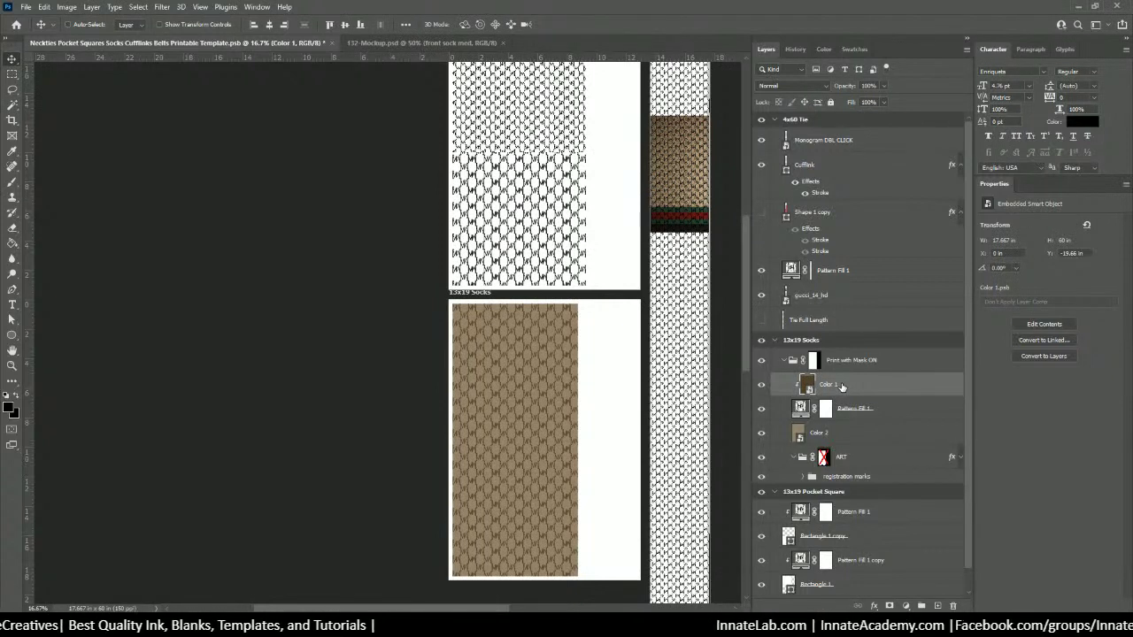
left_click_drag(842, 386, 841, 205)
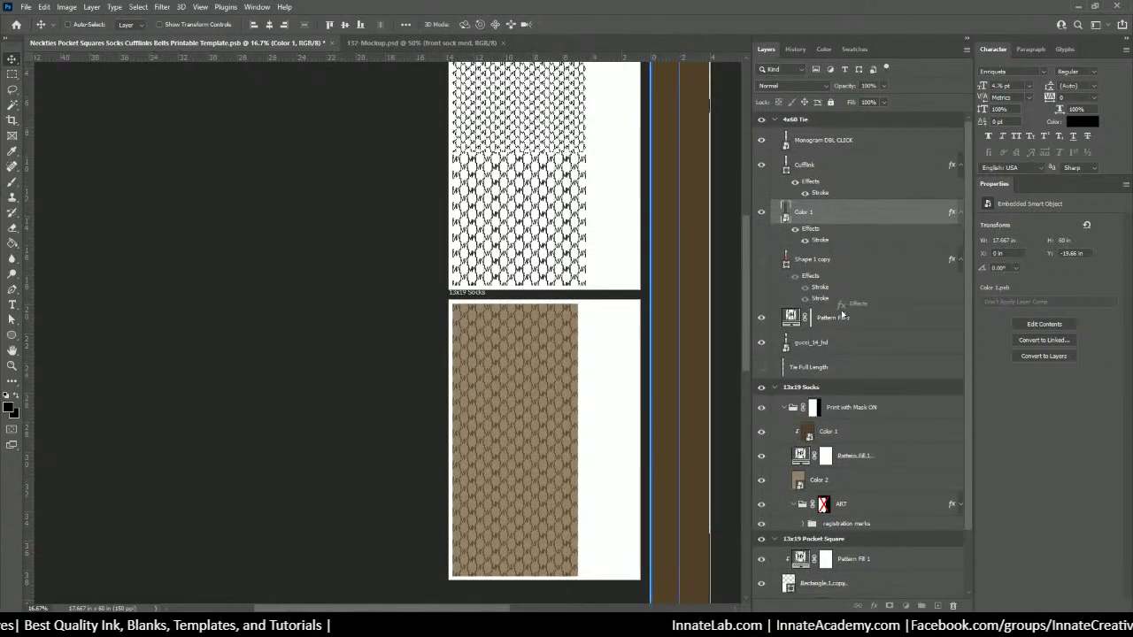
left_click_drag(842, 314, 845, 303)
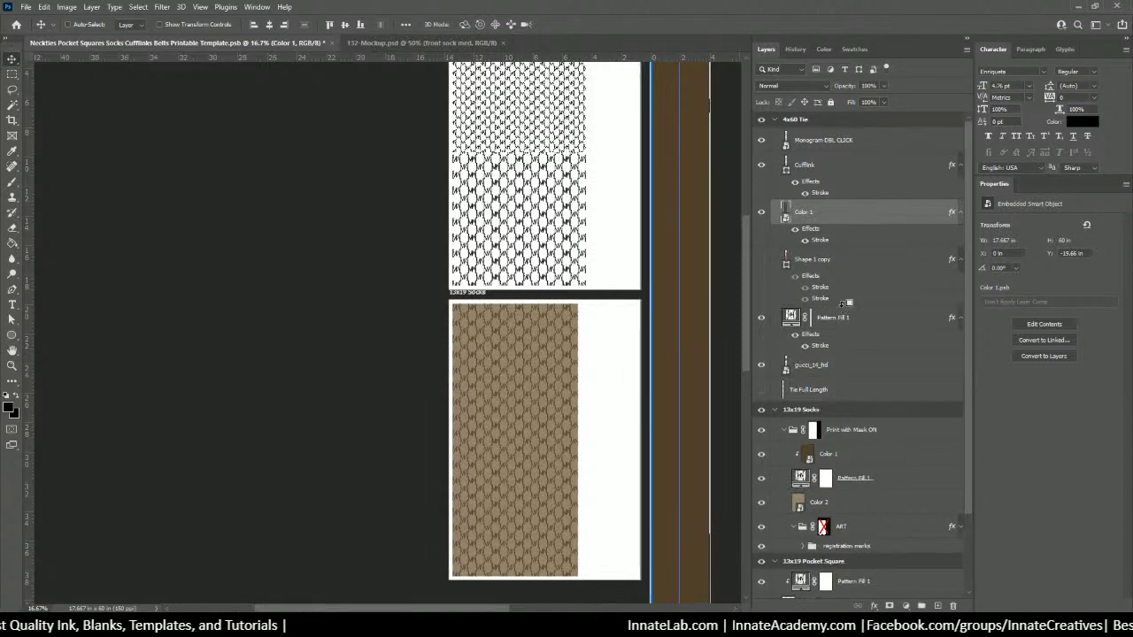
key("ctrl+z")
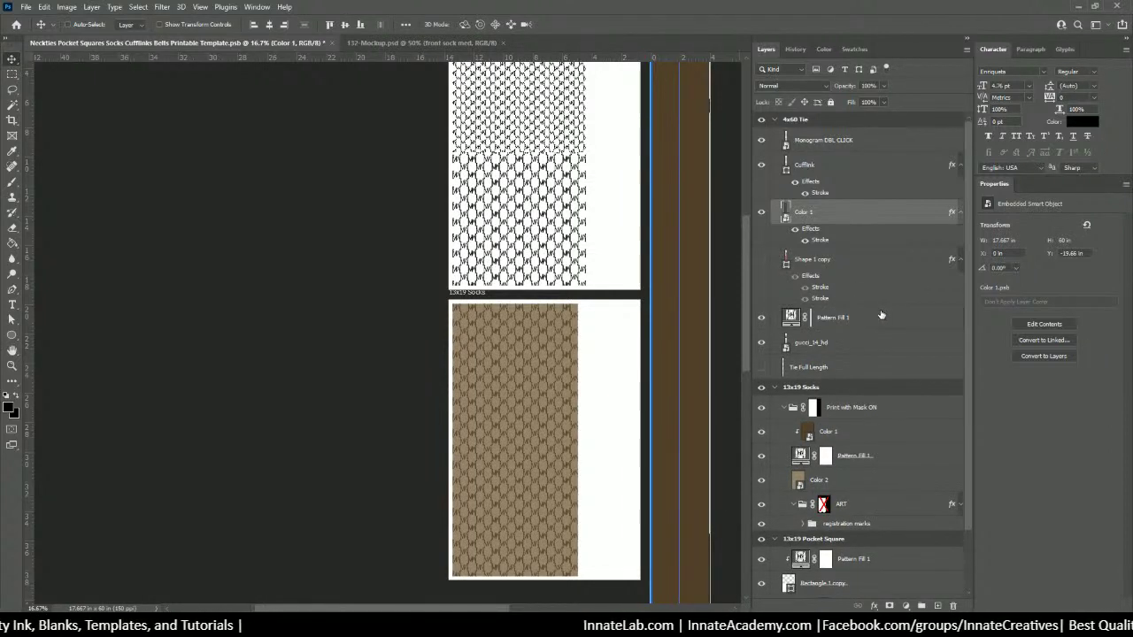
Step: Copy the socks' Color 1 directly above the tie's Pattern Fill 1 and clip it to that pattern with a clipping mask
left_click(855, 433)
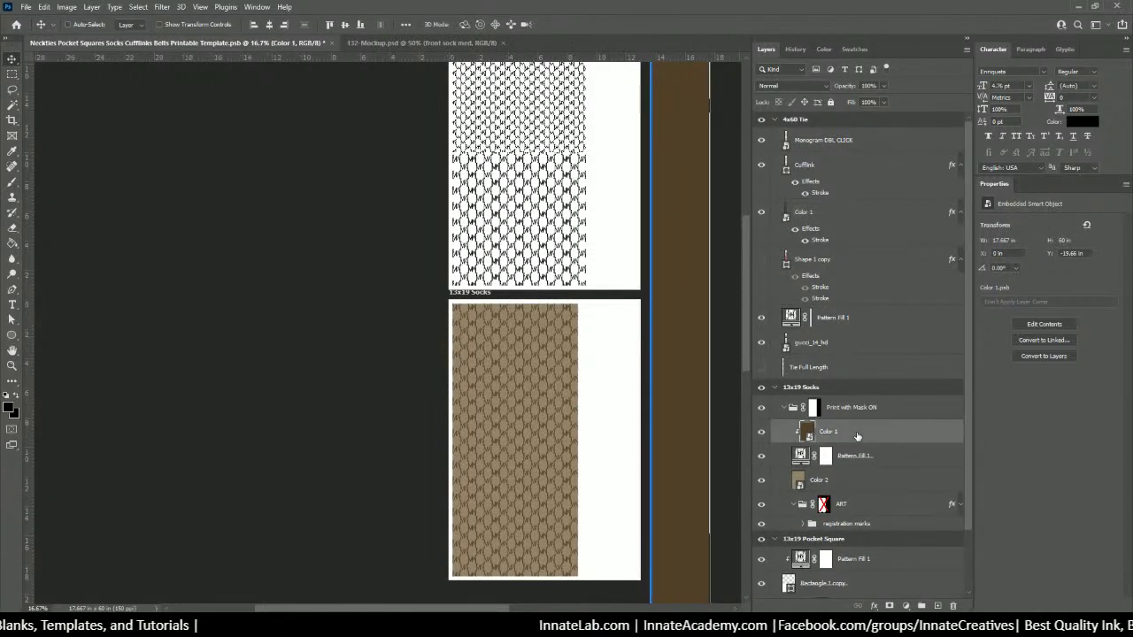
left_click_drag(857, 435, 850, 312)
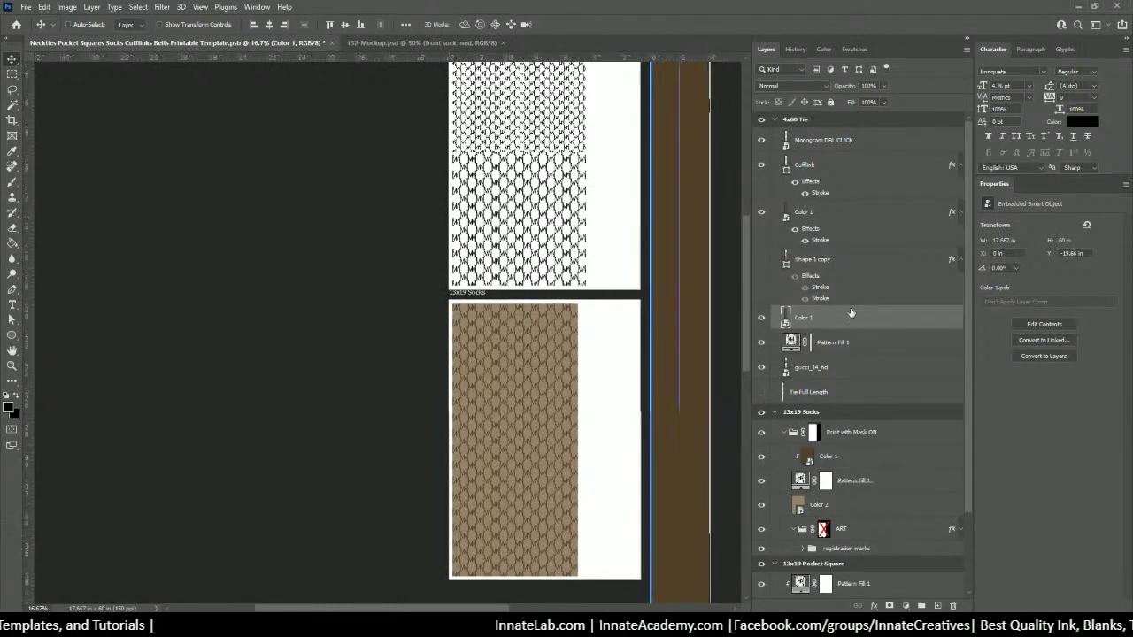
right_click(863, 314)
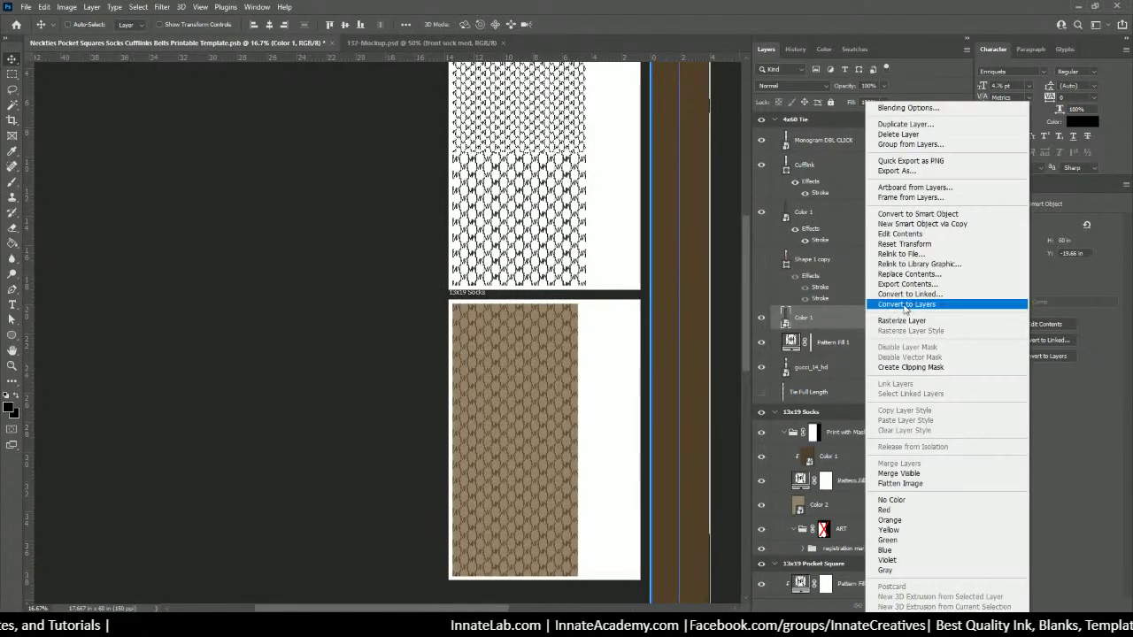
left_click(896, 368)
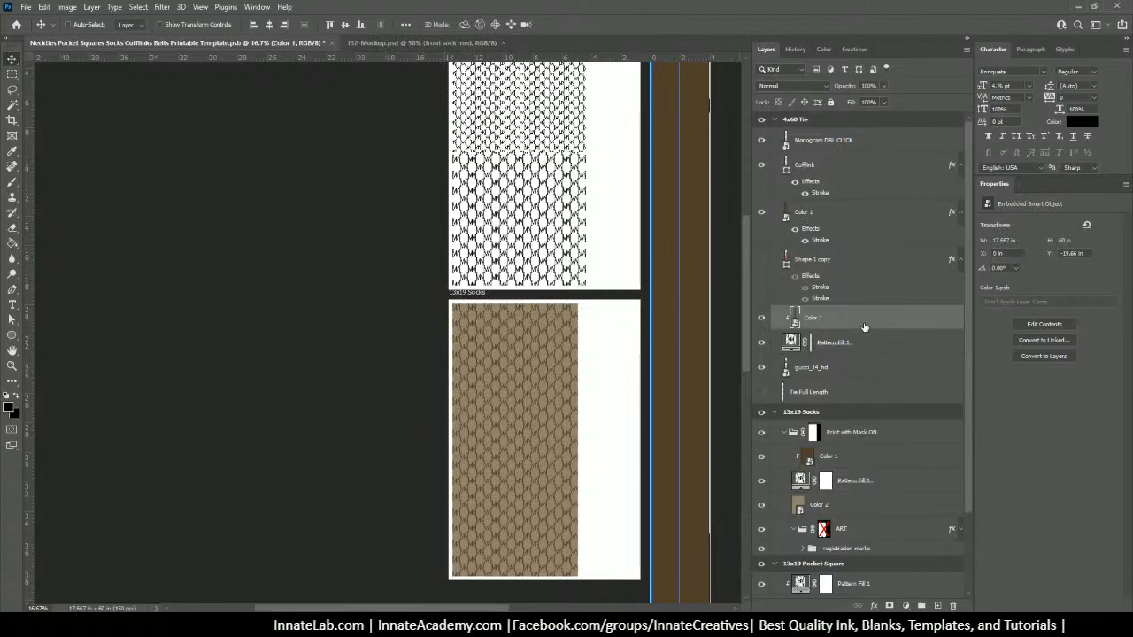
Step: Delete the gucci_14_hd reference image layer from the 4x60 Tie artboard
scroll(865, 327, "down", 3)
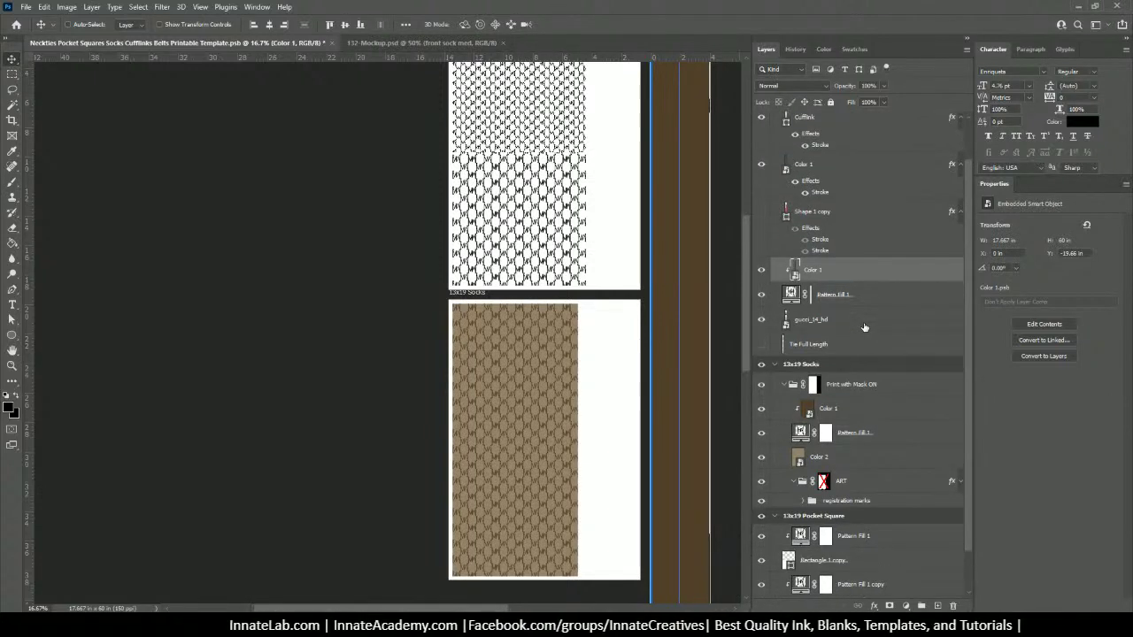
left_click(862, 328)
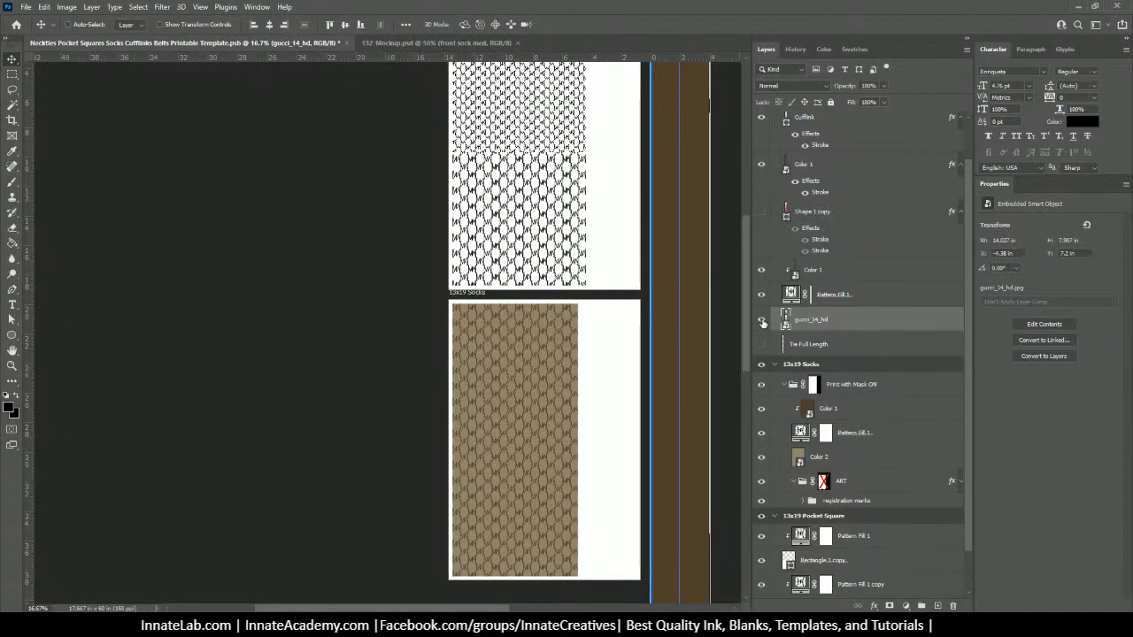
key("Delete")
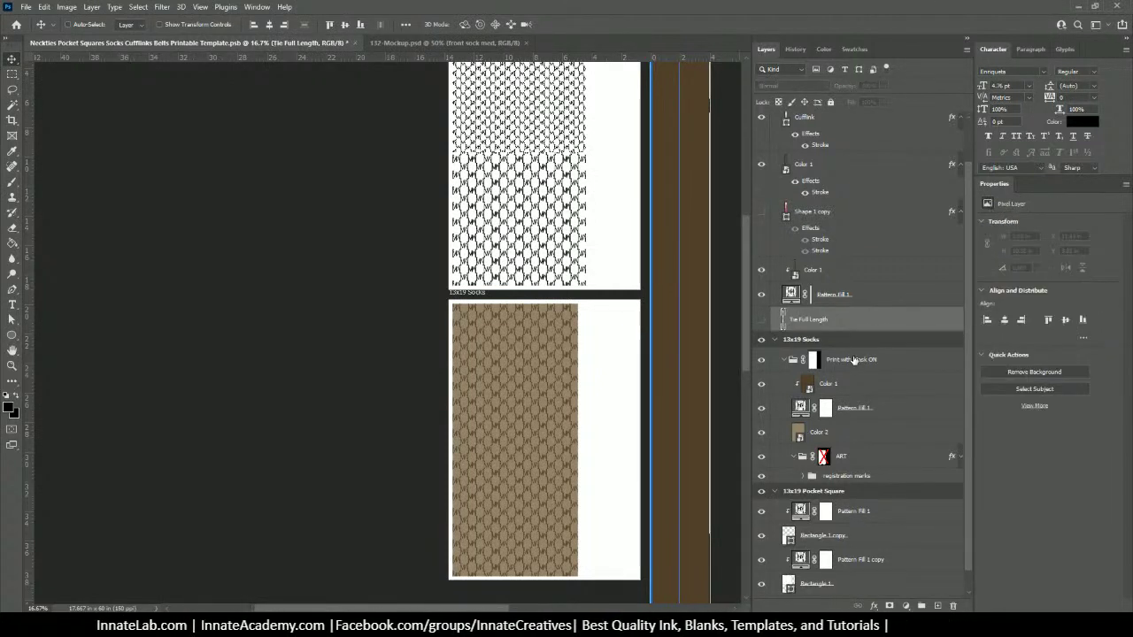
Step: Copy the socks' Color 2 smart object into the 4x60 Tie artboard between Pattern Fill 1 and Tie Full Length
left_click(860, 301)
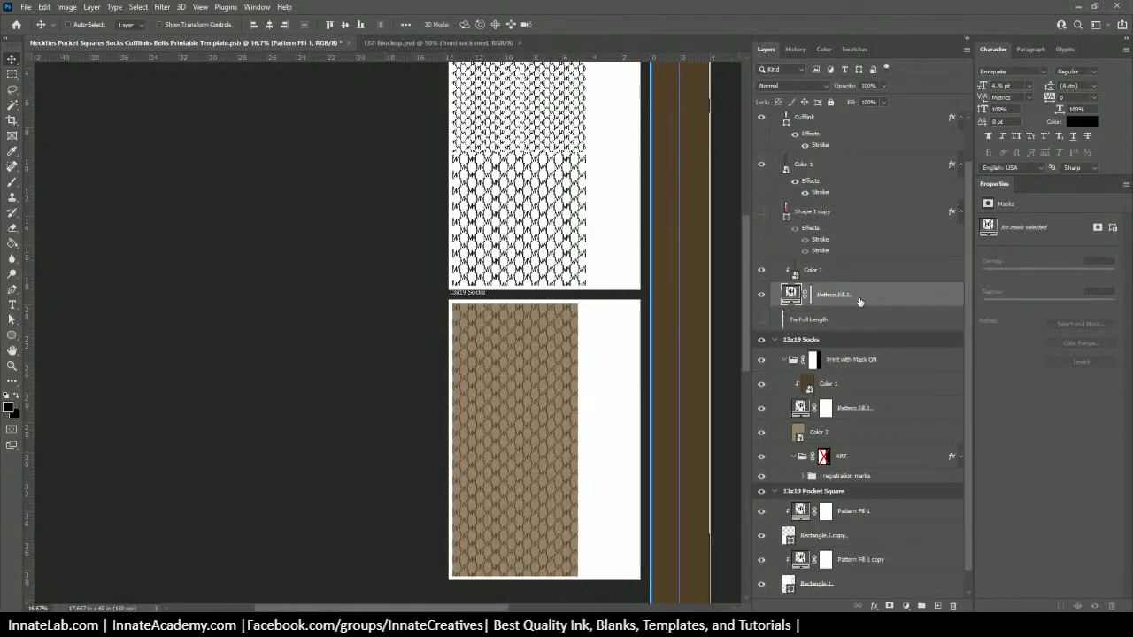
left_click(848, 319)
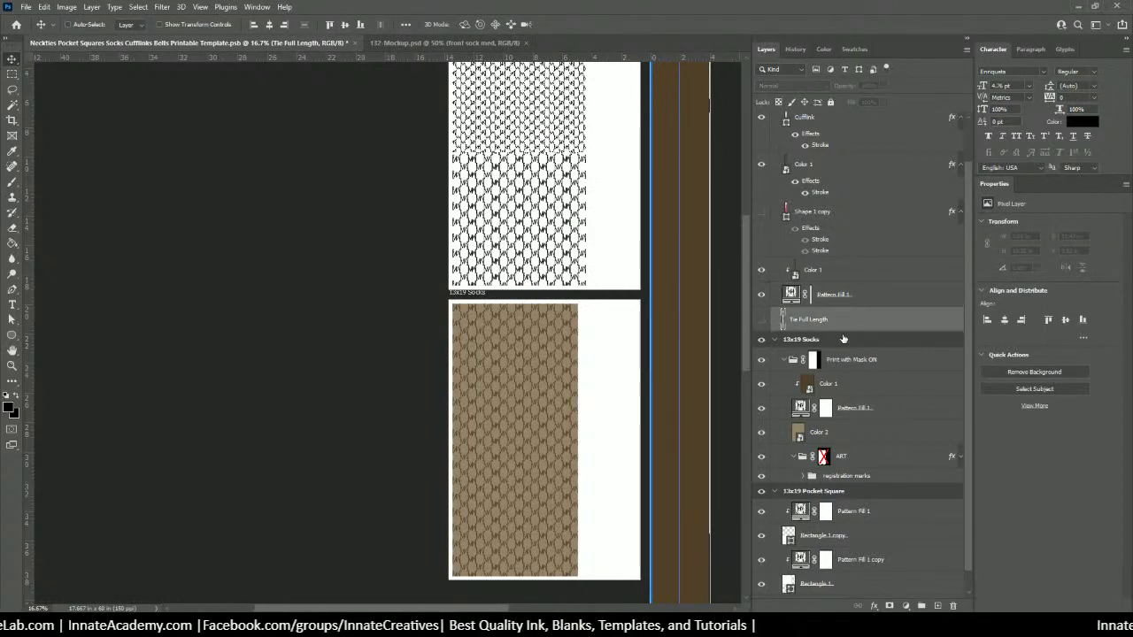
left_click(831, 270)
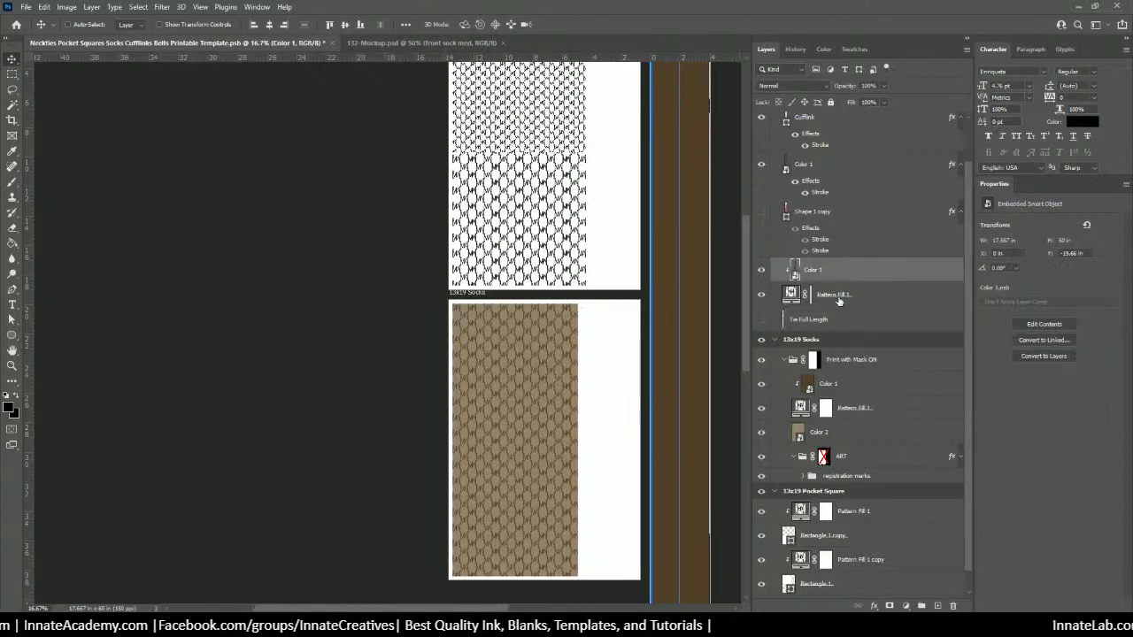
left_click(850, 432)
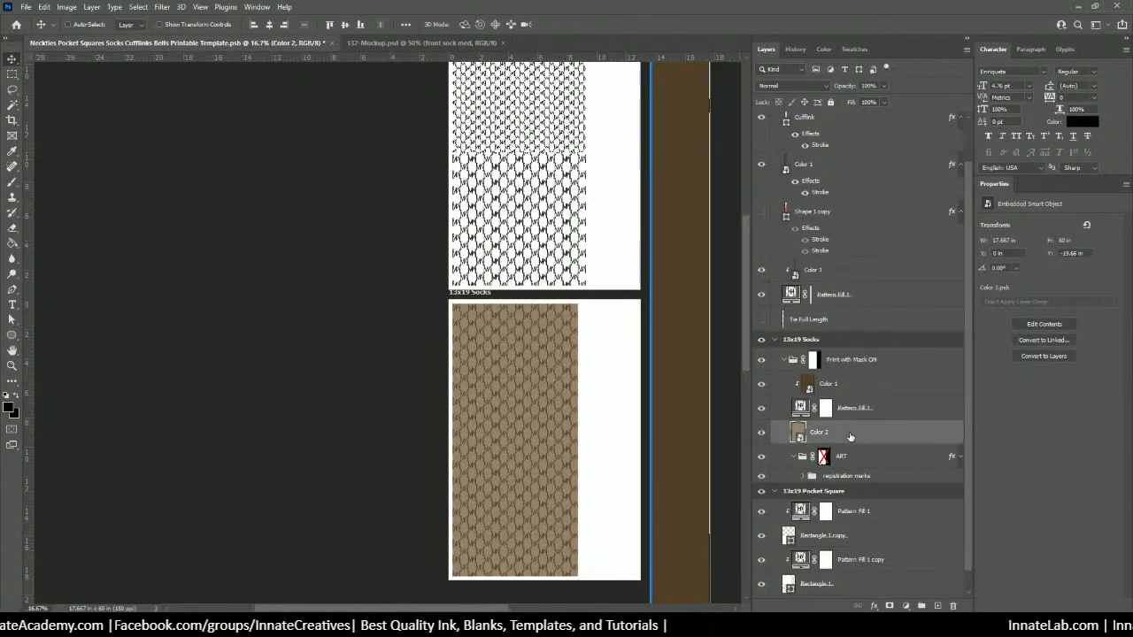
left_click_drag(849, 431, 822, 313)
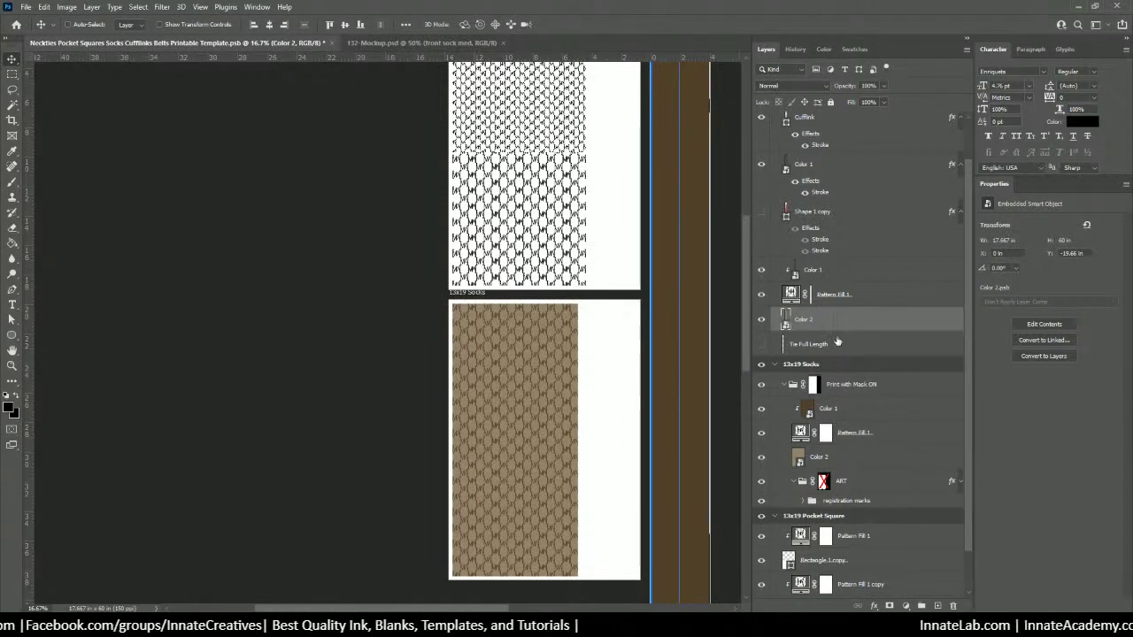
Step: Delete the extra Color 1 smart object with the stroke effect above Shape 1 copy in the 4x60 Tie artboard
left_click(839, 347)
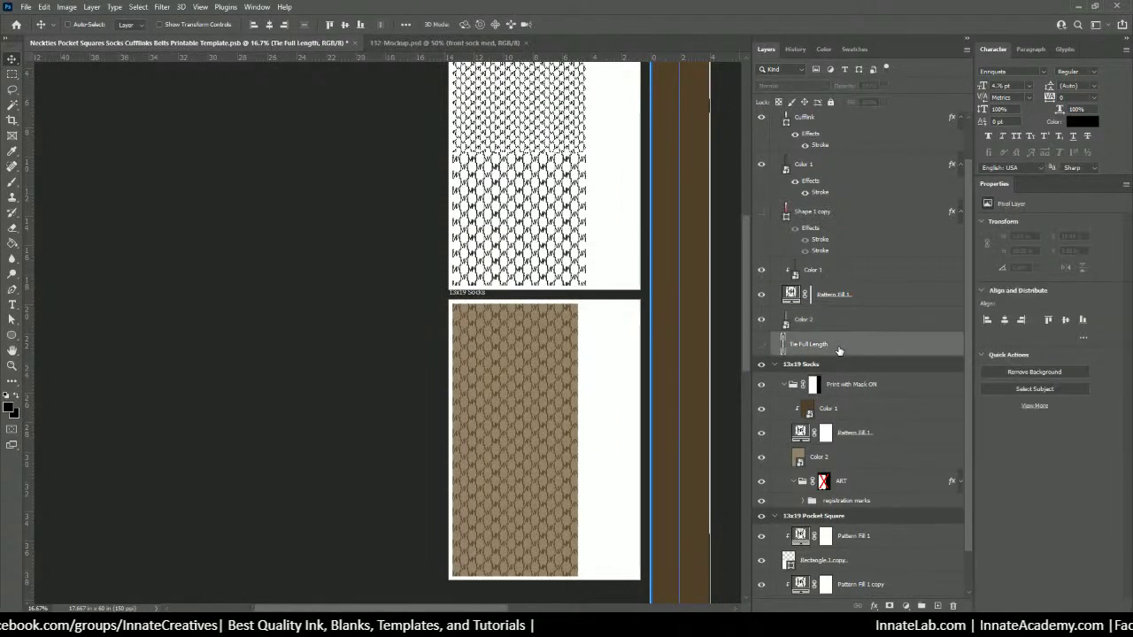
scroll(839, 350, "up", 2)
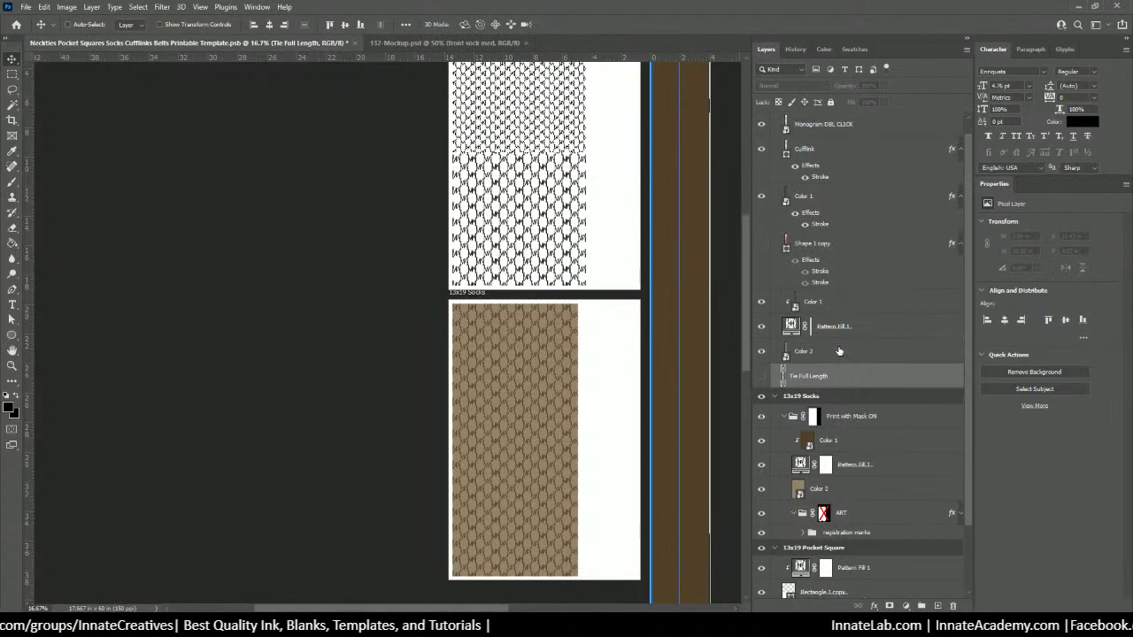
scroll(839, 351, "up", 1)
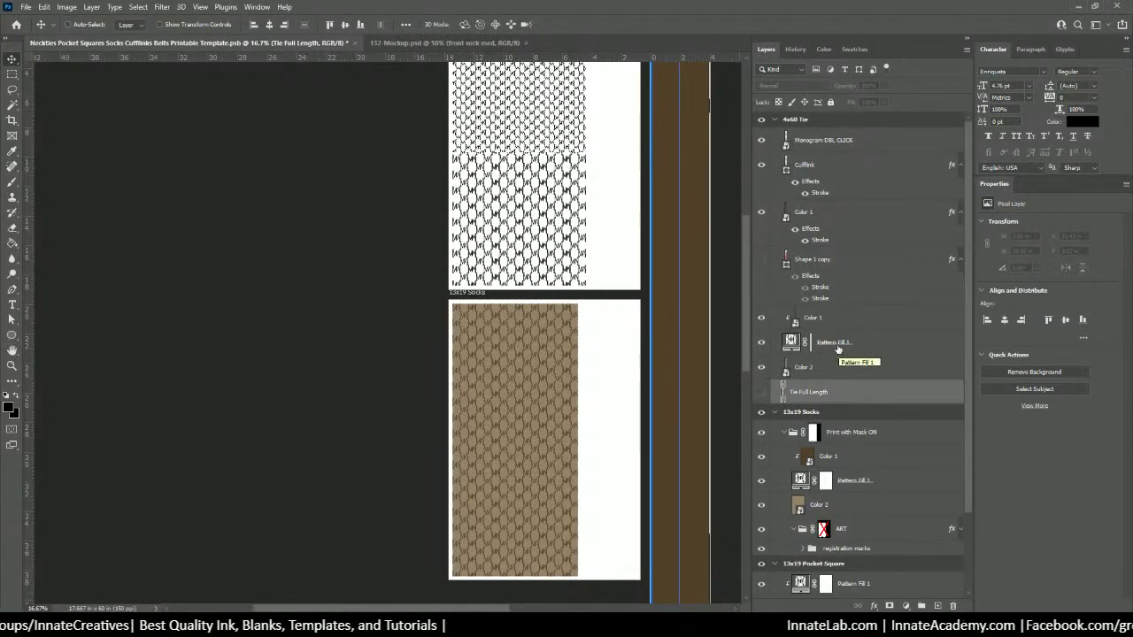
left_click(832, 324)
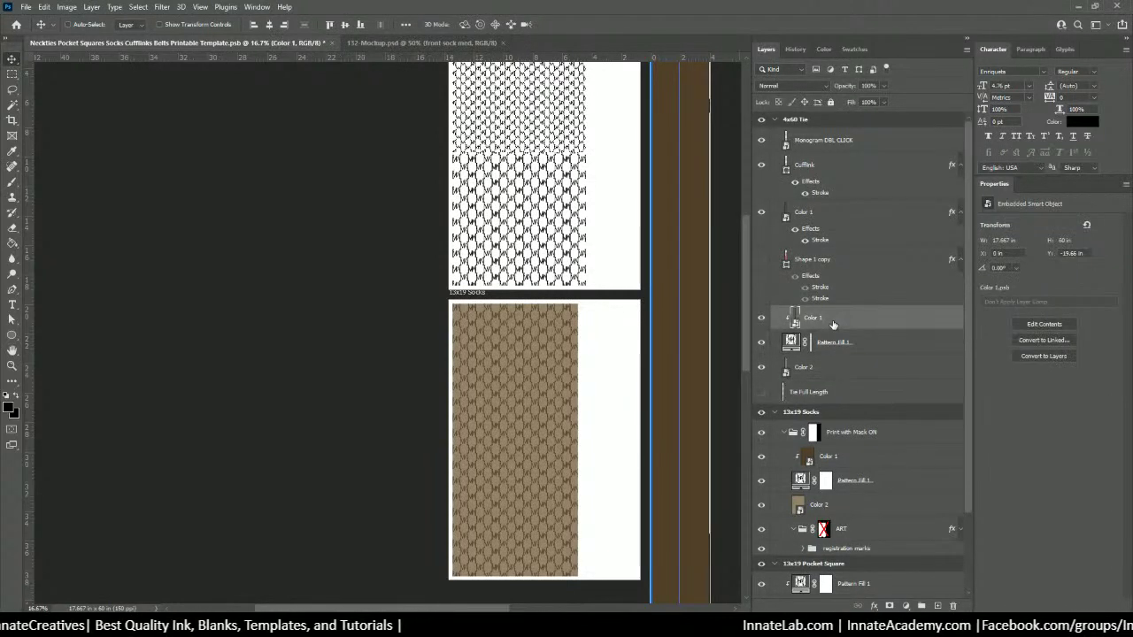
left_click(763, 323)
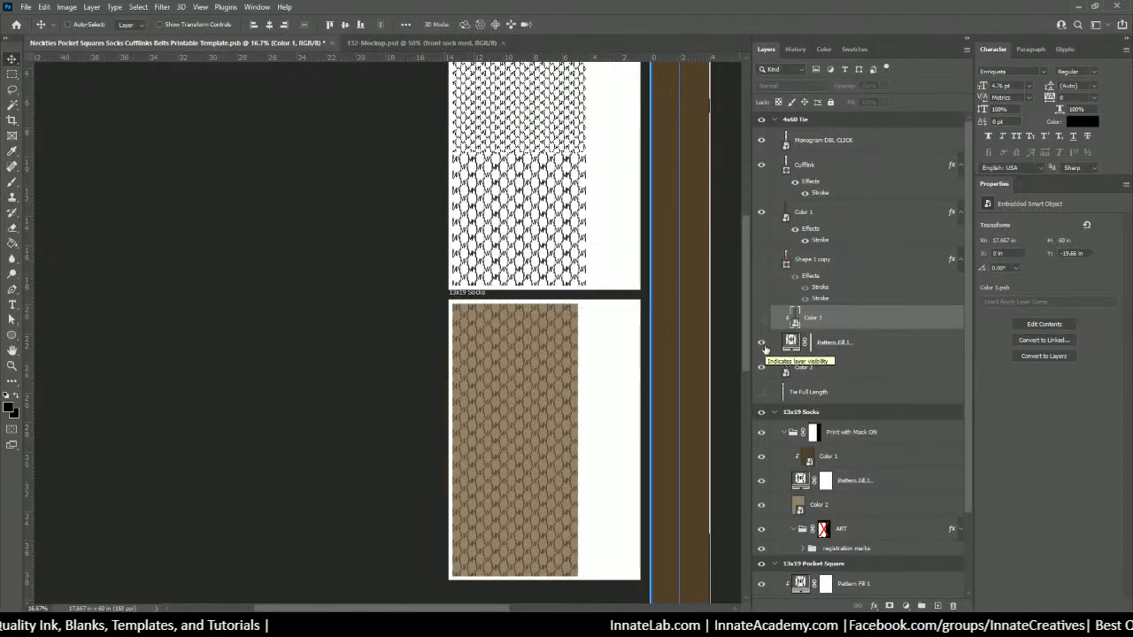
left_click(762, 317)
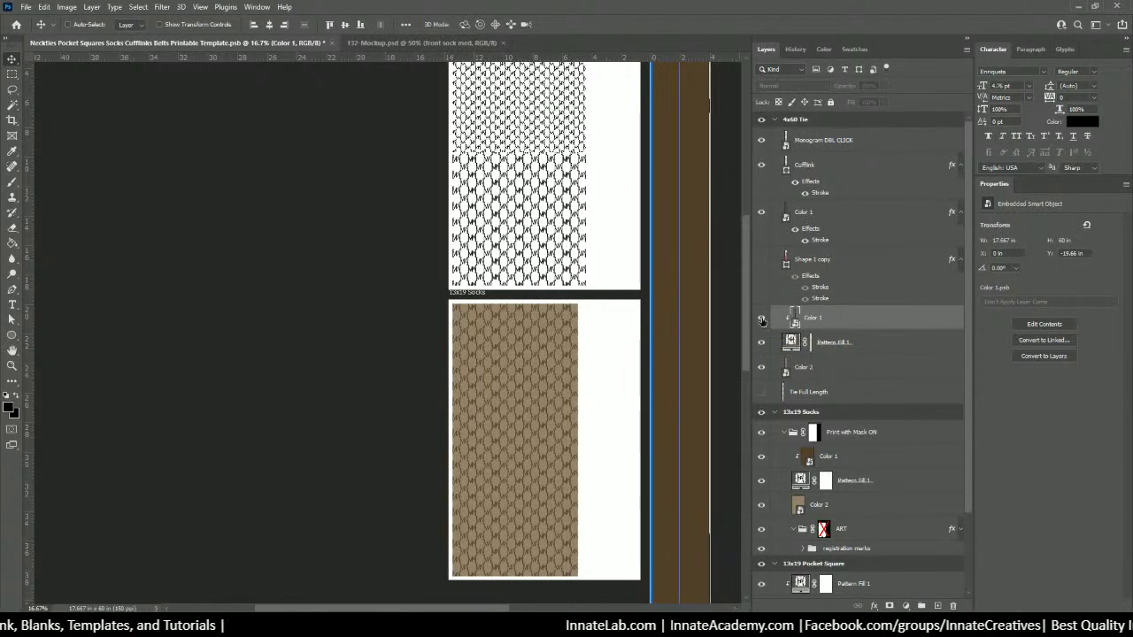
left_click(847, 211)
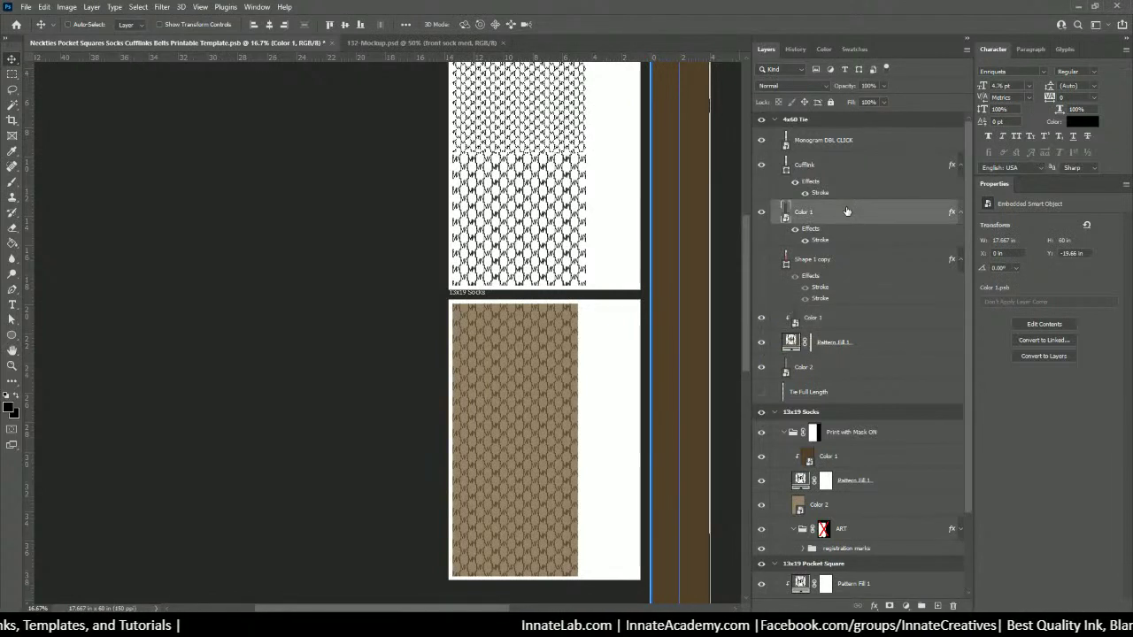
key("Delete")
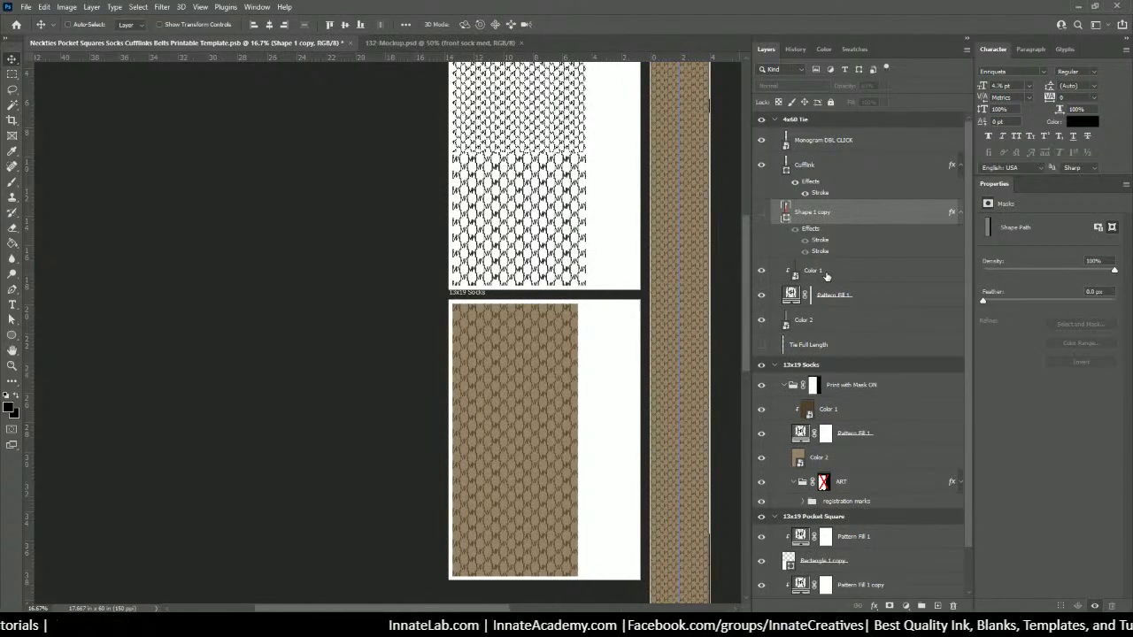
Step: Copy the tie's Color 1 and Color 2 into the 13x19 Pocket Square artboard, with Color 1 above Pattern Fill 1 and Color 2 beneath it
left_click(826, 276)
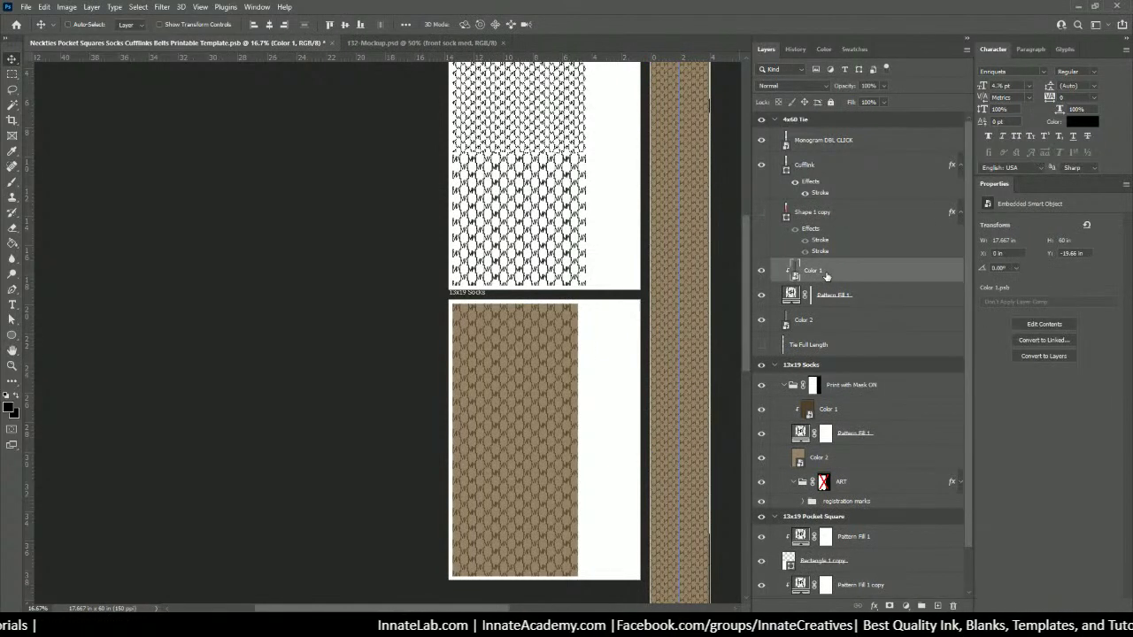
left_click(827, 323, "ctrl")
scroll(845, 305, "down", 2)
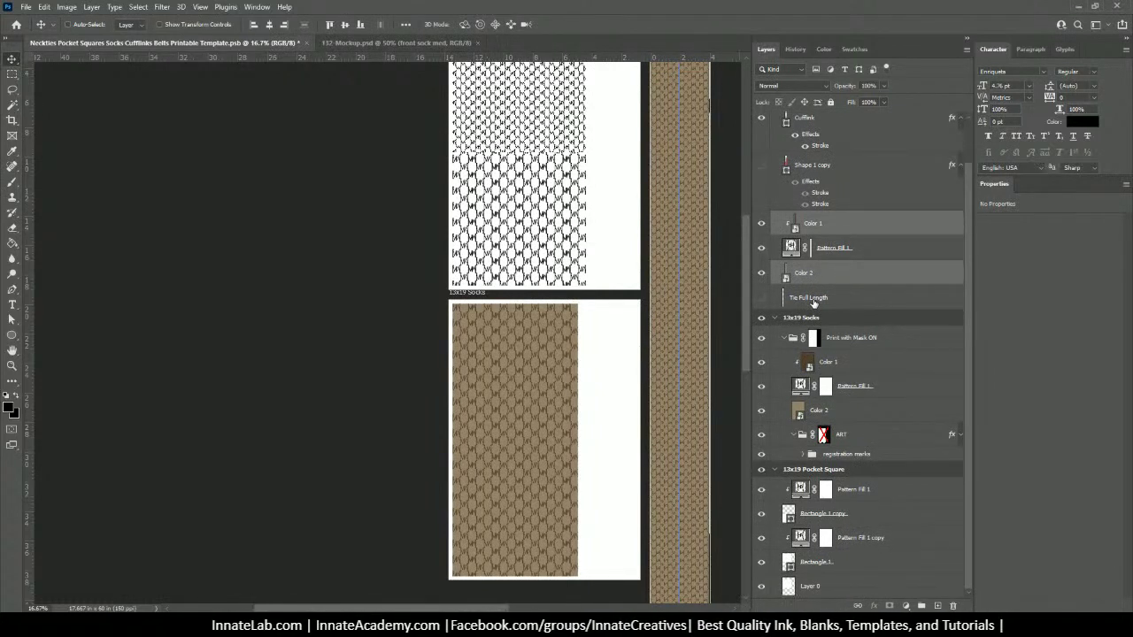
left_click_drag(838, 277, 827, 440)
scroll(837, 498, "down", 1)
left_click(828, 467)
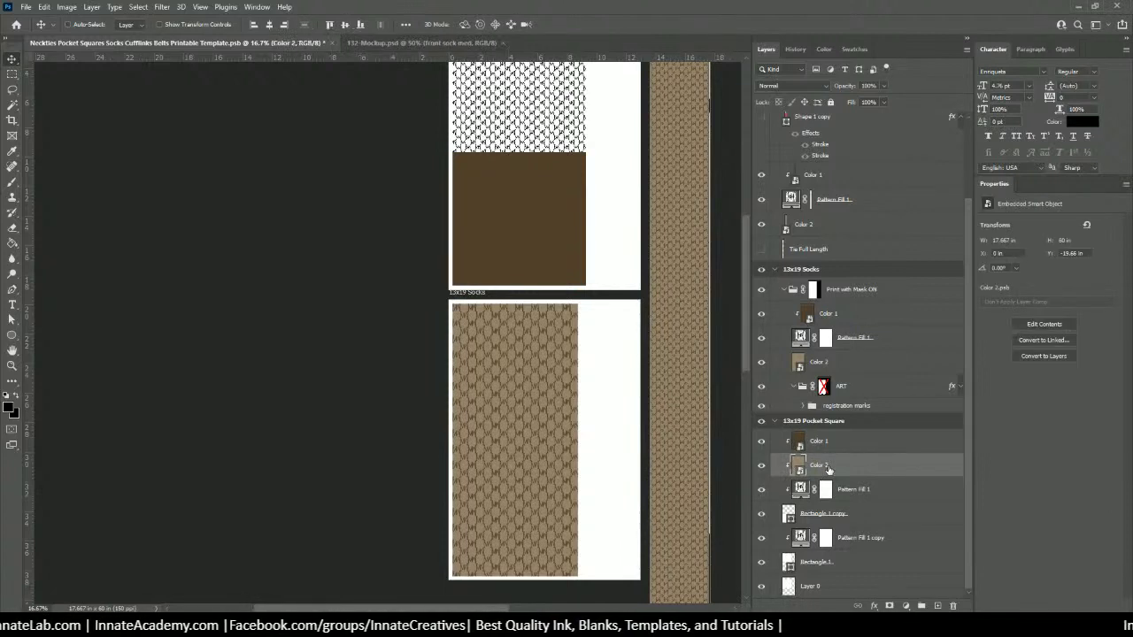
left_click_drag(832, 466, 820, 506)
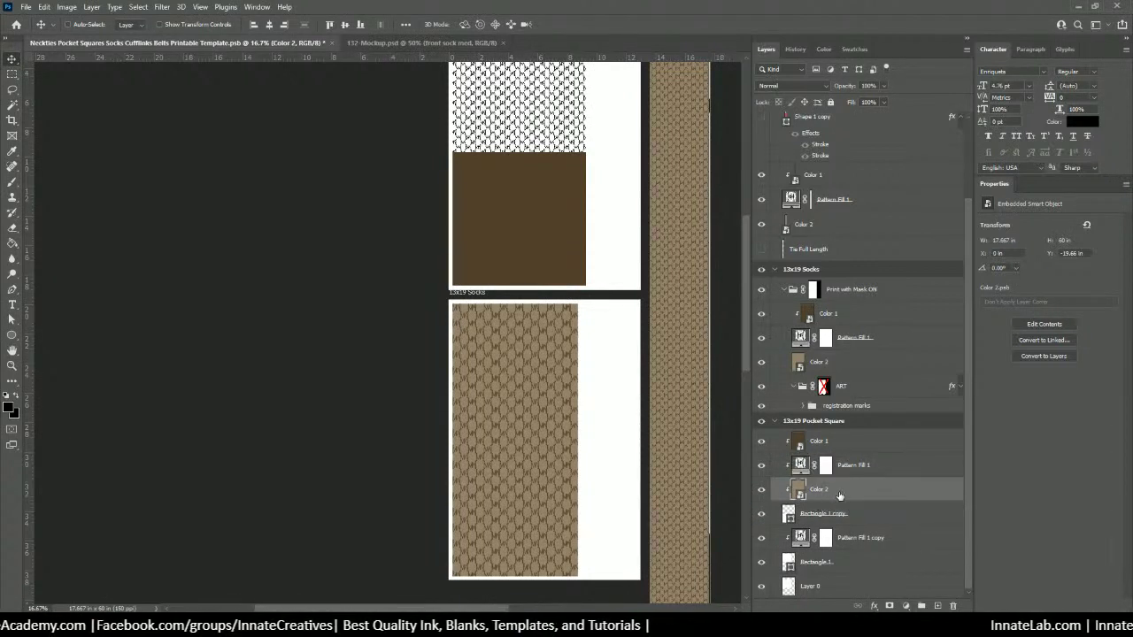
Step: Release the clipping masks on Color 1 and Color 2 in the 13x19 Pocket Square artboard
left_click(843, 476)
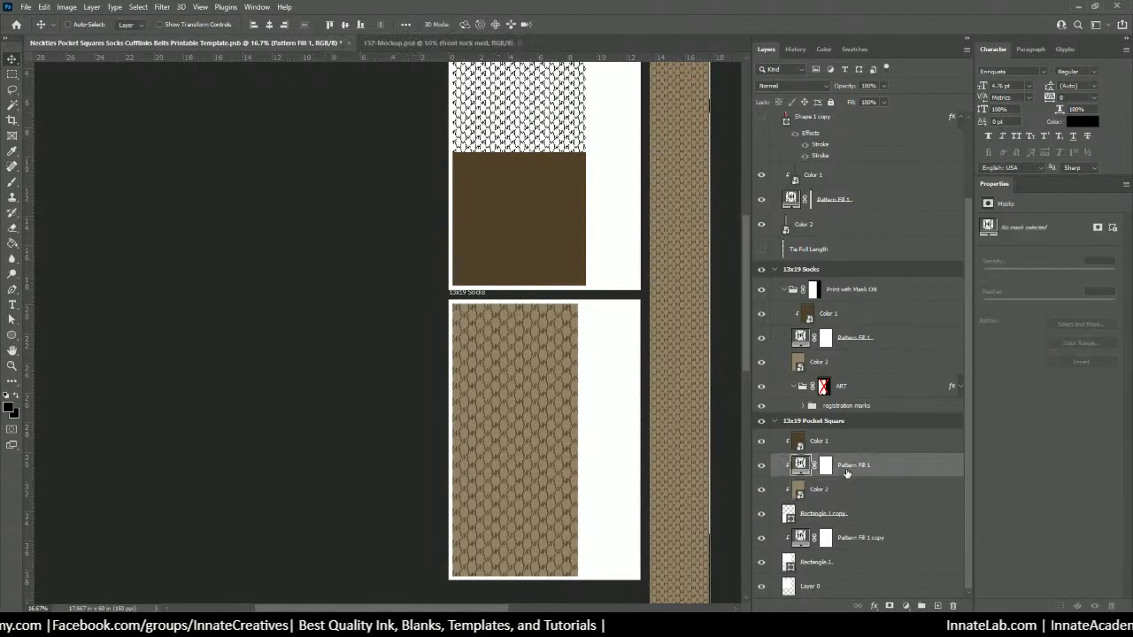
left_click(846, 486)
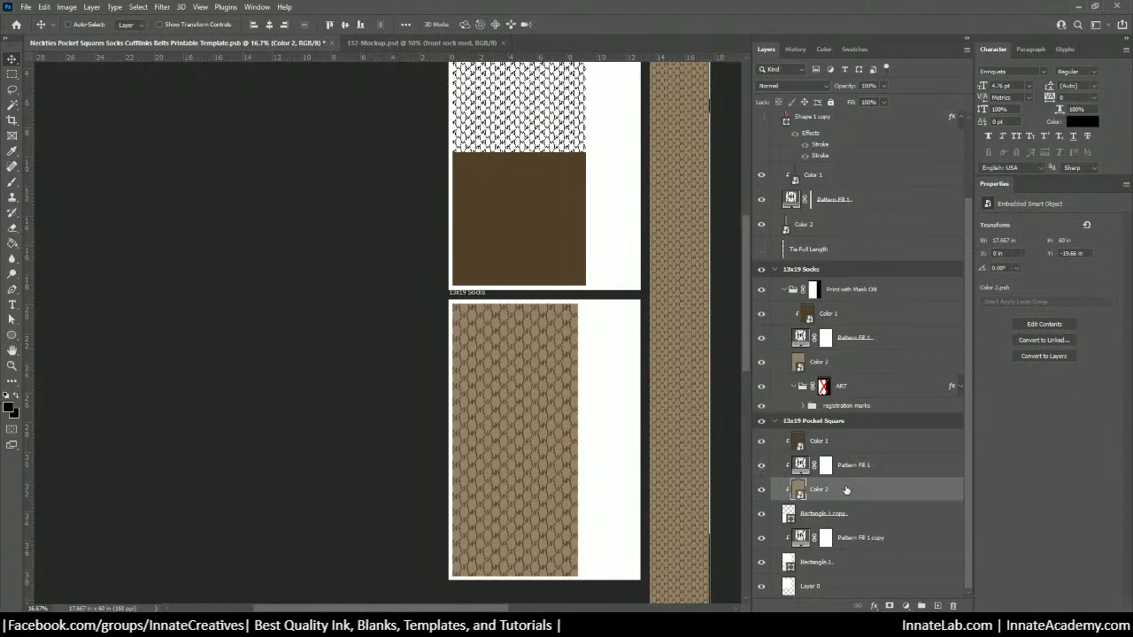
left_click(833, 512)
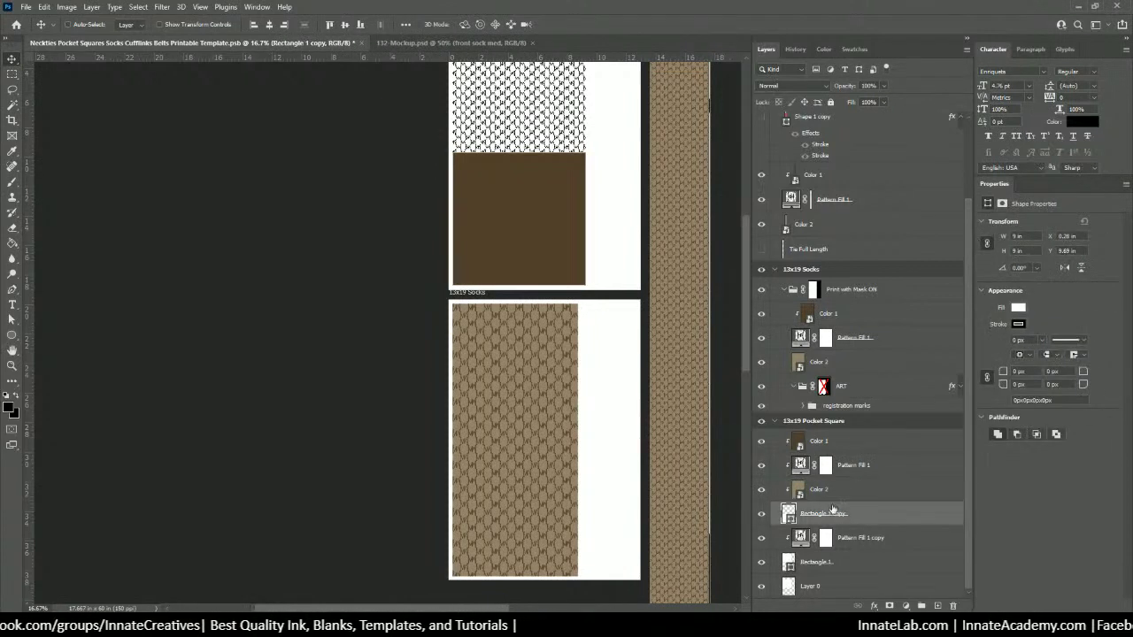
left_click(846, 469)
left_click(850, 448)
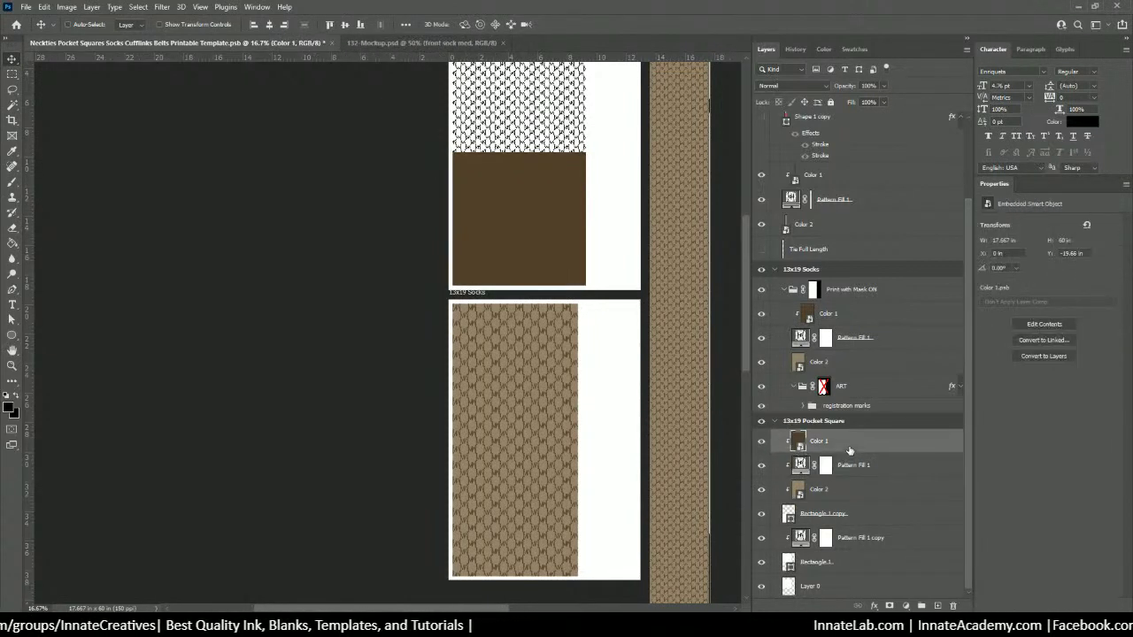
right_click(839, 448)
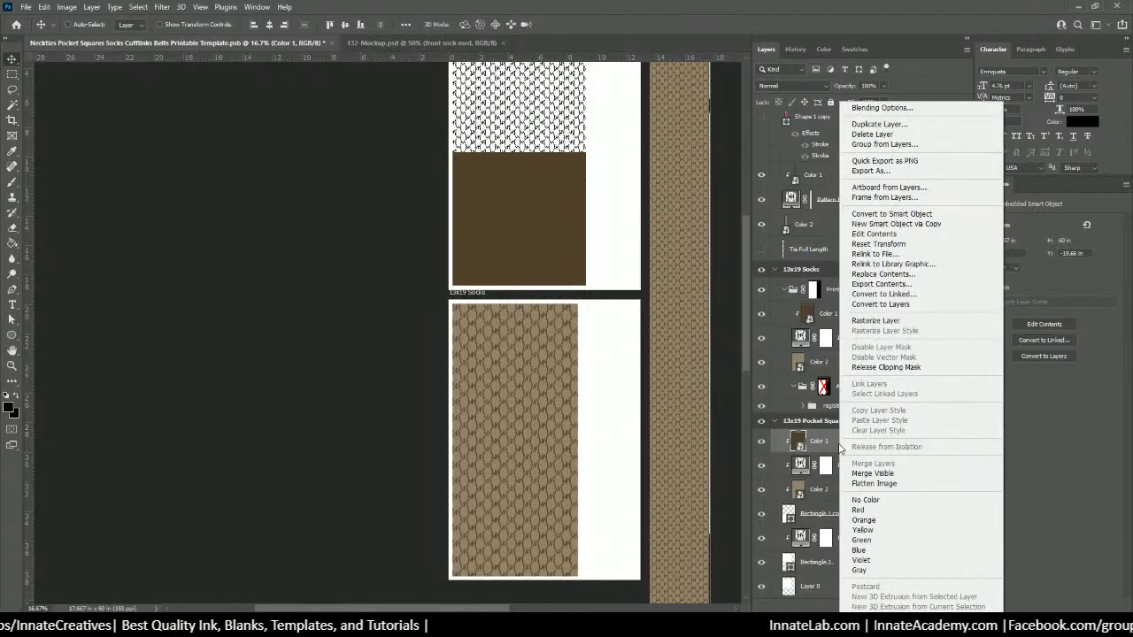
left_click(869, 370)
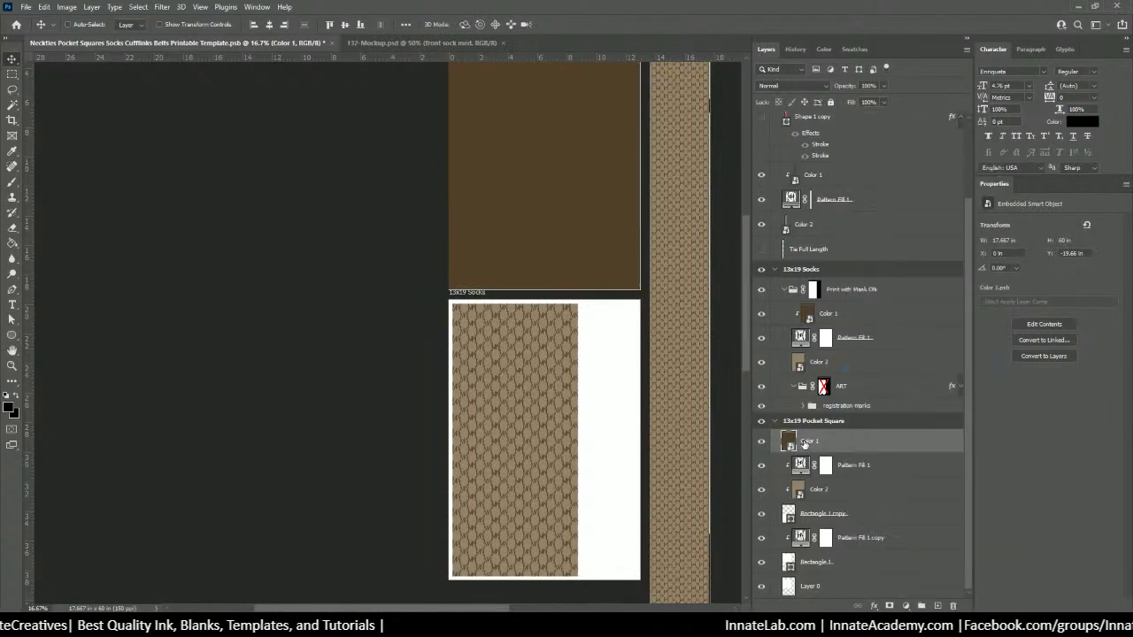
right_click(854, 497)
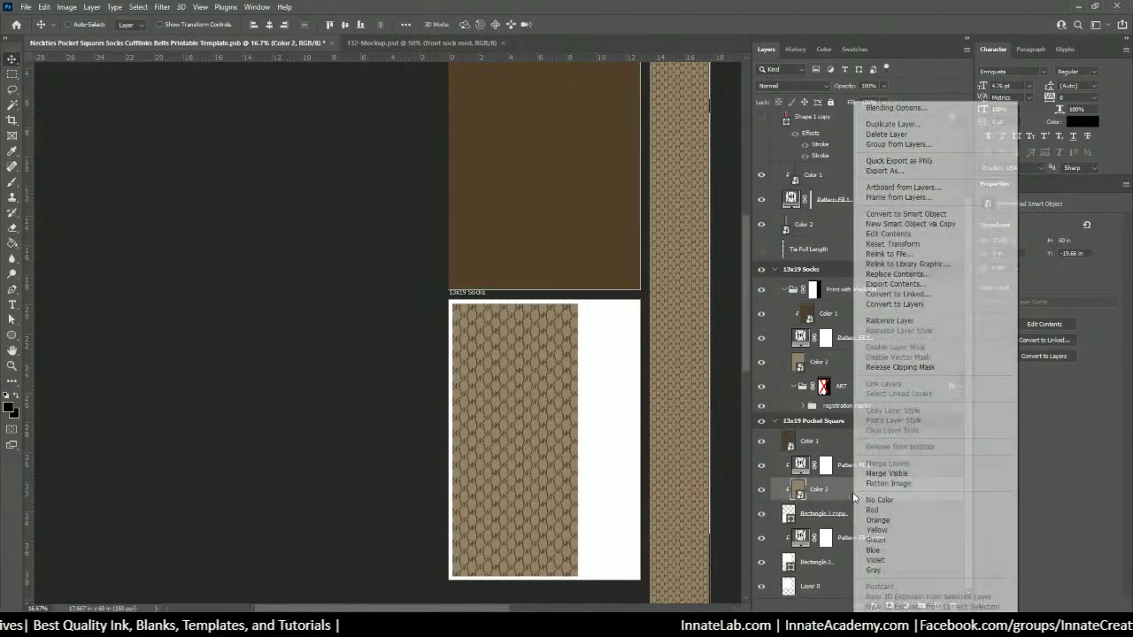
left_click(881, 370)
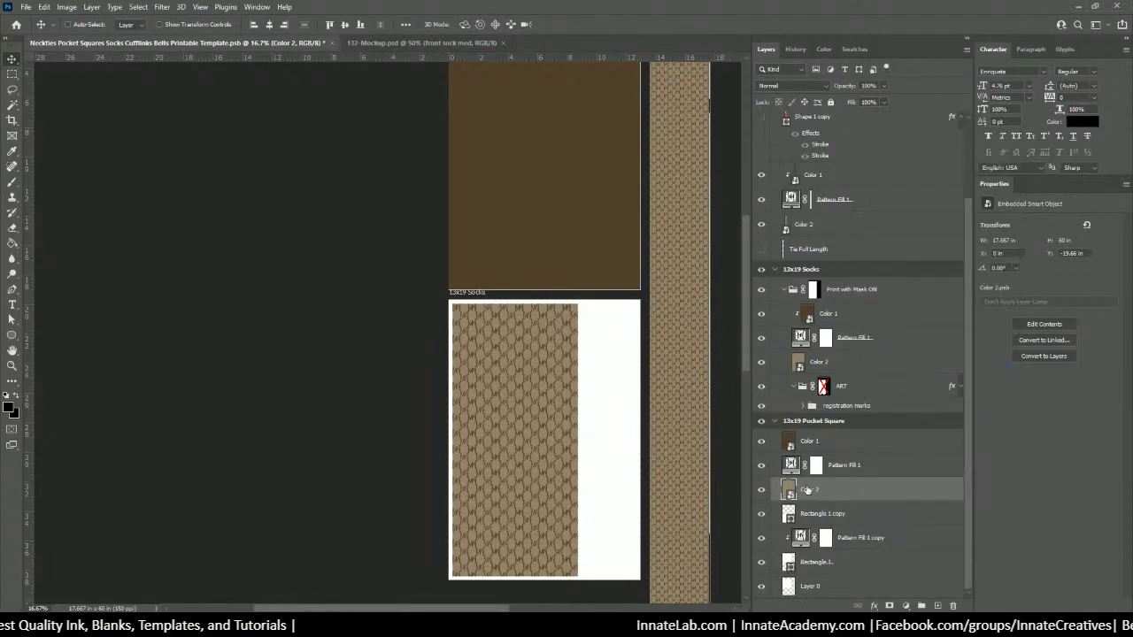
Step: Clip the pocket square's Color 1 to the Pattern Fill 1 directly beneath it with a clipping mask
left_click(828, 445)
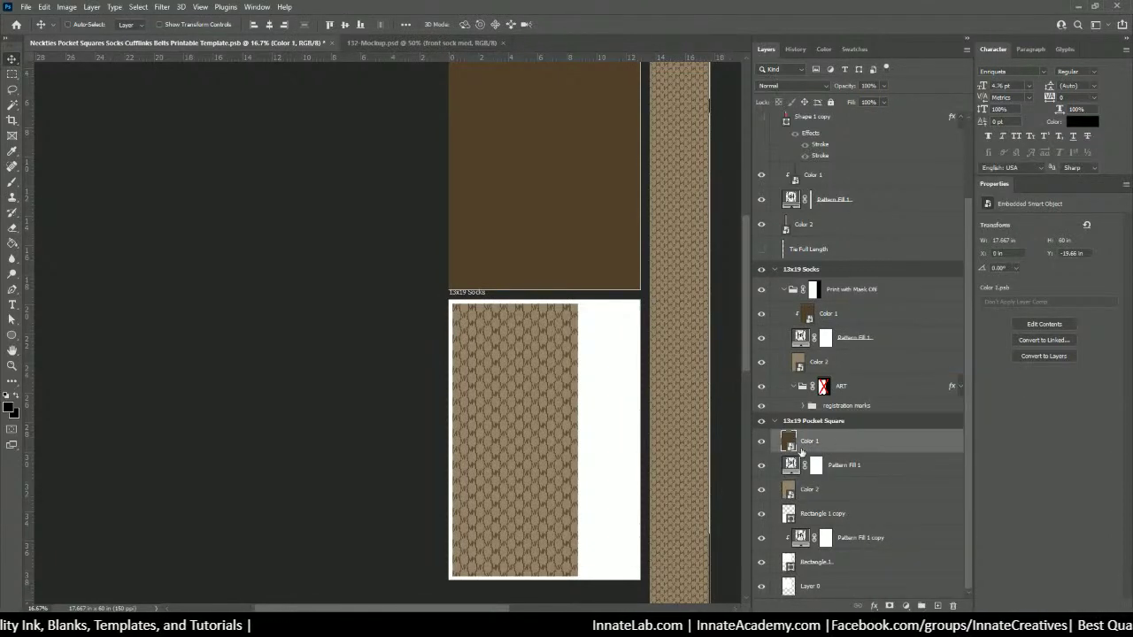
right_click(816, 440)
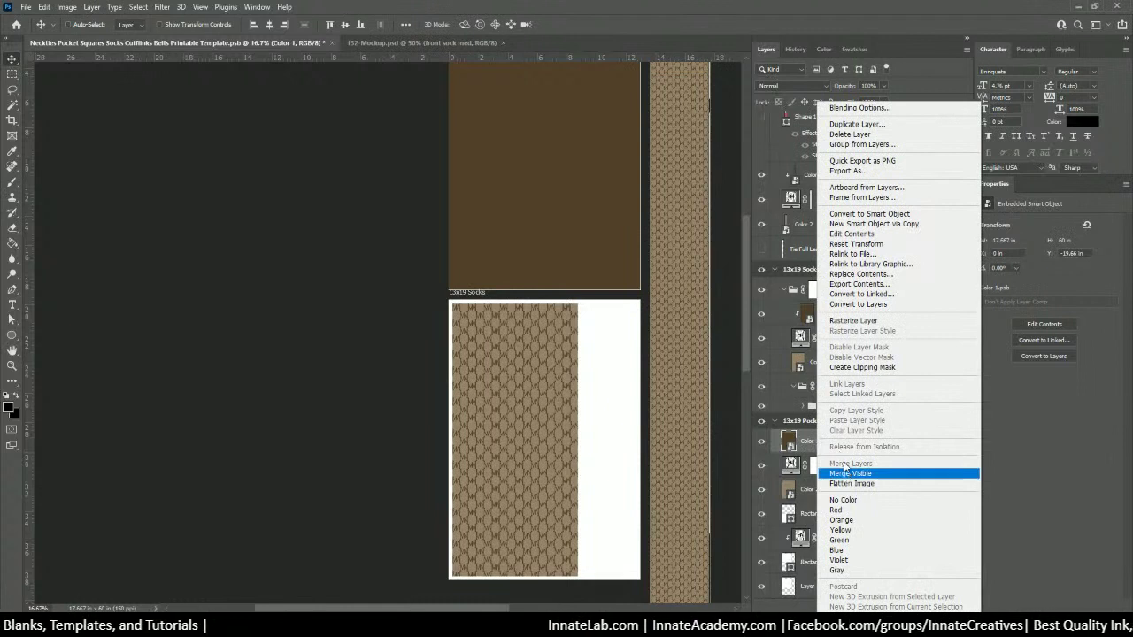
left_click(862, 366)
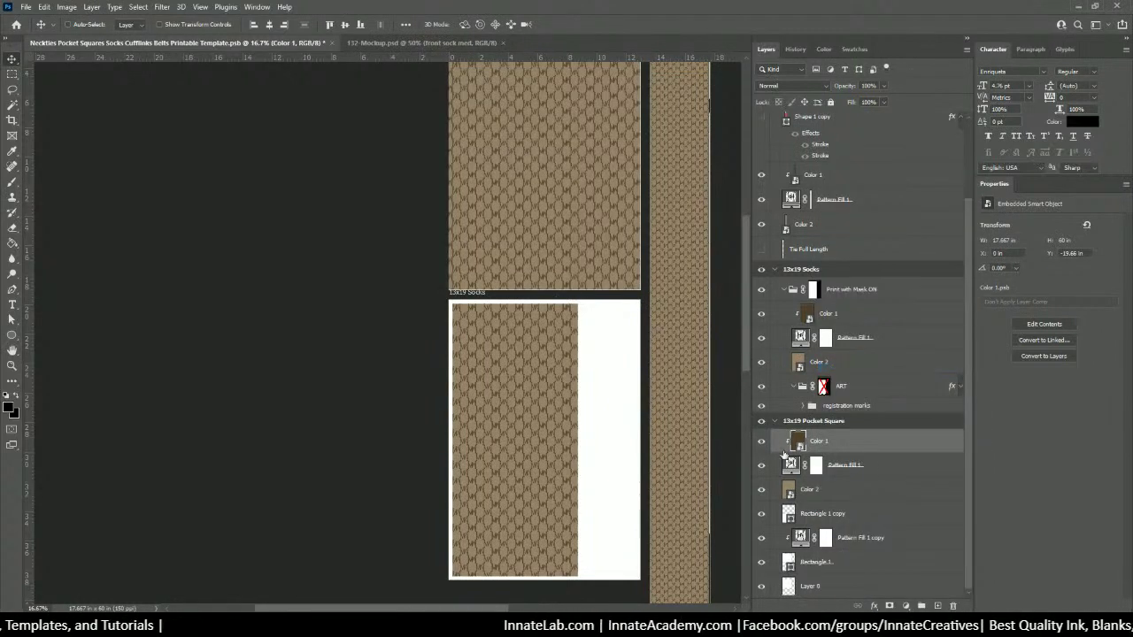
Step: Group the pocket square's Rectangle 1 copy layer, name the group Front Pocket Square and collapse it
left_click(839, 488)
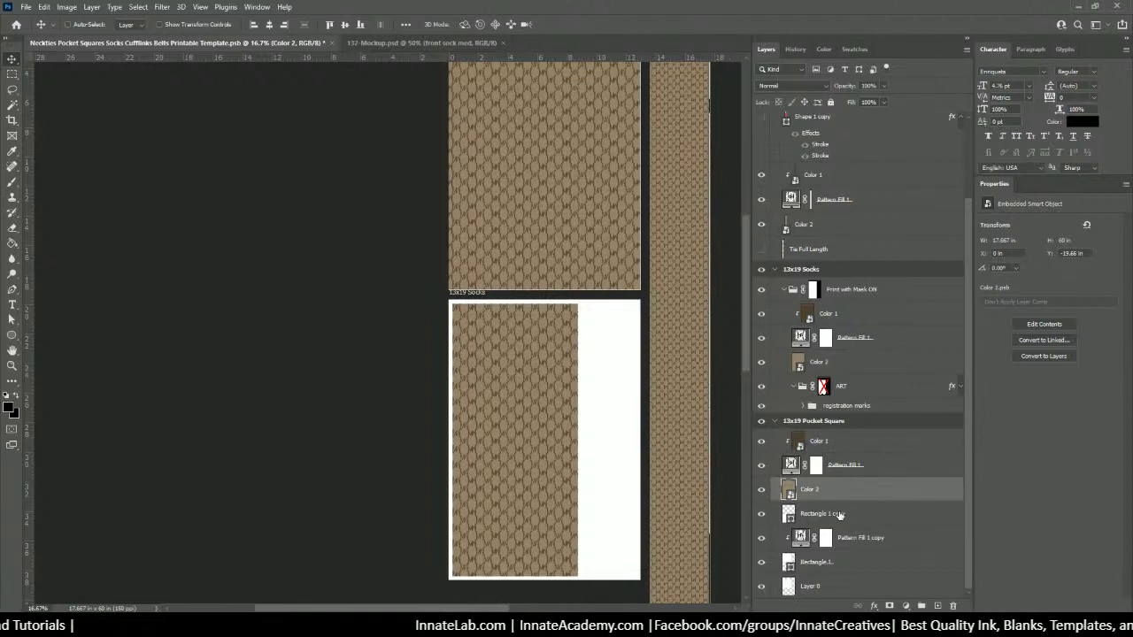
left_click(839, 513)
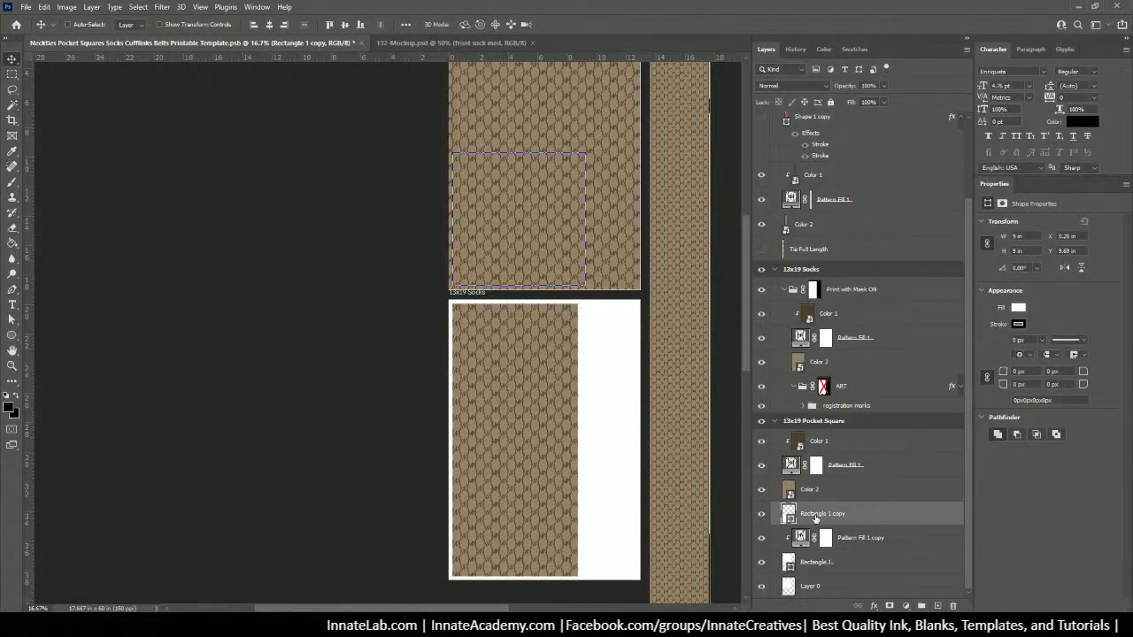
key("ctrl+g")
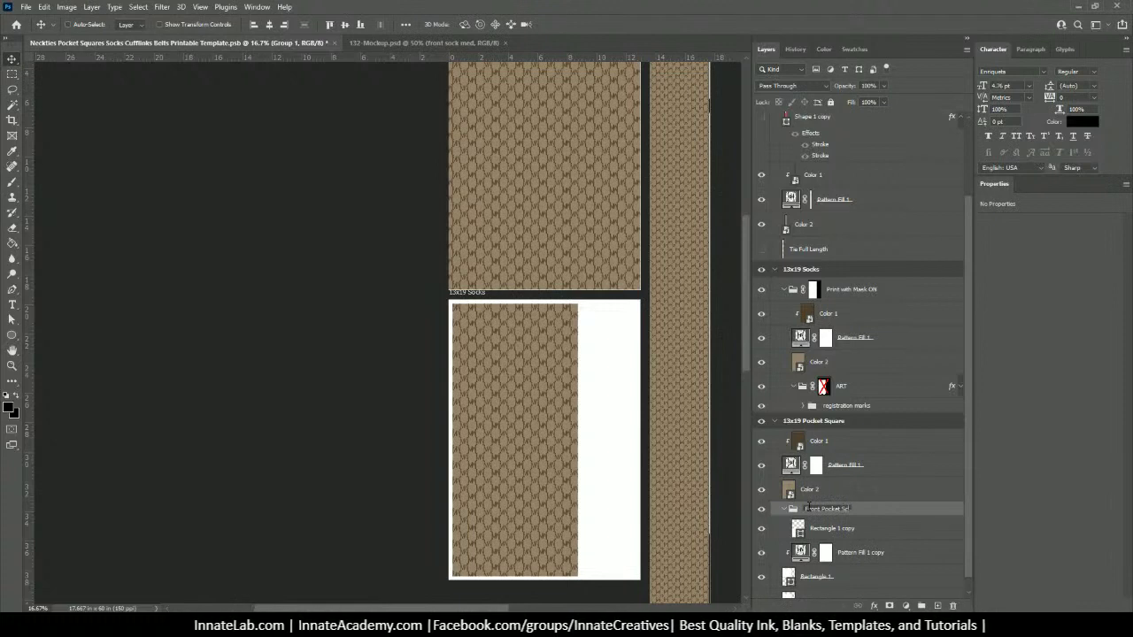
type("re")
key("Return")
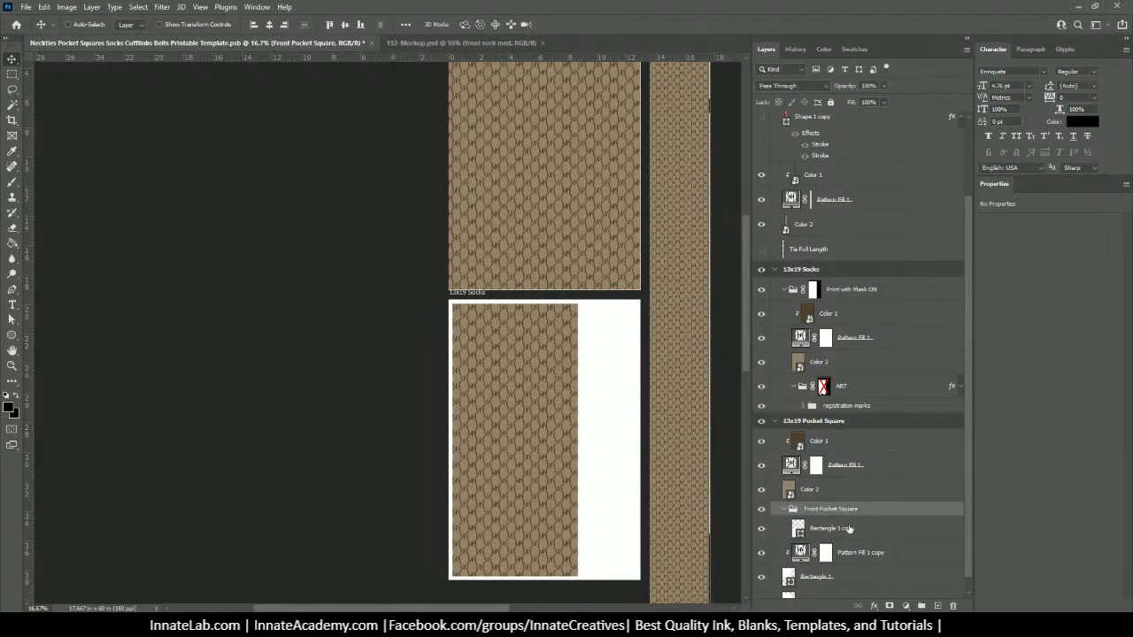
left_click(779, 511)
Step: Delete the Pattern Fill 1 copy and Rectangle 1 layers from the 13x19 Pocket Square artboard
left_click(845, 542)
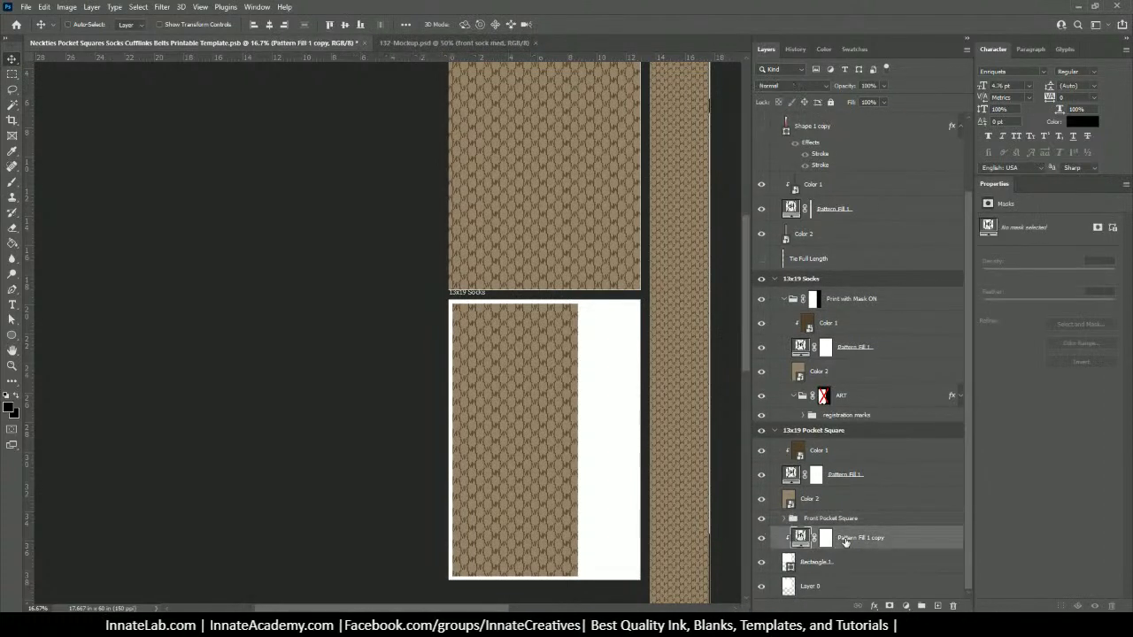
left_click(851, 563, "shift")
key("Delete")
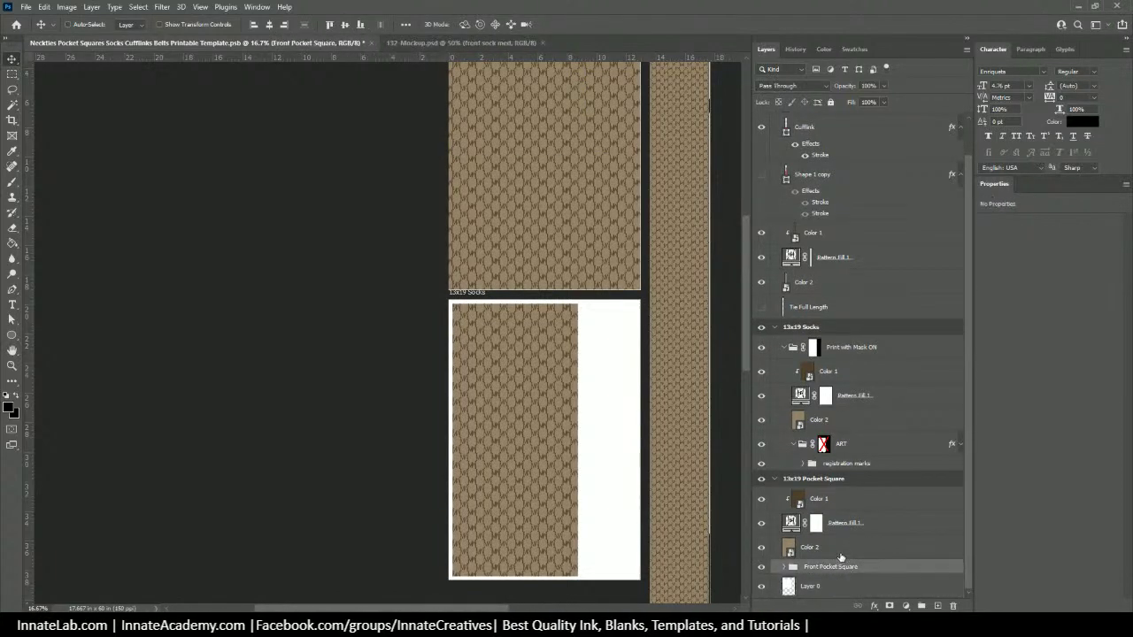
Step: Apply clipping masks to the pocket square's Color 2 and Pattern Fill 1 so both clip to the Front Pocket Square group
left_click(840, 547)
right_click(839, 549)
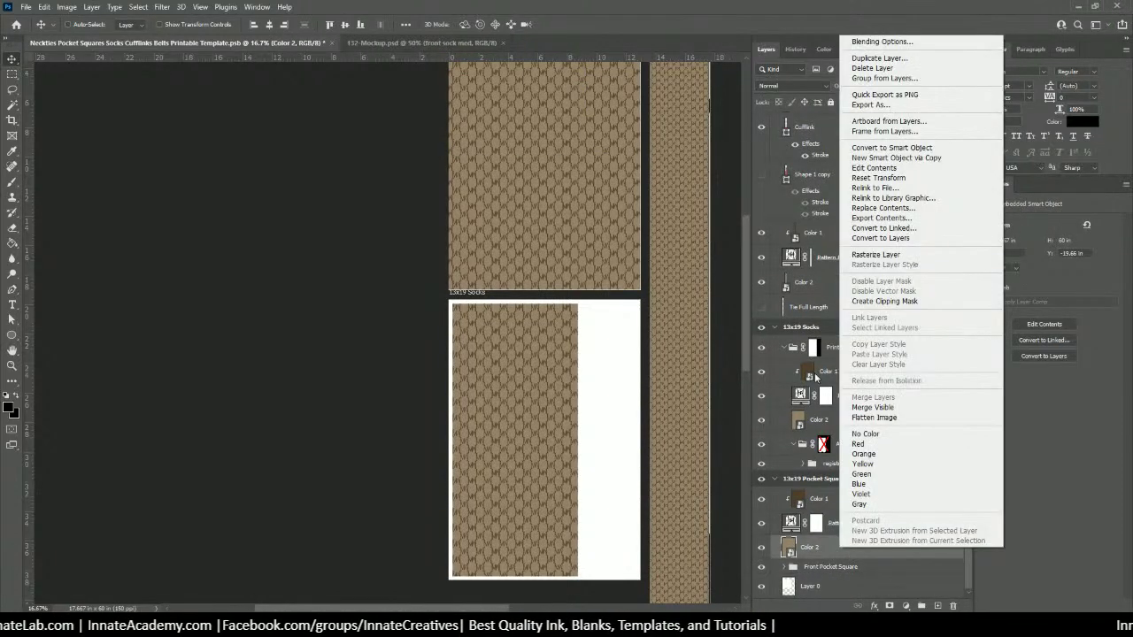
left_click(873, 303)
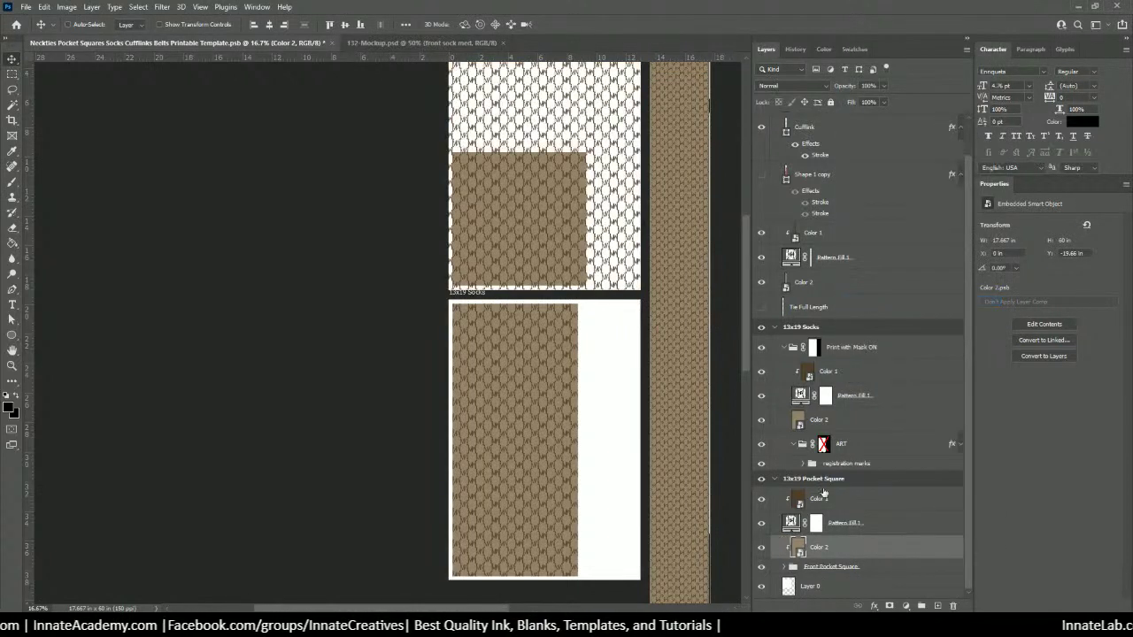
left_click(868, 522)
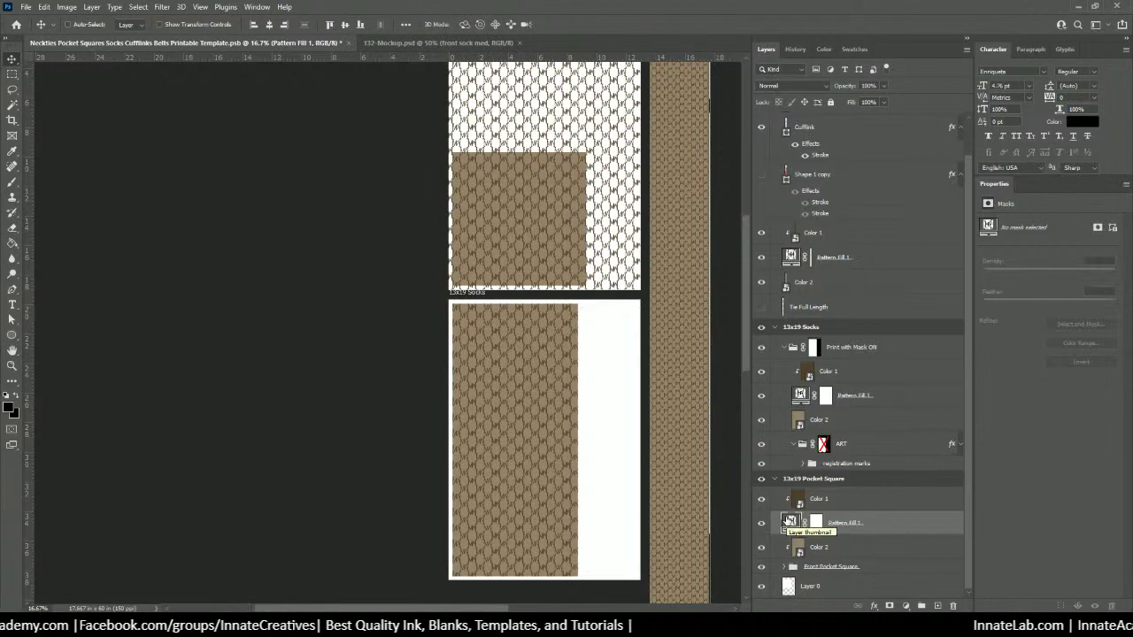
right_click(868, 530)
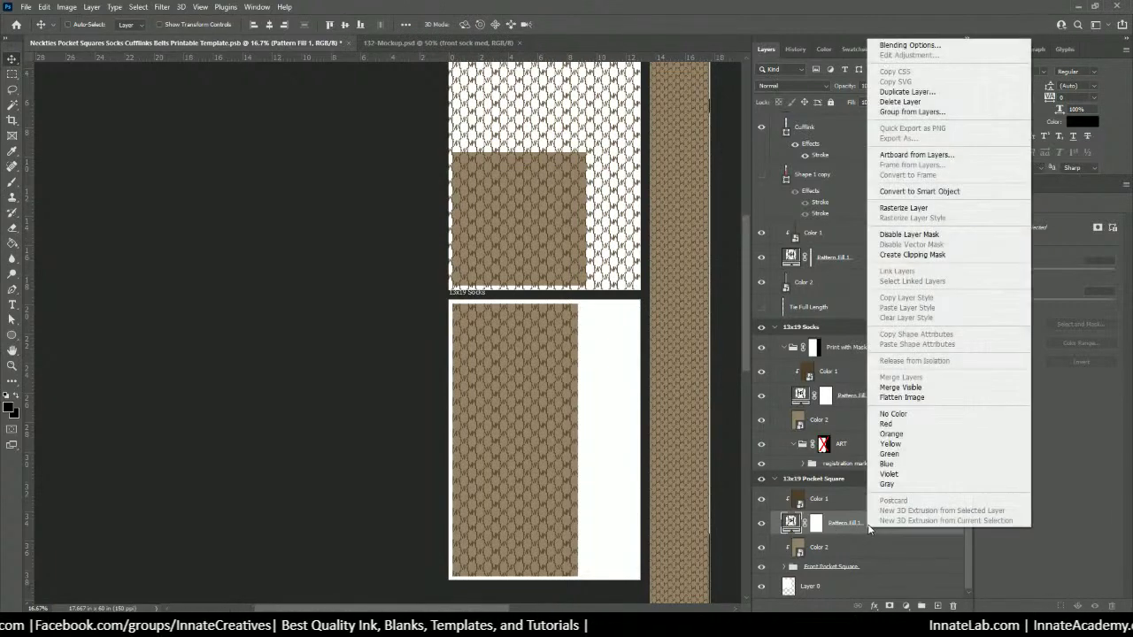
left_click(915, 255)
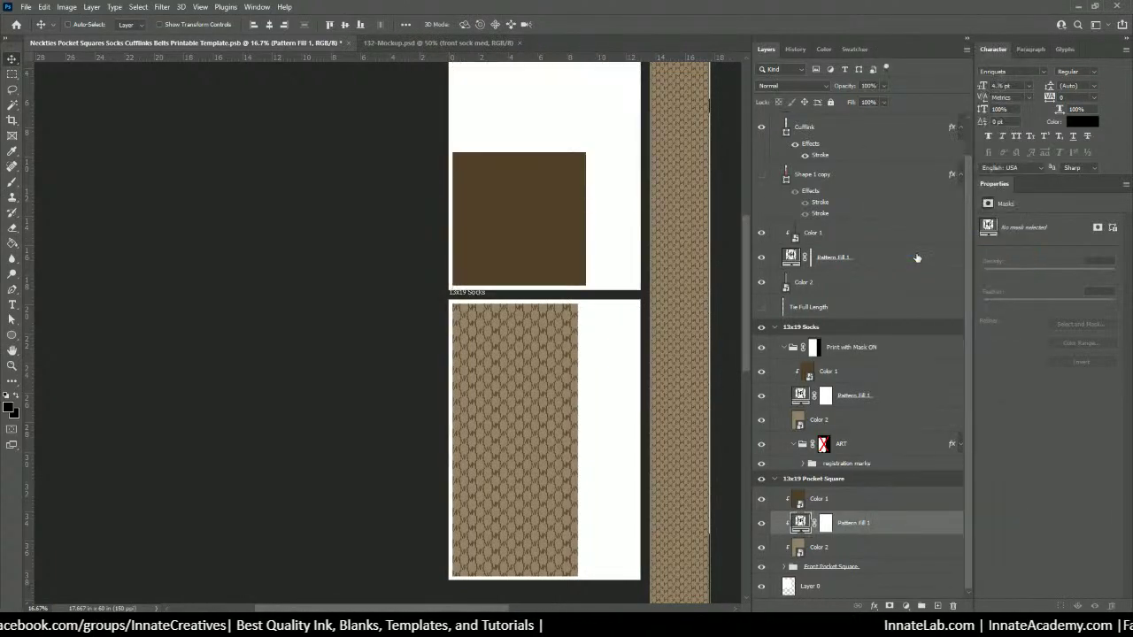
left_click(837, 505)
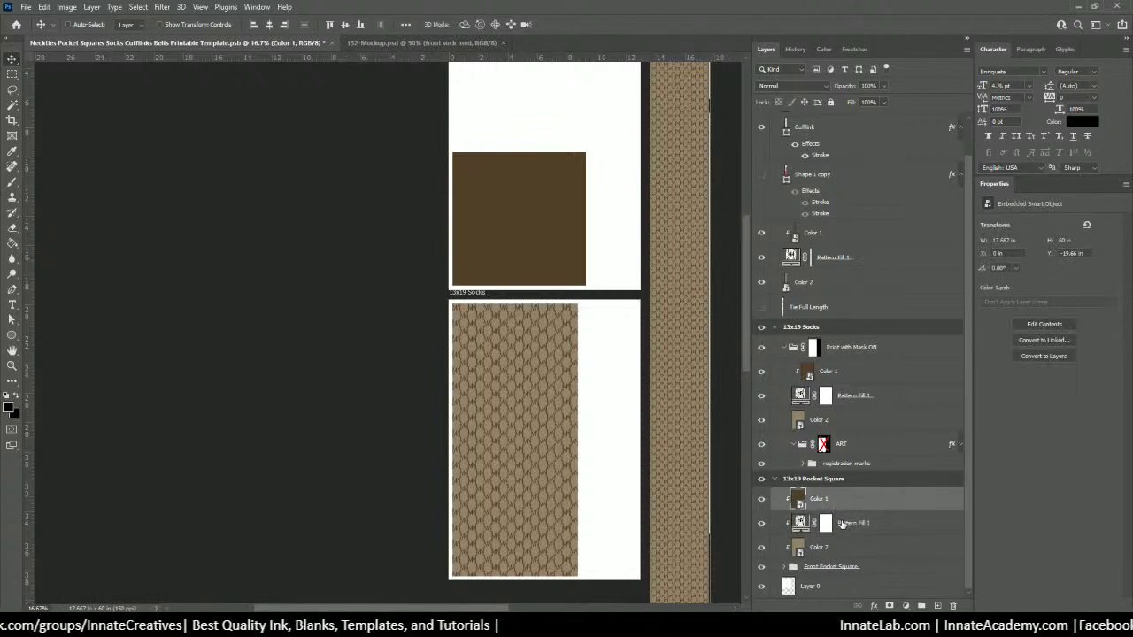
Step: Group the pocket square's Color 2 layer together with the Front Pocket Square group
left_click(849, 548)
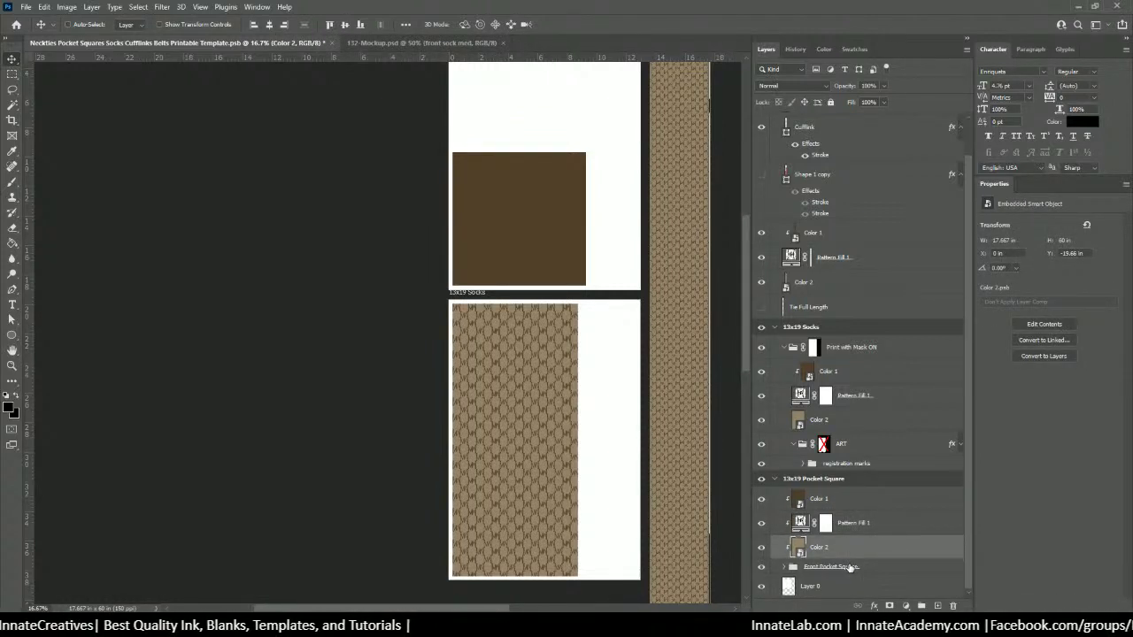
left_click(850, 567, "shift")
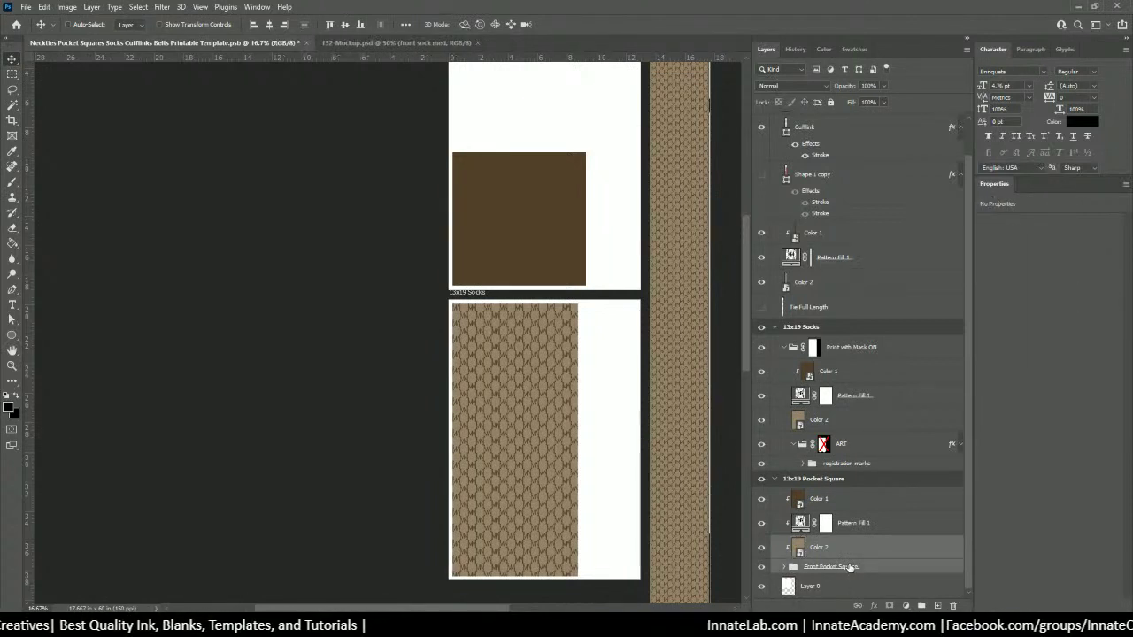
key("ctrl+g")
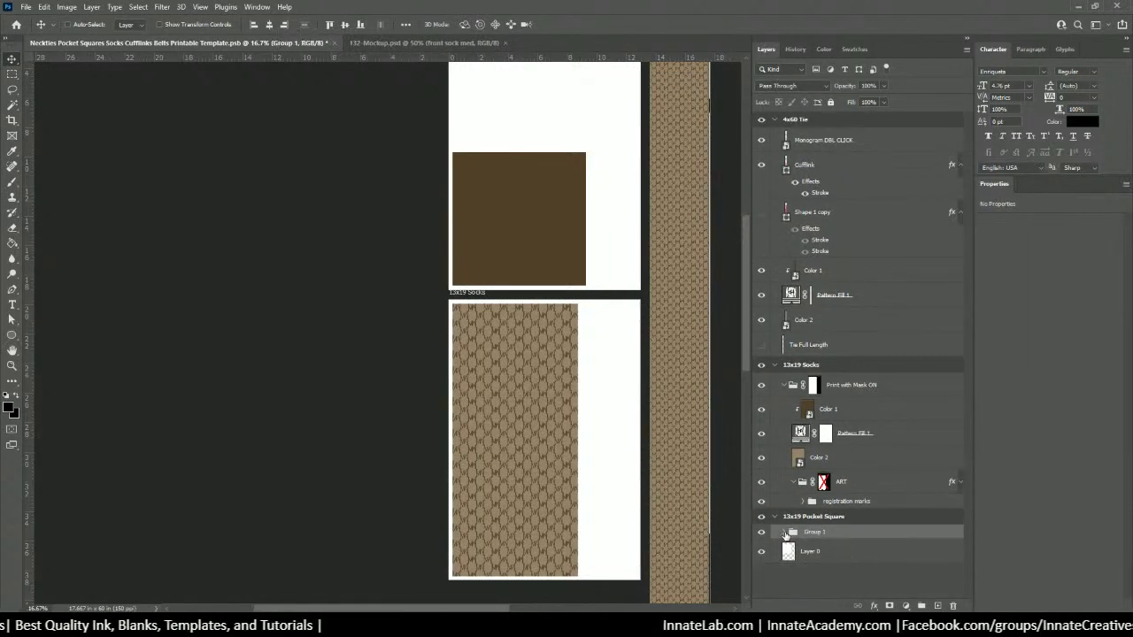
Step: Move the pocket square's Color 1 and Pattern Fill 1 out of Group 1 and clip both to that group
left_click(785, 532)
scroll(797, 531, "down", 2)
left_click(836, 527)
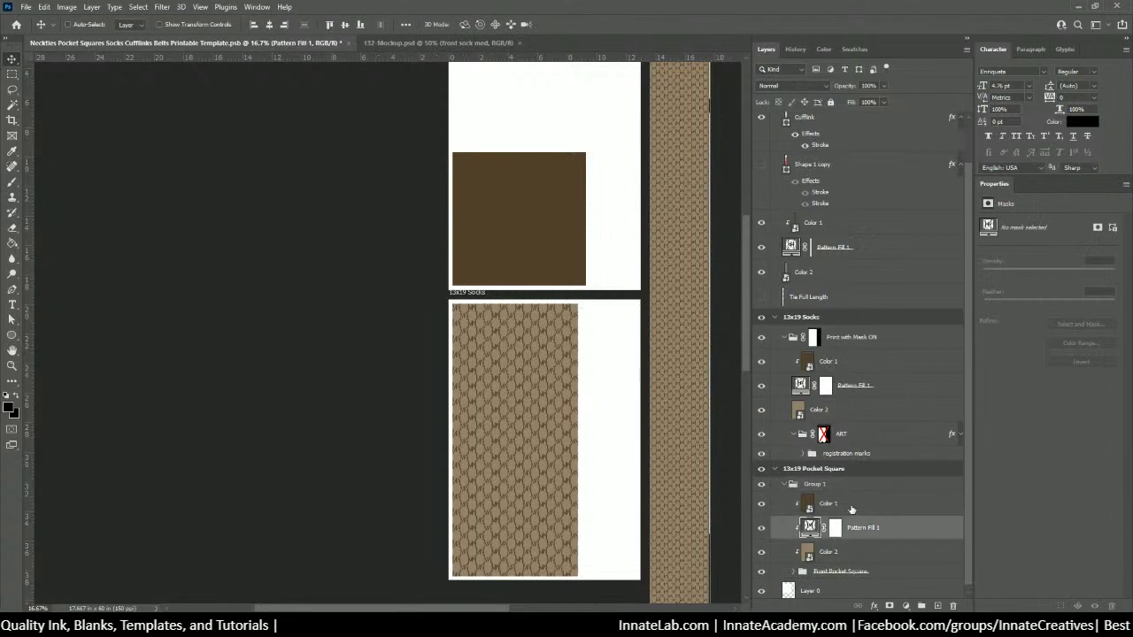
left_click(850, 507, "shift")
left_click_drag(851, 506, 852, 483)
right_click(866, 513)
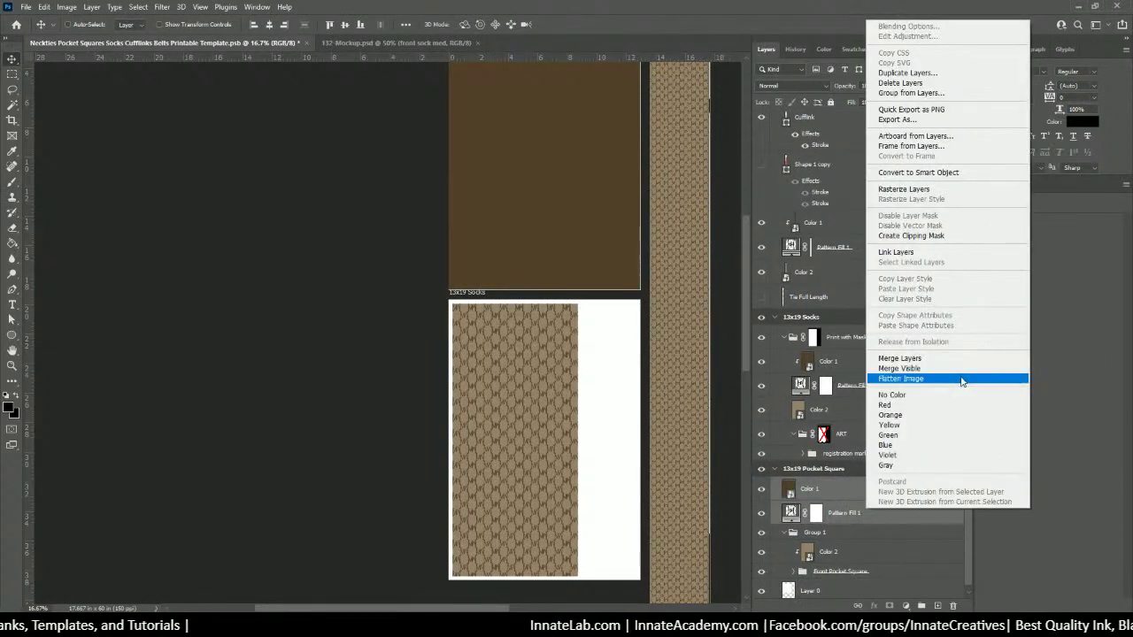
left_click(911, 235)
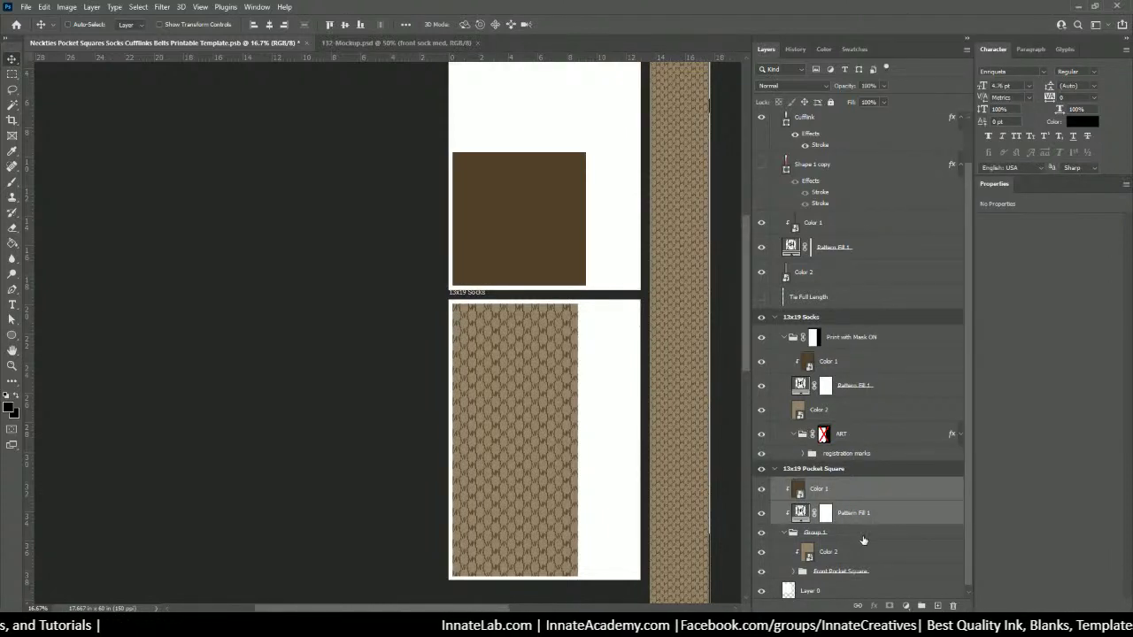
Step: Try moving Pattern Fill 1 into Group 1, undo the move, and check the group by toggling its visibility
mouse_move(857, 534)
left_mouse_down()
mouse_move(863, 515)
mouse_move(855, 542)
left_mouse_up()
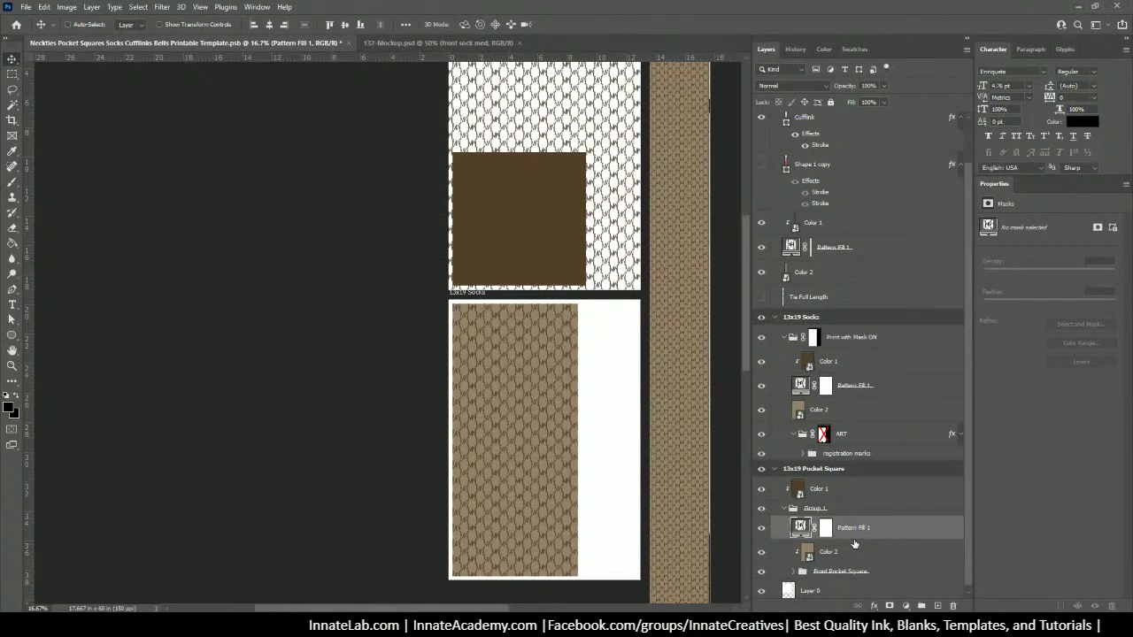
key("ctrl+z")
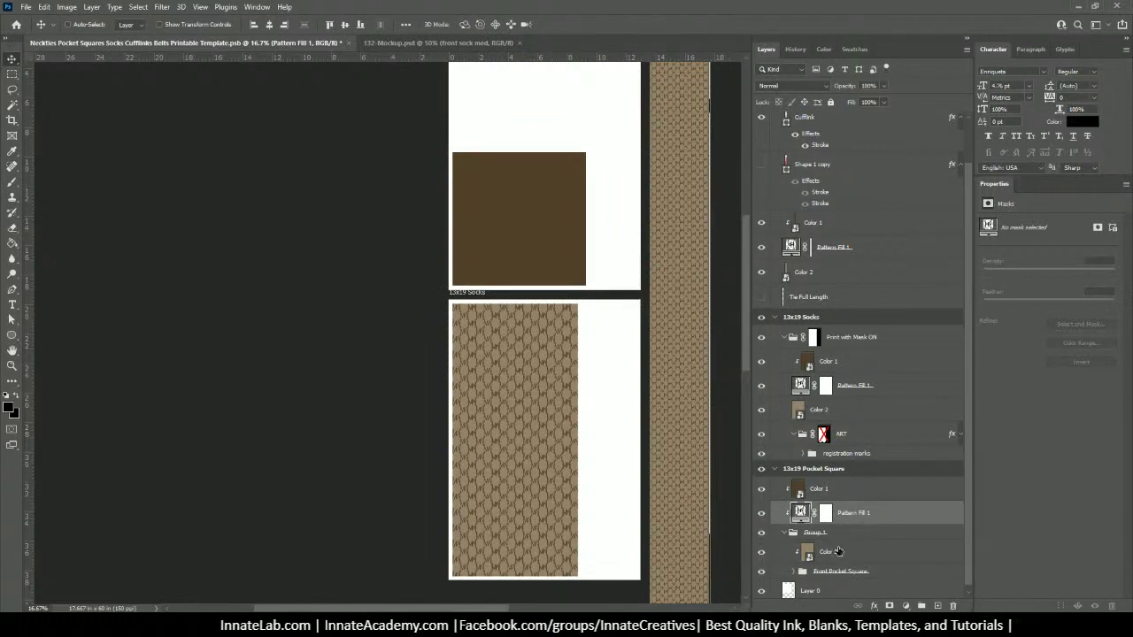
left_click(828, 549)
left_click(762, 534)
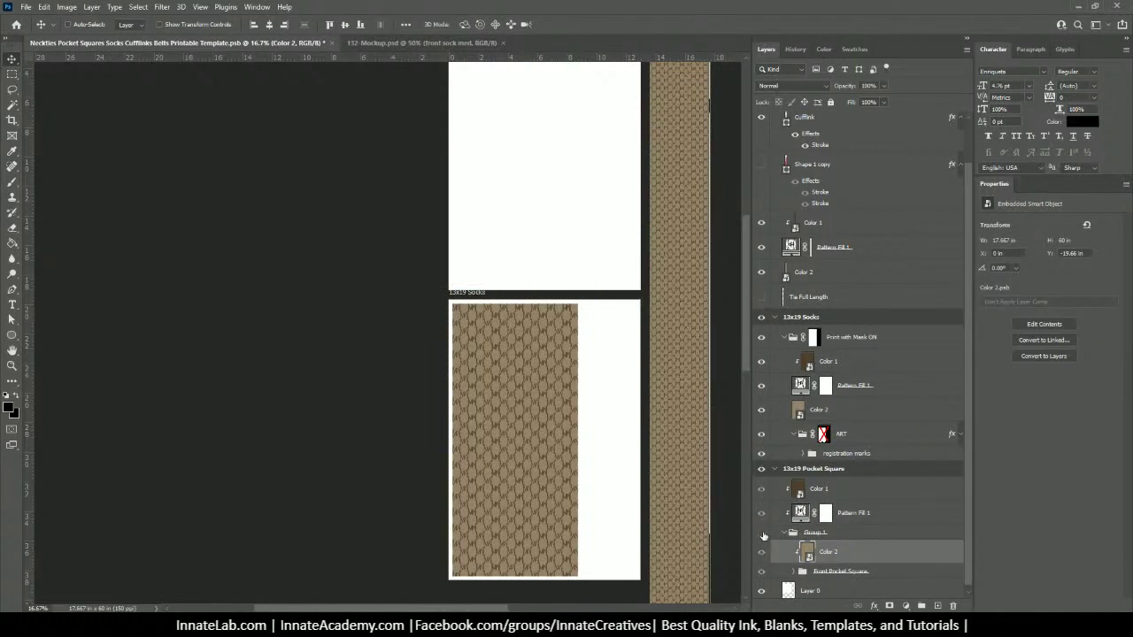
left_click(762, 534)
left_click(813, 534)
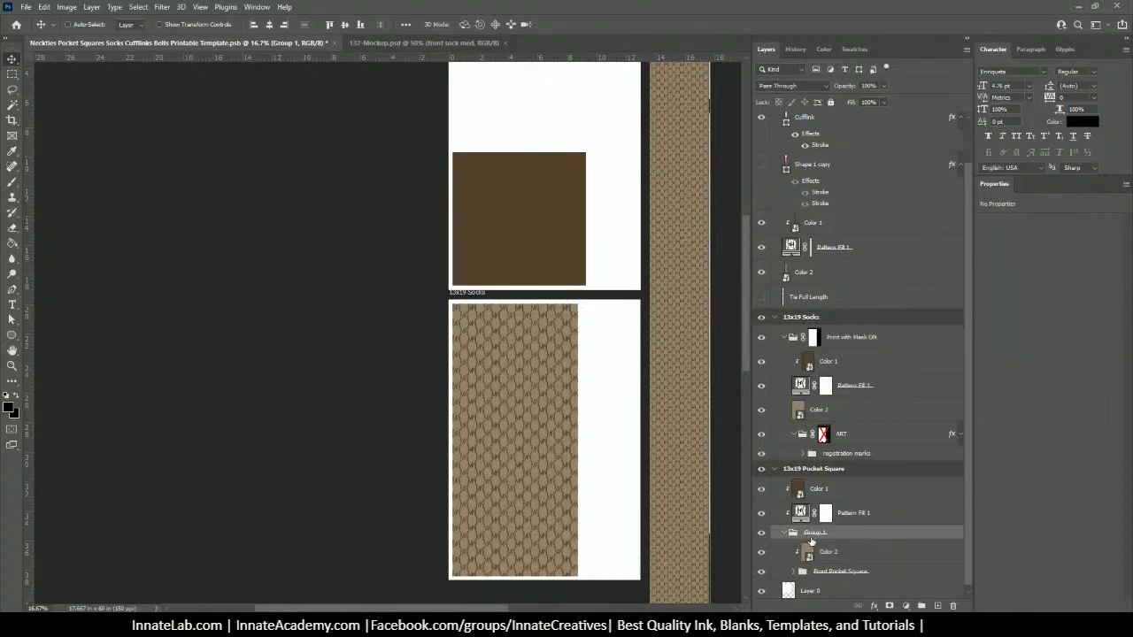
Step: Delete only the Front Pocket Square group, keeping its Rectangle 1 copy layer
left_click(793, 567)
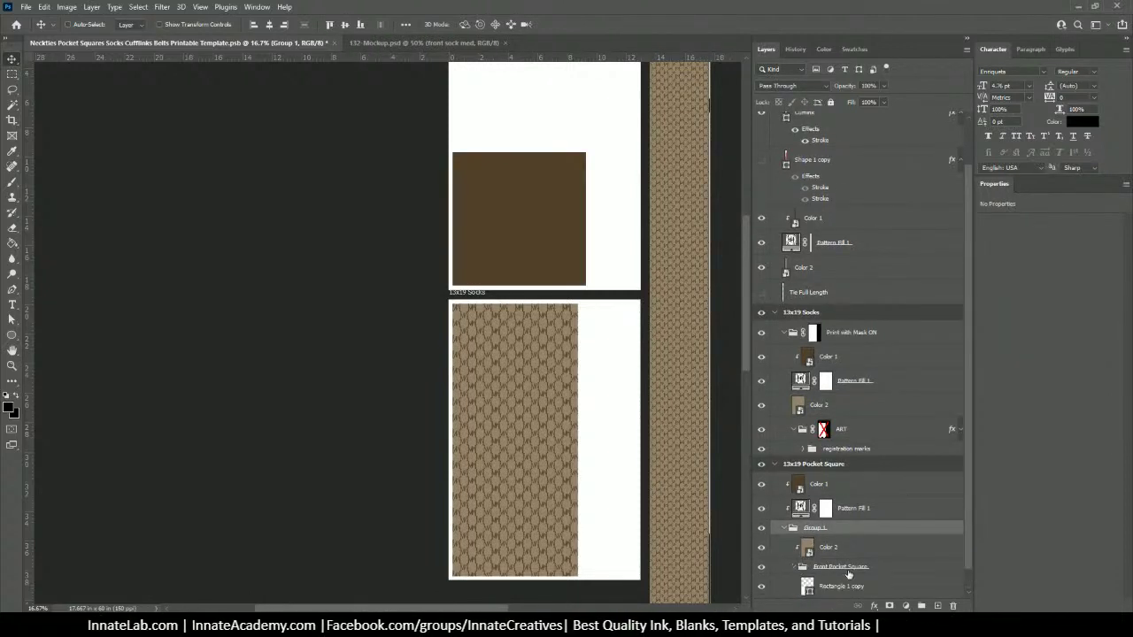
right_click(855, 566)
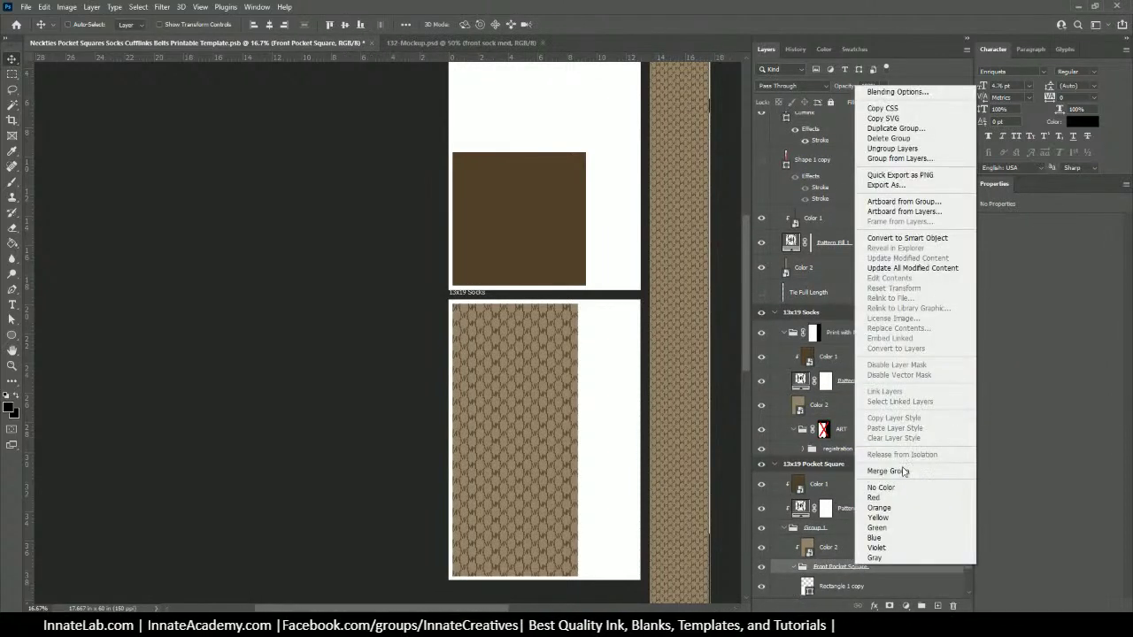
left_click(887, 139)
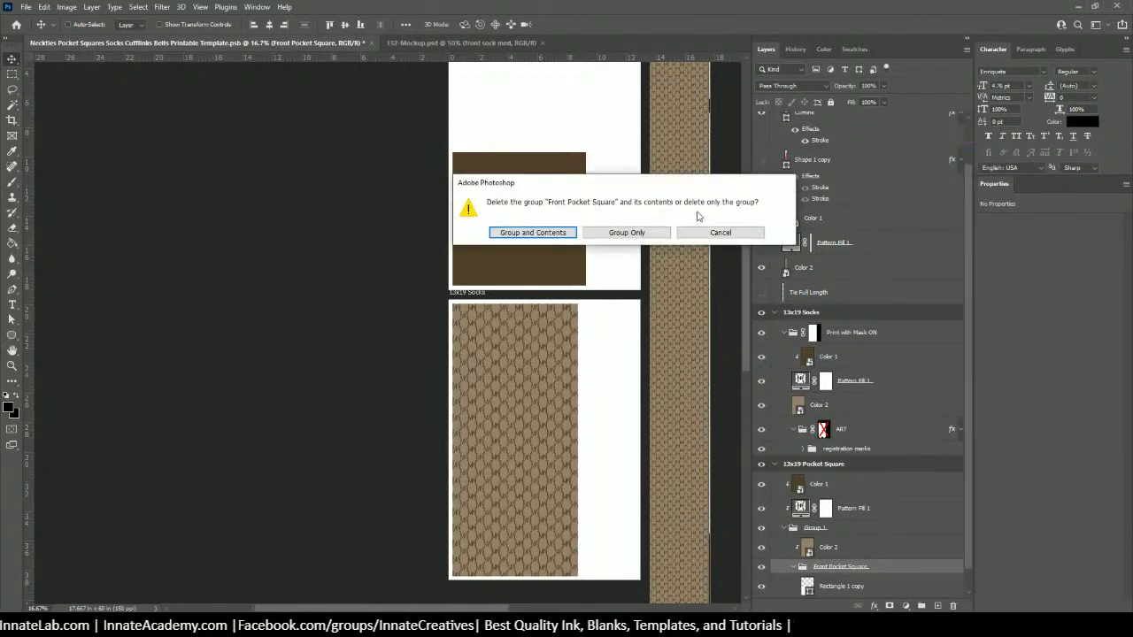
left_click(625, 233)
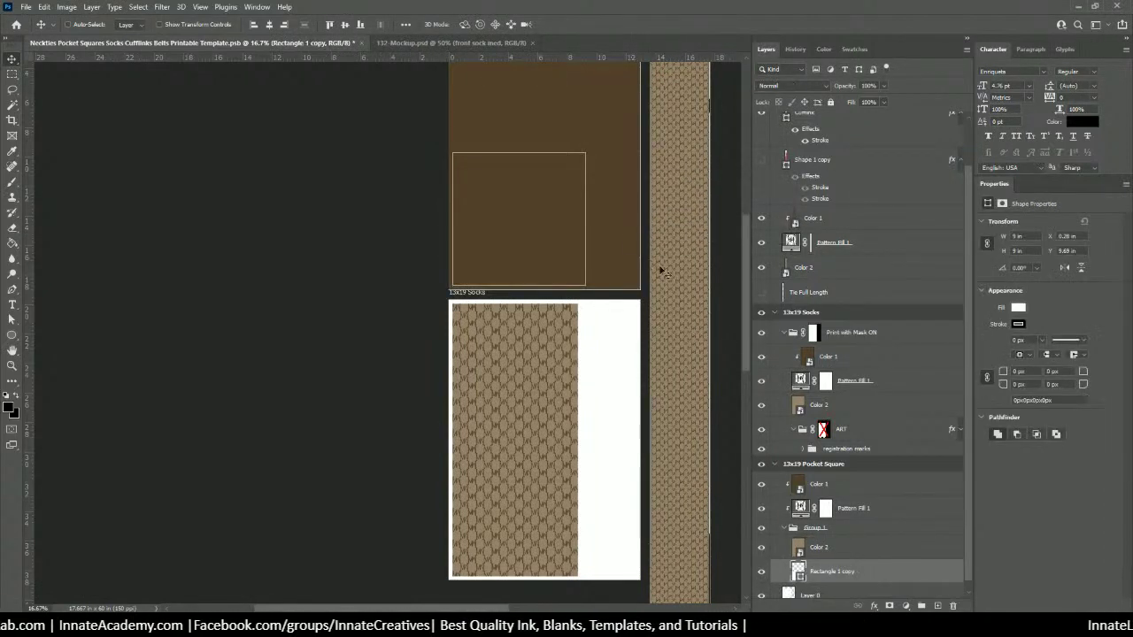
Step: Release the clipping mask on the pocket square's Pattern Fill 1 layer
left_click(850, 488)
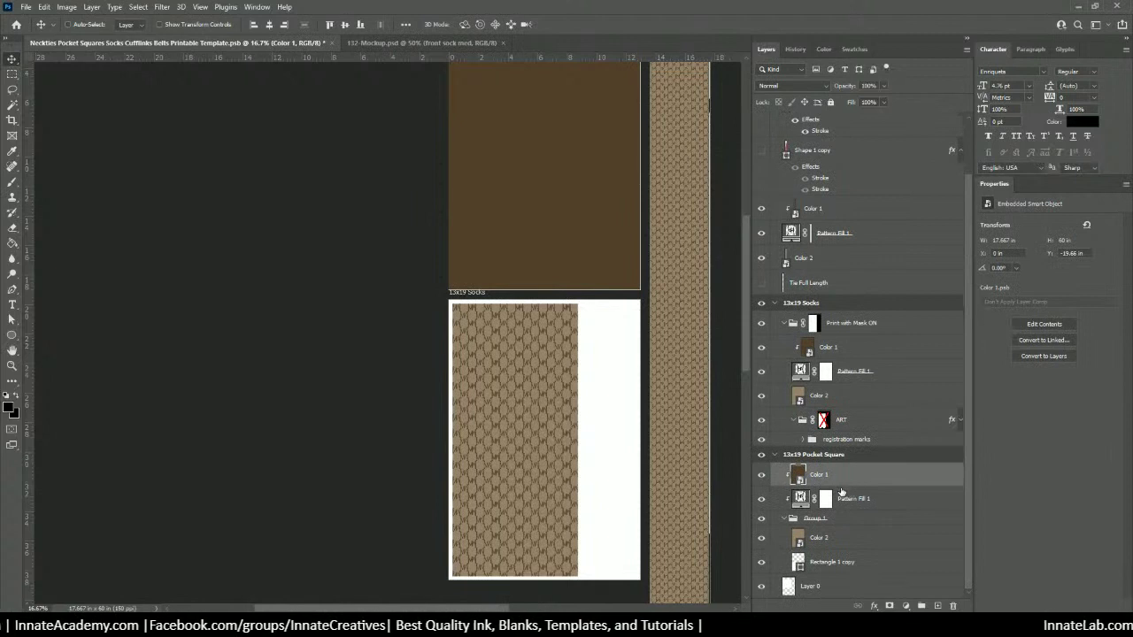
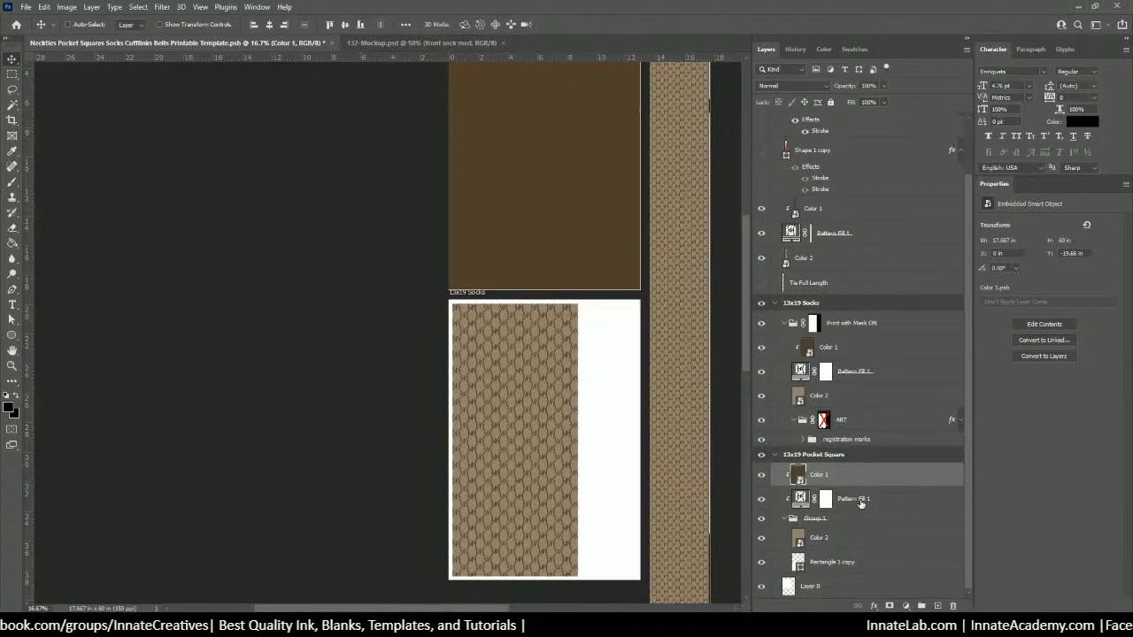
left_click(863, 503)
right_click(855, 502)
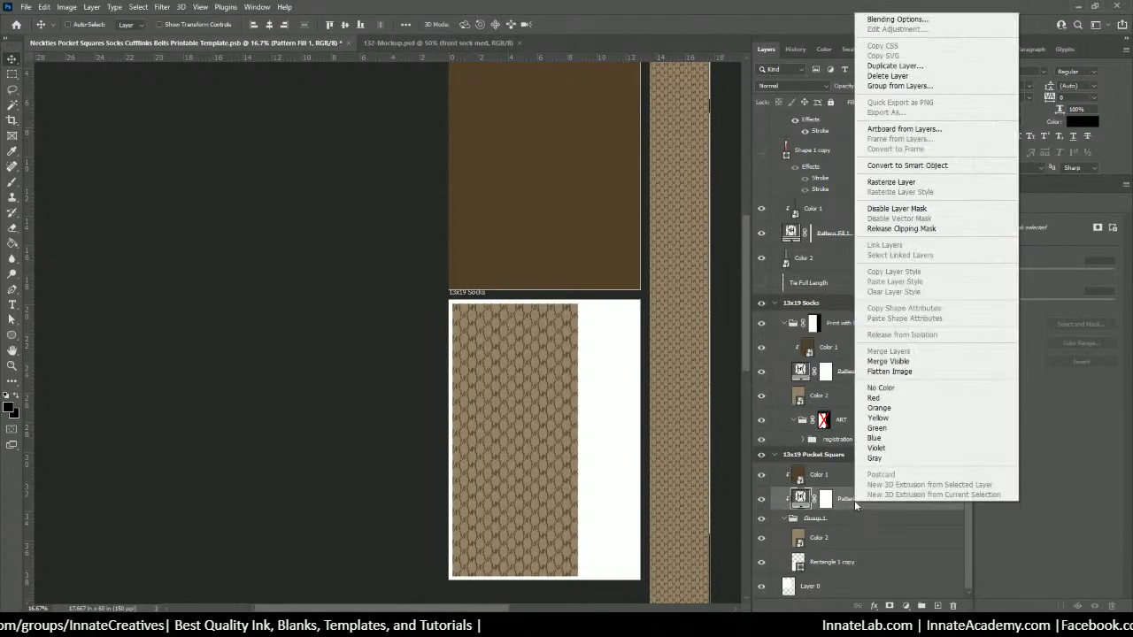
left_click(887, 230)
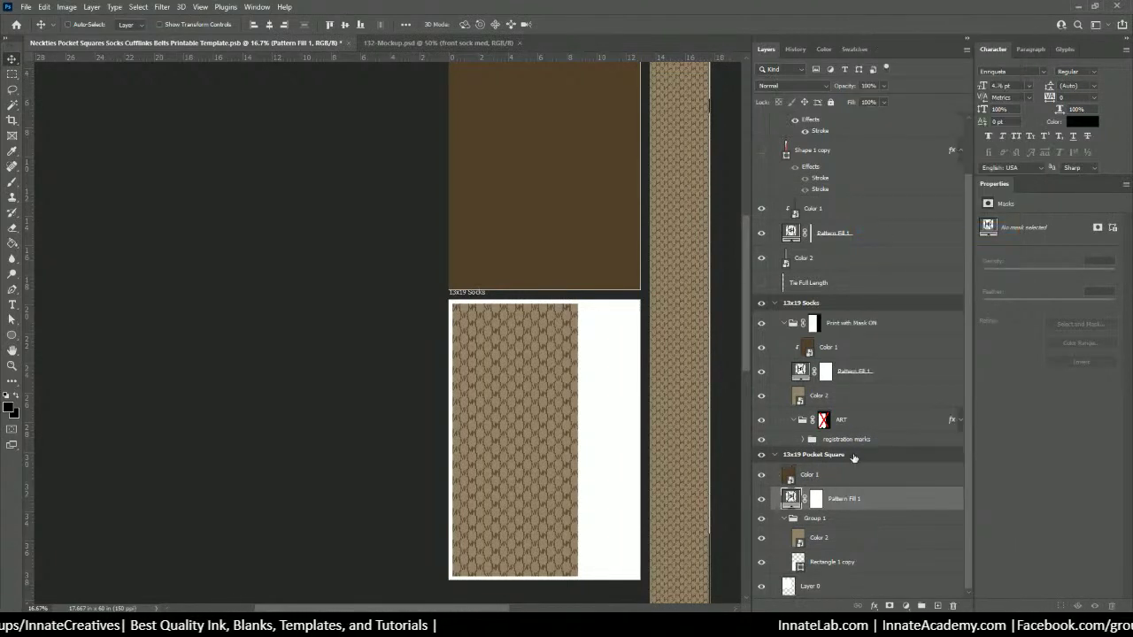
Step: Create a clipping mask so the pocket square's Color 1 clips to Pattern Fill 1
left_click(829, 478)
right_click(845, 475)
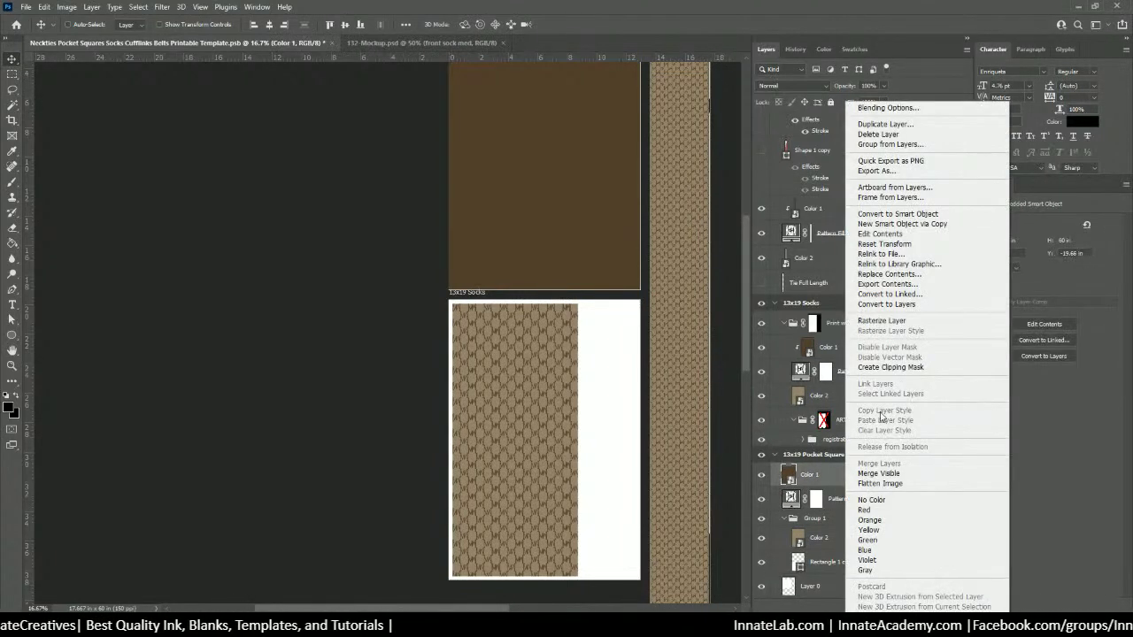
left_click(880, 367)
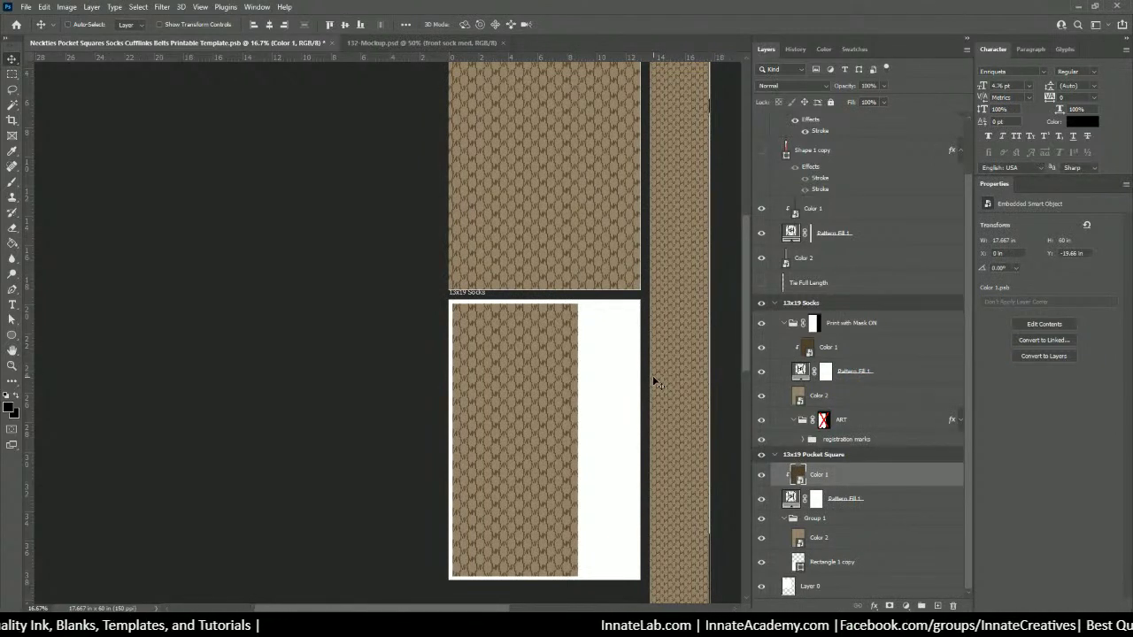
Step: Move the pocket square's Color 2 layer out of Group 1, directly beneath Pattern Fill 1
left_click(820, 522)
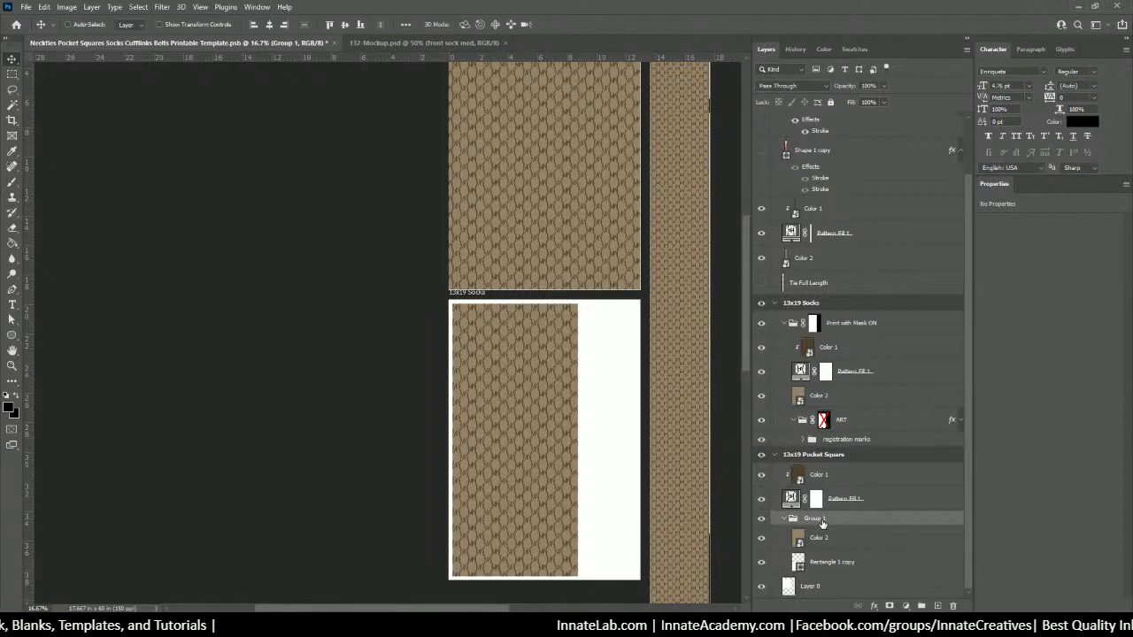
left_click(828, 475)
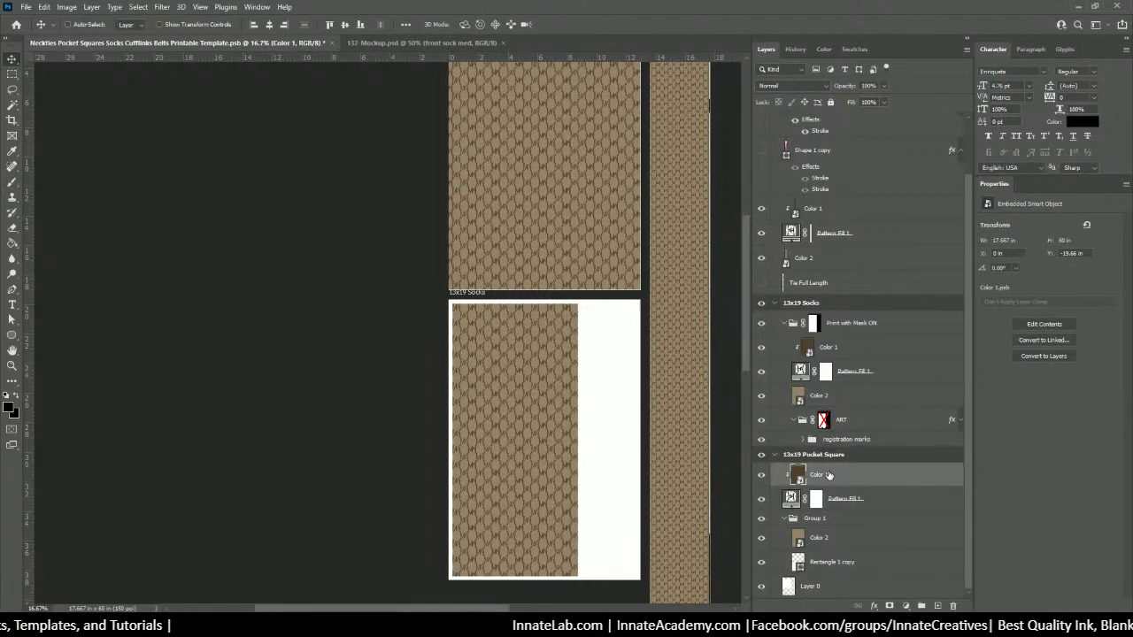
left_click(827, 523)
left_click_drag(823, 537, 793, 513)
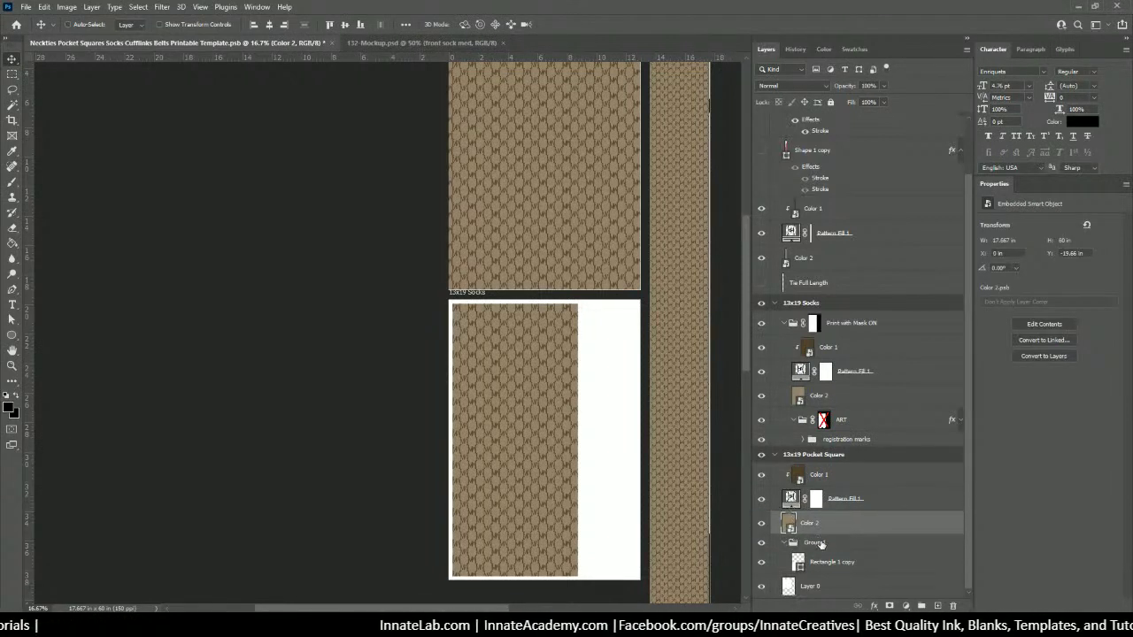
Step: Group the pocket square's Color 1, Pattern Fill 1 and Color 2, and mask the group to the Rectangle 1 copy's outline
left_click(821, 544)
left_click(825, 562)
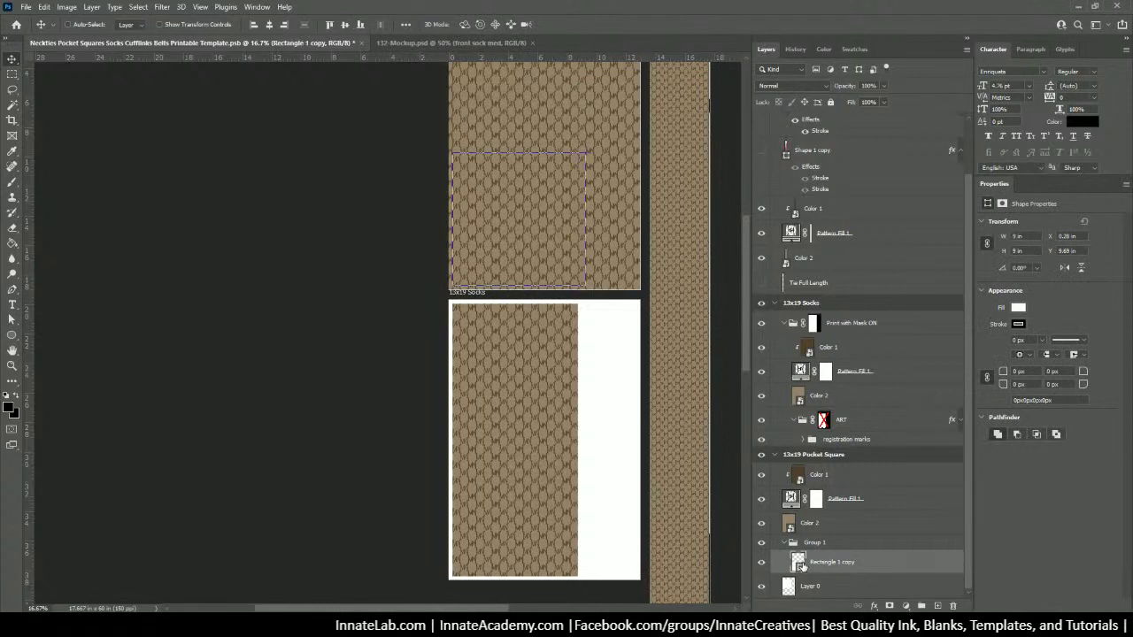
left_click(798, 563, "ctrl")
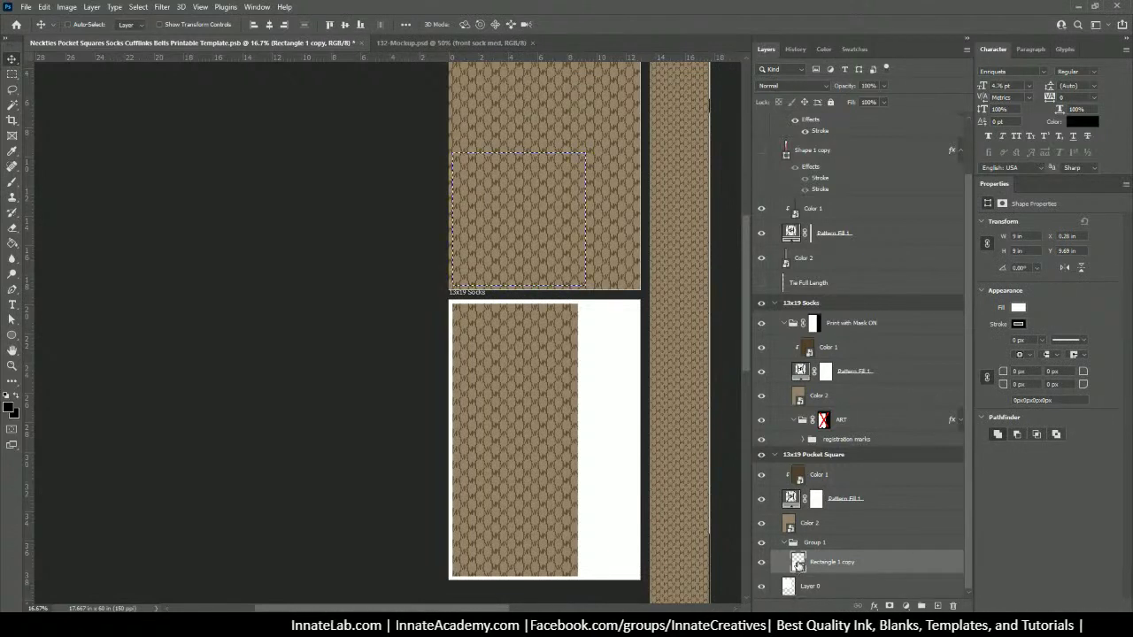
left_click(839, 528)
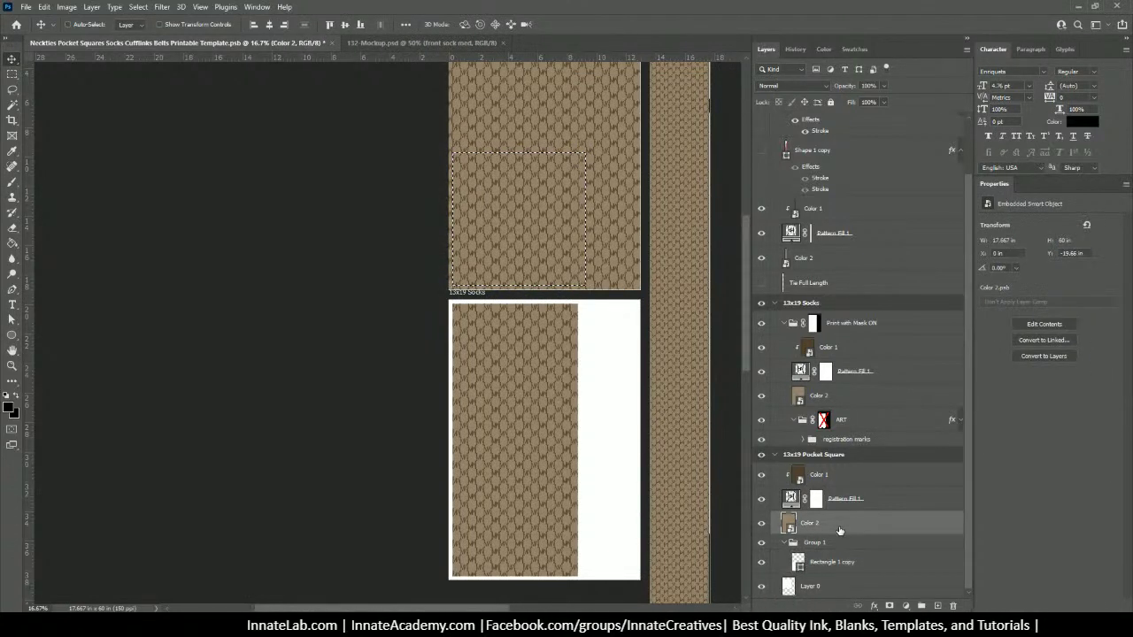
left_click(843, 476, "shift")
key("ctrl+g")
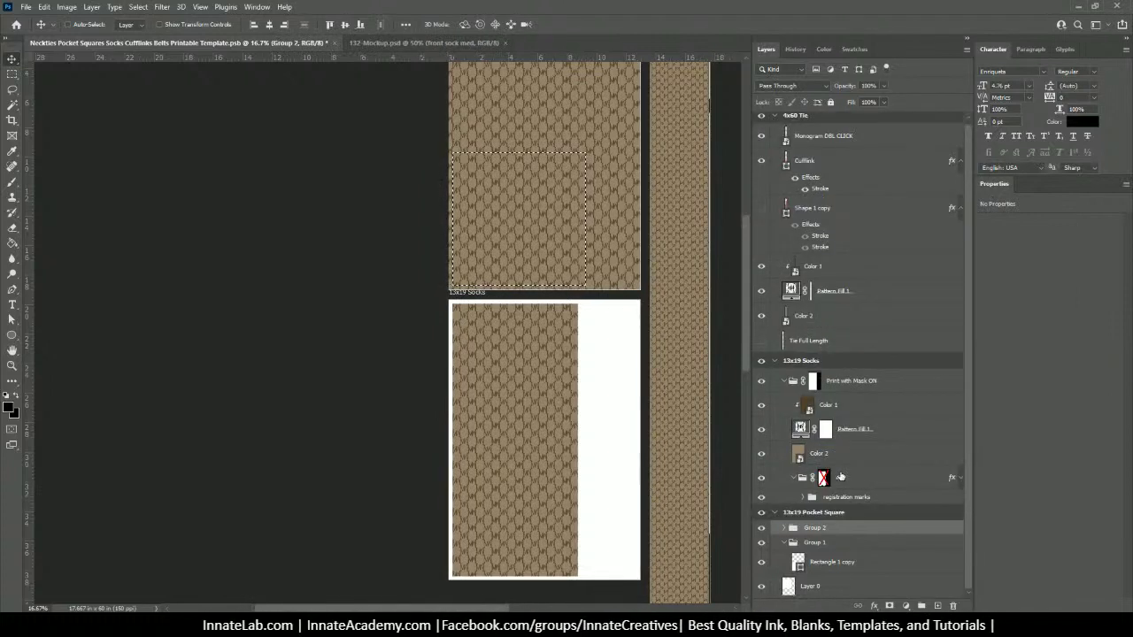
left_click(888, 605)
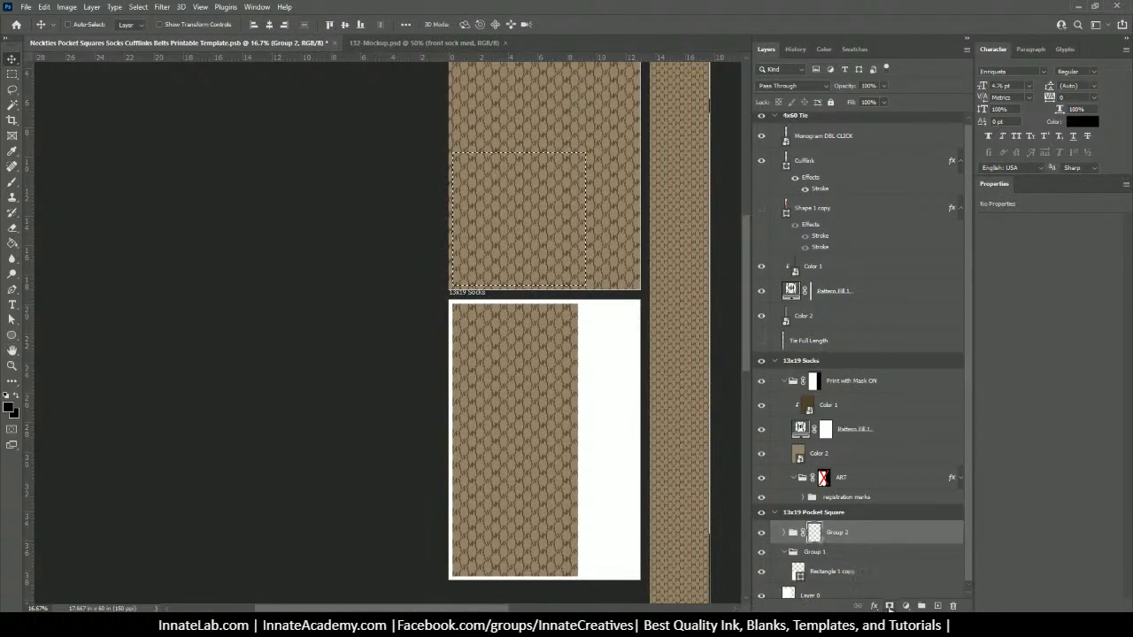
Step: Delete Group 1 with its rectangle, as well as Layer 0, from the 13x19 Pocket Square artboard
left_click(837, 554)
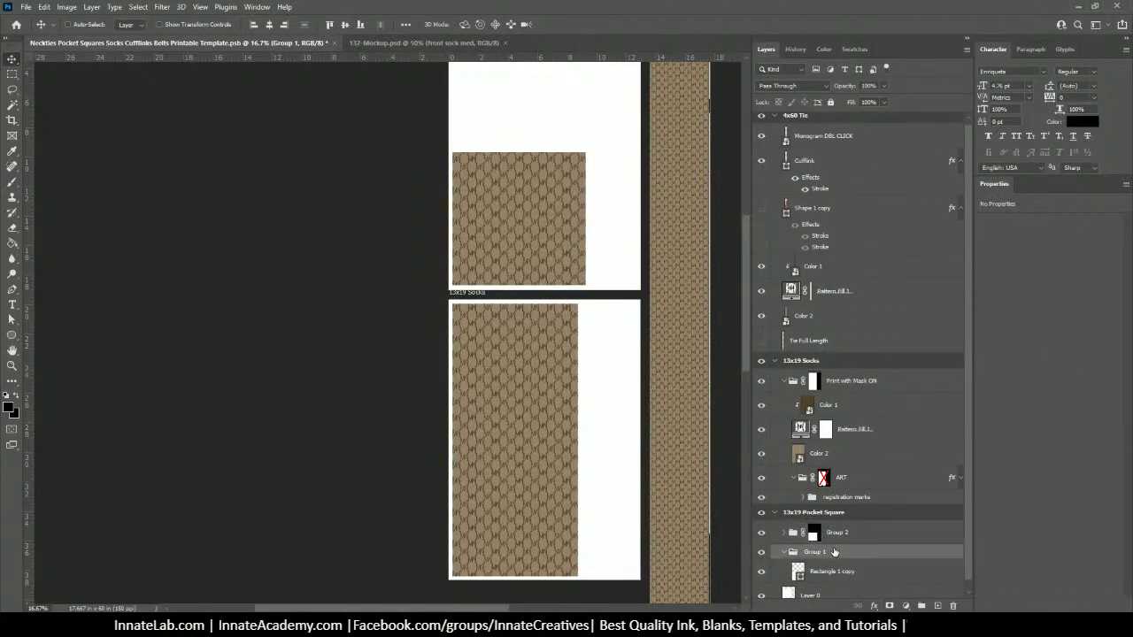
scroll(832, 549, "down", 1)
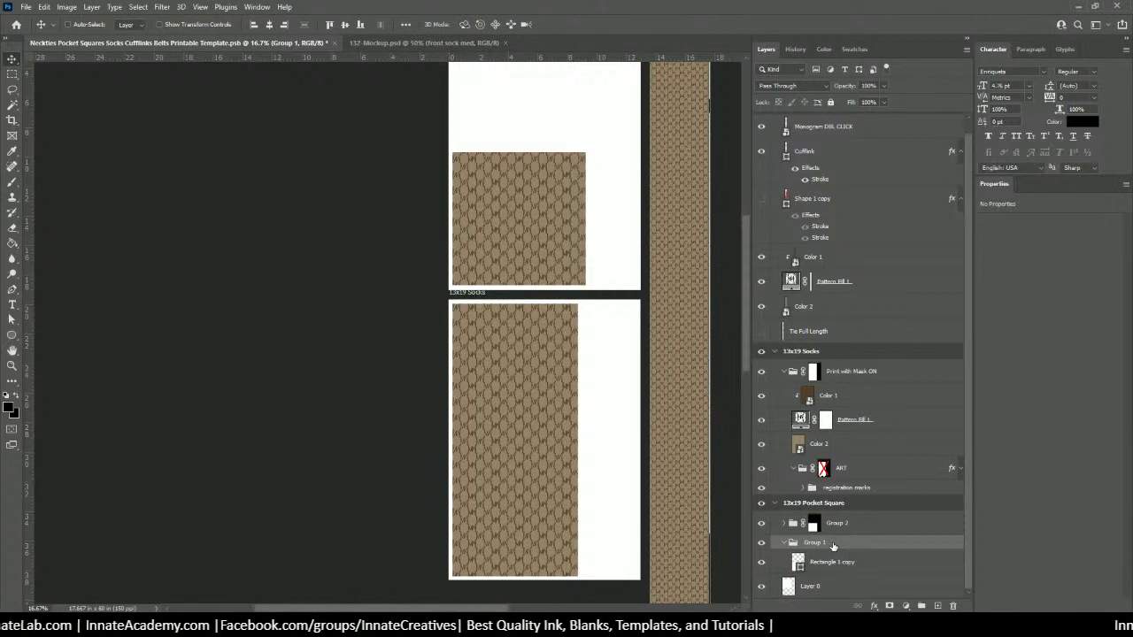
key("Delete")
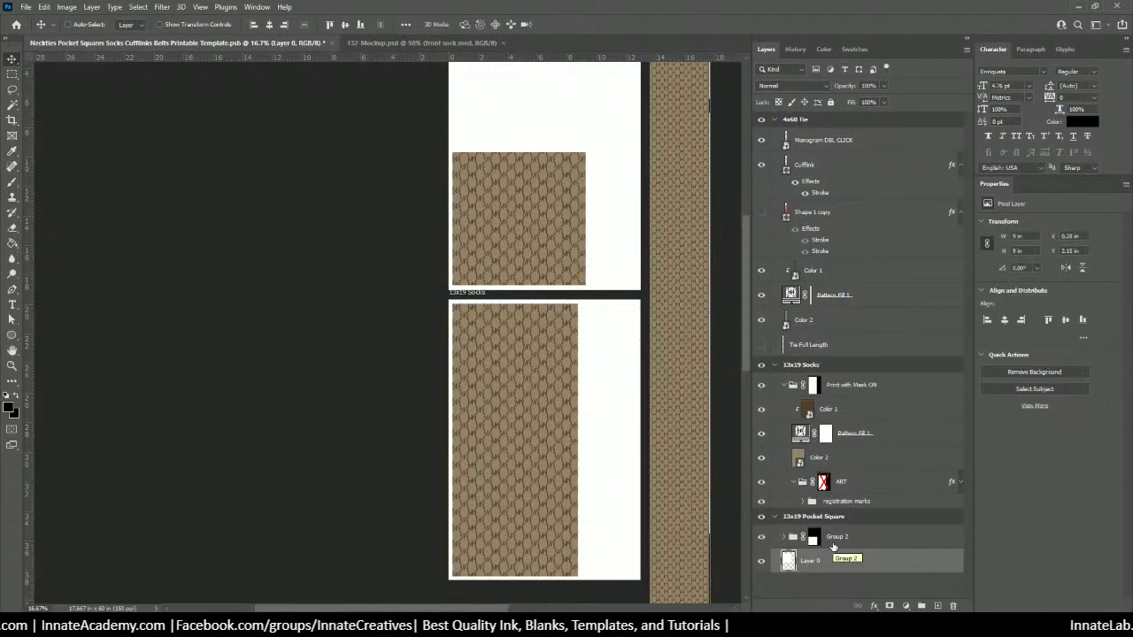
key("Delete")
Step: Duplicate the masked Group 2 and place the copy directly above the original square on the pocket square artboard
left_click(819, 543)
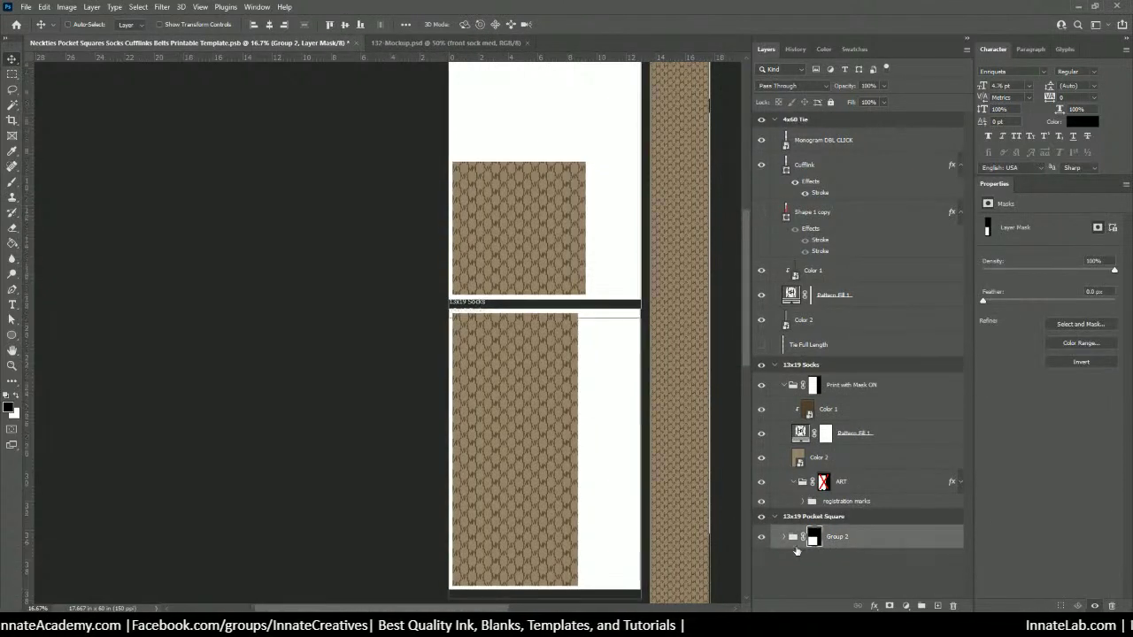
scroll(678, 498, "up", 5)
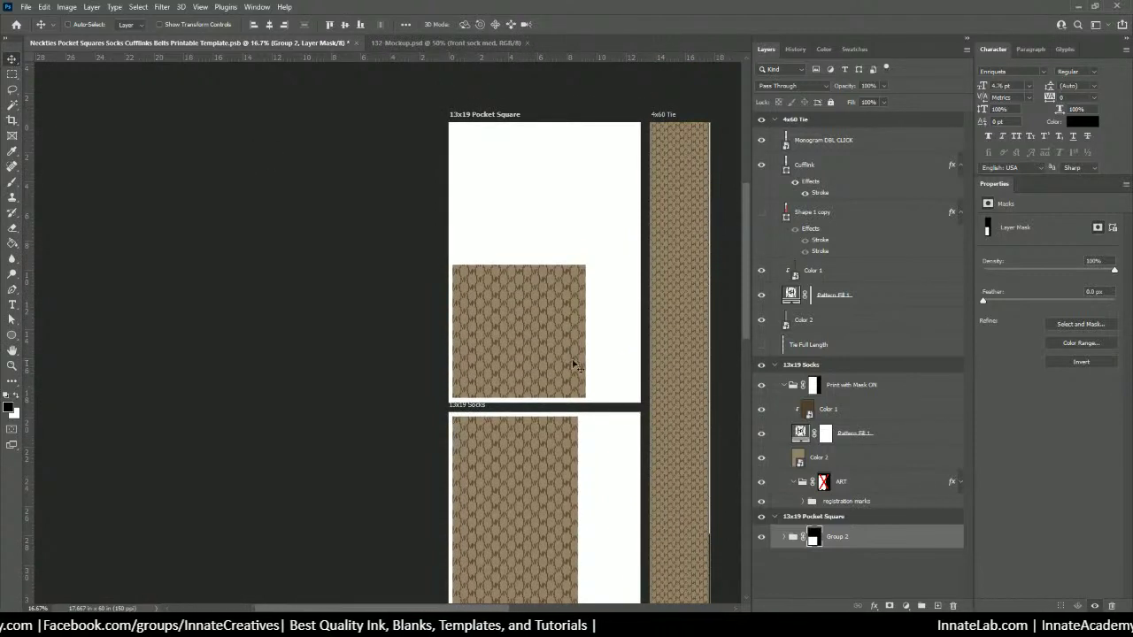
left_click_drag(540, 366, 543, 232)
key("shift+Down")
key("shift+Down")
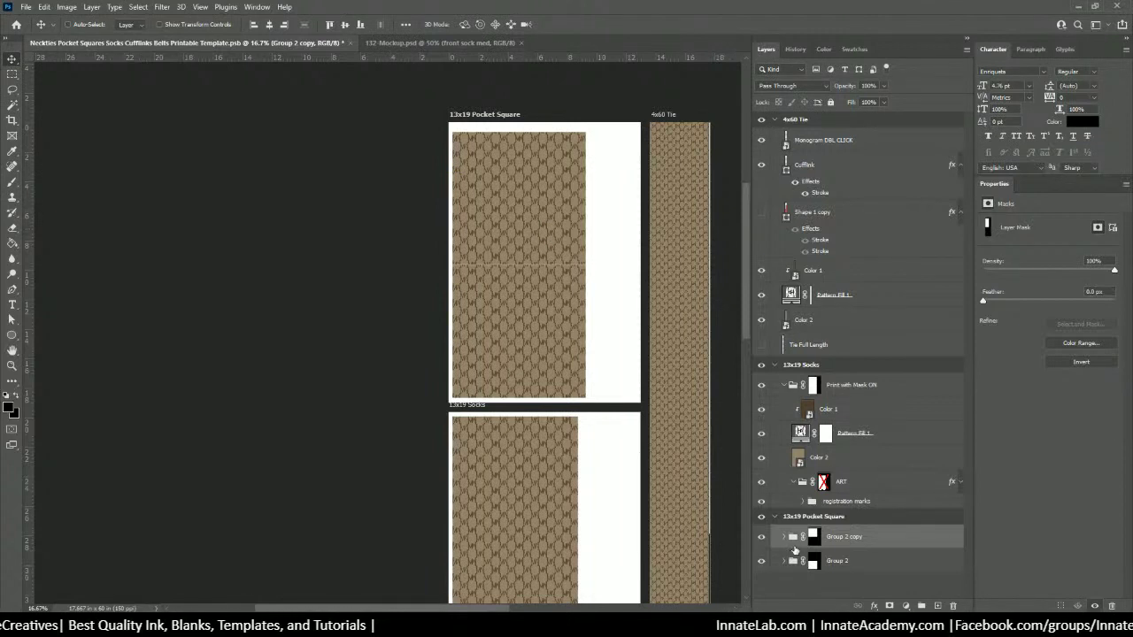
Step: Rename the Group 2 copy on the 13x19 Pocket Square artboard as Front Pocket Square
double_click(851, 536)
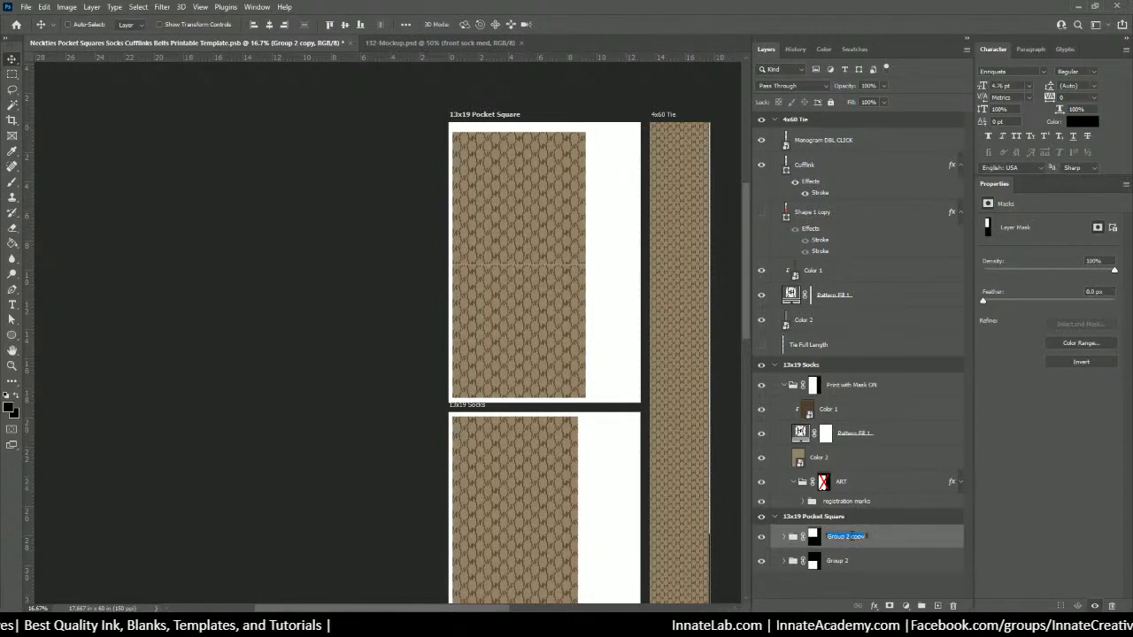
type("Front P")
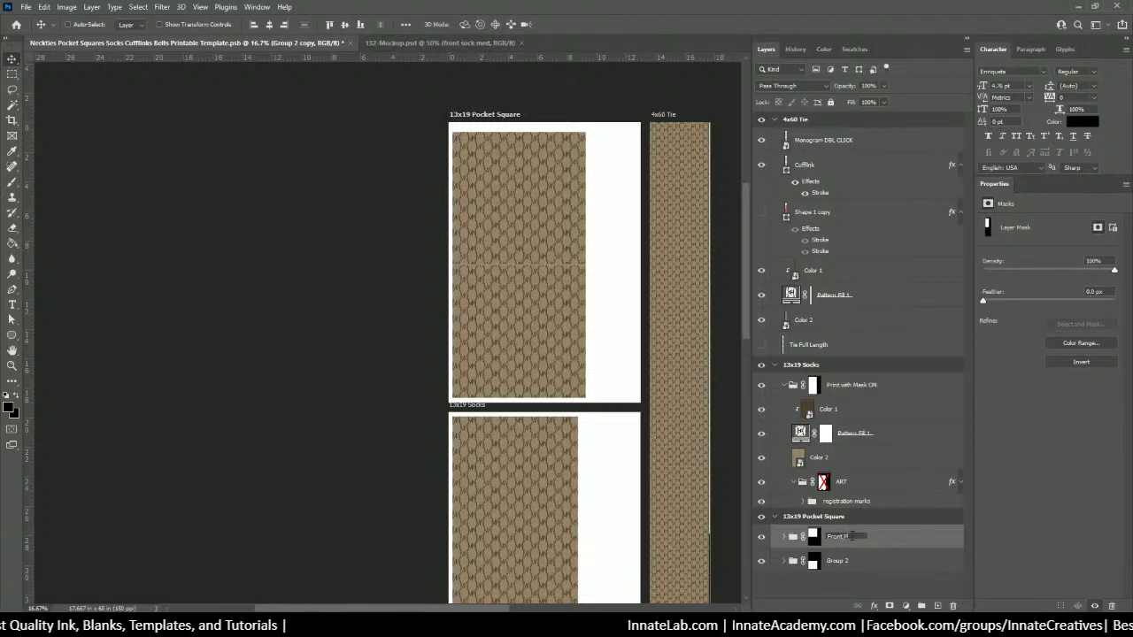
type("ocket Square")
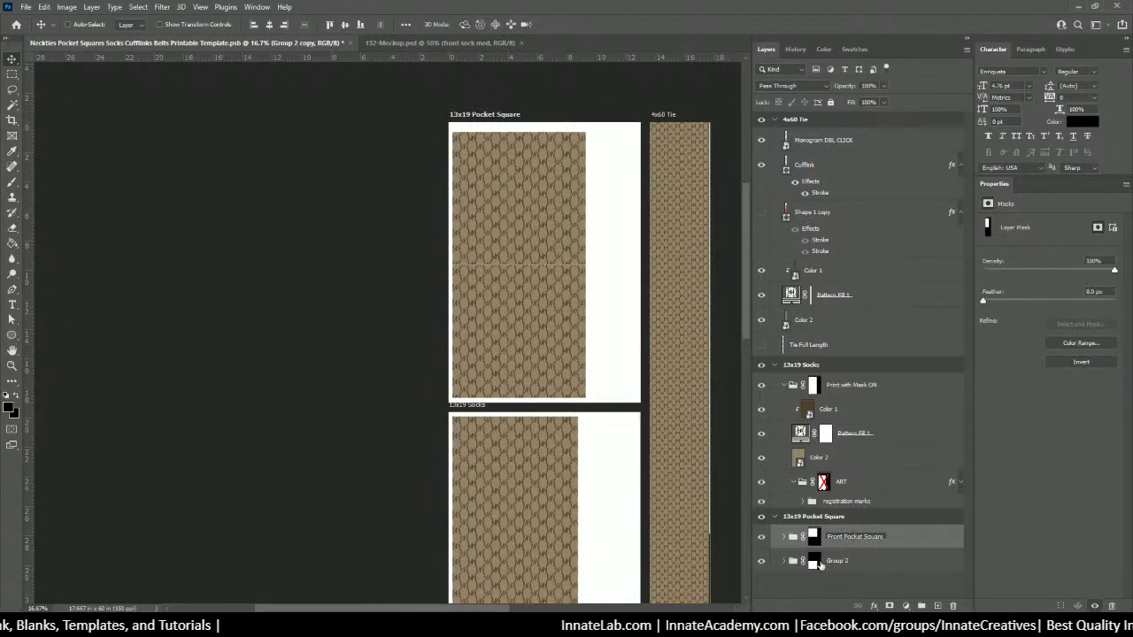
key("Return")
Step: Rename the original Group 2 on the pocket square artboard as Back Pocket Square
double_click(836, 562)
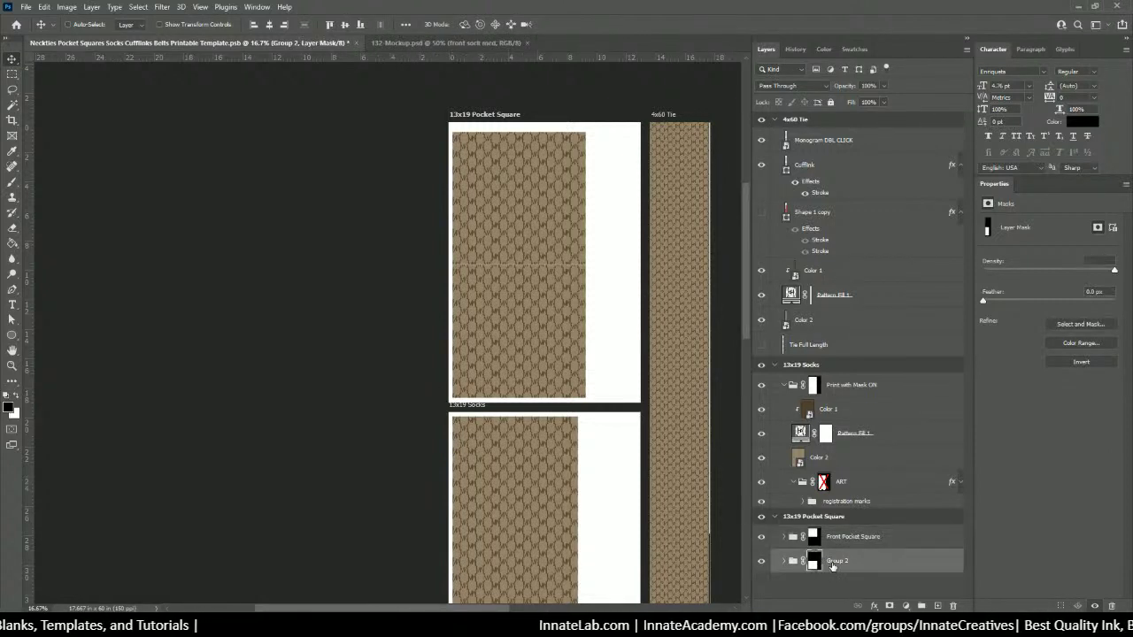
type("Back")
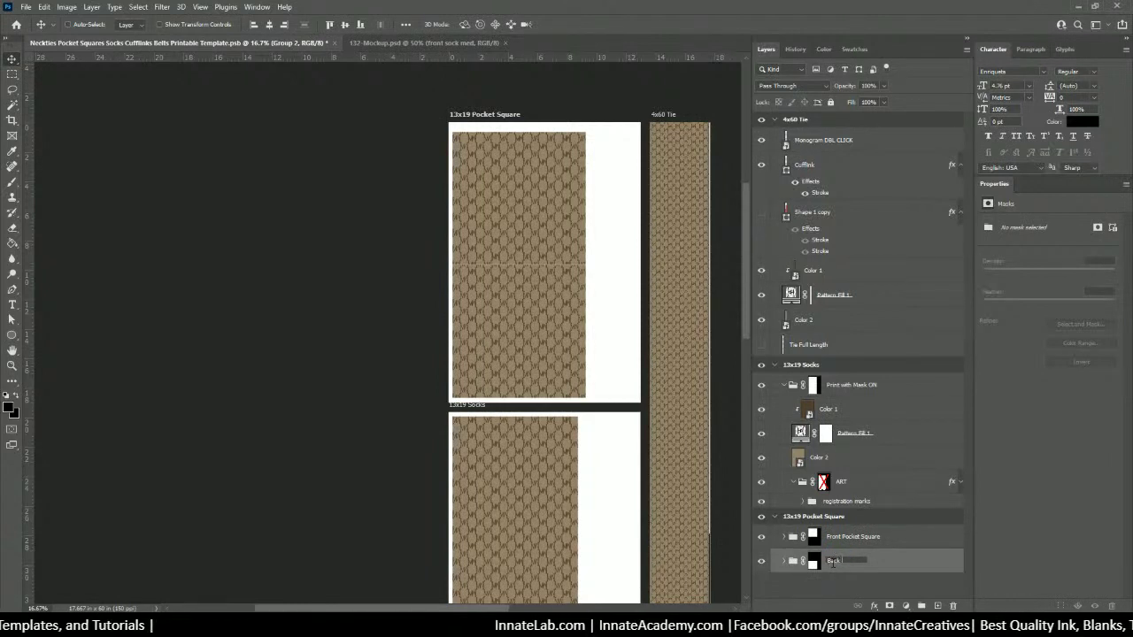
type(" Pocket")
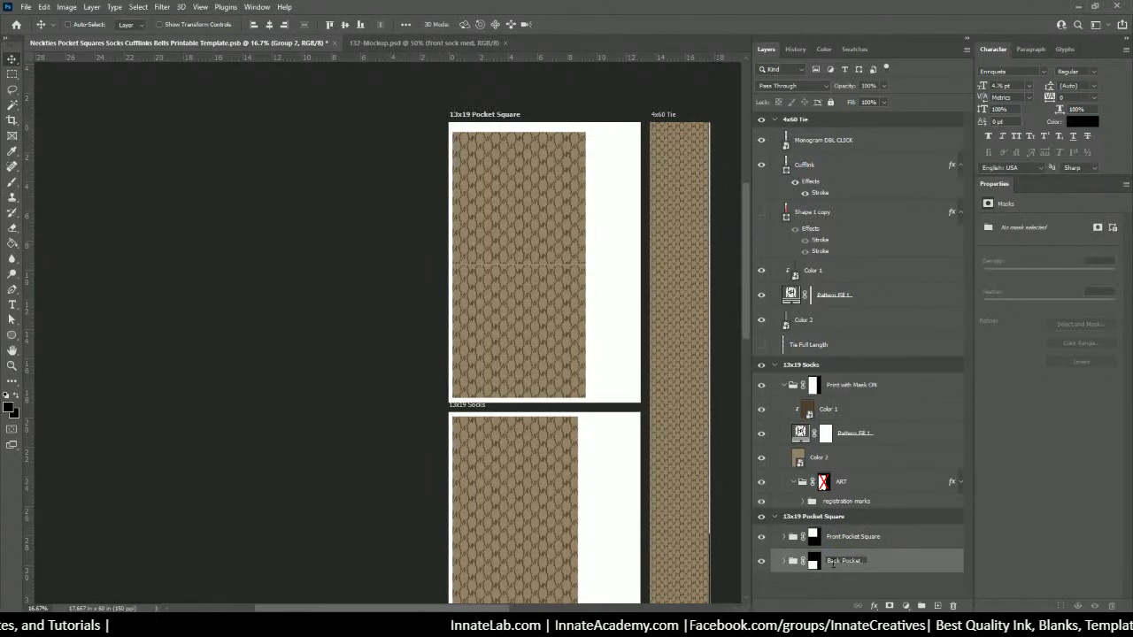
type(" Squ")
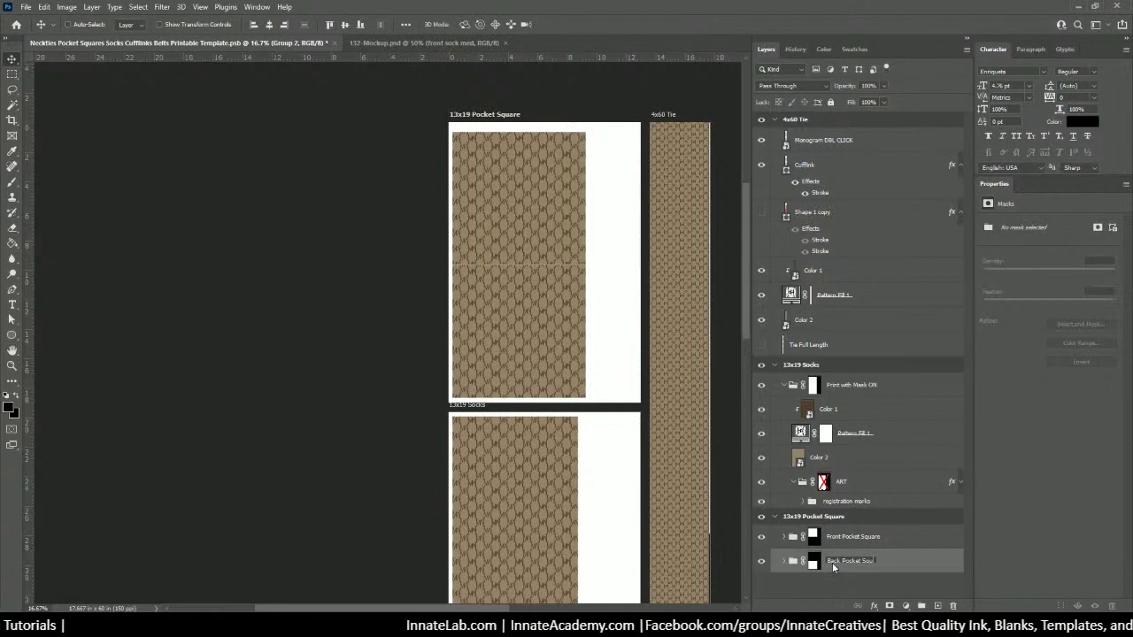
key("BackSpace")
key("BackSpace")
type("quare")
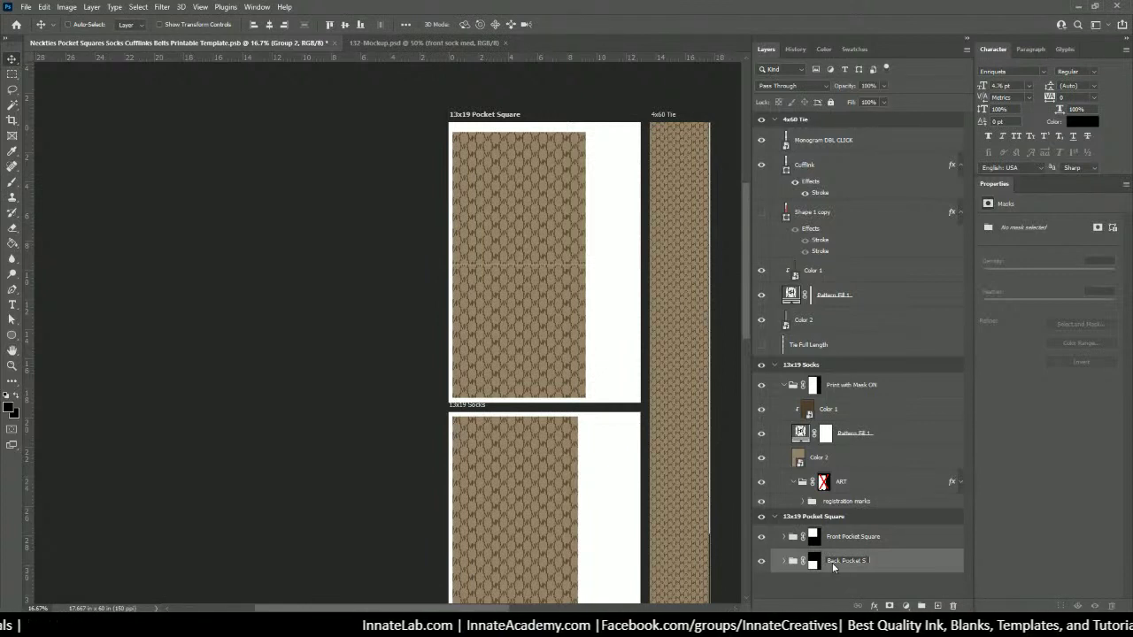
key("Return")
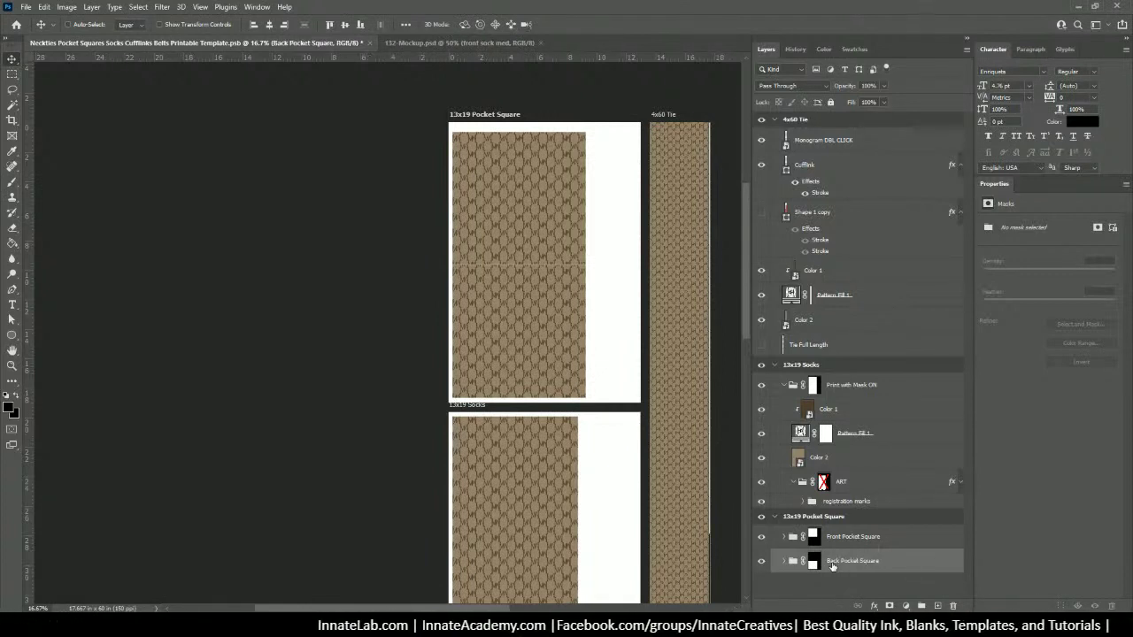
Step: Expand the front and back pocket square groups and set the Back Pocket Square's Pattern Fill 1 scale to 25%
left_click(783, 537)
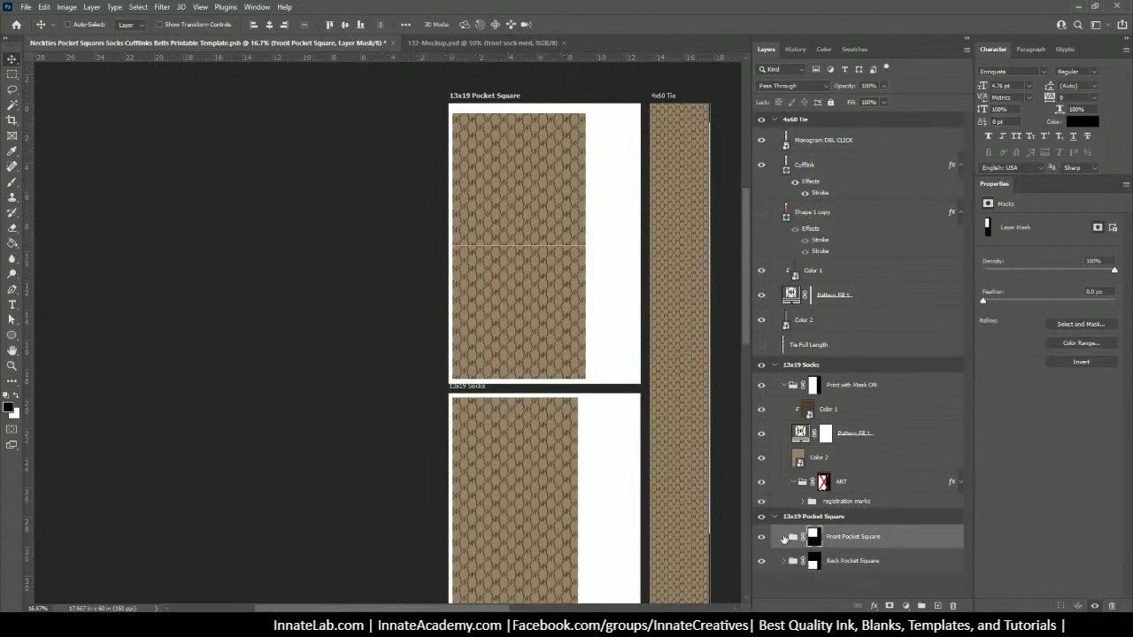
scroll(788, 537, "down", 1)
left_click(791, 537)
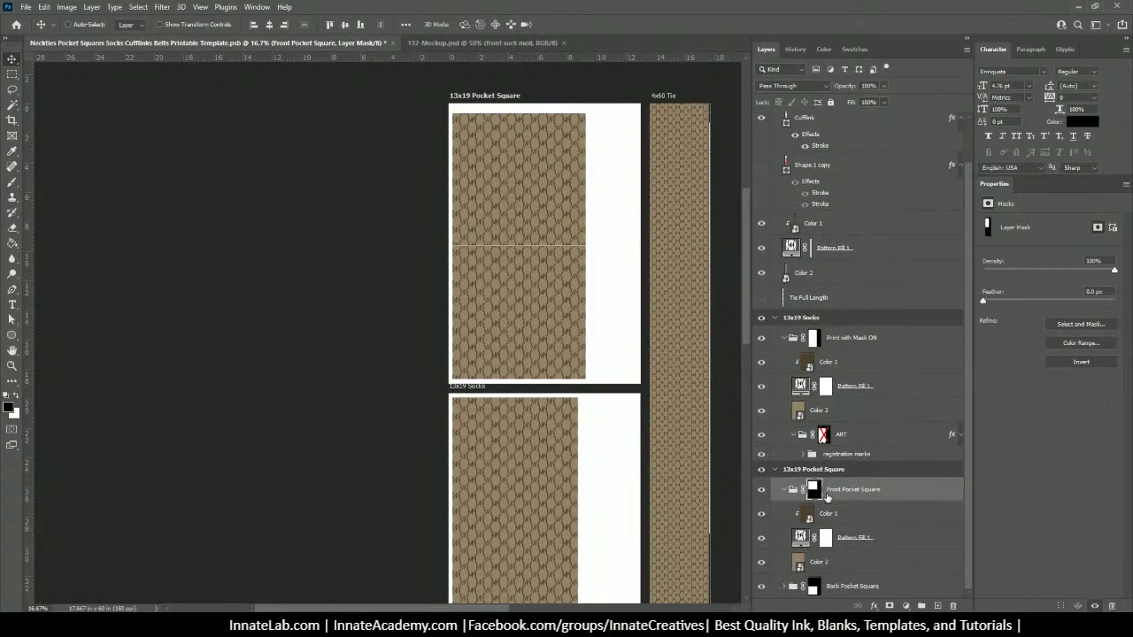
left_click(827, 514)
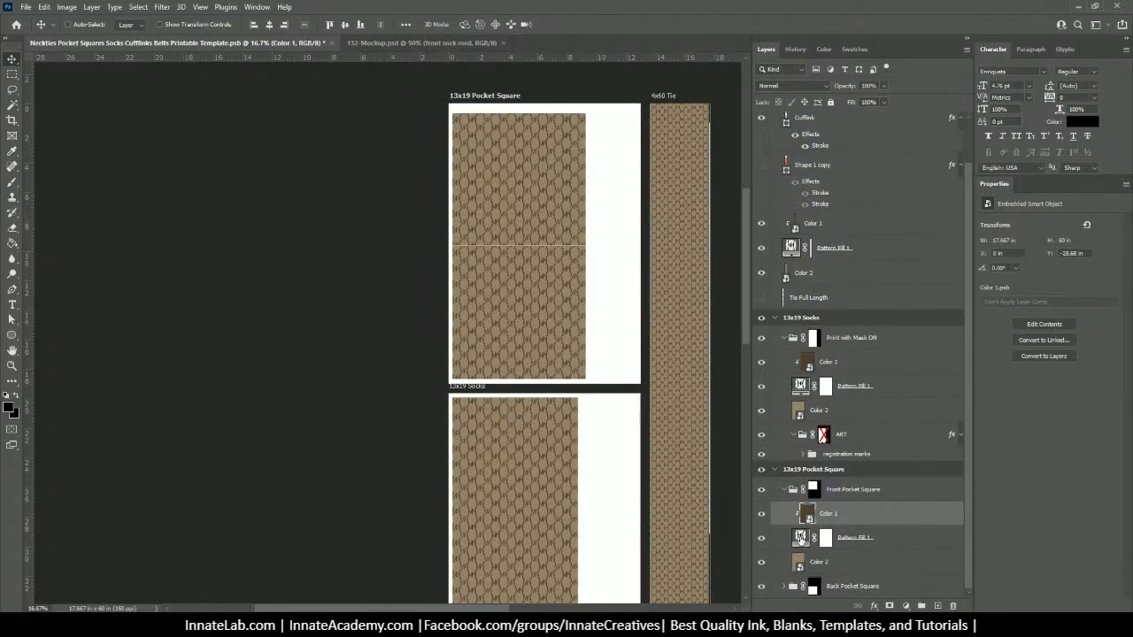
left_click(799, 537)
scroll(475, 224, "down", 1)
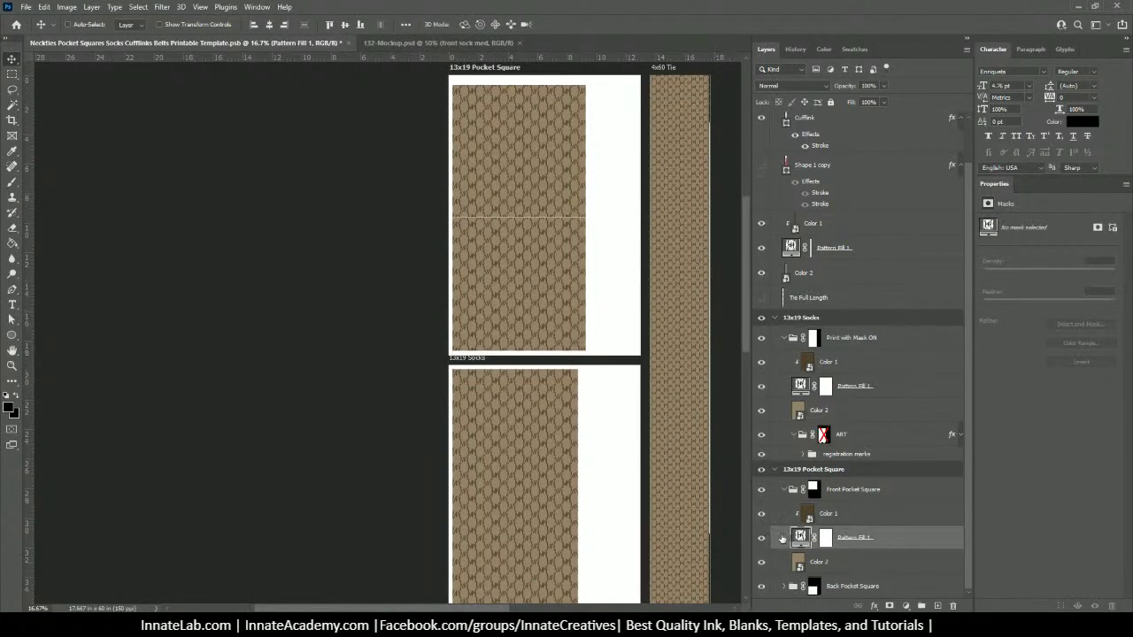
left_click(802, 563)
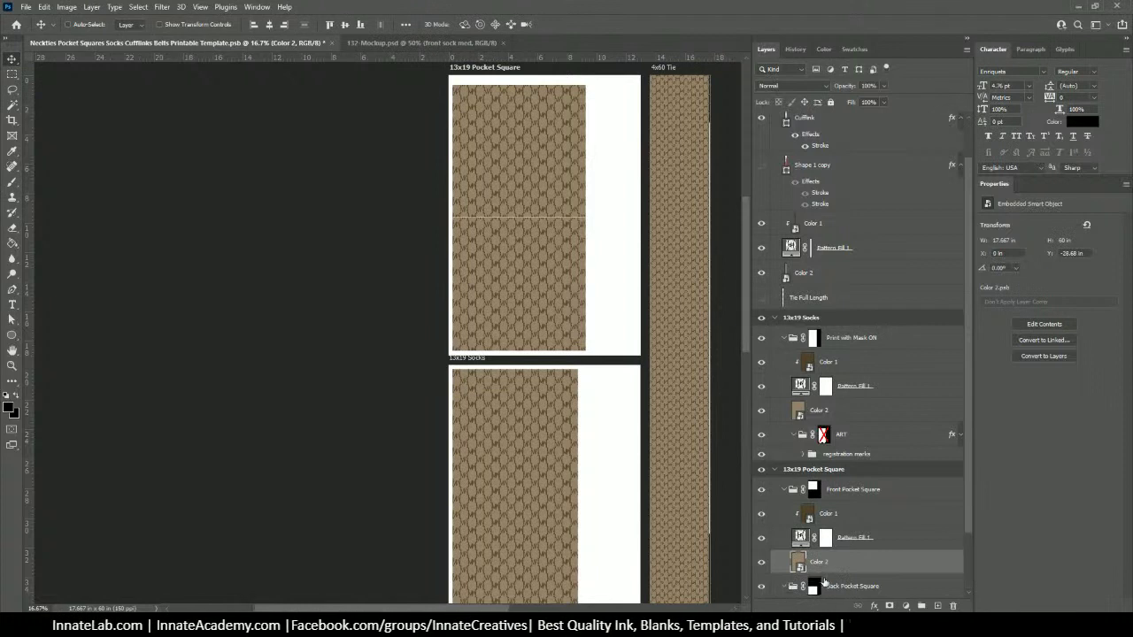
scroll(823, 580, "down", 3)
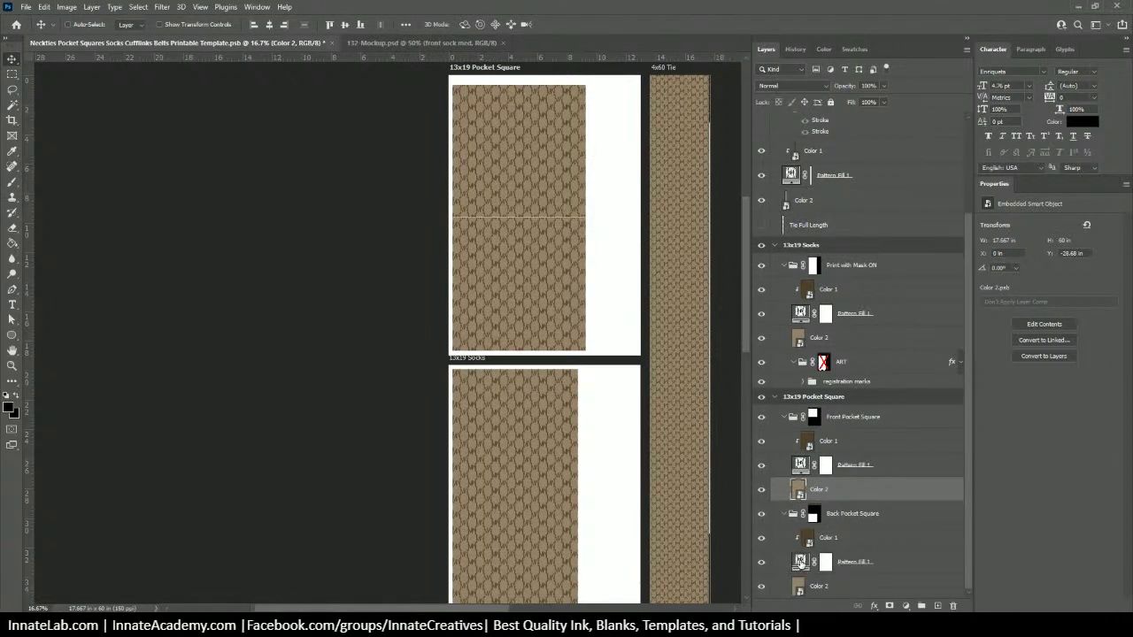
double_click(799, 562)
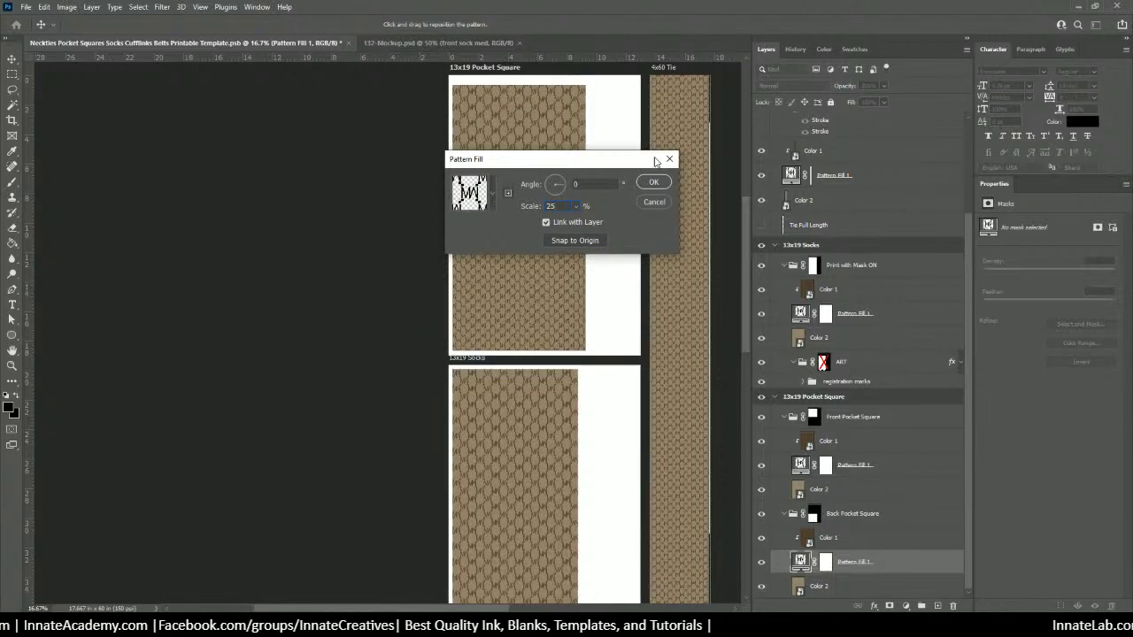
left_click(653, 182)
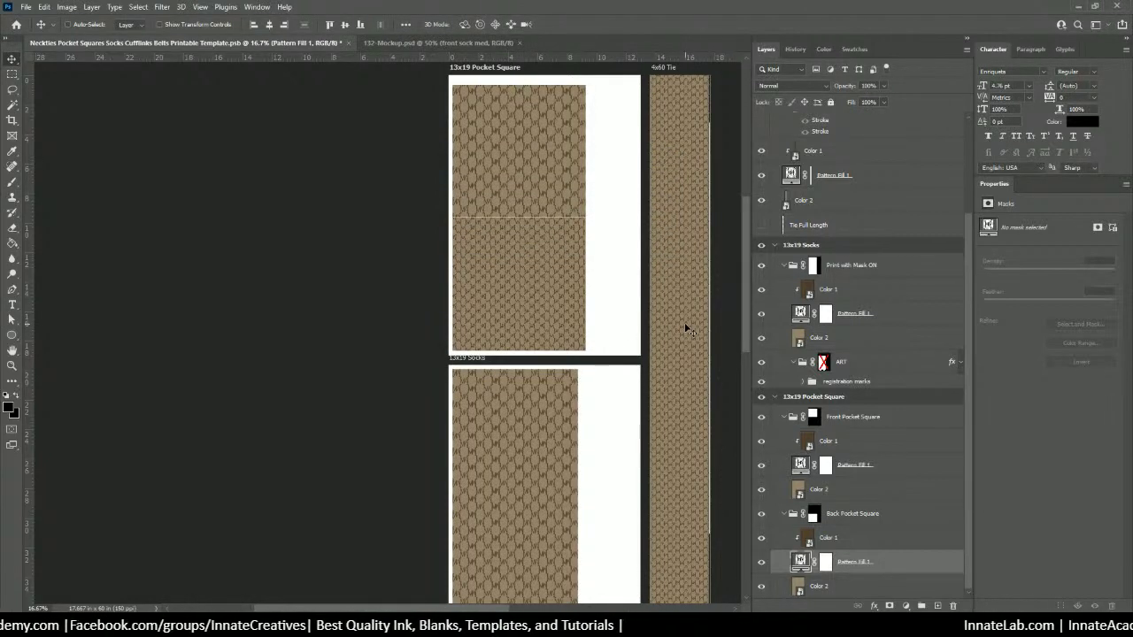
Step: Try to enlarge the tie's Color 1 layer to about 130% to cover the uncolored lower part of the 4x60 Tie artboard
scroll(704, 301, "up", 1)
scroll(611, 505, "down", 5)
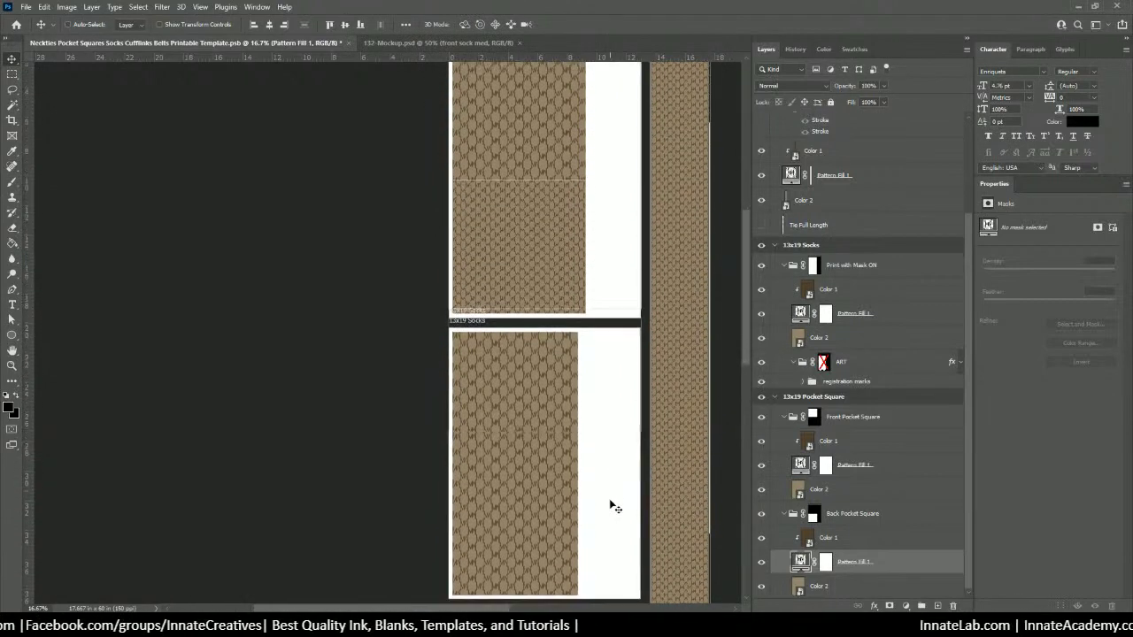
scroll(611, 509, "down", 2)
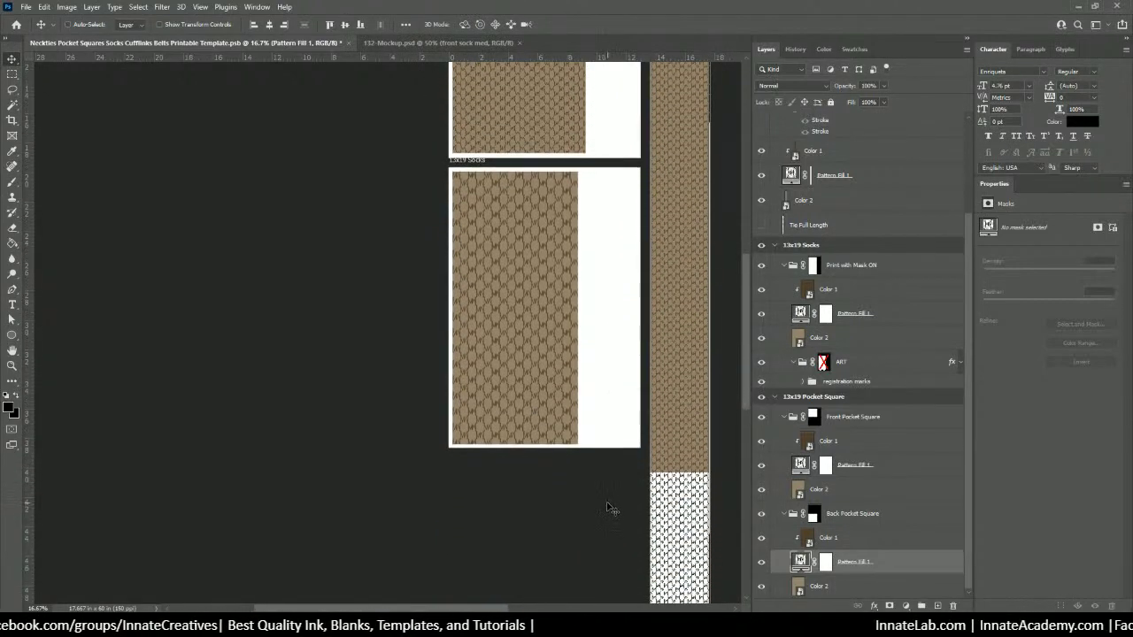
scroll(610, 507, "up", 1)
scroll(608, 505, "up", 5)
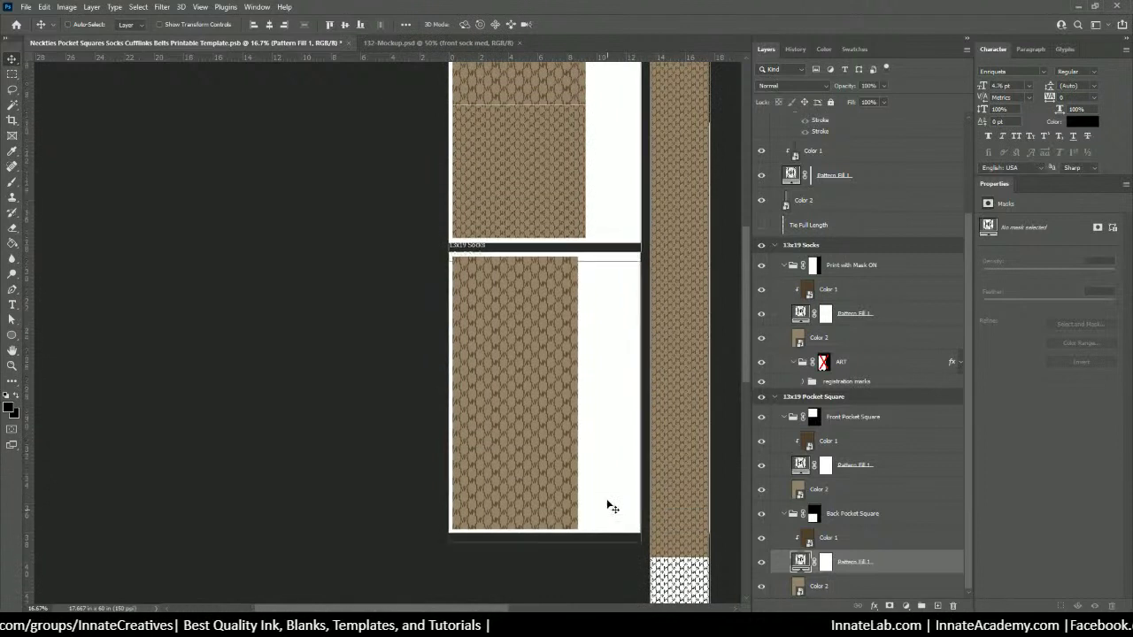
scroll(612, 497, "down", 4)
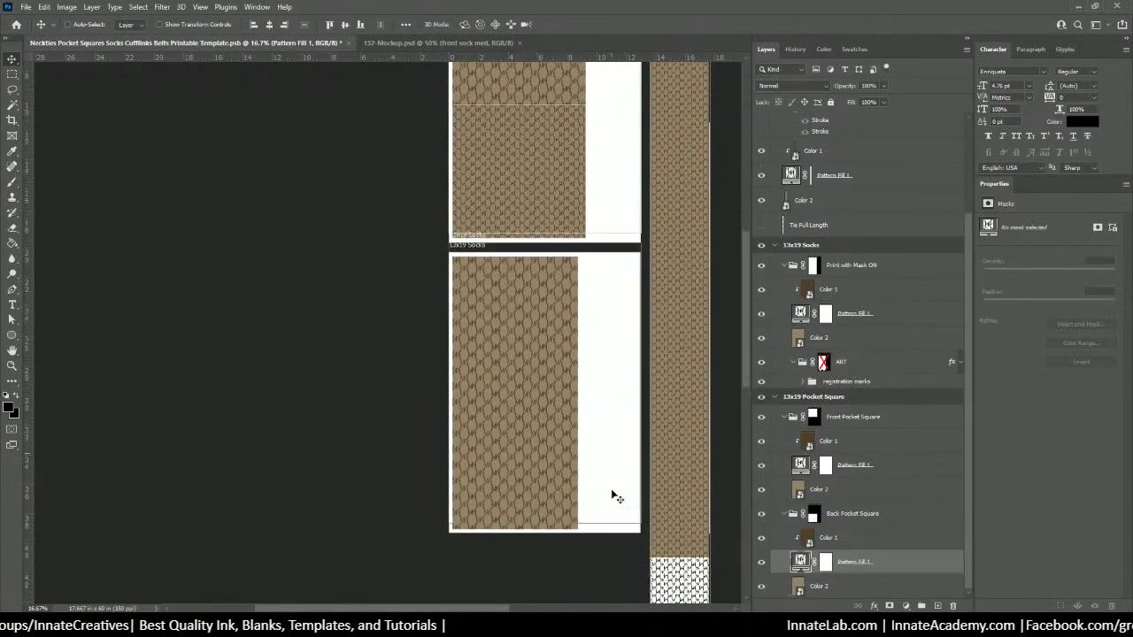
right_click(679, 465)
left_click(699, 480)
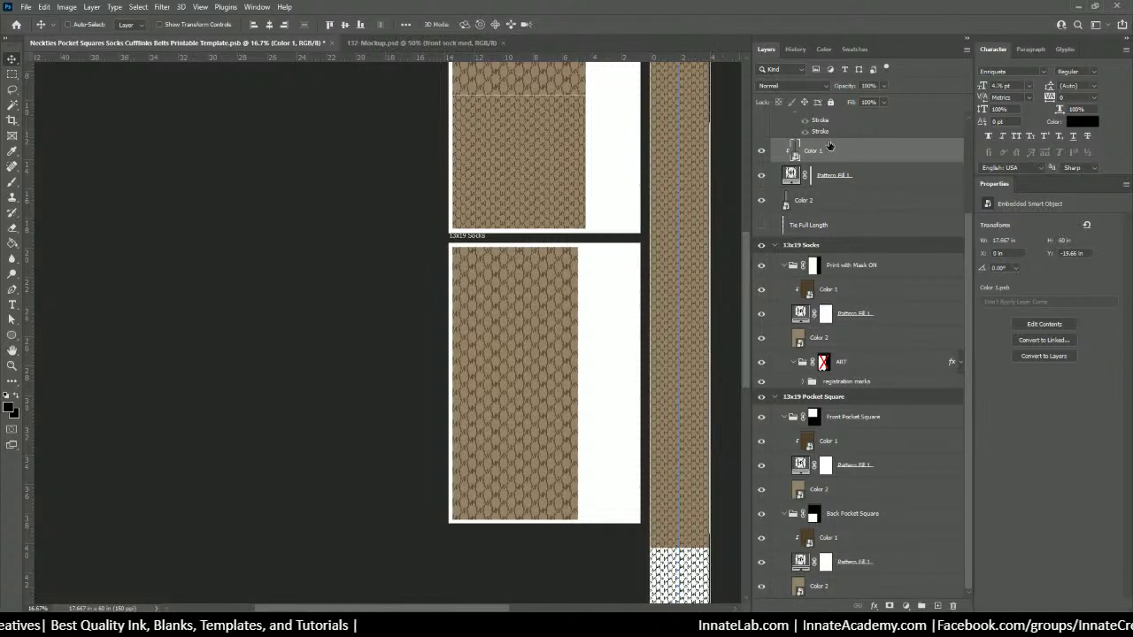
key("ctrl+minus")
key("ctrl+minus")
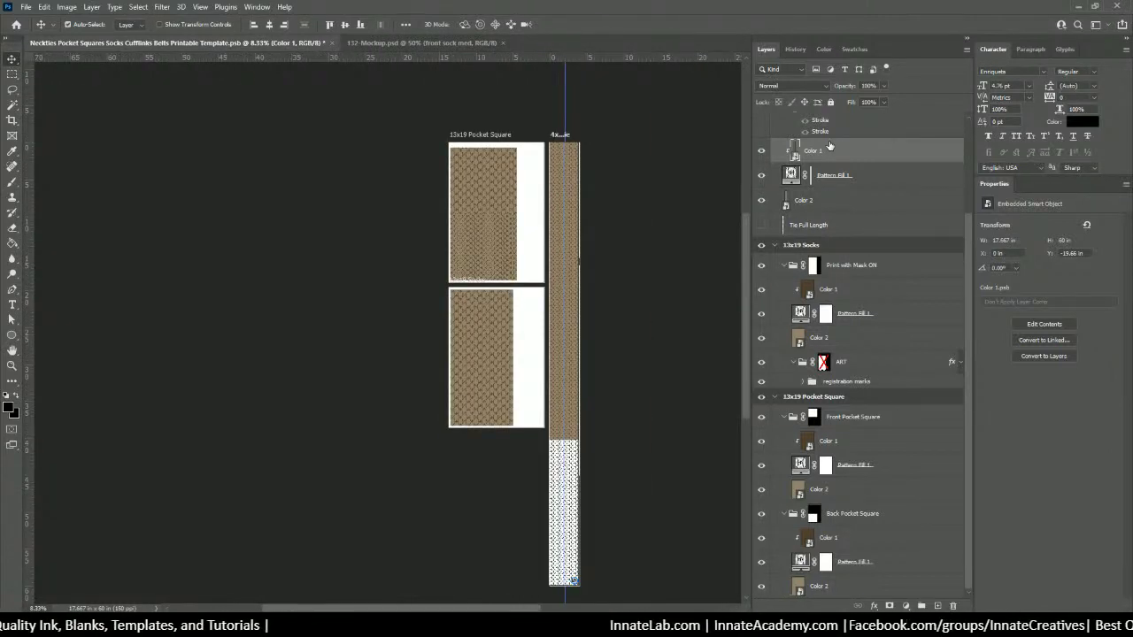
key("ctrl+t")
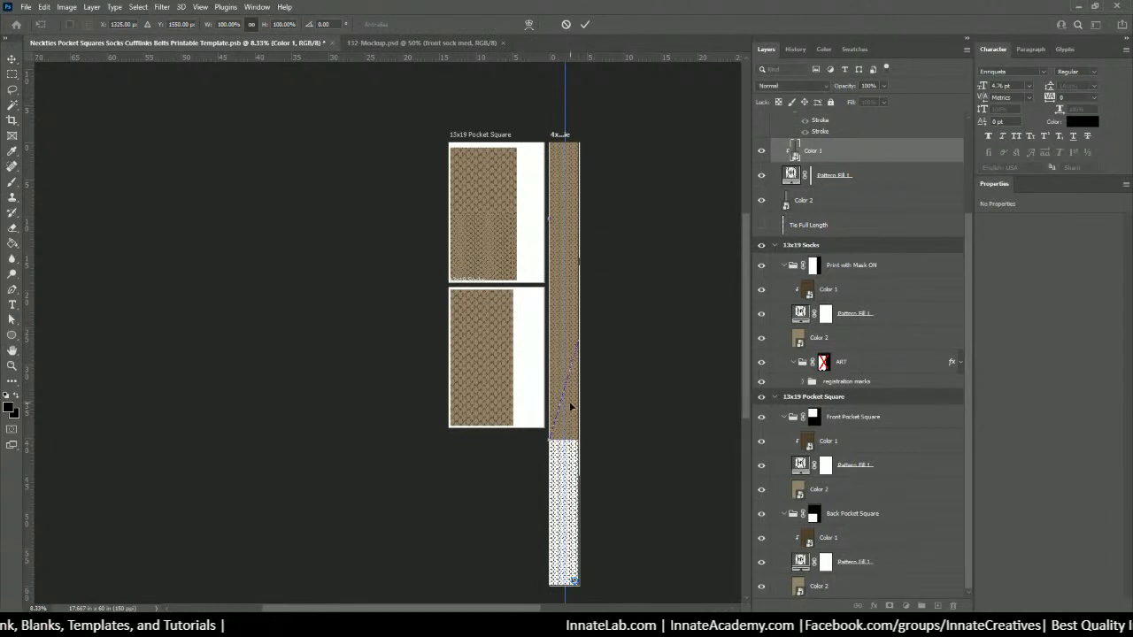
left_click_drag(549, 440, 502, 572)
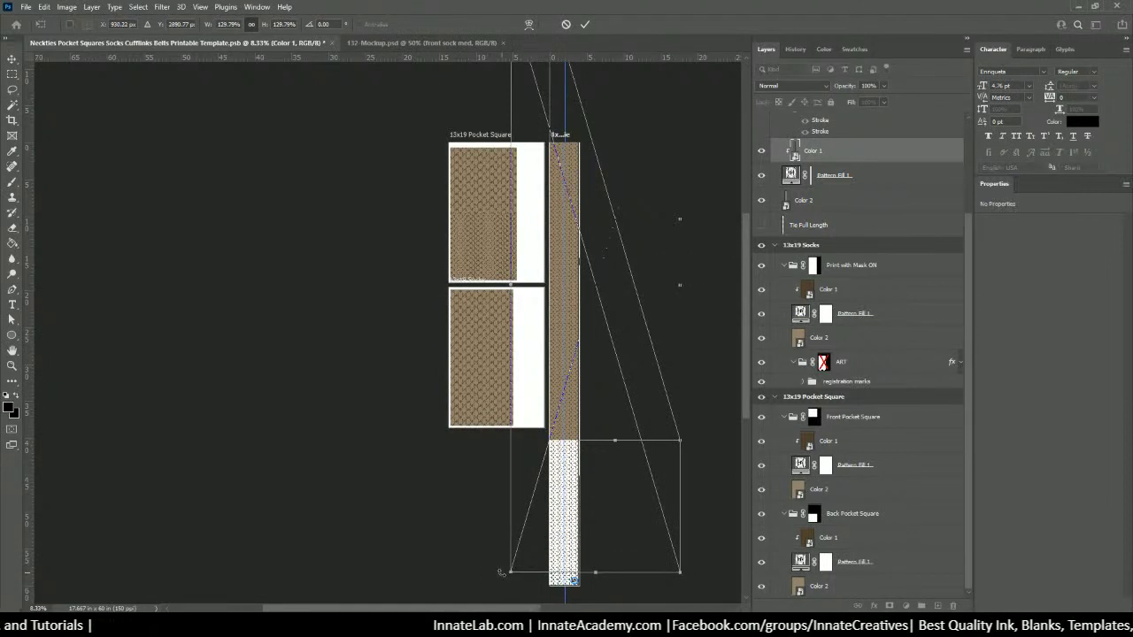
key("Return")
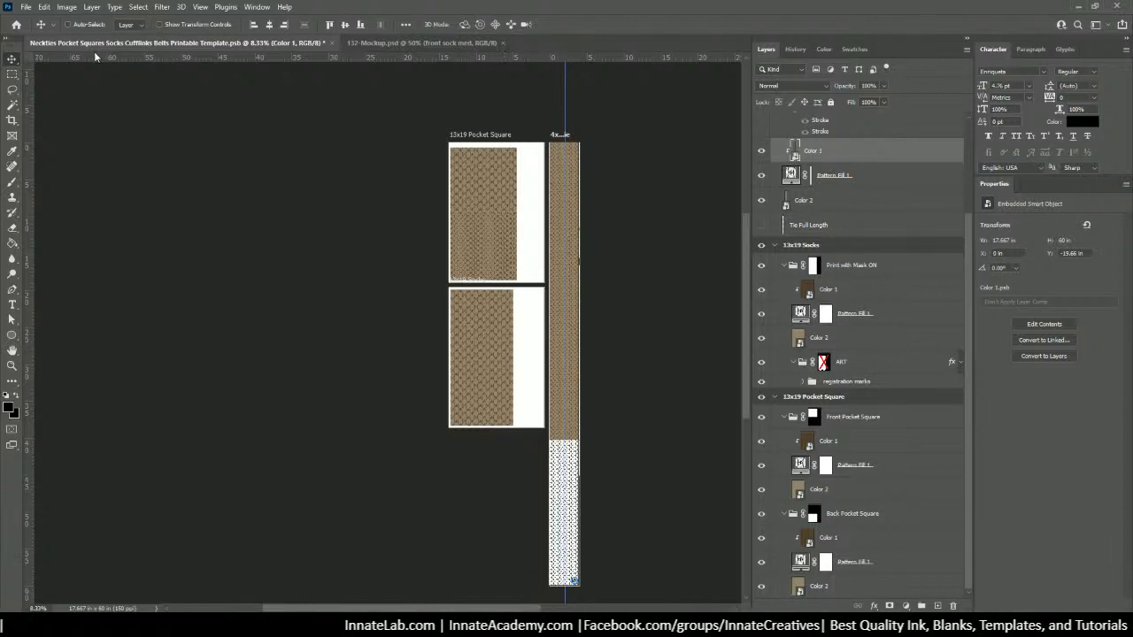
key("ctrl+t")
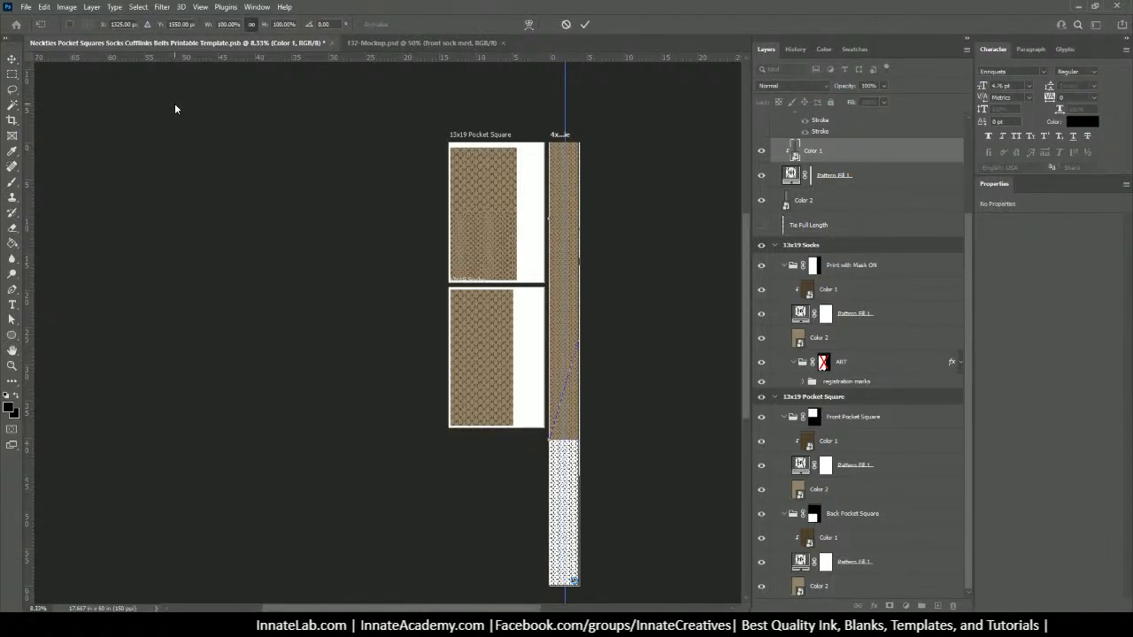
key("Return")
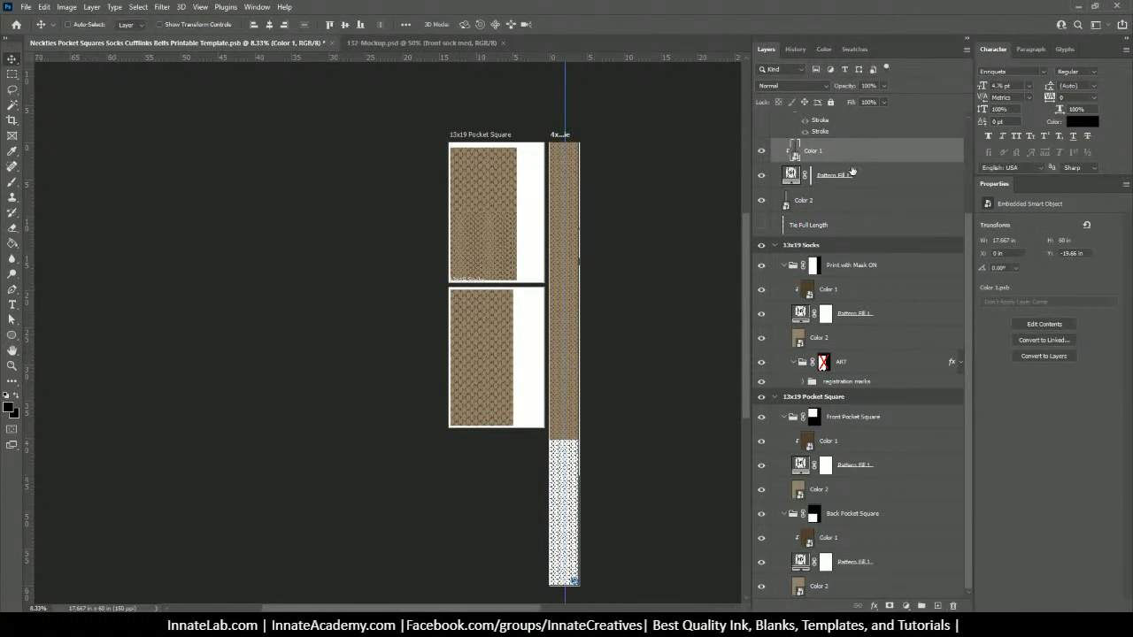
Step: View the 132-Mockup.psd document and return to the neckties and pocket squares template
key("ctrl+plus")
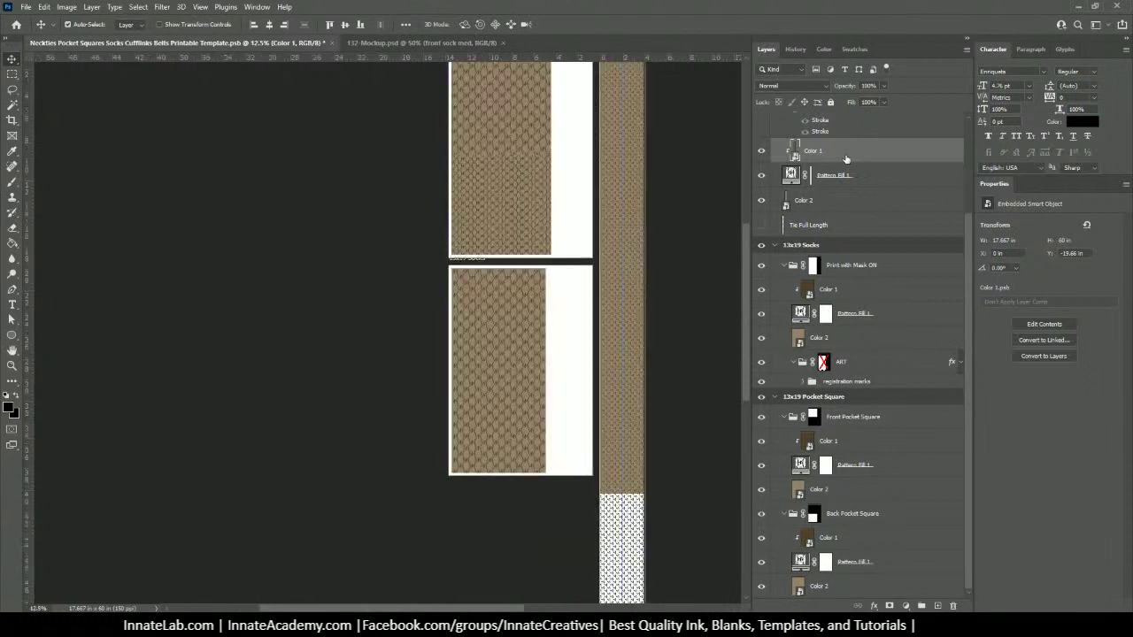
key("ctrl+minus")
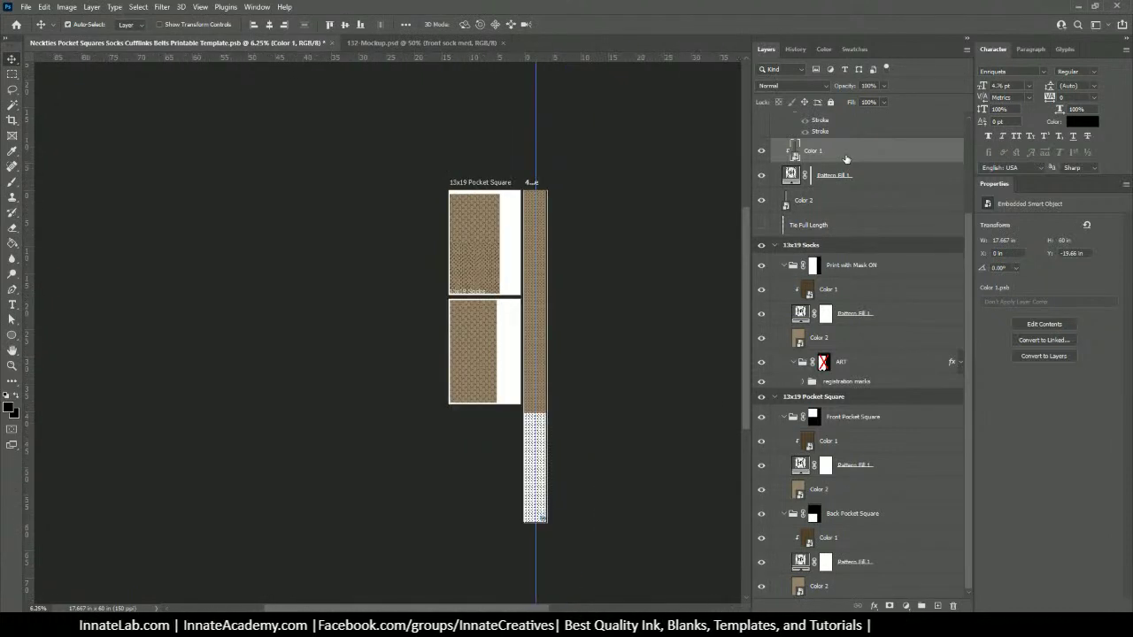
key("ctrl+plus")
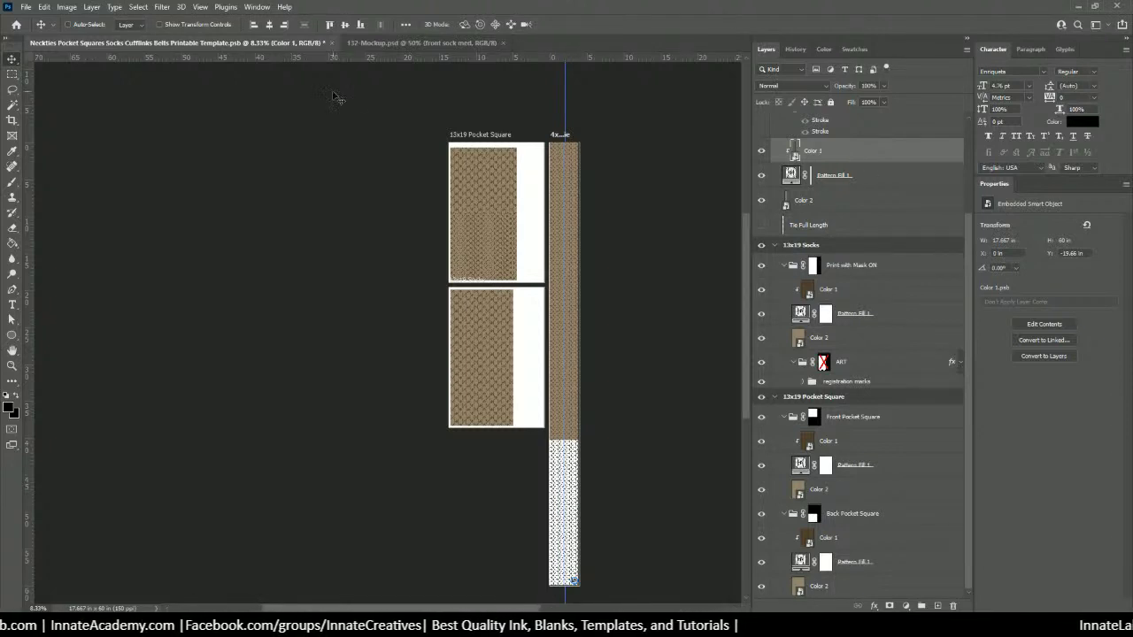
left_click(370, 44)
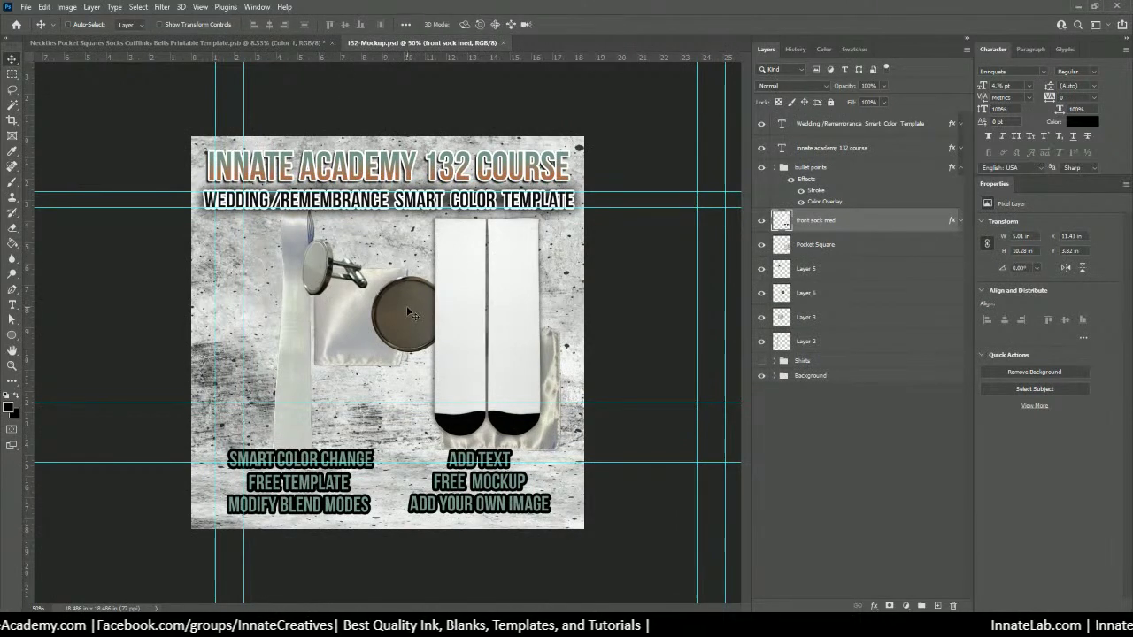
left_click(231, 44)
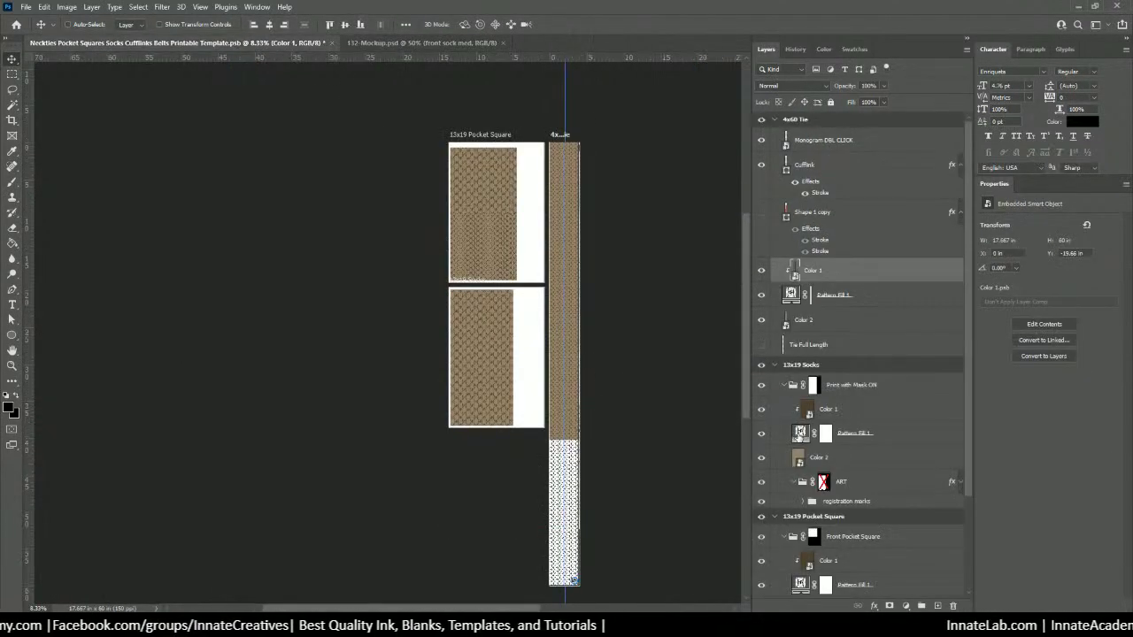
Step: Duplicate the Front Pocket Square's Color 1 and Color 2 layers into the 4x60 Tie artboard, just above the Cufflink layer
scroll(864, 483, "down", 3)
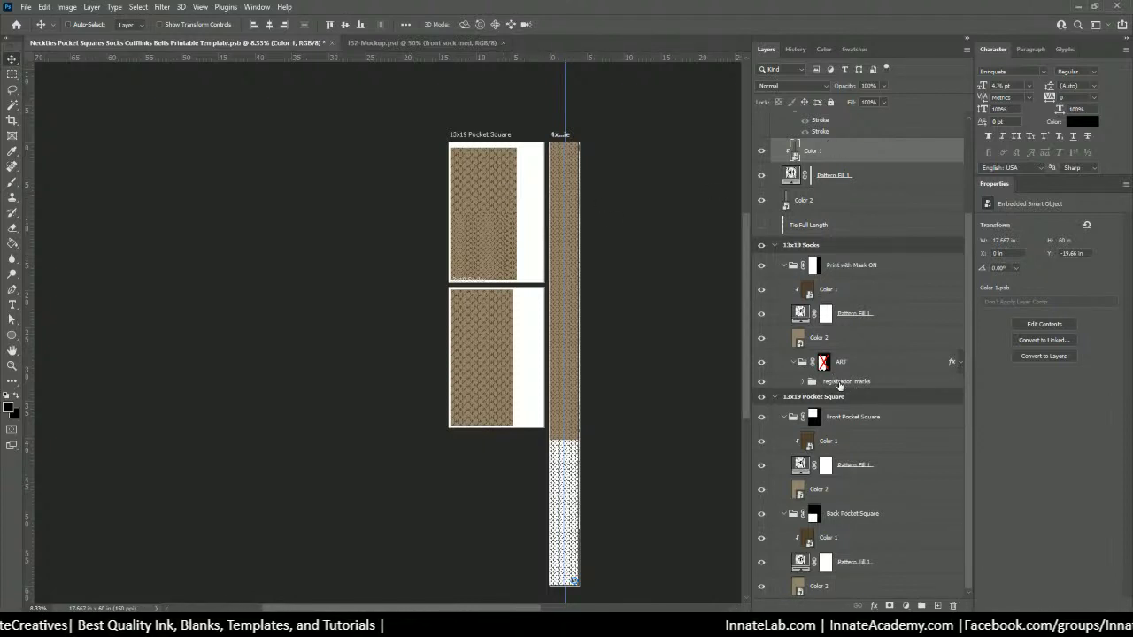
left_click(860, 443)
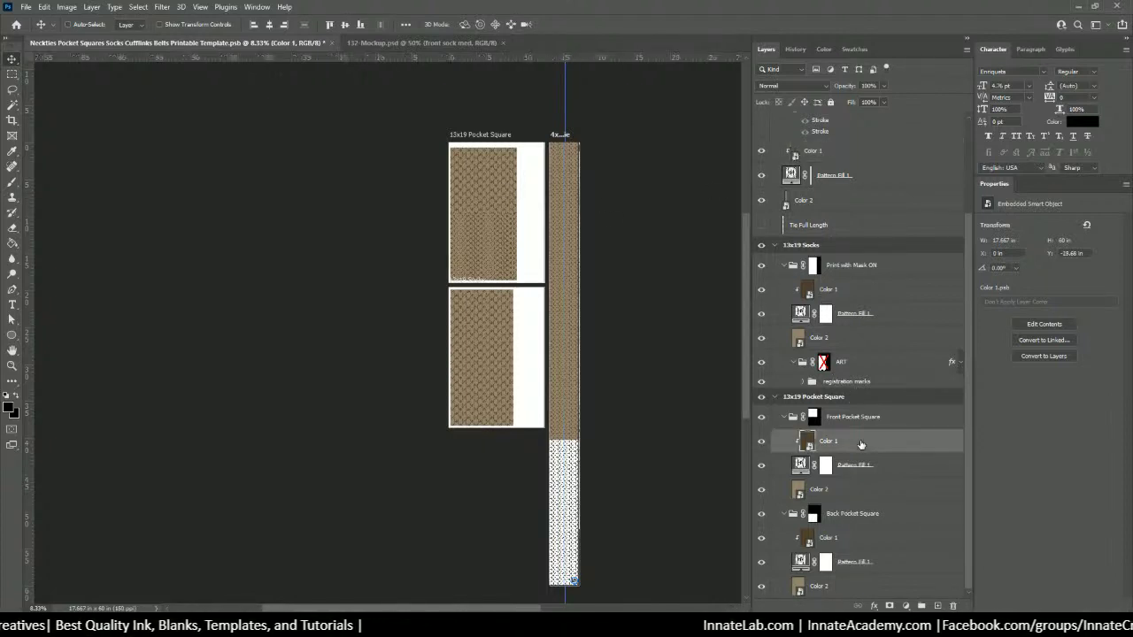
left_click(860, 492, "ctrl")
left_click_drag(858, 491, 816, 160)
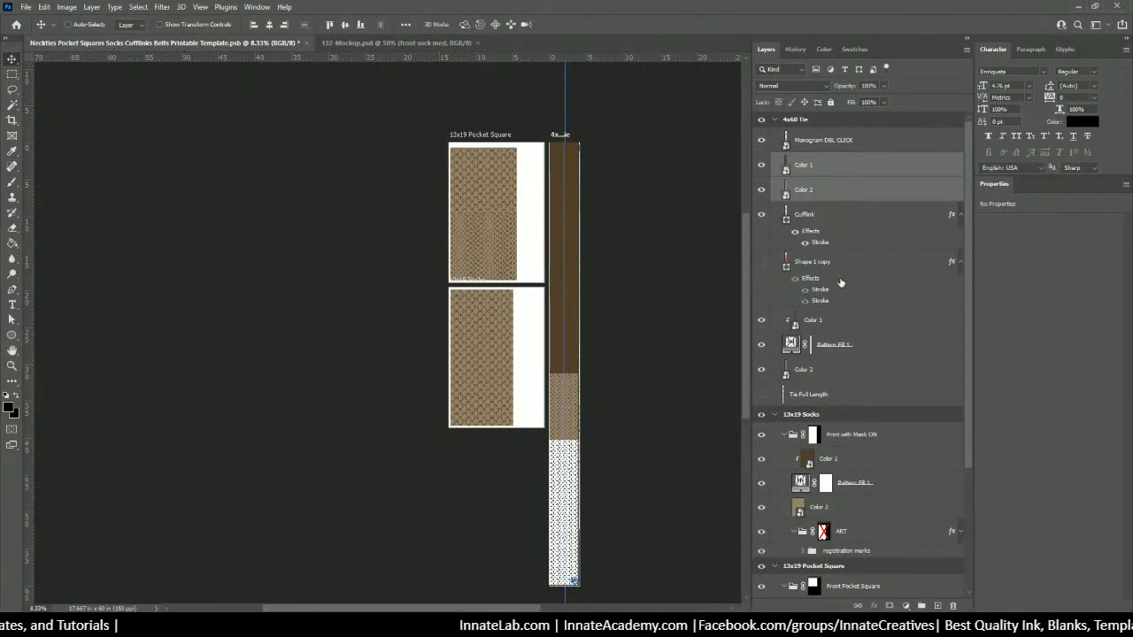
Step: Place the copied Color 1 above the Monogram DBL CLICK layer and clip it to that monogram
left_click_drag(823, 142, 824, 167)
left_click(823, 142)
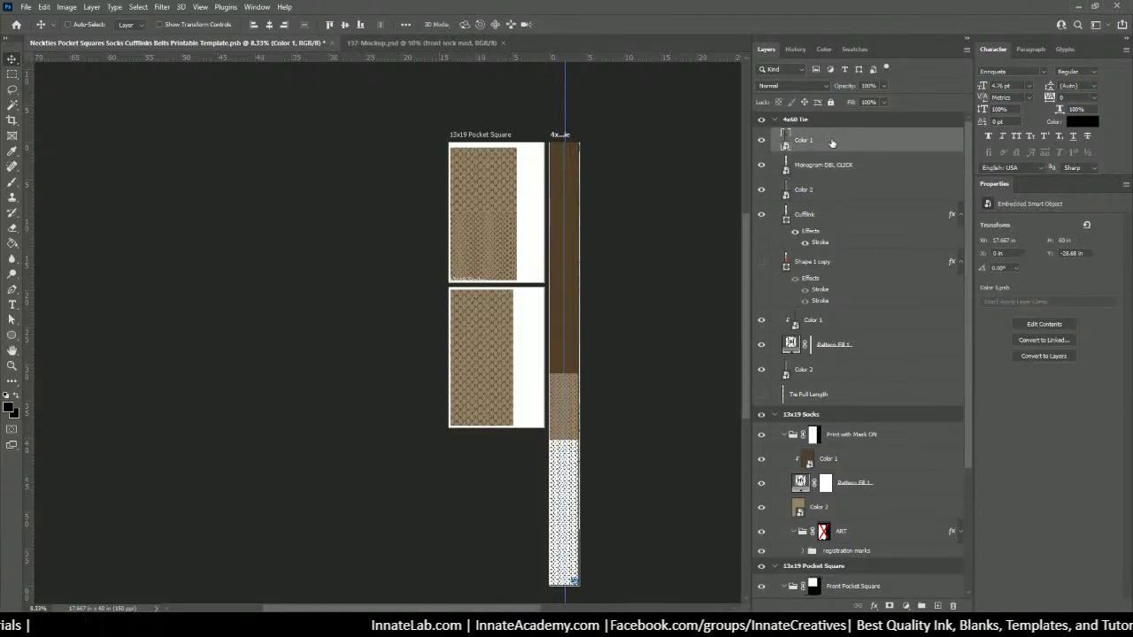
right_click(827, 144)
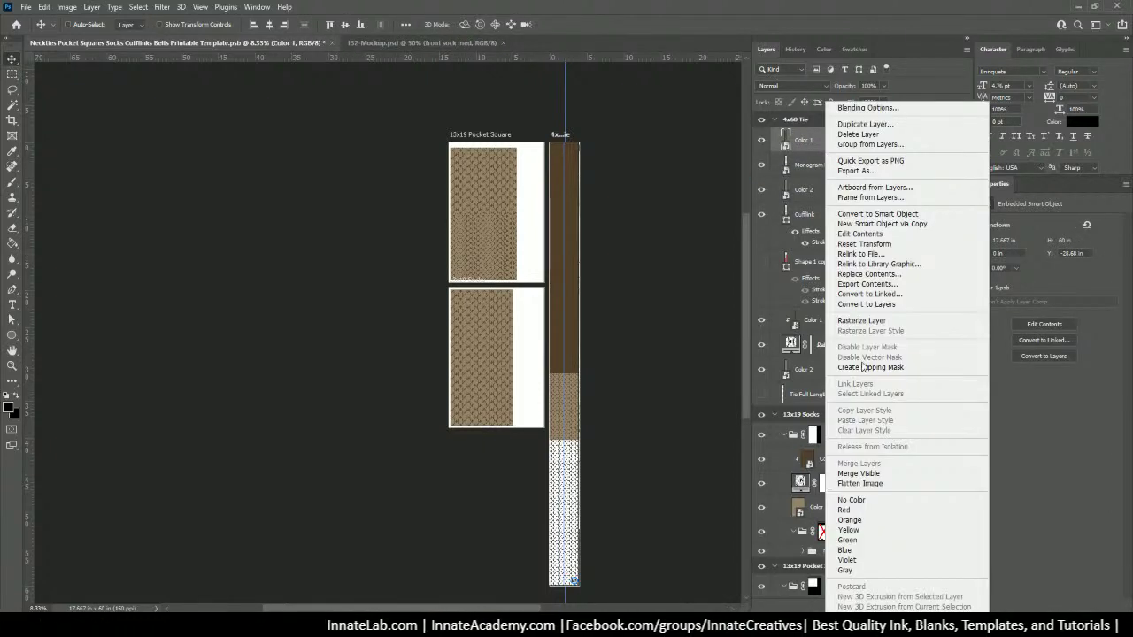
left_click(864, 368)
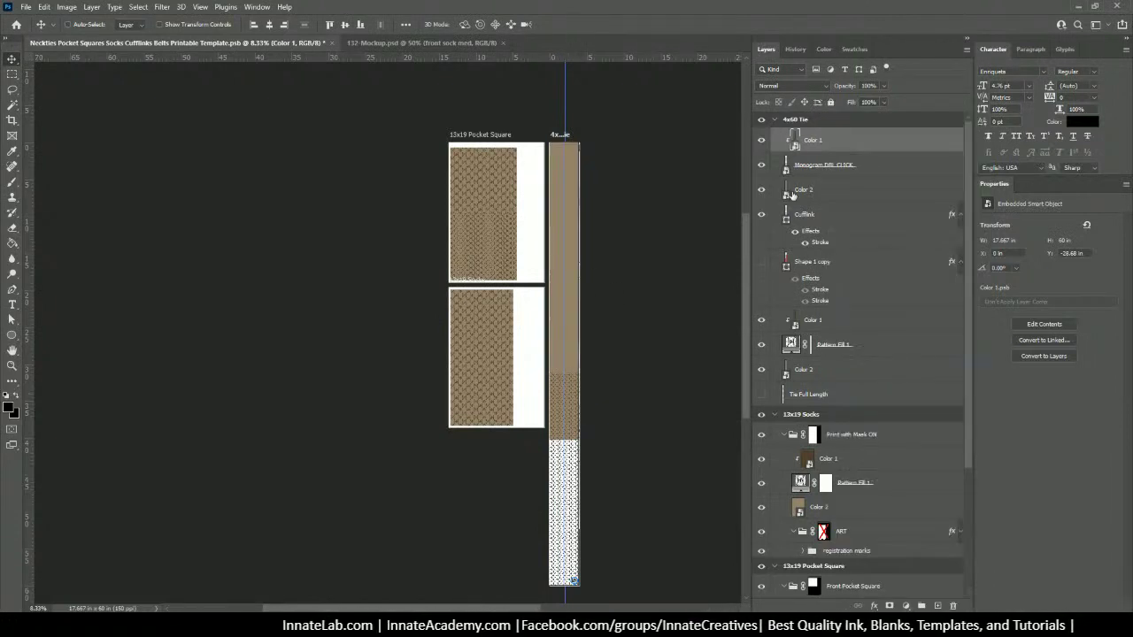
Step: Move the copied Color 1 and Color 2 layers down the tie together and scale them to about 13% at its lower end
left_click(829, 195, "ctrl")
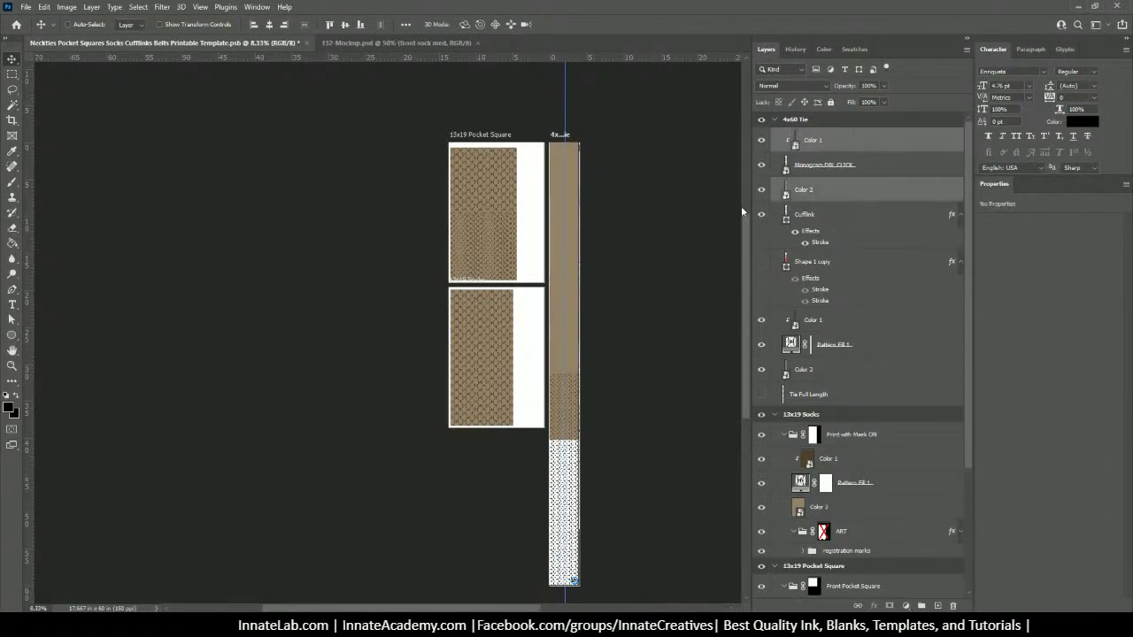
left_click_drag(576, 237, 577, 500)
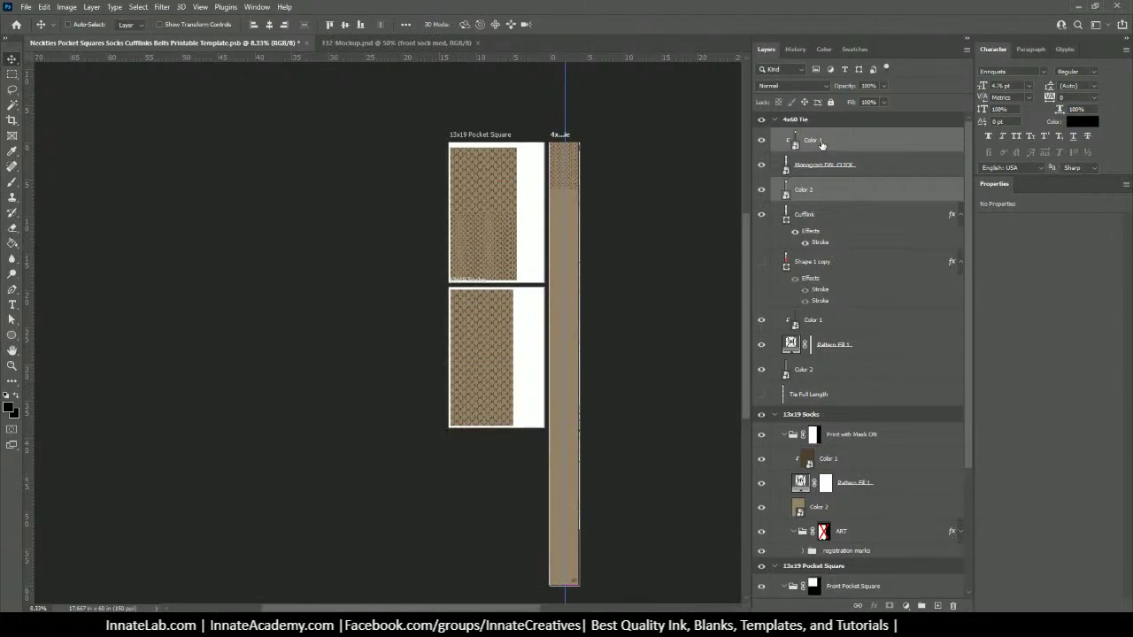
key("ctrl+t")
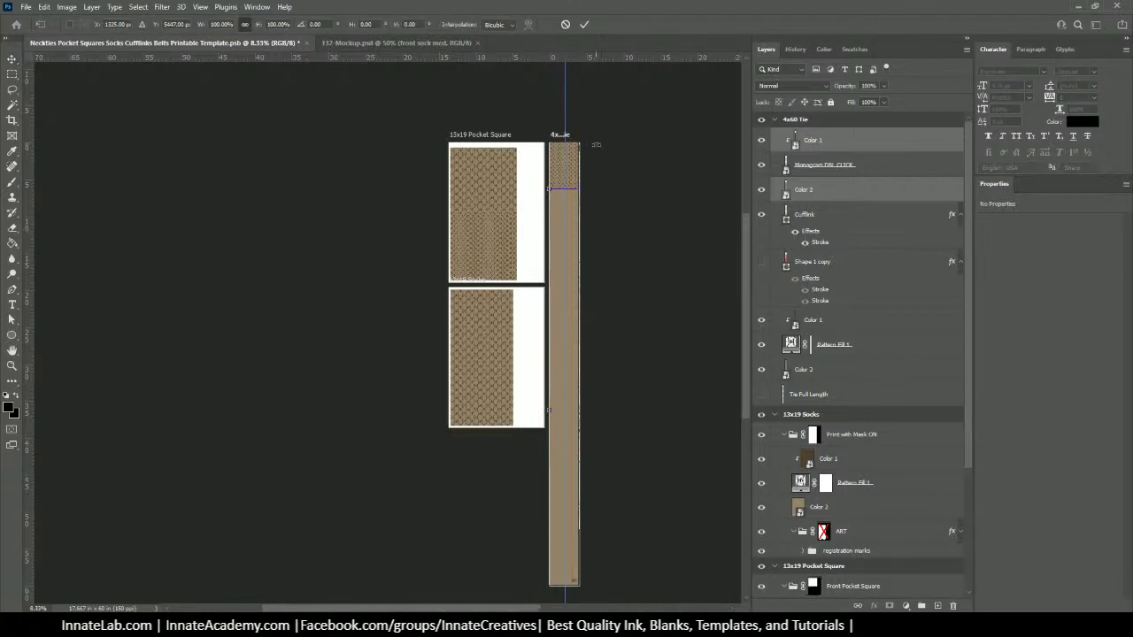
key("ctrl+minus")
key("ctrl+minus")
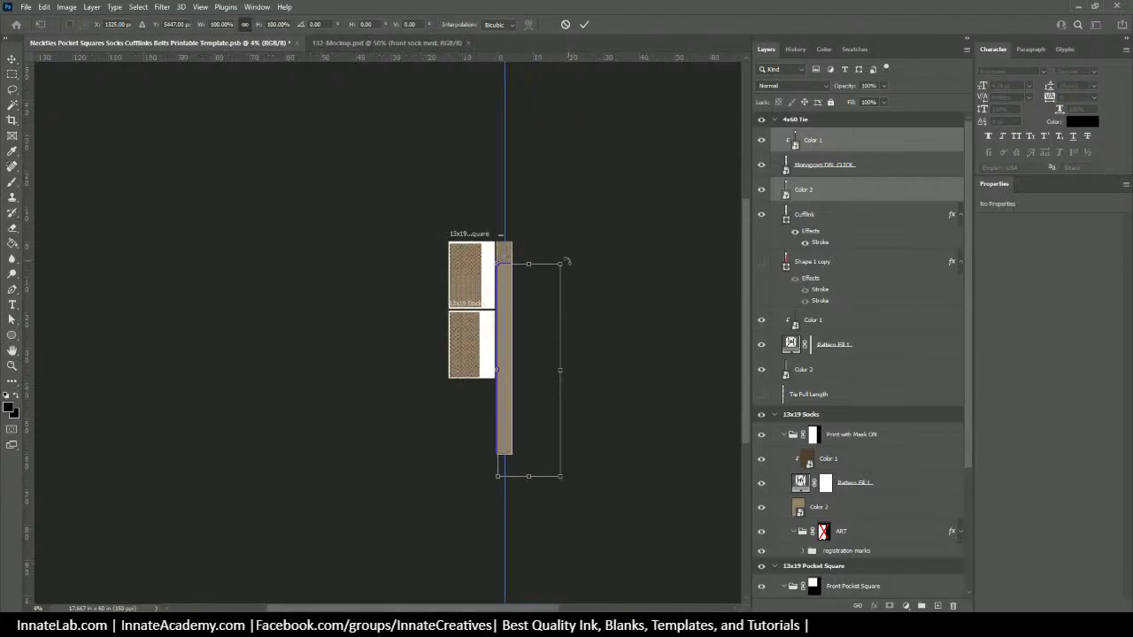
left_click_drag(563, 263, 479, 430)
key("ctrl+plus")
key("ctrl+plus")
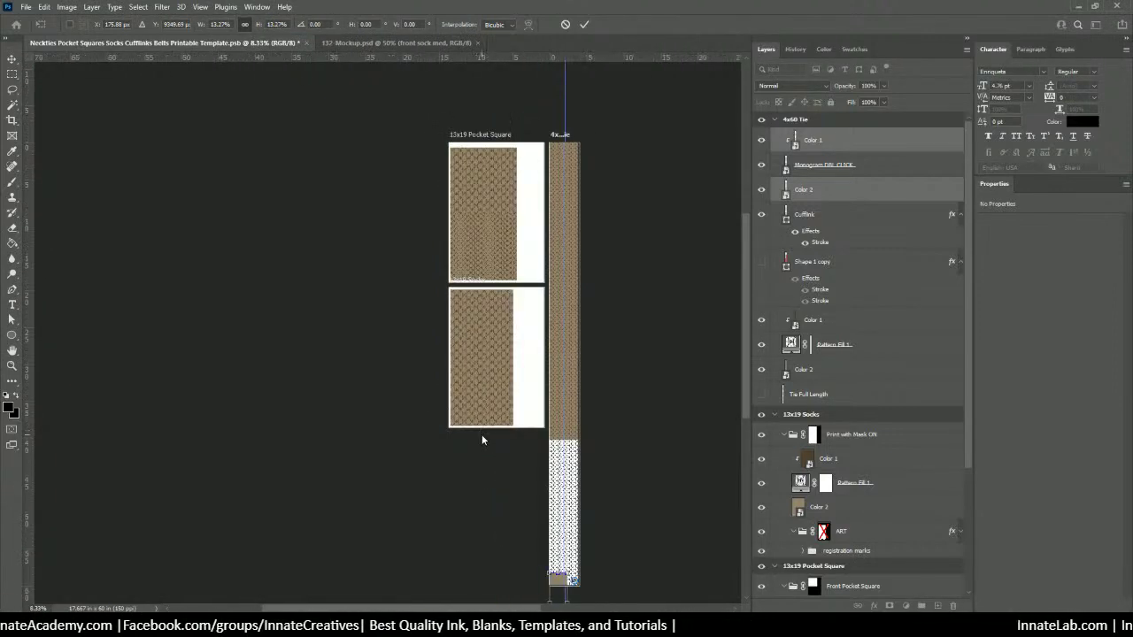
Step: Reduce both color layers to about 7.4% and position them over the cufflink monogram in the tie's lower corner
left_click_drag(458, 382, 442, 241)
left_click_drag(514, 400, 528, 357)
key("ctrl+plus")
key("ctrl+plus")
key("ctrl+plus")
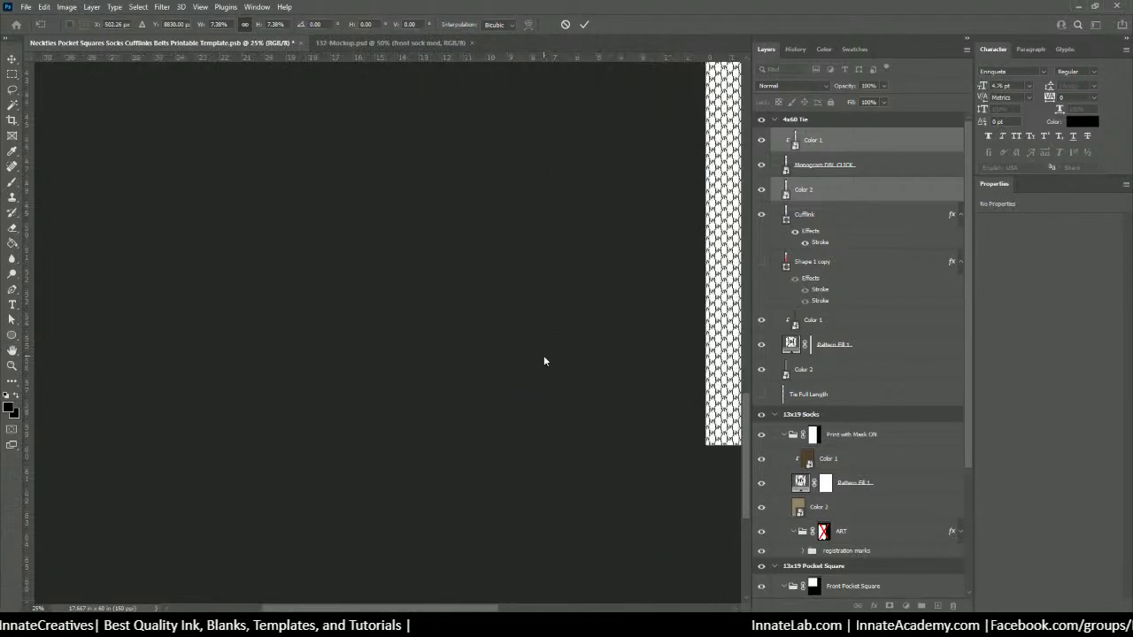
left_click_drag(576, 410, 351, 366)
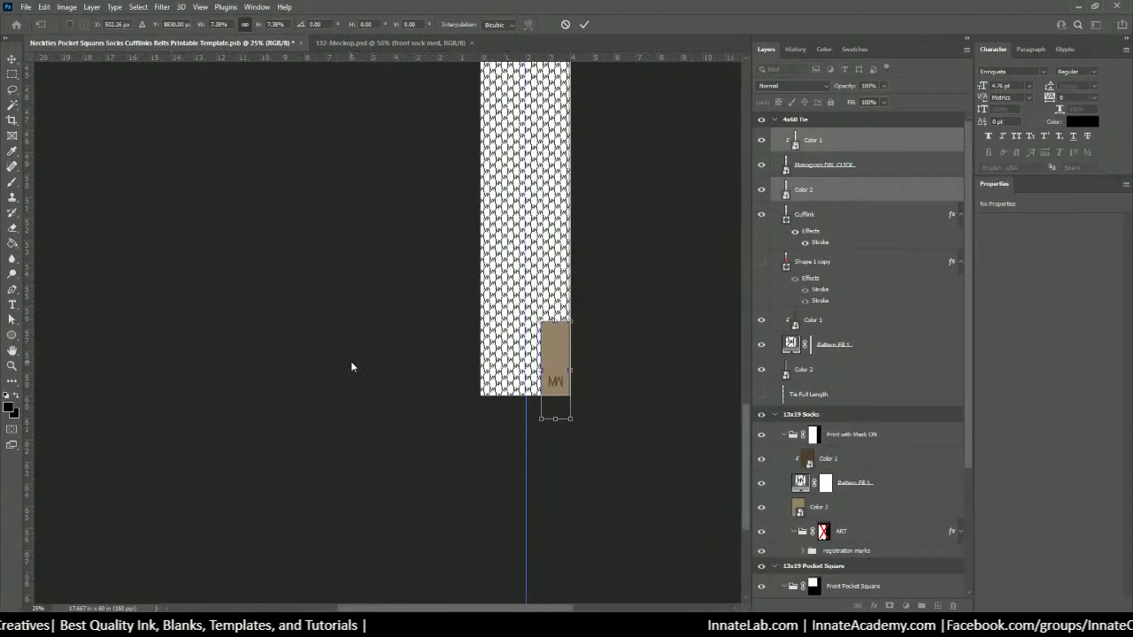
key("Return")
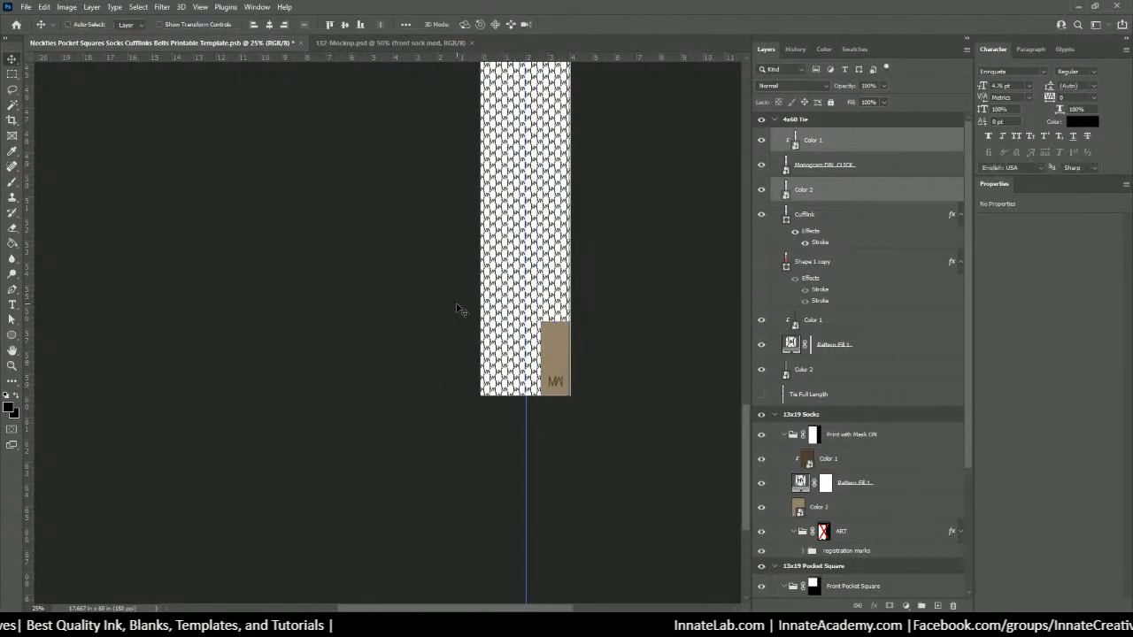
Step: Clip the copied Color 2 layer to the Cufflink shape
left_click(850, 183)
key("ctrl+plus")
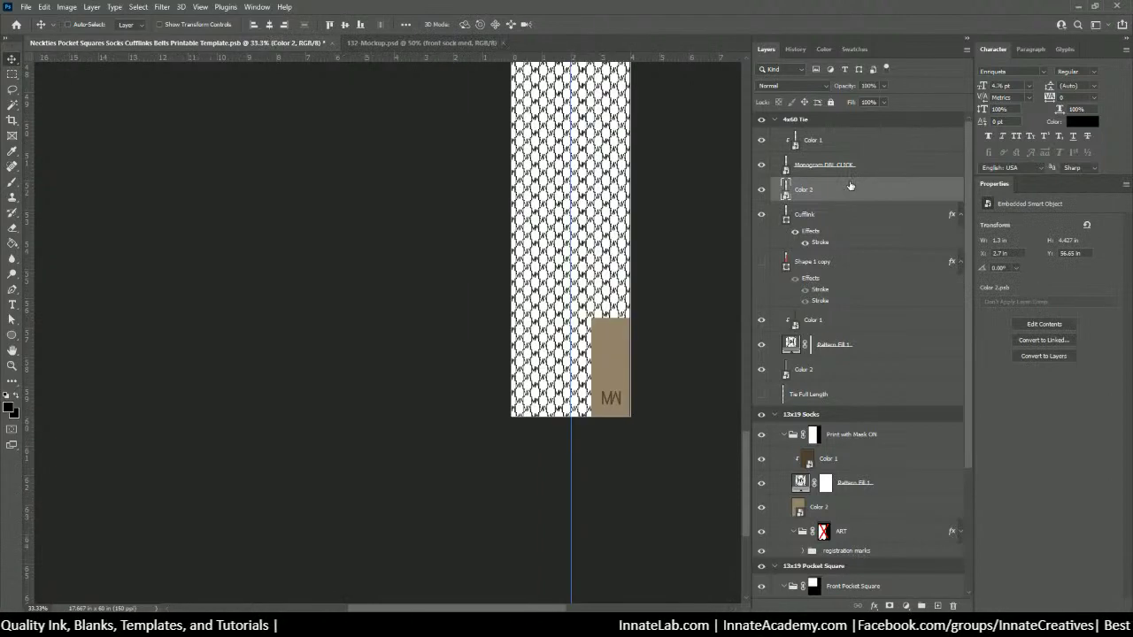
key("ctrl+plus")
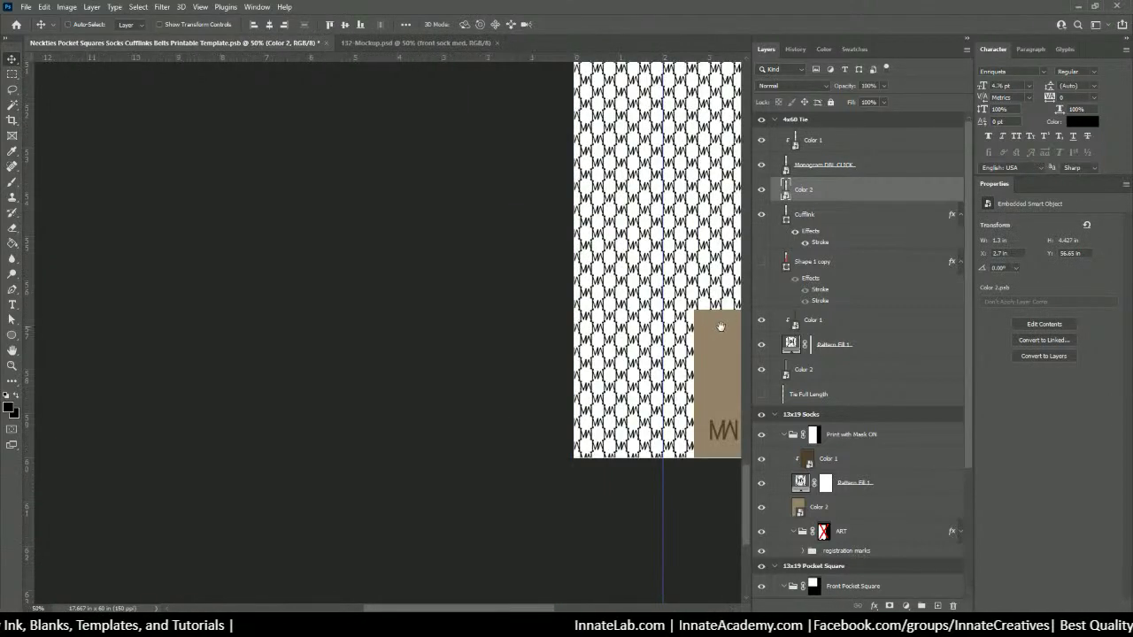
left_click_drag(720, 328, 566, 299)
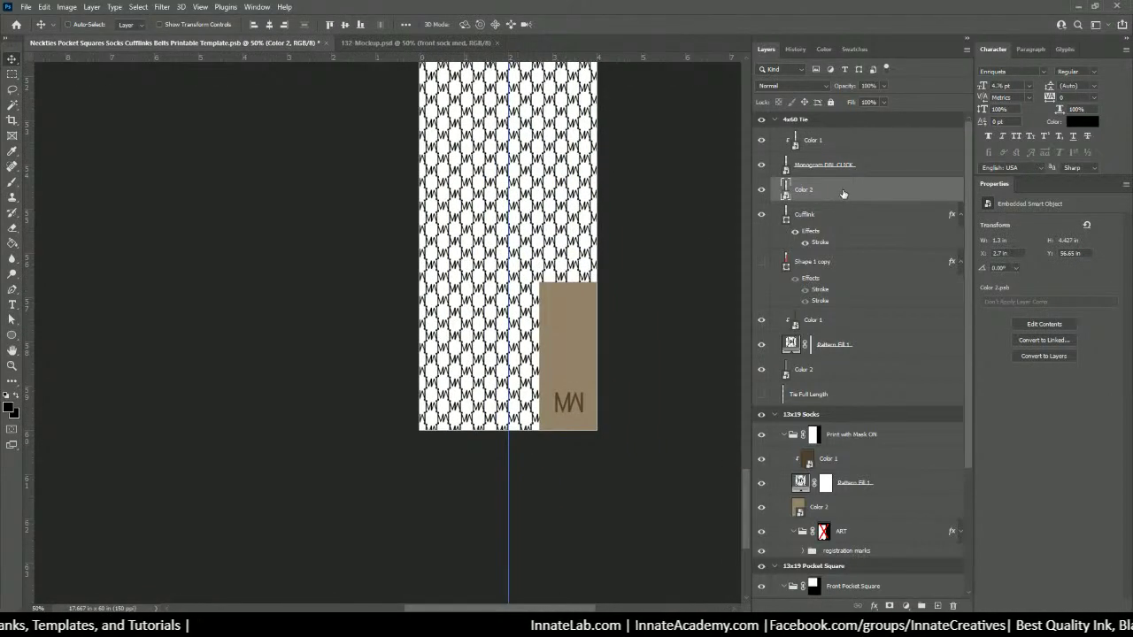
left_click(832, 131)
left_click(837, 144)
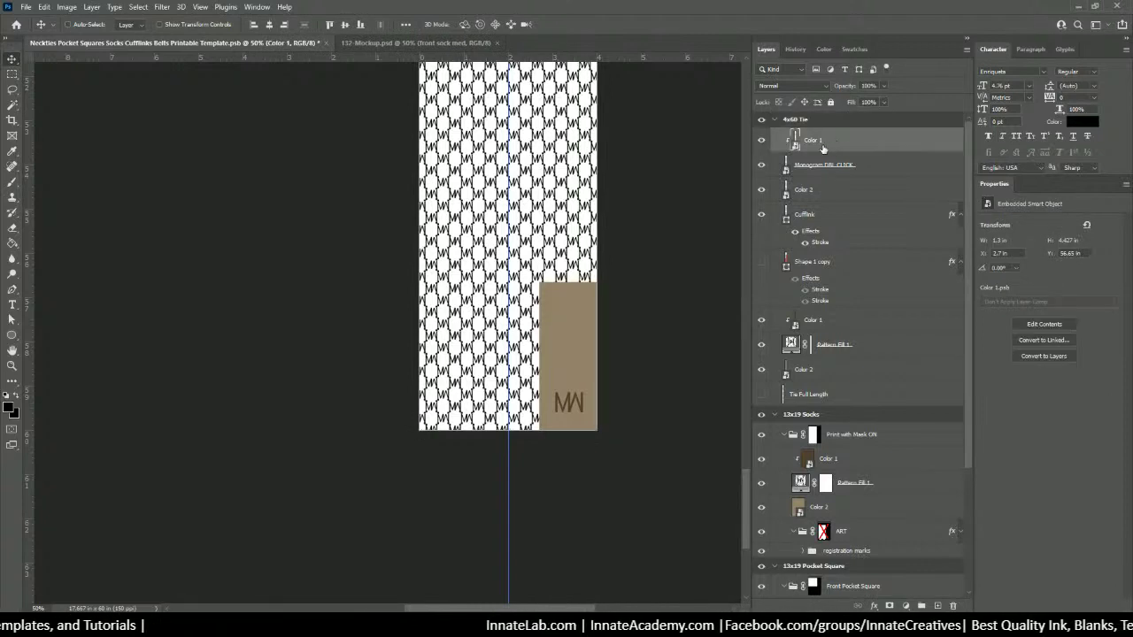
left_click(830, 193)
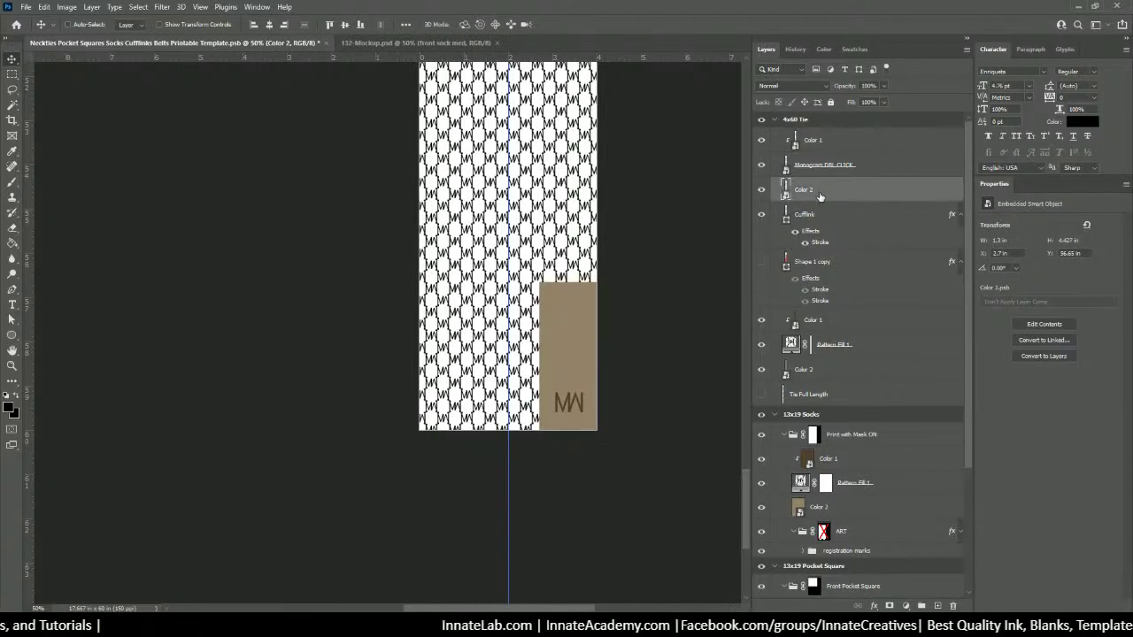
right_click(822, 193)
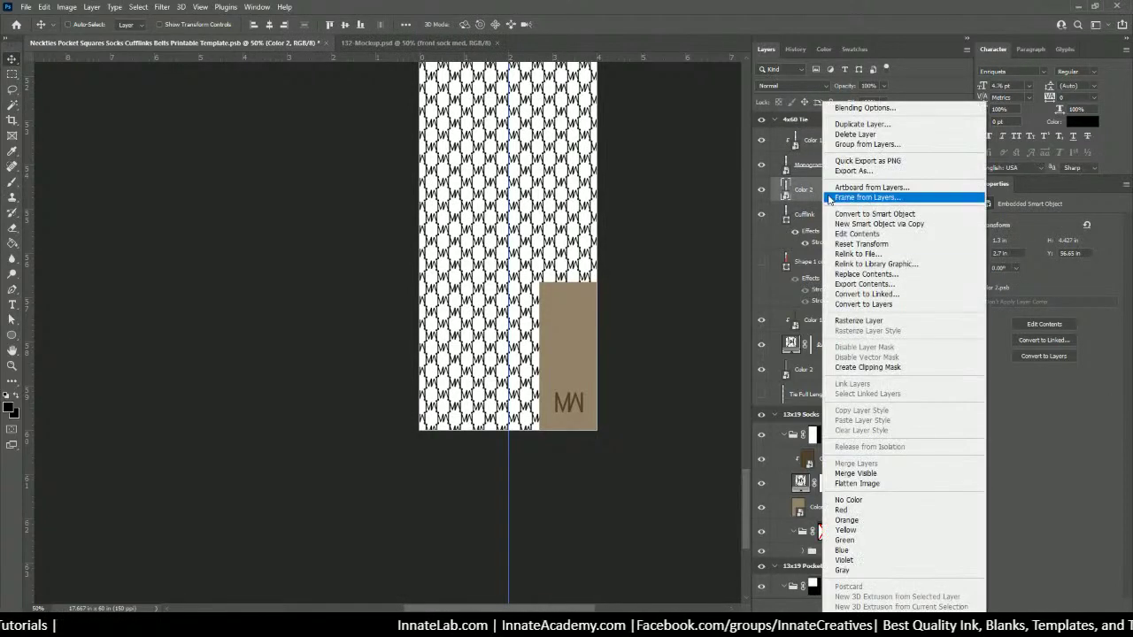
left_click(862, 369)
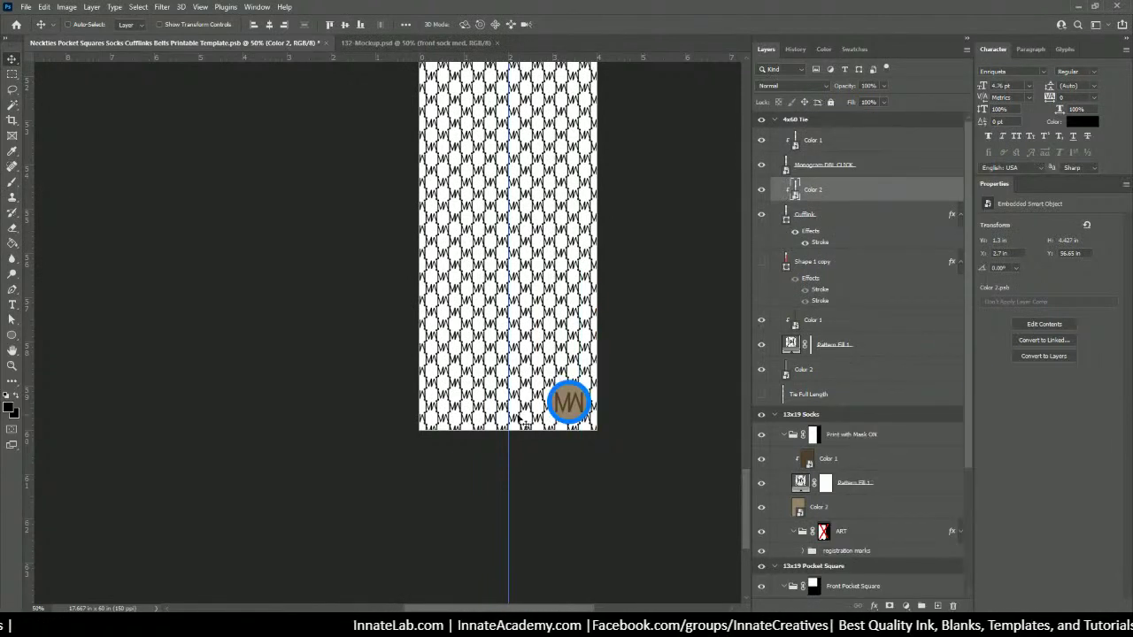
Step: Preview the cufflink circle without its blue stroke, check its blending options unchanged, and restore the stroke
left_click(813, 216)
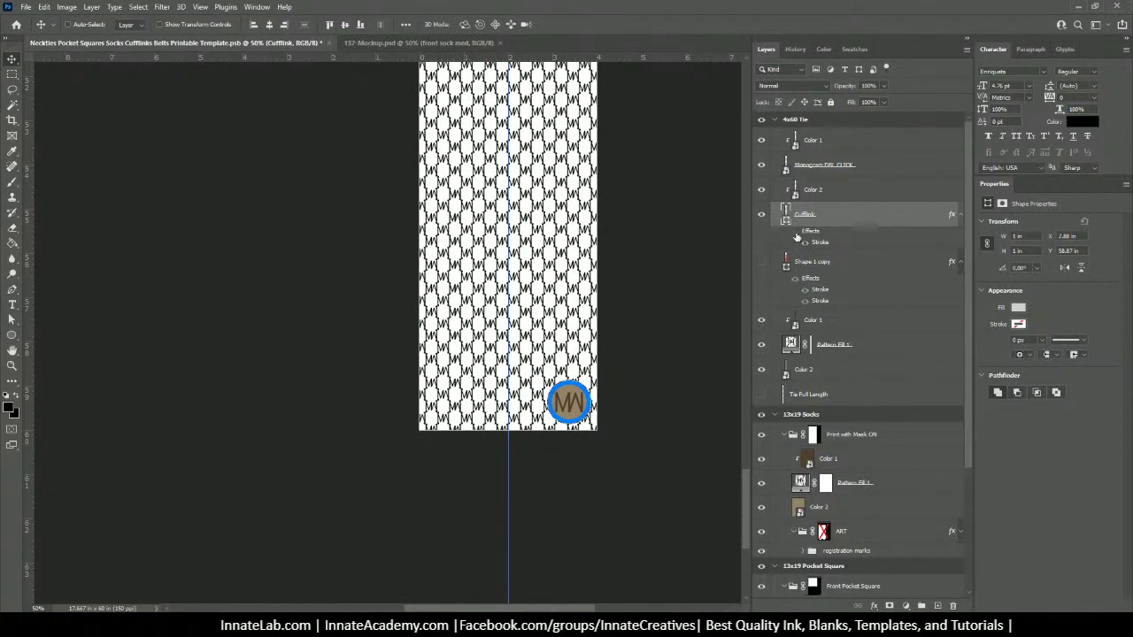
left_click(804, 242)
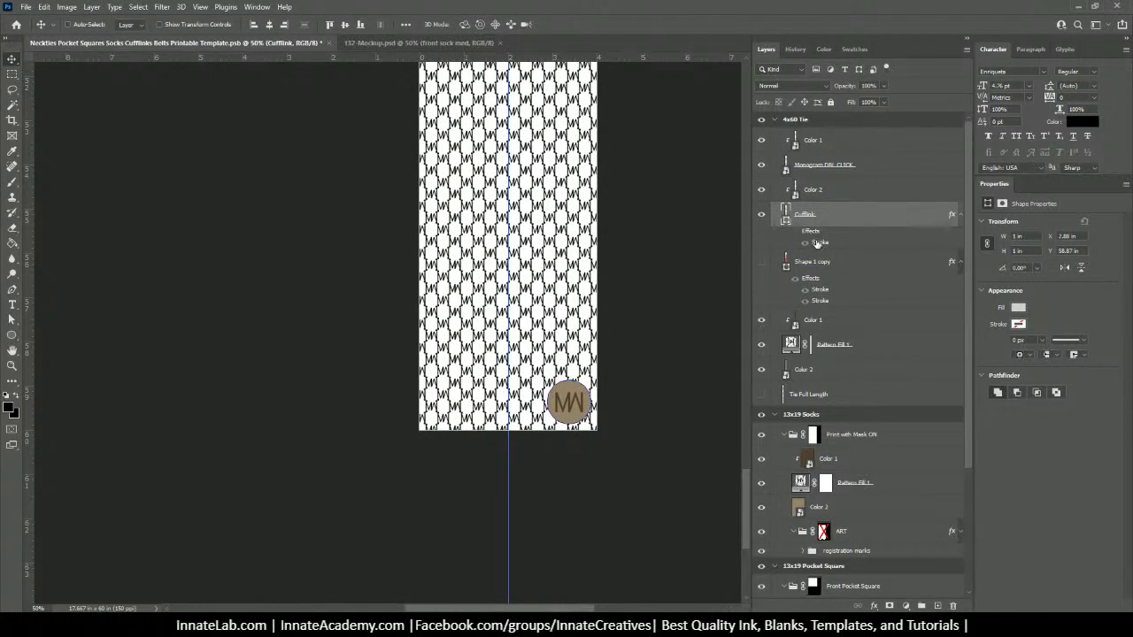
double_click(811, 233)
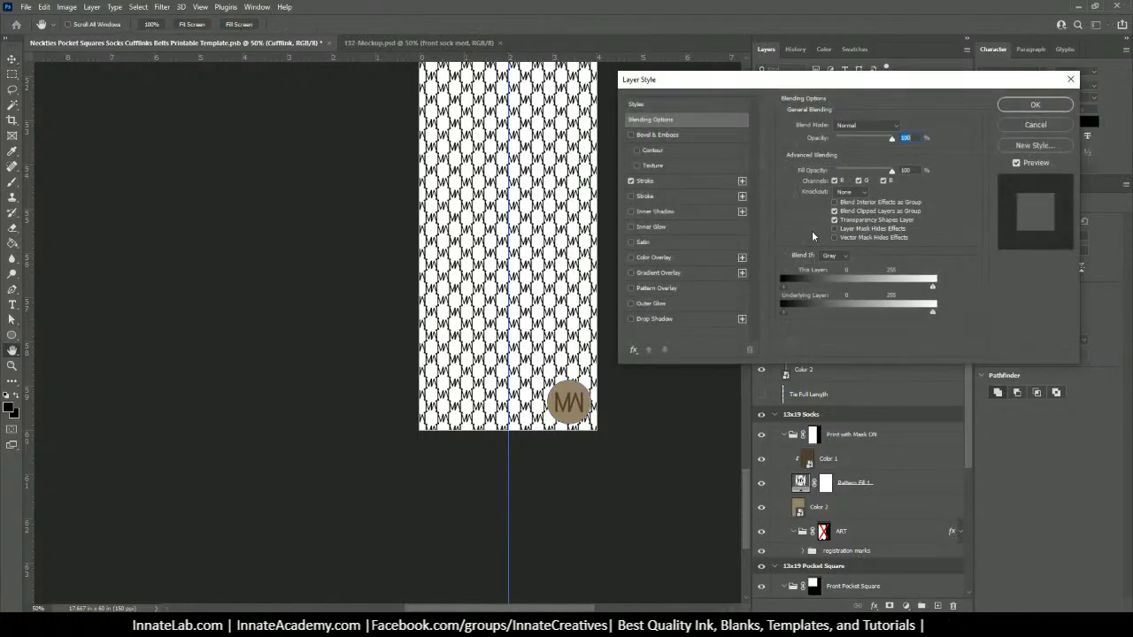
left_click(1032, 105)
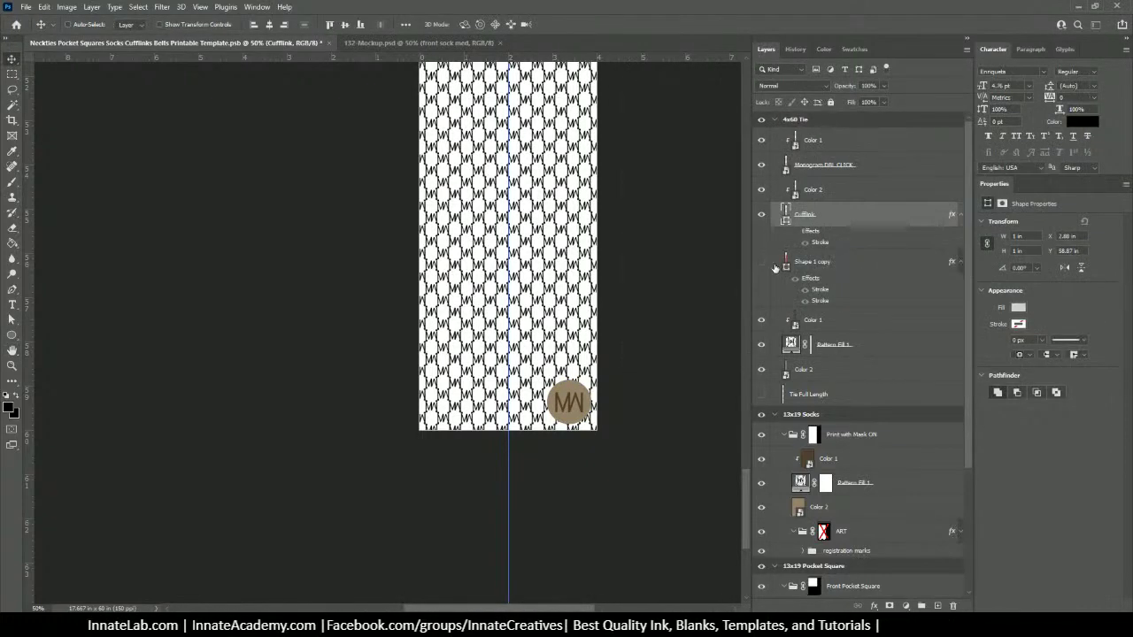
left_click(804, 243)
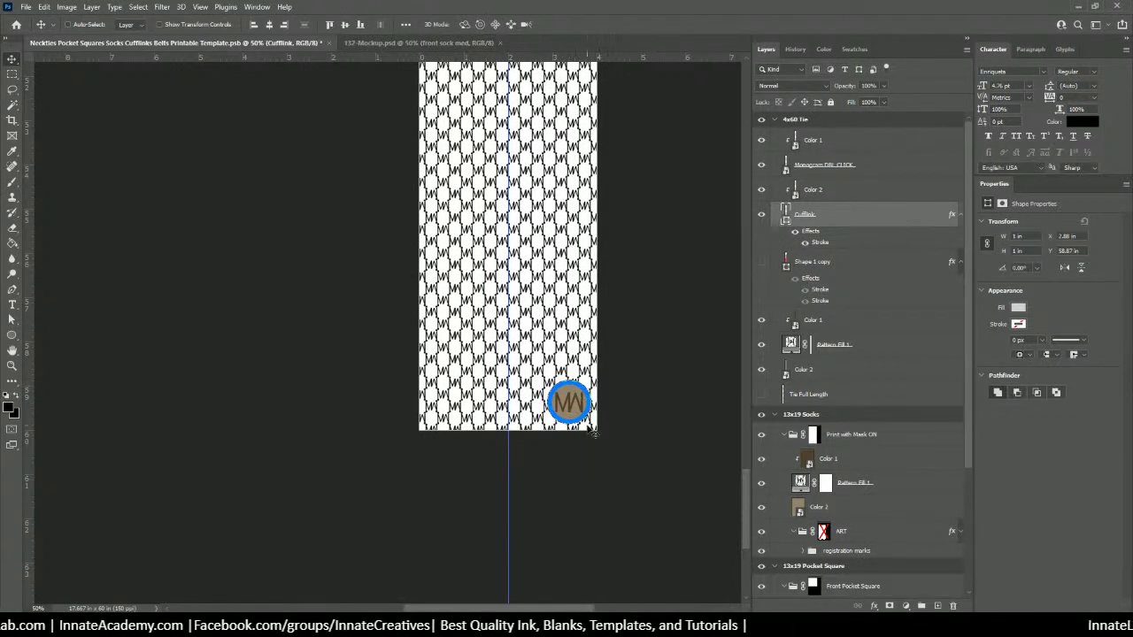
left_click(795, 234)
left_click(795, 232)
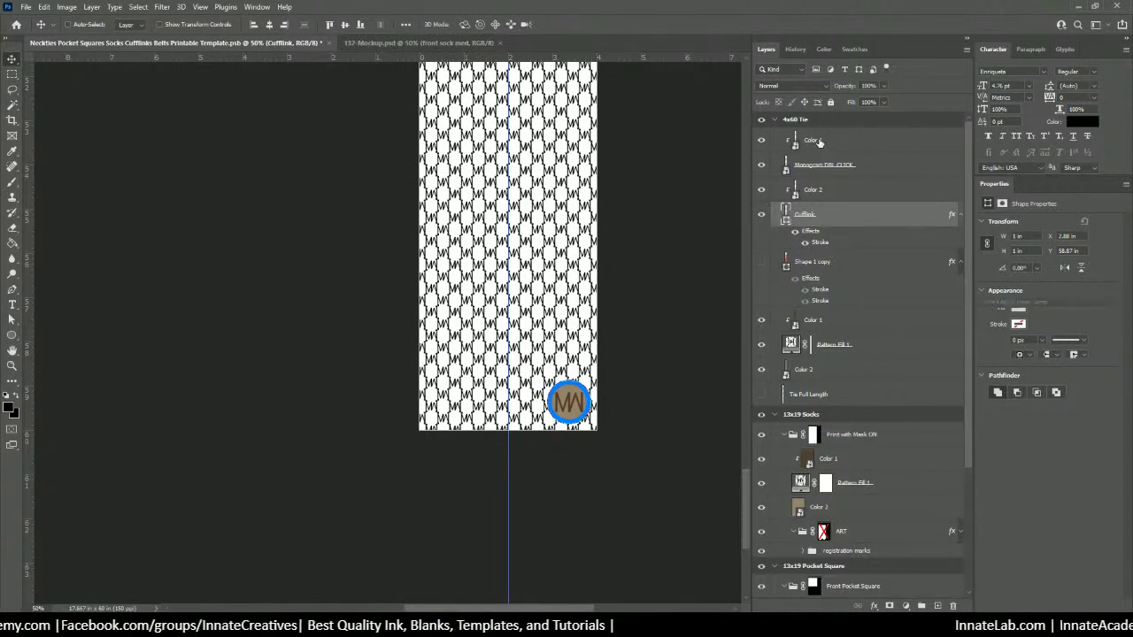
Step: Review the layers that make up the cufflink, opening the monogram smart object to inspect its contents and closing it
left_click(820, 142)
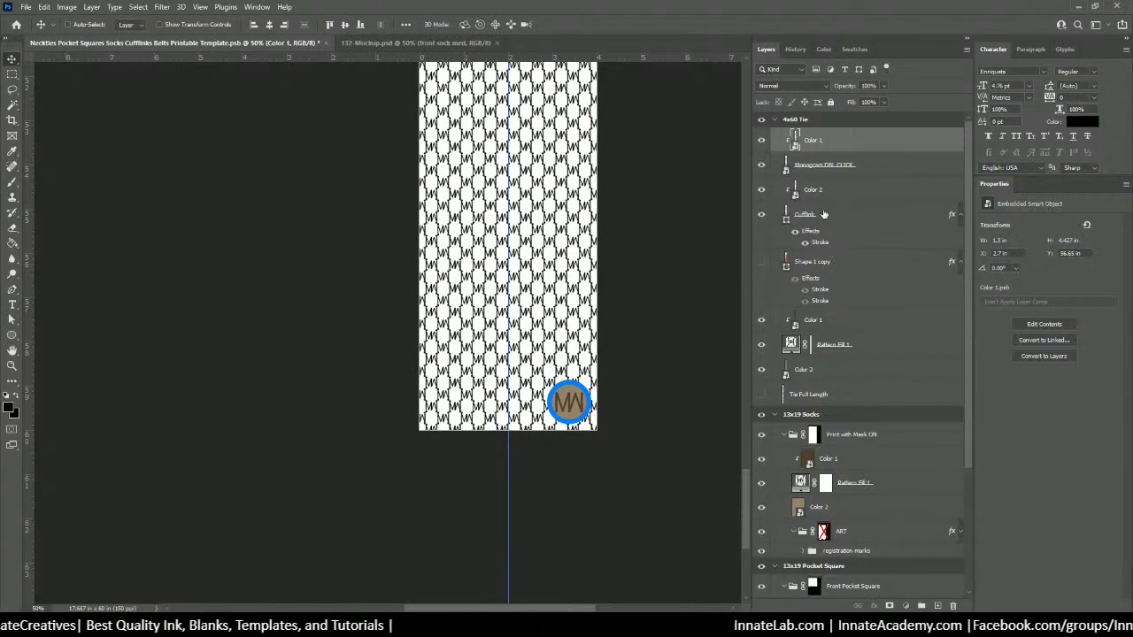
left_click(823, 214)
left_click(820, 143)
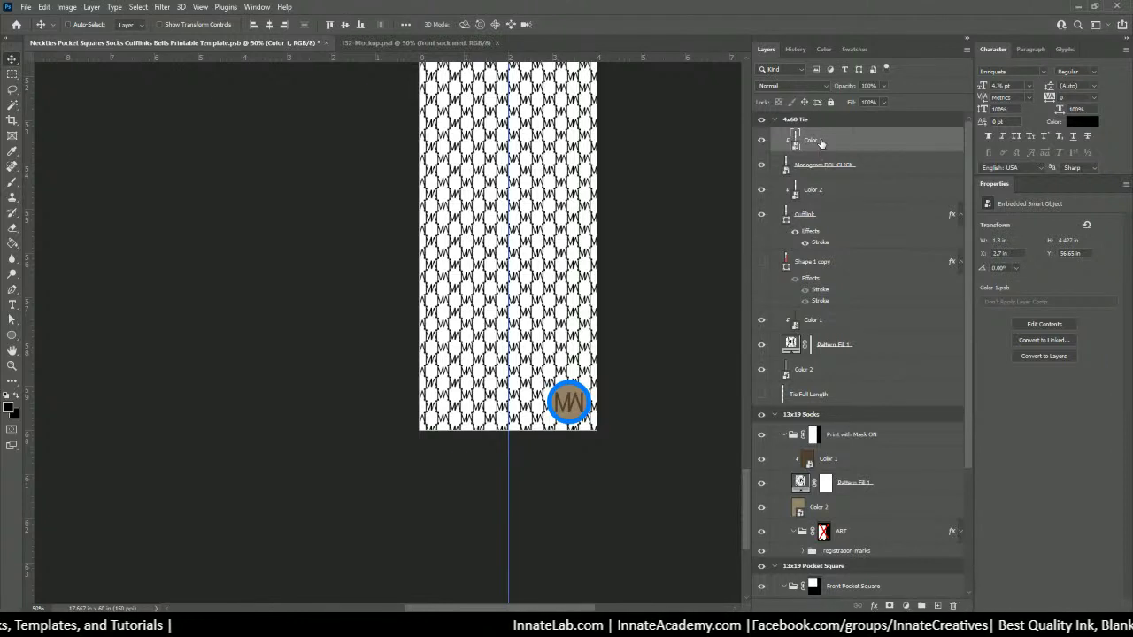
left_click(808, 168)
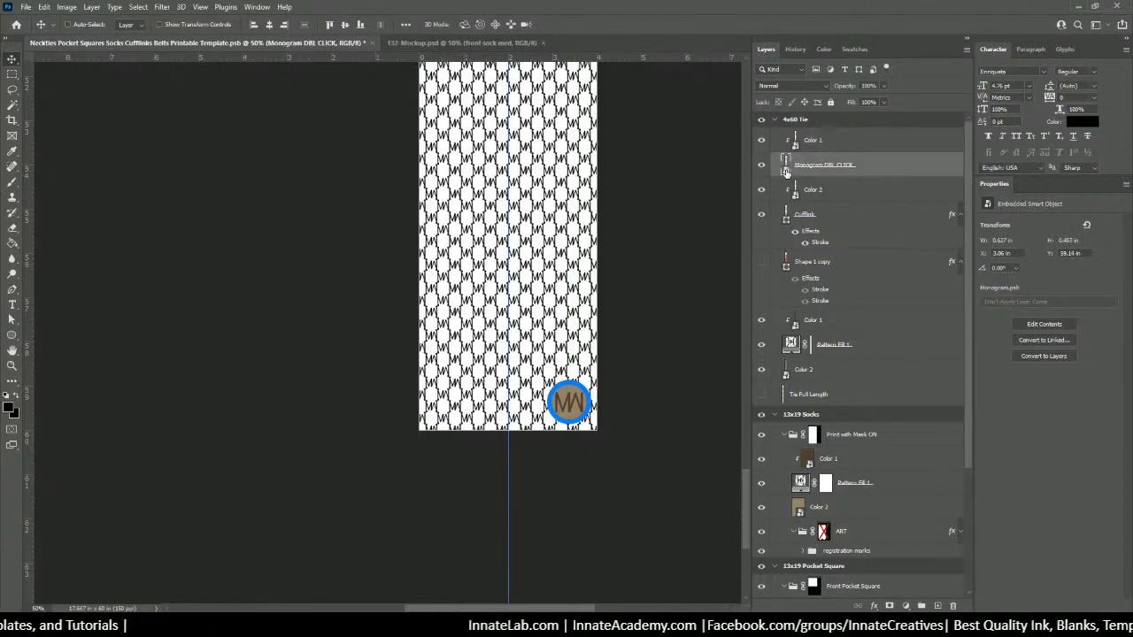
double_click(786, 170)
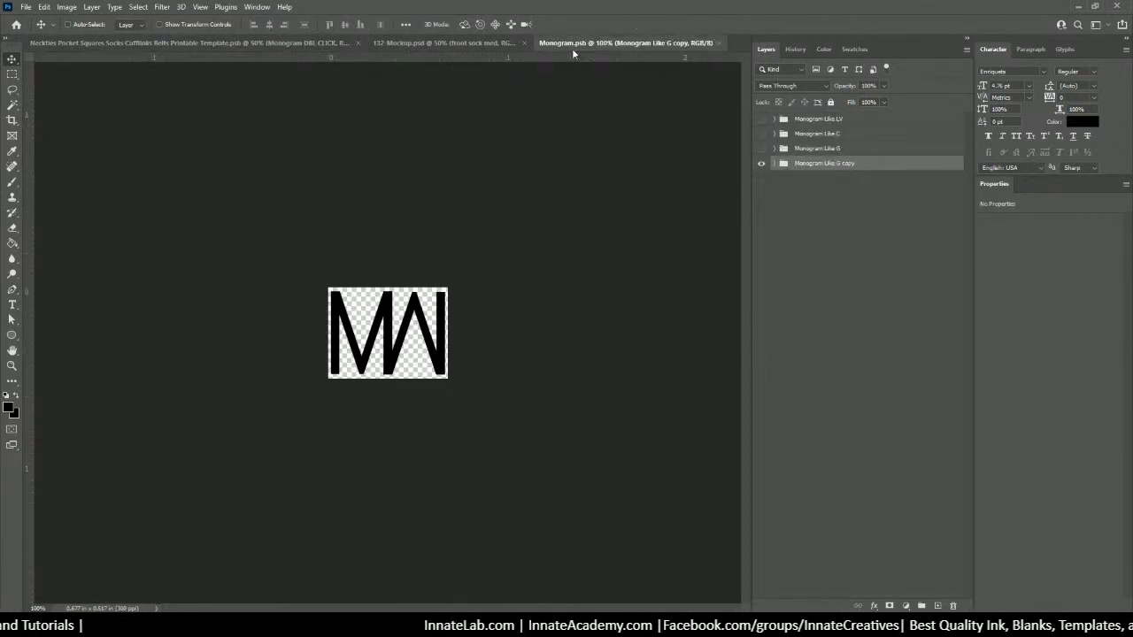
left_click(718, 42)
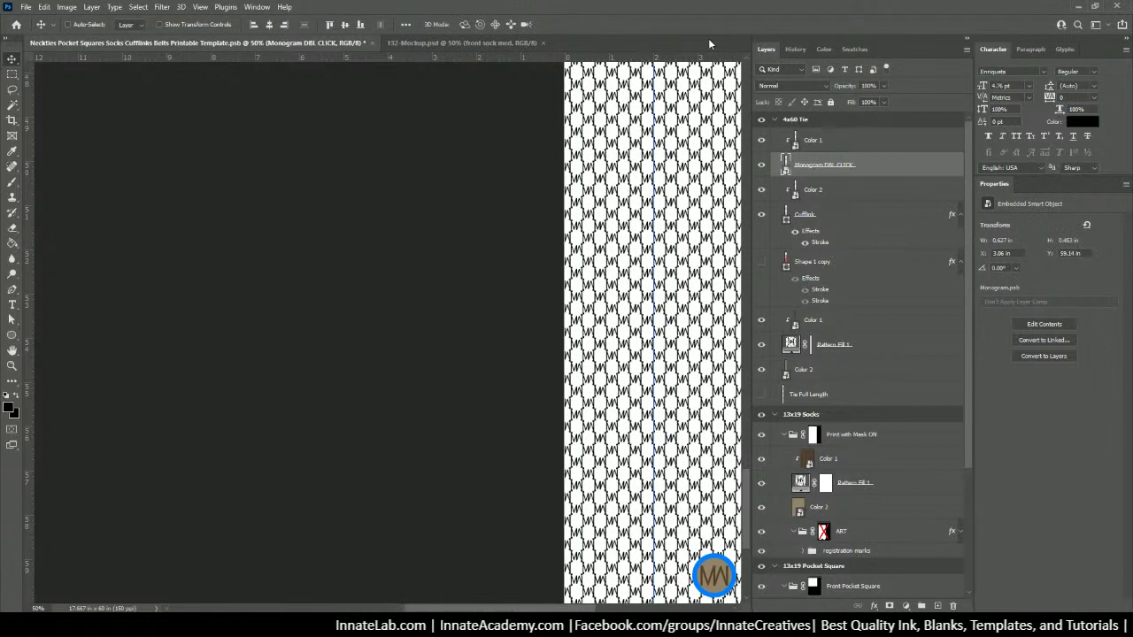
Step: Group the cufflink's Color 1, Monogram DBL CLICK, Color 2 and Cufflink layers and name the group "Cufflink 1"
left_click(824, 138)
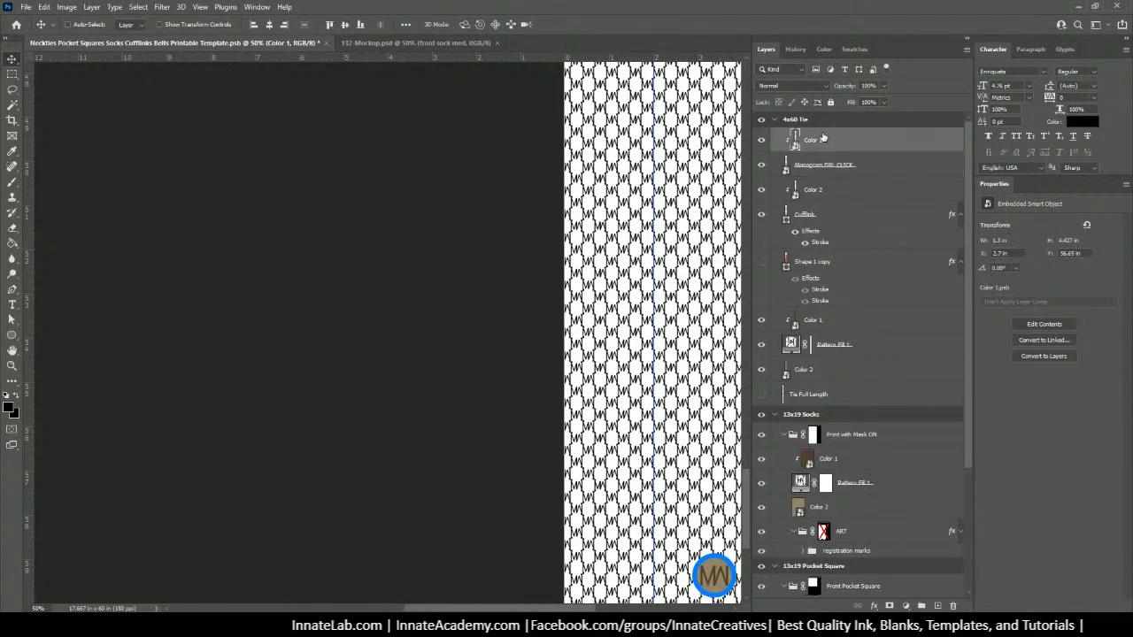
left_click(822, 223, "shift")
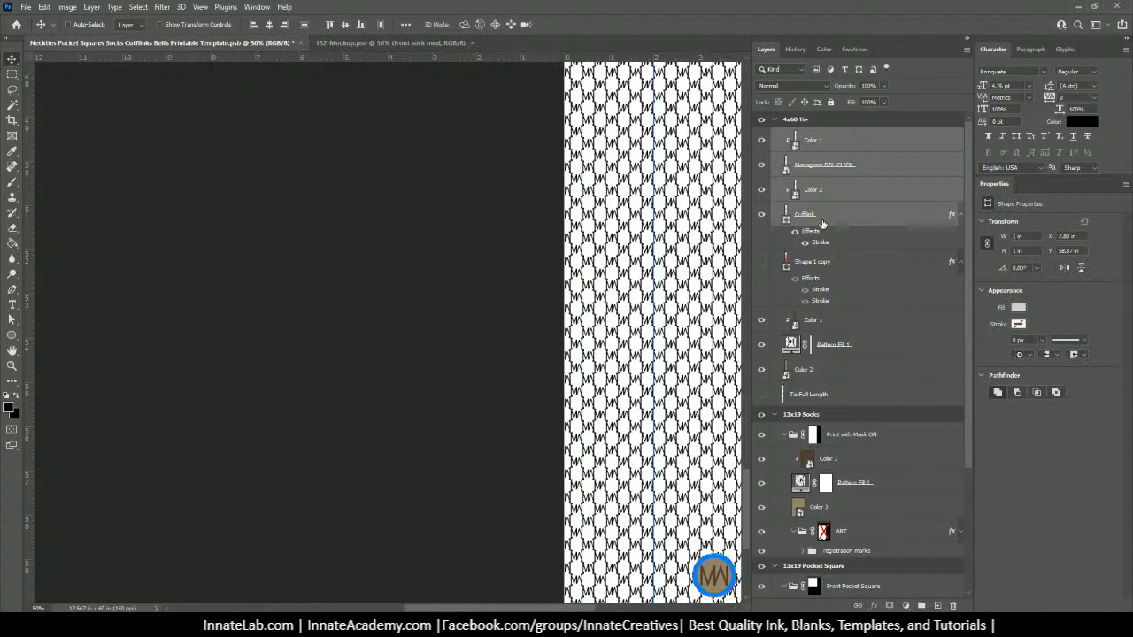
key("ctrl+g")
double_click(815, 135)
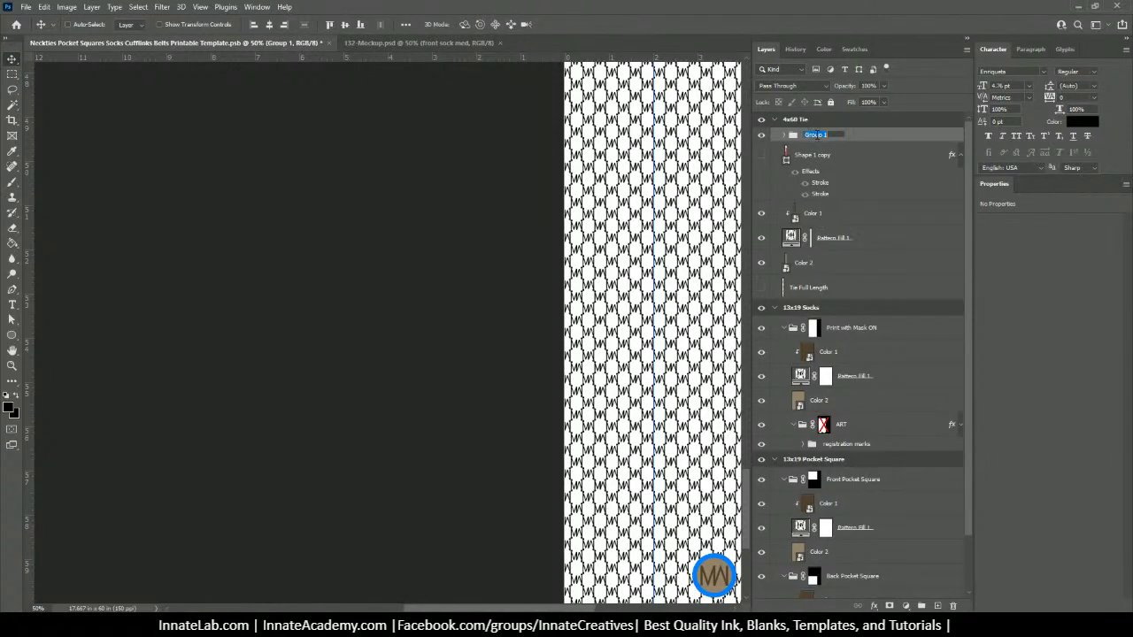
type("Cuffli")
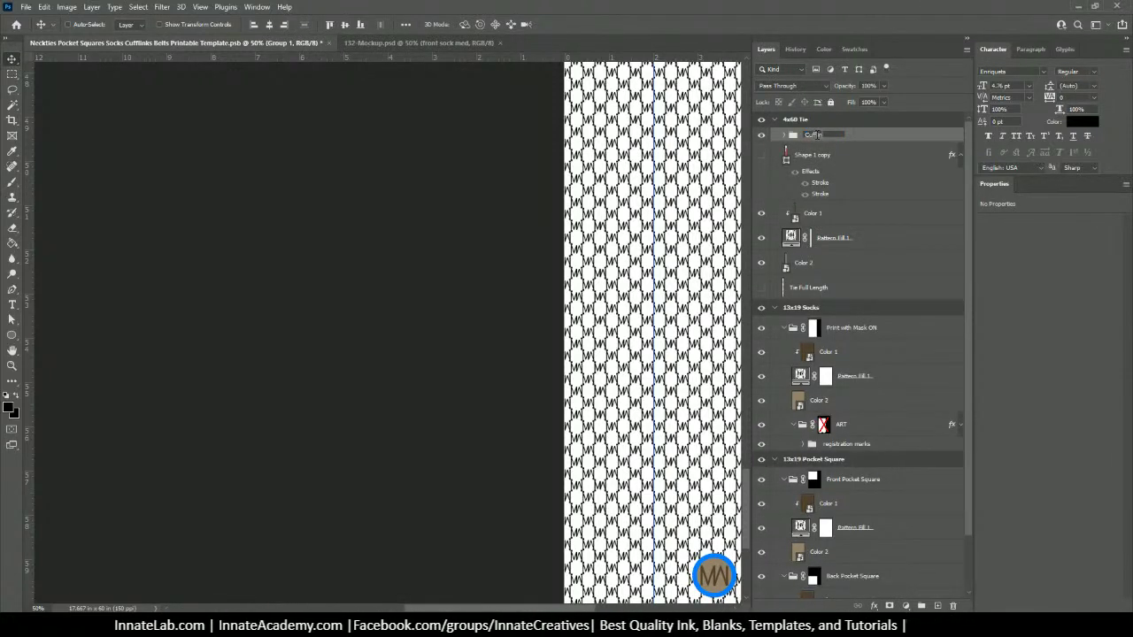
type("nk 1")
key("Return")
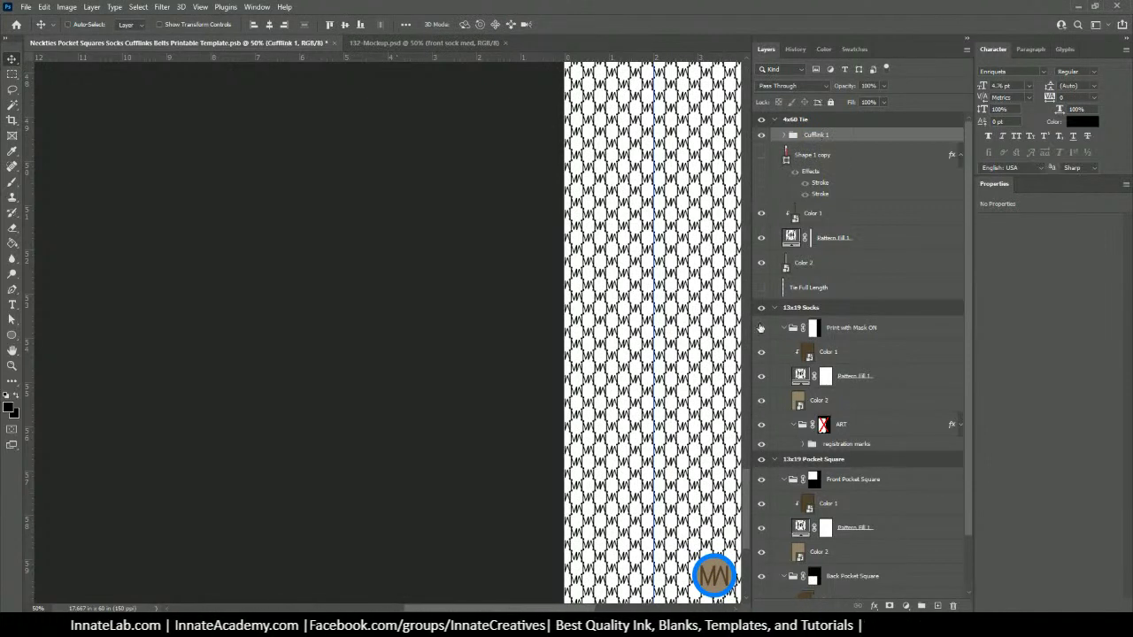
Step: Show the tie shape guide and duplicate the Cufflink 1 group into the tie artboard's lower-left corner
scroll(699, 390, "down", 2)
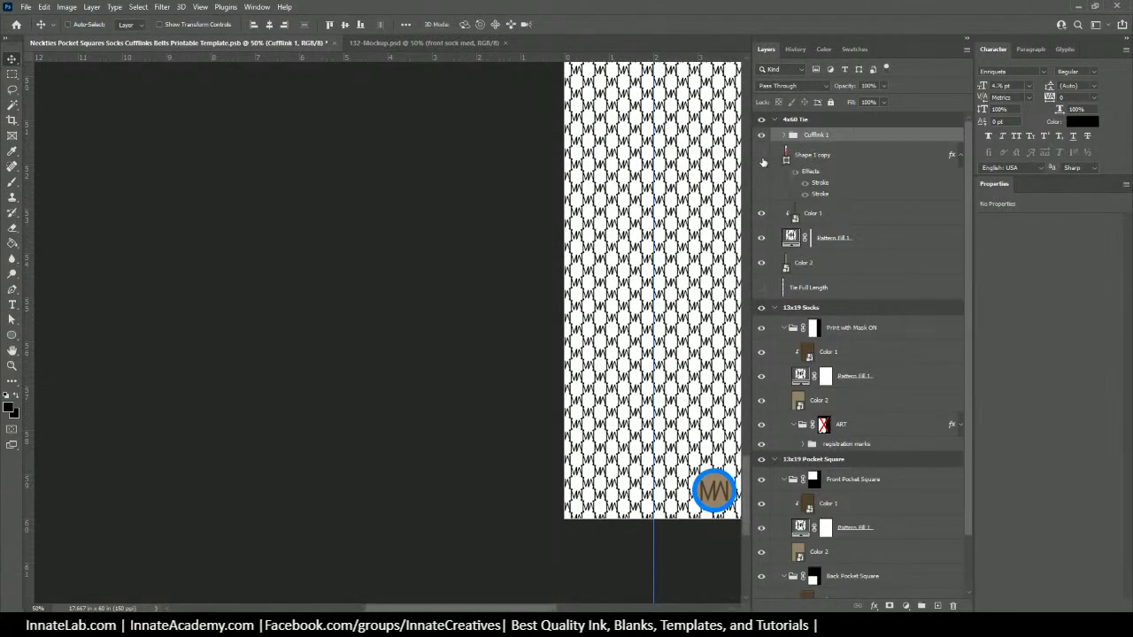
left_click(760, 155)
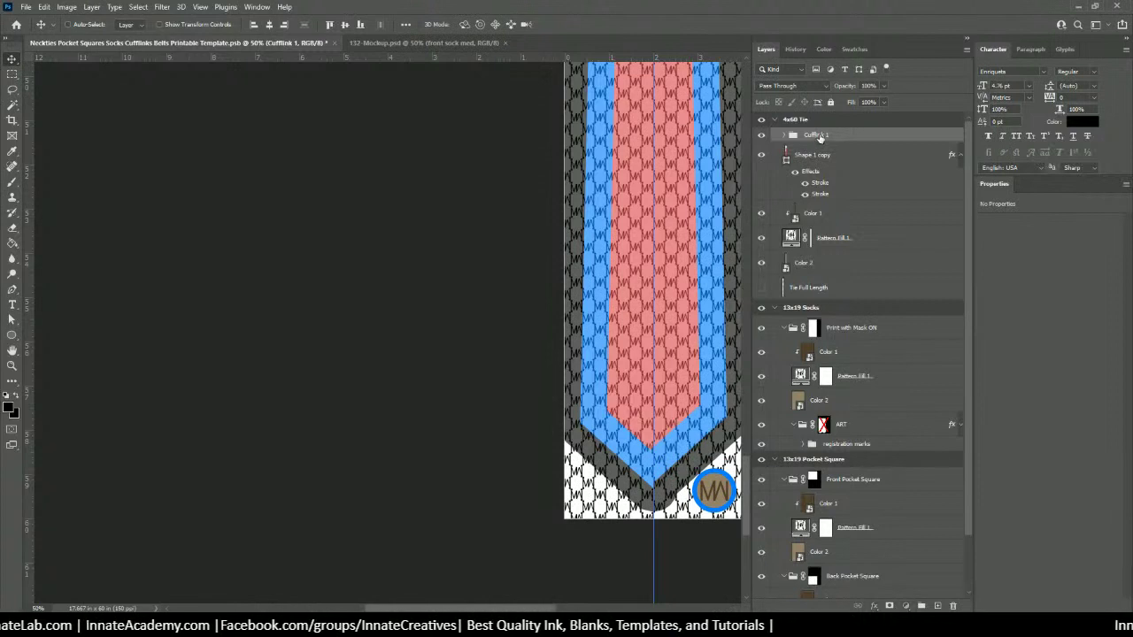
left_click_drag(719, 500, 592, 500)
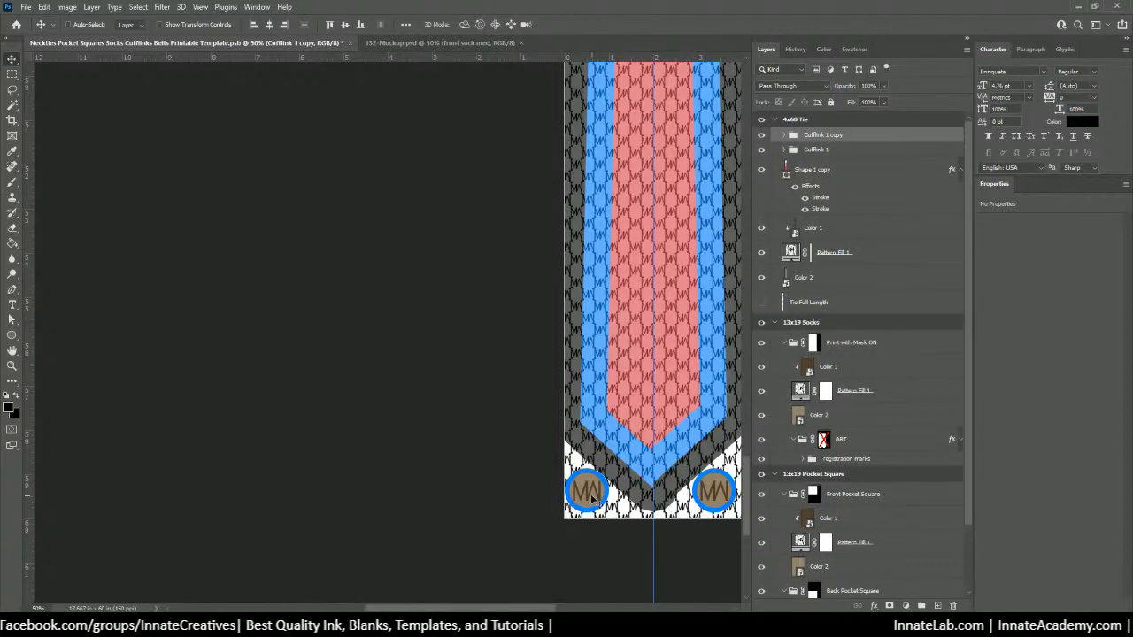
left_click(791, 150)
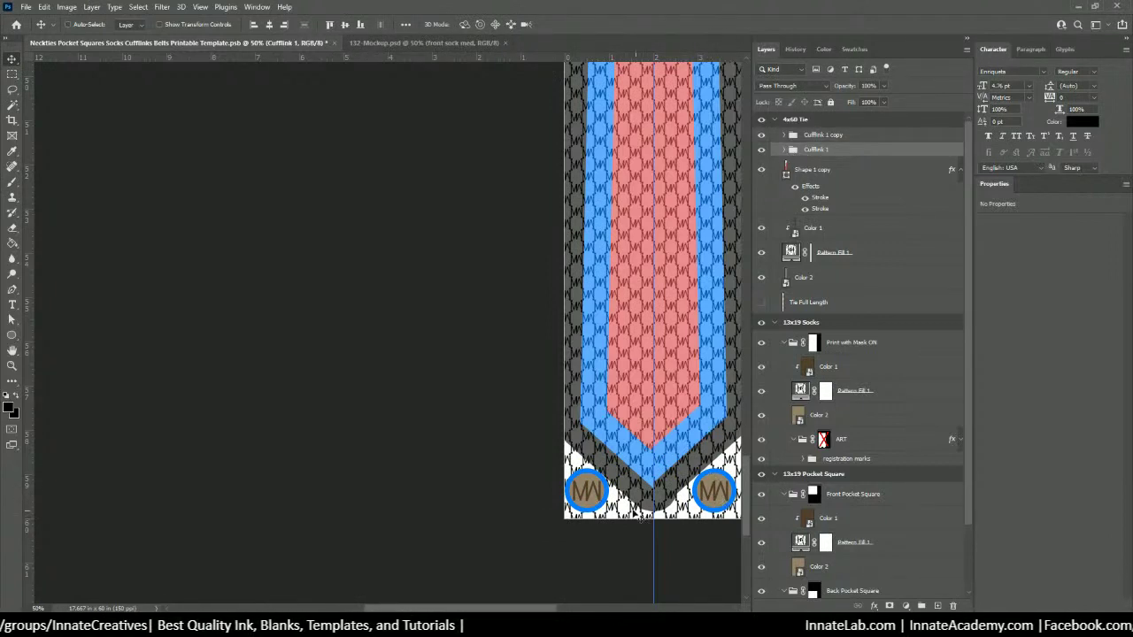
Step: Inspect the lower end of the tie and hide the Shape 1 copy guide layer
scroll(586, 509, "up", 3)
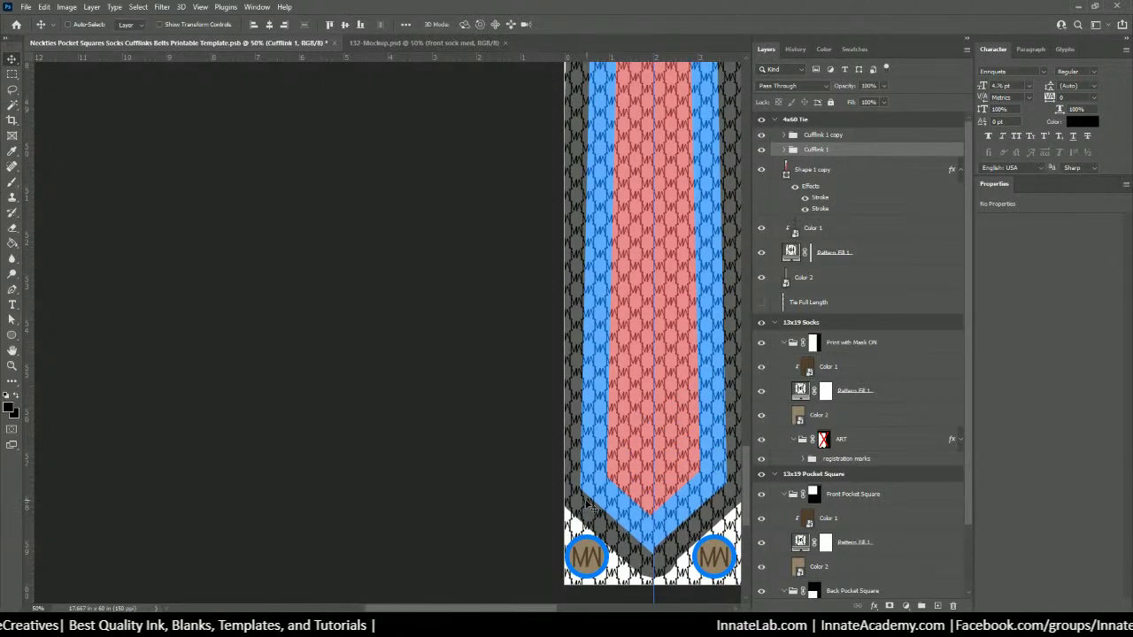
scroll(588, 507, "up", 2)
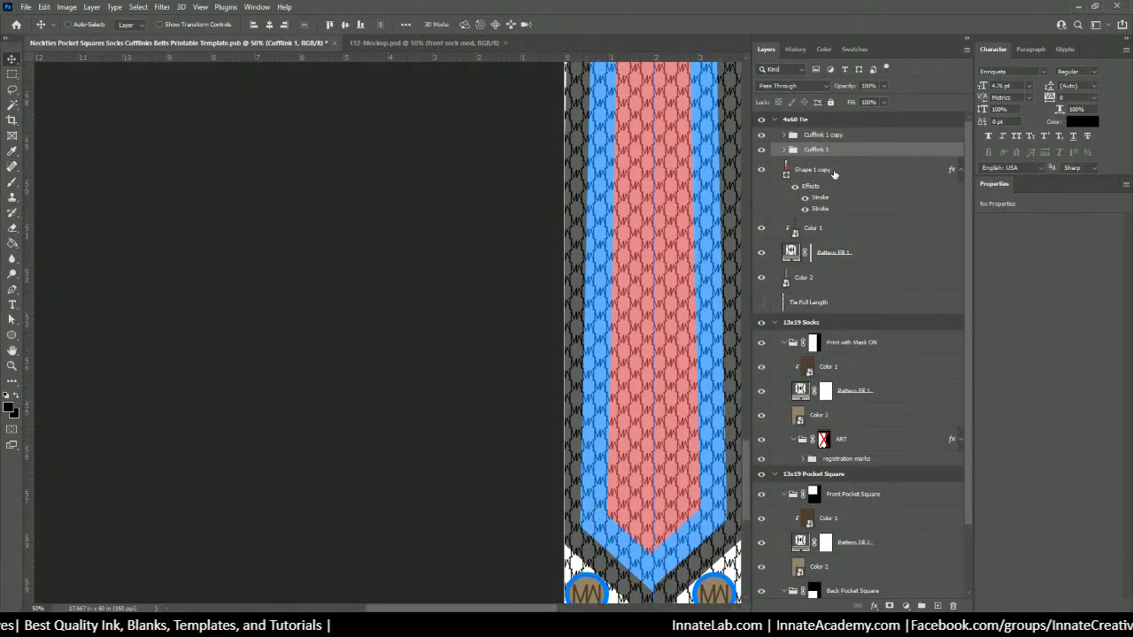
left_click(834, 172)
left_click(765, 171)
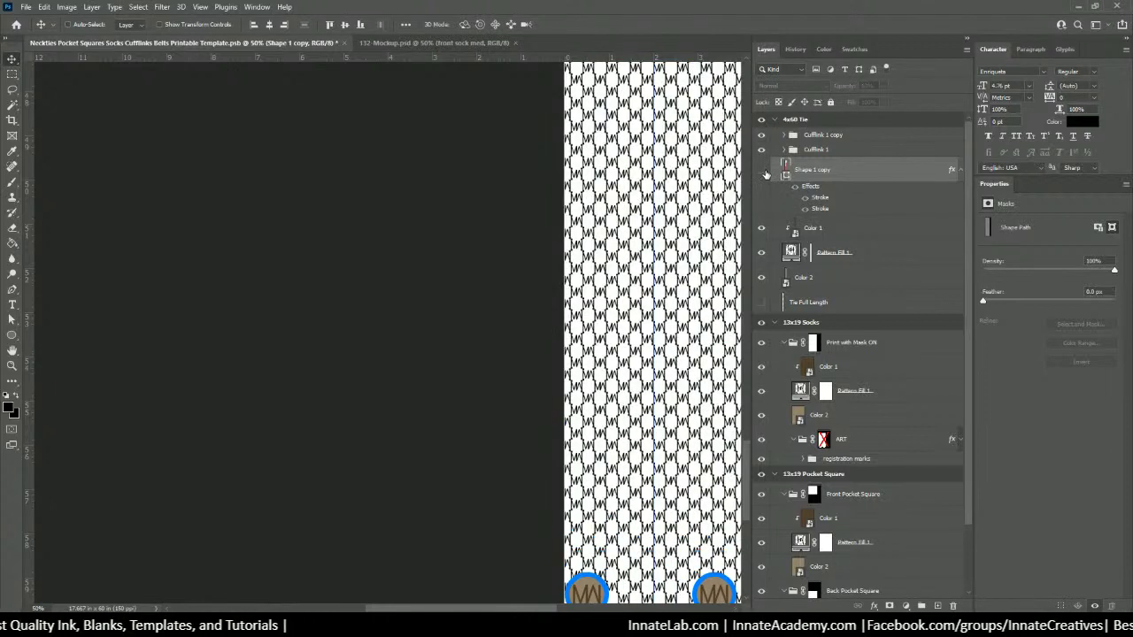
Step: Try to bring the Color 1 and Color 2 layers from the 13x19 Socks artboard into the 4x60 Tie artboard
left_click(826, 281)
scroll(826, 281, "down", 1)
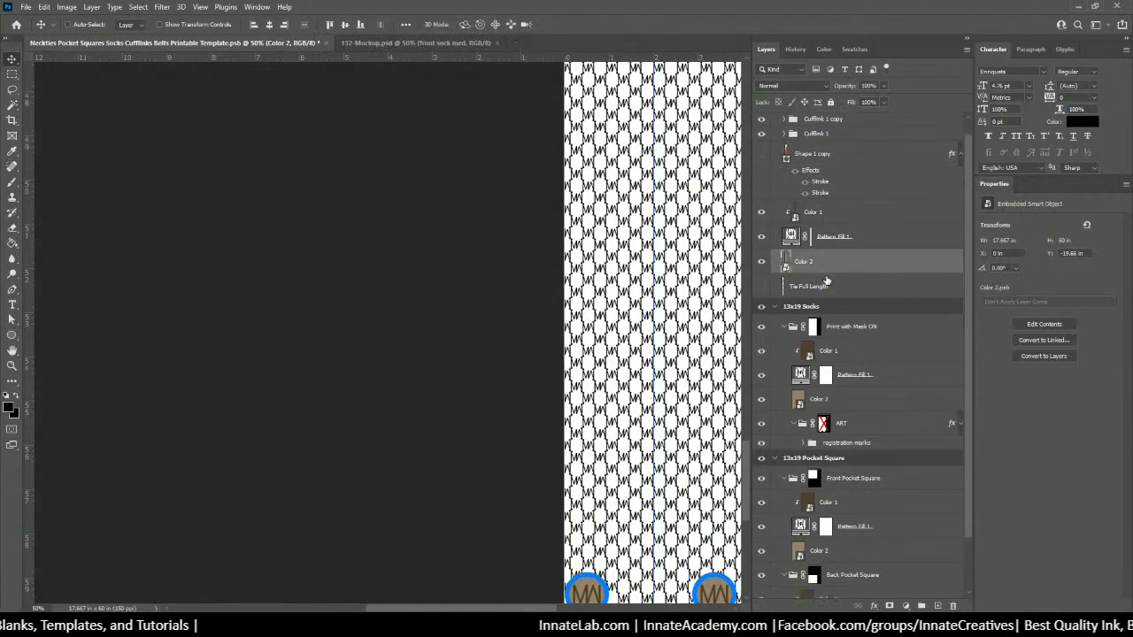
scroll(825, 280, "down", 1)
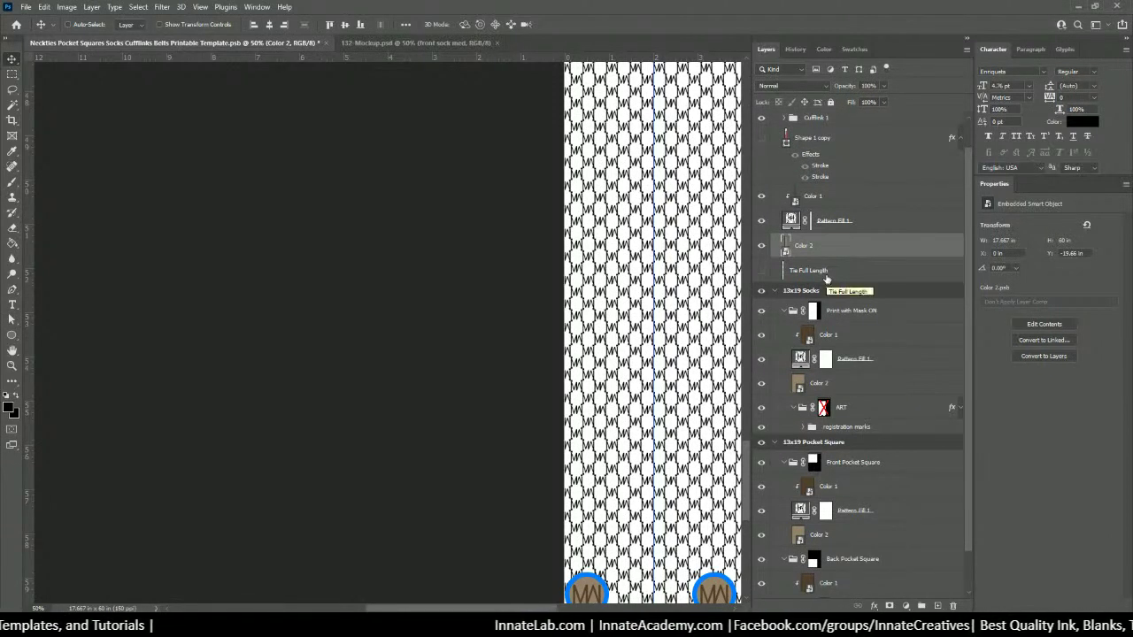
left_click(860, 337)
left_click(868, 388, "ctrl")
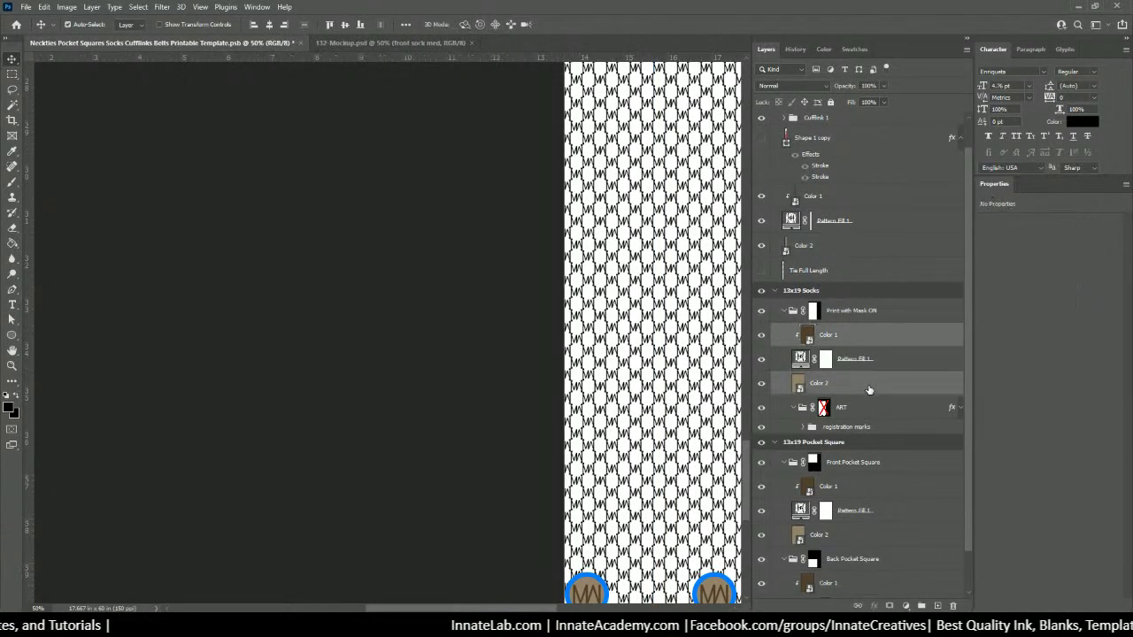
left_click_drag(866, 388, 792, 182)
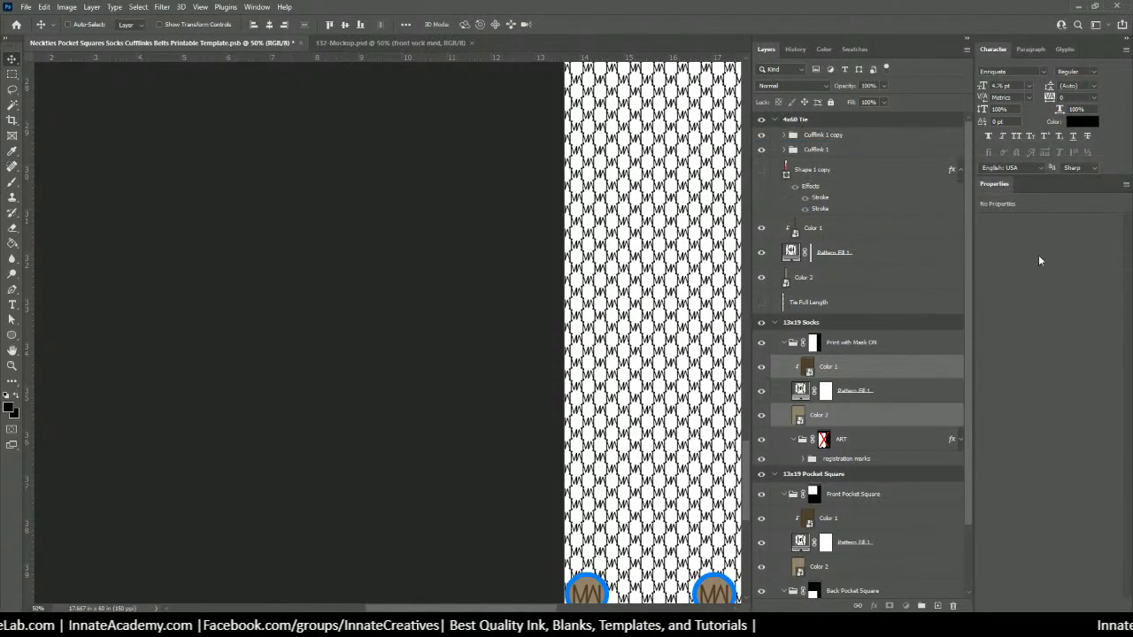
Step: Preview the tie shape guide and the Tie Full Length layer over the pattern, hiding each again
left_click(860, 227)
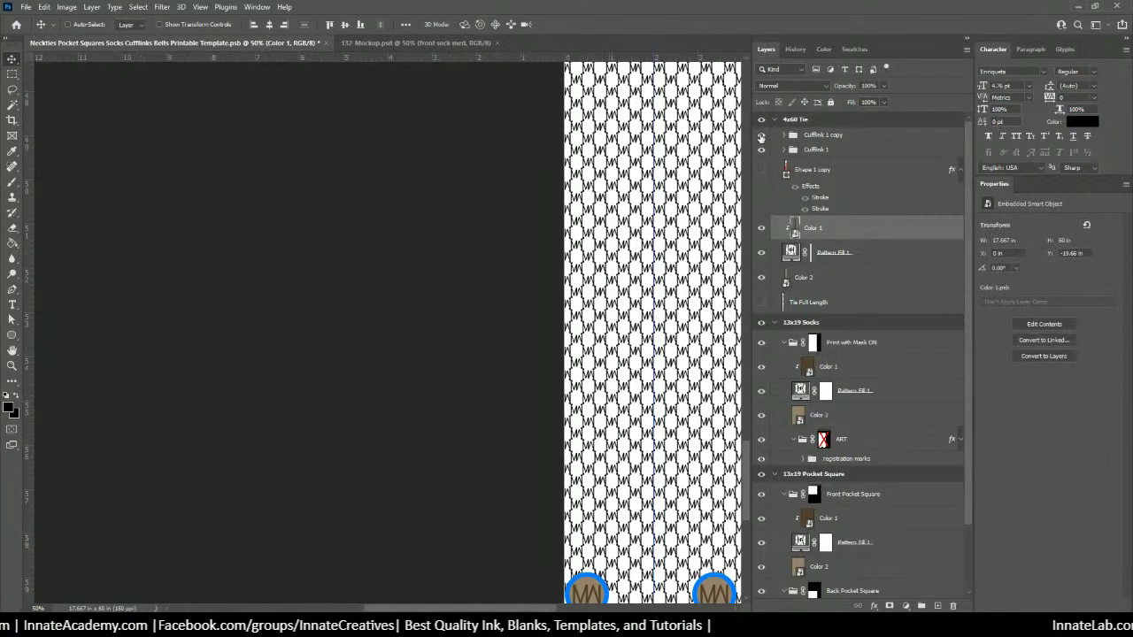
left_click(760, 170)
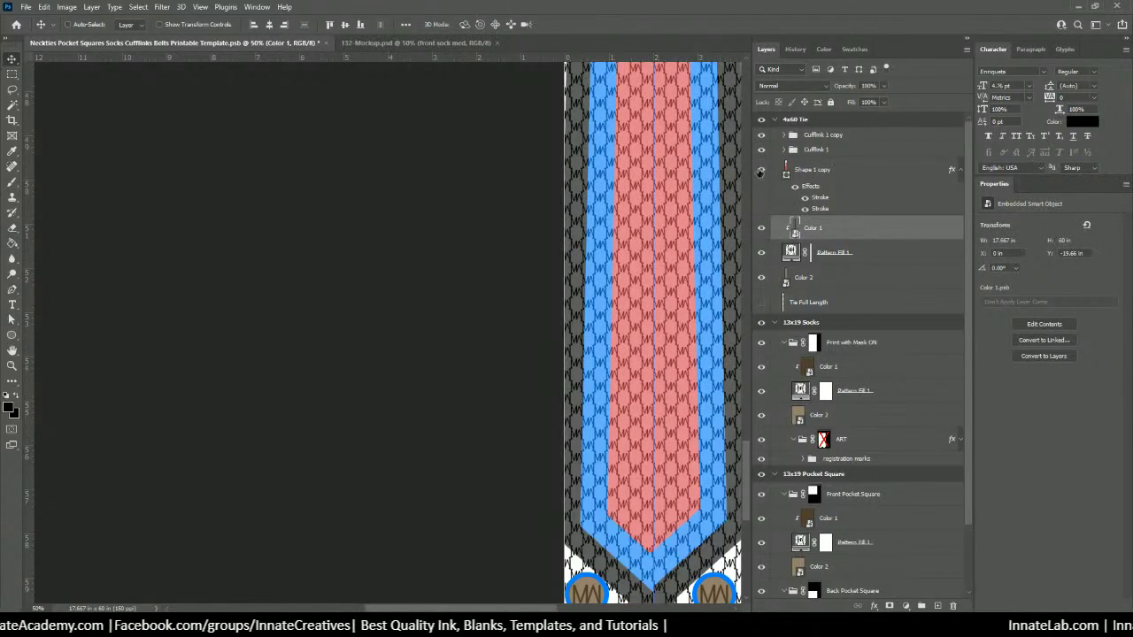
left_click(761, 170)
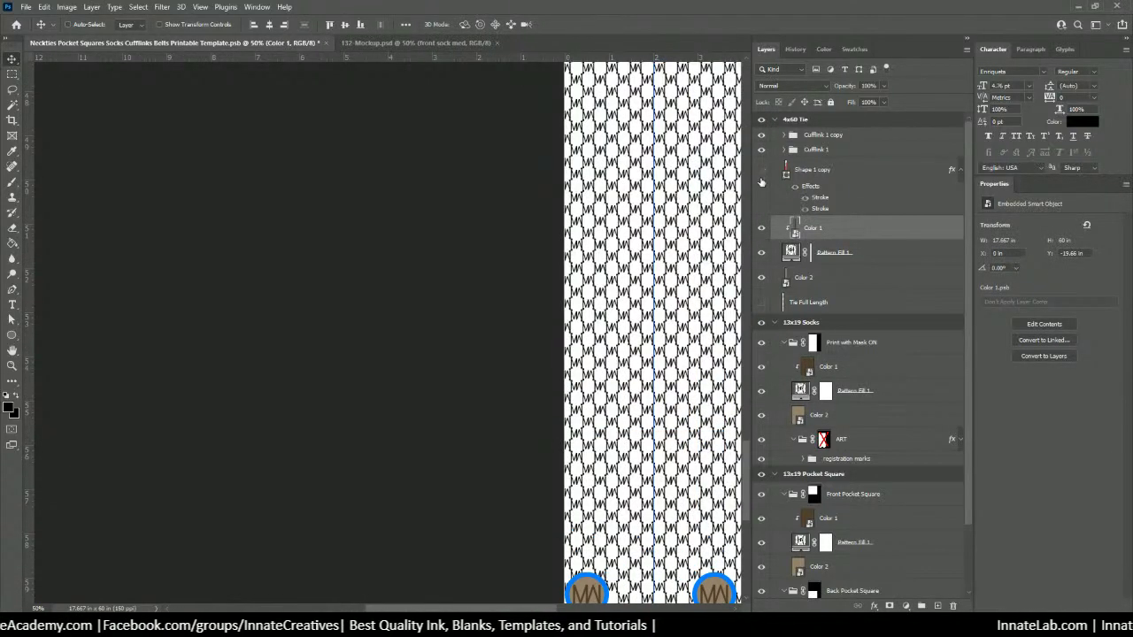
left_click(761, 303)
left_click(762, 302)
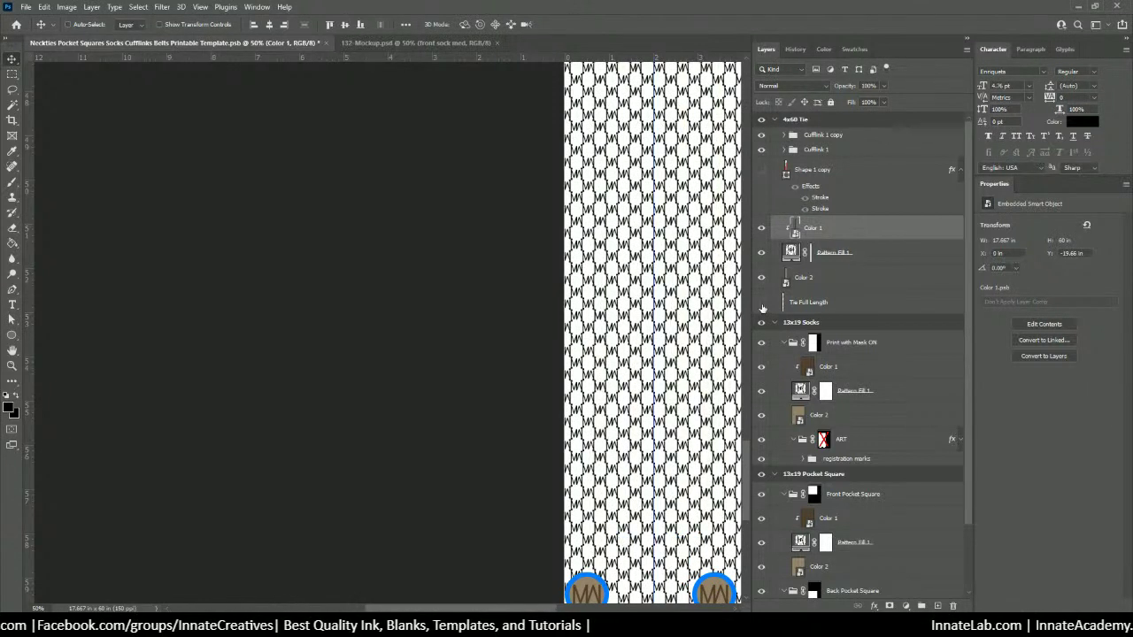
Step: Review the tie's Color 1, Pattern Fill 1, Color 2 and Tie Full Length layers and examine how far the colors cover the tie
left_click(855, 254)
left_click(852, 230)
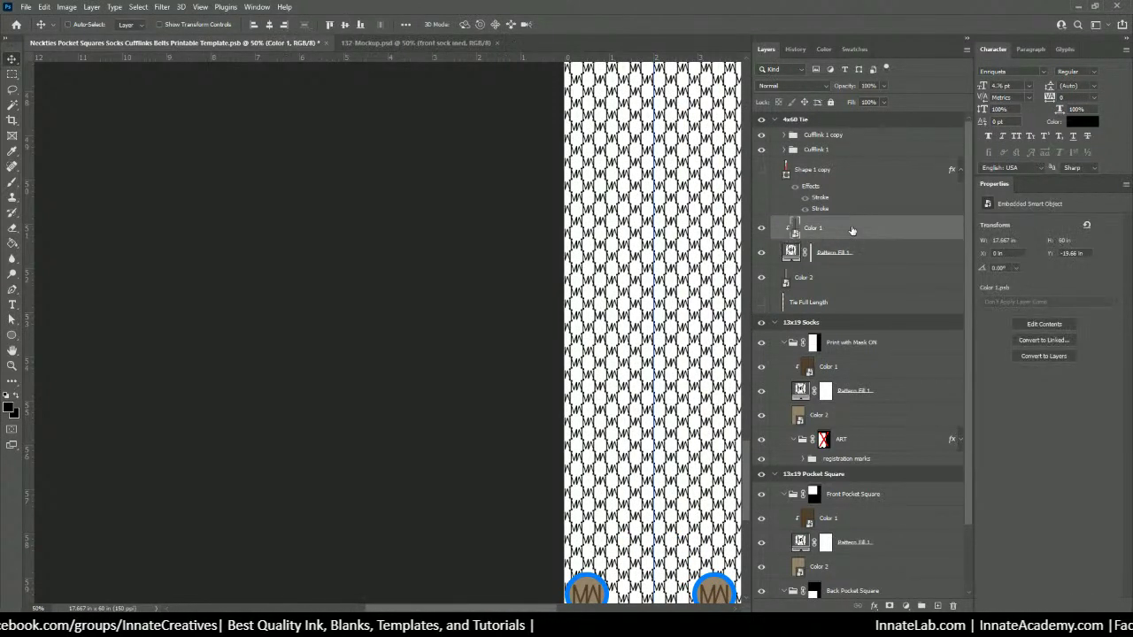
left_click(865, 256)
left_click(865, 278)
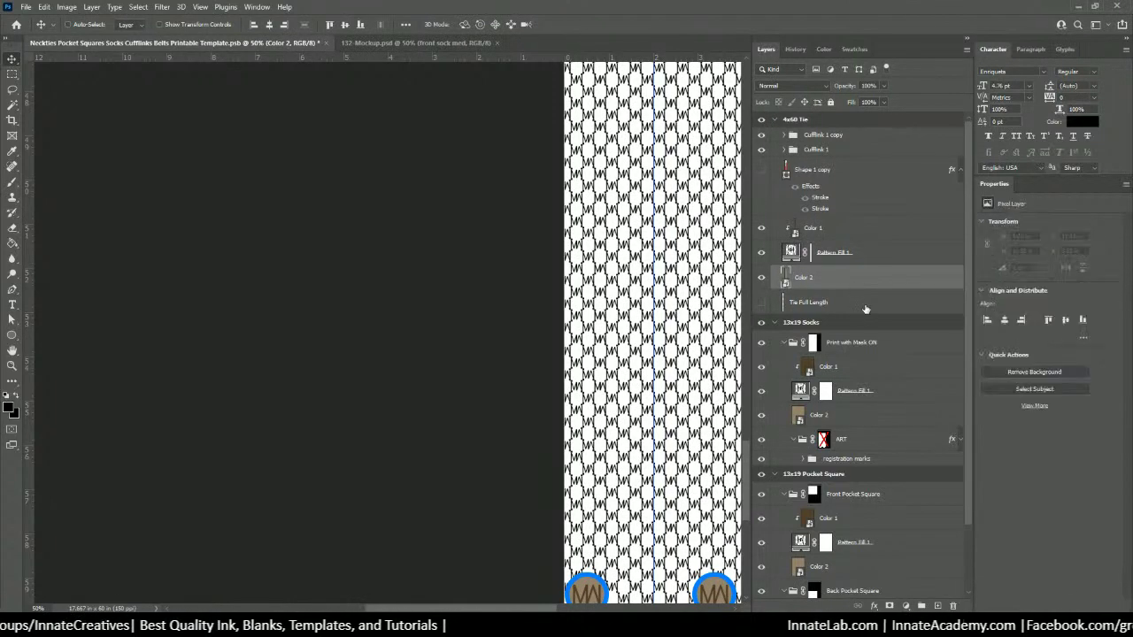
left_click(876, 303)
key("ctrl+minus")
key("ctrl+minus")
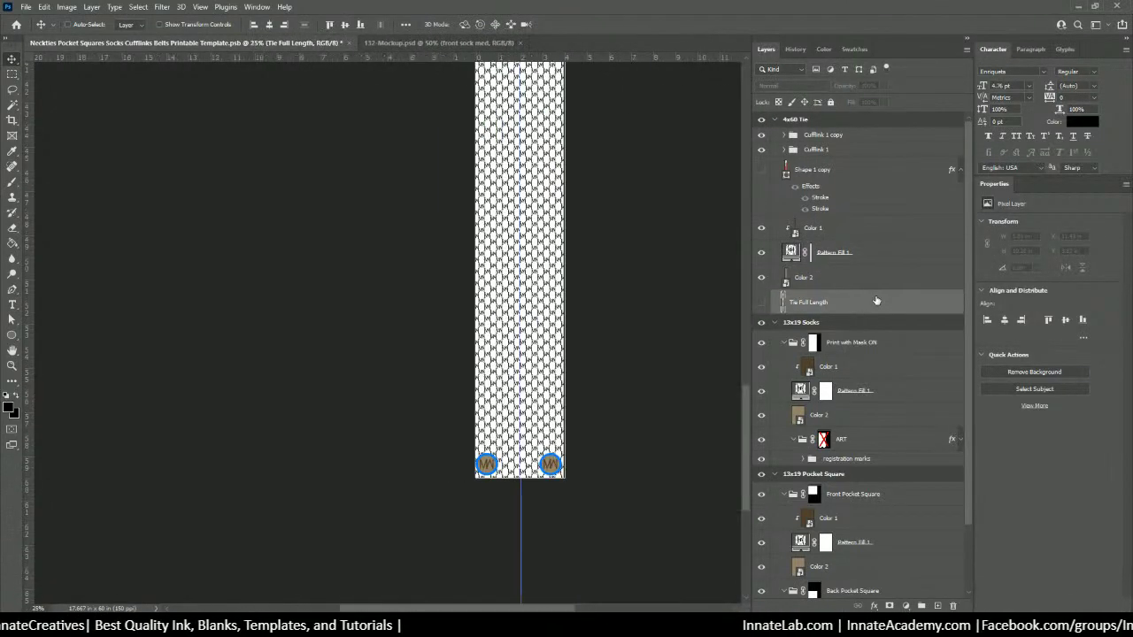
left_click_drag(736, 269, 690, 488)
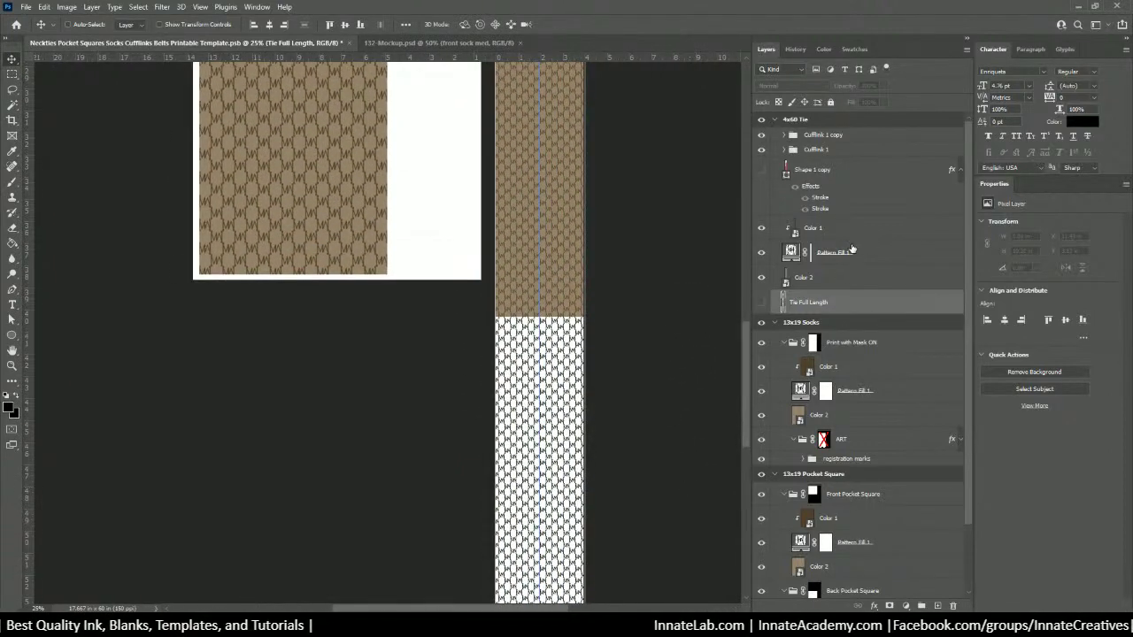
Step: Move the tie's Color 1 and Color 2 layers down together by about 19.26 in, toward the tie's lower end
left_click(861, 282)
key("ctrl+t")
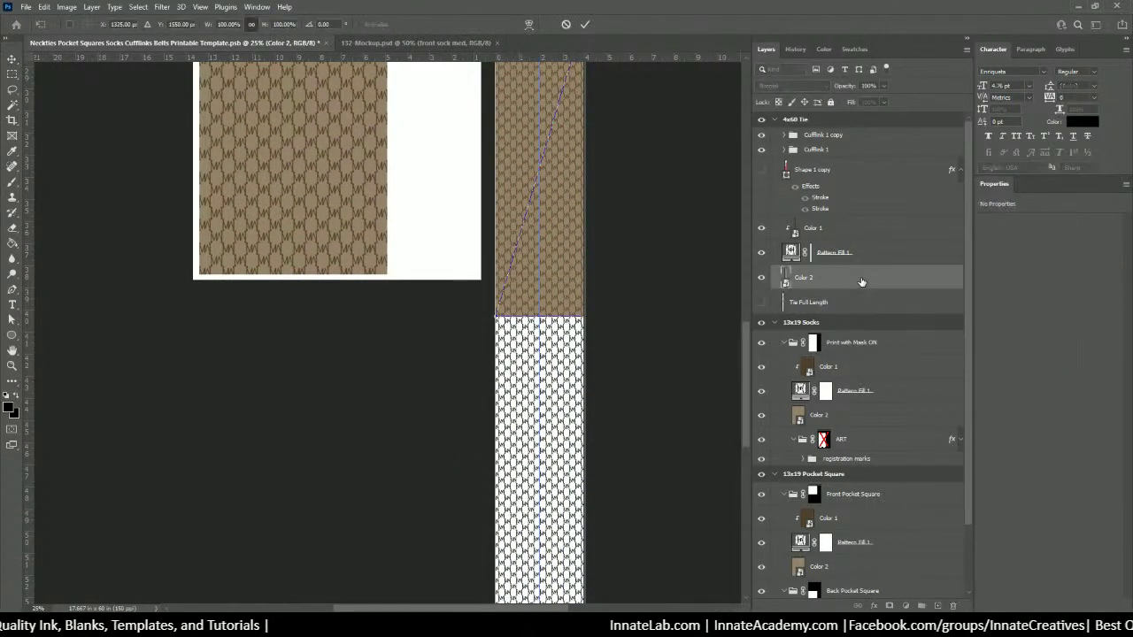
left_click(851, 232)
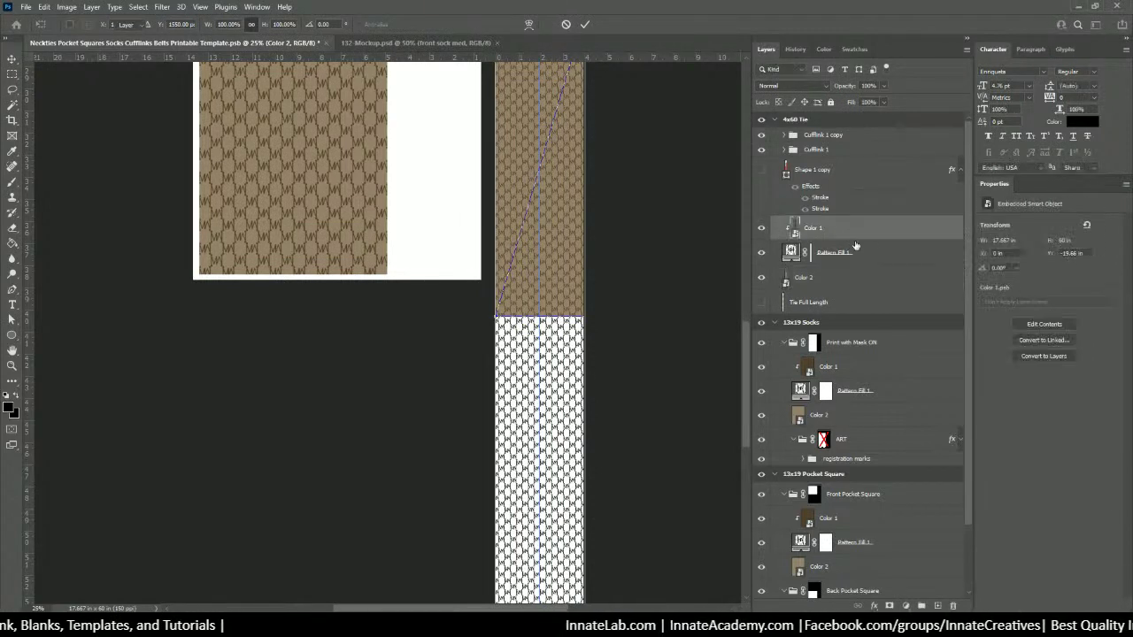
left_click(852, 281, "ctrl")
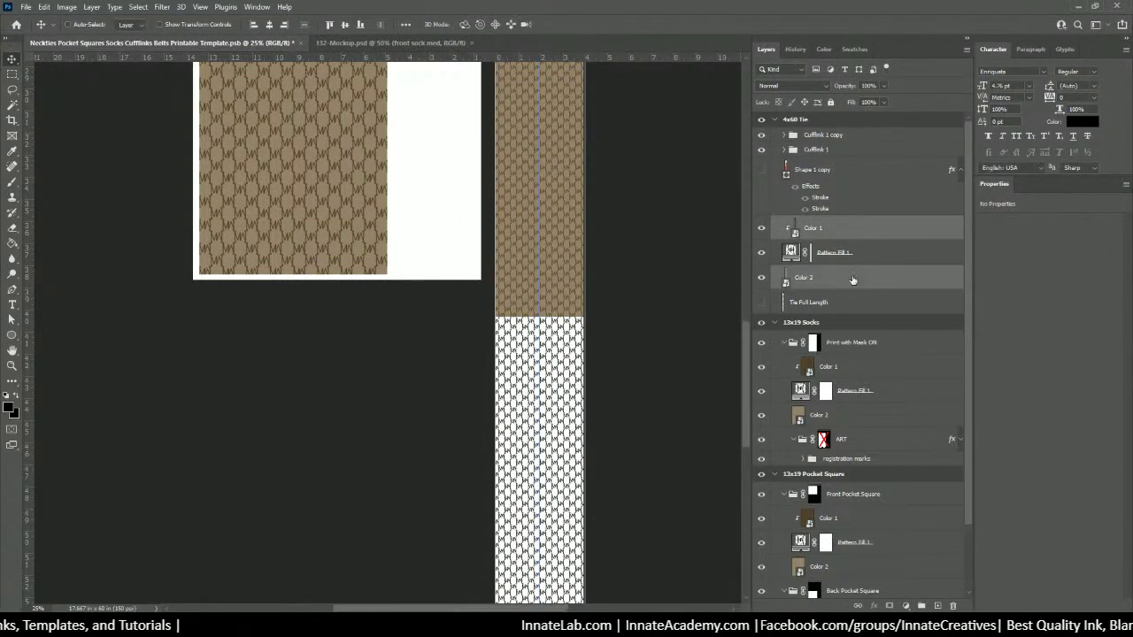
key("ctrl+t")
key("ctrl+minus")
key("ctrl+minus")
key("ctrl+minus")
key("ctrl+minus")
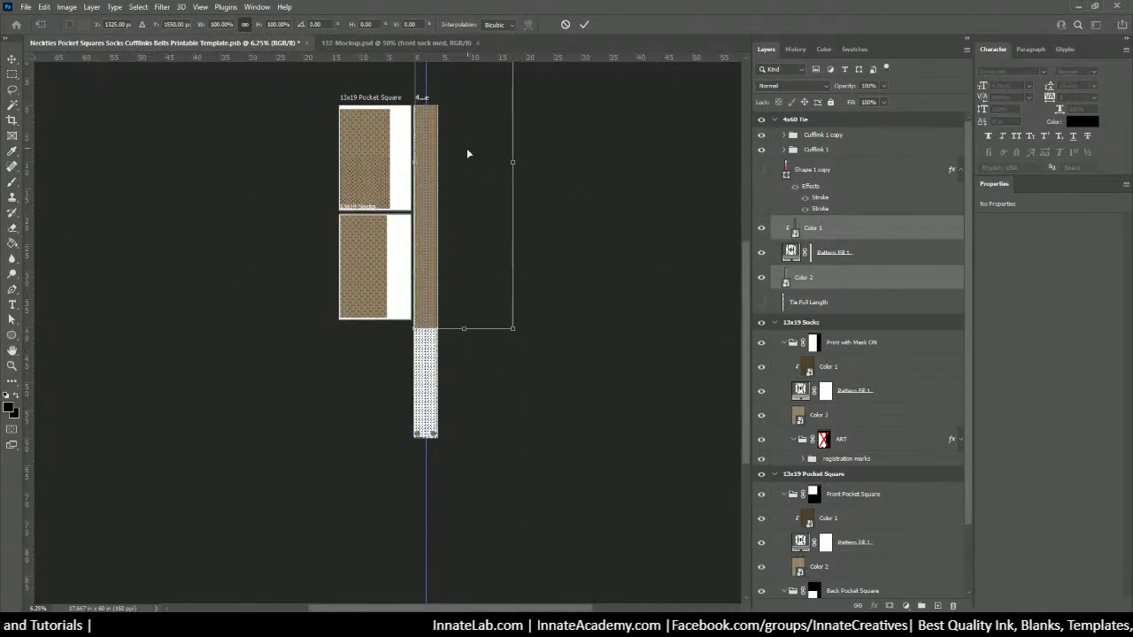
left_click_drag(467, 152, 460, 258)
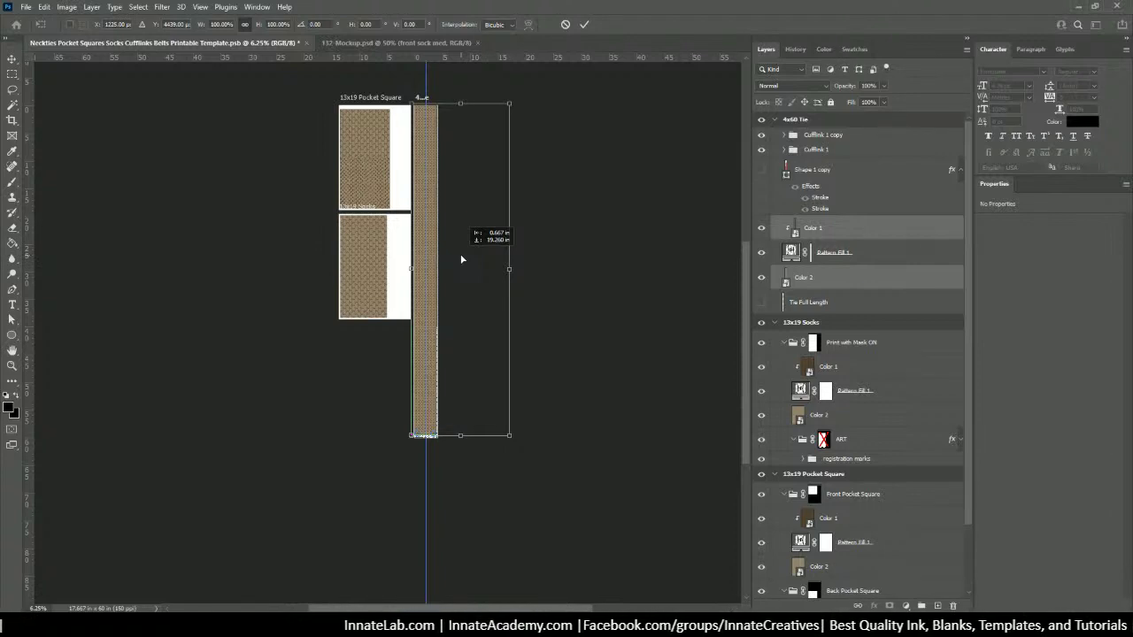
left_click_drag(461, 259, 462, 261)
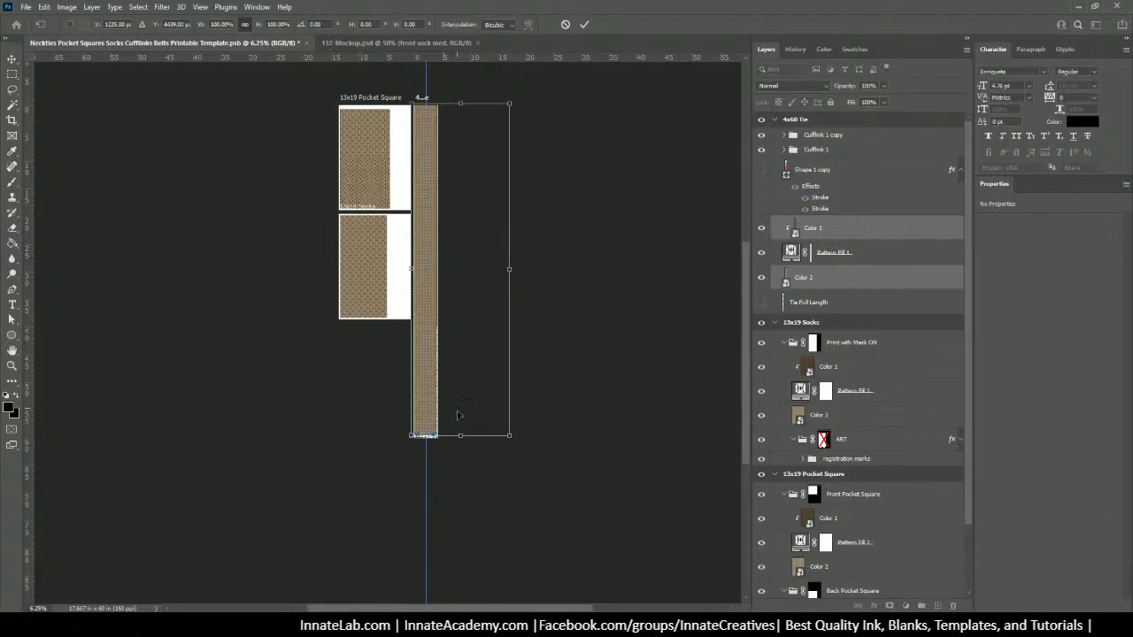
Step: Scale the tie's Color 1 and Color 2 layers to about 102.48% so they extend past the artboard's lower end
left_click_drag(461, 438, 468, 447)
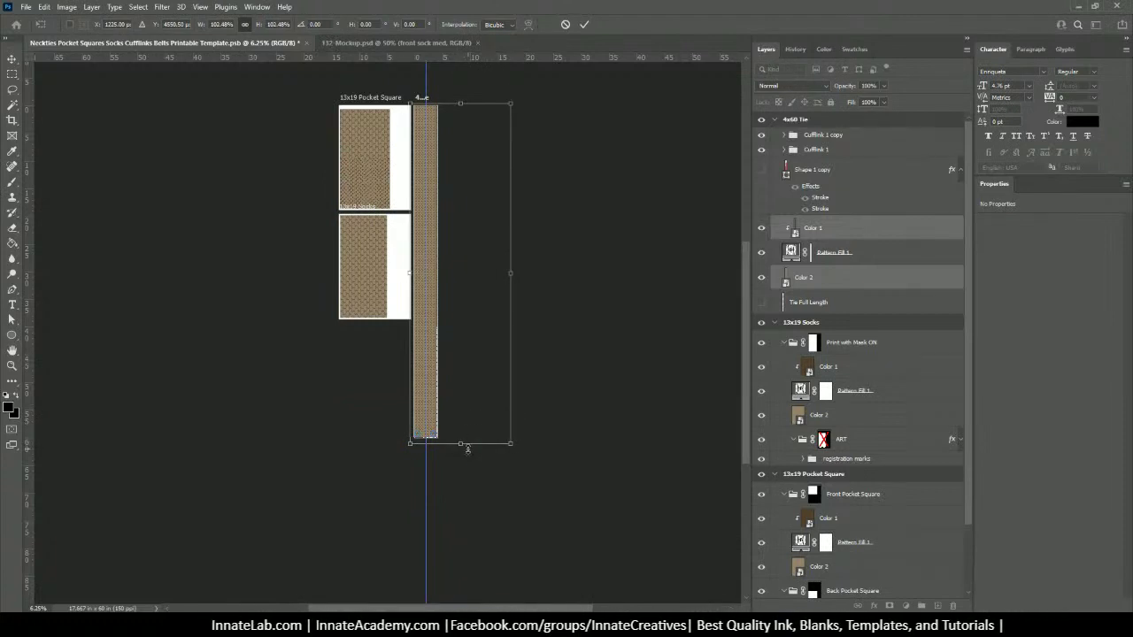
key("Return")
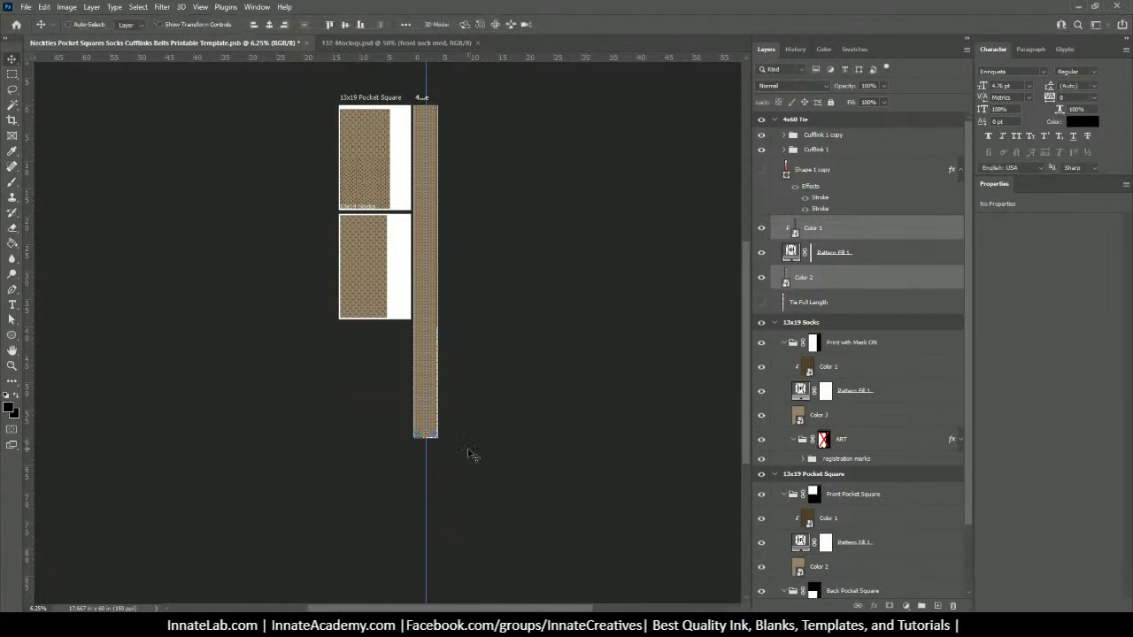
key("ctrl+minus")
key("ctrl+minus")
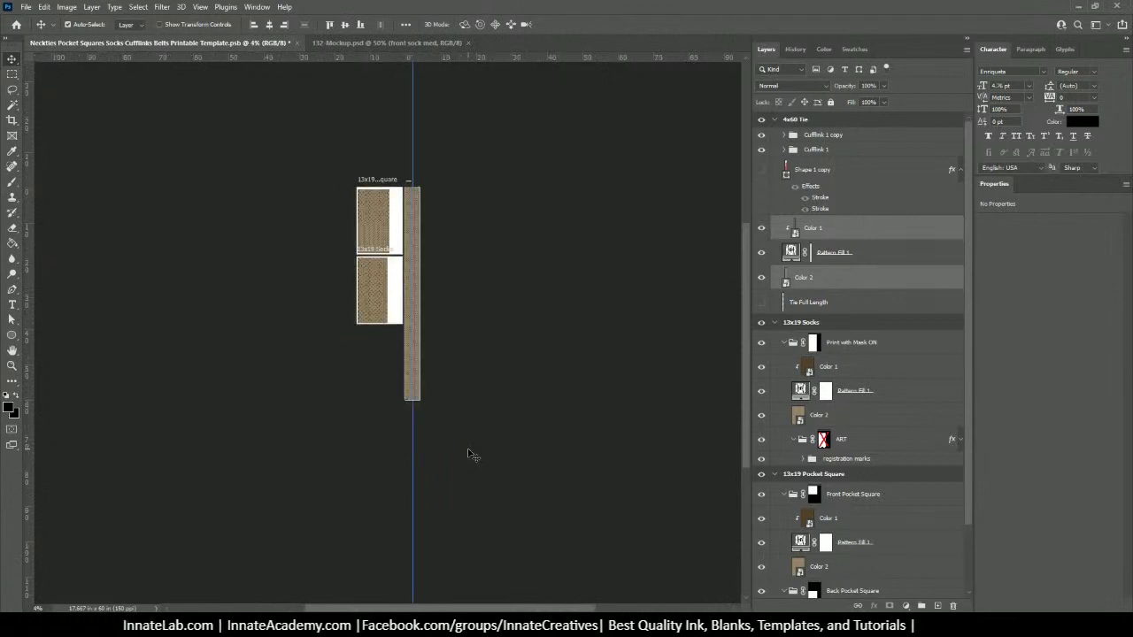
key("ctrl+plus")
key("ctrl+plus")
key("ctrl+plus")
key("ctrl+plus")
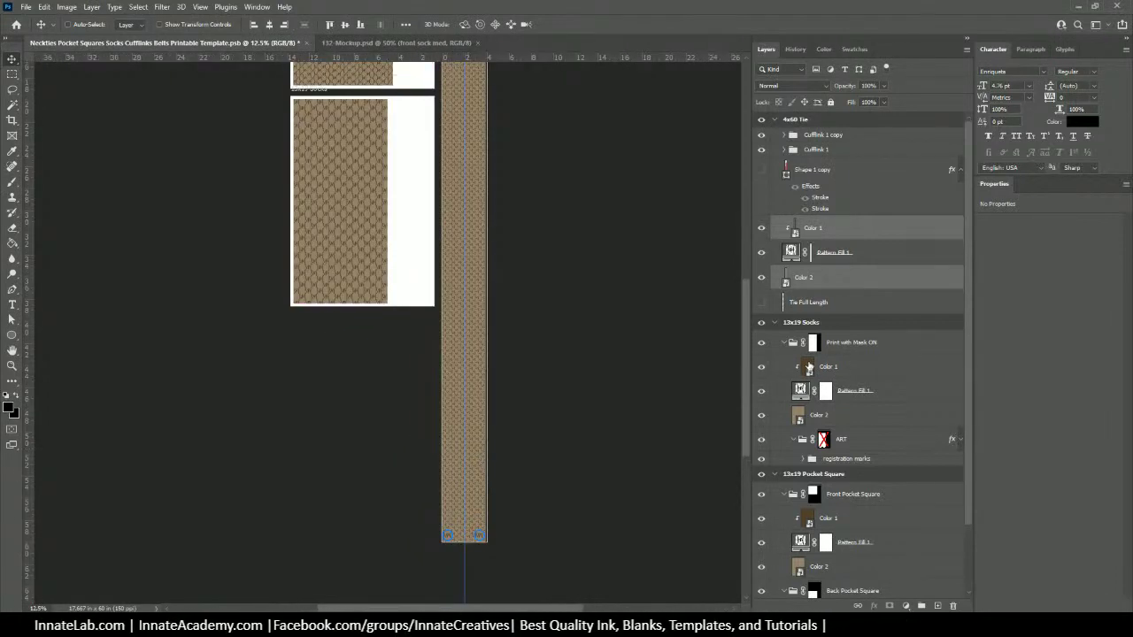
Step: Open the socks' Color 1 smart object and add a gradient fill layer using the cyan-to-magenta preset from the Purples group
double_click(808, 365)
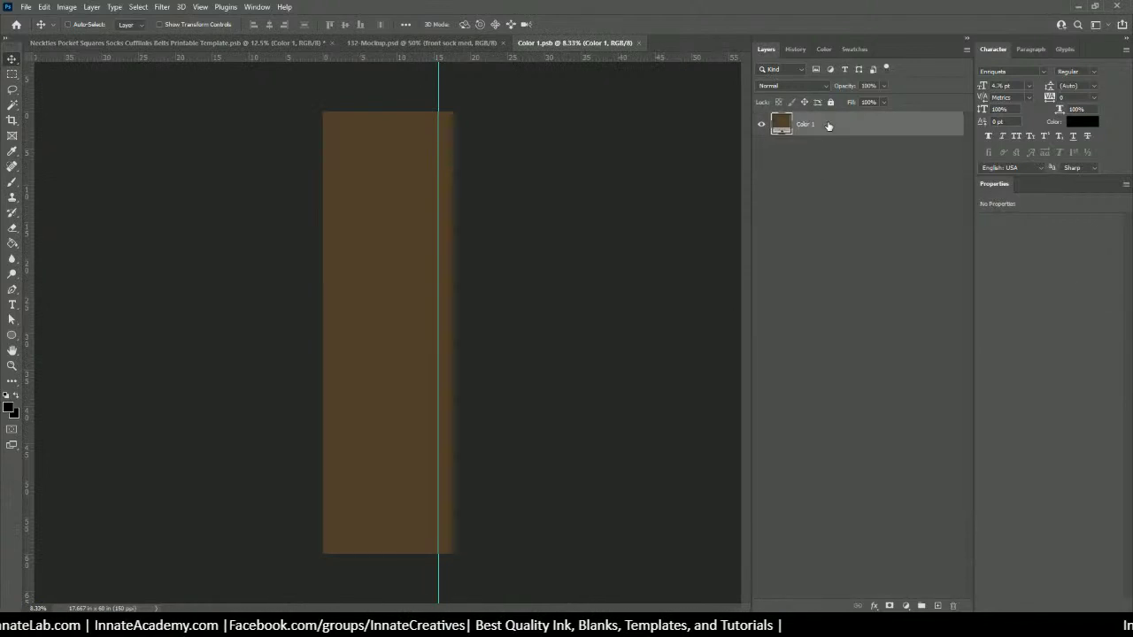
left_click(905, 605)
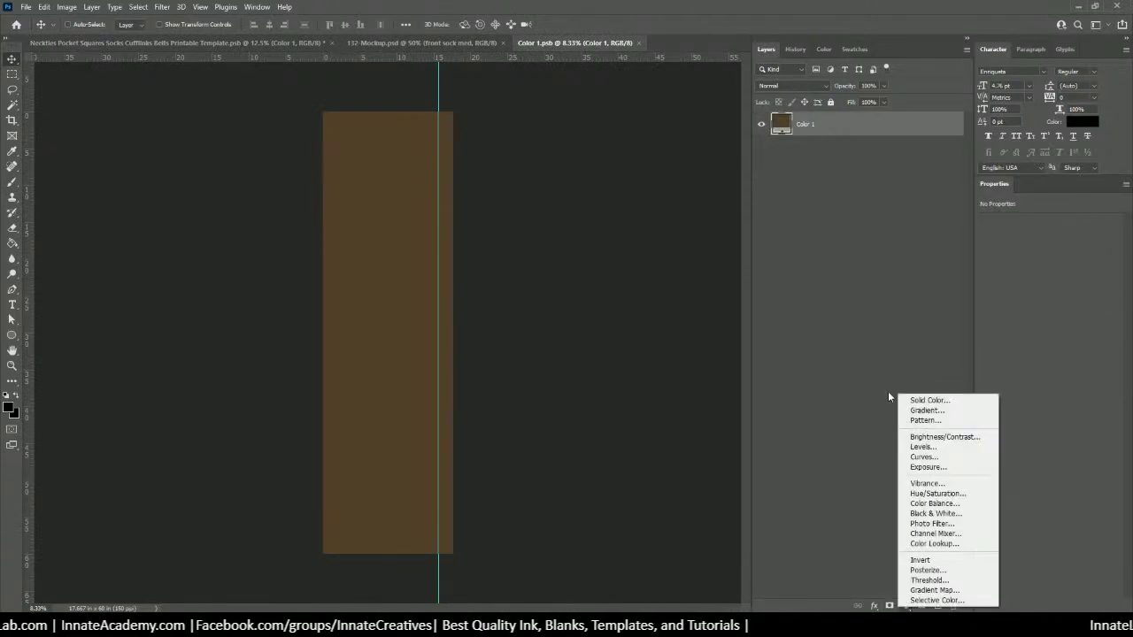
left_click(940, 411)
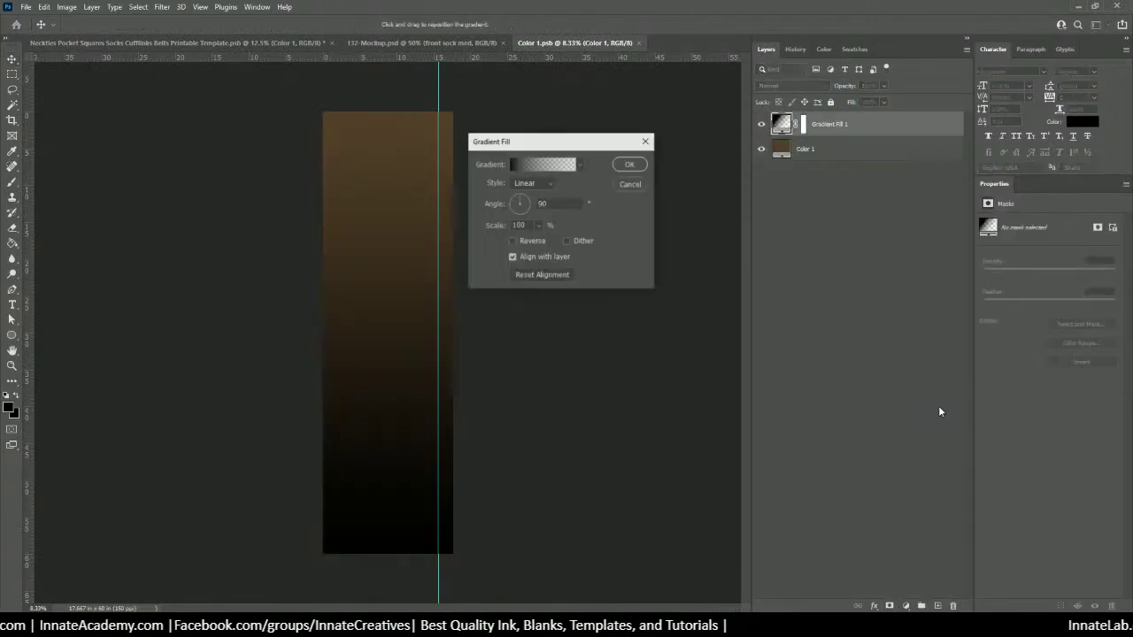
left_click(579, 165)
left_click_drag(588, 199, 595, 261)
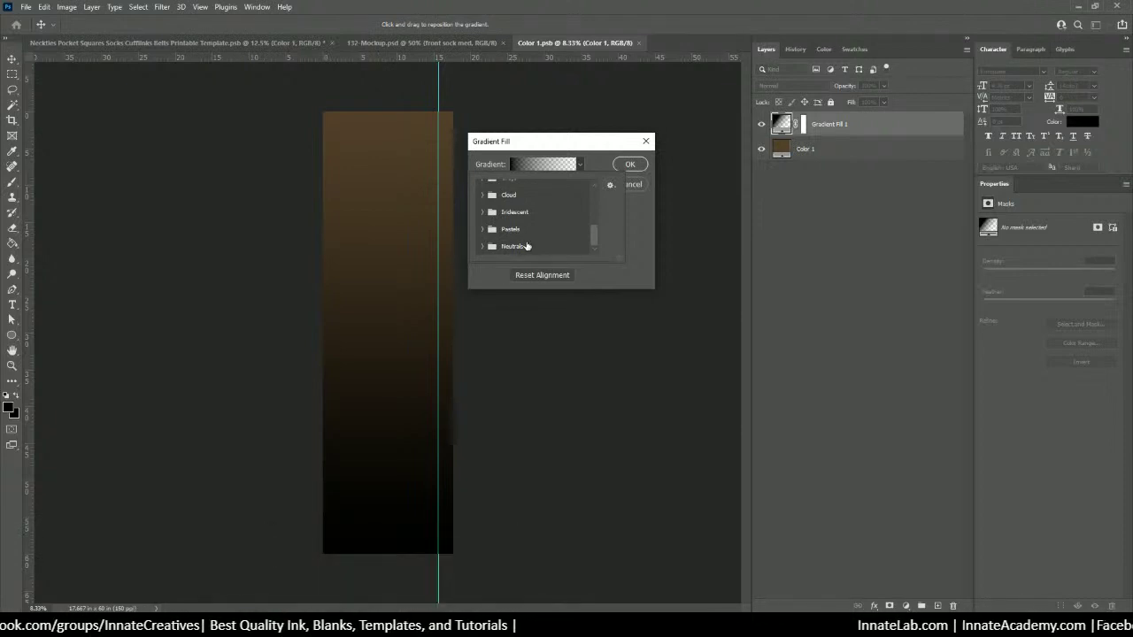
scroll(527, 246, "up", 5)
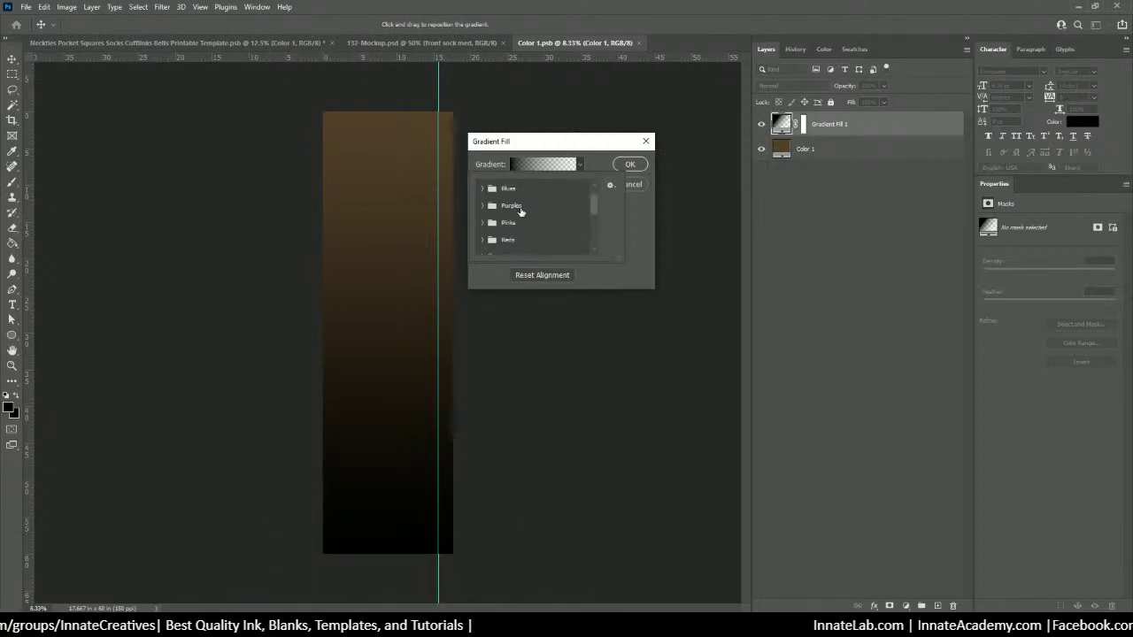
left_click(521, 210)
left_click(480, 206)
left_click(515, 225)
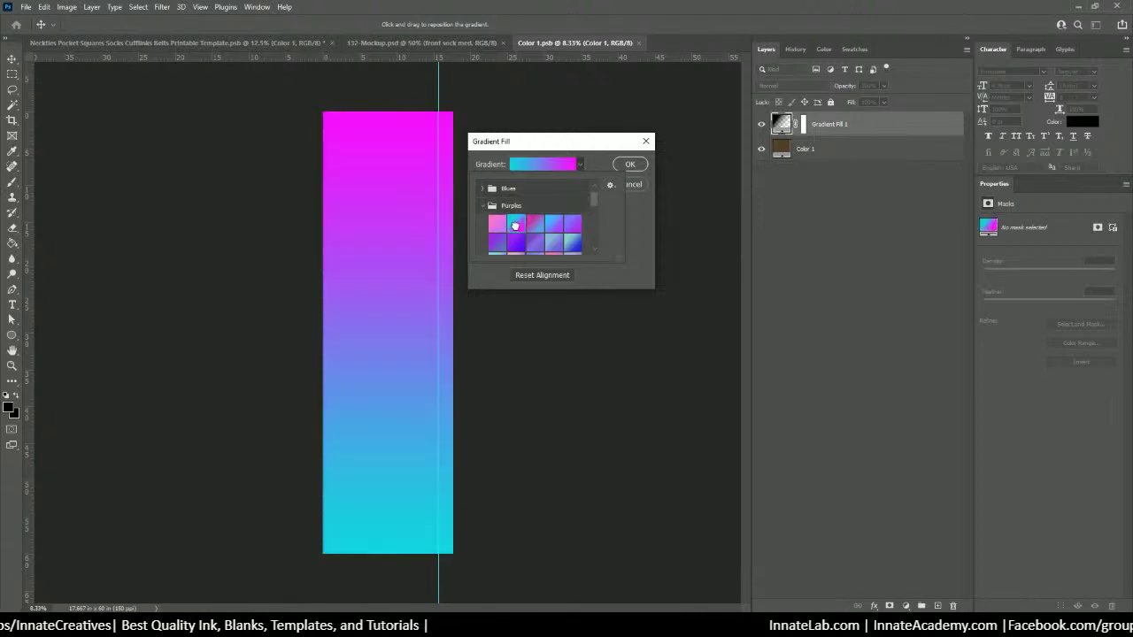
left_click(590, 153)
left_click(628, 165)
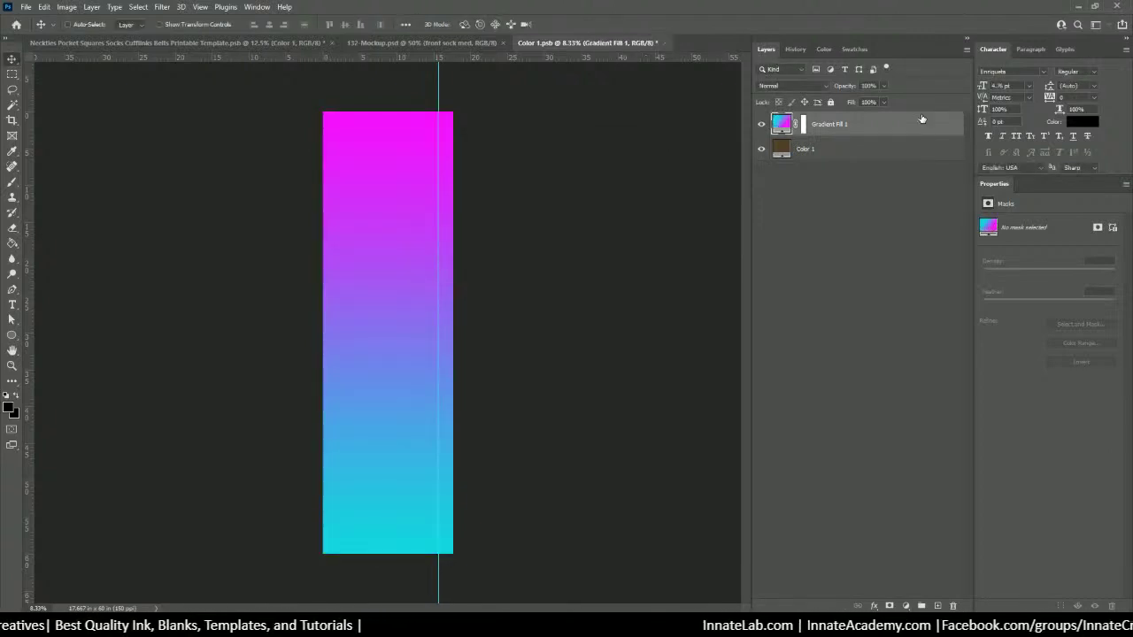
Step: Save the gradient of Color 1's gradient fill layer as a new preset named Purple_02
left_click(665, 42)
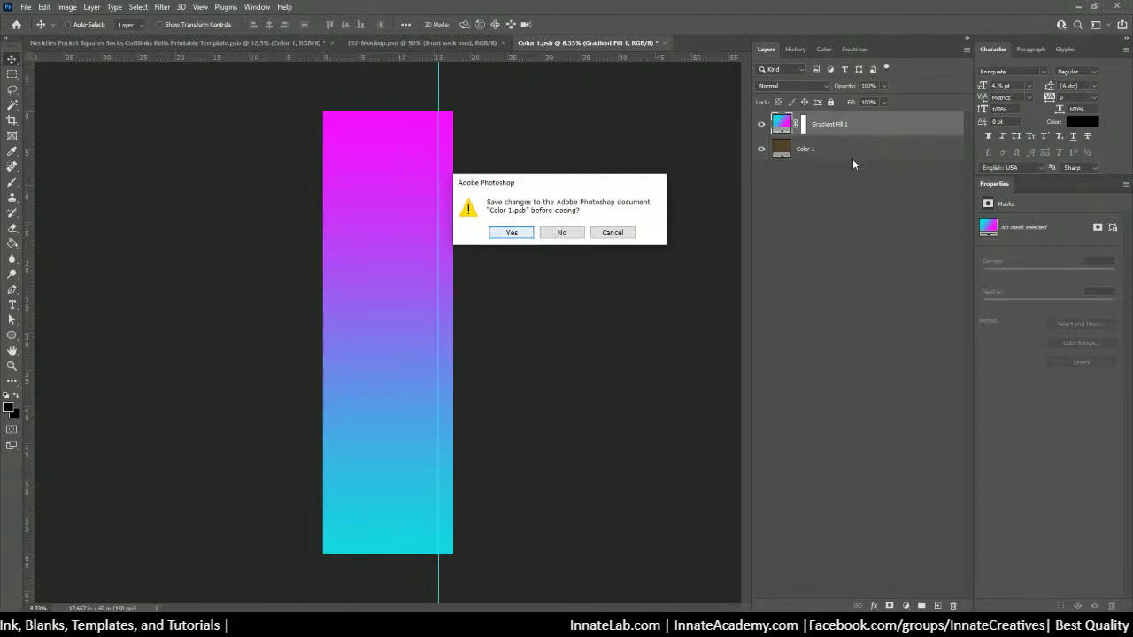
left_click(612, 232)
double_click(772, 126)
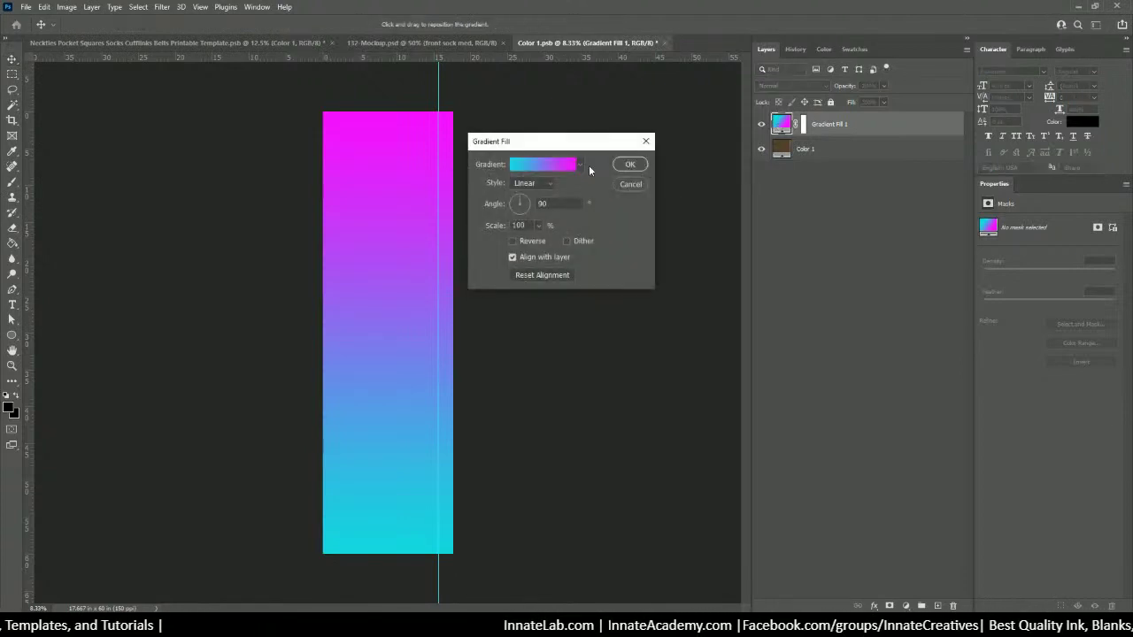
left_click(558, 166)
left_click_drag(624, 148, 635, 198)
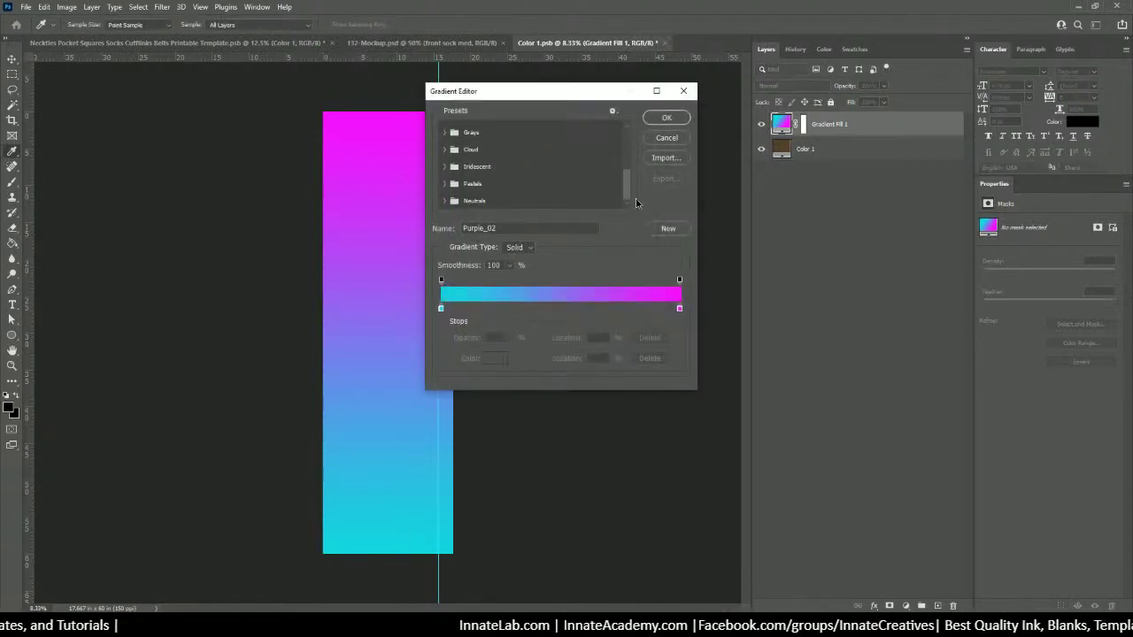
left_click(666, 228)
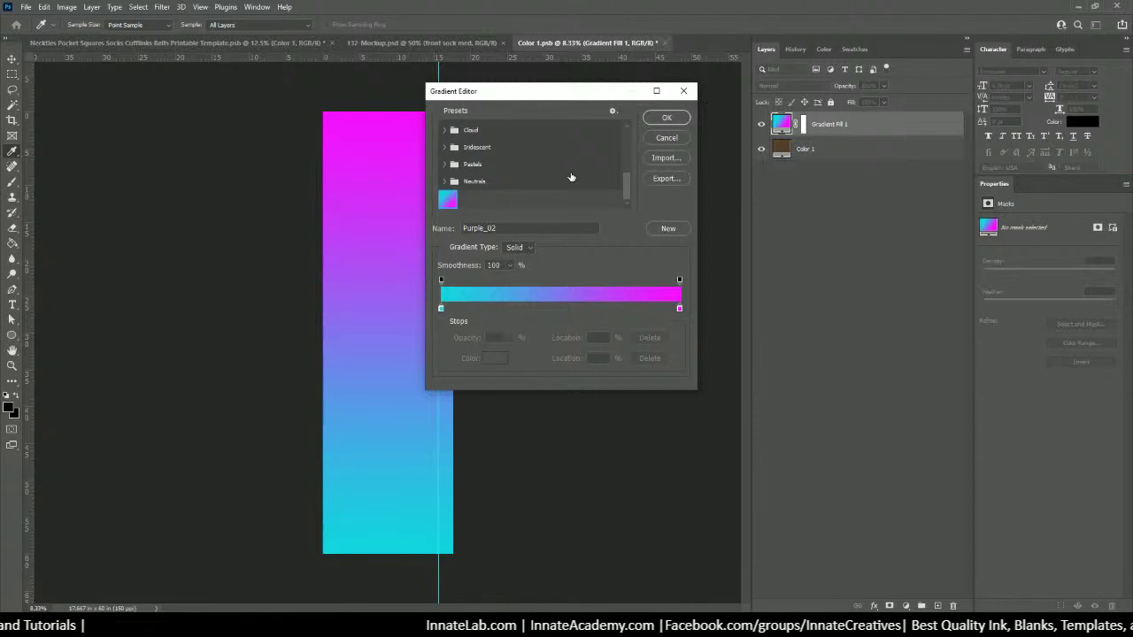
left_click(666, 117)
left_click(630, 165)
Step: Save and close the Color 1 smart object, and open the socks' Color 2 smart object for editing
left_click(664, 42)
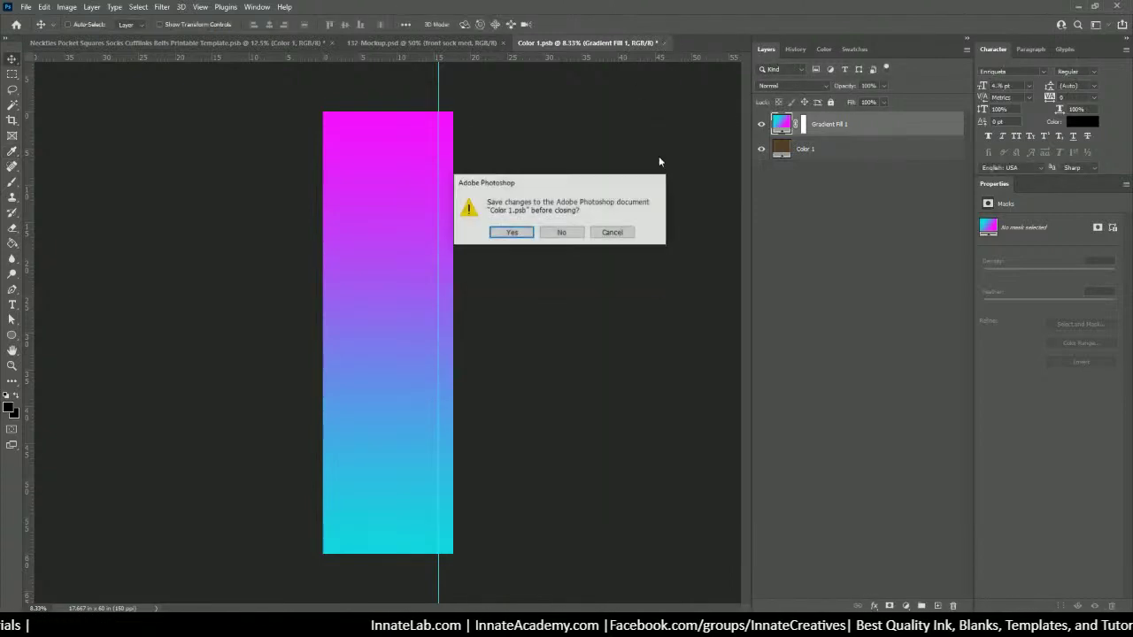
left_click(511, 236)
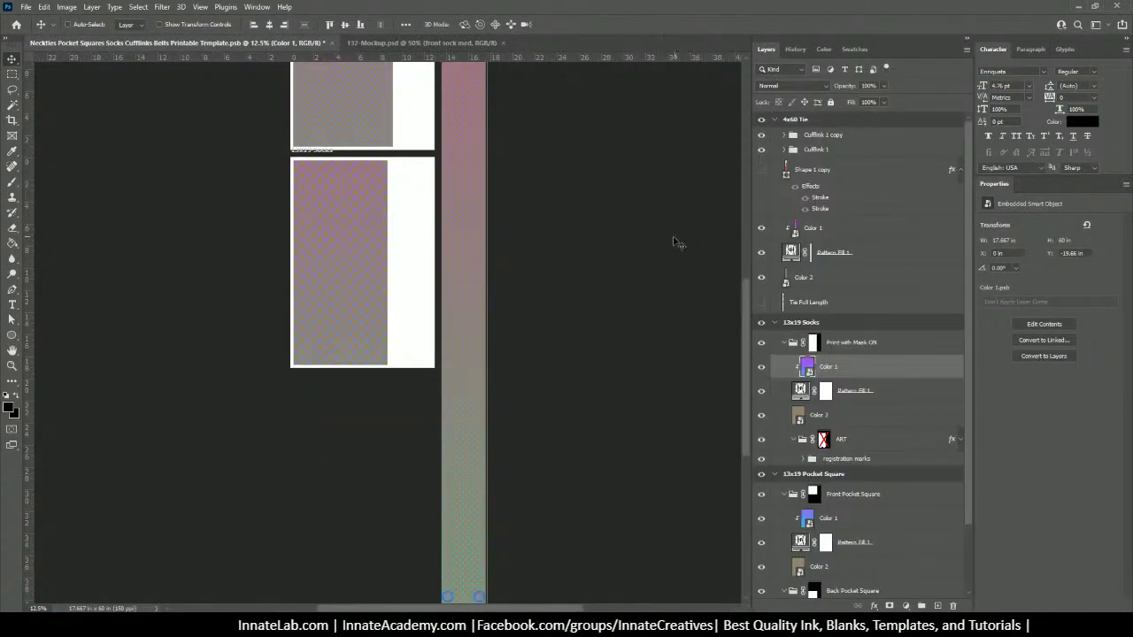
scroll(443, 315, "up", 1)
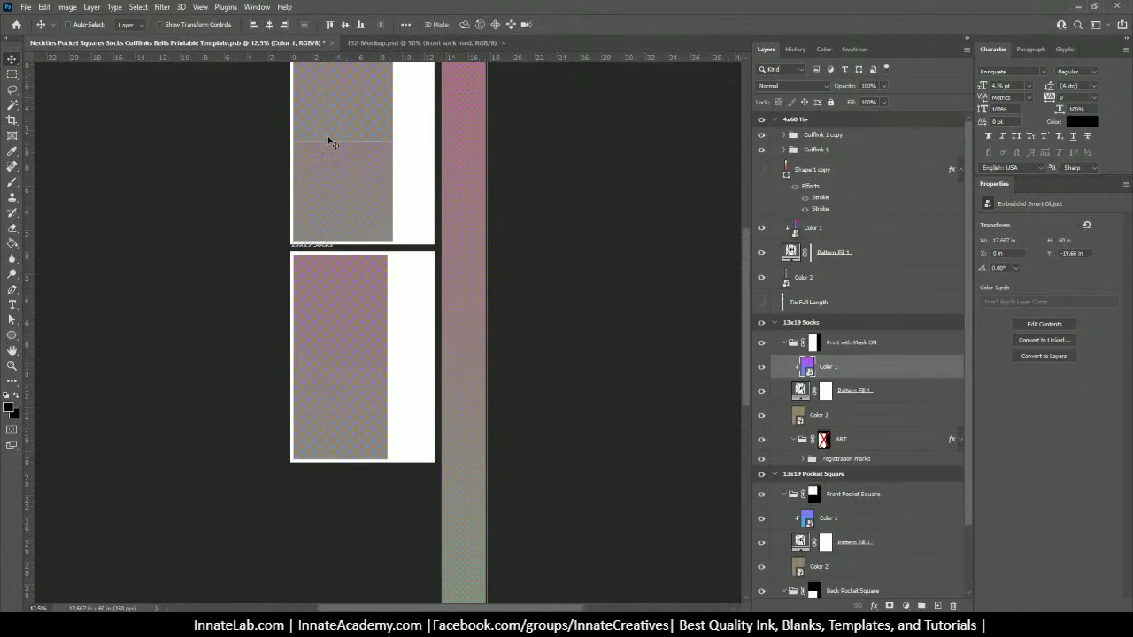
scroll(328, 142, "up", 1)
scroll(770, 268, "down", 1)
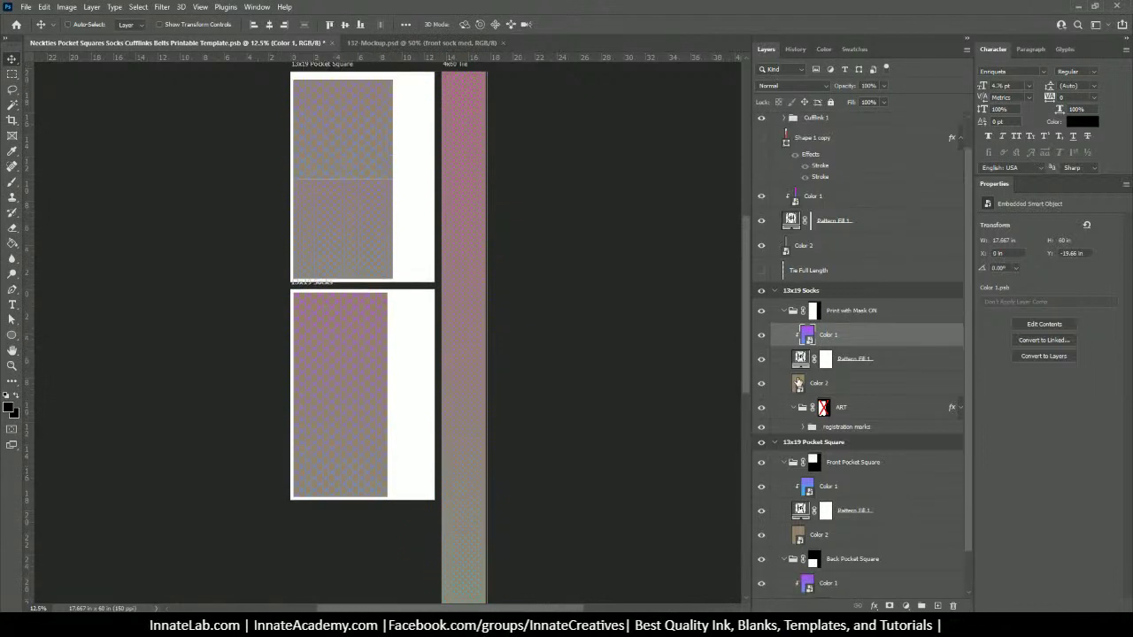
double_click(796, 384)
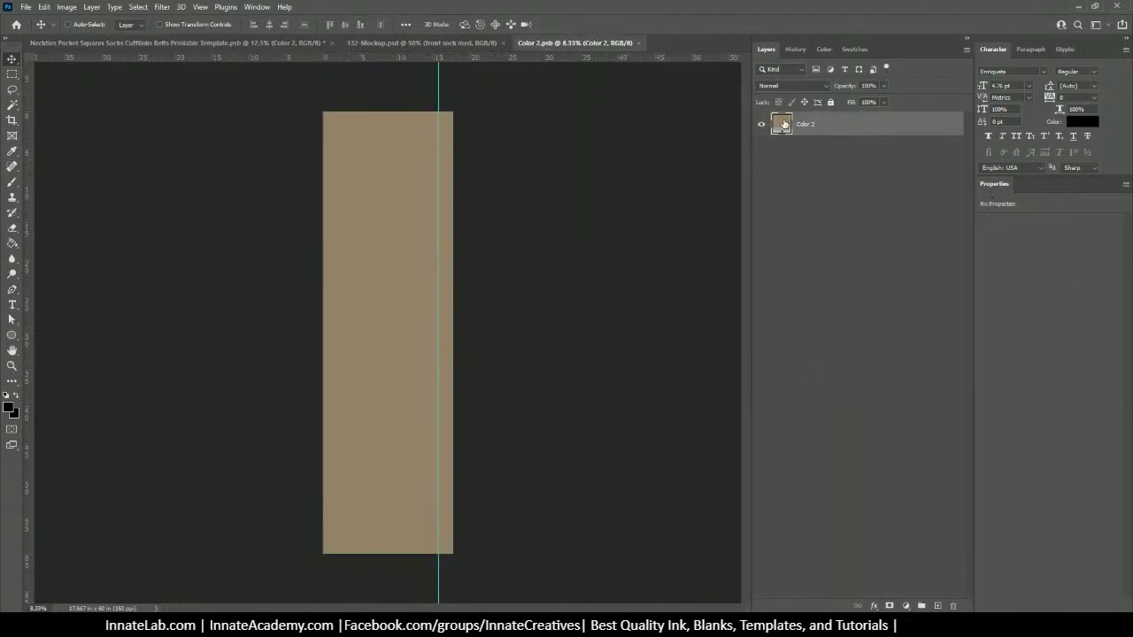
left_click(889, 605)
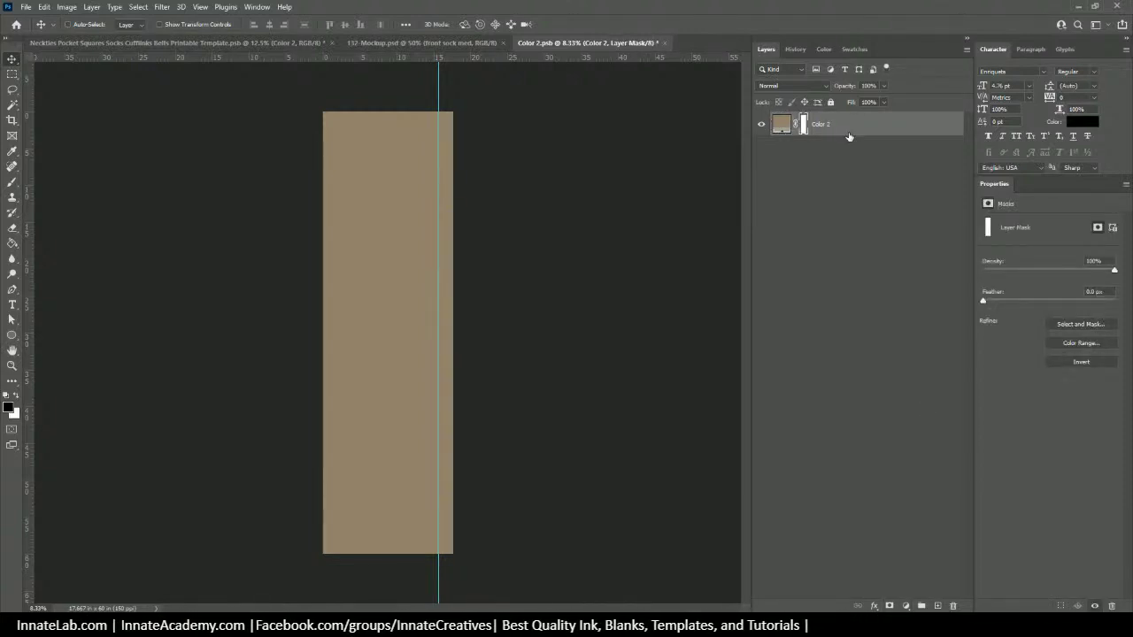
key("ctrl+z")
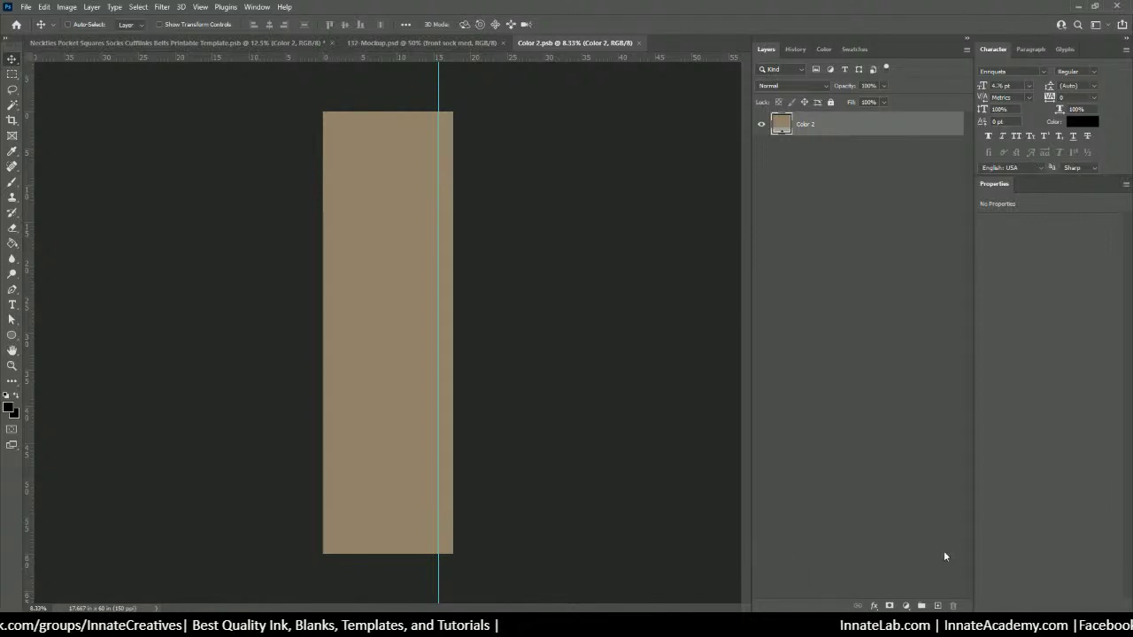
left_click(873, 606)
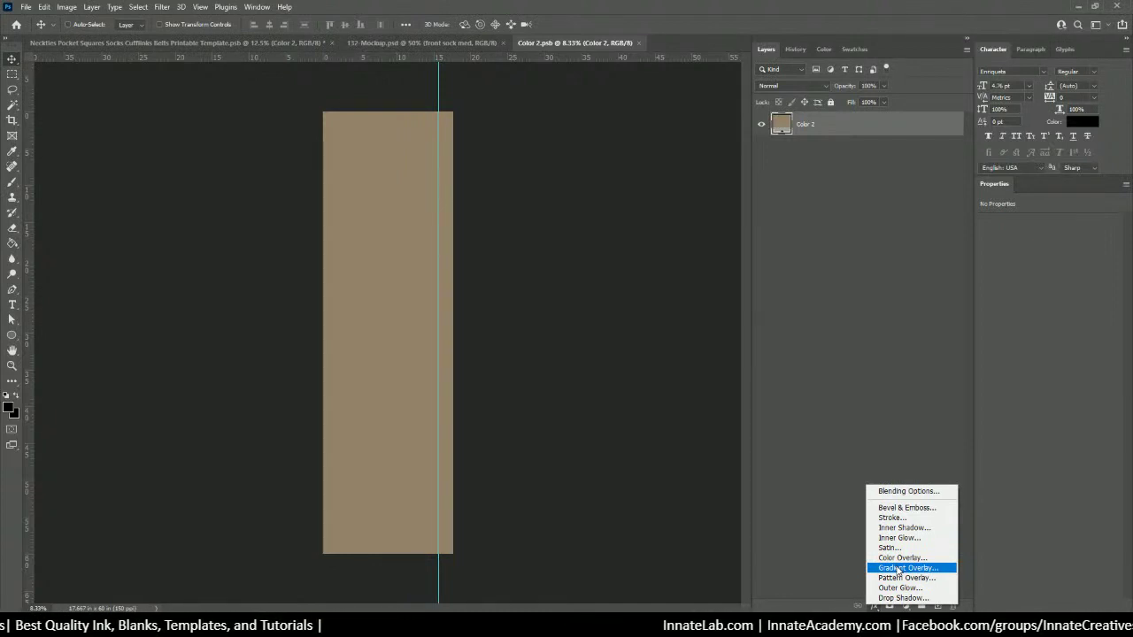
left_click(894, 453)
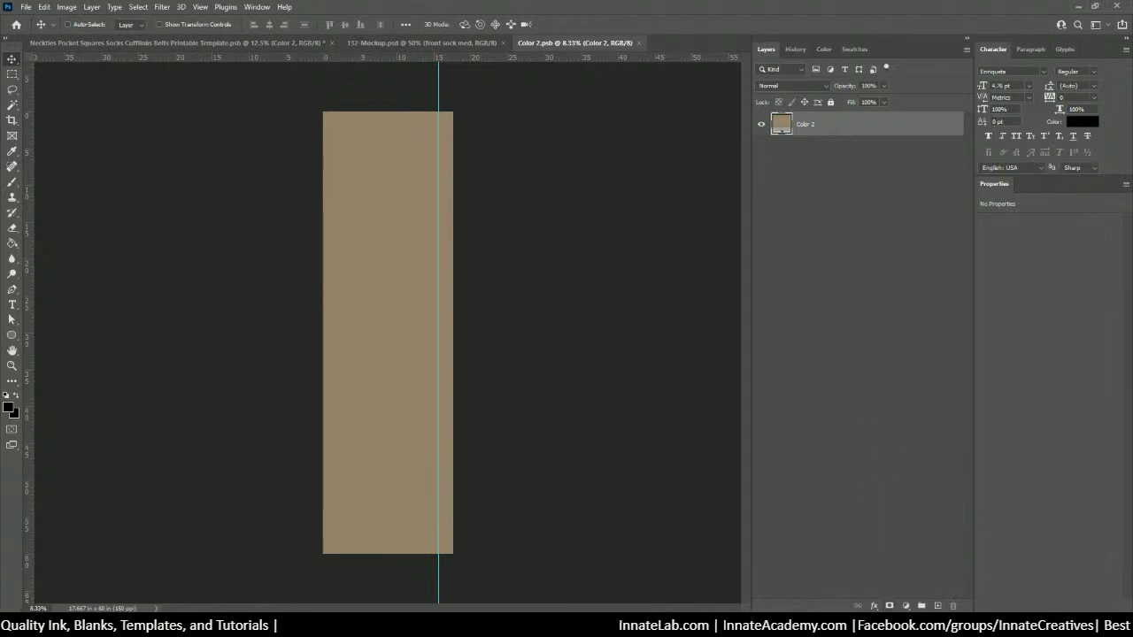
Step: Add a gradient fill layer above the Color 2 layer using the saved Purple_02 preset
left_click(906, 605)
left_click(936, 410)
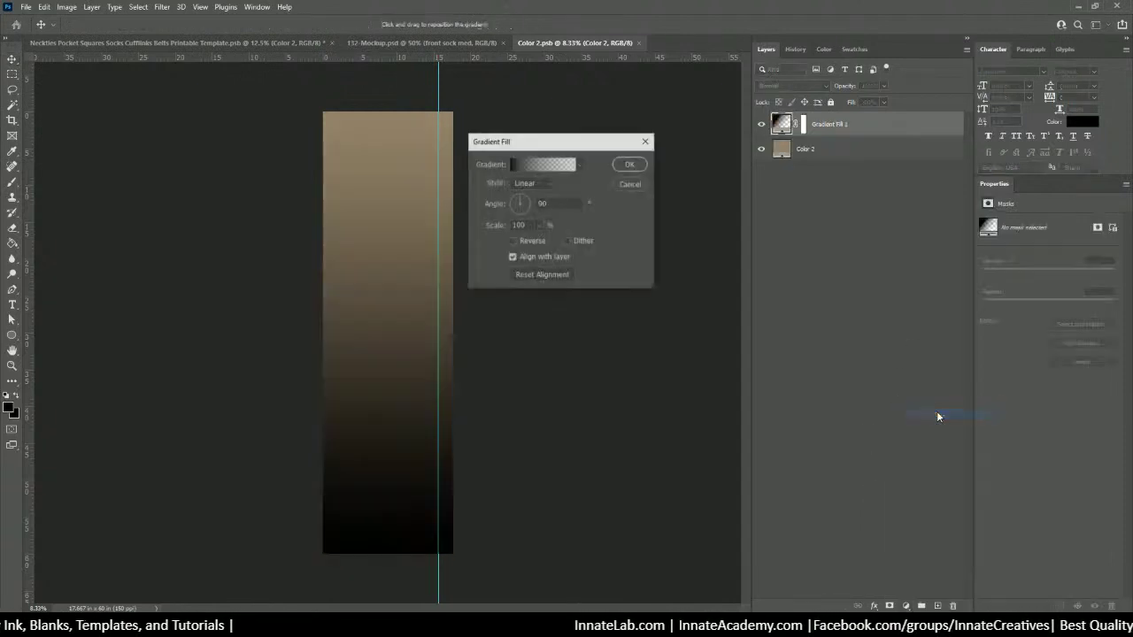
left_click(562, 165)
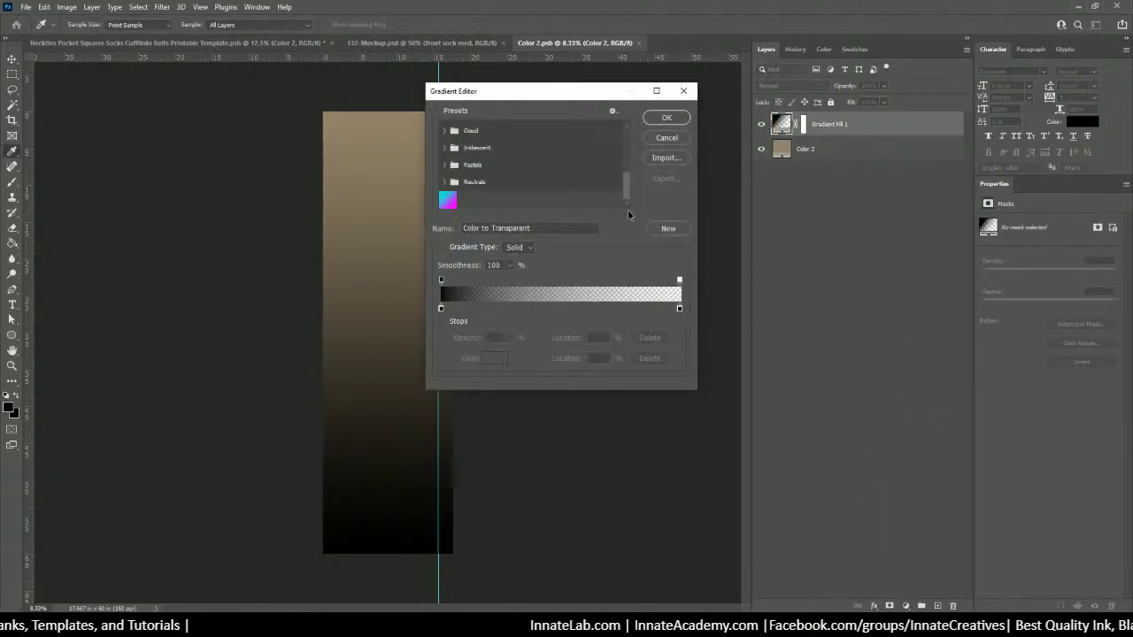
left_click(447, 200)
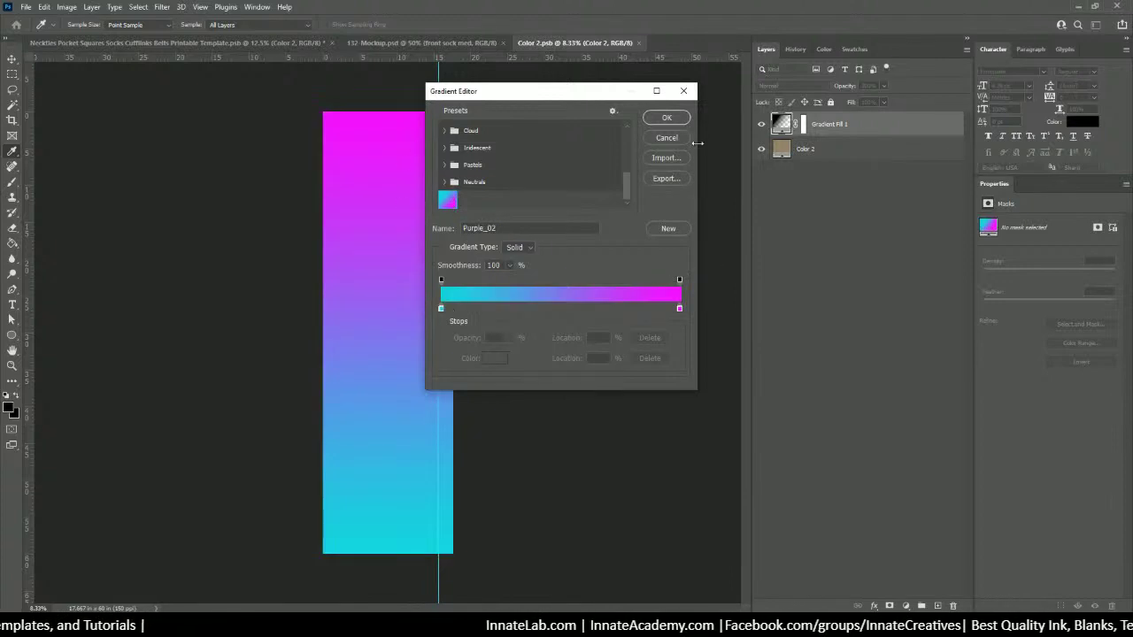
left_click(667, 119)
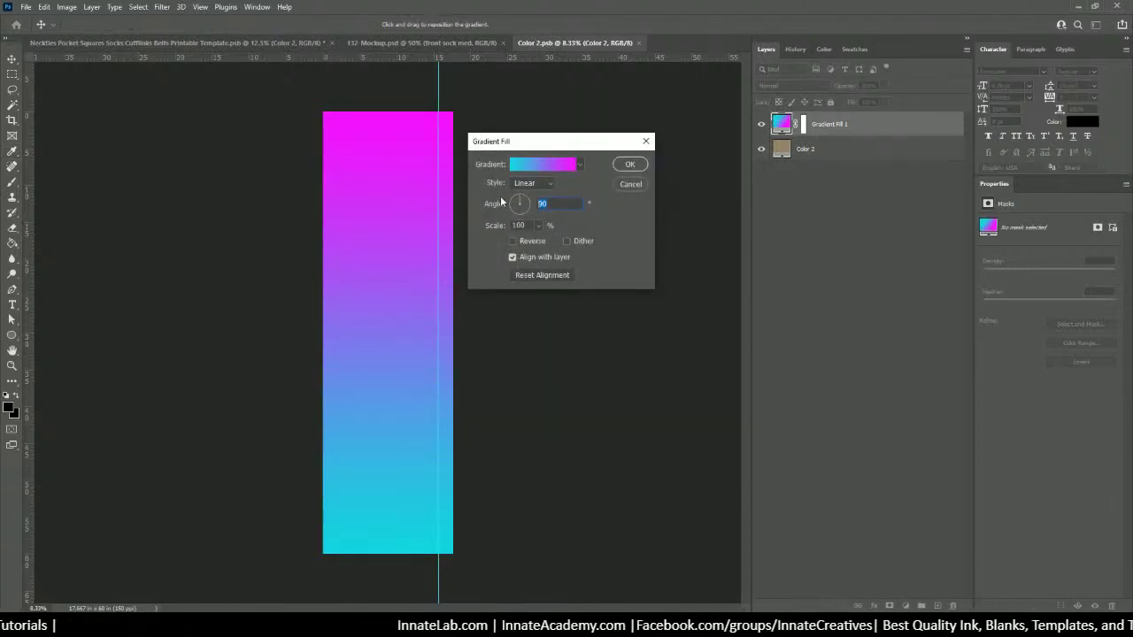
Step: Set the gradient fill's angle to -90°, then save and close the Color 2 smart object
type("-90")
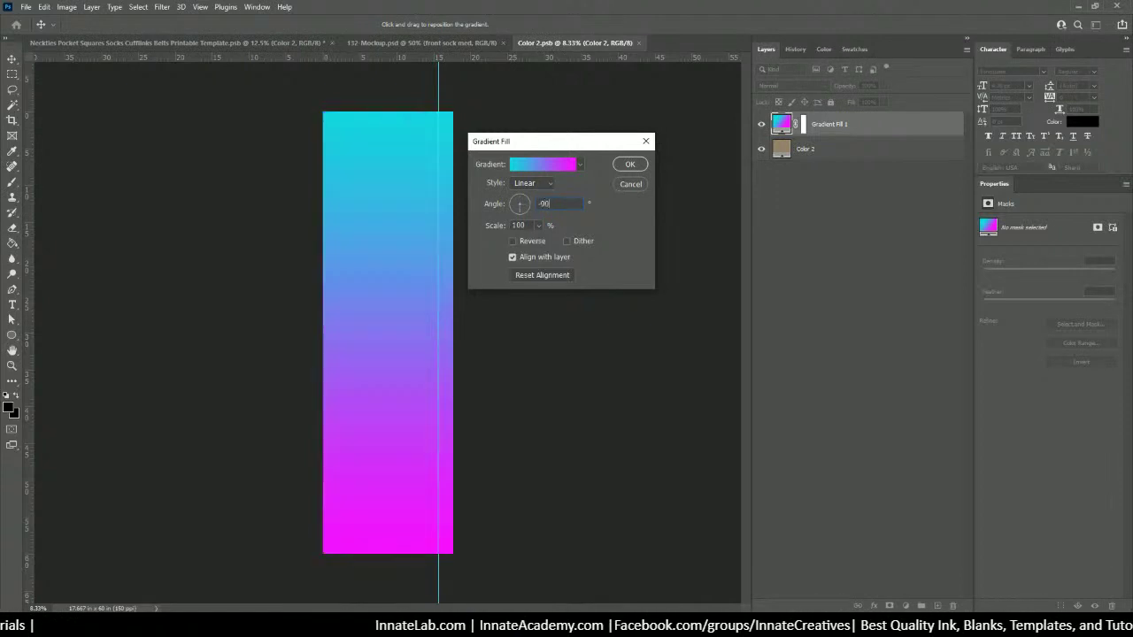
left_click(629, 164)
left_click(668, 43)
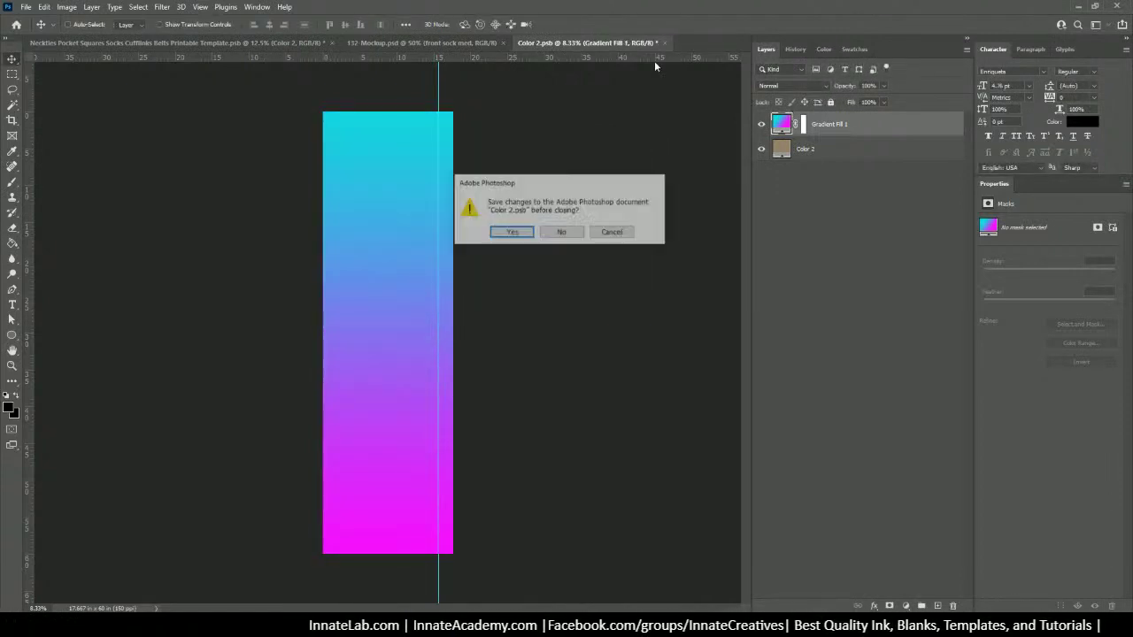
left_click(503, 235)
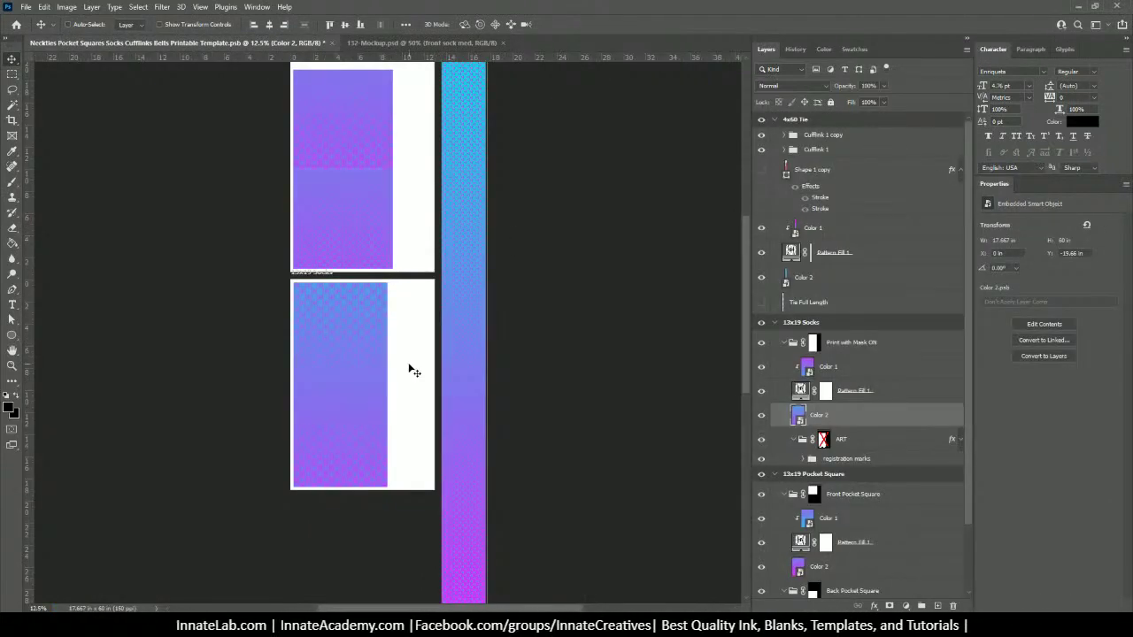
Step: Compare how the gradients run across the pocket square, socks and tie artboards
scroll(336, 284, "up", 2)
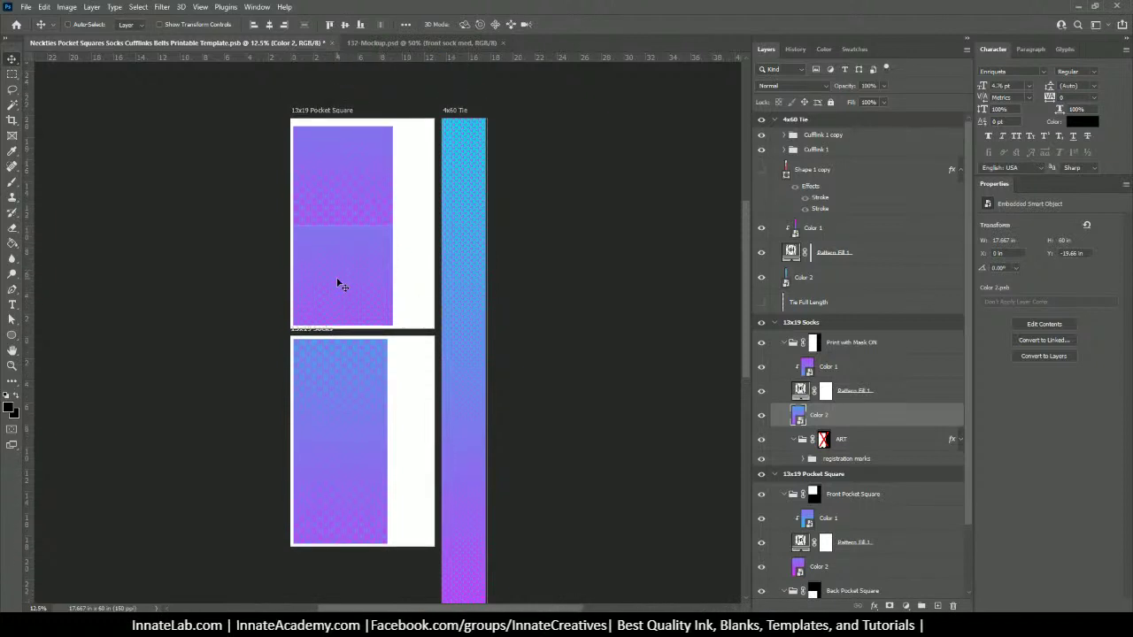
scroll(337, 281, "down", 10)
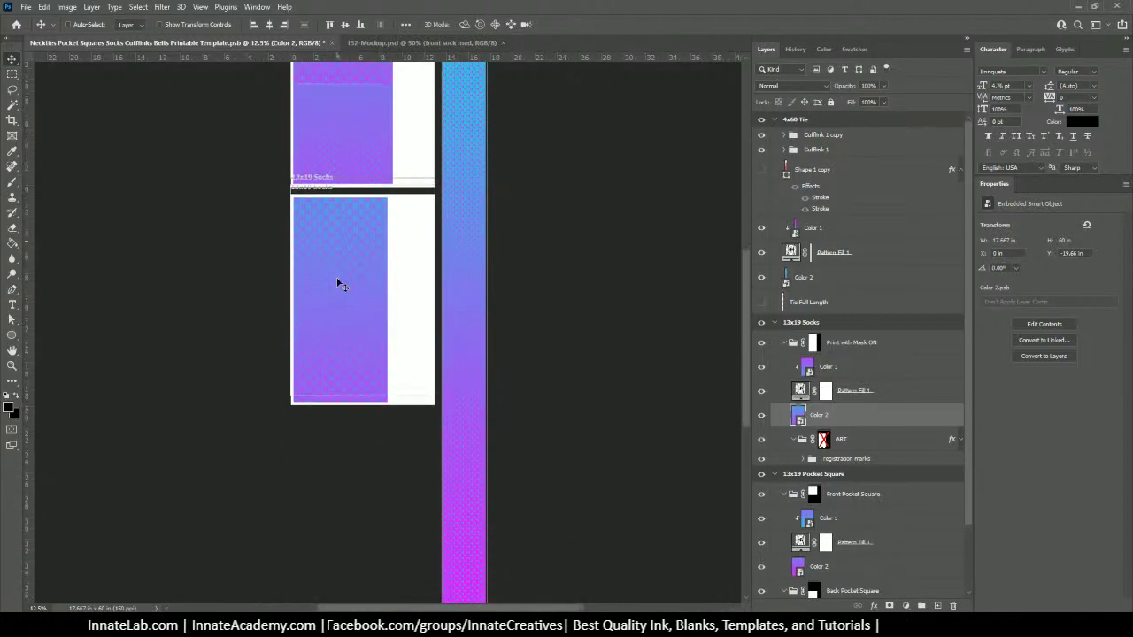
scroll(337, 284, "up", 6)
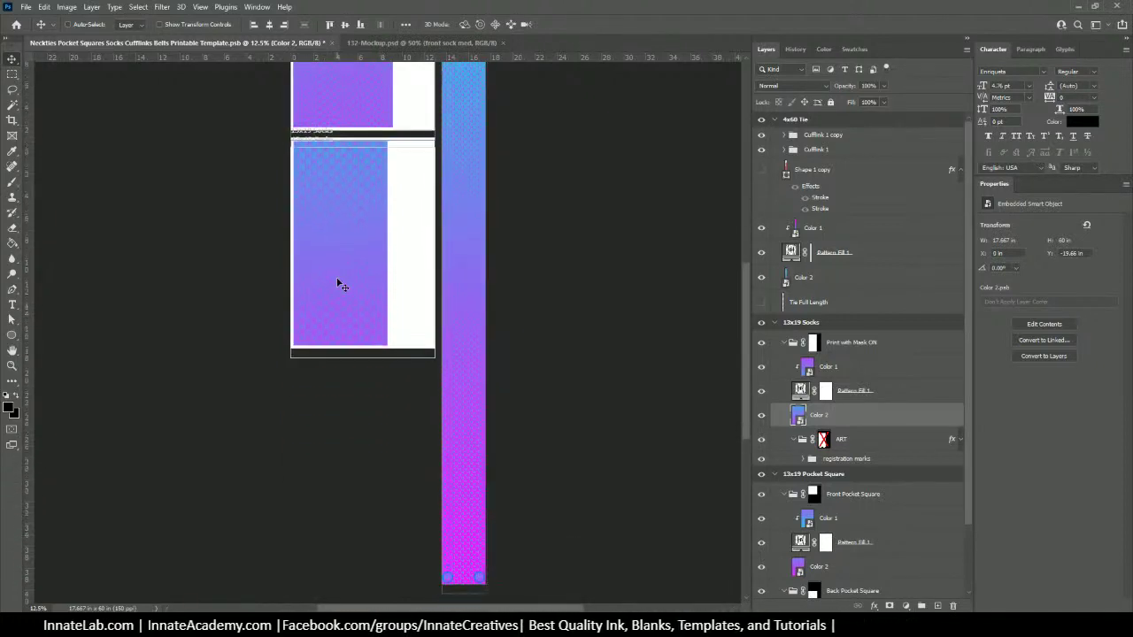
scroll(338, 284, "up", 5)
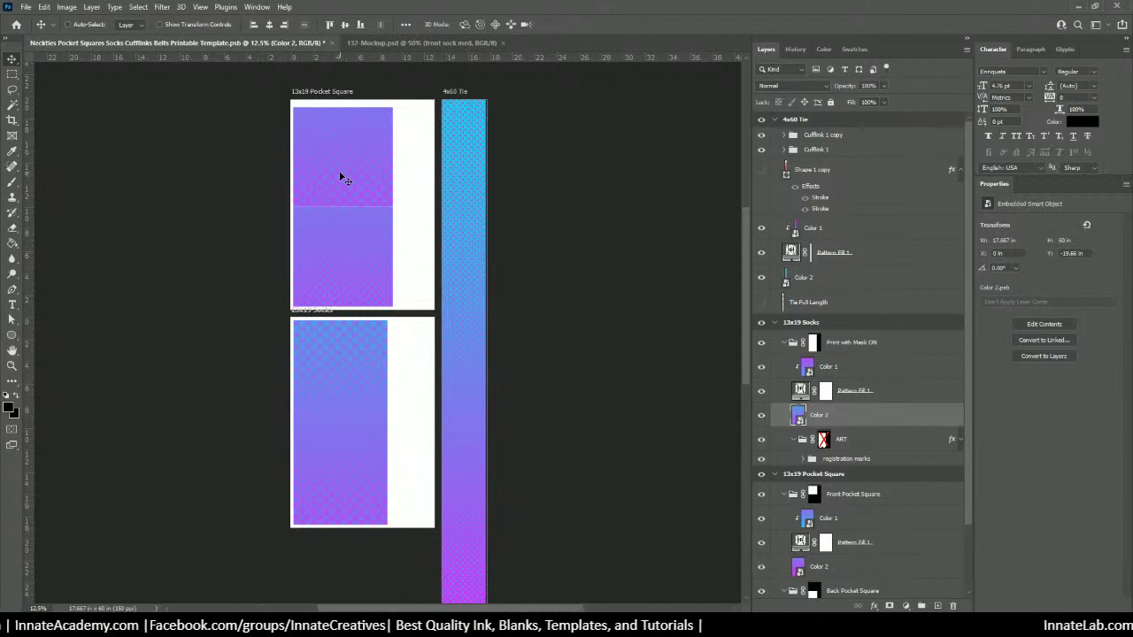
scroll(346, 184, "down", 1)
scroll(345, 184, "down", 4)
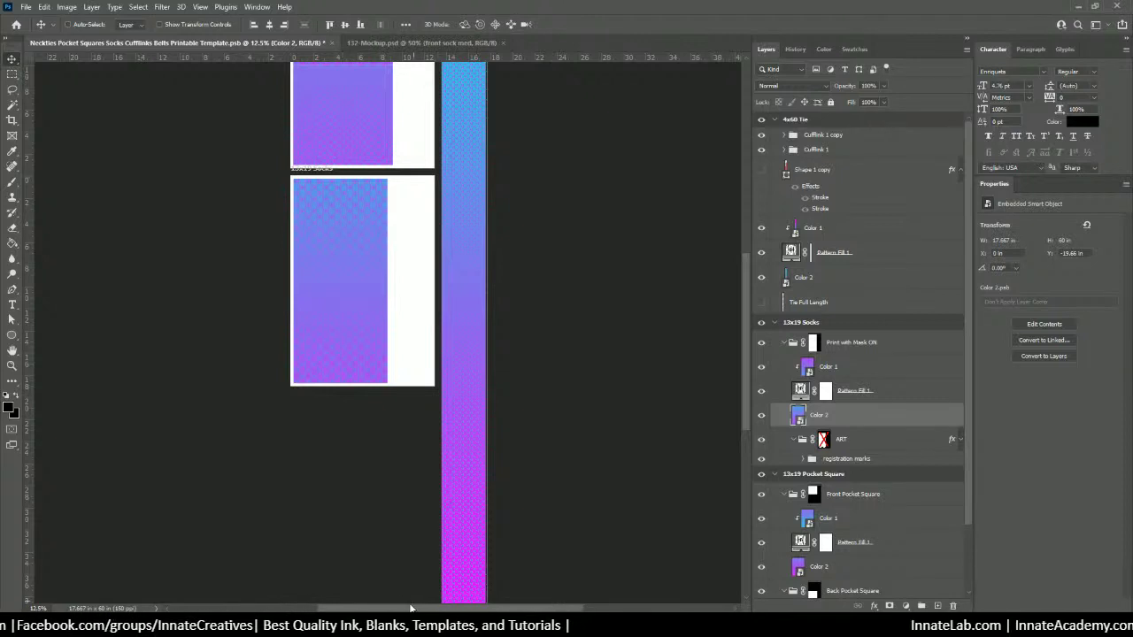
mouse_move(390, 636)
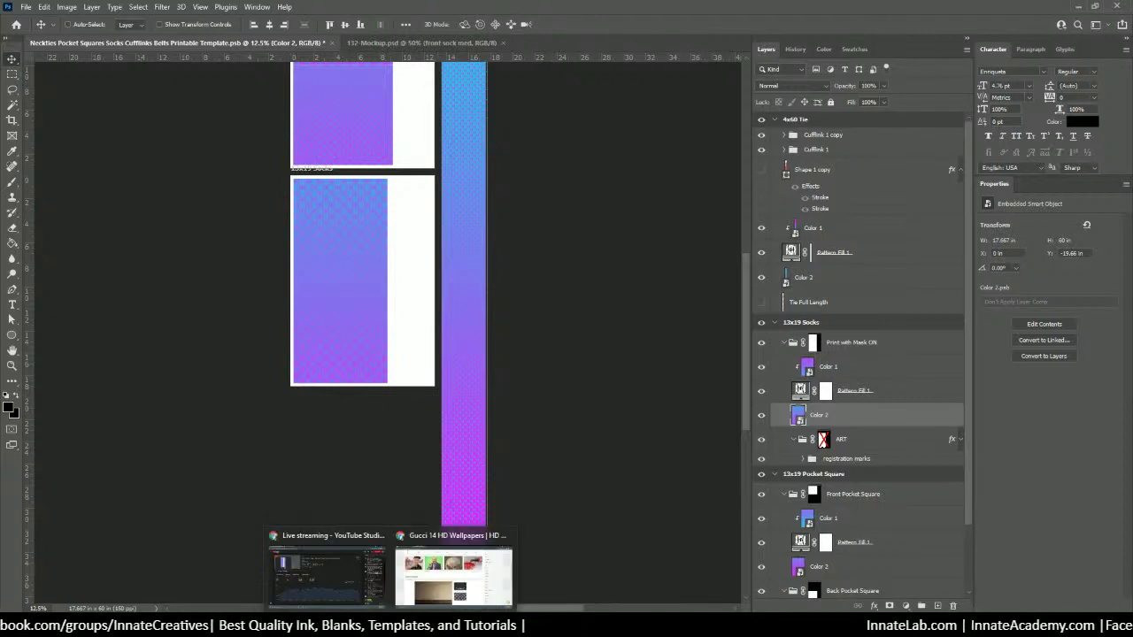
scroll(392, 260, "up", 5)
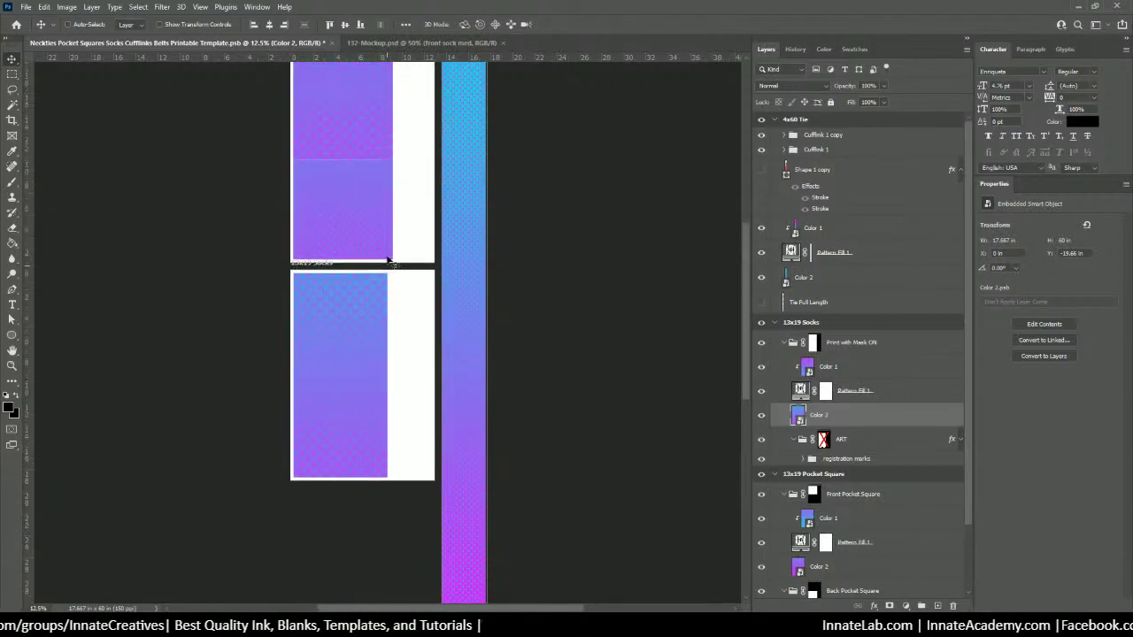
Step: Scale the front pocket square's Color 1 layer proportionally to 63.92%, raising its lower edge to the square's lower edge
right_click(340, 131)
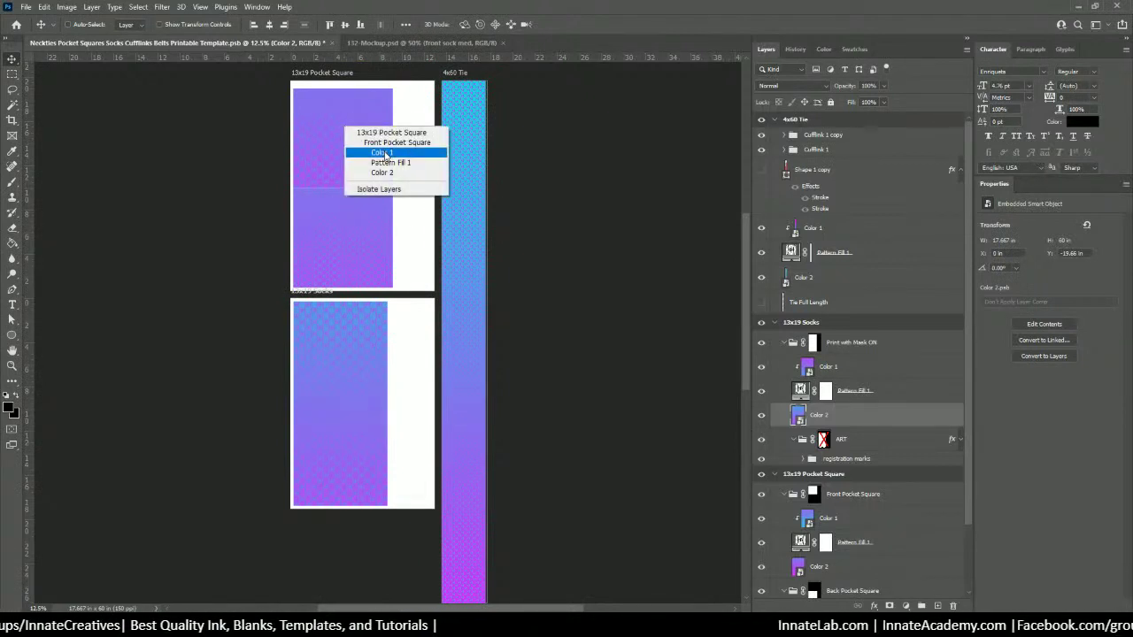
left_click(363, 146)
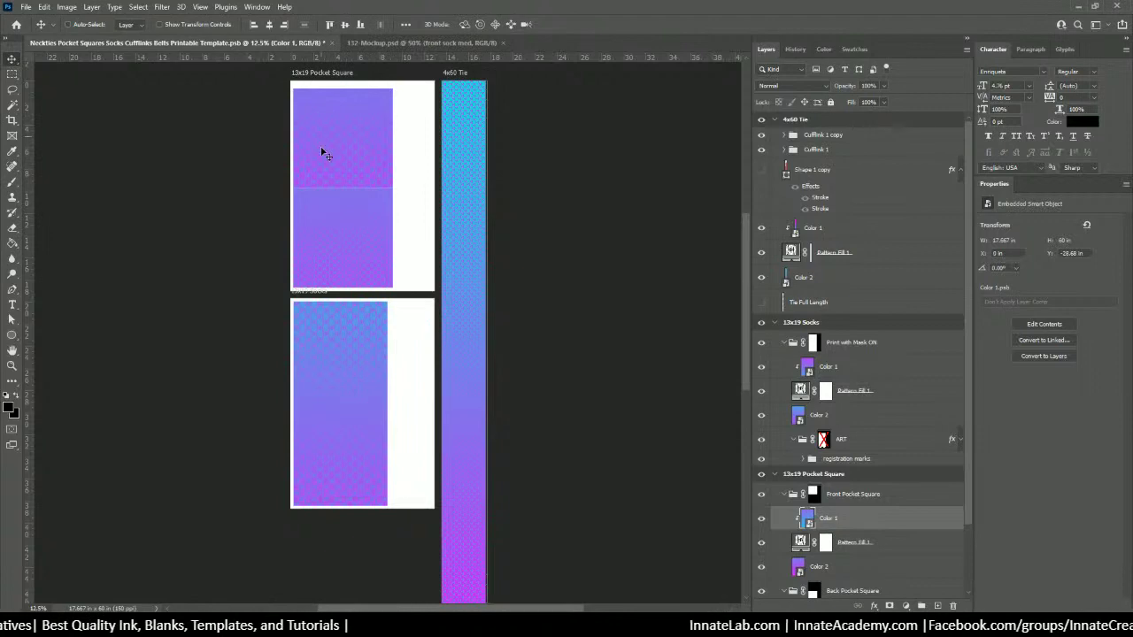
key("ctrl+equal")
key("ctrl+equal")
key("ctrl+equal")
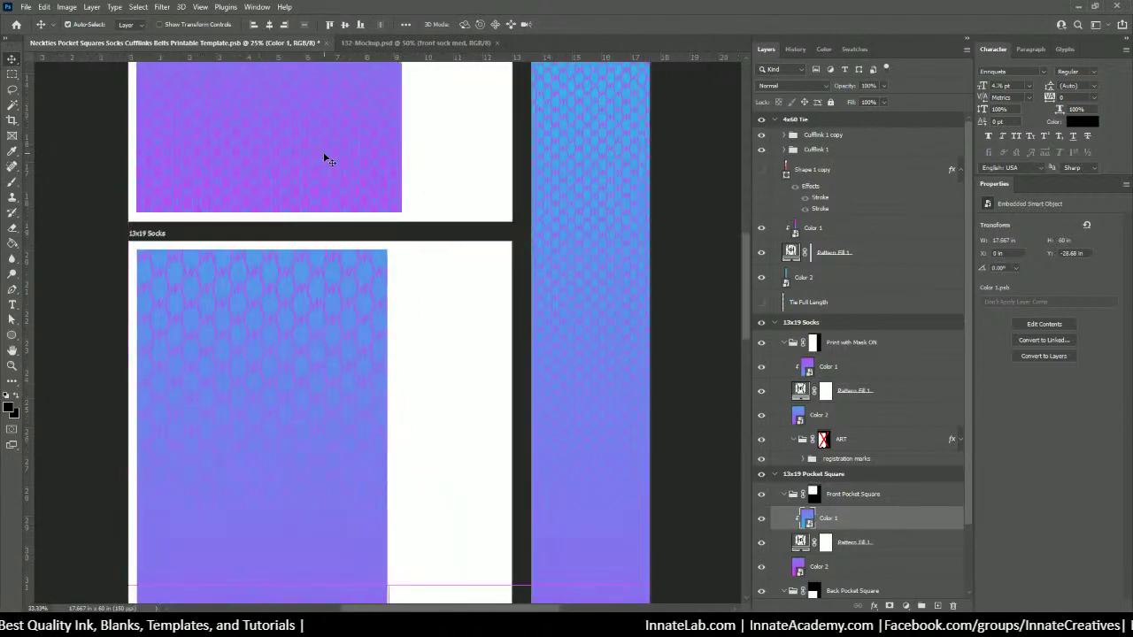
scroll(405, 266, "up", 4)
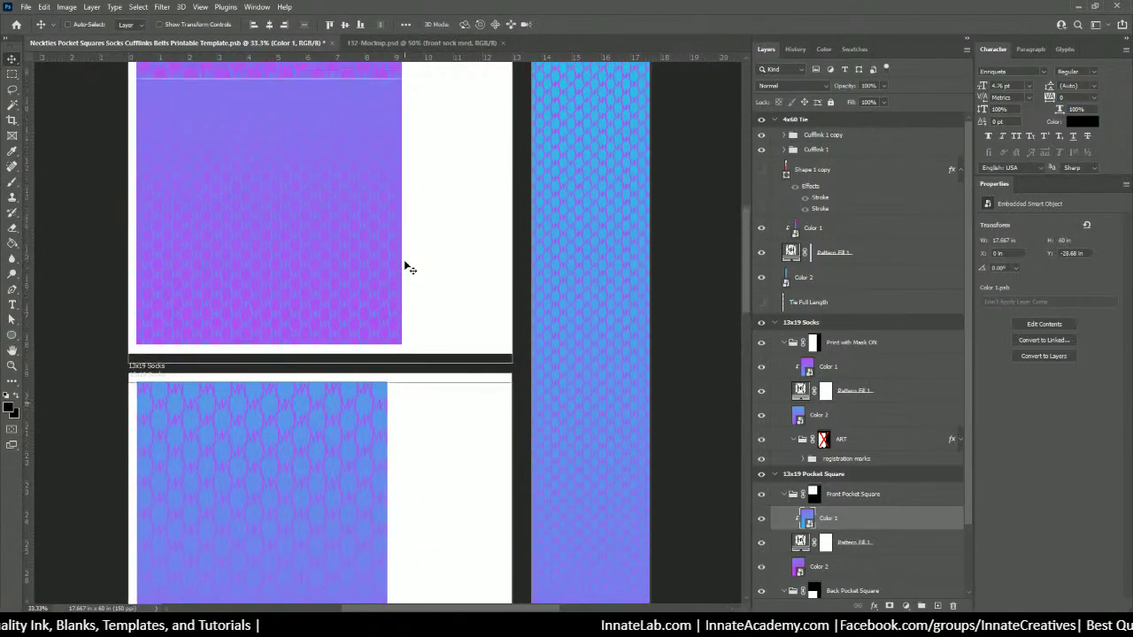
scroll(405, 265, "up", 7)
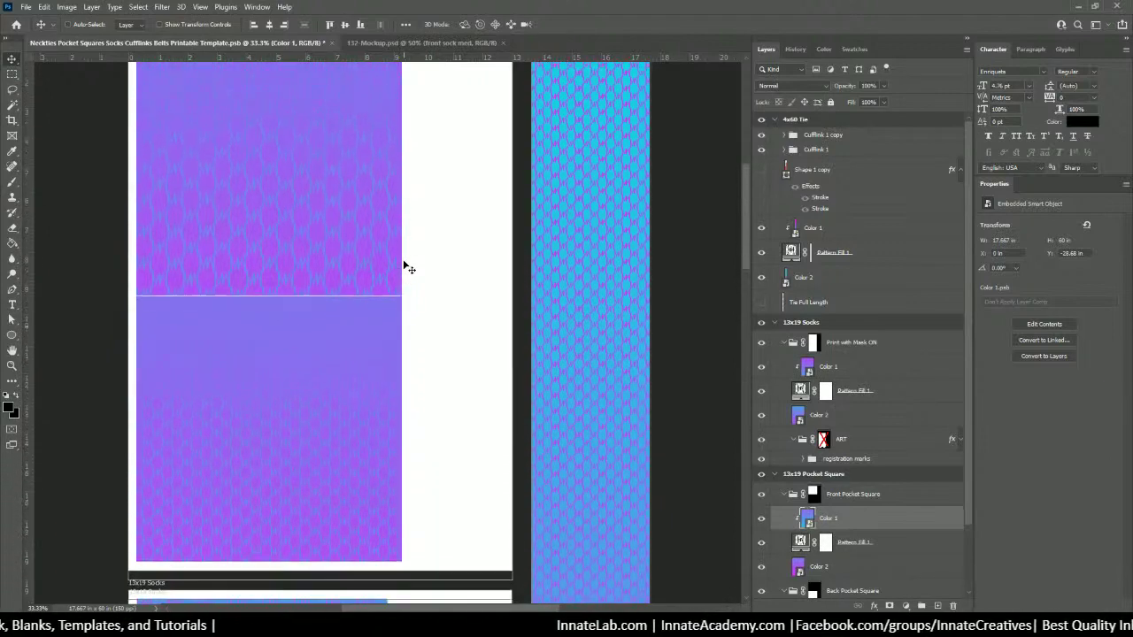
scroll(405, 265, "up", 2)
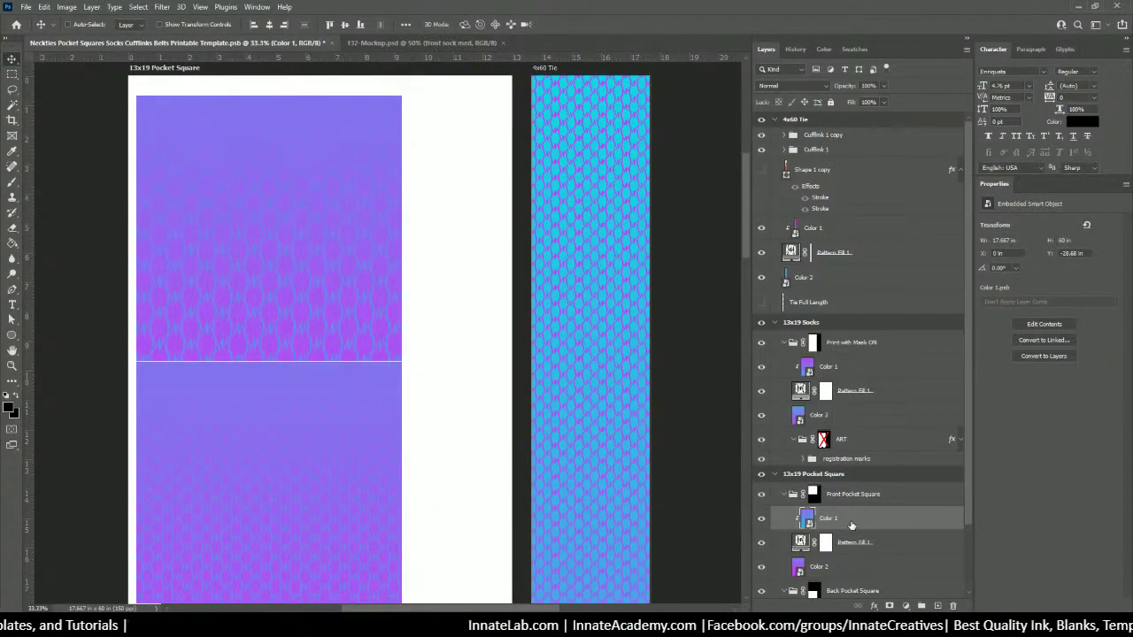
scroll(851, 525, "down", 3)
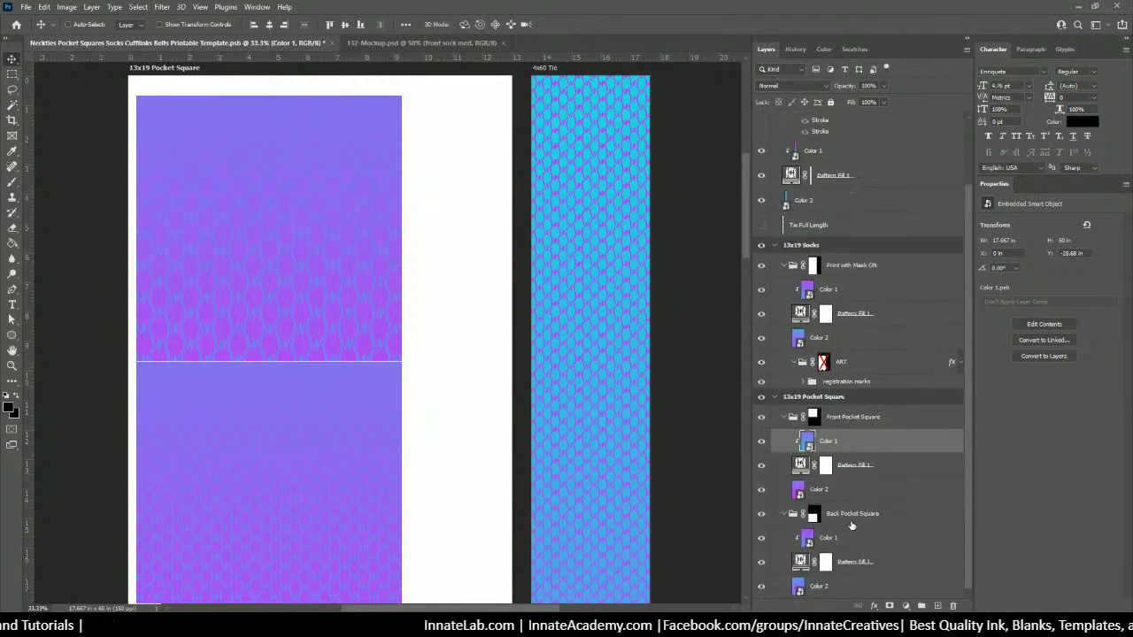
key("ctrl+t")
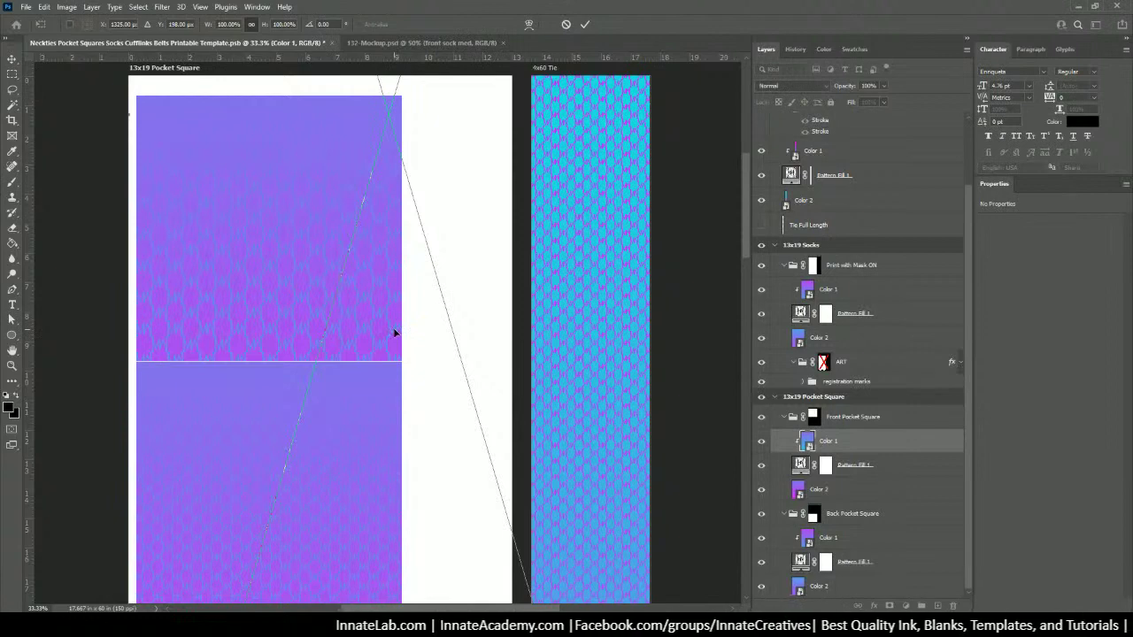
scroll(395, 332, "down", 2)
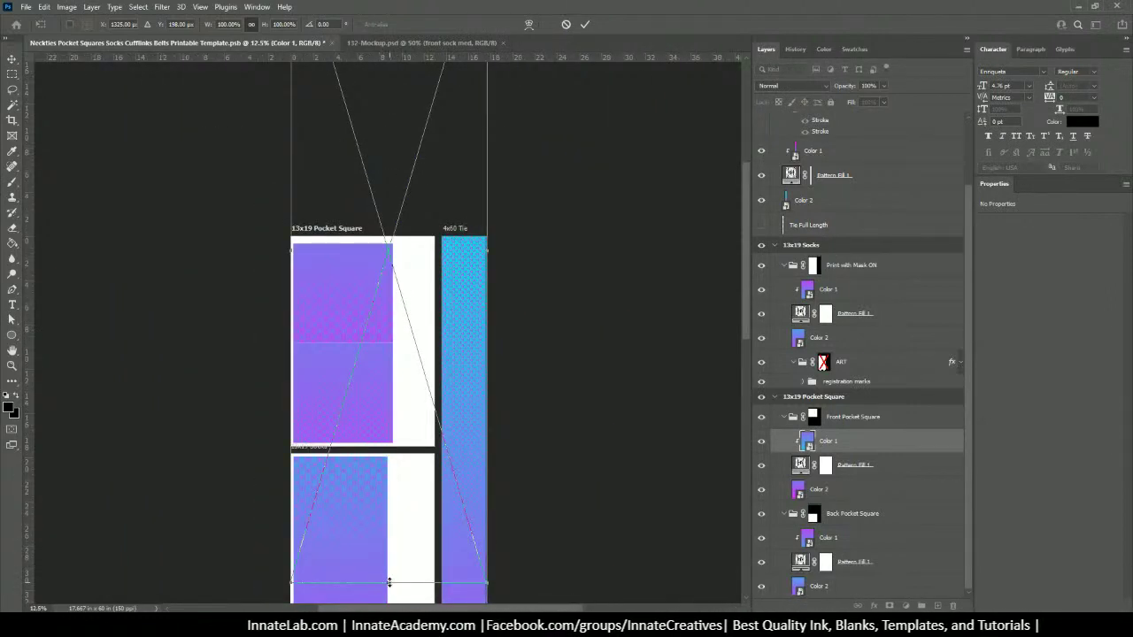
left_click_drag(389, 582, 357, 345)
Step: Reduce Color 1's height to 15% and move the layer over the front pocket square
scroll(433, 188, "up", 3)
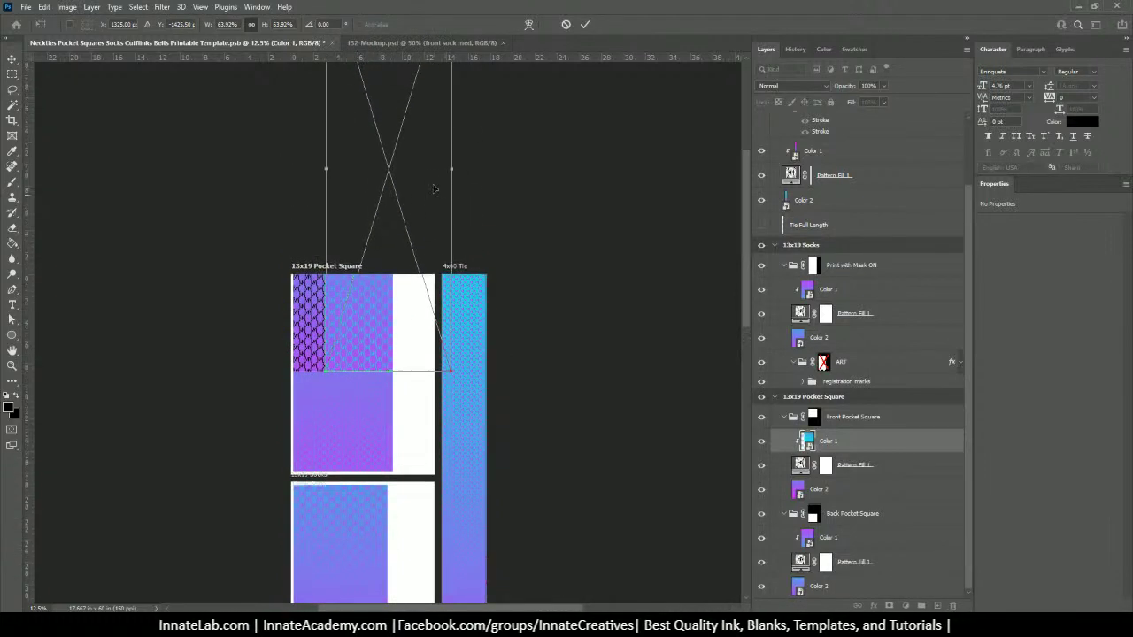
scroll(433, 189, "up", 2)
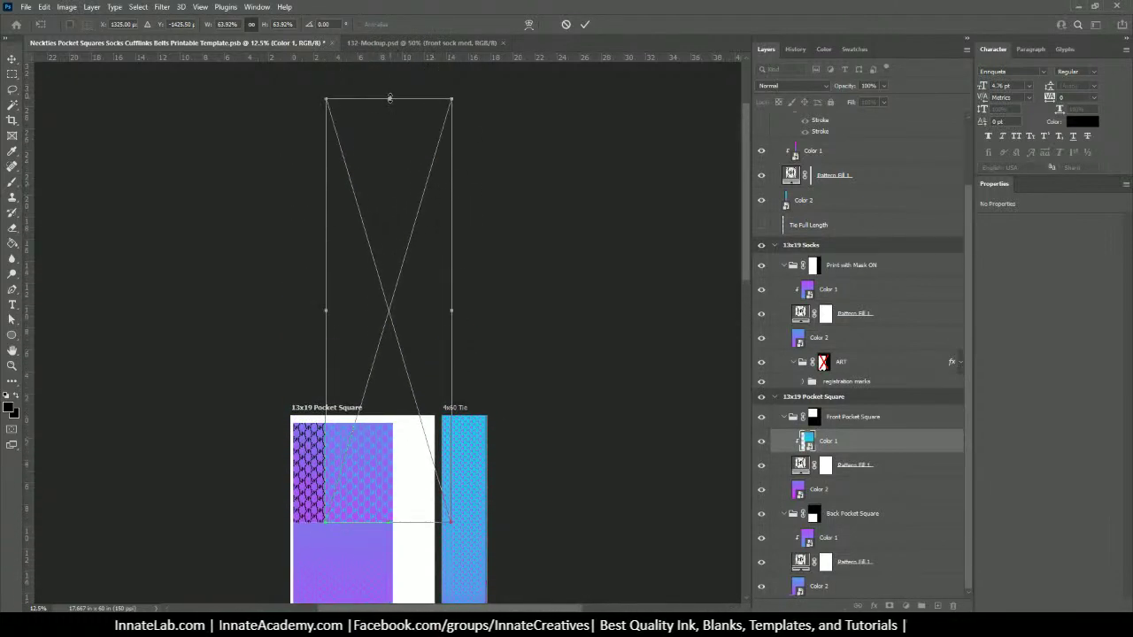
left_click_drag(390, 100, 389, 423)
left_click_drag(350, 470, 313, 466)
Step: Narrow Color 1 to 62.34% width and shift it to X 852 px, Y 778 px over the front pocket square
key("ctrl+plus")
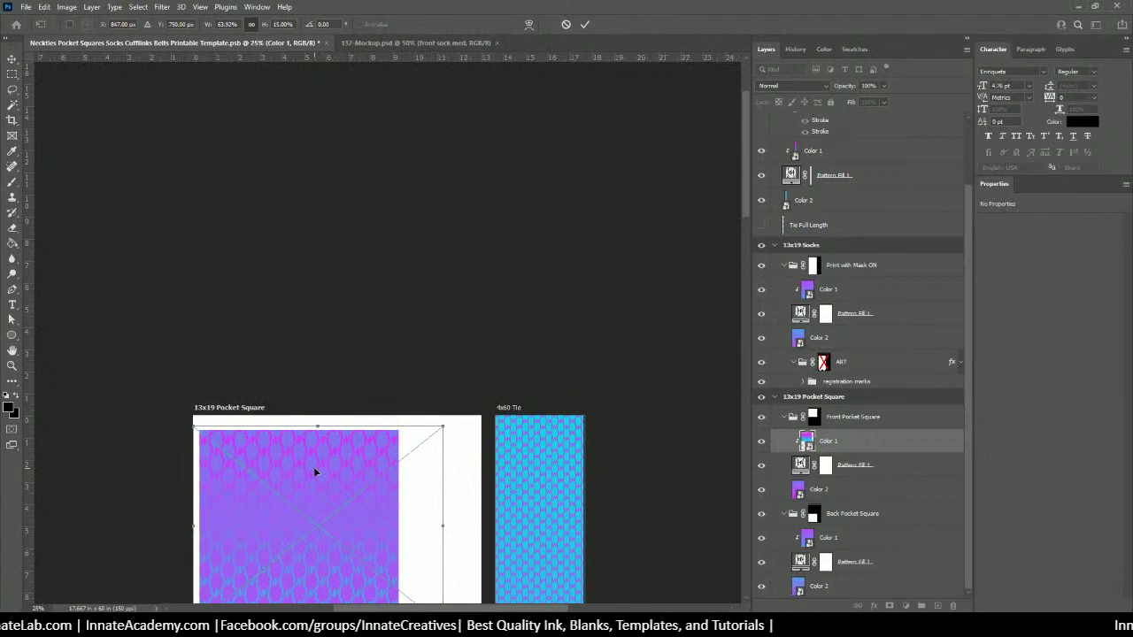
scroll(370, 424, "down", 5)
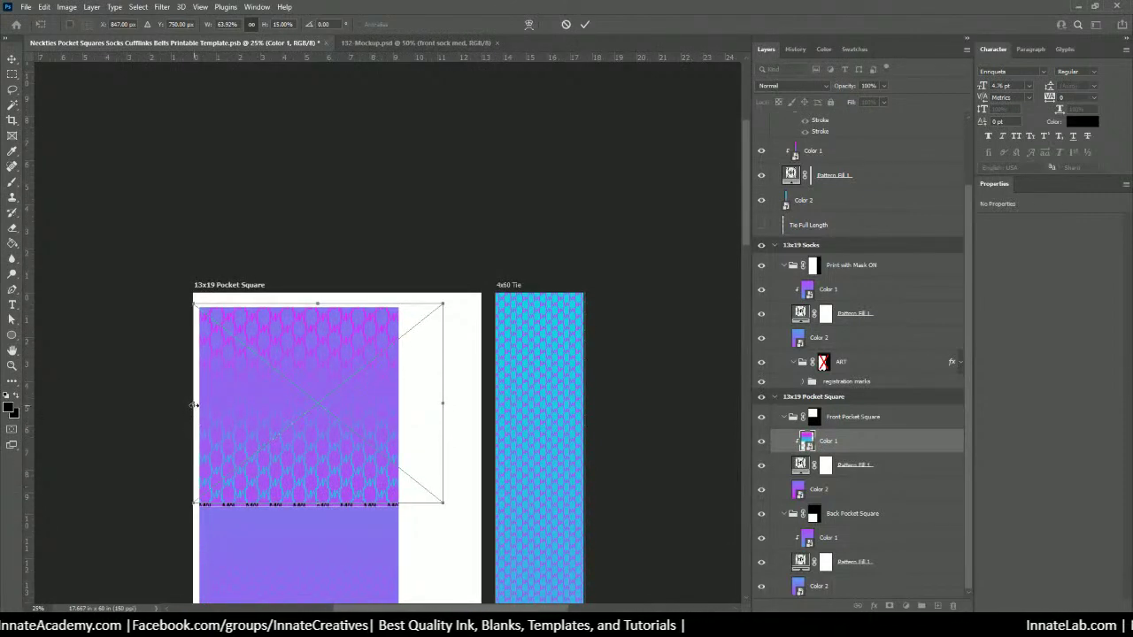
left_click_drag(192, 405, 198, 406)
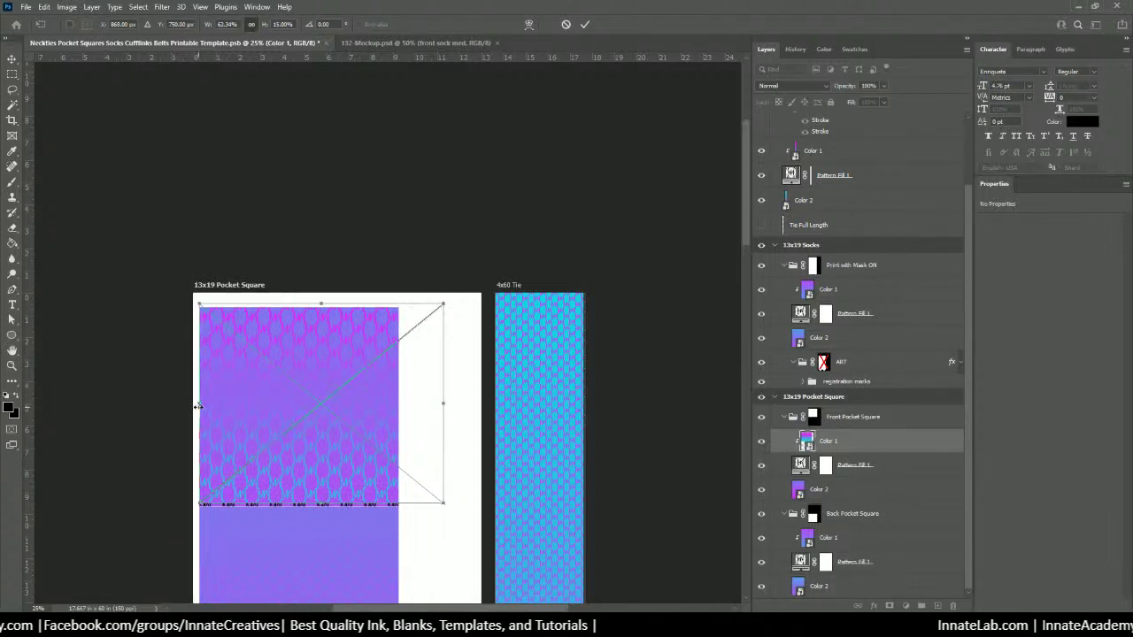
left_click_drag(198, 406, 197, 408)
key("Down")
key("Down")
key("Down")
key("Down")
key("Down")
key("Down")
key("Down")
key("Down")
key("Down")
key("Down")
key("Down")
key("Down")
key("Down")
key("Down")
key("Down")
key("Down")
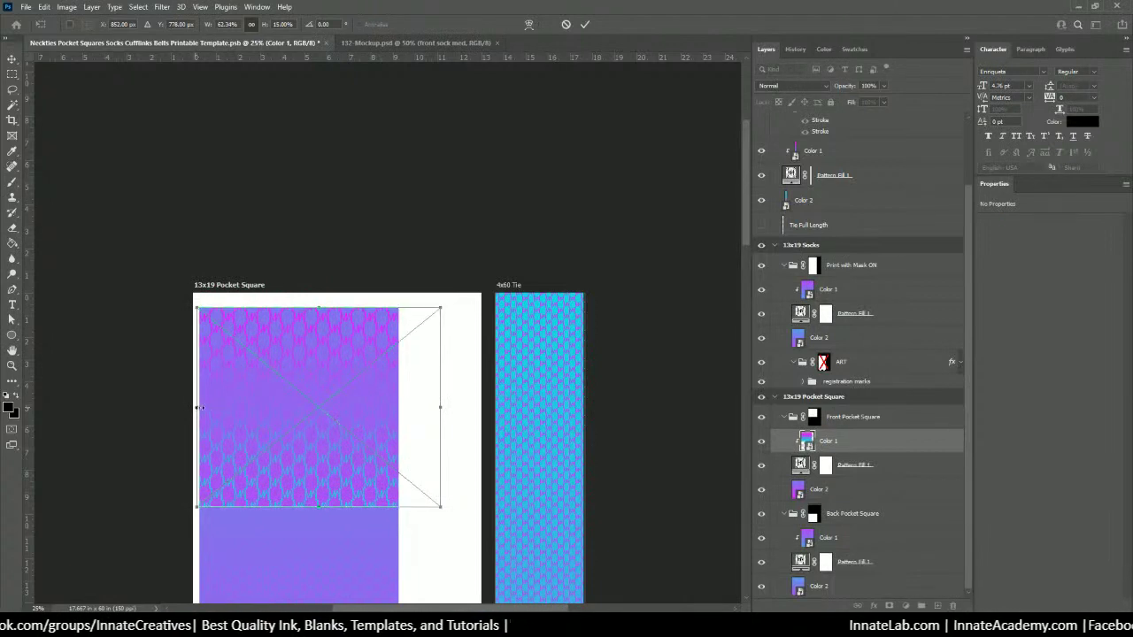
Step: Narrow Color 1 to 53.28% width, nudge it up to Y 766 px, extend its lower edge slightly and apply the transform
left_click_drag(440, 407, 404, 401)
key("Up")
key("Up")
key("Up")
key("Up")
key("Up")
key("Up")
key("Up")
key("Up")
key("Up")
key("Up")
key("Up")
key("Up")
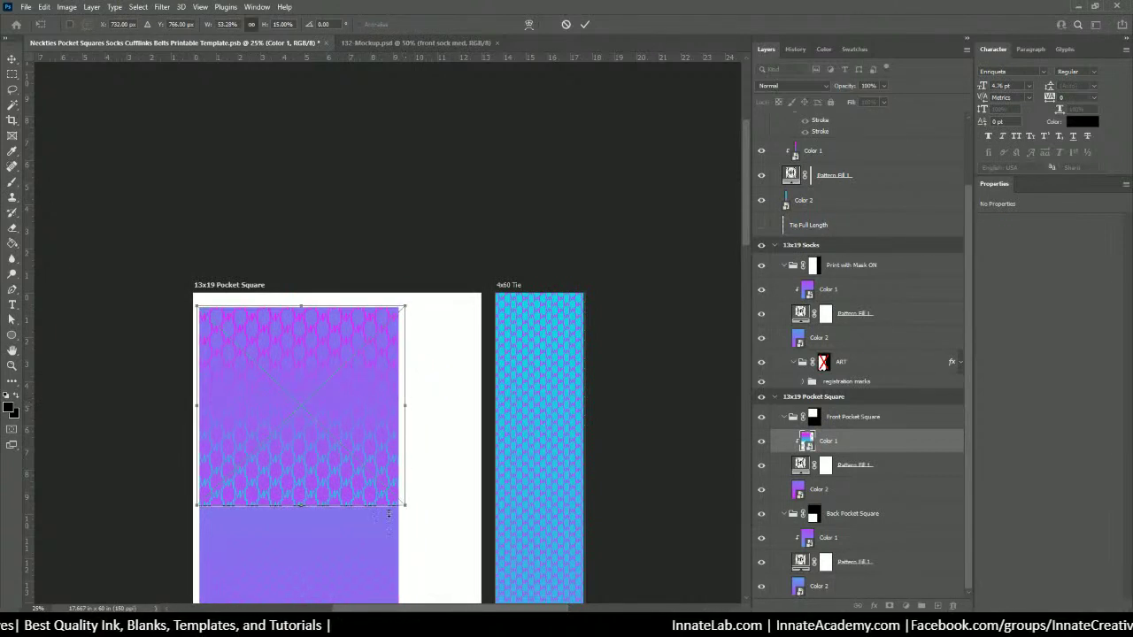
left_click_drag(300, 506, 302, 514)
key("Return")
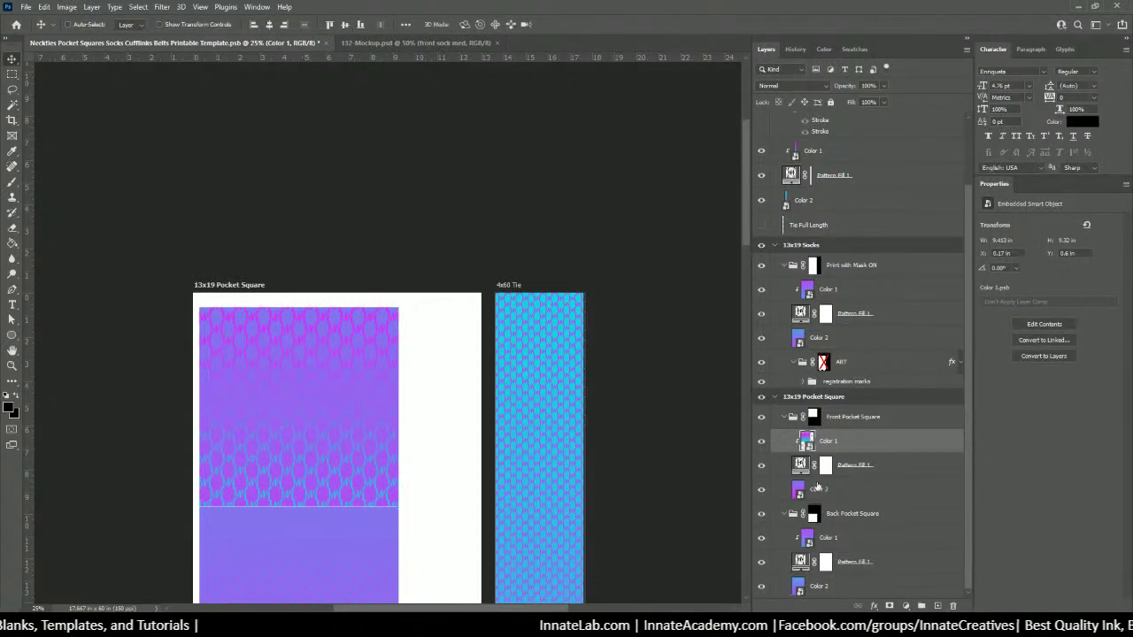
Step: Reduce the Front Pocket Square's Color 2 height to 51.08%, lowering its upper edge to the square's upper edge
left_click(843, 491)
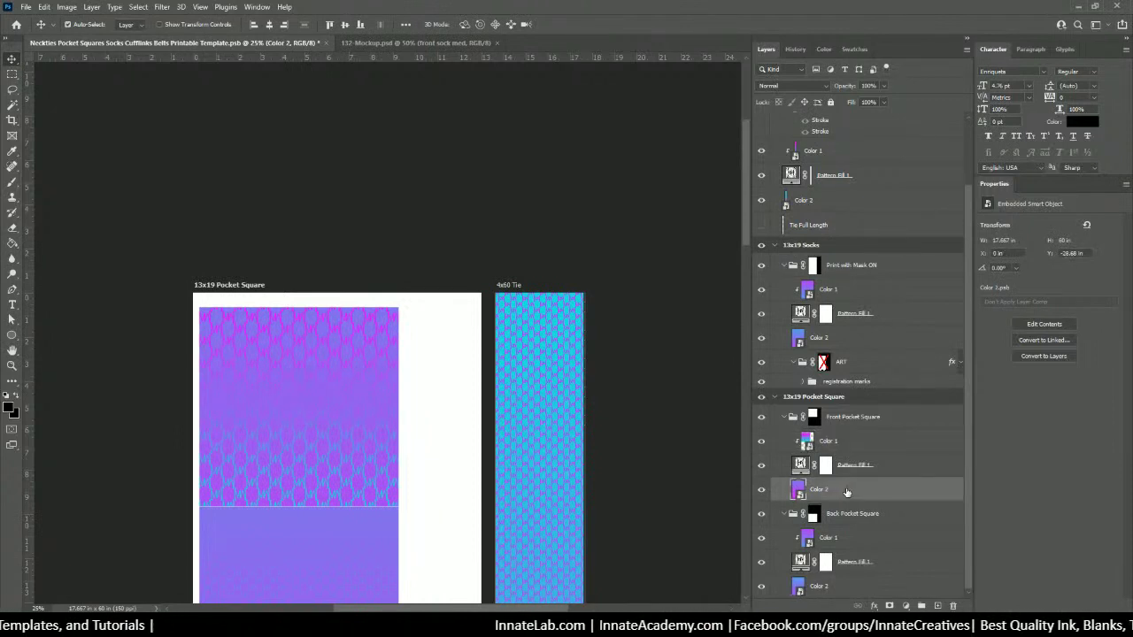
key("ctrl+t")
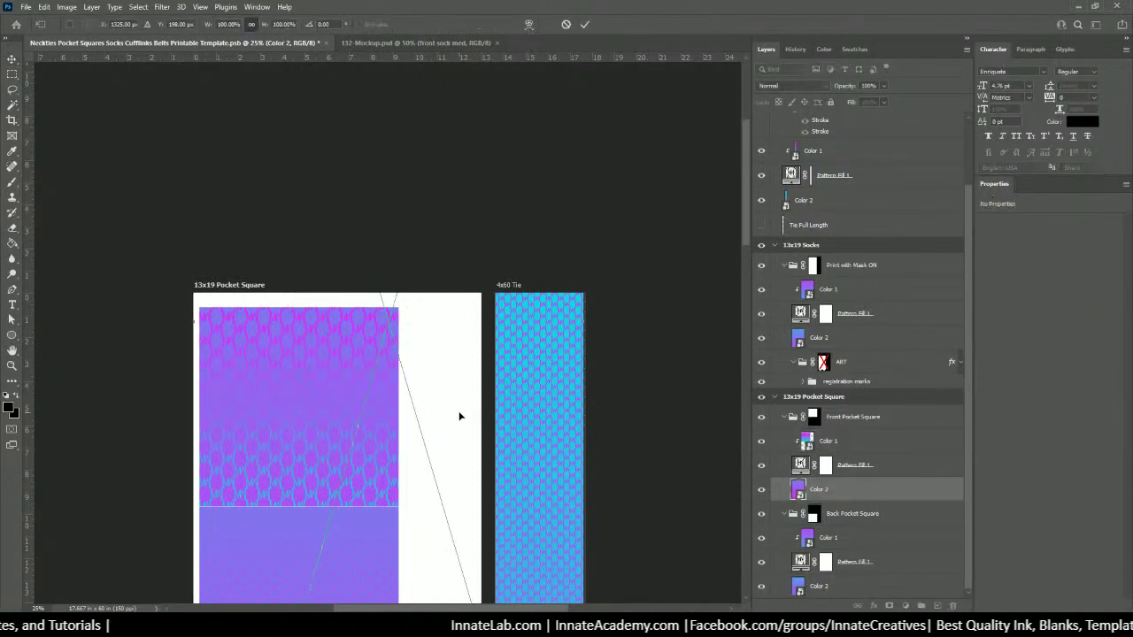
key("ctrl+minus")
key("ctrl+minus")
key("ctrl+minus")
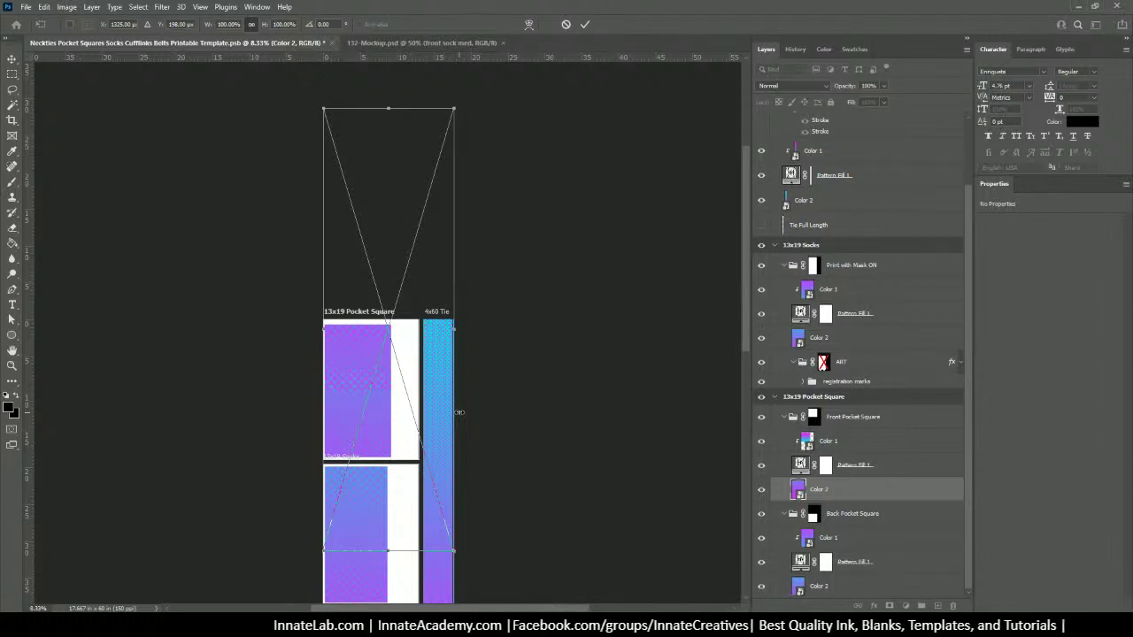
left_click_drag(387, 108, 377, 329)
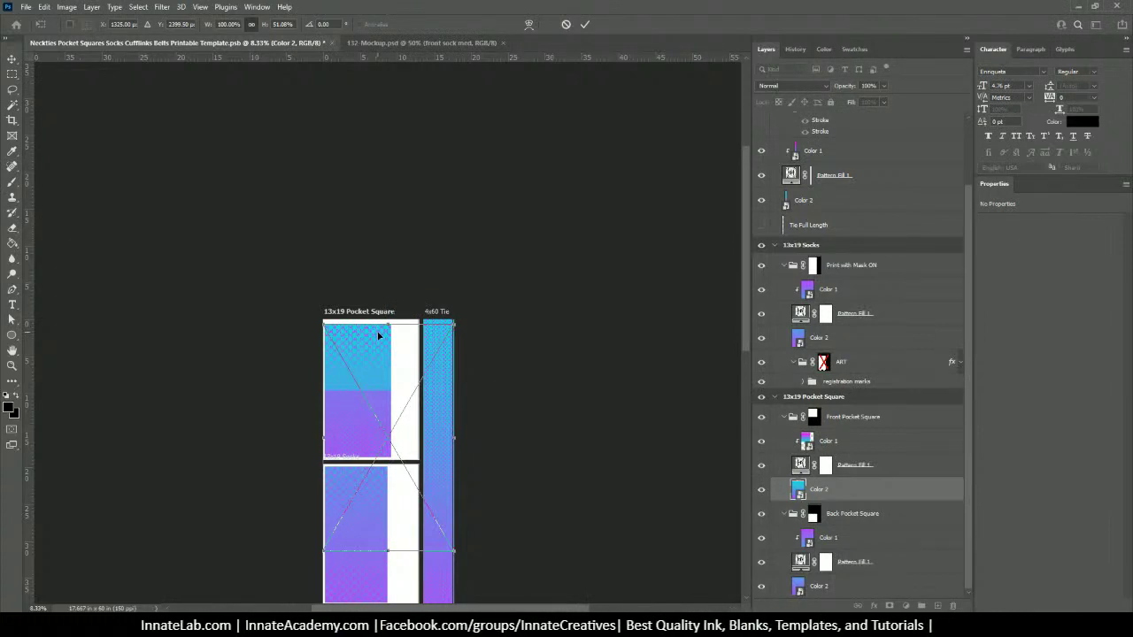
Step: Fit Color 2 over the front pocket square at 54.26% width and 14.71% height, and apply the transform
left_click_drag(388, 555, 377, 389)
left_click_drag(450, 358, 393, 353)
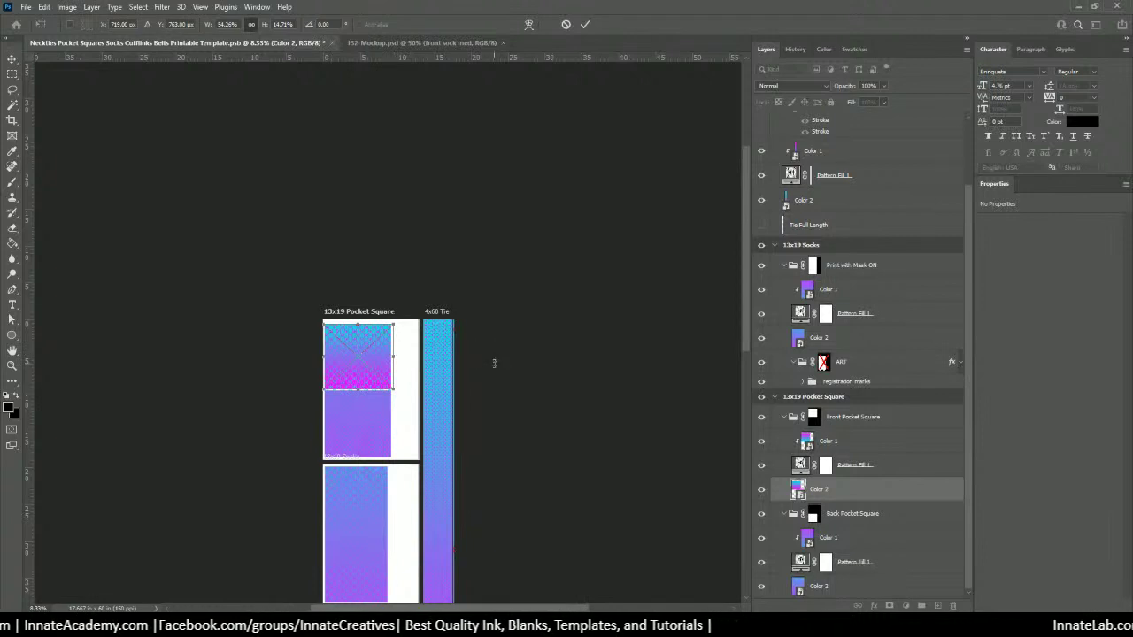
key("ctrl+plus")
key("ctrl+plus")
key("ctrl+plus")
key("ctrl+plus")
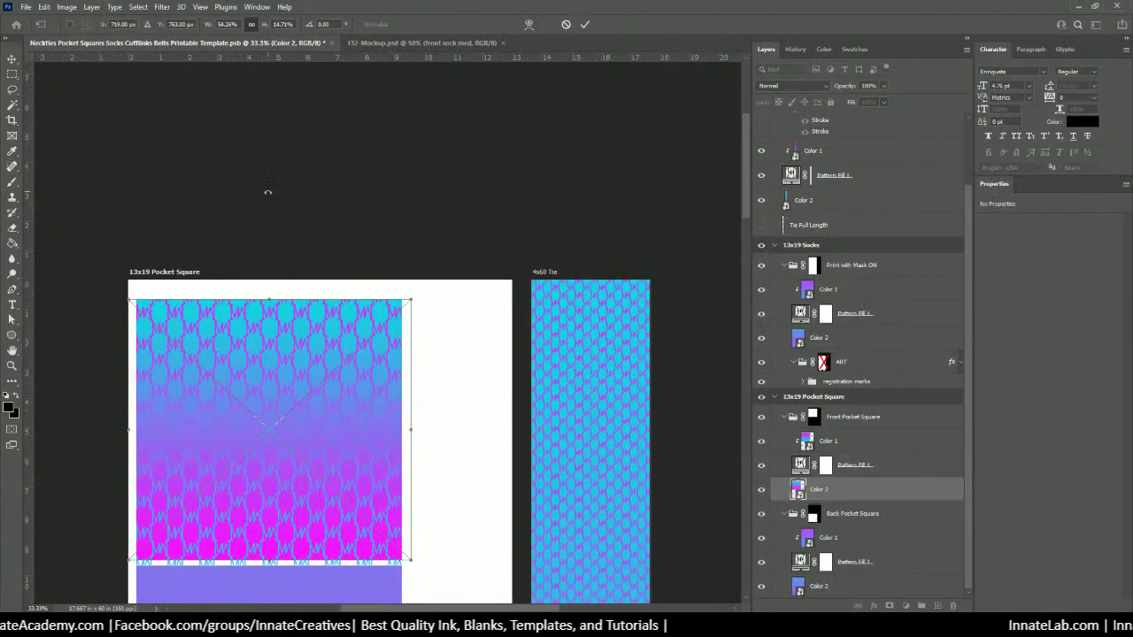
key("Return")
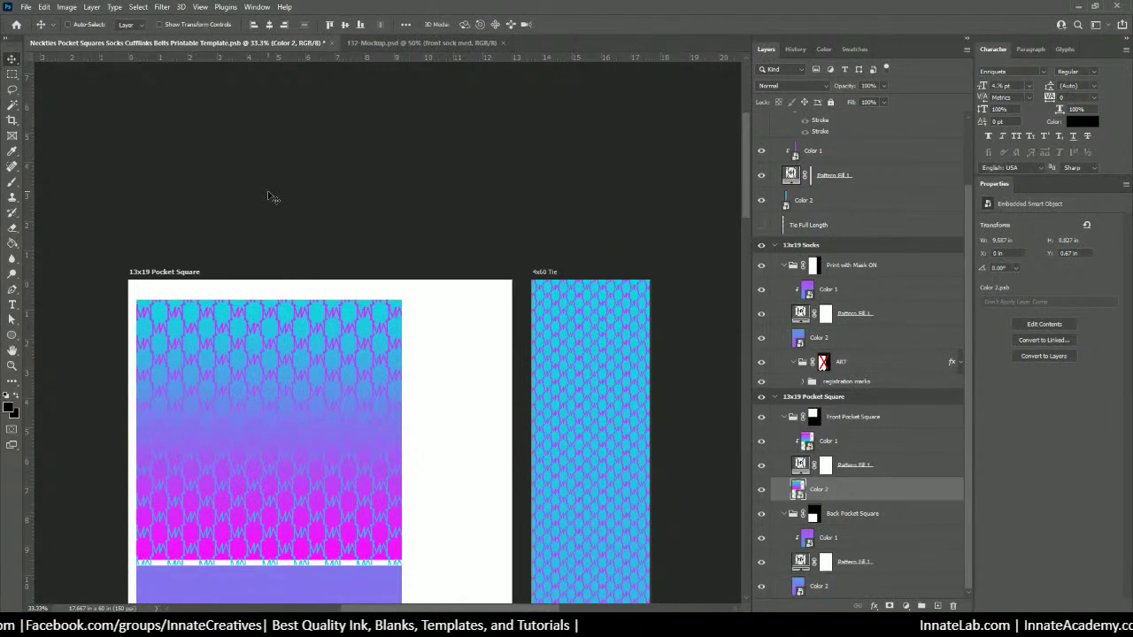
Step: Try a 30° angle on the gradient fill inside the Color 2 smart object, closing its contents without saving
double_click(797, 489)
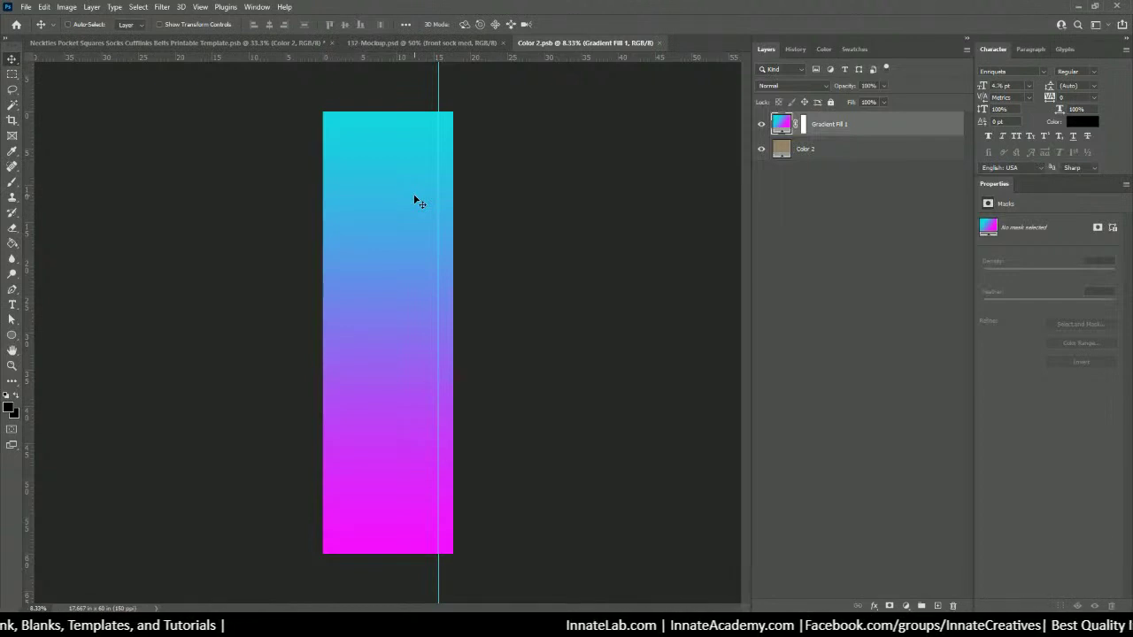
double_click(781, 126)
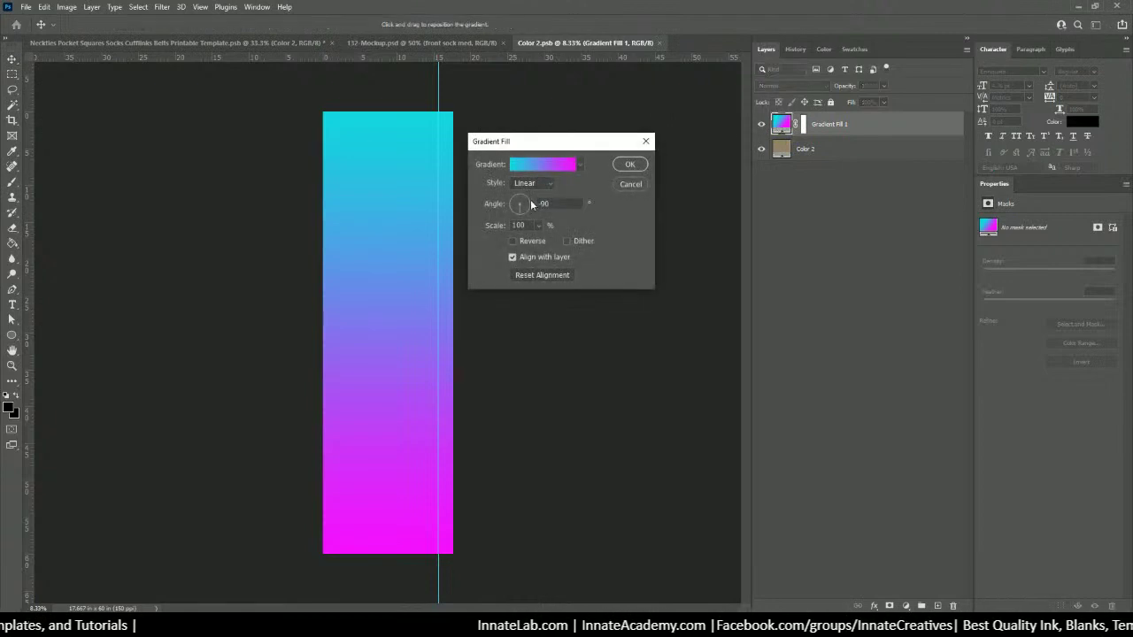
type("30")
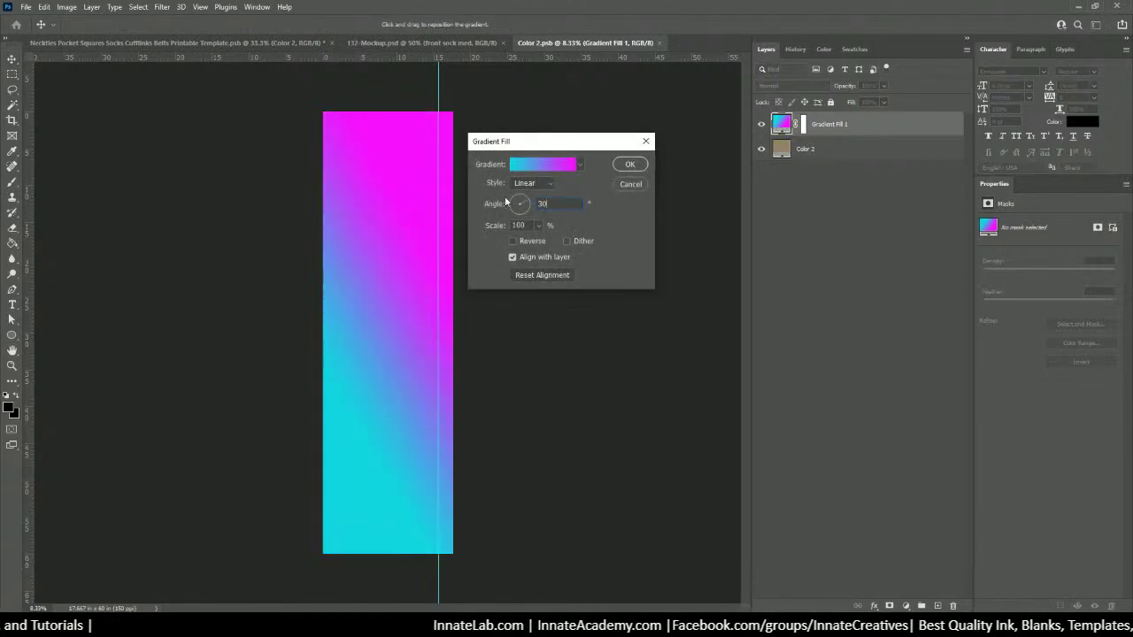
left_click(629, 164)
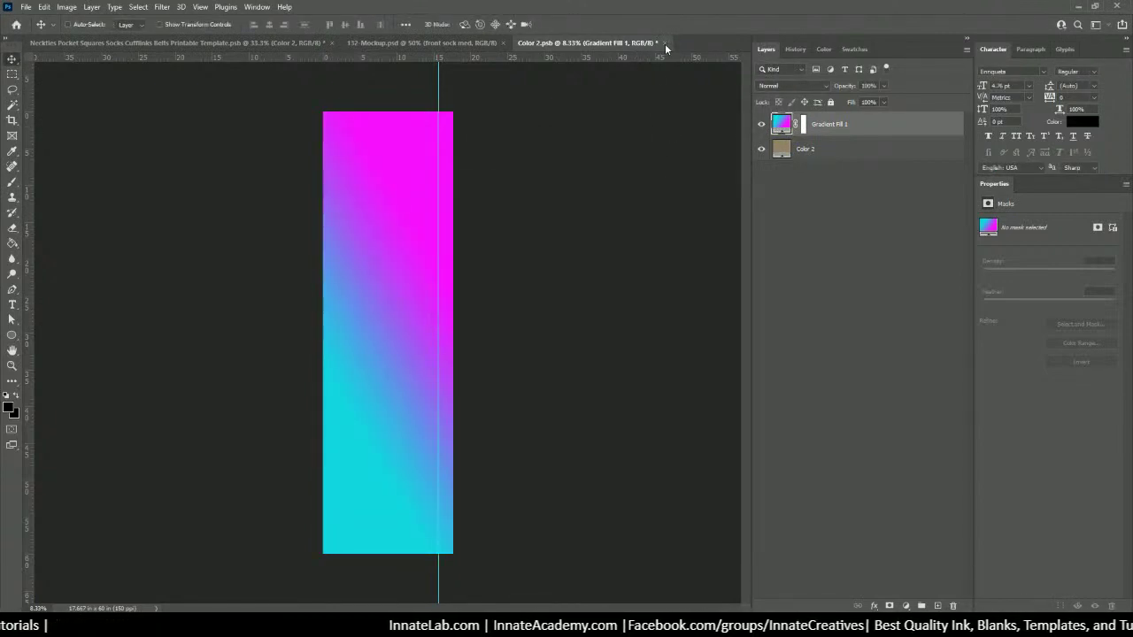
left_click(665, 43)
left_click(511, 232)
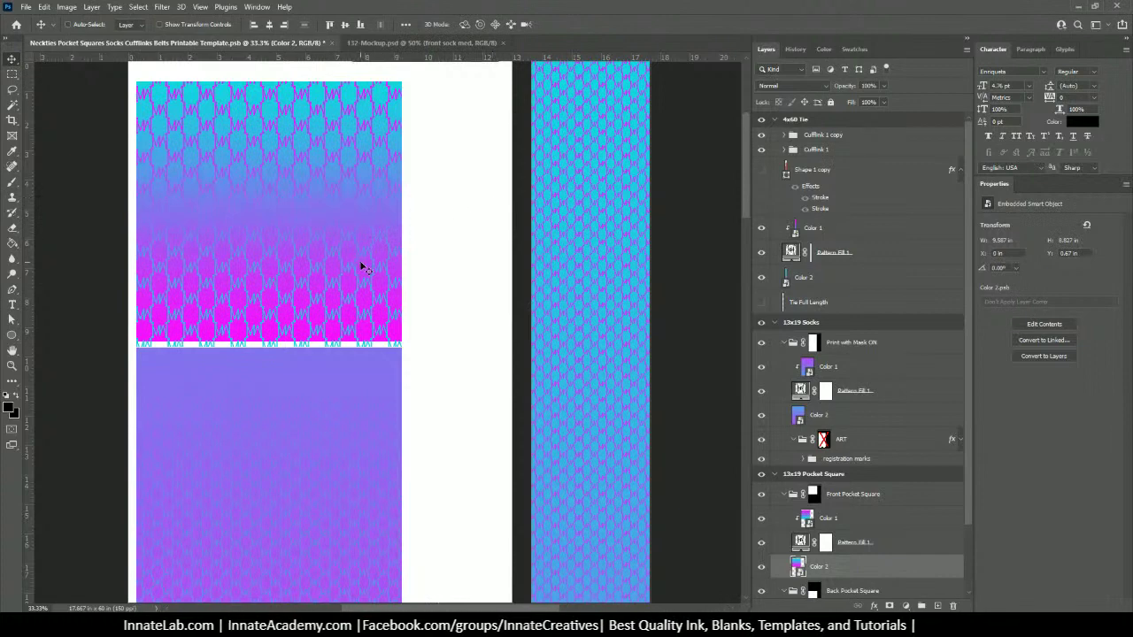
Step: Compare how the gradient and monogram pattern look across the pocket square, socks and tie artboards
scroll(361, 266, "down", 5)
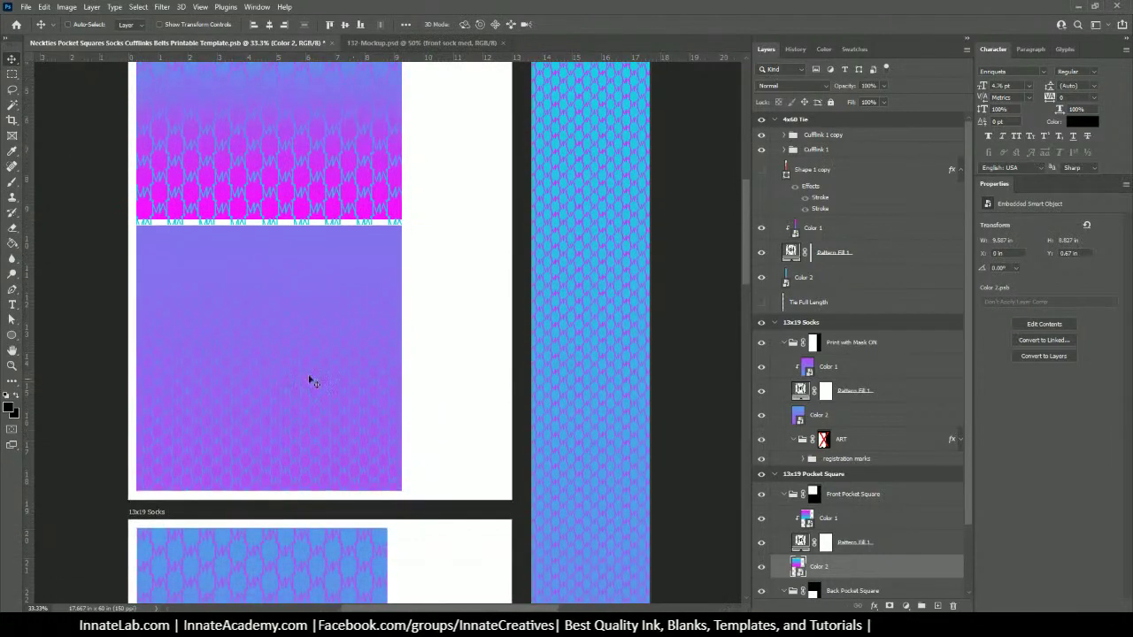
key("ctrl+minus")
key("ctrl+minus")
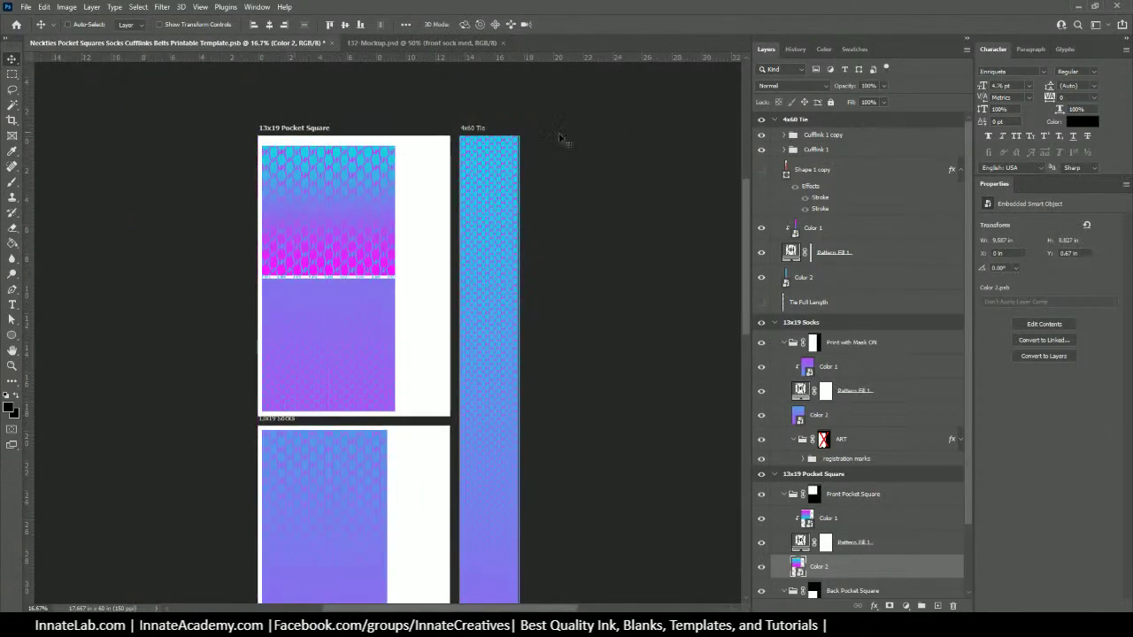
scroll(507, 245, "down", 8)
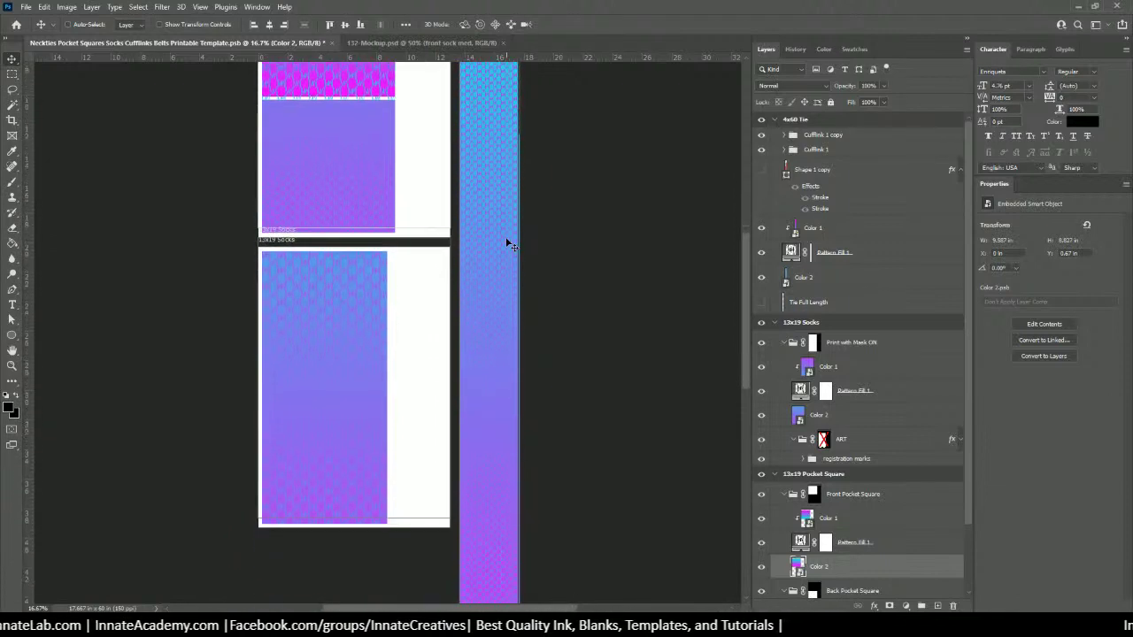
scroll(505, 242, "down", 3)
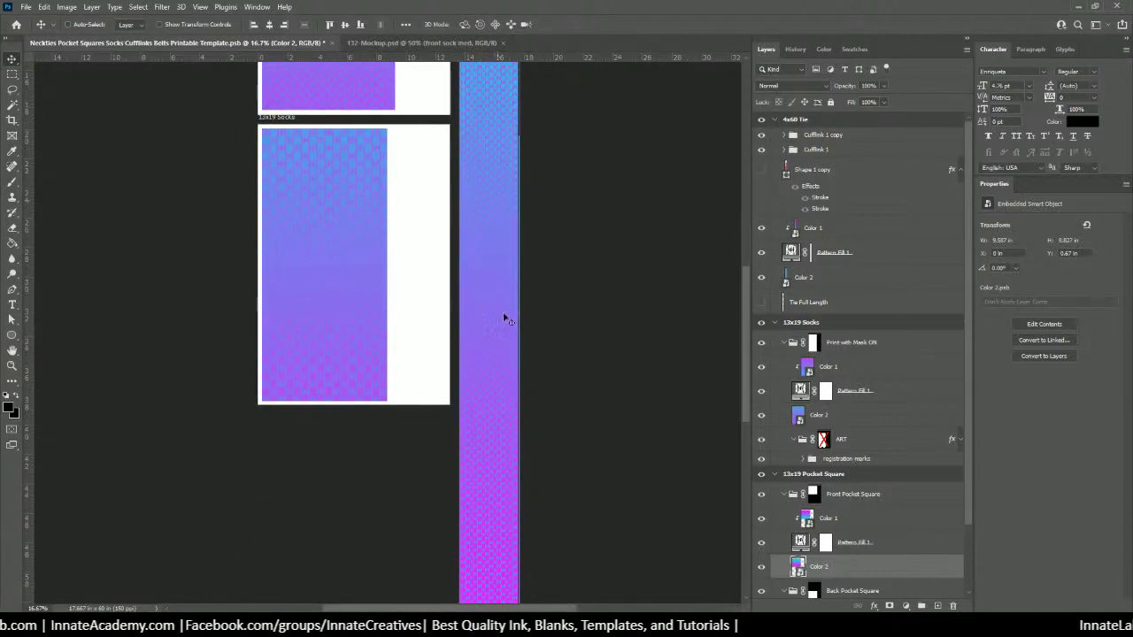
scroll(487, 464, "up", 6)
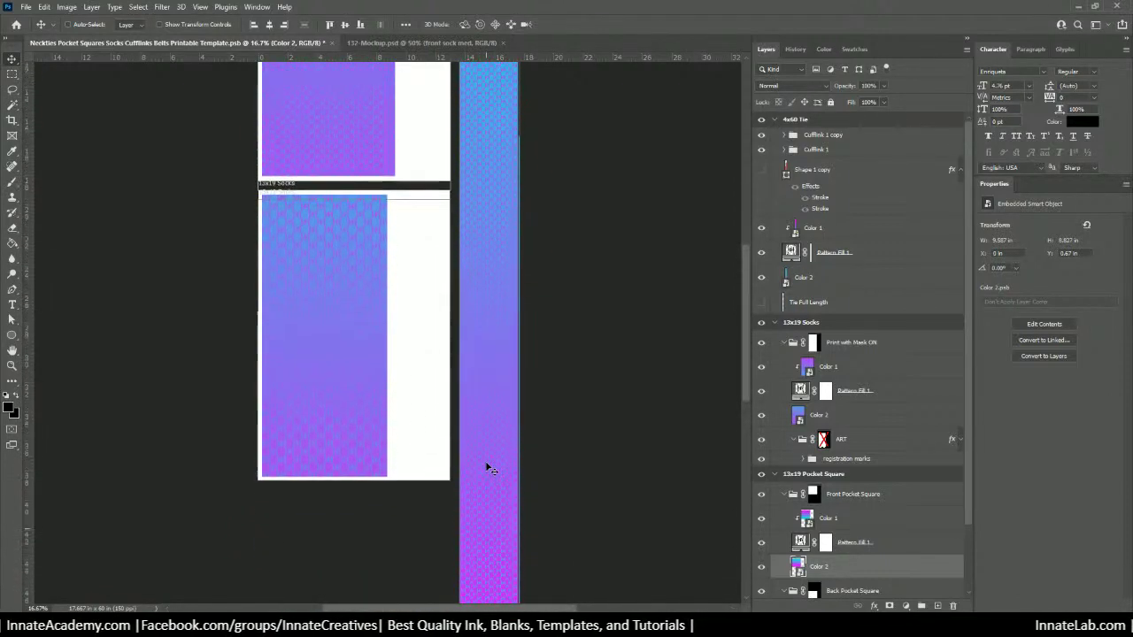
scroll(342, 246, "up", 5)
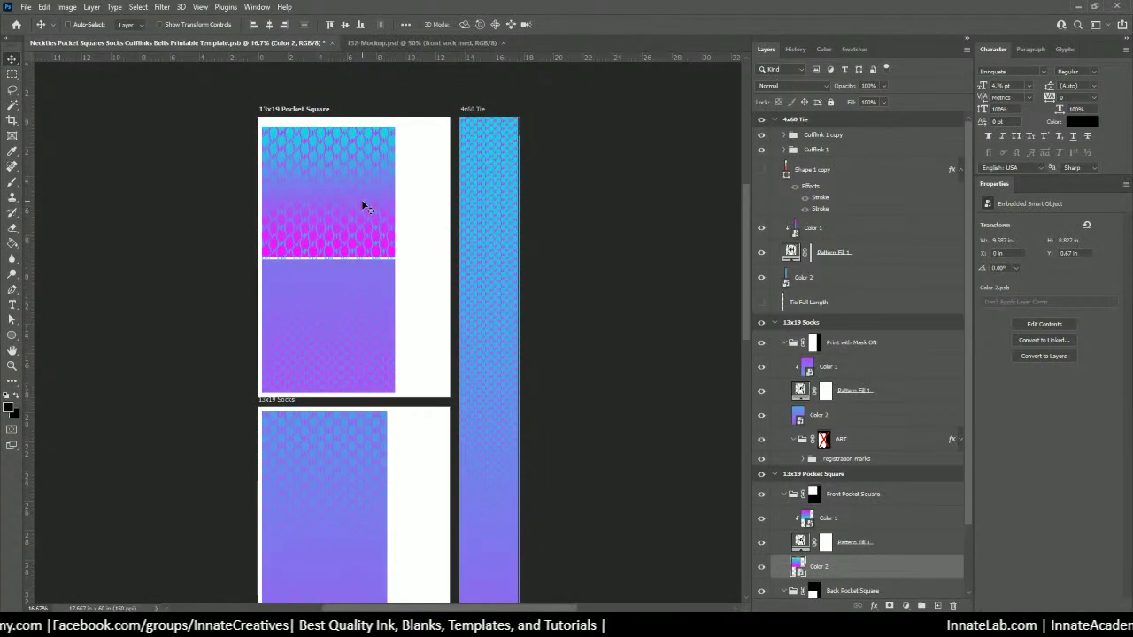
right_click(380, 306)
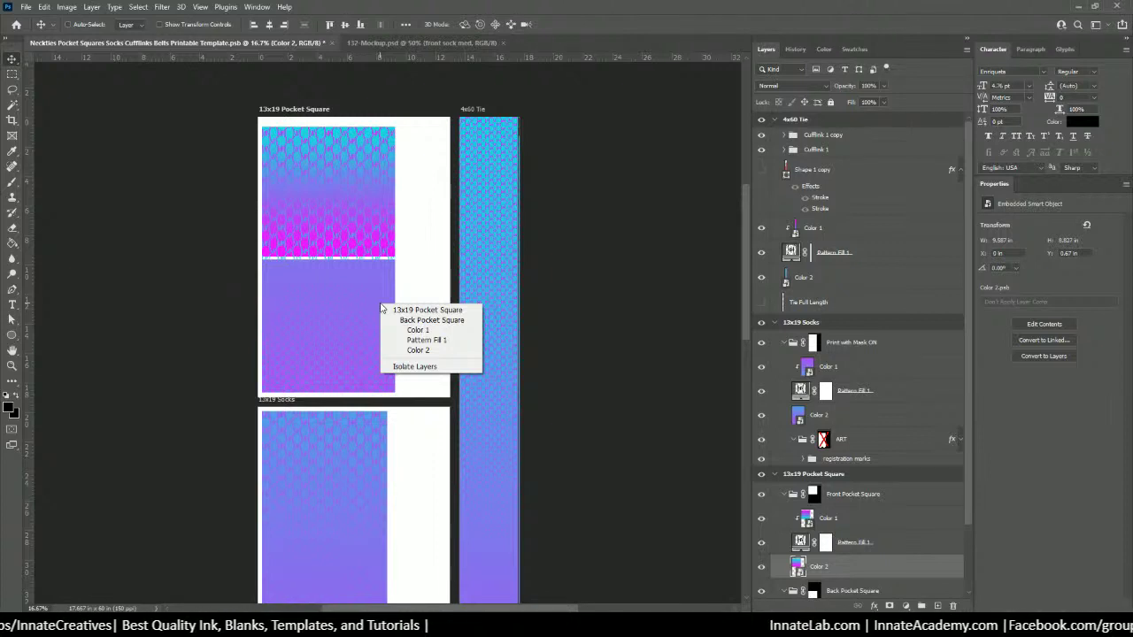
key("Escape")
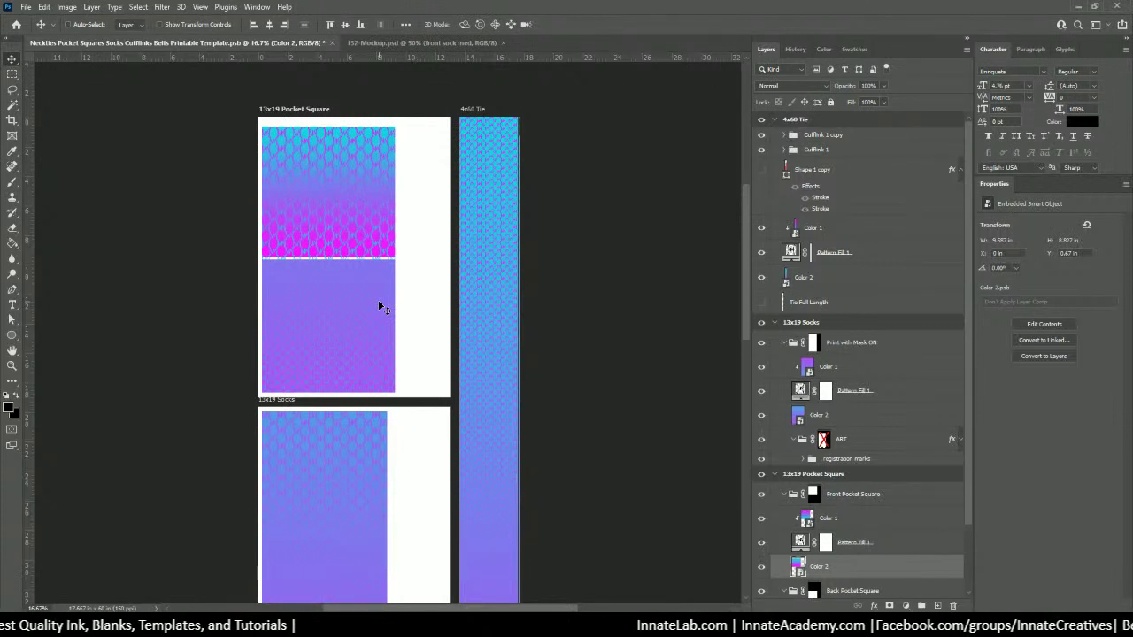
scroll(383, 308, "down", 5)
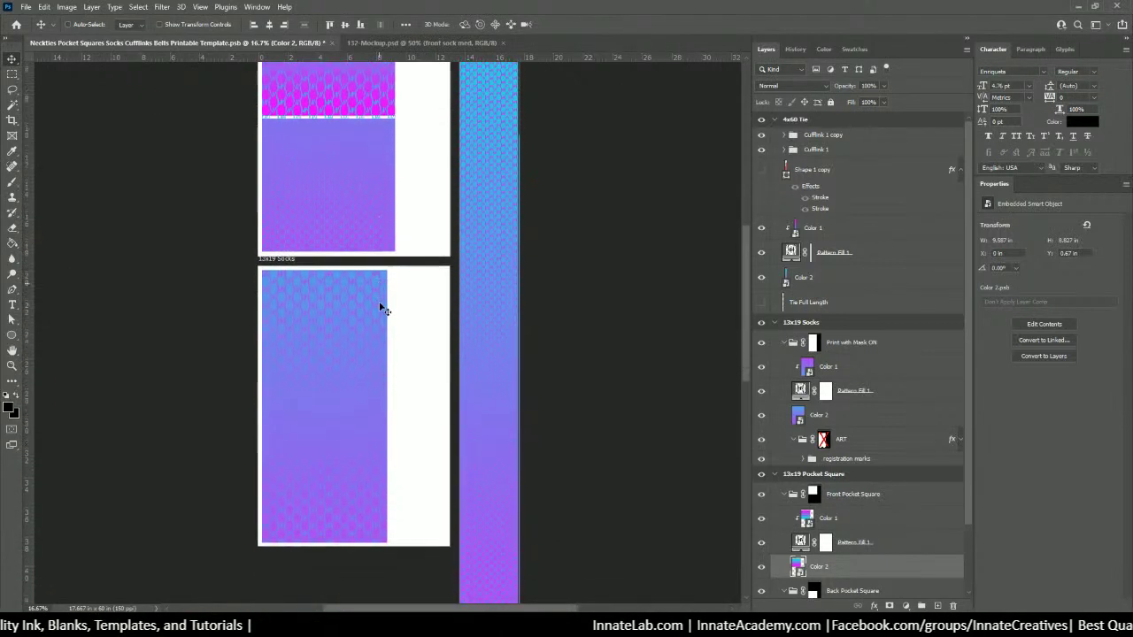
scroll(384, 309, "up", 2)
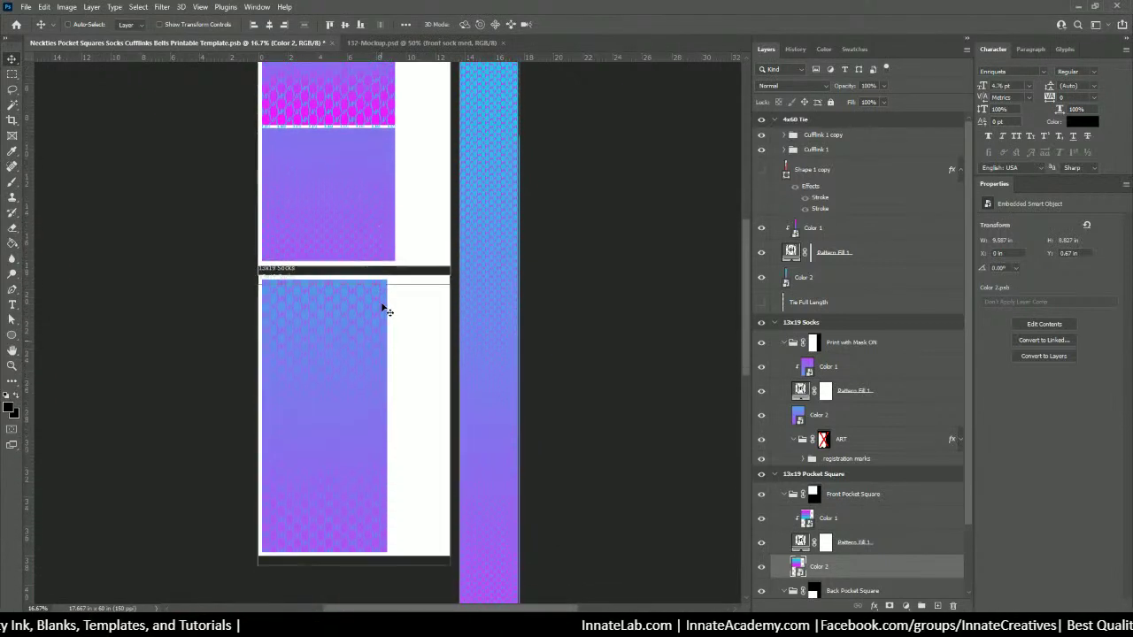
left_click(861, 370)
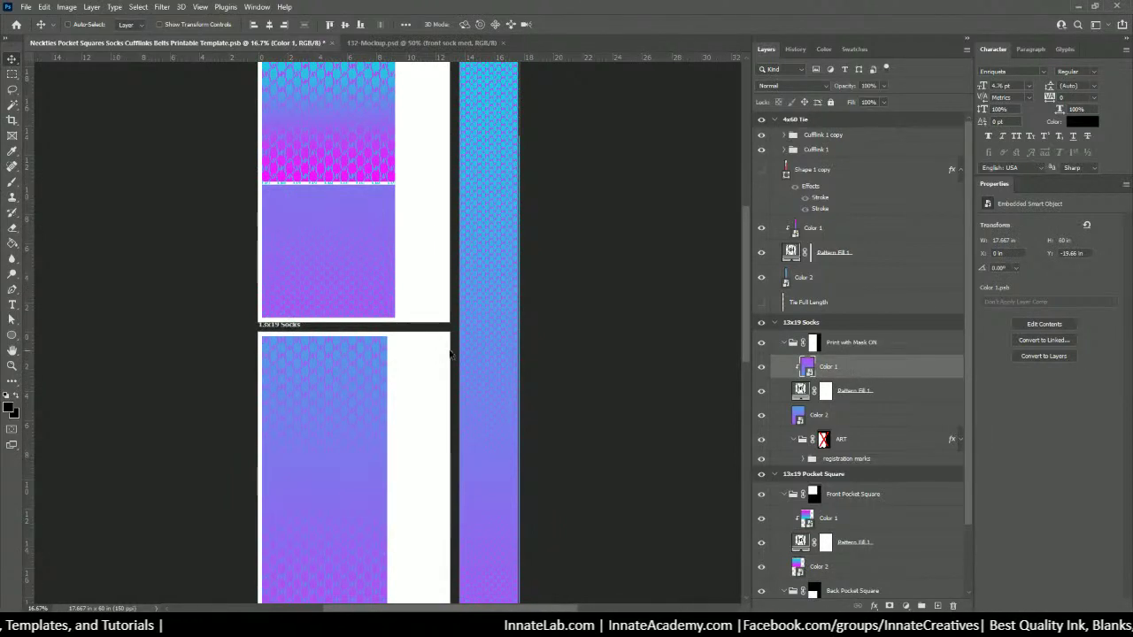
scroll(442, 354, "up", 4)
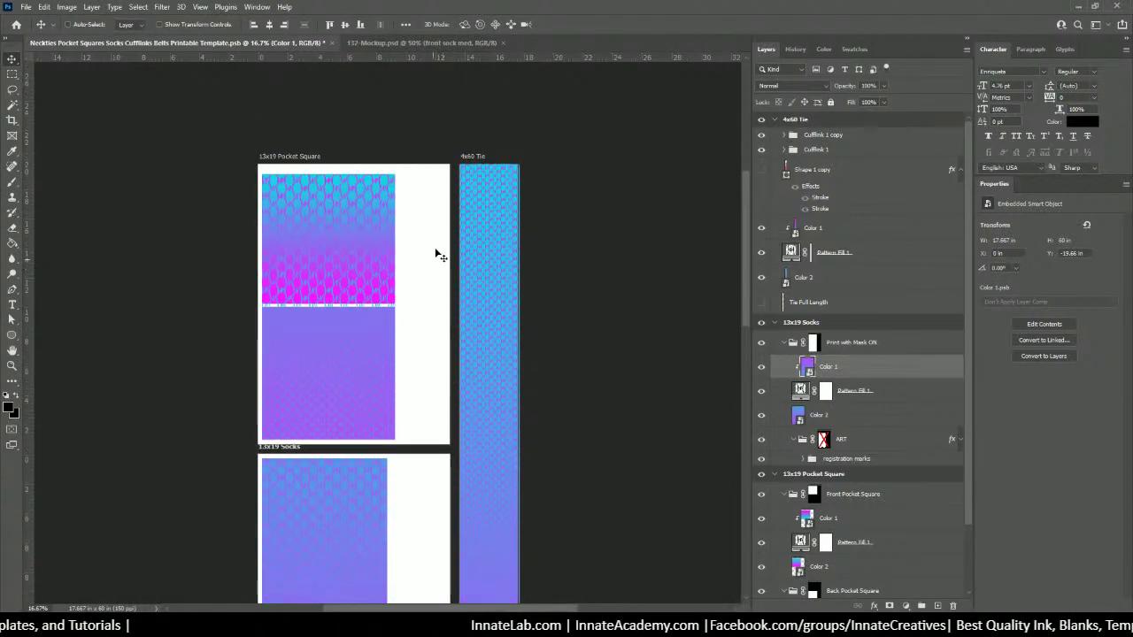
Step: Switch to the 132-Mockup.psd document and check which layers hold the tie, socks and pocket square
left_click(411, 42)
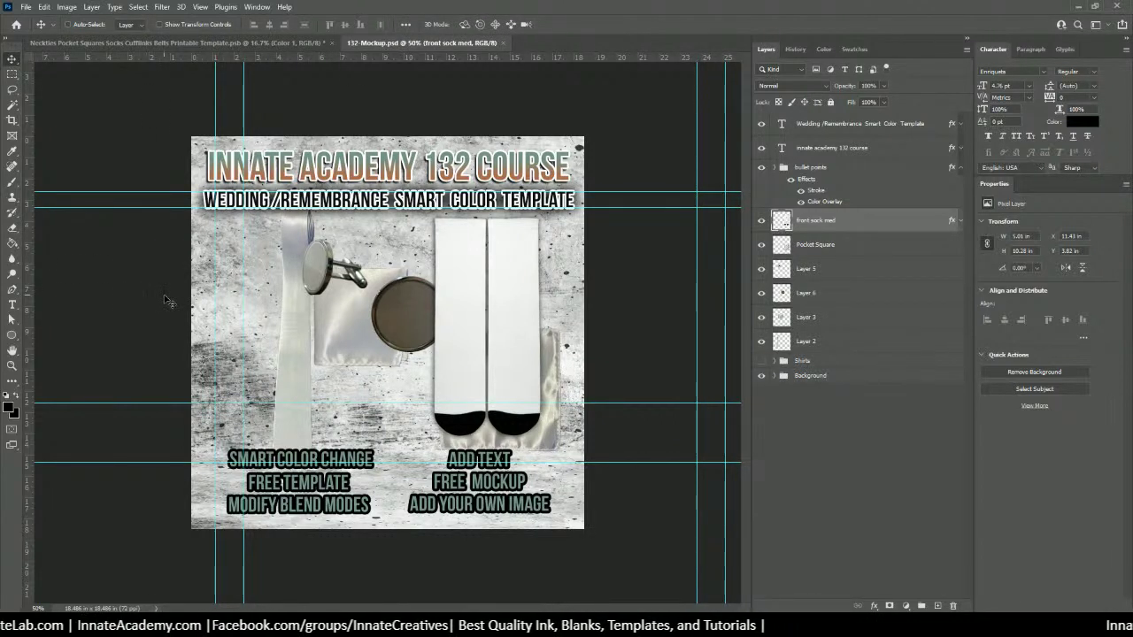
left_click(191, 43)
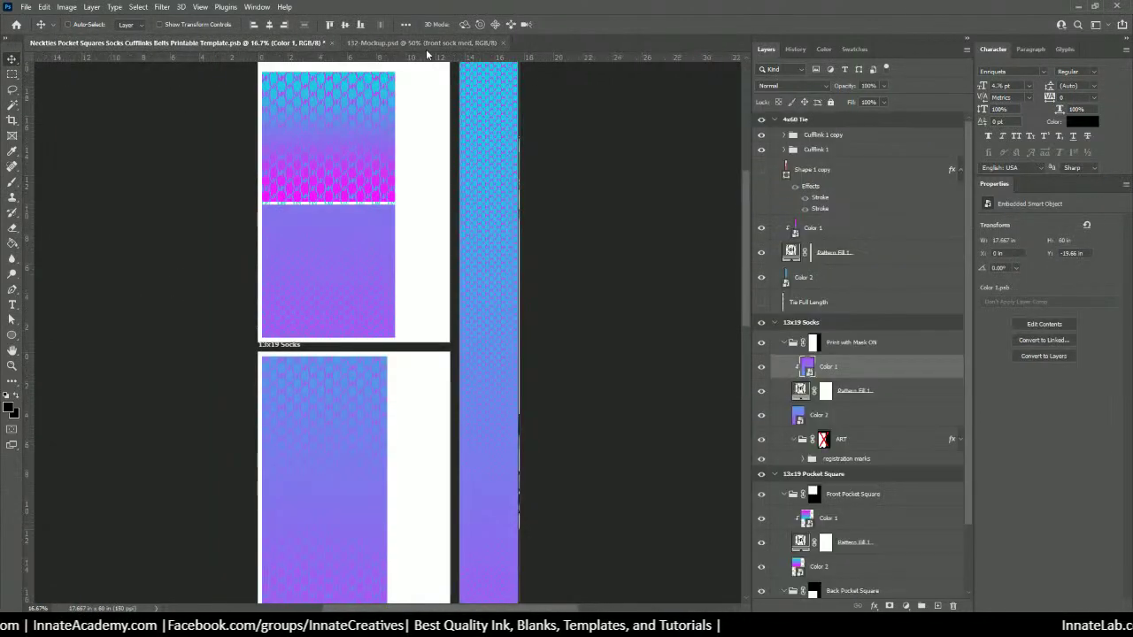
left_click(382, 44)
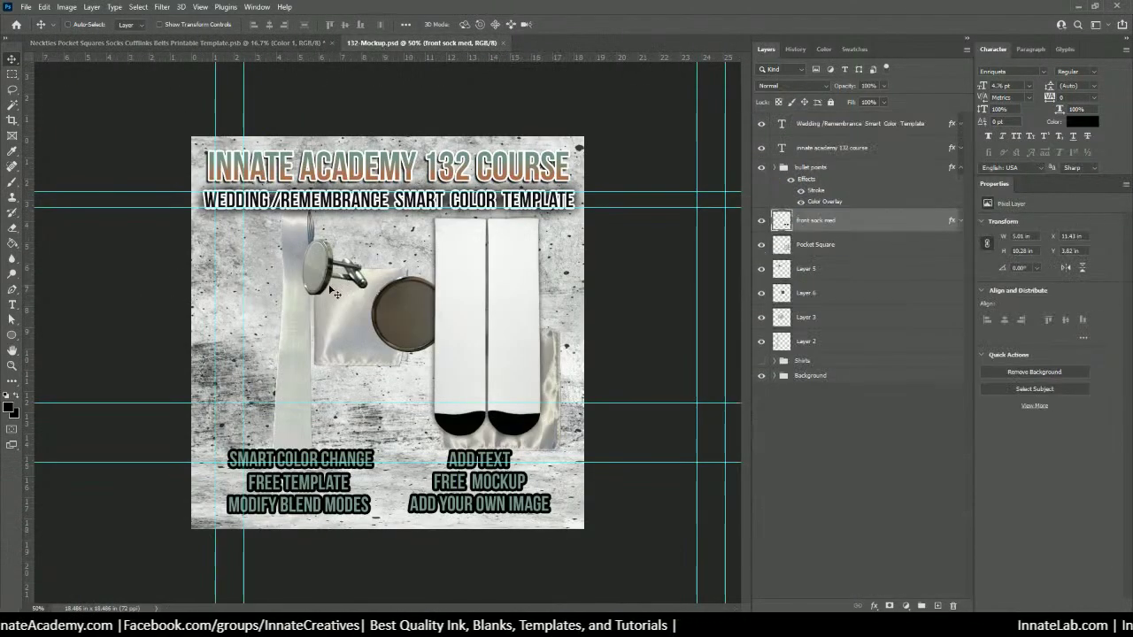
right_click(302, 238)
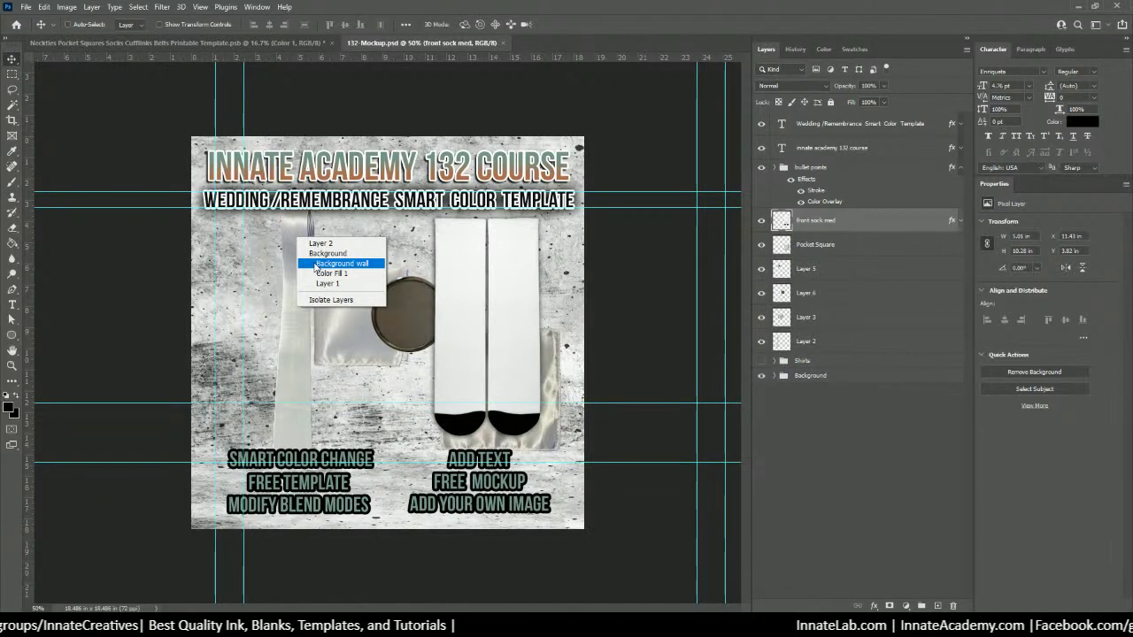
left_click(788, 225)
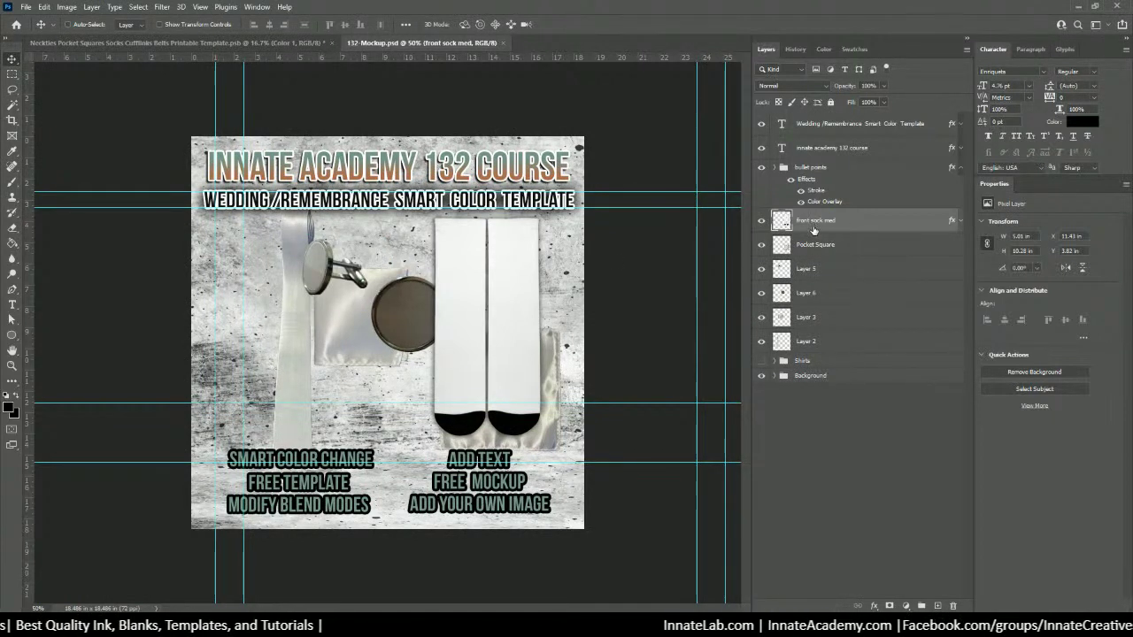
left_click(819, 248)
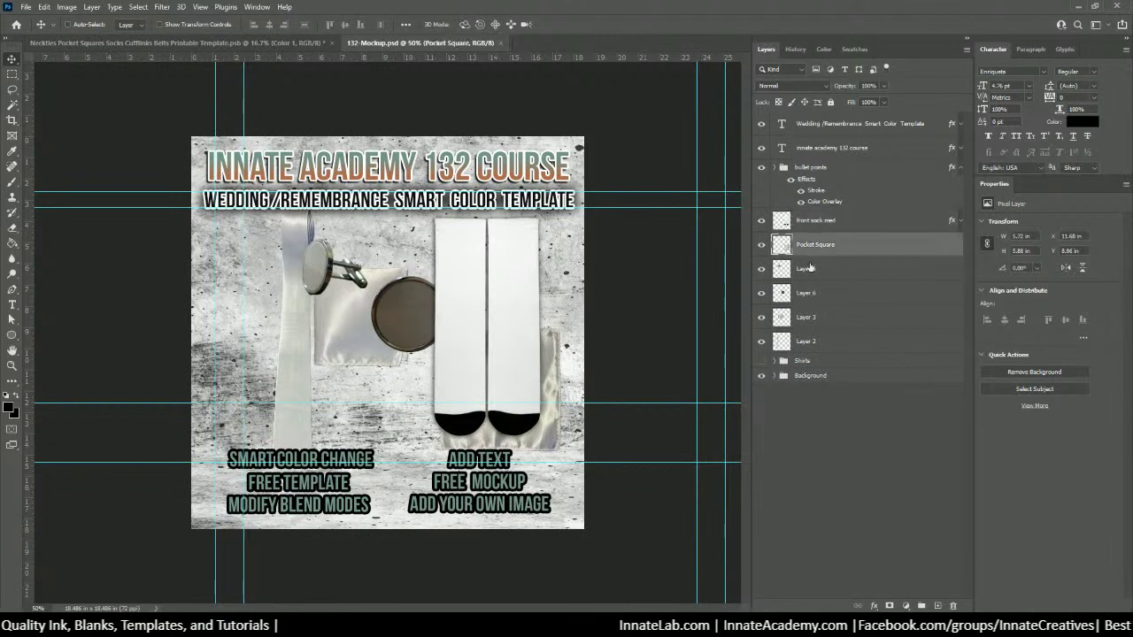
Step: Identify Layer 5 by toggling its visibility and move its cufflink to X 6.79 in, Y 4.86 in
left_click(776, 271)
left_click(761, 269)
left_click(761, 269)
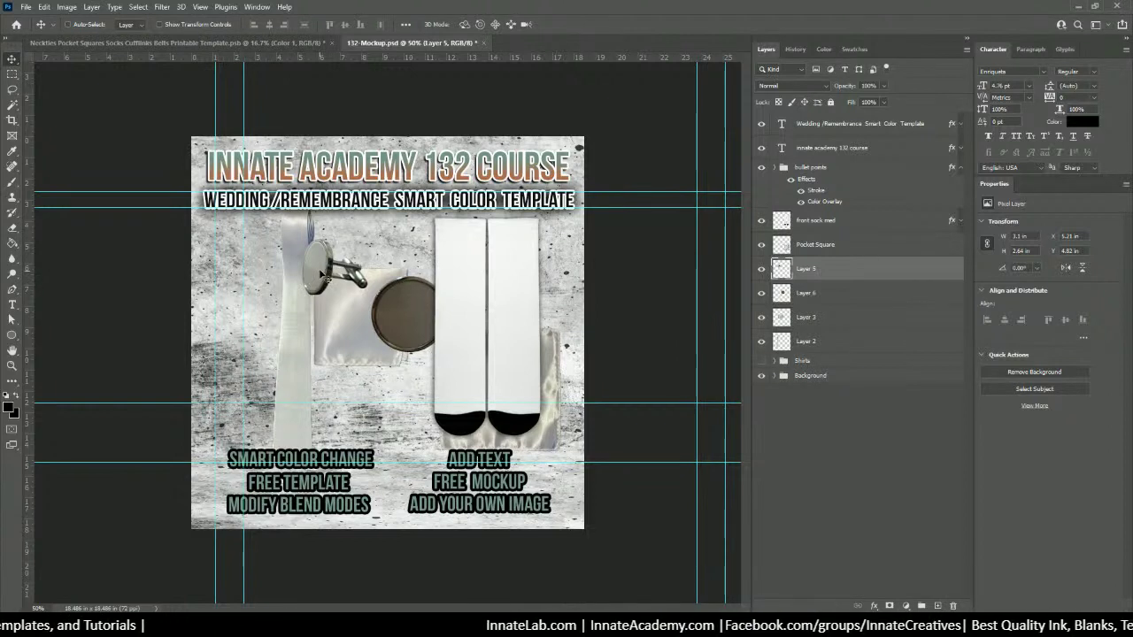
left_click_drag(317, 269, 353, 274)
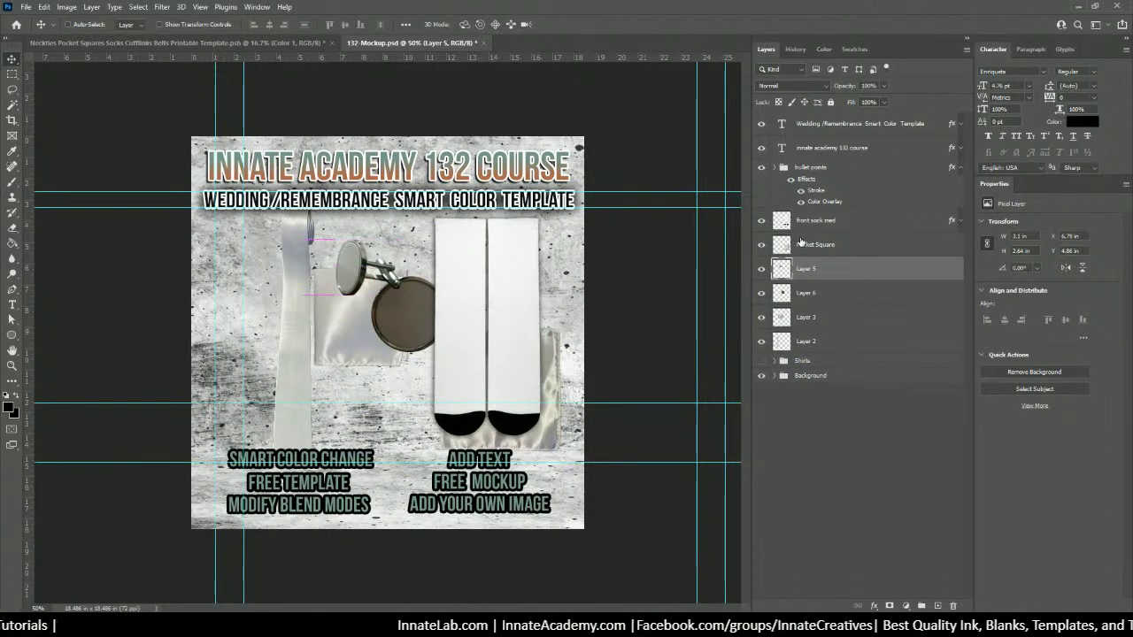
Step: Move Layer 3 directly below the Pocket Square layer and check its contents by toggling its visibility
left_click_drag(810, 320, 812, 267)
left_click(762, 270)
left_click(765, 272)
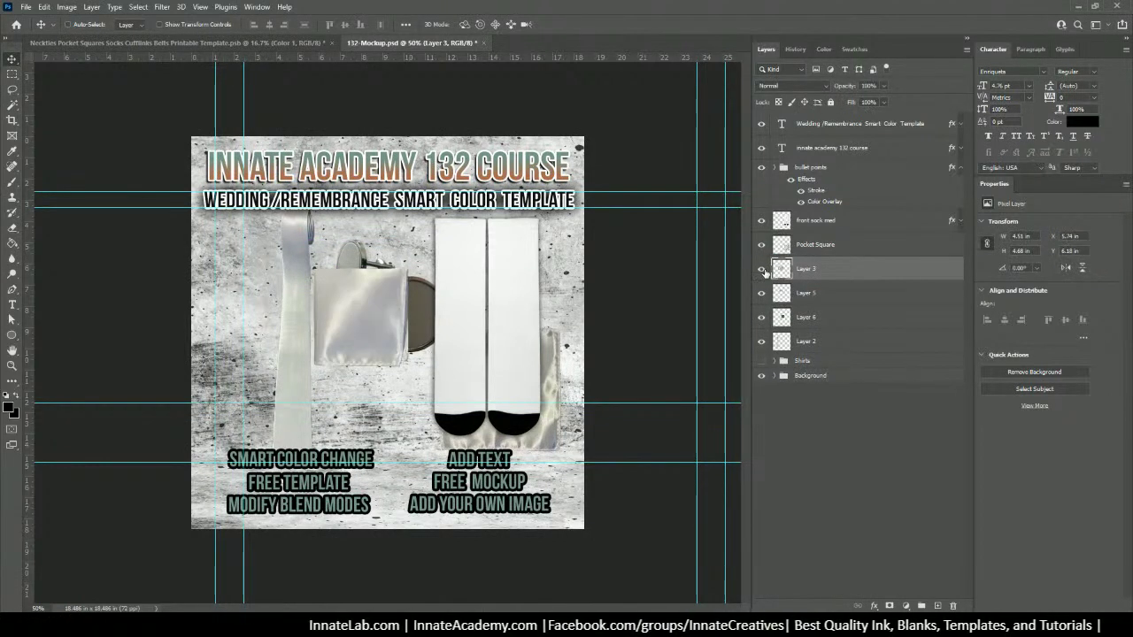
Step: Rename Layer 3 as Pocket Square Folded and the Pocket Square layer above it as Pocket Square Flat
double_click(806, 269)
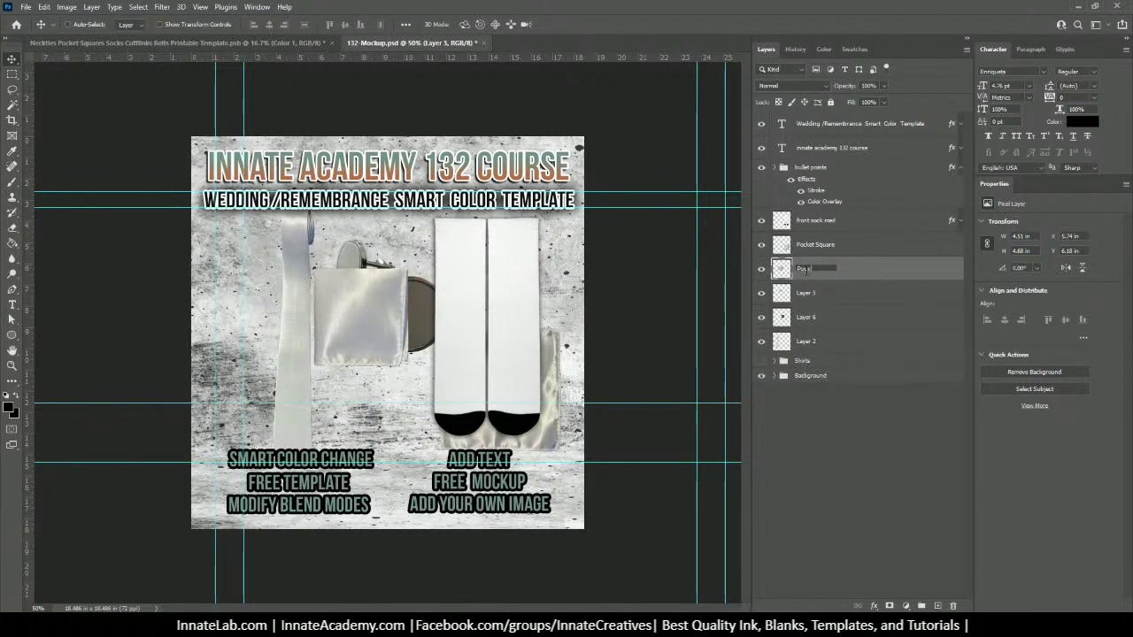
type("Pocket")
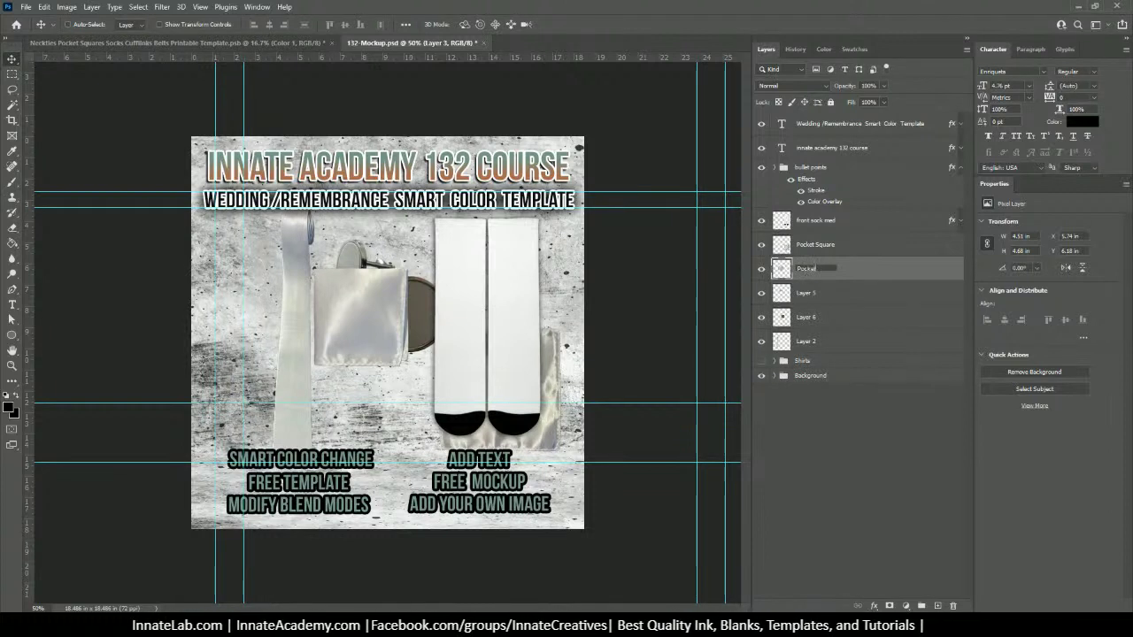
type(" Square")
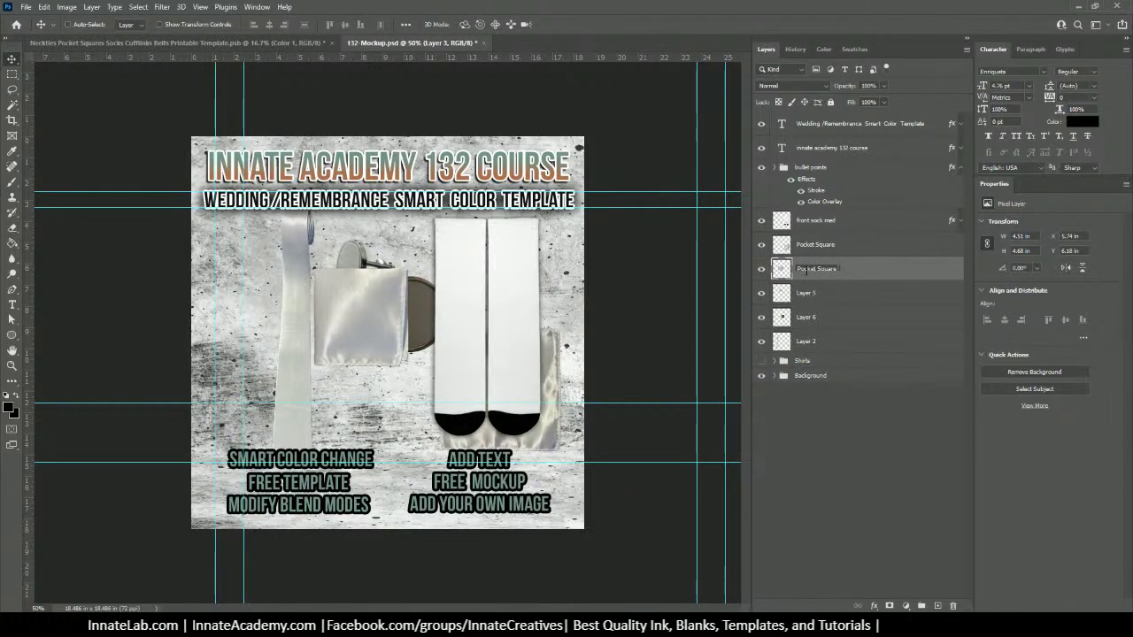
type(" Folded")
key("Return")
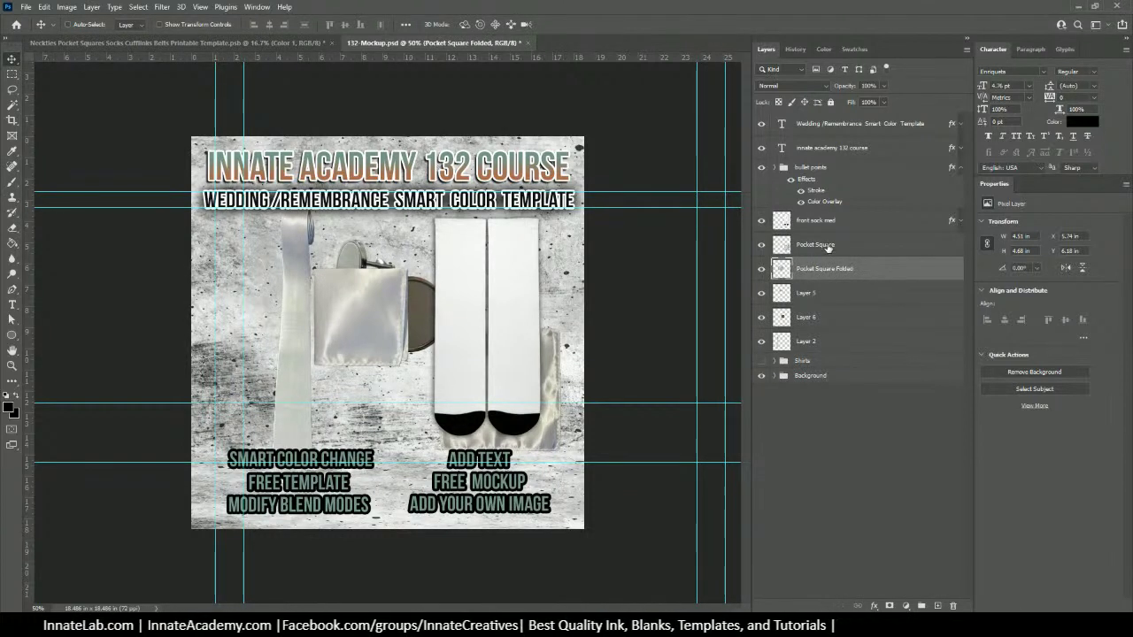
left_click(827, 246)
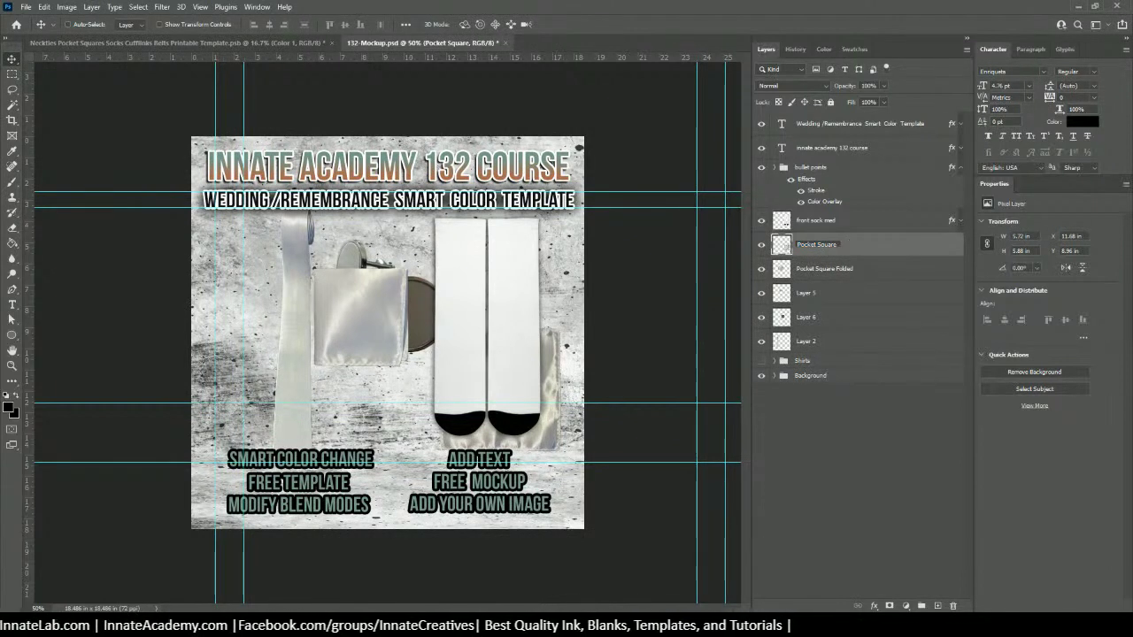
key("Return")
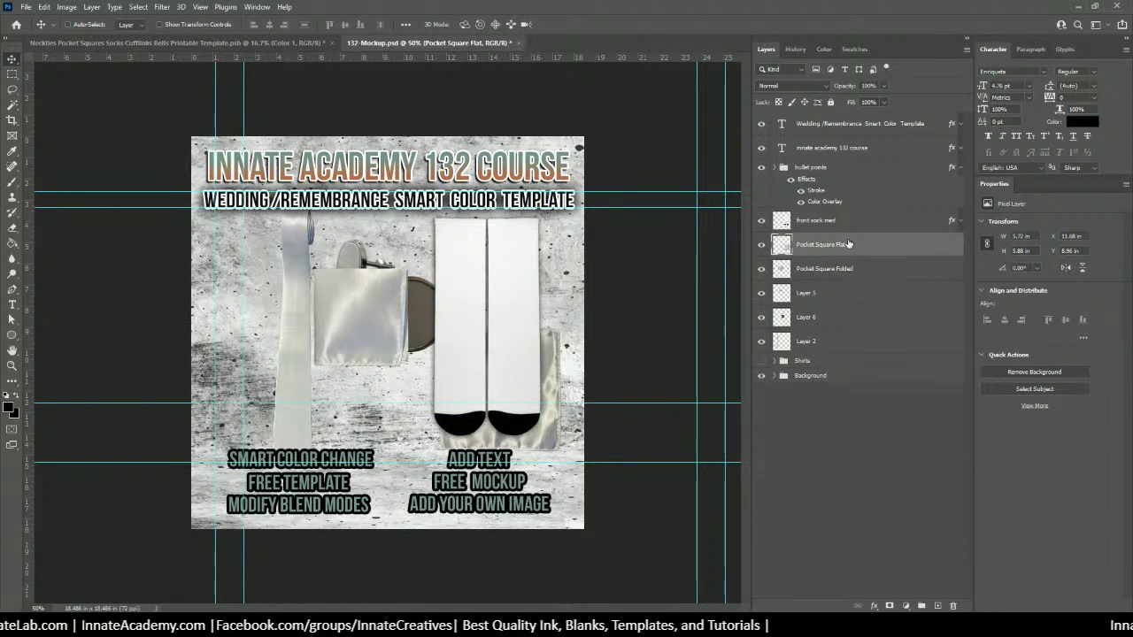
Step: Hide both pocket square layers, and move Layer 6 above Layer 5 after identifying it by toggling visibility
left_click(812, 296)
left_click(761, 245)
left_click(761, 269)
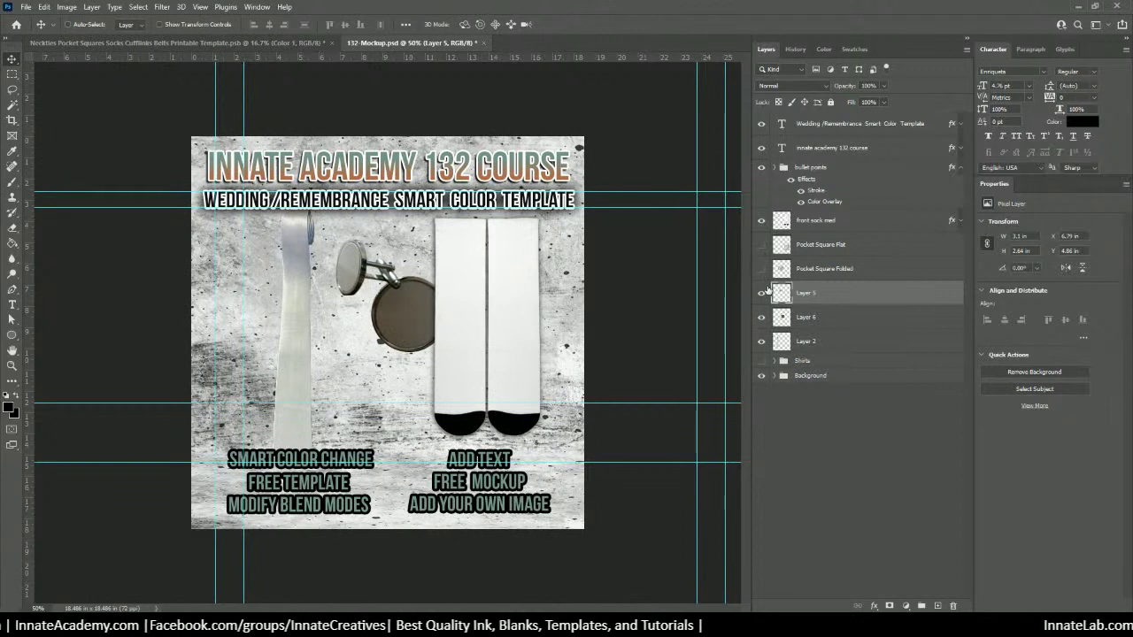
left_click(762, 321)
left_click(762, 321)
left_click(799, 320)
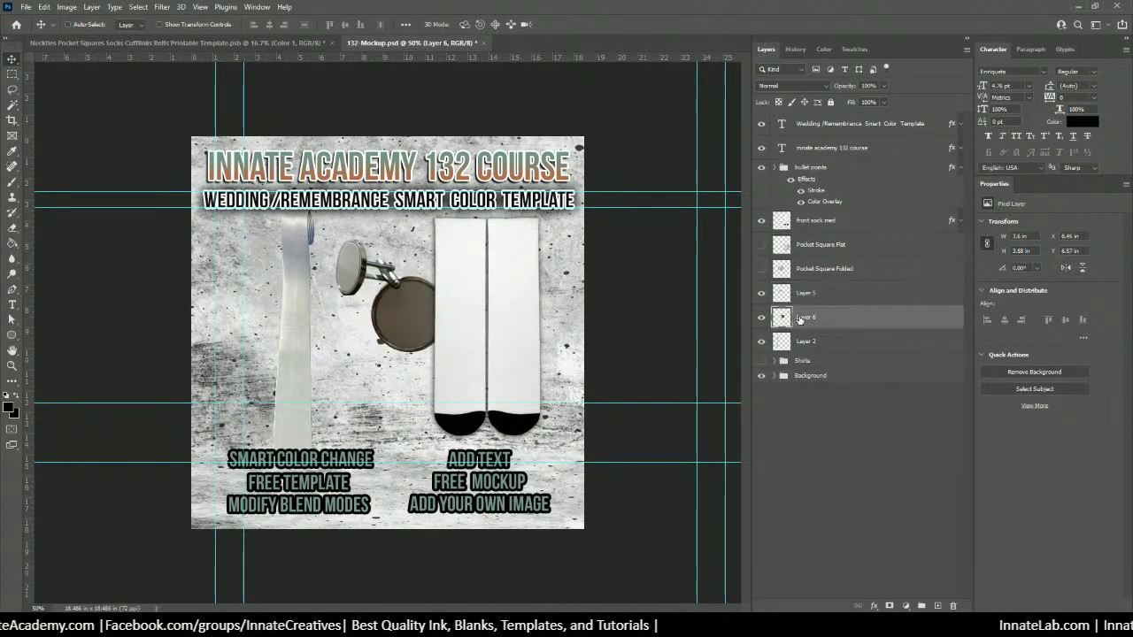
left_click_drag(805, 321, 801, 293)
left_click(762, 321)
left_click(762, 320)
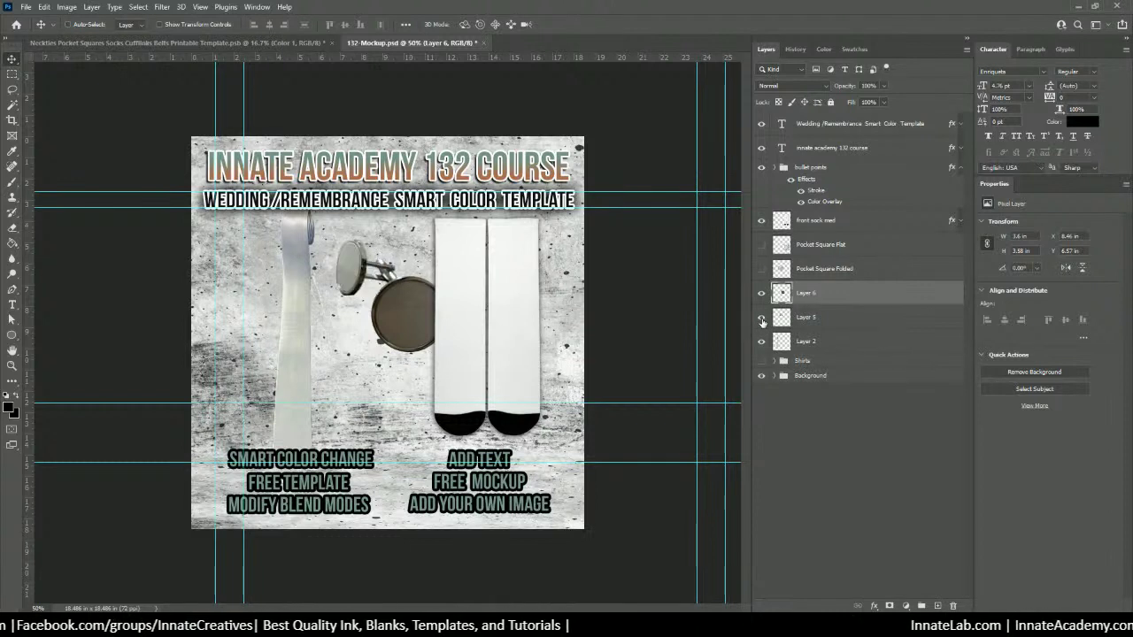
Step: Rename Layer 6 as Cufflink Front and Layer 5 as Cufflink Back
double_click(803, 293)
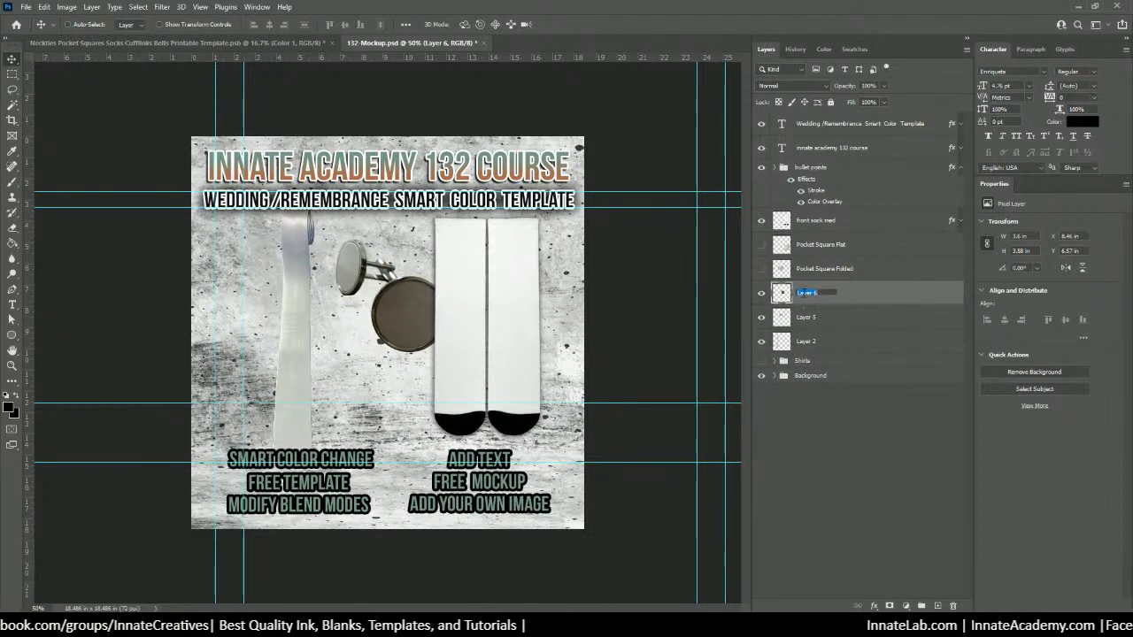
type("Cufflin")
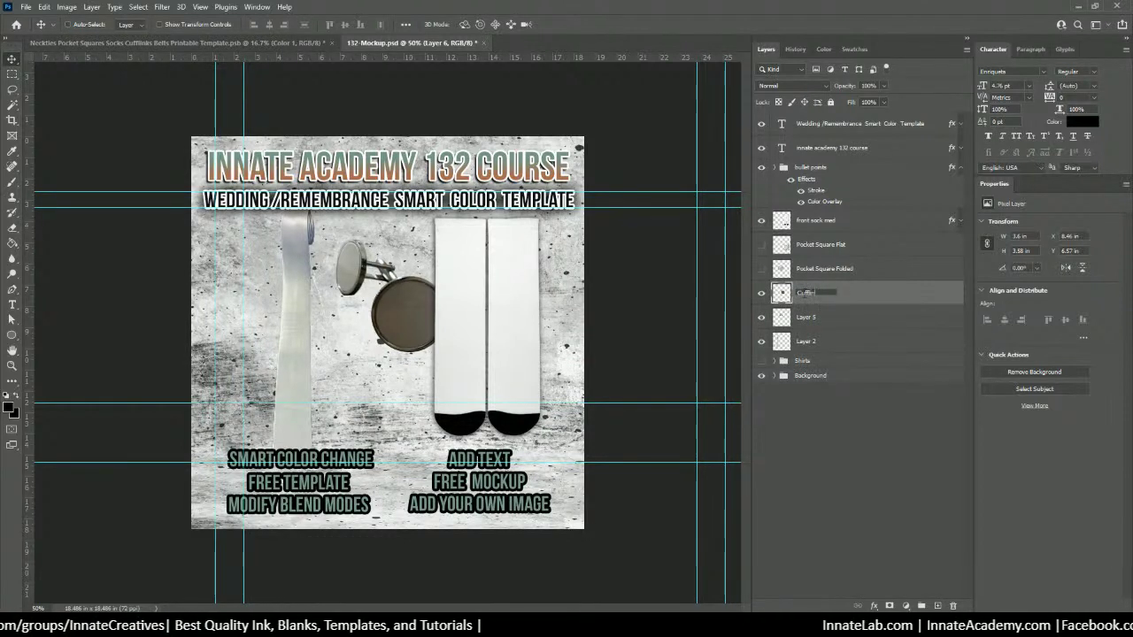
type("k Front")
key("Return")
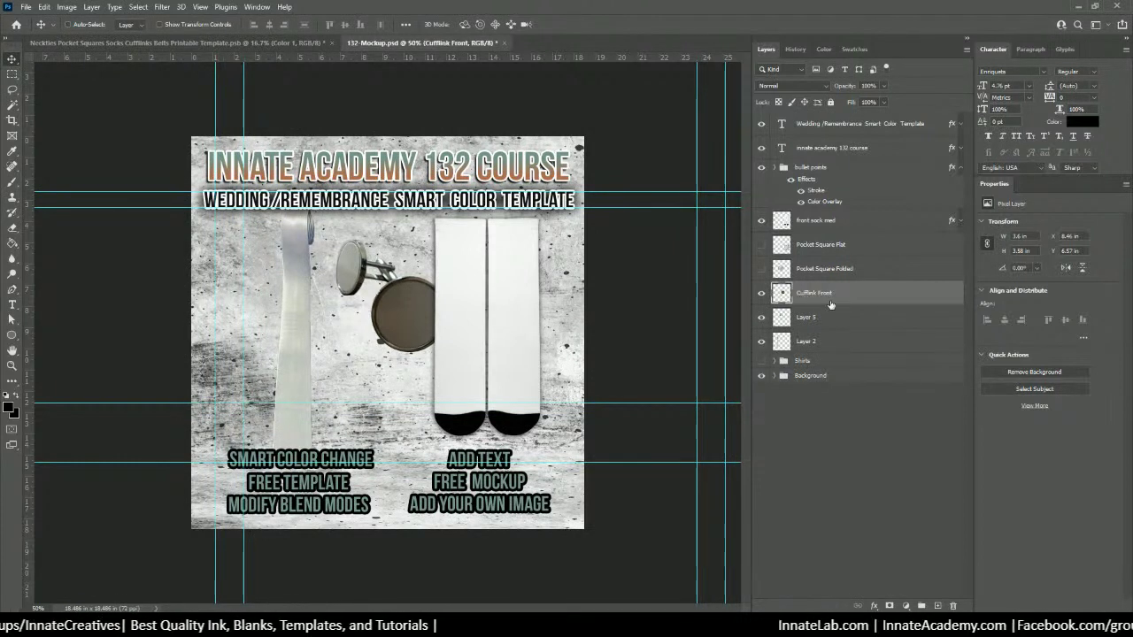
double_click(806, 317)
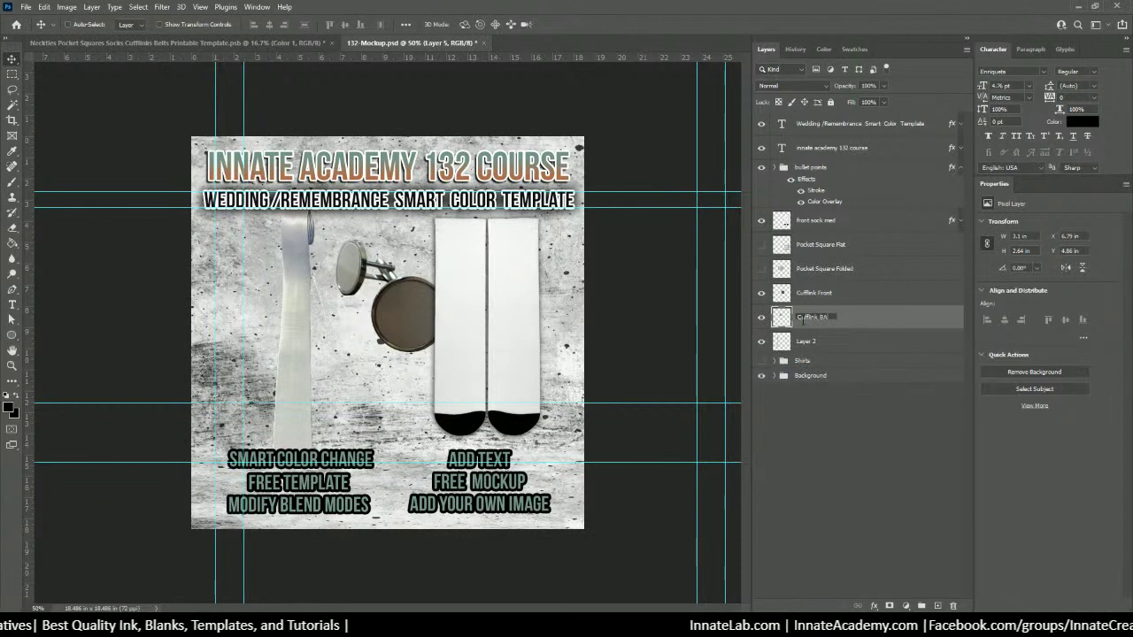
type("Cufflink Back")
key("Return")
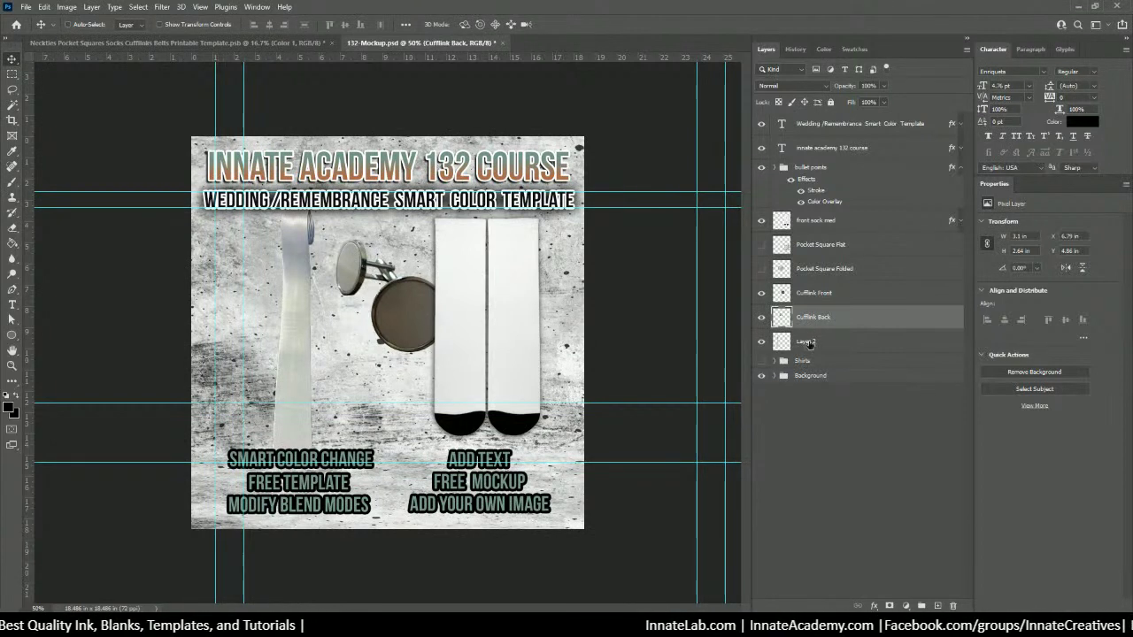
Step: Rename Layer 2 as Necktie Rolled
left_click(810, 342)
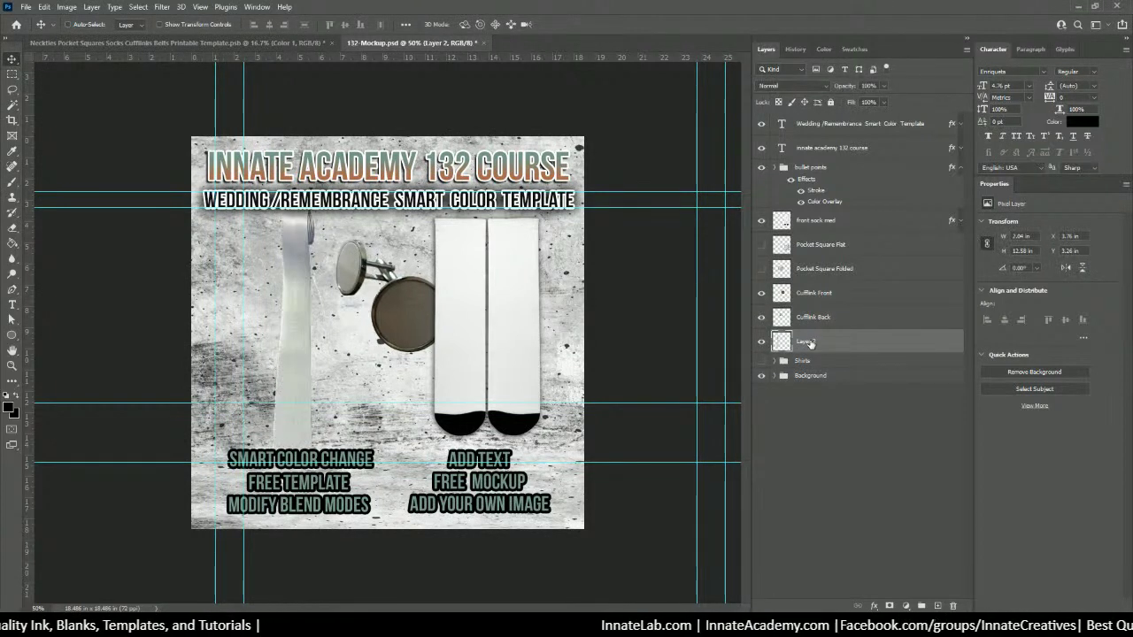
type("Ne")
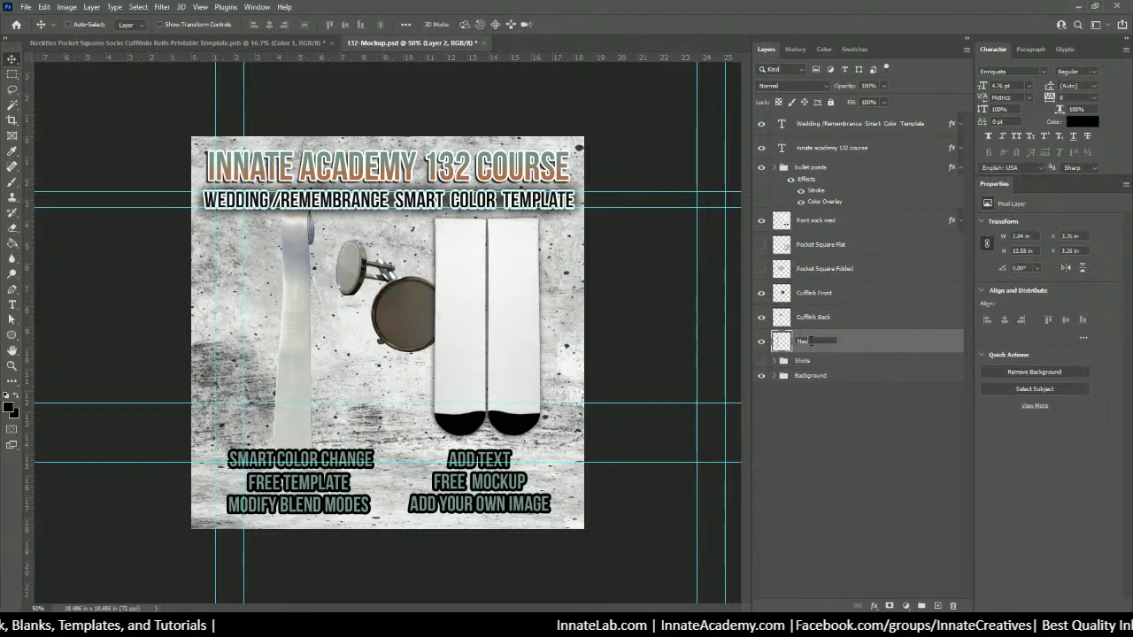
type("cktie Rolled")
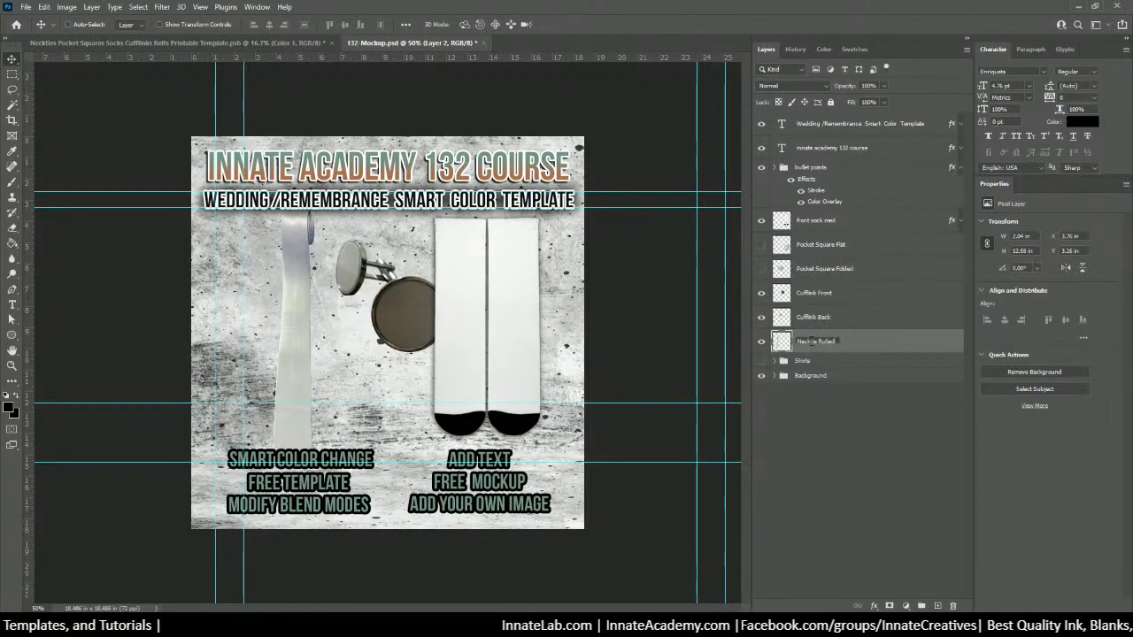
key("Return")
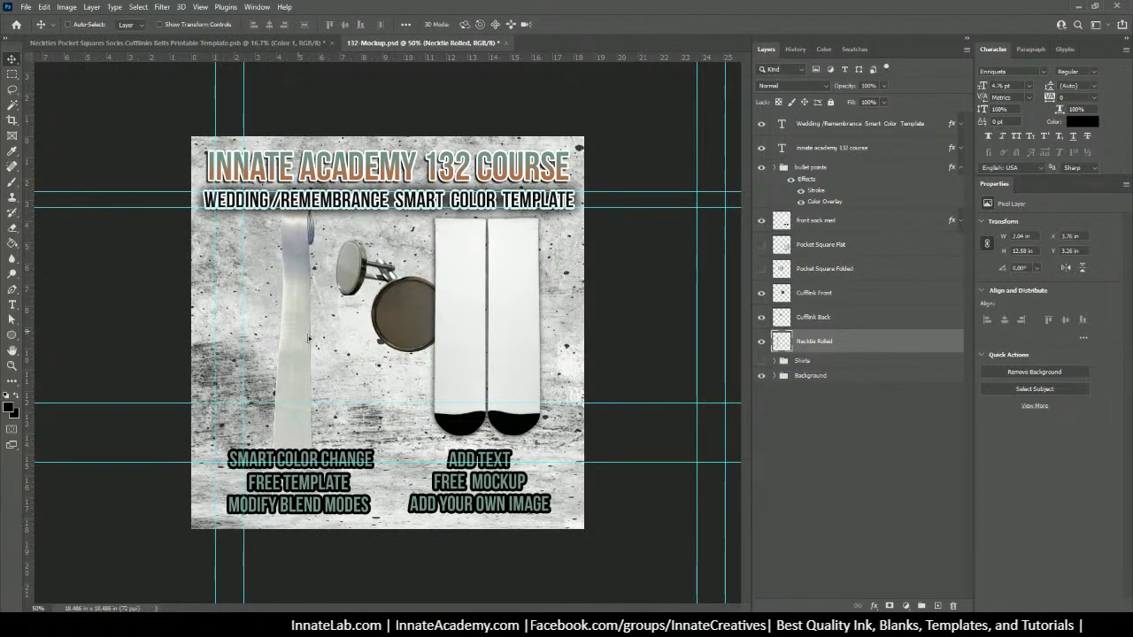
Step: Move the necktie to the middle of the mockup beside the socks and enlarge it to about 2.21 by 13.58 in
left_click_drag(308, 338, 399, 365)
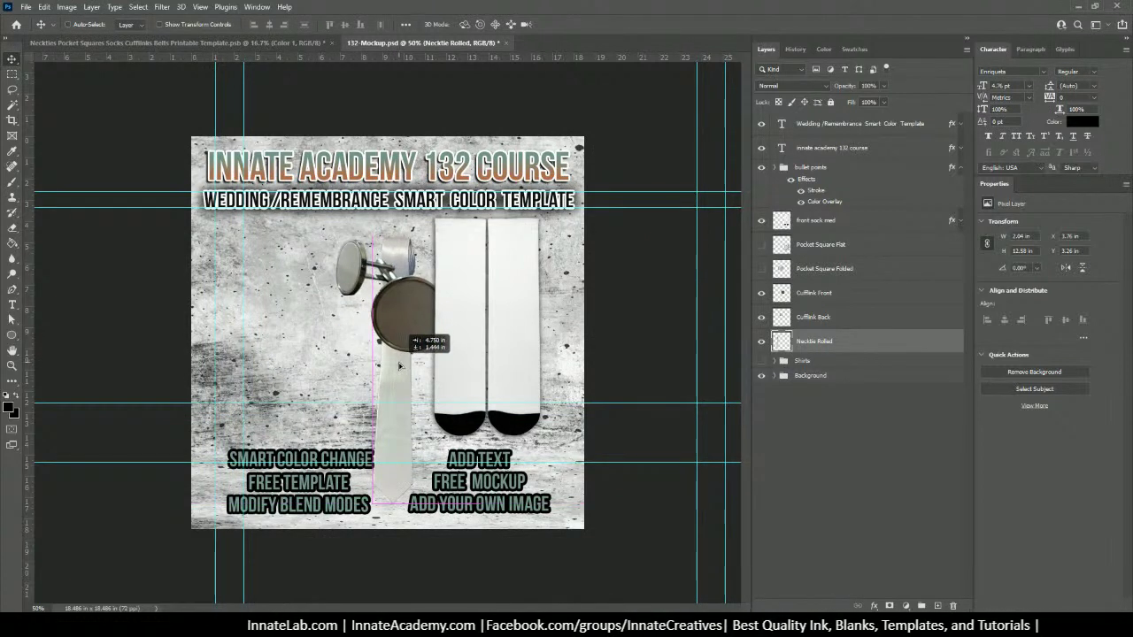
key("ctrl+t")
left_click_drag(416, 225, 420, 214)
key("Return")
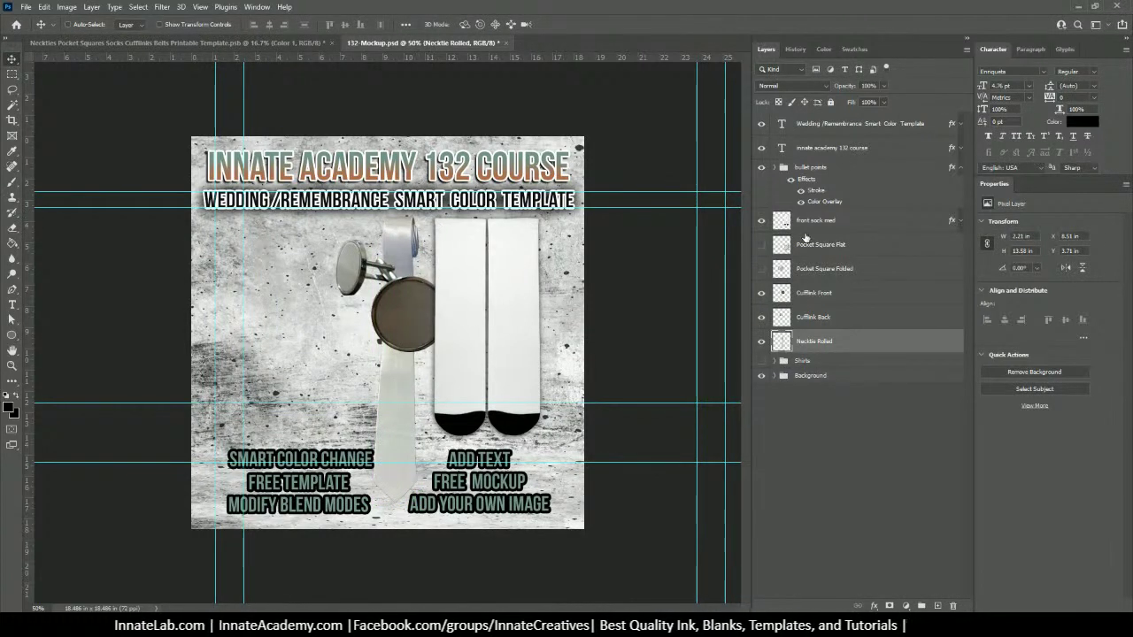
Step: Move both cufflink layers together to the mockup's lower left, above the bullet text, and scale them down to about 4.42 by 4.43 in
left_click(816, 293)
left_click(824, 319, "shift")
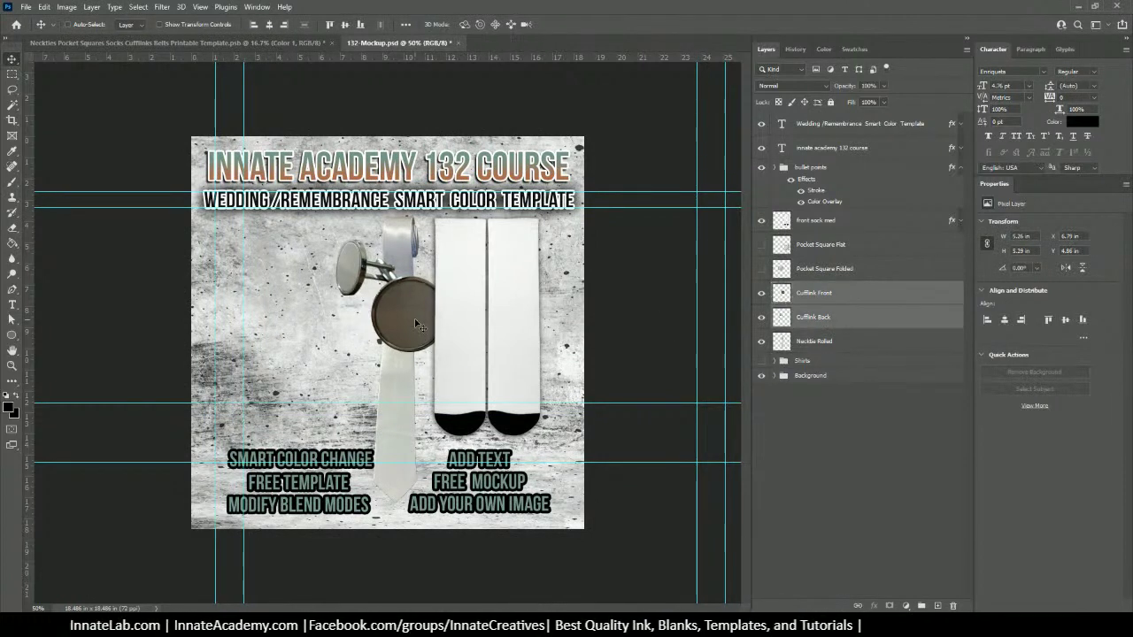
left_click_drag(416, 324, 303, 428)
key("ctrl+t")
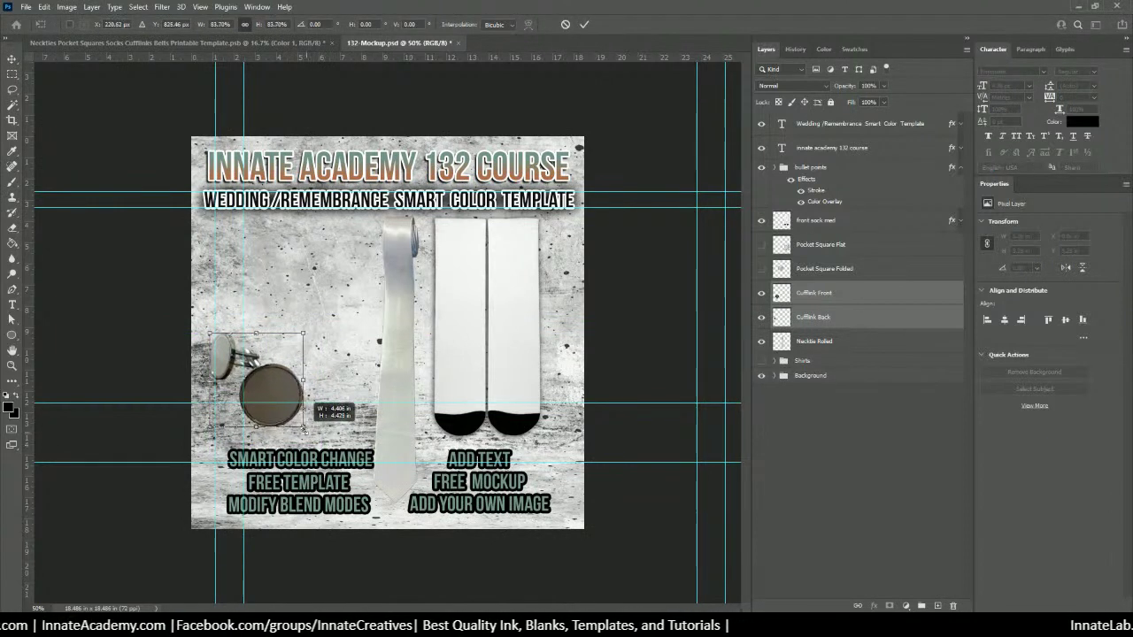
left_click_drag(270, 375, 268, 392)
key("Return")
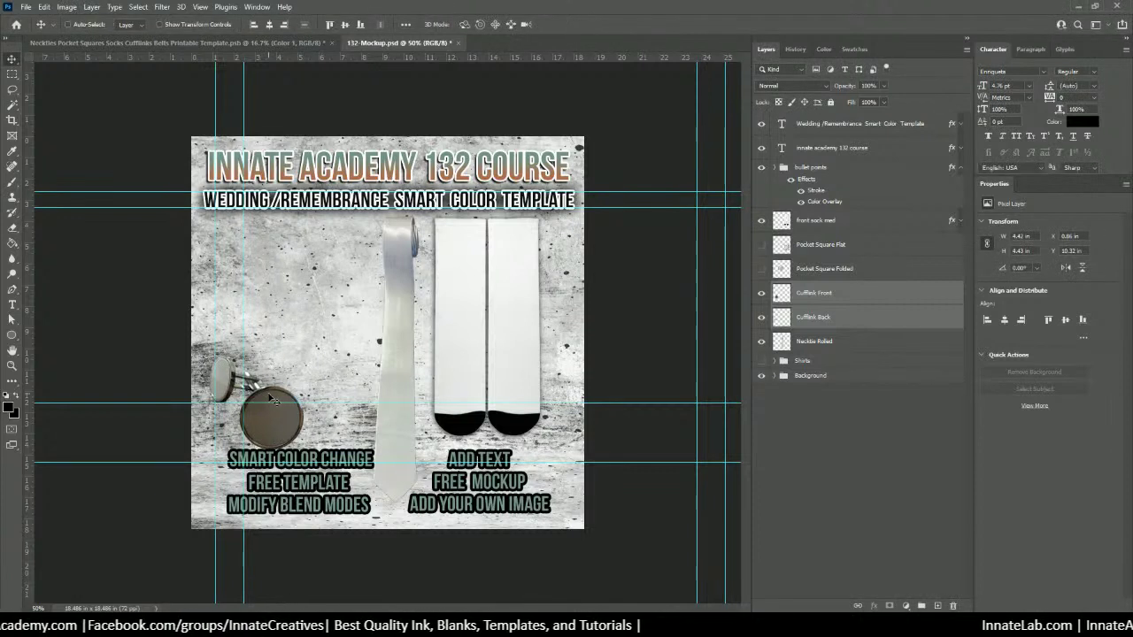
Step: Nudge the two cufflinks up to Y 10.18 in, clear of the bullet text
key("Up")
key("Up")
key("Up")
key("Up")
key("Up")
key("Up")
key("Up")
key("Up")
key("Up")
key("Up")
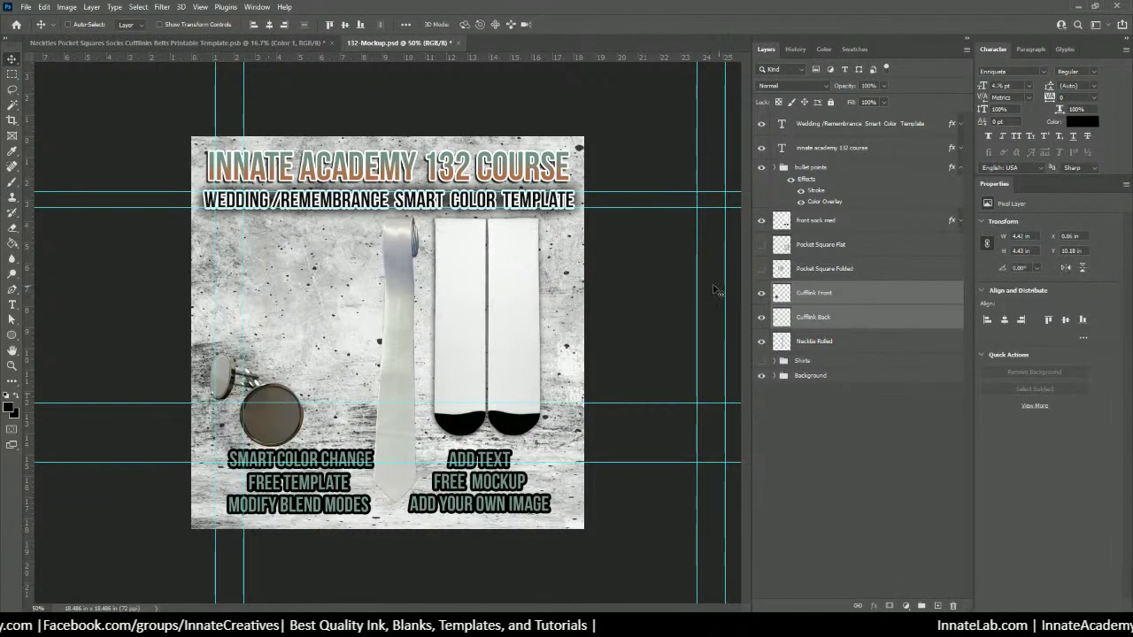
Step: Move the front sock med layer slightly right, away from the necktie, to about X 12.13 in
right_click(508, 284)
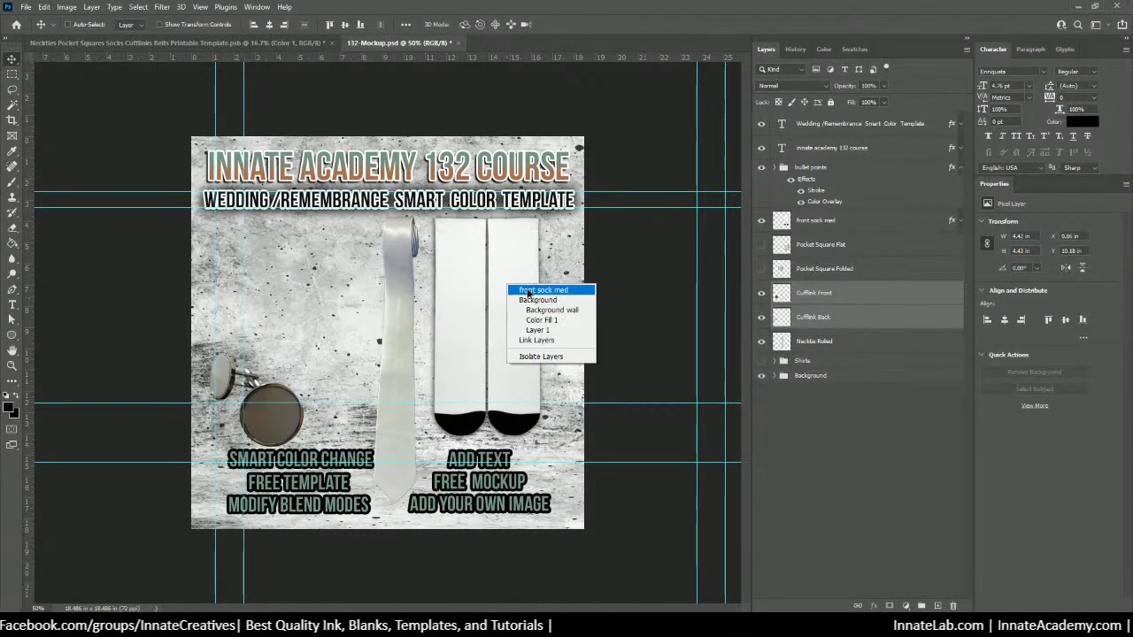
left_click(536, 290)
left_click_drag(510, 282, 525, 280)
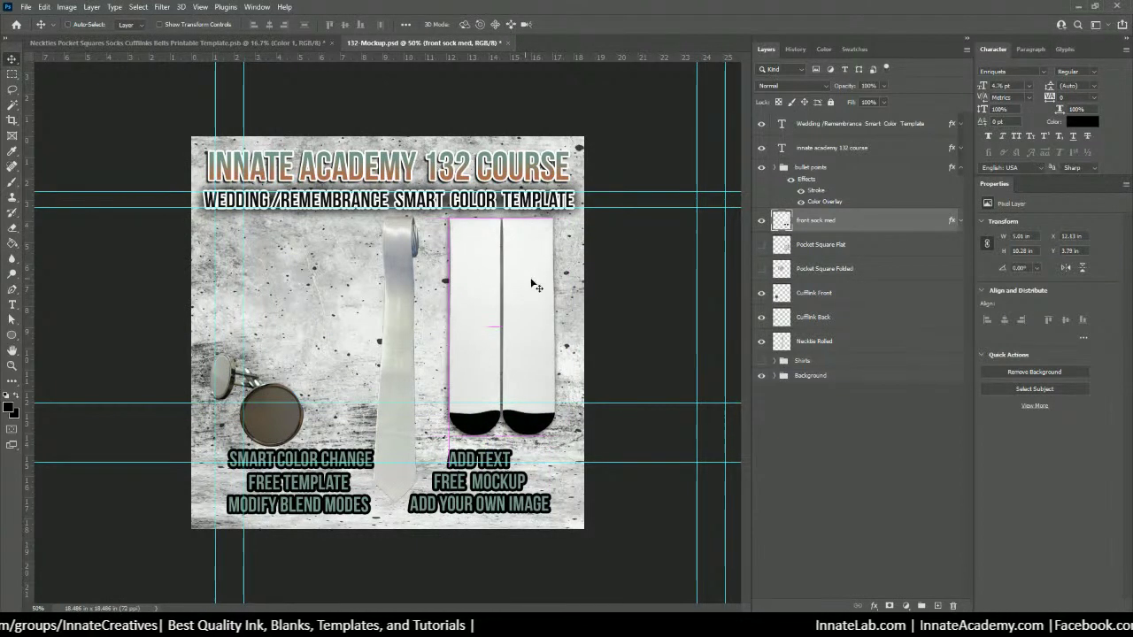
Step: Make the Pocket Square Flat and Pocket Square Folded layers visible again
left_click(813, 253)
left_click(762, 244)
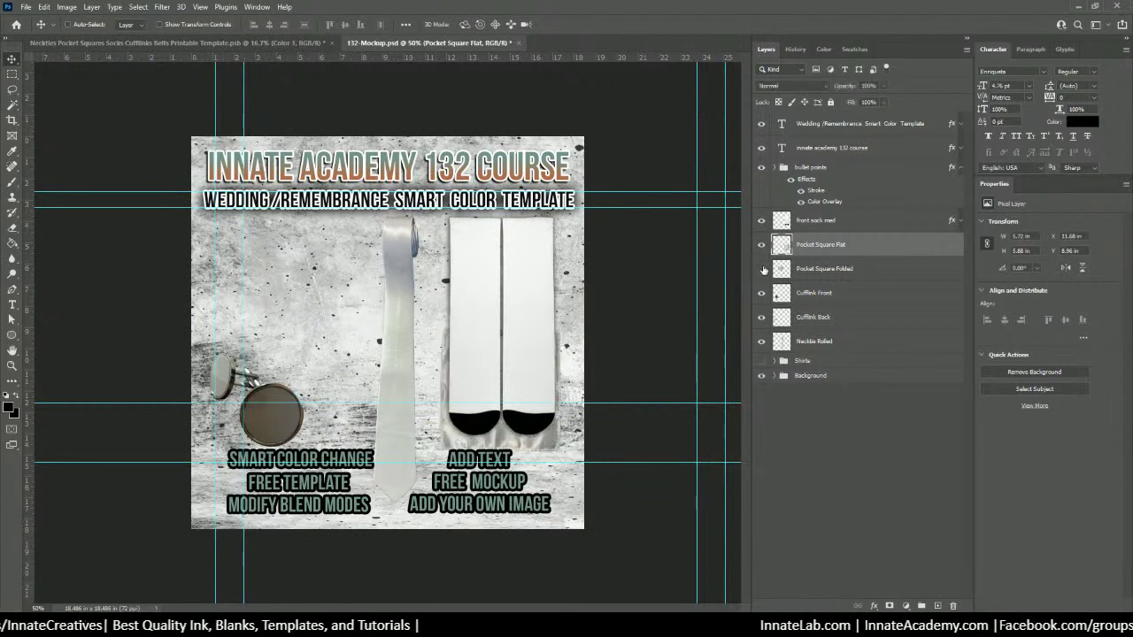
left_click(761, 268)
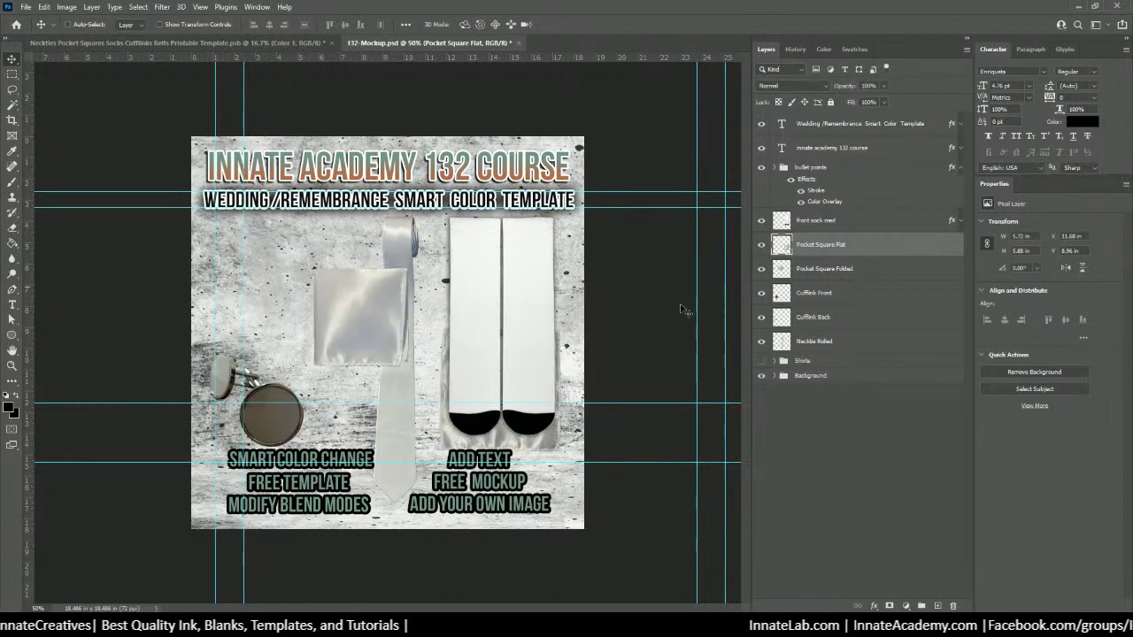
Step: Move Pocket Square Flat to the mockup's upper left, above the cufflinks, and scale it down slightly
left_click(814, 298)
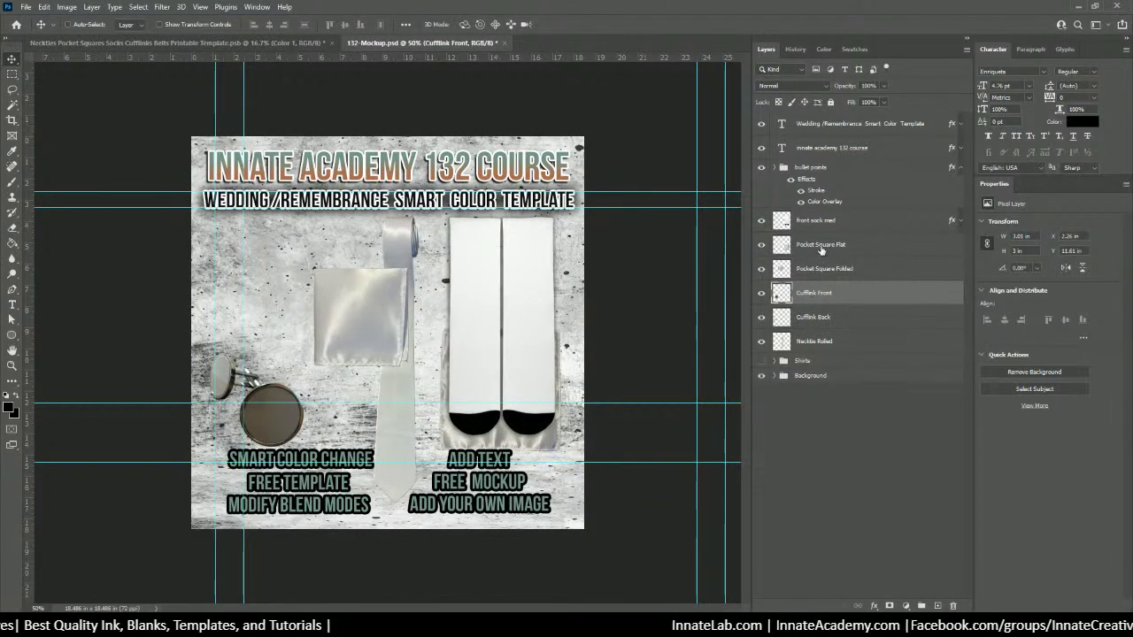
left_click(820, 247)
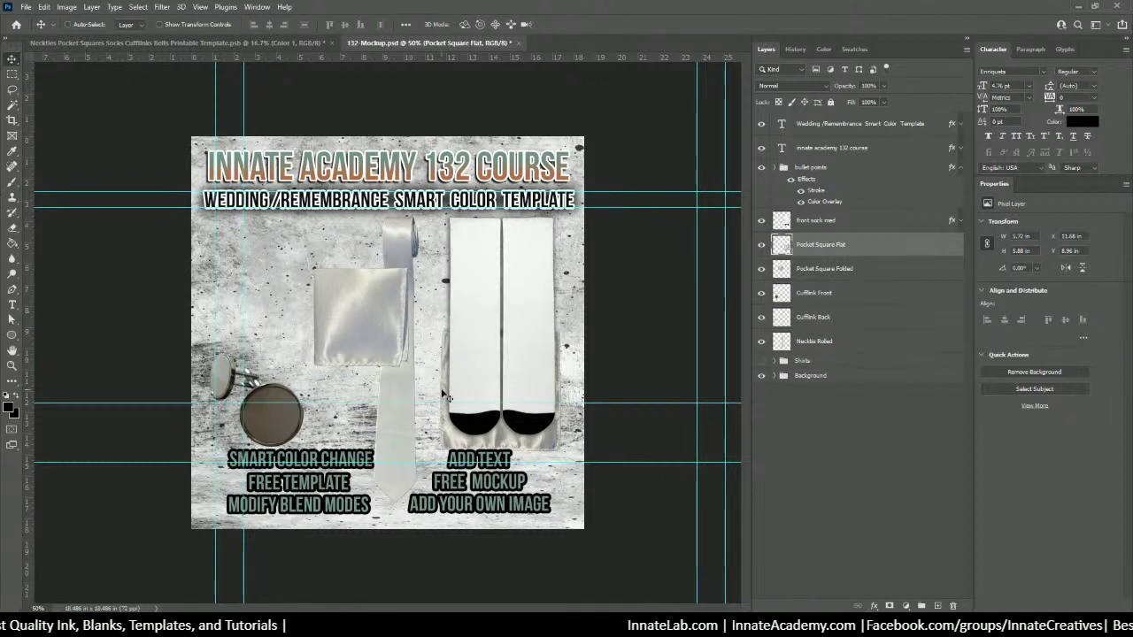
left_click_drag(447, 398, 223, 289)
key("ctrl+t")
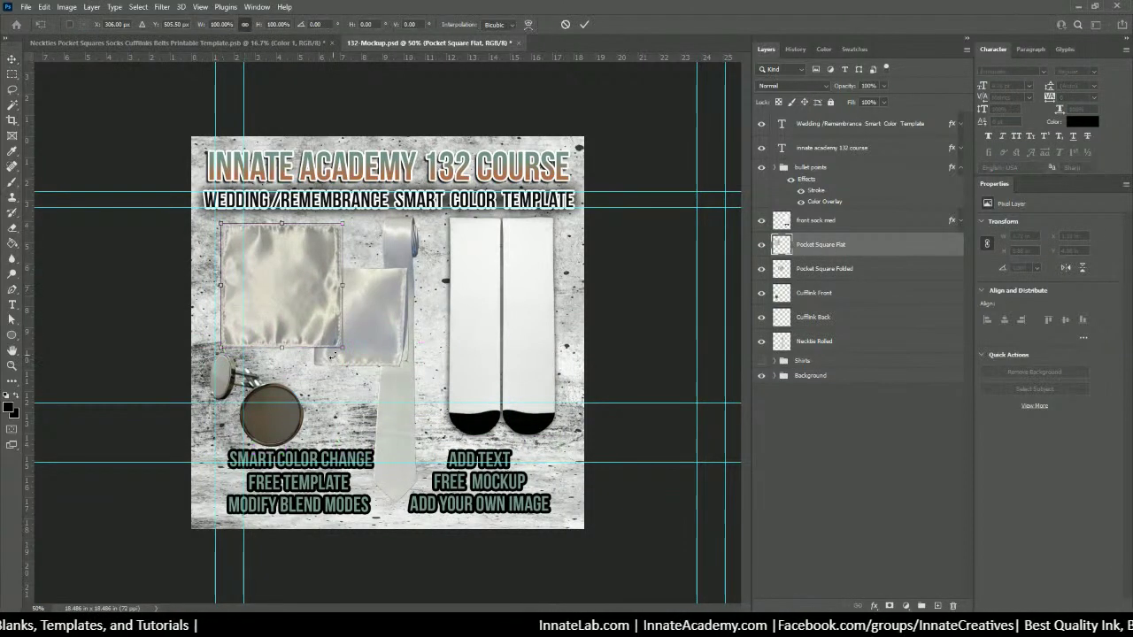
key("Return")
Step: Place Pocket Square Folded above Pocket Square Flat in the layer order, overlap its lower-right corner, and scale it to about 86%
left_click(830, 268)
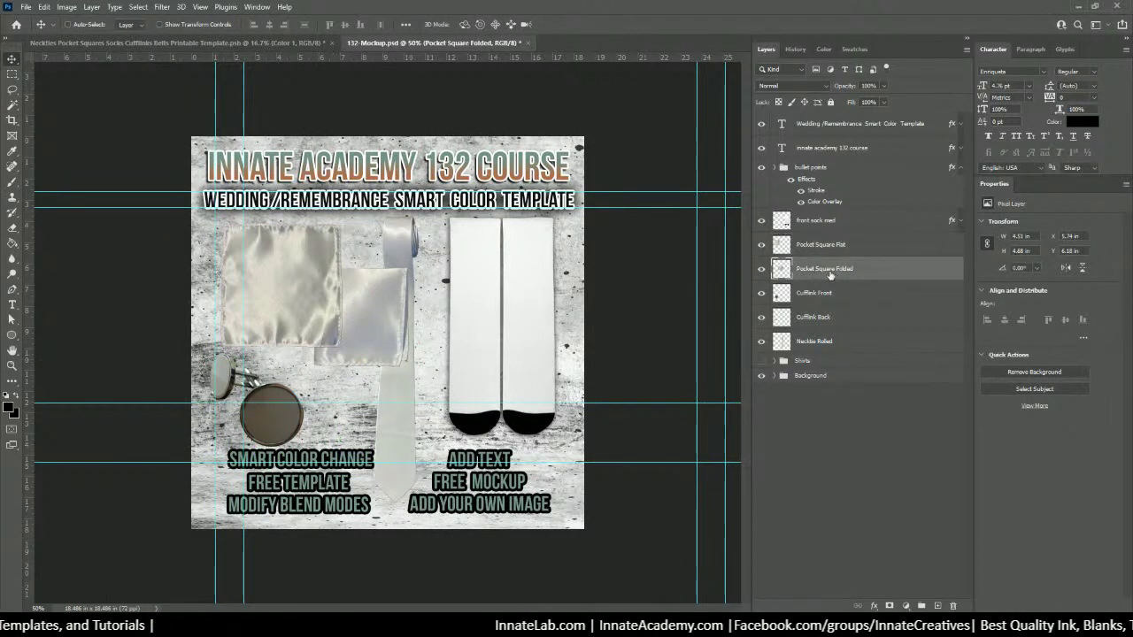
left_click_drag(830, 273, 828, 244)
left_click_drag(386, 316, 361, 352)
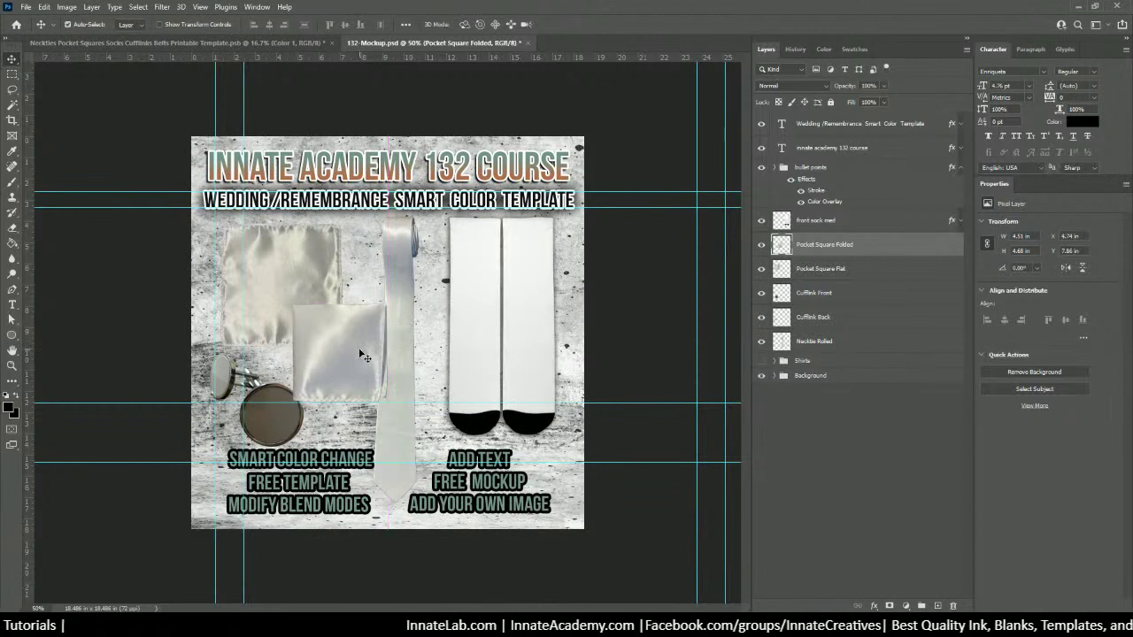
key("ctrl+t")
left_click_drag(387, 401, 347, 365)
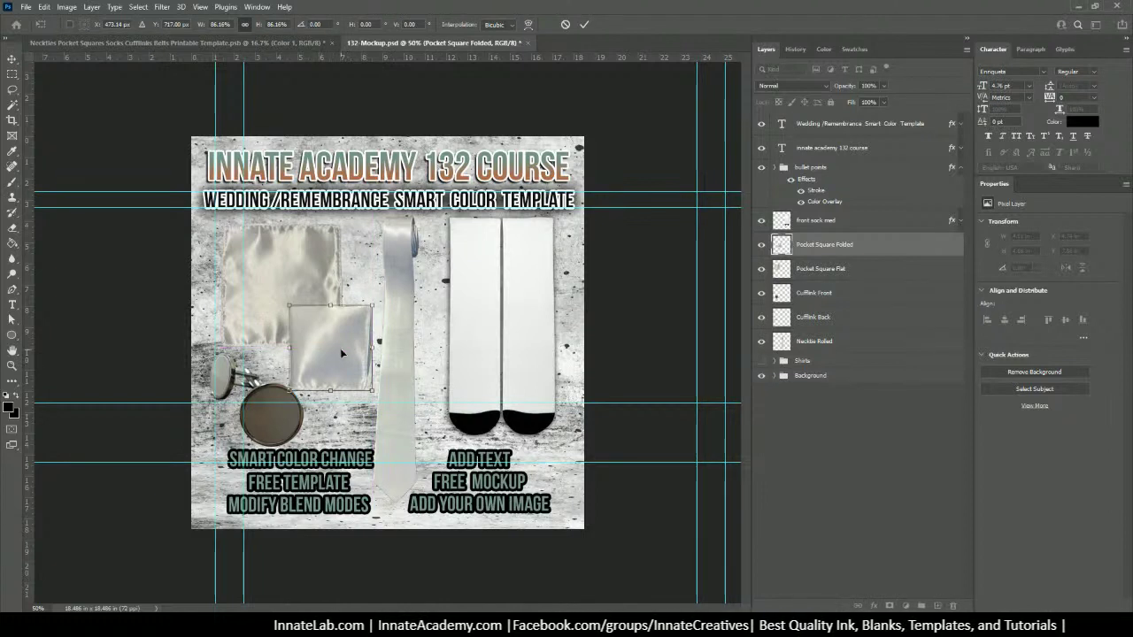
key("Return")
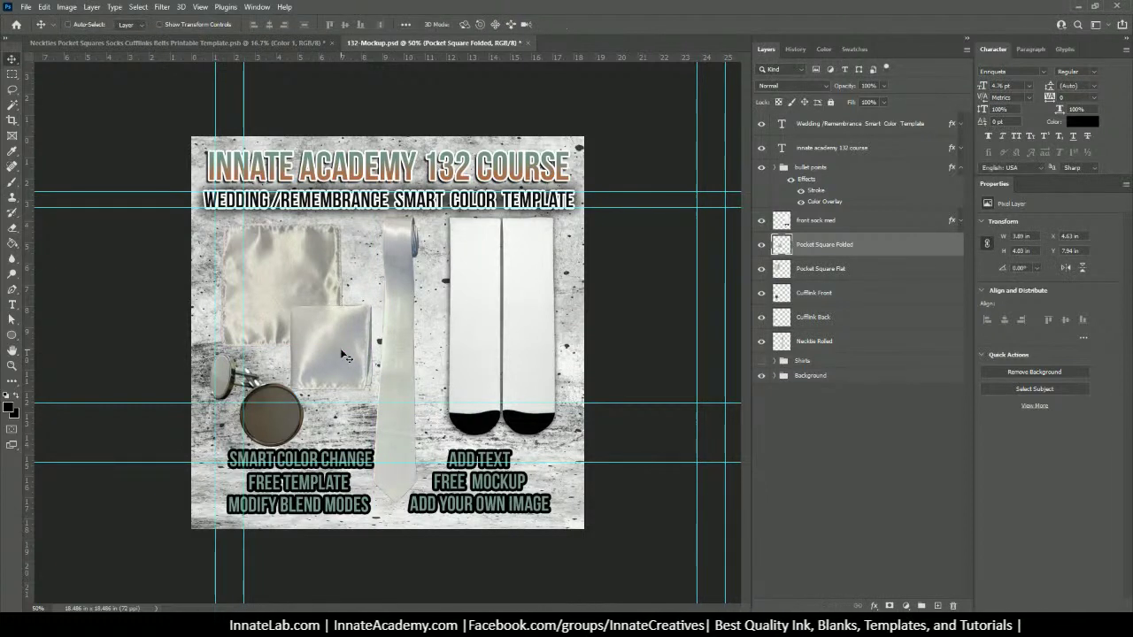
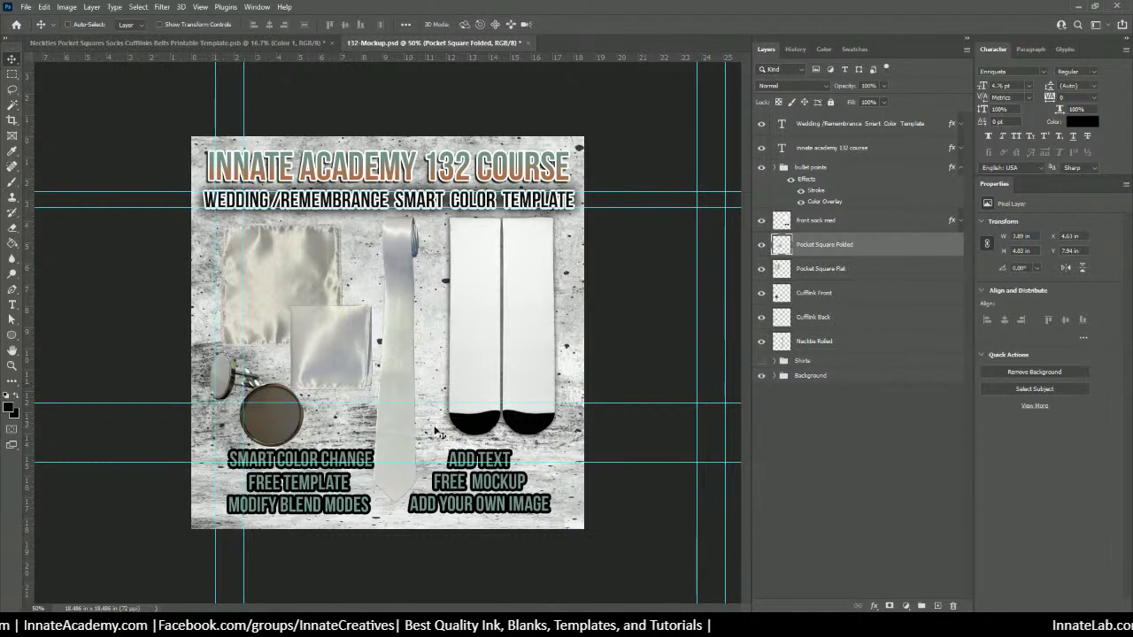
Step: Copy the front sock med layer style and paste it onto all product layers from front sock med through Necktie Rolled
right_click(469, 280)
left_click(483, 283)
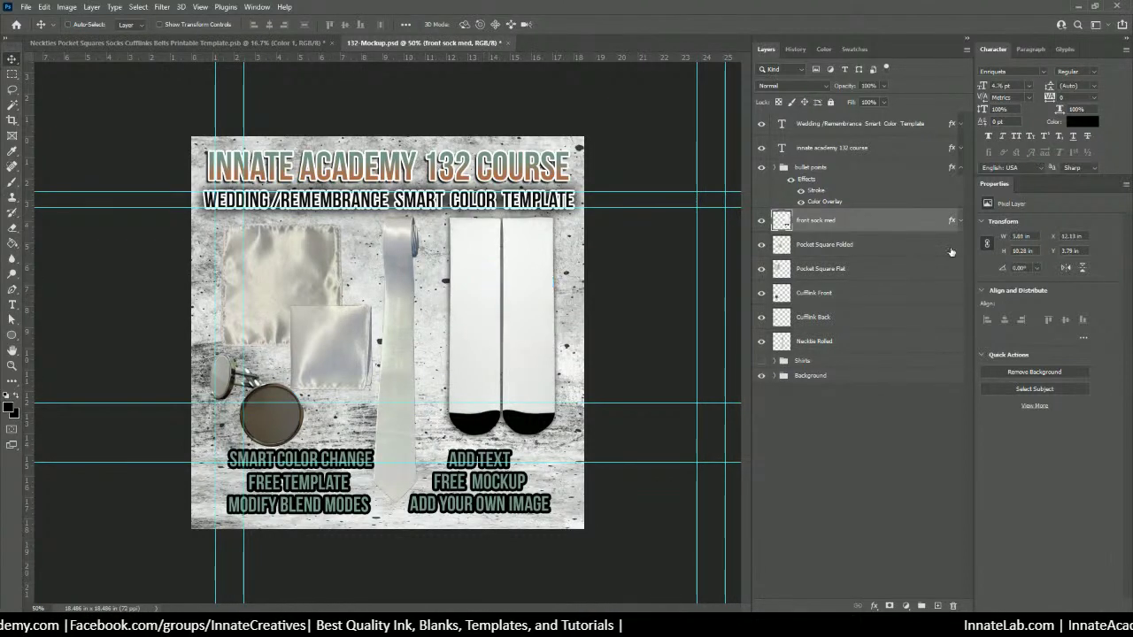
right_click(864, 227)
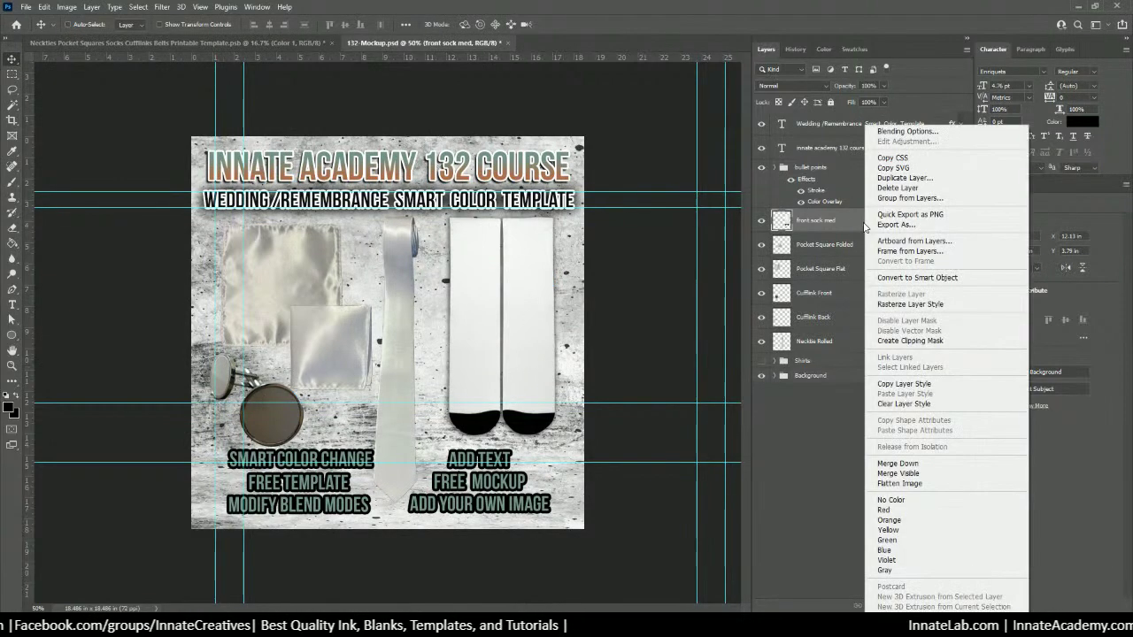
left_click(904, 383)
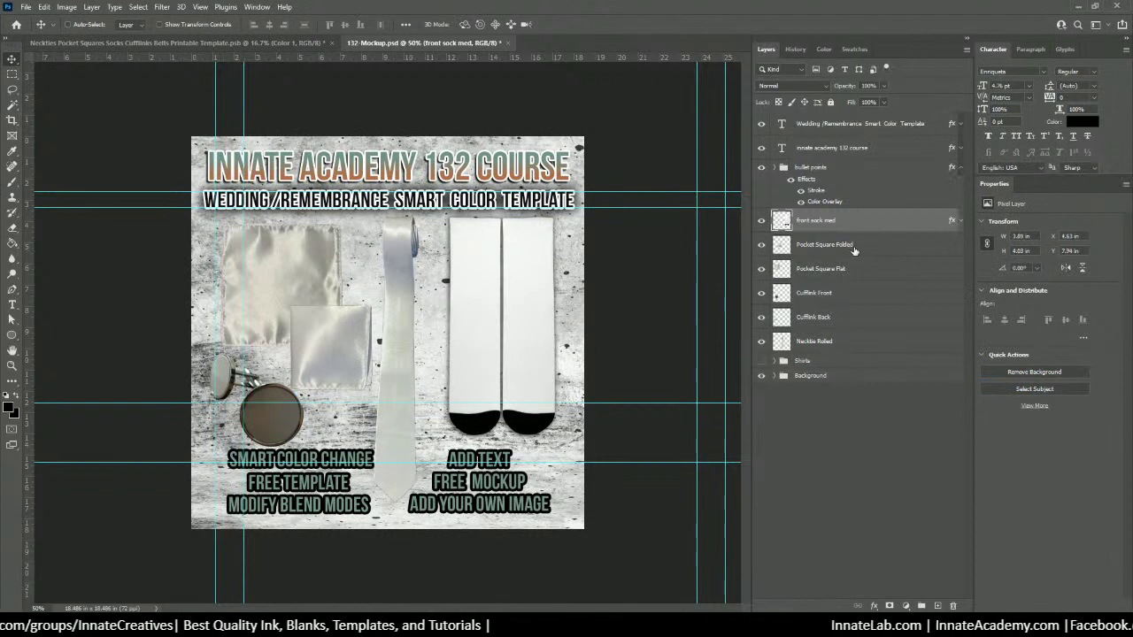
left_click(854, 250)
left_click(854, 341)
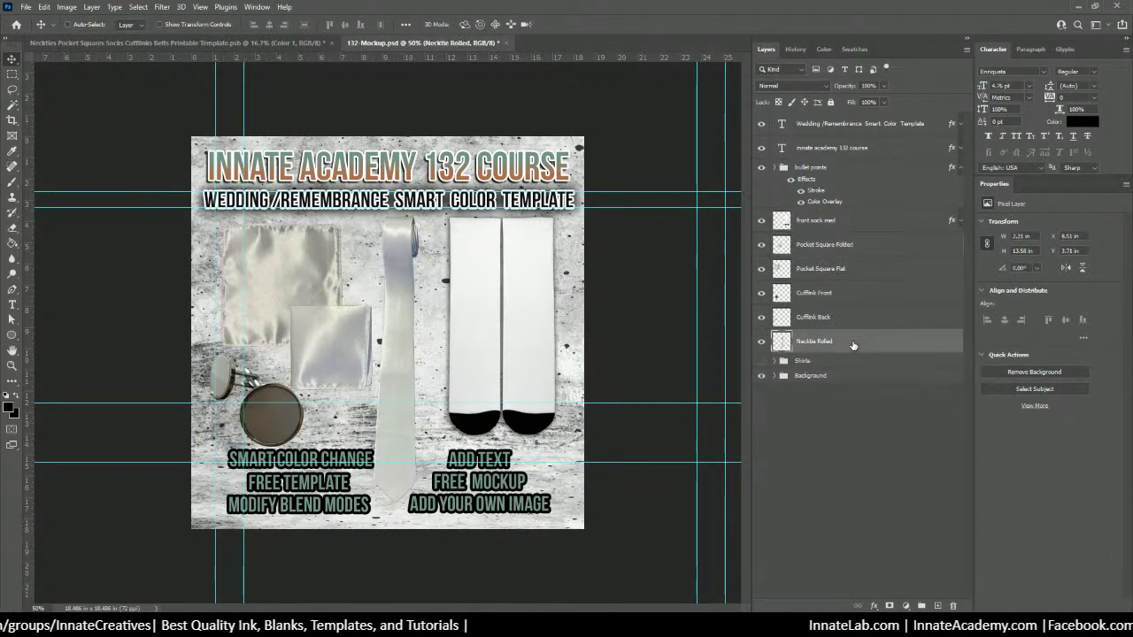
left_click(849, 219)
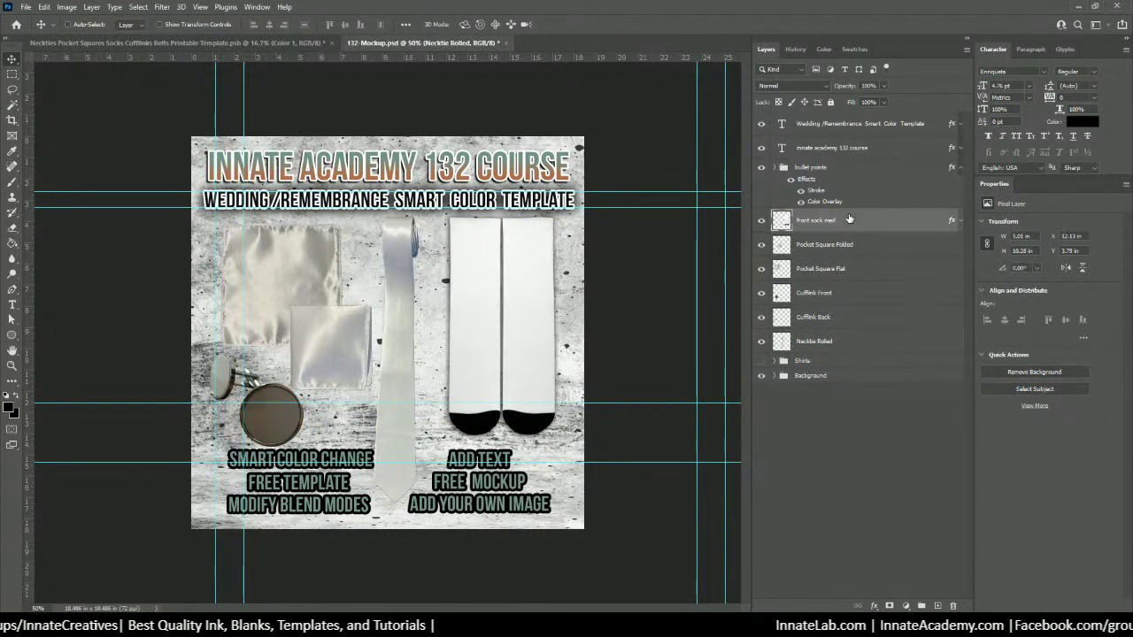
left_click(848, 341, "shift")
right_click(847, 337)
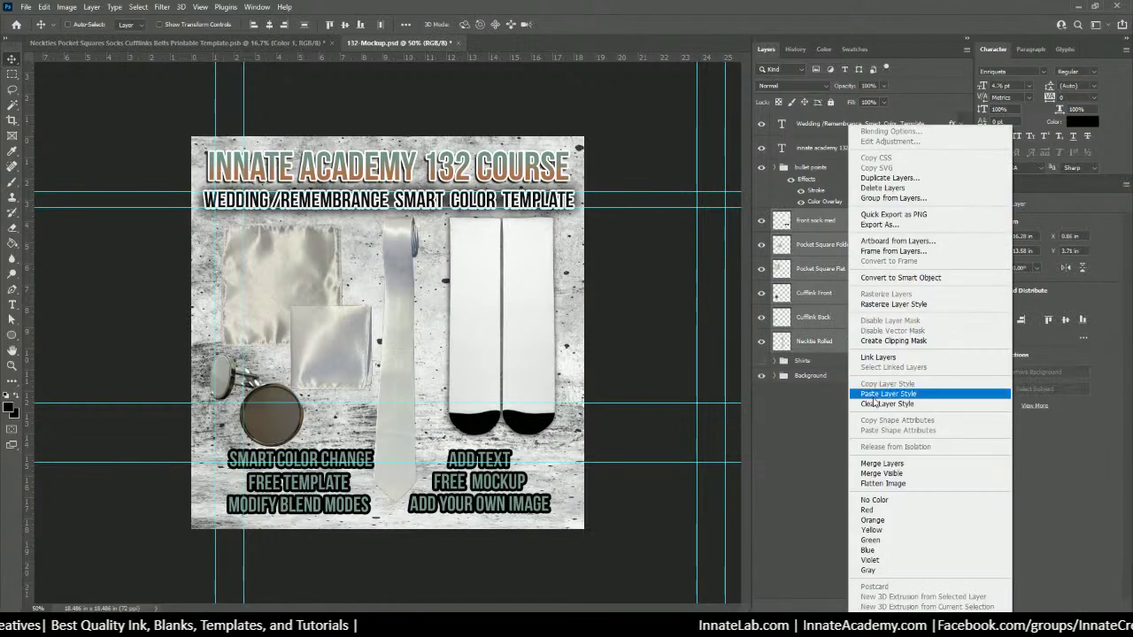
left_click(872, 395)
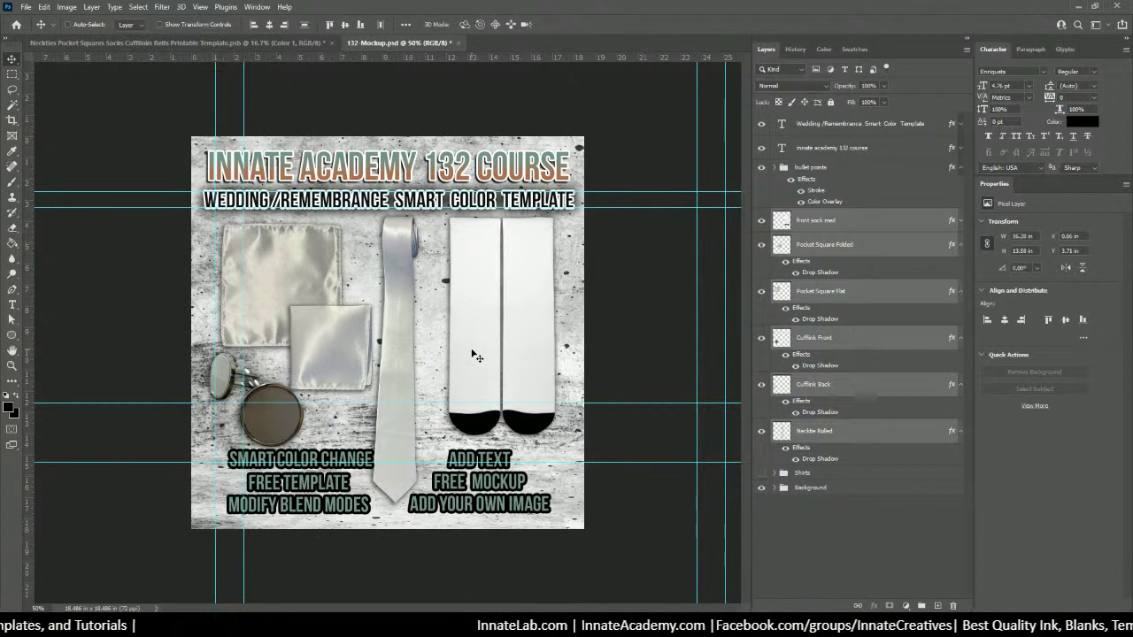
Step: Add a Black & White adjustment layer directly above Pocket Square Folded with the default preset
left_click(824, 247)
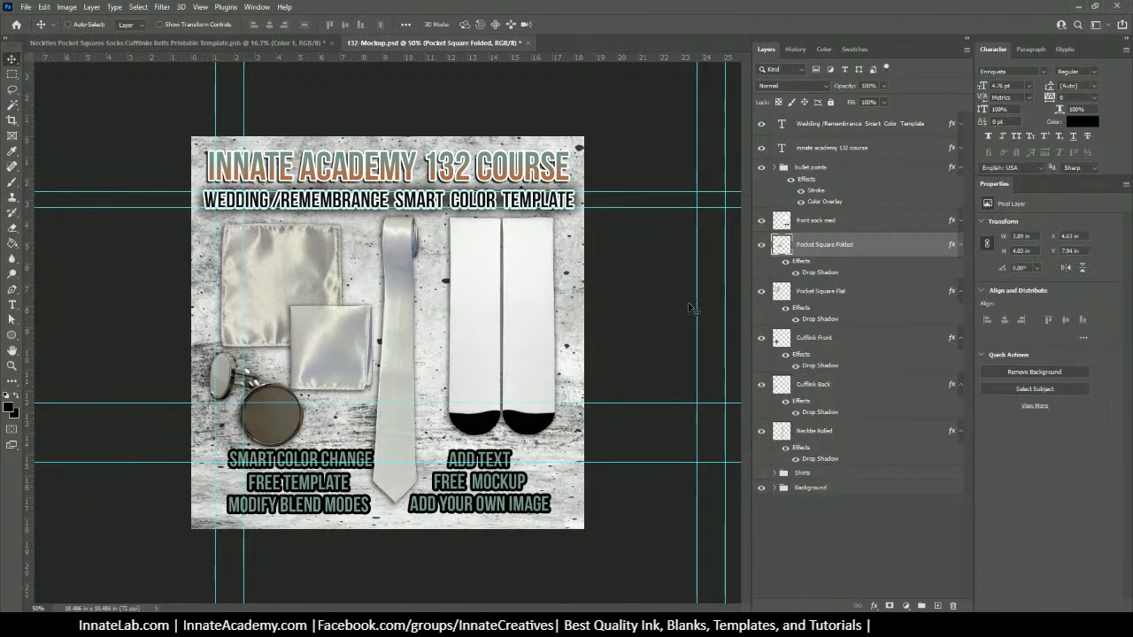
key("ctrl+plus")
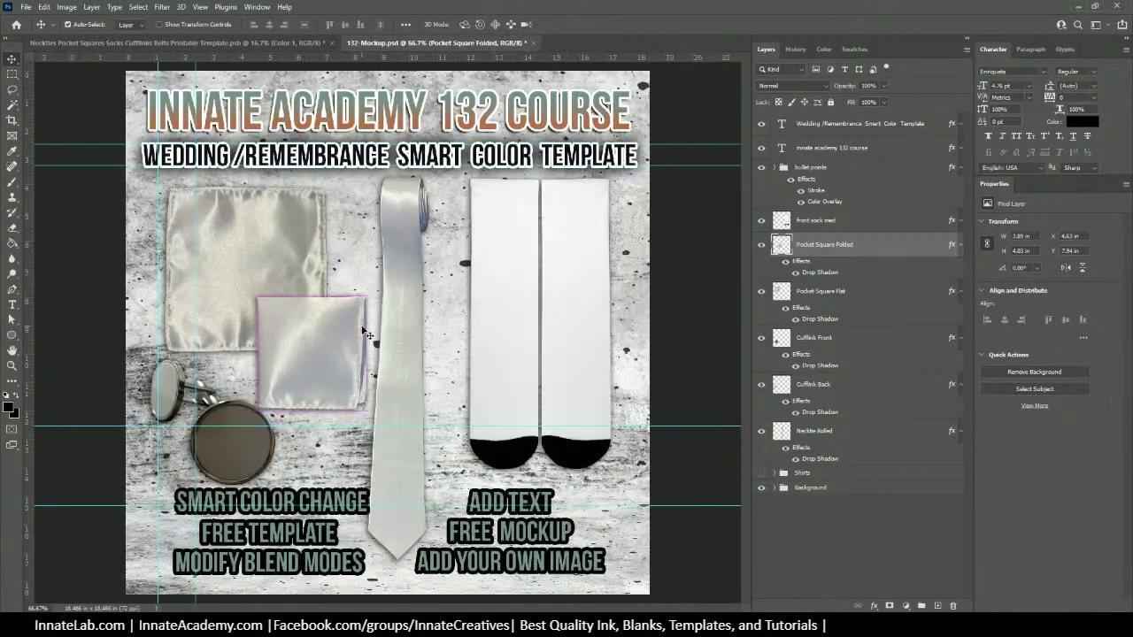
left_click(906, 606)
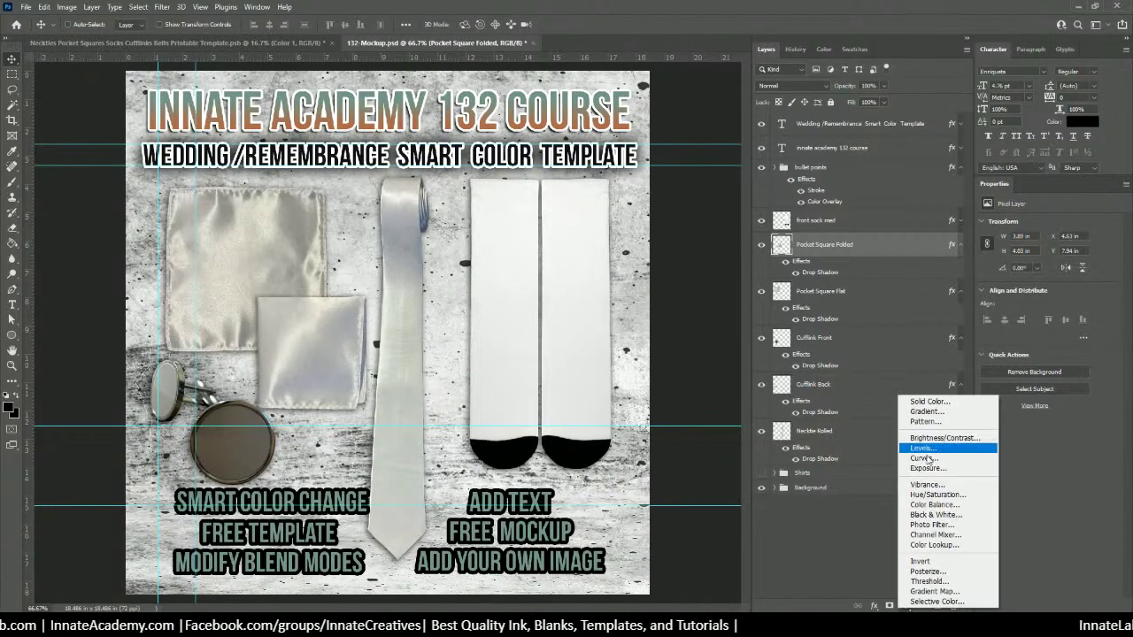
left_click(936, 514)
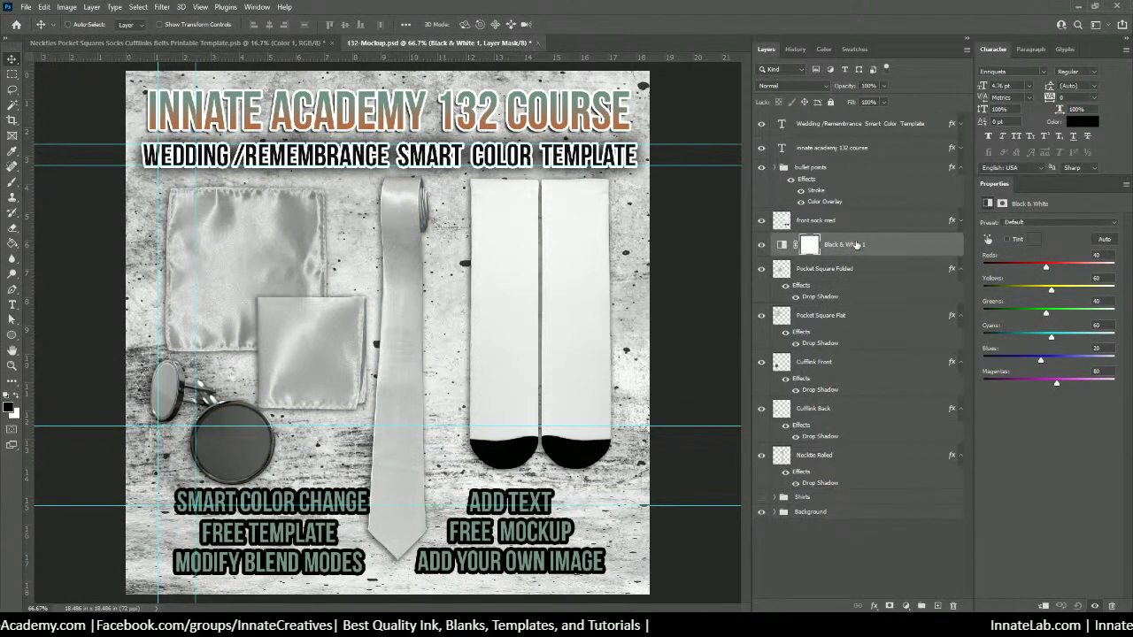
Step: Group the layers from Pocket Square Folded through Necktie Rolled and clip the Black & White adjustment to that group
left_click(856, 270)
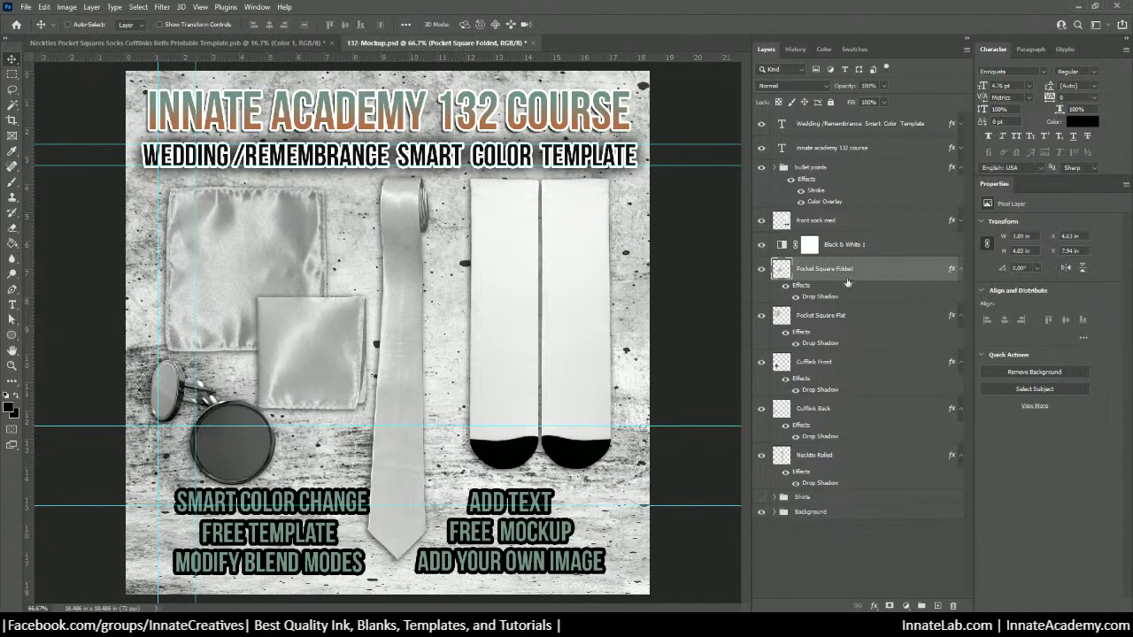
left_click(856, 456, "shift")
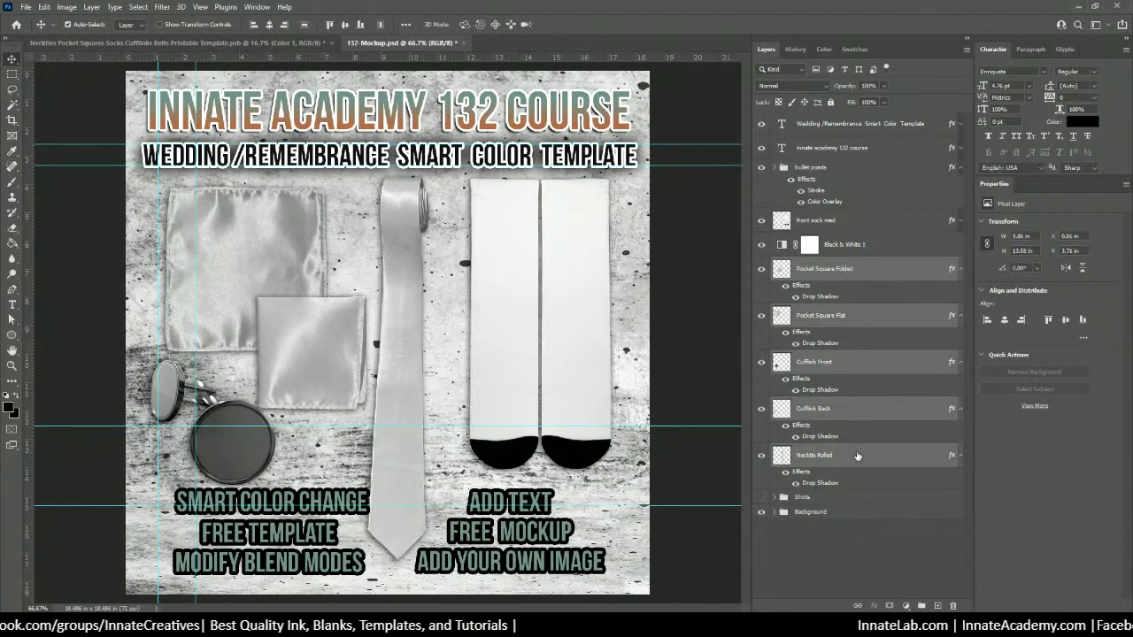
key("ctrl+g")
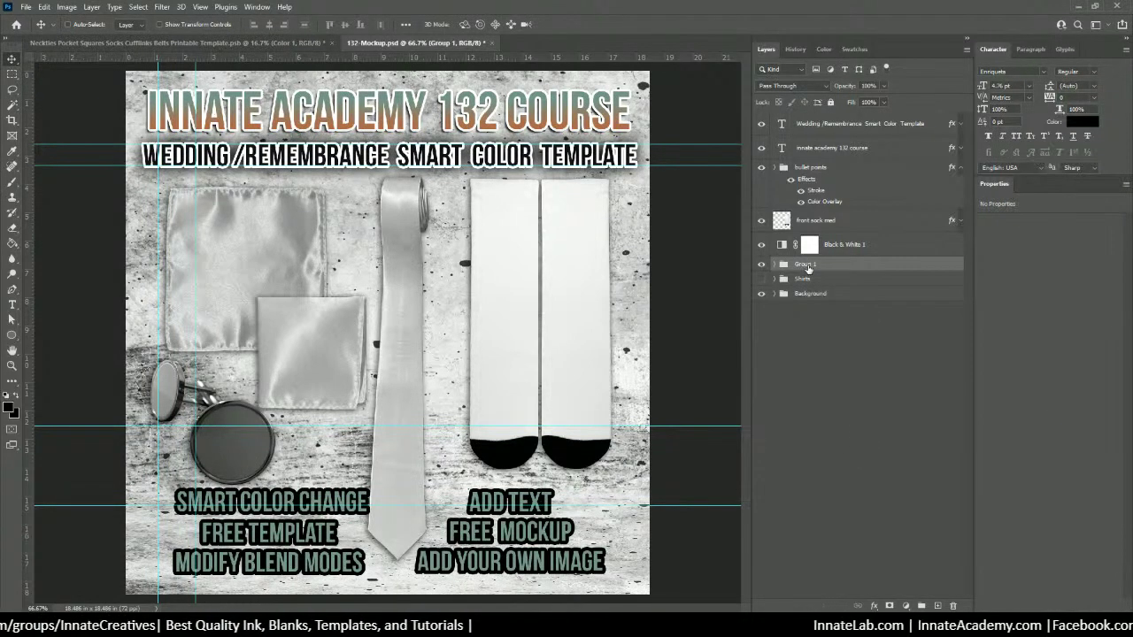
left_click(867, 249)
right_click(872, 248)
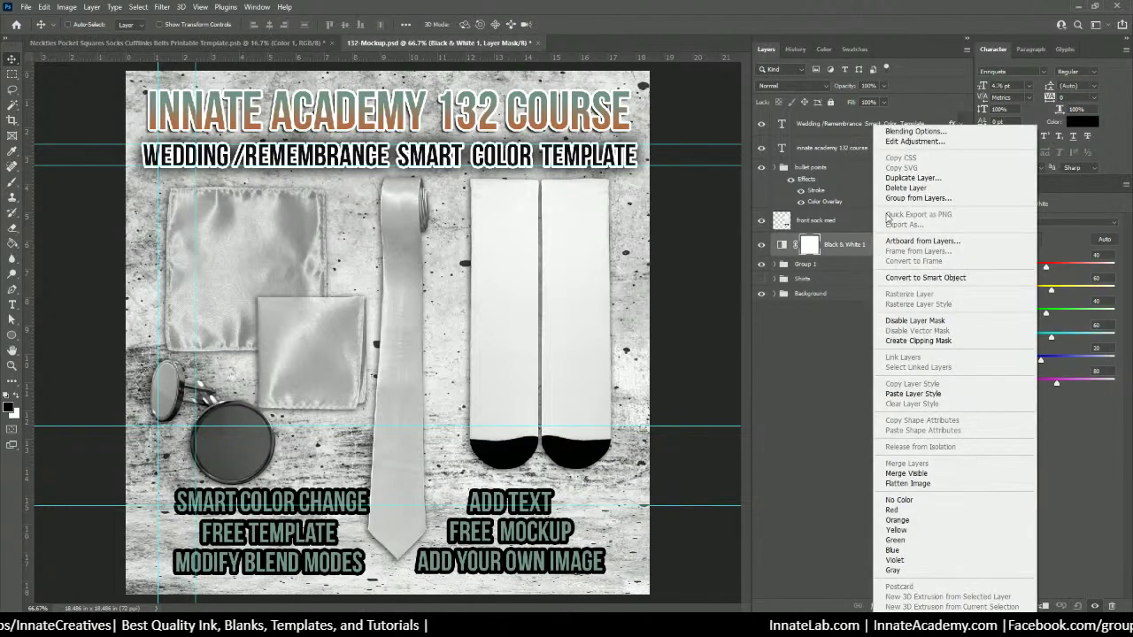
left_click(923, 341)
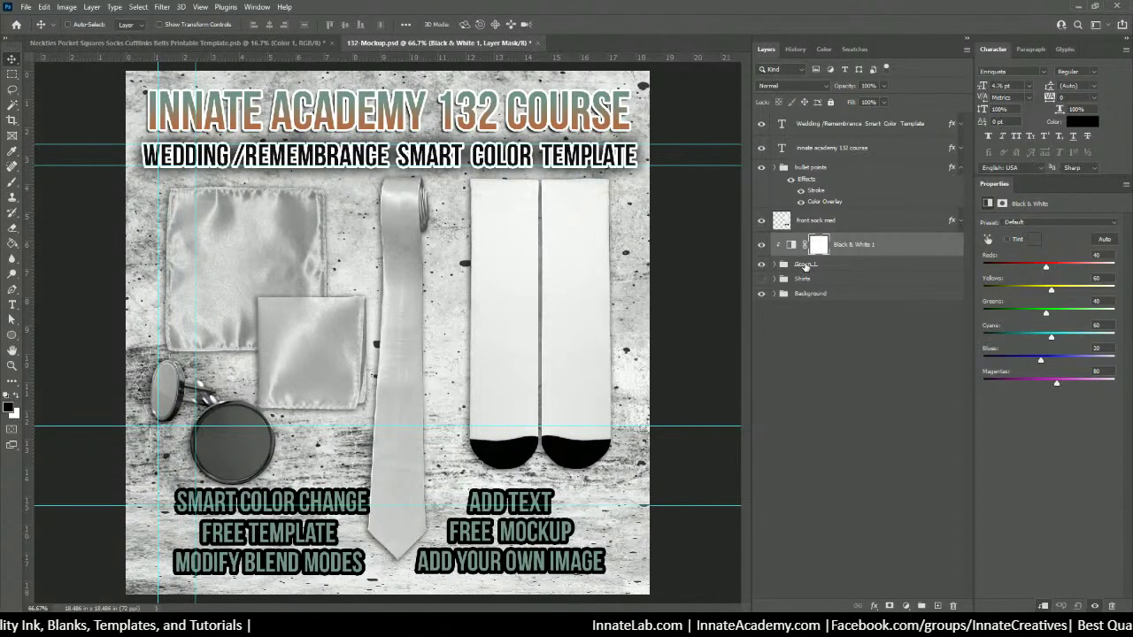
Step: Expand the product group and move front sock med into it, above Pocket Square Folded
left_click(775, 266)
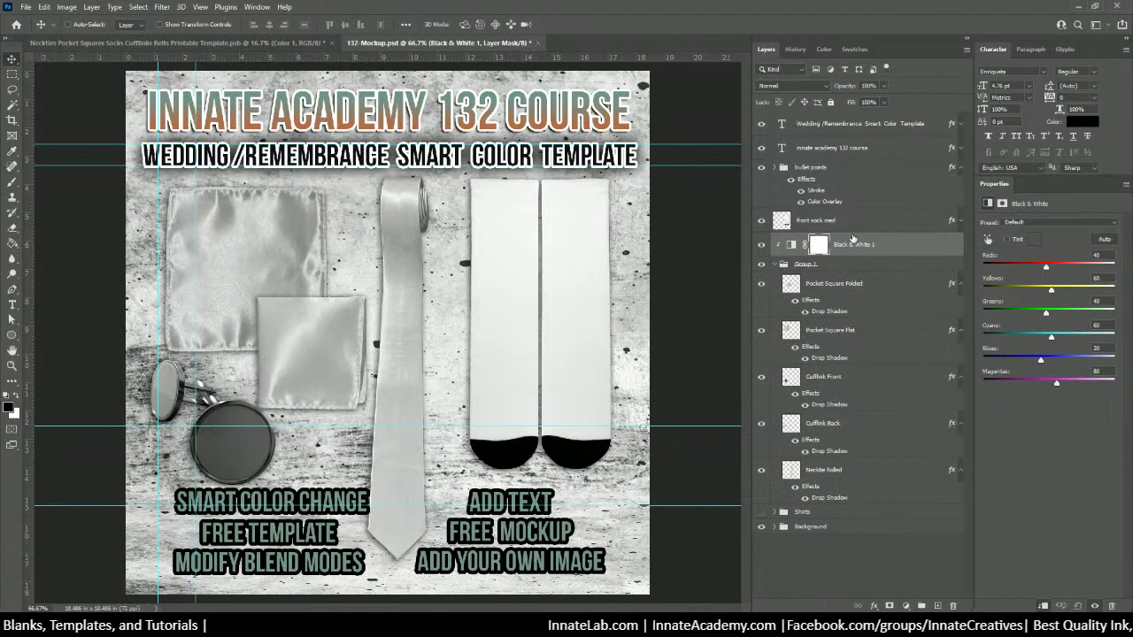
left_click_drag(852, 223, 863, 275)
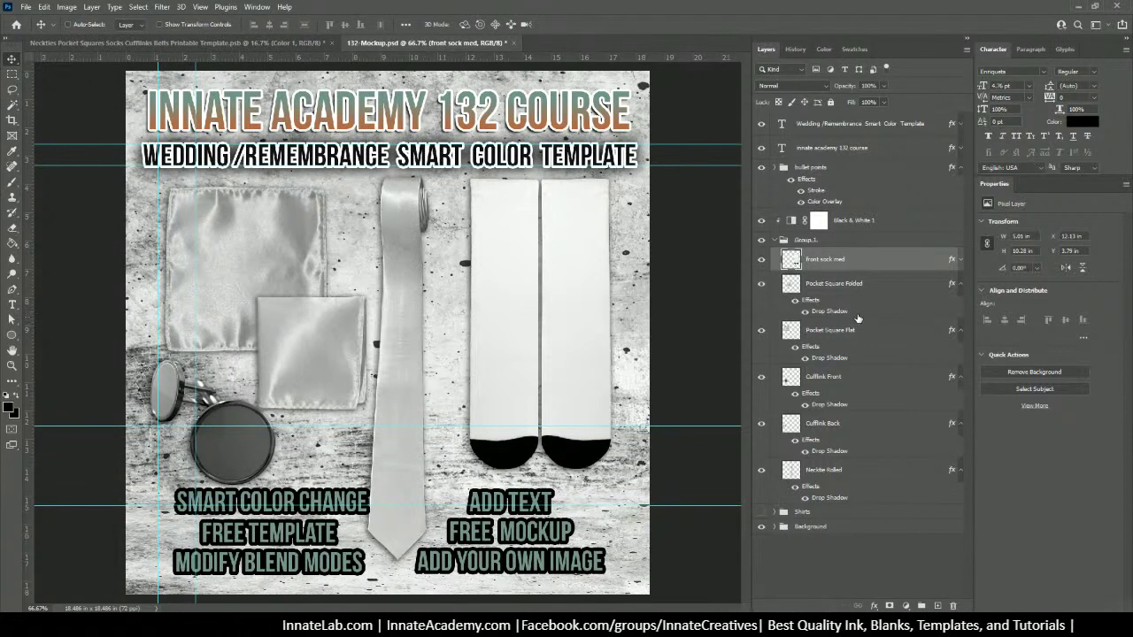
left_click(858, 288)
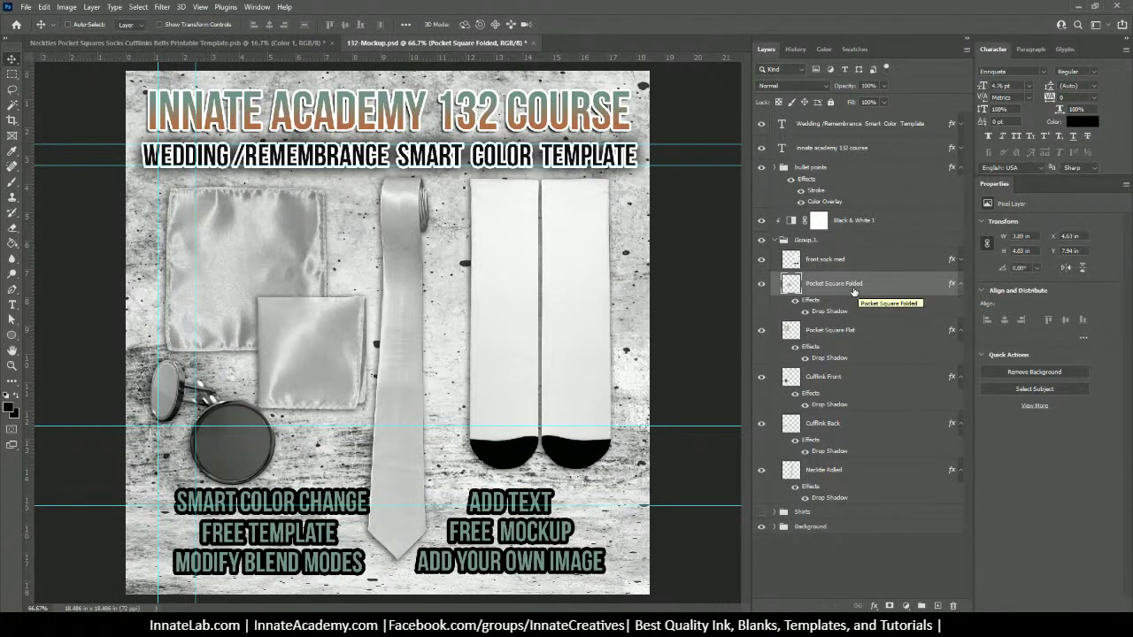
Step: In the printable template document, hide the gradient fill inside the tie's Color 1 smart object, then save and close it
left_click(292, 44)
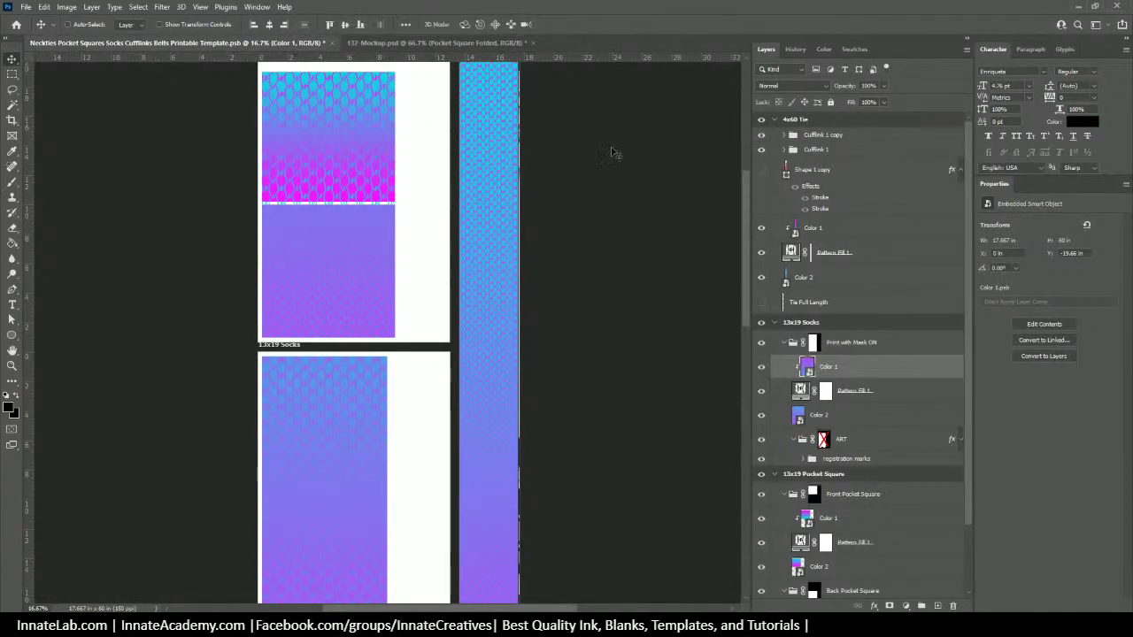
double_click(814, 228)
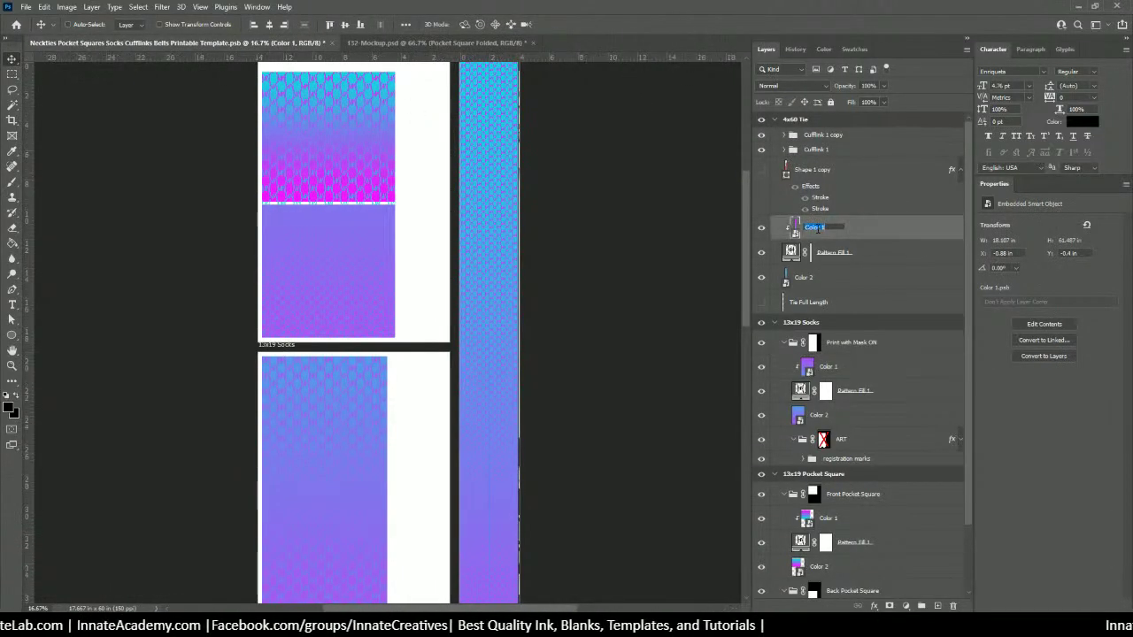
double_click(795, 225)
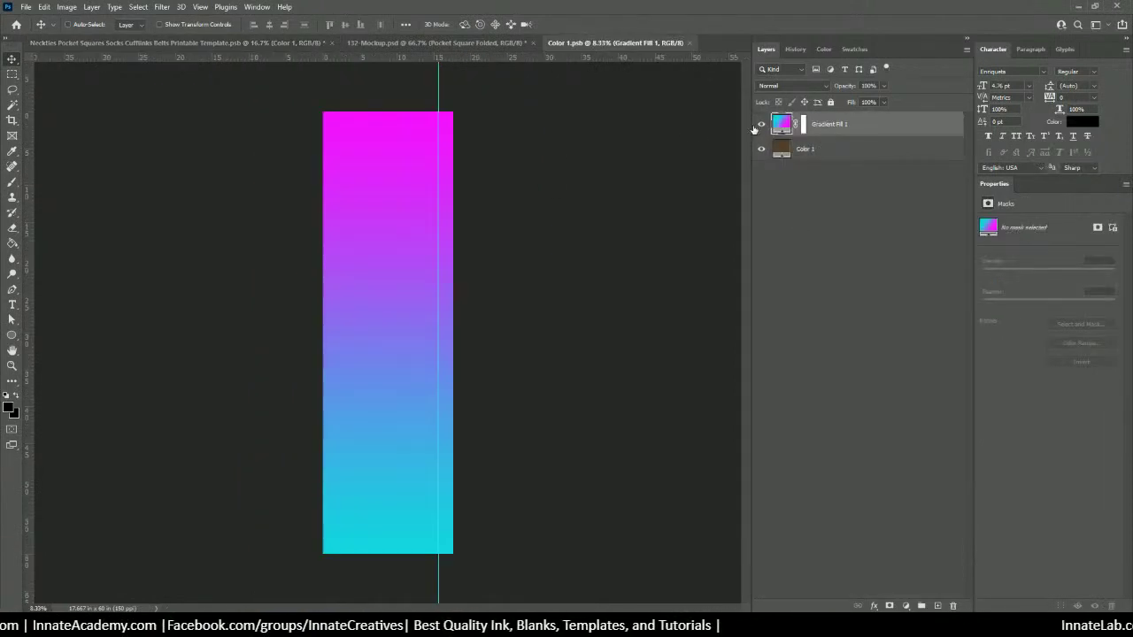
left_click(761, 125)
left_click(695, 42)
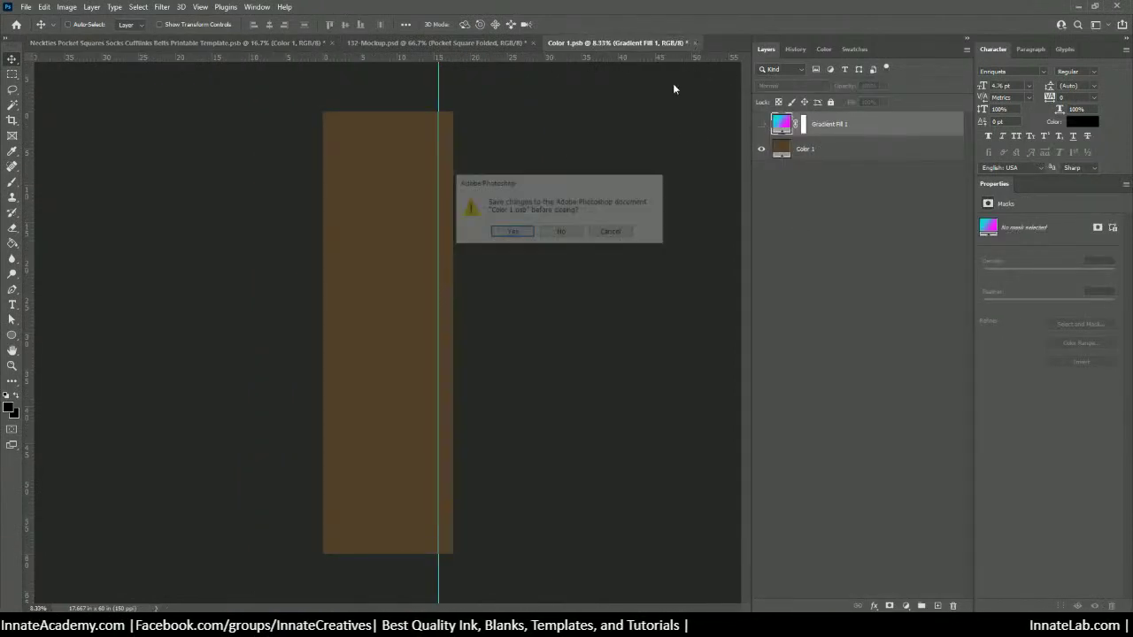
left_click(515, 232)
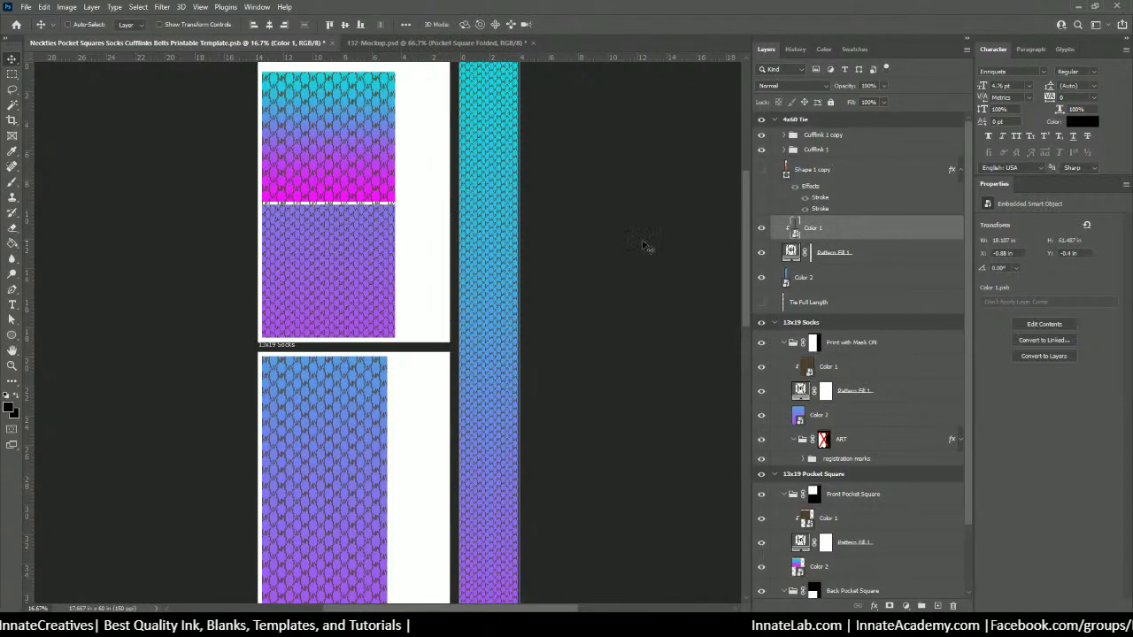
Step: Hide the gradient fill inside the tie's Color 2 smart object, then save and close it
scroll(804, 256, "down", 2)
scroll(803, 258, "down", 1)
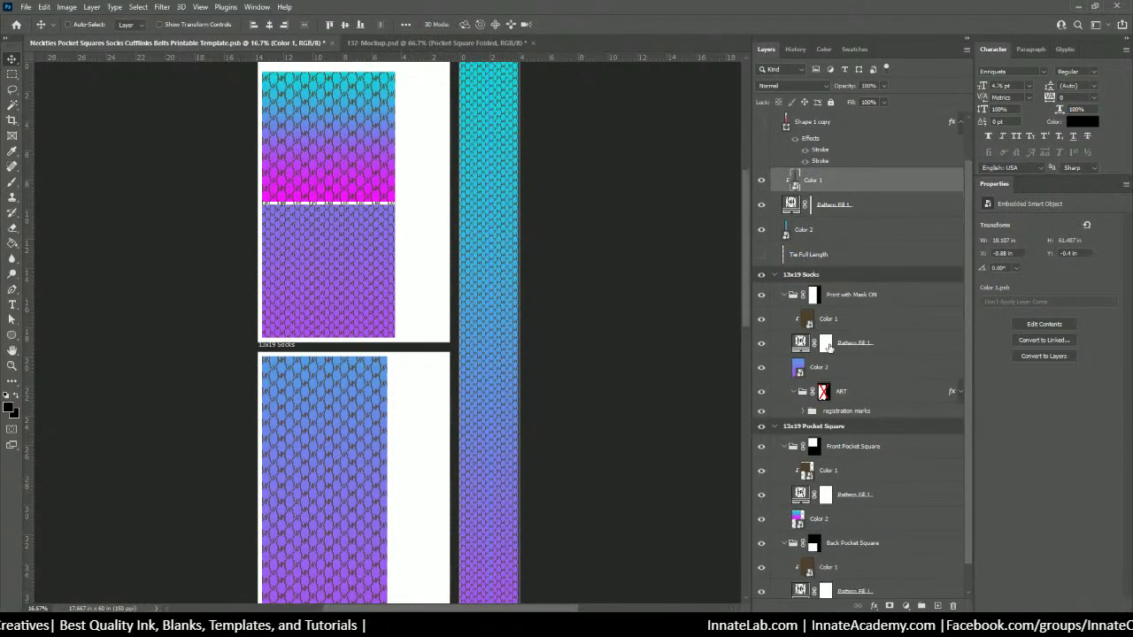
left_click(804, 231)
double_click(787, 231)
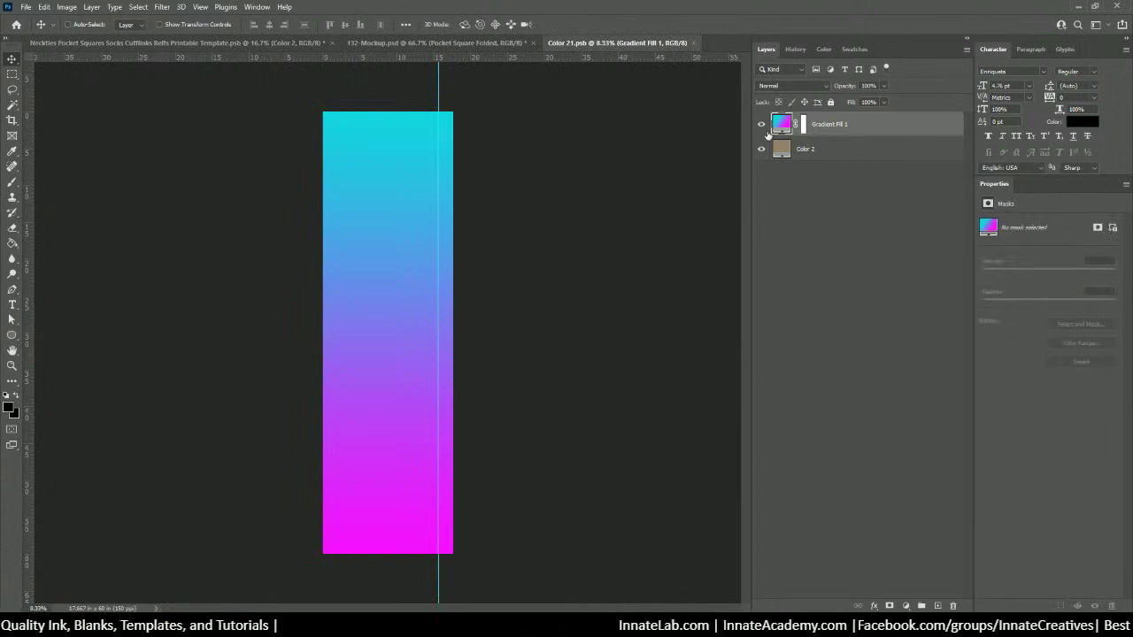
left_click(761, 124)
left_click(692, 43)
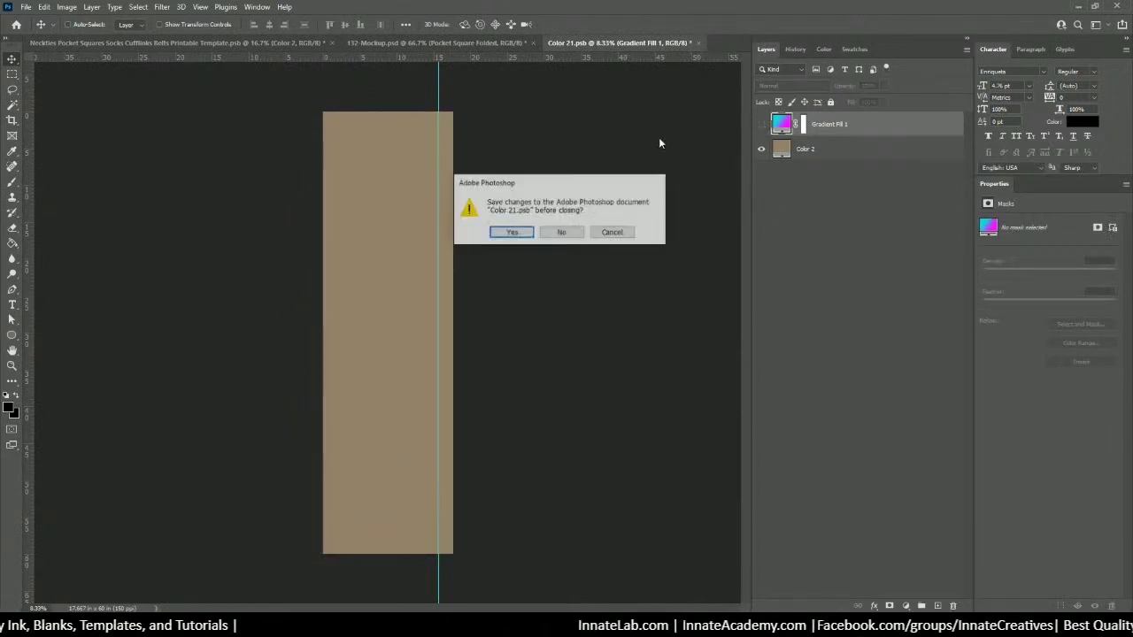
left_click(508, 230)
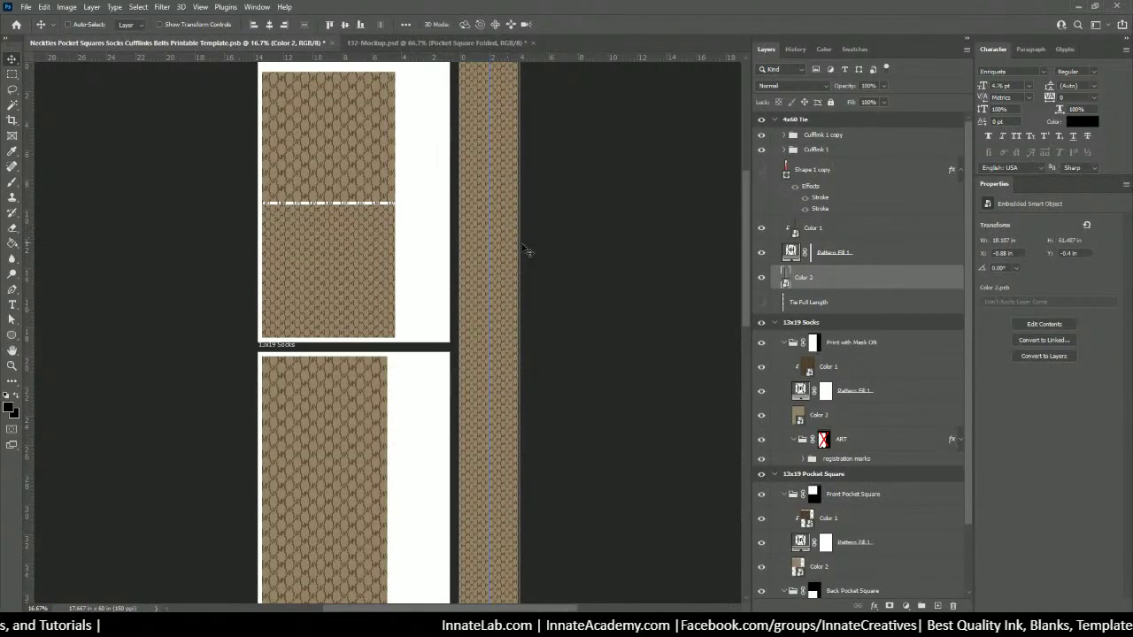
Step: Start an Artboards to Files export of the printable template and create a folder named Printables inside the 132 folder
scroll(525, 254, "down", 3)
scroll(525, 260, "up", 6)
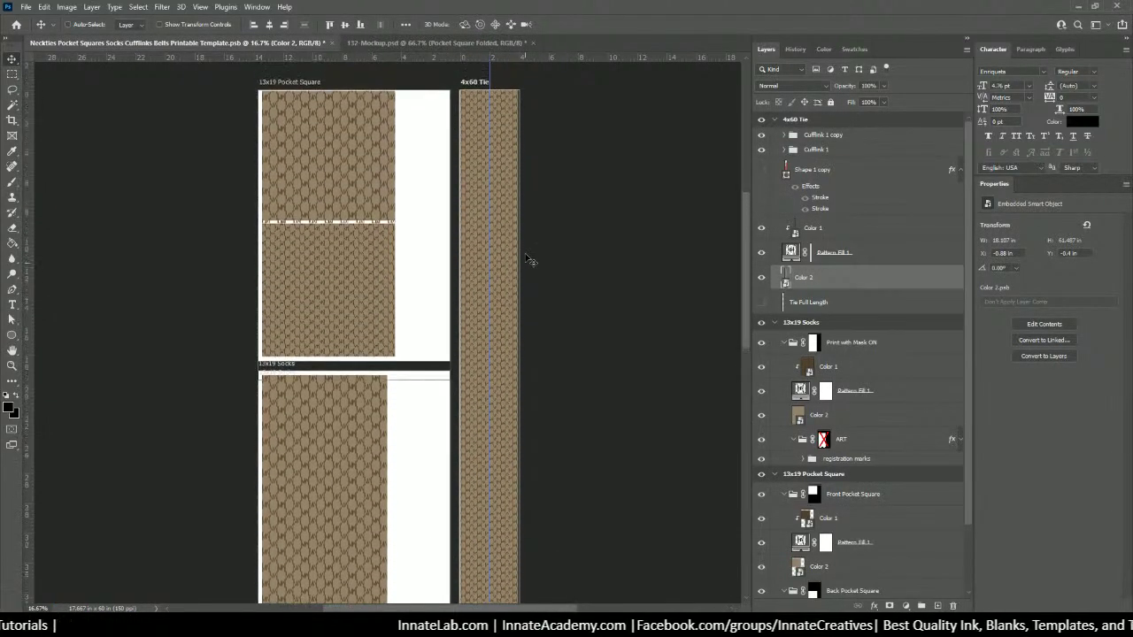
left_click(25, 6)
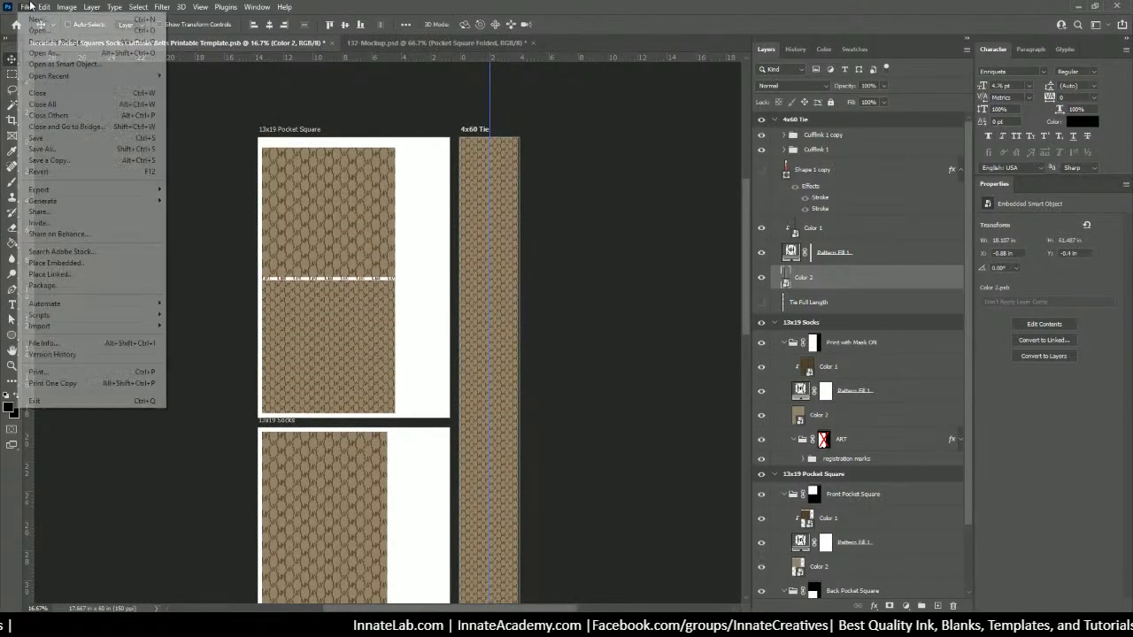
mouse_move(44, 193)
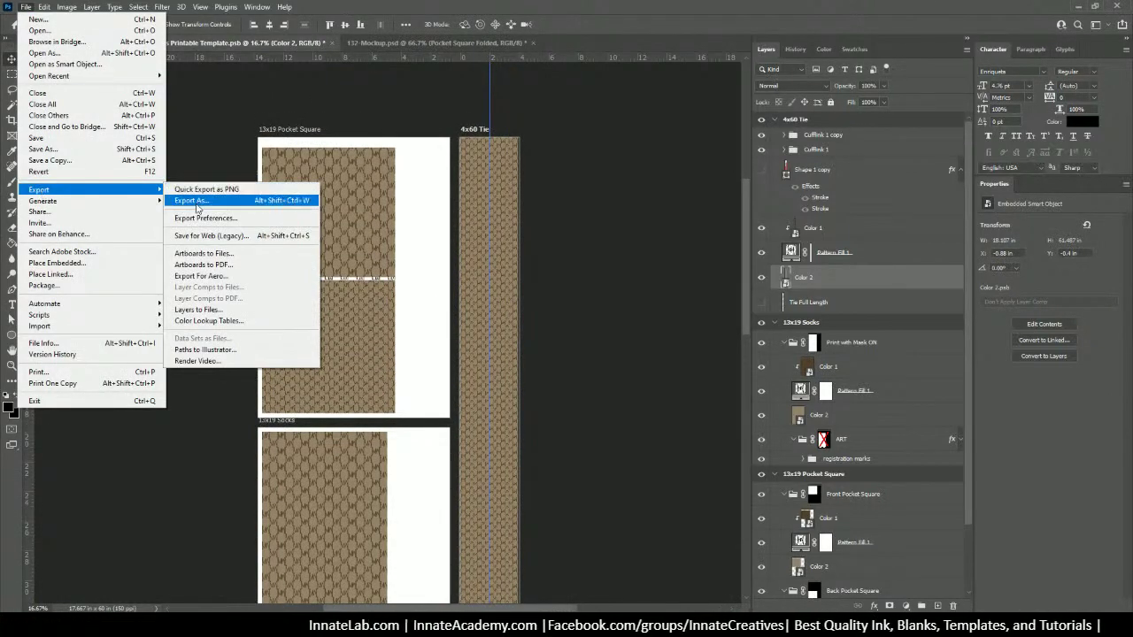
left_click(202, 255)
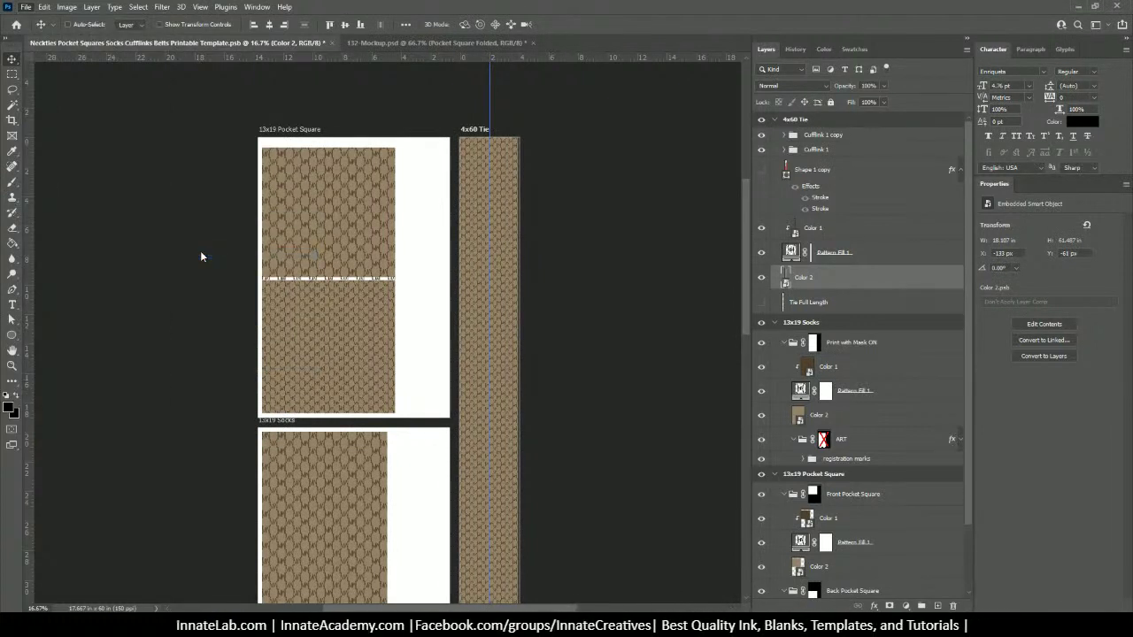
left_click(641, 162)
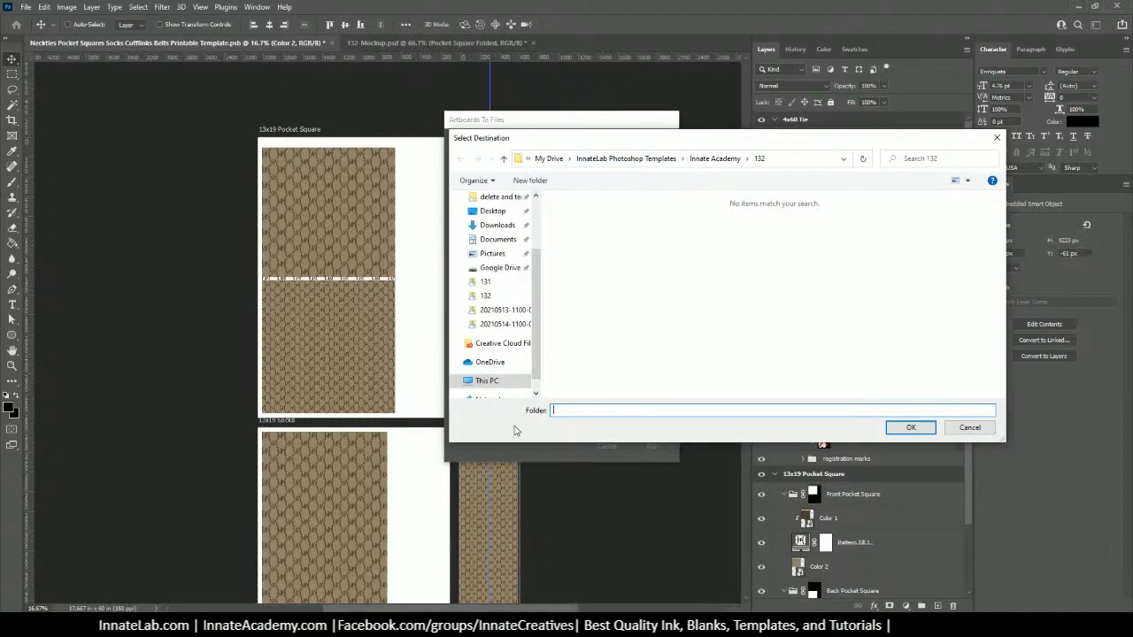
right_click(586, 365)
mouse_move(679, 488)
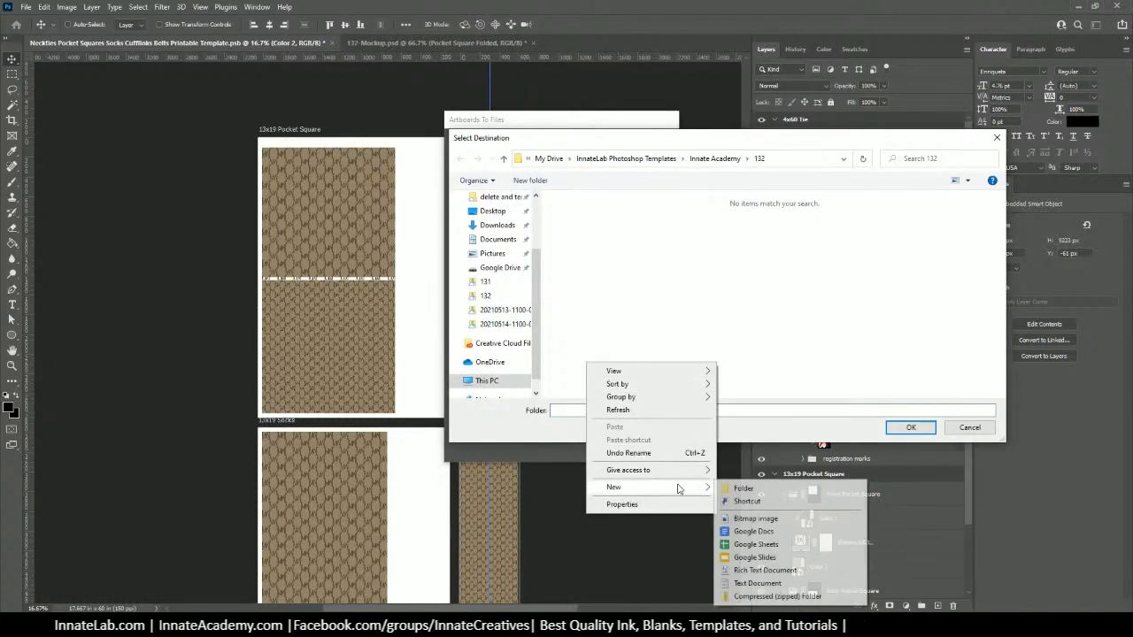
left_click(747, 488)
type("Printables")
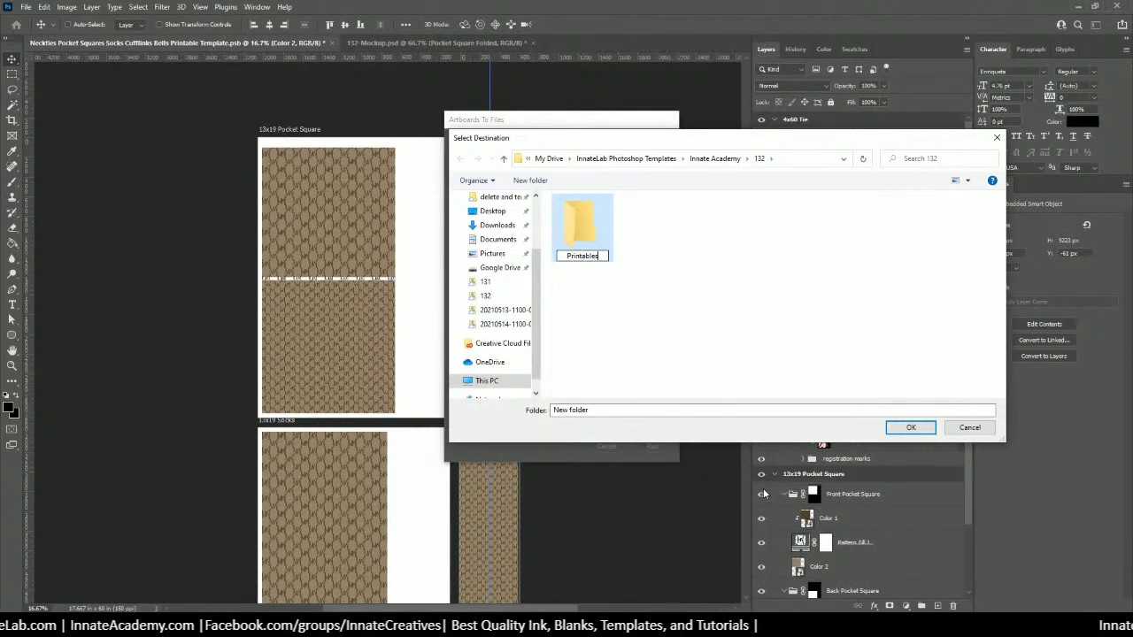
key("Return")
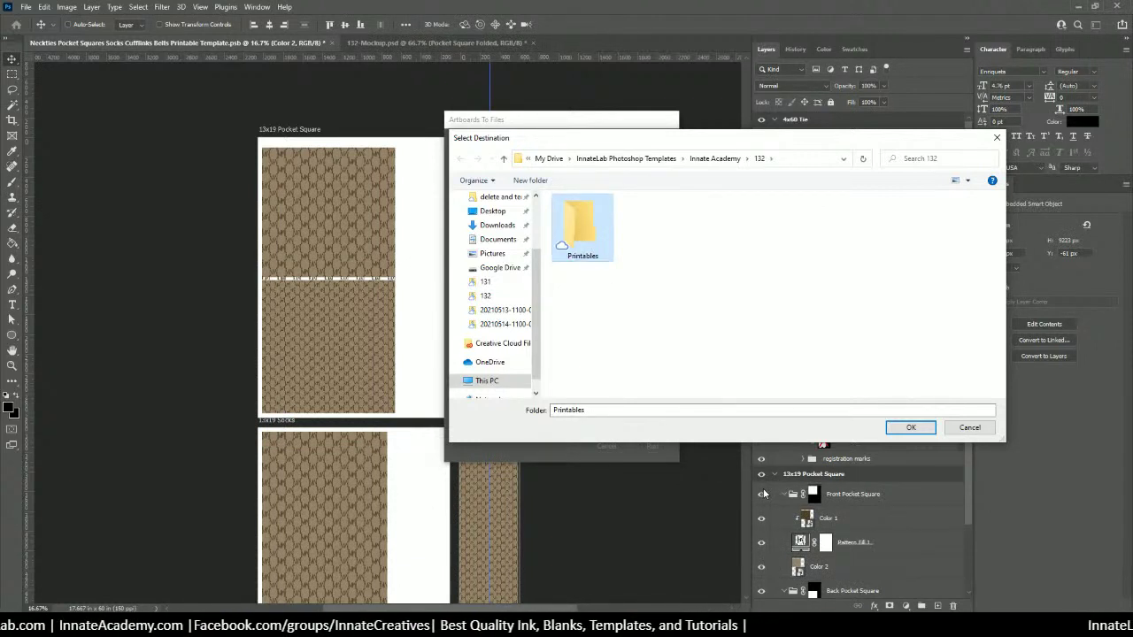
Step: Rename the new folder as Print and choose it as the export destination
left_click(581, 256)
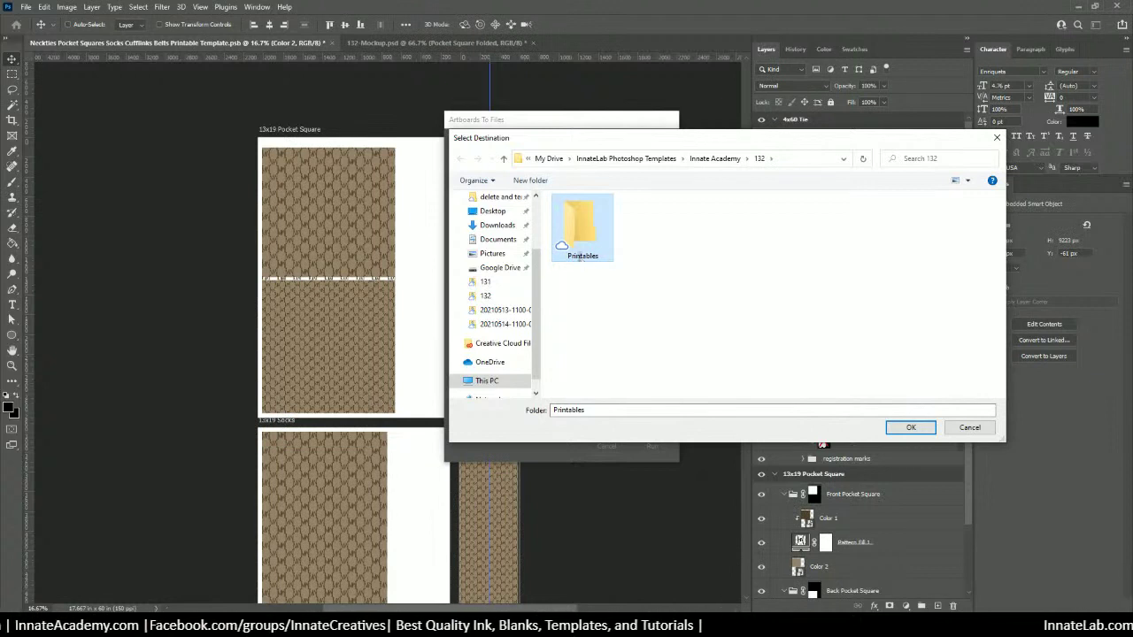
type("Print")
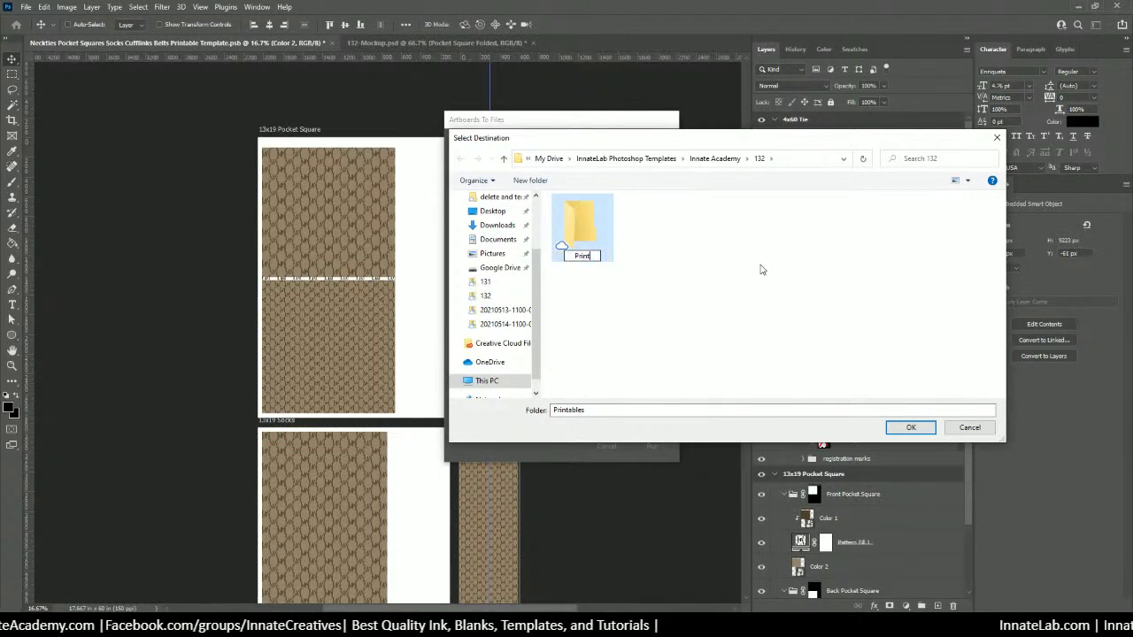
key("Return")
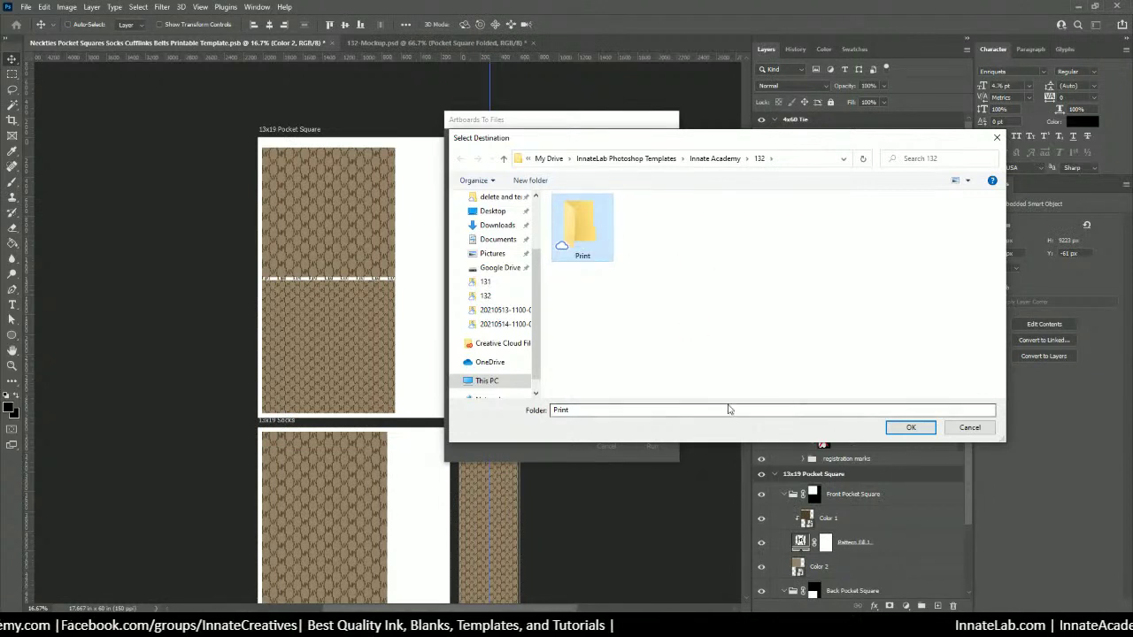
left_click(911, 428)
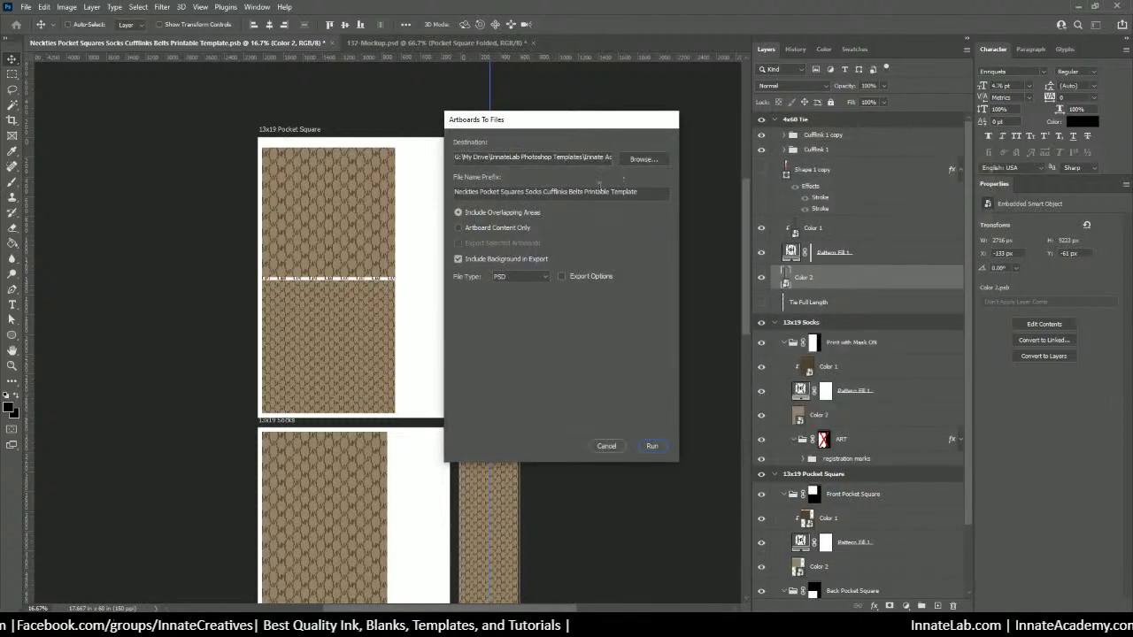
Step: Export the artboards as JPEG with file name prefix Print-, artboard content only, and export options shown
left_click_drag(647, 191, 372, 197)
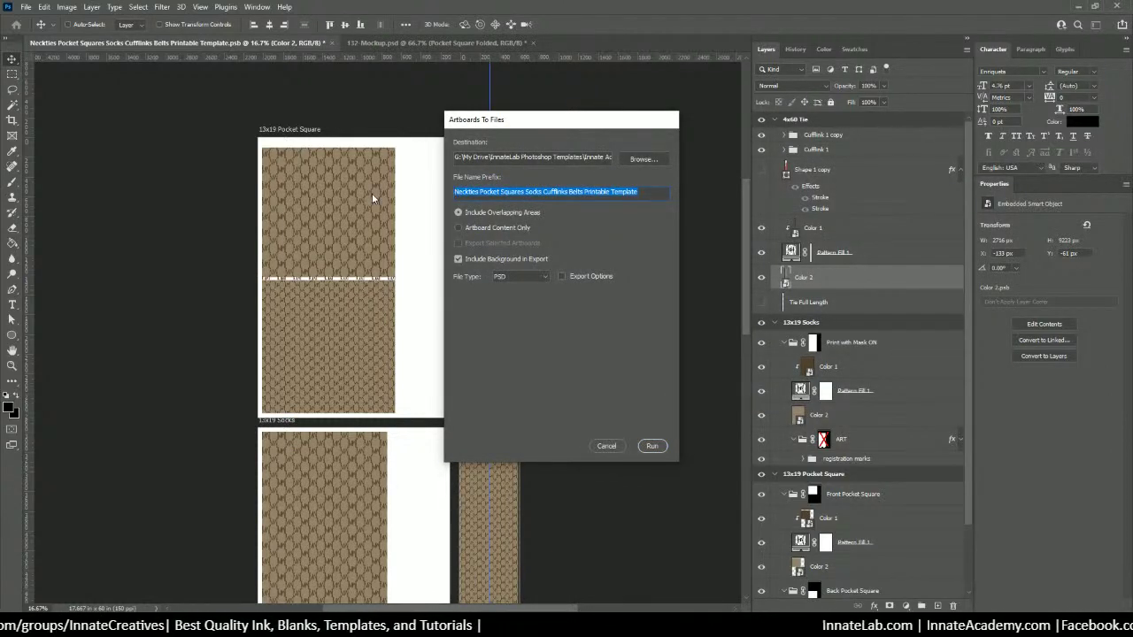
type("Print-")
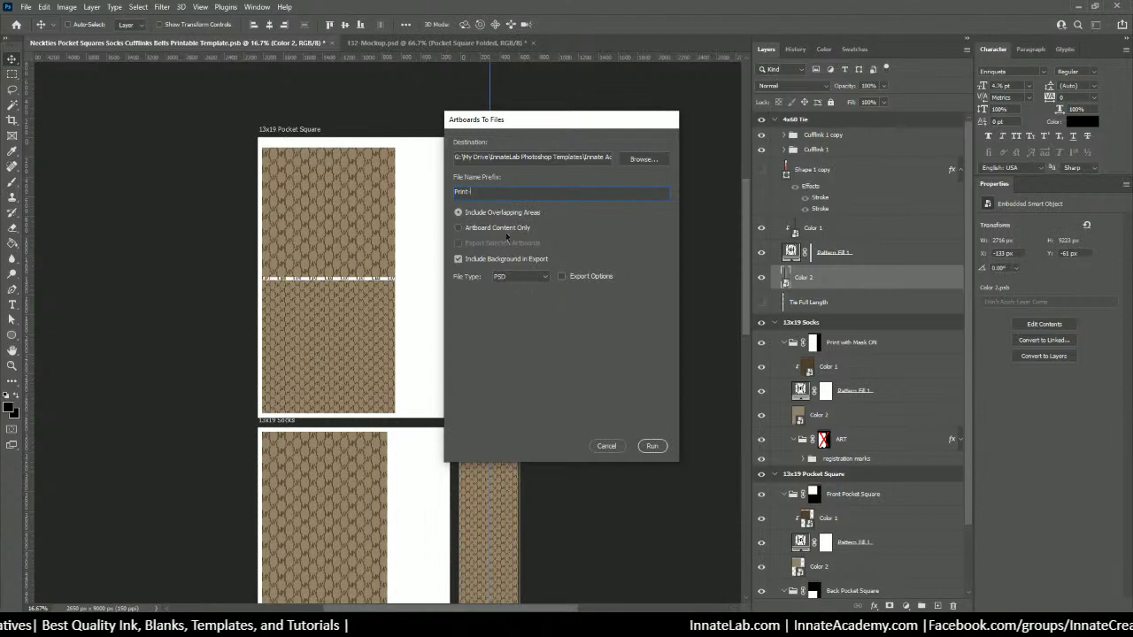
left_click(518, 280)
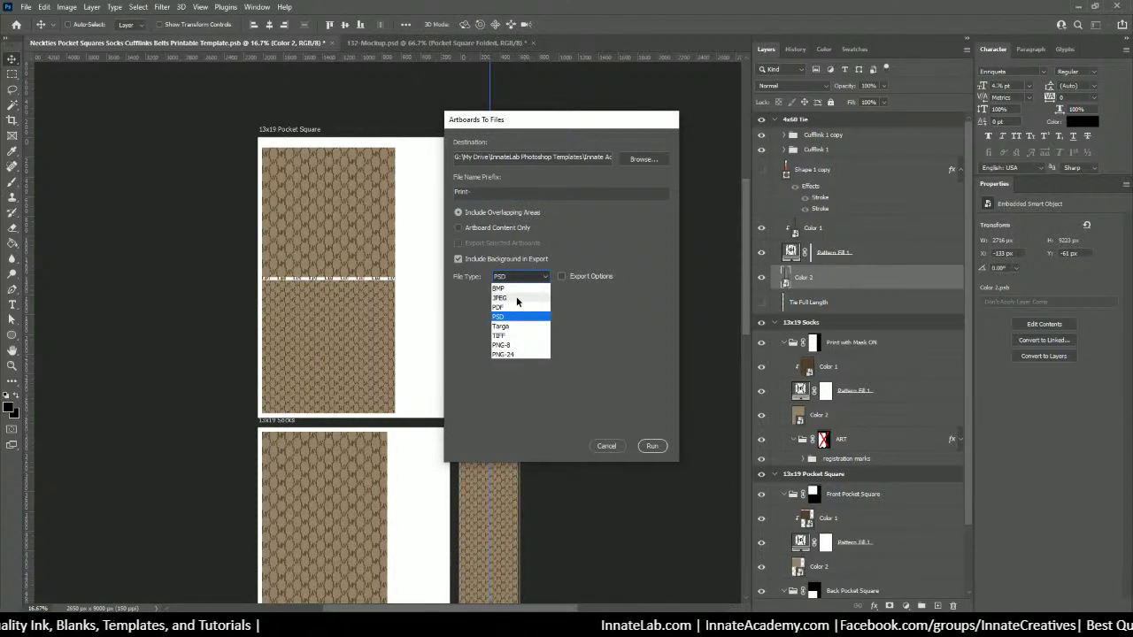
left_click(517, 300)
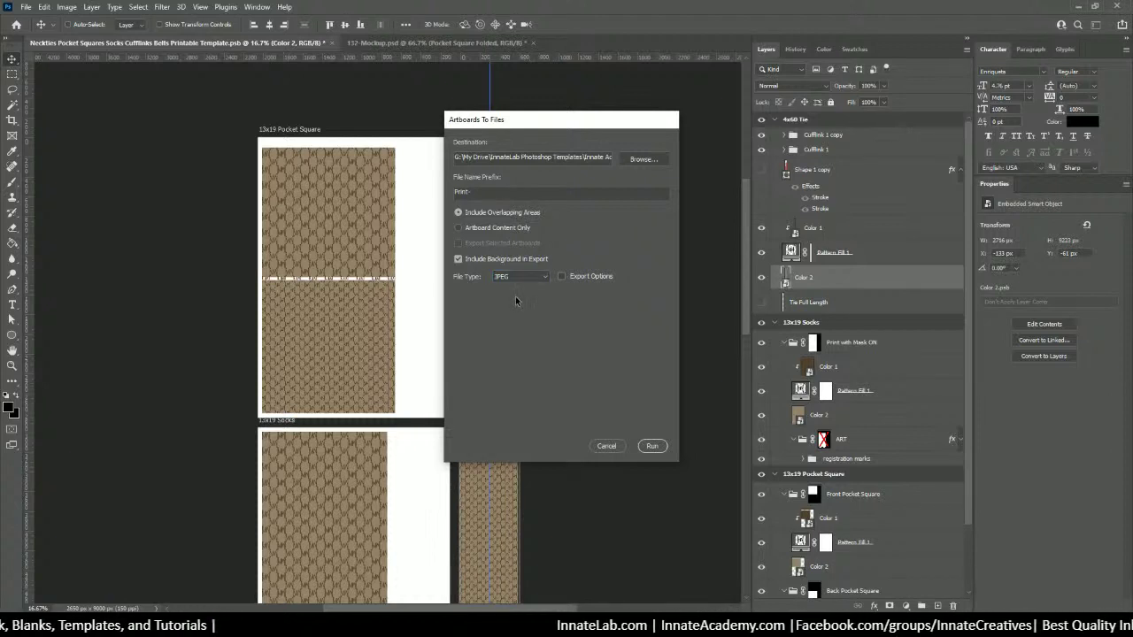
left_click(469, 228)
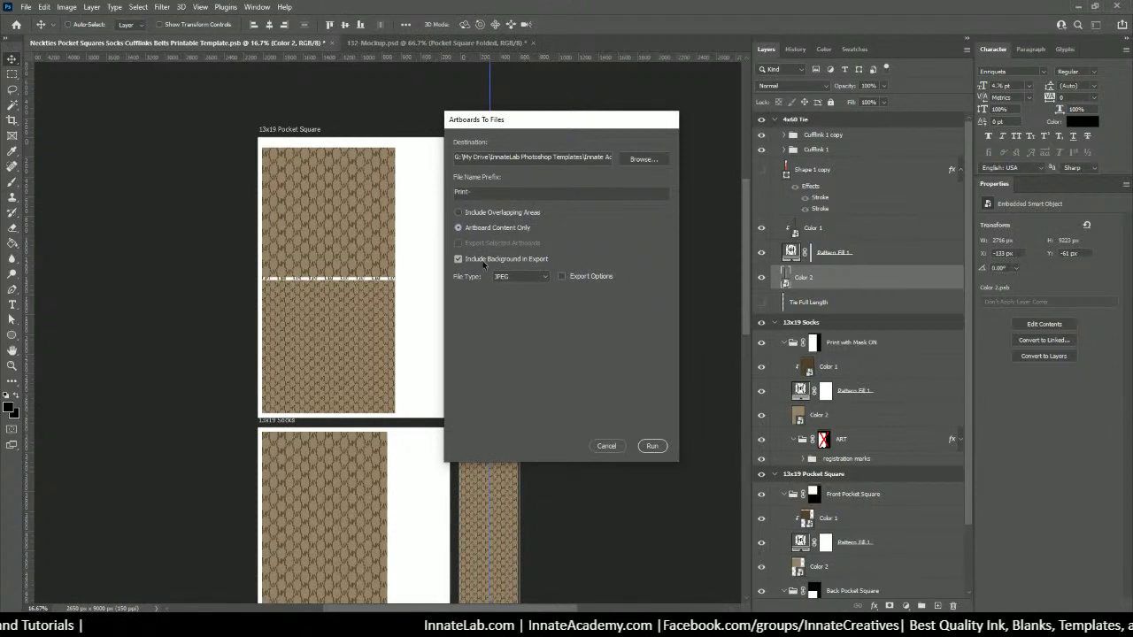
left_click(561, 276)
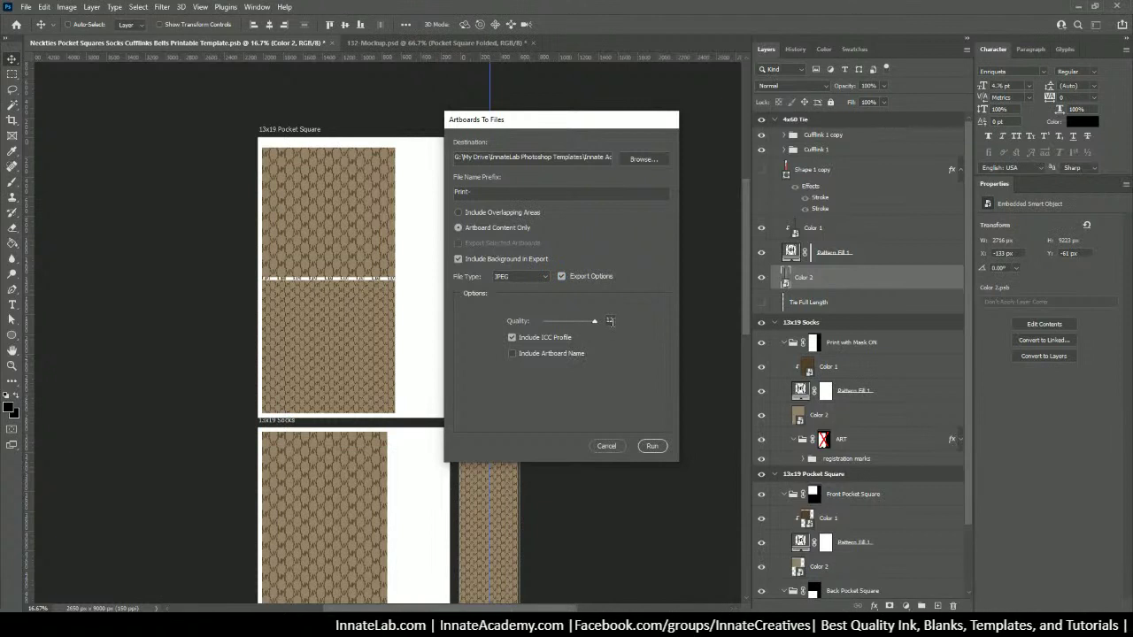
left_click(650, 446)
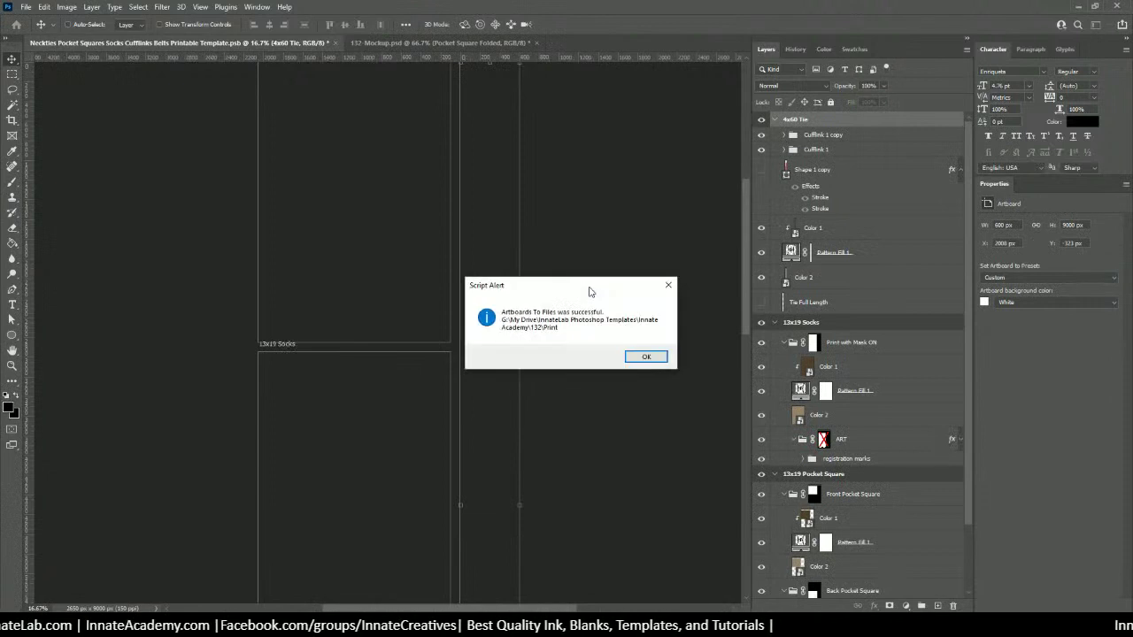
left_click(645, 357)
Step: Bring up 132-Mockup, then open the Innate Academy 132 Print folder in File Explorer and move its window off the mockup's tie
left_click(396, 43)
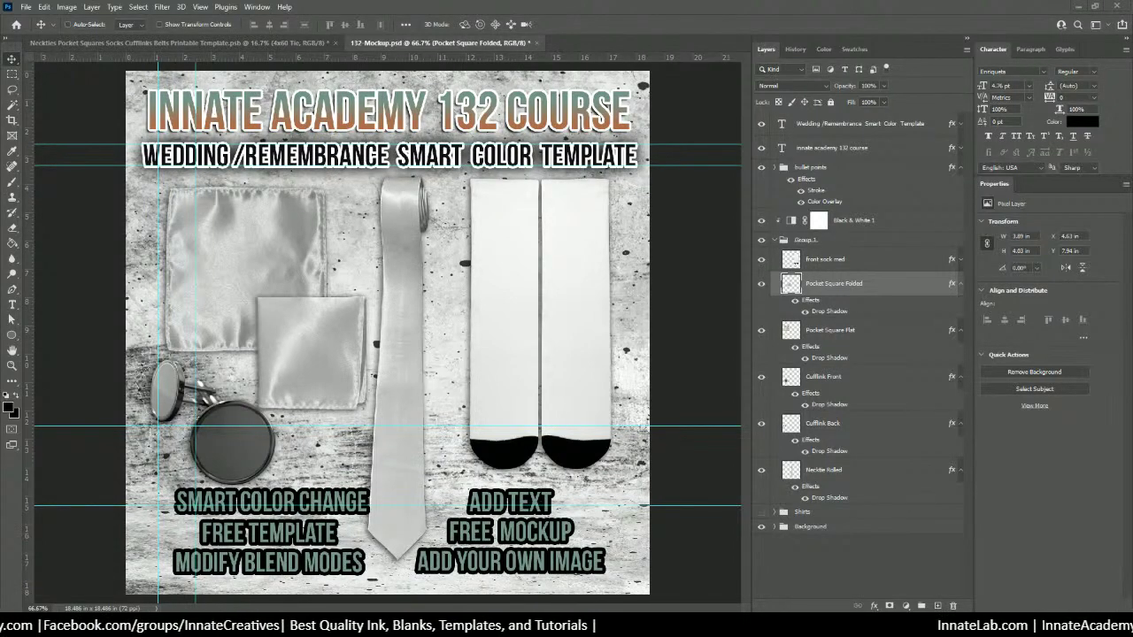
key("alt+Tab")
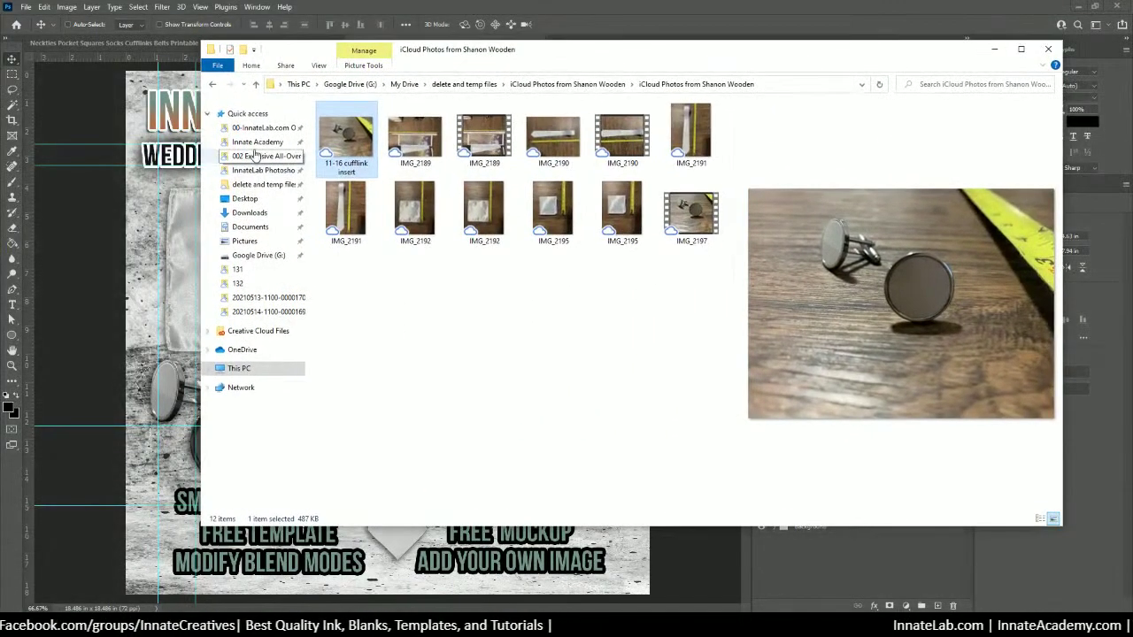
left_click(257, 147)
scroll(345, 301, "down", 8)
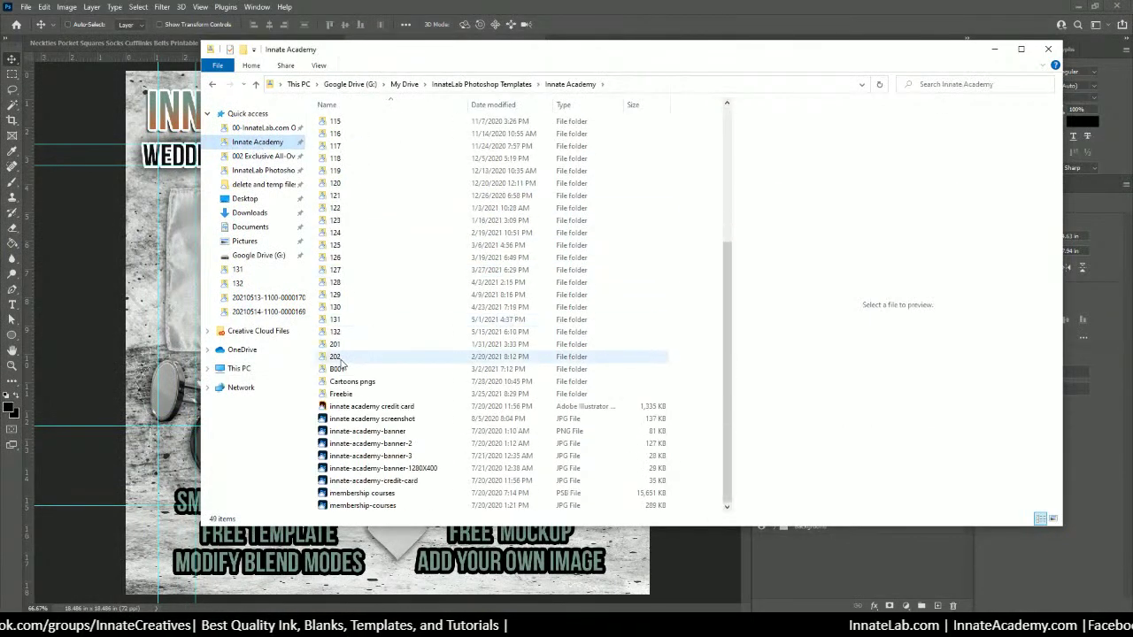
double_click(340, 333)
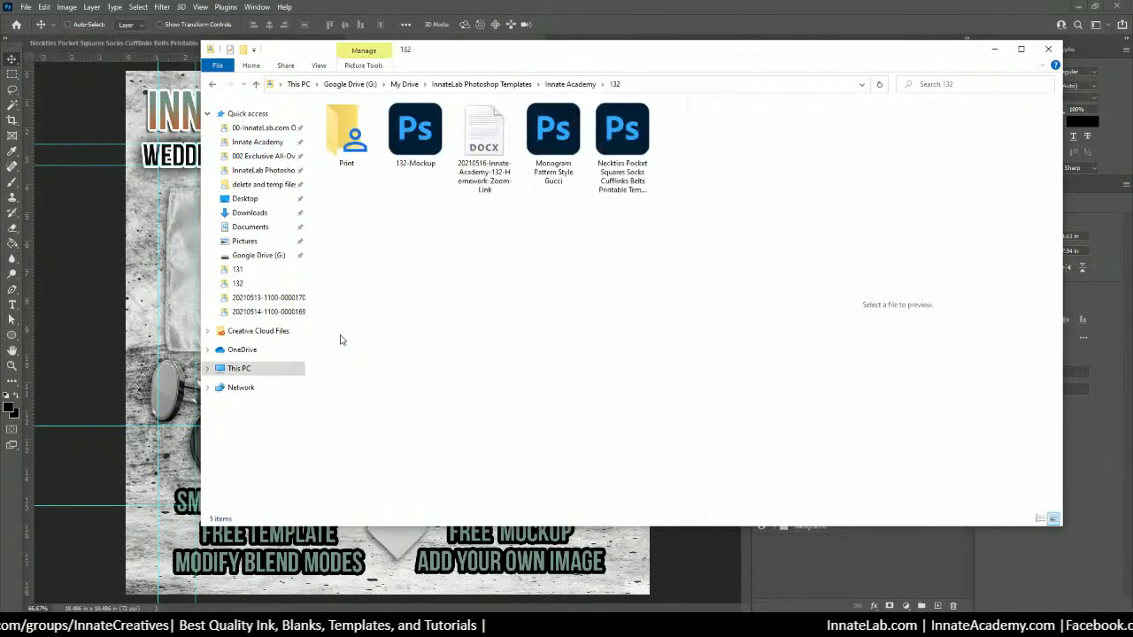
double_click(347, 136)
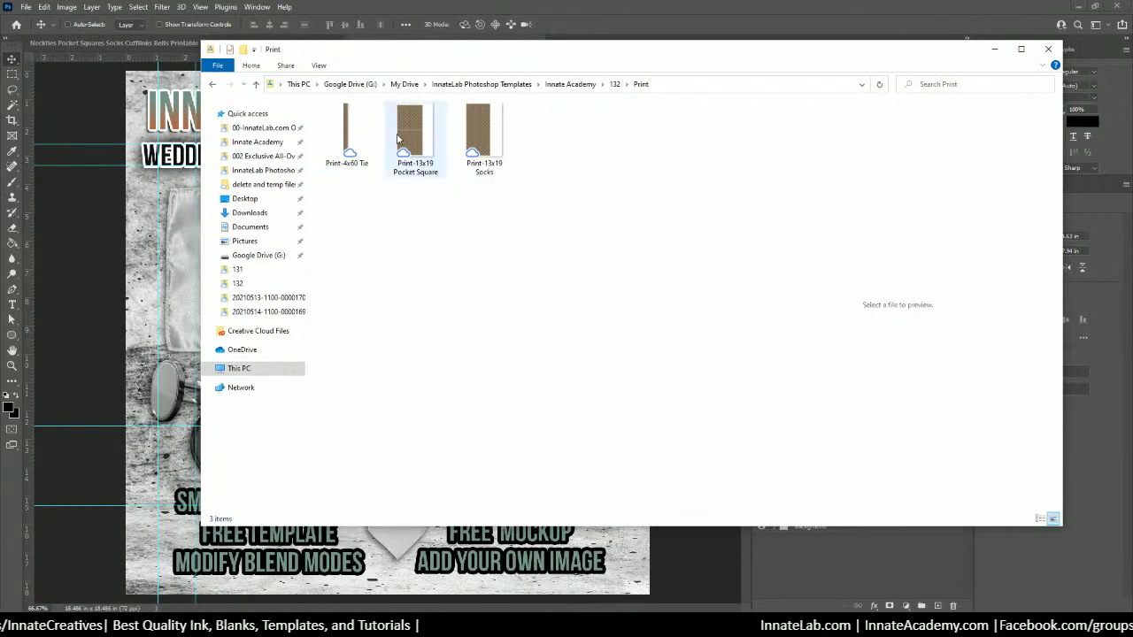
left_click_drag(423, 51, 852, 94)
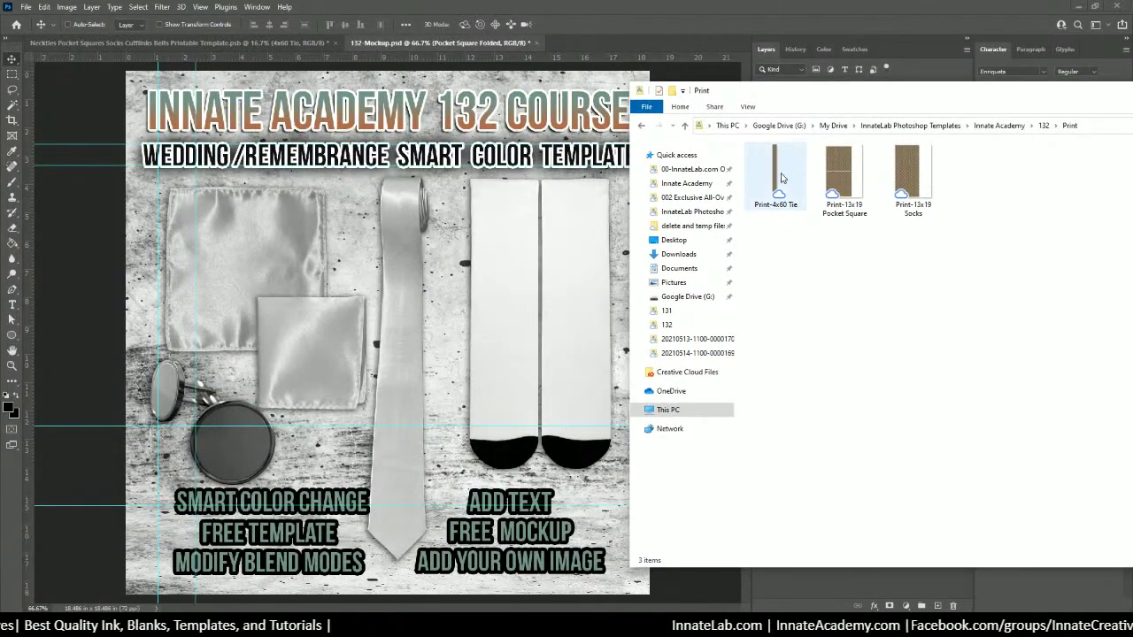
Step: Place Print-4x60 Tie in the mockup above the Black & White 1 adjustment layer and position it over the necktie
left_click_drag(778, 179, 398, 285)
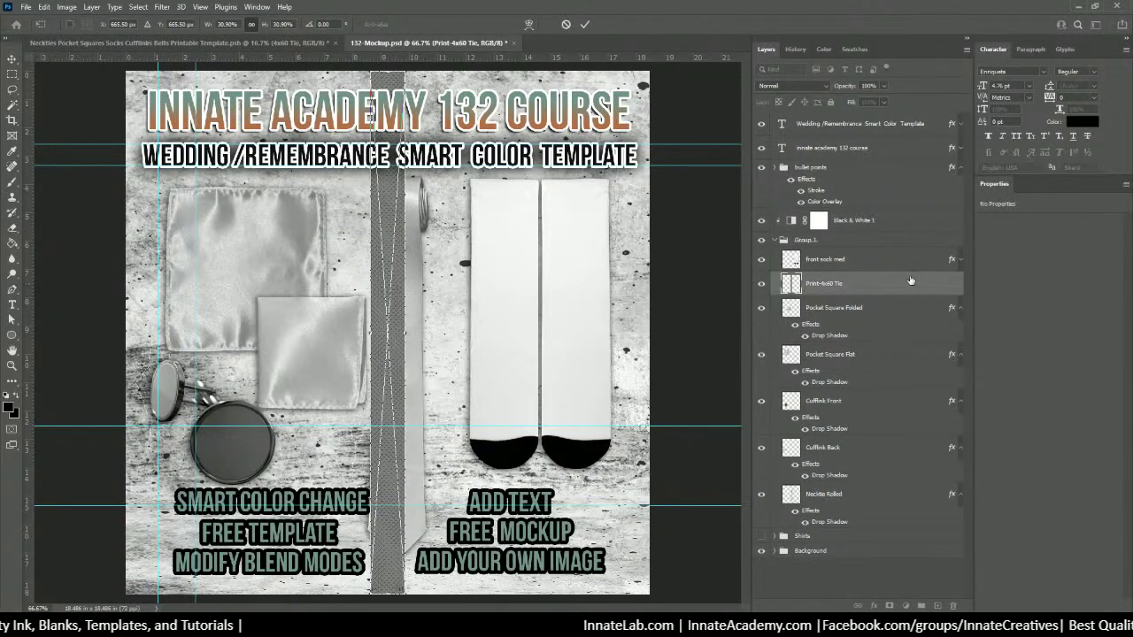
left_click_drag(857, 284, 835, 220)
mouse_move(397, 301)
left_mouse_down()
mouse_move(409, 293)
mouse_move(402, 284)
left_mouse_up()
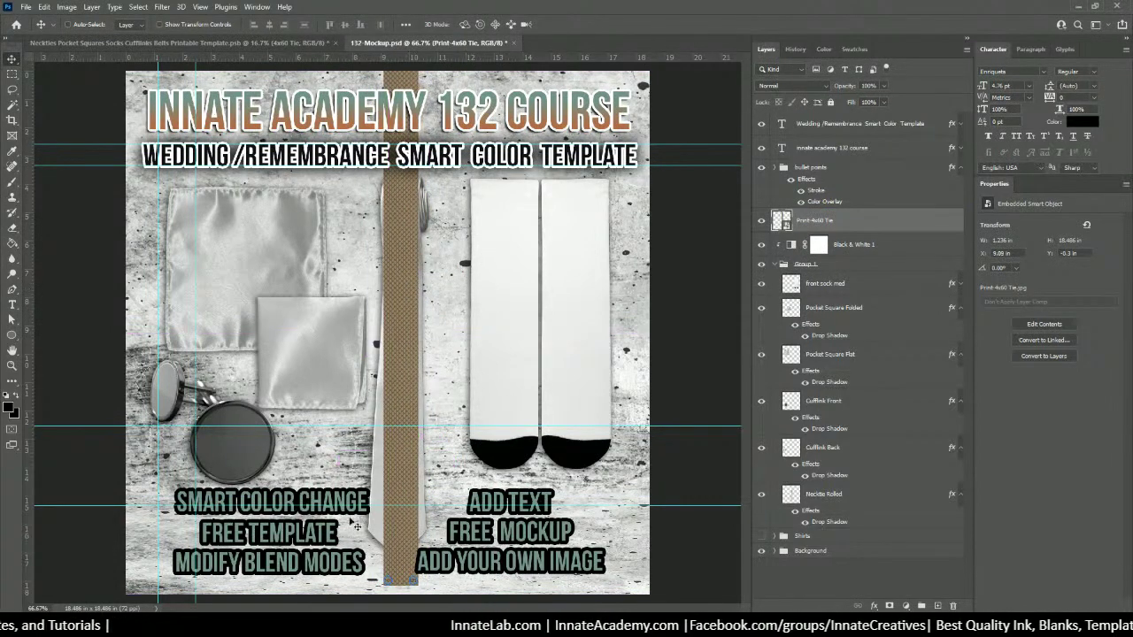
Step: Place Print-13x19 Pocket Square over the pocket squares, scaled to about 81%
key("alt+Tab")
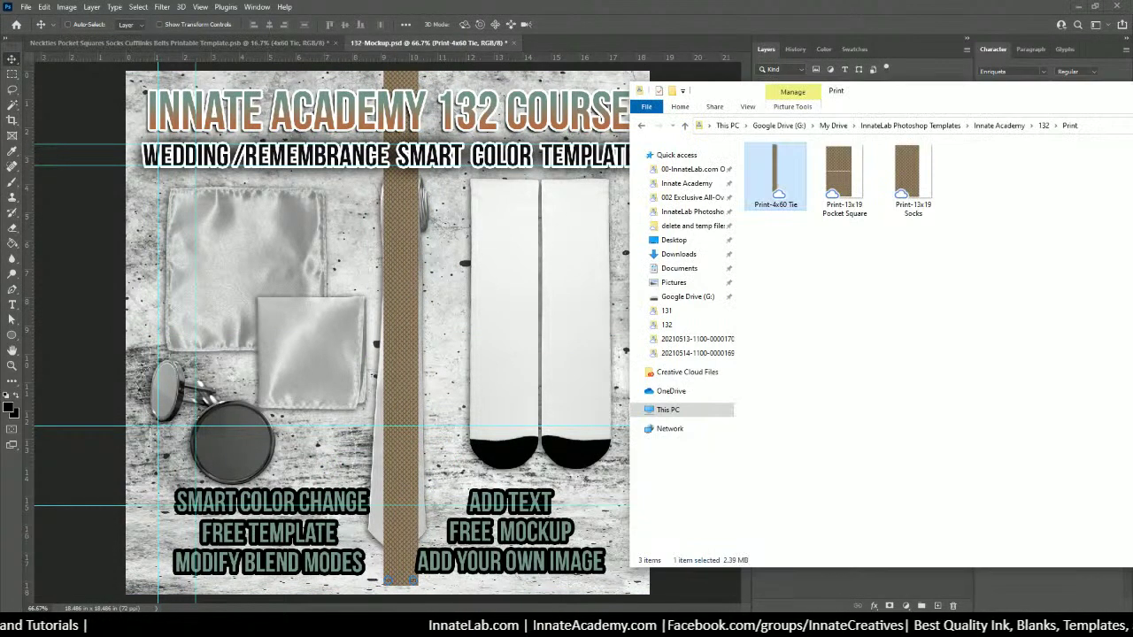
left_click(839, 180)
left_click_drag(839, 180, 275, 274)
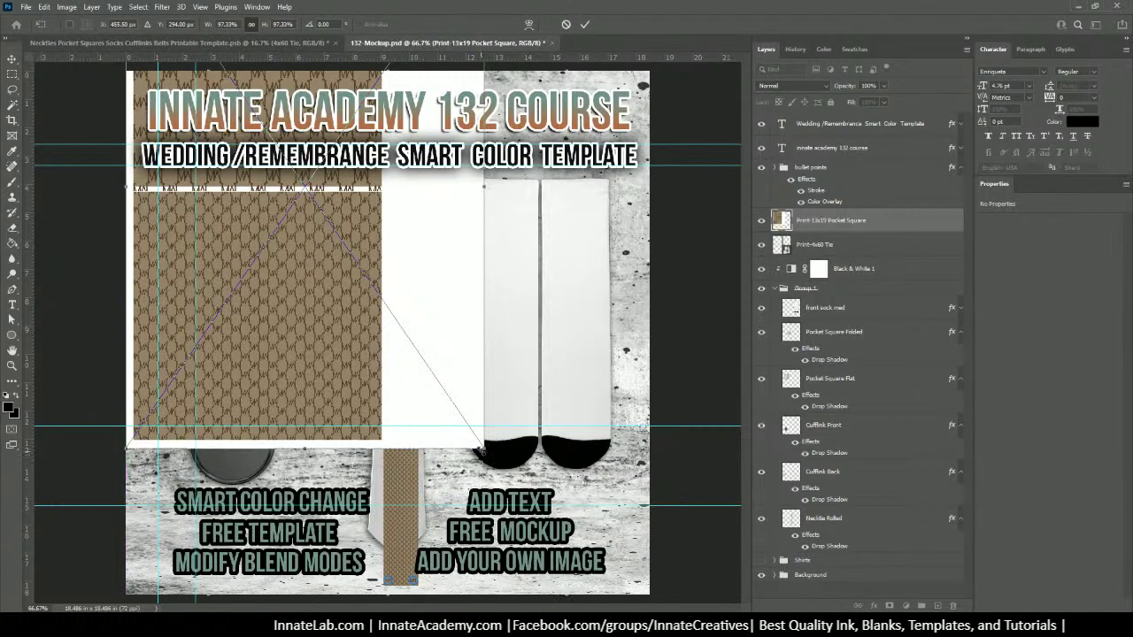
left_click_drag(482, 447, 351, 313)
left_click_drag(400, 326, 423, 354)
left_click_drag(234, 272, 251, 289)
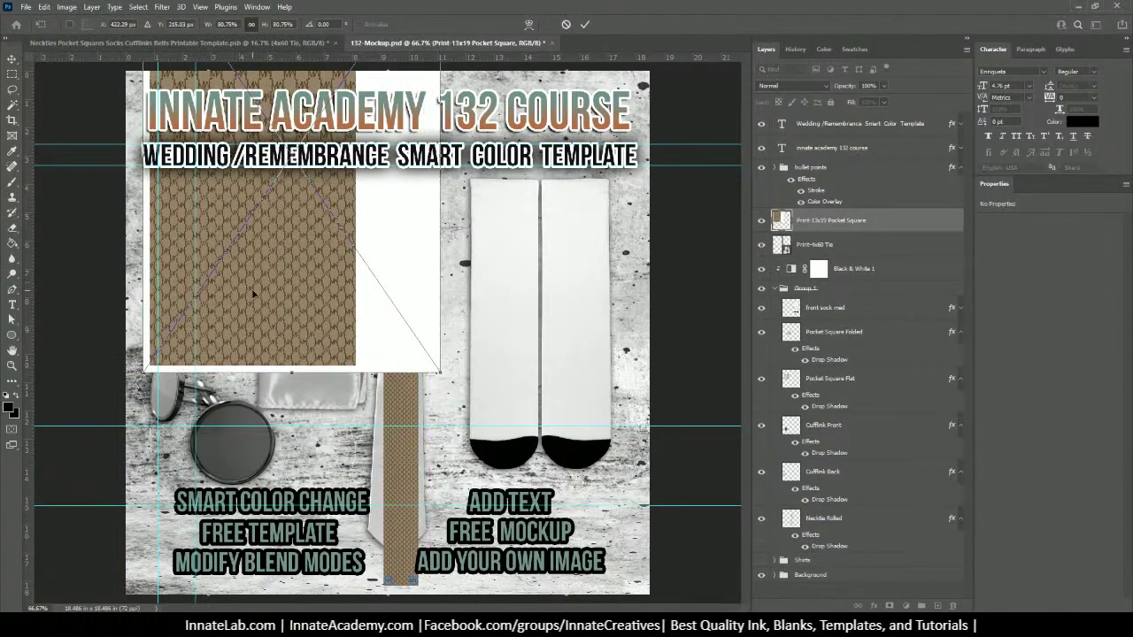
key("Return")
Step: Place Print-13x19 Socks in the mockup and position it over the pair of socks
key("alt+Tab")
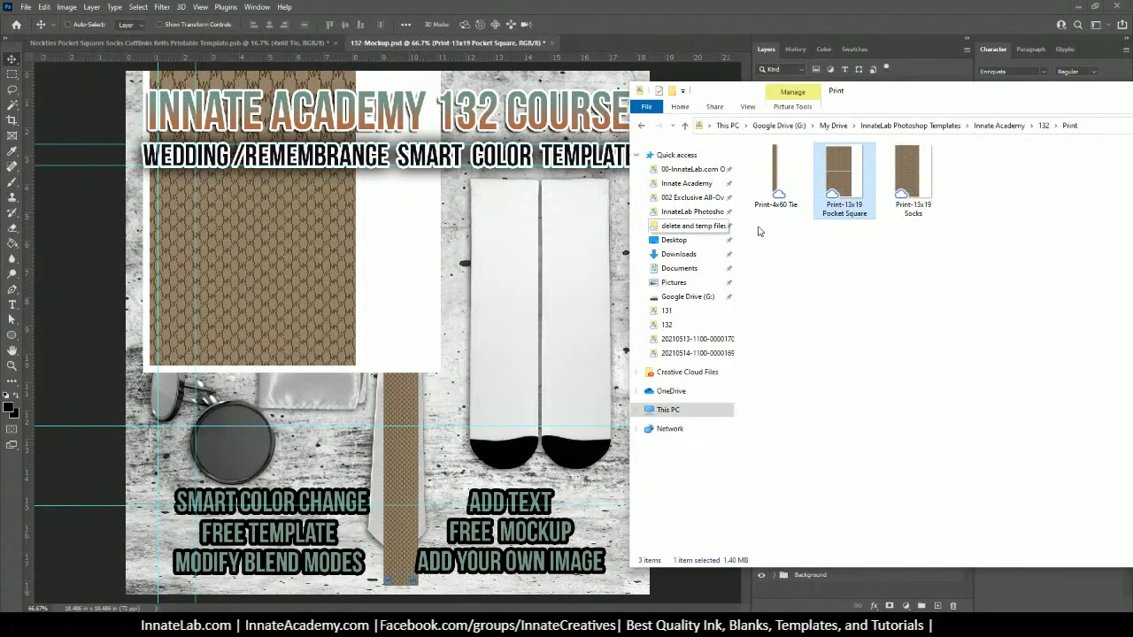
left_click(912, 181)
left_click_drag(912, 181, 551, 241)
left_click_drag(569, 305, 565, 210)
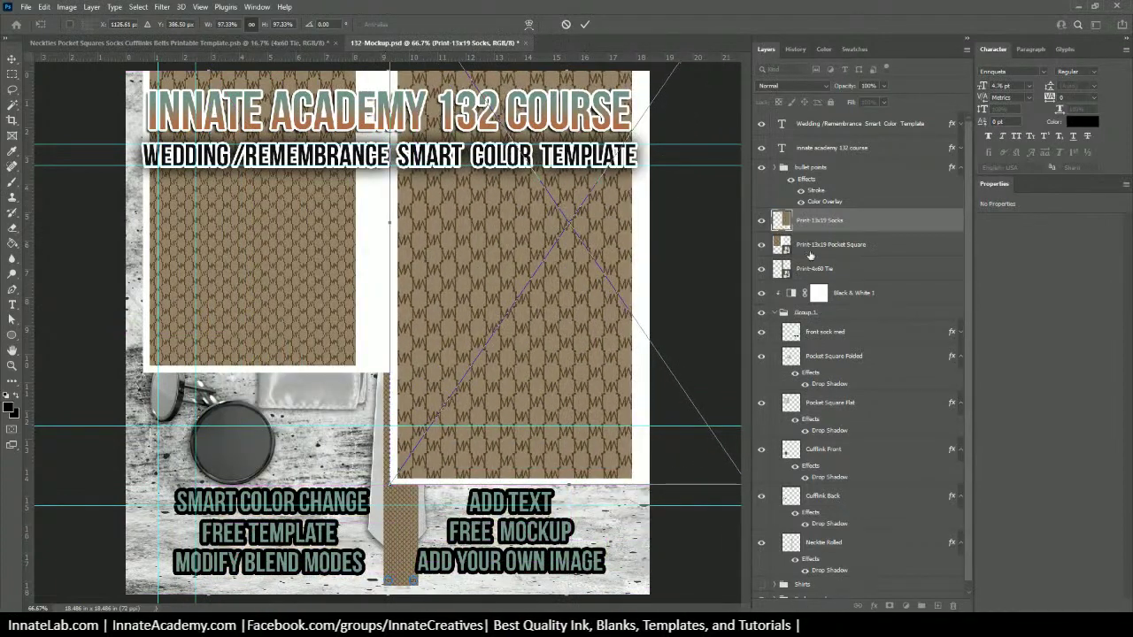
Step: Set the blend mode of the socks, pocket square and tie print layers to Multiply
left_click(816, 269, "shift")
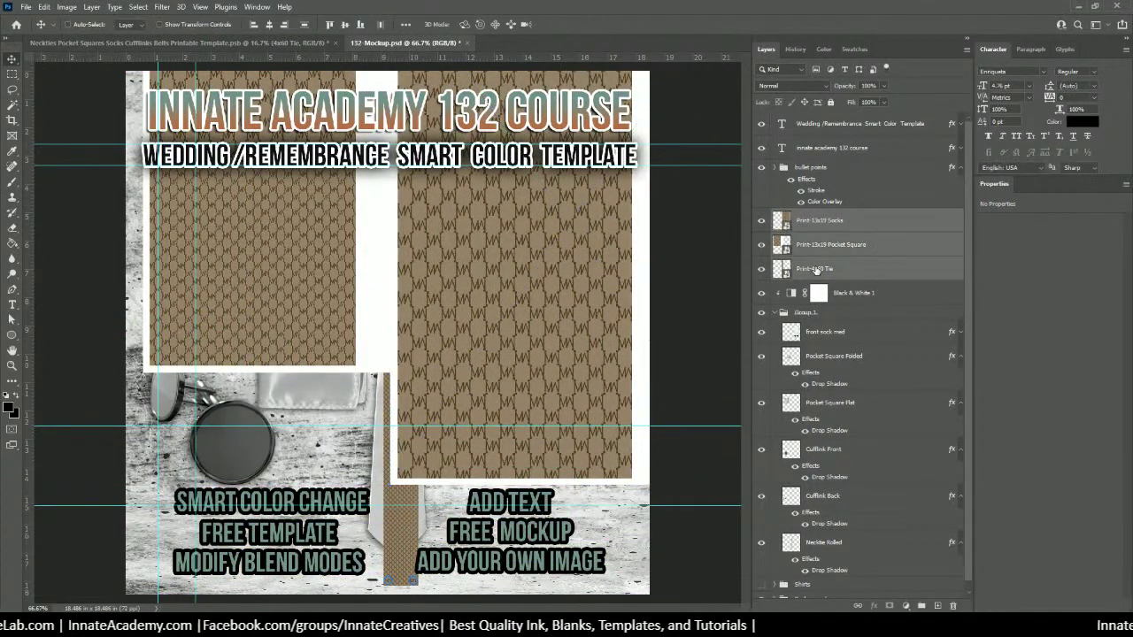
left_click(788, 85)
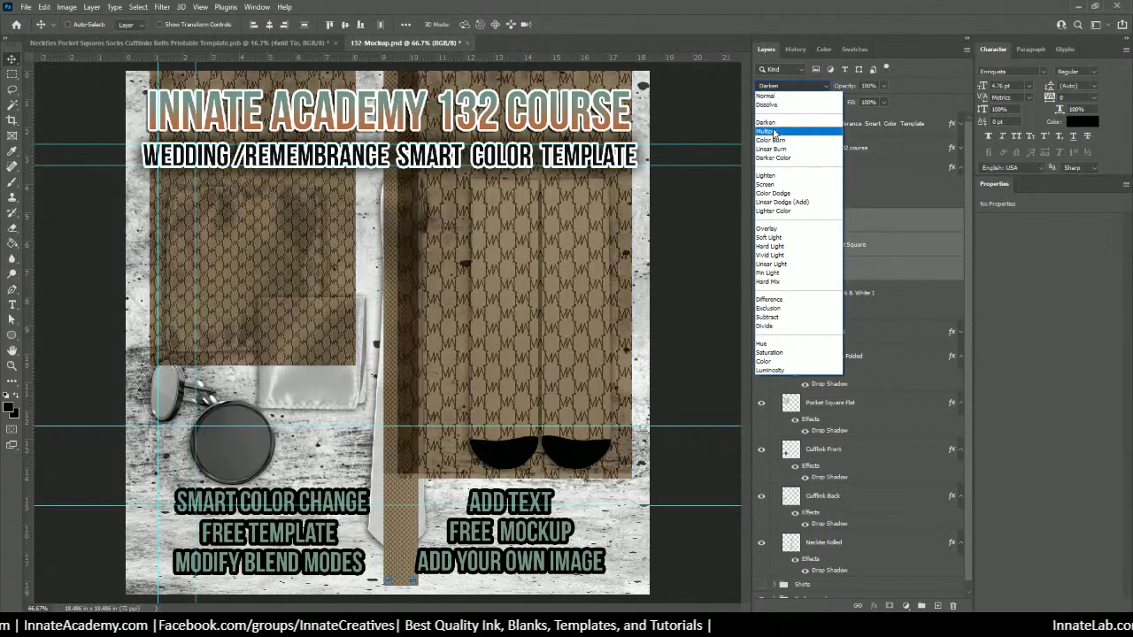
left_click(774, 132)
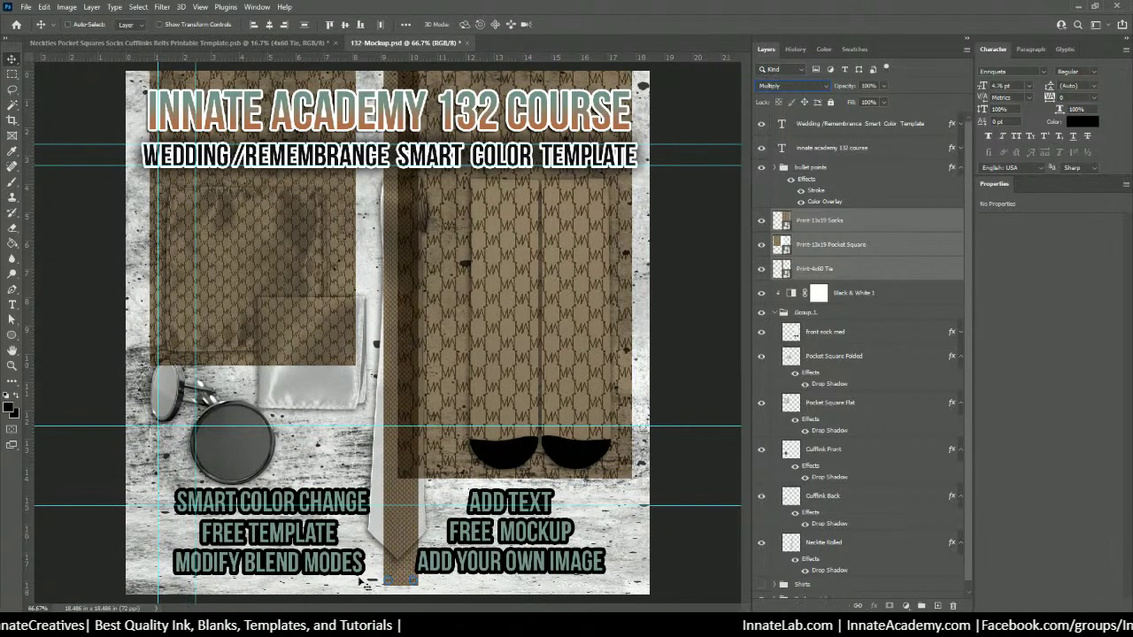
mouse_move(389, 626)
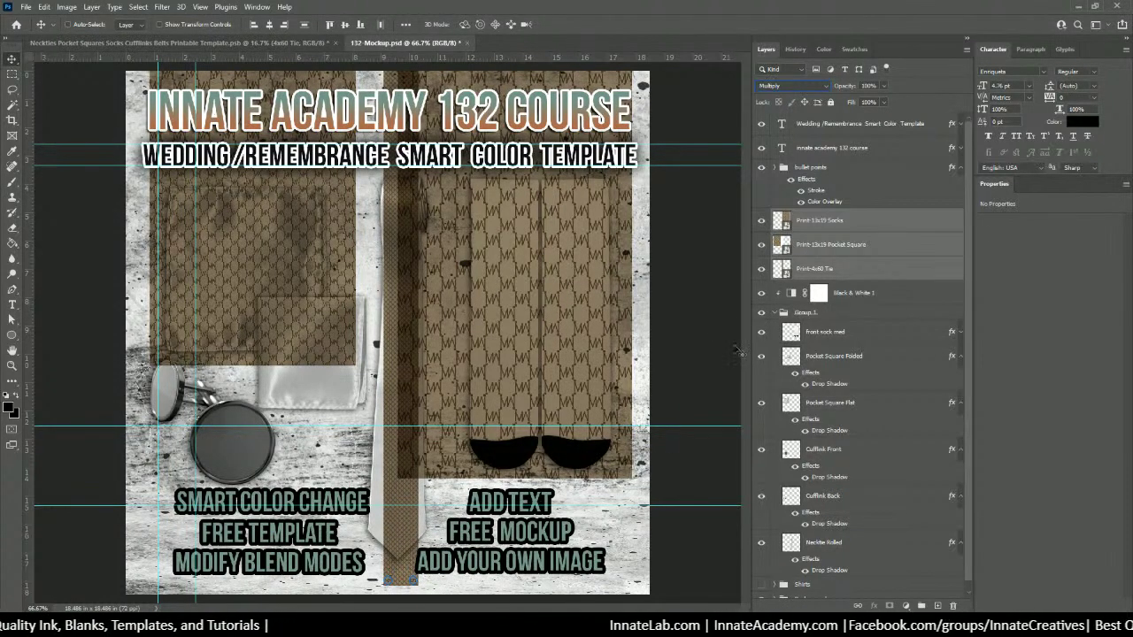
left_click(810, 230)
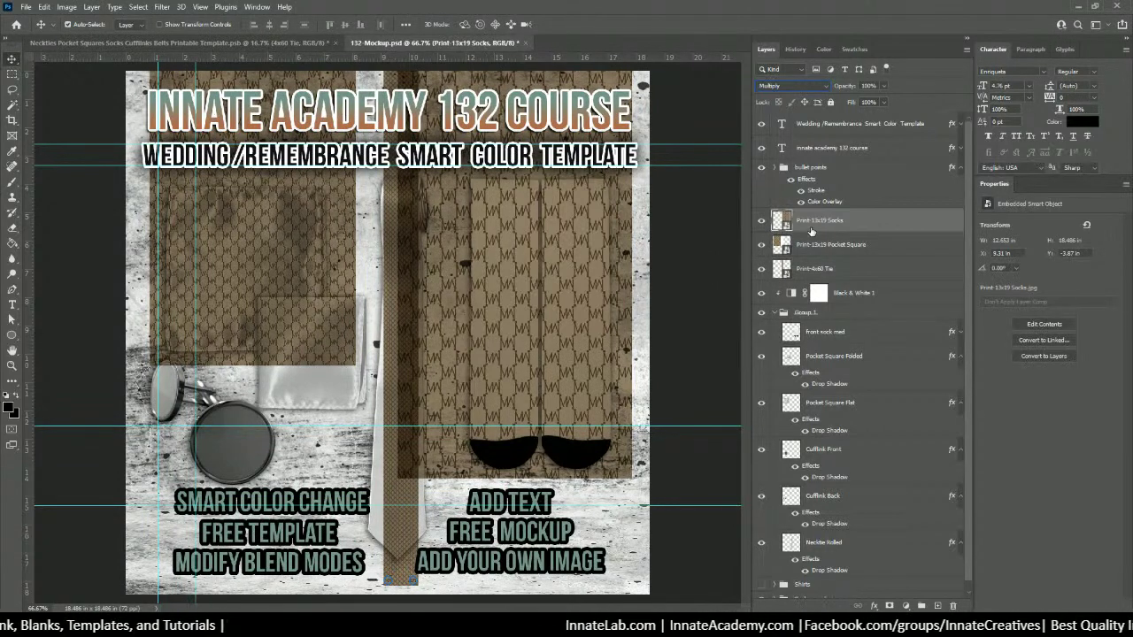
left_click(847, 271)
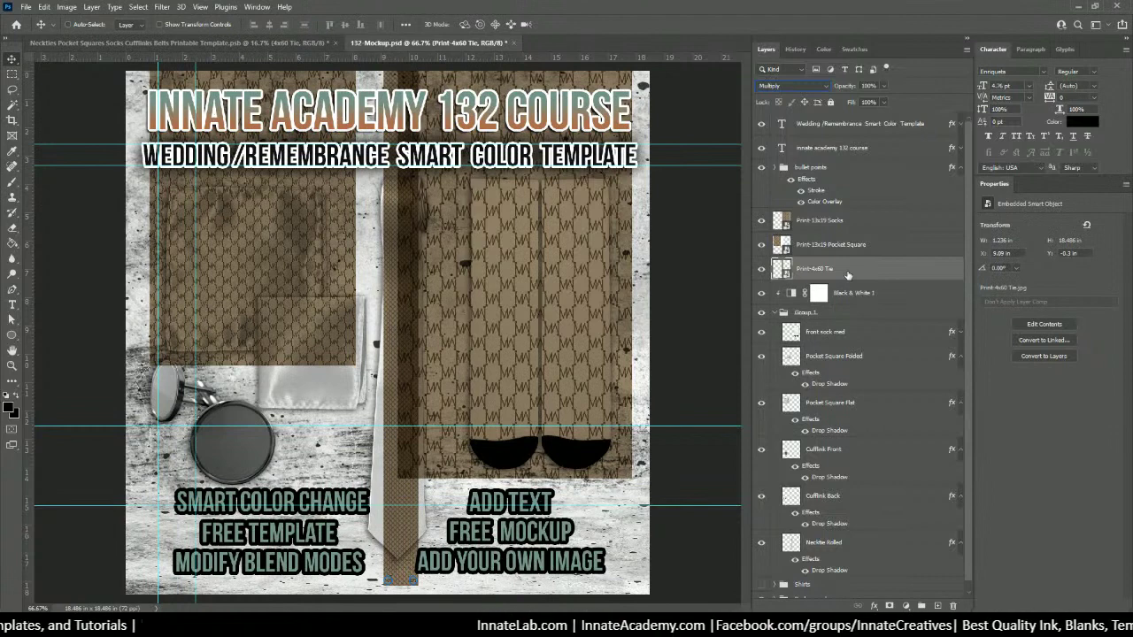
left_click(846, 247)
left_click(857, 316)
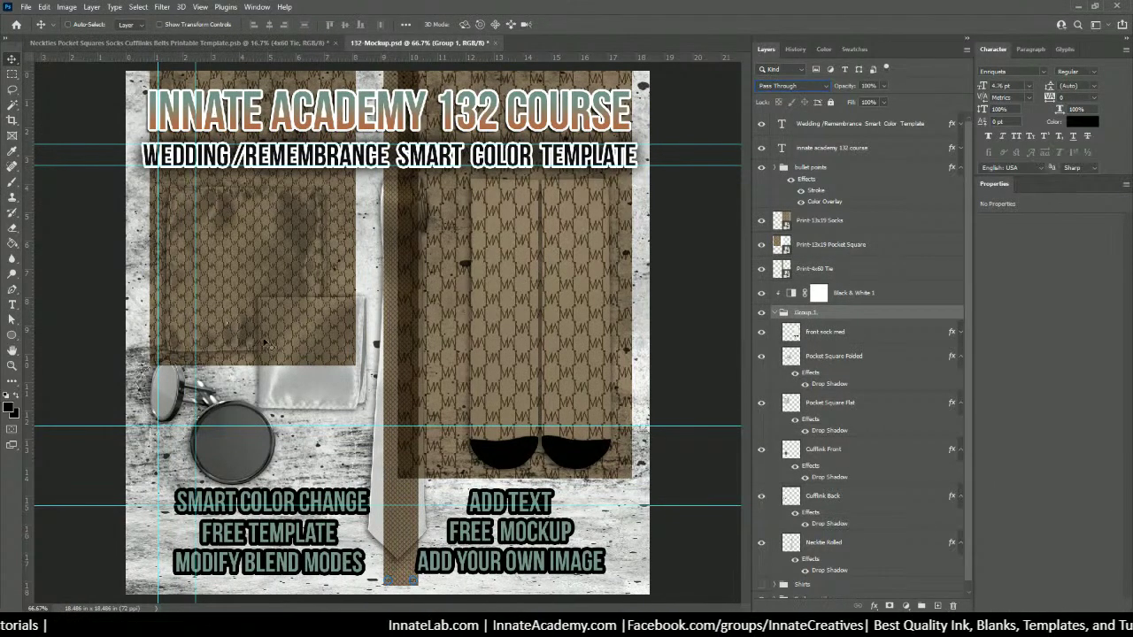
Step: Move Black & White 1 into Group 1 above Pocket Square Folded and copy it above each product layer below
left_click(855, 293)
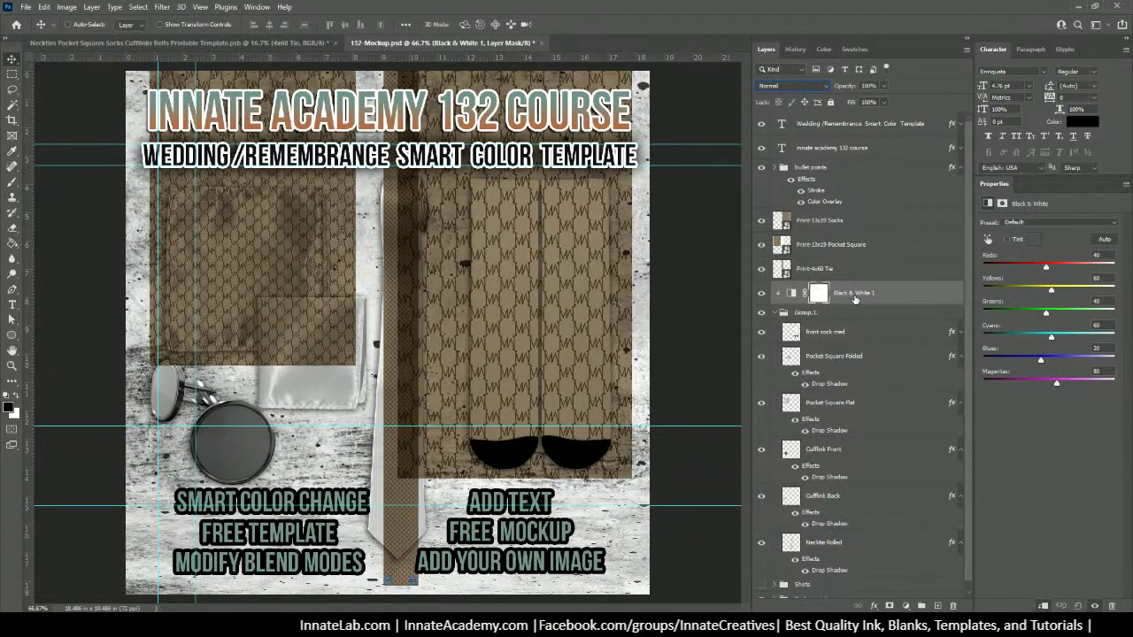
left_click_drag(855, 301, 850, 349)
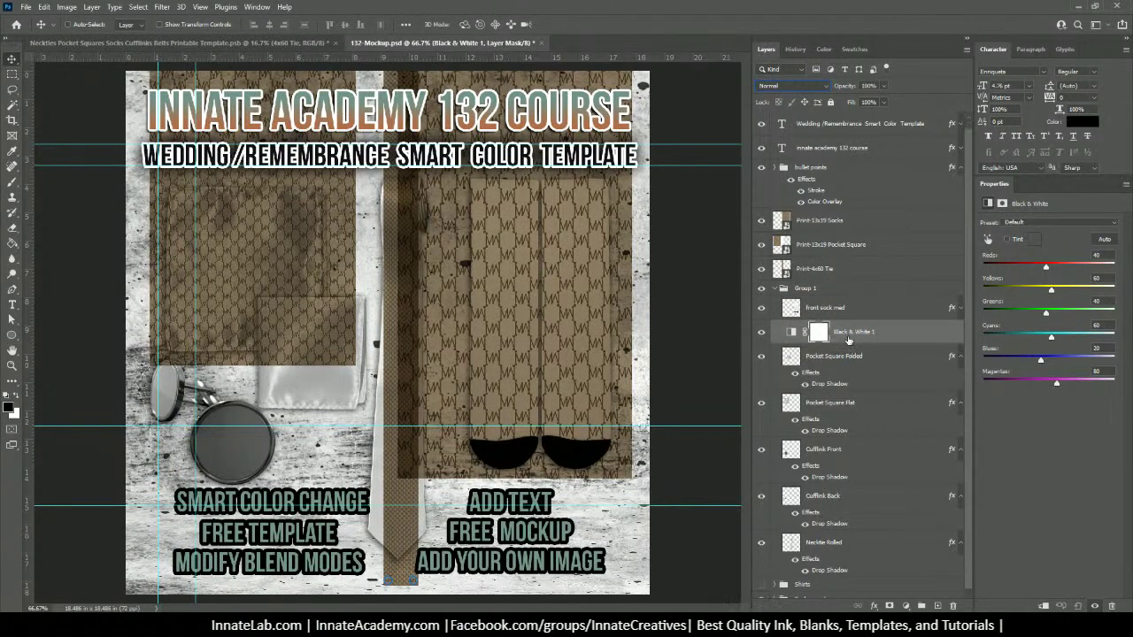
scroll(848, 339, "down", 1)
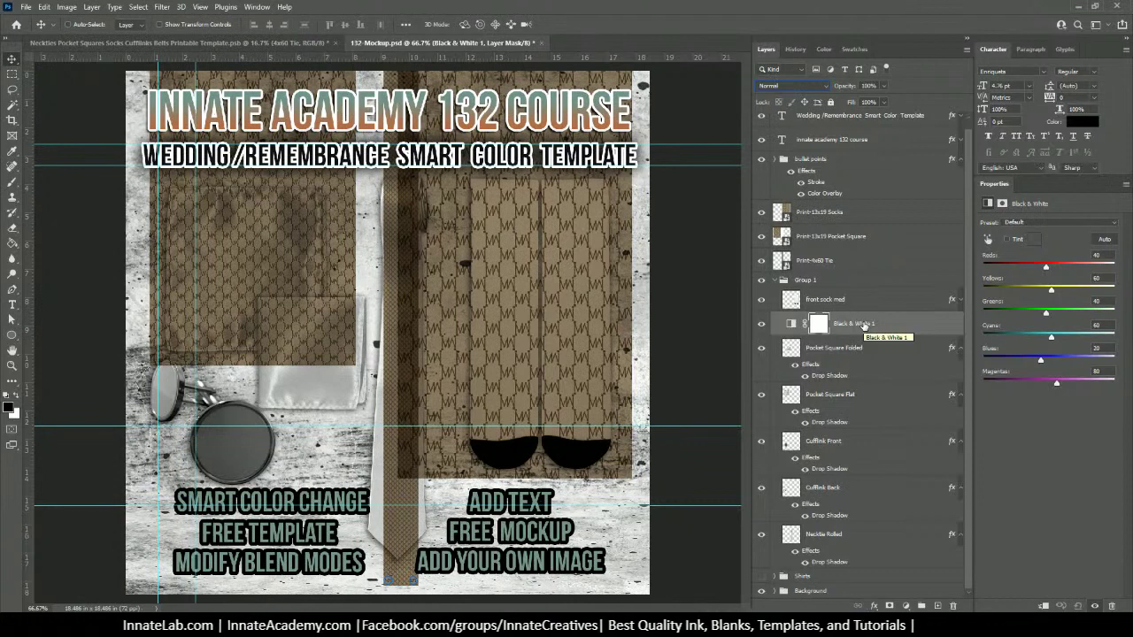
left_click_drag(865, 325, 888, 529)
scroll(863, 386, "down", 3)
Step: Merge the Black & White adjustments down into the Pocket Square Folded and Pocket Square Flat layers
left_click(865, 232)
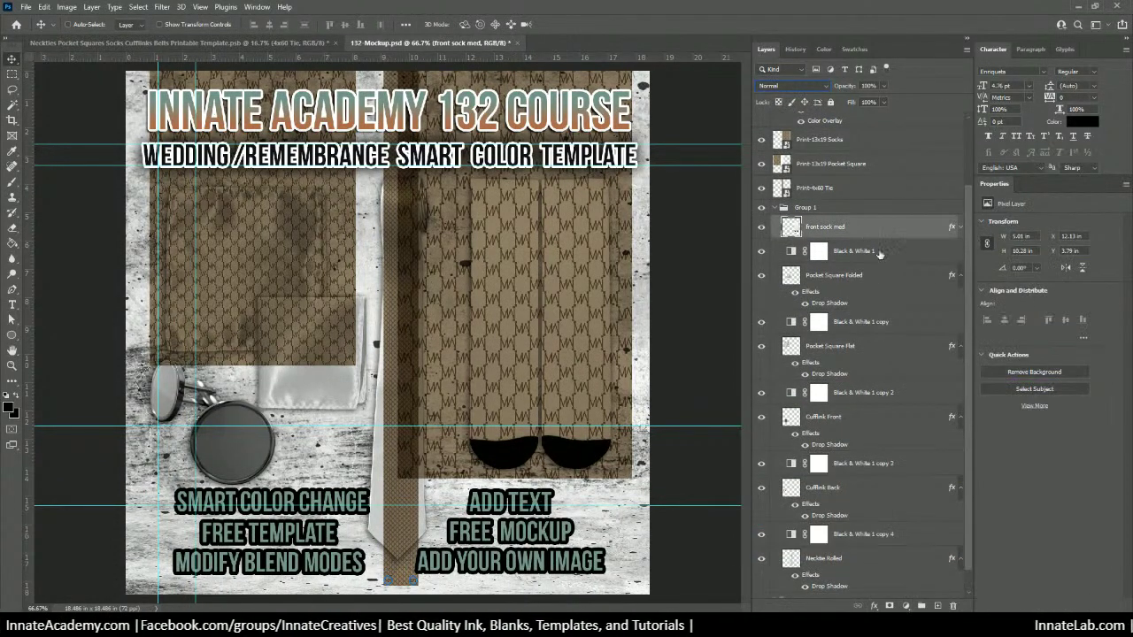
left_click(879, 253)
right_click(893, 258)
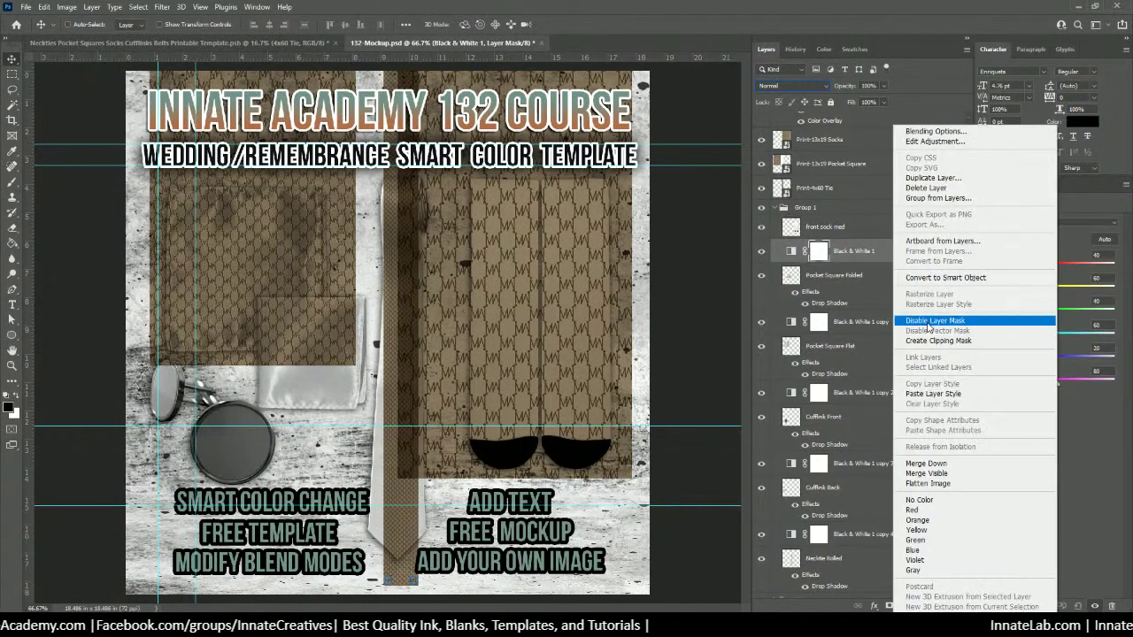
left_click(926, 464)
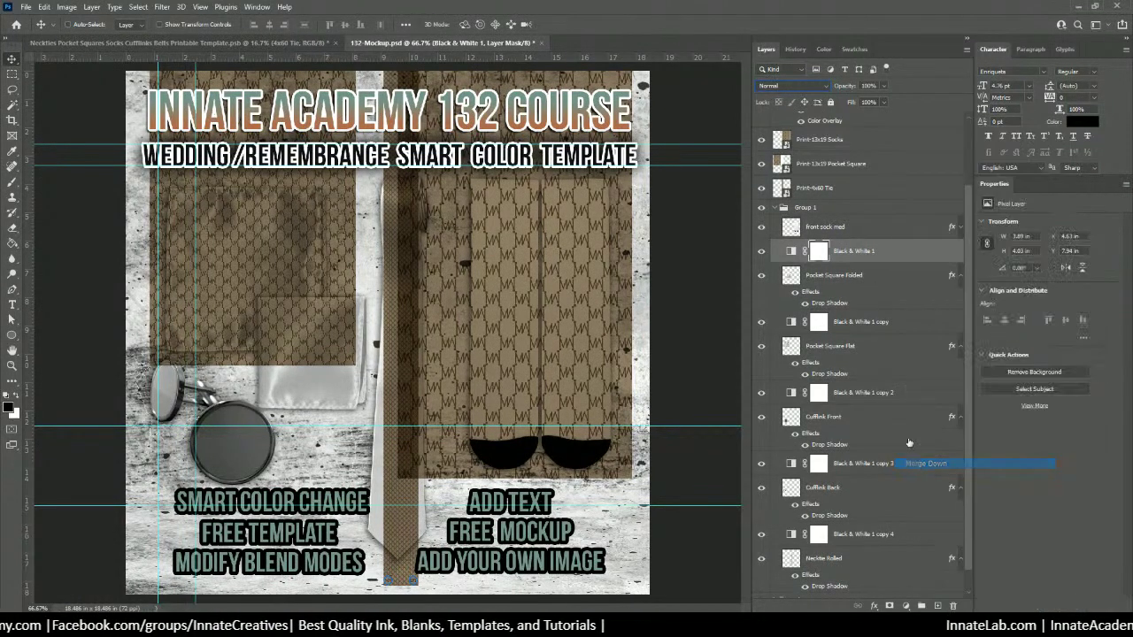
left_click(873, 298)
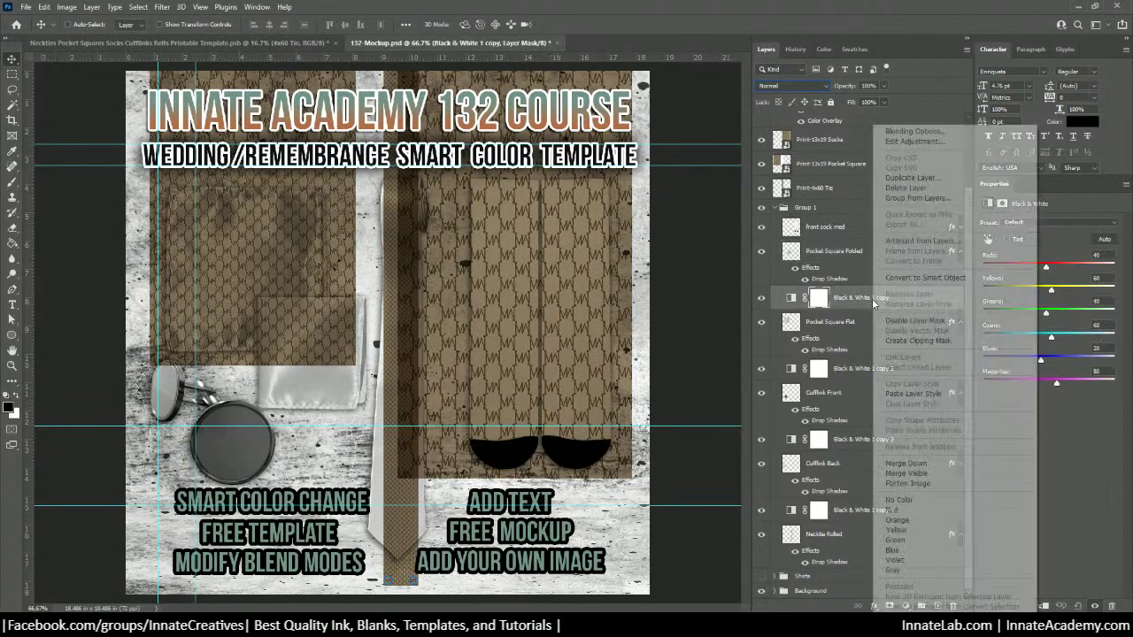
right_click(875, 299)
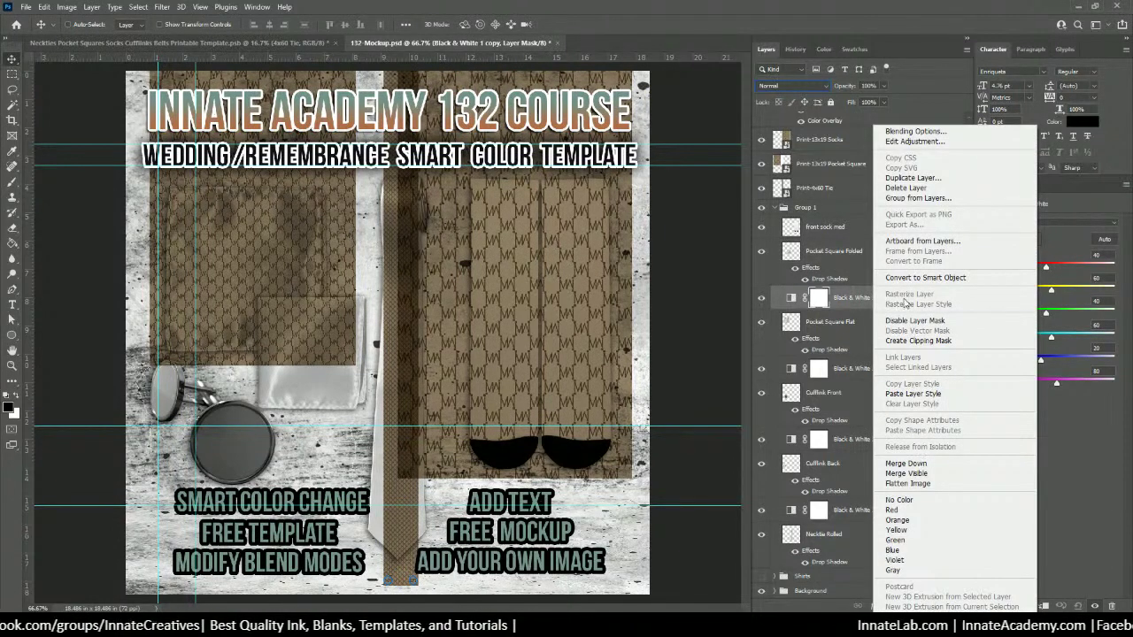
left_click(912, 463)
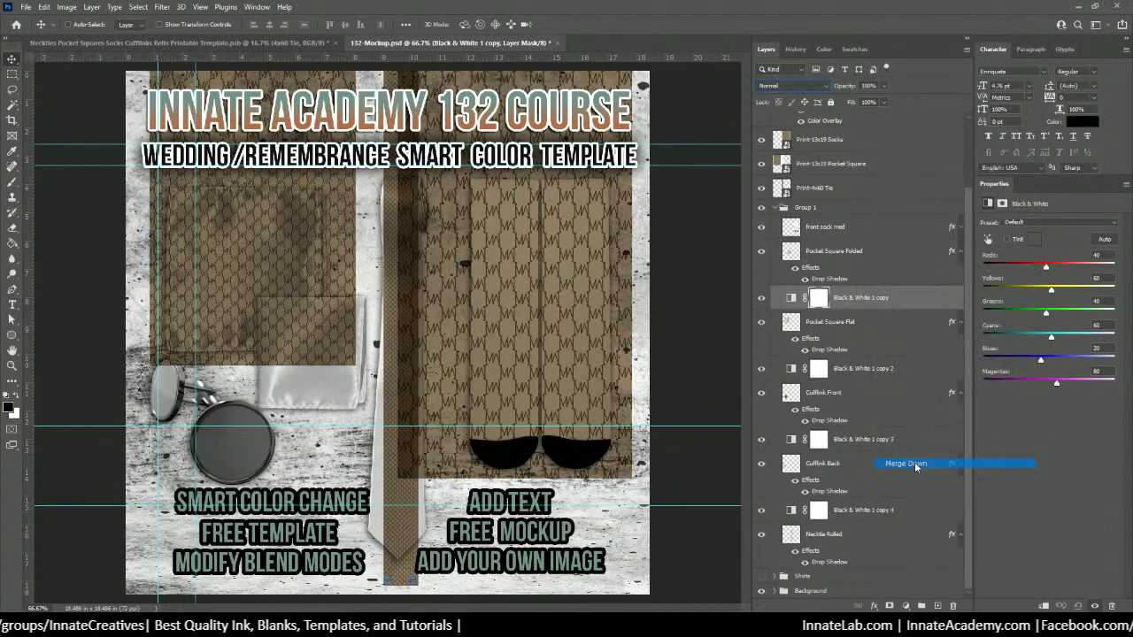
Step: Merge the remaining Black & White copies down into Cufflink Front, Cufflink Back and Necktie Rolled
left_click(860, 372)
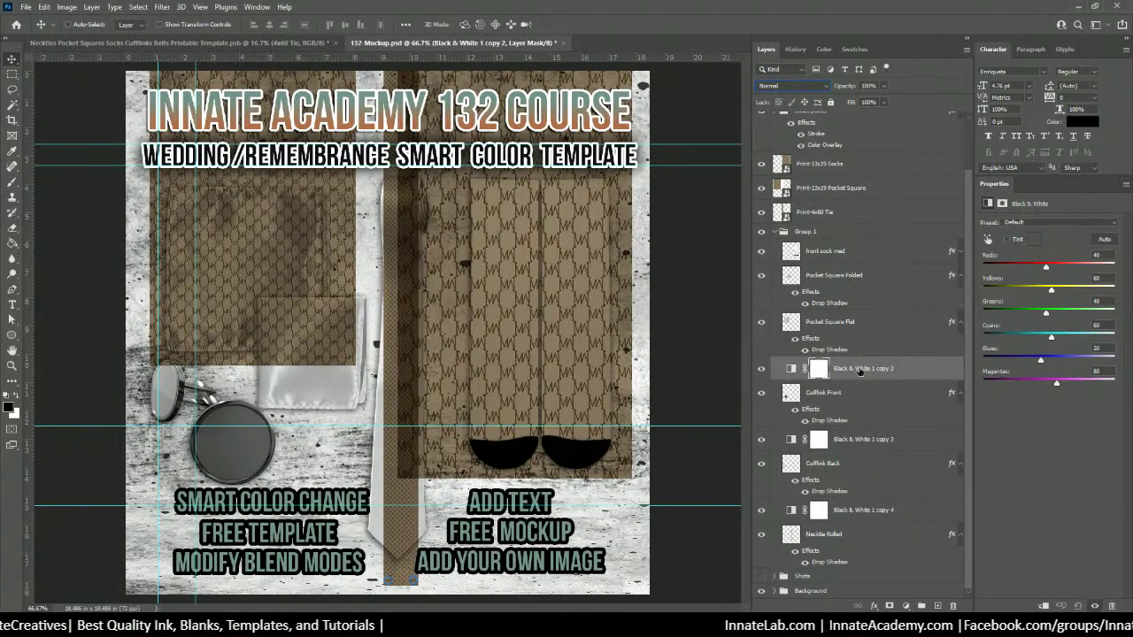
right_click(860, 372)
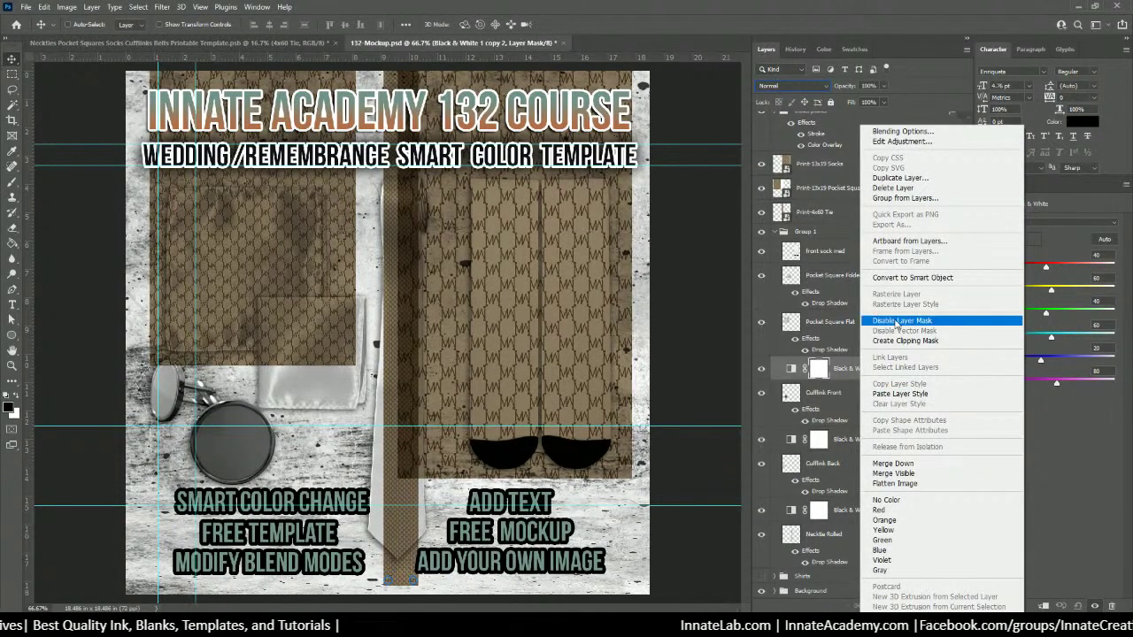
left_click(893, 463)
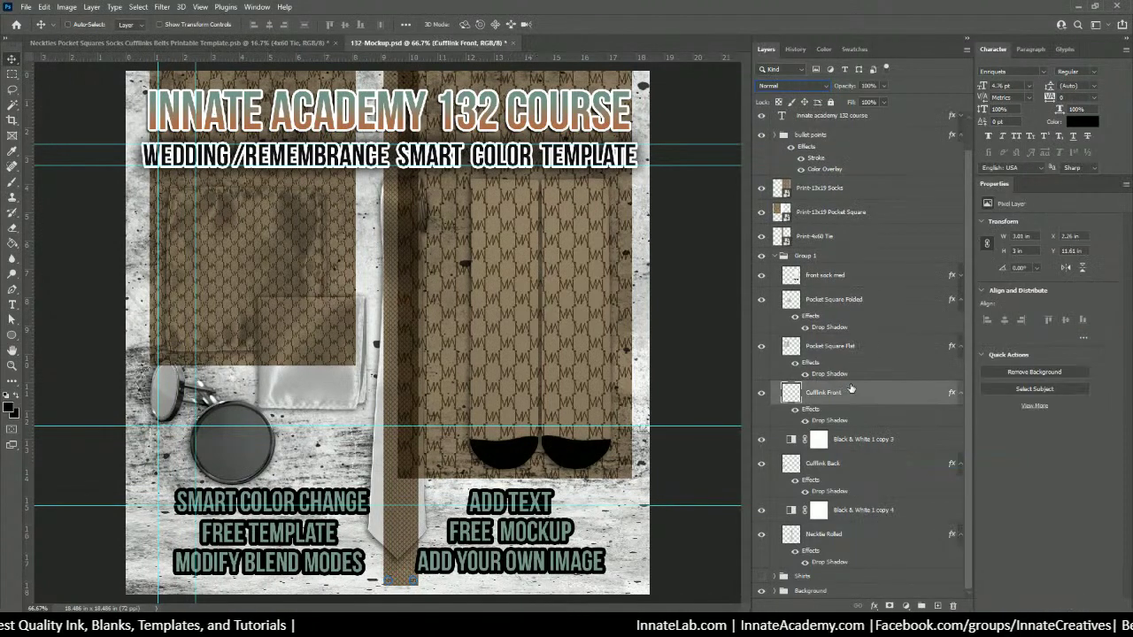
left_click(856, 437)
right_click(862, 441)
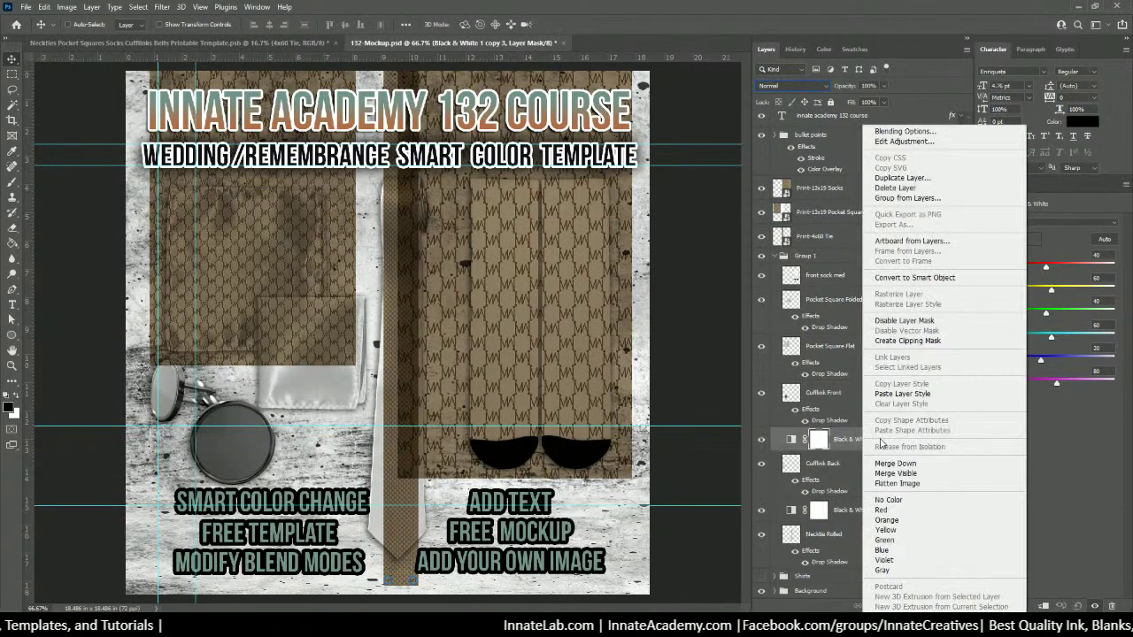
left_click(894, 463)
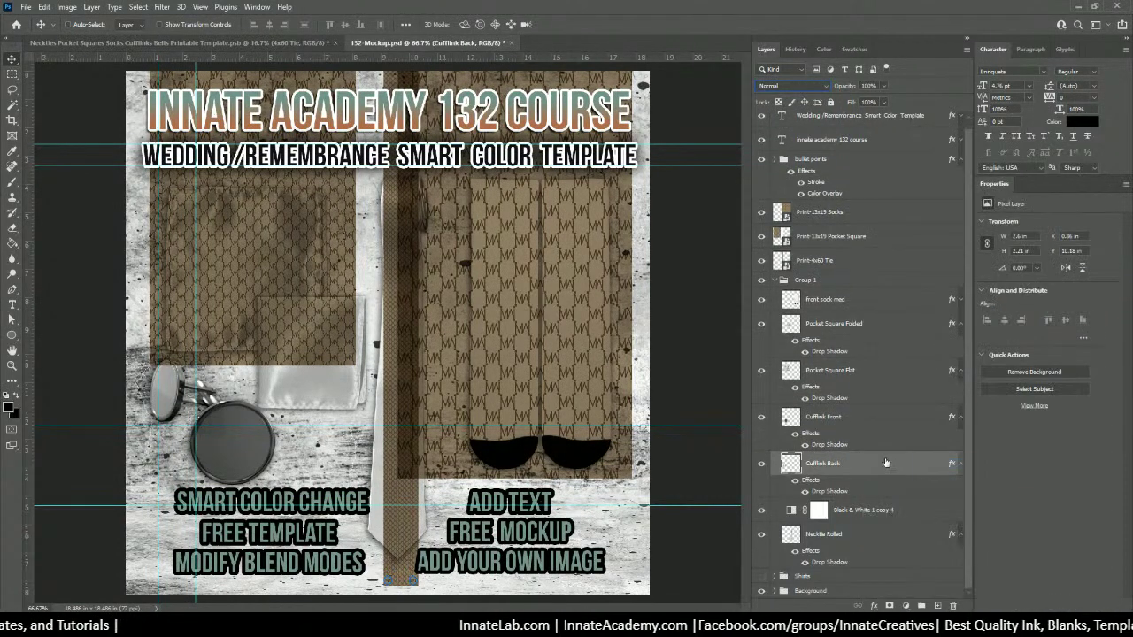
left_click(865, 512)
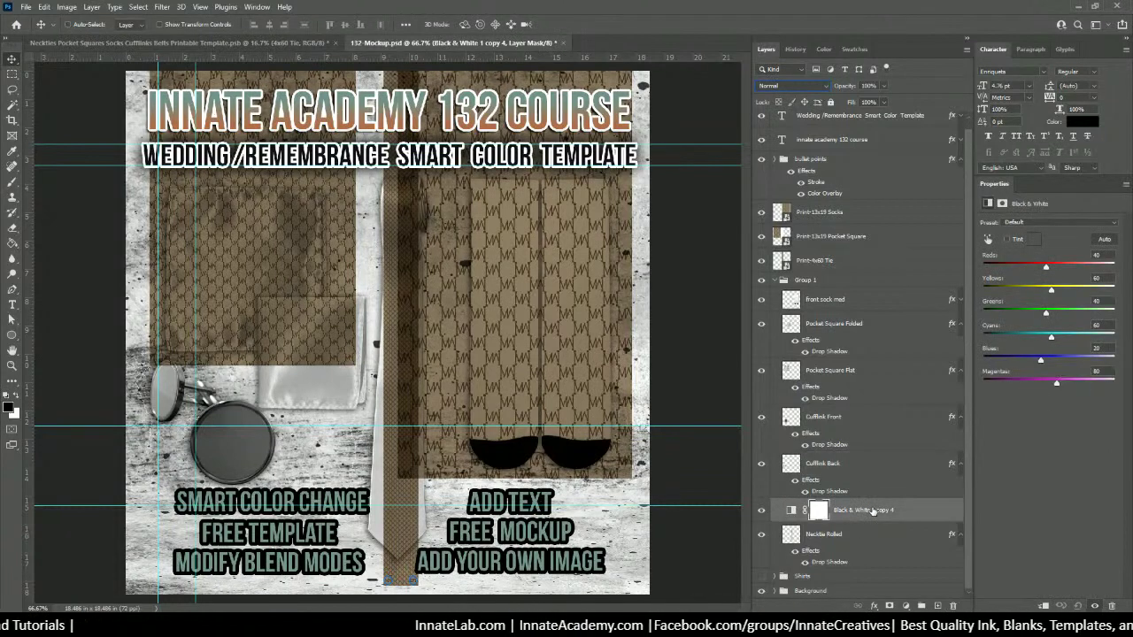
right_click(871, 511)
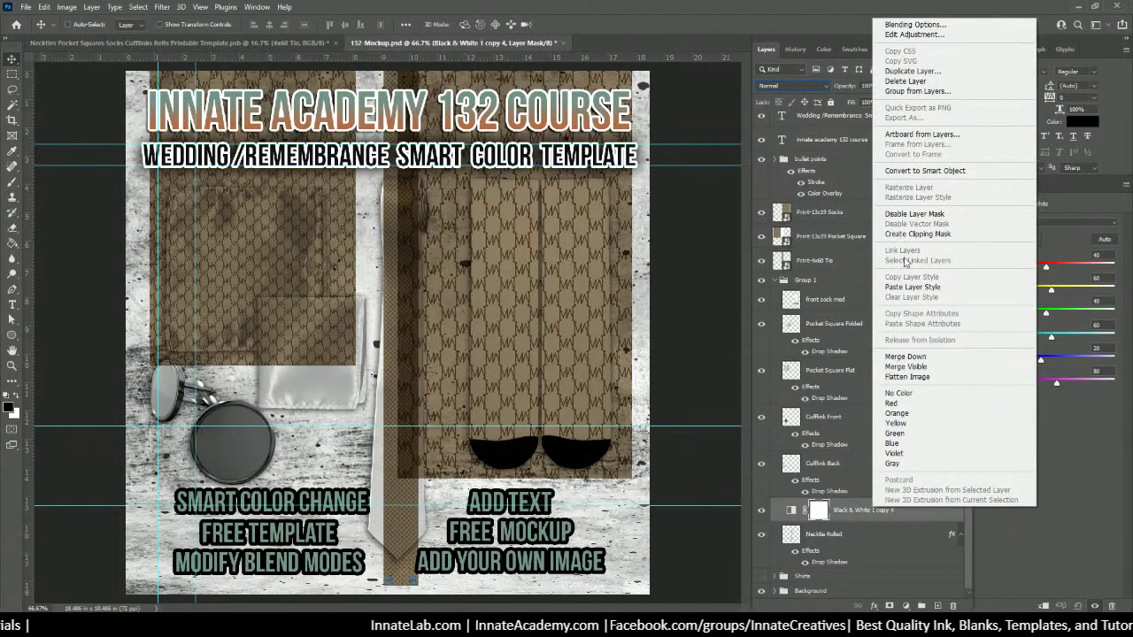
left_click(907, 357)
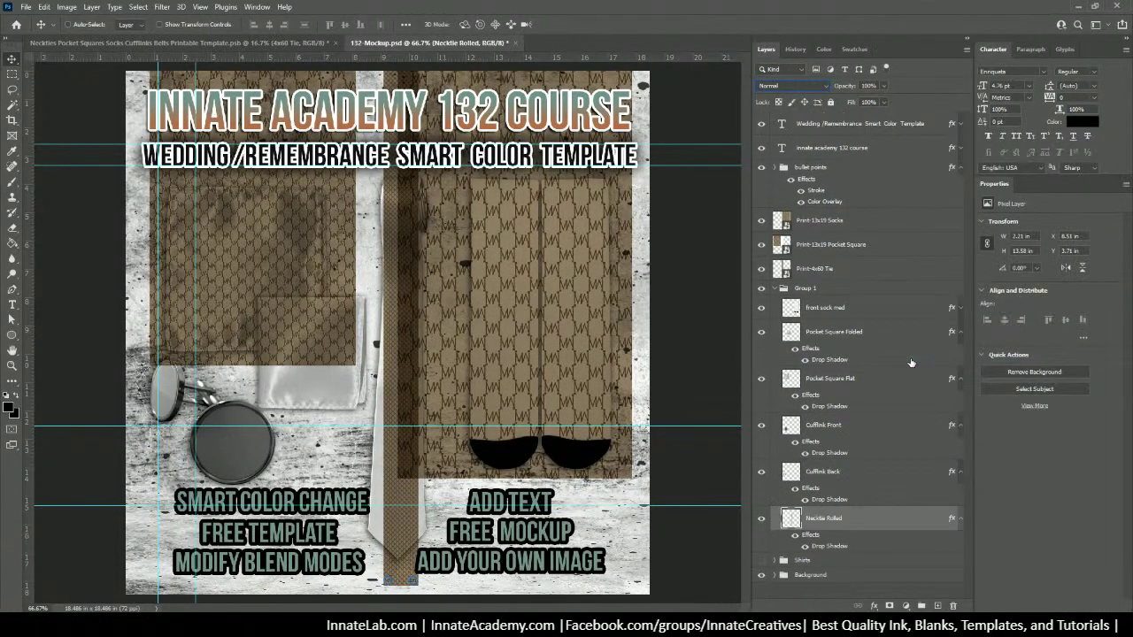
Step: Move Print-13x19 Socks into Group 1 directly above front sock med and clip it to that layer
left_click(832, 222)
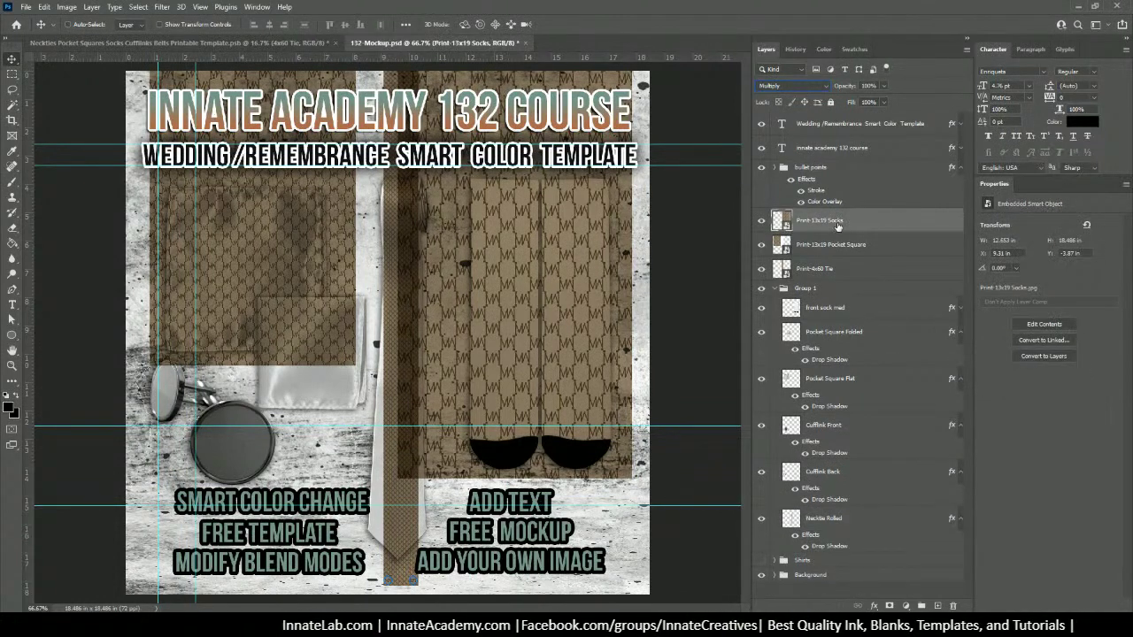
left_click_drag(837, 224, 839, 298)
right_click(839, 298)
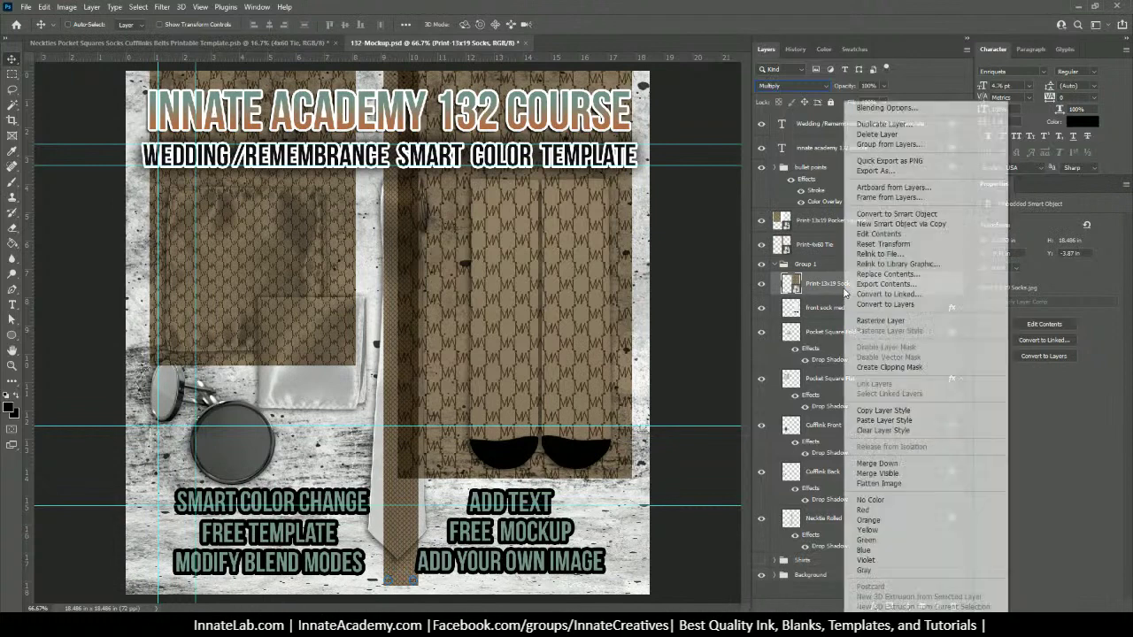
left_click(893, 370)
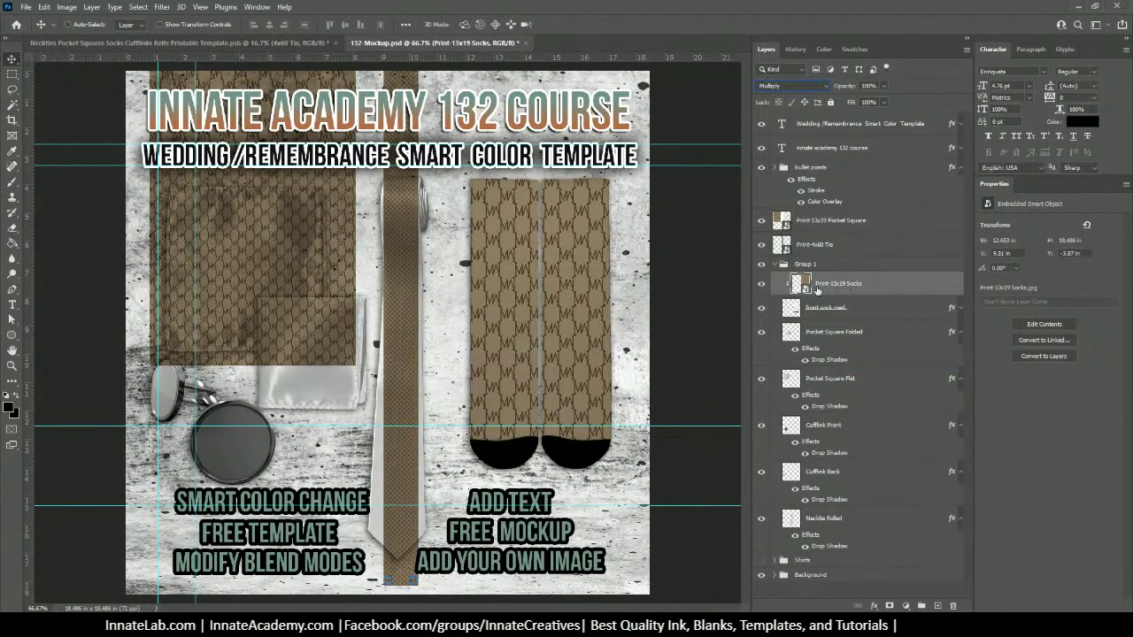
Step: Scale the socks print down to about 8.24 × 12.04 in and position it so it still covers both socks
key("ctrl+minus")
key("ctrl+minus")
key("ctrl+minus")
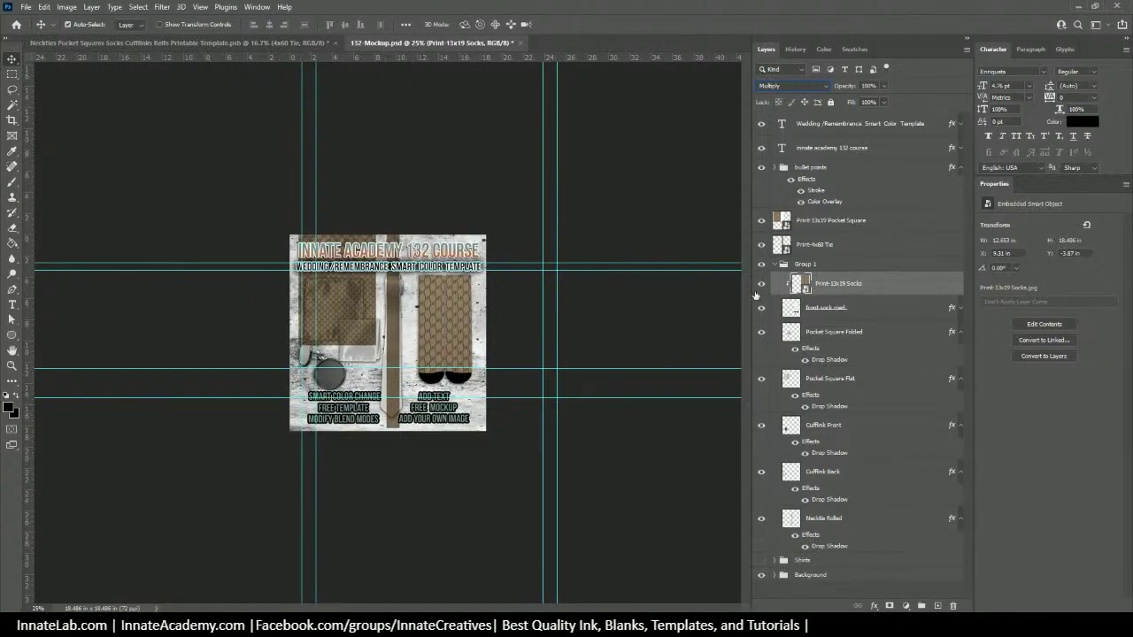
key("ctrl+t")
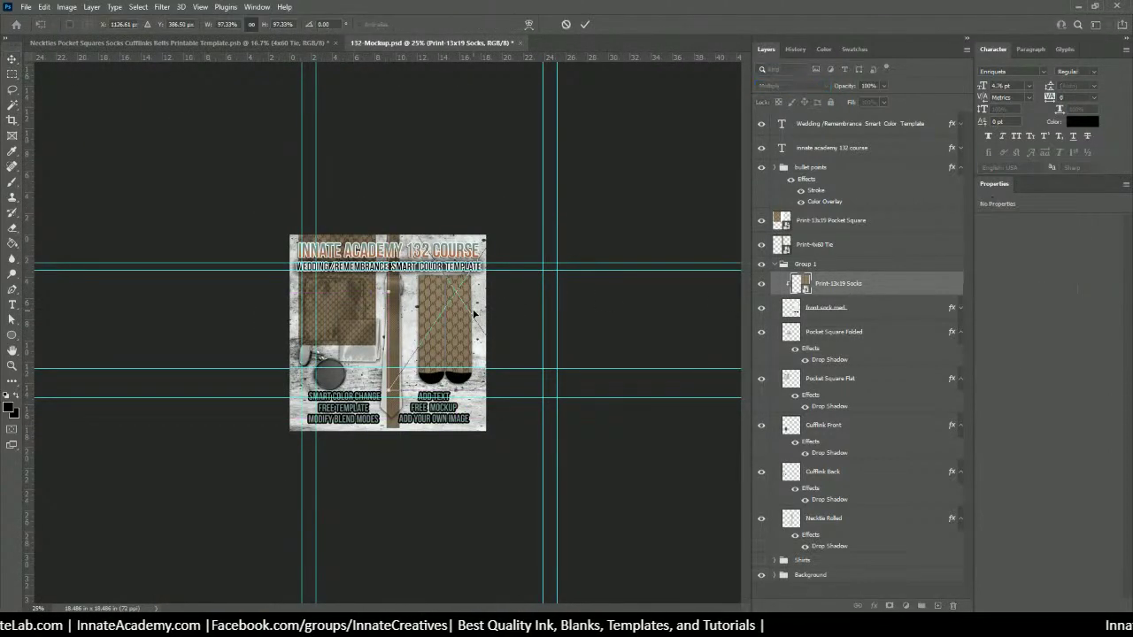
left_click_drag(386, 393, 406, 380)
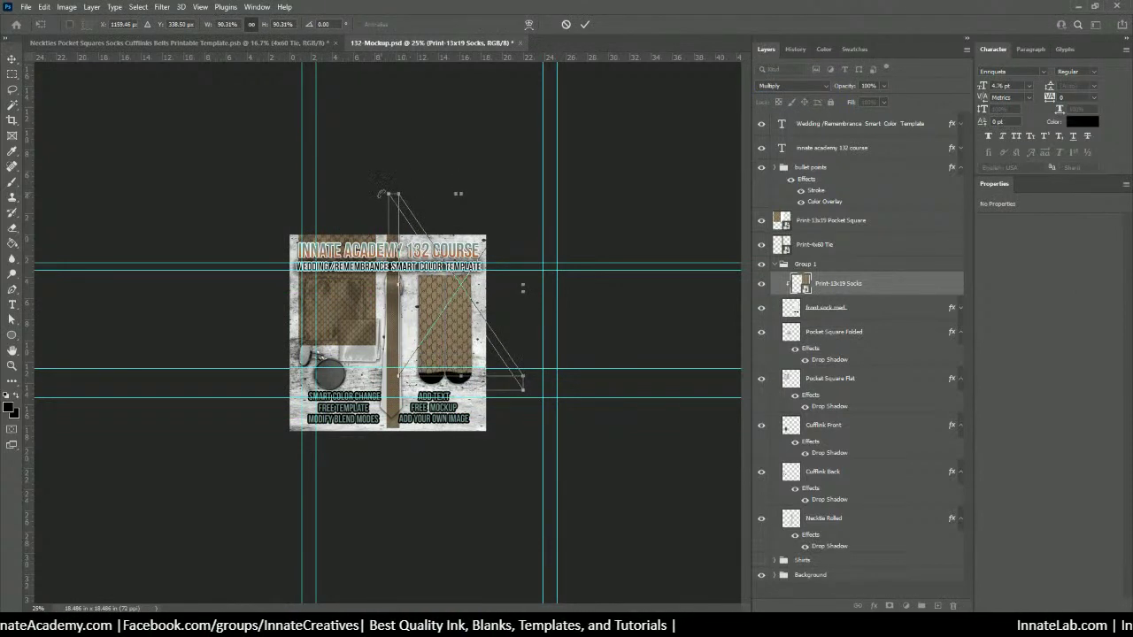
key("ctrl+plus")
key("ctrl+plus")
key("ctrl+plus")
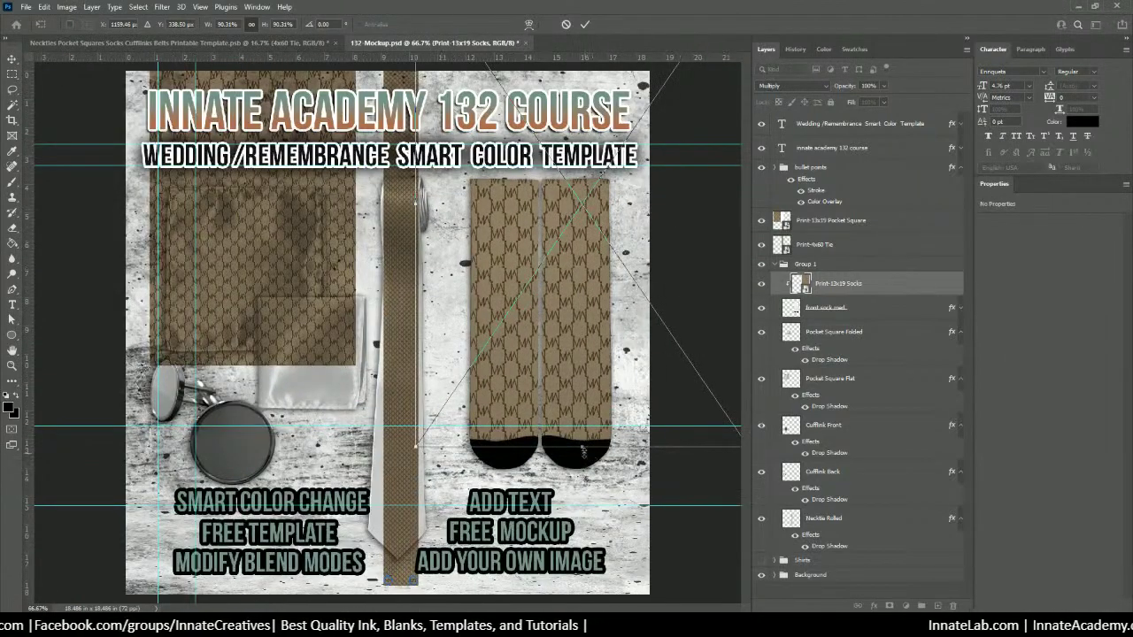
left_click_drag(583, 452, 585, 377)
left_click_drag(571, 483, 548, 451)
key("Return")
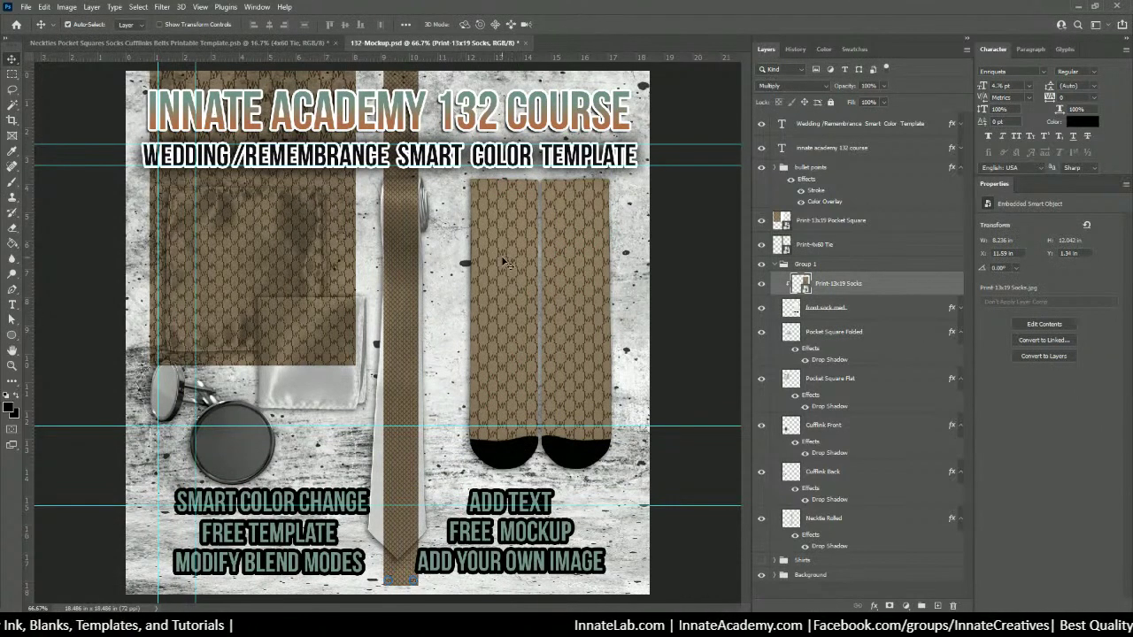
Step: Move Print-4x60 Tie directly above the Necktie Rolled layer in Group 1 and clip it to the necktie
key("ctrl+minus")
right_click(397, 230)
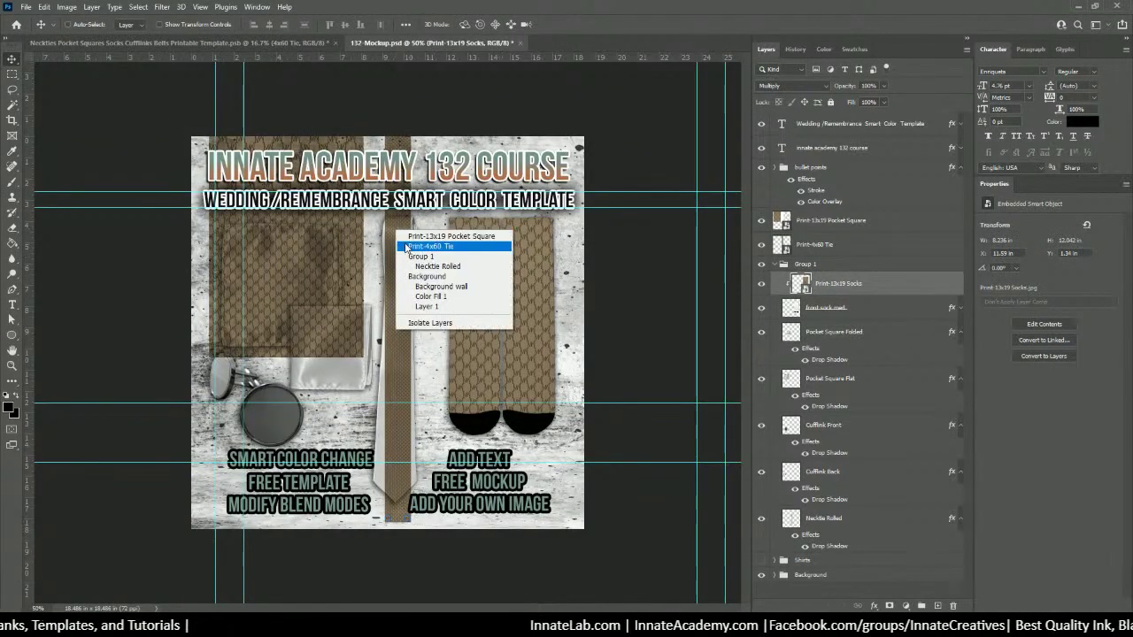
left_click(438, 266)
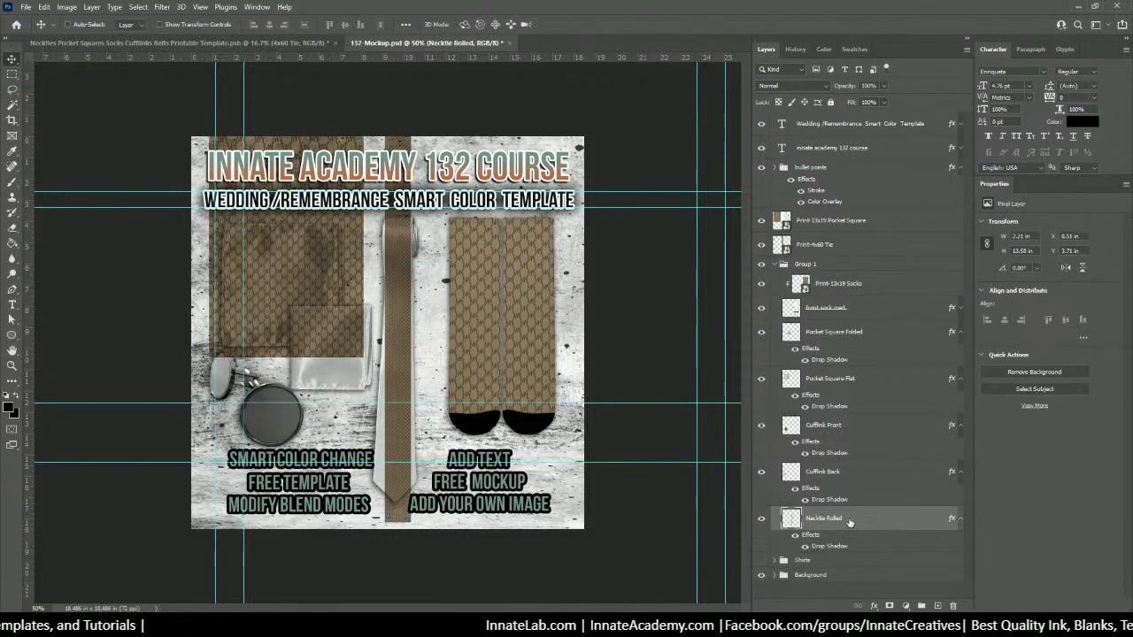
left_click_drag(392, 372, 383, 342)
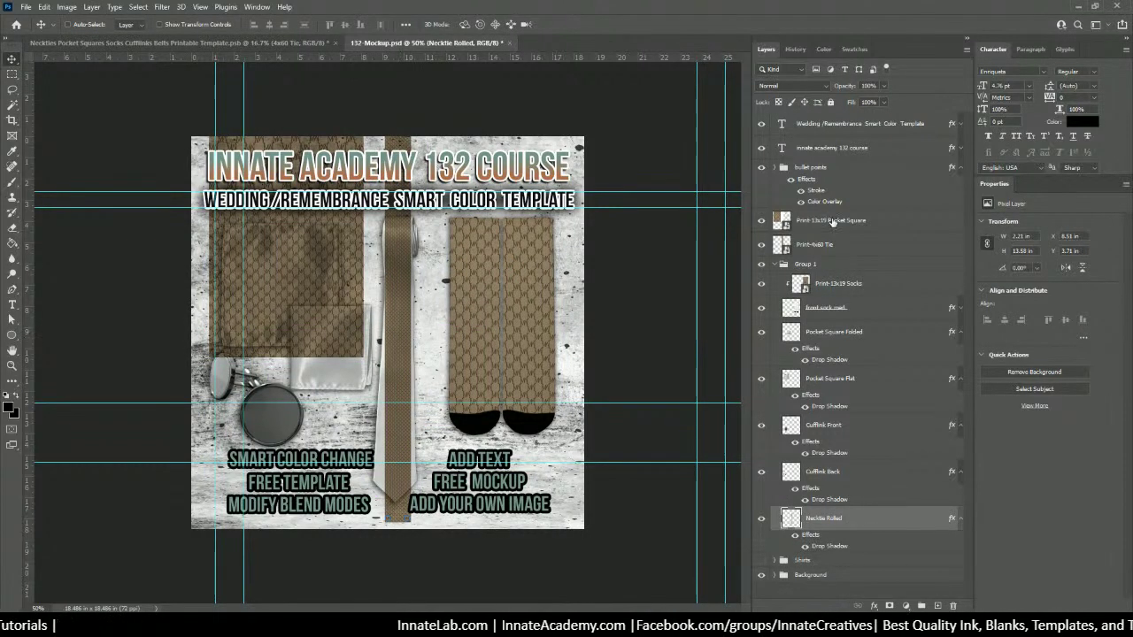
left_click_drag(832, 245, 864, 512)
right_click(874, 502)
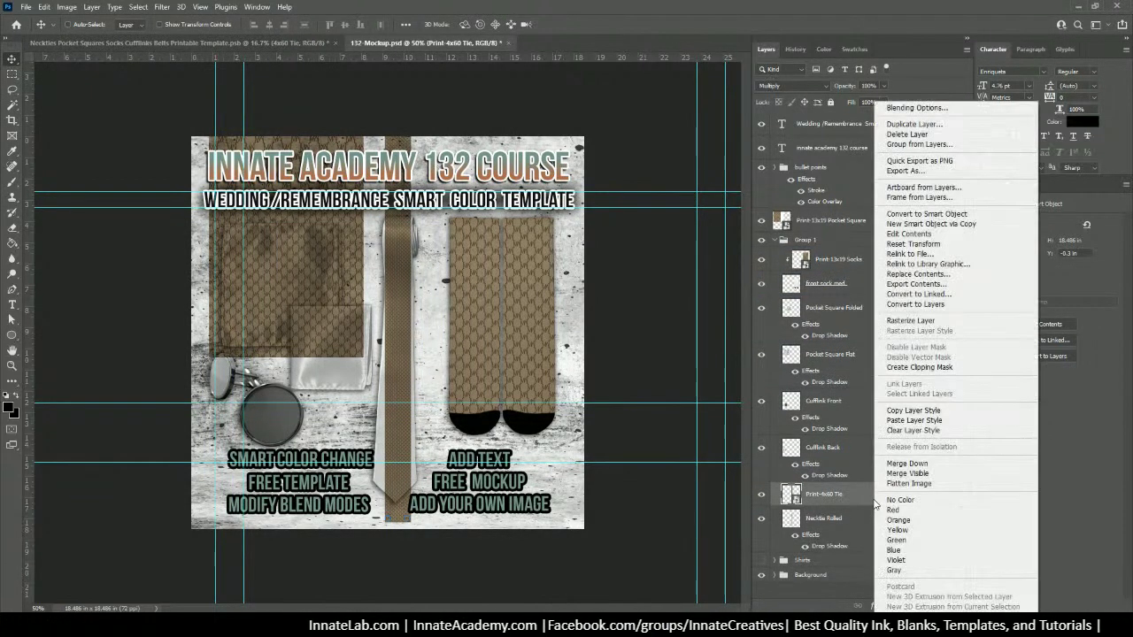
left_click(920, 366)
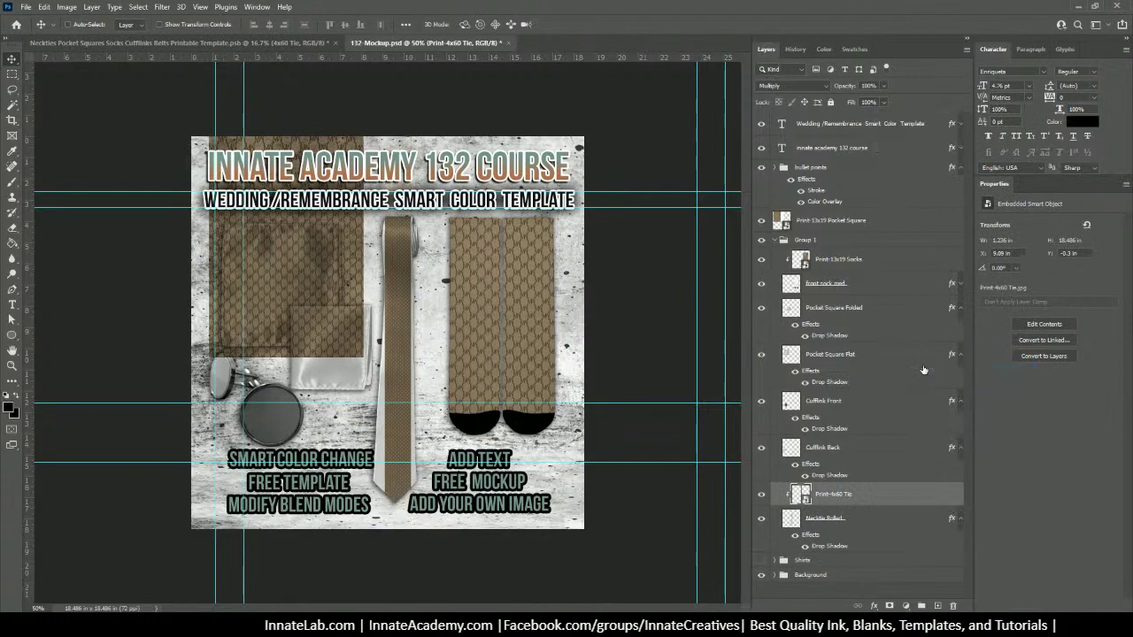
key("ctrl+plus")
key("ctrl+plus")
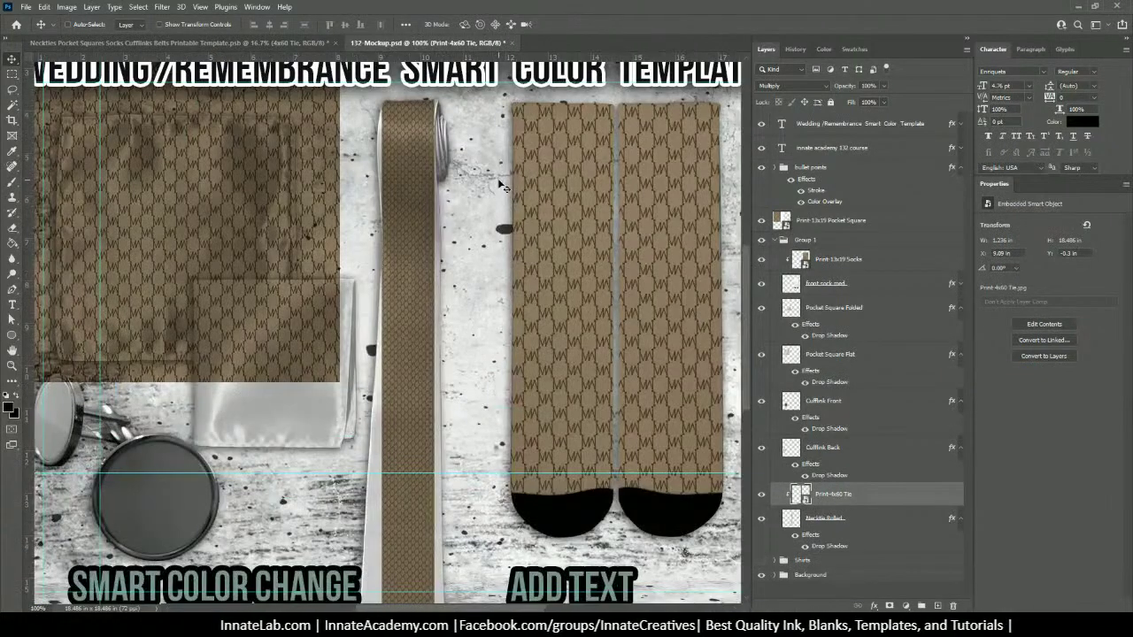
Step: Enlarge the tie print to about 2.35 × 35.2 in and position it so the pattern covers the whole necktie
key("ctrl+t")
key("ctrl+minus")
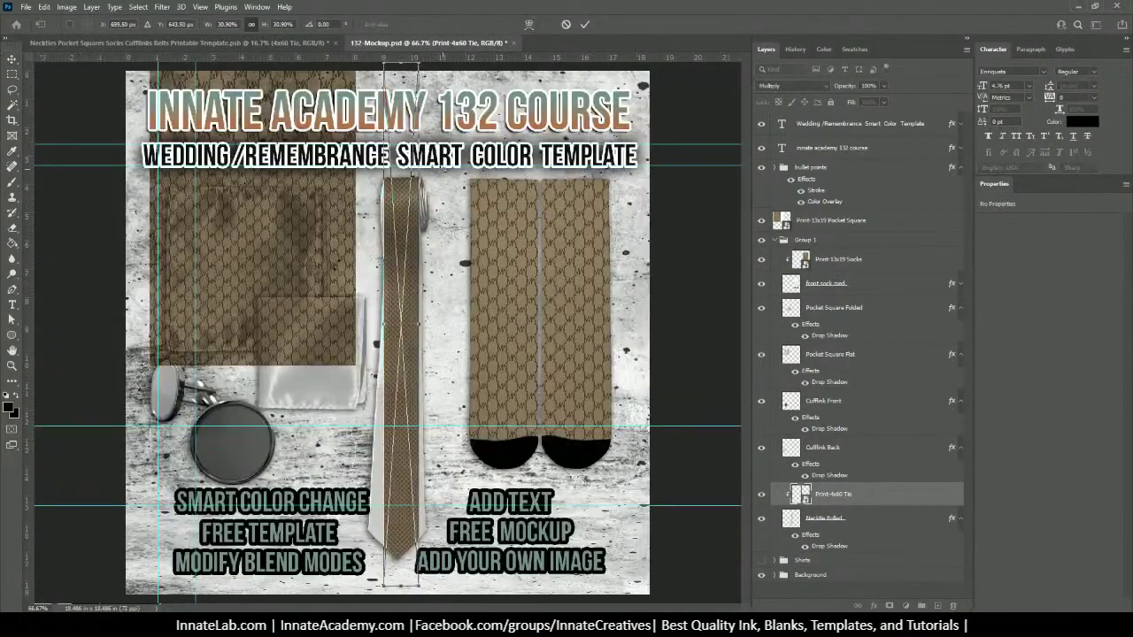
key("ctrl+minus")
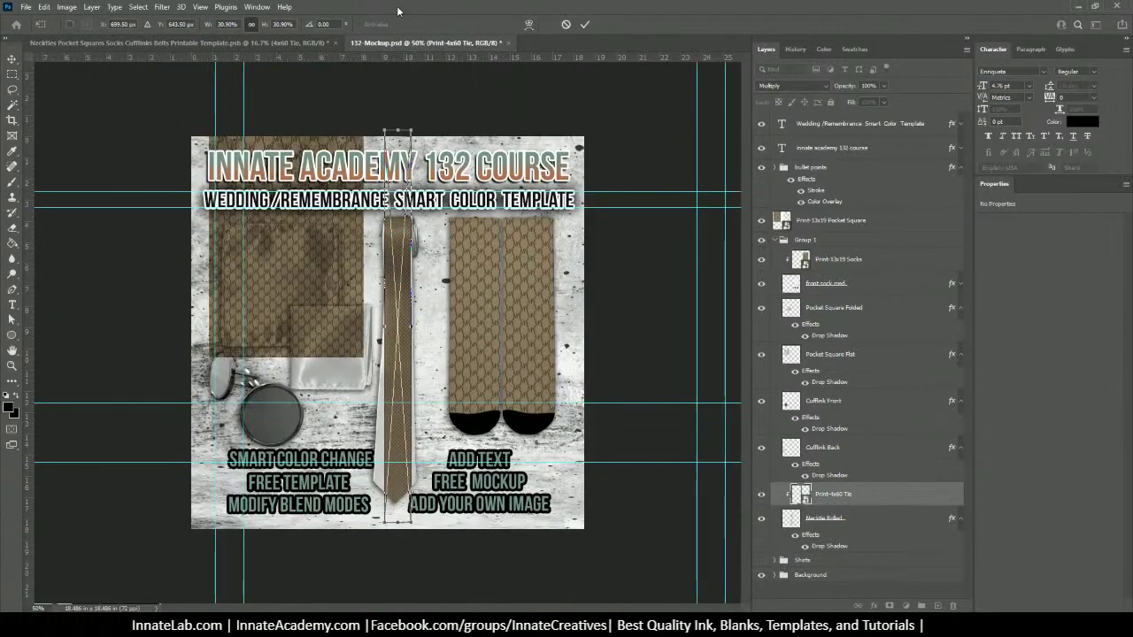
left_click_drag(397, 130, 555, 20)
left_click_drag(420, 522, 537, 609)
left_click_drag(420, 469, 401, 472)
key("ctrl+minus")
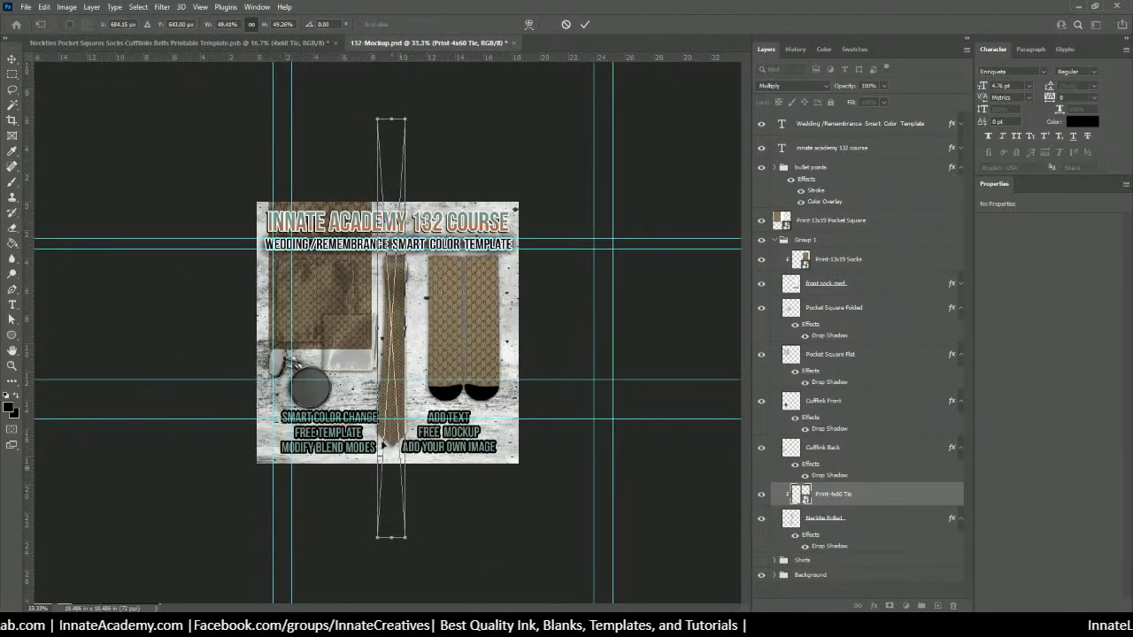
left_click_drag(404, 121, 467, 65)
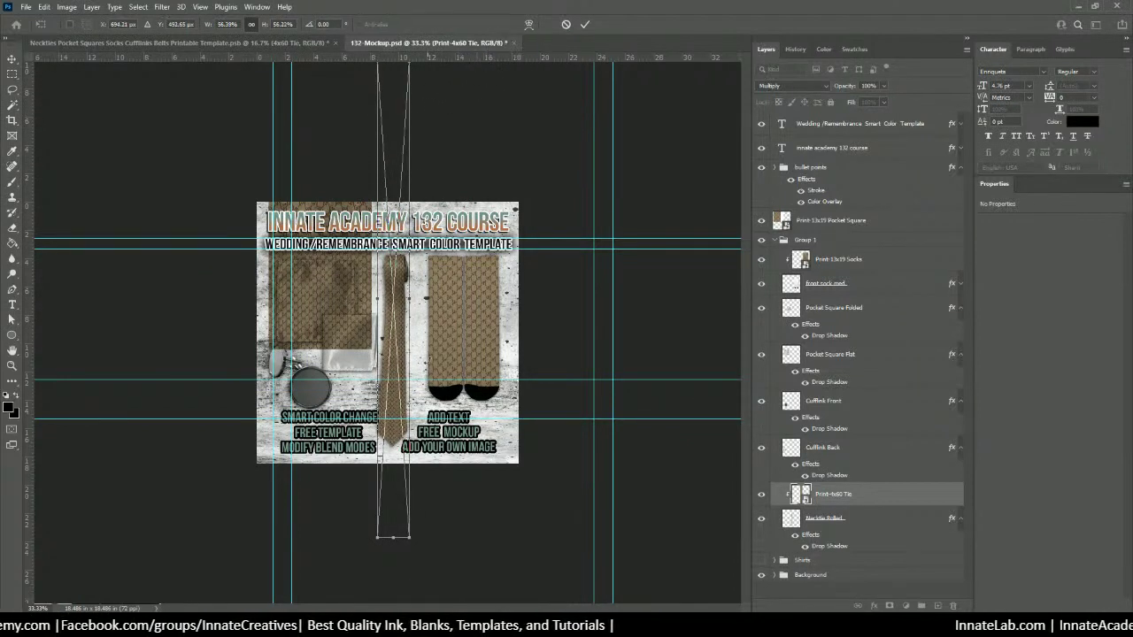
left_click_drag(405, 513, 421, 480)
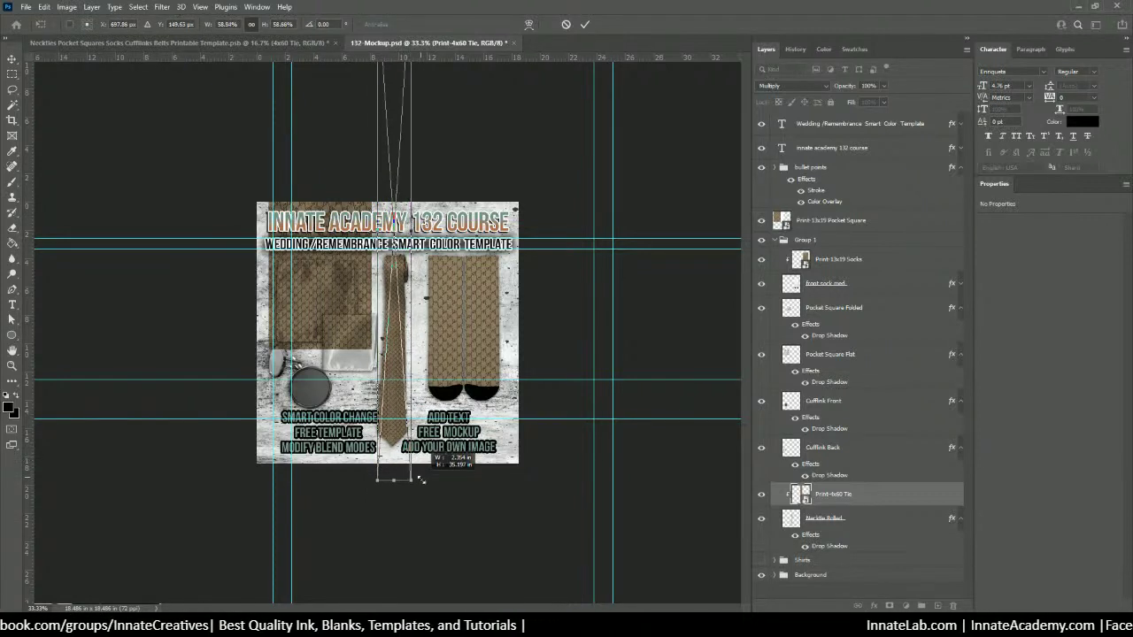
left_click_drag(396, 435, 395, 434)
key("Return")
key("ctrl+plus")
key("ctrl+plus")
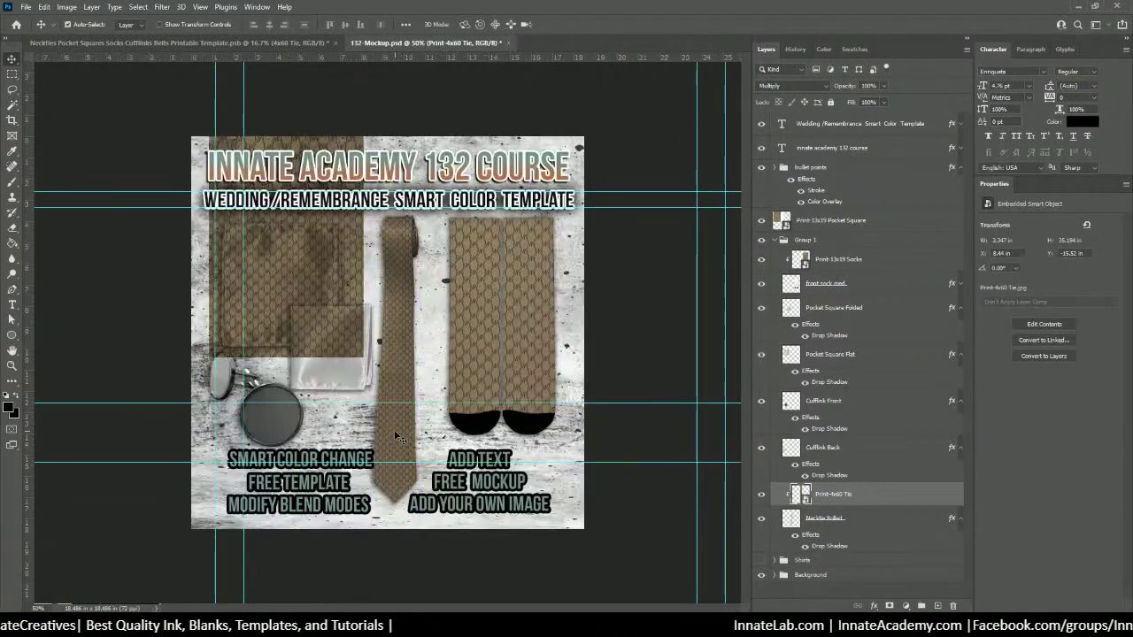
key("ctrl+plus")
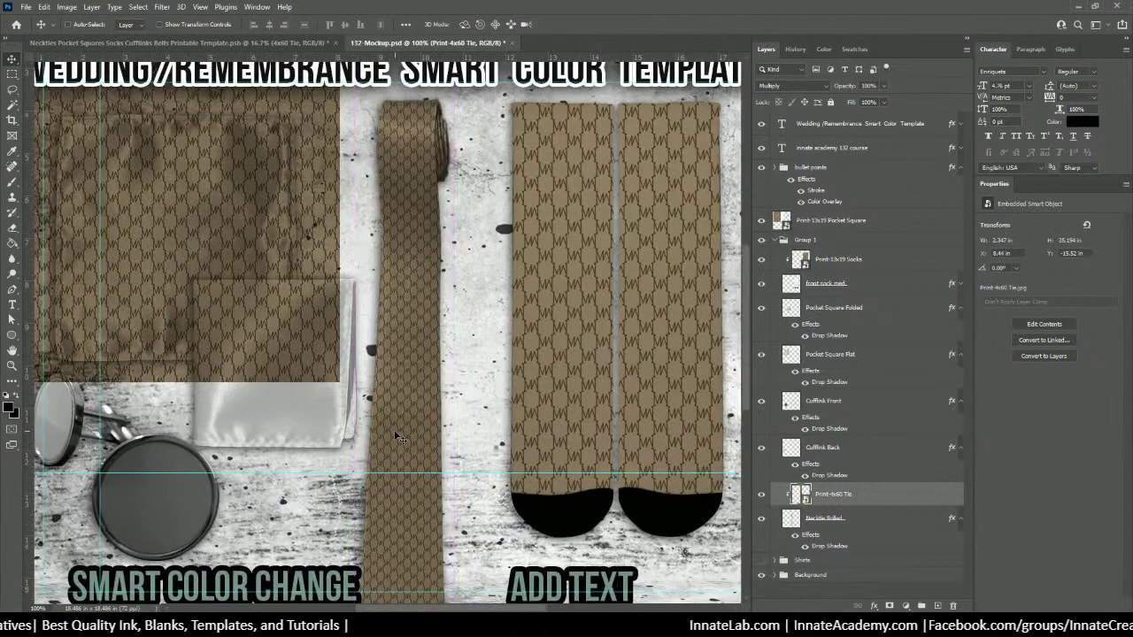
key("ctrl+minus")
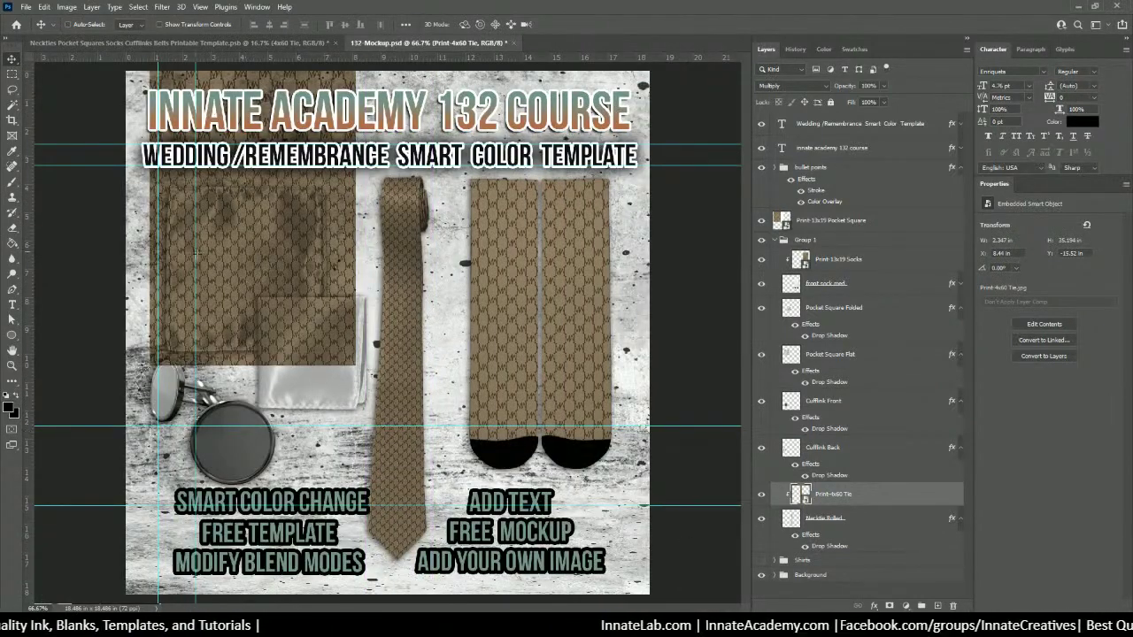
right_click(296, 232)
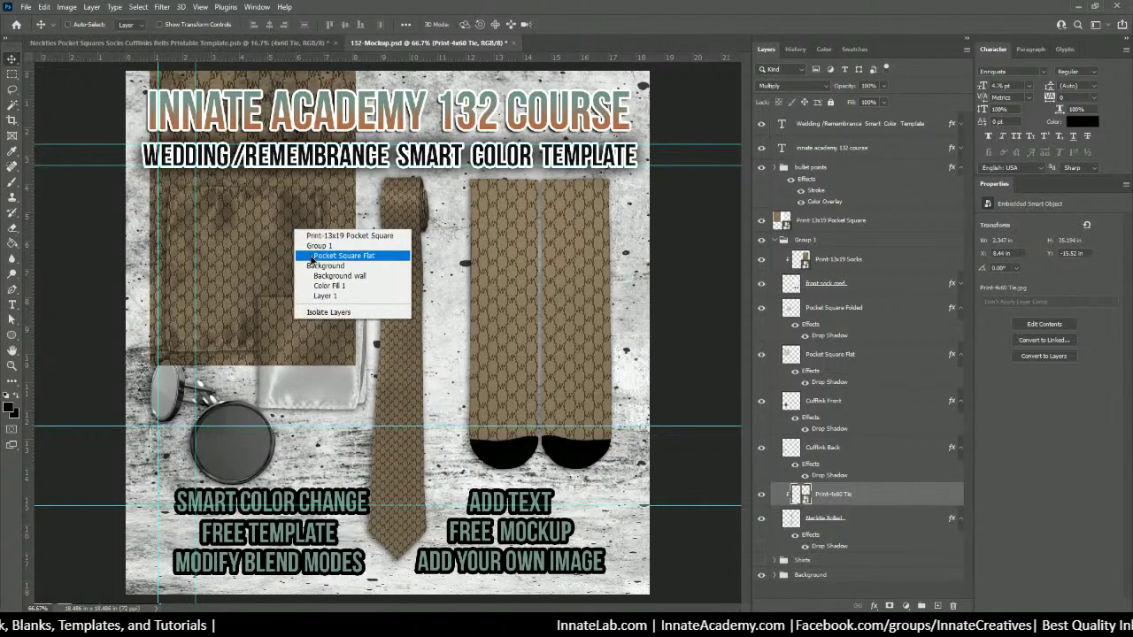
left_click(305, 257)
key("ctrl+t")
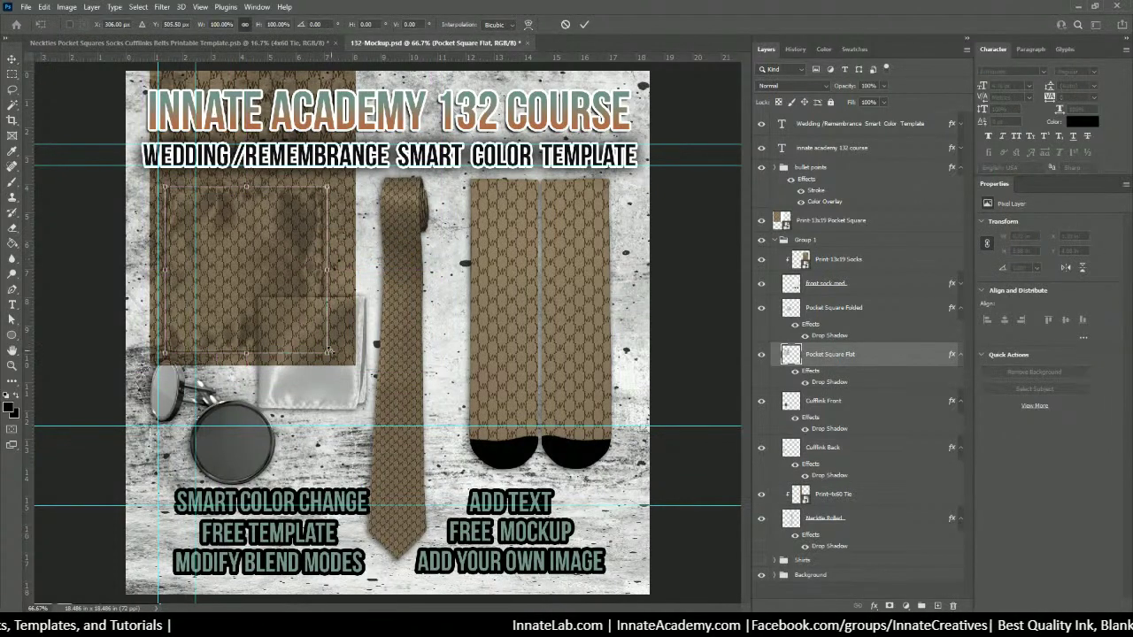
key("Return")
Step: Scale Print-13x19 Pocket Square down to about 8.81 × 12.86 in and move it over the folded pocket square
right_click(343, 227)
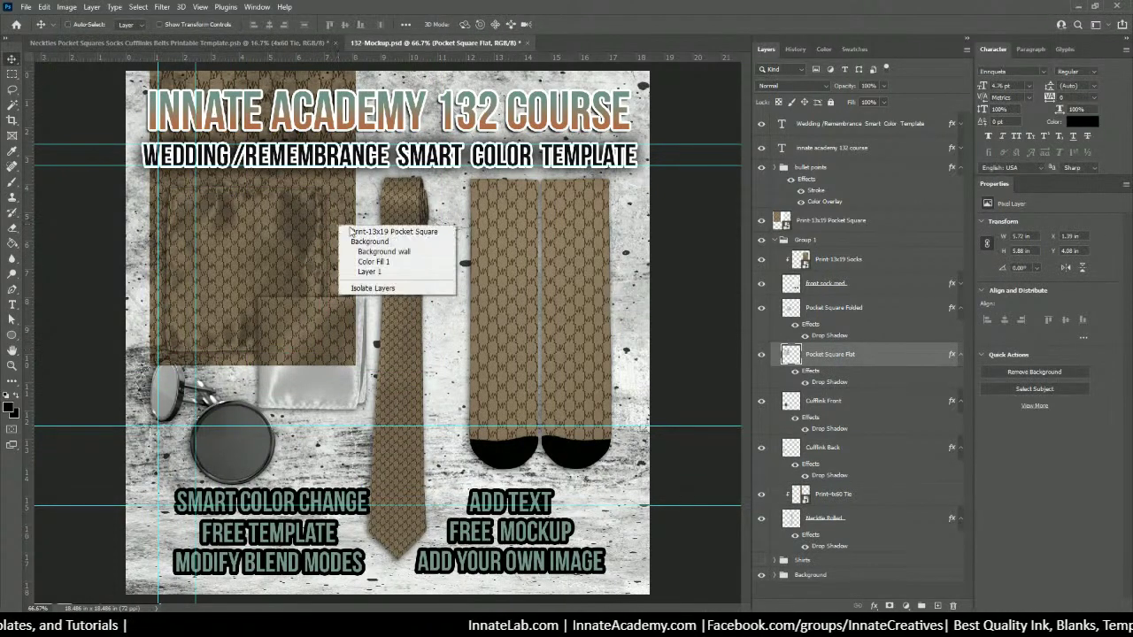
left_click(364, 232)
key("ctrl+t")
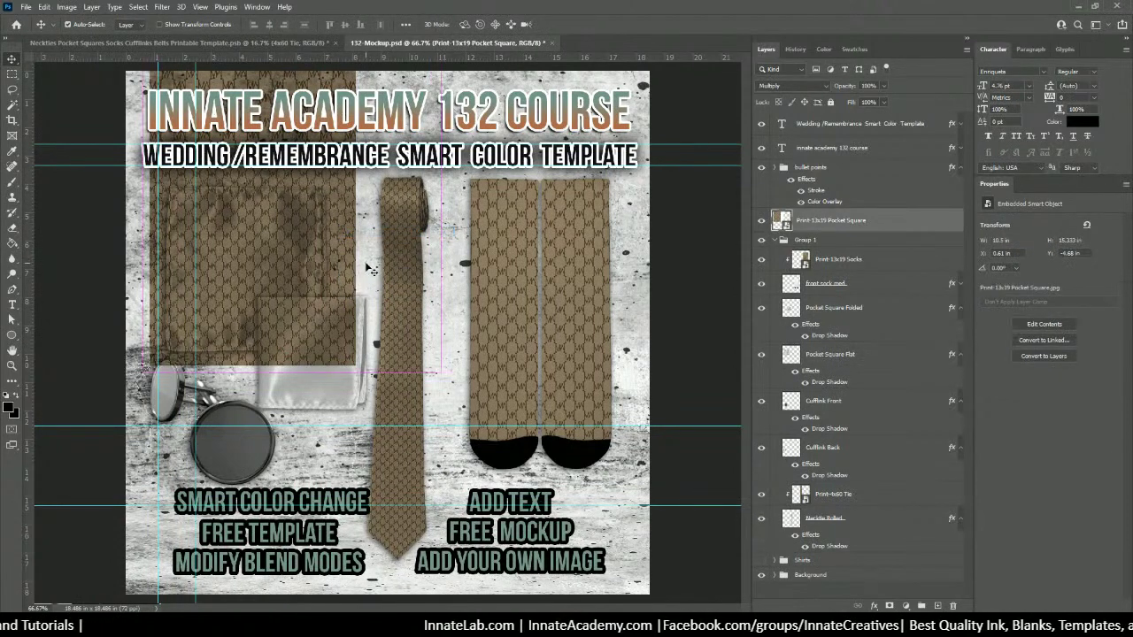
left_click_drag(435, 375, 393, 301)
left_click_drag(310, 281, 355, 350)
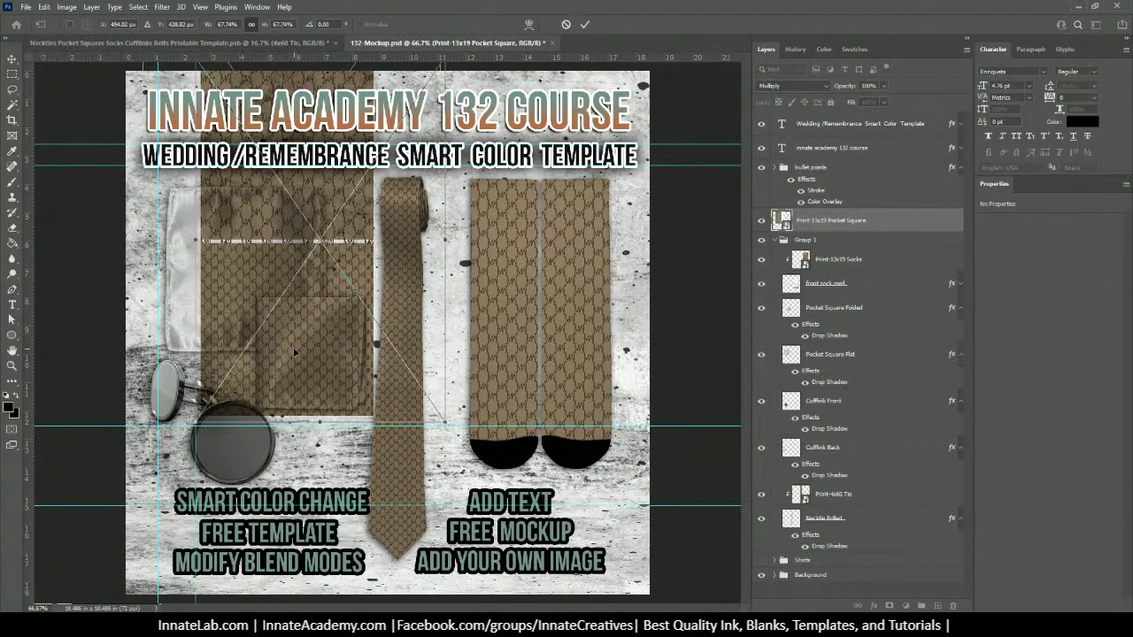
key("Return")
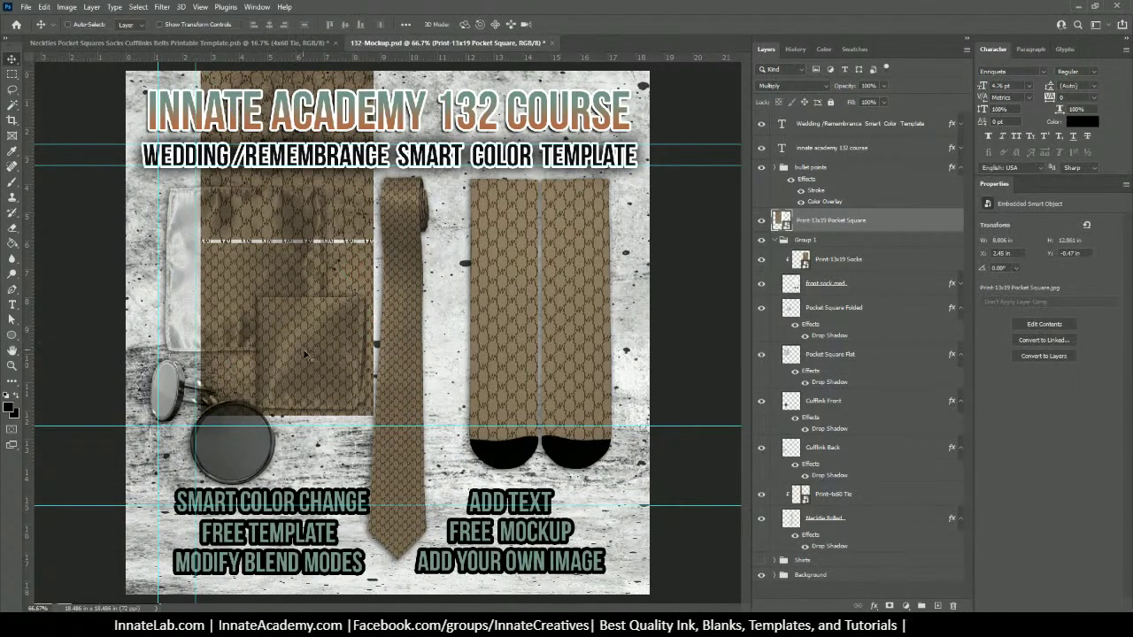
Step: Duplicate the pocket square print over the flat pocket square, and clip the original directly above Pocket Square Folded in Group 1
left_click_drag(327, 370, 274, 353)
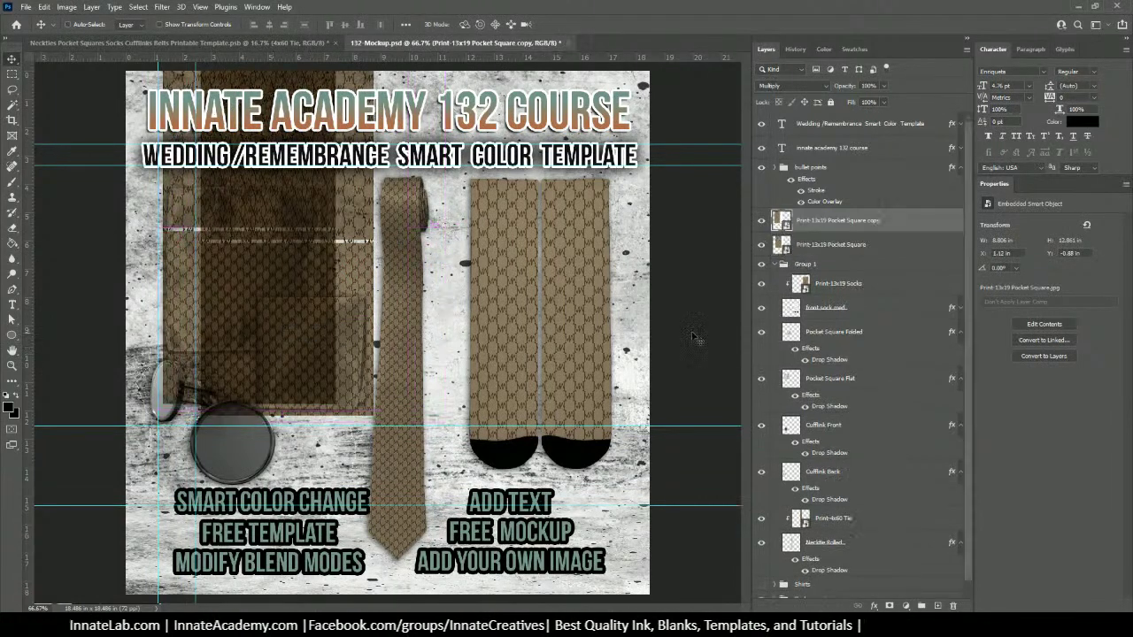
key("ctrl+j")
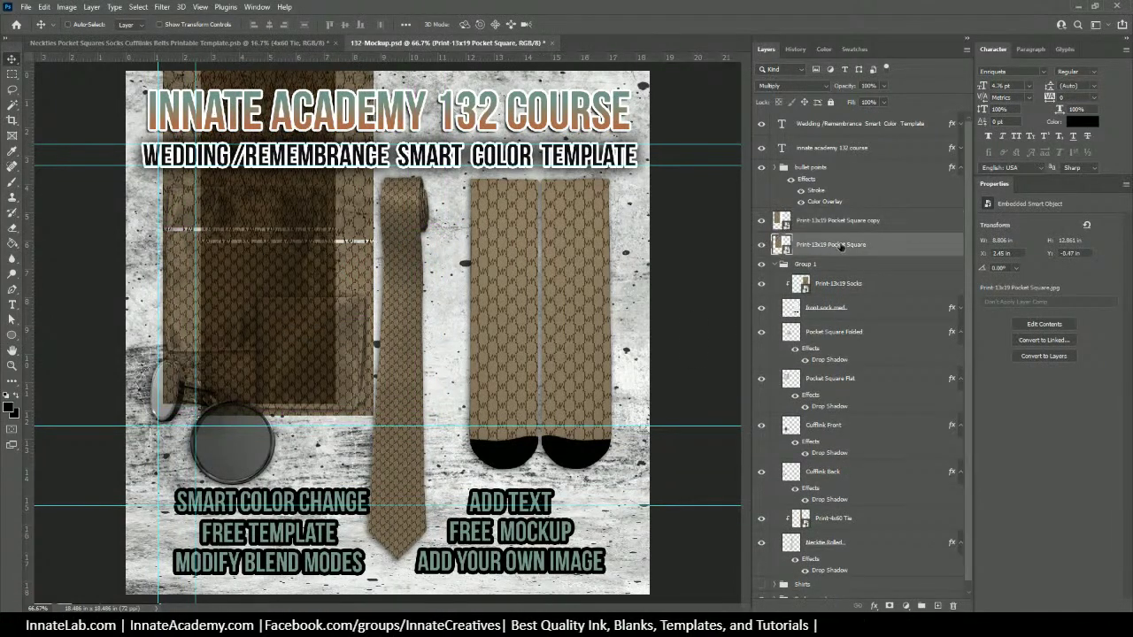
left_click_drag(841, 247, 831, 323)
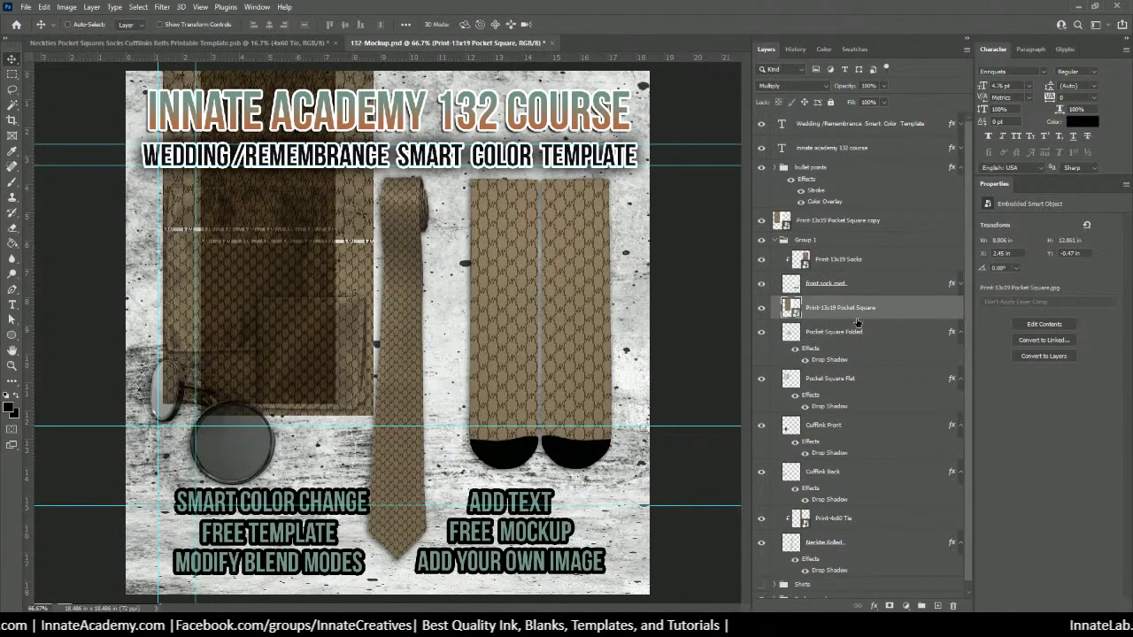
right_click(856, 320)
left_click(895, 367)
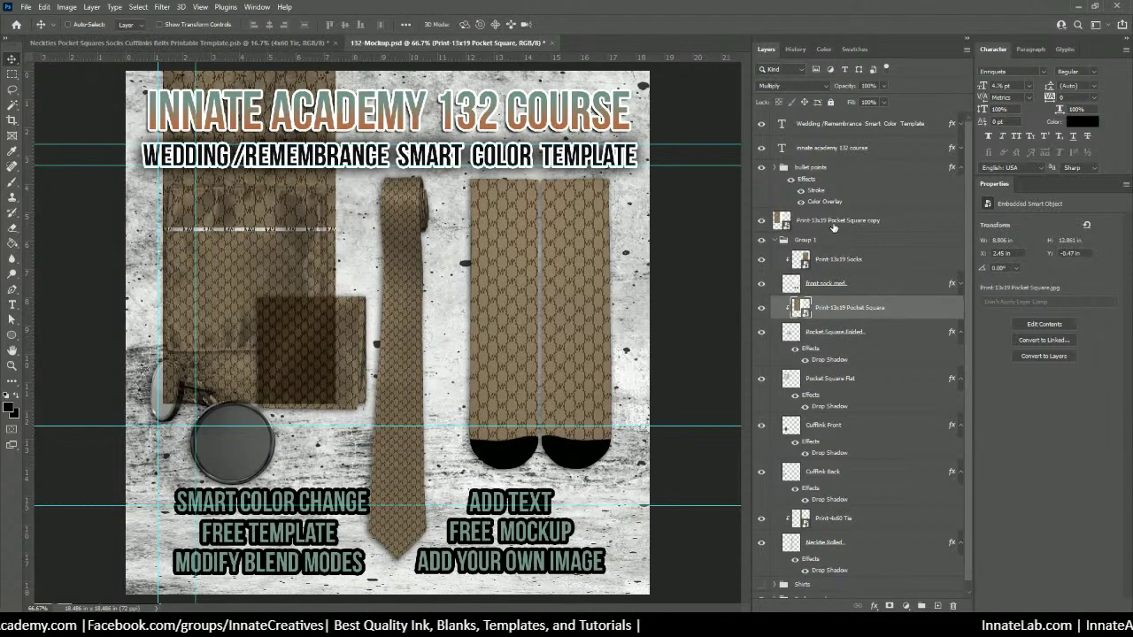
Step: Clip the pocket square print copy to Pocket Square Flat and shift it down so its seam stays outside the cloth
left_click_drag(834, 223, 836, 359)
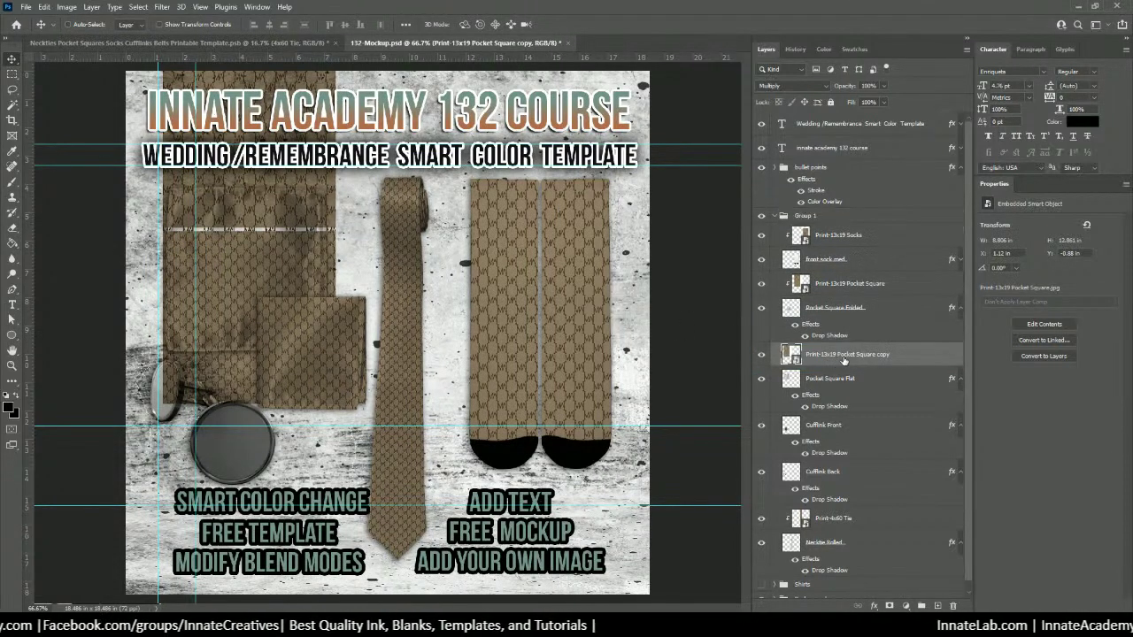
right_click(842, 357)
left_click(862, 363)
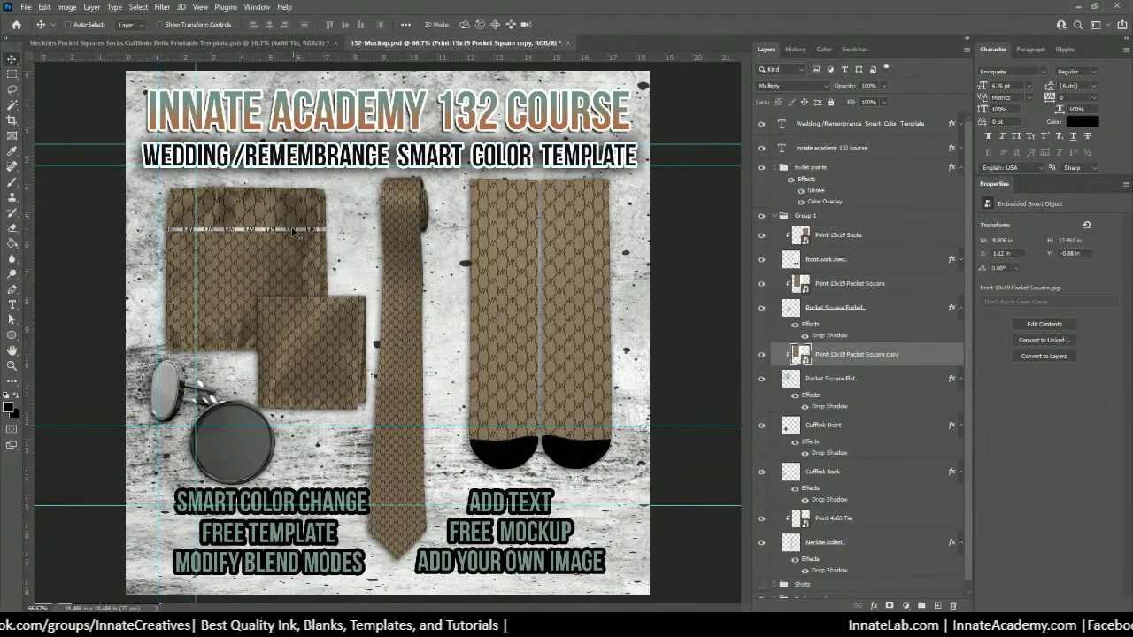
left_click_drag(284, 221, 279, 345)
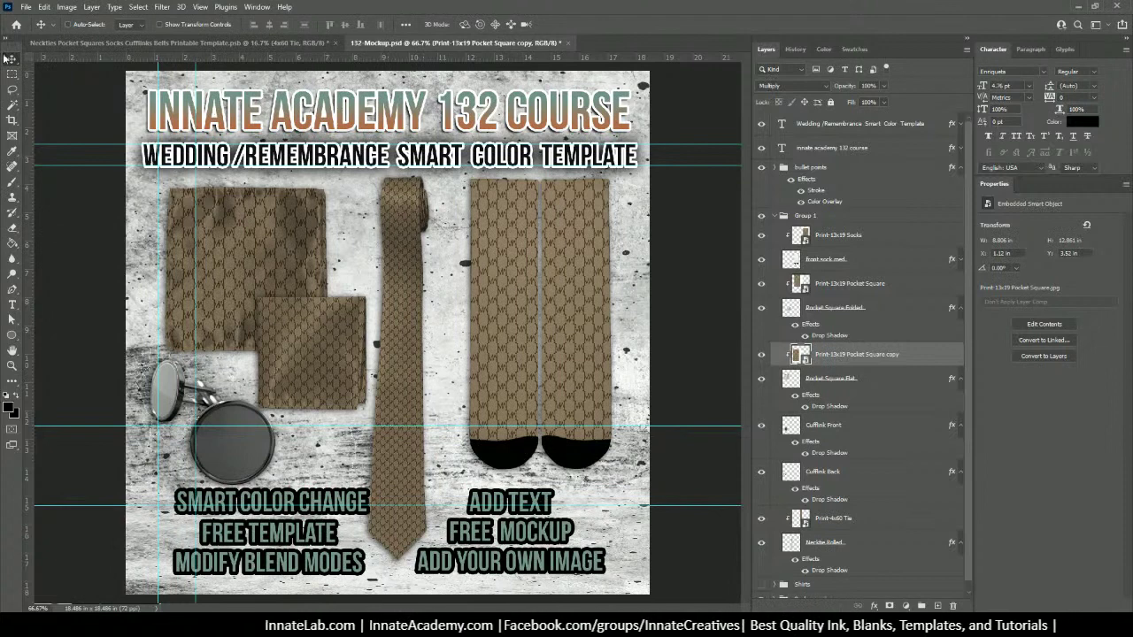
right_click(405, 280)
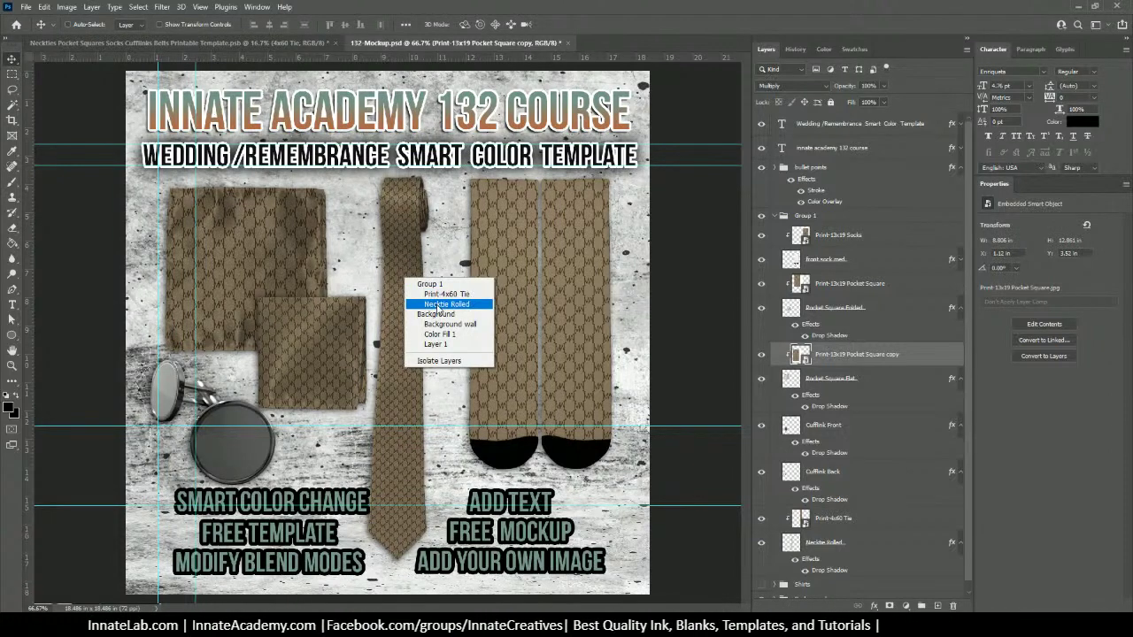
left_click(438, 304)
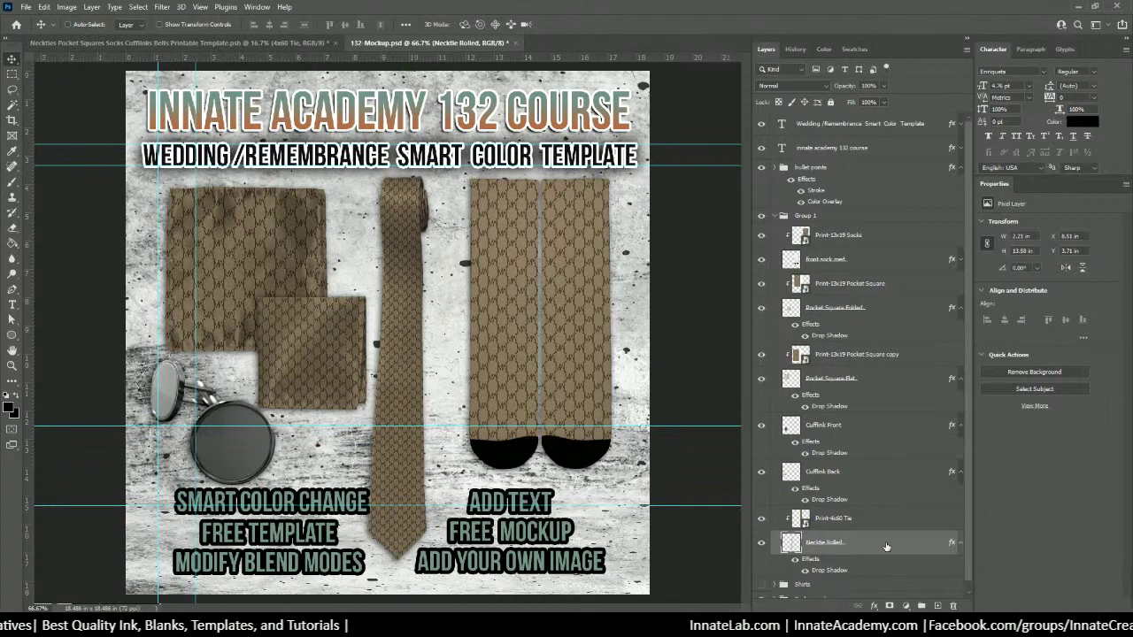
left_click_drag(886, 542, 826, 425)
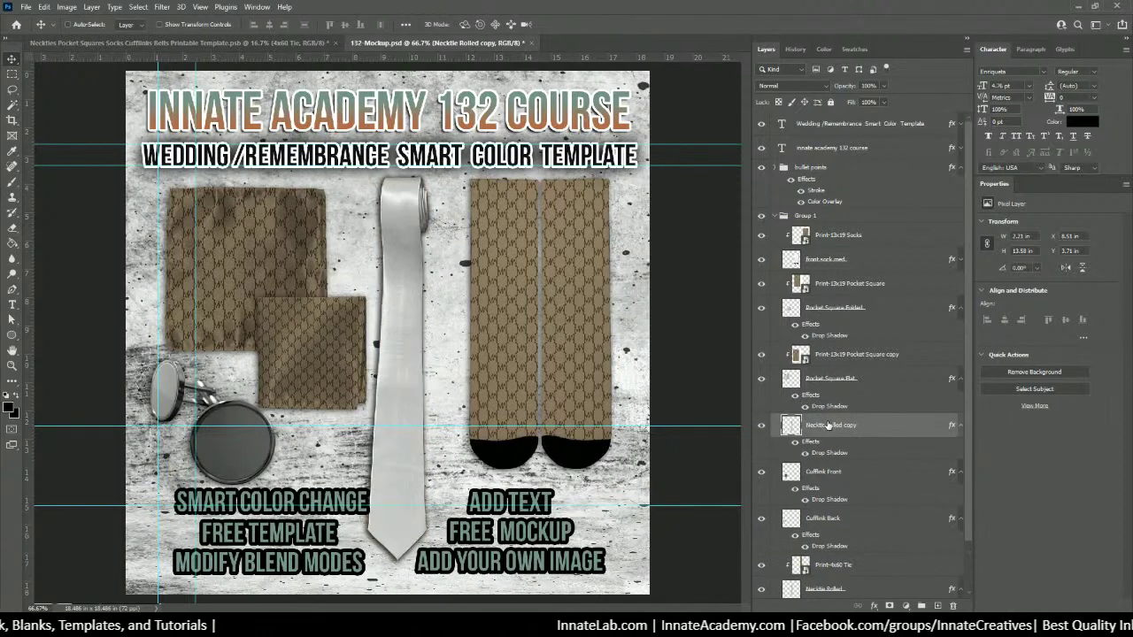
key("ctrl+z")
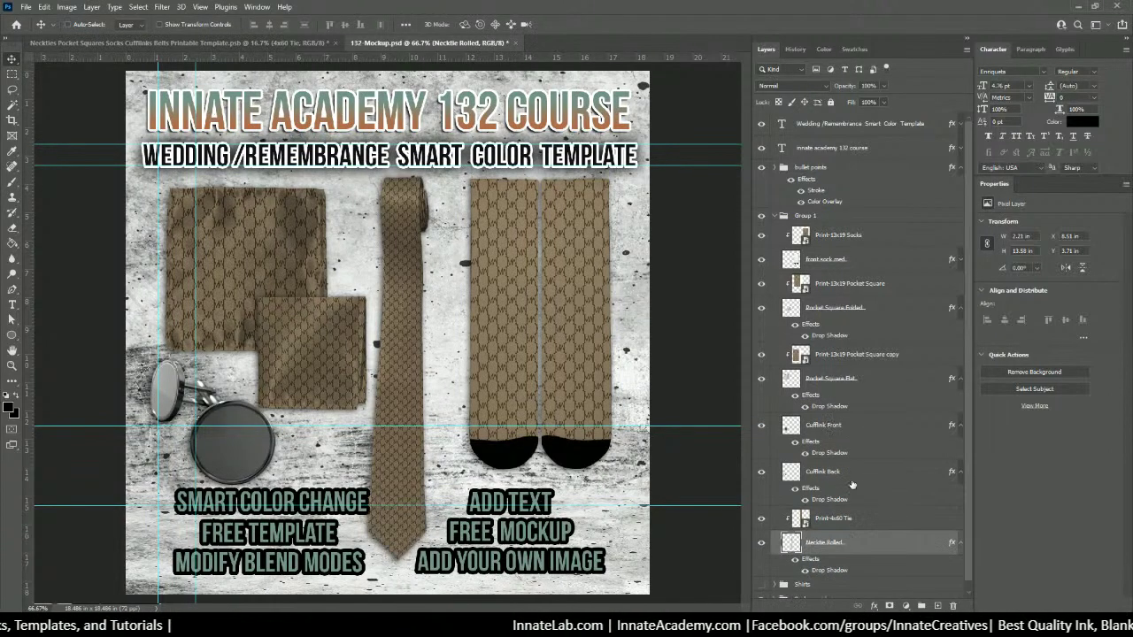
Step: Duplicate Print-4x60 Tie directly above the Cufflink Front layer and move the copy over the cufflinks
left_click(852, 510)
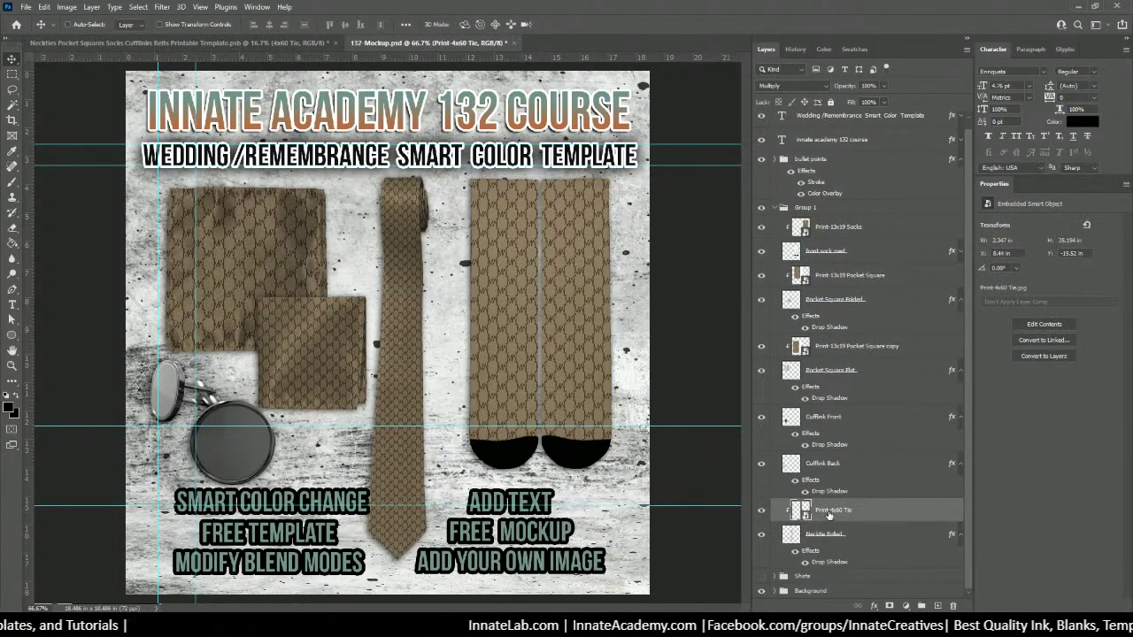
left_click_drag(828, 513, 826, 413)
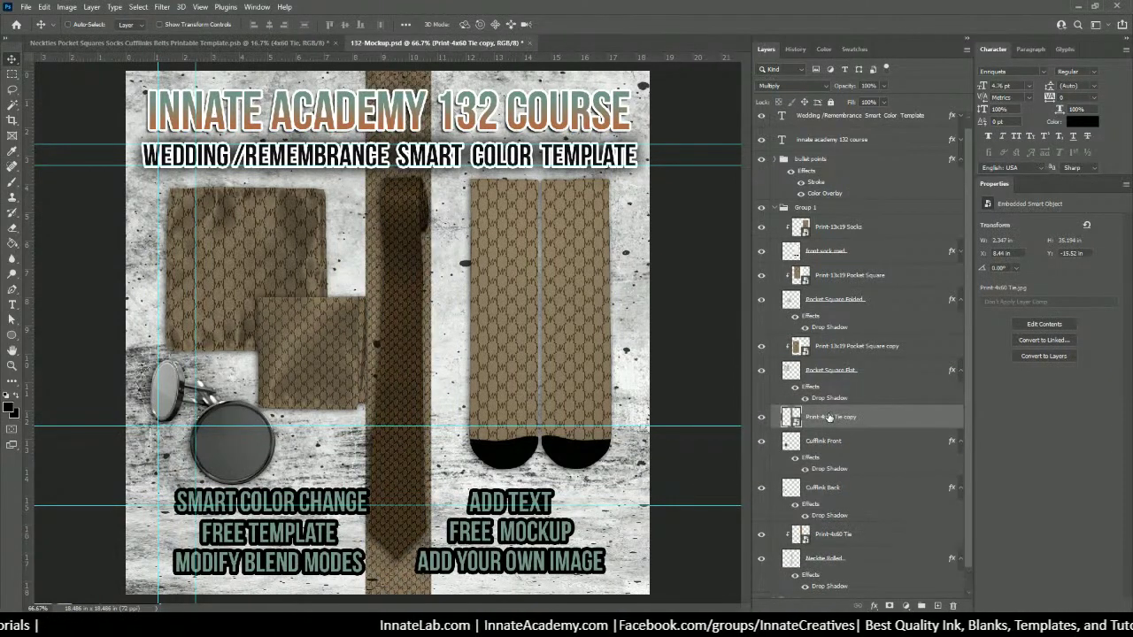
left_click_drag(402, 552, 191, 354)
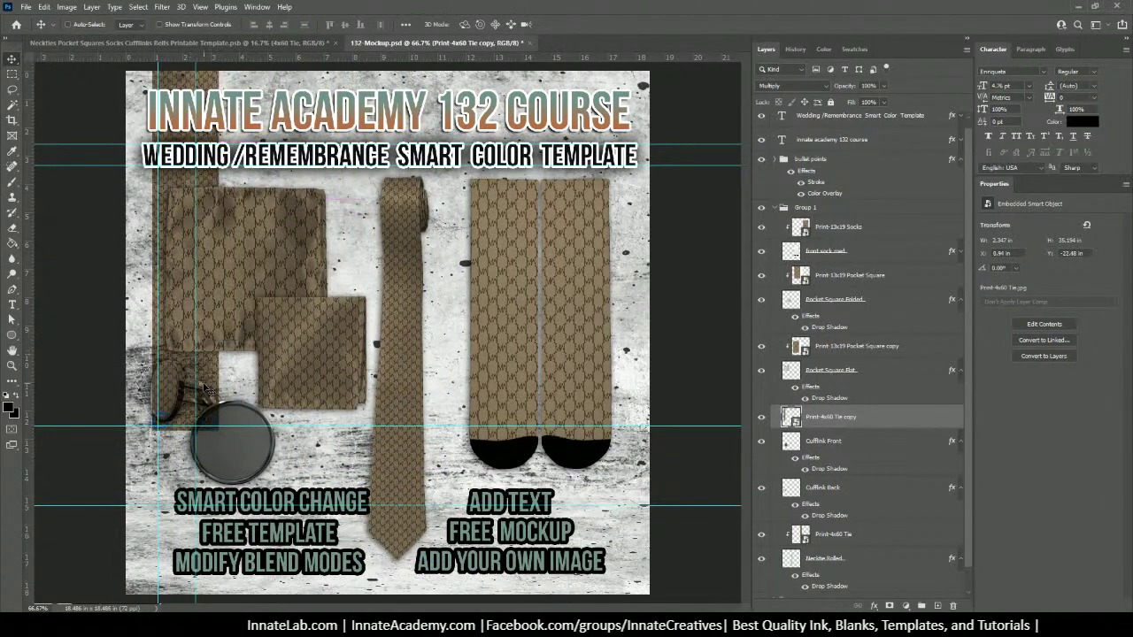
Step: Enlarge the Print-4x60 Tie copy proportionally to about 3.67 × 54.81 in over the cufflinks
key("ctrl+t")
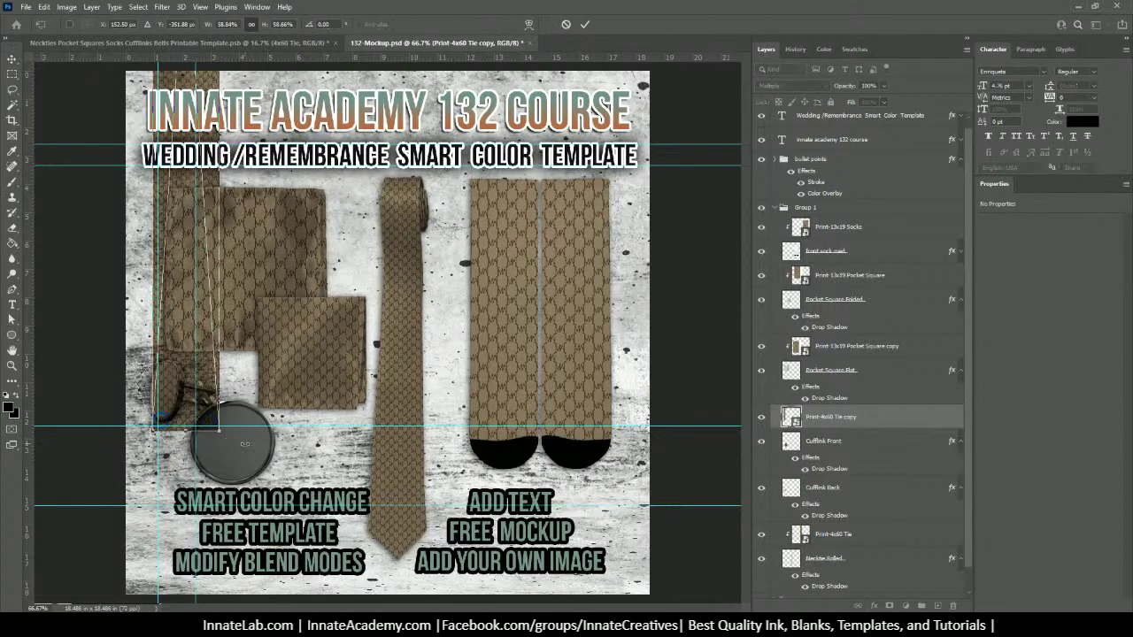
left_click_drag(216, 431, 226, 529)
left_click_drag(301, 530, 416, 619)
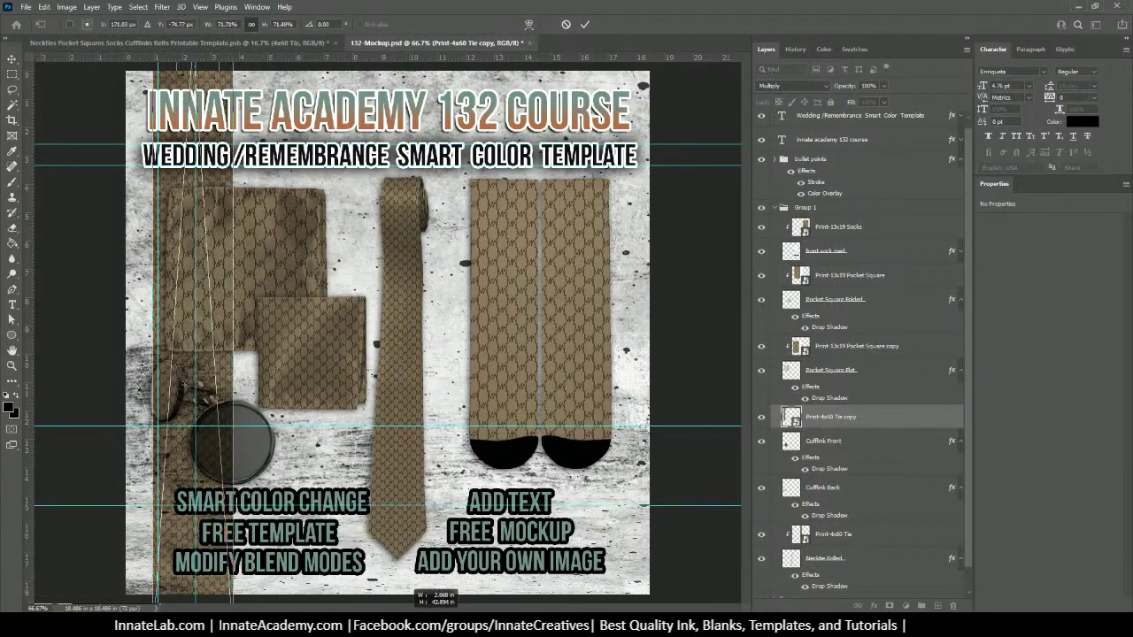
left_click_drag(216, 387, 345, 529)
left_click_drag(212, 461, 196, 349)
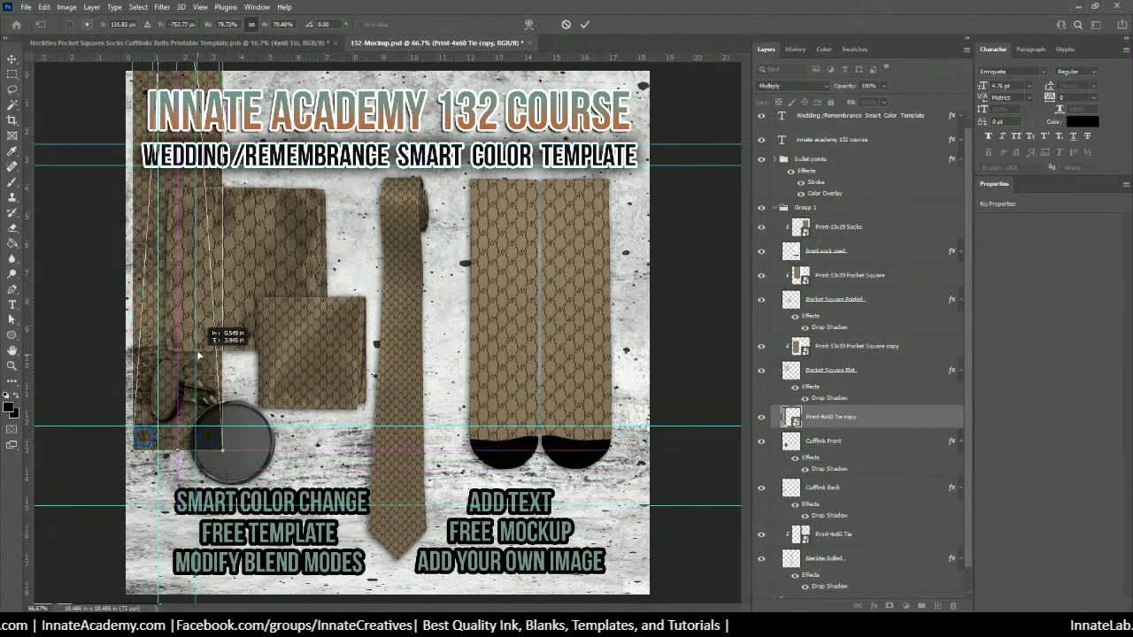
left_click_drag(227, 458, 434, 591)
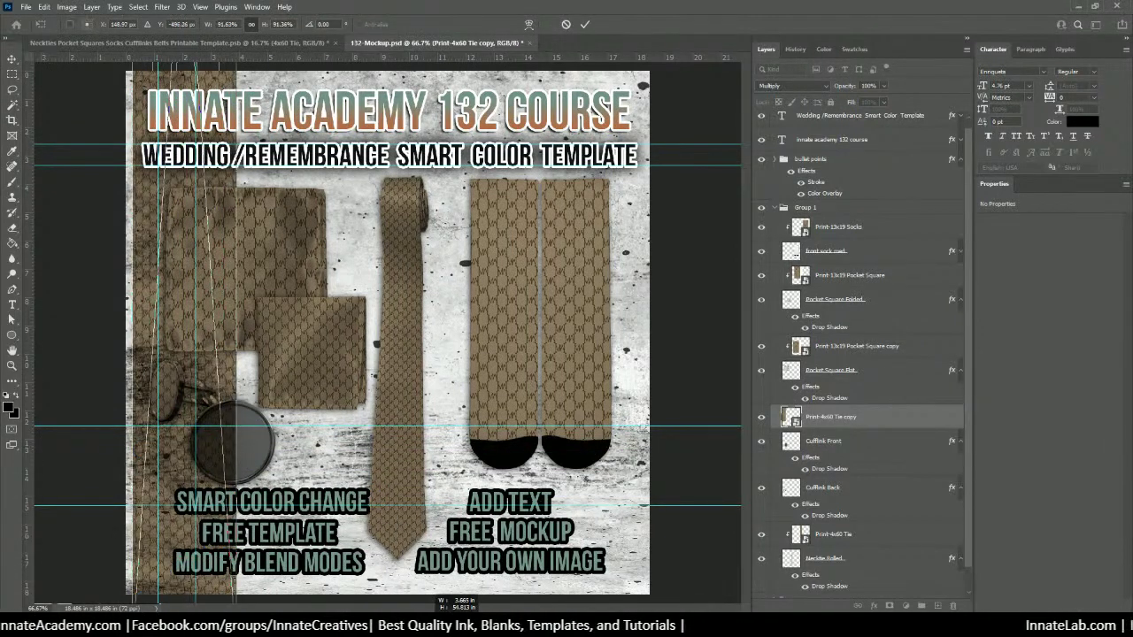
mouse_move(418, 627)
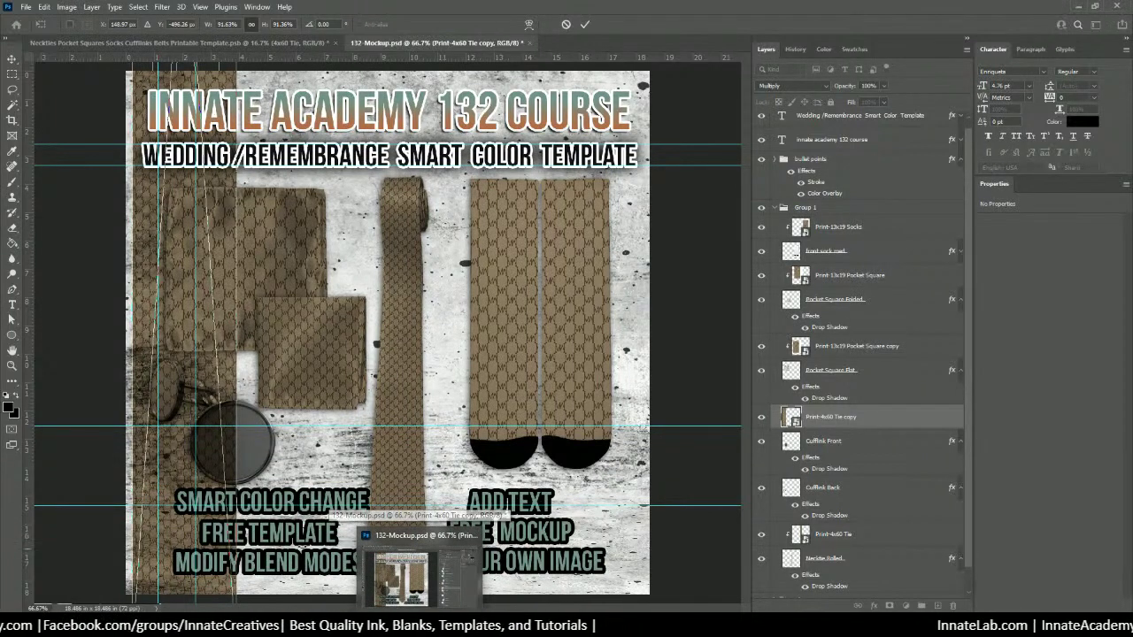
Step: Scale the tie print copy up to about 116% and move its monogram end back beside the cufflinks
left_click_drag(211, 463, 205, 260)
left_click_drag(237, 451, 237, 602)
left_click_drag(212, 467, 209, 371)
left_click_drag(248, 449, 434, 591)
left_click_drag(228, 470, 212, 376)
Step: Scale the tie print copy to about 144%, shift its monogram circle toward the cufflinks, and undo the further enlargement
key("ctrl+minus")
key("ctrl+minus")
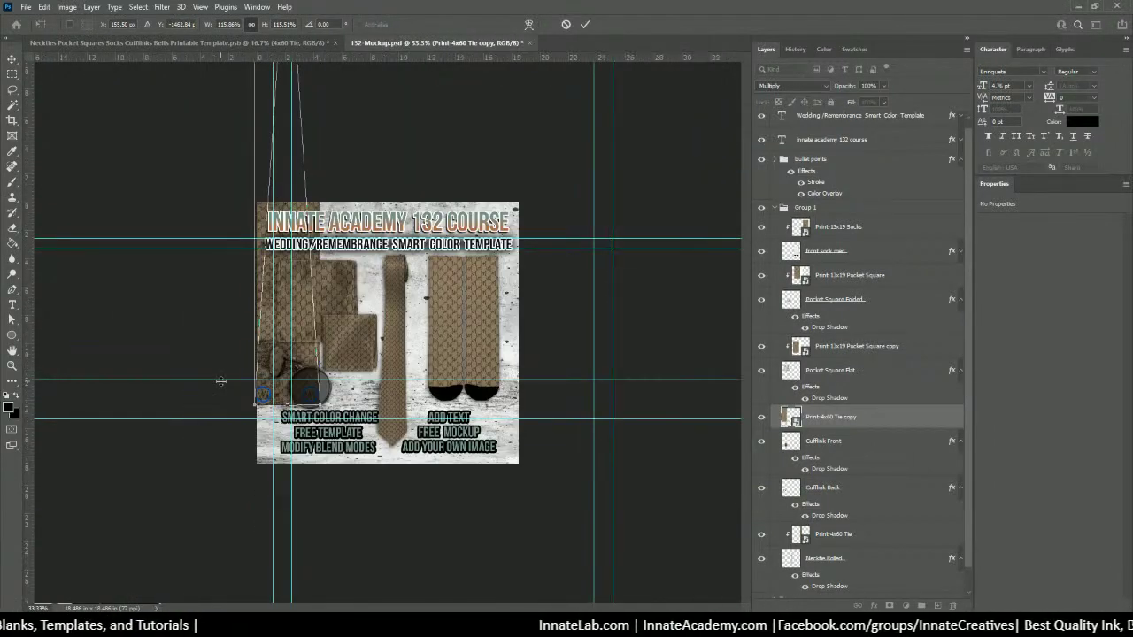
left_click_drag(320, 404, 554, 593)
left_click_drag(317, 426, 282, 148)
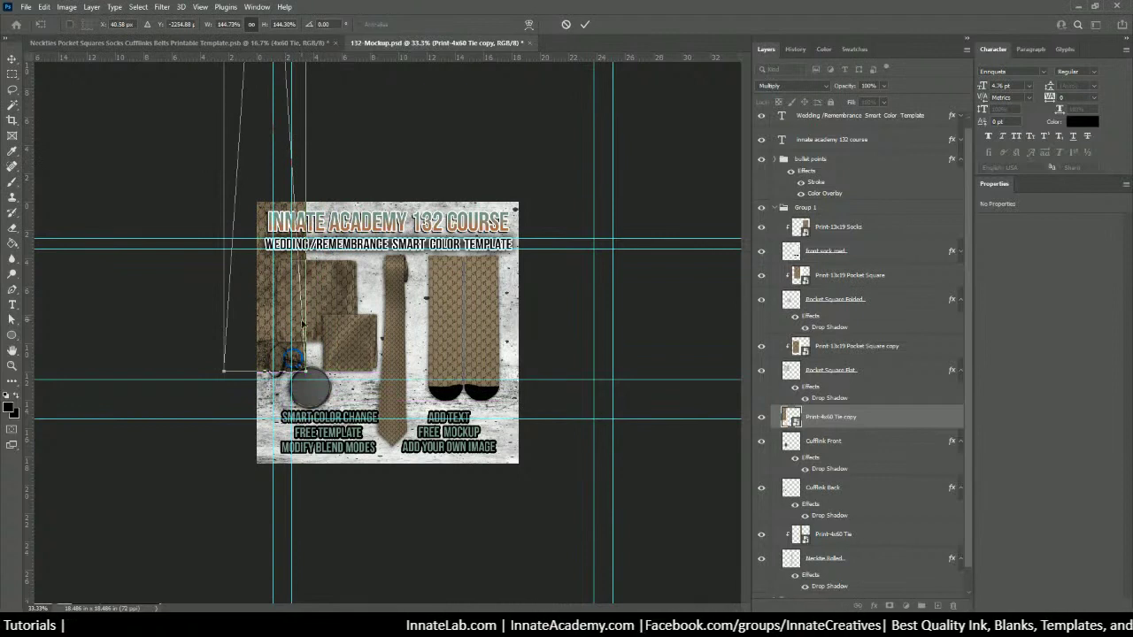
left_click_drag(305, 371, 619, 595)
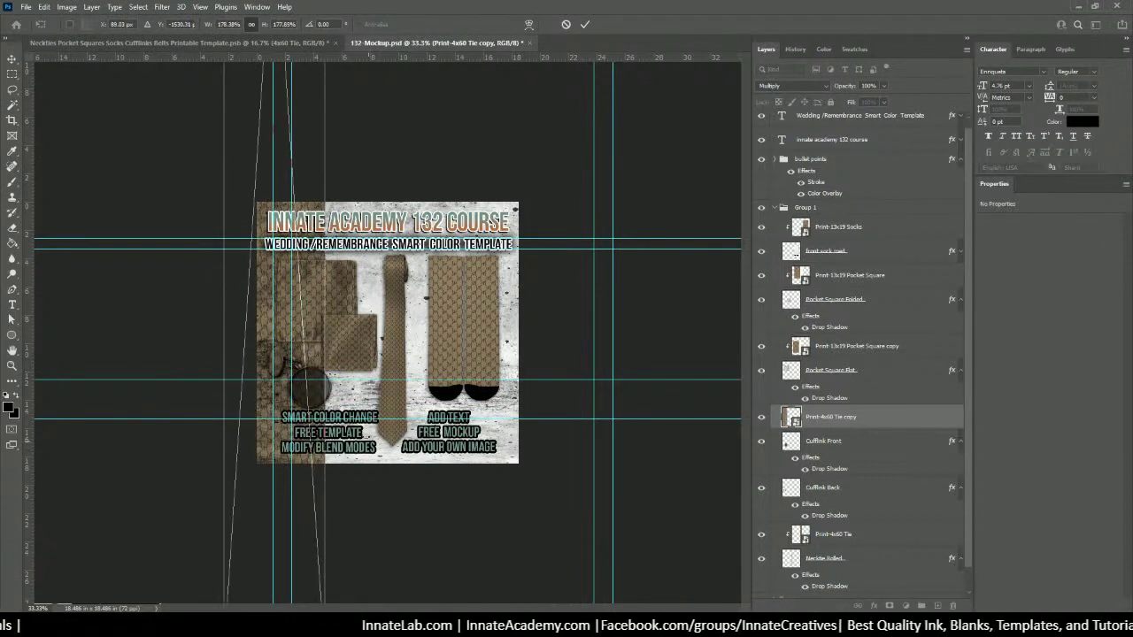
left_click_drag(285, 417, 298, 298)
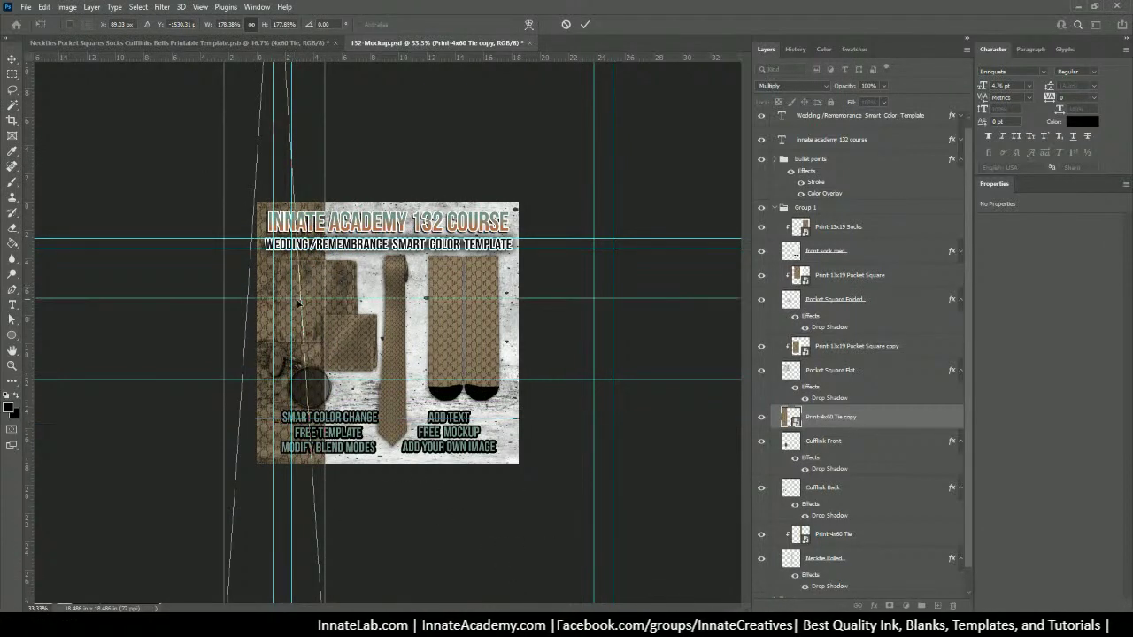
key("ctrl+z")
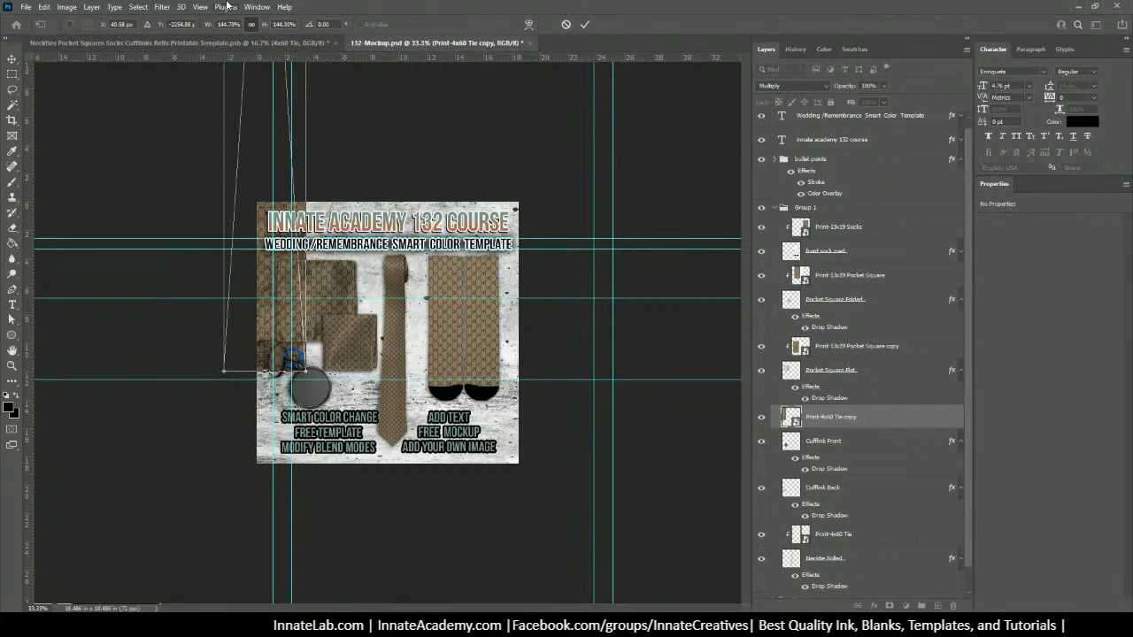
Step: Hide the guides in the mockup document
left_click(256, 7)
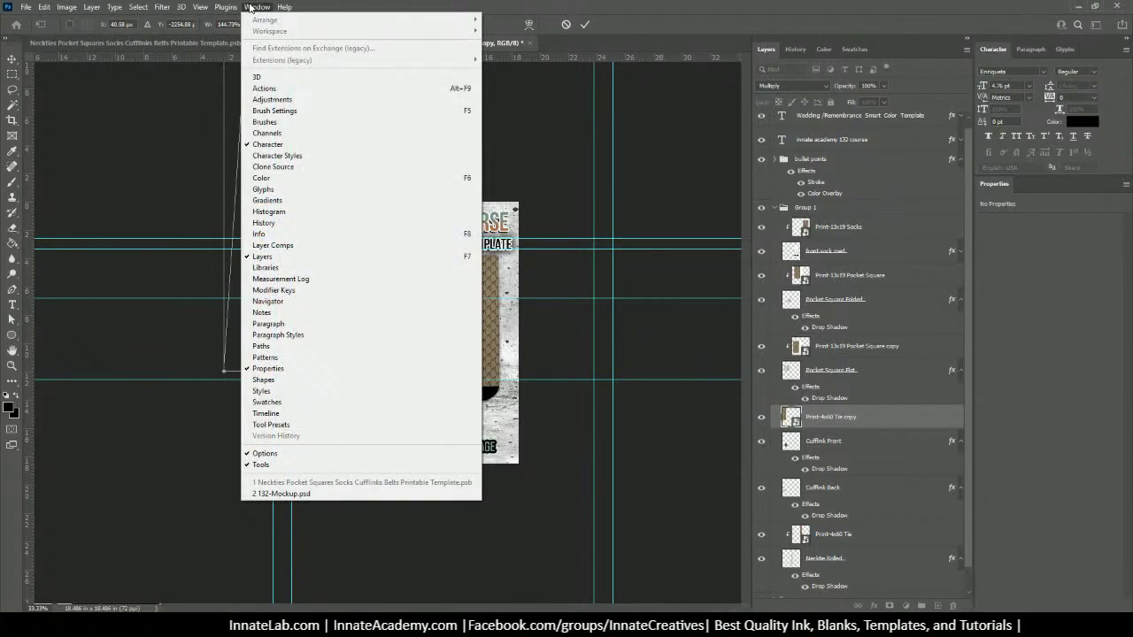
mouse_move(202, 9)
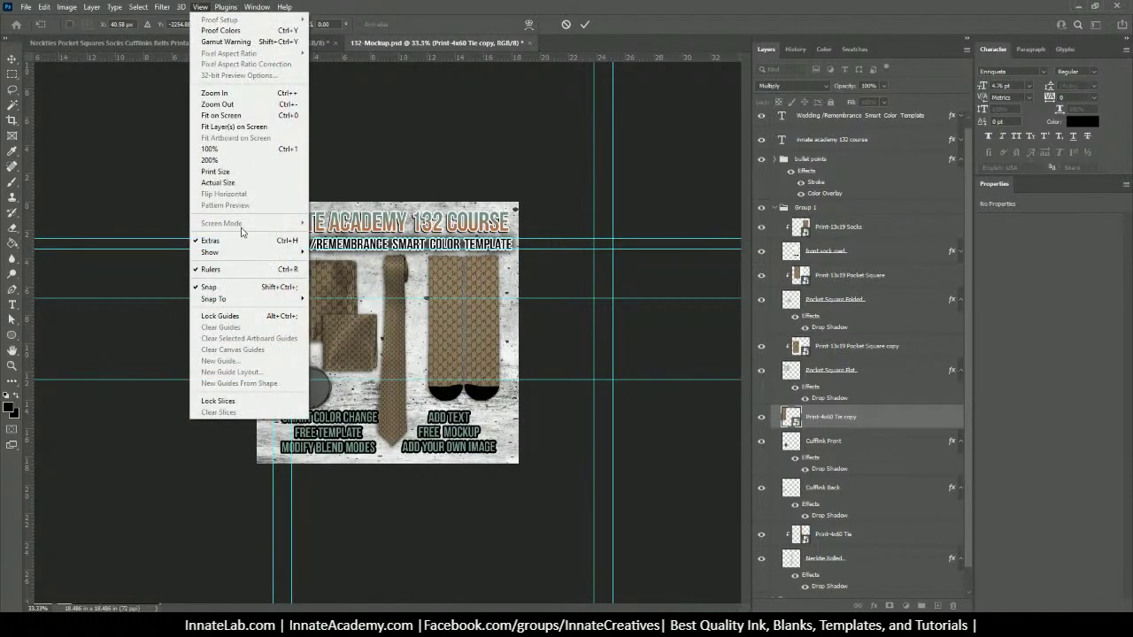
mouse_move(245, 253)
left_click(343, 296)
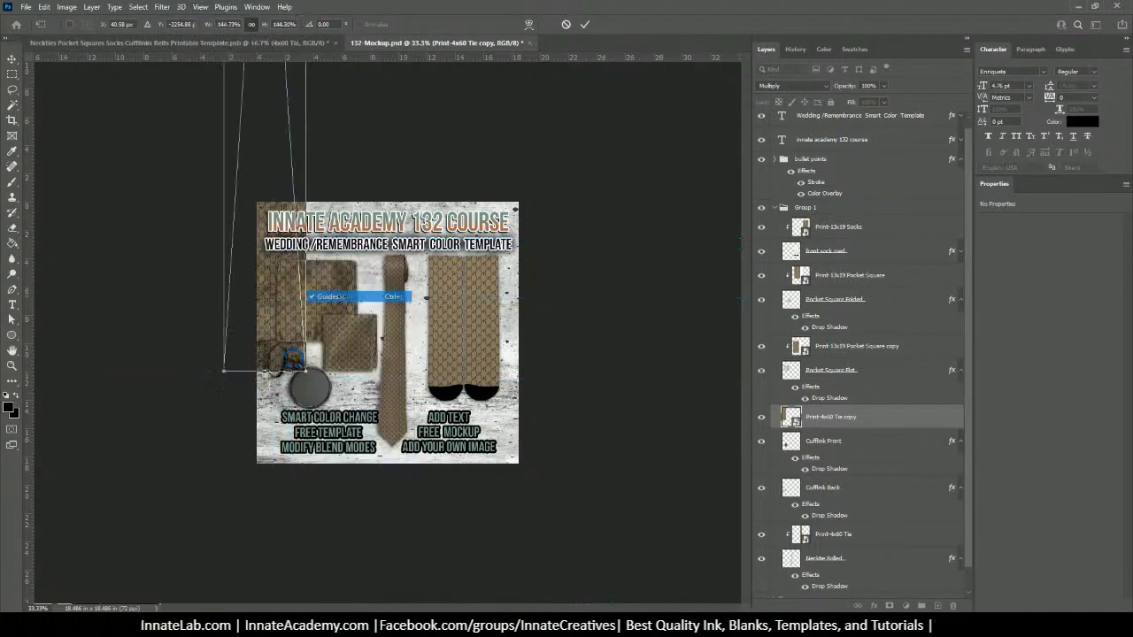
Step: Enlarge the tie print copy to about 220% and place its MW monogram circle over the front cufflink
key("ctrl+plus")
key("ctrl+plus")
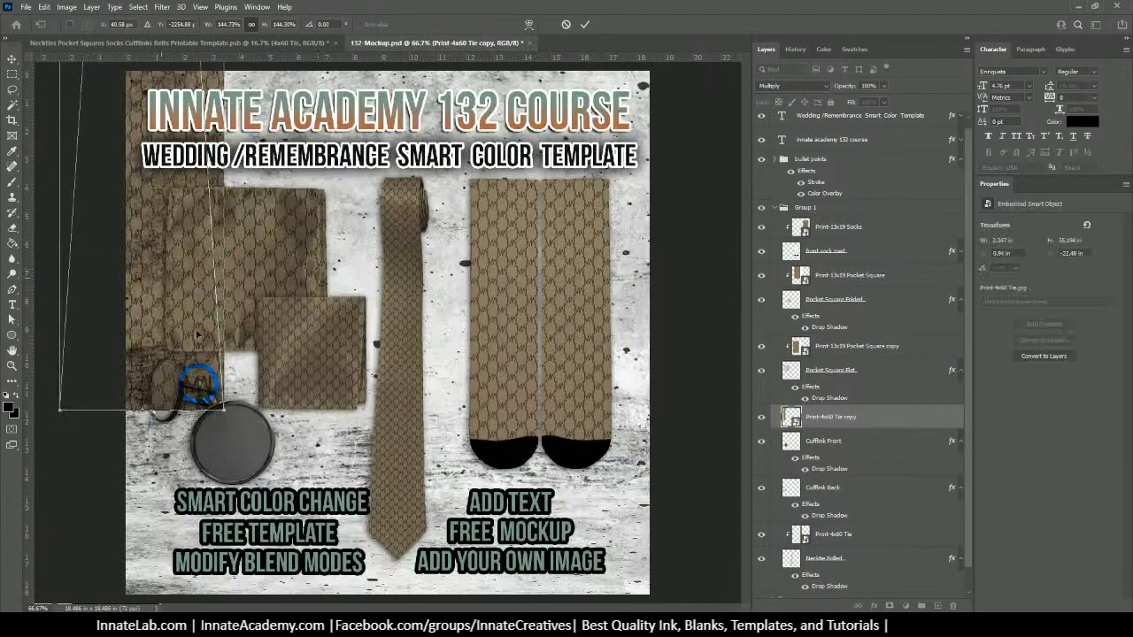
left_click_drag(237, 431, 378, 577)
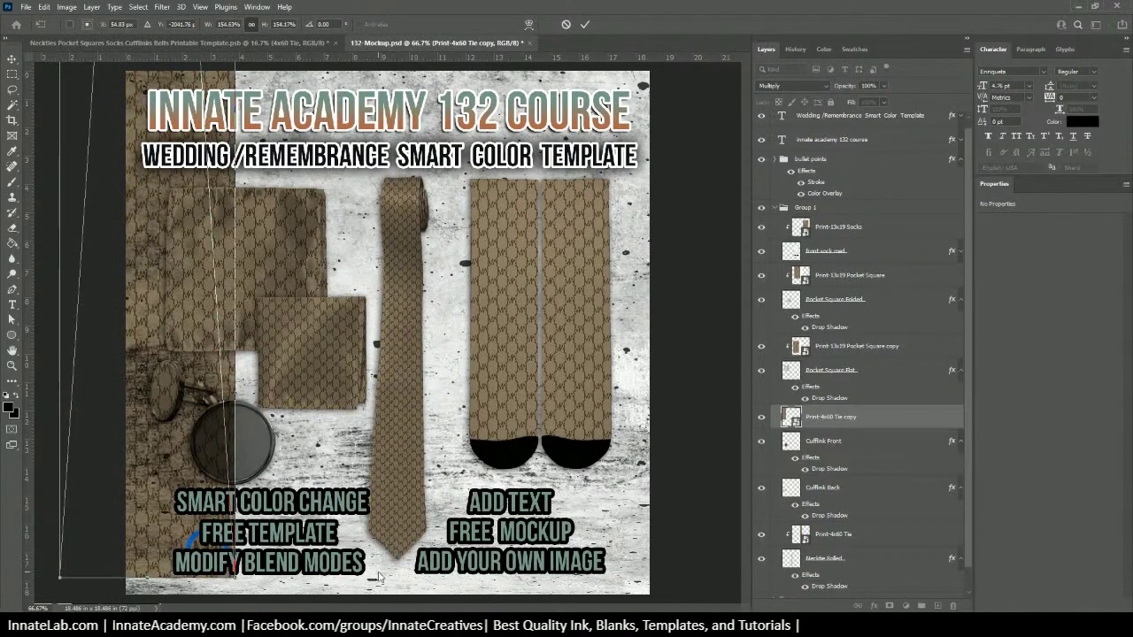
left_click_drag(183, 451, 194, 283)
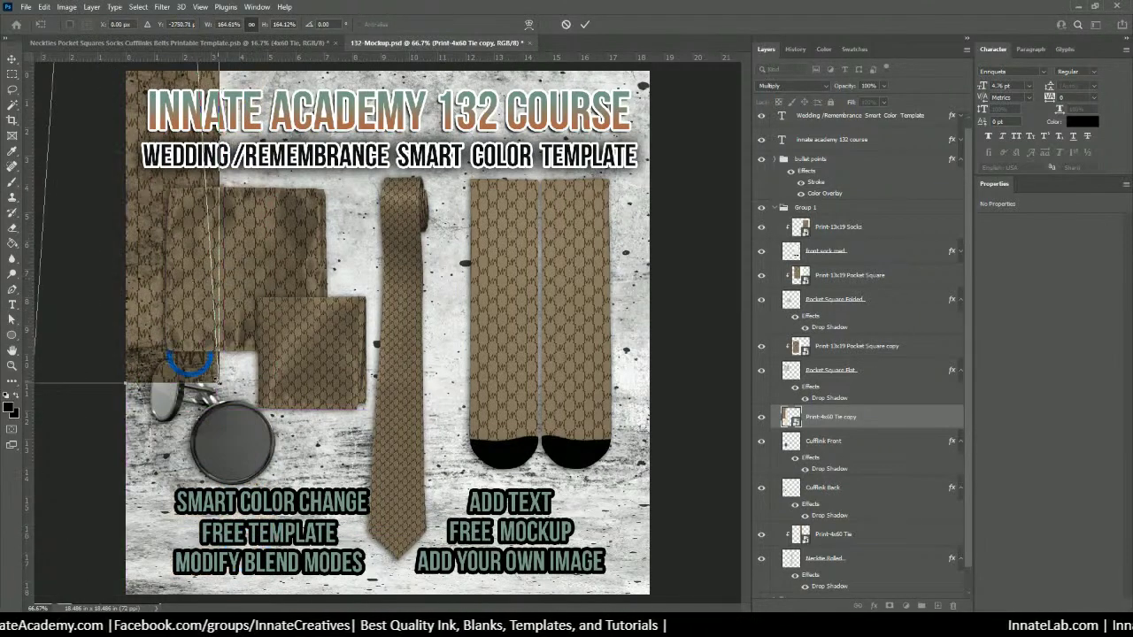
left_click_drag(217, 383, 196, 527)
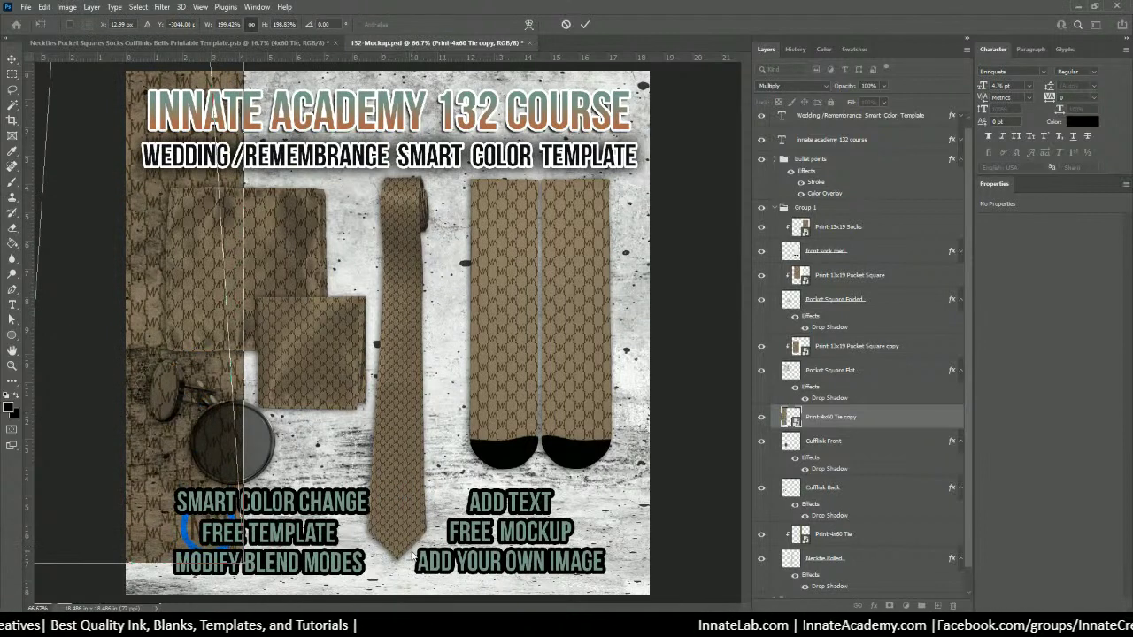
left_click_drag(197, 435, 212, 591)
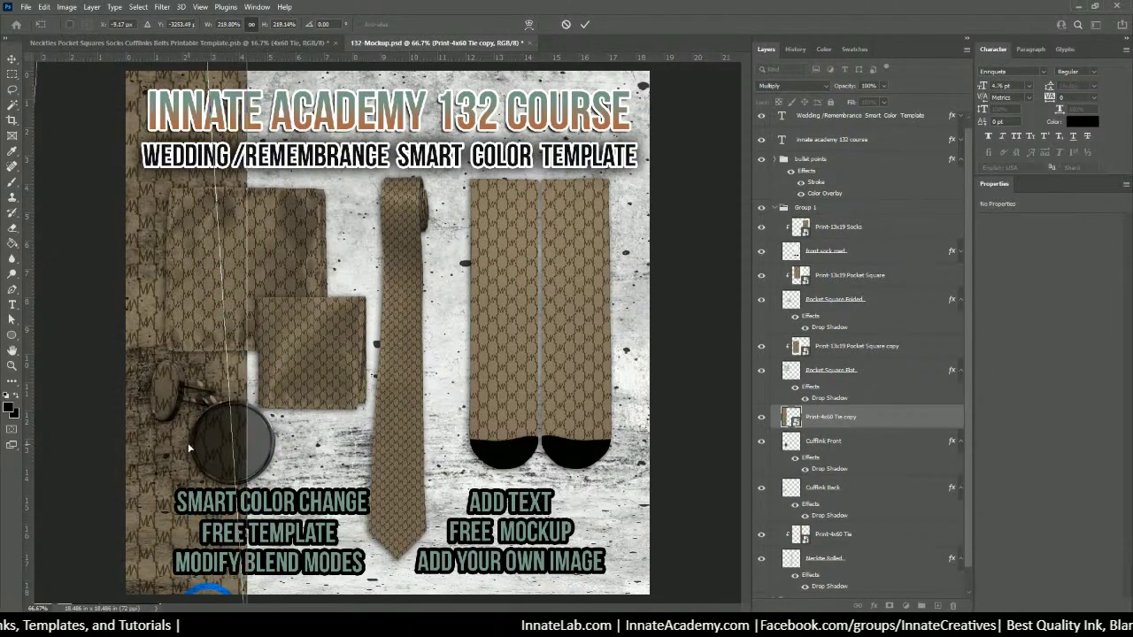
left_click_drag(188, 449, 171, 271)
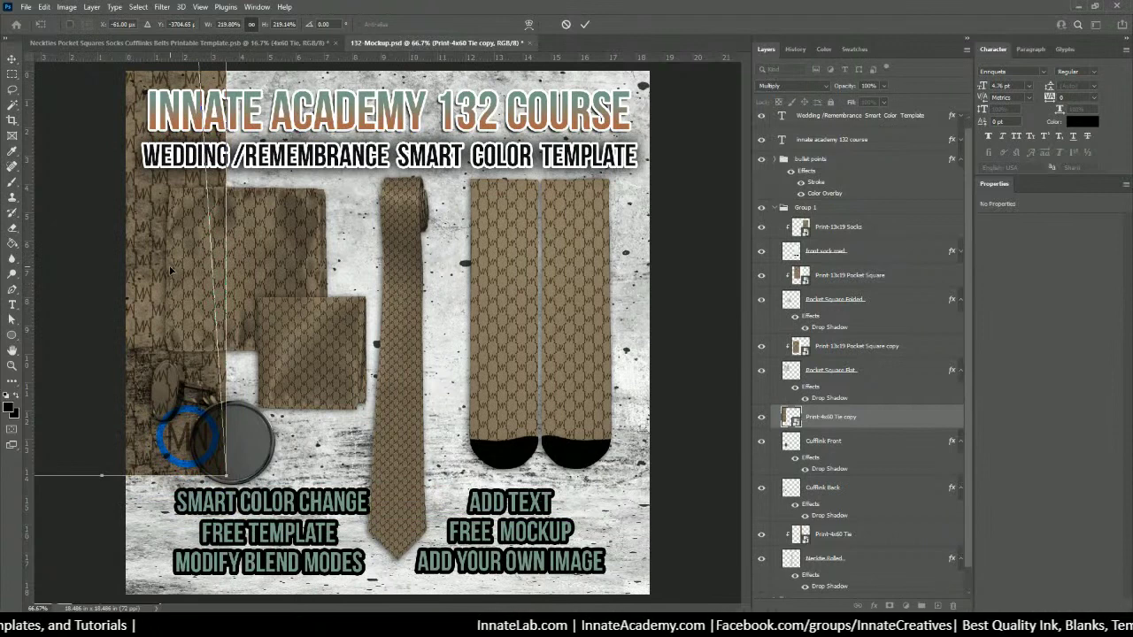
left_click_drag(177, 380, 227, 398)
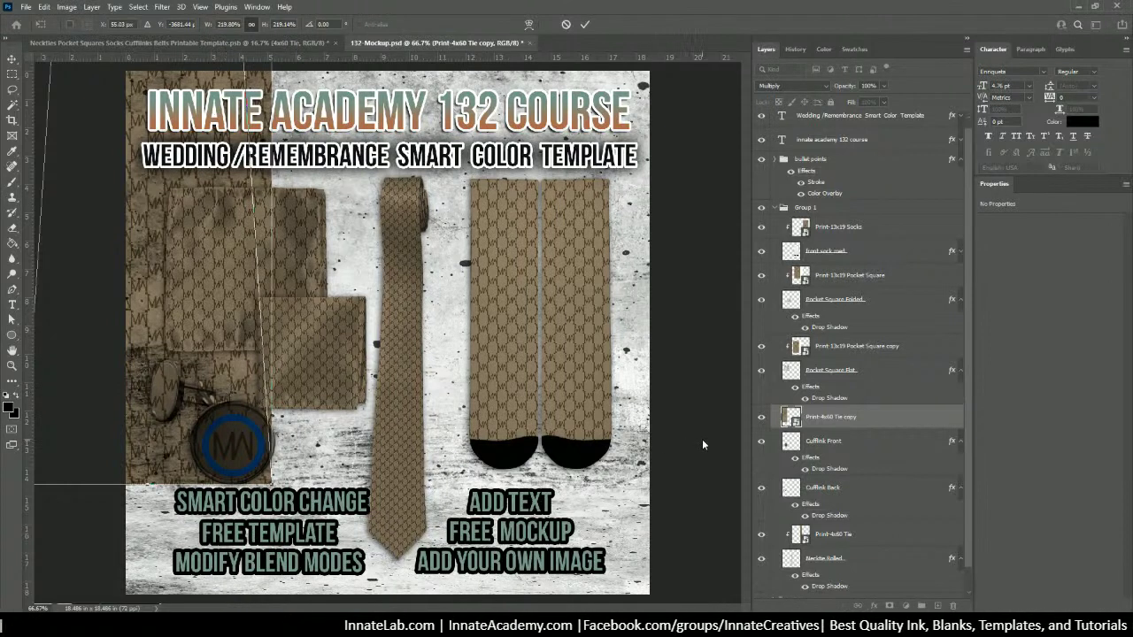
Step: Move the Print-4x60 Tie copy away from the cufflinks and delete the layer from the mockup
left_click(847, 423)
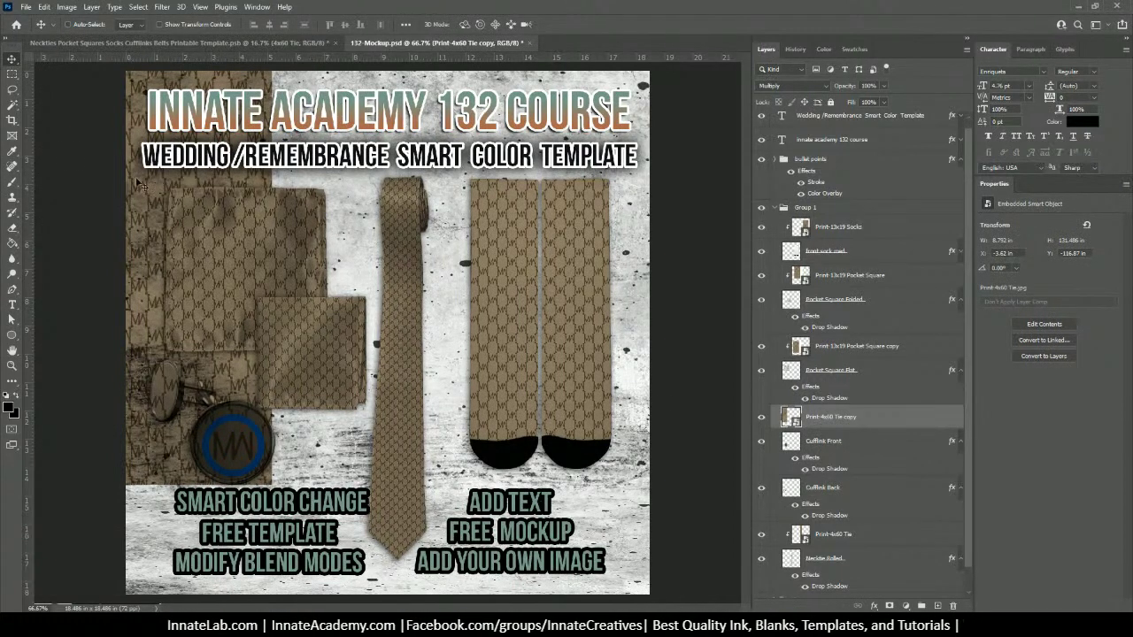
left_click_drag(187, 361, 541, 446)
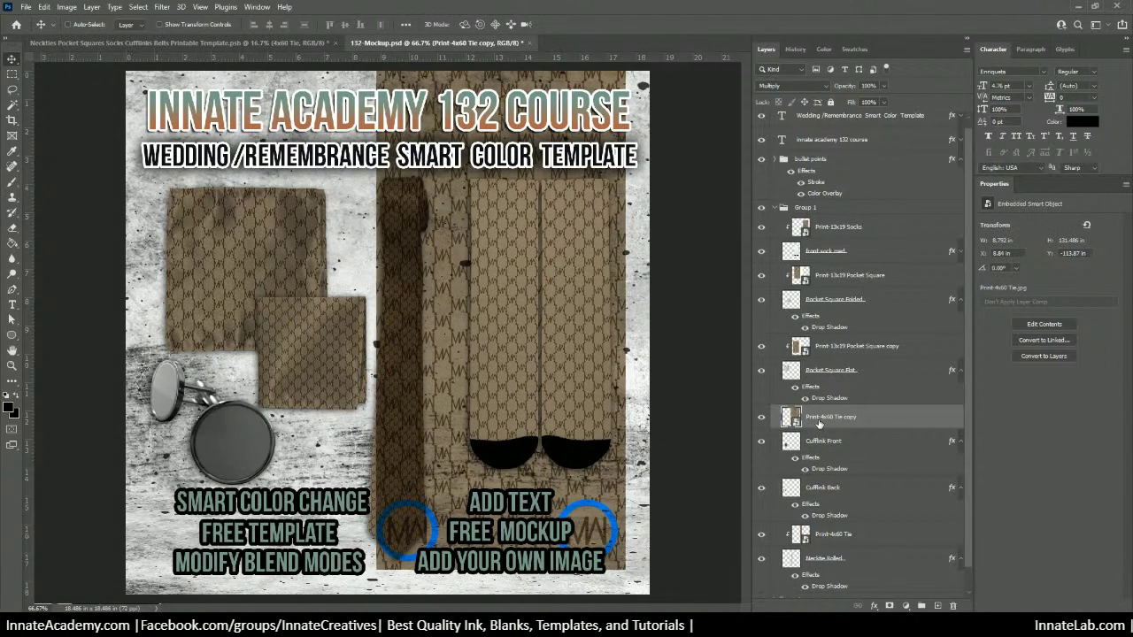
key("Delete")
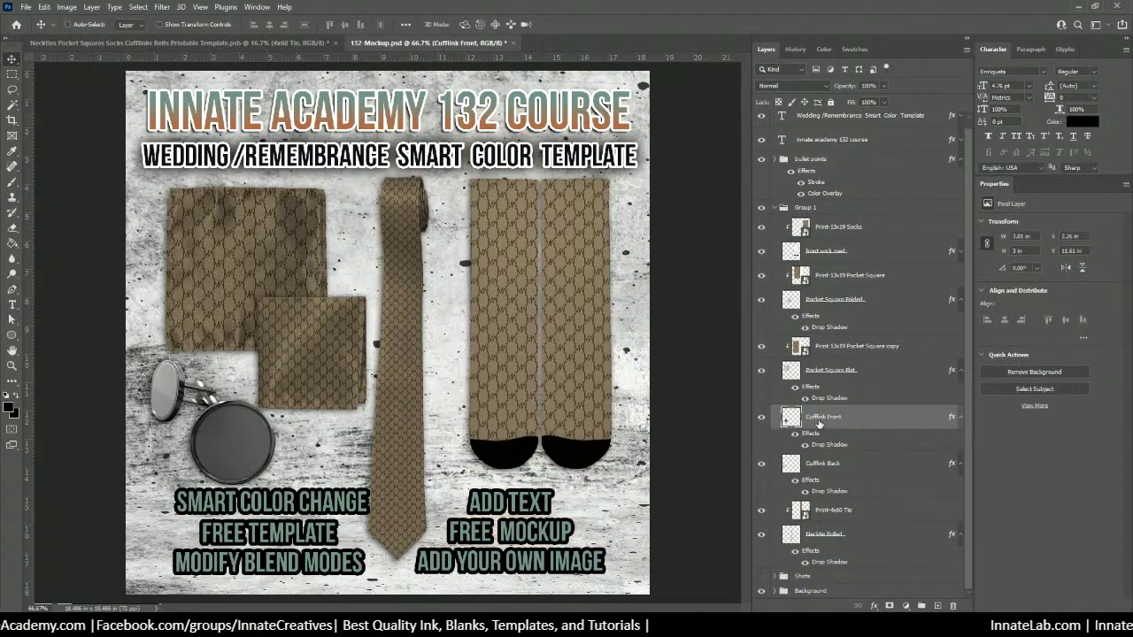
Step: Switch to the printable template document and select the Cufflink 1 copy and Cufflink 1 groups in the 4x60 Tie artboard
left_click(177, 42)
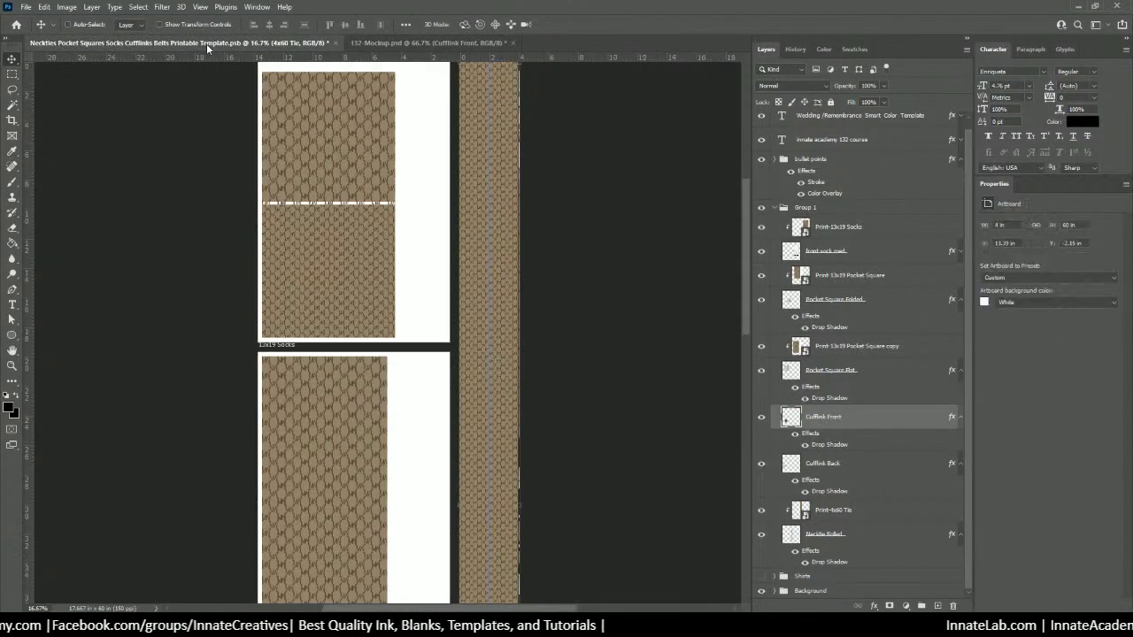
scroll(426, 368, "down", 5)
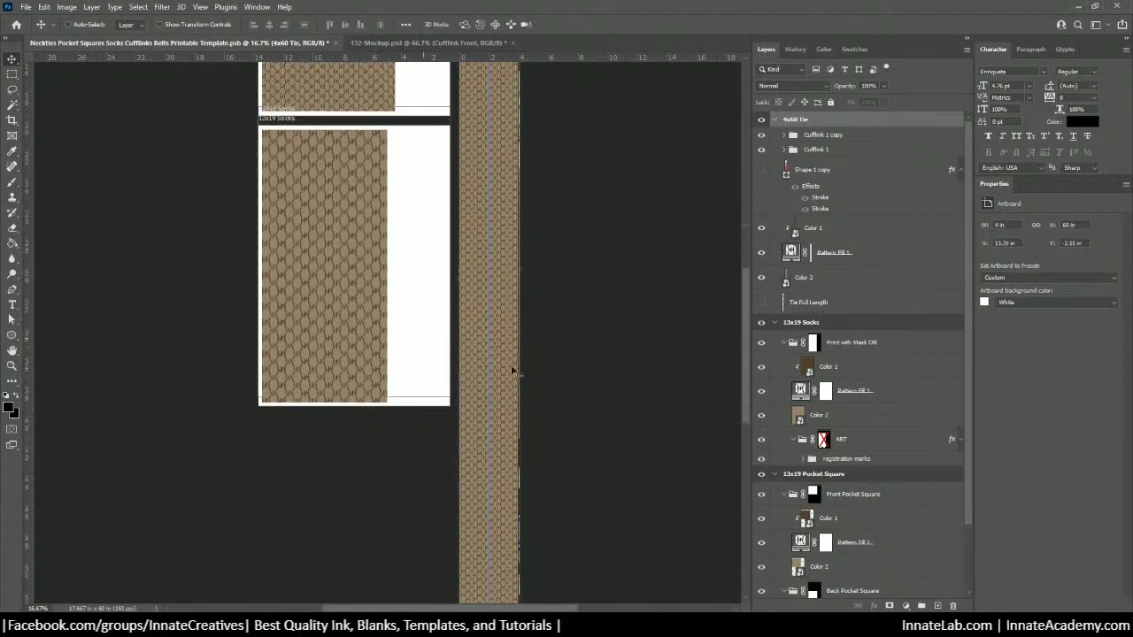
scroll(654, 382, "down", 5)
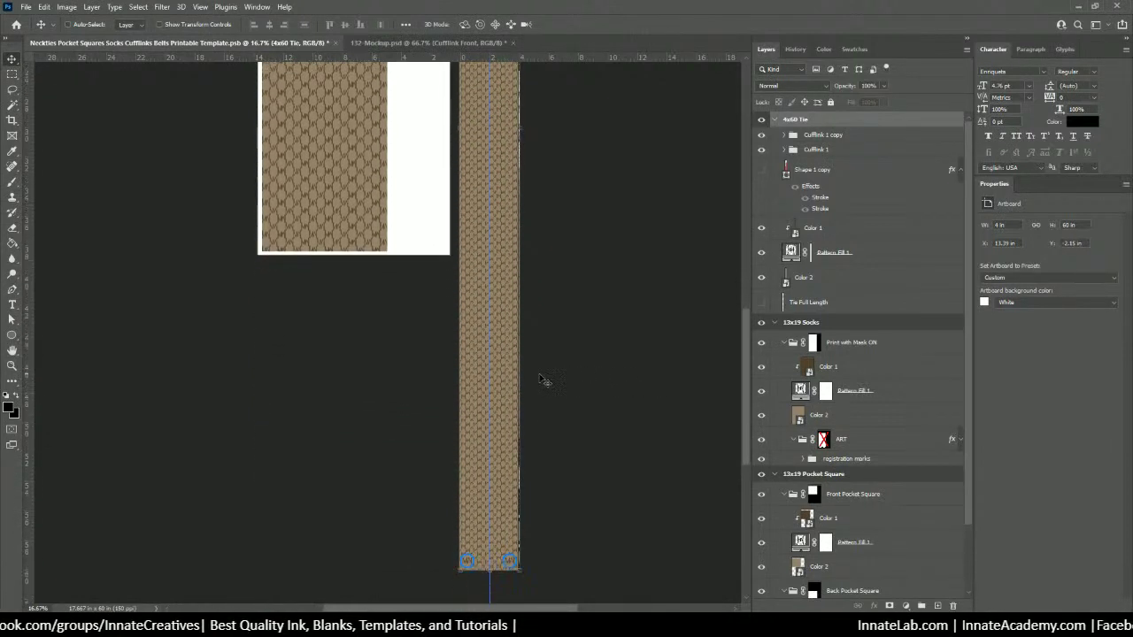
left_click(827, 139)
left_click(830, 151, "shift")
Step: Draw a new artboard about 4 x 1.32 in around the two cufflink circles at the bottom of the 4x60 Tie artboard
scroll(734, 265, "up", 1)
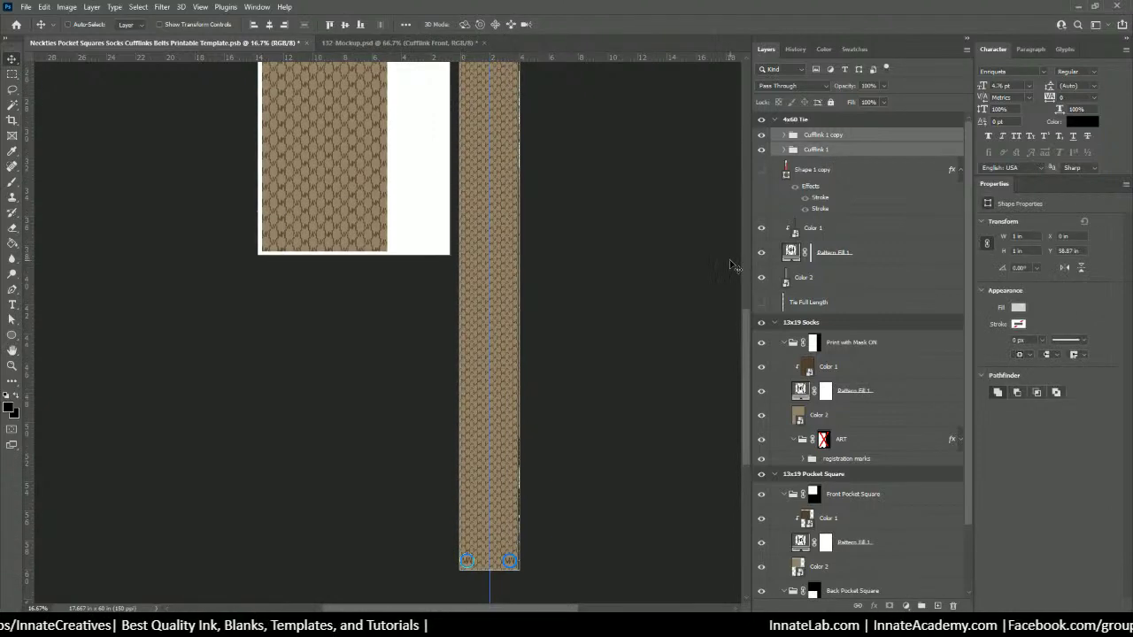
scroll(731, 264, "up", 5)
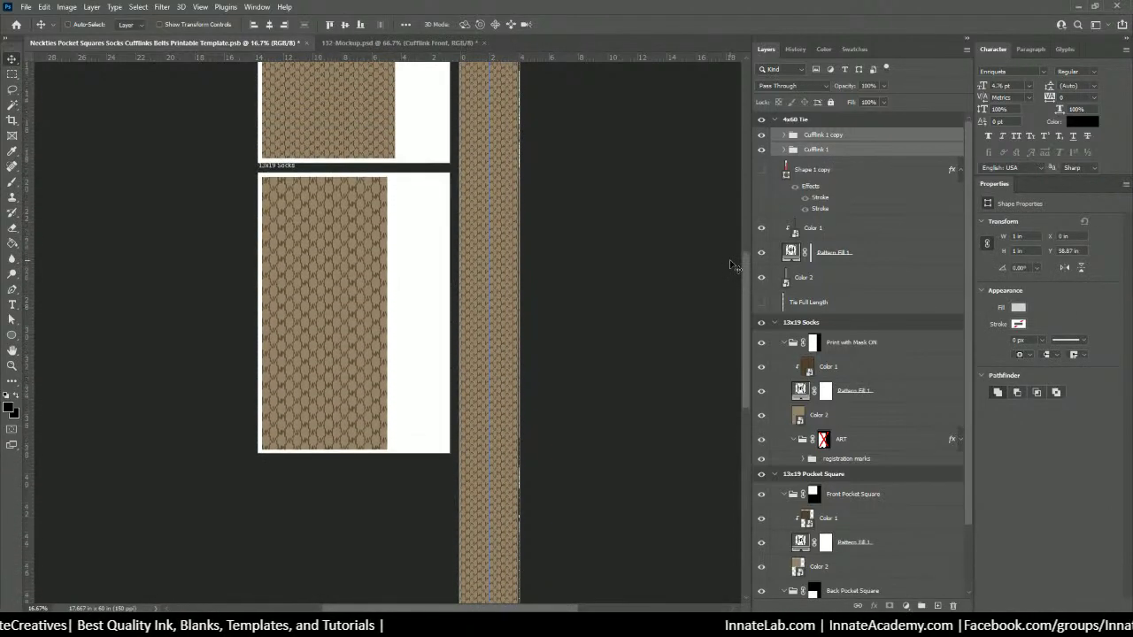
scroll(729, 260, "up", 5)
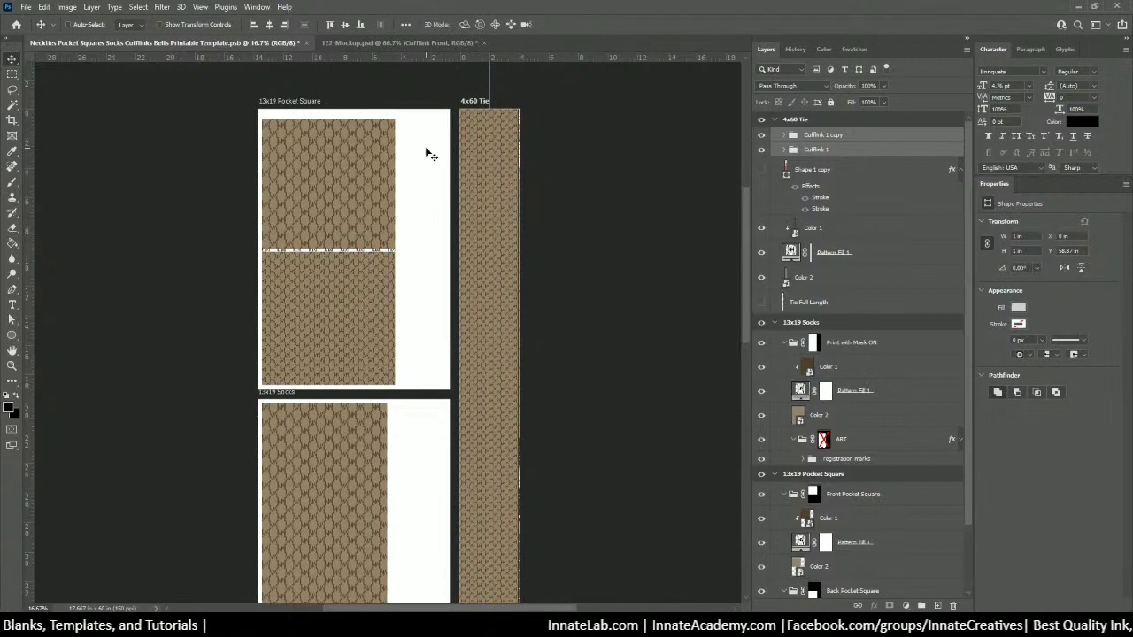
scroll(432, 182, "down", 3)
scroll(432, 199, "down", 9)
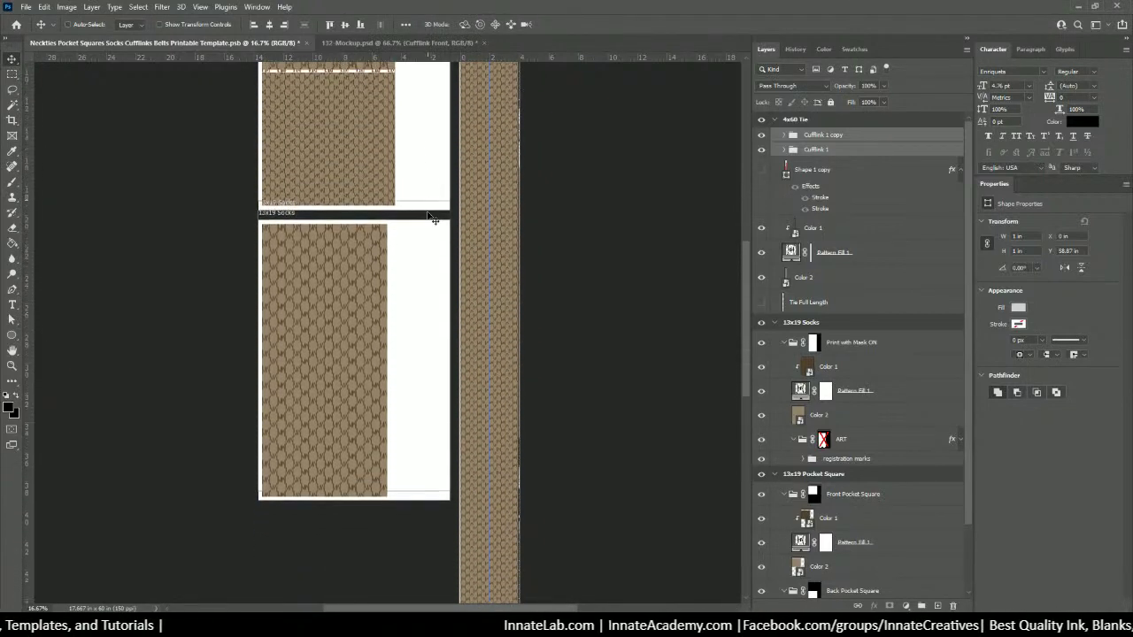
scroll(425, 230, "down", 2)
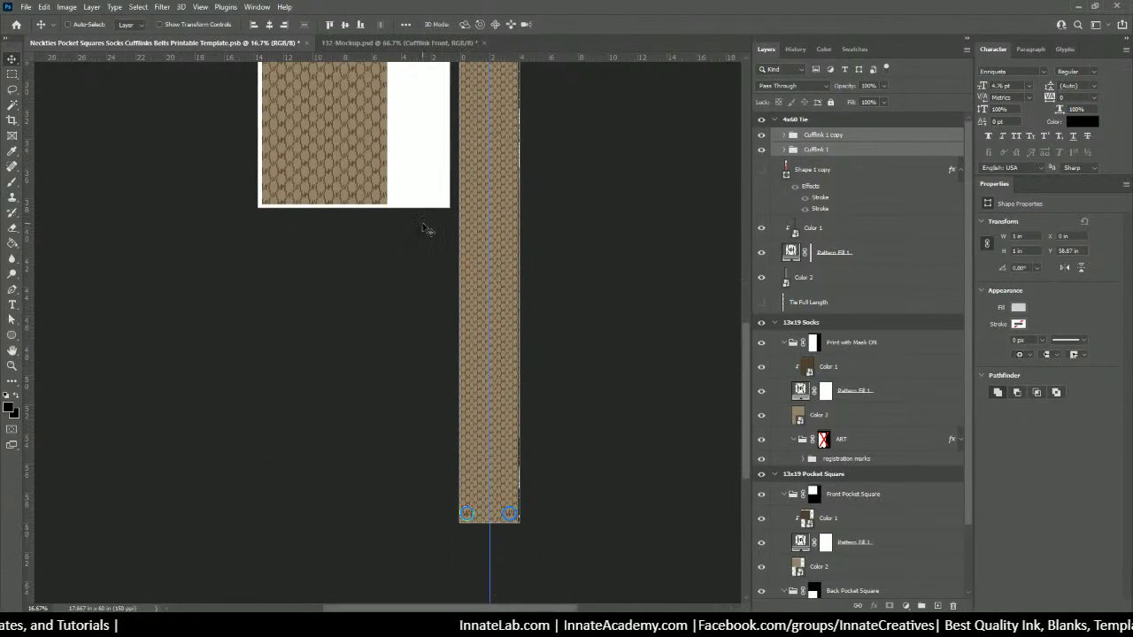
key("ctrl+plus")
key("ctrl+plus")
key("ctrl+plus")
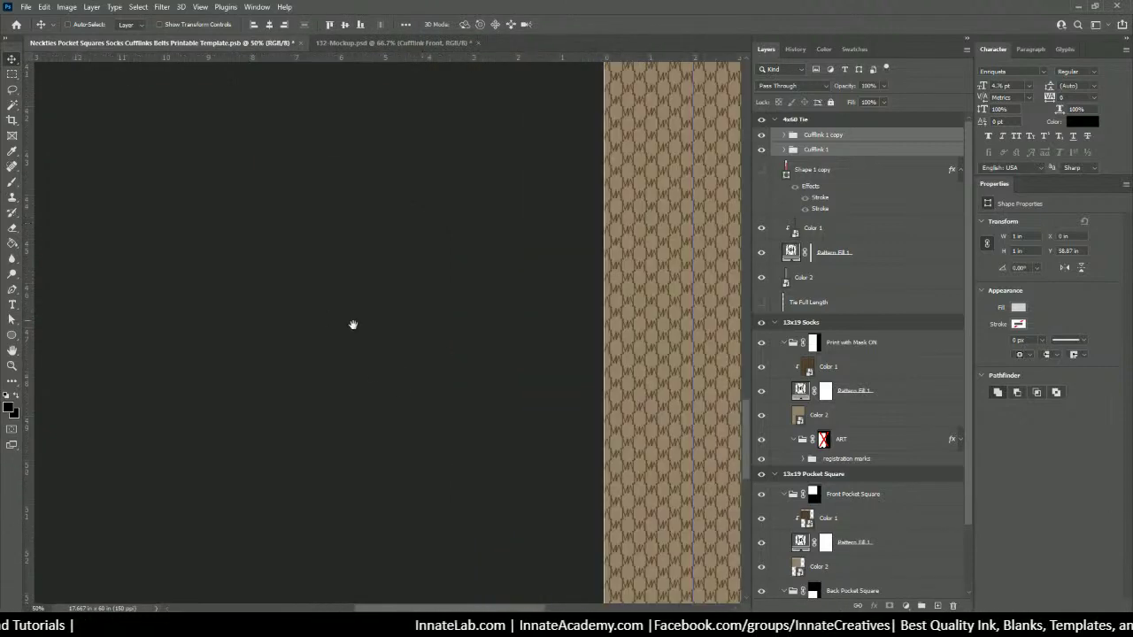
left_click_drag(354, 323, 116, 114)
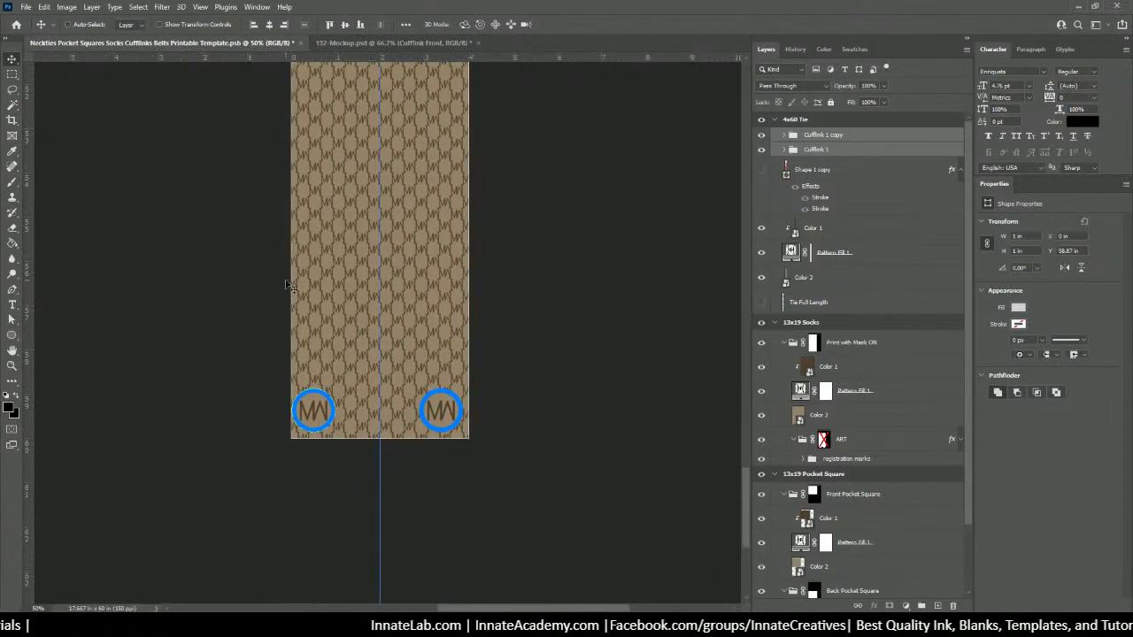
key("ctrl+plus")
key("ctrl+plus")
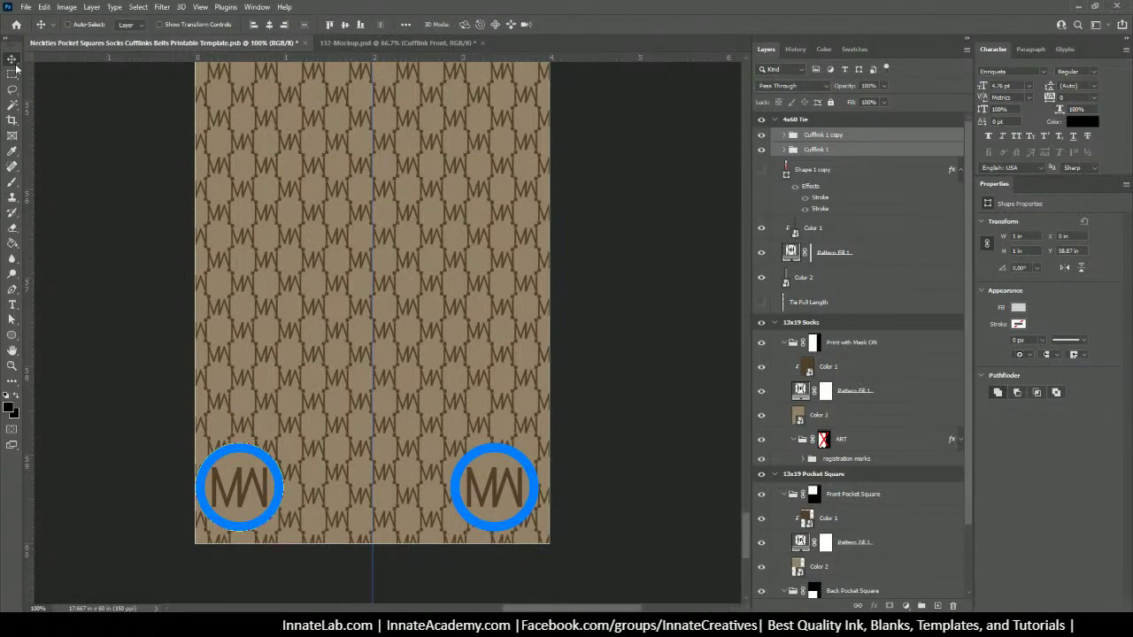
left_click_drag(15, 62, 66, 72)
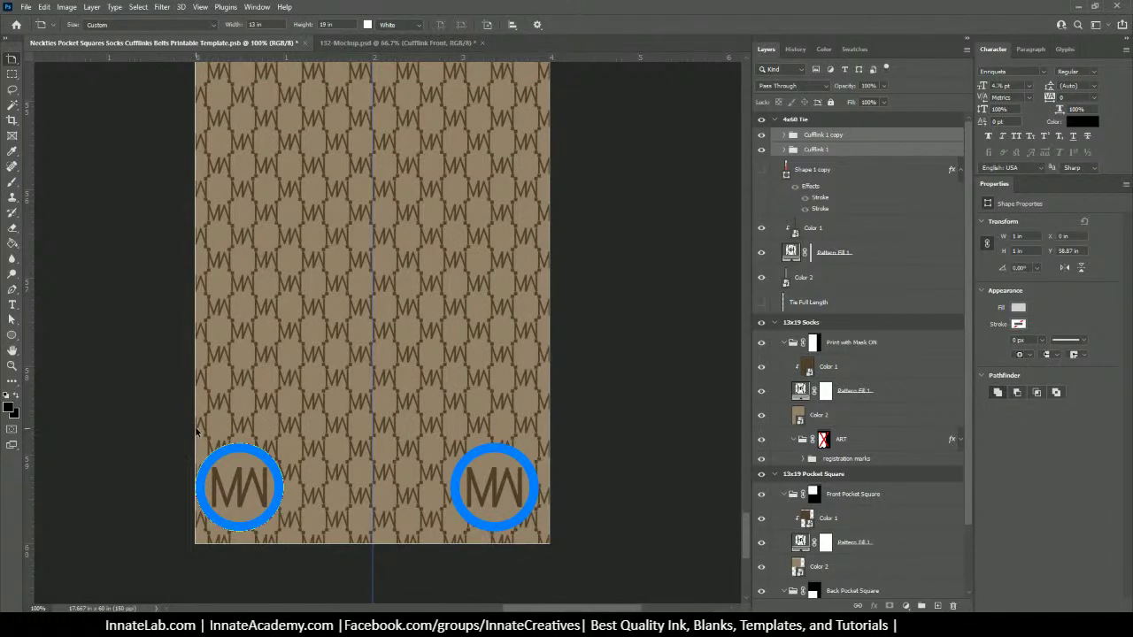
left_click_drag(193, 427, 552, 547)
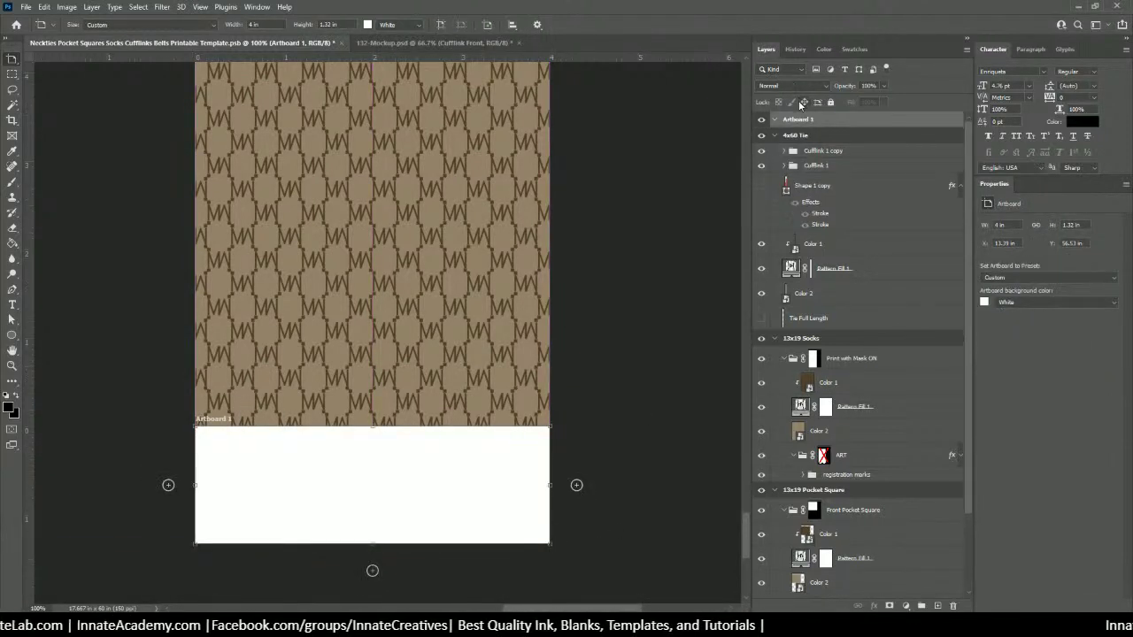
Step: Move the Cufflink 1 copy and Cufflink 1 groups from the 4x60 Tie artboard into the new artboard
left_click(818, 151)
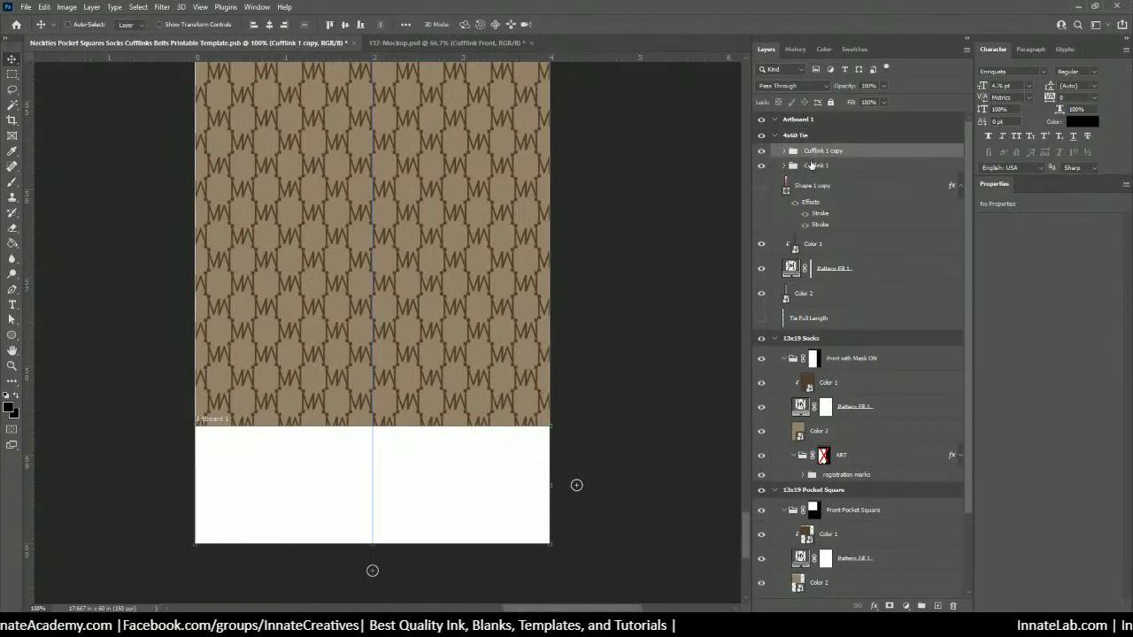
left_click(813, 166, "shift")
left_click_drag(814, 165, 807, 123)
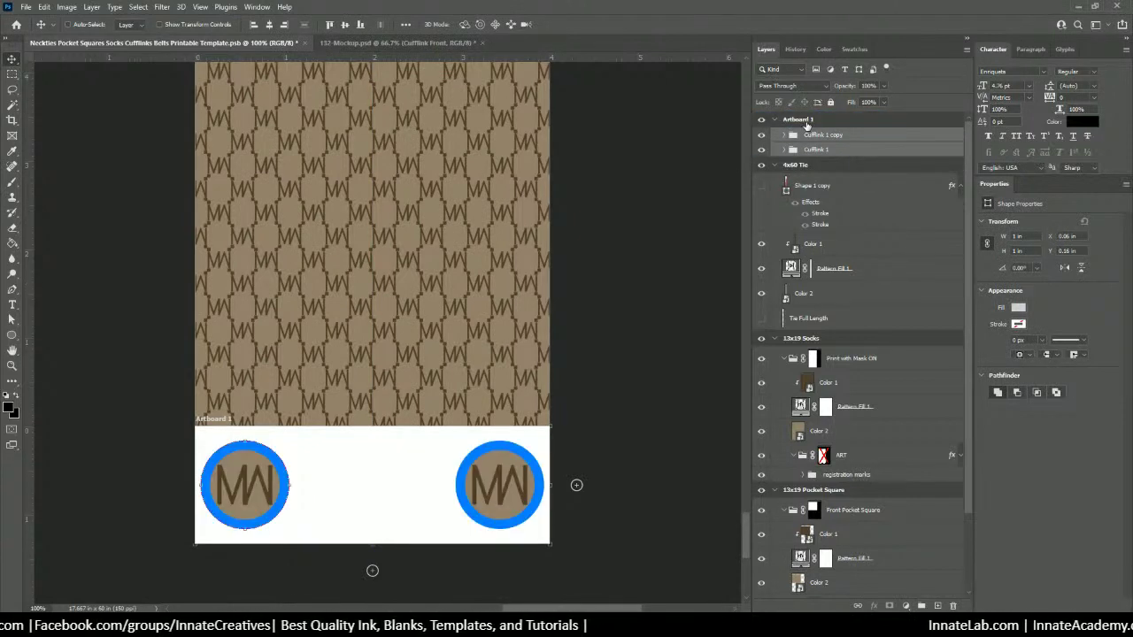
Step: Make the new artboard's background transparent and rename the artboard Cufflinks
left_click(794, 121)
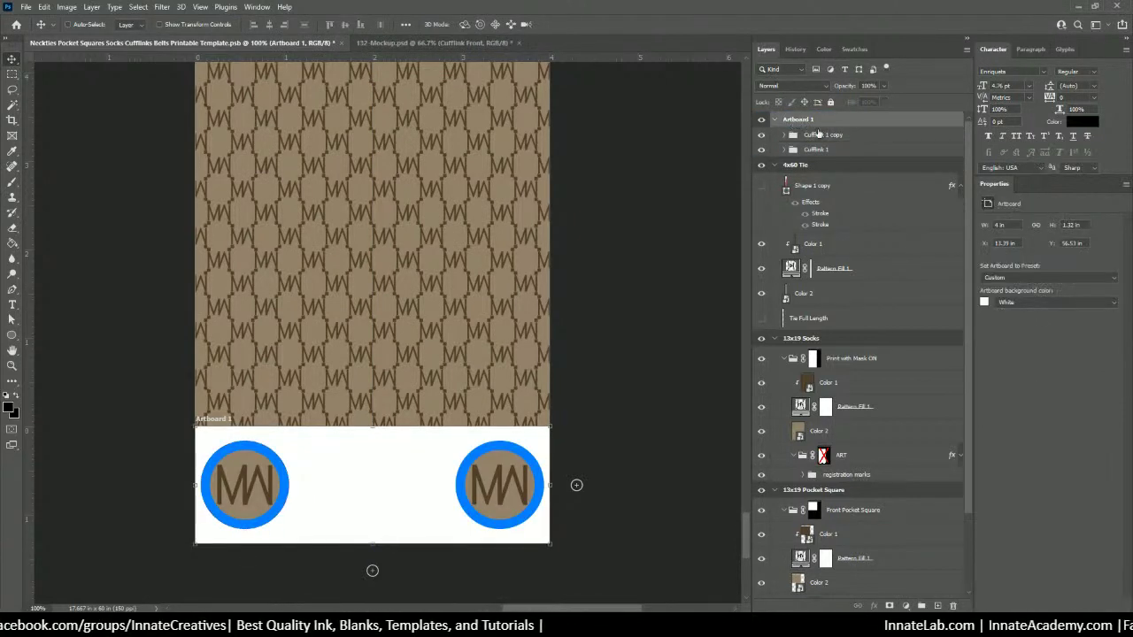
left_click(1040, 303)
left_click(1016, 334)
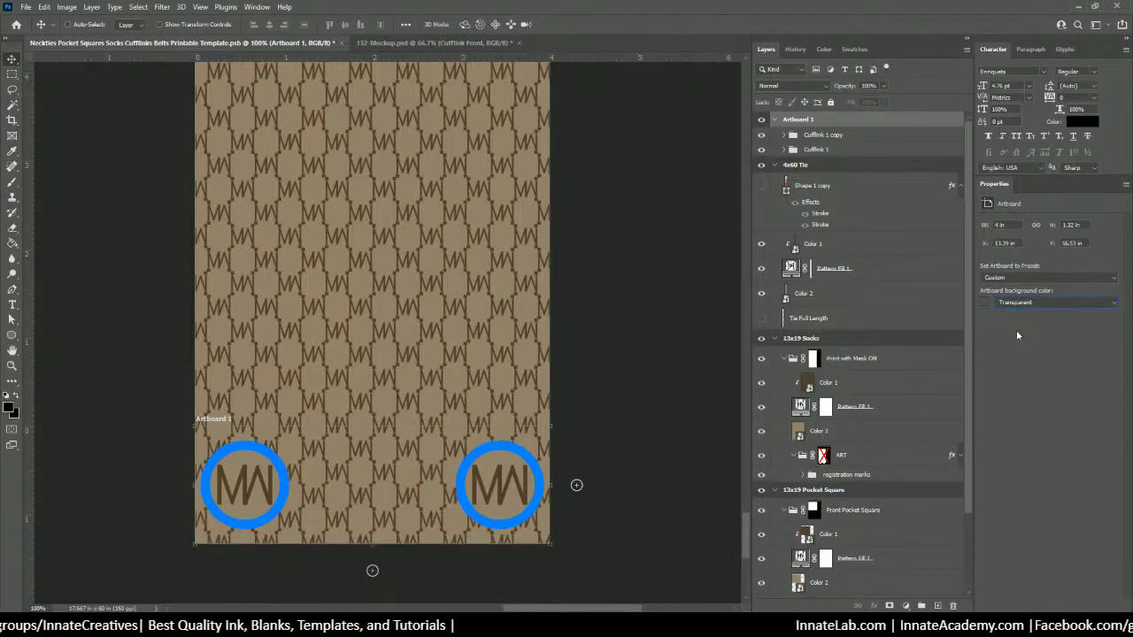
double_click(808, 125)
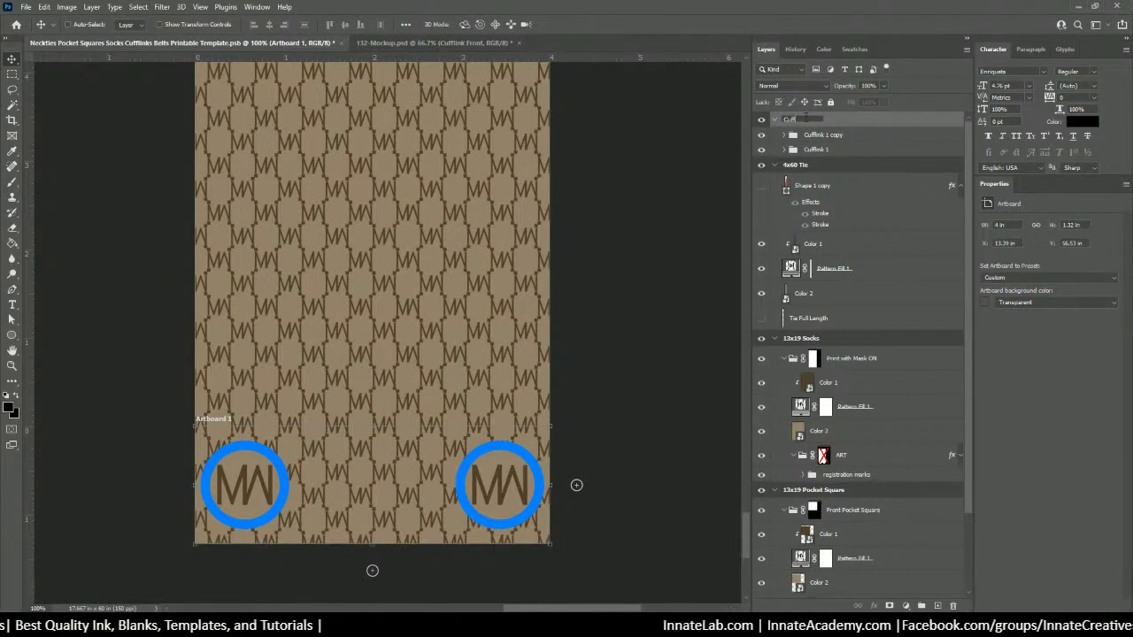
type("Cufflinks")
key("Return")
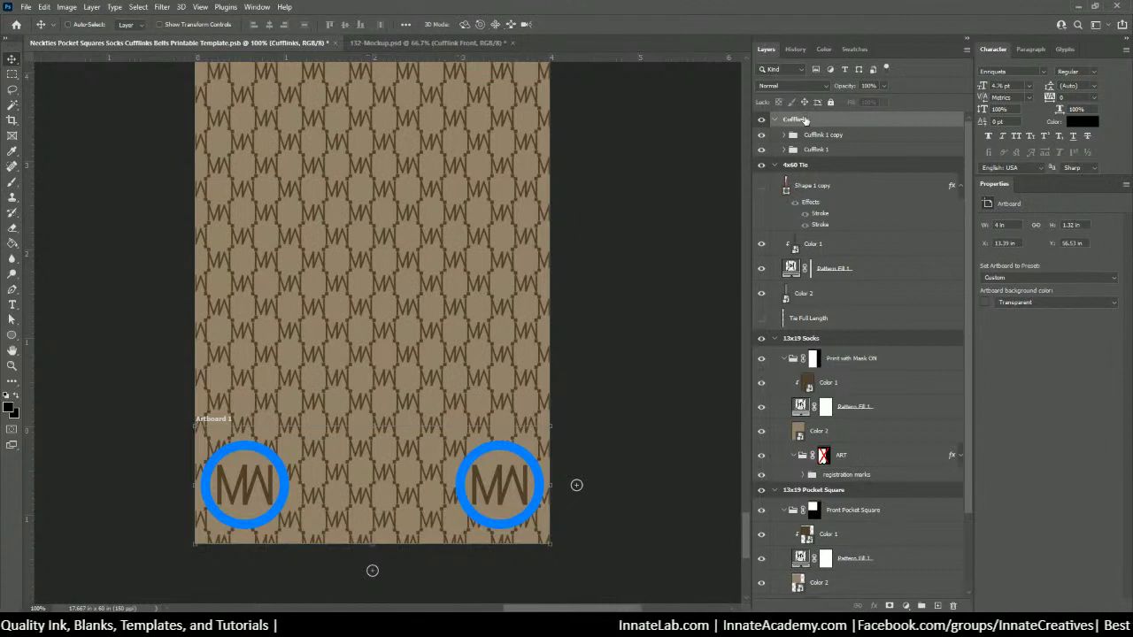
left_click(812, 167)
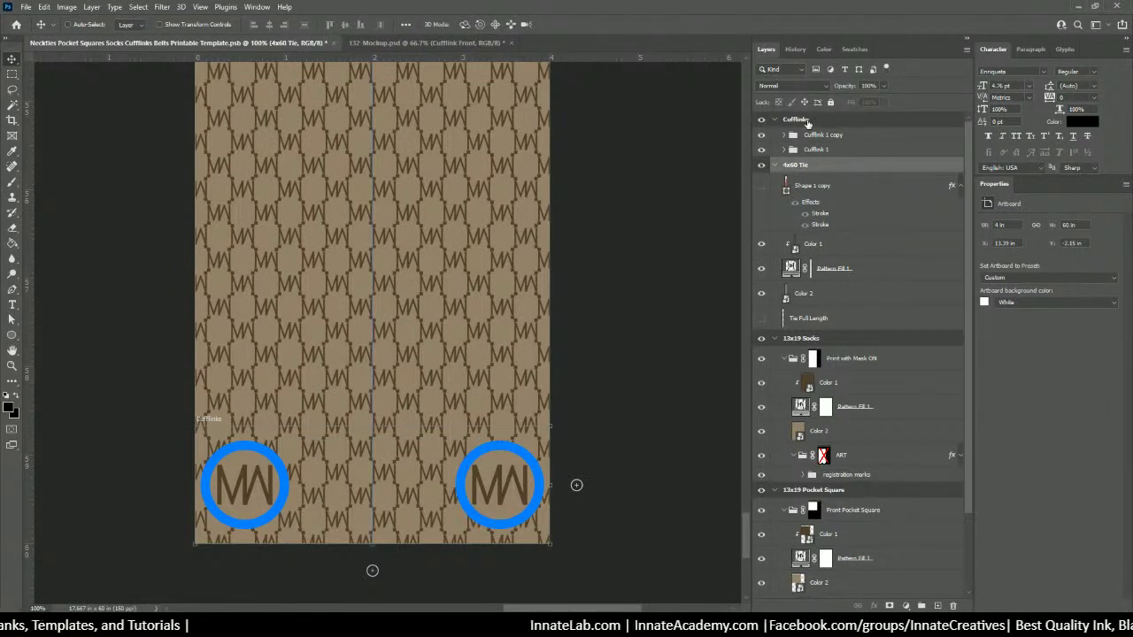
left_click_drag(806, 122, 803, 173)
left_click(803, 122)
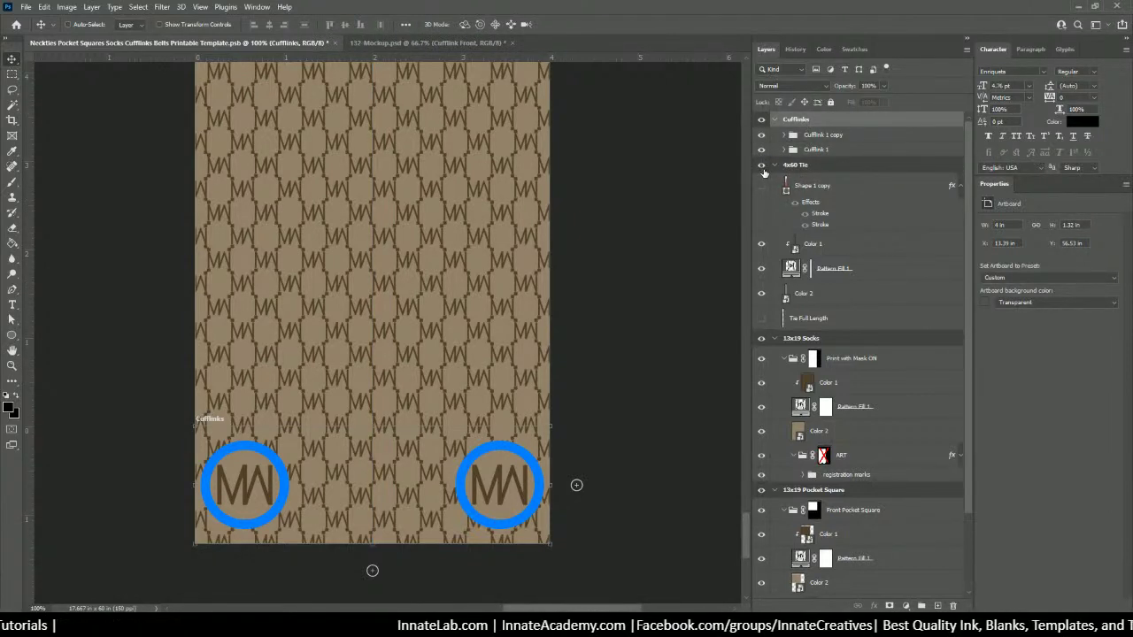
left_click(764, 170)
left_click(764, 170)
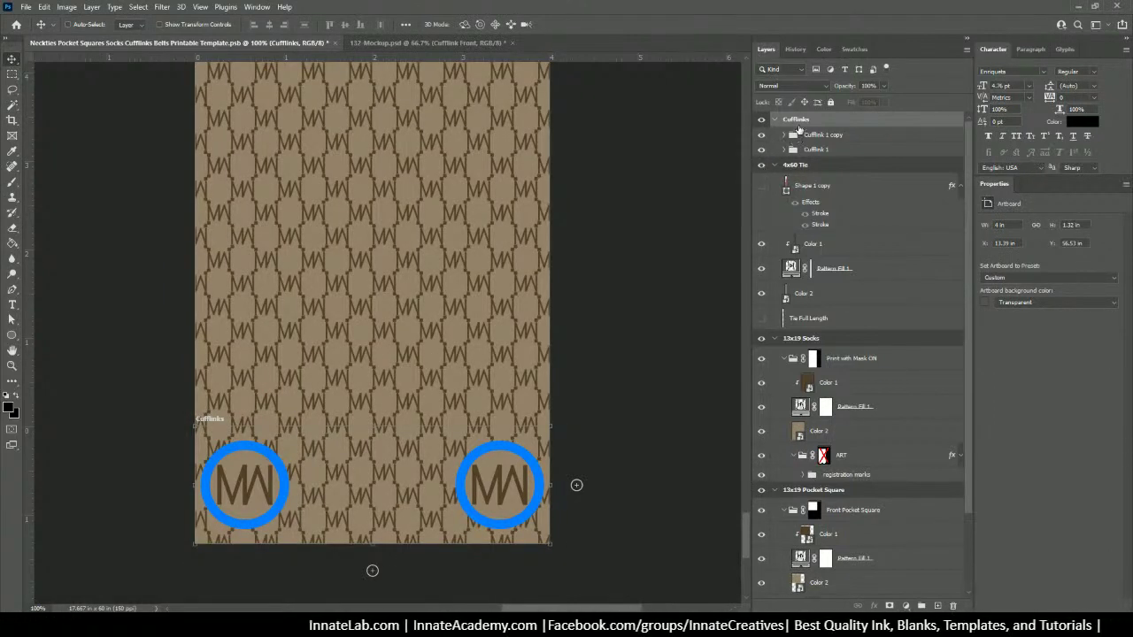
Step: Turn off the blue stroke effects on the Cufflink layers in both the Cufflink 1 copy and Cufflink 1 groups
left_click(784, 135)
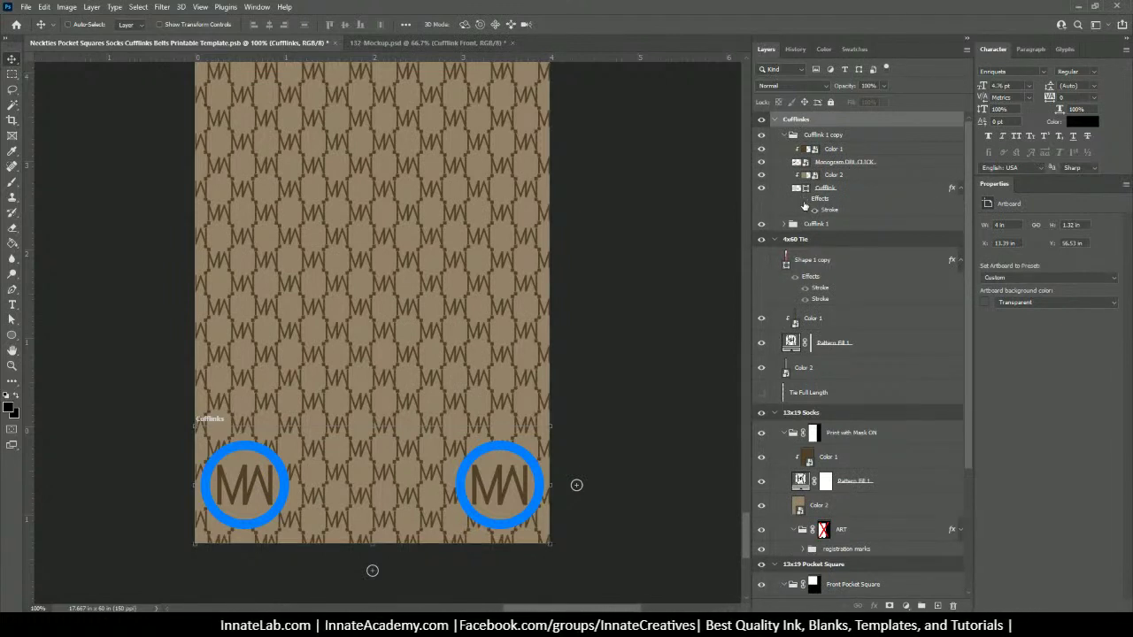
left_click(803, 200)
left_click(783, 224)
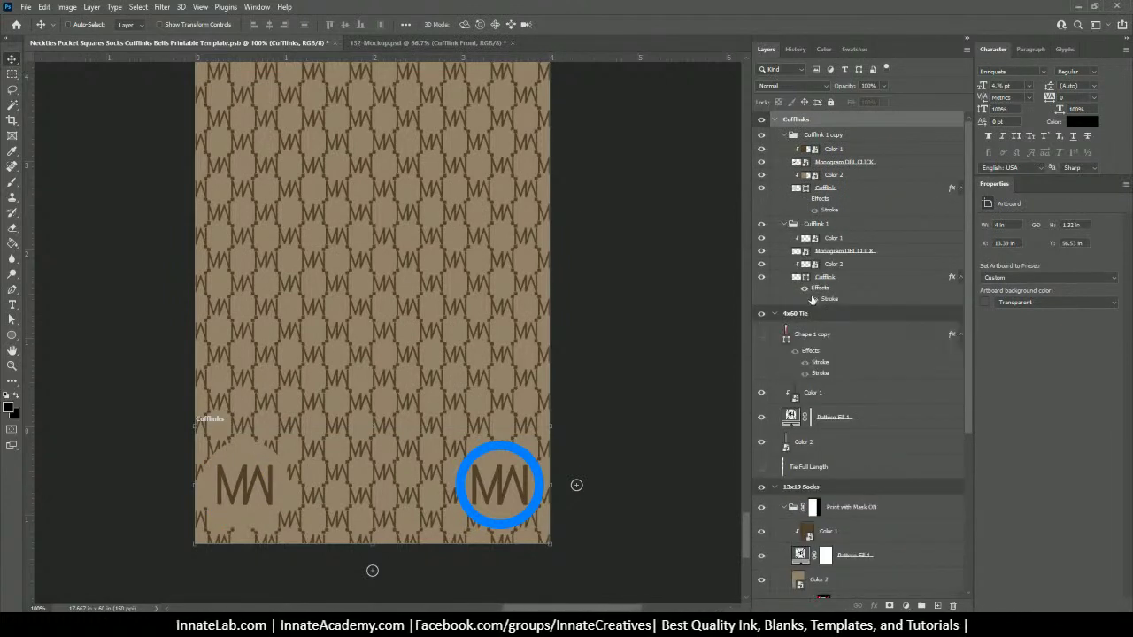
left_click(804, 289)
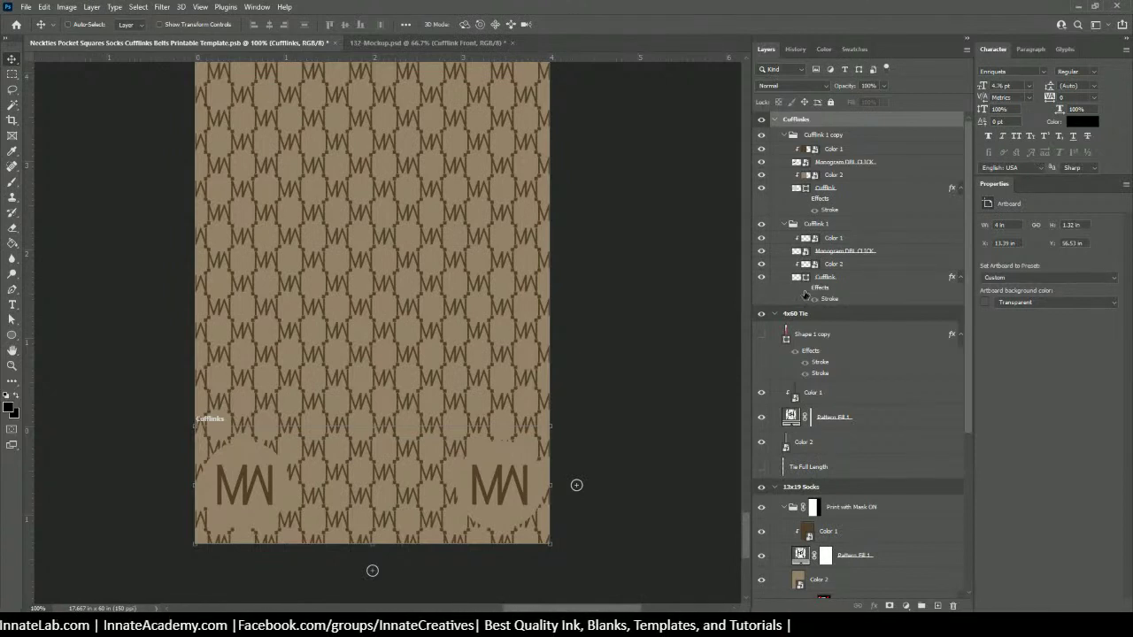
left_click(803, 289)
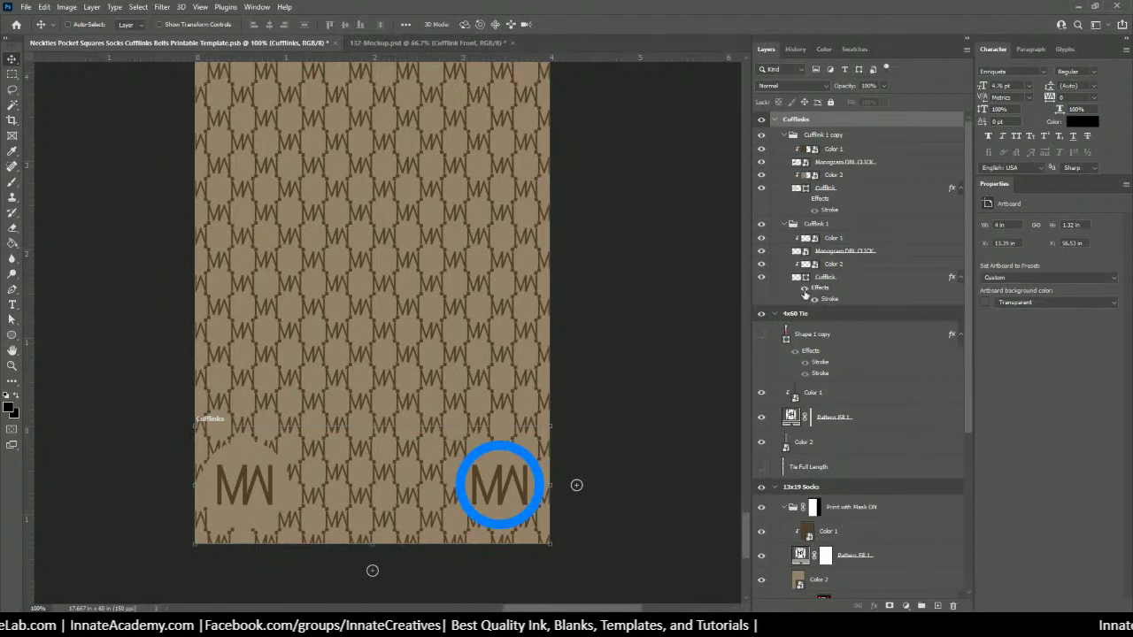
left_click(804, 290)
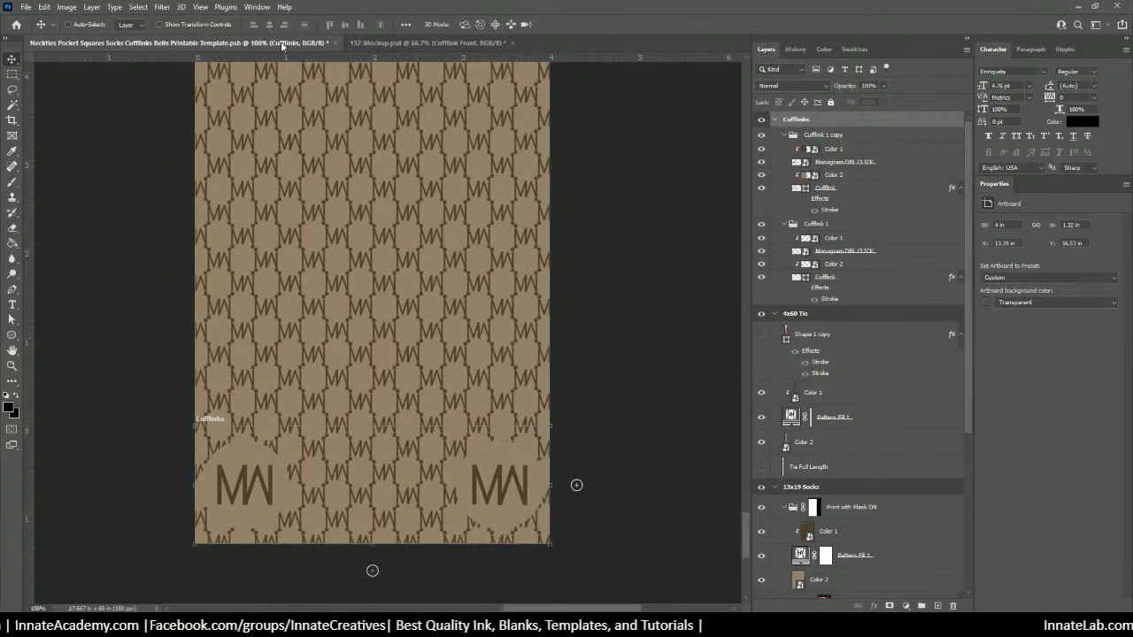
Step: Start an Artboards to Files export covering all artboards instead of only selected ones, with overlapping areas included
left_click(26, 8)
mouse_move(58, 189)
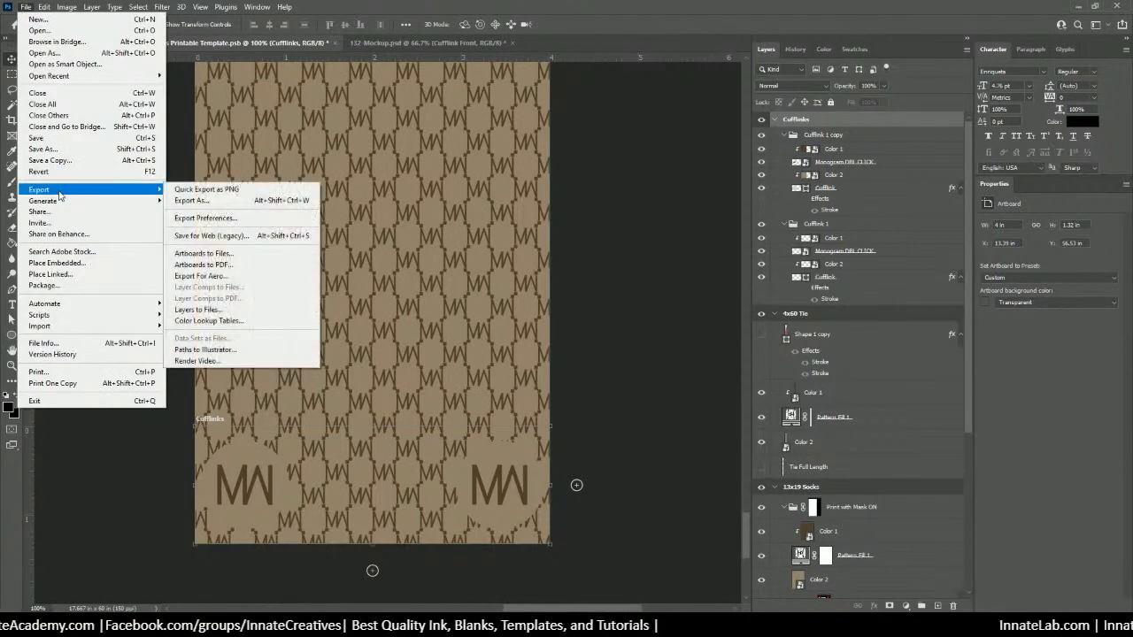
left_click(232, 254)
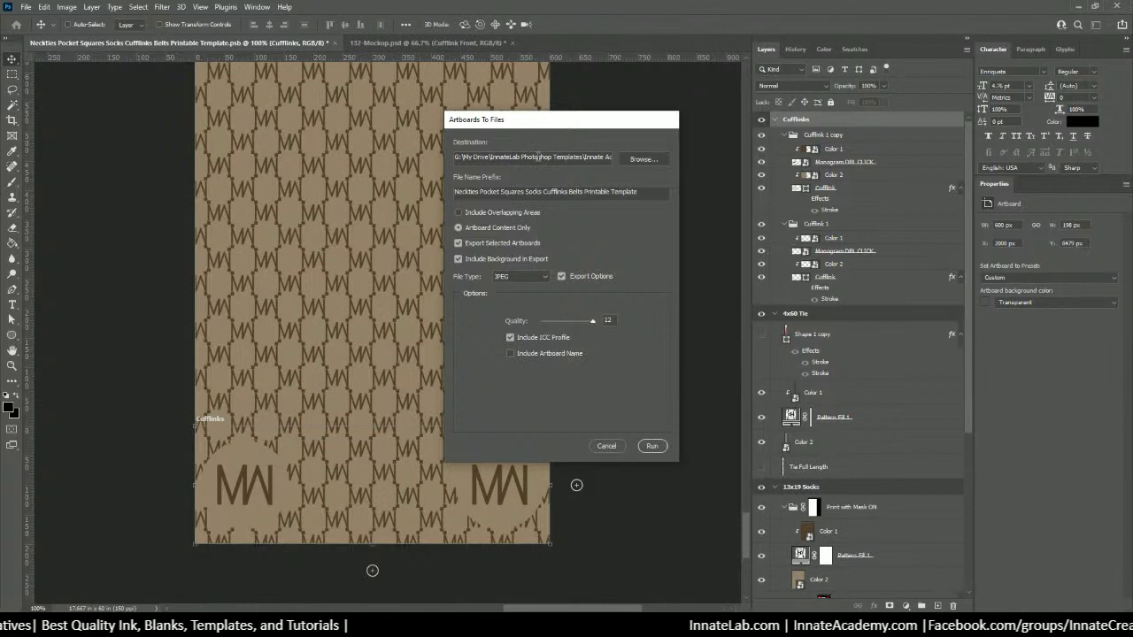
left_click(475, 244)
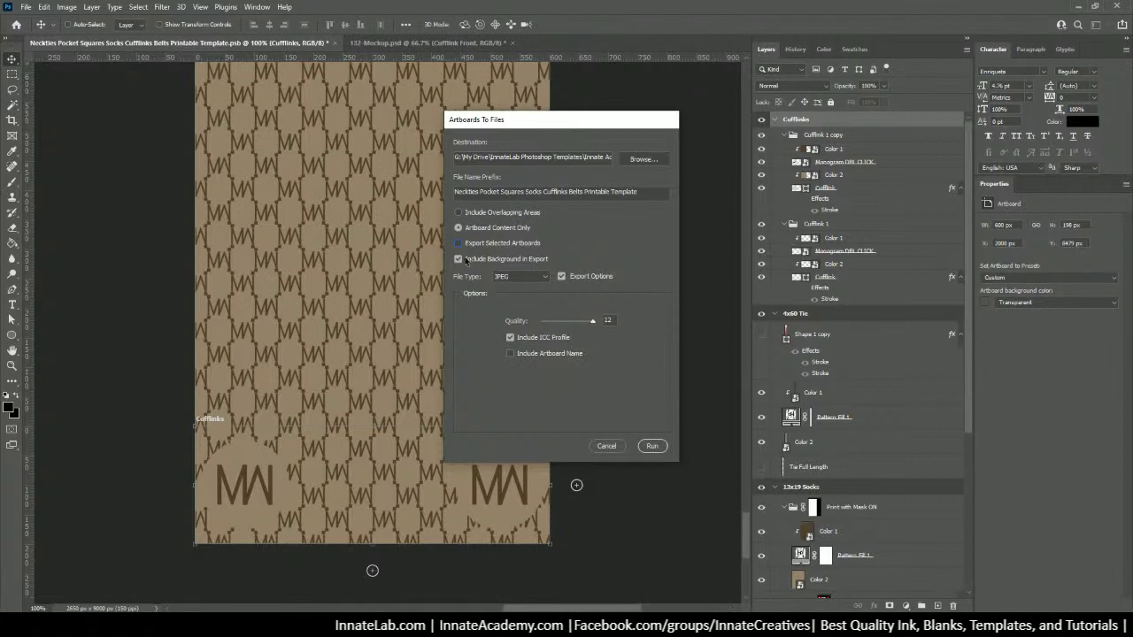
left_click(458, 212)
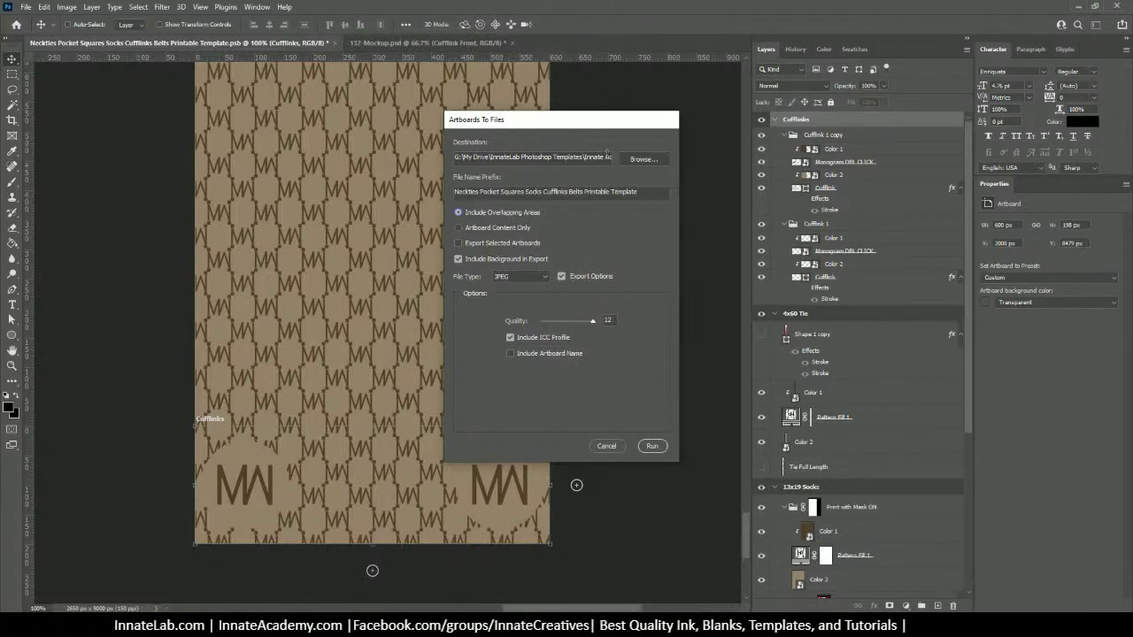
Step: Set the export destination to the Print folder inside the 132 folder
left_click(635, 160)
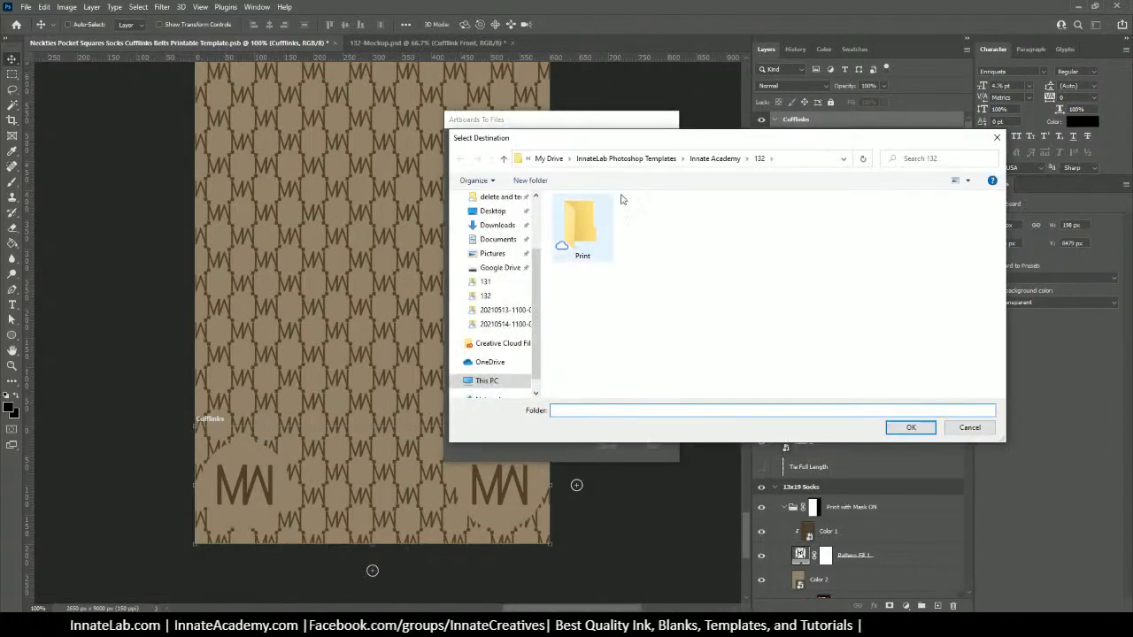
left_click_drag(749, 143, 746, 129)
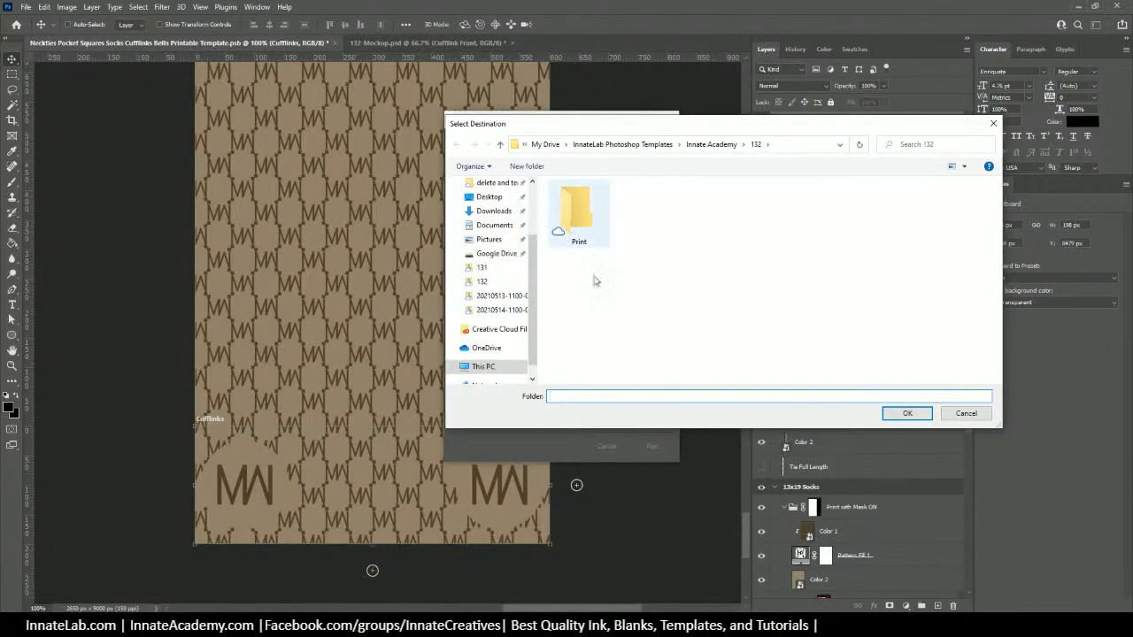
double_click(579, 215)
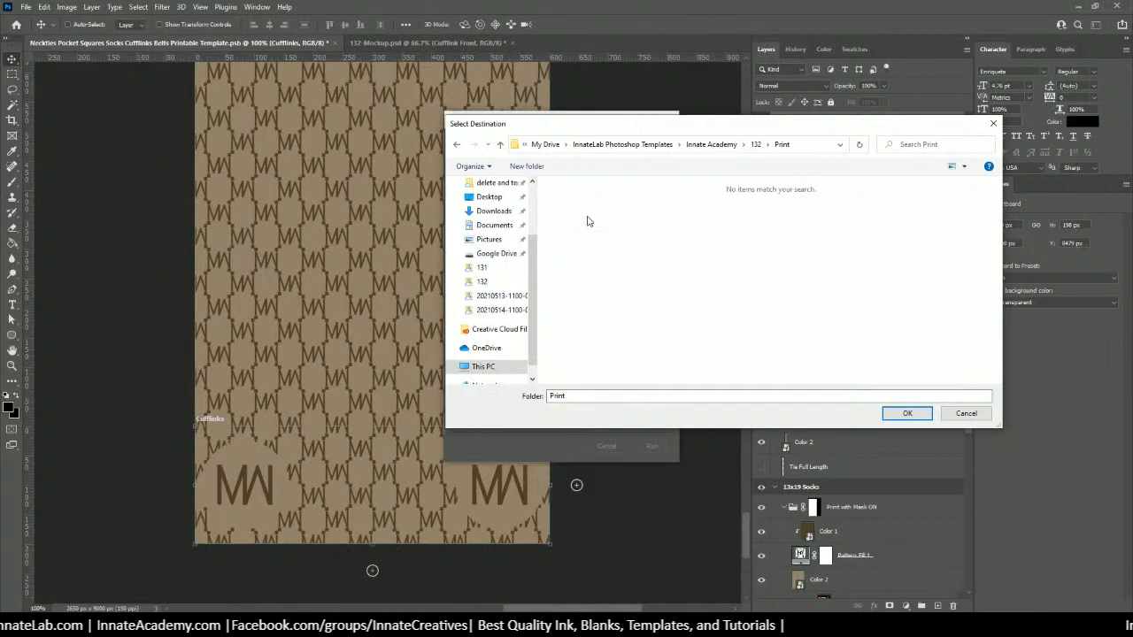
left_click(905, 414)
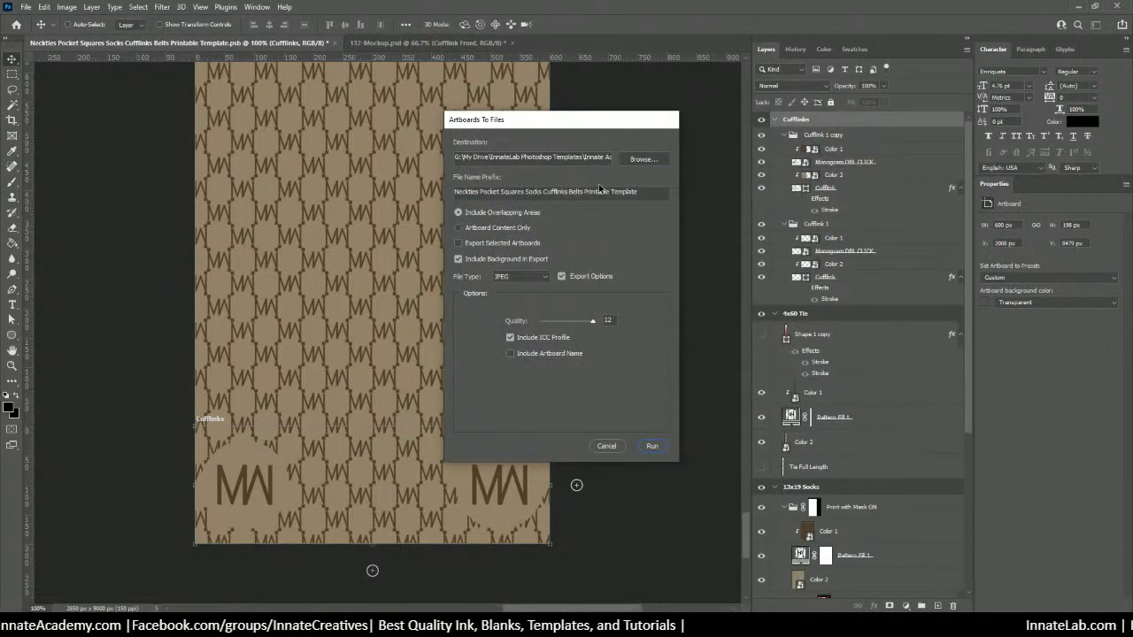
Step: Replace the export's file name prefix with Print
triple_click(646, 197)
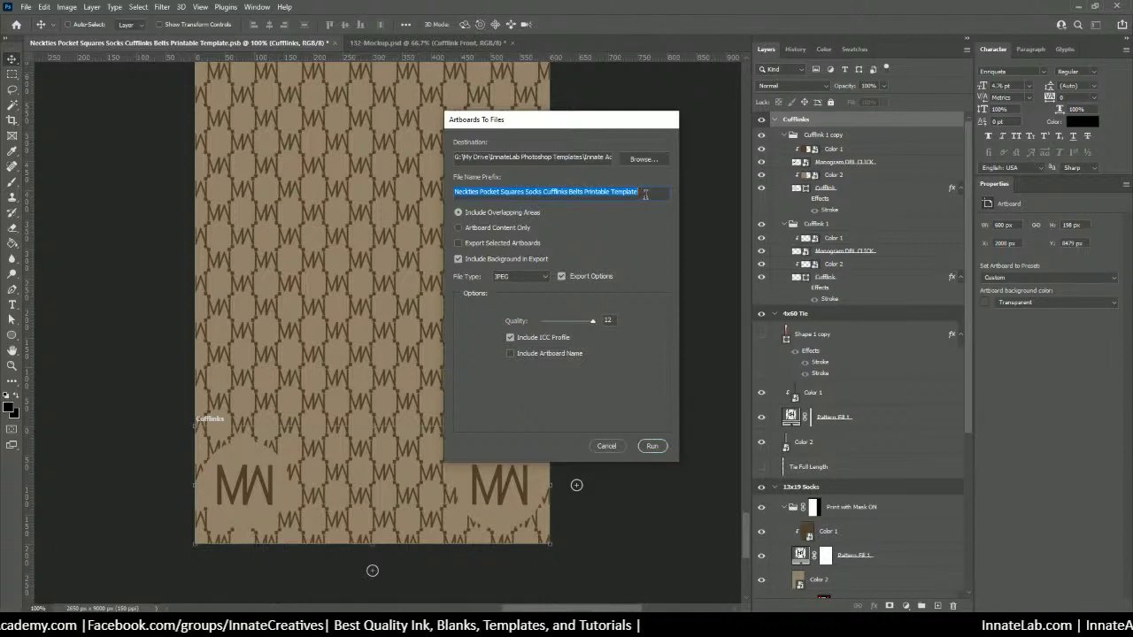
left_click(645, 194)
left_click_drag(646, 195, 457, 197)
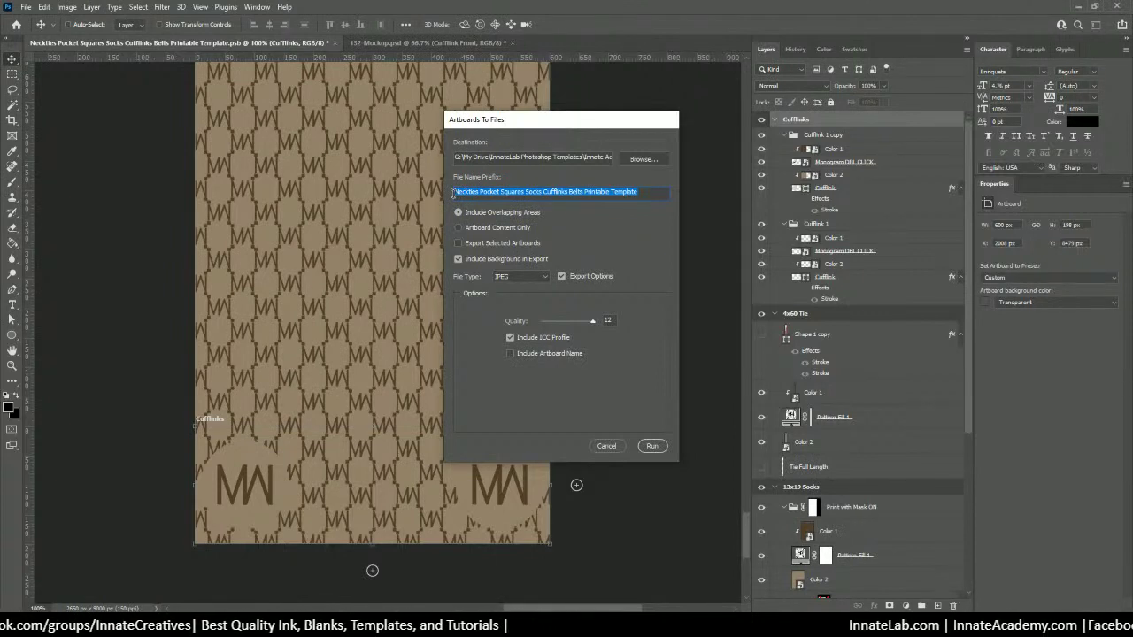
type("Print")
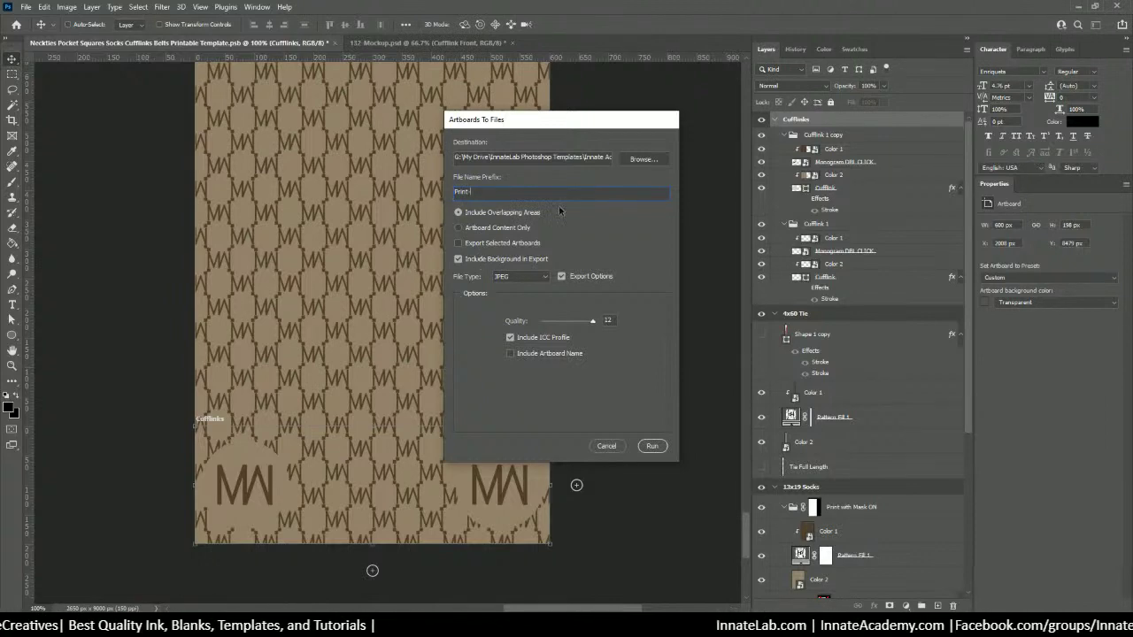
Step: Create a new folder named Print2 inside the 132 folder while choosing the export destination
left_click(631, 159)
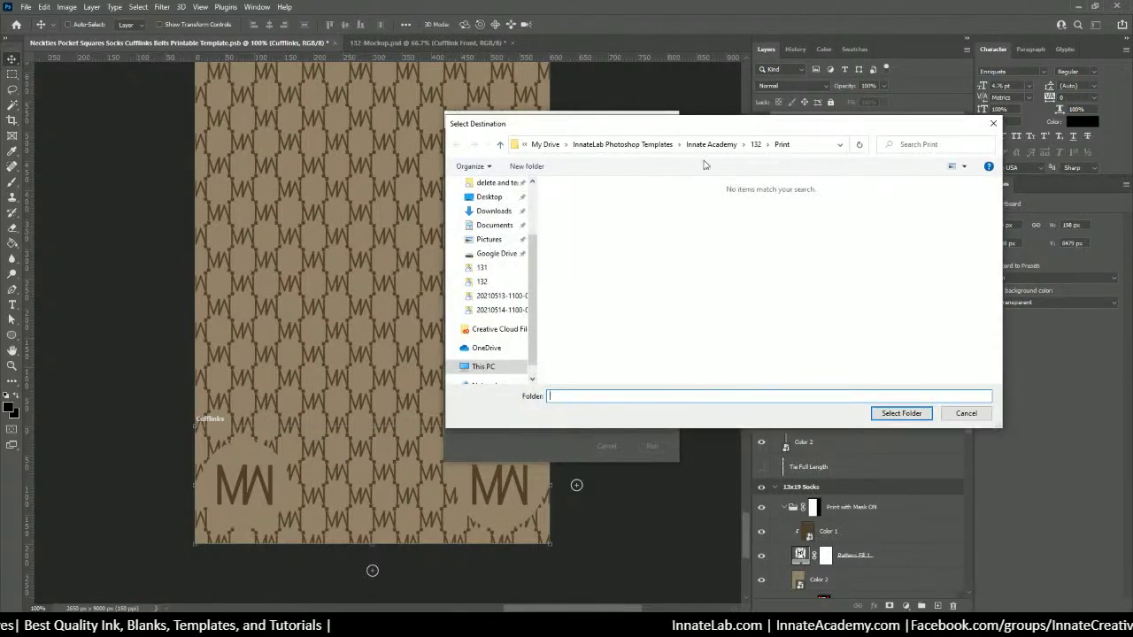
left_click(755, 145)
right_click(582, 281)
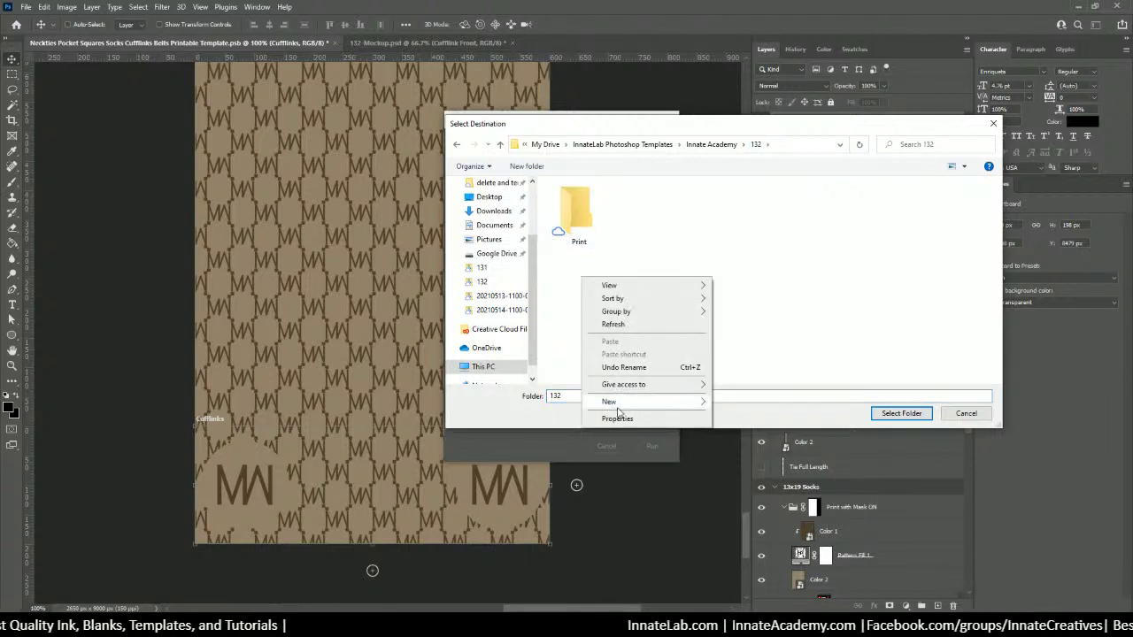
mouse_move(619, 401)
left_click(739, 401)
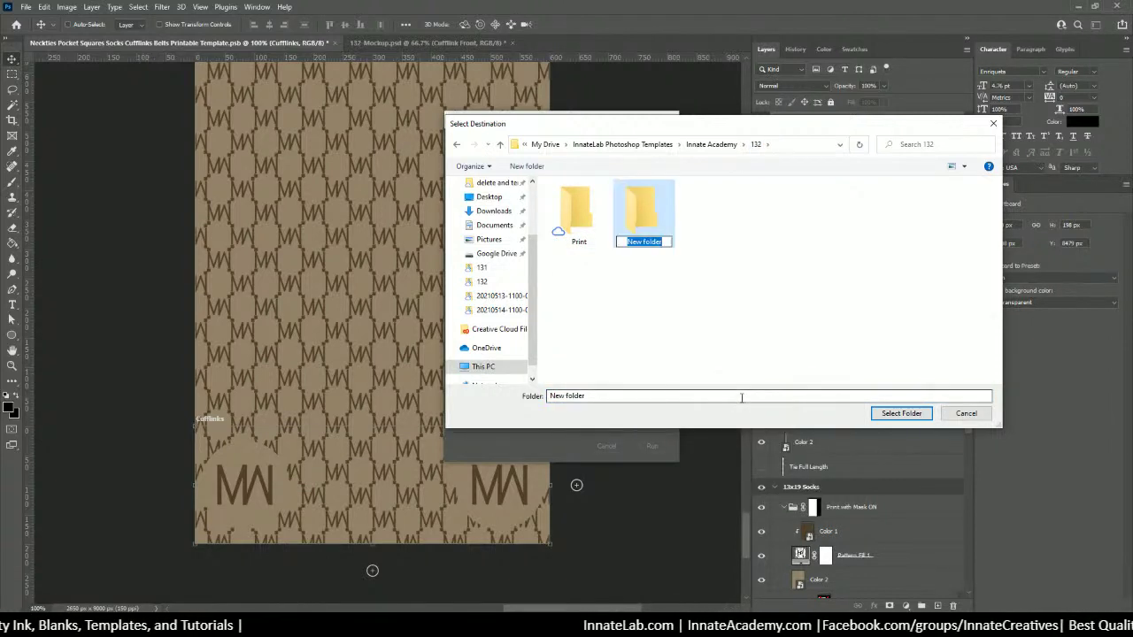
type("Print2")
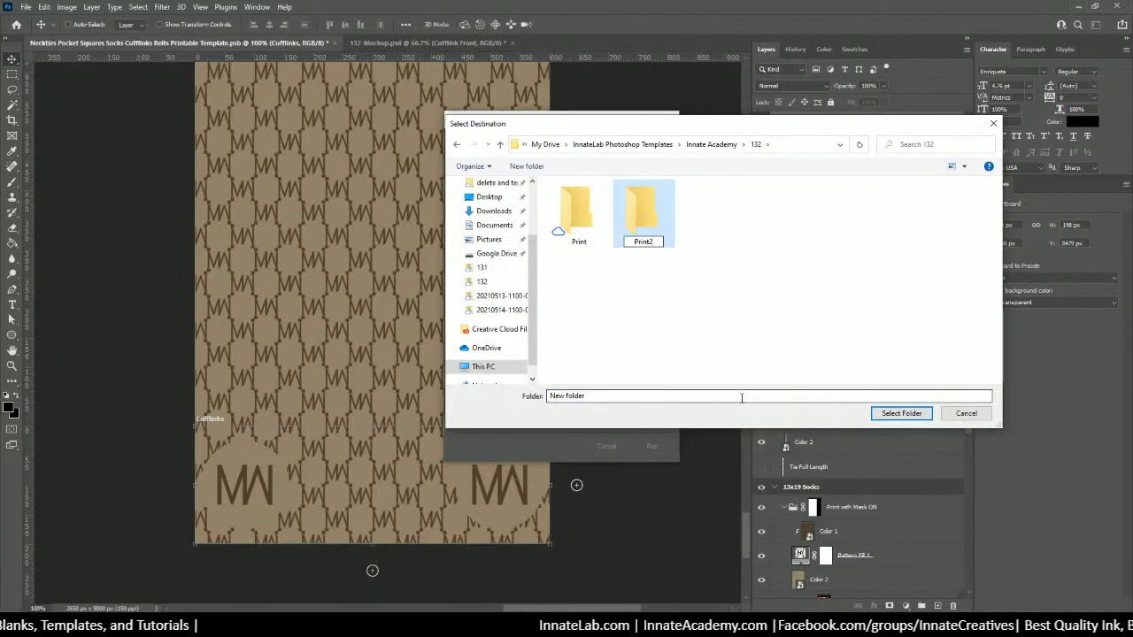
key("Return")
Step: Set the Print2 folder as the export destination and run the Artboards to Files export as JPEG
left_click(901, 413)
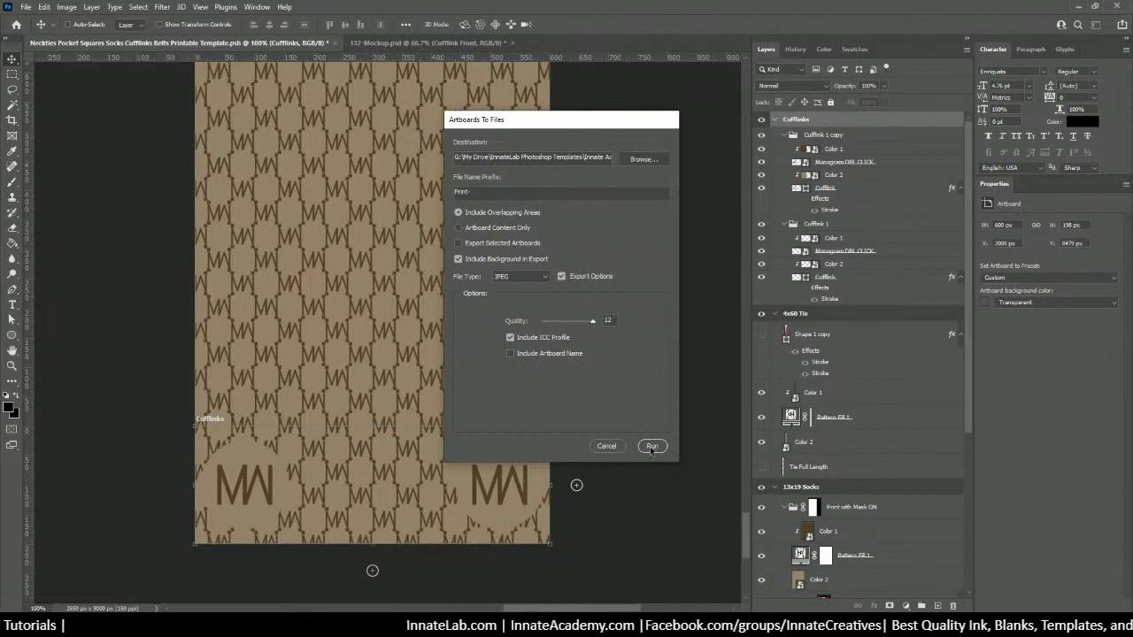
left_click(651, 447)
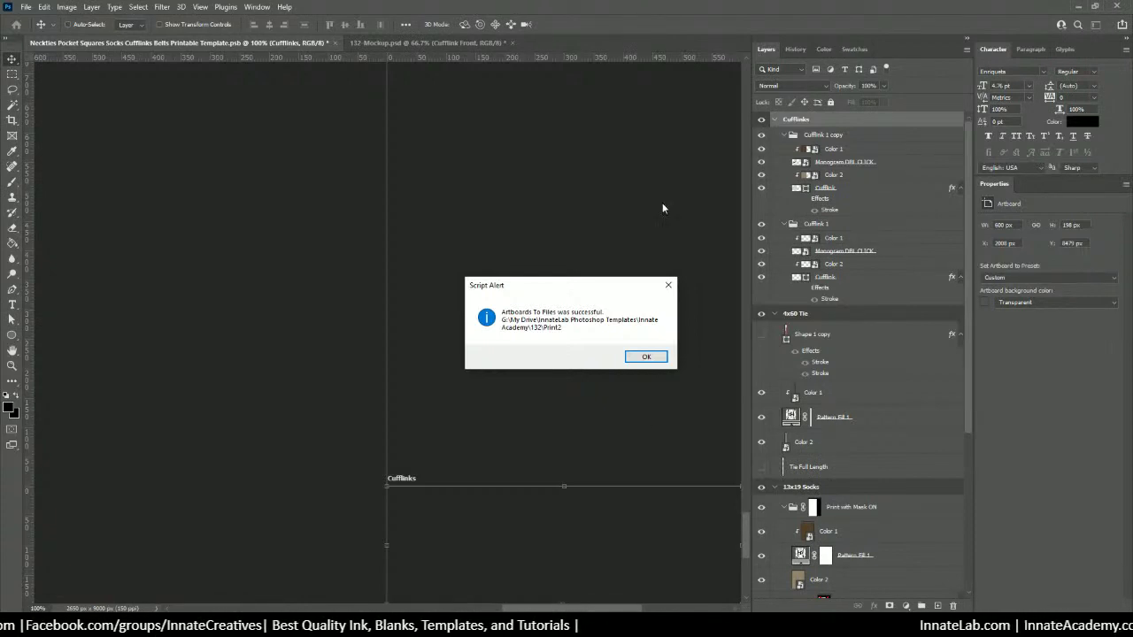
Step: Dismiss the export alert and look over the cufflink, tie, sock and pocket square artboards in the printable template
left_click(639, 356)
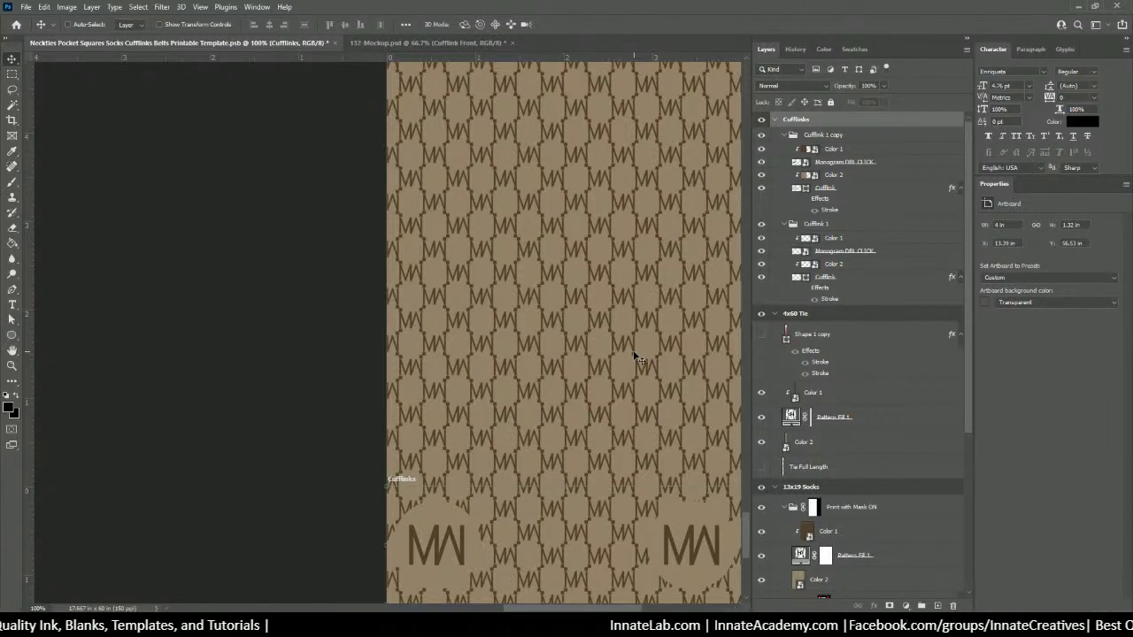
key("ctrl+minus")
key("ctrl+minus")
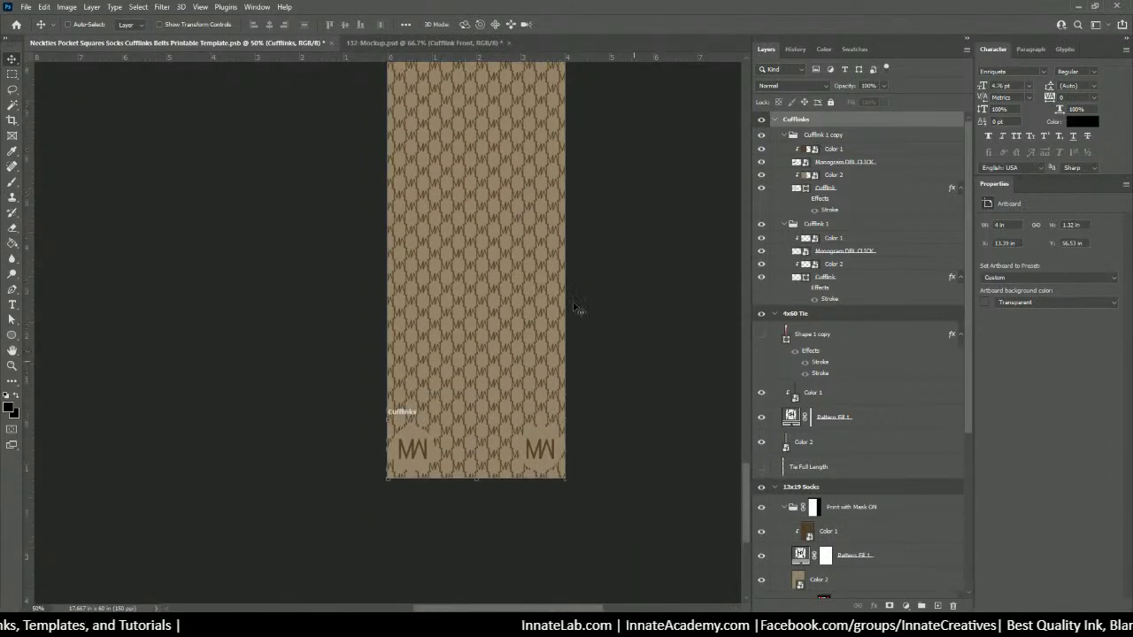
scroll(561, 169, "up", 3)
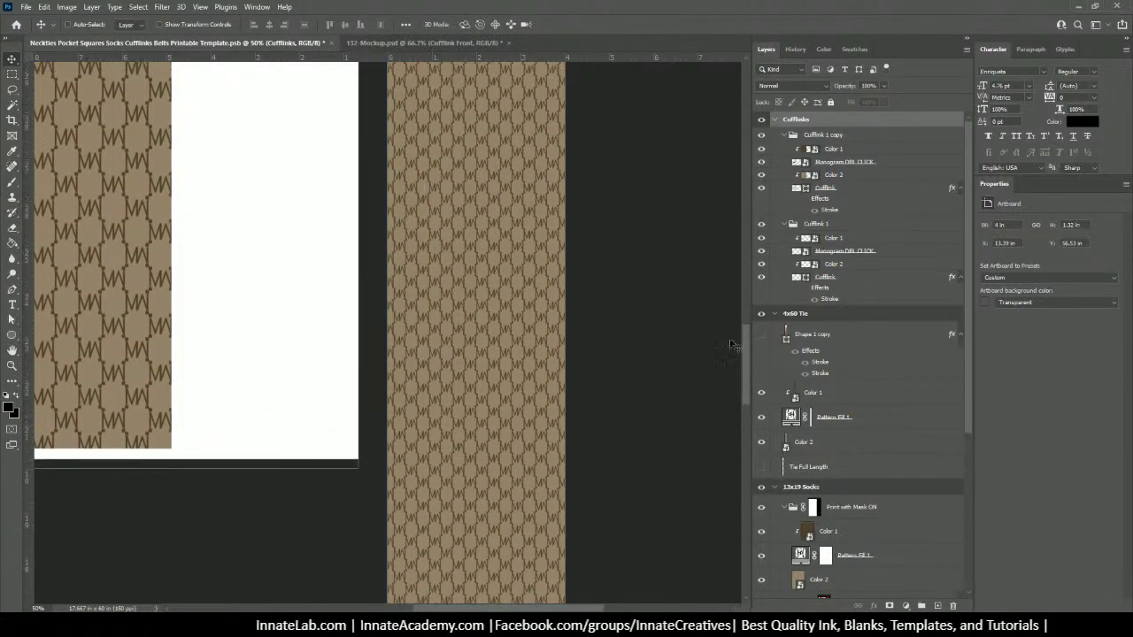
left_click(744, 304)
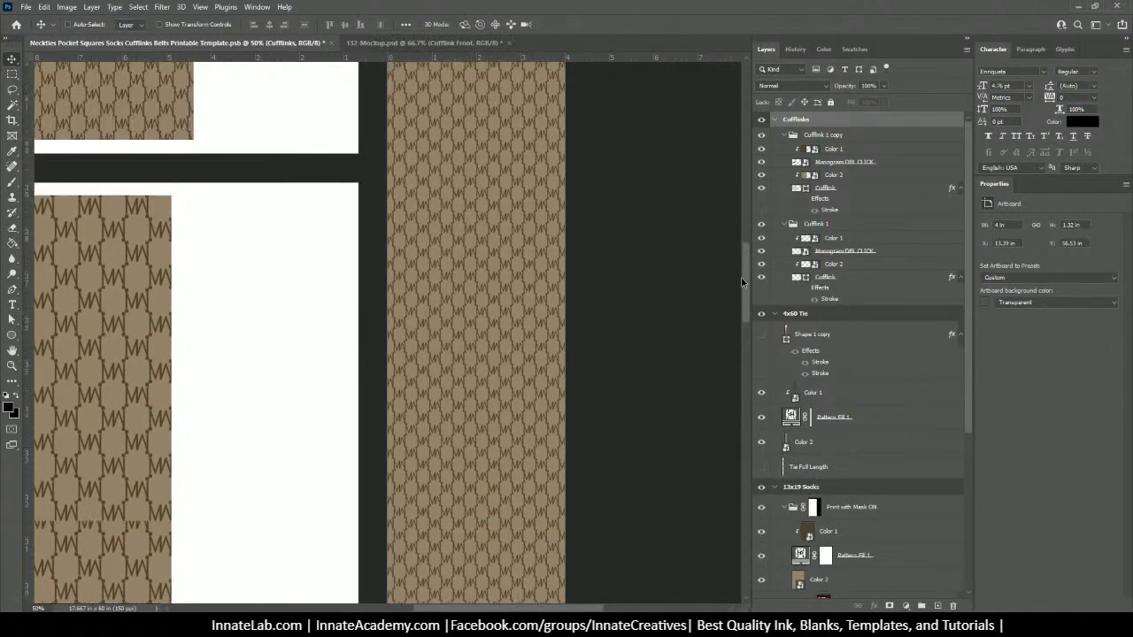
left_click_drag(741, 280, 746, 217)
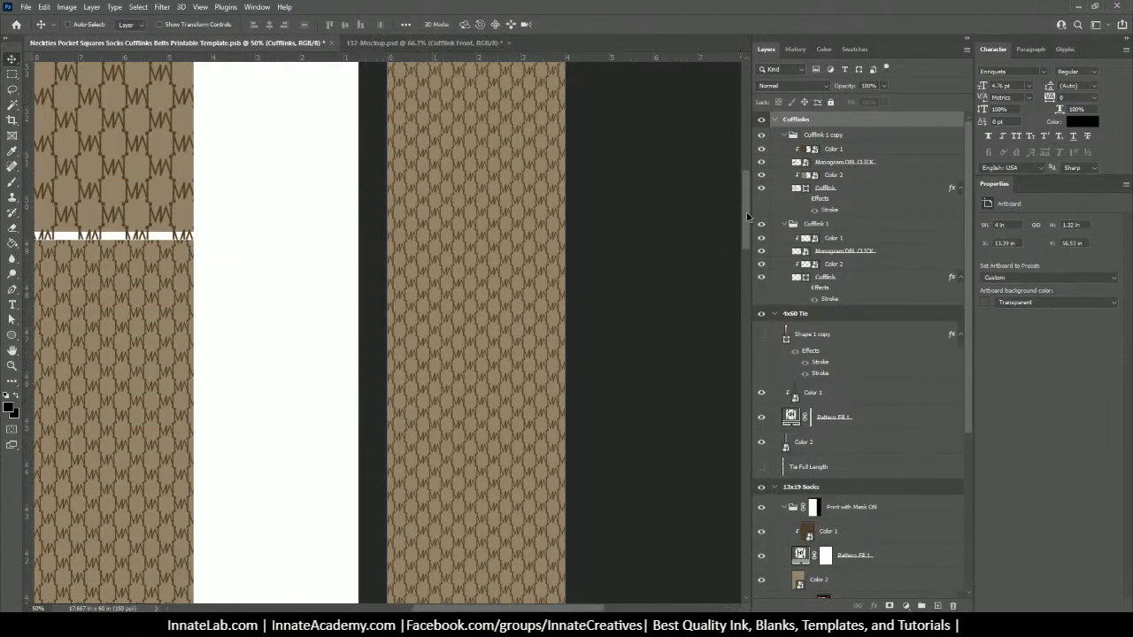
Step: Bring up the 132-Mockup.psd document, switch to File Explorer and open the Print2 folder inside folder 132
left_click(369, 43)
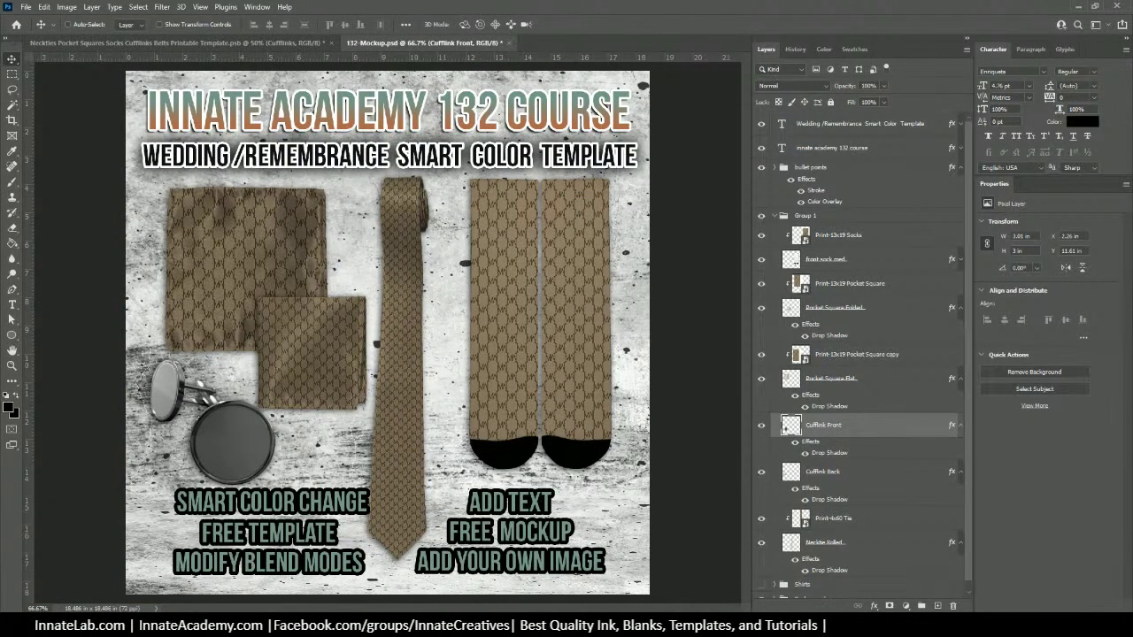
key("alt+Tab")
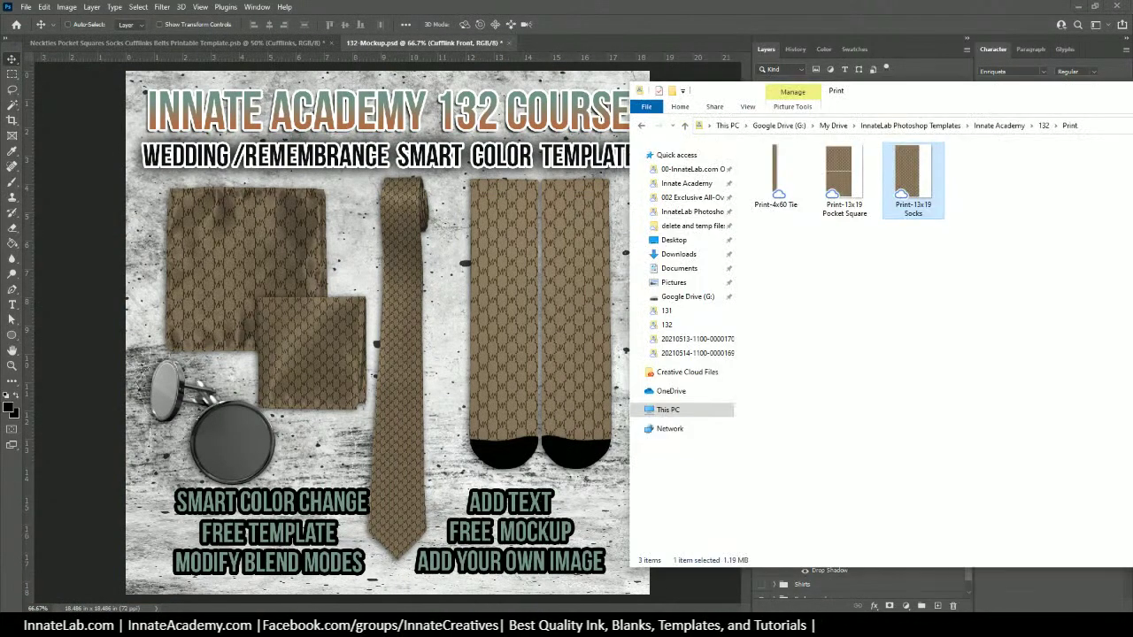
left_click(1044, 125)
left_click(841, 180)
double_click(841, 179)
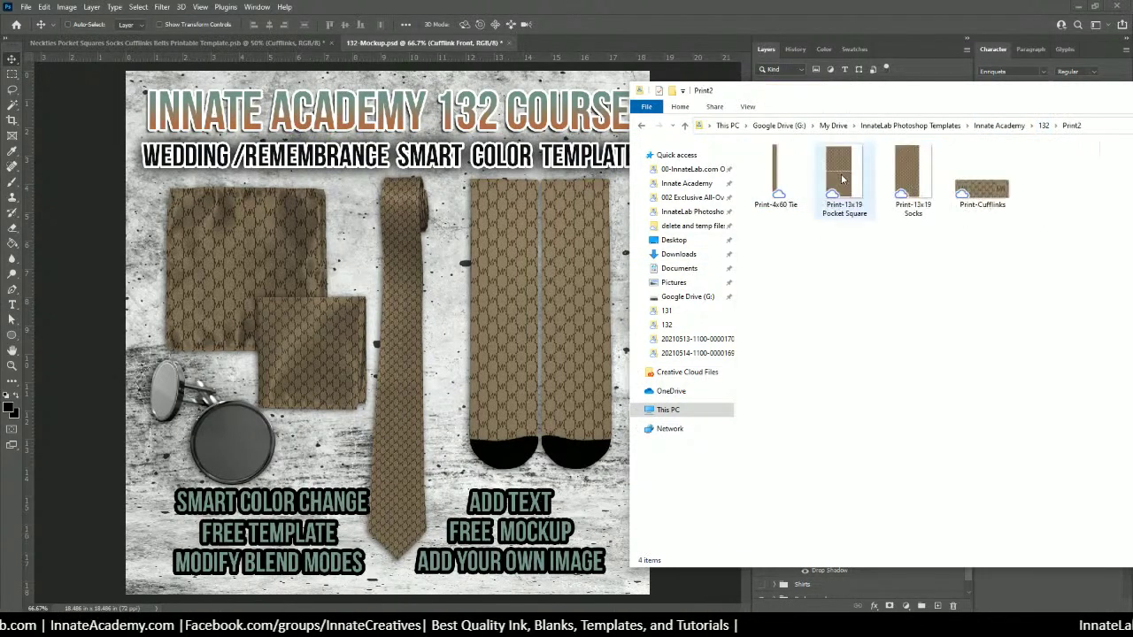
Step: Preview the exported tie, pocket square, sock and cufflink print files in the Print2 folder
left_click(971, 191)
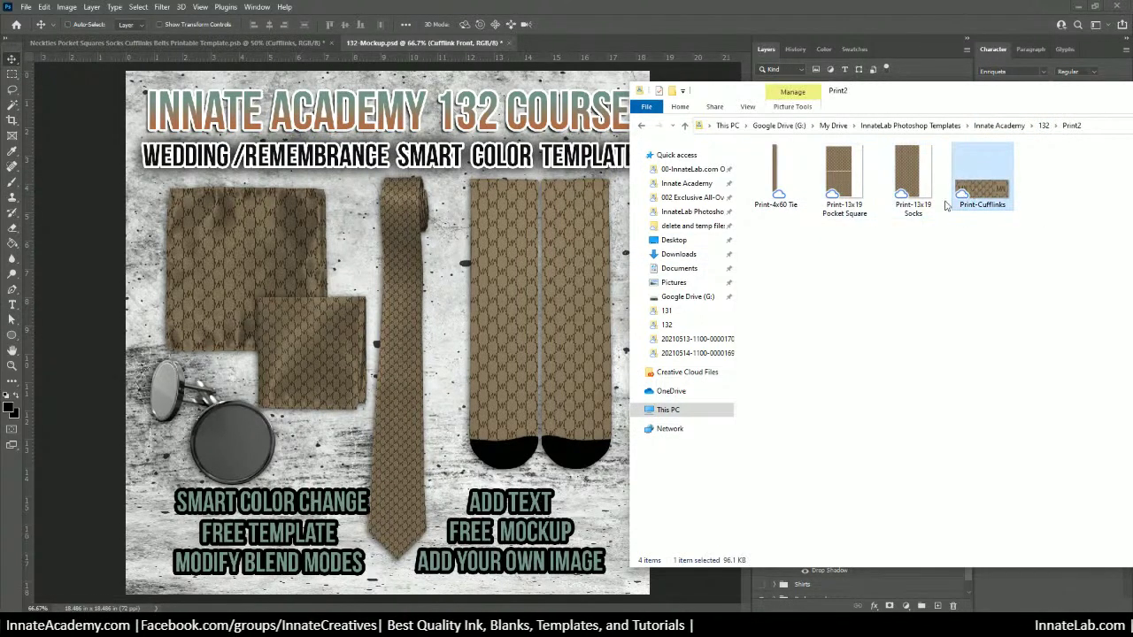
left_click(784, 180)
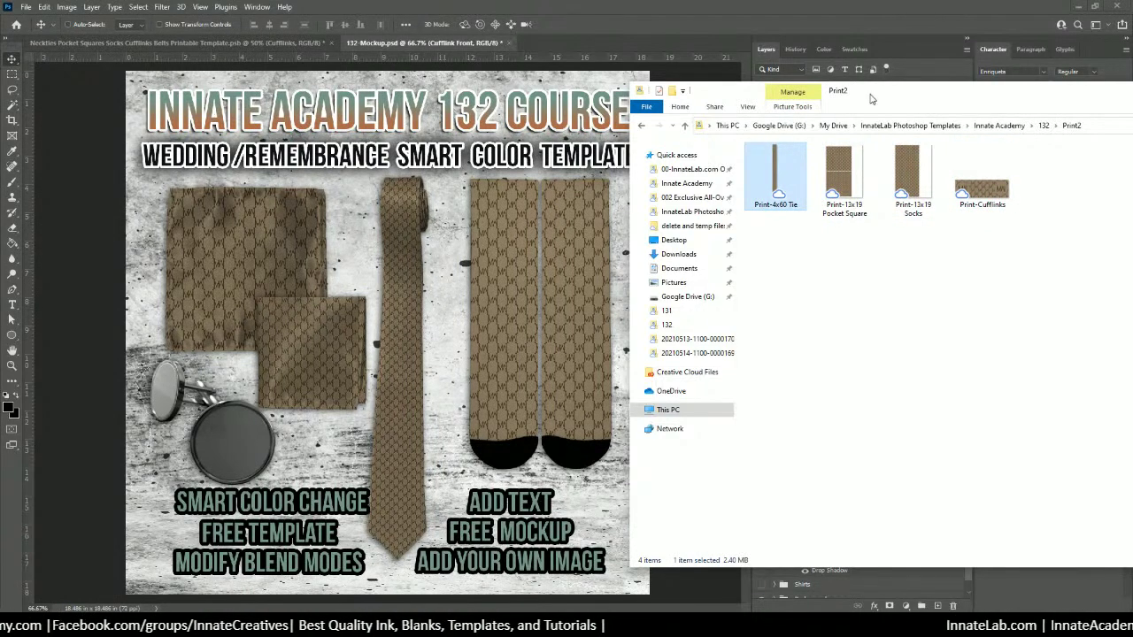
left_click_drag(870, 94, 466, 53)
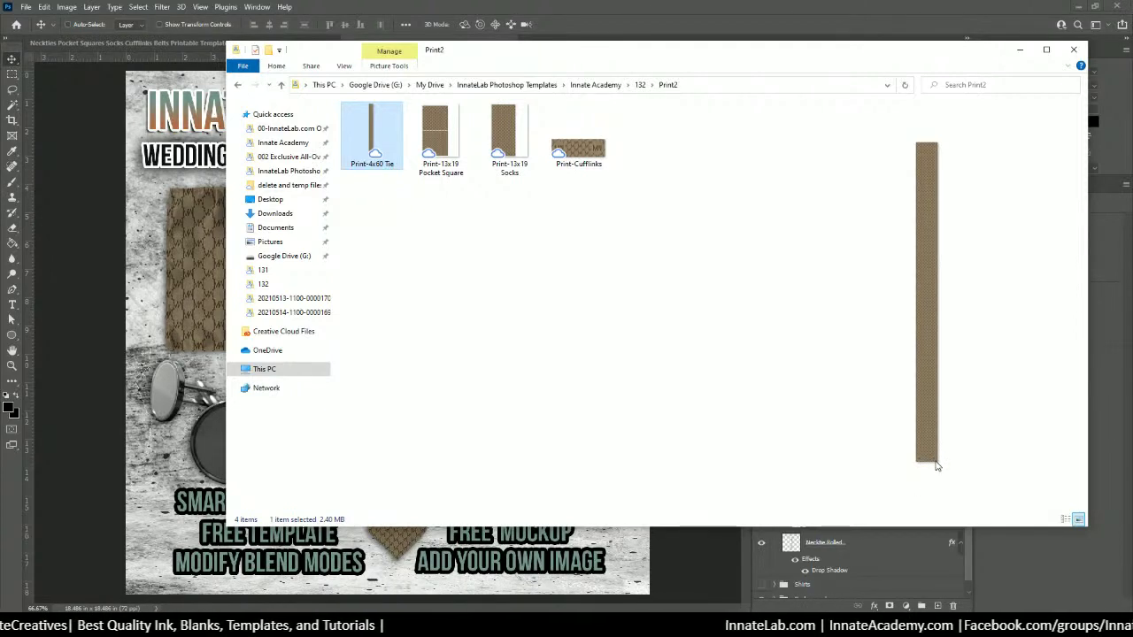
left_click(434, 146)
left_click(588, 151)
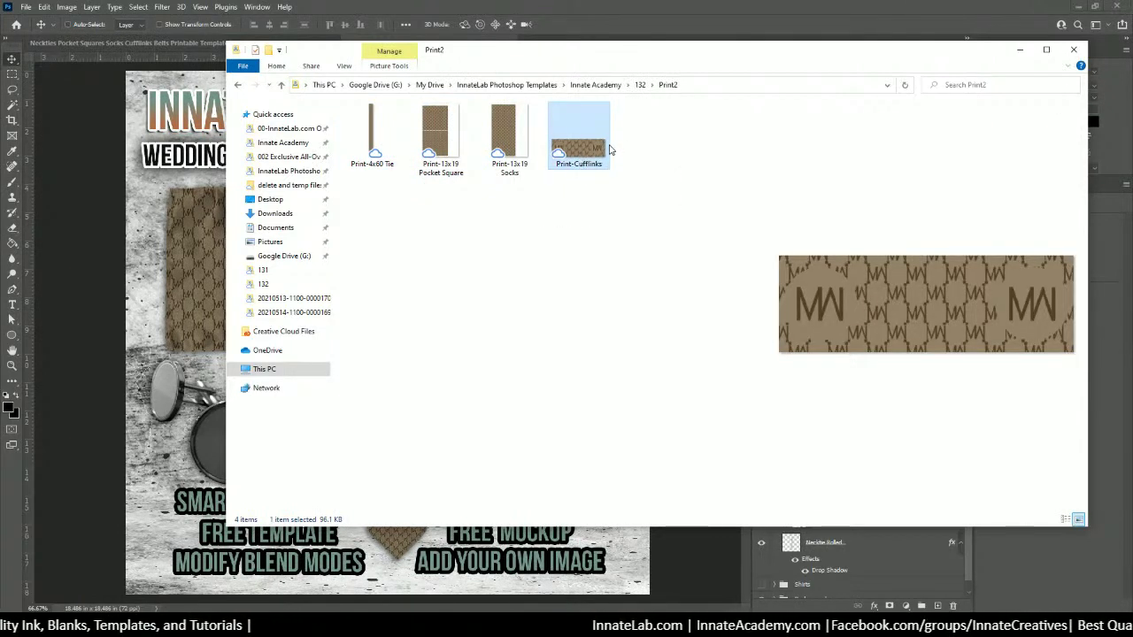
left_click(513, 146)
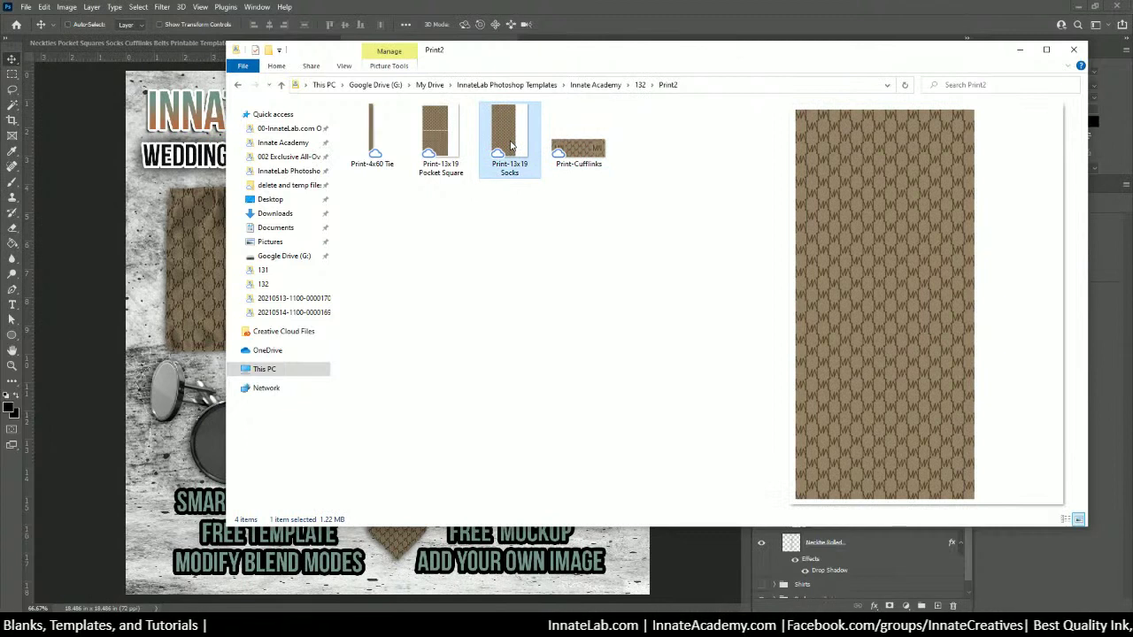
left_click(434, 152)
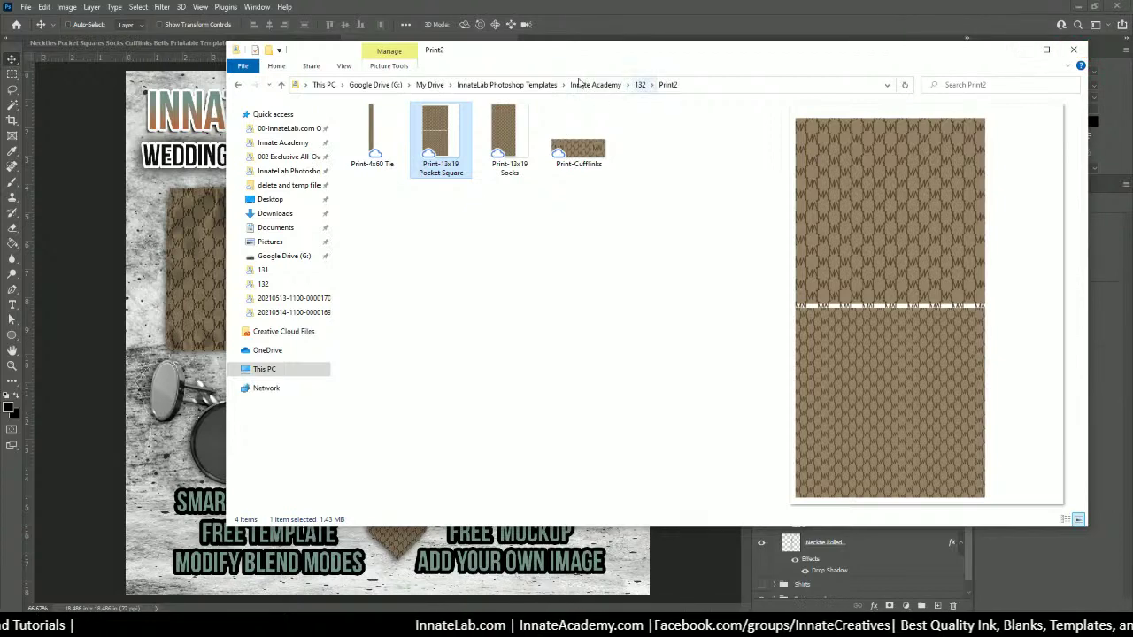
Step: Place the Print-Cufflinks image into the mockup, scaled to about 244% with its first monogram over the front cufflink
left_click_drag(600, 56, 851, 61)
left_click(830, 142)
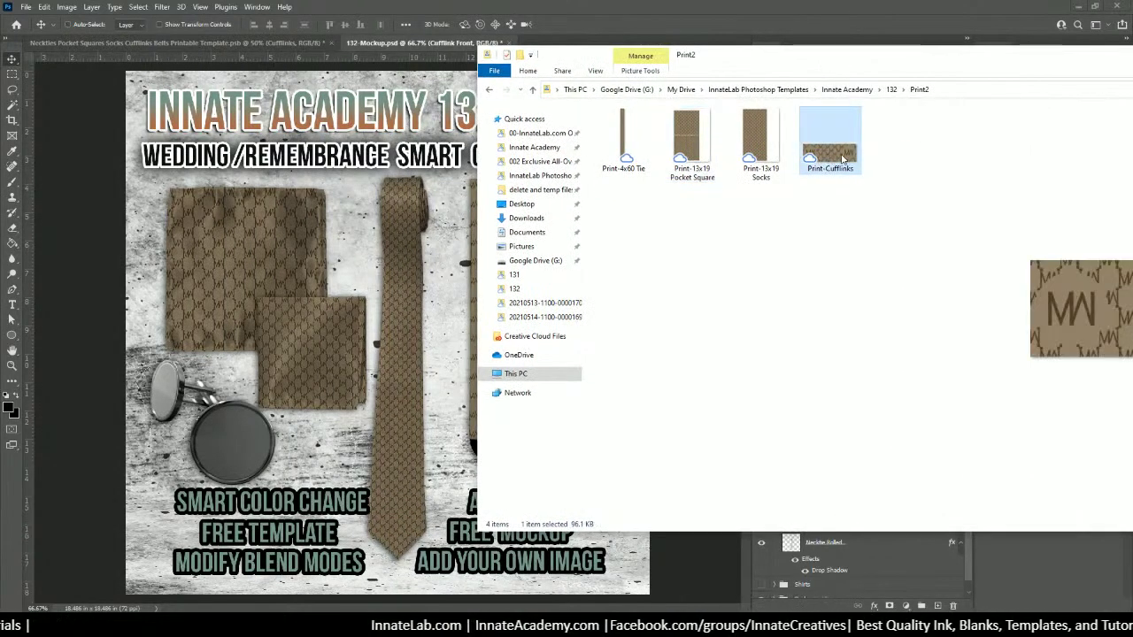
left_click_drag(830, 141, 234, 436)
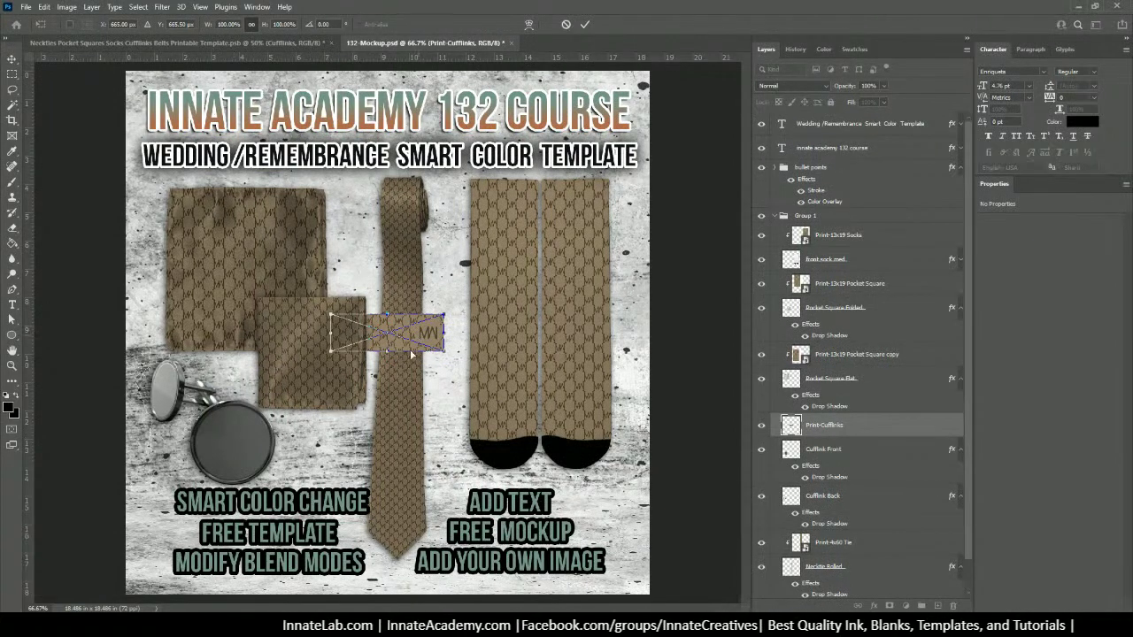
left_click_drag(411, 354, 471, 501)
mouse_move(249, 449)
left_mouse_down()
mouse_move(244, 431)
mouse_move(239, 443)
left_mouse_up()
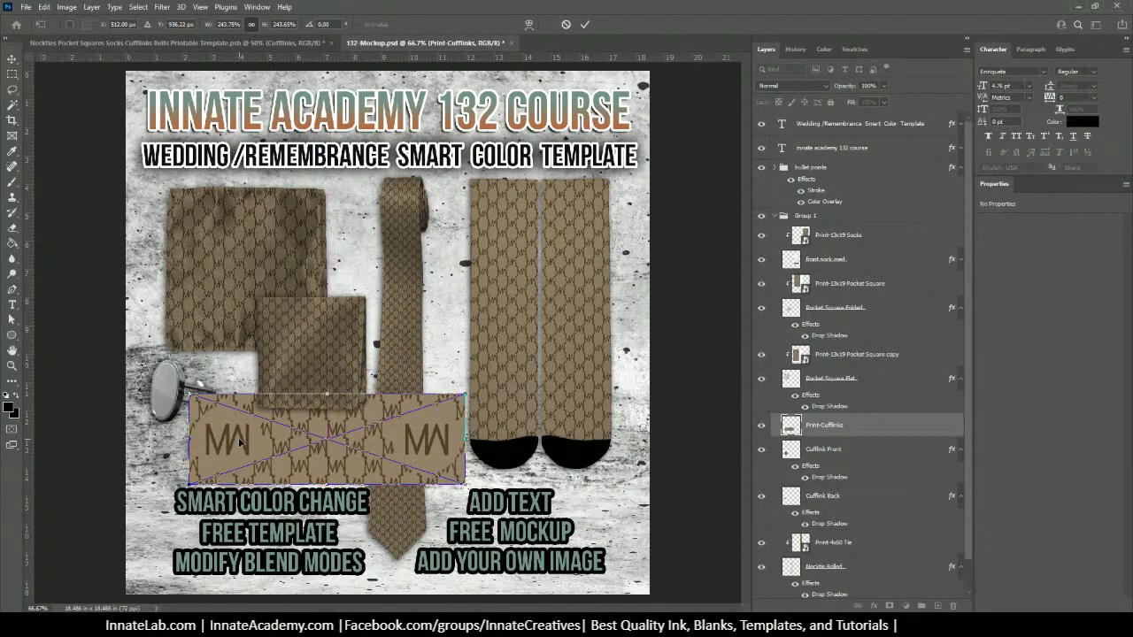
key("Return")
Step: Set the blend mode of the Print-Cufflinks layer to Multiply
left_click(832, 358)
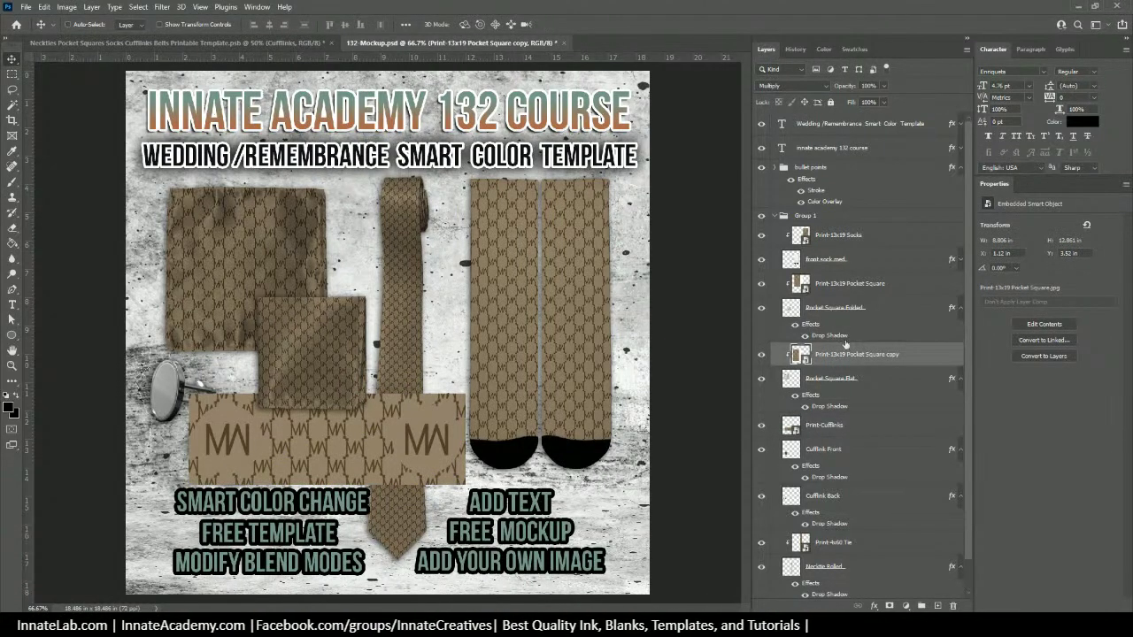
left_click(835, 427)
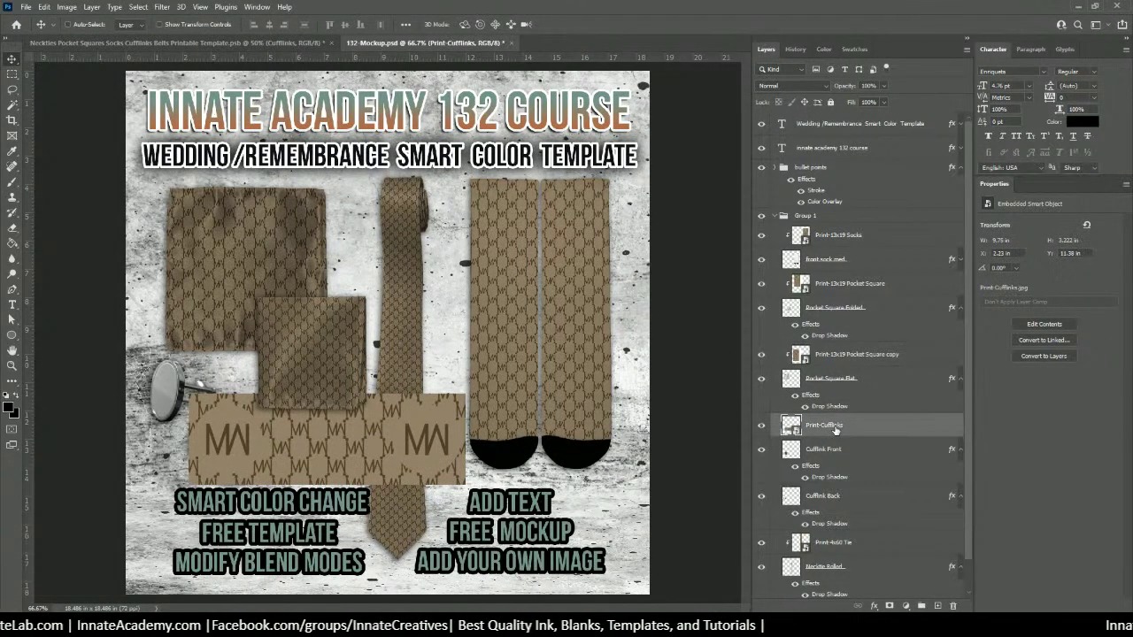
left_click(801, 86)
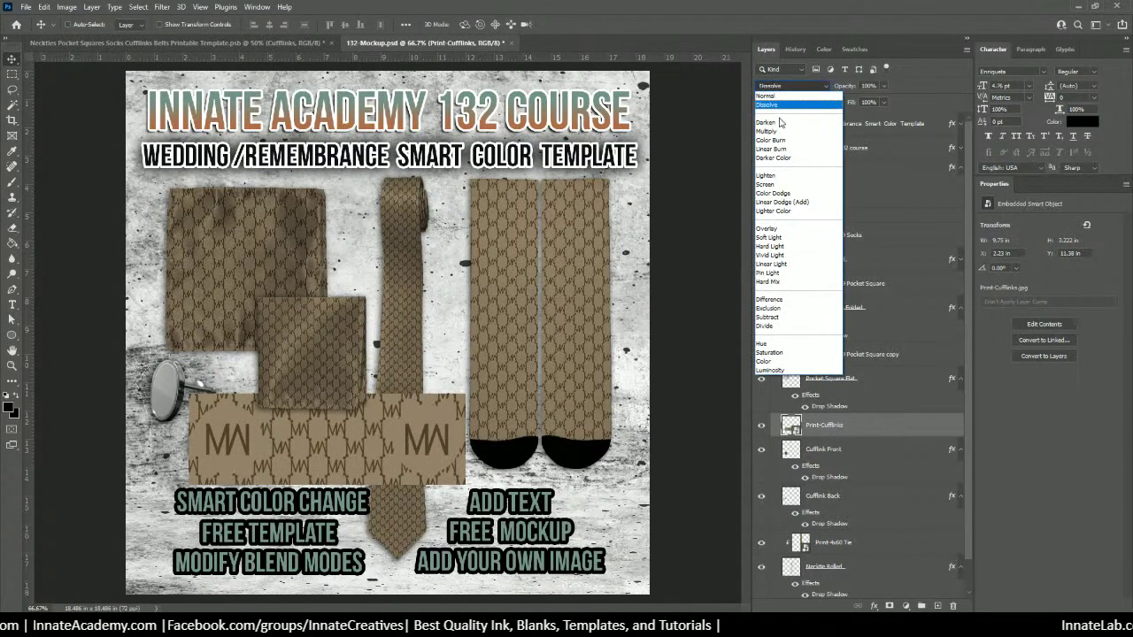
left_click(778, 132)
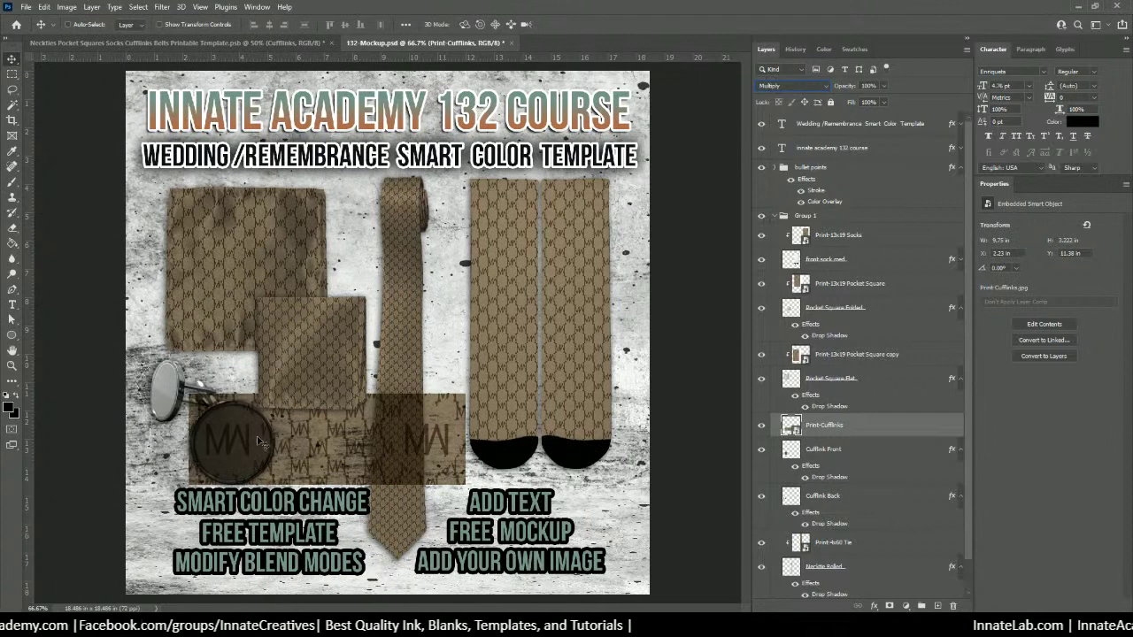
Step: Enlarge the cufflink print to about 11.47 in wide and center its first monogram on the front cufflink's face
left_click_drag(232, 454, 250, 439)
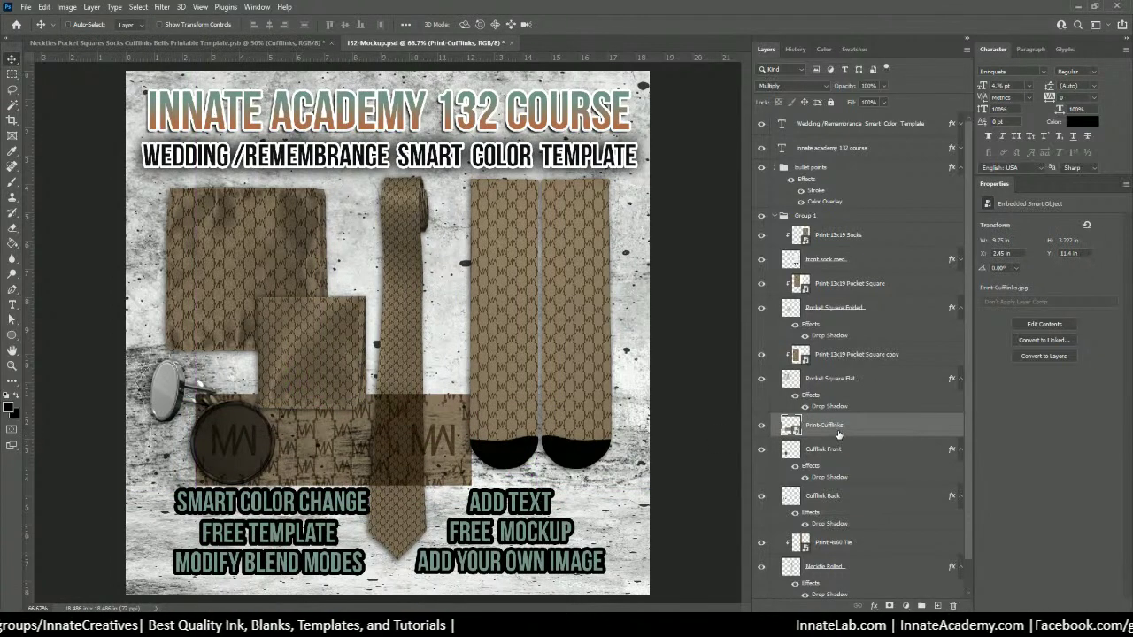
key("ctrl+plus")
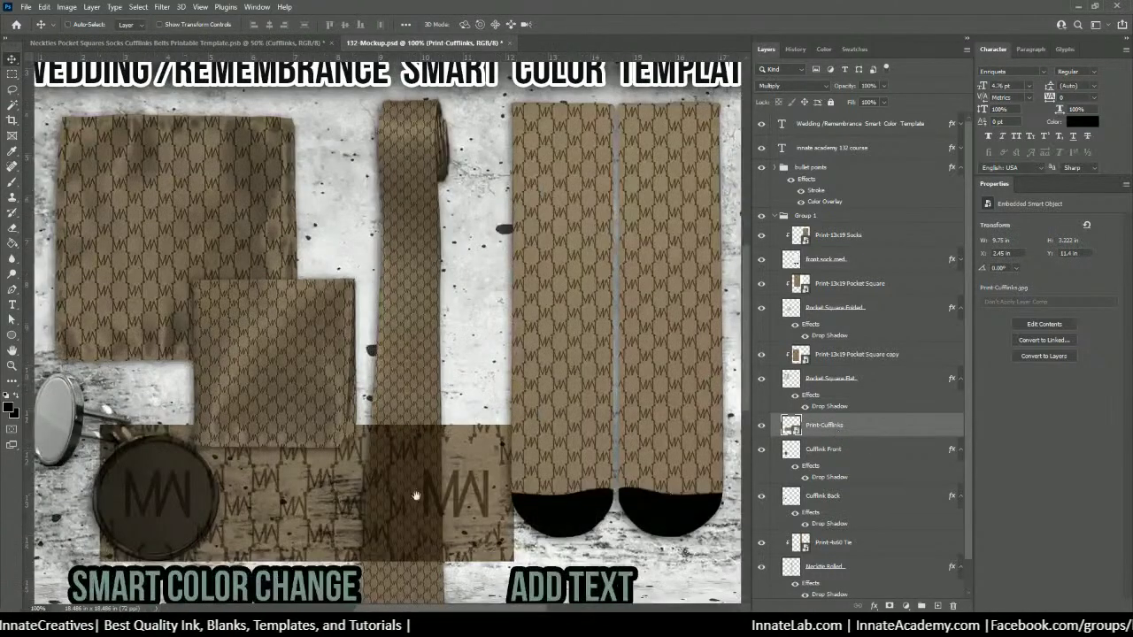
left_click_drag(473, 403, 567, 241)
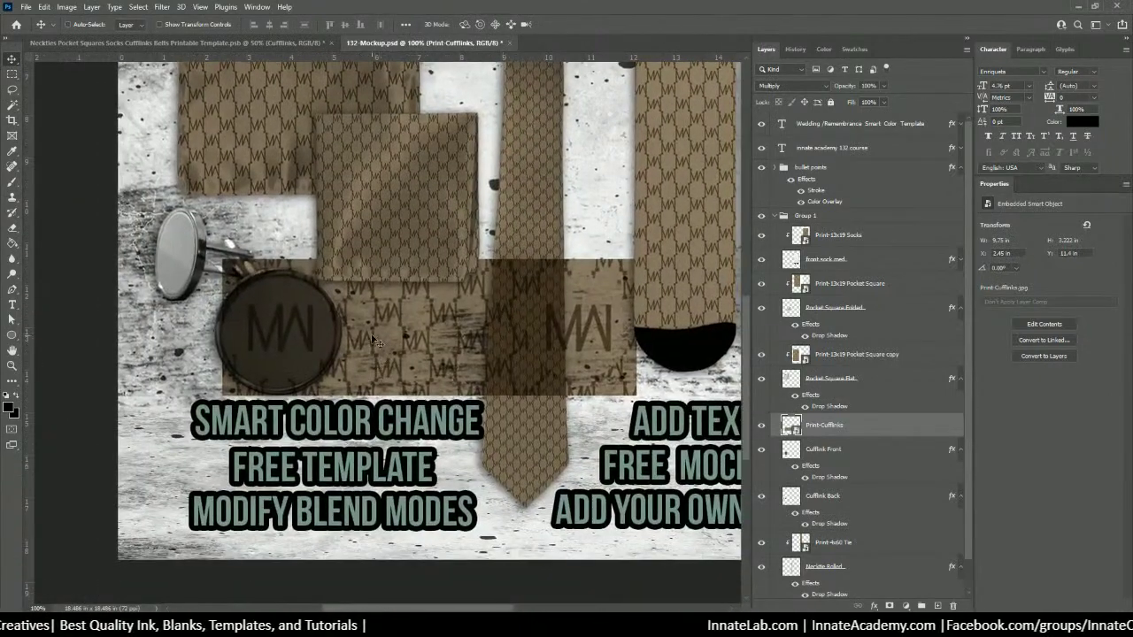
mouse_move(372, 338)
left_mouse_down()
mouse_move(370, 350)
mouse_move(372, 334)
left_mouse_up()
key("ctrl+t")
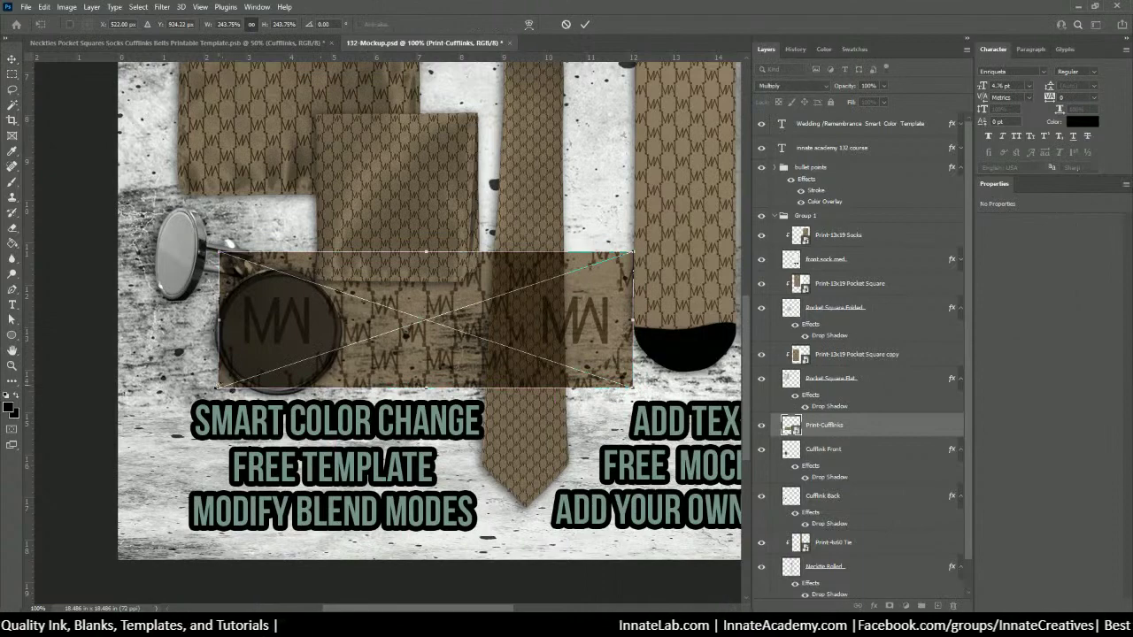
left_click_drag(219, 389, 191, 394)
left_click_drag(288, 341, 312, 342)
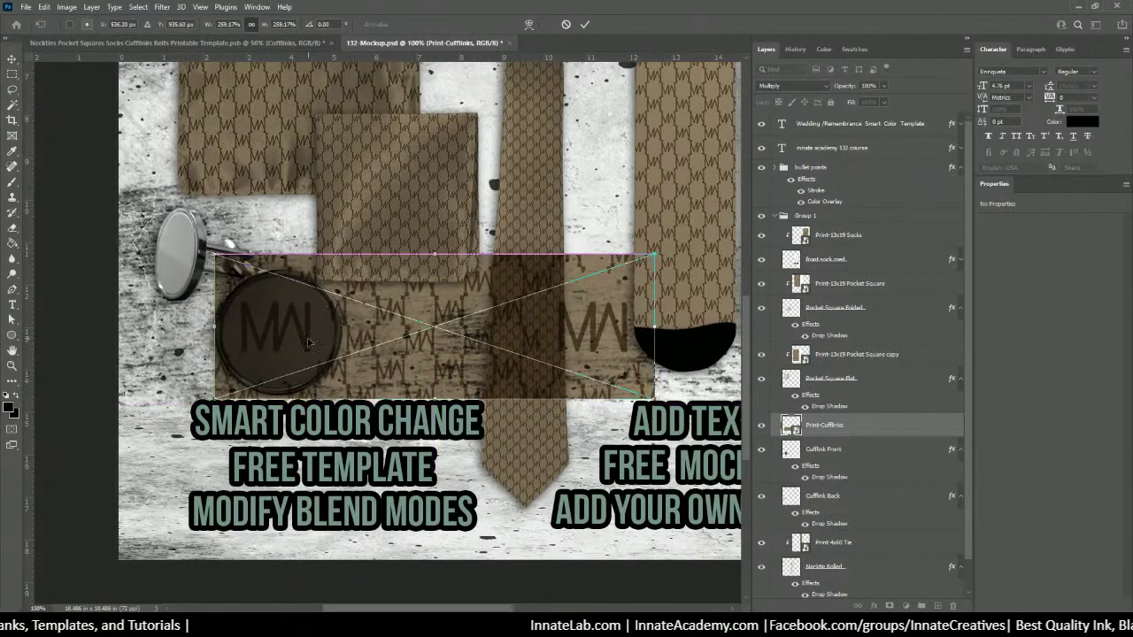
left_click_drag(219, 398, 184, 408)
left_click_drag(261, 361, 298, 354)
left_click_drag(212, 408, 195, 412)
left_click_drag(272, 365, 283, 367)
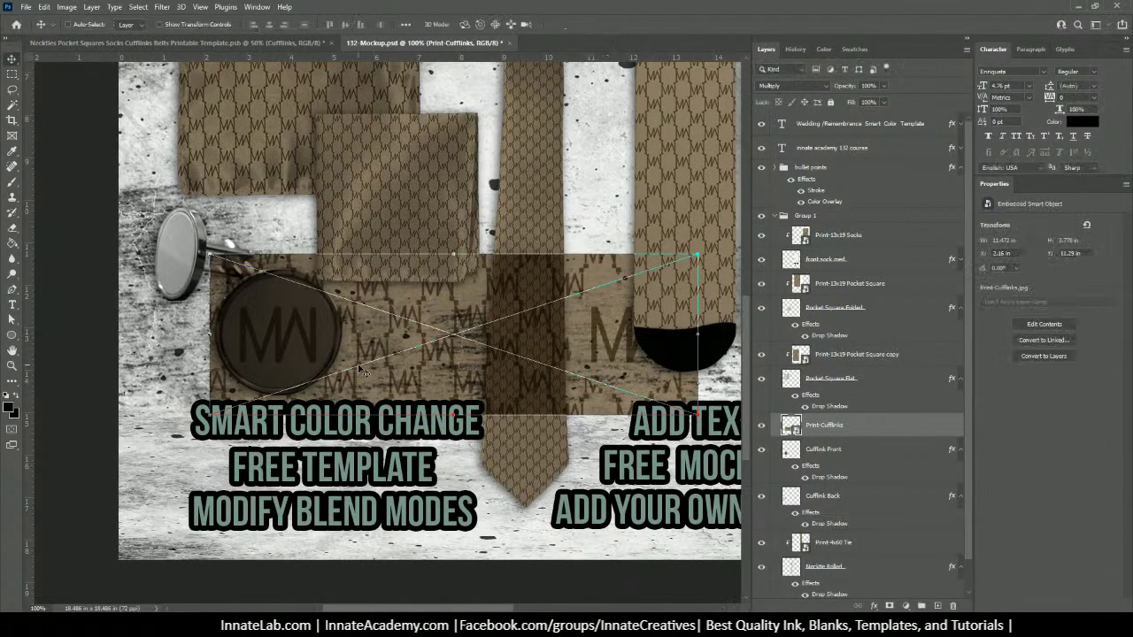
key("Return")
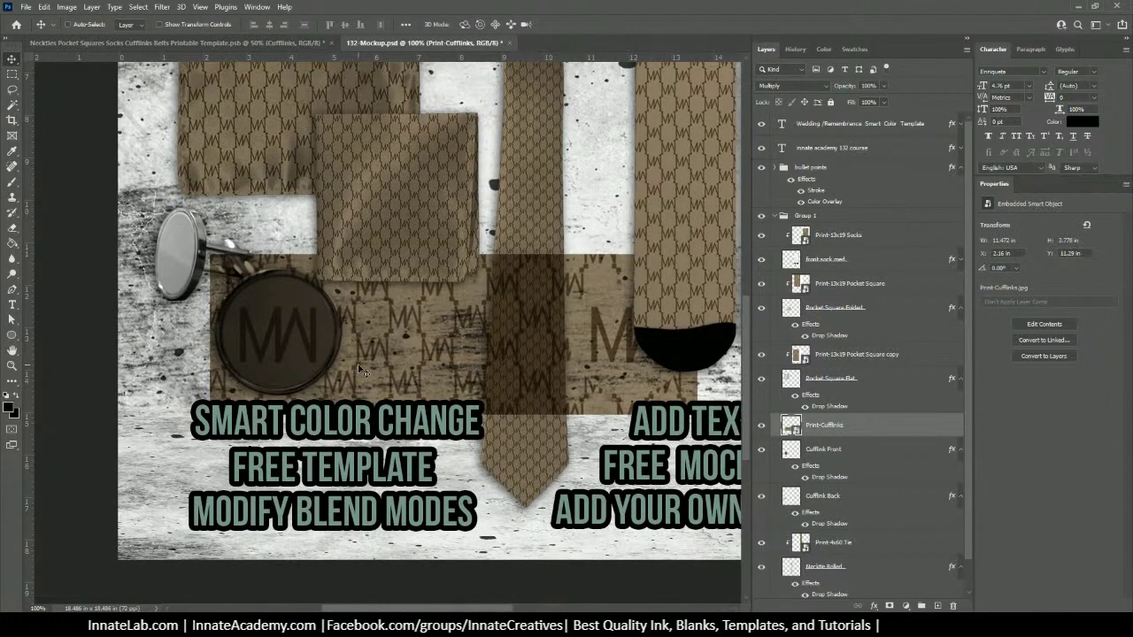
scroll(369, 366, "up", 3)
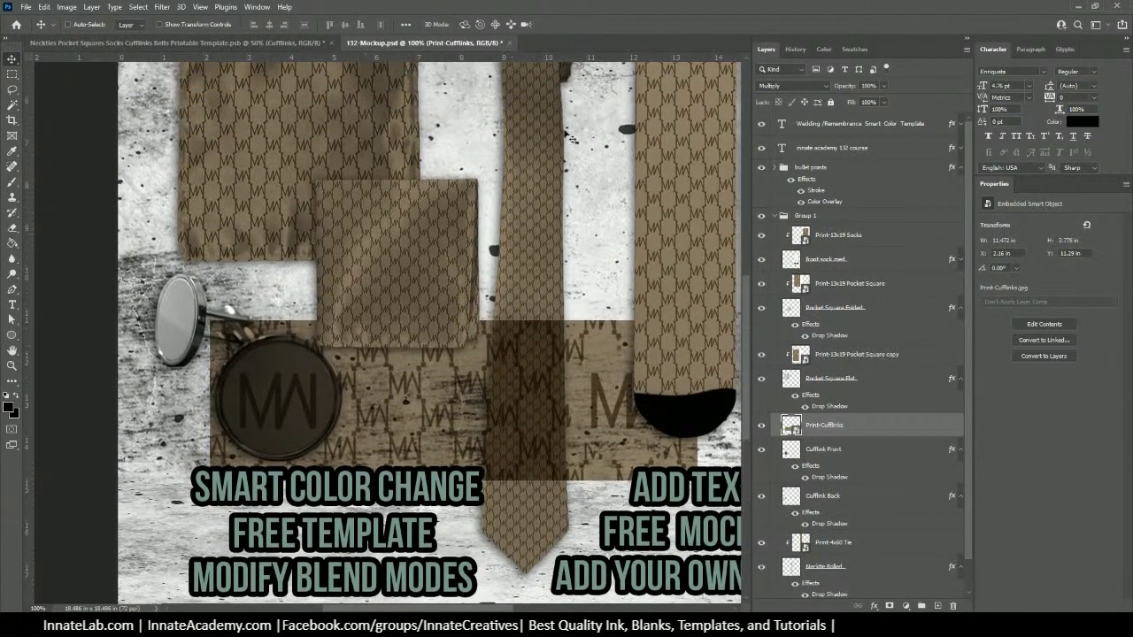
scroll(551, 227, "down", 1)
scroll(551, 226, "up", 5)
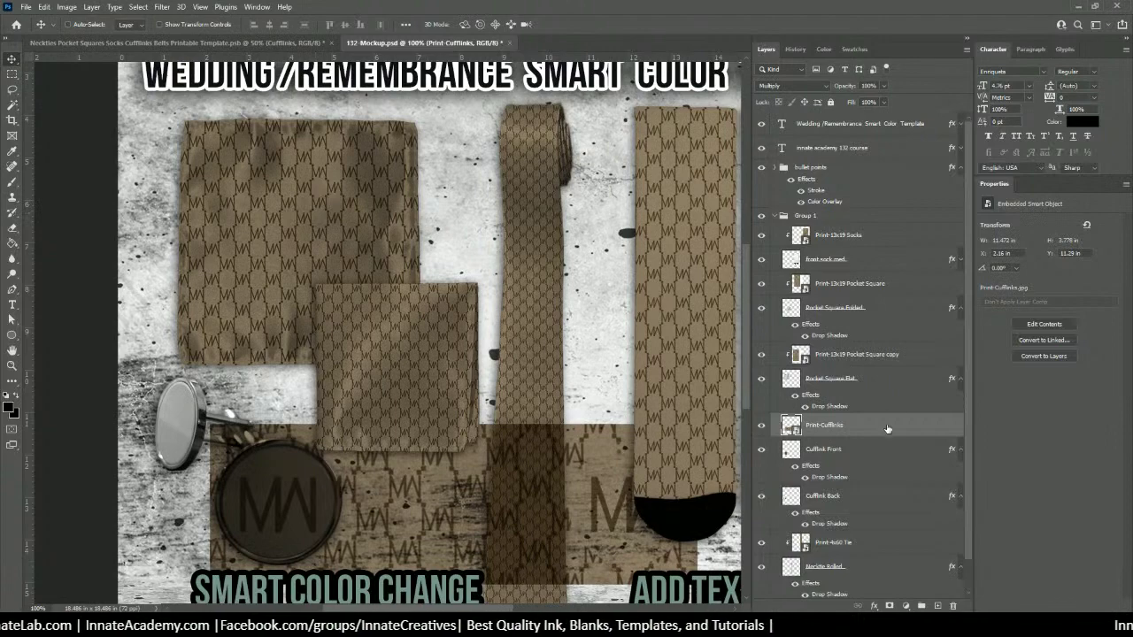
Step: Draw an ellipse shape about 2.61 in wide and 2.58 in high covering the front cufflink's face
scroll(276, 466, "down", 4)
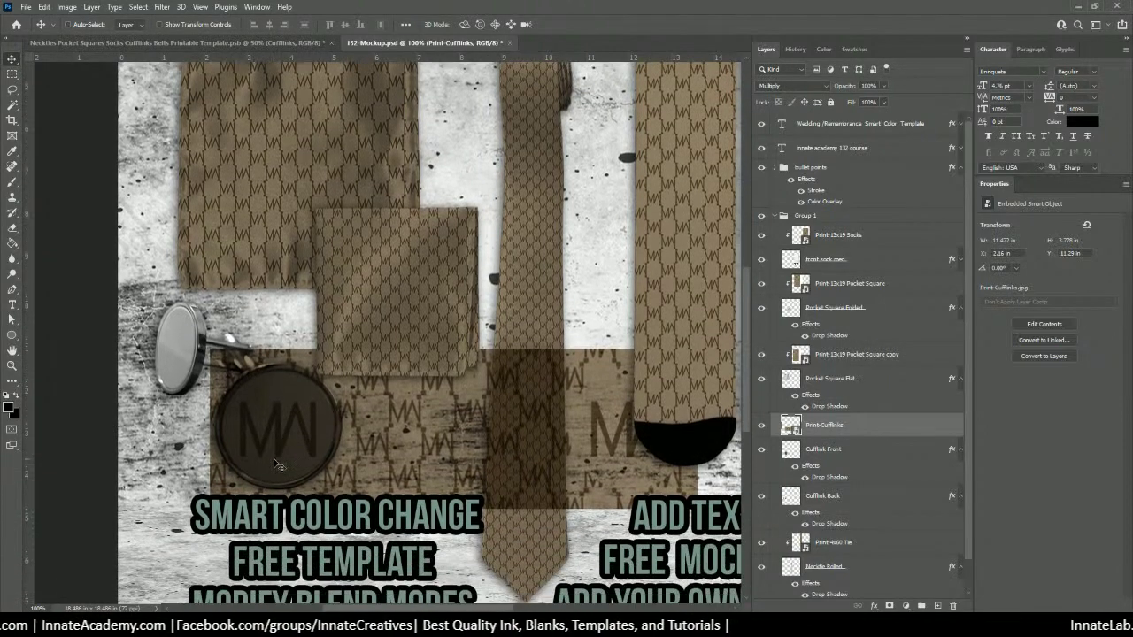
key("ctrl+plus")
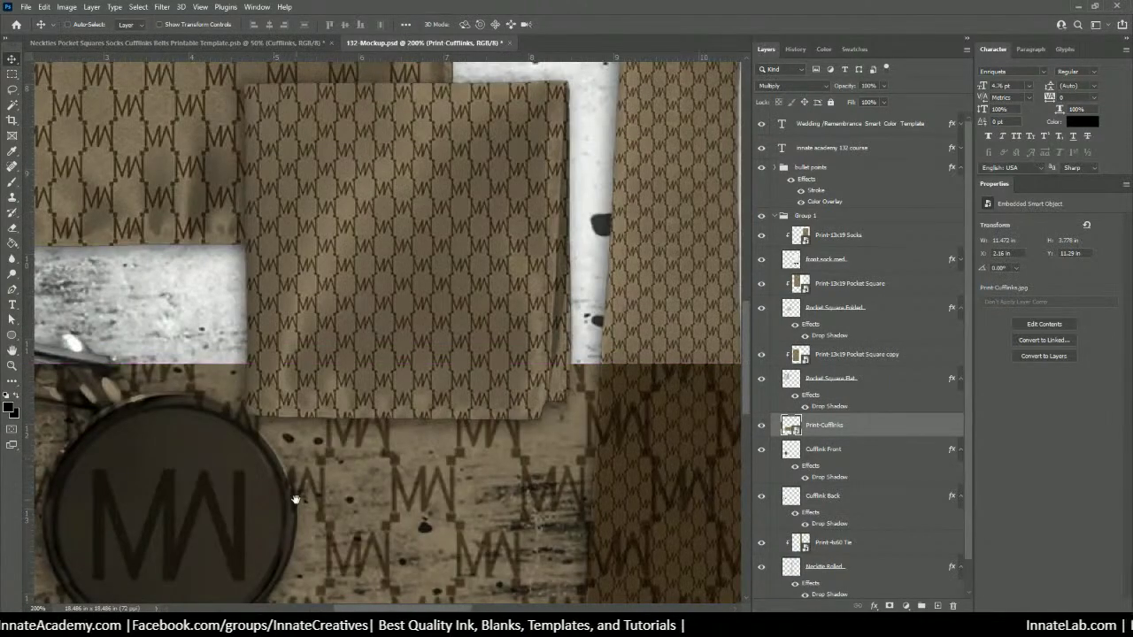
left_click_drag(295, 498, 448, 352)
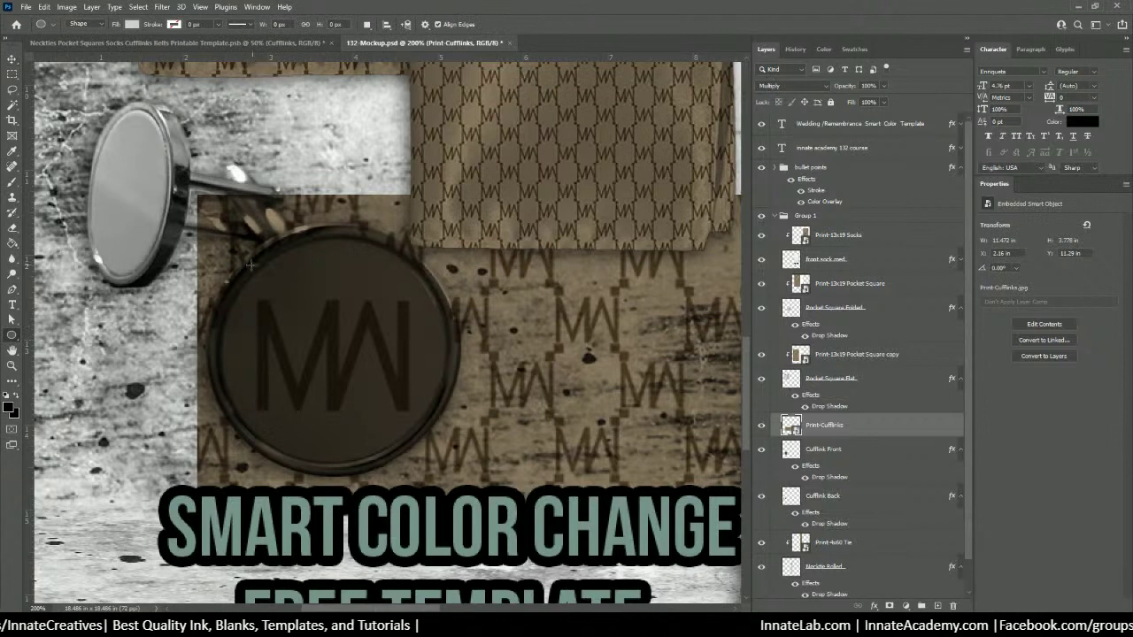
left_click_drag(233, 244, 442, 457)
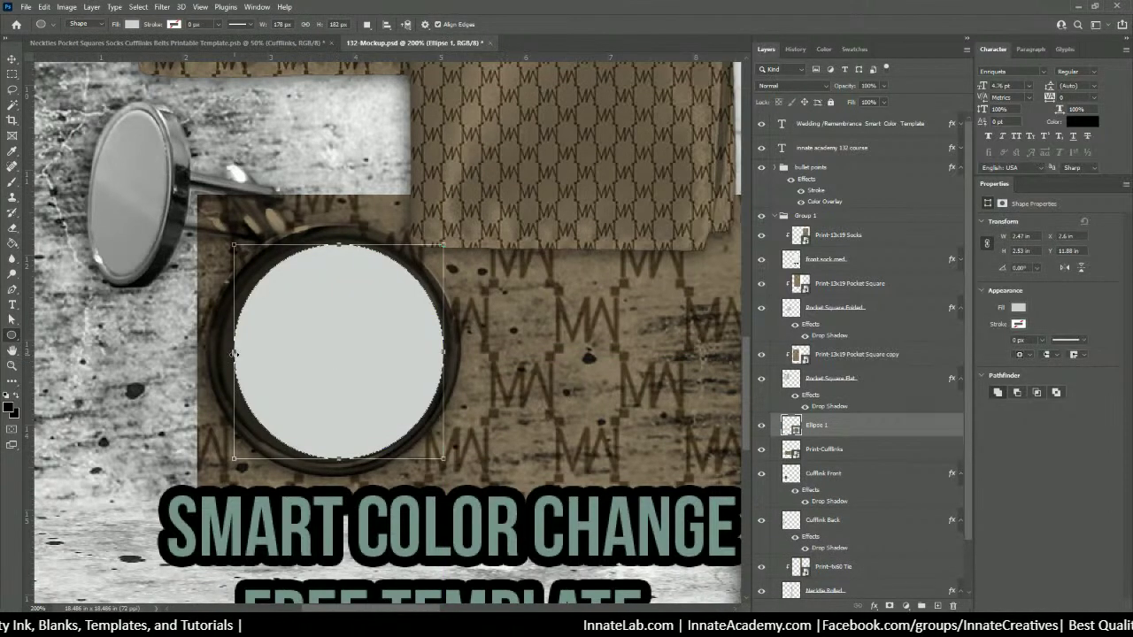
left_click_drag(233, 353, 218, 349)
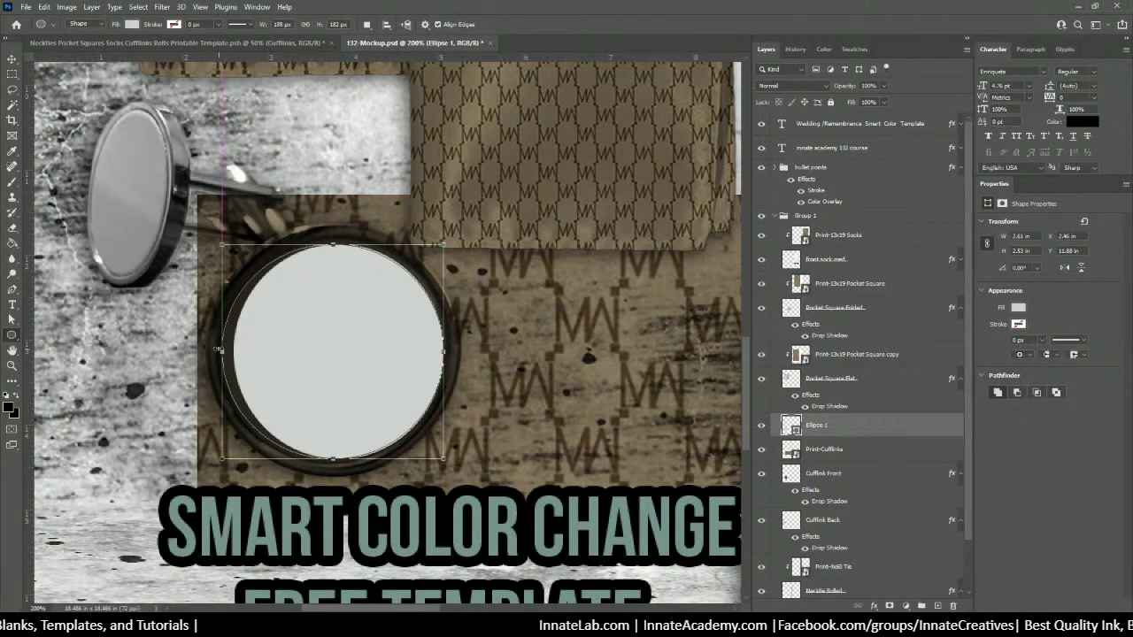
left_click_drag(333, 244, 333, 239)
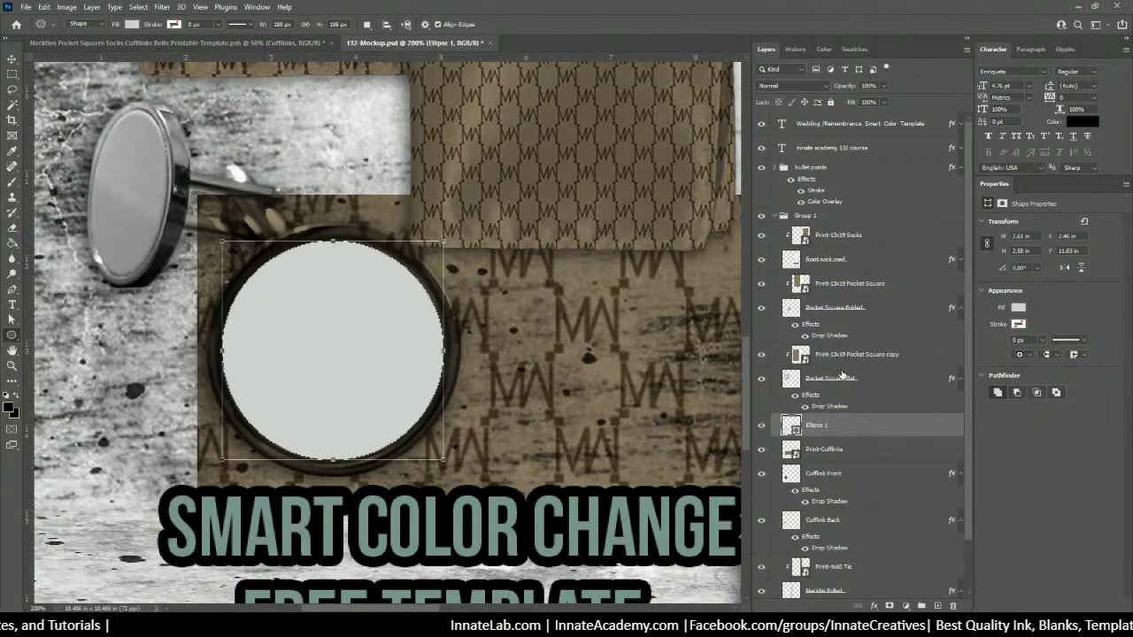
Step: Move the Ellipse 1 layer directly below Print-Cufflinks and set its opacity to 59%
left_click_drag(855, 428, 859, 459)
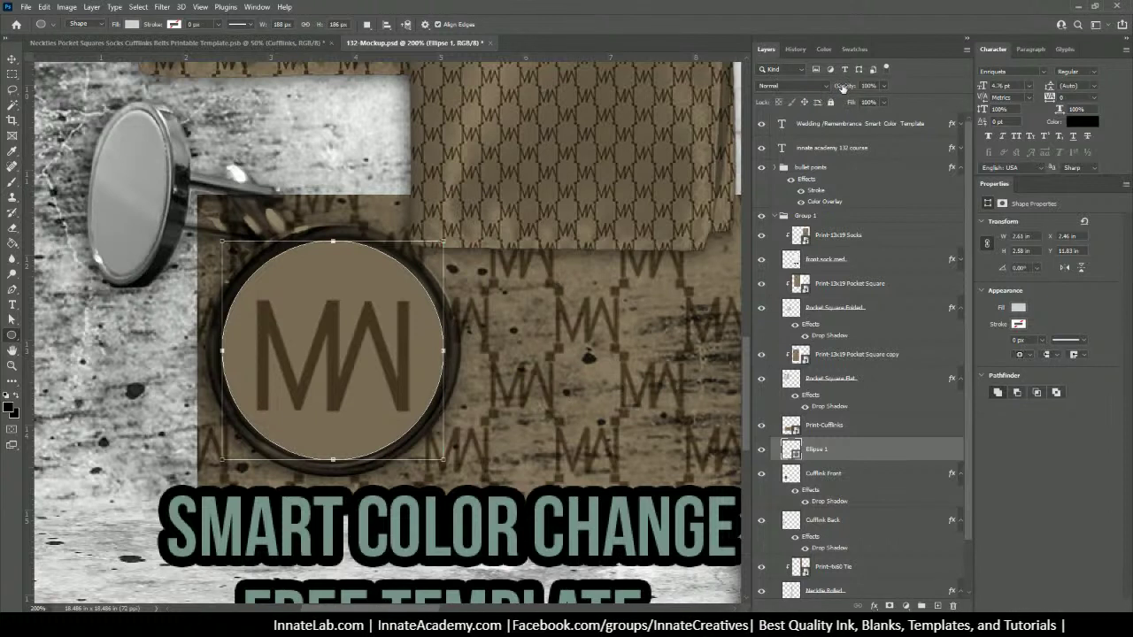
left_click(884, 87)
left_click_drag(885, 99, 862, 100)
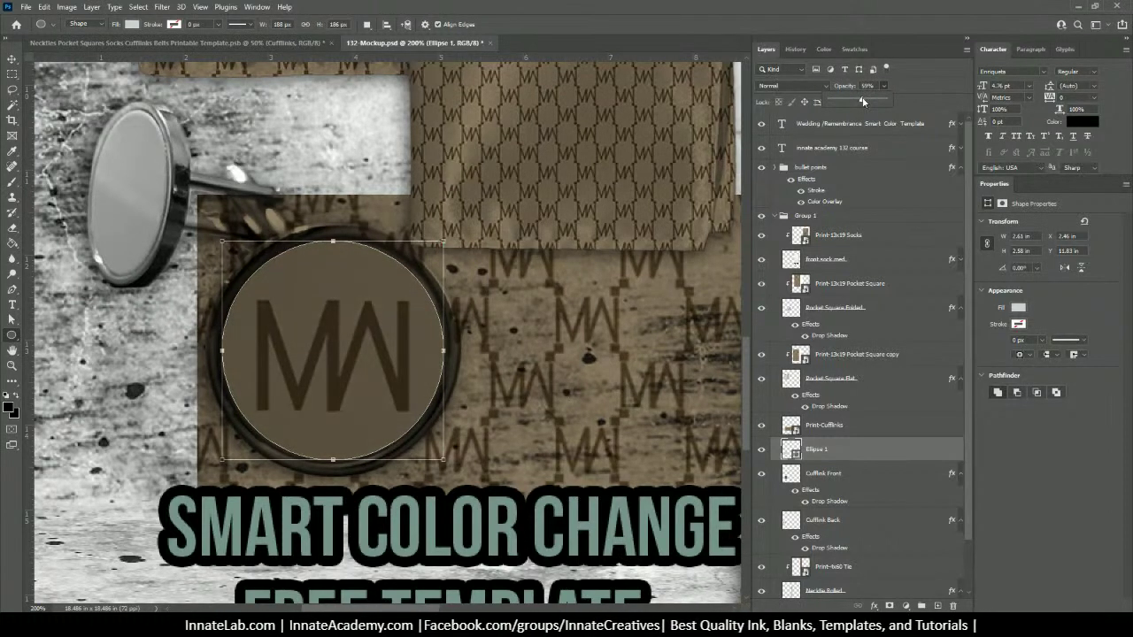
left_click(845, 449)
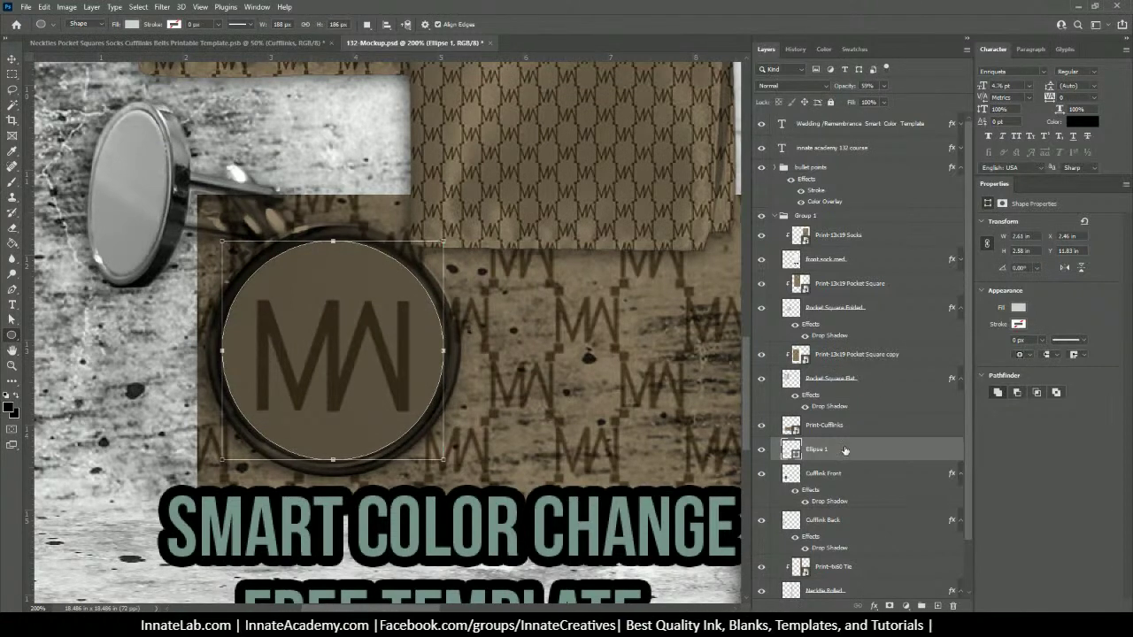
scroll(842, 445, "down", 2)
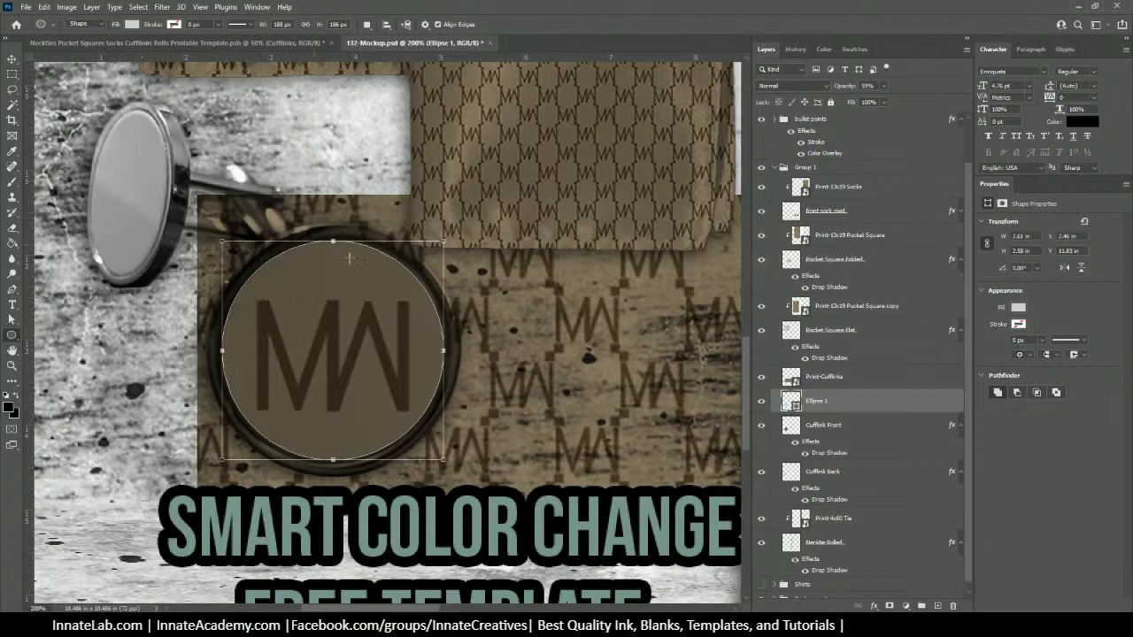
scroll(837, 403, "down", 1)
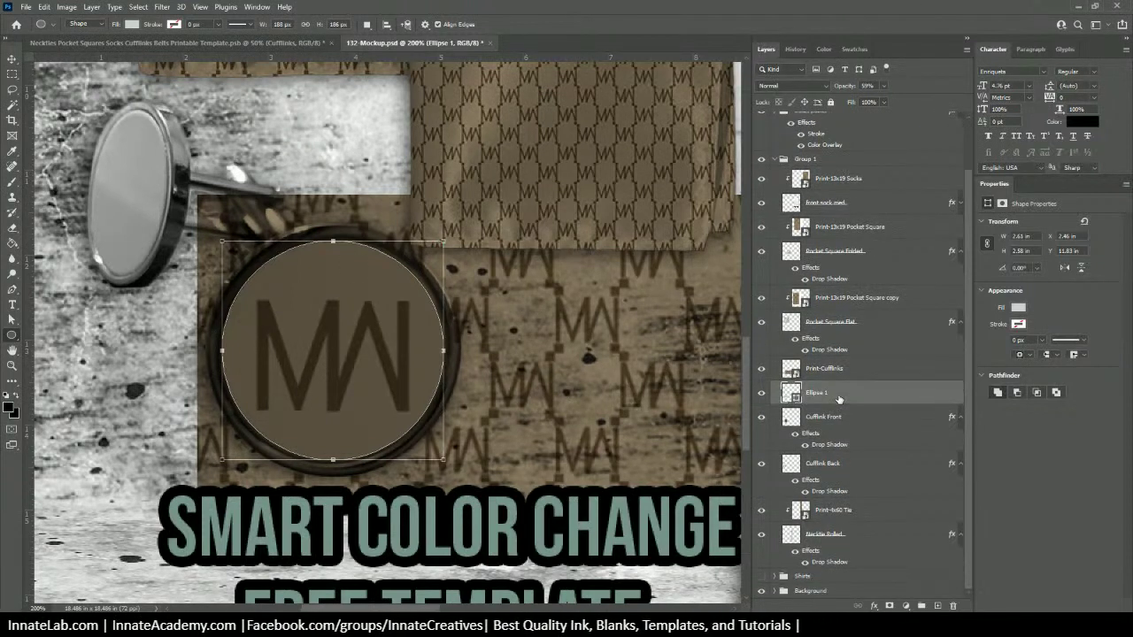
left_click_drag(838, 399, 835, 458)
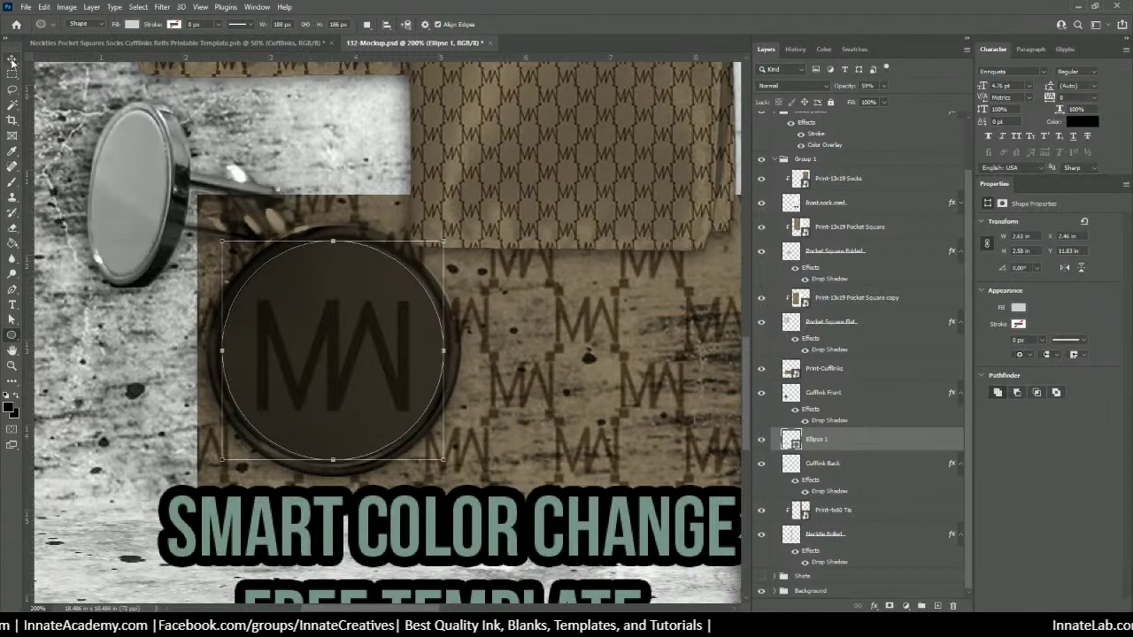
key("ctrl+bracketright")
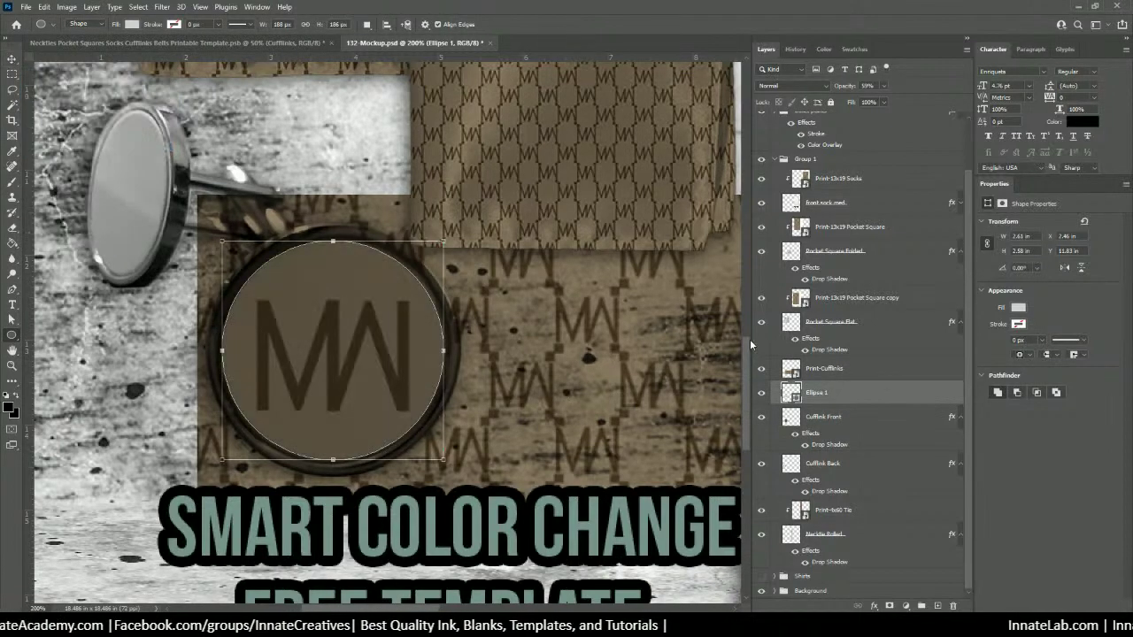
Step: Duplicate the Ellipse 1 layer to just above Cufflink Back and move the copy over the back cufflink
left_click(841, 394, "alt")
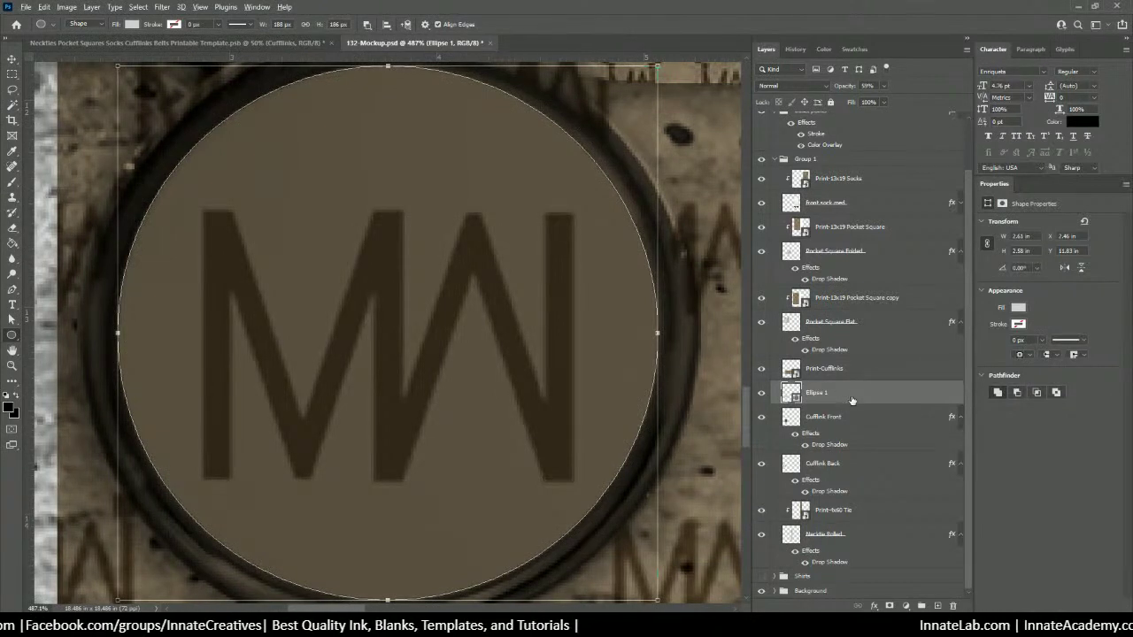
left_click(12, 58)
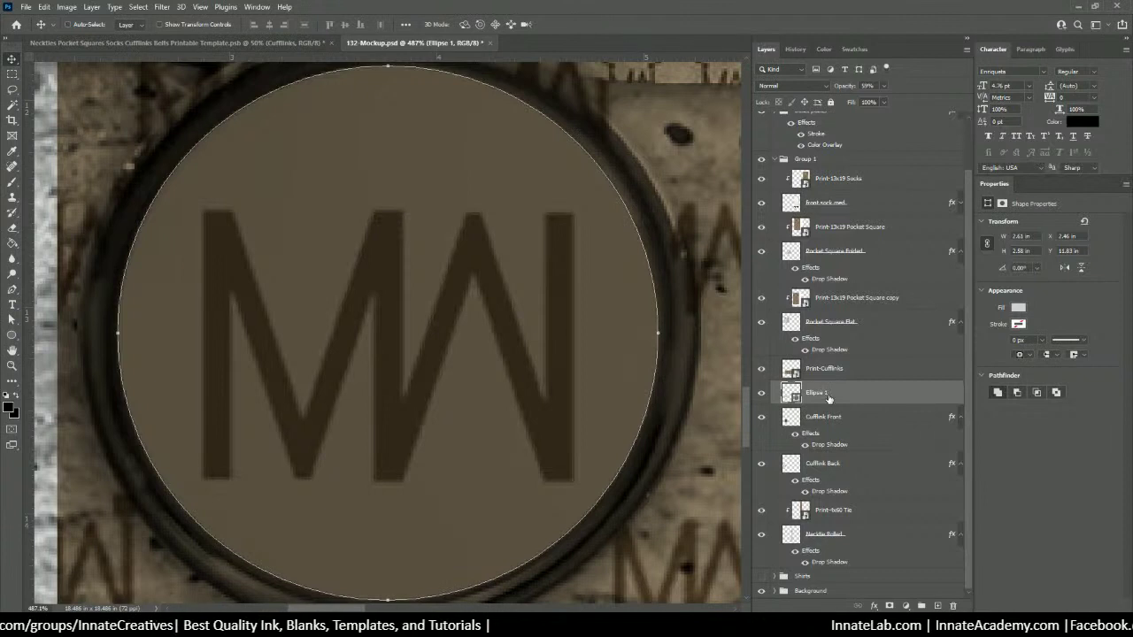
left_click_drag(828, 398, 834, 453)
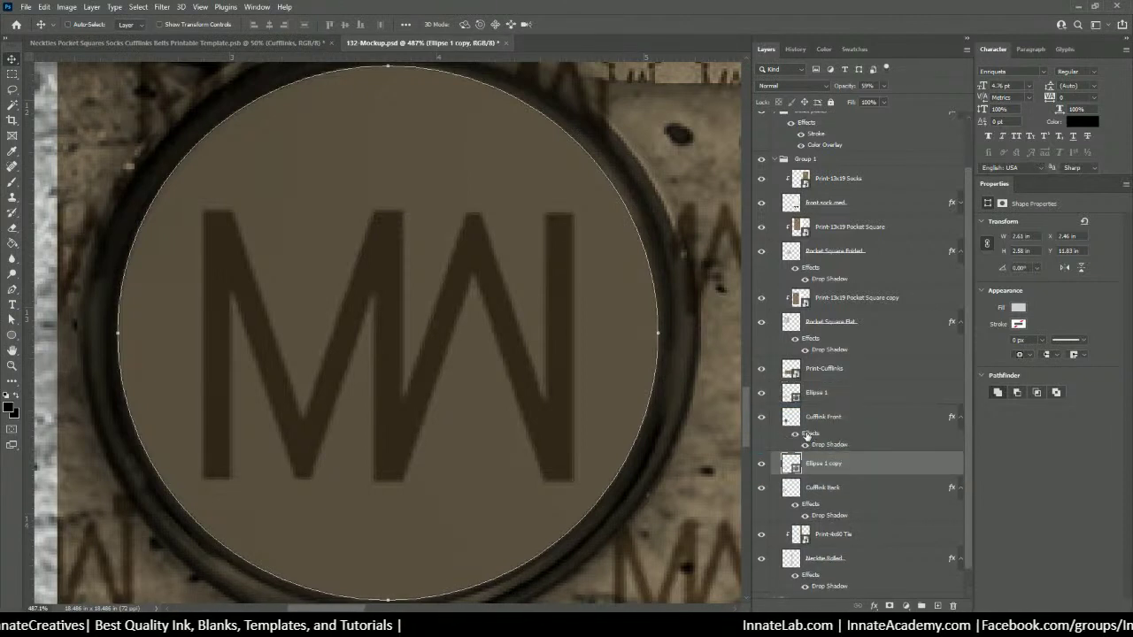
key("ctrl+0")
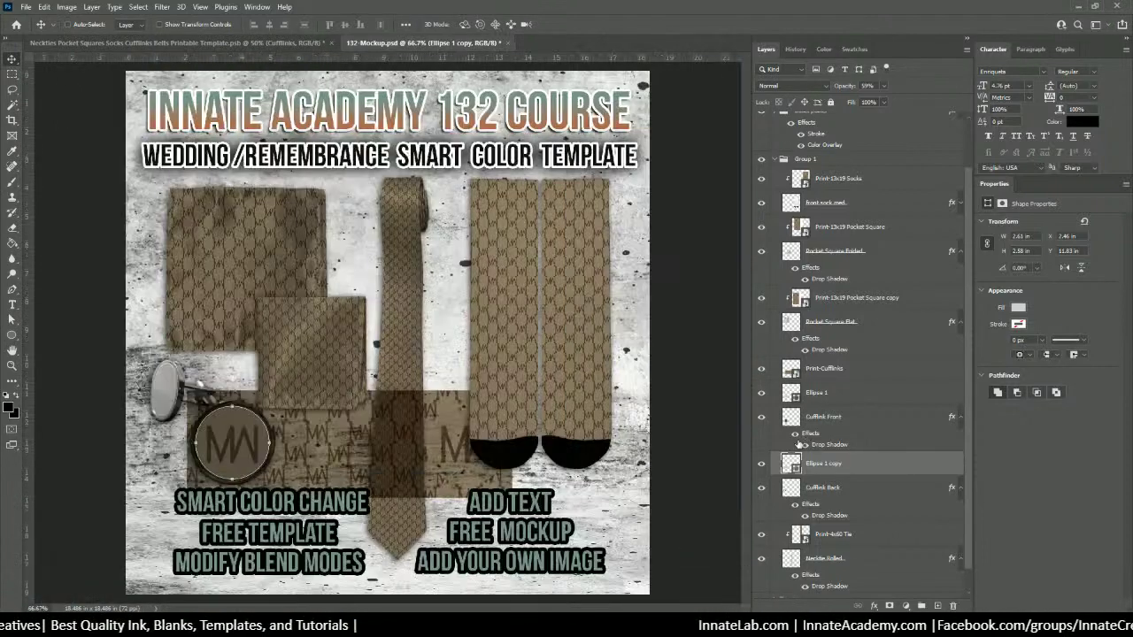
left_click_drag(221, 458, 169, 404)
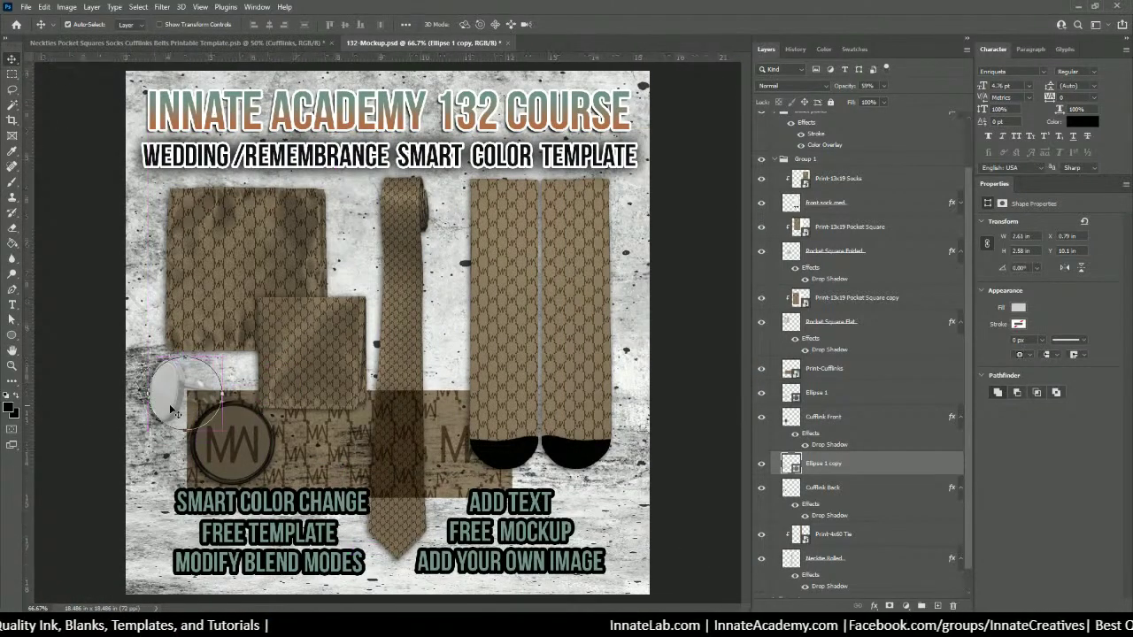
Step: Scale the ellipse copy to about 33% width and 74% height to match the back cufflink's face
key("ctrl+plus")
key("ctrl+plus")
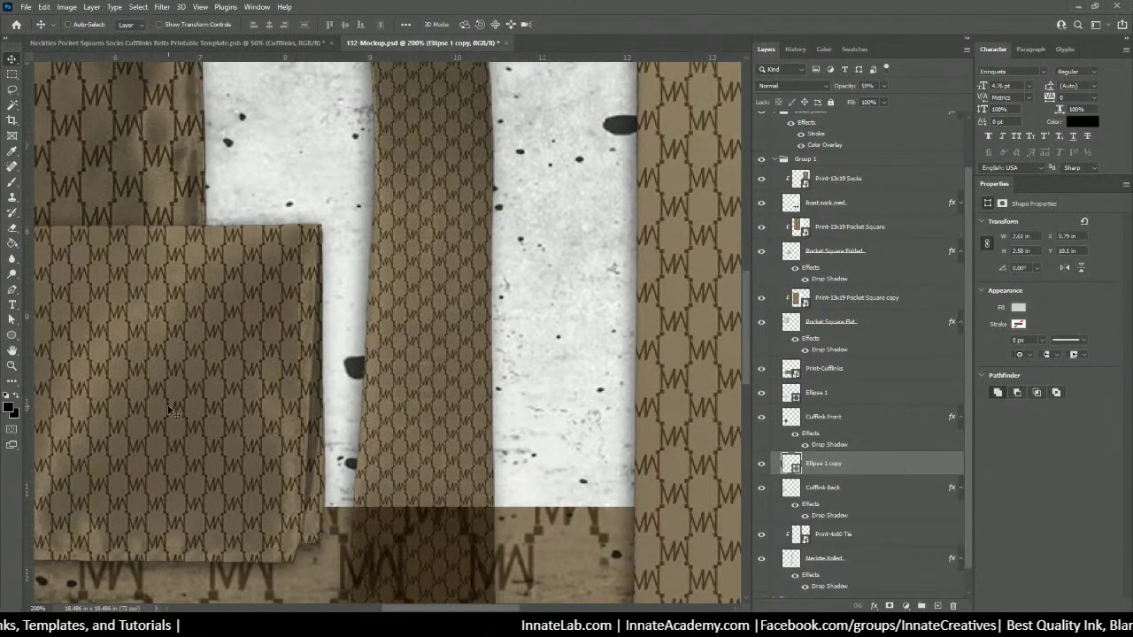
left_click_drag(169, 405, 601, 276)
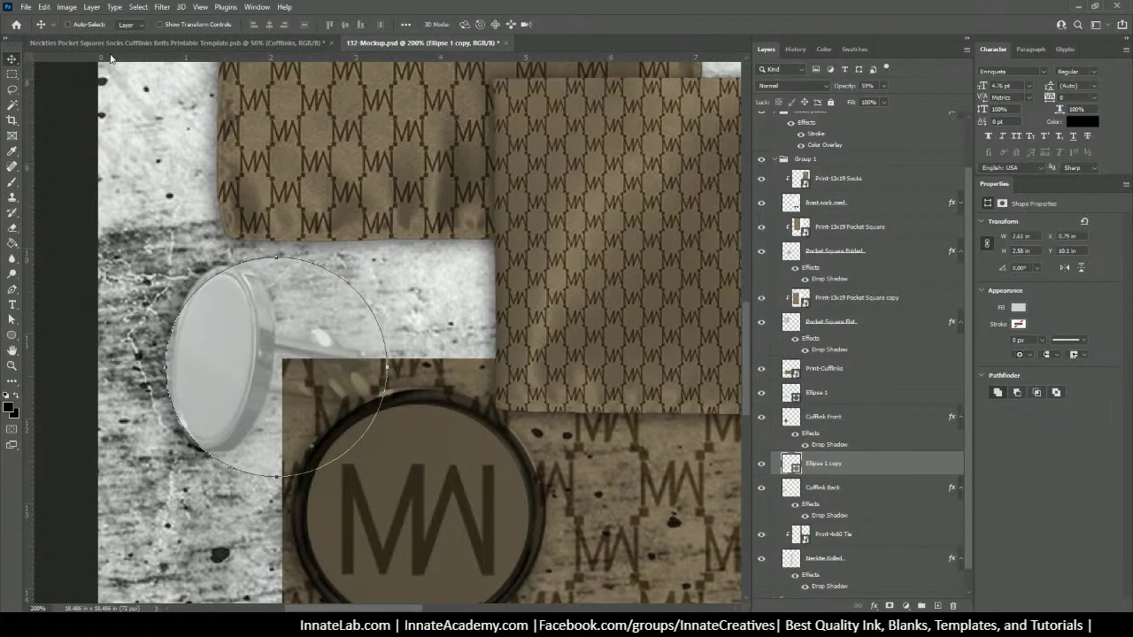
key("ctrl+t")
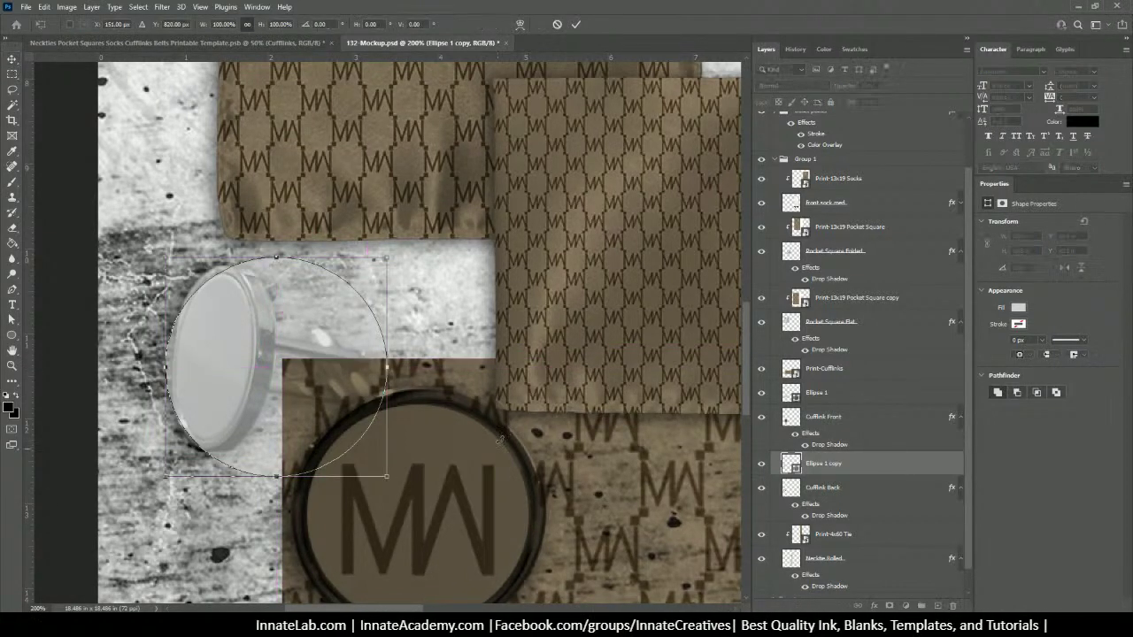
left_click_drag(386, 366, 253, 362)
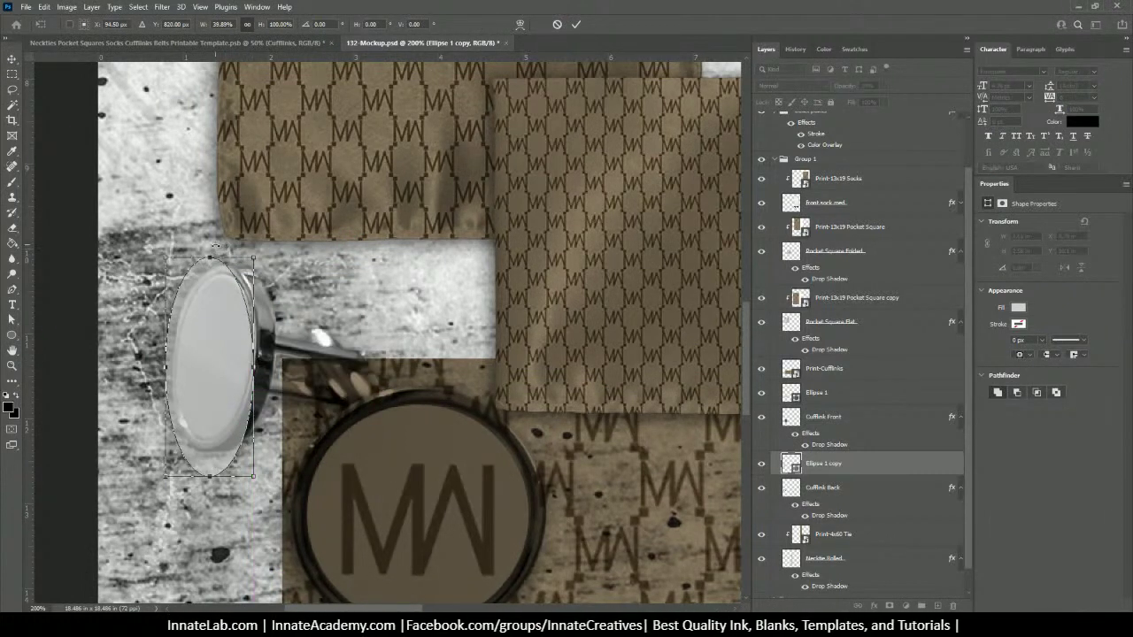
left_click_drag(209, 479, 209, 437)
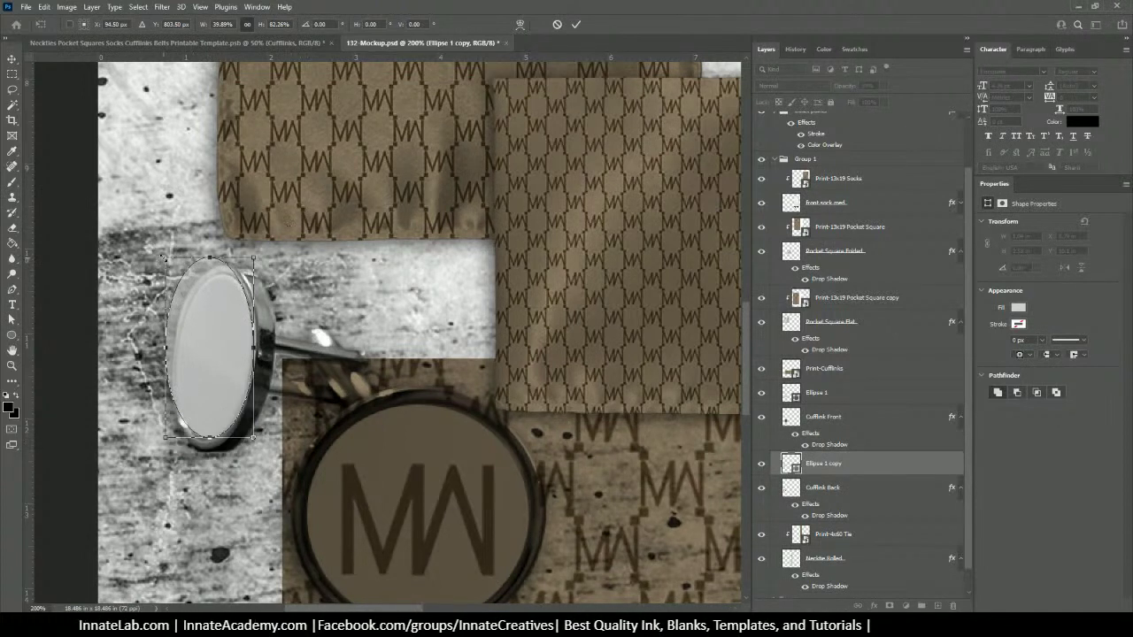
left_click_drag(165, 257, 180, 275)
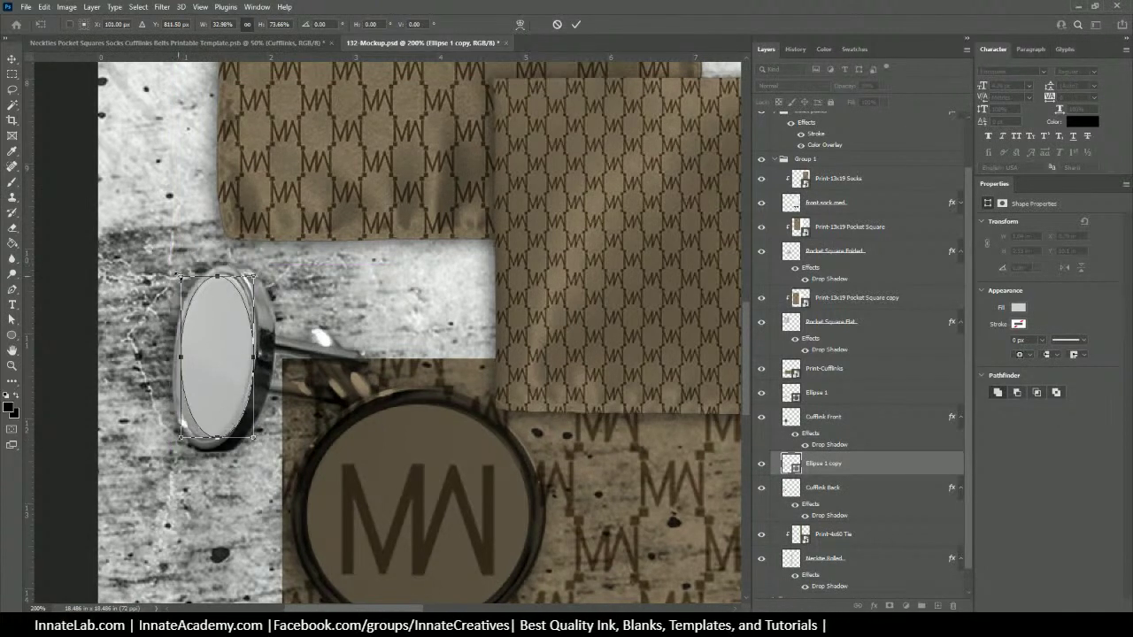
Step: Rotate the ellipse copy to about 6.6° and refine it to about 0.89 by 1.95 in, aligned on the back cufflink's face
left_click_drag(287, 260, 290, 266)
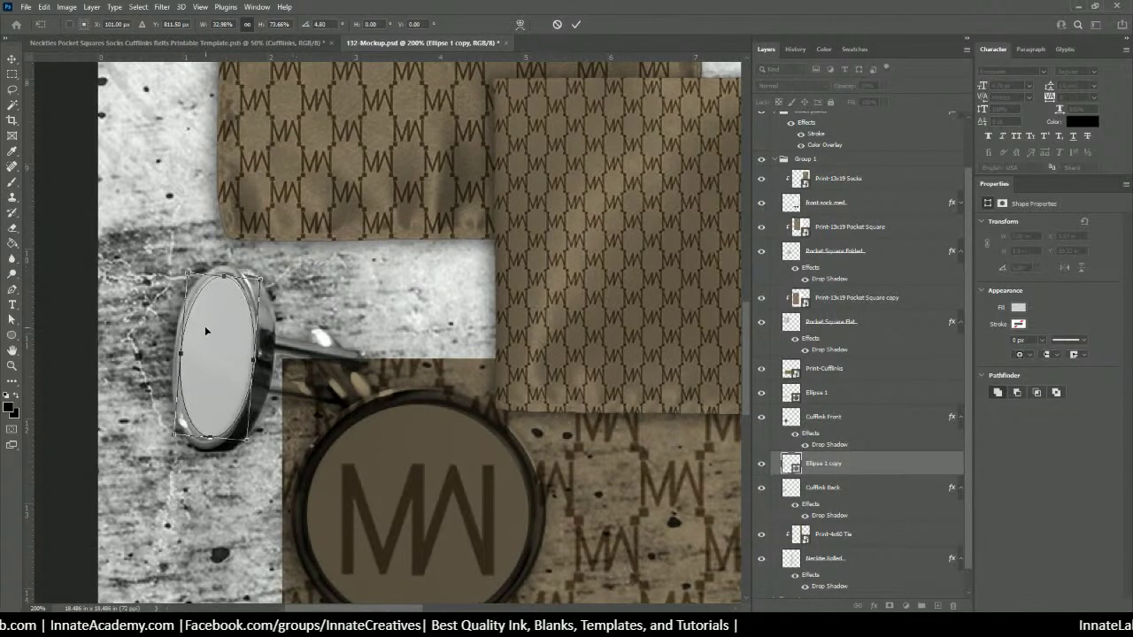
left_click_drag(204, 330, 200, 332)
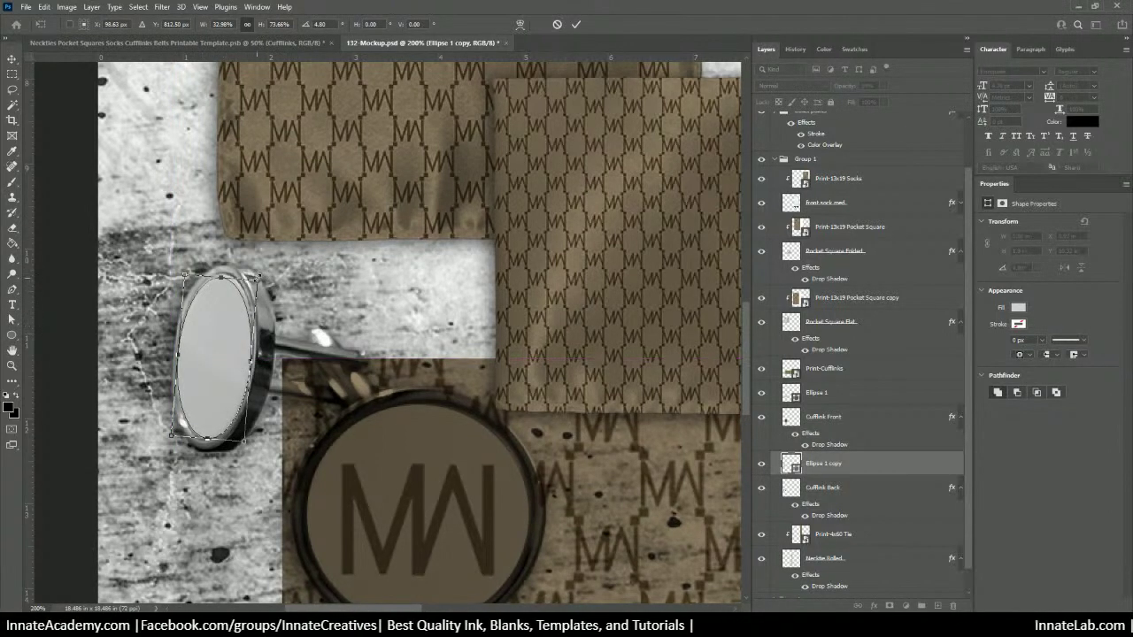
left_click_drag(261, 276, 265, 273)
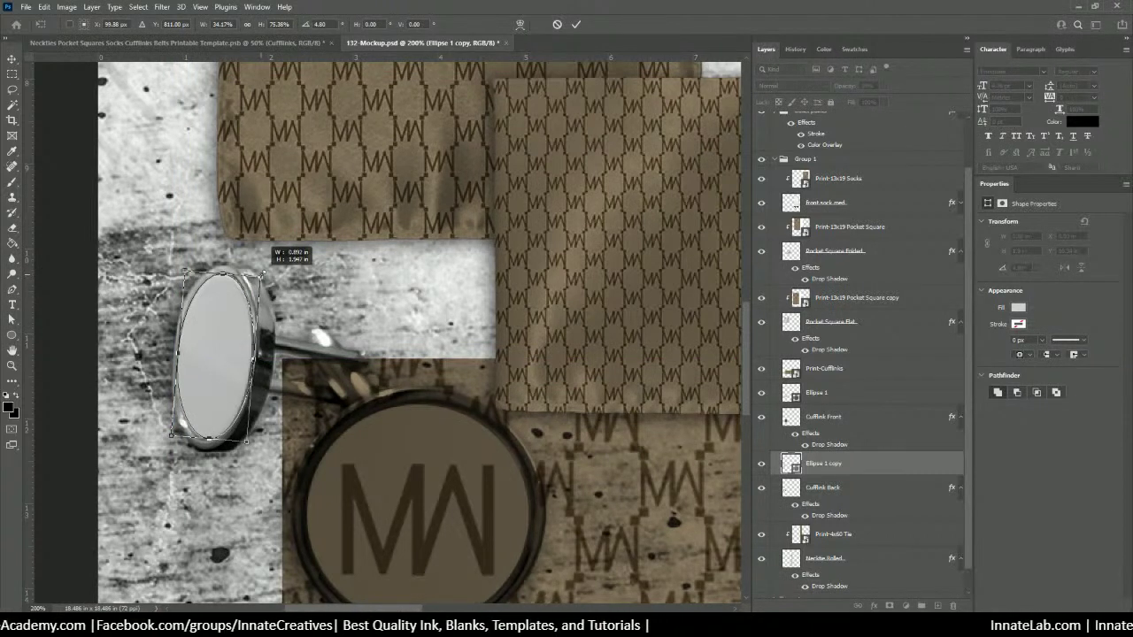
left_click_drag(212, 354, 209, 354)
key("Down")
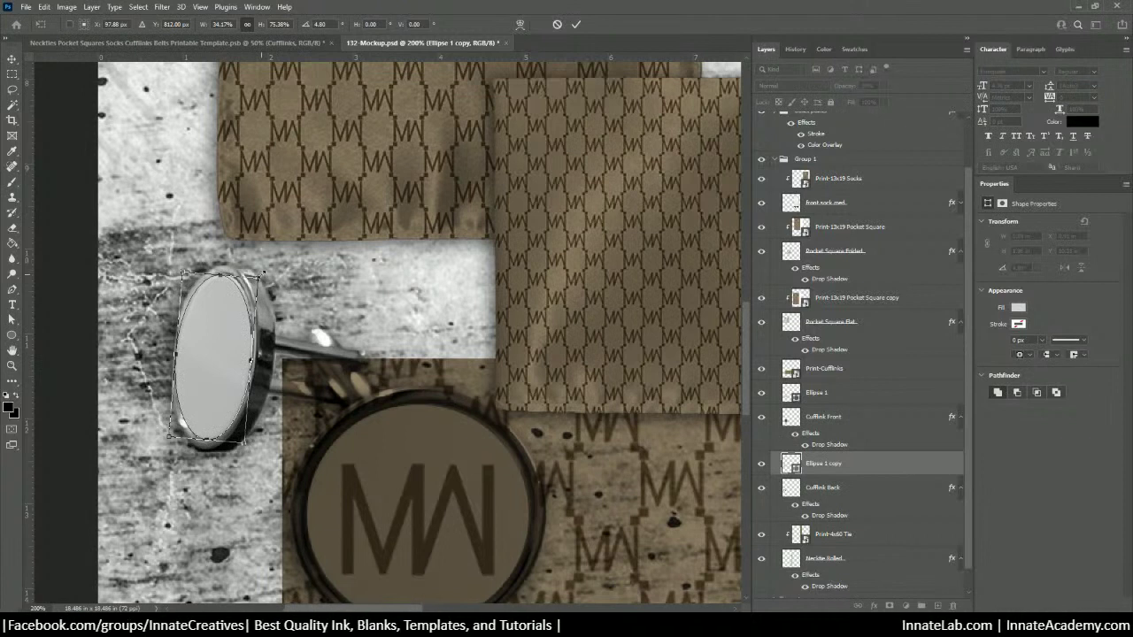
left_click_drag(298, 271, 301, 270)
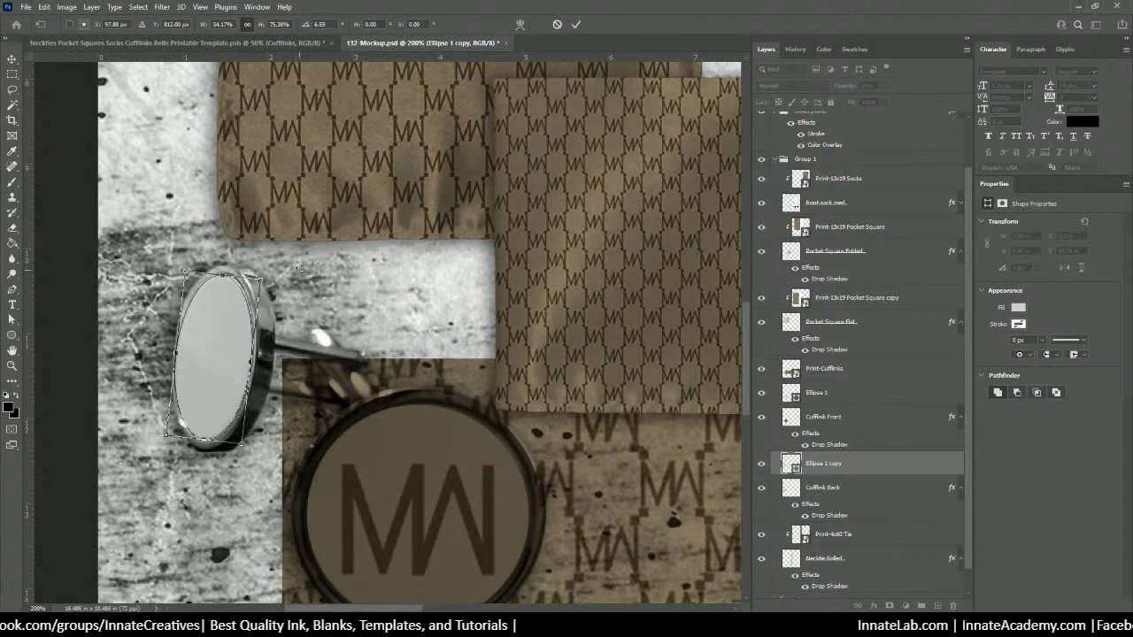
key("Right")
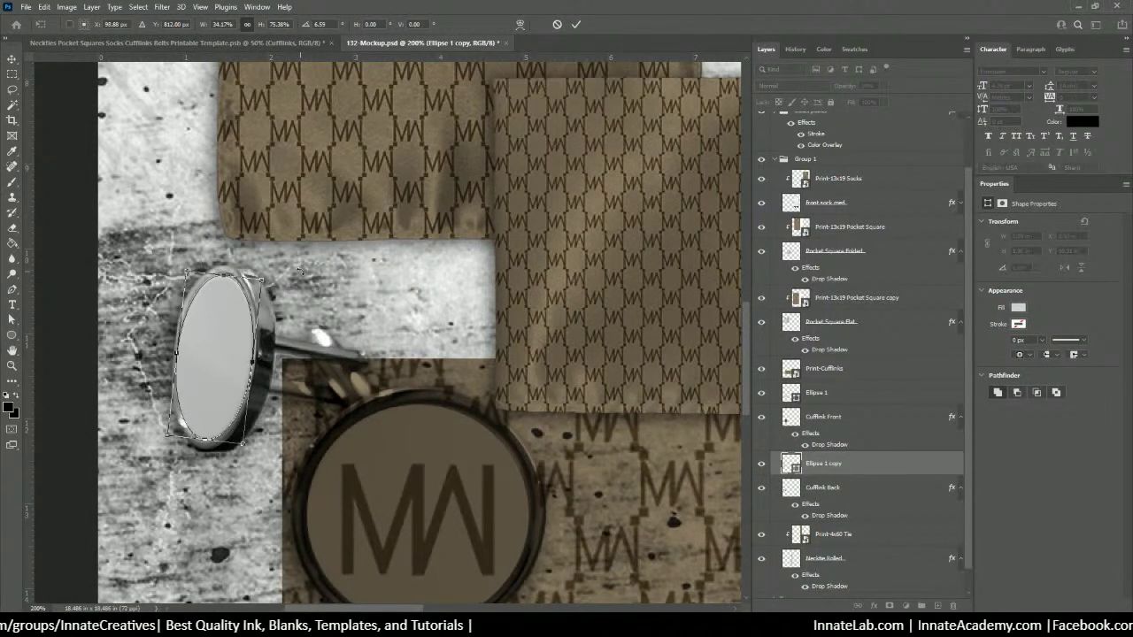
key("Return")
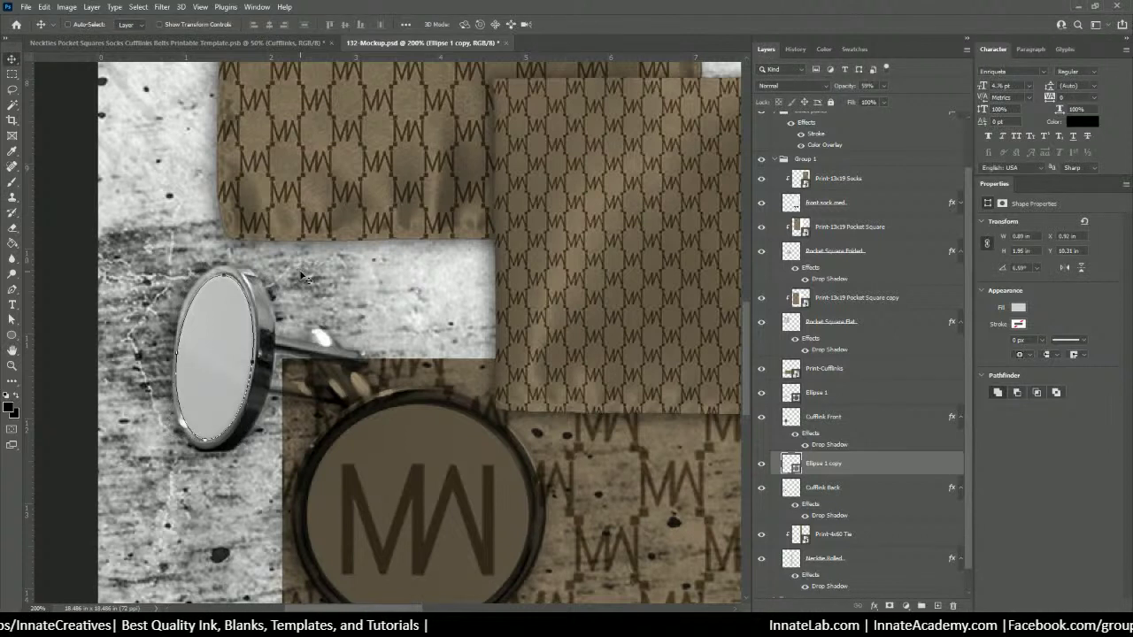
right_click(439, 385)
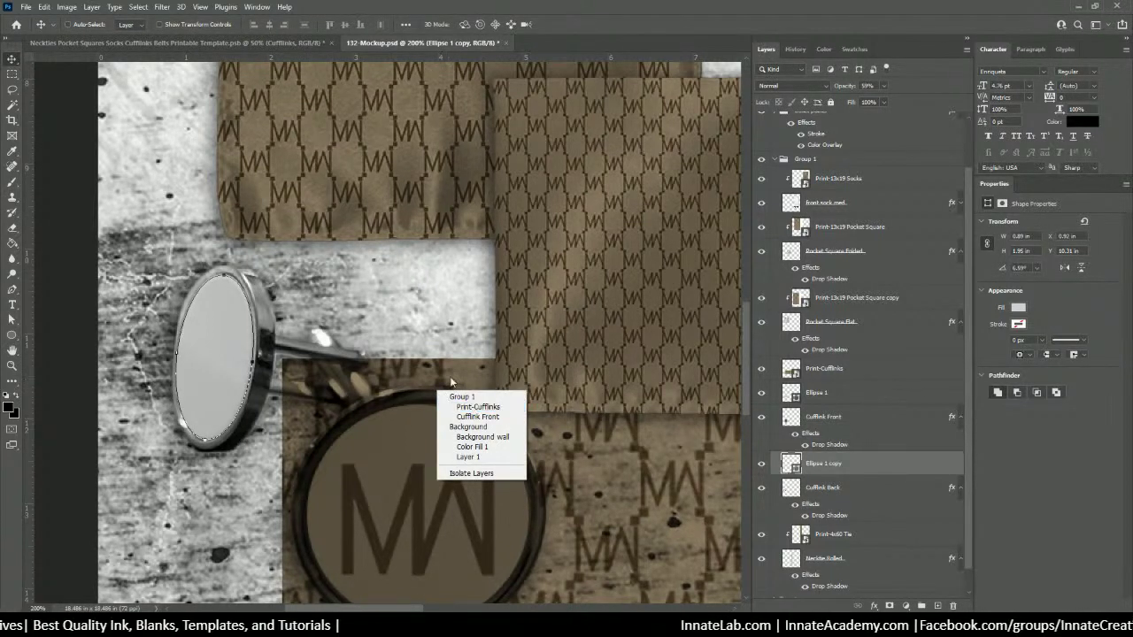
left_click(449, 378)
key("ctrl+minus")
key("ctrl+minus")
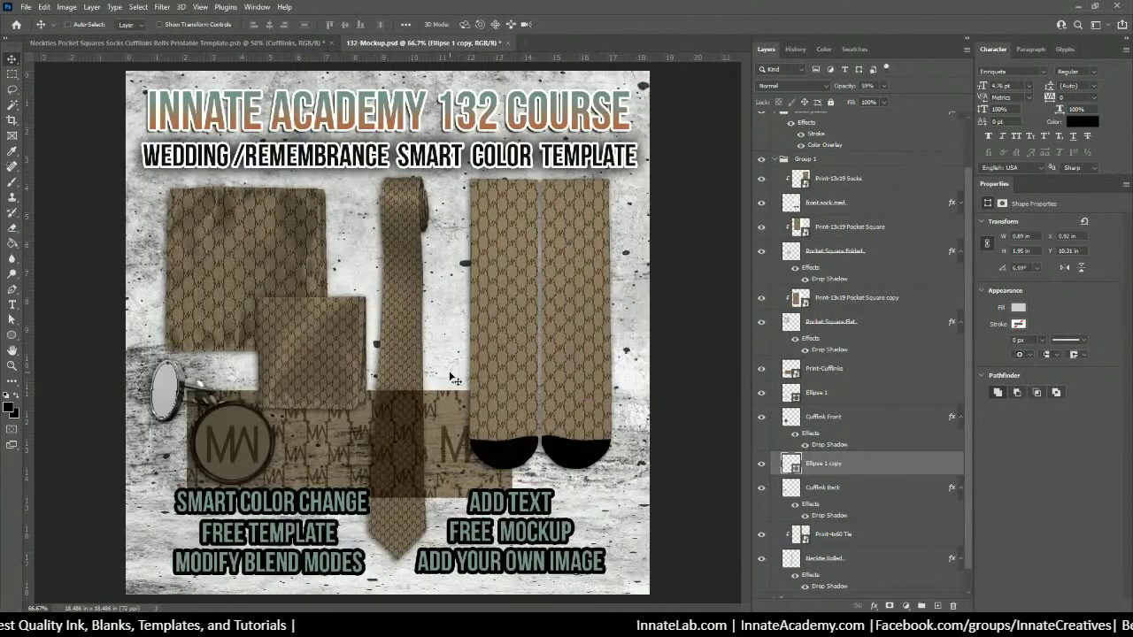
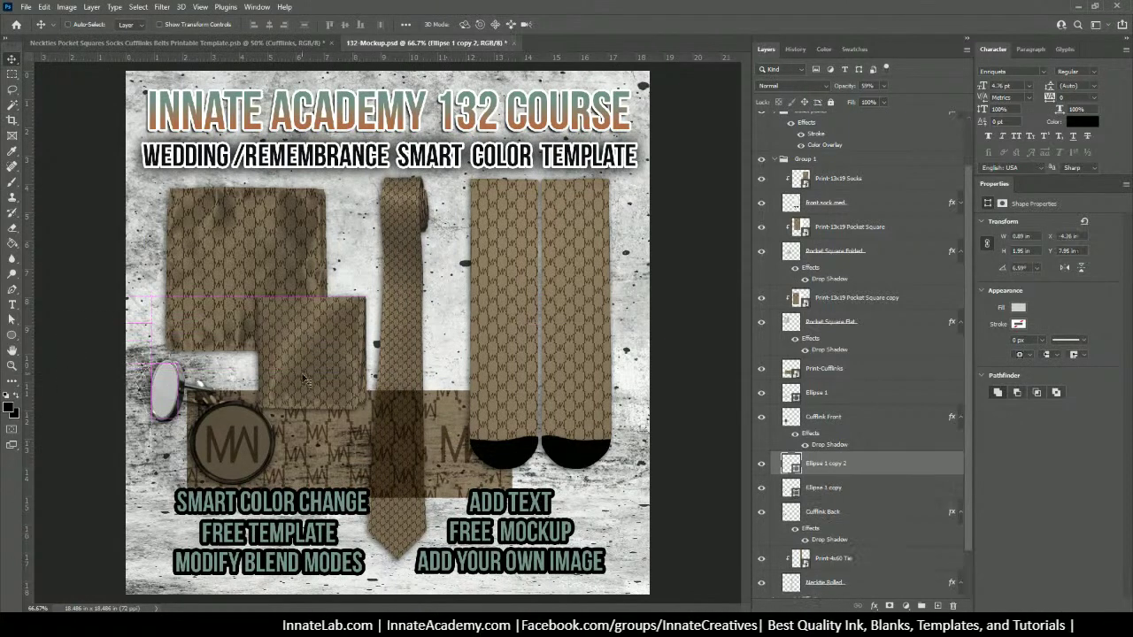
right_click(445, 424)
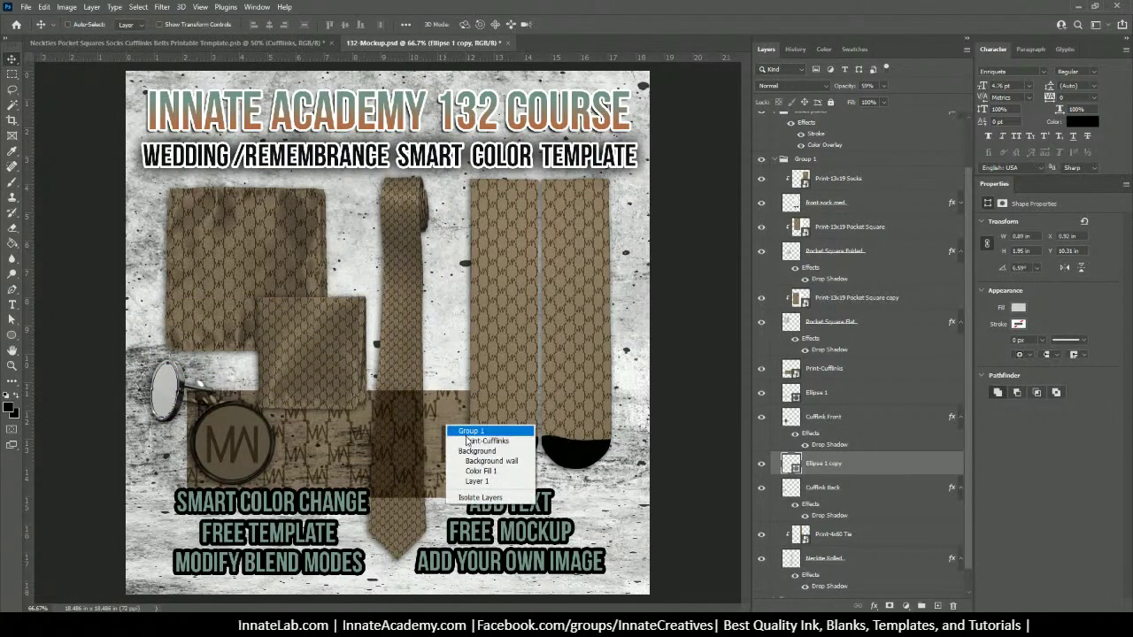
left_click(467, 437)
left_click_drag(438, 445, 173, 382)
key("ctrl+z")
Step: Delete the Ellipse 1 copy layer from the back cufflink's face
left_click(171, 383)
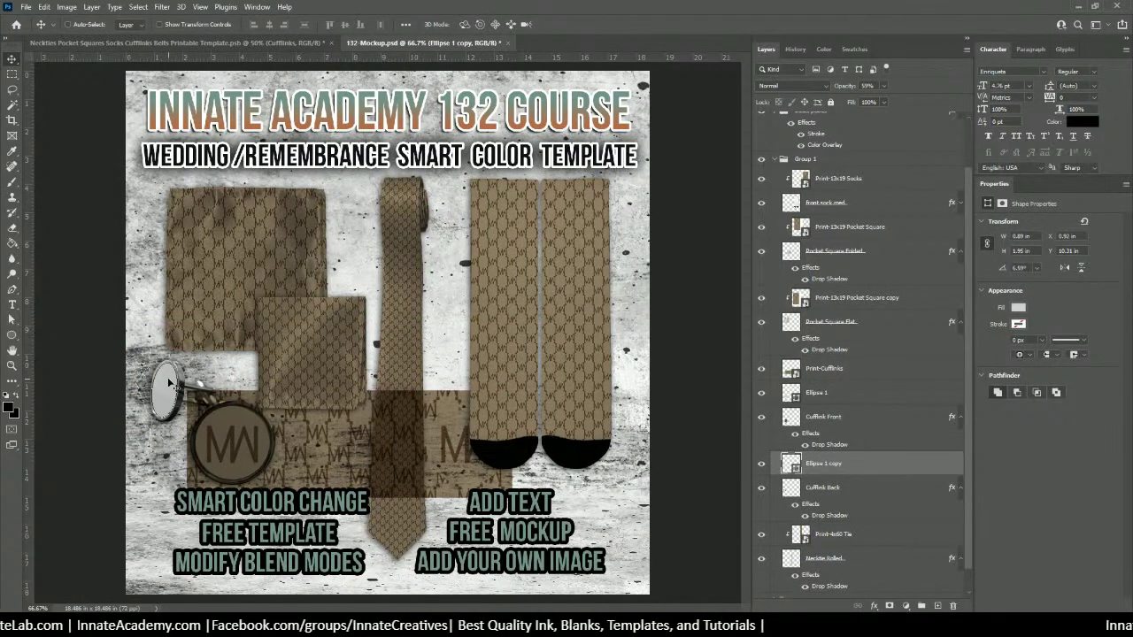
left_click_drag(170, 382, 174, 379)
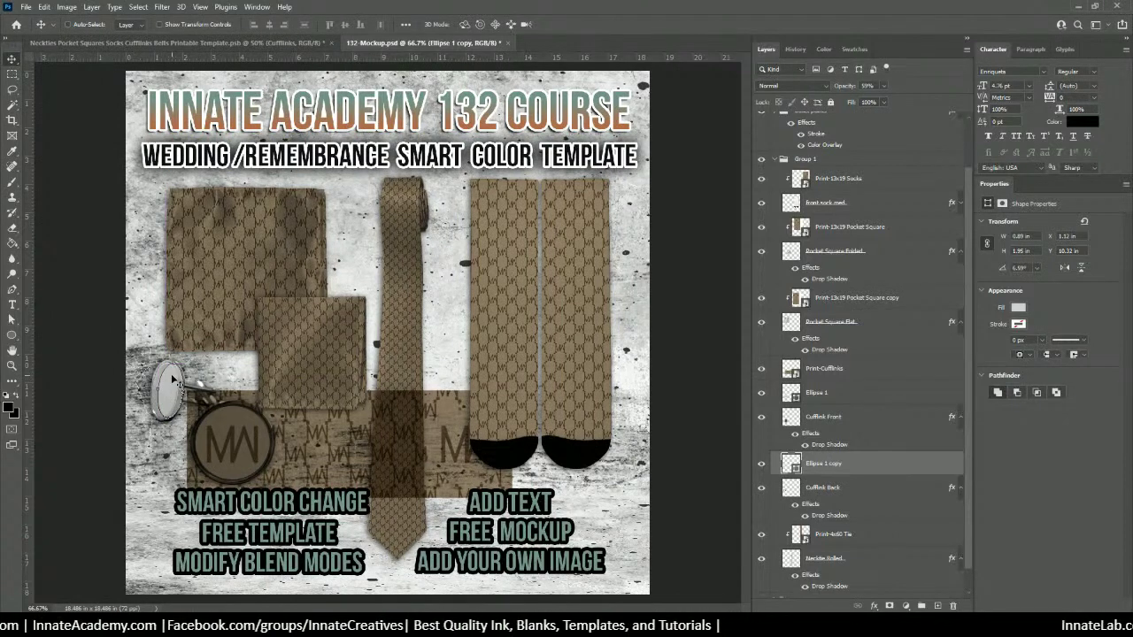
key("Delete")
Step: Give the Ellipse 1 shape on the front cufflink a solid blue stroke 4.43 px wide
right_click(230, 439)
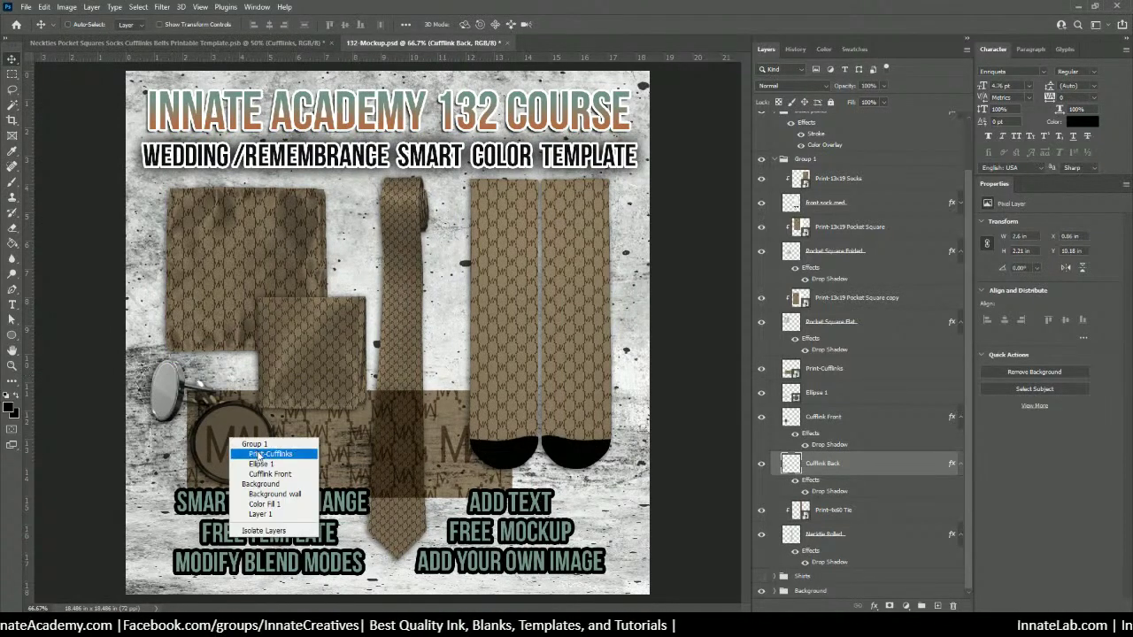
left_click(270, 453)
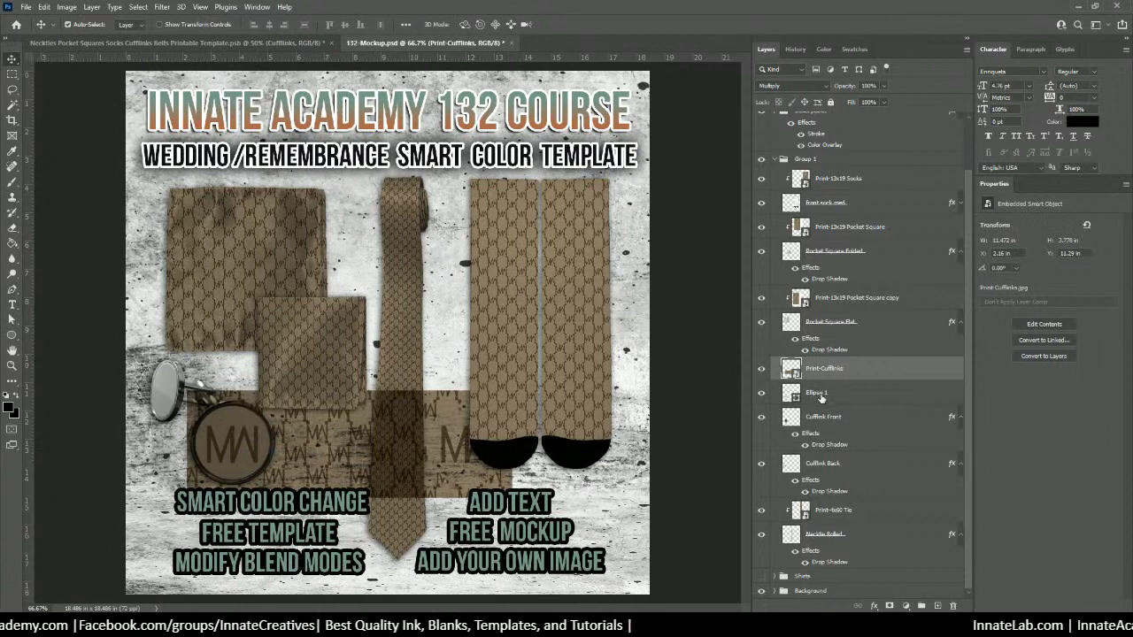
left_click(818, 395)
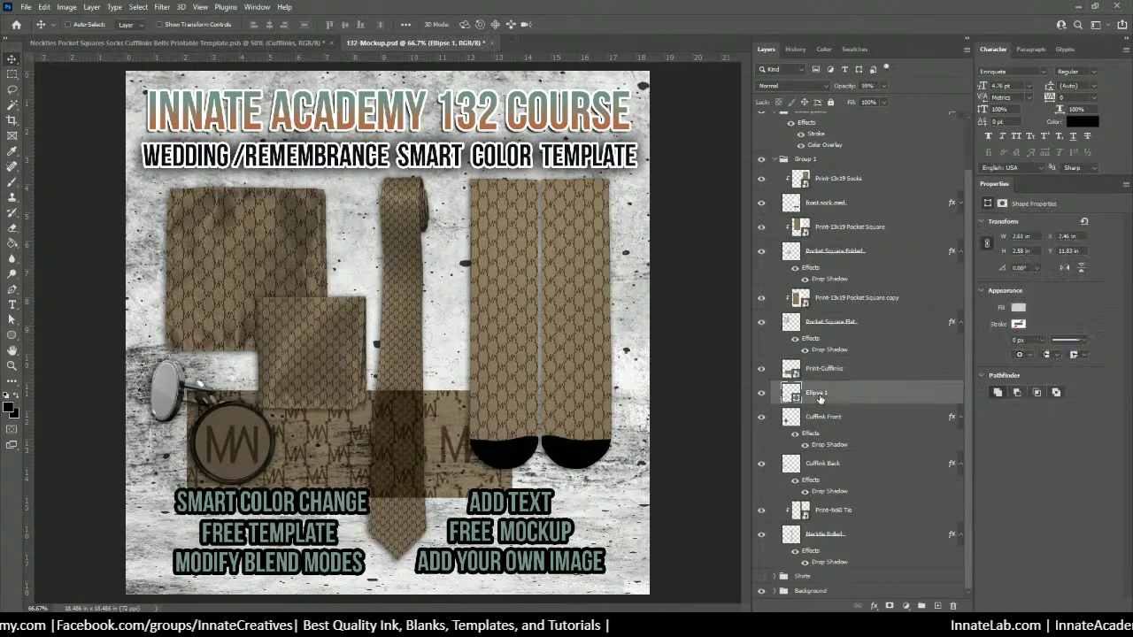
left_click(1020, 325)
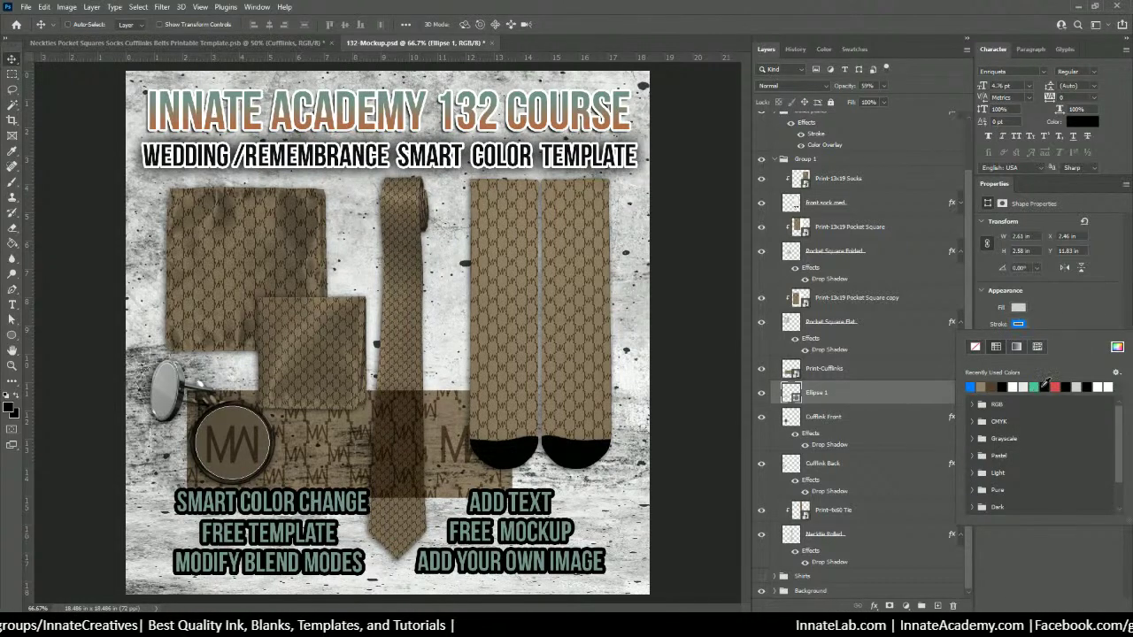
left_click(1056, 299)
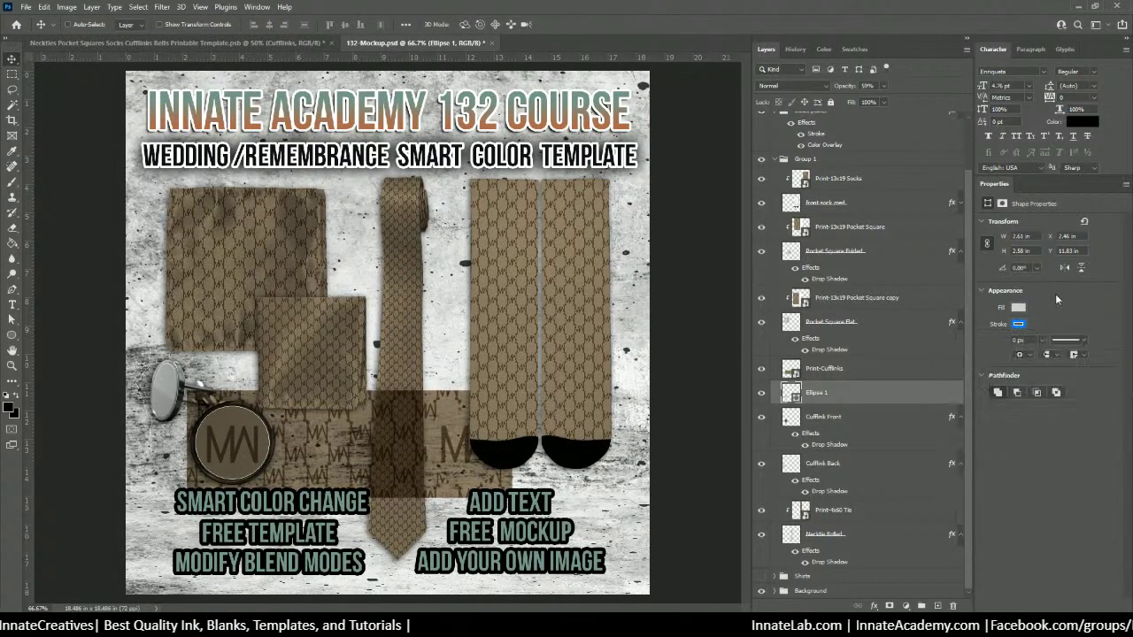
left_click(1083, 343)
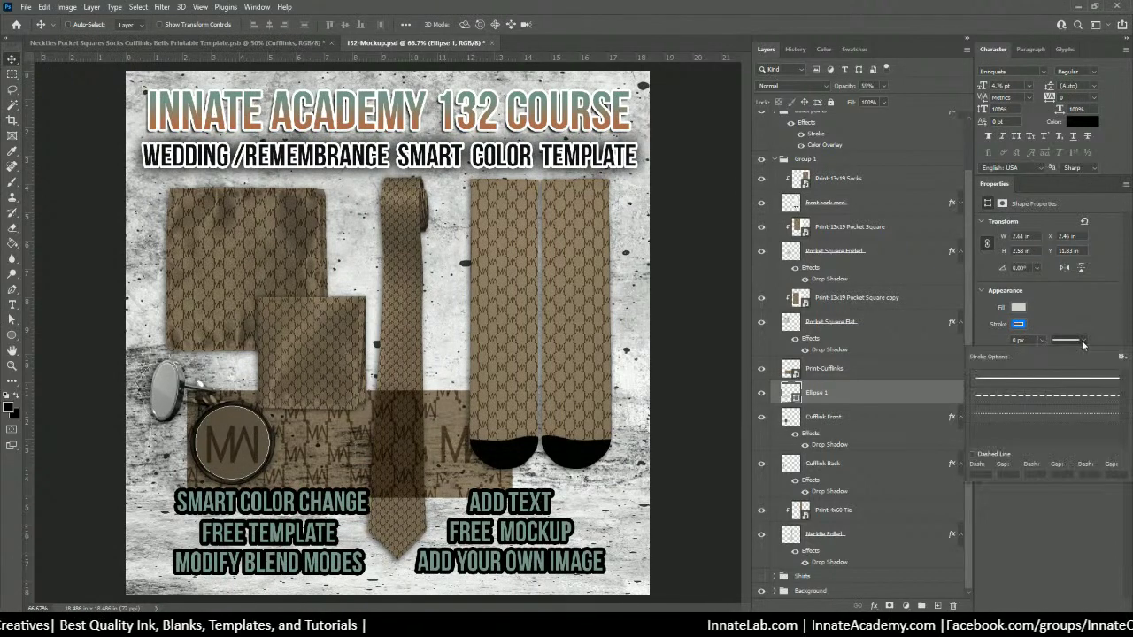
left_click(1065, 328)
left_click(1043, 343)
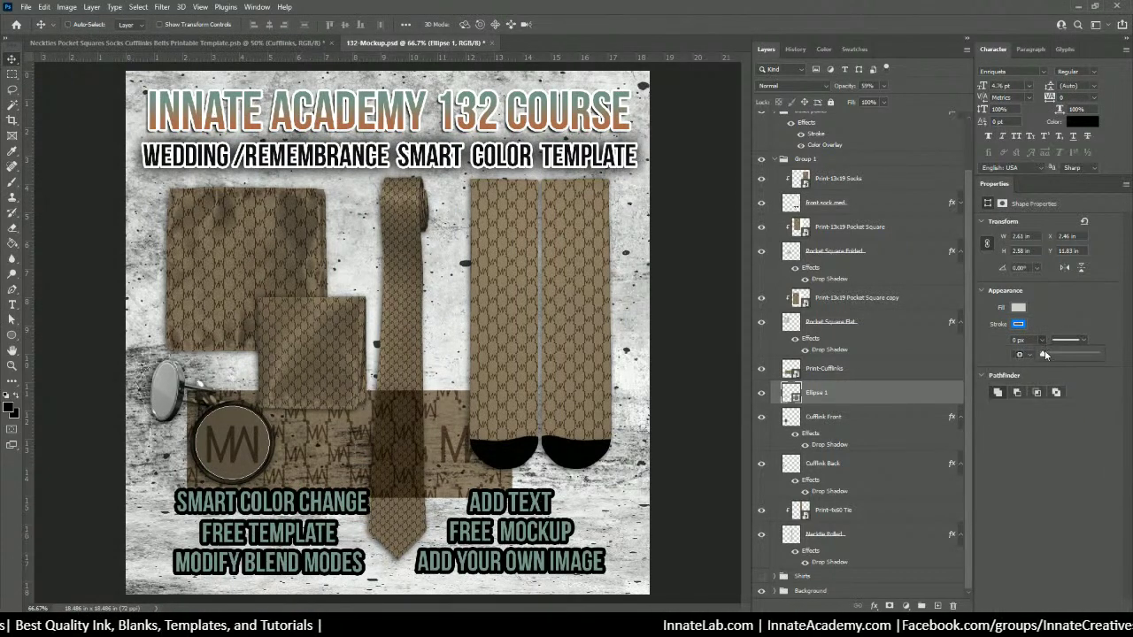
left_click_drag(1047, 355, 1053, 357)
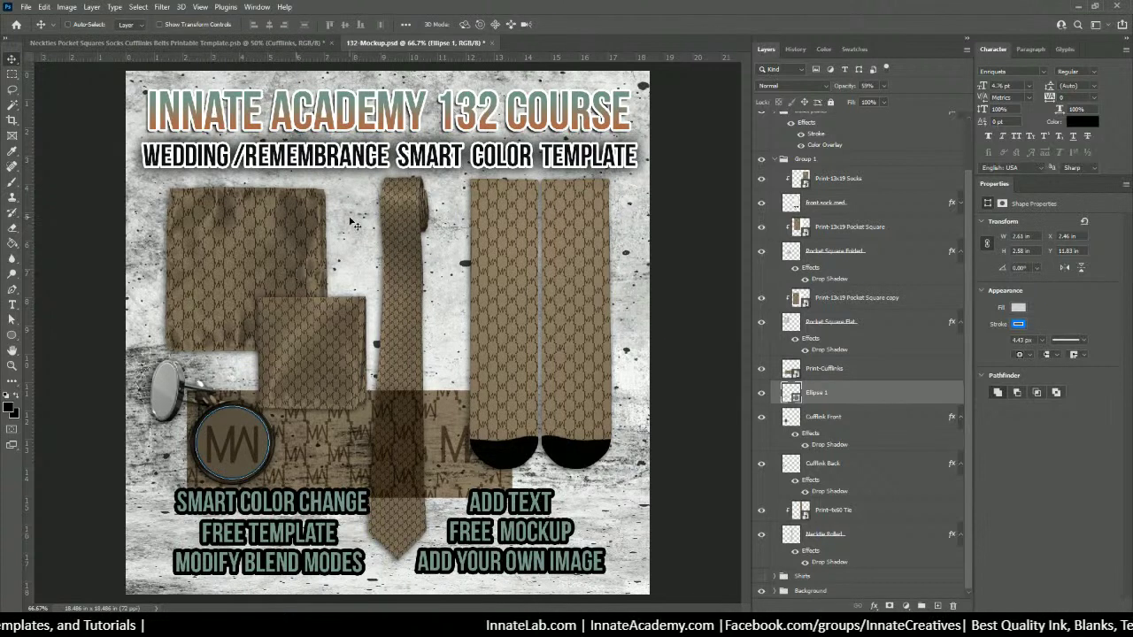
Step: Duplicate the Print-Cufflinks and Ellipse 1 layers together and place the copies near the back cufflink
left_click(829, 369)
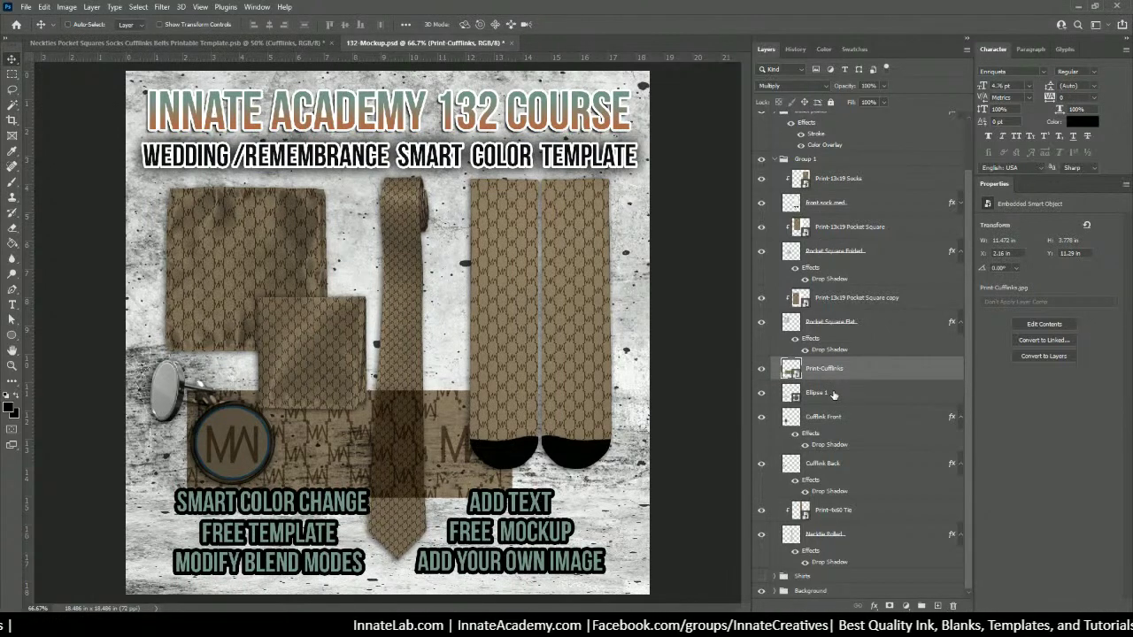
left_click(833, 394)
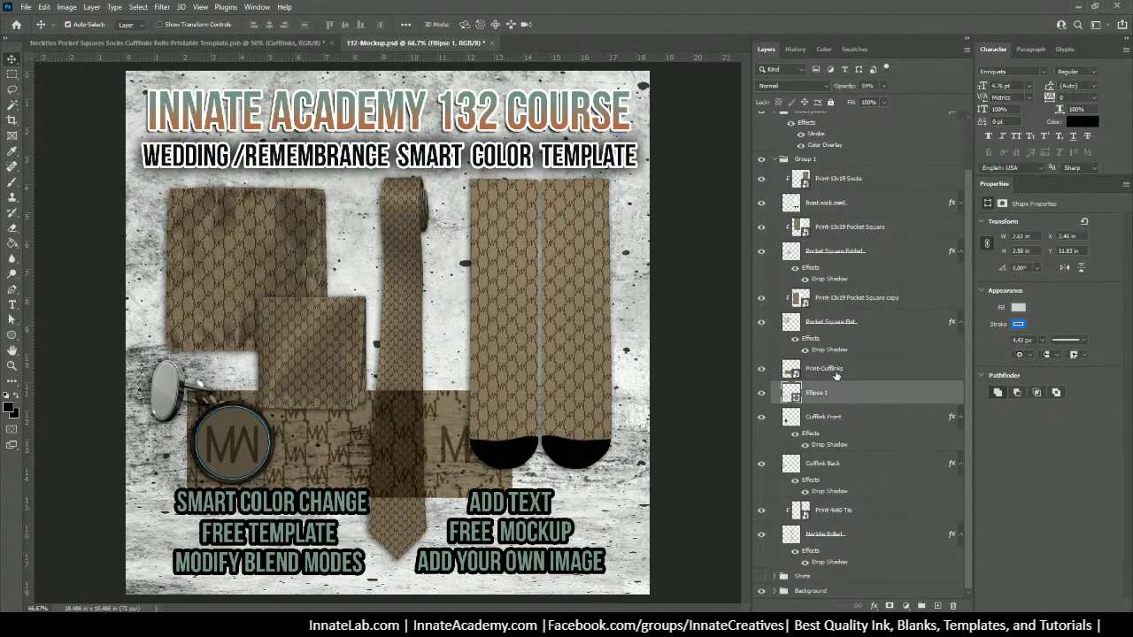
left_click(835, 372, "shift")
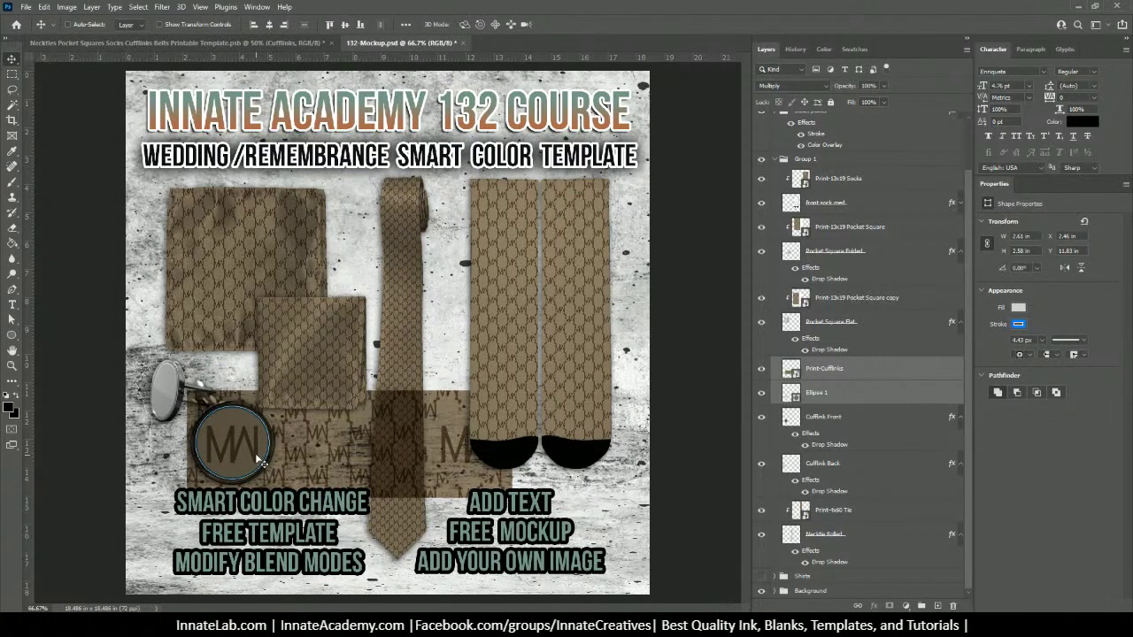
left_click_drag(257, 459, 175, 397)
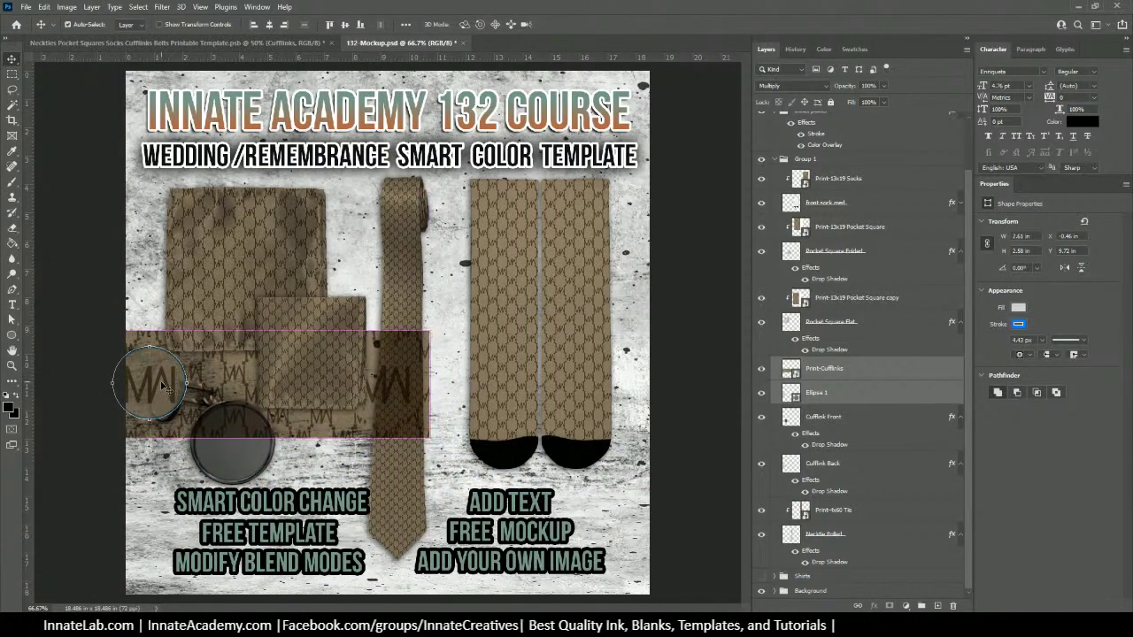
key("ctrl+z")
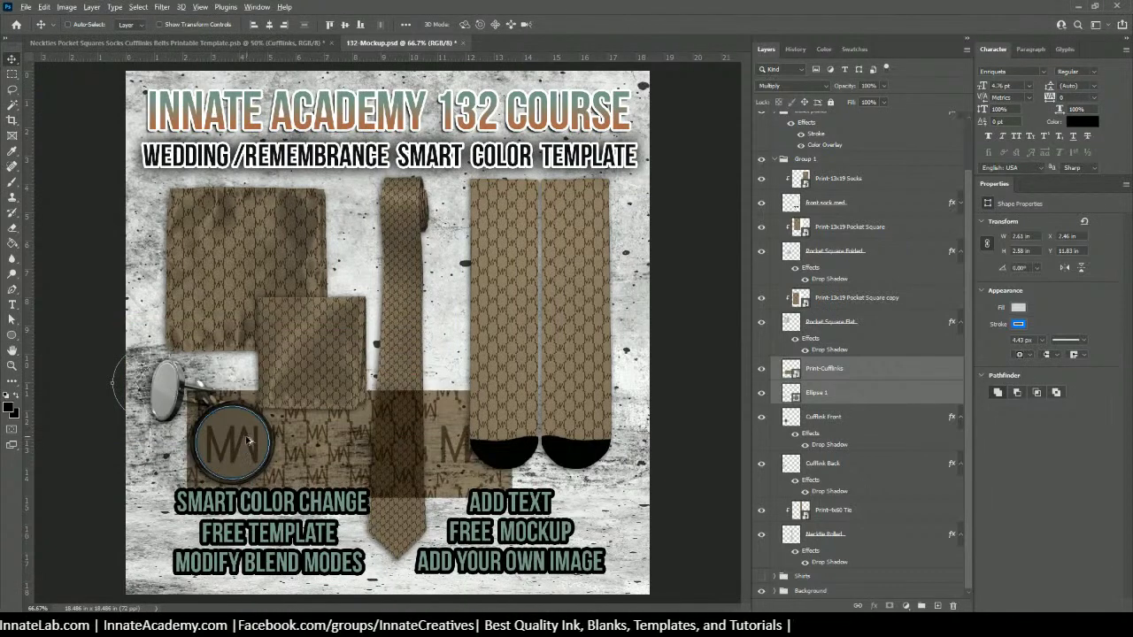
left_click_drag(241, 453, 593, 372)
key("ctrl+plus")
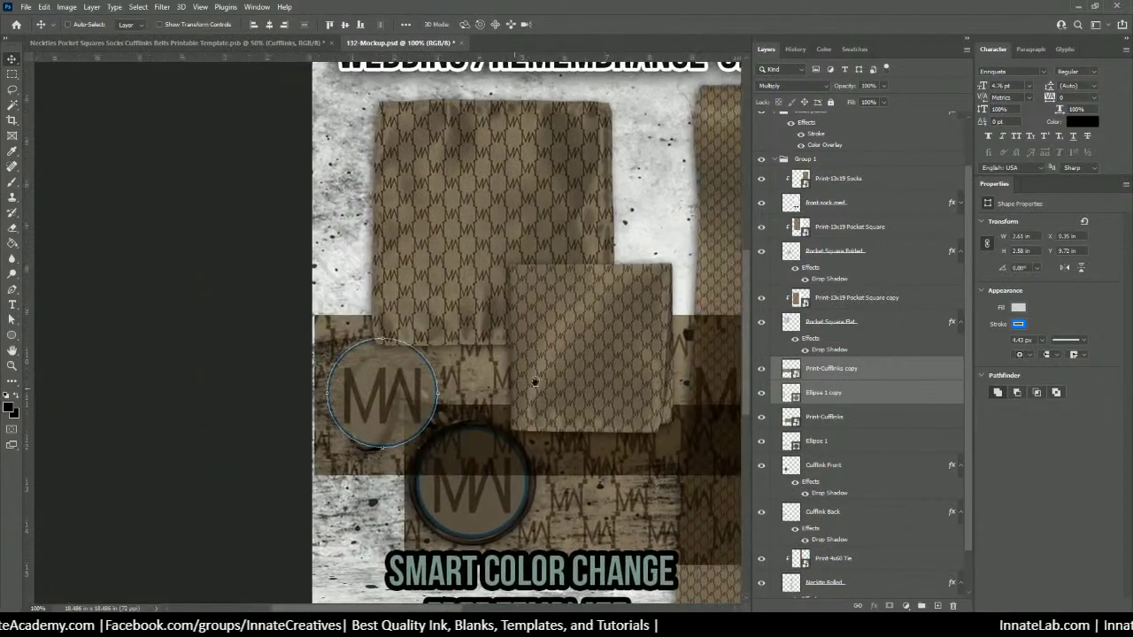
Step: Link the Print-Cufflinks copy and Ellipse 1 copy layers
left_click(854, 373)
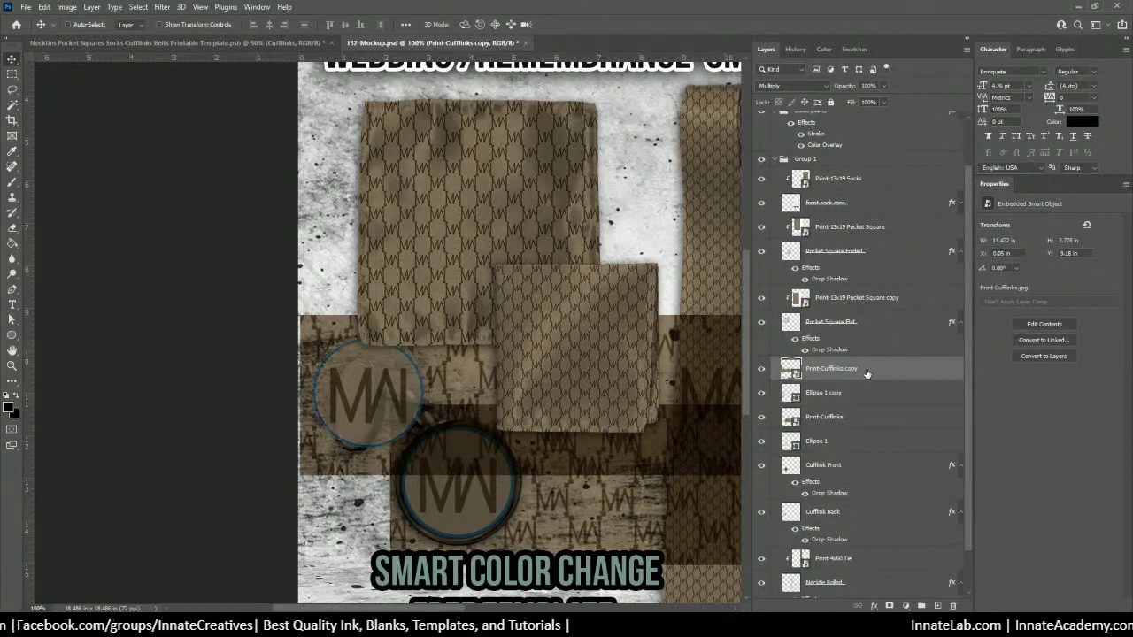
right_click(865, 372)
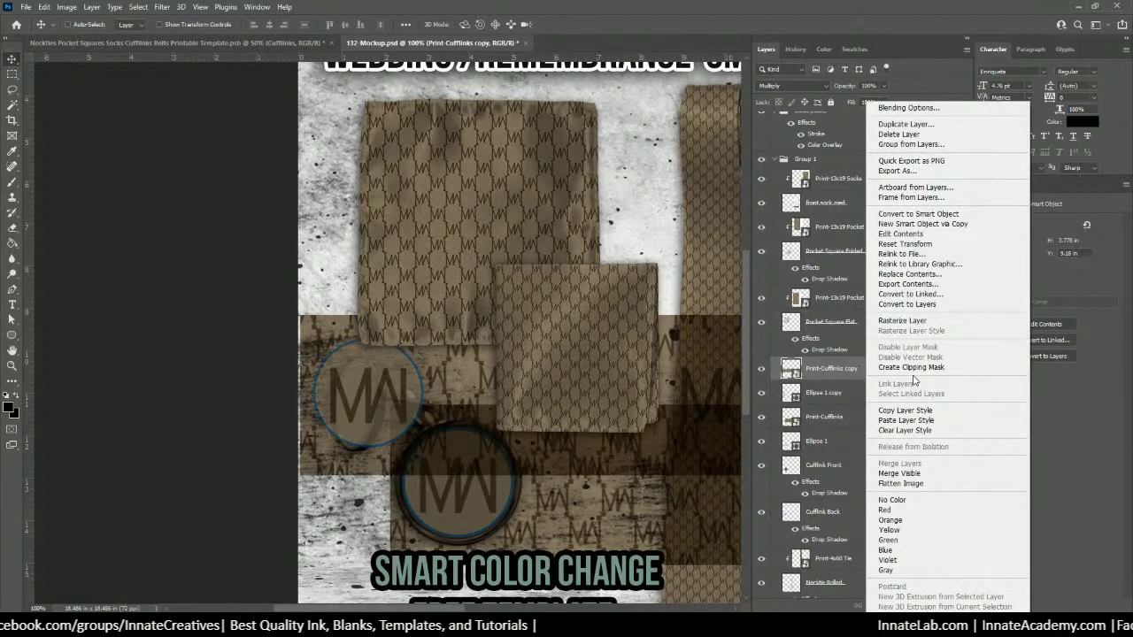
left_click(849, 377)
left_click(848, 393)
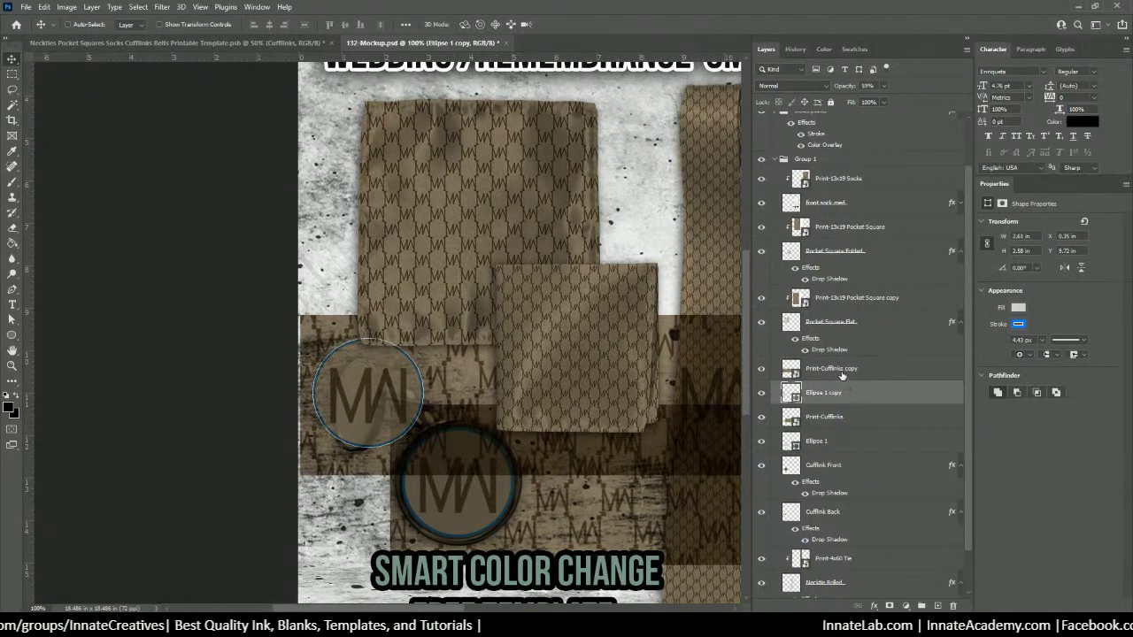
left_click(840, 371, "shift")
left_click(858, 607)
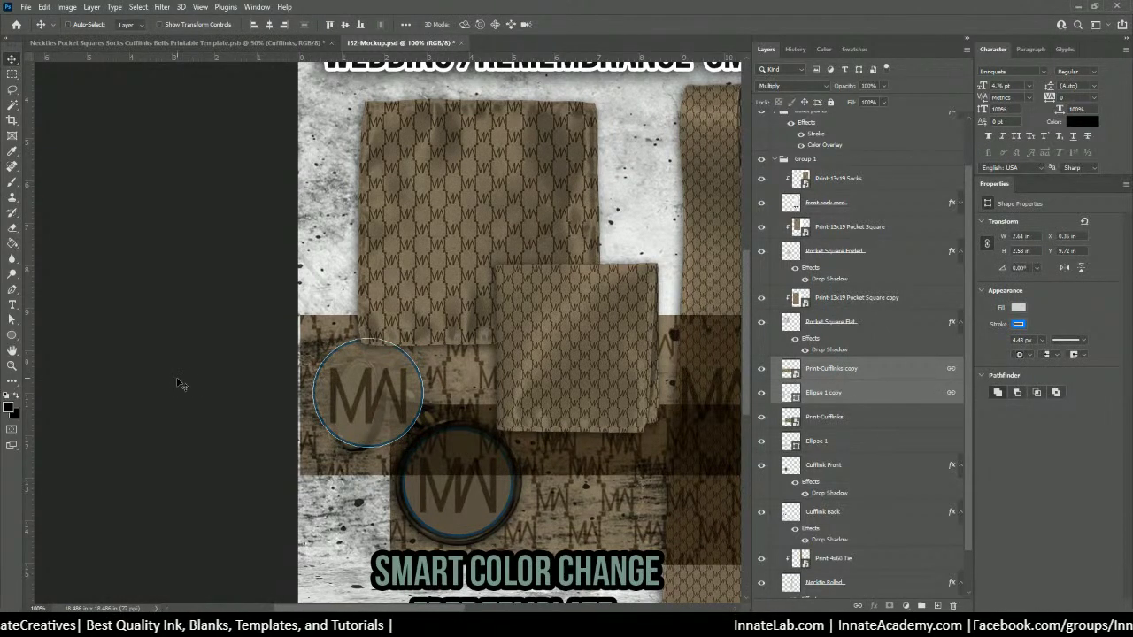
Step: Move the linked print and ellipse copies over the back cufflink and scale them proportionally to about 81%
left_click_drag(354, 396, 327, 382)
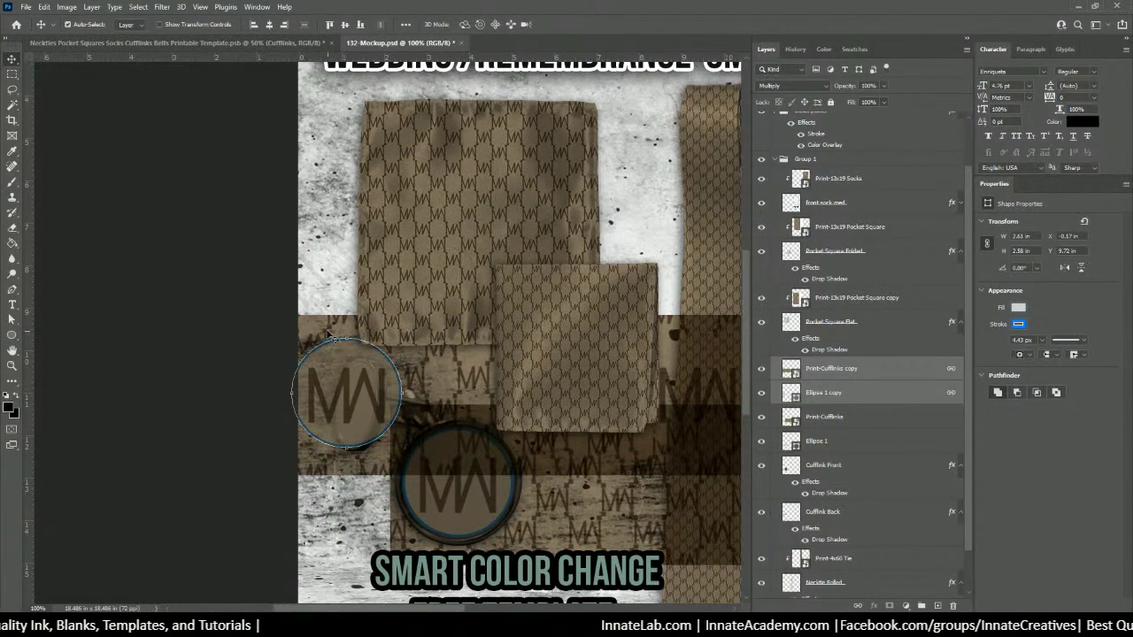
key("ctrl+t")
left_click_drag(521, 313, 483, 336)
left_click_drag(396, 395, 373, 401)
left_click_drag(293, 336, 306, 342)
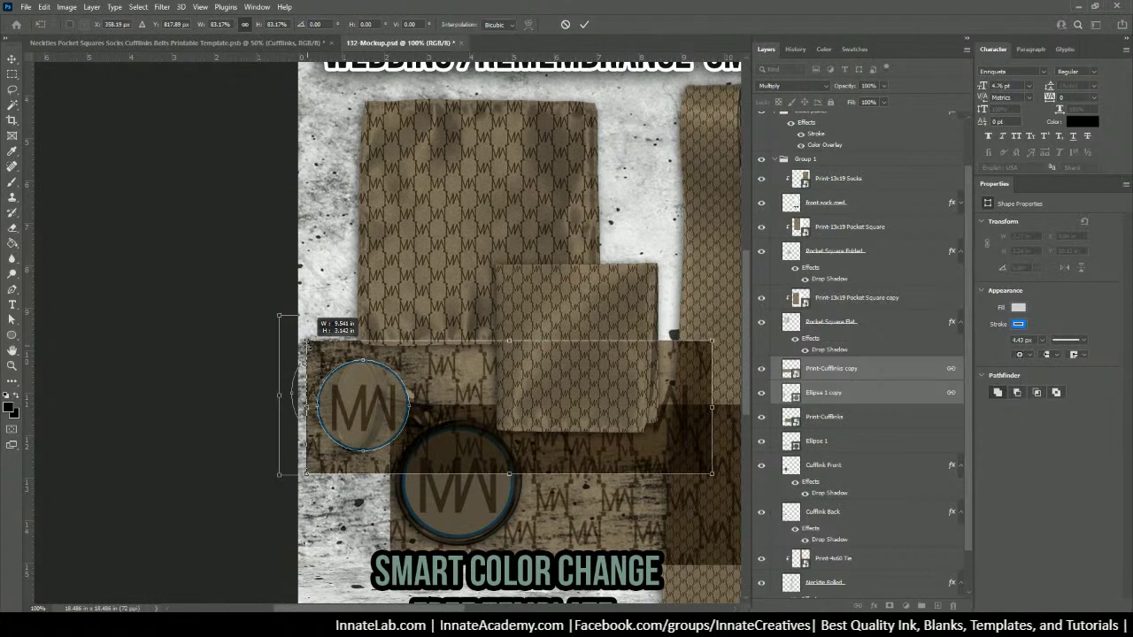
left_click_drag(306, 343, 306, 343)
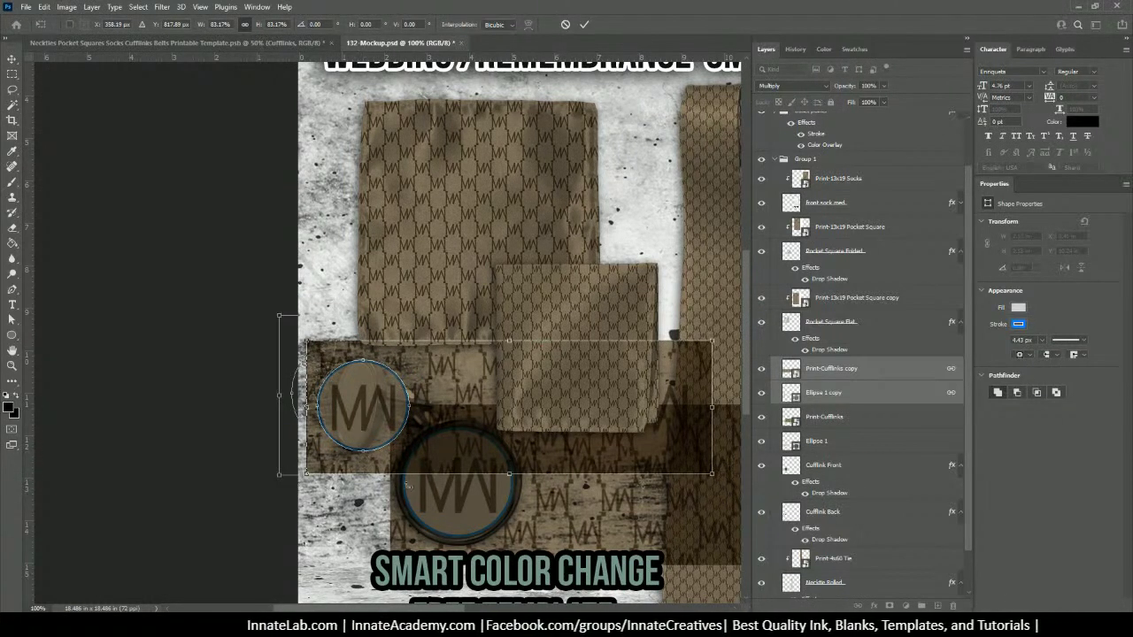
left_click_drag(508, 475, 507, 472)
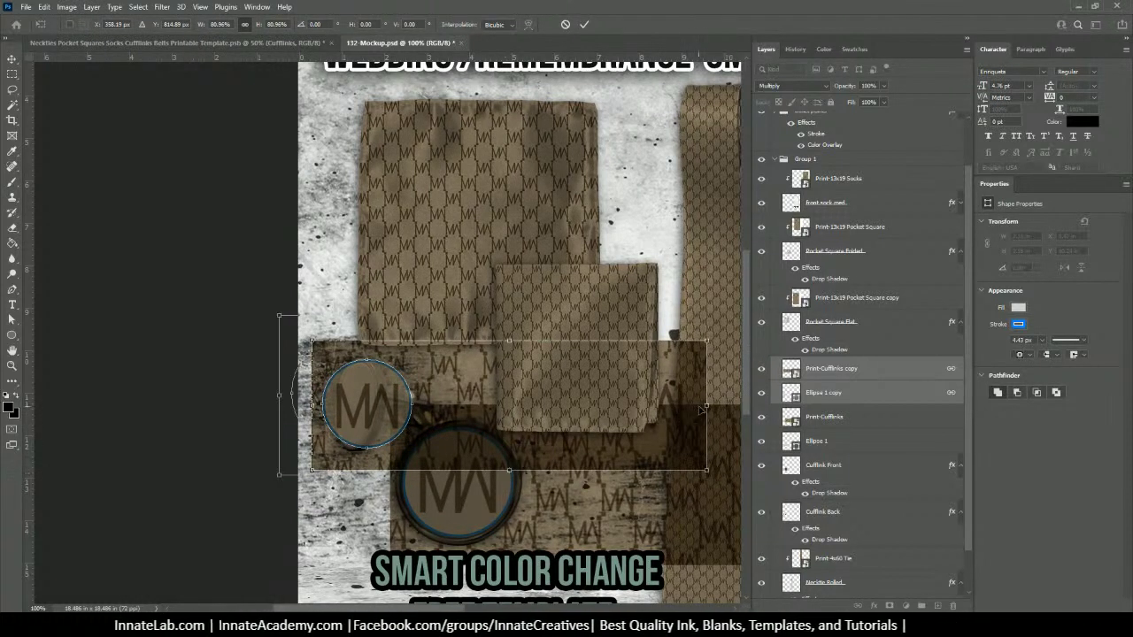
Step: Squeeze the linked print and ellipse copies non-proportionally to about 37% width and 76% height to match the back cufflink's narrow face
left_click_drag(705, 408, 576, 418)
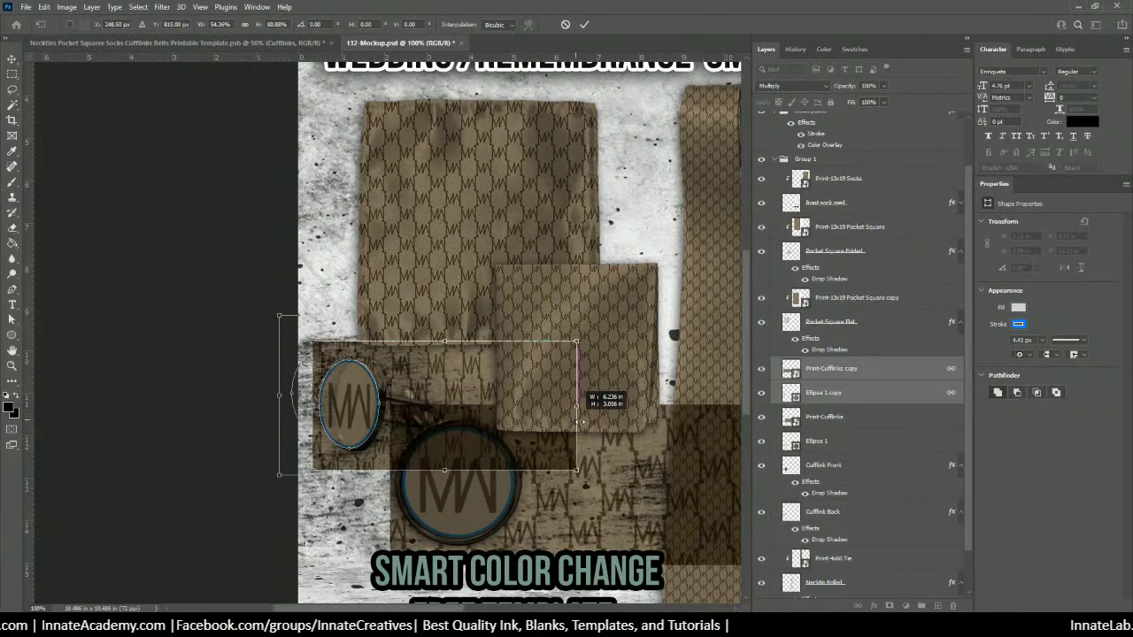
left_click_drag(579, 423, 577, 419)
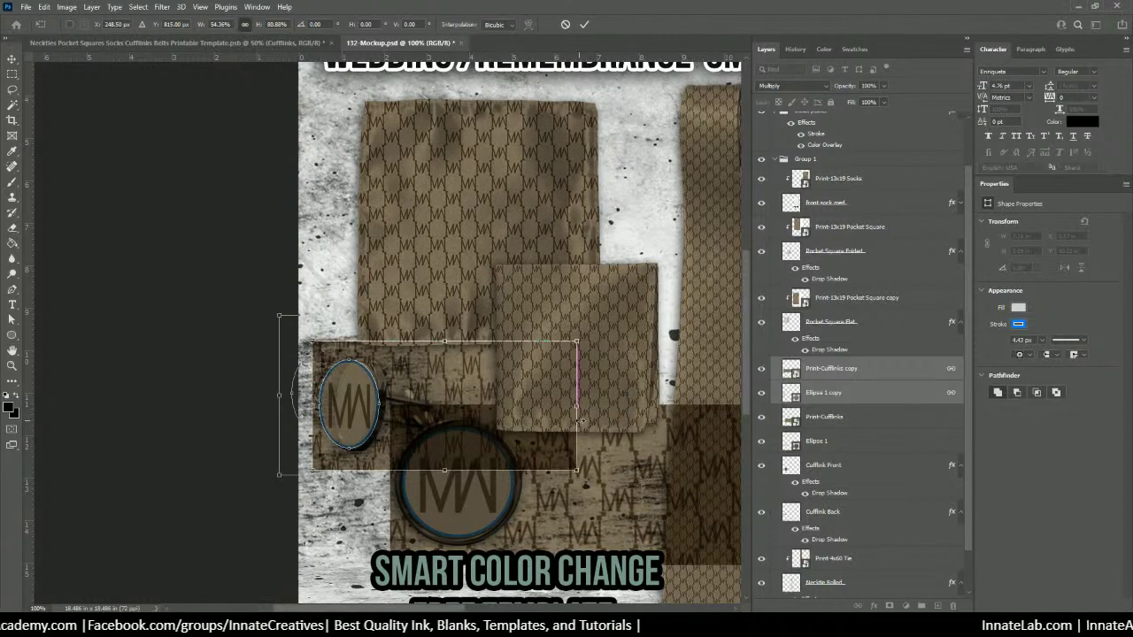
left_click_drag(291, 398, 291, 397)
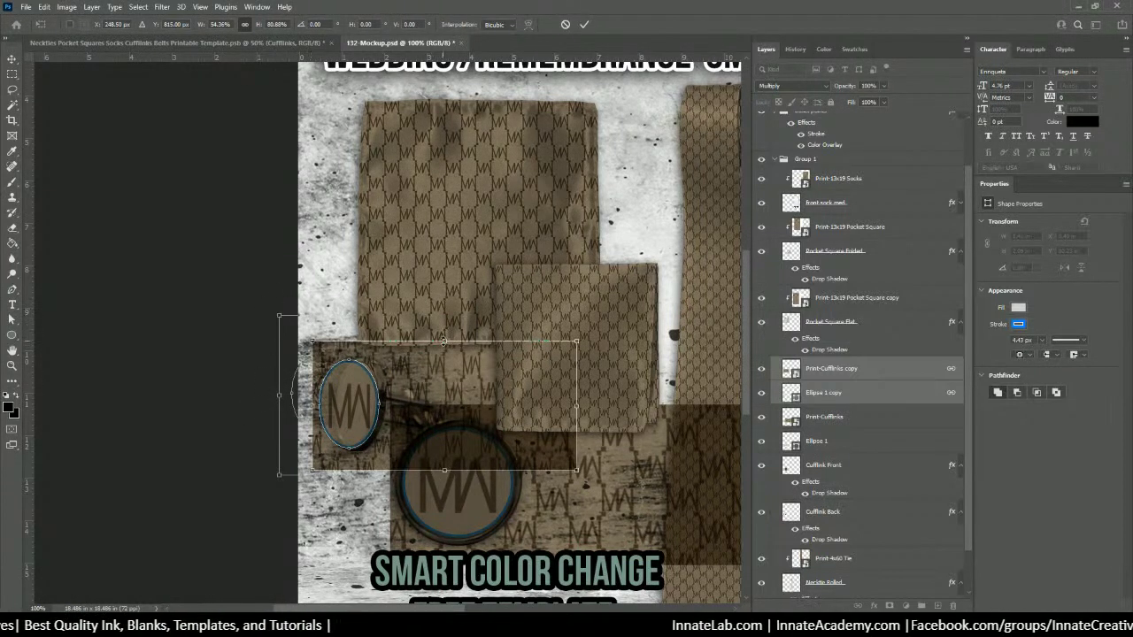
left_click_drag(443, 342, 441, 337)
left_click_drag(313, 404, 328, 405)
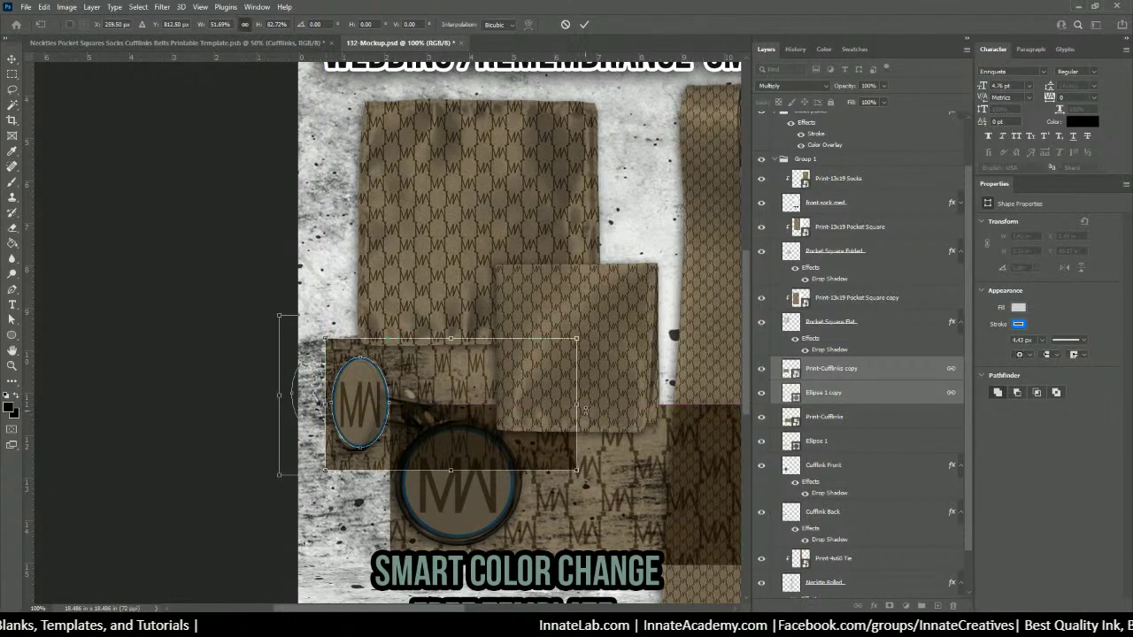
left_click_drag(571, 406, 536, 409)
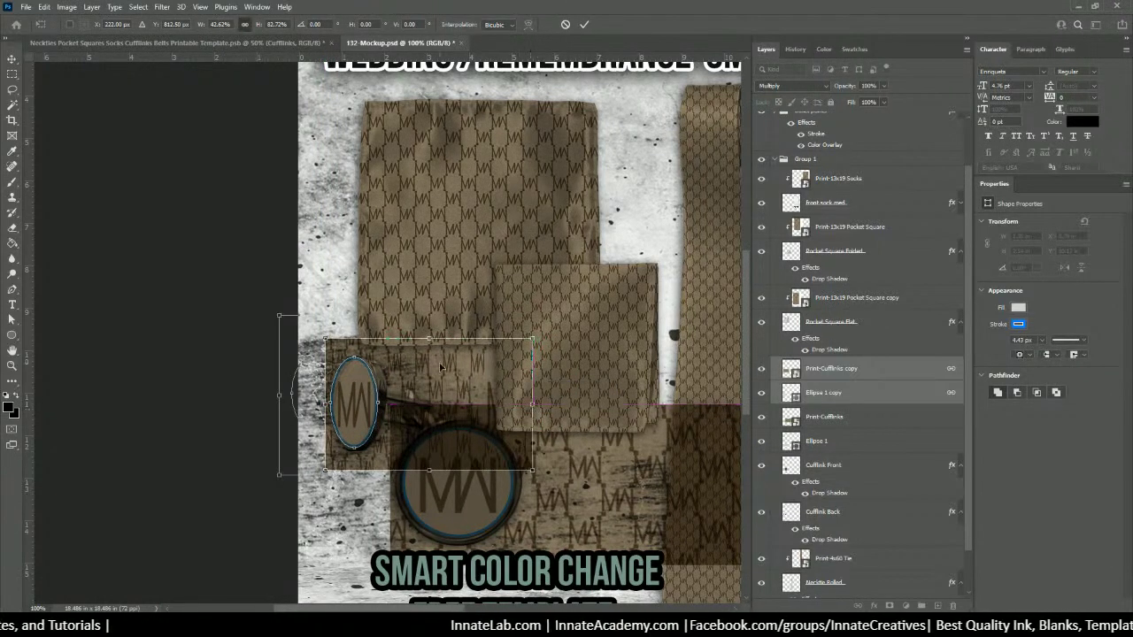
left_click_drag(560, 331, 564, 342)
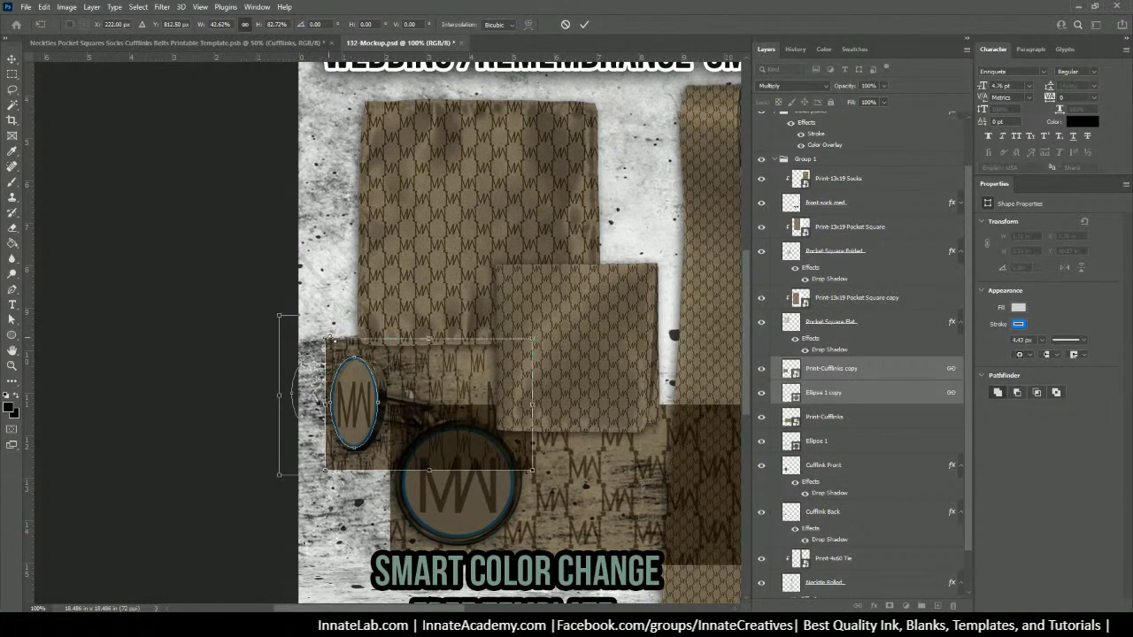
left_click_drag(326, 339, 332, 341)
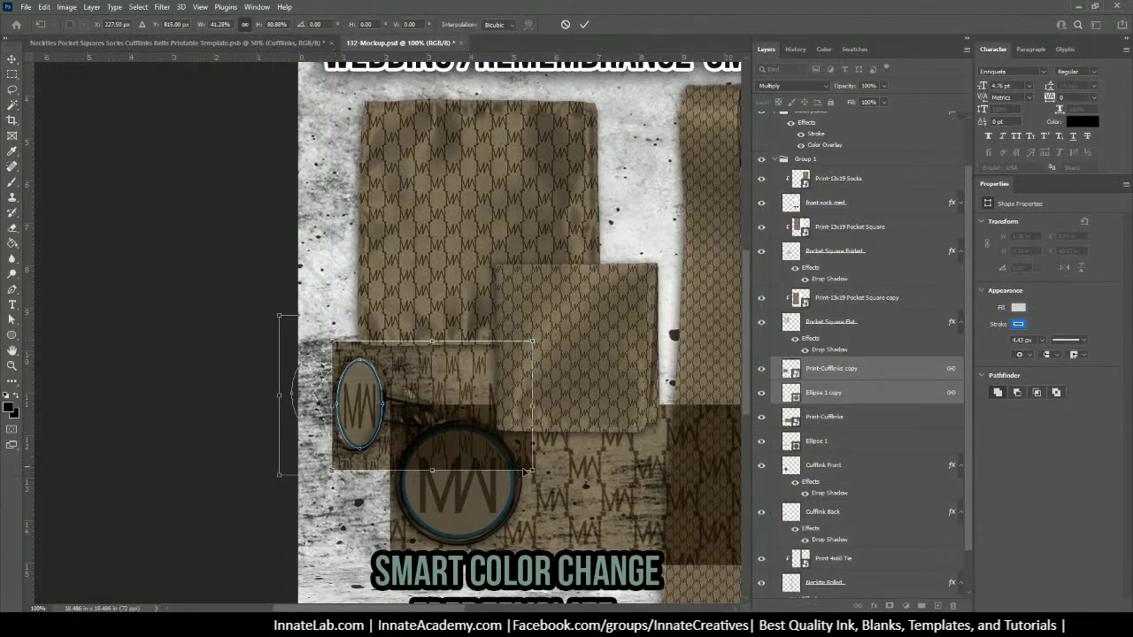
left_click_drag(532, 469, 512, 462)
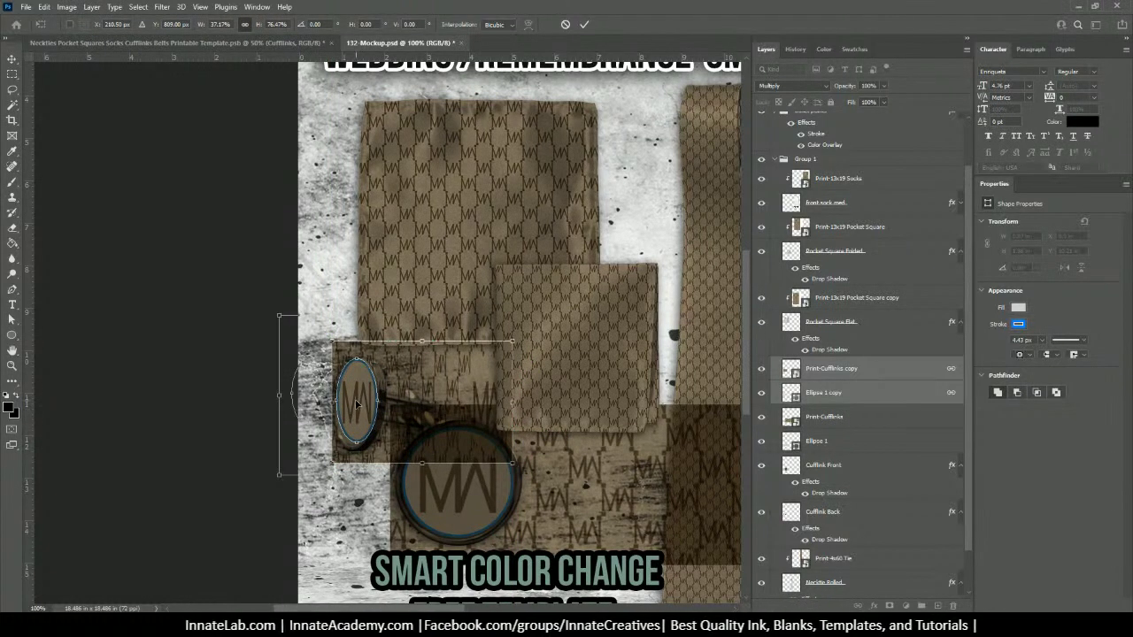
Step: Rotate the linked print and ellipse copies about 5.1° clockwise and reposition them over the tilted back cufflink face
key("ctrl+plus")
key("ctrl+plus")
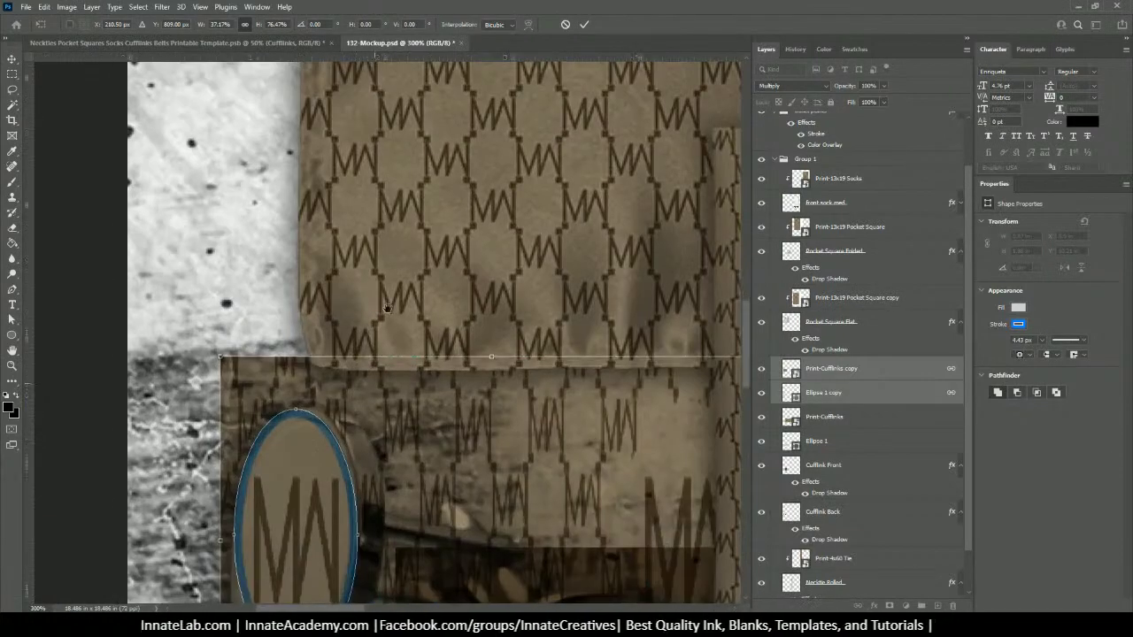
left_click_drag(365, 443, 377, 198)
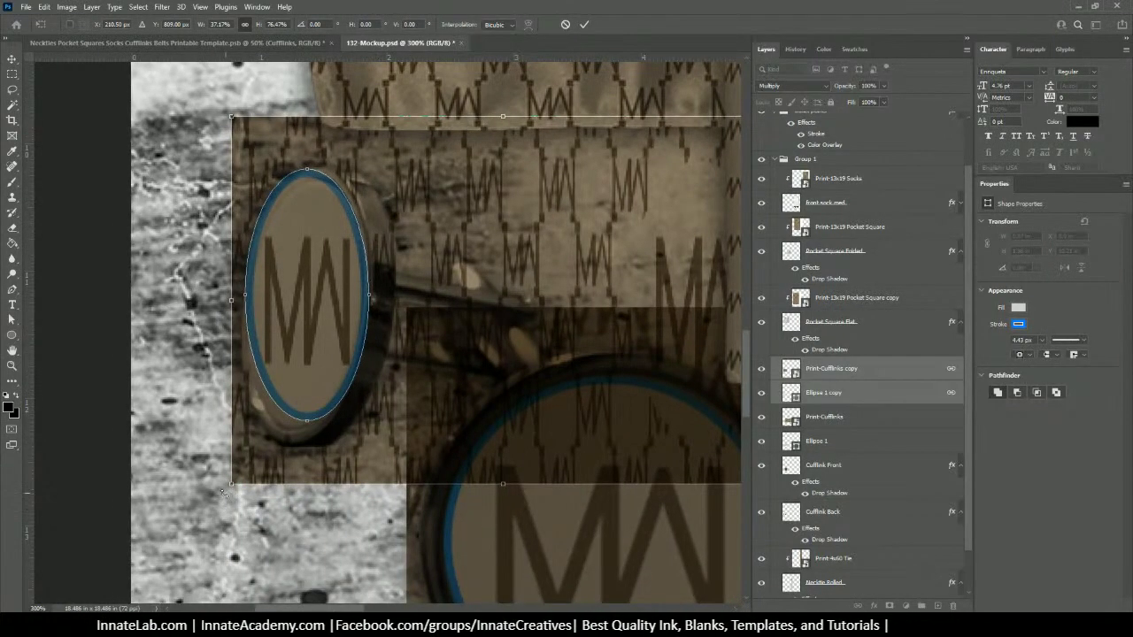
left_click_drag(223, 506, 196, 475)
left_click_drag(299, 347, 295, 370)
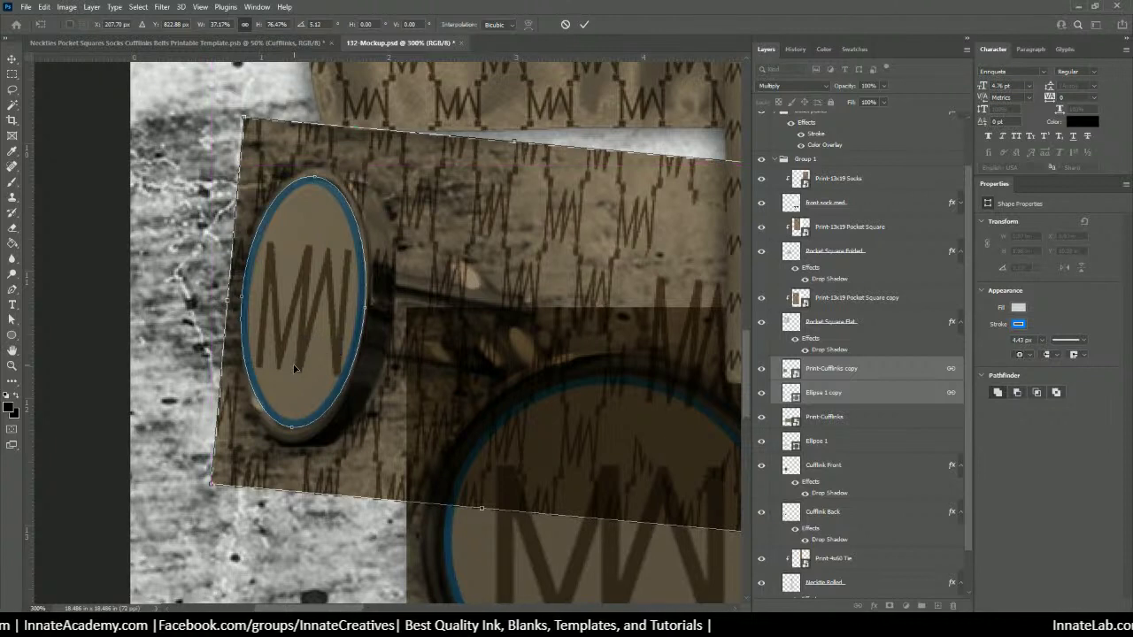
key("Return")
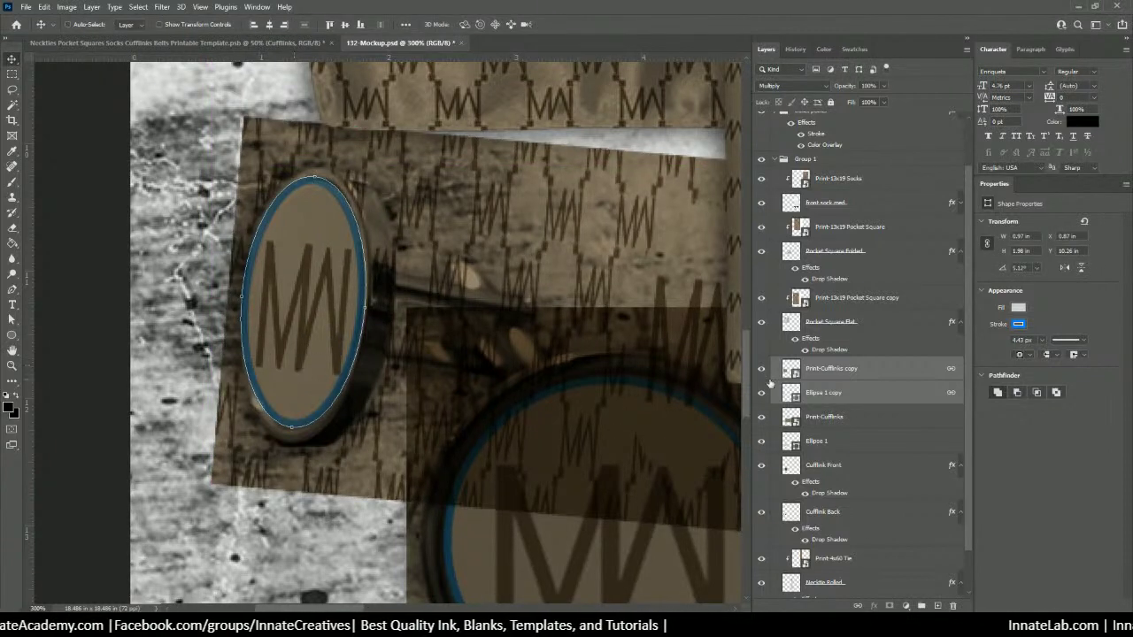
Step: Give the Ellipse 1 copy shape a solid white (#ffffff) fill and remove its stroke
left_click(826, 401)
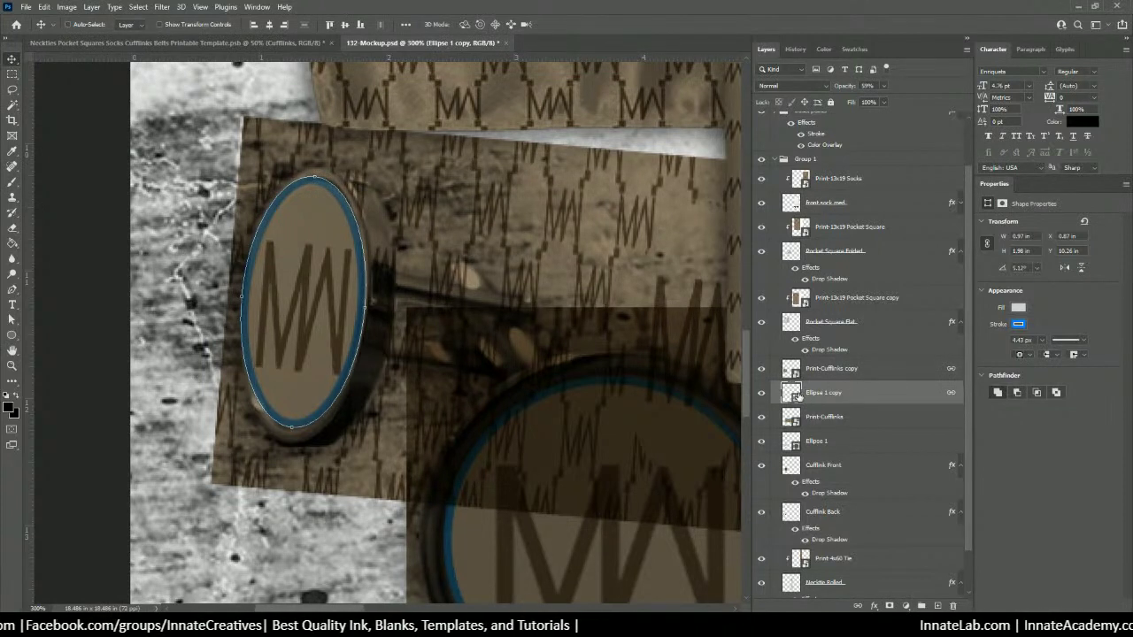
left_click(1019, 308)
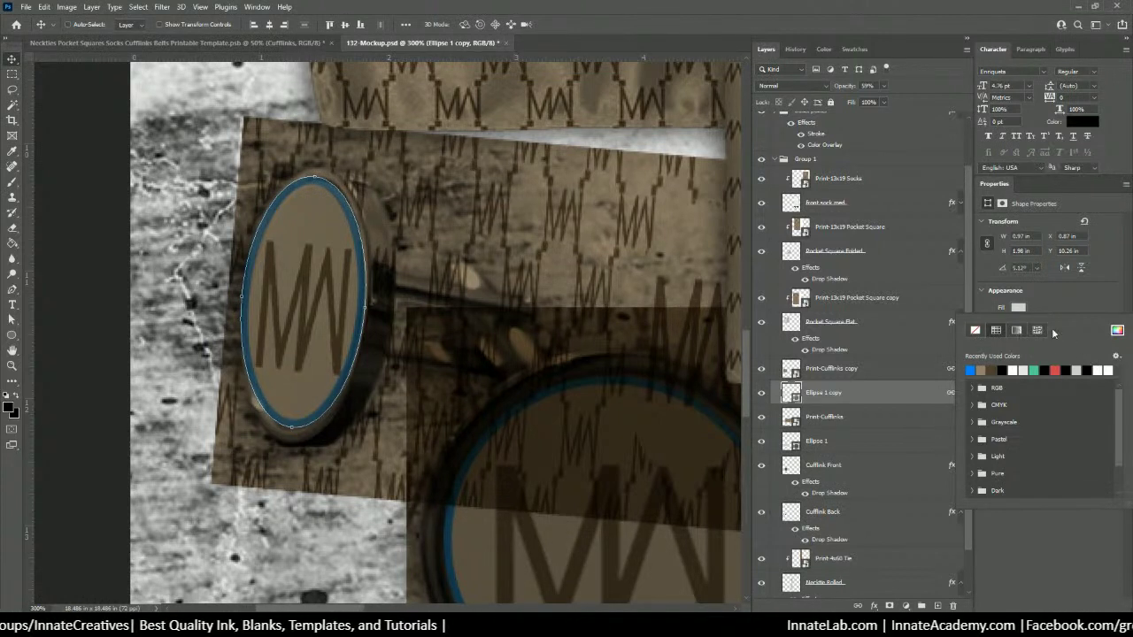
left_click(1117, 330)
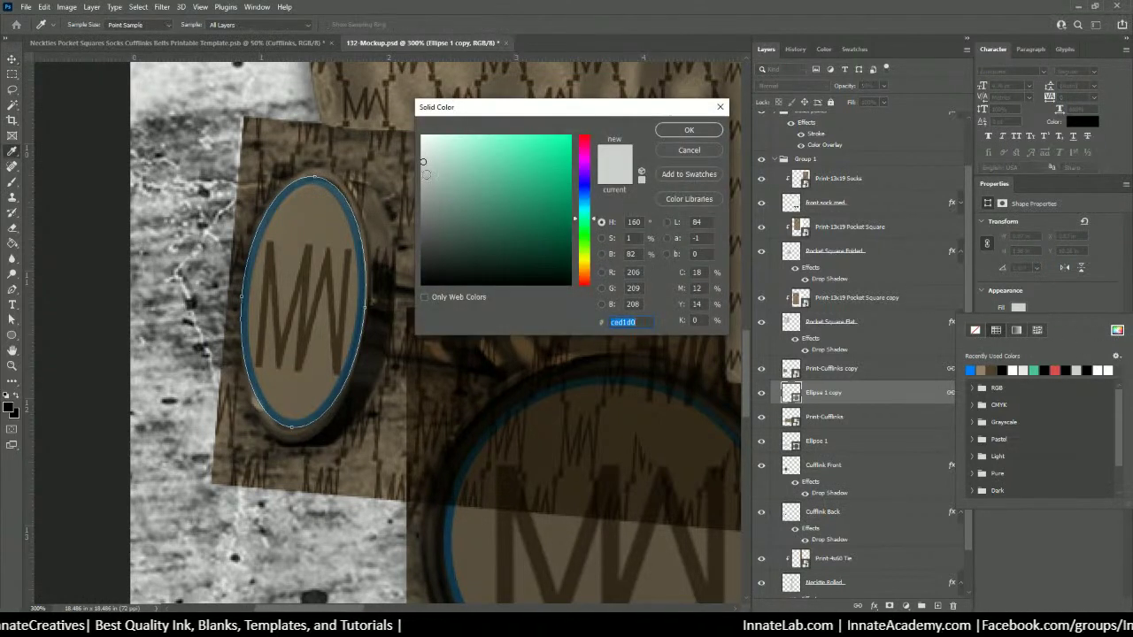
left_click_drag(425, 175, 422, 136)
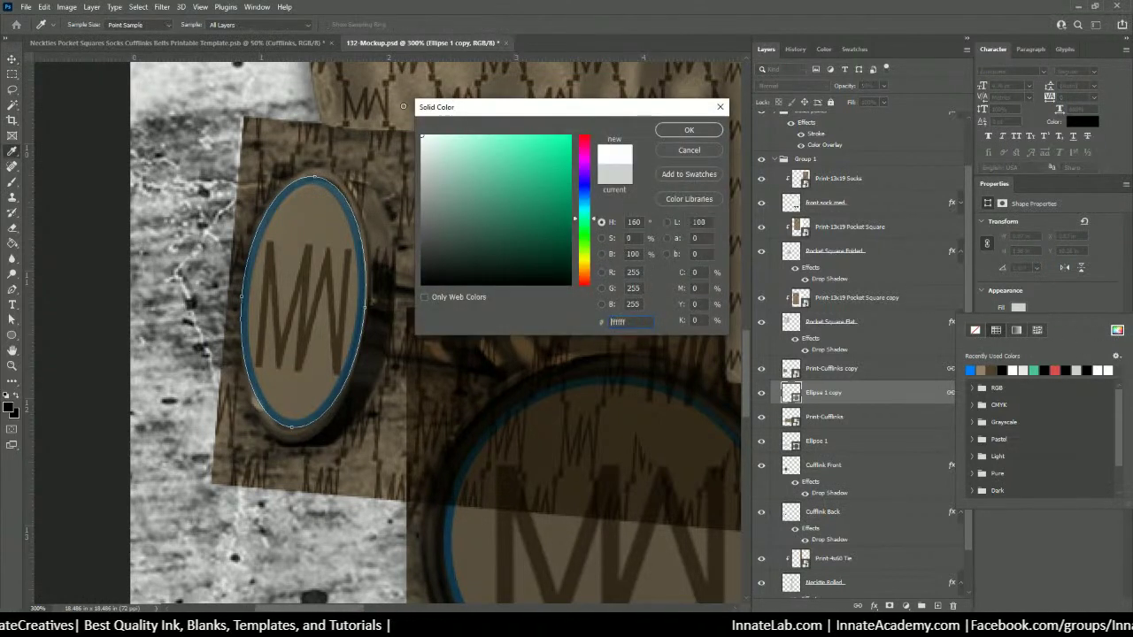
left_click(690, 130)
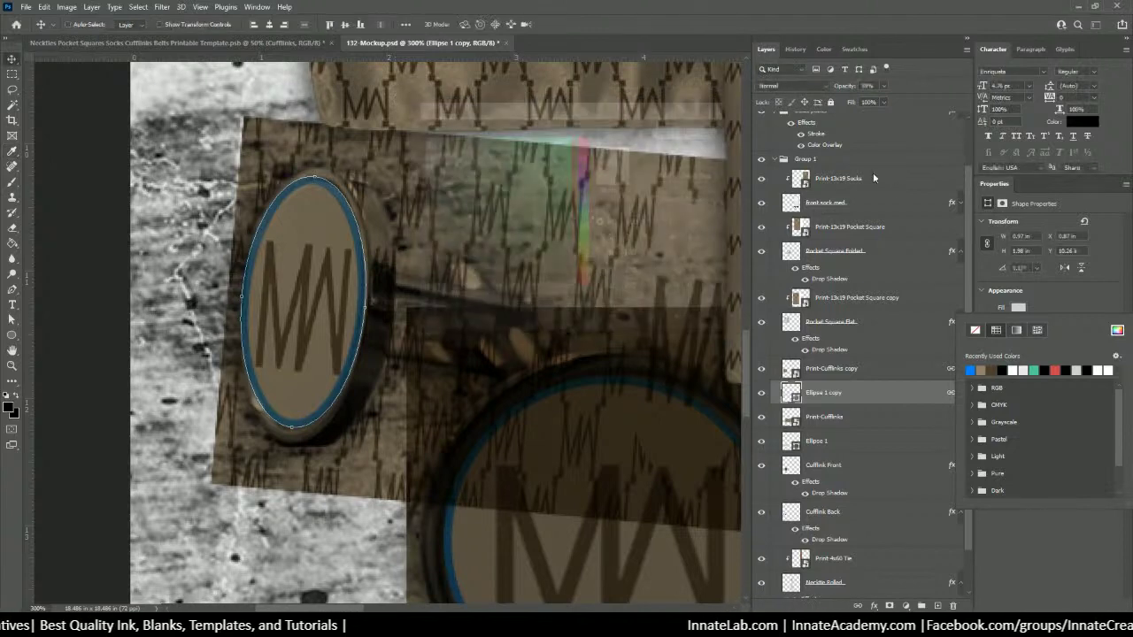
left_click(1042, 306)
left_click(1021, 325)
left_click(976, 347)
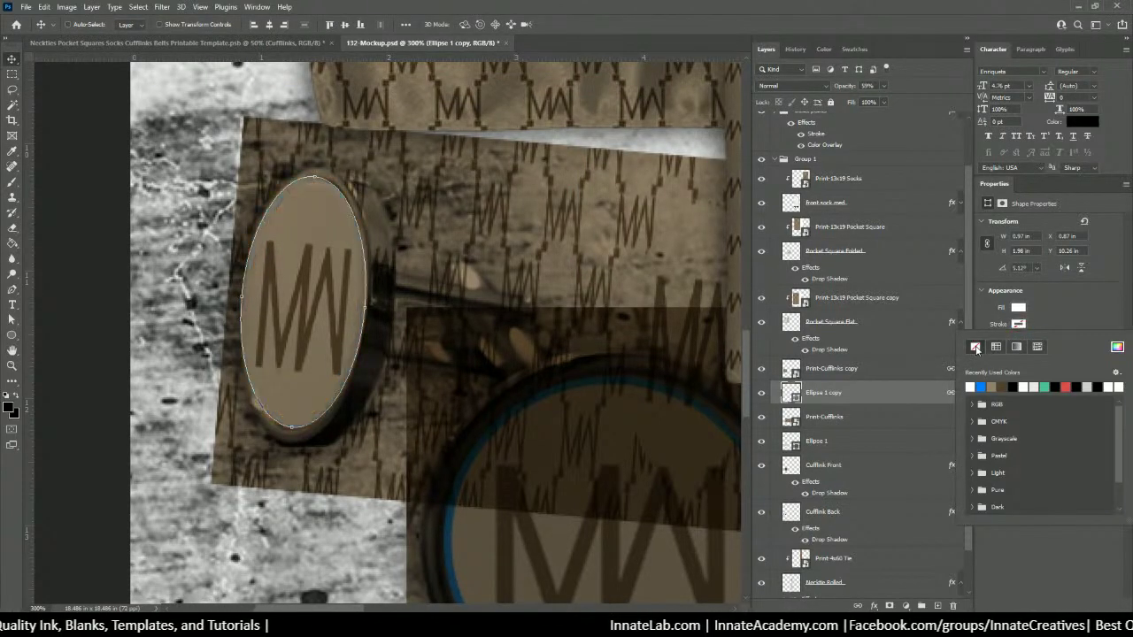
left_click(1046, 305)
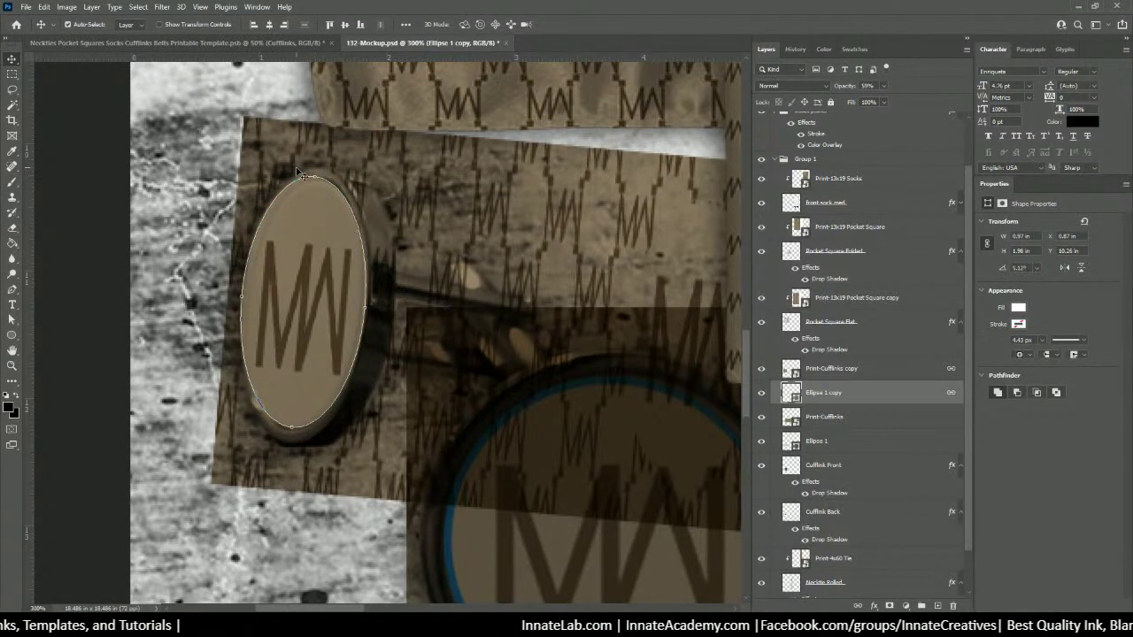
Step: Refine the linked ellipse and print fit inside the back cufflink's rim, scaling to about 96% width and 98% height and rotating about 1.9°
key("ctrl+t")
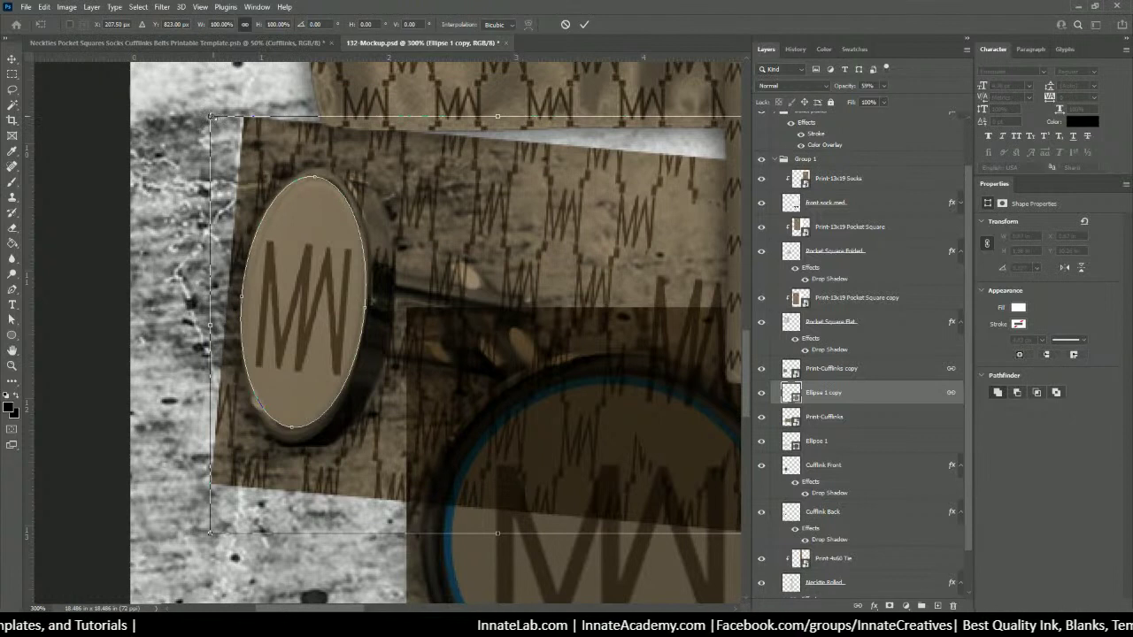
left_click_drag(211, 116, 220, 121)
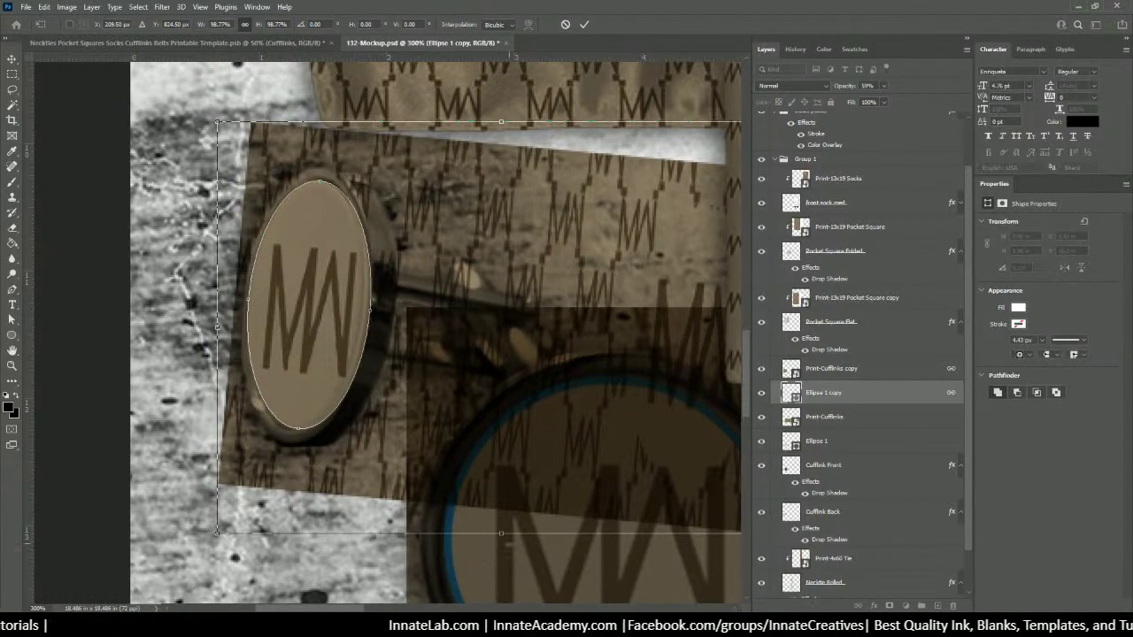
left_click_drag(501, 533, 490, 526)
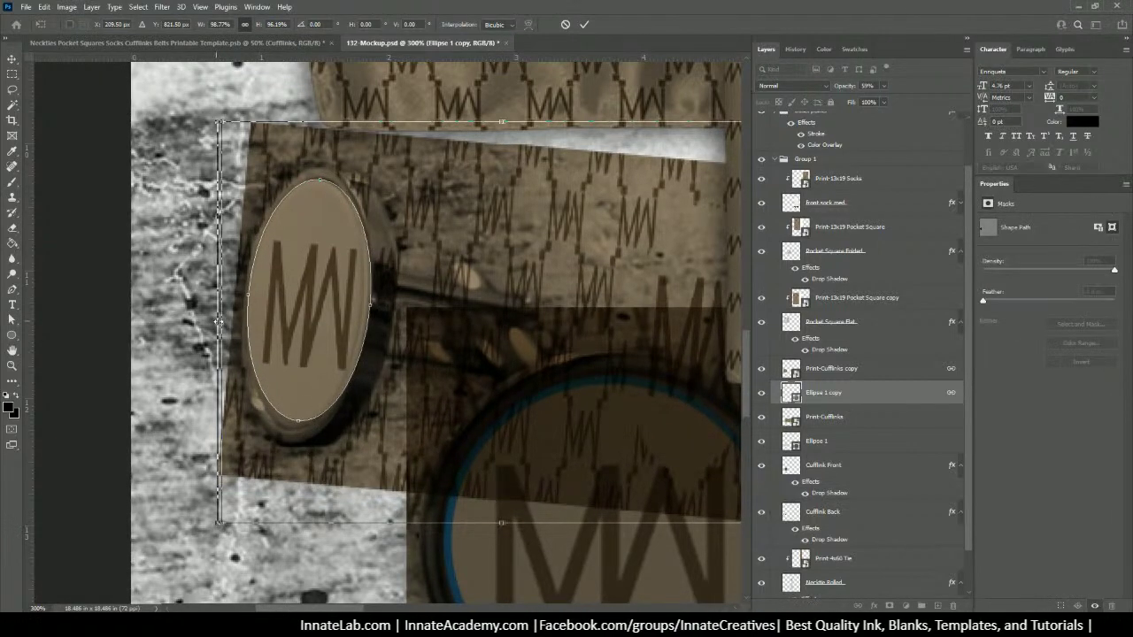
left_click_drag(218, 322, 221, 323)
left_click_drag(310, 322, 300, 324)
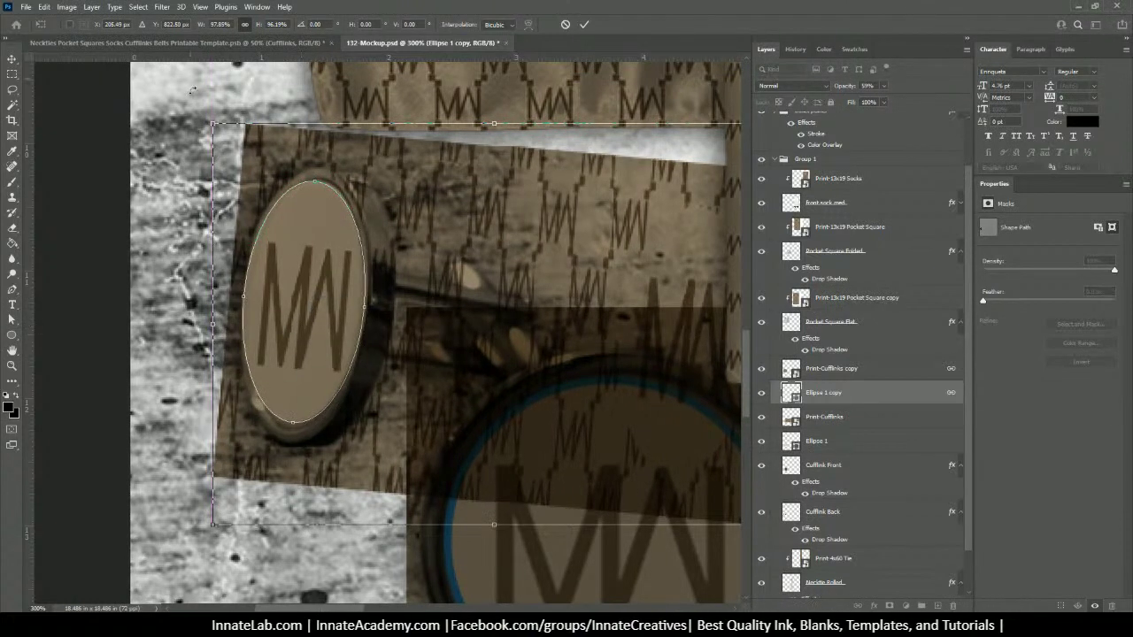
left_click_drag(196, 105, 199, 103)
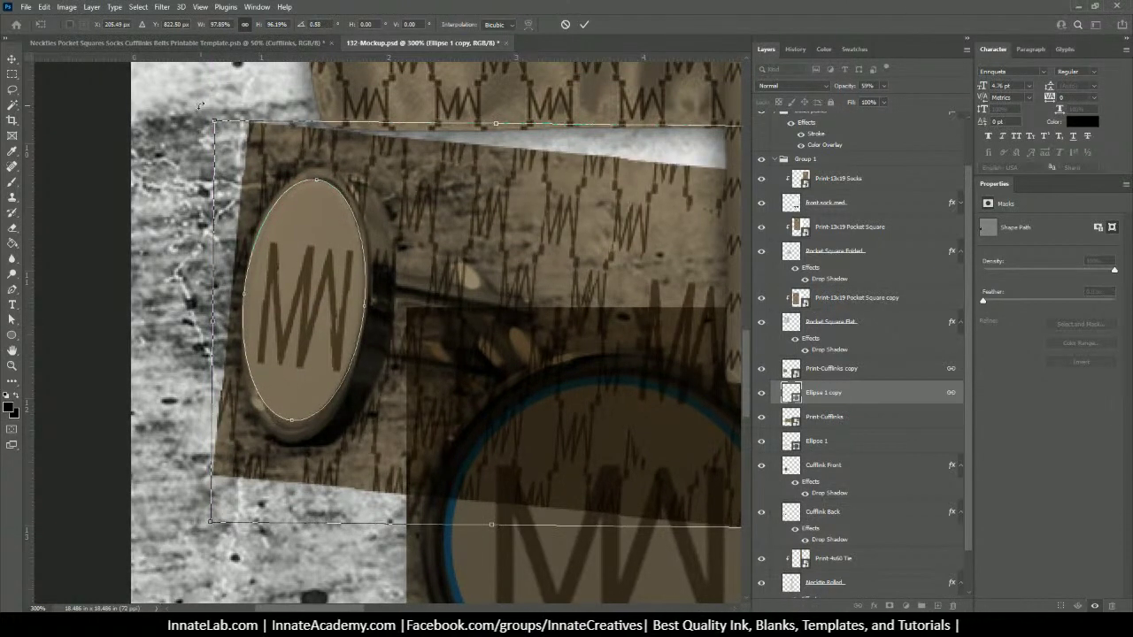
left_click_drag(492, 525, 492, 533)
left_click_drag(213, 324, 212, 324)
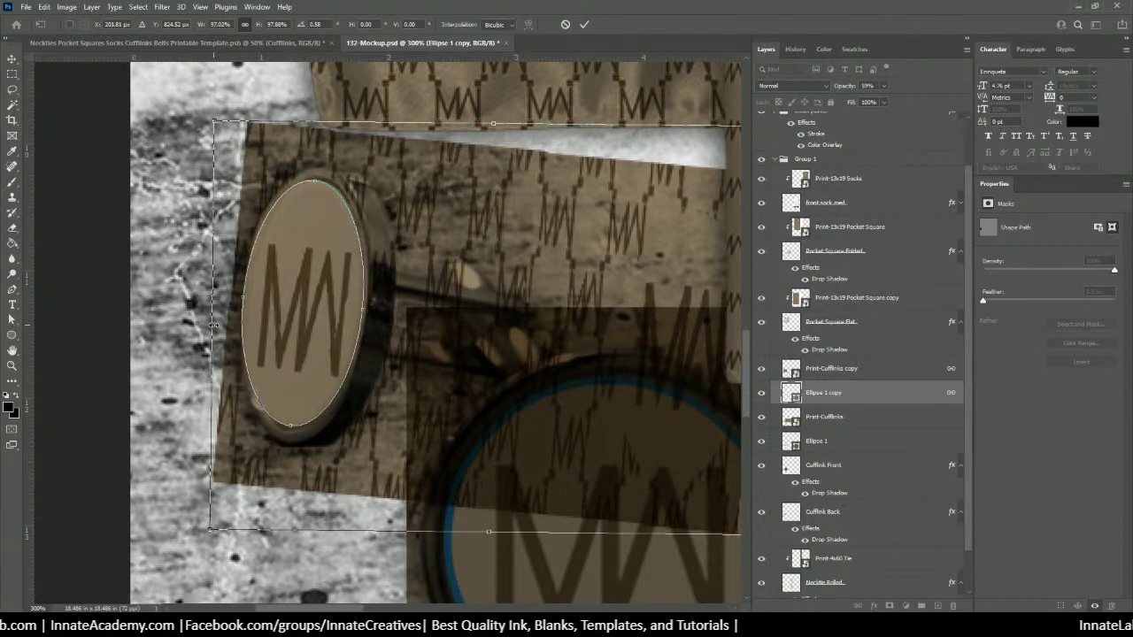
left_click_drag(225, 114, 201, 110)
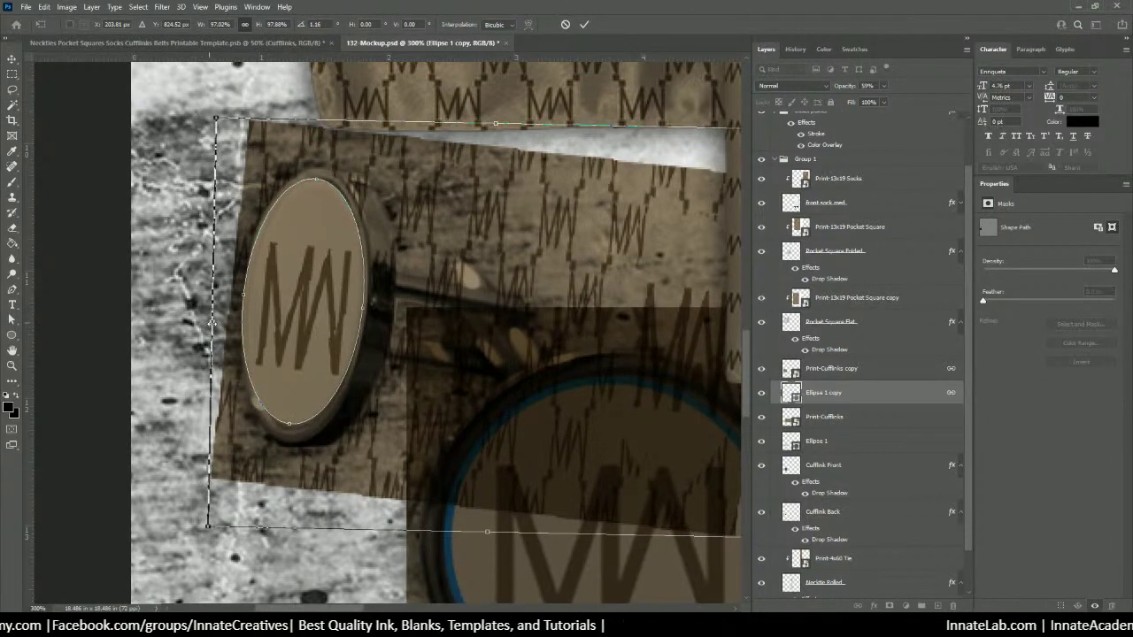
left_click_drag(210, 326, 211, 326)
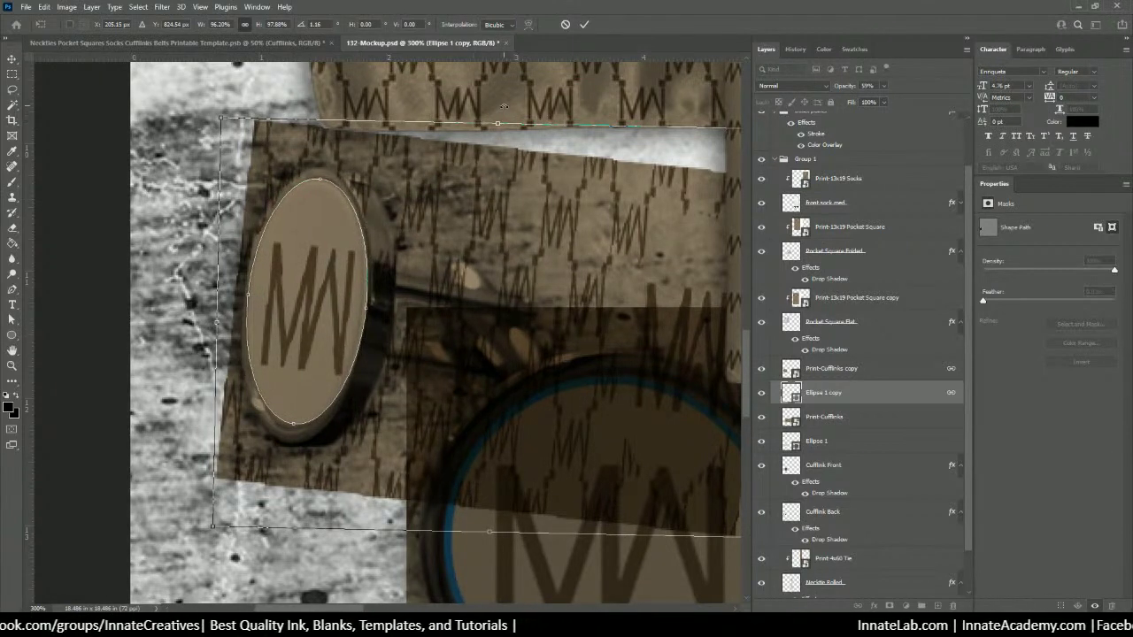
left_click_drag(504, 106, 507, 107)
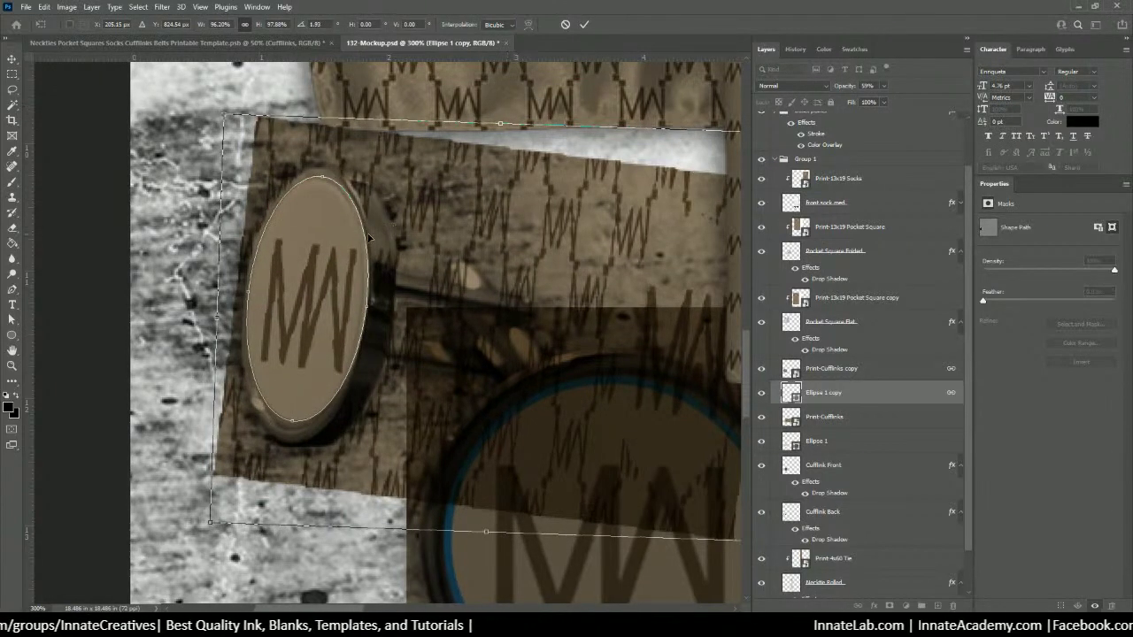
left_click_drag(325, 256, 323, 262)
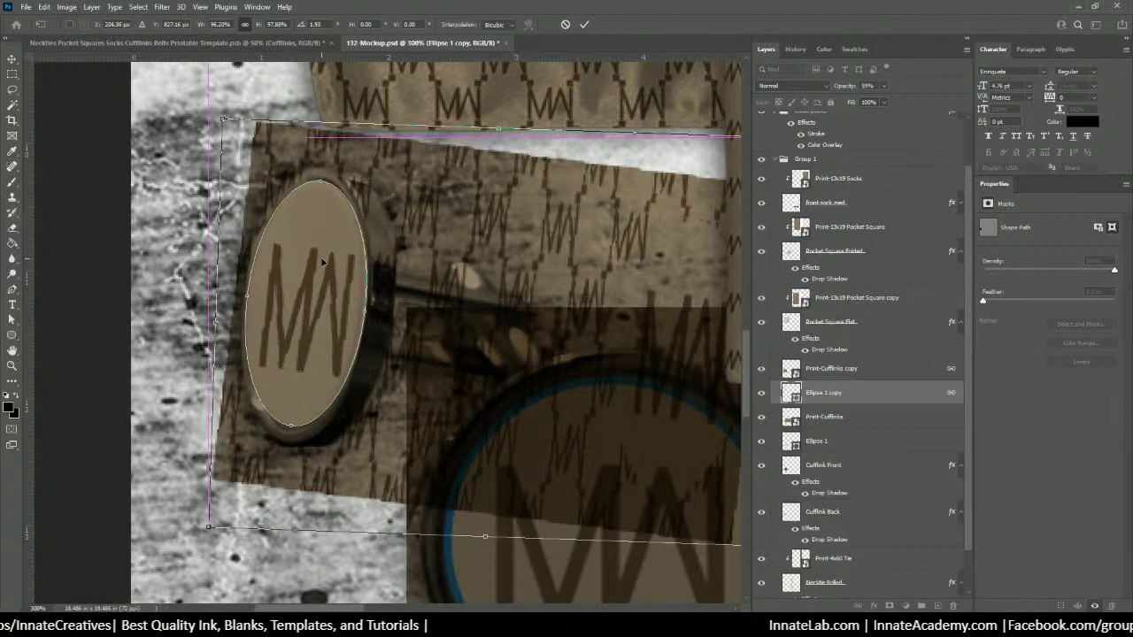
key("Return")
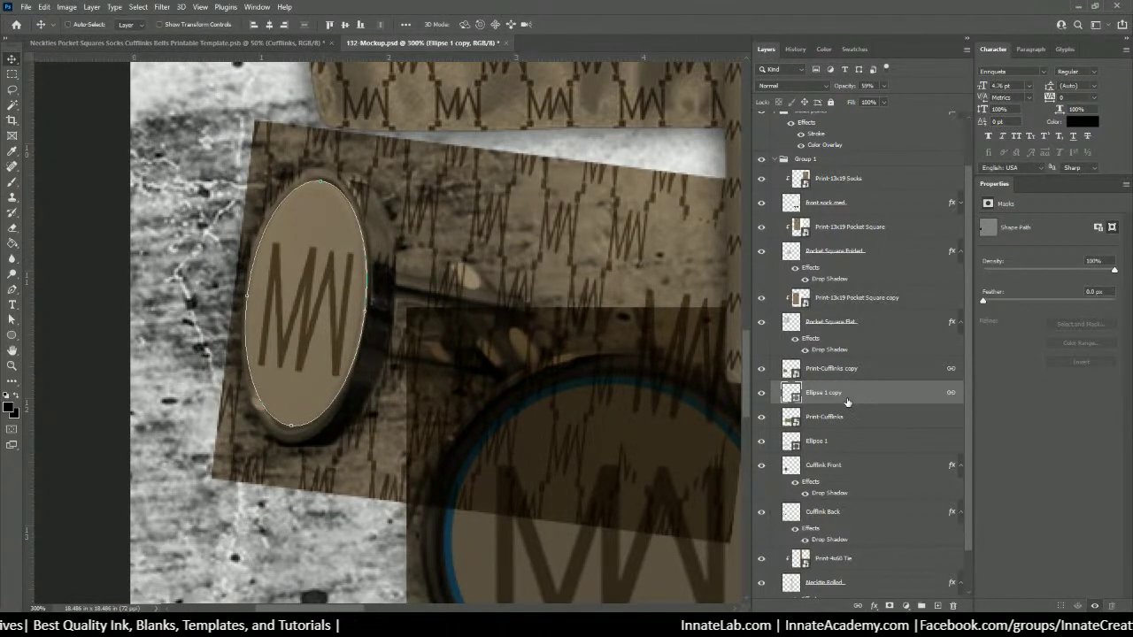
Step: Clip the Print-Cufflinks copy layer to the Ellipse 1 copy shape with a clipping mask
left_click(847, 372)
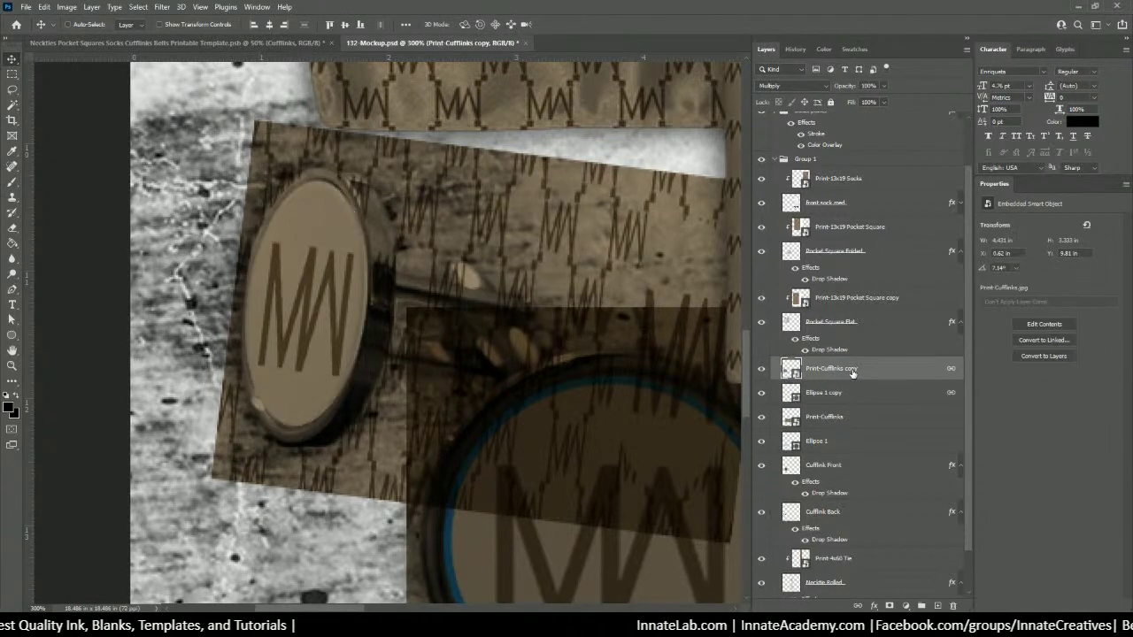
right_click(854, 374)
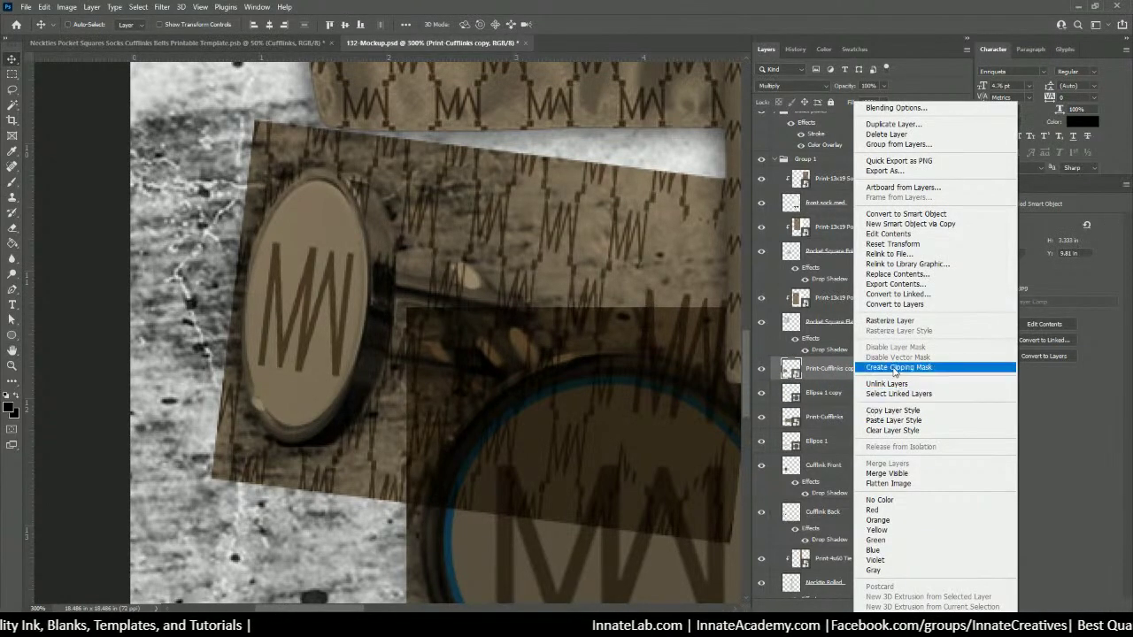
left_click(899, 366)
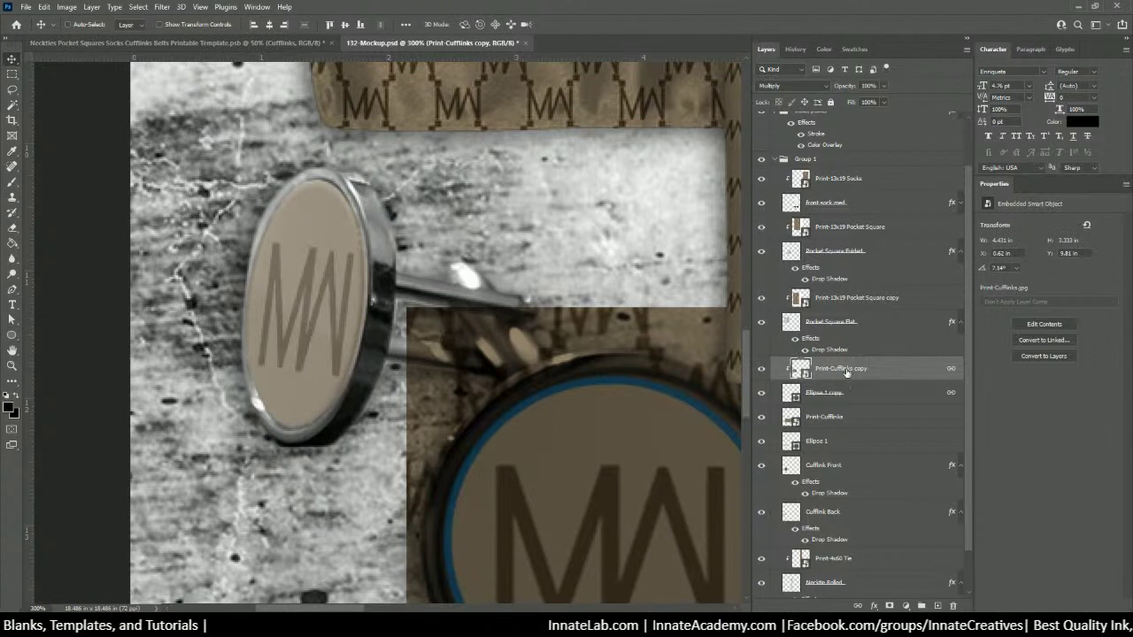
Step: Set the Ellipse 1 copy layer's opacity to 100%
left_click(847, 398)
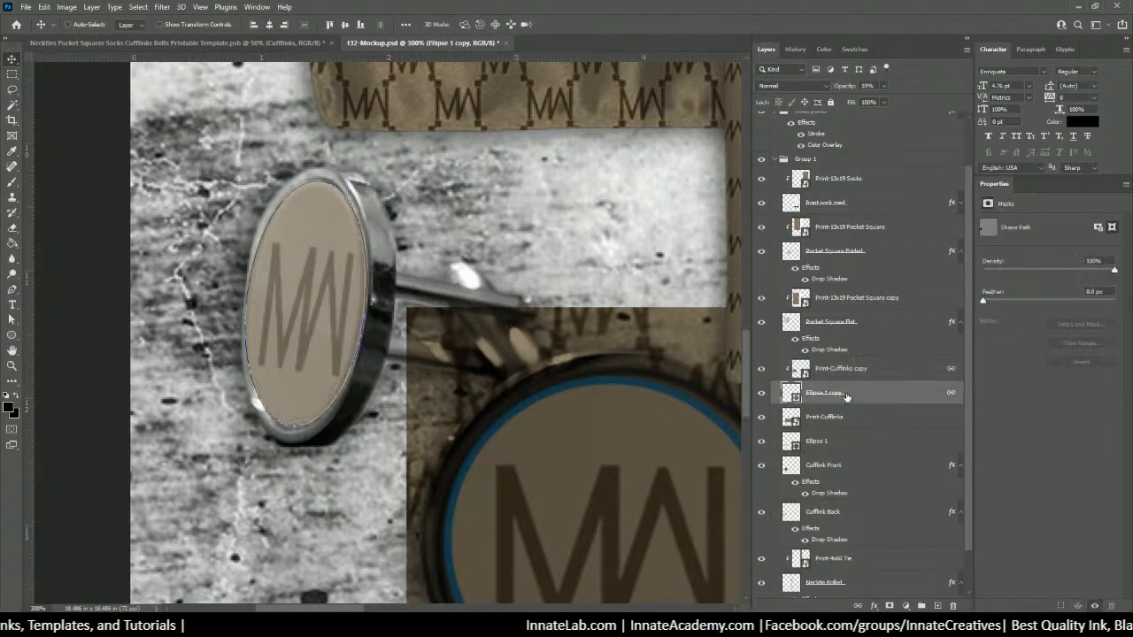
left_click(883, 86)
left_click_drag(894, 100, 928, 107)
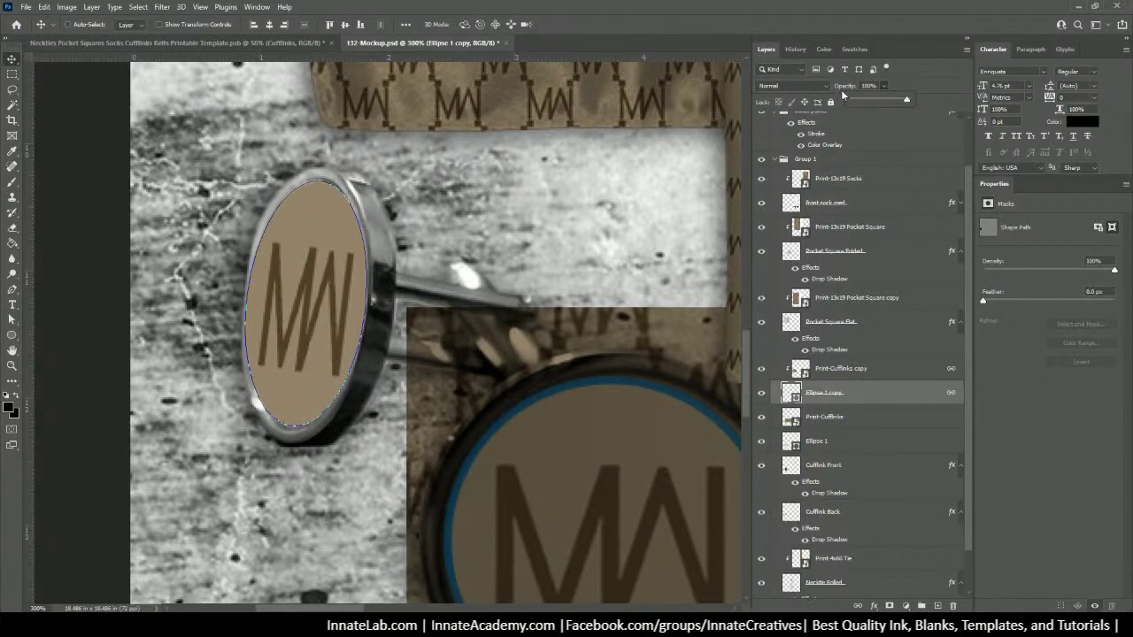
Step: Lower the Ellipse 1 copy layer's opacity to about 85%
left_click_drag(899, 100, 899, 102)
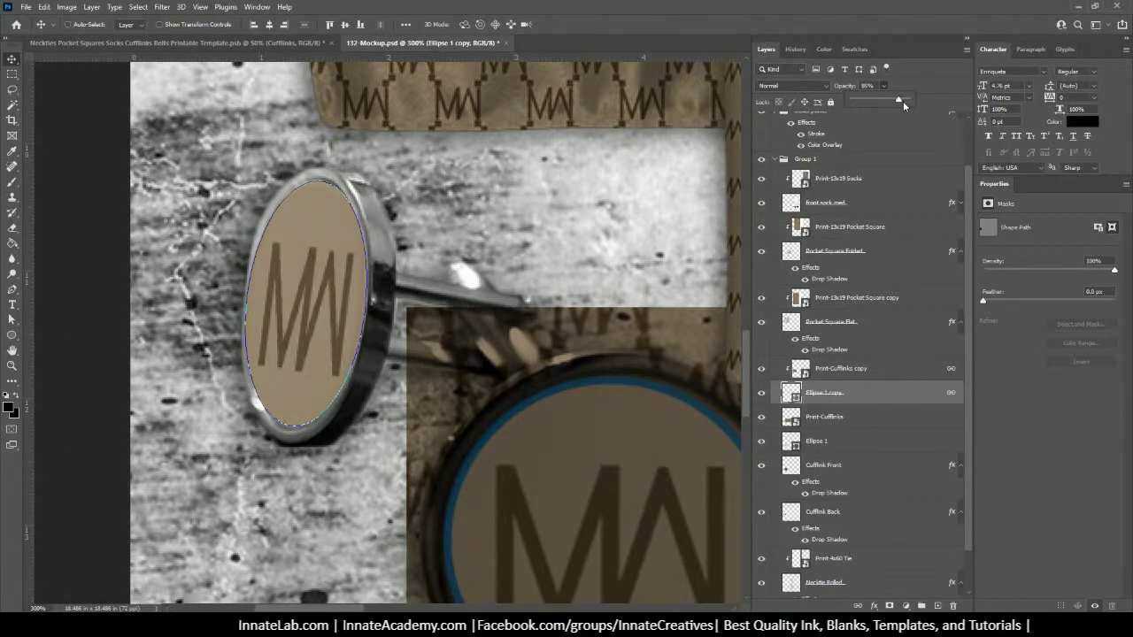
Step: Hide the Print-Cufflinks copy and Ellipse 1 copy layers to expose the back cufflink's face
left_click(871, 372)
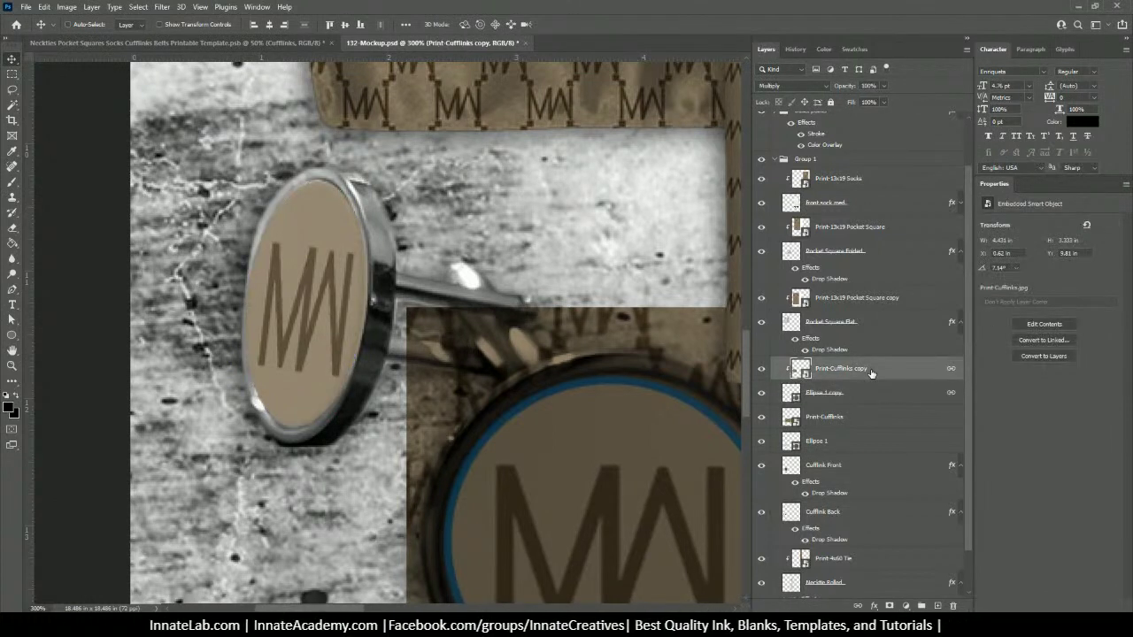
key("ctrl")
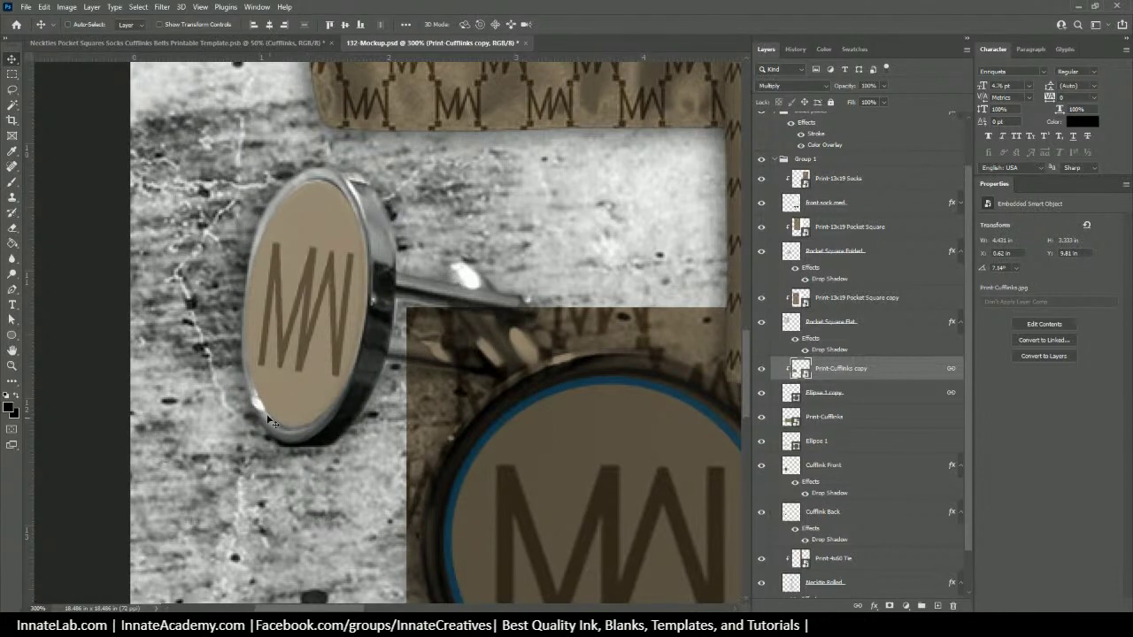
key("ctrl+plus")
key("ctrl+plus")
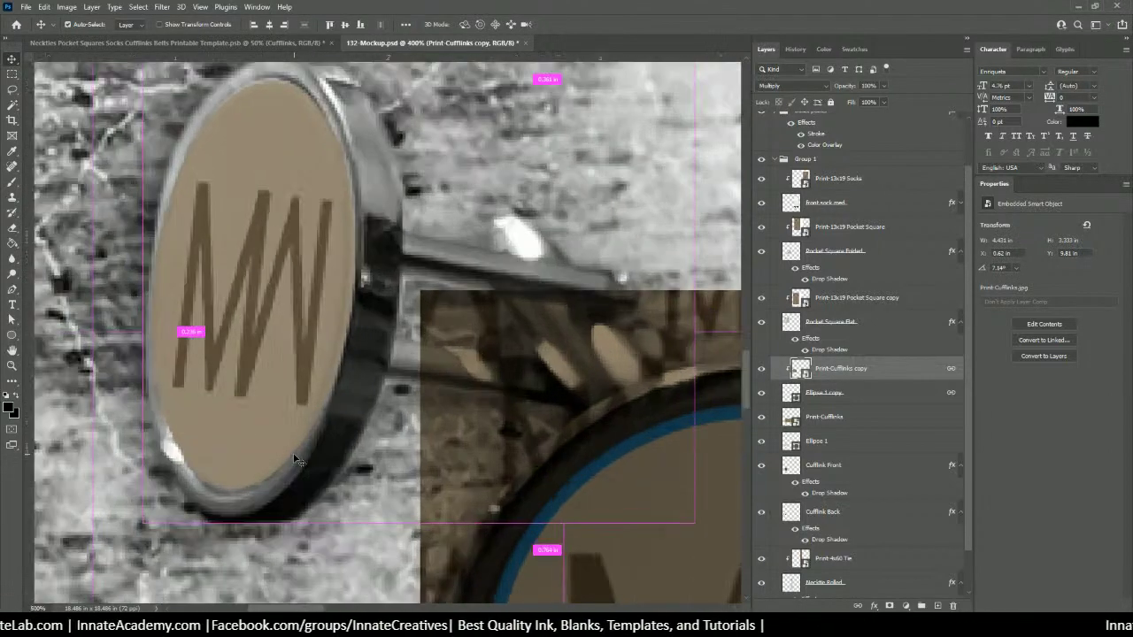
left_click(761, 368)
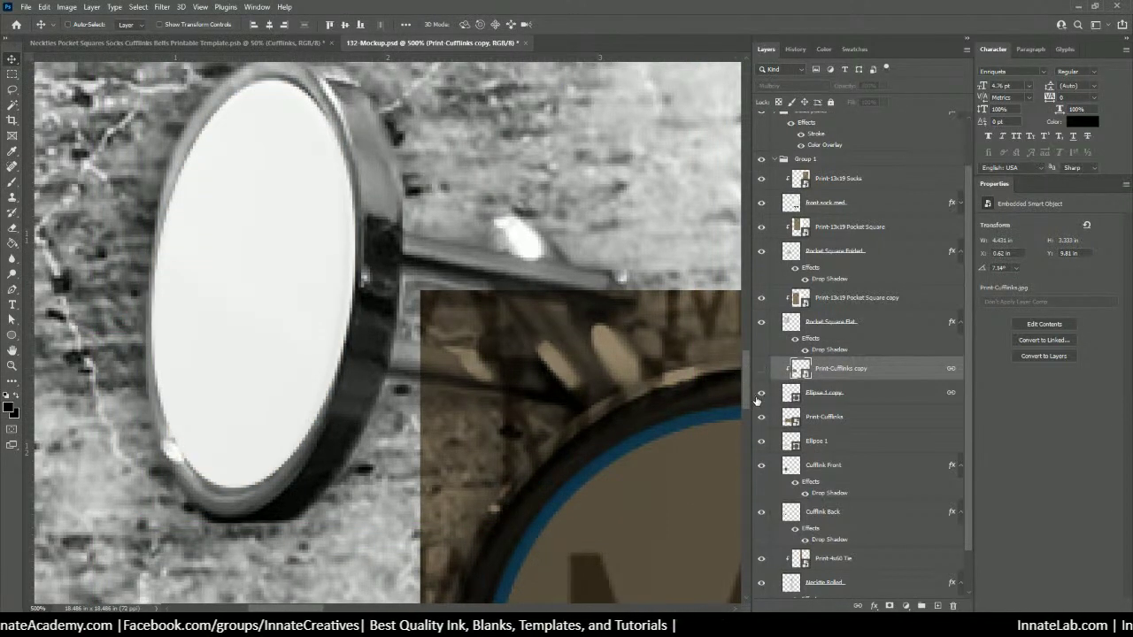
left_click(761, 392)
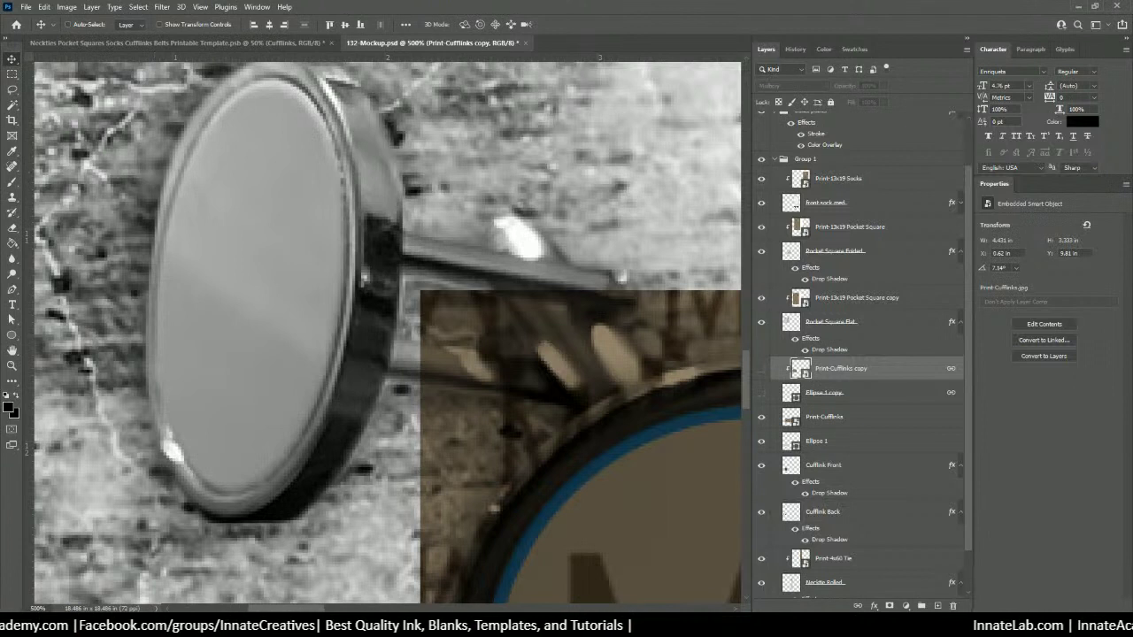
Step: Trace the back cufflink's oval face inside the rim with the Pen tool as a closed shape, about 66 by 142 px
left_click(11, 289)
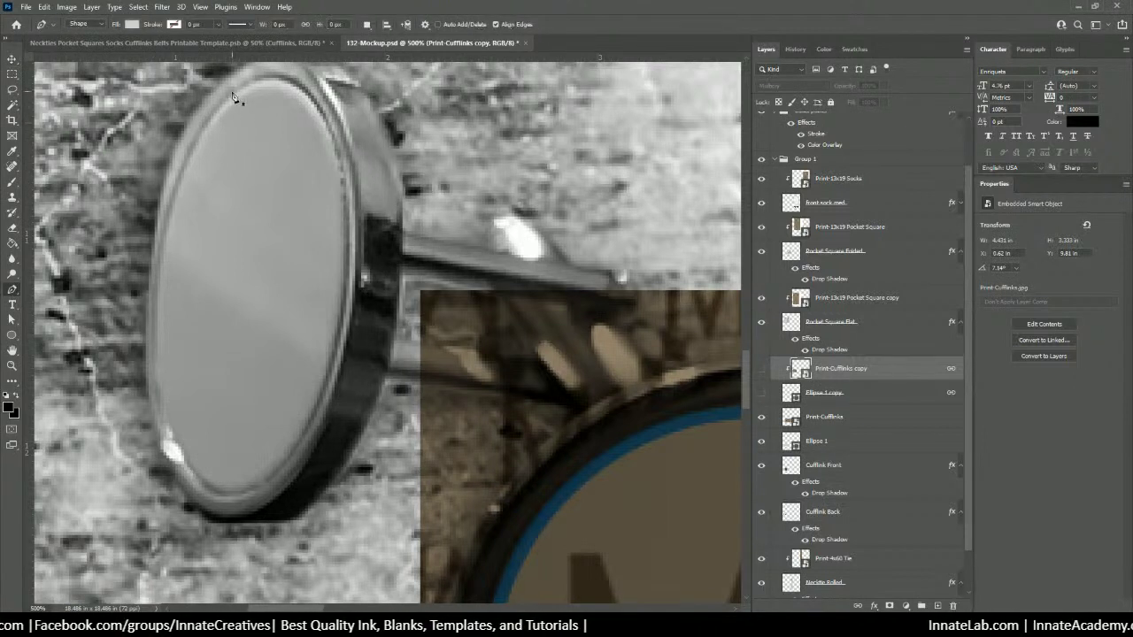
left_click(227, 98)
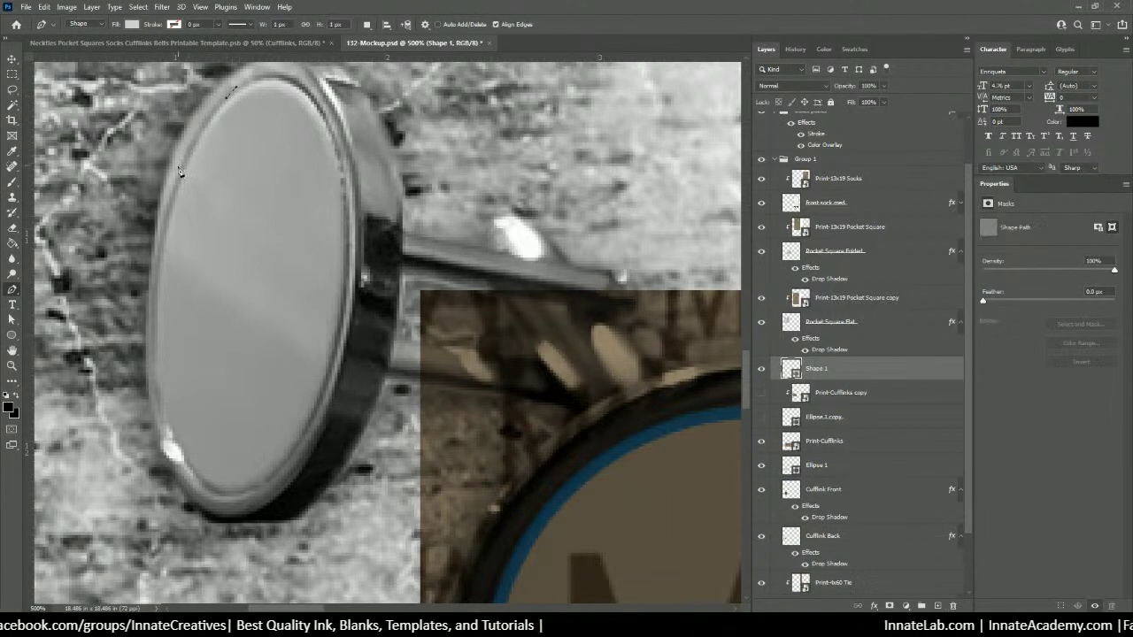
left_click(175, 193)
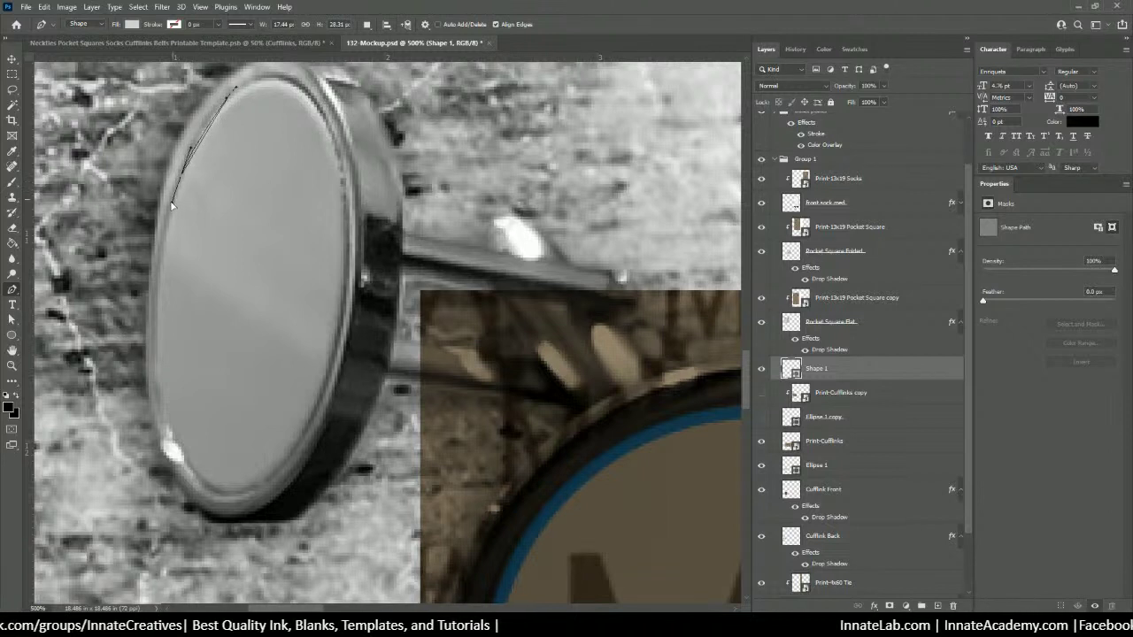
left_click(155, 361)
left_click_drag(154, 361, 157, 387)
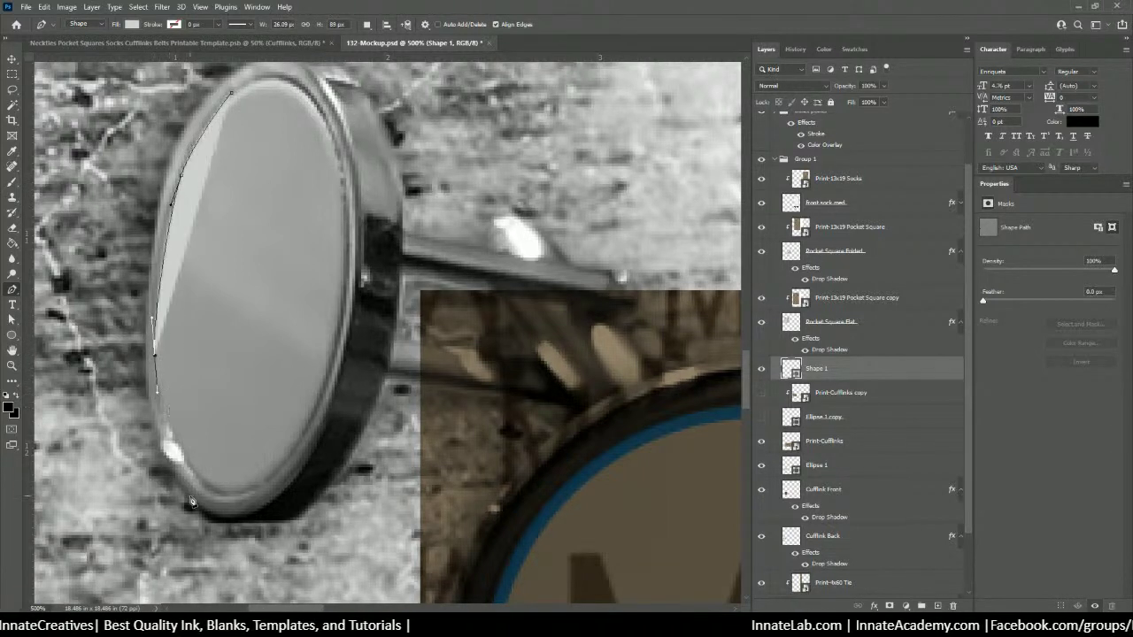
left_click_drag(200, 471, 225, 501)
left_click_drag(238, 496, 260, 487)
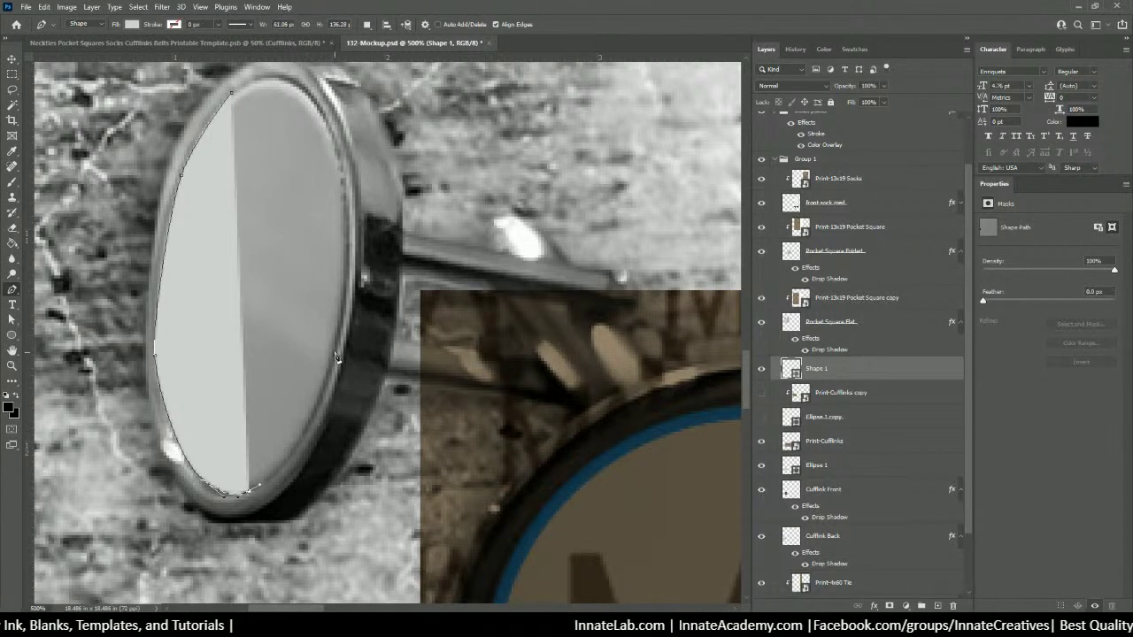
left_click_drag(331, 362, 350, 263)
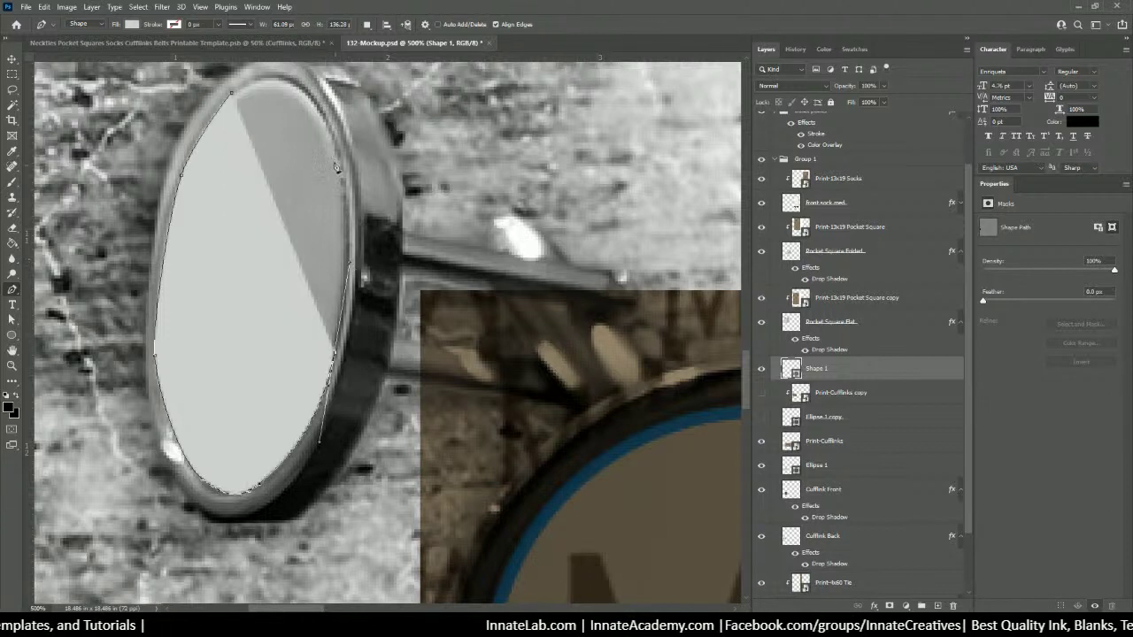
left_click_drag(340, 155, 239, 92)
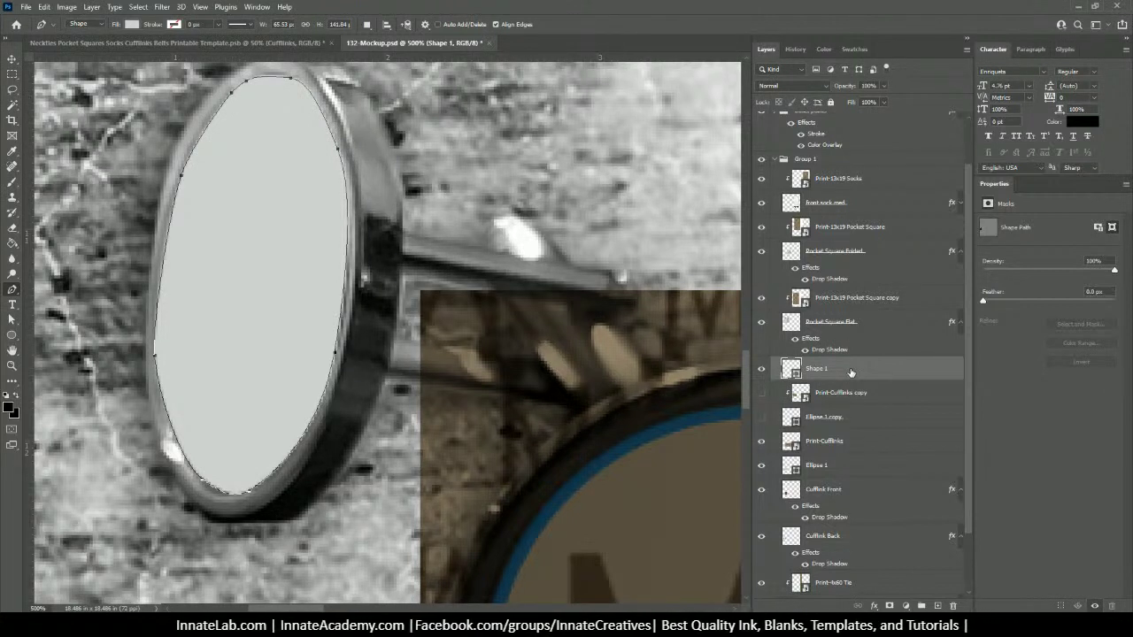
Step: Move the Shape 1 layer below Ellipse 1 copy and delete the Ellipse 1 copy layer
left_click_drag(852, 372, 840, 437)
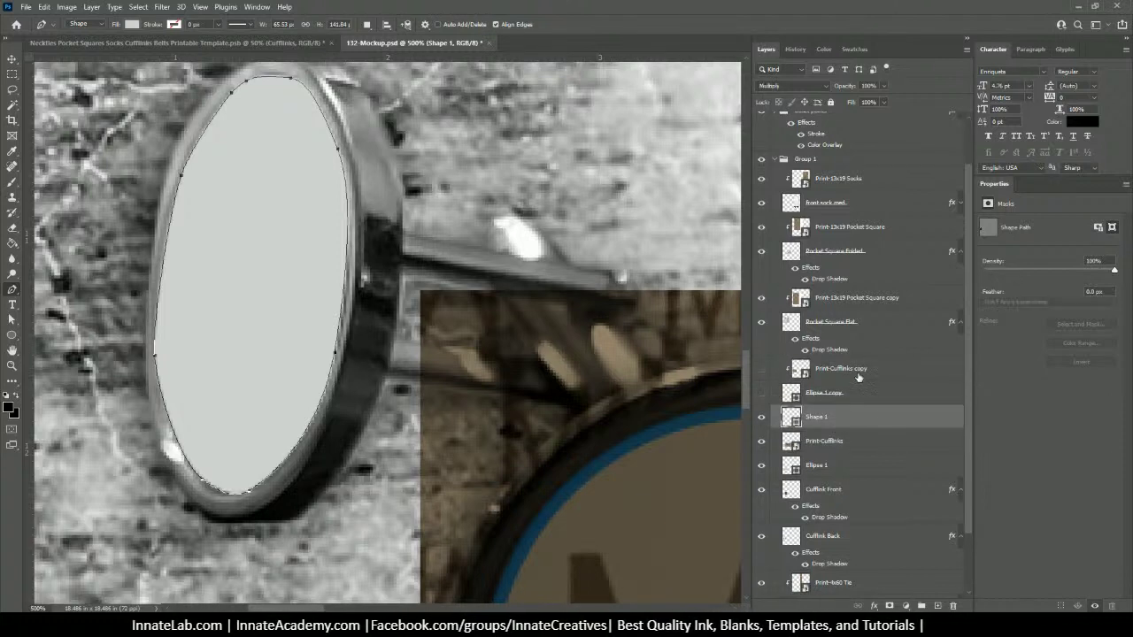
left_click(842, 395)
right_click(841, 397)
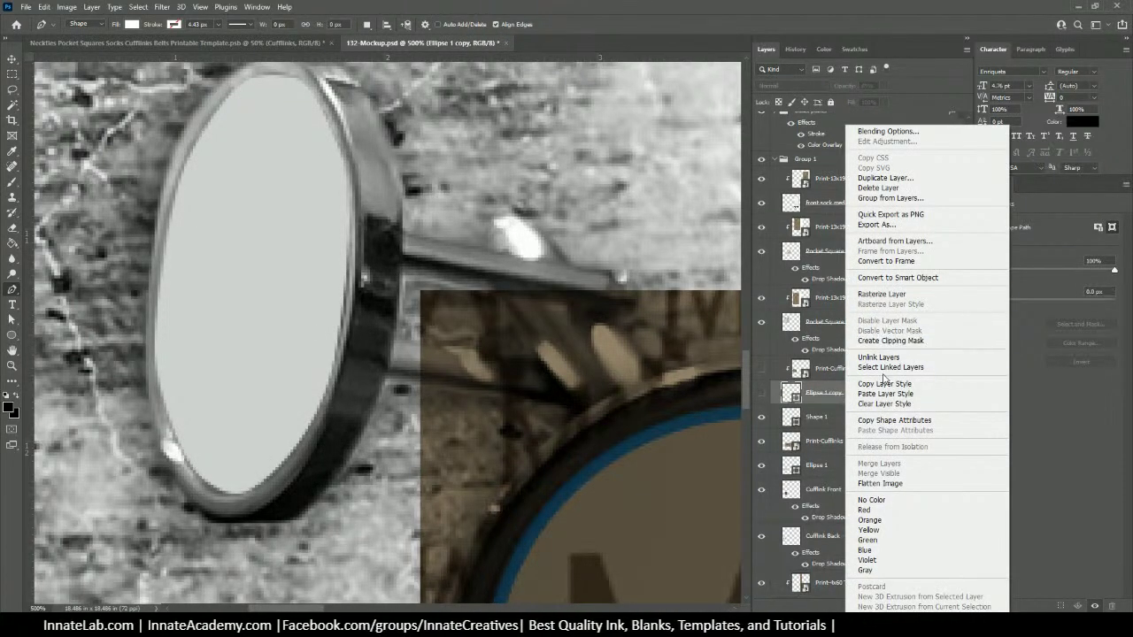
left_click(825, 398)
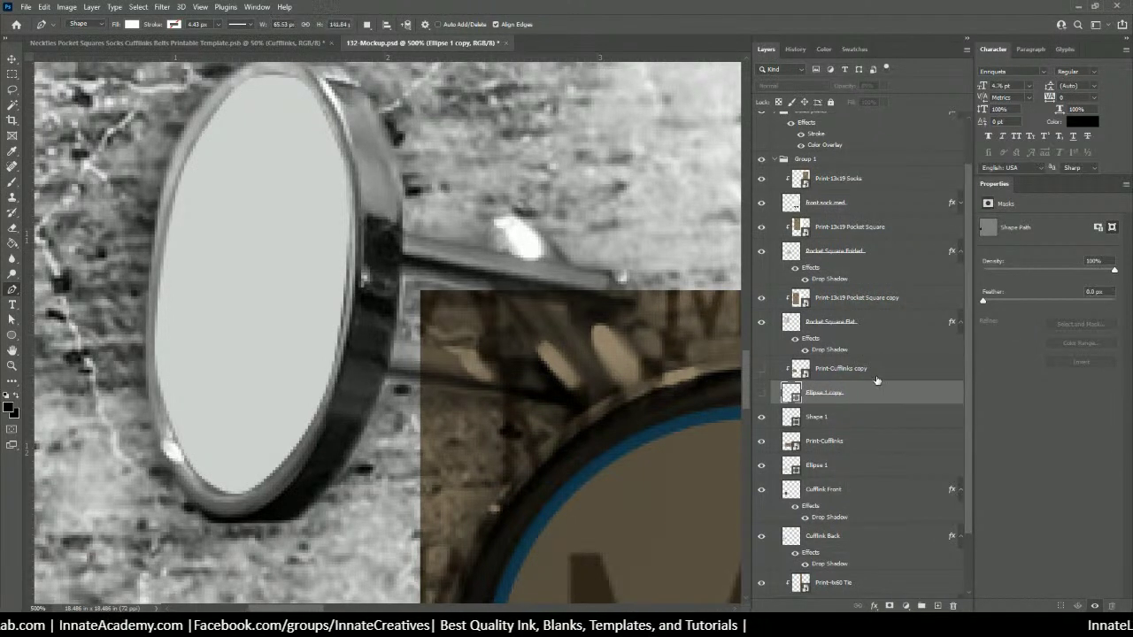
key("Delete")
Step: Show the Print-Cufflinks copy layer and clip it to Shape 1 with a clipping mask
left_click(762, 369)
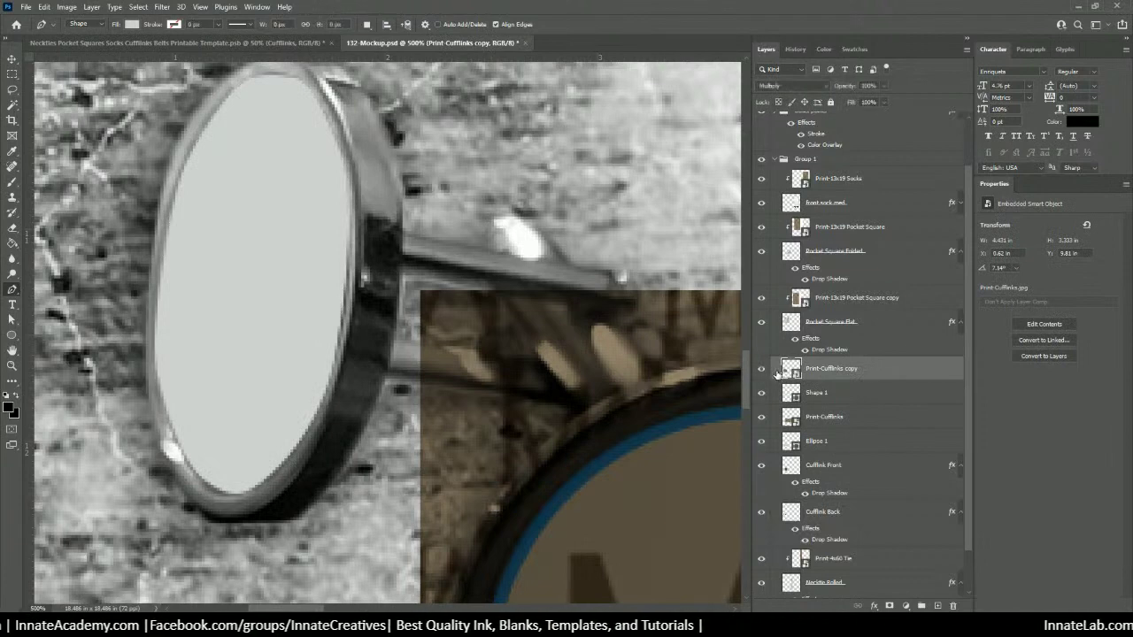
right_click(849, 369)
left_click(898, 367)
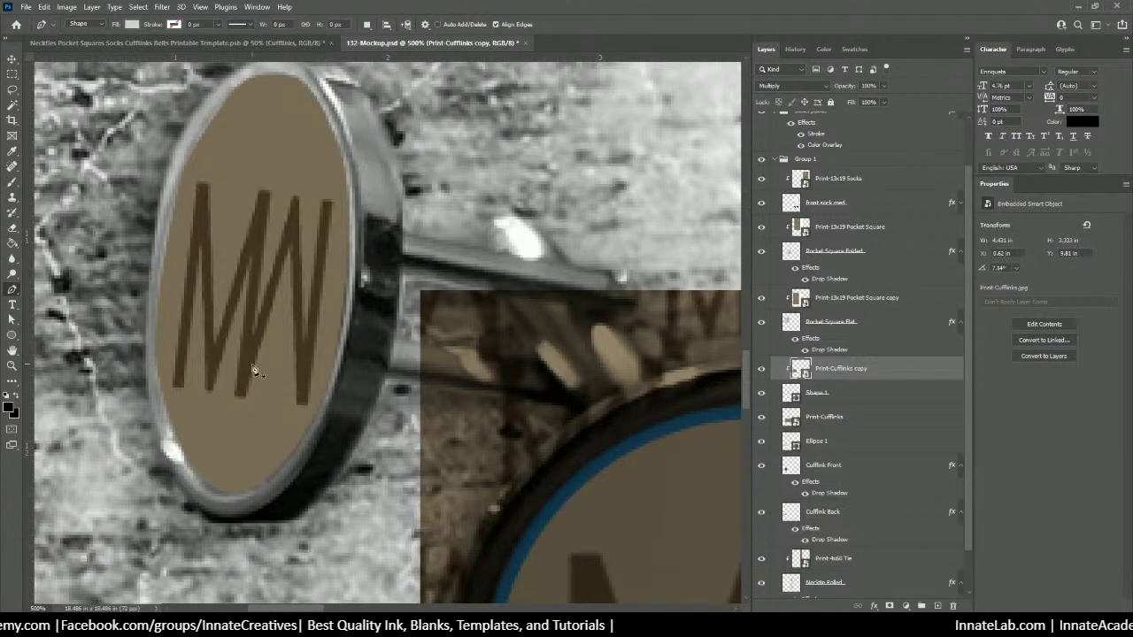
Step: Feather the Shape 1 shape's mask by 1.1 px
left_click(818, 395)
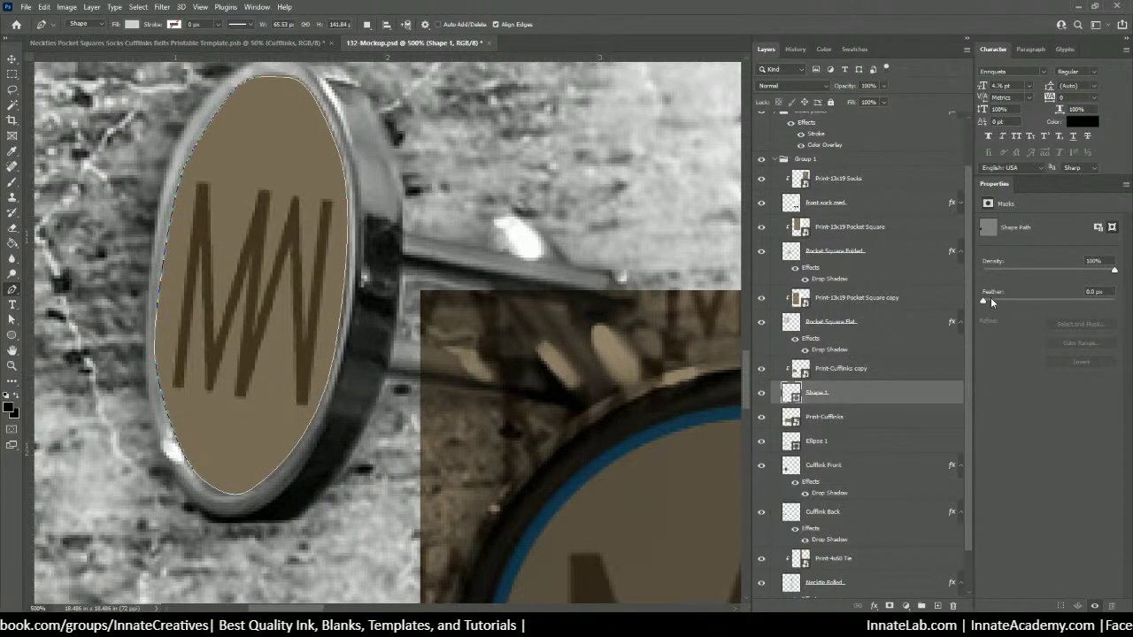
left_click(990, 298)
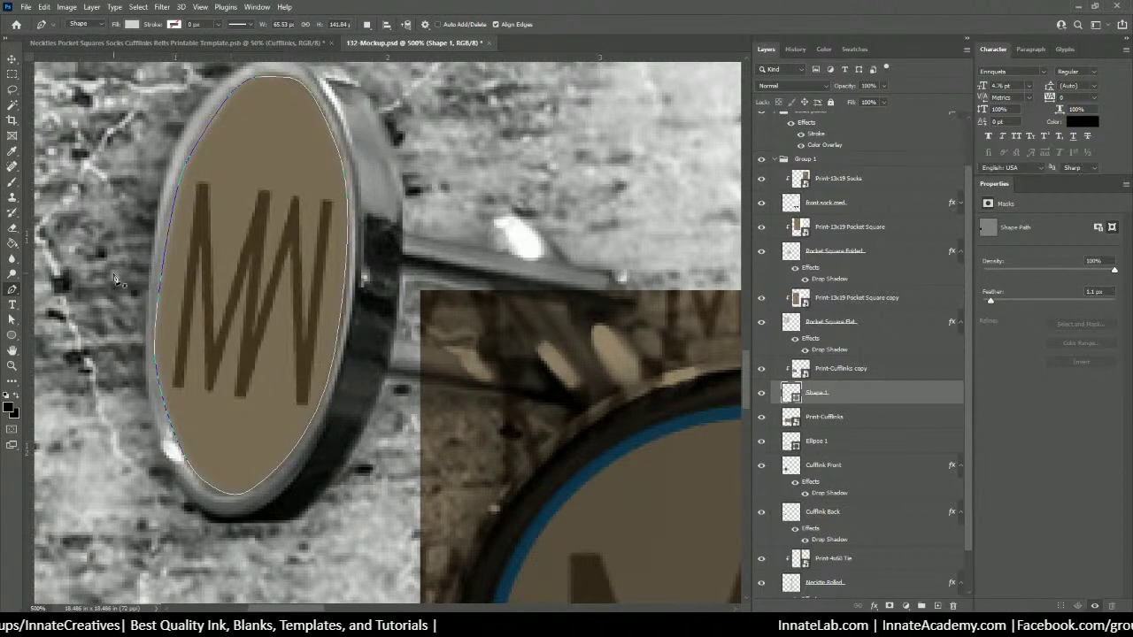
Step: Shift the Print-Cufflinks layer sideways to an X position of about -6.11 in, centring its far-end monogram on the front cufflink
key("ctrl+minus")
key("ctrl+minus")
key("ctrl+minus")
key("ctrl+minus")
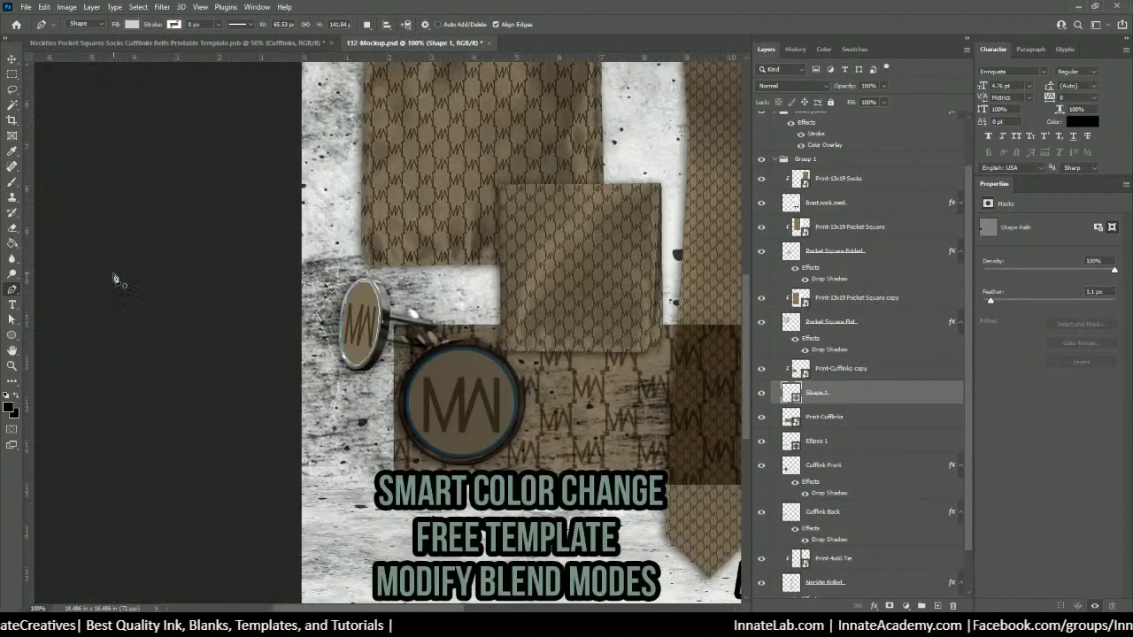
left_click(14, 59)
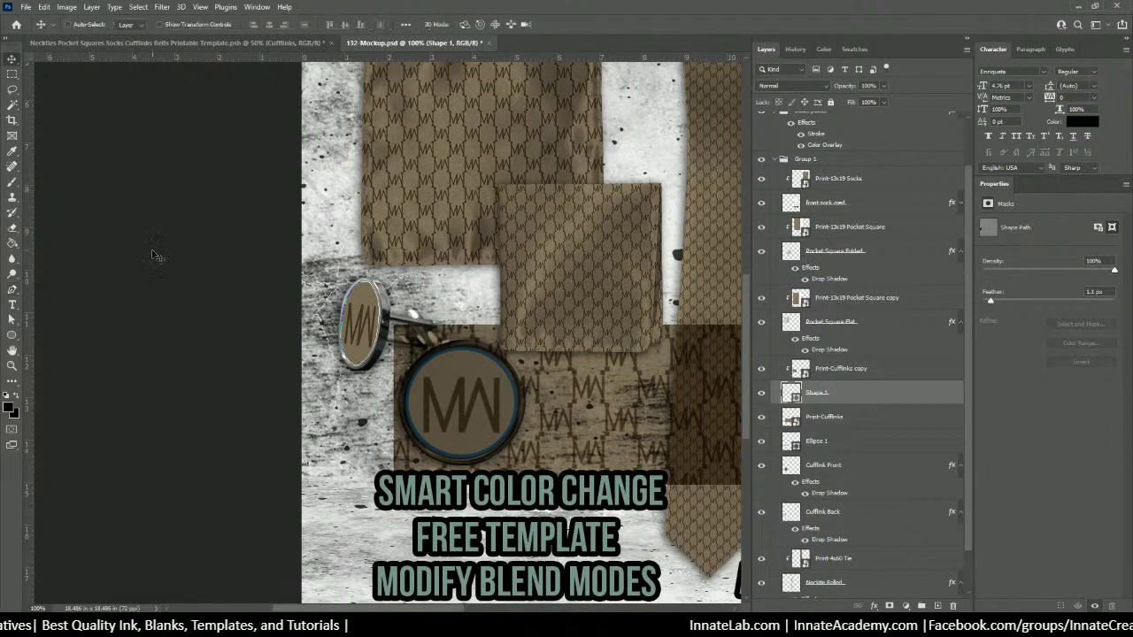
right_click(579, 403)
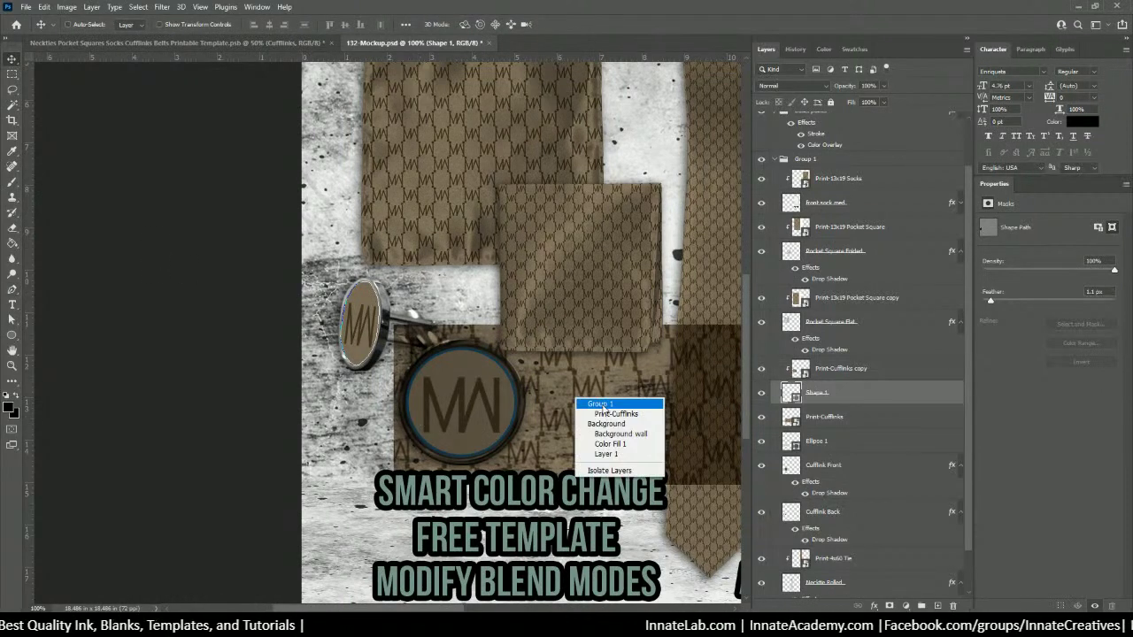
left_click(604, 415)
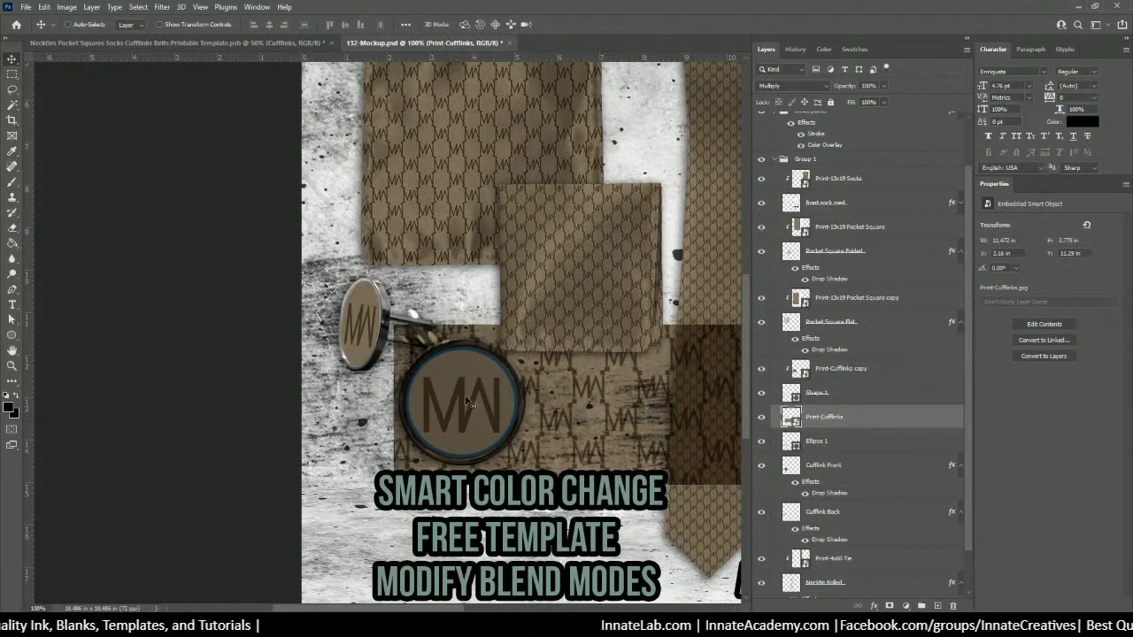
left_click_drag(630, 432, 275, 422)
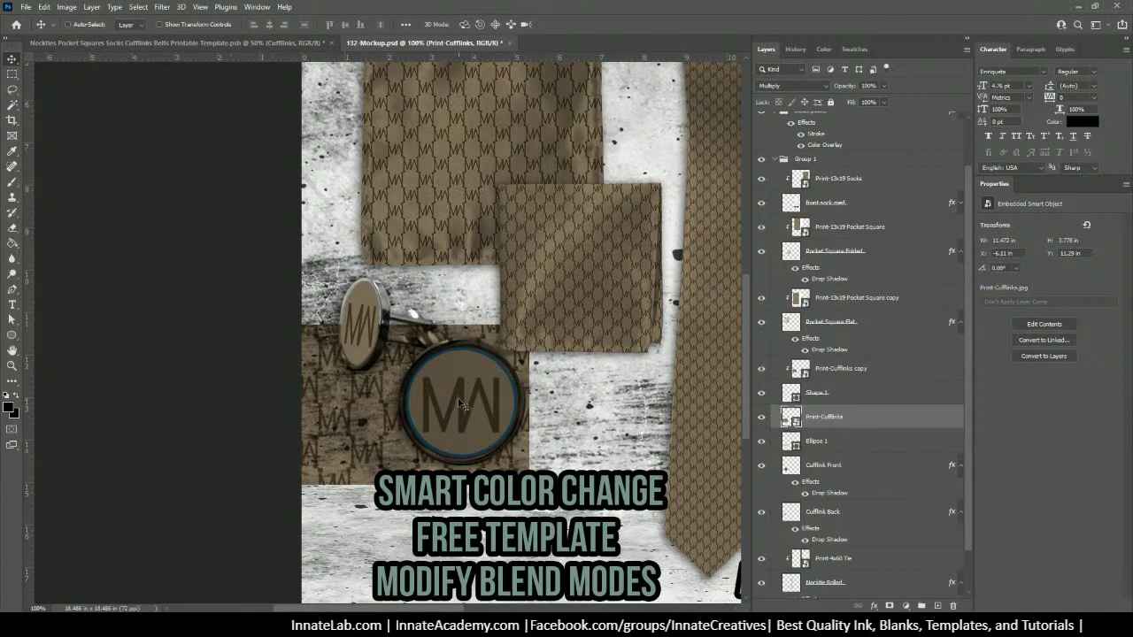
Step: Nudge the Ellipse 1 shape slightly right to an X position of 2.49 in, fitting it to the front cufflink
left_click(842, 443)
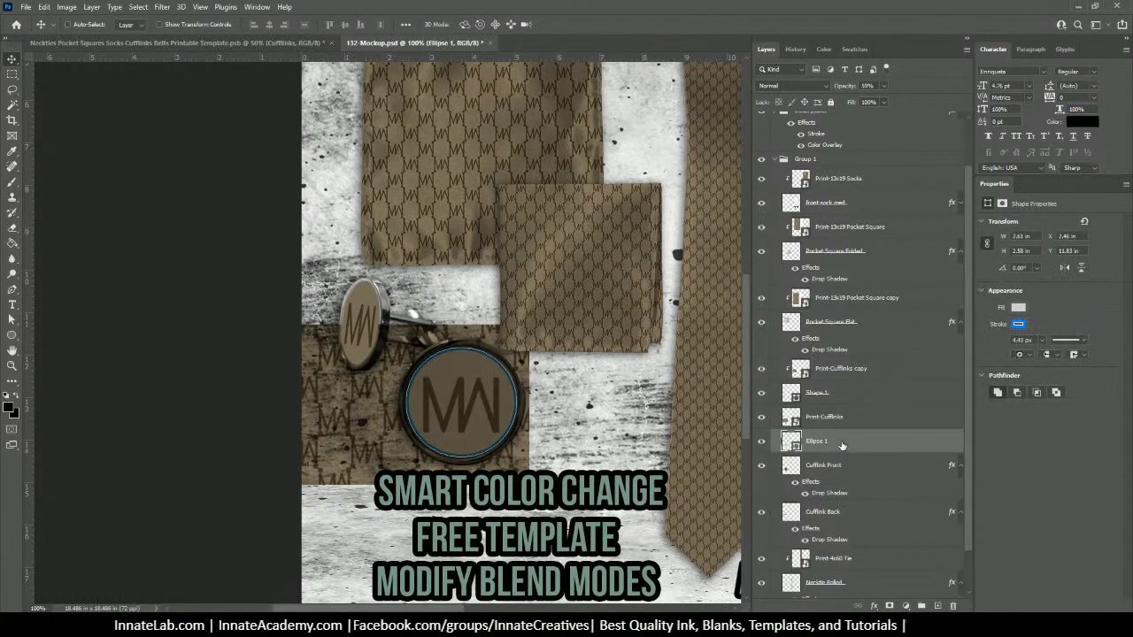
key("Right")
key("Right")
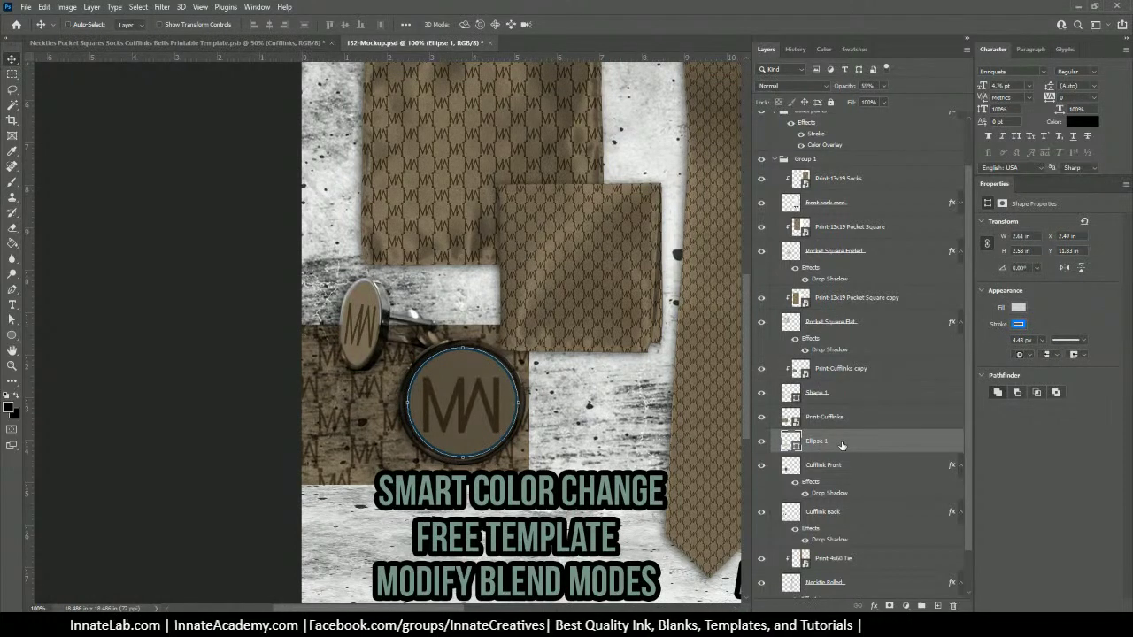
Step: Remove the stroke from Ellipse 1 and set its fill to solid white
left_click(1020, 323)
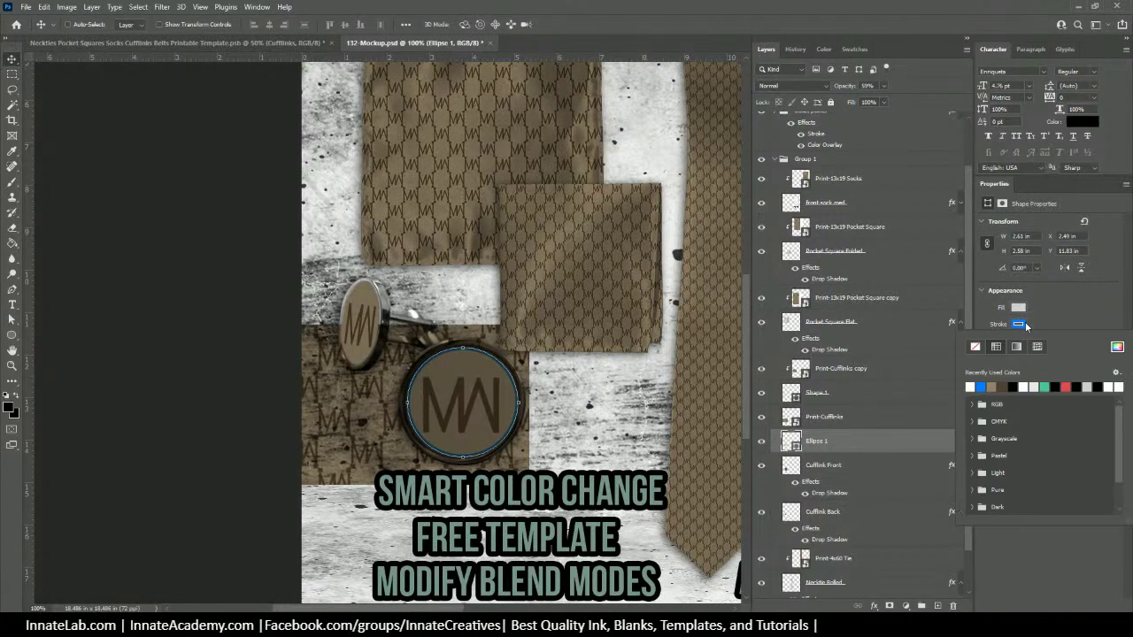
left_click(975, 347)
left_click(1019, 307)
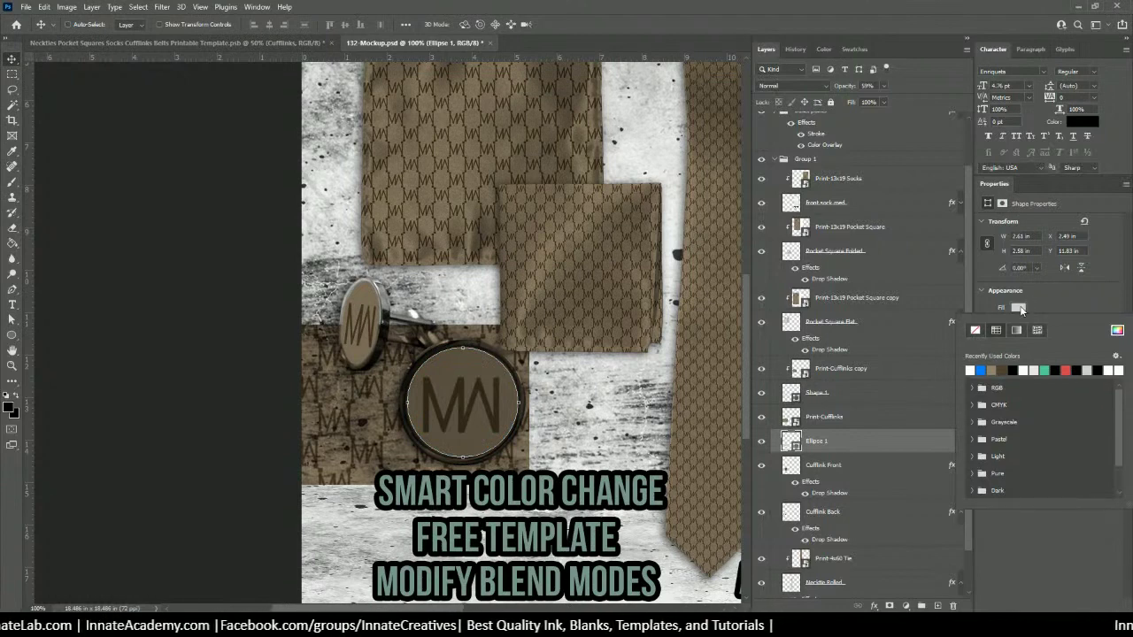
left_click(1114, 331)
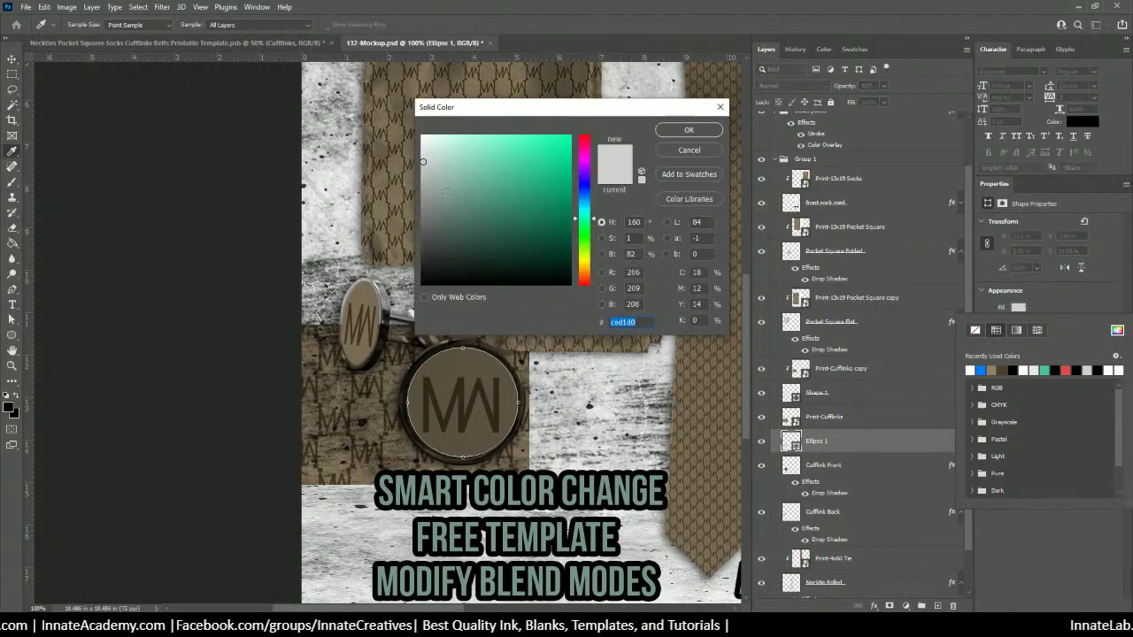
left_click(688, 130)
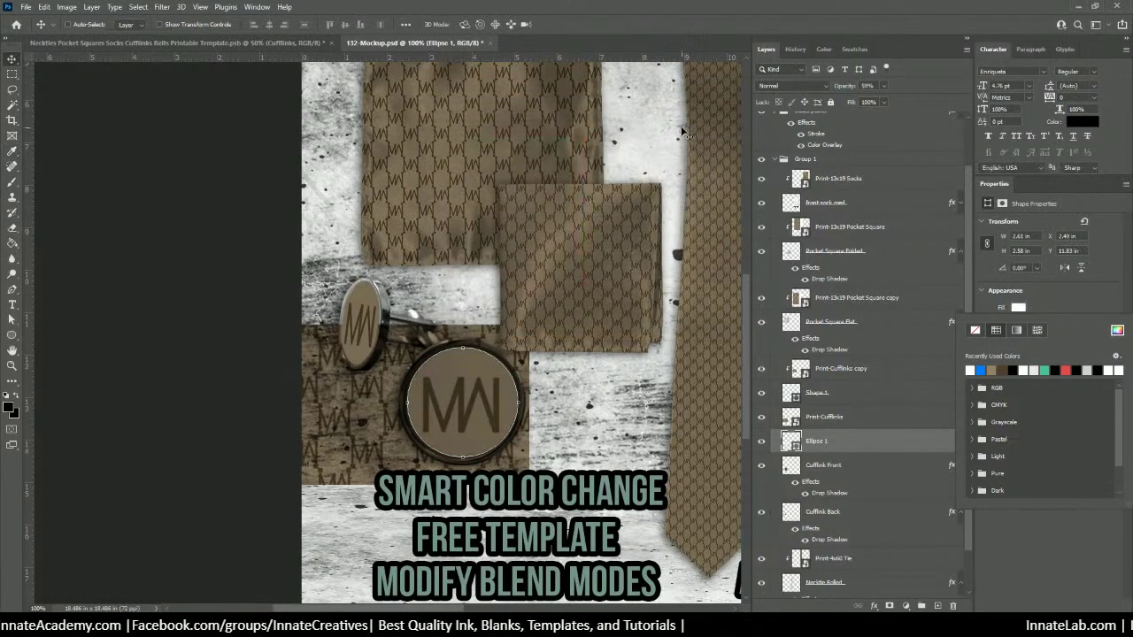
Step: Clip the Print-Cufflinks layer to the Ellipse 1 shape with a clipping mask
left_click(864, 412)
left_click(864, 415)
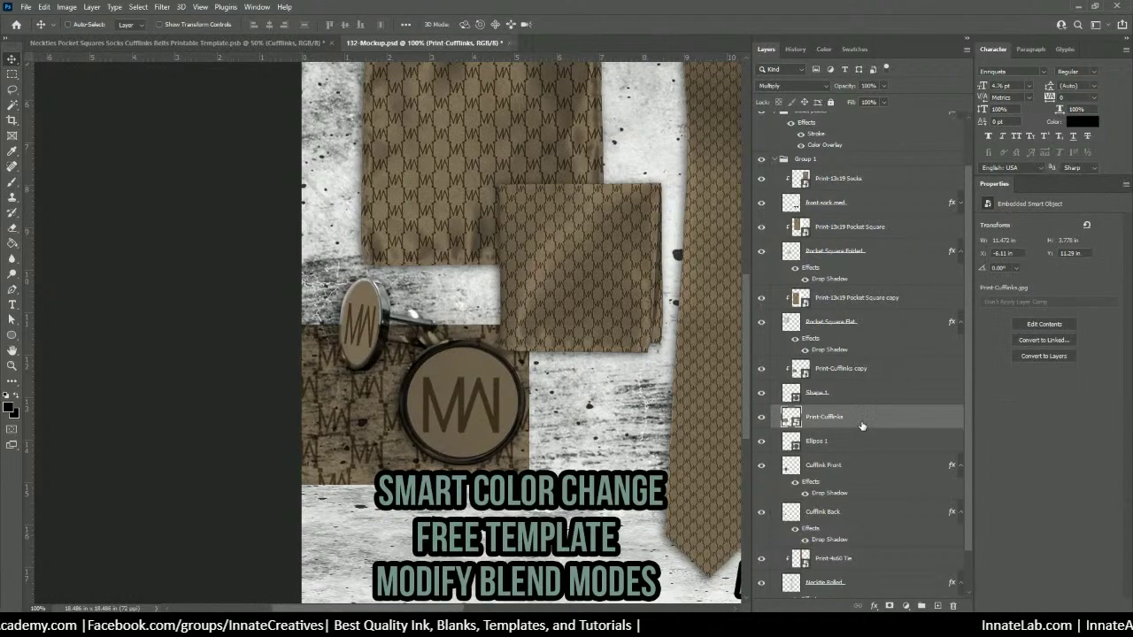
right_click(863, 426)
left_click(899, 368)
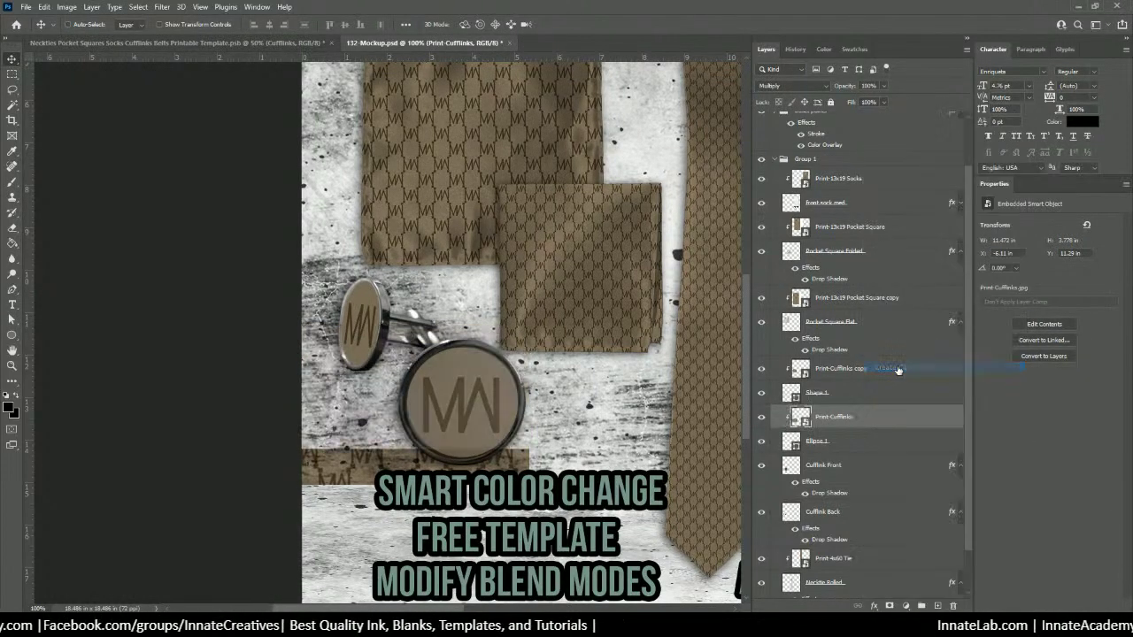
Step: Set the Ellipse 1 layer's opacity to 100%
left_click(874, 438)
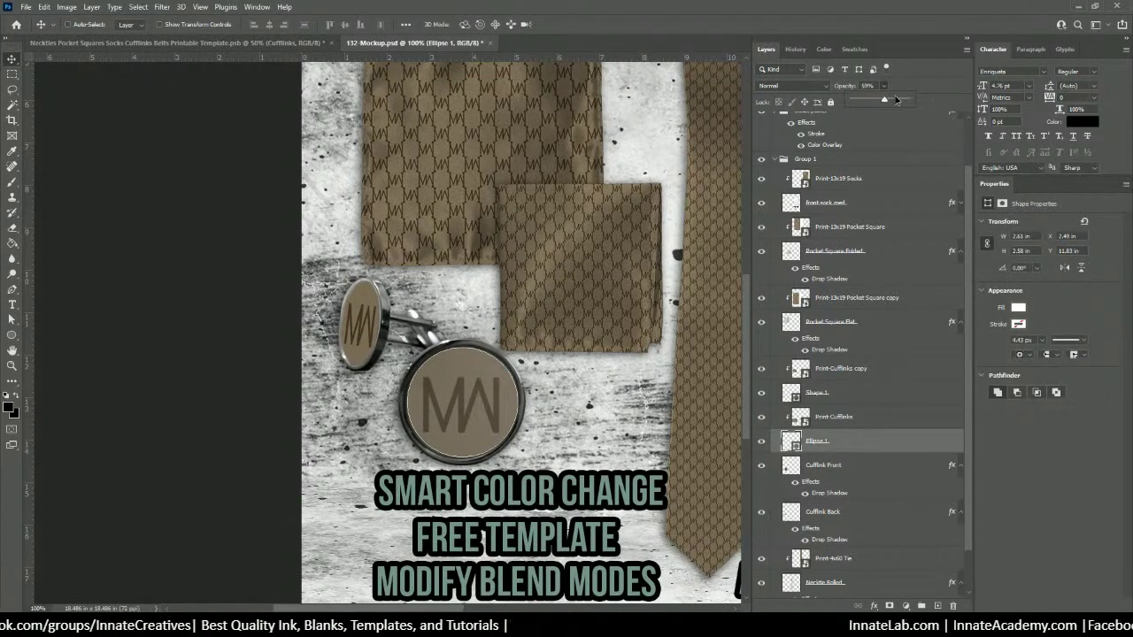
left_click_drag(895, 99, 908, 102)
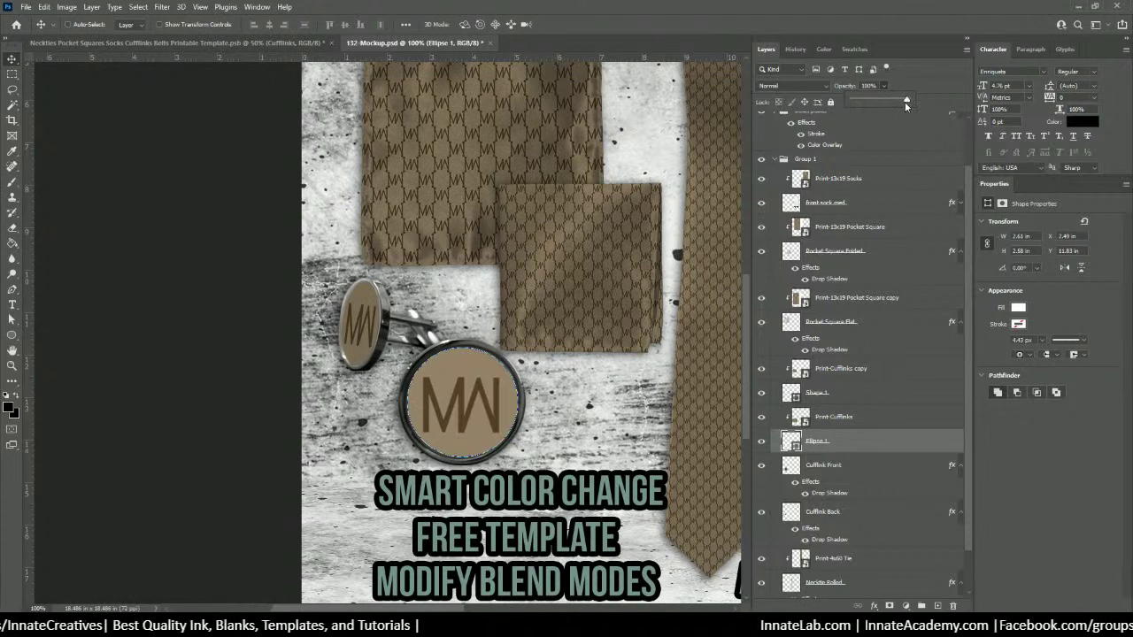
Step: Try other blend modes on the Ellipse 1 layer and return it to Normal
left_click(796, 86)
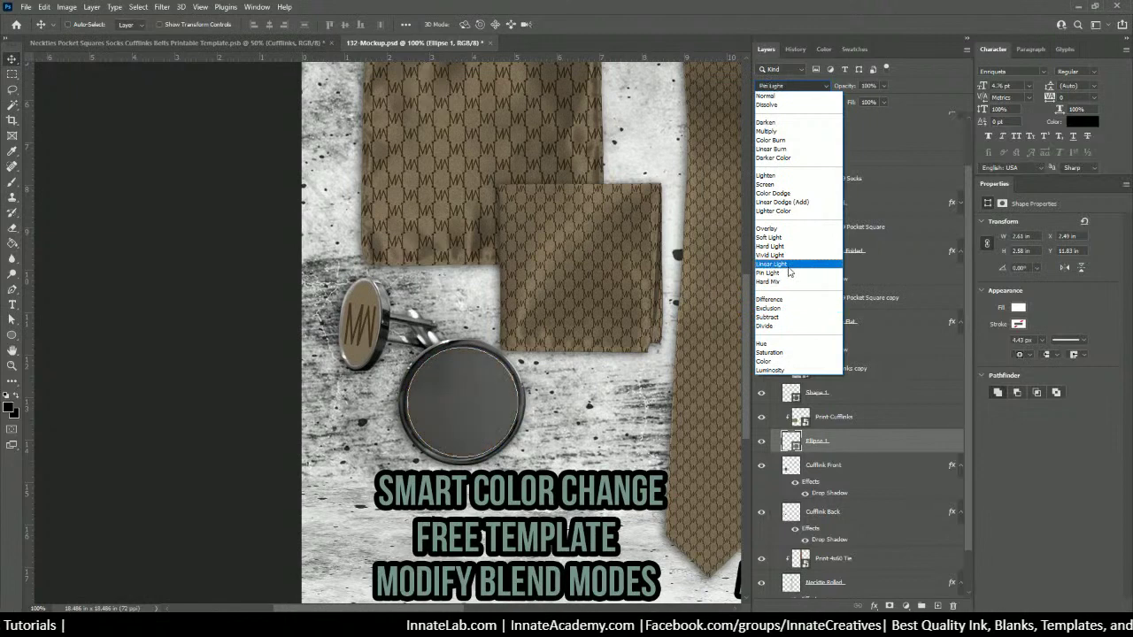
left_click(776, 96)
left_click(887, 345)
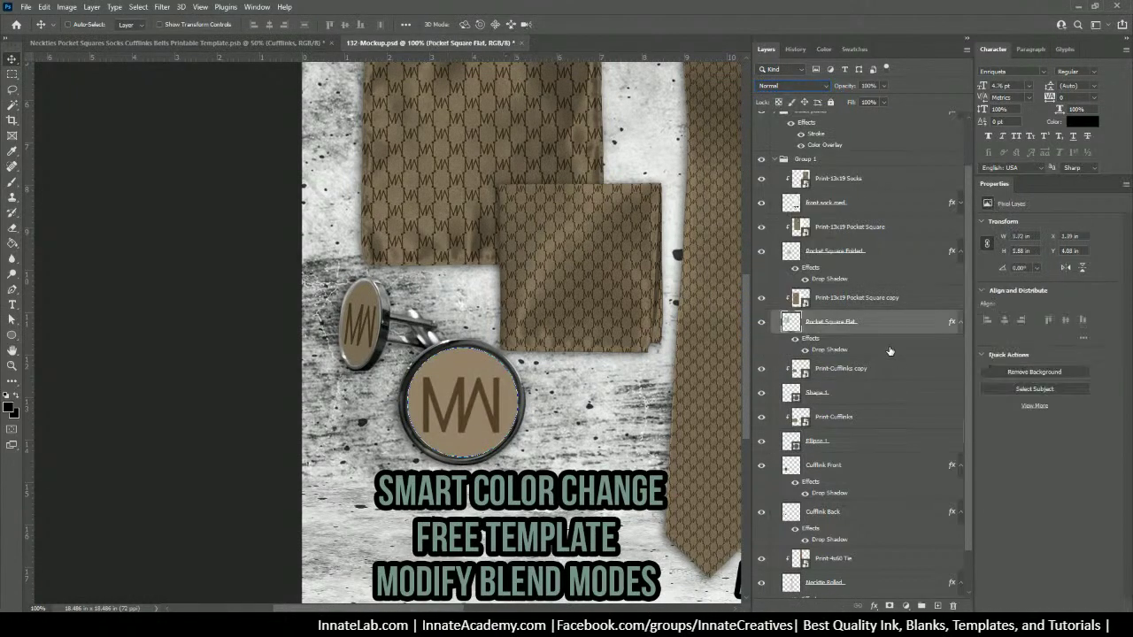
key("ctrl+minus")
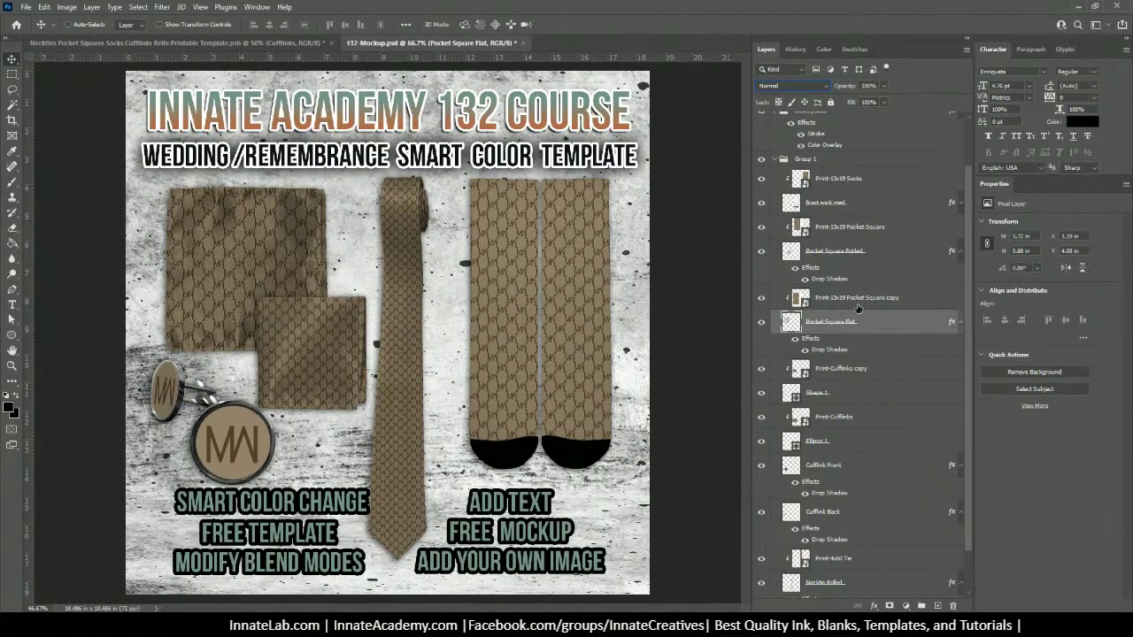
left_click(858, 304)
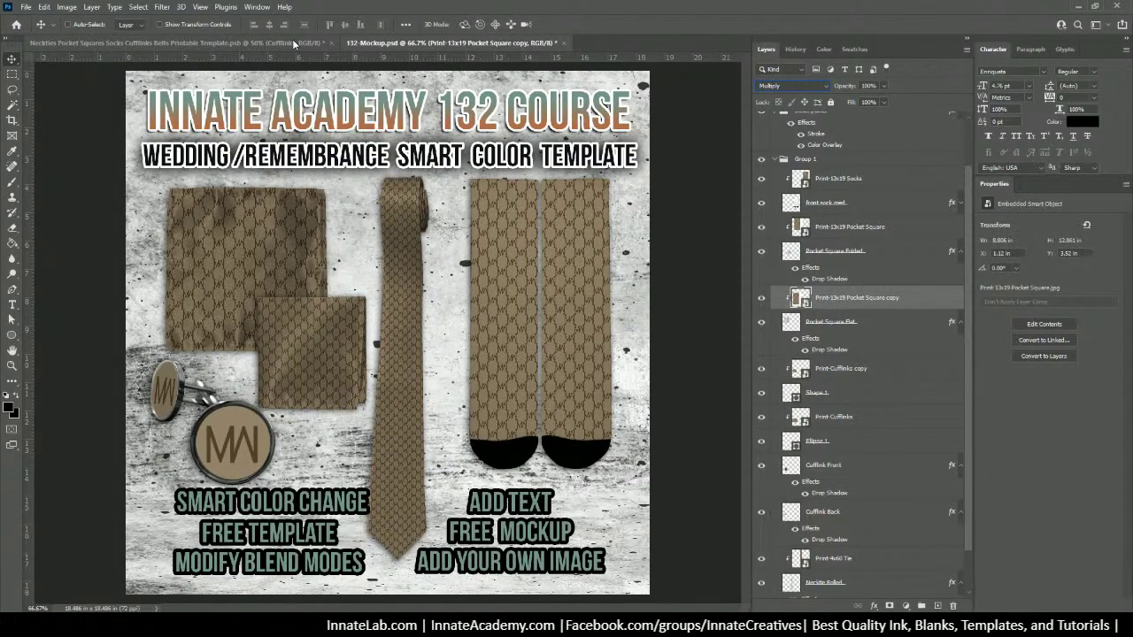
Step: Switch to the printable template document and examine the 13x19 Pocket Square and 13x19 Socks artboards
left_click(293, 43)
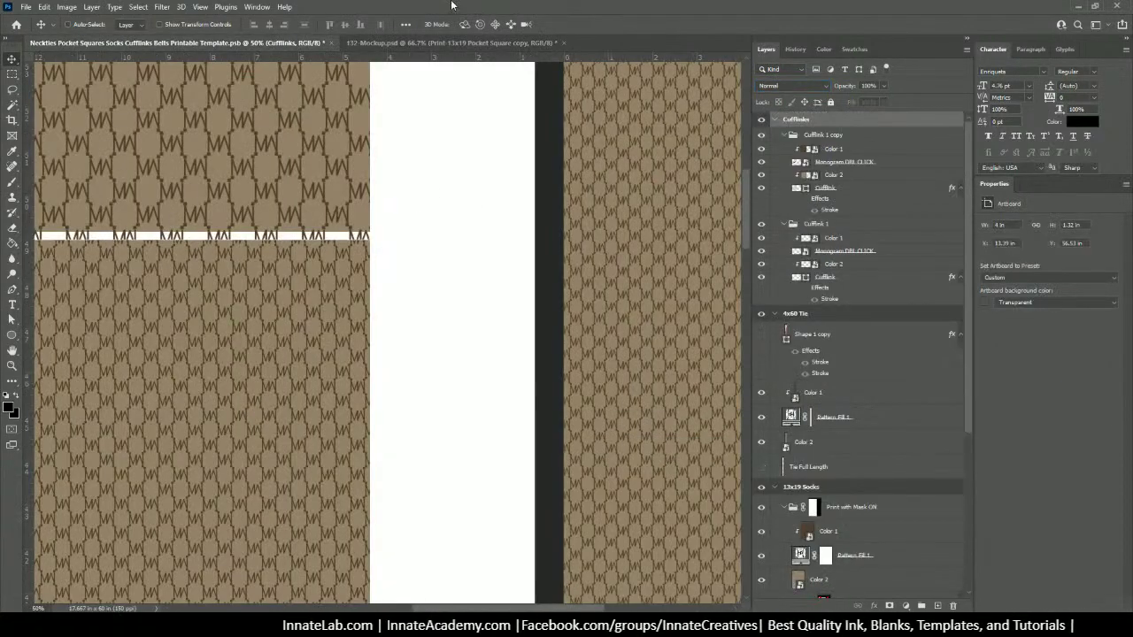
key("ctrl+minus")
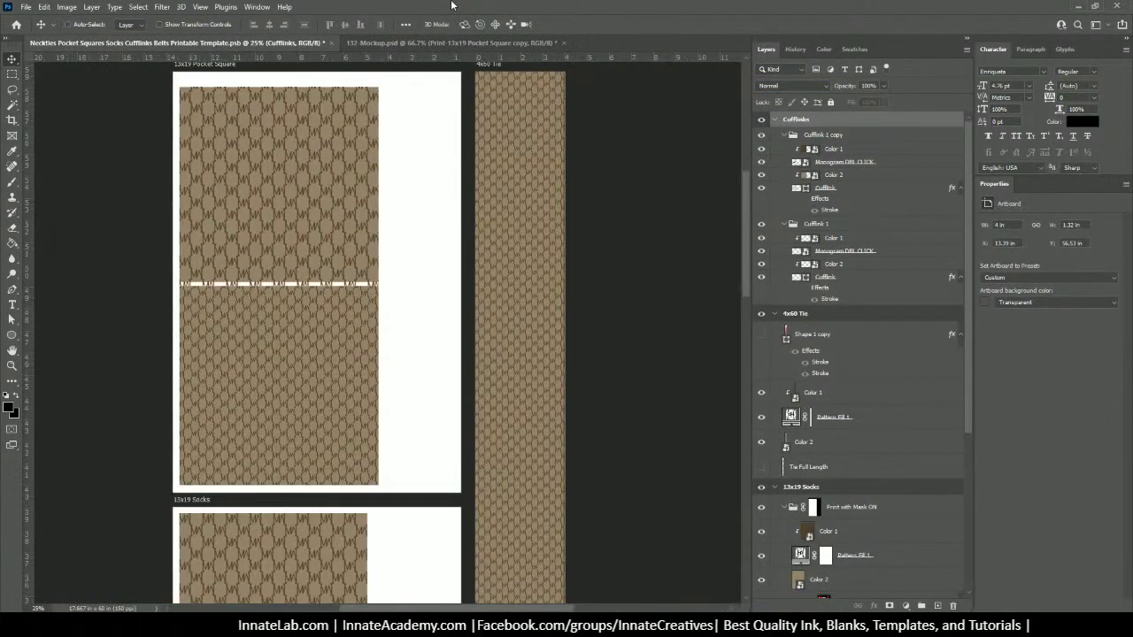
left_click(489, 45)
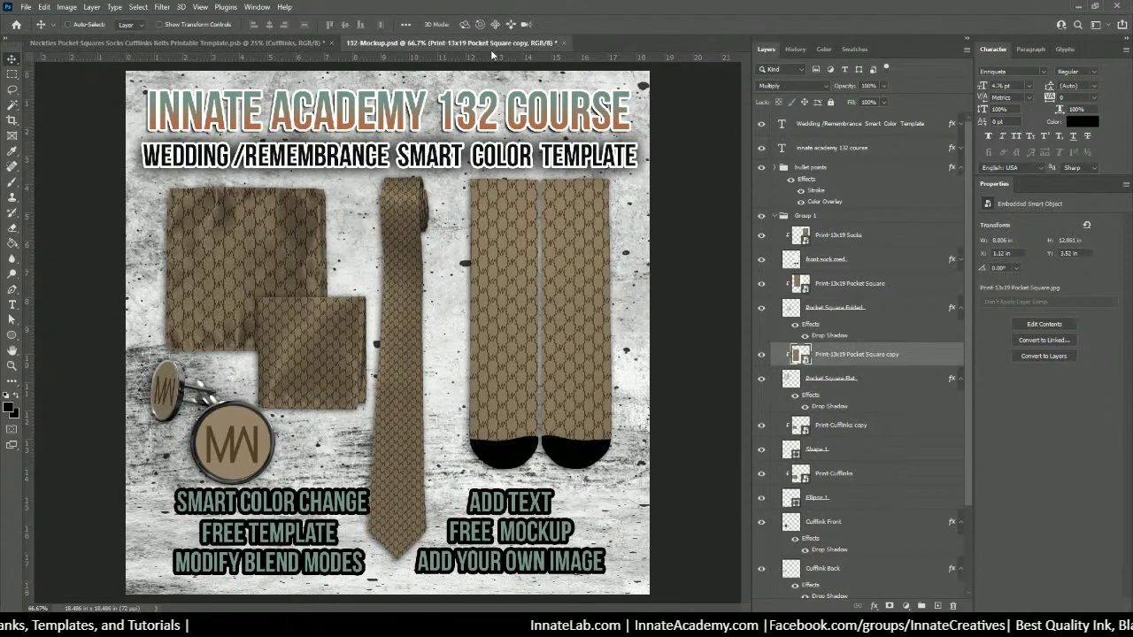
left_click(296, 42)
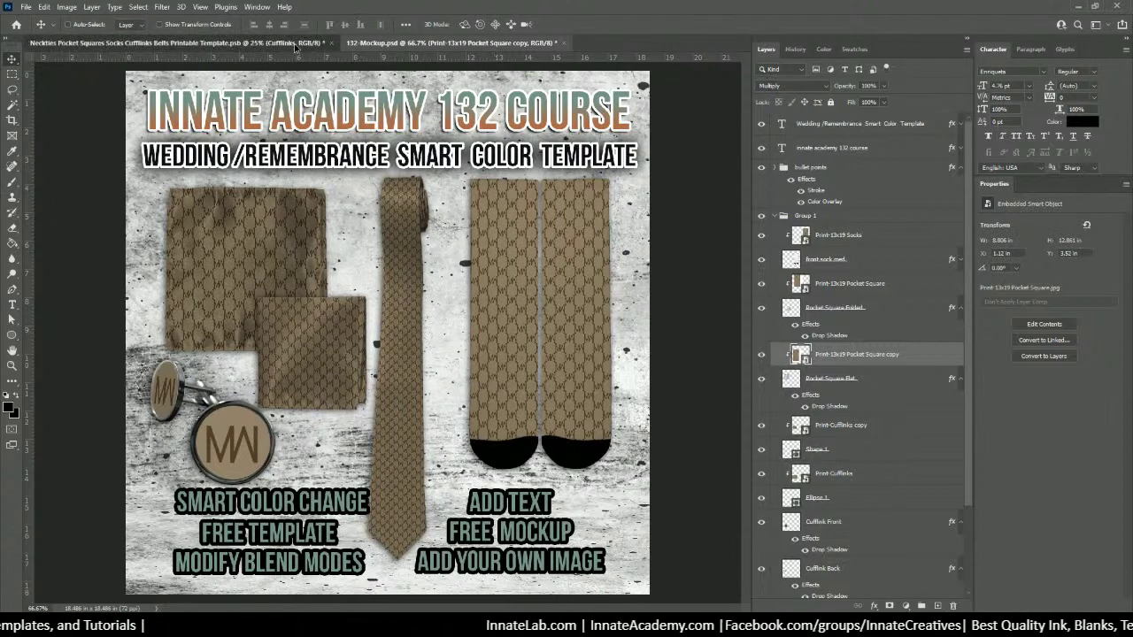
scroll(333, 316, "up", 2)
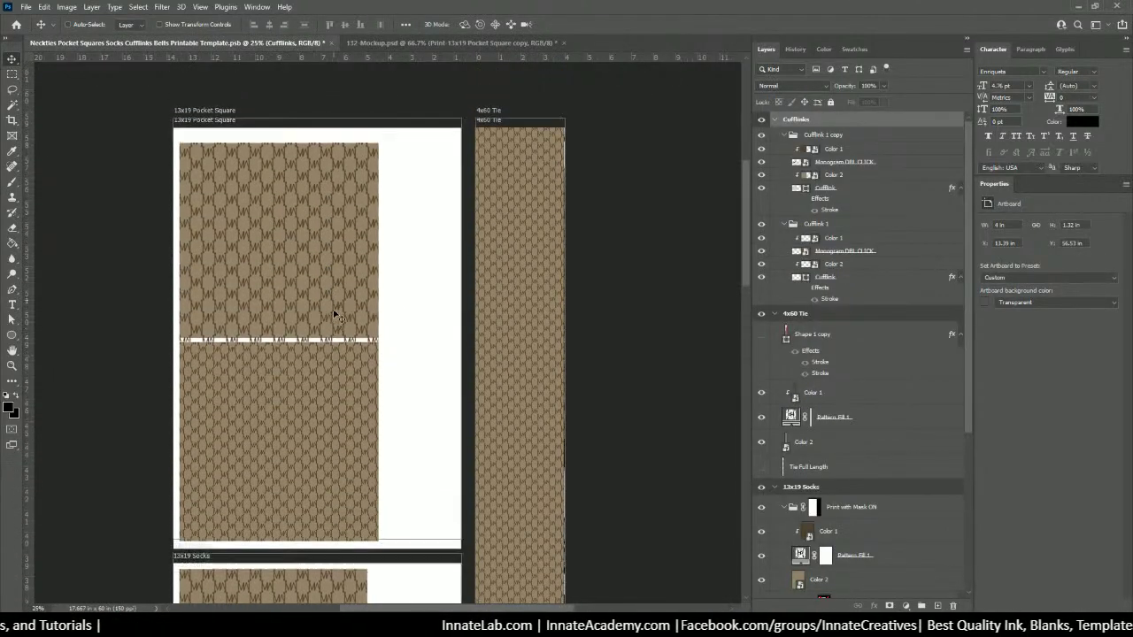
scroll(455, 177, "down", 1)
scroll(505, 192, "down", 3)
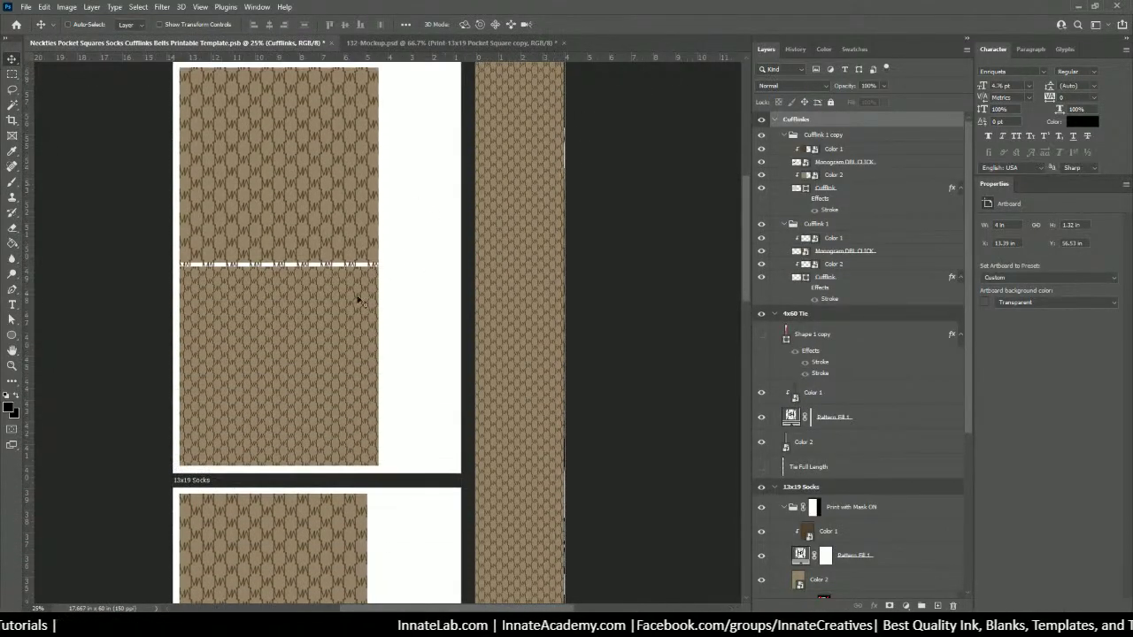
scroll(346, 316, "up", 2)
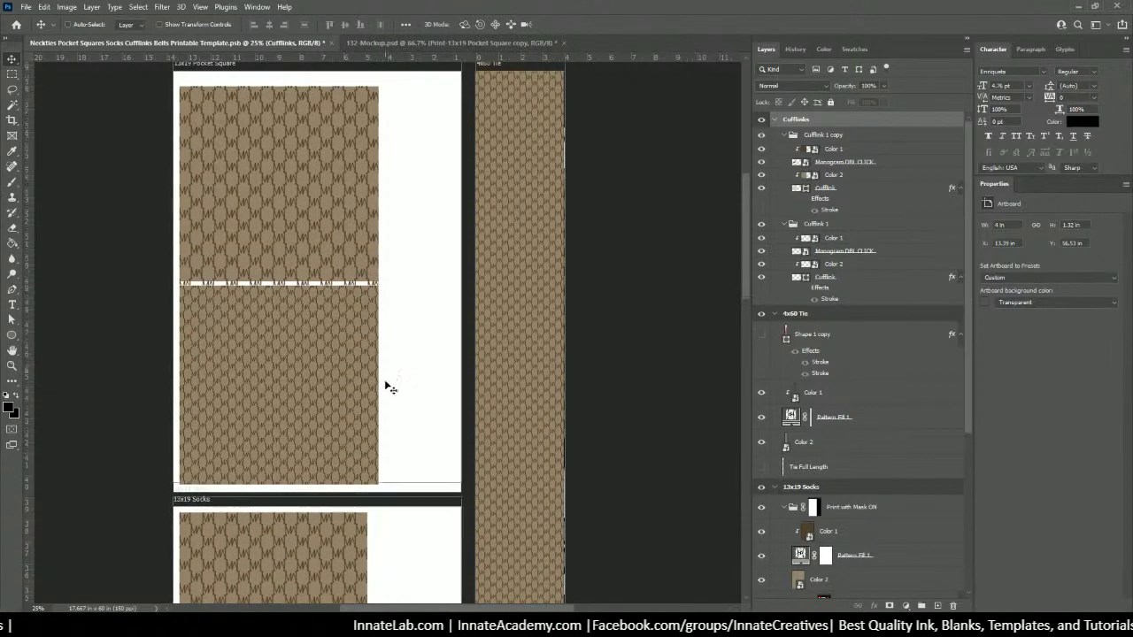
scroll(385, 387, "down", 2)
scroll(379, 396, "down", 6)
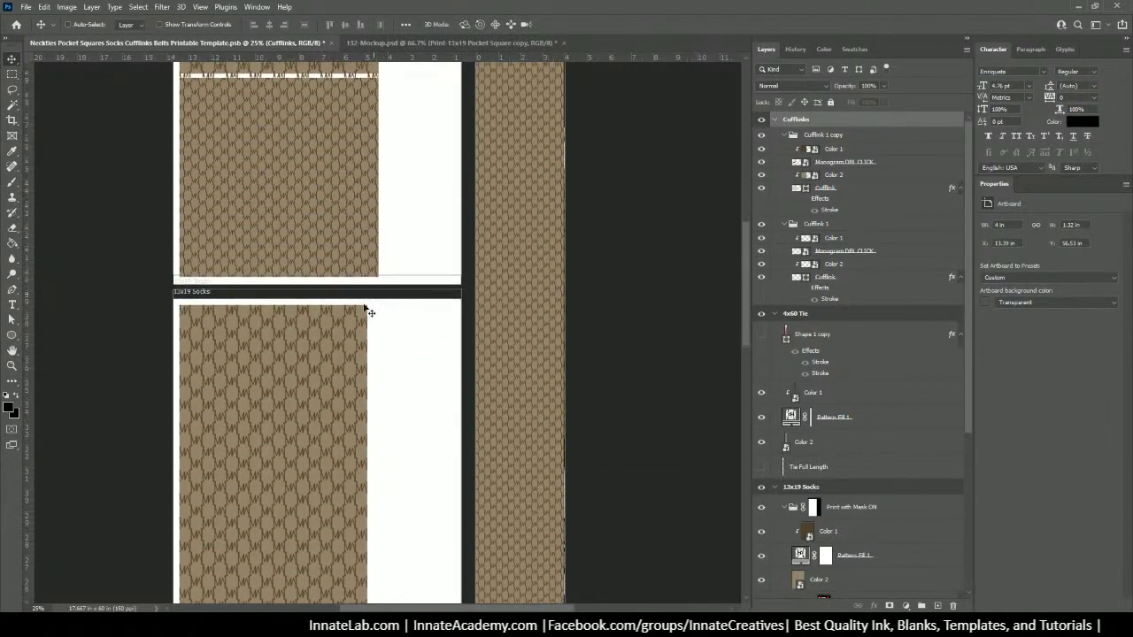
scroll(380, 409, "down", 2)
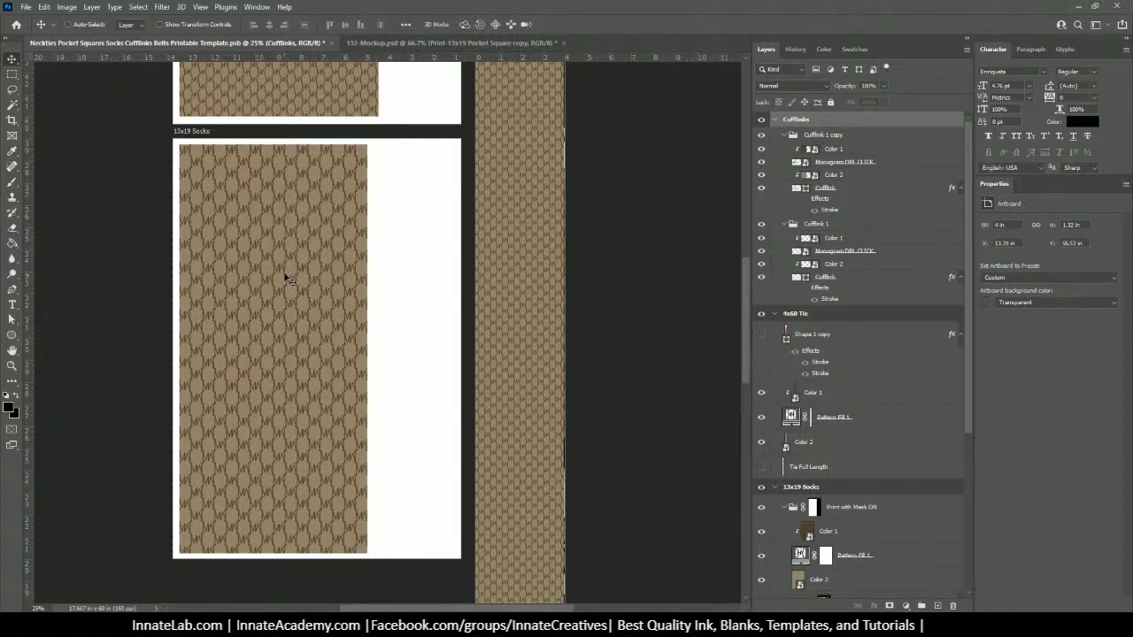
scroll(511, 230, "up", 5)
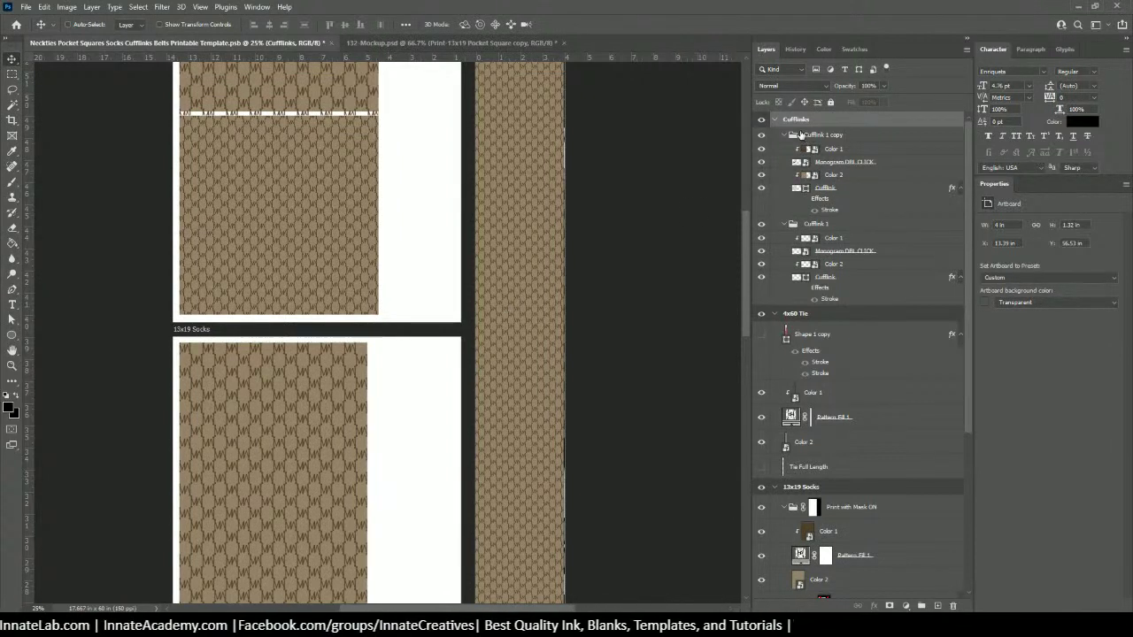
Step: Select the Cufflink 1 group and inspect the 4x60 Tie artboard from its upper end down to the Cufflinks artboard
left_click(816, 228)
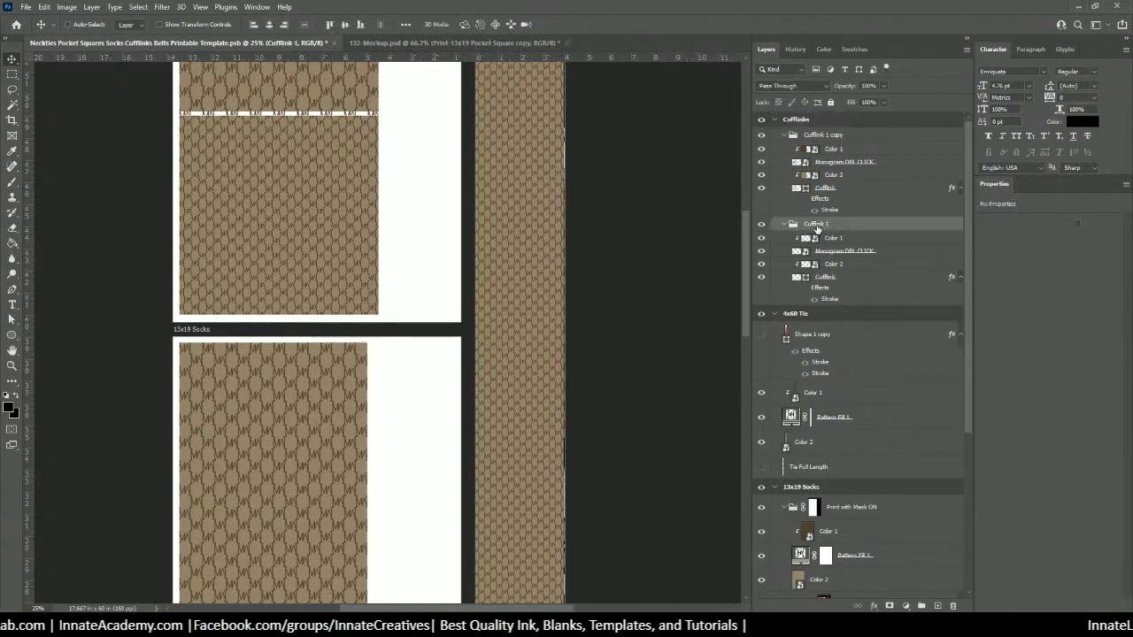
scroll(816, 227, "down", 3)
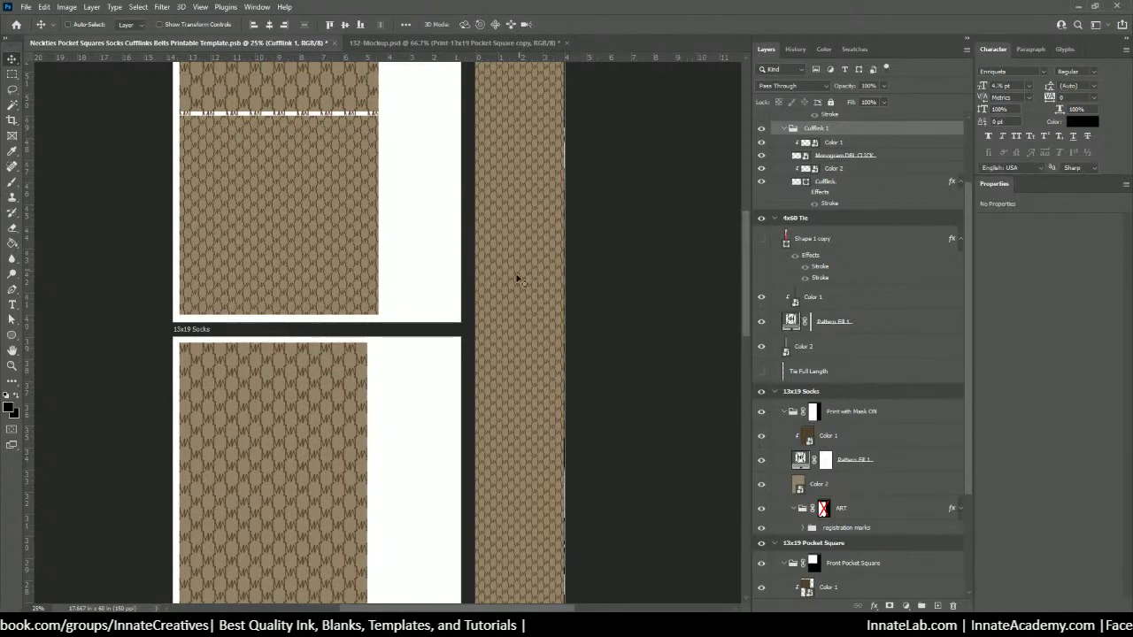
scroll(522, 283, "up", 5)
scroll(513, 265, "up", 2)
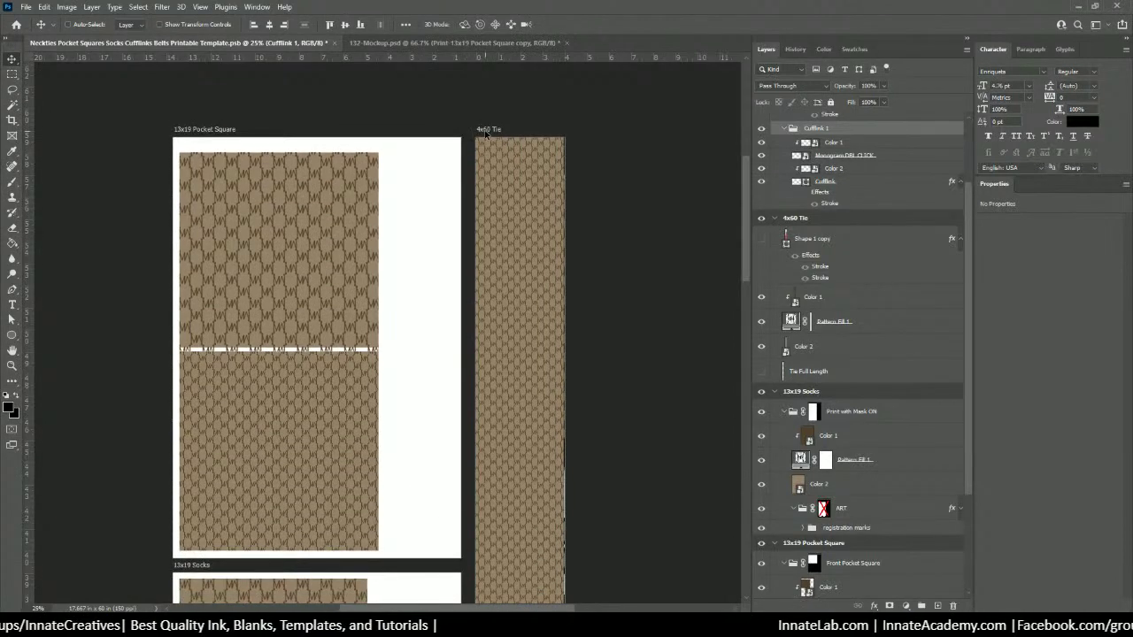
scroll(481, 197, "down", 3)
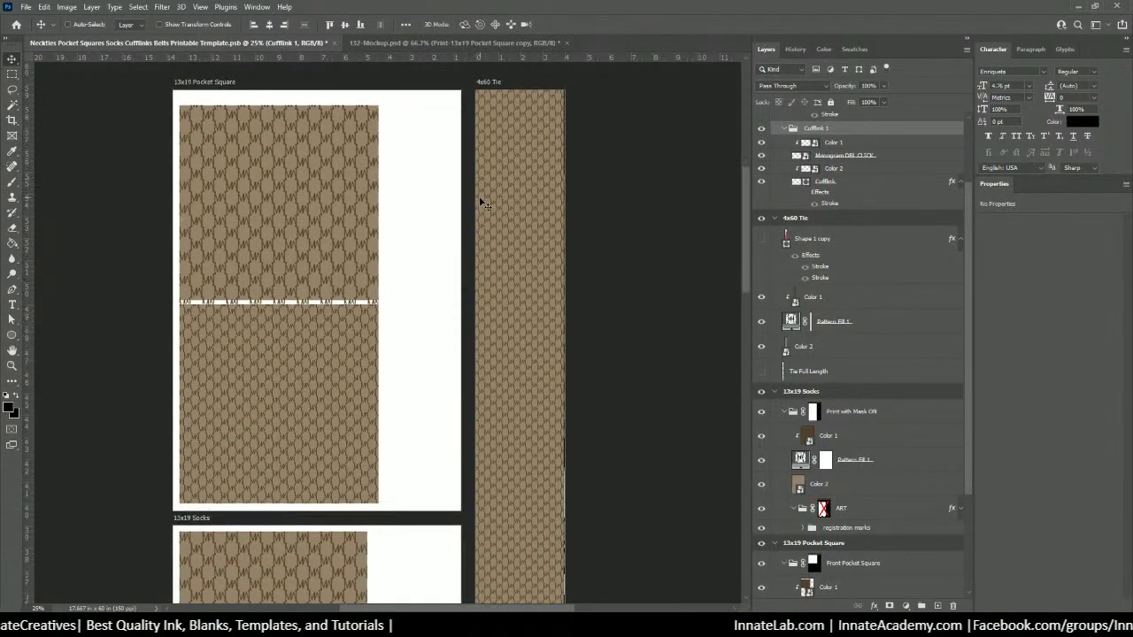
scroll(478, 212, "down", 8)
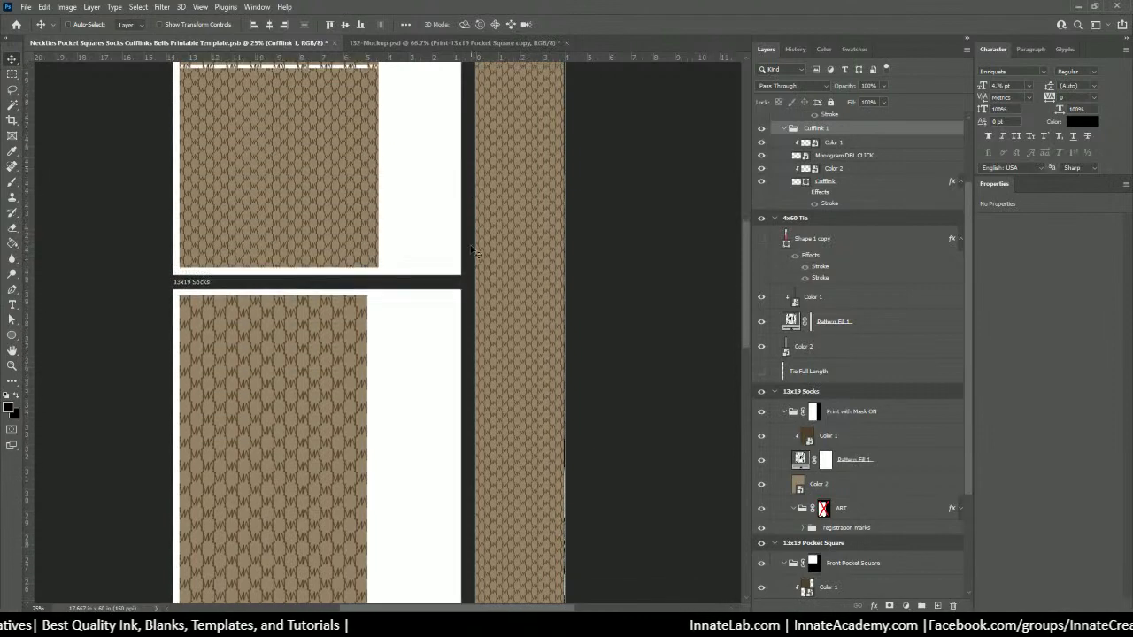
scroll(466, 281, "down", 4)
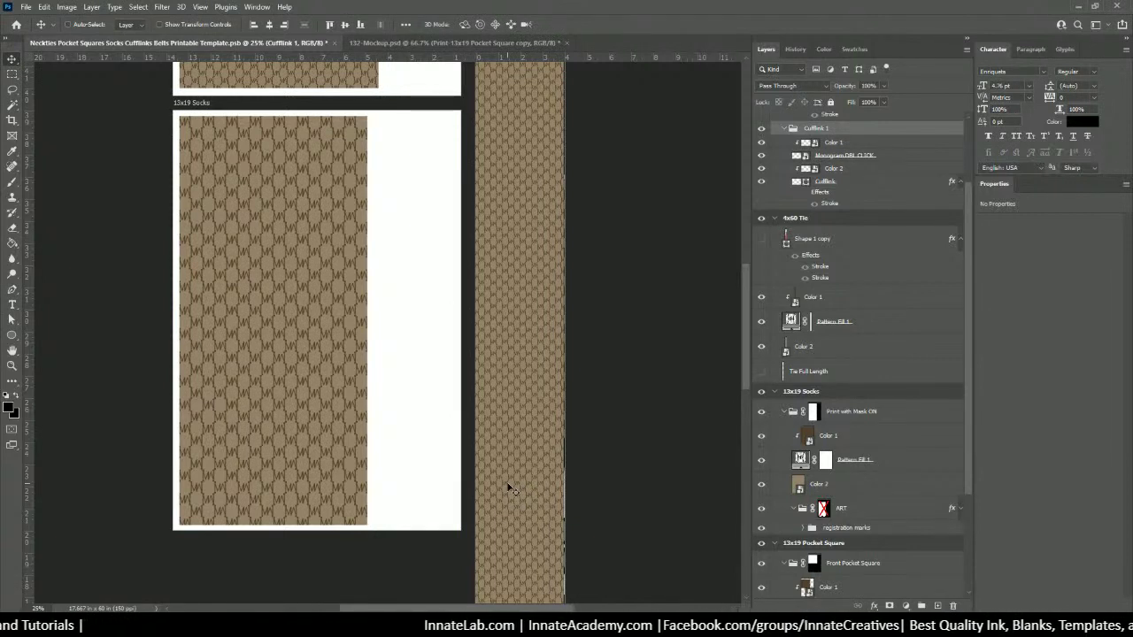
scroll(510, 486, "down", 10)
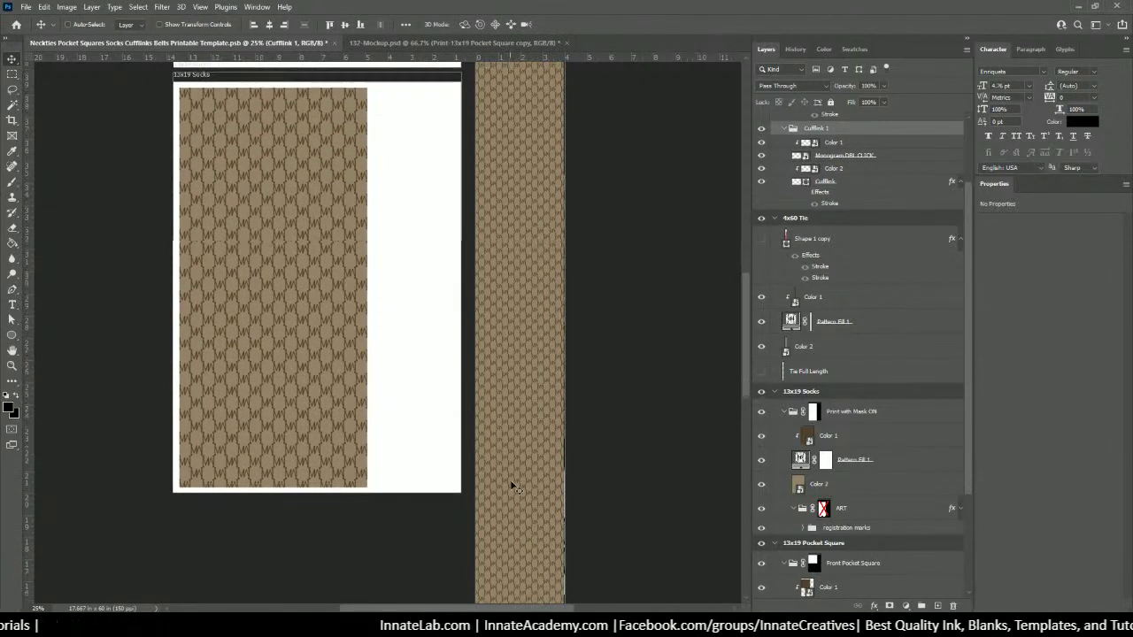
scroll(511, 487, "down", 8)
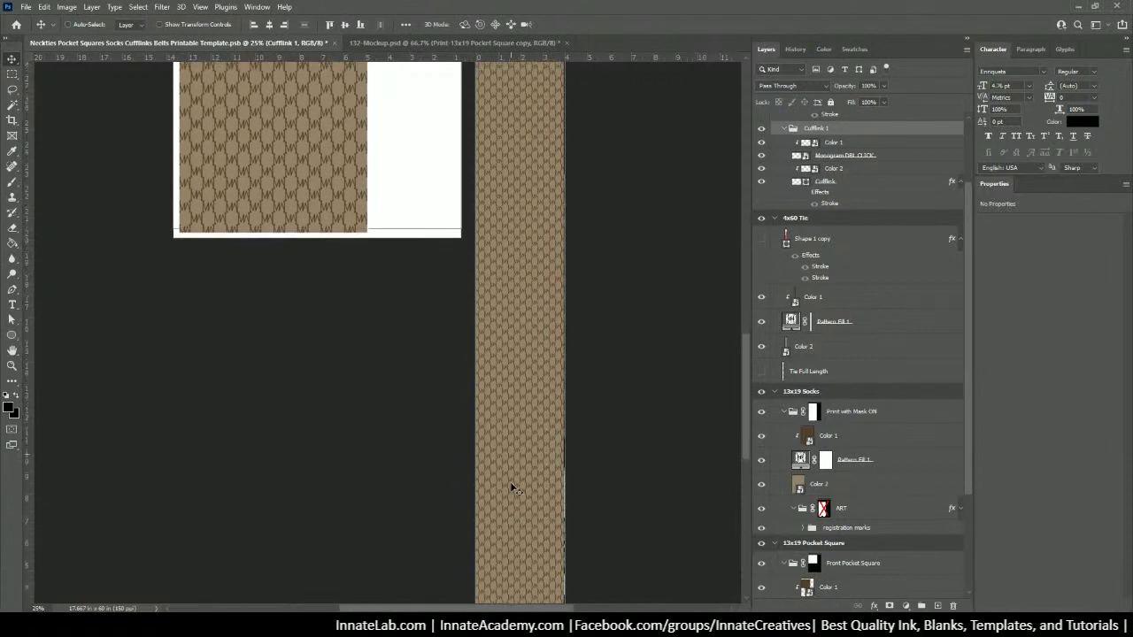
scroll(522, 527, "down", 1)
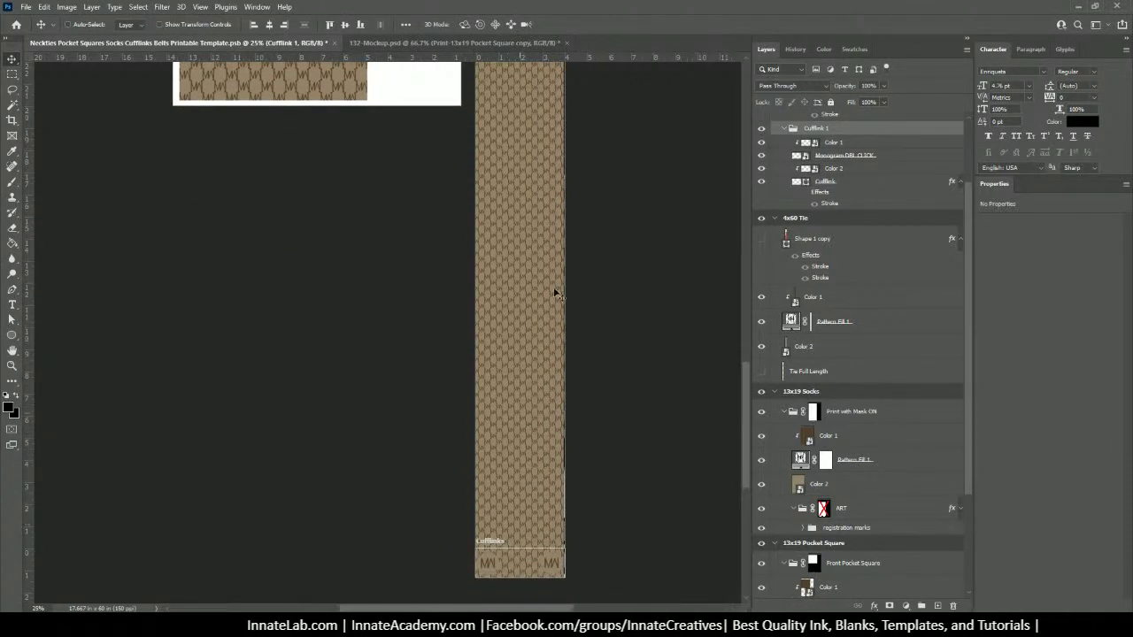
scroll(551, 269, "up", 5)
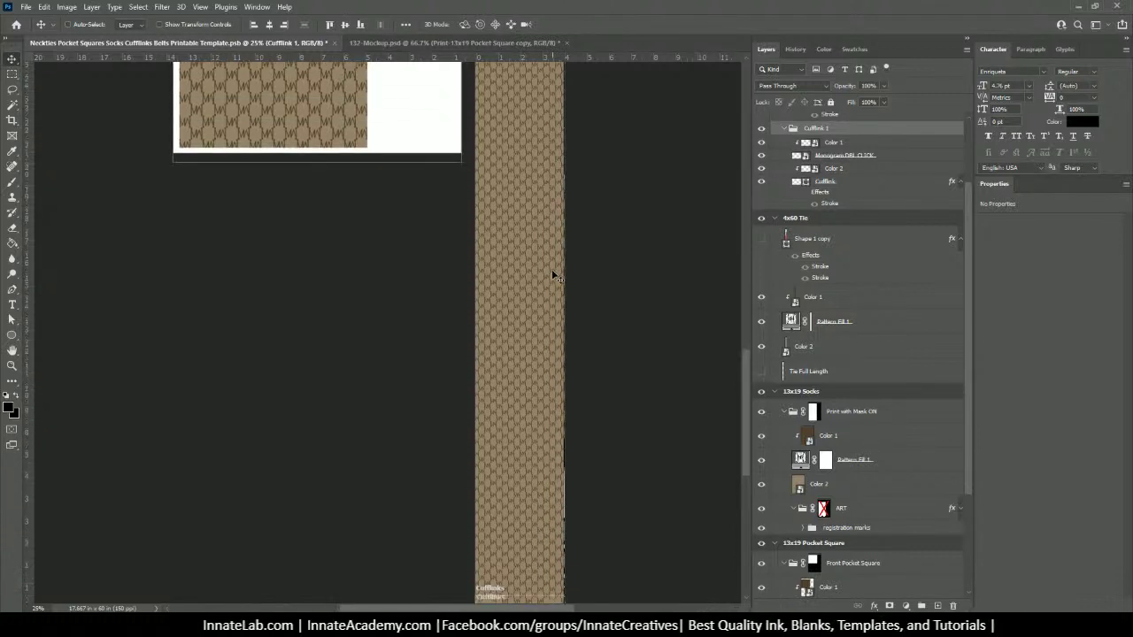
scroll(551, 269, "up", 2)
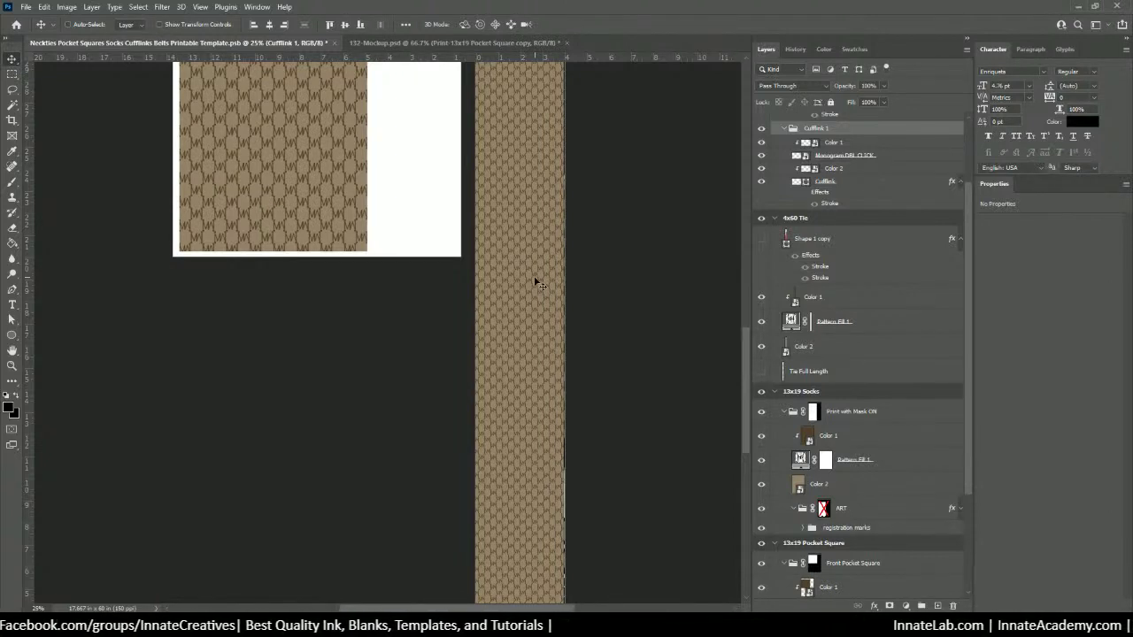
Step: Review the pocket square, socks and tie artboards together in a reduced overview of the template
key("ctrl+minus")
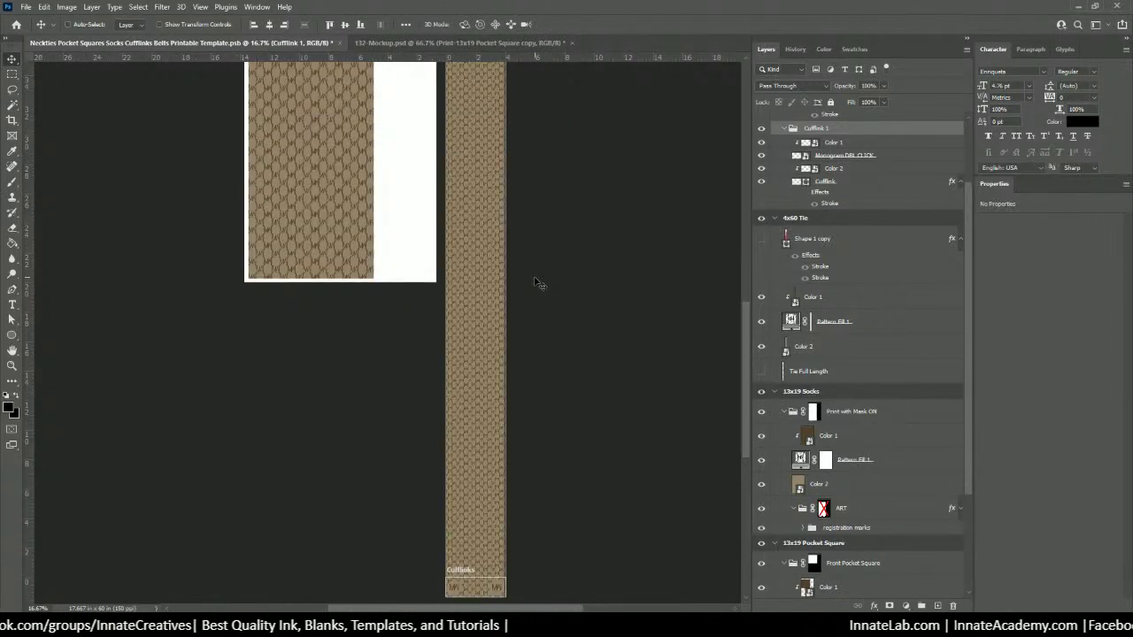
key("ctrl+minus")
scroll(538, 285, "up", 5)
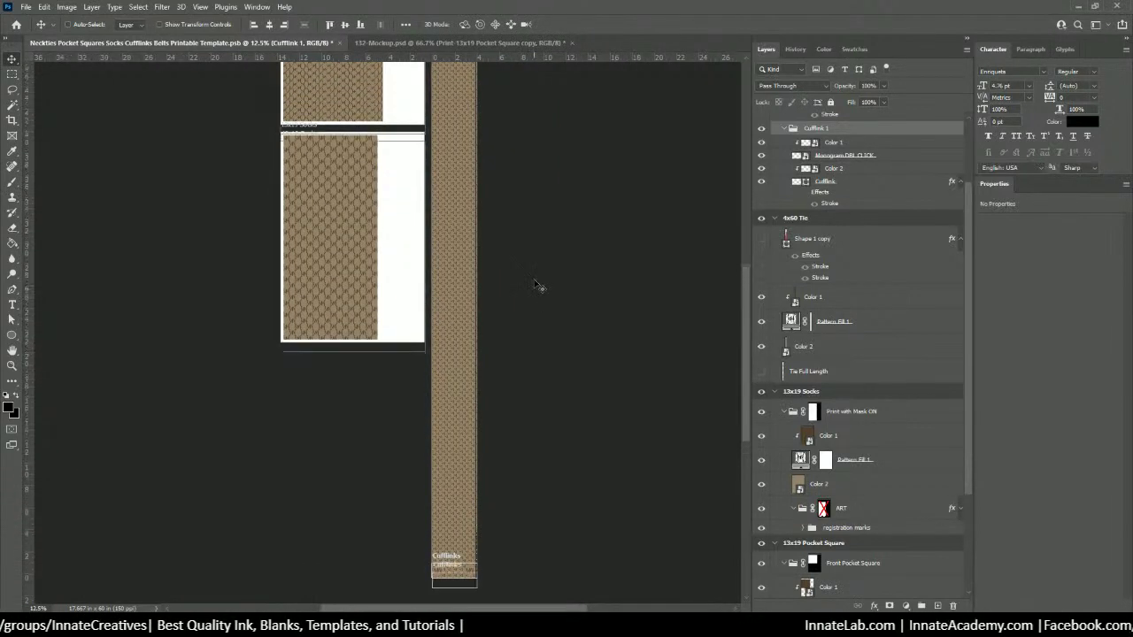
scroll(447, 129, "up", 2)
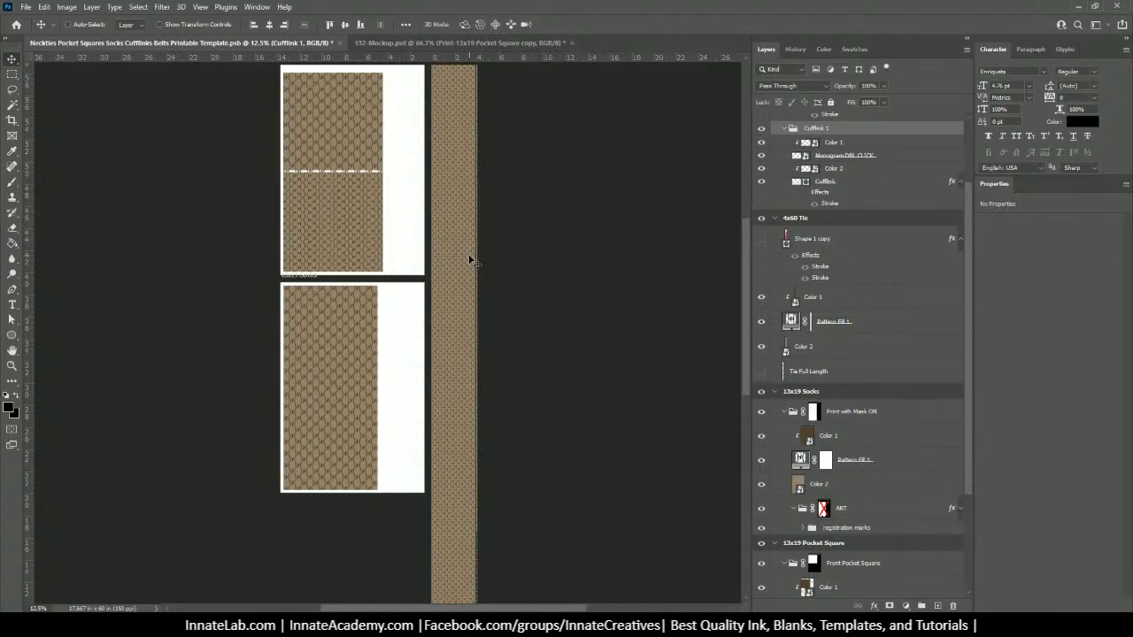
scroll(473, 265, "up", 2)
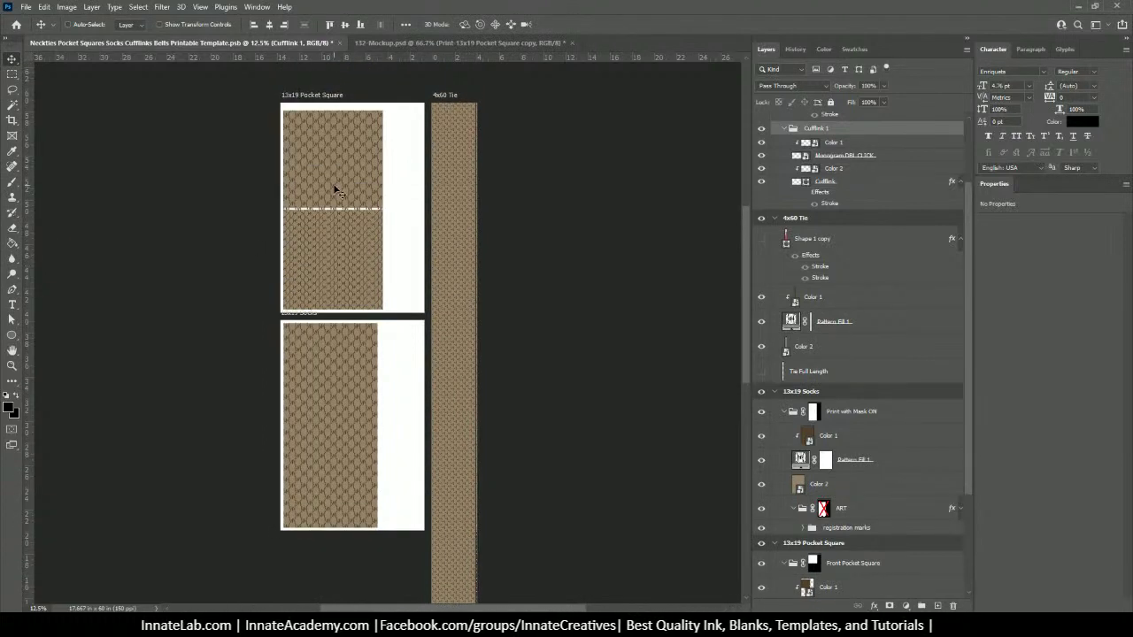
key("ctrl+plus")
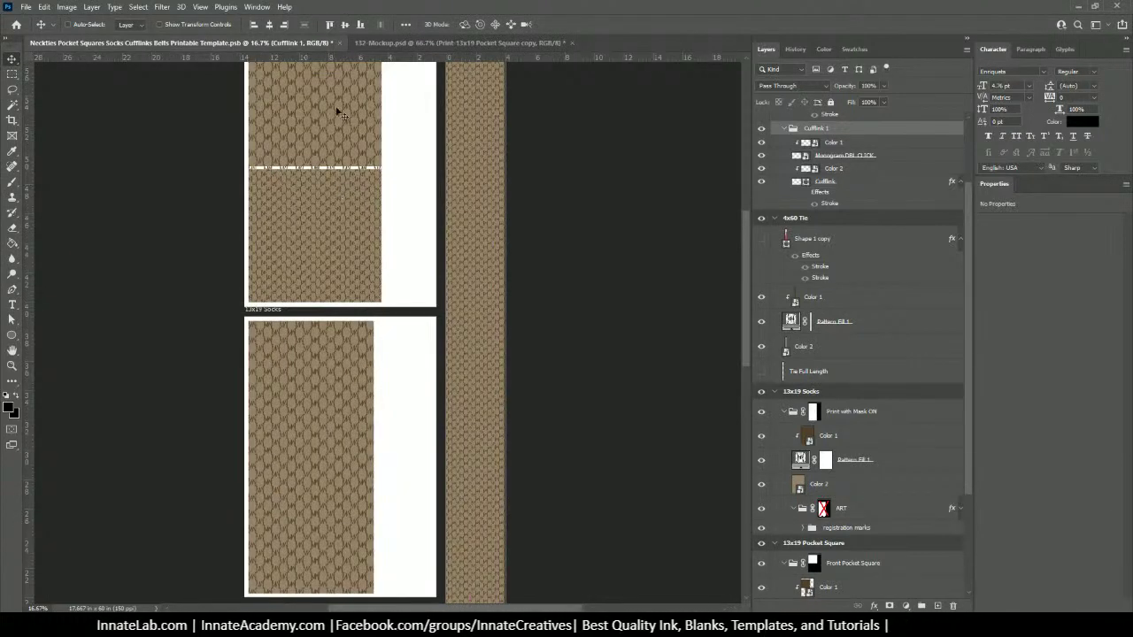
scroll(324, 144, "up", 2)
Step: Return to 132-Mockup.psd and open the recent file Monogram Pattern Style Gucci.psb
left_click(459, 44)
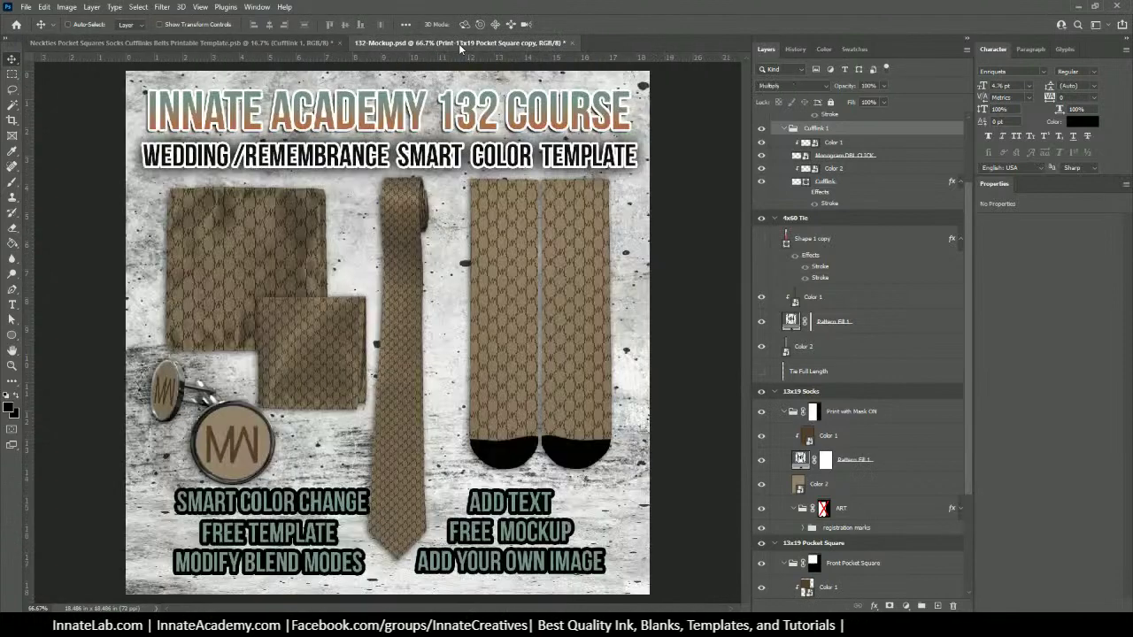
left_click(25, 6)
mouse_move(51, 77)
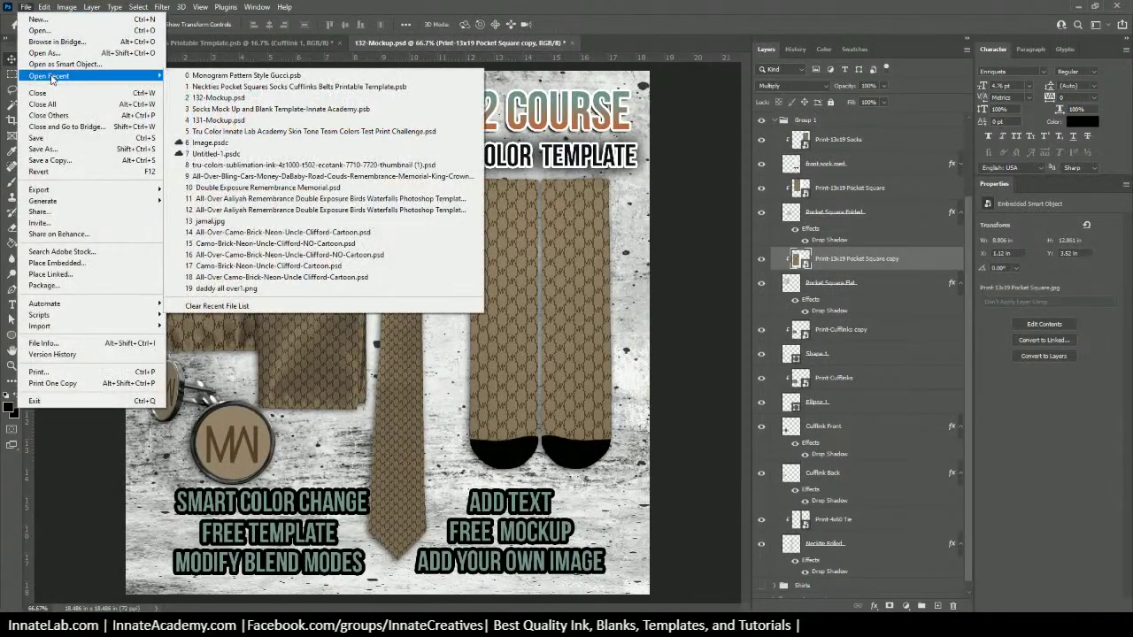
left_click(224, 76)
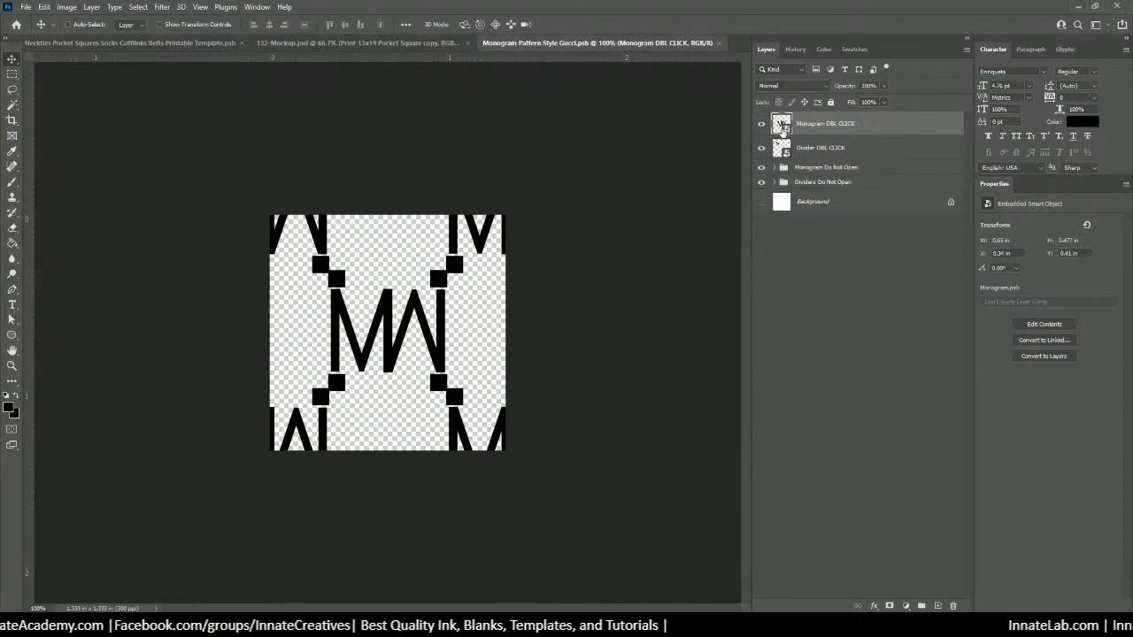
Step: Open the Monogram DBL CLICK smart object's contents and show the Monogram Like LV group in place of the MW monogram group
double_click(778, 124)
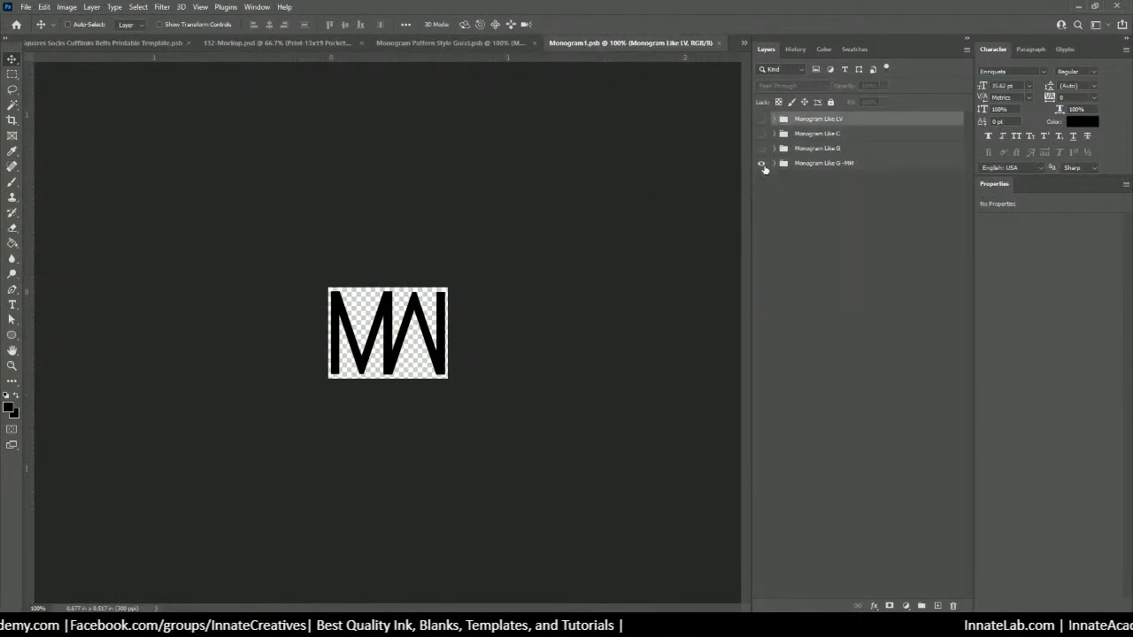
left_click(761, 163)
left_click(760, 118)
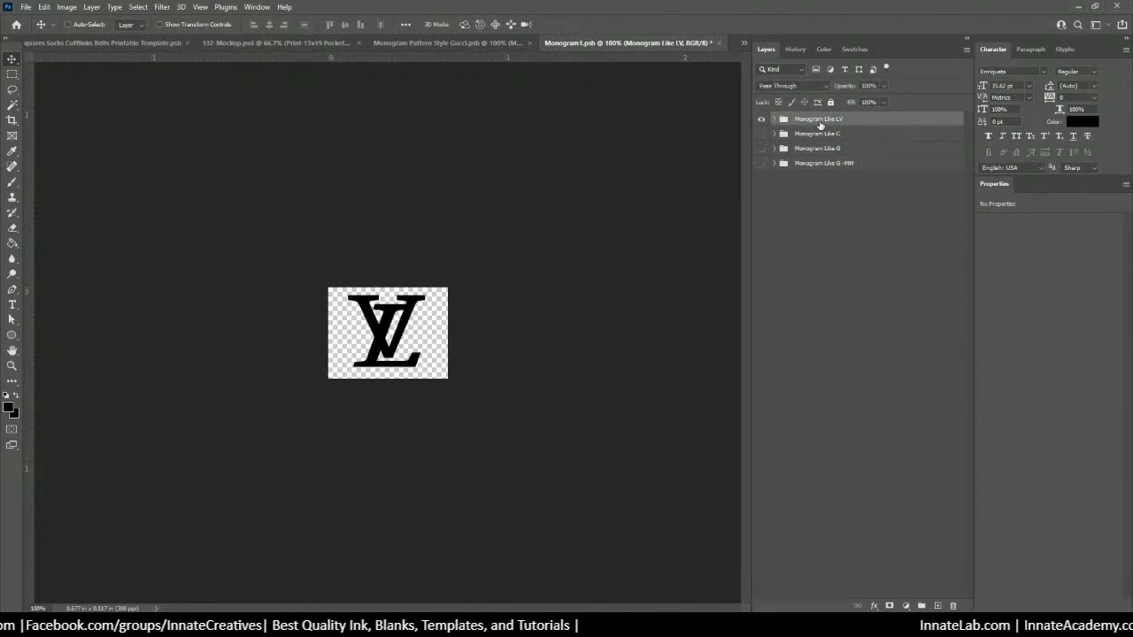
Step: Duplicate the Monogram Like LV group, move the copy to the end of the layer stack, and hide the original group
right_click(821, 124)
left_click(849, 162)
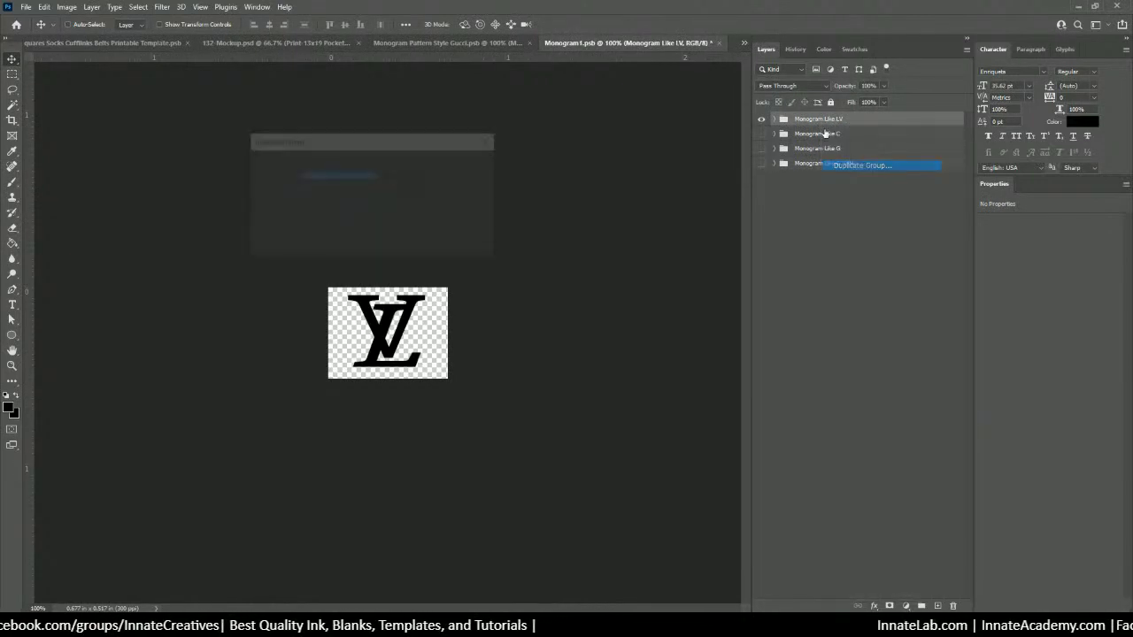
left_click(475, 166)
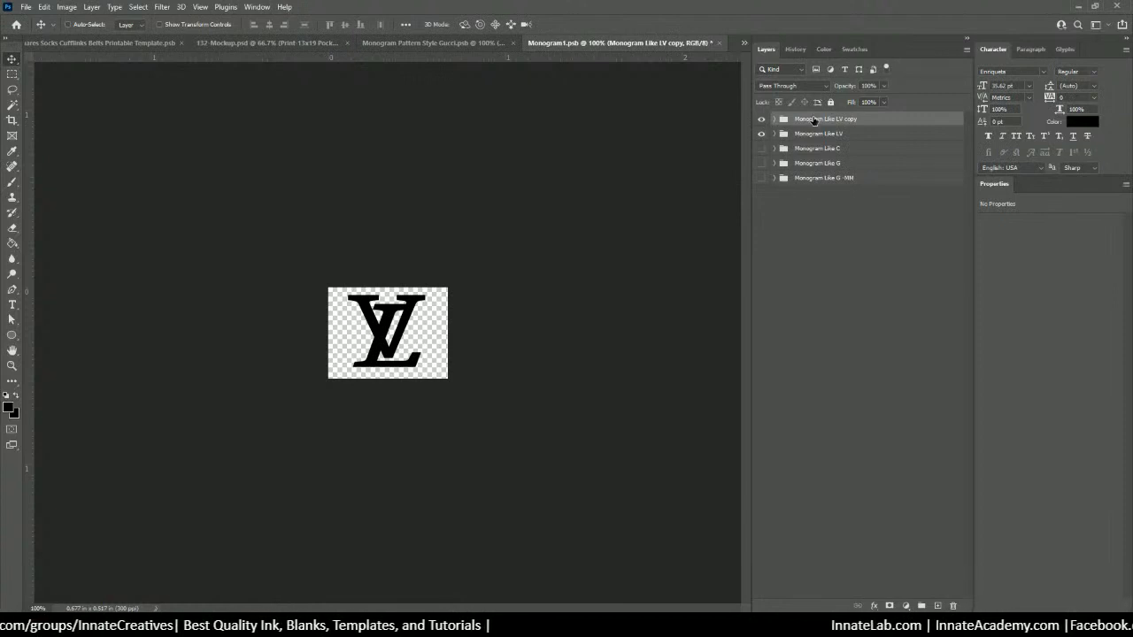
left_click_drag(814, 121, 797, 184)
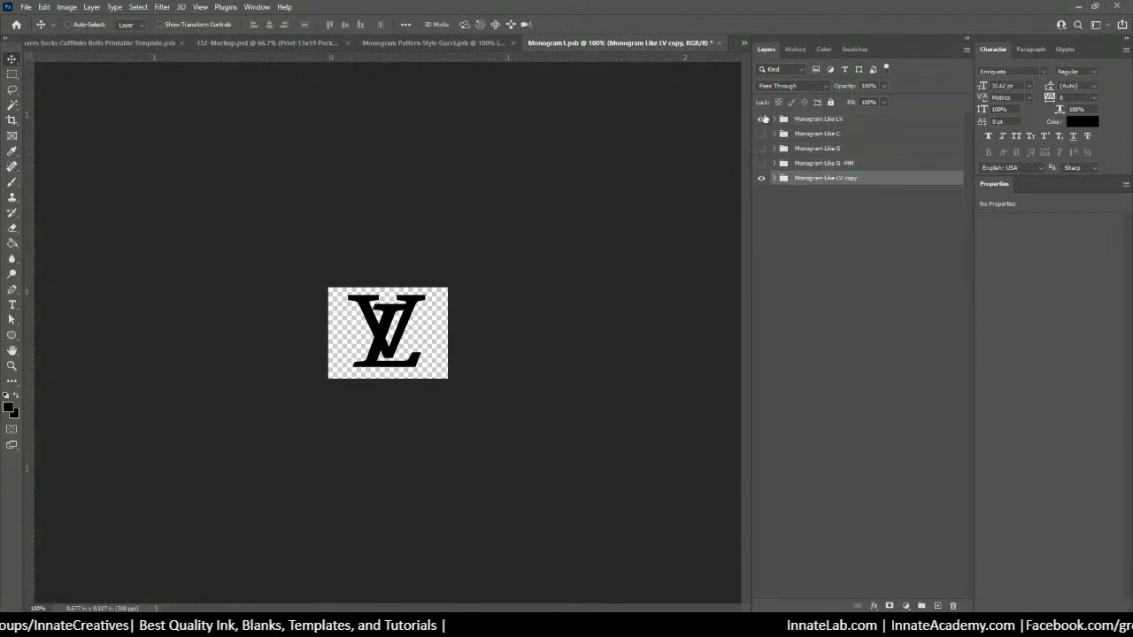
left_click(761, 119)
left_click(774, 178)
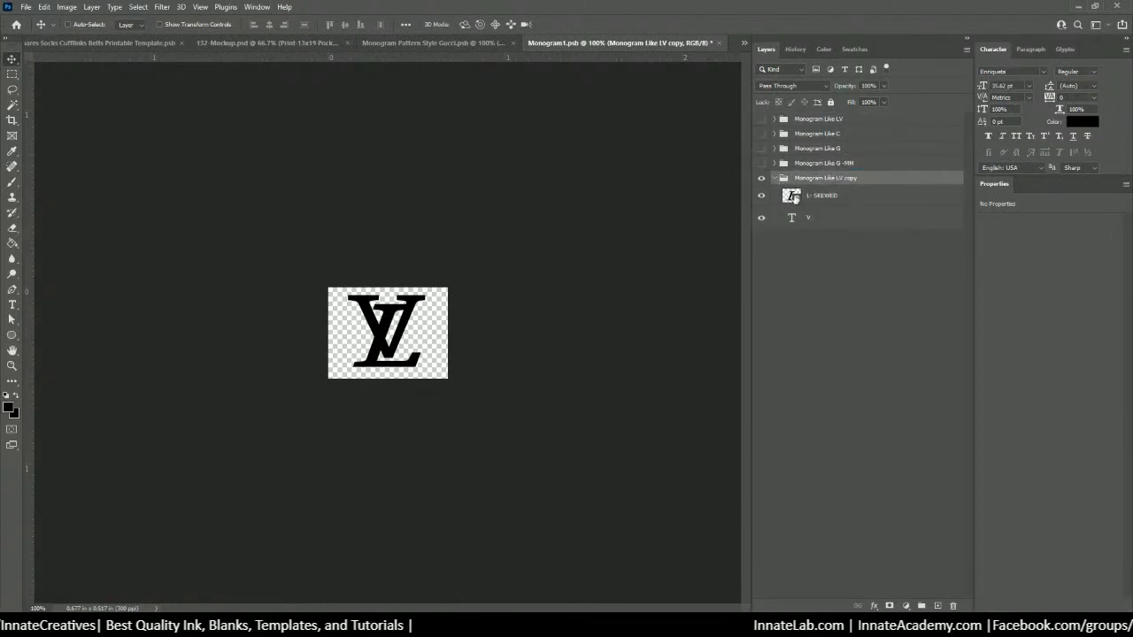
Step: Replace the V in the copied group's text layer with a lowercase w
left_click(791, 218)
double_click(791, 220)
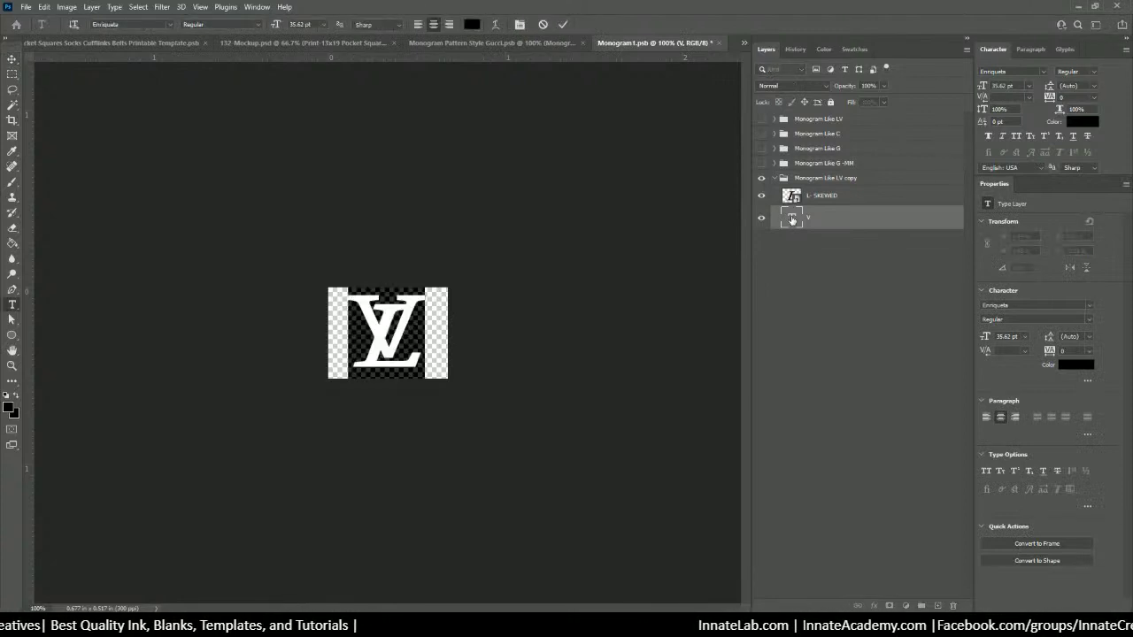
type("W")
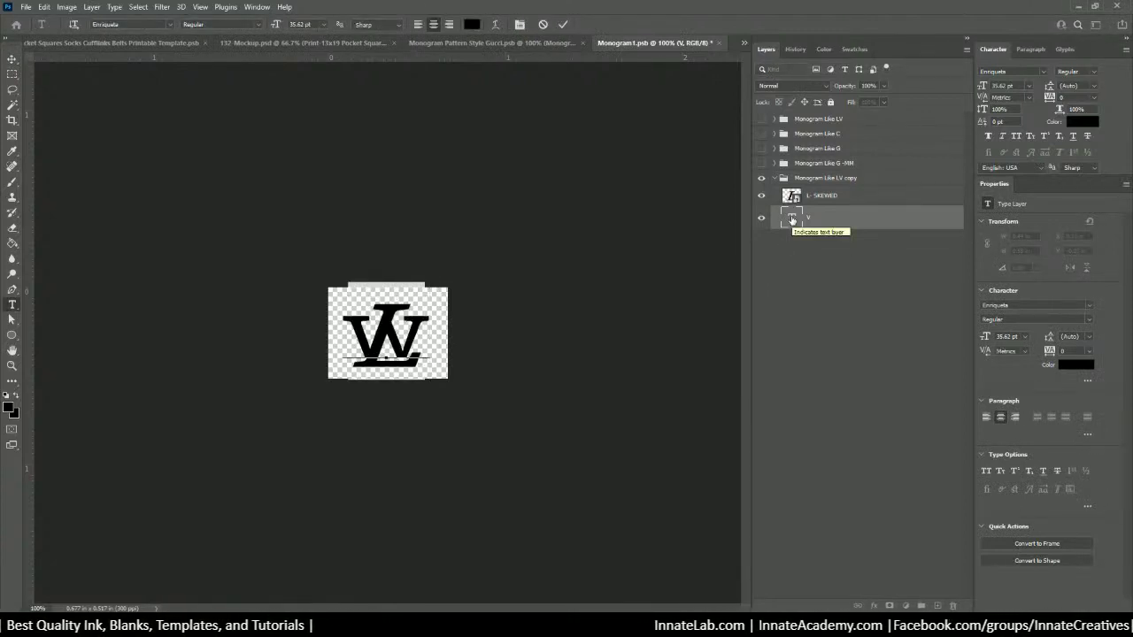
key("ctrl+Return")
key("v")
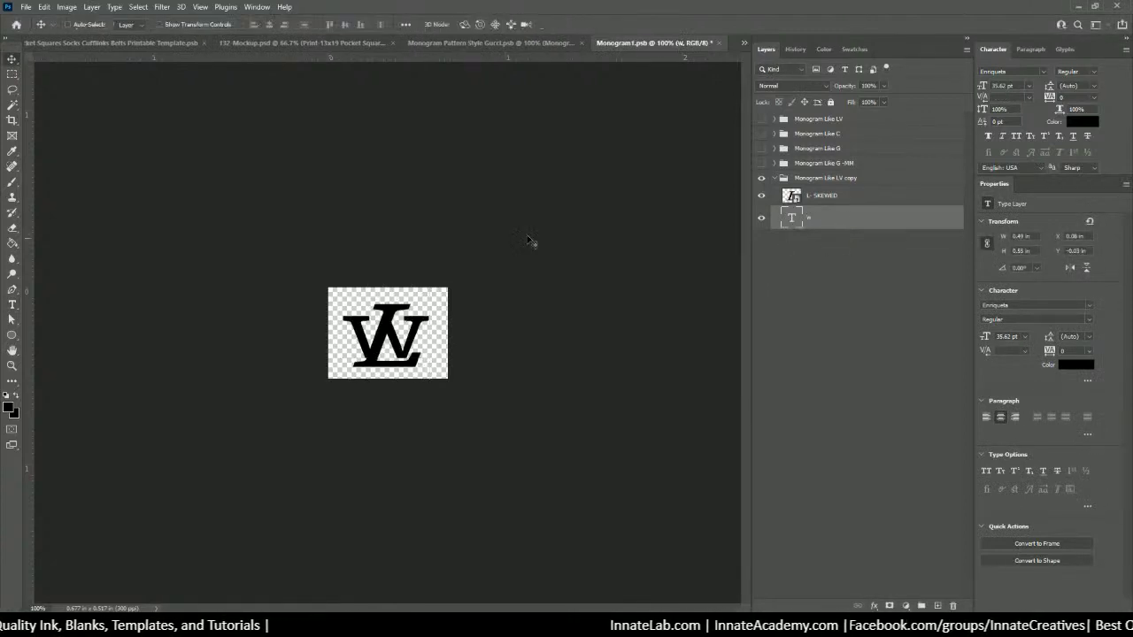
Step: Try shifting the lowercase w up and to the right against the skewed L, then return it to its earlier position
left_click_drag(377, 350, 416, 334)
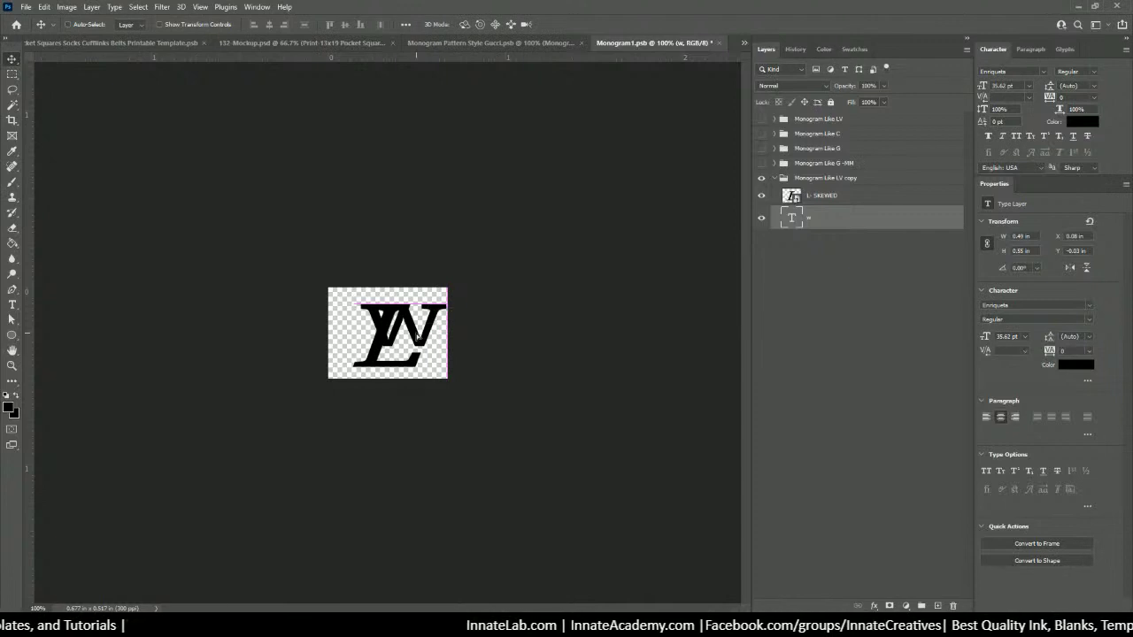
double_click(794, 217)
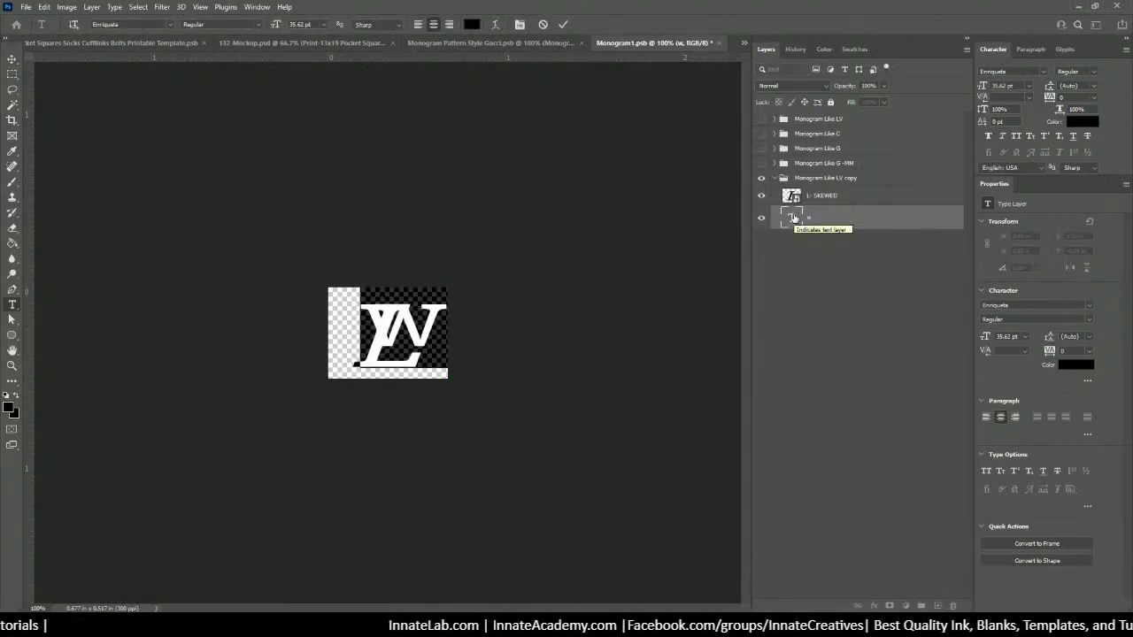
key("Right")
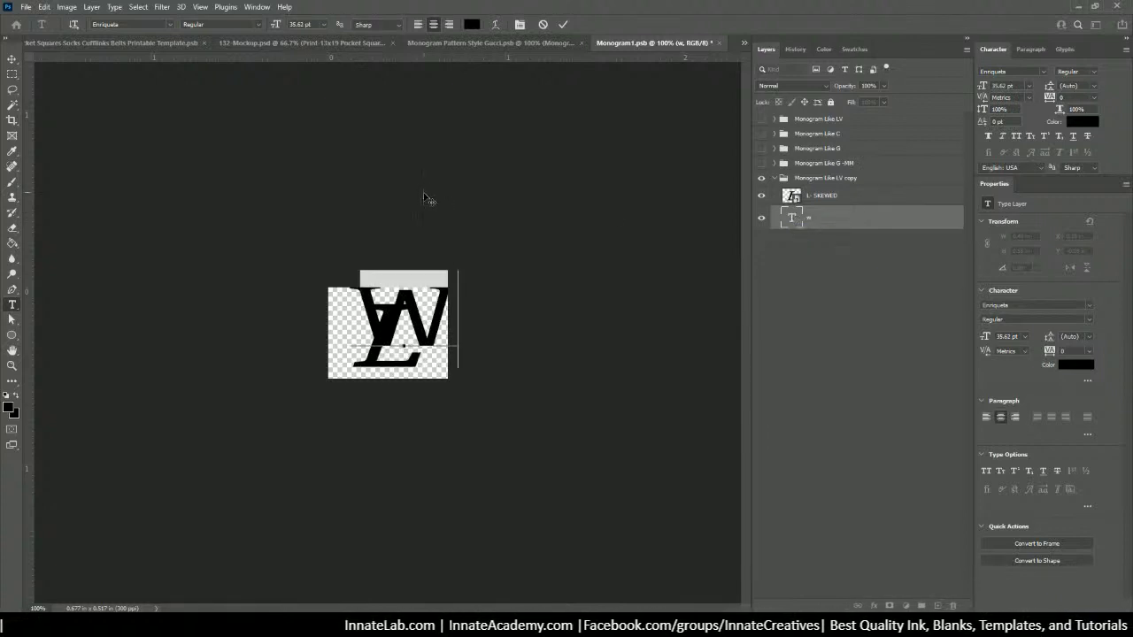
key("ctrl+Return")
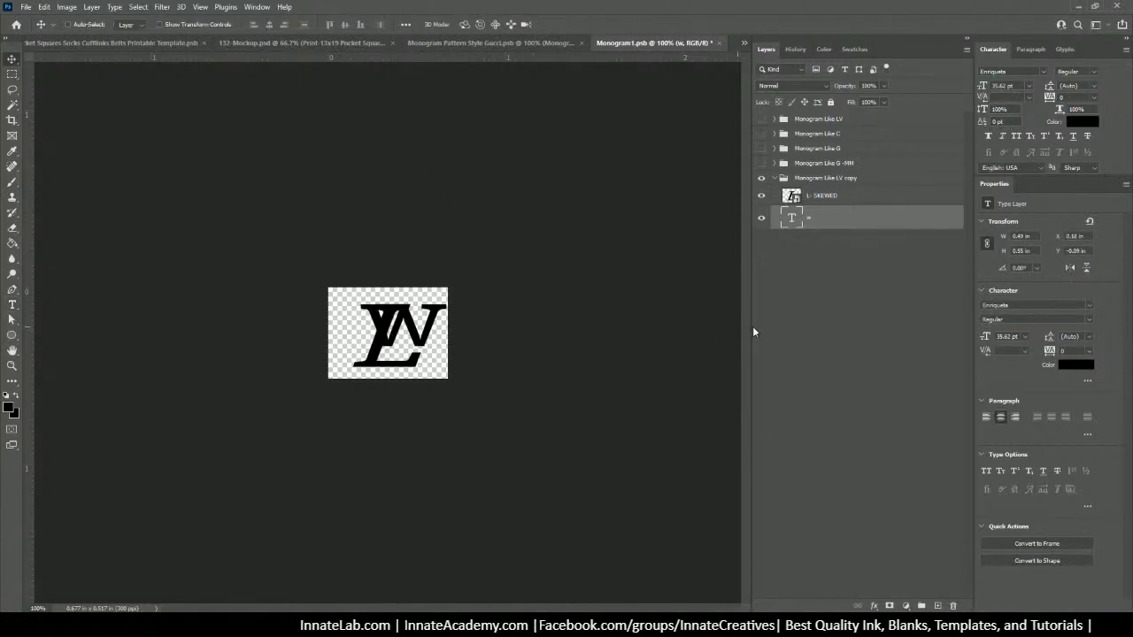
key("shift+Left")
key("shift+Left")
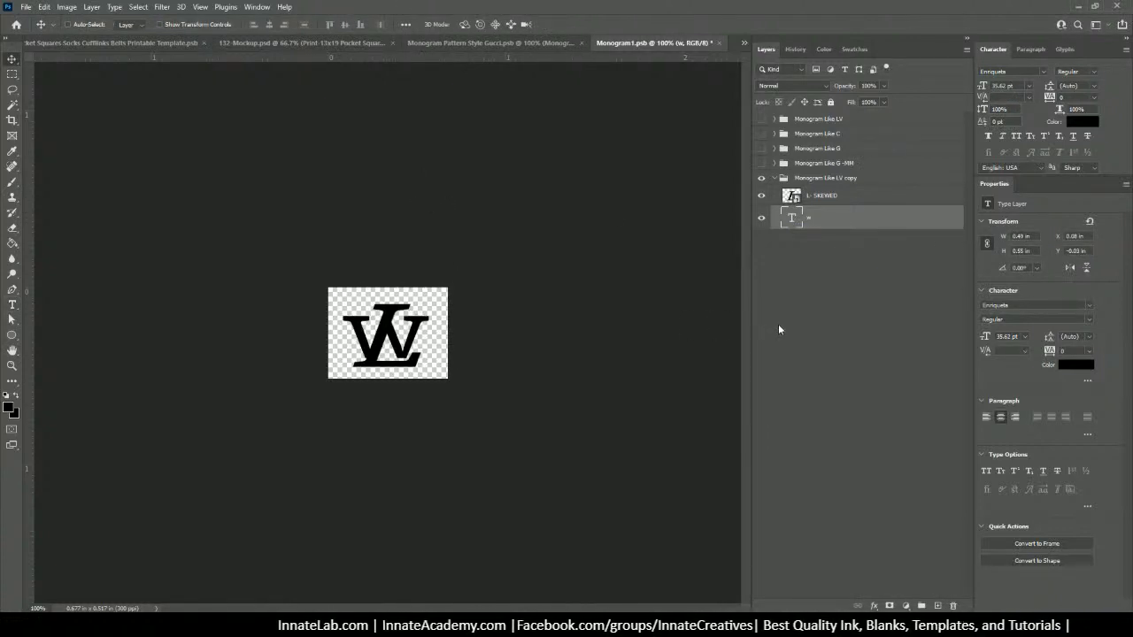
Step: Change the text layer in the copied group to an uppercase W
double_click(796, 218)
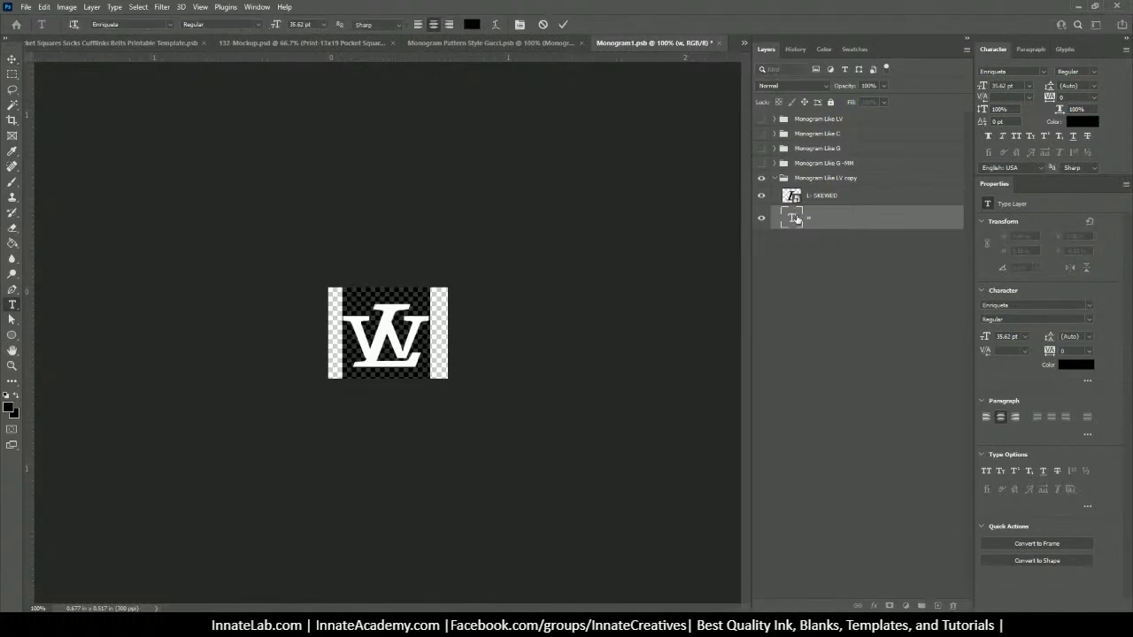
type("W")
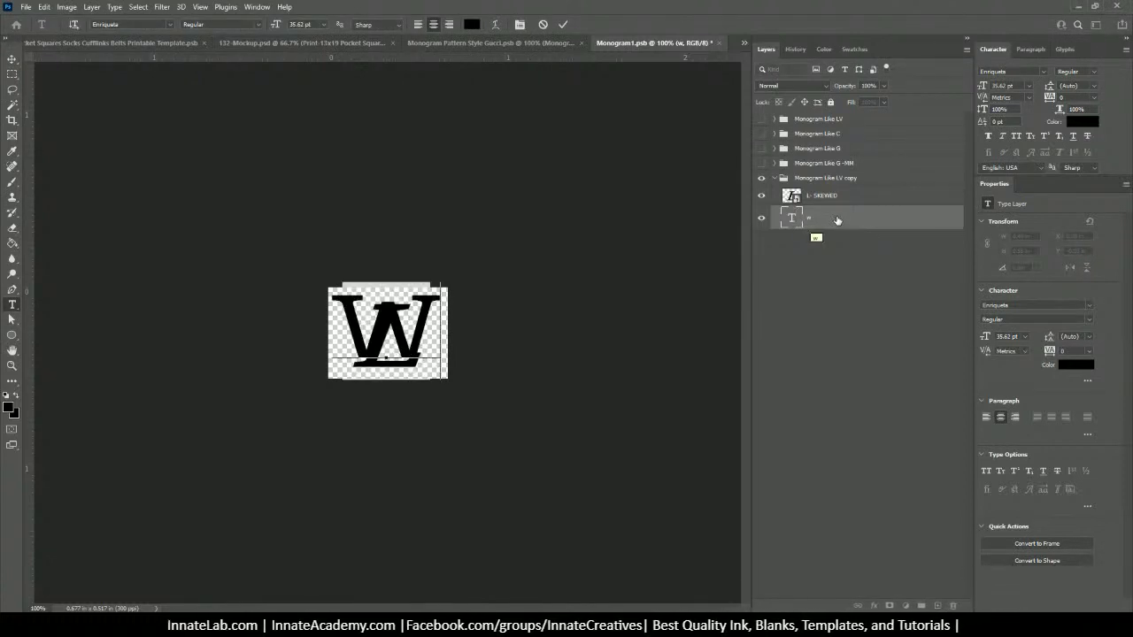
key("ctrl+Return")
key("v")
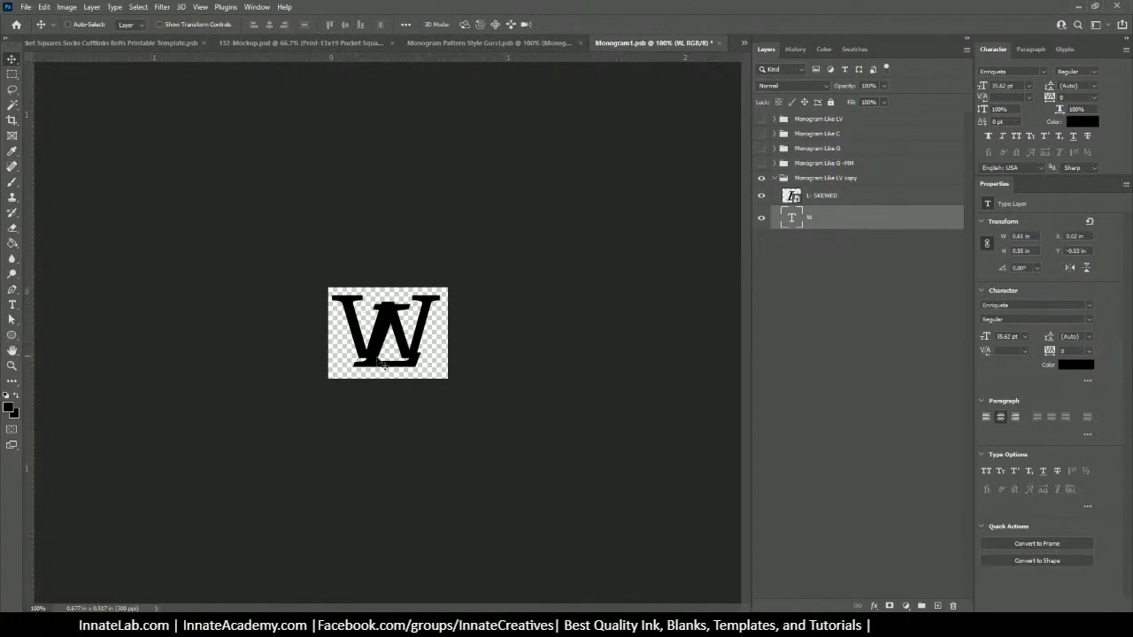
Step: Duplicate the W text layer and hide the L- SKEWED layer
right_click(823, 223)
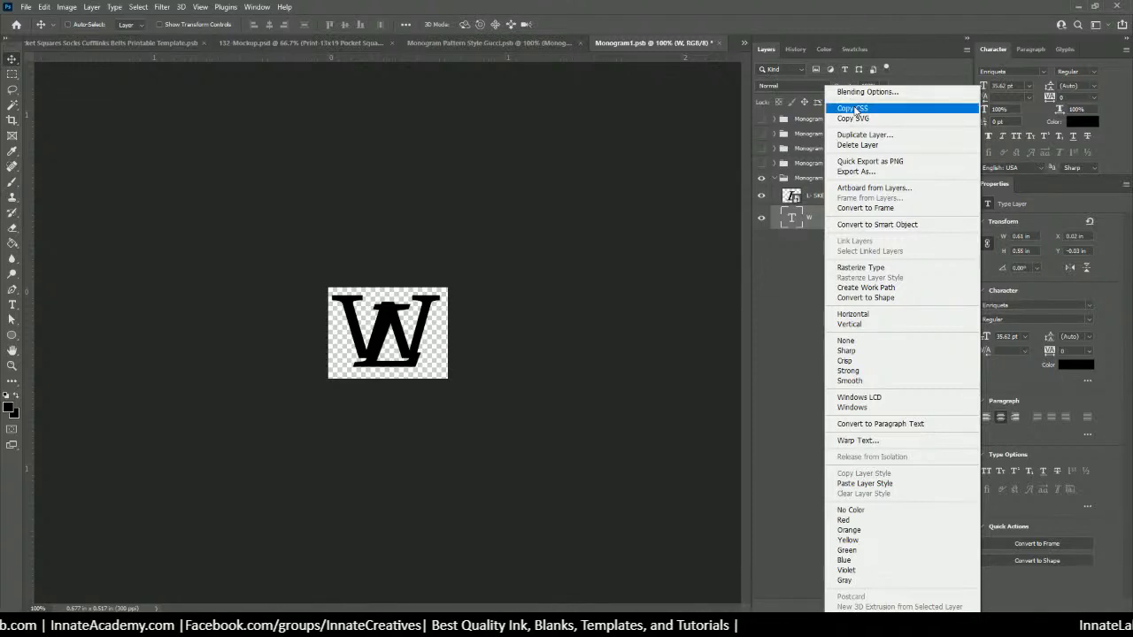
left_click(859, 134)
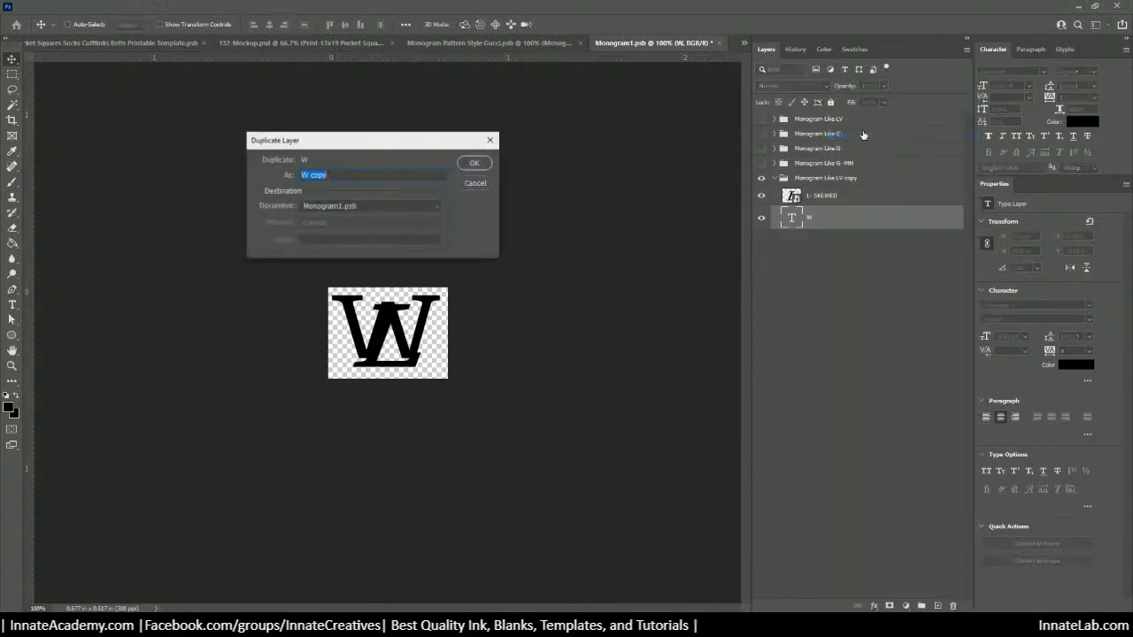
key("Return")
left_click(850, 196)
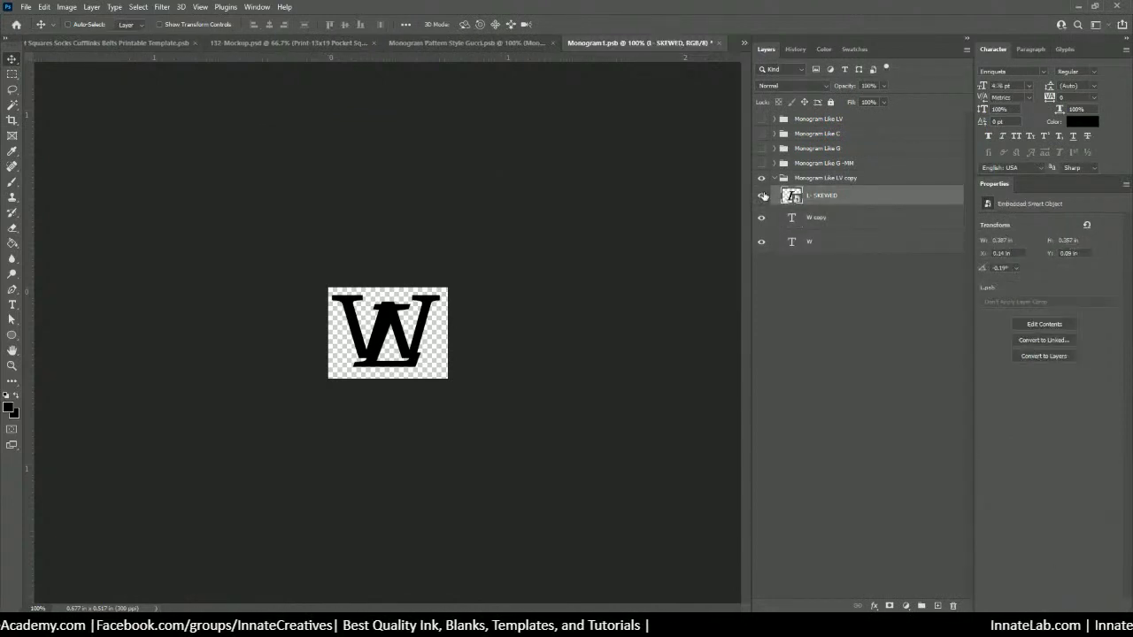
Step: Replace the letter in the W copy text layer with an uppercase S
double_click(791, 218)
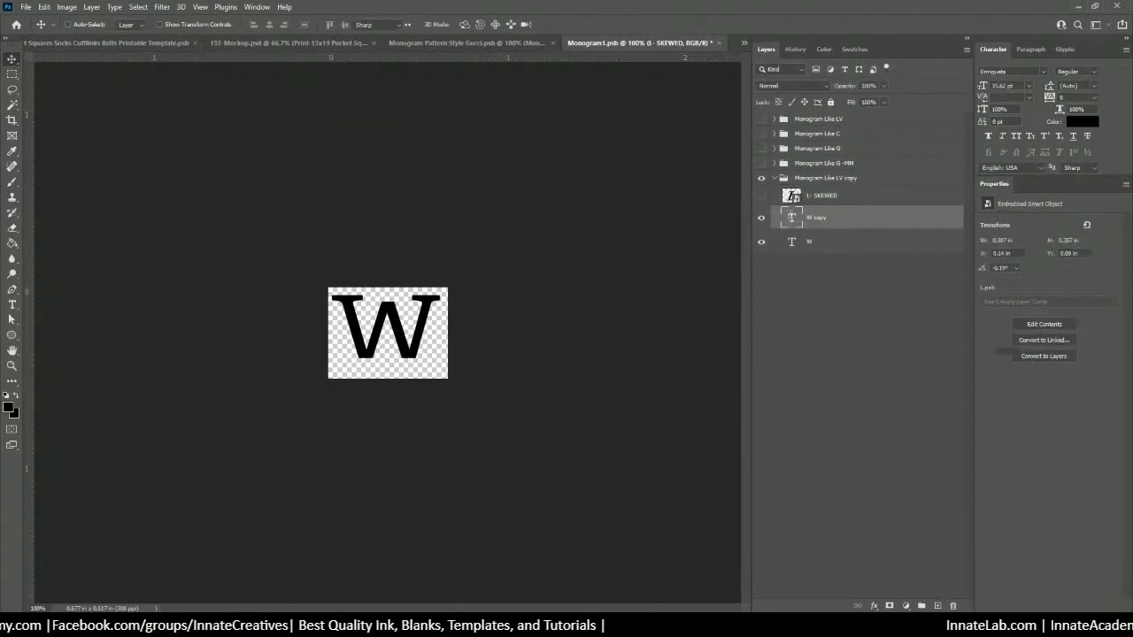
type("s")
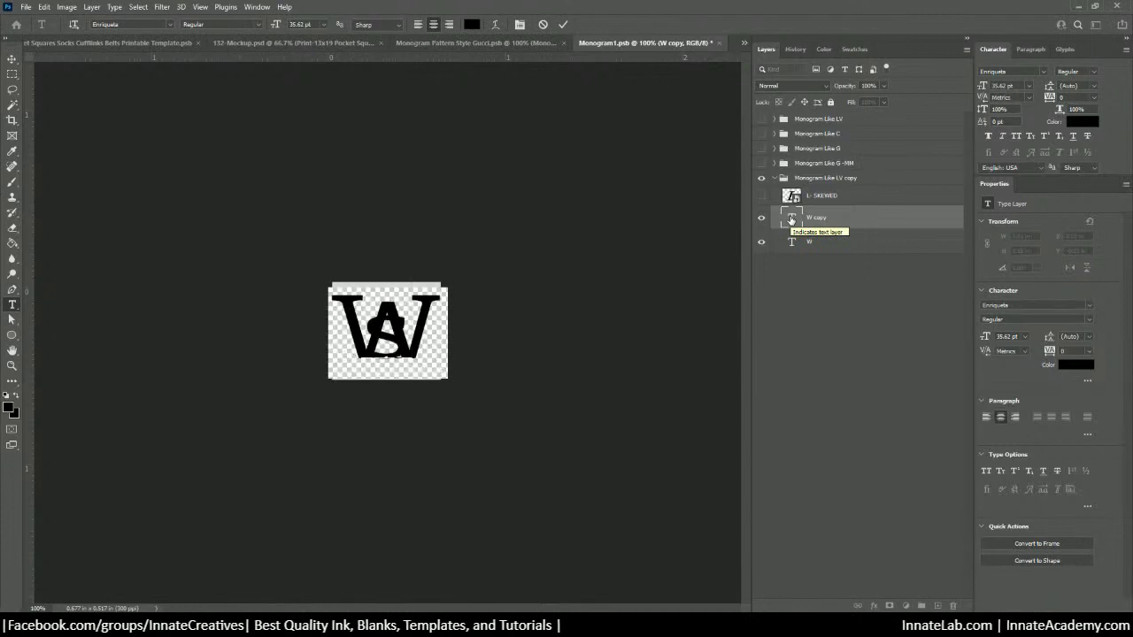
key("BackSpace")
type("S")
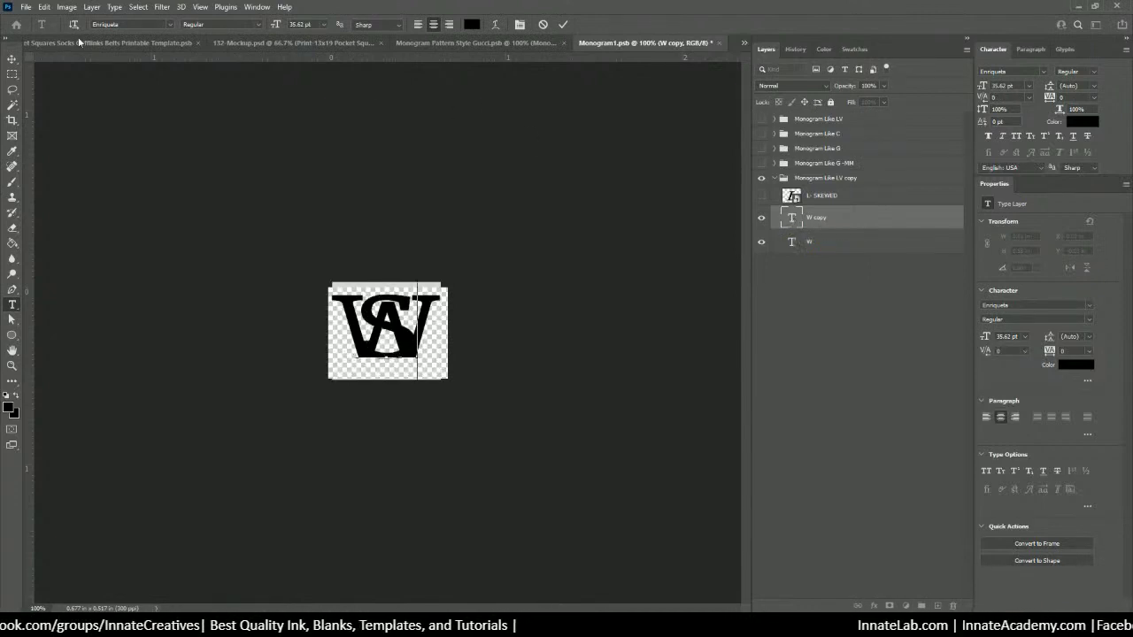
left_click(13, 59)
Step: Move the S to the W's lower left and shift the W up and right so the two letters overlap
left_click_drag(395, 322, 408, 349)
key("ctrl+plus")
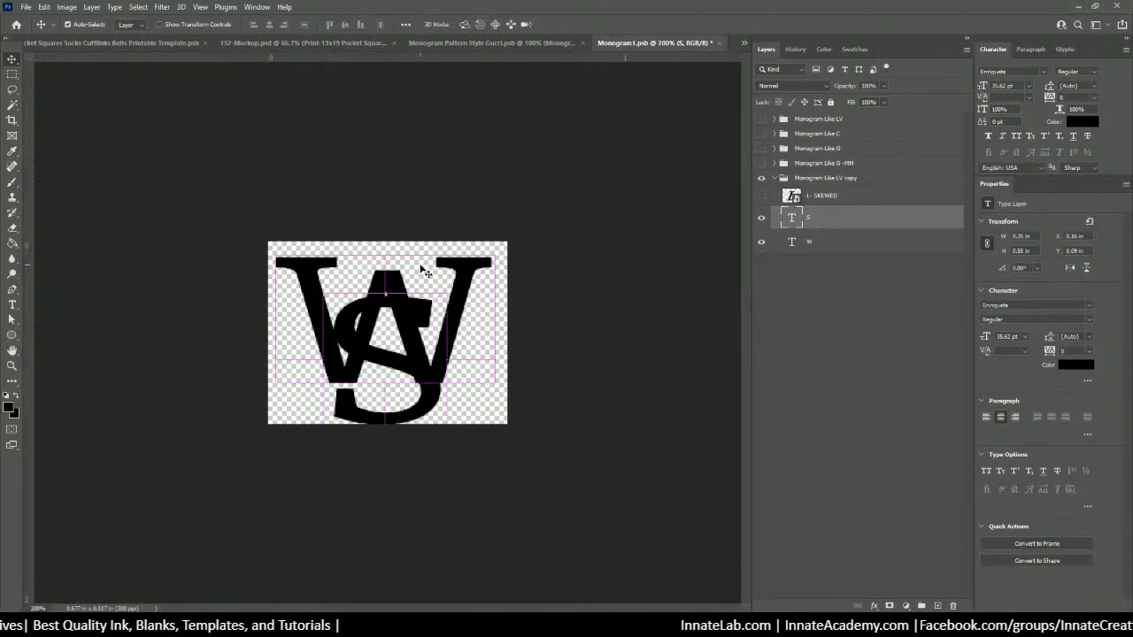
key("ctrl+plus")
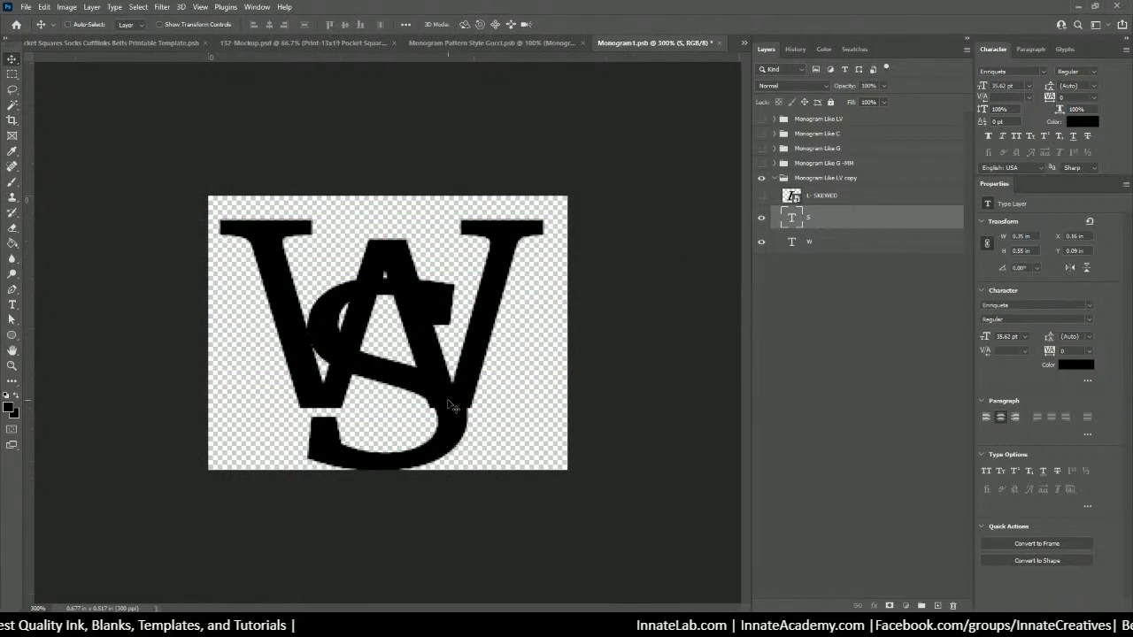
left_click_drag(442, 401, 370, 385)
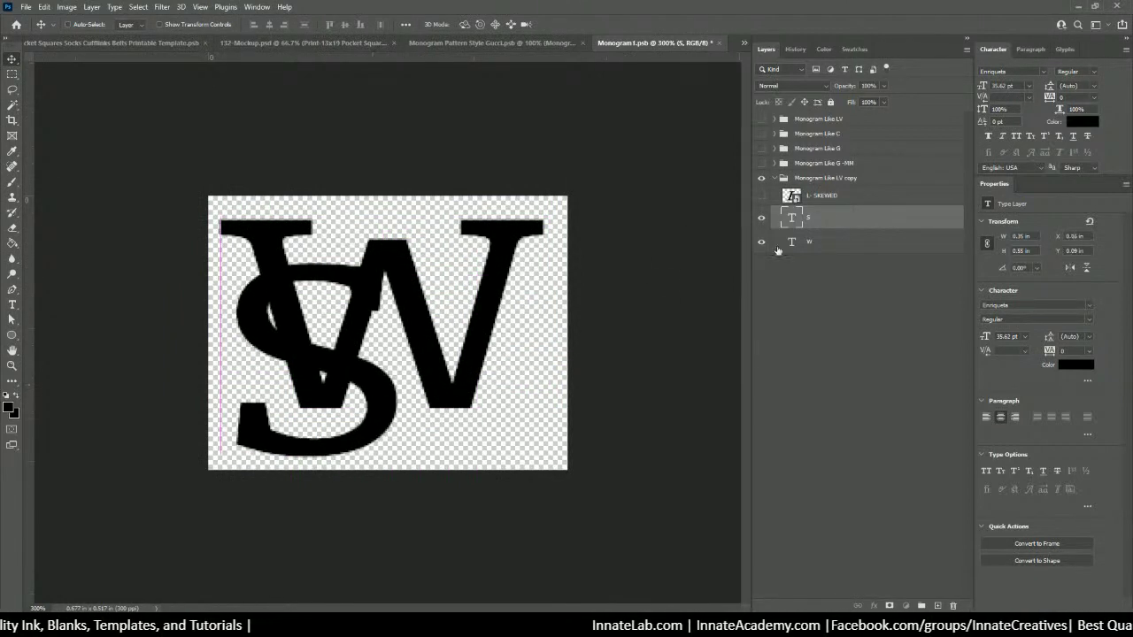
left_click(830, 246)
mouse_move(468, 349)
left_mouse_down()
mouse_move(500, 345)
mouse_move(488, 338)
left_mouse_up()
Step: Move the S up and slightly left across the W's left stroke
left_click(845, 216)
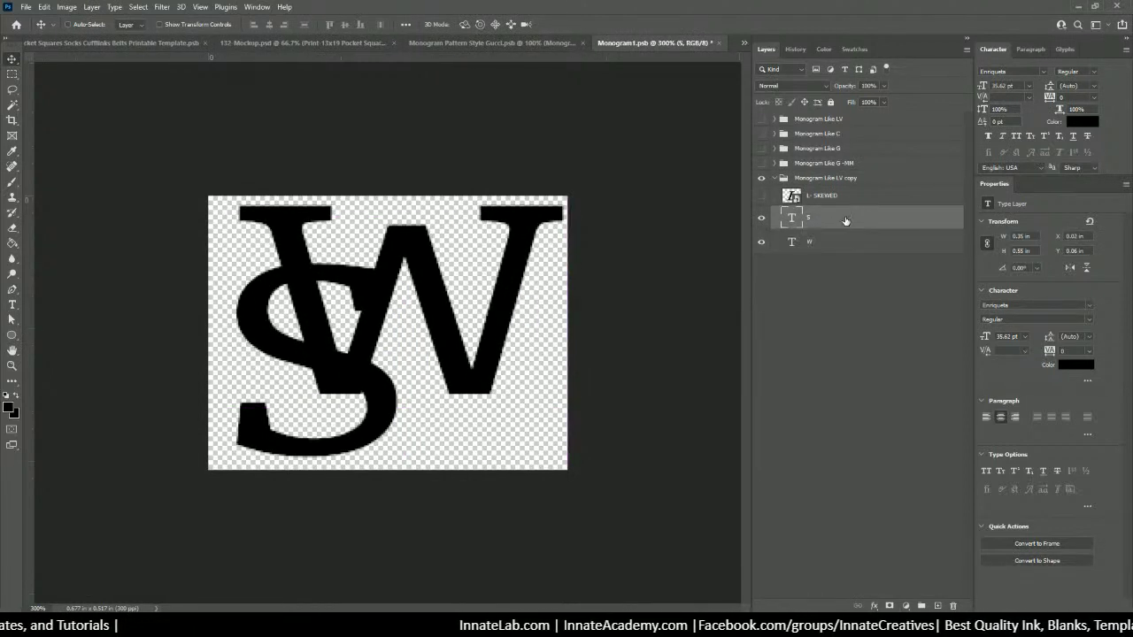
left_click(874, 606)
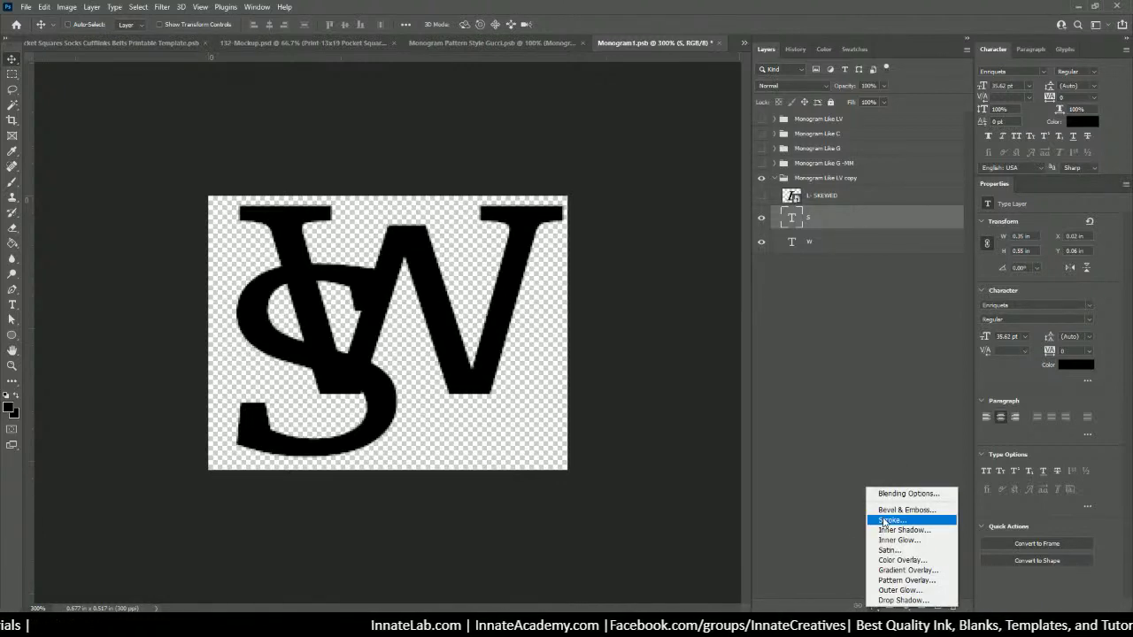
left_click(846, 248)
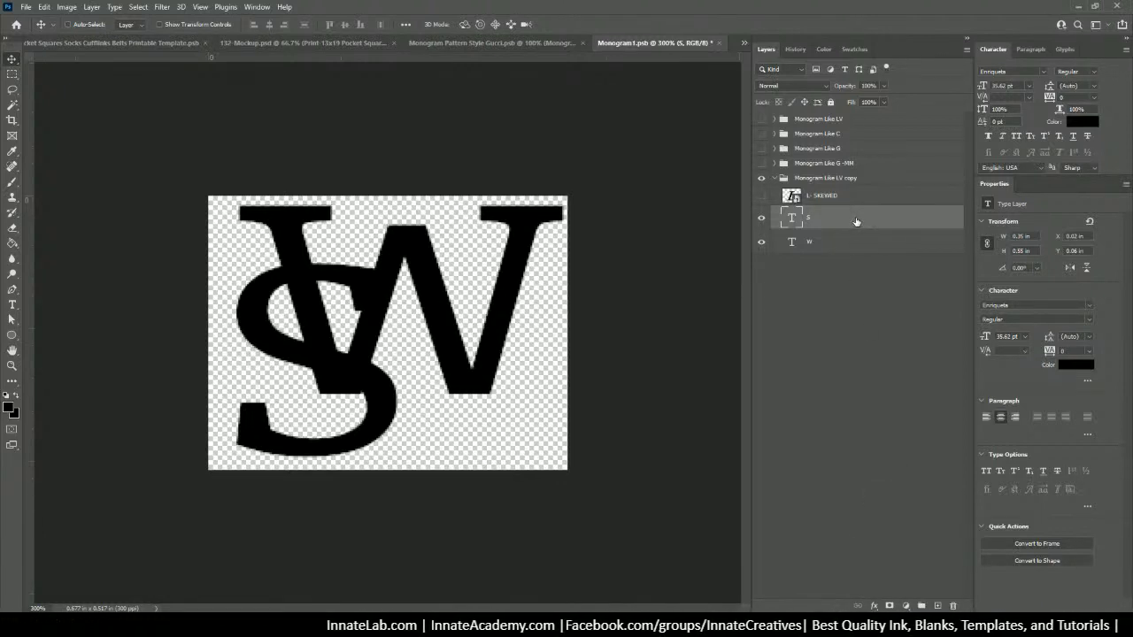
left_click_drag(389, 397, 365, 348)
Step: Scale the S and W together to about 87% and reposition them within the canvas
left_click(832, 244)
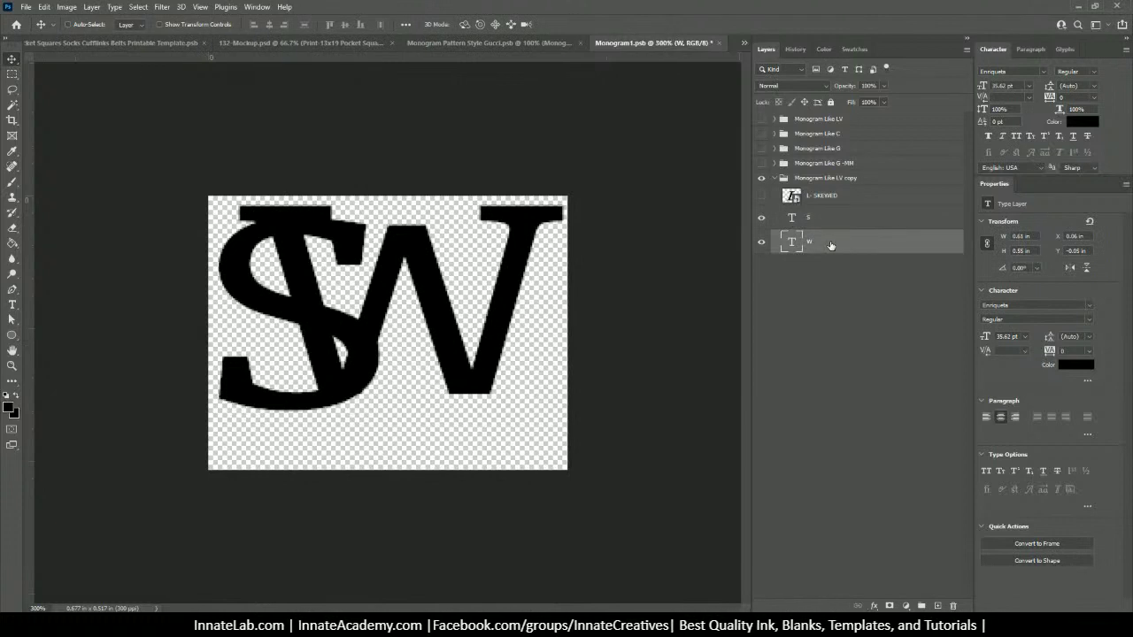
left_click(832, 221, "shift")
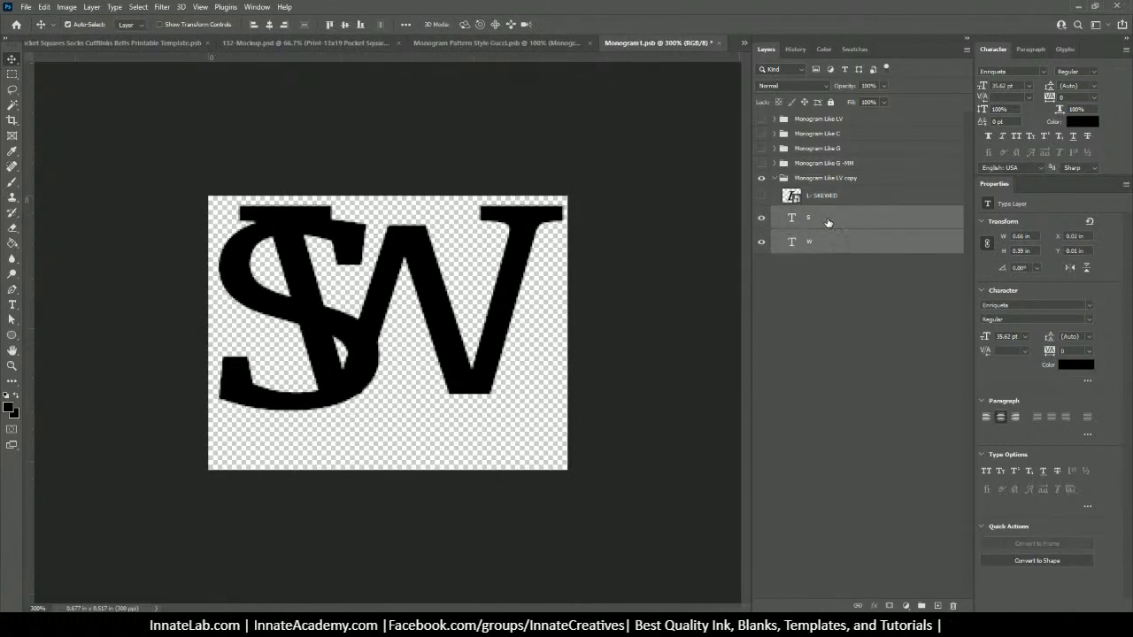
key("ctrl+t")
left_click_drag(217, 203, 264, 229)
left_click_drag(426, 298, 410, 294)
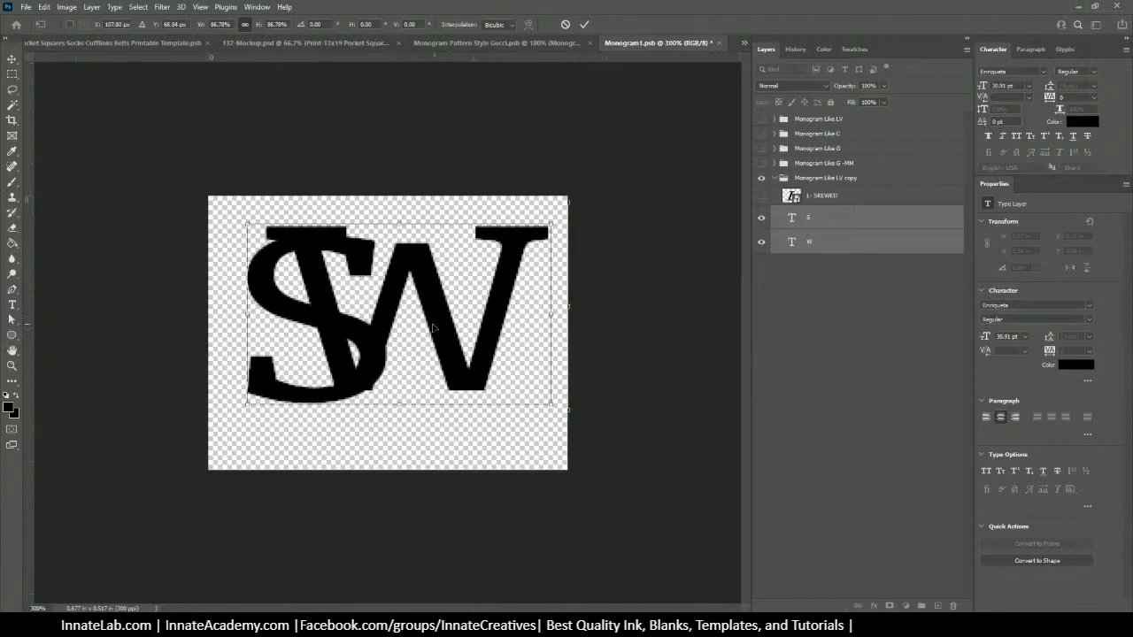
key("Return")
Step: Offset the two letters diagonally, with the S toward the canvas's upper left and the W lower and to its right
left_click(840, 246)
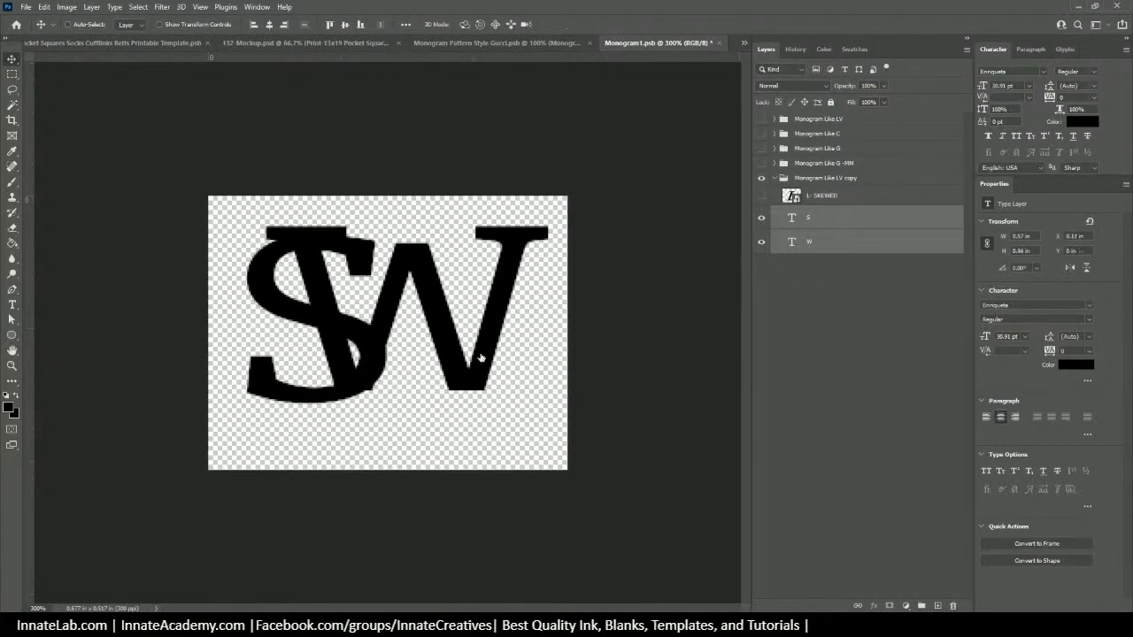
left_click_drag(365, 335, 406, 382)
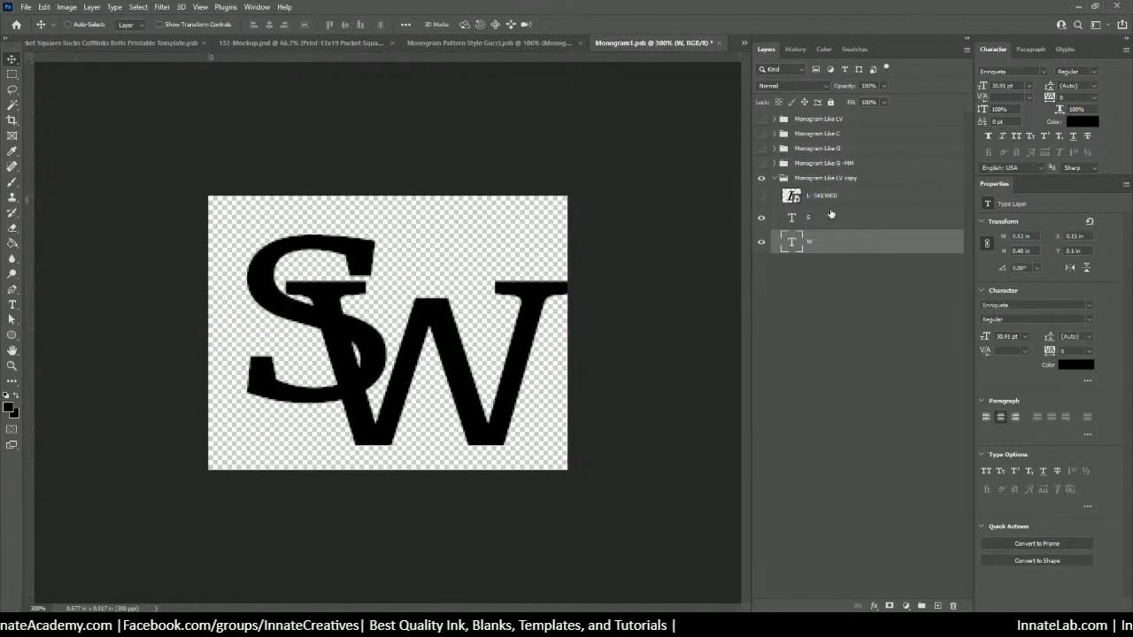
left_click(365, 352, "ctrl")
left_click_drag(364, 353, 342, 324)
left_click(440, 410, "ctrl")
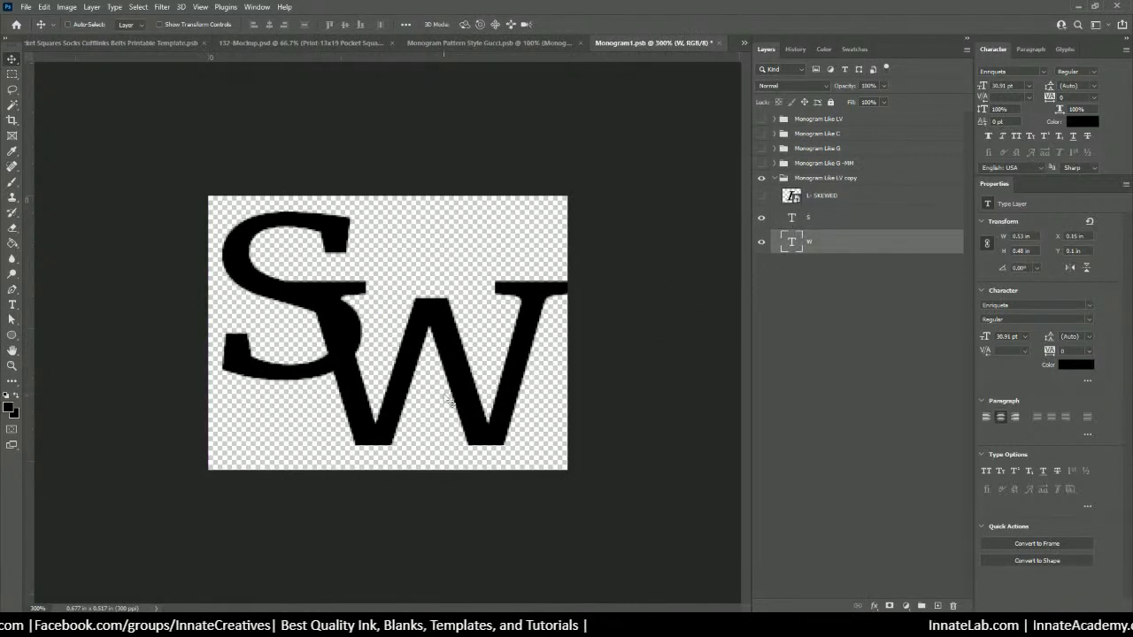
left_click_drag(449, 399, 421, 377)
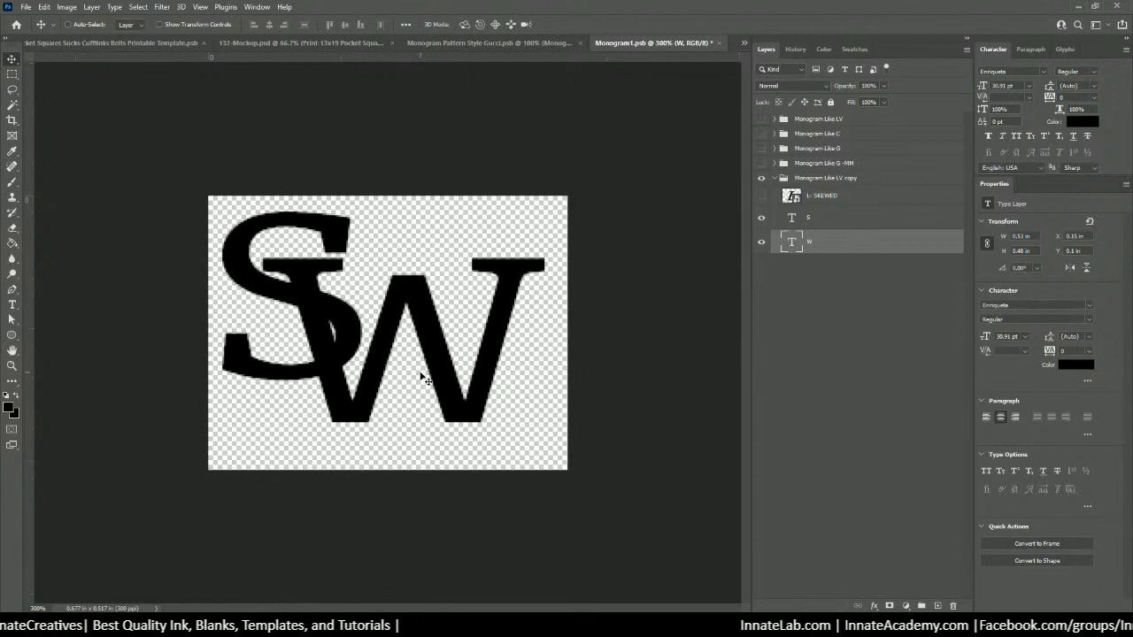
Step: Nudge the S and W together a few pixels to the right
left_click(819, 224, "shift")
key("Right")
key("Right")
key("Right")
key("Right")
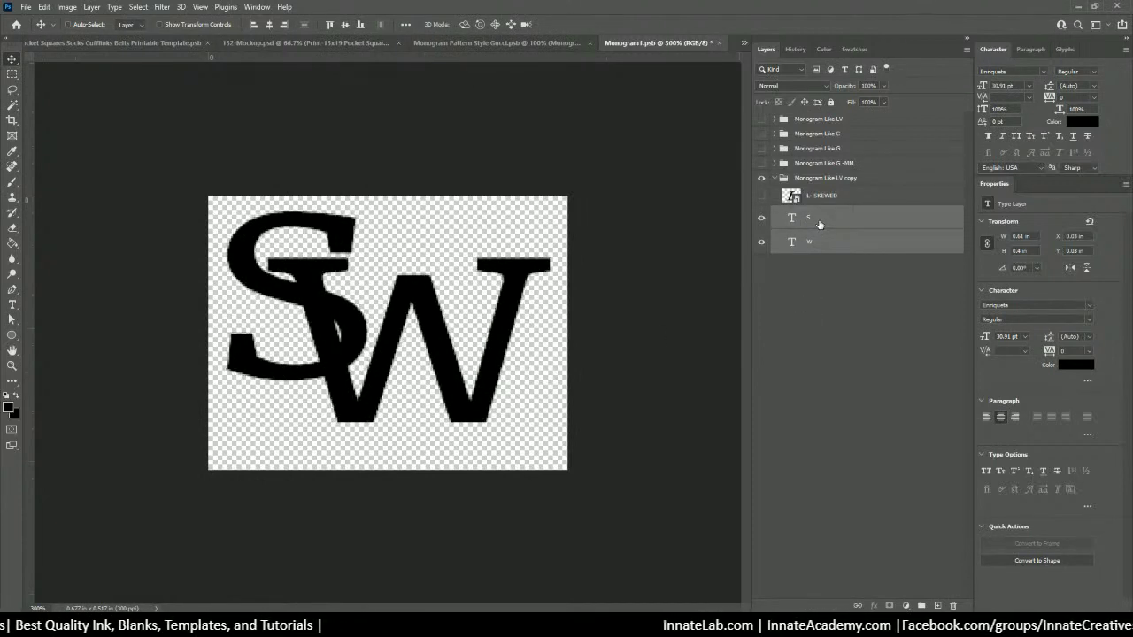
Step: Nudge the S and W together down and slightly right within the canvas
key("Down")
key("Down")
key("Down")
key("Down")
key("Down")
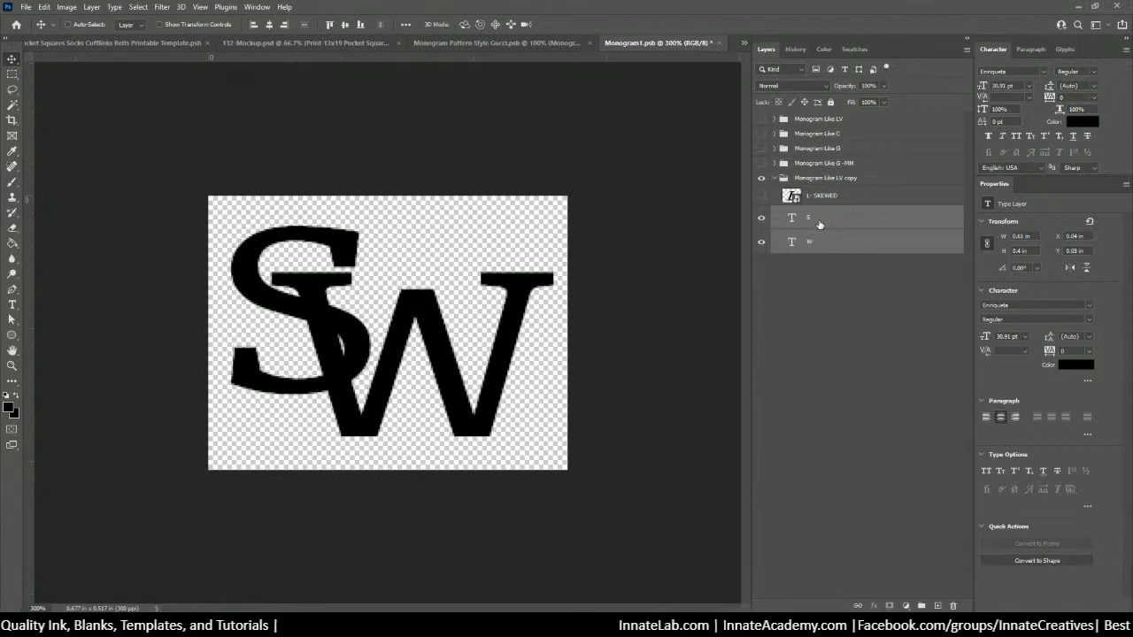
key("Right")
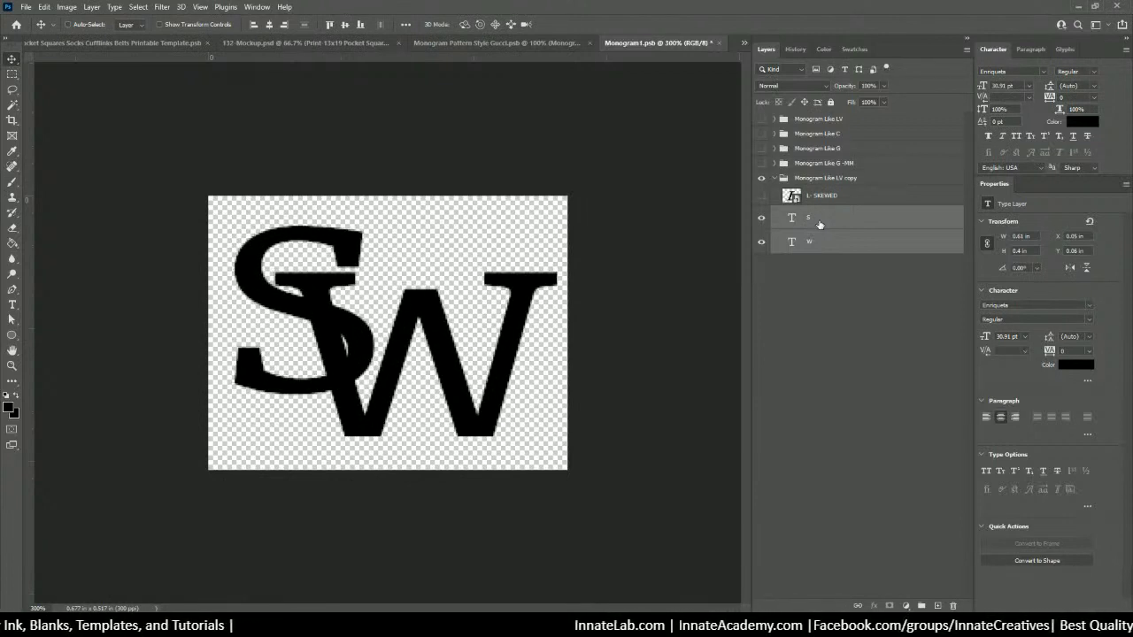
Step: Show the L- SKEWED layer in the Monogram Like LV copy group and open its smart object contents
left_click(810, 202)
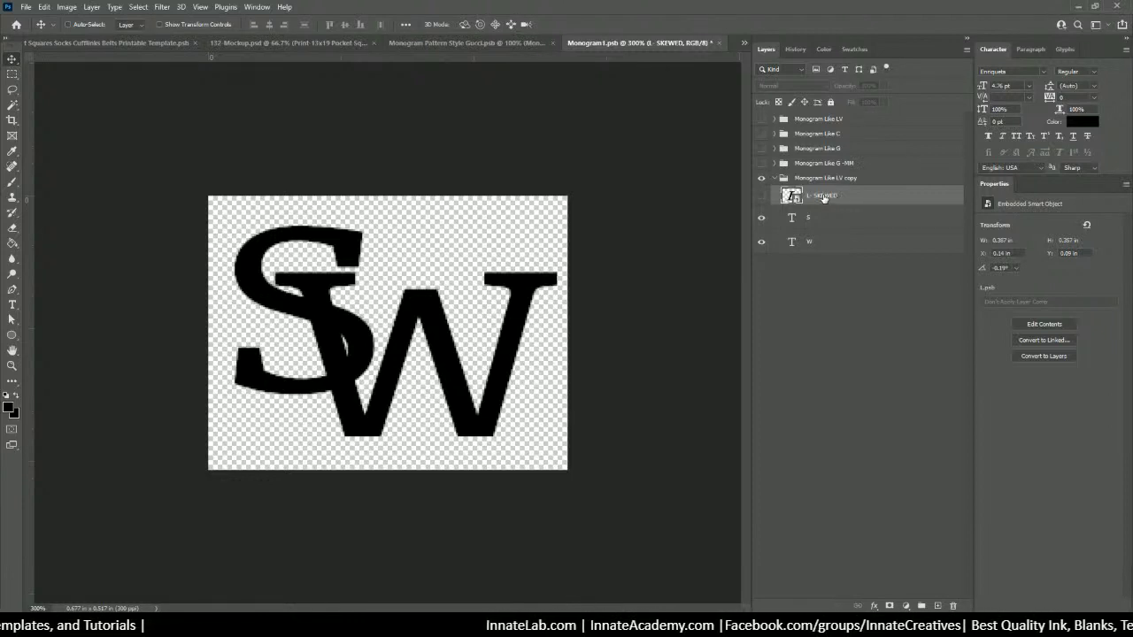
left_click(761, 195)
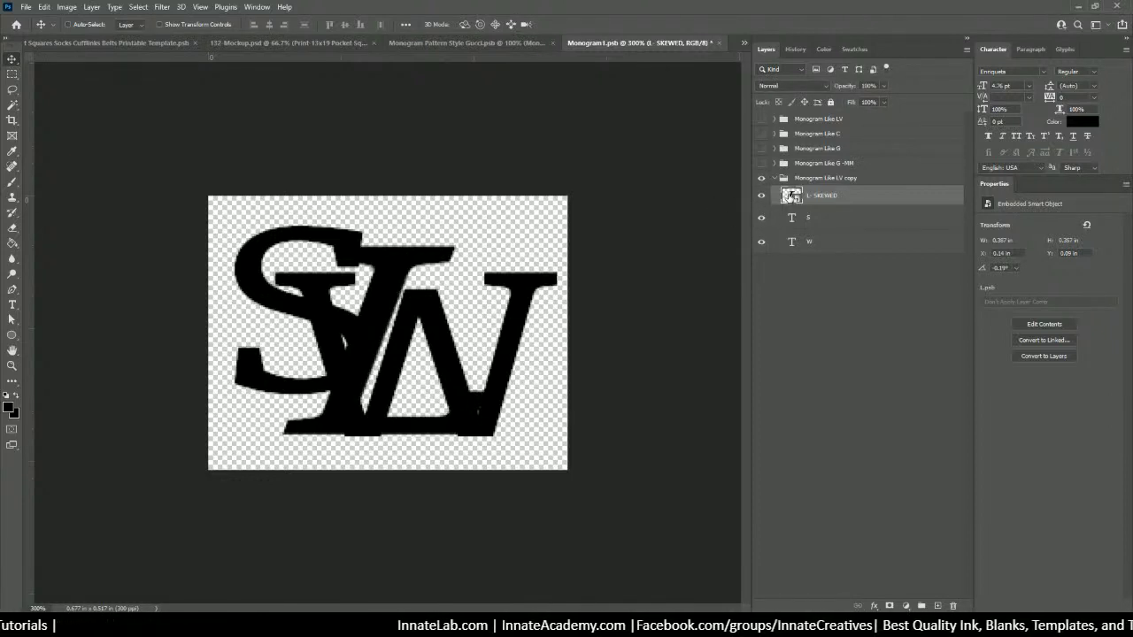
double_click(789, 196)
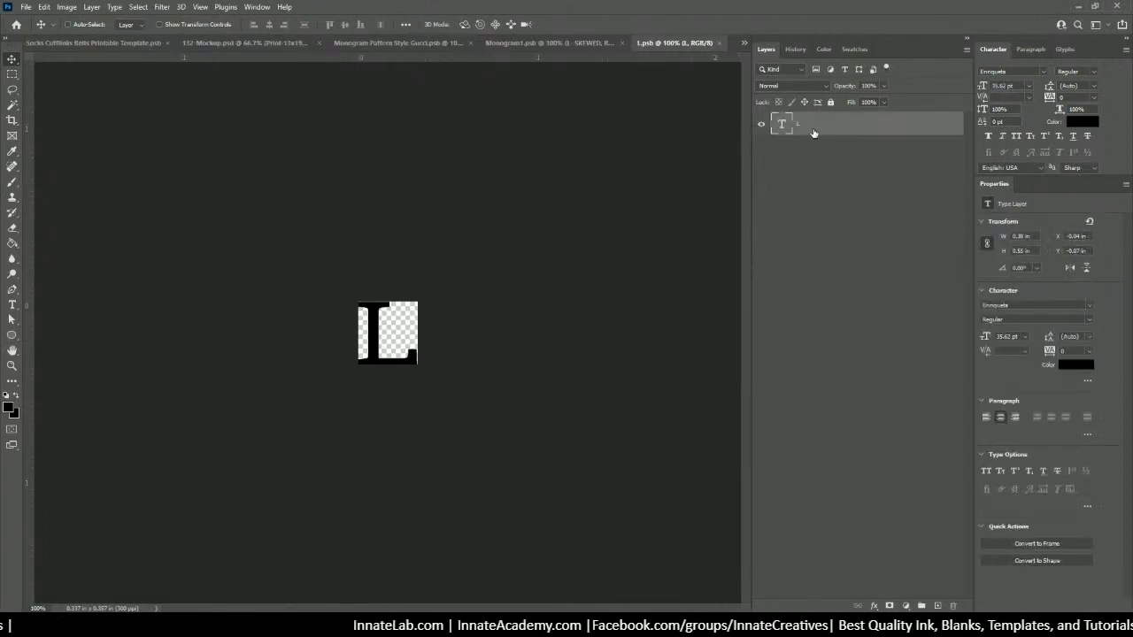
Step: Duplicate the L text layer and replace the copy's letter with M
right_click(813, 133)
left_click(839, 133)
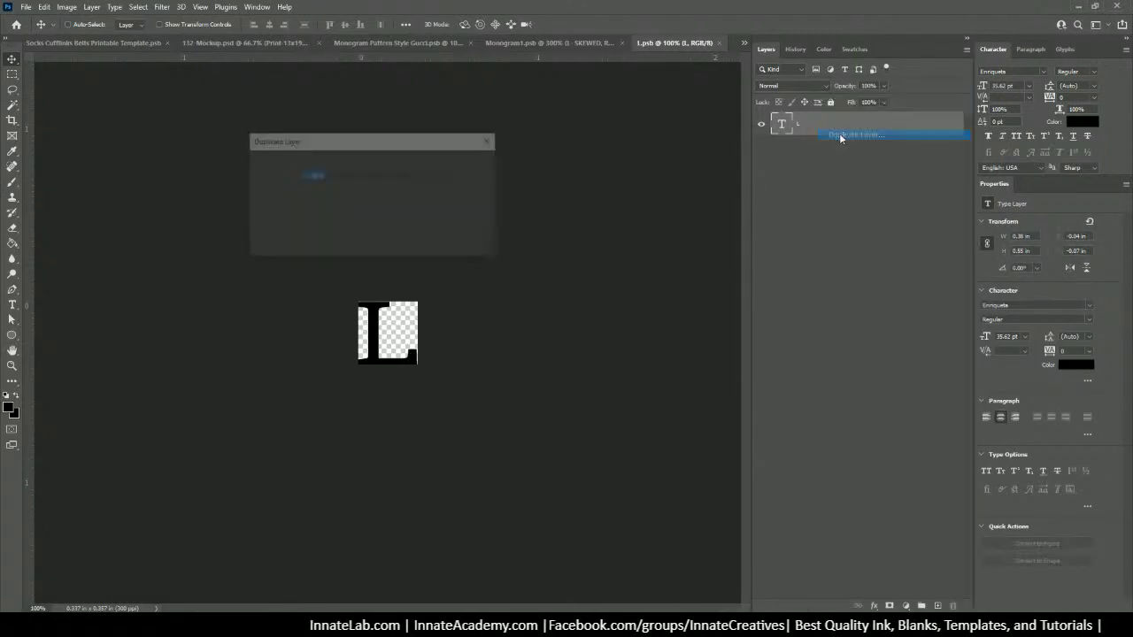
key("Return")
double_click(782, 130)
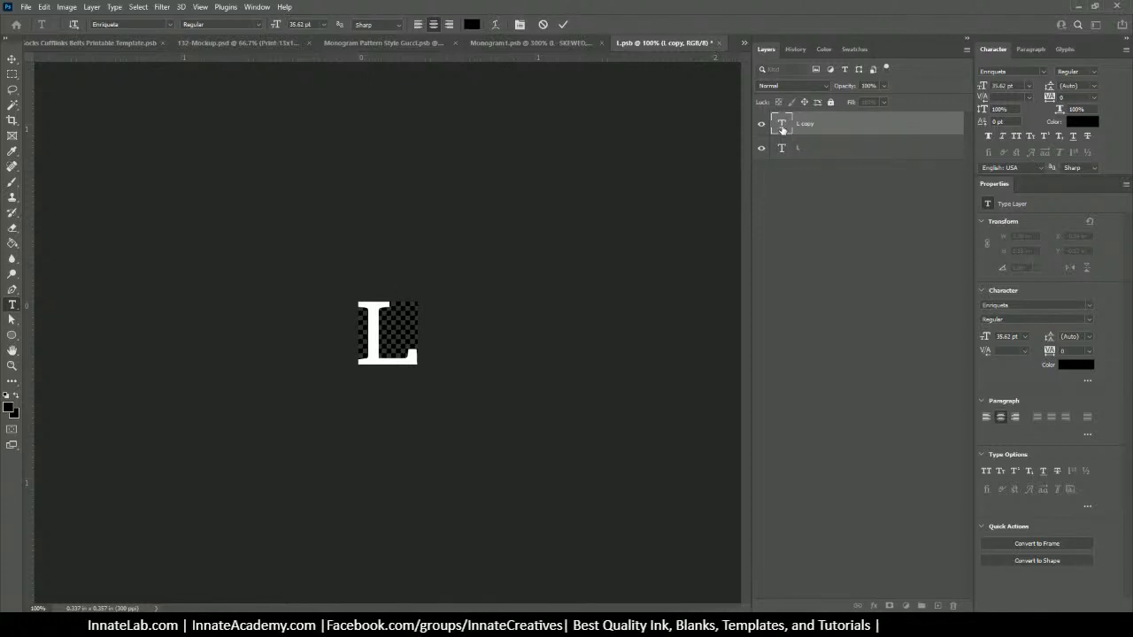
type("V")
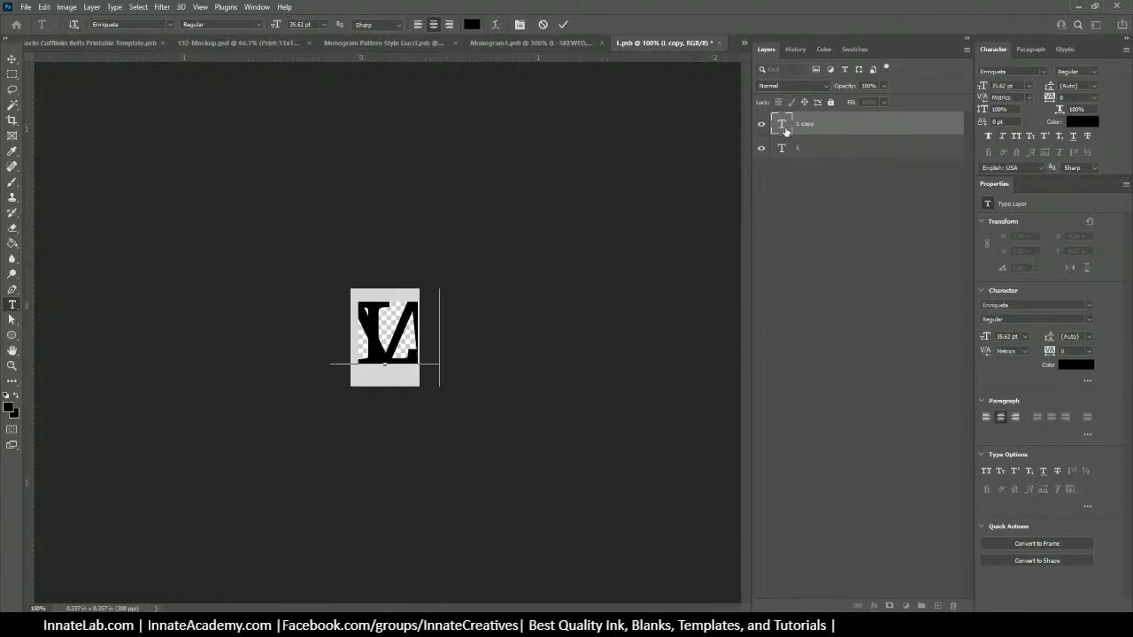
Step: Hide the original L text layer and make the M layer active
left_click(786, 153)
key("v")
left_click(761, 148)
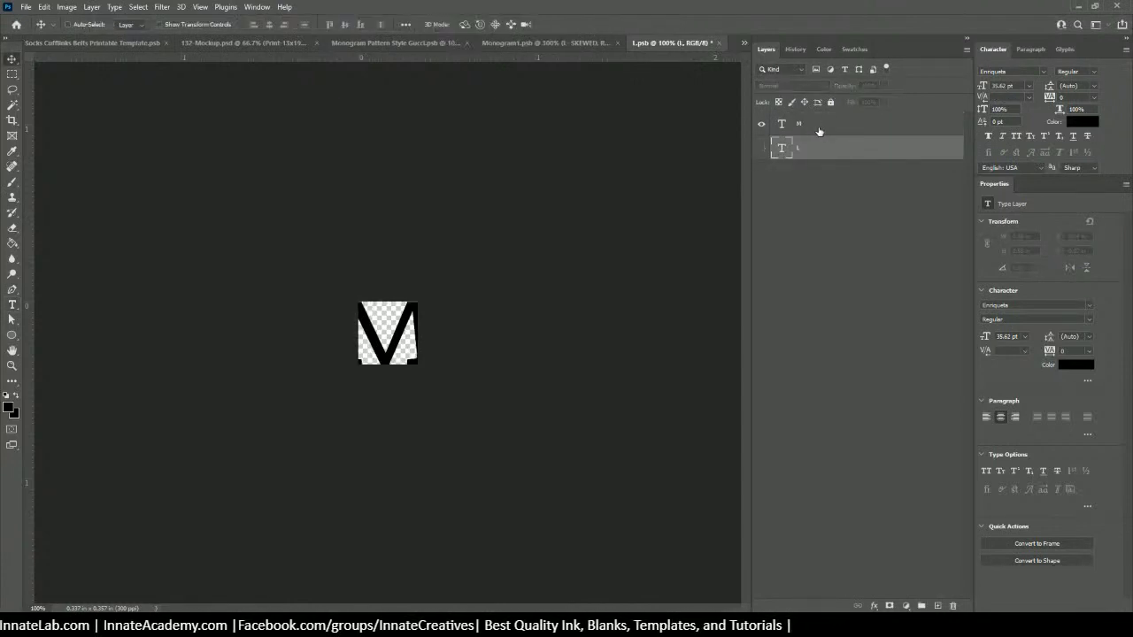
left_click(819, 128)
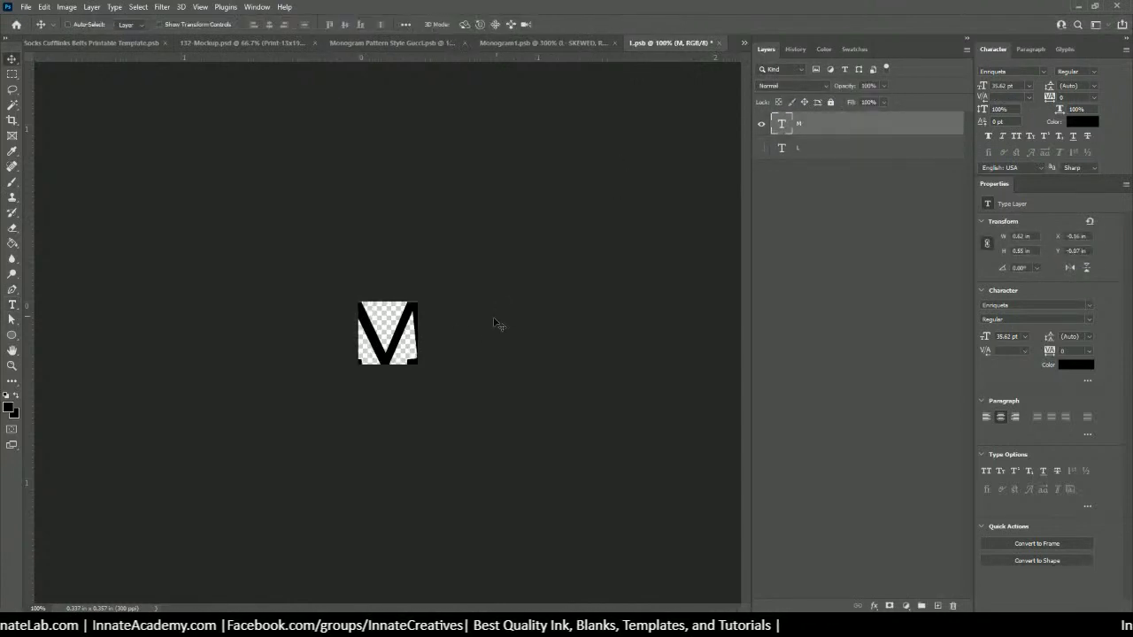
Step: Replace the M with the letter I, and save and close the smart object contents
double_click(781, 126)
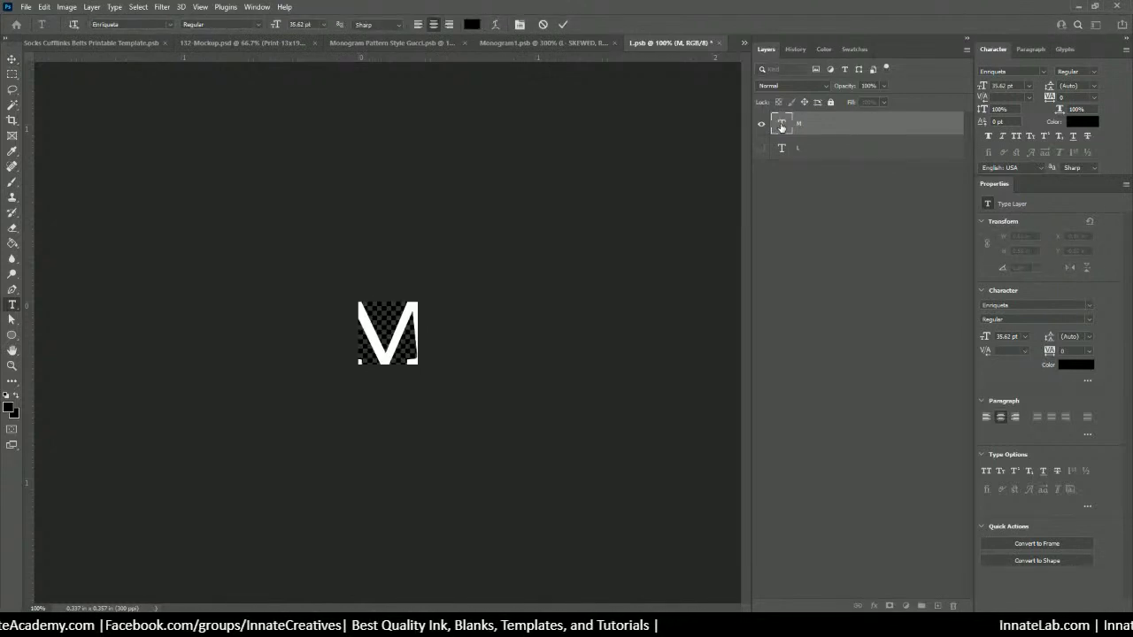
type("I")
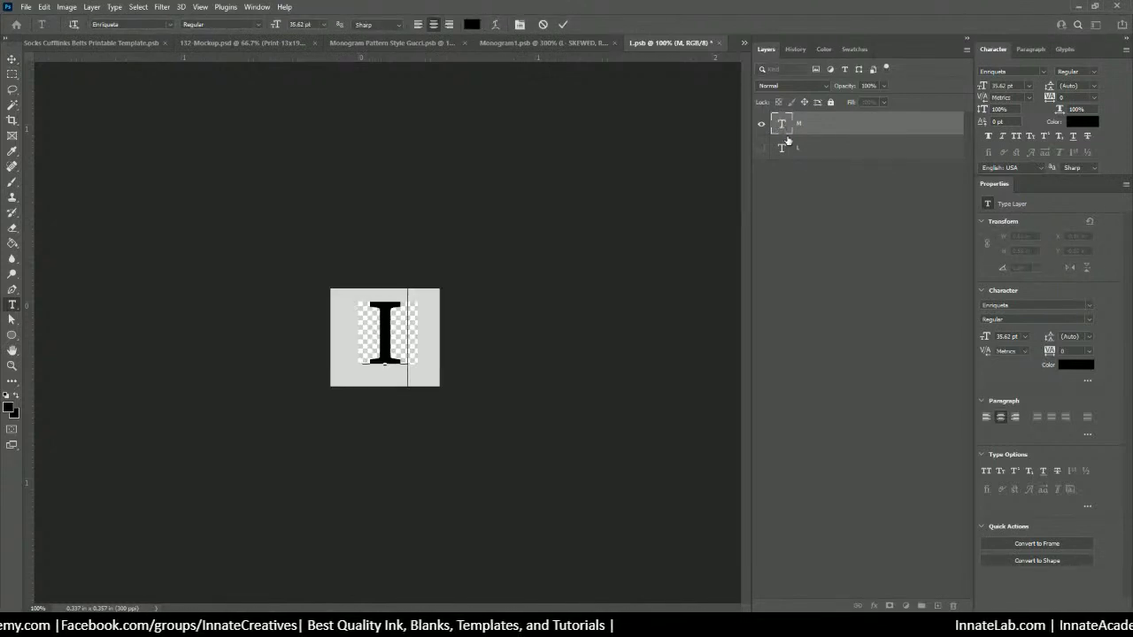
left_click(798, 149)
key("v")
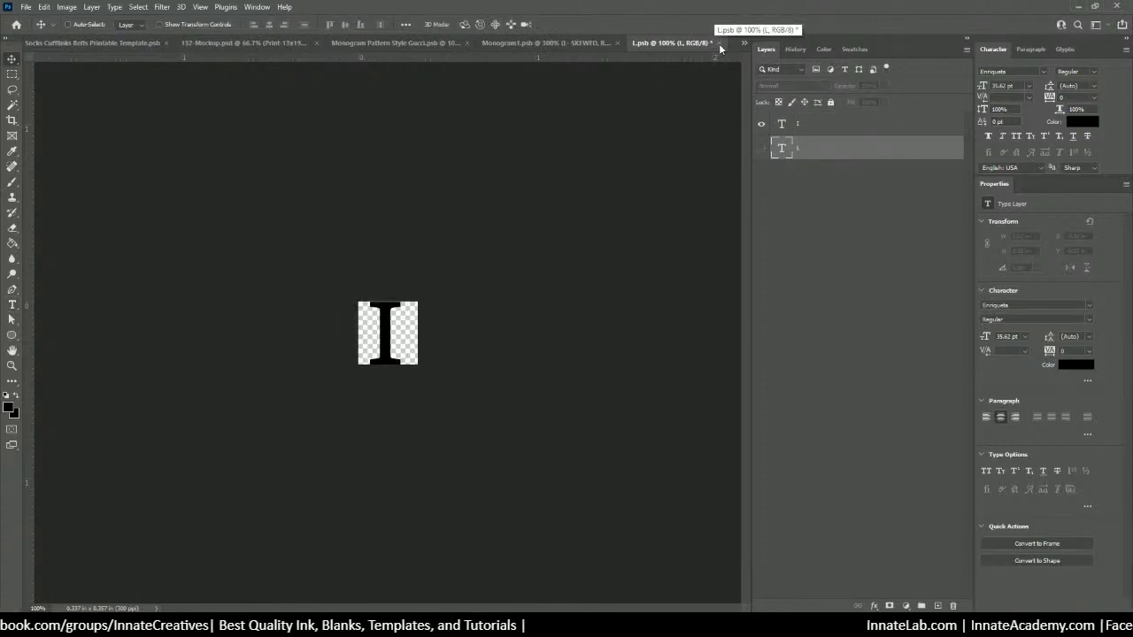
left_click(718, 42)
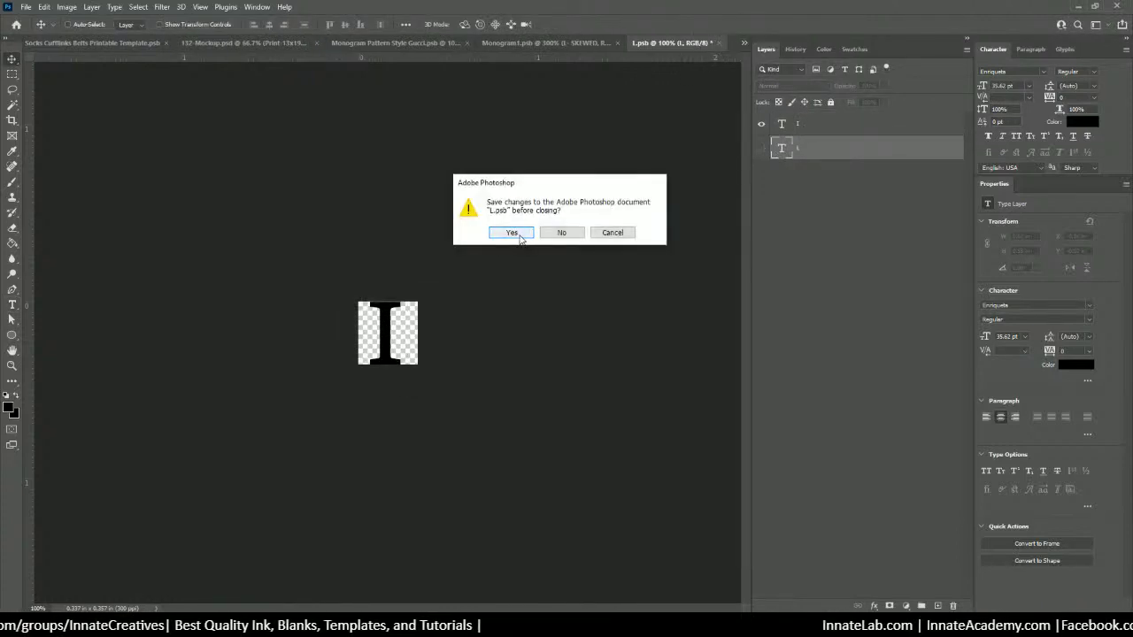
left_click(520, 238)
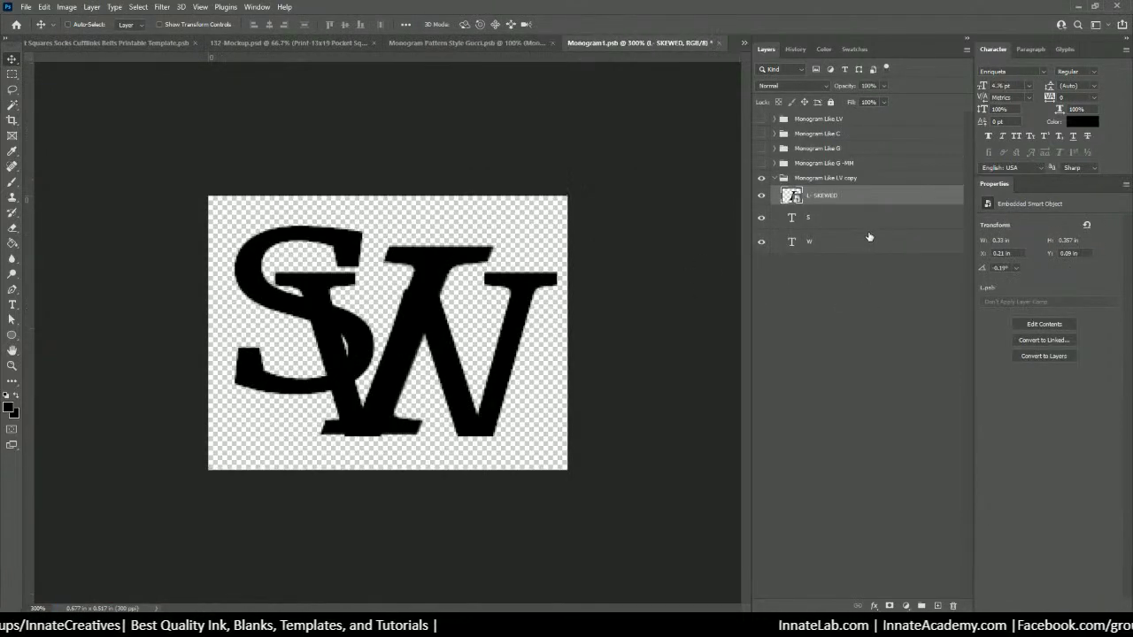
Step: Hide the S and W text layers so only the skewed I is shown
left_click(761, 218)
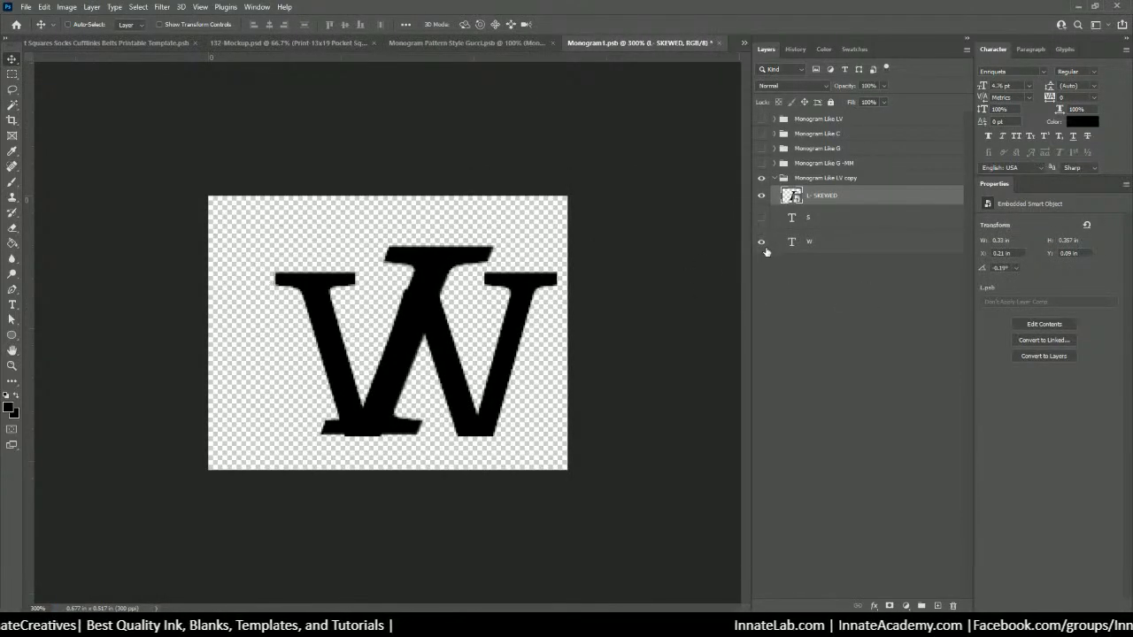
left_click(761, 245)
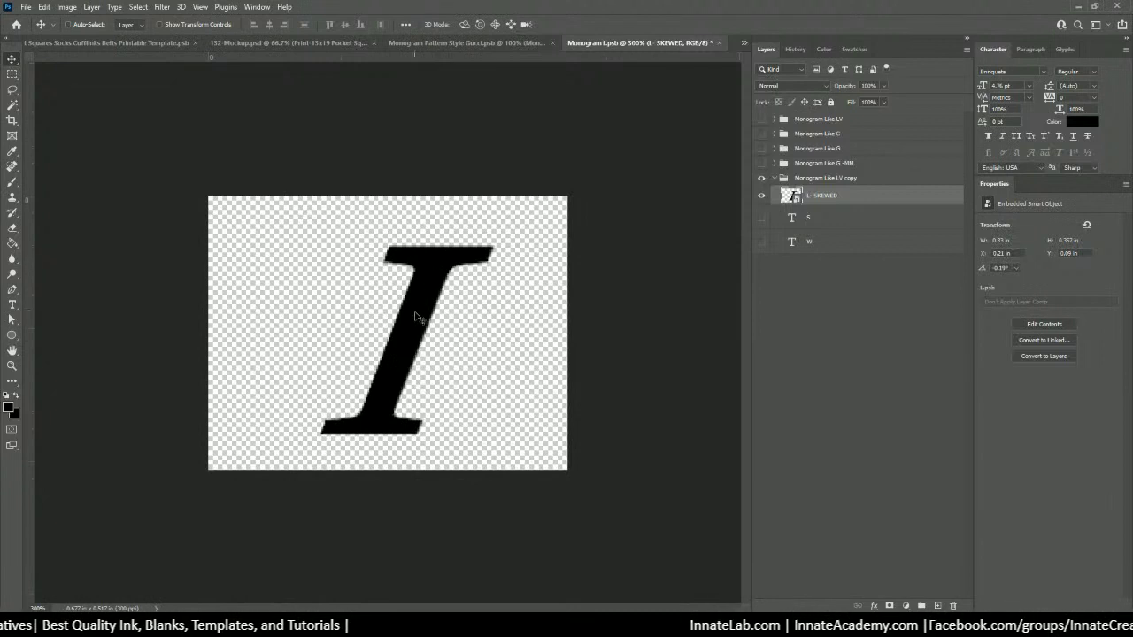
right_click(829, 202)
left_click(872, 119)
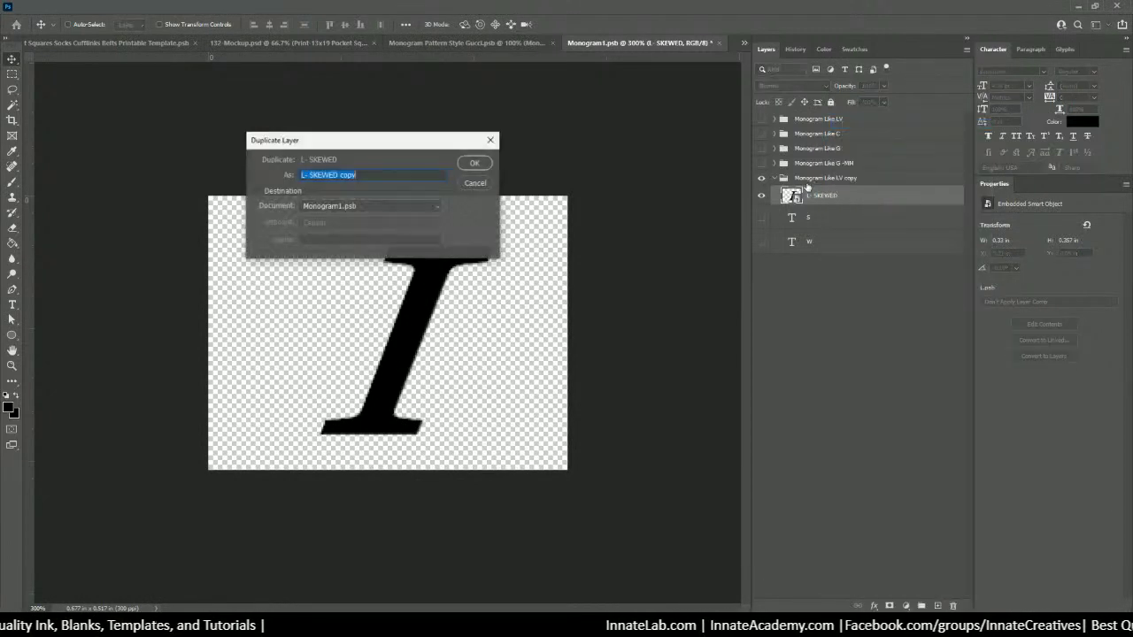
left_click(473, 164)
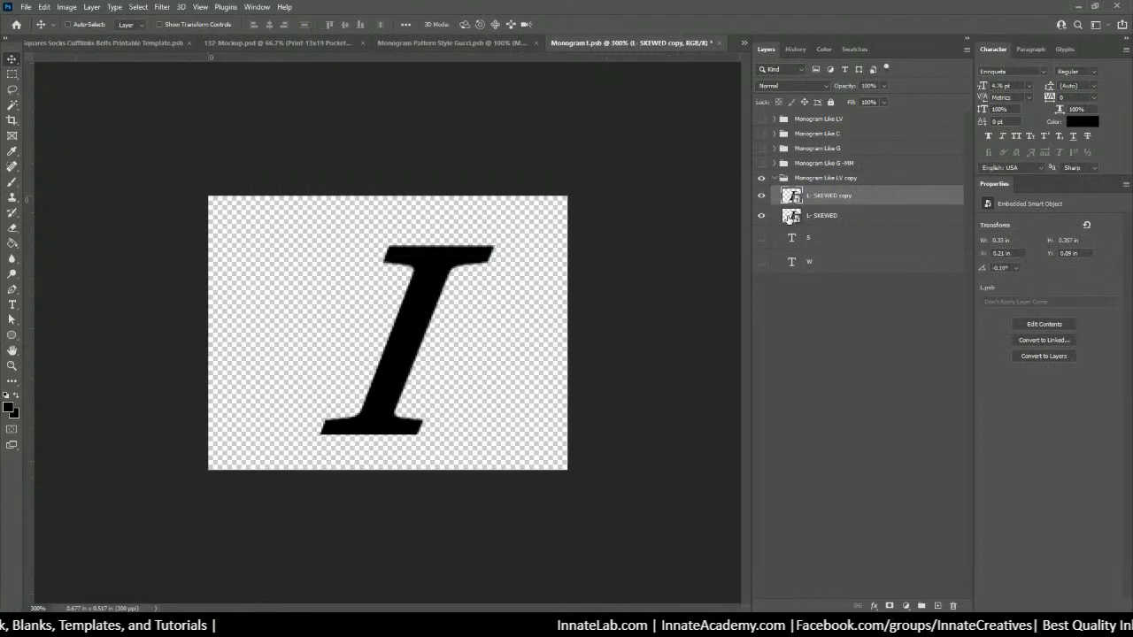
key("ctrl+z")
Step: Create an independent copy of the L- SKEWED layer with New Smart Object via Copy and open its contents
right_click(837, 197)
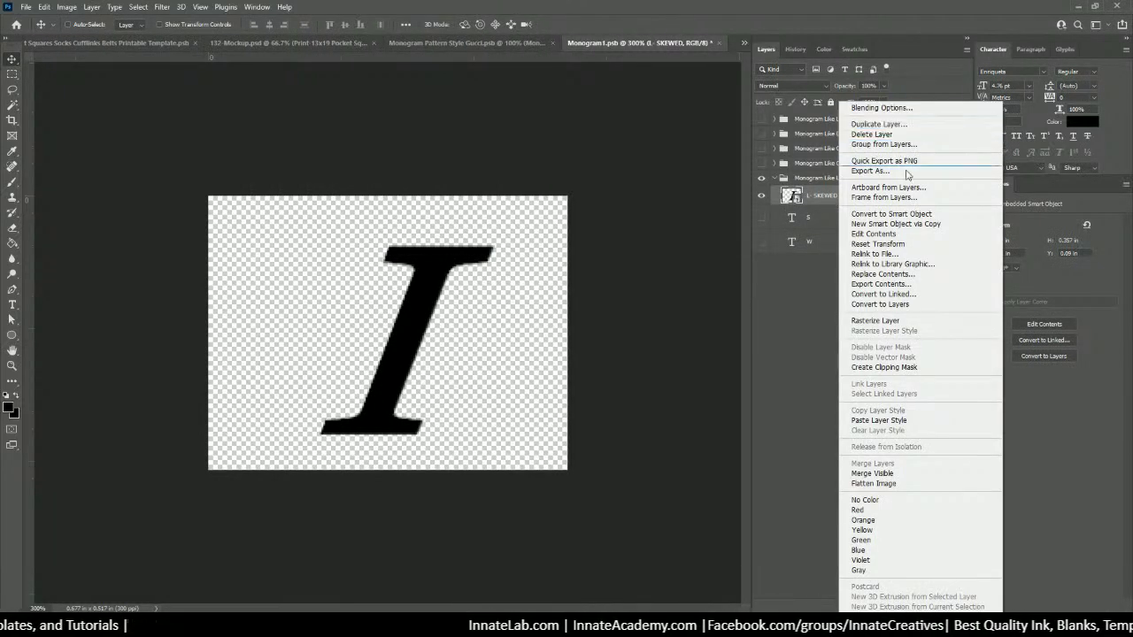
left_click(896, 224)
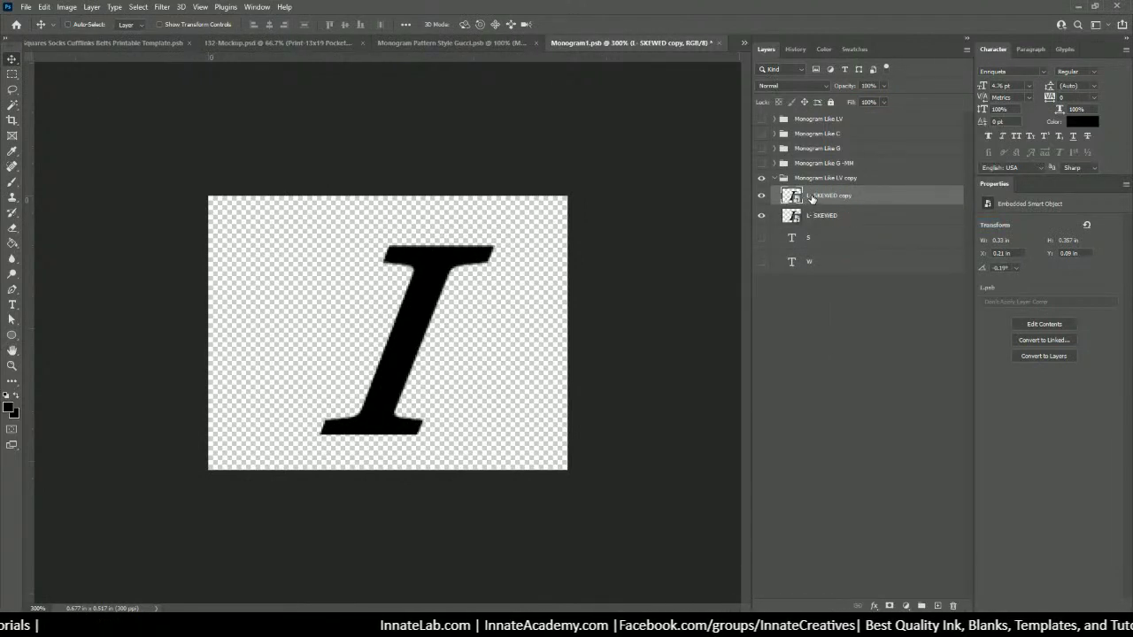
double_click(792, 196)
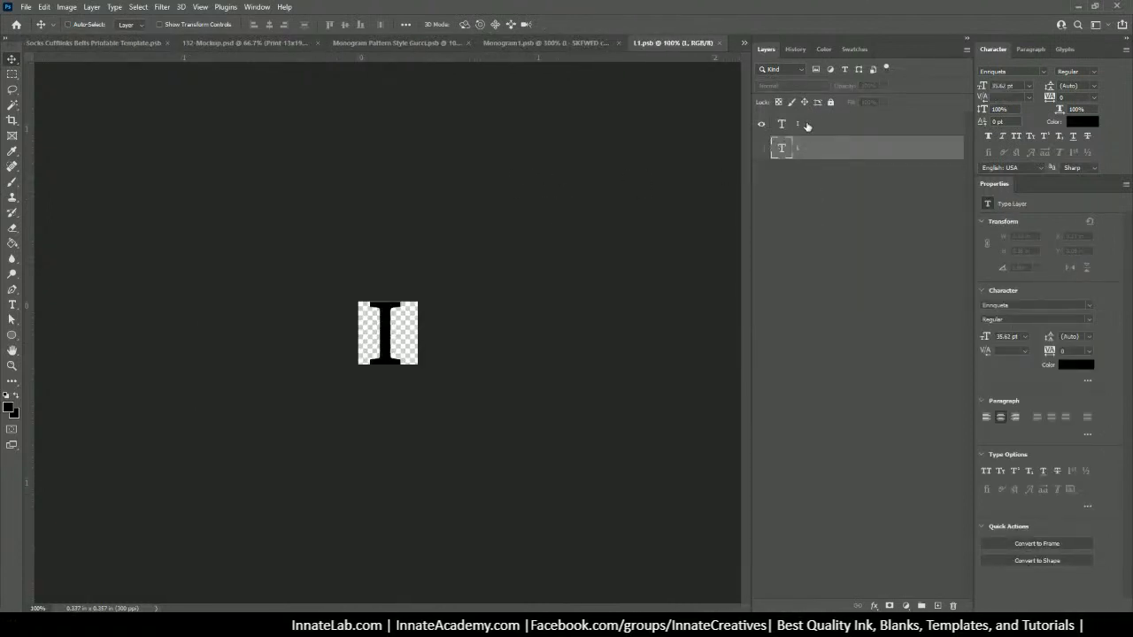
Step: Replace the letter I with L in the copied smart object, and delete that text layer
double_click(783, 125)
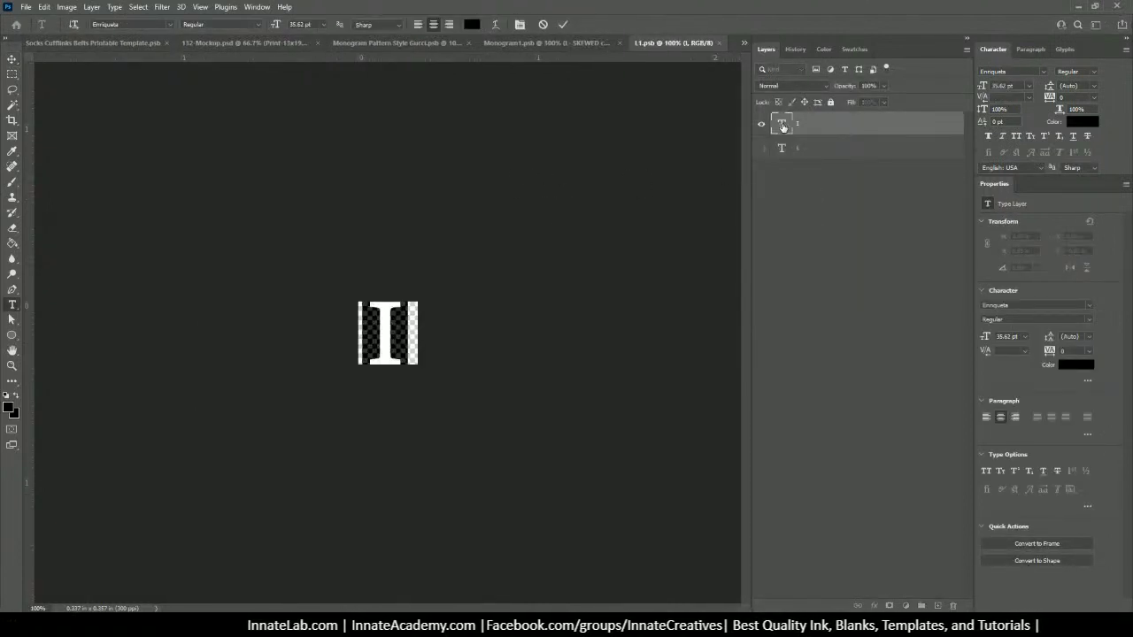
type("L")
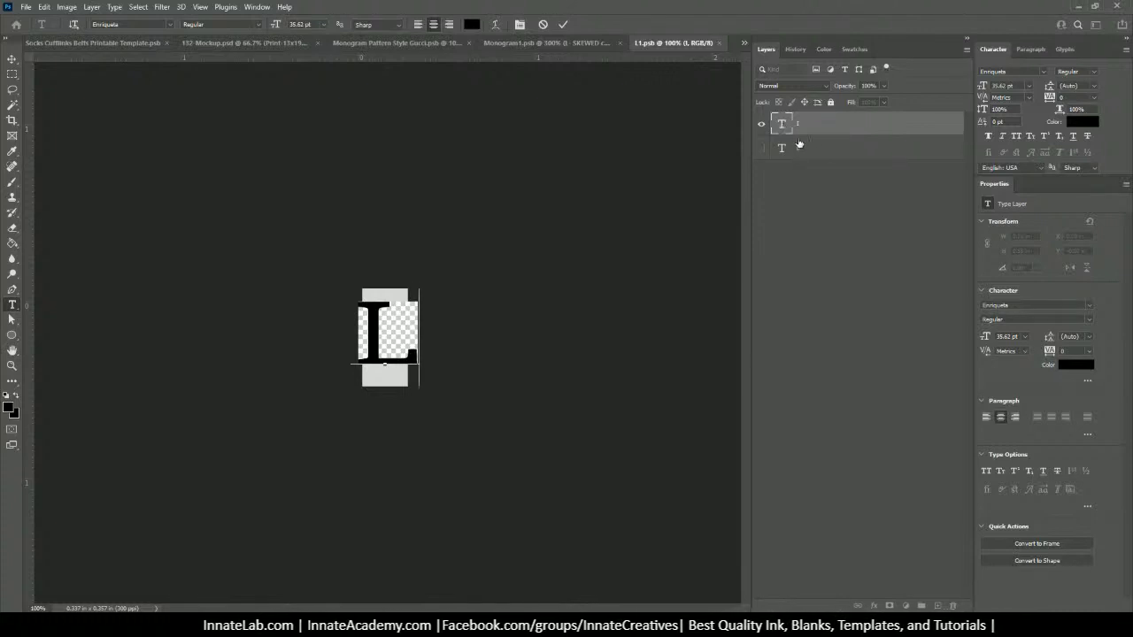
key("ctrl+Return")
key("Delete")
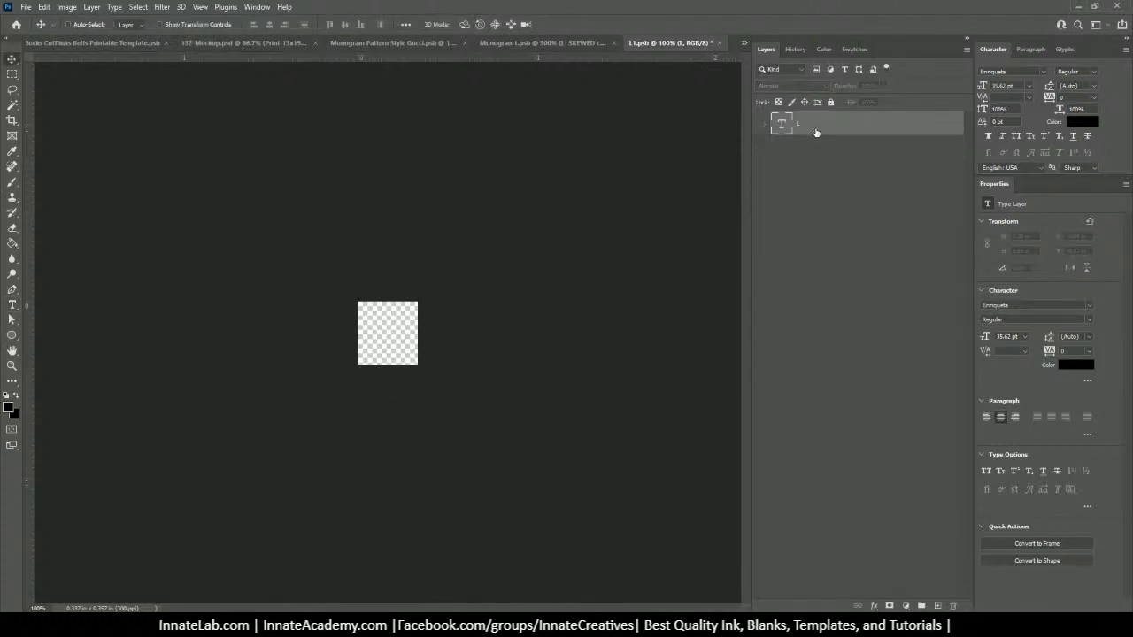
Step: Show the original L text layer, and save and close the copied smart object's contents
left_click(761, 124)
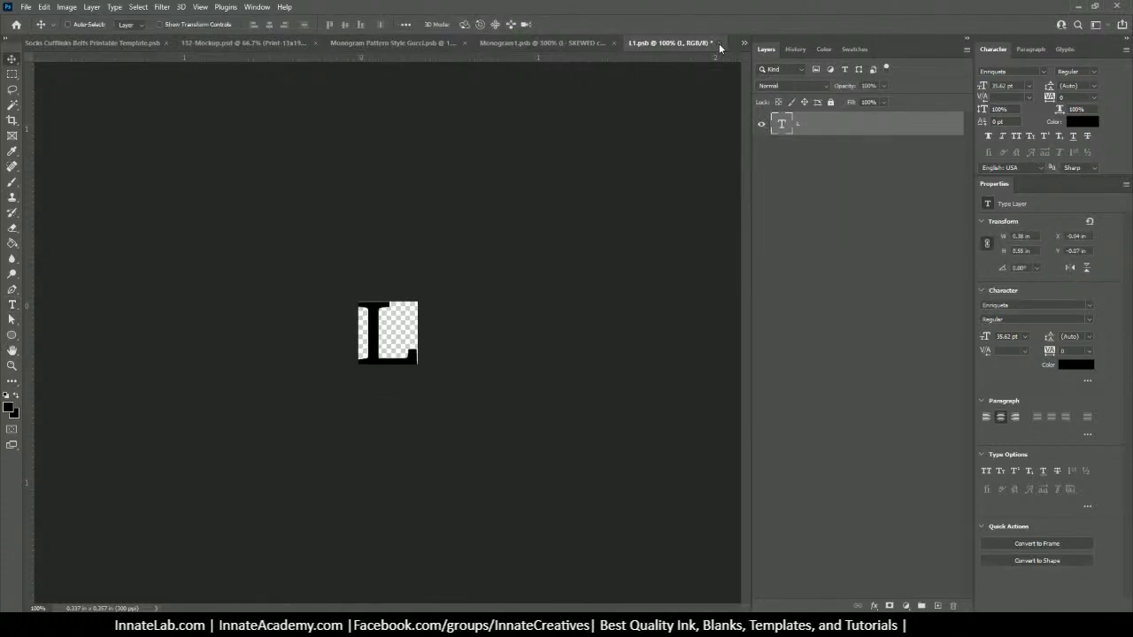
left_click(719, 43)
left_click(505, 232)
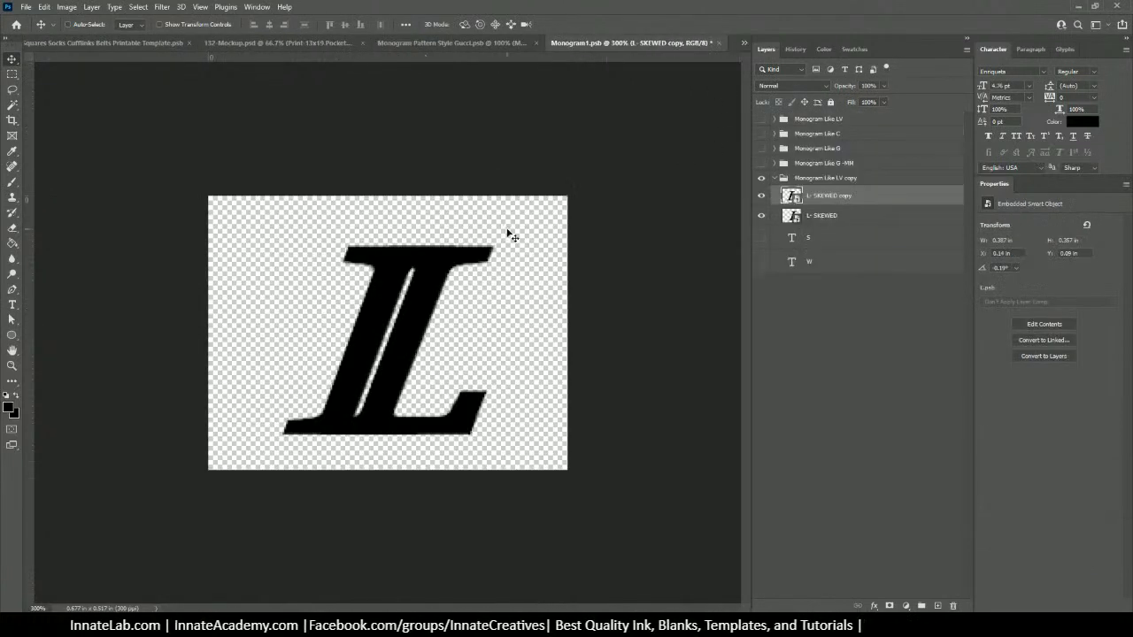
Step: Move the skewed I on the L- SKEWED layer left until it stands beside the skewed L with their serifs touching
left_click(838, 215)
left_click(839, 198)
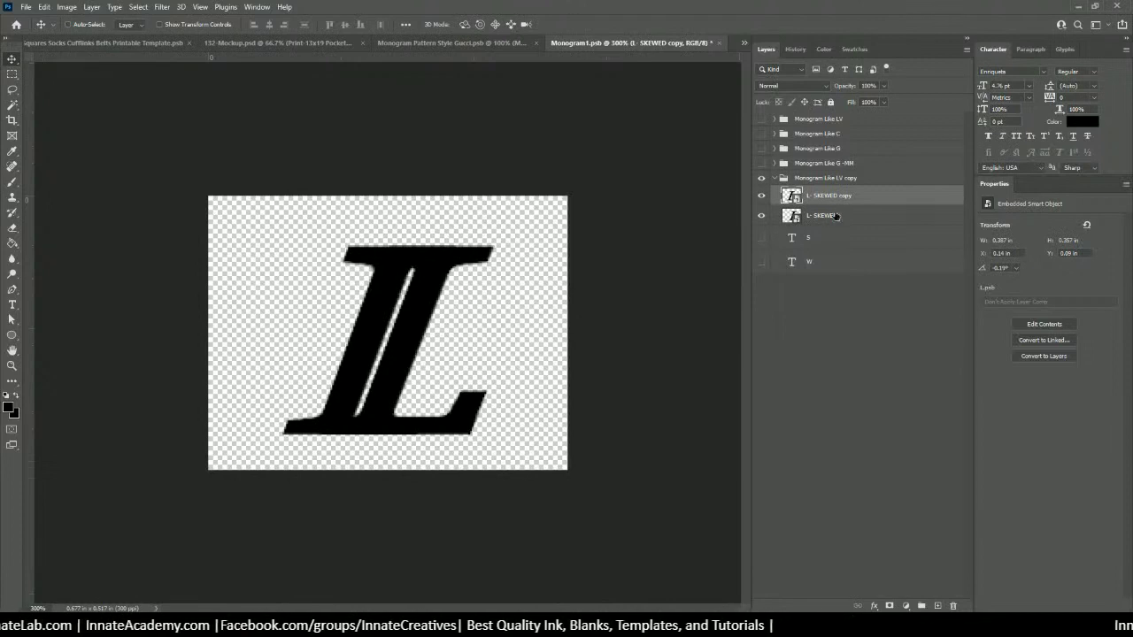
left_click(835, 215)
key("Left")
key("Left")
key("Right")
key("Right")
key("Right")
key("Right")
key("Right")
key("Right")
key("Right")
key("Right")
key("Right")
key("Right")
key("Right")
key("Right")
key("Right")
key("Right")
key("Right")
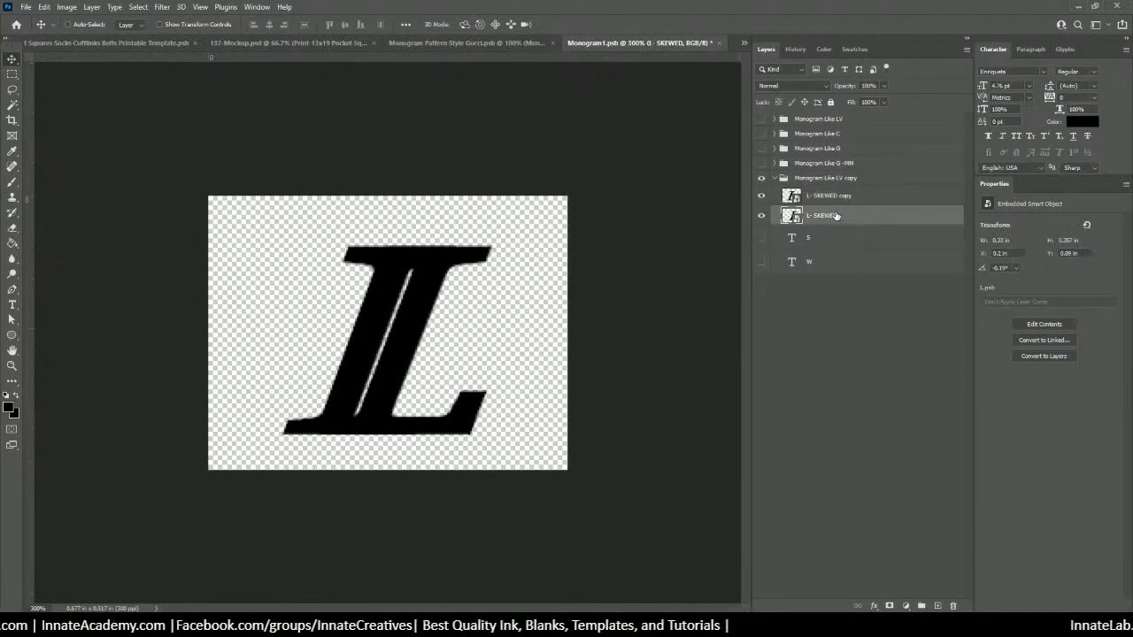
key("Left")
key("Left")
key("Left")
key("Left")
key("Left")
key("Left")
key("Left")
key("Left")
key("Left")
key("Left")
key("Left")
key("Left")
key("Left")
key("Left")
key("Left")
key("Left")
key("Left")
key("Left")
key("Left")
key("Left")
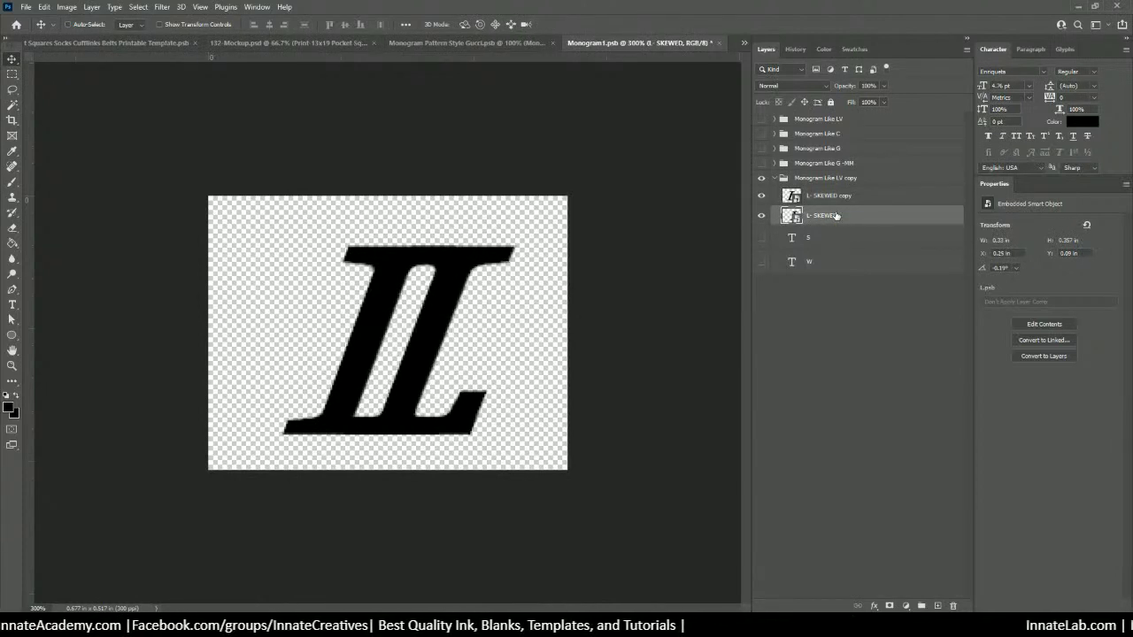
key("Left")
key("Left")
key("Left")
key("Left")
key("Left")
key("Left")
key("Left")
key("Left")
key("Left")
key("Left")
key("Left")
key("Left")
key("Left")
key("Left")
key("Left")
key("Left")
key("Left")
key("Left")
key("Left")
key("Left")
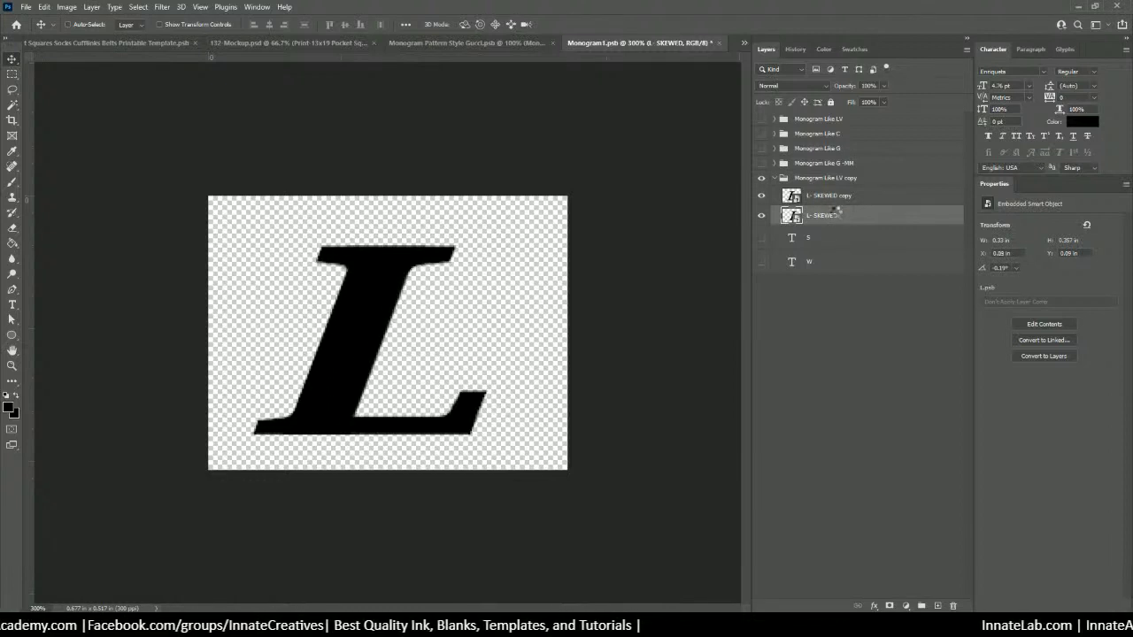
key("Left")
key("Left")
key("Left")
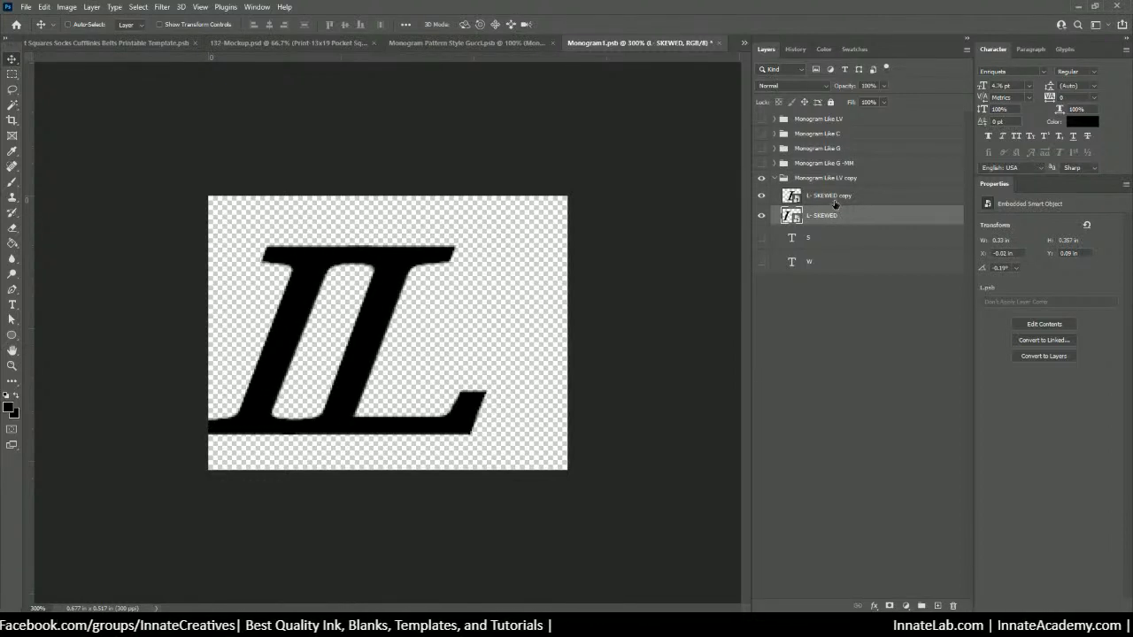
Step: Move the skewed I and L together to the right so the pair sits near the middle of the canvas
left_click(834, 198, "shift")
key("Right")
key("Right")
key("Right")
key("Right")
key("Right")
key("Right")
key("Right")
key("Right")
key("Right")
key("Right")
key("Right")
key("Right")
key("Right")
key("Right")
key("Right")
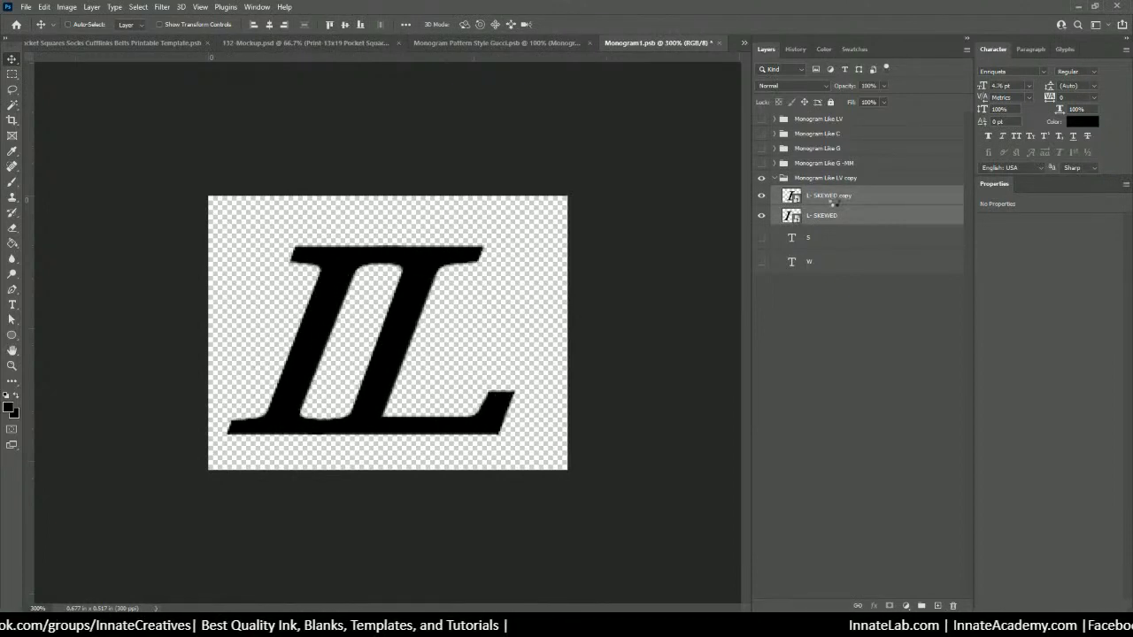
key("Right")
key("Right")
key("Right")
key("Right")
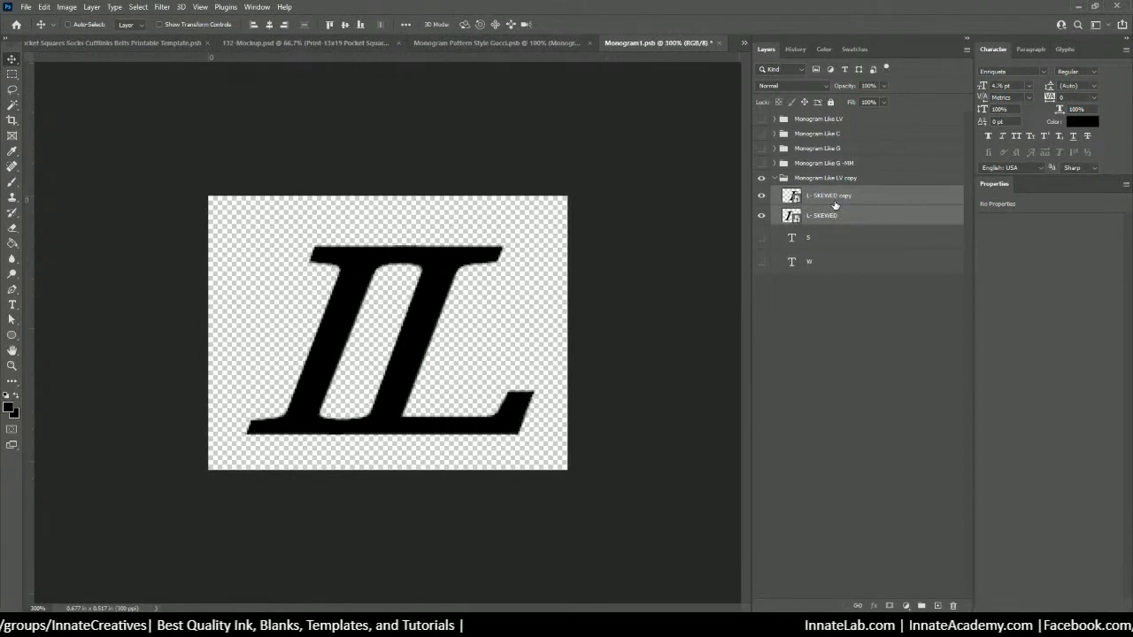
key("Right")
key("Right")
key("Right")
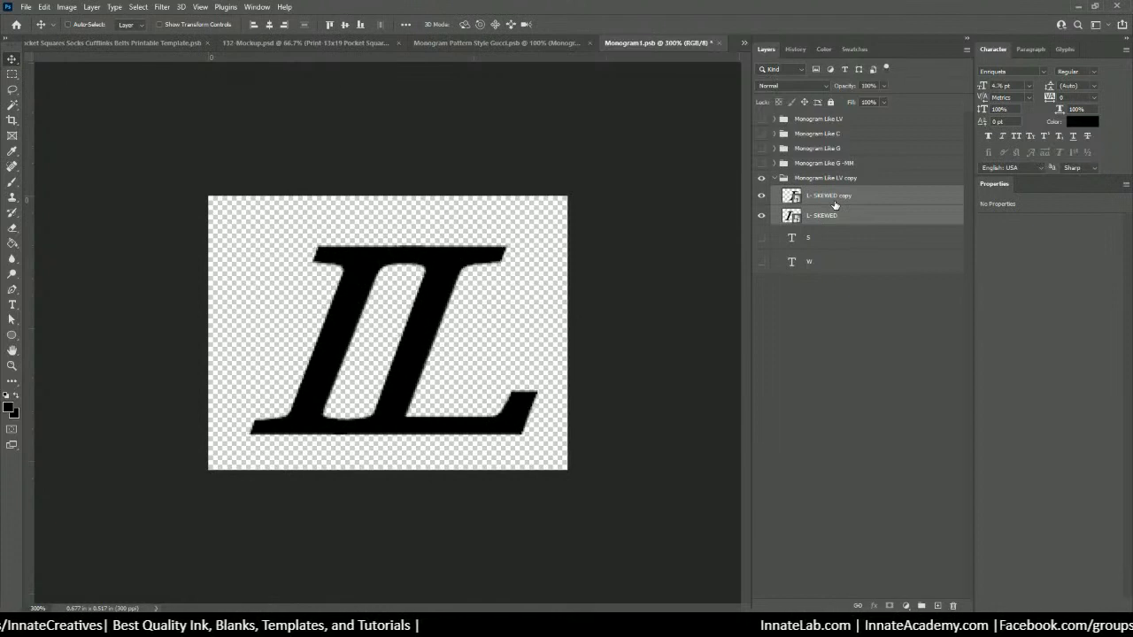
Step: Move the skewed L on the L- SKEWED copy layer right until a small gap separates its foot from the I
left_click(835, 206)
key("Right")
key("Right")
key("Right")
key("Right")
key("Right")
key("Right")
key("Right")
key("Right")
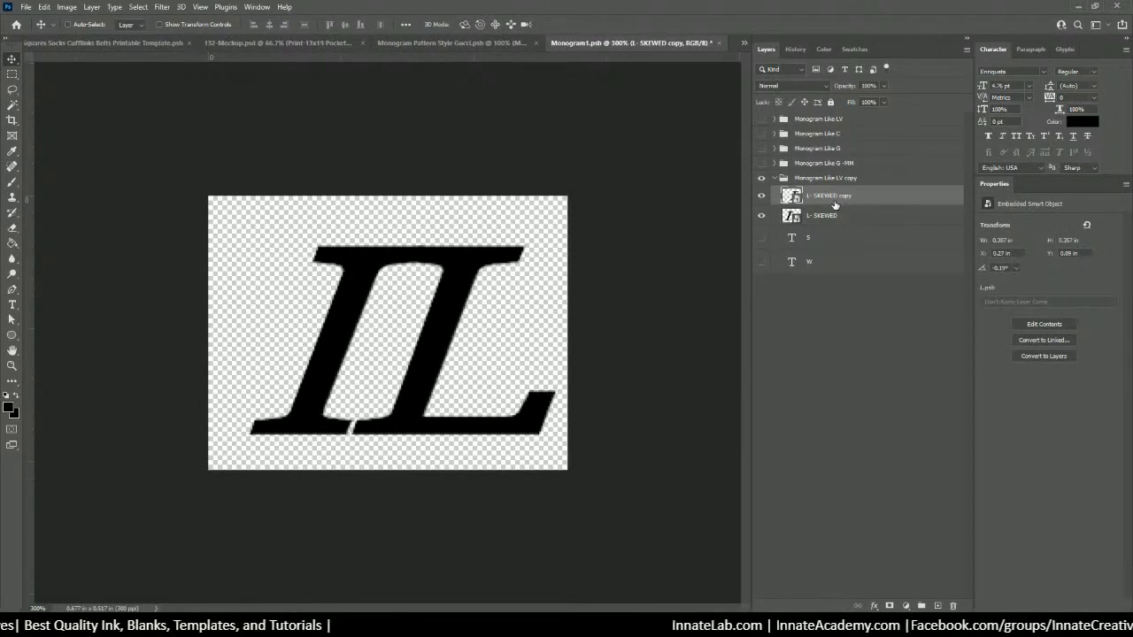
Step: Move the skewed I on the L- SKEWED layer left until a small gap separates its upper serif from the L
left_click(830, 215)
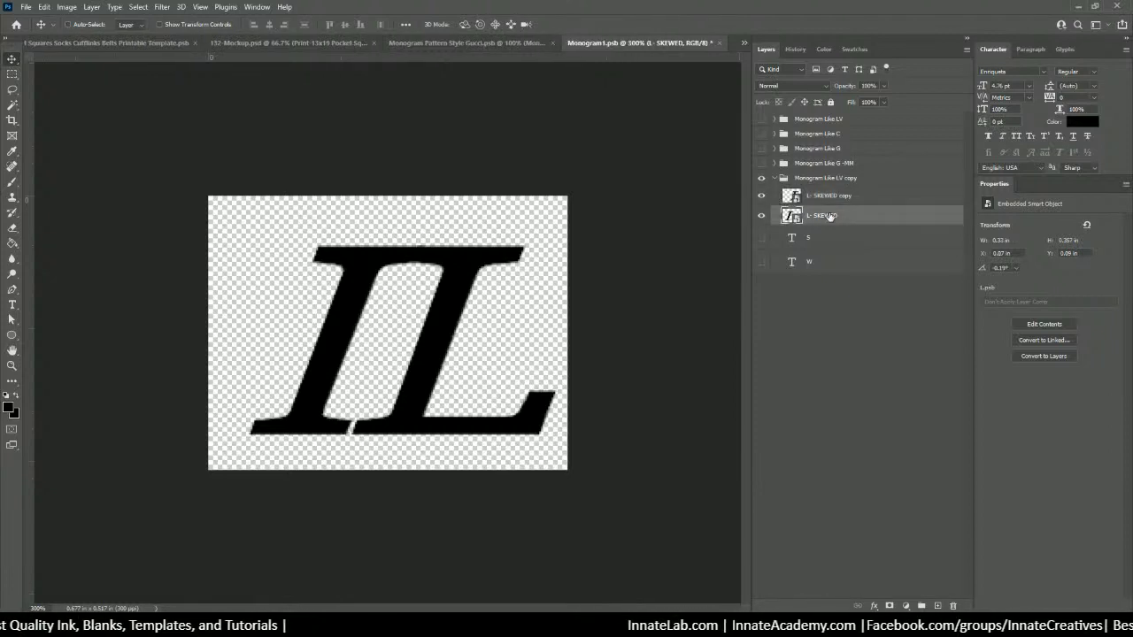
key("Left")
key("Left")
key("Left")
key("Left")
key("Left")
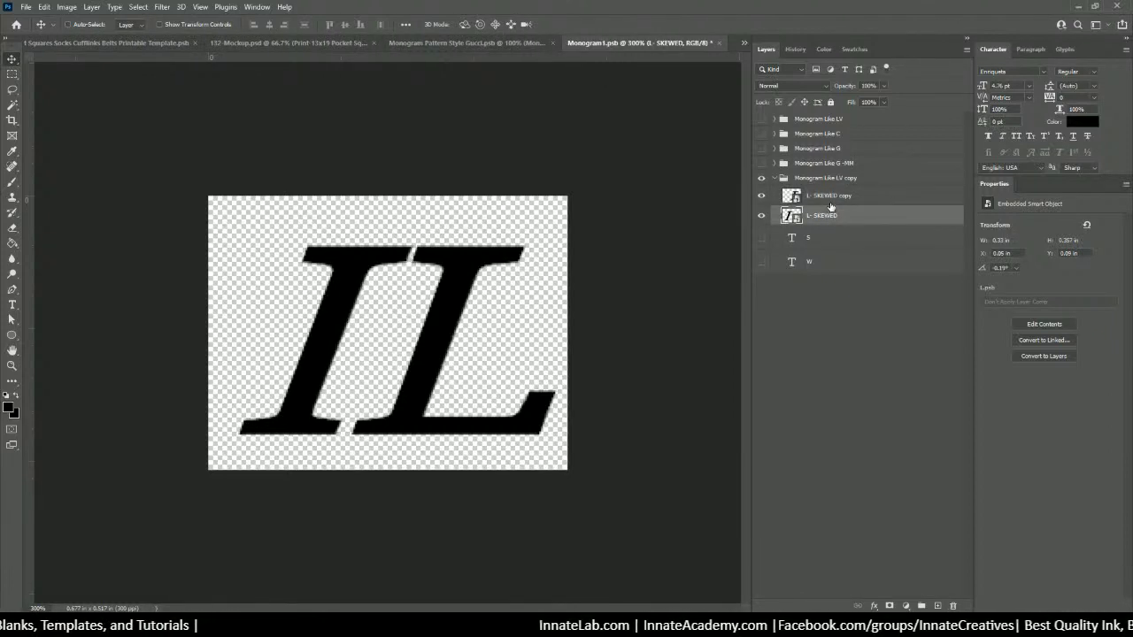
Step: Shift the separated skewed I and L together slightly left to centre the pair on the canvas
left_click(830, 204, "shift")
key("Left")
key("Left")
key("Left")
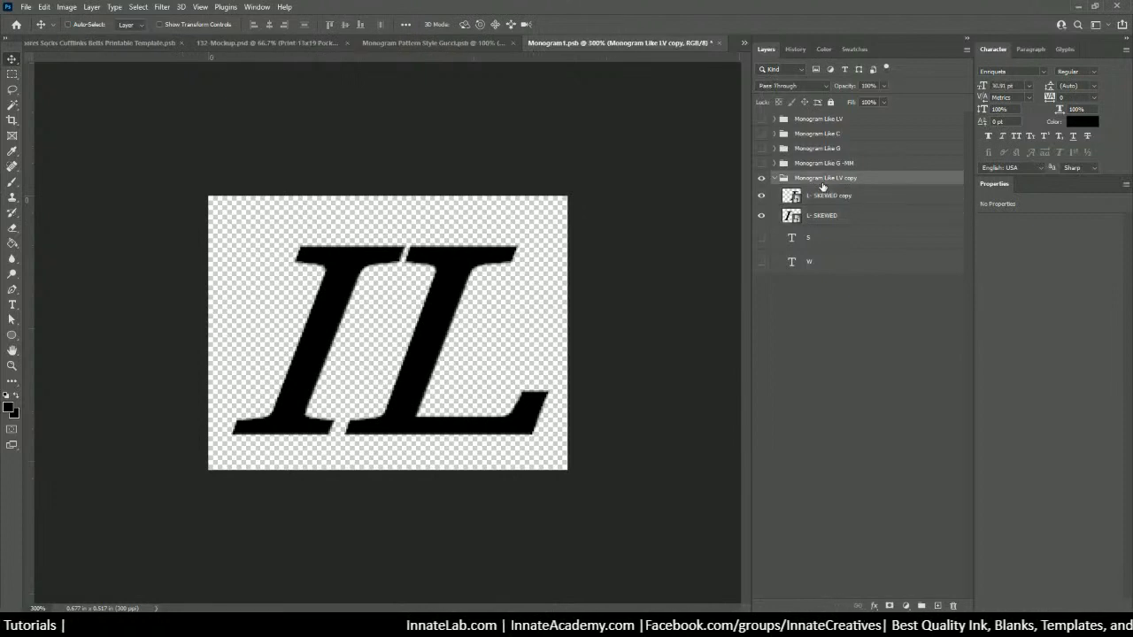
Step: Collapse the Monogram Like LV copy group and compare it with the G -MH, G and C style monograms by toggling their visibility
left_click(823, 180)
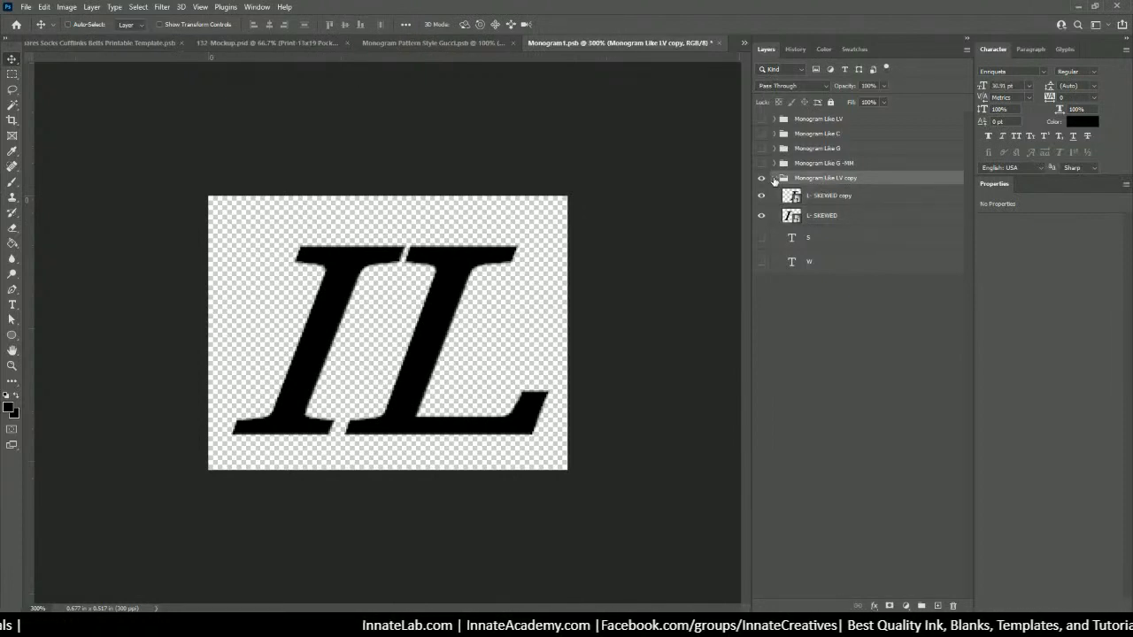
left_click(774, 179)
left_click(761, 178)
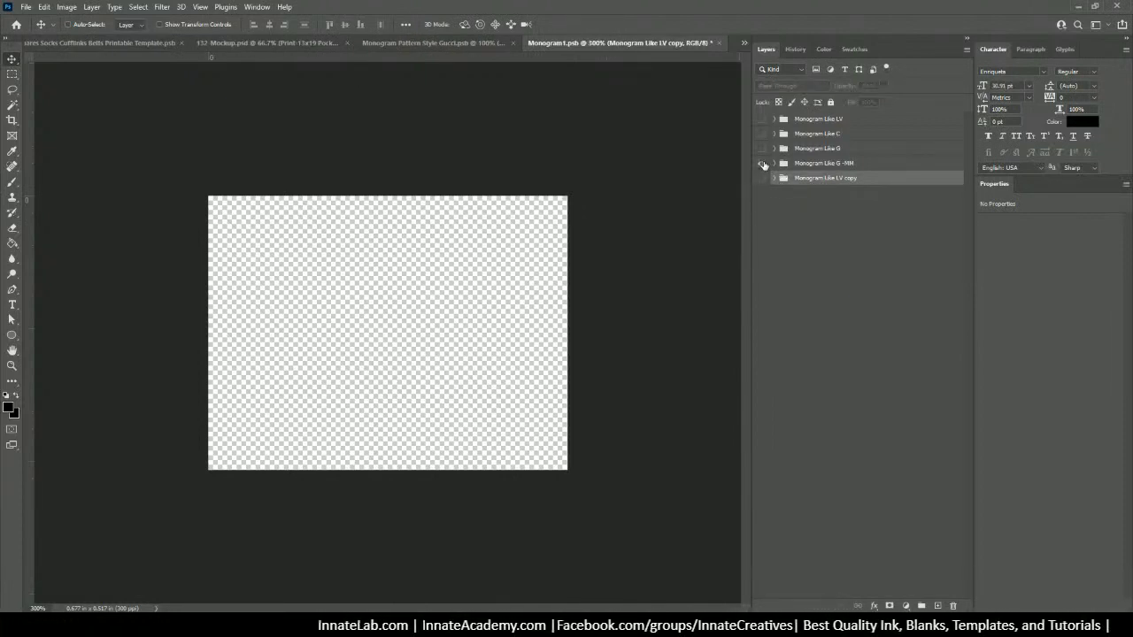
left_click(762, 164)
left_click(762, 164)
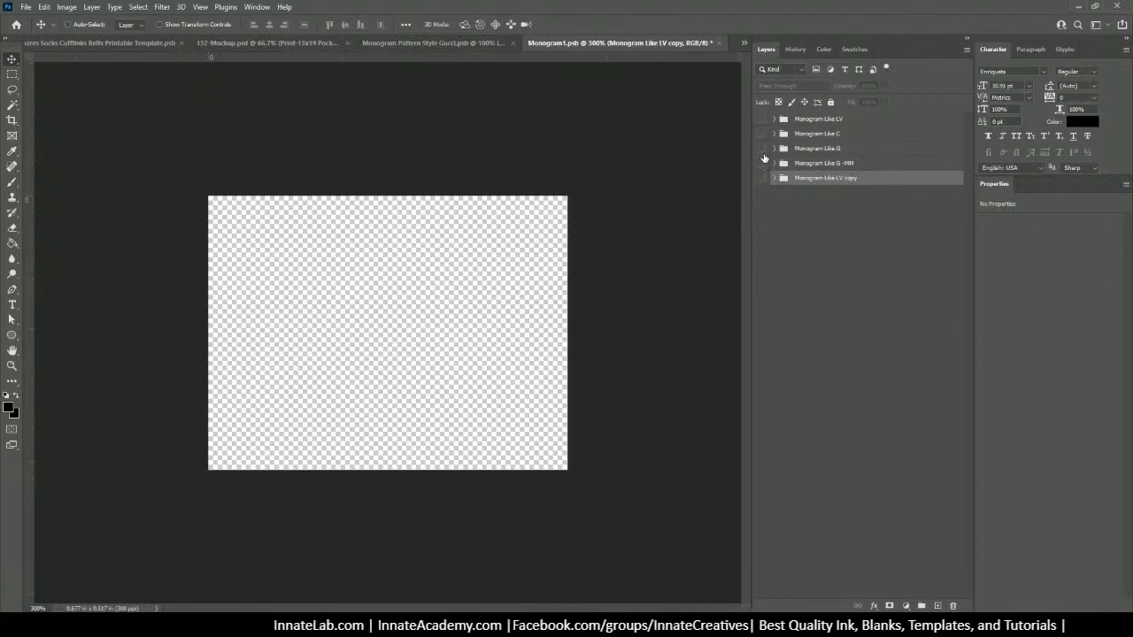
left_click(763, 151)
left_click(764, 152)
left_click(762, 134)
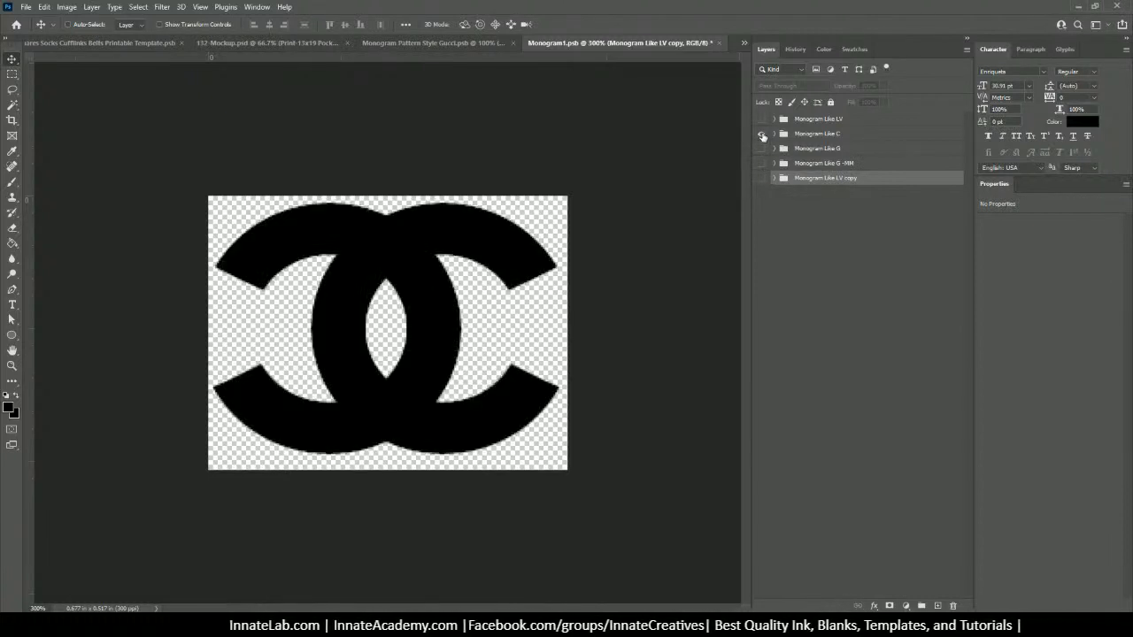
left_click(762, 134)
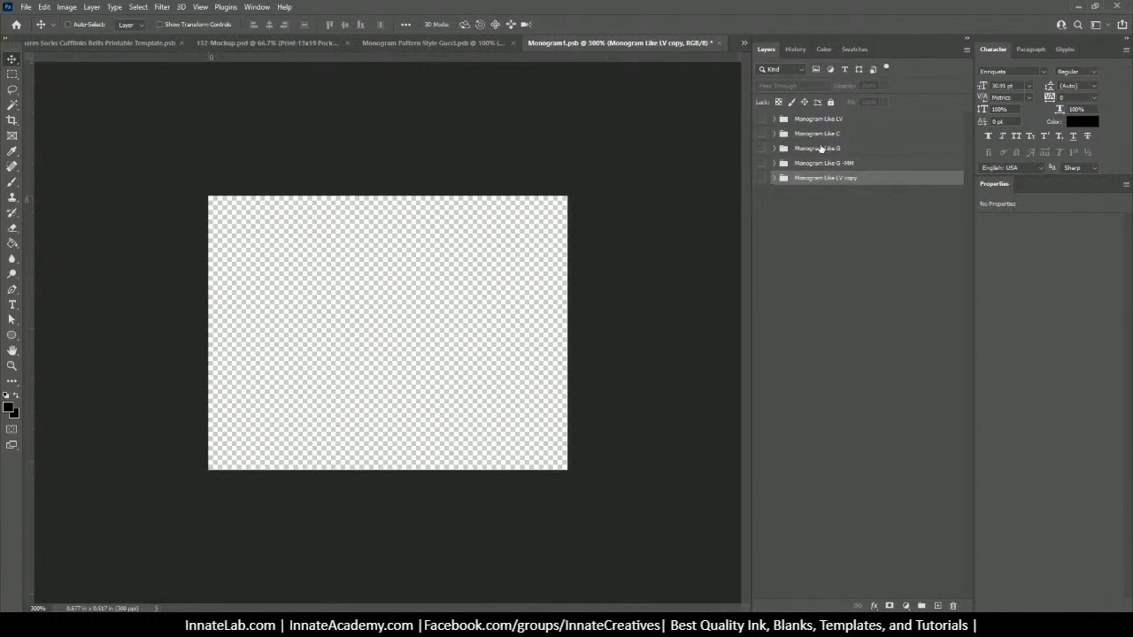
left_click(759, 178)
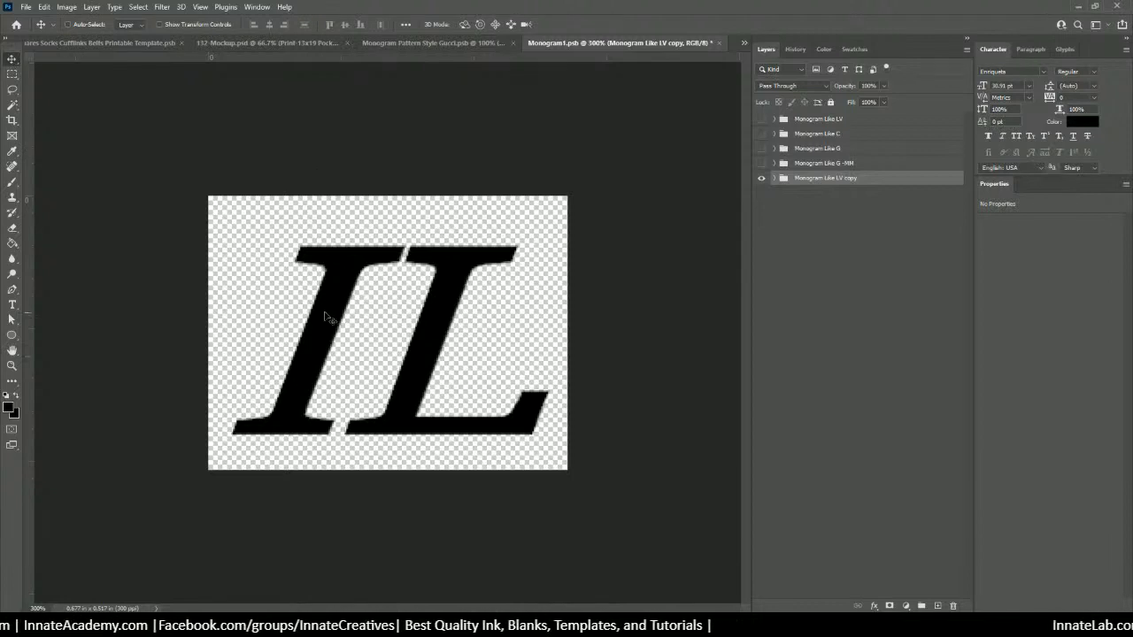
Step: Rearrange the skewed letters into an interlocking monogram, with the L raised at the left and the I crossing its foot lower right
left_click_drag(330, 318, 319, 277)
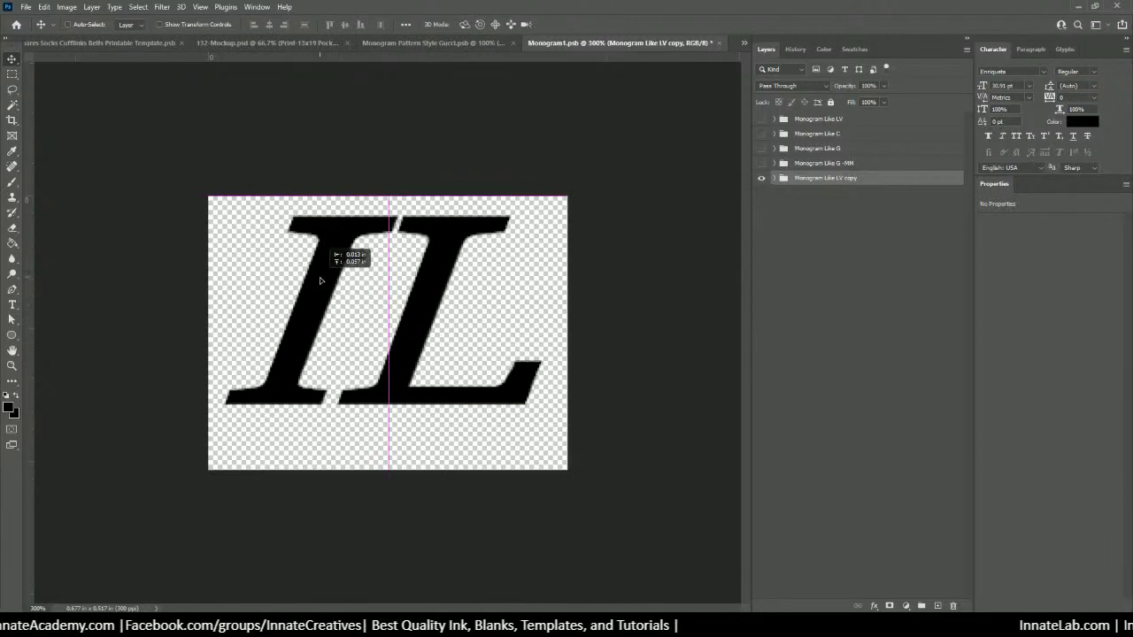
left_click(775, 178)
left_click(833, 200)
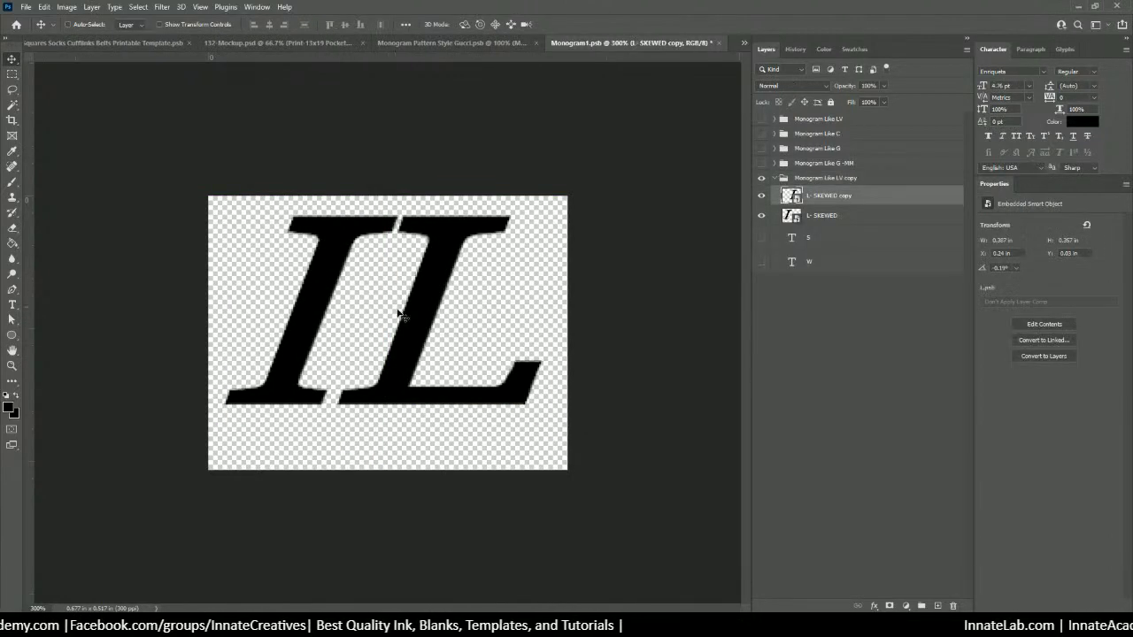
left_click_drag(432, 309, 412, 348)
left_click(826, 215)
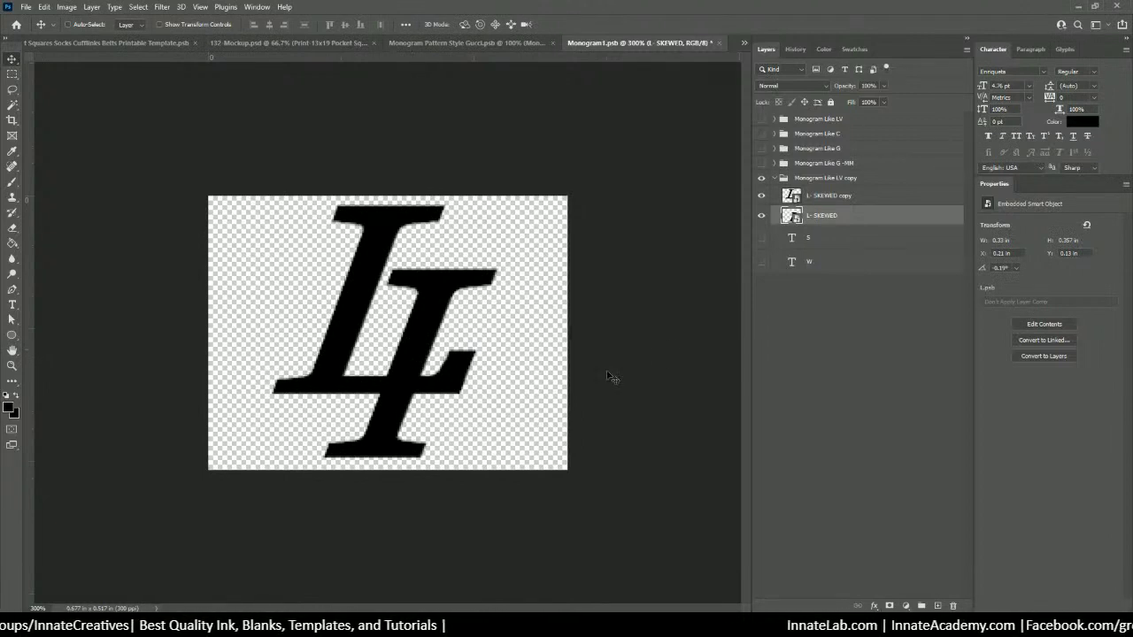
Step: Shift the Monogram Like LV copy group slightly down to centre it vertically, and save and close Monogram1.psb
left_click(824, 195)
left_click(826, 179)
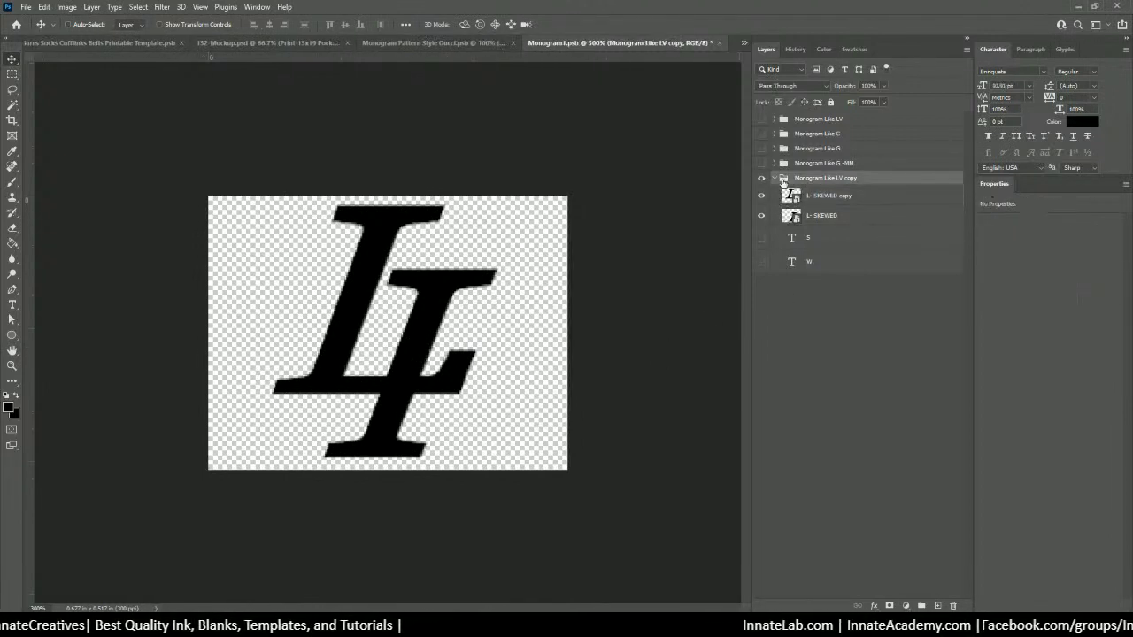
left_click(775, 177)
left_click_drag(434, 307, 433, 314)
key("Up")
key("Up")
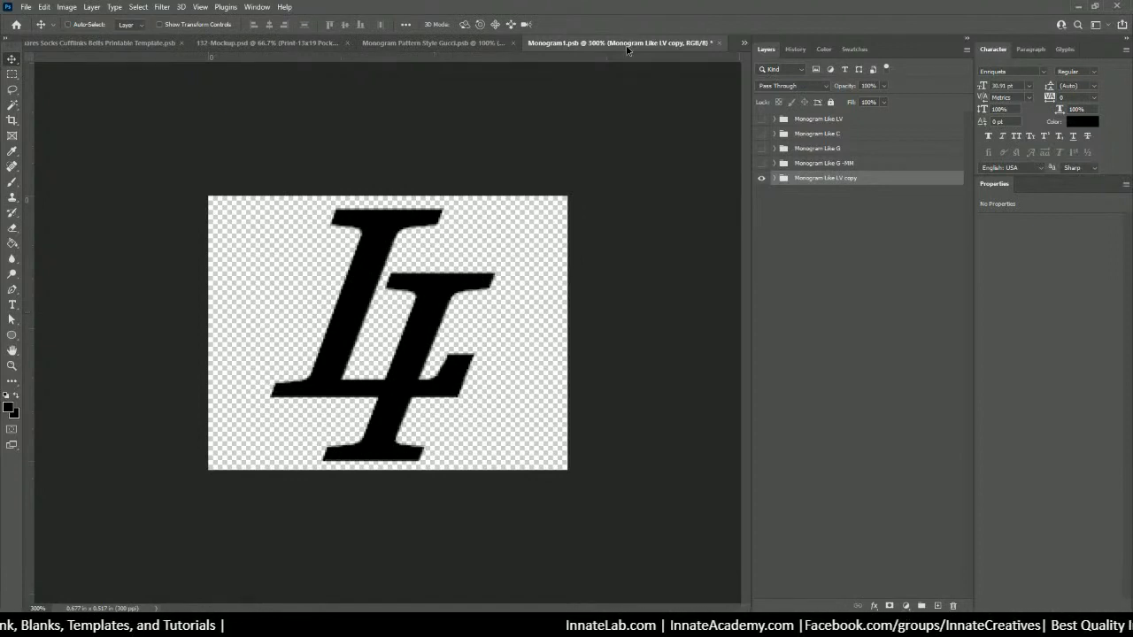
left_click(717, 42)
left_click(523, 235)
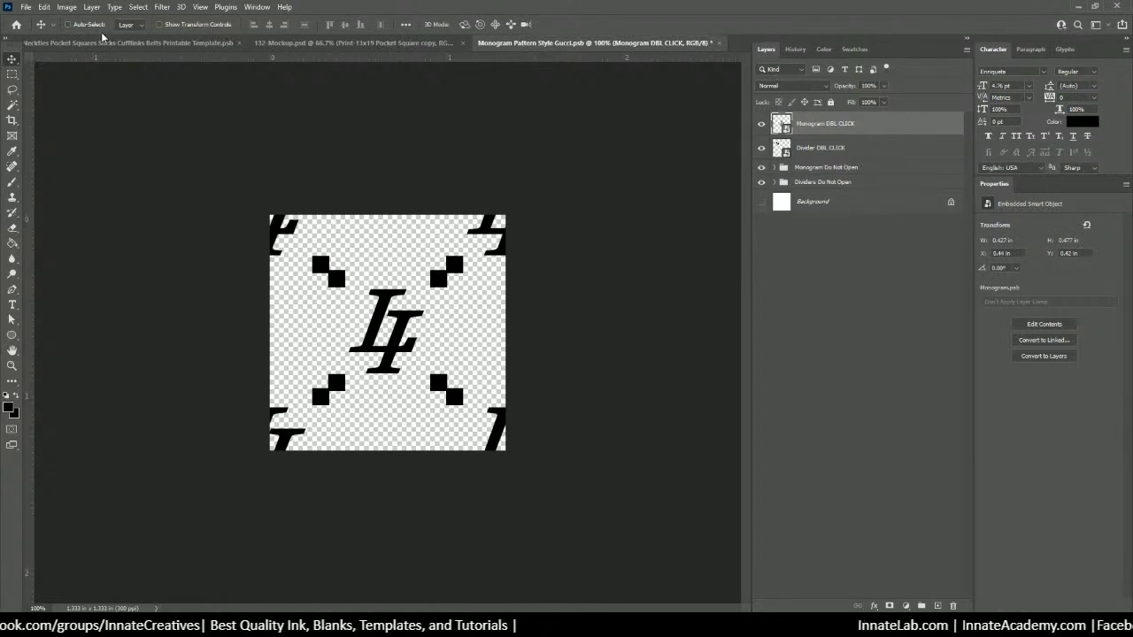
Step: Define the updated tile as a pattern named Monogram Pattern Style Gucci-IL.psb
left_click(52, 7)
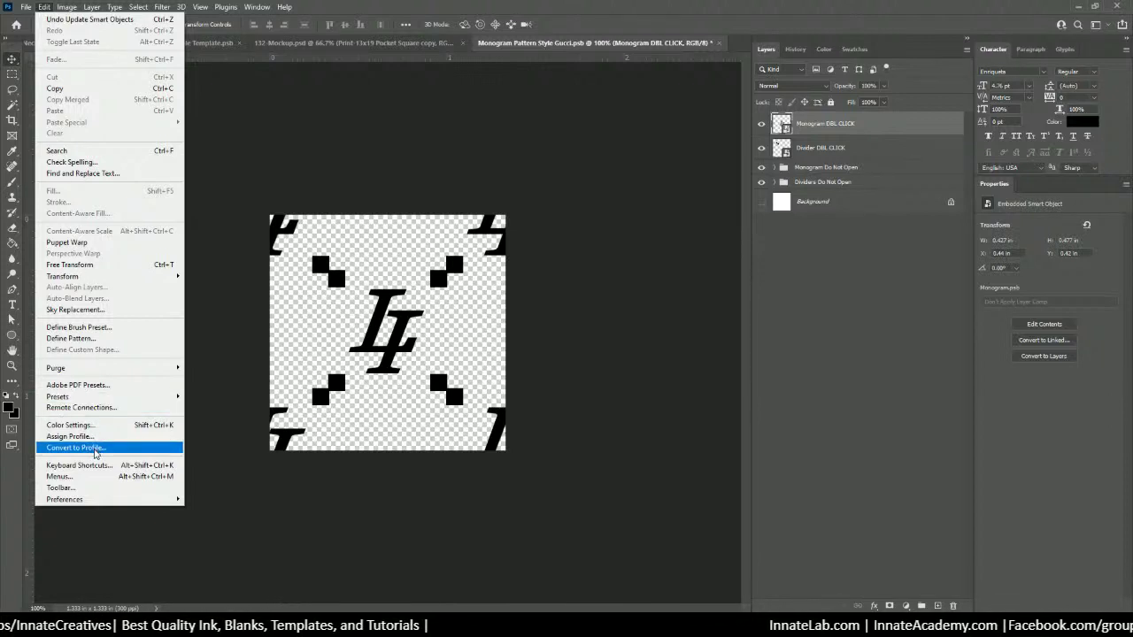
left_click(86, 339)
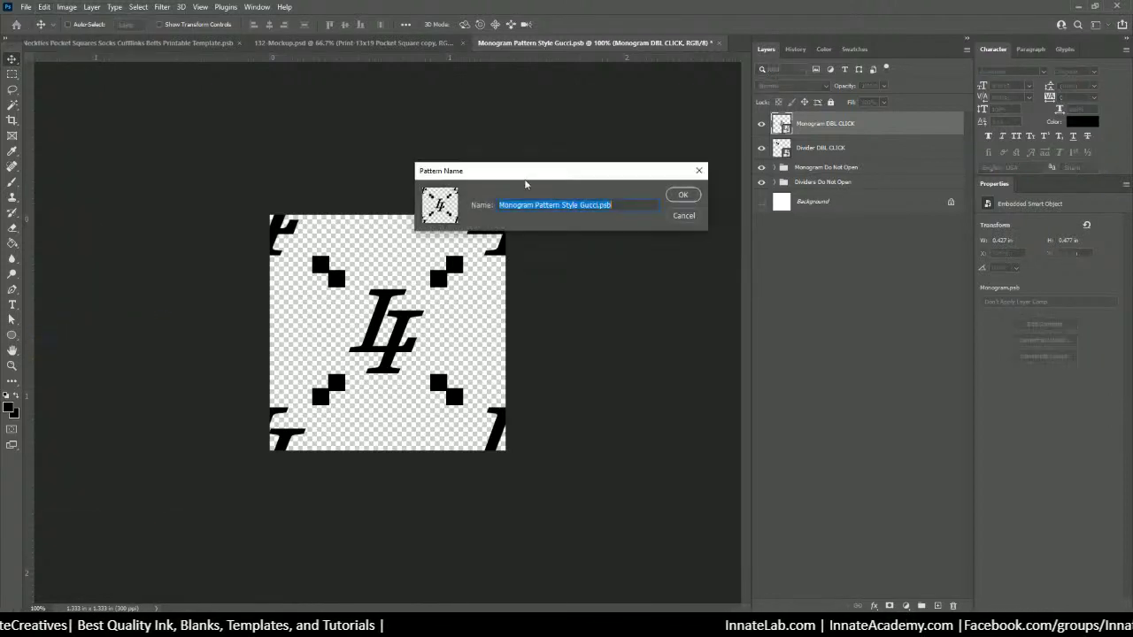
left_click(606, 204)
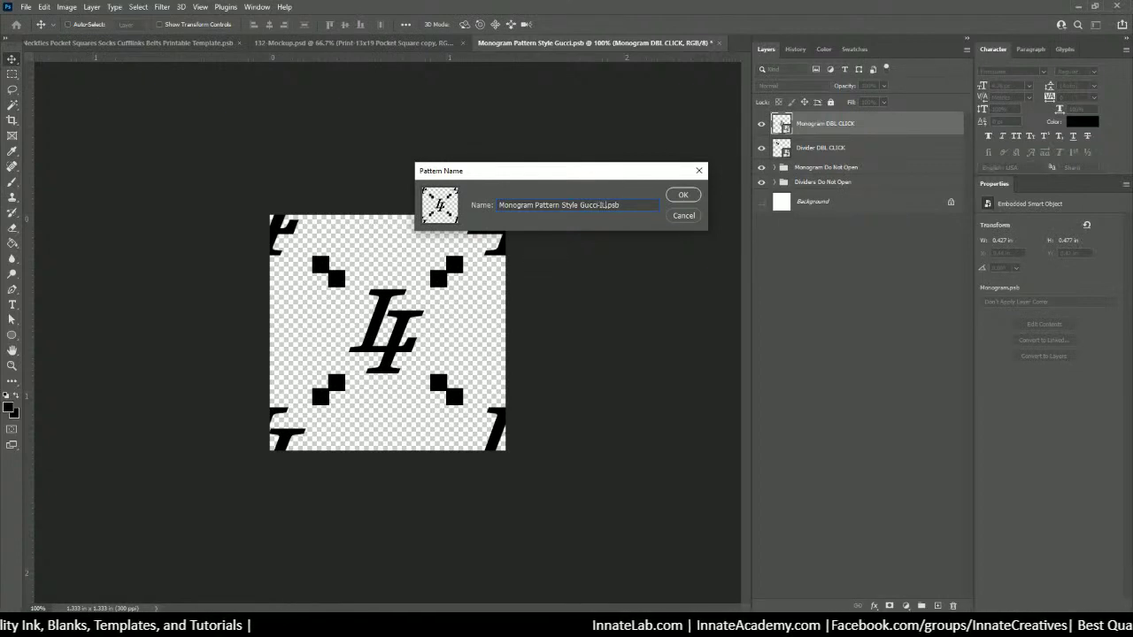
left_click(683, 194)
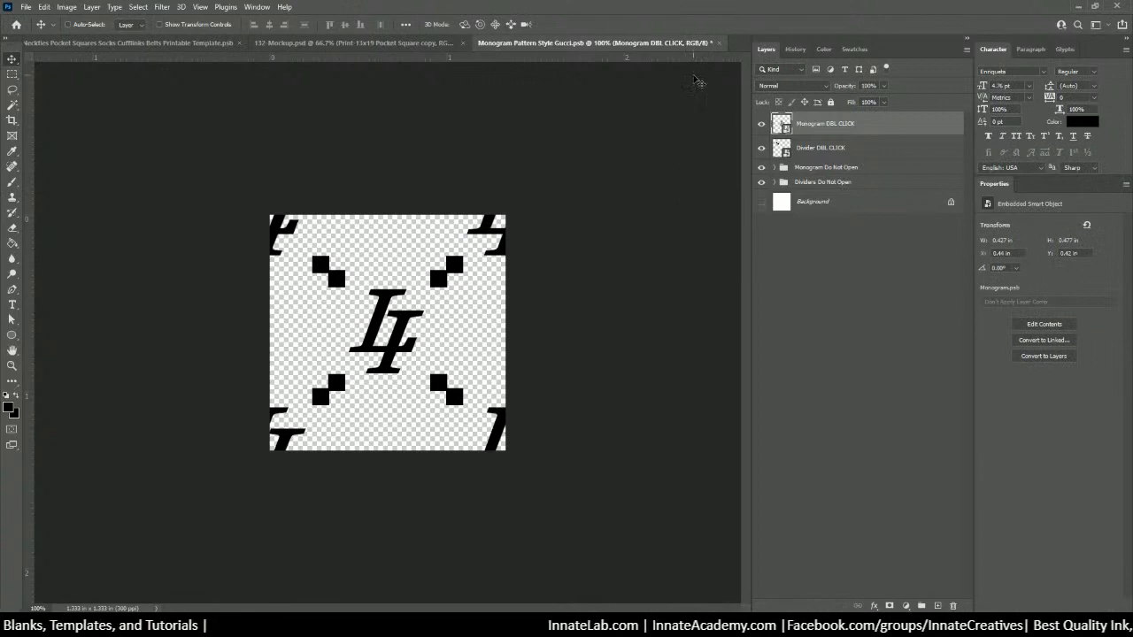
Step: Switch to the Neckties Pocket Squares Socks Cufflinks Belts template, look over its artboards, and locate the Front Pocket Square's Pattern Fill 1 layer
left_click(386, 42)
left_click(191, 46)
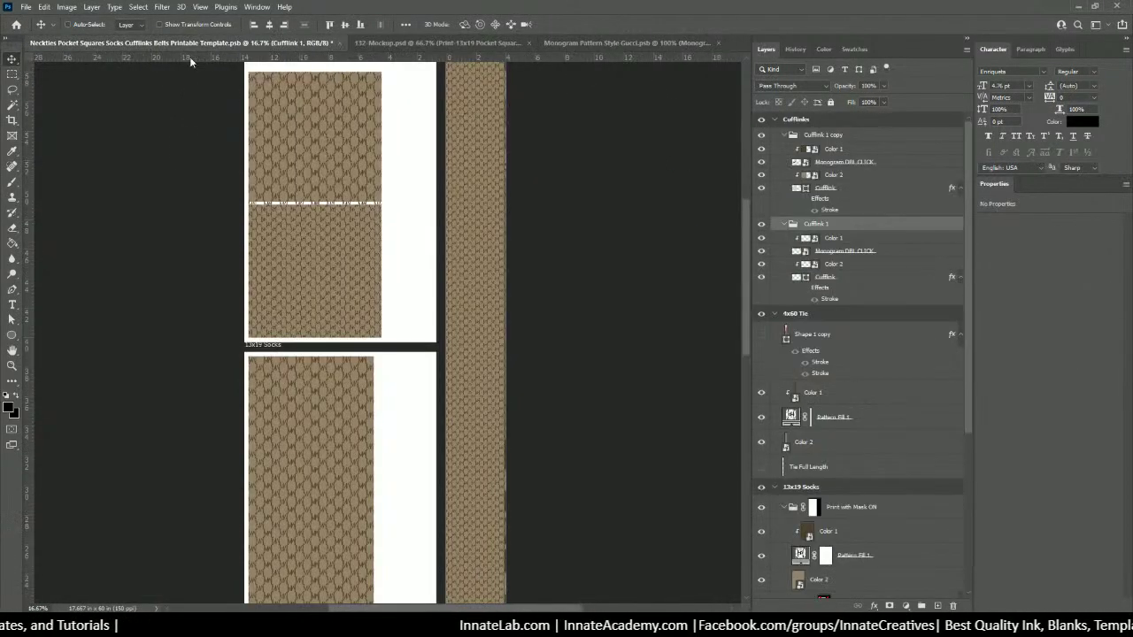
scroll(381, 351, "up", 2)
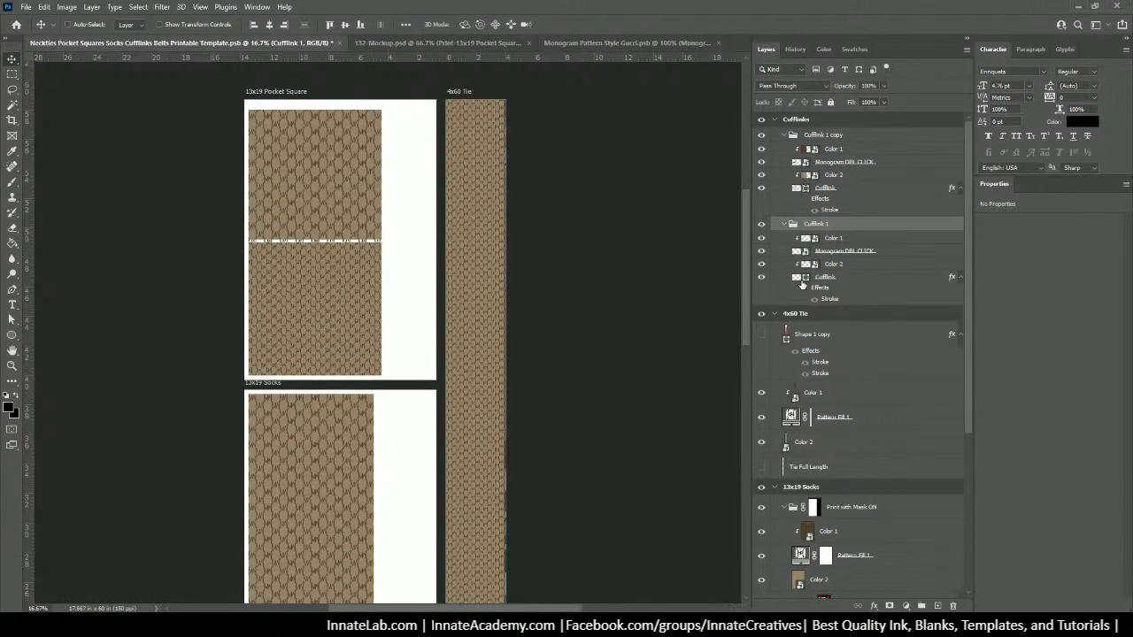
scroll(802, 283, "down", 1)
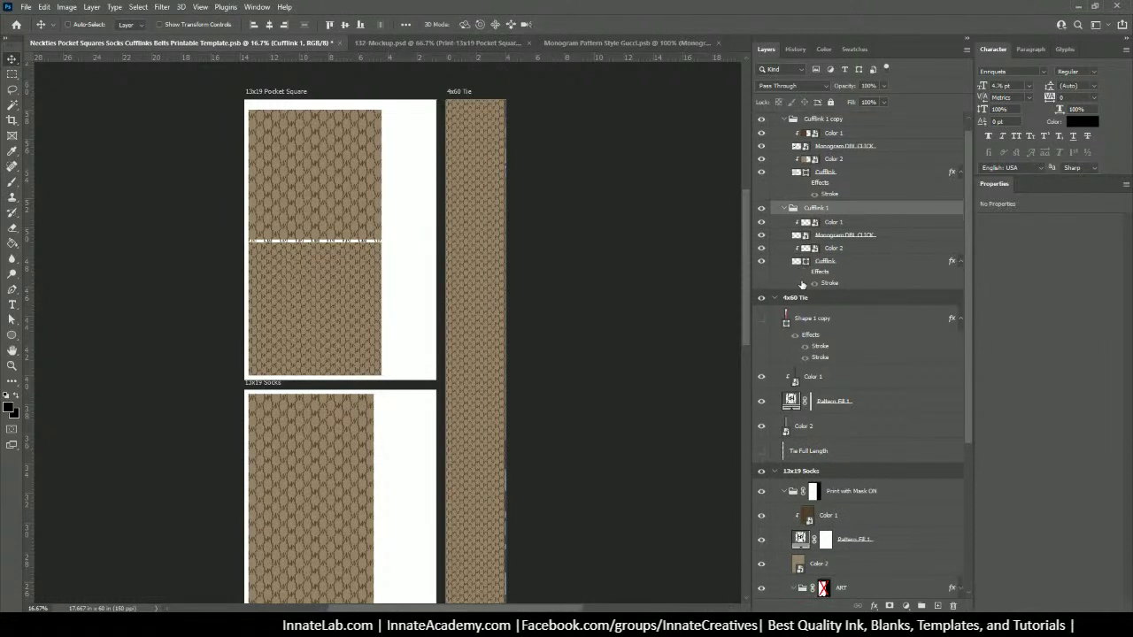
scroll(802, 283, "up", 1)
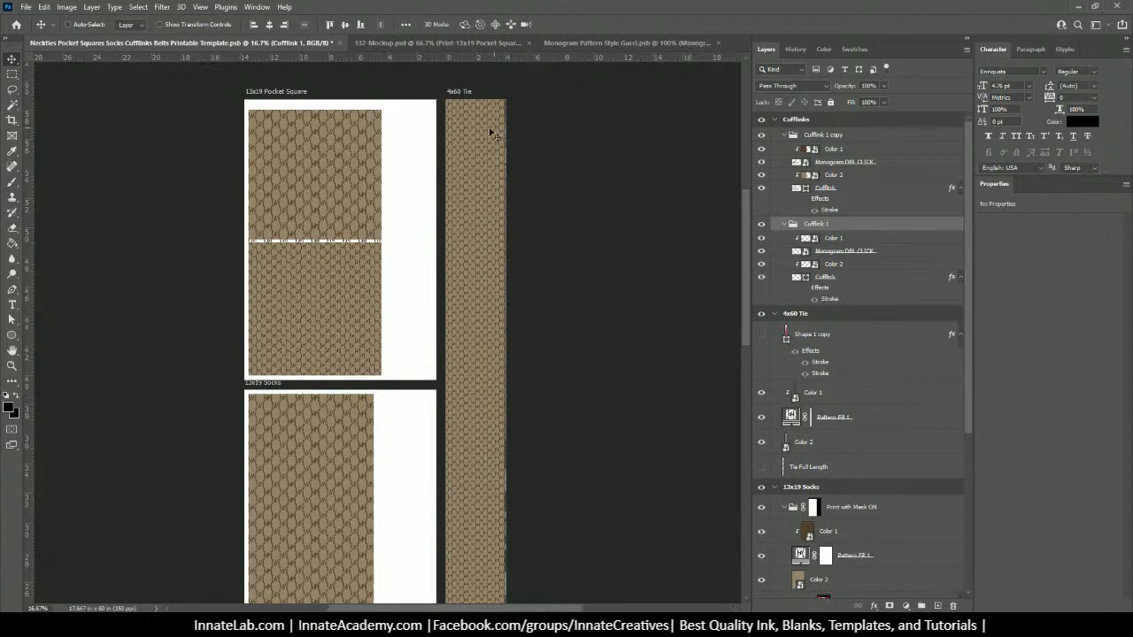
scroll(476, 264, "down", 4)
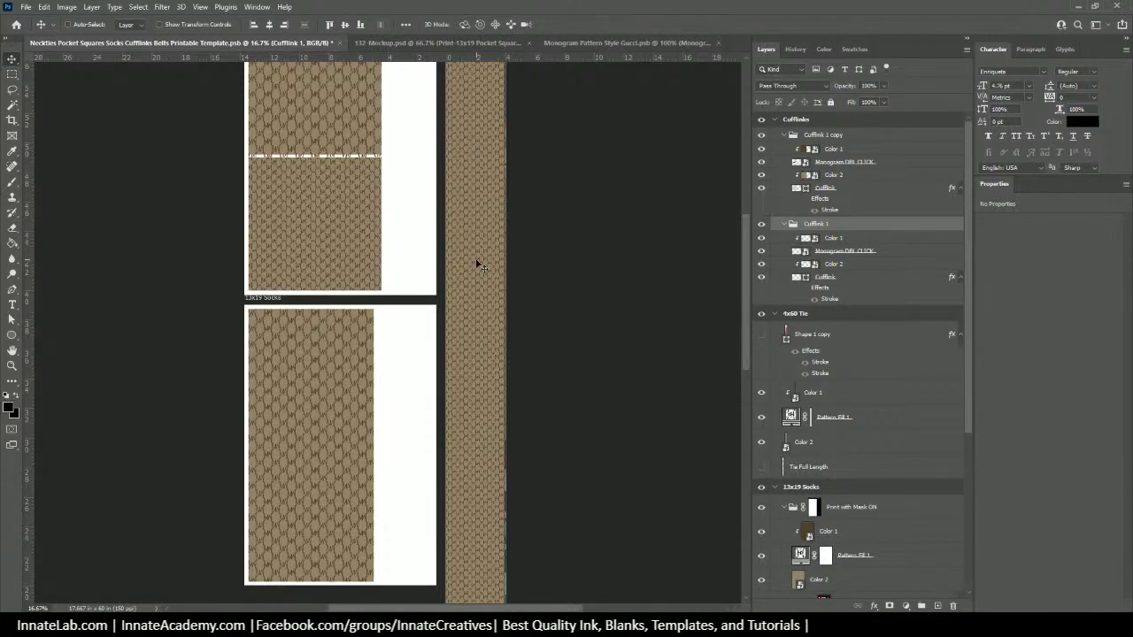
scroll(476, 264, "down", 1)
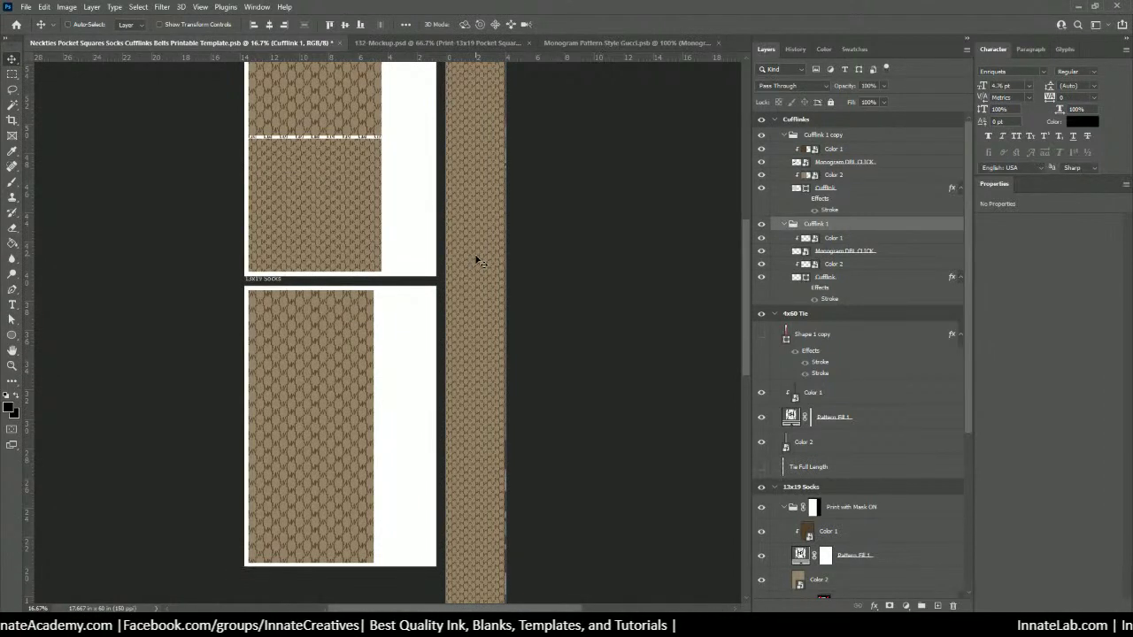
scroll(476, 262, "up", 4)
right_click(334, 144)
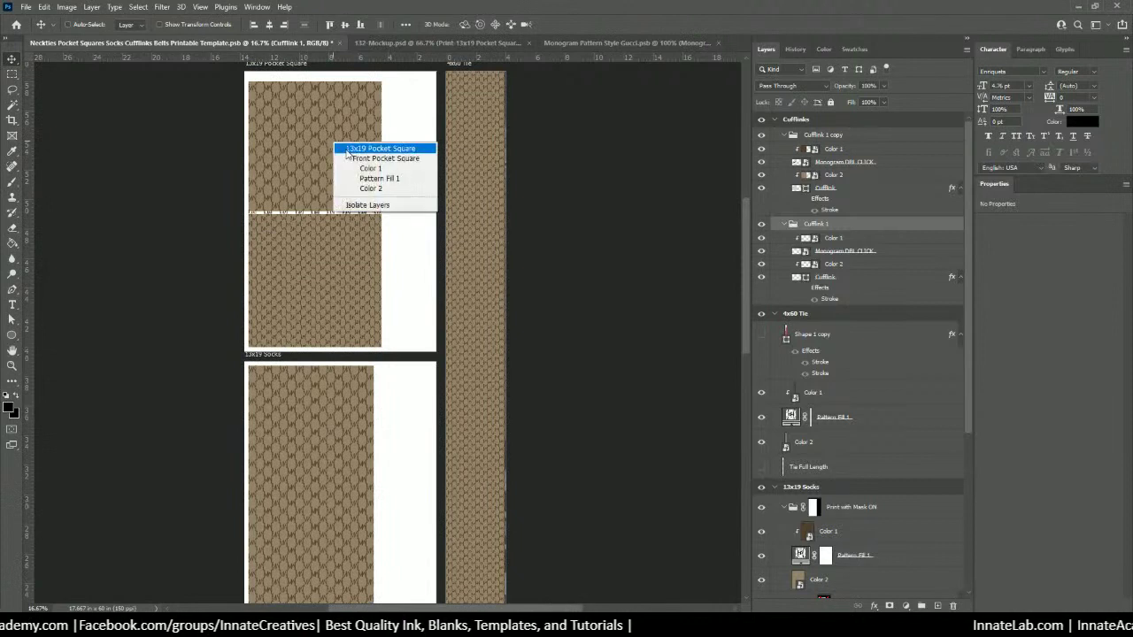
left_click(364, 178)
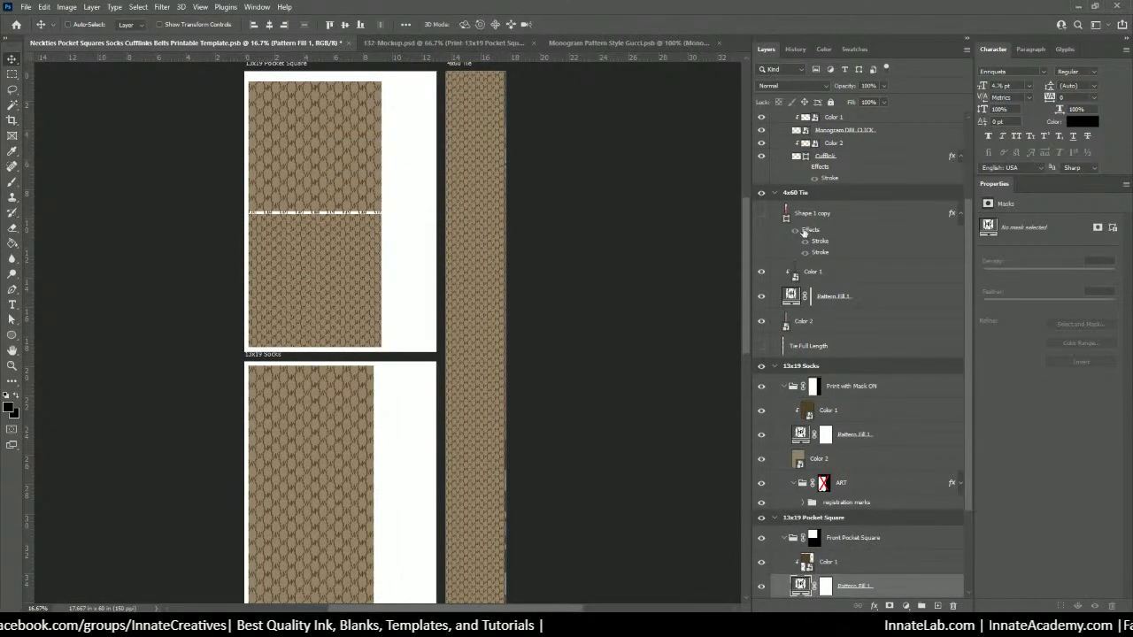
right_click(348, 183)
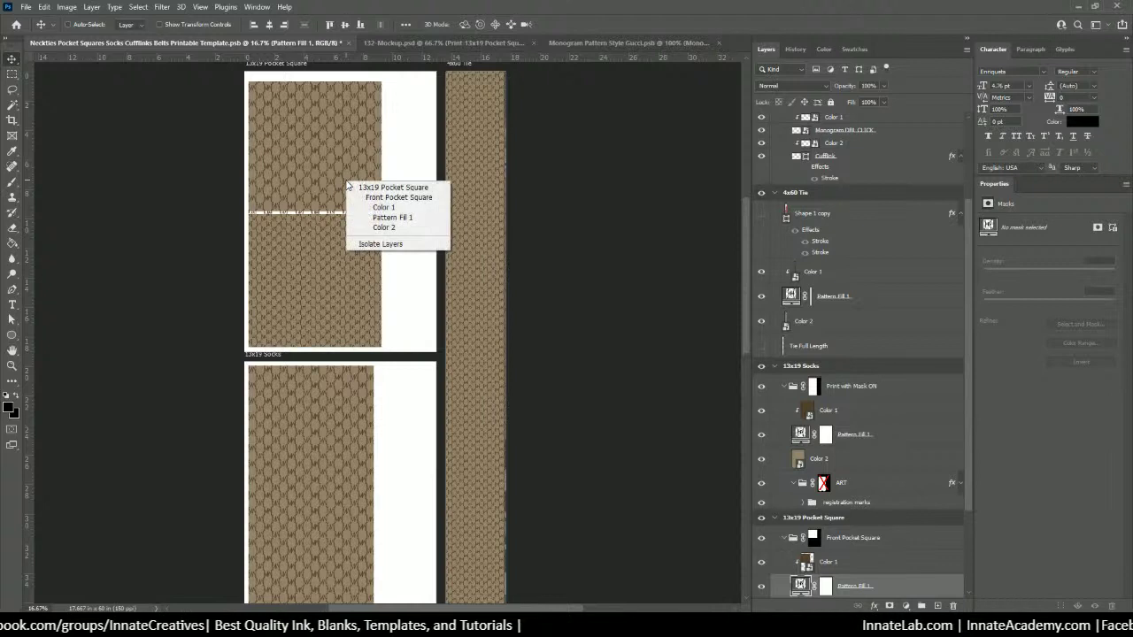
left_click(383, 217)
Step: Rename the Pattern Fill 1 layer in the 4x60 Tie artboard as Pattern Tie
left_click(848, 294)
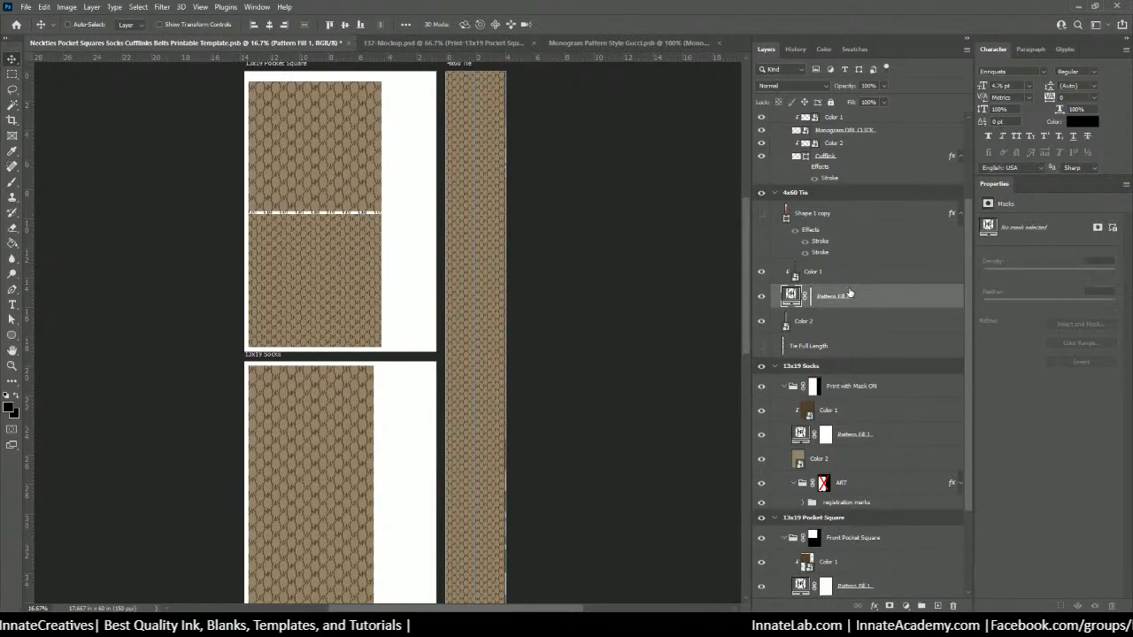
double_click(839, 297)
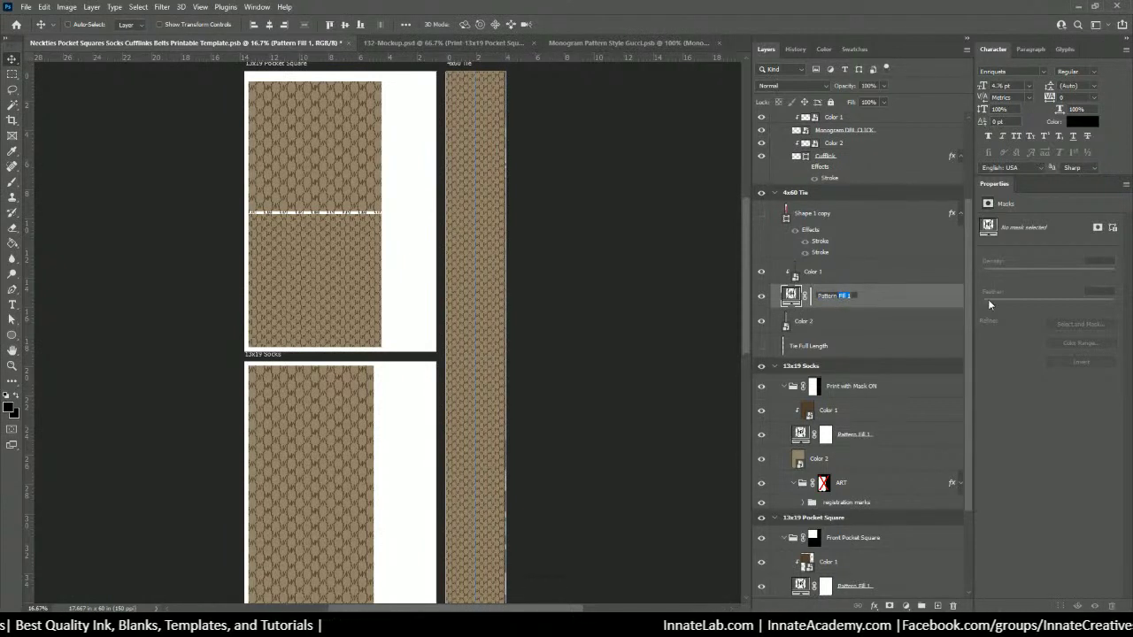
type("Tie")
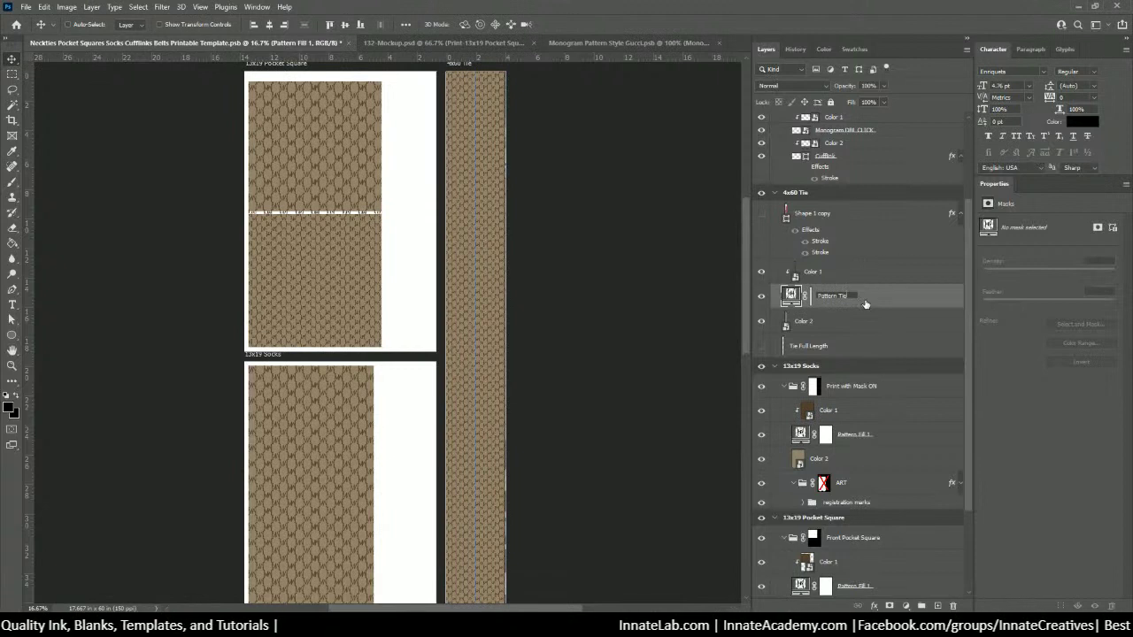
key("Return")
Step: Rename the Pattern Fill 1 layer in the 13x19 Socks artboard as Pattern Socks
scroll(865, 305, "down", 2)
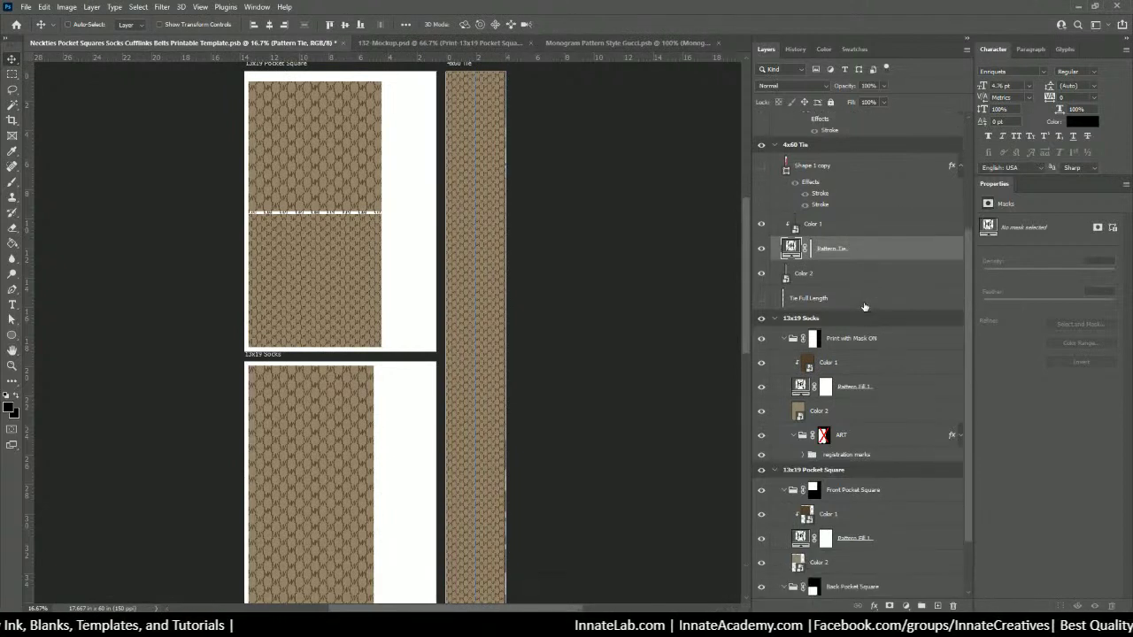
scroll(864, 306, "down", 2)
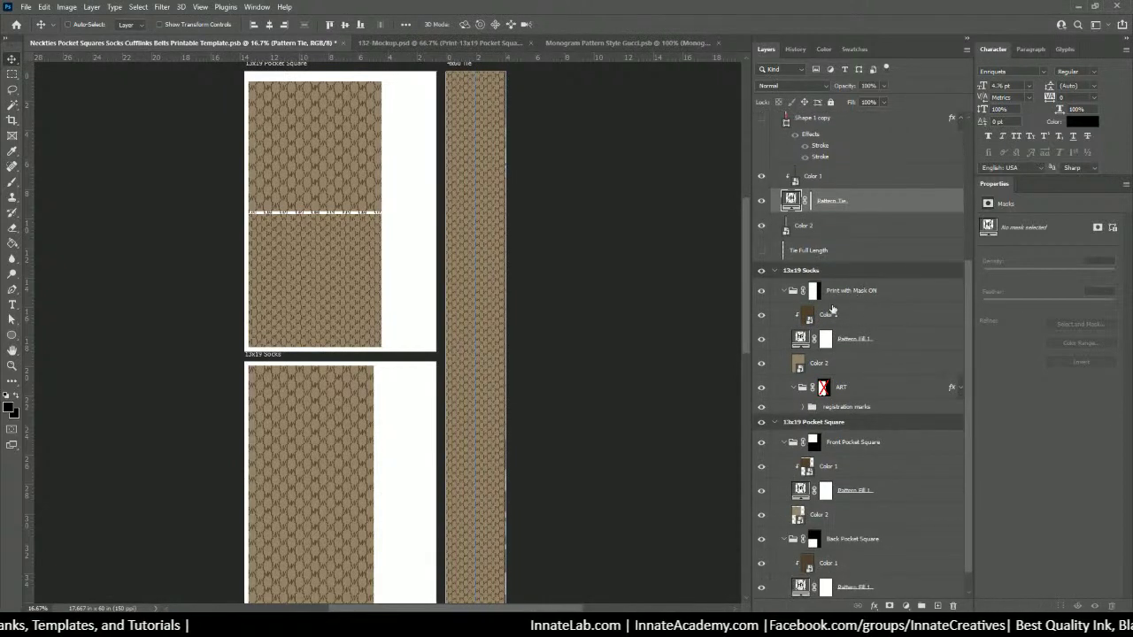
double_click(853, 339)
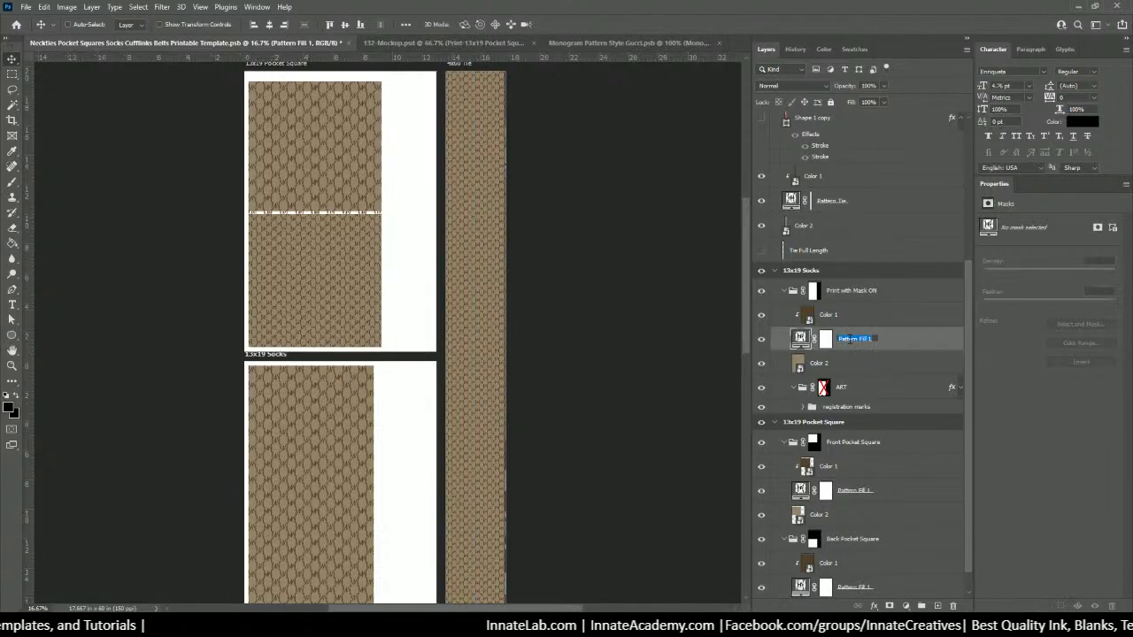
type("Pattern Socks")
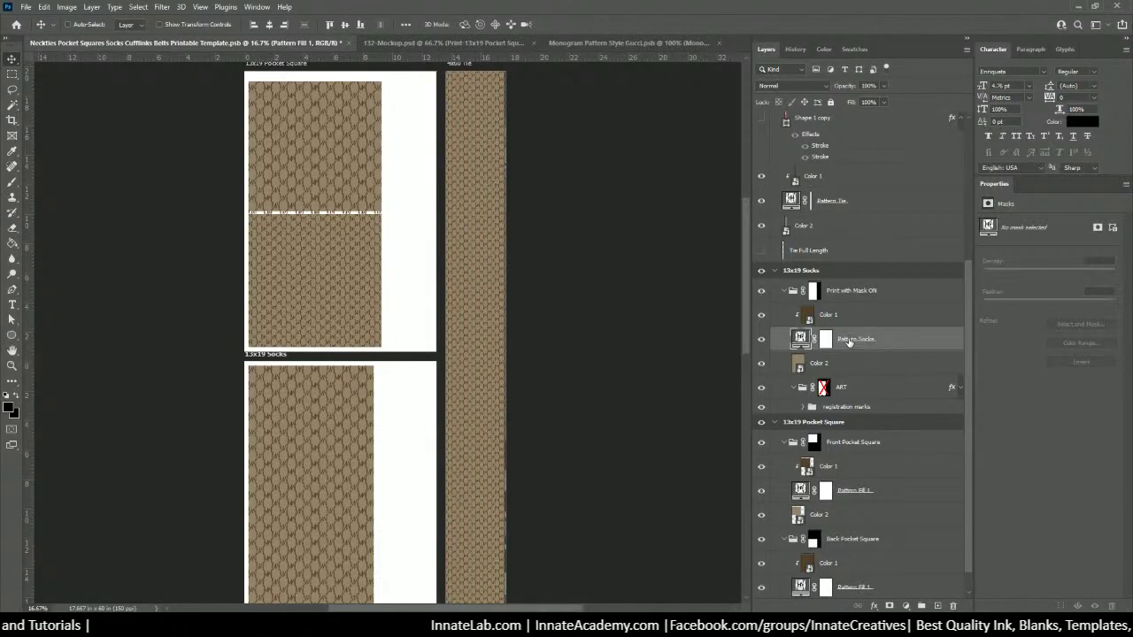
key("Return")
Step: Rename the Pattern Fill 1 layer in the Front Pocket Square group as Pattern Front Pocket Square
scroll(879, 319, "down", 1)
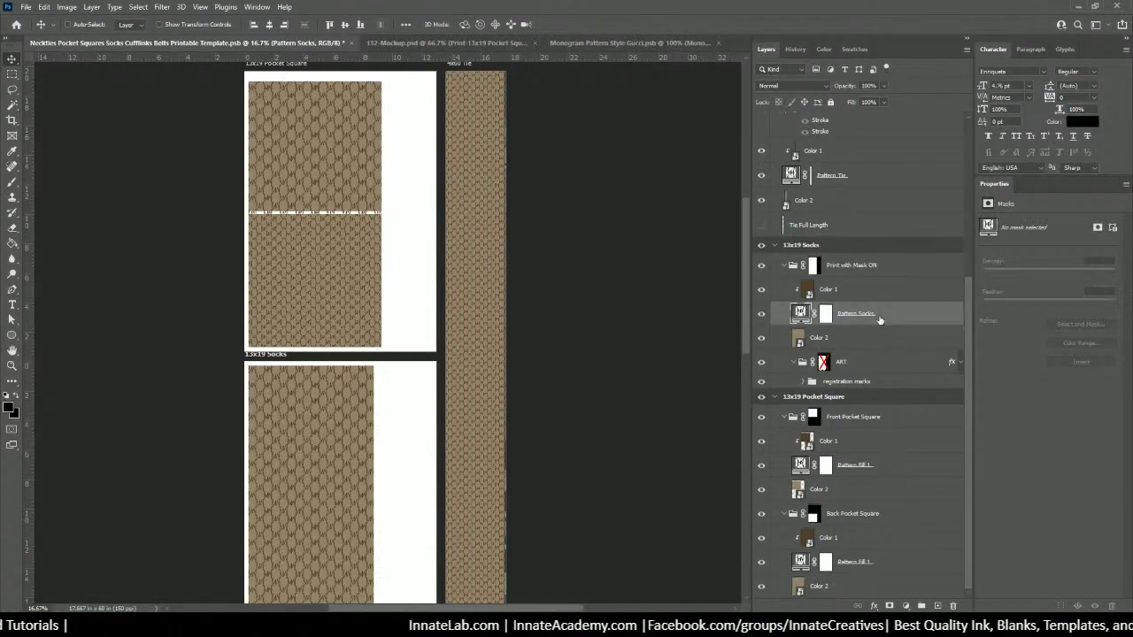
double_click(854, 465)
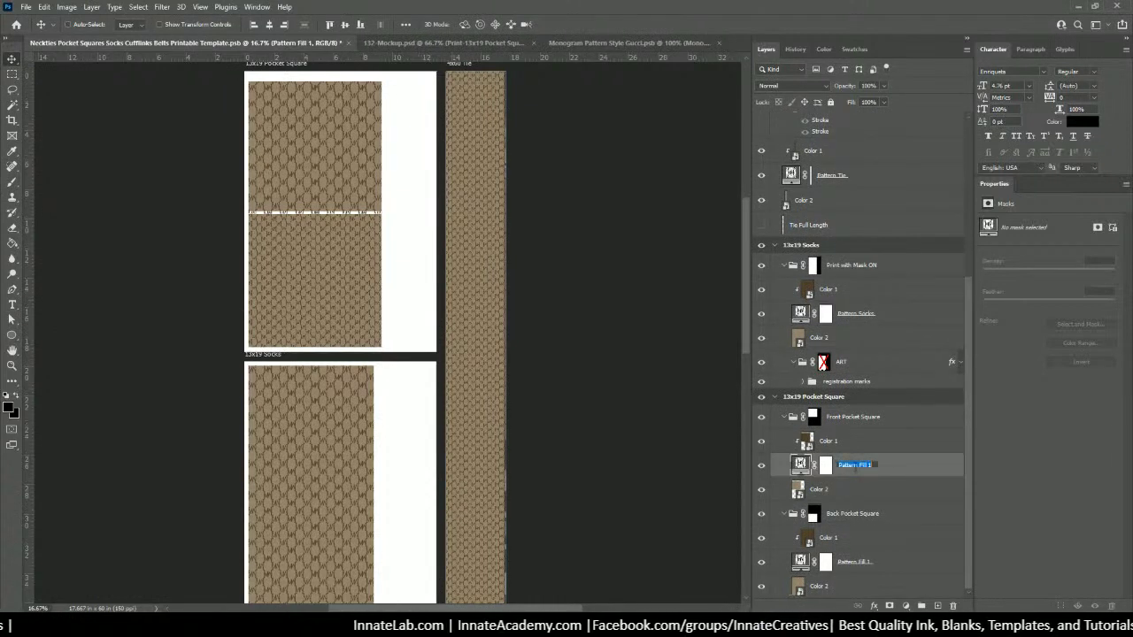
type("Pattern Fron")
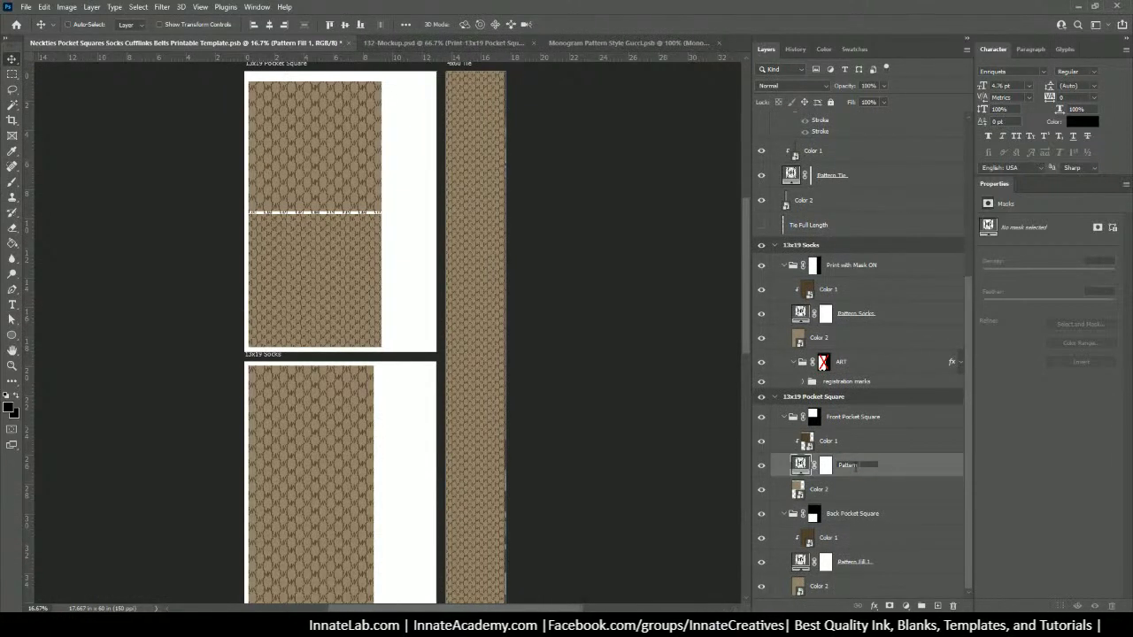
type("Pocket Sq")
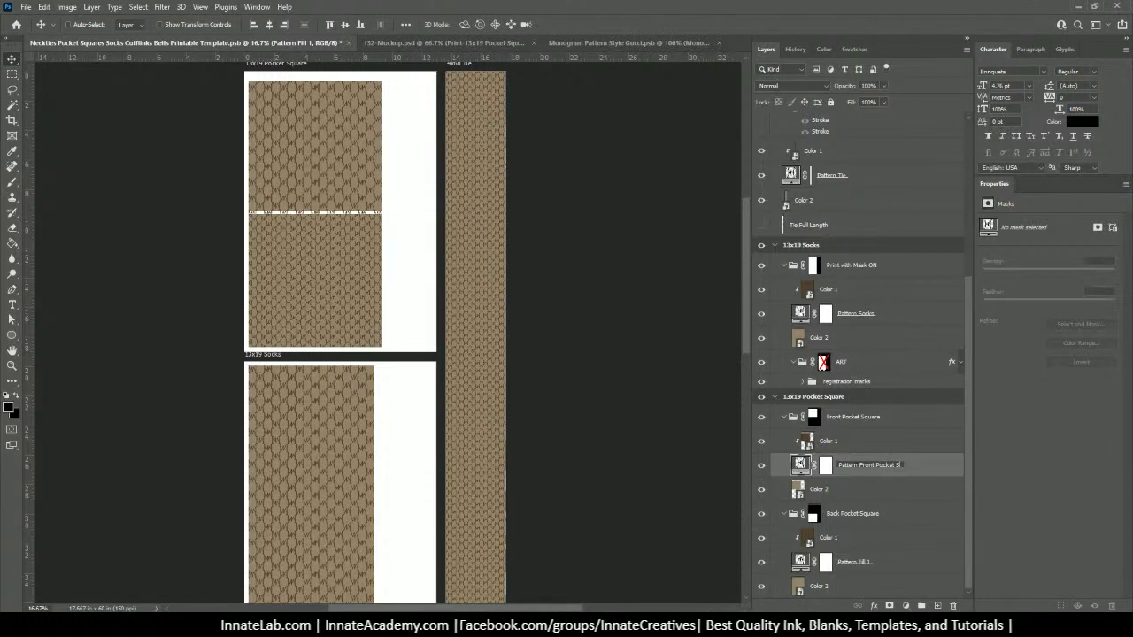
type("uare")
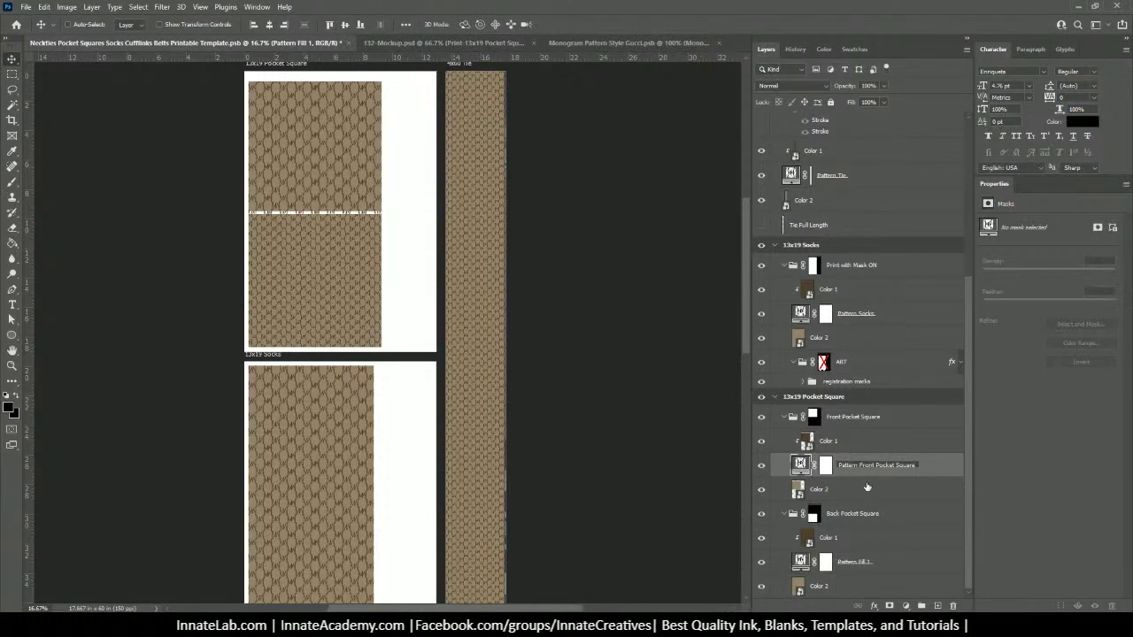
key("Return")
Step: Rename the Pattern Fill 1 layer in the Back Pocket Square group as Pattern Back Pocket Square, reusing the group's copied name
double_click(857, 514)
key("ctrl+c")
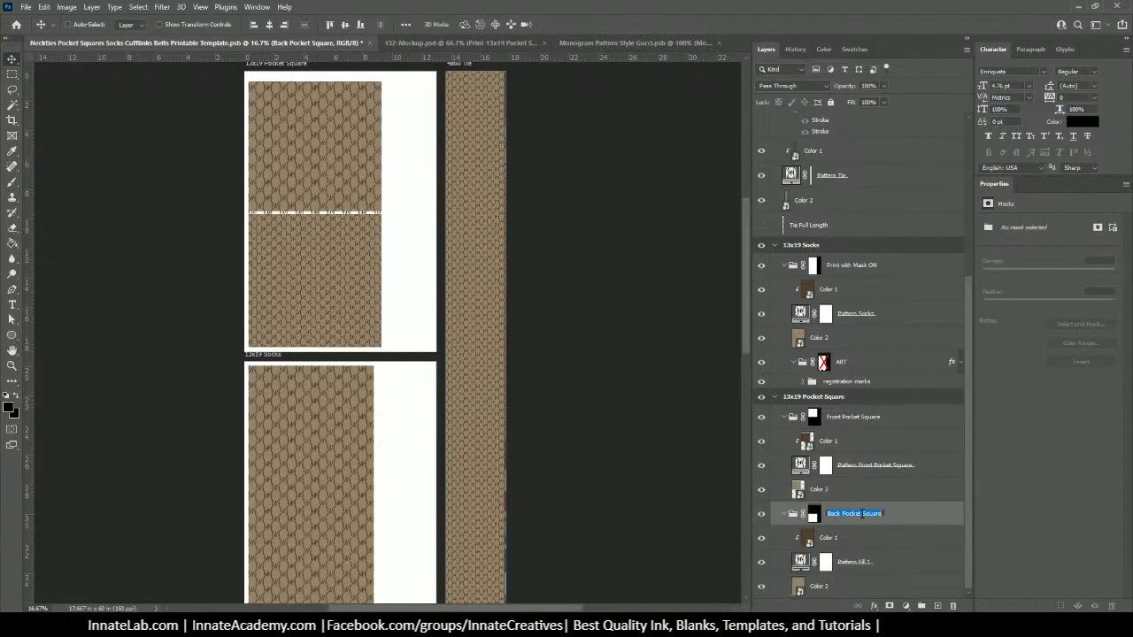
left_click(854, 563)
double_click(854, 563)
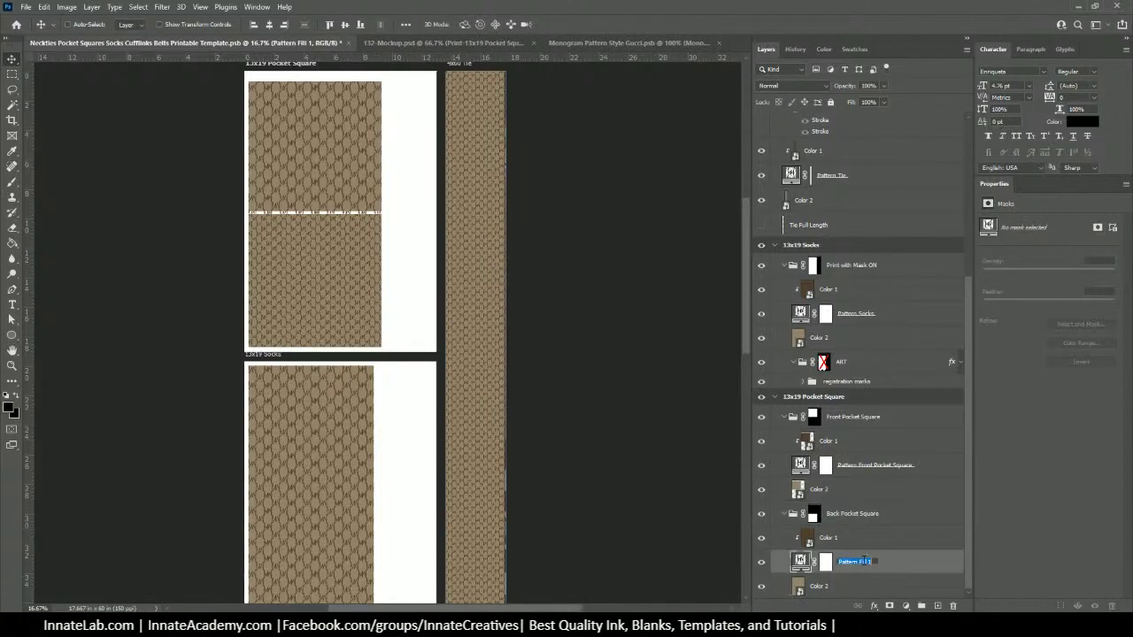
left_click_drag(858, 563, 941, 568)
key("ctrl+v")
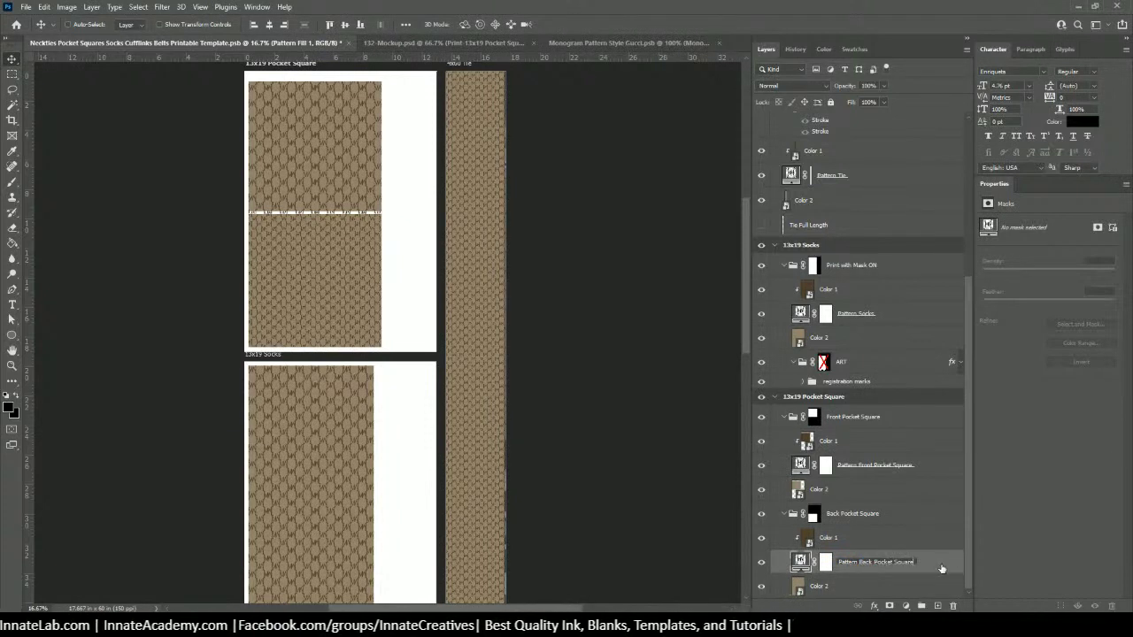
left_click(892, 512)
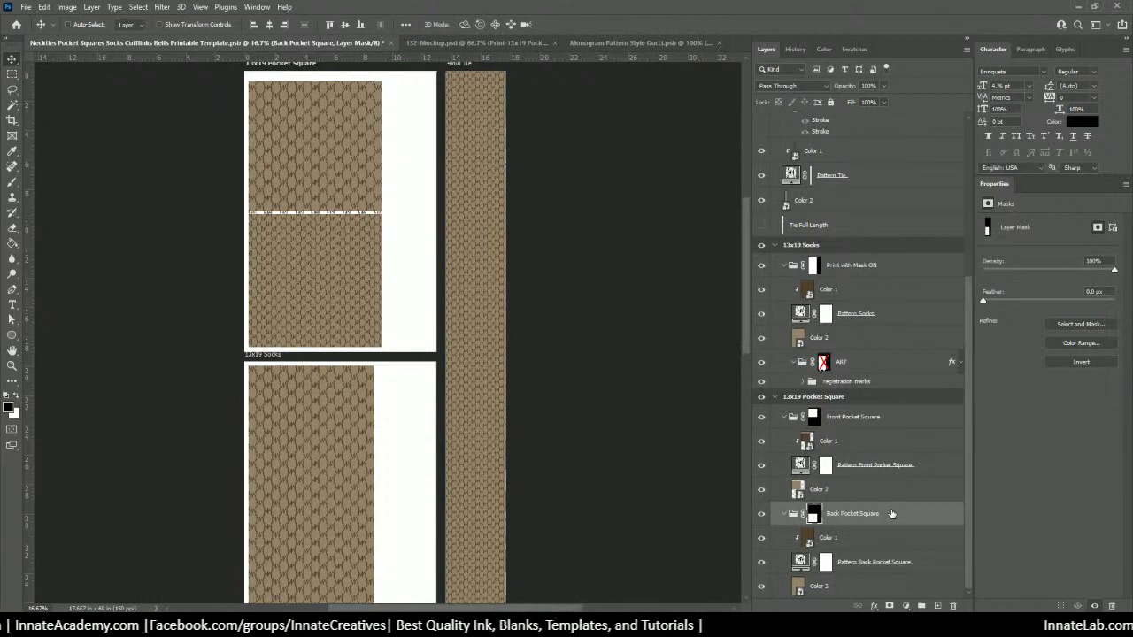
Step: Look over the 132-Mockup.psd document and return to the accessories template to check its layers
scroll(891, 513, "up", 5)
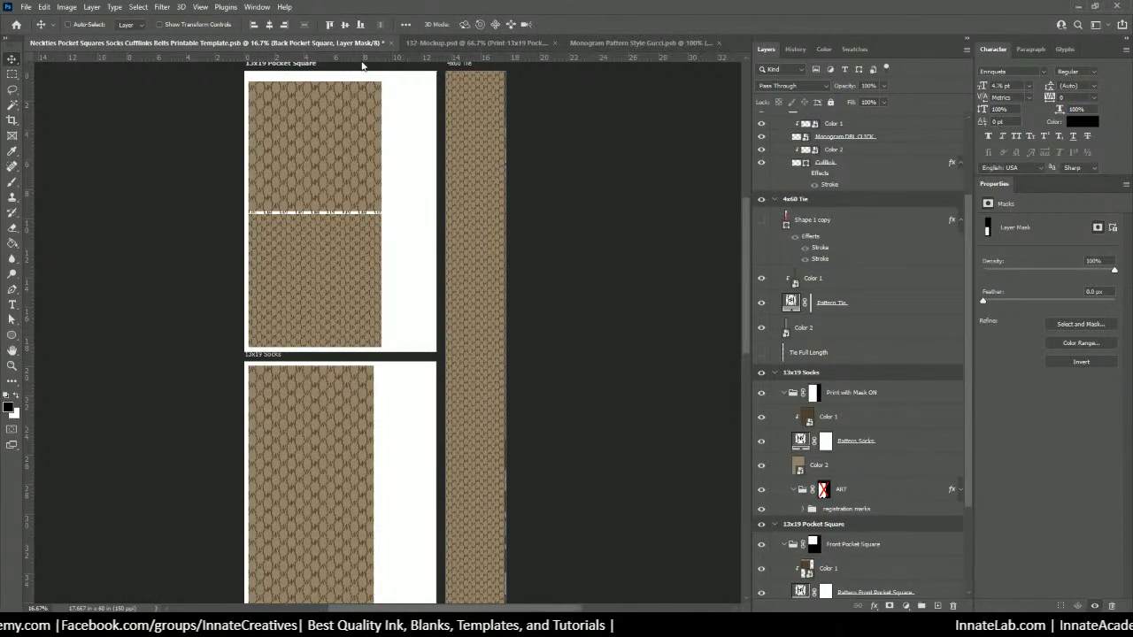
left_click(448, 46)
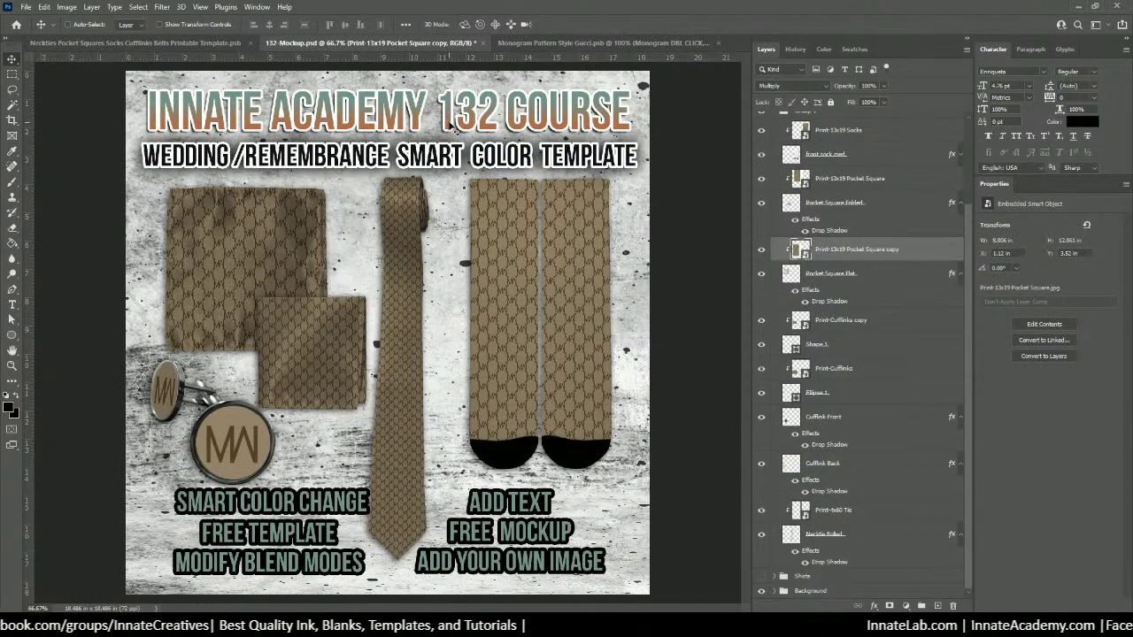
left_click(226, 43)
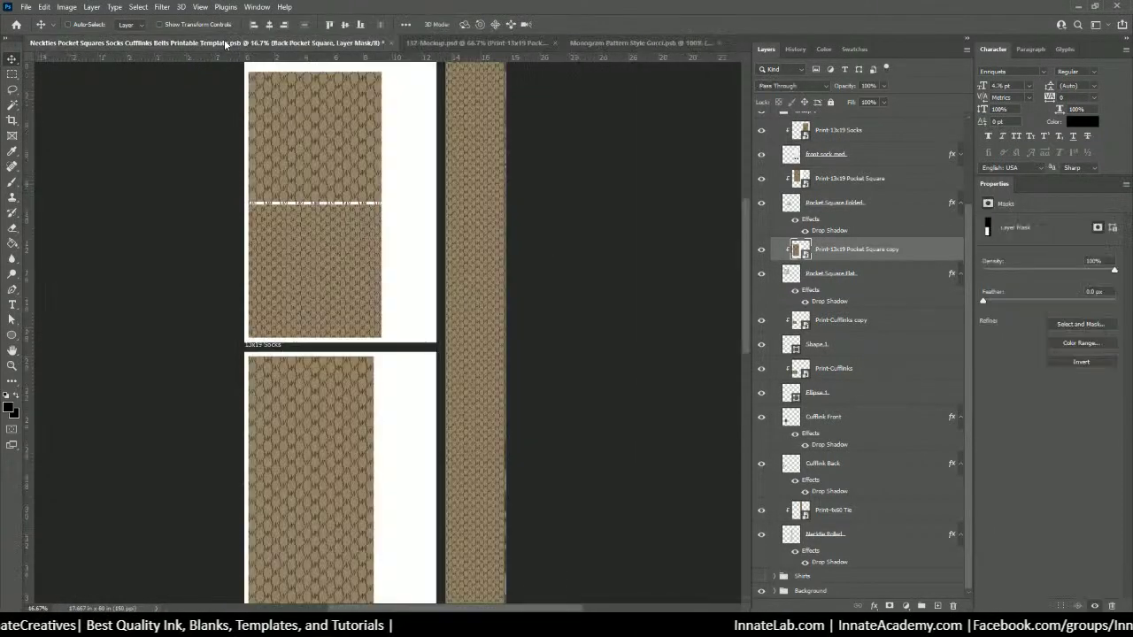
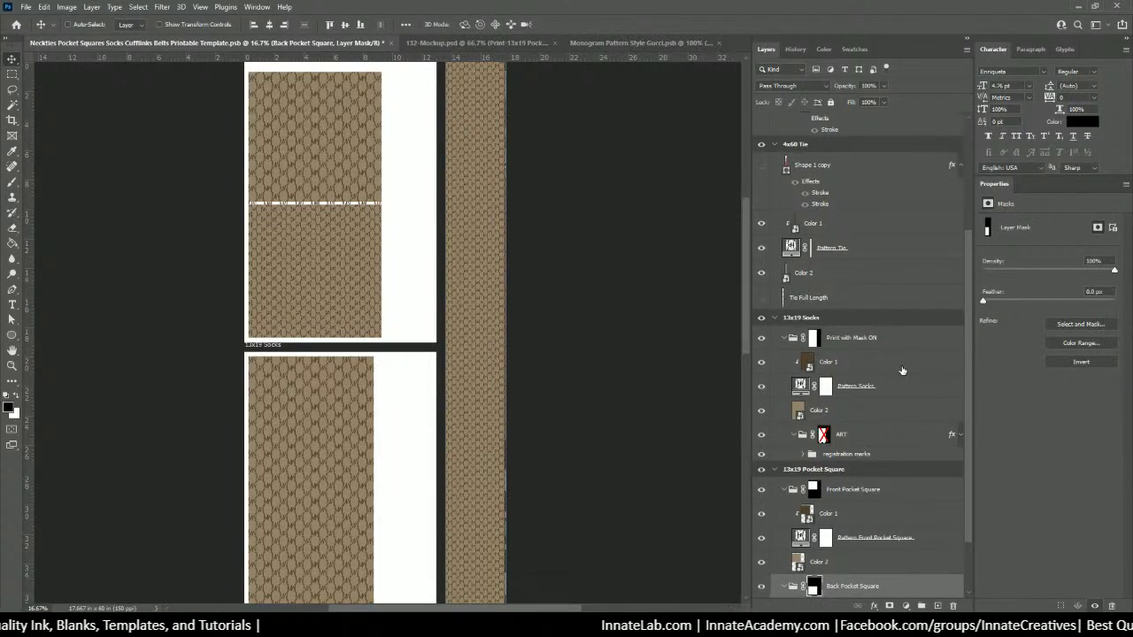
Step: Switch to 132-Mockup.psd and rasterize the Print-13x19 Socks layer
left_click(492, 44)
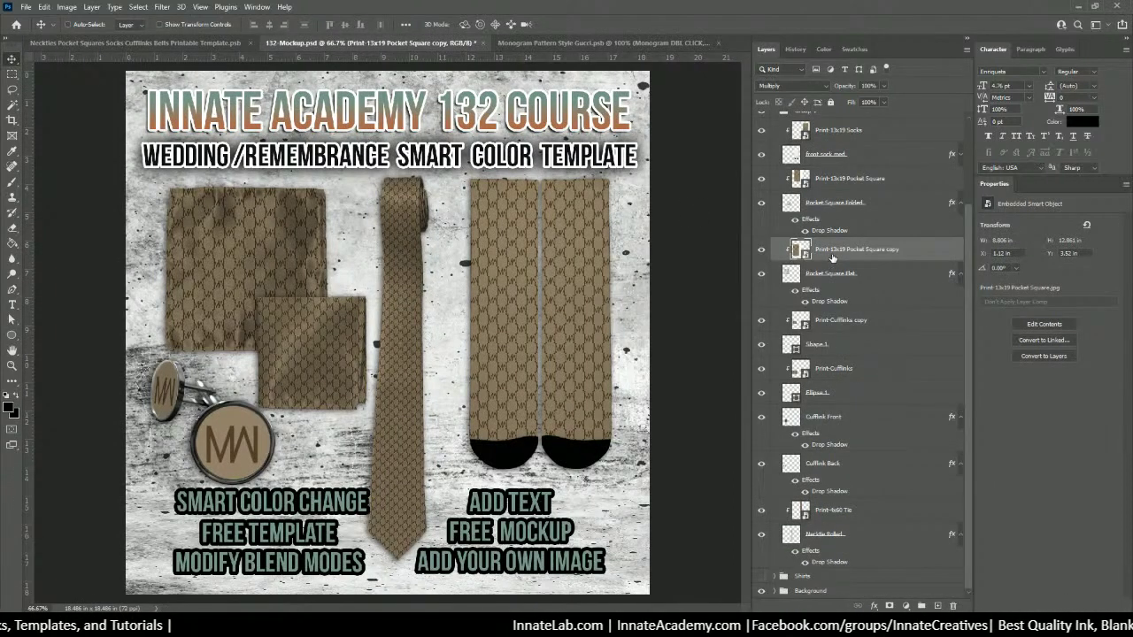
scroll(832, 257, "up", 4)
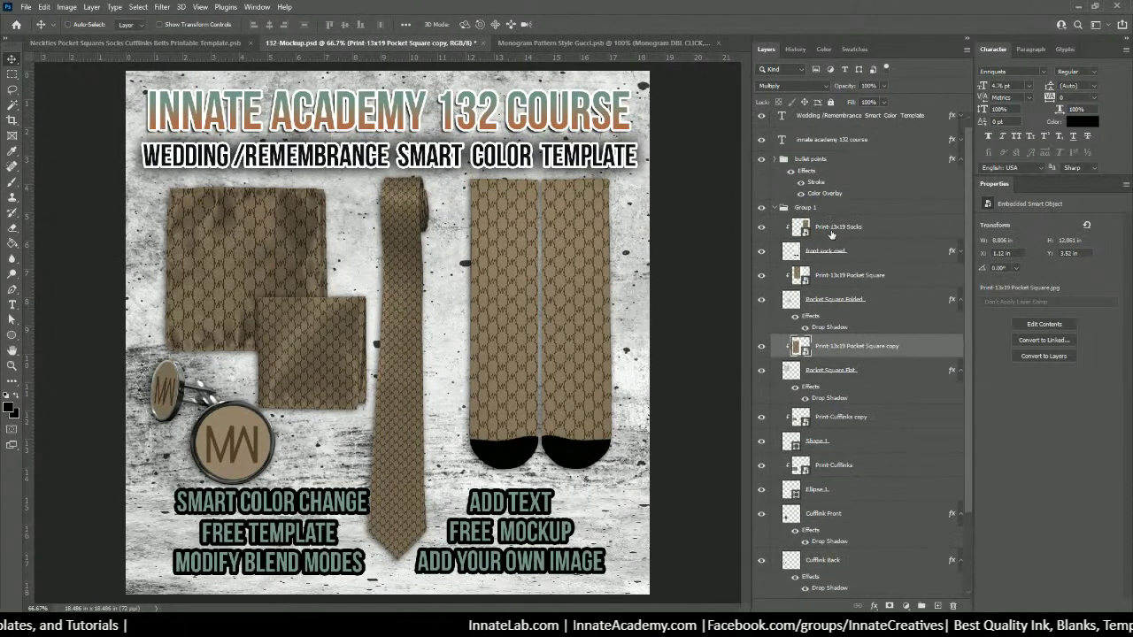
left_click(831, 233)
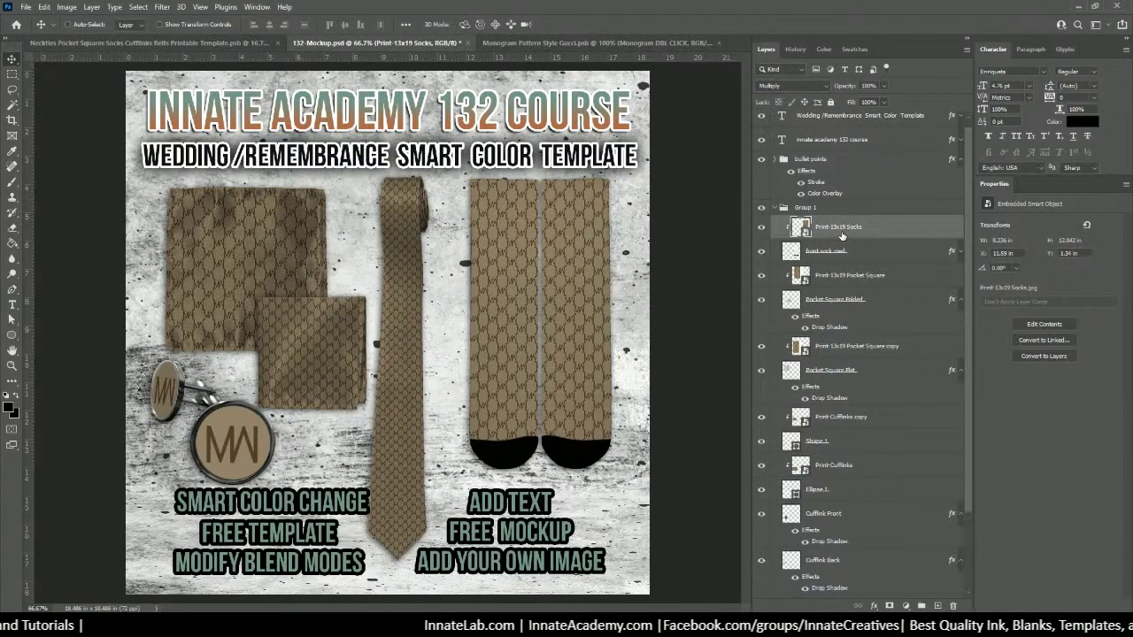
right_click(842, 234)
left_click(830, 236)
right_click(832, 232)
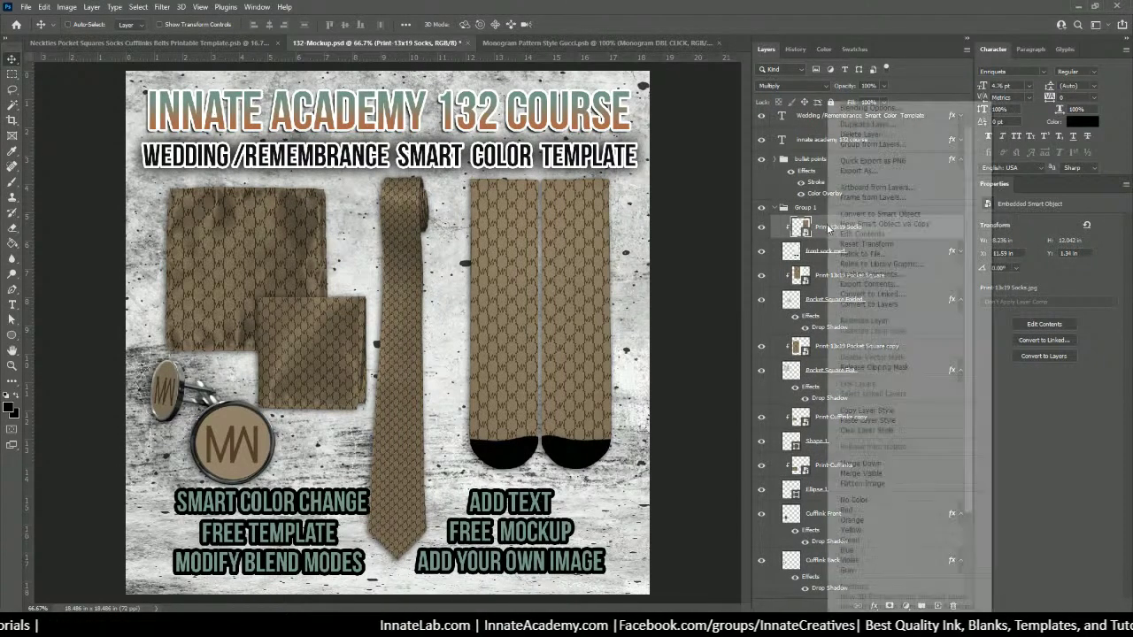
left_click(885, 324)
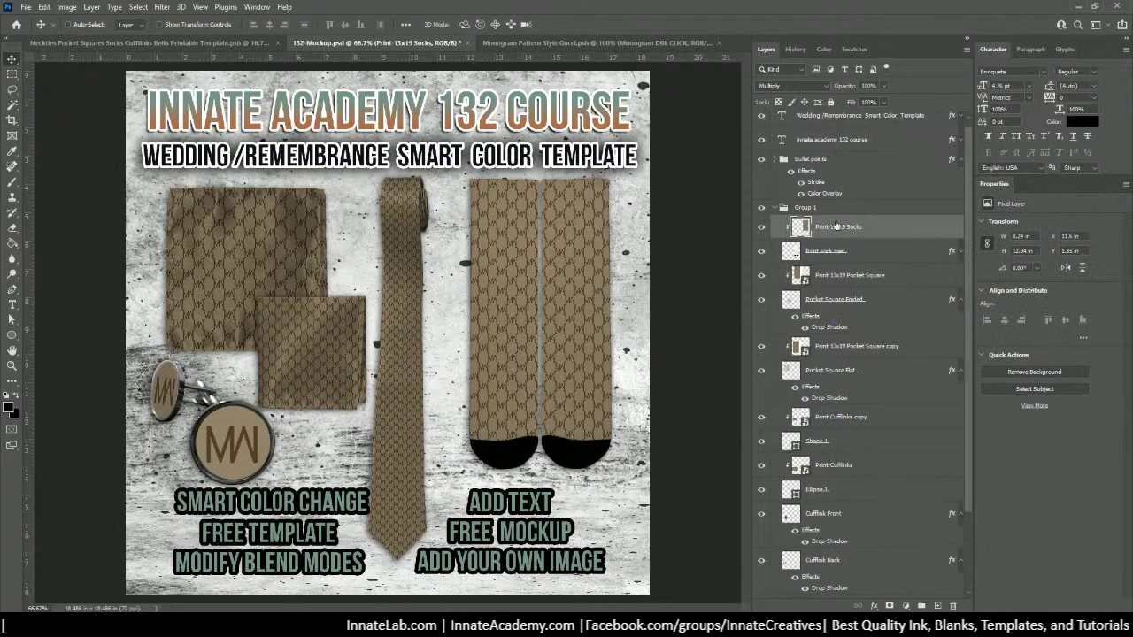
Step: Rasterize the Print-13x19 Pocket Square and Print-13x19 Pocket Square copy layers in the mockup
left_click(826, 278)
right_click(827, 278)
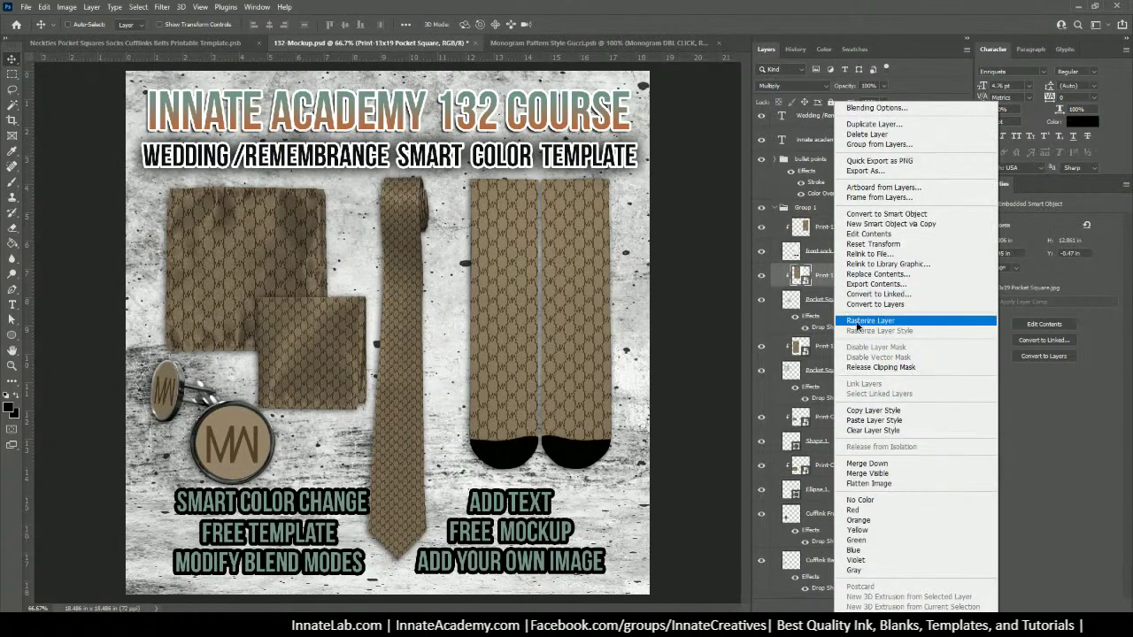
left_click(857, 322)
left_click(834, 351)
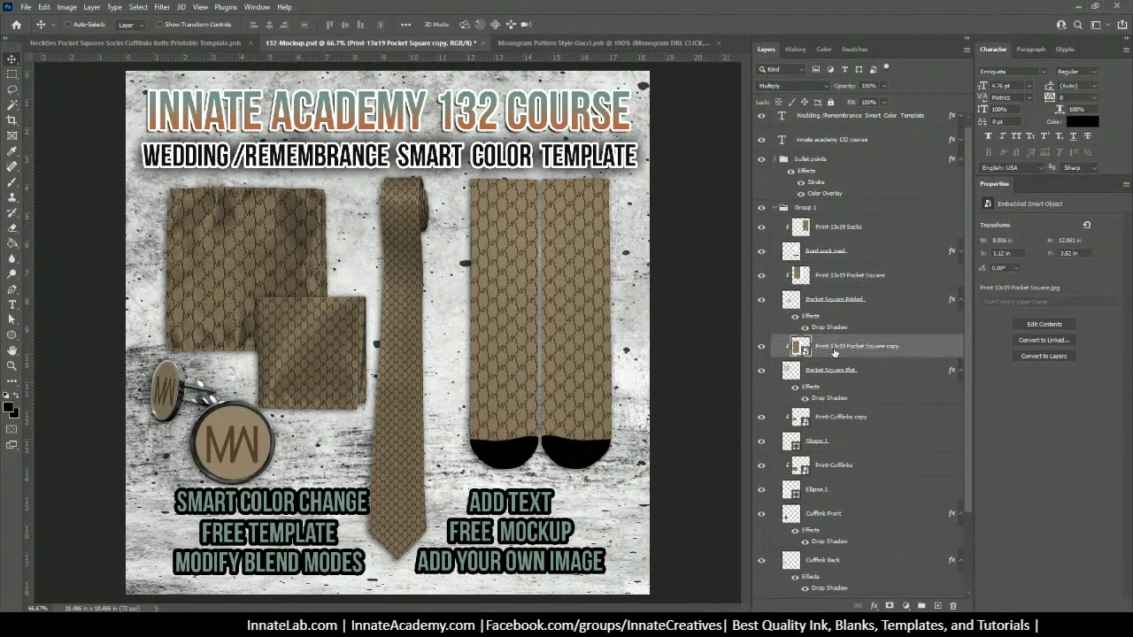
right_click(833, 350)
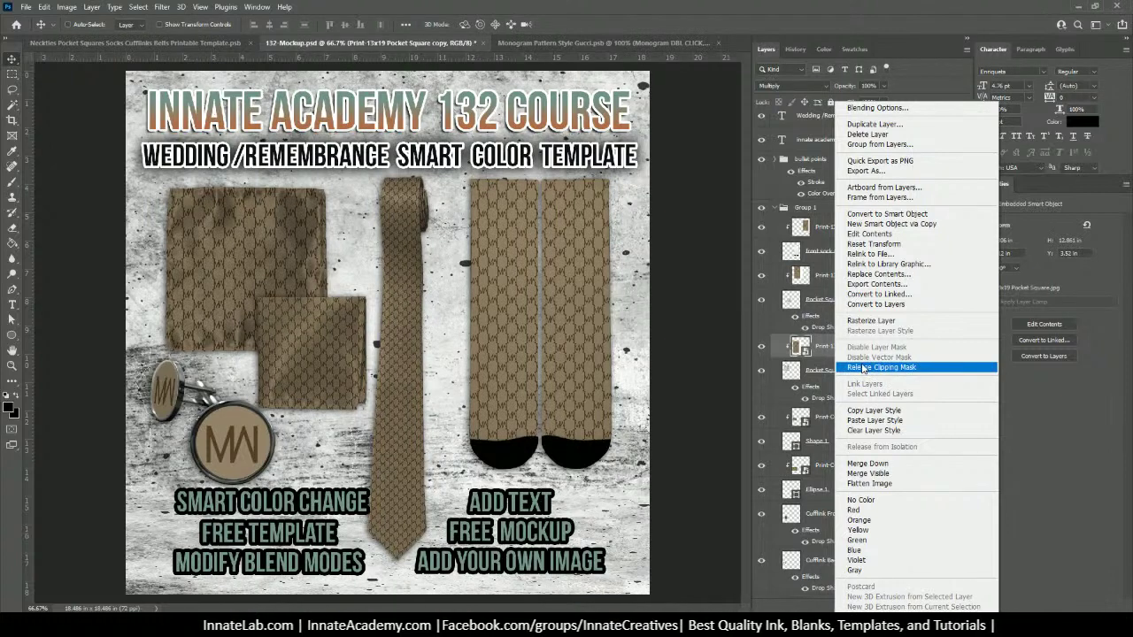
left_click(862, 322)
Step: Rasterize the Print-Cufflinks and Print-Cufflinks copy layers in the mockup
scroll(856, 343, "down", 2)
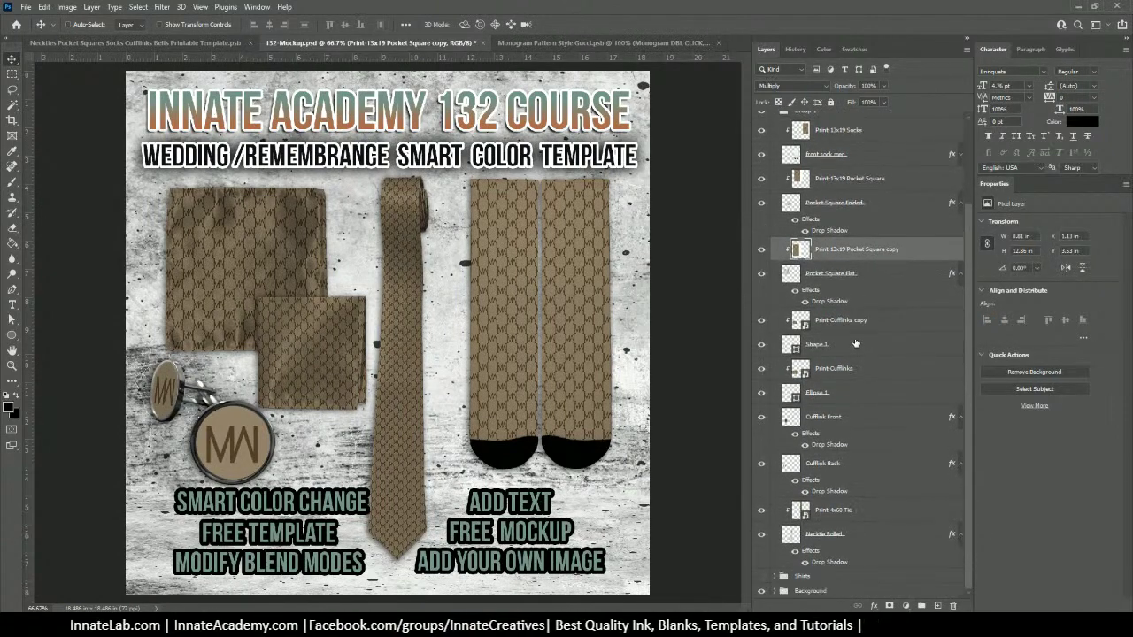
left_click(840, 369)
right_click(840, 370)
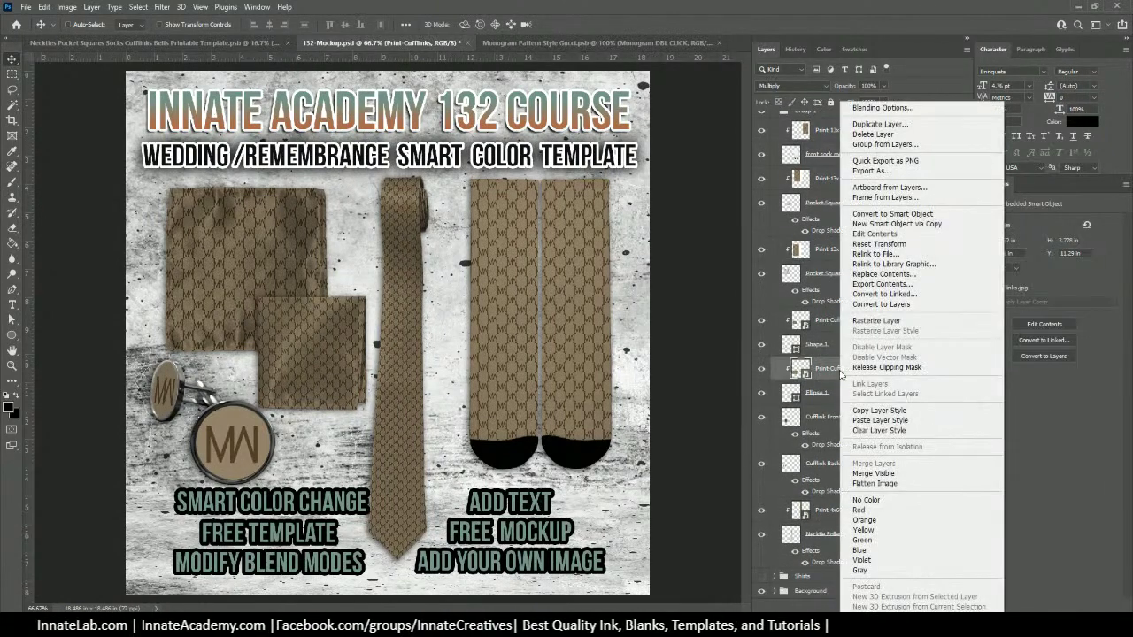
left_click(876, 322)
left_click(833, 321)
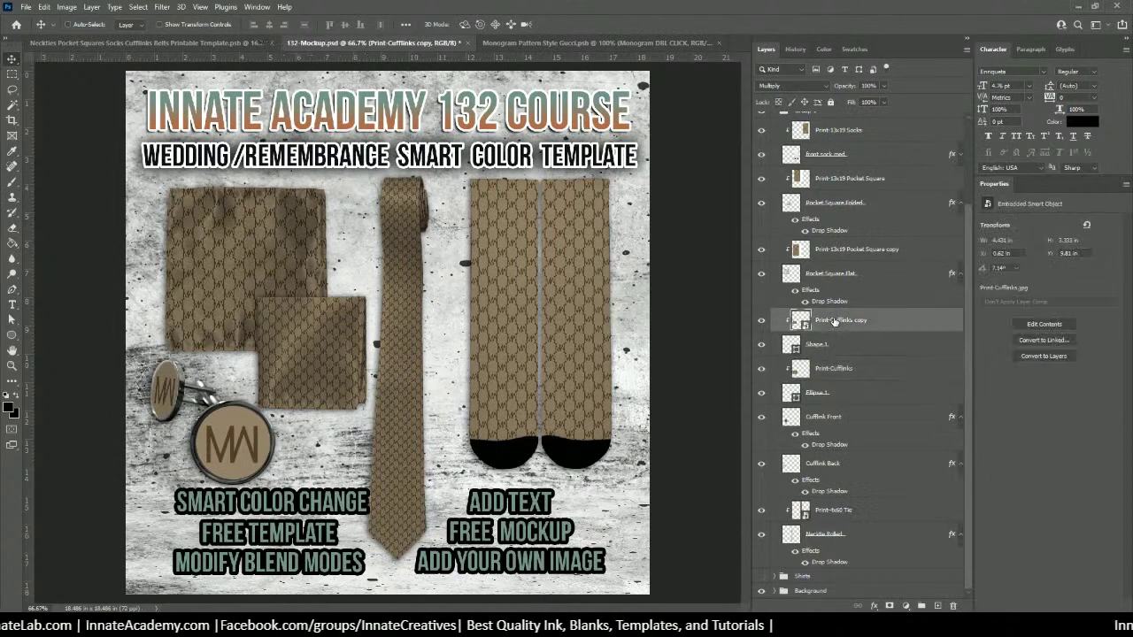
right_click(835, 324)
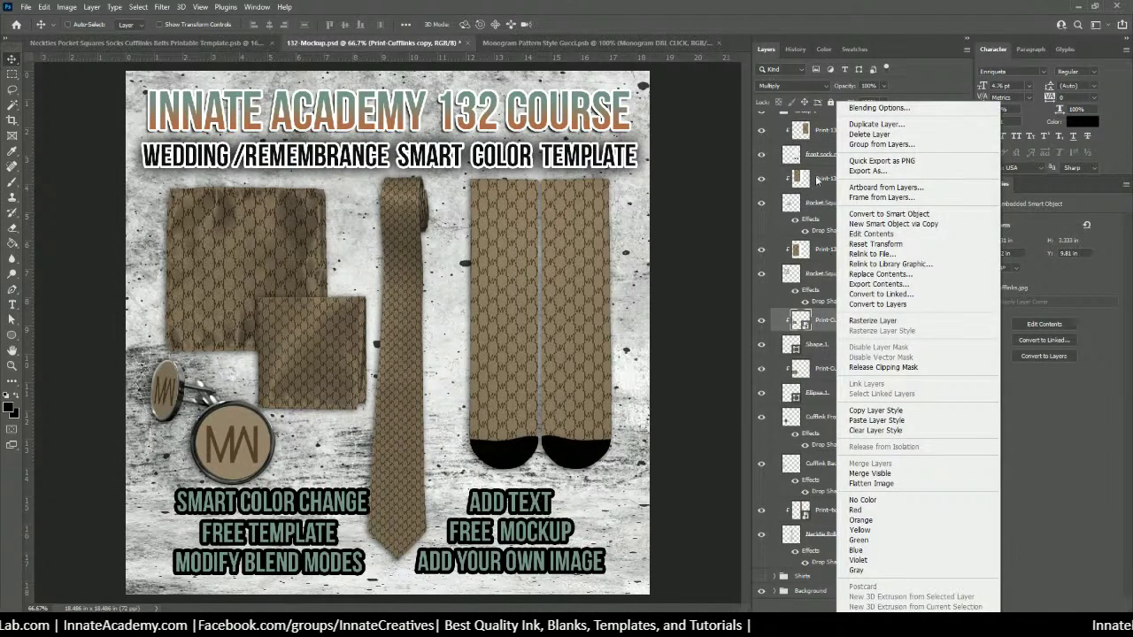
left_click(872, 322)
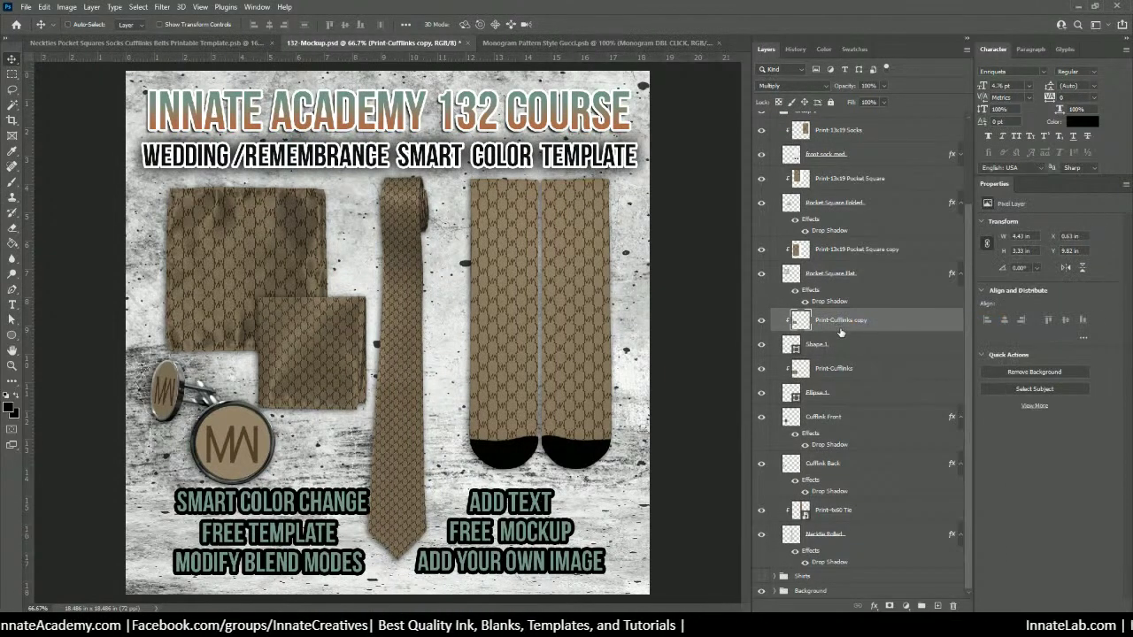
Step: Undo the rasterization of the Print-Cufflinks copy and Print-Cufflinks layers
left_click(847, 371)
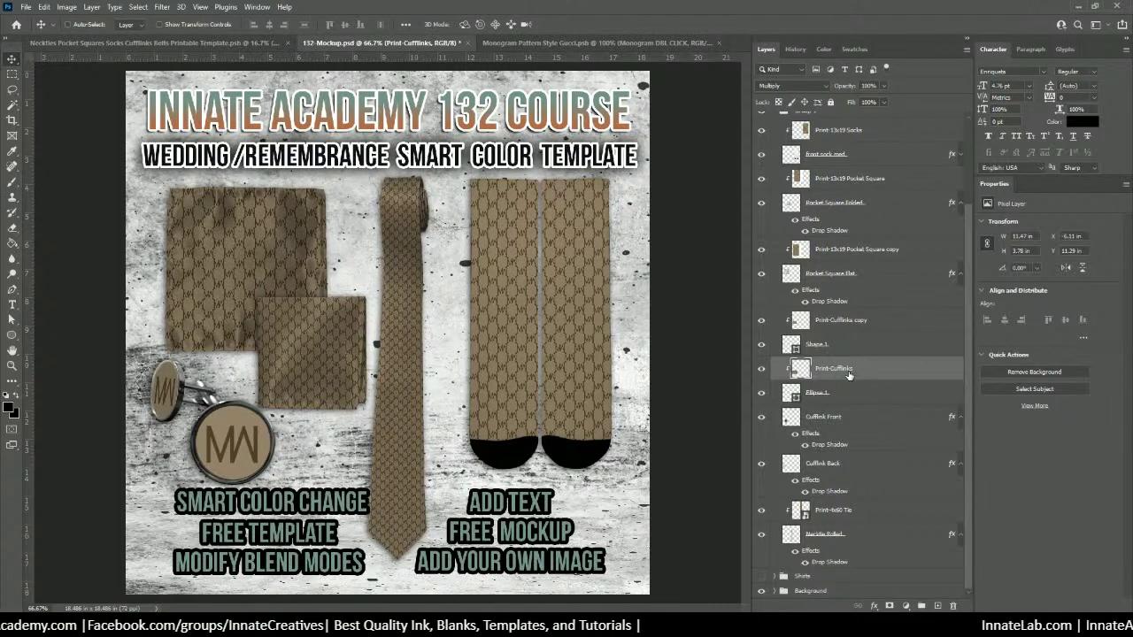
left_click(848, 324)
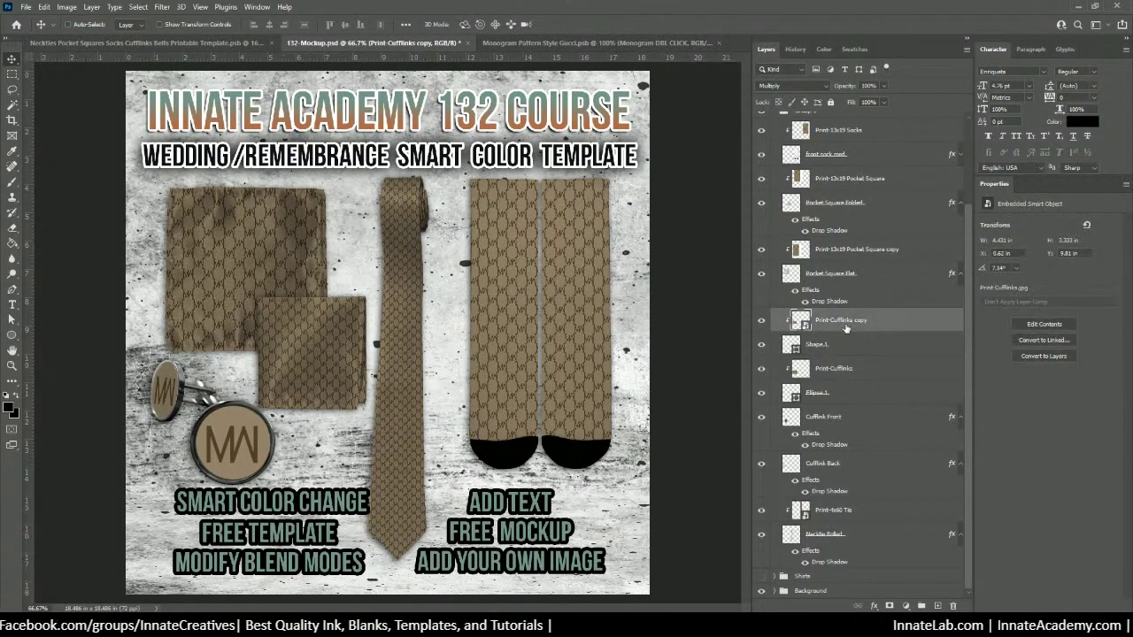
left_click(847, 371)
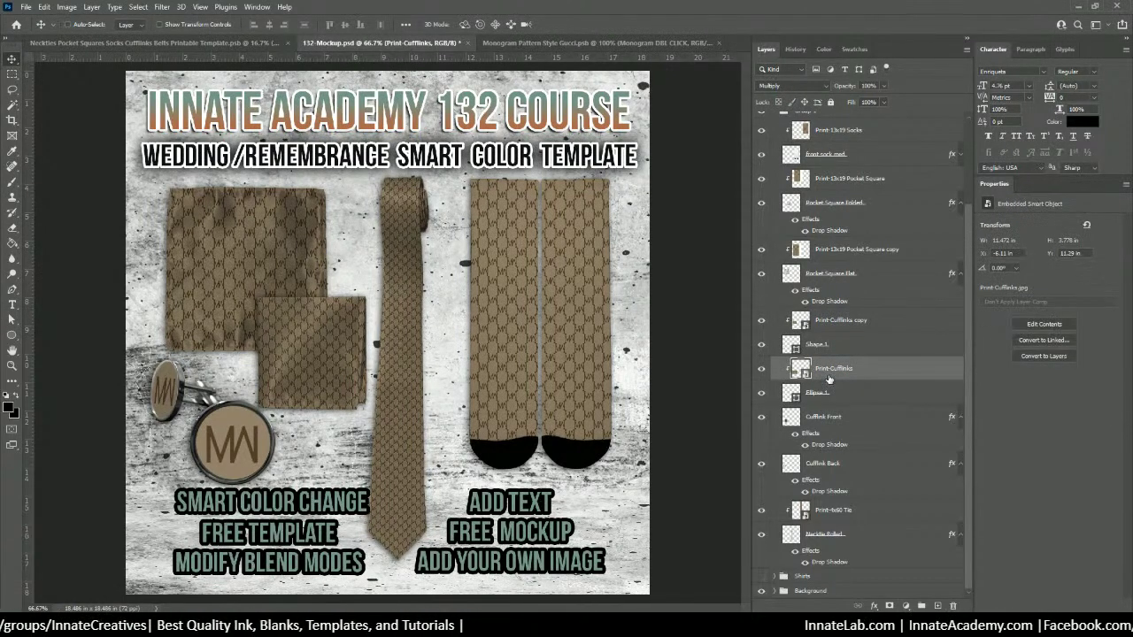
Step: Inspect the embedded contents of the Print-Cufflinks copy smart object, close them and return to 132-Mockup.psd
left_click(828, 326)
double_click(801, 324)
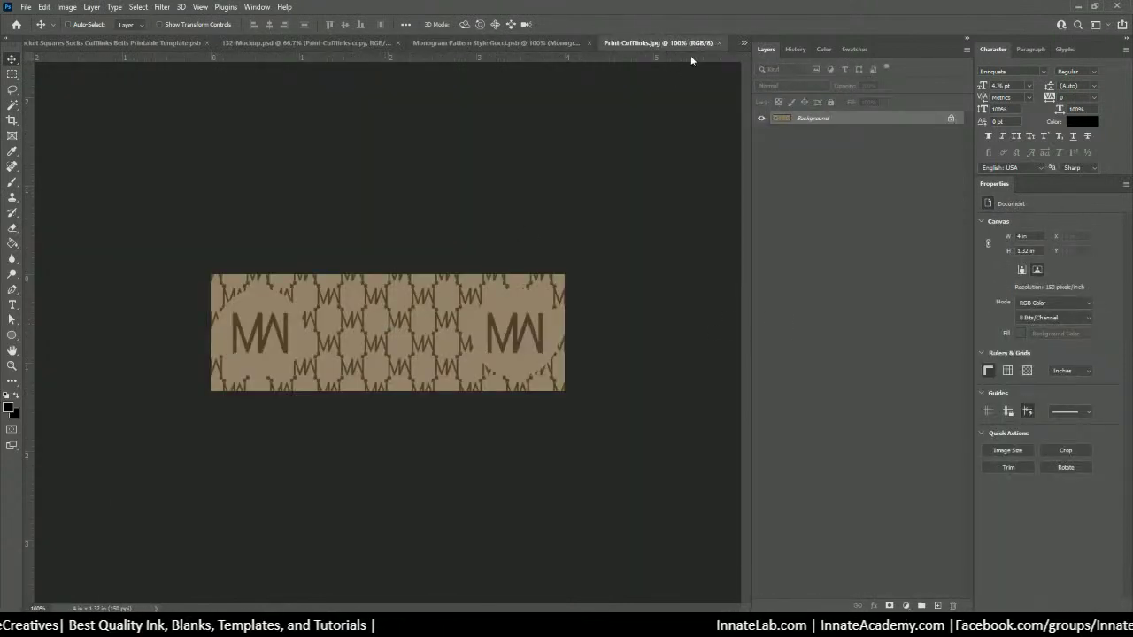
left_click(575, 42)
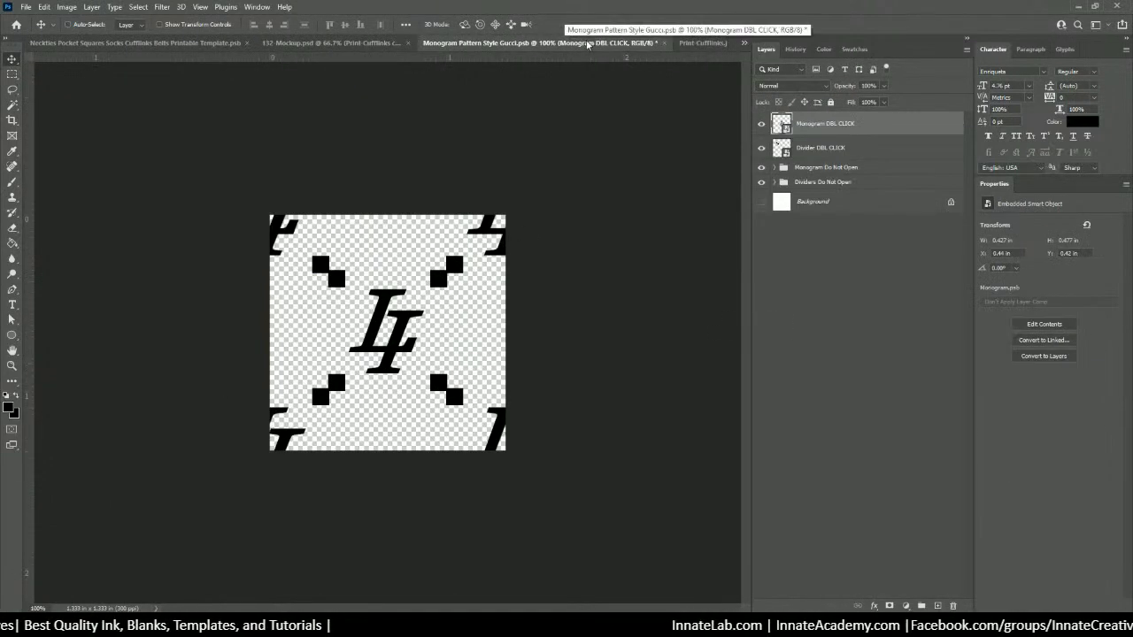
left_click(695, 42)
left_click(719, 43)
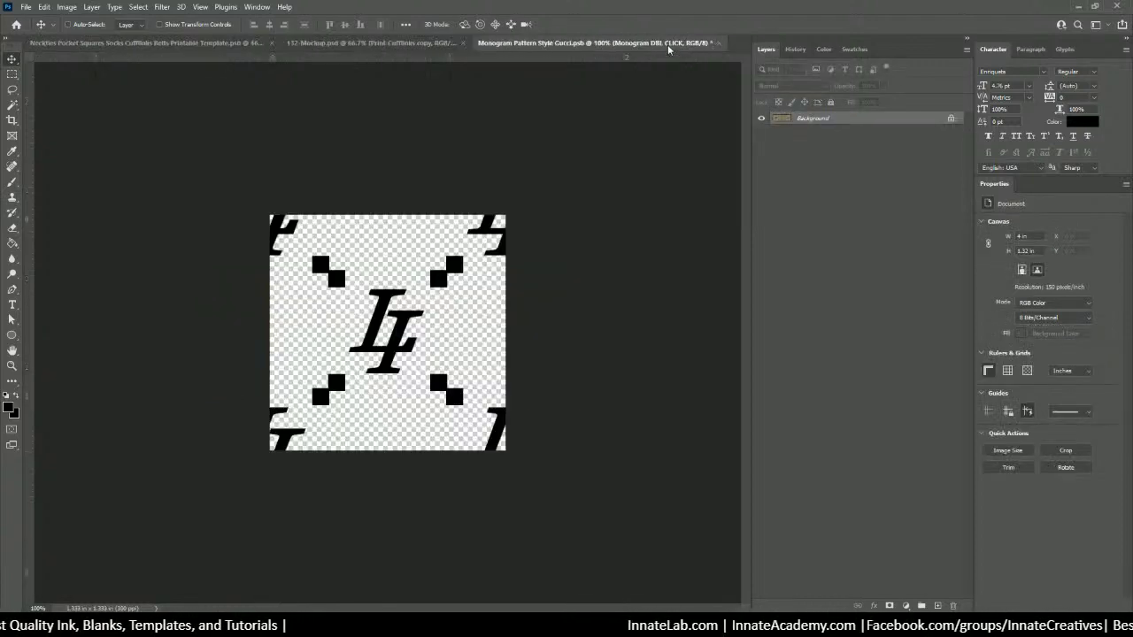
left_click(432, 45)
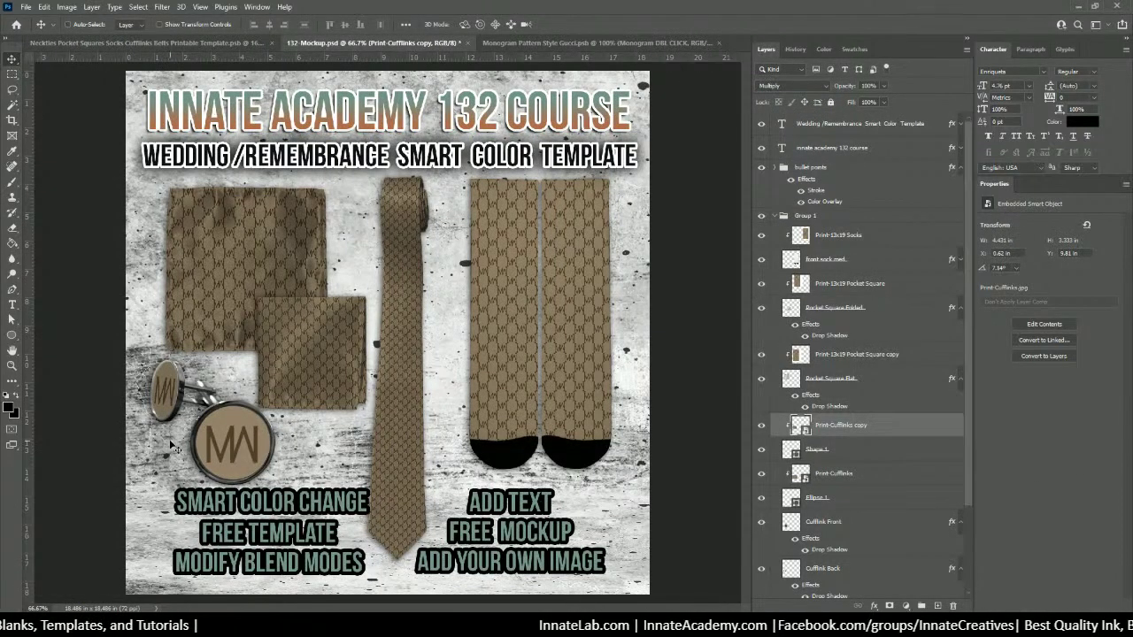
Step: Convert the Print-13x19 Socks, Print-13x19 Pocket Square and Print-13x19 Pocket Square copy layers to smart objects
left_click(871, 241)
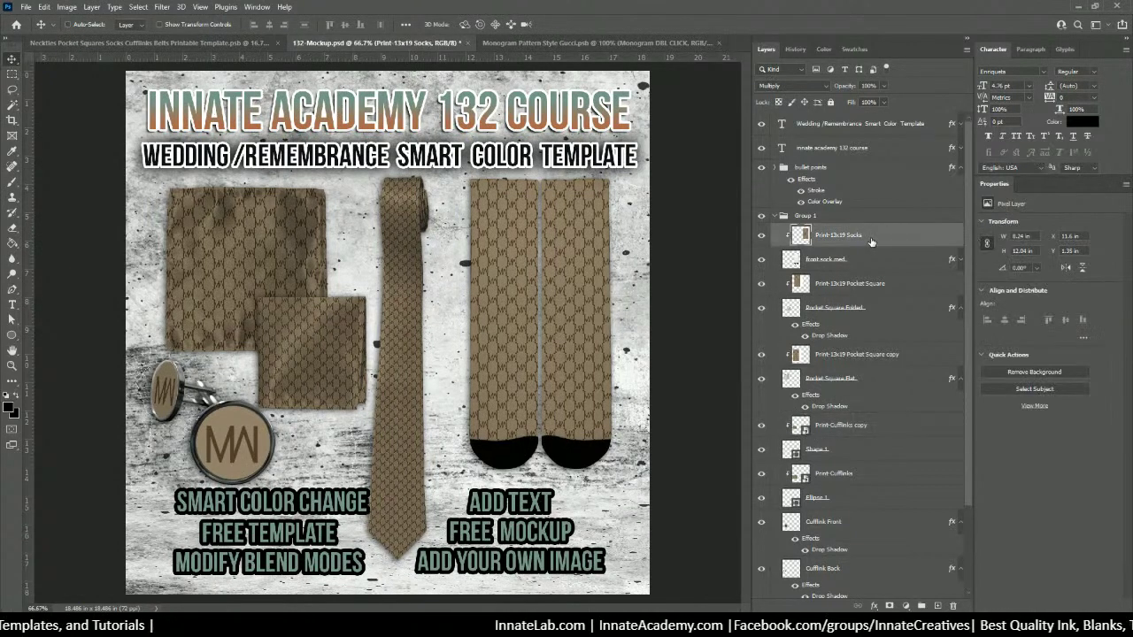
right_click(870, 239)
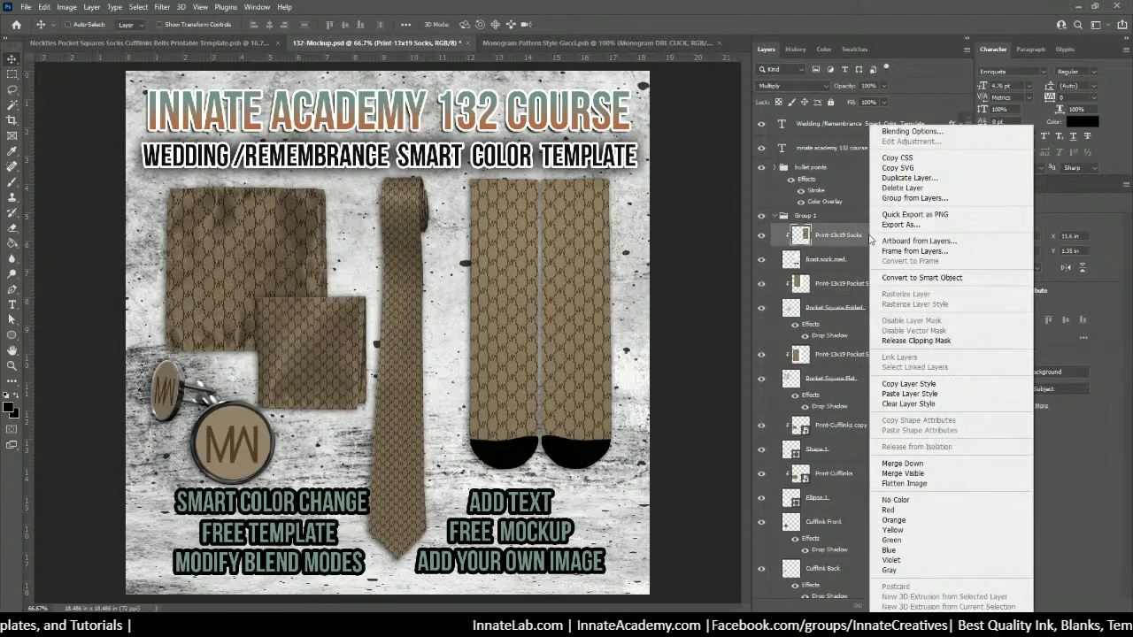
left_click(900, 278)
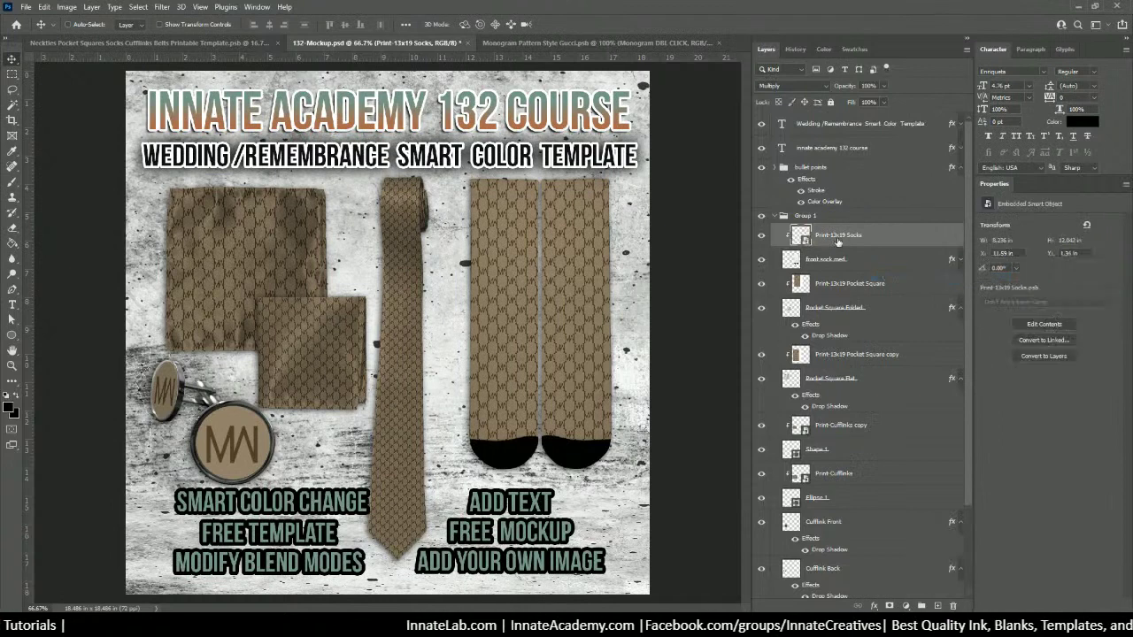
right_click(840, 284)
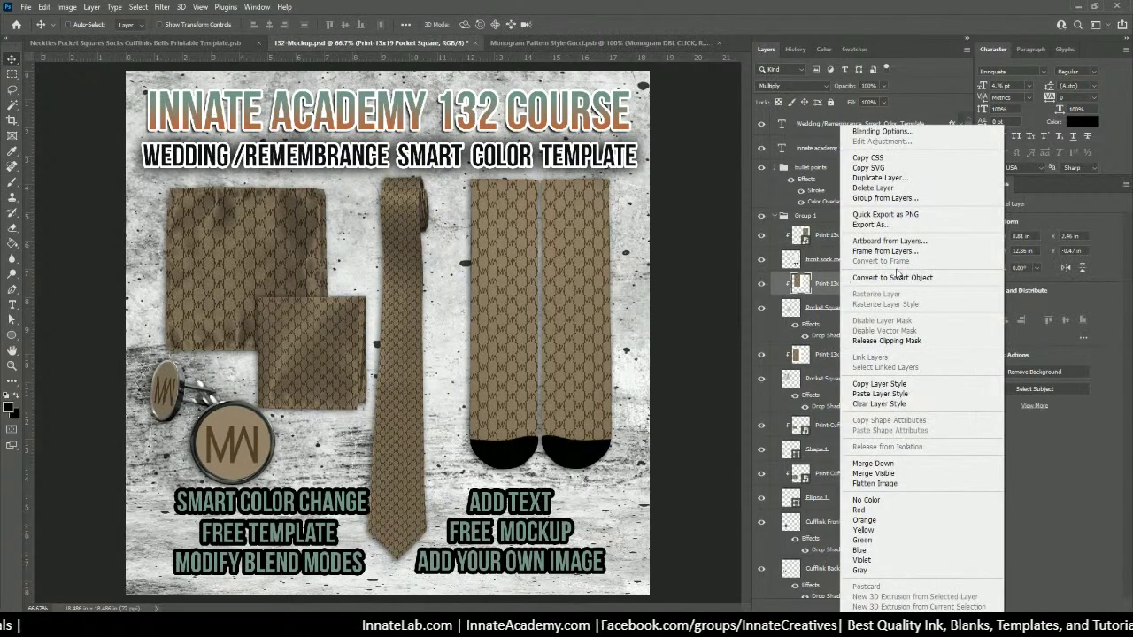
left_click(894, 277)
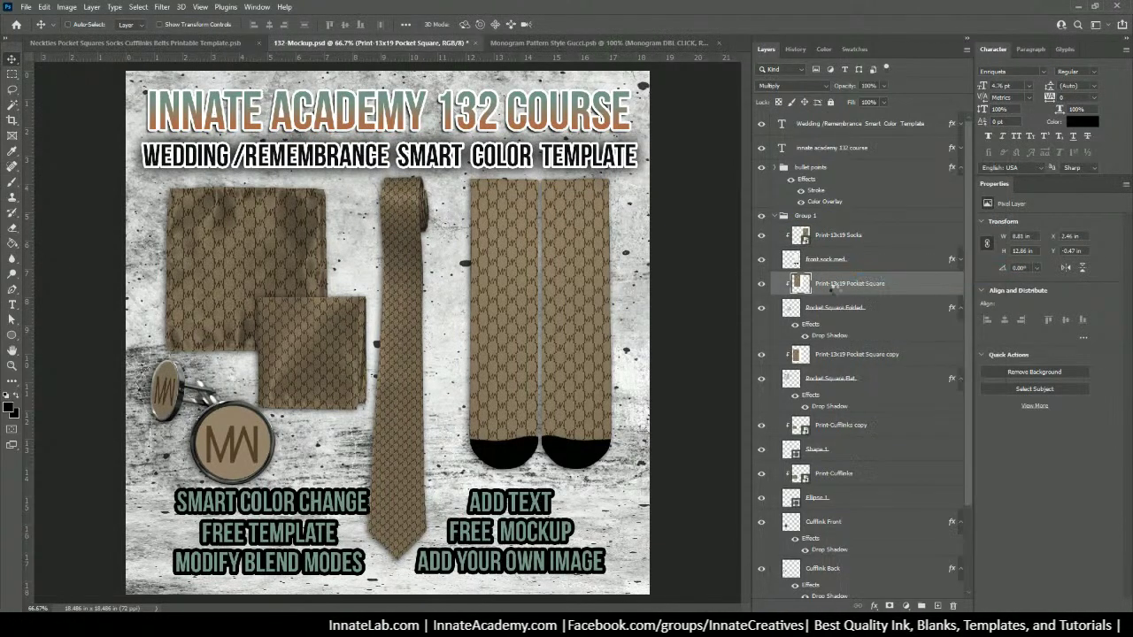
left_click(833, 355)
right_click(855, 363)
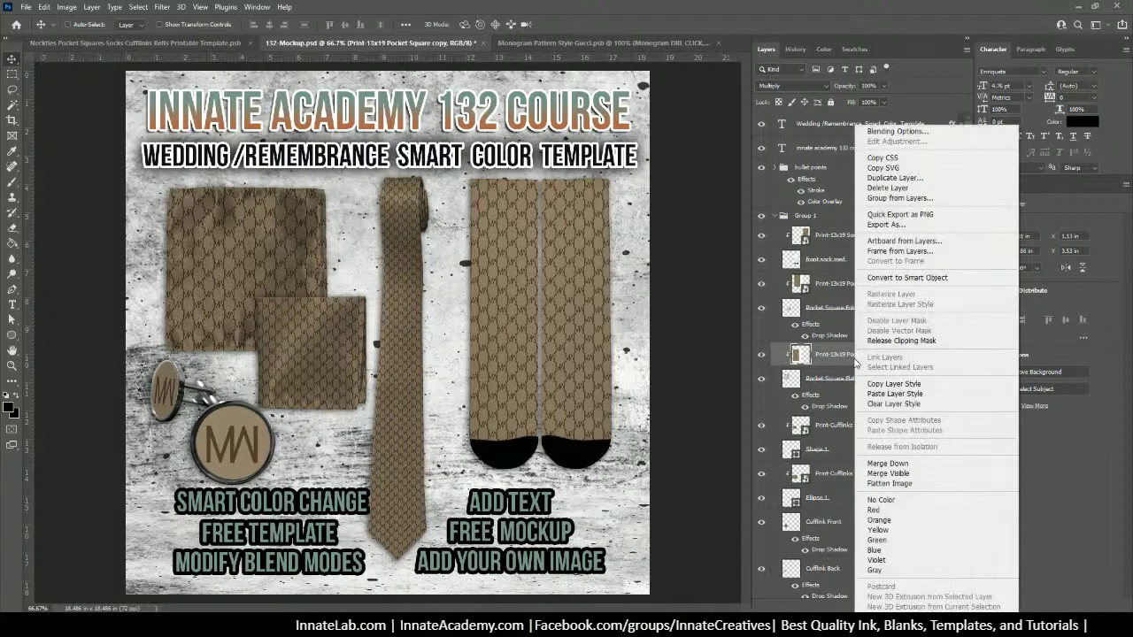
left_click(894, 278)
Step: Rasterize the Print-4x60 Tie layer and convert it to a new smart object
left_click(839, 425)
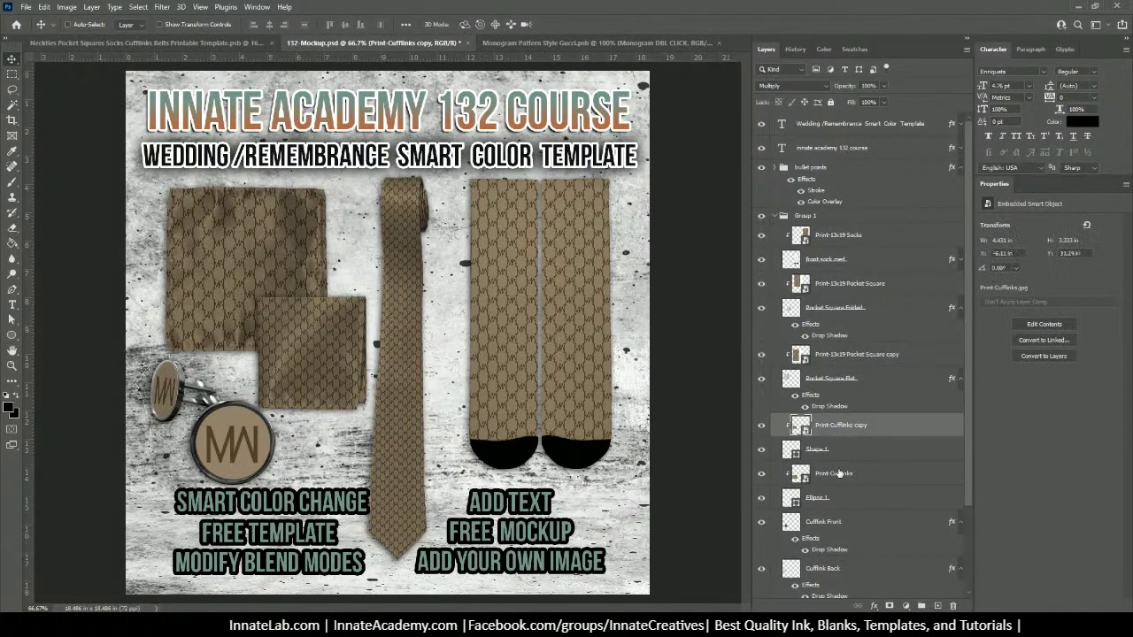
left_click(839, 473)
scroll(839, 469, "down", 3)
left_click(864, 455)
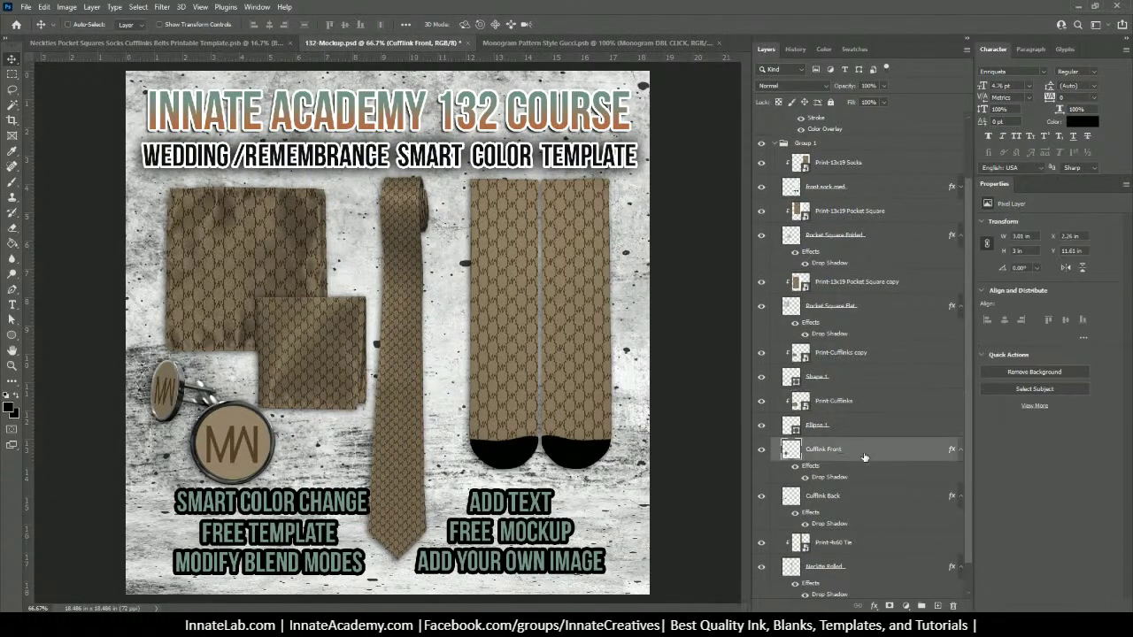
scroll(864, 454, "down", 1)
left_click(853, 464)
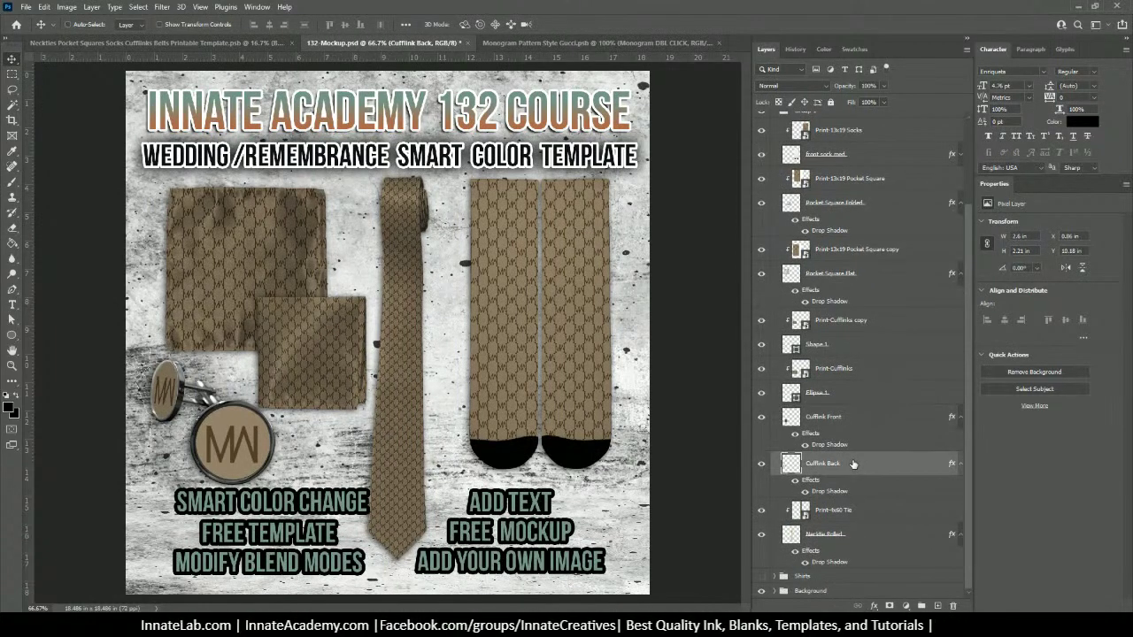
left_click(857, 510)
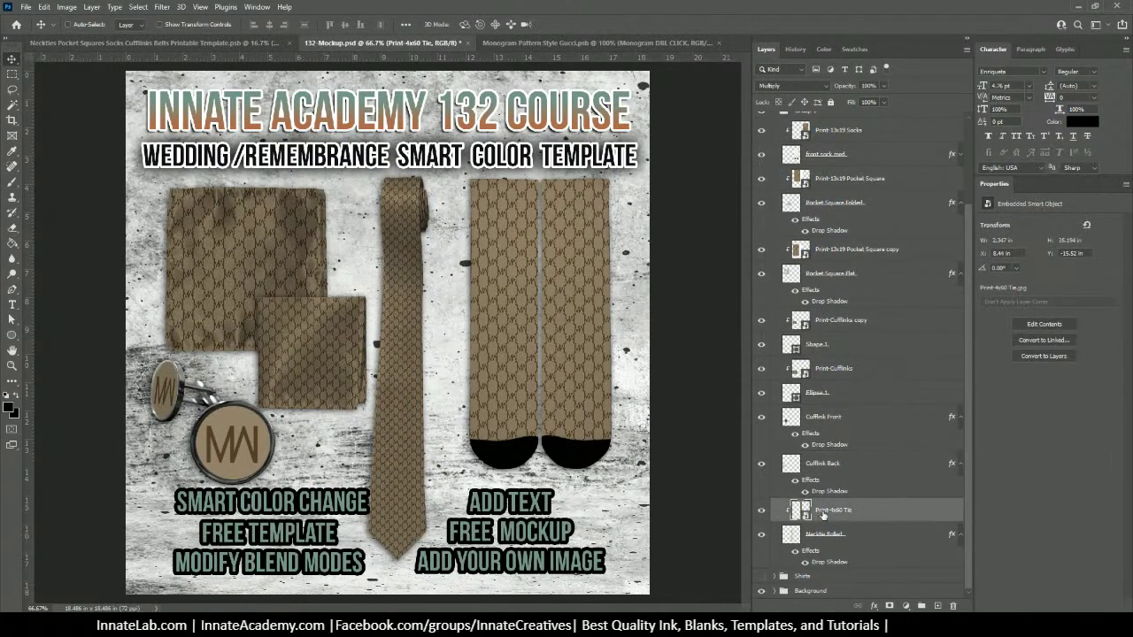
right_click(823, 515)
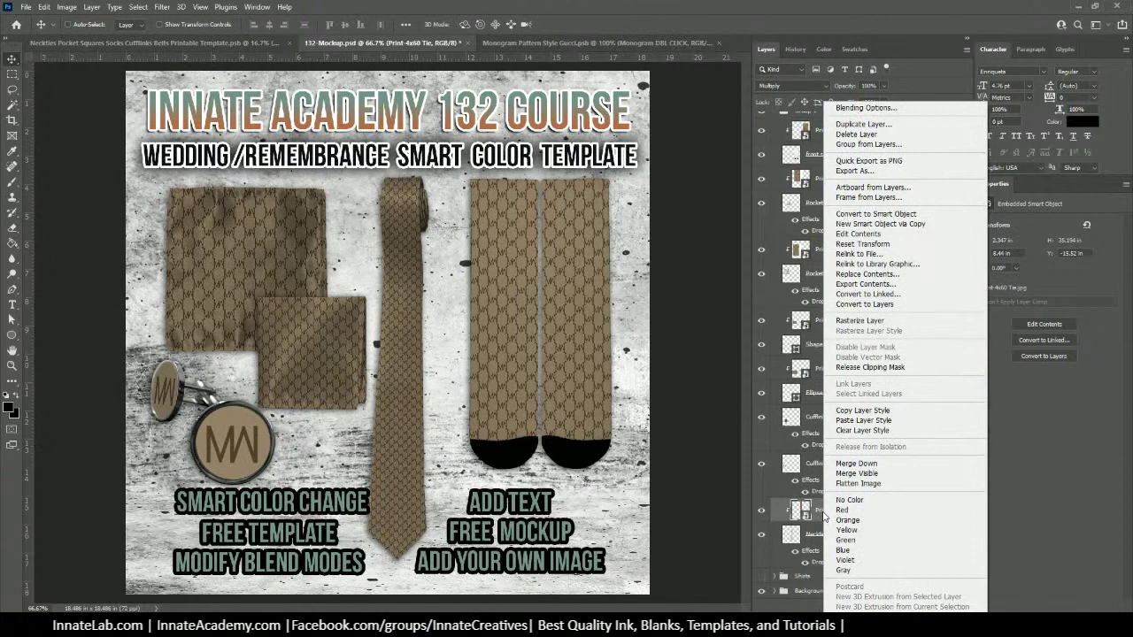
left_click(863, 322)
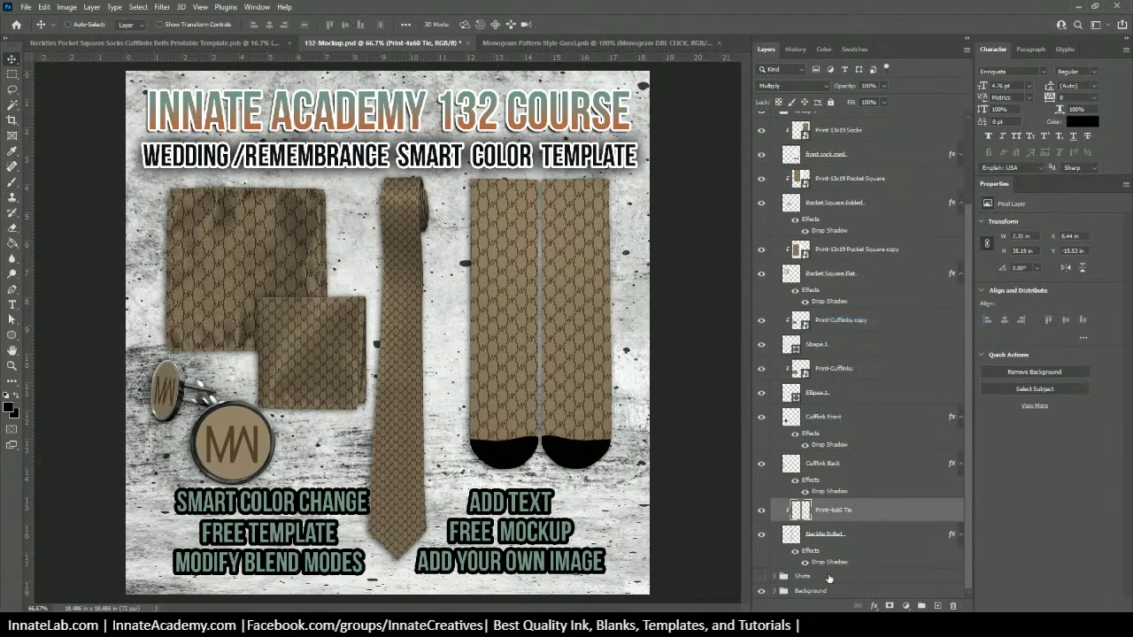
right_click(836, 516)
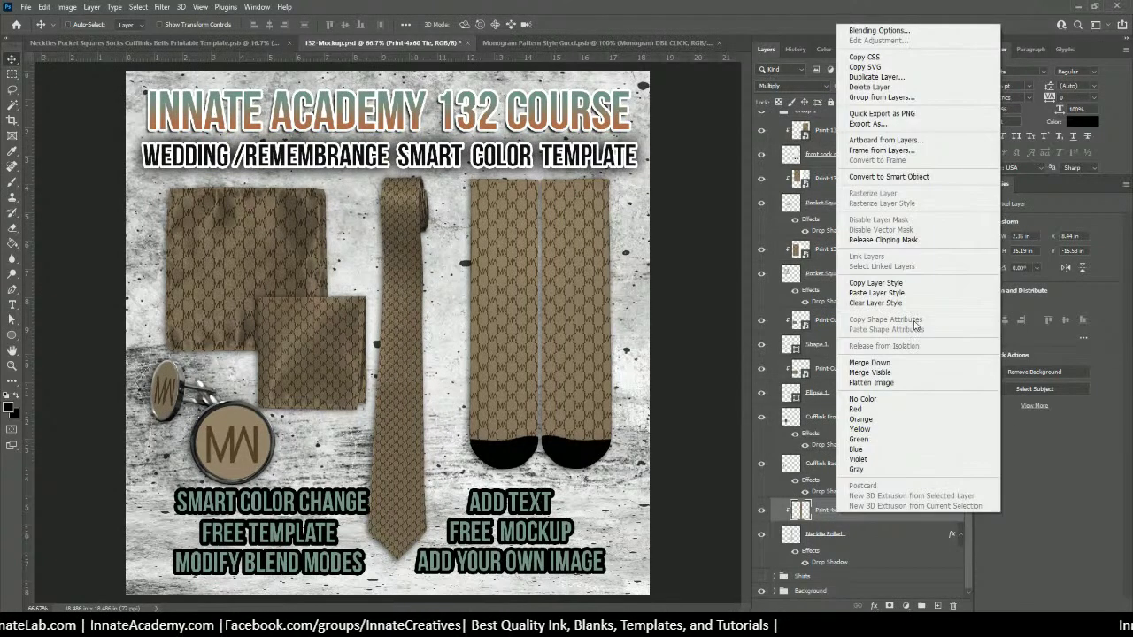
left_click(865, 176)
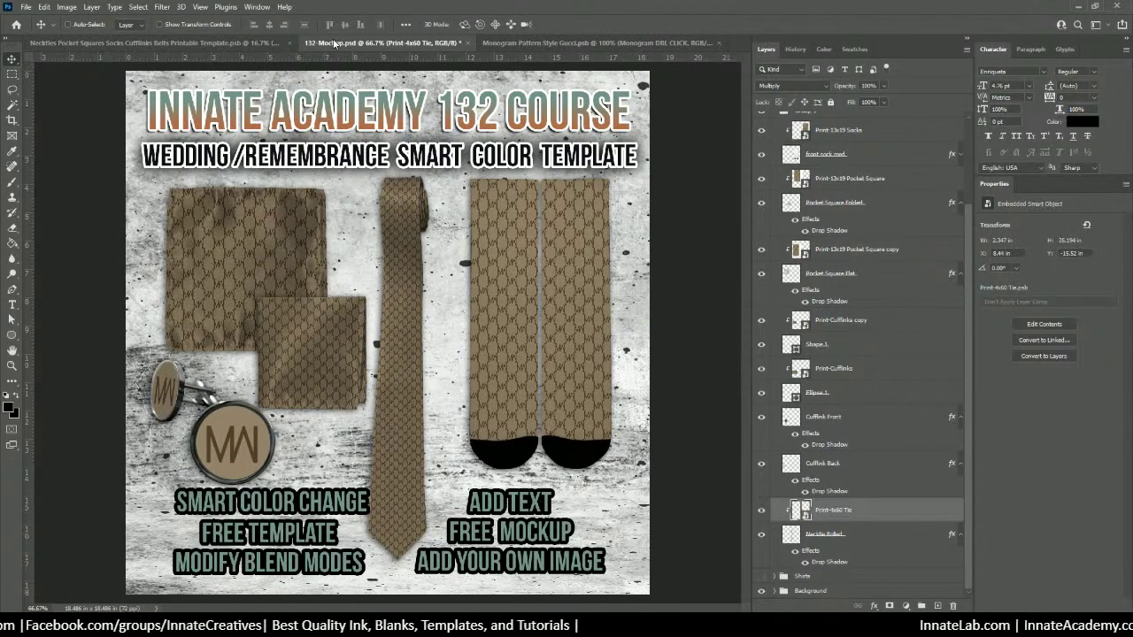
Step: Replace the word "Color" with "Pattern" in the mockup's subtitle text
left_click(521, 43)
left_click(416, 44)
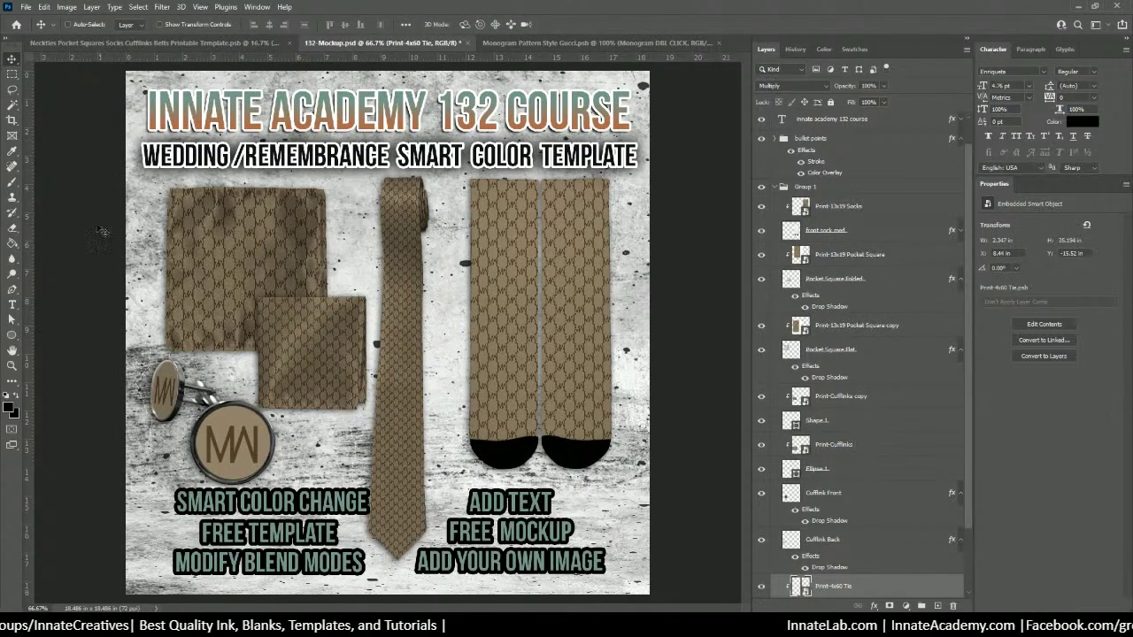
left_click(11, 304)
left_click(192, 152)
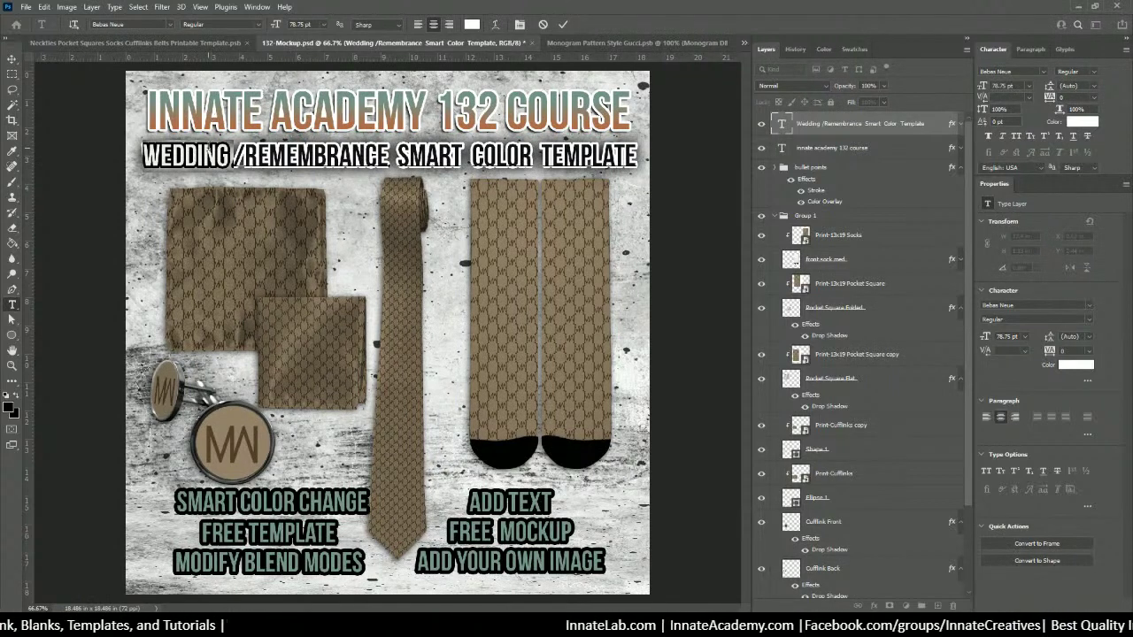
key("alt+Left")
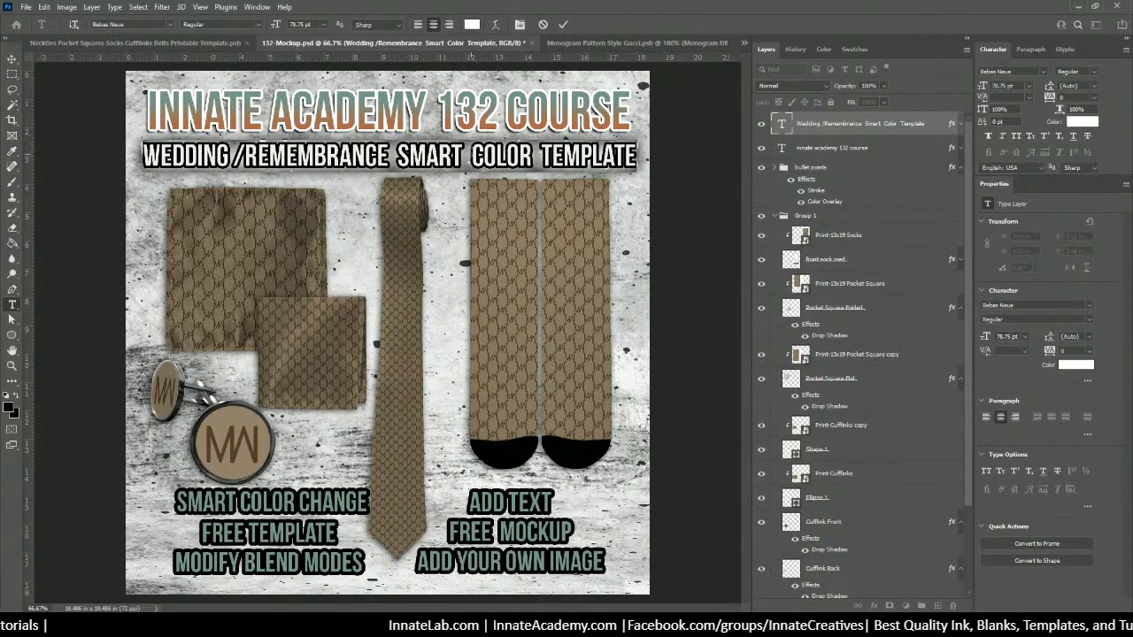
left_click_drag(396, 156, 535, 155)
left_click(513, 156)
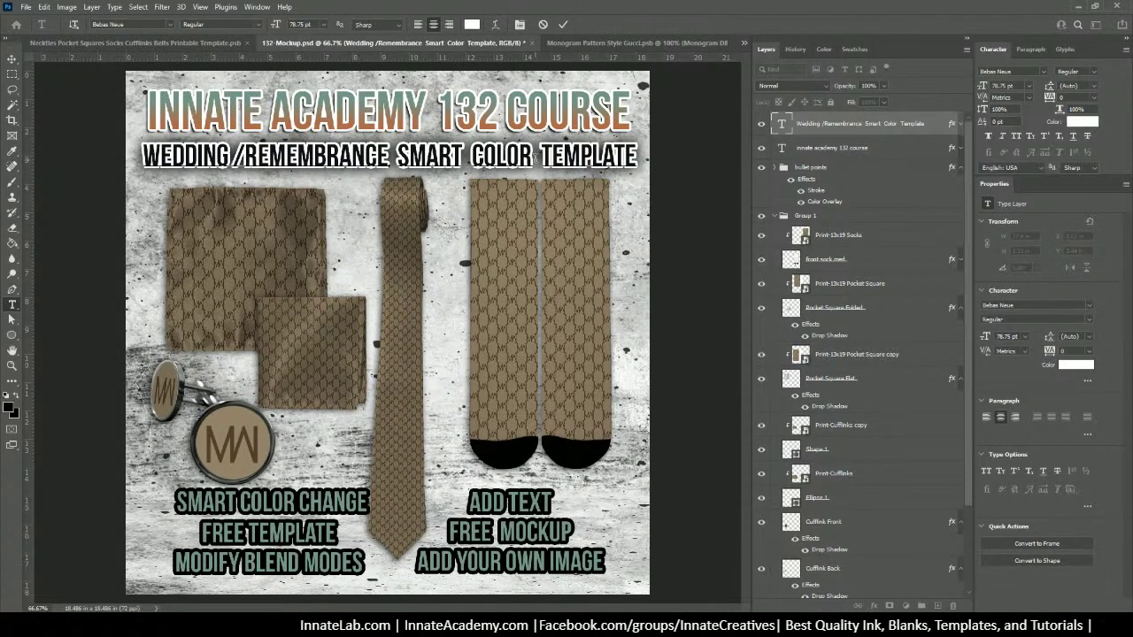
key("BackSpace")
key("BackSpace")
key("BackSpace")
key("BackSpace")
key("BackSpace")
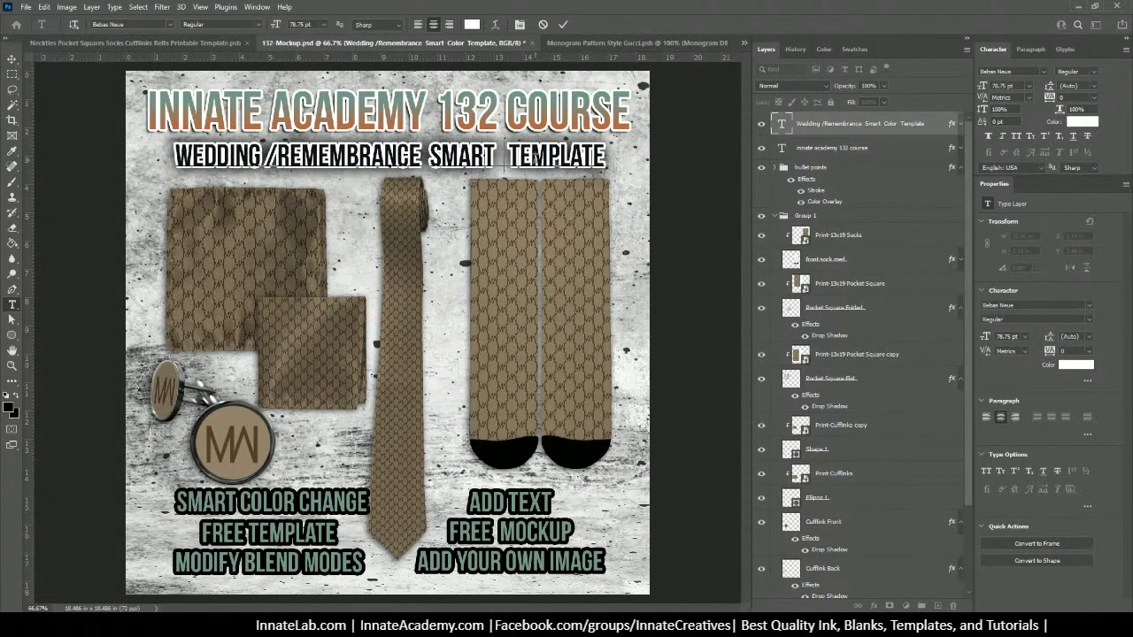
type("Pattern")
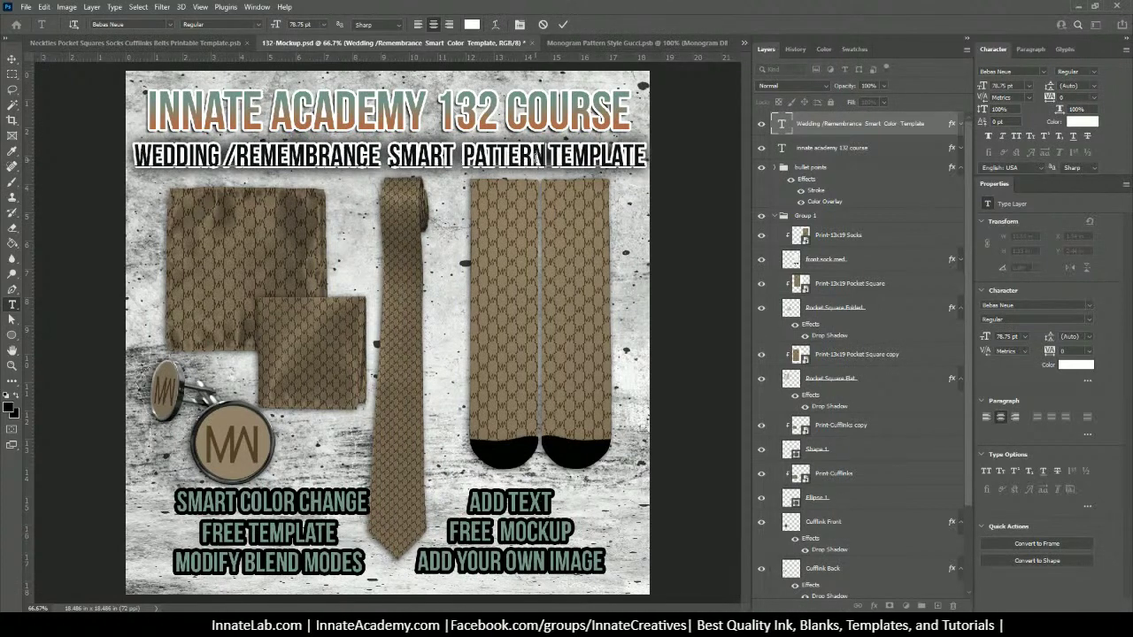
Step: Replace "Wedding /Remembrance" with "Designer Style" in the subtitle text and commit the edit
triple_click(349, 155)
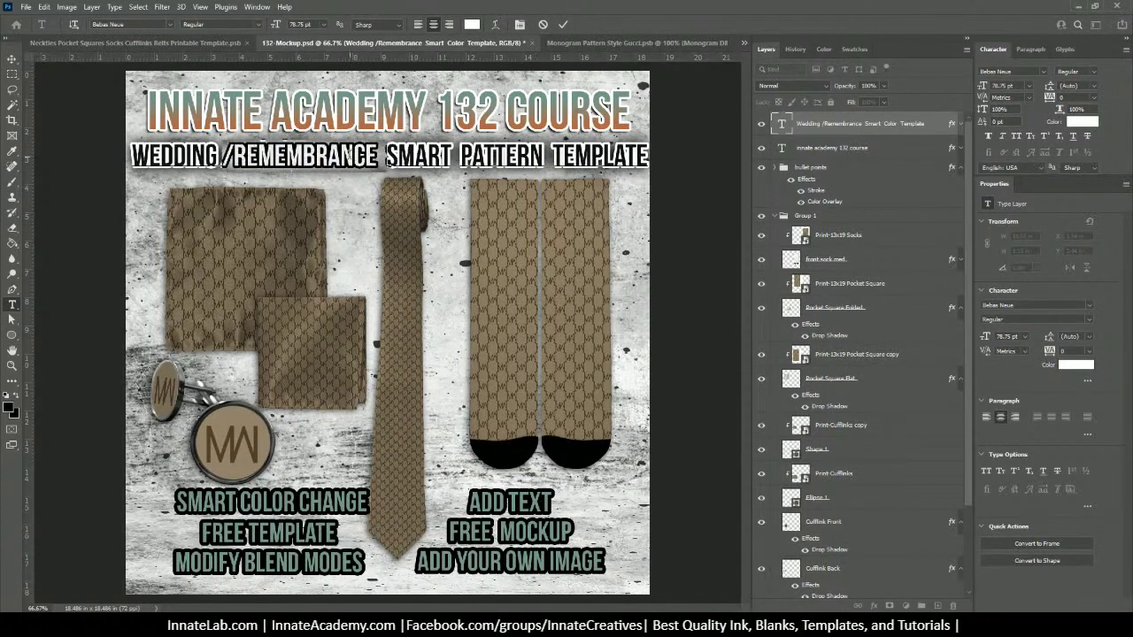
left_click(181, 150)
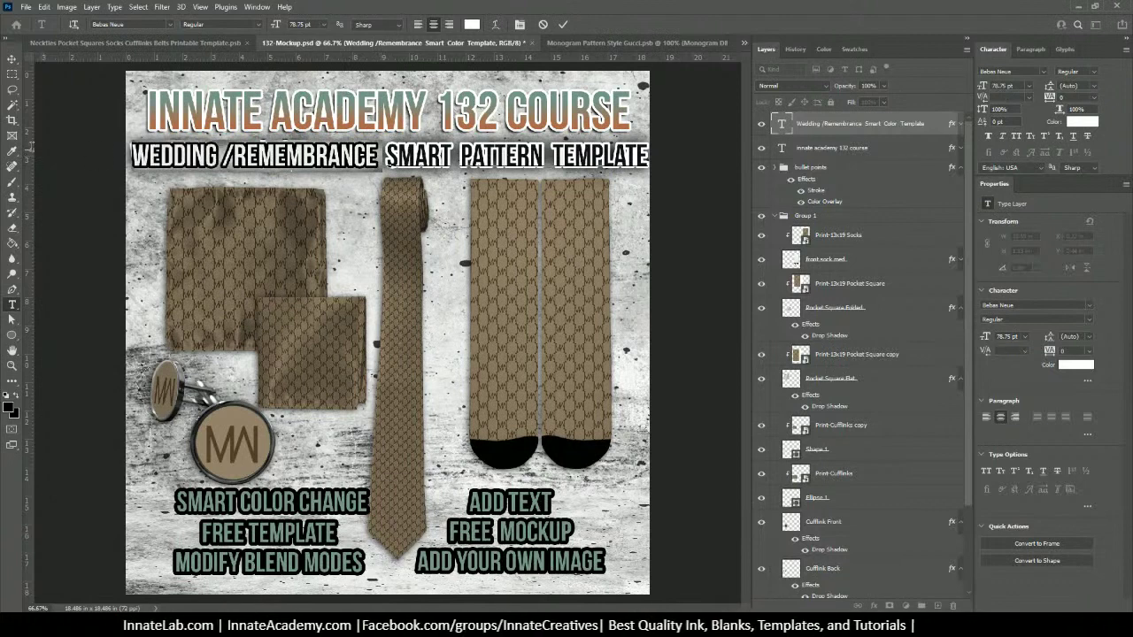
type("DESIG")
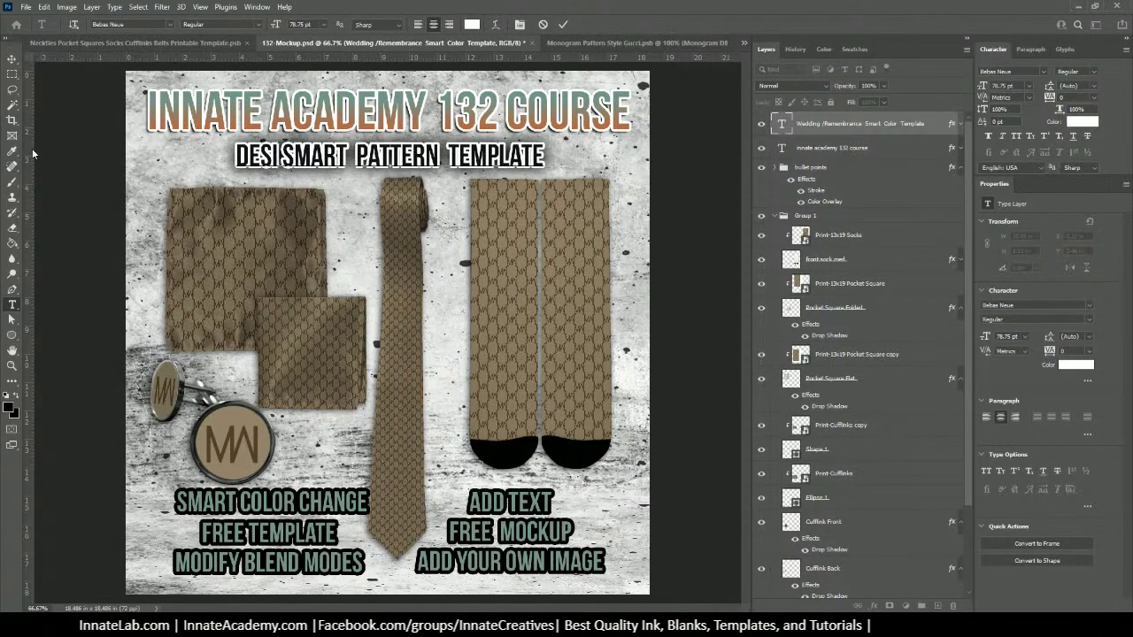
type("NER STYLE")
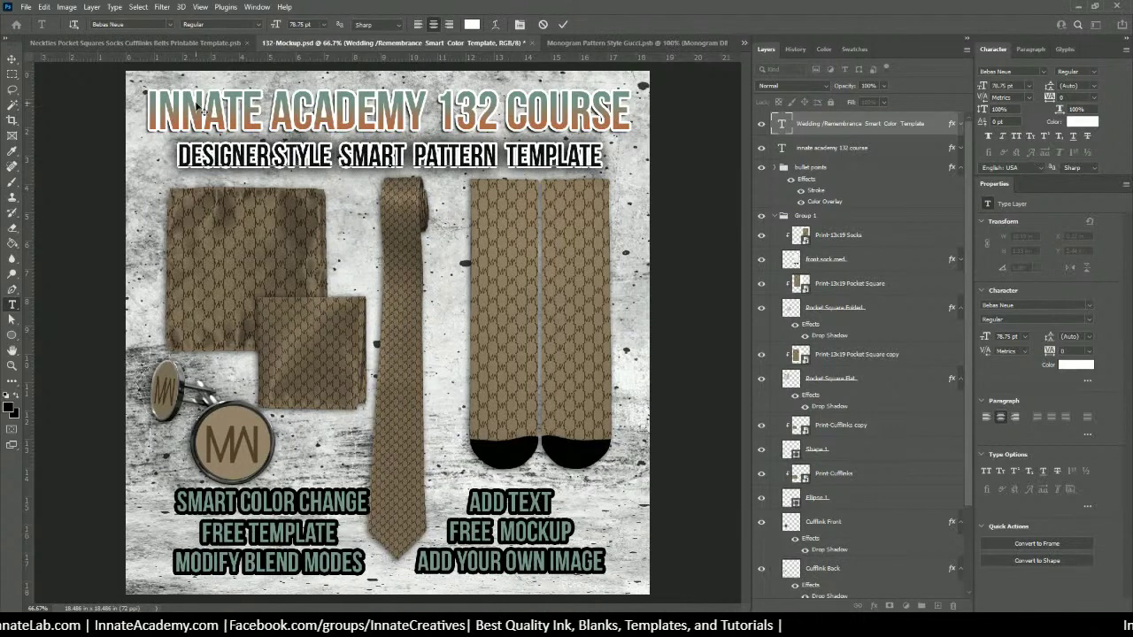
left_click(12, 59)
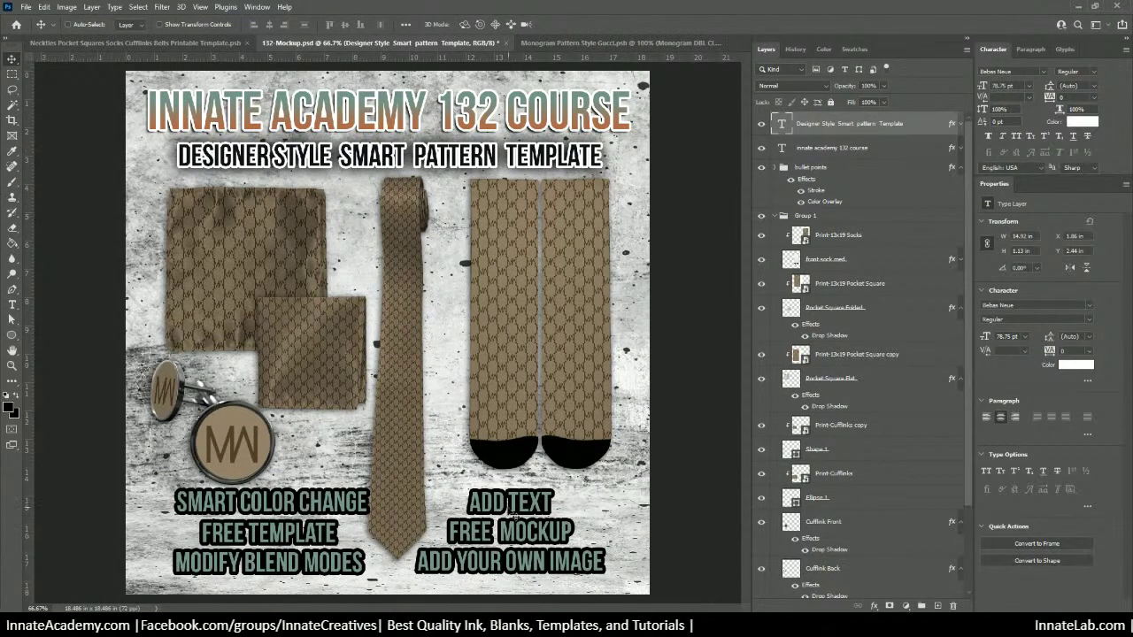
Step: Replace the "add your own image" bullet text with "create your monogram"
right_click(521, 567)
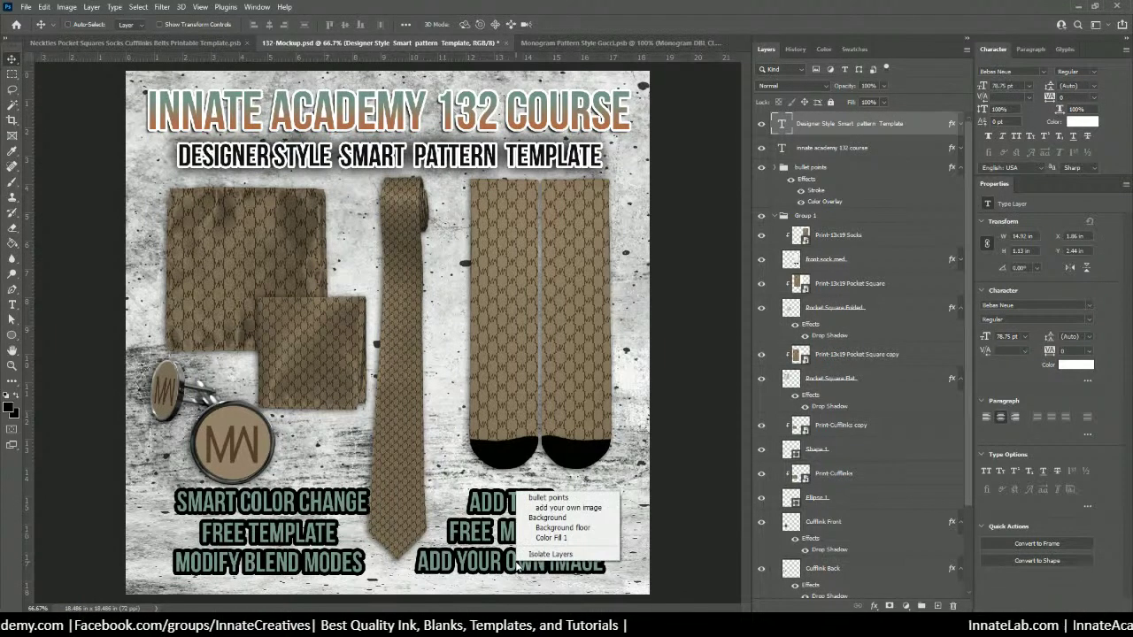
left_click(544, 511)
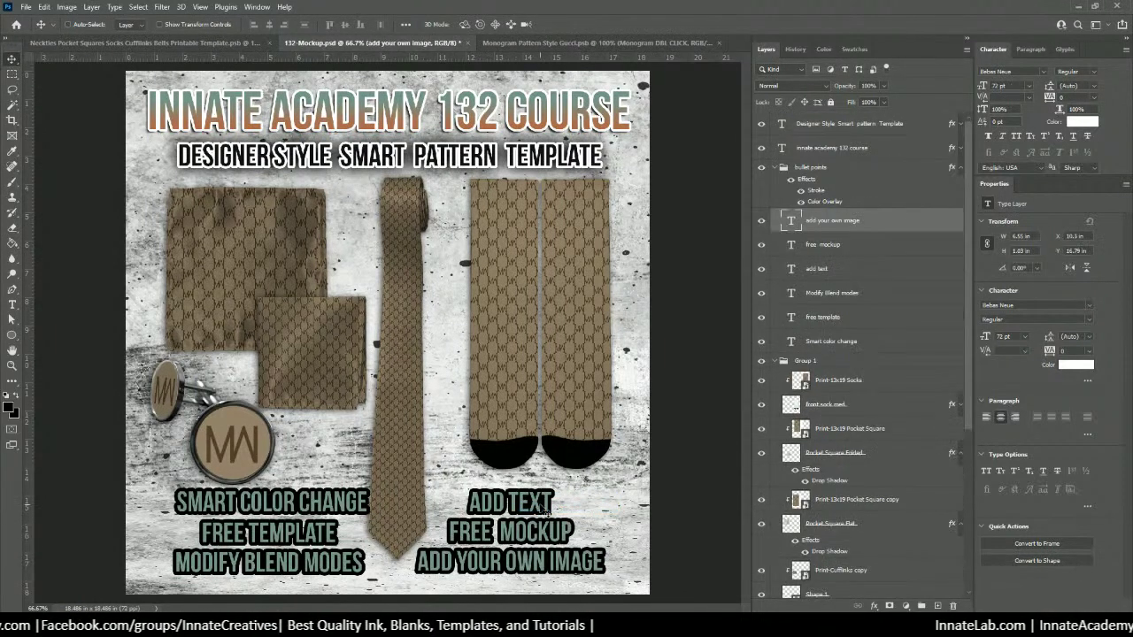
double_click(791, 221)
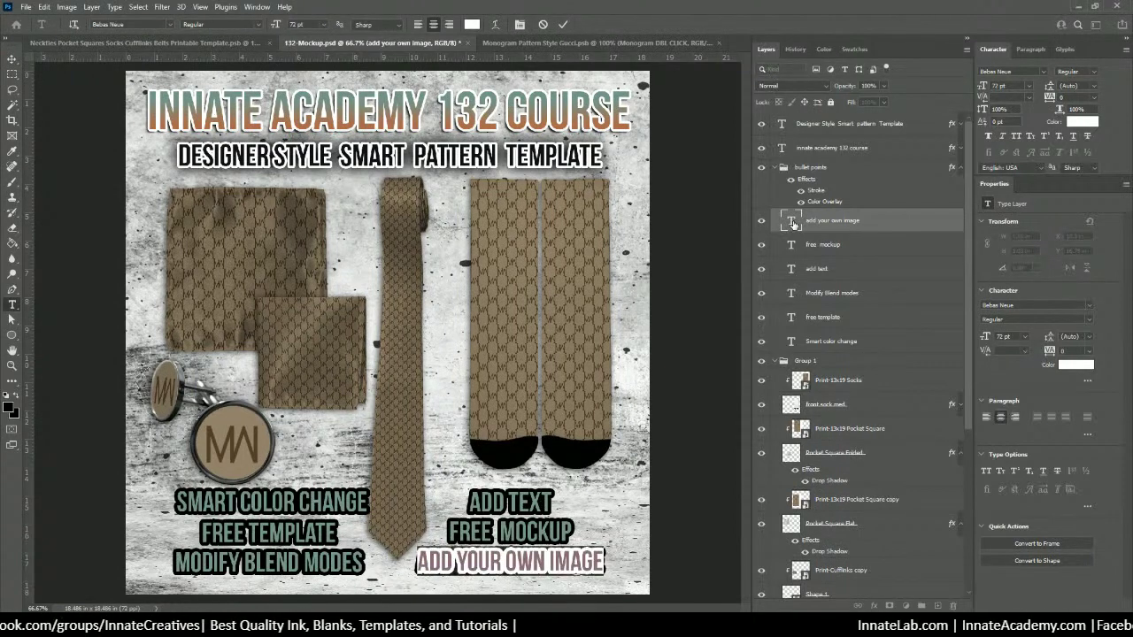
type("create you")
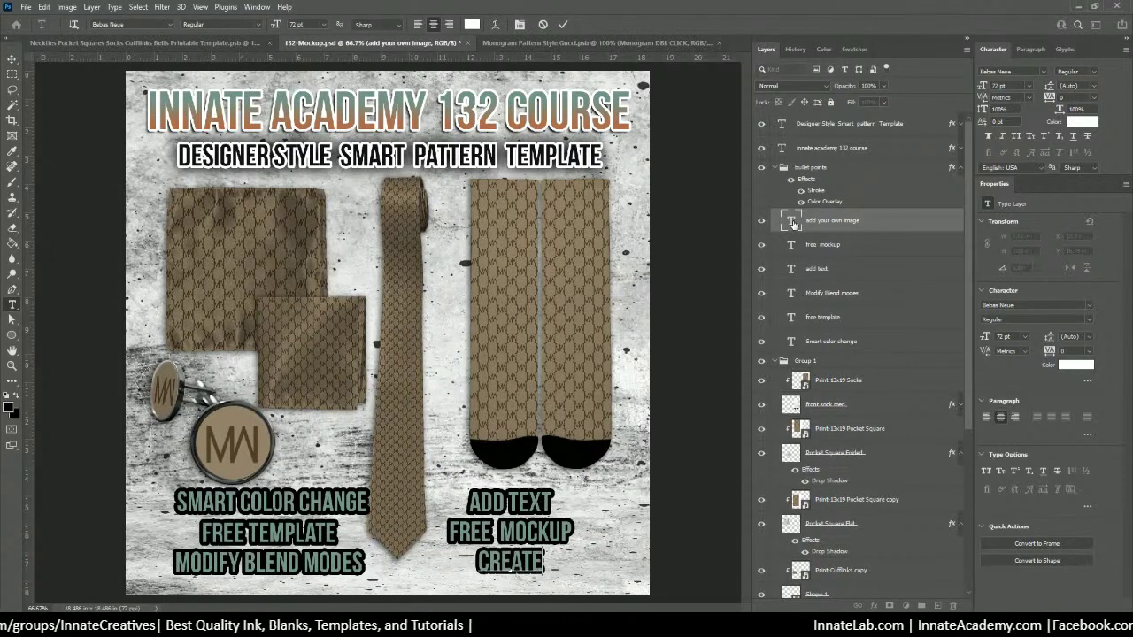
type("r")
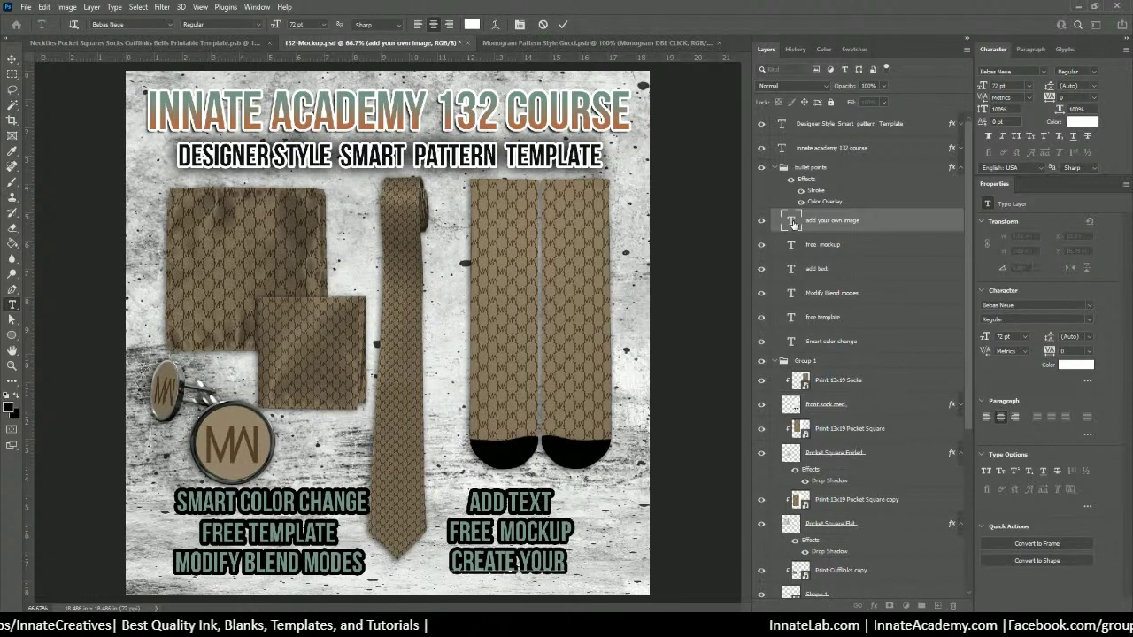
type(" monogram")
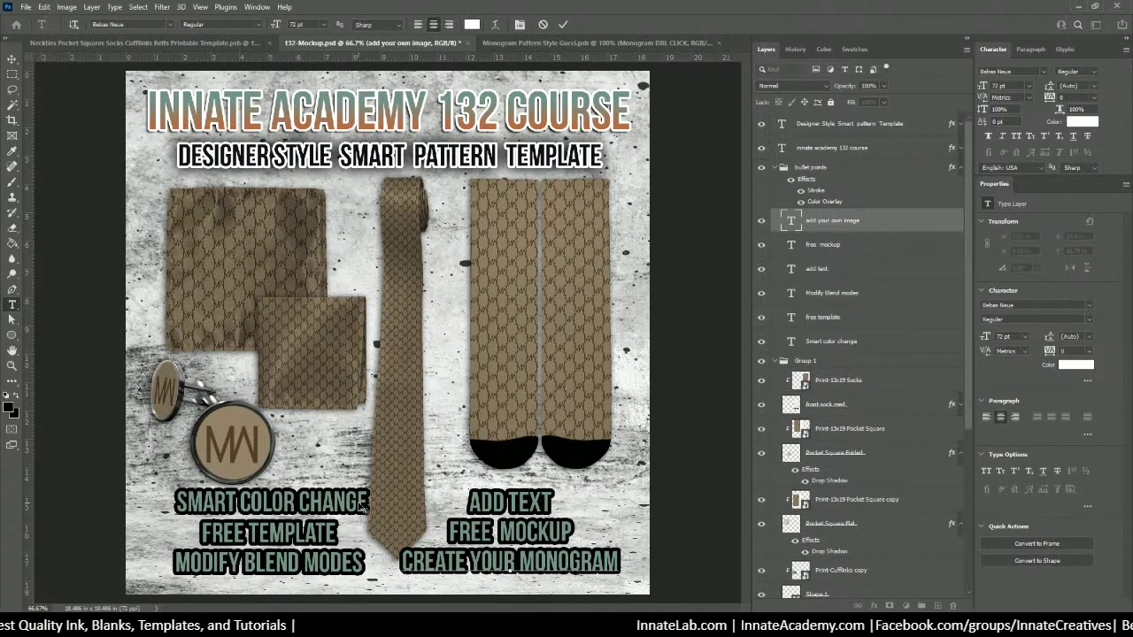
right_click(498, 504)
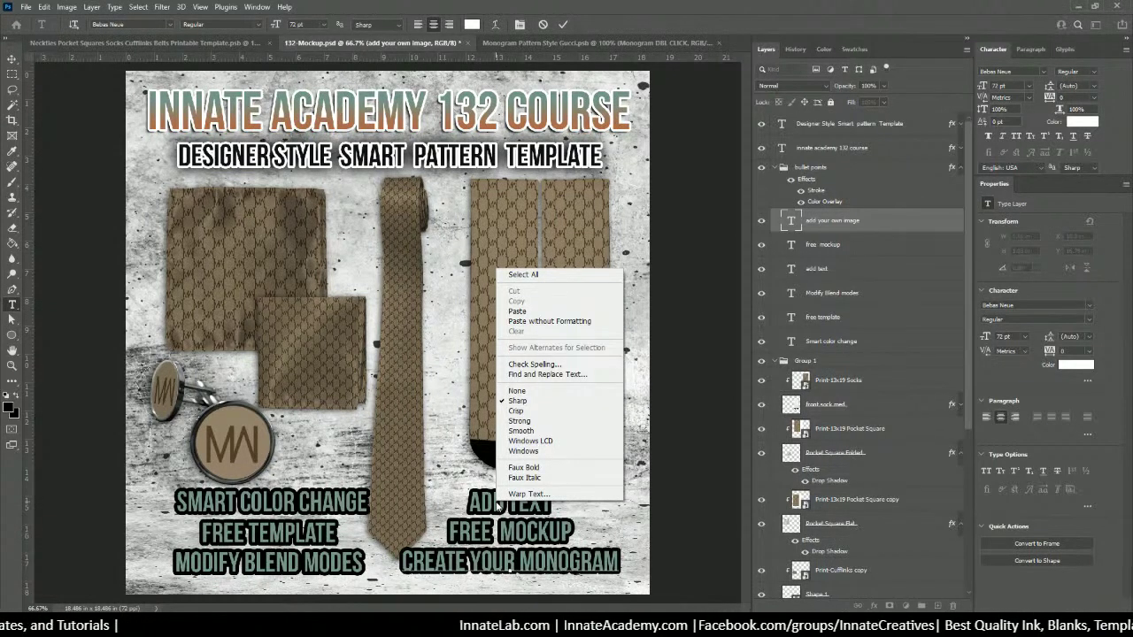
right_click(352, 327)
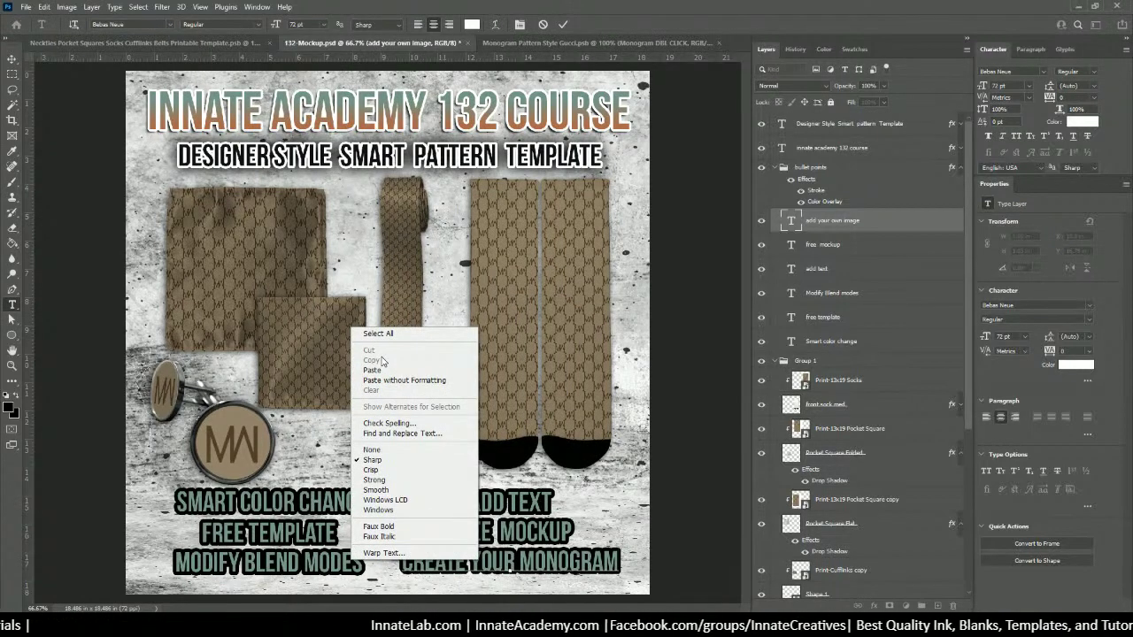
left_click(320, 559)
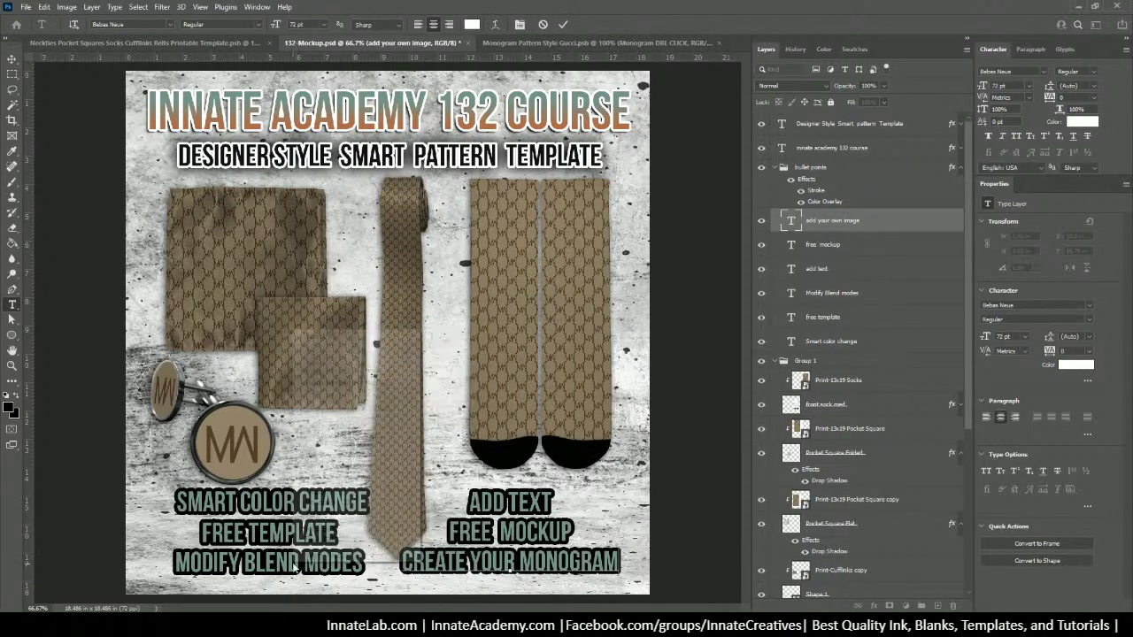
right_click(293, 565)
left_click(284, 558)
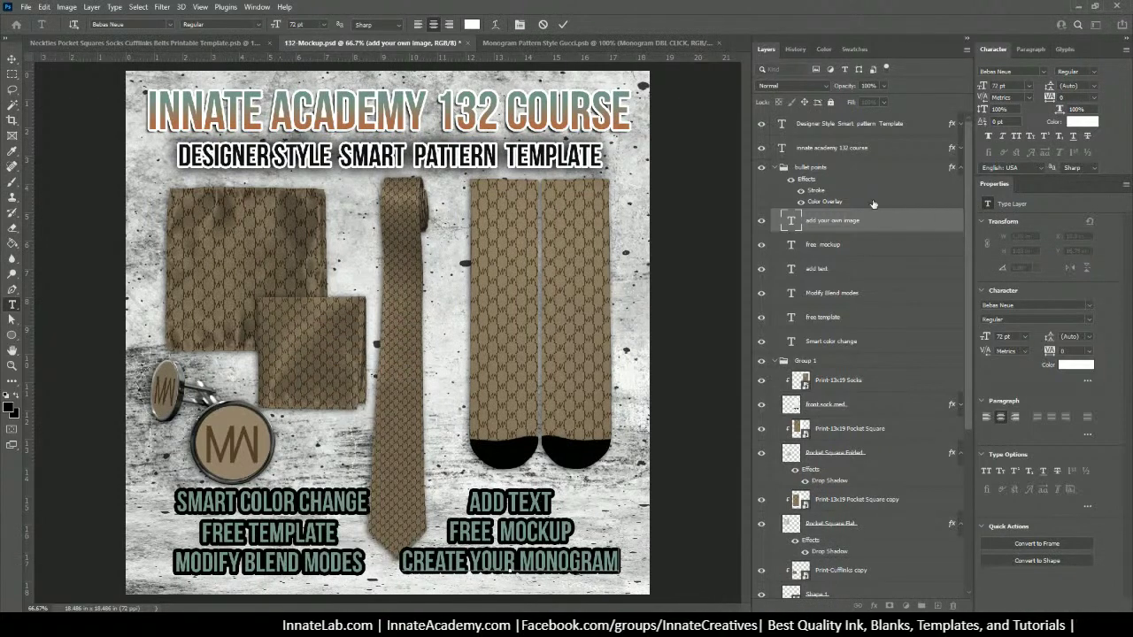
Step: Replace the "Modify Blend modes" bullet text with "Create a Pattern"
left_click(815, 294)
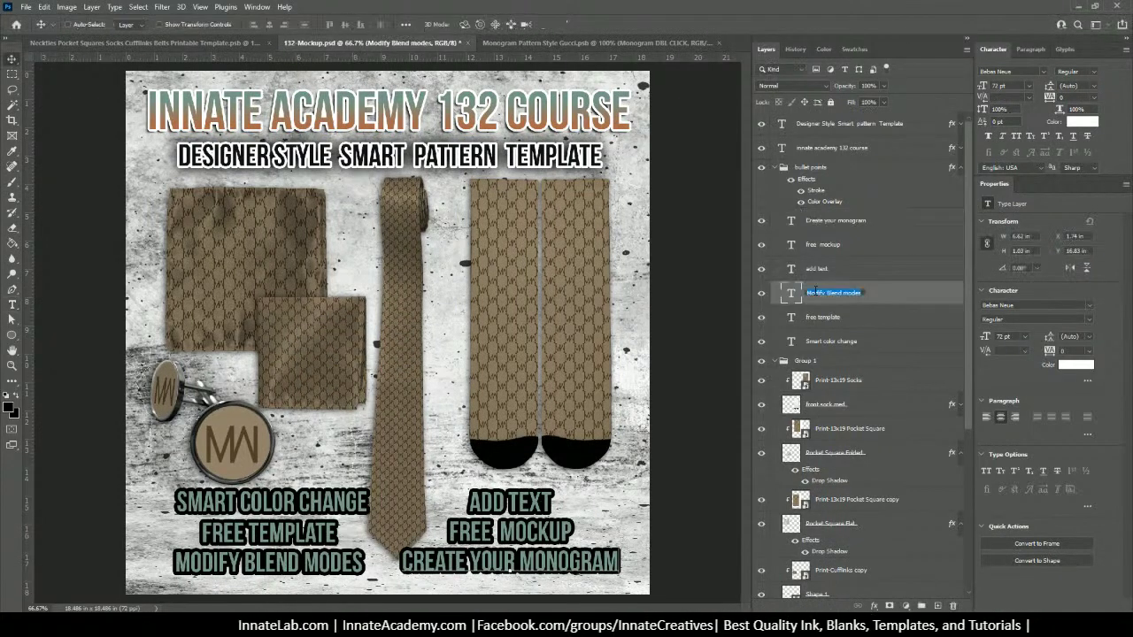
key("v")
double_click(792, 295)
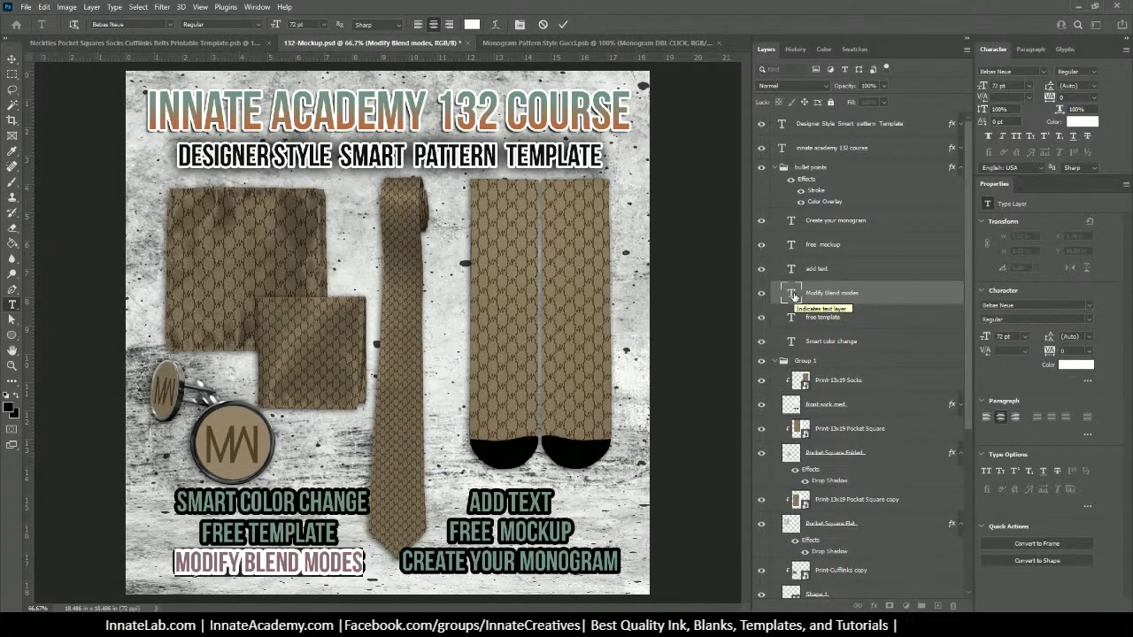
type("Create")
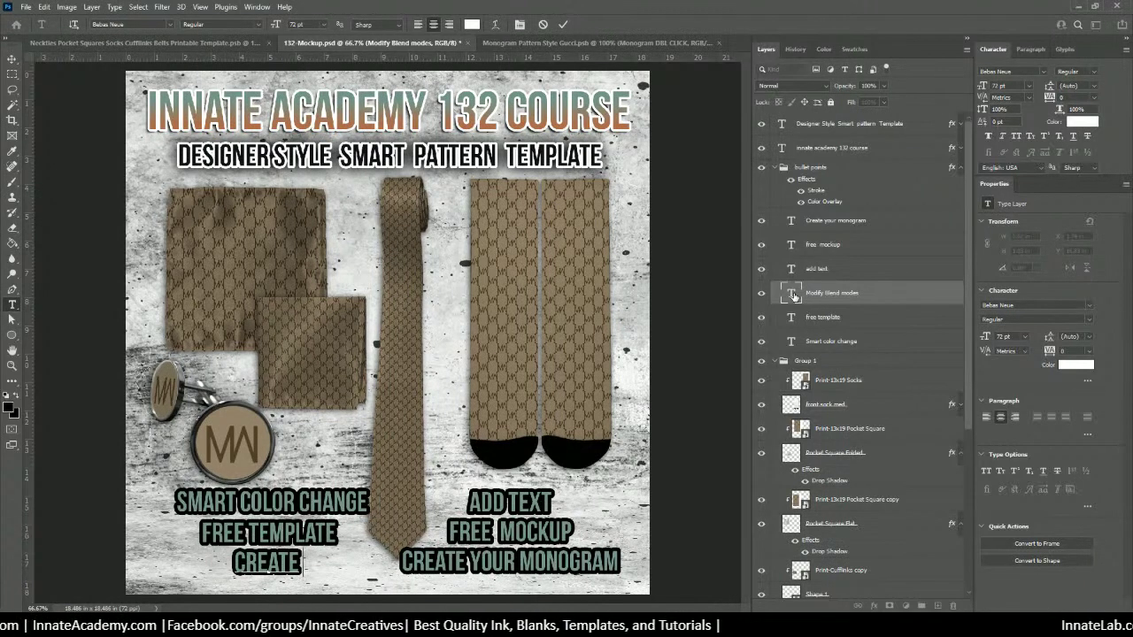
type("a pa")
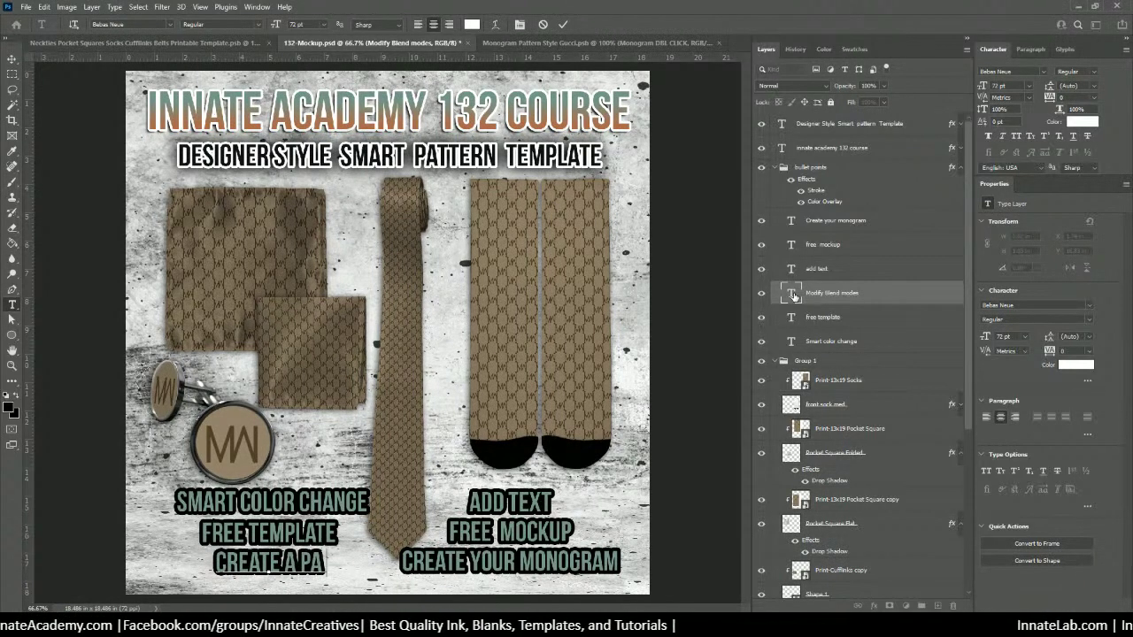
type("ttern")
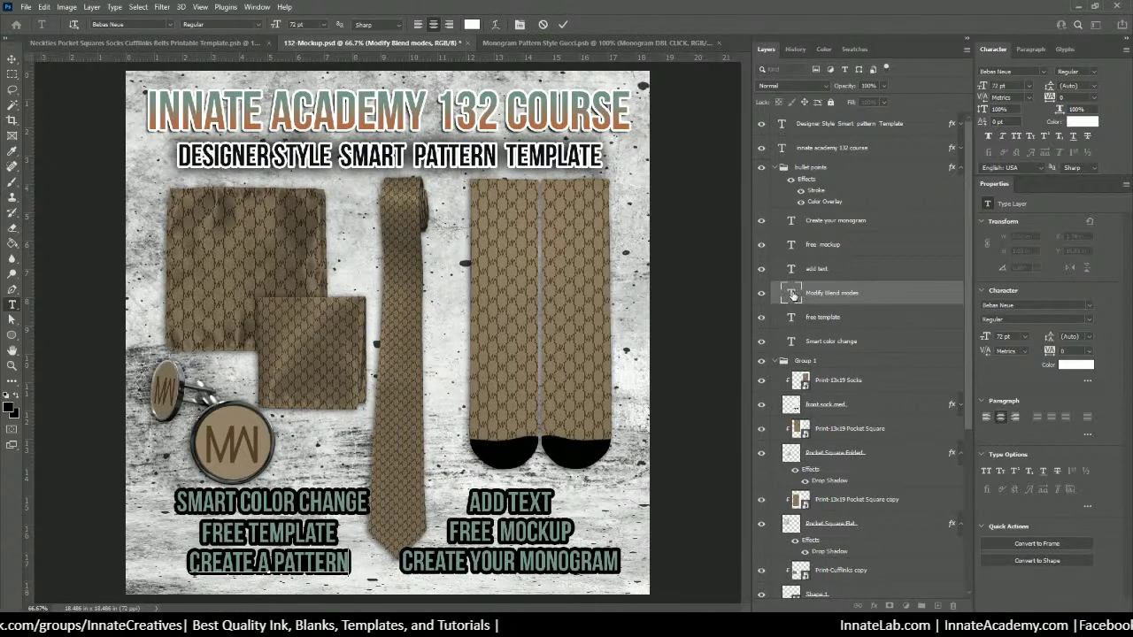
key("Escape")
key("v")
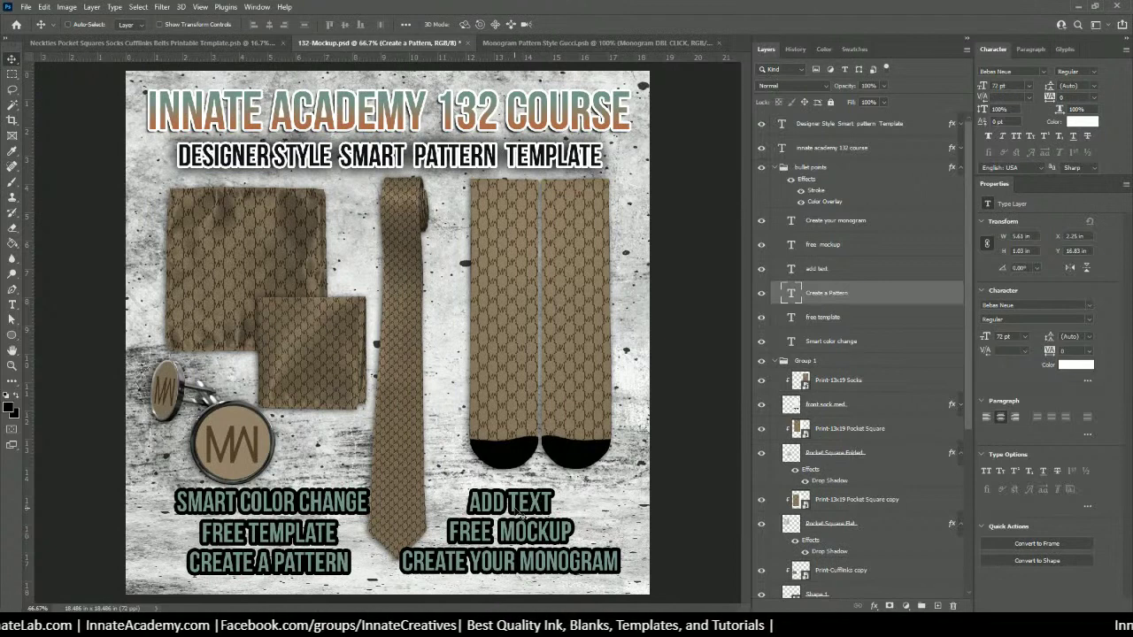
Step: Replace the "add text" bullet with "Designer Style", leaving a double space between the words, and commit the text edit
right_click(520, 511)
left_click(549, 539)
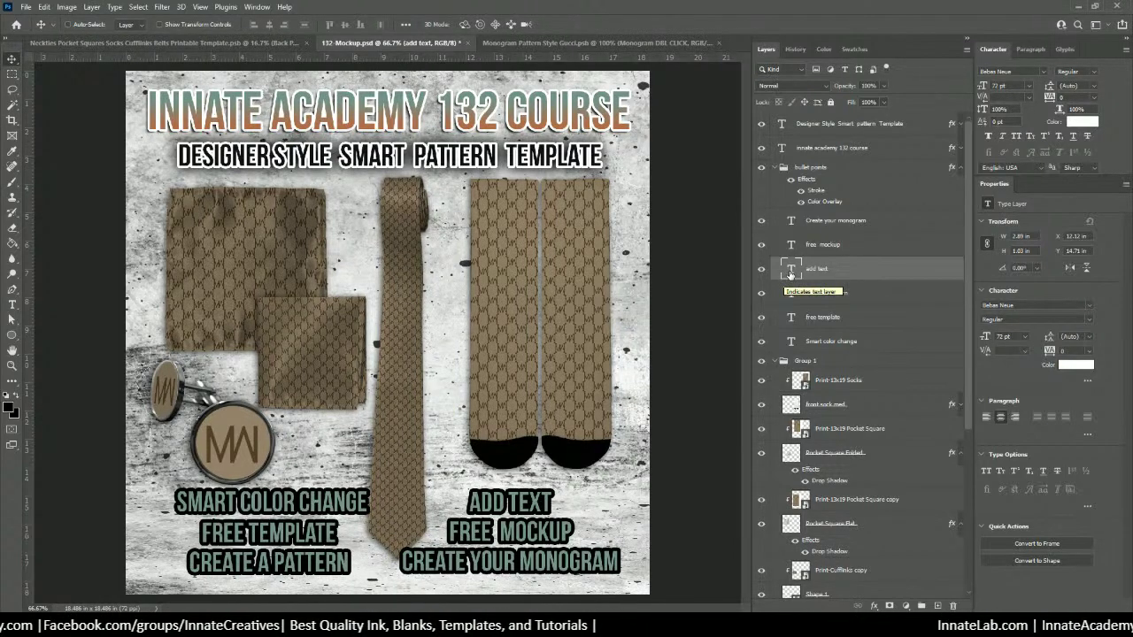
double_click(791, 270)
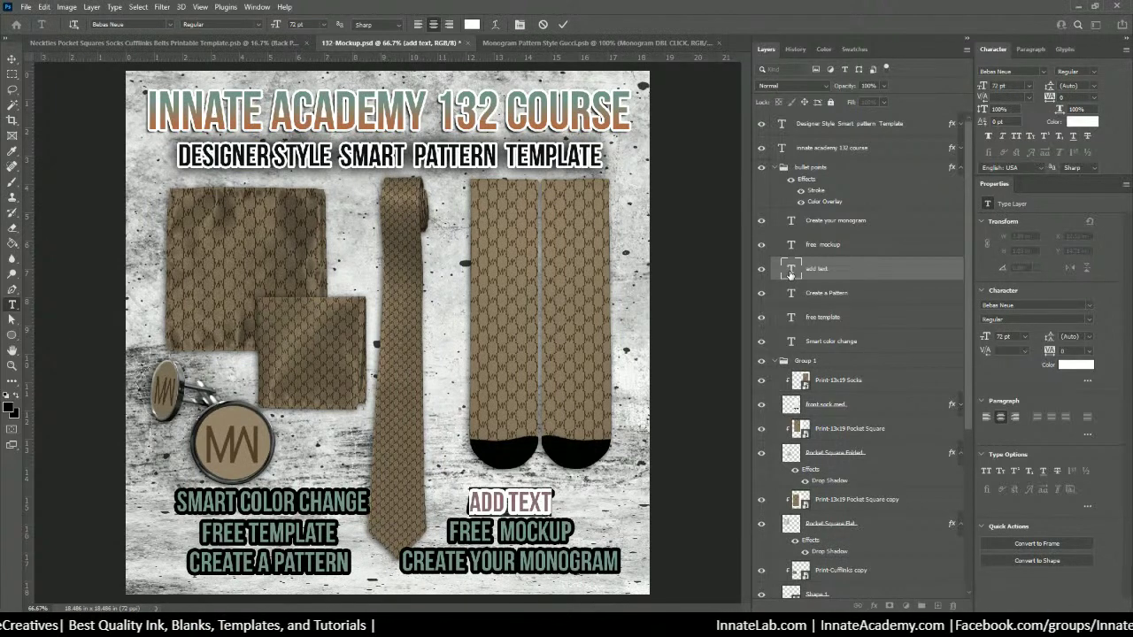
type("DES")
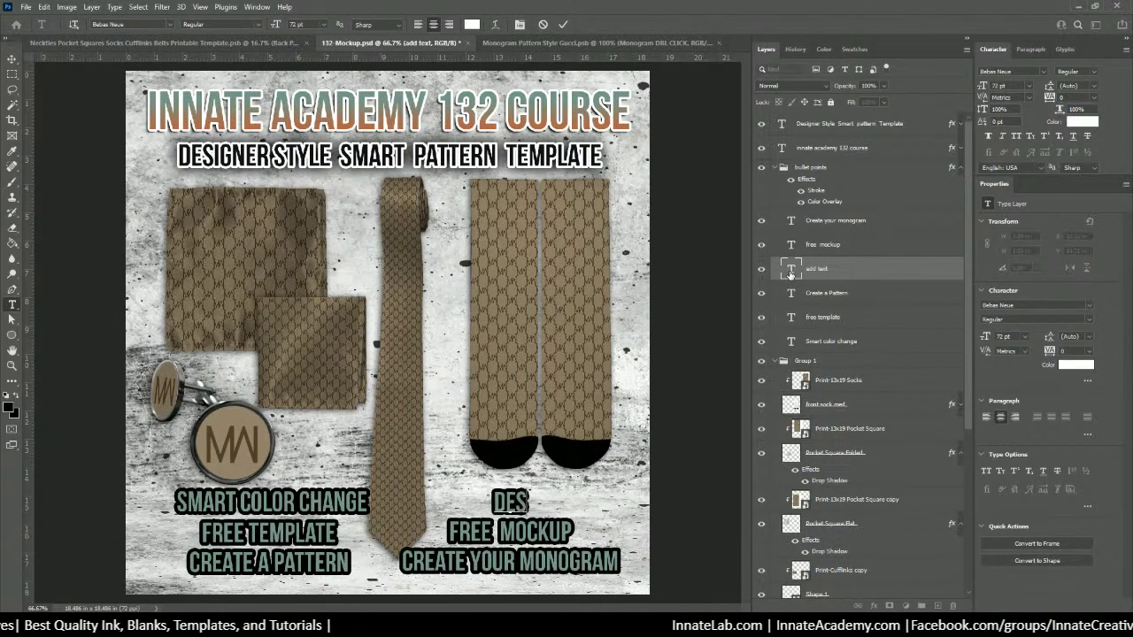
type("IGNER STLYE")
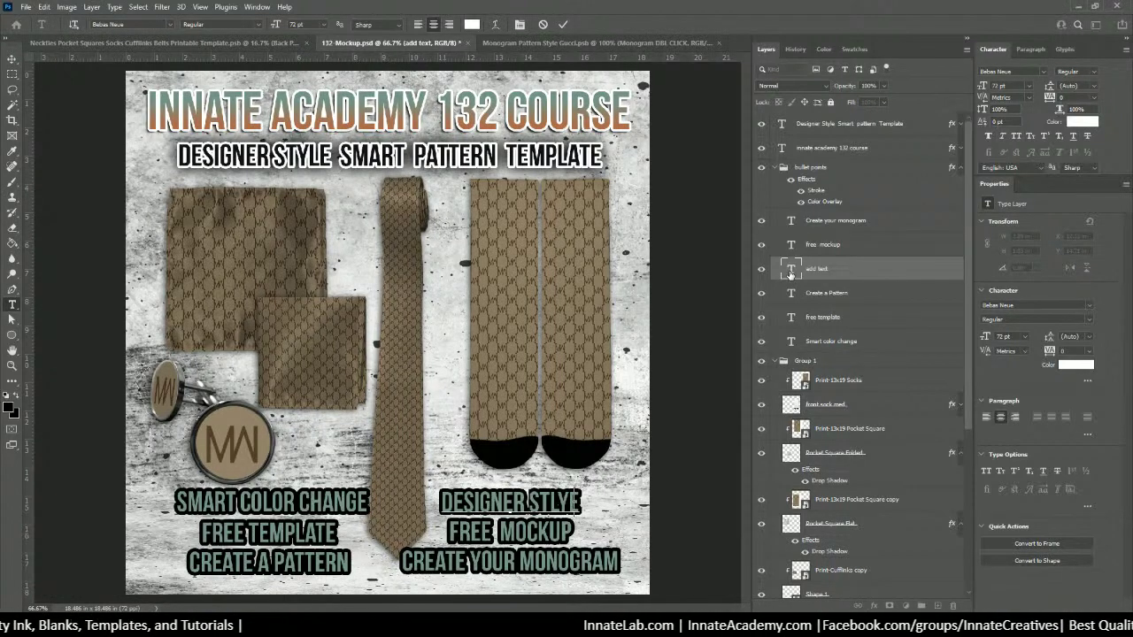
key("BackSpace")
key("BackSpace")
type("YLE")
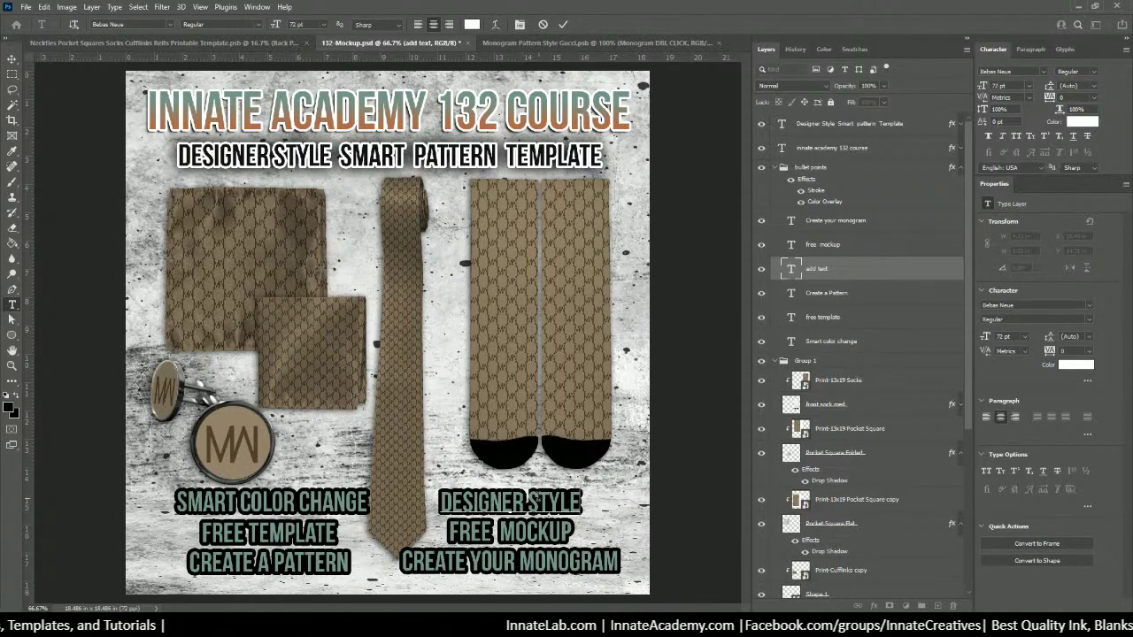
left_click(531, 501)
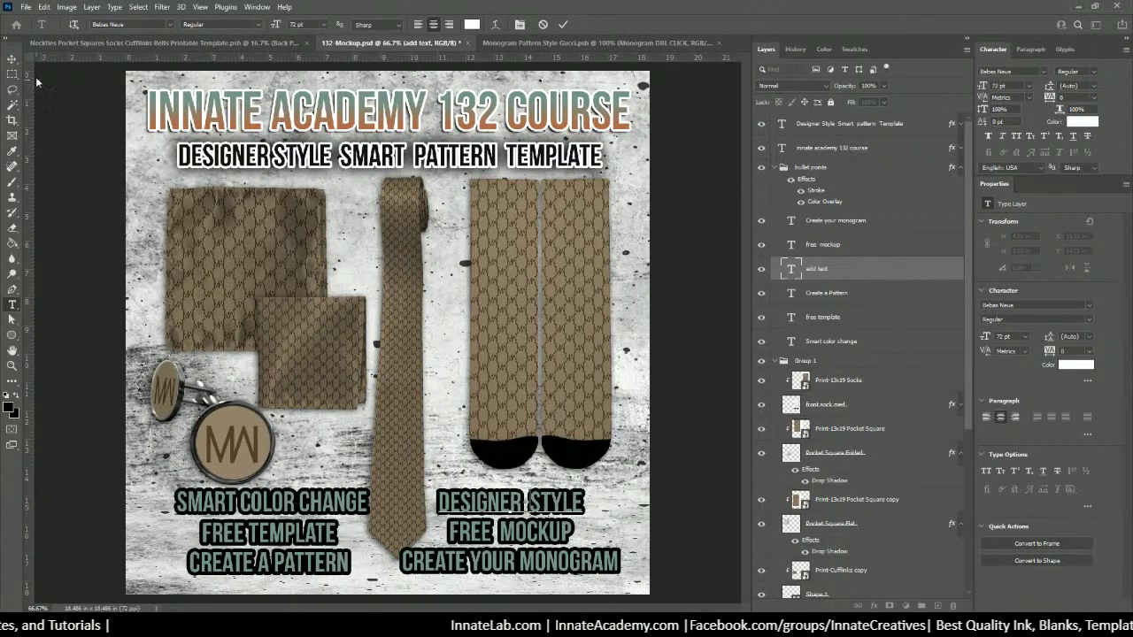
left_click(12, 60)
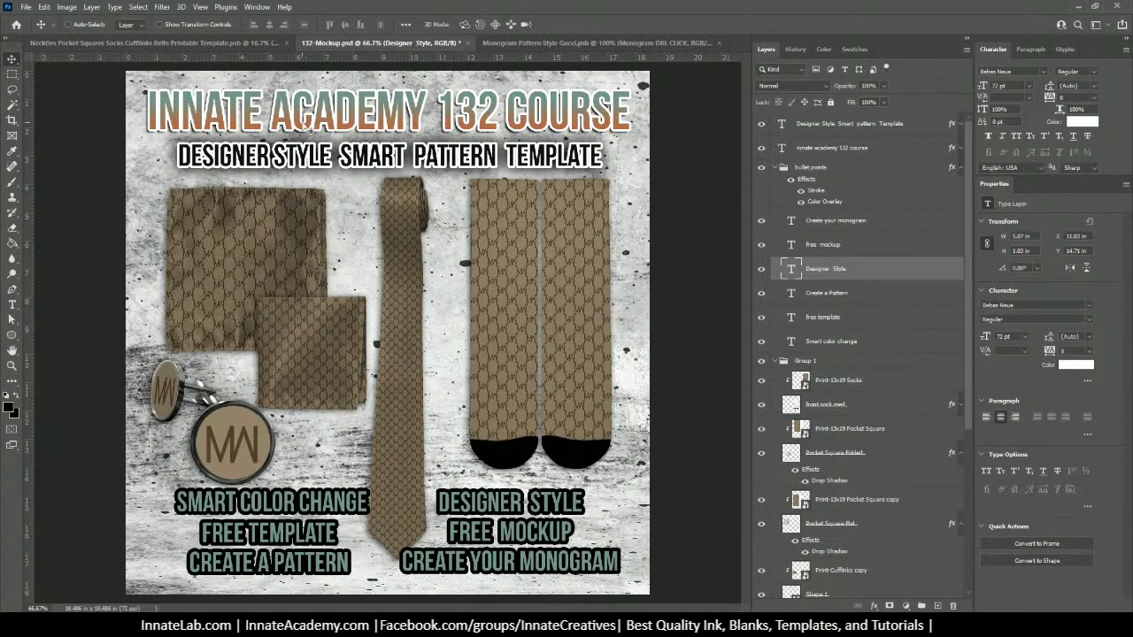
Step: Recolour the orange stop of the "Innate Academy 132 Course" title's gradient overlay with the light tan sampled from the sock pattern
right_click(306, 126)
left_click(317, 130)
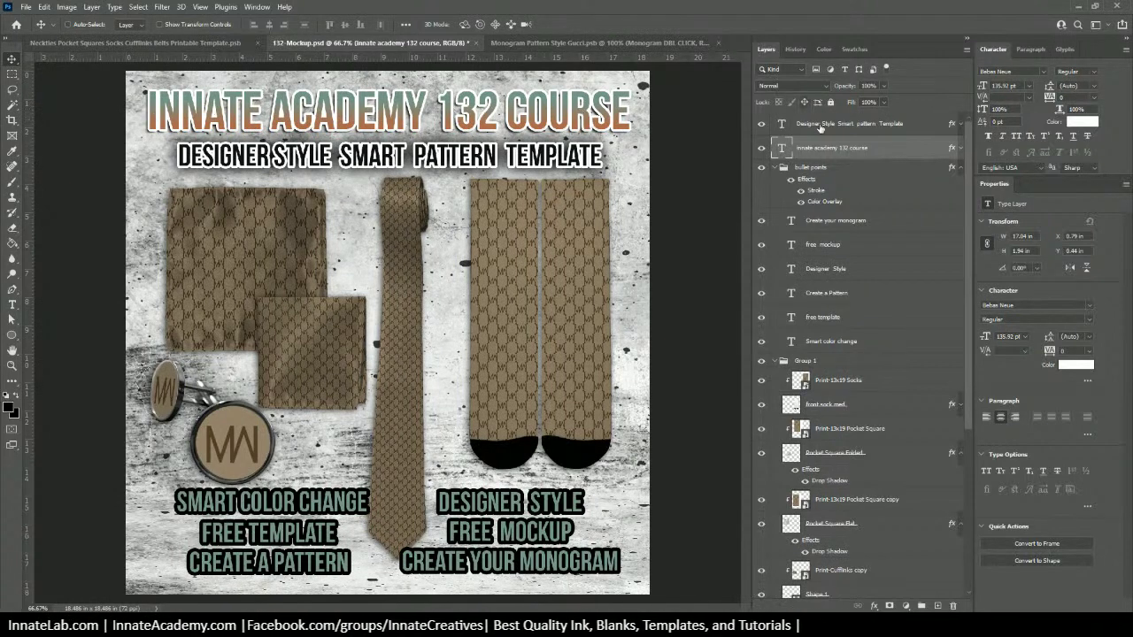
double_click(950, 149)
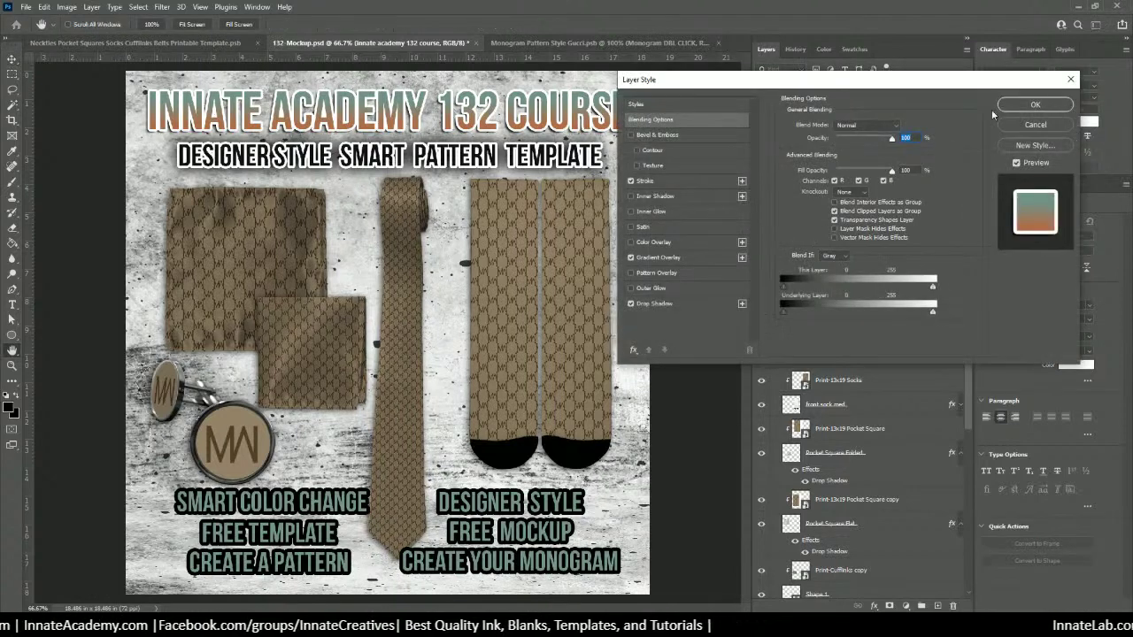
left_click(664, 257)
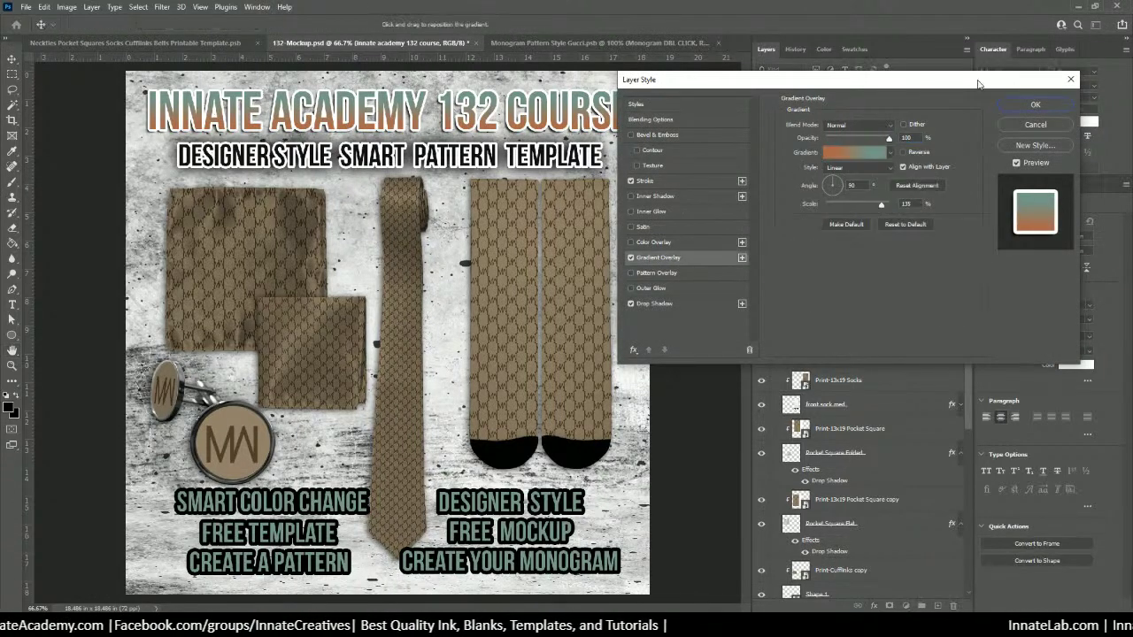
left_click(855, 152)
left_click_drag(550, 98, 841, 70)
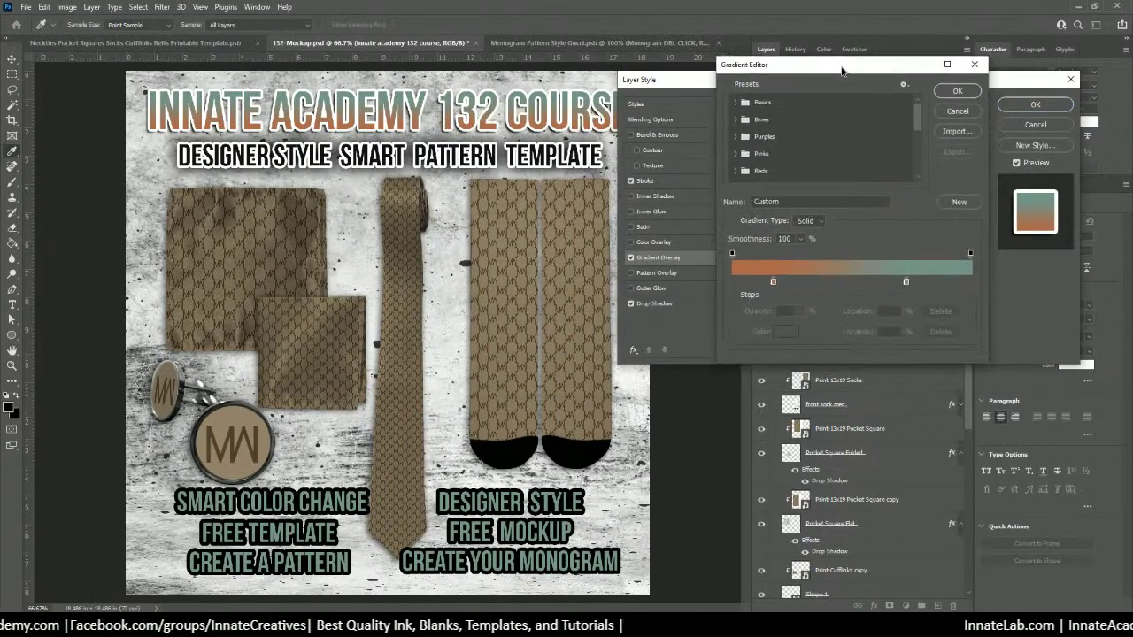
left_click(771, 280)
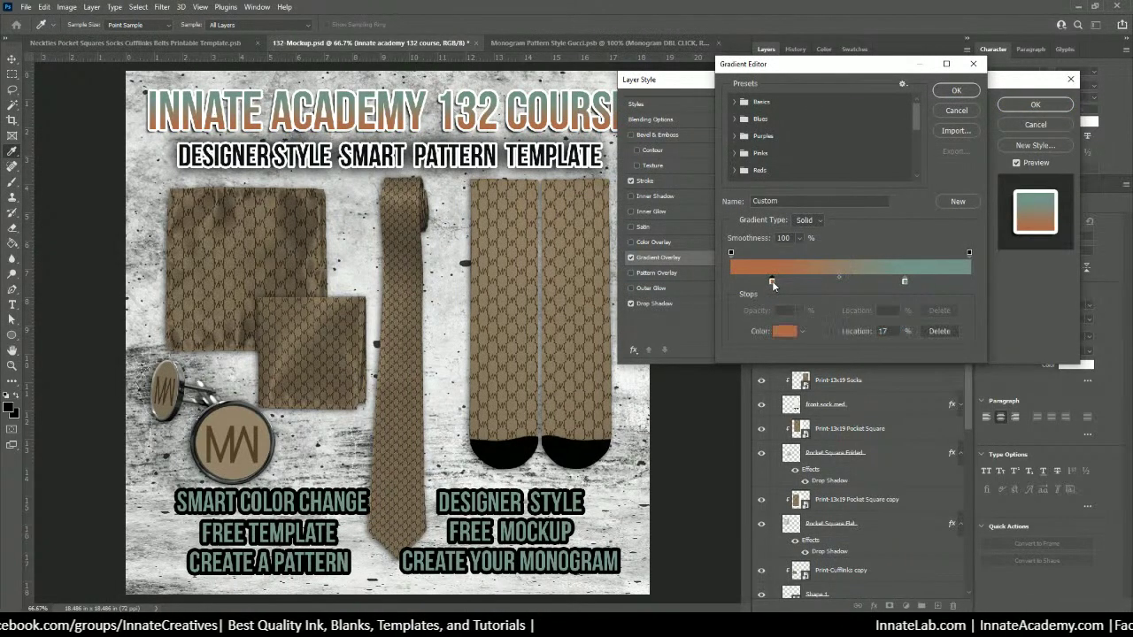
left_click(563, 257)
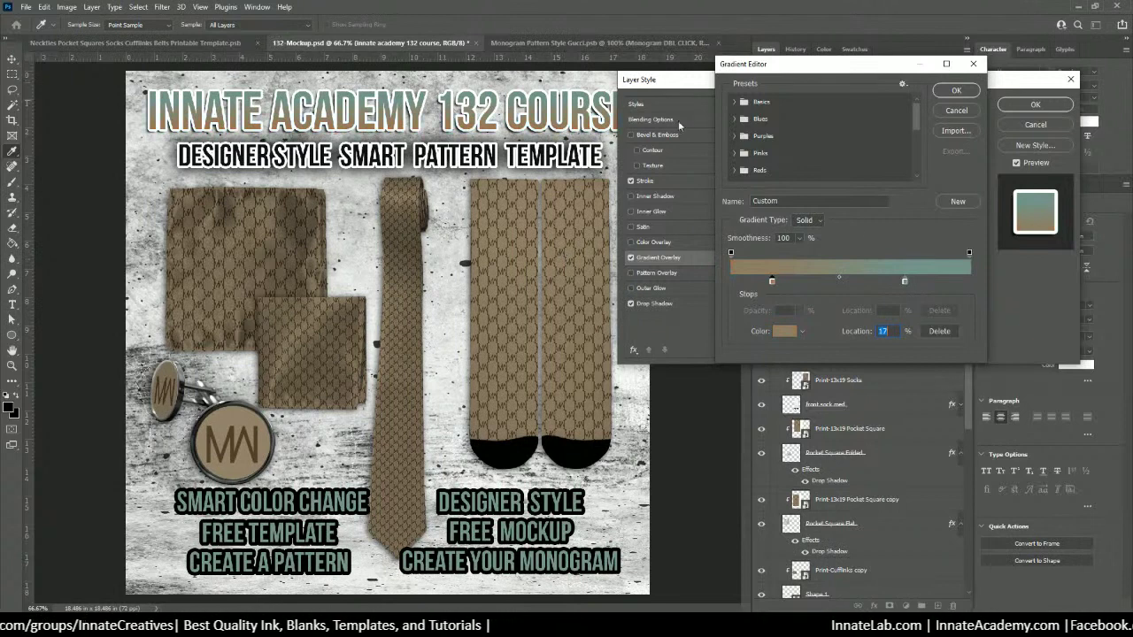
Step: Recolour the title gradient's teal stop with the dark brown sampled from the cufflink monogram, and apply the layer style
left_click(904, 280)
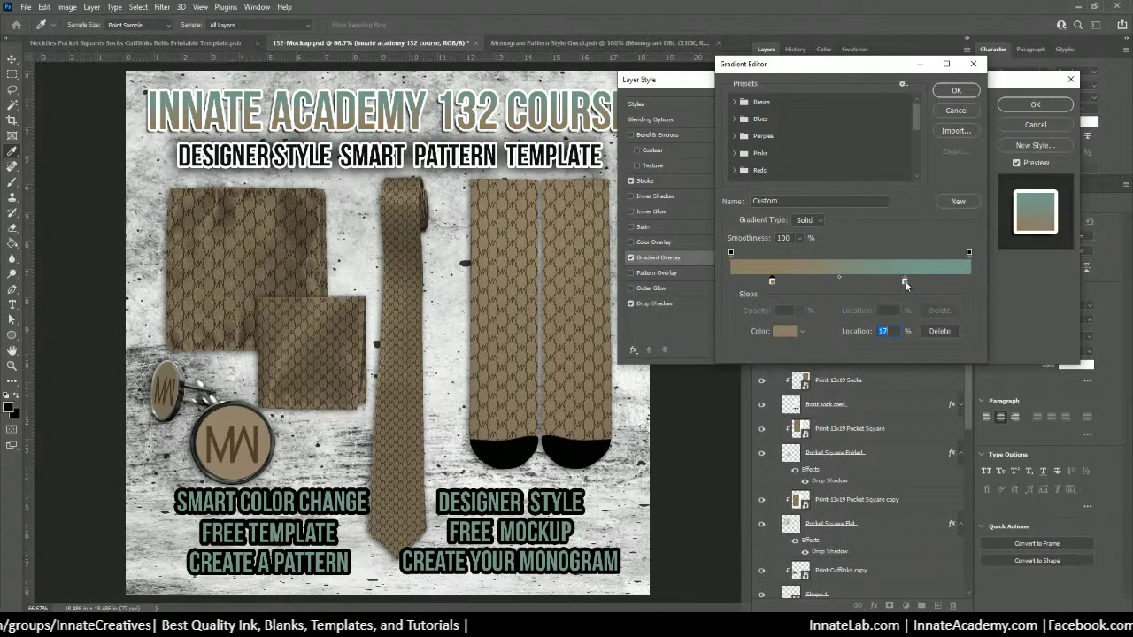
left_click(571, 352)
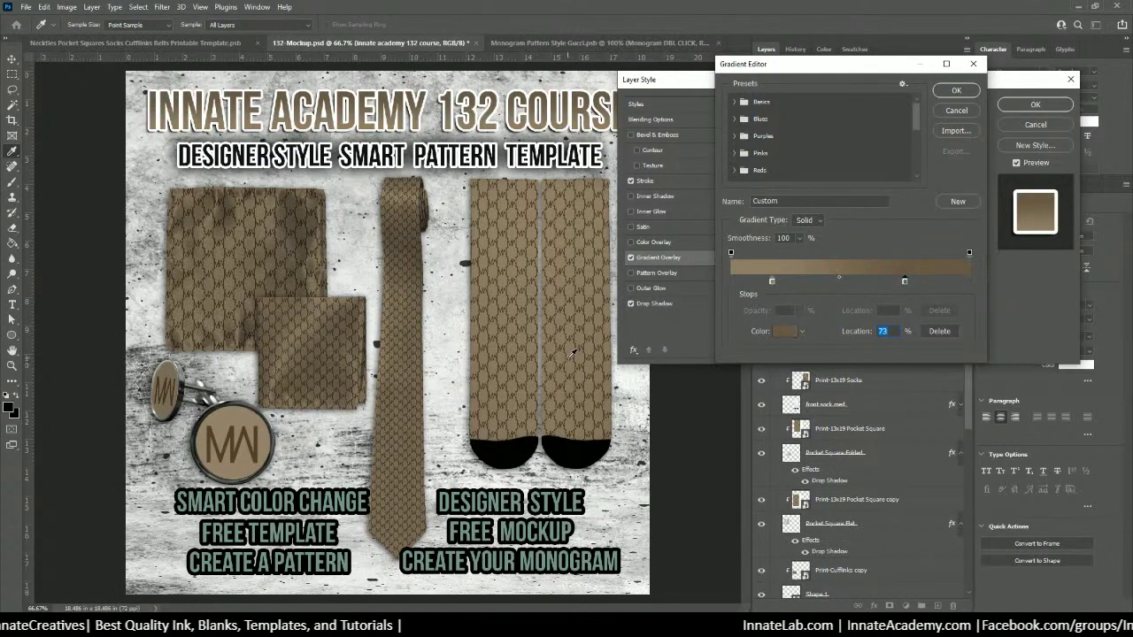
left_click(238, 452)
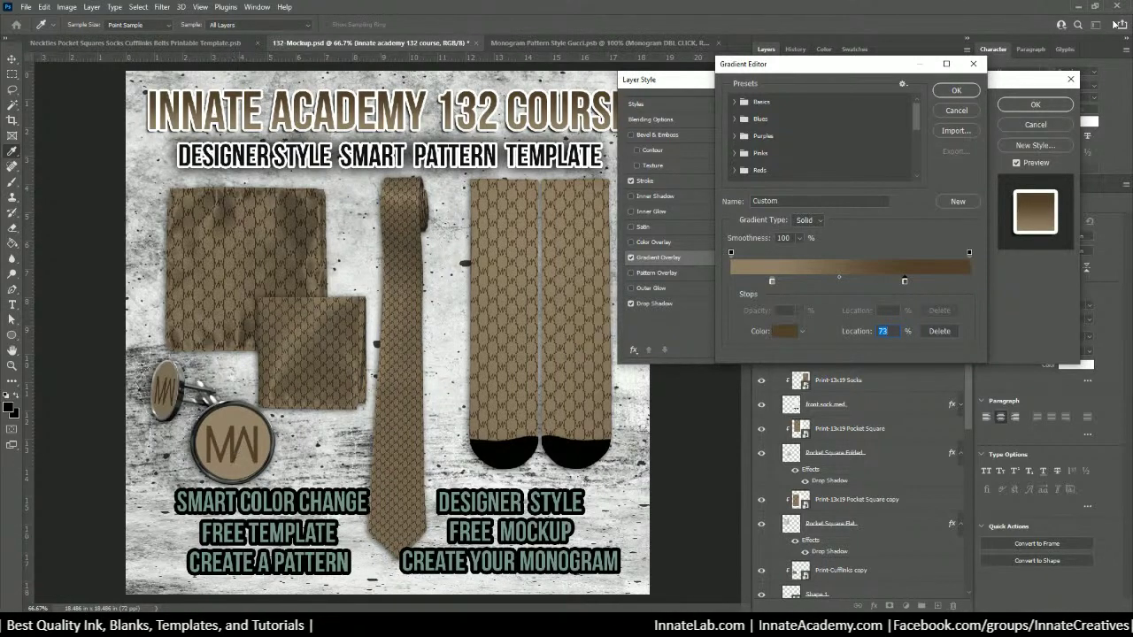
left_click(956, 90)
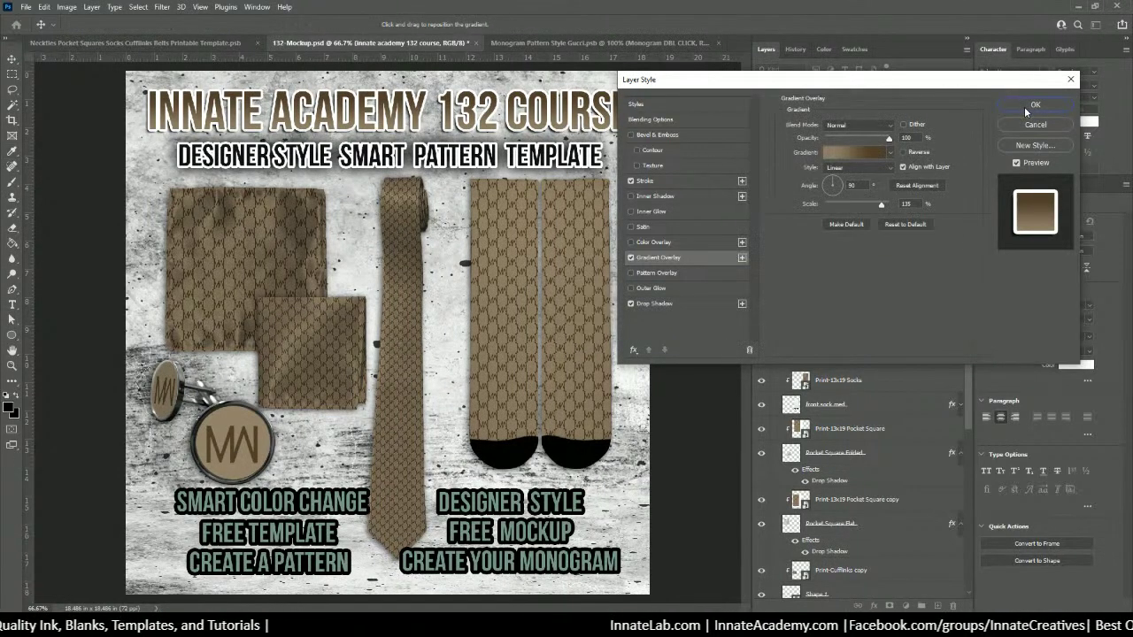
left_click(1024, 107)
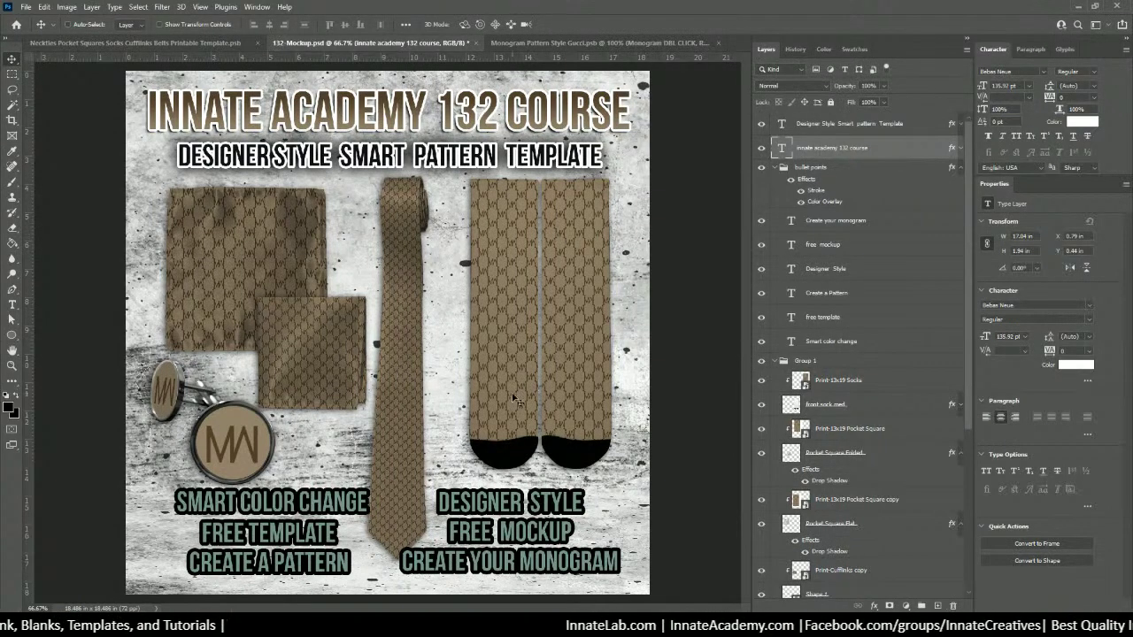
Step: Recolour the bullet points group's colour overlay with the light tan #948369 sampled from the round cufflink, and apply the layer style
right_click(507, 518)
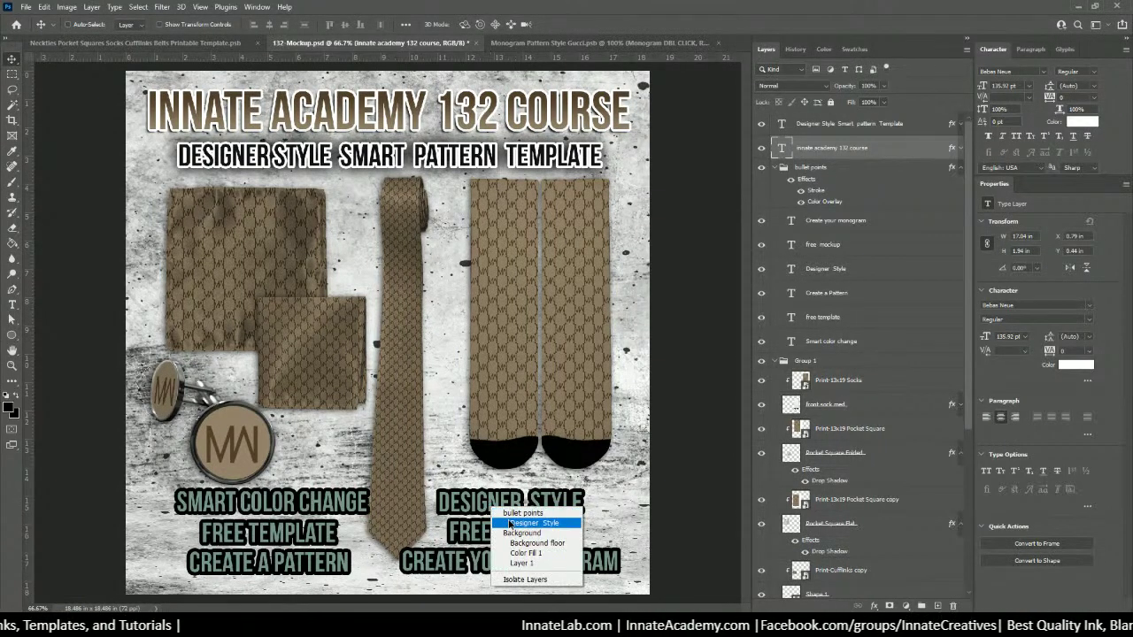
left_click(518, 513)
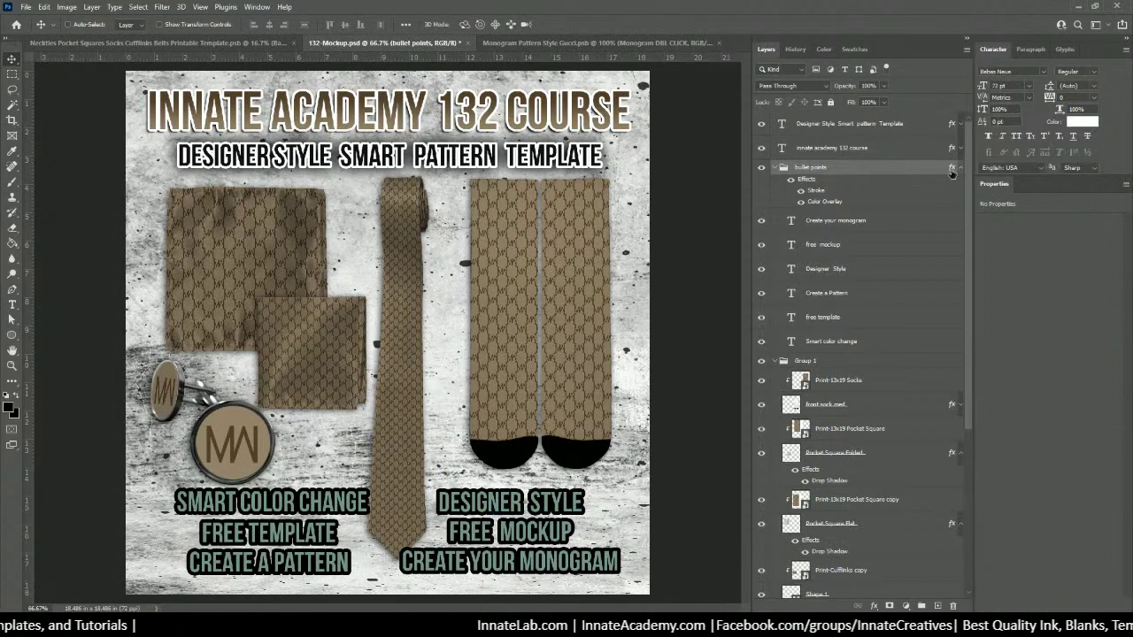
double_click(868, 186)
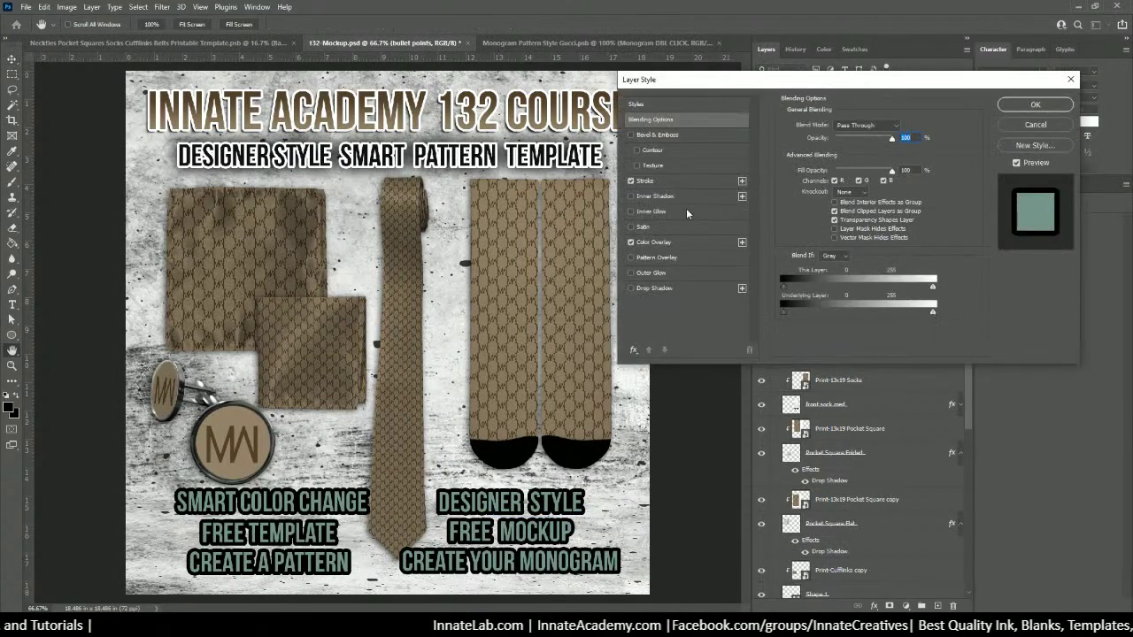
left_click(655, 242)
left_click(903, 128)
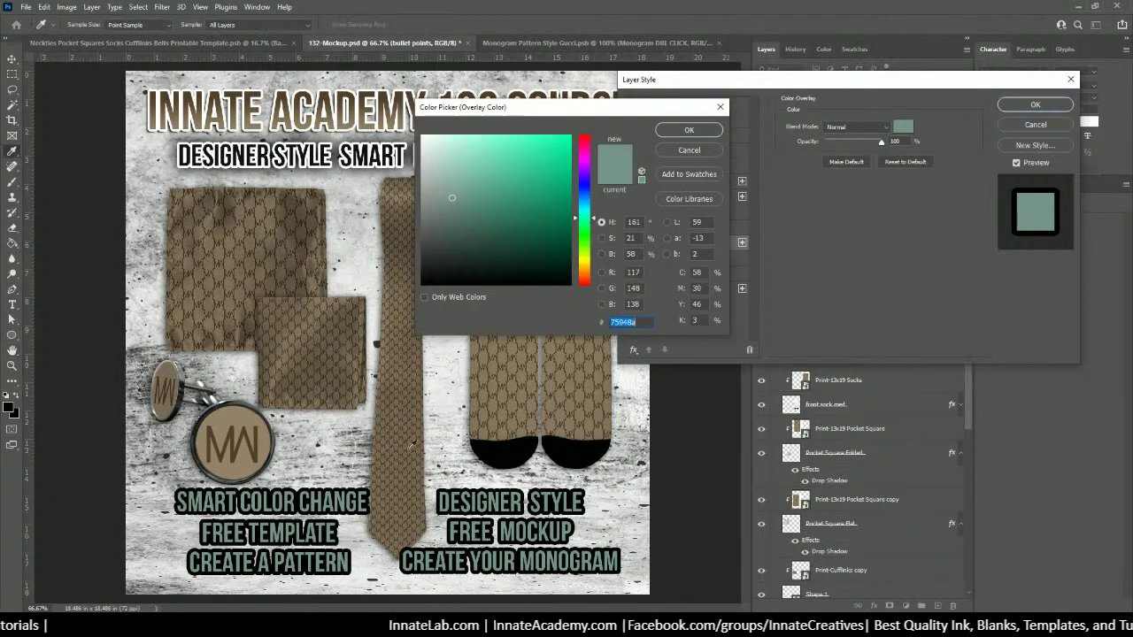
left_click(250, 412)
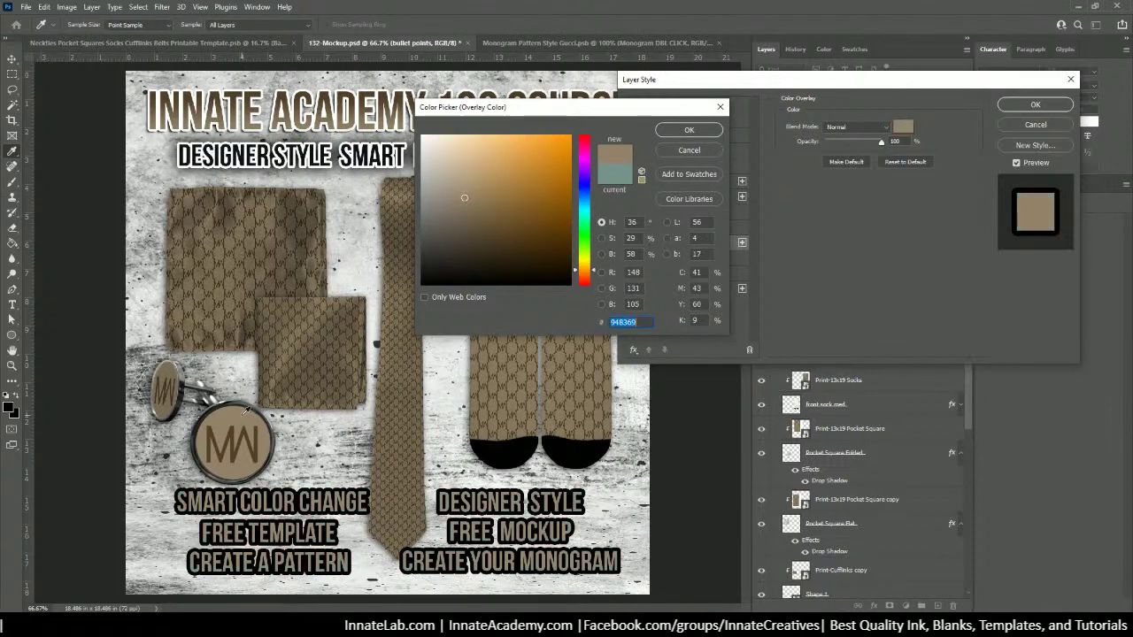
left_click(689, 129)
left_click(1043, 104)
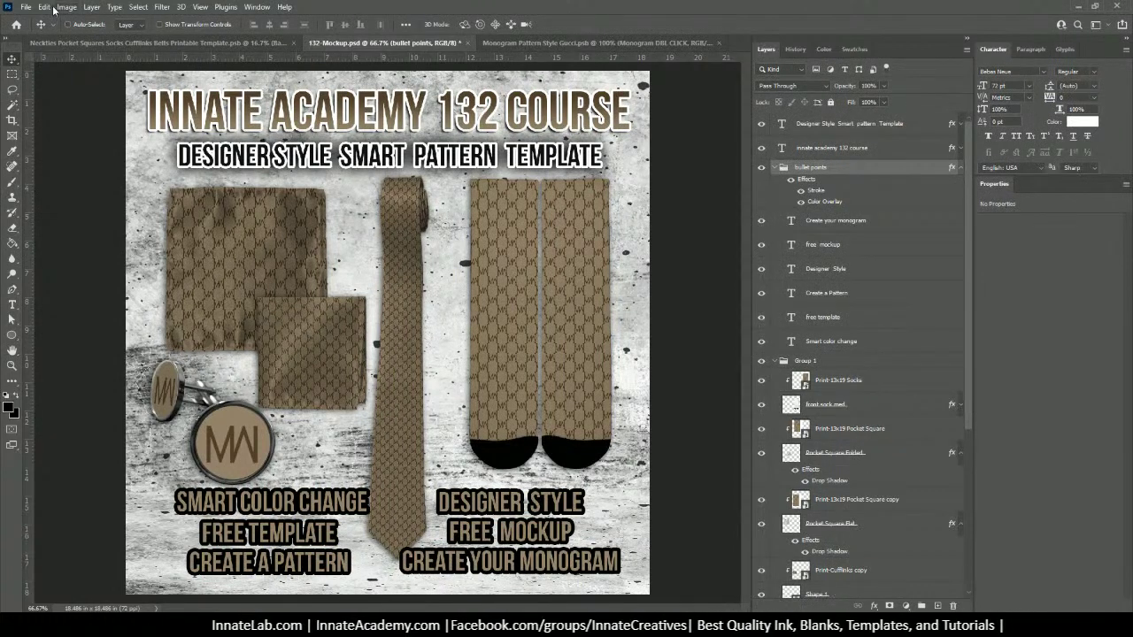
left_click(25, 6)
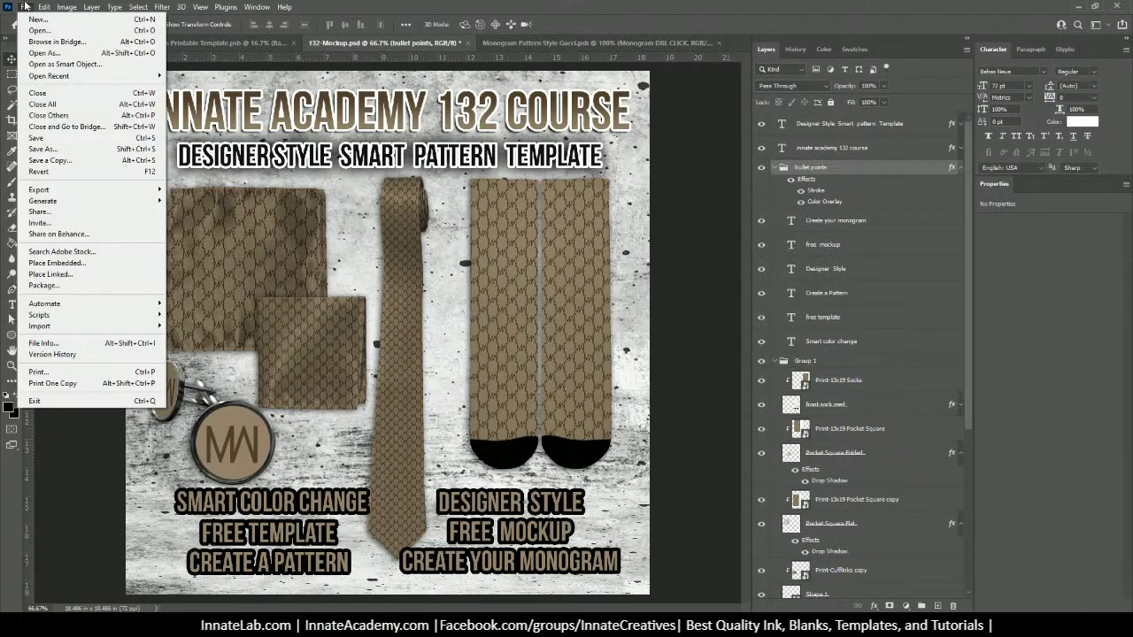
left_click(55, 150)
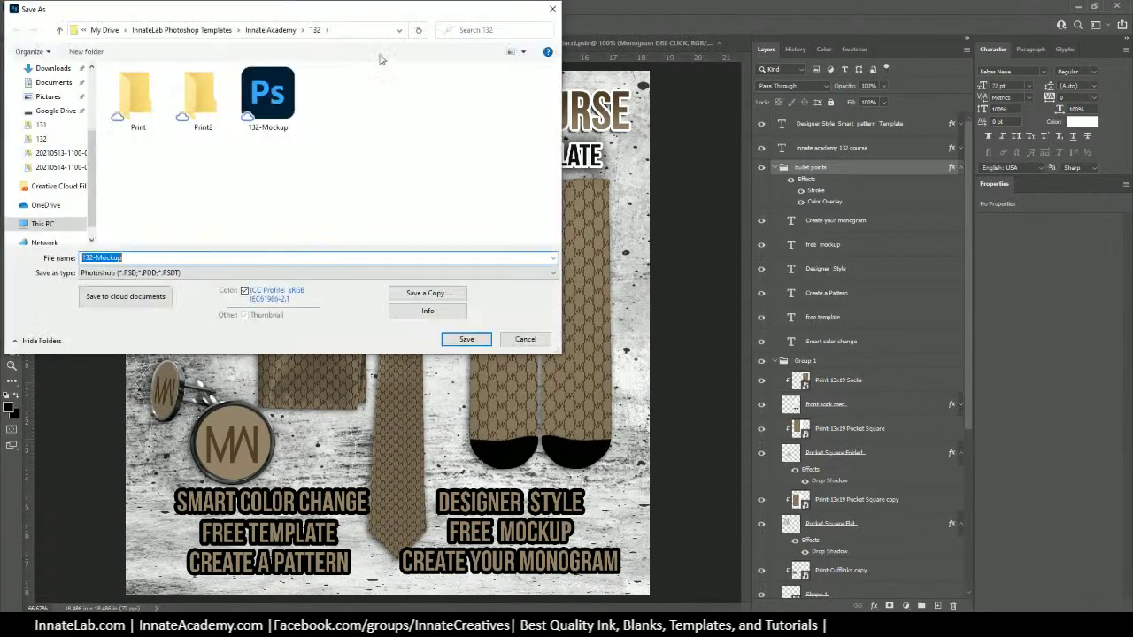
left_click(150, 275)
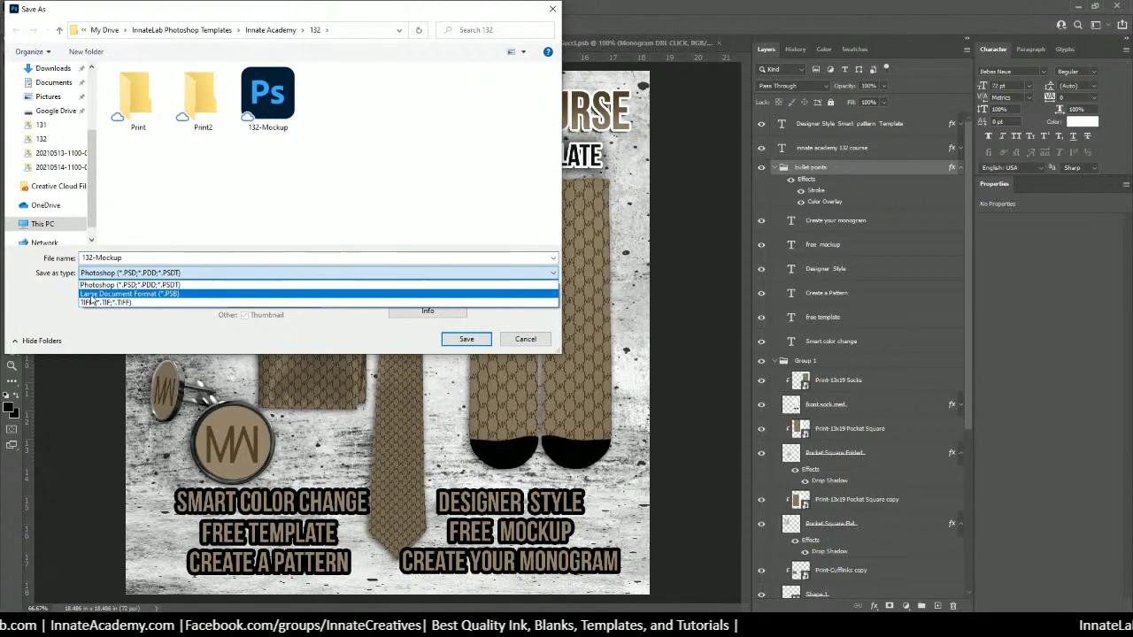
left_click(51, 299)
left_click(526, 339)
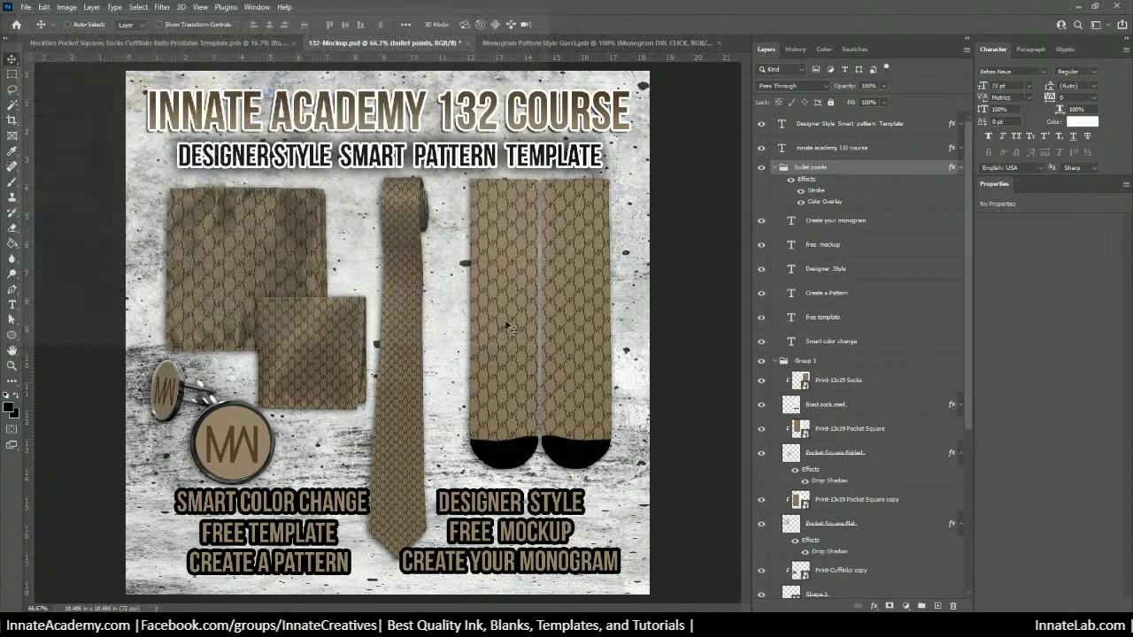
Step: Export the mockup with Save for Web as the high-quality JPEG 132-Mockup.jpg into the Innate Academy 132 folder
left_click(28, 8)
mouse_move(113, 190)
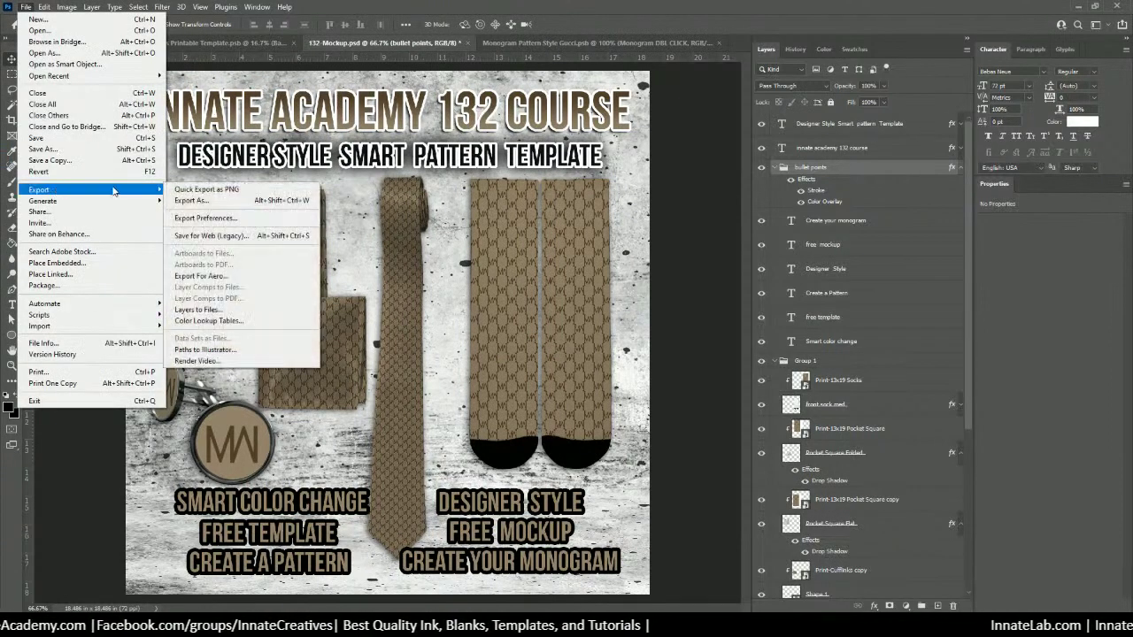
left_click(234, 237)
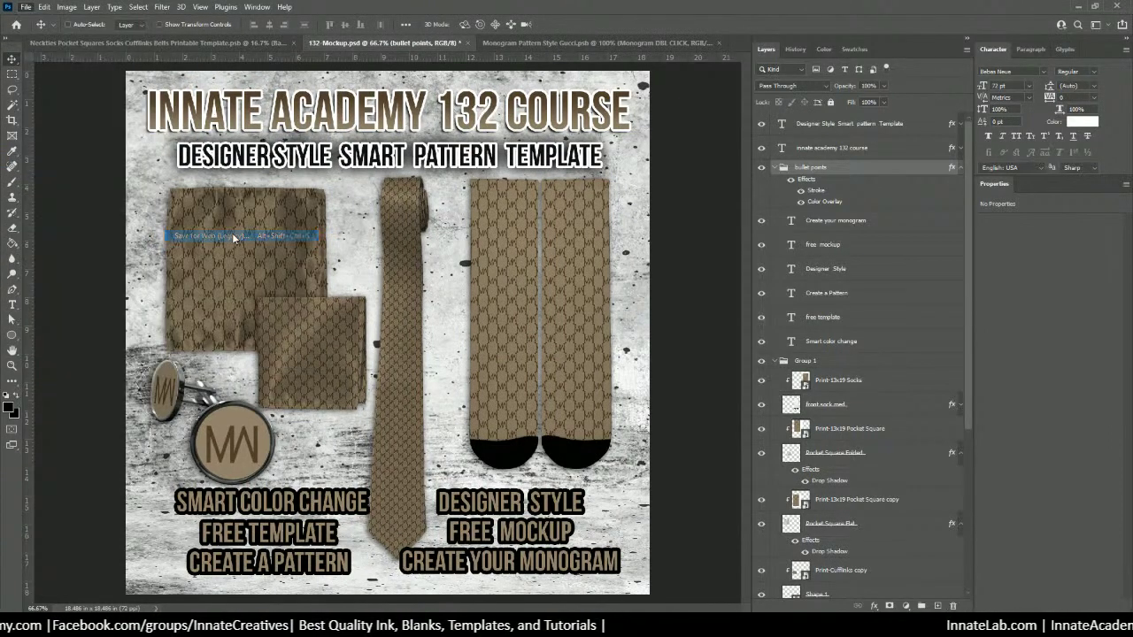
scroll(374, 250, "down", 10)
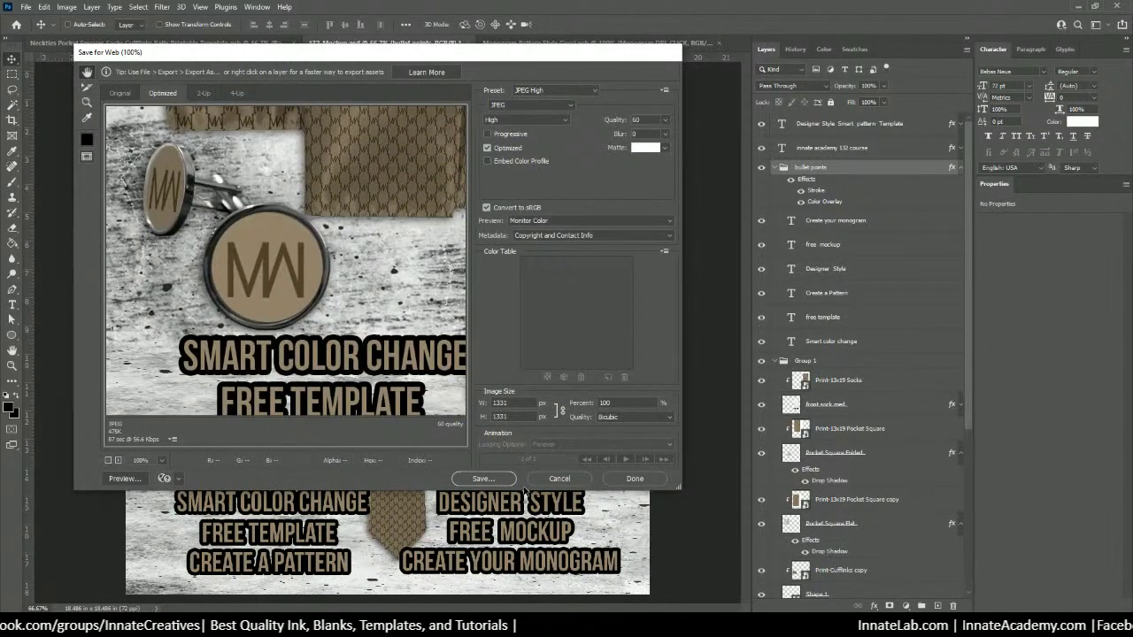
left_click(483, 478)
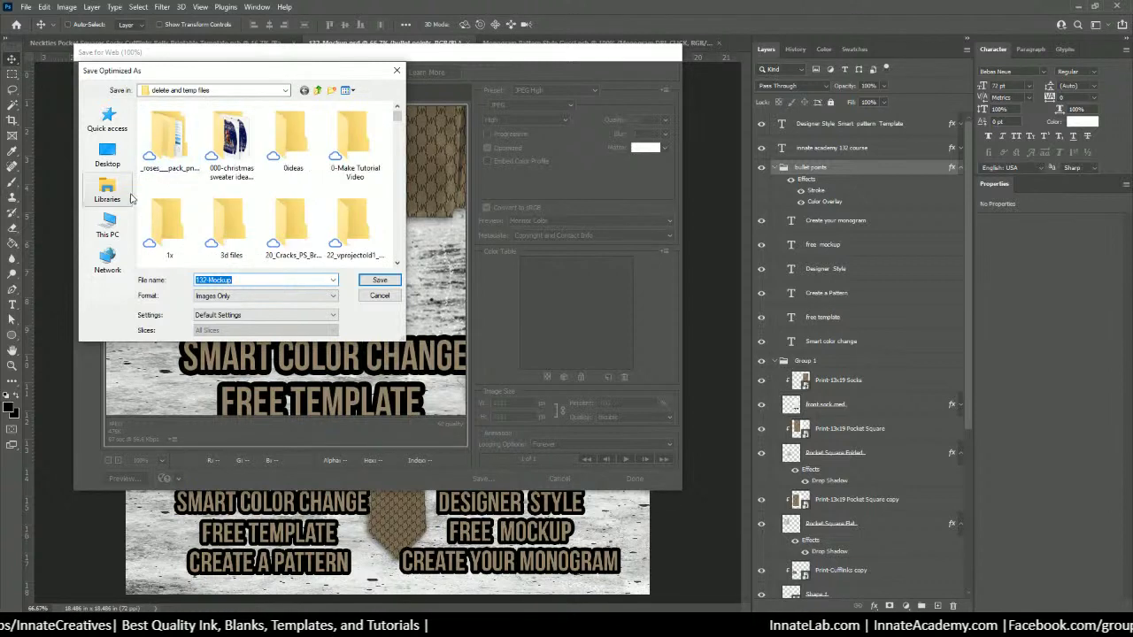
left_click(107, 116)
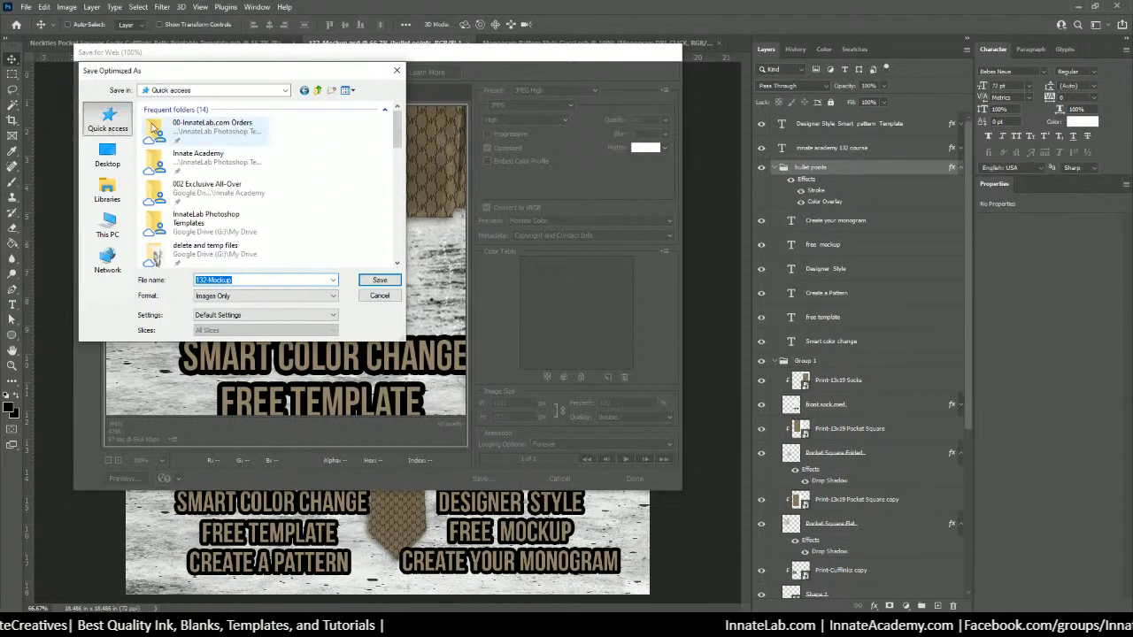
double_click(196, 163)
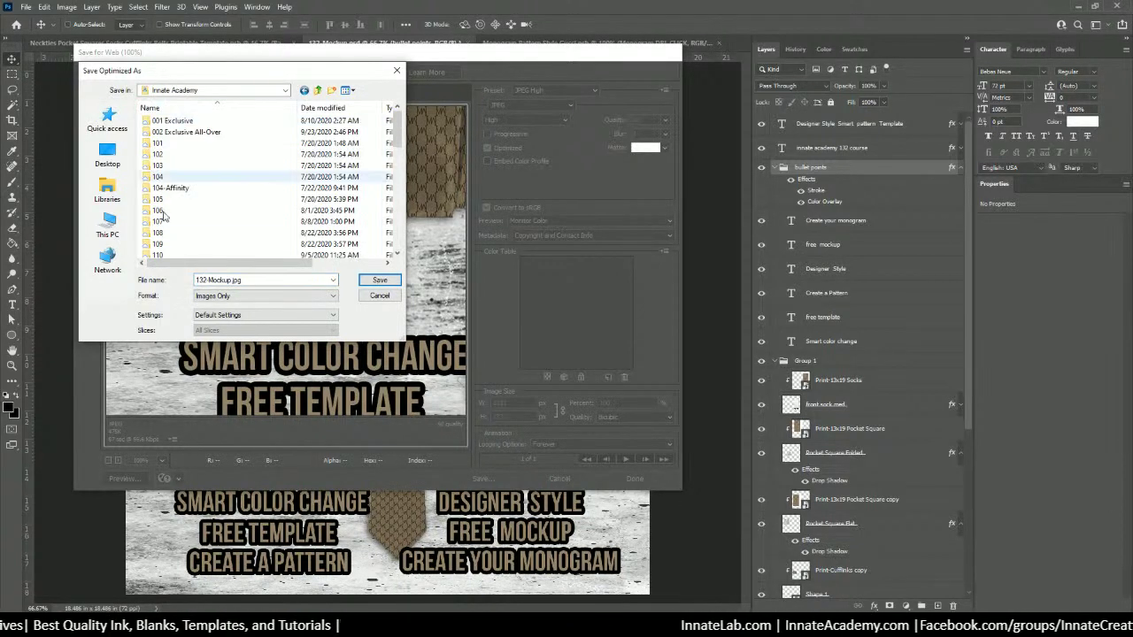
scroll(180, 237, "down", 5)
scroll(180, 237, "down", 1)
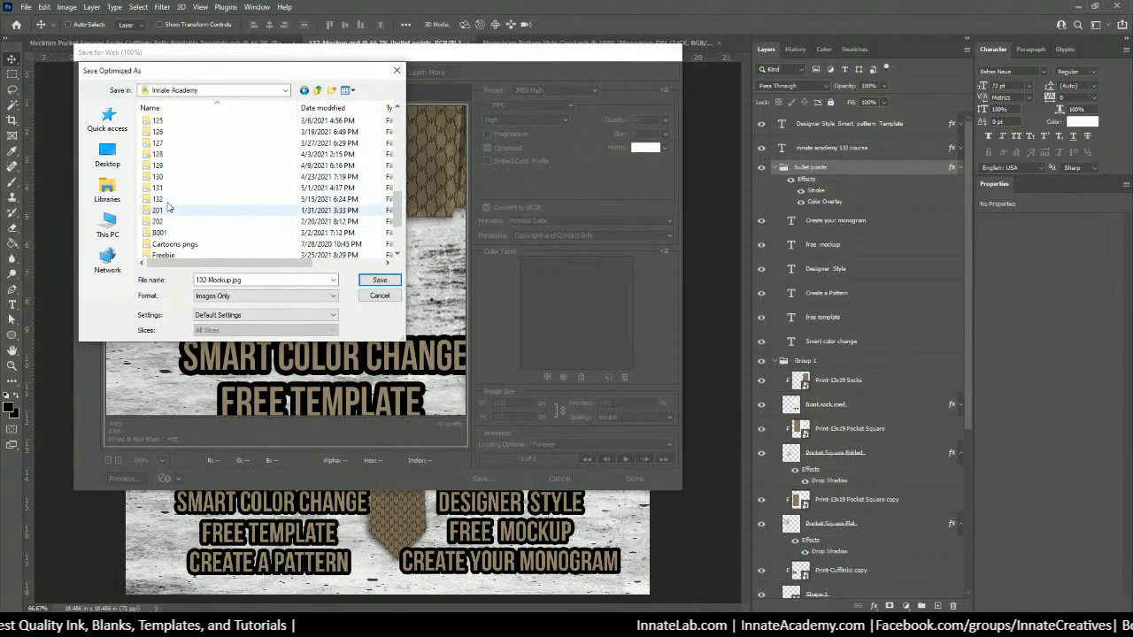
scroll(180, 238, "down", 1)
double_click(181, 237)
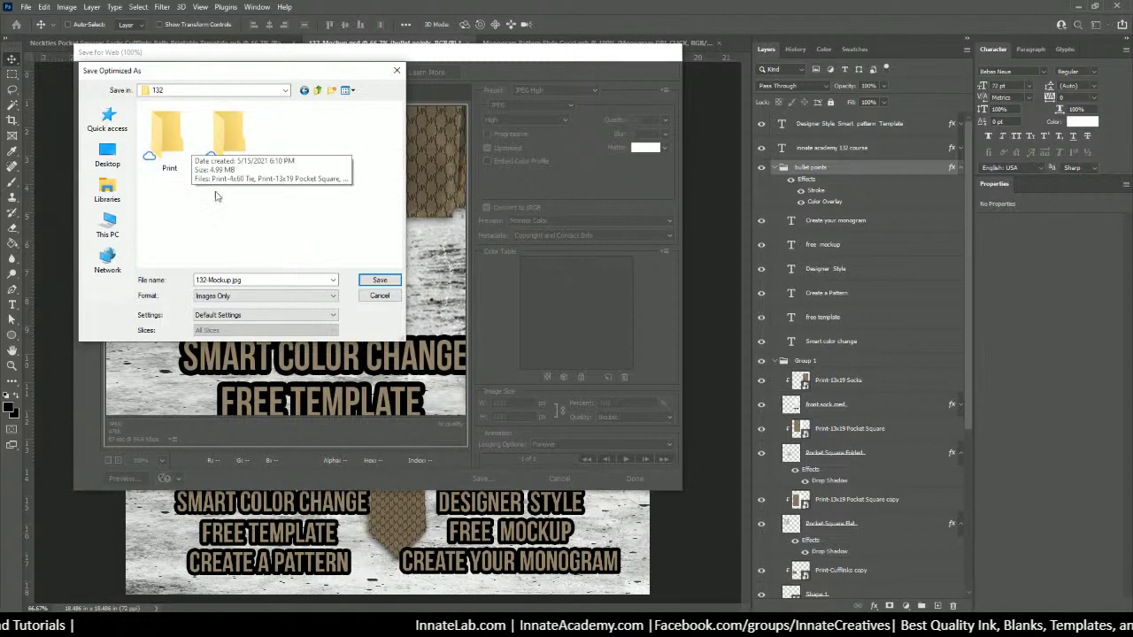
left_click(378, 280)
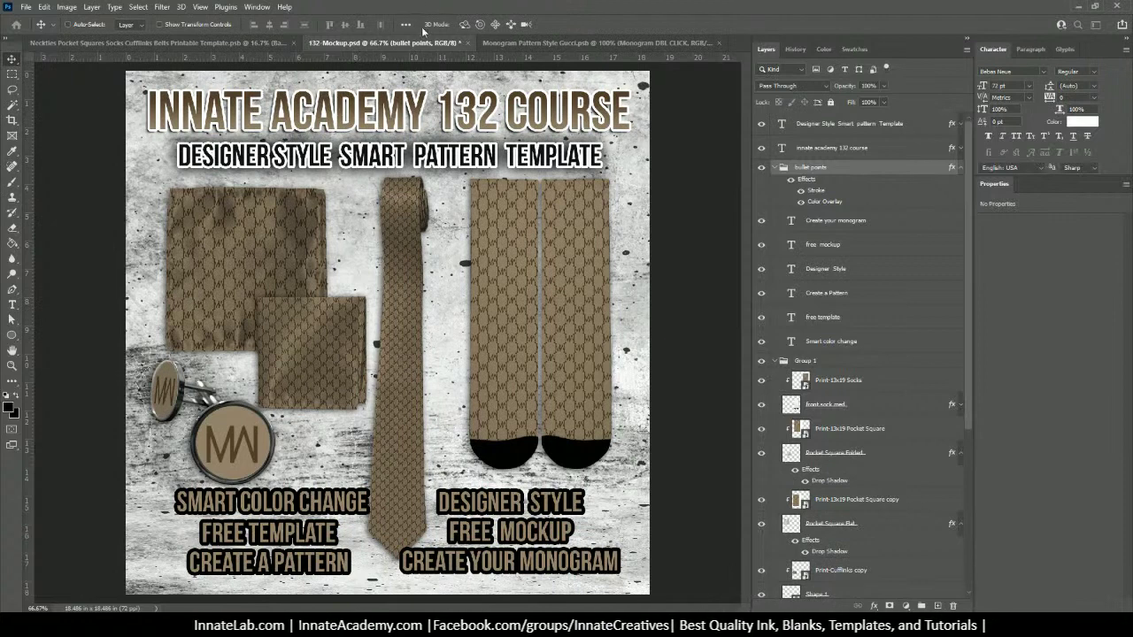
left_click(492, 43)
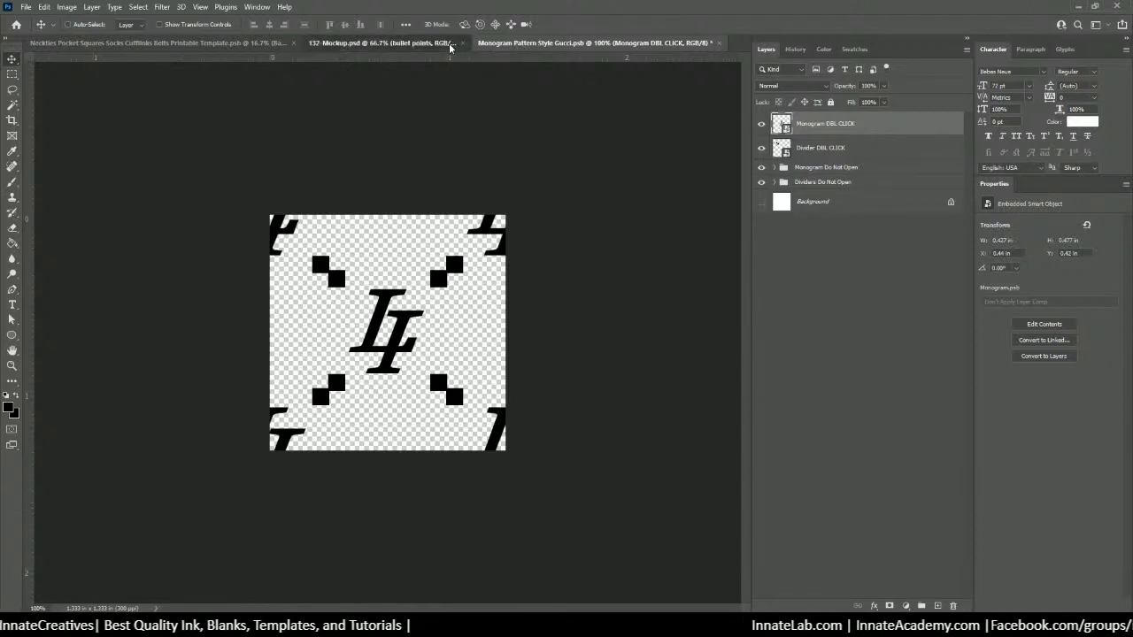
left_click(449, 44)
left_click(518, 44)
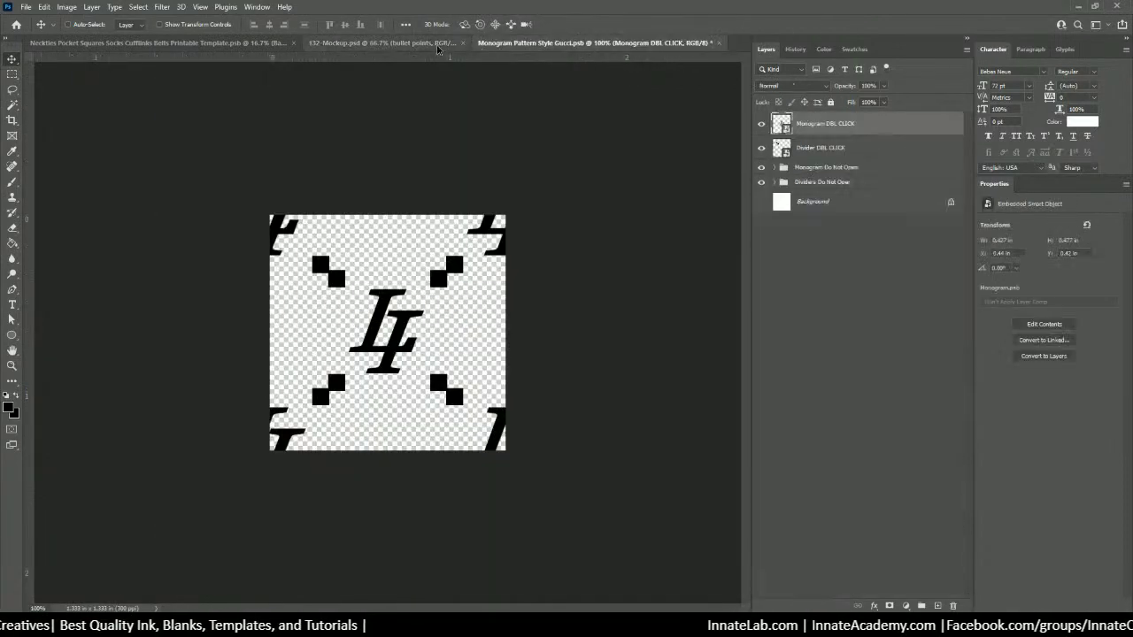
left_click(425, 45)
left_click(263, 44)
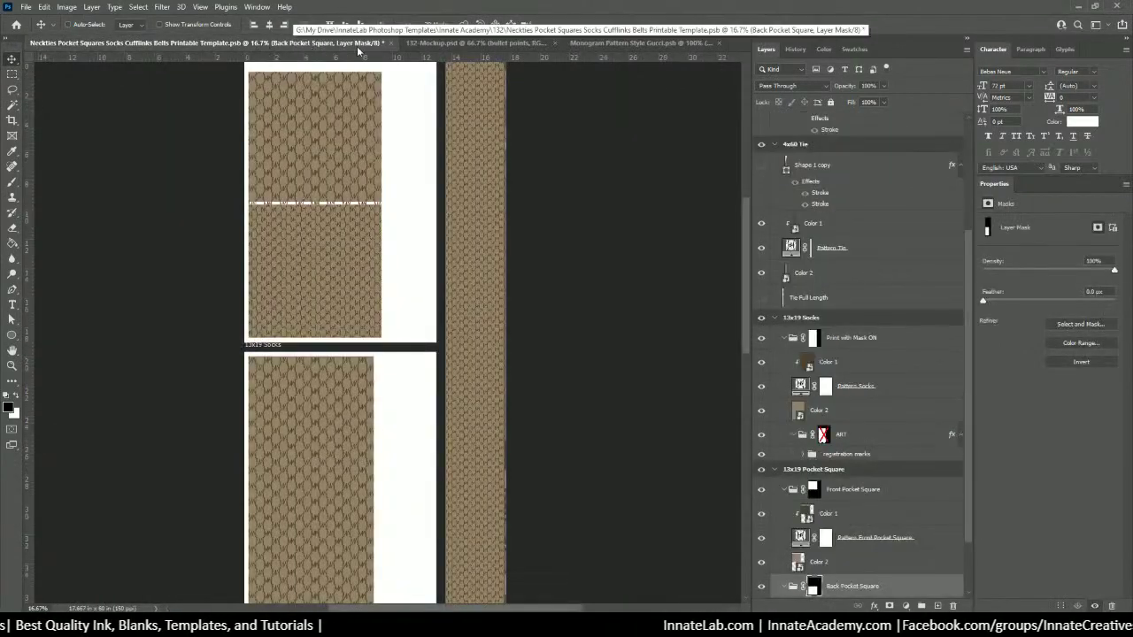
left_click(431, 46)
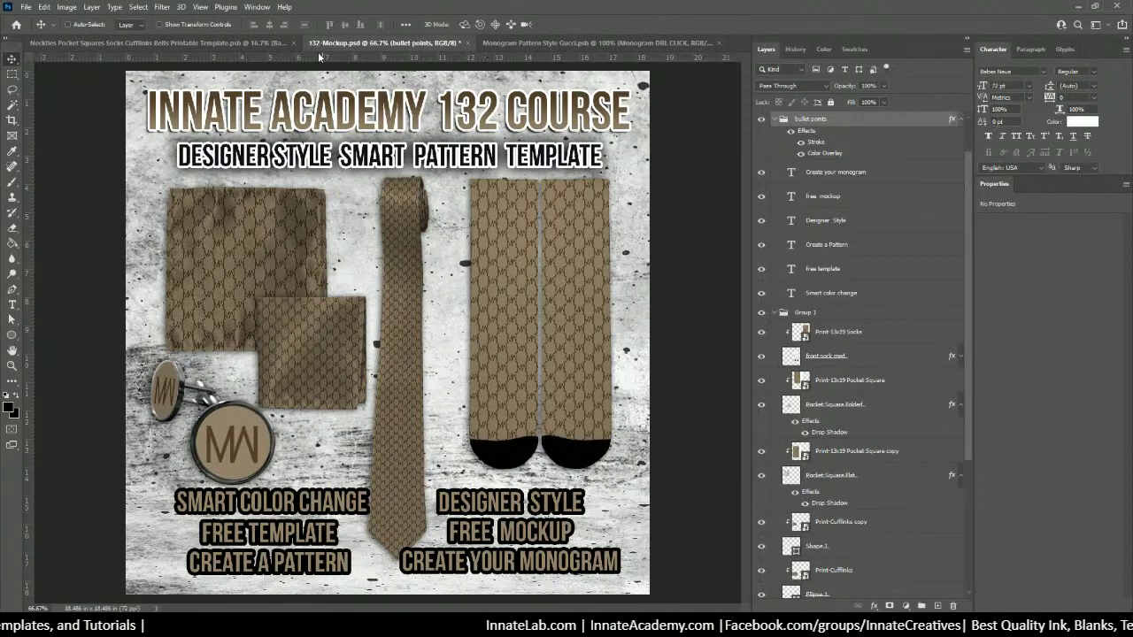
left_click(280, 44)
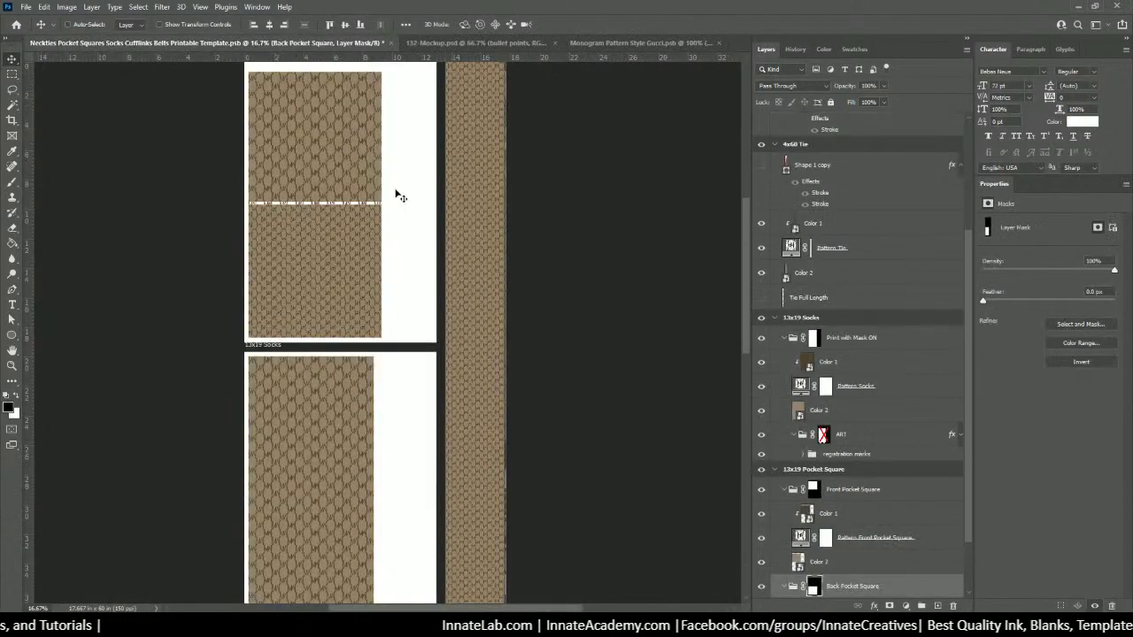
Step: Open the Monogram DBL CLICK smart object of the Gucci-style pattern, hide Monogram Like LV copy and show Monogram Like C
left_click(609, 43)
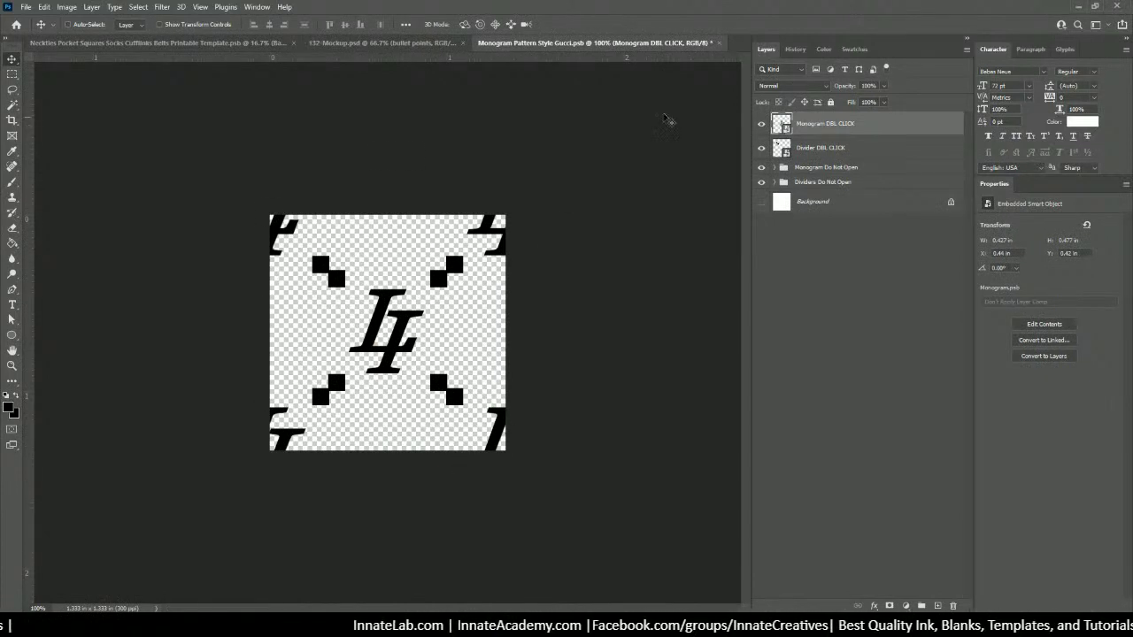
double_click(781, 125)
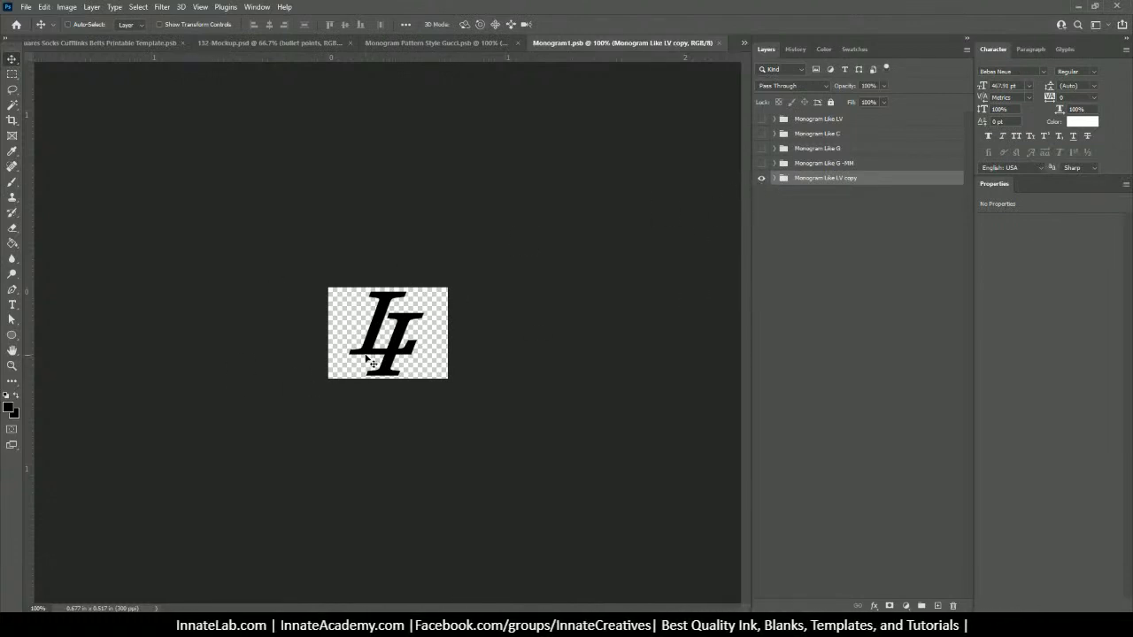
left_click(762, 178)
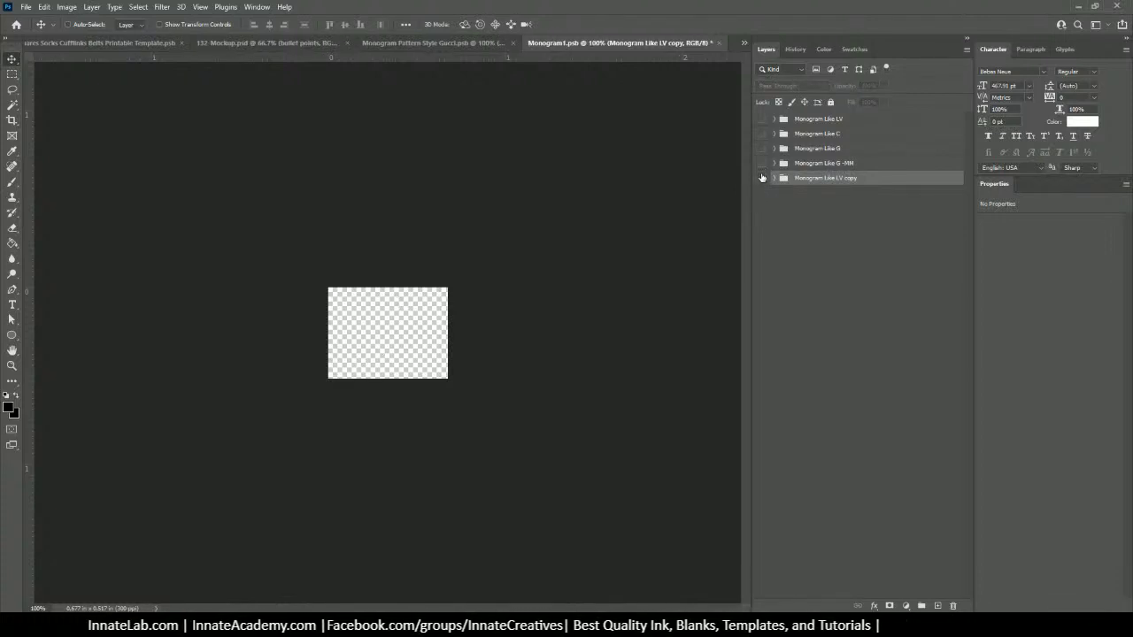
left_click(762, 178)
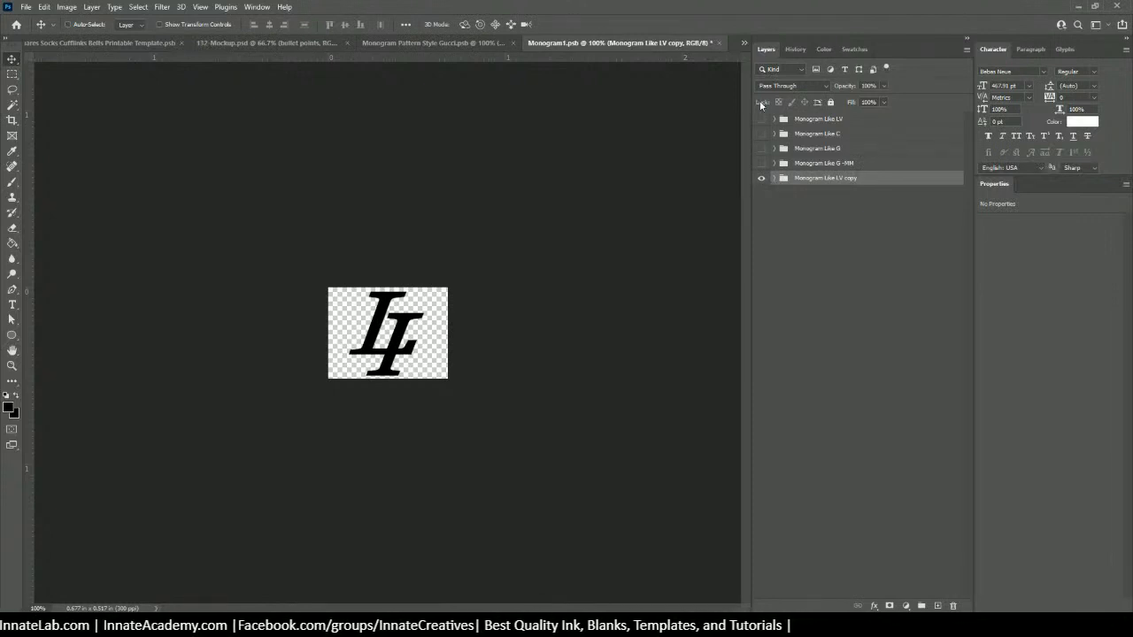
left_click(760, 178)
left_click(762, 134)
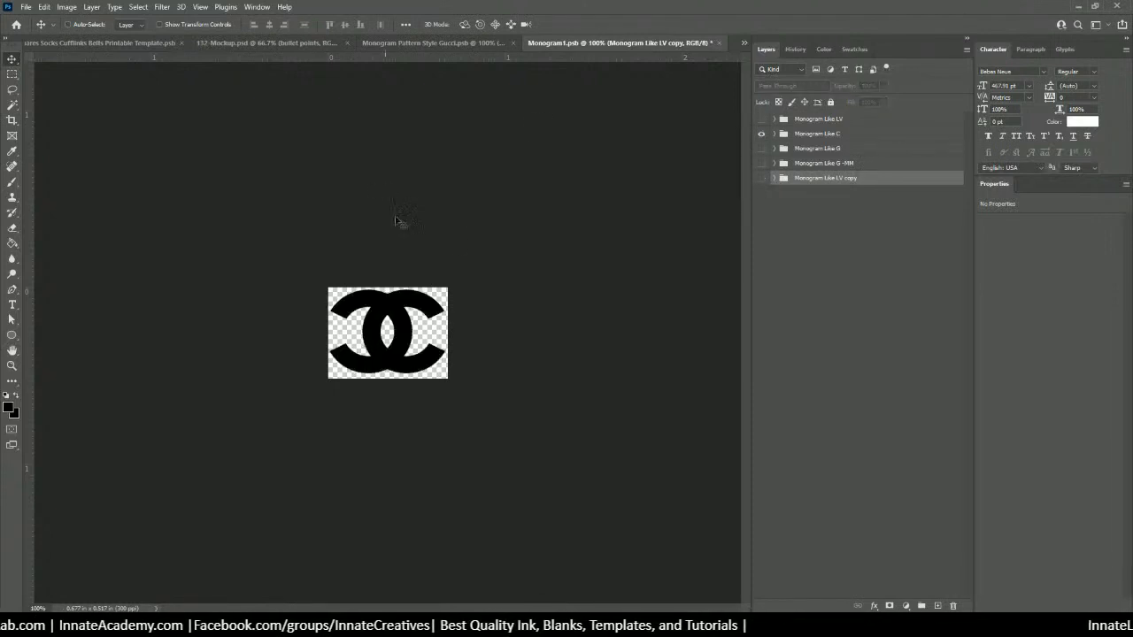
Step: Duplicate the Monogram Like C group, place the copy below Monogram Like LV copy, and hide the original
left_click(774, 134)
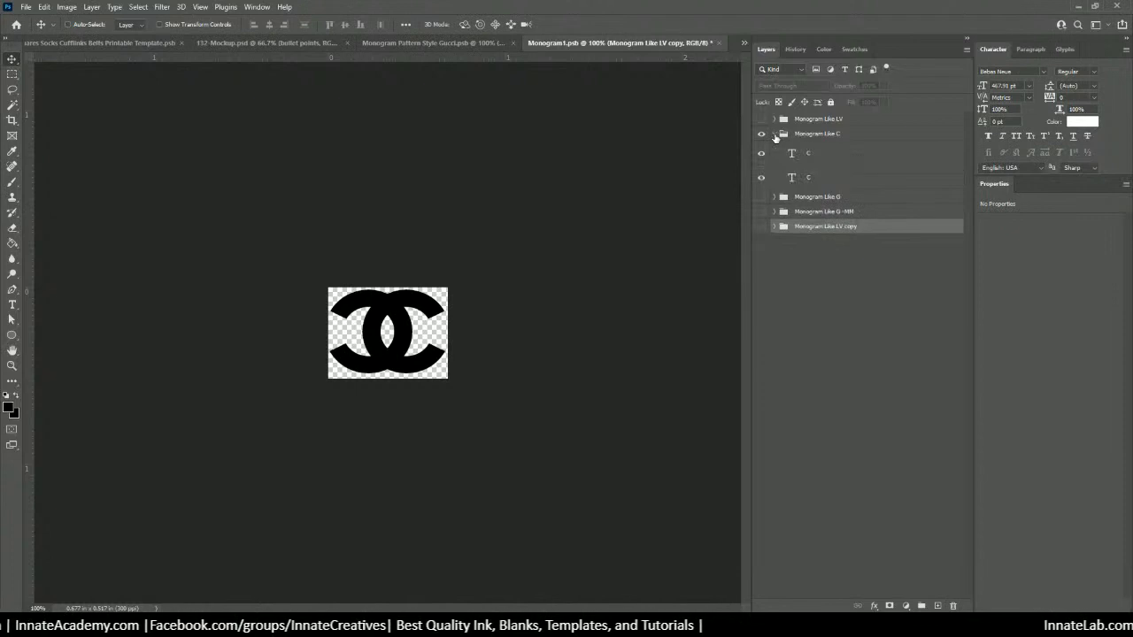
left_click(775, 134)
left_click(815, 135)
right_click(815, 134)
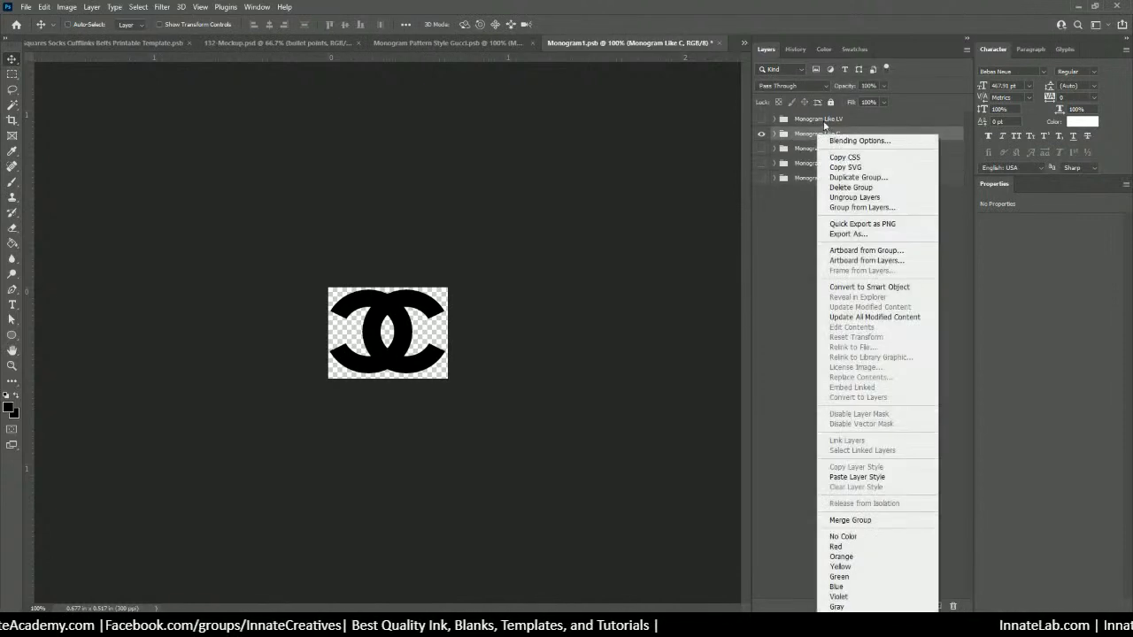
left_click(864, 178)
key("Return")
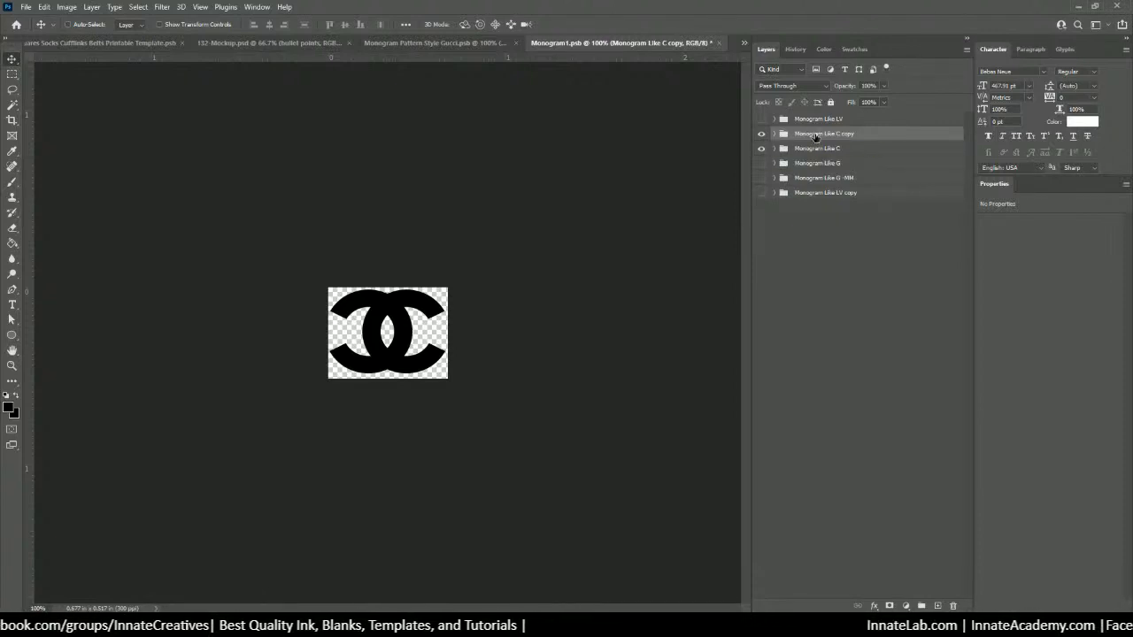
left_click_drag(816, 137, 816, 201)
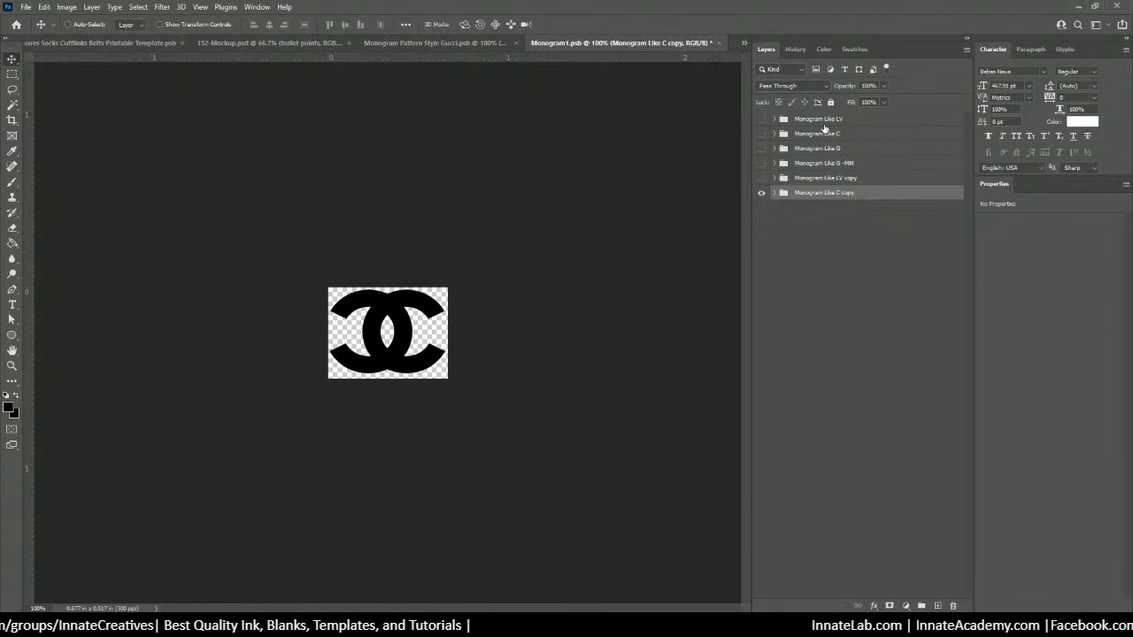
Step: Replace the letter C with b in both text layers of the Monogram Like C copy group
left_click(775, 193)
double_click(791, 214)
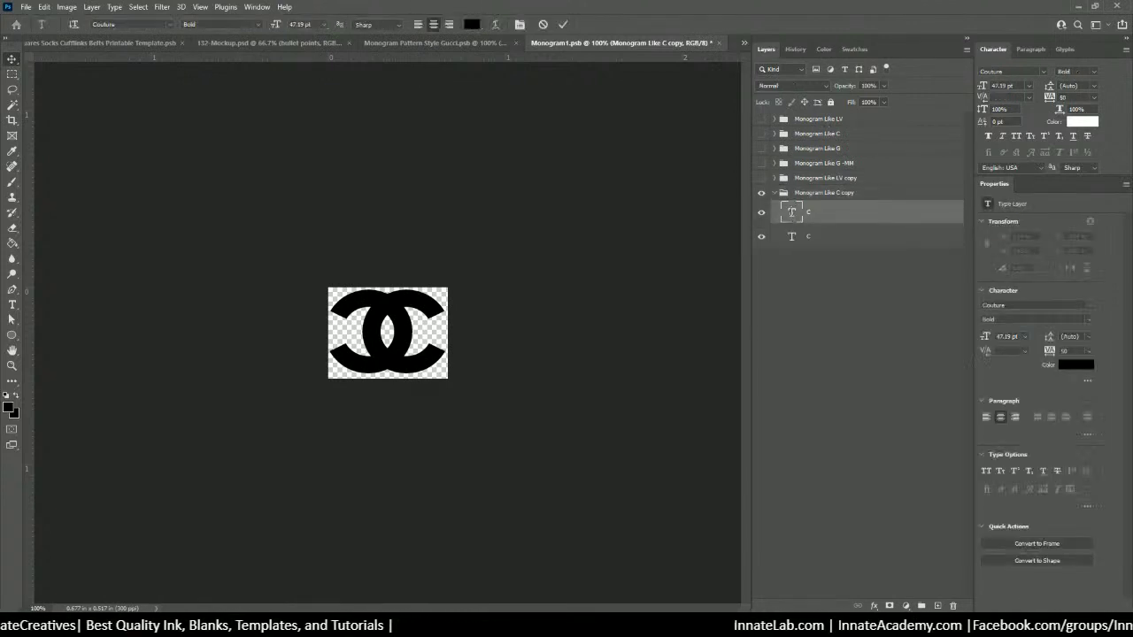
type("b")
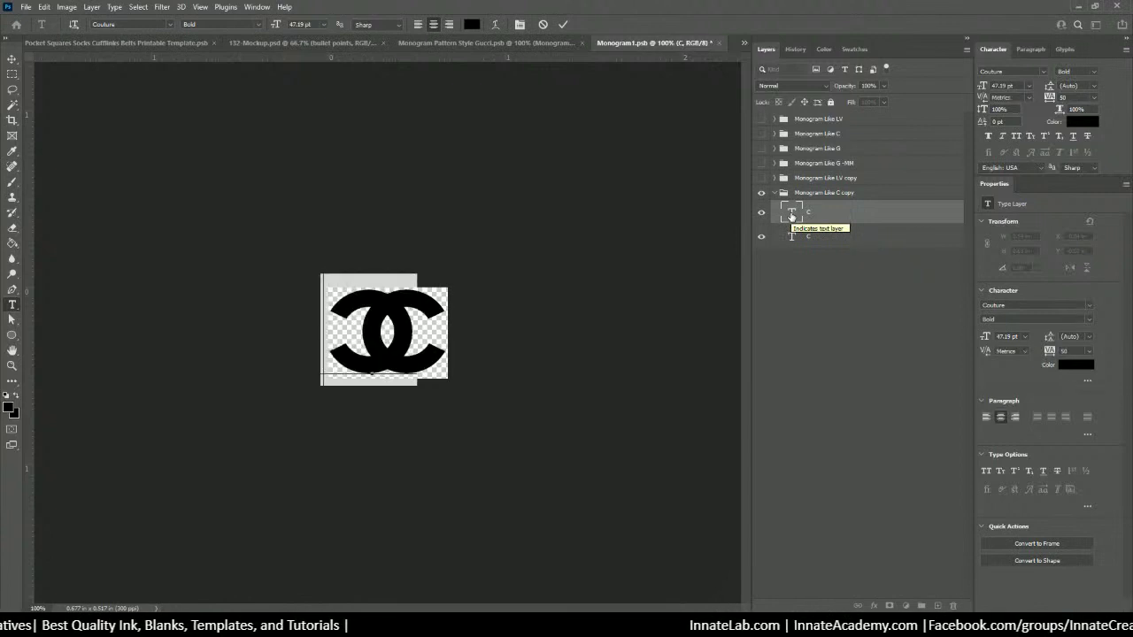
key("ctrl+Return")
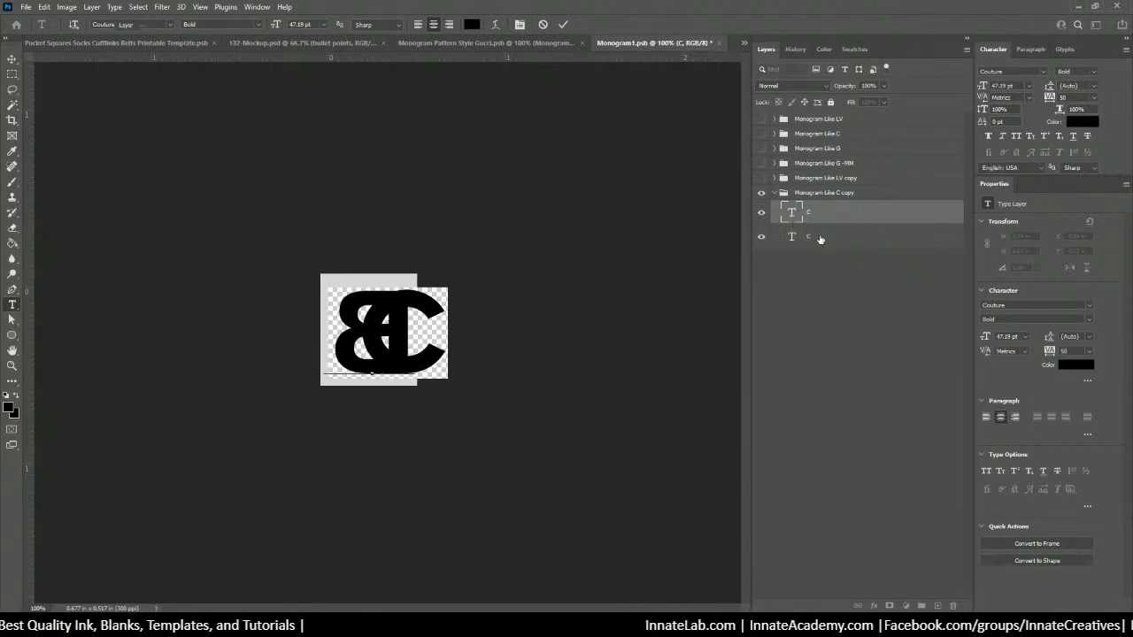
left_click(795, 237)
double_click(794, 237)
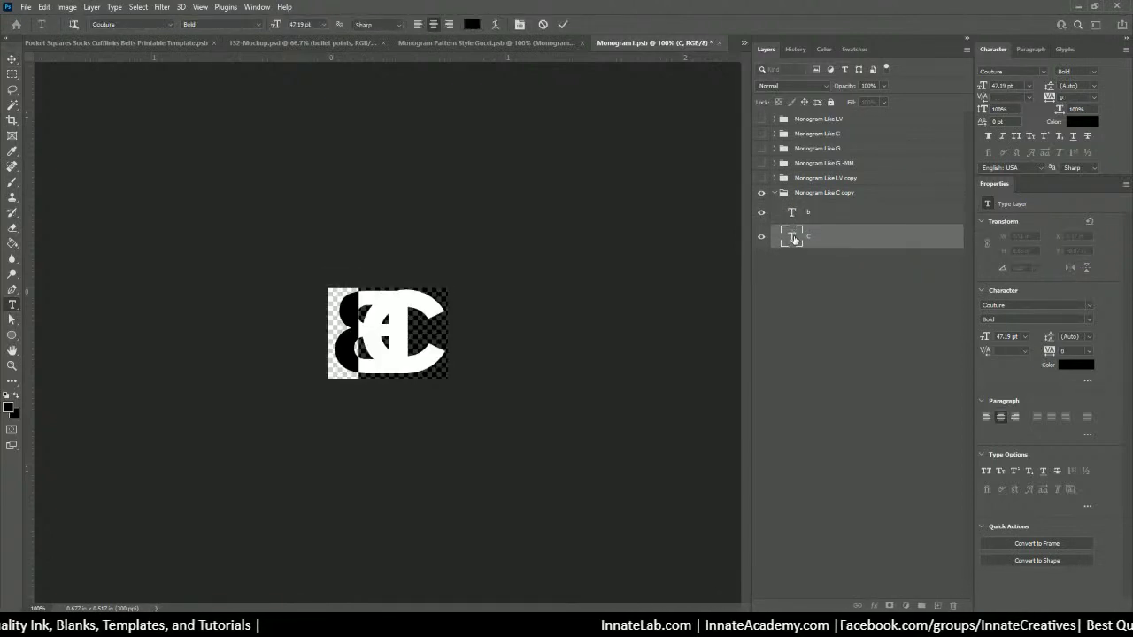
type("b")
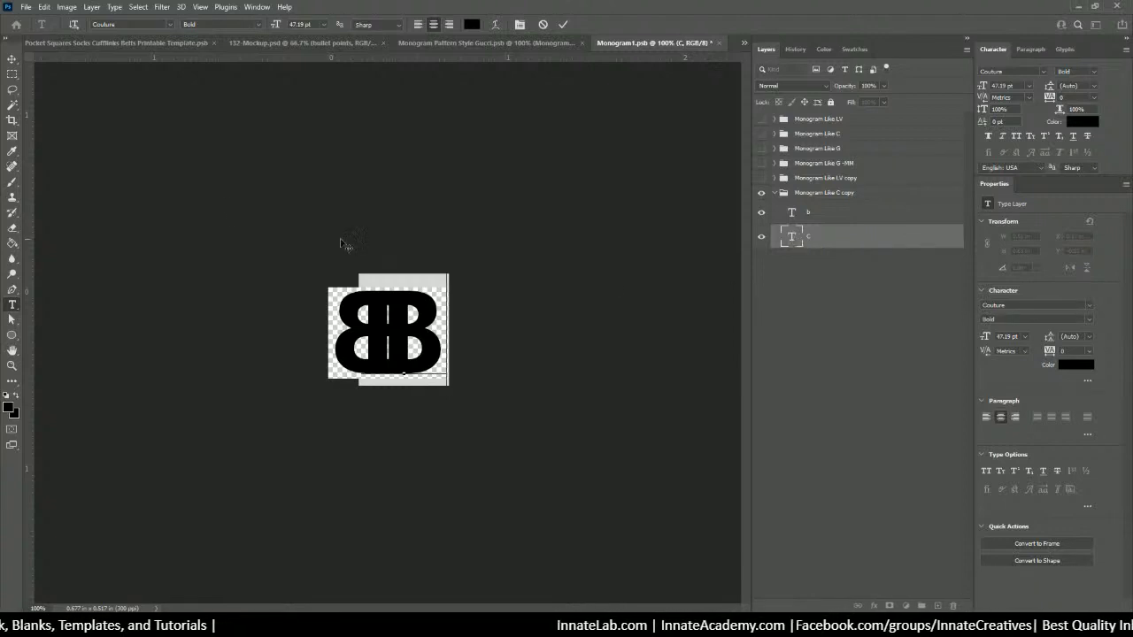
key("ctrl+Return")
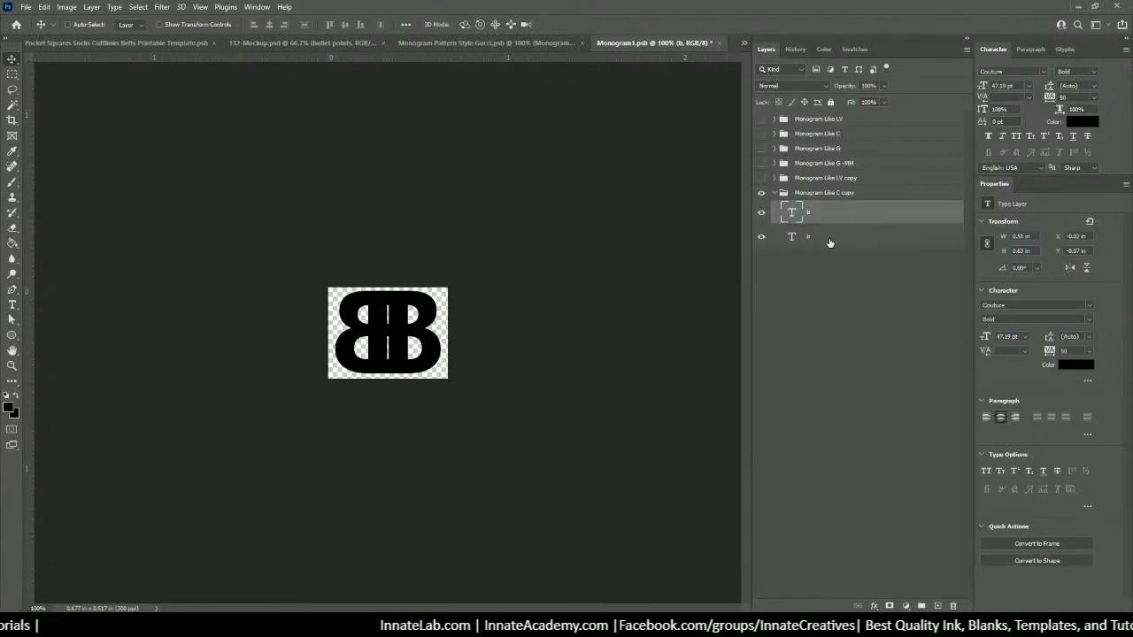
Step: Try All Caps on both b text layers of the monogram and switch it off again
left_click(823, 213, "shift")
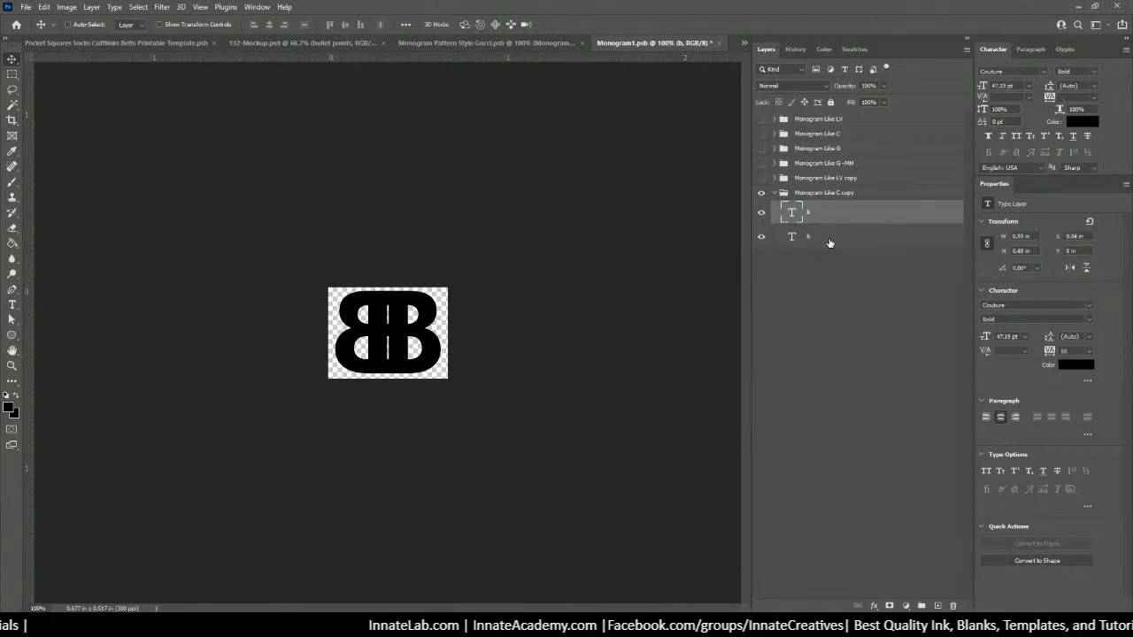
left_click(1016, 136)
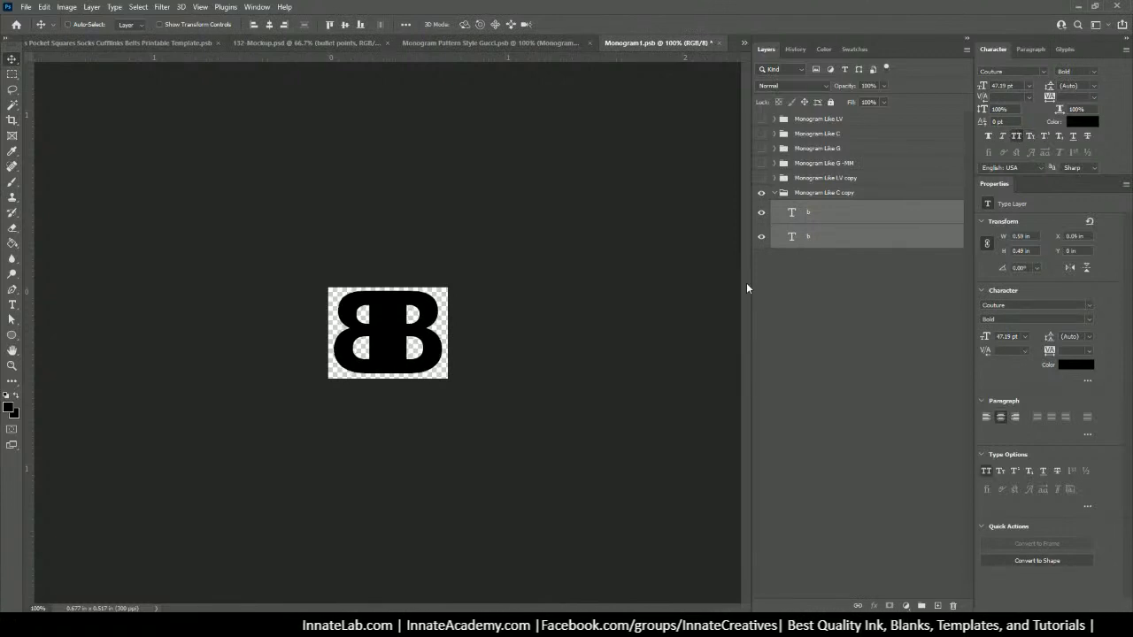
left_click(802, 292)
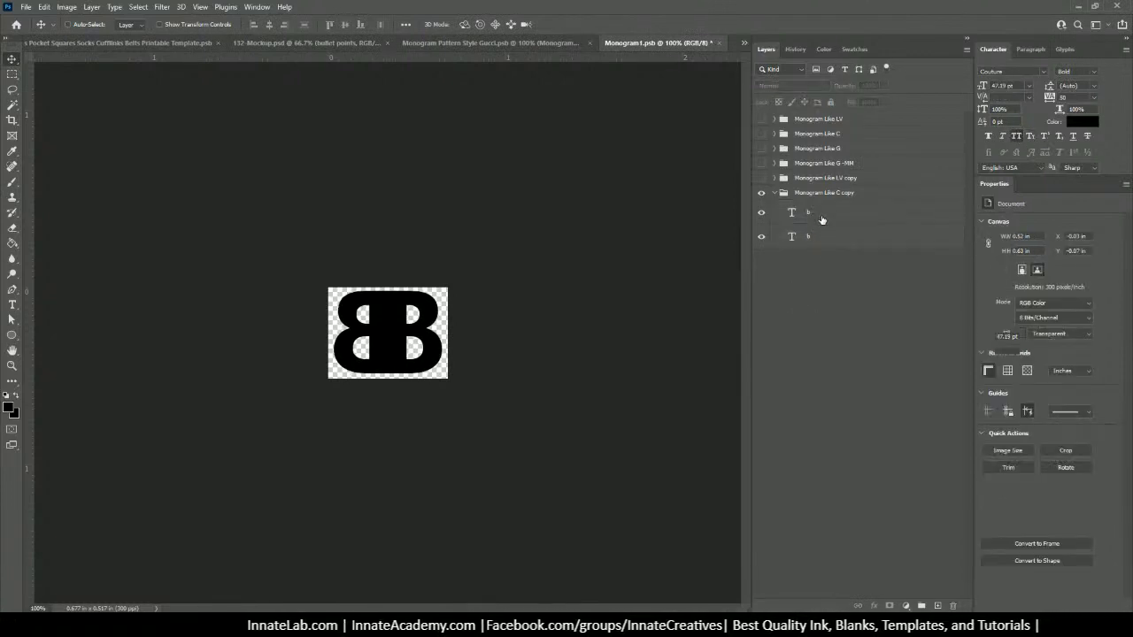
left_click(822, 222)
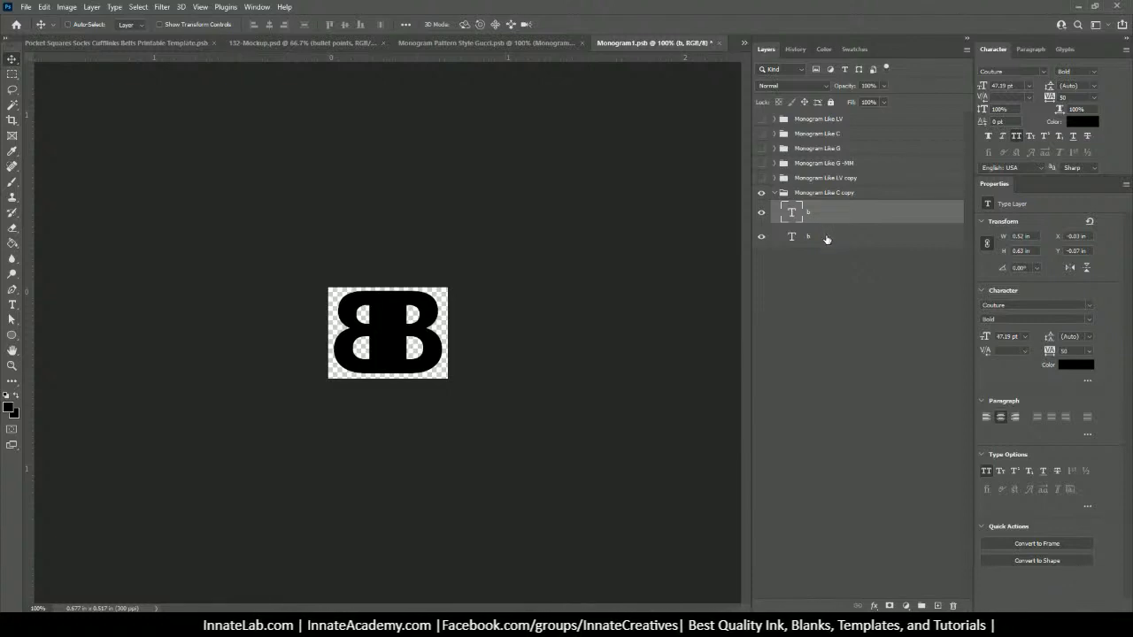
left_click(826, 237, "shift")
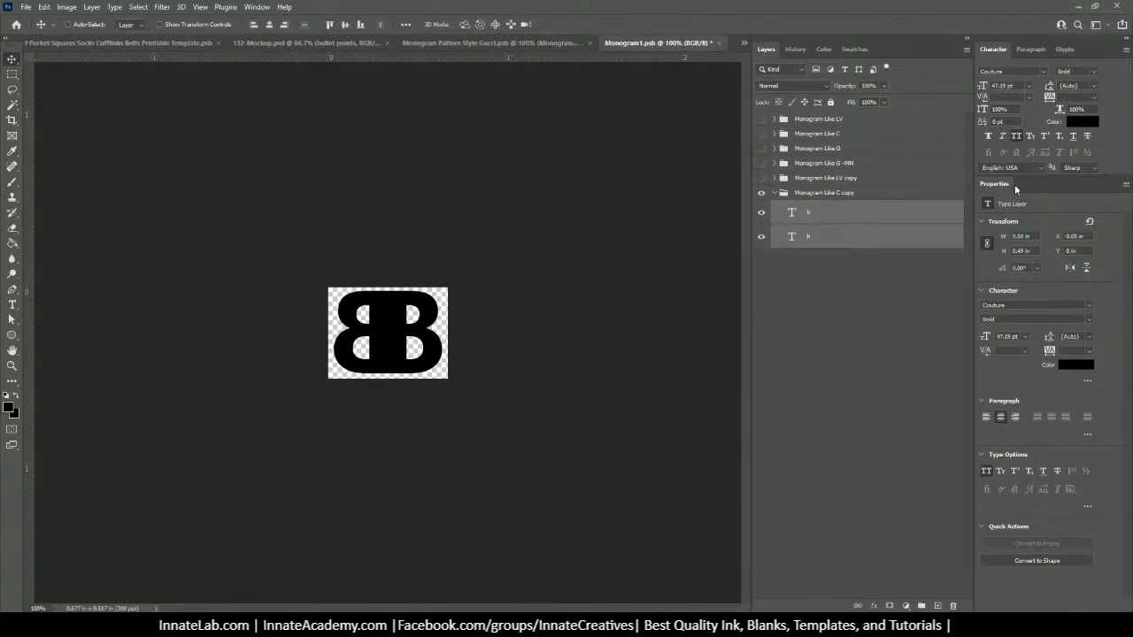
left_click(1016, 137)
left_click(855, 318)
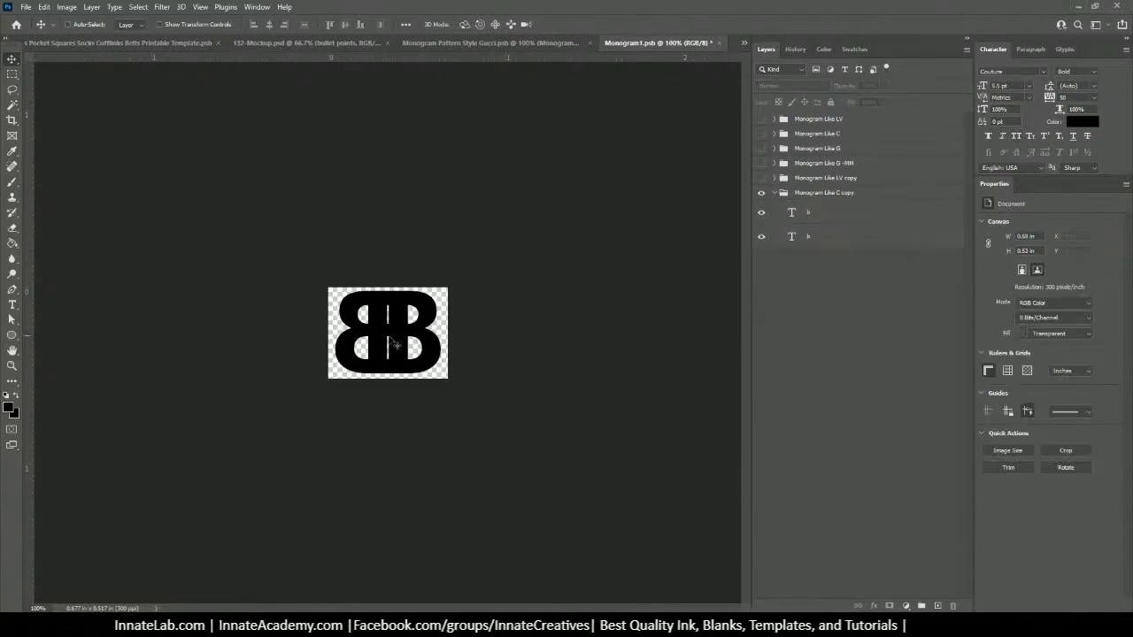
Step: Try nudging the mirrored b slightly left to close the gap between the letters, and move it back
left_click(824, 221)
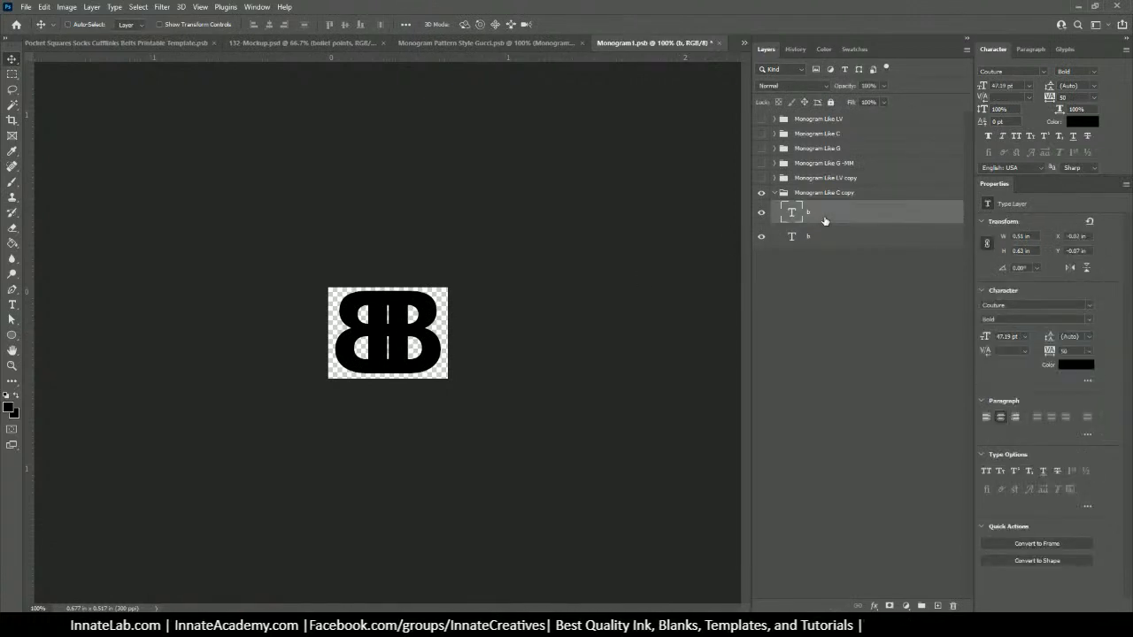
key("Left")
key("Left")
key("Left")
key("Left")
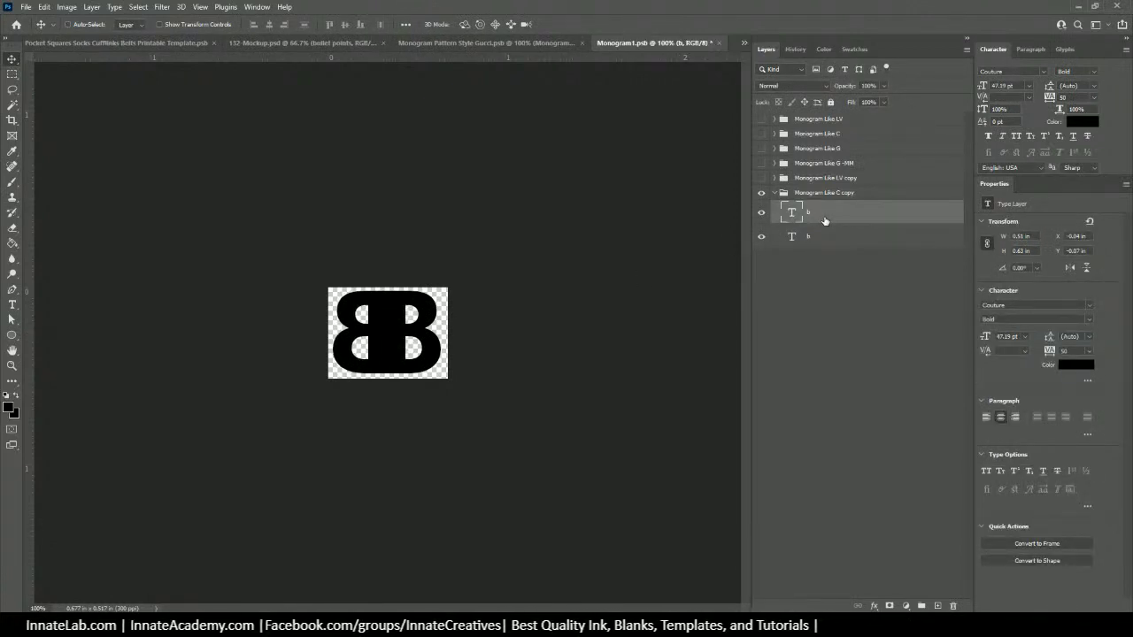
key("Right")
key("Right")
key("Right")
key("Right")
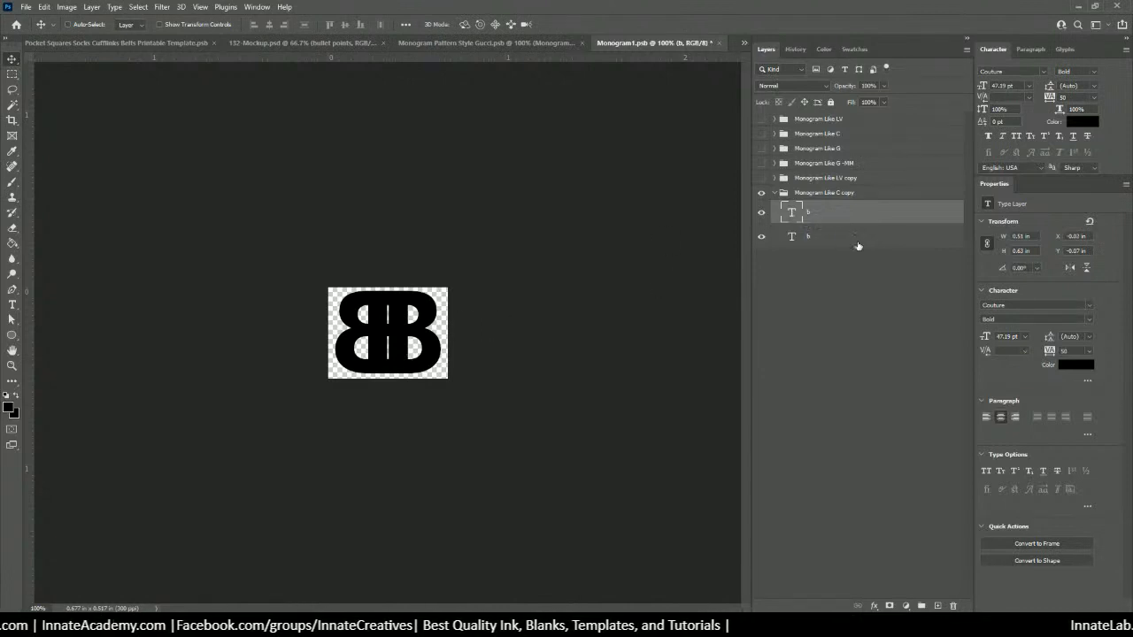
Step: Select both b layers, and close Monogram1.psb with its changes saved to update the Gucci-style pattern
left_click(853, 246)
left_click(848, 222, "shift")
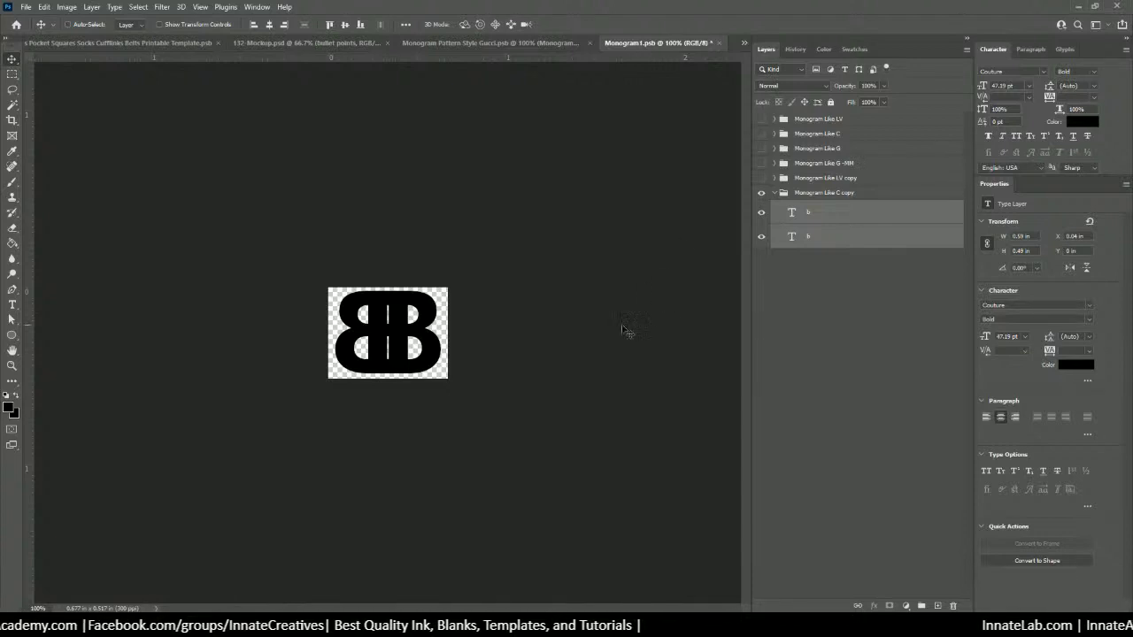
left_click_drag(432, 365, 431, 364)
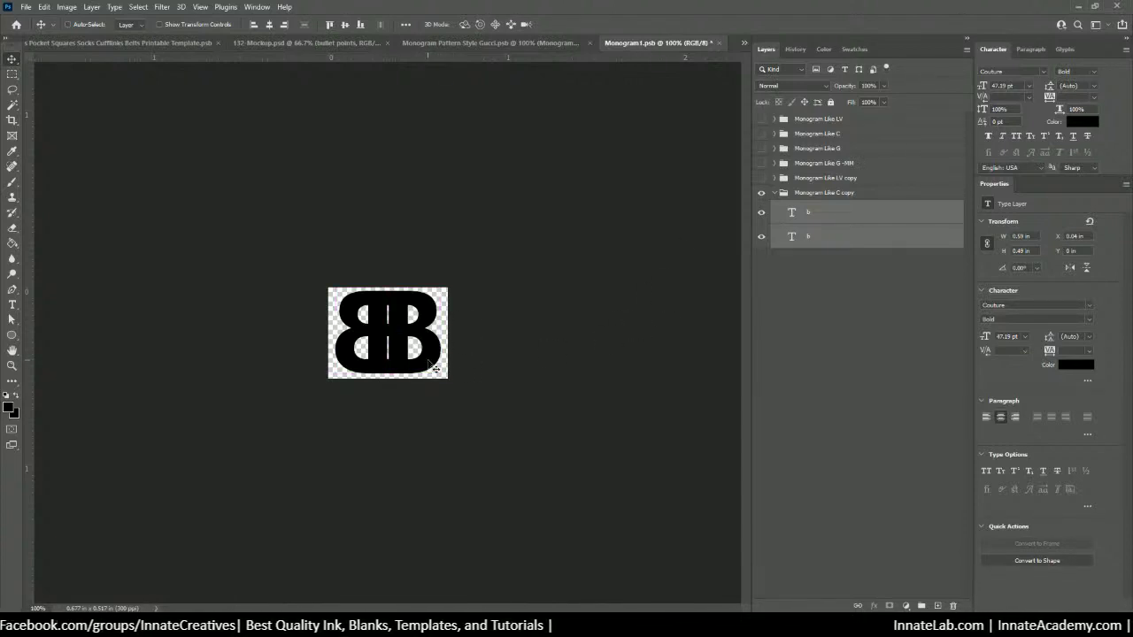
left_click(721, 41)
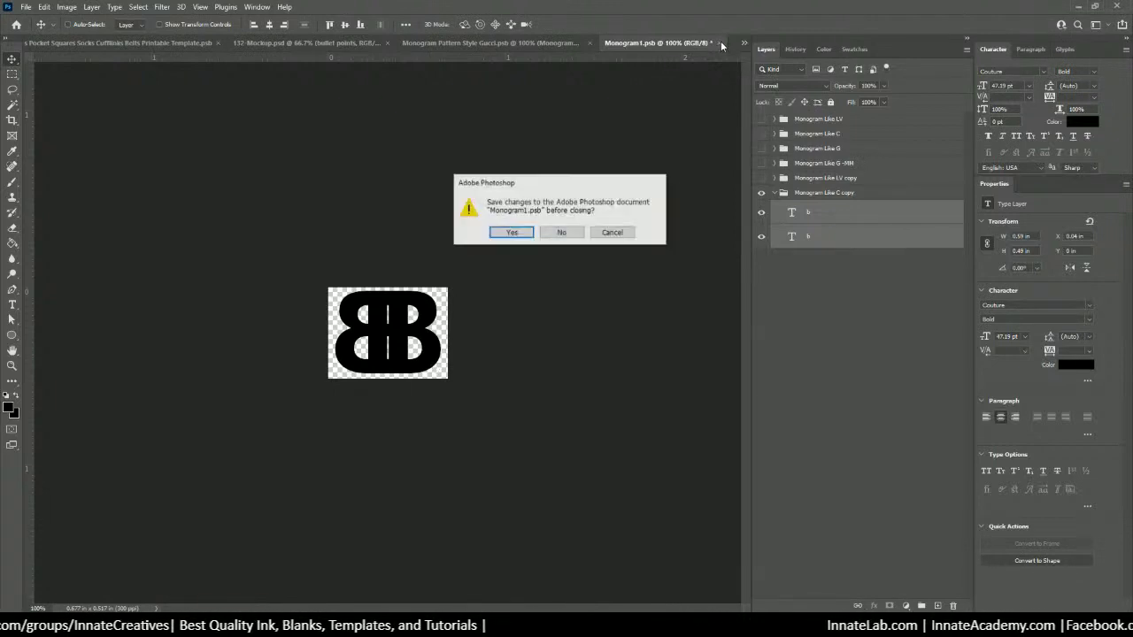
left_click(519, 235)
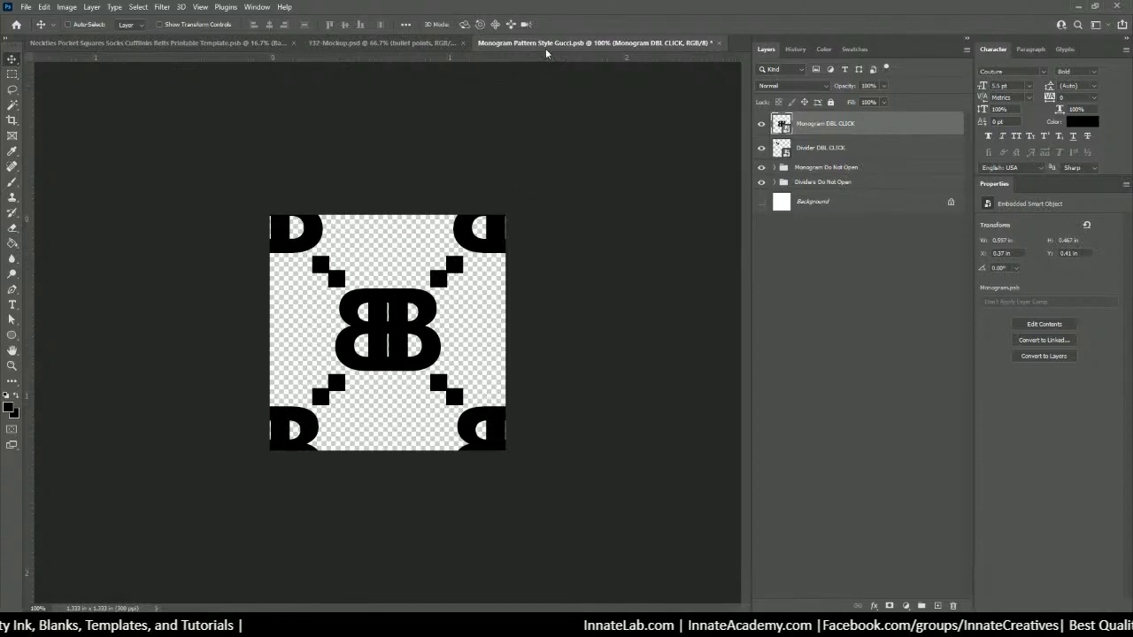
Step: Define the updated tile as a pattern named Monogram Pattern Style Gucci-BB.psb
left_click(43, 8)
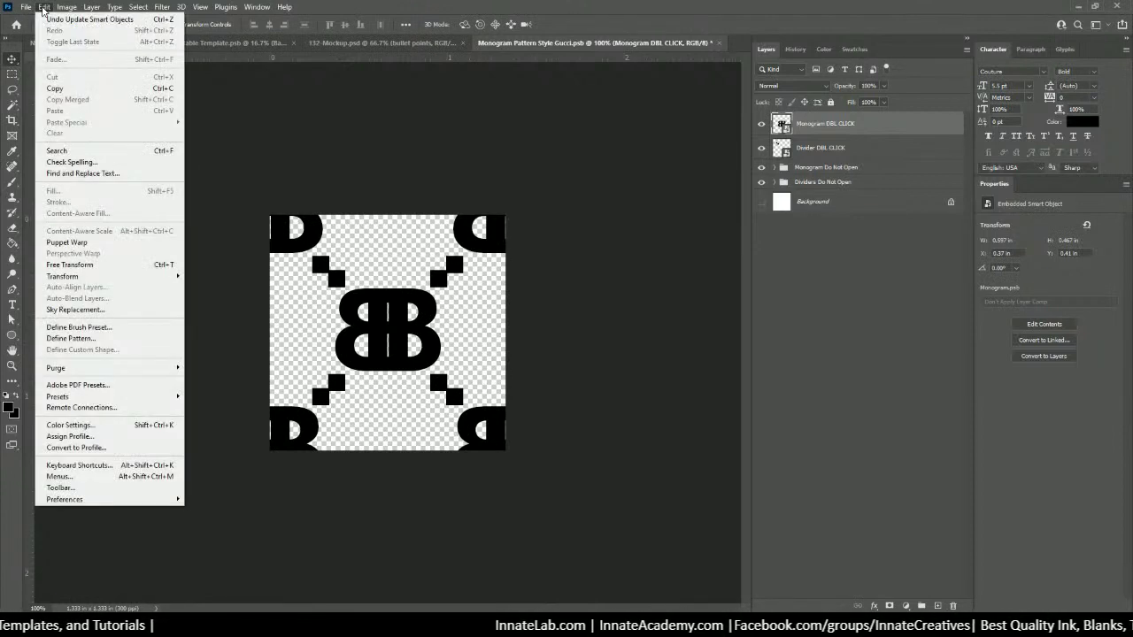
left_click(102, 341)
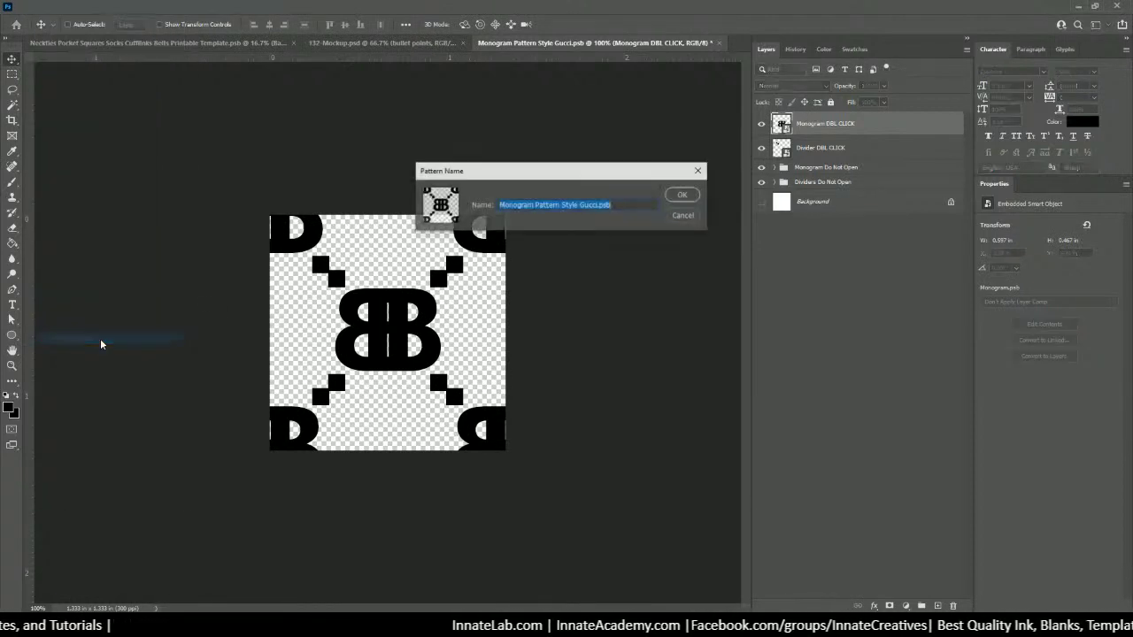
left_click(596, 206)
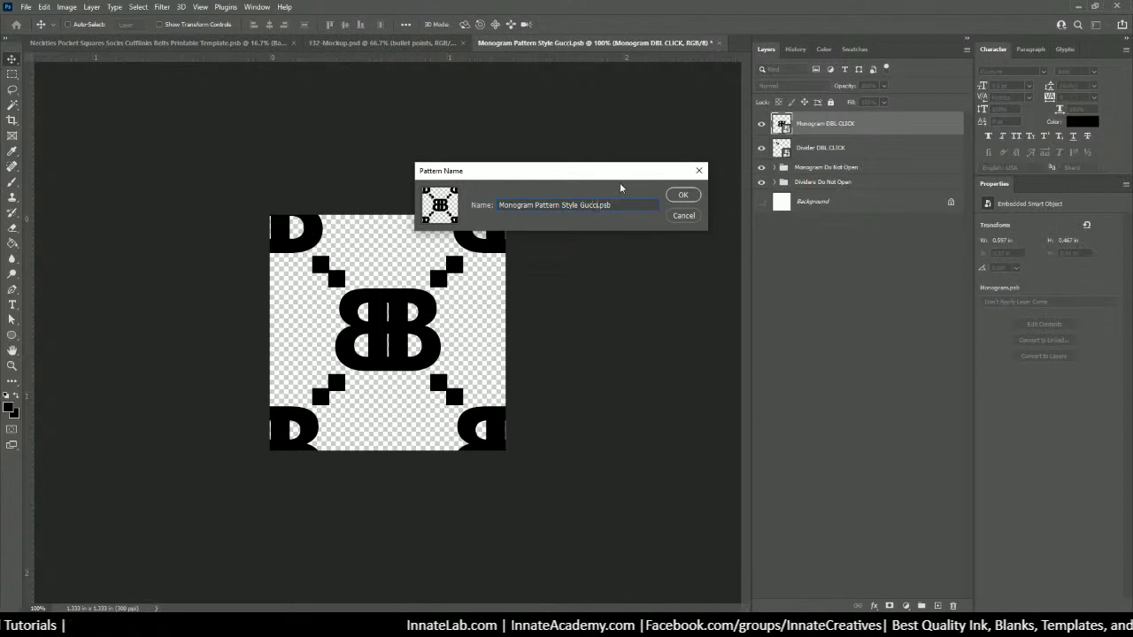
type("-BB")
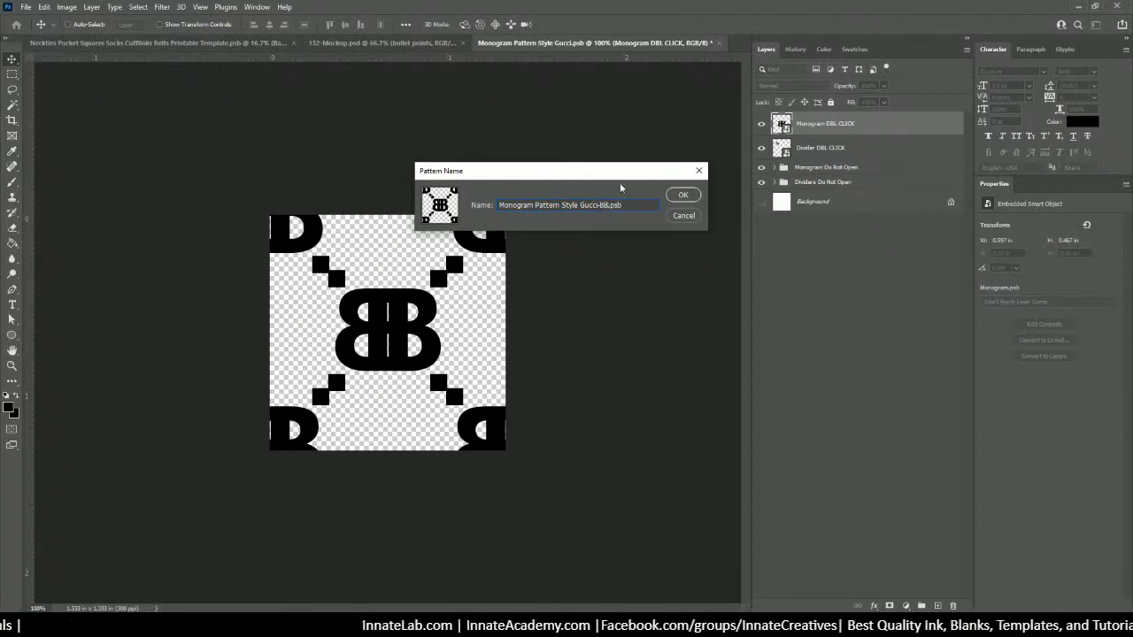
left_click(677, 197)
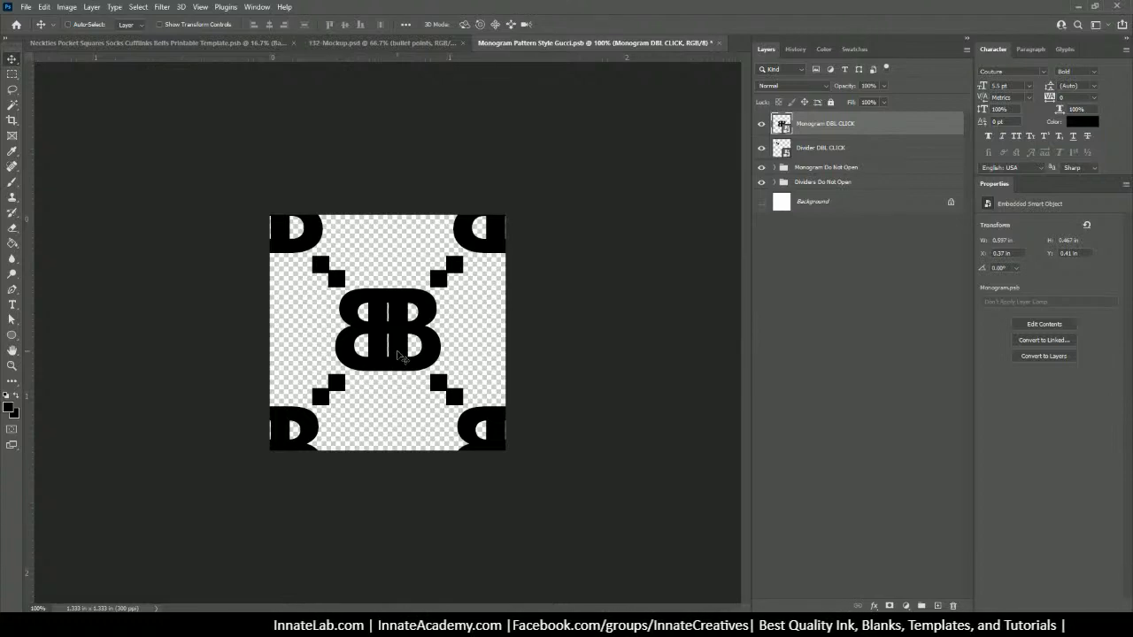
Step: In the neckties and pocket squares template, set the Pattern Front Pocket Square fill layer to the new BB monogram pattern
left_click(381, 42)
left_click(142, 43)
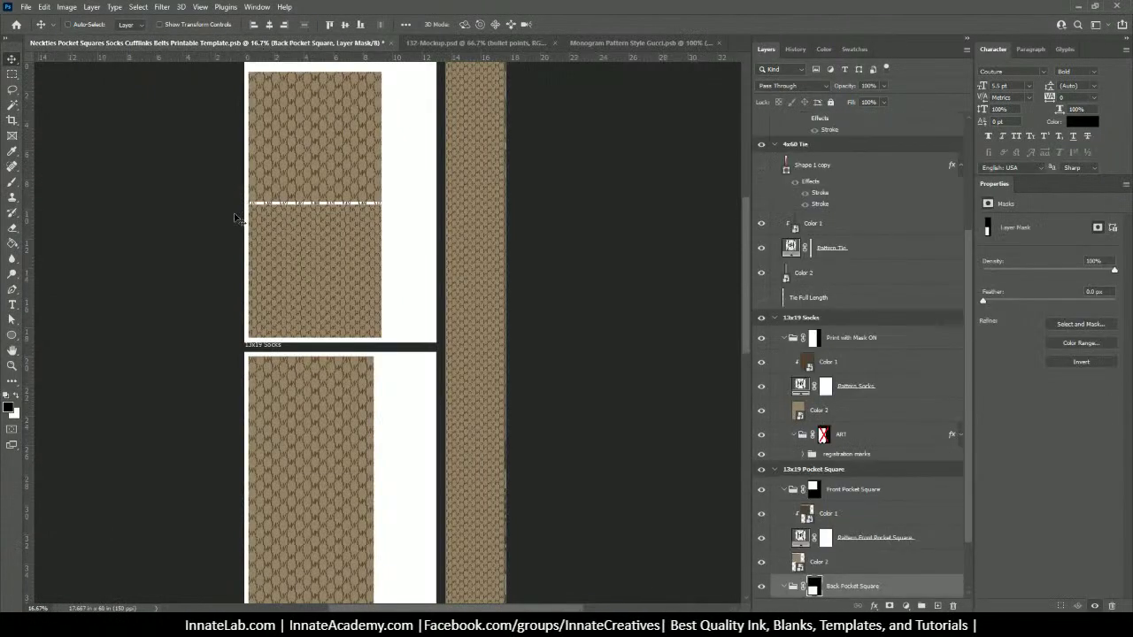
scroll(392, 283, "up", 3)
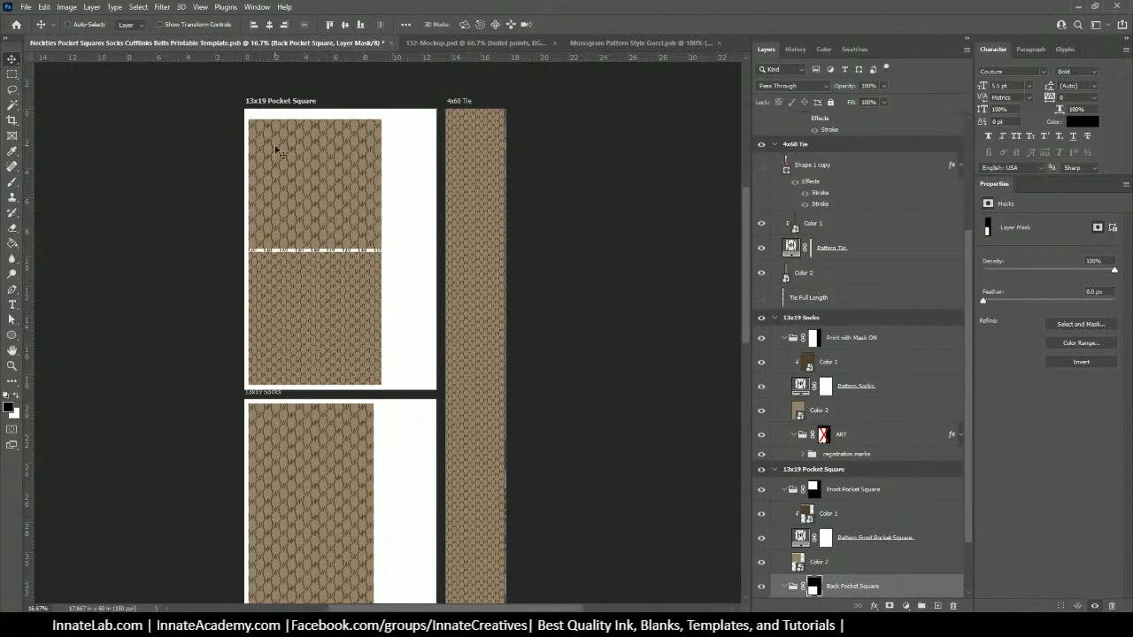
right_click(321, 170)
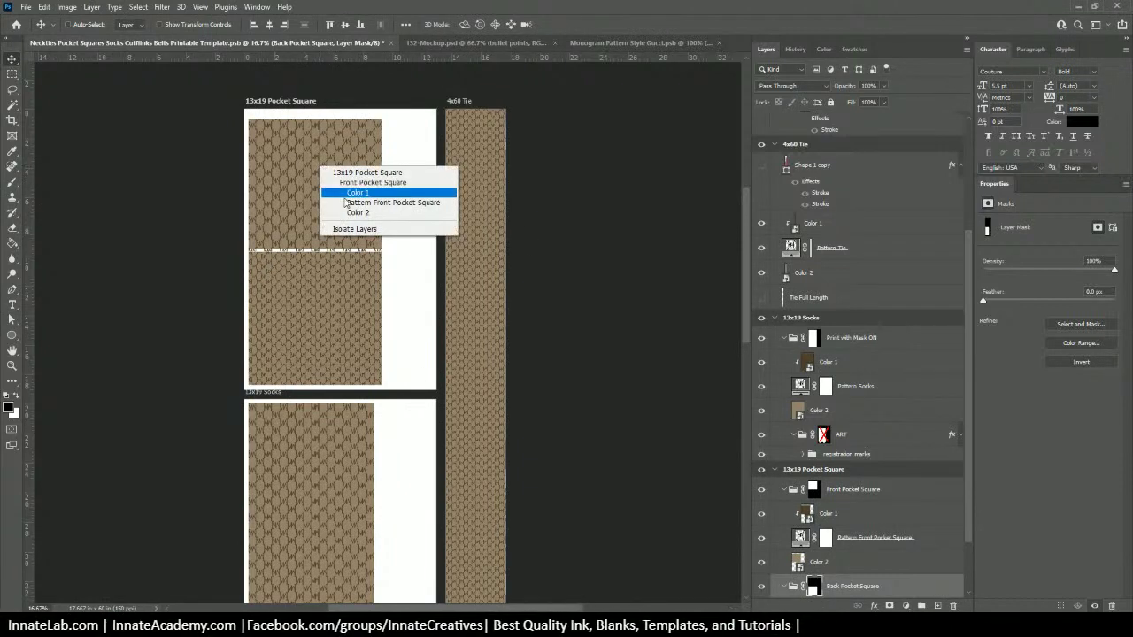
left_click(354, 203)
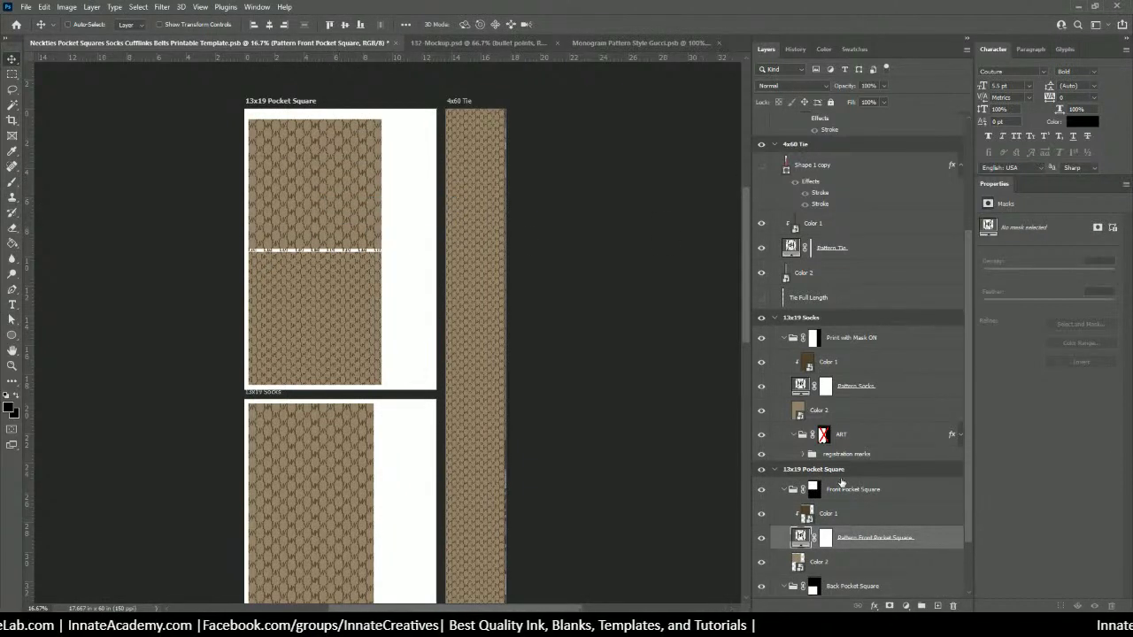
scroll(841, 483, "down", 2)
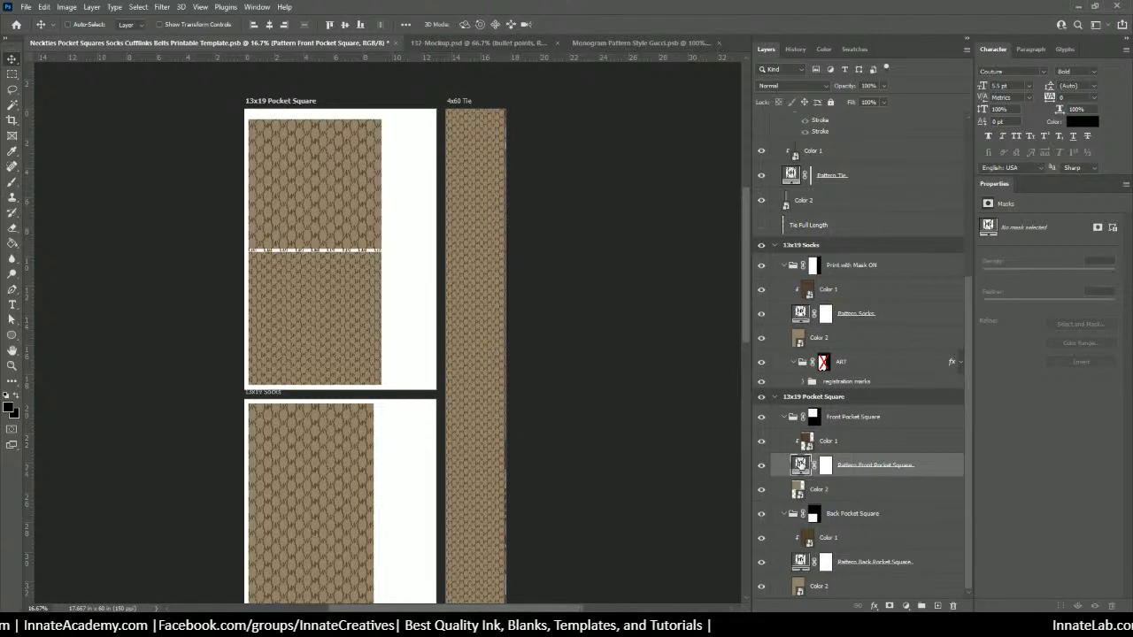
double_click(799, 464)
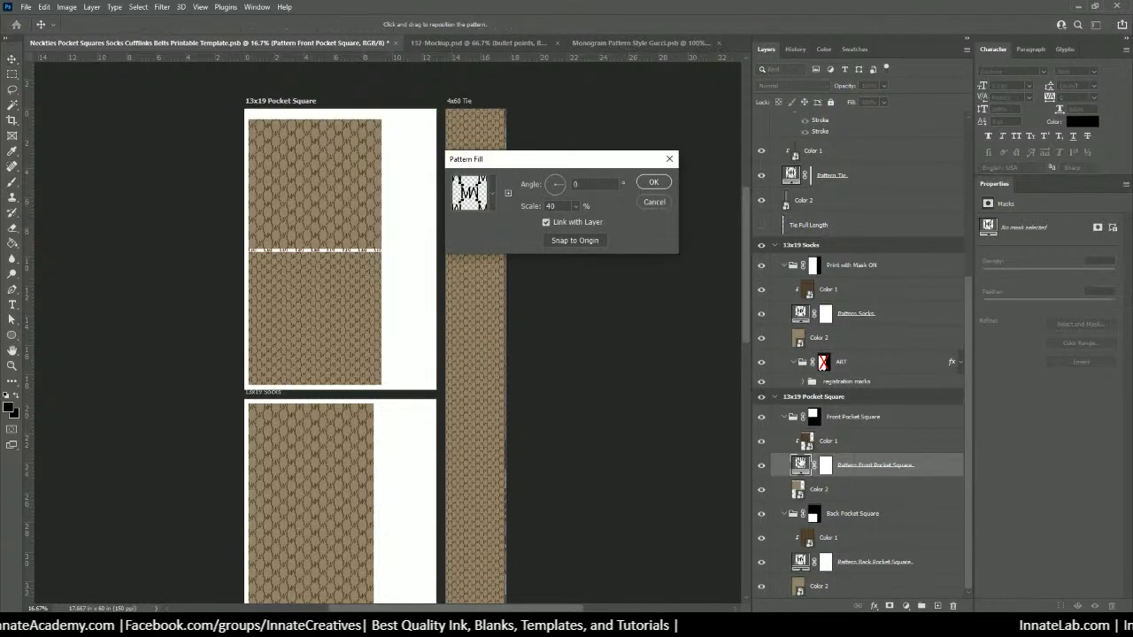
left_click(492, 195)
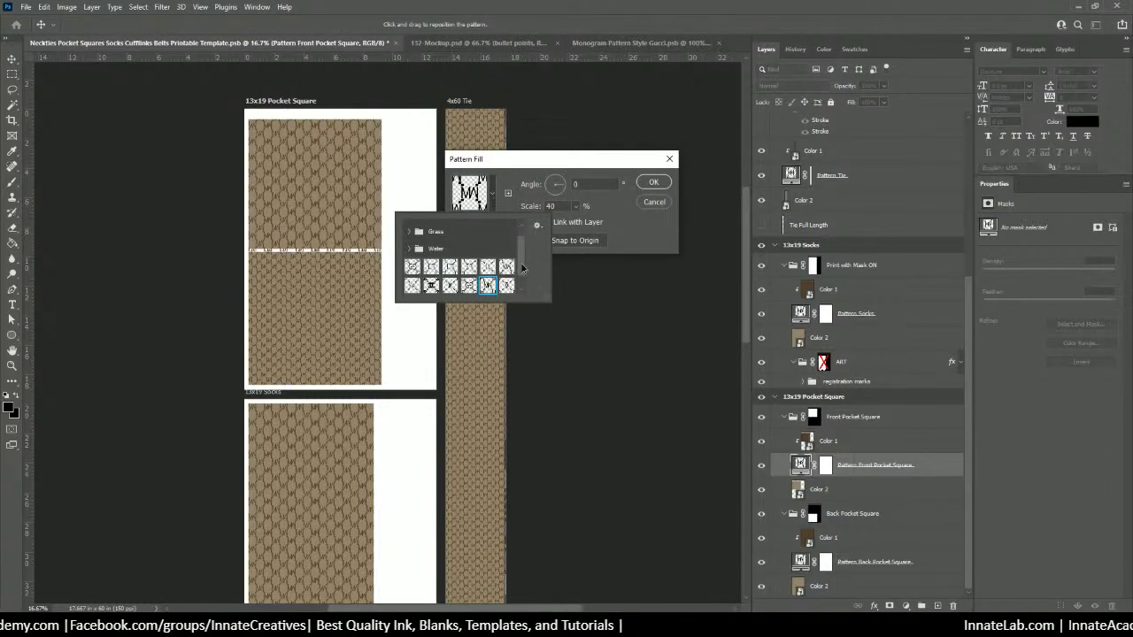
scroll(522, 268, "down", 1)
left_click(412, 285)
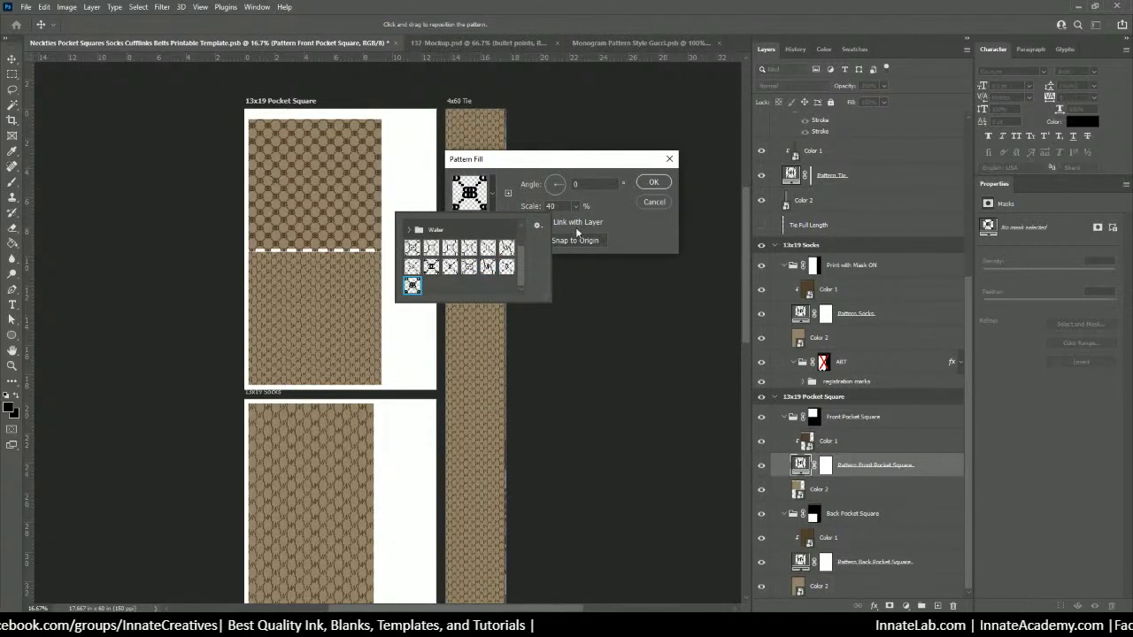
left_click(593, 164)
left_click(654, 181)
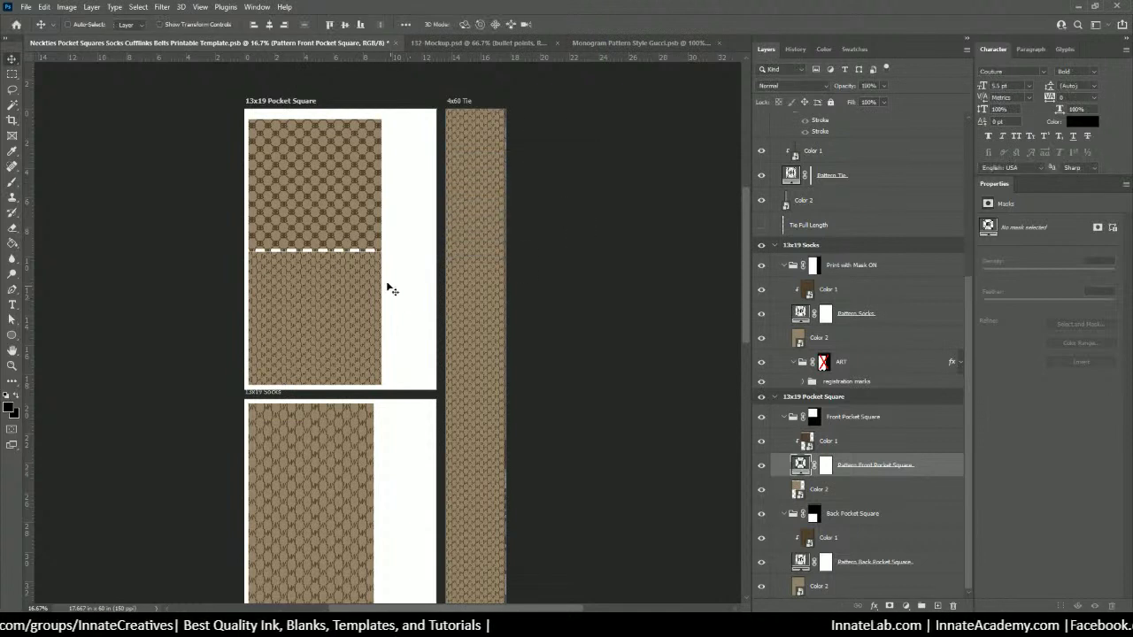
Step: Set the Pattern Tie fill layer of the 4x60 Tie artboard to the BB monogram pattern
right_click(493, 213)
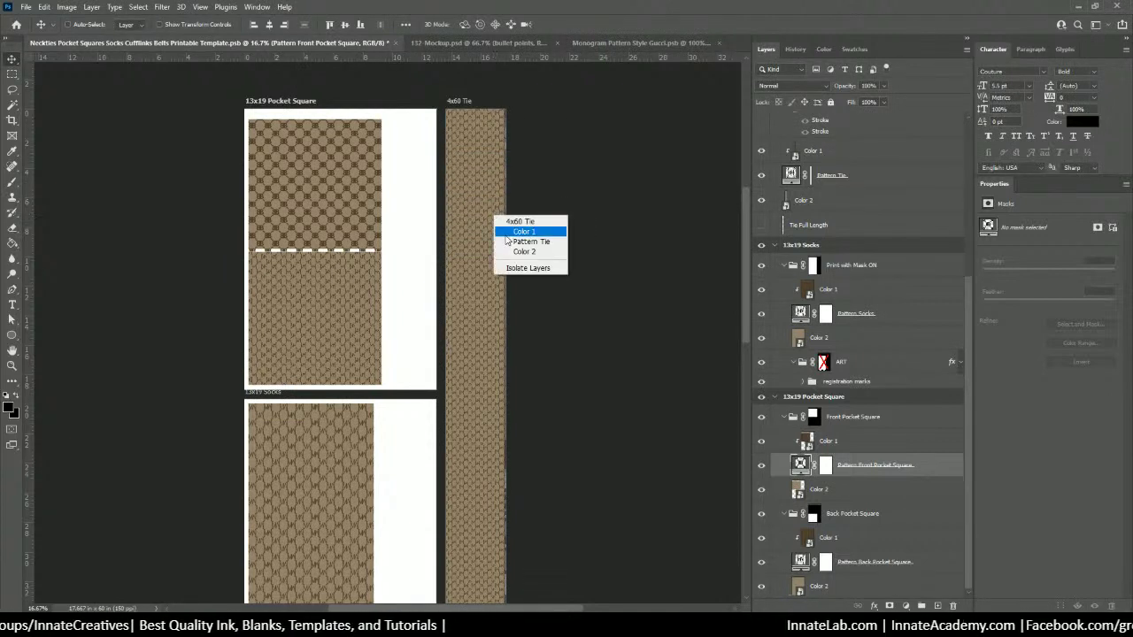
left_click(535, 242)
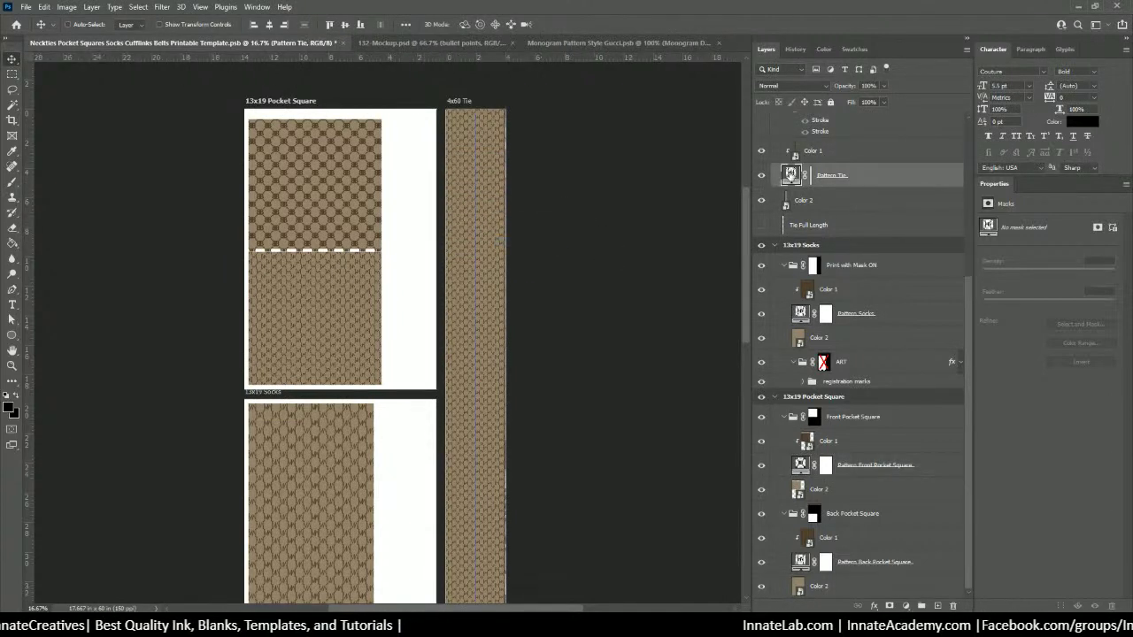
double_click(791, 174)
left_click(492, 194)
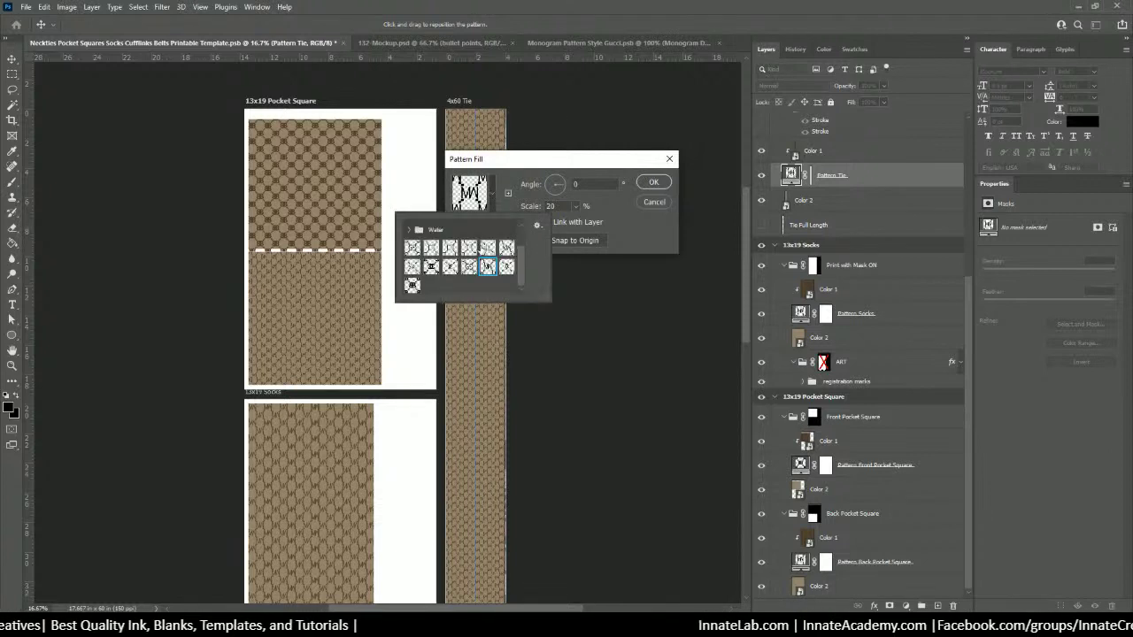
left_click(411, 286)
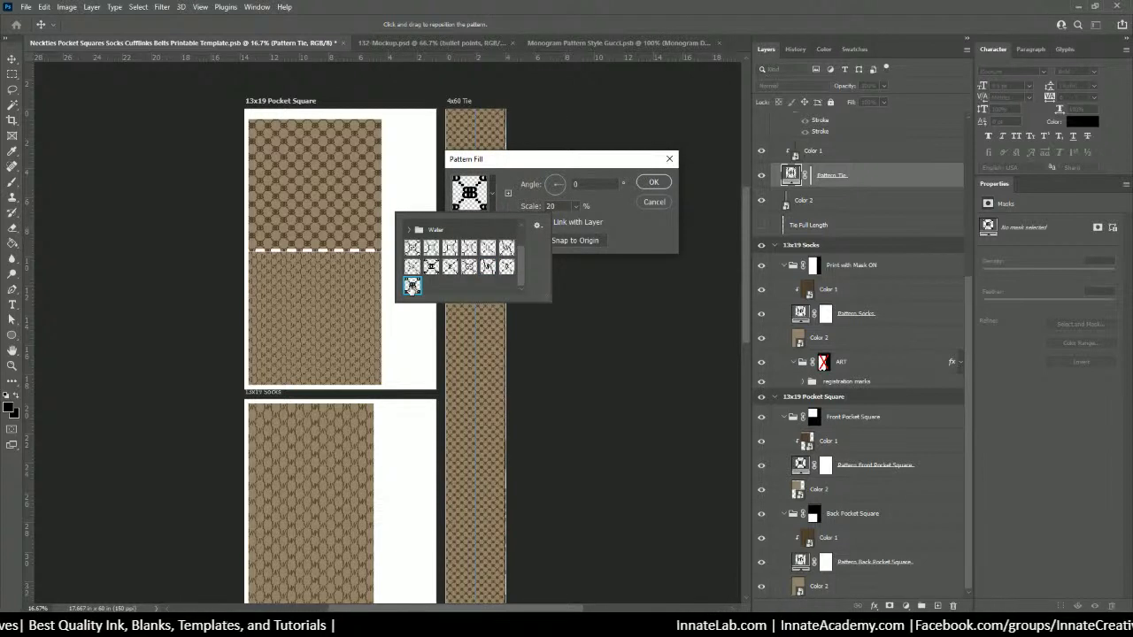
left_click(651, 182)
left_click(651, 182)
Step: Switch the Pattern Back Pocket Square fill layer to the BB monogram pattern, leaving its fill settings open
scroll(470, 280, "down", 2)
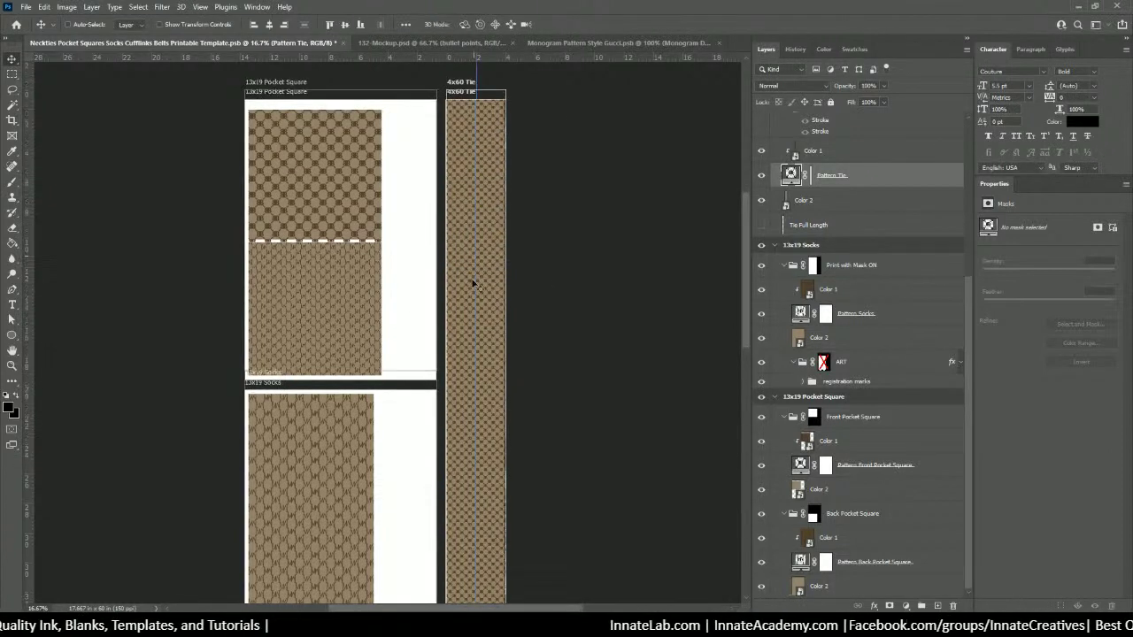
right_click(309, 268)
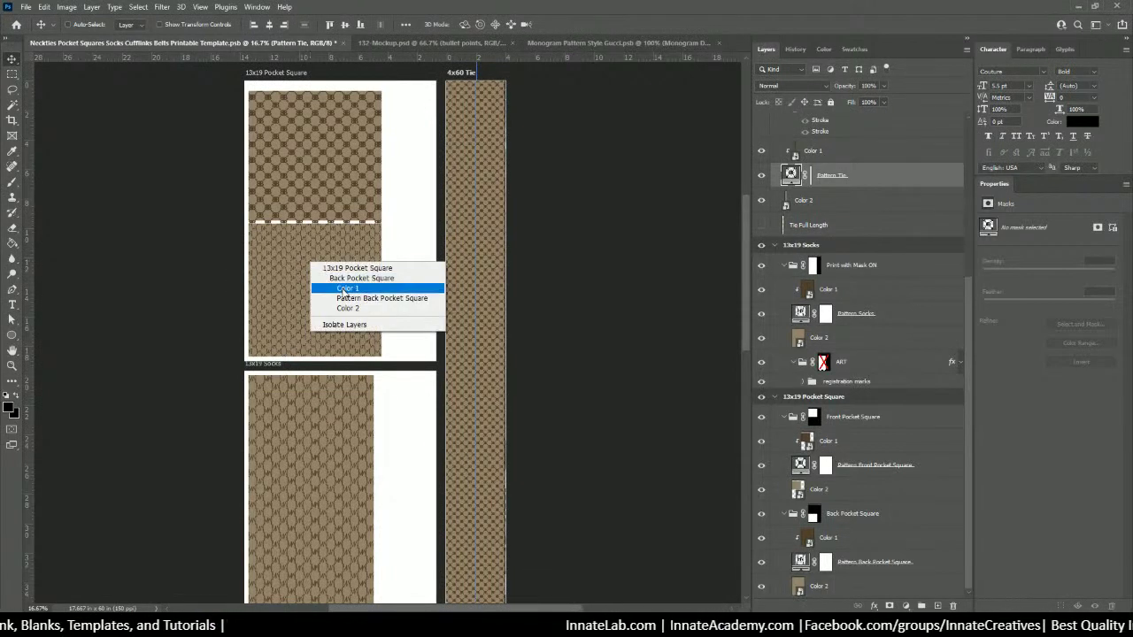
left_click(346, 299)
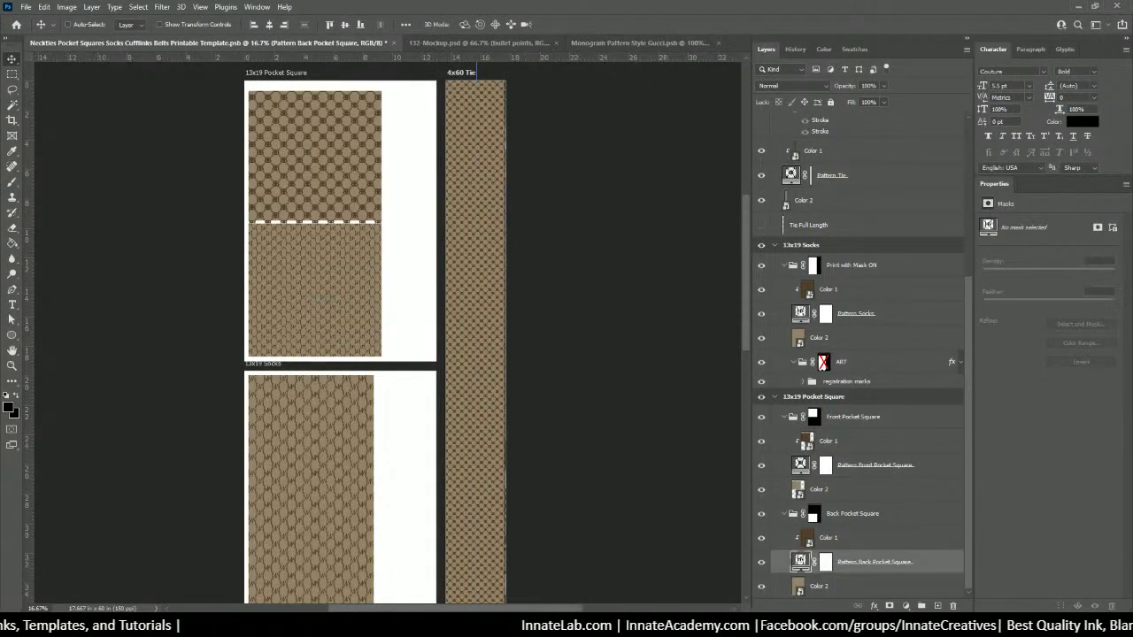
double_click(800, 561)
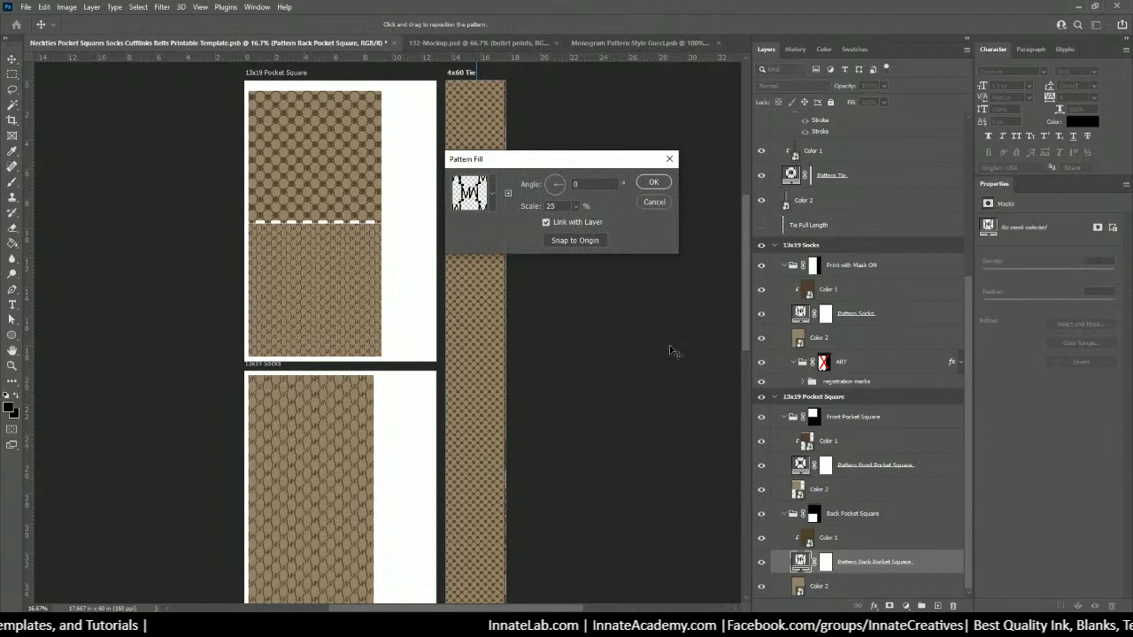
left_click(493, 197)
left_click(412, 286)
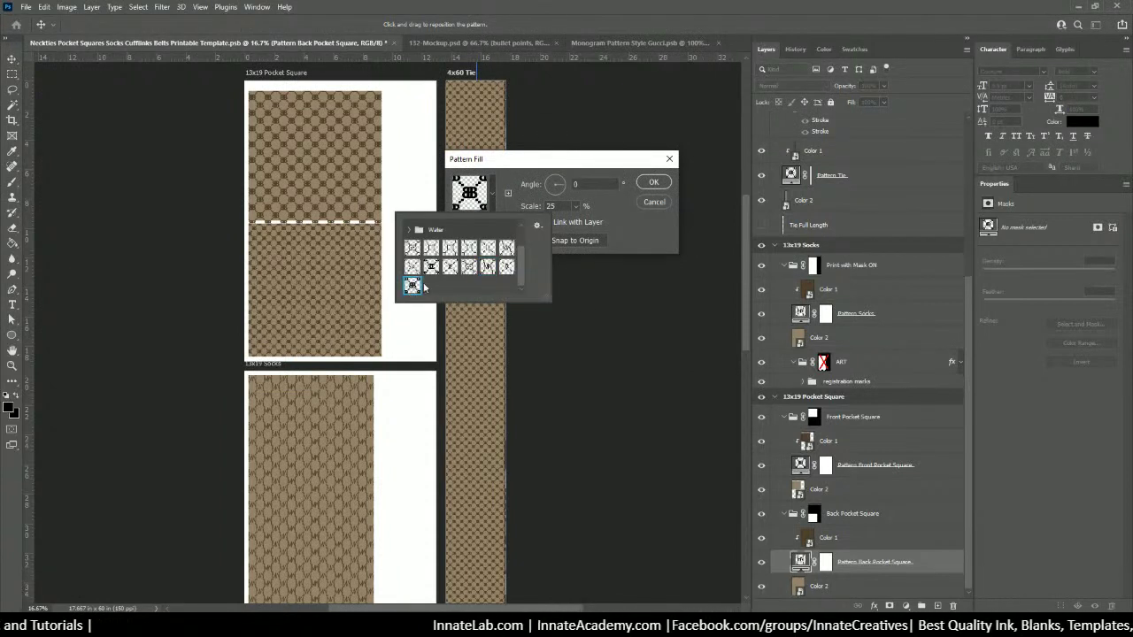
Step: Try four other monogram patterns on the back pocket square, including the GG and Chanel-style ones
left_click(506, 268)
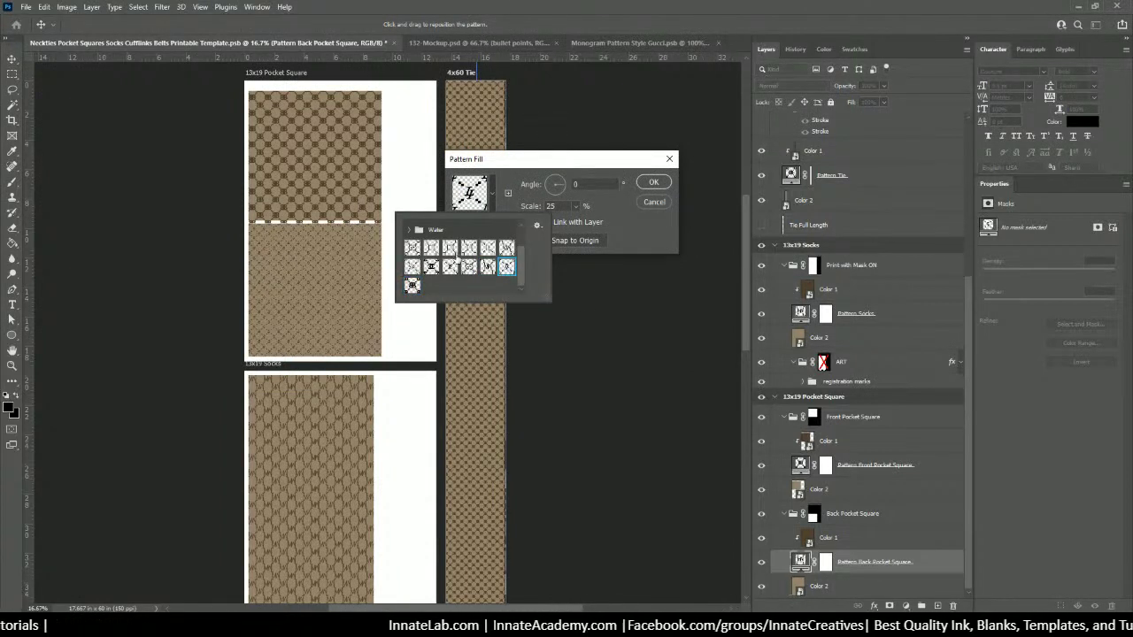
left_click(469, 267)
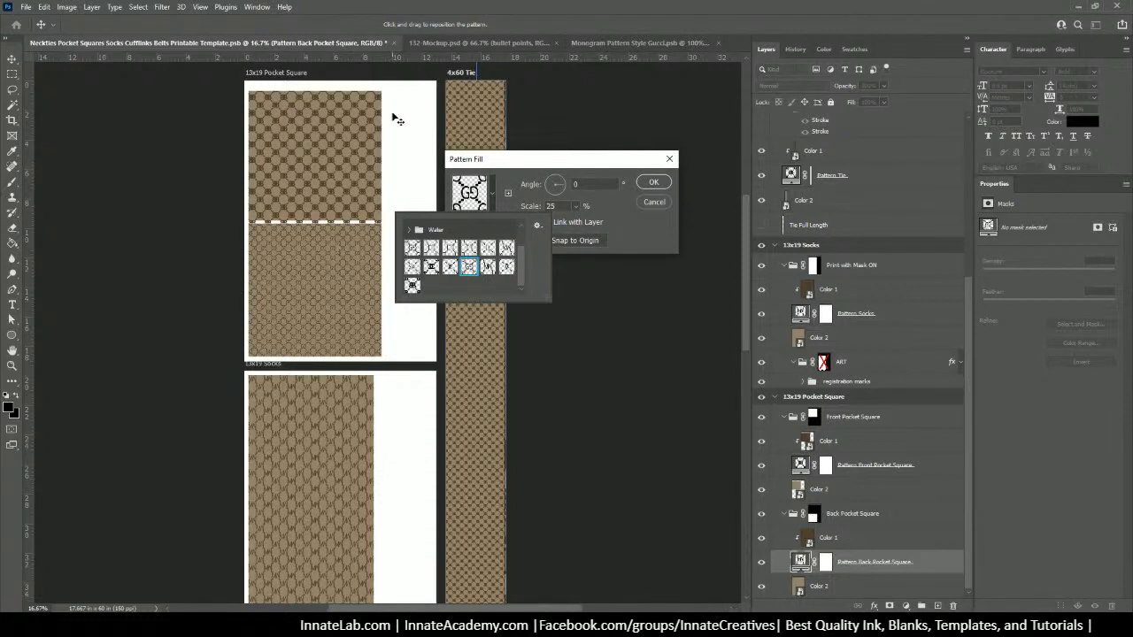
left_click(431, 267)
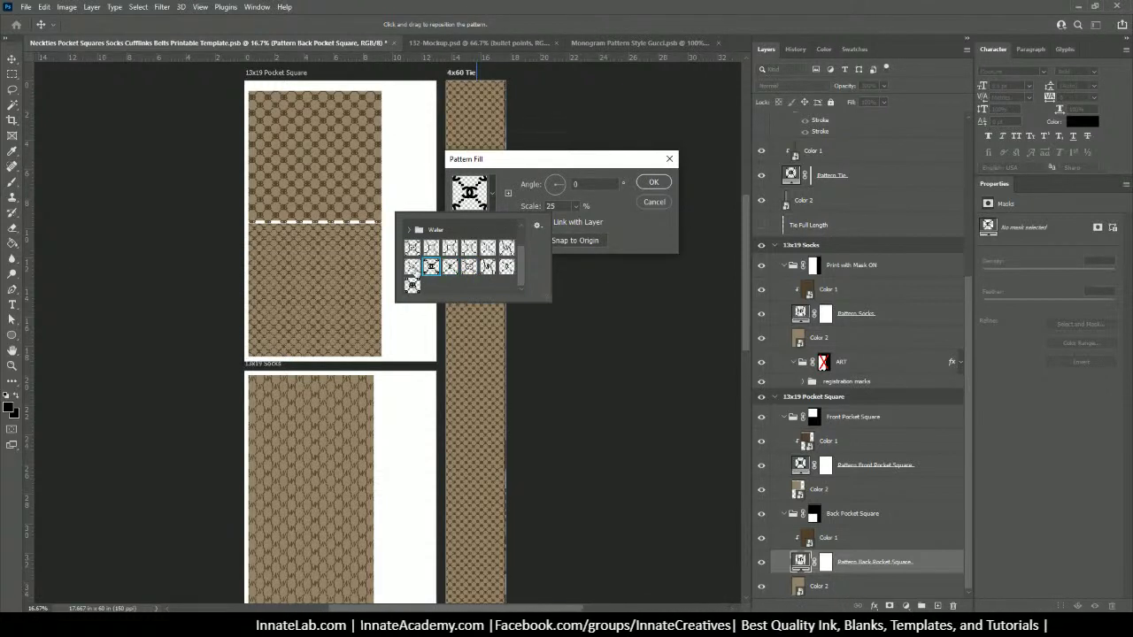
left_click(469, 248)
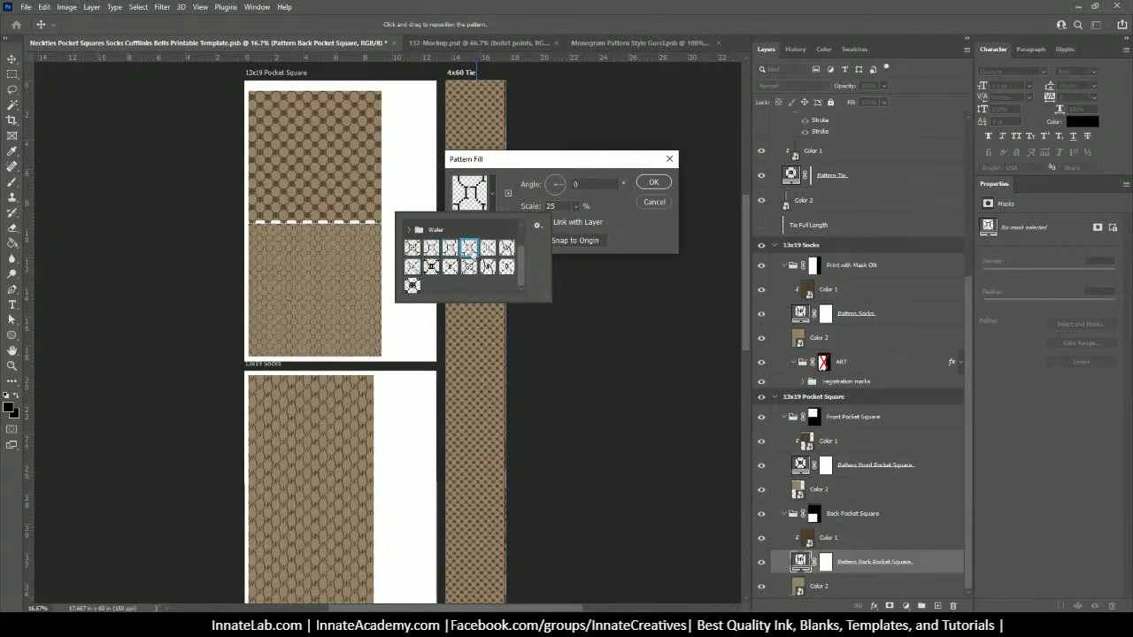
Step: Choose the BB monogram pattern again for the back pocket square and apply the fill
left_click(412, 285)
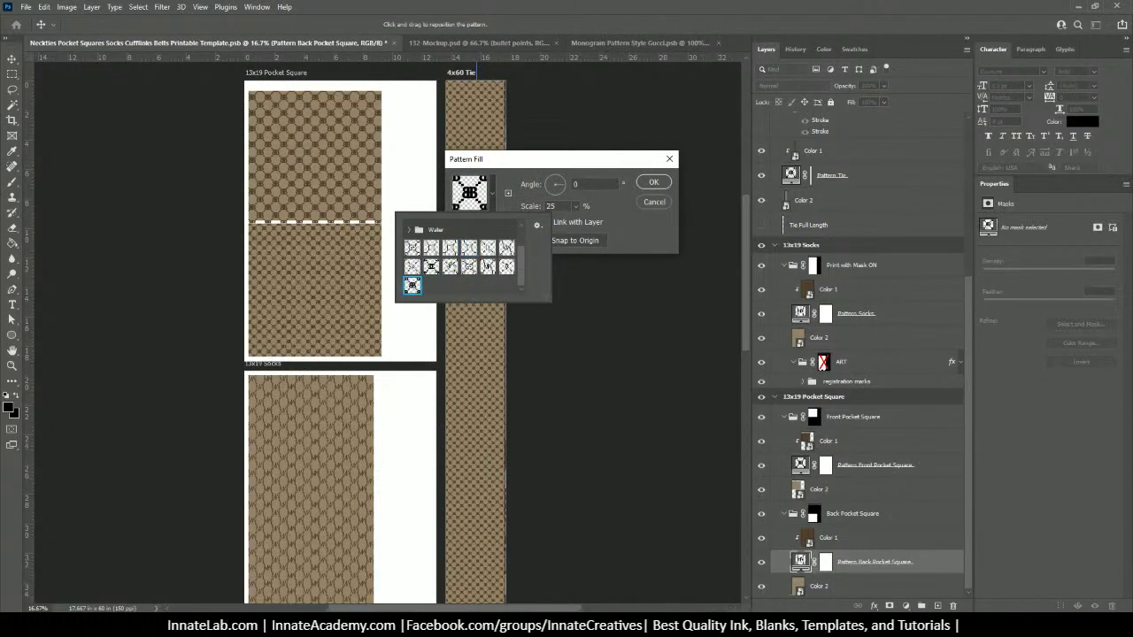
left_click(620, 169)
left_click(653, 182)
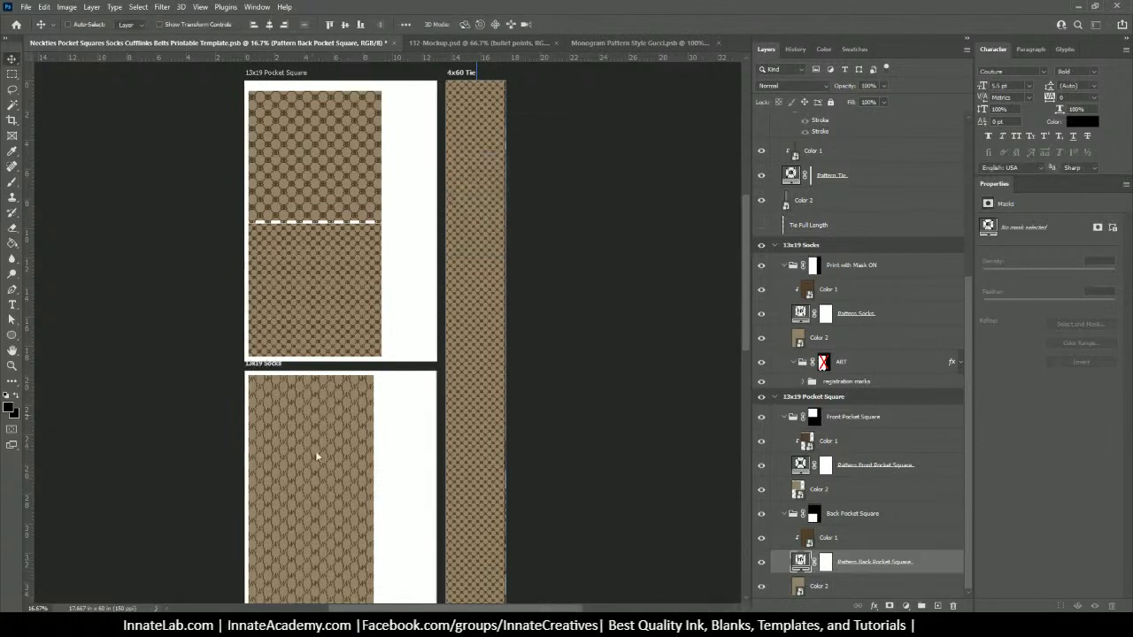
Step: Set the Pattern Socks fill layer of the 13x19 Socks artboard to the BB monogram pattern
right_click(313, 453)
left_click(347, 491)
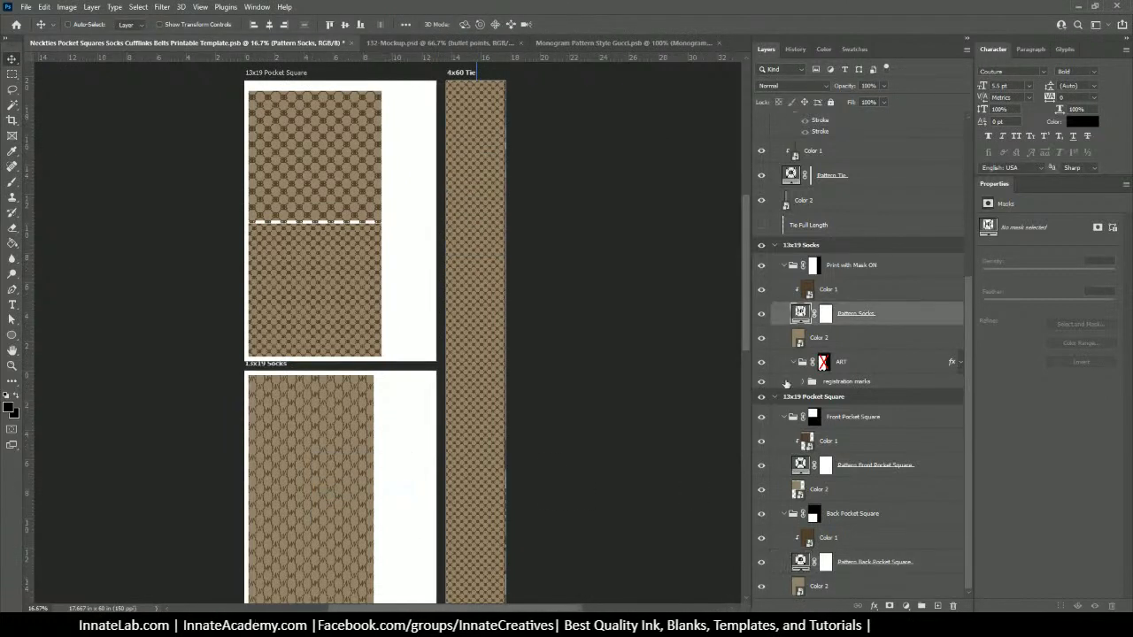
double_click(797, 317)
left_click(483, 205)
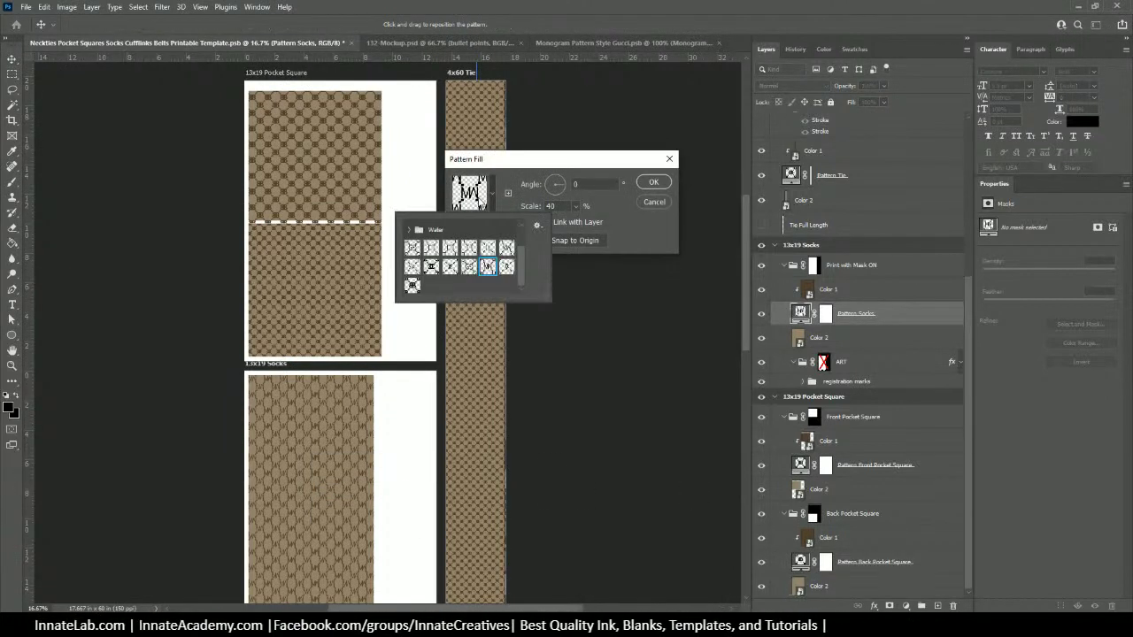
left_click(412, 286)
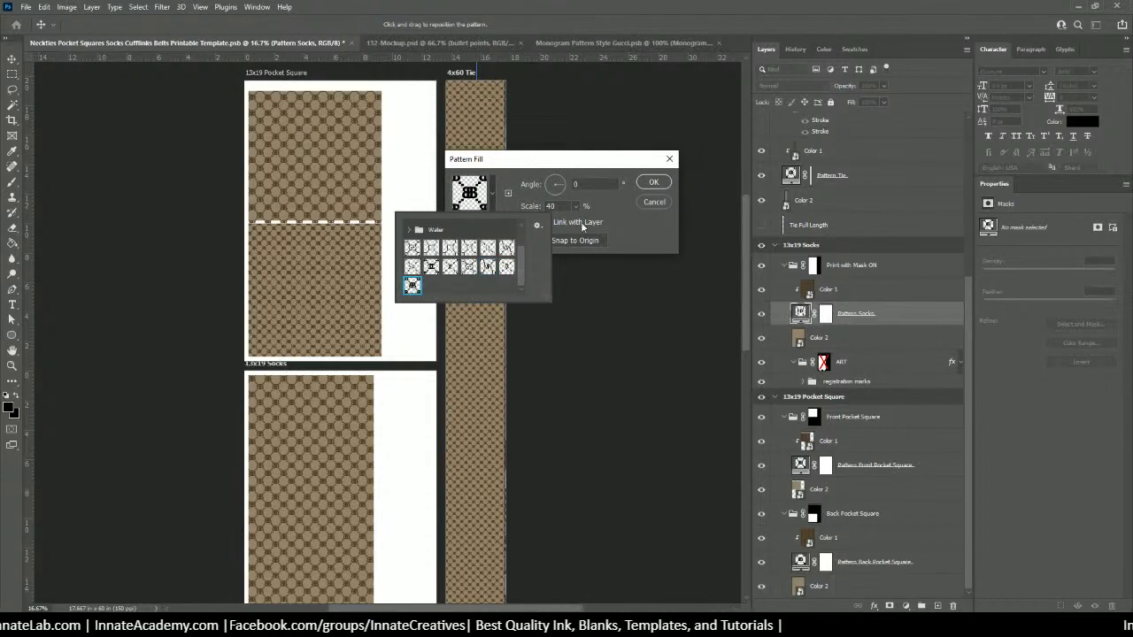
left_click(523, 158)
left_click(652, 183)
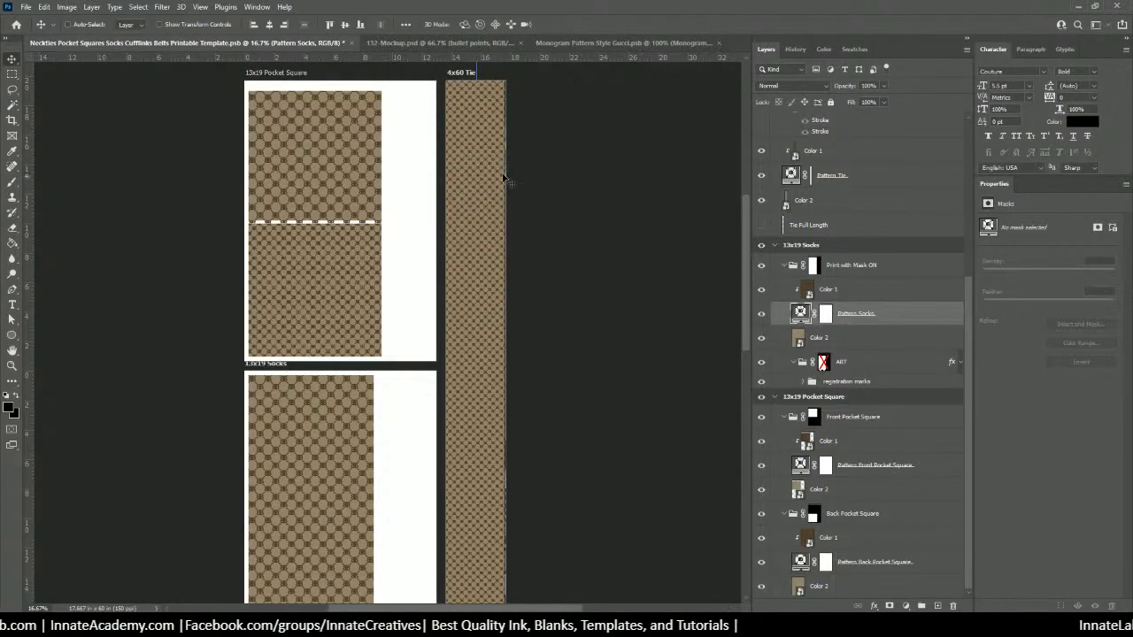
Step: Duplicate the Color 1 and Color 2 layers from the Cufflink 1 copy group to directly under the Cufflinks artboard heading
key("ctrl+plus")
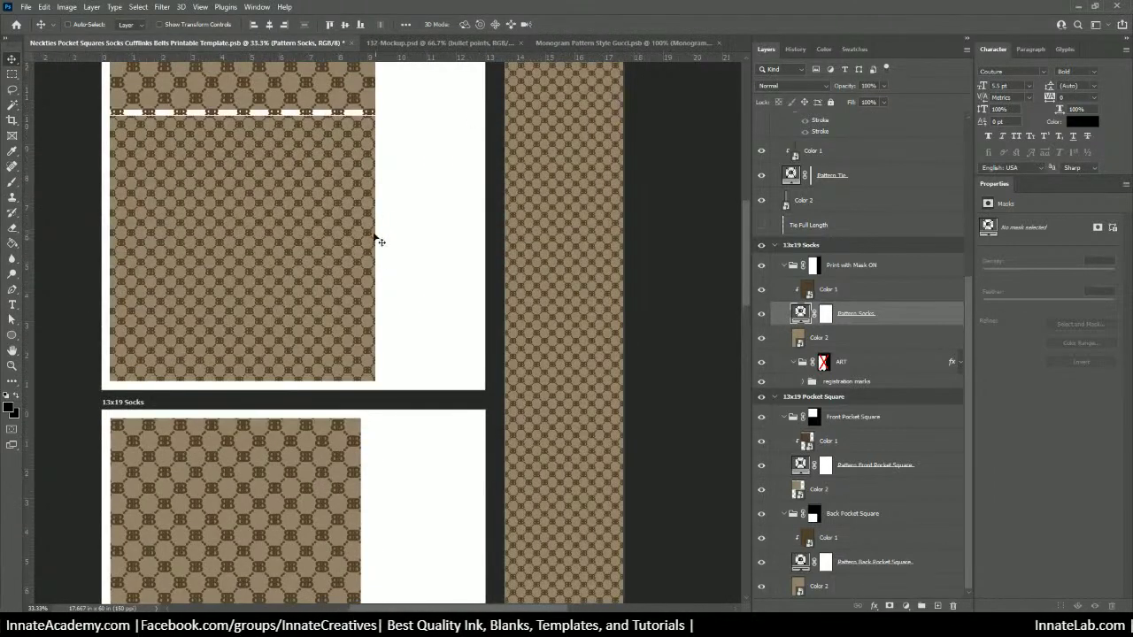
scroll(379, 416, "down", 4)
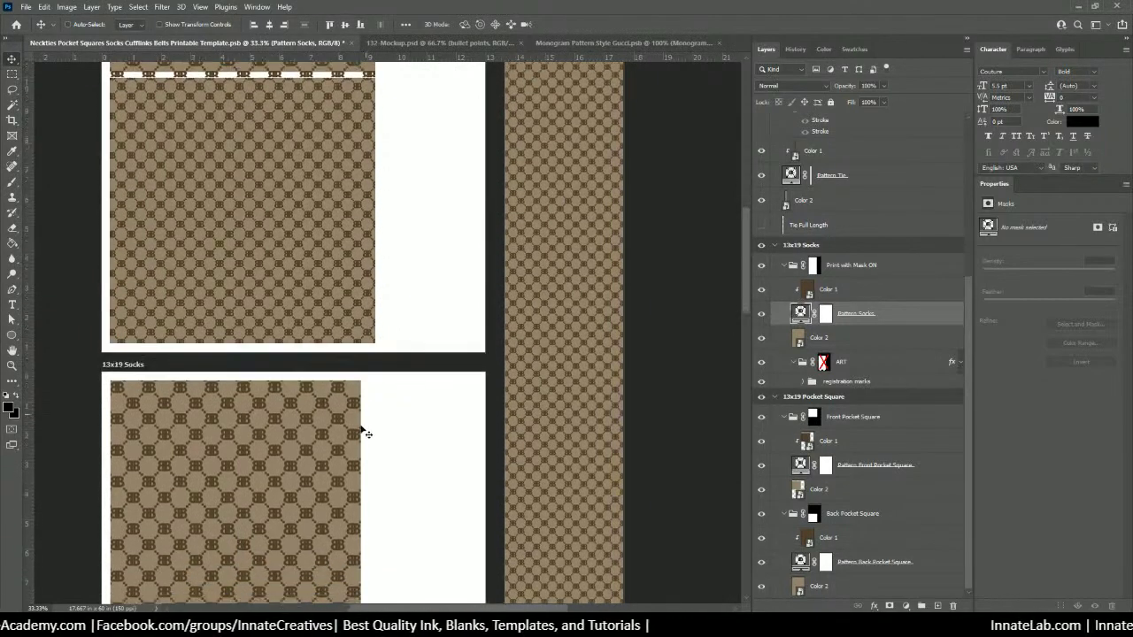
scroll(380, 429, "down", 2)
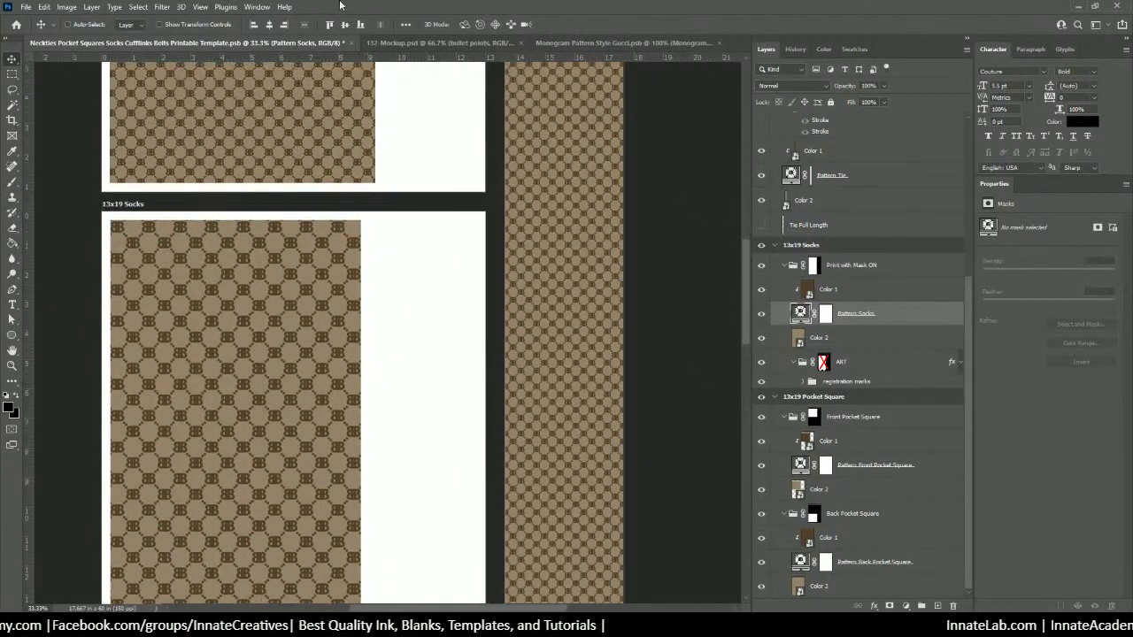
scroll(843, 295, "up", 5)
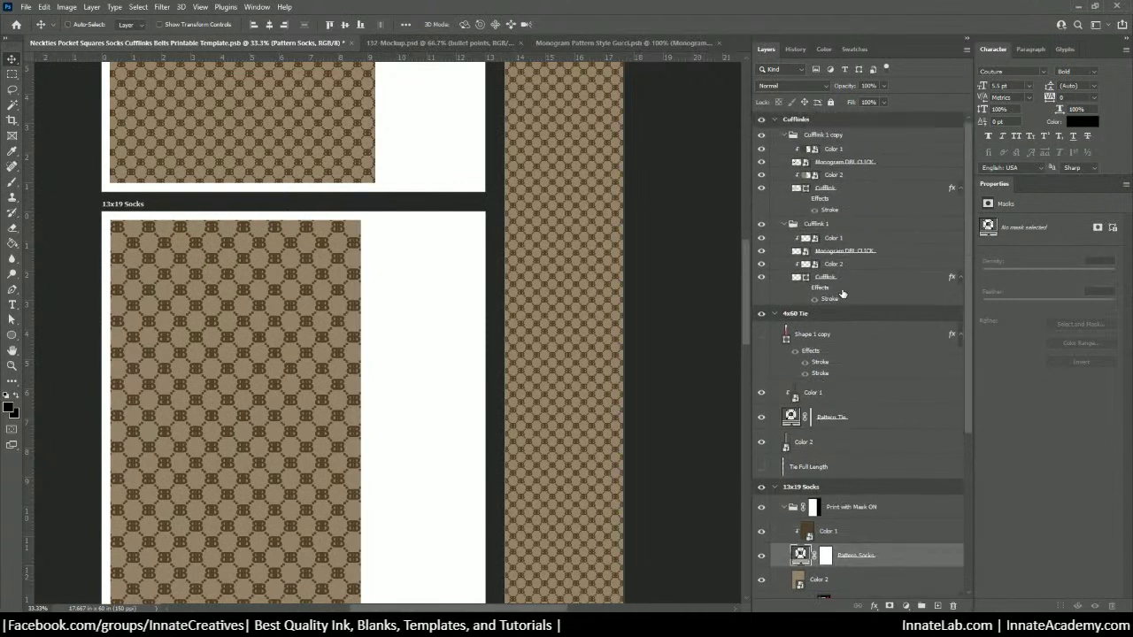
left_click(843, 150)
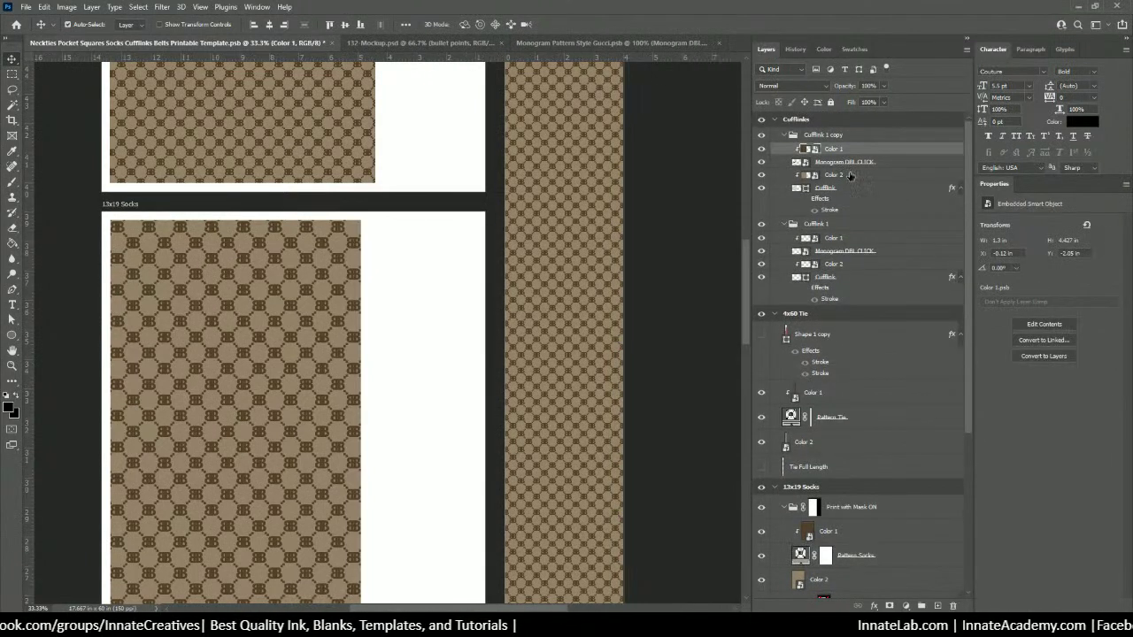
left_click(850, 176, "ctrl")
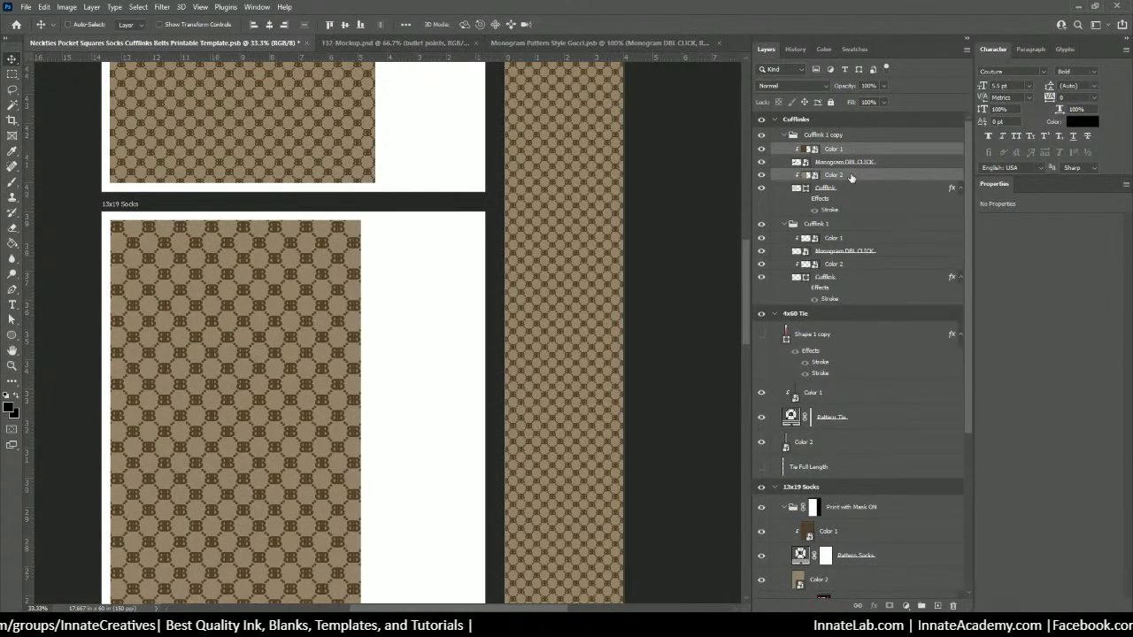
left_click_drag(850, 176, 837, 121)
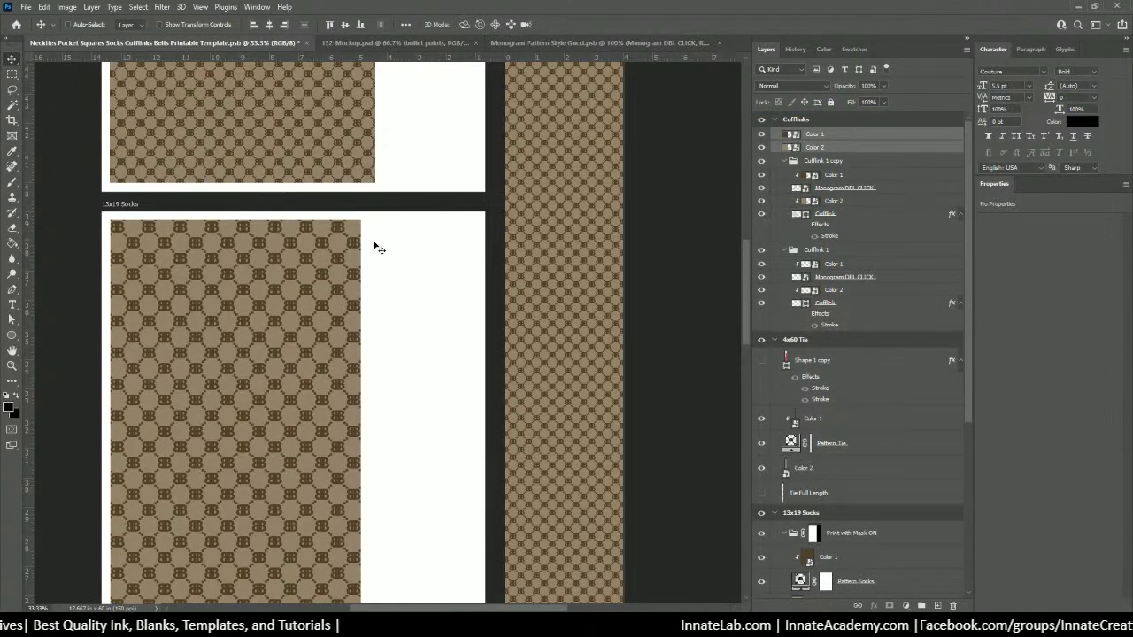
Step: Move the duplicated Color 1 and Color 2 layers into the 13x19 Pocket Square artboard, above the Front Pocket Square group
scroll(374, 245, "up", 4)
scroll(349, 263, "up", 6)
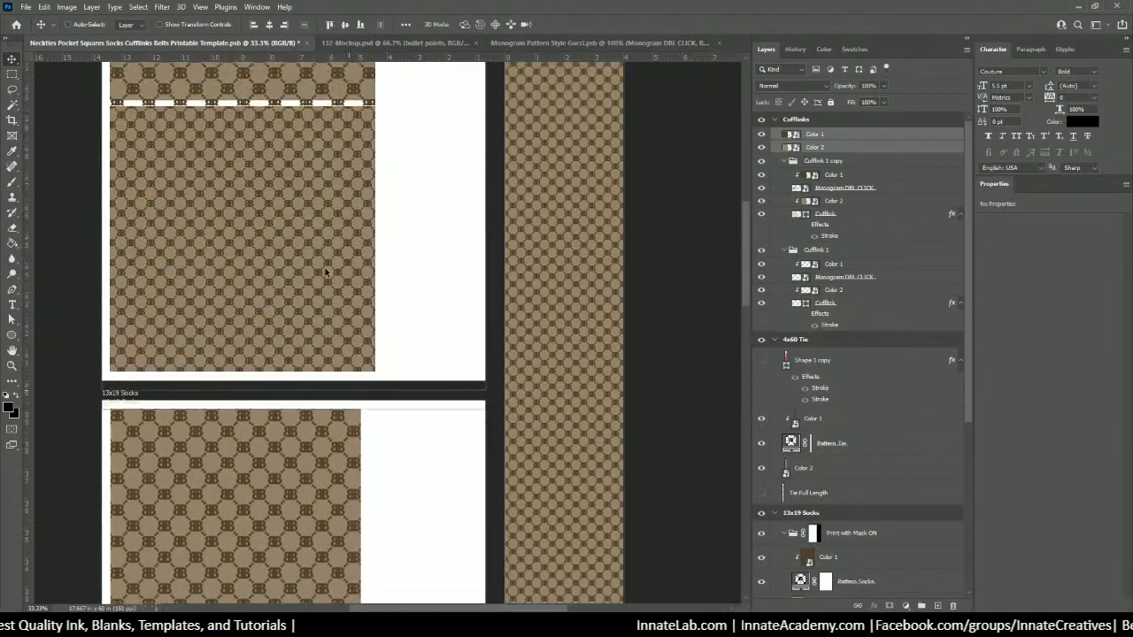
scroll(323, 276, "up", 7)
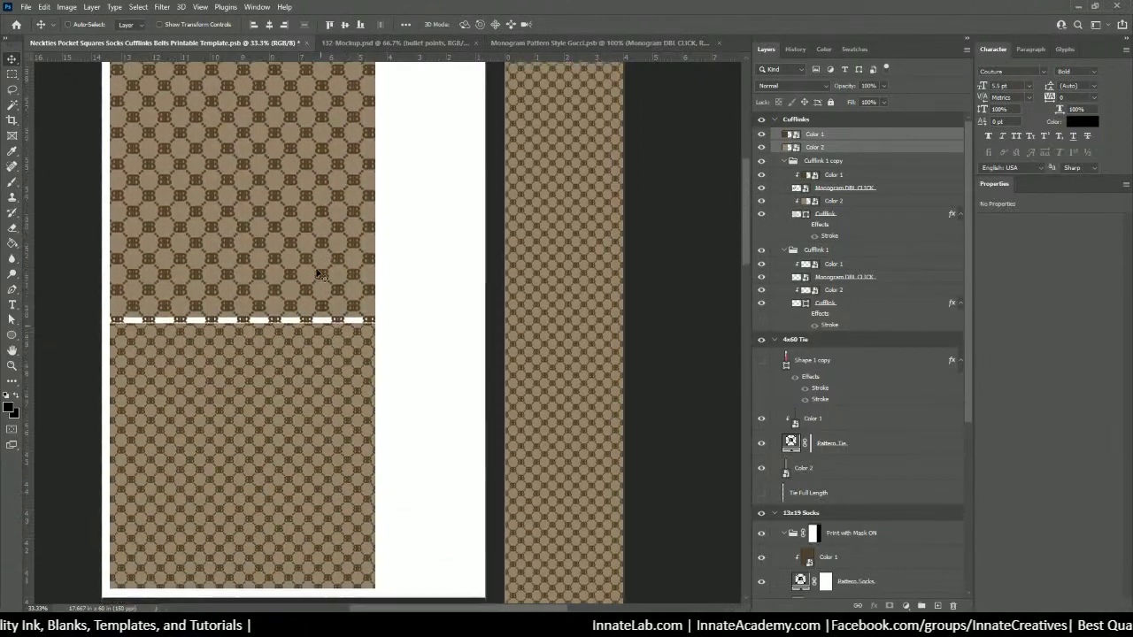
scroll(318, 275, "up", 4)
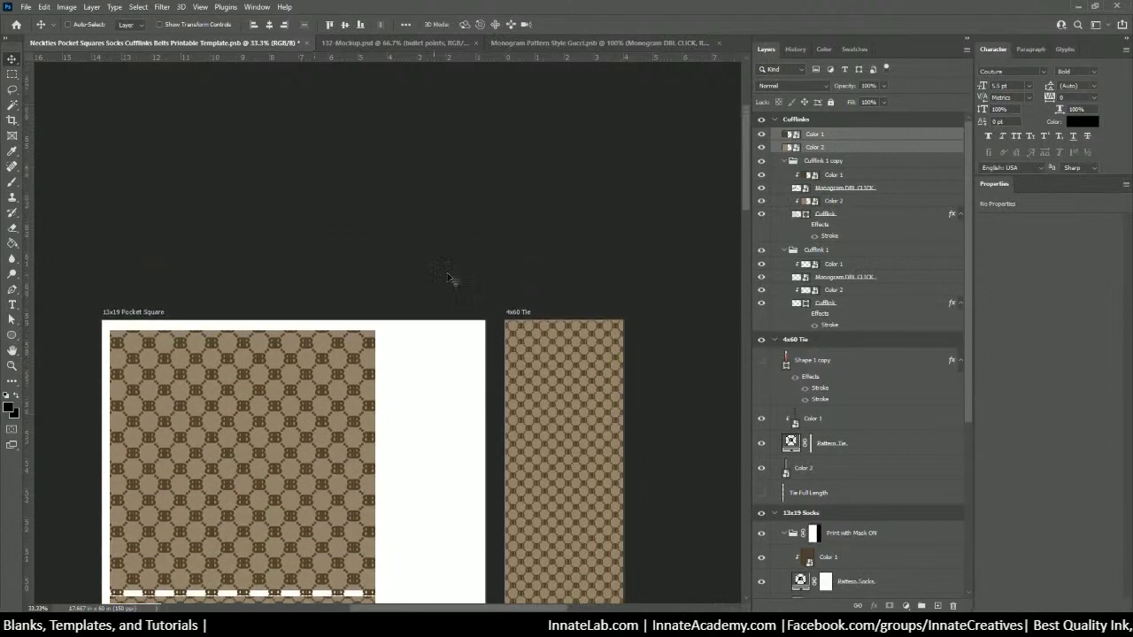
scroll(442, 309, "down", 4)
scroll(436, 313, "down", 2)
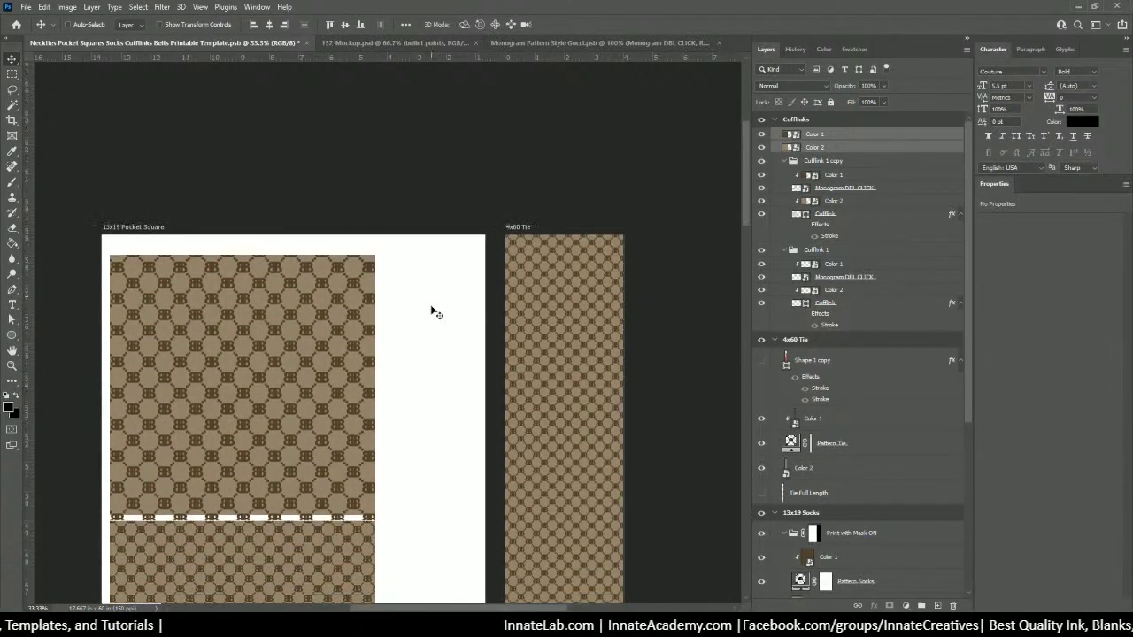
scroll(433, 314, "down", 1)
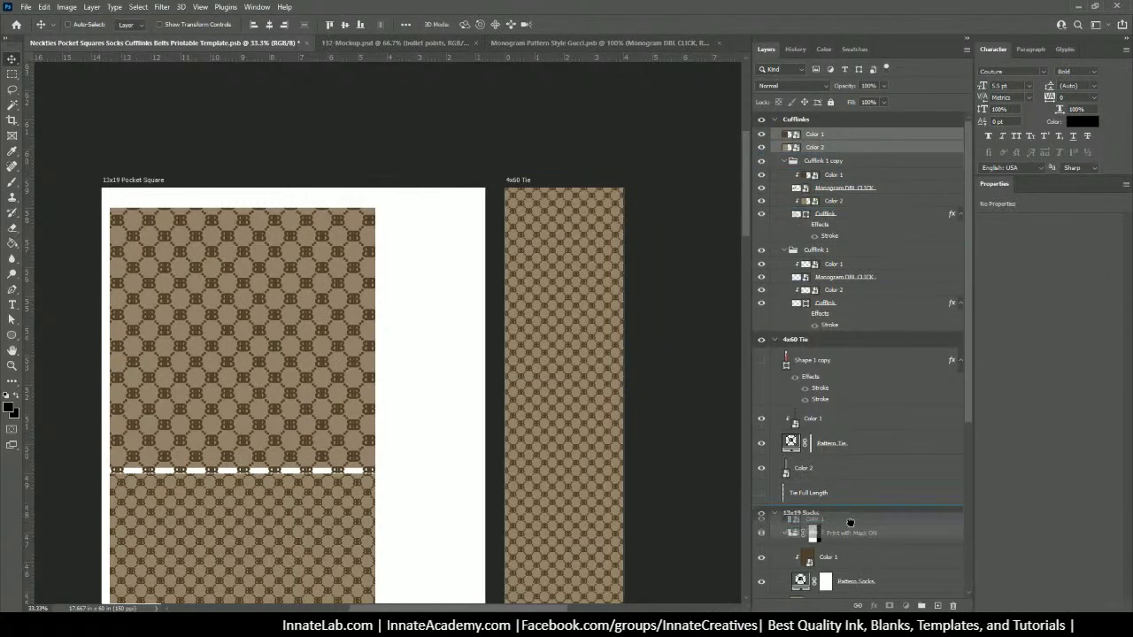
scroll(846, 523, "down", 1)
scroll(808, 436, "down", 10)
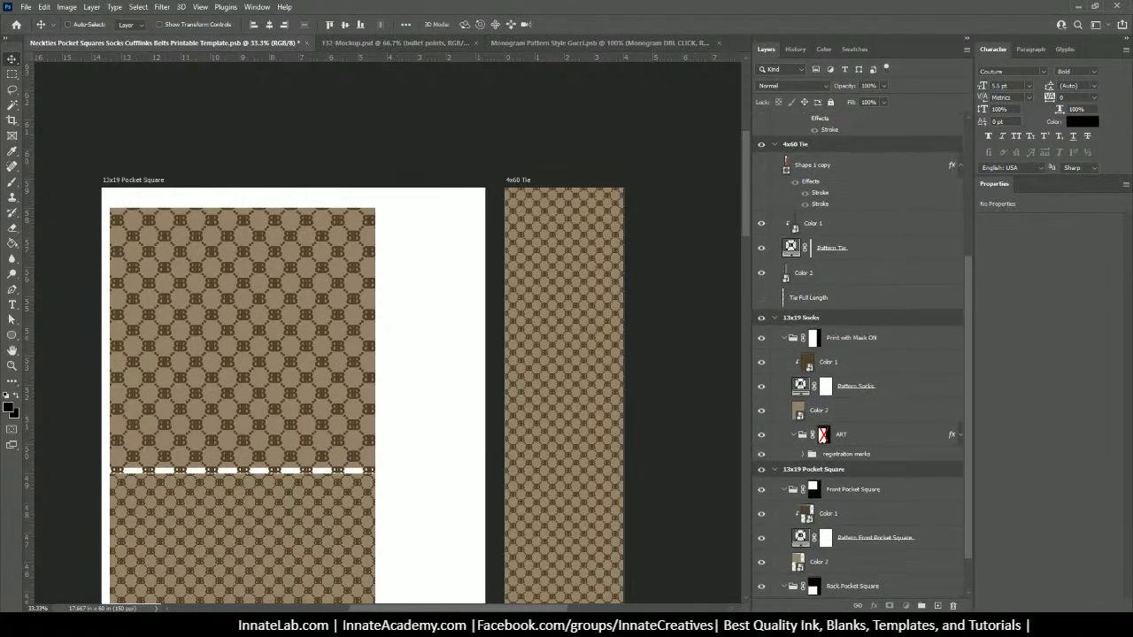
left_click_drag(808, 436, 807, 432)
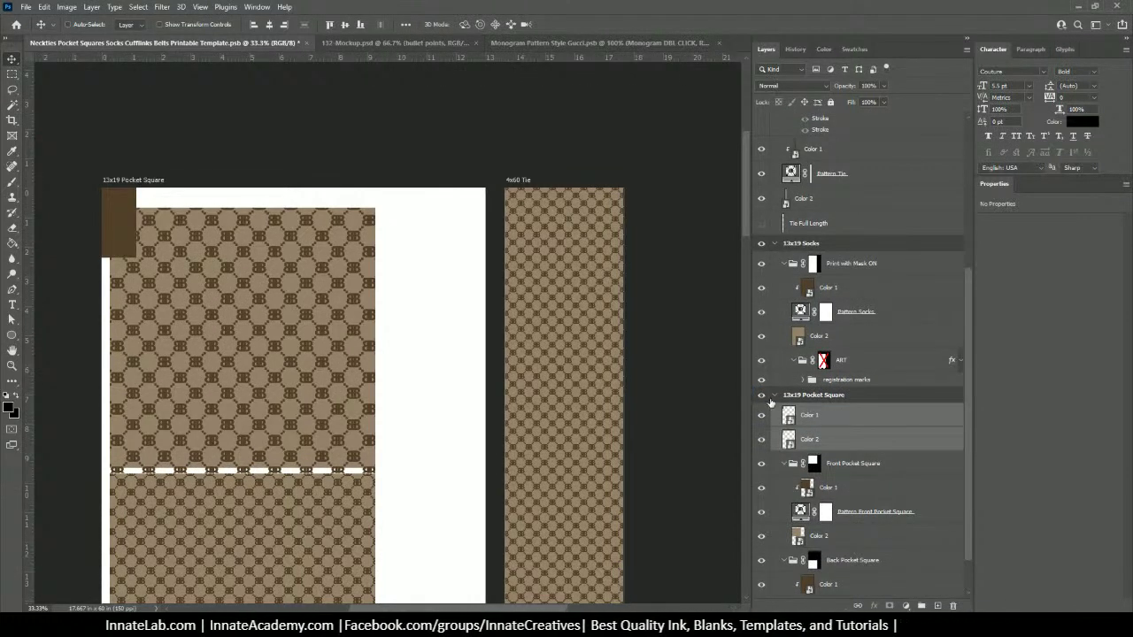
Step: Place the Color 1 and Color 2 swatches side by side in the white margin above the front pocket square, with their bottom edges aligned
left_click(834, 441)
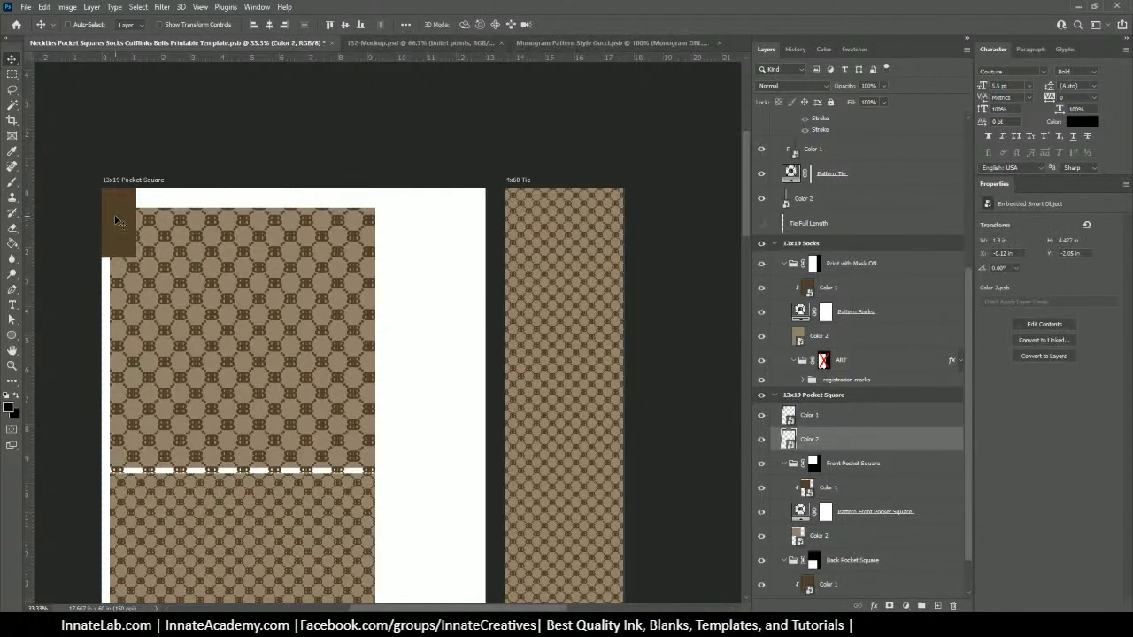
left_click_drag(115, 220, 341, 167)
left_click(817, 419)
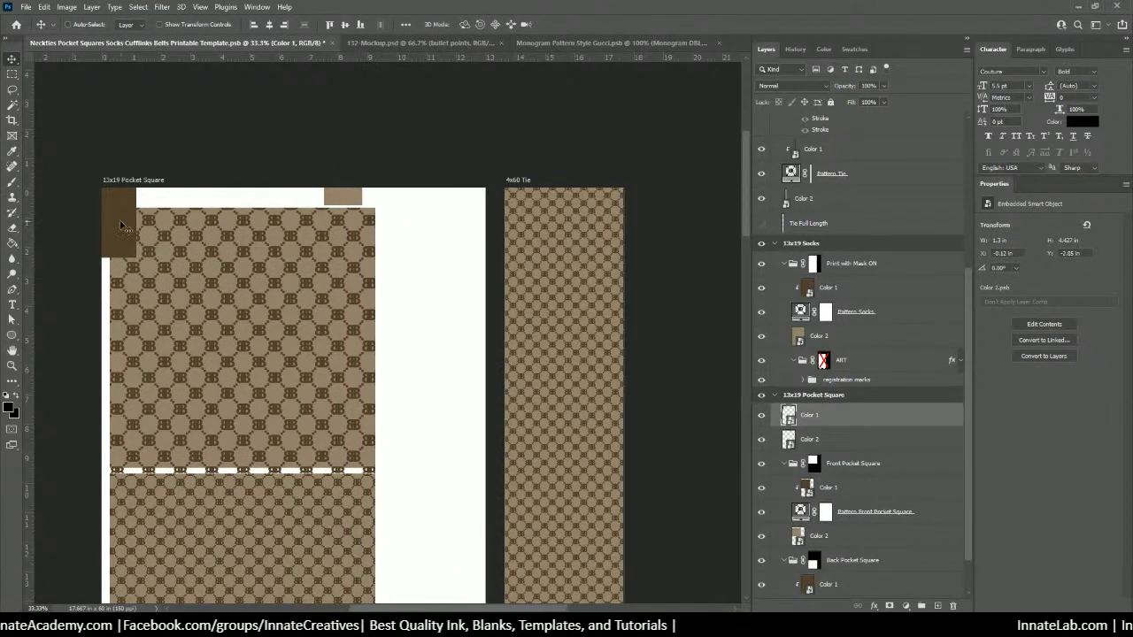
left_click_drag(125, 225, 302, 196)
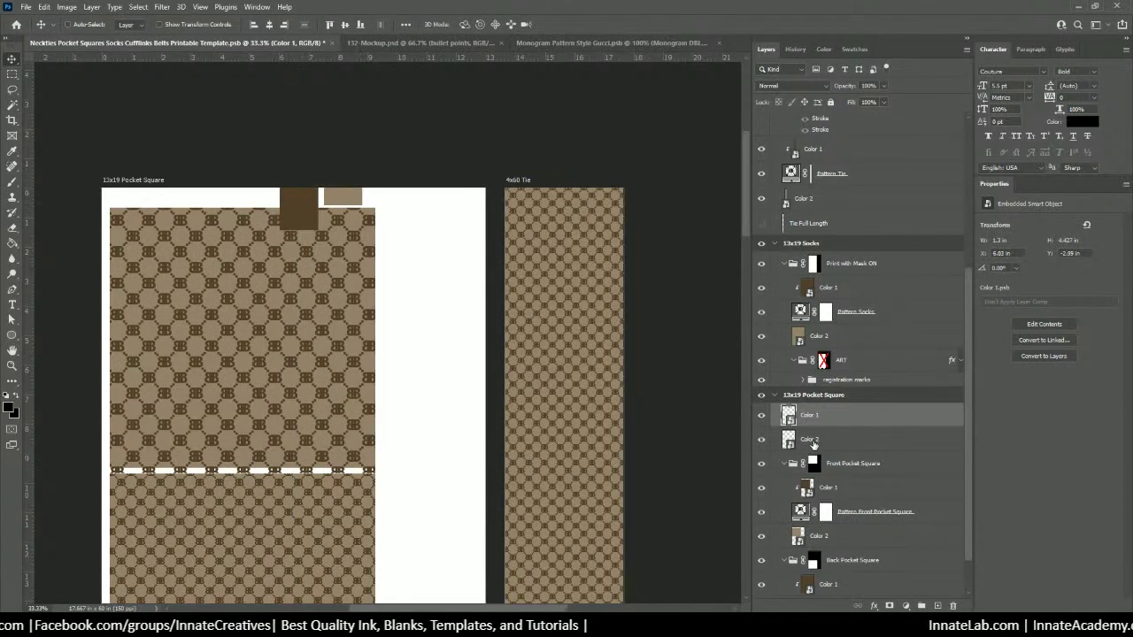
left_click(812, 439, "shift")
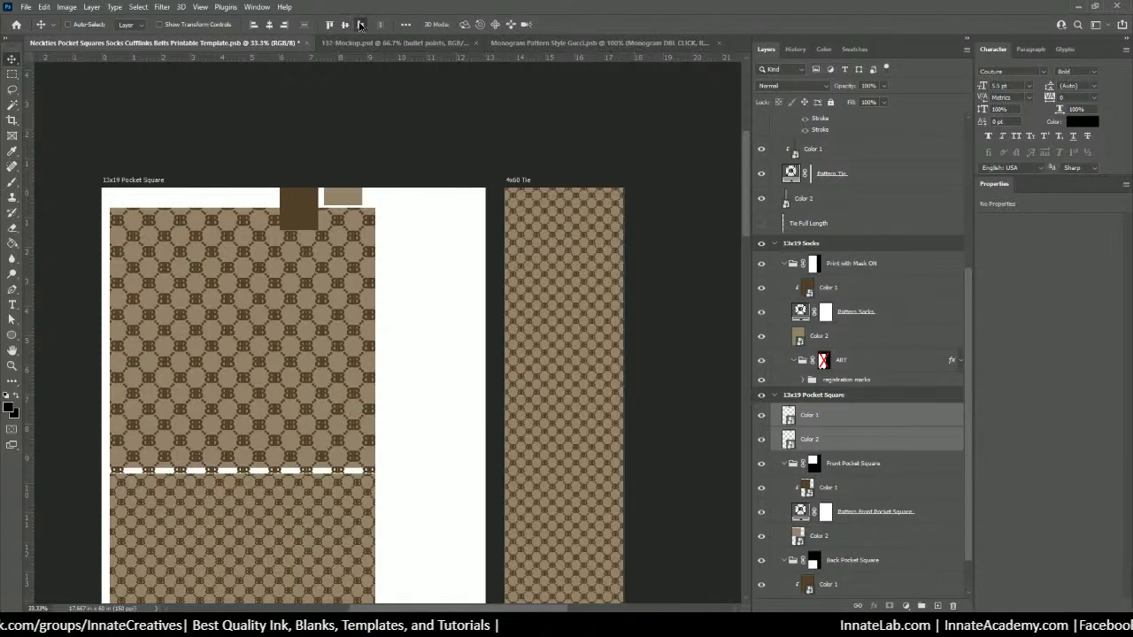
left_click_drag(354, 220, 352, 198)
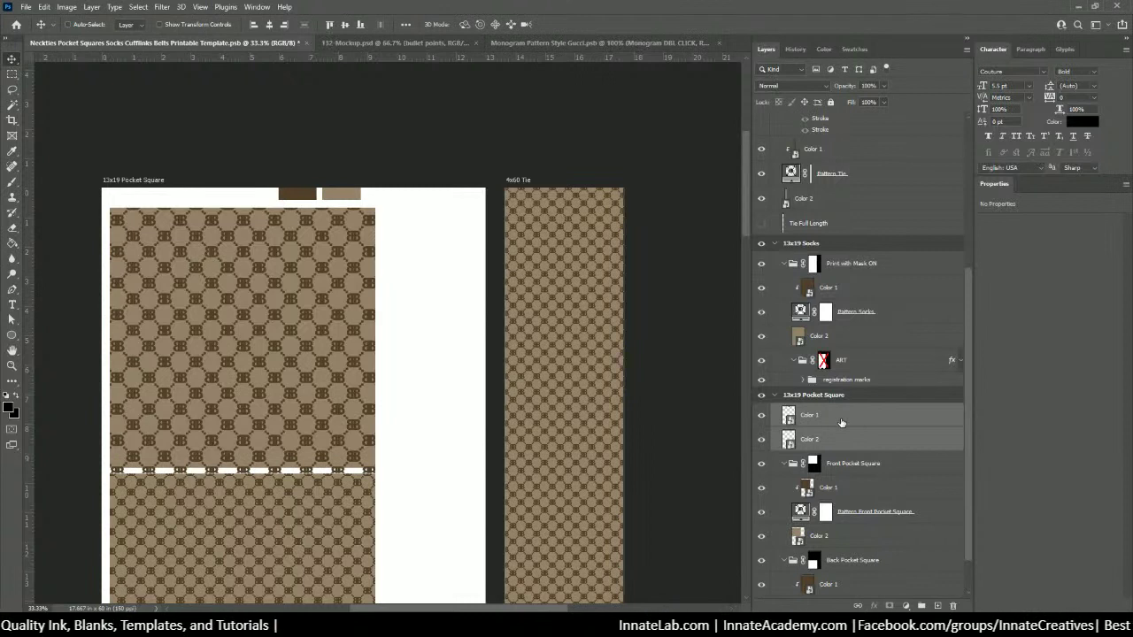
Step: Move the 13x19 Pocket Square artboard to the top of the layer stack, above Cufflinks, with its contents expanded
left_click(828, 396)
left_click(775, 395)
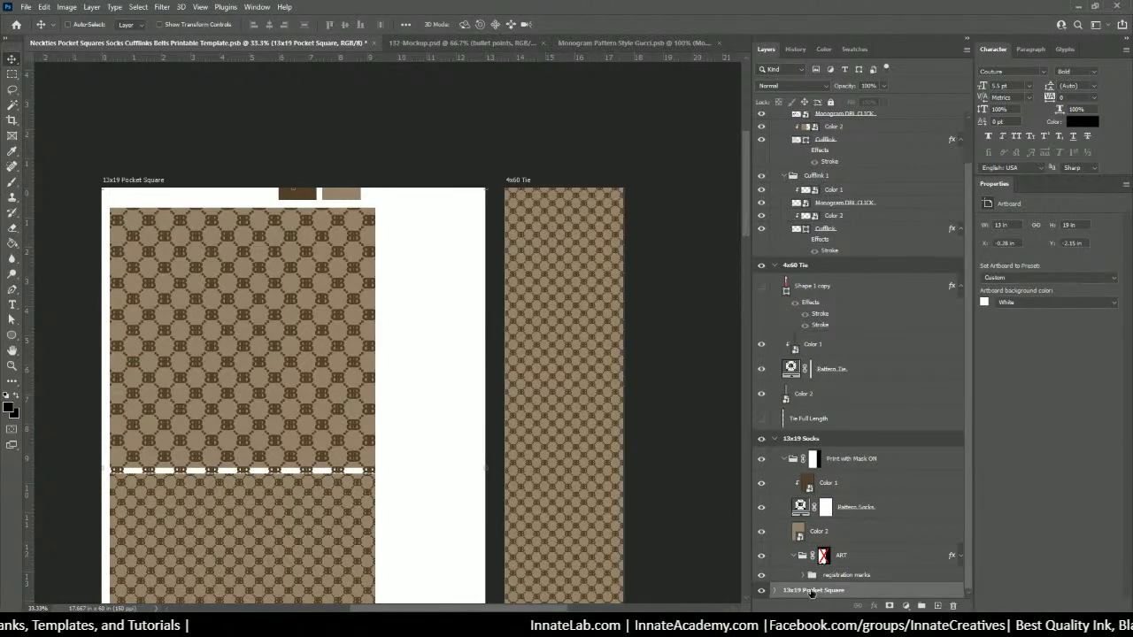
left_click_drag(811, 591, 796, 116)
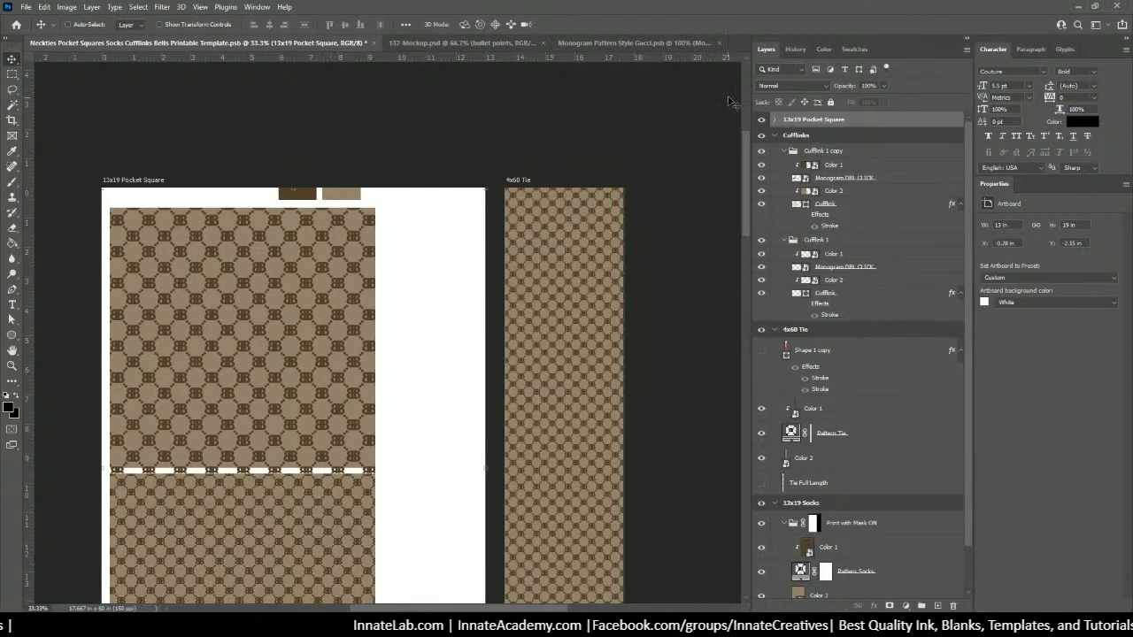
left_click(775, 120)
Step: Open the contents of the pocket square's Color 1 swatch and duplicate the Color 1 fill layer inside it
left_click(822, 145)
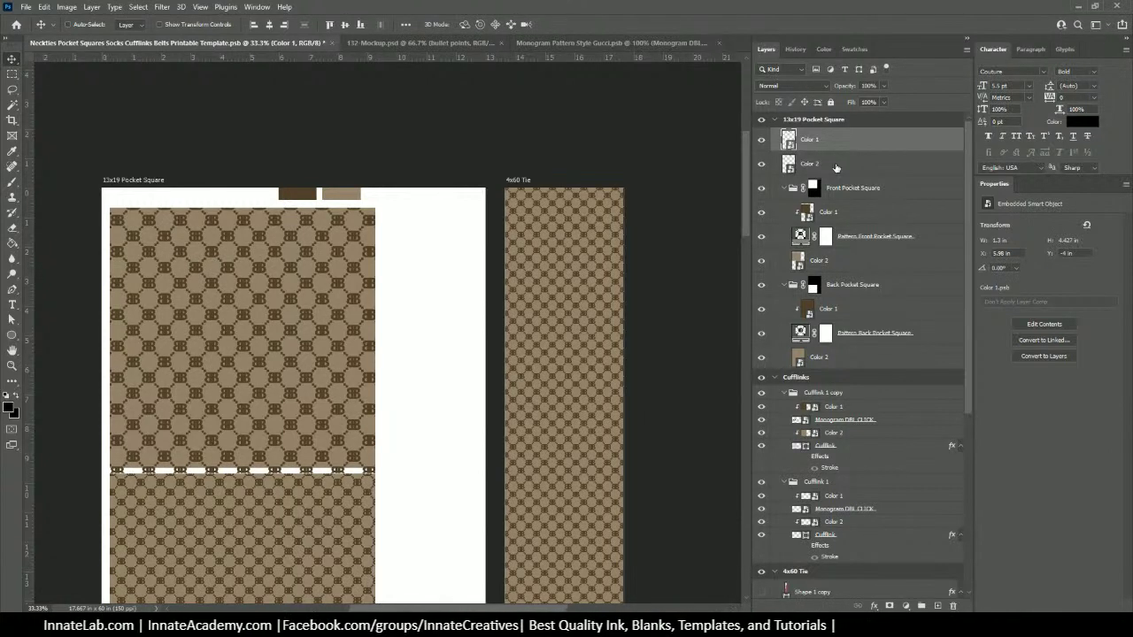
double_click(786, 139)
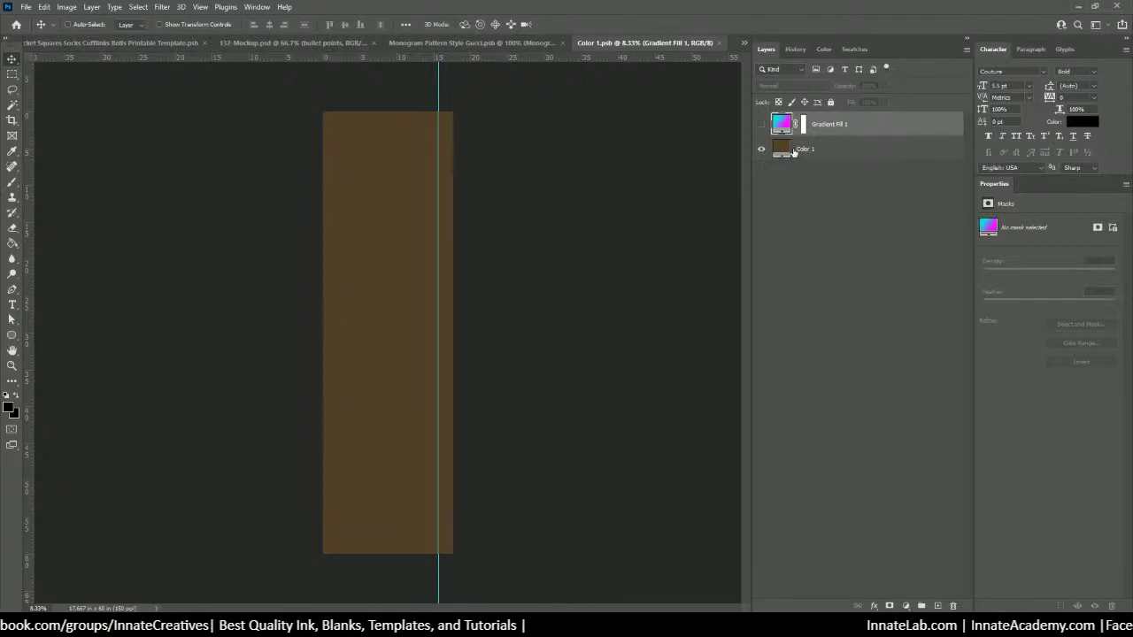
left_click(792, 149)
right_click(811, 149)
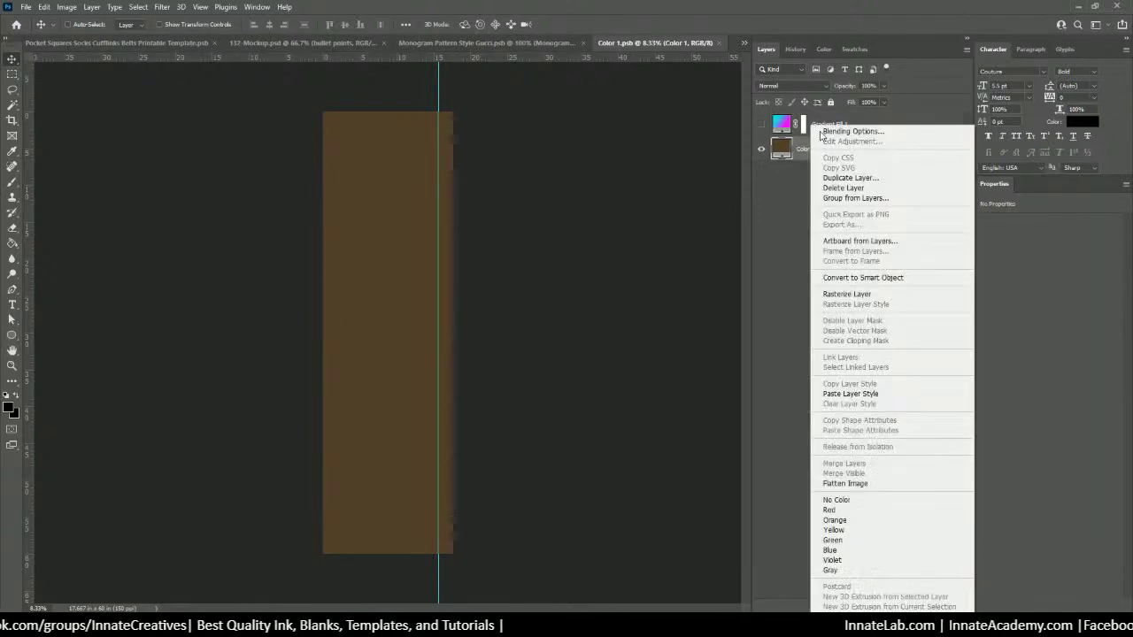
left_click(850, 177)
left_click(478, 162)
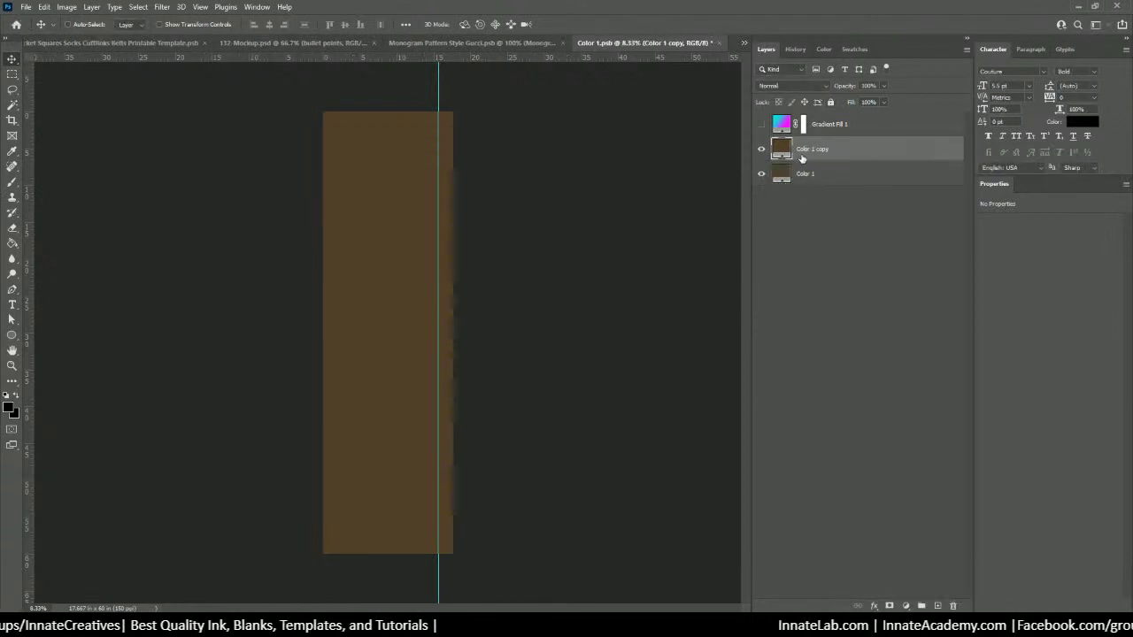
Step: Set the Color 1 copy fill to dark grey #4d4d4d, and save and close the swatch contents
double_click(779, 149)
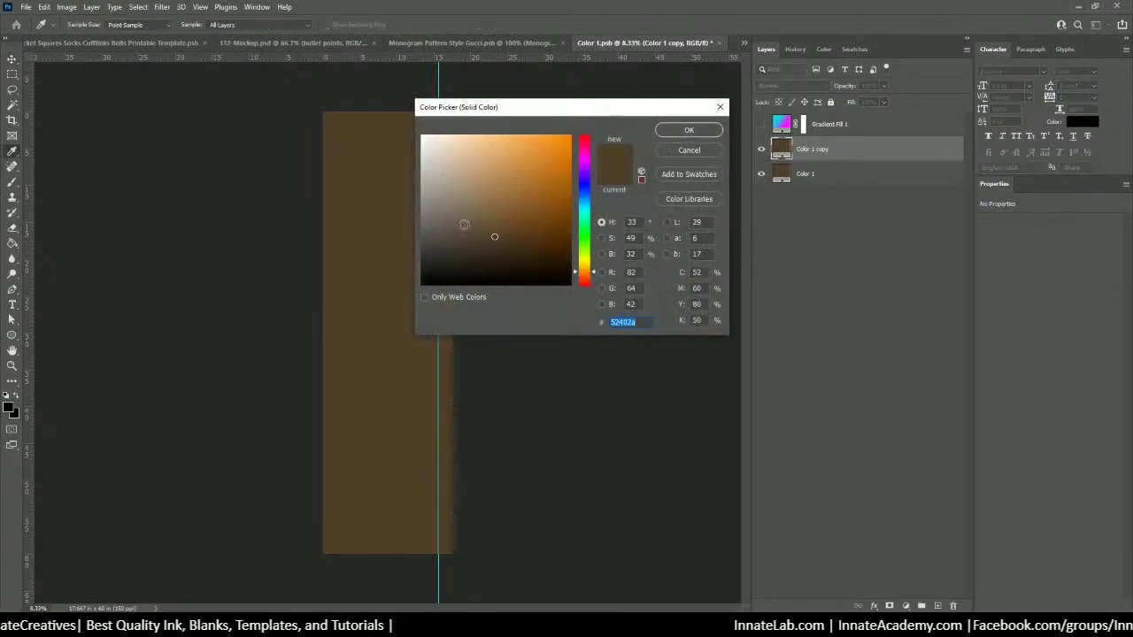
left_click(420, 239)
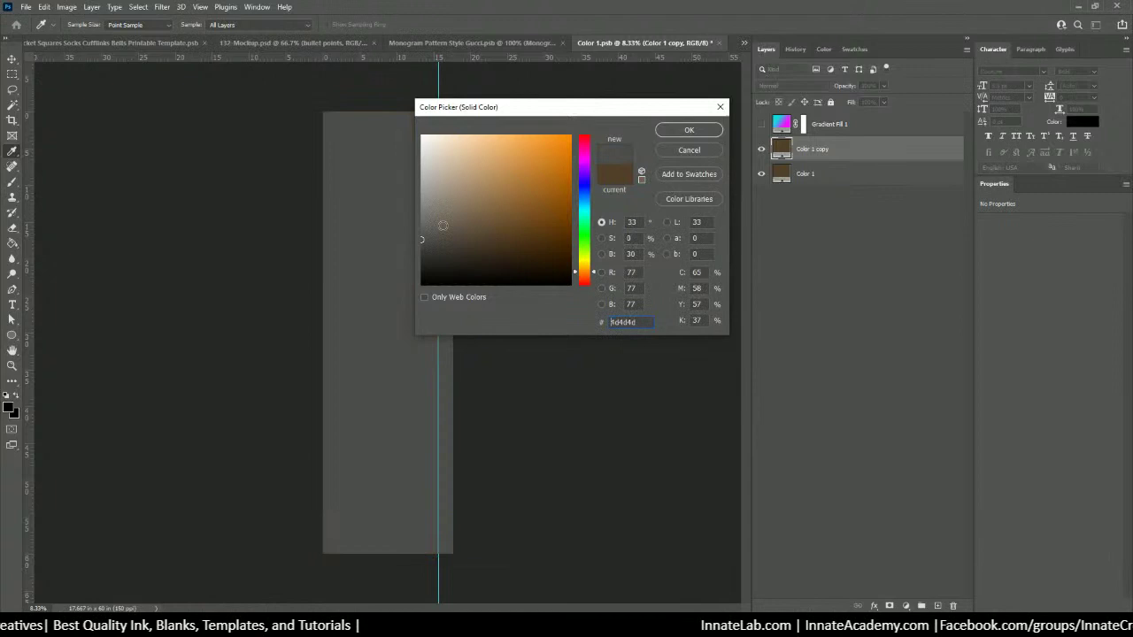
left_click(688, 129)
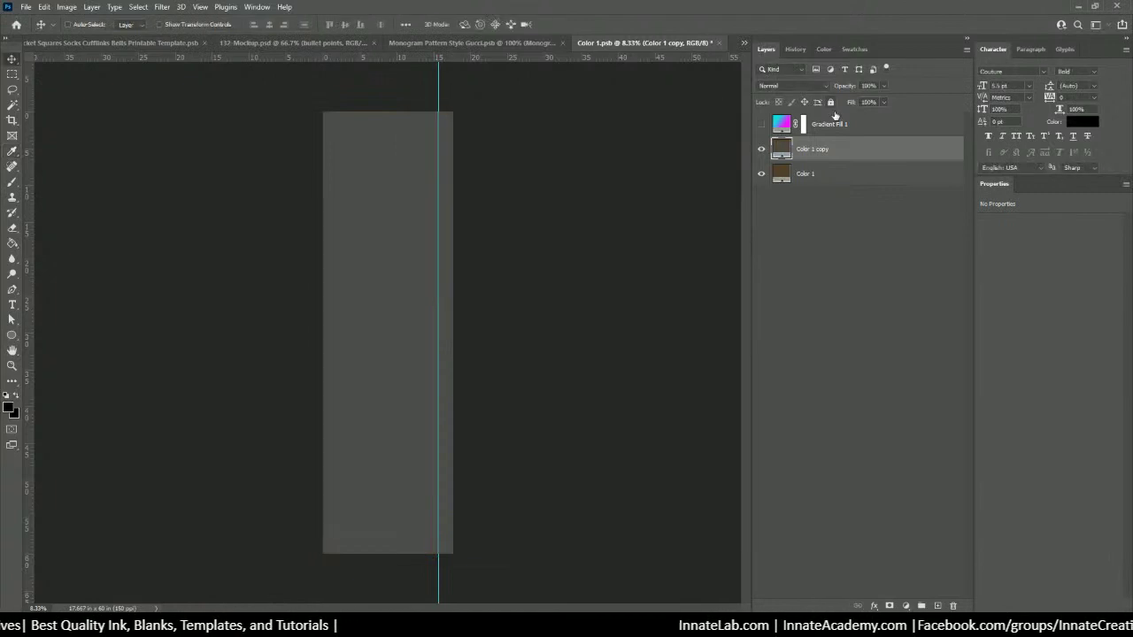
left_click(721, 43)
left_click(512, 233)
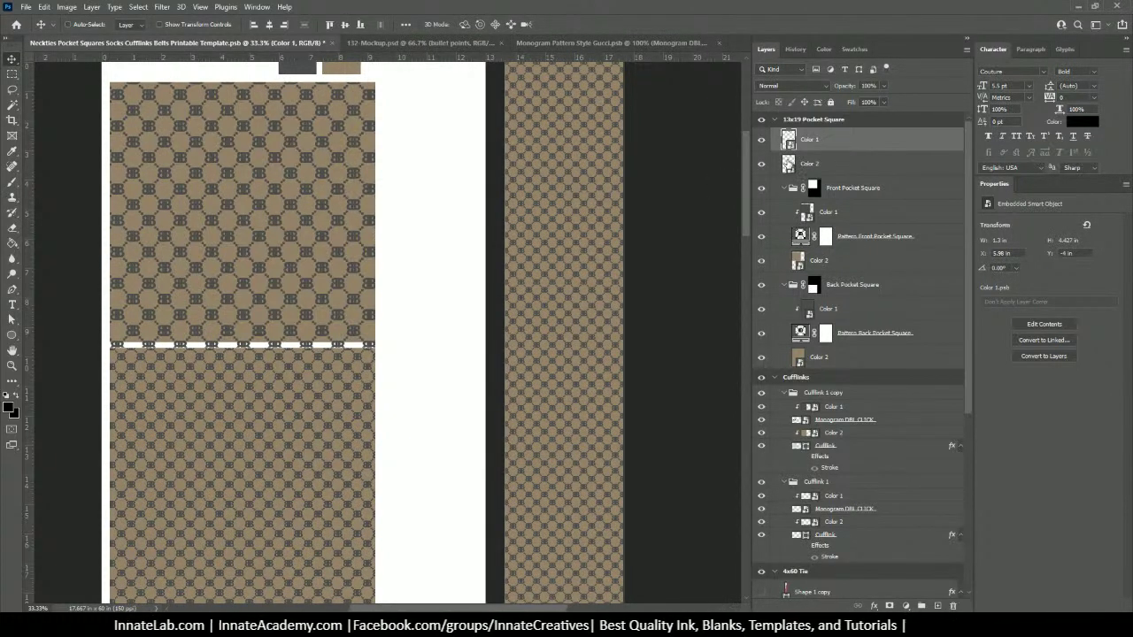
Step: Open the contents of the Color 2 swatch in the 13x19 Pocket Square artboard
scroll(335, 202, "up", 3)
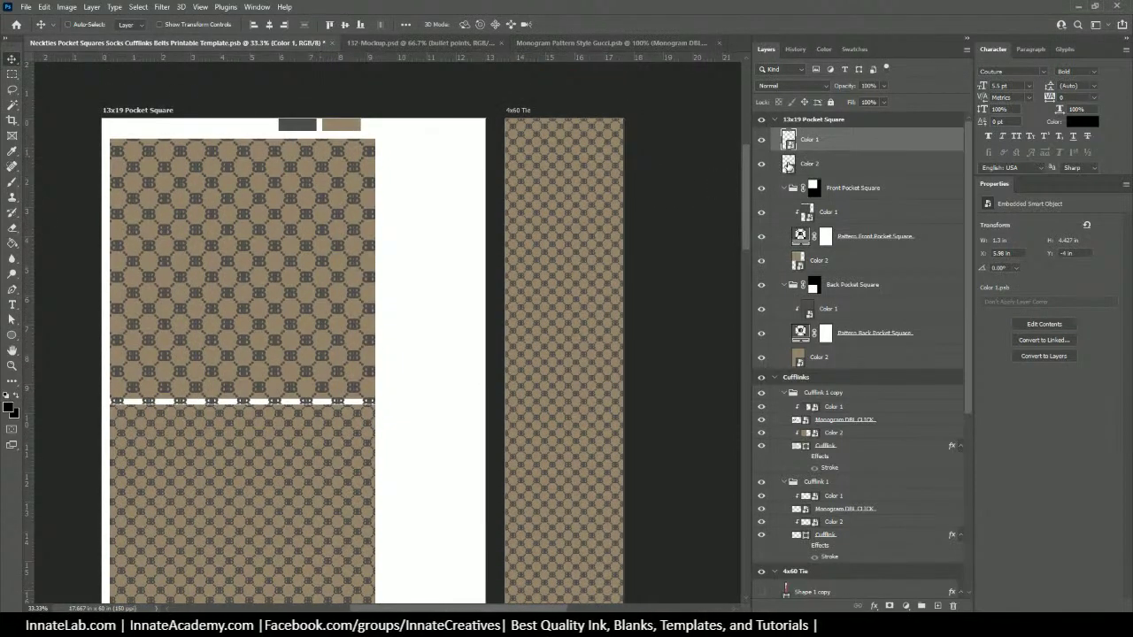
double_click(788, 165)
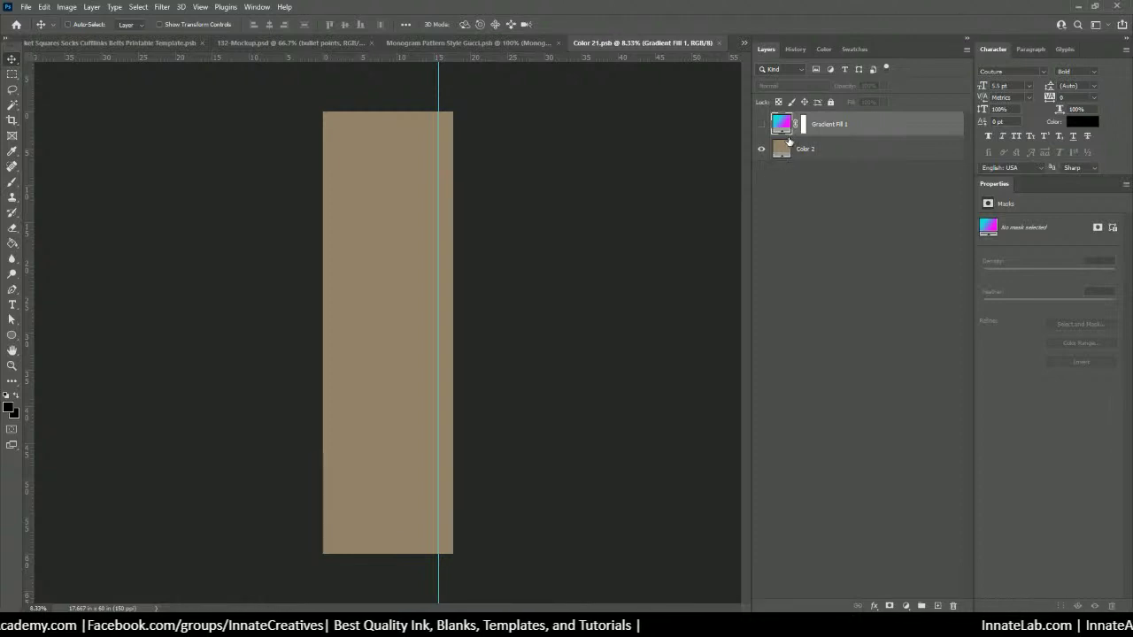
Step: Try recoloring the original Color 2 fill layer directly to neutral grey #999999
double_click(783, 148)
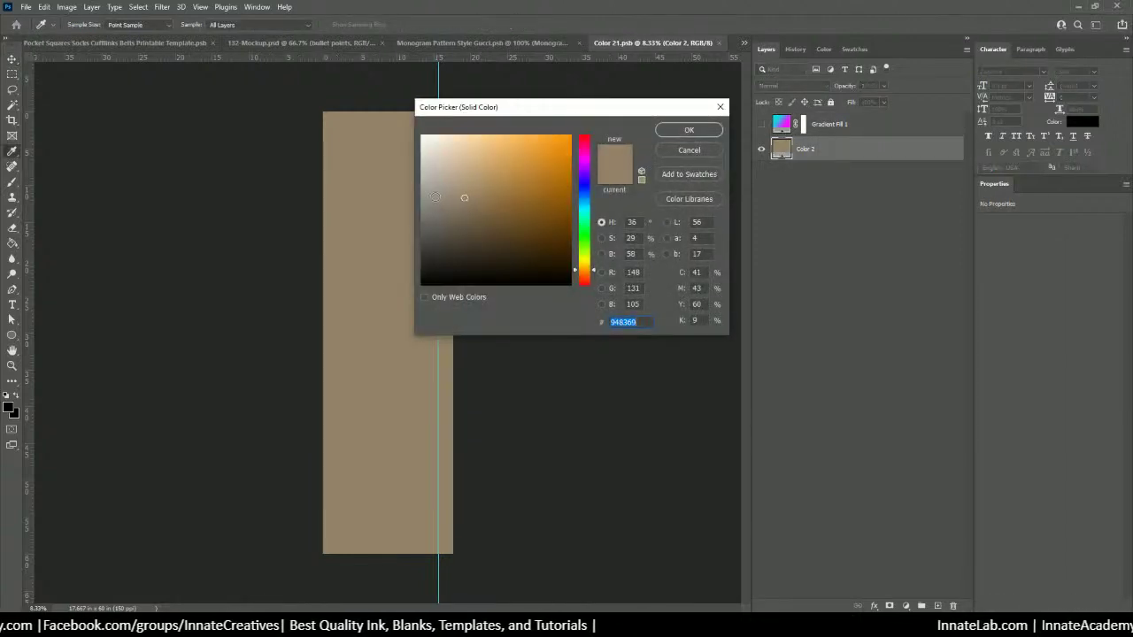
left_click_drag(464, 197, 416, 196)
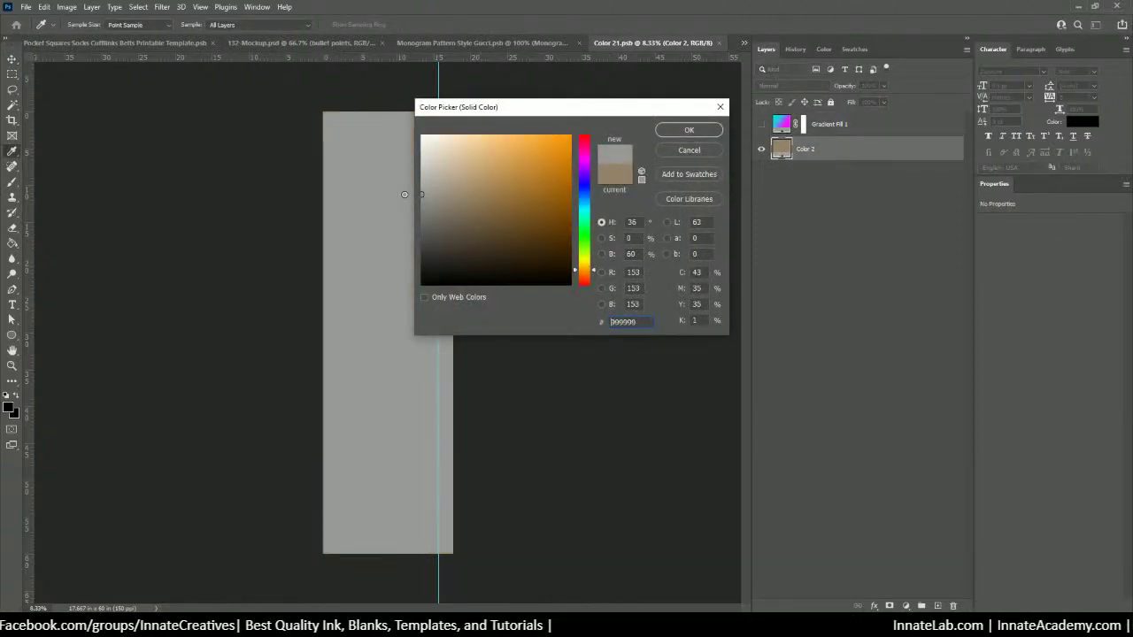
left_click(405, 193)
left_click(689, 131)
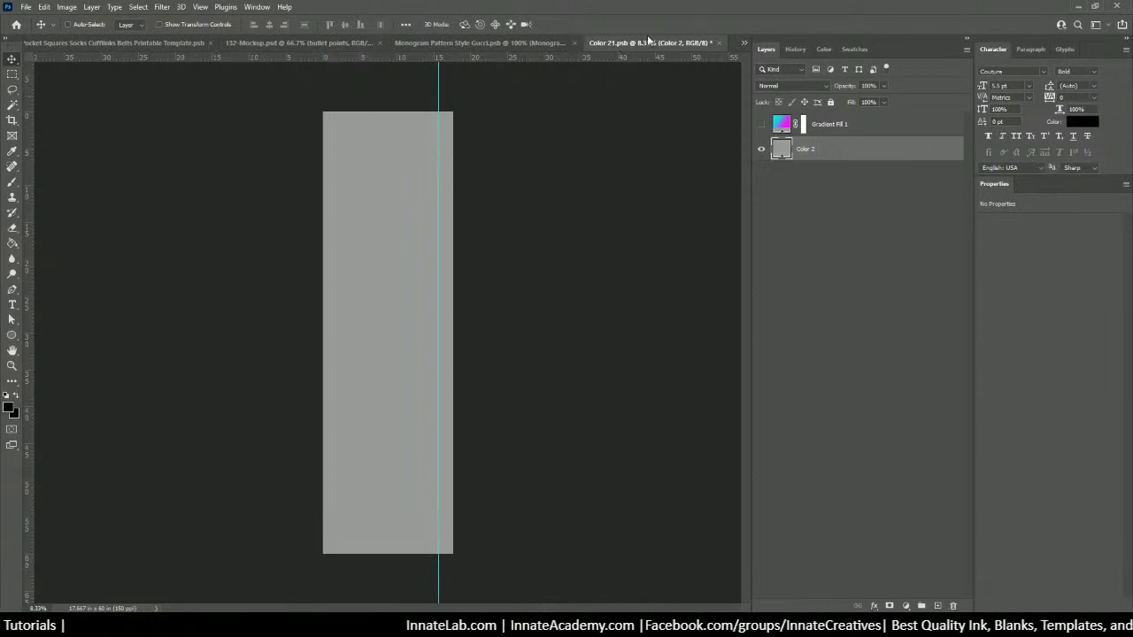
Step: Keep the Color 2 contents open and revert the fill color change to the document's opened state
left_click(719, 43)
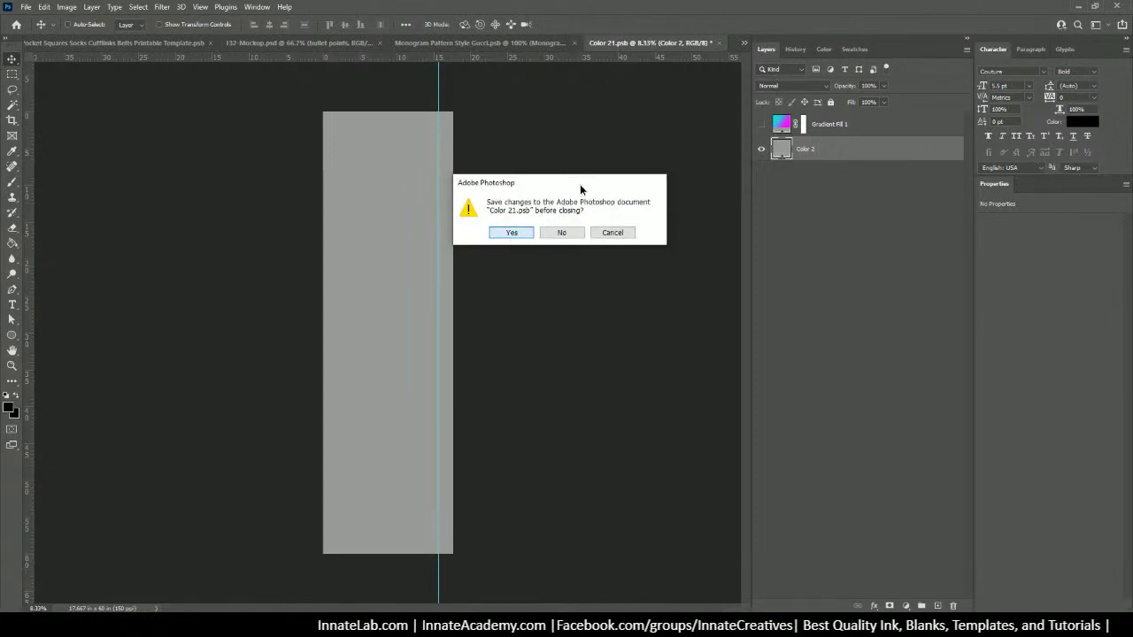
left_click(625, 233)
left_click(796, 50)
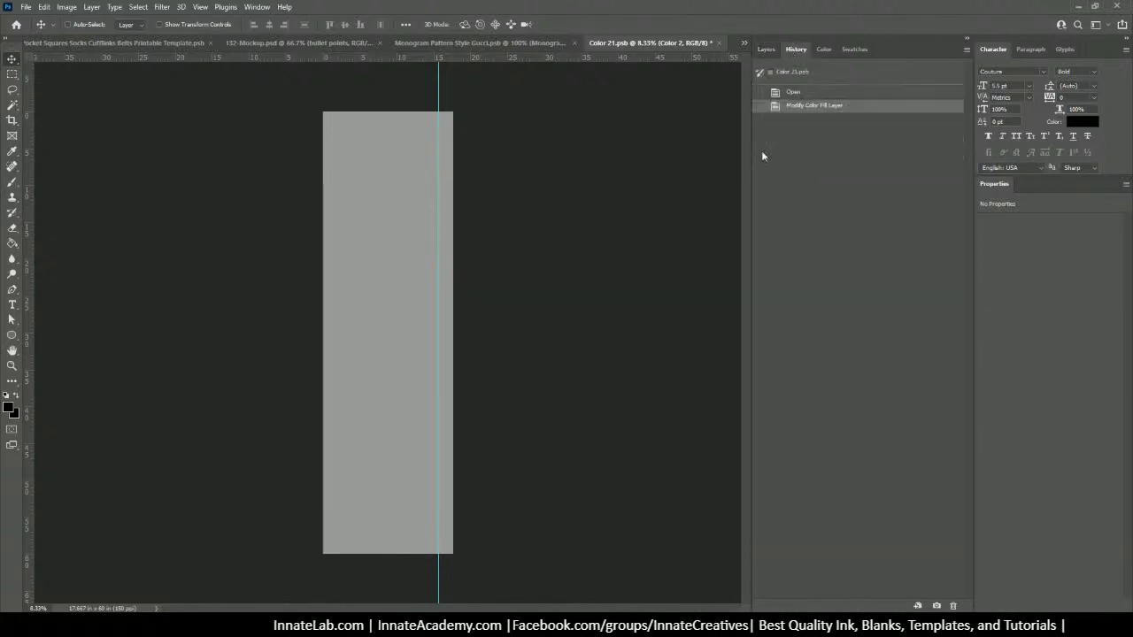
left_click(785, 93)
left_click(766, 50)
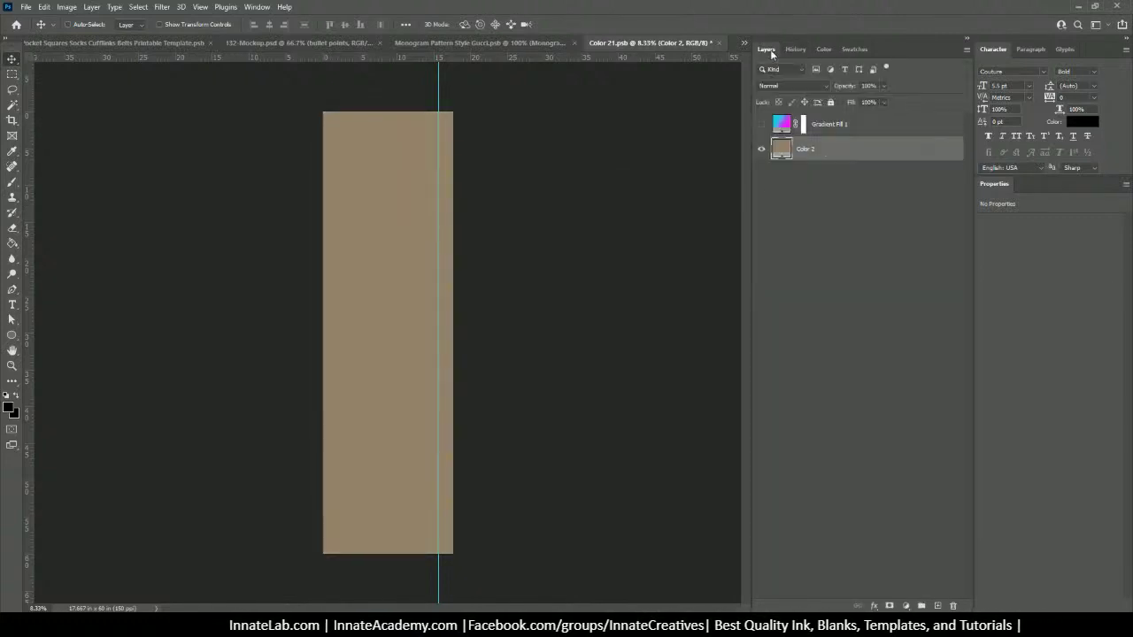
Step: Duplicate the Color 2 fill layer inside the swatch contents
right_click(822, 151)
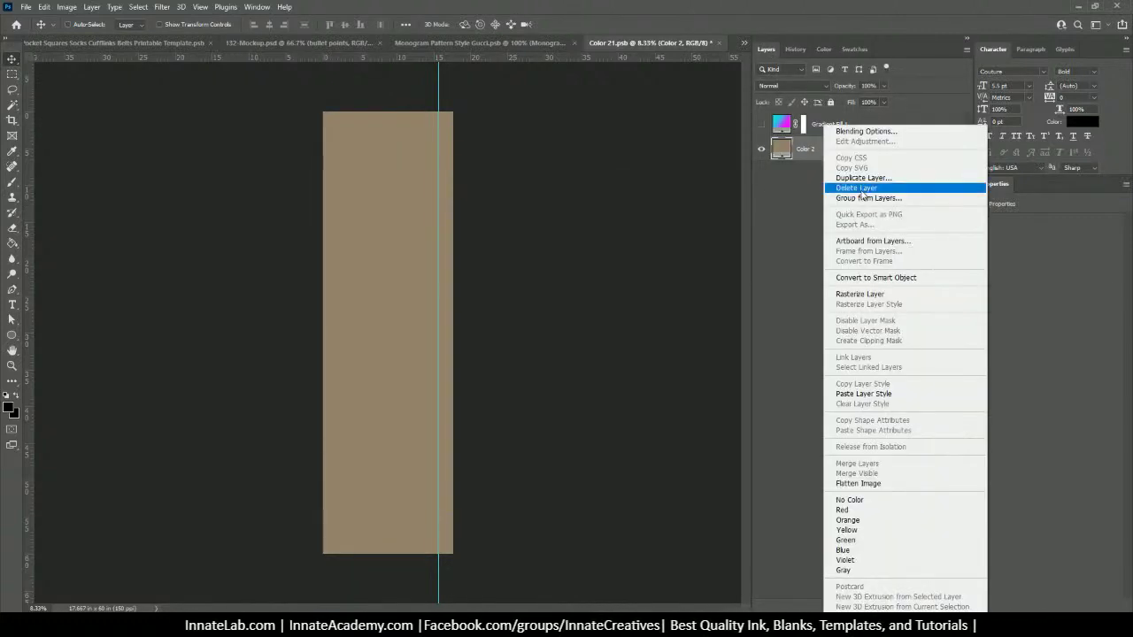
left_click(860, 180)
left_click(469, 166)
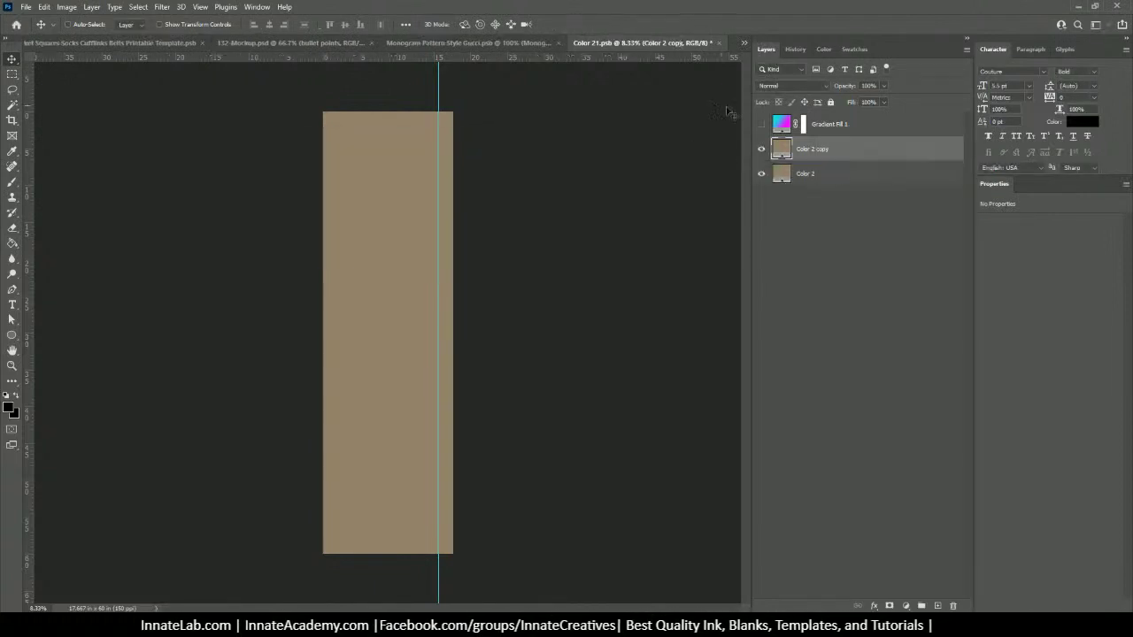
Step: Set the Color 2 copy fill to neutral grey #959595, and save and close the swatch contents
double_click(781, 149)
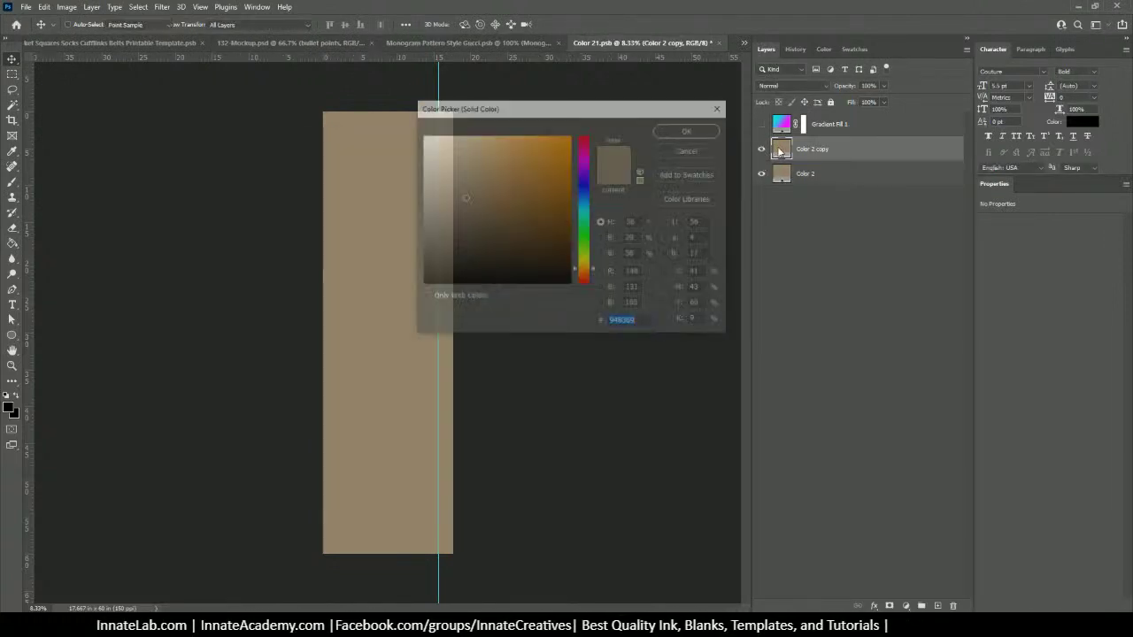
left_click_drag(464, 196, 410, 198)
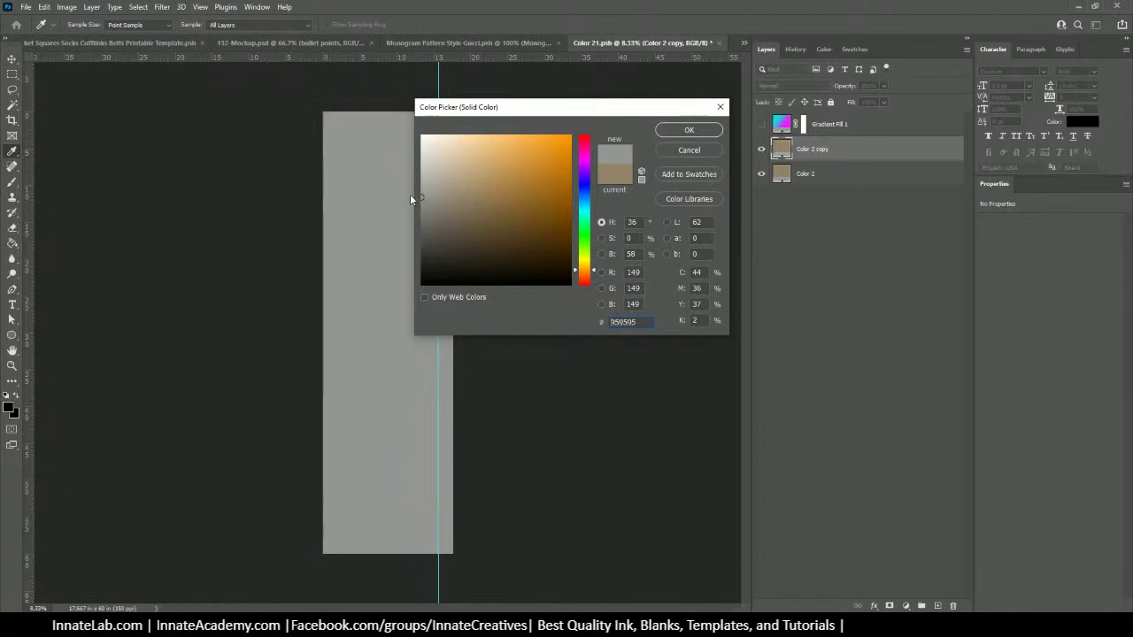
left_click(689, 129)
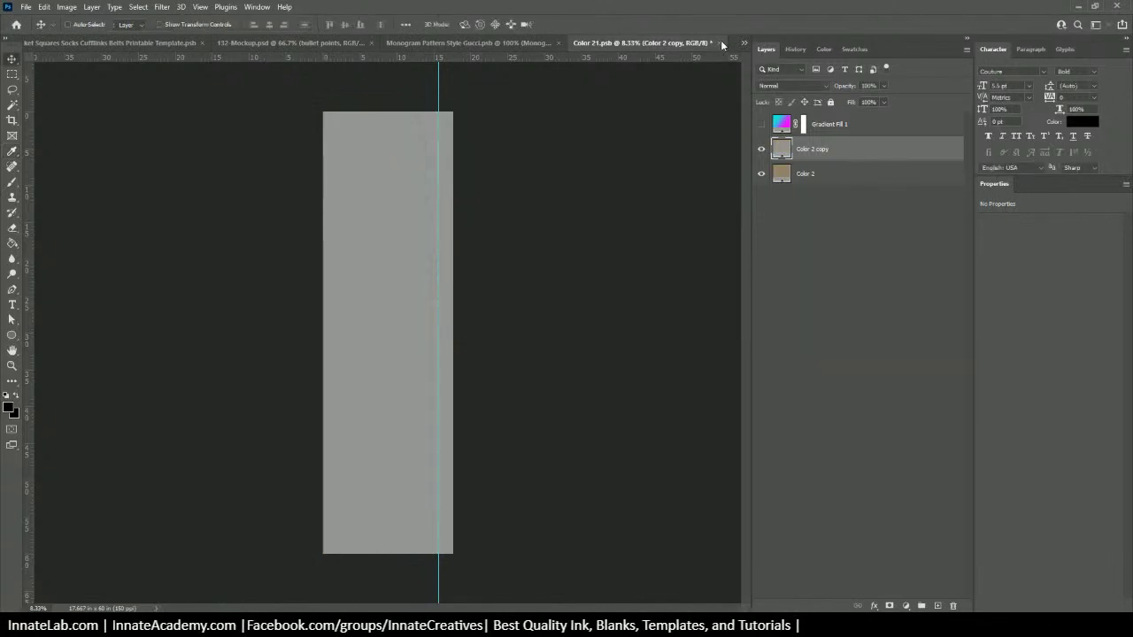
left_click(720, 43)
left_click(511, 232)
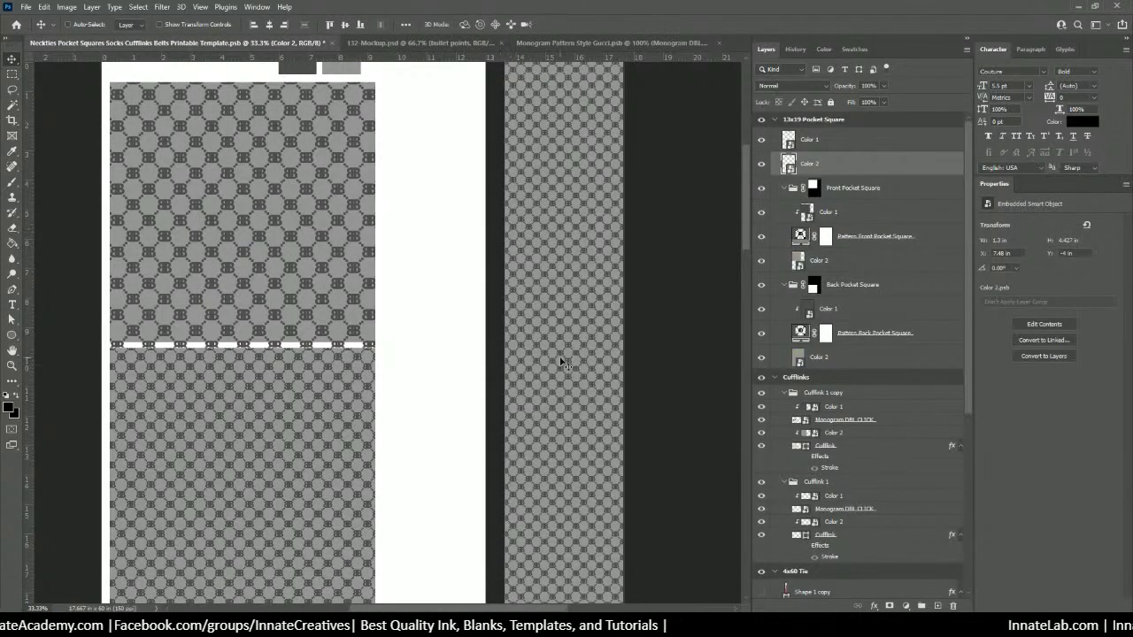
Step: Examine the recolored monogram pattern across the pocket square, socks and tie artboards
scroll(562, 362, "down", 5)
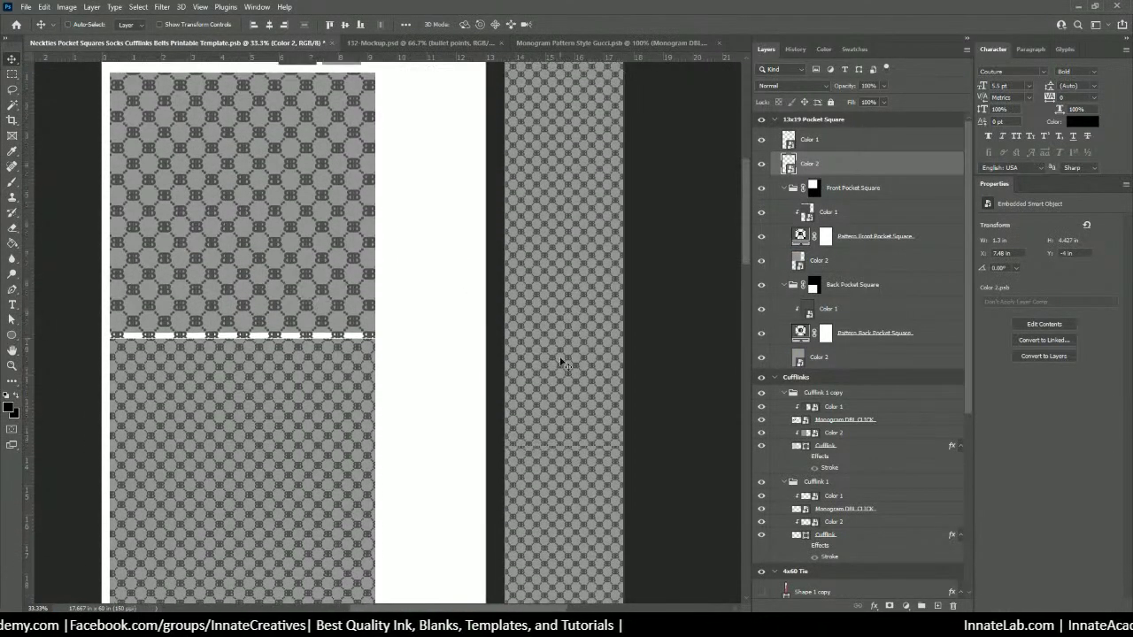
scroll(562, 363, "down", 4)
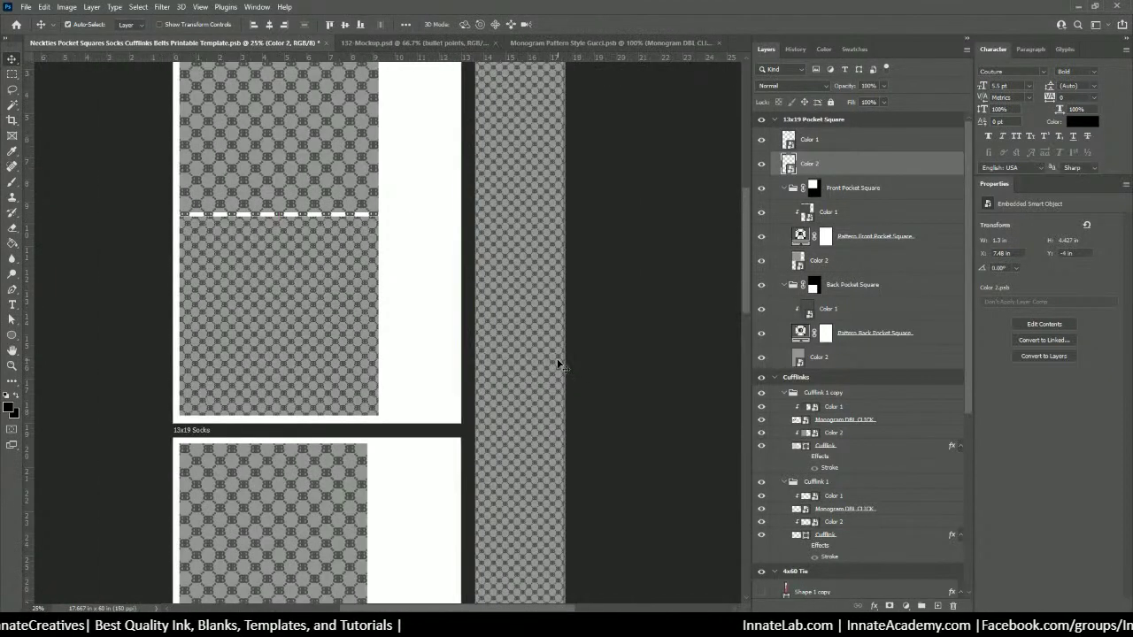
key("ctrl+minus")
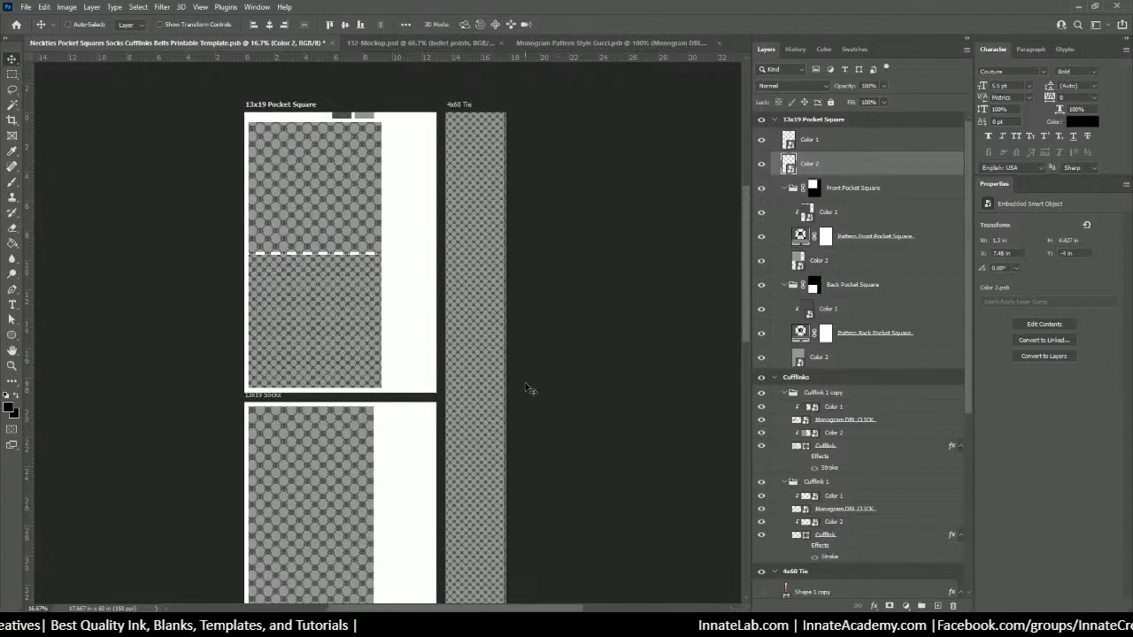
scroll(539, 381, "down", 3)
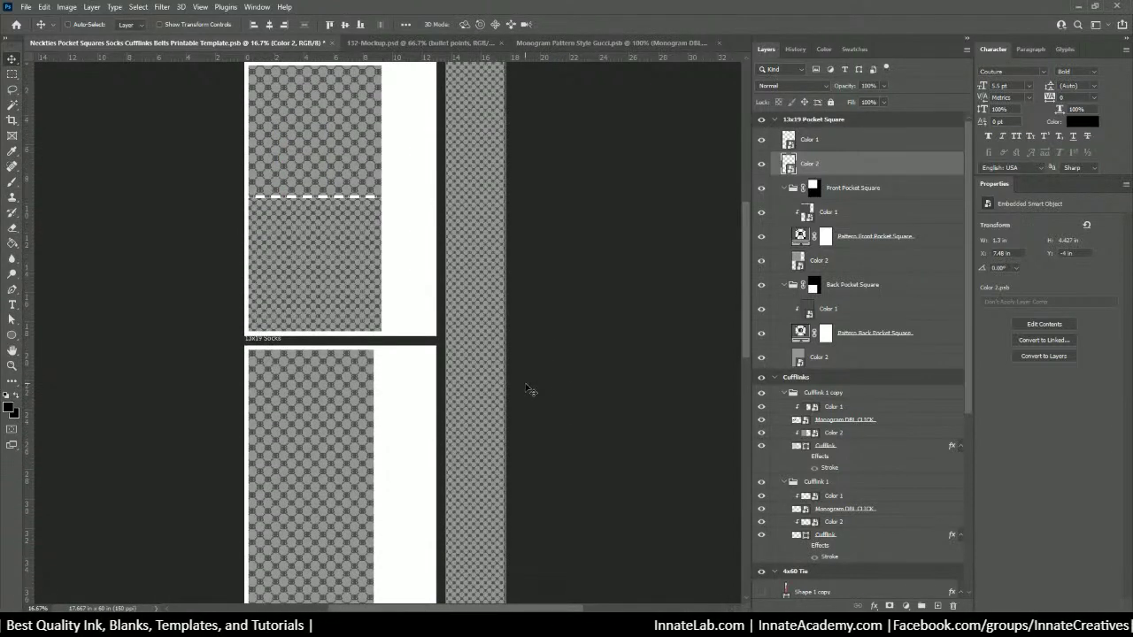
scroll(516, 486, "up", 3)
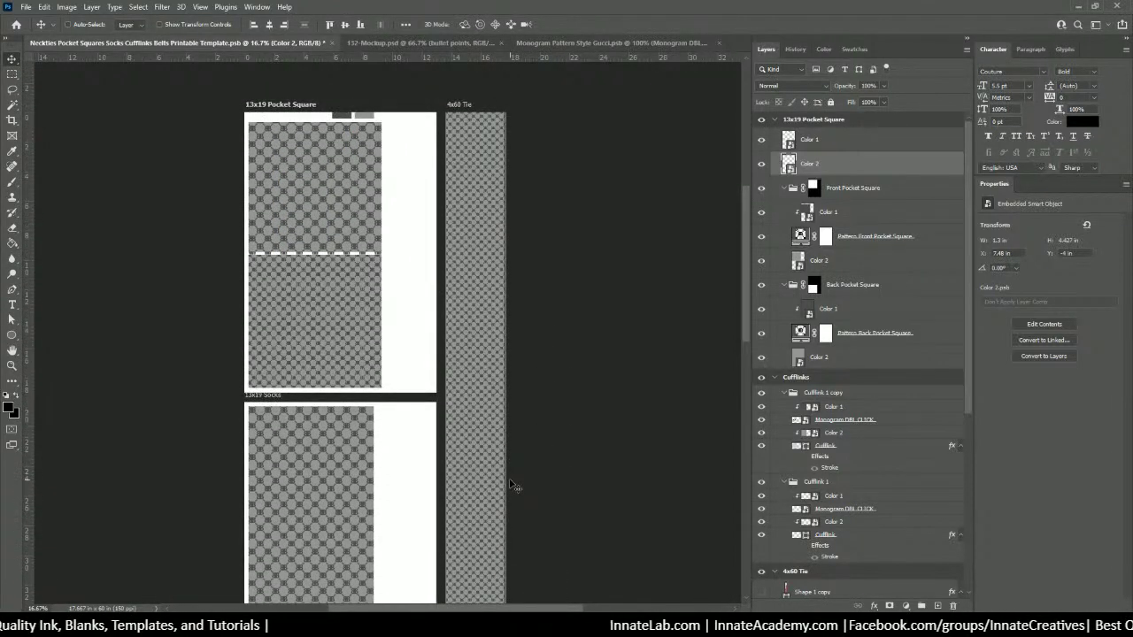
key("ctrl+plus")
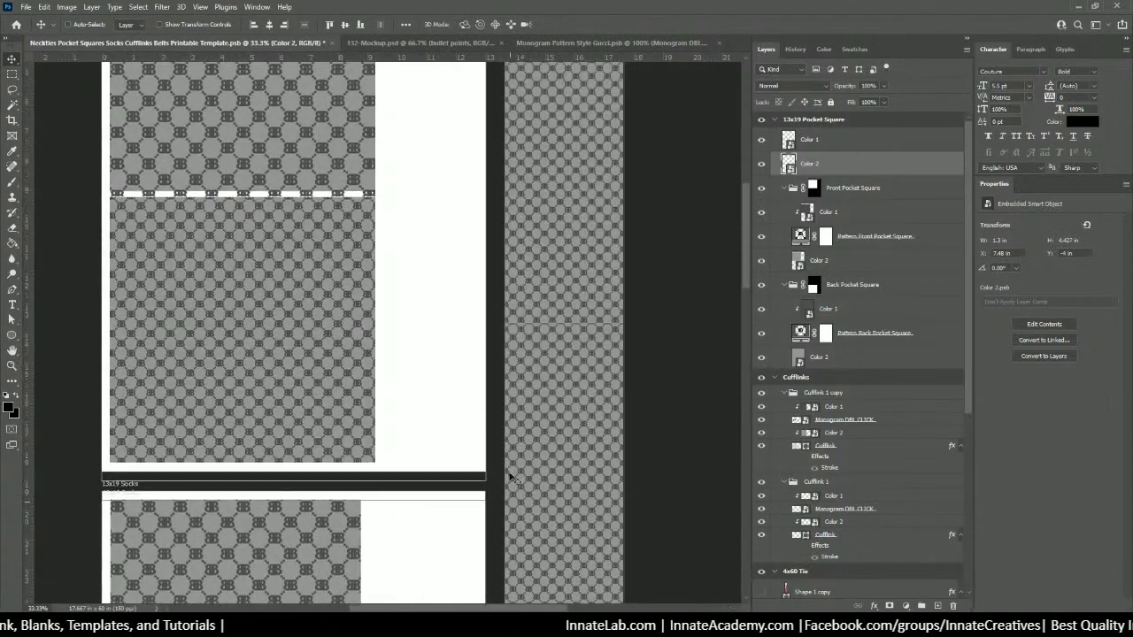
Step: Inspect the recolored artboards from the pocket square down to the cufflinks at the tie's lower end
key("ctrl+plus")
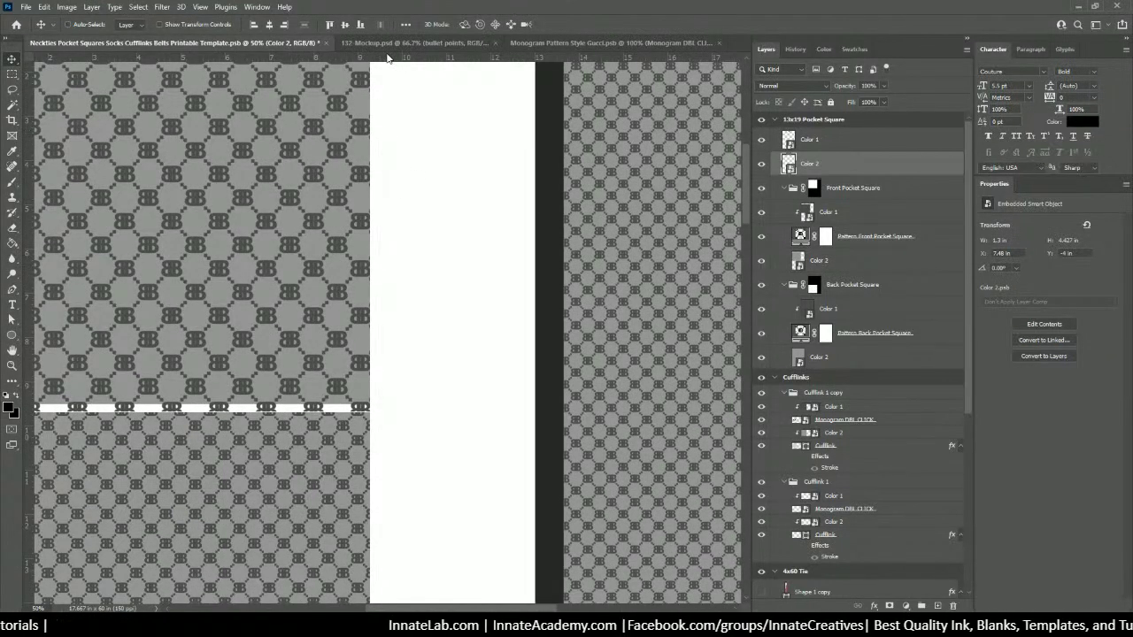
key("ctrl+minus")
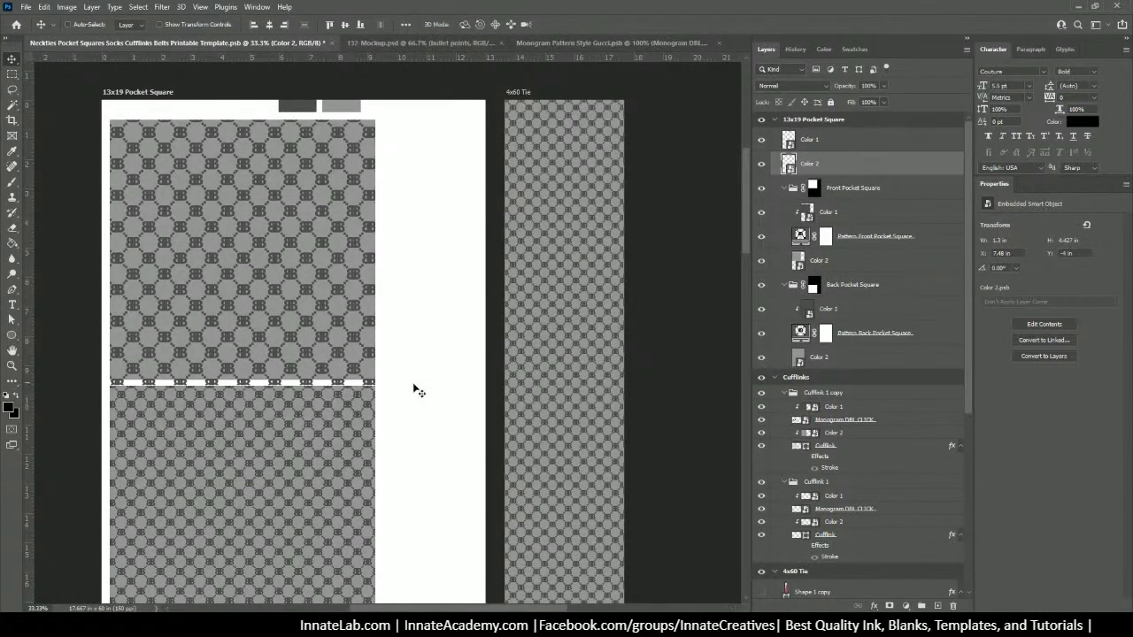
scroll(434, 410, "down", 5)
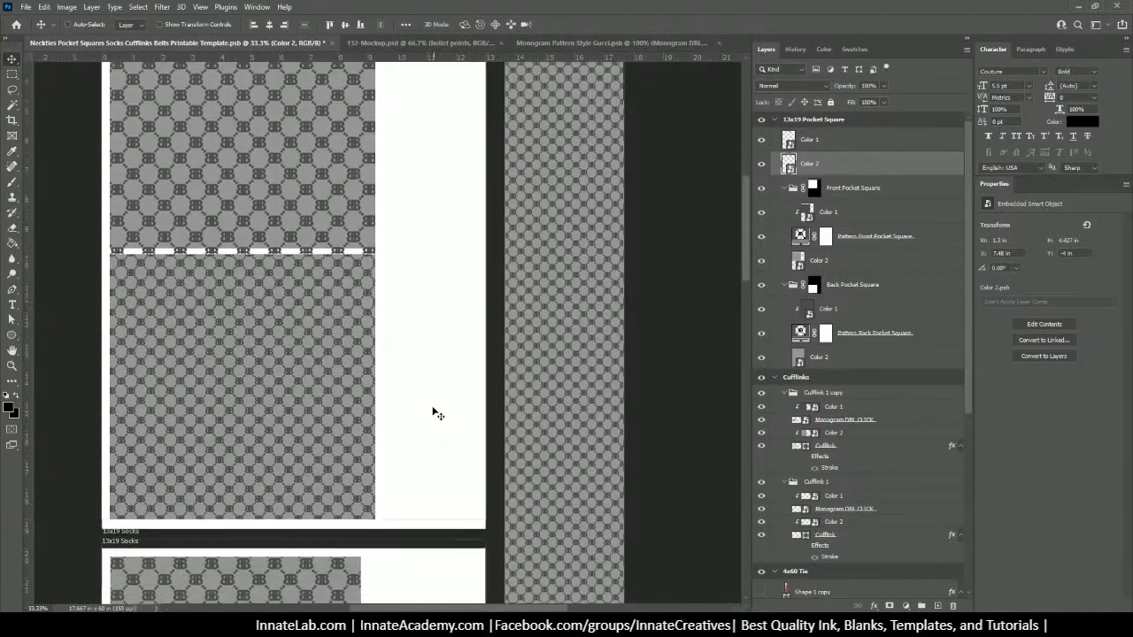
scroll(435, 412, "down", 5)
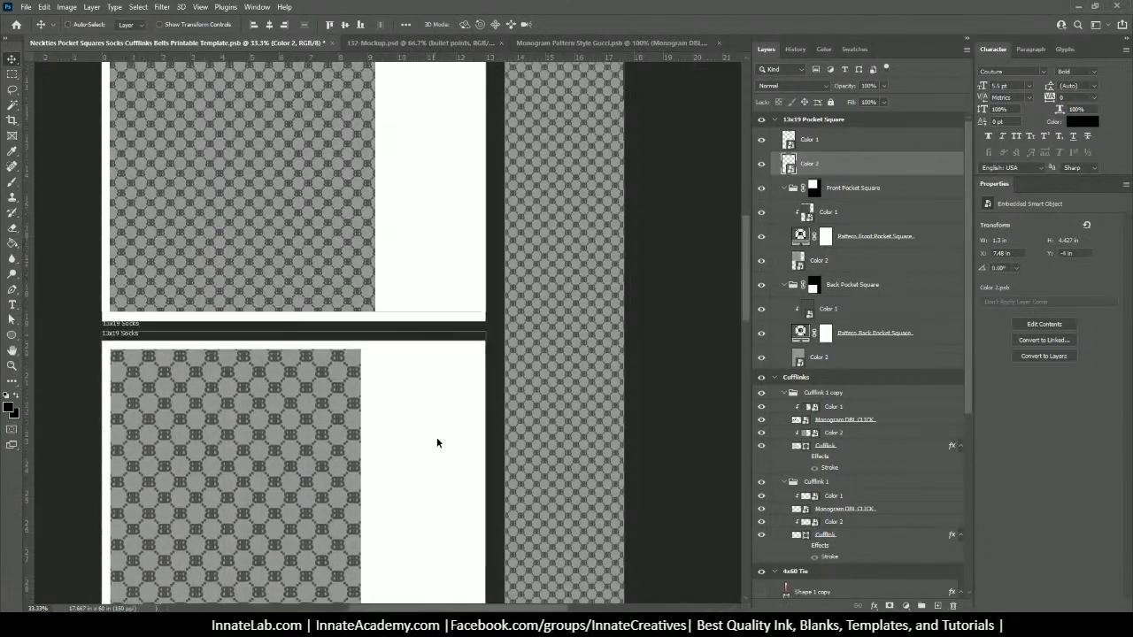
scroll(435, 447, "down", 5)
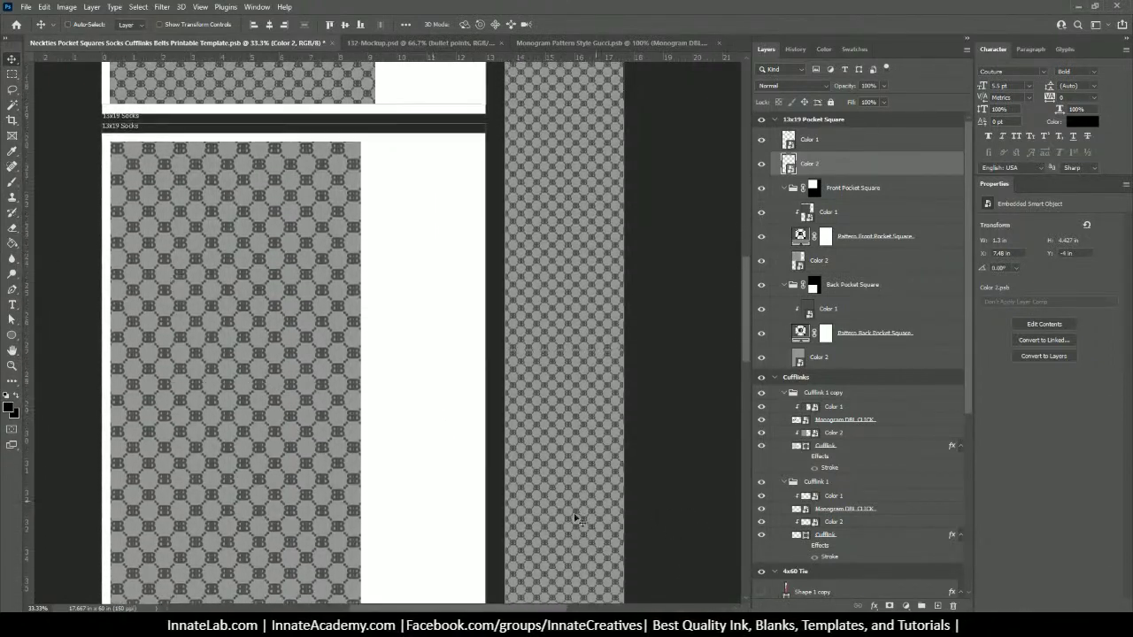
scroll(575, 520, "down", 5)
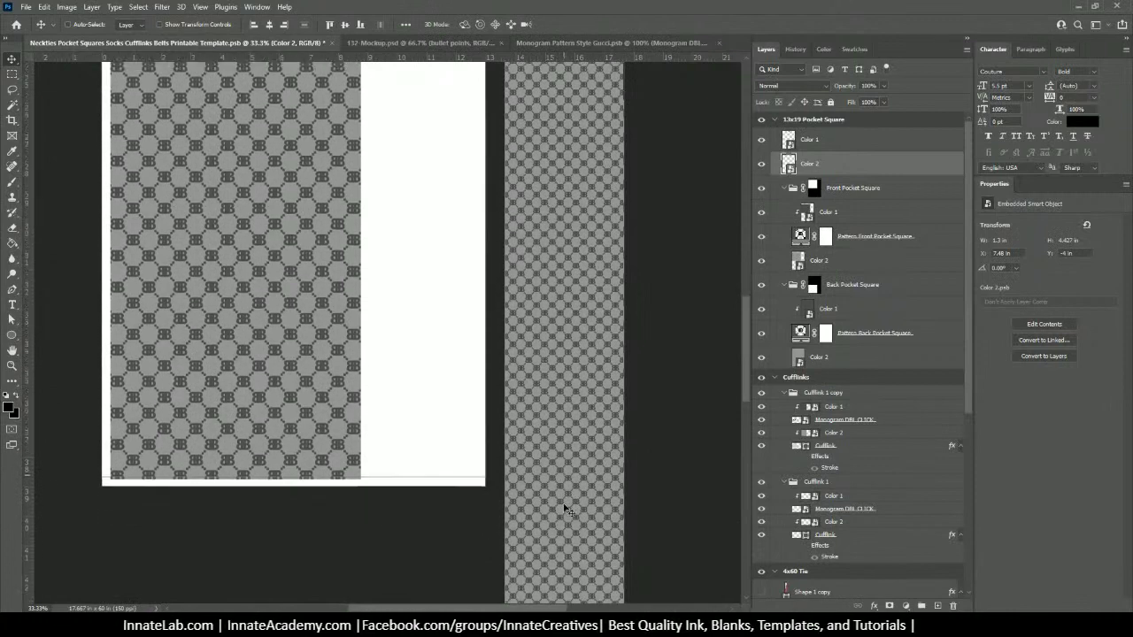
scroll(566, 510, "down", 5)
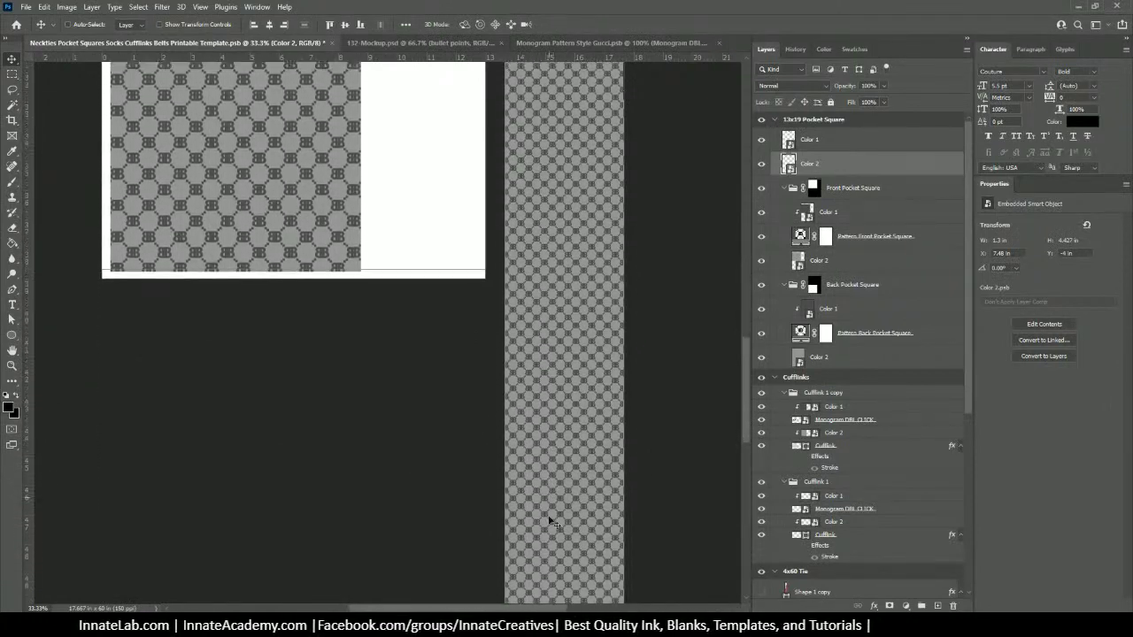
scroll(550, 523, "down", 5)
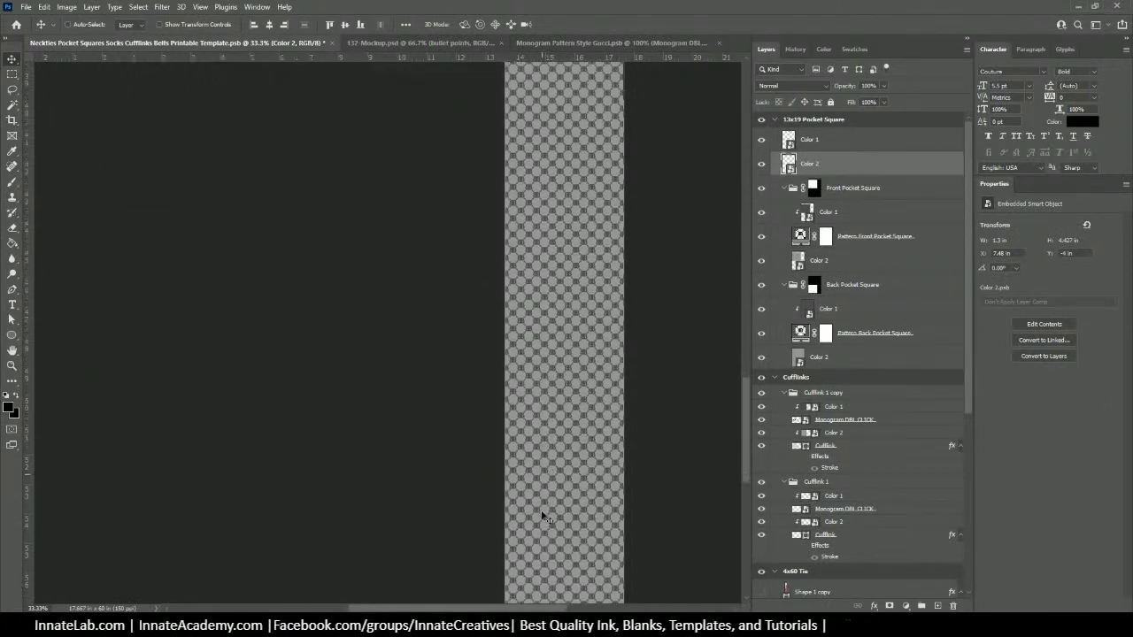
scroll(544, 518, "down", 3)
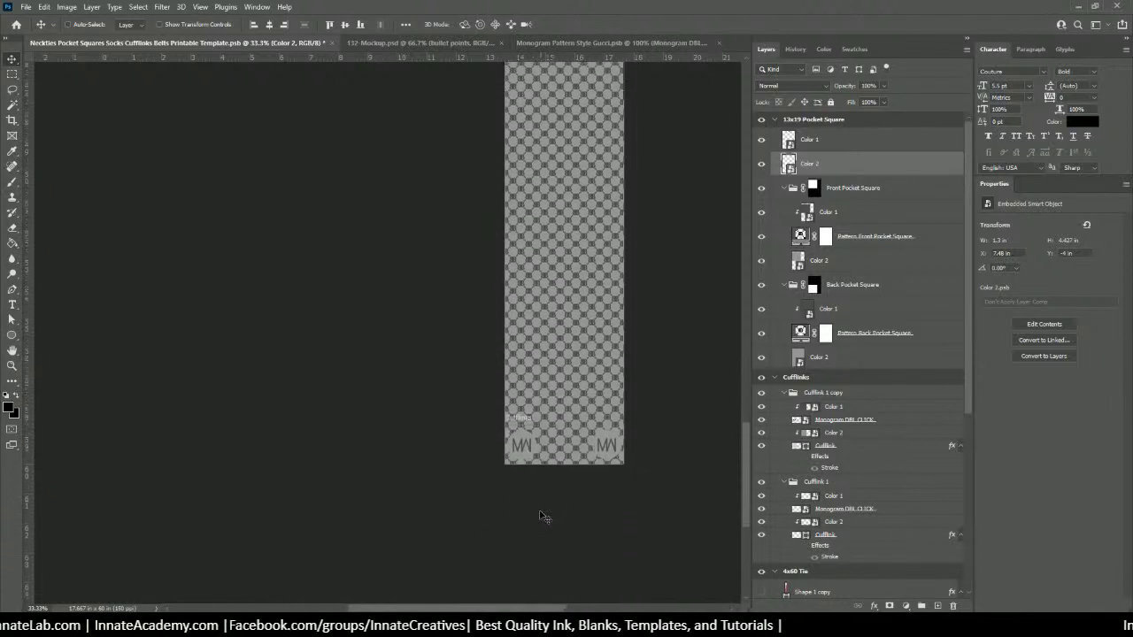
scroll(544, 517, "down", 5)
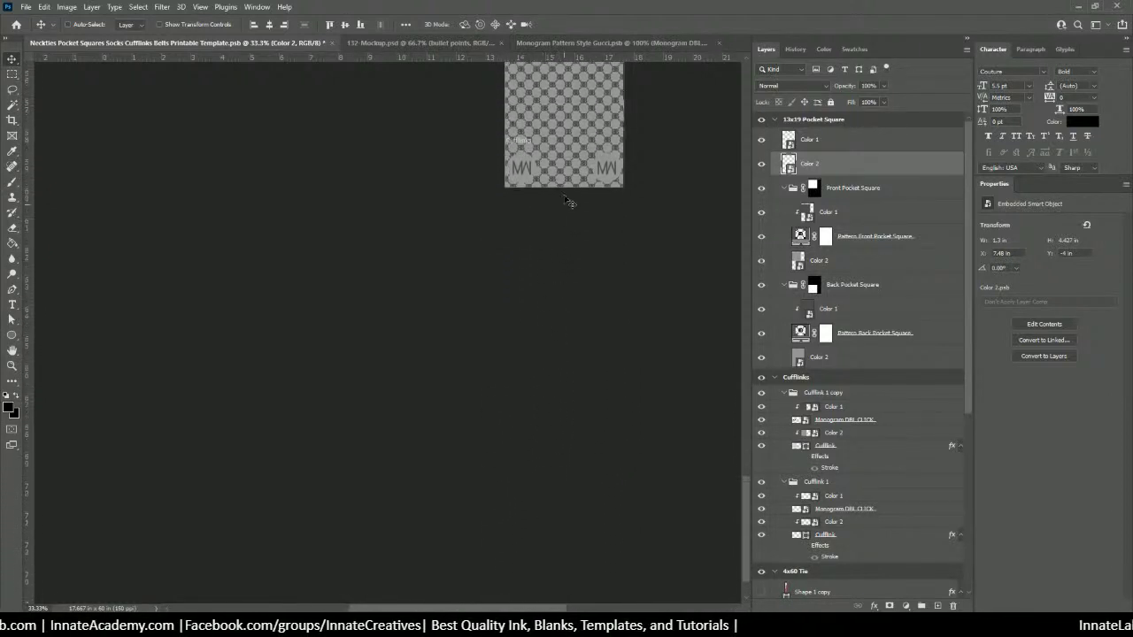
scroll(568, 200, "up", 3)
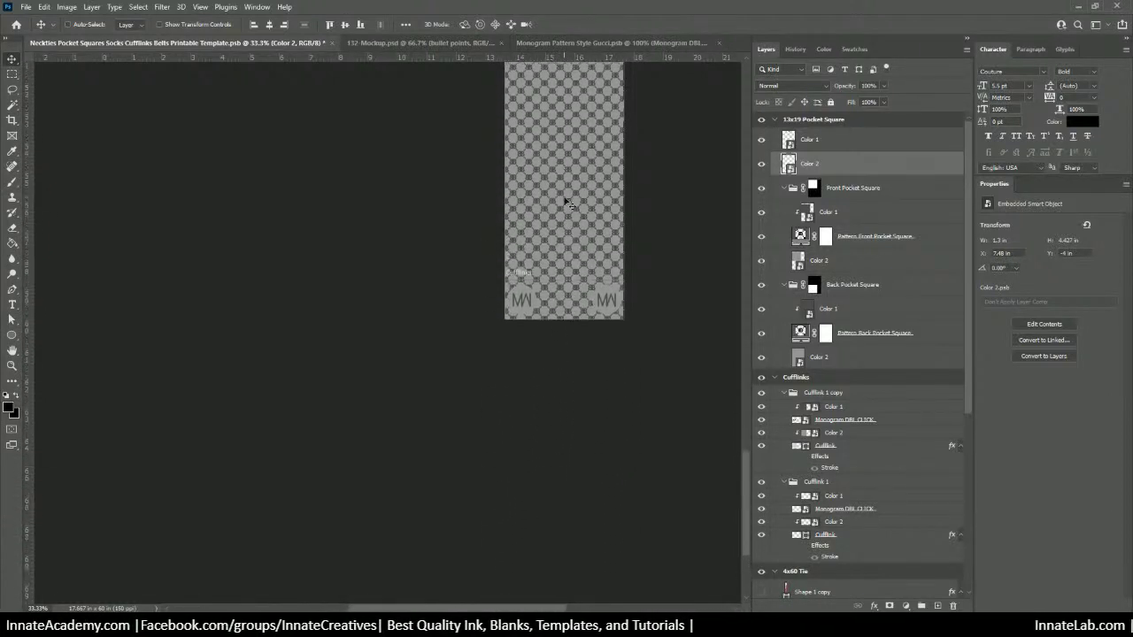
scroll(567, 202, "up", 1)
Step: Open the Cufflink 1 monogram contents, copy in the BB monogram from the Gucci-style pattern document, and hide the Monogram Like G copy group
right_click(617, 320)
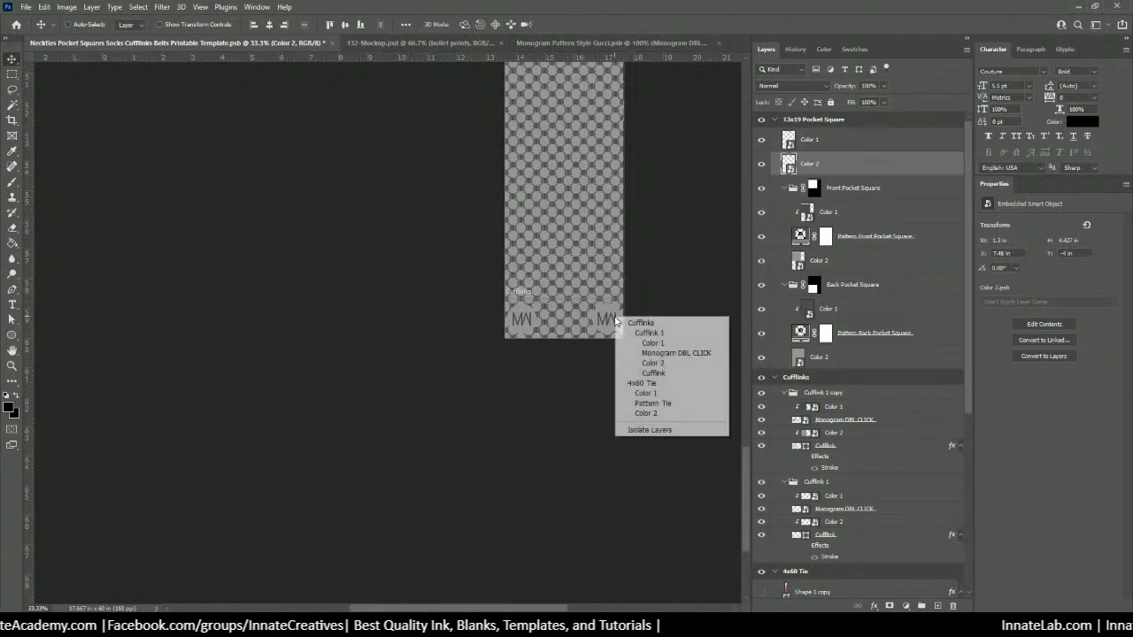
left_click(648, 353)
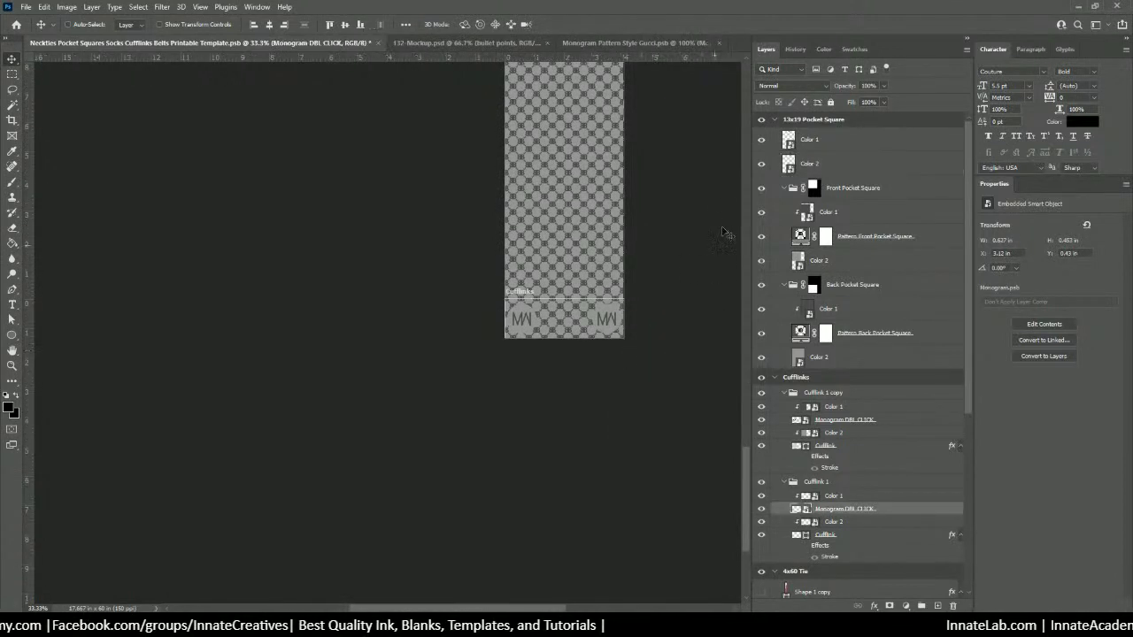
double_click(805, 510)
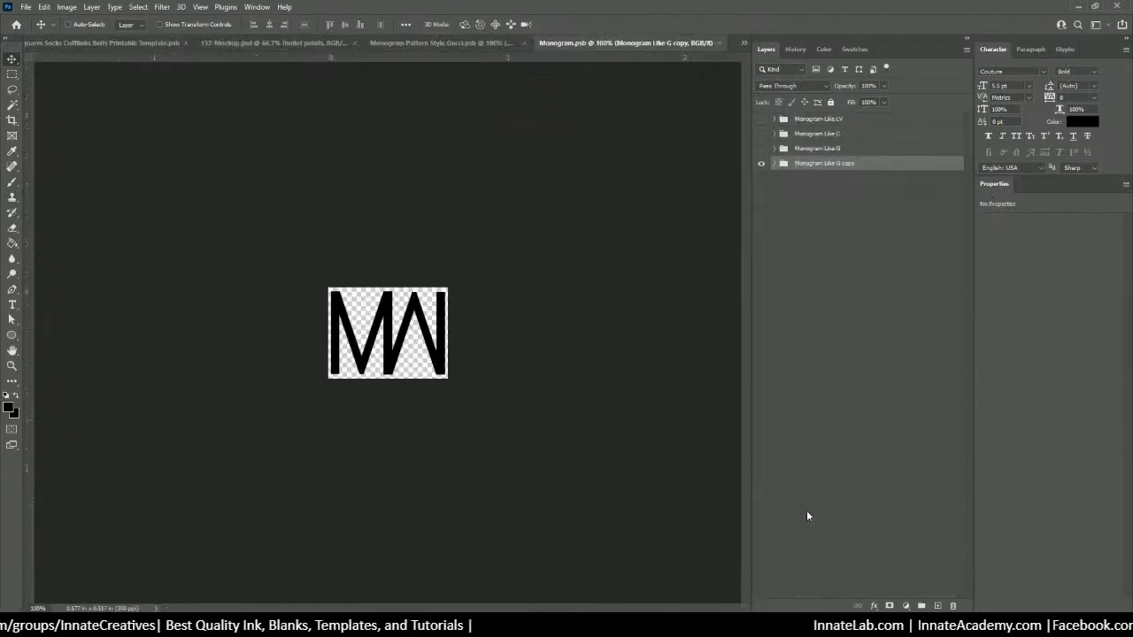
left_click(482, 42)
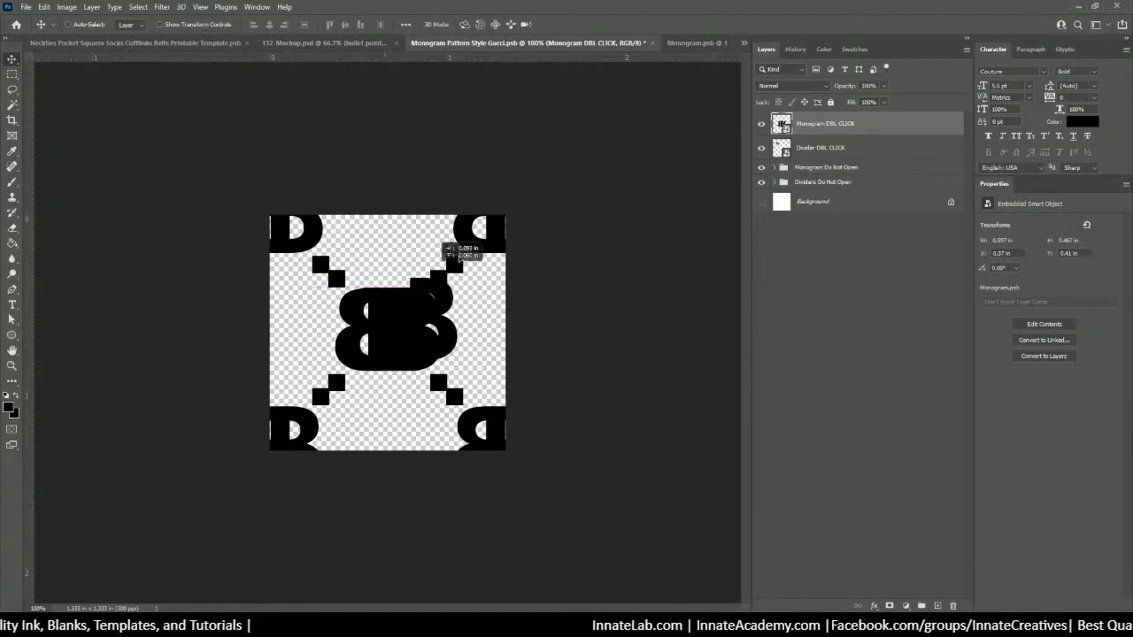
left_click_drag(674, 51, 393, 345)
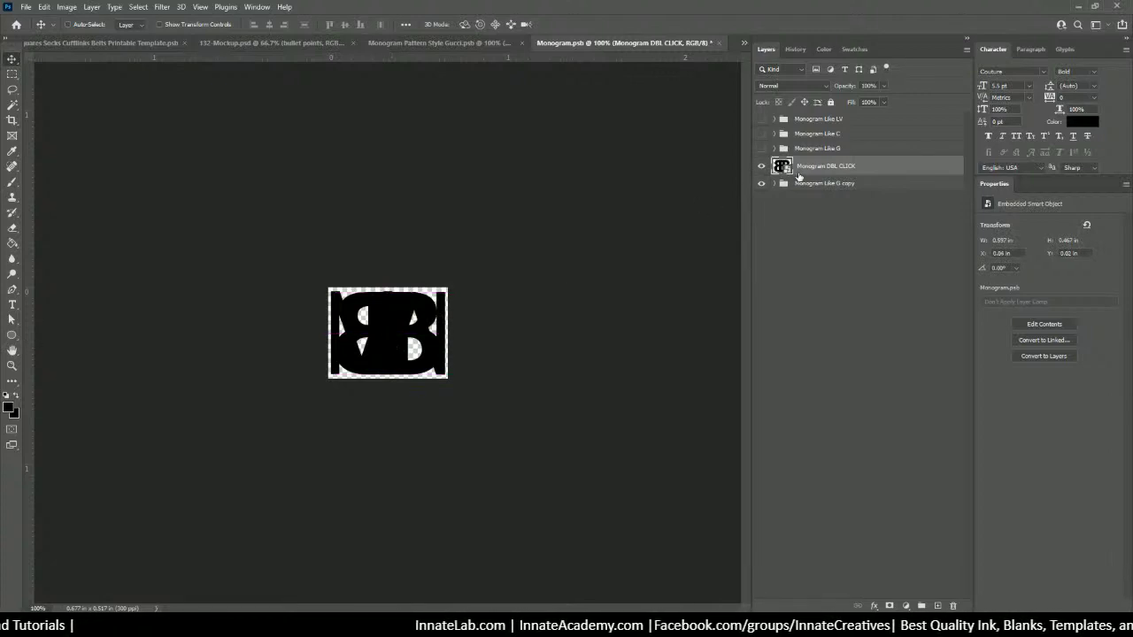
left_click(761, 185)
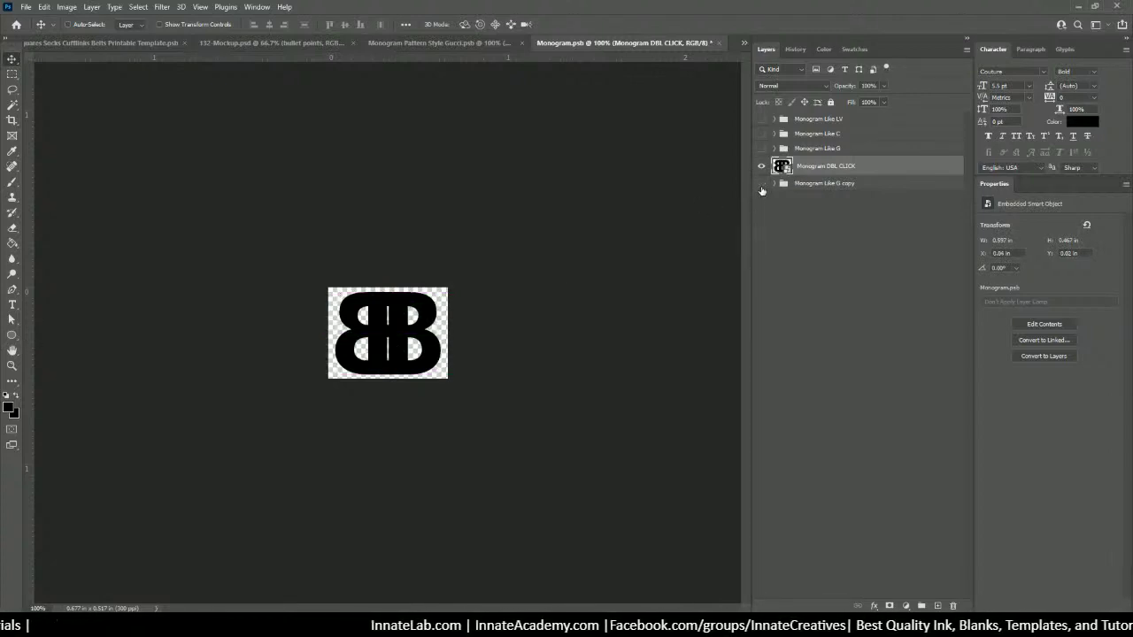
Step: Save and close the cufflink monogram contents, and close the Gucci-style monogram pattern document
left_click(718, 43)
left_click(529, 230)
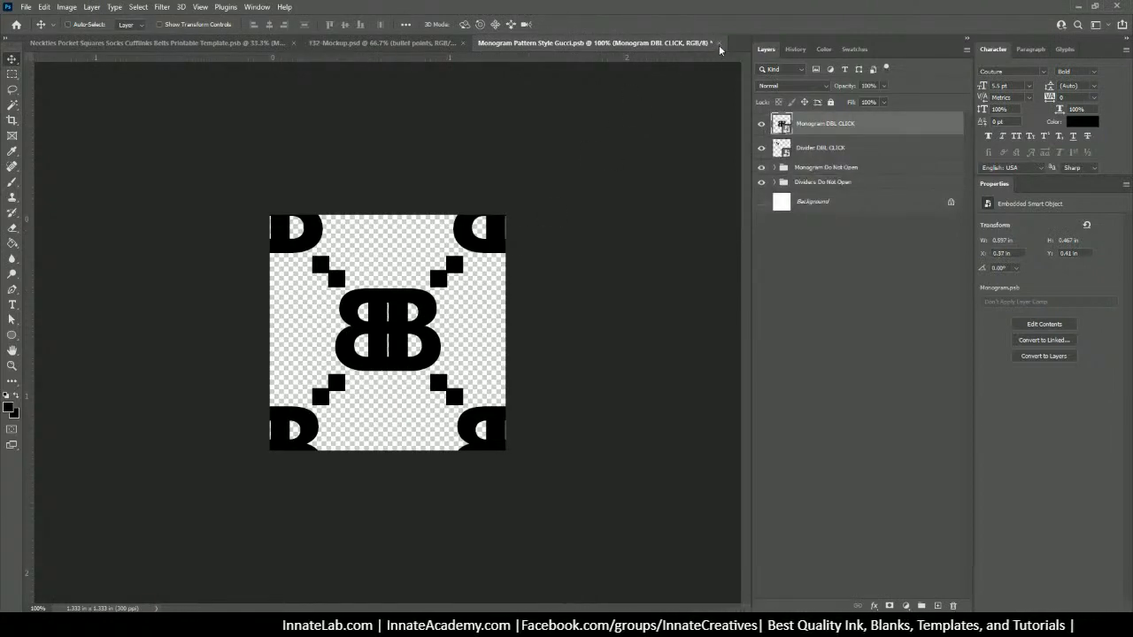
left_click(719, 43)
left_click(512, 231)
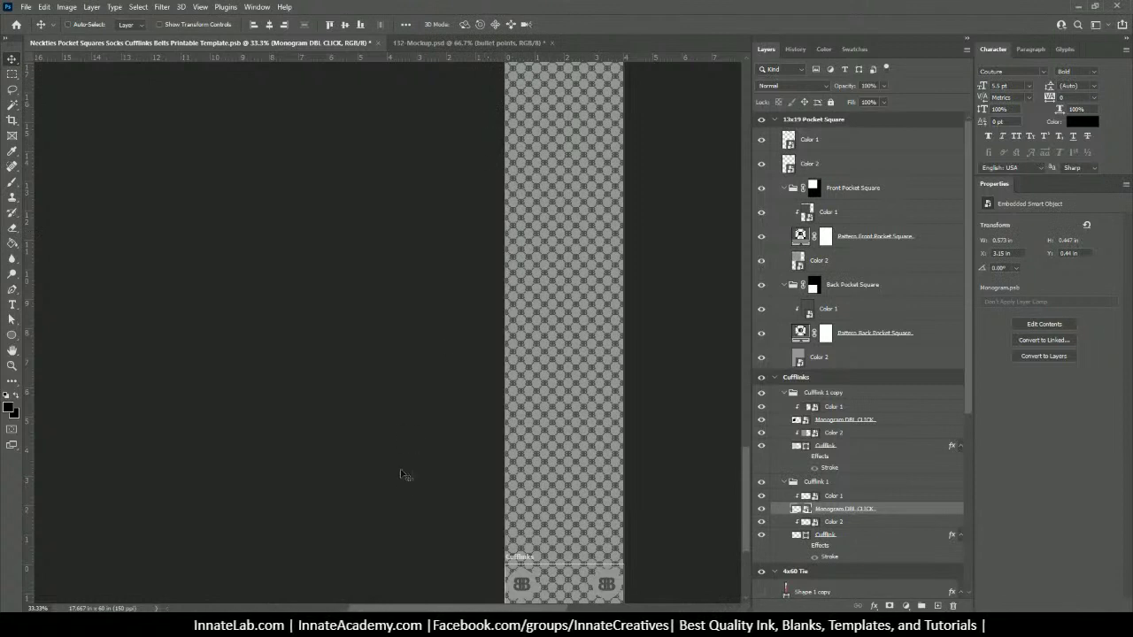
scroll(405, 482, "down", 1)
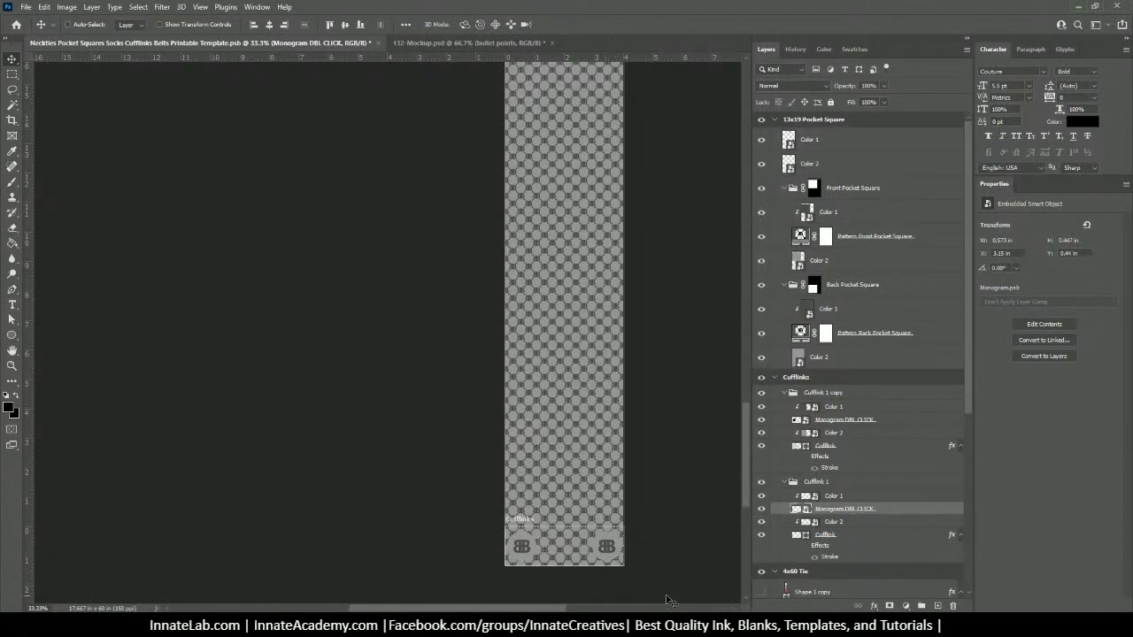
scroll(587, 463, "up", 1)
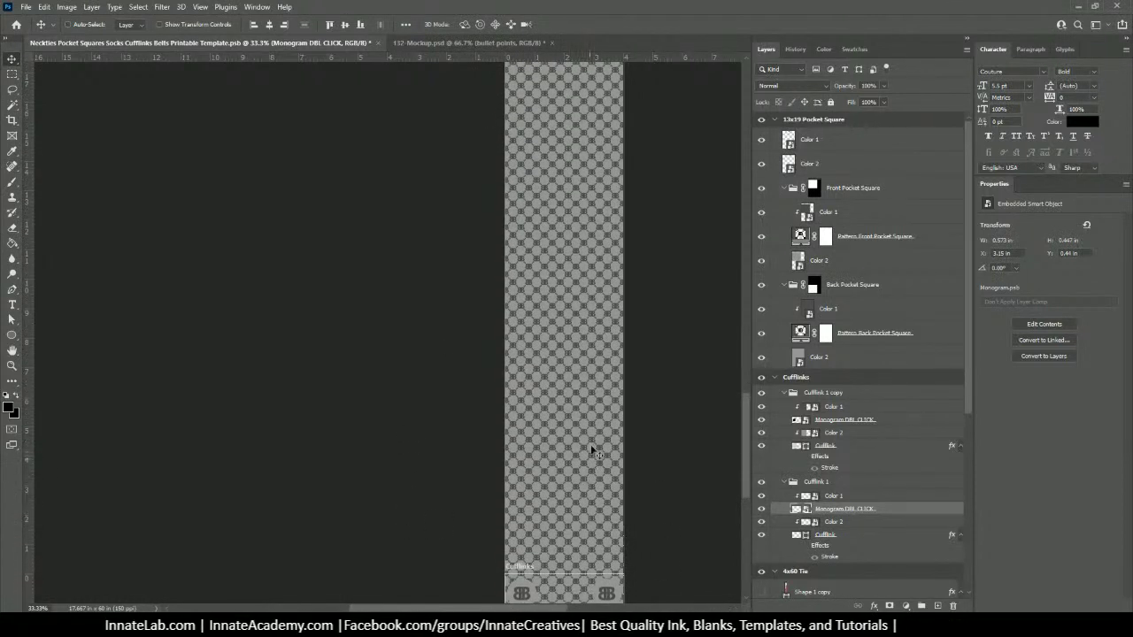
Step: Compare the 132-Mockup document with the updated pocket square, socks, tie and cufflink artboards in the template
left_click(481, 43)
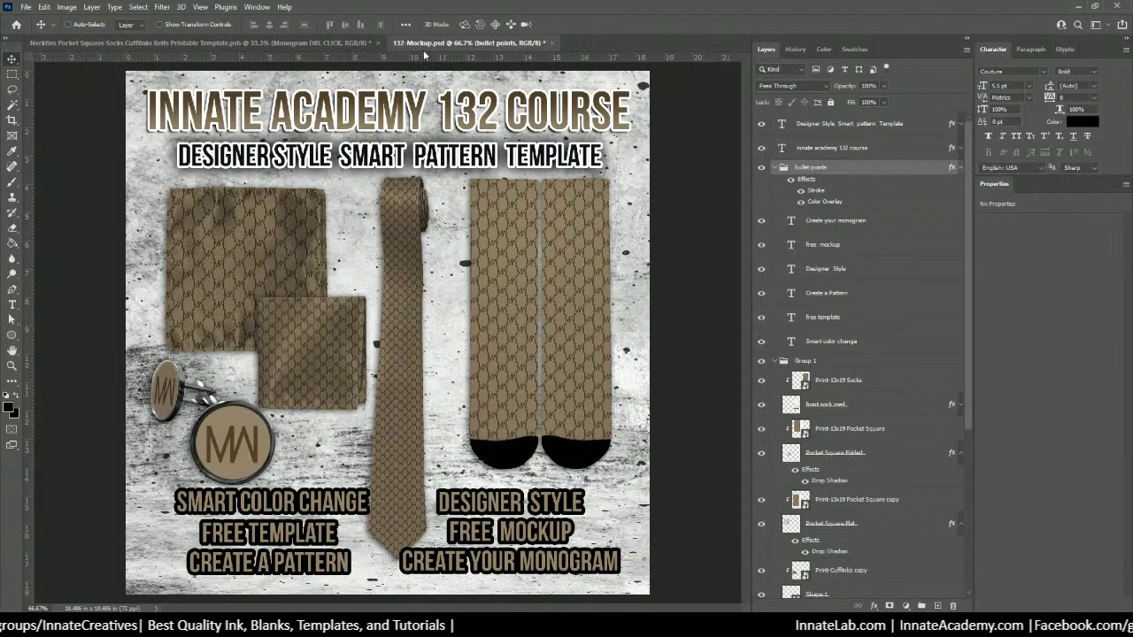
left_click(325, 44)
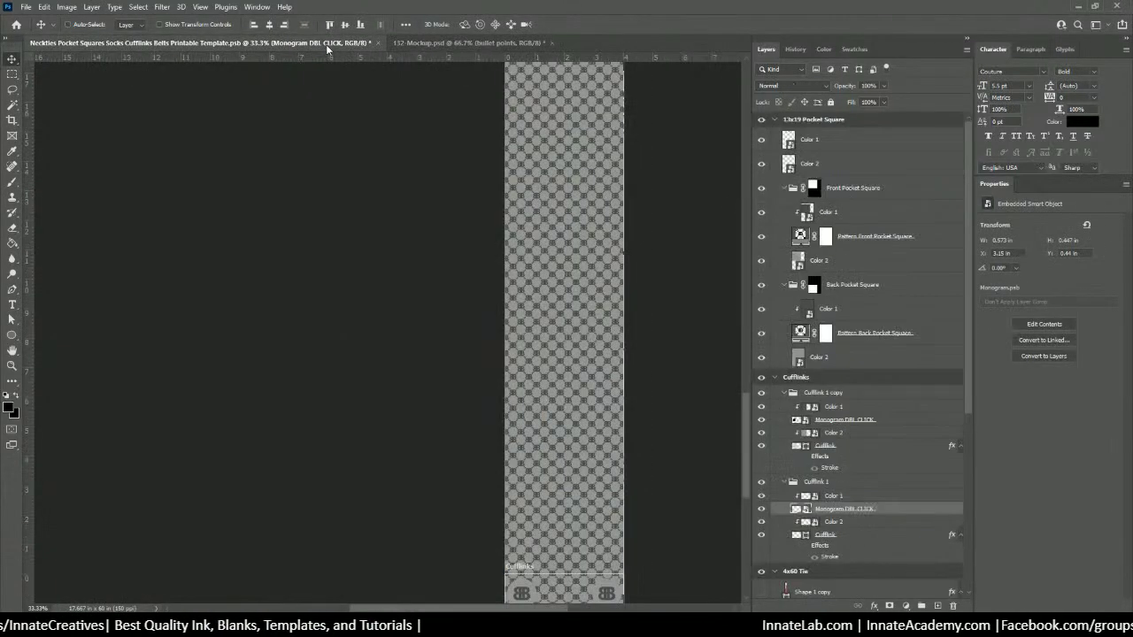
left_click(489, 43)
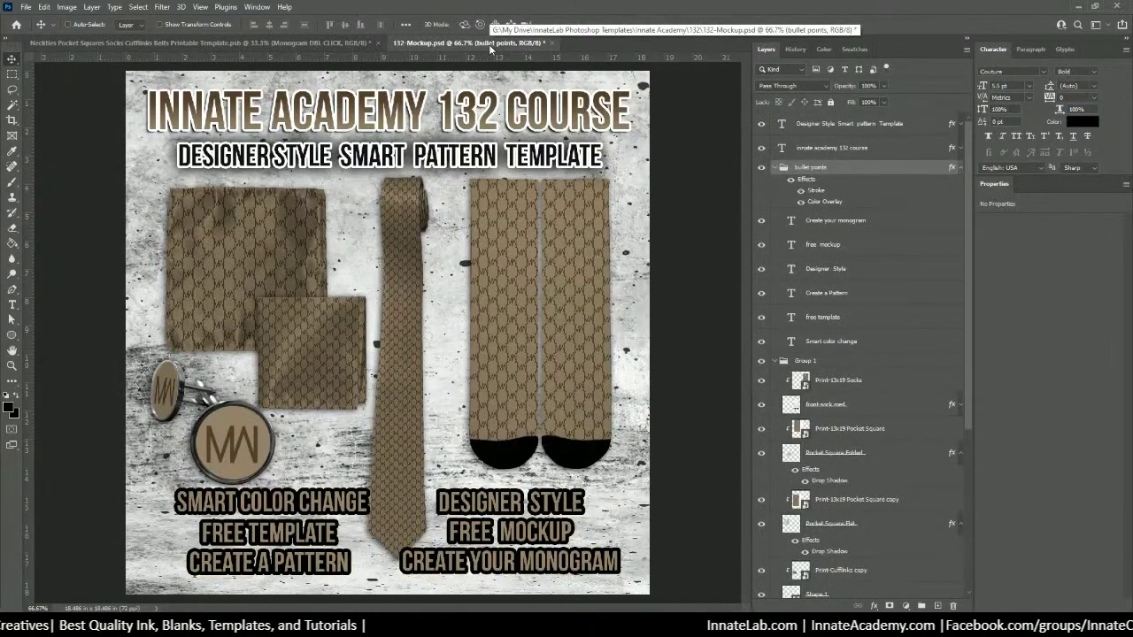
key("ctrl+minus")
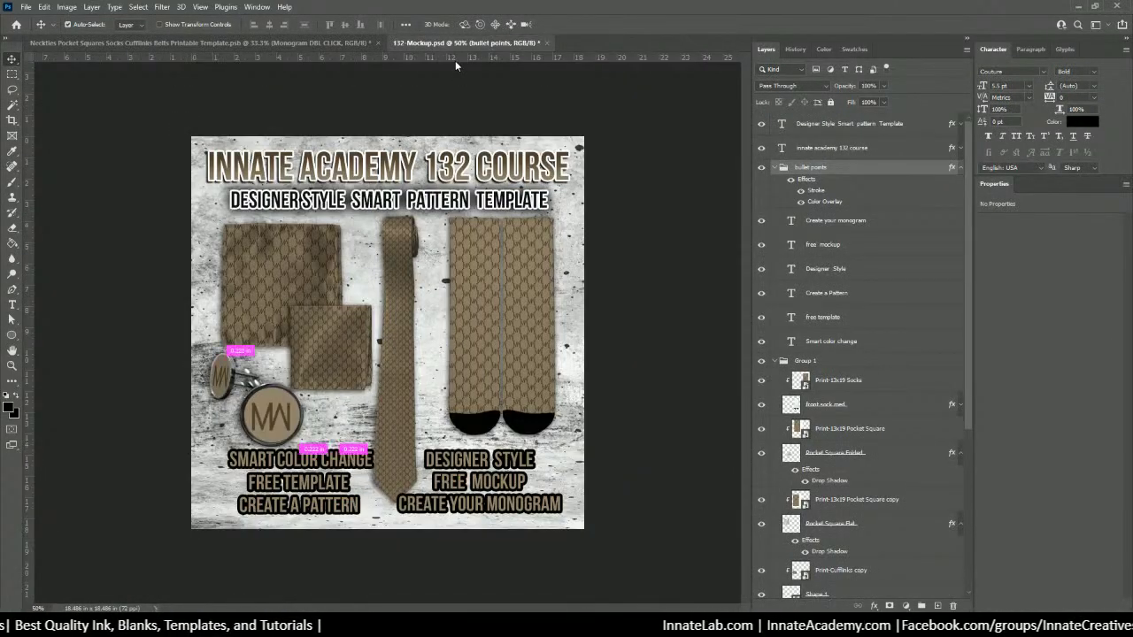
key("ctrl+plus")
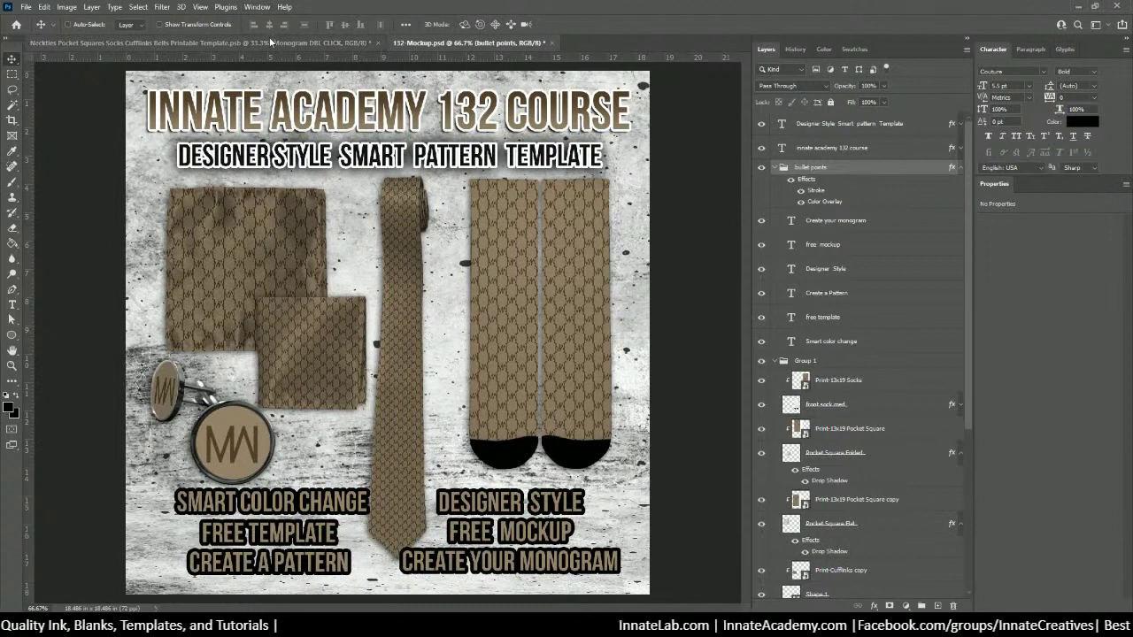
left_click(269, 41)
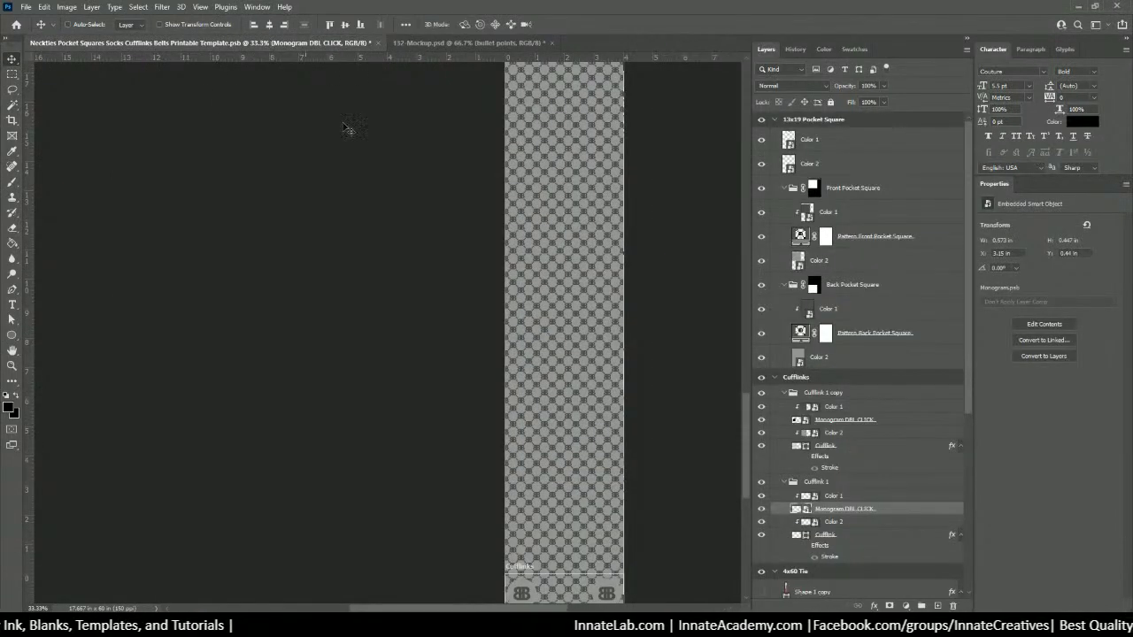
key("ctrl+minus")
key("ctrl+minus")
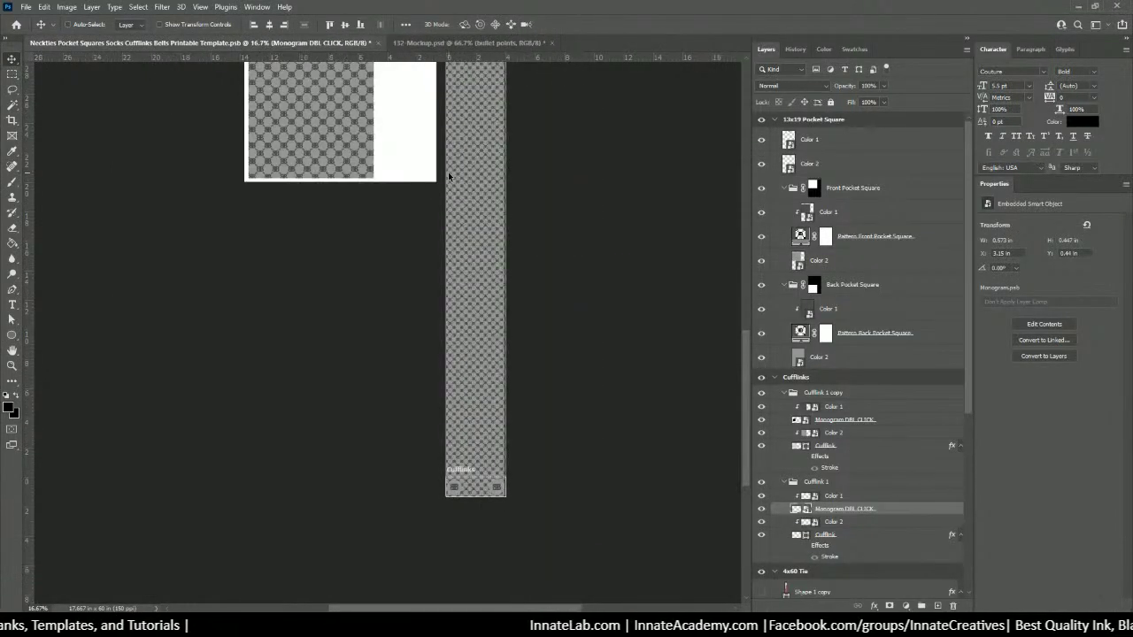
scroll(450, 253, "up", 5)
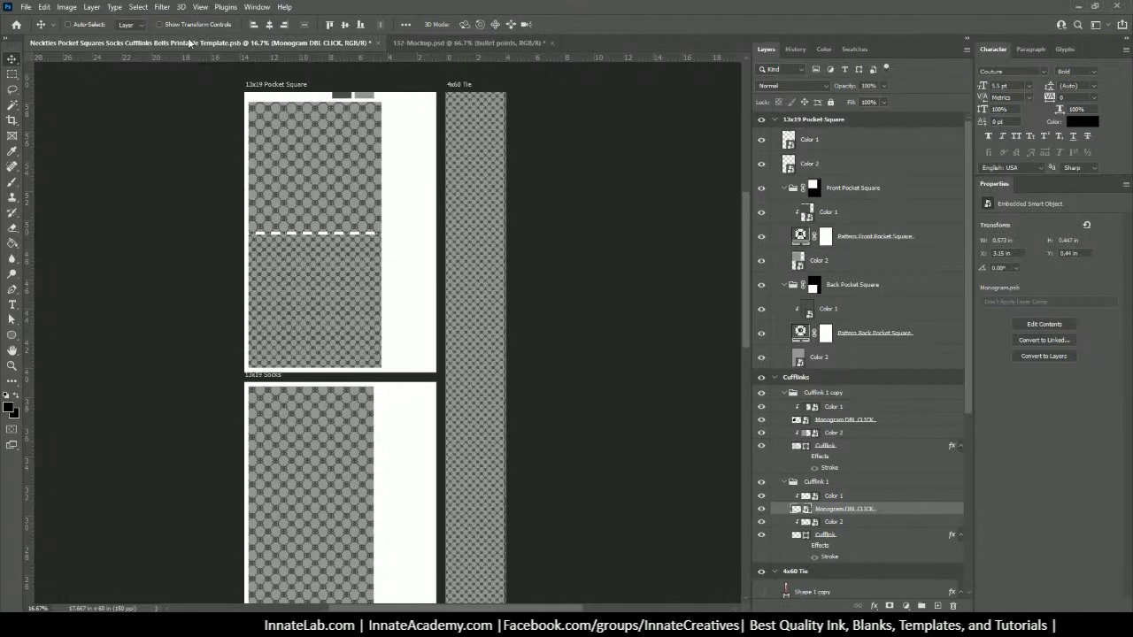
key("ctrl+plus")
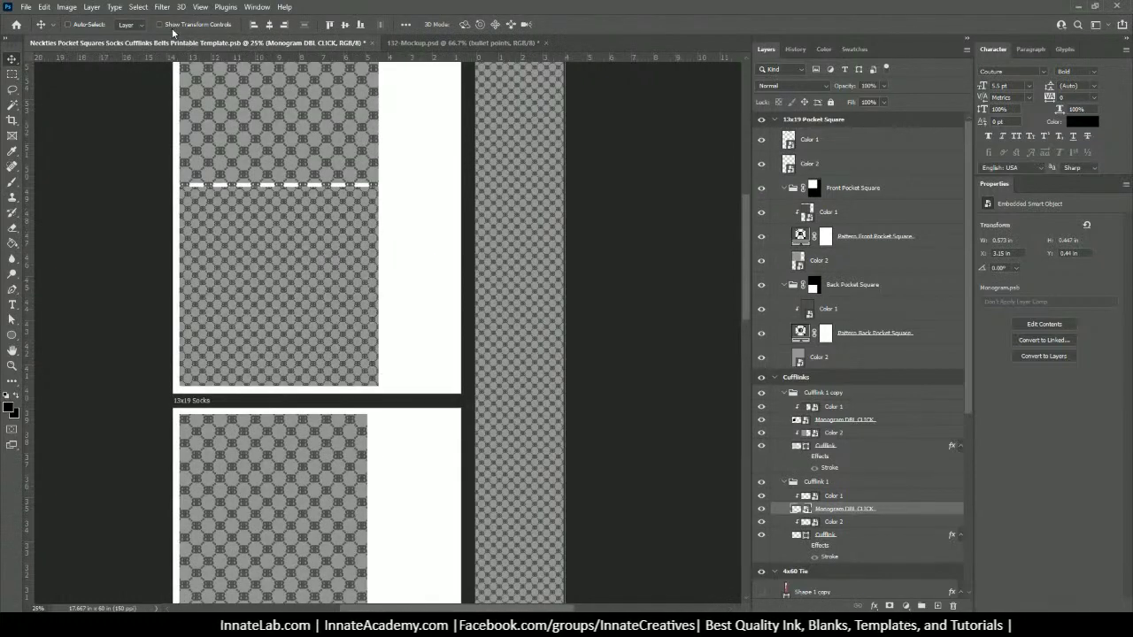
Step: Start an Artboards to Files export and set its destination to a new folder named Print3 inside the 132 folder
left_click(27, 7)
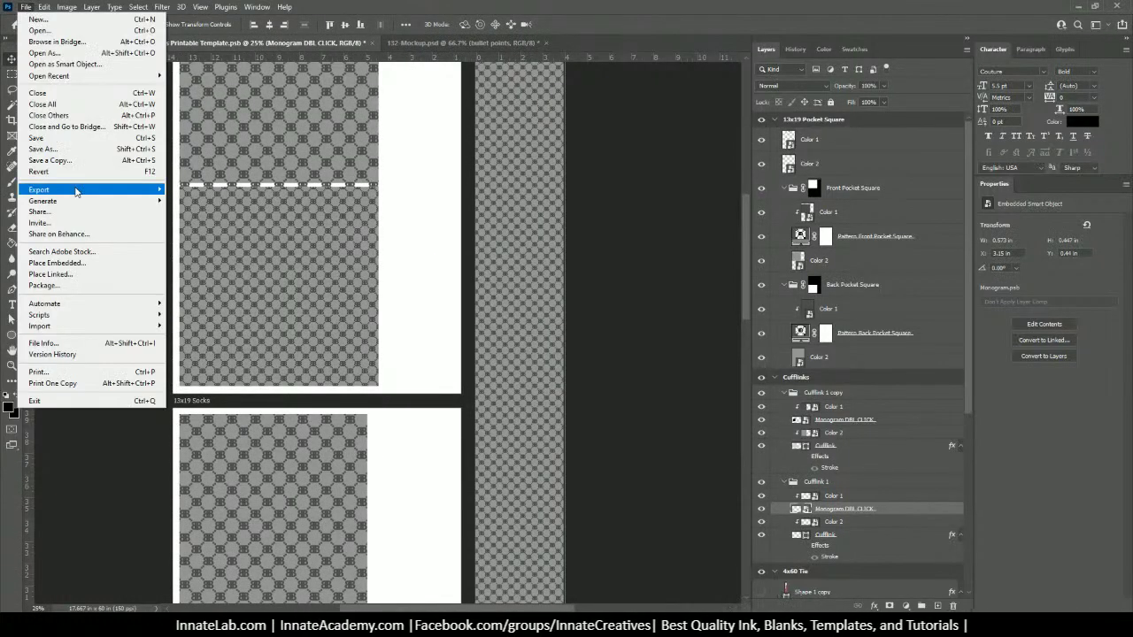
mouse_move(76, 190)
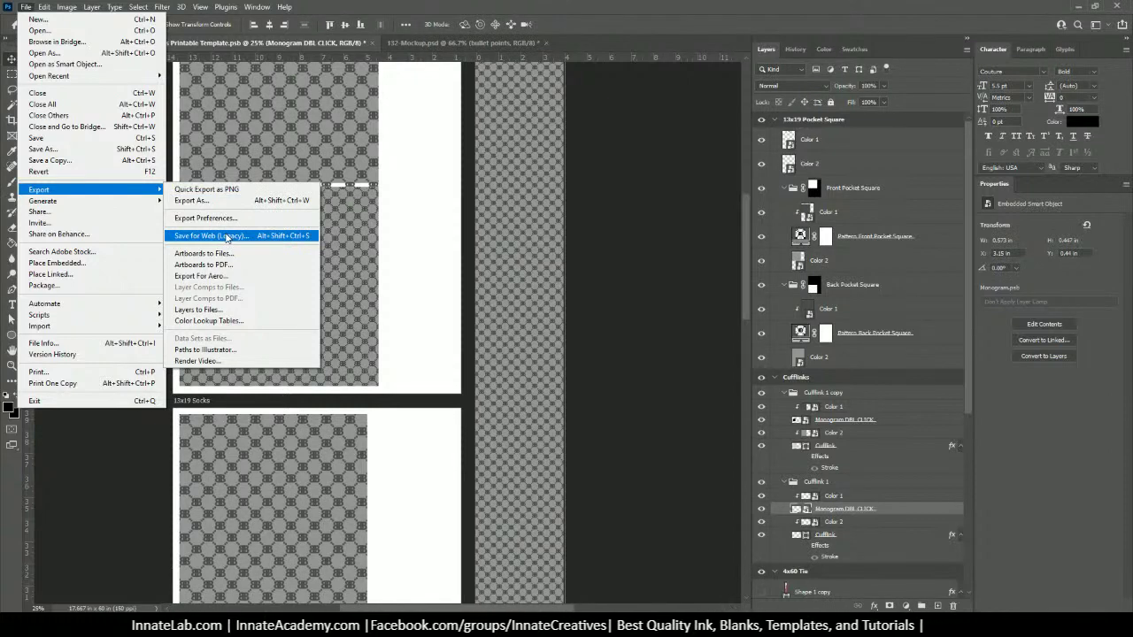
left_click(225, 254)
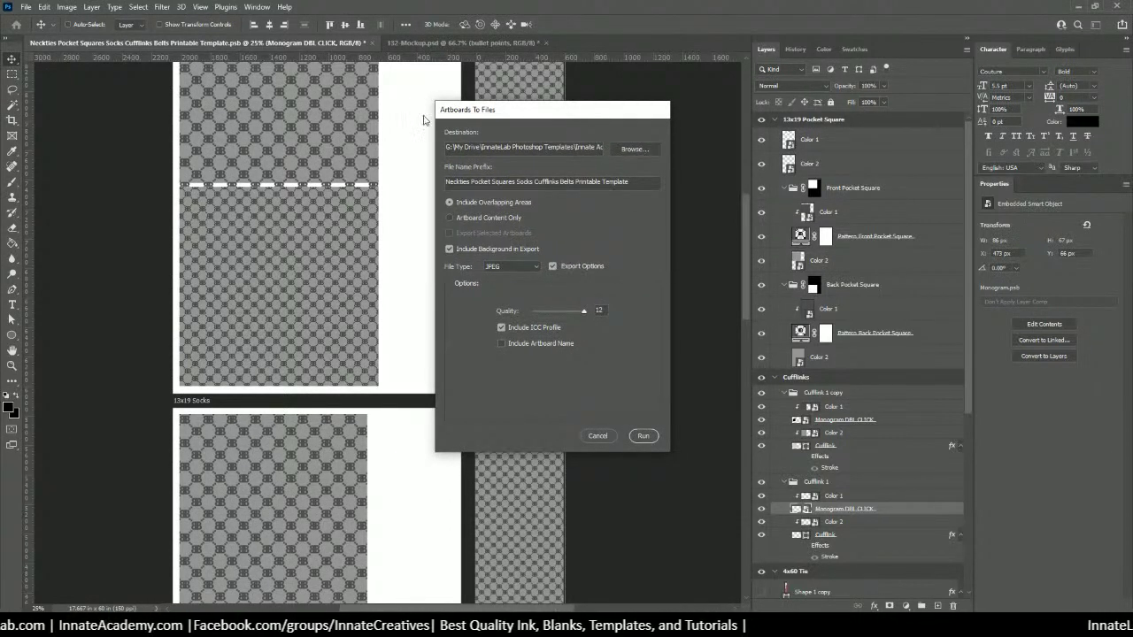
left_click(629, 149)
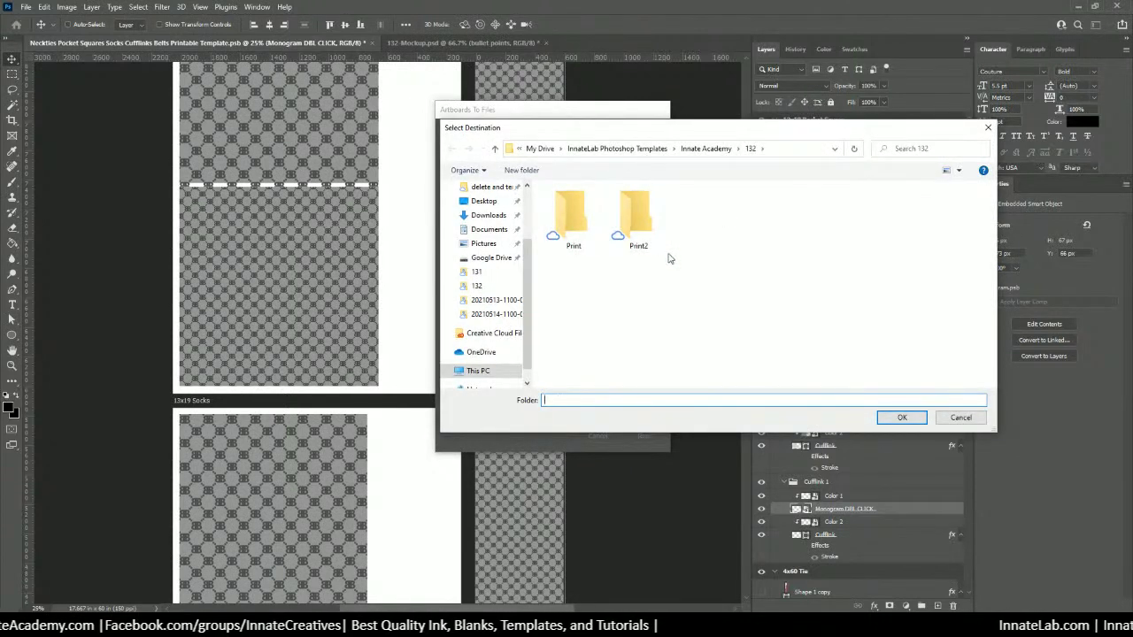
left_click(749, 150)
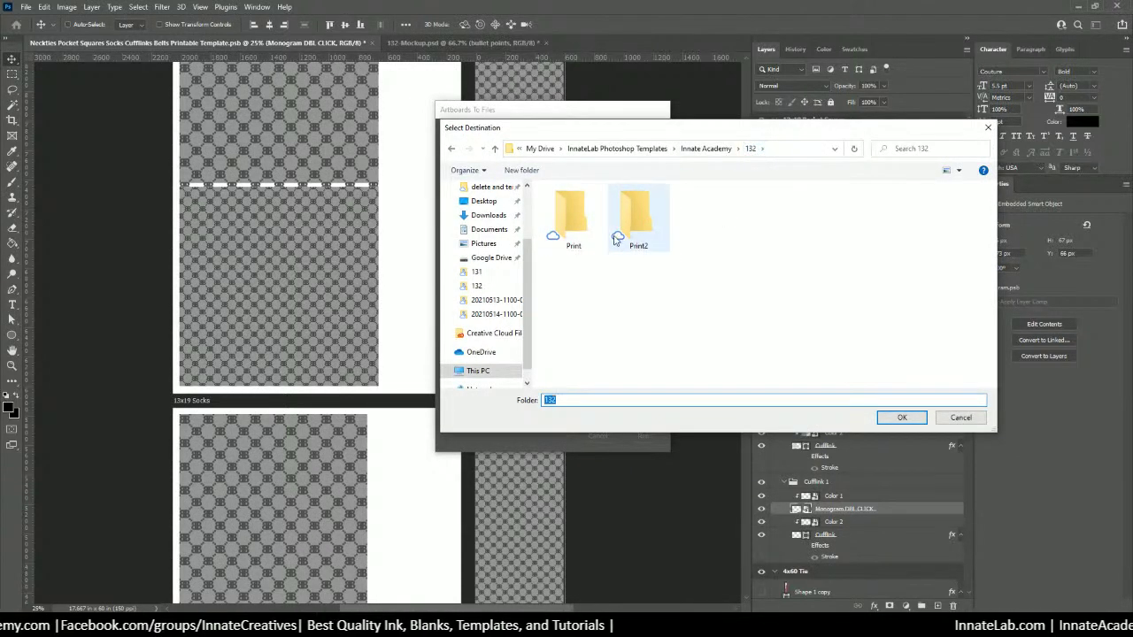
right_click(699, 267)
mouse_move(769, 392)
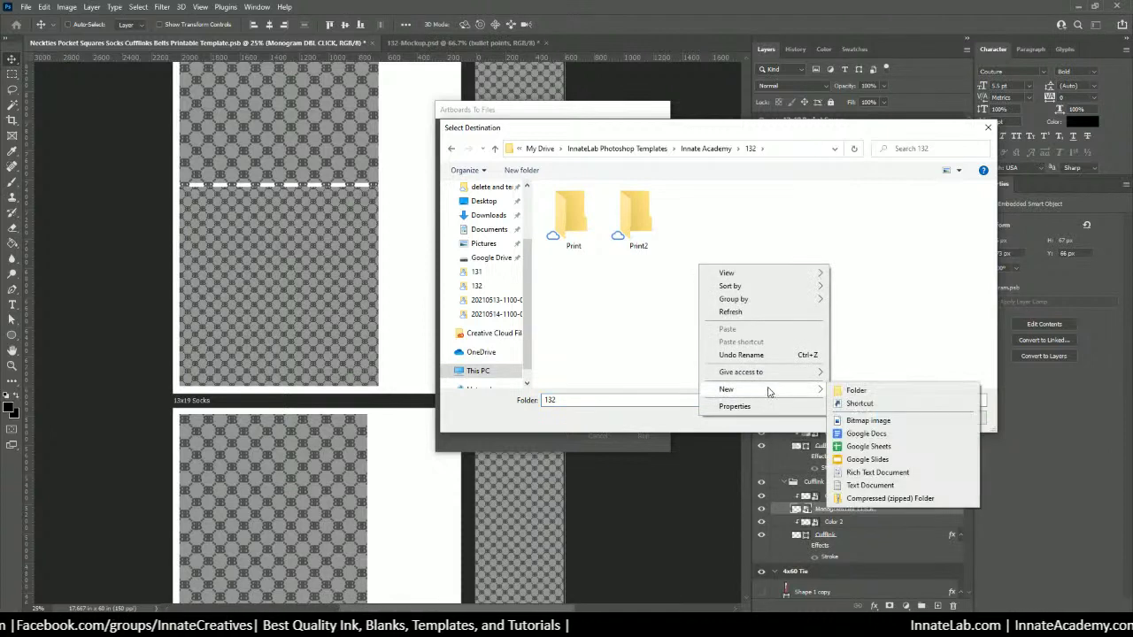
left_click(857, 391)
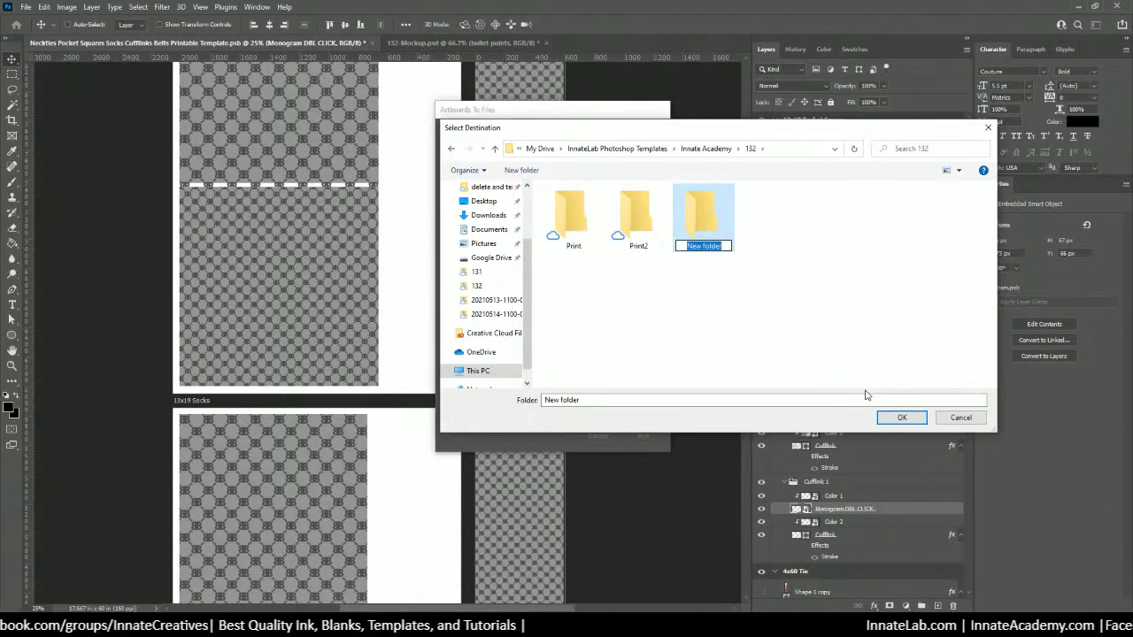
type("Print3")
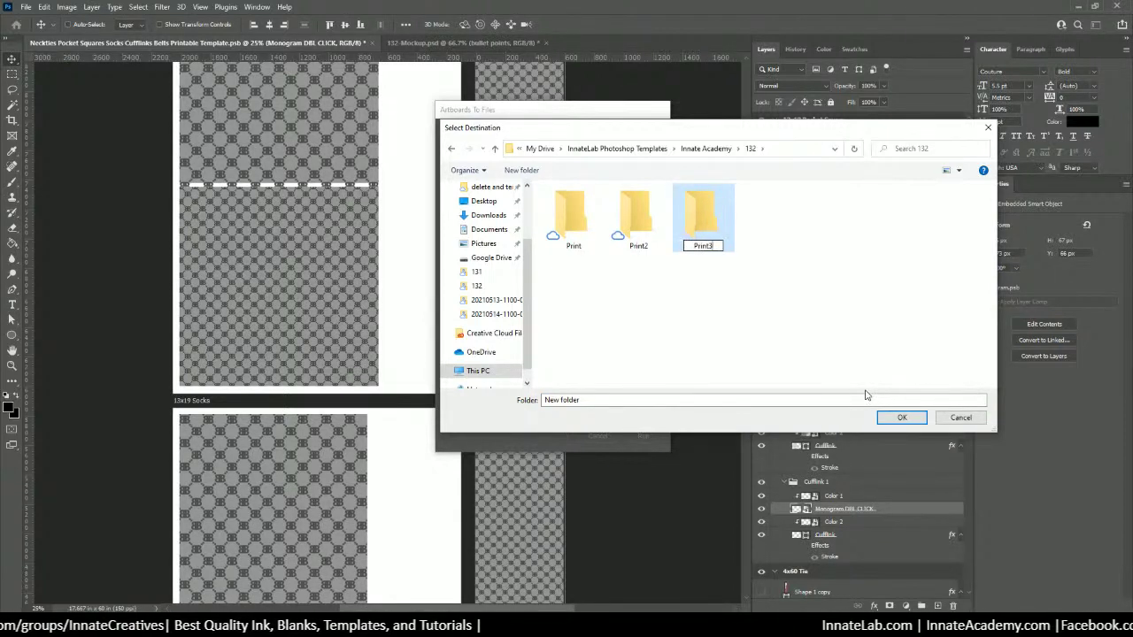
double_click(725, 213)
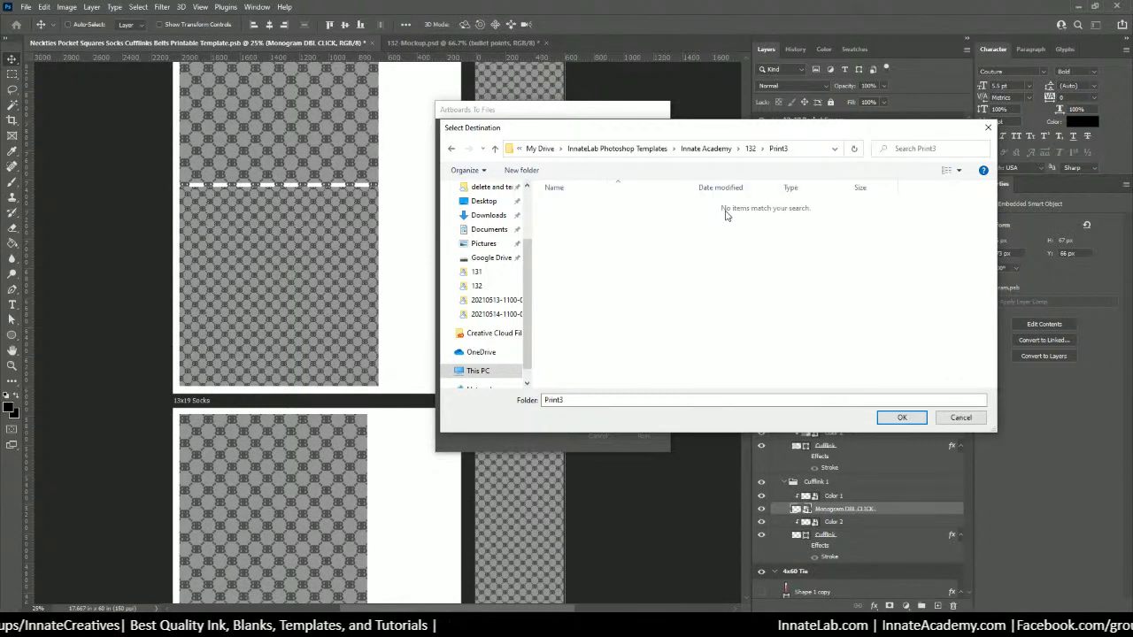
left_click(902, 417)
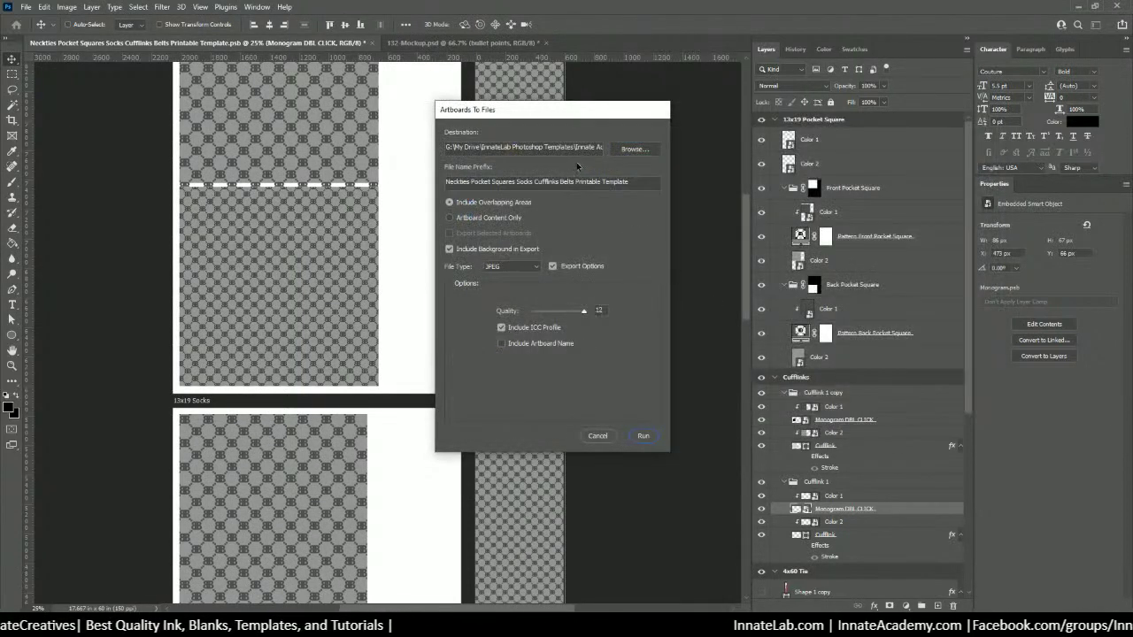
Step: Set the file name prefix to Print3- and export the artboards as JPEG files at quality 12
left_click(617, 188)
type("Print3-")
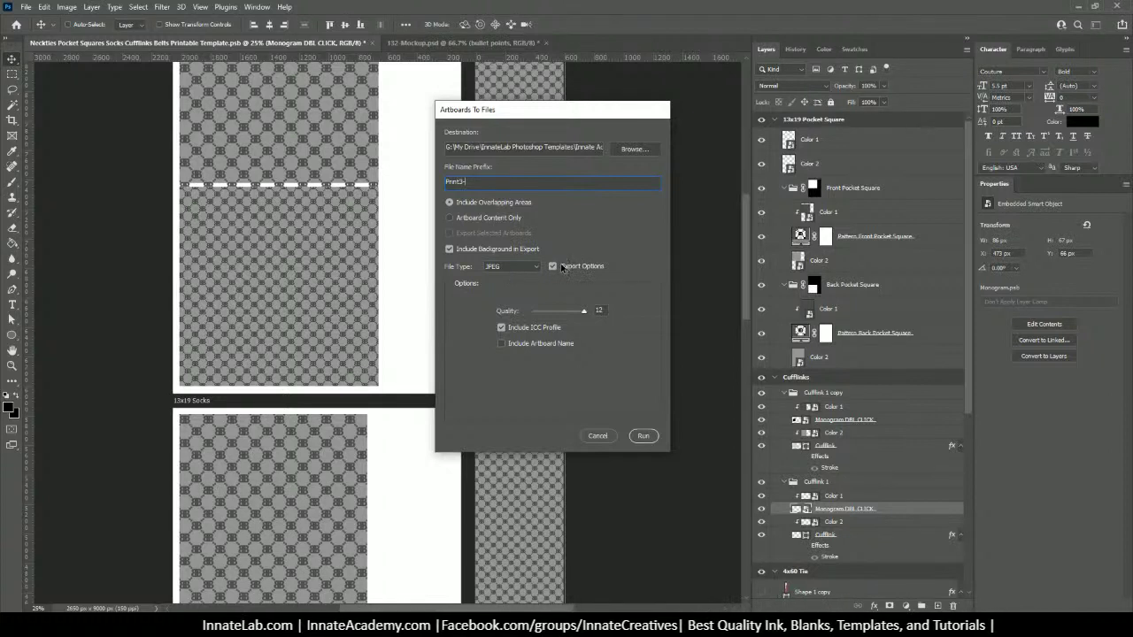
left_click(553, 267)
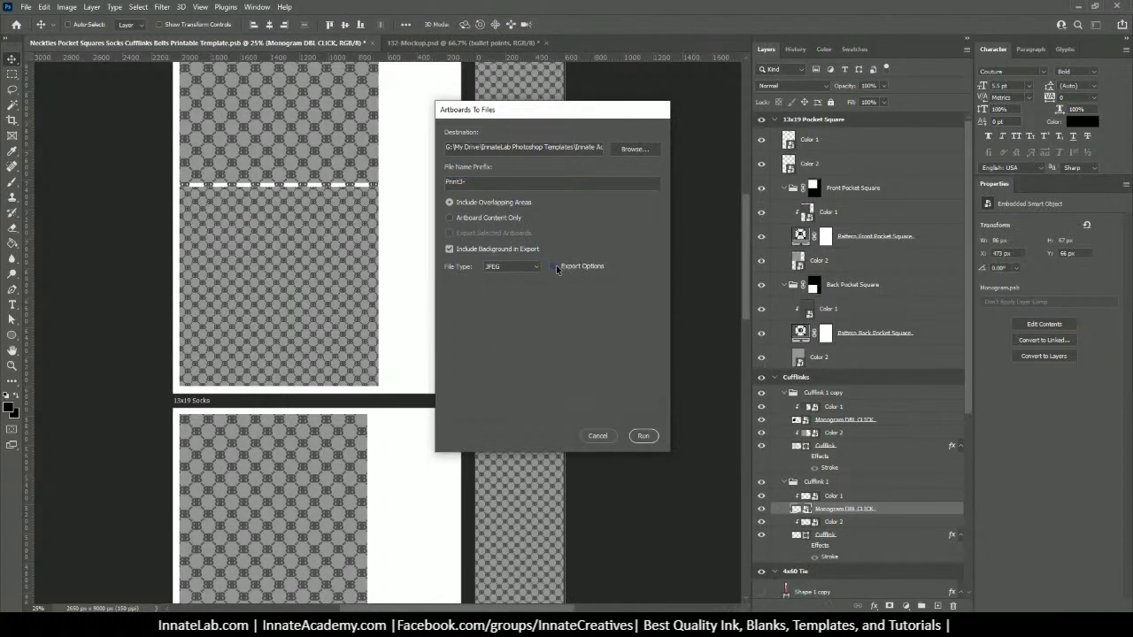
left_click(553, 266)
left_click(600, 310)
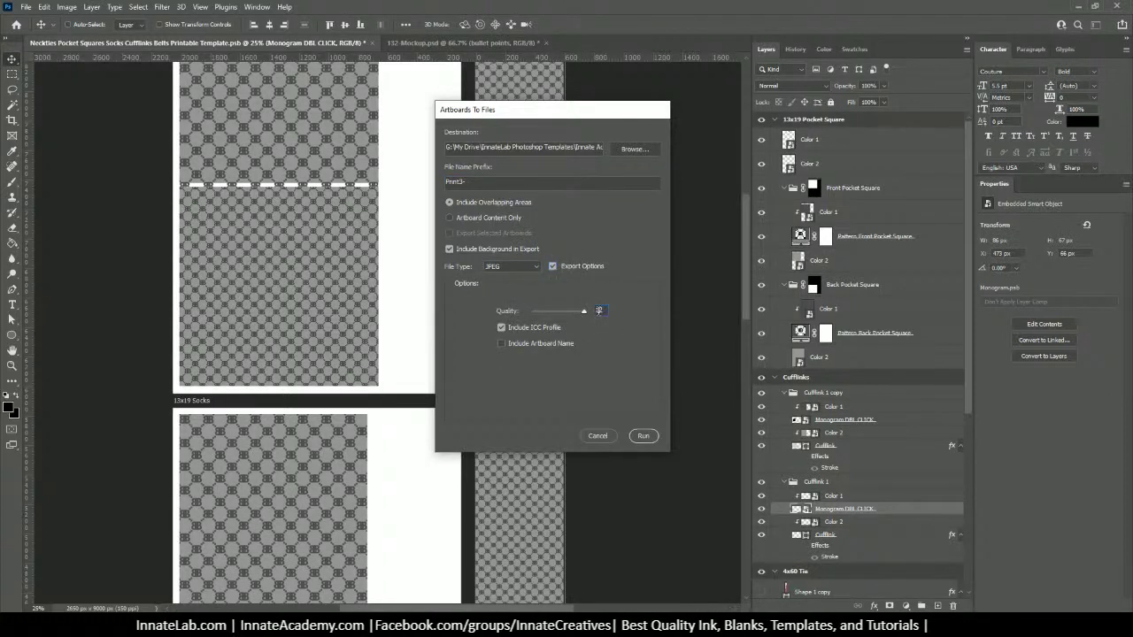
left_click(643, 437)
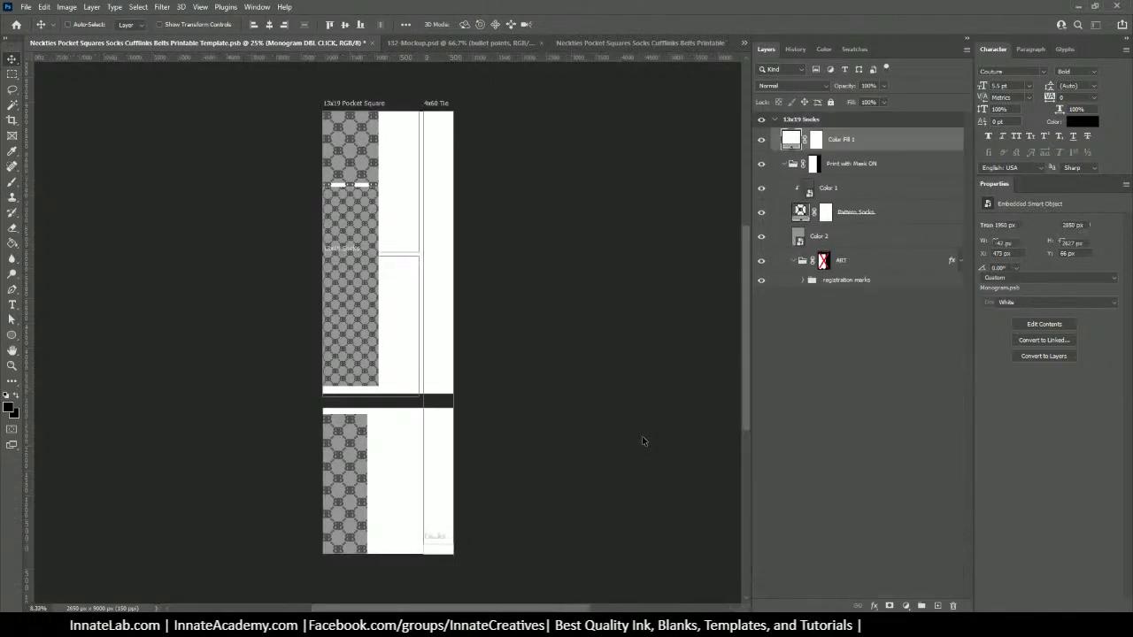
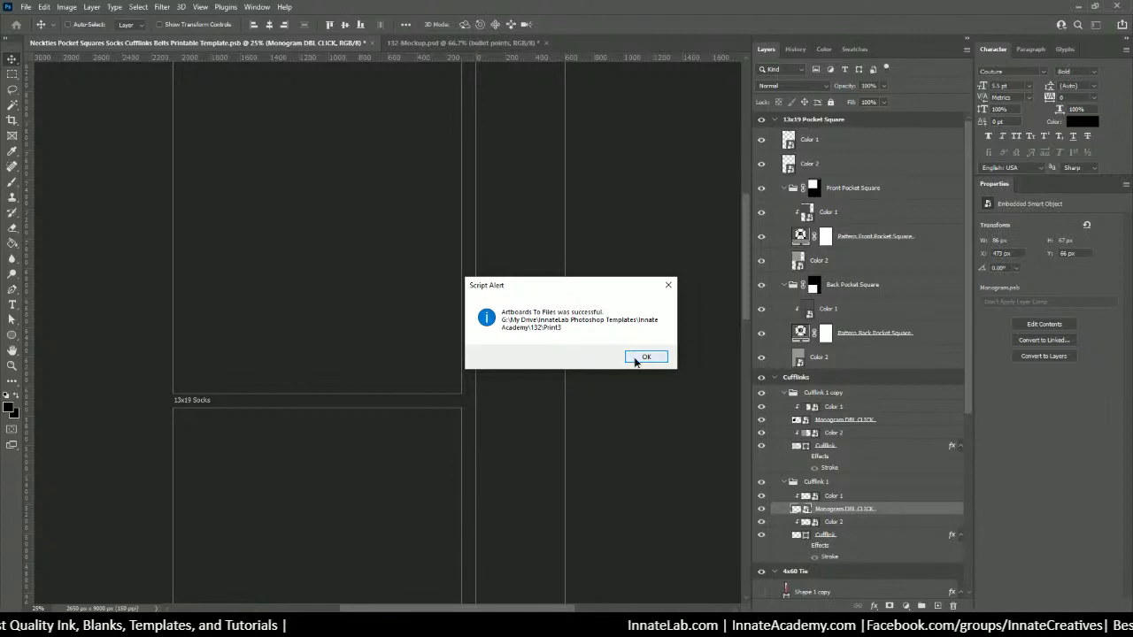
left_click(636, 356)
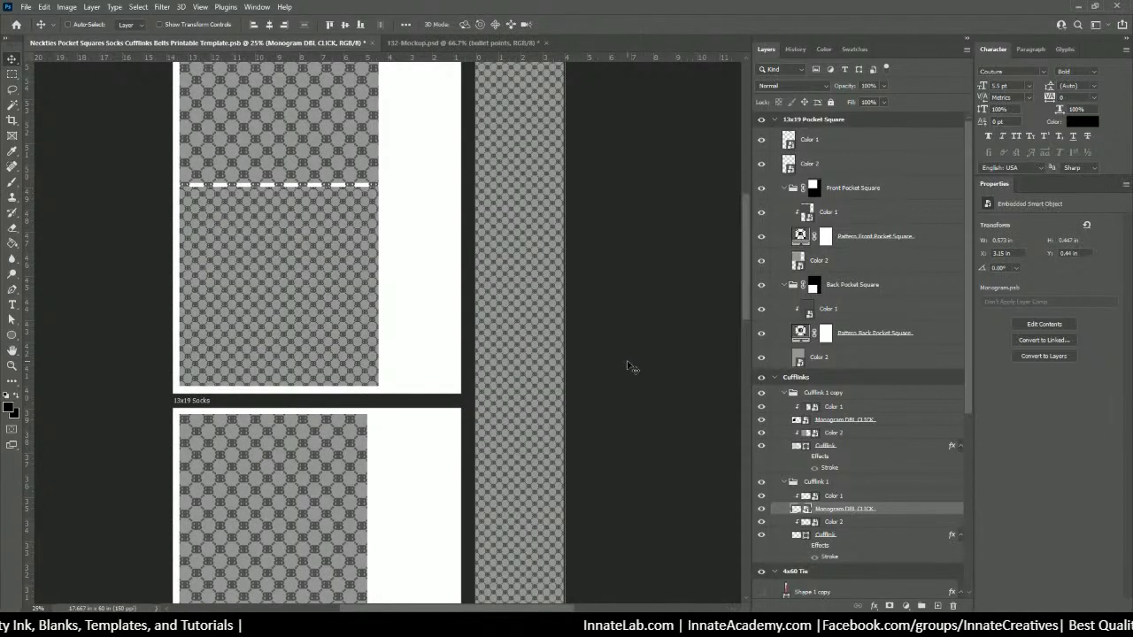
Step: Review the pocket square, tie and socks artboards and compare them with the 132-Mockup document
scroll(478, 431, "up", 3)
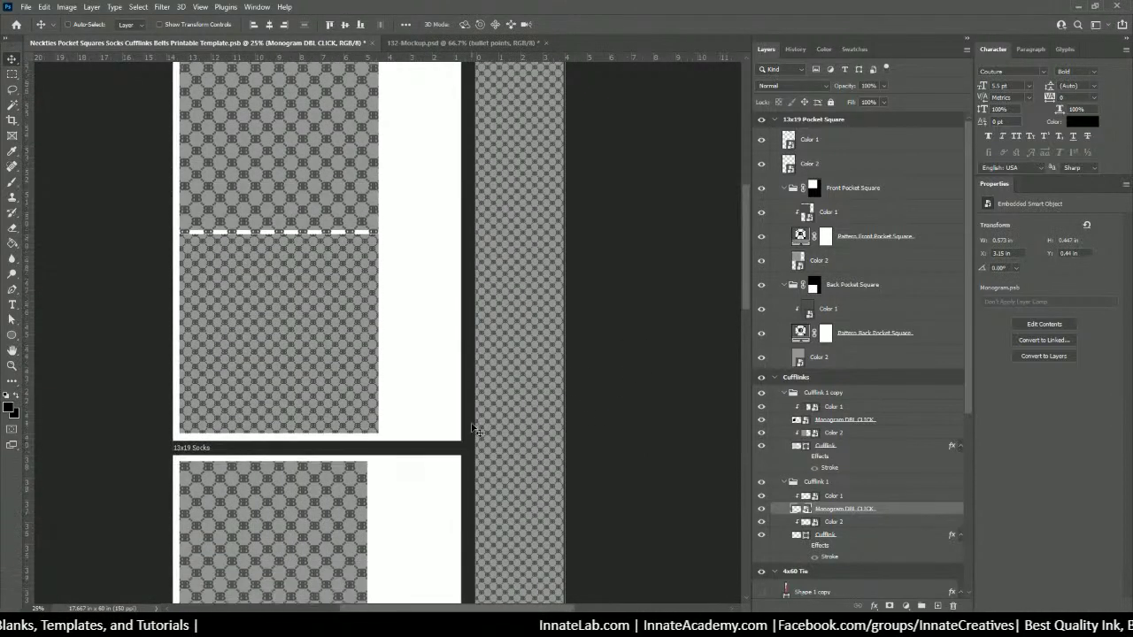
scroll(546, 385, "up", 2)
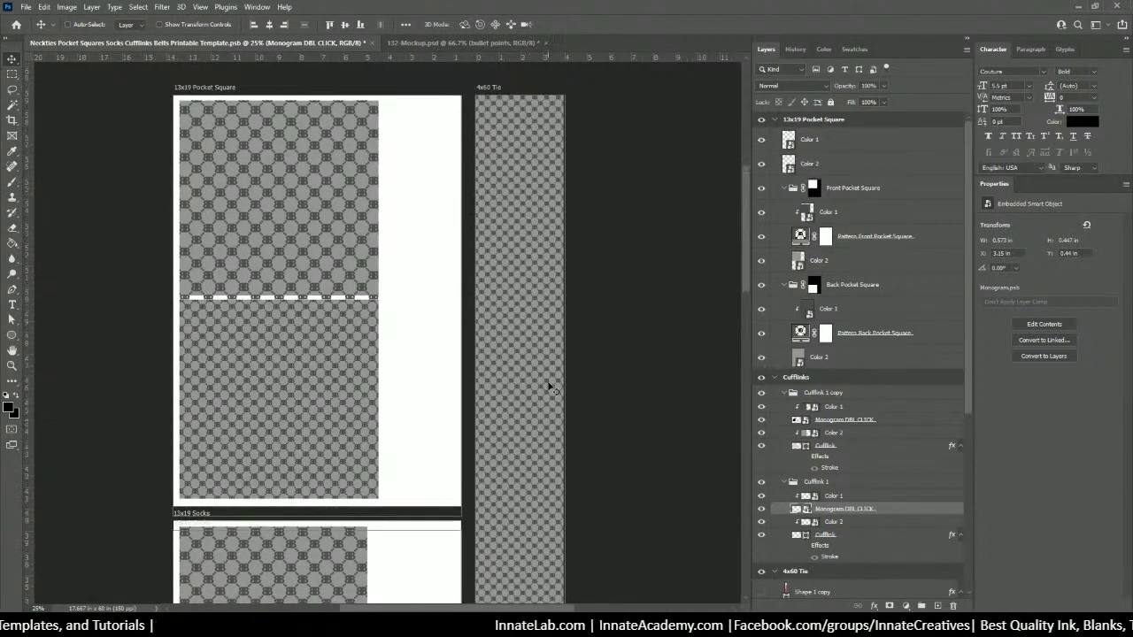
scroll(284, 412, "down", 4)
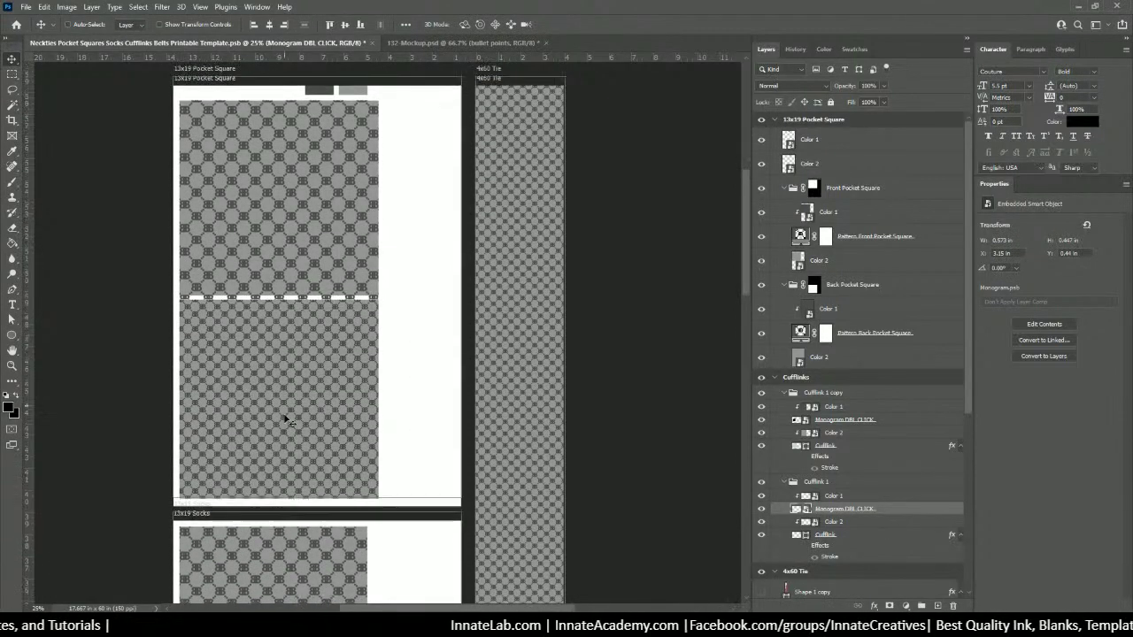
scroll(283, 412, "down", 5)
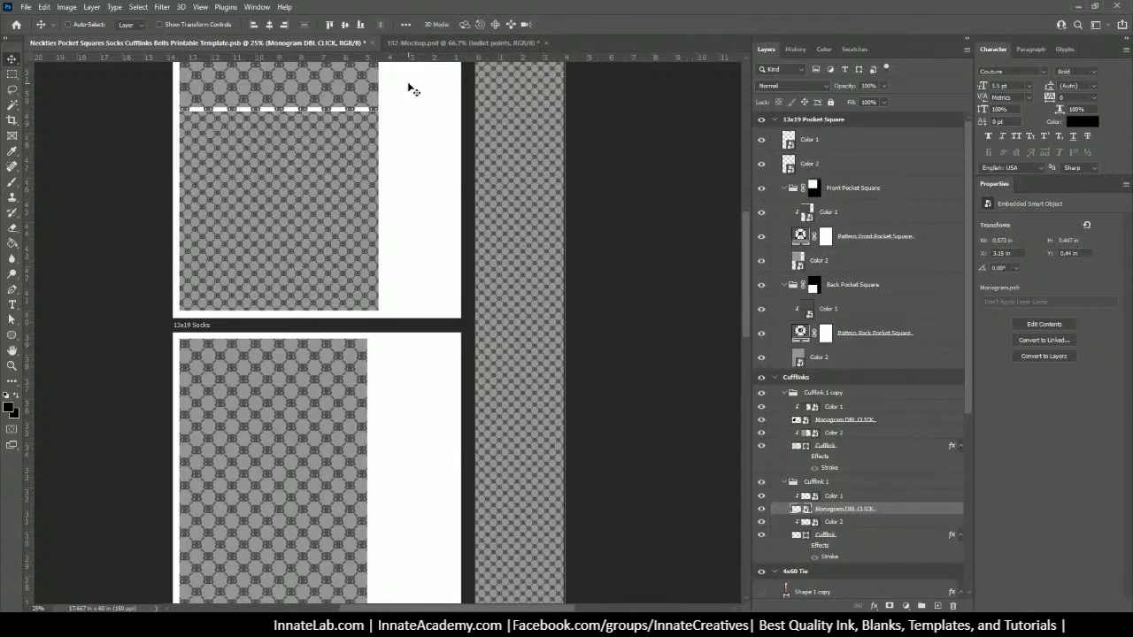
left_click(447, 42)
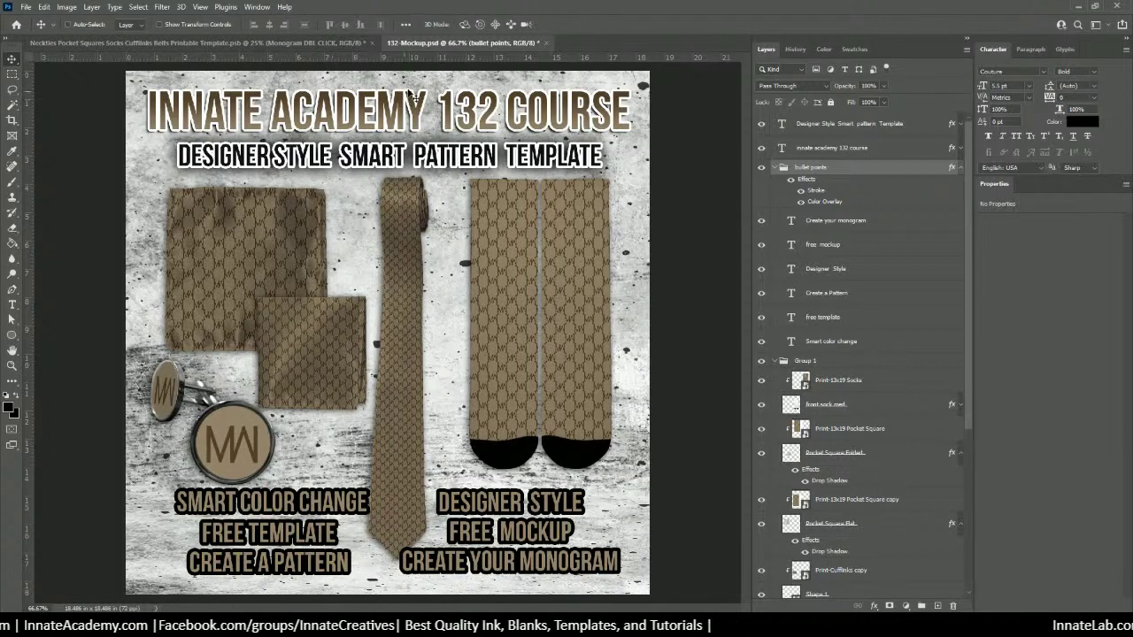
left_click(271, 46)
Step: Switch to File Explorer and check the exported tie, pocket square, socks and cufflinks files in the Print3 folder
key("alt+Tab")
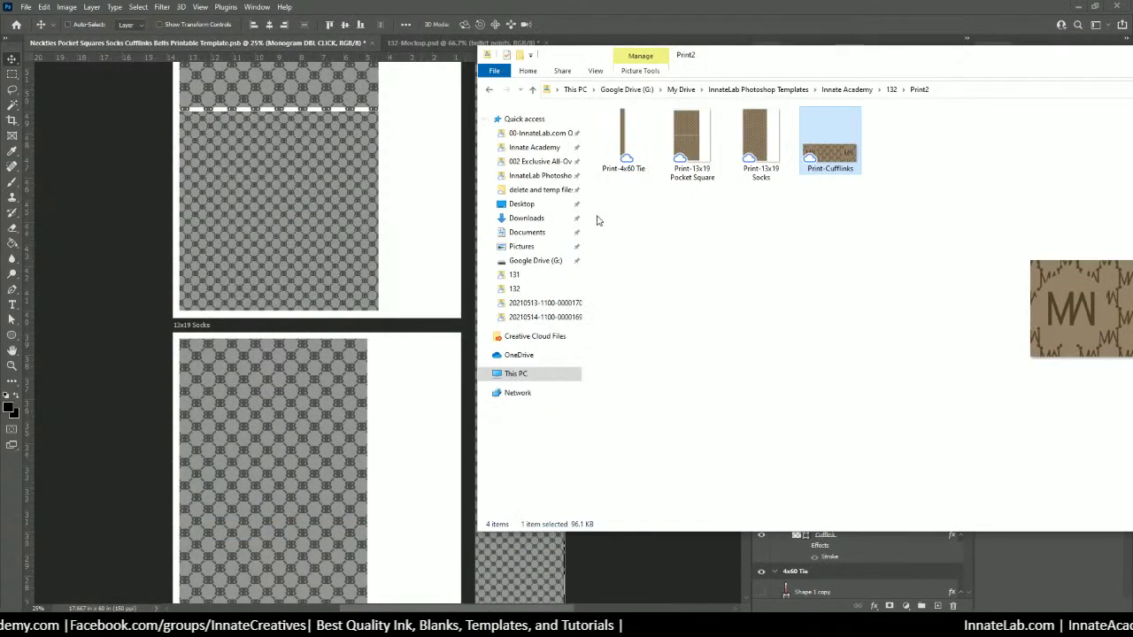
left_click(892, 90)
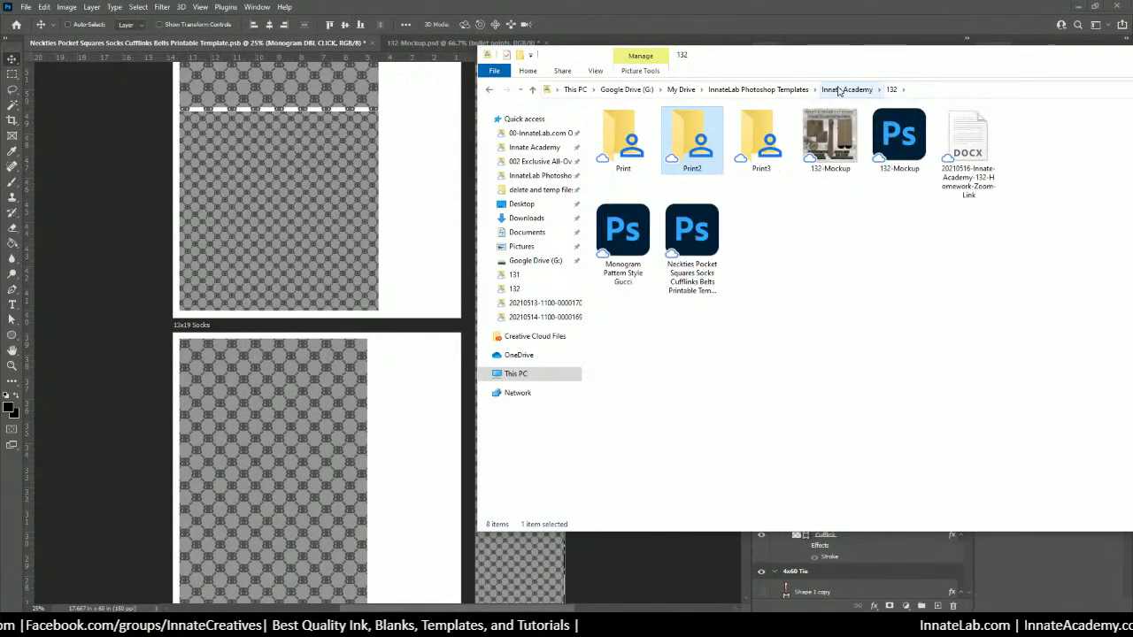
double_click(761, 142)
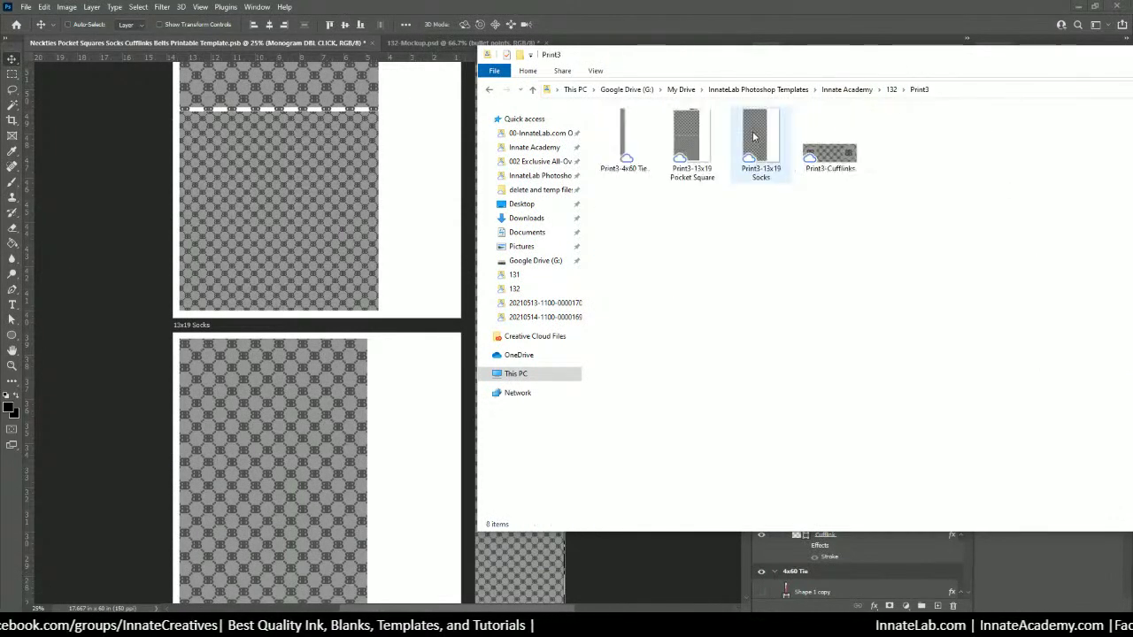
left_click(626, 140)
left_click(688, 140)
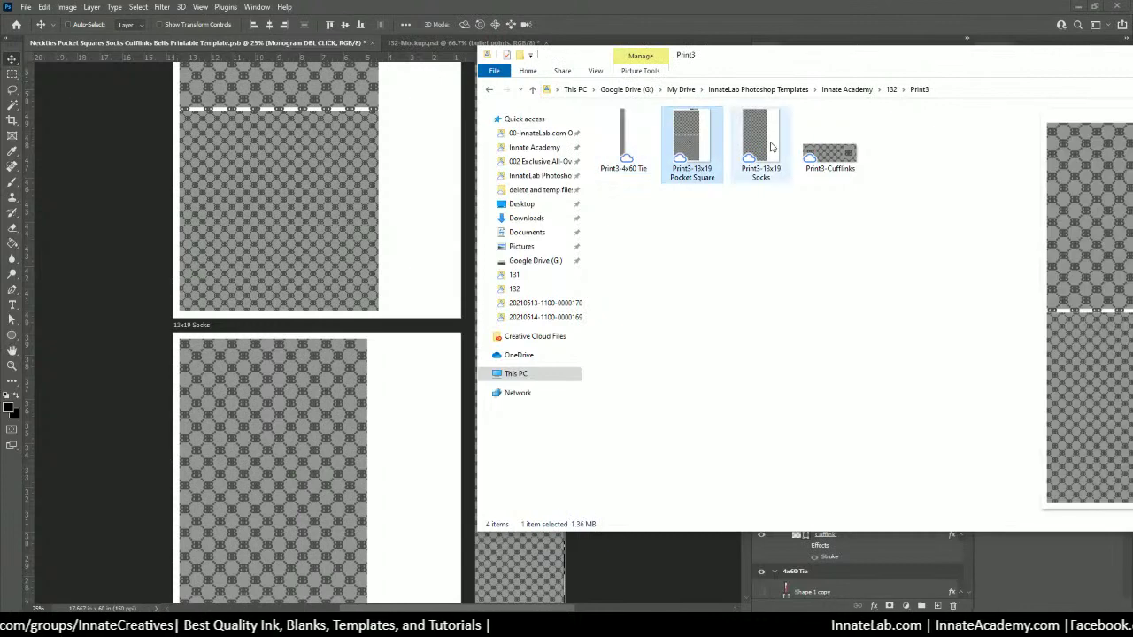
left_click(757, 140)
left_click(832, 158)
Step: In 132-Mockup, place the Print3-13x19 Pocket Square file in the flat pocket square's smart object contents, then save and close them
left_click(464, 42)
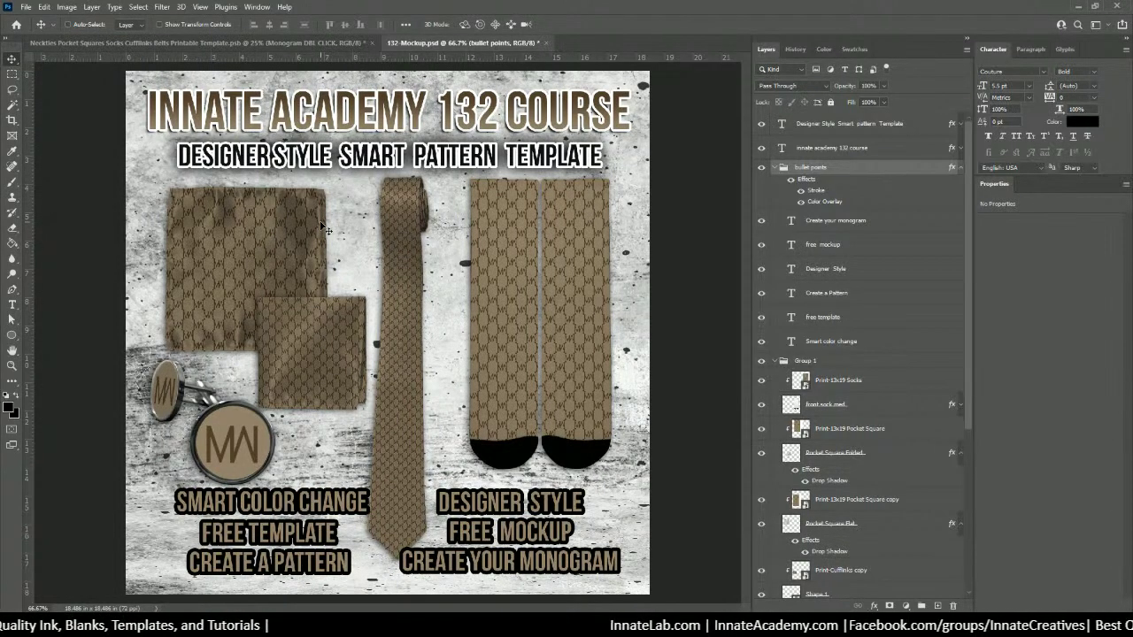
right_click(301, 228)
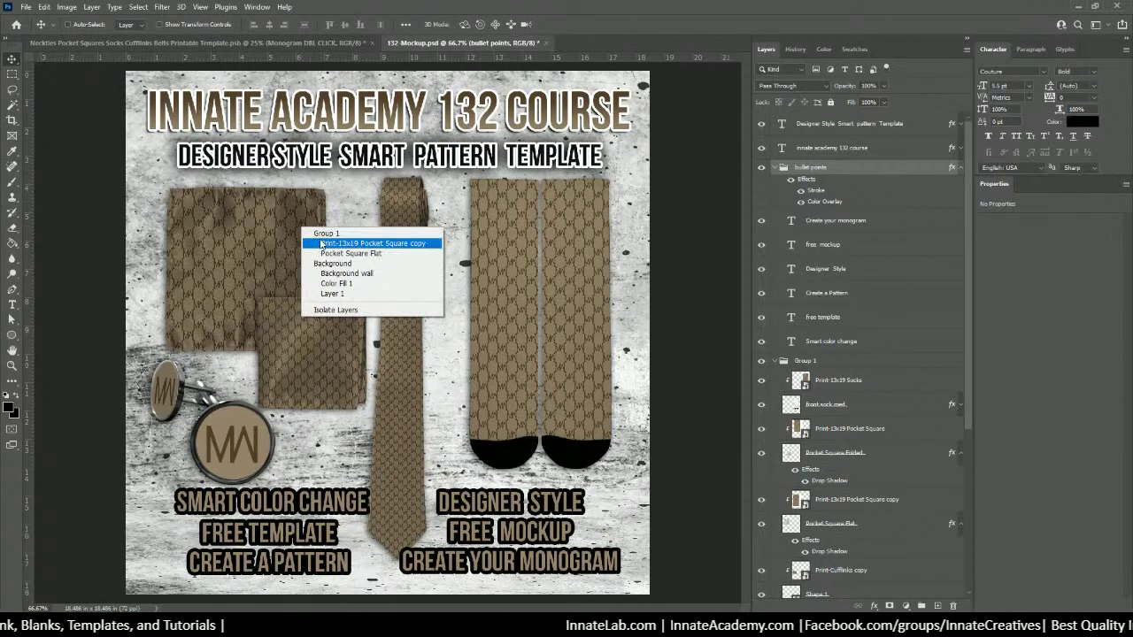
left_click(324, 244)
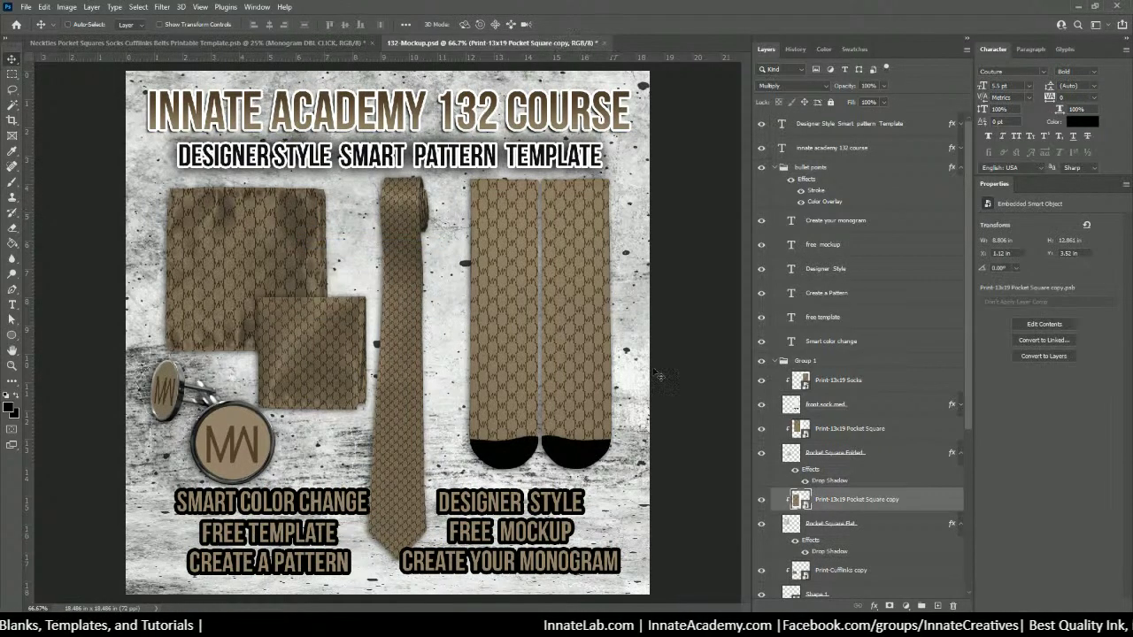
double_click(796, 501)
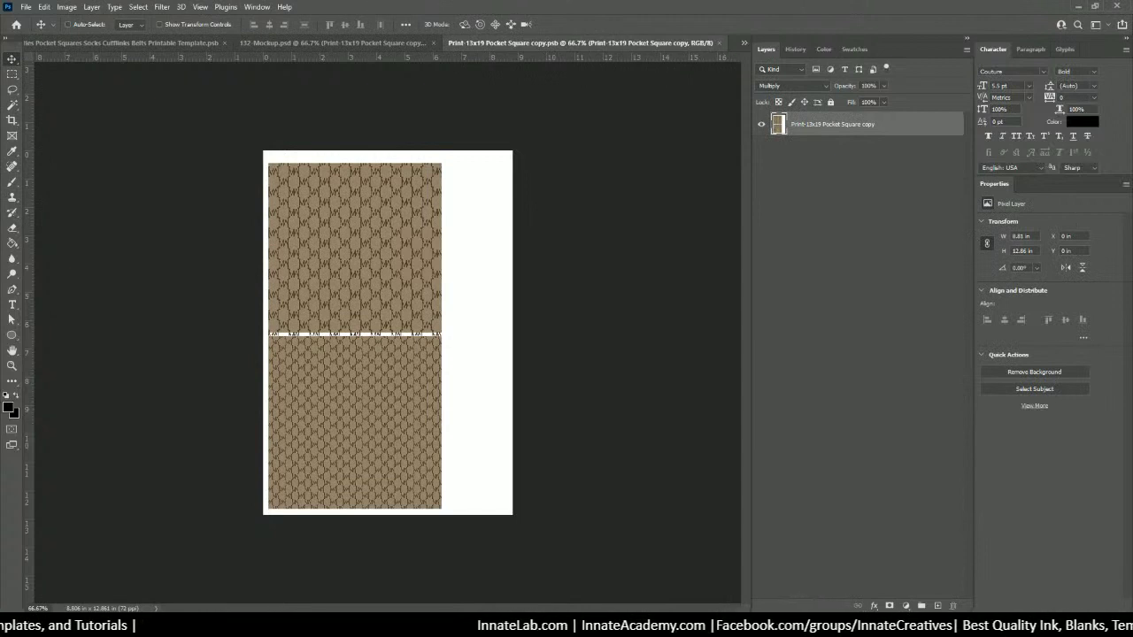
key("alt+Tab")
left_click_drag(686, 144, 378, 259)
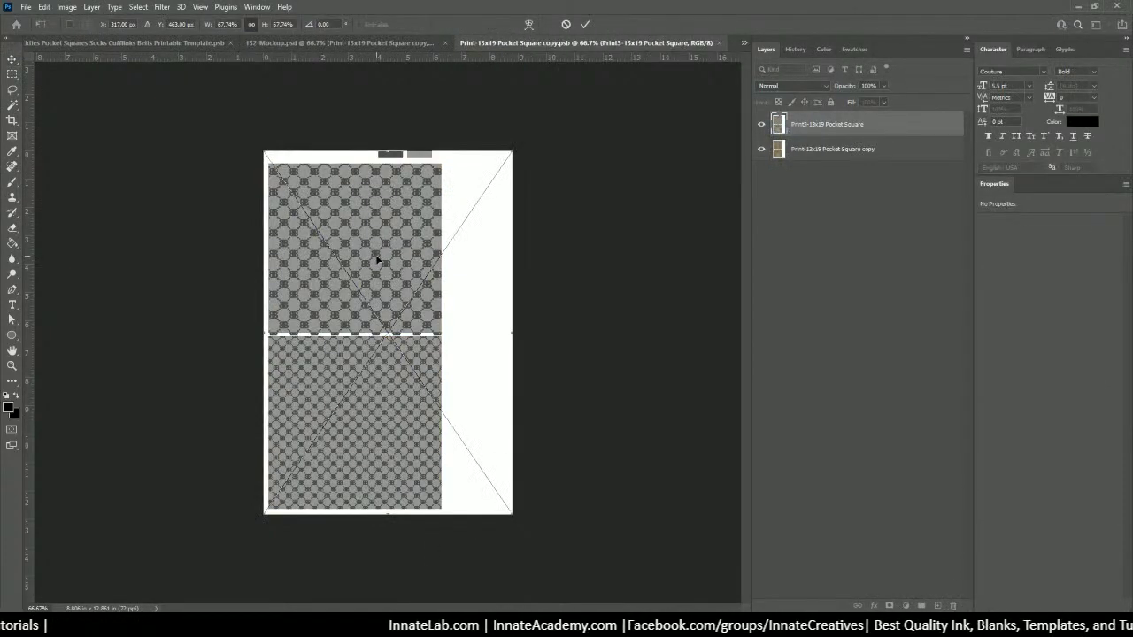
key("Return")
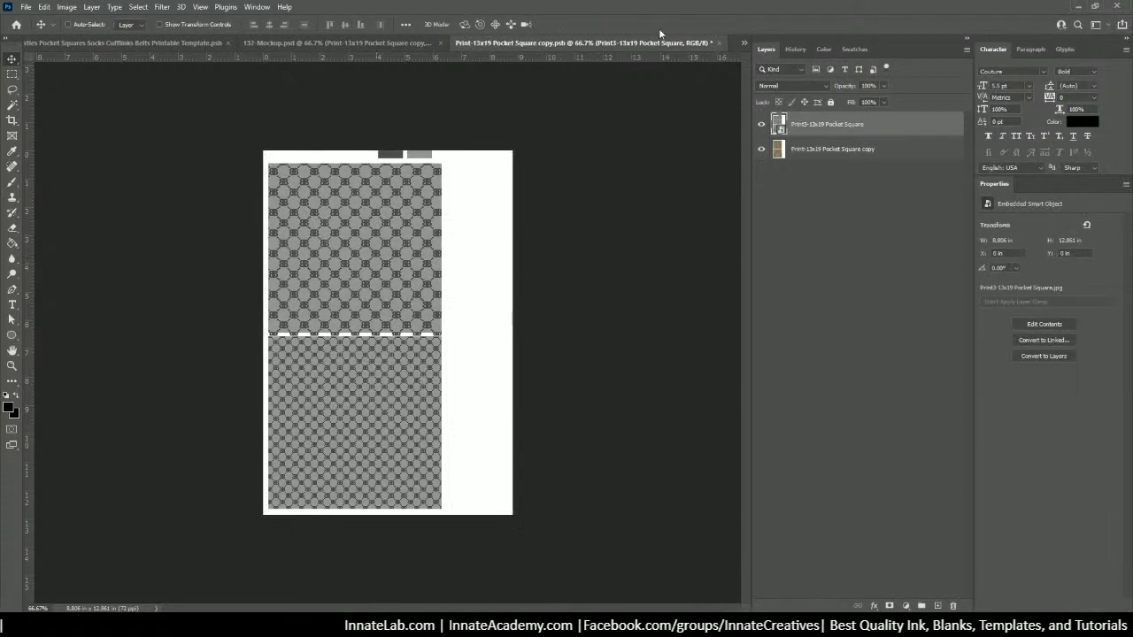
left_click(719, 43)
left_click(517, 239)
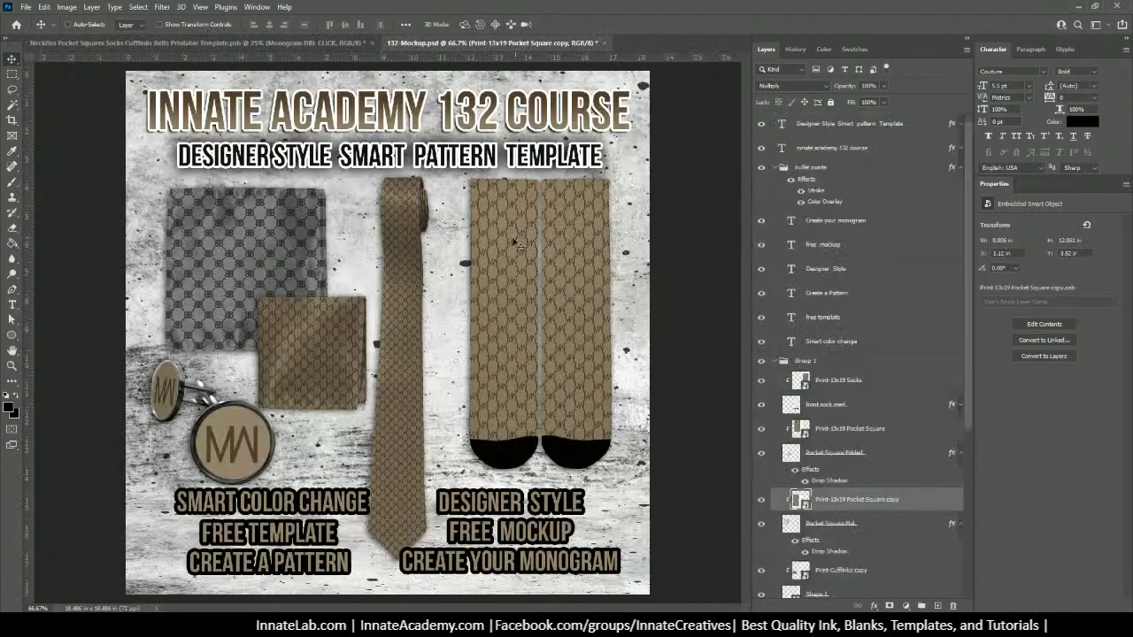
Step: Duplicate the flat pocket square's print layer onto the folded pocket square and delete the folded square's old Print-13x19 Pocket Square layer
right_click(318, 352)
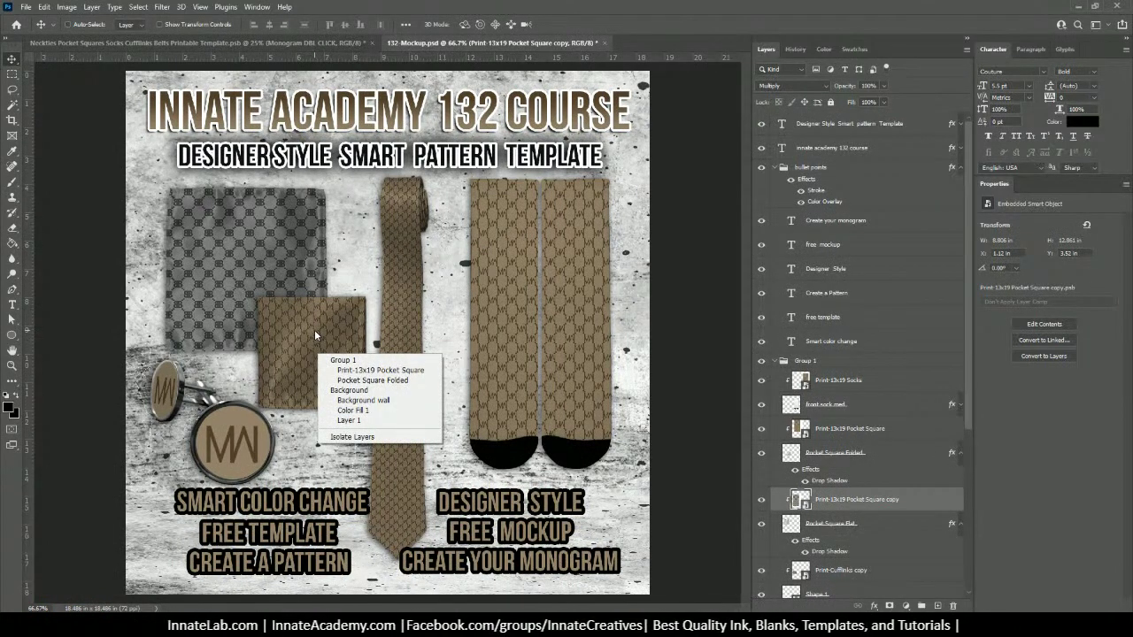
left_click(372, 369)
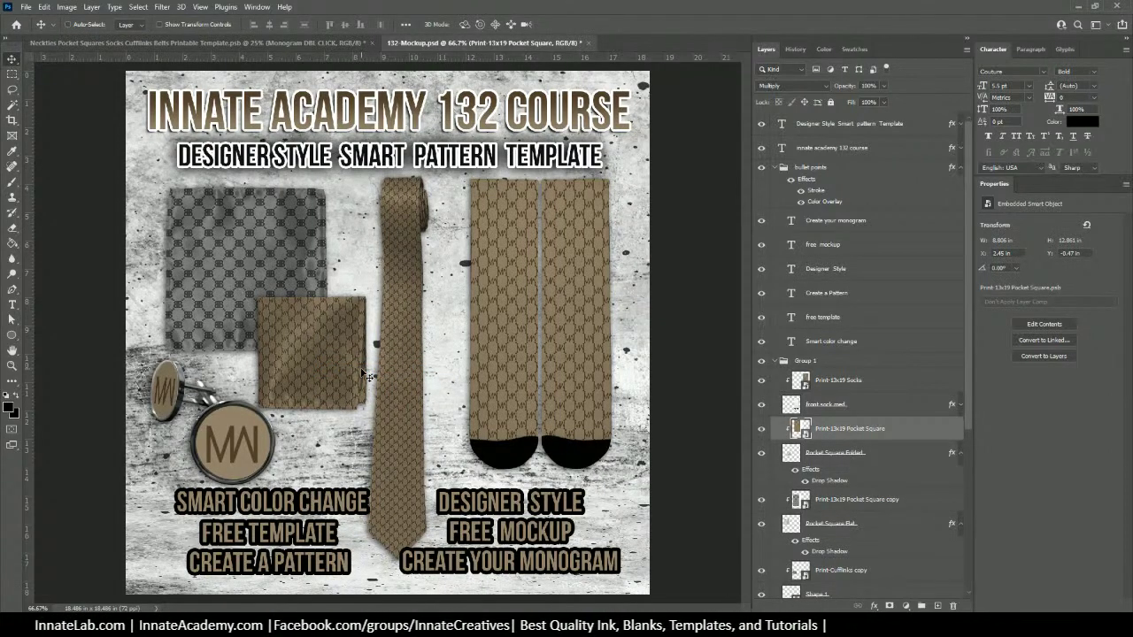
left_click_drag(855, 508, 855, 428)
left_click(855, 428)
key("Delete")
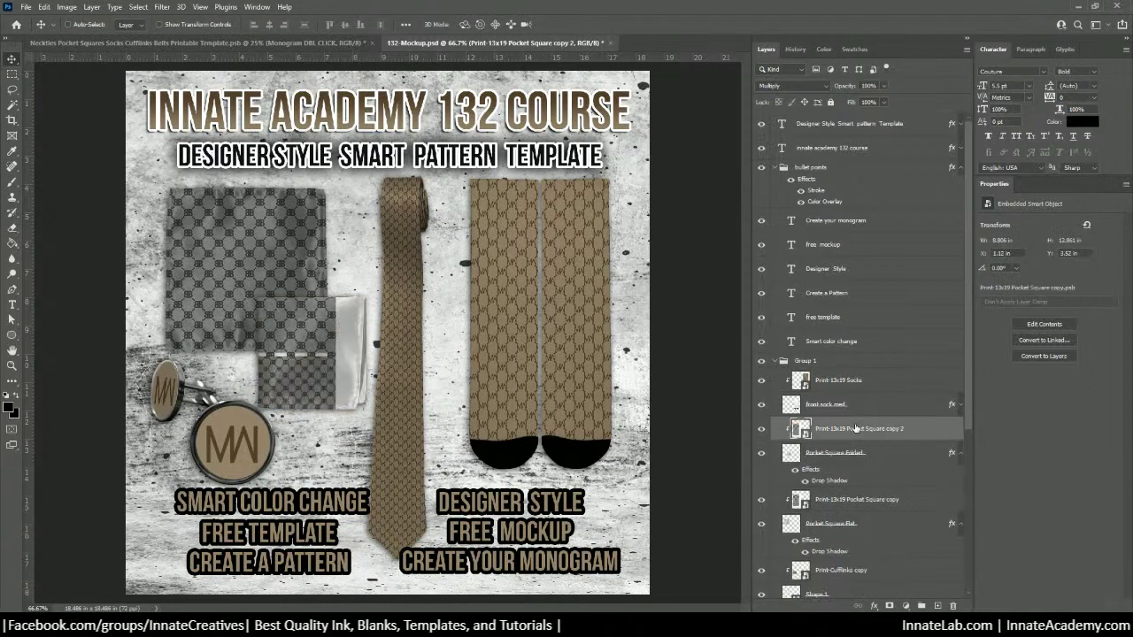
Step: Reposition the copied pocket square print so its lower pattern covers the whole folded pocket square
left_click_drag(333, 309, 348, 326)
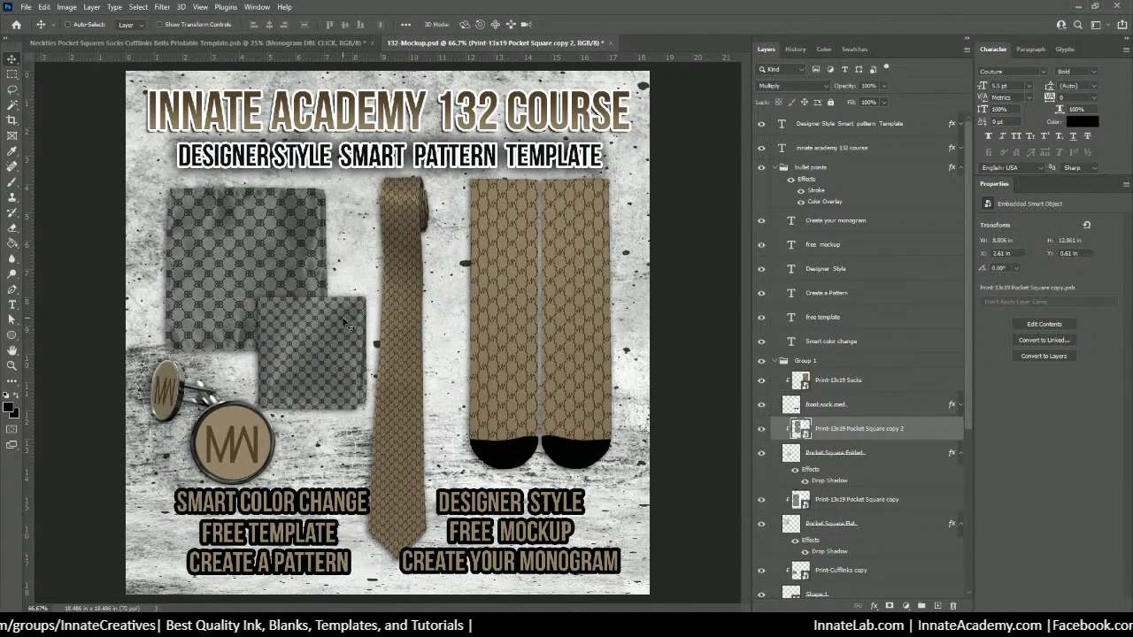
Step: Place the Print3-13x19 Socks file in the Print-13x19 Socks layer's smart object contents, then save and close them
left_click(821, 385)
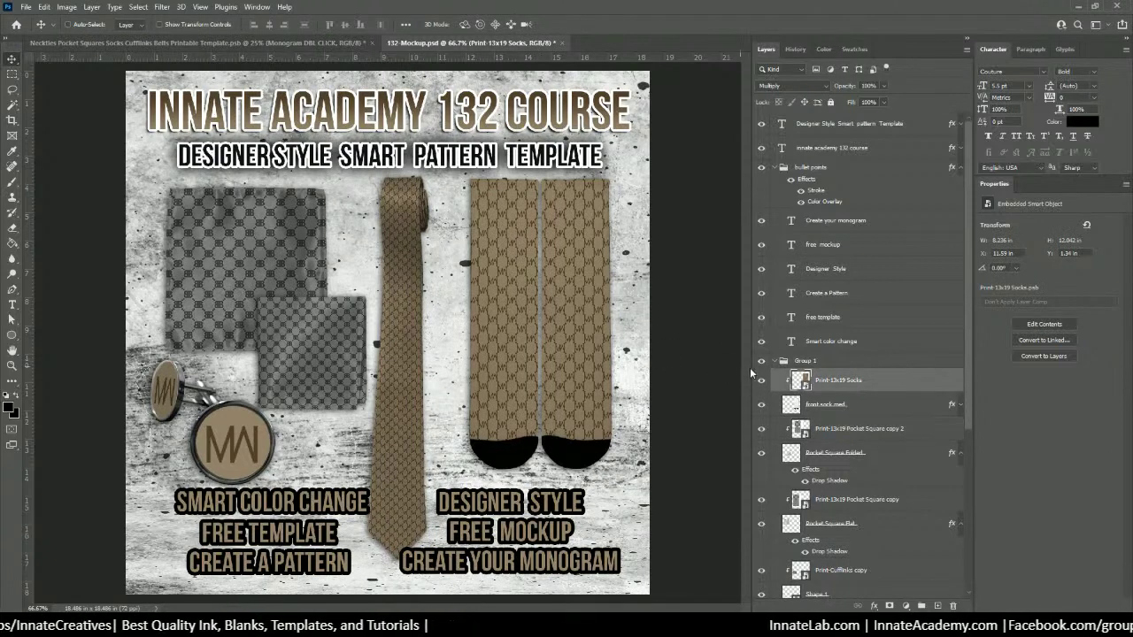
double_click(801, 379)
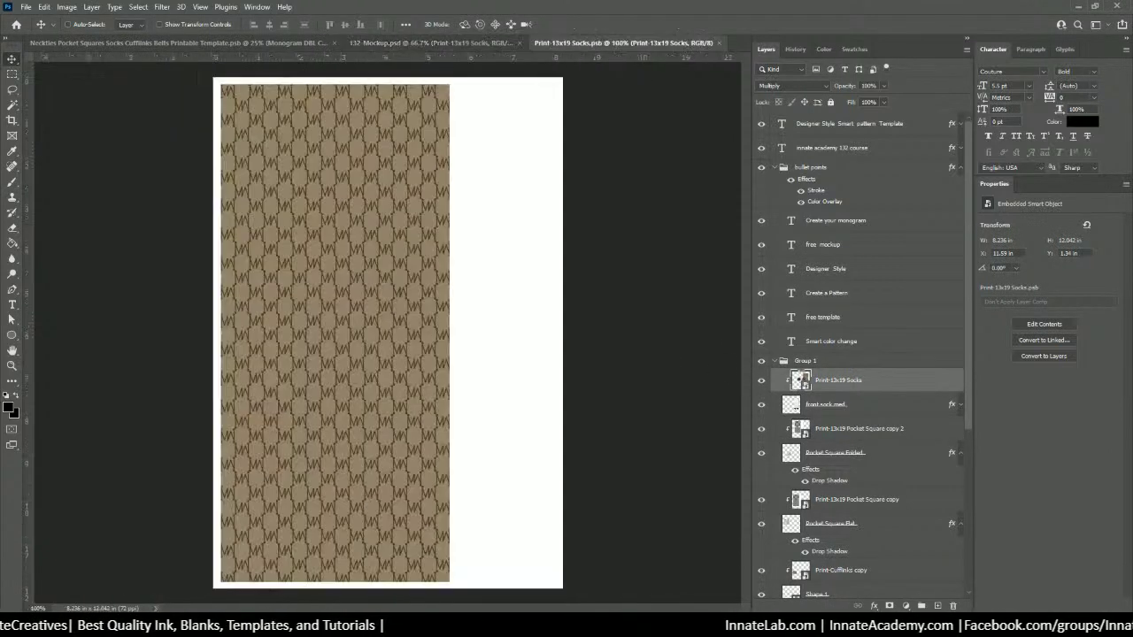
key("alt+Tab")
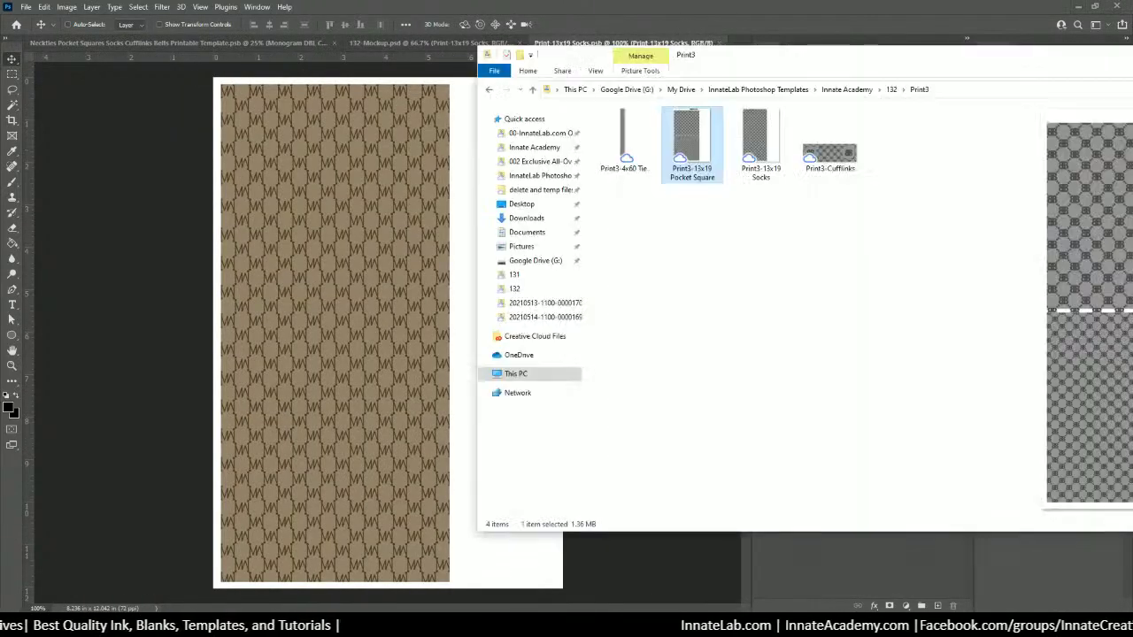
left_click(767, 144)
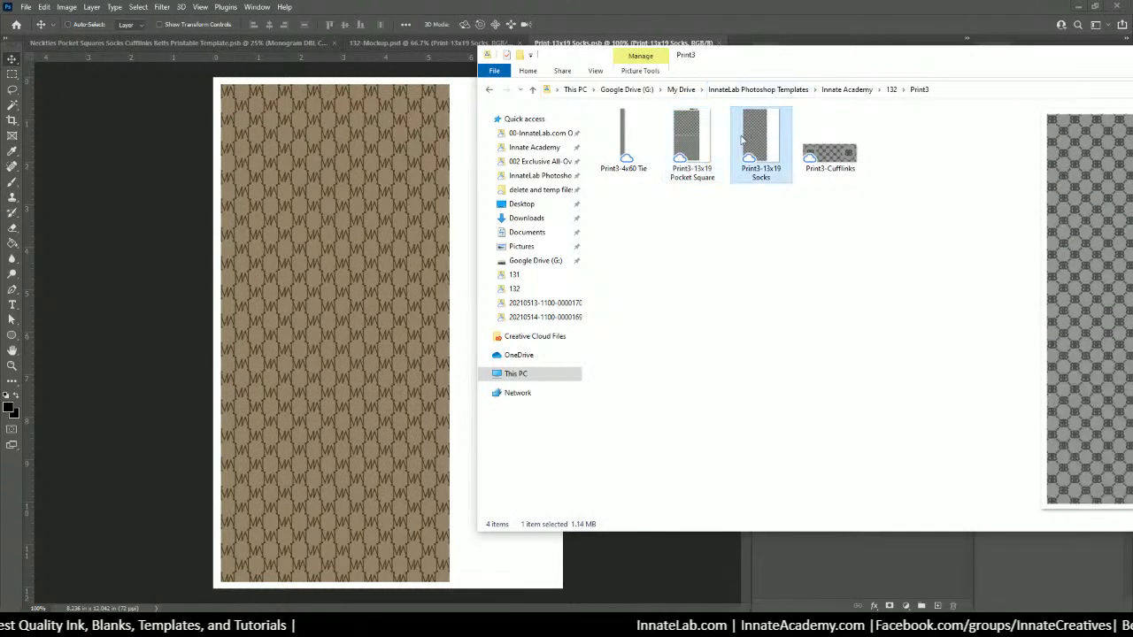
left_click_drag(745, 137, 354, 238)
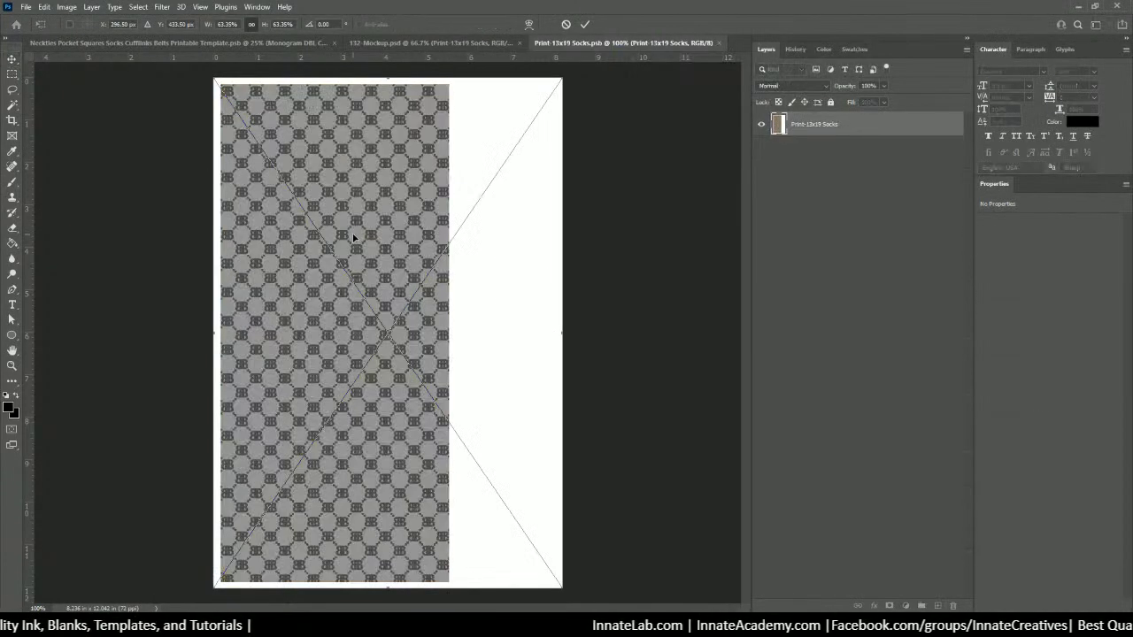
key("Return")
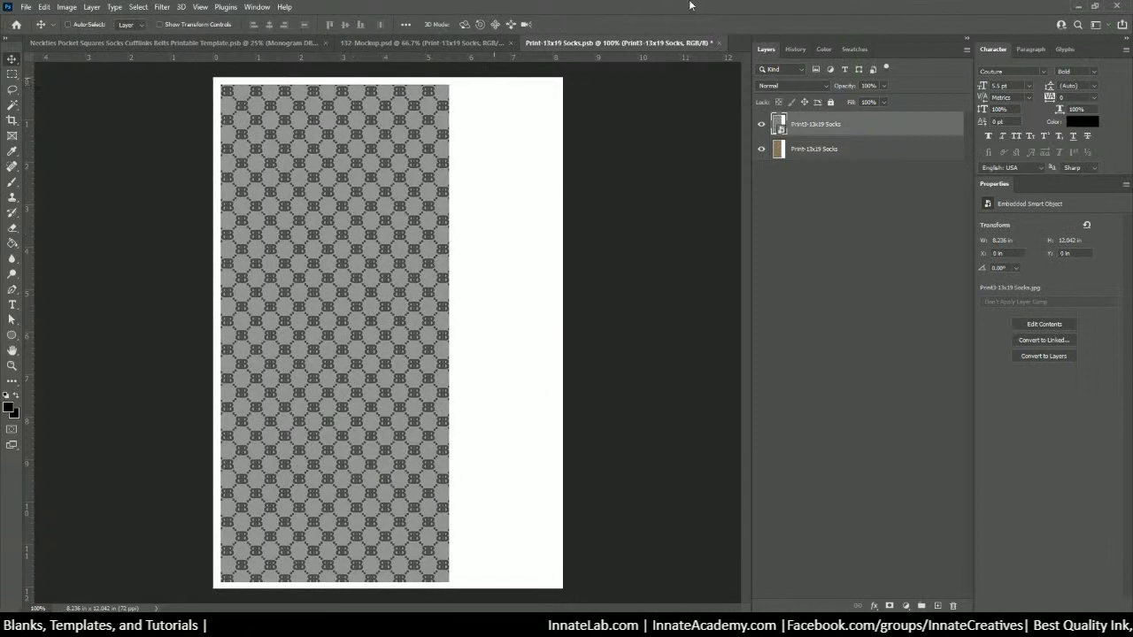
left_click(722, 42)
left_click(517, 231)
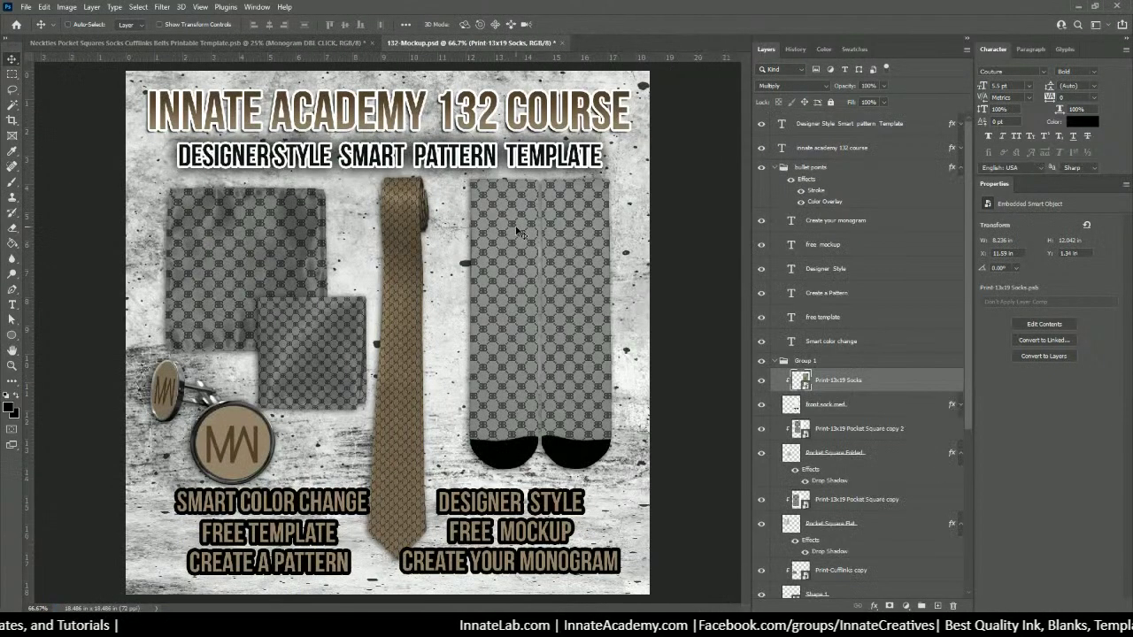
Step: Place the Print3-4x60 Tie file in the Print-4x60 Tie layer's smart object contents, then save and close them
right_click(409, 224)
left_click(447, 238)
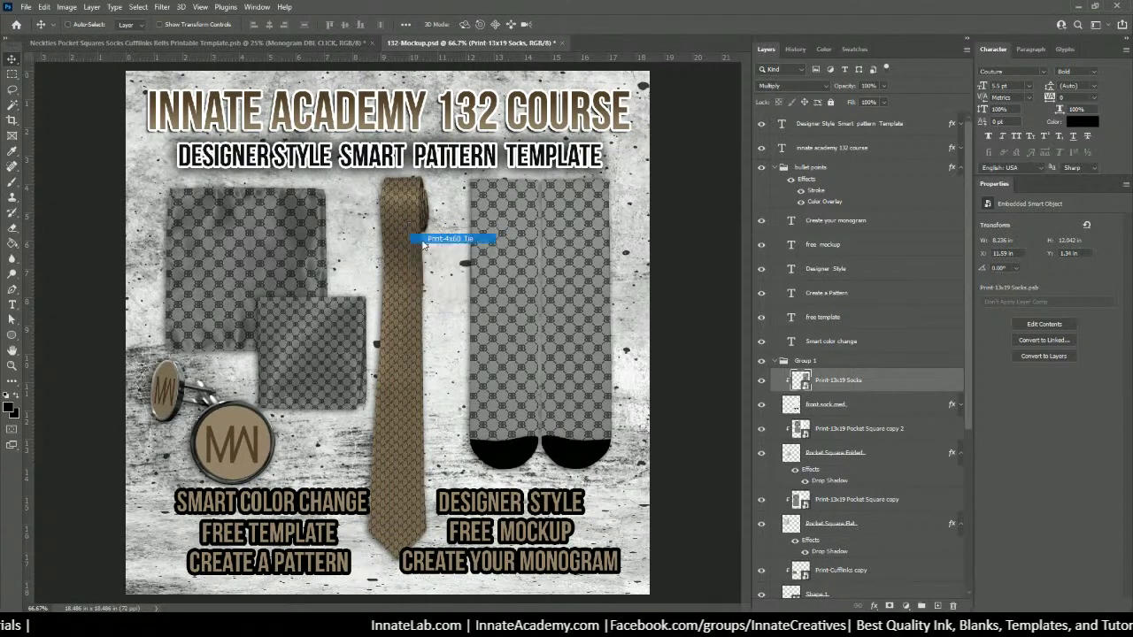
scroll(811, 497, "down", 1)
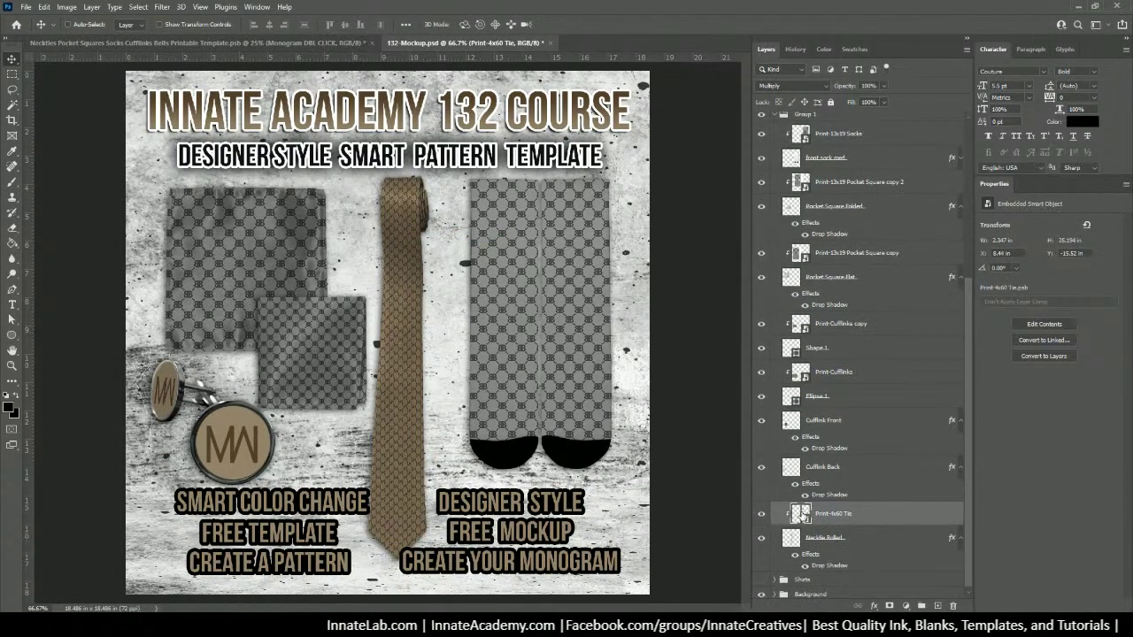
double_click(801, 514)
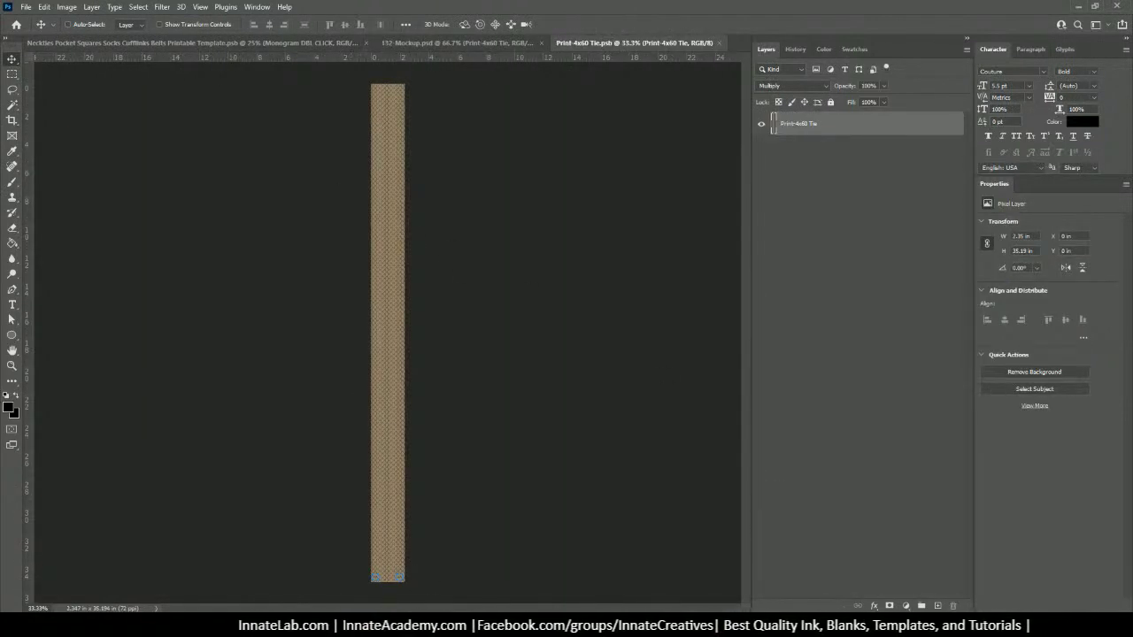
key("alt+Tab")
left_click(630, 150)
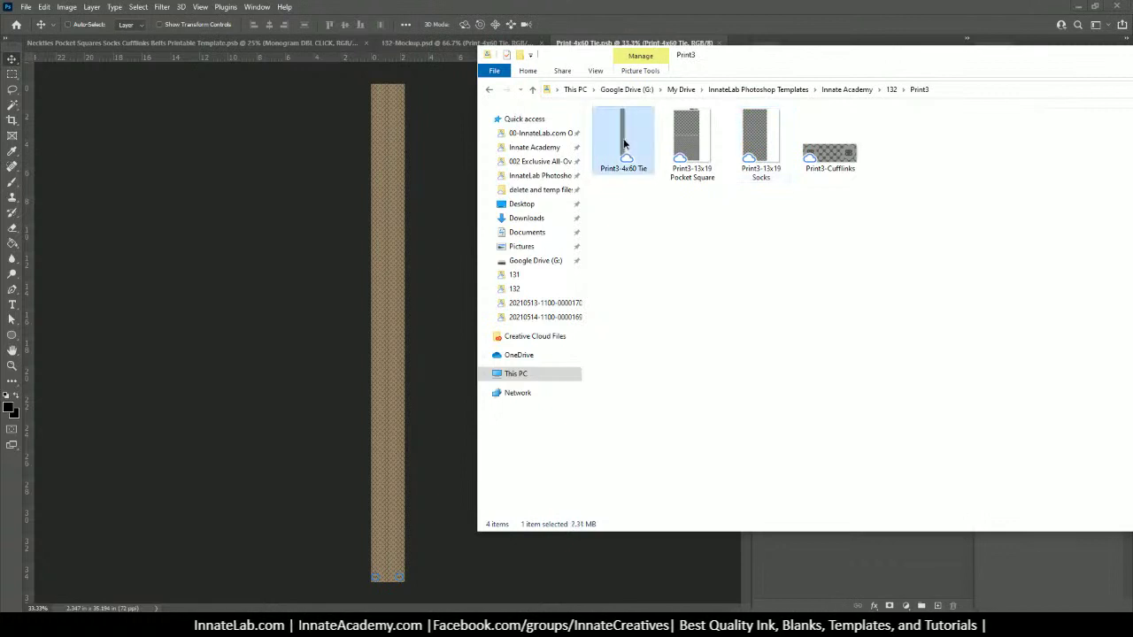
left_click_drag(623, 144, 389, 186)
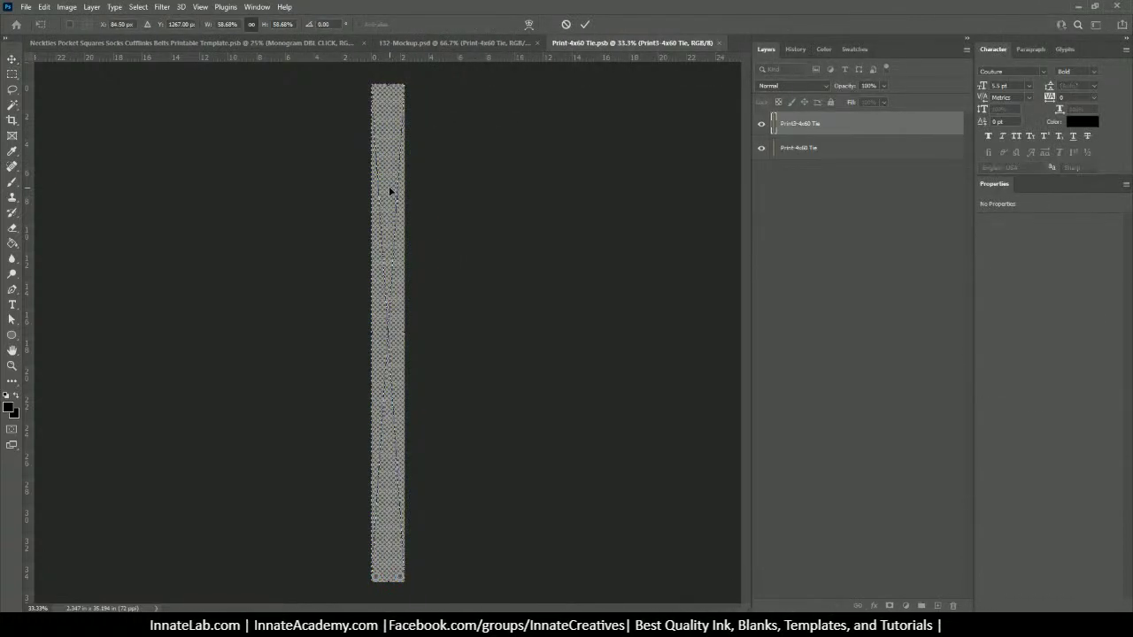
key("Return")
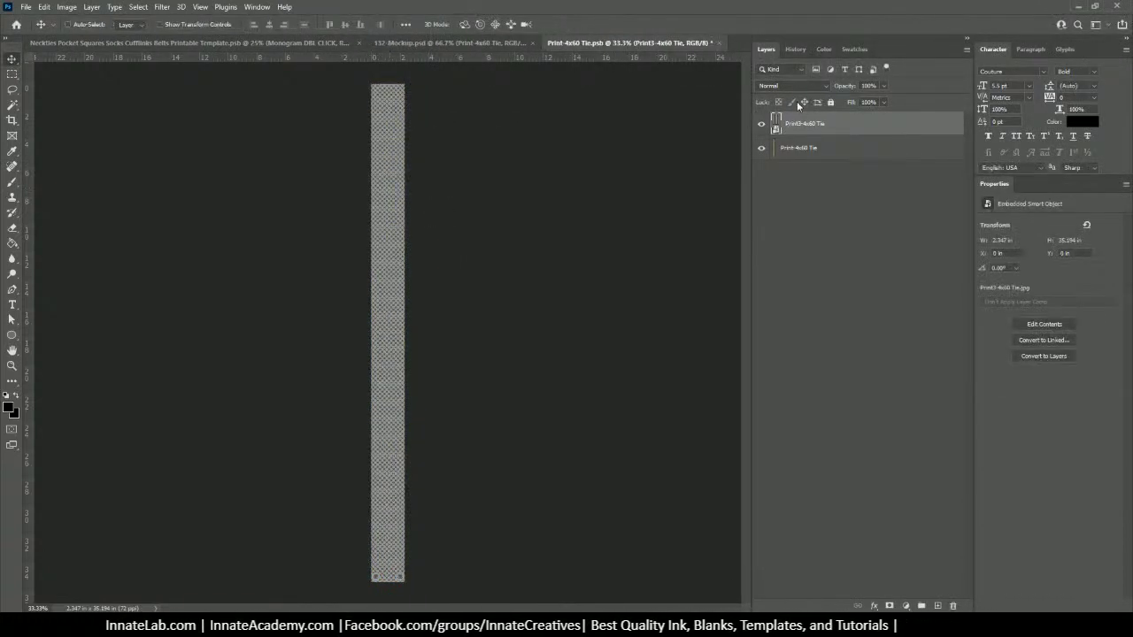
left_click(719, 43)
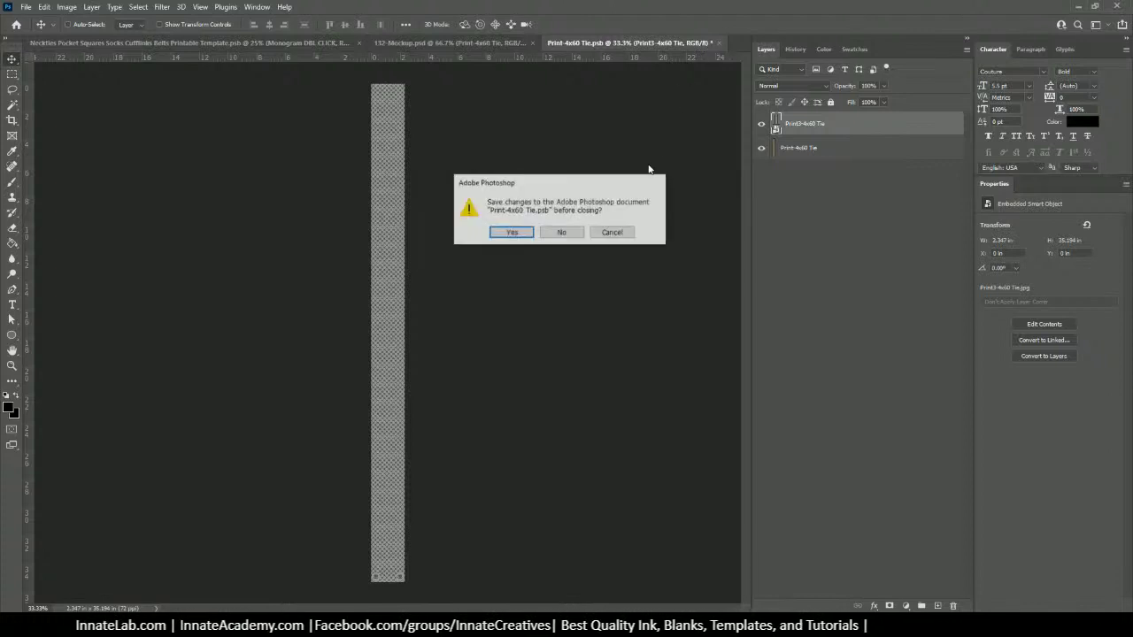
left_click(528, 233)
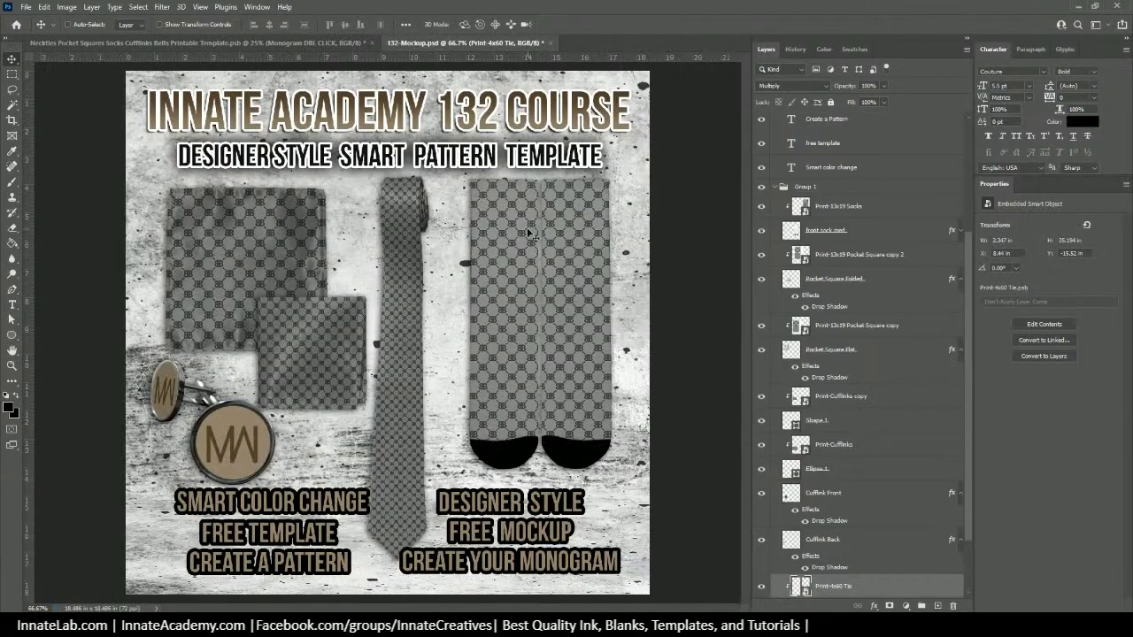
Step: Open the Print-Cufflinks layer's smart object contents in the mockup and place the Print3-Cufflinks file over the old design
right_click(248, 429)
left_click(281, 464)
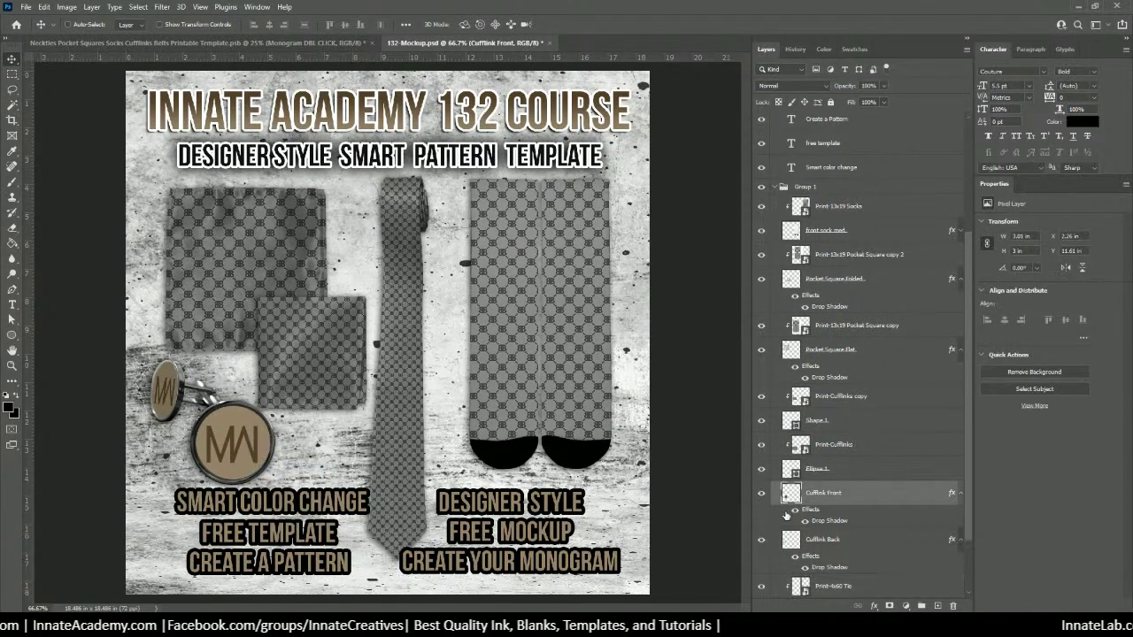
left_click(829, 453)
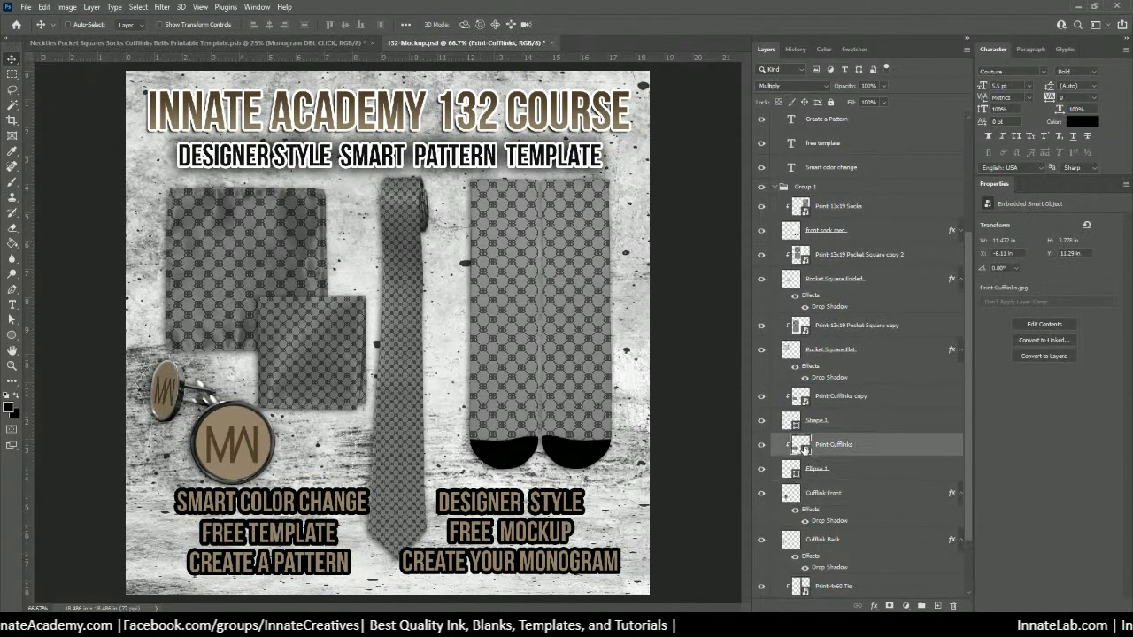
double_click(799, 446)
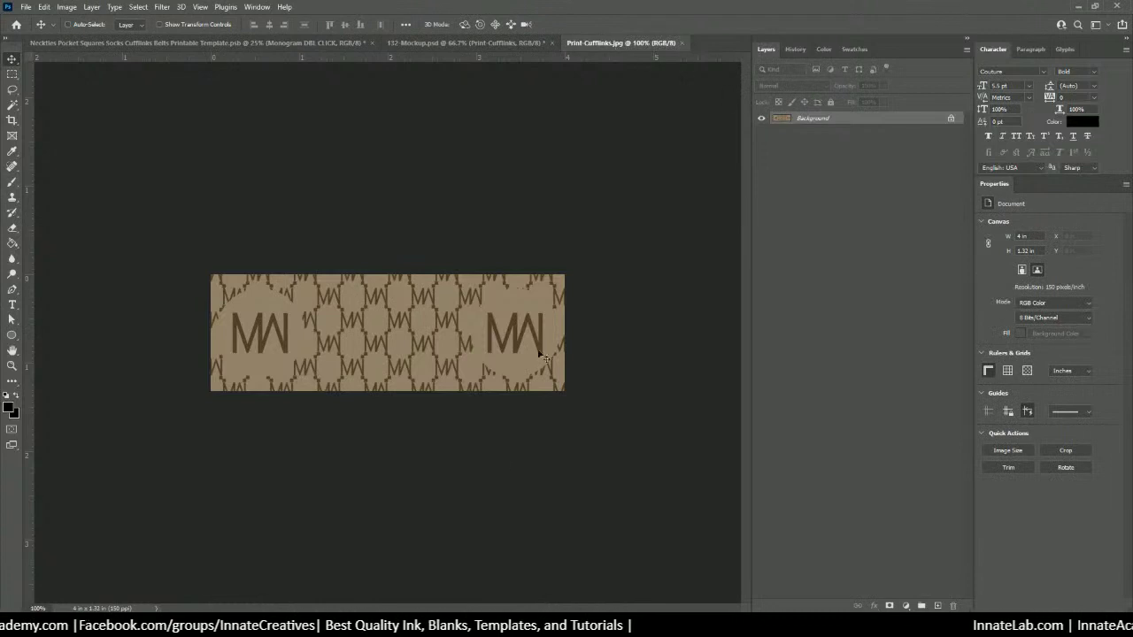
key("alt+Tab")
left_click_drag(831, 142, 339, 324)
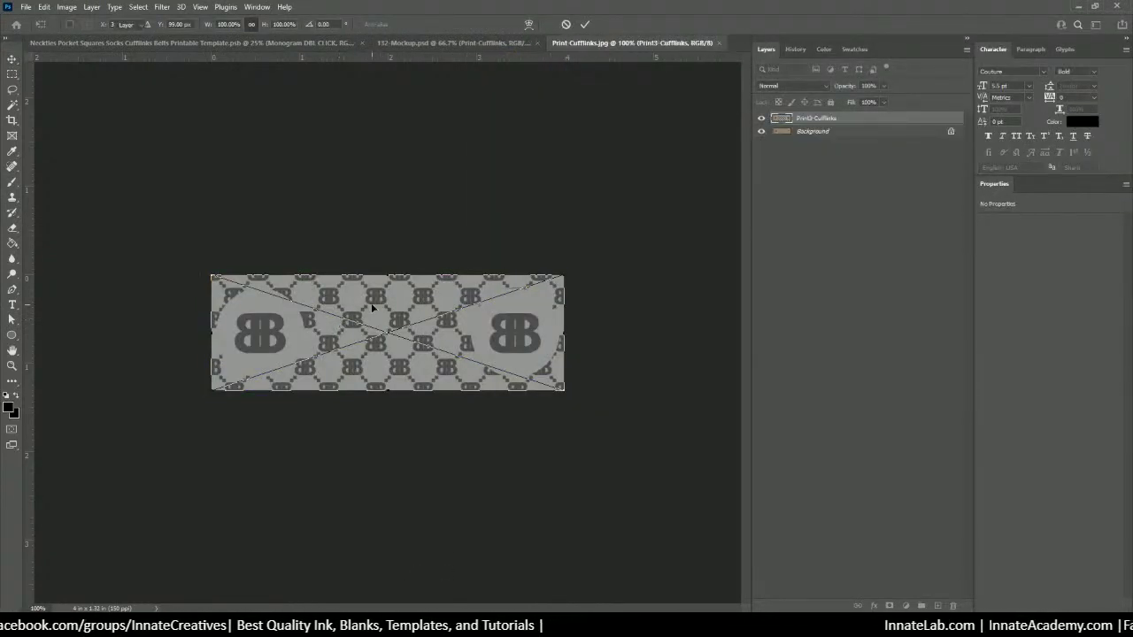
key("Return")
Step: Try to save and close the layered cufflinks contents as a Photoshop file, and check the cufflinks in 132-Mockup
left_click(718, 43)
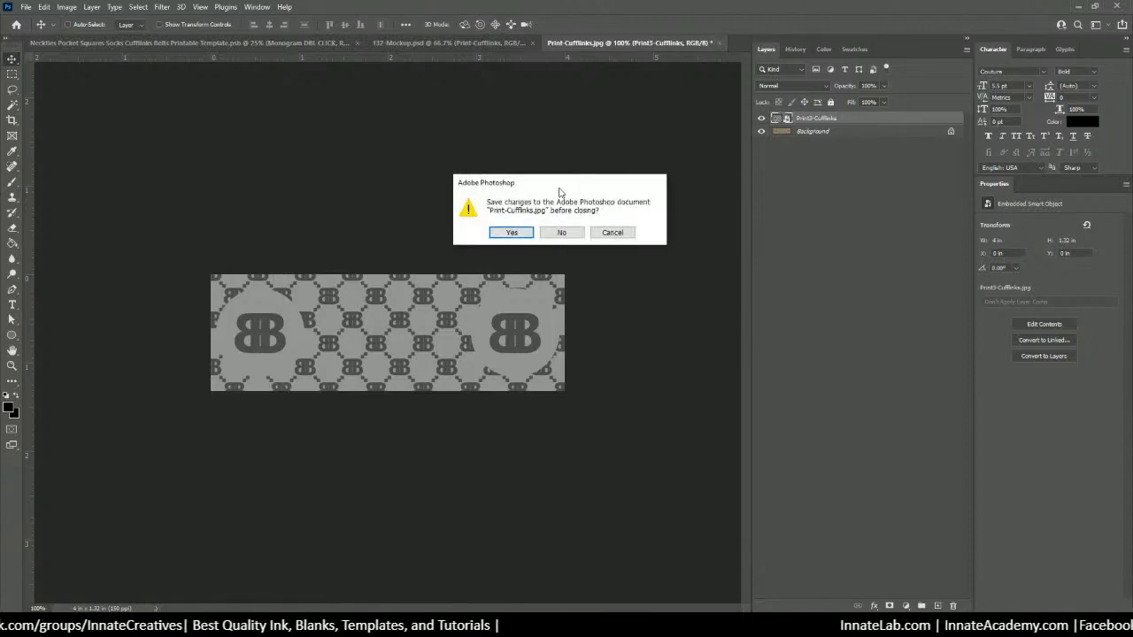
left_click(510, 231)
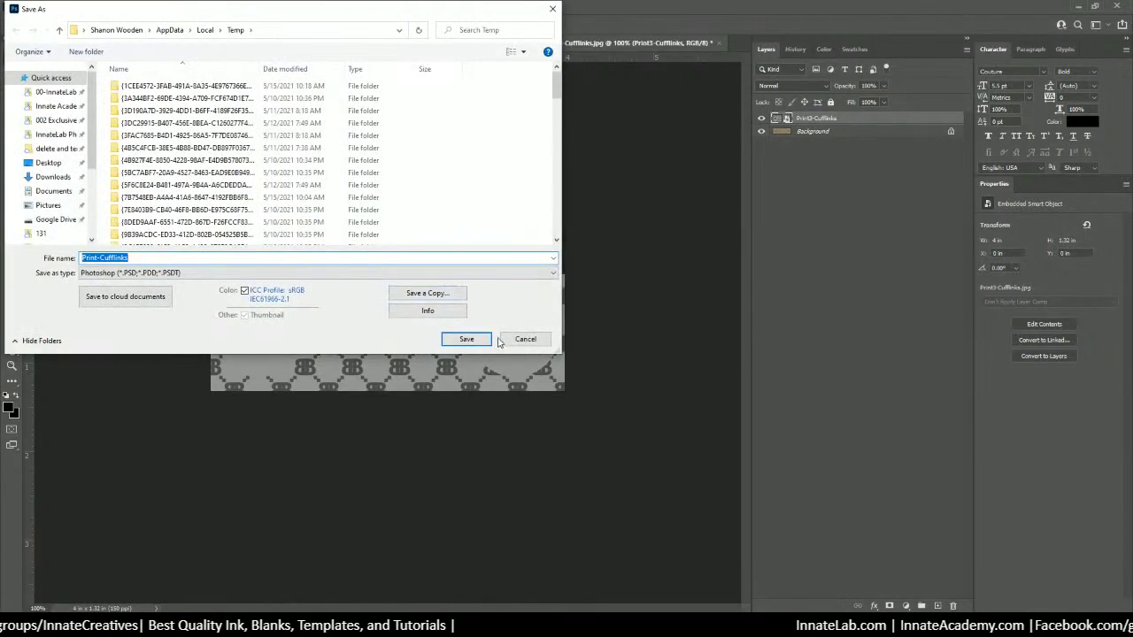
left_click(469, 336)
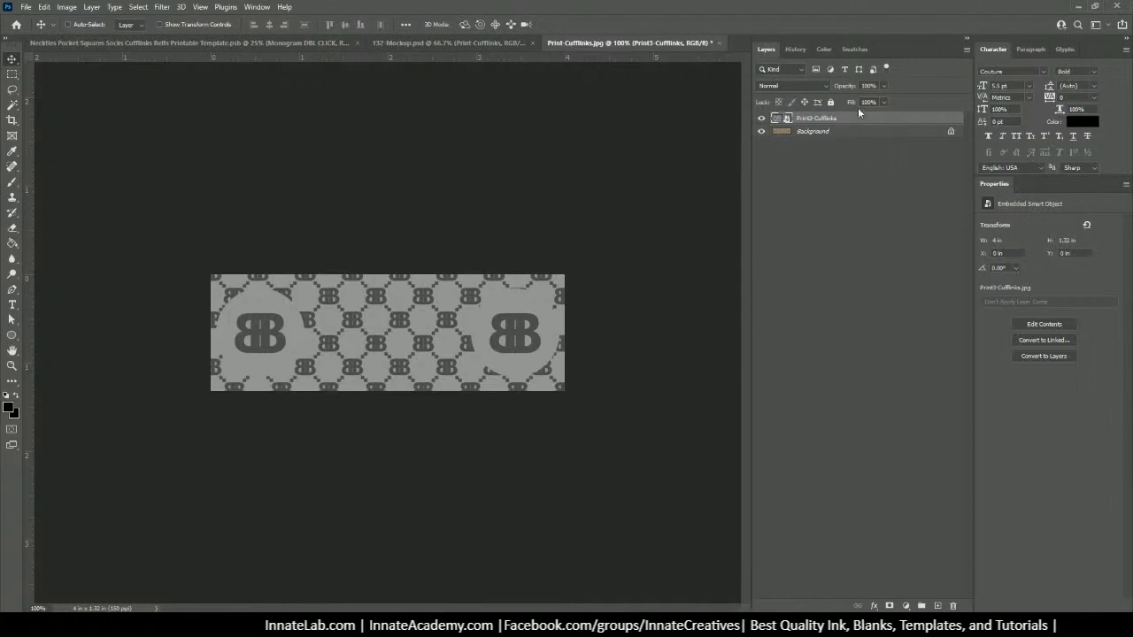
left_click(457, 37)
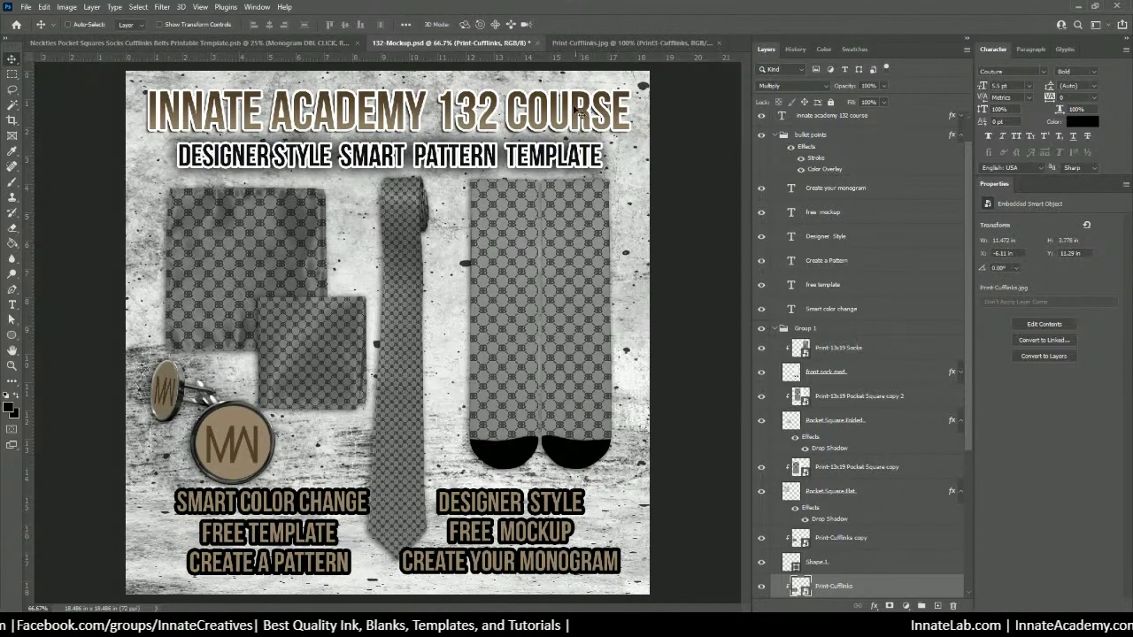
left_click(570, 42)
Step: Merge the Print3-Cufflinks layer down into the Background, then save and close the cufflinks contents
right_click(842, 124)
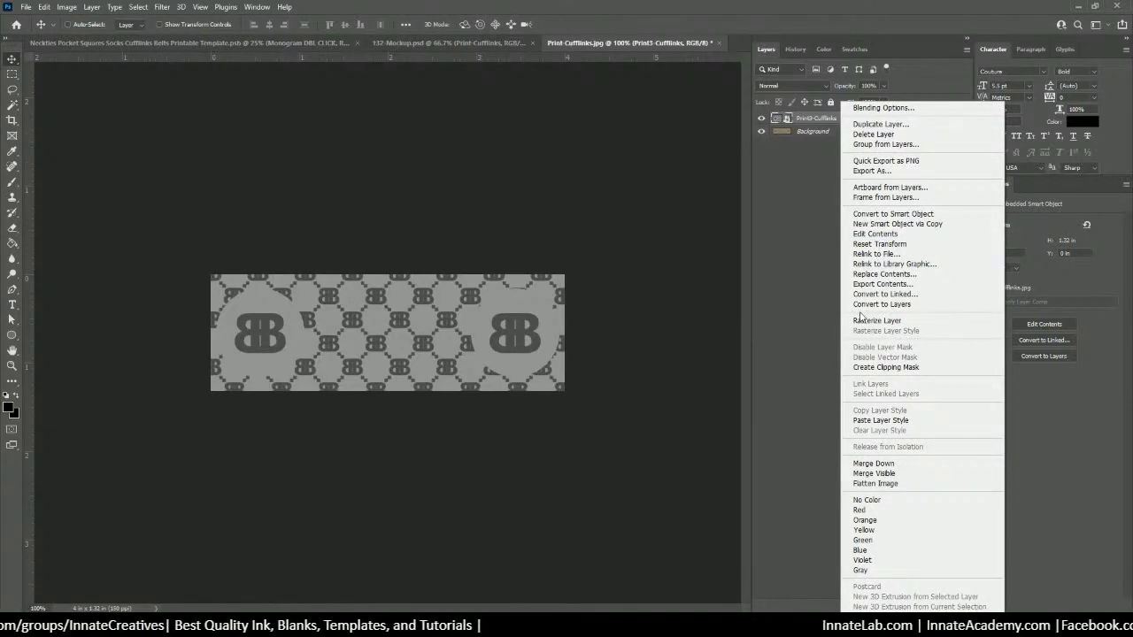
left_click(885, 464)
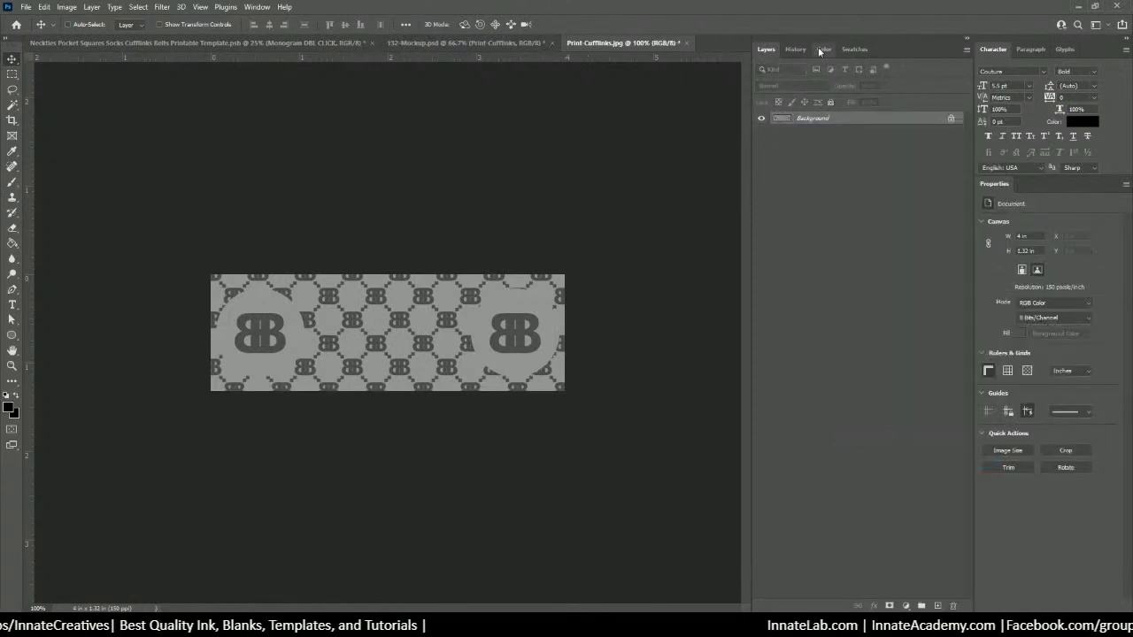
left_click(686, 42)
left_click(512, 233)
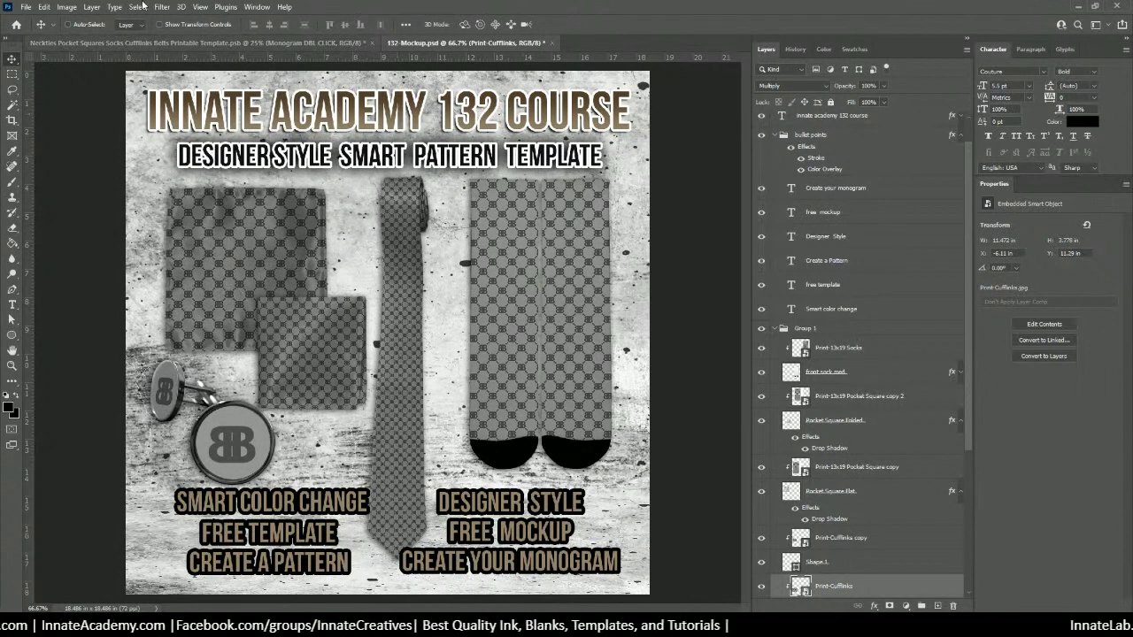
Step: Export the mockup for web as a JPEG High image in the 132 folder, adding a suffix to the 132-Mockup file name
left_click(34, 9)
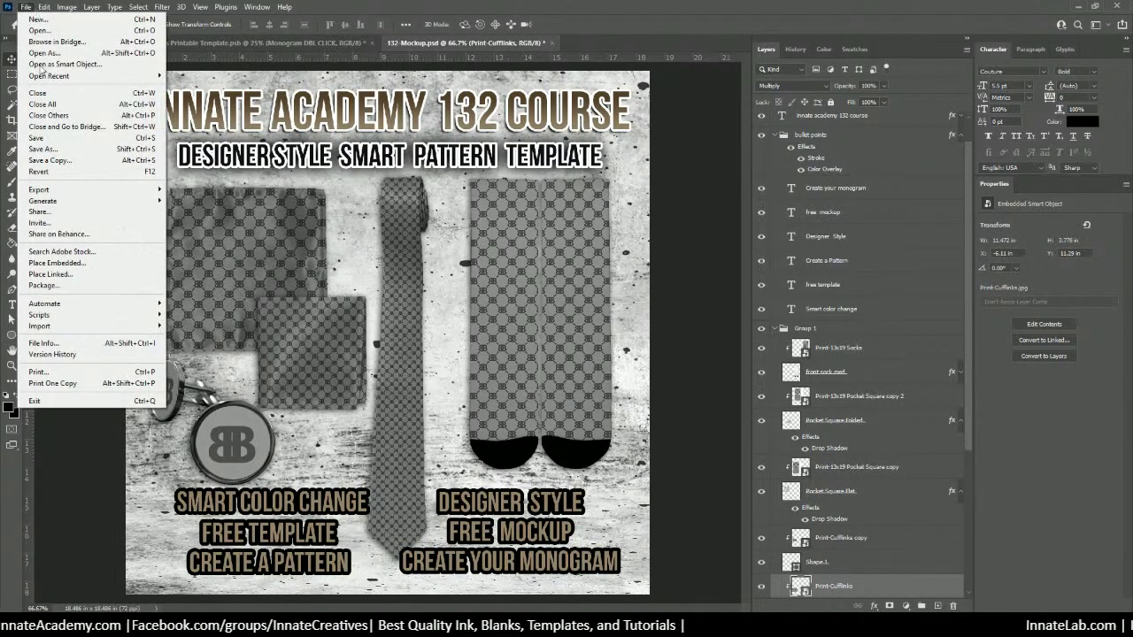
mouse_move(84, 192)
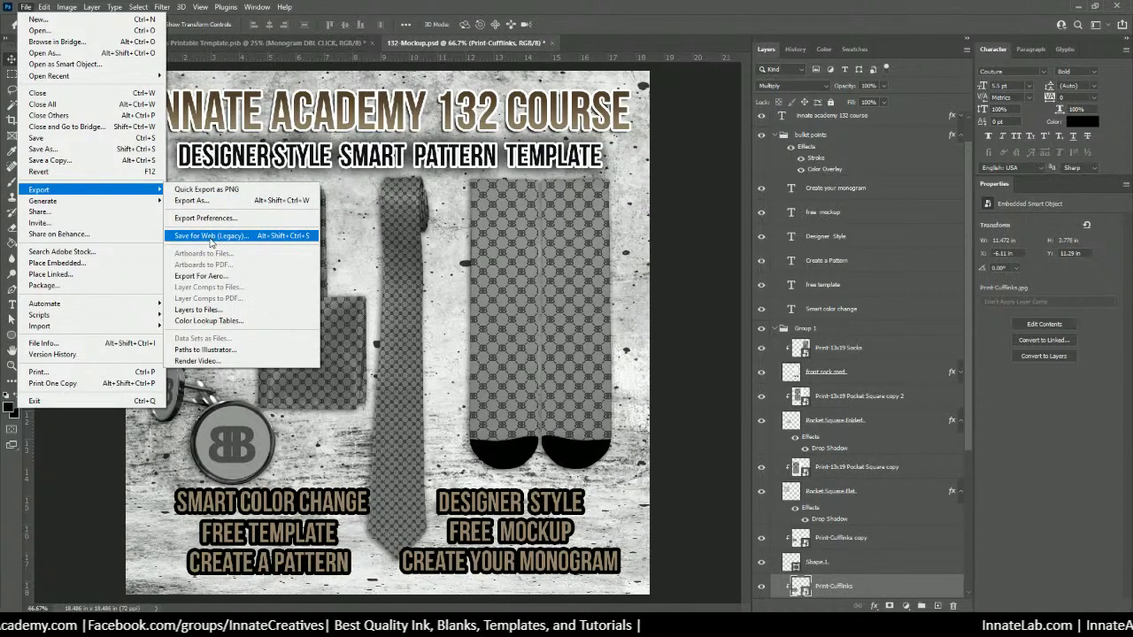
left_click(211, 236)
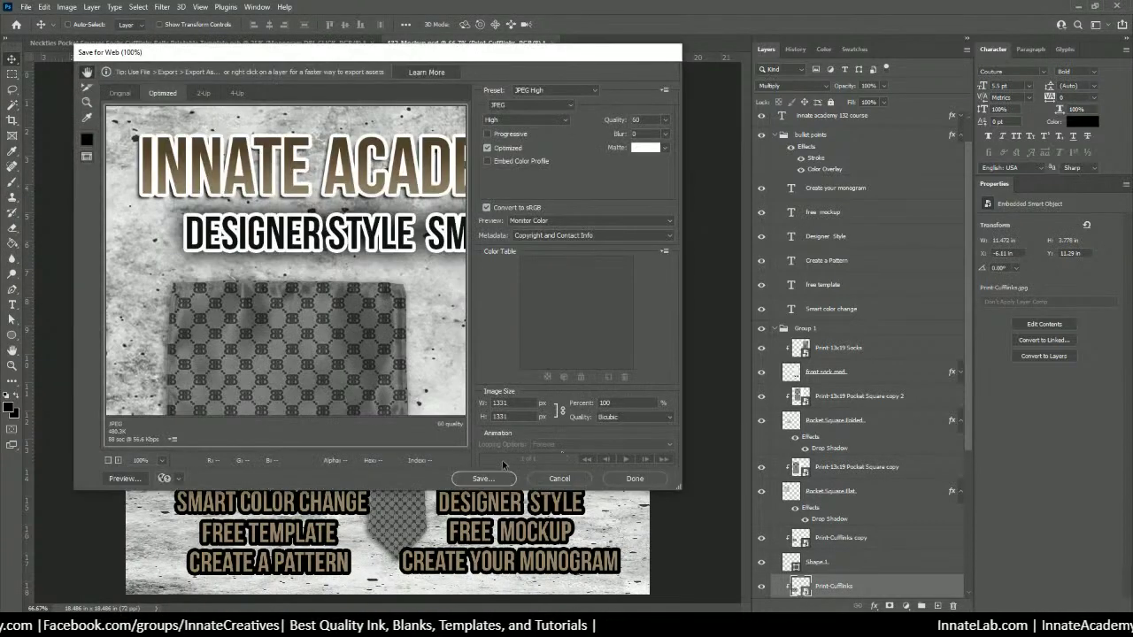
left_click(495, 478)
left_click(237, 279)
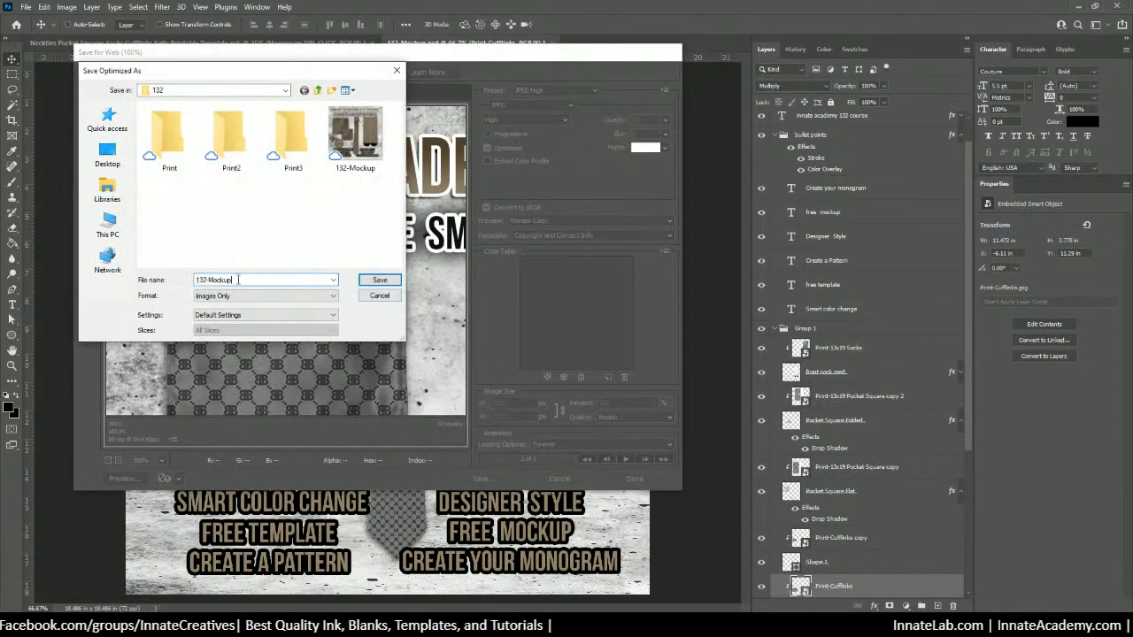
double_click(236, 280)
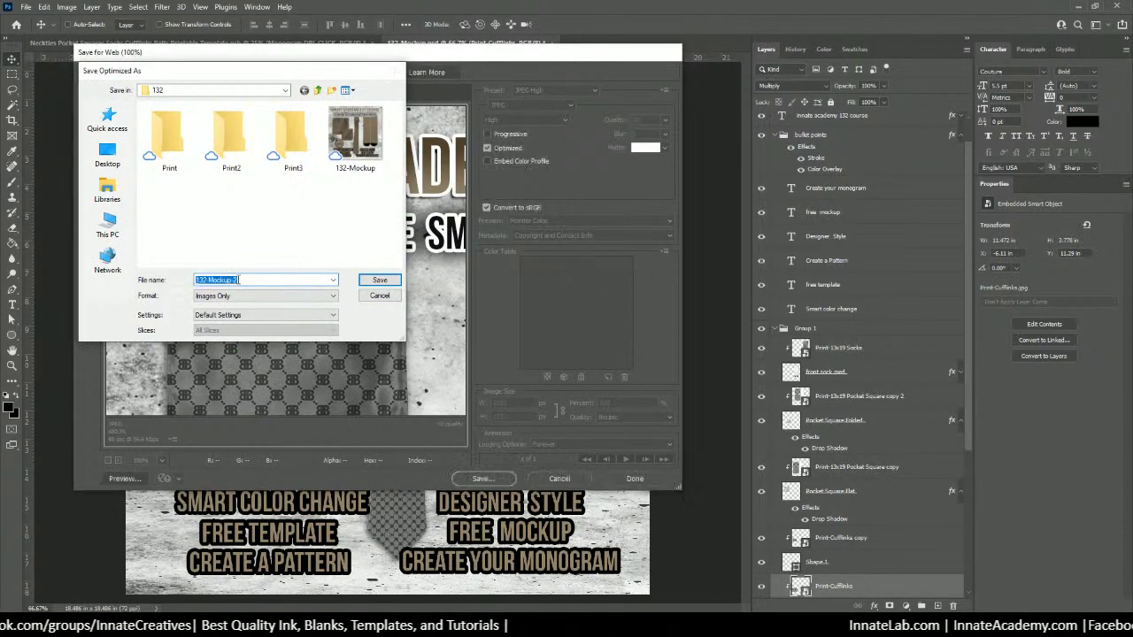
key("Return")
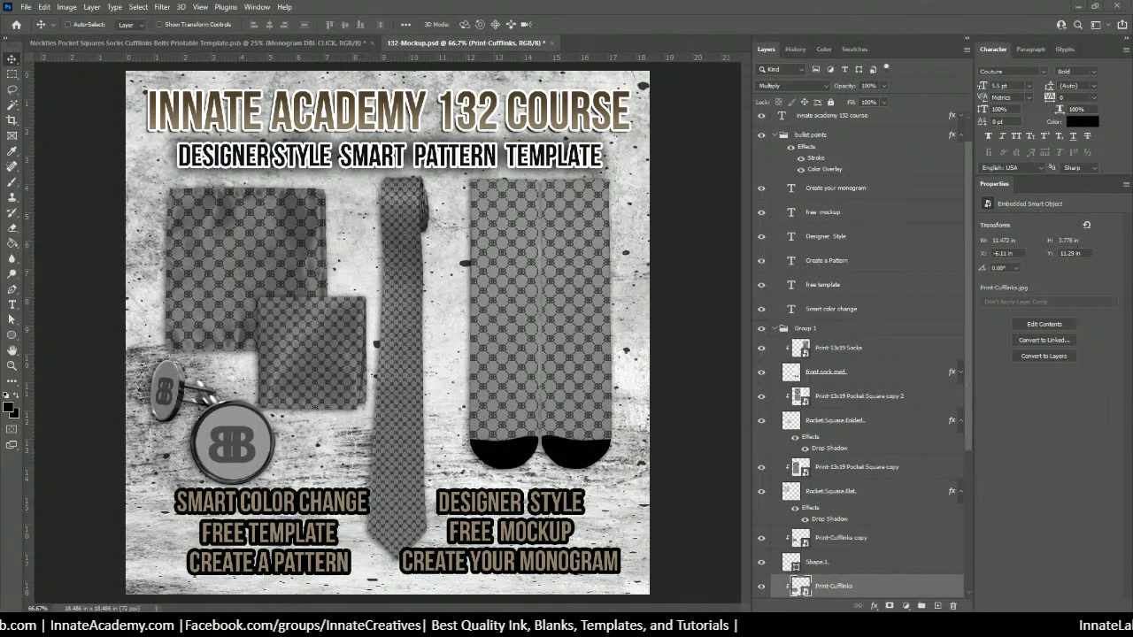
Step: Switch to the Chrome window, close the Gucci 14 HD Wallpaper tab, and open the Innate Academy site at academy.innatelab.com
mouse_move(359, 630)
mouse_move(372, 561)
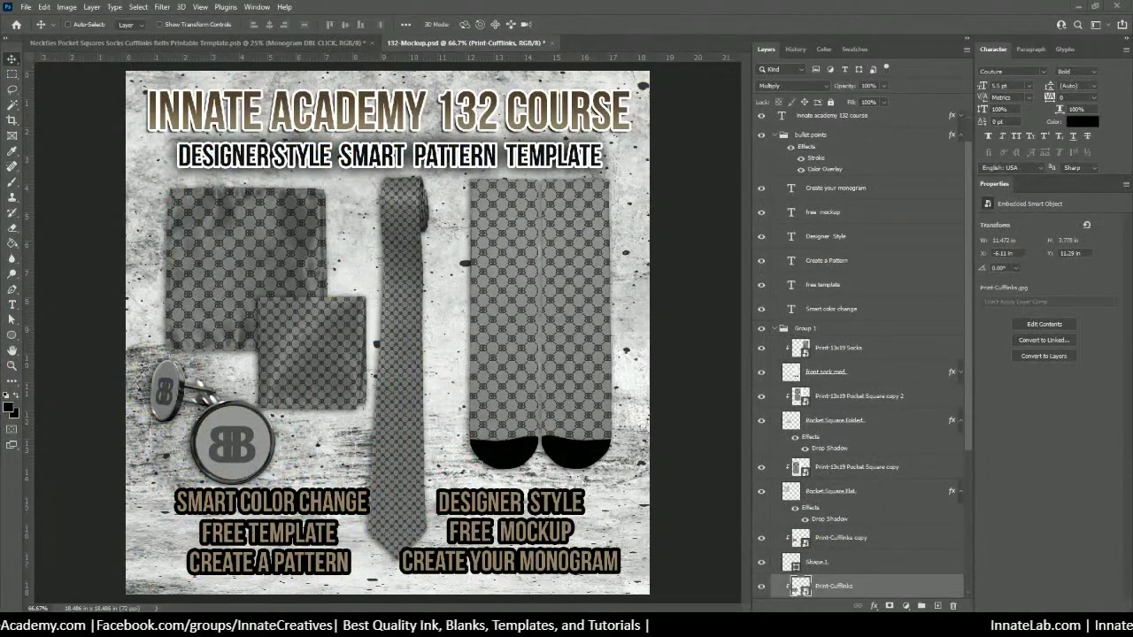
mouse_move(420, 630)
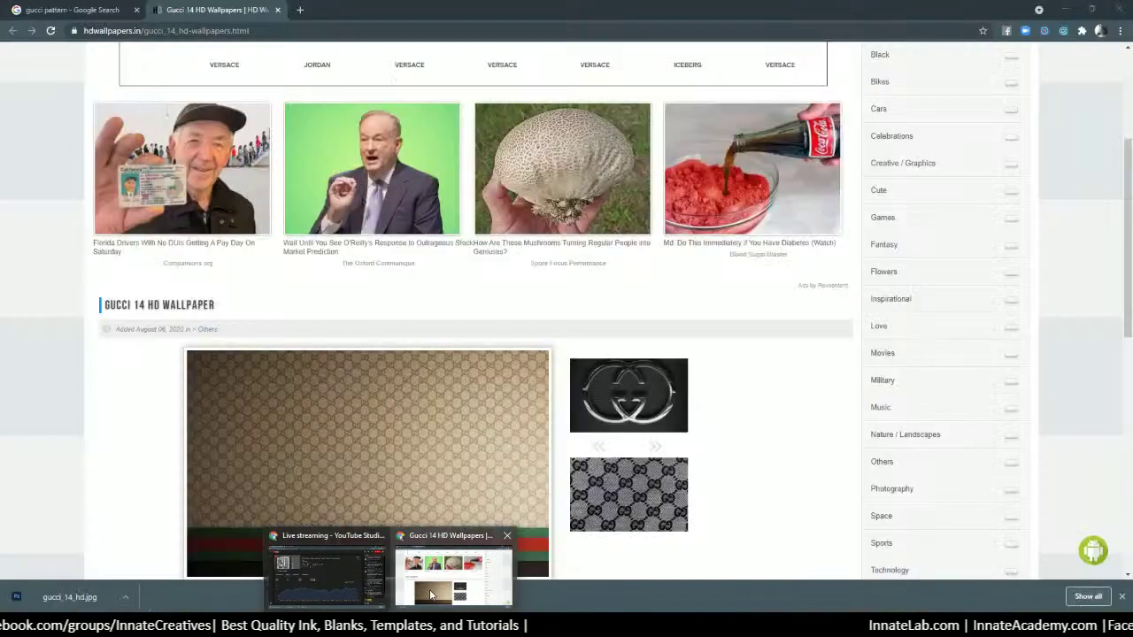
left_click(453, 571)
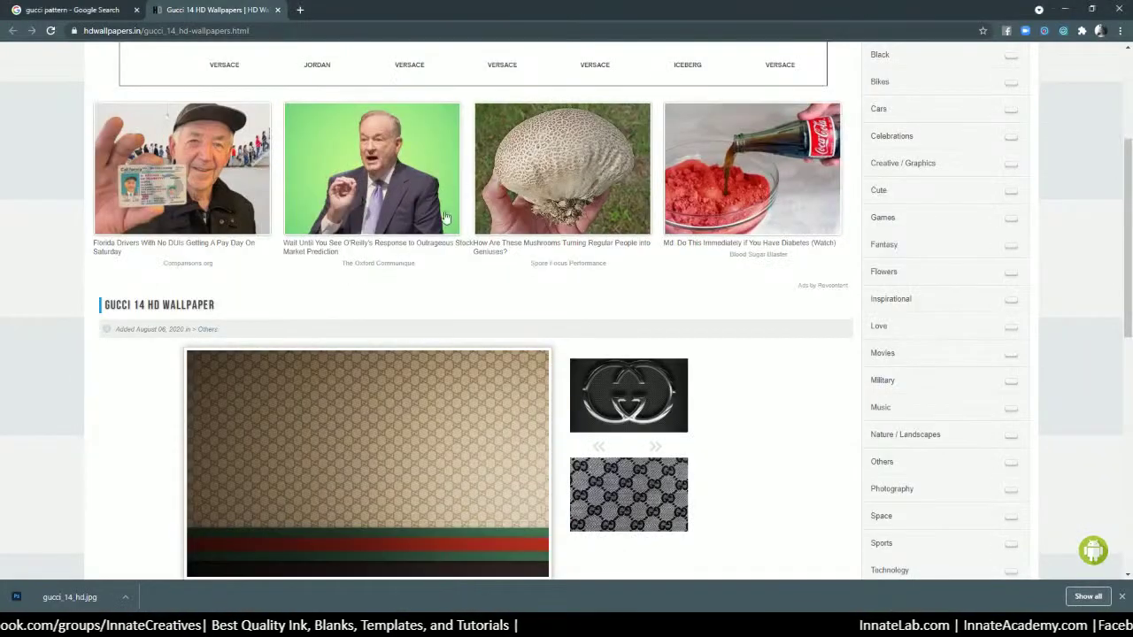
left_click(276, 9)
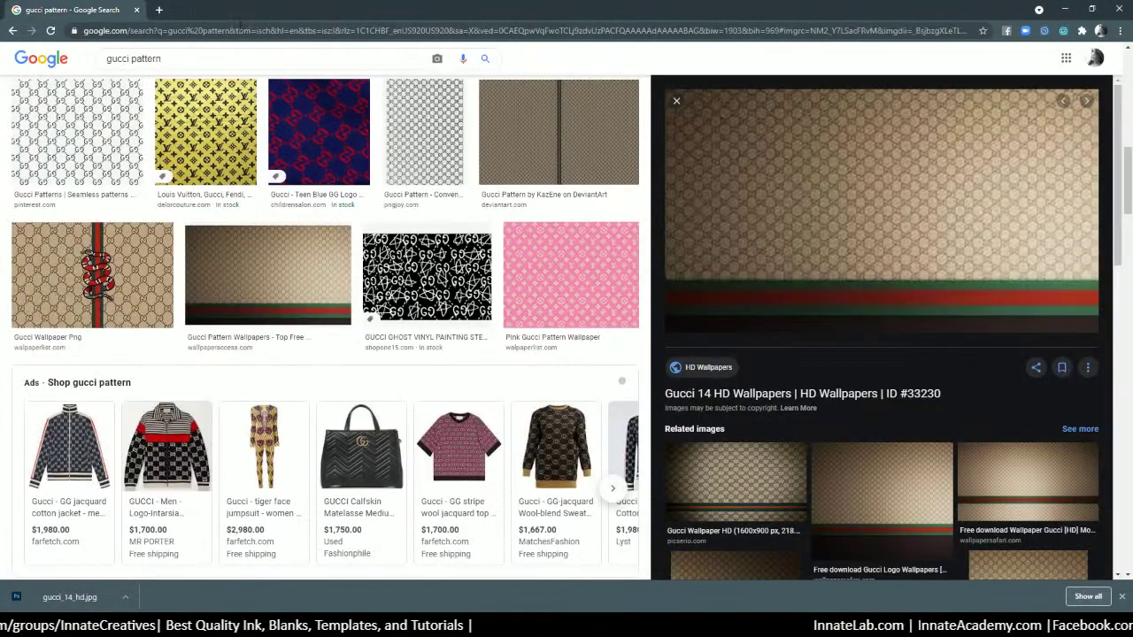
left_click(239, 33)
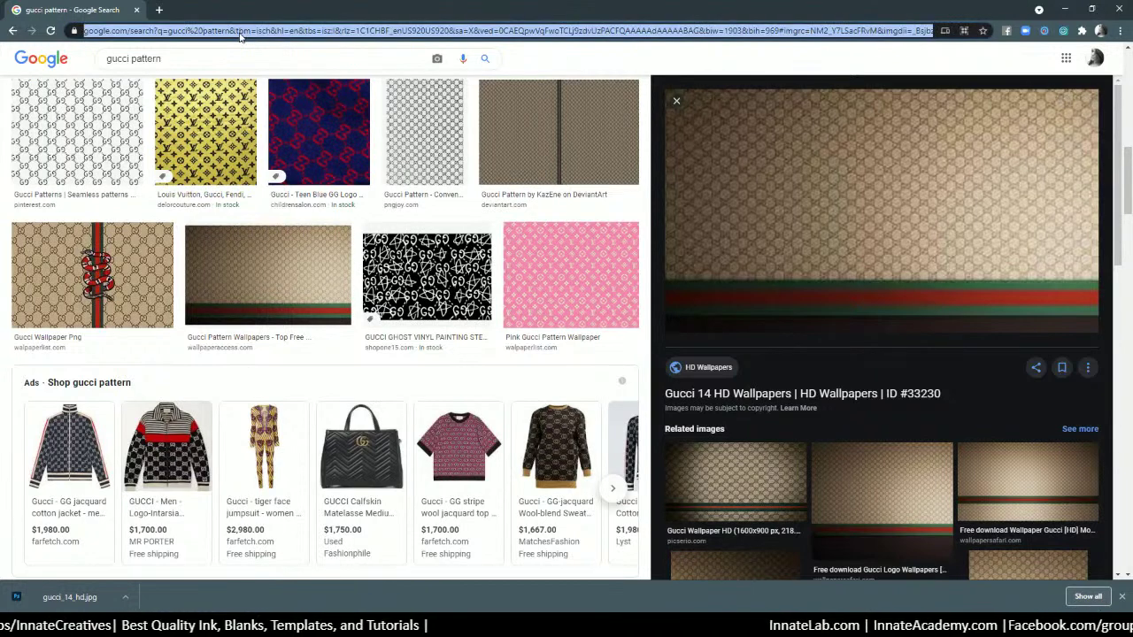
type("aca")
key("Return")
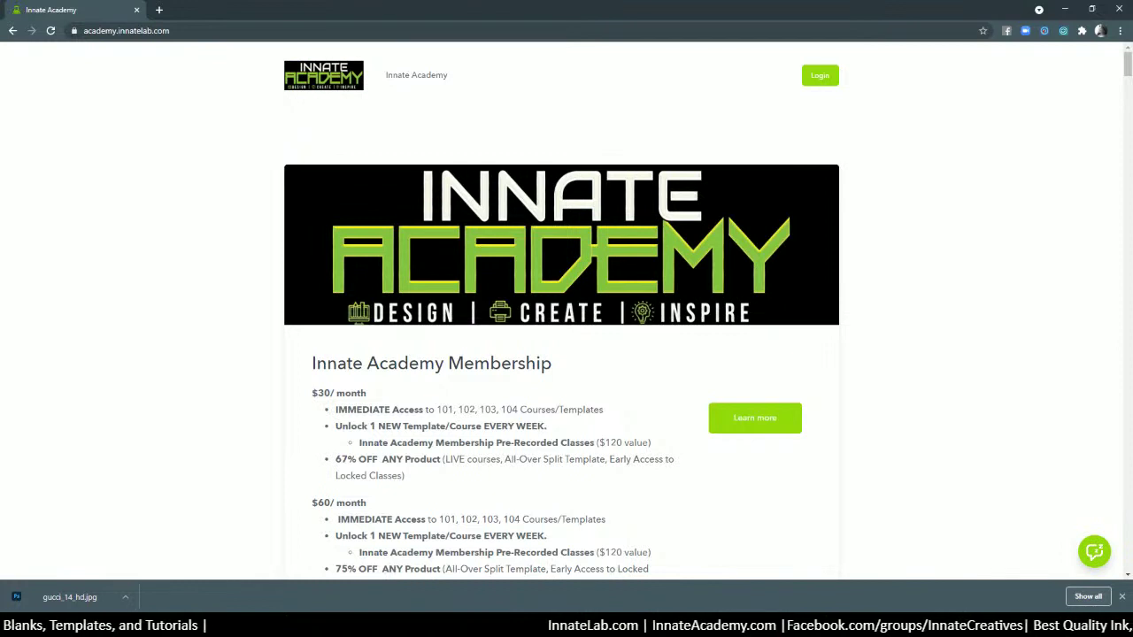
Step: Review the $30 and $60 monthly membership plans and the pre-recorded 131 Doves Heart and 130 Graduation Caps course listings
scroll(489, 363, "down", 3)
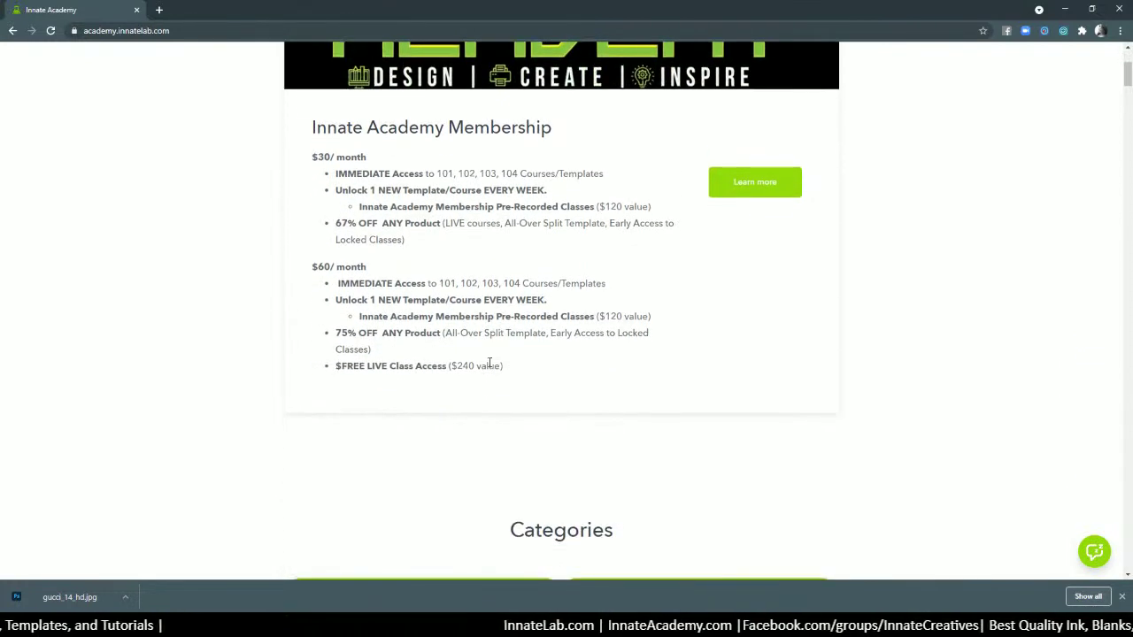
scroll(489, 363, "up", 2)
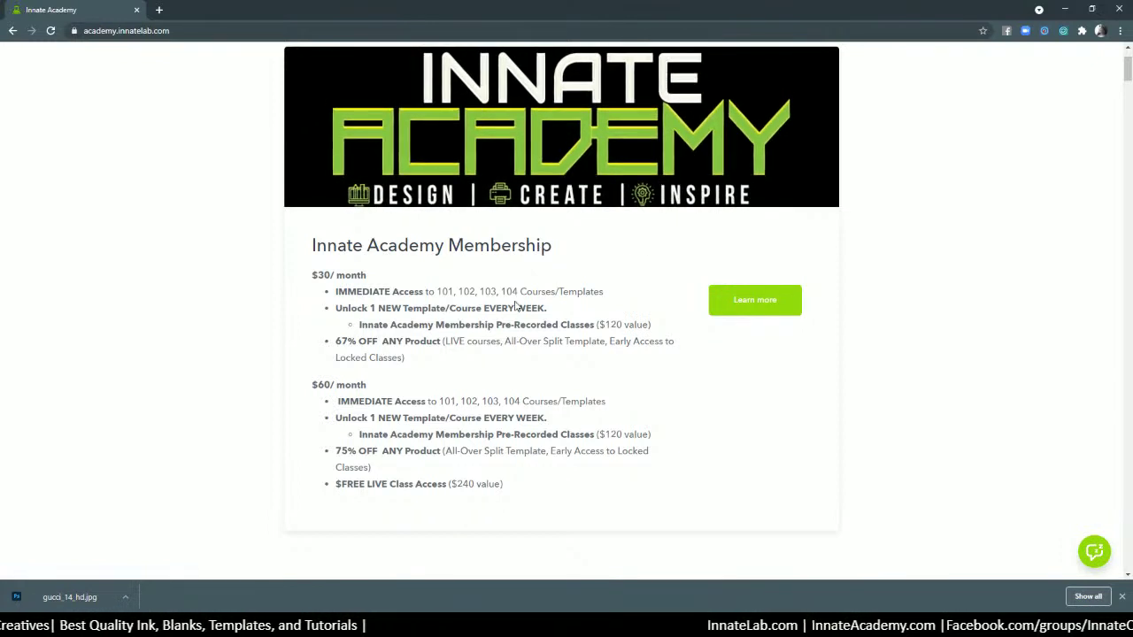
scroll(516, 305, "down", 1)
scroll(515, 305, "down", 8)
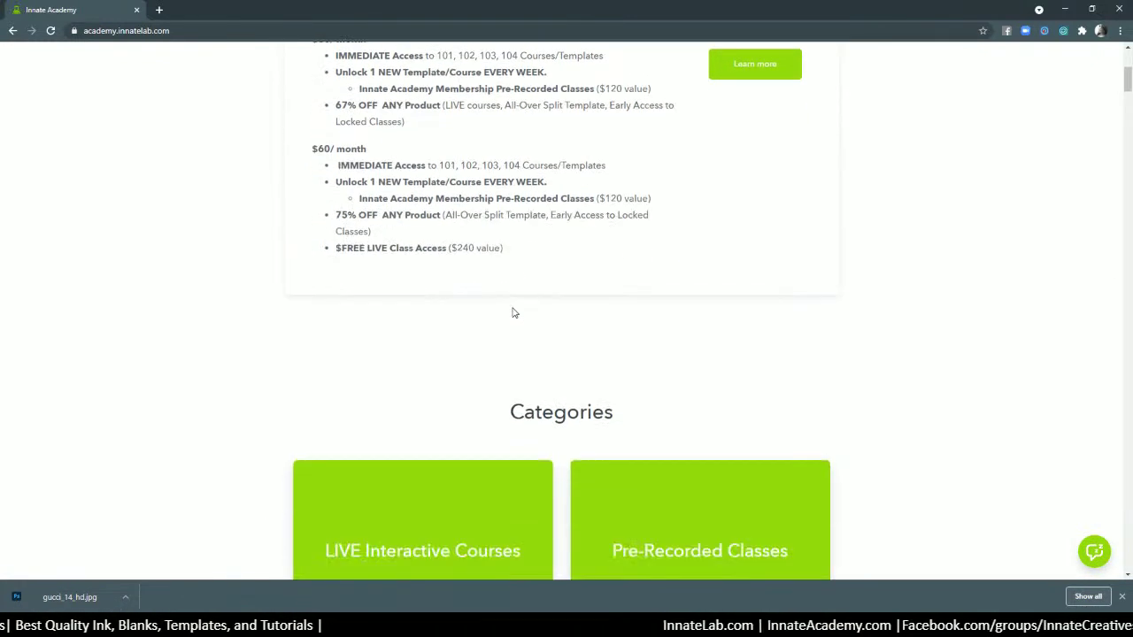
scroll(513, 311, "down", 4)
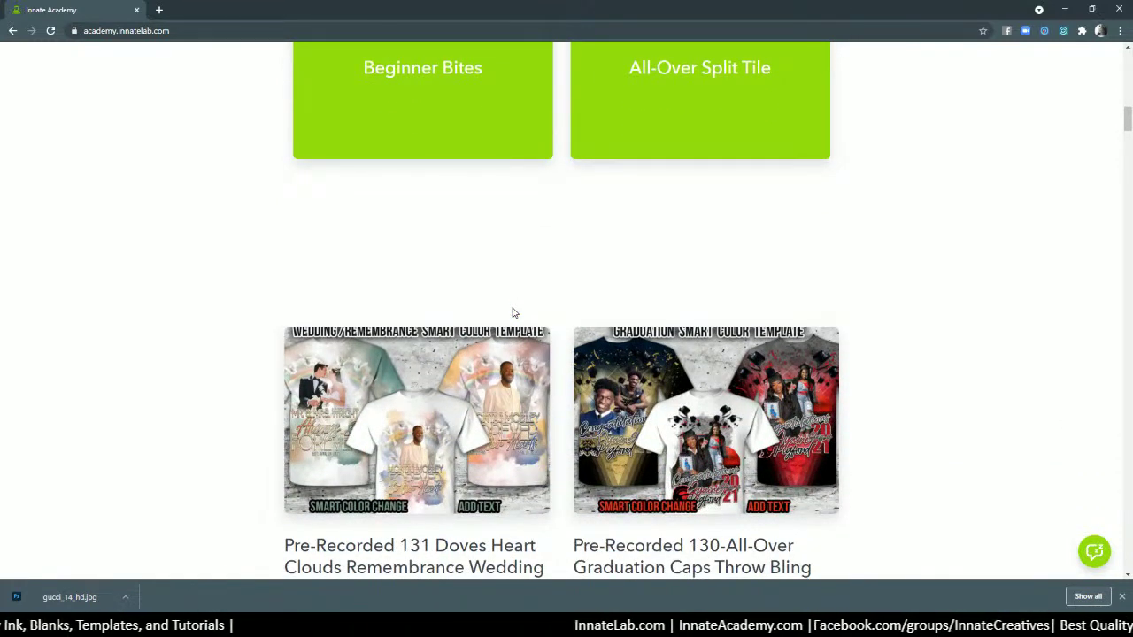
scroll(512, 314, "down", 1)
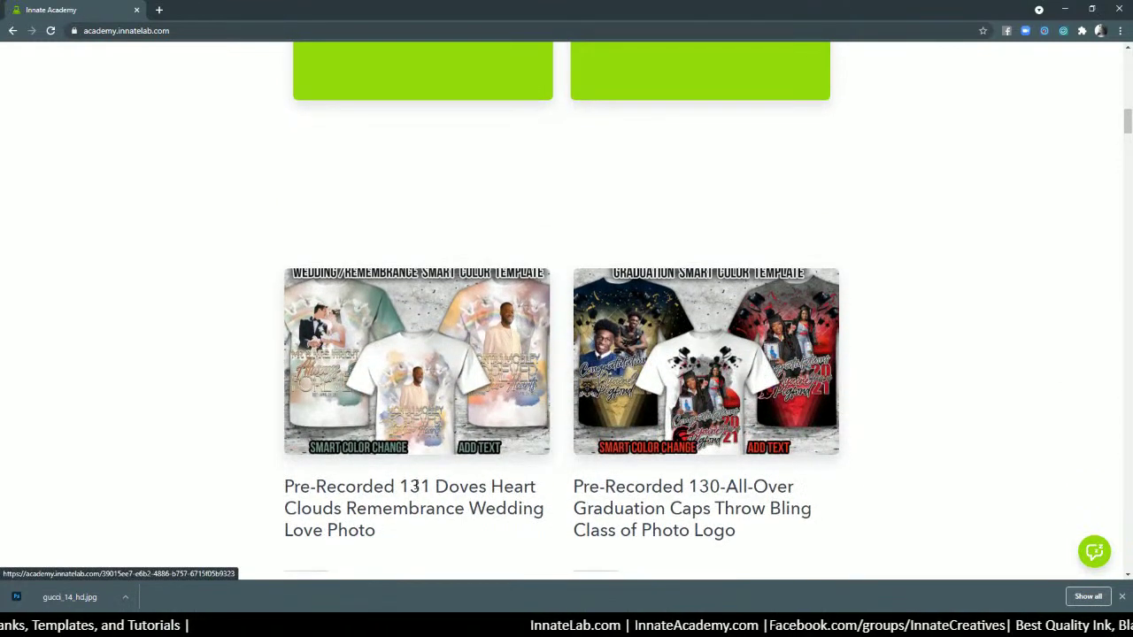
left_click_drag(399, 486, 430, 487)
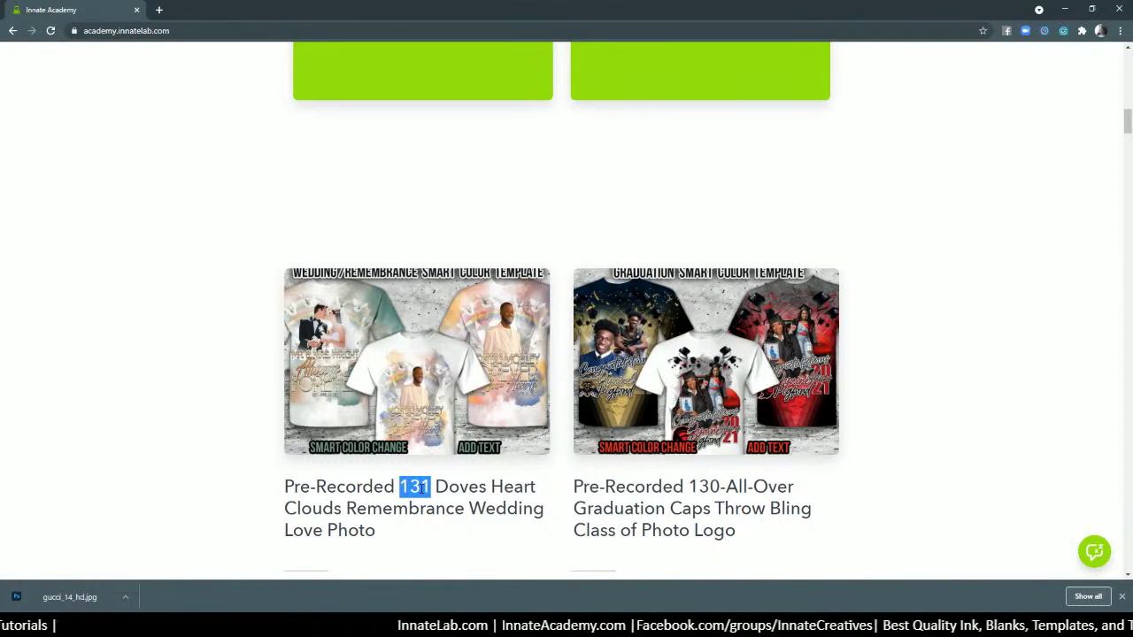
scroll(425, 491, "down", 1)
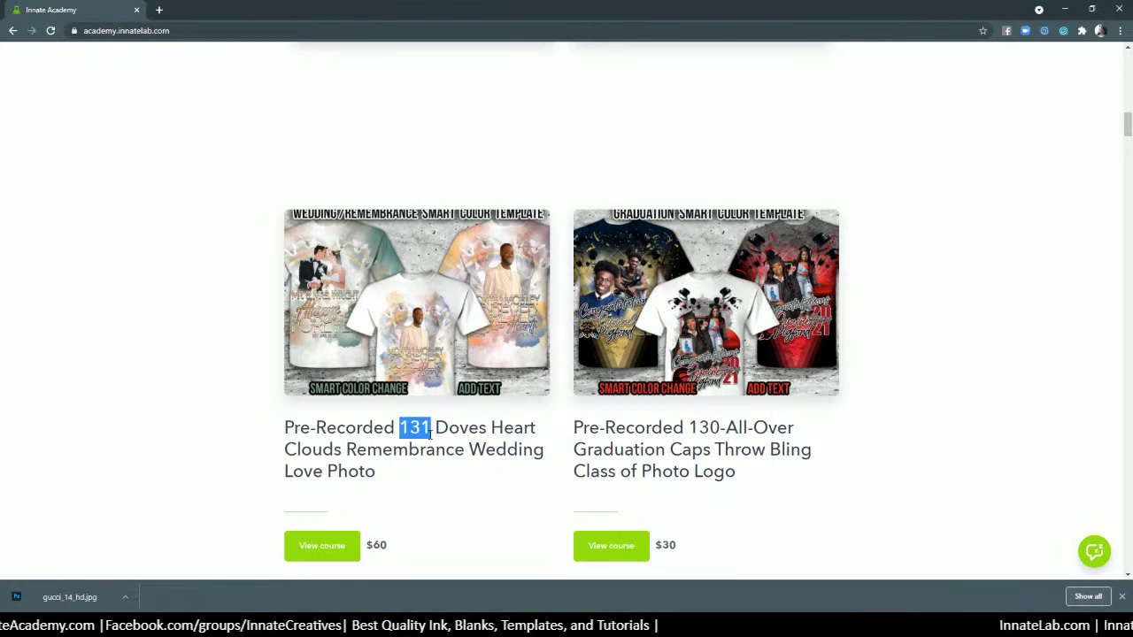
scroll(425, 292, "down", 2)
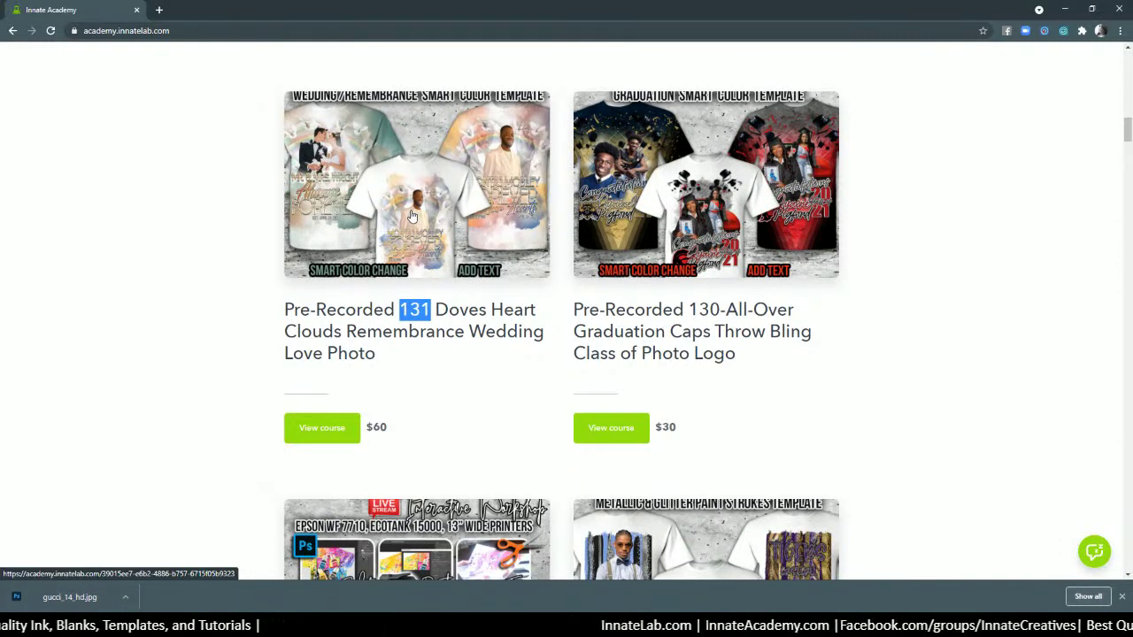
scroll(410, 221, "down", 2)
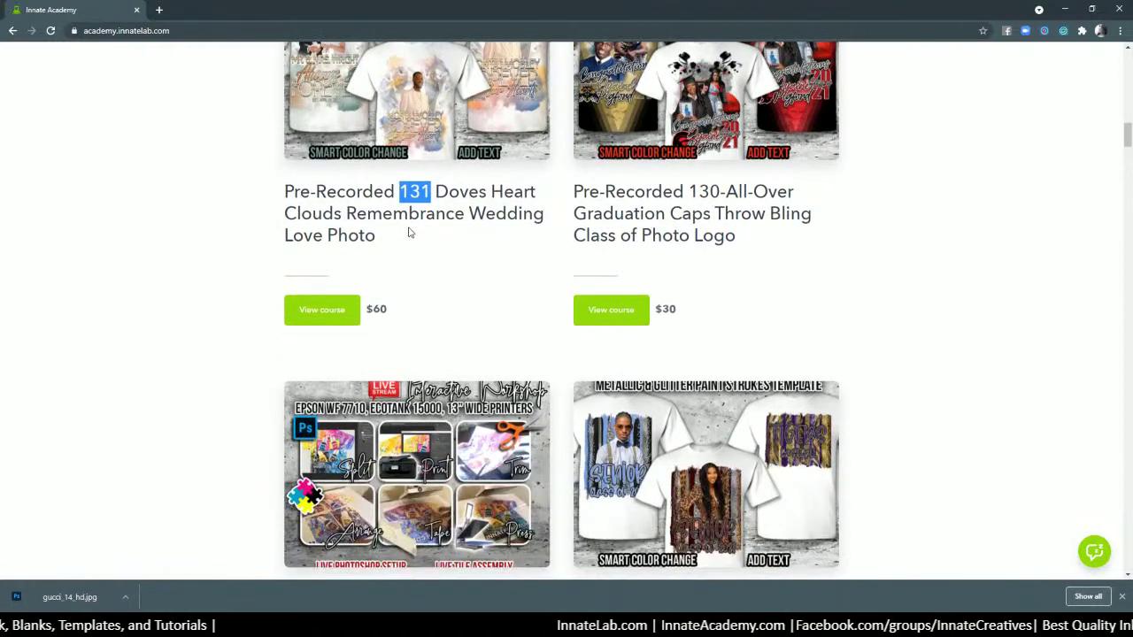
scroll(580, 254, "up", 2)
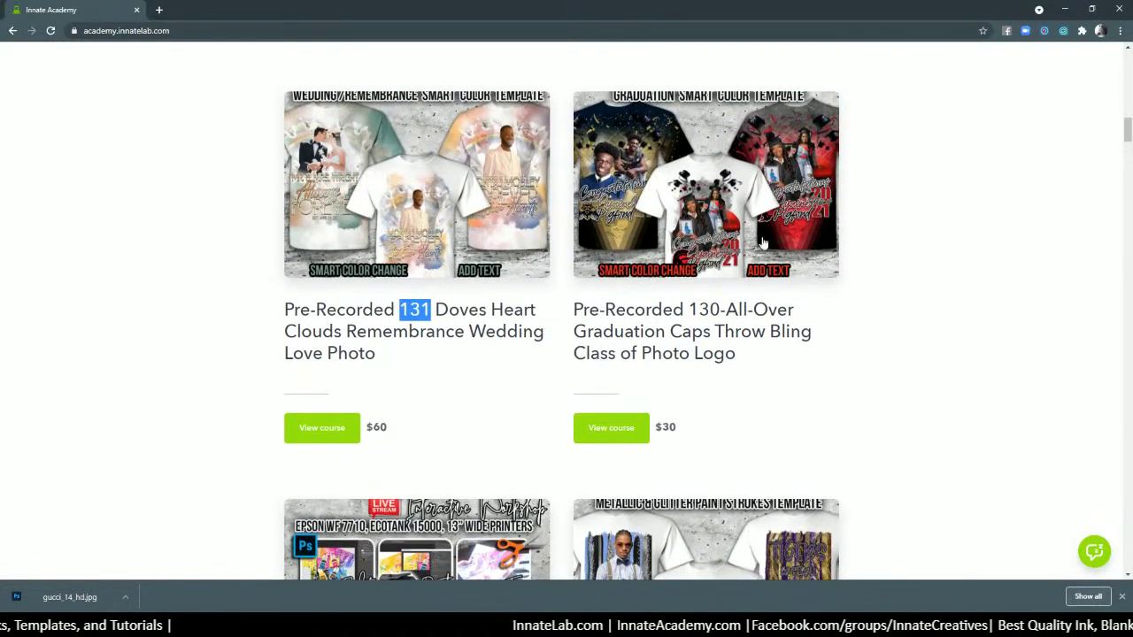
Step: Examine the LIVE 3/20 All-Over Split workshop and the pre-recorded 129 Paint Strokes, 128 Zodiac and 127 TikTok course listings
scroll(746, 247, "down", 7)
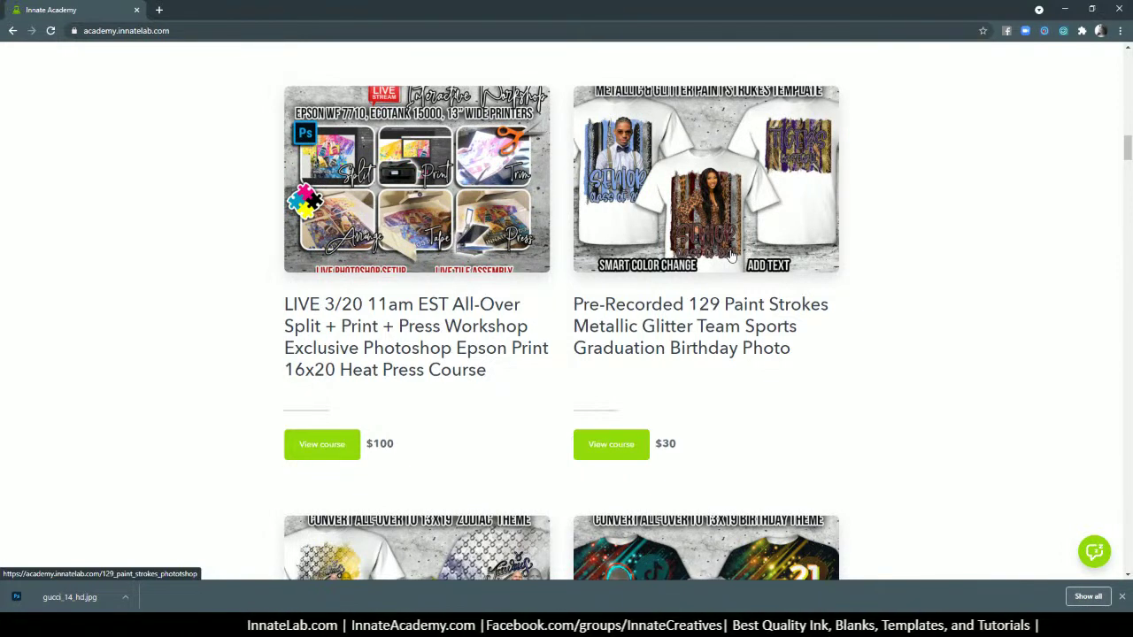
scroll(717, 251, "down", 1)
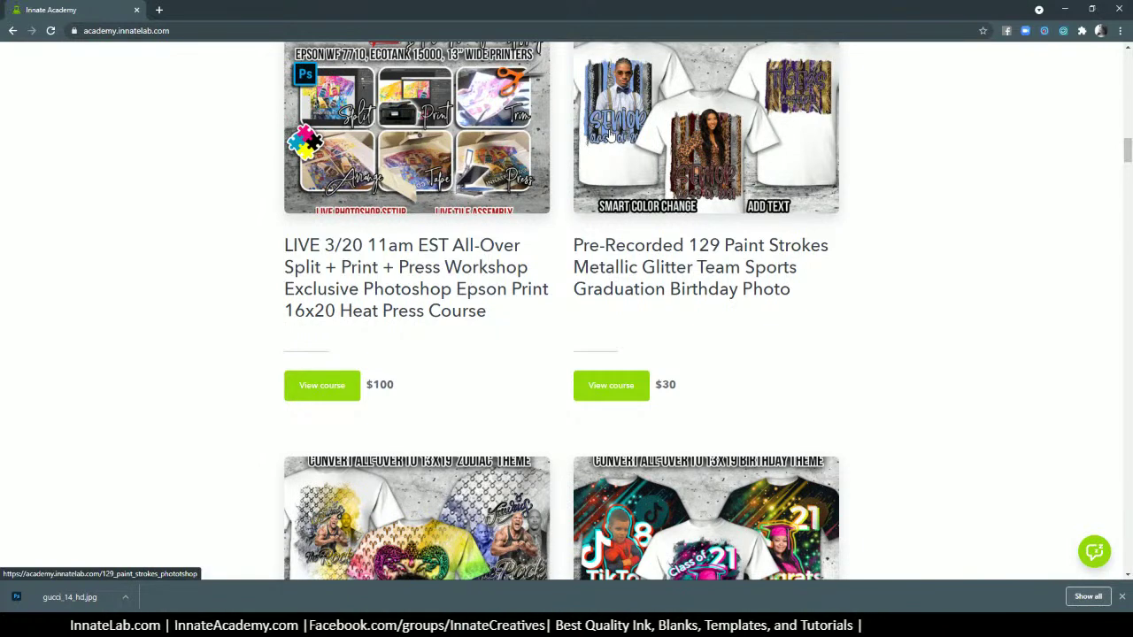
scroll(609, 146, "down", 1)
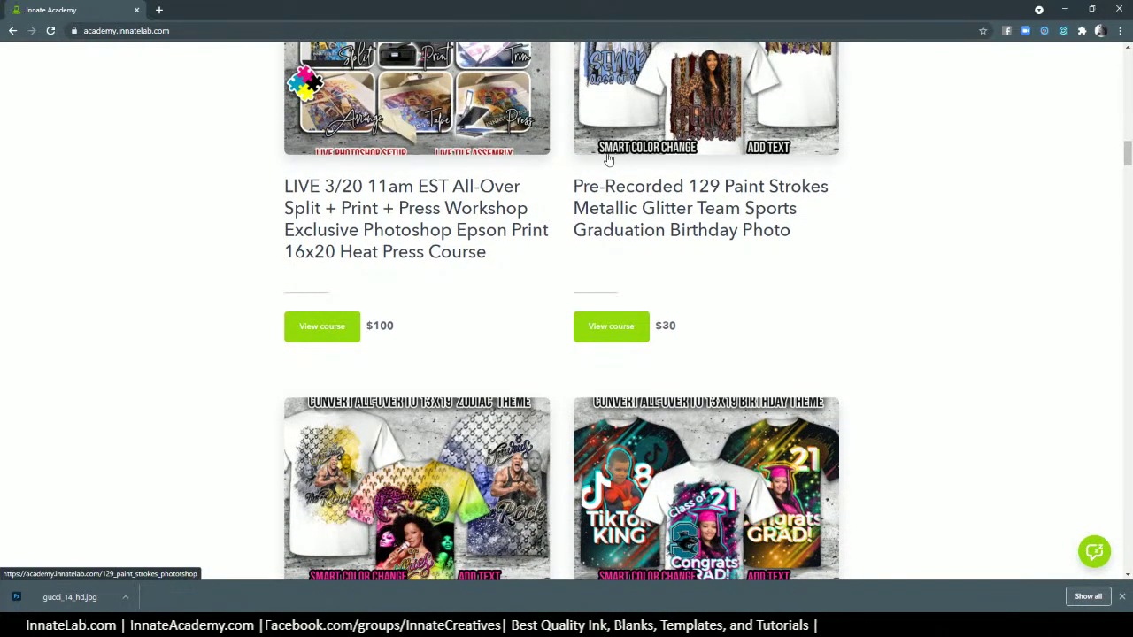
scroll(609, 157, "down", 1)
scroll(607, 158, "down", 1)
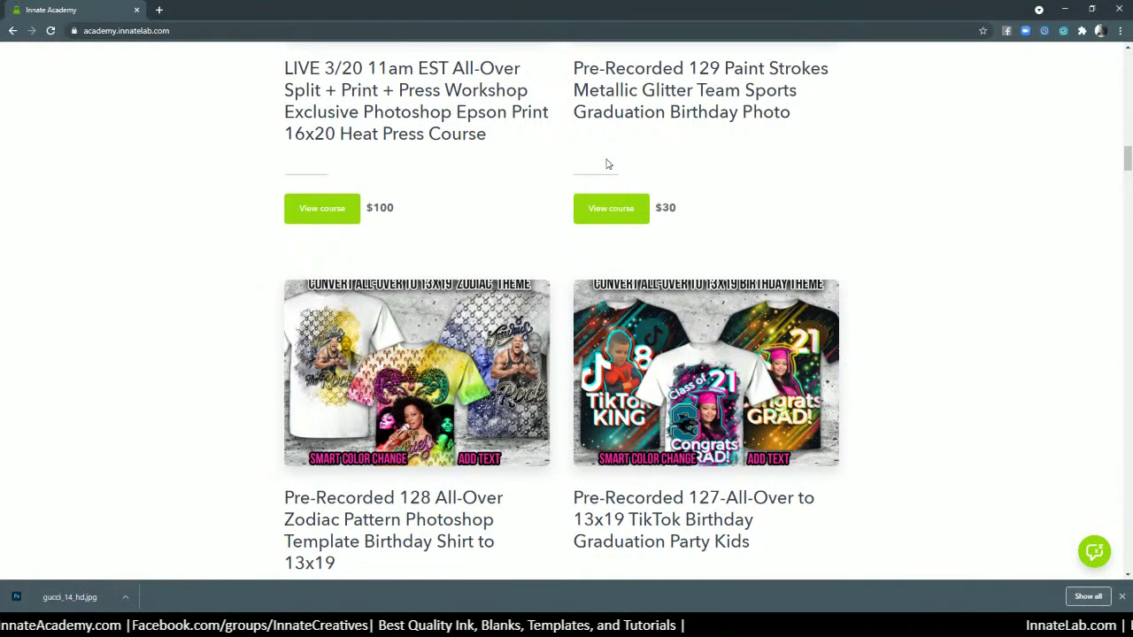
scroll(607, 164, "down", 1)
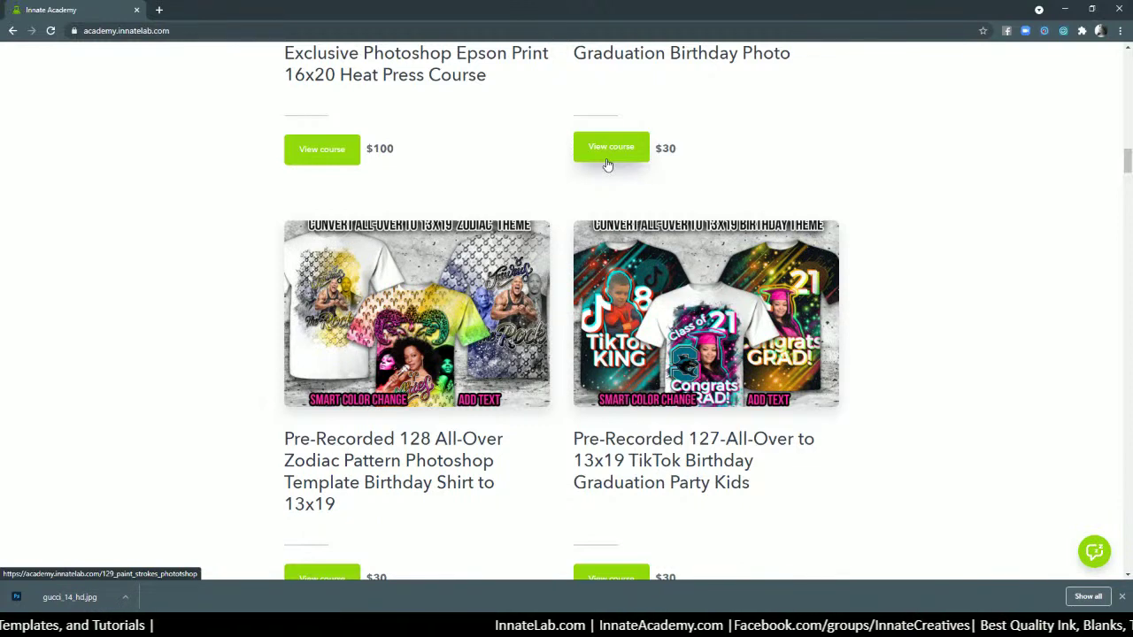
scroll(605, 221, "down", 2)
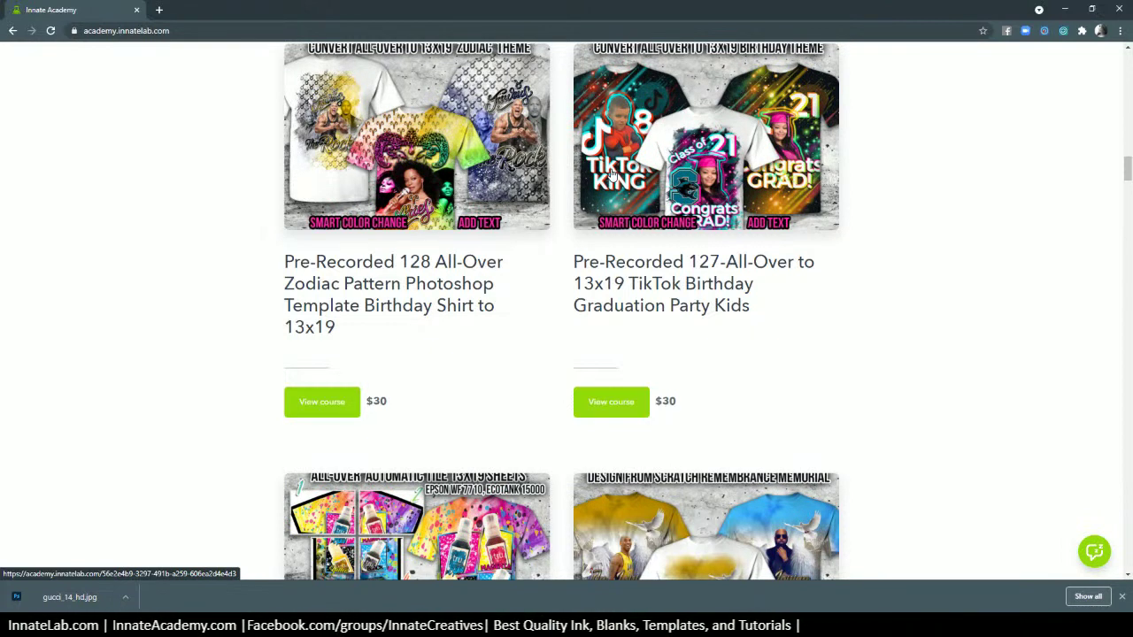
scroll(624, 208, "down", 1)
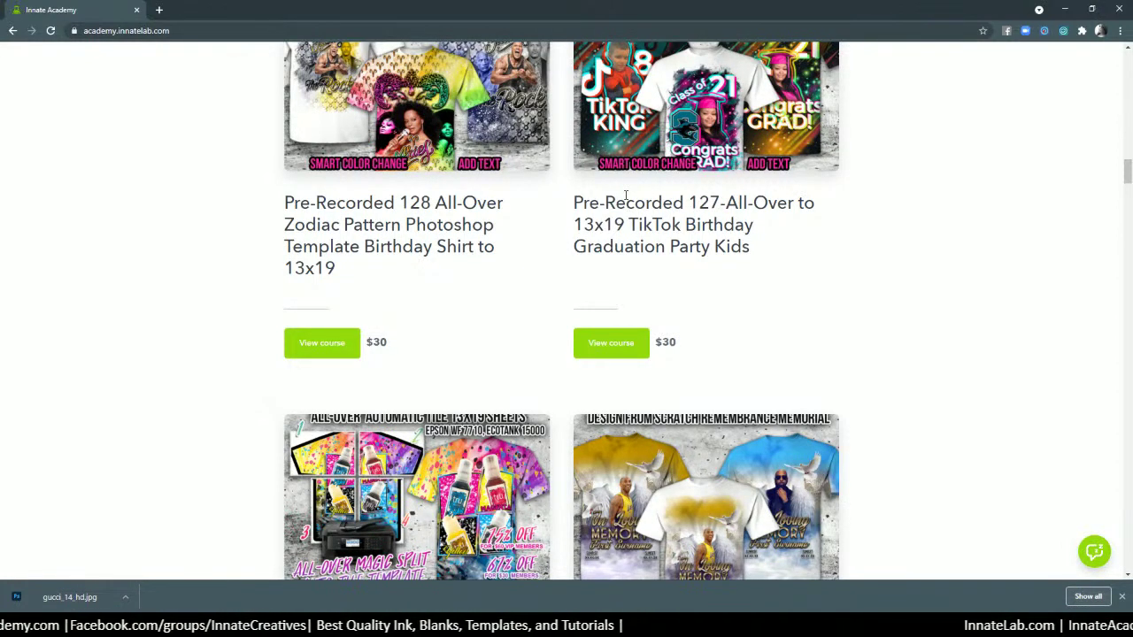
scroll(626, 195, "up", 2)
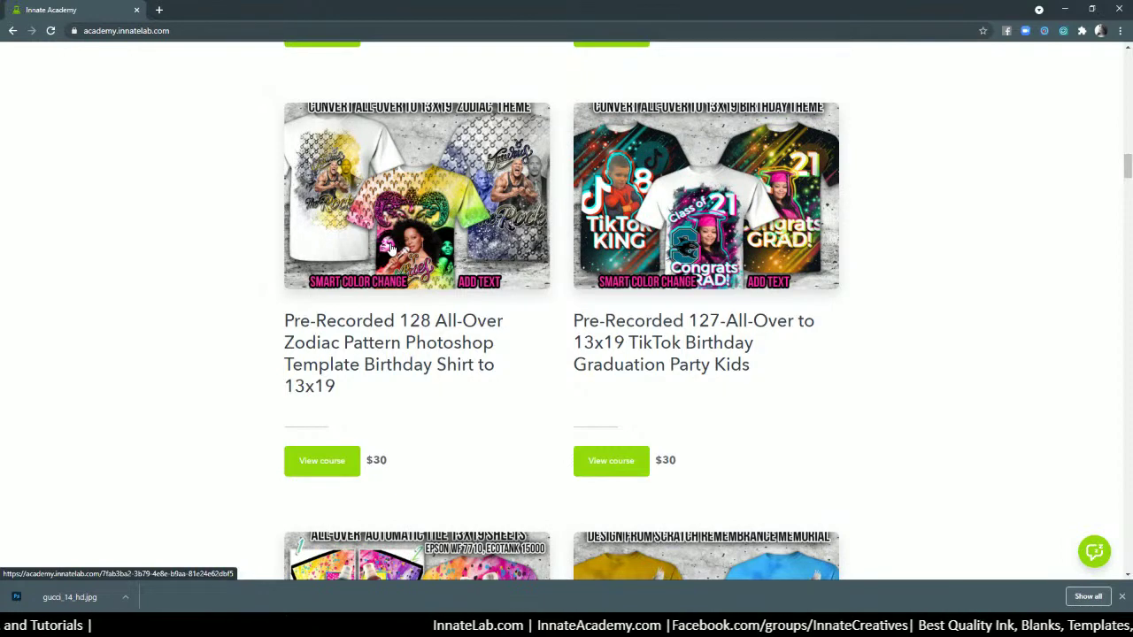
scroll(351, 243, "down", 4)
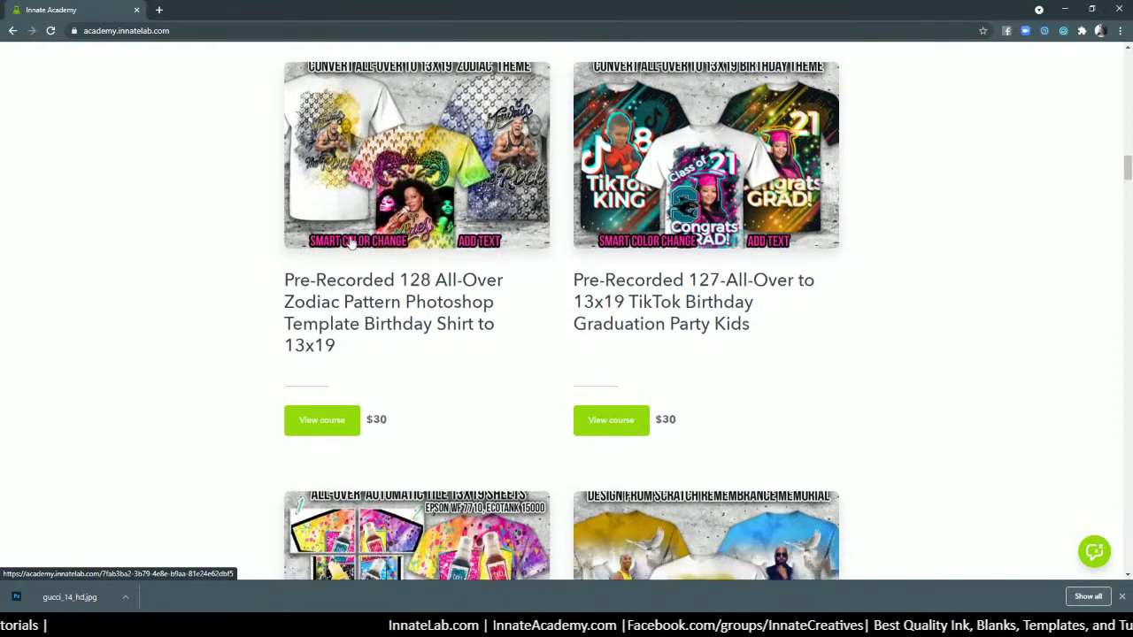
Step: Look through the older course listings from 125 Graduation Stole Shirt down to 105 Socks and Photoshop Seamless Pattern Design
scroll(354, 248, "down", 6)
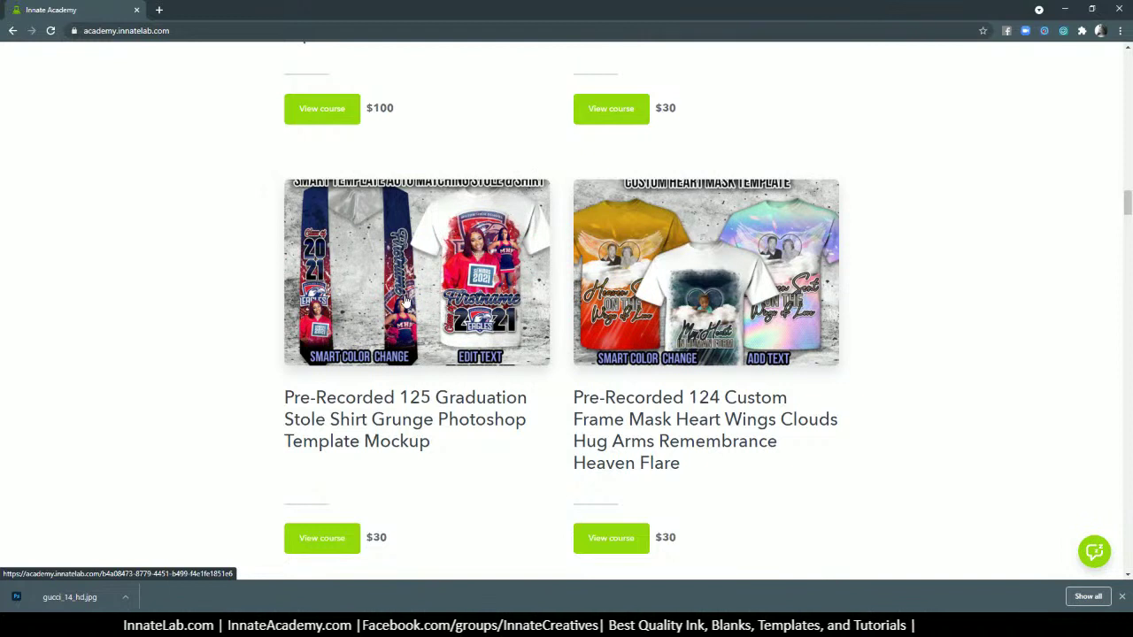
scroll(404, 302, "down", 1)
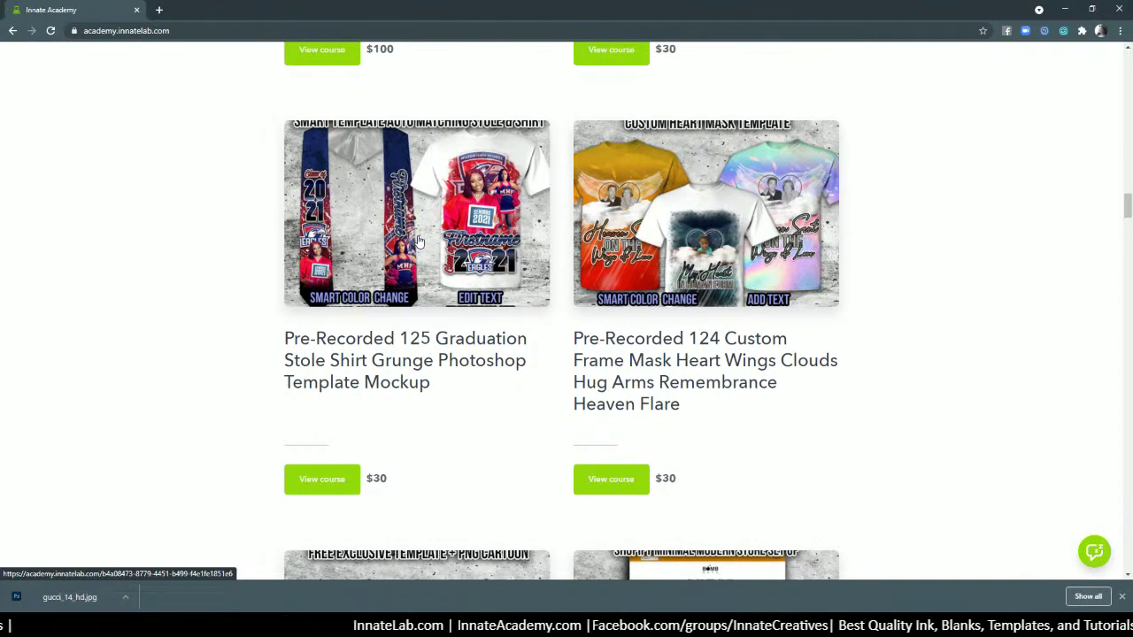
scroll(428, 254, "down", 1)
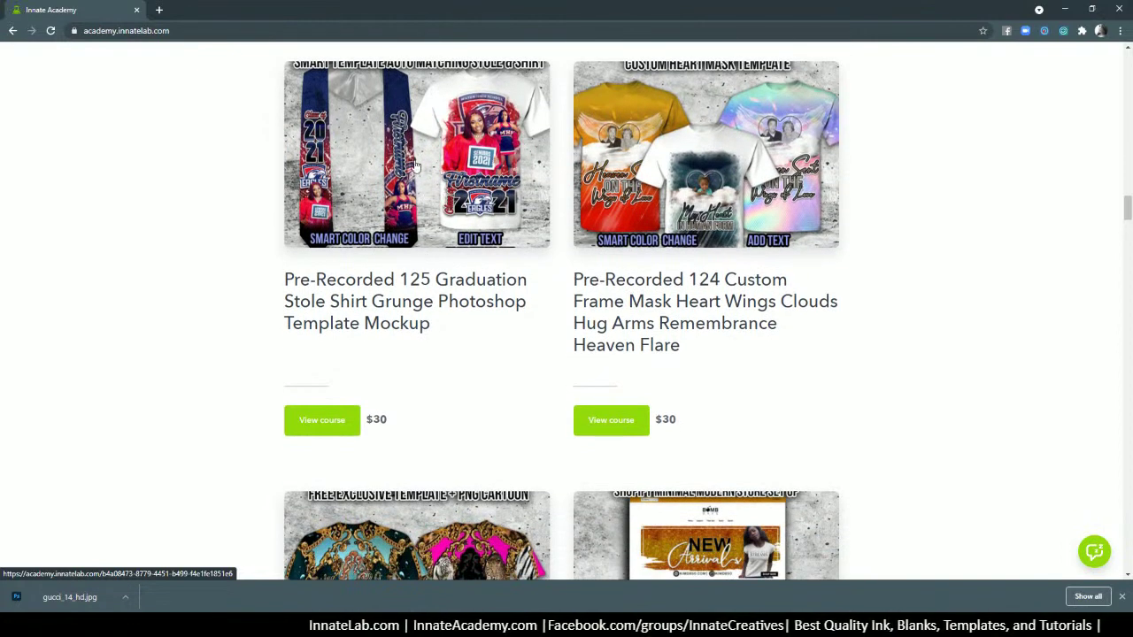
scroll(636, 320, "down", 2)
scroll(636, 321, "down", 2)
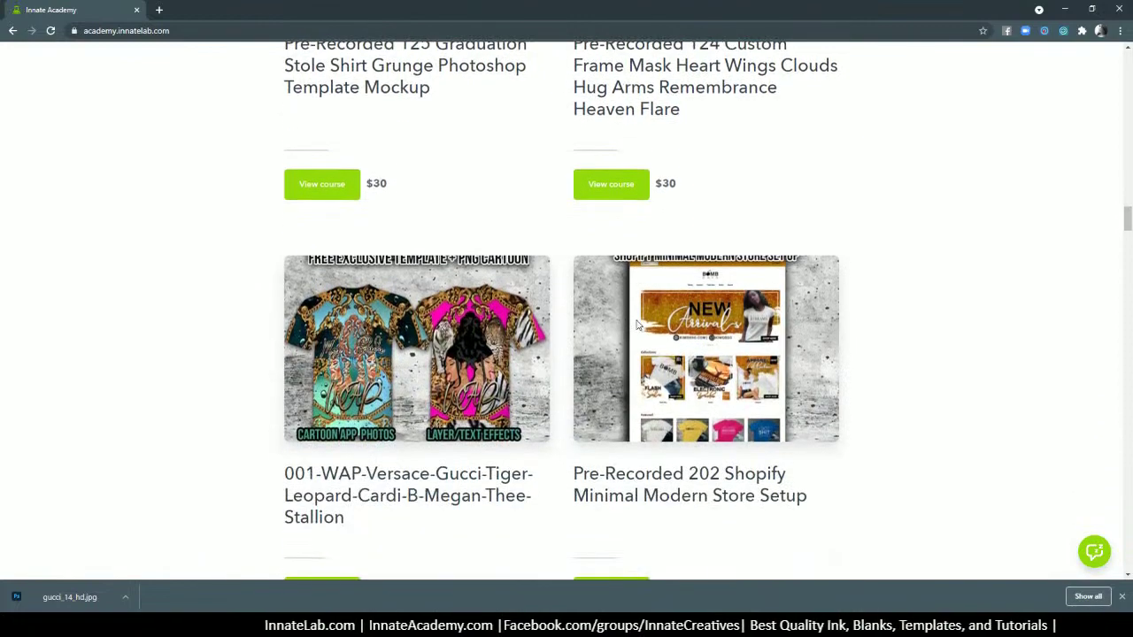
scroll(634, 330, "down", 4)
scroll(635, 333, "down", 7)
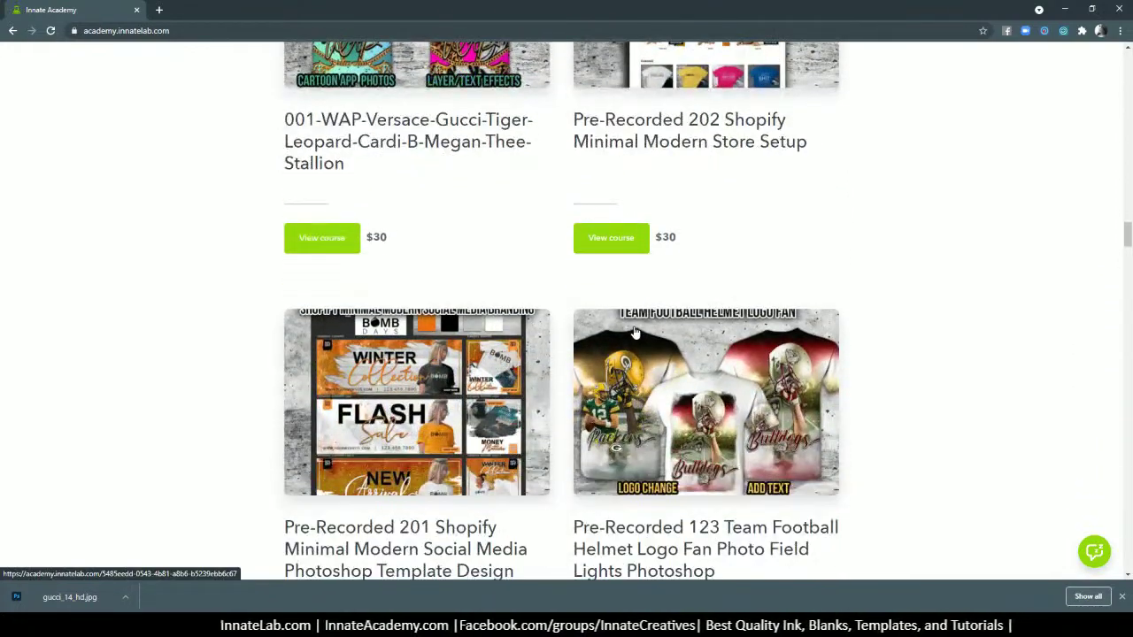
scroll(631, 342, "down", 10)
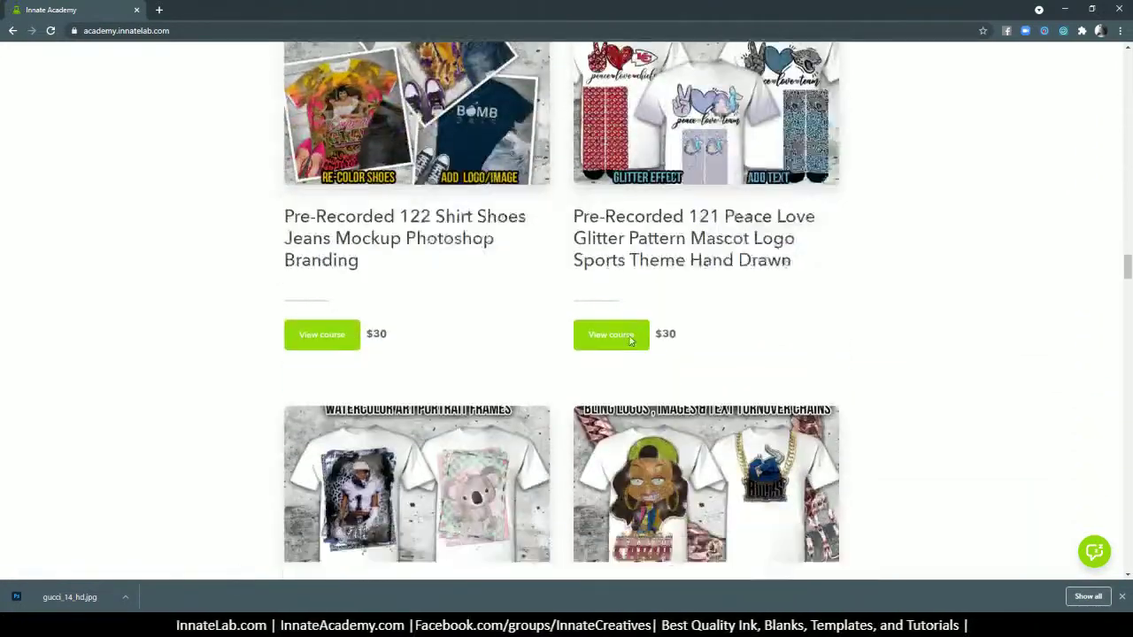
scroll(630, 343, "down", 5)
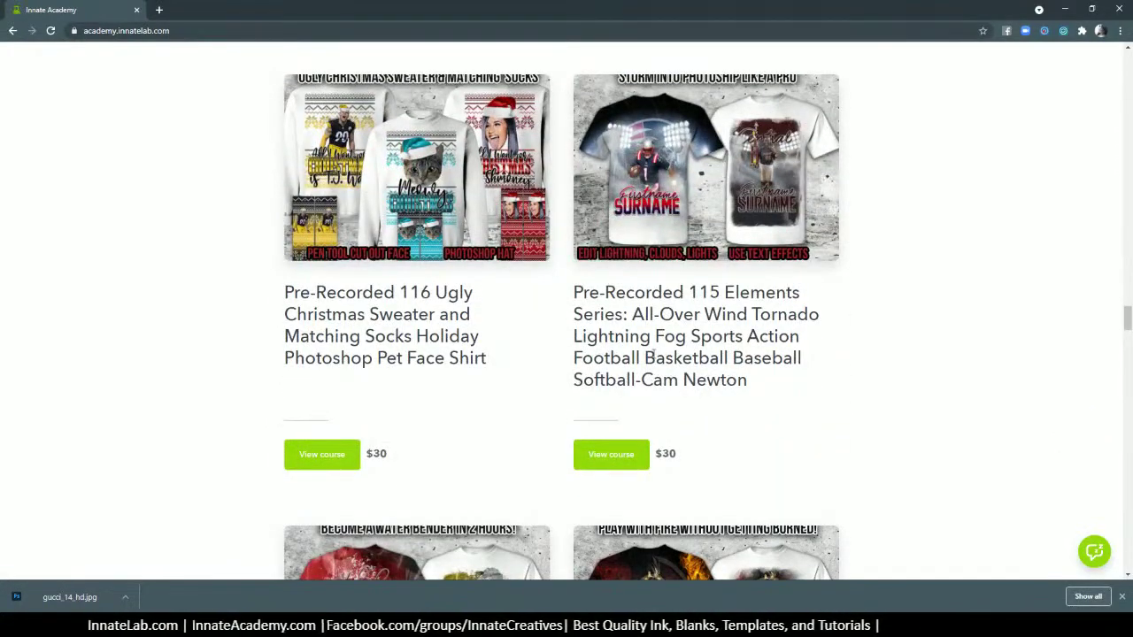
scroll(646, 363, "down", 7)
scroll(648, 371, "down", 12)
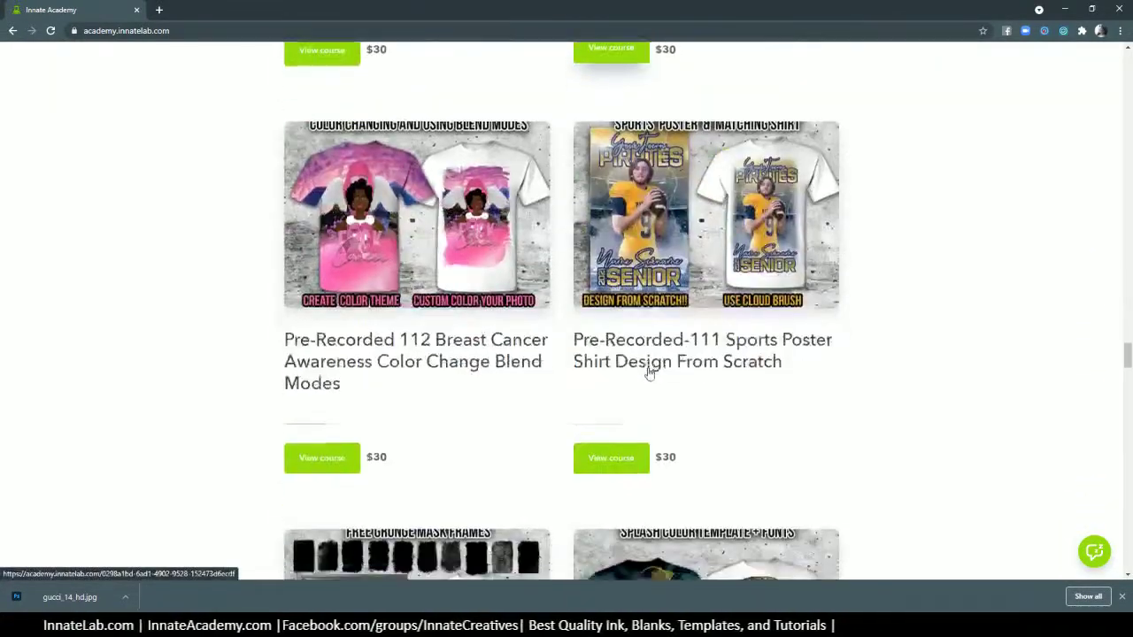
scroll(648, 377, "down", 6)
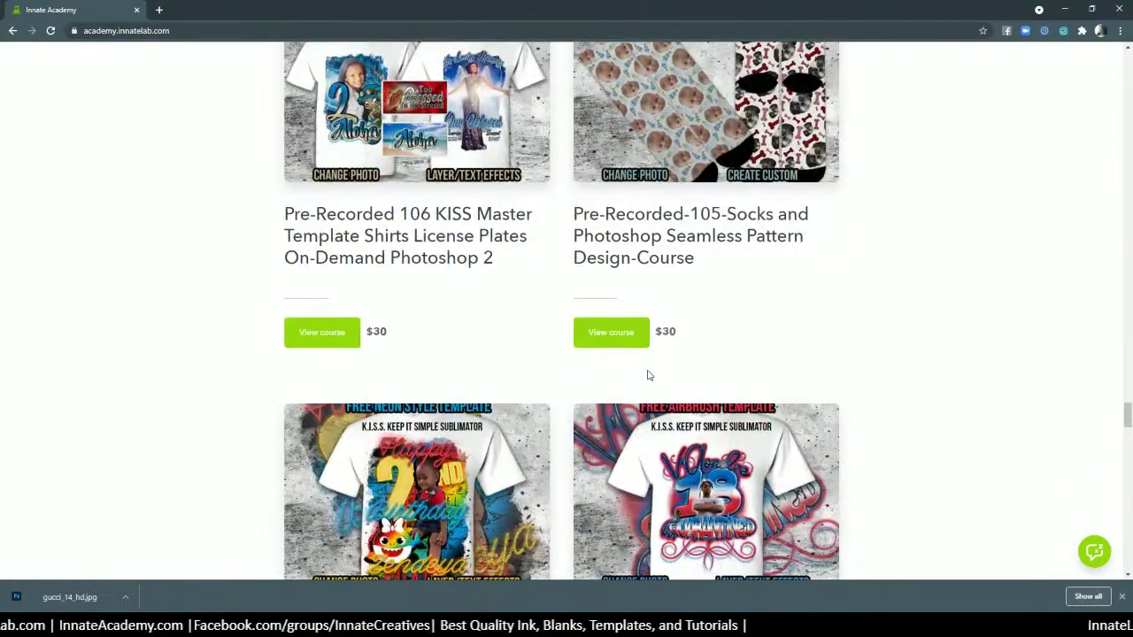
scroll(648, 376, "down", 2)
scroll(648, 376, "up", 2)
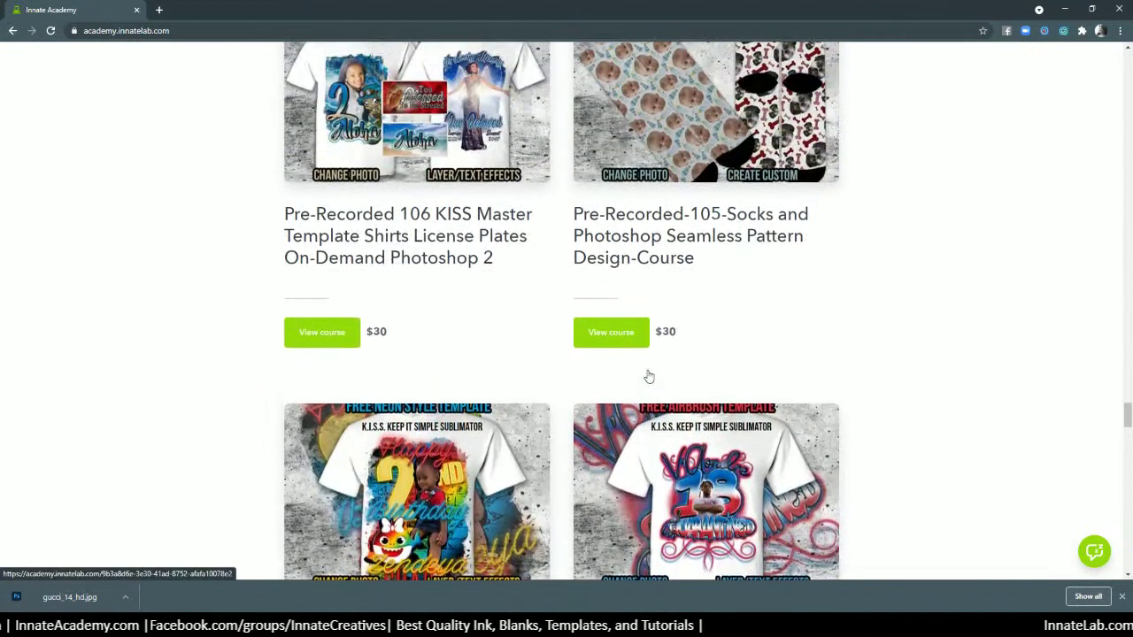
Step: Review the 106 KISS Master Template and 105 Socks course listings, highlighting the 106 course's price
scroll(648, 377, "up", 1)
scroll(649, 376, "up", 2)
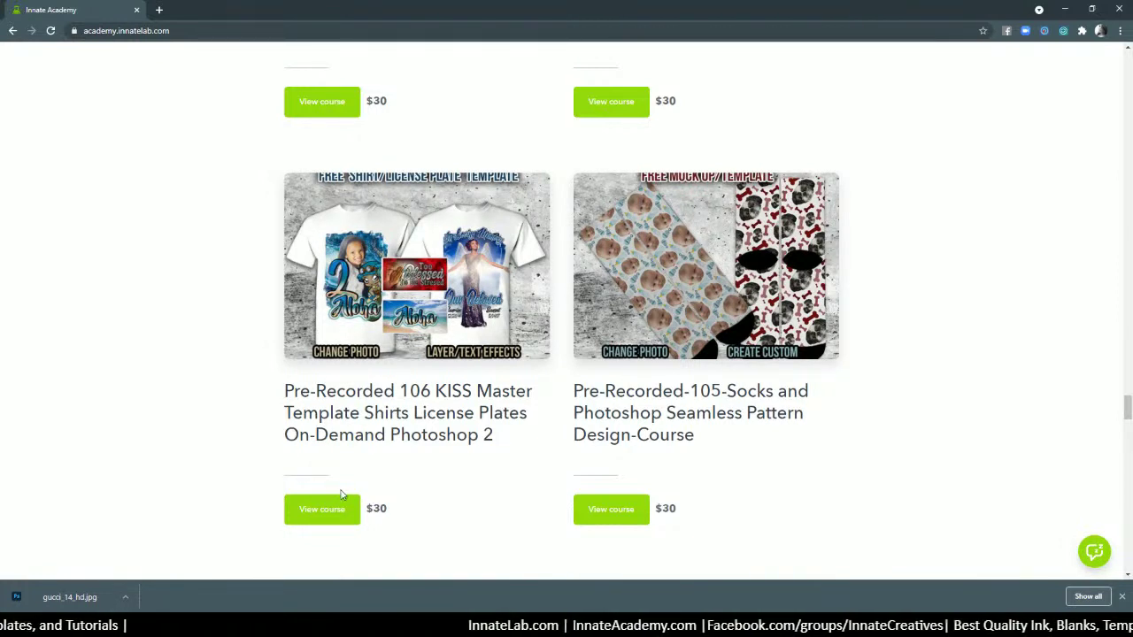
left_click_drag(386, 510, 366, 510)
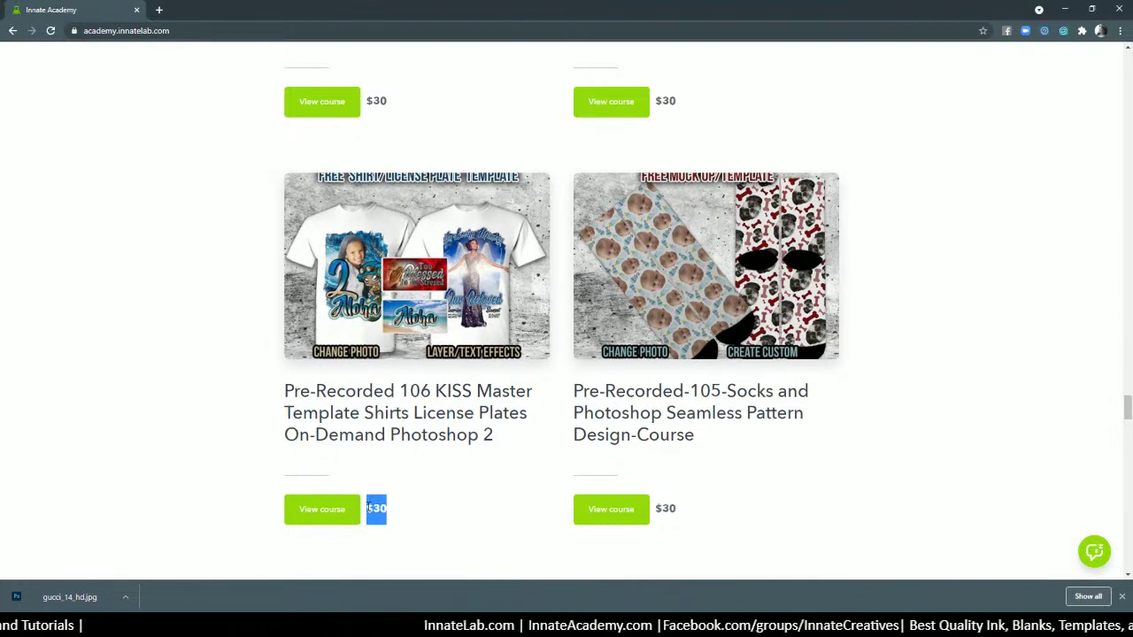
scroll(367, 304, "down", 1)
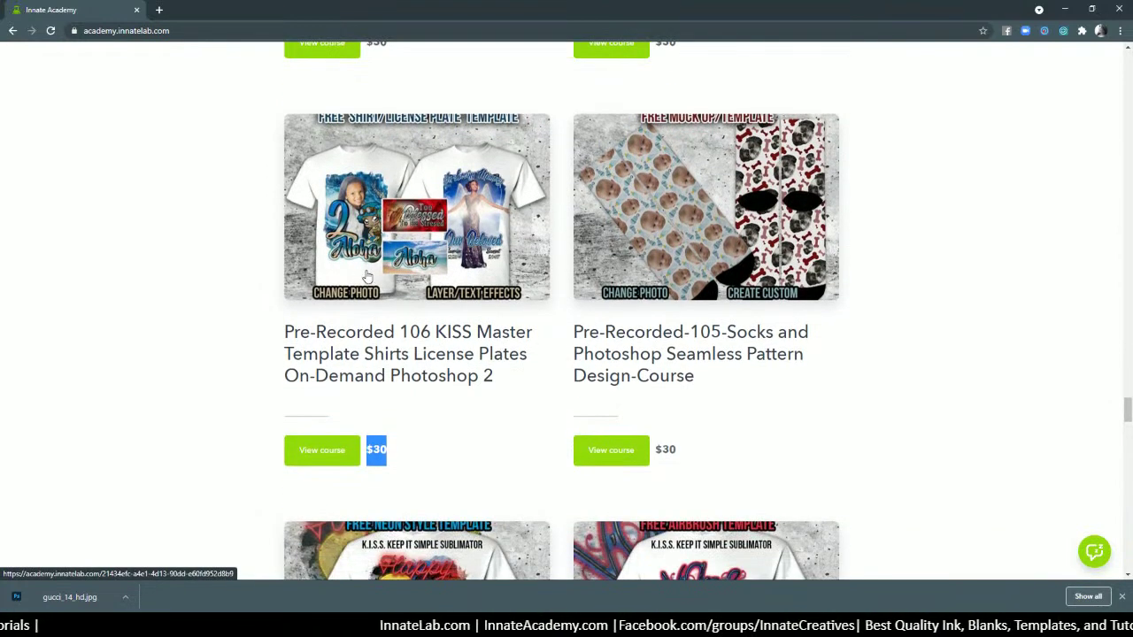
scroll(372, 283, "down", 2)
scroll(371, 288, "down", 3)
scroll(369, 288, "up", 3)
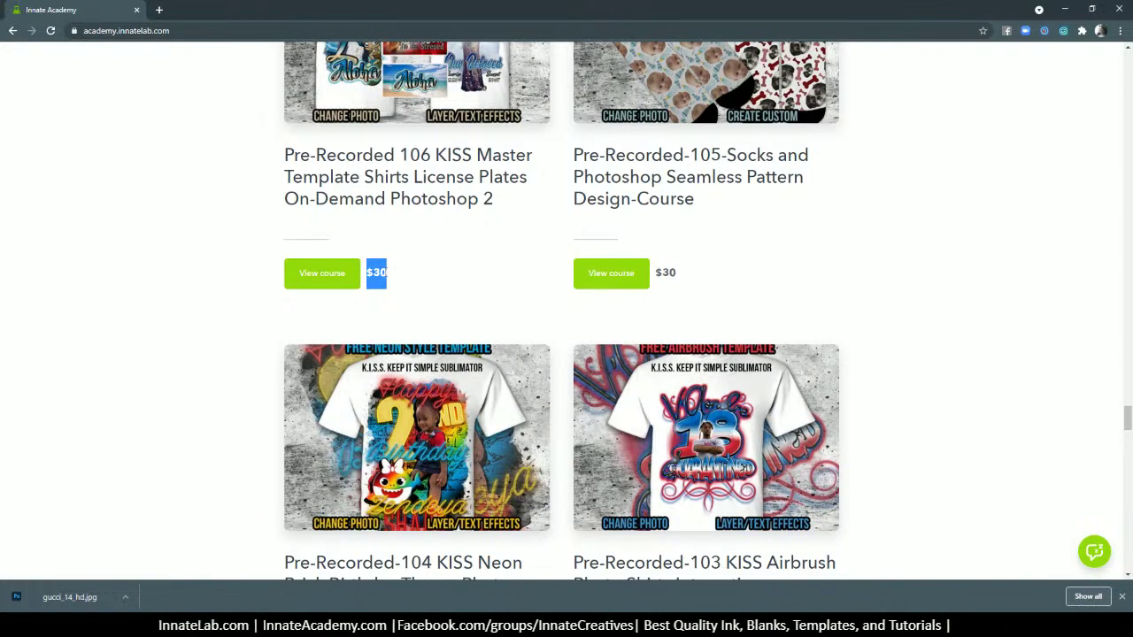
left_click_drag(388, 274, 365, 274)
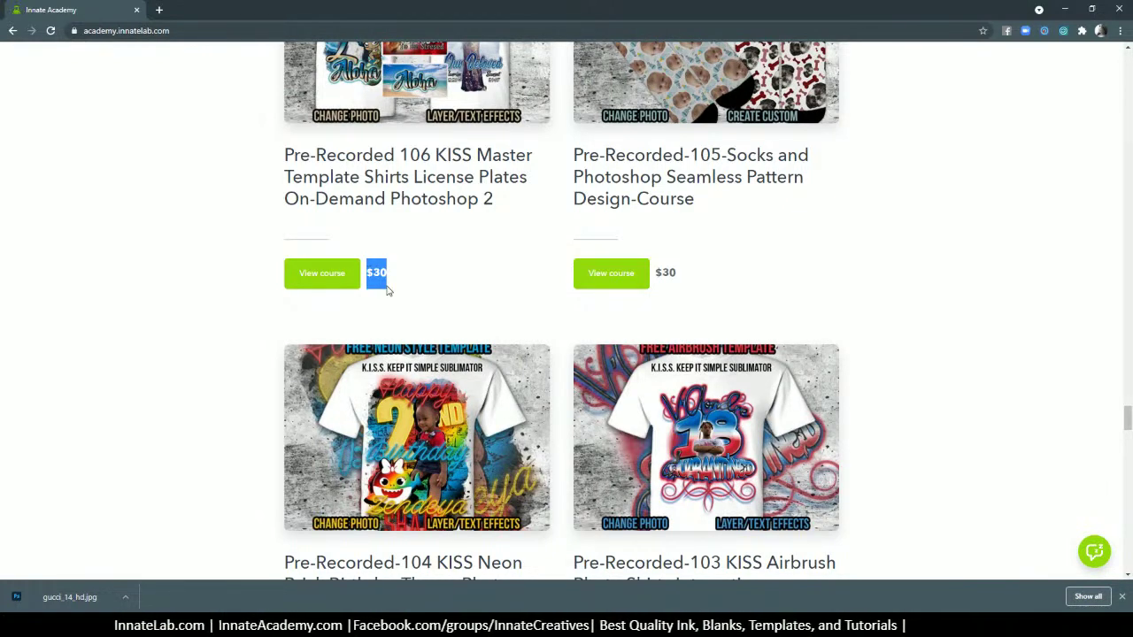
Step: Examine the pre-recorded 104 Neon Brick, 103 Airbrush, 102 Pop Out and 101 Photo Shirts course listings
scroll(386, 290, "down", 9)
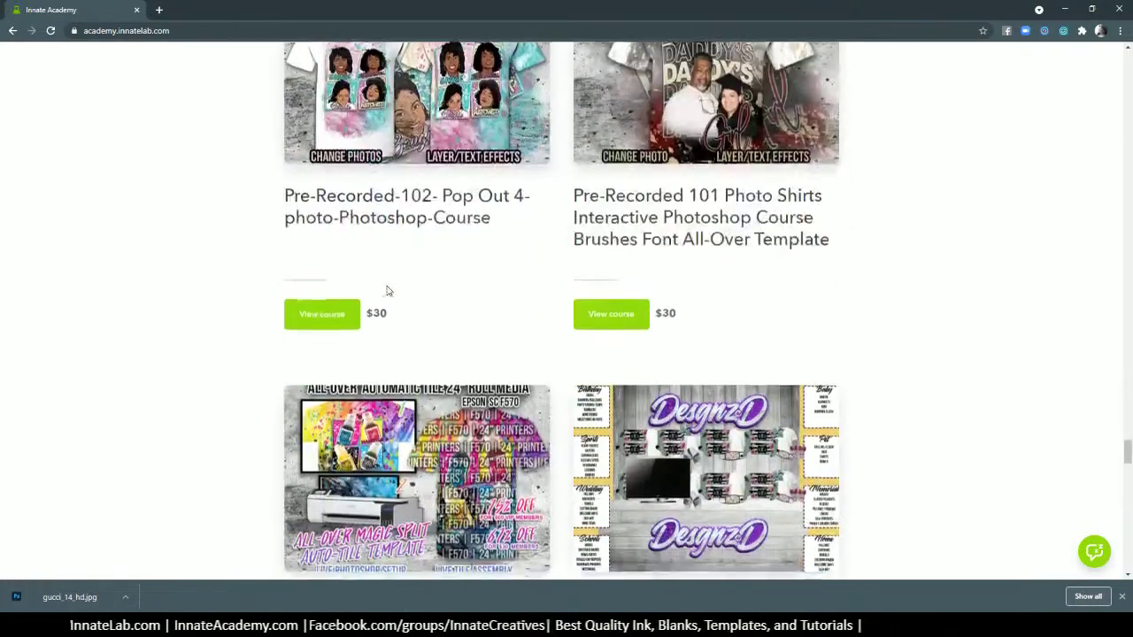
scroll(386, 290, "down", 4)
scroll(386, 284, "up", 5)
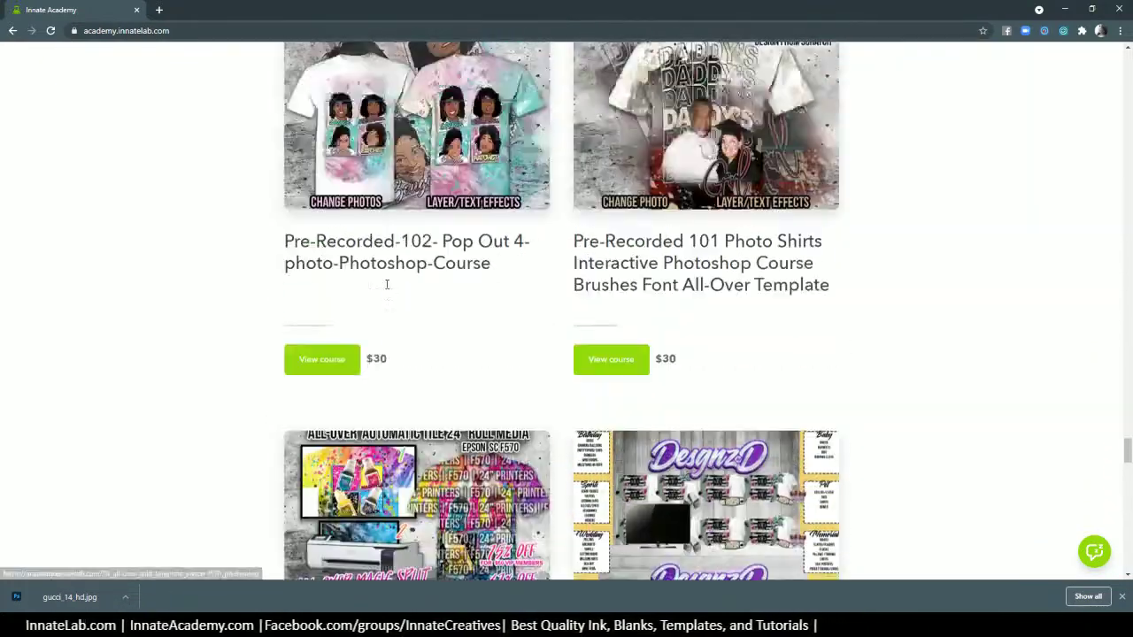
scroll(387, 284, "up", 2)
scroll(723, 329, "up", 1)
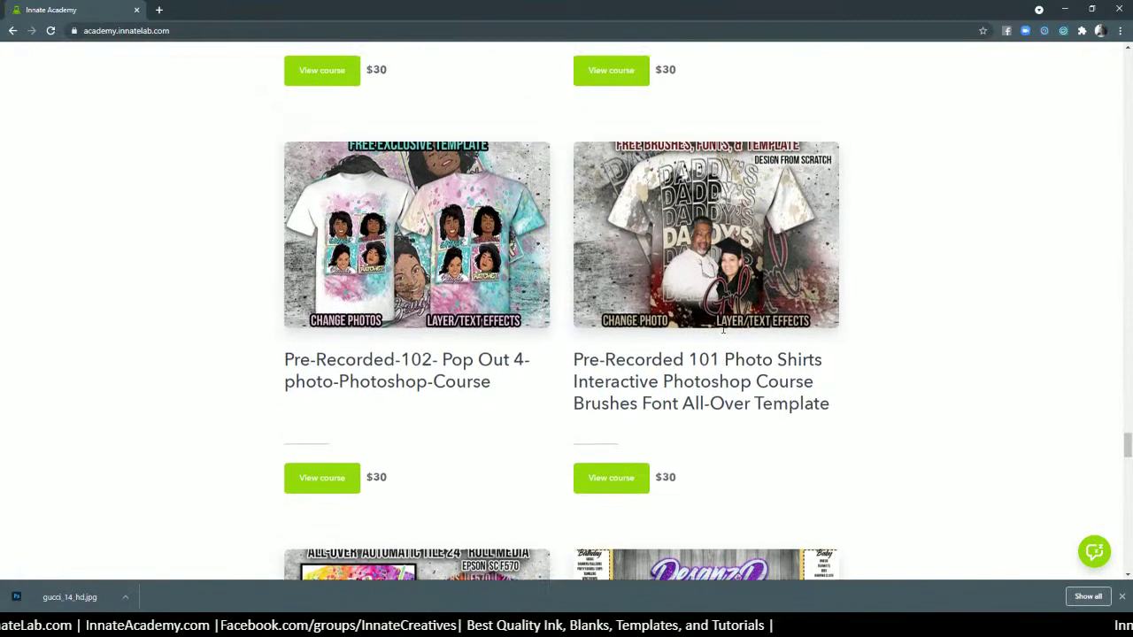
scroll(723, 330, "up", 3)
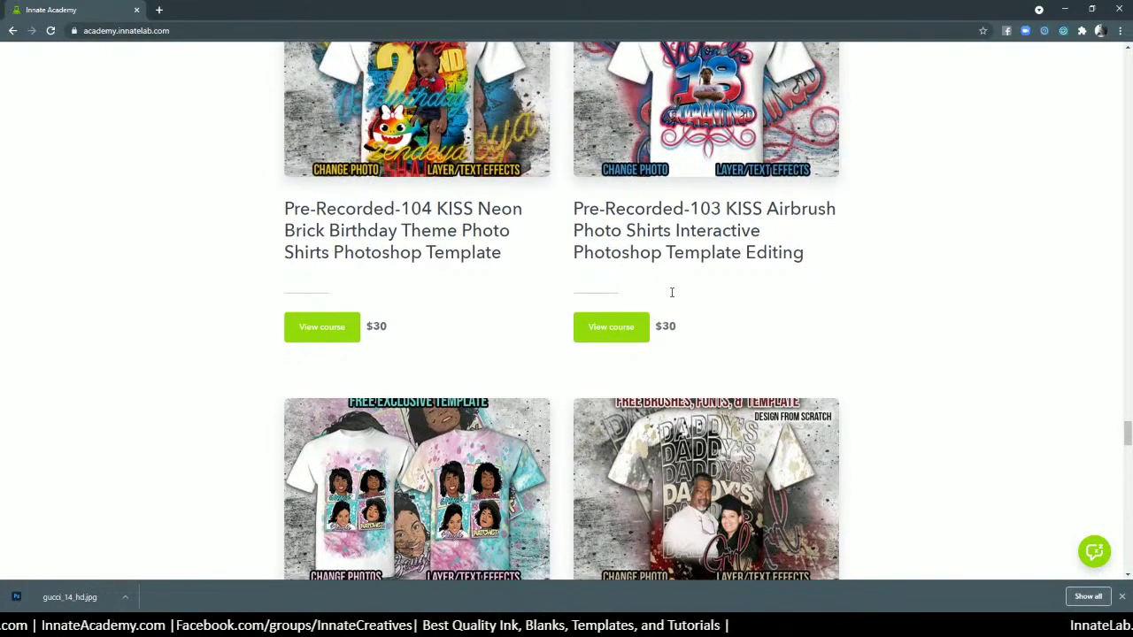
scroll(677, 367, "down", 2)
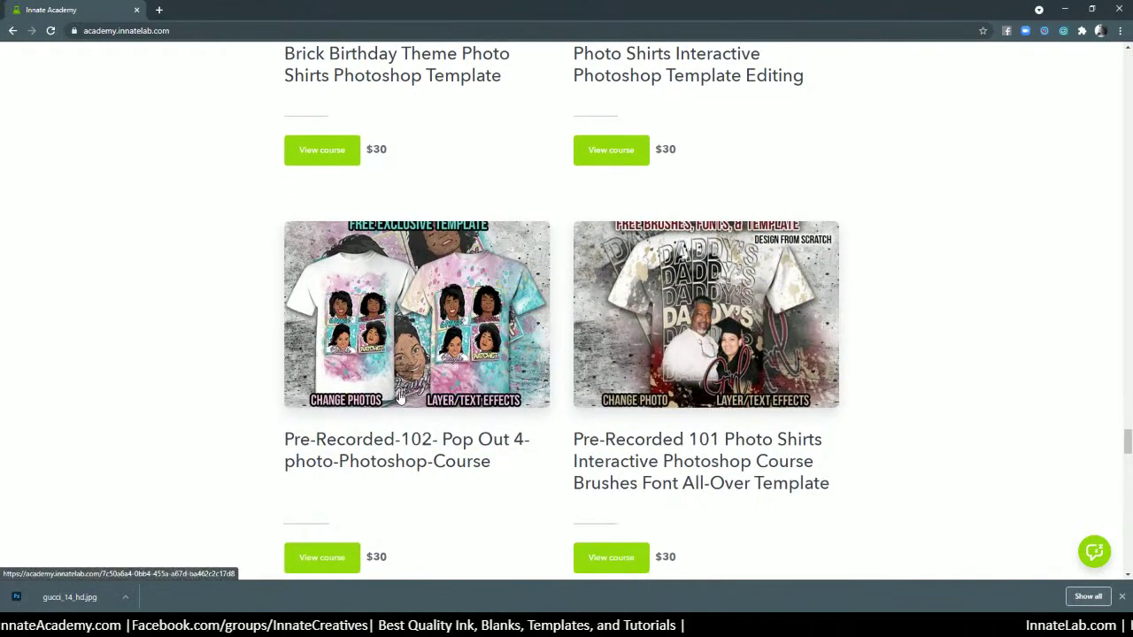
scroll(401, 399, "up", 3)
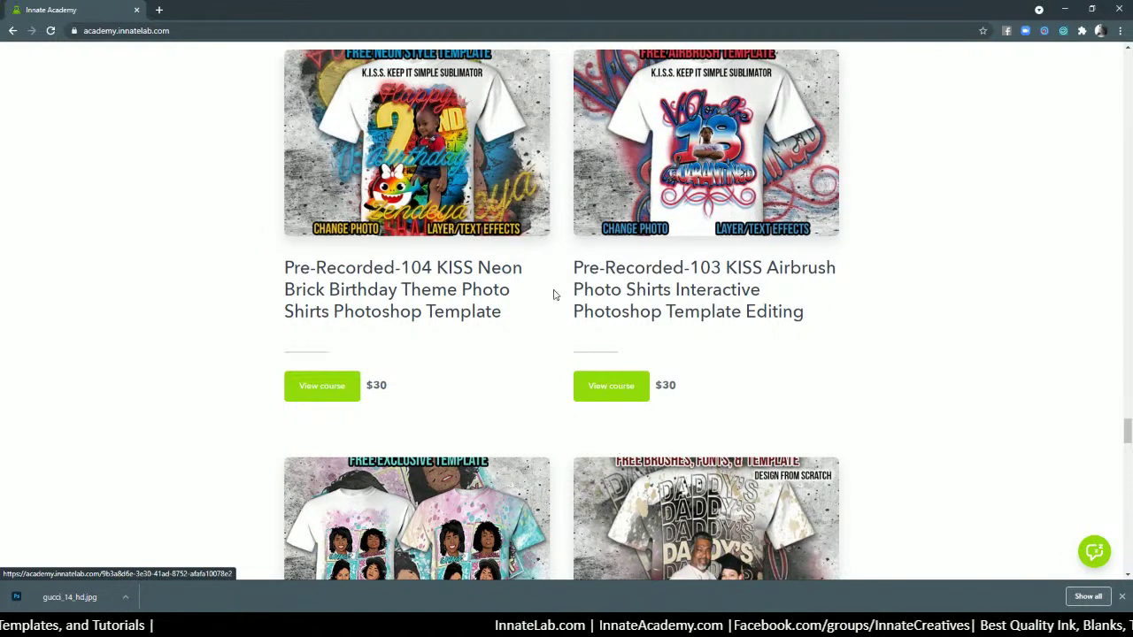
Step: Look back through the course listings from 106 KISS Master Template up to 125 Graduation Stole Shirt
scroll(551, 293, "up", 3)
scroll(559, 307, "up", 2)
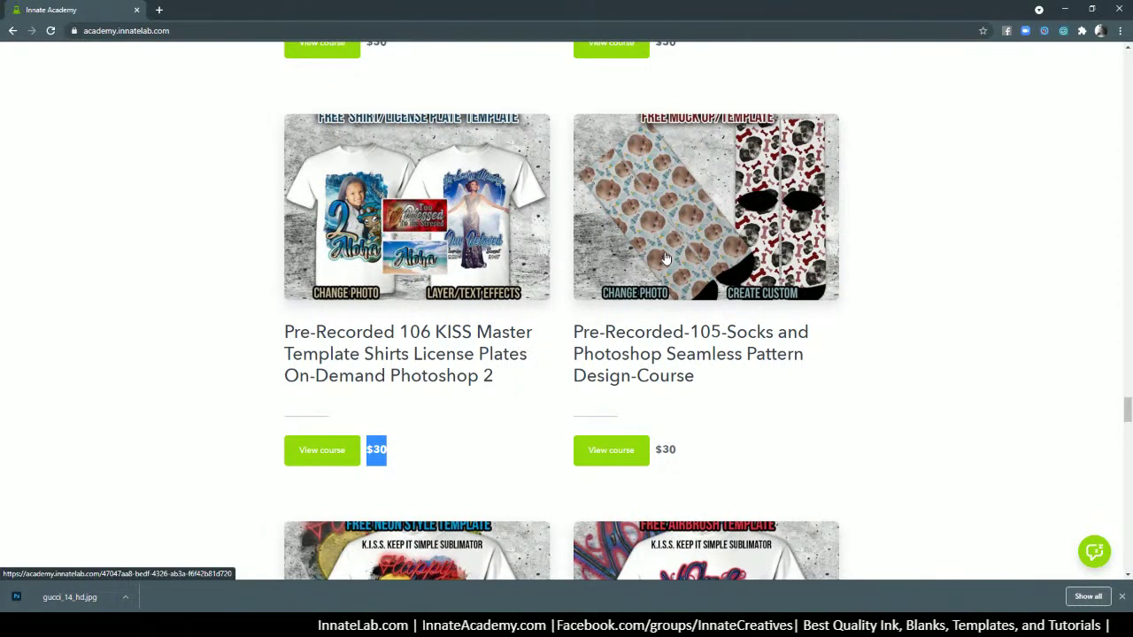
scroll(666, 258, "up", 1)
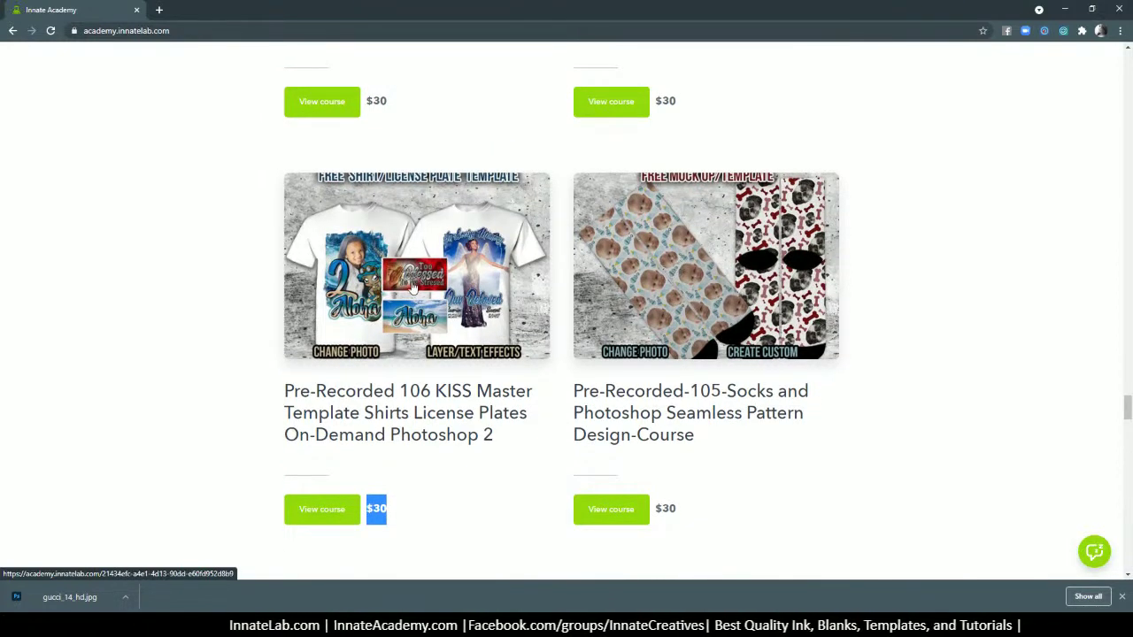
scroll(402, 249, "up", 2)
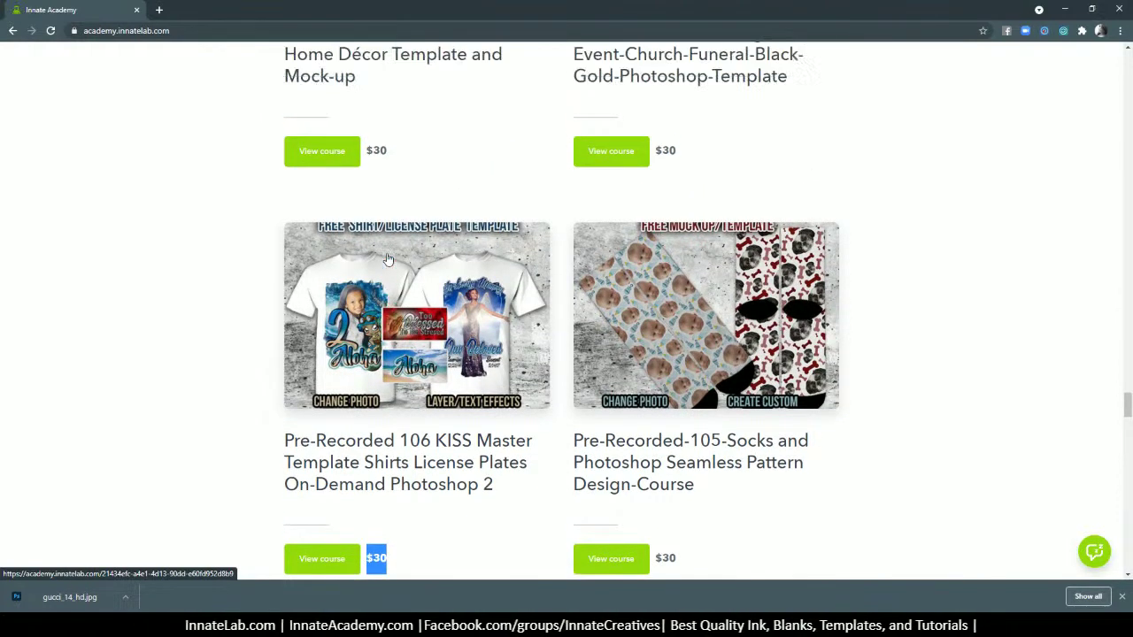
scroll(408, 363, "up", 4)
scroll(639, 380, "up", 6)
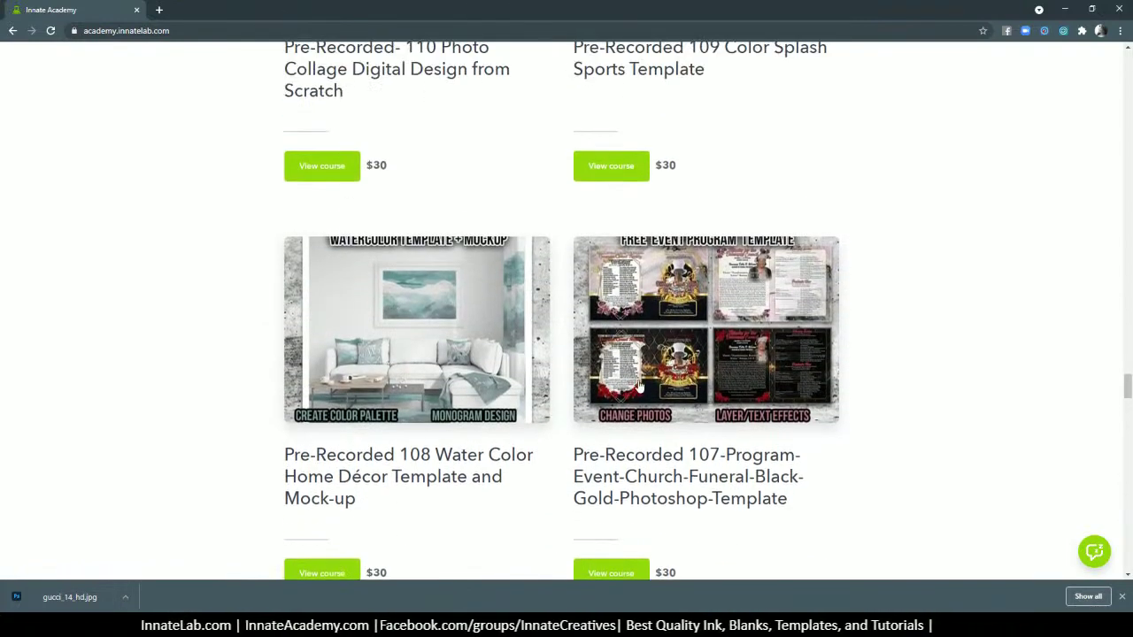
scroll(713, 378, "up", 8)
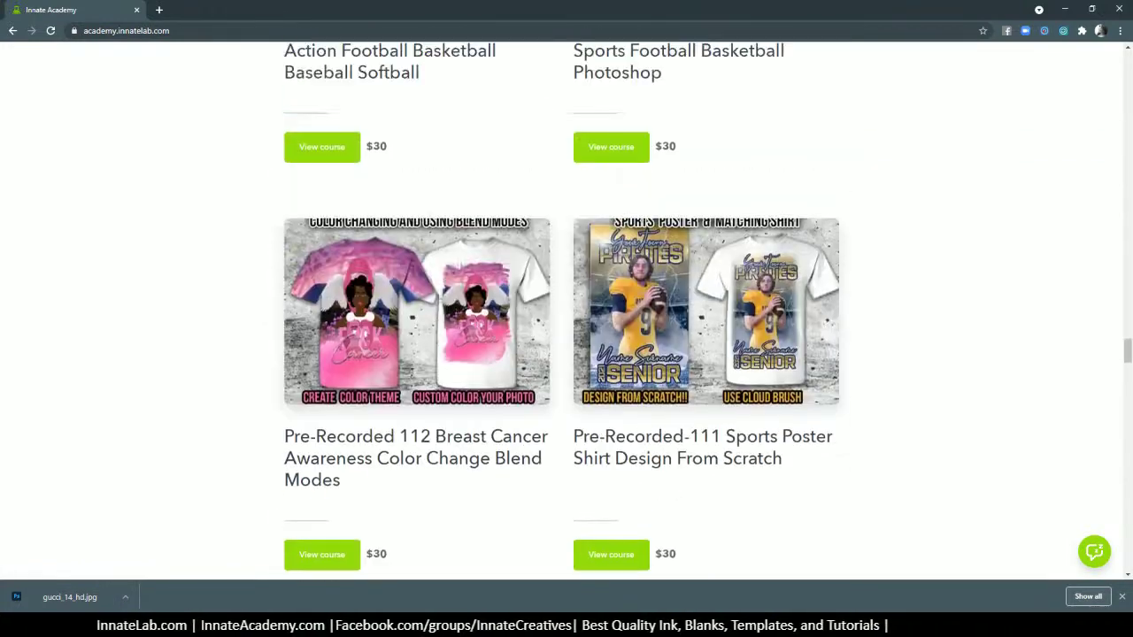
scroll(632, 372, "up", 16)
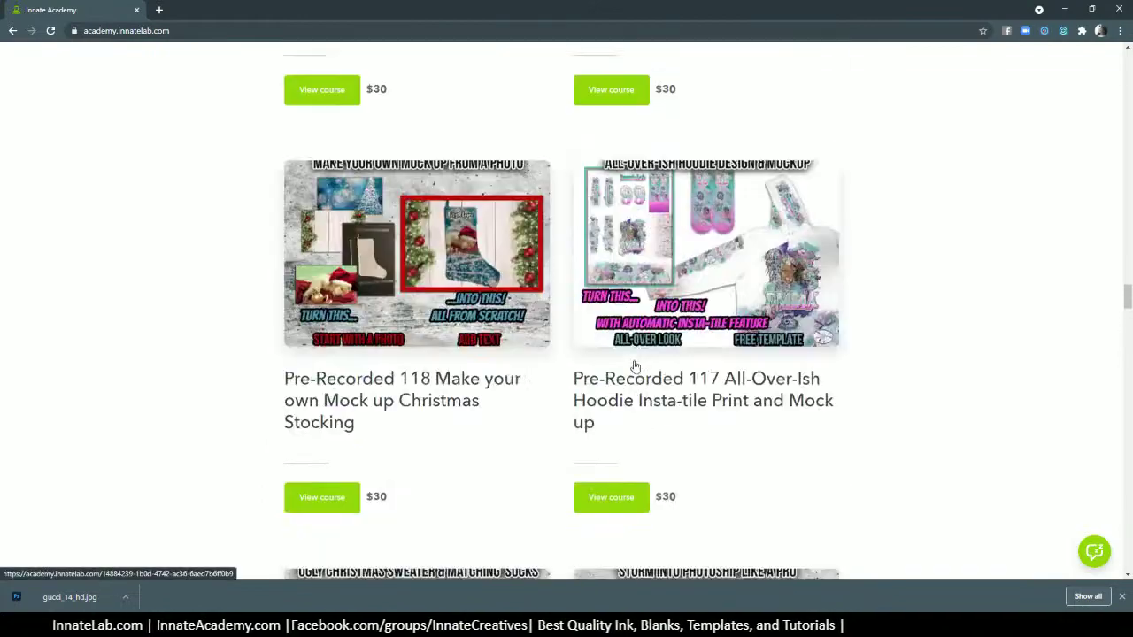
scroll(636, 366, "up", 17)
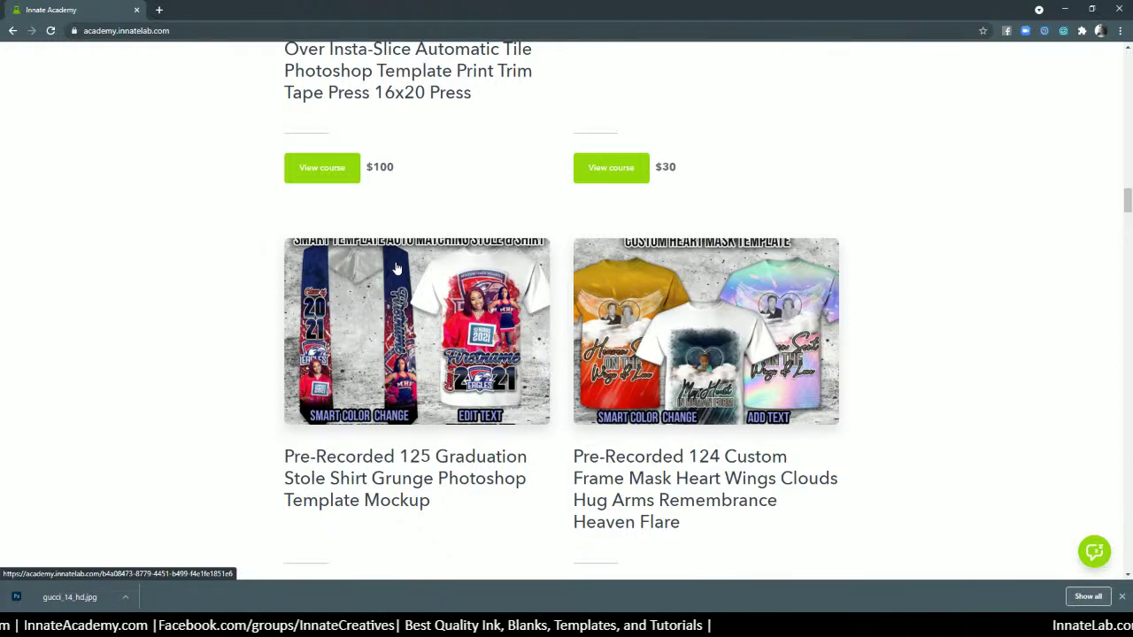
Step: Highlight the course number and price in the Pre-Recorded 125 Graduation Stole Shirt listing
scroll(403, 272, "down", 1)
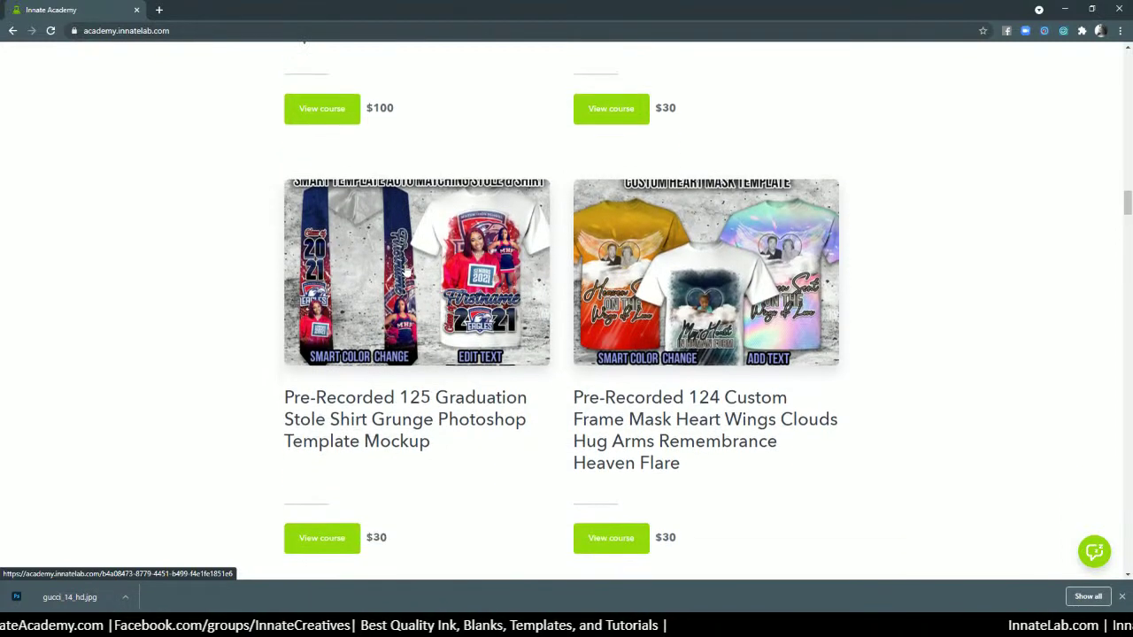
left_click_drag(399, 399, 431, 398)
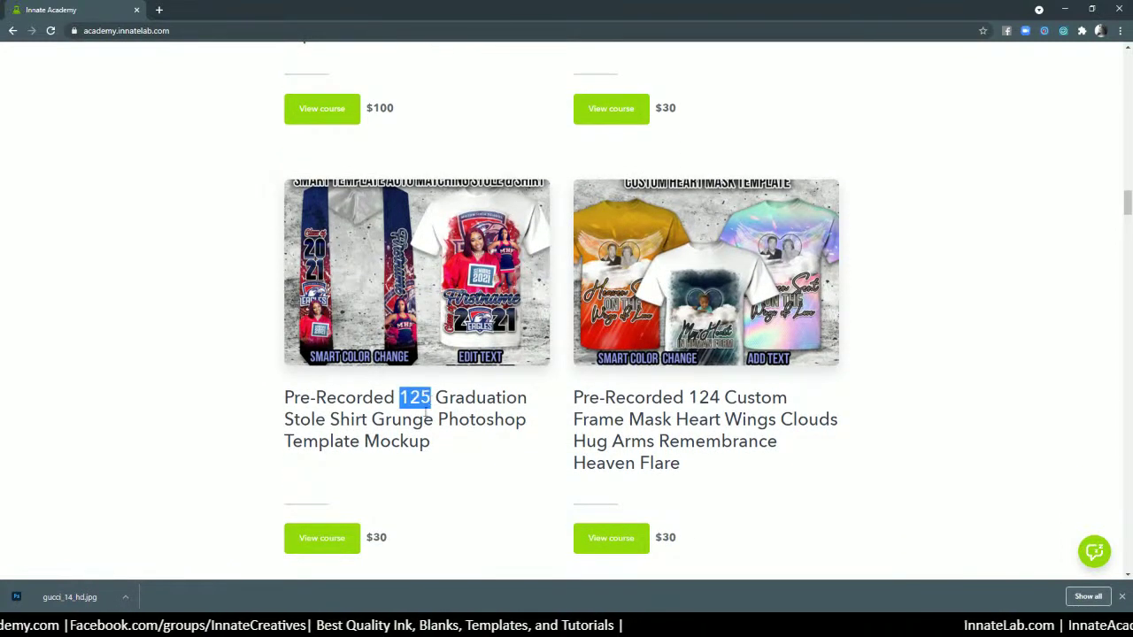
left_click_drag(392, 537, 366, 537)
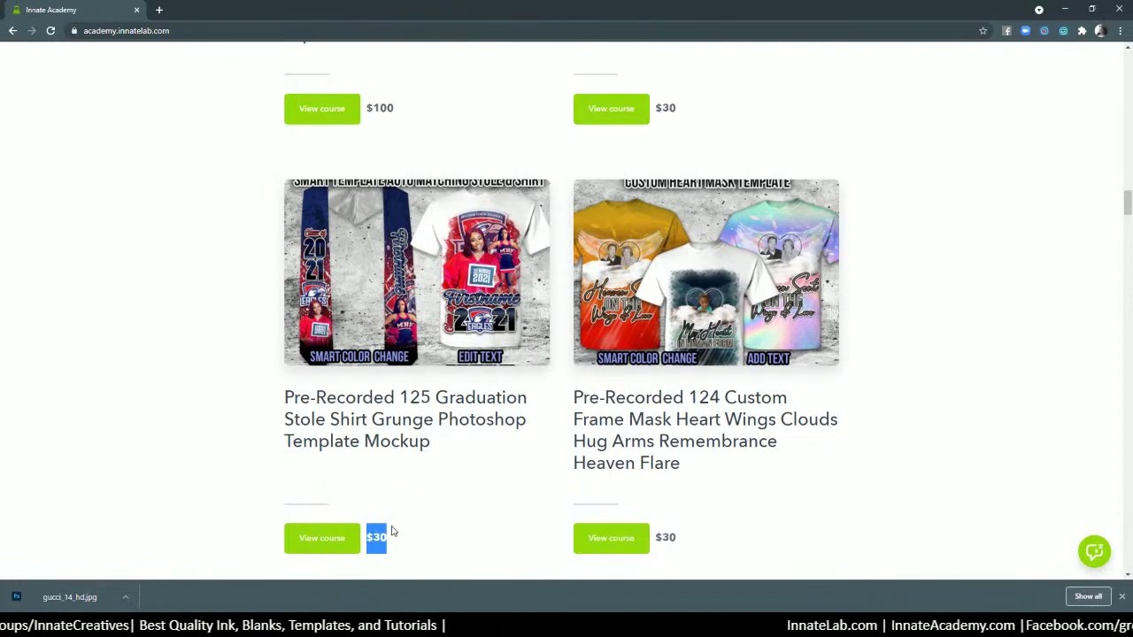
left_click(392, 531)
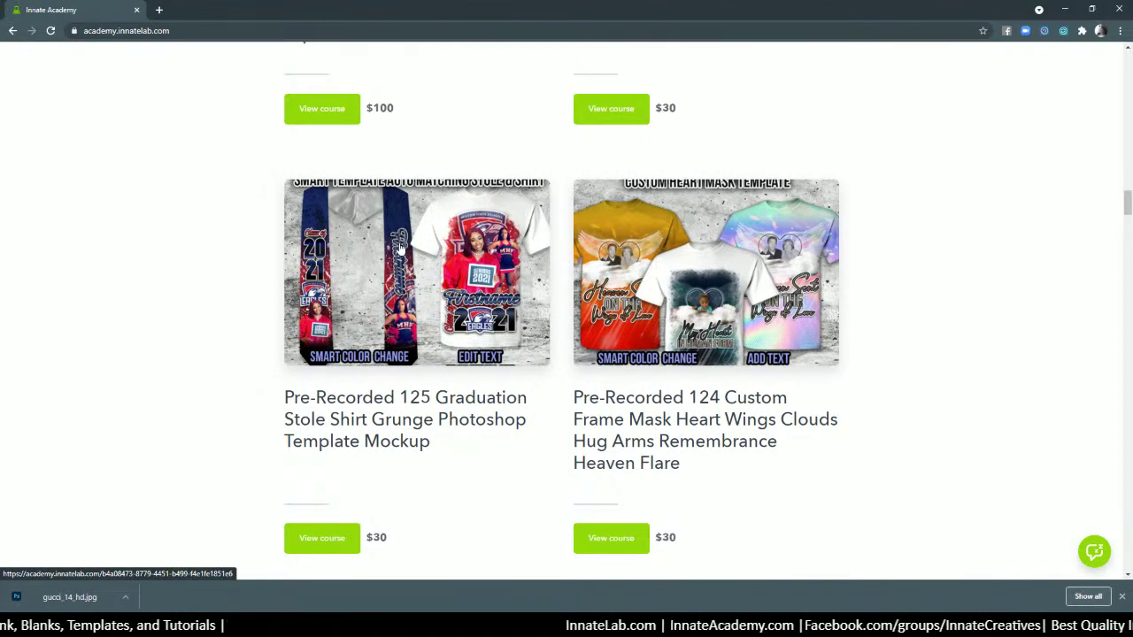
scroll(403, 267, "down", 1)
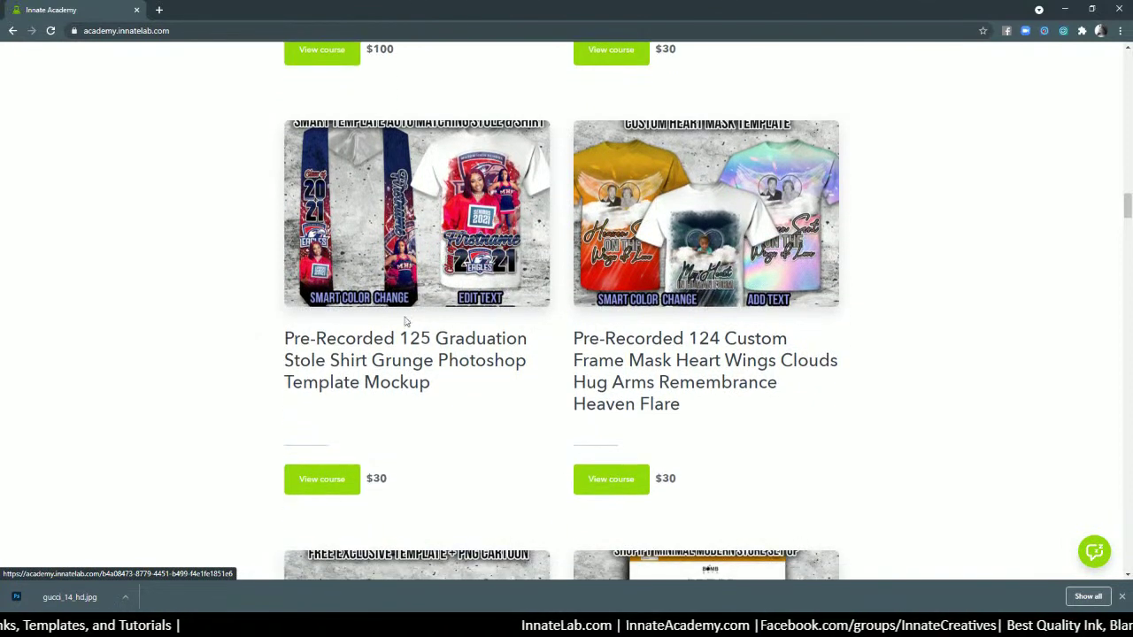
left_click_drag(411, 341, 432, 363)
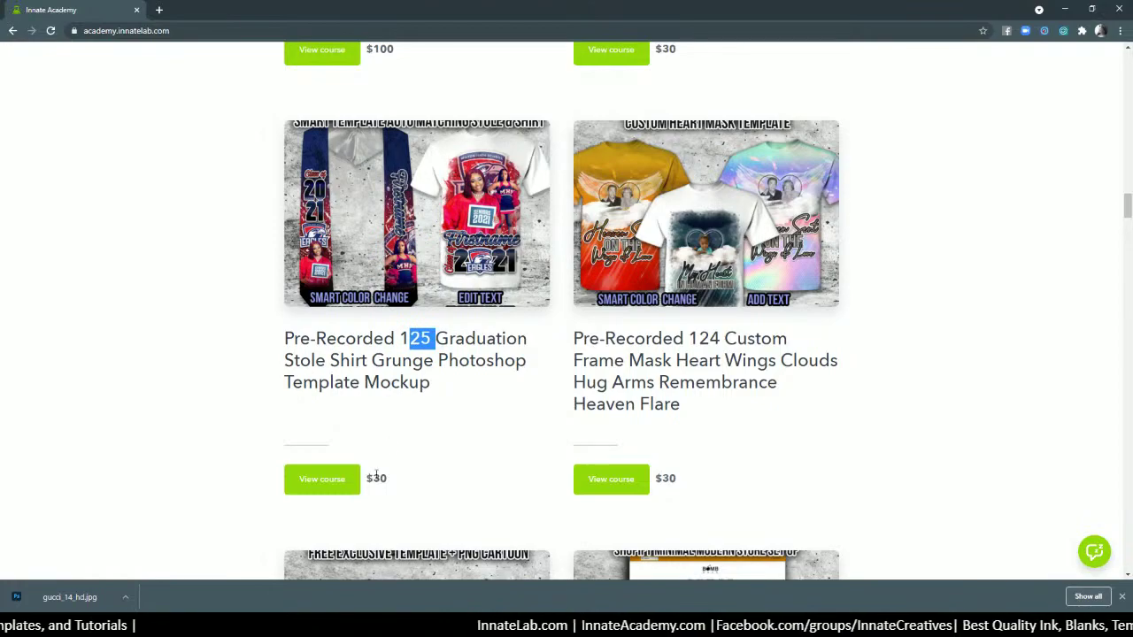
Step: Review the newest course listings again, from 131 Doves Heart and 130 Graduation Caps to 128 Zodiac and 127 TikTok
scroll(466, 495, "up", 5)
scroll(462, 476, "up", 15)
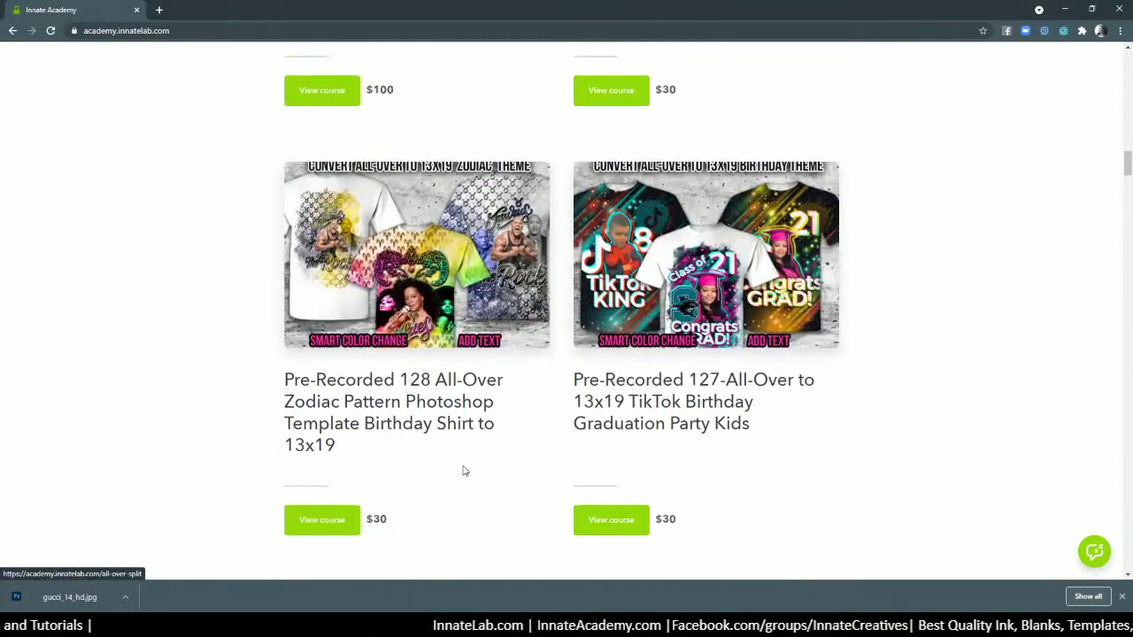
scroll(465, 471, "up", 8)
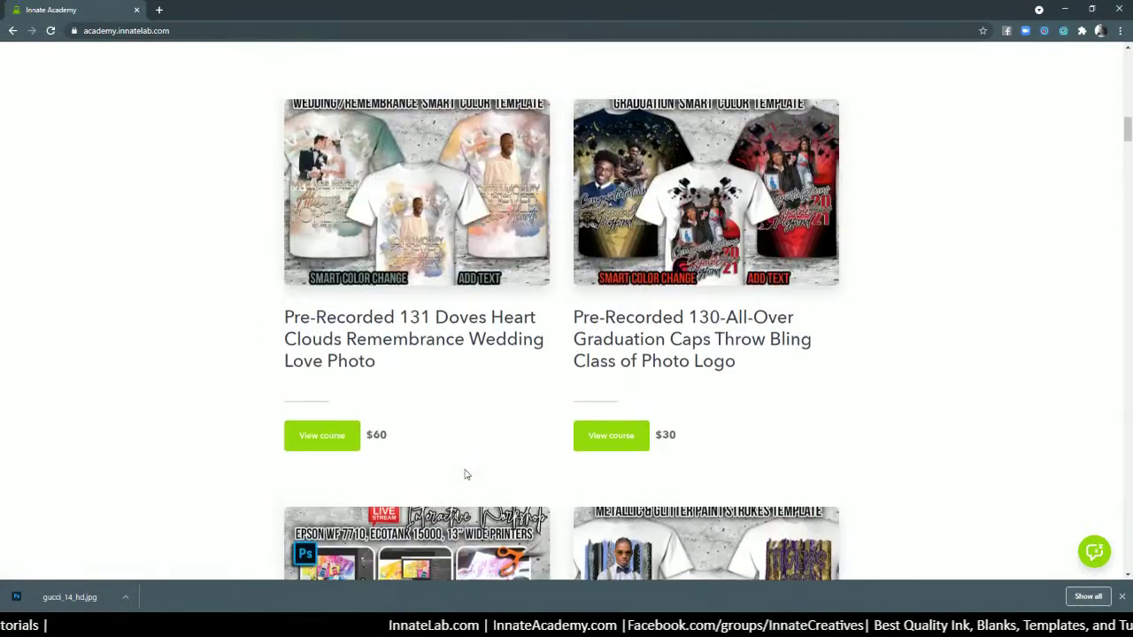
scroll(465, 476, "down", 2)
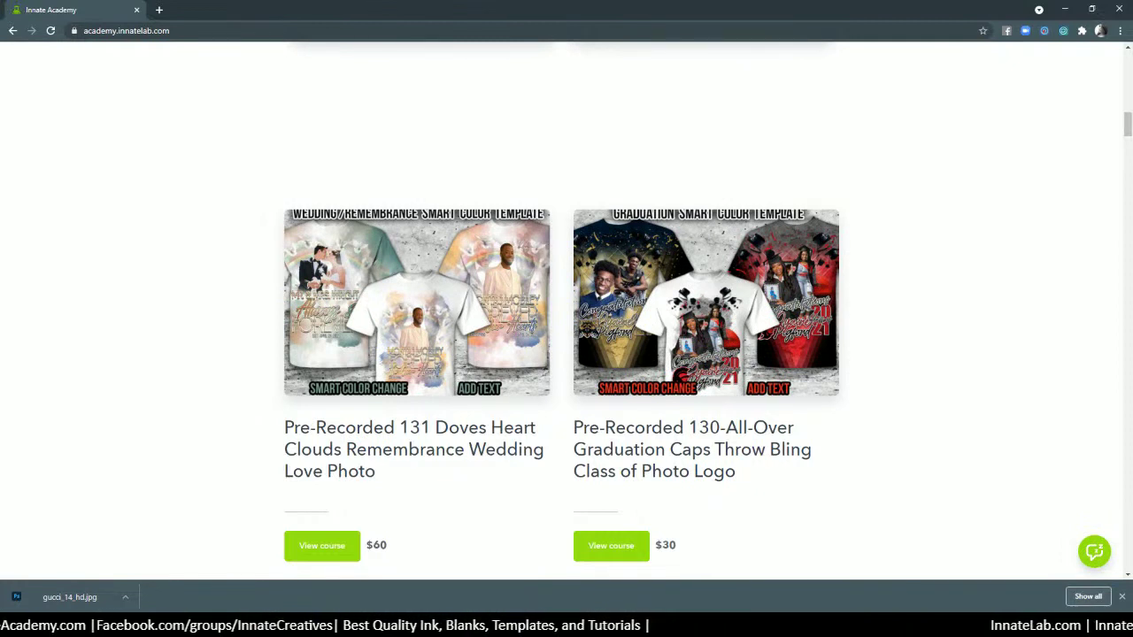
scroll(412, 508, "down", 1)
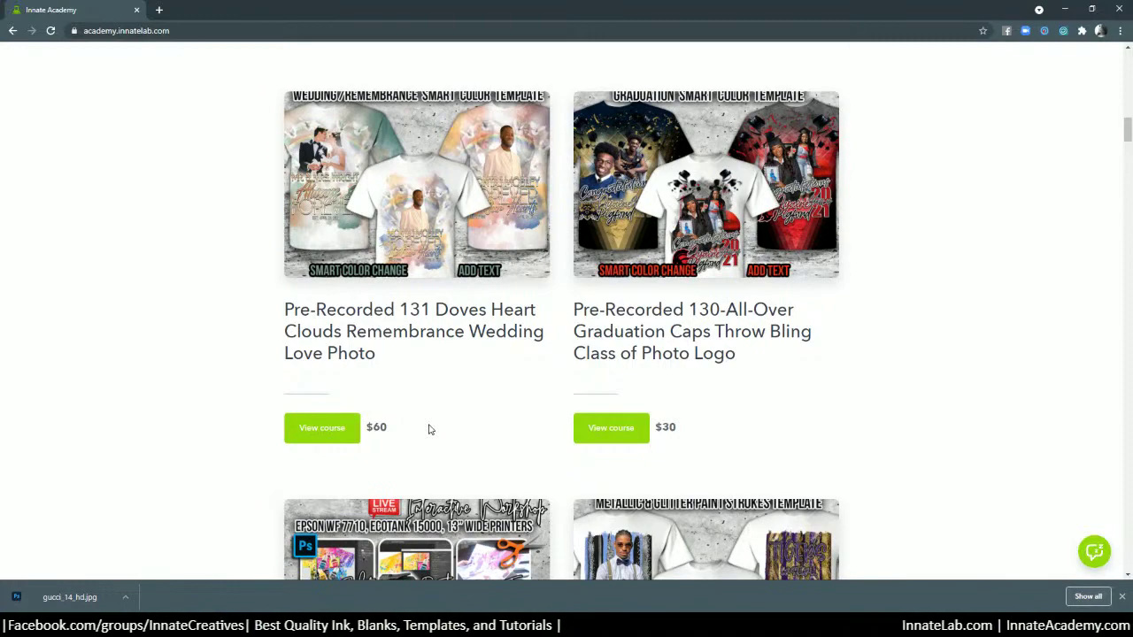
scroll(429, 429, "down", 3)
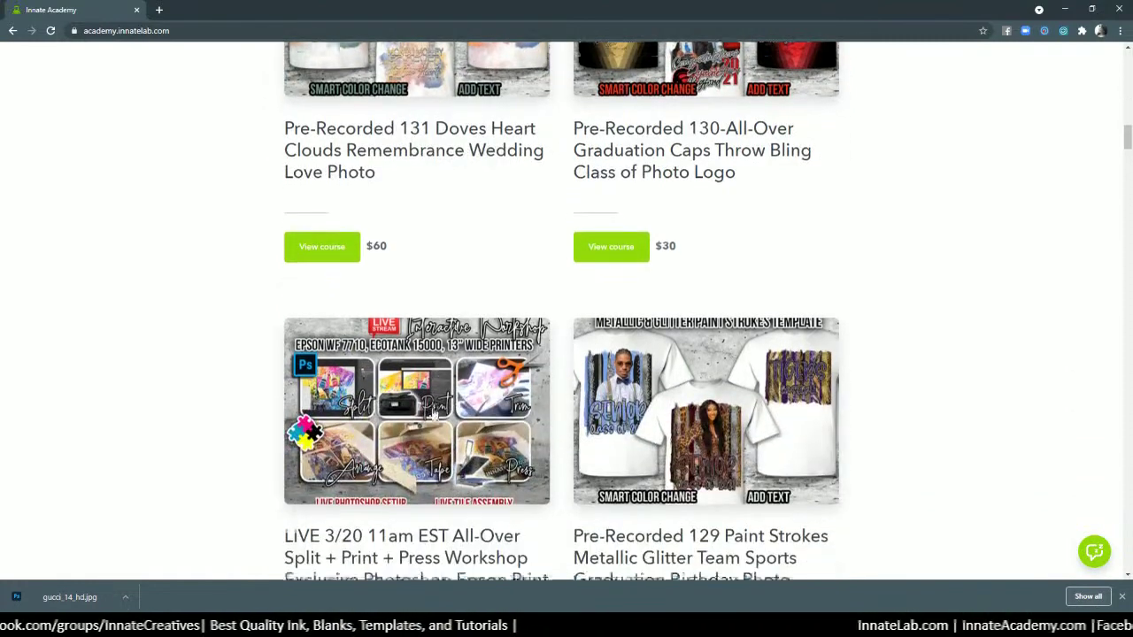
scroll(434, 412, "down", 2)
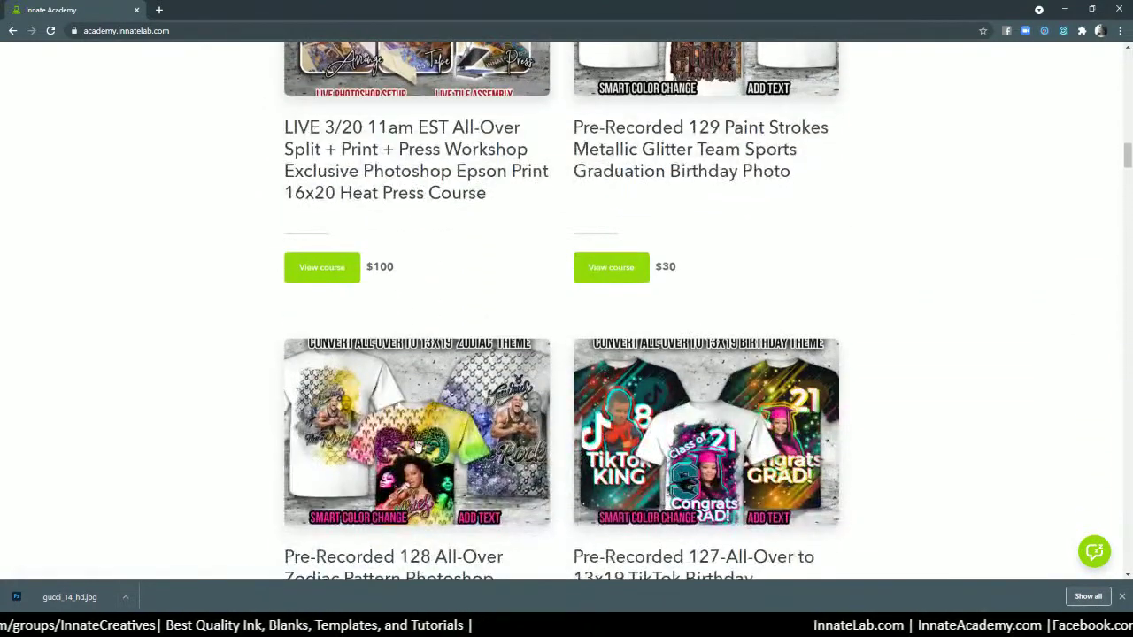
scroll(417, 444, "down", 2)
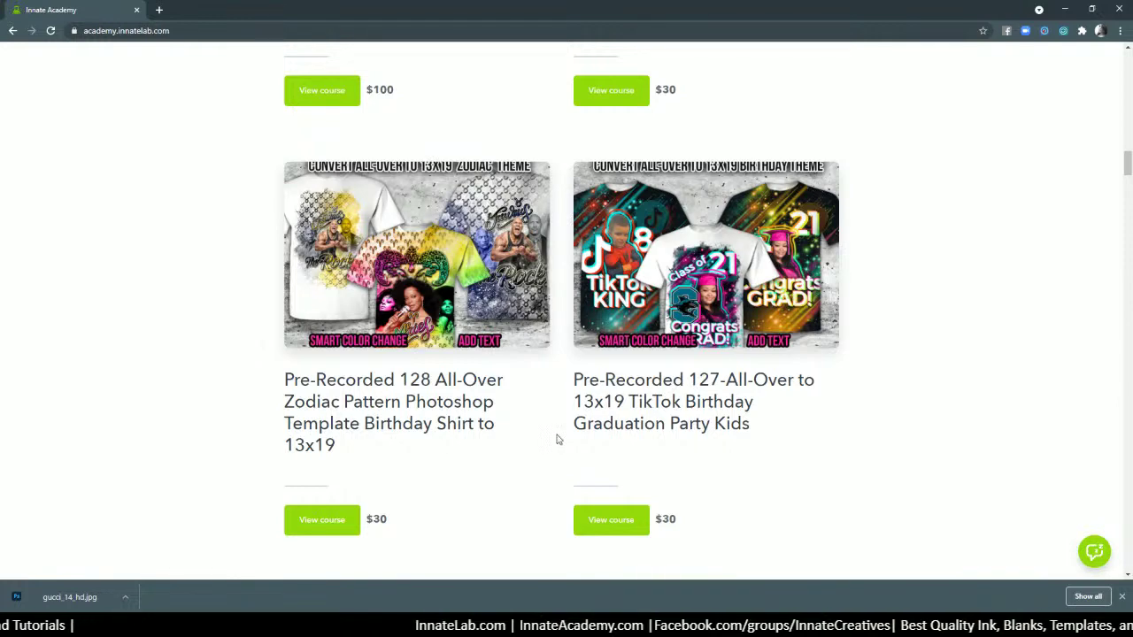
Step: Examine the 13x19 Auto-Tile Template, 126 Remembrance Shirt, 125 Graduation Stole and 124 Heart Wings course listings
scroll(557, 438, "down", 4)
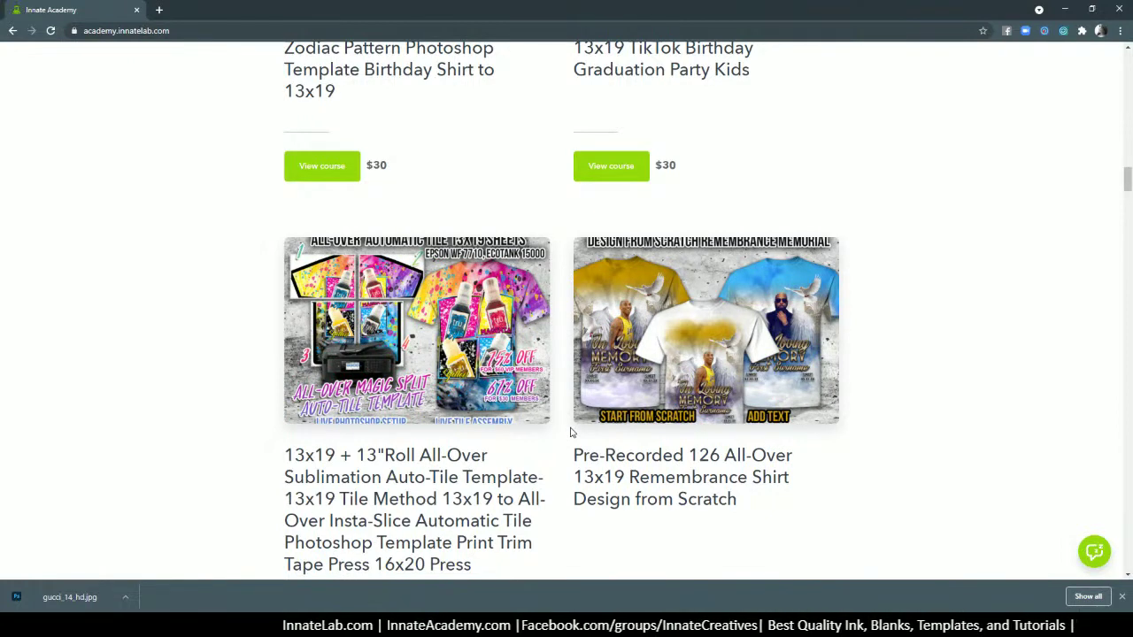
scroll(573, 430, "down", 2)
scroll(574, 427, "down", 3)
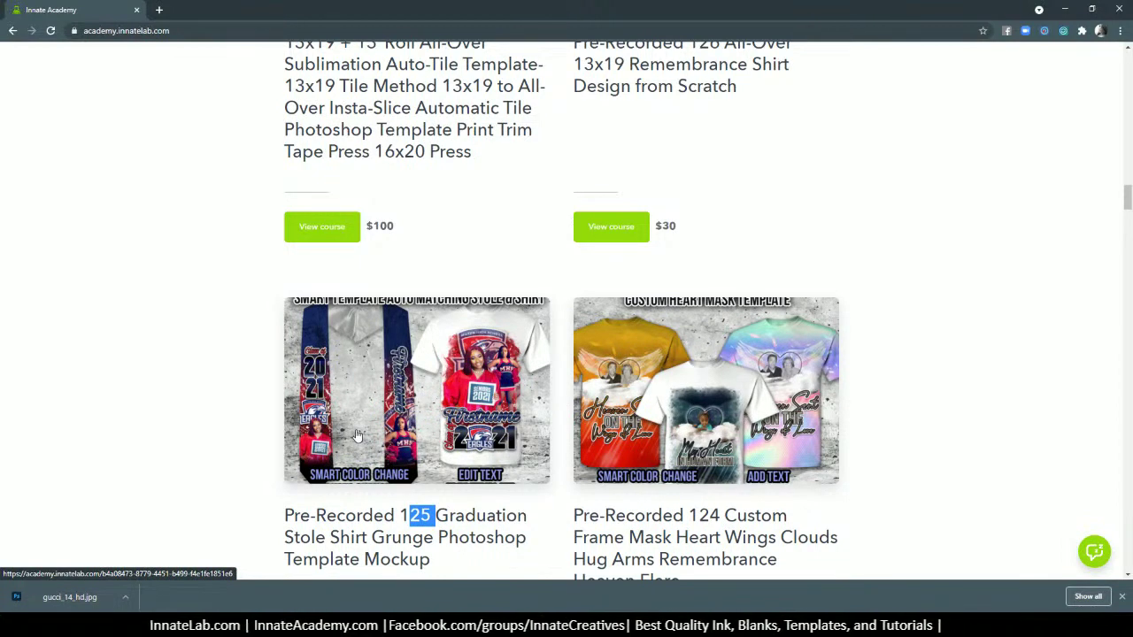
scroll(357, 435, "down", 1)
scroll(358, 436, "down", 2)
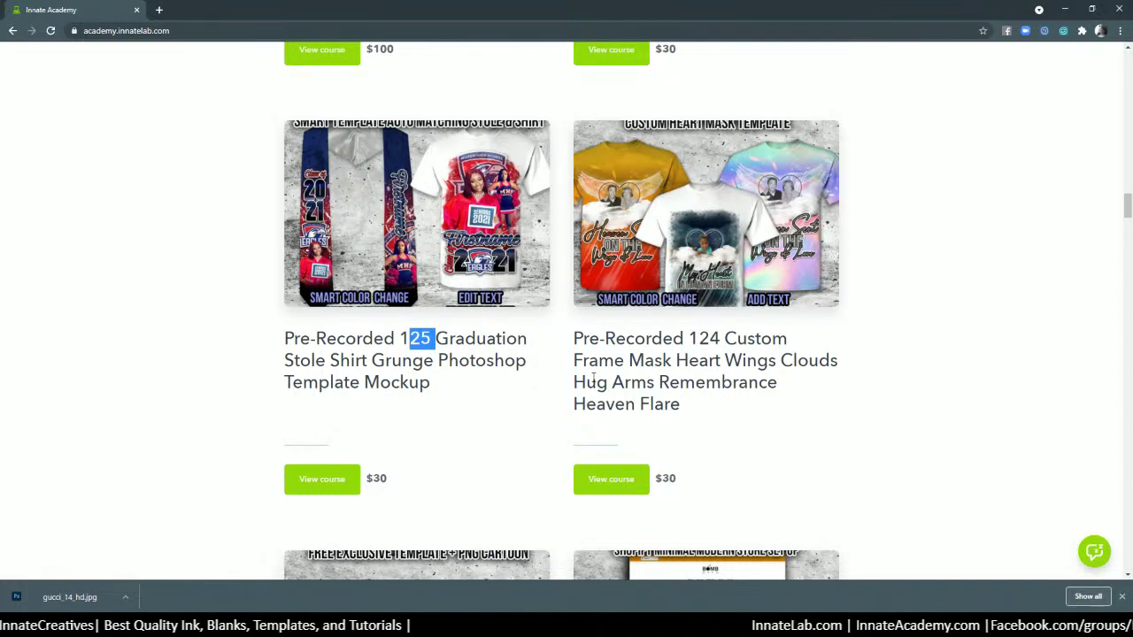
scroll(593, 378, "up", 2)
scroll(594, 384, "down", 3)
scroll(594, 386, "up", 6)
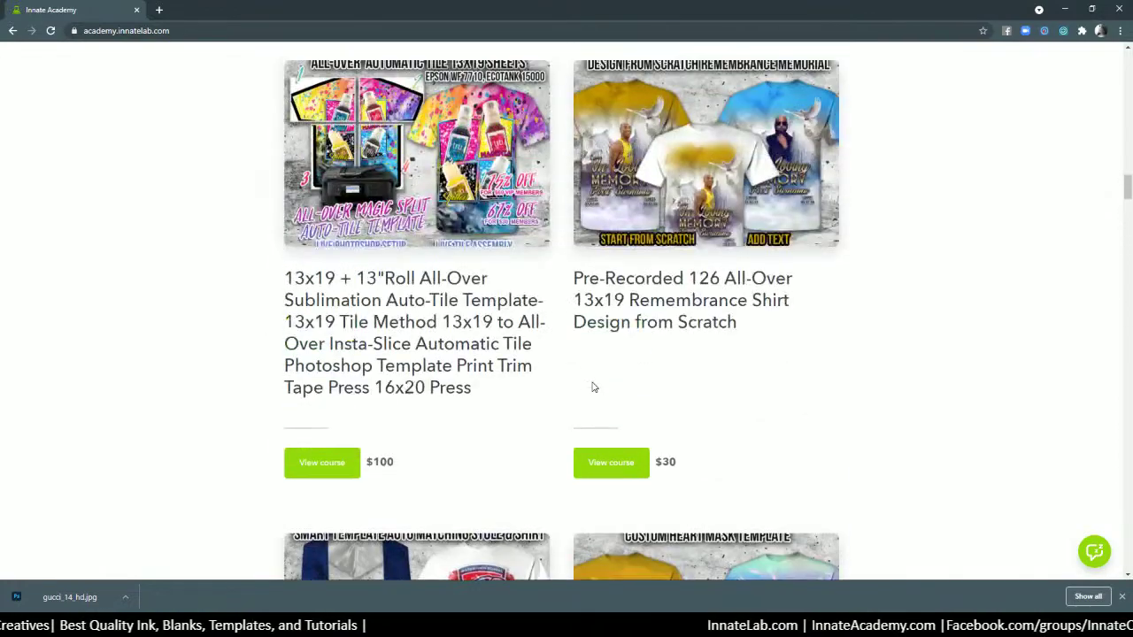
Step: Look back up the course listings from 129 Paint Strokes to 131 Doves Heart and 130 Graduation Caps
scroll(593, 387, "up", 9)
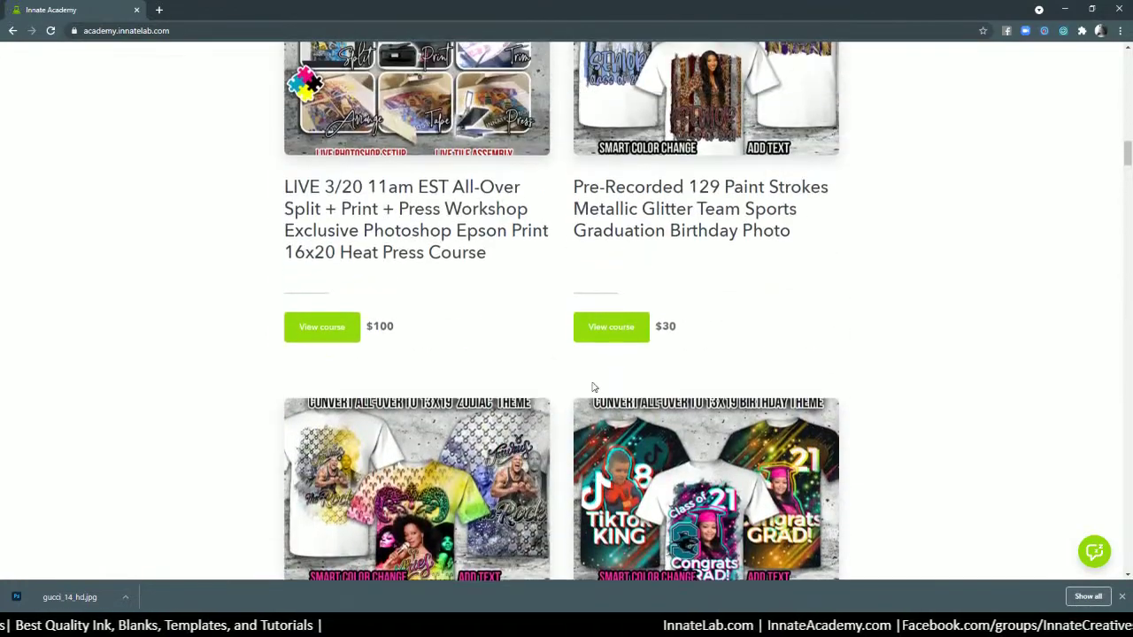
scroll(593, 387, "up", 8)
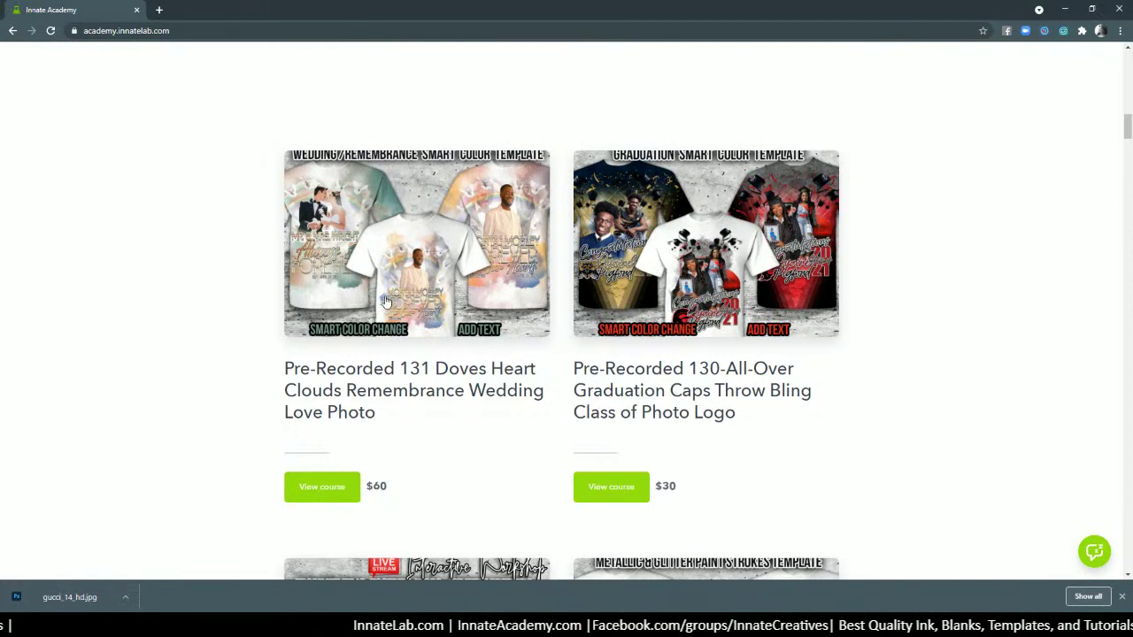
mouse_move(389, 625)
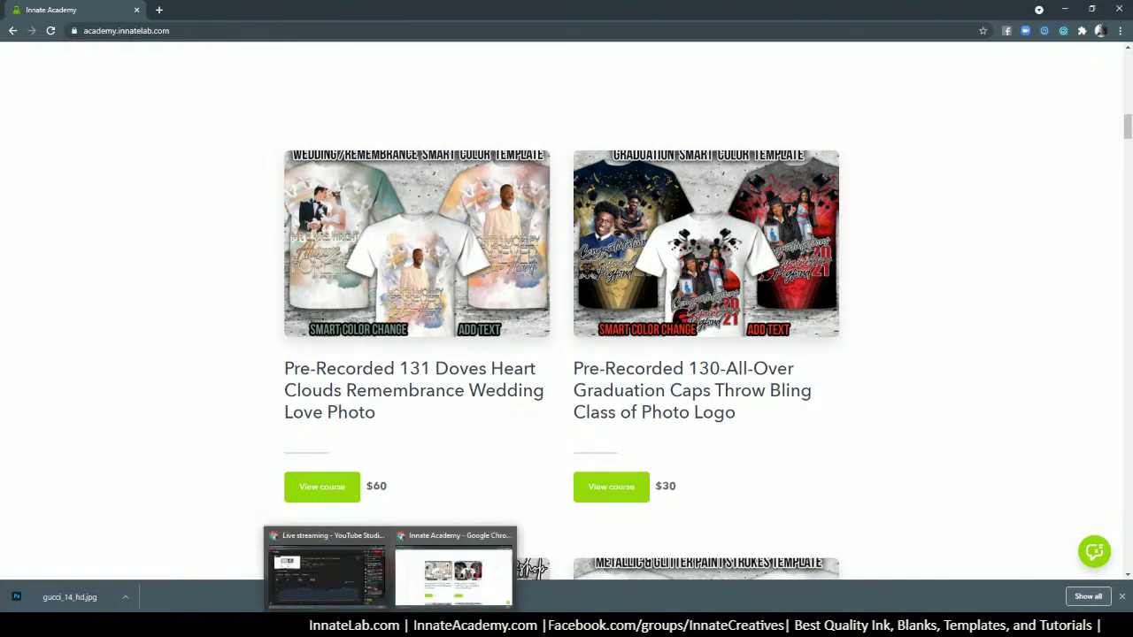
left_click(159, 10)
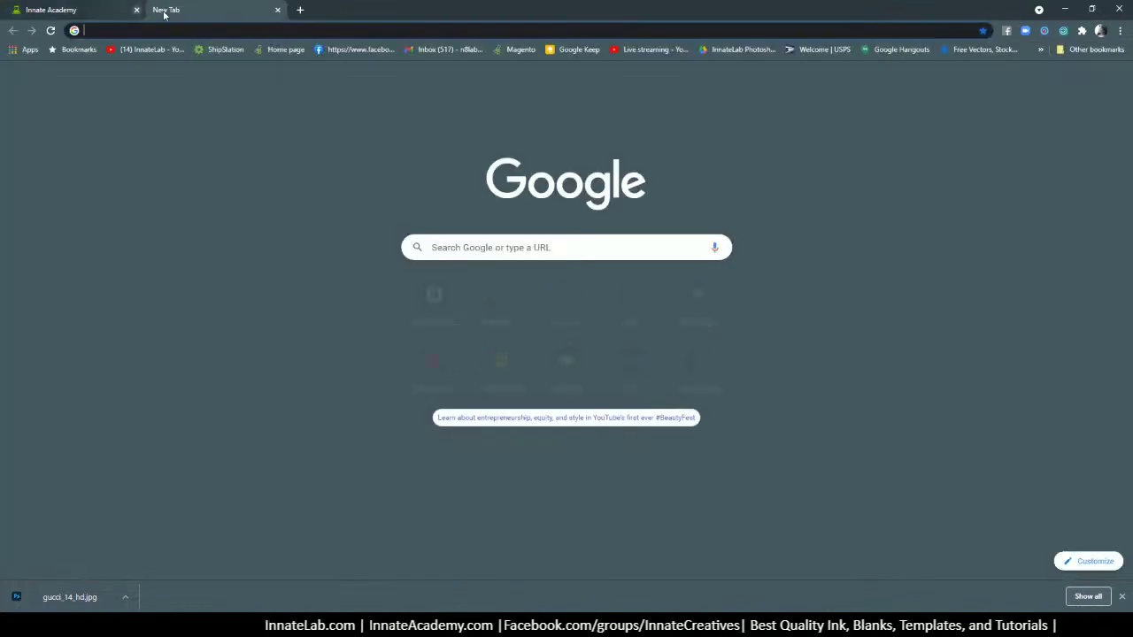
key("ctrl+w")
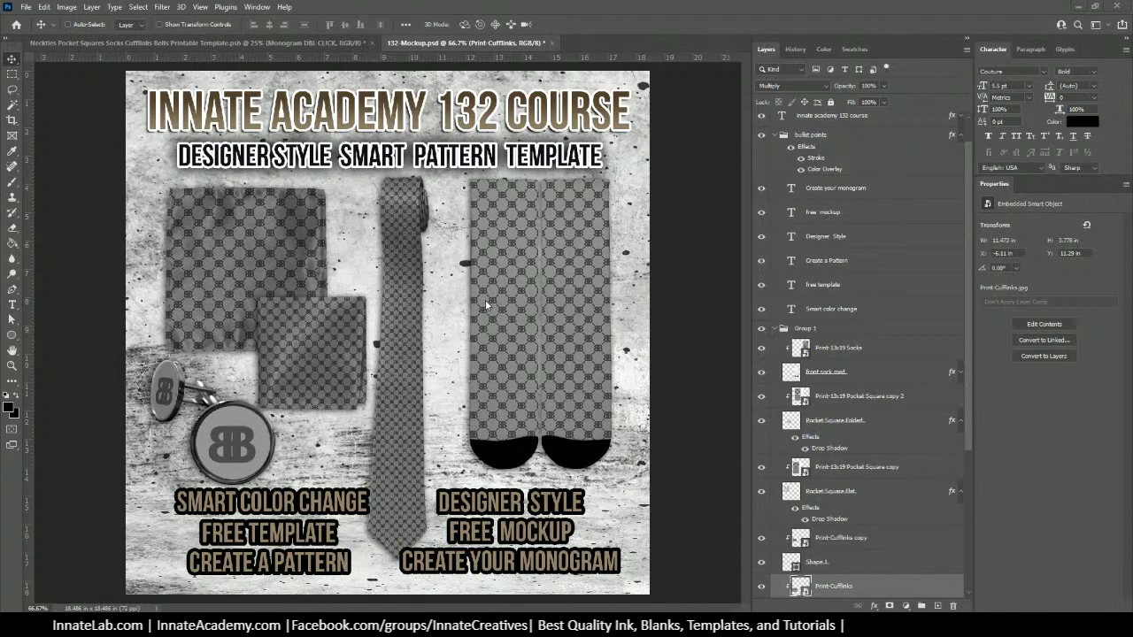
Step: Switch to Photoshop and examine the pocket square, socks and tie artboards in the neckties printable template, ending back on 132-Mockup.psd
left_click(341, 43)
scroll(335, 315, "up", 5)
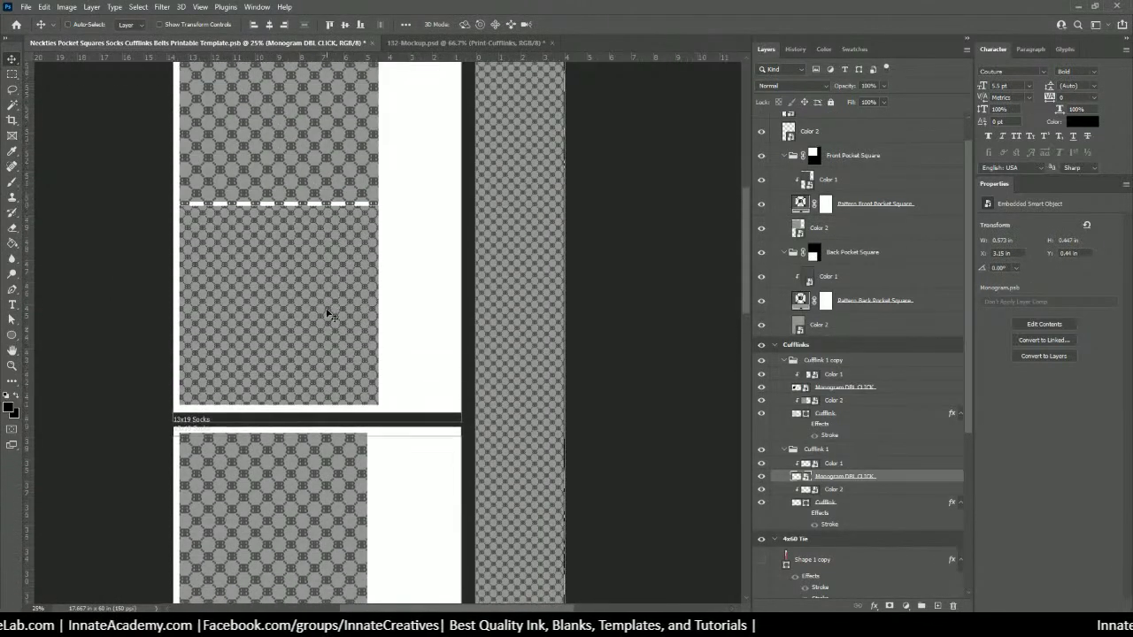
scroll(326, 316, "down", 2)
scroll(324, 316, "up", 1)
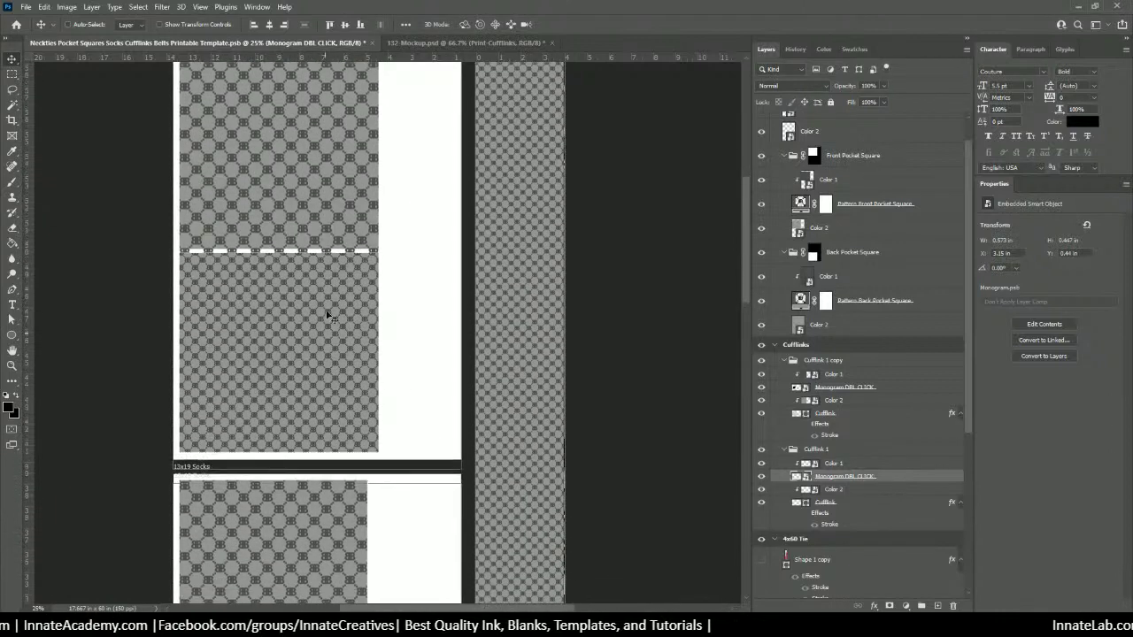
scroll(385, 469, "down", 1)
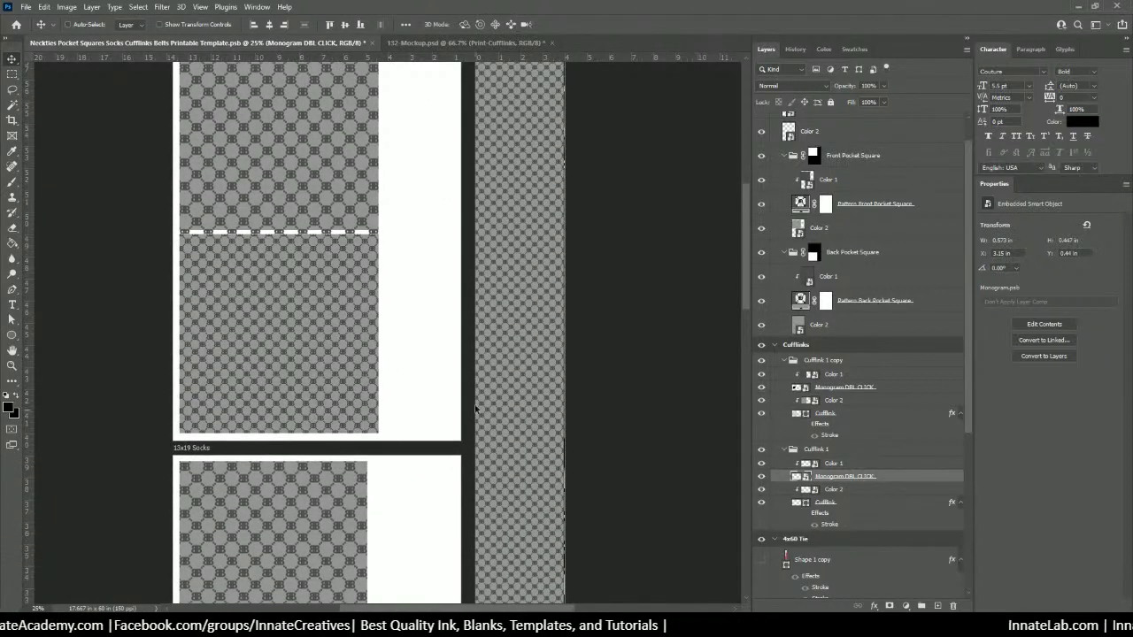
scroll(440, 327, "up", 1)
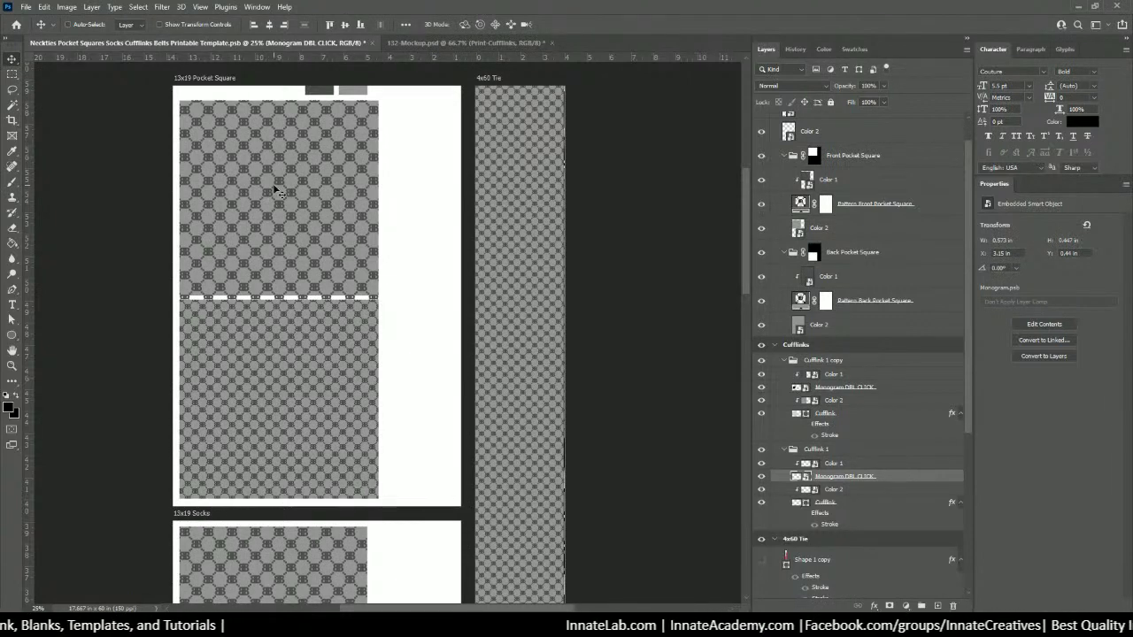
left_click(454, 43)
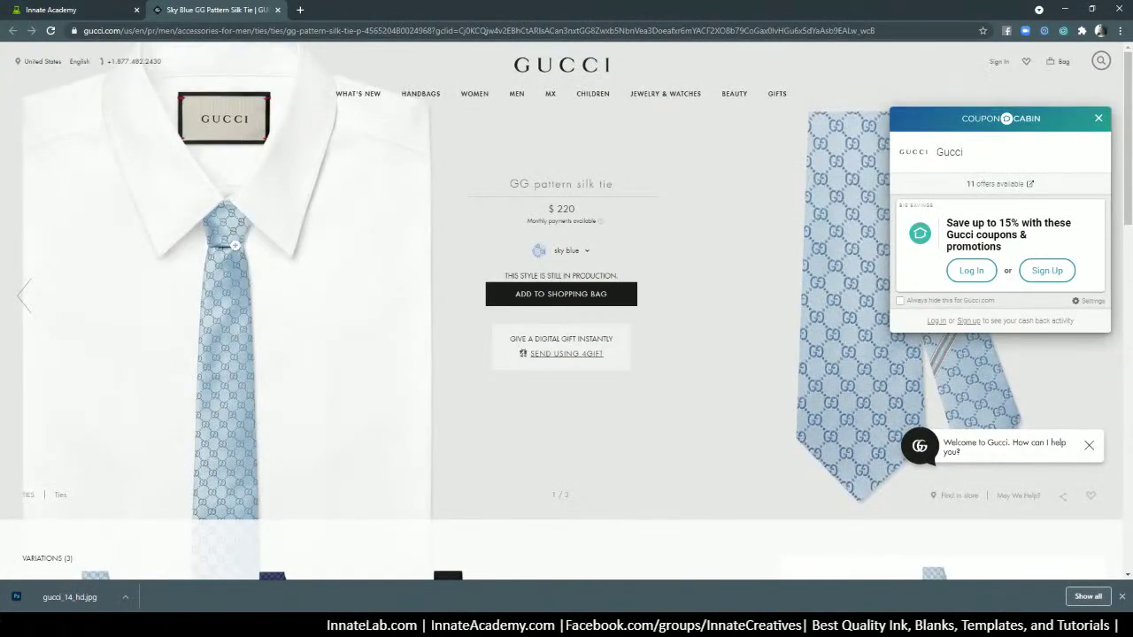
Step: In Chrome, open the navy blue variation of Gucci's GG pattern silk tie and dismiss the CouponCabin offer
scroll(226, 387, "down", 3)
scroll(226, 390, "down", 2)
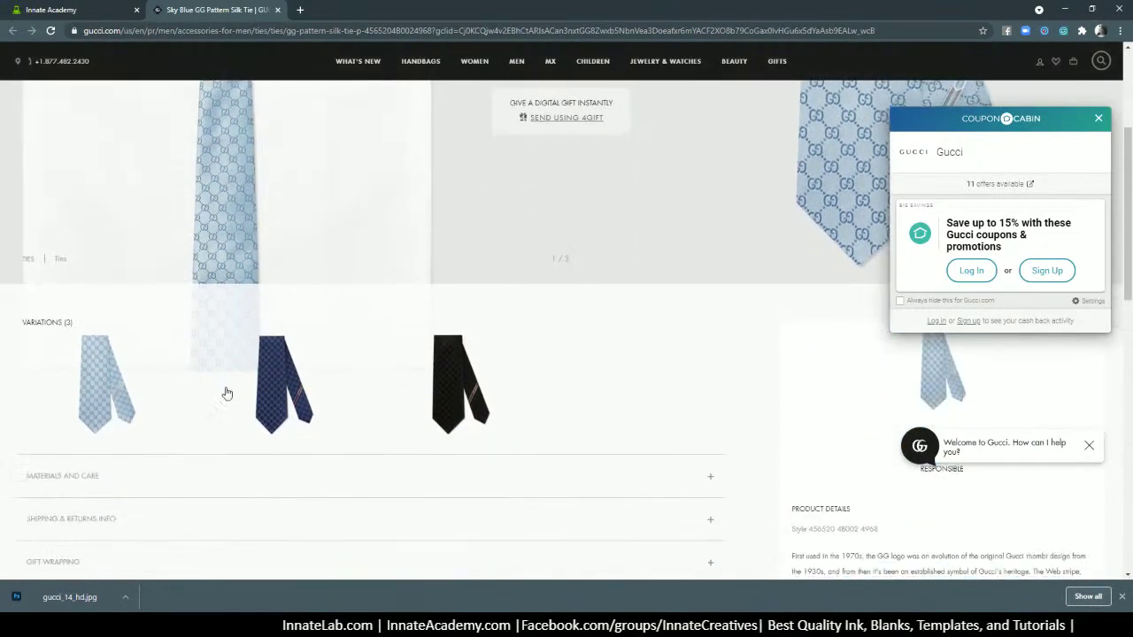
scroll(227, 386, "up", 5)
scroll(230, 333, "down", 4)
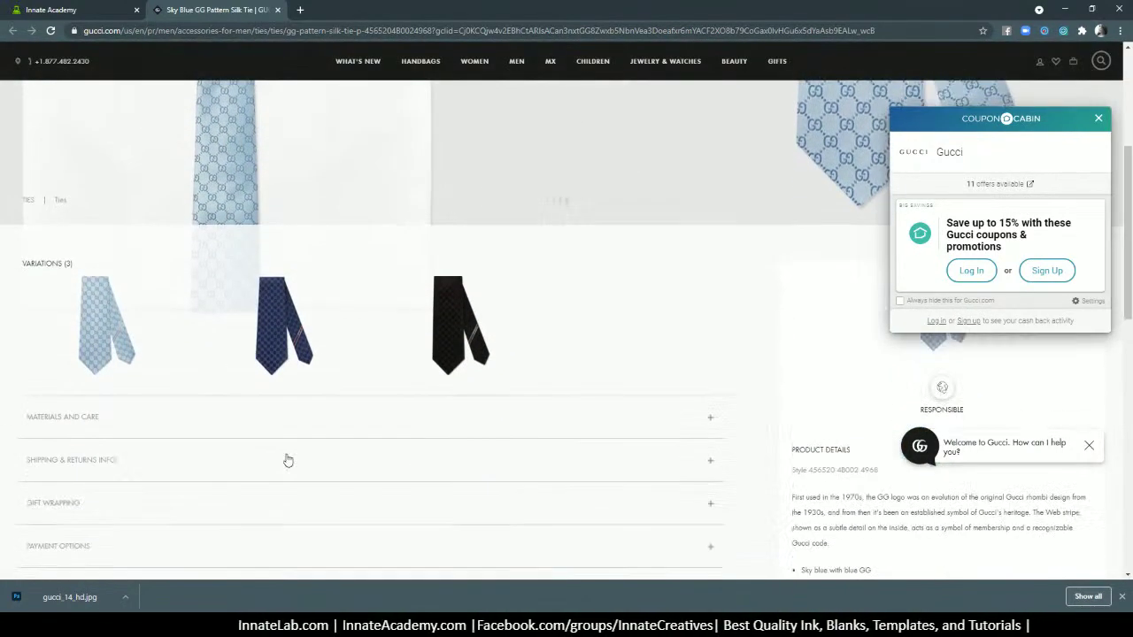
left_click(272, 351)
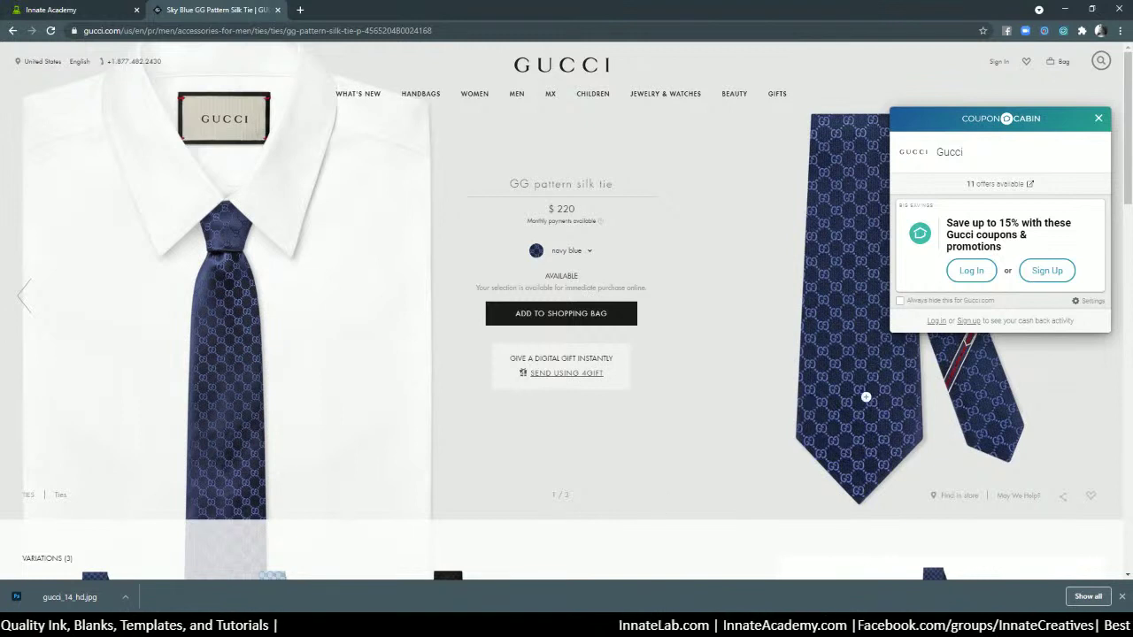
left_click(1099, 119)
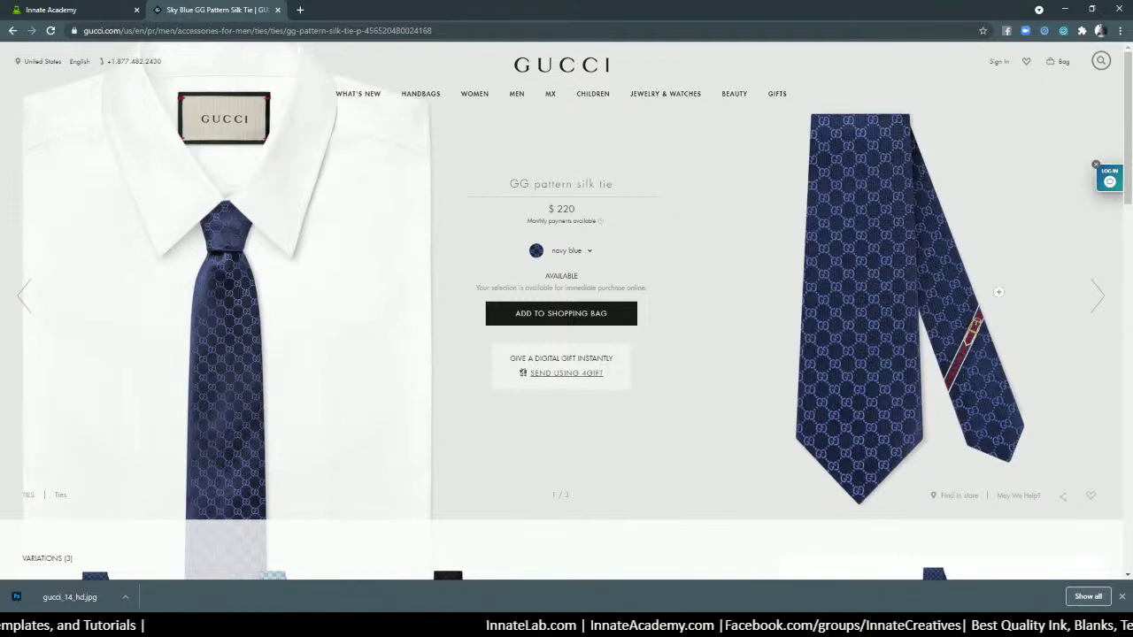
Step: Open the sky blue variation of the GG pattern silk tie and look over its product page
scroll(262, 258, "down", 2)
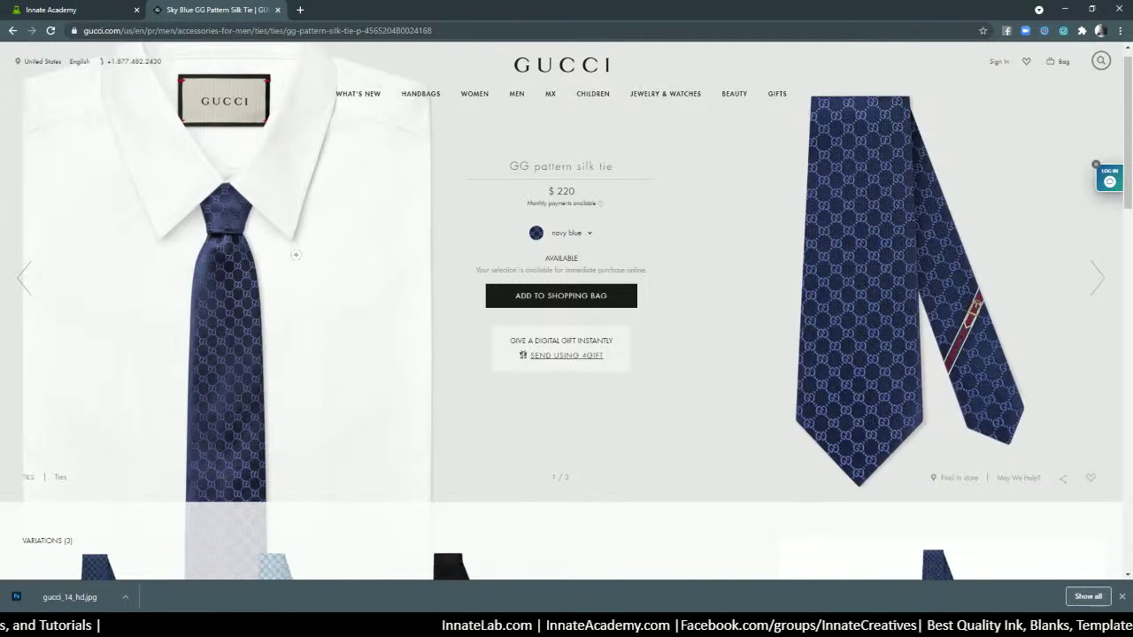
scroll(261, 259, "down", 1)
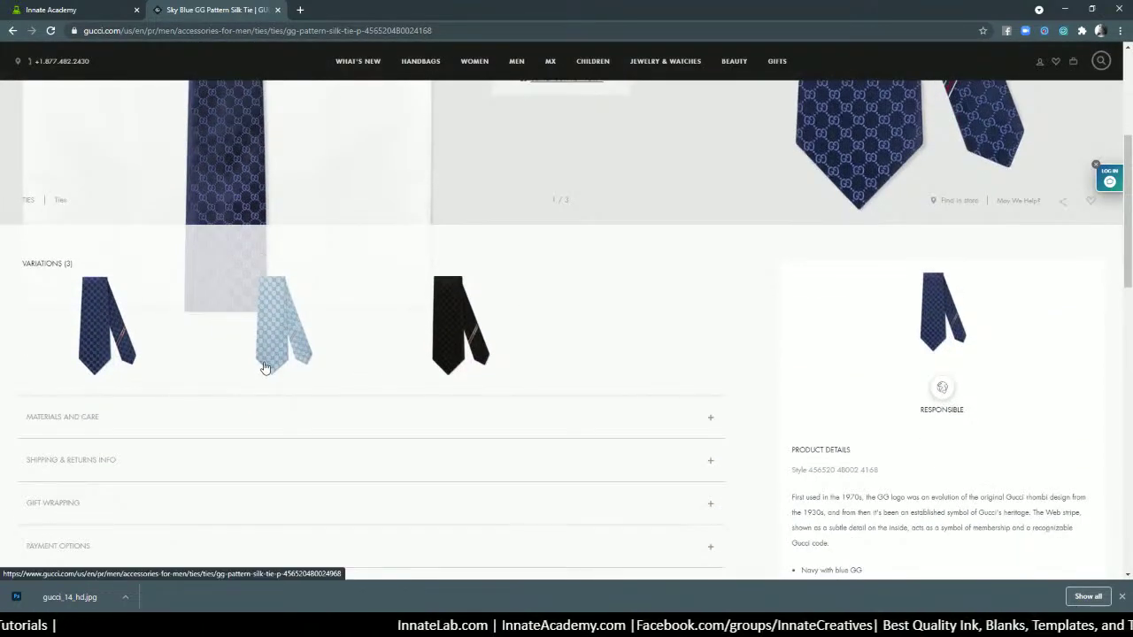
left_click(264, 367)
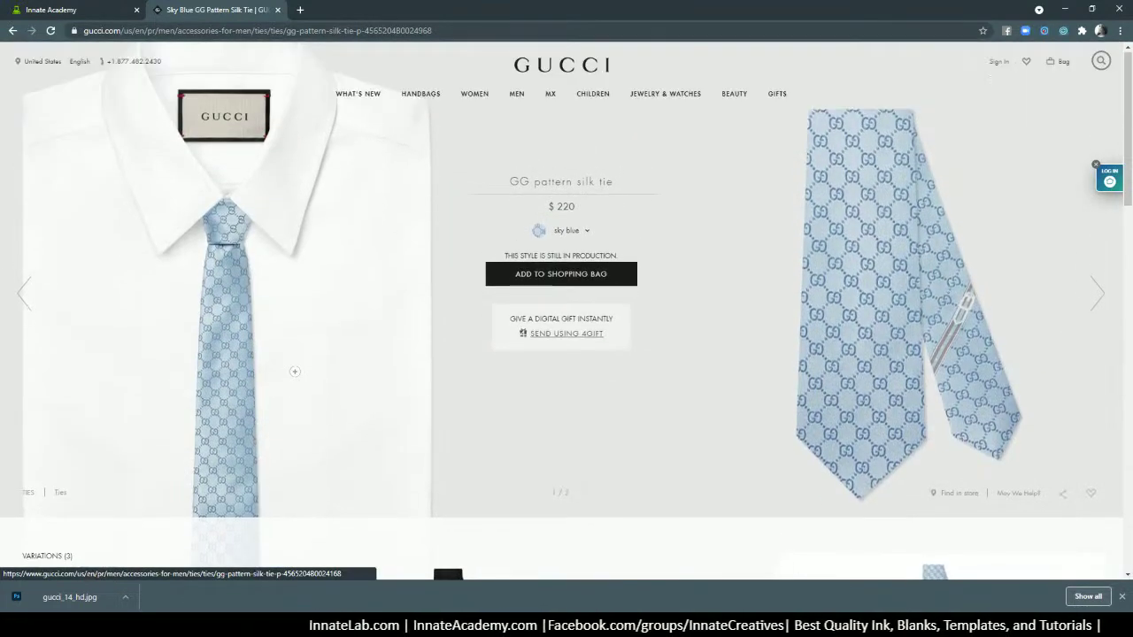
scroll(294, 371, "down", 2)
scroll(295, 371, "up", 1)
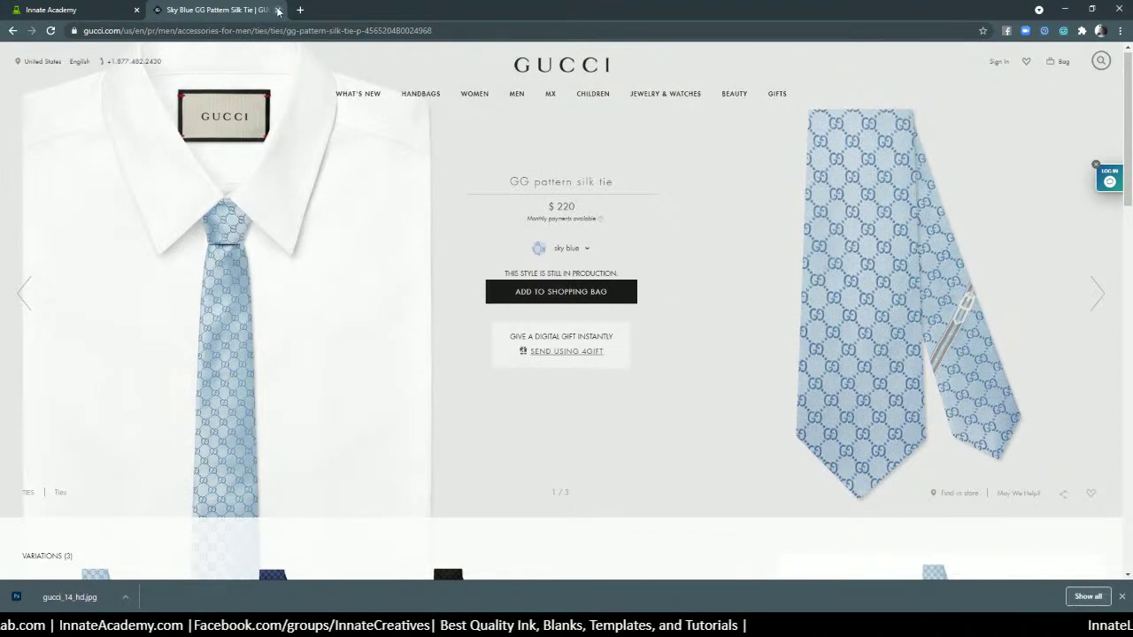
Step: Close the Gucci tie page and switch back to 132-Mockup.psd in Photoshop
left_click(79, 9)
left_click(194, 11)
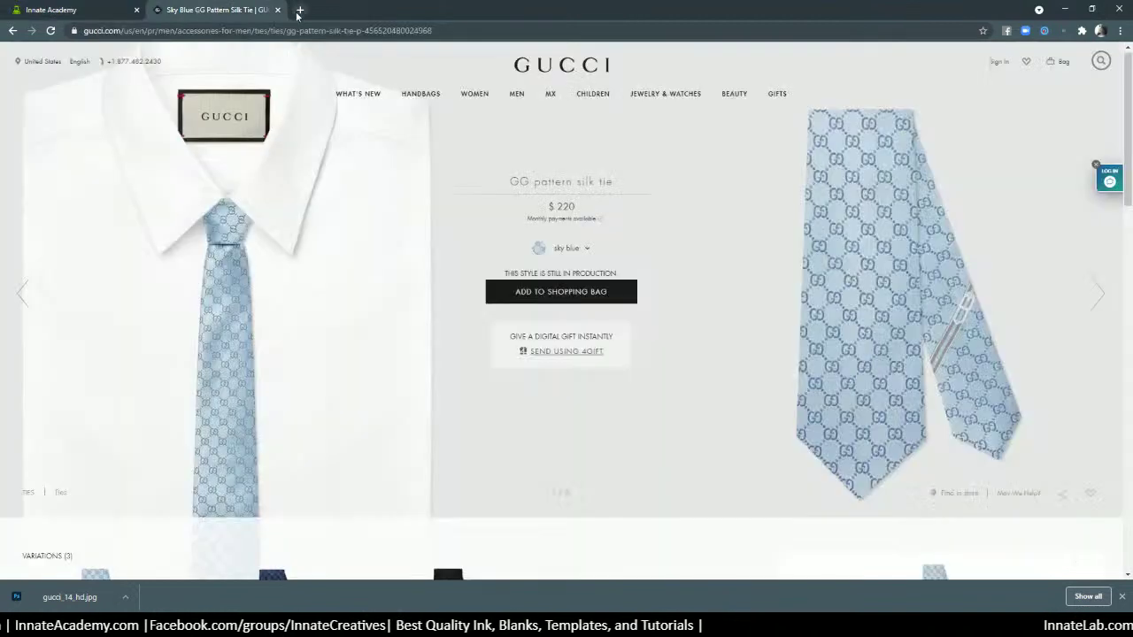
left_click(277, 10)
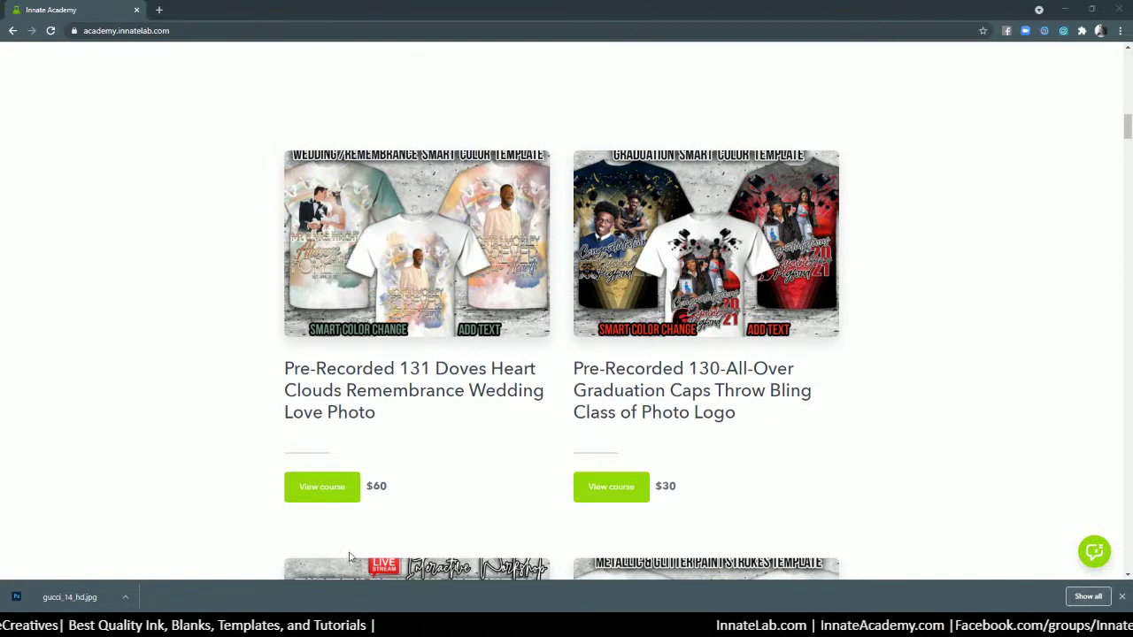
mouse_move(425, 629)
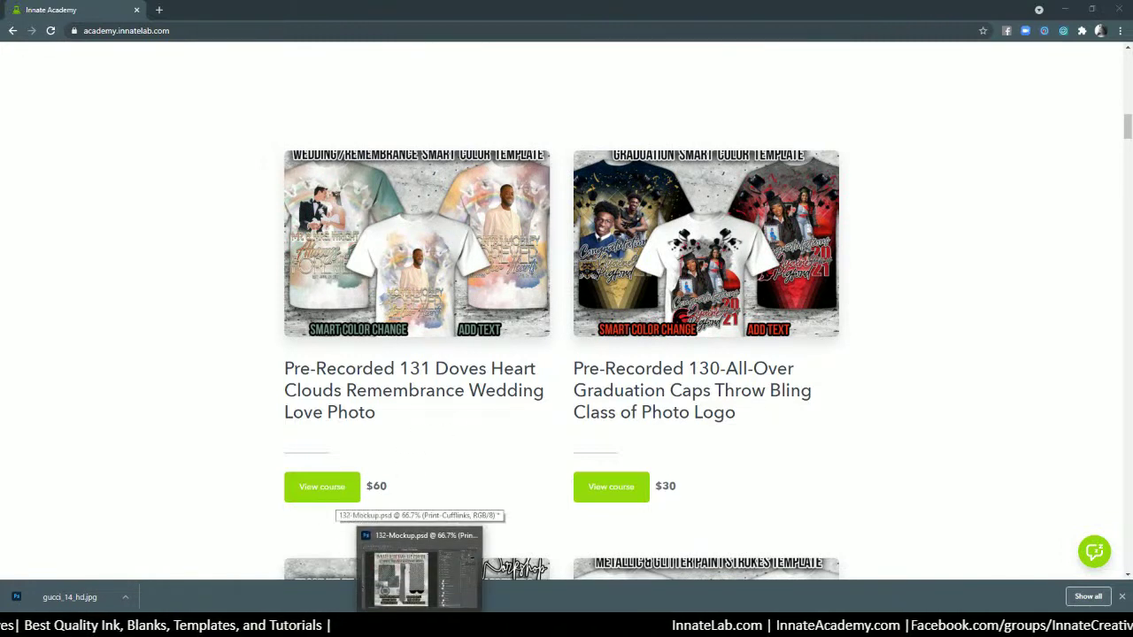
left_click(425, 566)
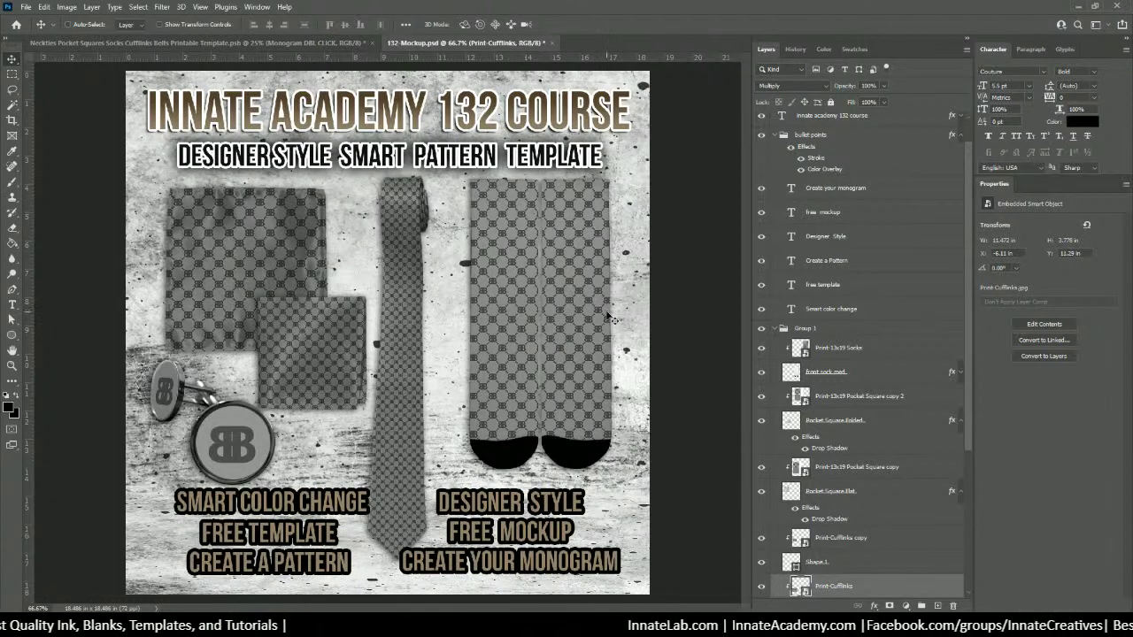